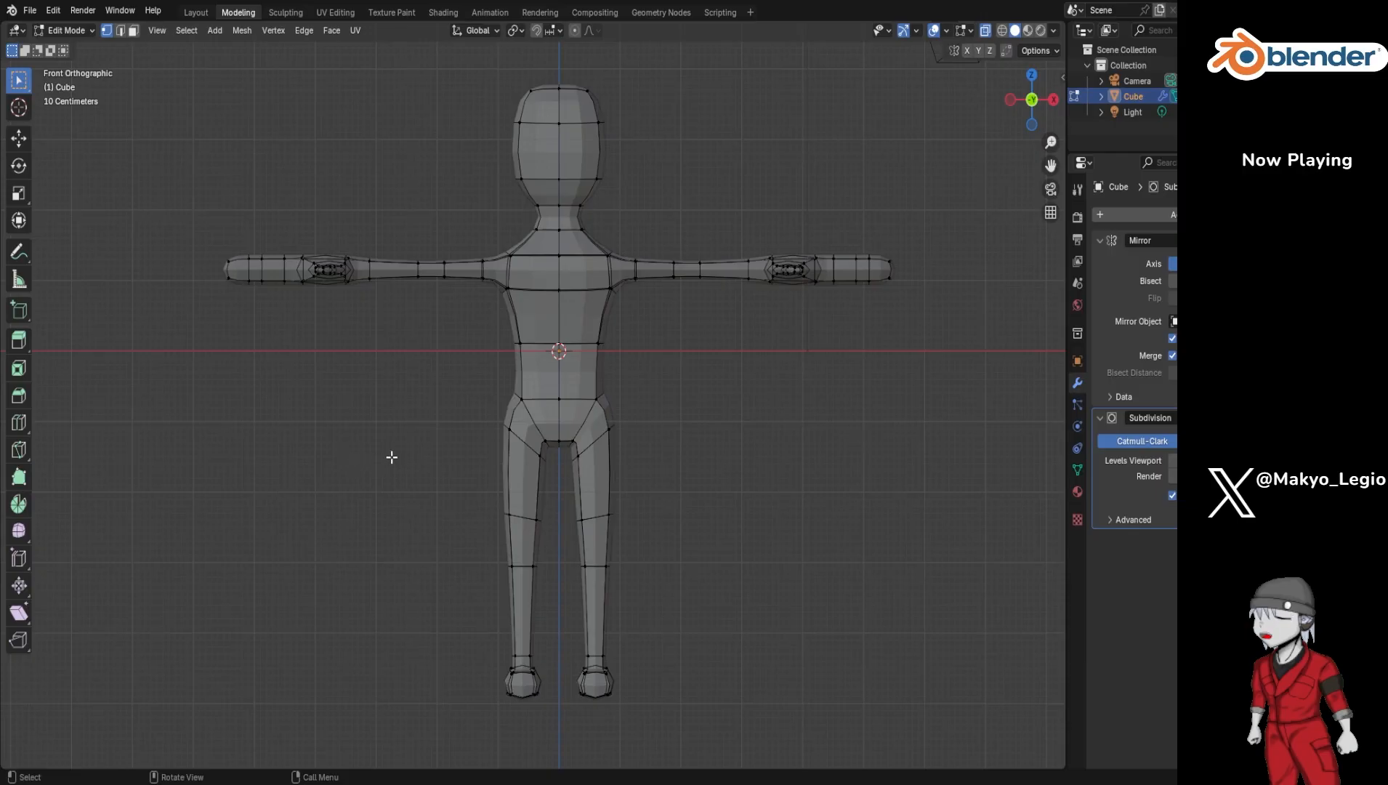
# Step: Turn off X-ray display so the character mesh is shown as solid, and inspect the body from several angles
pyautogui.moveTo(392, 458); pyautogui.dragTo(347, 493, button='middle')
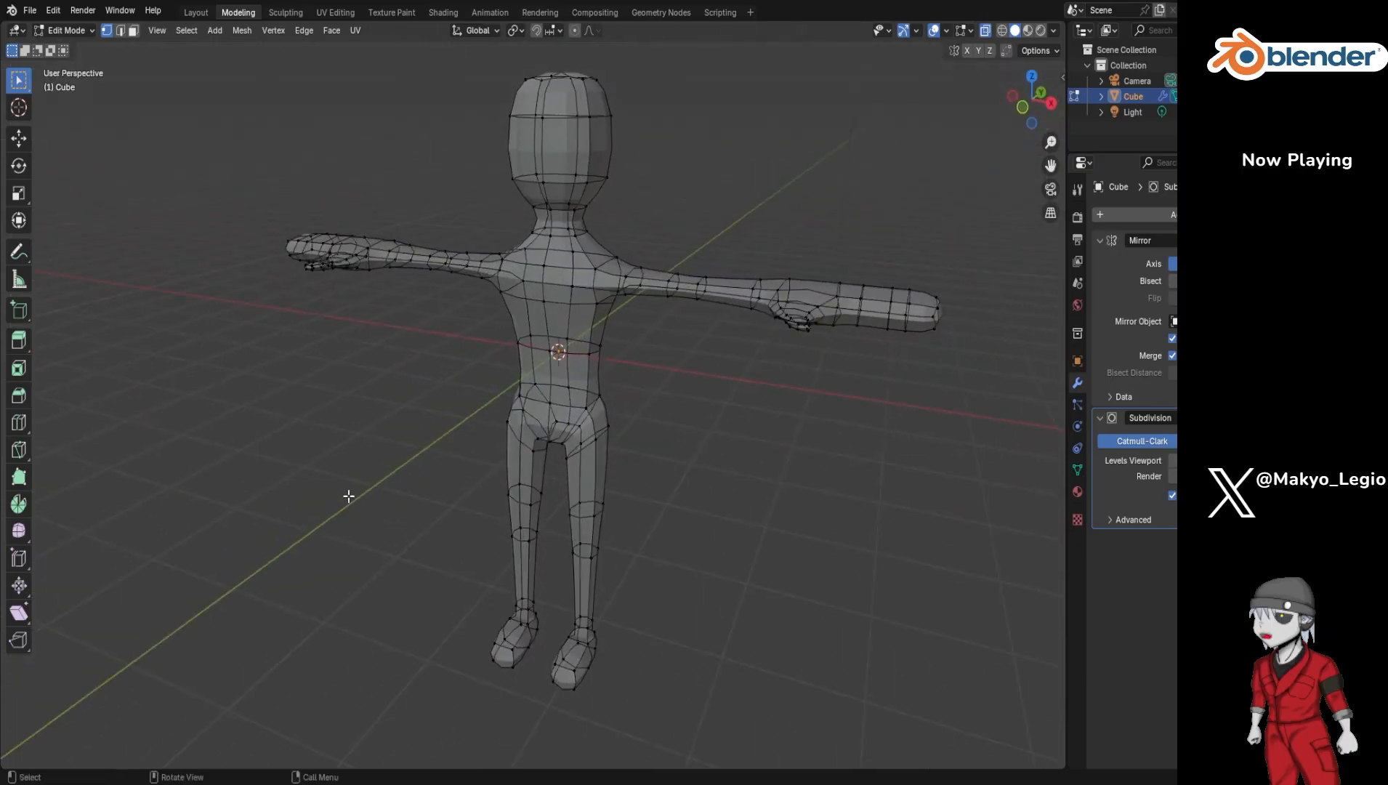
pyautogui.click(985, 30)
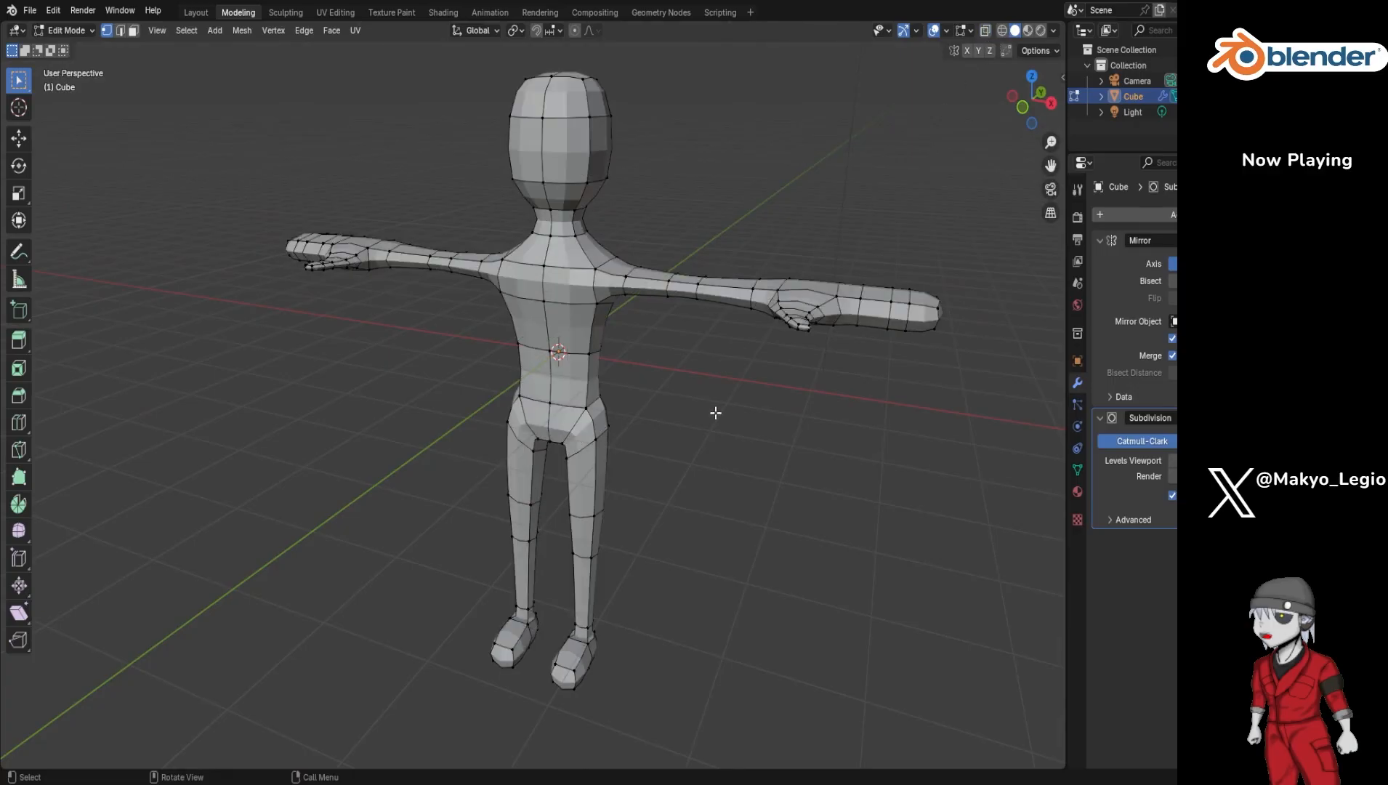
pyautogui.moveTo(716, 411); pyautogui.dragTo(593, 497, button='middle')
pyautogui.moveTo(418, 505); pyautogui.dragTo(556, 511, button='middle')
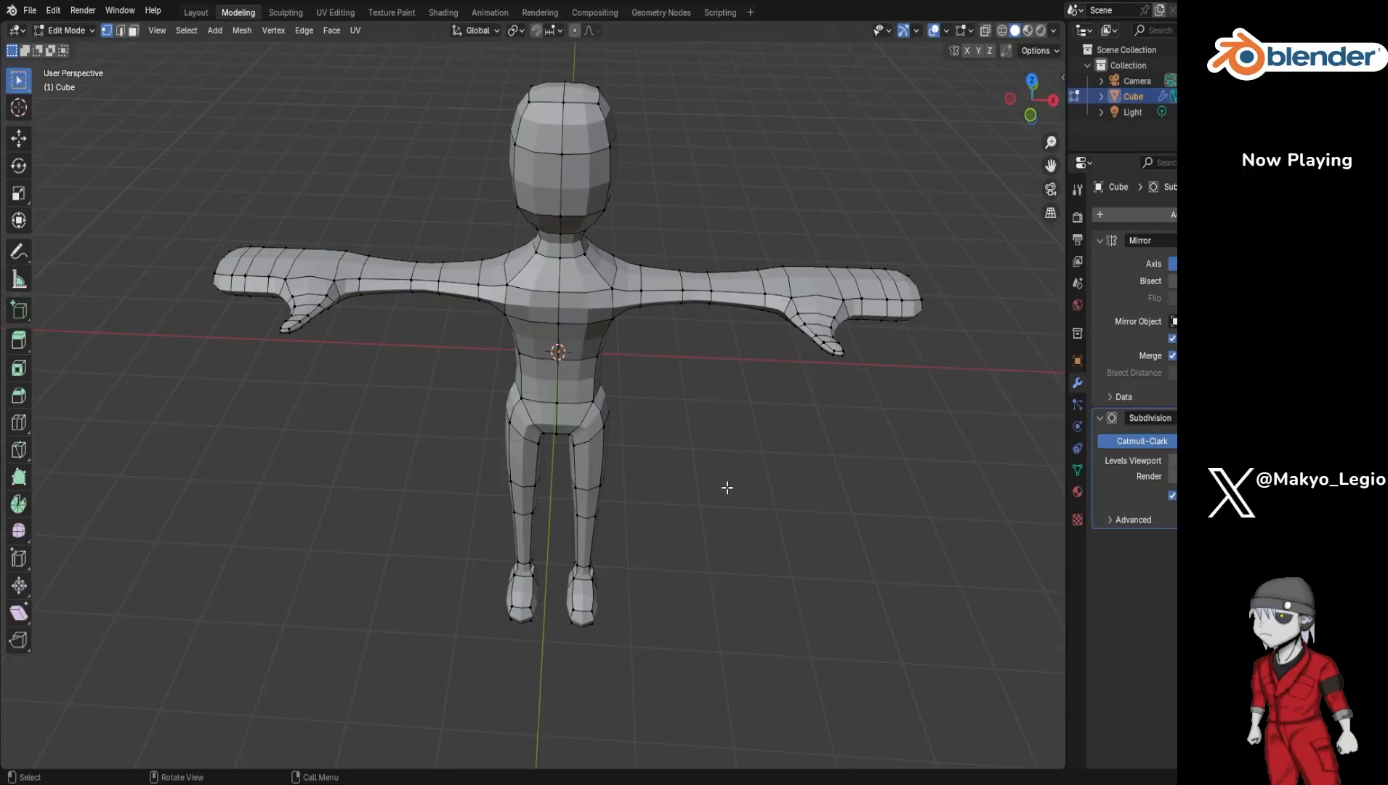
pyautogui.moveTo(725, 487); pyautogui.dragTo(728, 437, button='middle')
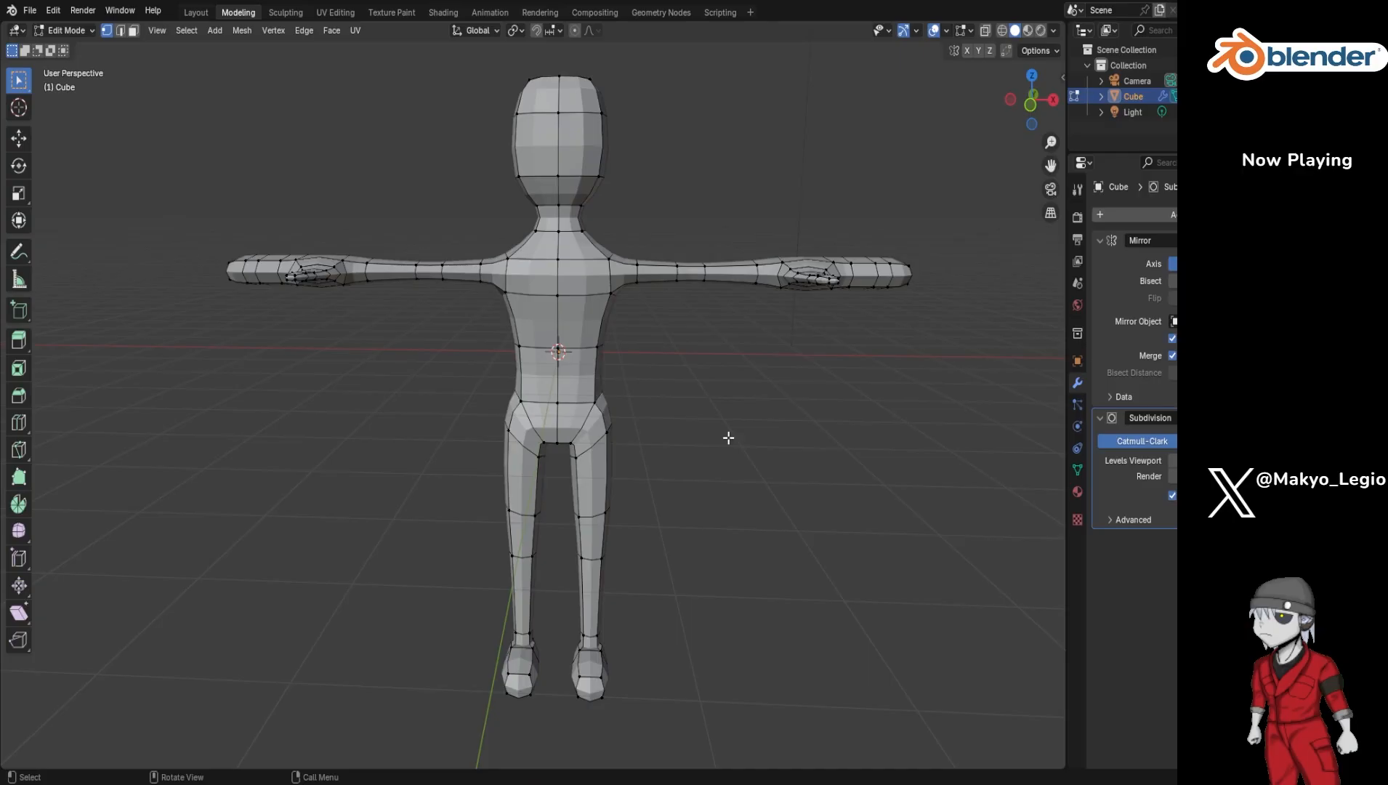
# Step: Return to the front orthographic view and switch the character mesh from Edit Mode to Object Mode
pyautogui.press('KP_7')
pyautogui.press('KP_1')
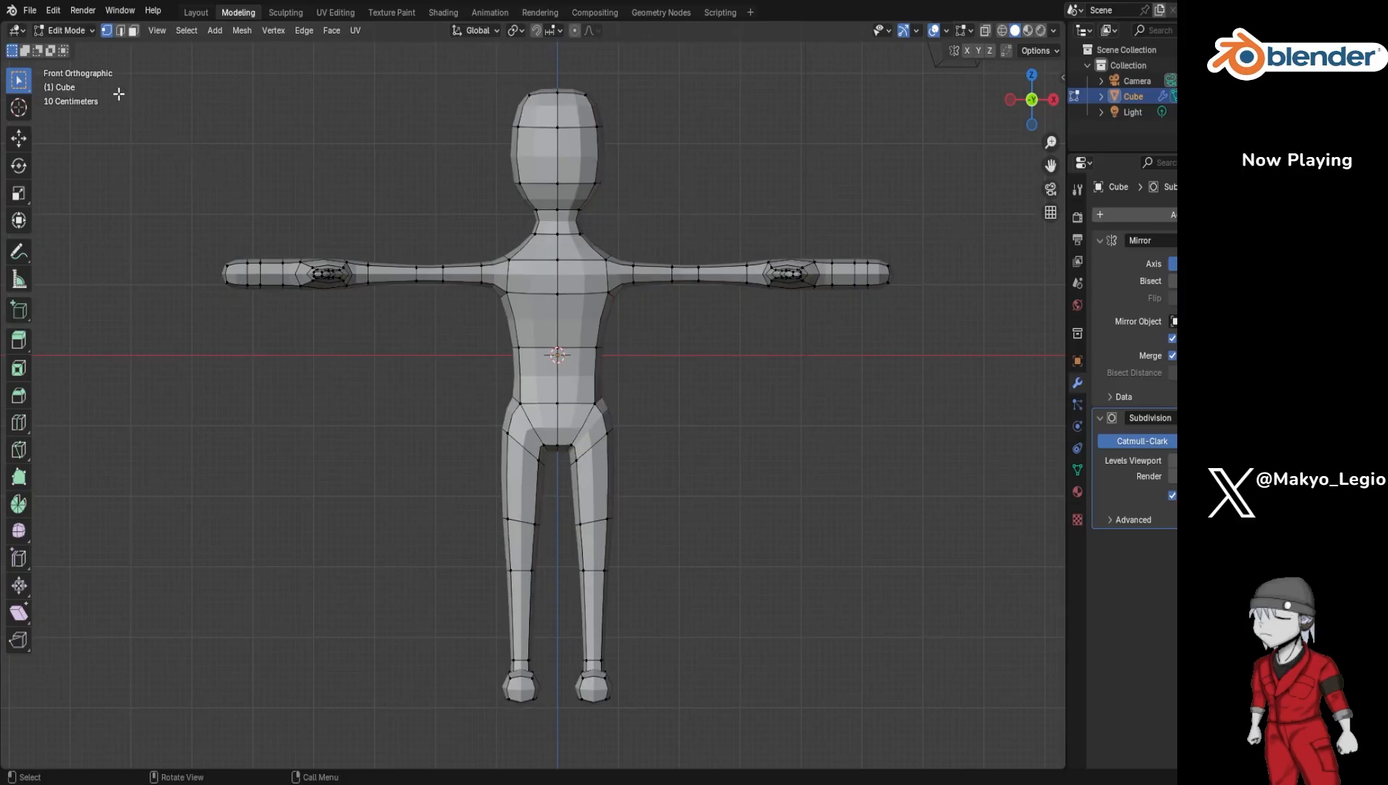
pyautogui.click(82, 29)
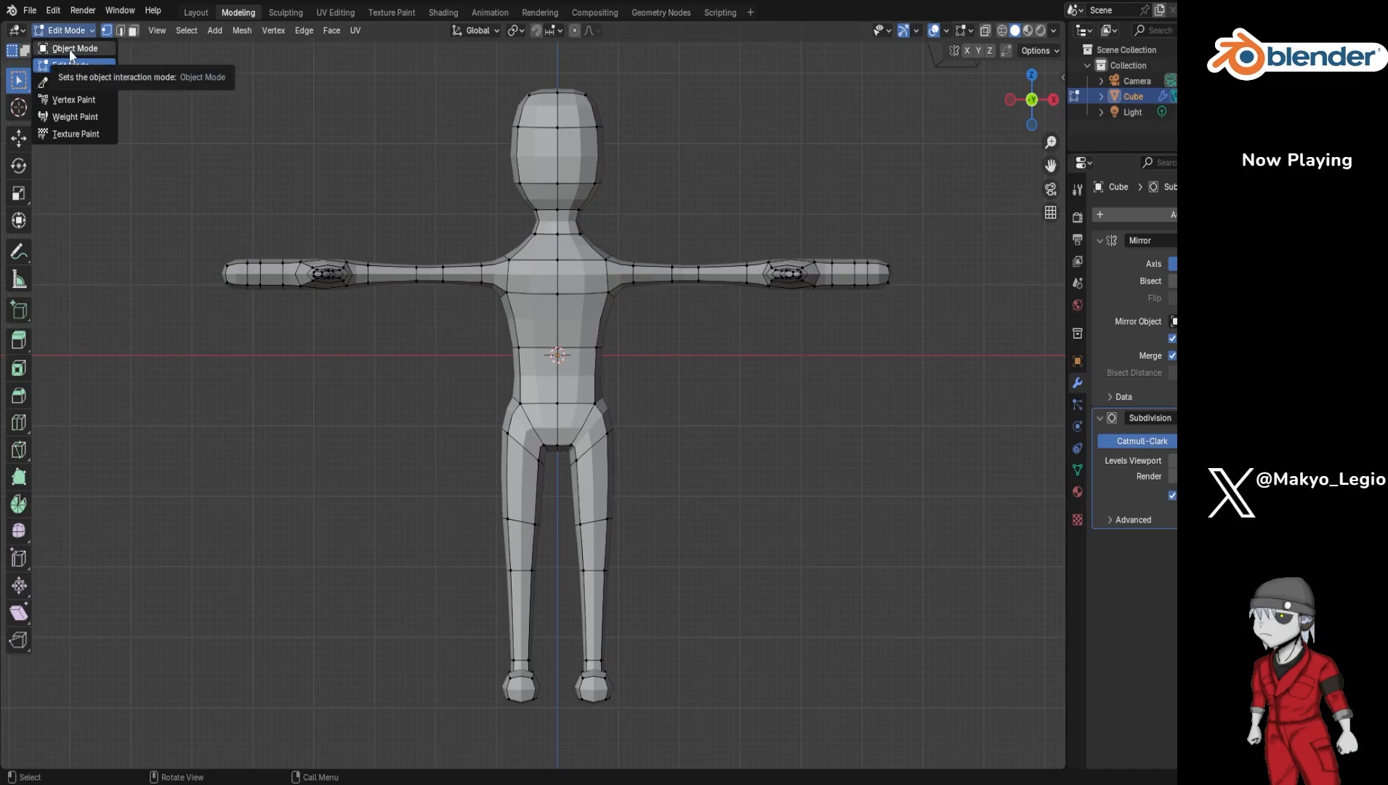
pyautogui.click(71, 49)
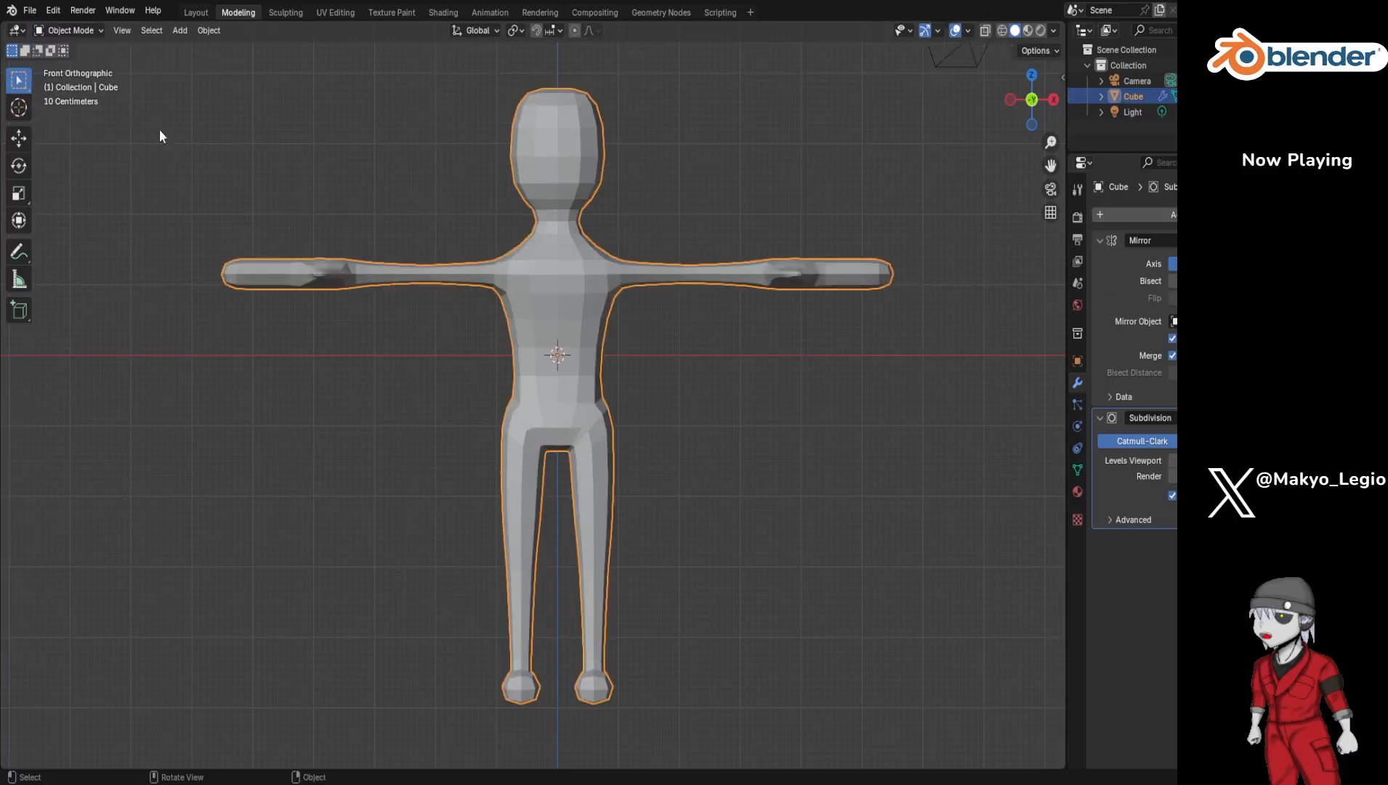
# Step: Deselect the character mesh and add an armature at the world origin
pyautogui.keyDown('shift'); pyautogui.moveTo(715, 388); pyautogui.dragTo(736, 433, button='middle'); pyautogui.keyUp('shift')
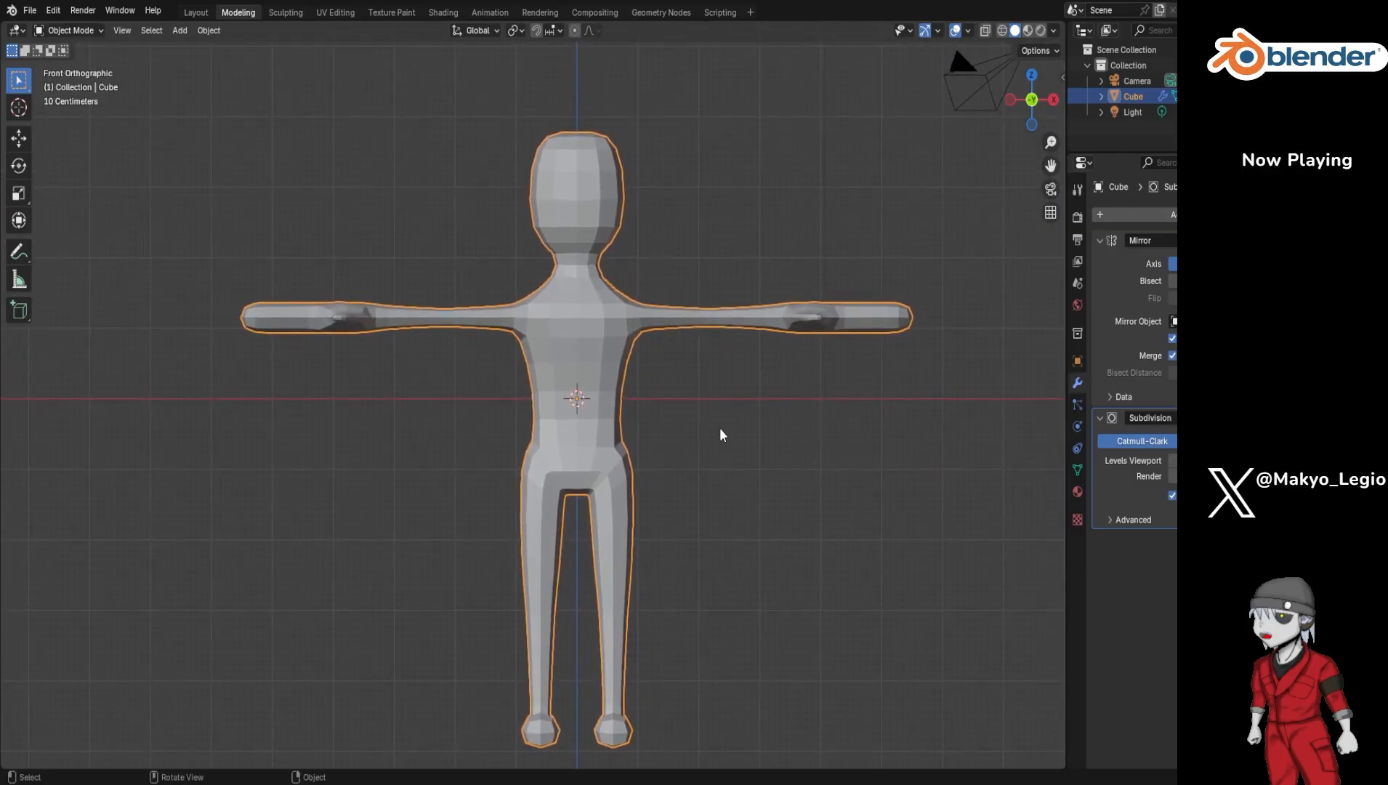
pyautogui.click(433, 429)
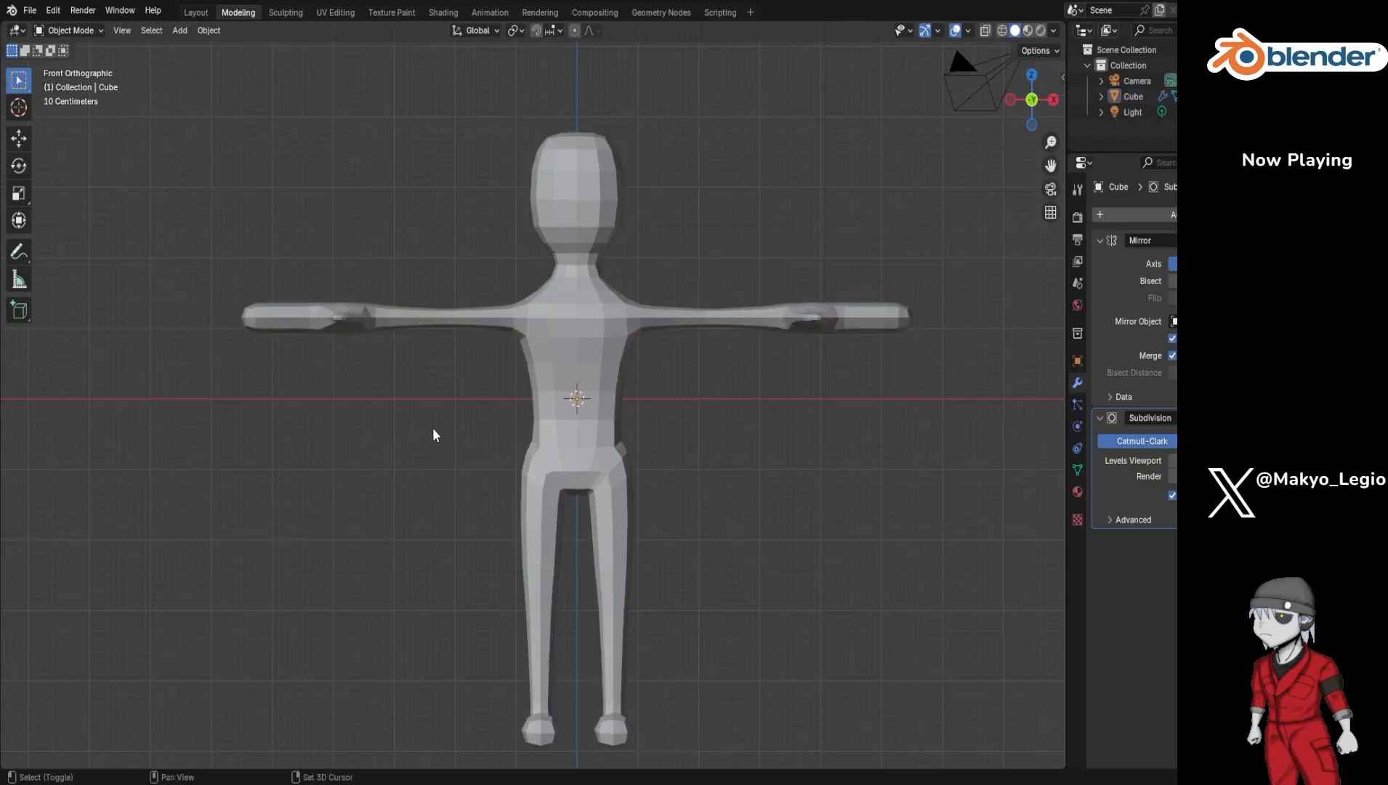
pyautogui.hotkey('shift', 'a')
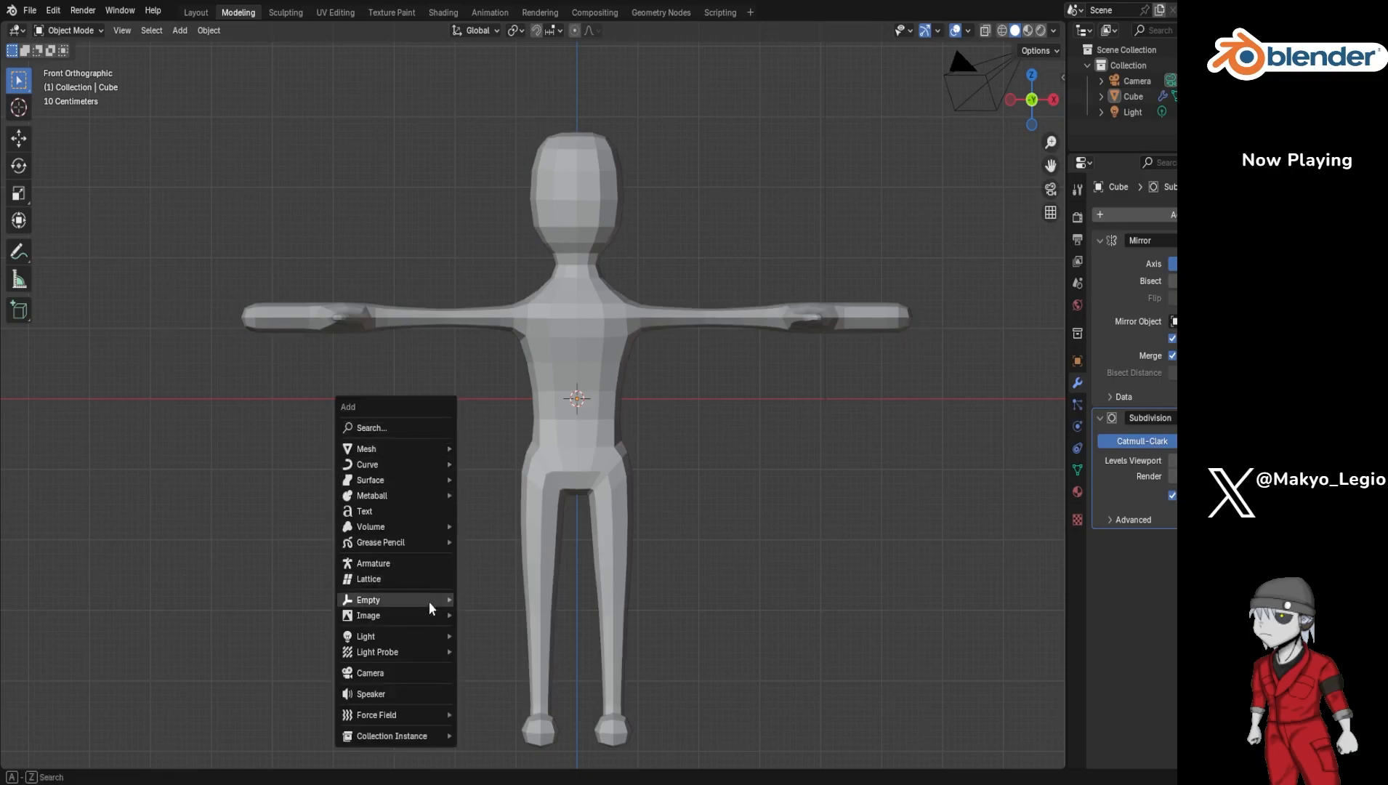
pyautogui.click(405, 564)
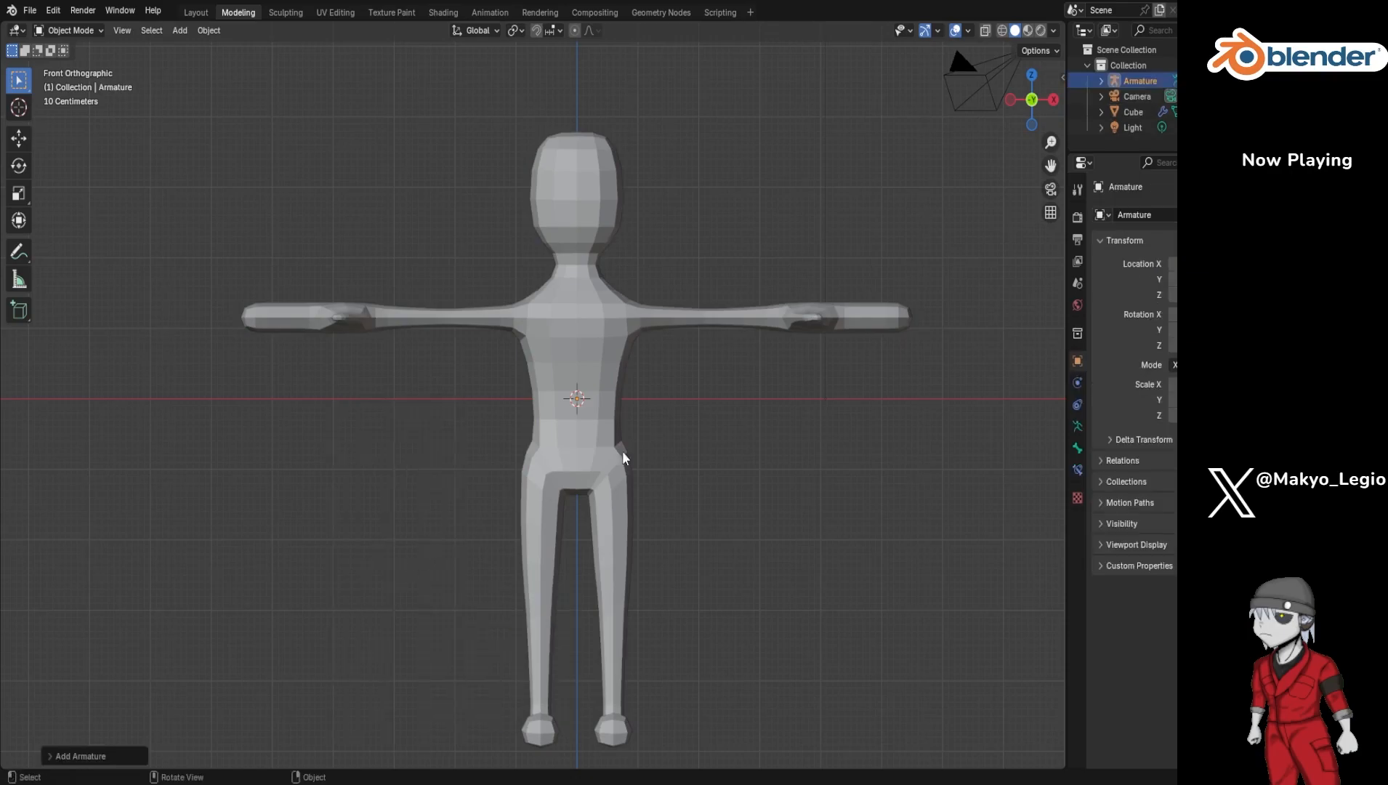
pyautogui.click(1130, 82)
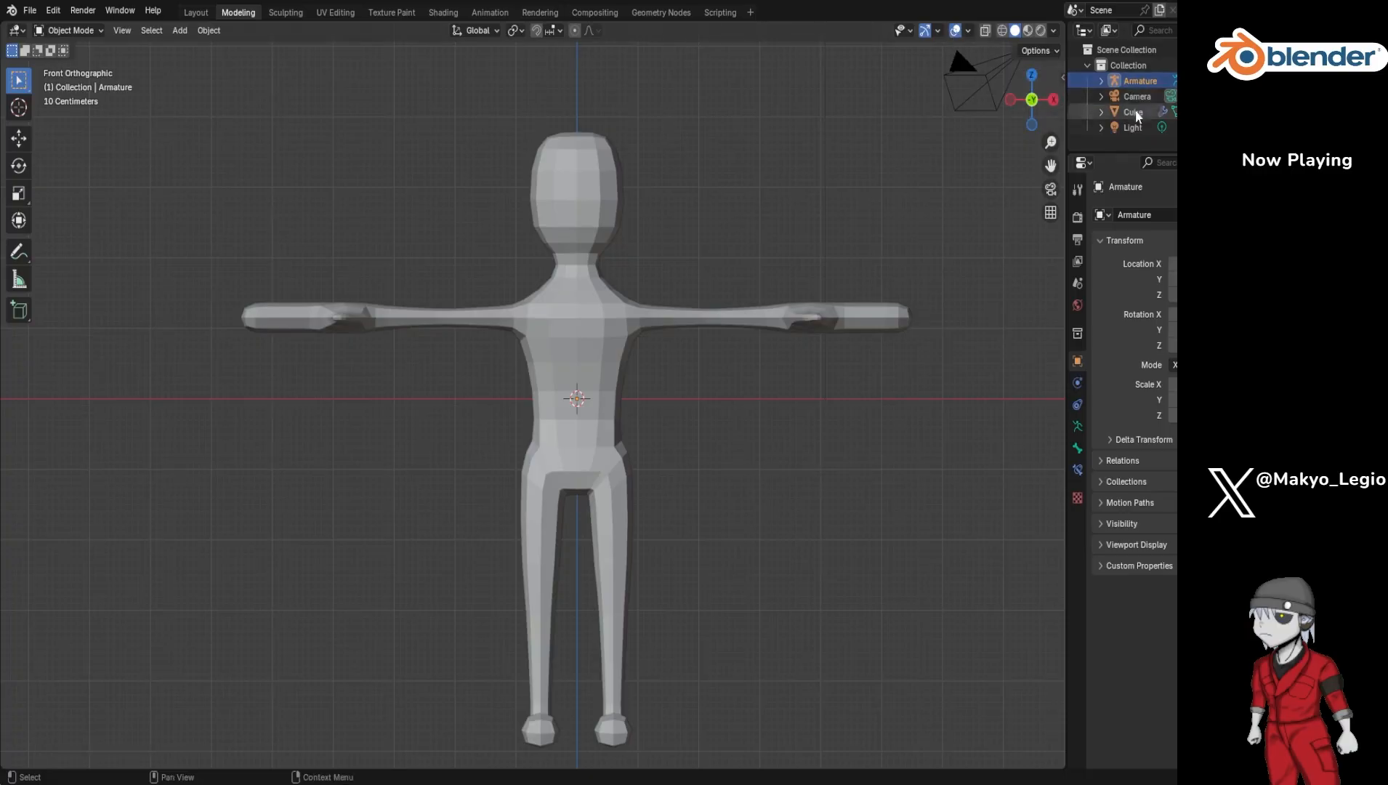
pyautogui.click(1106, 523)
pyautogui.click(1173, 612)
pyautogui.click(1172, 612)
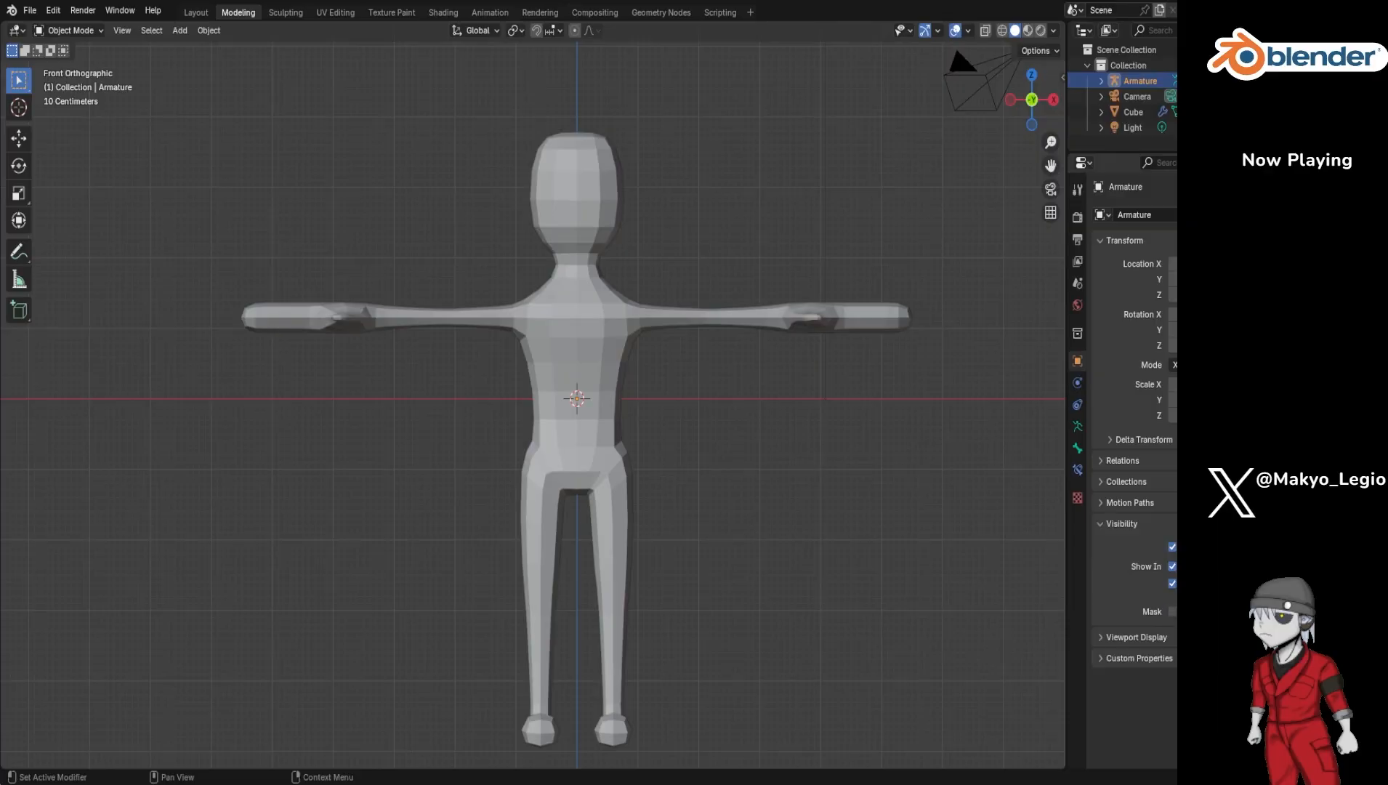
pyautogui.click(1112, 522)
# Step: Set the armature's viewport display to In Front so its bone is drawn over the mesh
pyautogui.click(1106, 546)
pyautogui.click(1171, 586)
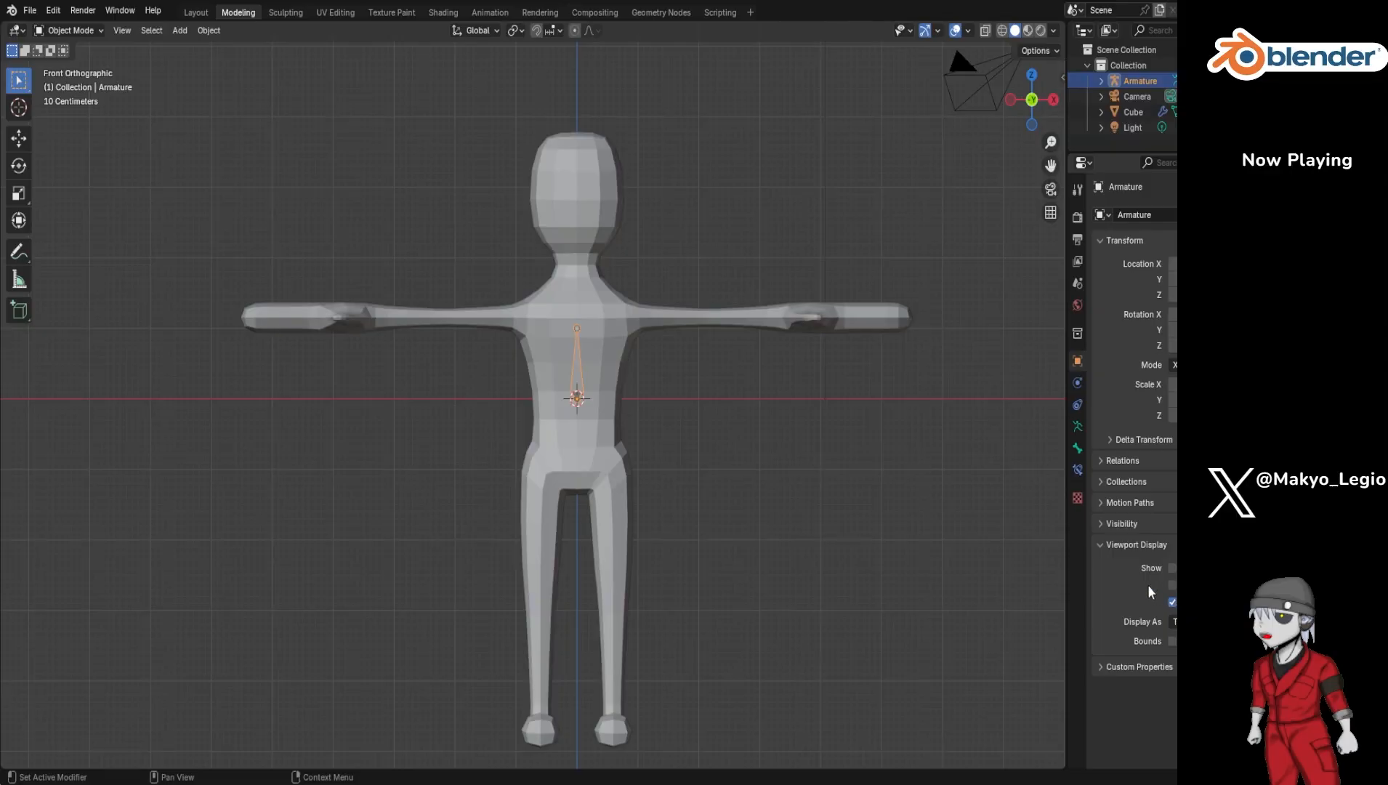
pyautogui.click(1101, 546)
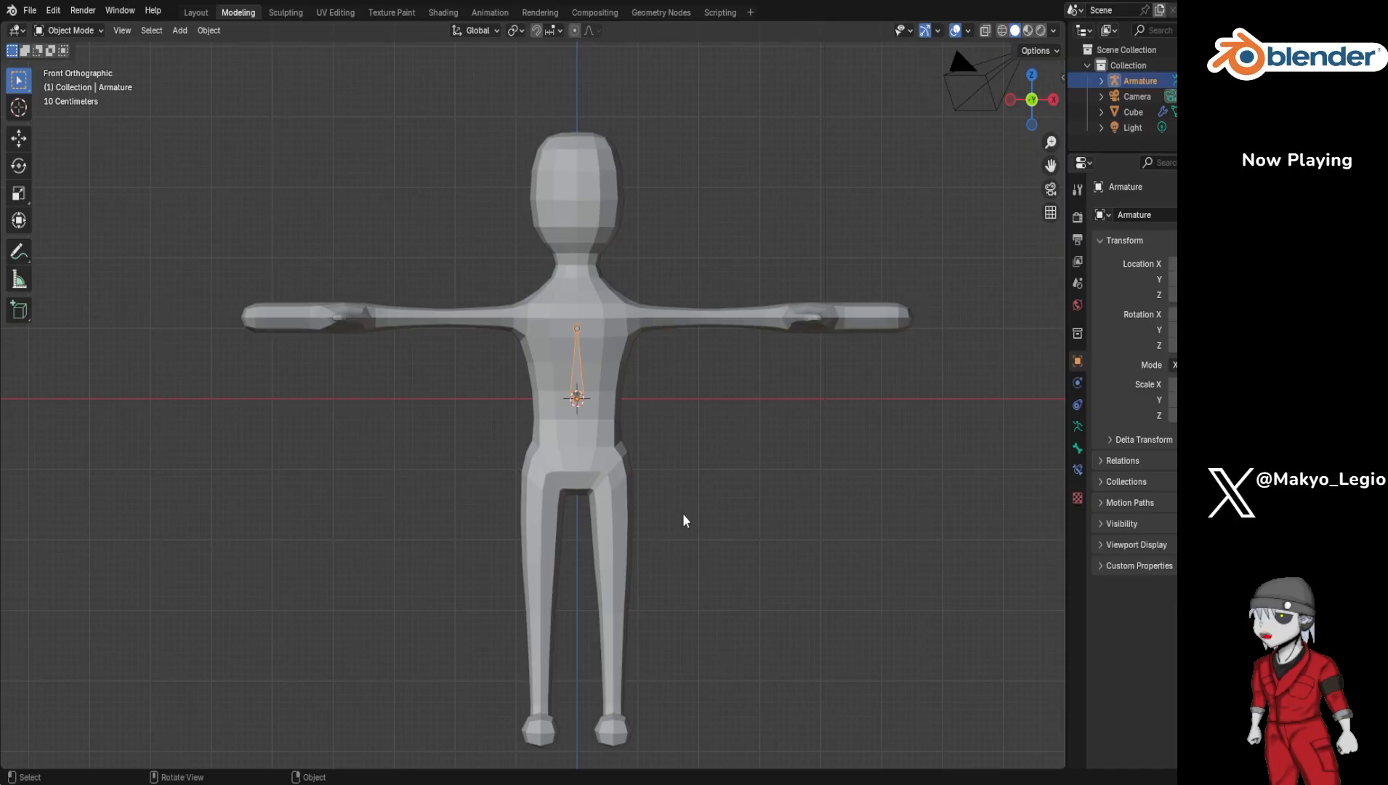
# Step: Enter Edit Mode on the armature and try extruding a bone from the tip of the first bone
pyautogui.press('Tab')
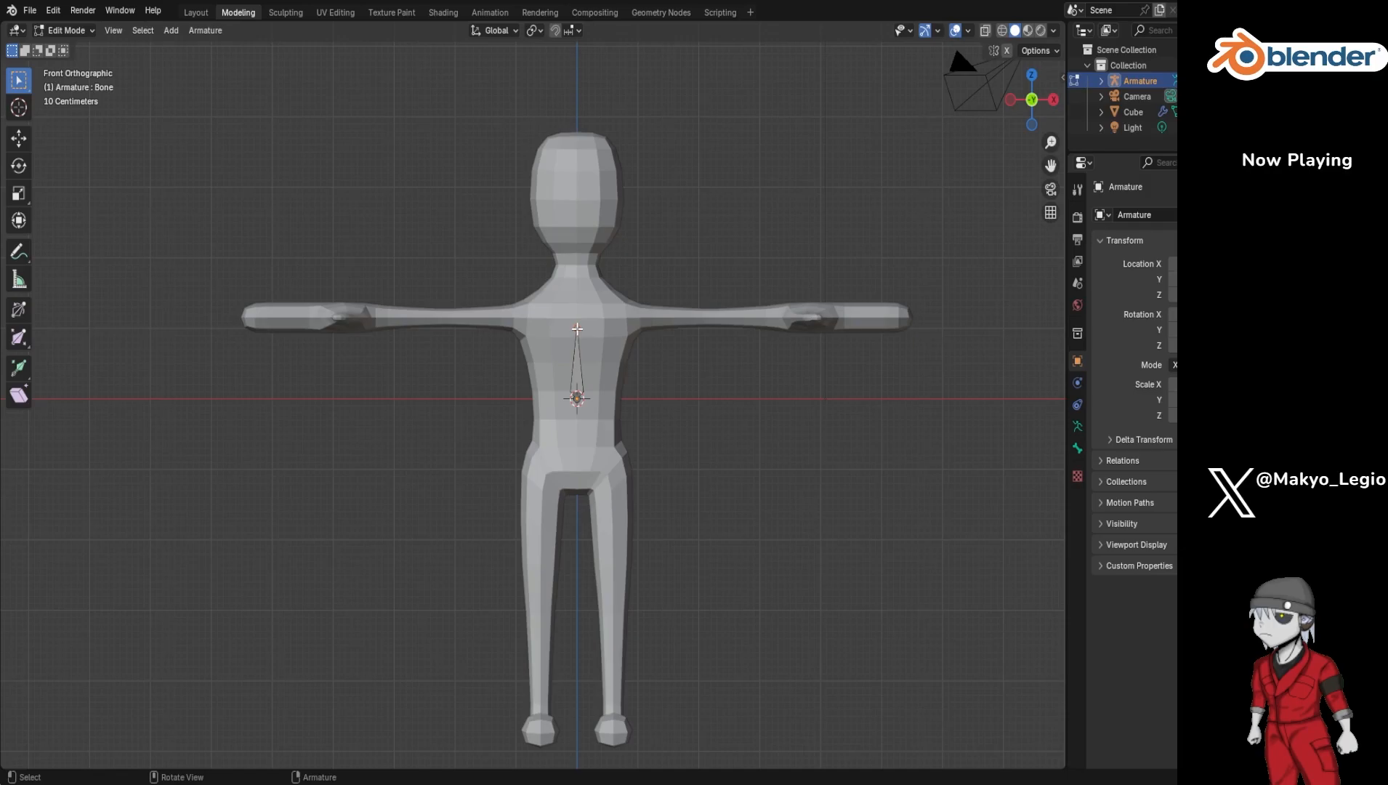
pyautogui.click(577, 385)
pyautogui.click(576, 328)
pyautogui.press('shift')
pyautogui.press('e')
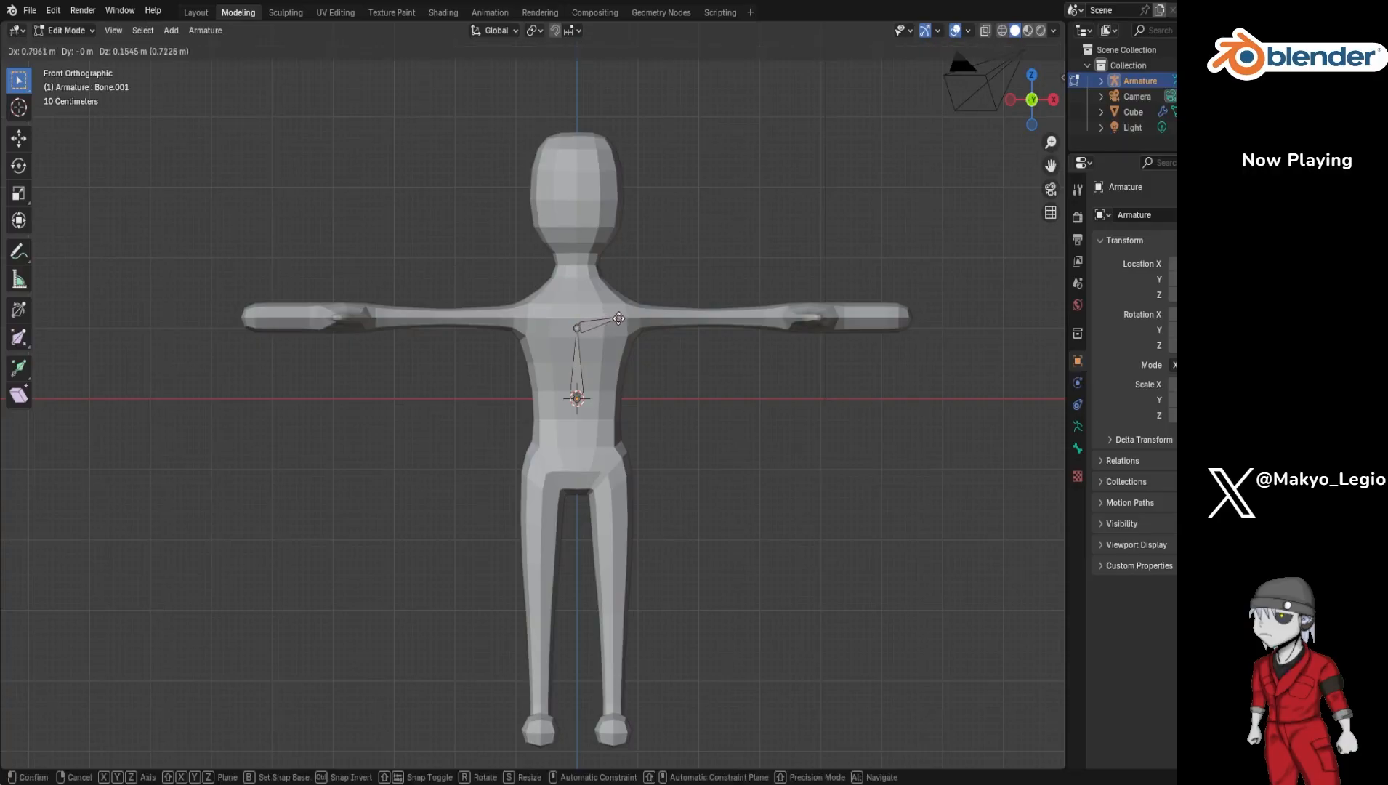
pyautogui.press('Escape')
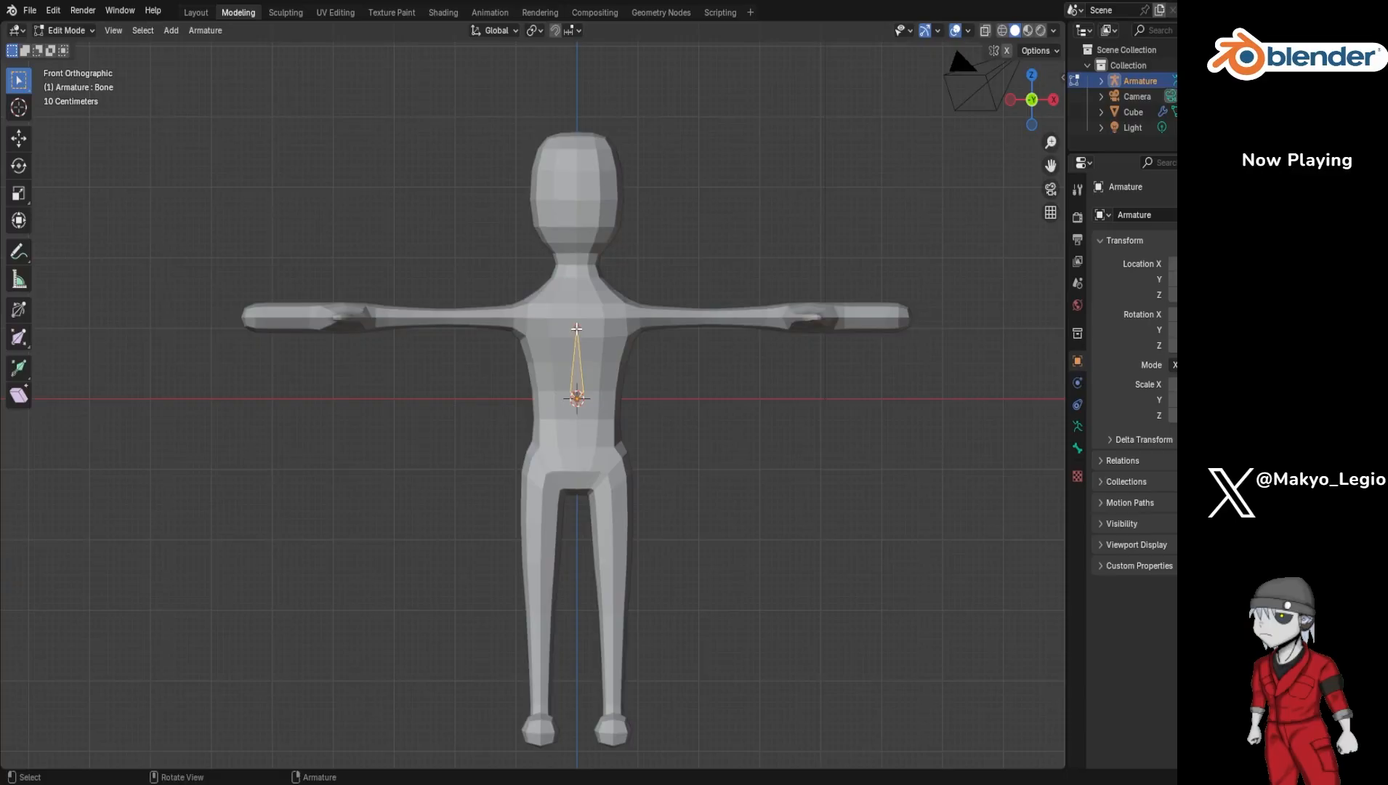
pyautogui.press('ctrl')
pyautogui.click(578, 329)
pyautogui.press('e')
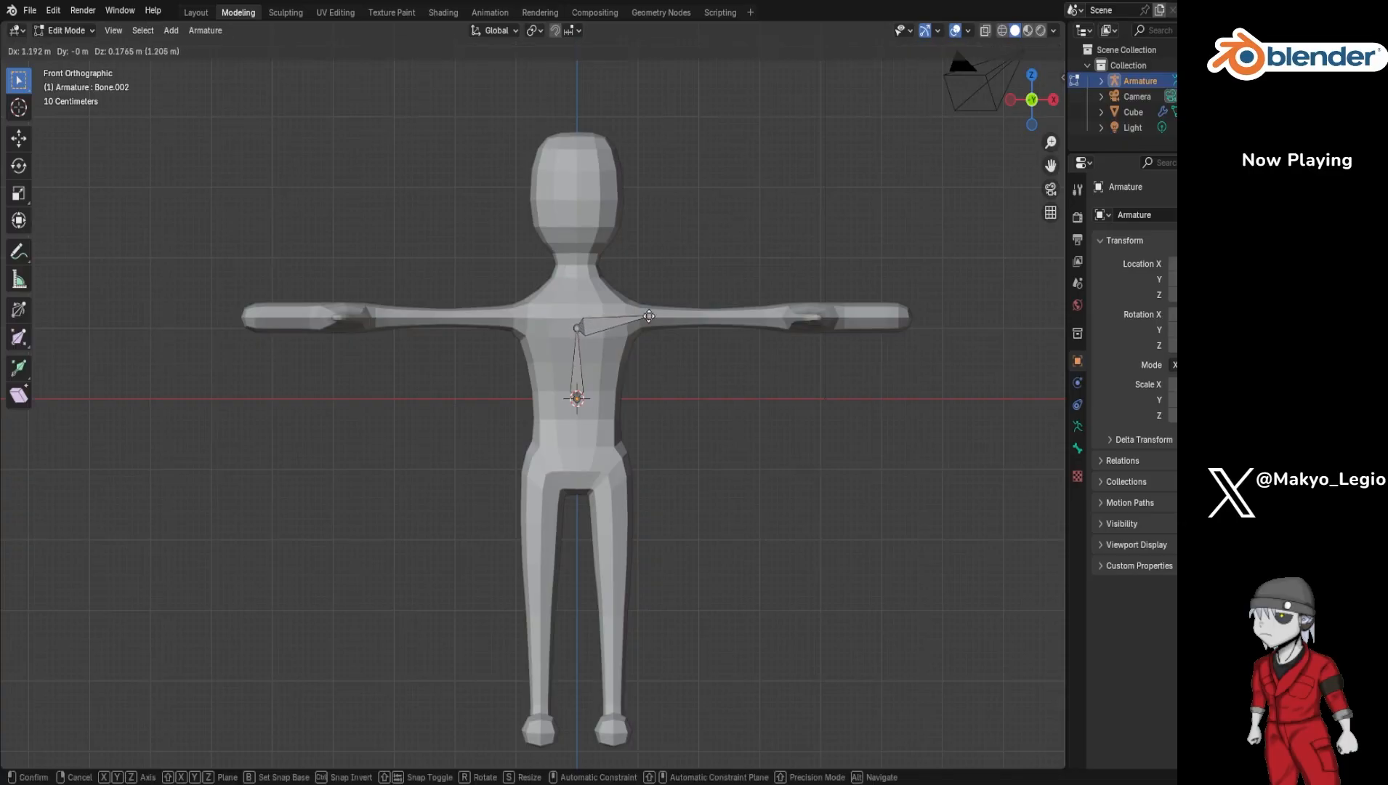
pyautogui.rightClick(618, 329)
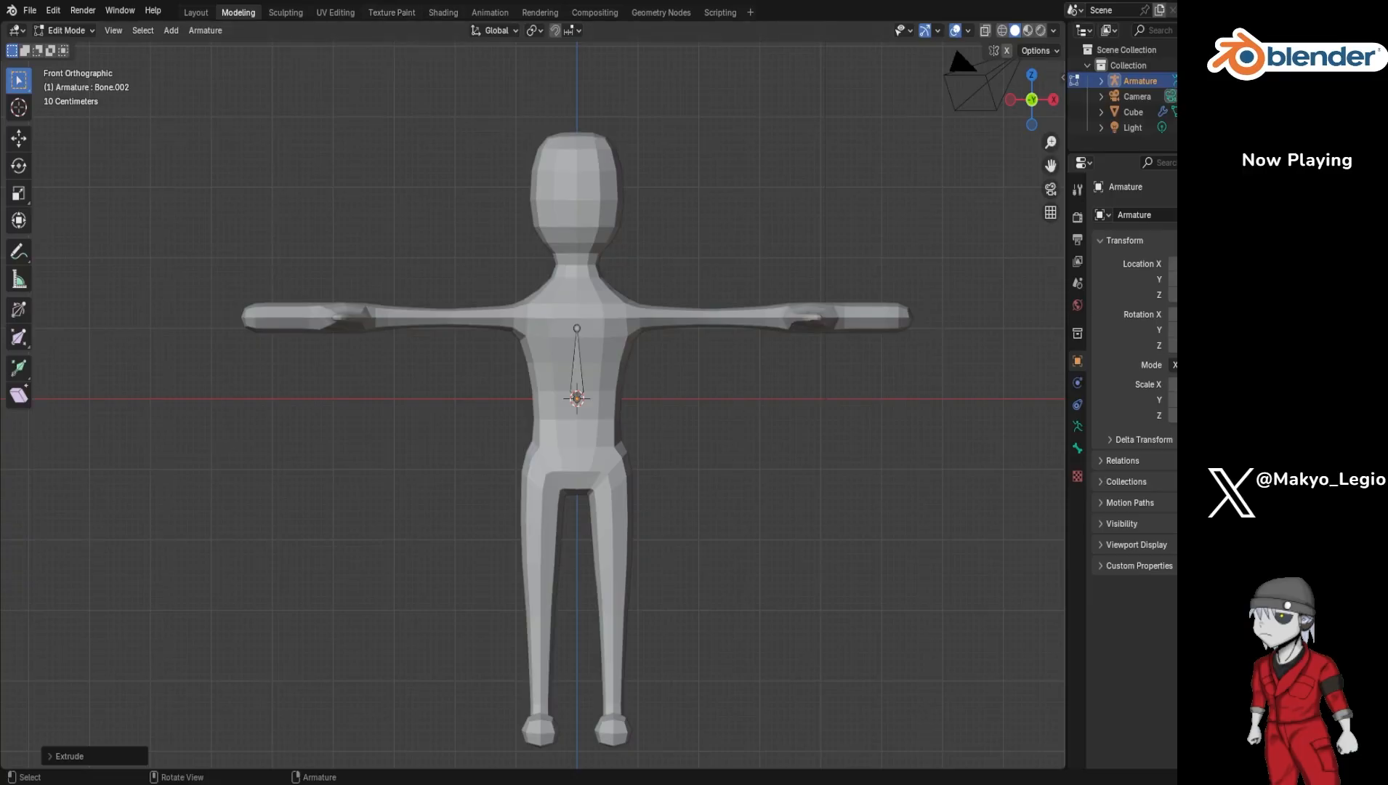
pyautogui.click(576, 328)
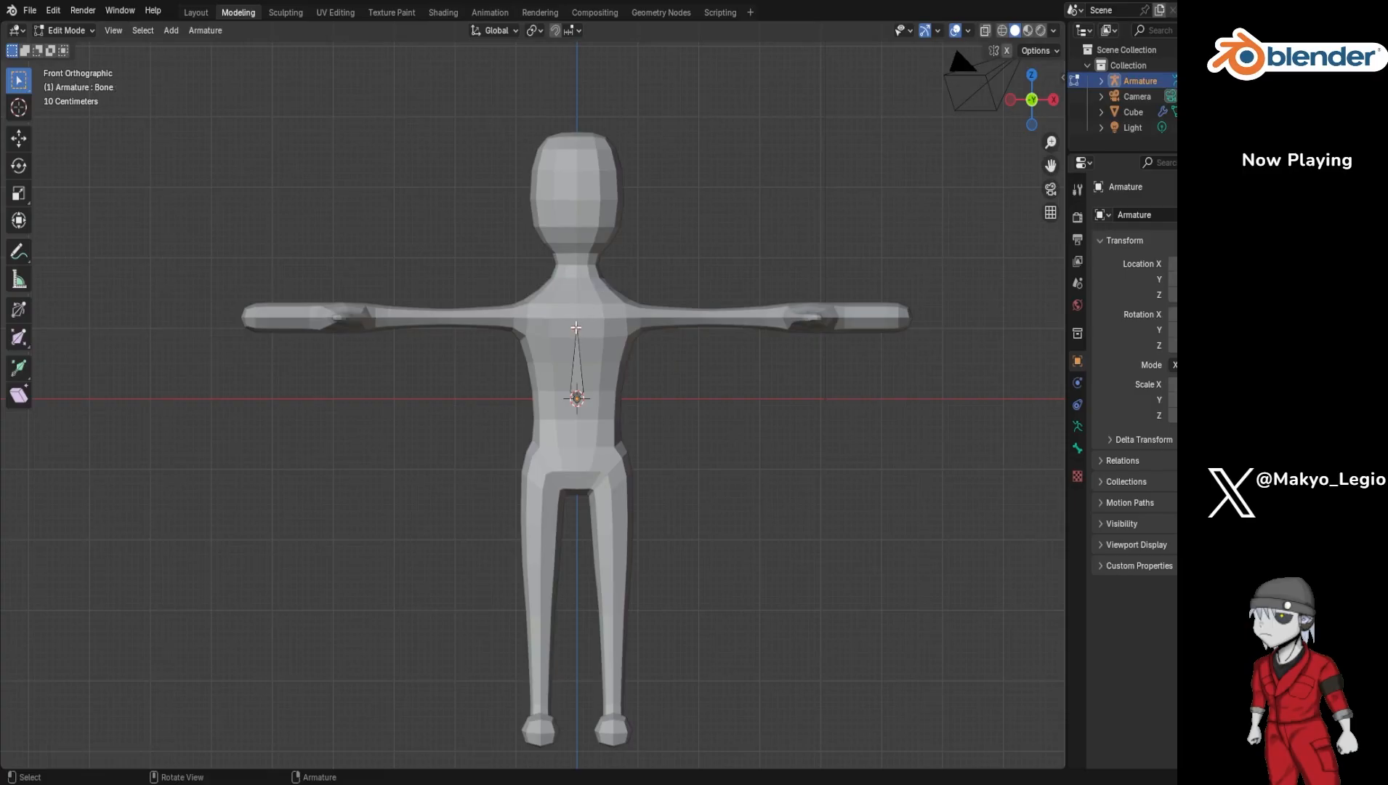
pyautogui.press('alt')
pyautogui.click(577, 372)
pyautogui.click(578, 329)
pyautogui.press('e')
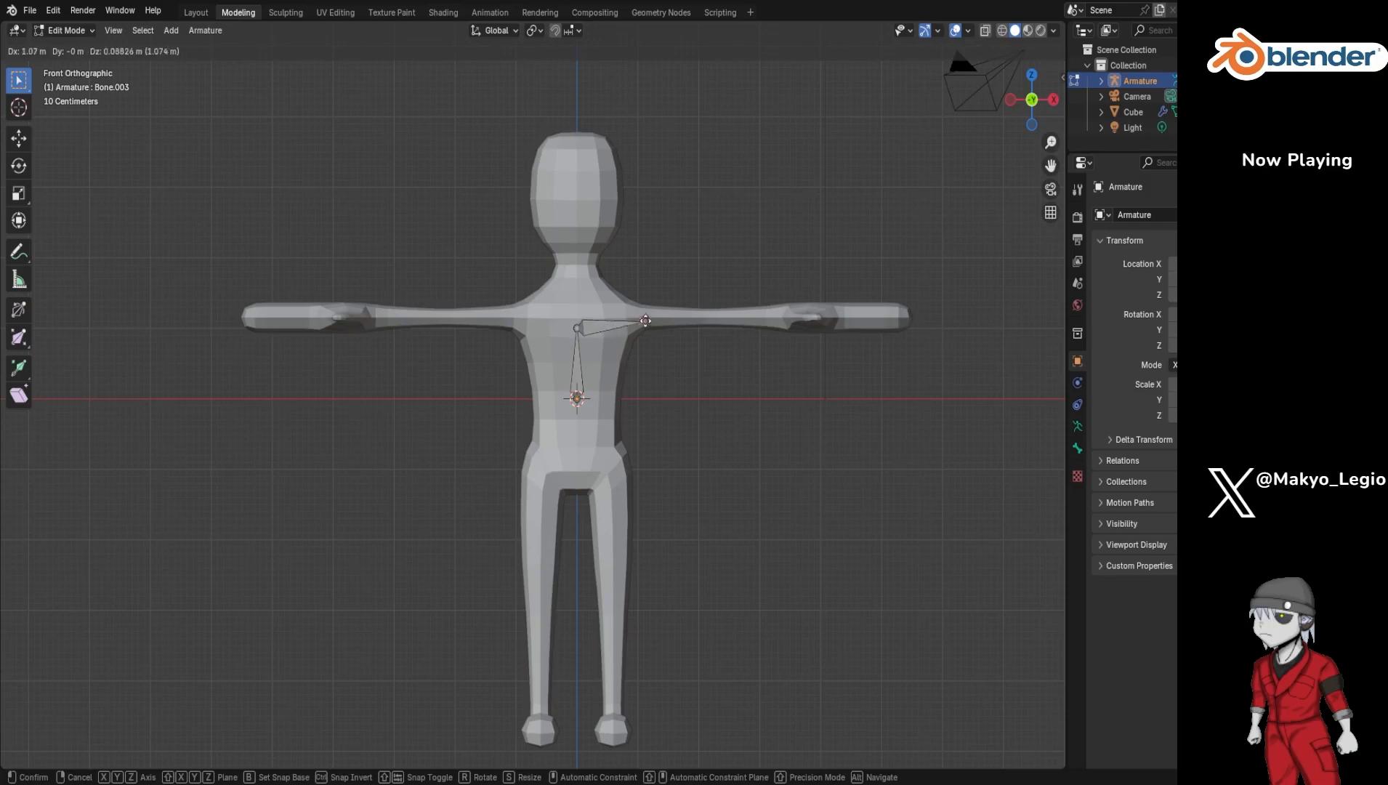
pyautogui.rightClick(631, 317)
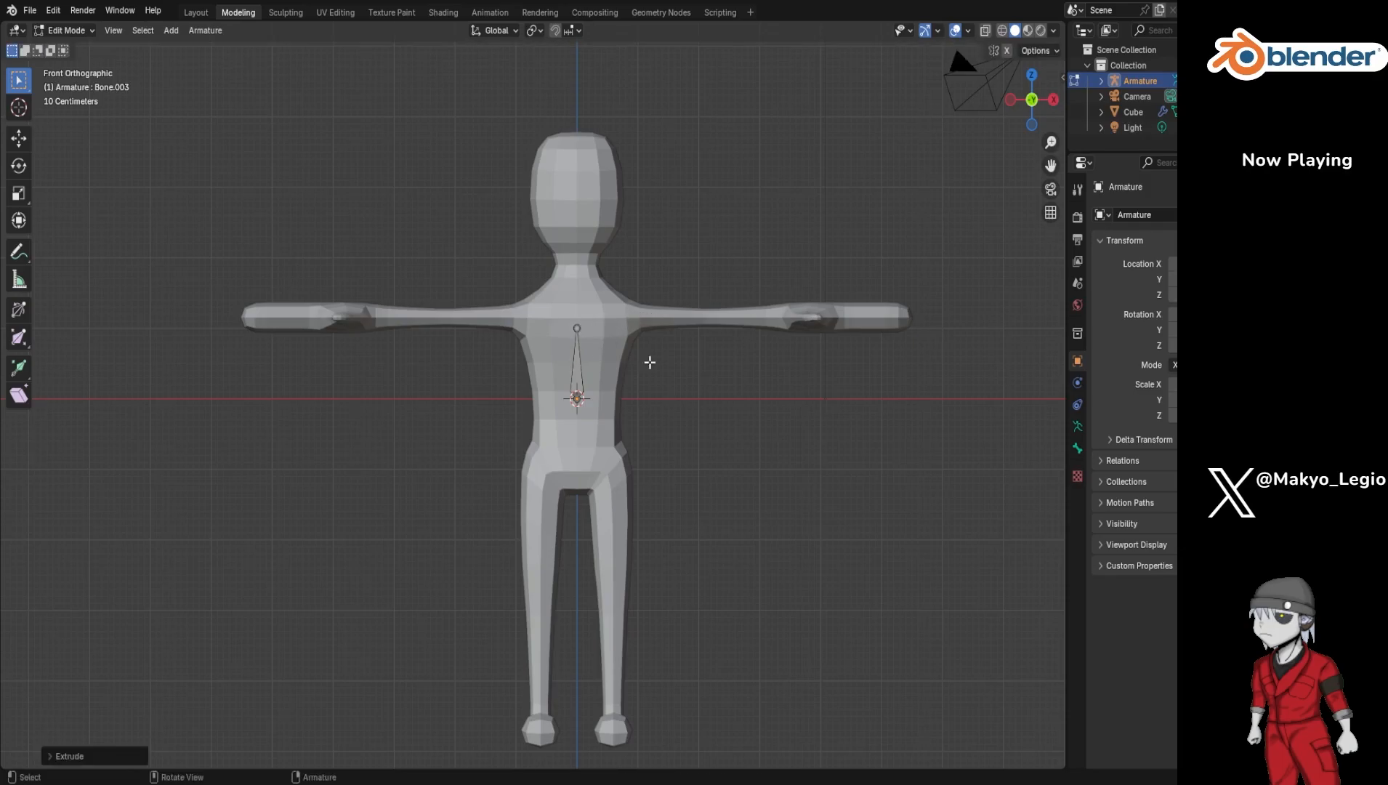
# Step: Extrude a bone about 0.7 m up along Z from the first bone's tip and a head bone about 2 m up from it
pyautogui.click(578, 326)
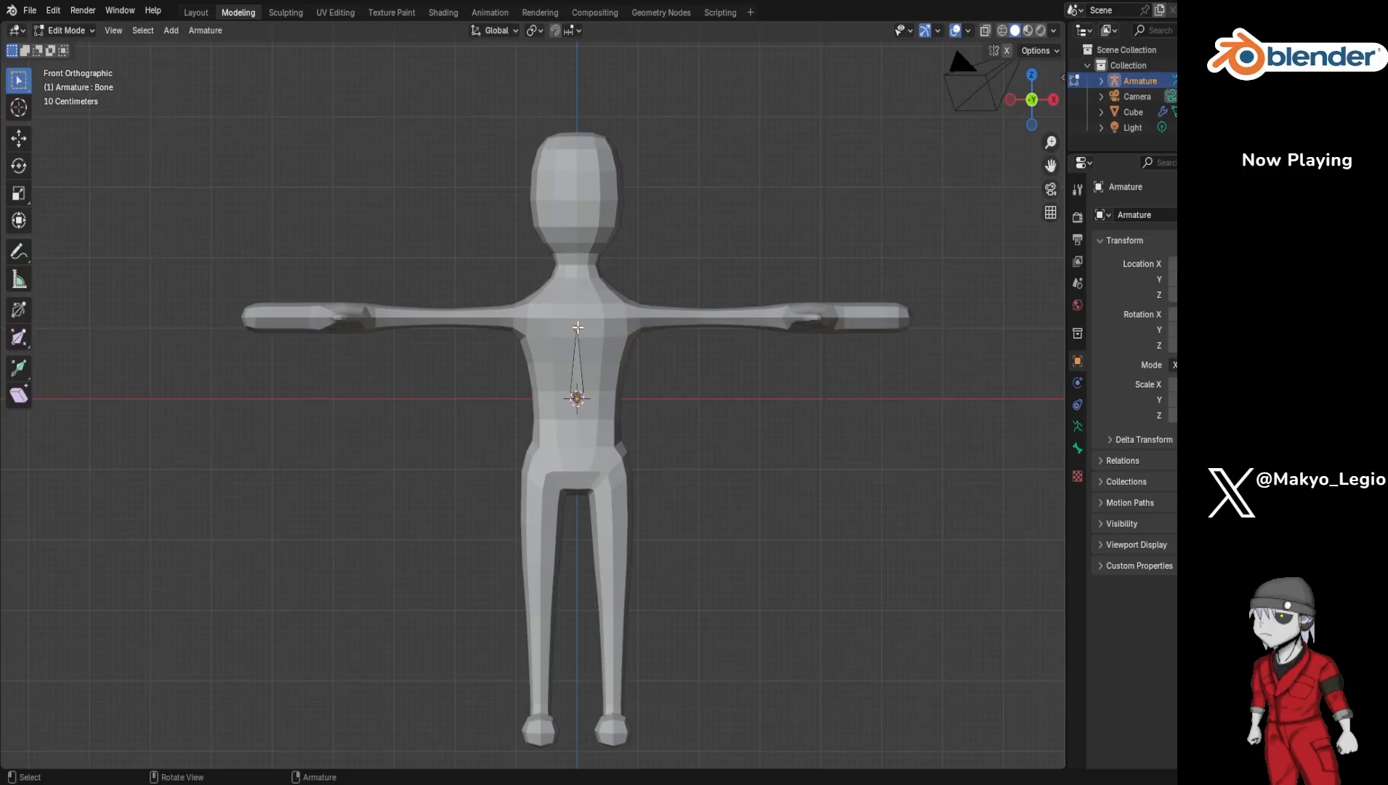
pyautogui.press('e')
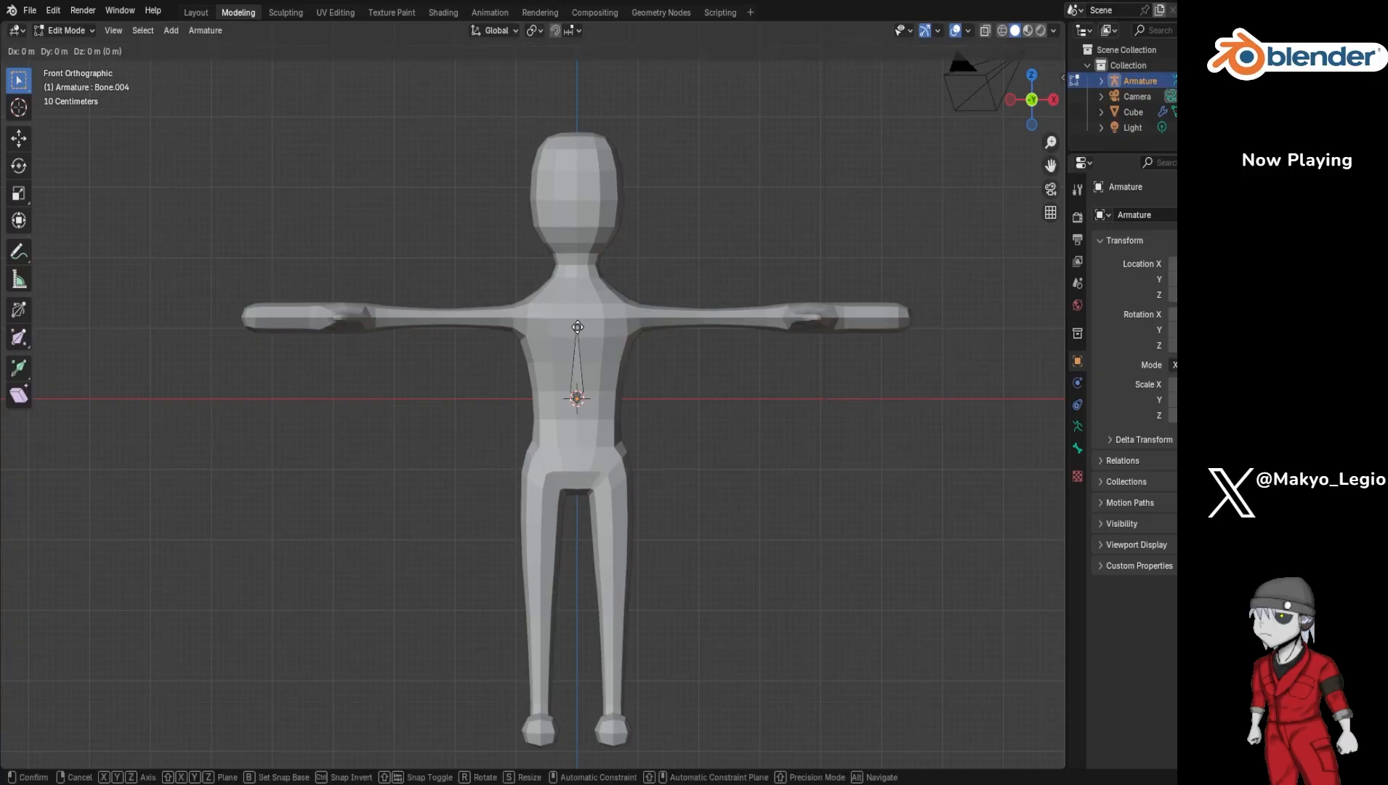
pyautogui.press('z')
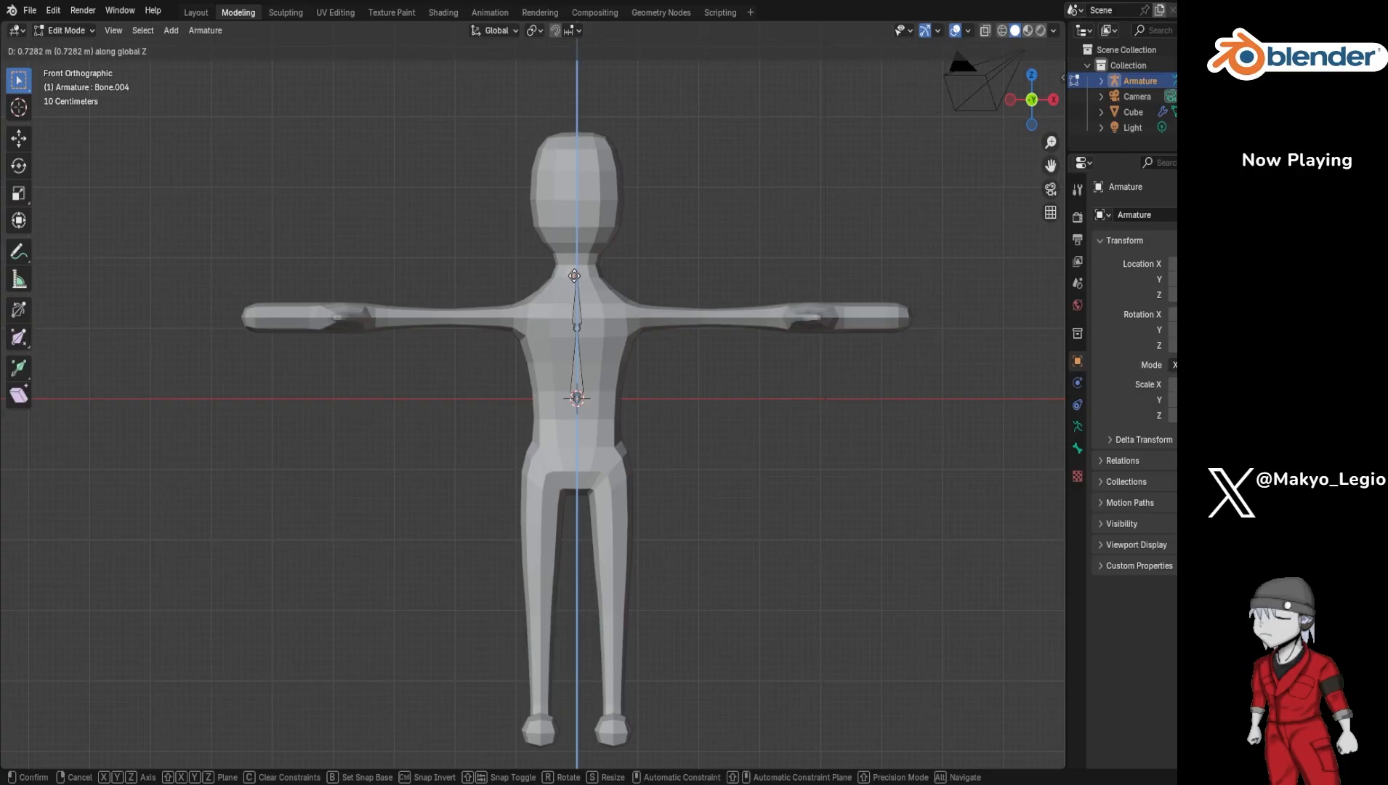
pyautogui.click(574, 279)
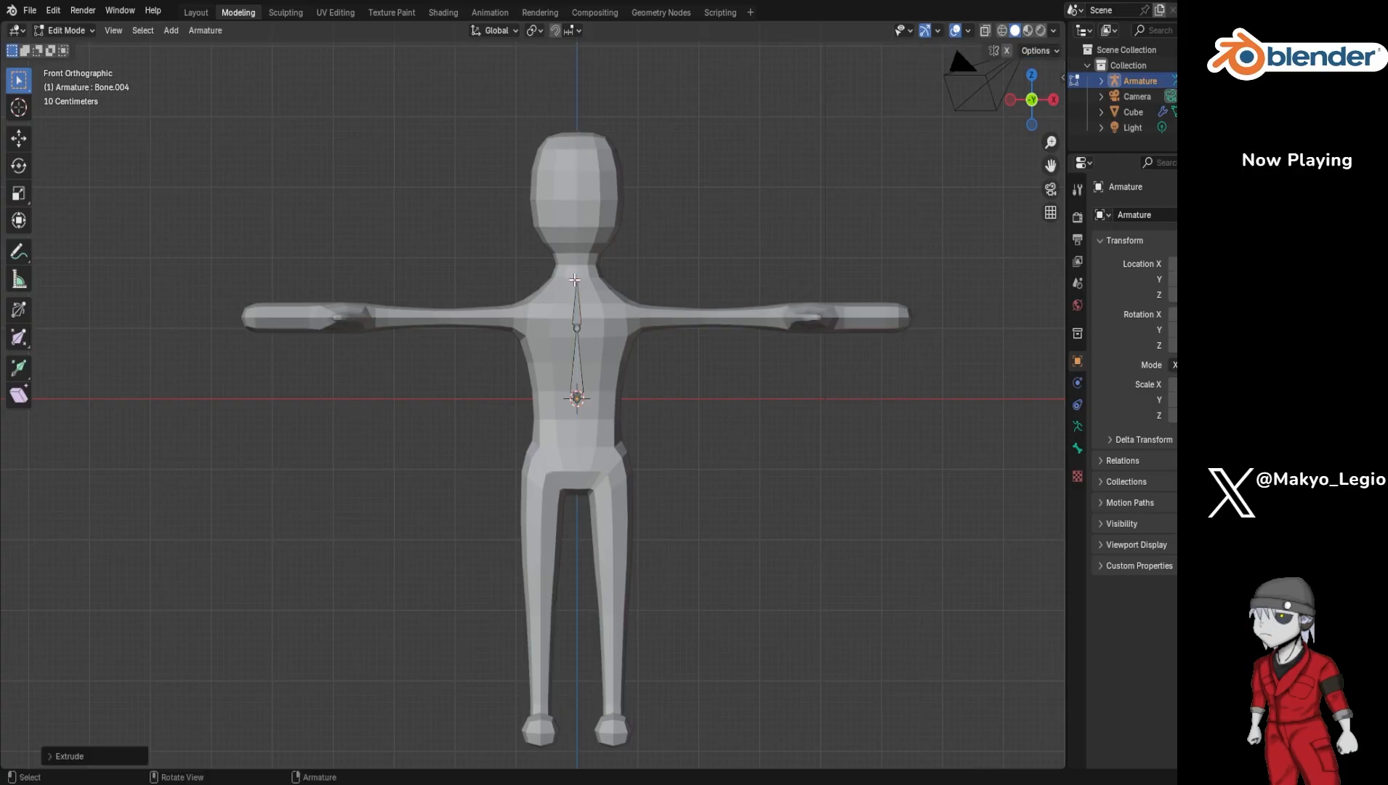
pyautogui.press('e')
pyautogui.press('z')
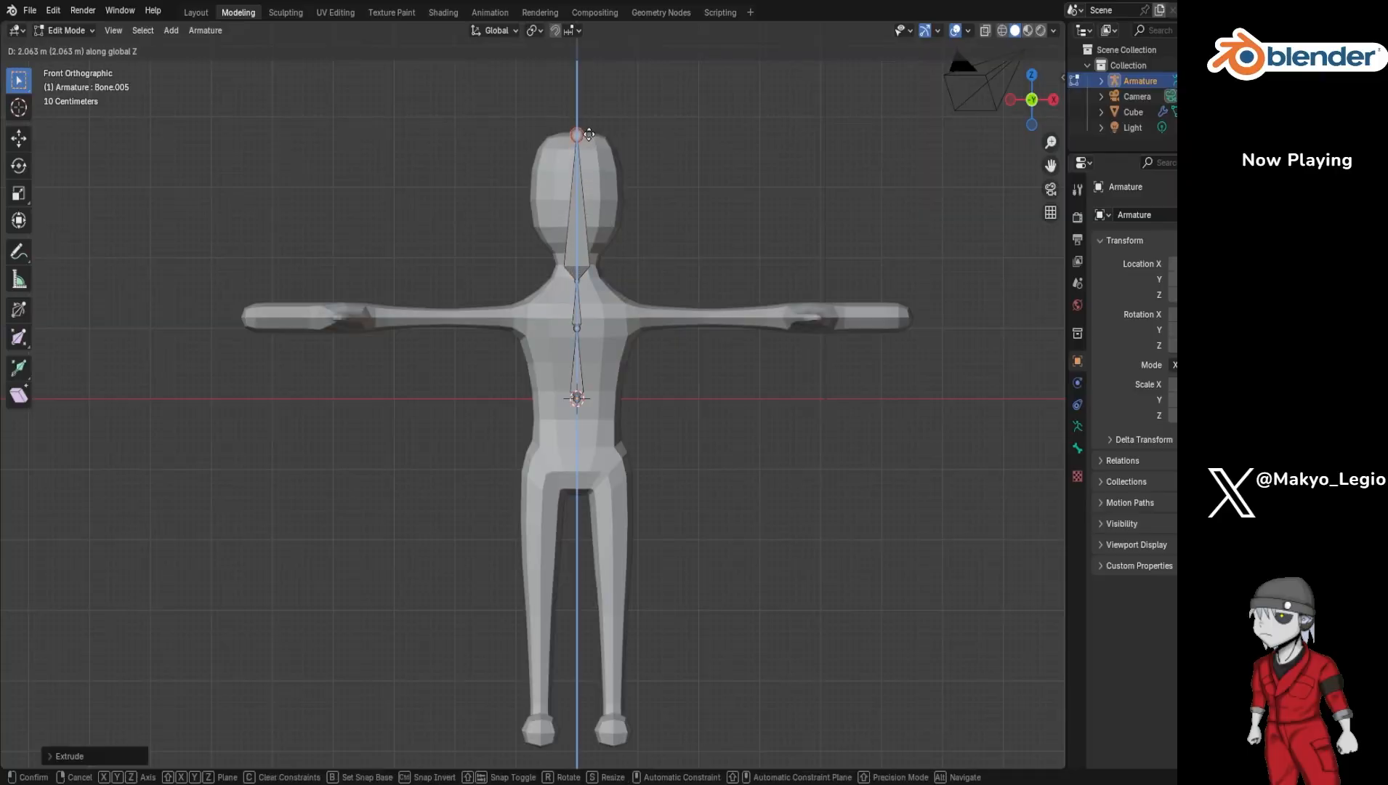
pyautogui.click(588, 141)
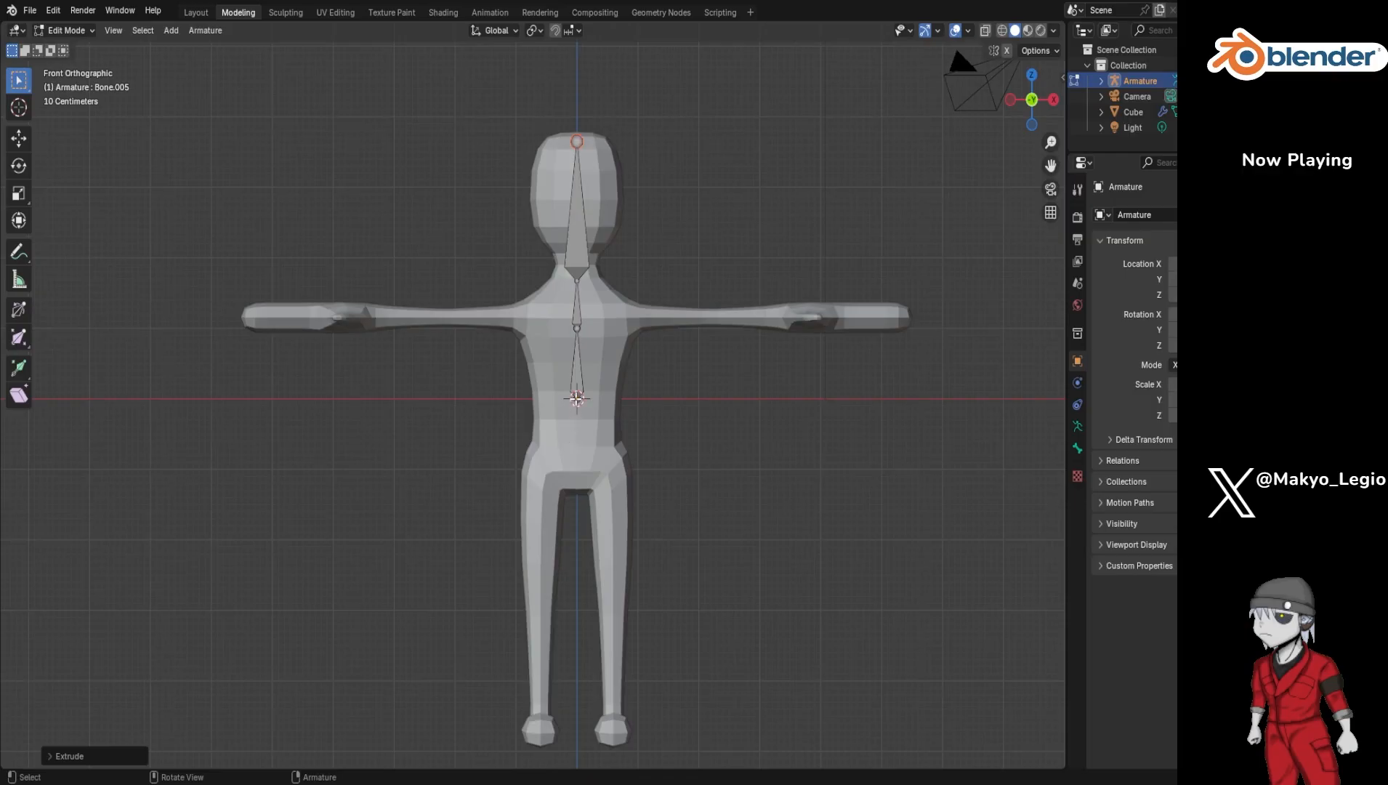
pyautogui.click(578, 384)
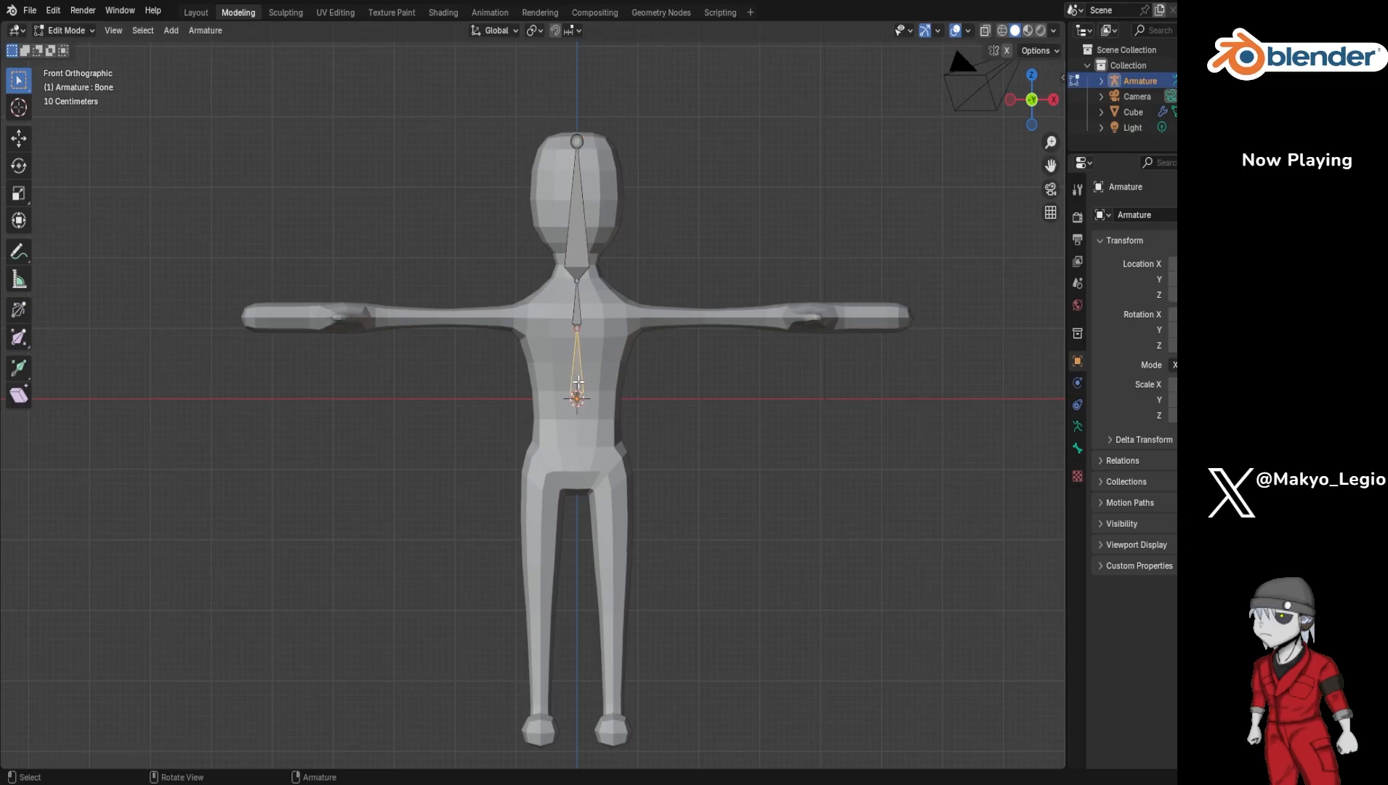
pyautogui.press('g')
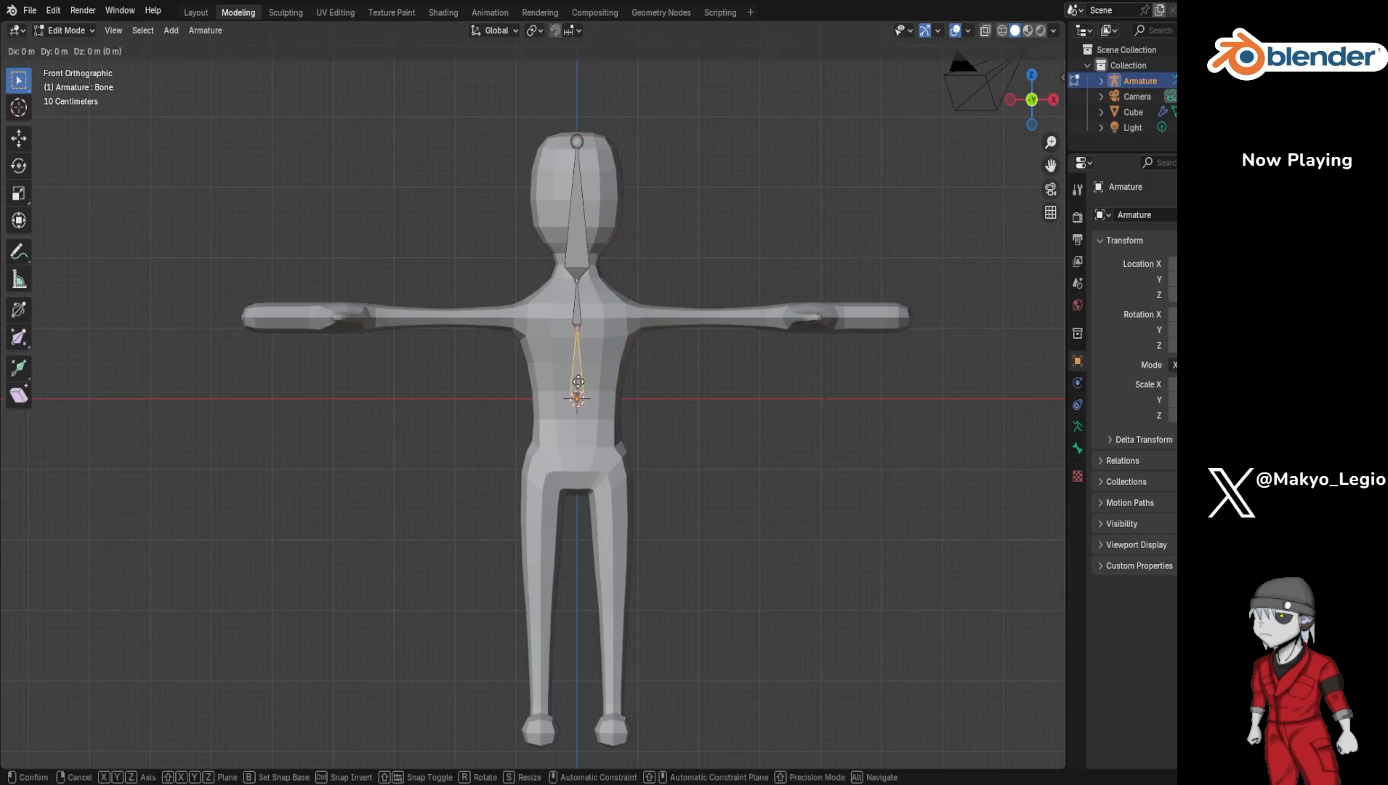
pyautogui.press('z')
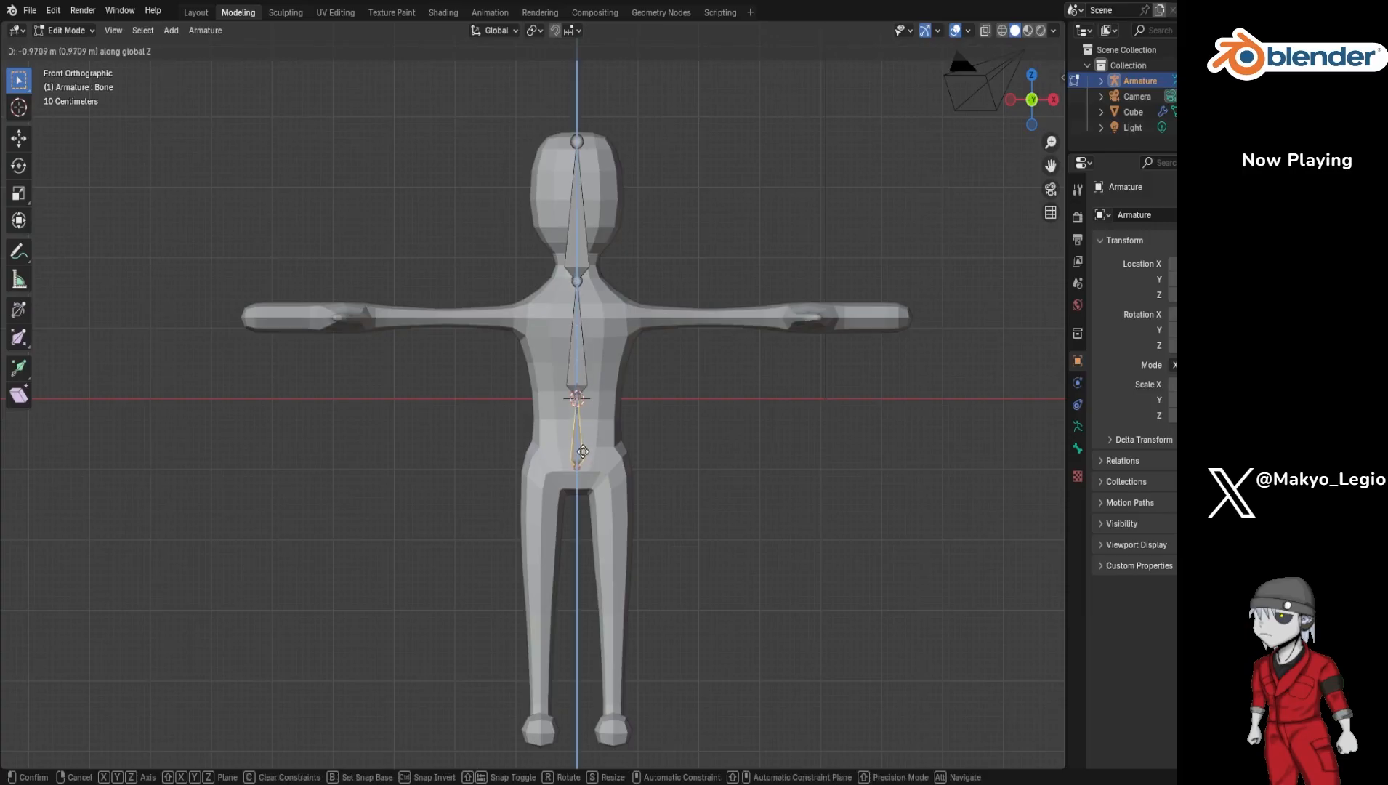
pyautogui.rightClick(585, 446)
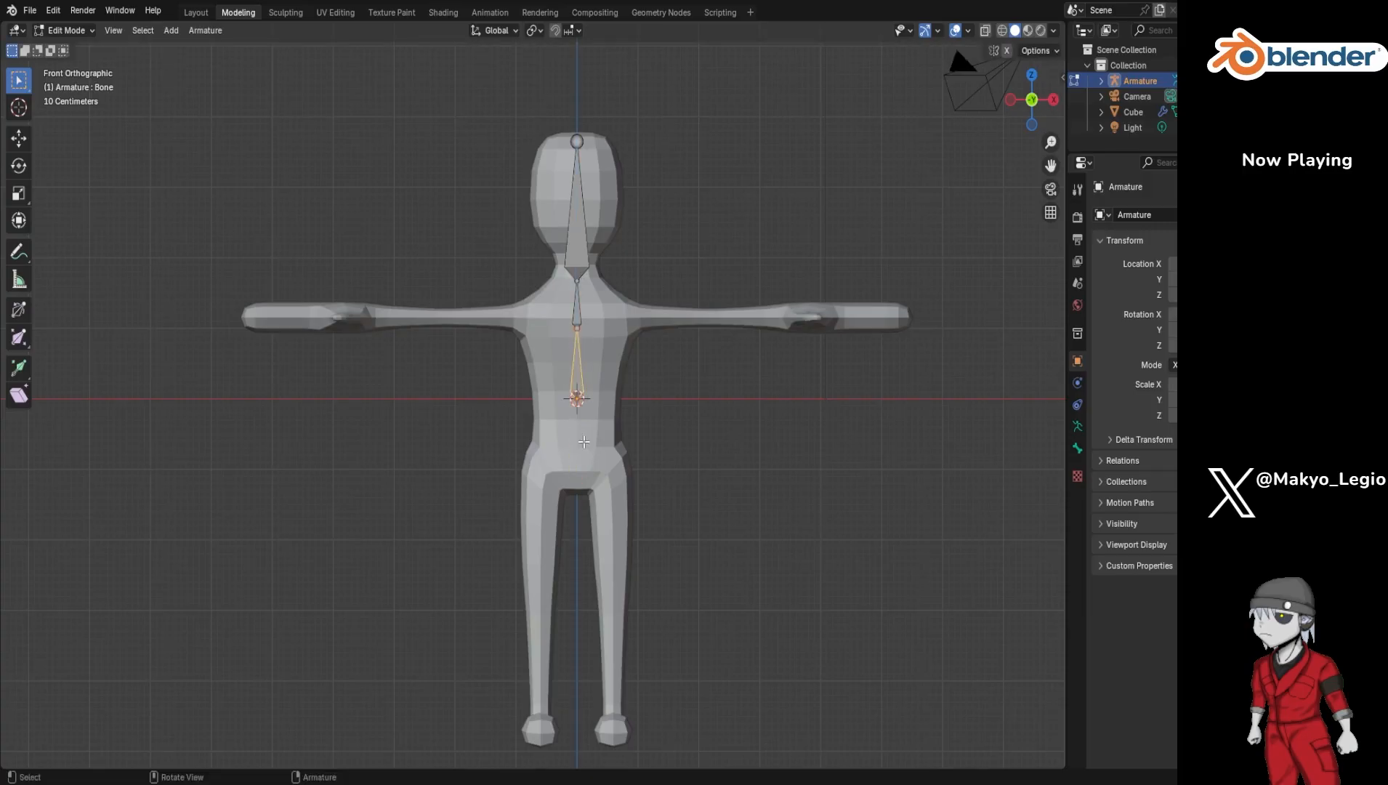
# Step: Select the whole chain of linked bones and move it about 0.7 m down along Z to start at the pelvis
pyautogui.click(577, 398)
pyautogui.click(573, 252)
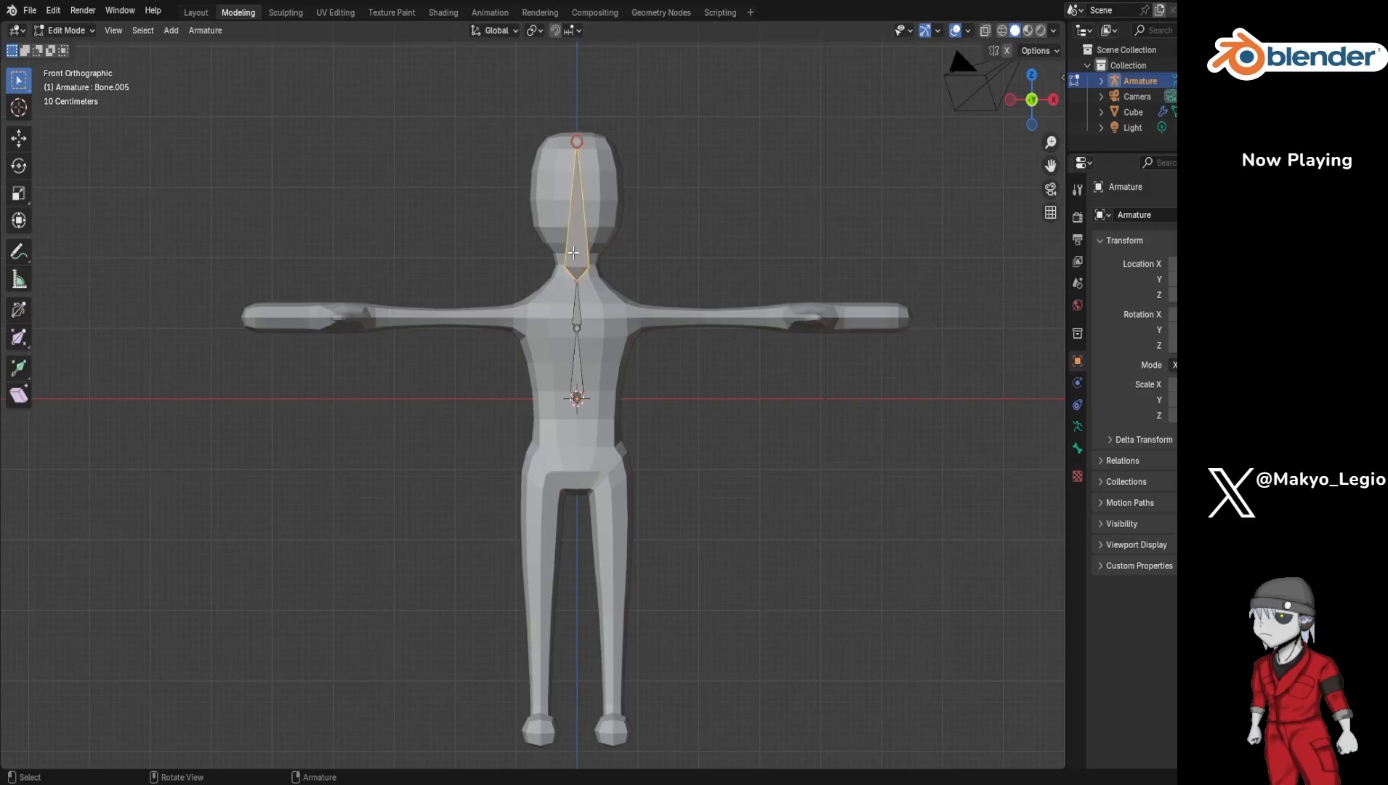
pyautogui.press('l')
pyautogui.press('g')
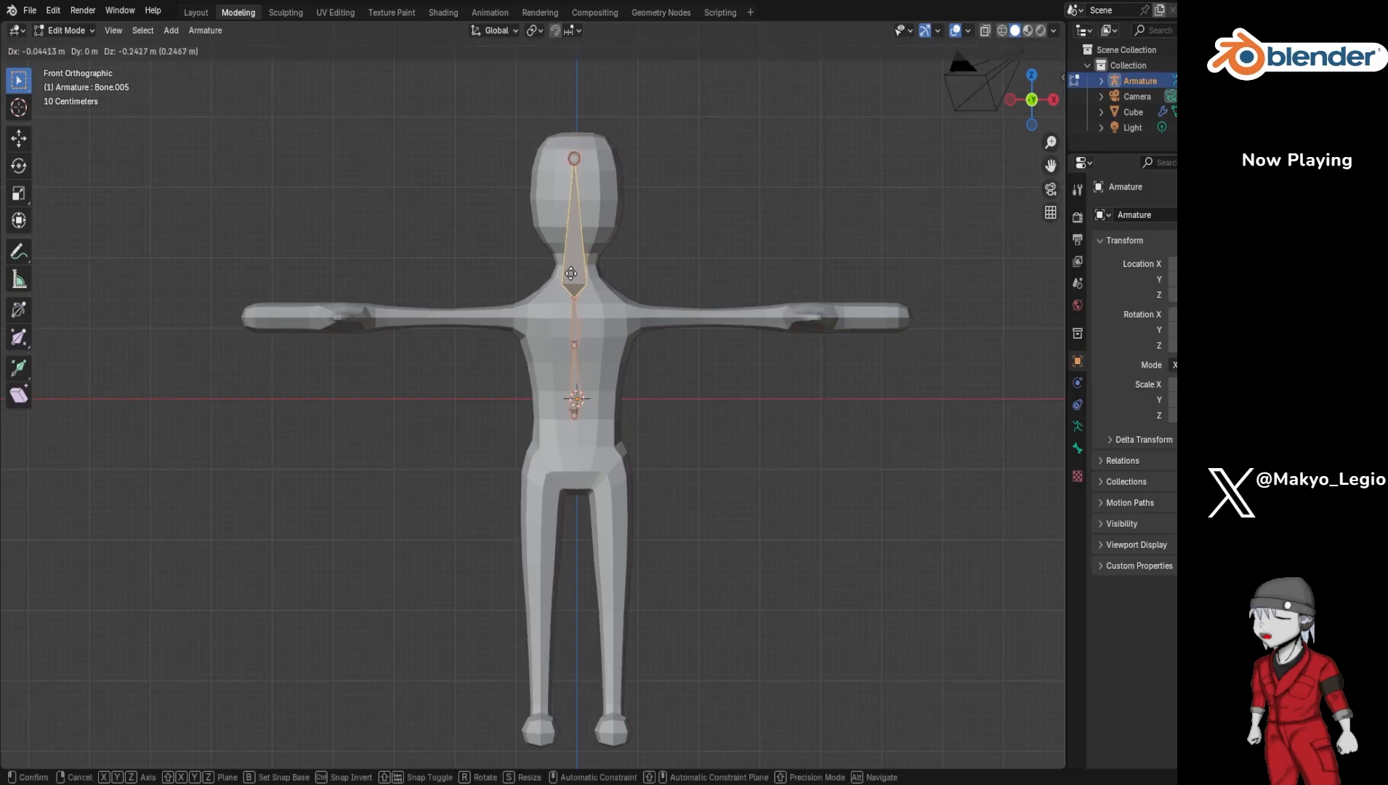
pyautogui.press('z')
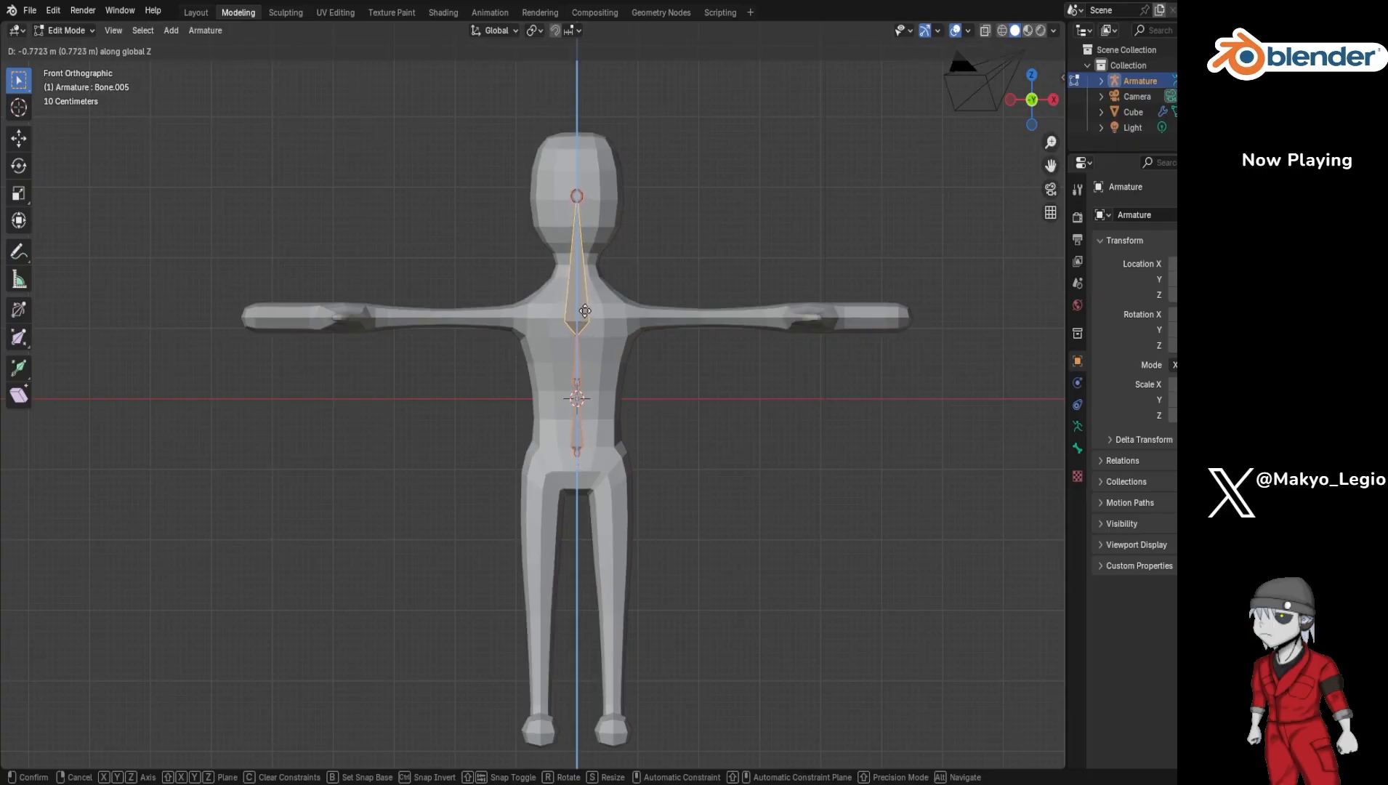
pyautogui.click(583, 303)
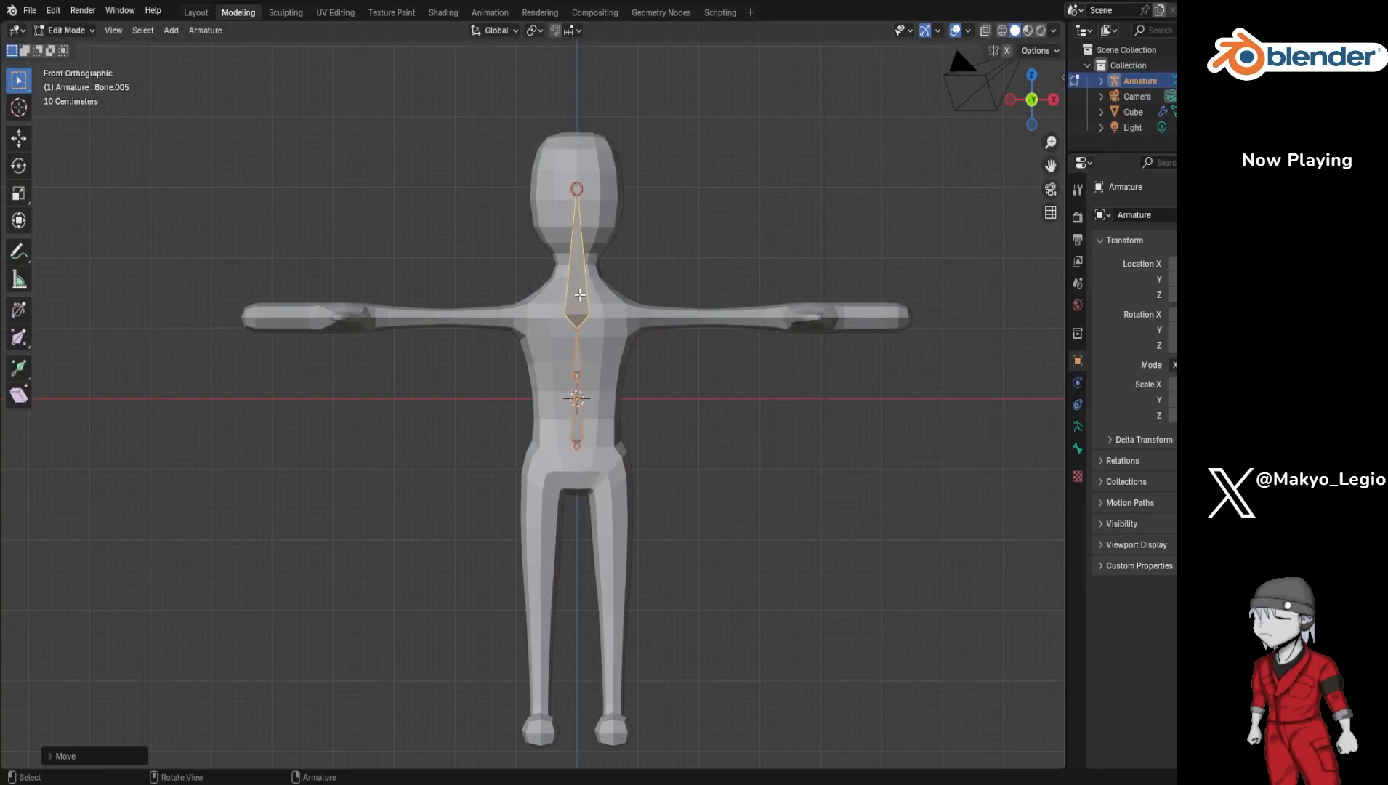
# Step: Scale down the topmost bone to less than half its length so it spans only the upper chest and neck
pyautogui.click(579, 296)
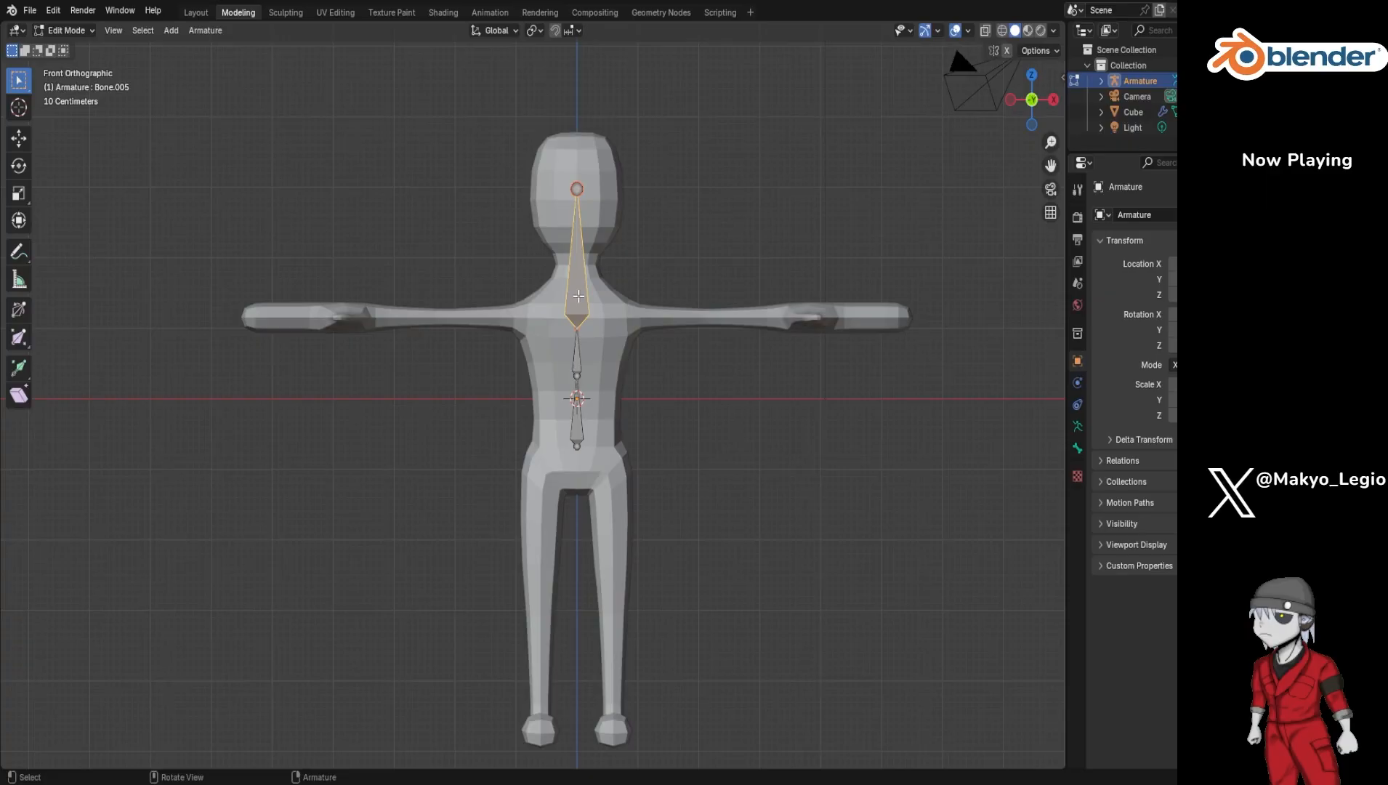
pyautogui.press('s')
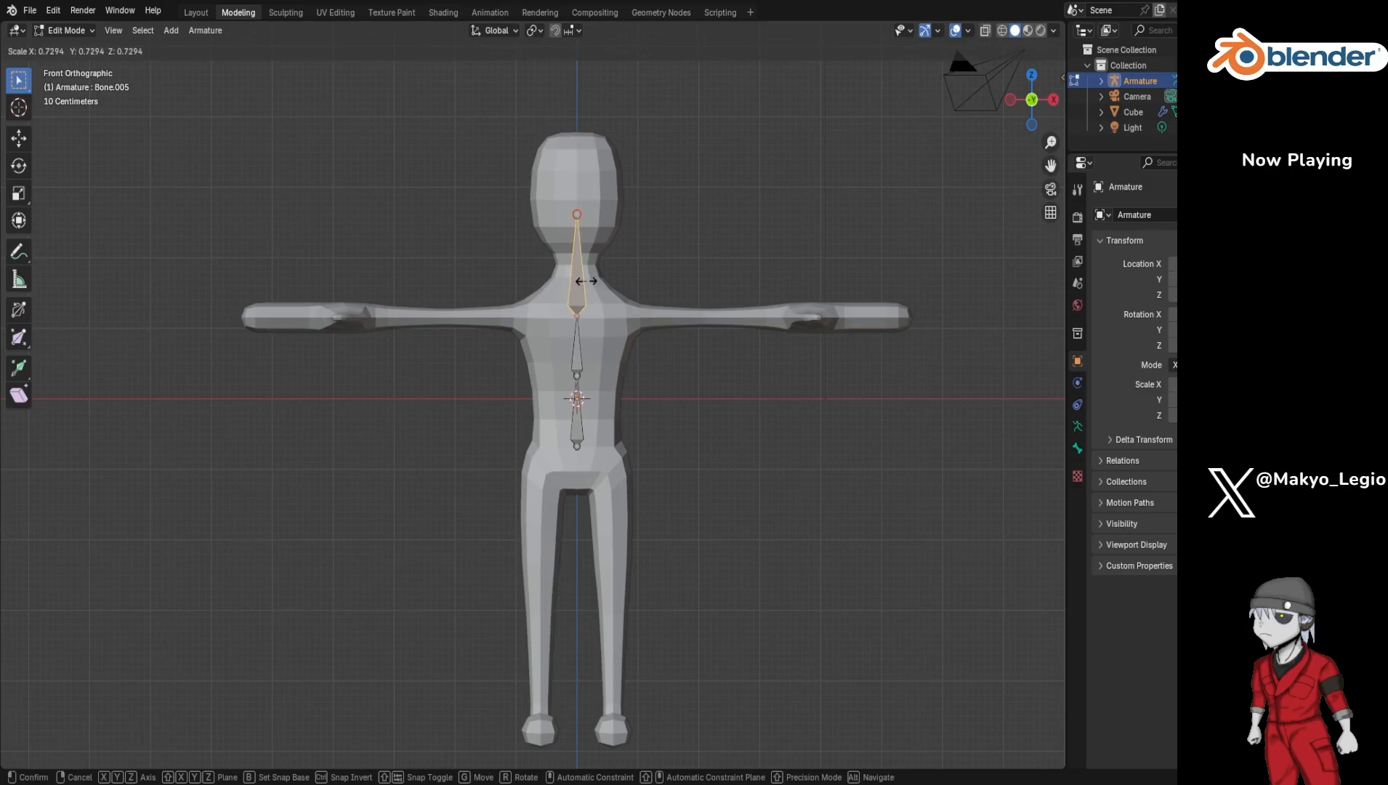
pyautogui.click(583, 282)
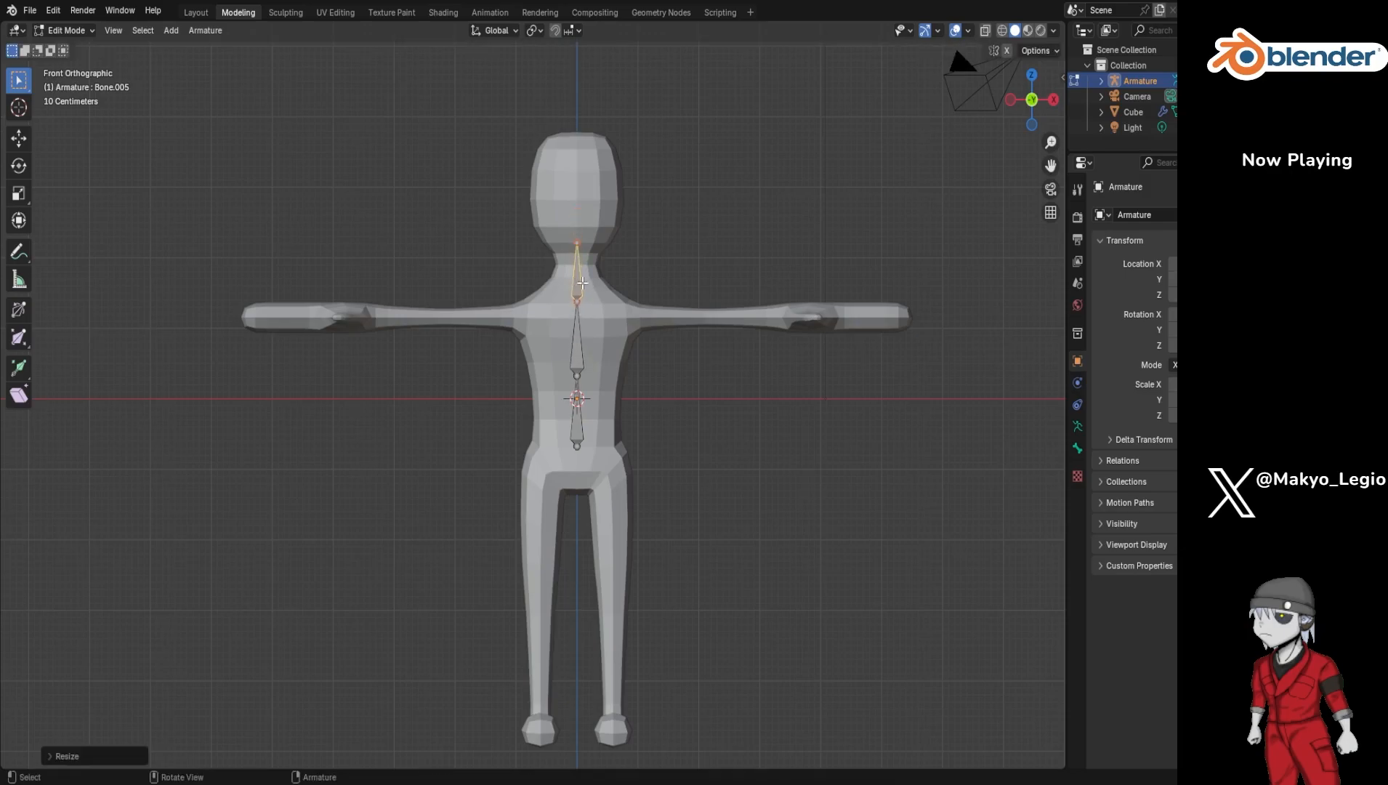
# Step: Scale the middle spine bone to about 0.85 and the neck bone above it to about 0.69
pyautogui.click(576, 353)
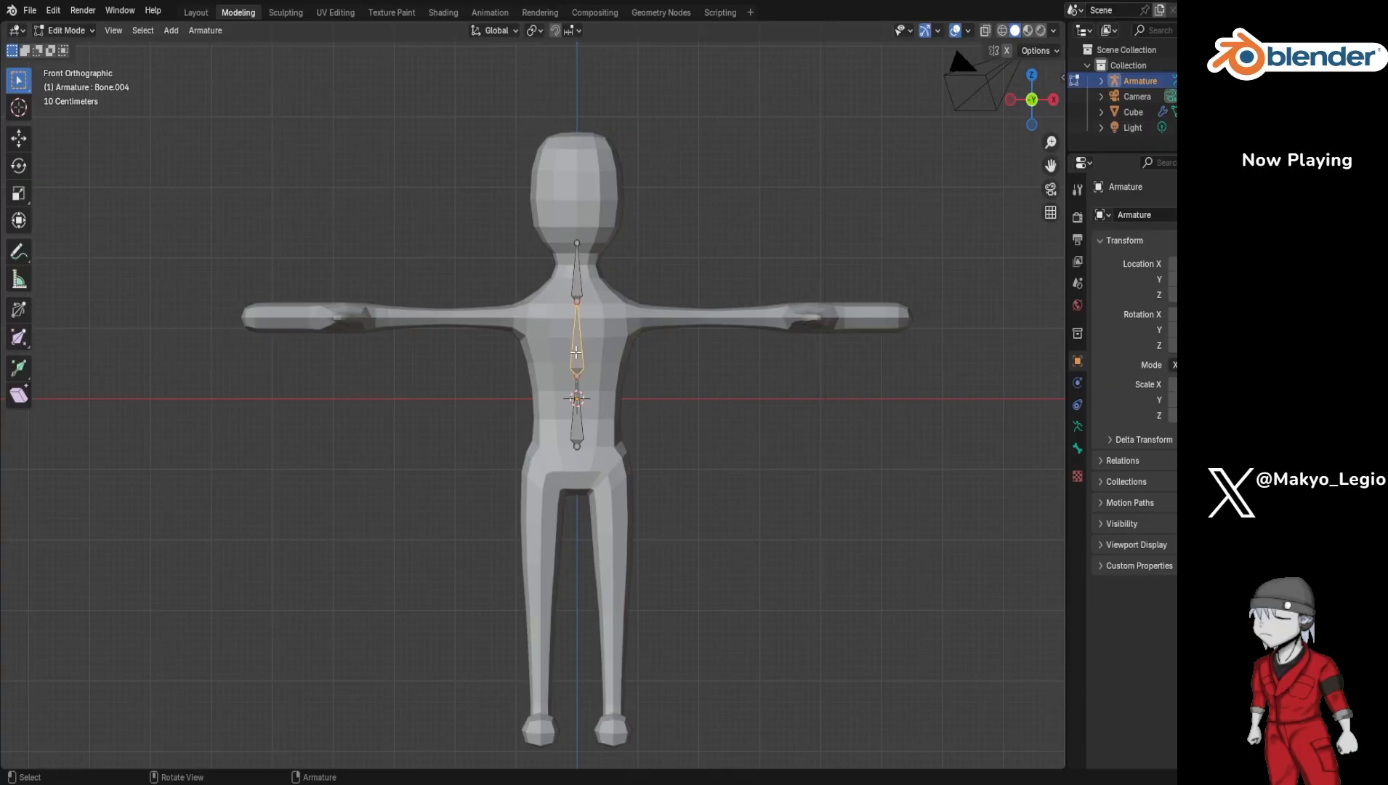
pyautogui.press('s')
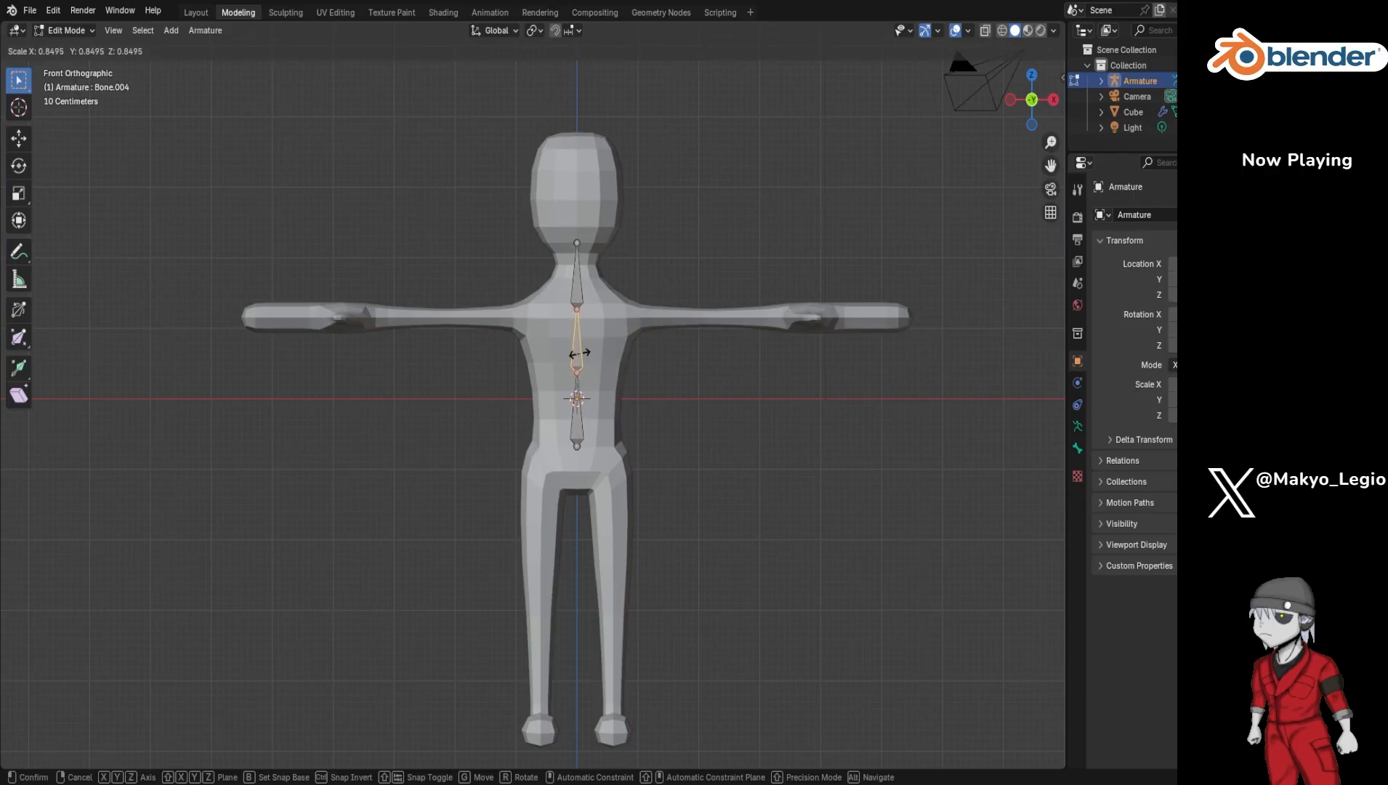
pyautogui.click(579, 354)
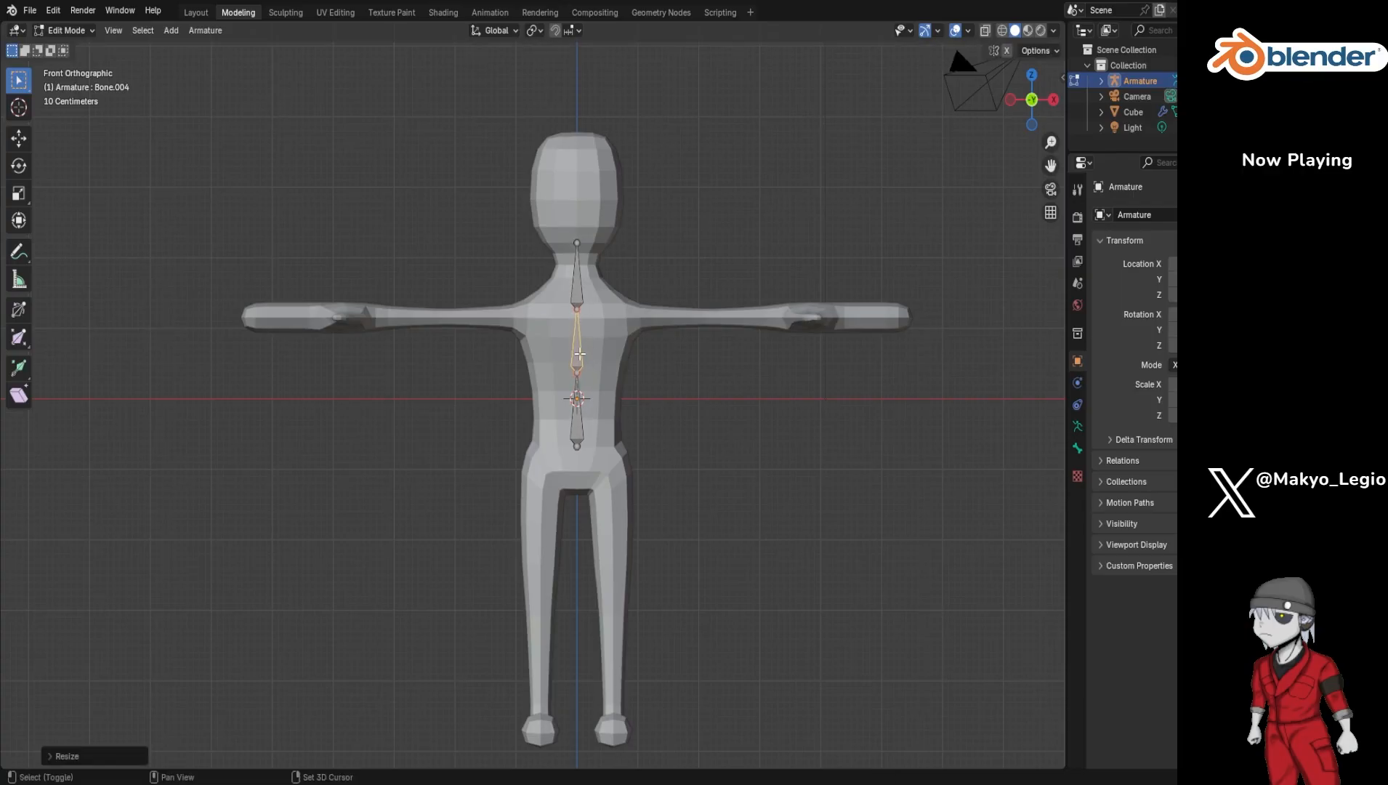
pyautogui.click(576, 247)
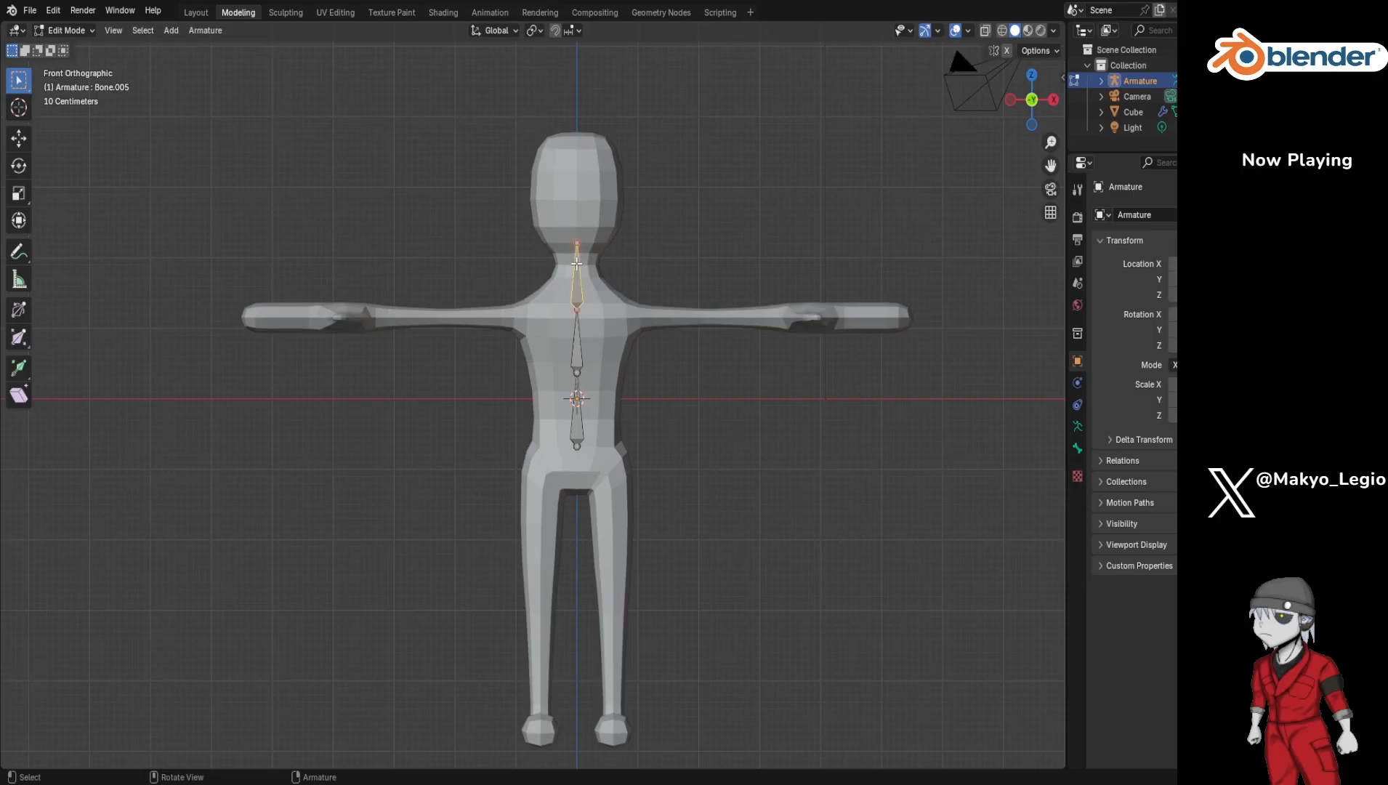
pyautogui.press('s')
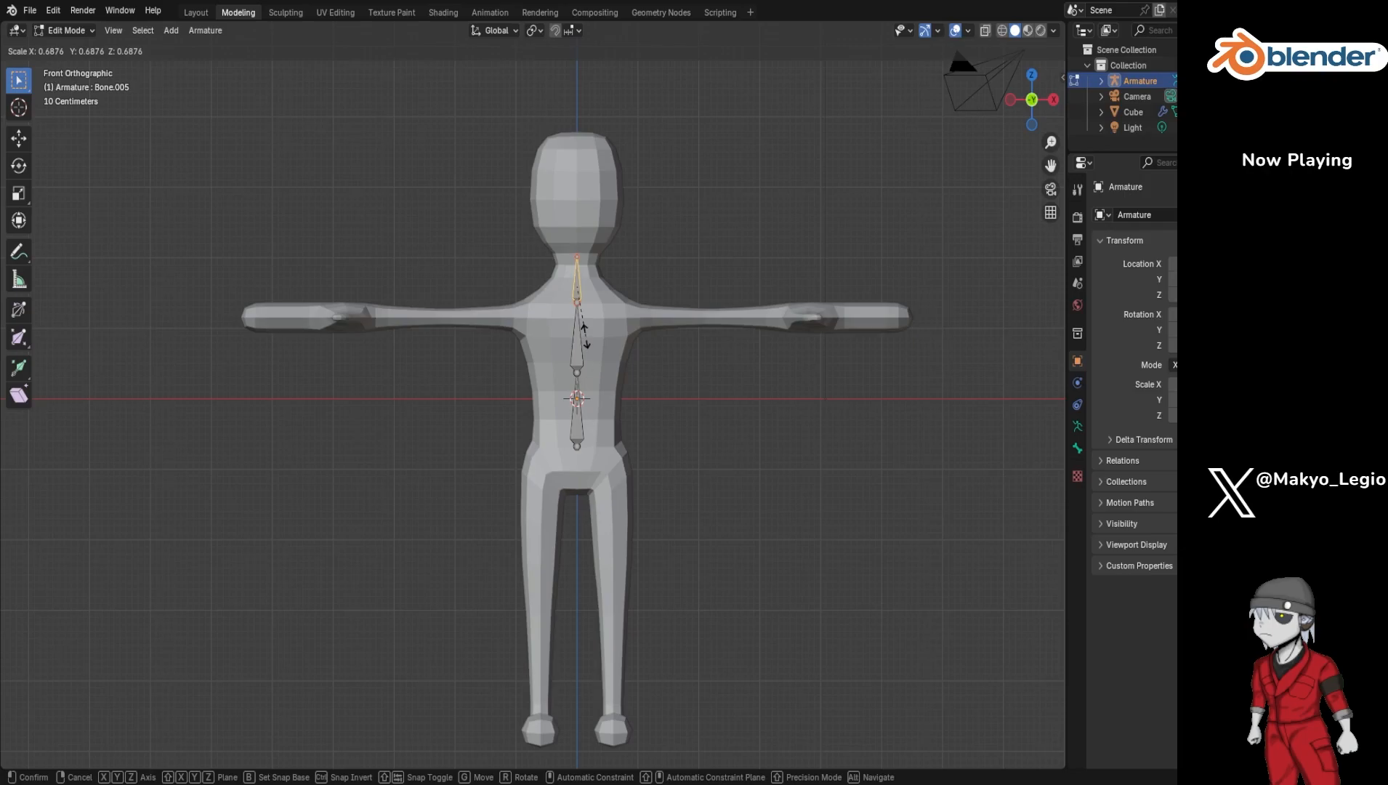
pyautogui.click(585, 335)
# Step: Extrude a head bone about 1.6 m up along Z from the neck bone's tip and save the file
pyautogui.click(579, 254)
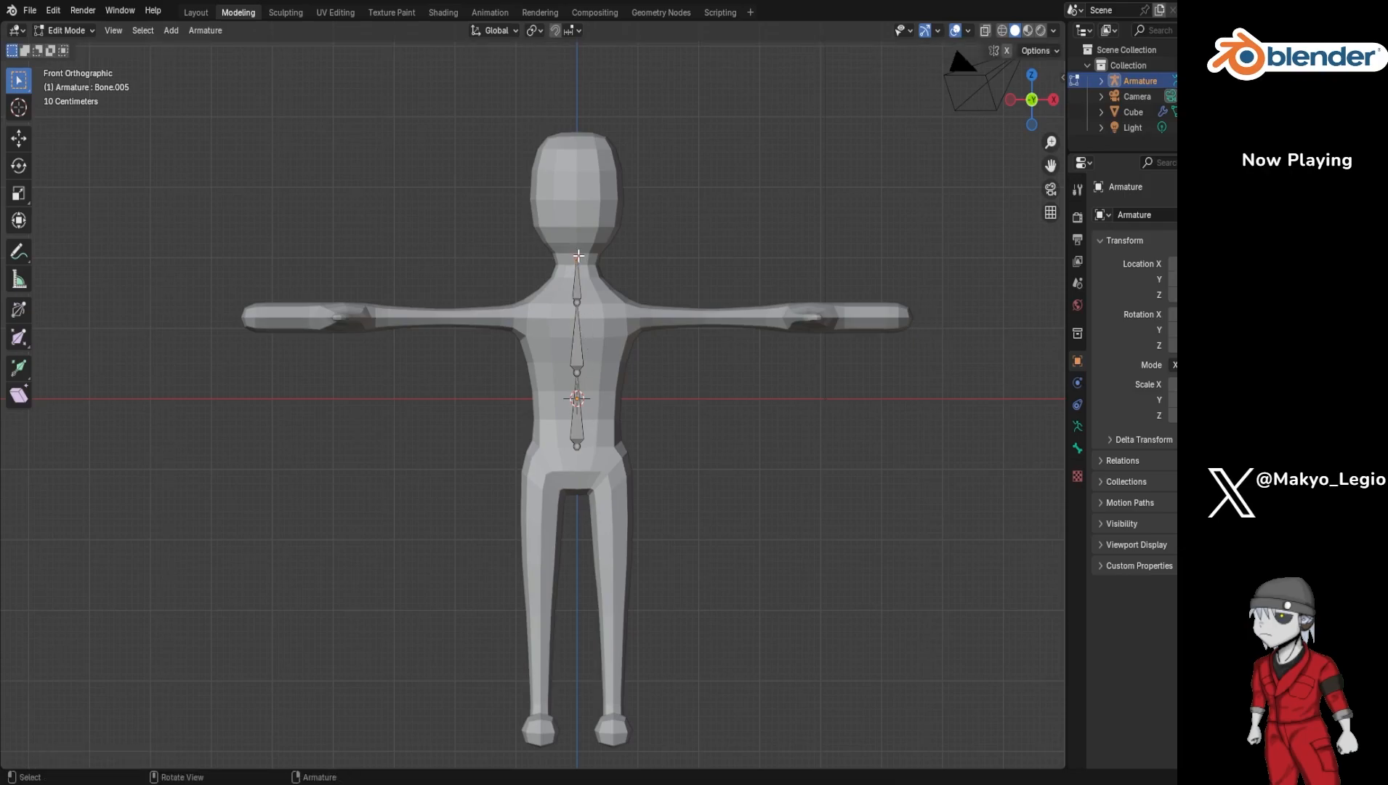
pyautogui.press('e')
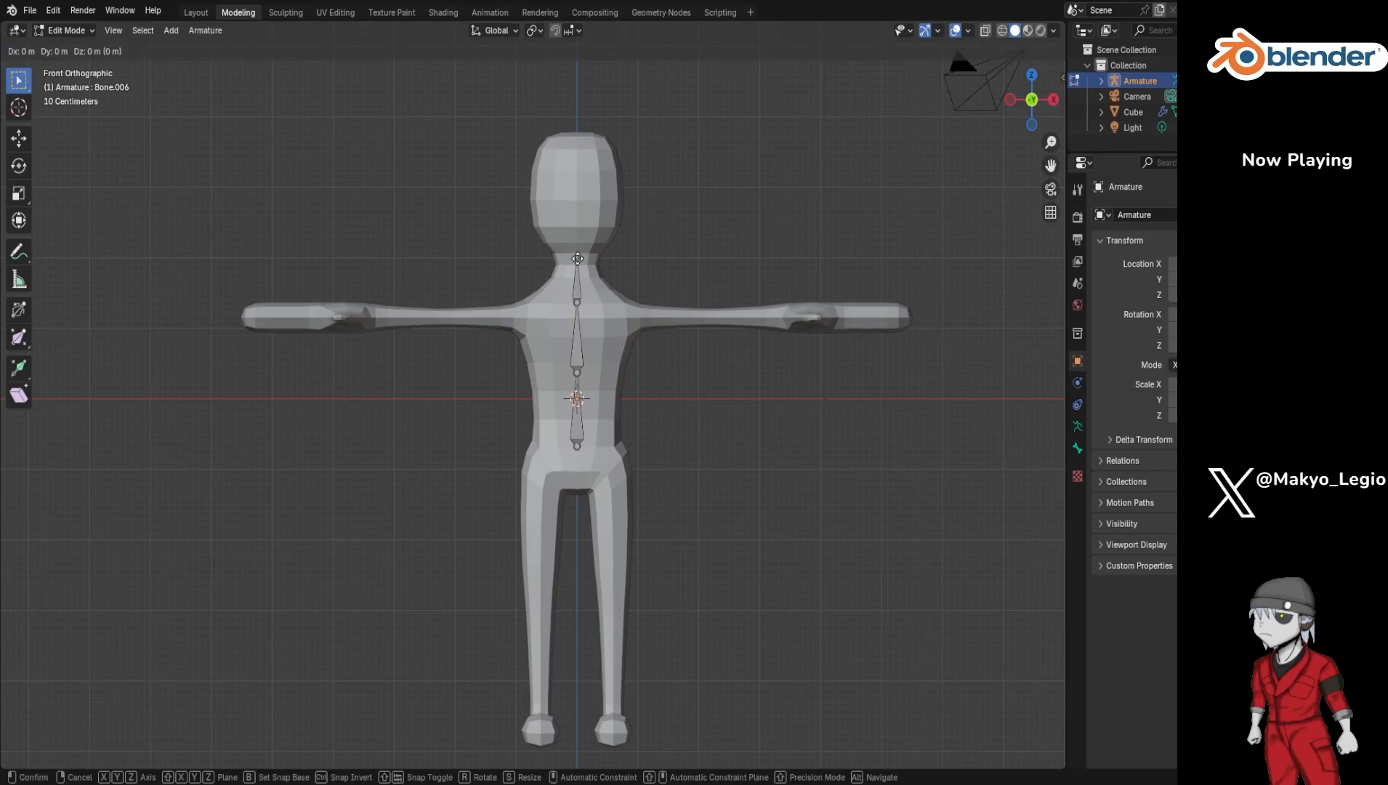
pyautogui.press('z')
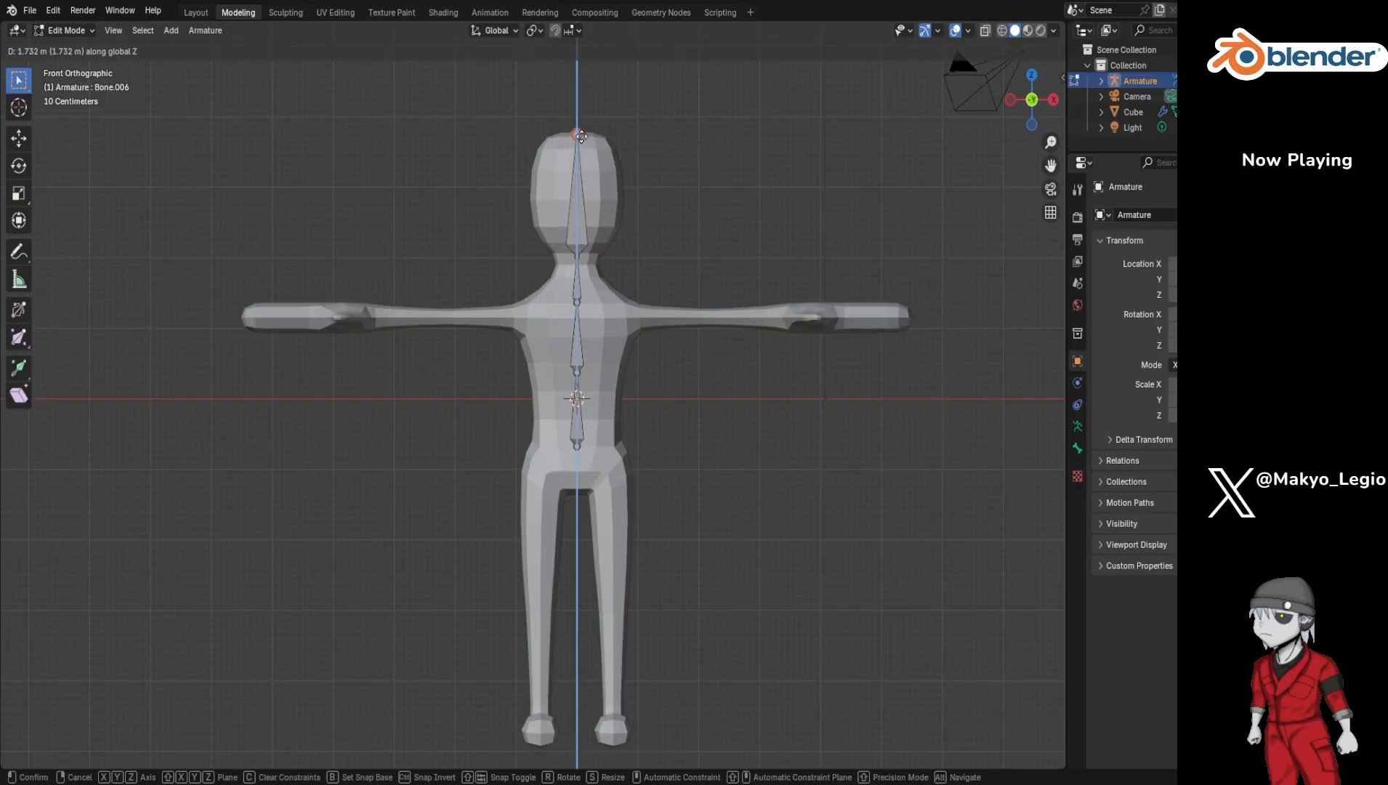
pyautogui.click(580, 144)
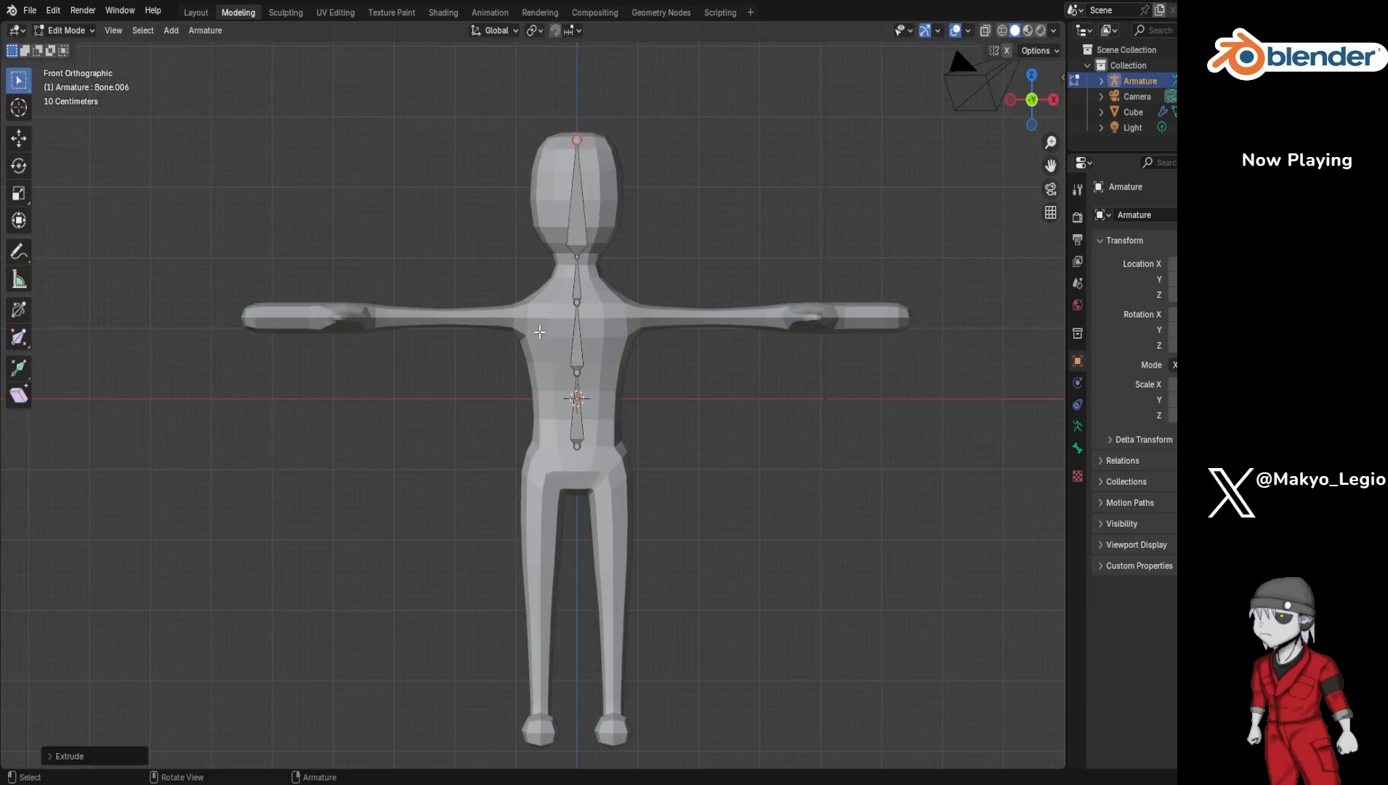
pyautogui.click(34, 12)
pyautogui.hotkey('ctrl', 's')
# Step: Move the joint between the chest and neck bones about 0.2 m down along Z and enable X-axis mirroring
pyautogui.click(577, 302)
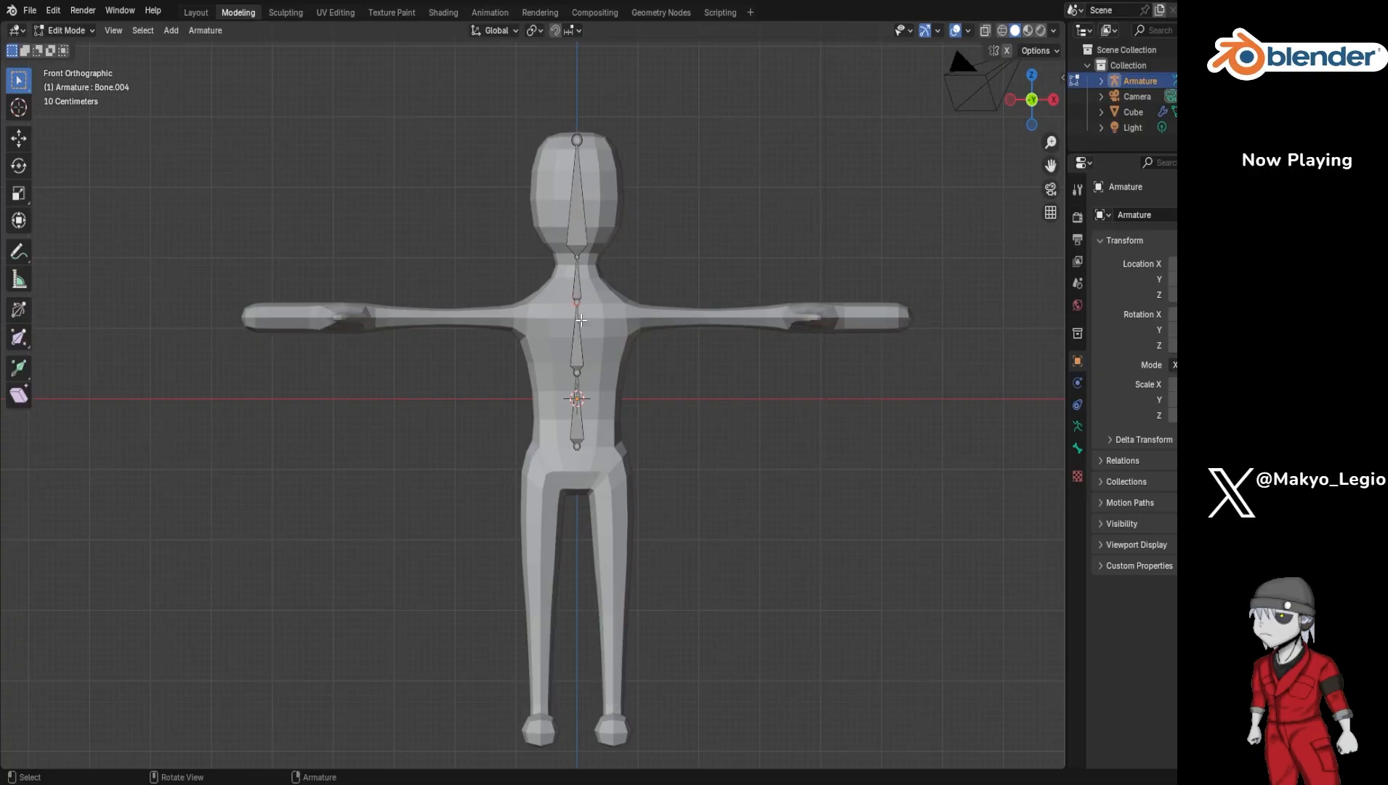
pyautogui.press('g')
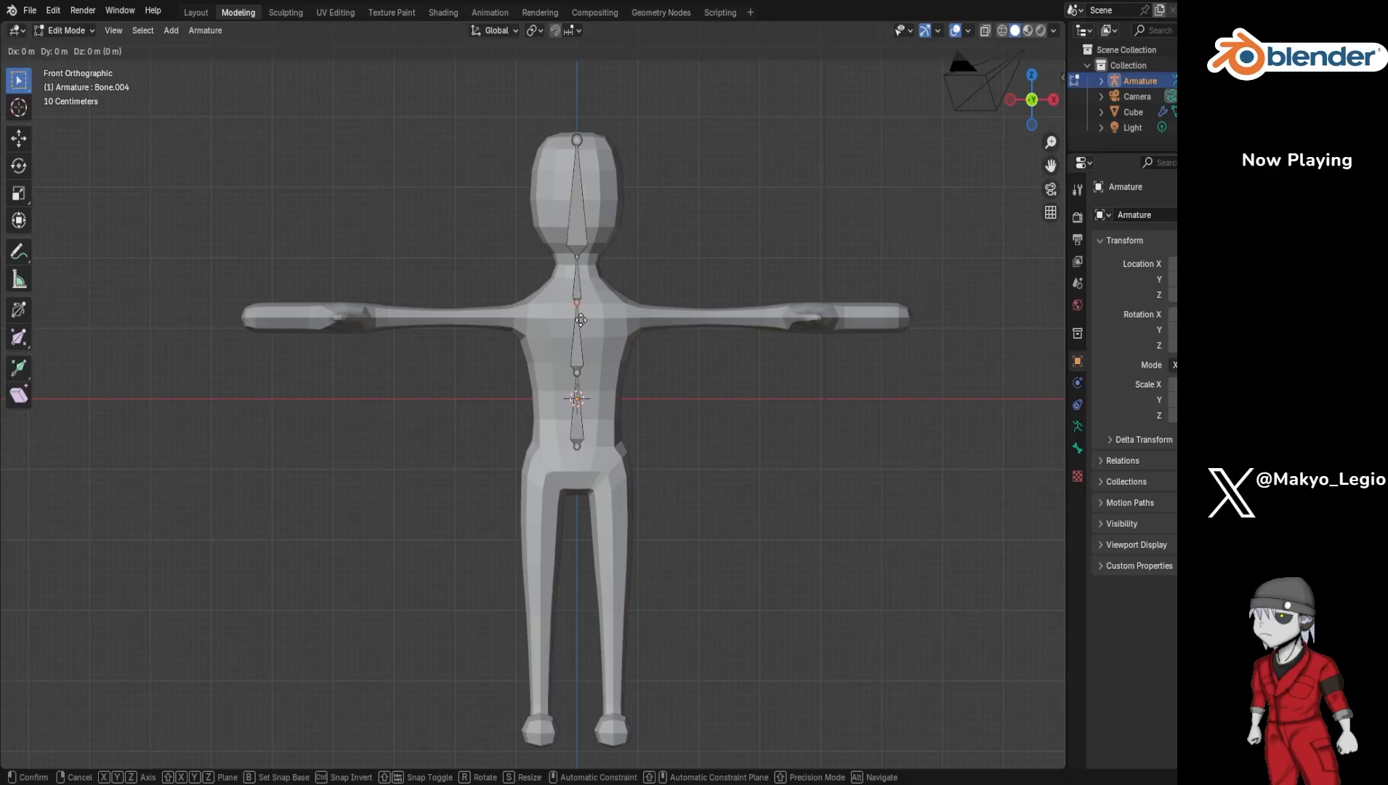
pyautogui.press('z')
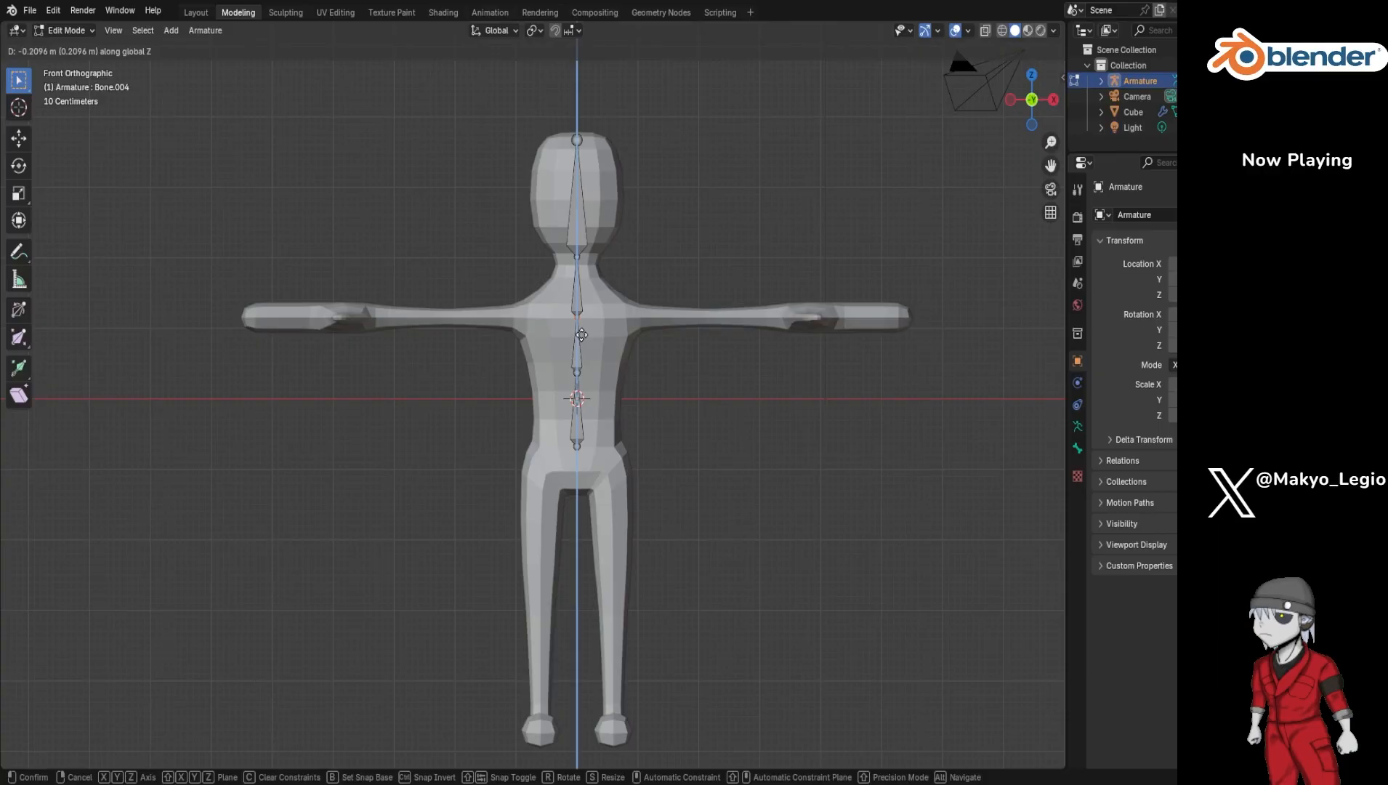
pyautogui.click(581, 334)
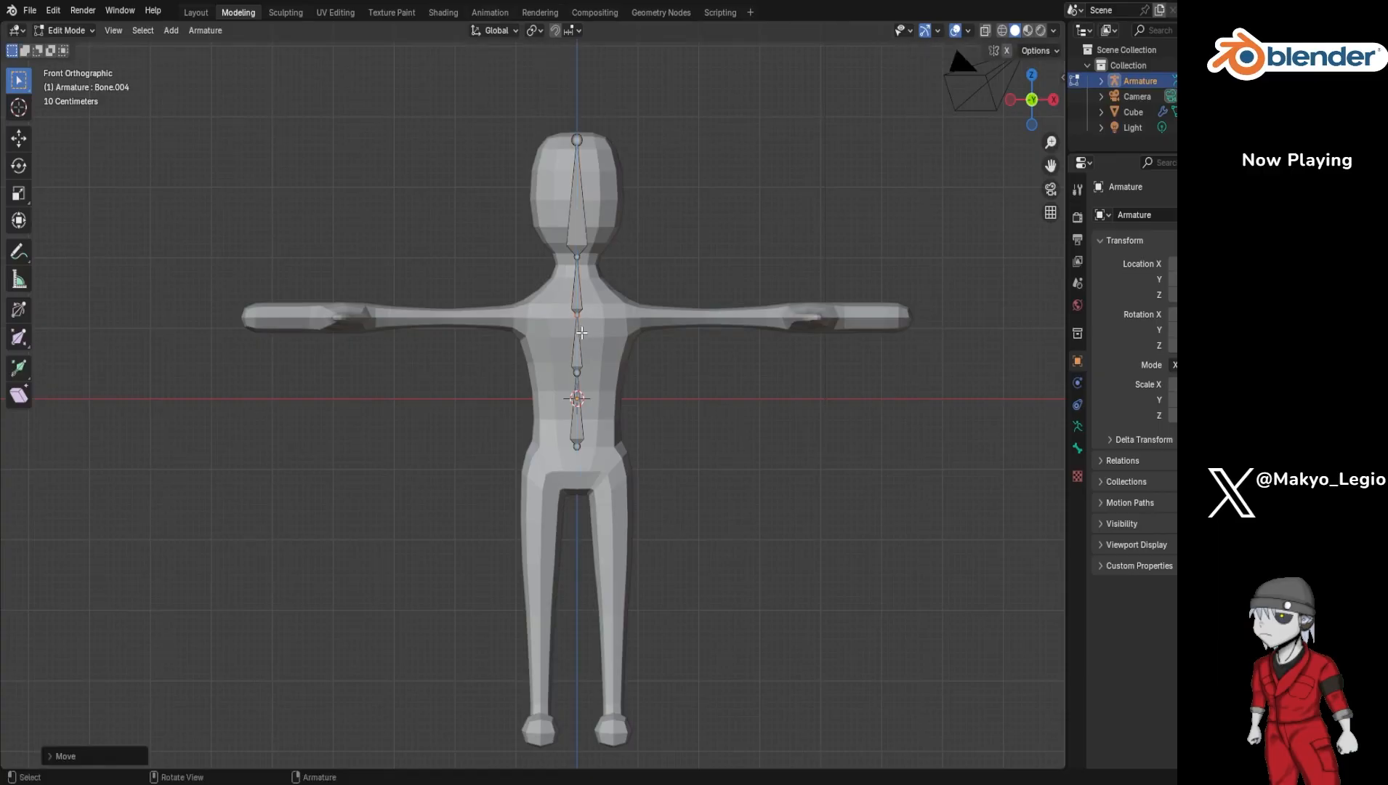
pyautogui.click(1007, 51)
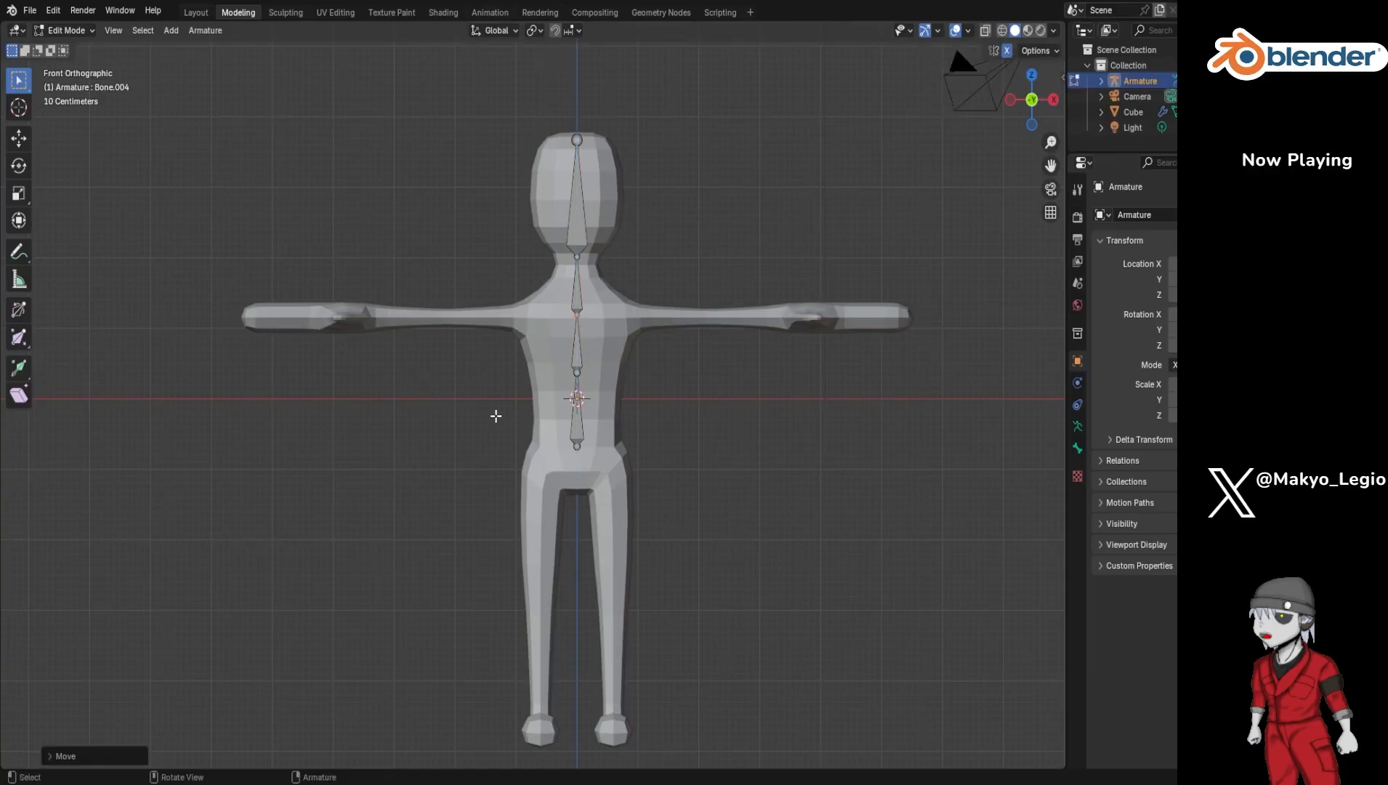
# Step: Try extruding a shoulder bone sideways from the upper chest joint and undo the extrusion
pyautogui.click(577, 315)
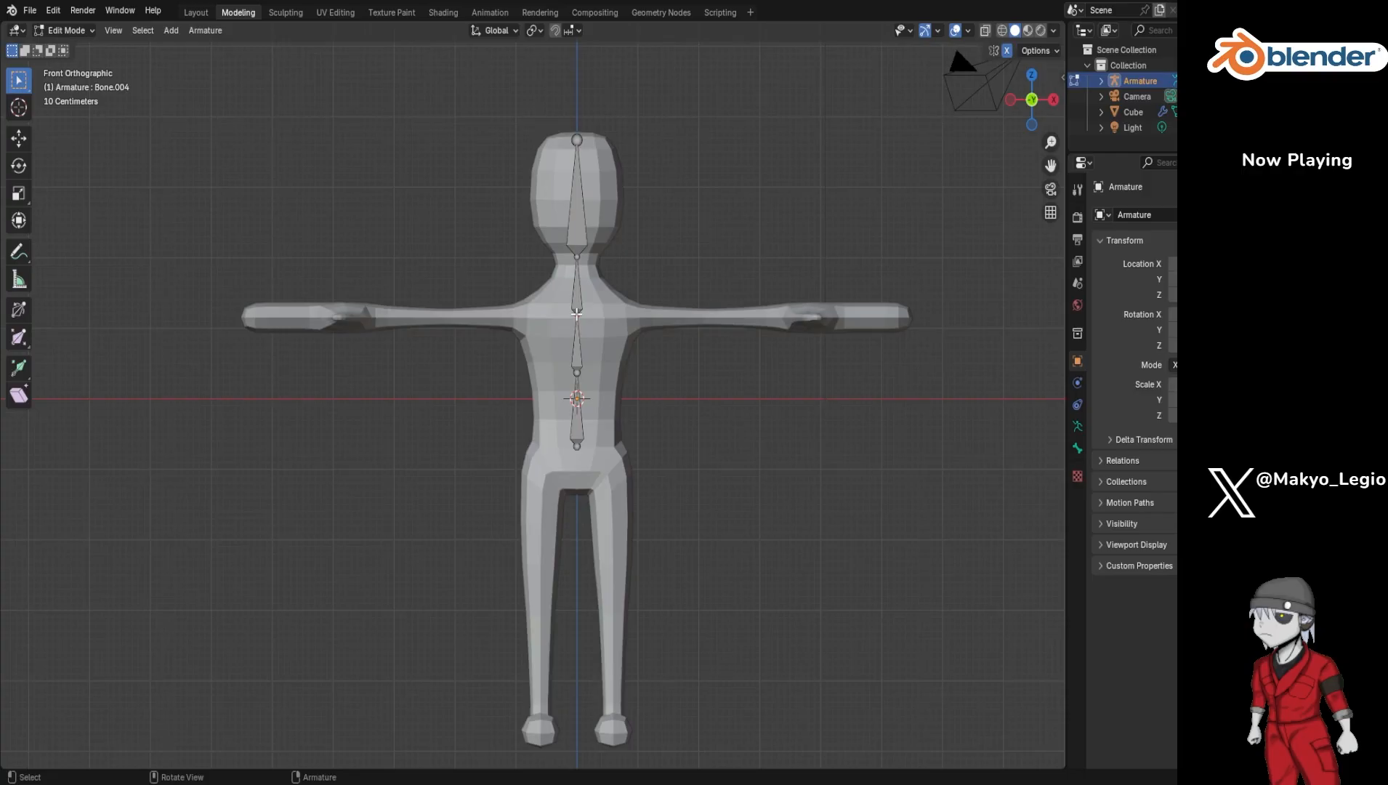
pyautogui.hotkey('shift', 'e')
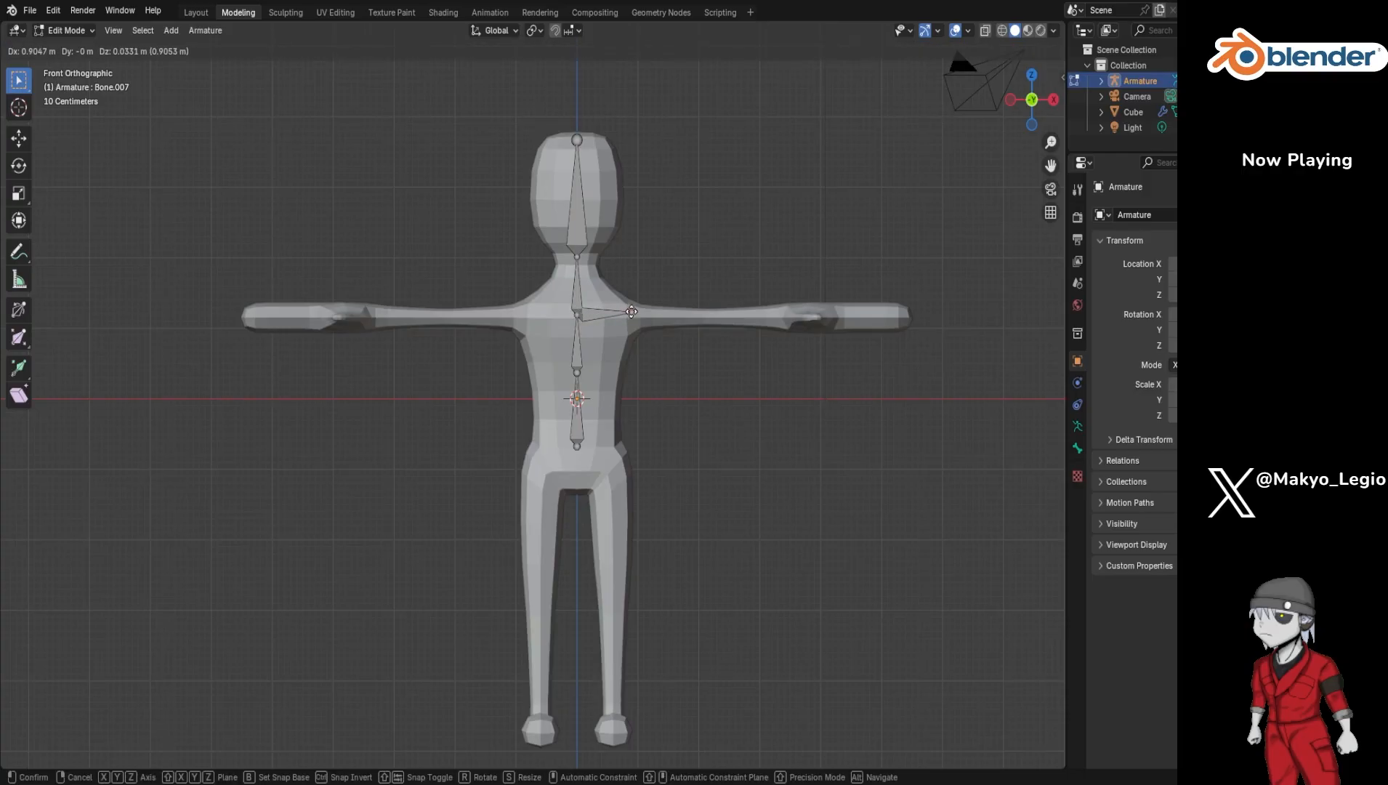
pyautogui.rightClick(615, 315)
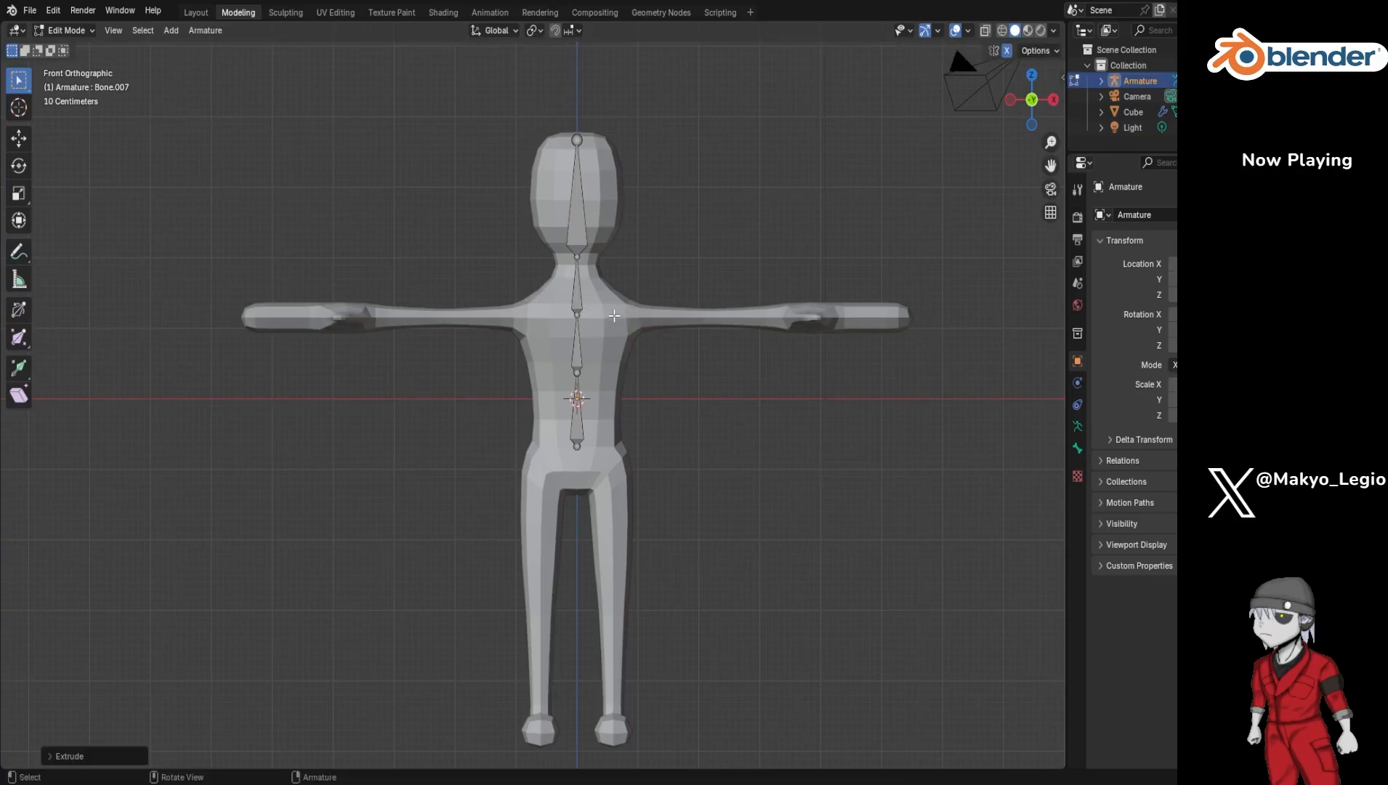
pyautogui.click(995, 54)
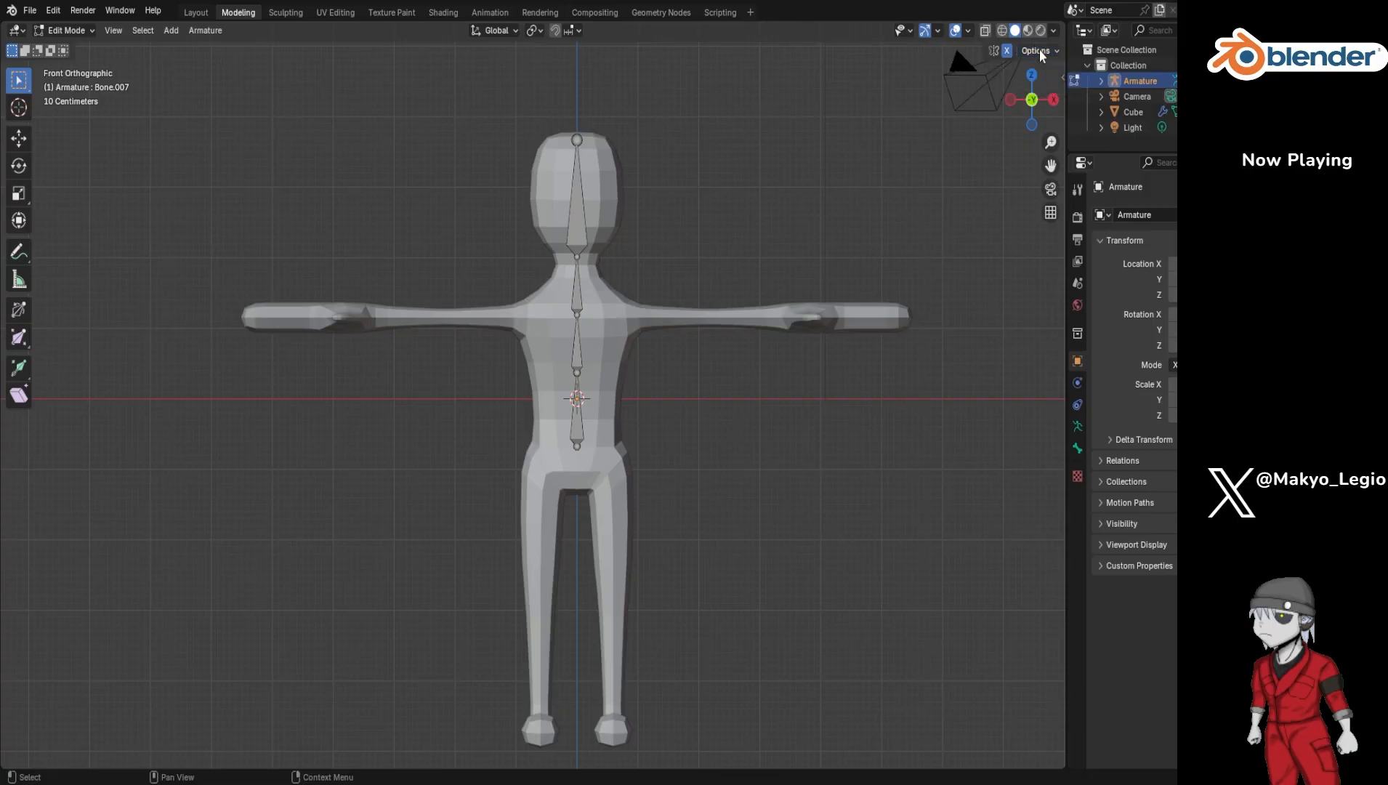
pyautogui.click(577, 314)
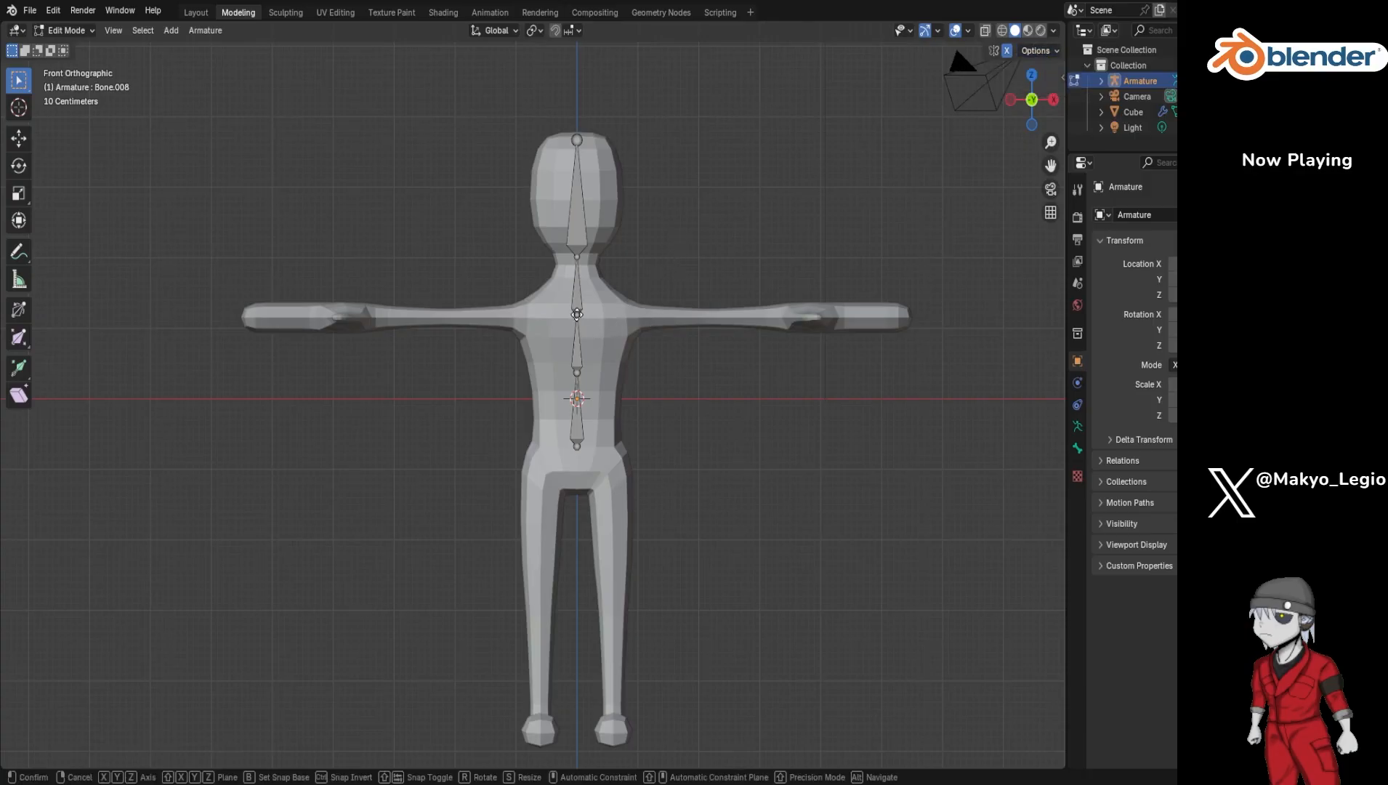
pyautogui.press('e')
pyautogui.click(637, 314)
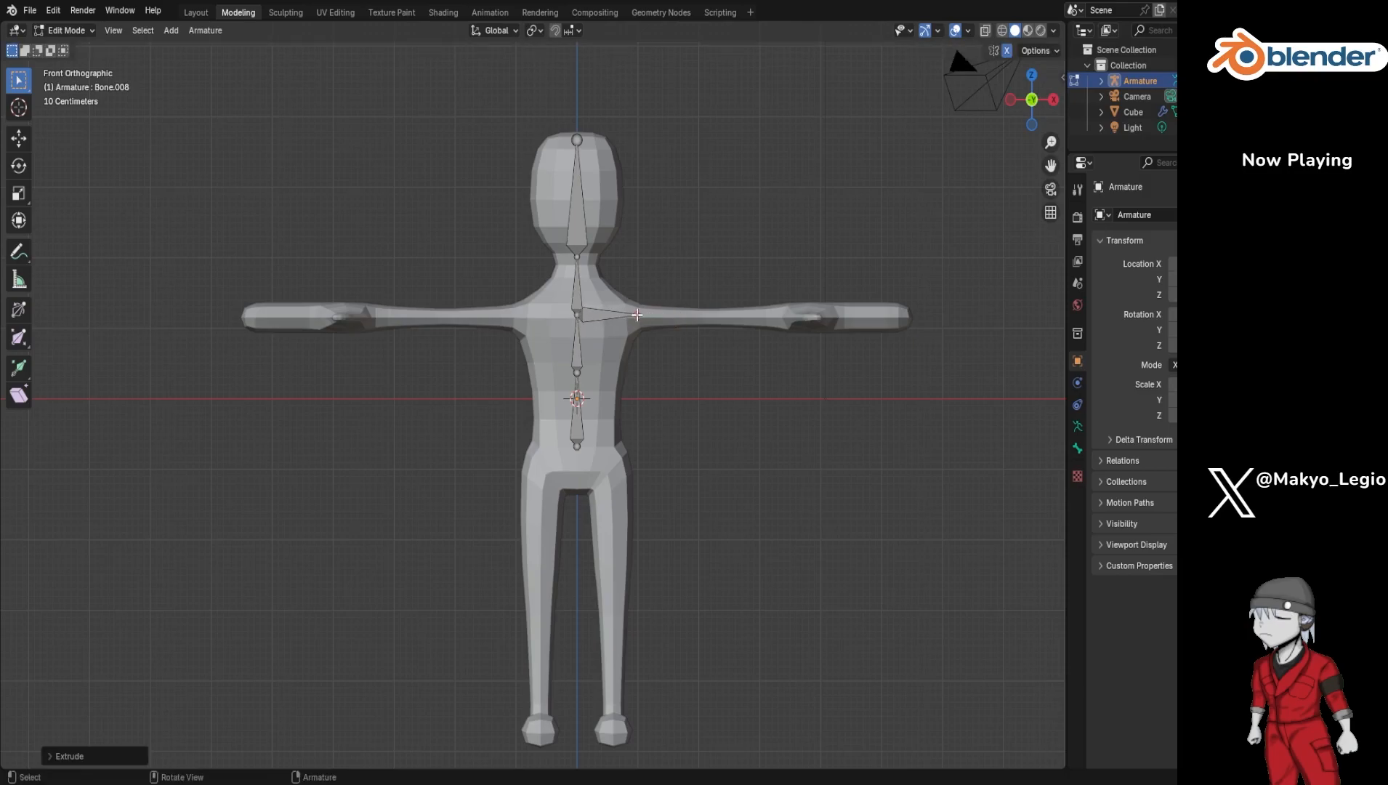
pyautogui.moveTo(694, 363); pyautogui.dragTo(636, 407, button='middle')
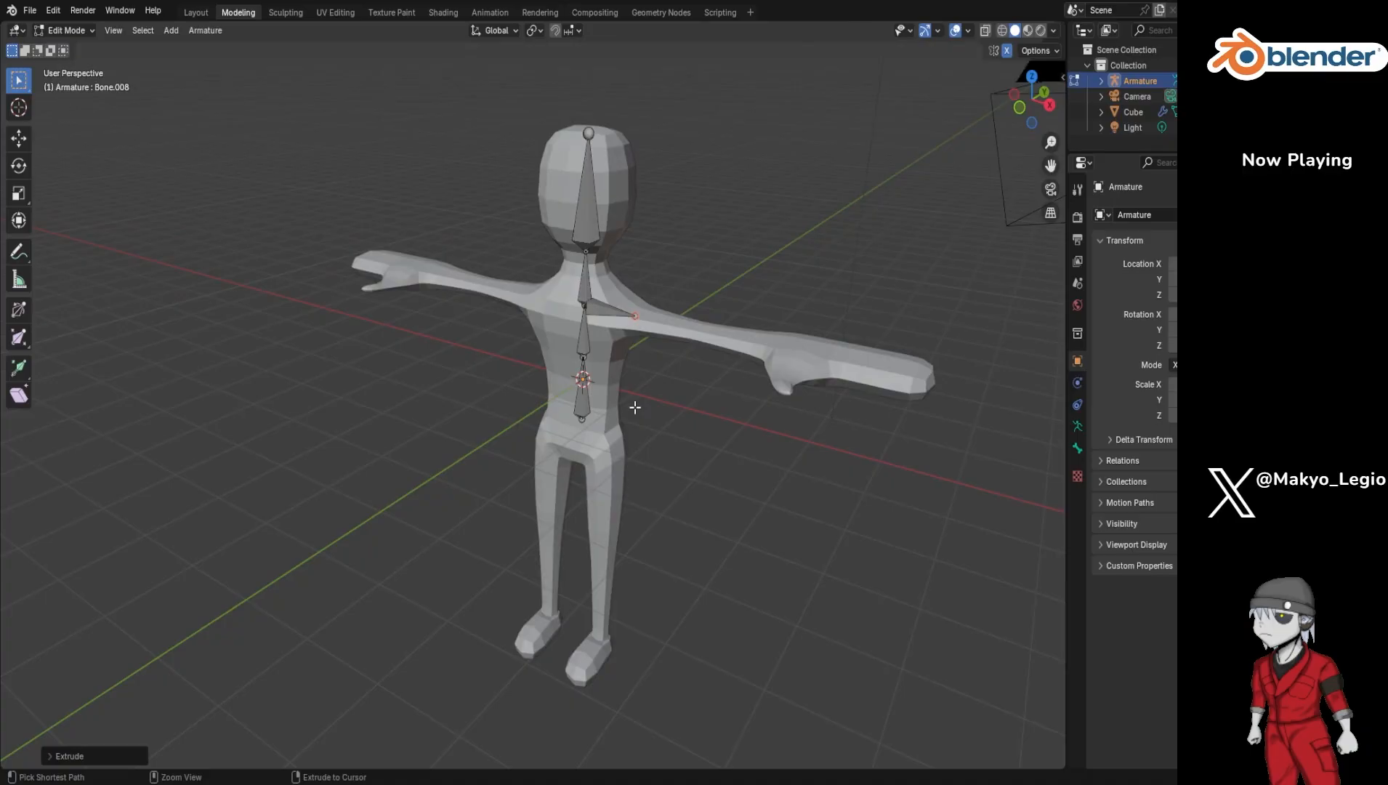
pyautogui.hotkey('ctrl', 'z')
# Step: In front view, extrude mirrored shoulder bones about 0.93 m outward from the upper chest joint with a forked extrude
pyautogui.press('KP_1')
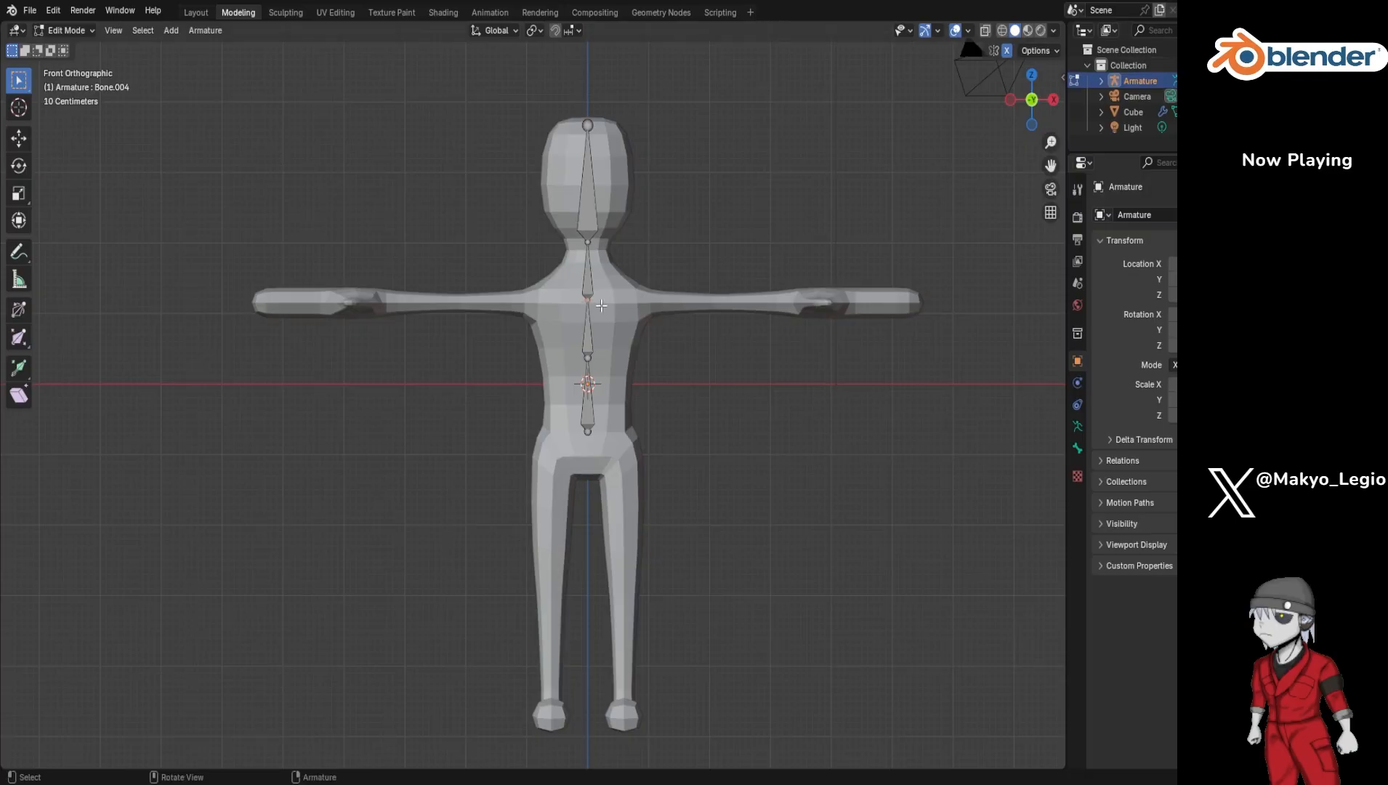
pyautogui.hotkey('shift', 'e')
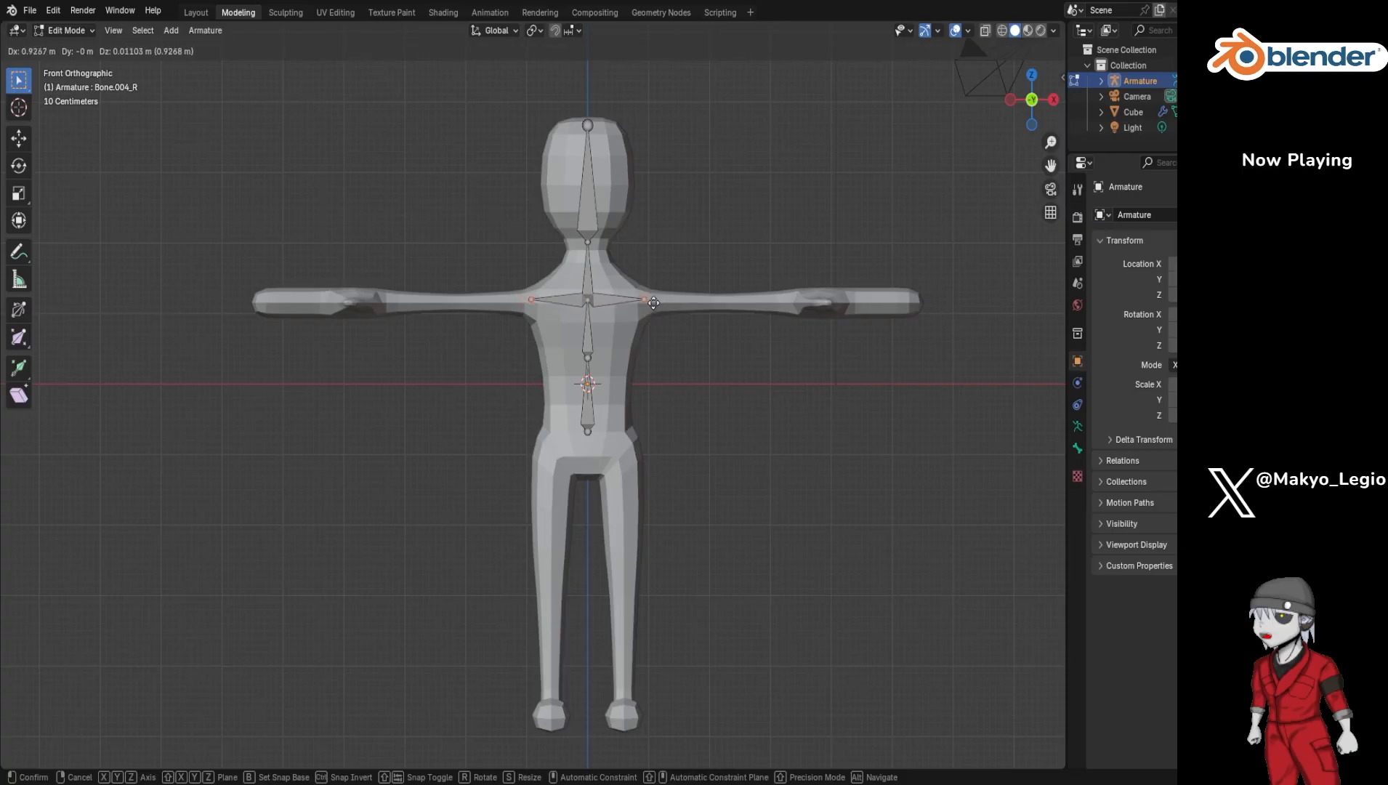
pyautogui.click(652, 304)
# Step: Extrude mirrored upper-arm bones from the shoulders to the elbows, and forearm bones about 1.1 m long to the wrists
pyautogui.hotkey('shift', 'e')
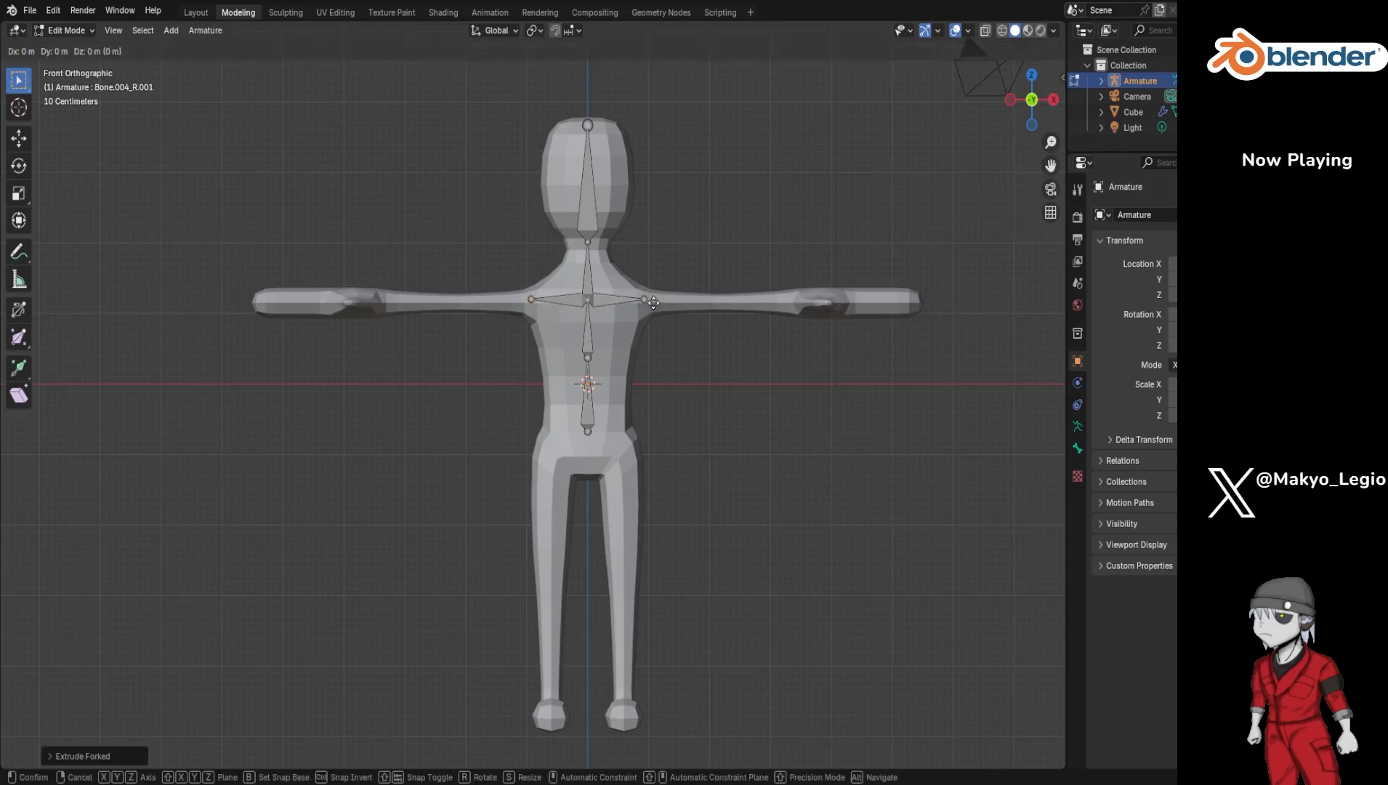
pyautogui.click(732, 305)
pyautogui.hotkey('shift', 'e')
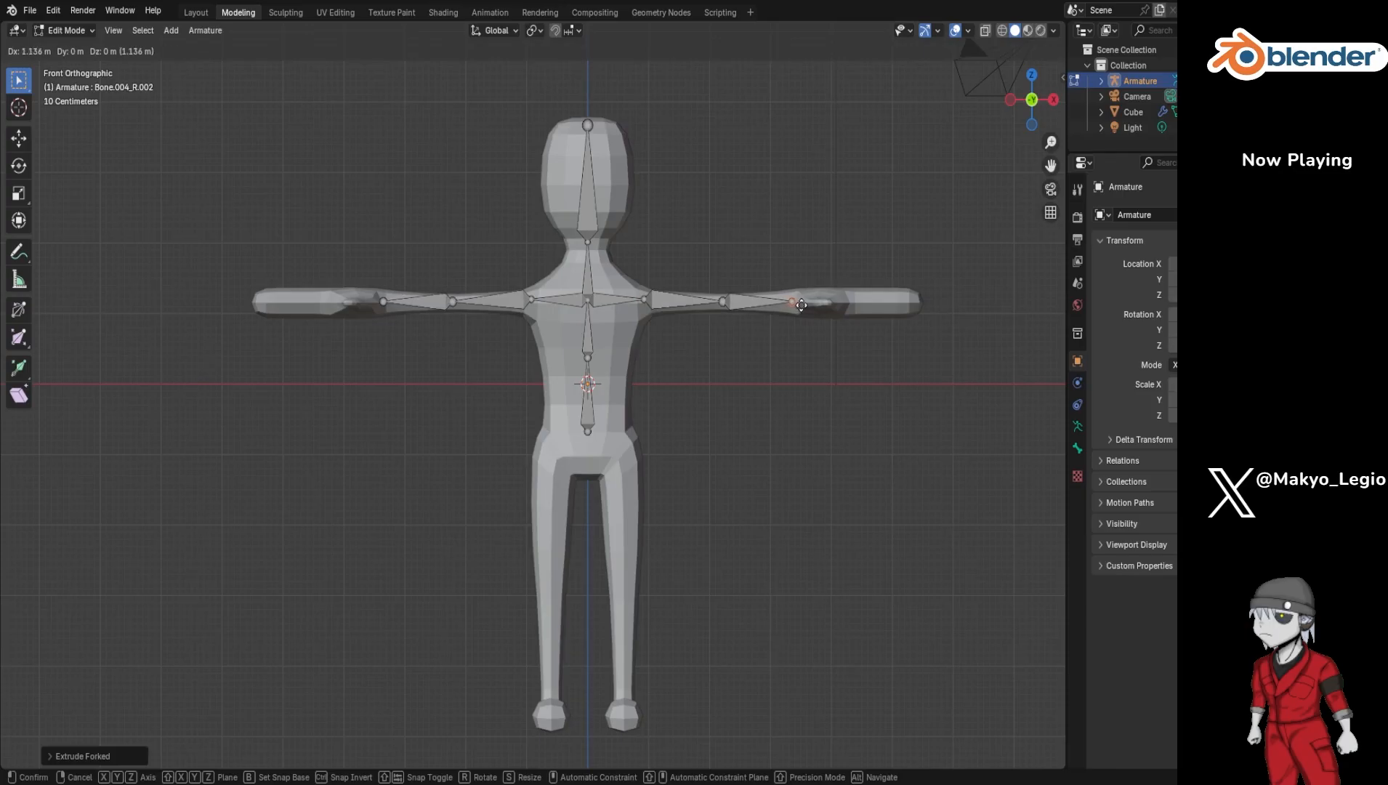
pyautogui.click(802, 305)
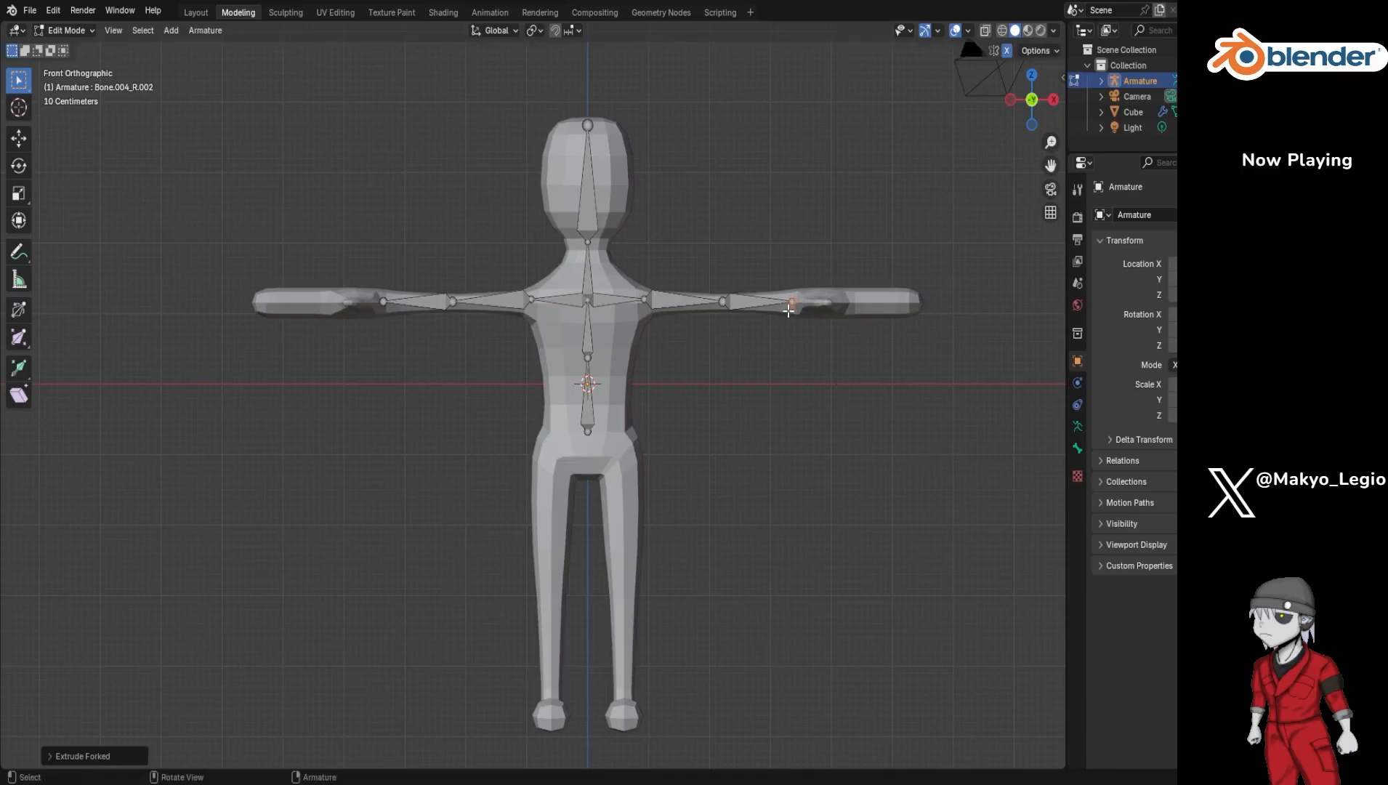
# Step: In top view, try extruding mirrored hand bones from the wrist joints with a forked extrude constrained to the X axis
pyautogui.press('KP_7')
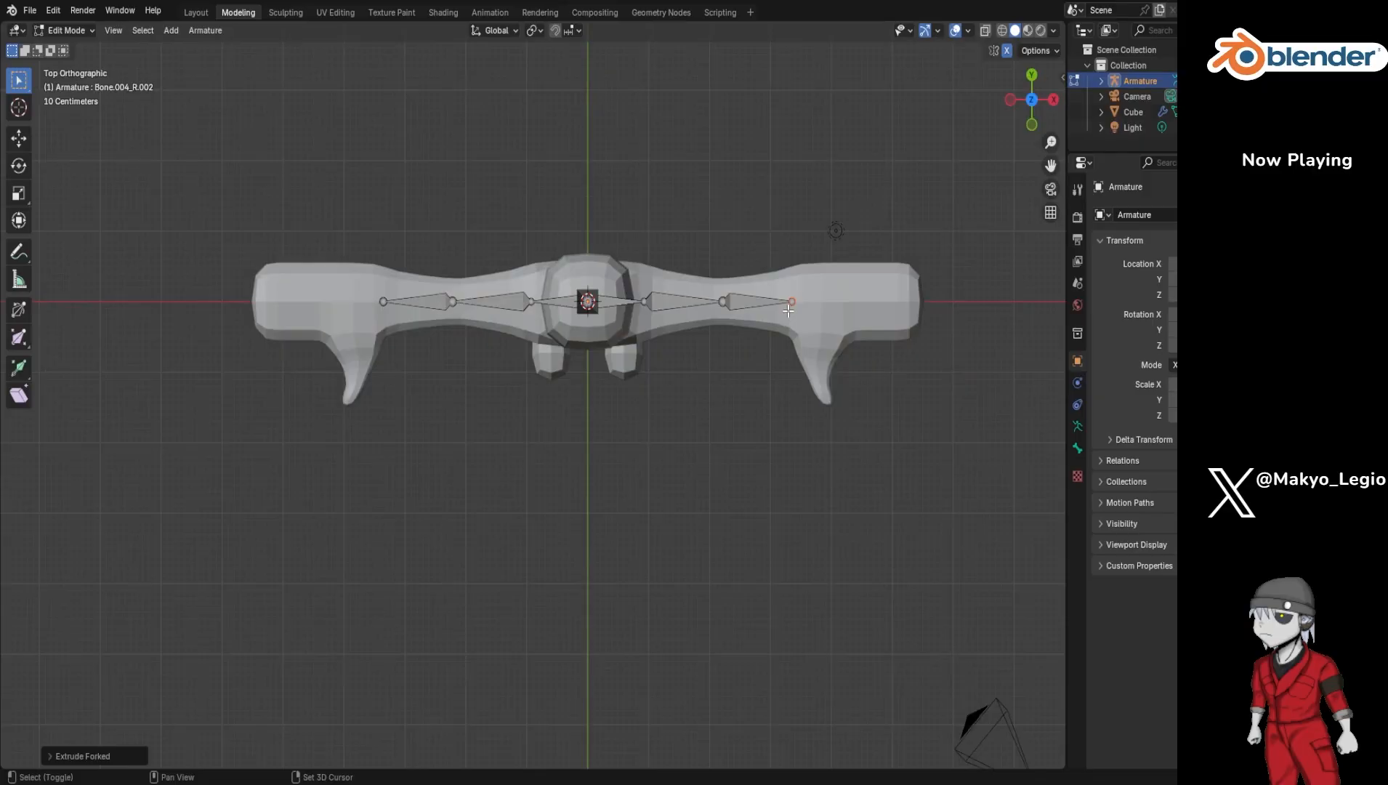
pyautogui.hotkey('shift', 'e')
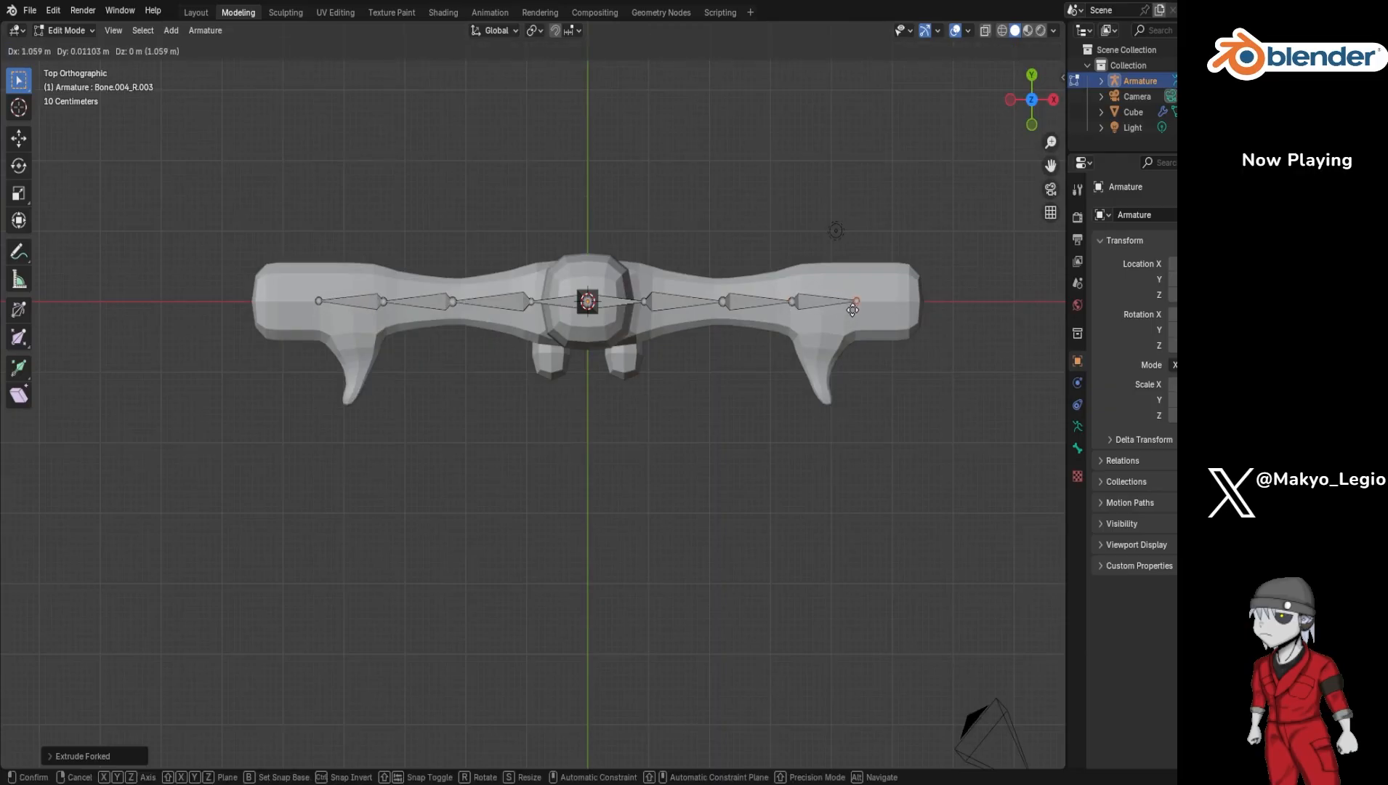
pyautogui.hotkey('shift', 'x')
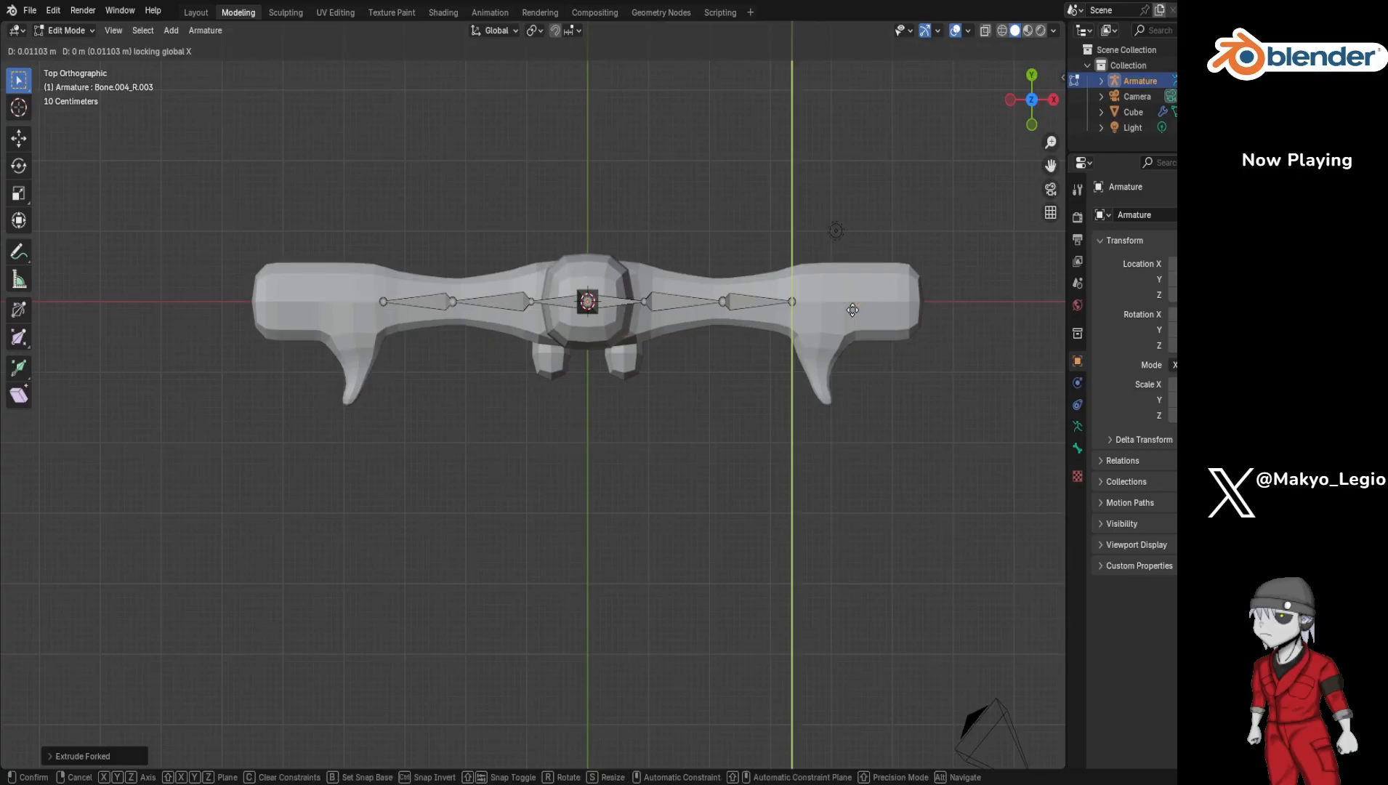
pyautogui.click(868, 309)
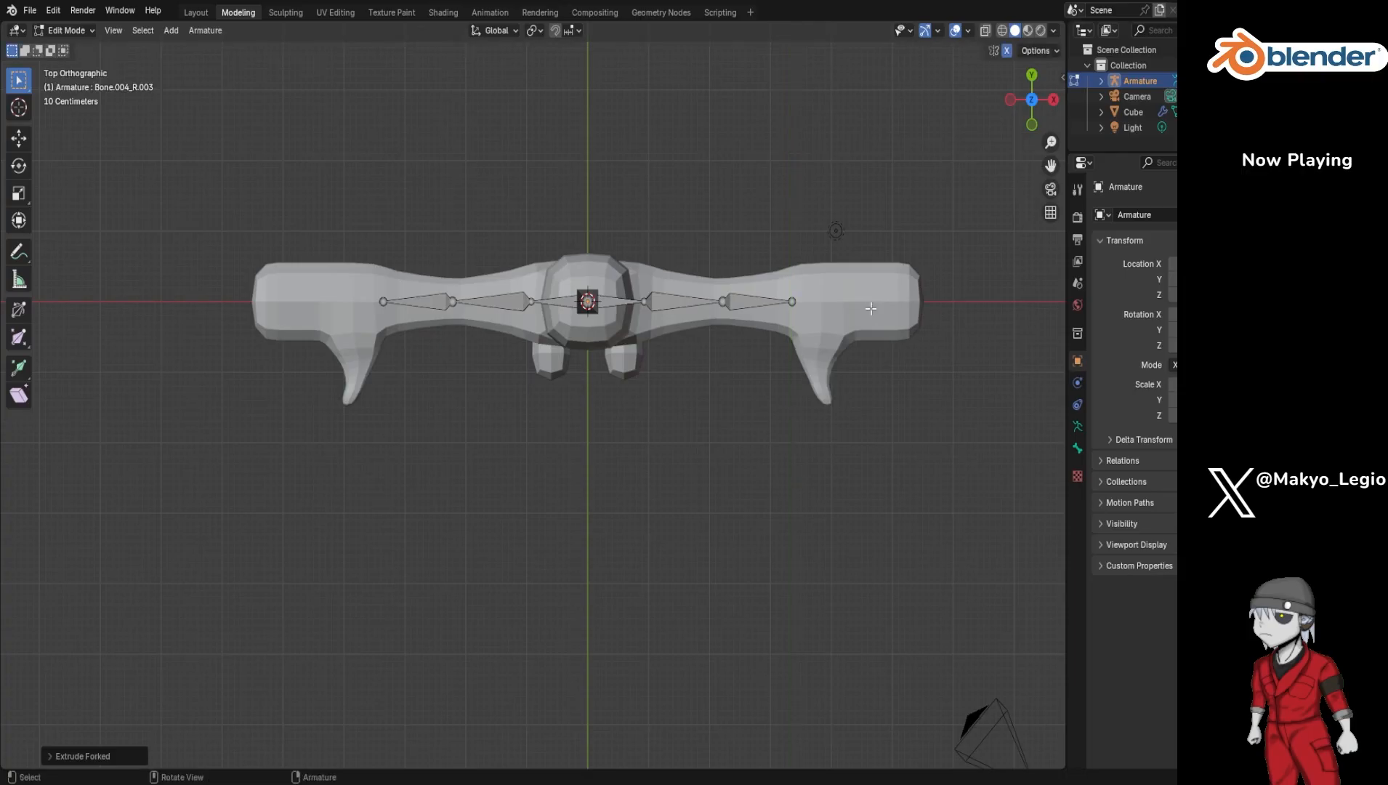
pyautogui.click(794, 303)
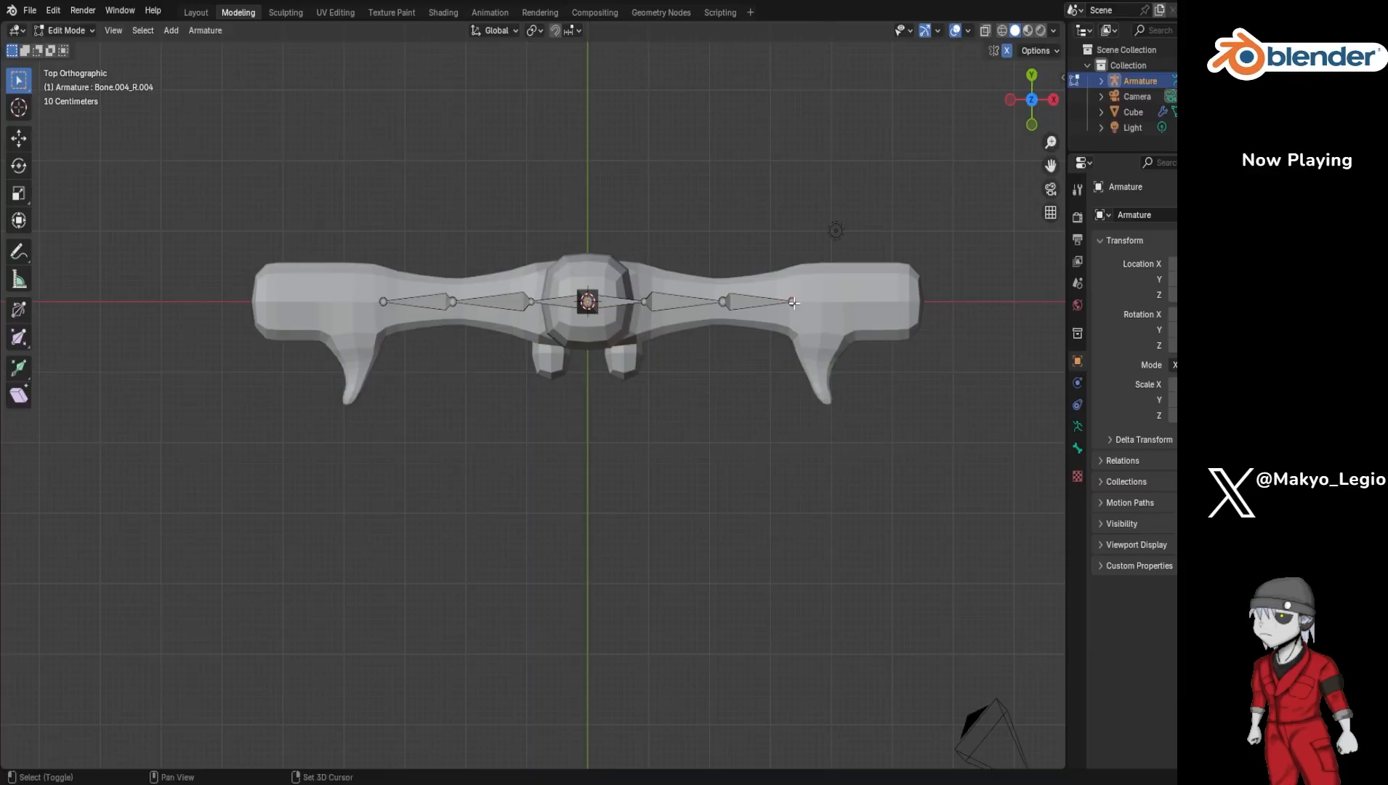
pyautogui.click(793, 302)
pyautogui.hotkey('shift', 'e')
pyautogui.press('x')
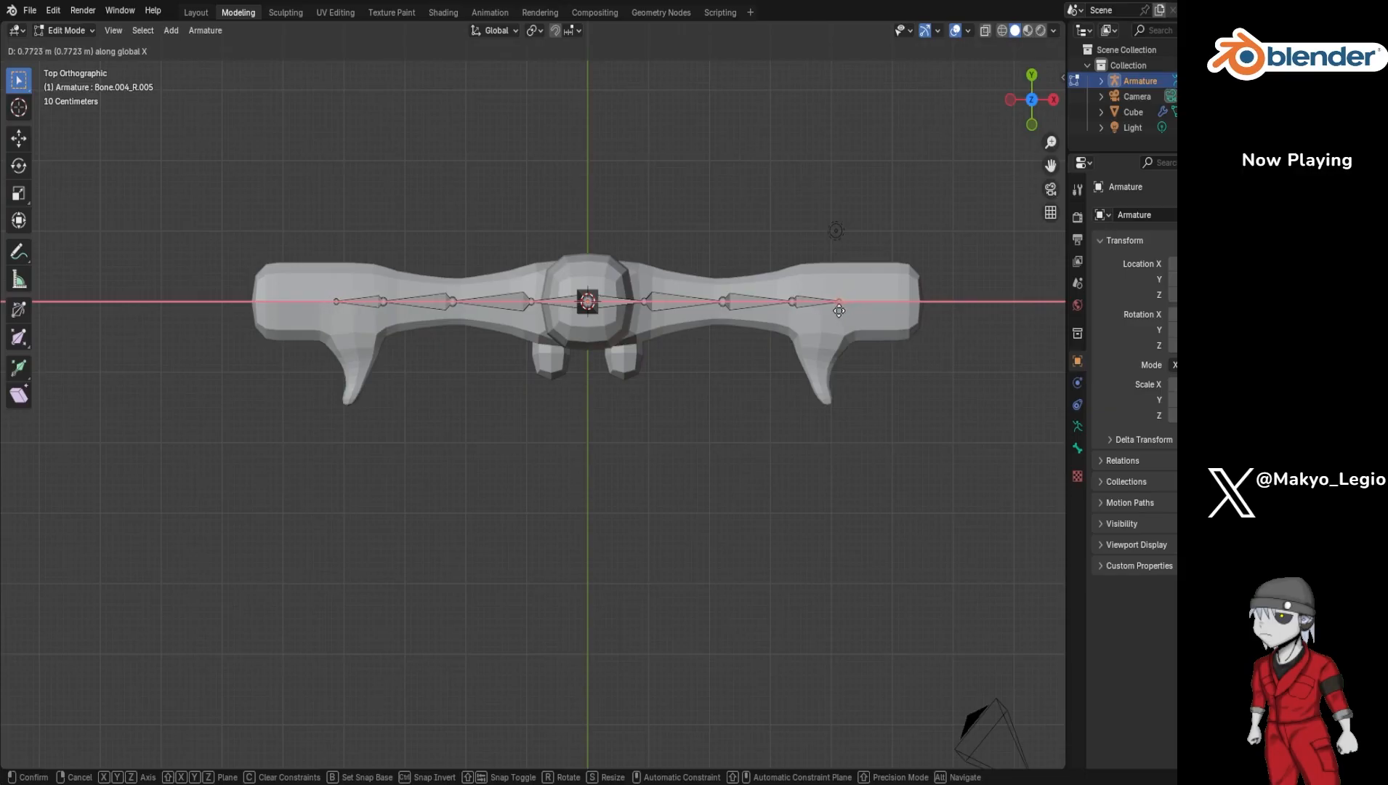
pyautogui.press('Escape')
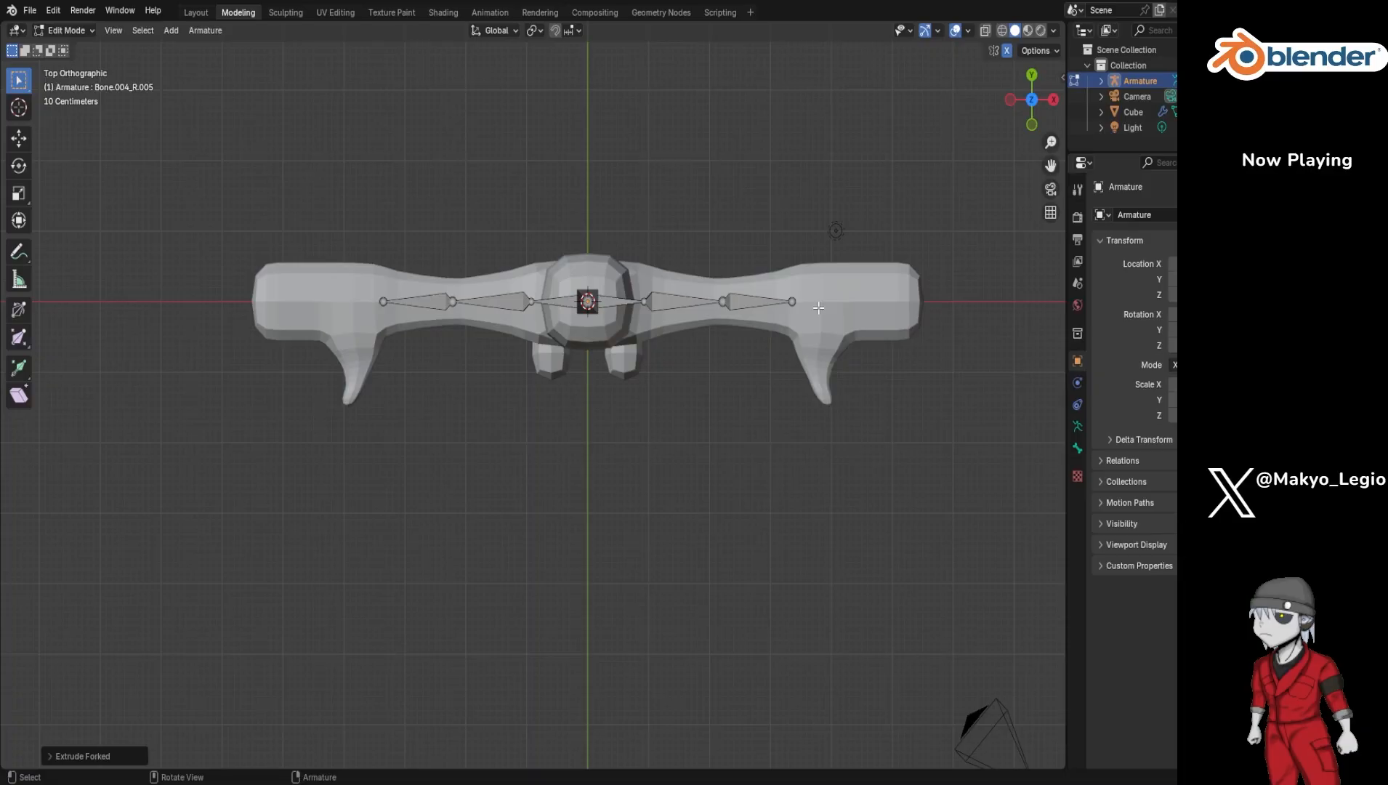
# Step: In front view, undo the hand extrusions and the arm bones back to the shoulder bones
pyautogui.press('KP_1')
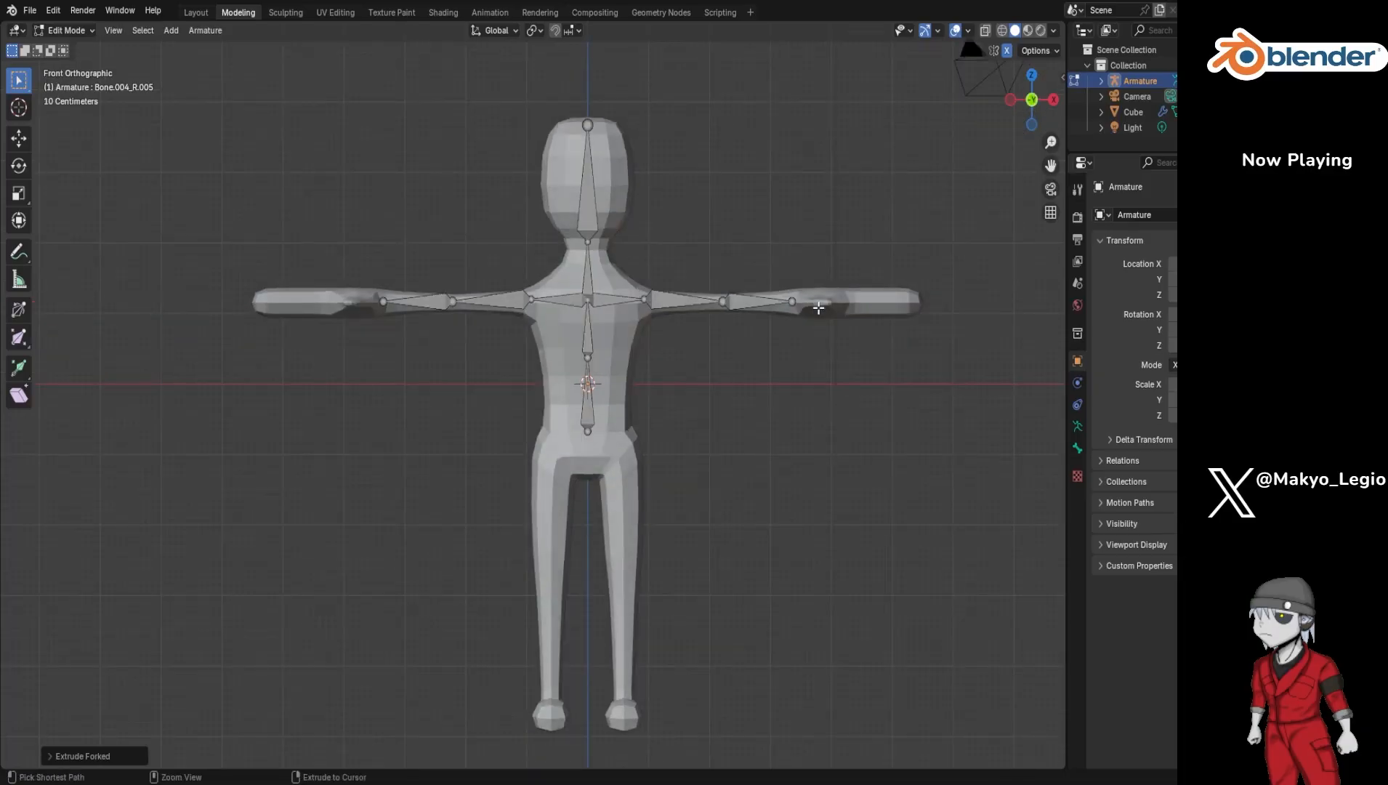
pyautogui.hotkey('ctrl', 'z')
pyautogui.hotkey('ctrl', 'z')
pyautogui.hotkey('ctrl', 'z')
pyautogui.hotkey('ctrl', 'z')
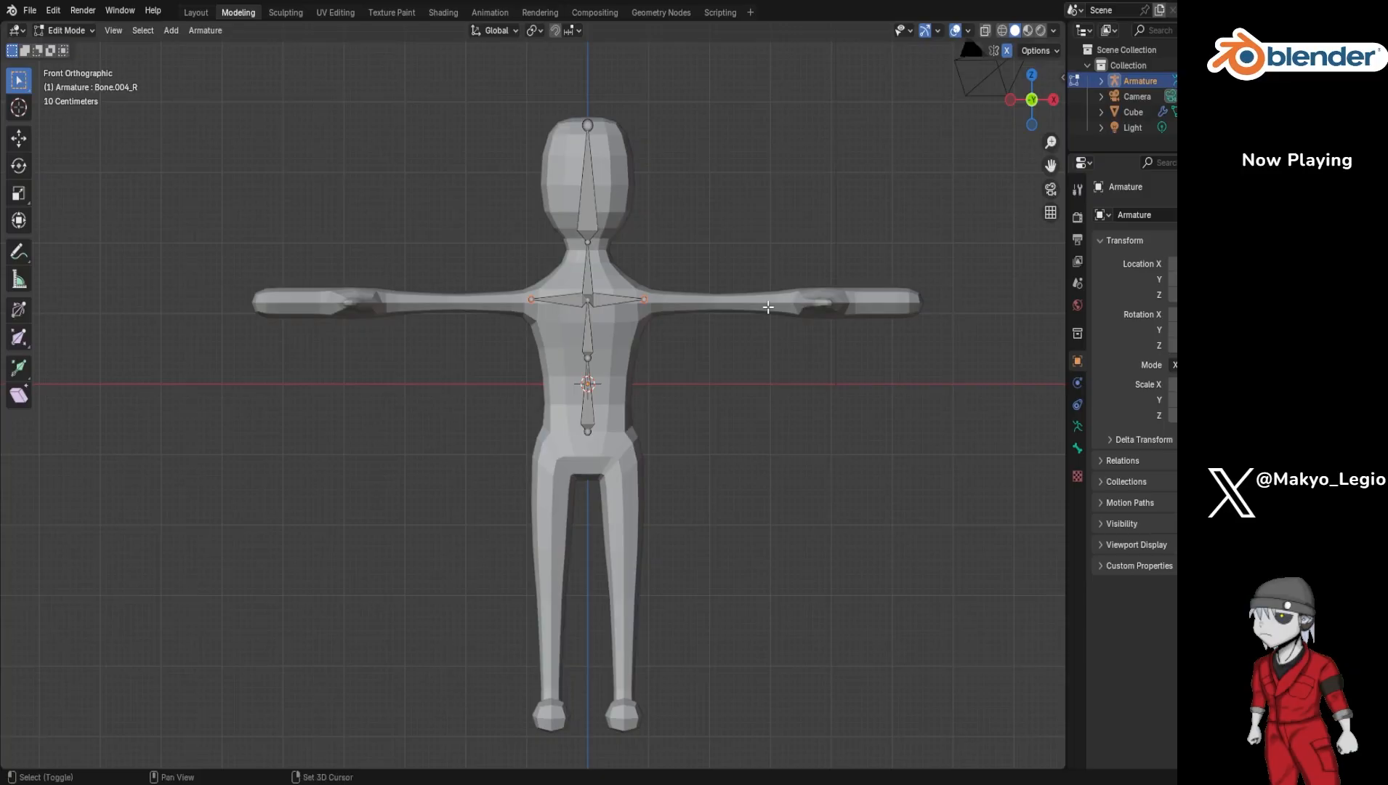
# Step: Extrude mirrored upper-arm bones from the shoulder joints to the elbows and forearm bones to the wrists, constrained to the global X axis
pyautogui.hotkey('shift', 'e')
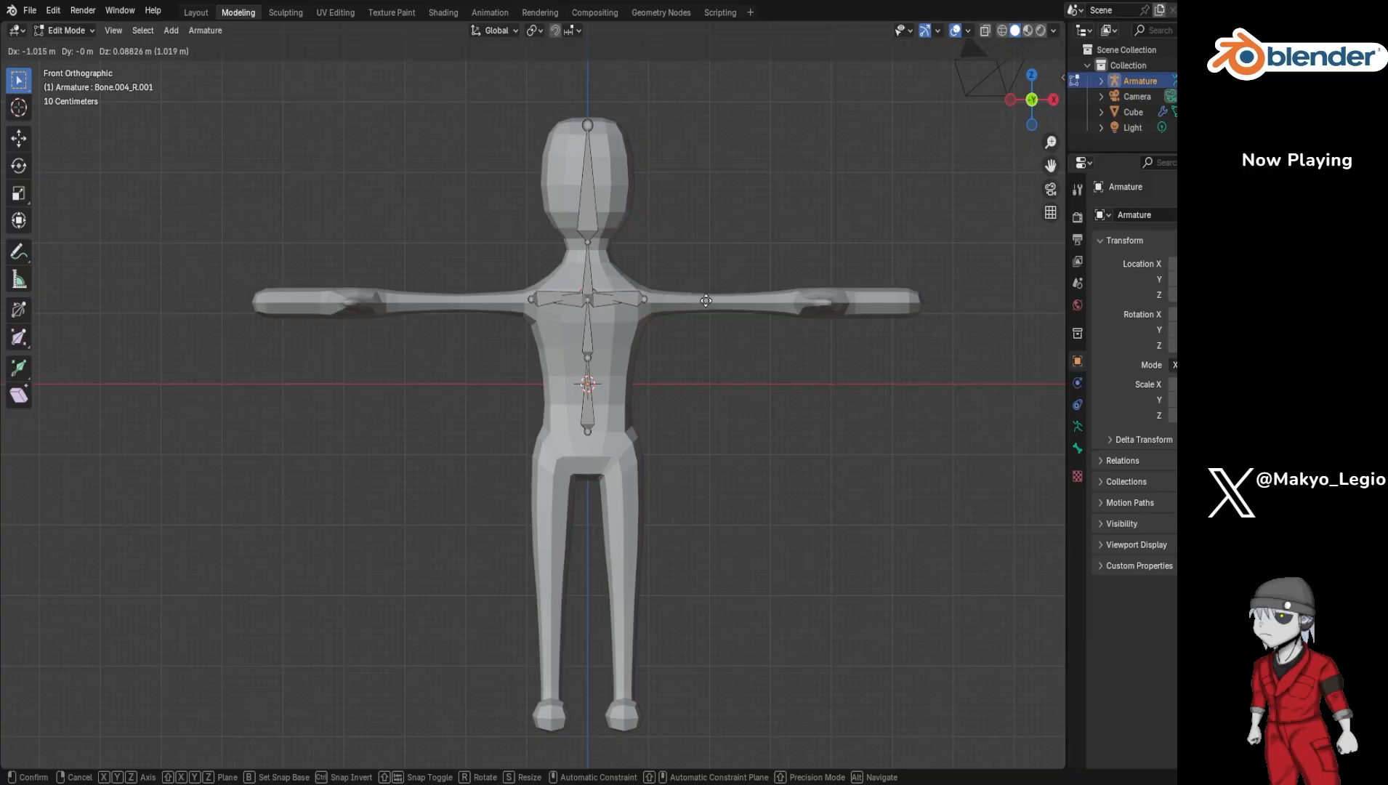
pyautogui.press('x')
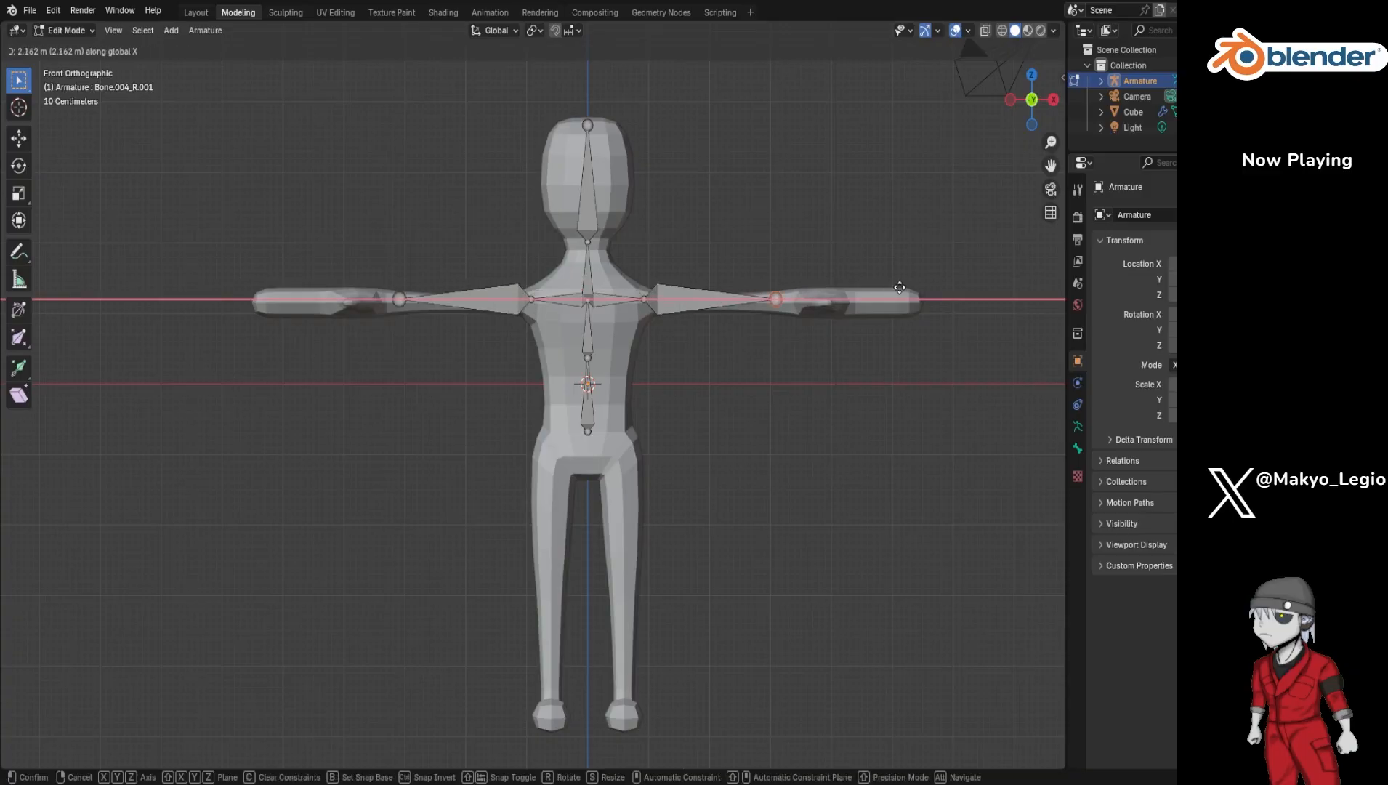
pyautogui.click(849, 306)
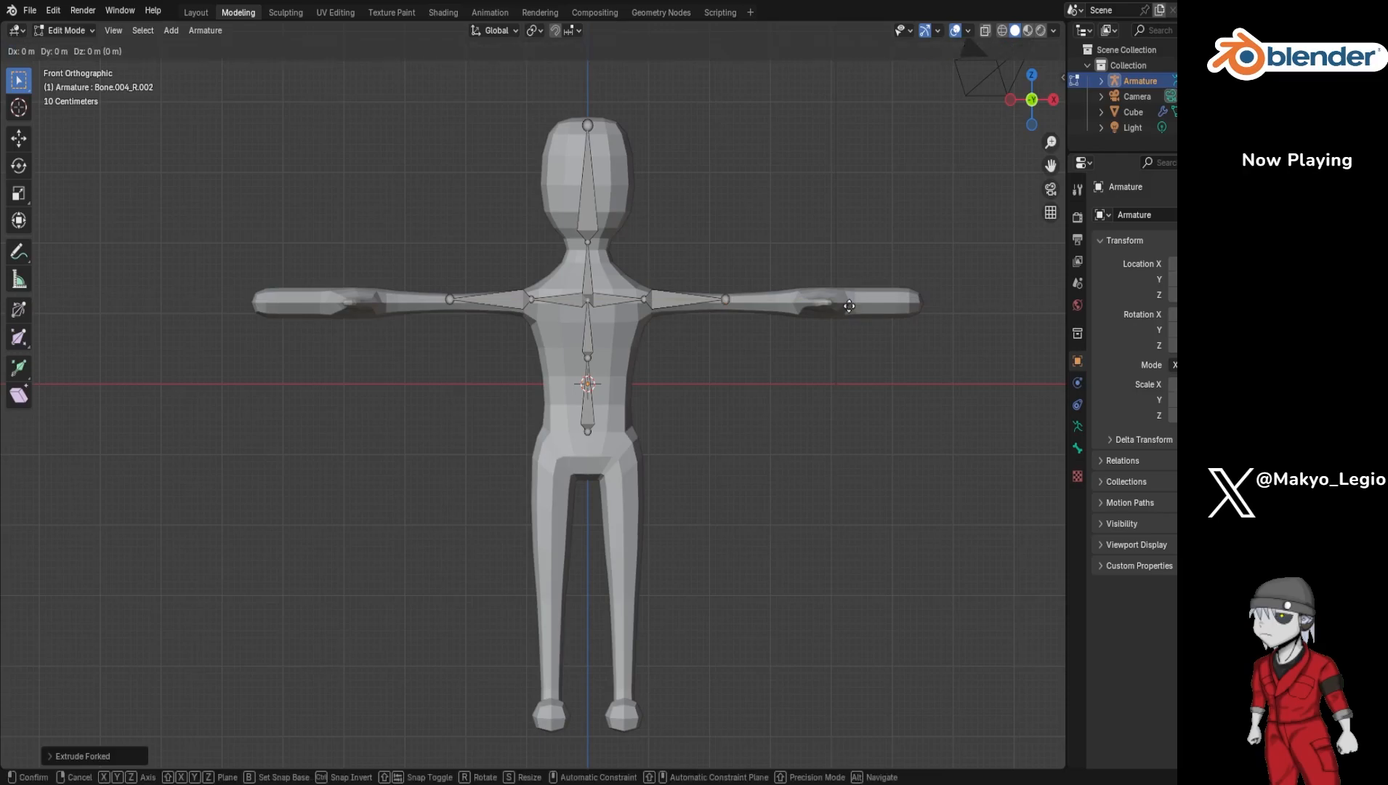
pyautogui.press('x')
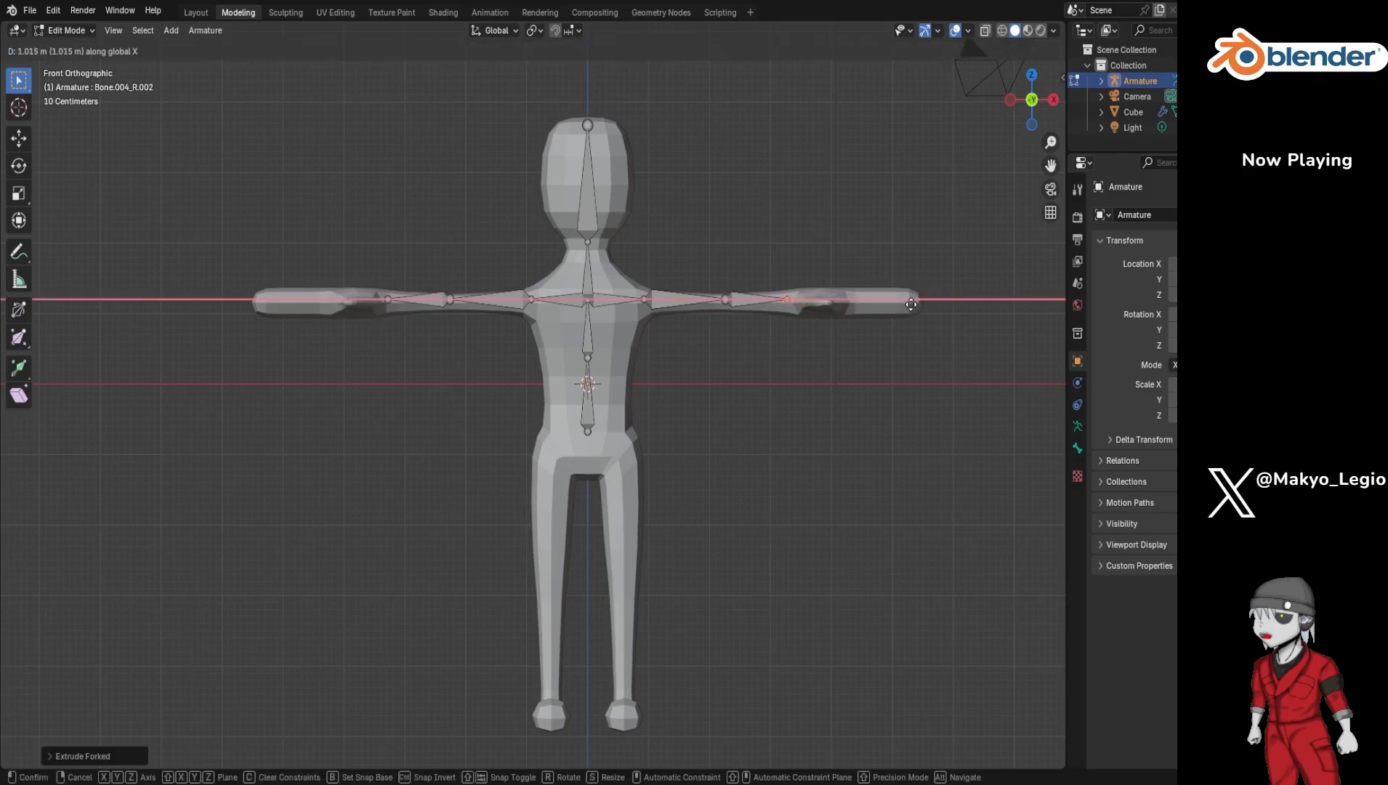
pyautogui.click(915, 309)
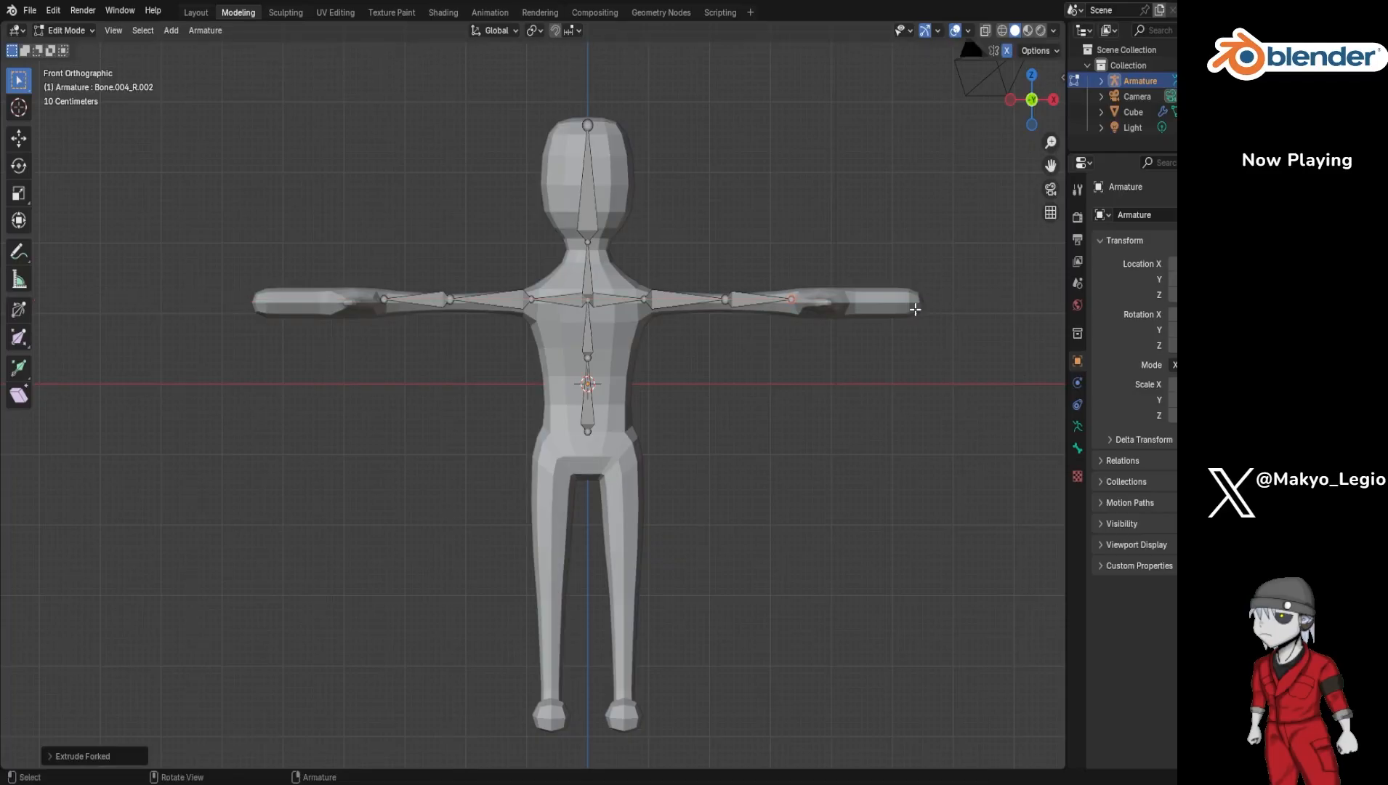
# Step: Scale down the forearm bones around their centre so the elbow joints shift outward
pyautogui.click(742, 299)
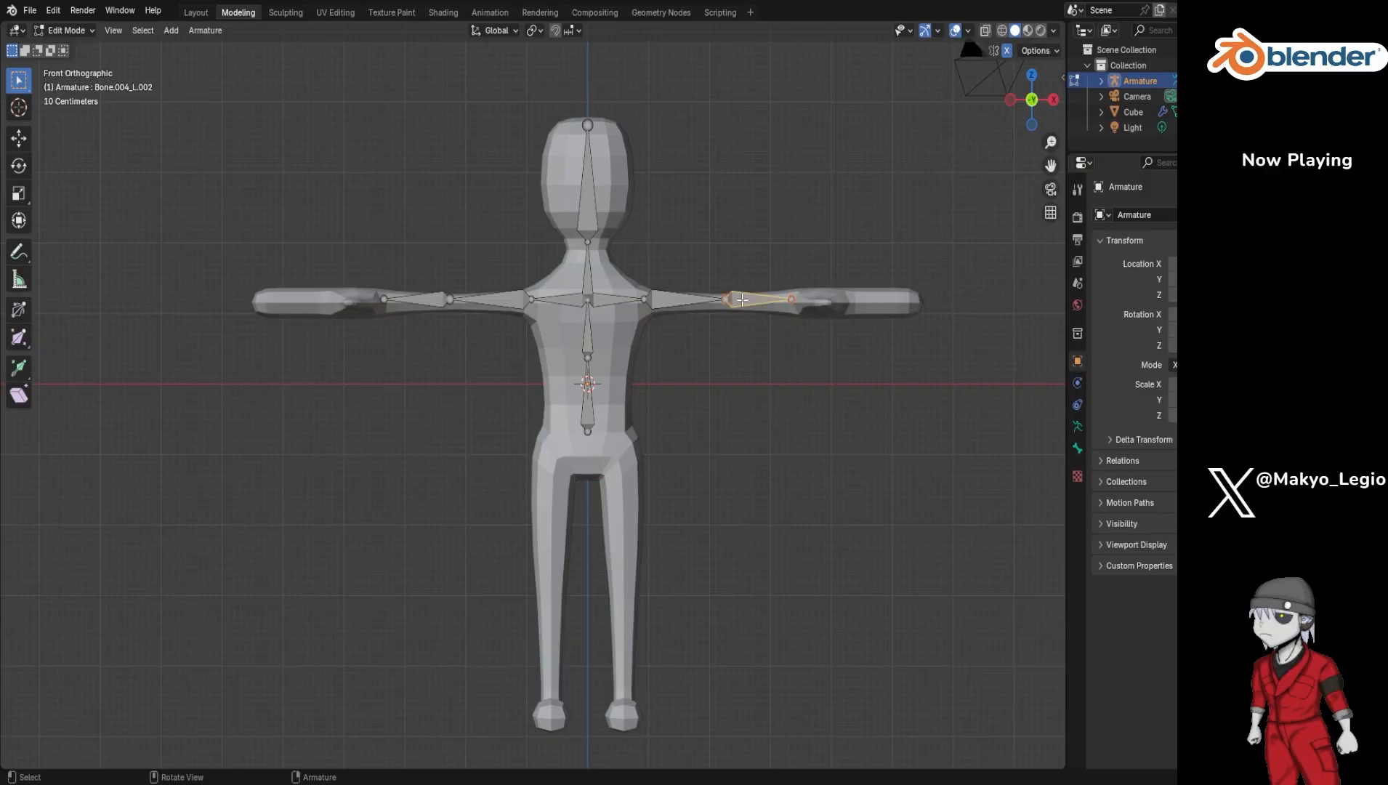
pyautogui.press('s')
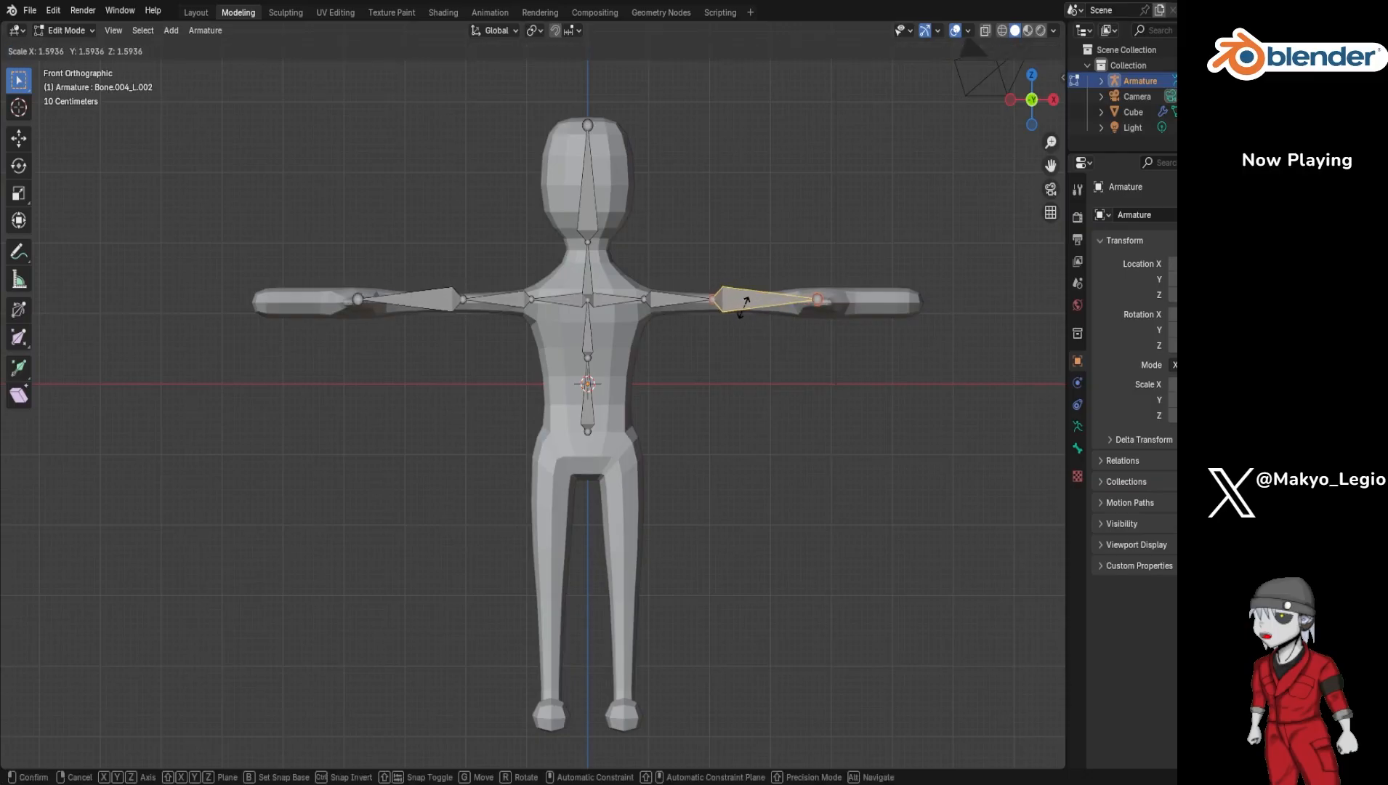
pyautogui.click(750, 328)
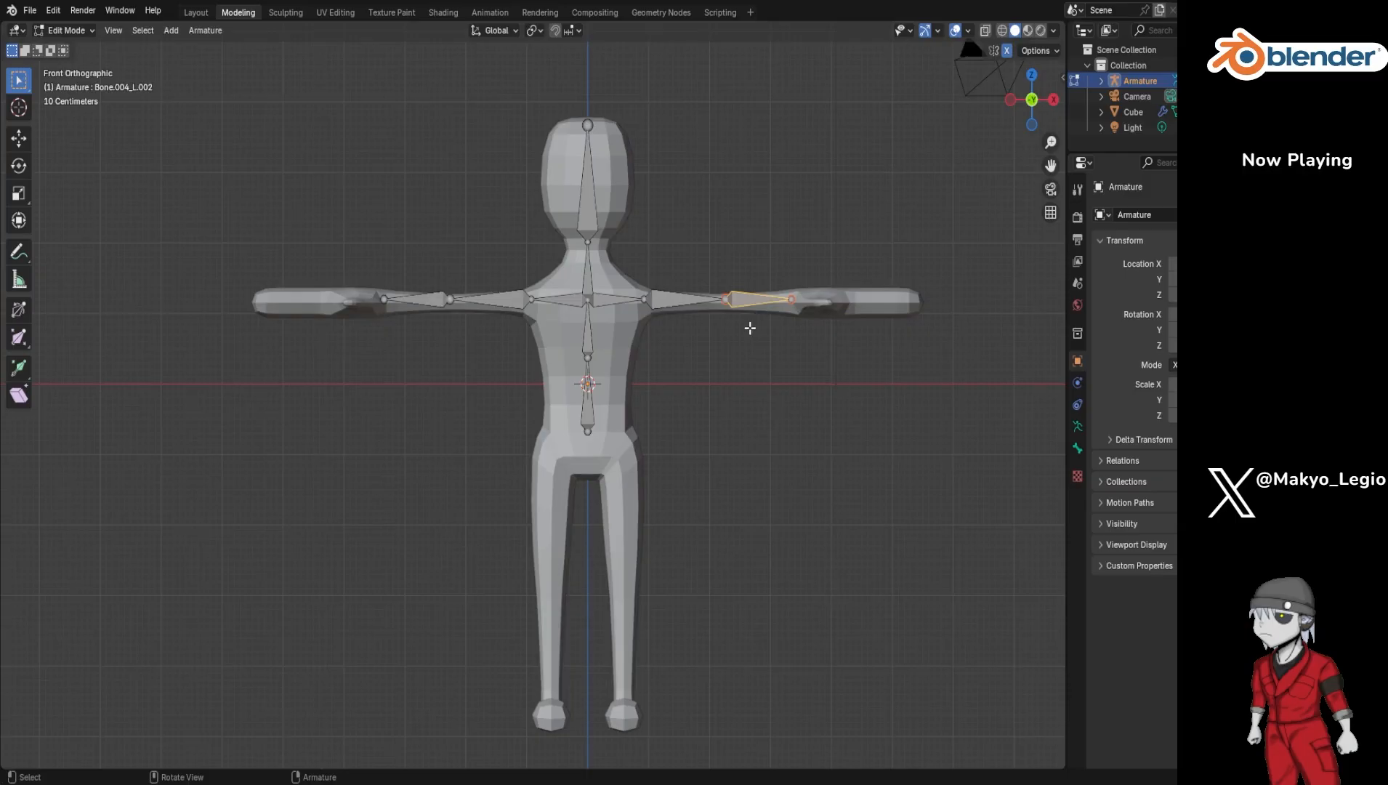
pyautogui.press('s')
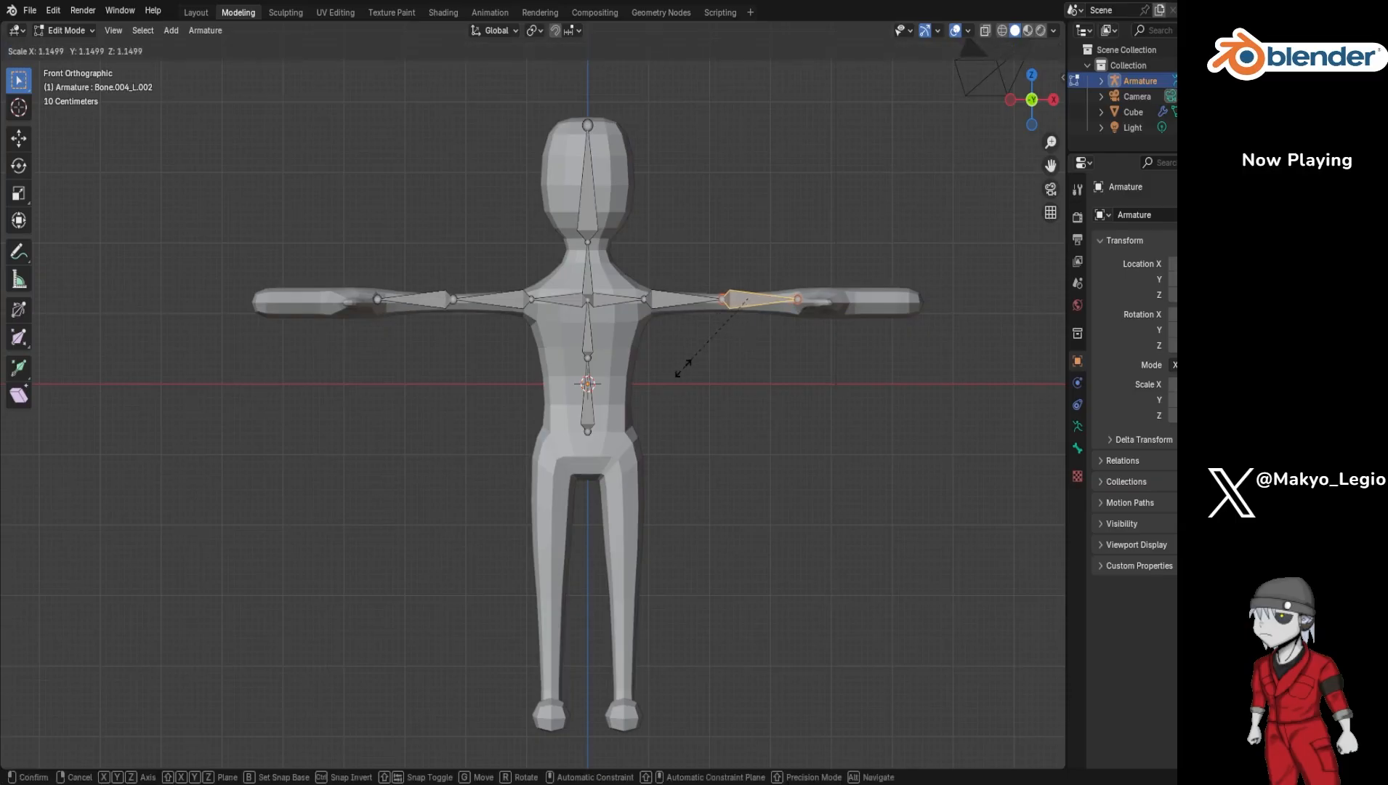
pyautogui.click(813, 169)
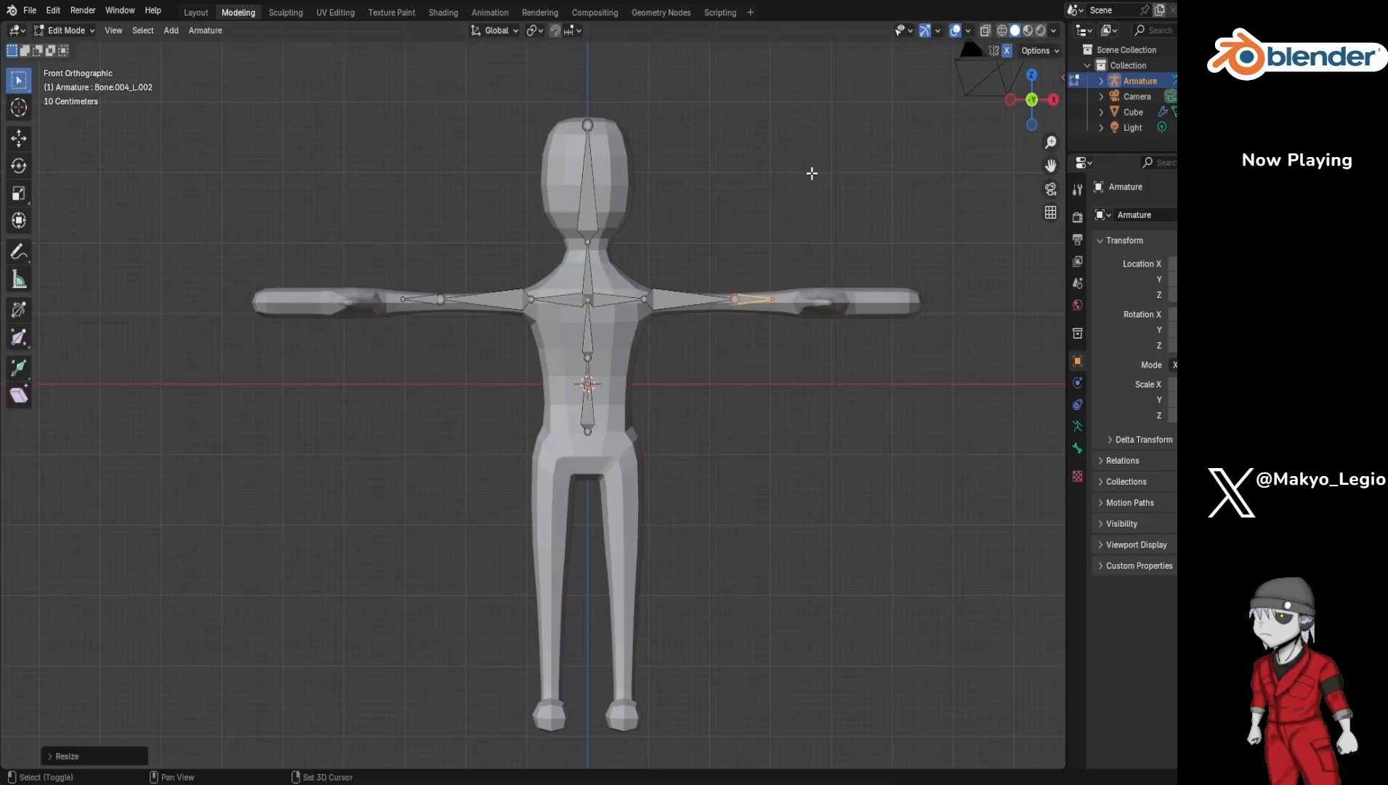
# Step: Move the wrist joint about 0.3 m outward along X to the start of the hand, and save the file
pyautogui.click(770, 299)
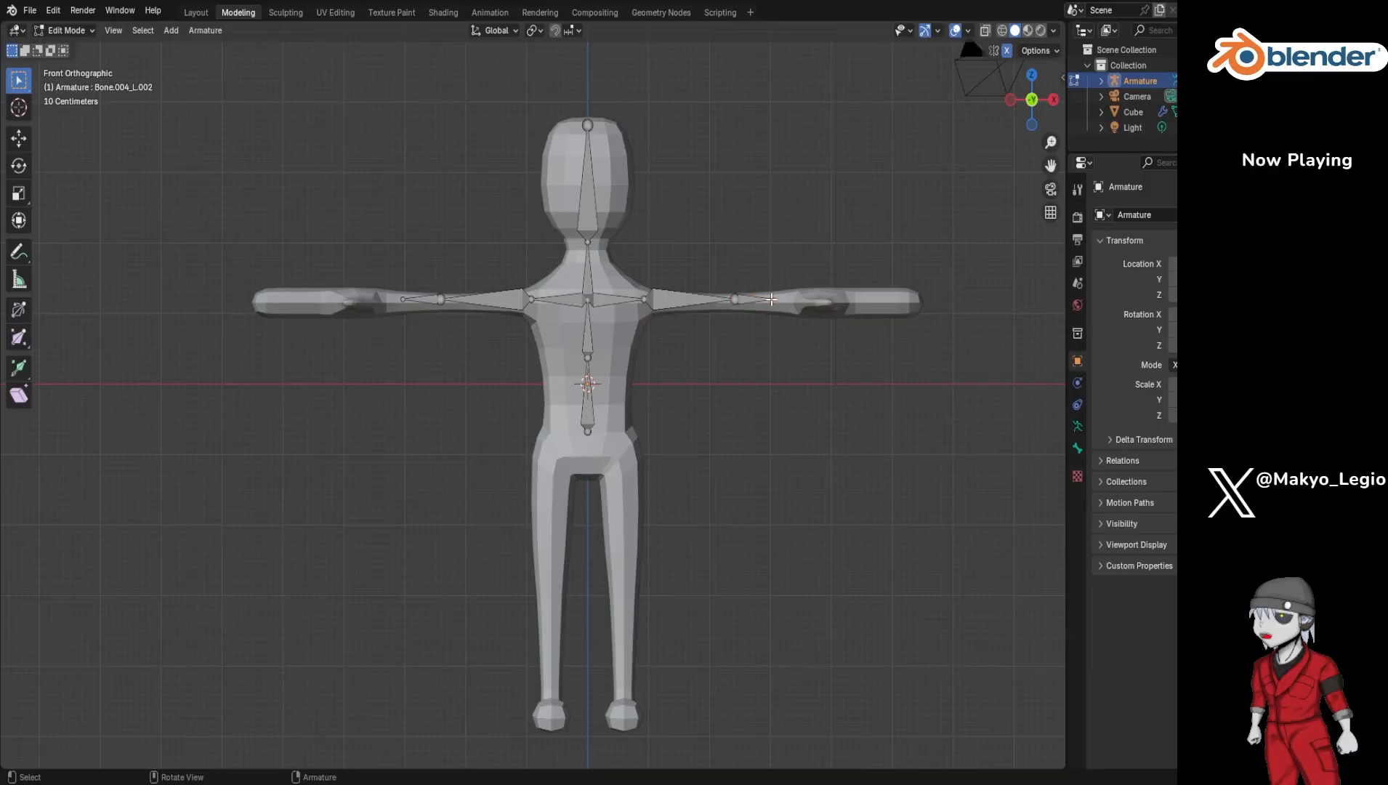
pyautogui.keyDown('ctrl'); pyautogui.click(771, 299); pyautogui.keyUp('ctrl')
pyautogui.rightClick(772, 298)
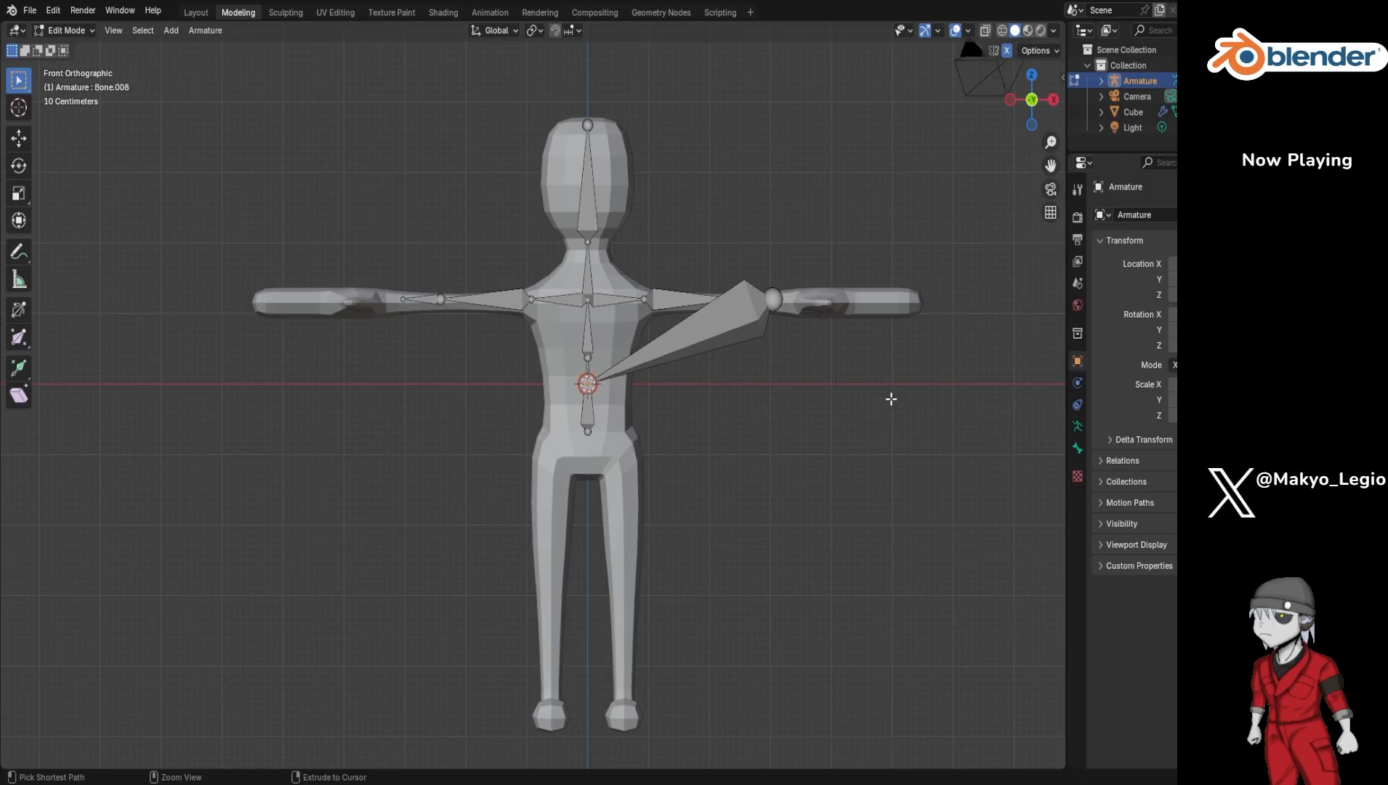
pyautogui.hotkey('ctrl', 'z')
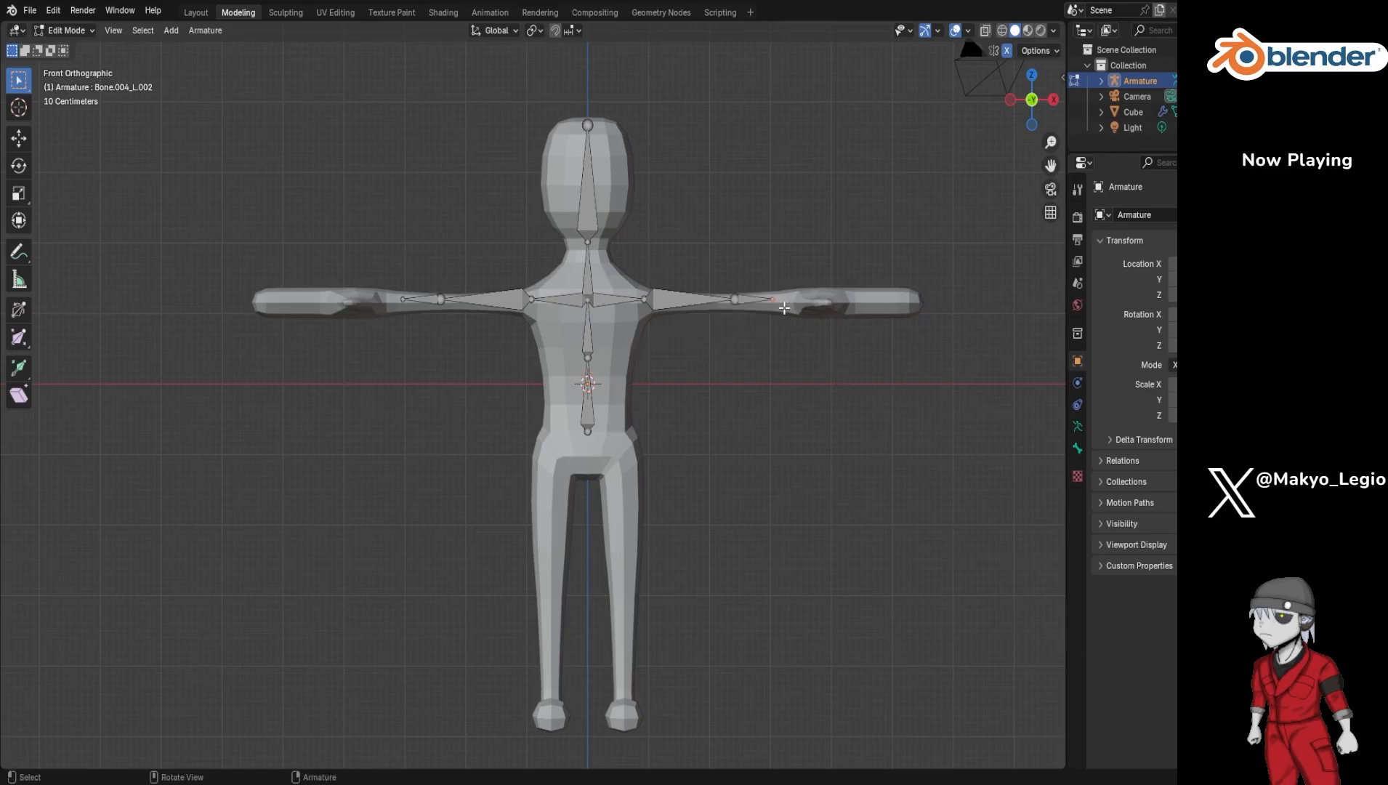
pyautogui.press('g')
pyautogui.press('x')
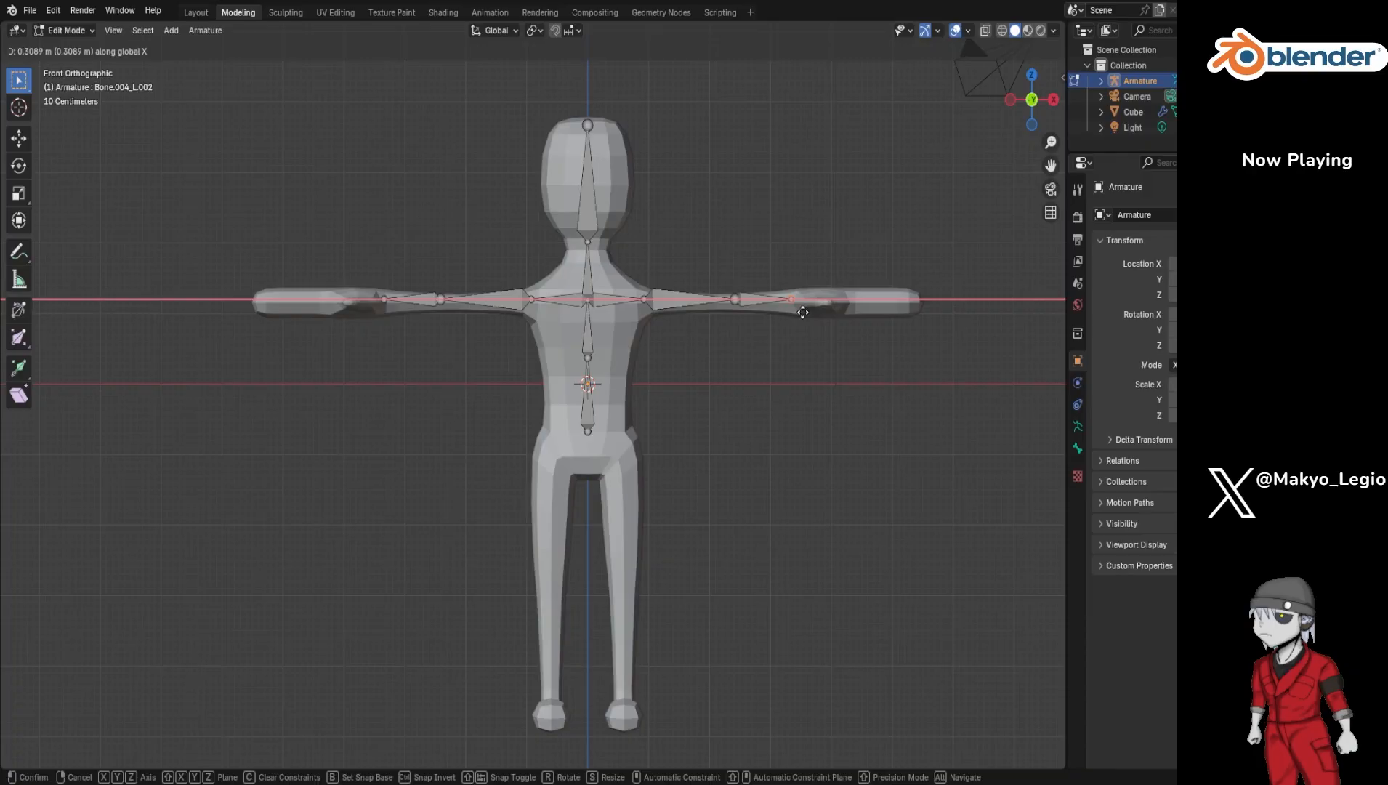
pyautogui.click(800, 313)
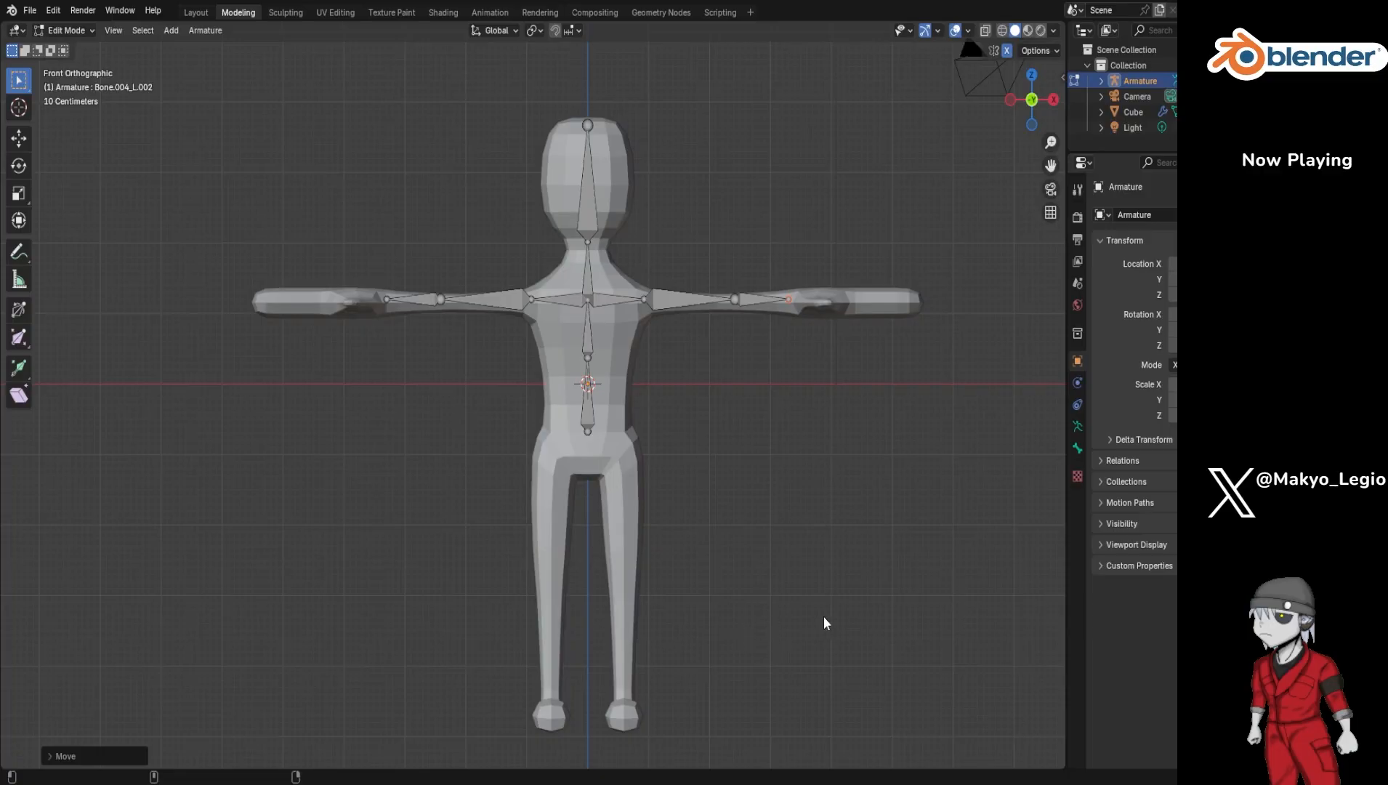
pyautogui.hotkey('ctrl', 's')
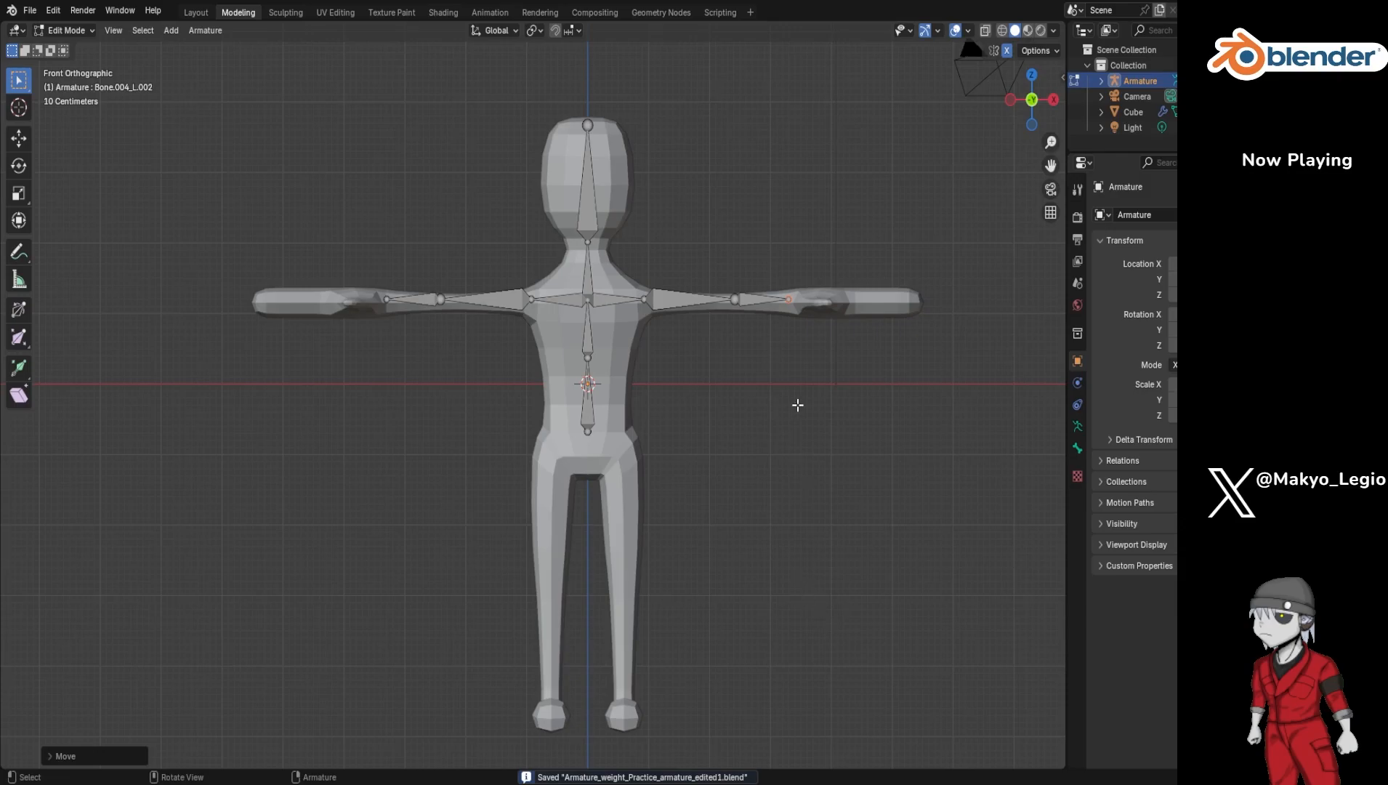
# Step: In top view, extrude mirrored hand bones about 1 m outward along X from the wrist joints with a forked extrude
pyautogui.press('KP_7')
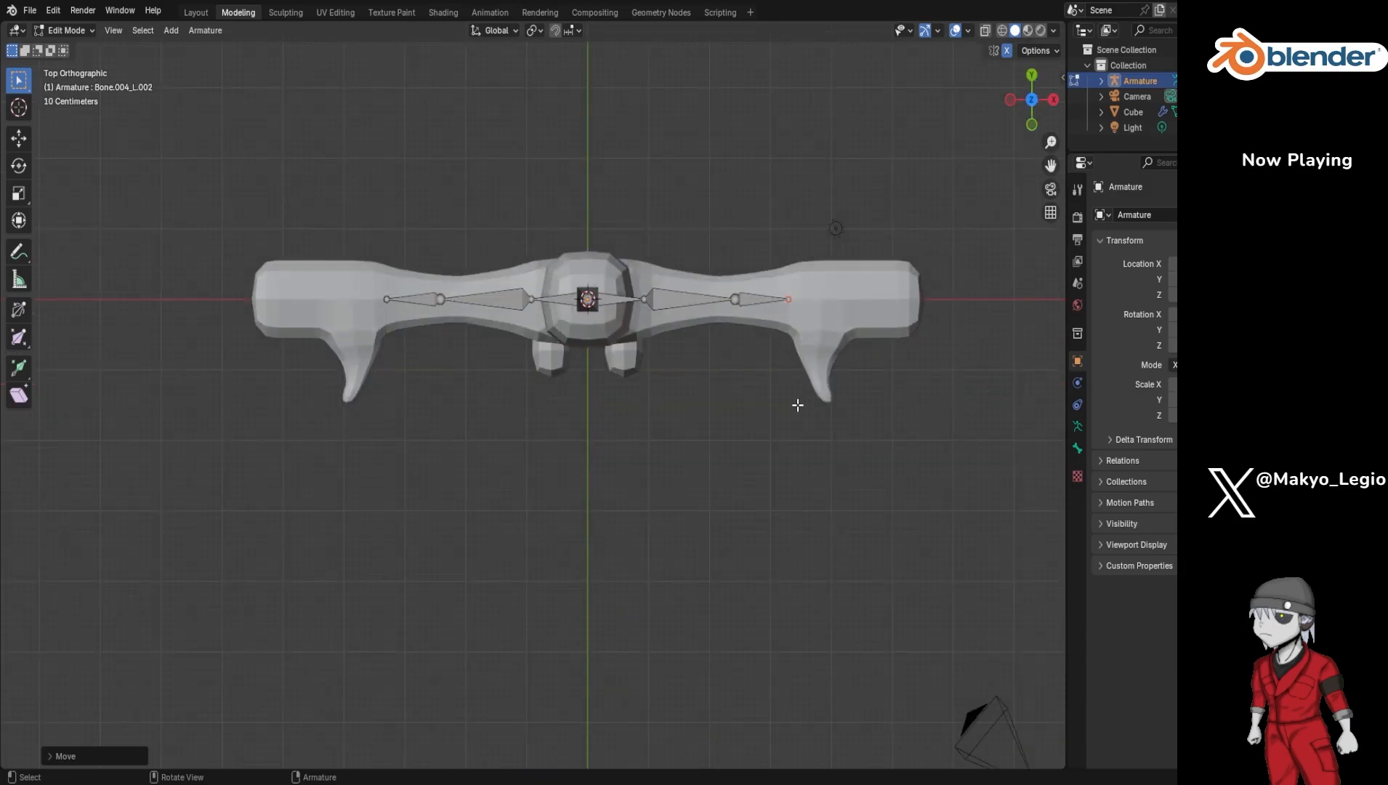
pyautogui.click(789, 298)
pyautogui.press('shift')
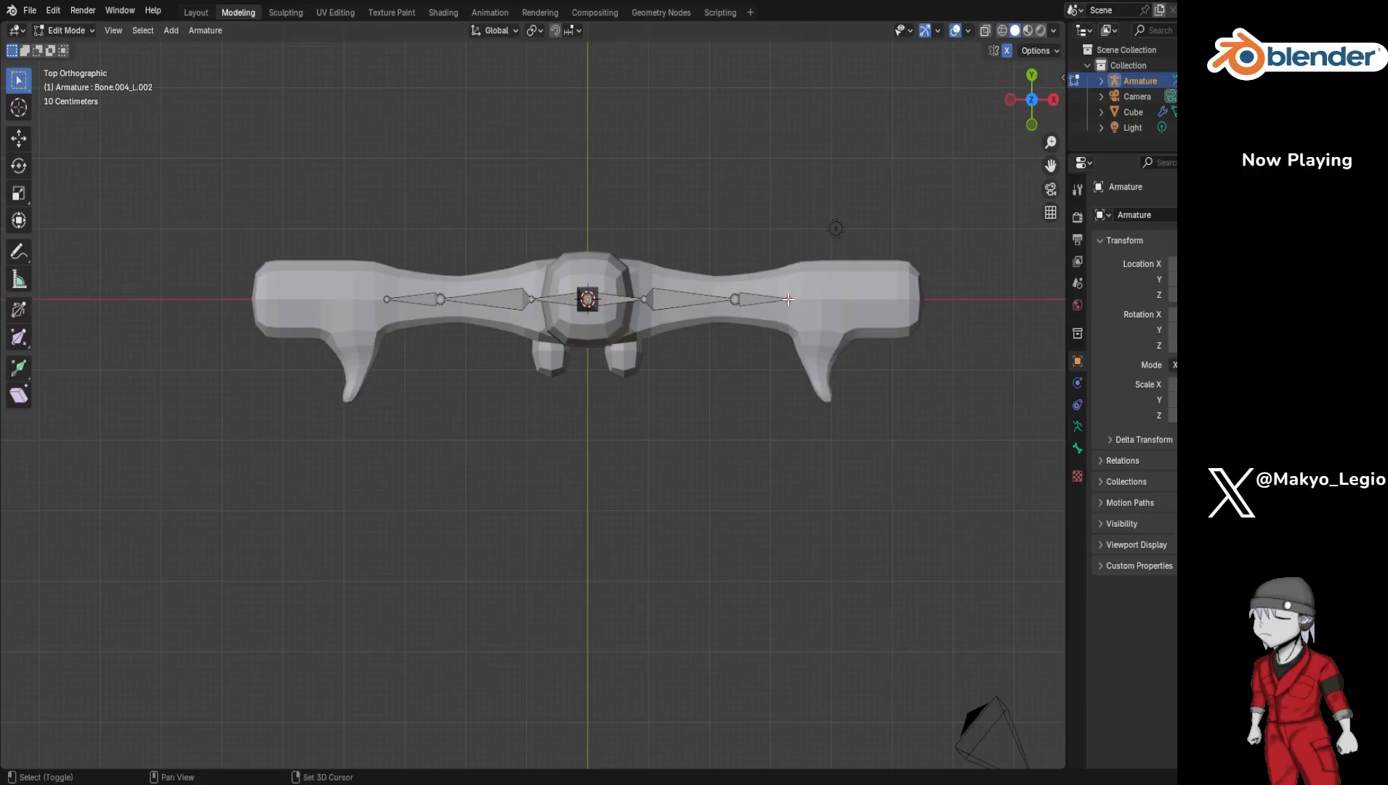
pyautogui.hotkey('shift', 'e')
pyautogui.press('x')
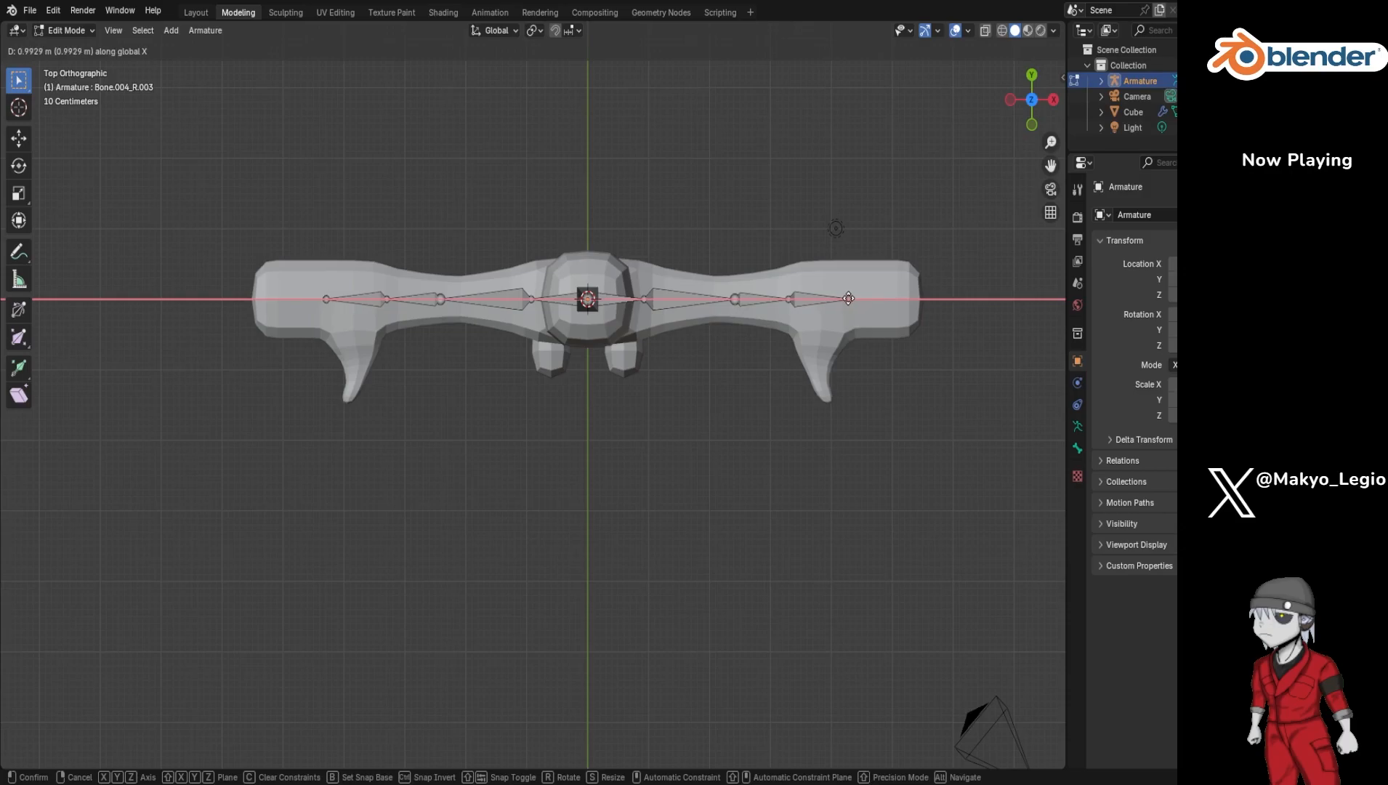
pyautogui.click(849, 299)
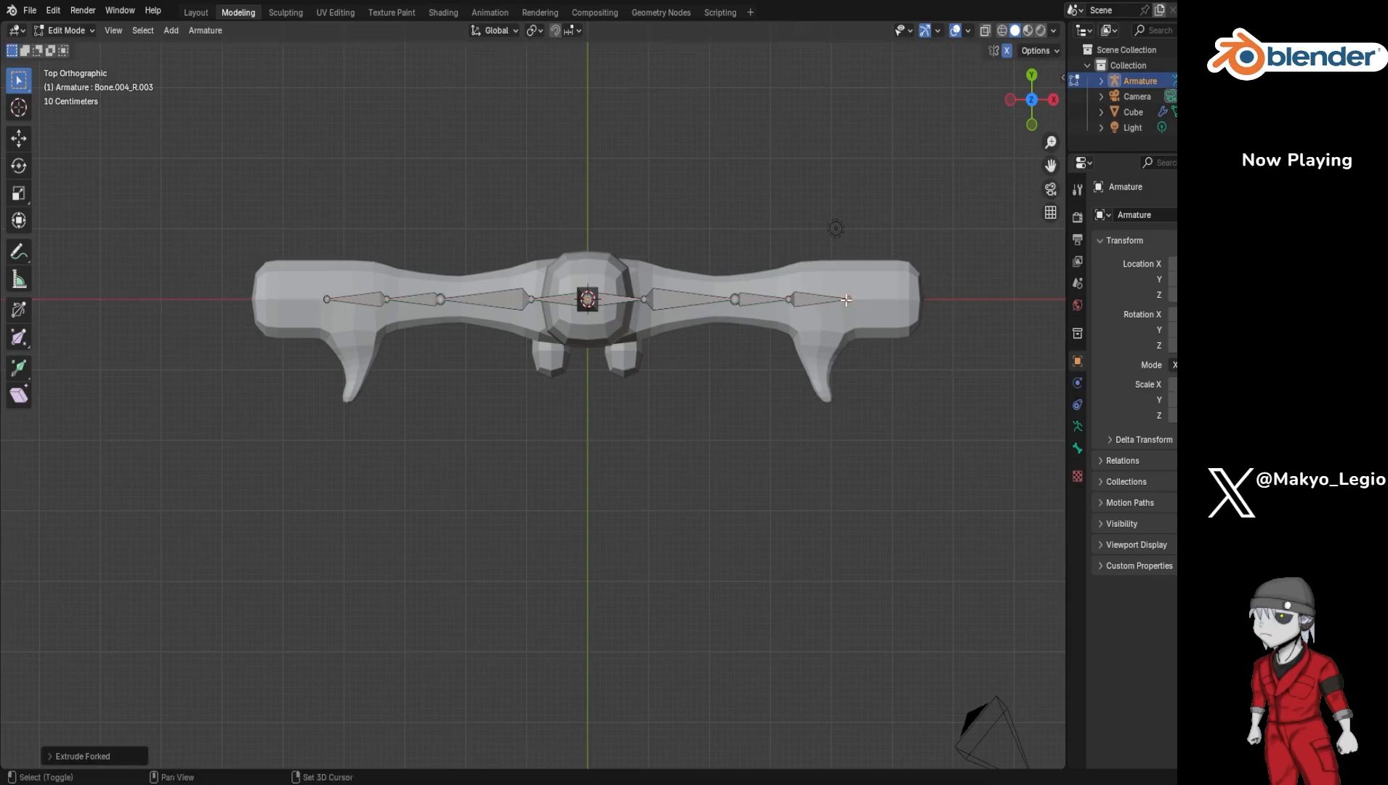
# Step: Extrude two mirrored finger bones along X from the hand bones to the fingertips, the first about 0.5 m long
pyautogui.hotkey('shift', 'e')
pyautogui.press('x')
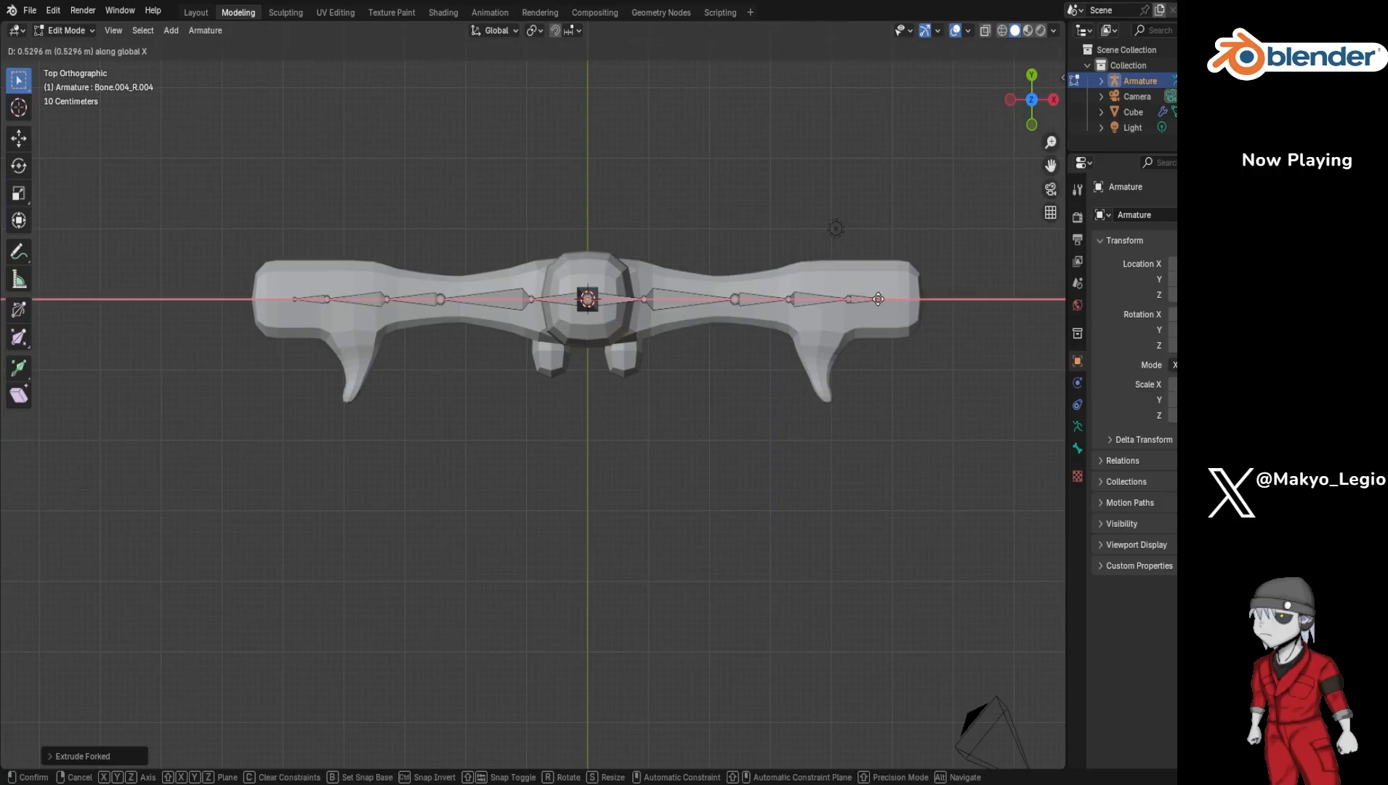
pyautogui.click(879, 299)
pyautogui.press('shift')
pyautogui.hotkey('shift', 'e')
pyautogui.press('x')
pyautogui.click(913, 300)
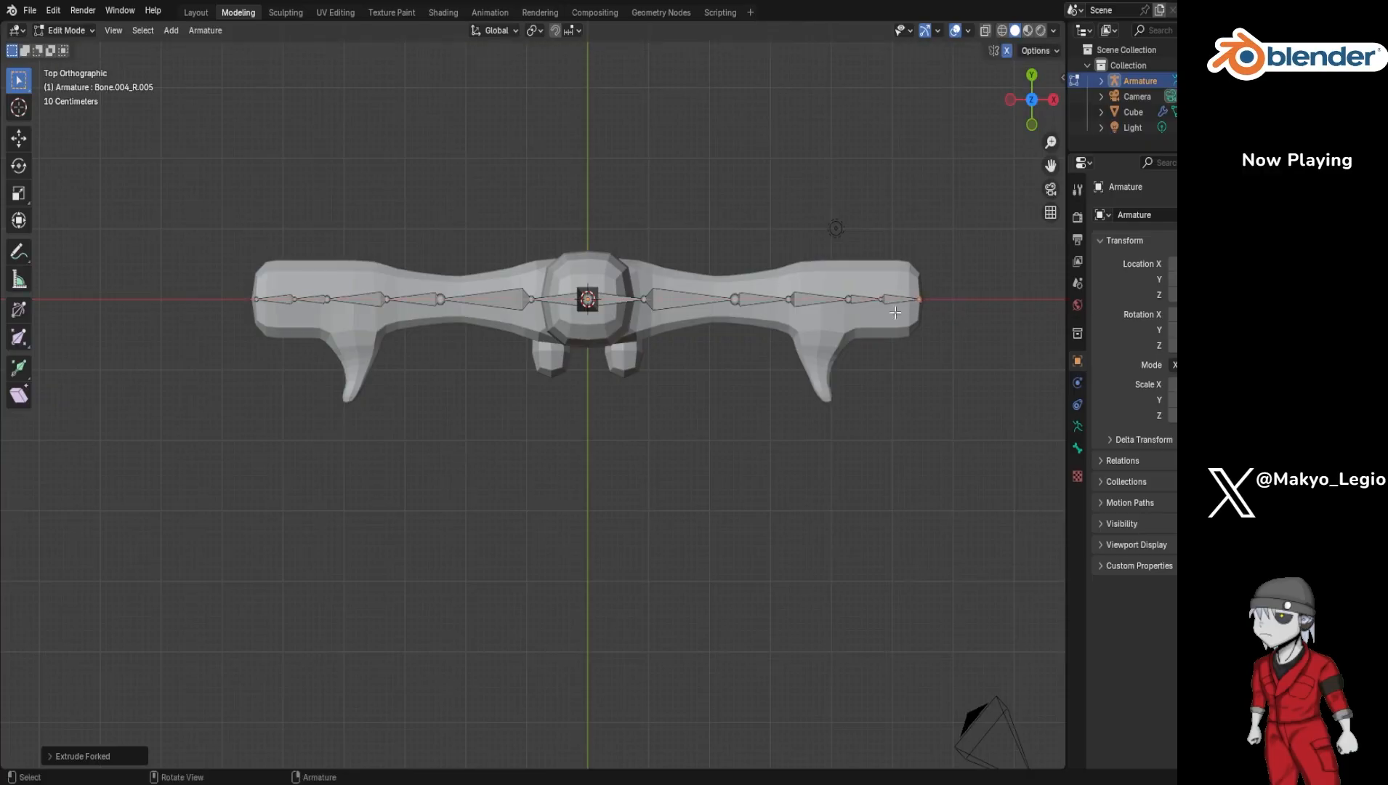
# Step: Extrude a chain of three mirrored thumb bones from the wrist joints to the thumb tips, the first about 0.9 m long
pyautogui.click(788, 299)
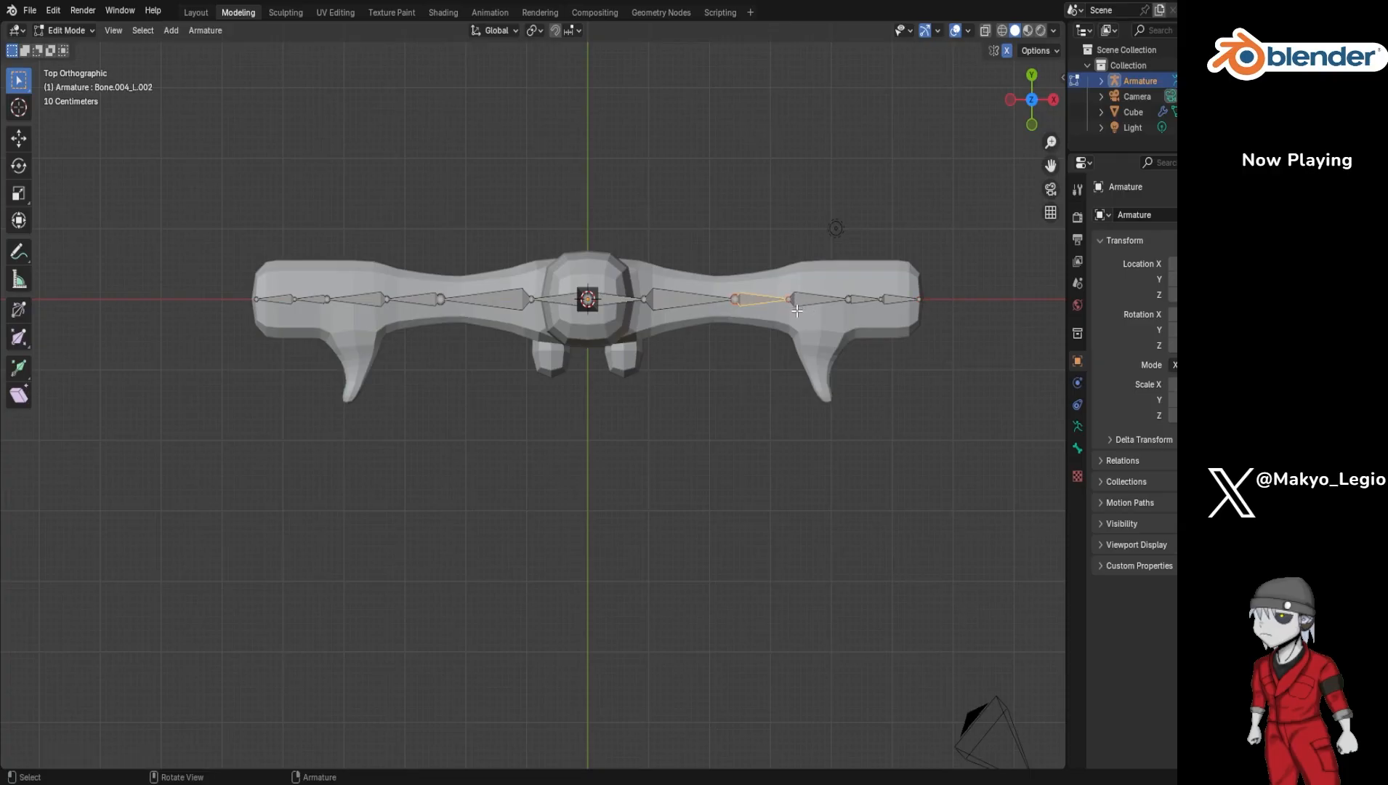
pyautogui.click(788, 300)
pyautogui.click(787, 303)
pyautogui.hotkey('shift', 'e')
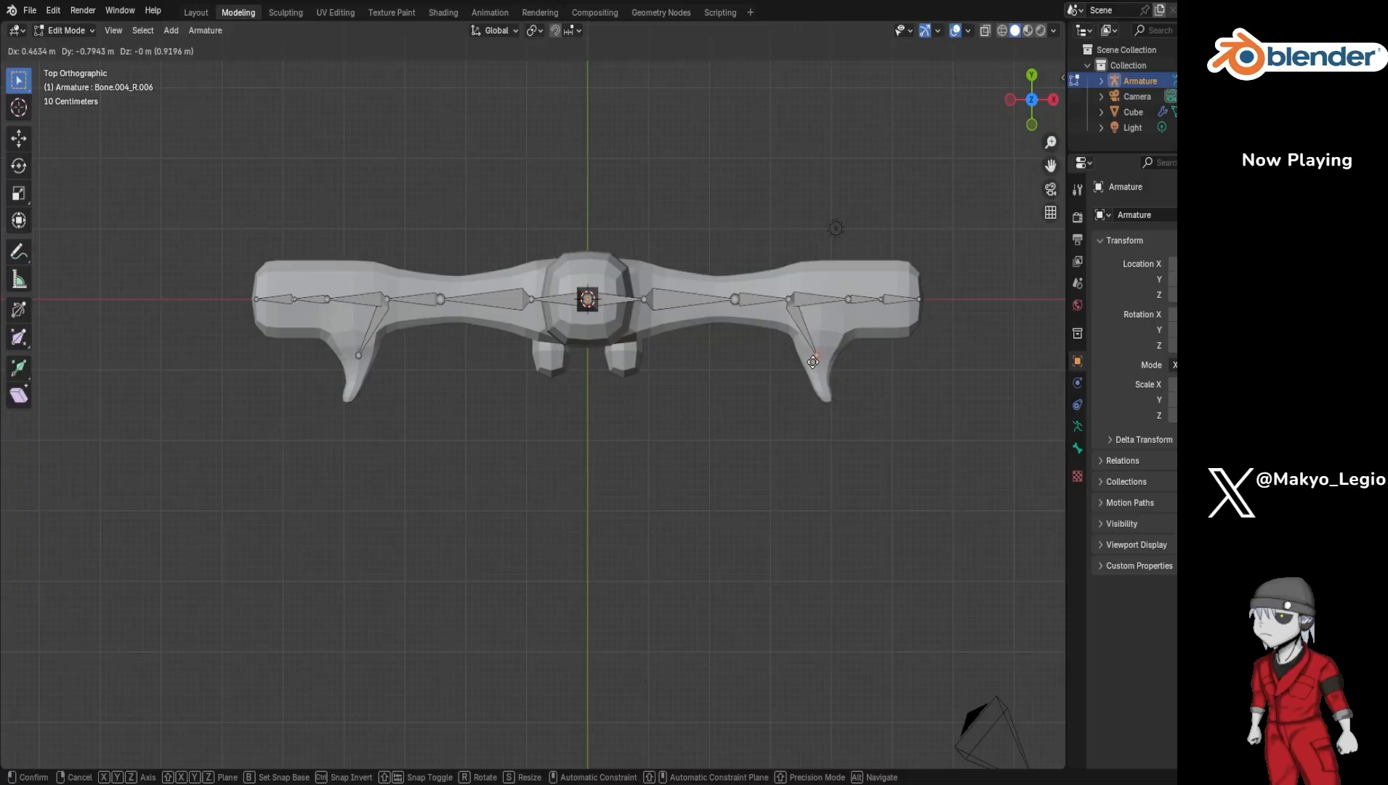
pyautogui.click(813, 362)
pyautogui.hotkey('shift', 'e')
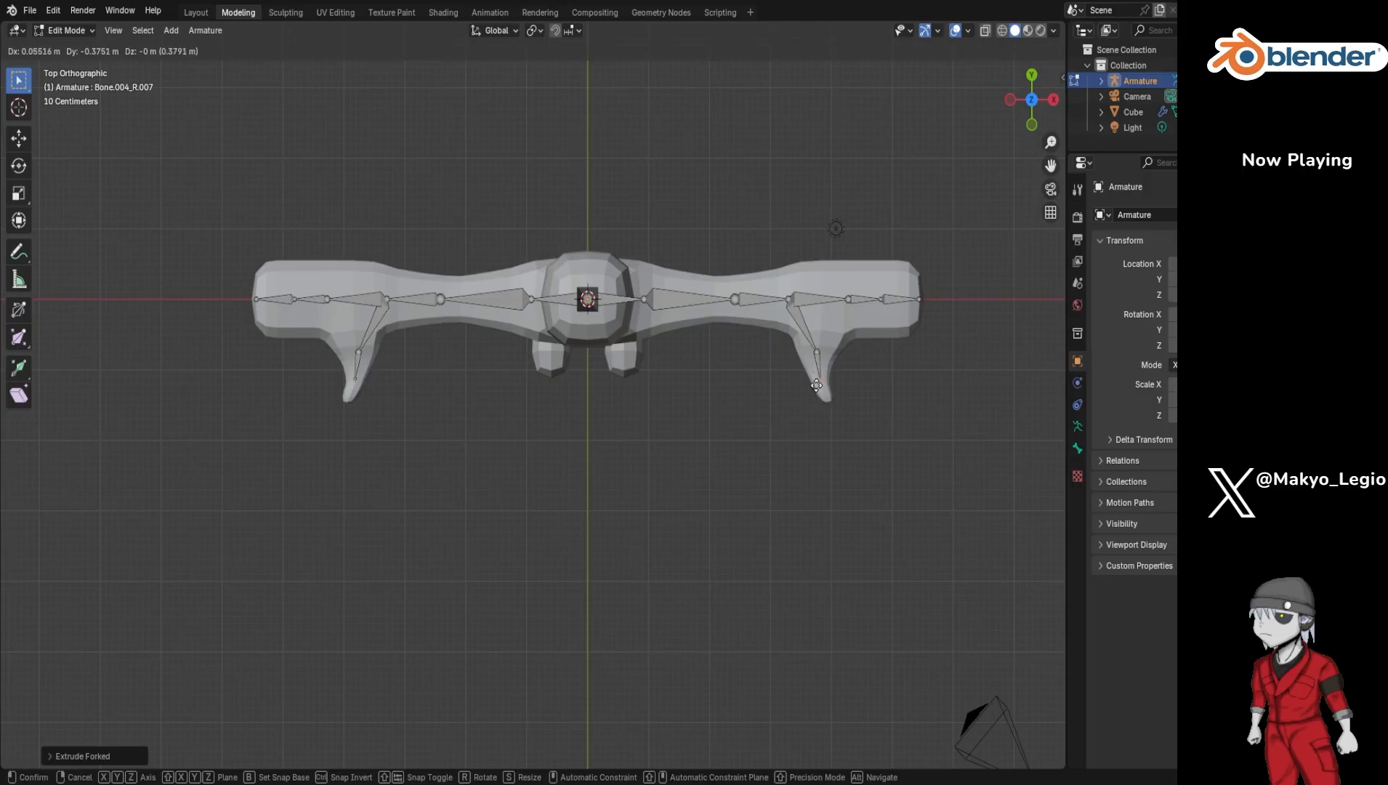
pyautogui.click(822, 397)
pyautogui.hotkey('shift', 'e')
pyautogui.click(825, 401)
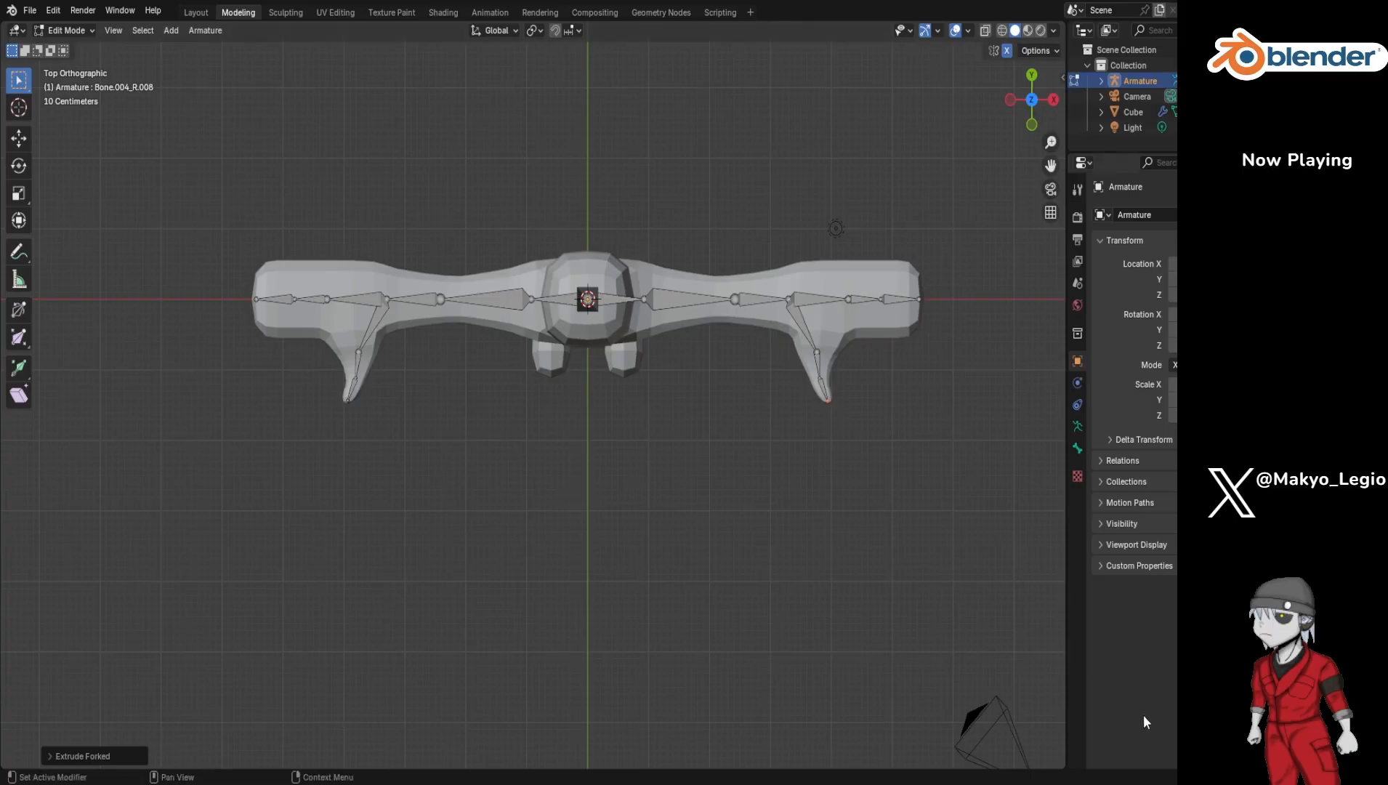
# Step: Move the first thumb joint slightly inward along X and about 0.3 m along Y toward the palm
pyautogui.click(817, 354)
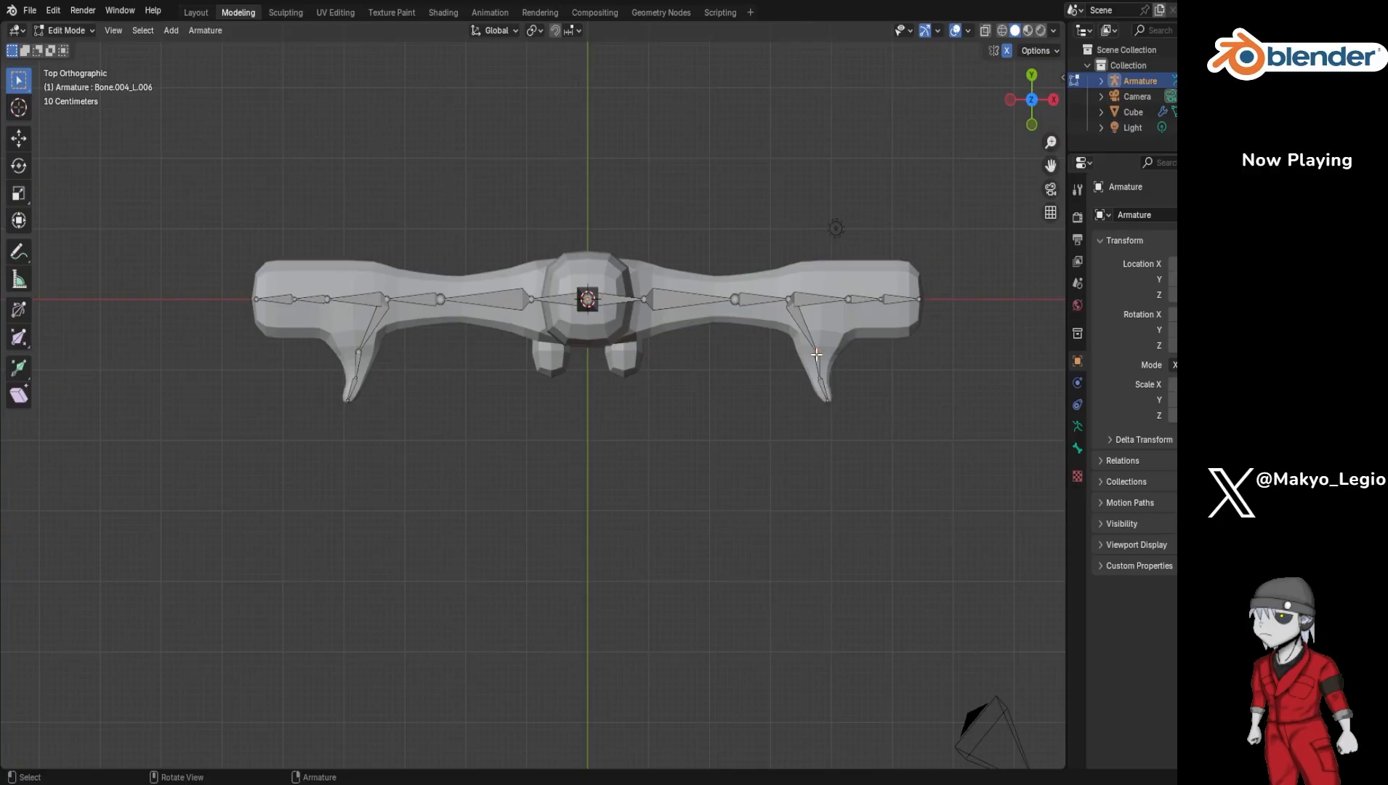
pyautogui.press('g')
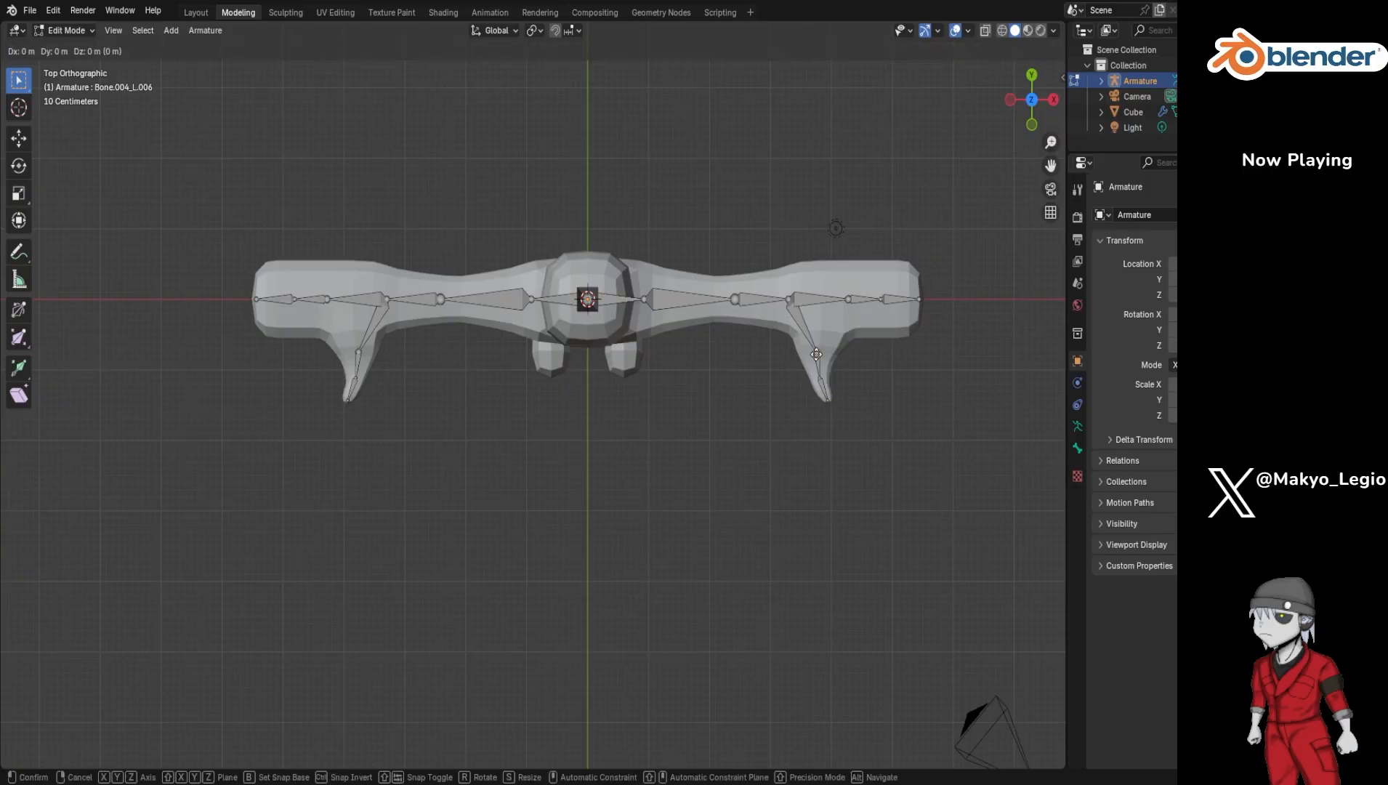
pyautogui.press('x')
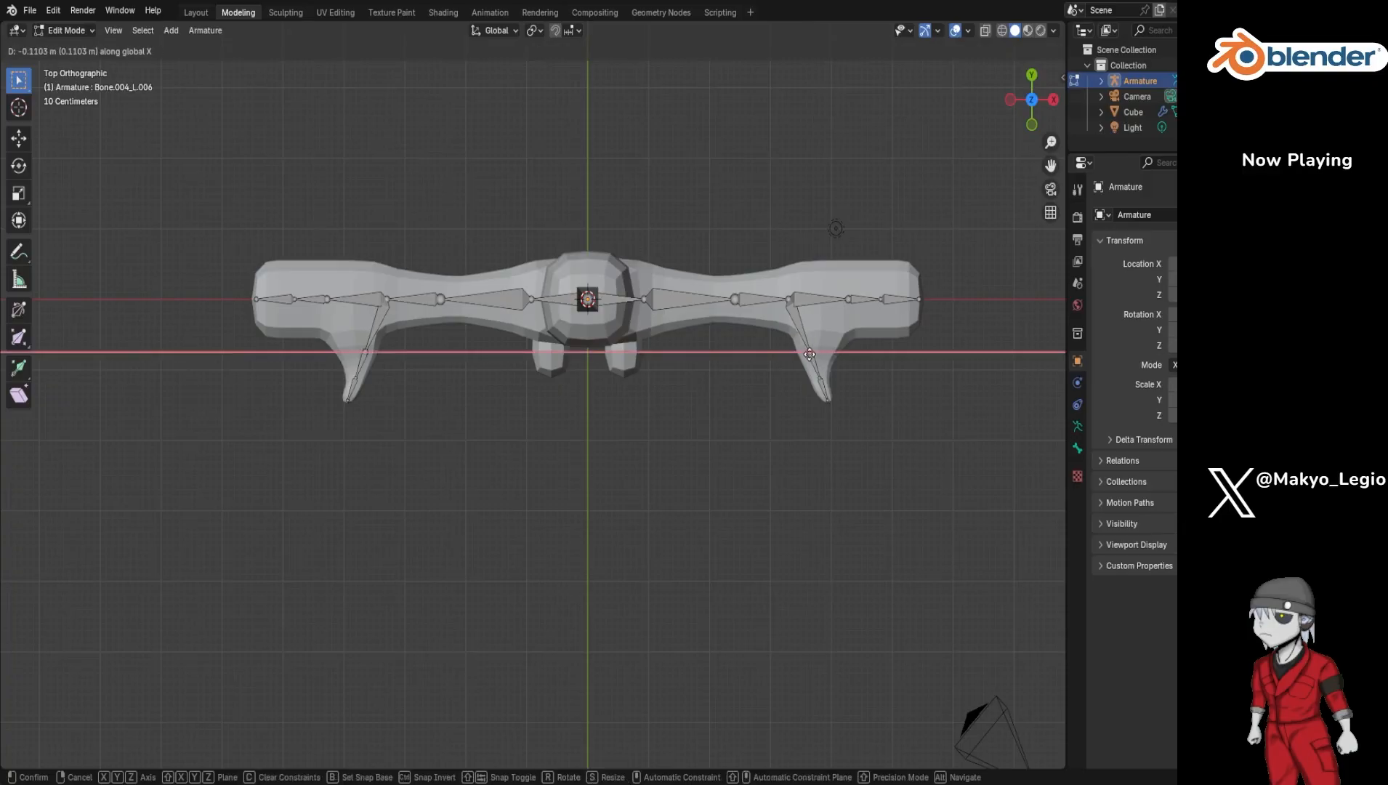
pyautogui.click(814, 355)
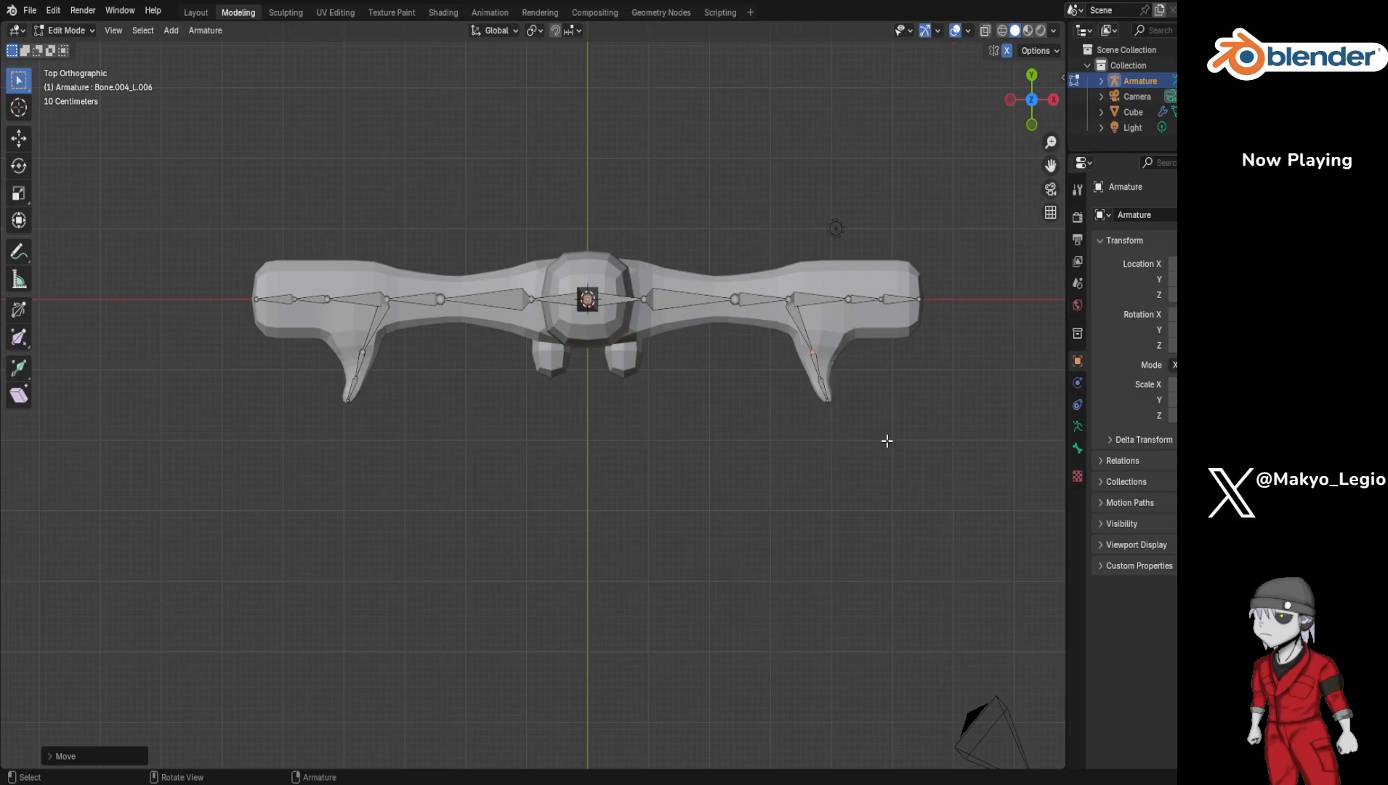
pyautogui.press('g')
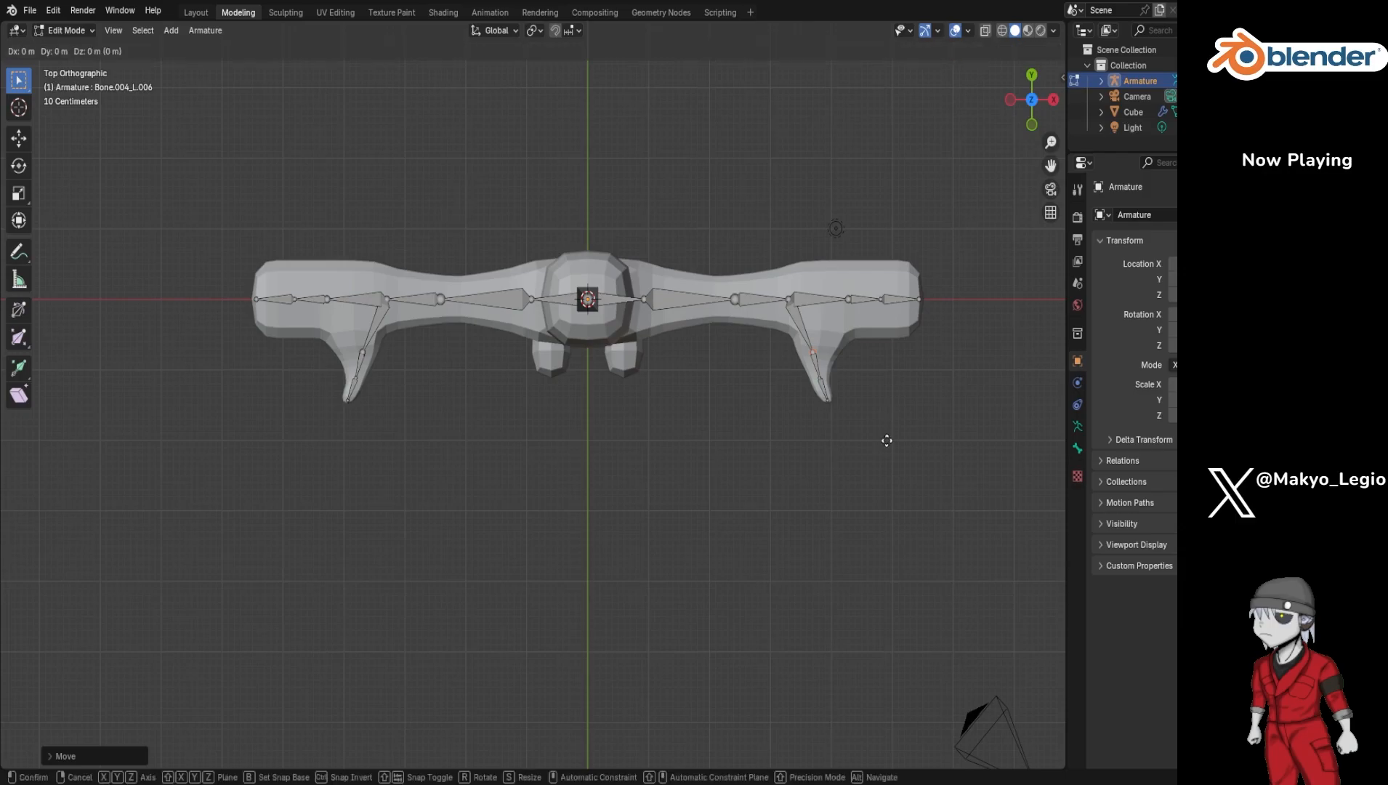
pyautogui.press('y')
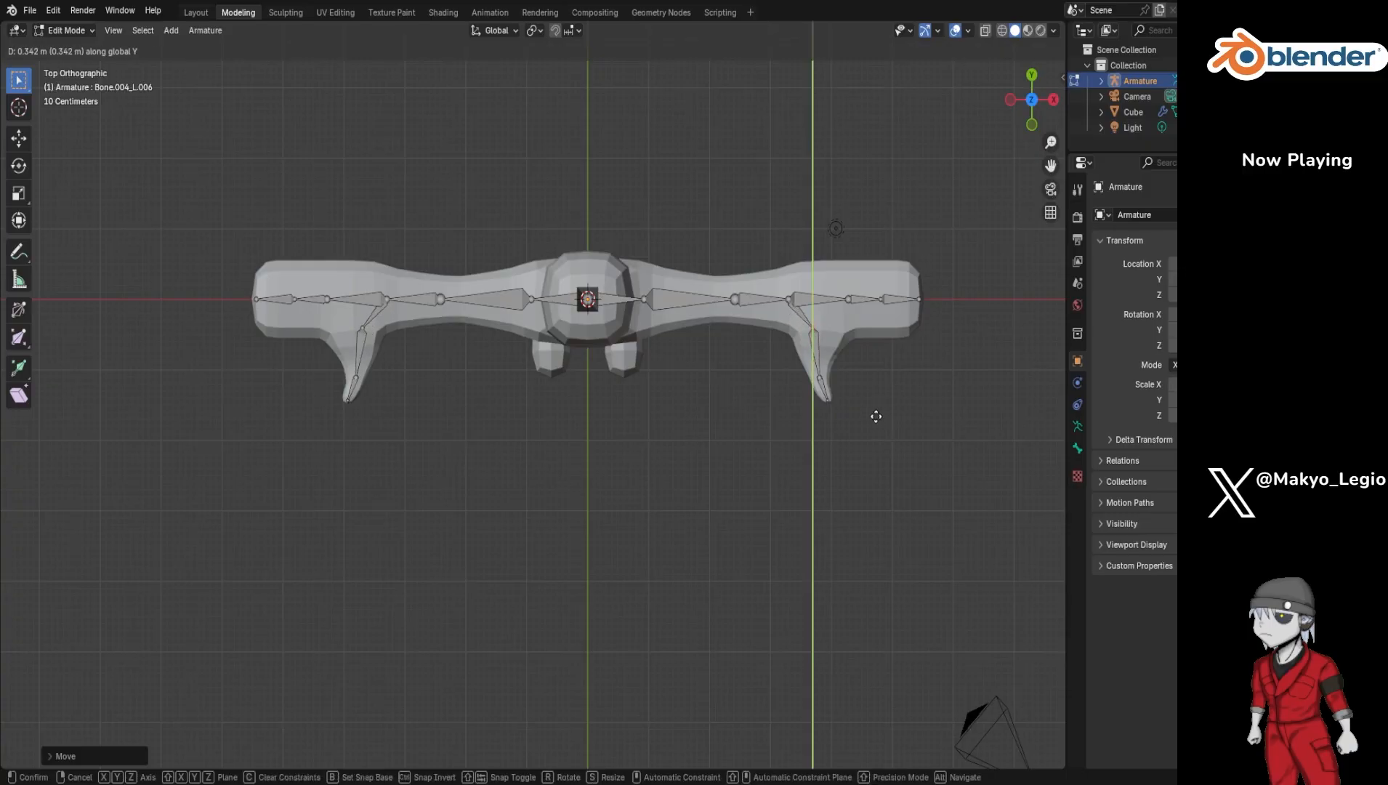
pyautogui.click(873, 420)
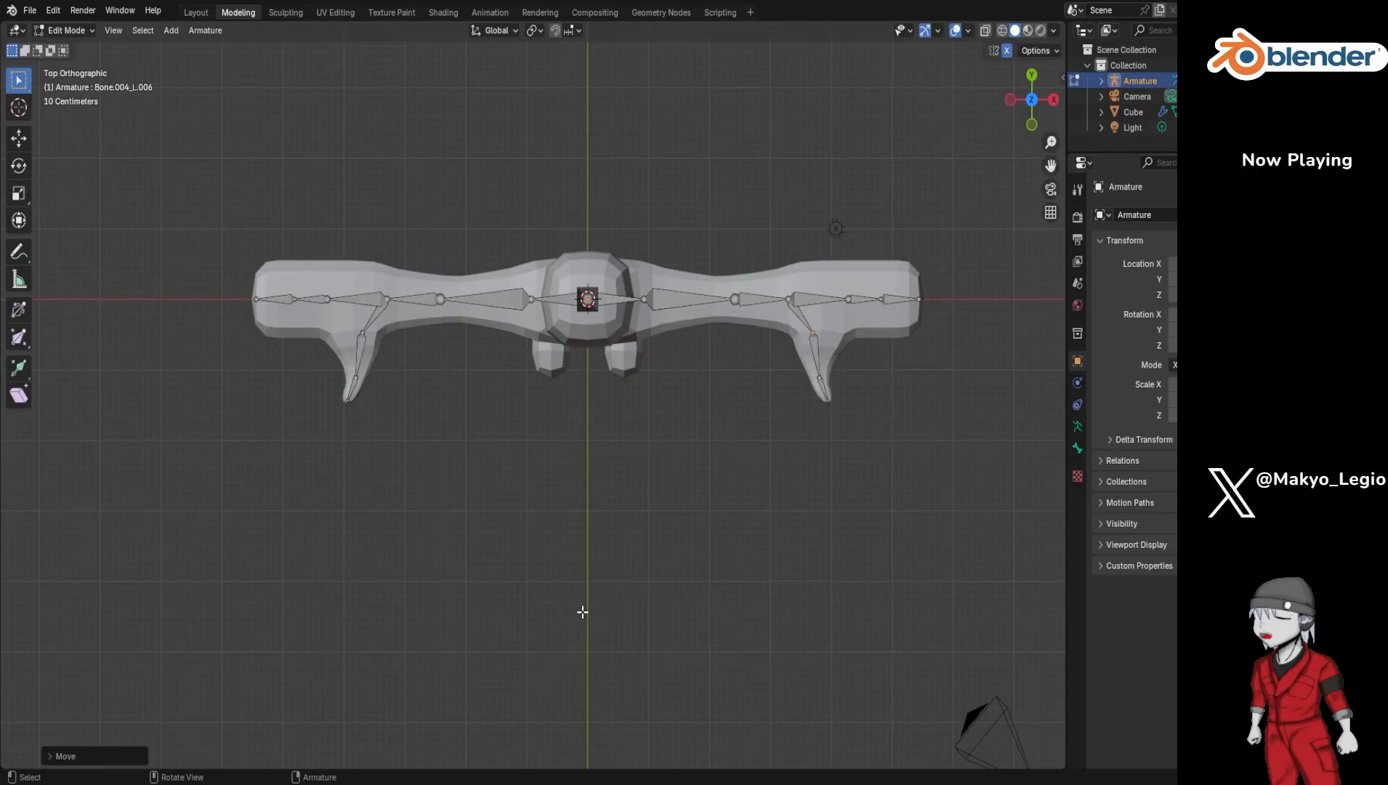
# Step: Move the second thumb joint slightly along Y toward the palm
pyautogui.click(819, 378)
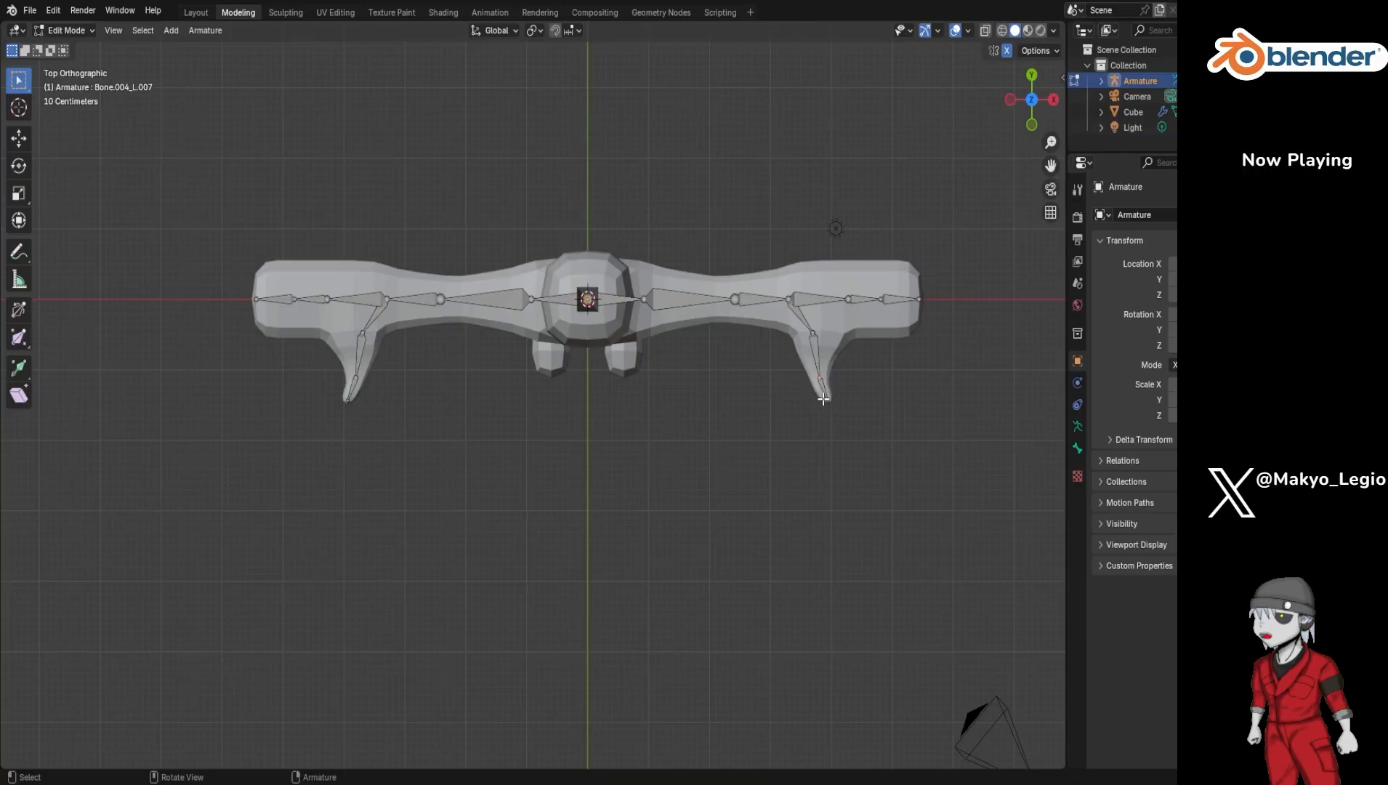
pyautogui.press('g')
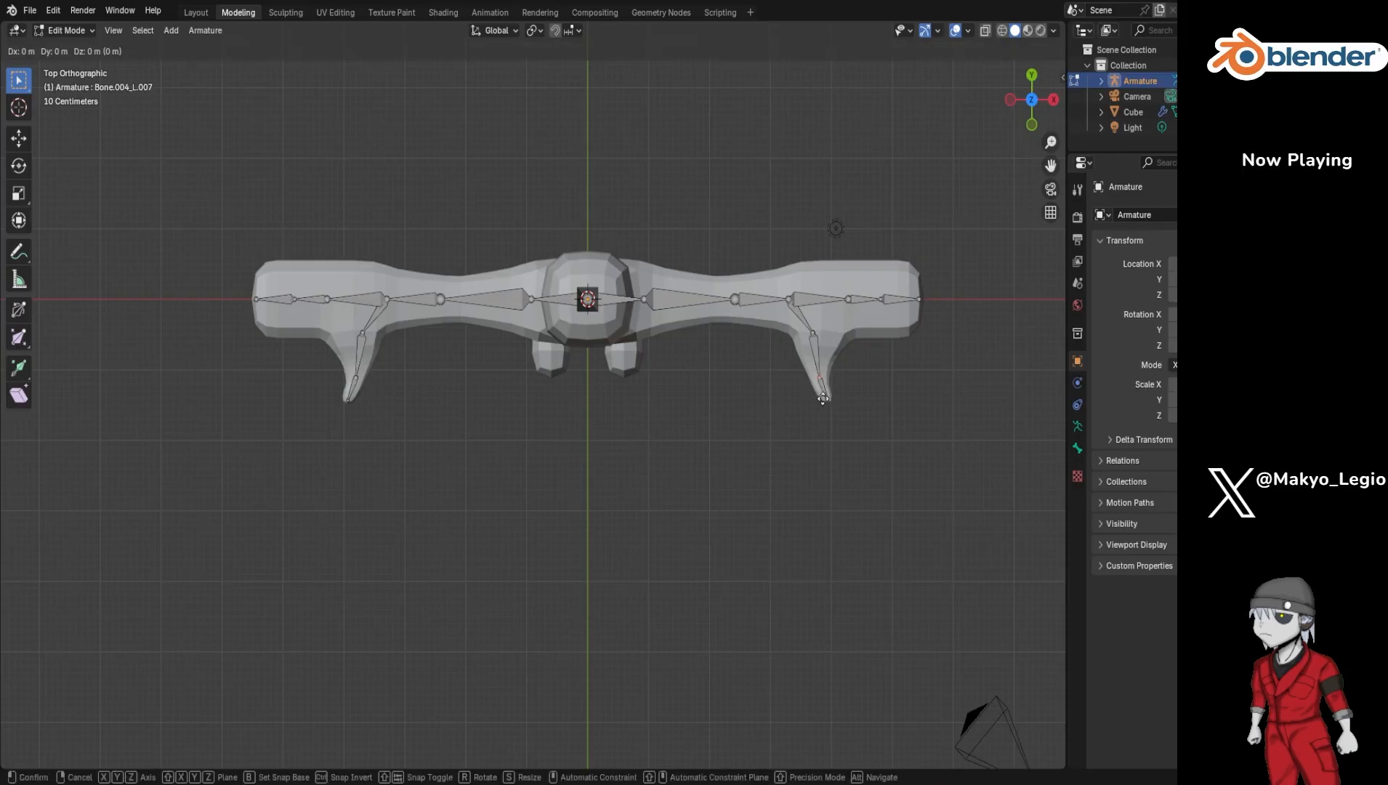
pyautogui.press('y')
pyautogui.click(819, 389)
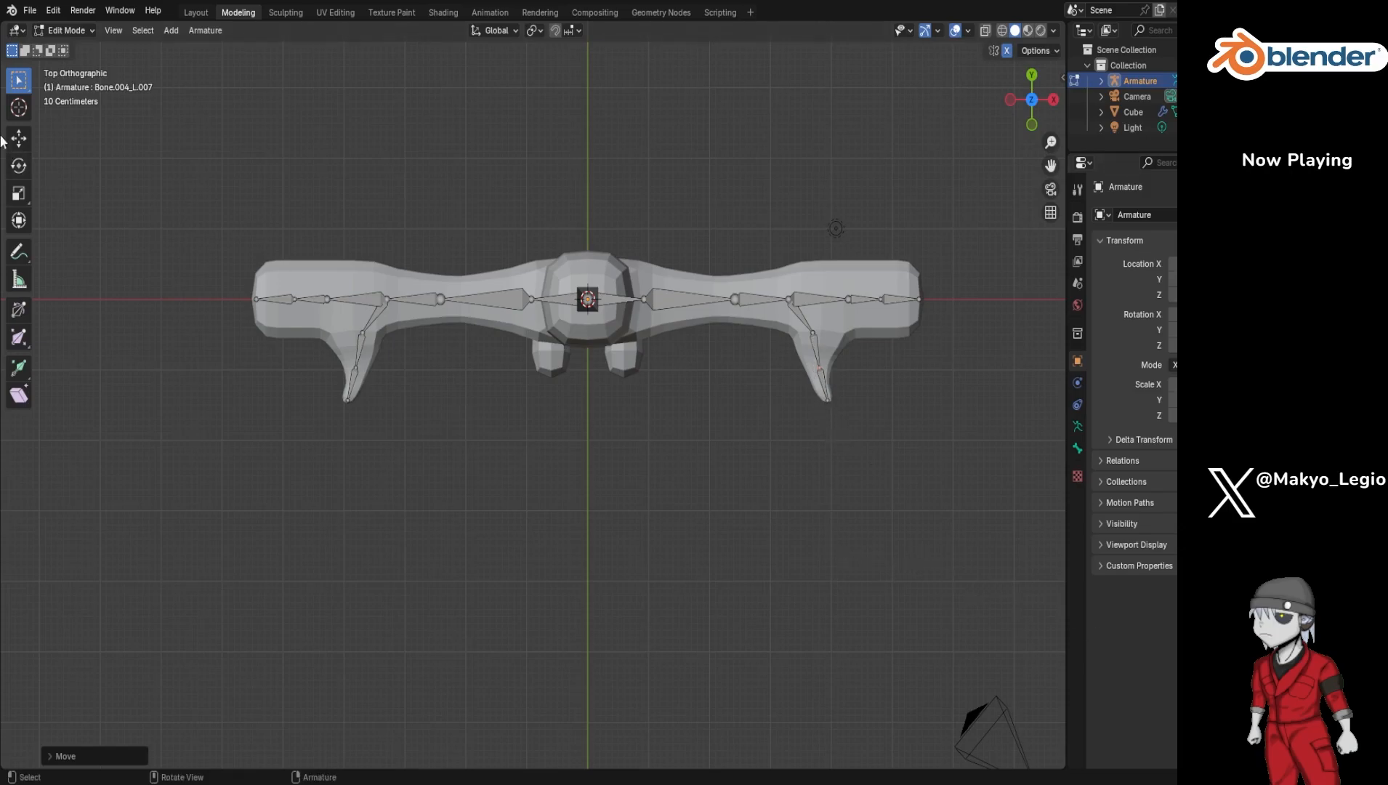
# Step: In front view, extrude mirrored hip bones about 0.7 m diagonally down from the base of the spine with a forked extrude
pyautogui.press('KP_1')
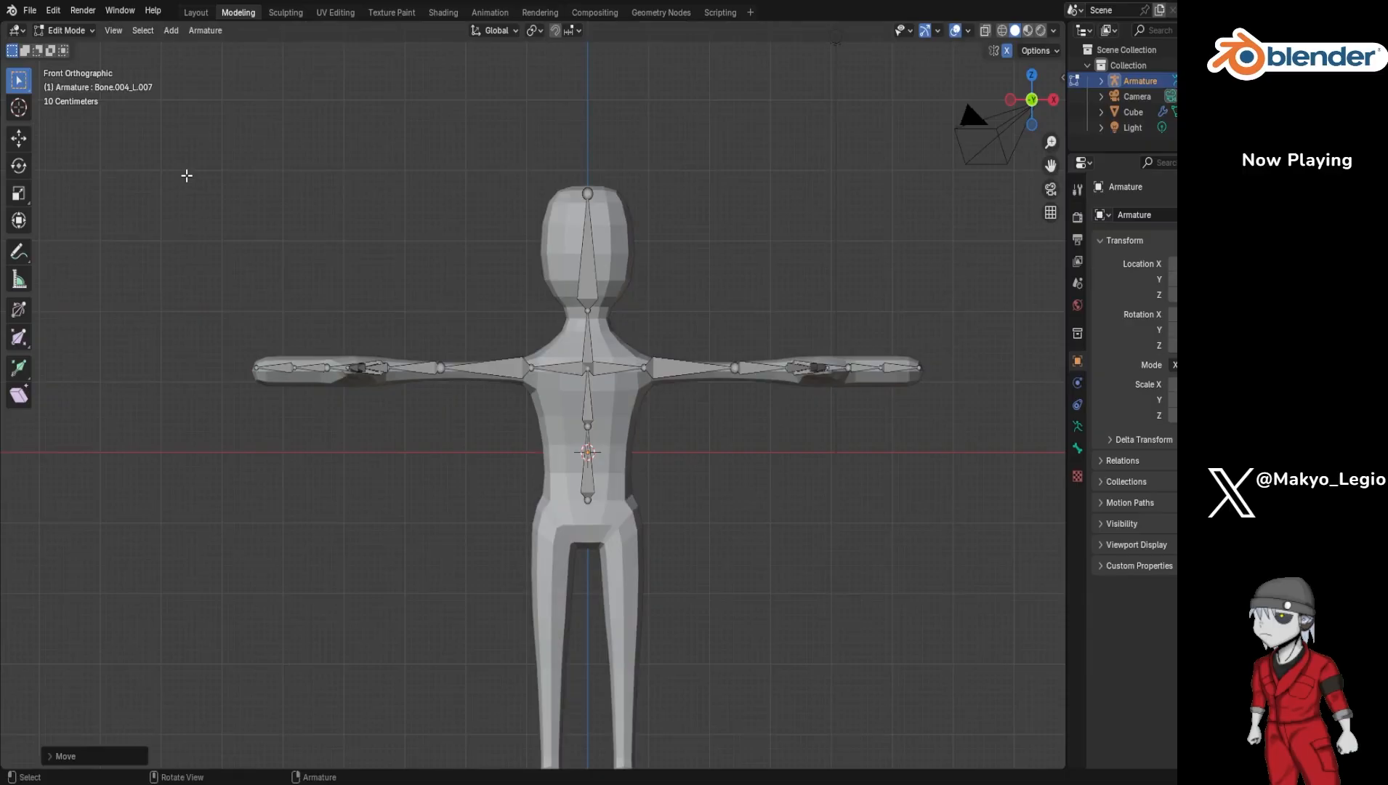
pyautogui.scroll(-1, 575, 575)
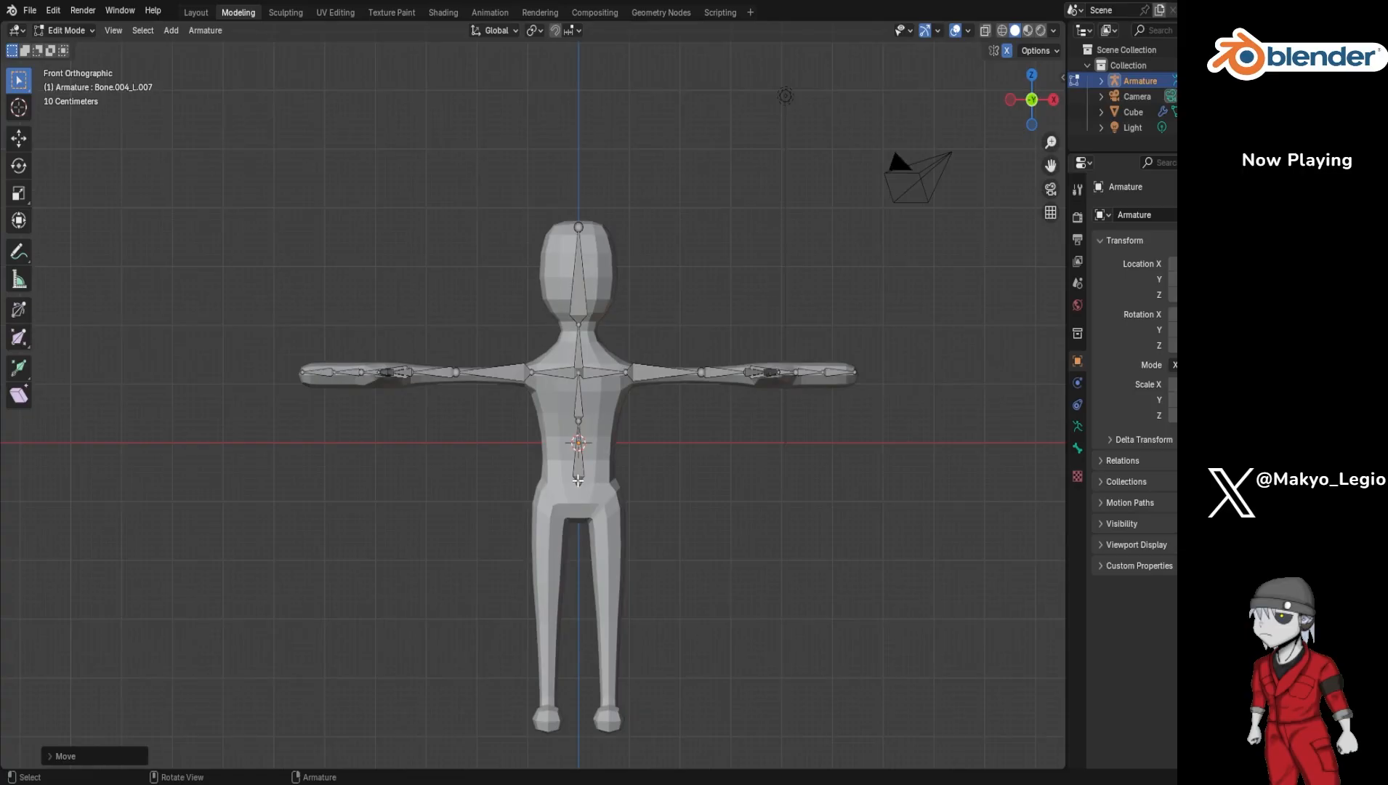
pyautogui.click(580, 486)
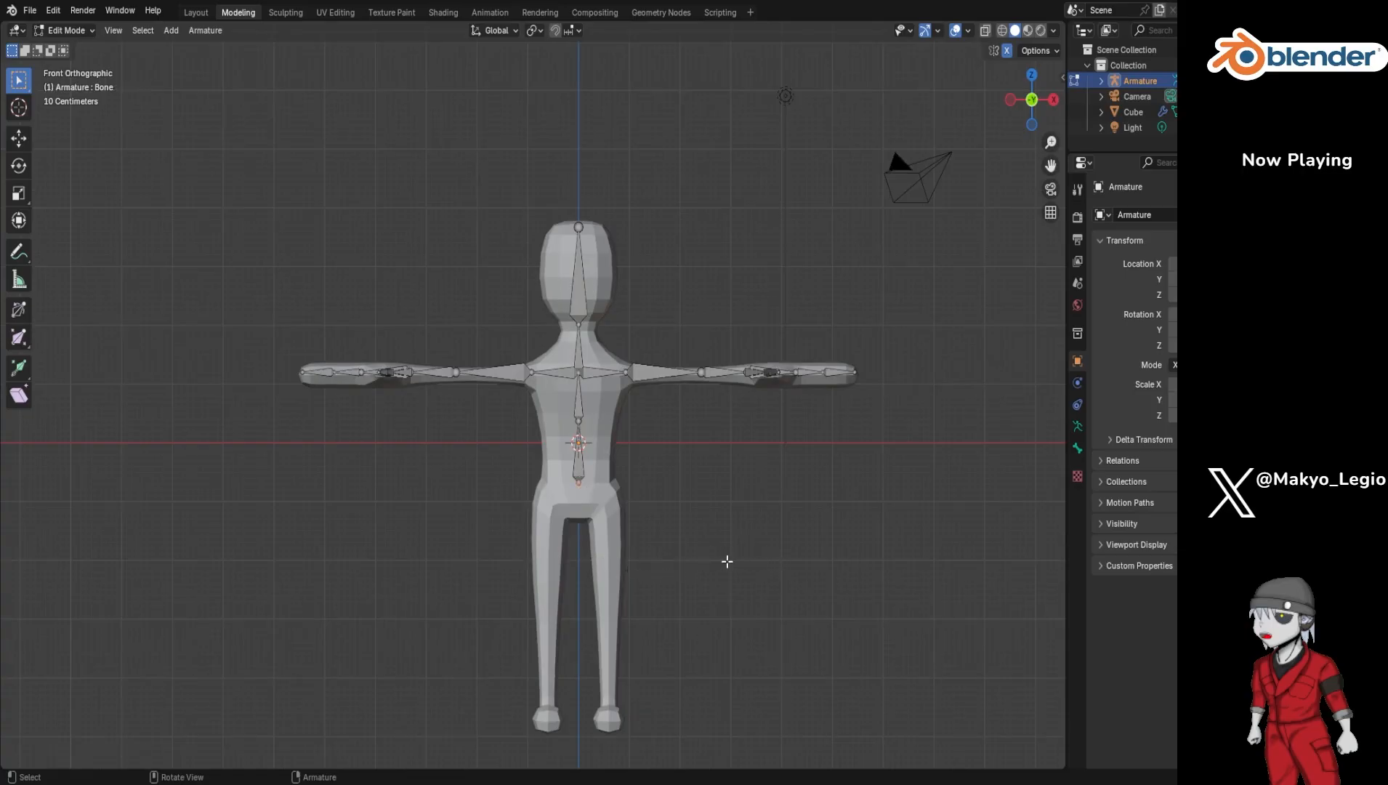
pyautogui.press('shift')
pyautogui.hotkey('shift', 'e')
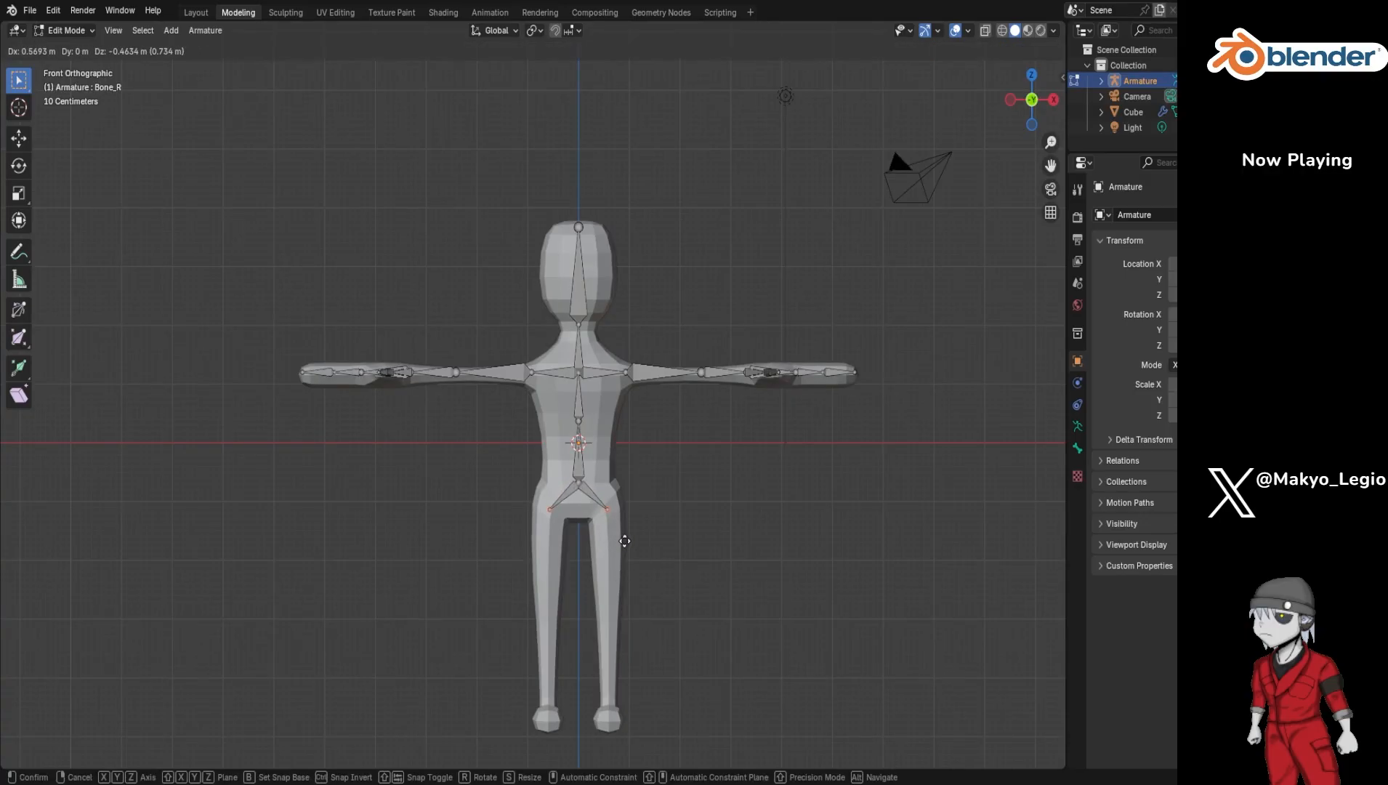
pyautogui.click(624, 543)
# Step: Extrude mirrored thigh bones about 1.6 m down along Z from the hip joints with a forked extrude
pyautogui.hotkey('shift', 'e')
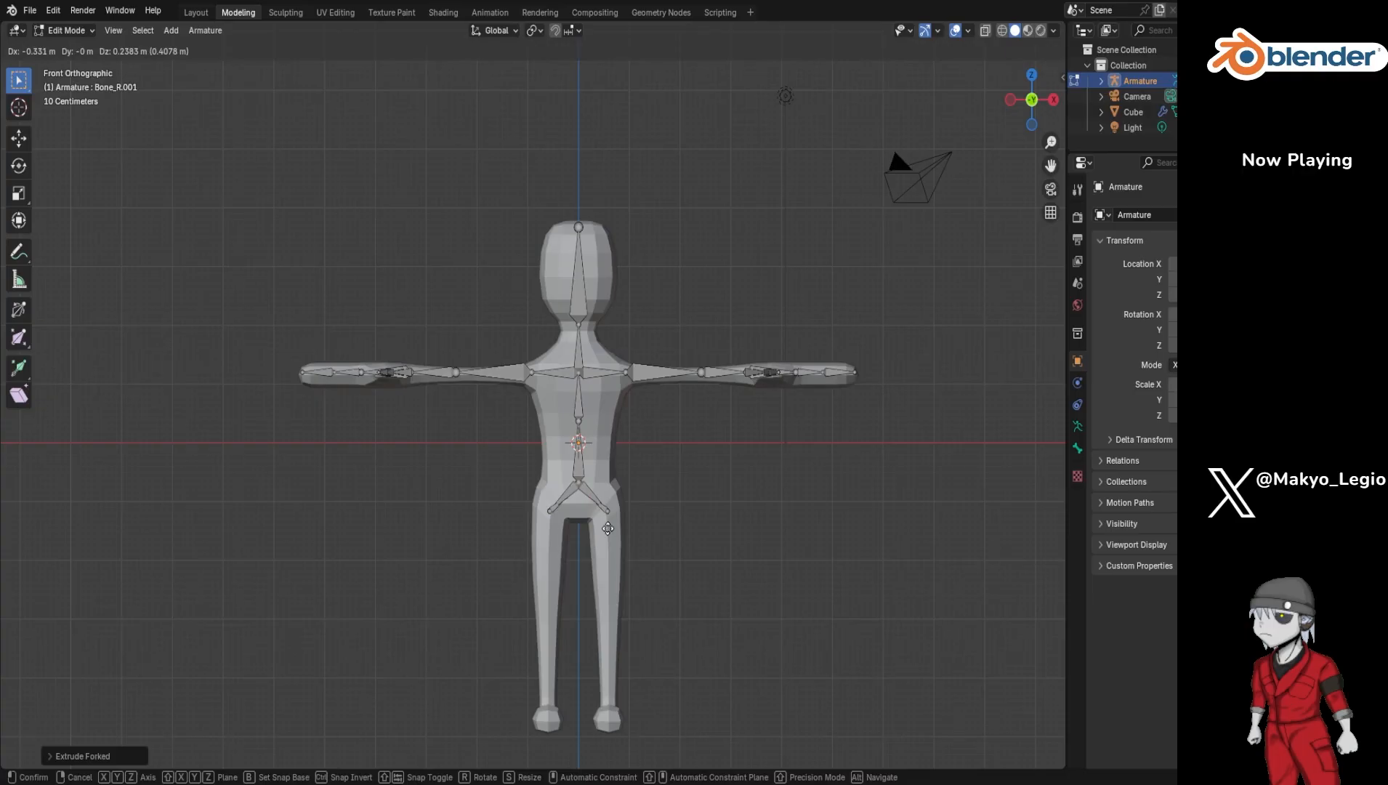
pyautogui.press('z')
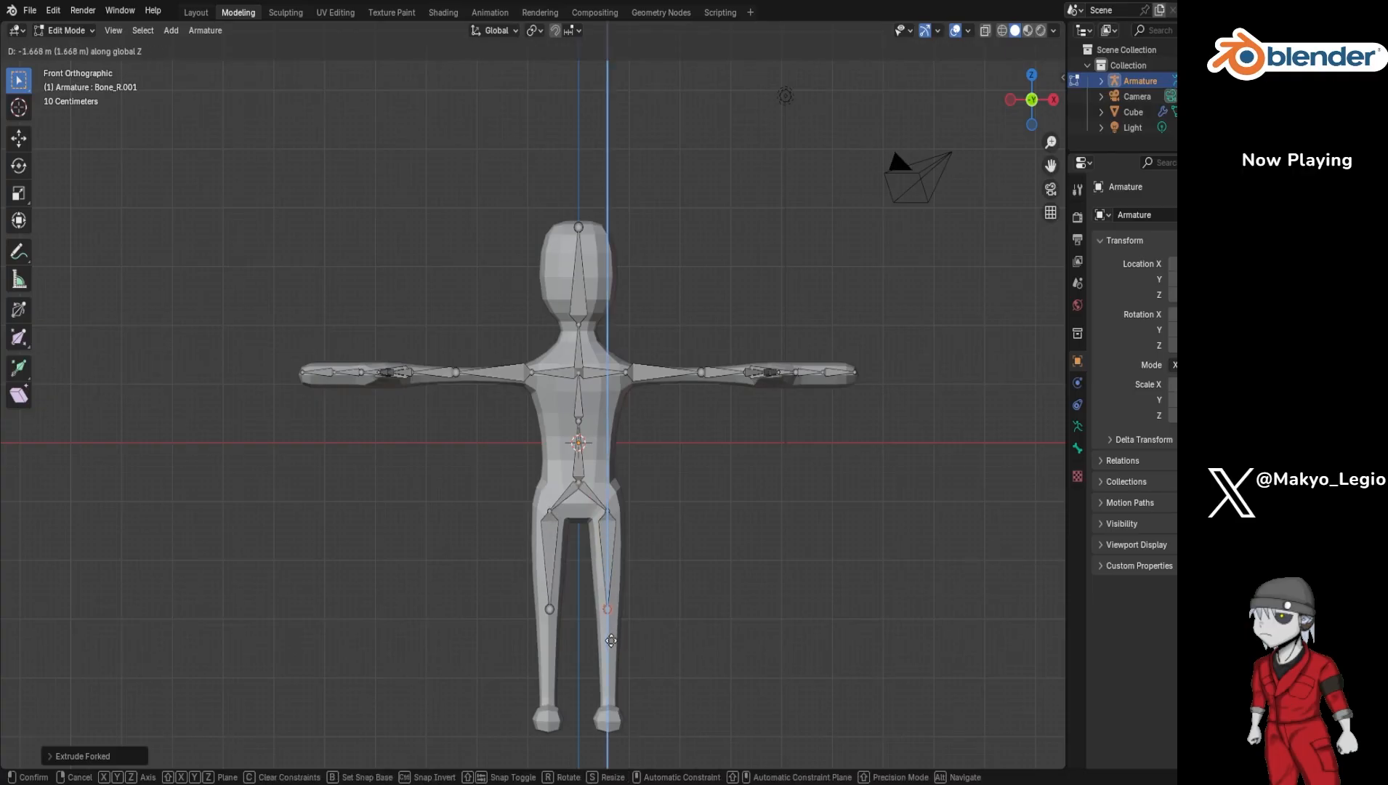
pyautogui.click(612, 637)
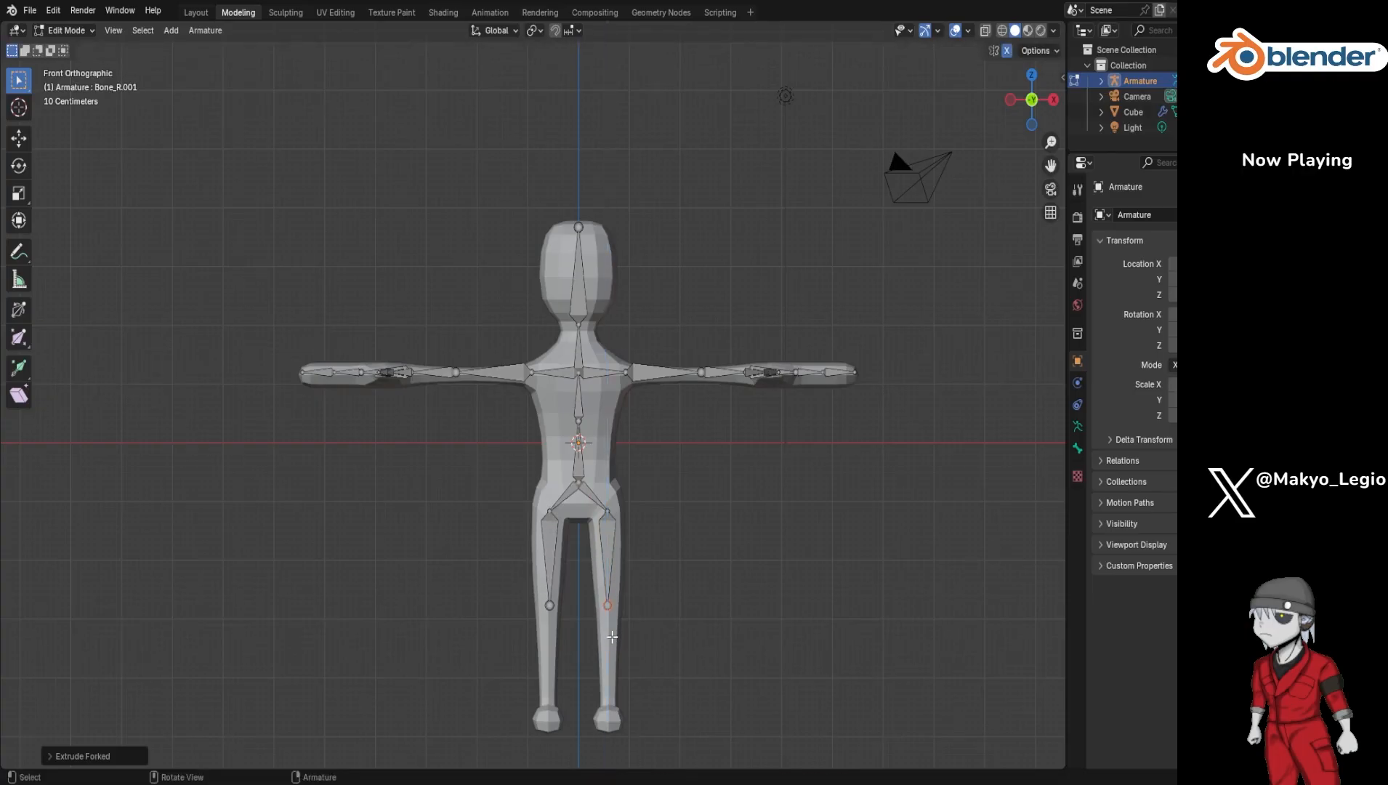
# Step: Move the knee joint slightly outward along X and lower it along Z to knee height
pyautogui.press('g')
pyautogui.press('x')
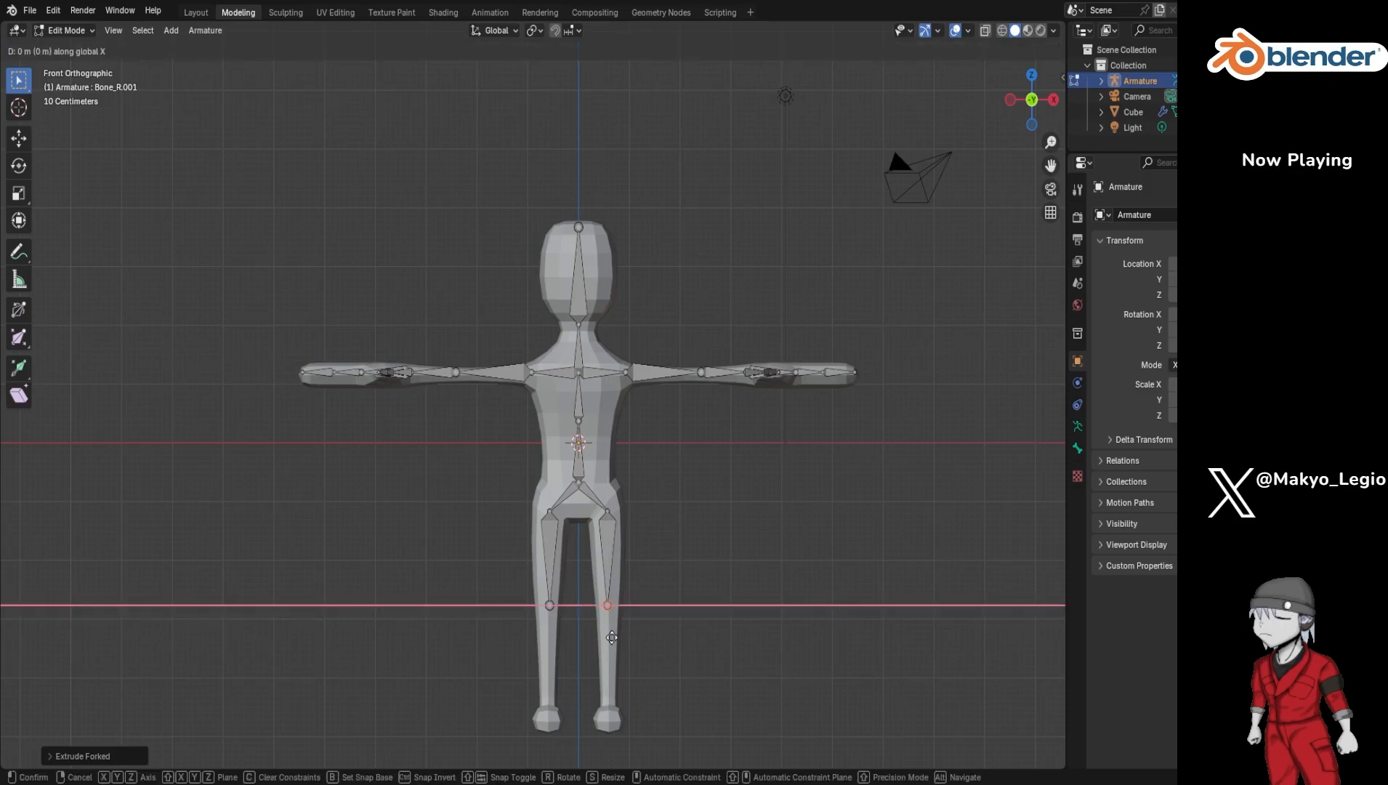
pyautogui.click(614, 641)
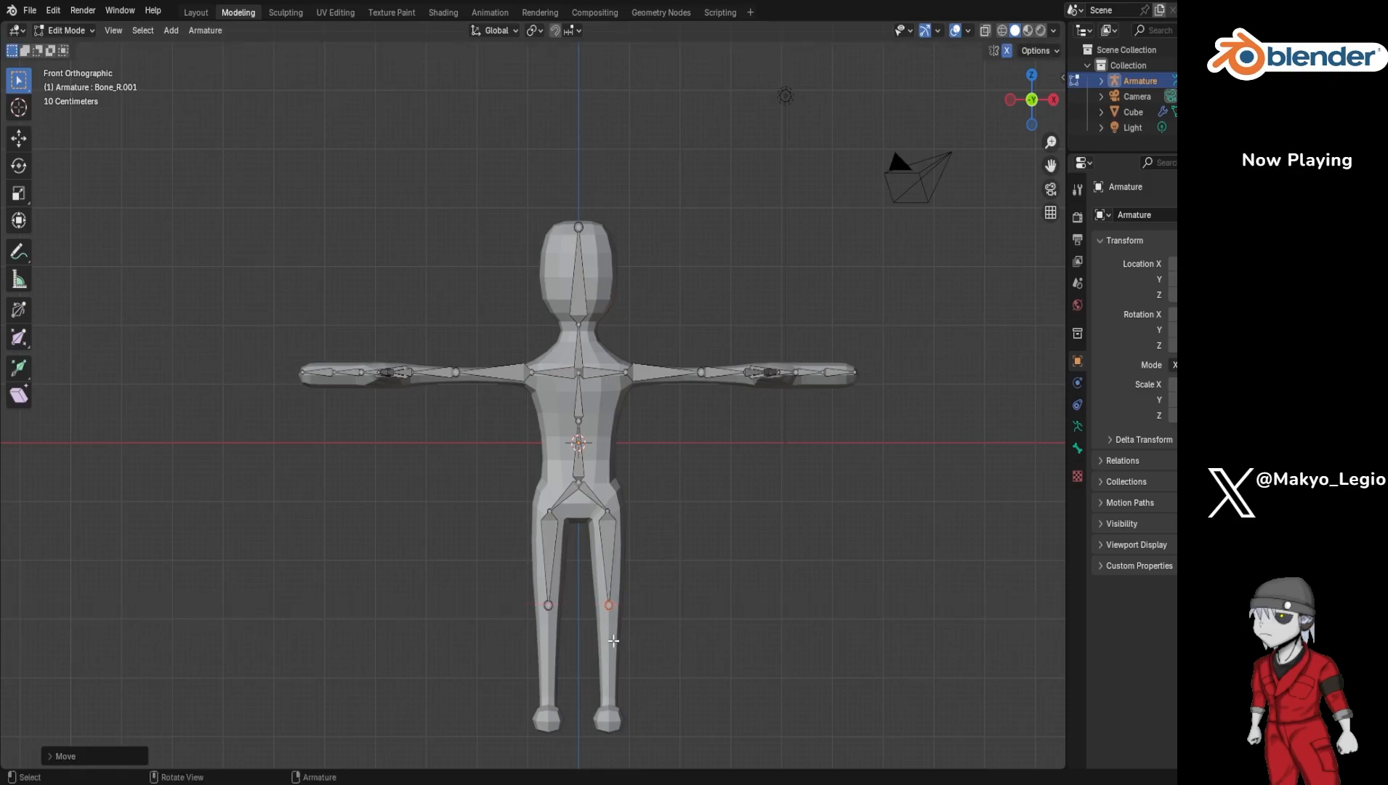
pyautogui.press('g')
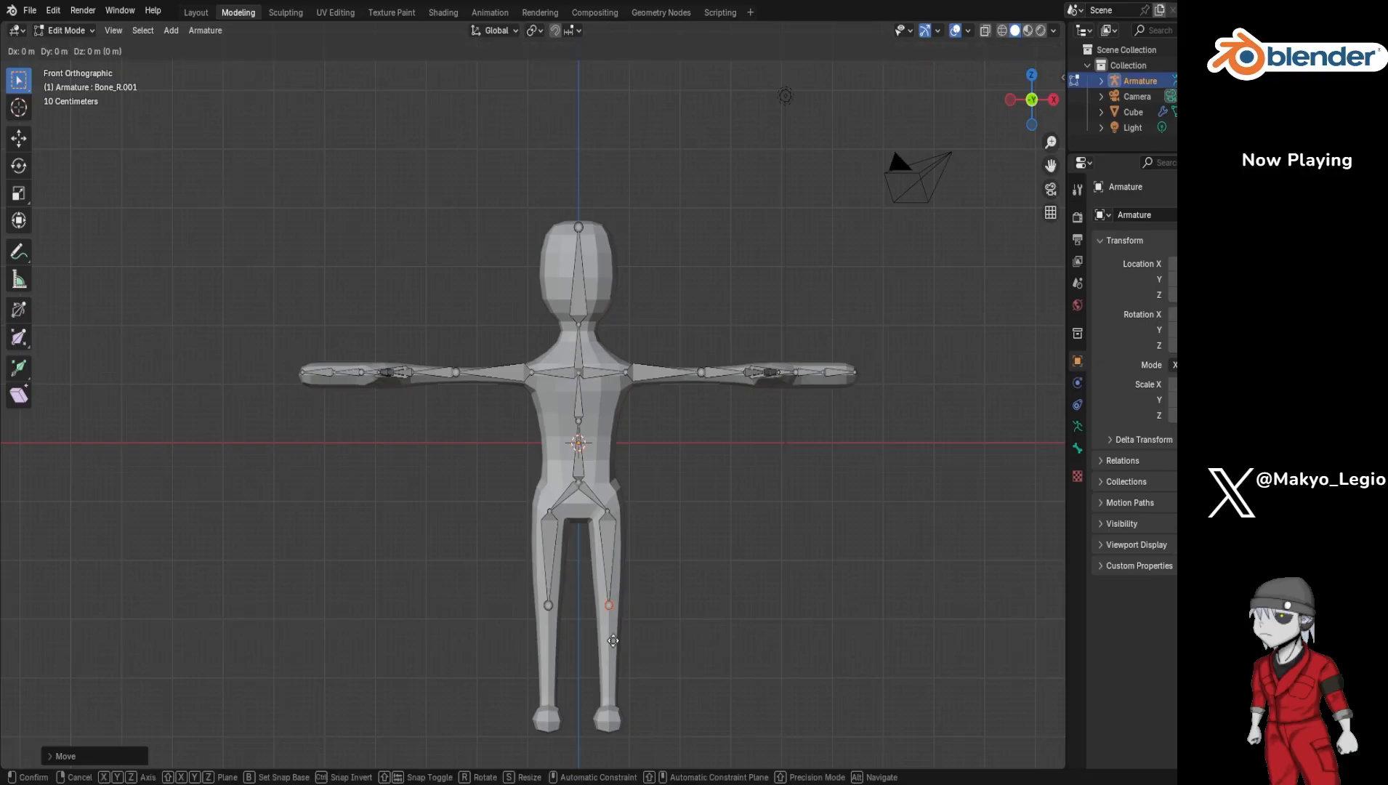
pyautogui.press('z')
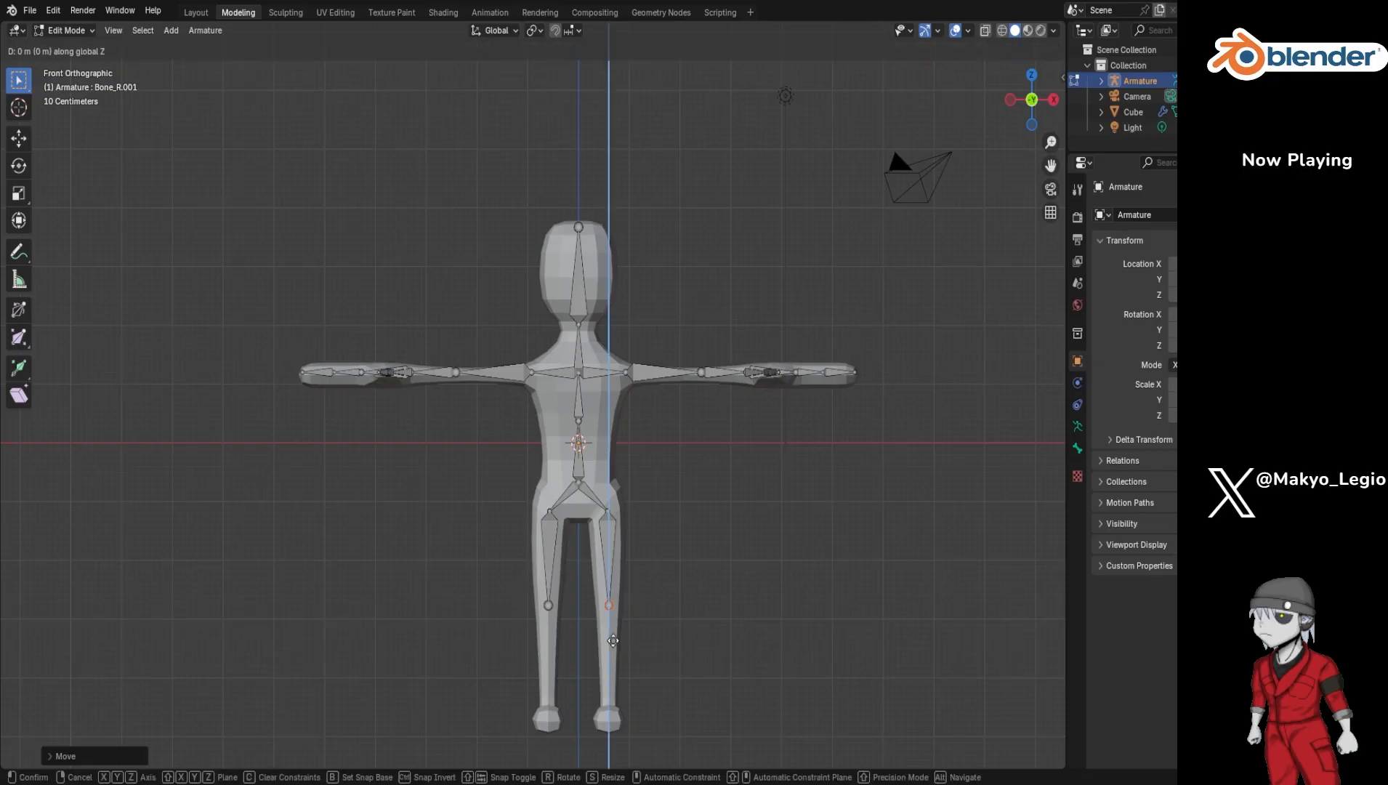
pyautogui.click(608, 657)
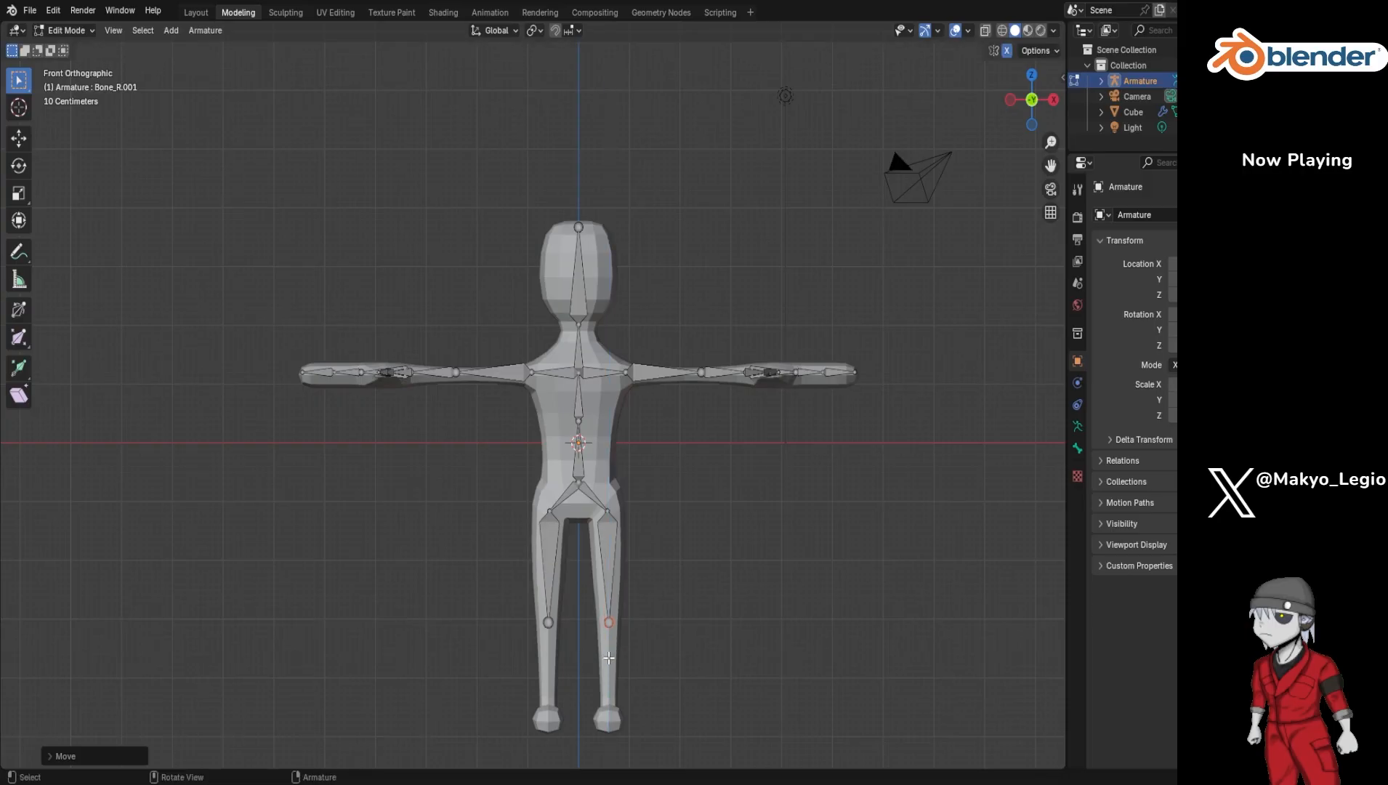
# Step: Extrude mirrored shin bones about 1.4 m straight down from the knee joints to the ankles
pyautogui.press('shift')
pyautogui.hotkey('shift', 'e')
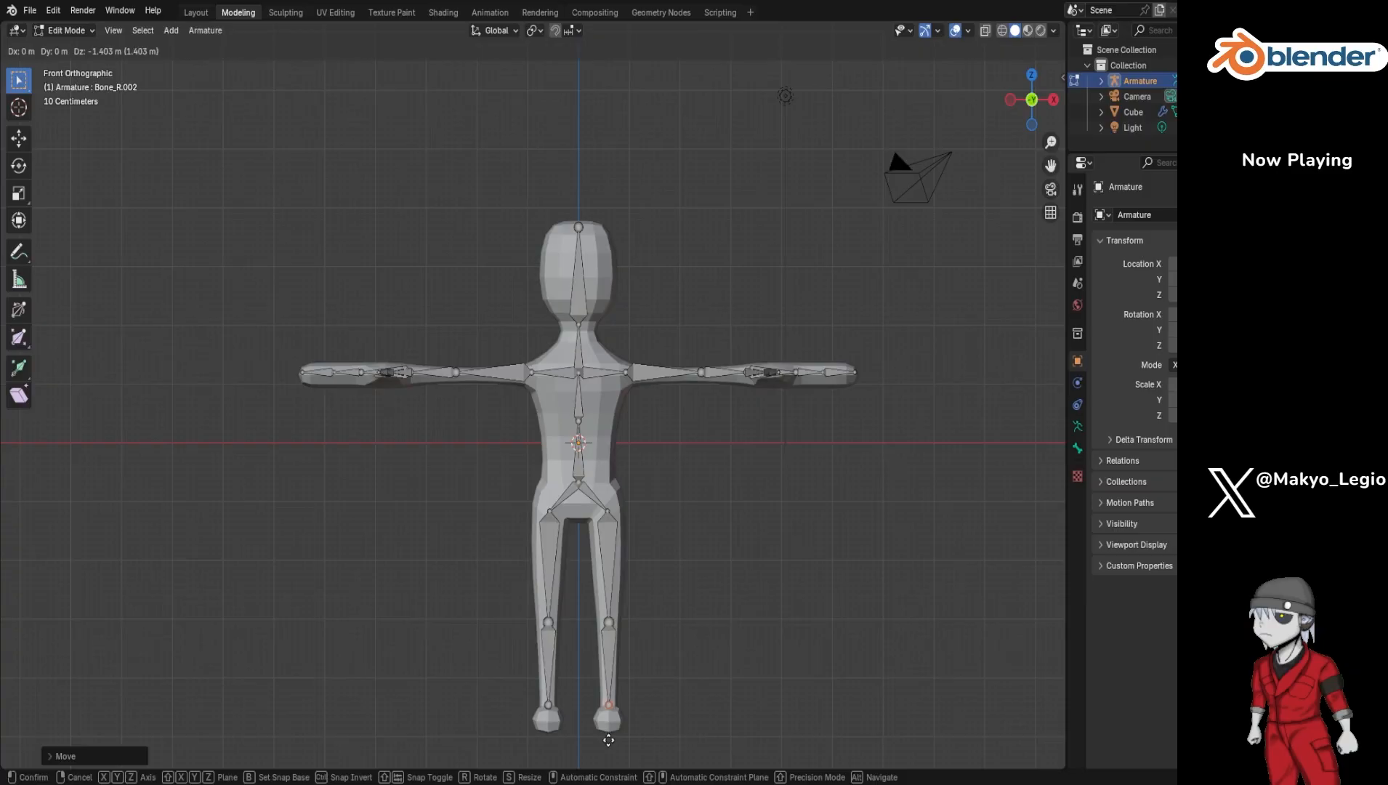
pyautogui.click(608, 740)
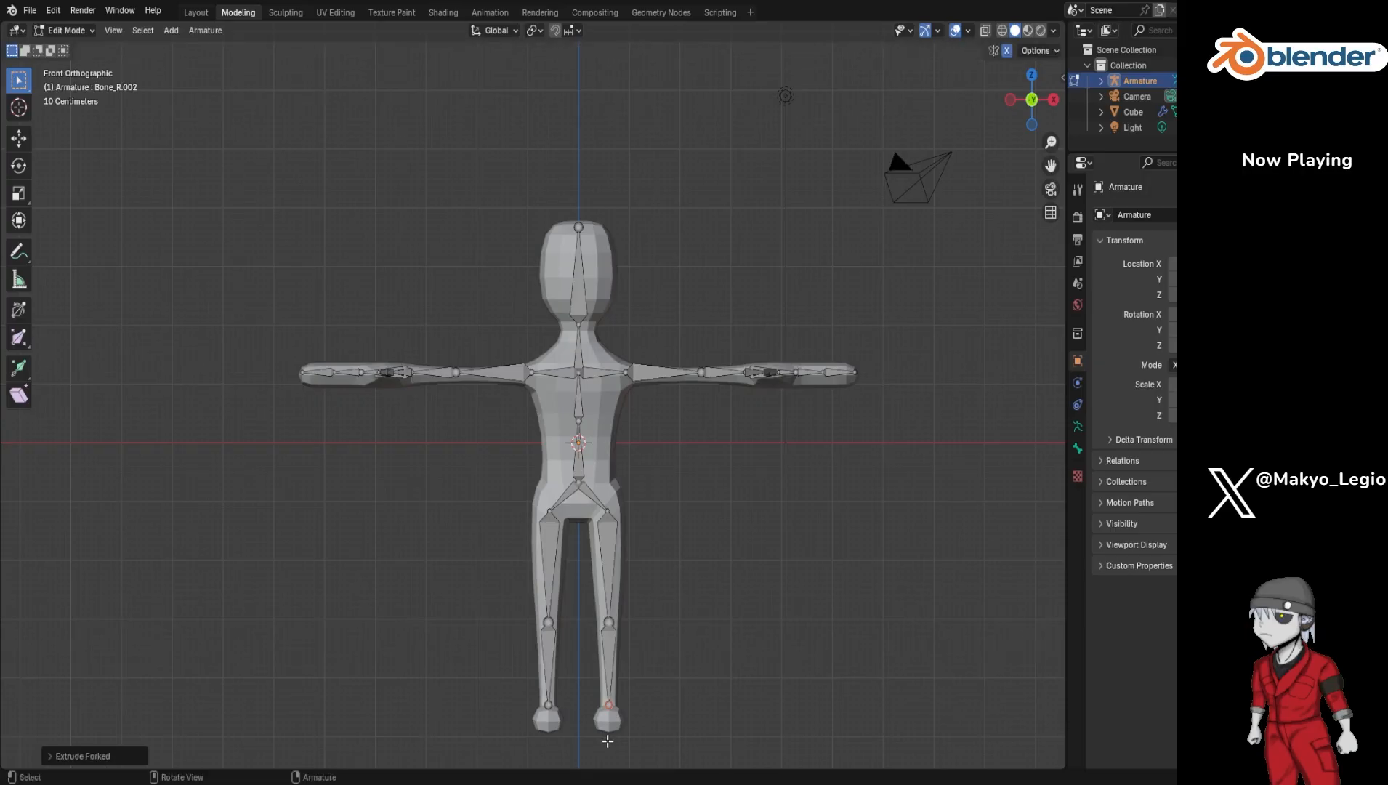
# Step: In right side view, move the ankle joint about 0.05 m forward along Y
pyautogui.press('KP_7')
pyautogui.press('KP_3')
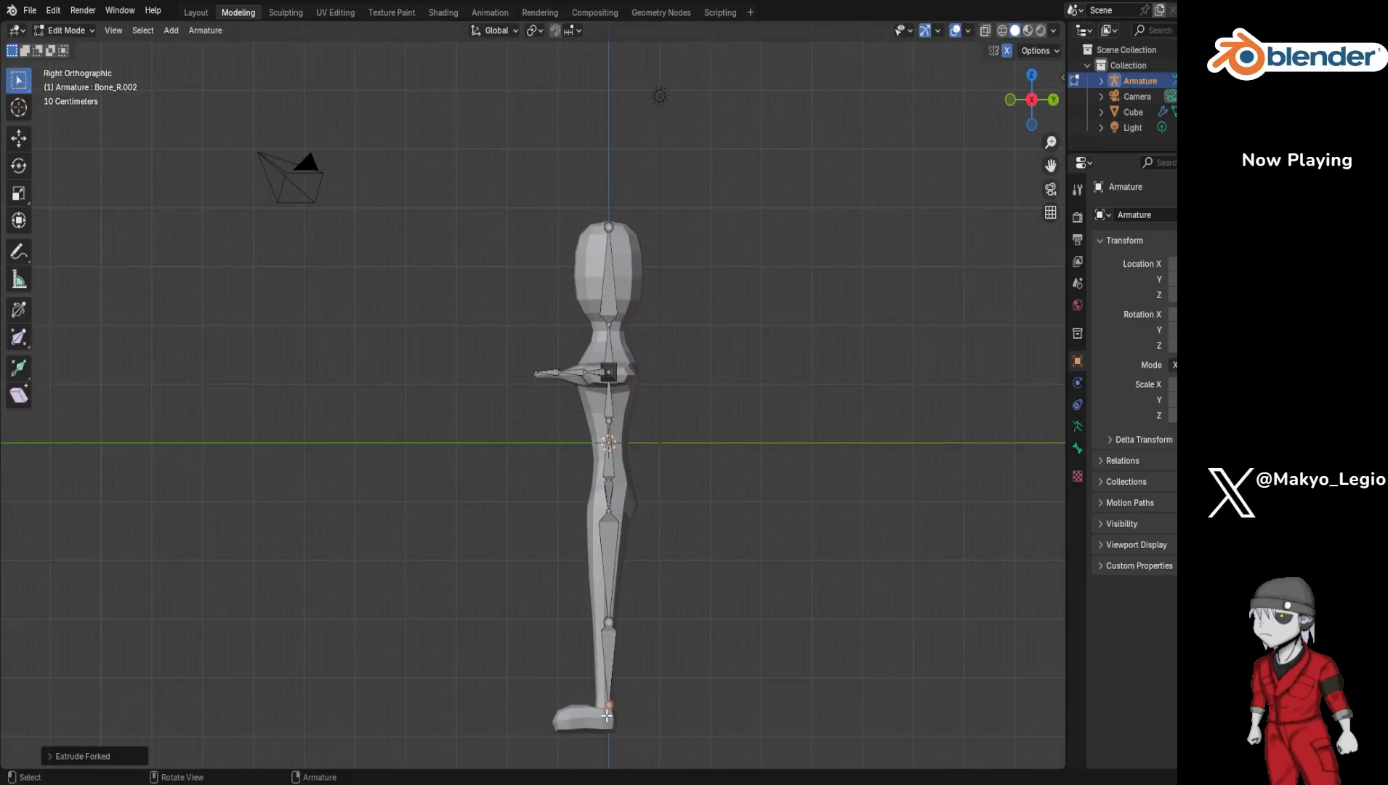
pyautogui.press('e')
pyautogui.press('y')
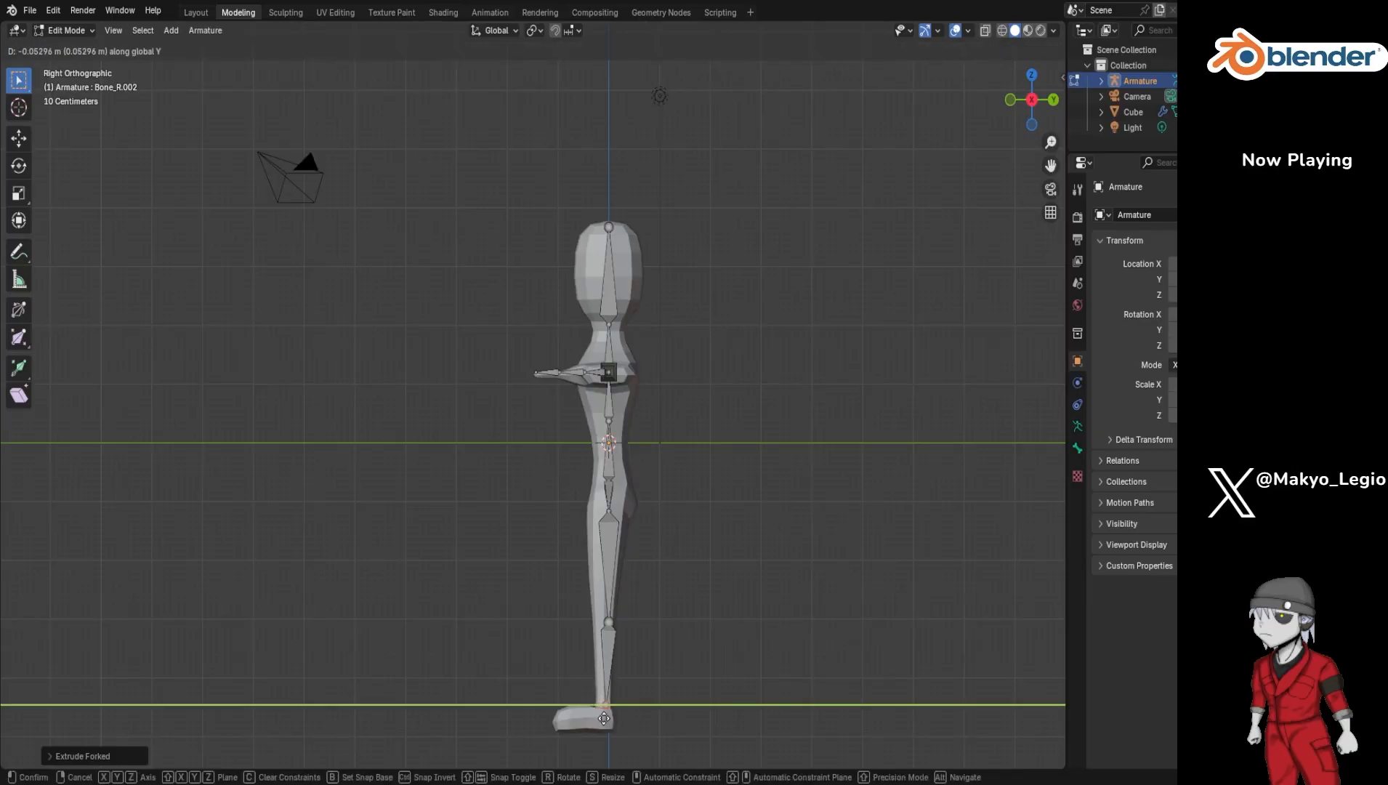
pyautogui.click(604, 718)
# Step: Shift the knee joint slightly forward along Y inside the leg and nudge the ankle joint further forward along Y
pyautogui.click(611, 622)
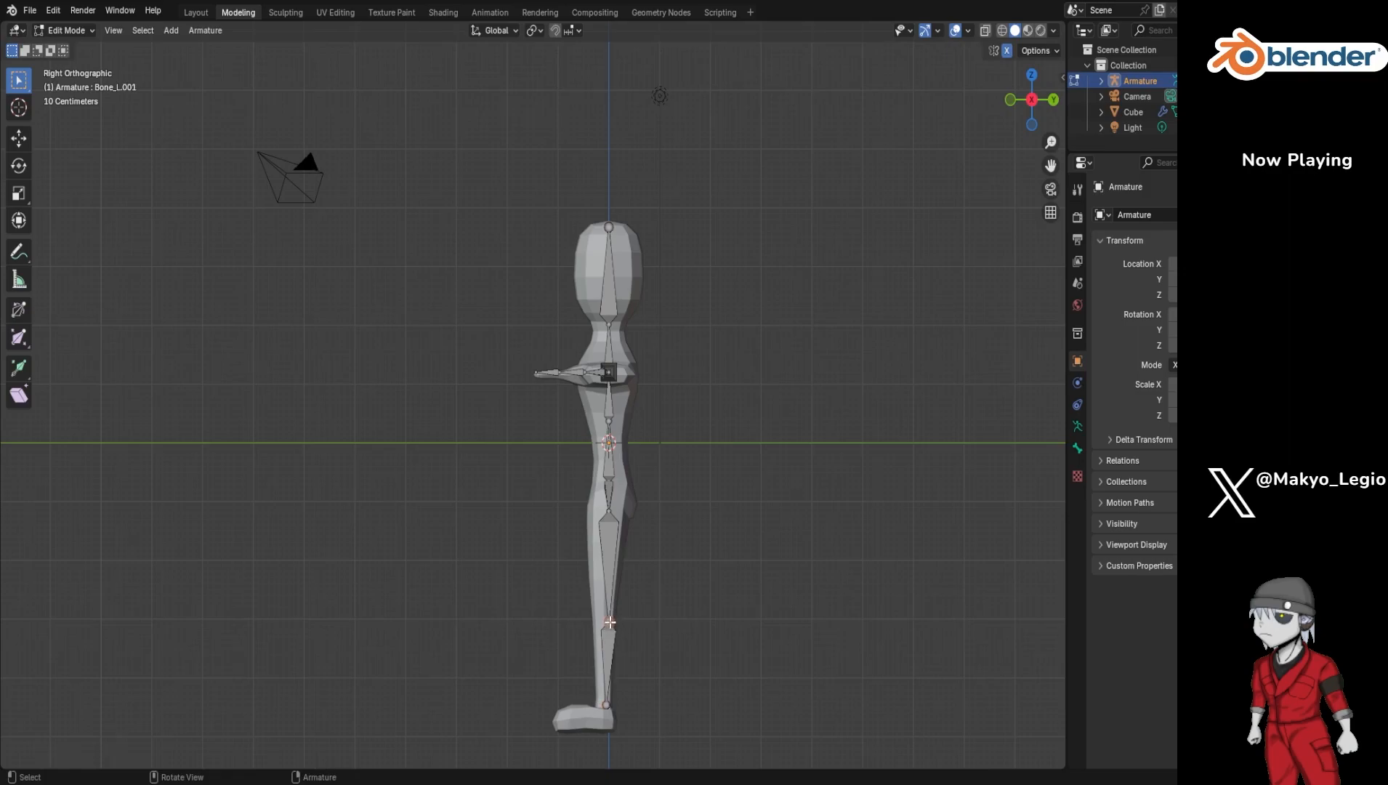
pyautogui.press('g')
pyautogui.press('y')
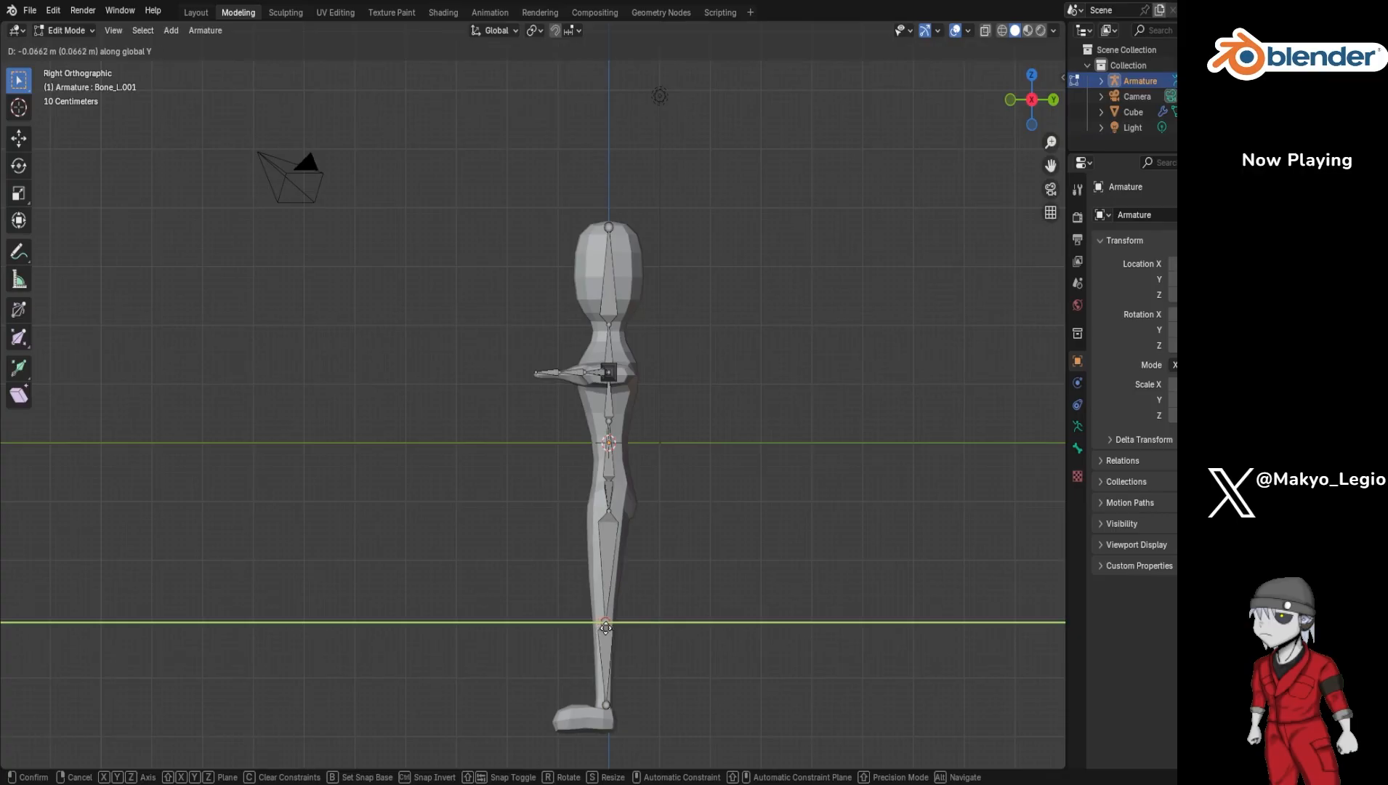
pyautogui.click(605, 629)
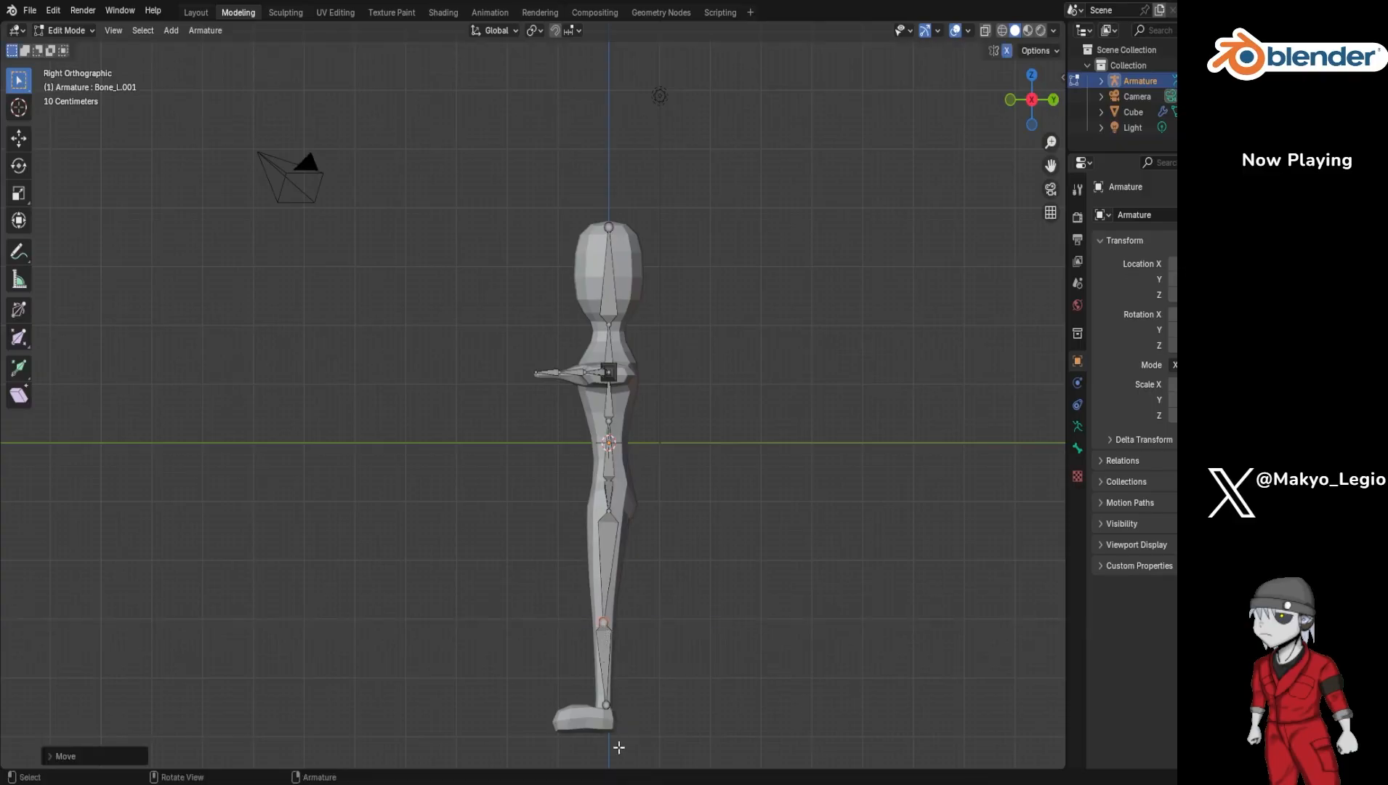
pyautogui.click(607, 705)
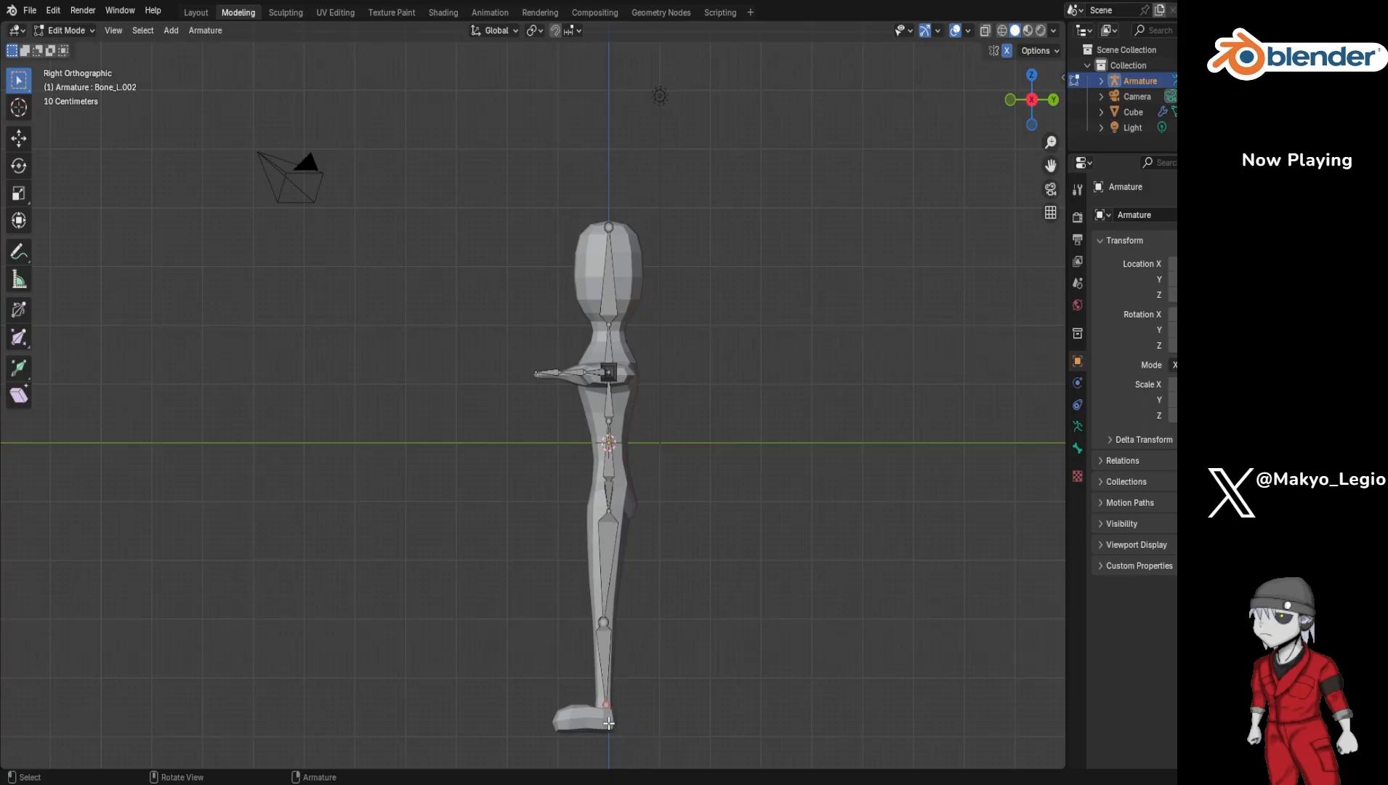
pyautogui.press('g')
pyautogui.press('y')
pyautogui.click(605, 725)
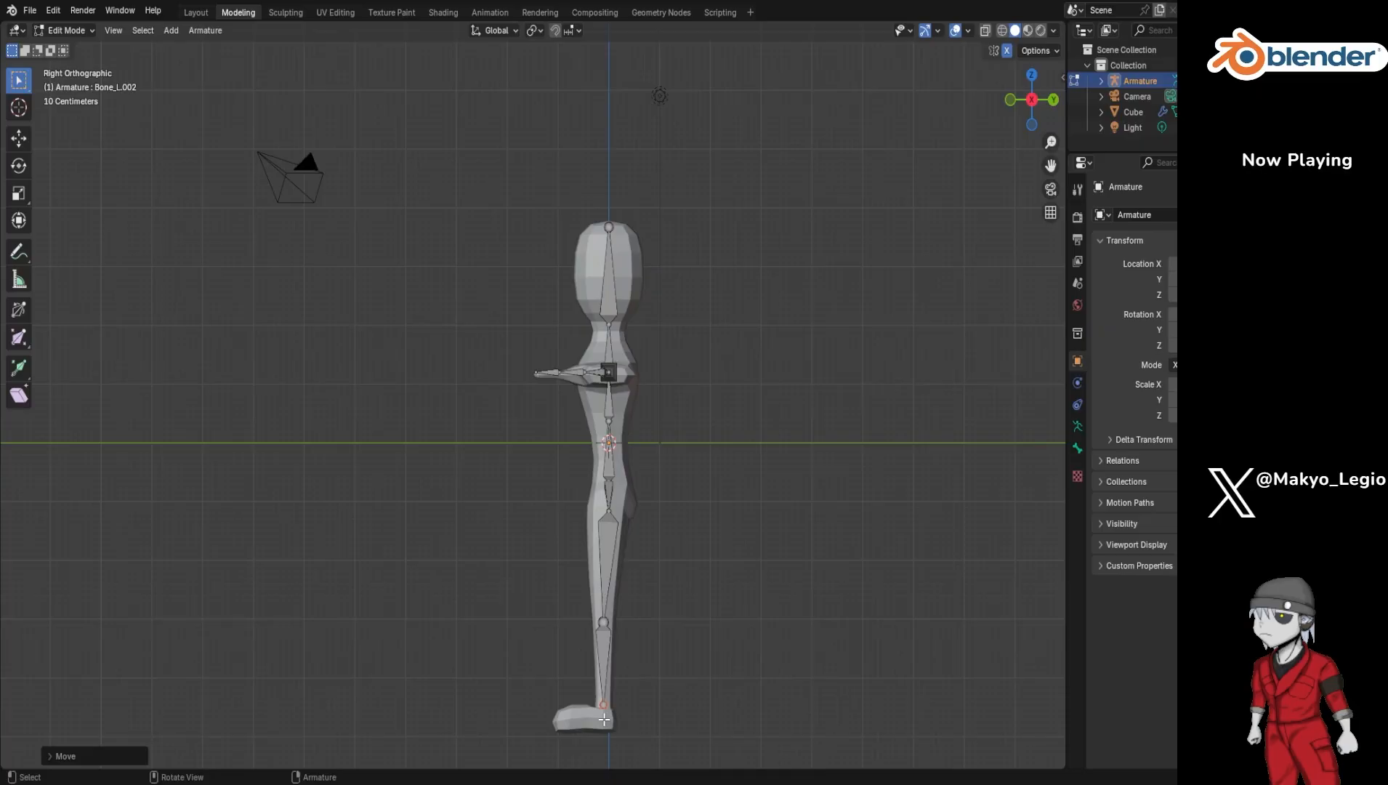
# Step: Extrude mirrored foot bones forward and down from the ankle joints to the toes with a forked extrude
pyautogui.moveTo(604, 720); pyautogui.dragTo(577, 734)
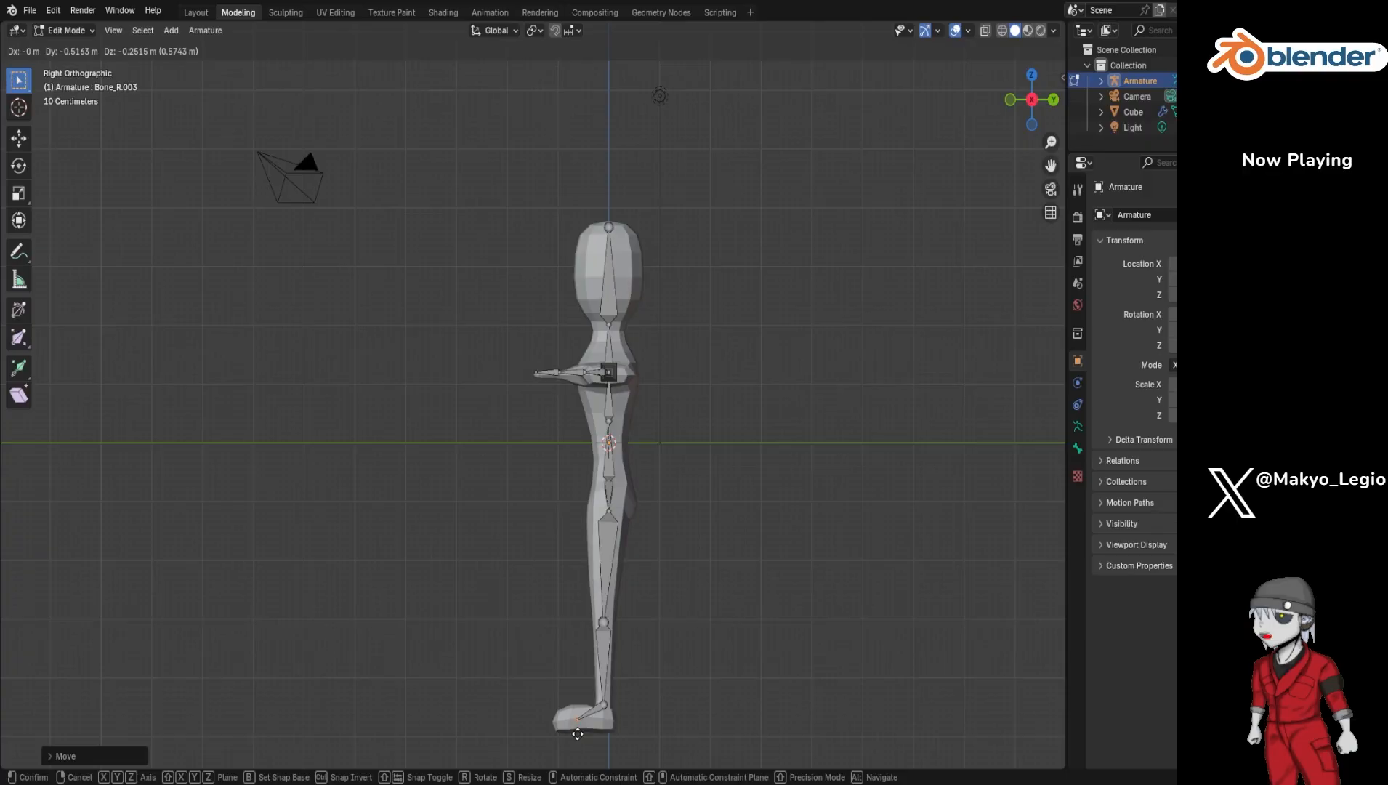
pyautogui.moveTo(577, 734); pyautogui.dragTo(560, 737)
pyautogui.click(559, 737)
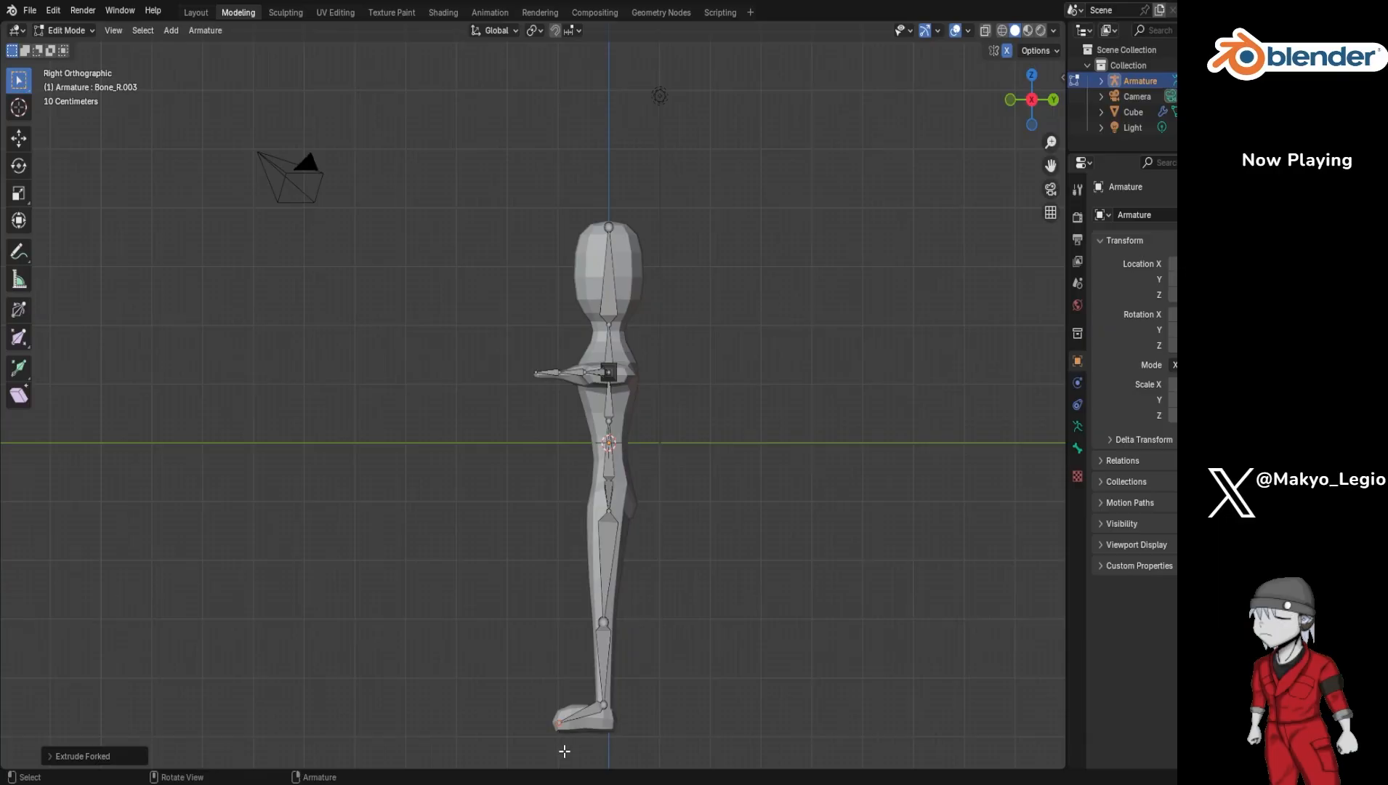
pyautogui.press('KP_7')
pyautogui.press('KP_1')
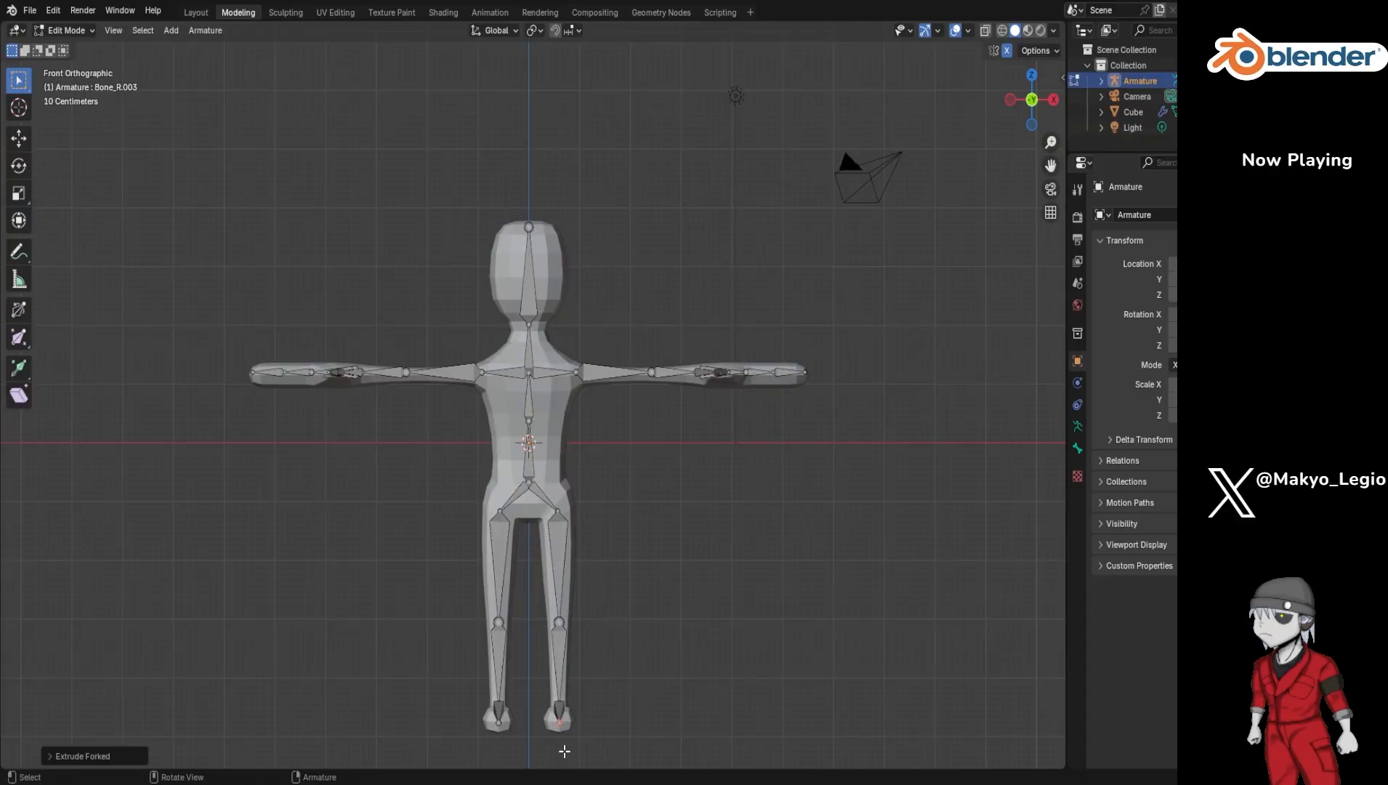
pyautogui.moveTo(655, 649)
pyautogui.mouseDown(button='middle')
pyautogui.moveTo(815, 628)
pyautogui.moveTo(759, 641)
pyautogui.moveTo(620, 751)
pyautogui.moveTo(582, 763)
pyautogui.moveTo(636, 664)
pyautogui.moveTo(793, 648)
pyautogui.moveTo(829, 617)
pyautogui.moveTo(812, 633)
pyautogui.moveTo(524, 643)
pyautogui.moveTo(628, 648)
pyautogui.mouseUp(button='middle')
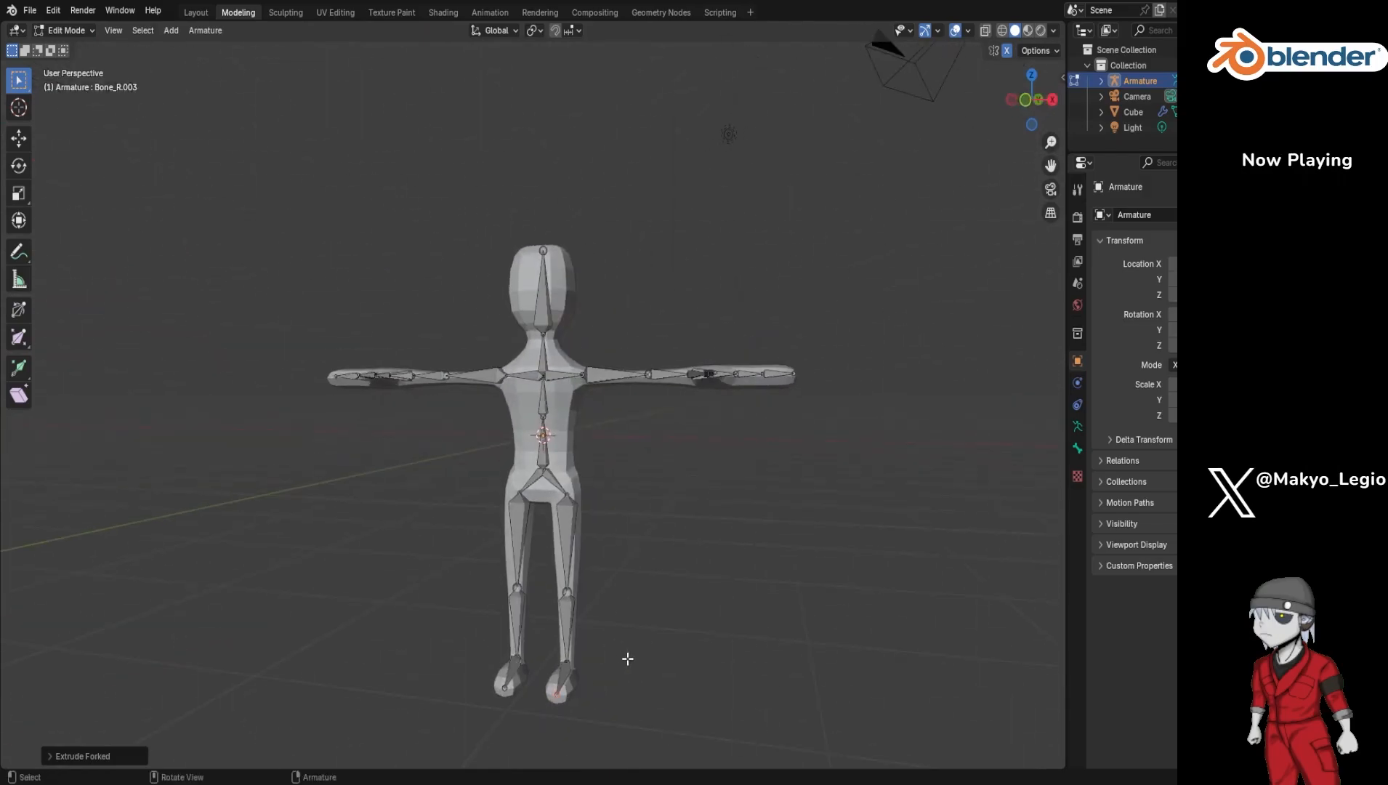
# Step: Set the viewport to front view and save the blend file with the completed bone chain
pyautogui.press('KP_7')
pyautogui.press('KP_1')
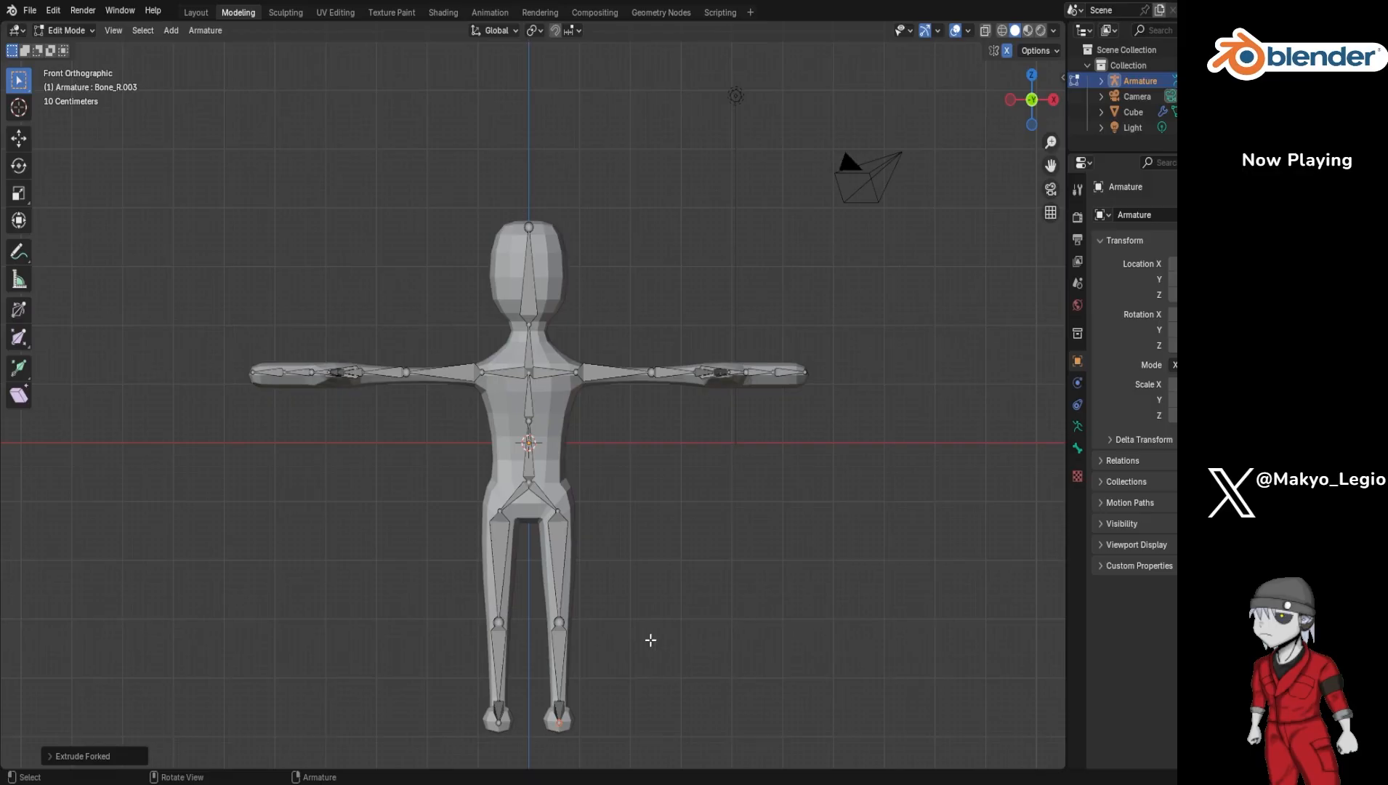
pyautogui.hotkey('ctrl', 's')
pyautogui.hotkey('ctrl', 's')
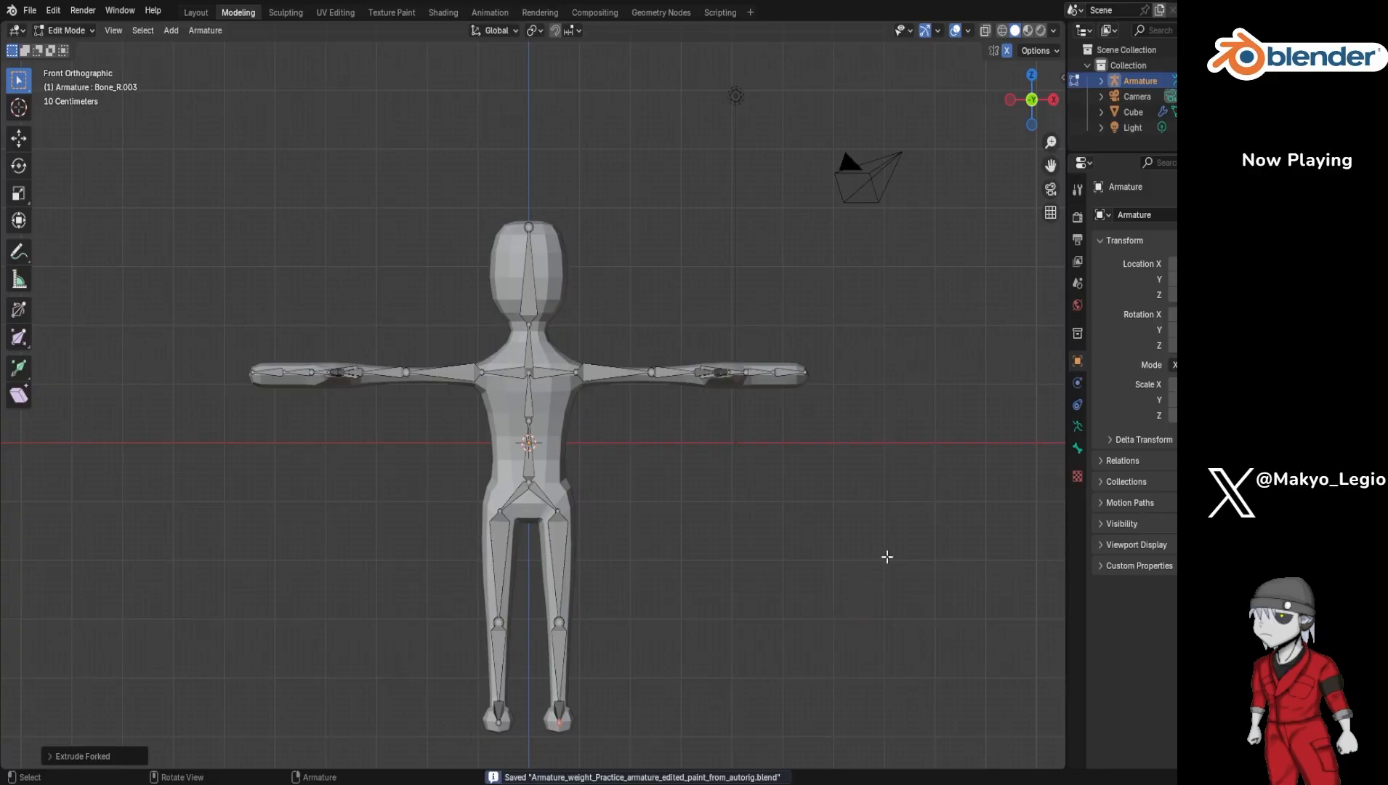
# Step: Switch the armature from Edit Mode to Object Mode
pyautogui.click(1133, 113)
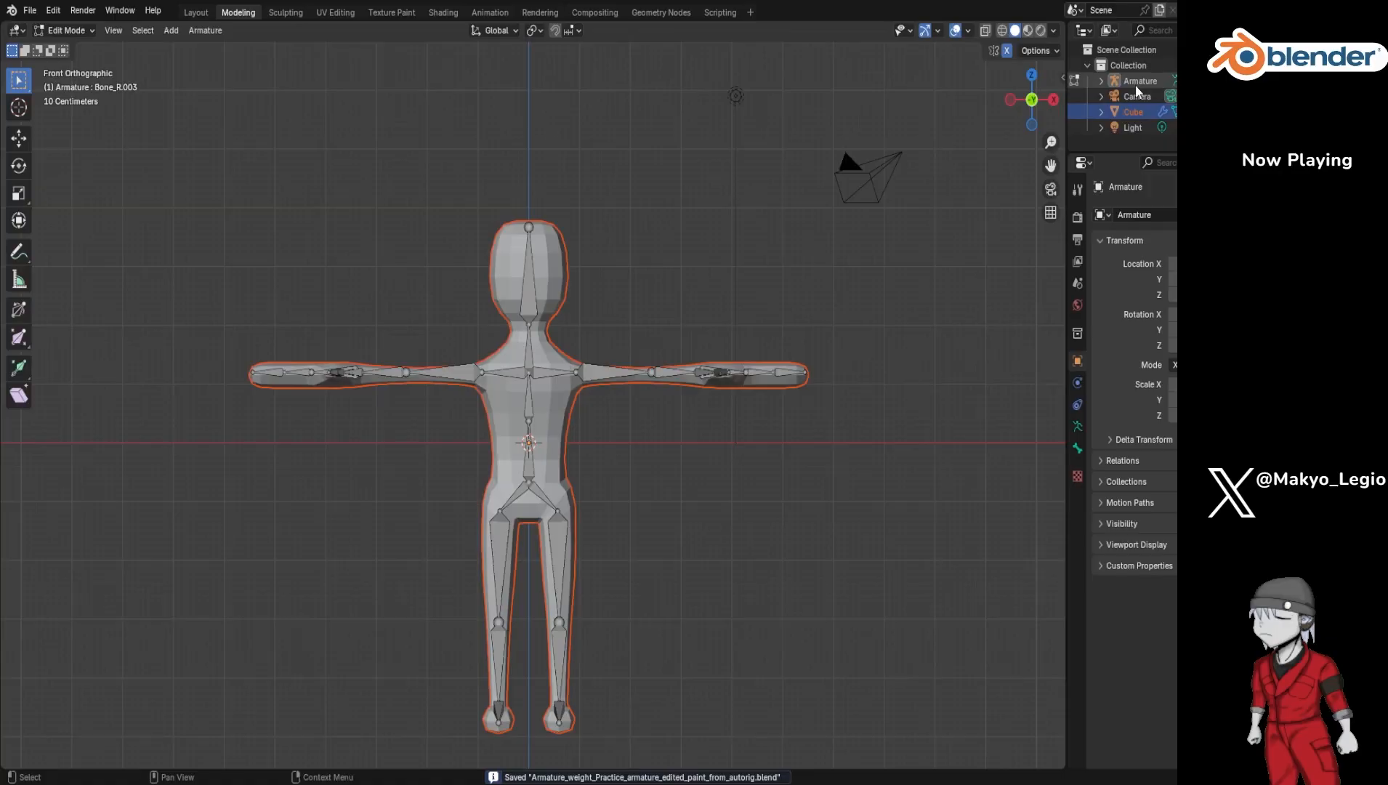
pyautogui.keyDown('ctrl'); pyautogui.click(1138, 82); pyautogui.keyUp('ctrl')
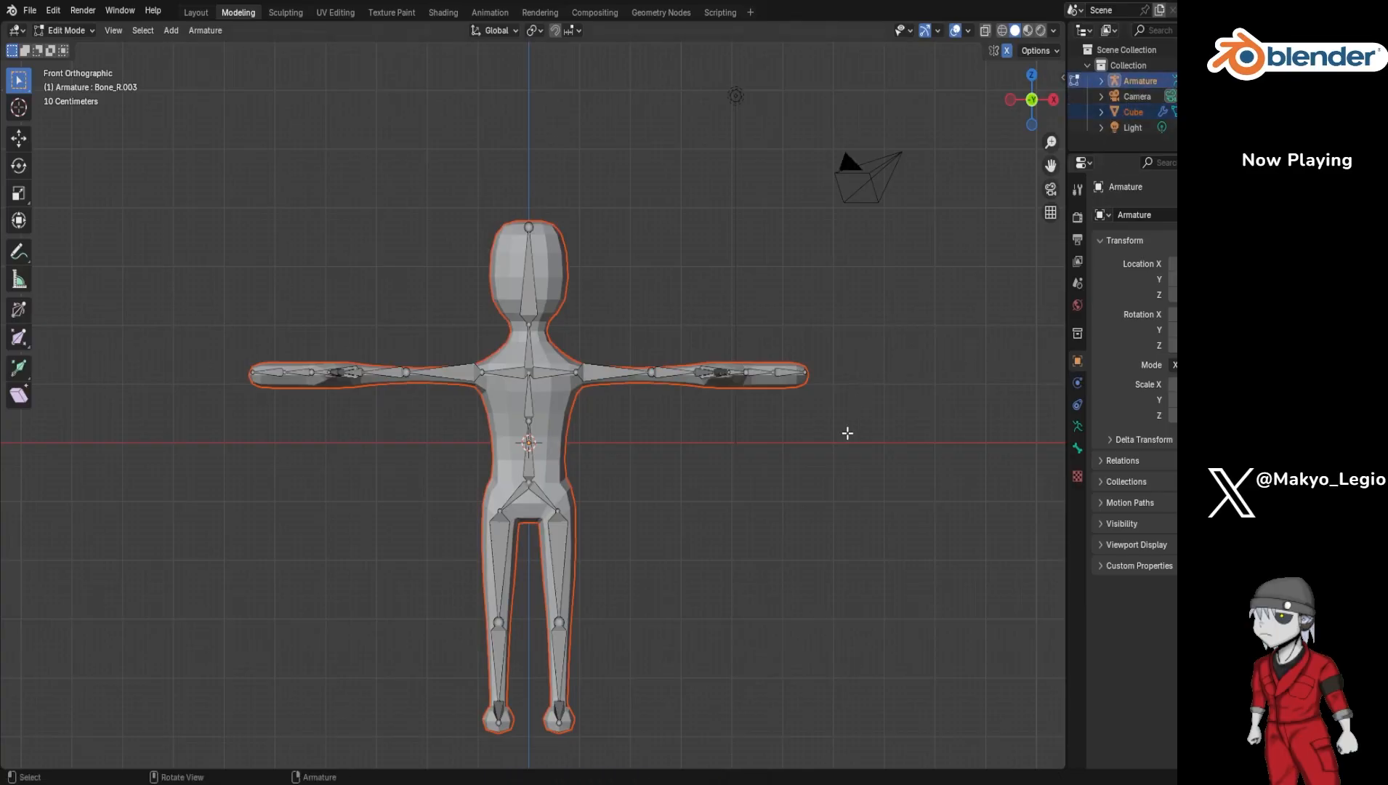
pyautogui.press('shift')
pyautogui.click(1107, 147)
pyautogui.press('Tab')
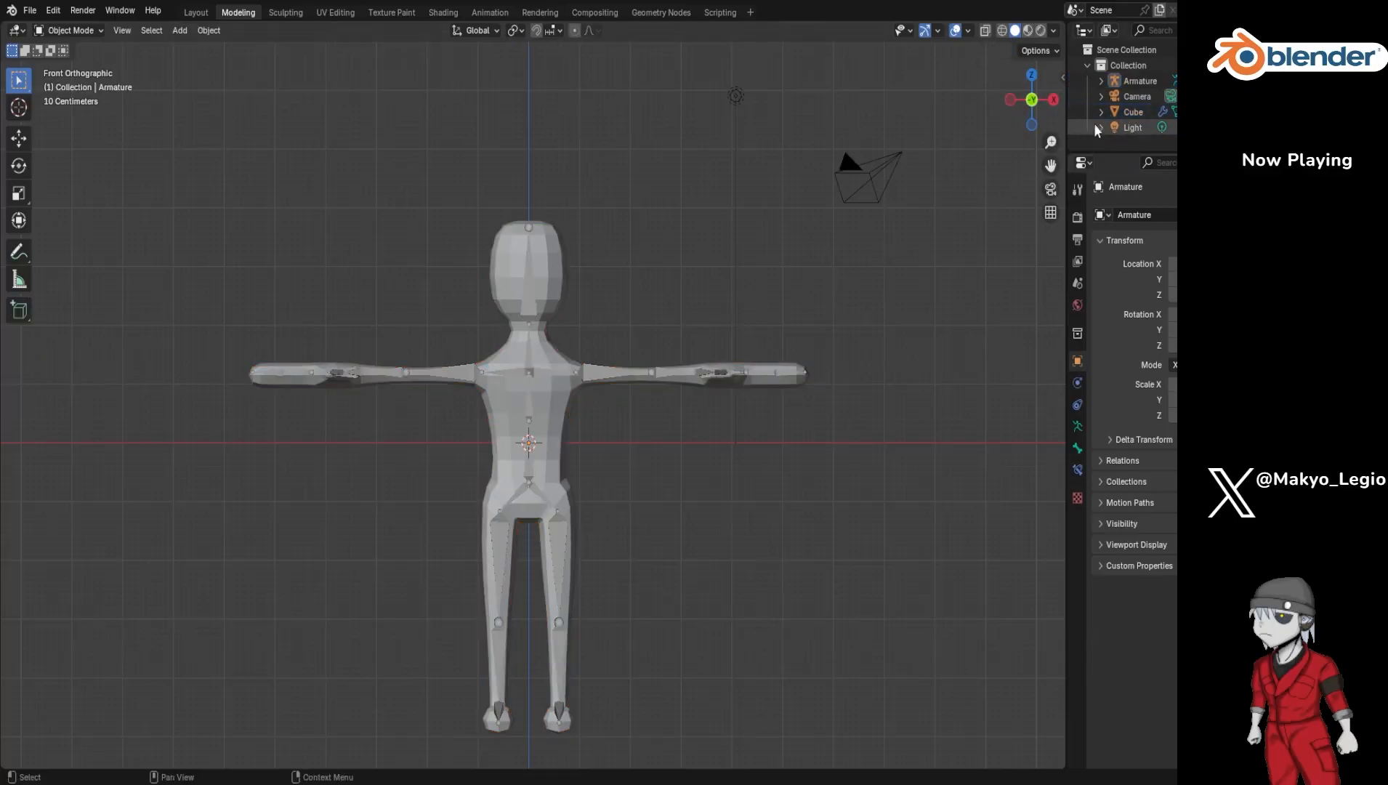
# Step: Parent the Cube body mesh to the Armature using Armature Deform with automatic weights
pyautogui.click(1133, 113)
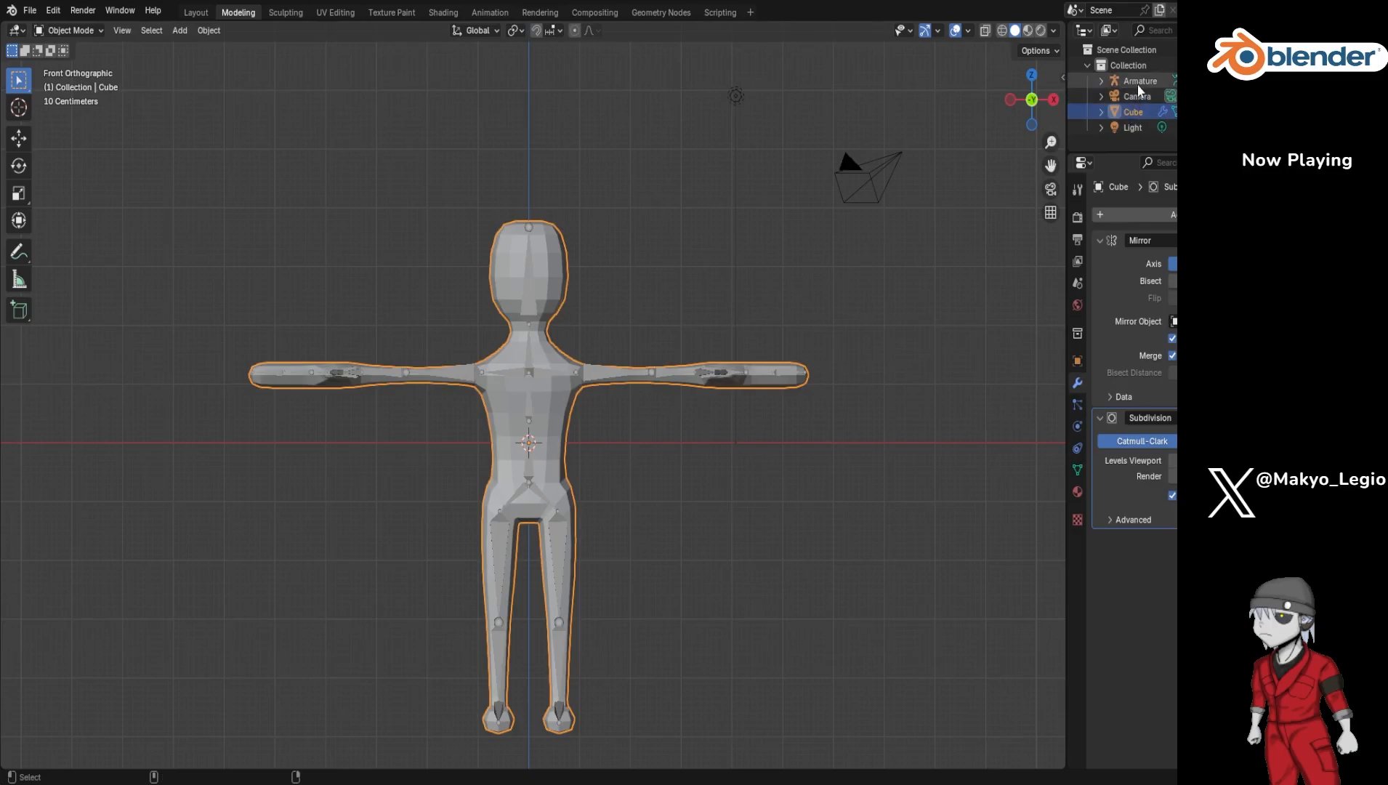
pyautogui.keyDown('ctrl'); pyautogui.click(1140, 81); pyautogui.keyUp('ctrl')
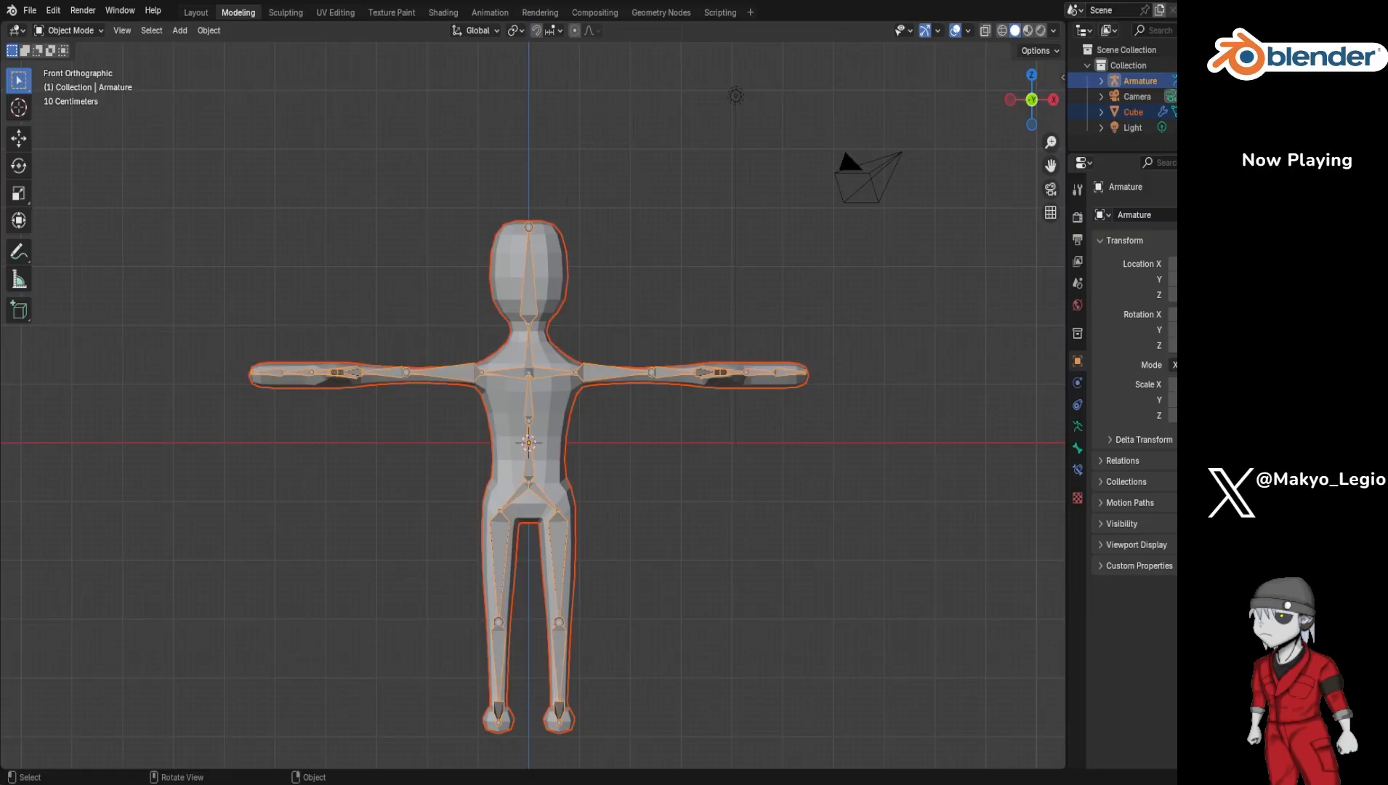
pyautogui.hotkey('ctrl', 'p')
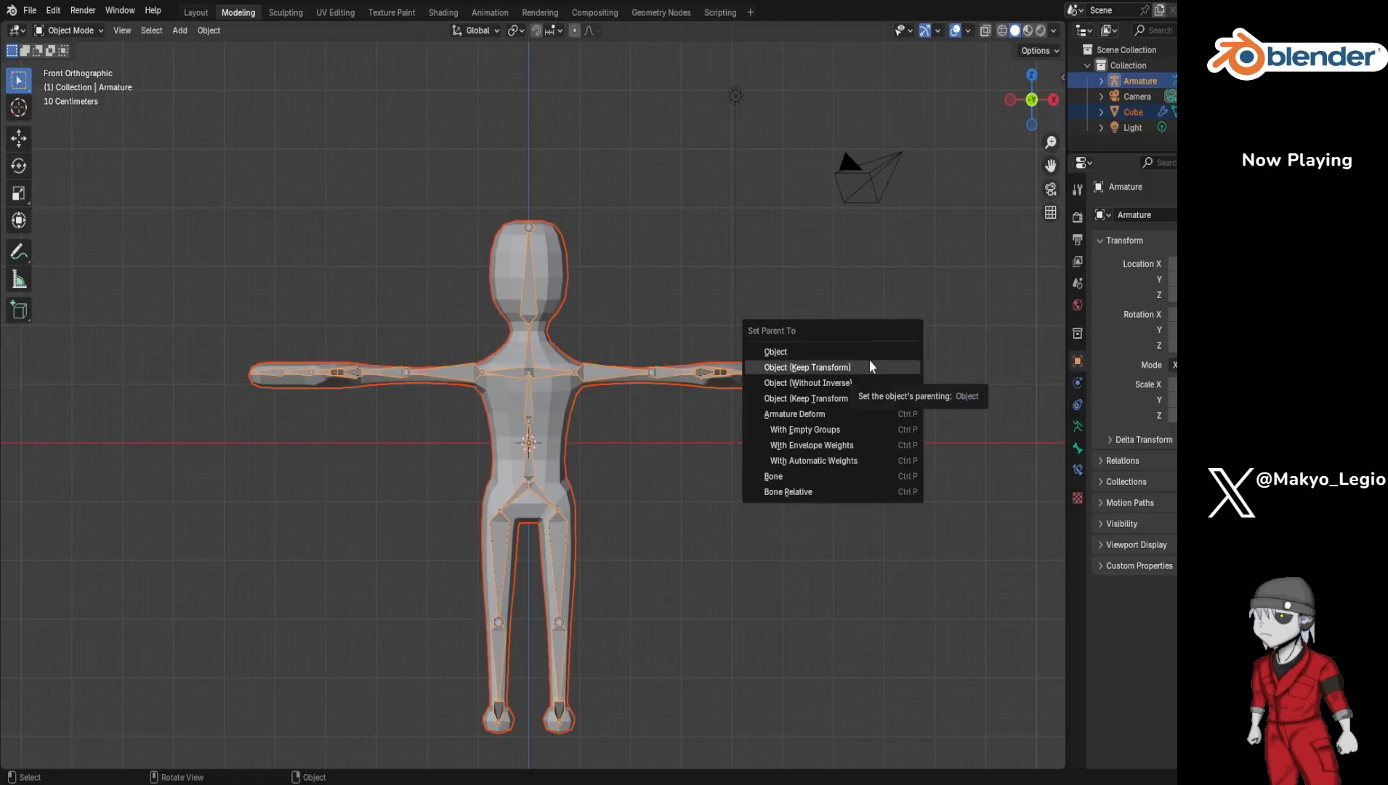
pyautogui.click(836, 461)
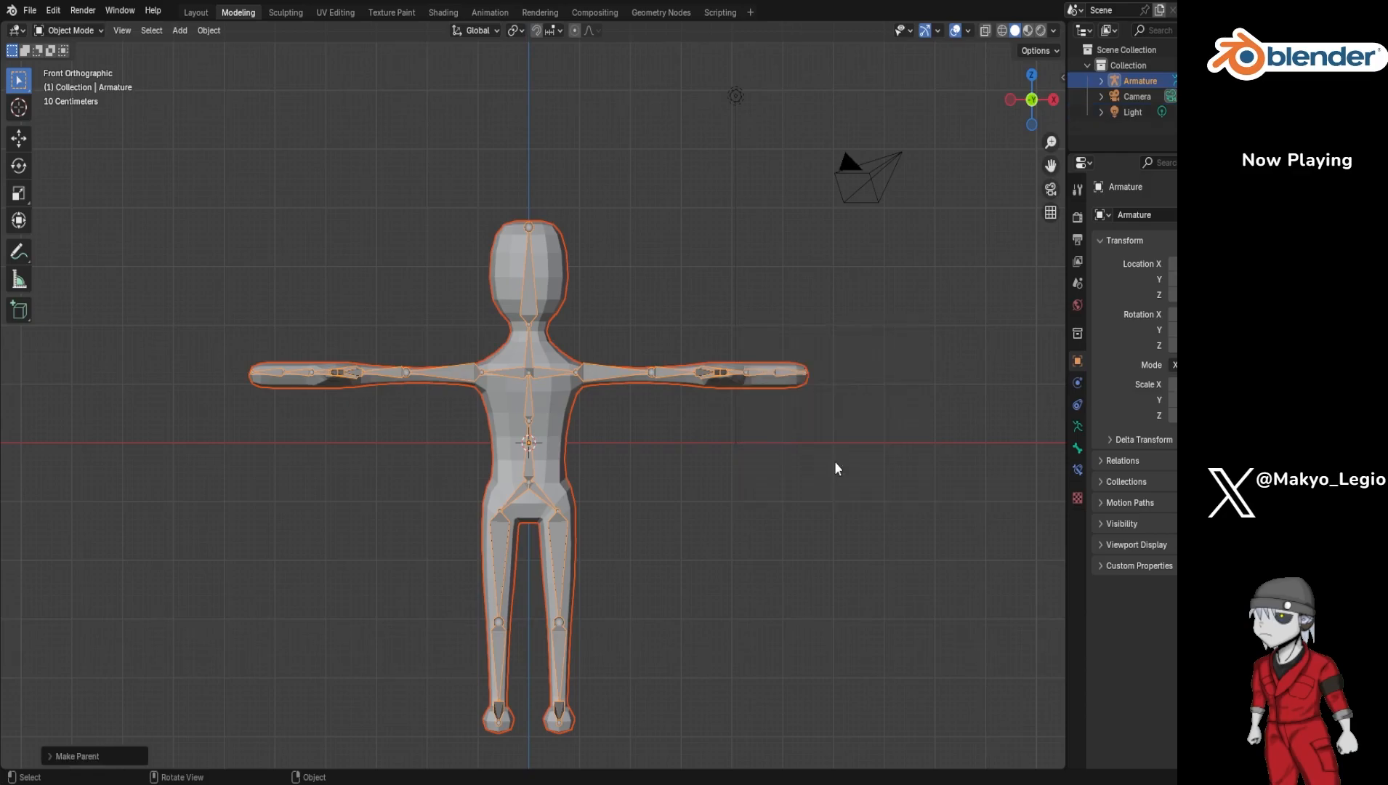
# Step: Select the Cube mesh nested under the Armature and switch it to Weight Paint mode
pyautogui.click(70, 31)
pyautogui.click(345, 46)
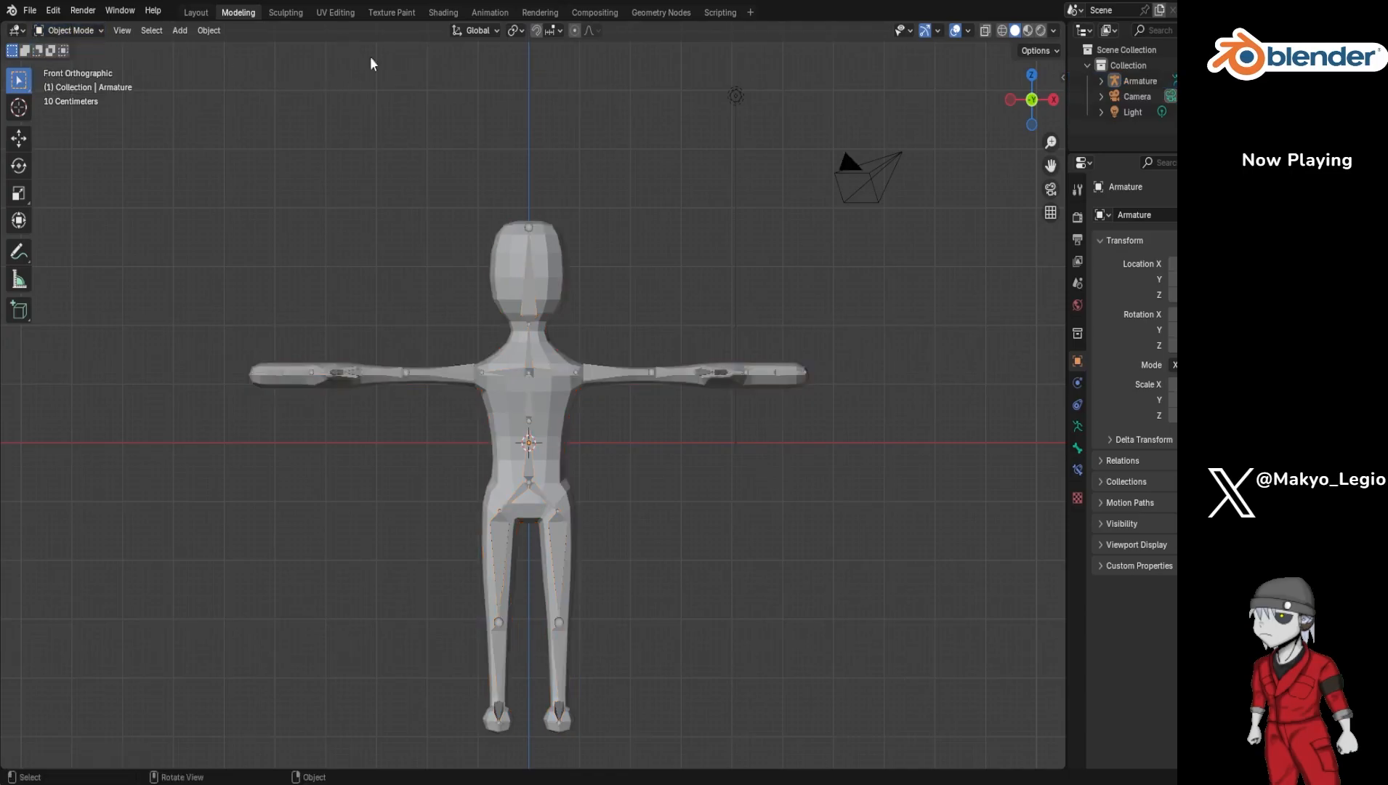
pyautogui.click(1101, 80)
pyautogui.click(1146, 127)
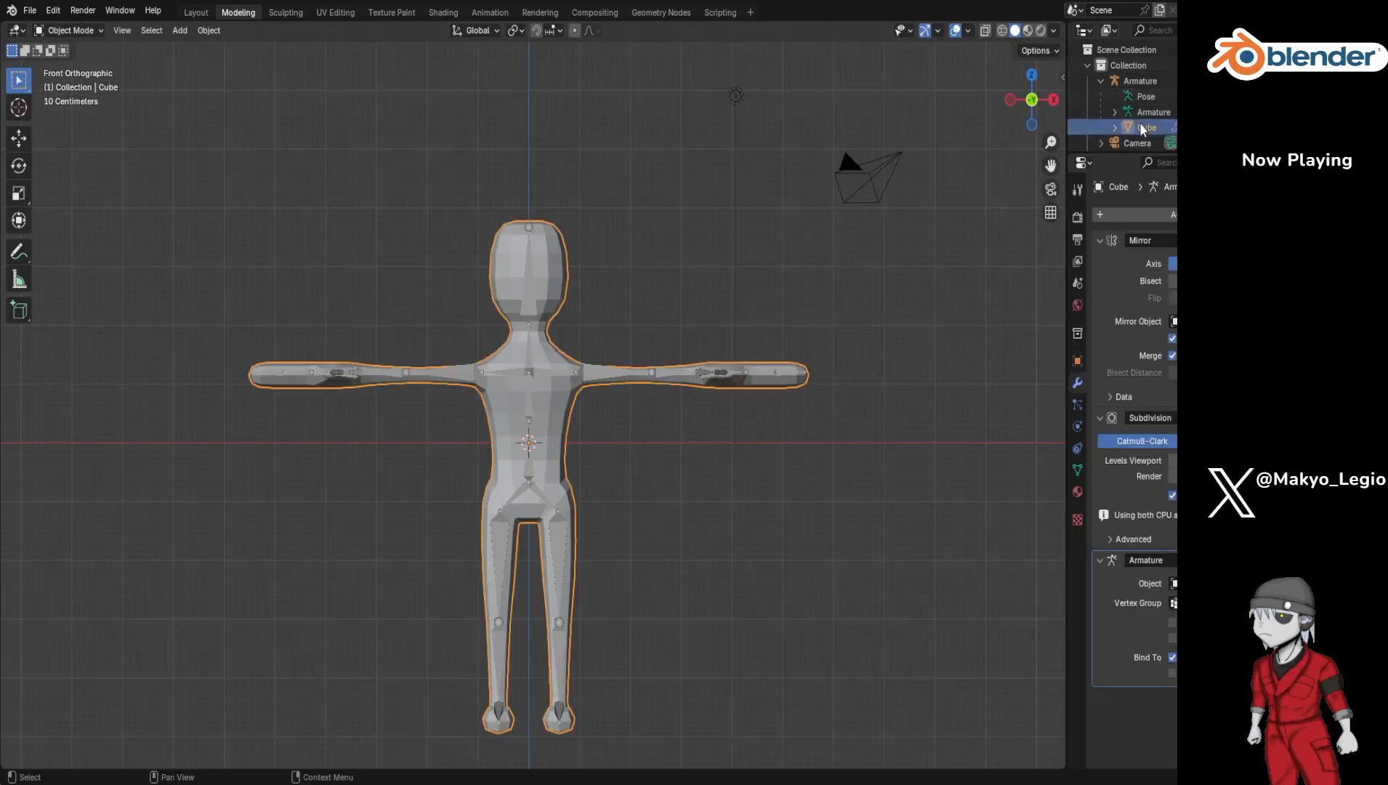
pyautogui.click(69, 30)
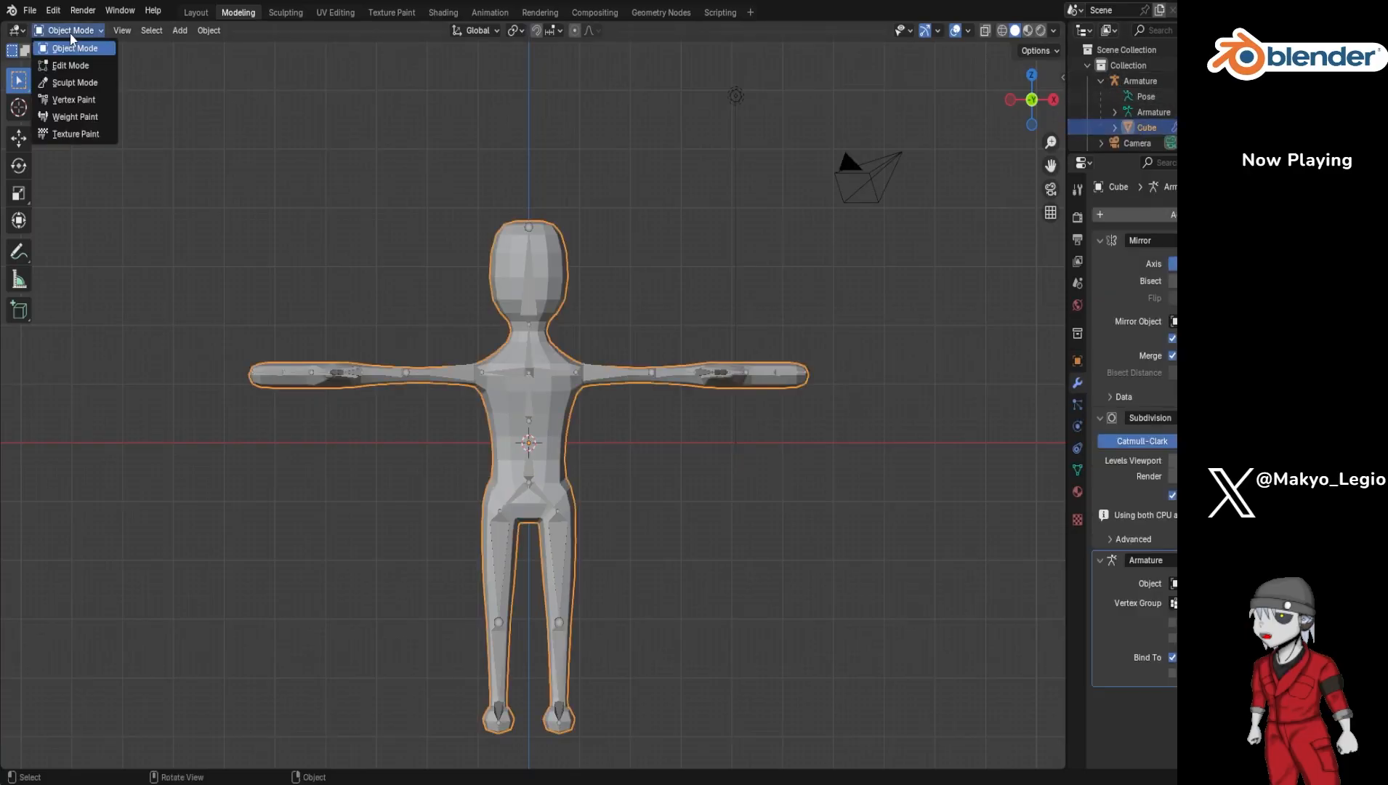
pyautogui.click(80, 117)
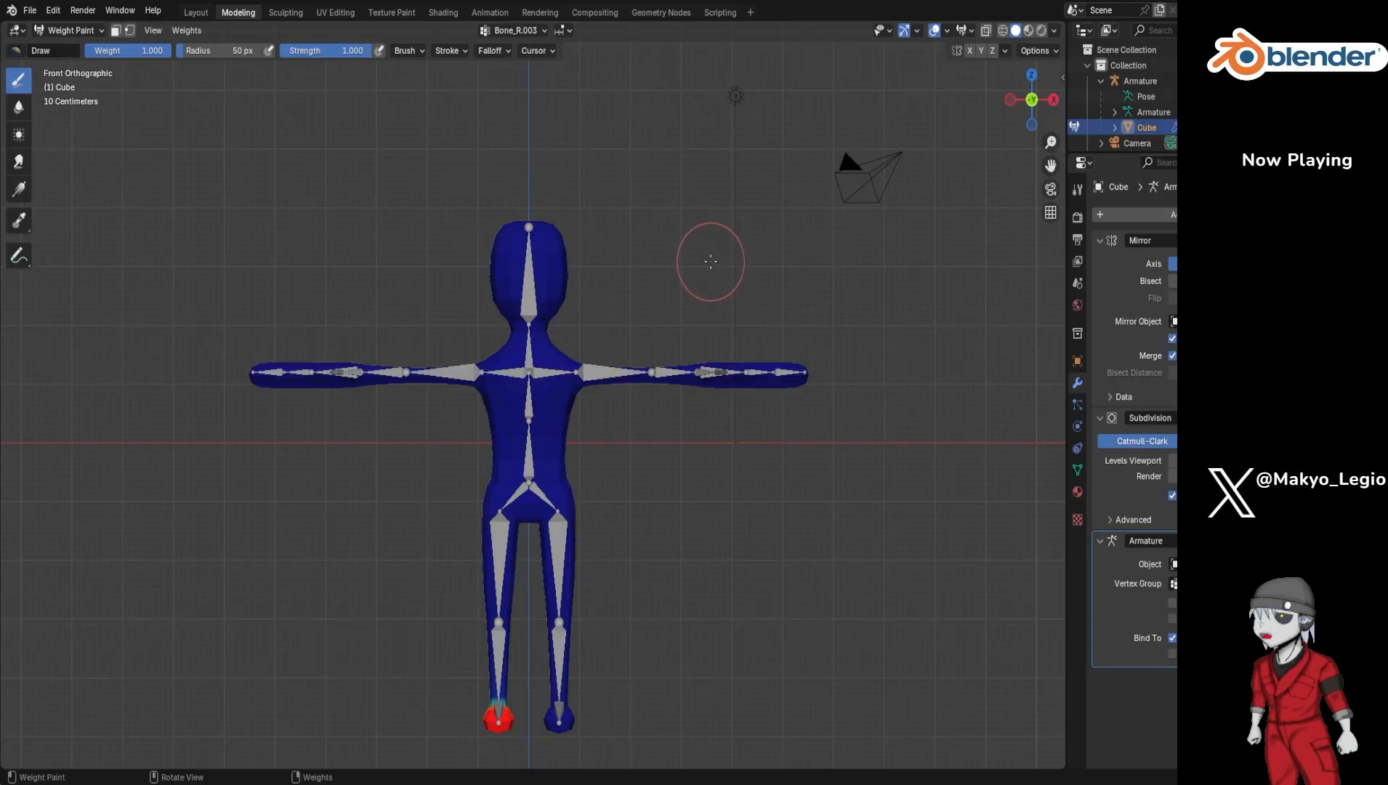
# Step: Examine how the Bone_R.003 foot bone's weights are distributed over the character mesh
pyautogui.moveTo(710, 261); pyautogui.dragTo(689, 269, button='middle')
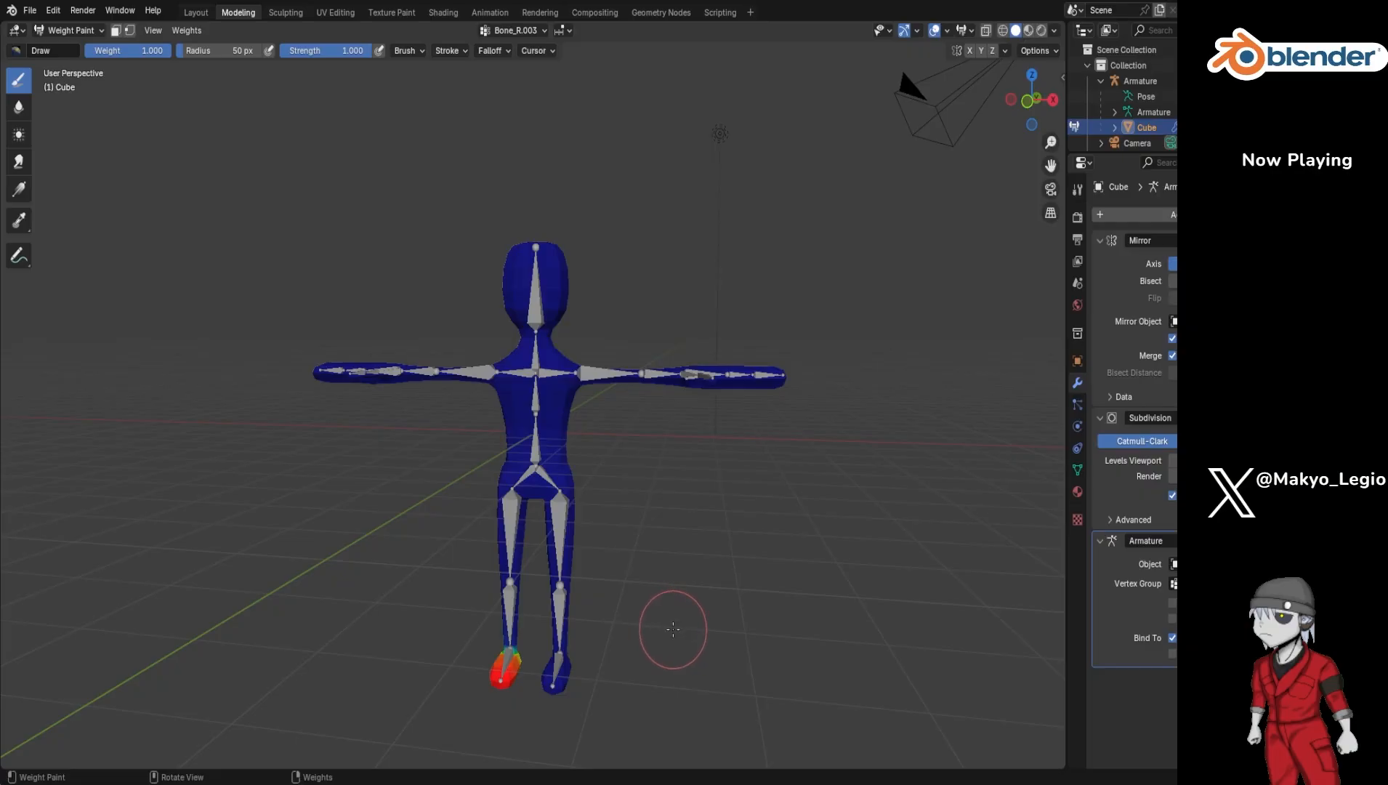
pyautogui.moveTo(669, 622)
pyautogui.keyDown('shift'); pyautogui.mouseDown(button='middle')
pyautogui.moveTo(713, 501)
pyautogui.moveTo(724, 537)
pyautogui.moveTo(777, 554)
pyautogui.moveTo(760, 542)
pyautogui.moveTo(735, 557)
pyautogui.mouseUp(button='middle'); pyautogui.keyUp('shift')
pyautogui.scroll(3, 719, 522)
pyautogui.scroll(-1, 750, 558)
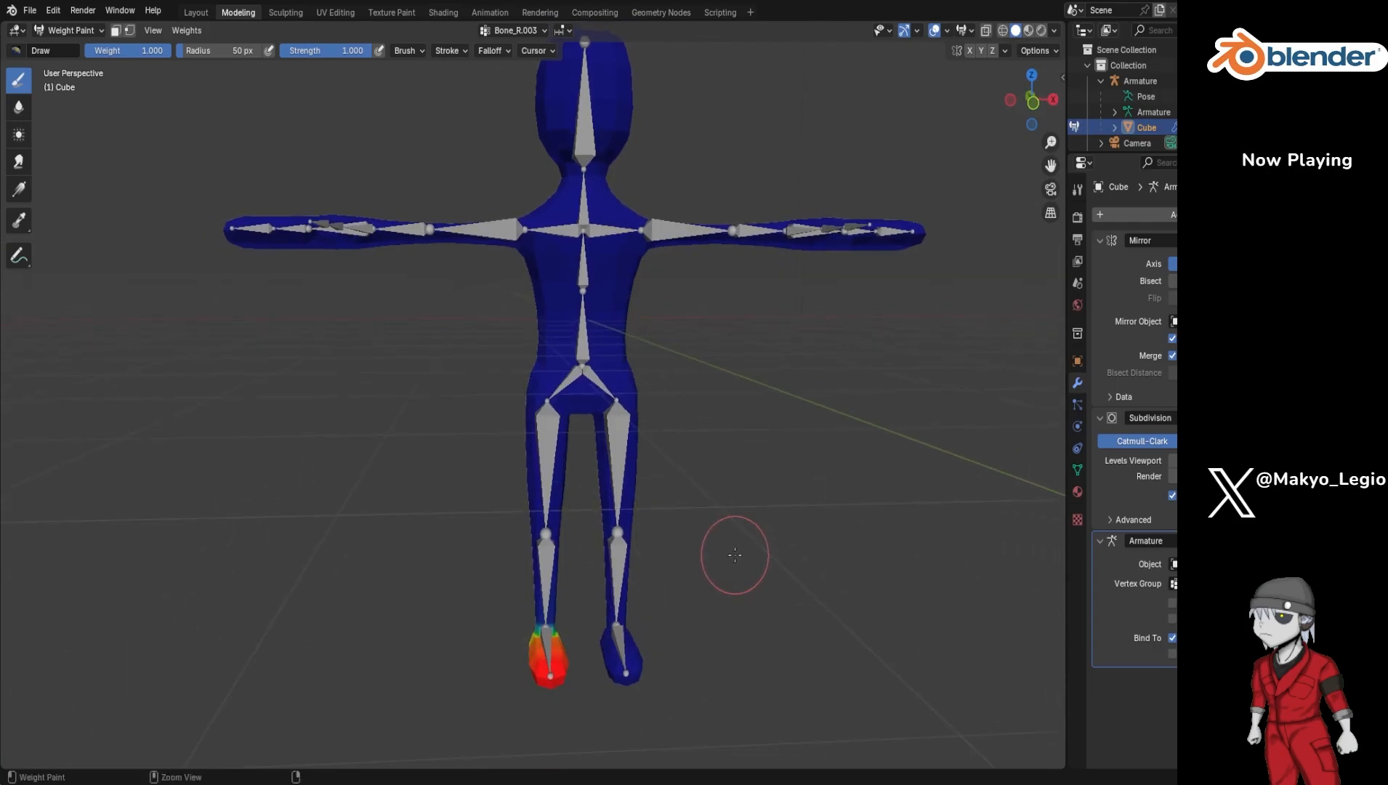
pyautogui.hotkey('ctrl', 'Tab')
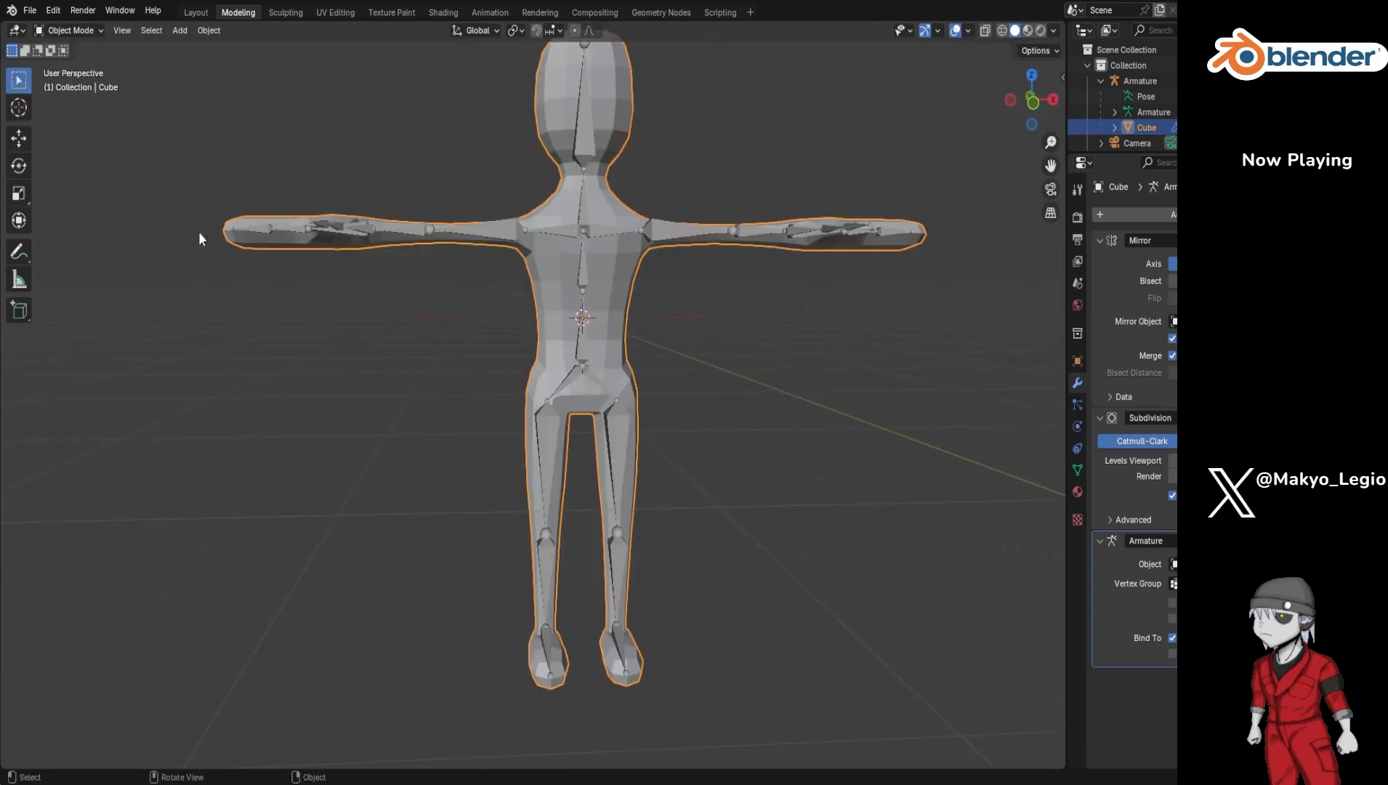
pyautogui.click(55, 14)
pyautogui.click(69, 40)
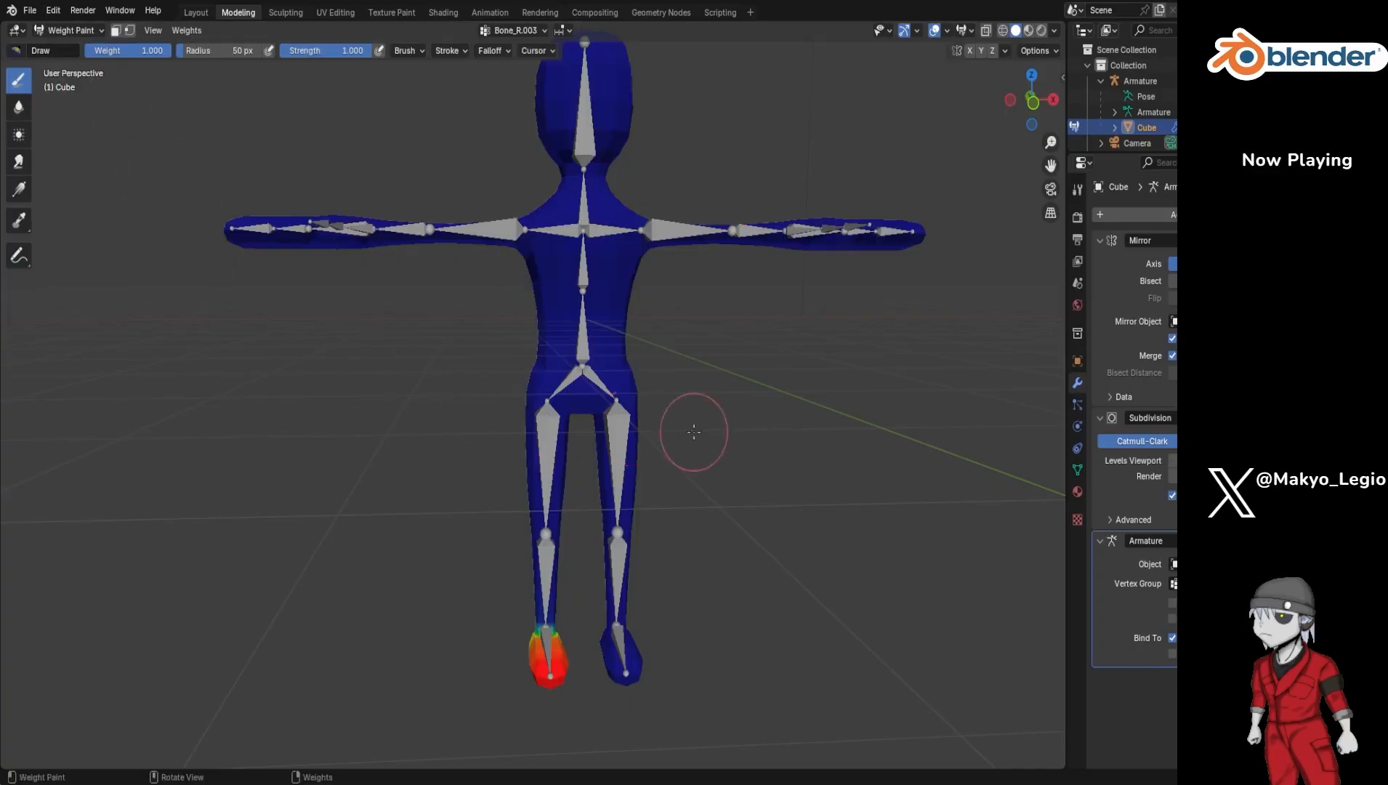
pyautogui.moveTo(775, 455)
pyautogui.mouseDown(button='middle')
pyautogui.moveTo(746, 447)
pyautogui.moveTo(758, 445)
pyautogui.mouseUp(button='middle')
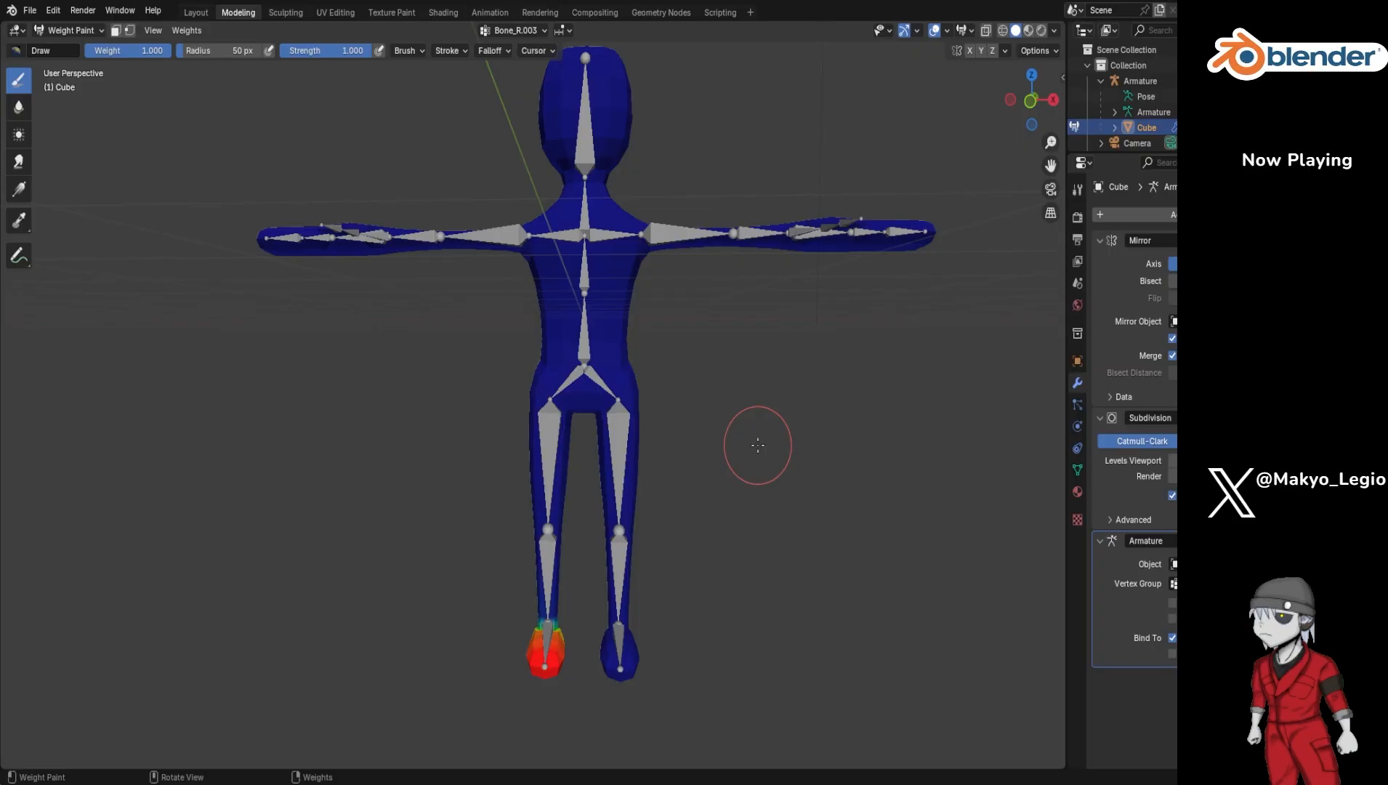
pyautogui.click(69, 33)
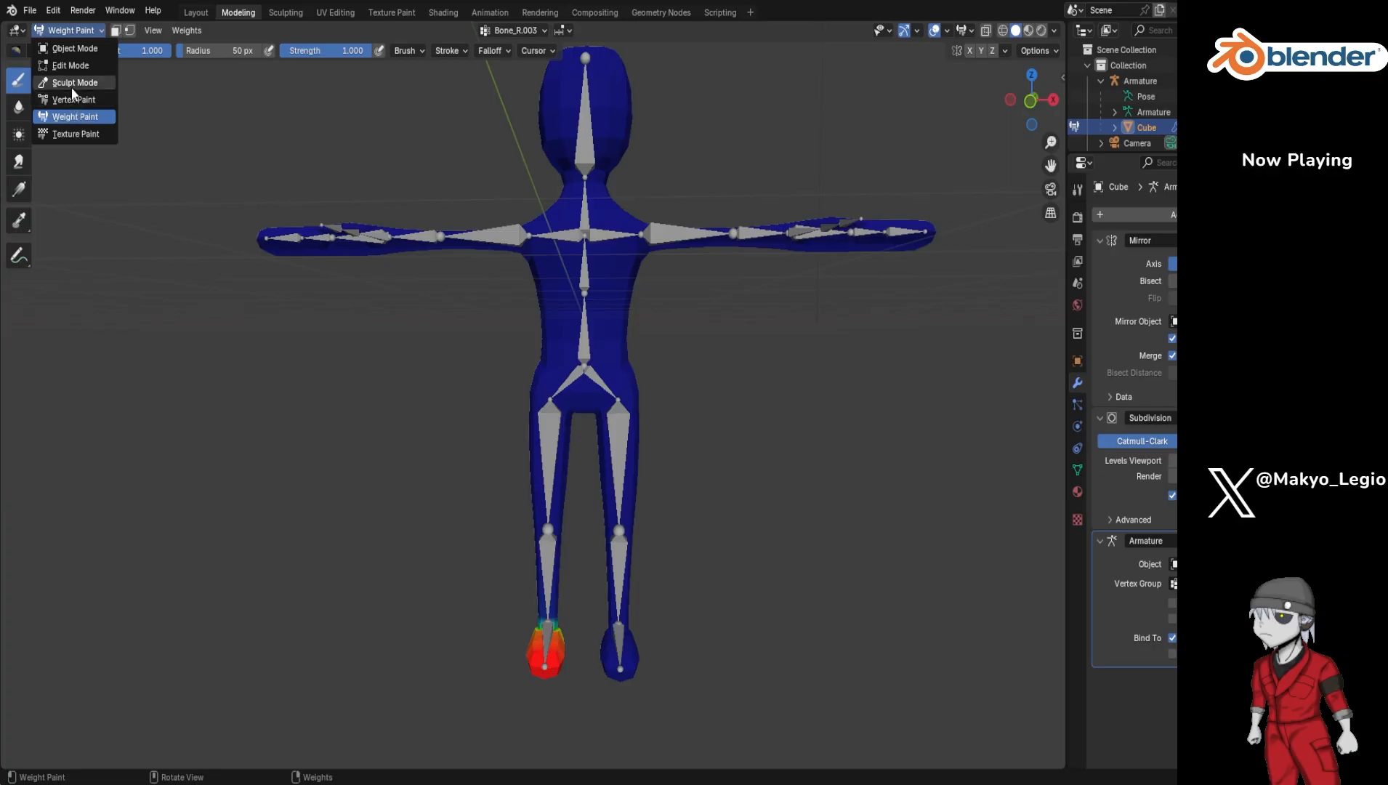
pyautogui.click(1144, 111)
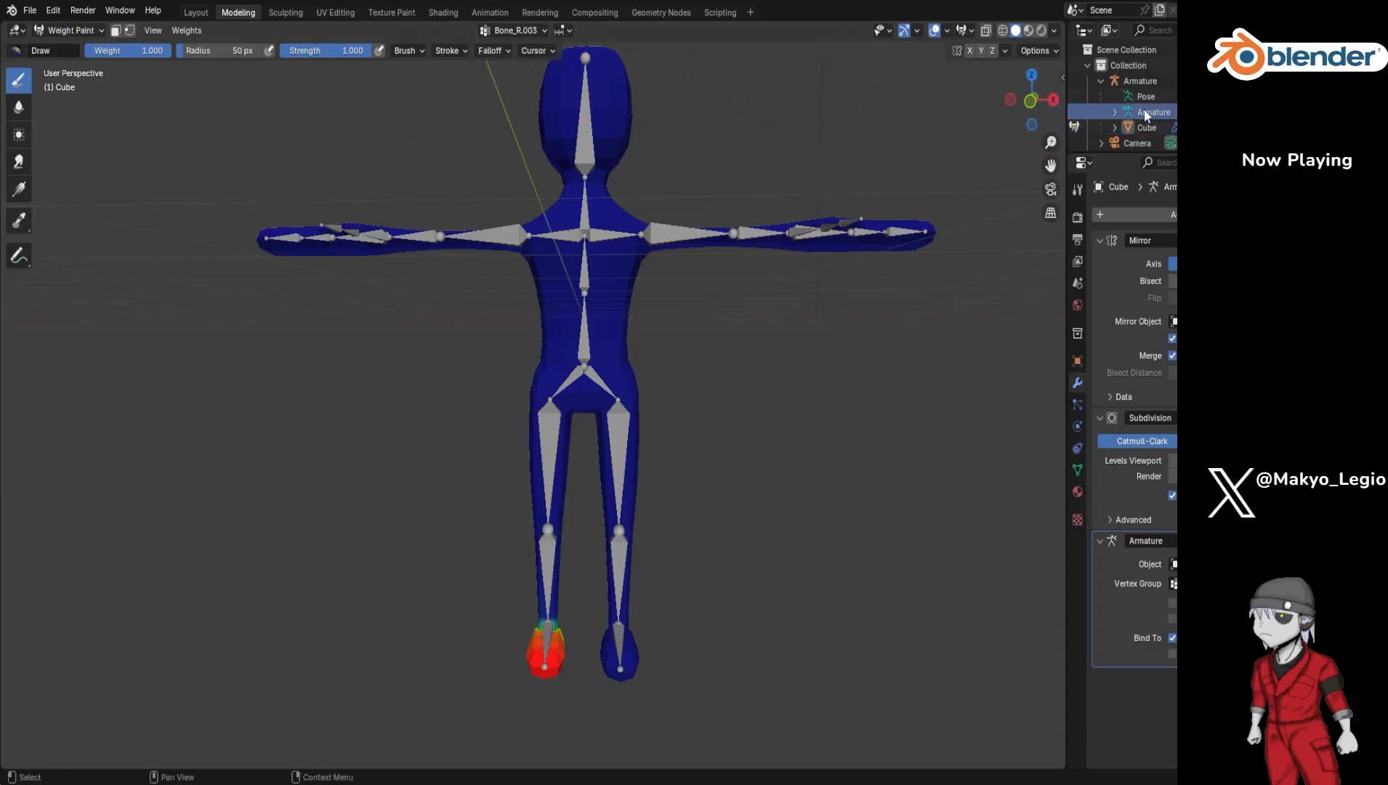
pyautogui.click(75, 31)
pyautogui.click(1155, 84)
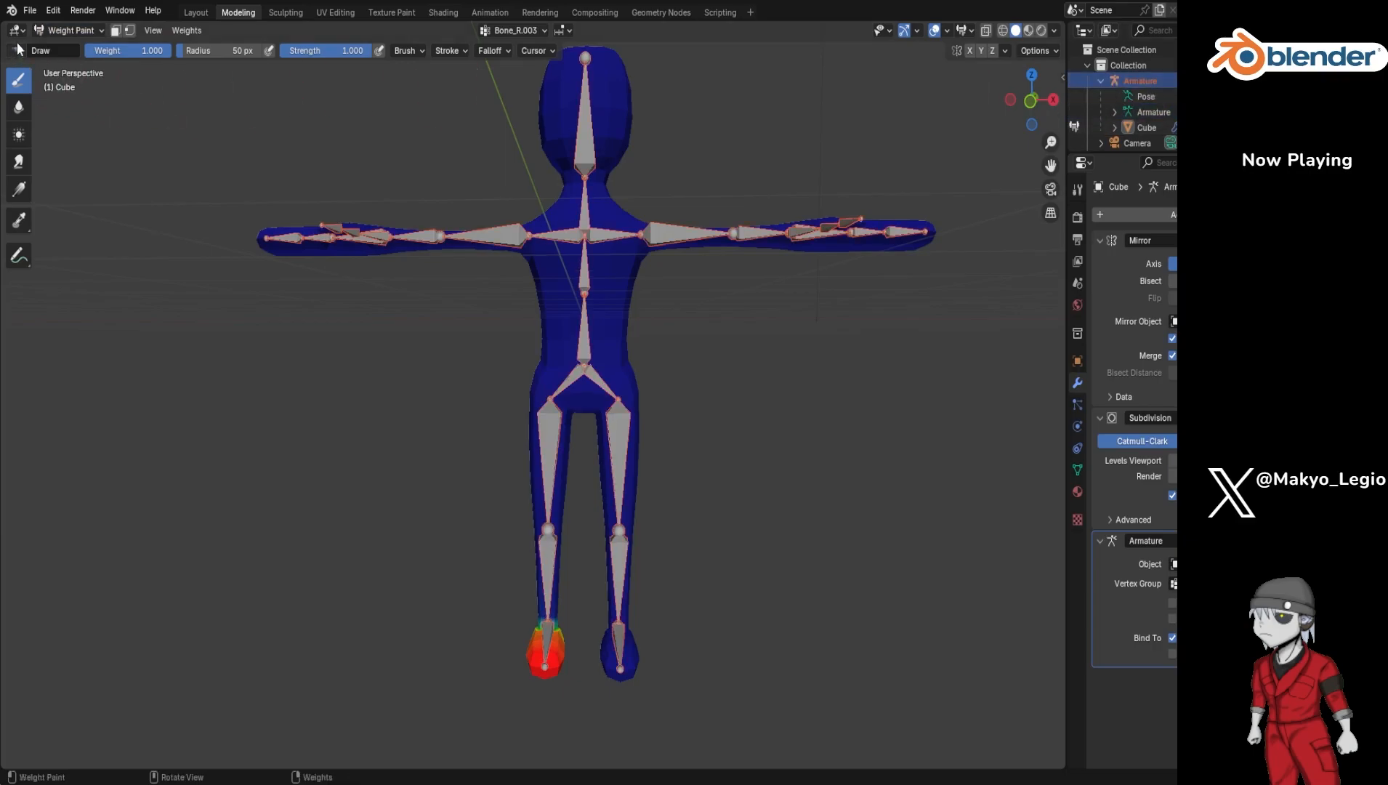
pyautogui.click(73, 30)
pyautogui.click(1138, 95)
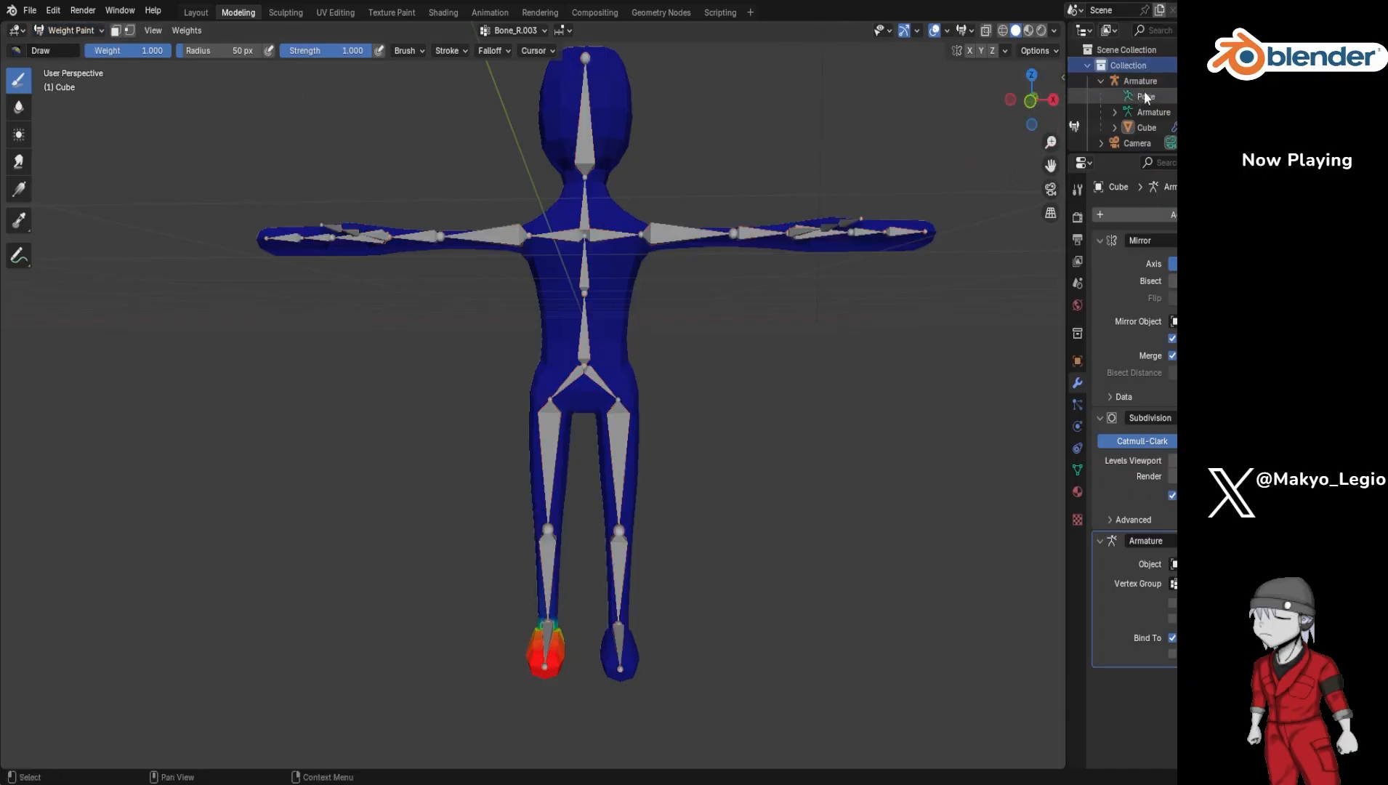
pyautogui.click(82, 33)
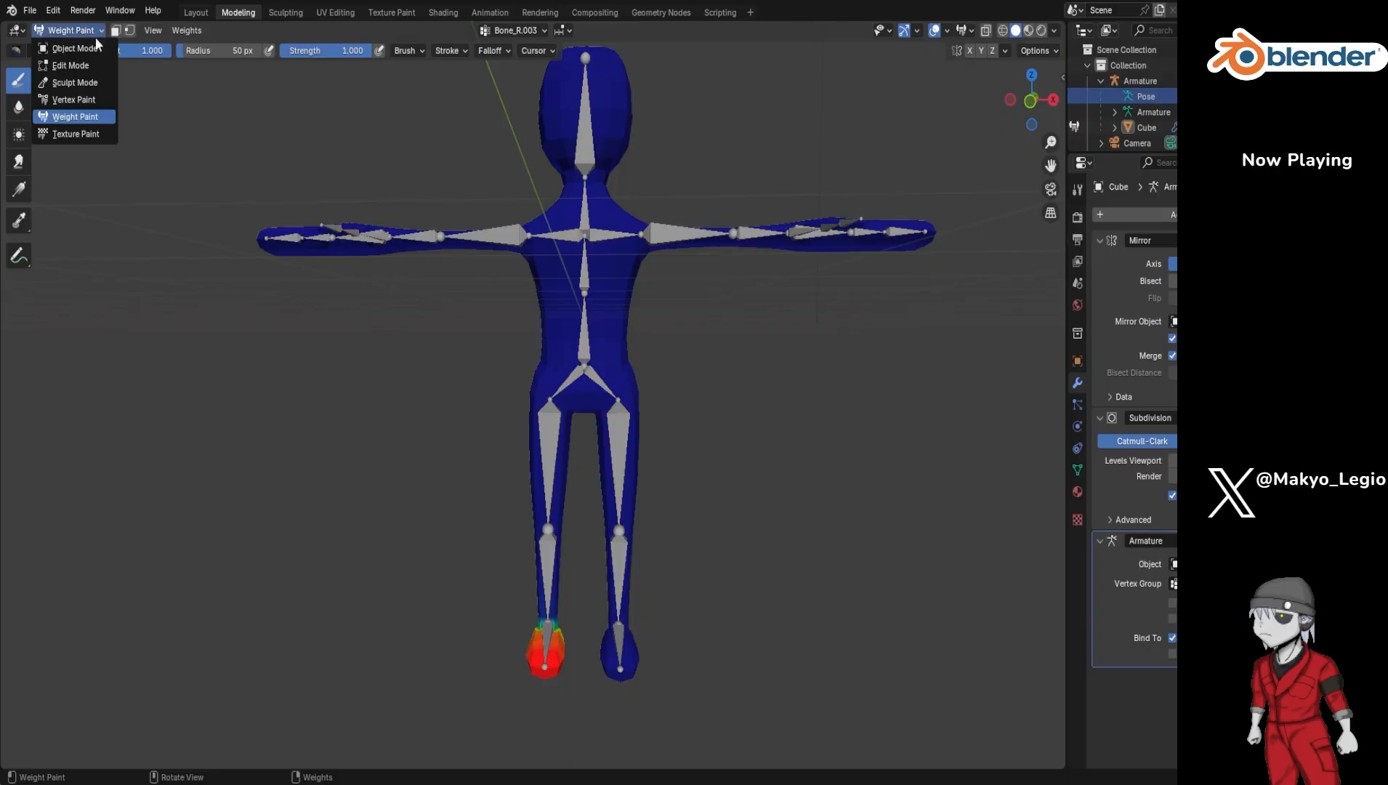
pyautogui.click(1140, 80)
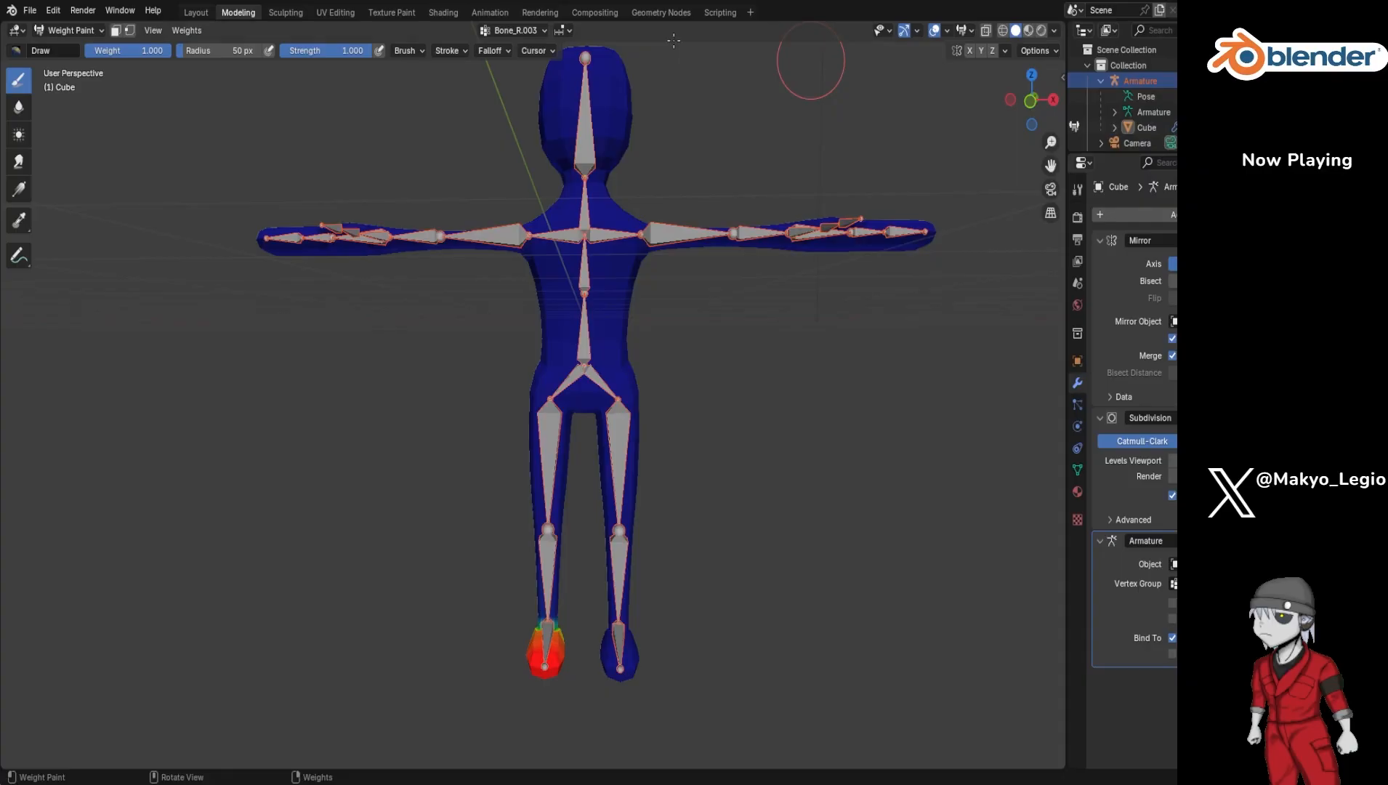
# Step: Switch the Cube mesh from Weight Paint back to Object Mode
pyautogui.click(66, 30)
pyautogui.click(65, 29)
pyautogui.click(65, 49)
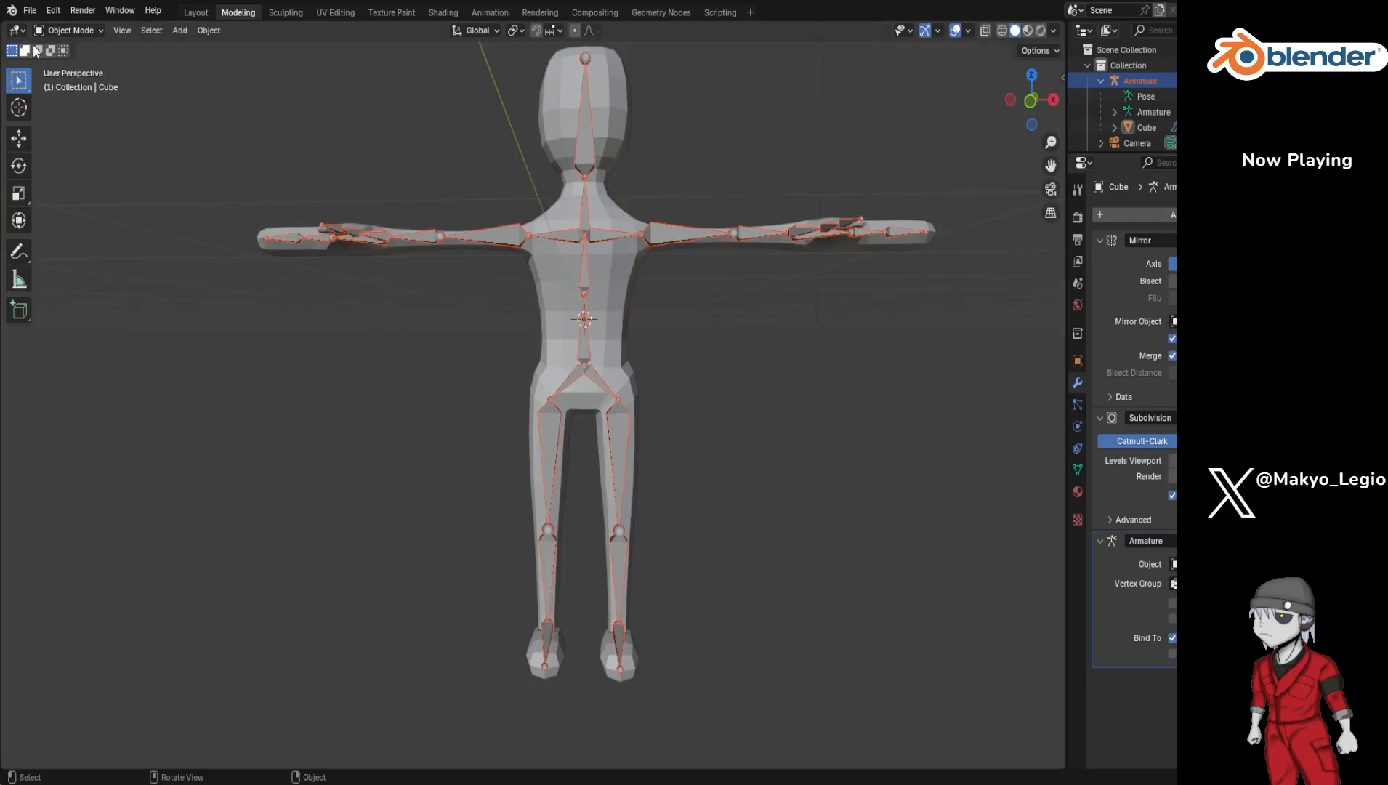
pyautogui.click(85, 31)
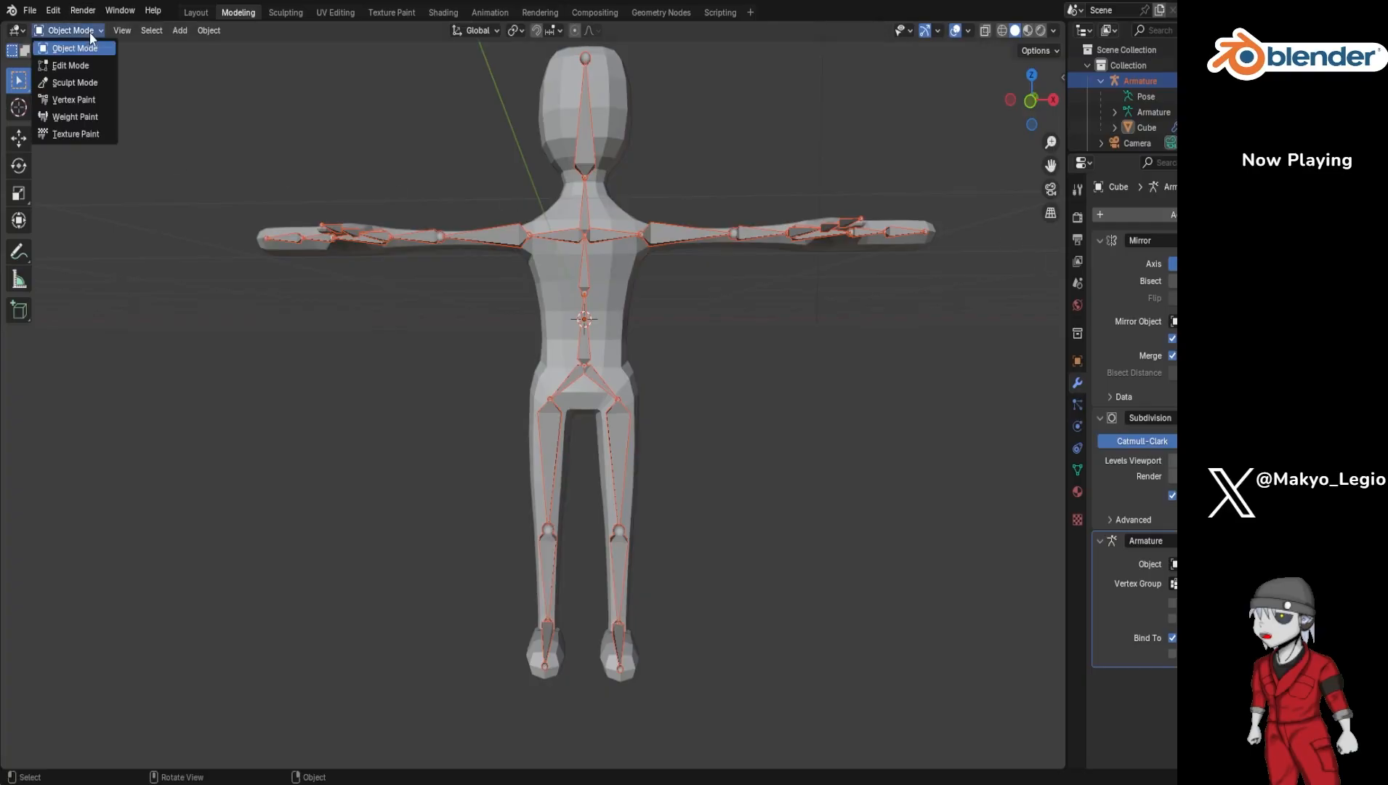
pyautogui.moveTo(662, 289); pyautogui.dragTo(765, 262, button='middle')
pyautogui.scroll(-2, 762, 264)
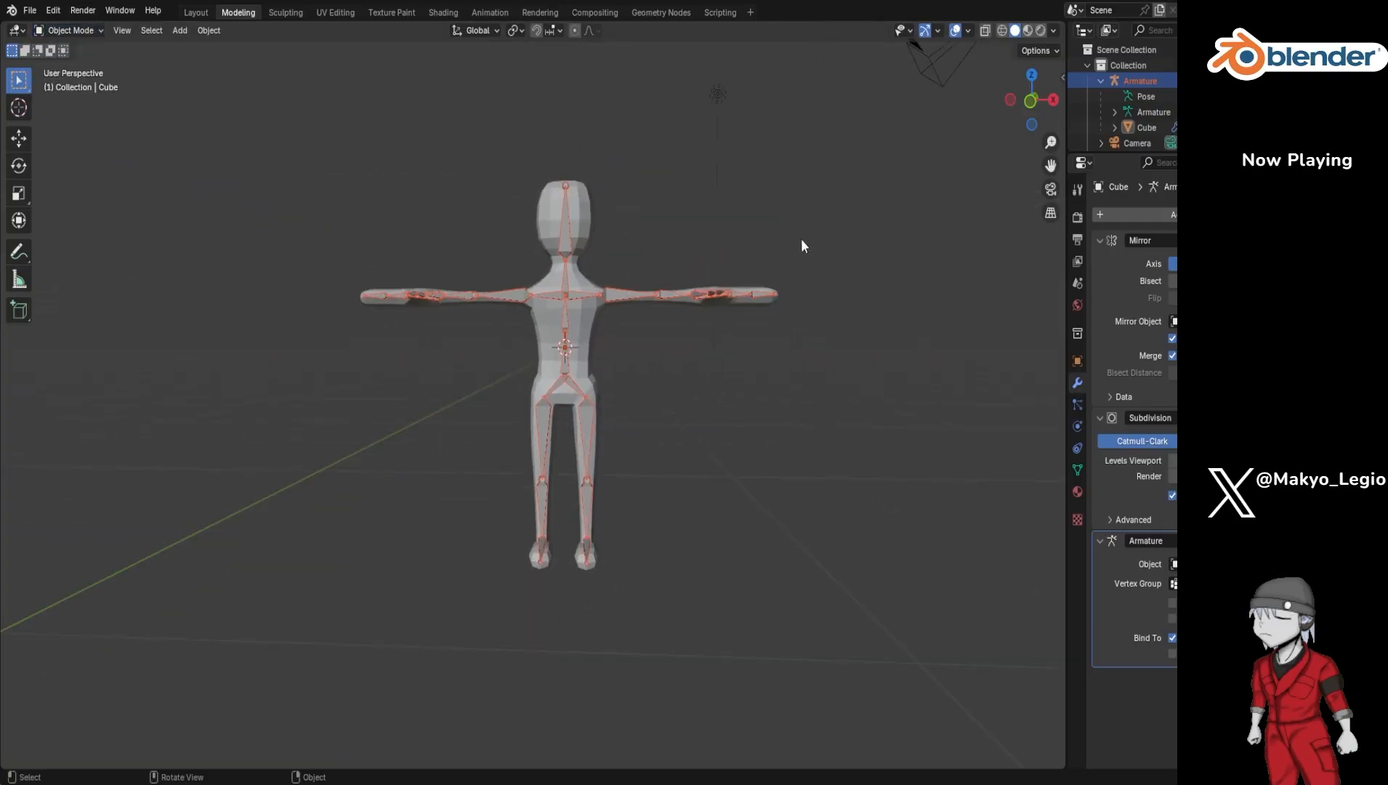
# Step: Make the Armature the active object and switch it to Pose Mode
pyautogui.click(1103, 81)
pyautogui.click(1139, 82)
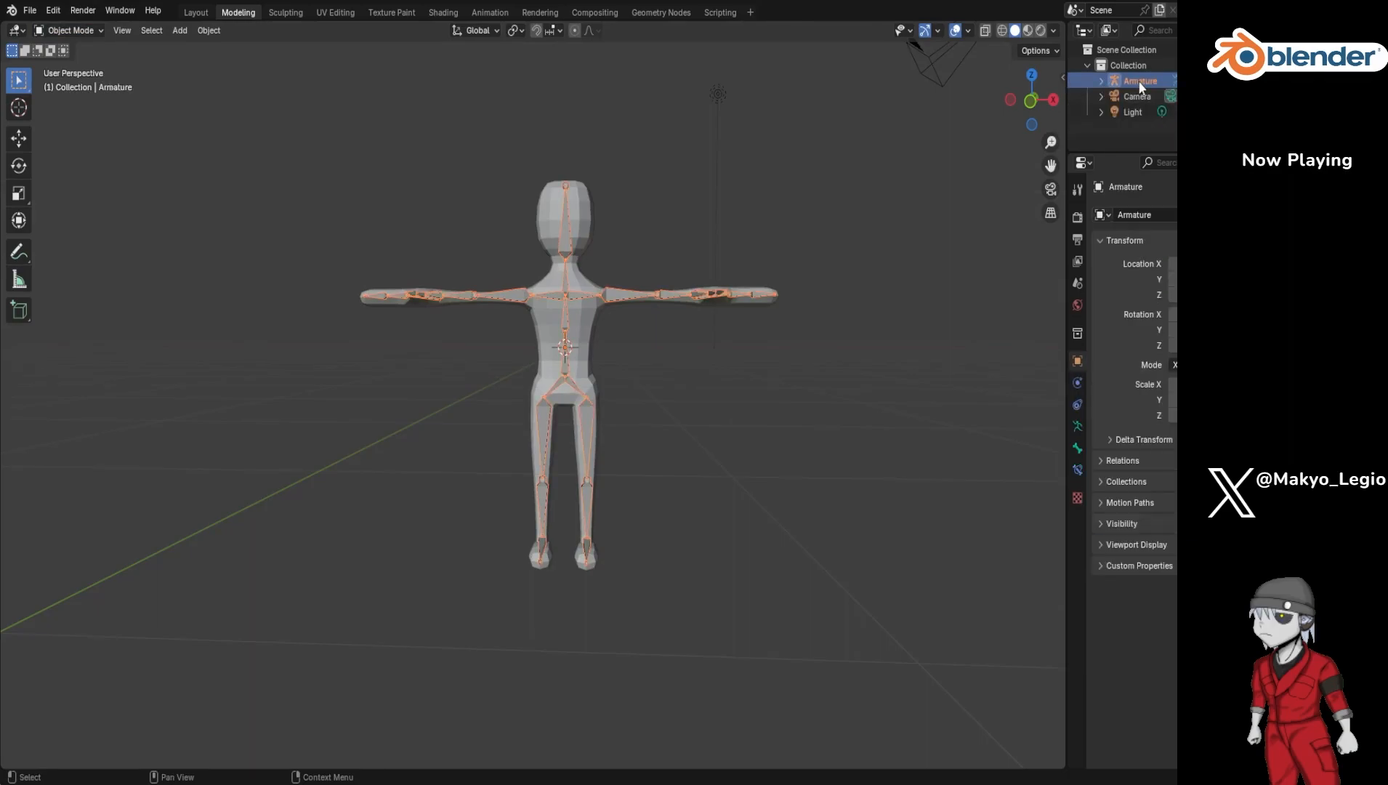
pyautogui.click(72, 31)
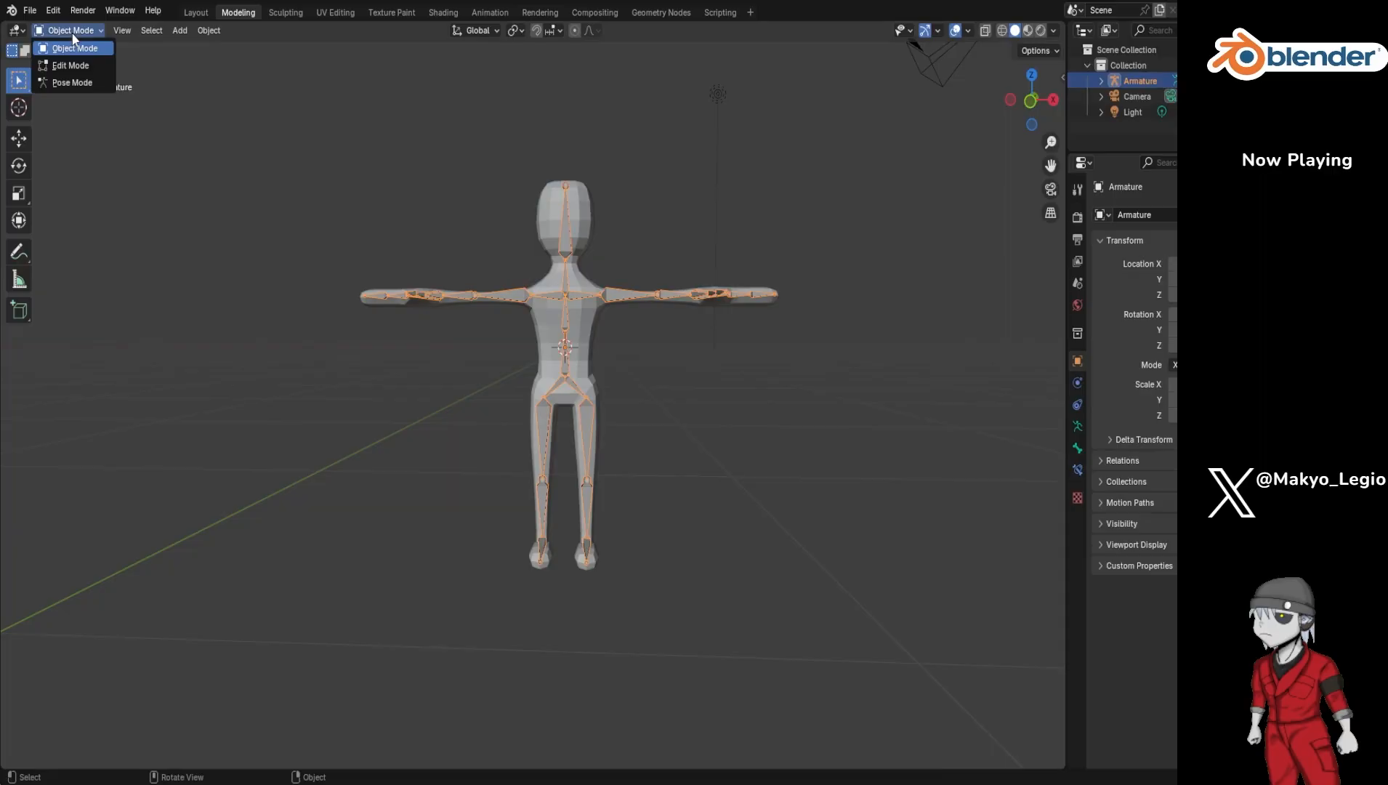
pyautogui.click(86, 85)
# Step: Rotate the Bone_R.003 foot bone about the global X axis so its toes tilt steeply upward
pyautogui.scroll(2, 453, 484)
pyautogui.moveTo(453, 484); pyautogui.dragTo(514, 317, button='middle')
pyautogui.scroll(-2, 489, 495)
pyautogui.scroll(1, 512, 511)
pyautogui.scroll(5, 570, 460)
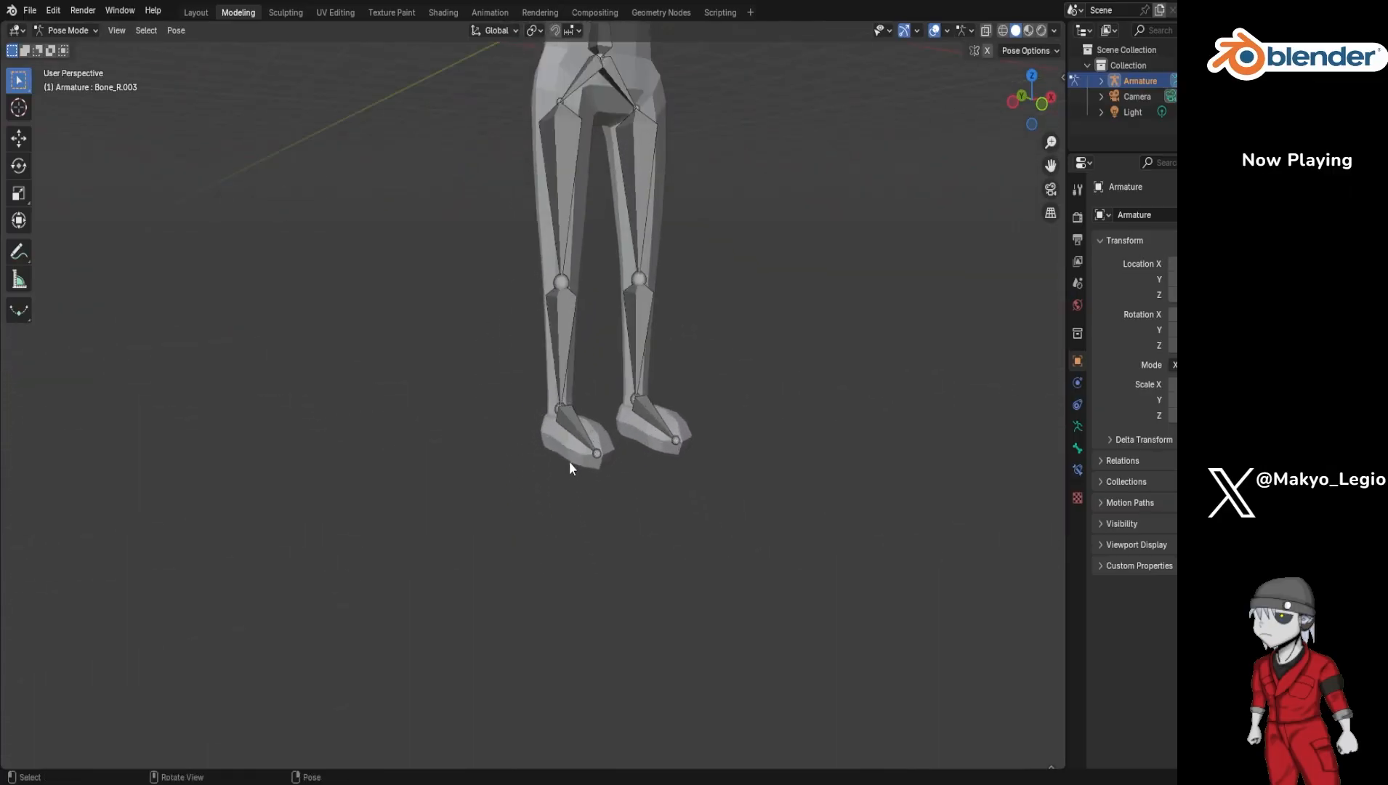
pyautogui.click(591, 446)
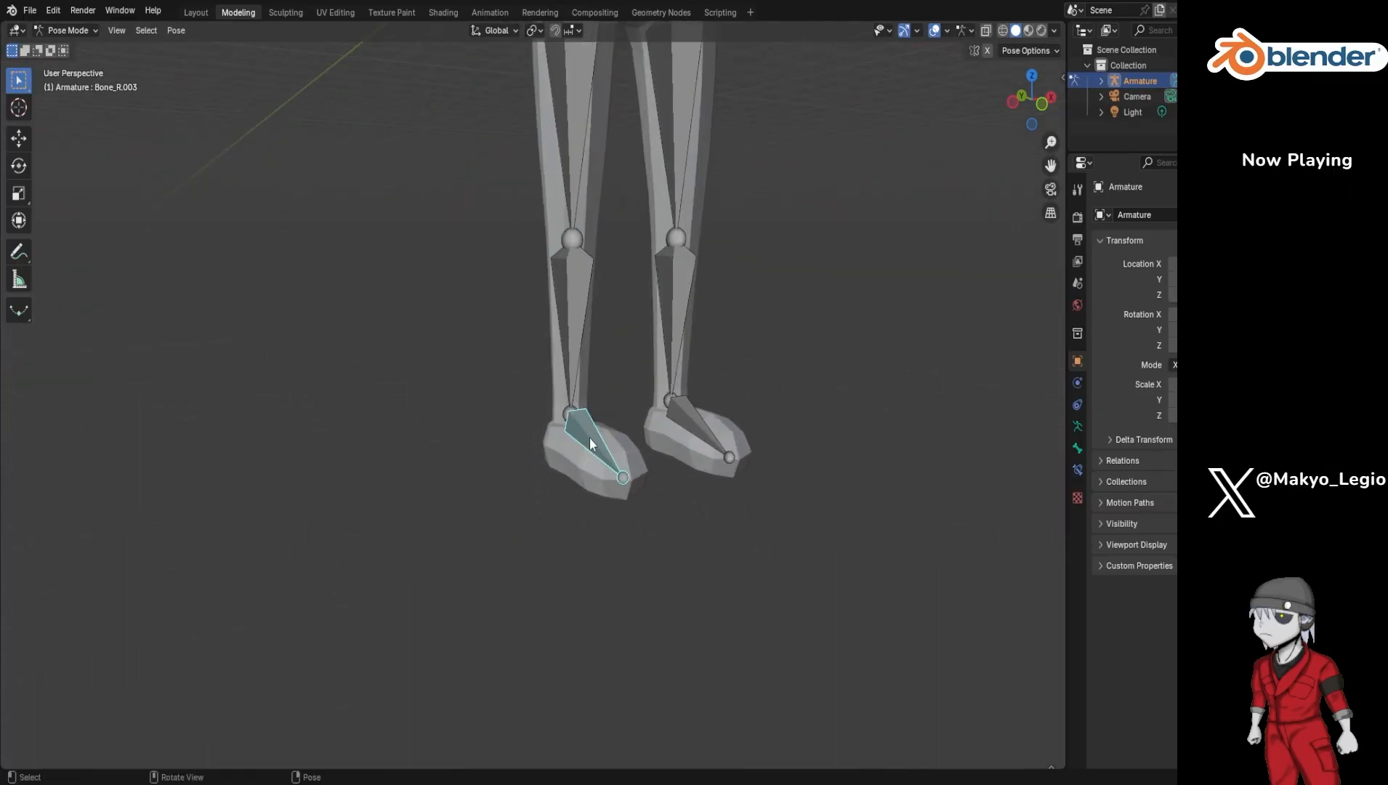
pyautogui.press('r')
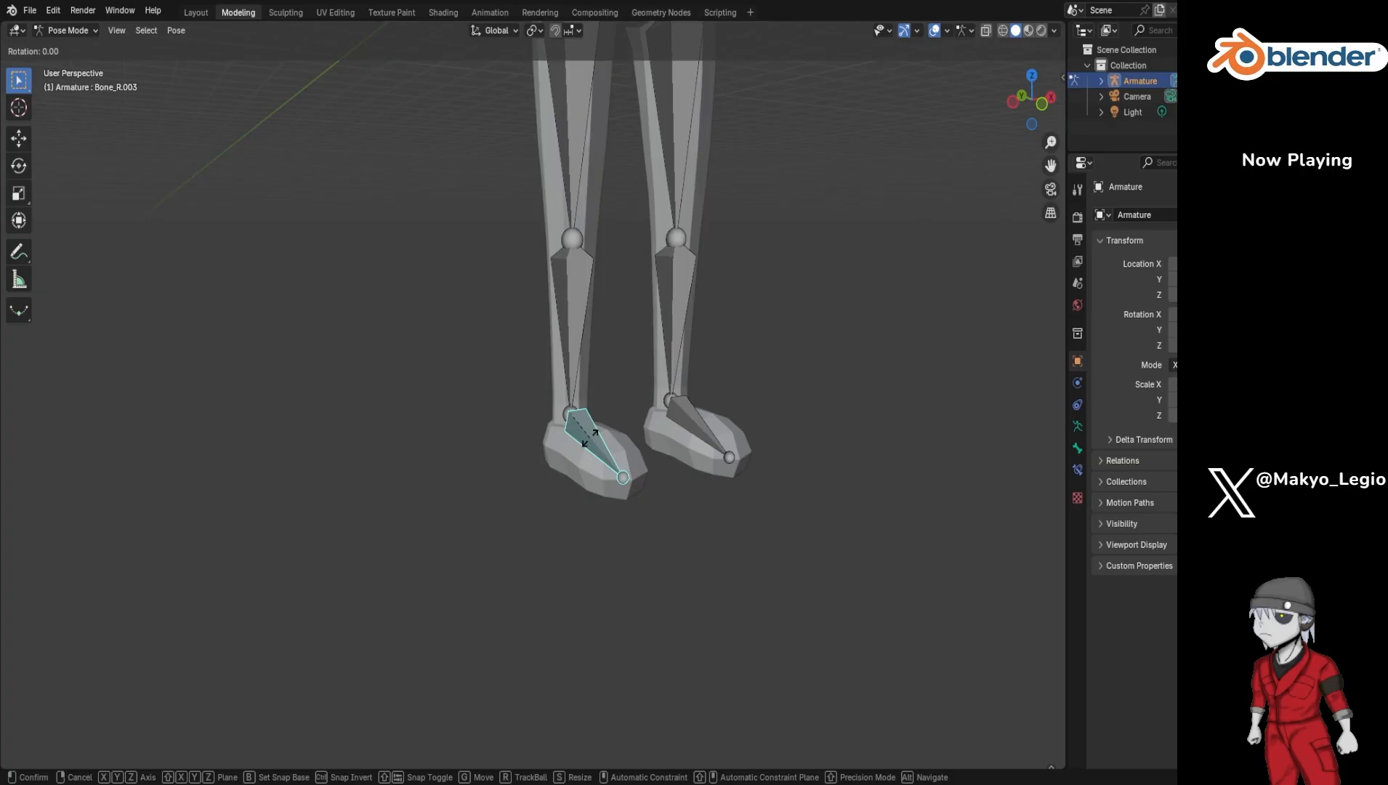
pyautogui.press('x')
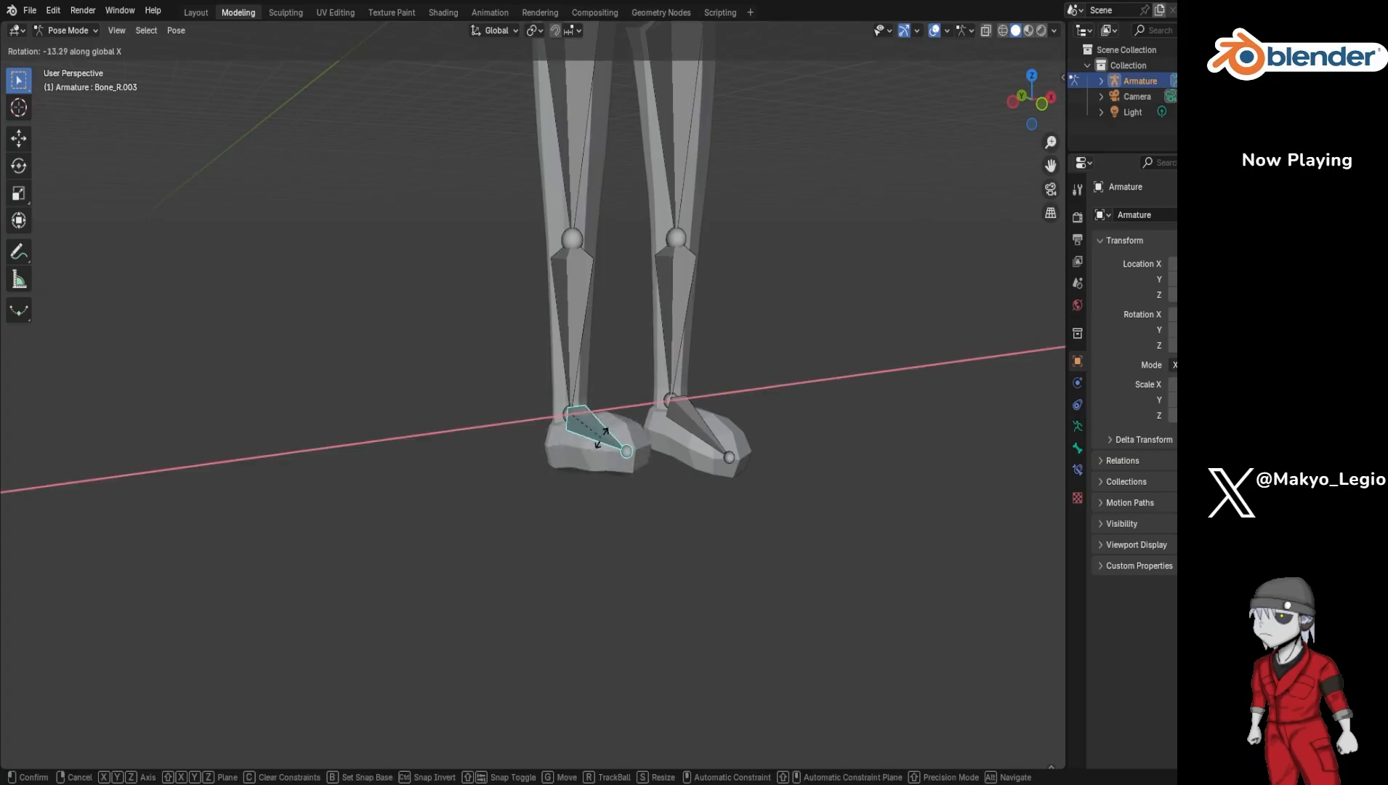
pyautogui.click(638, 411)
# Step: Rotate the Bone_L.003 foot bone about the global X axis so its toes tilt steeply upward
pyautogui.moveTo(566, 495); pyautogui.dragTo(487, 494, button='middle')
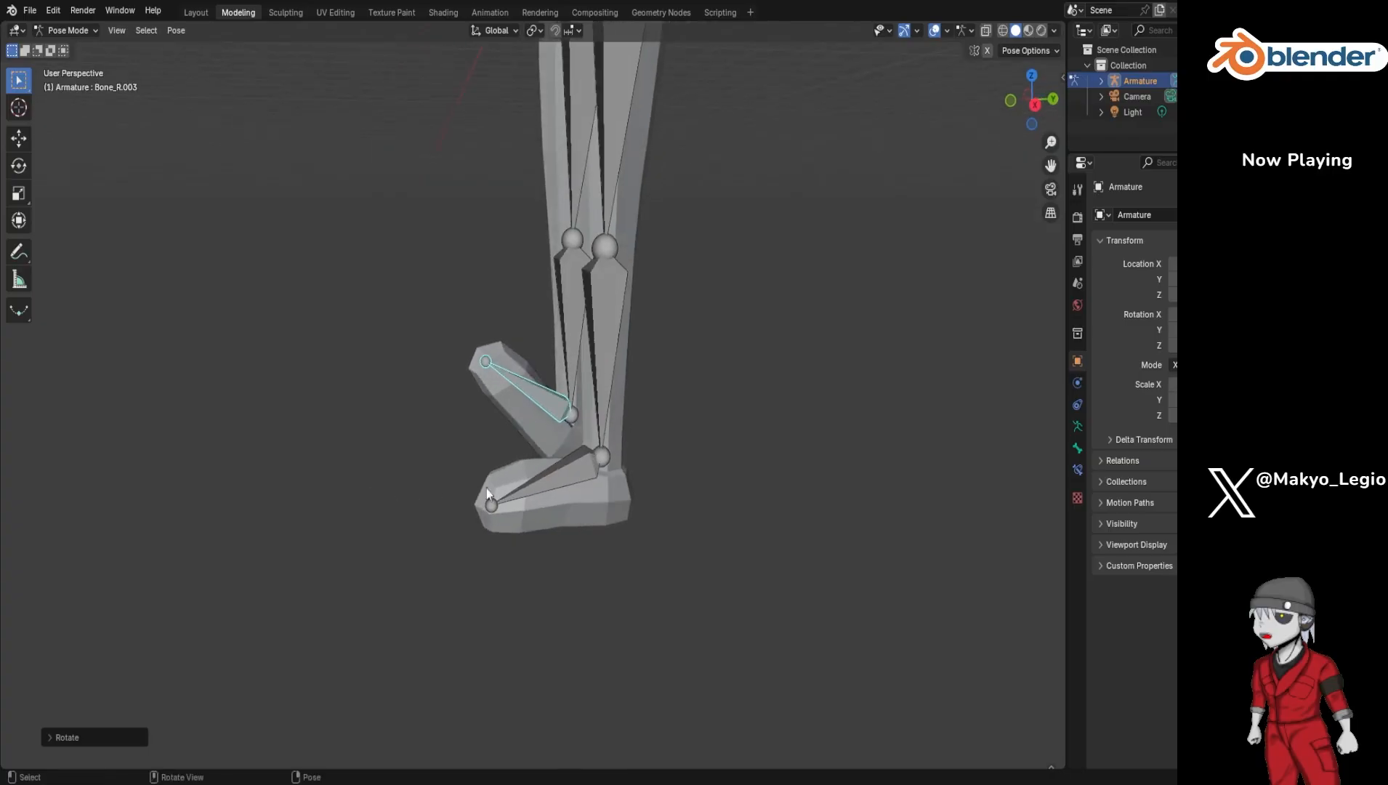
pyautogui.click(606, 457)
pyautogui.click(572, 479)
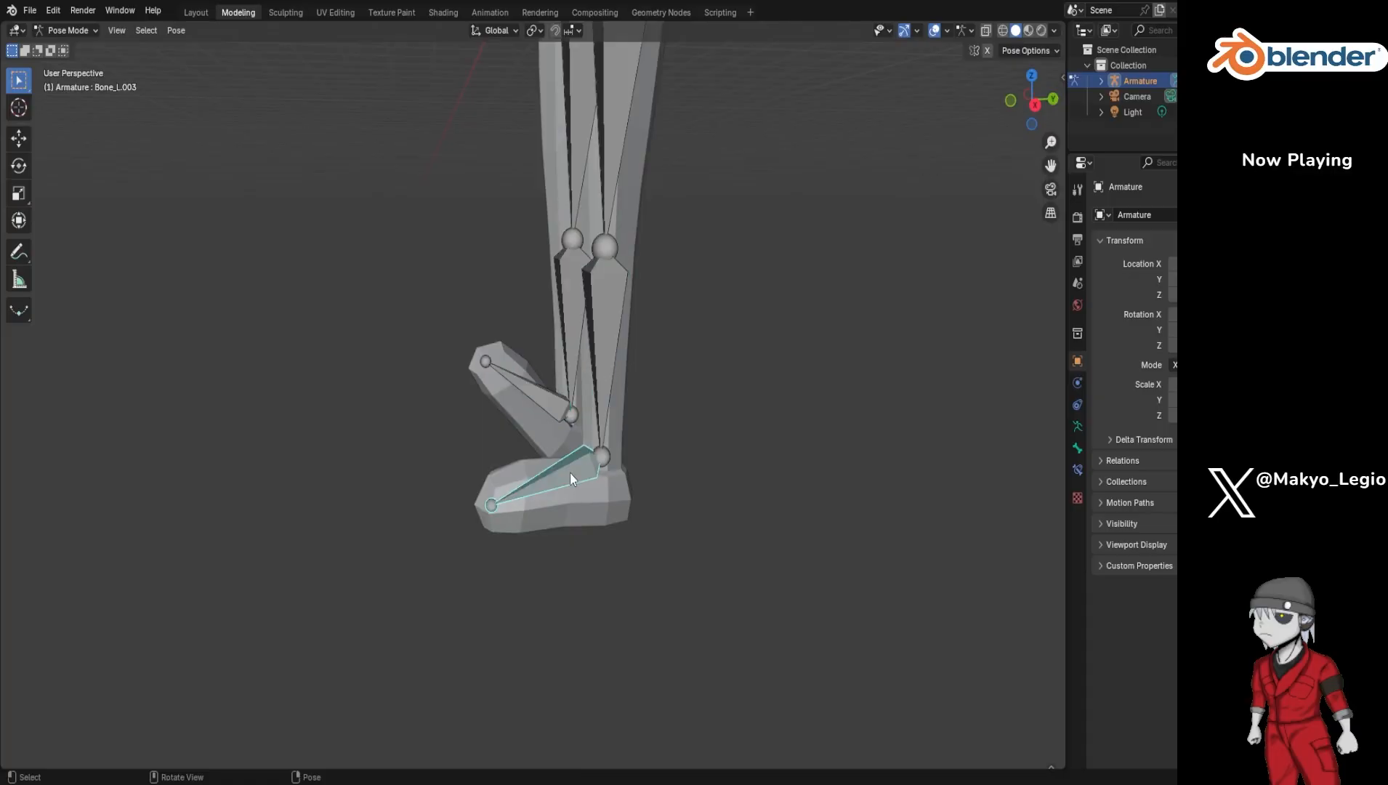
pyautogui.press('r')
pyautogui.press('x')
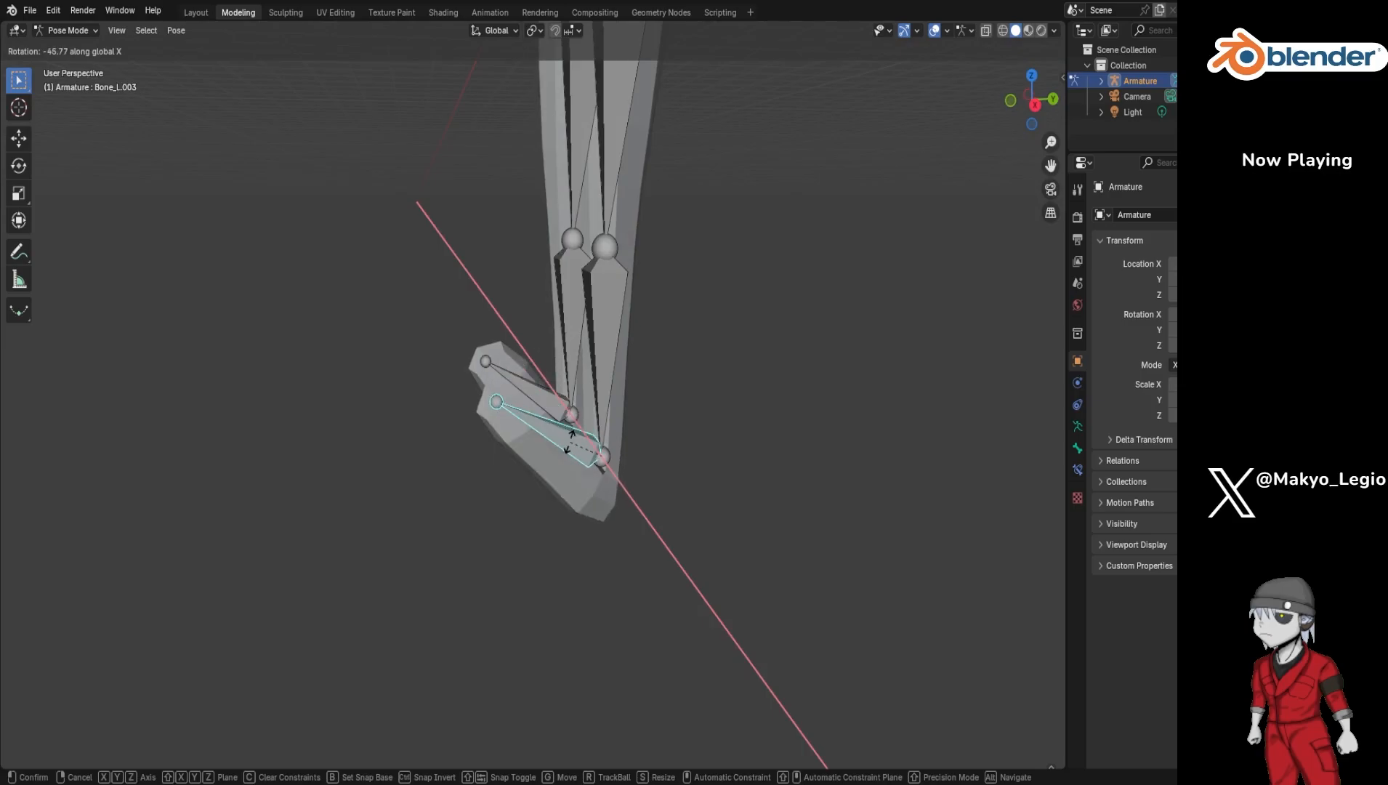
pyautogui.click(547, 449)
pyautogui.moveTo(547, 449); pyautogui.dragTo(456, 506, button='middle')
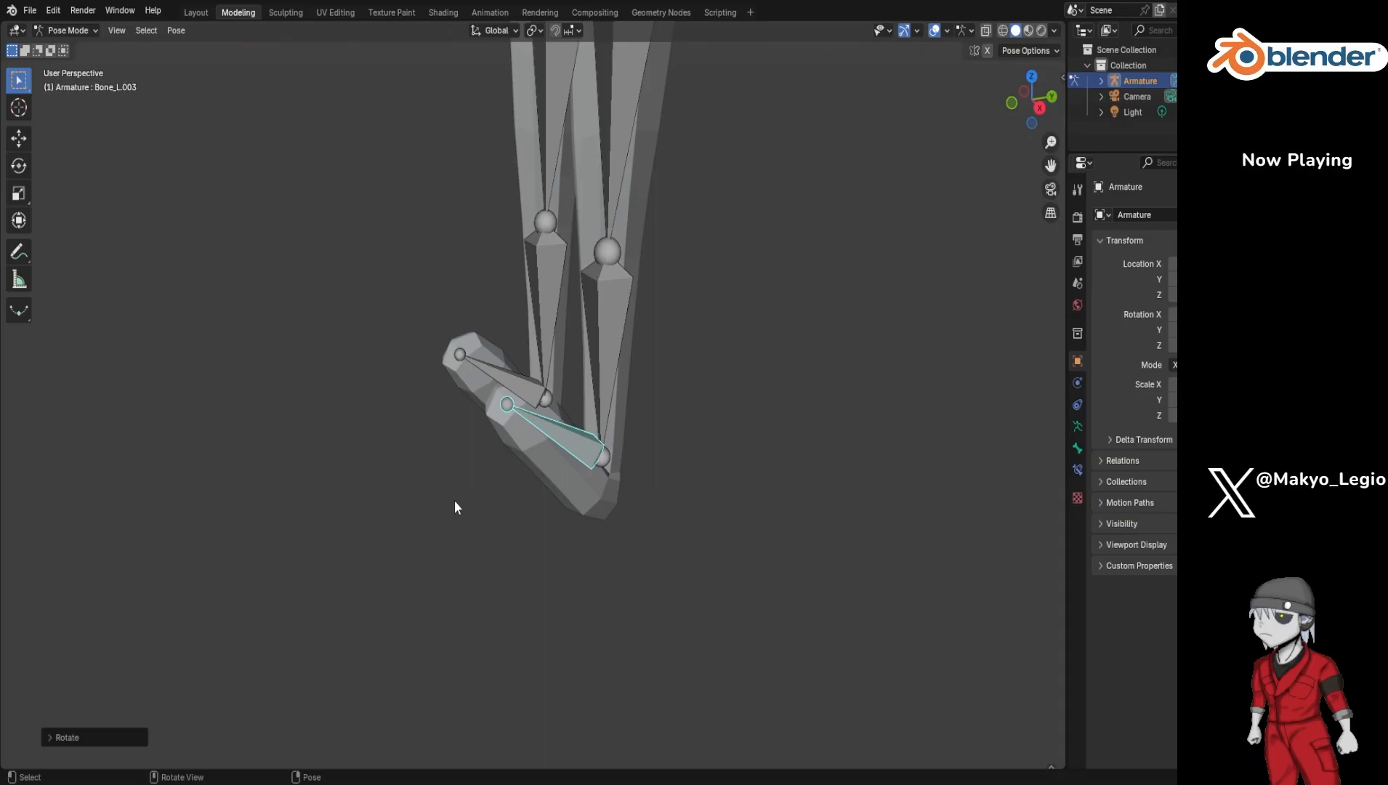
# Step: Undo the test rotations of both foot bones, Bone_L.003 and Bone_R.003
pyautogui.press('ctrl')
pyautogui.hotkey('ctrl', 'z')
pyautogui.hotkey('ctrl', 'z')
pyautogui.hotkey('ctrl', 'z')
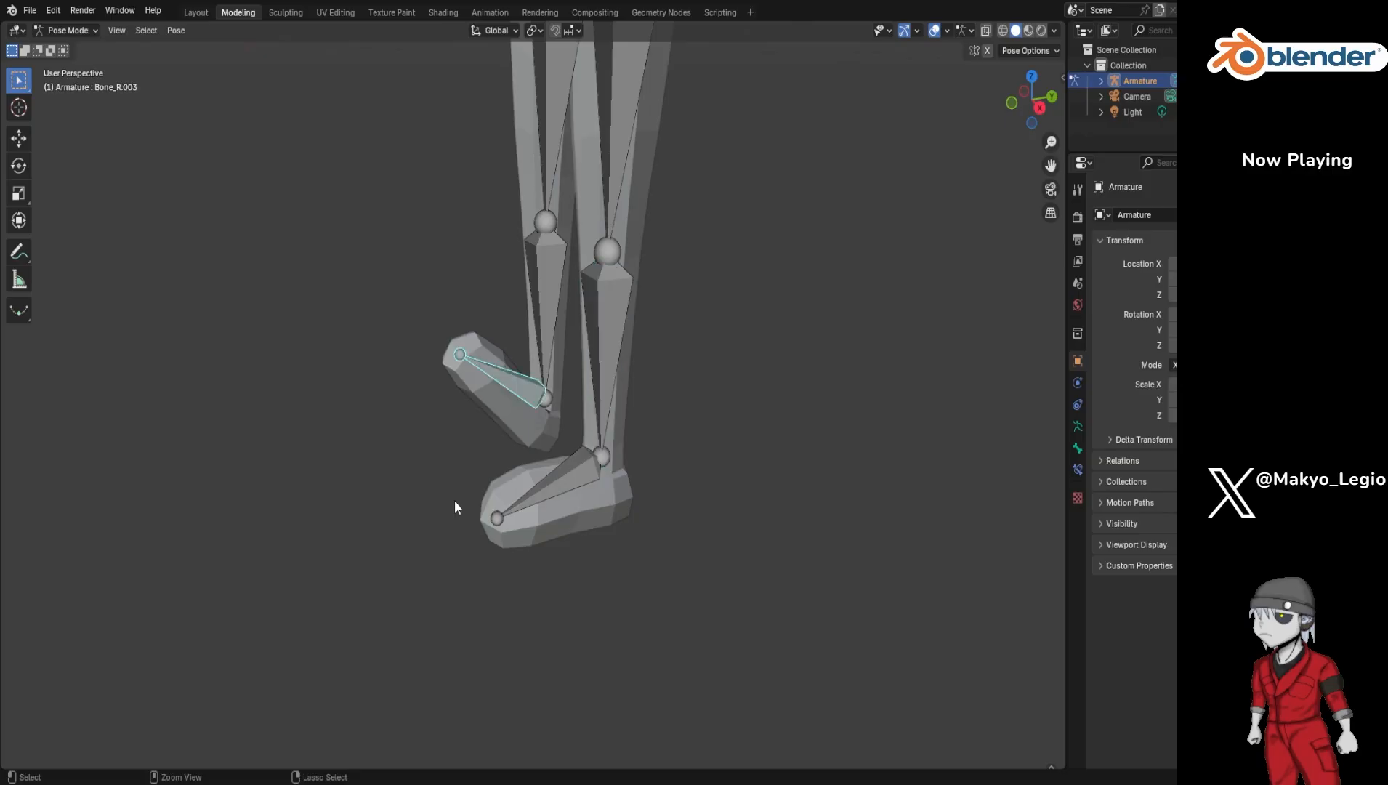
pyautogui.hotkey('ctrl', 'z')
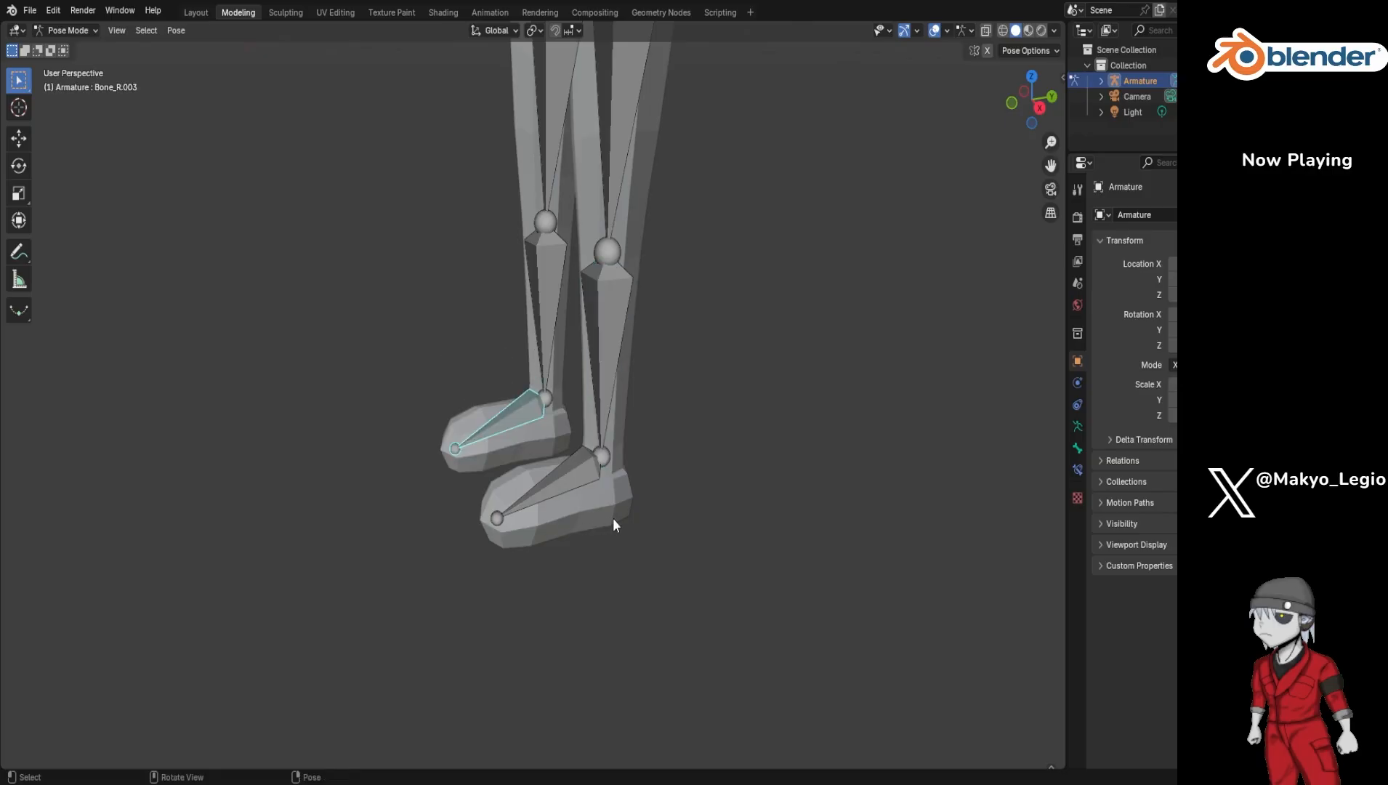
# Step: Show the whole figure in front orthographic view and deselect all bones
pyautogui.moveTo(623, 528); pyautogui.dragTo(727, 520, button='middle')
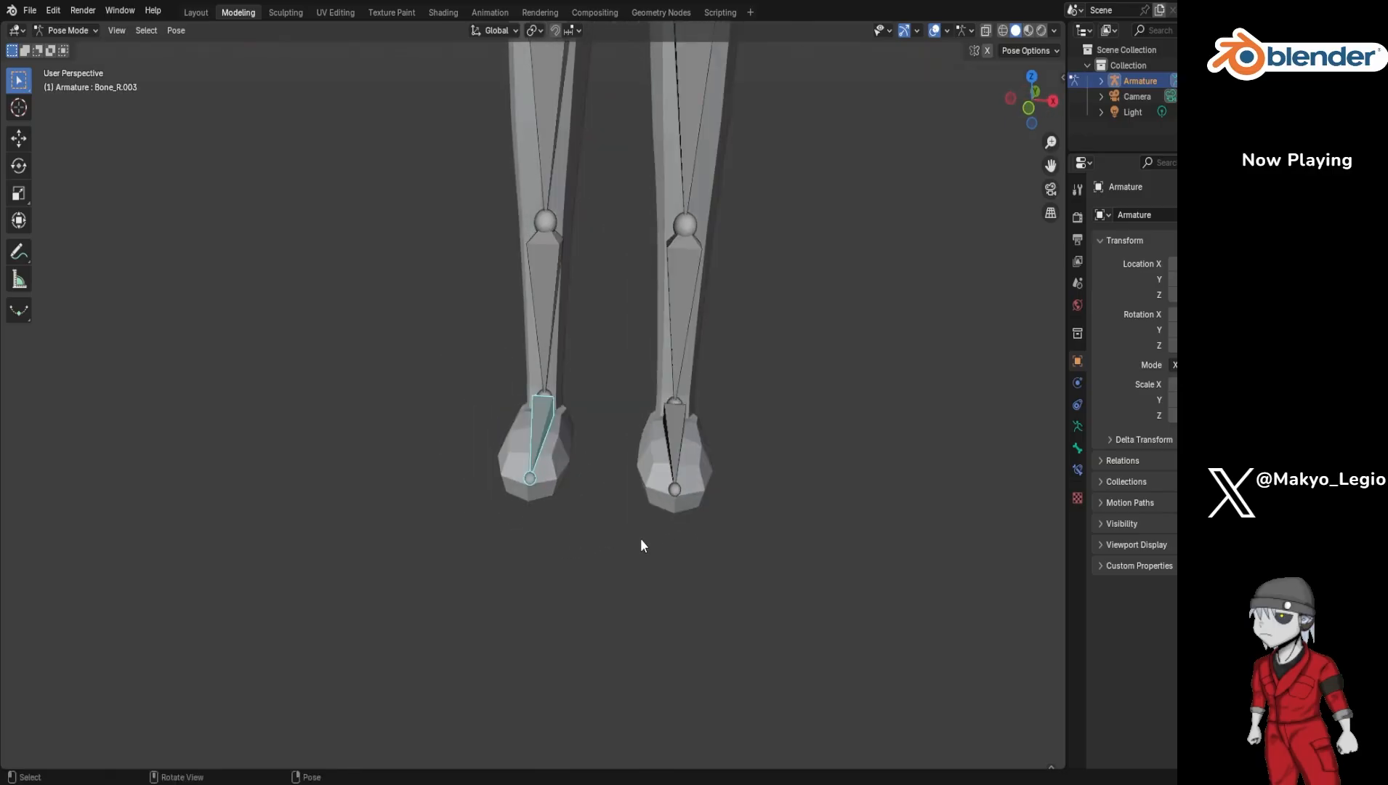
pyautogui.moveTo(641, 545); pyautogui.dragTo(725, 456, button='middle')
pyautogui.keyDown('shift'); pyautogui.moveTo(751, 384); pyautogui.dragTo(762, 410, button='middle'); pyautogui.keyUp('shift')
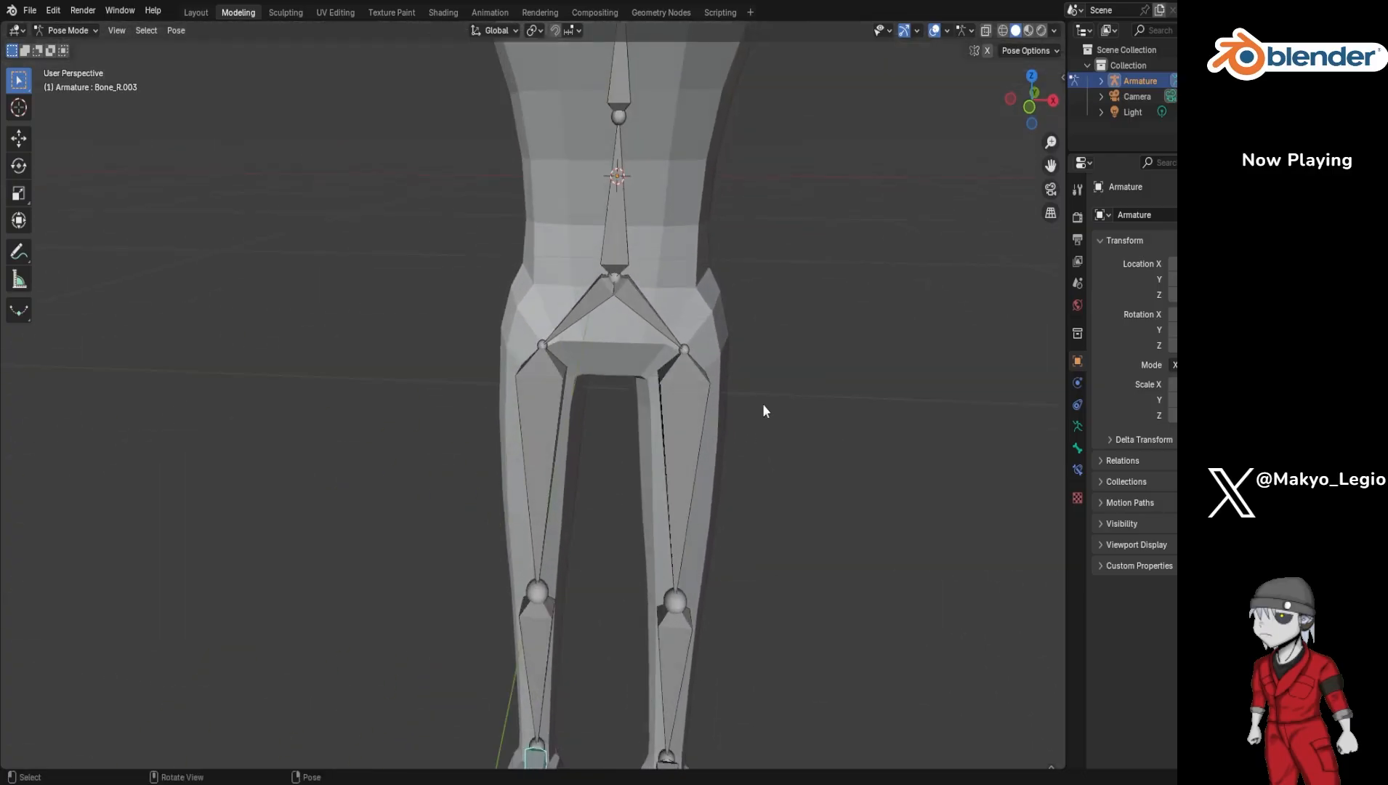
pyautogui.press('KP_7')
pyautogui.press('KP_1')
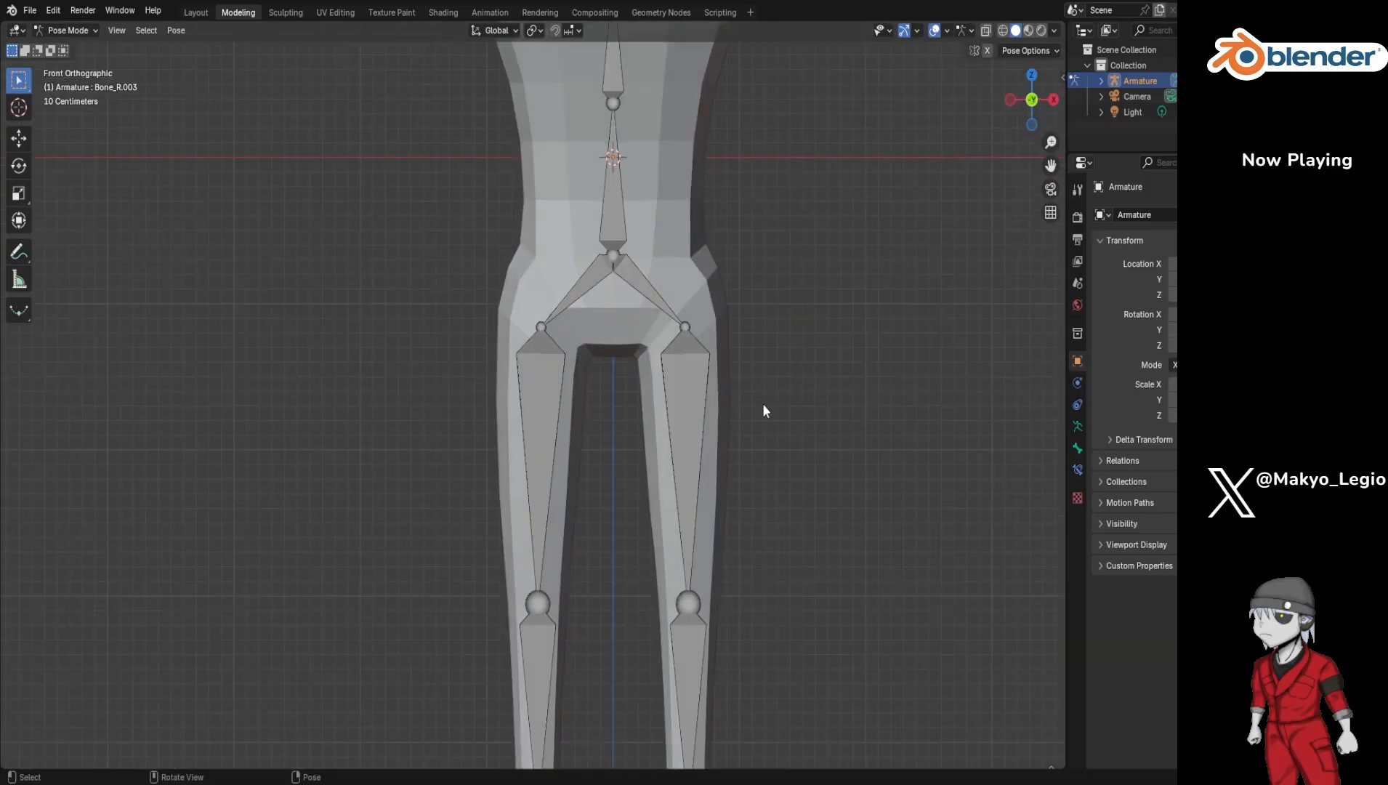
pyautogui.scroll(-5, 762, 404)
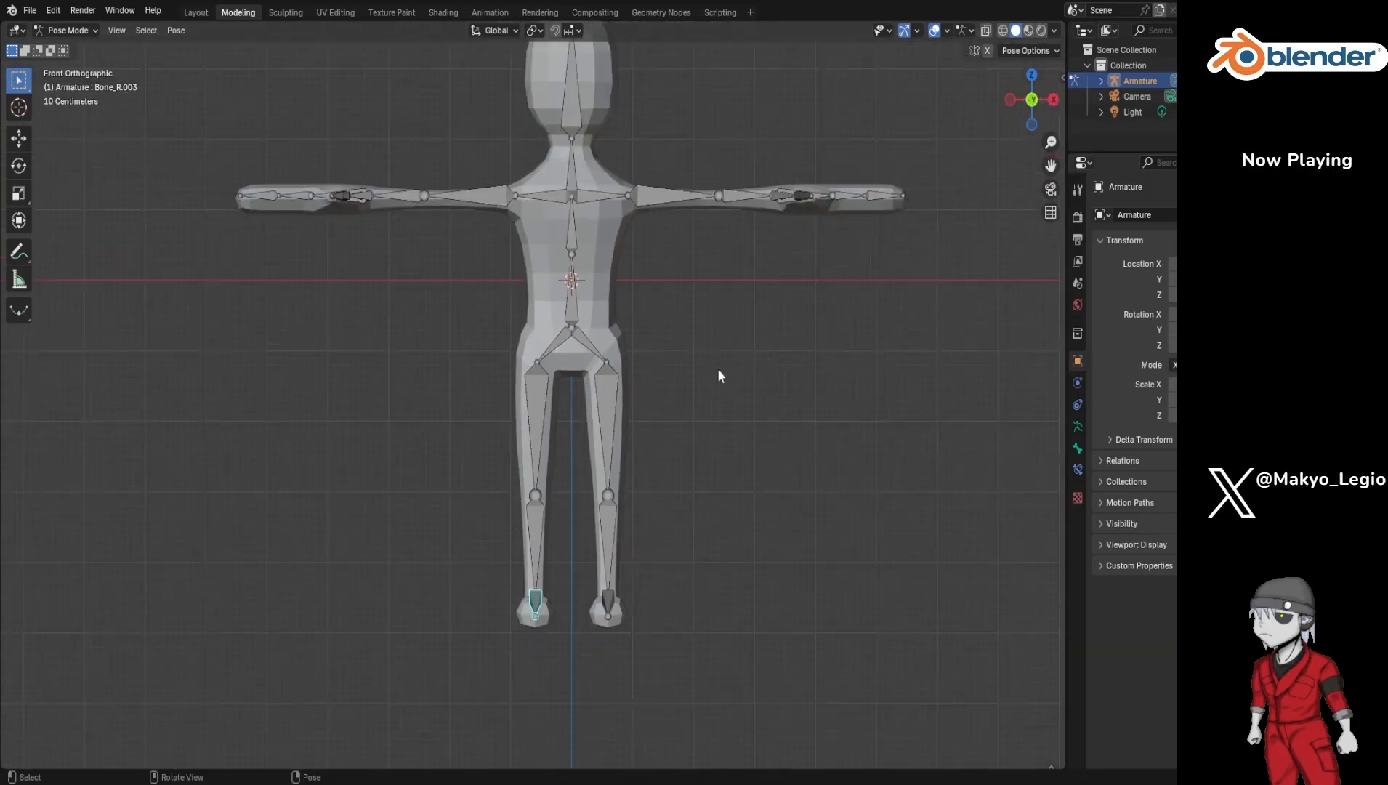
pyautogui.keyDown('shift'); pyautogui.moveTo(730, 366); pyautogui.dragTo(695, 463, button='middle'); pyautogui.keyUp('shift')
pyautogui.hotkey('alt', 'a')
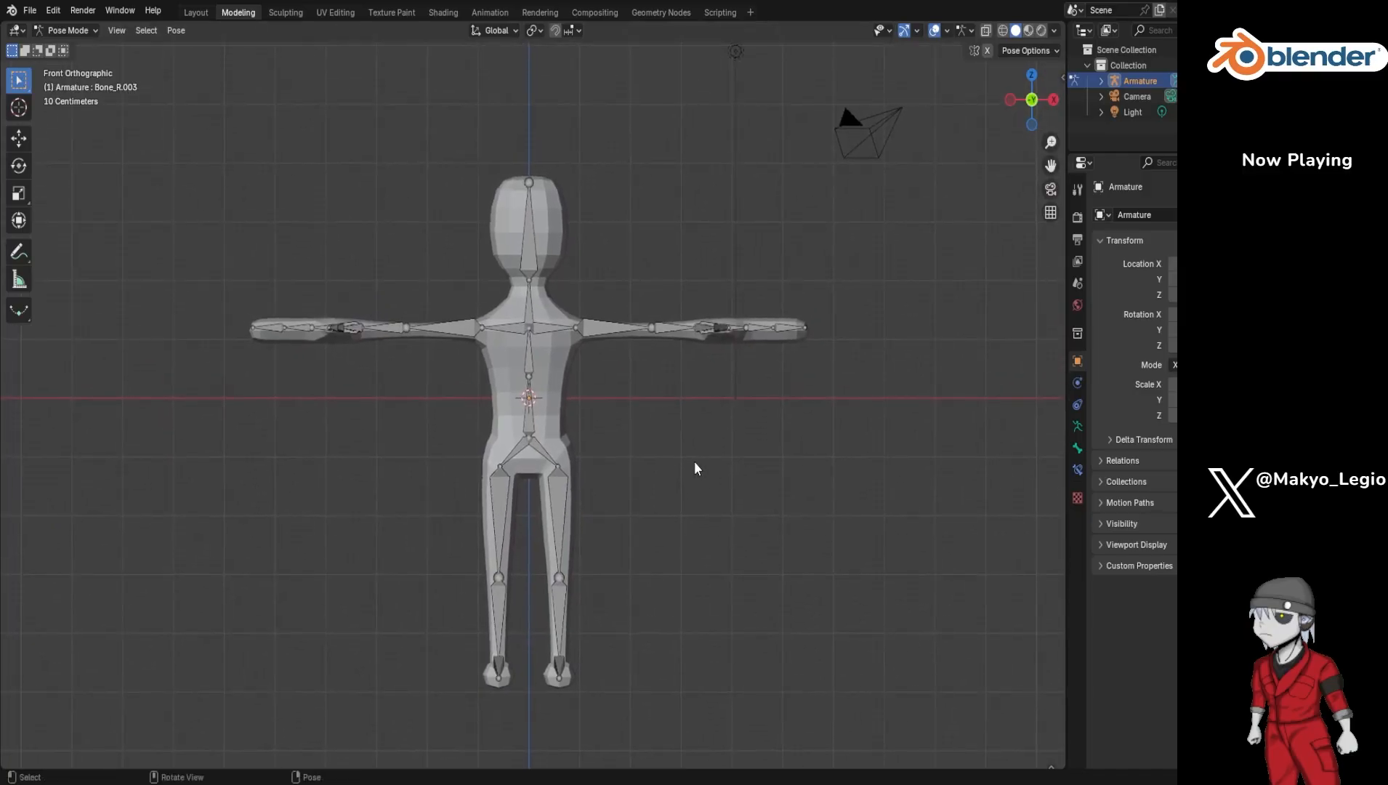
pyautogui.scroll(2, 637, 486)
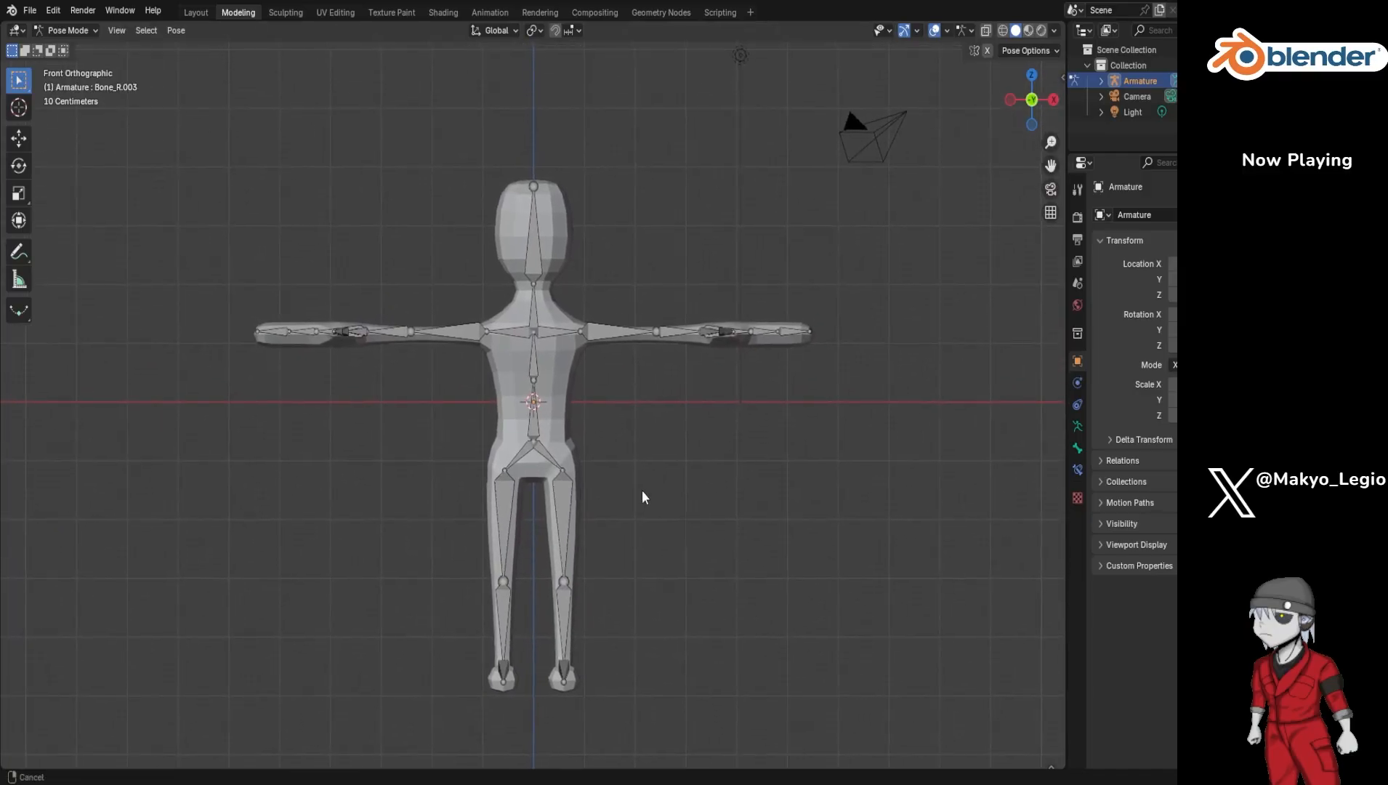
pyautogui.scroll(-1, 648, 485)
pyautogui.scroll(1, 648, 486)
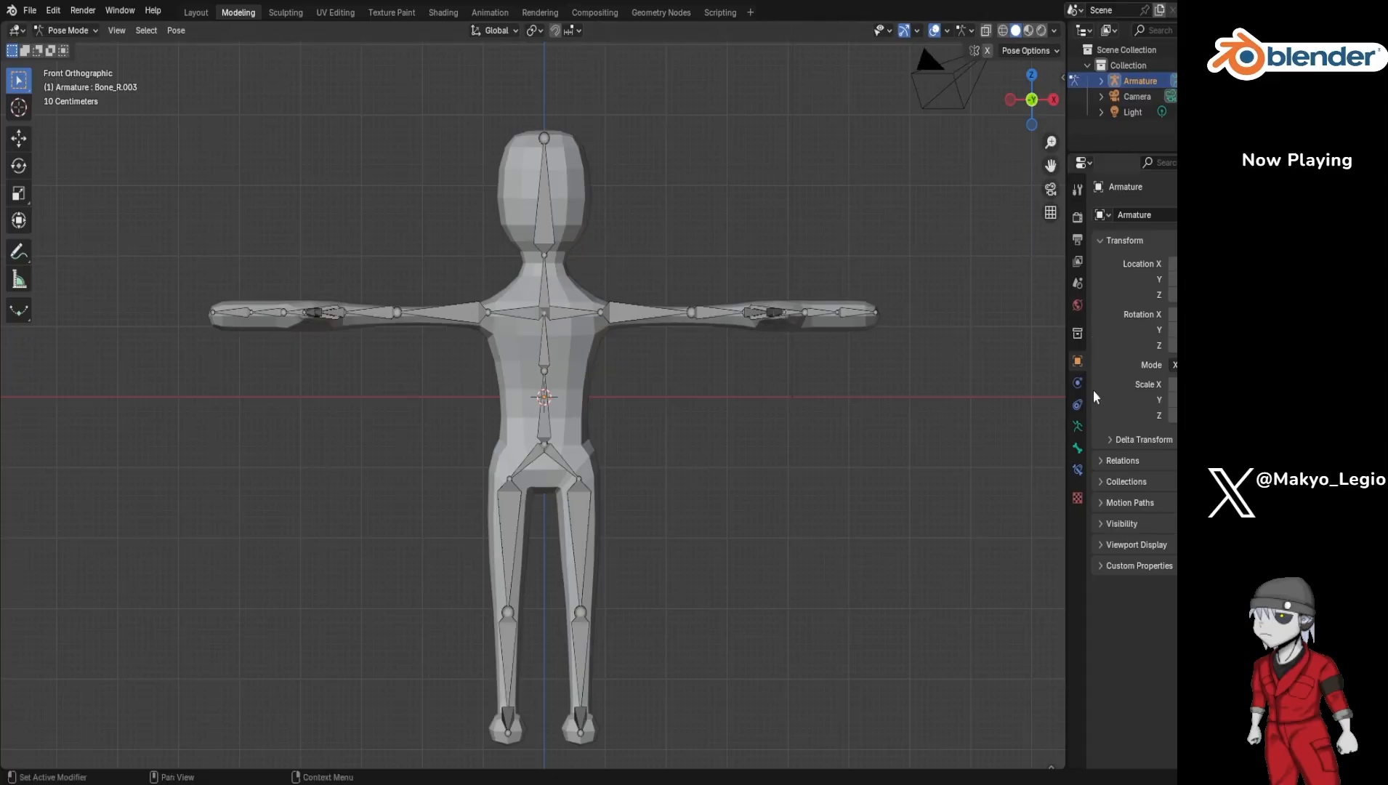
# Step: Expand the Armature's hierarchy and try to open the nested Cube mesh in Edit Mode
pyautogui.click(1101, 80)
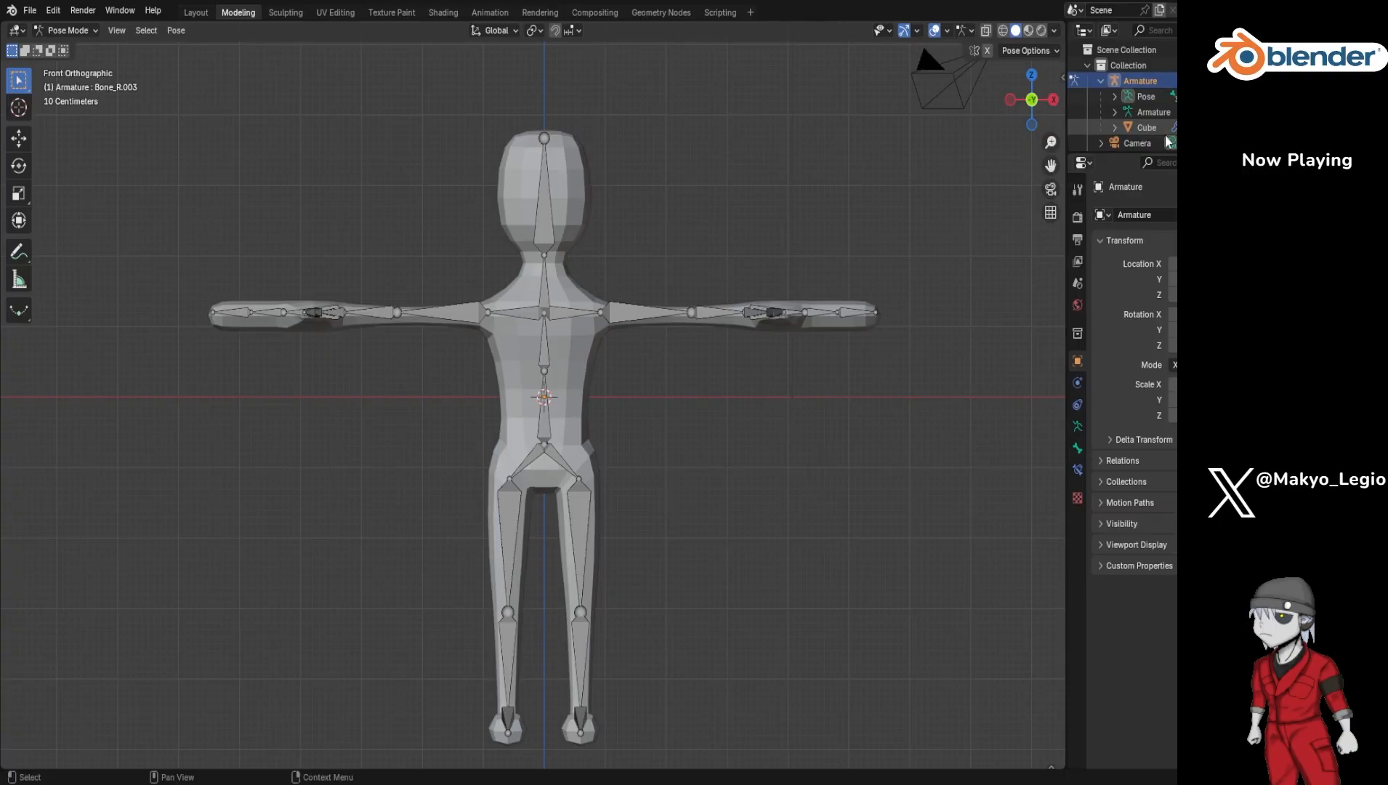
pyautogui.click(1149, 128)
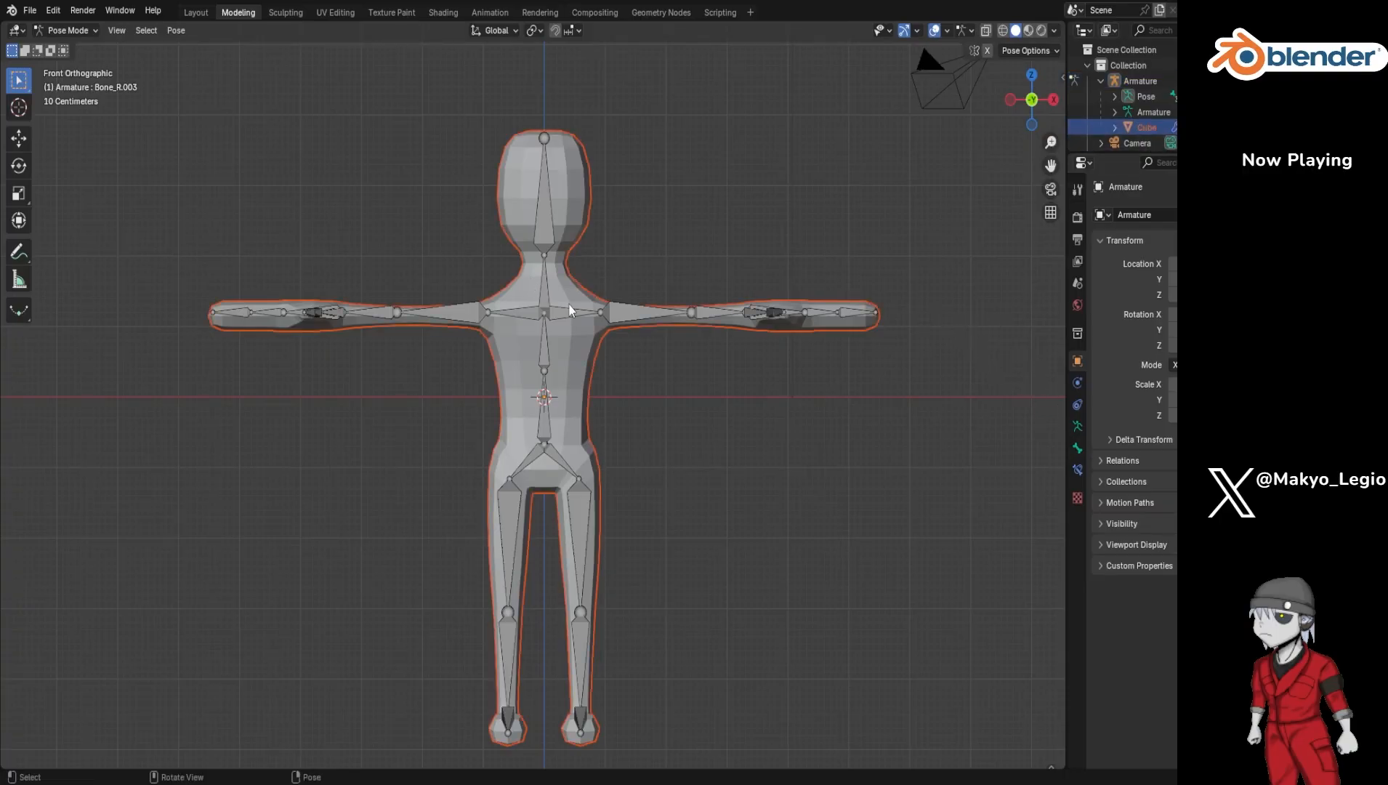
pyautogui.press('Tab')
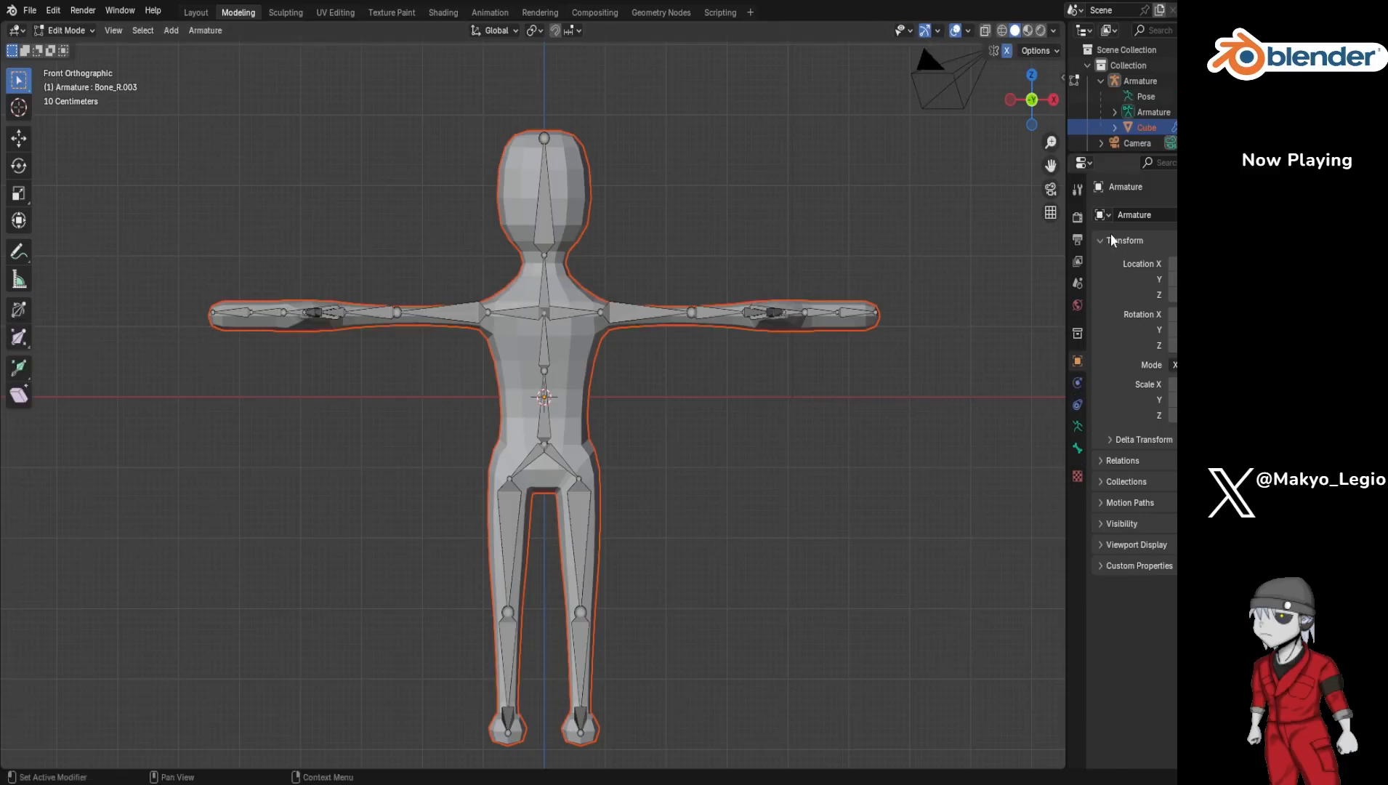
# Step: Look through the Pose, Armature data and Cube entries nested under the Armature object
pyautogui.click(1148, 110)
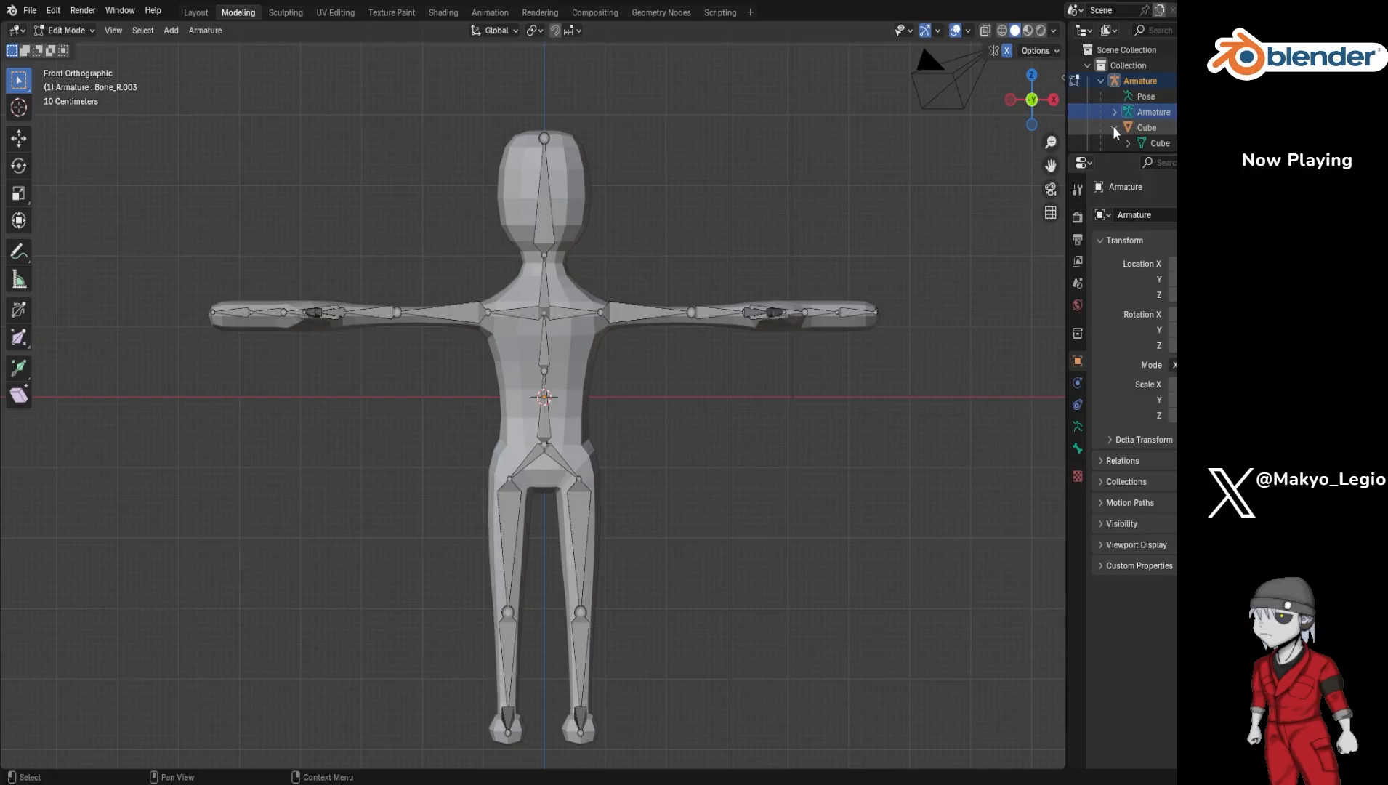
pyautogui.click(1136, 94)
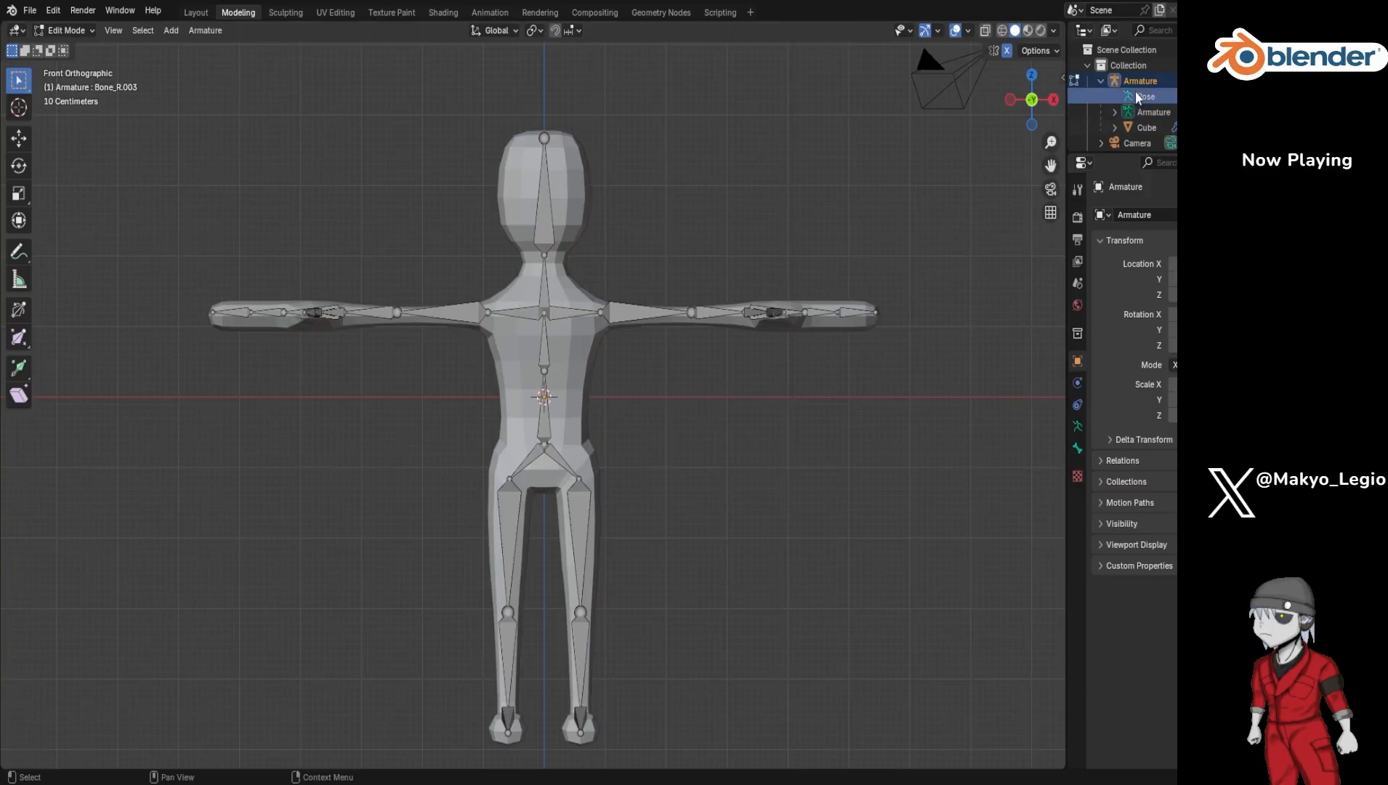
pyautogui.click(1145, 128)
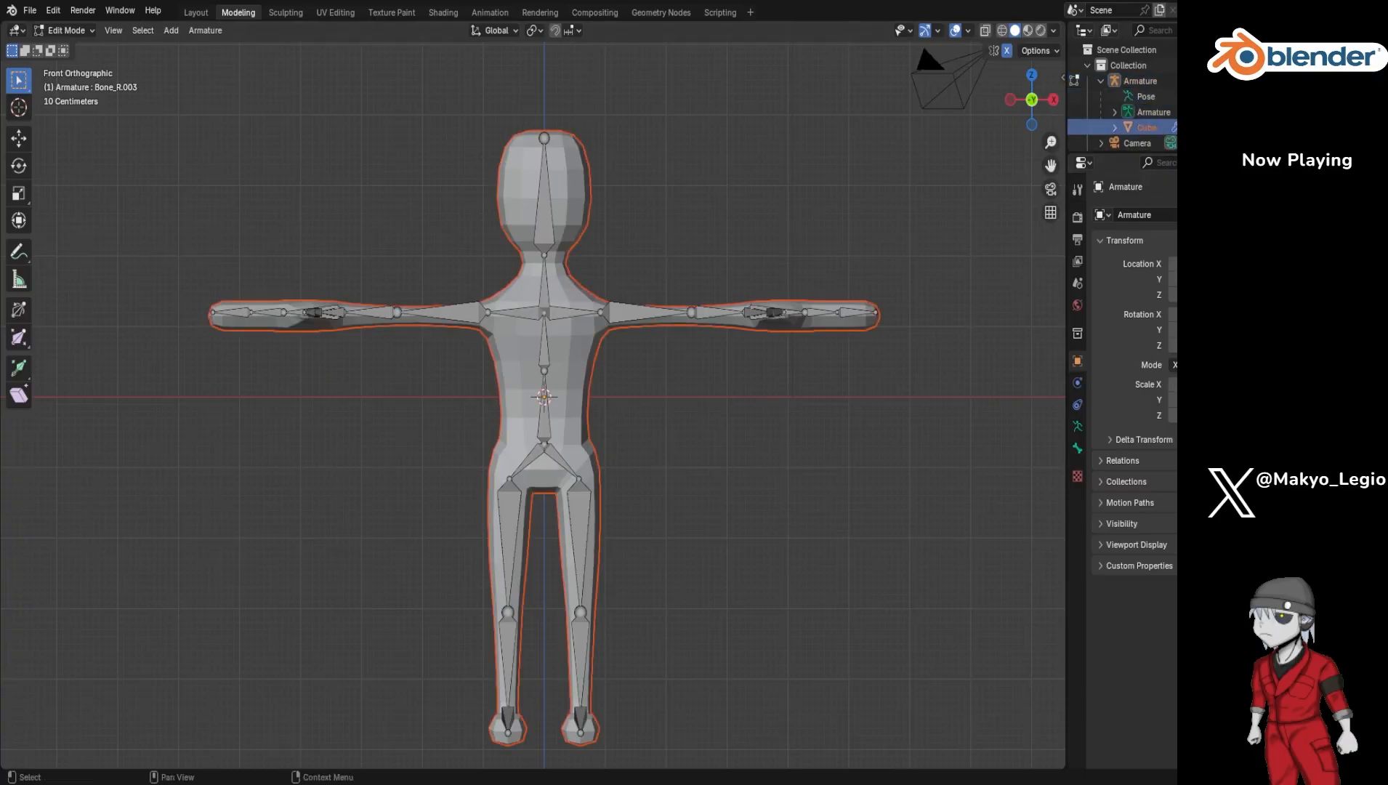
pyautogui.hotkey('ctrl', 'z')
pyautogui.click(1150, 125)
pyautogui.click(1132, 82)
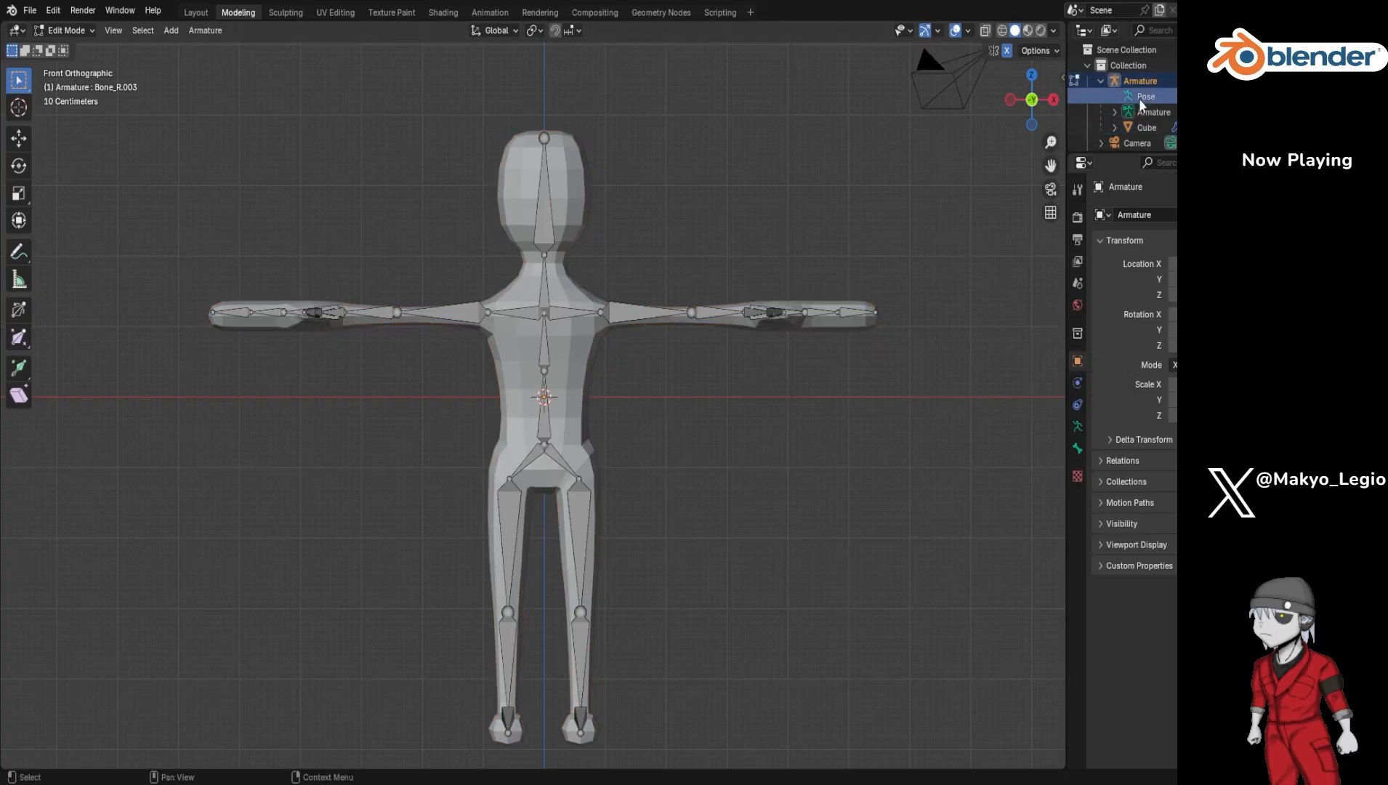
pyautogui.click(1149, 116)
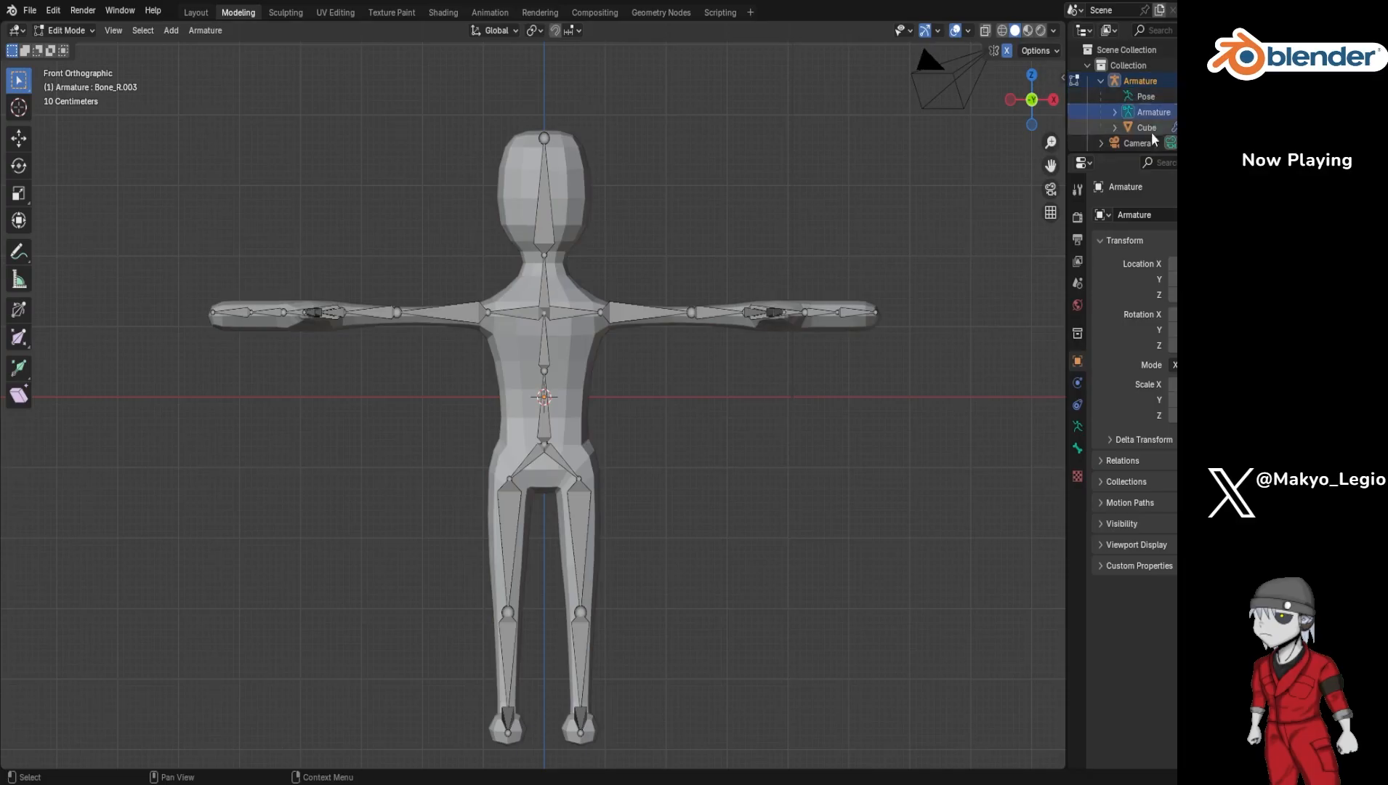
# Step: Look through the armature's physics, constraint, collection, object, data and bone properties
pyautogui.click(1078, 383)
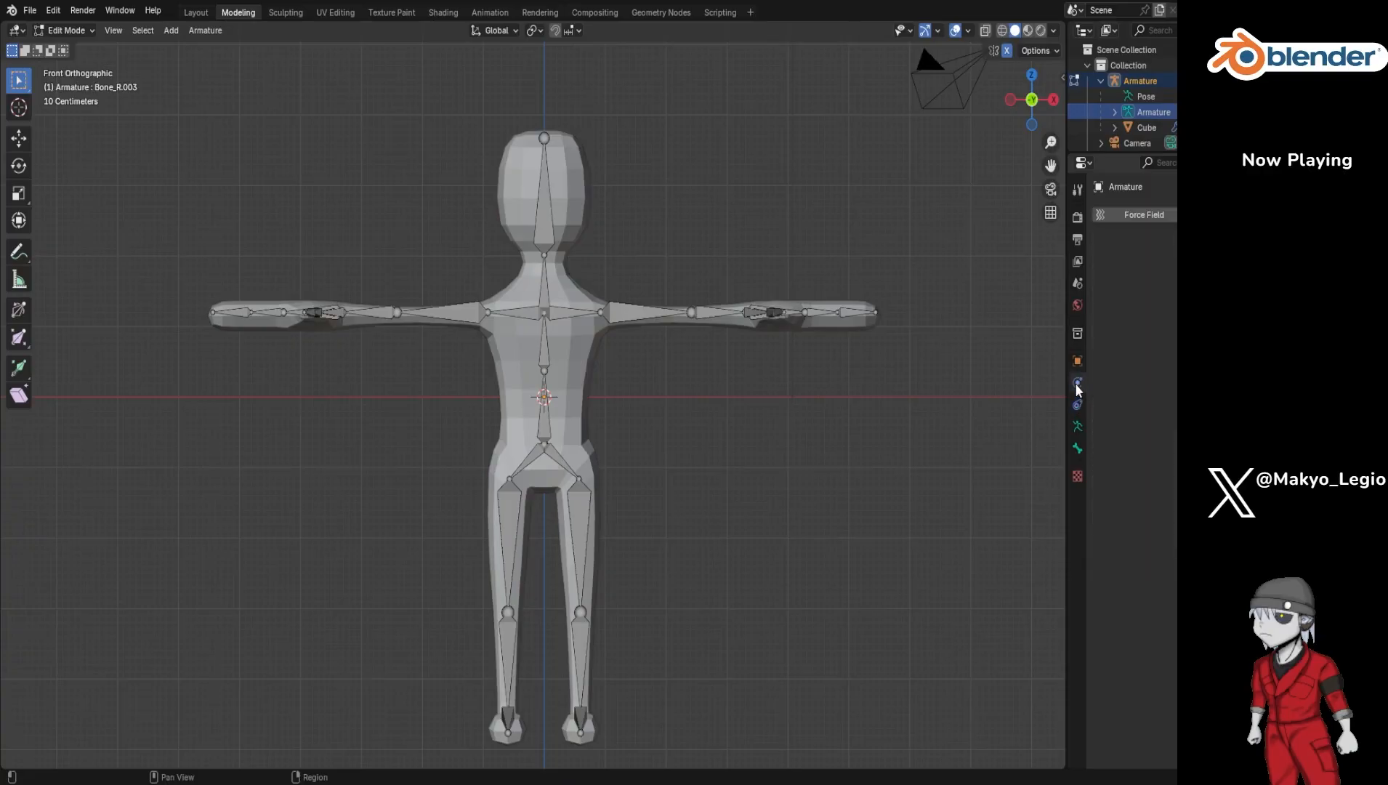
pyautogui.click(1138, 129)
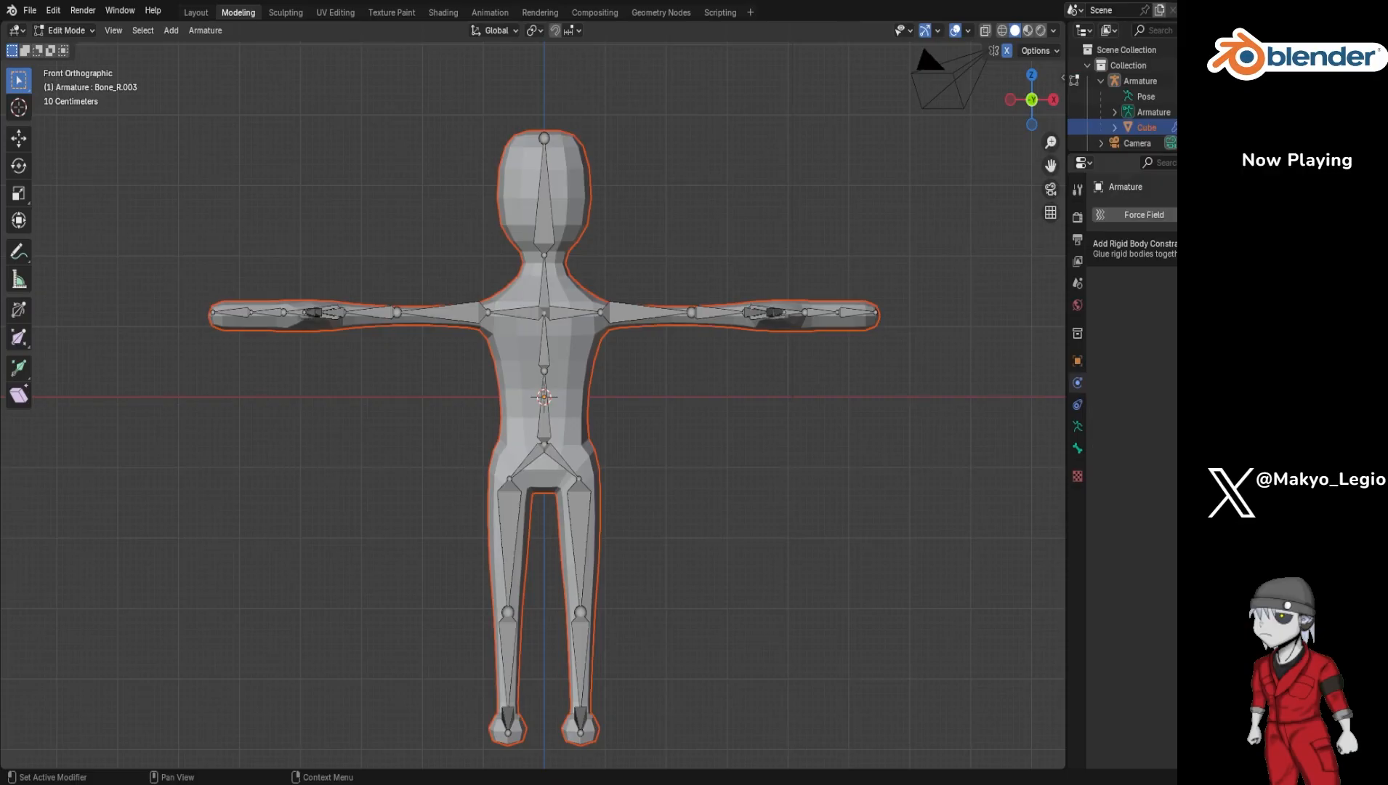
pyautogui.click(1075, 408)
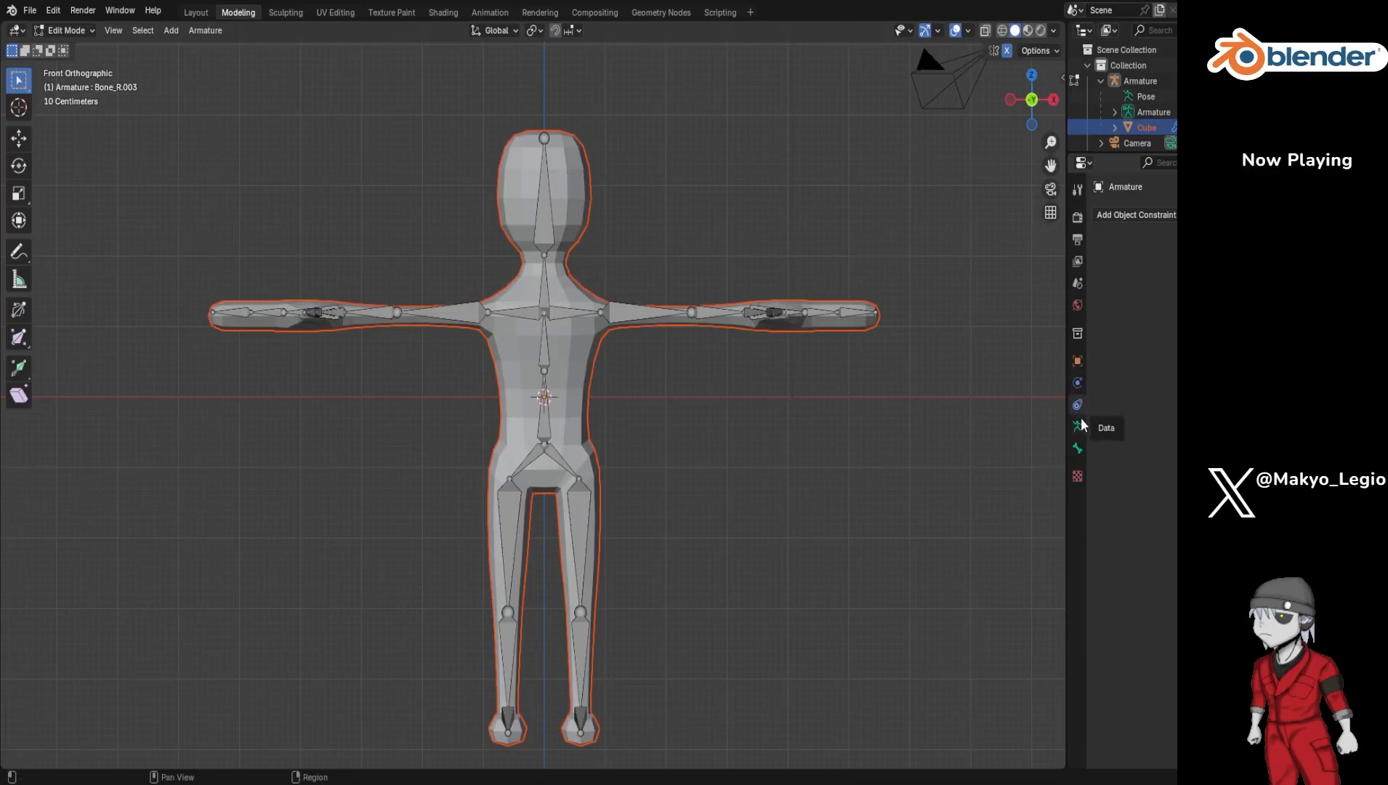
pyautogui.click(1078, 333)
pyautogui.click(1078, 361)
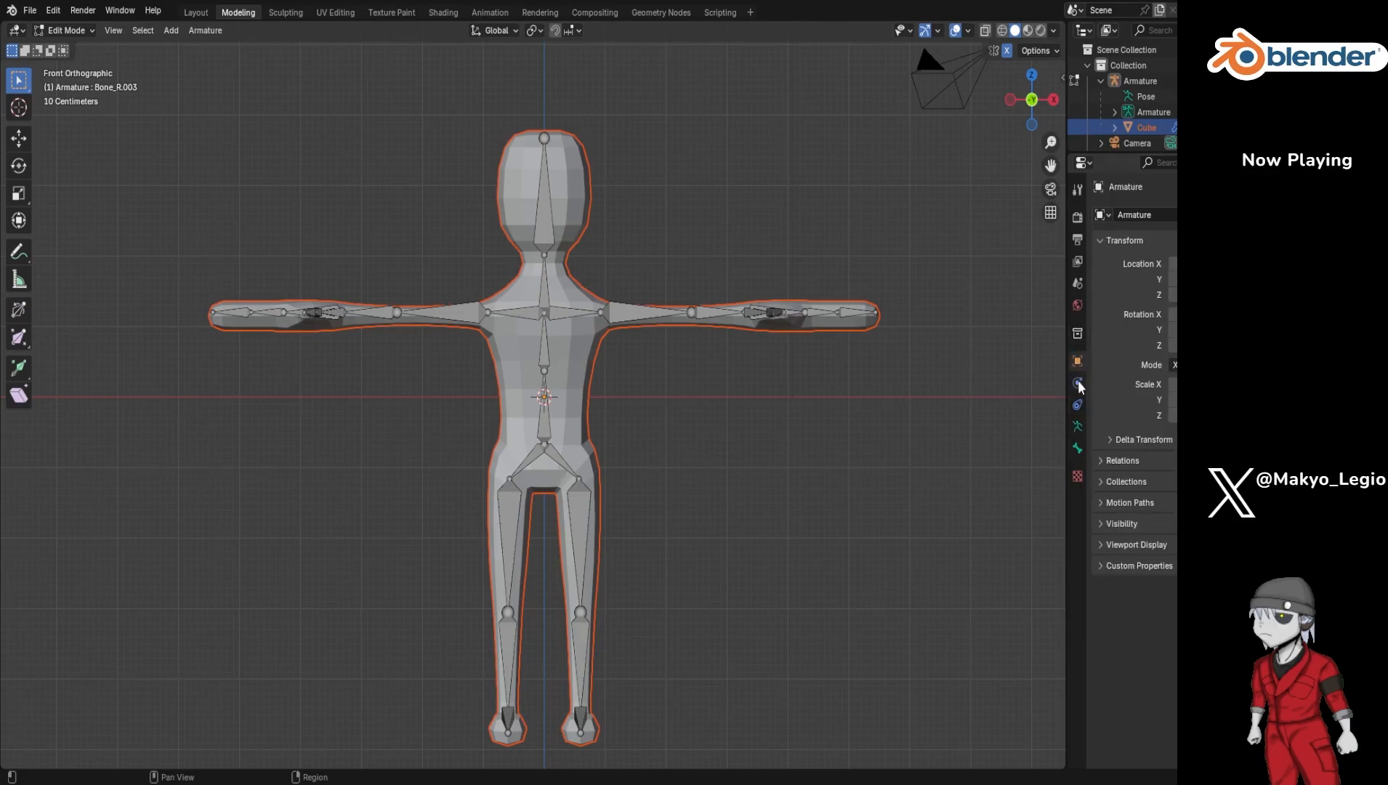
pyautogui.click(1078, 382)
pyautogui.click(1078, 405)
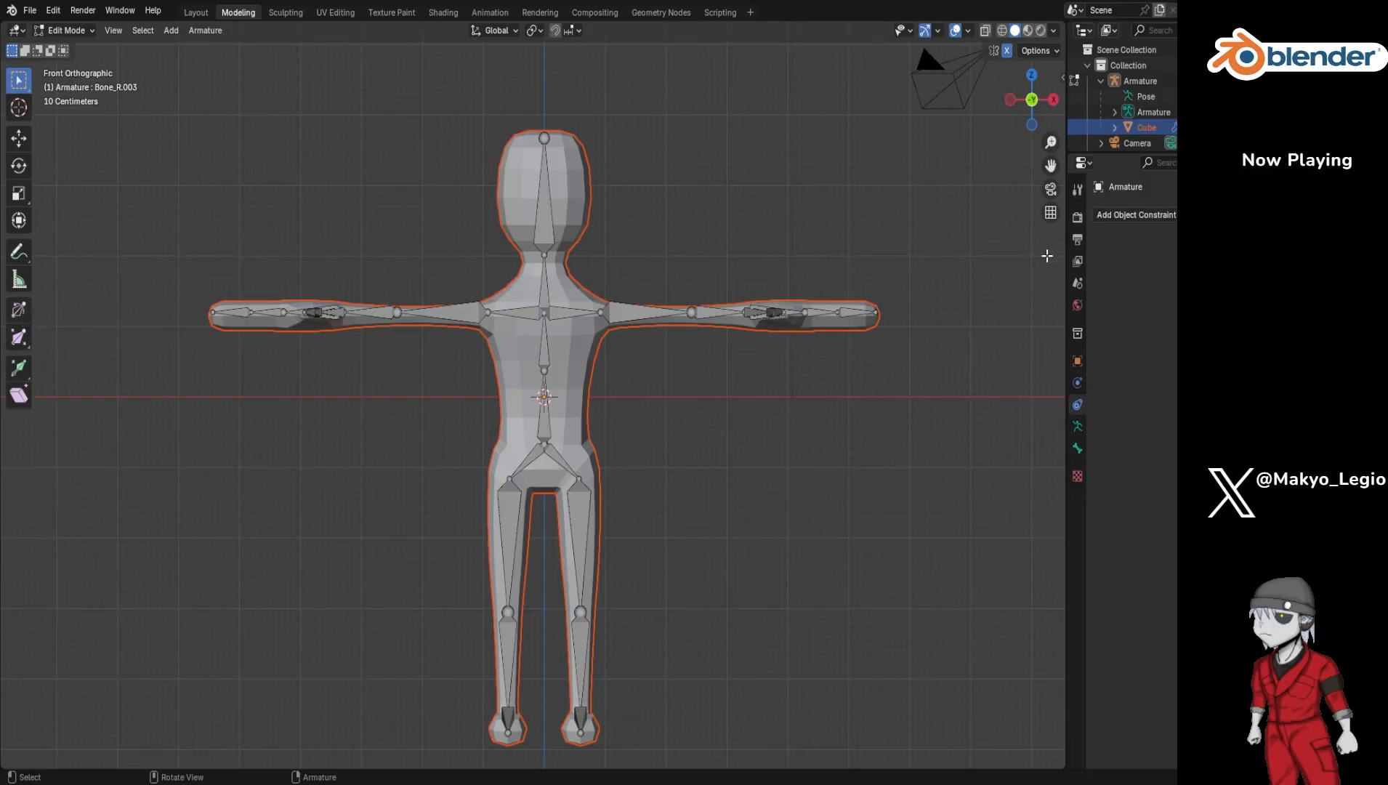
pyautogui.click(1077, 428)
pyautogui.click(1078, 449)
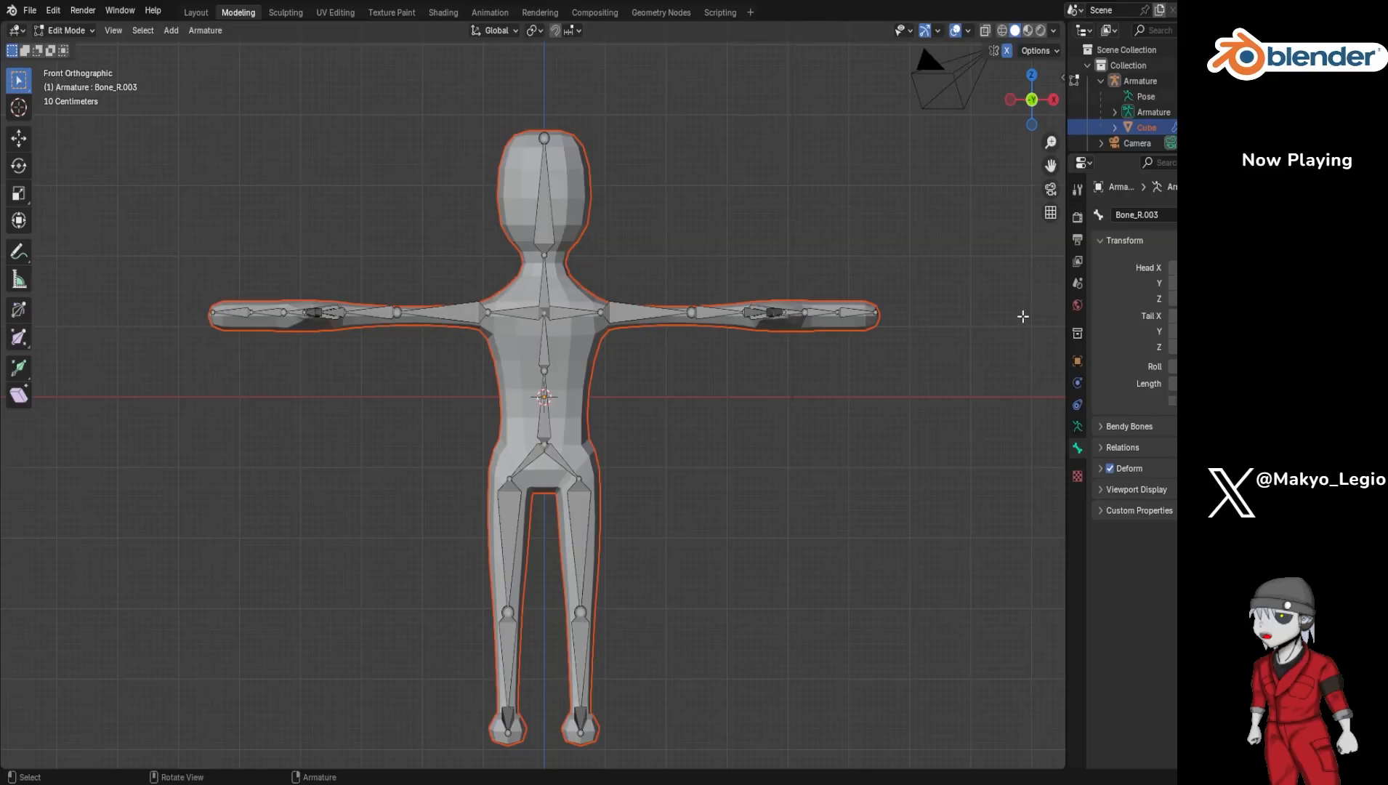
# Step: Switch the armature from Edit Mode to Pose Mode and leave the Armature object selected
pyautogui.scroll(-2, 957, 350)
pyautogui.scroll(1, 859, 384)
pyautogui.moveTo(799, 411); pyautogui.dragTo(756, 454, button='middle')
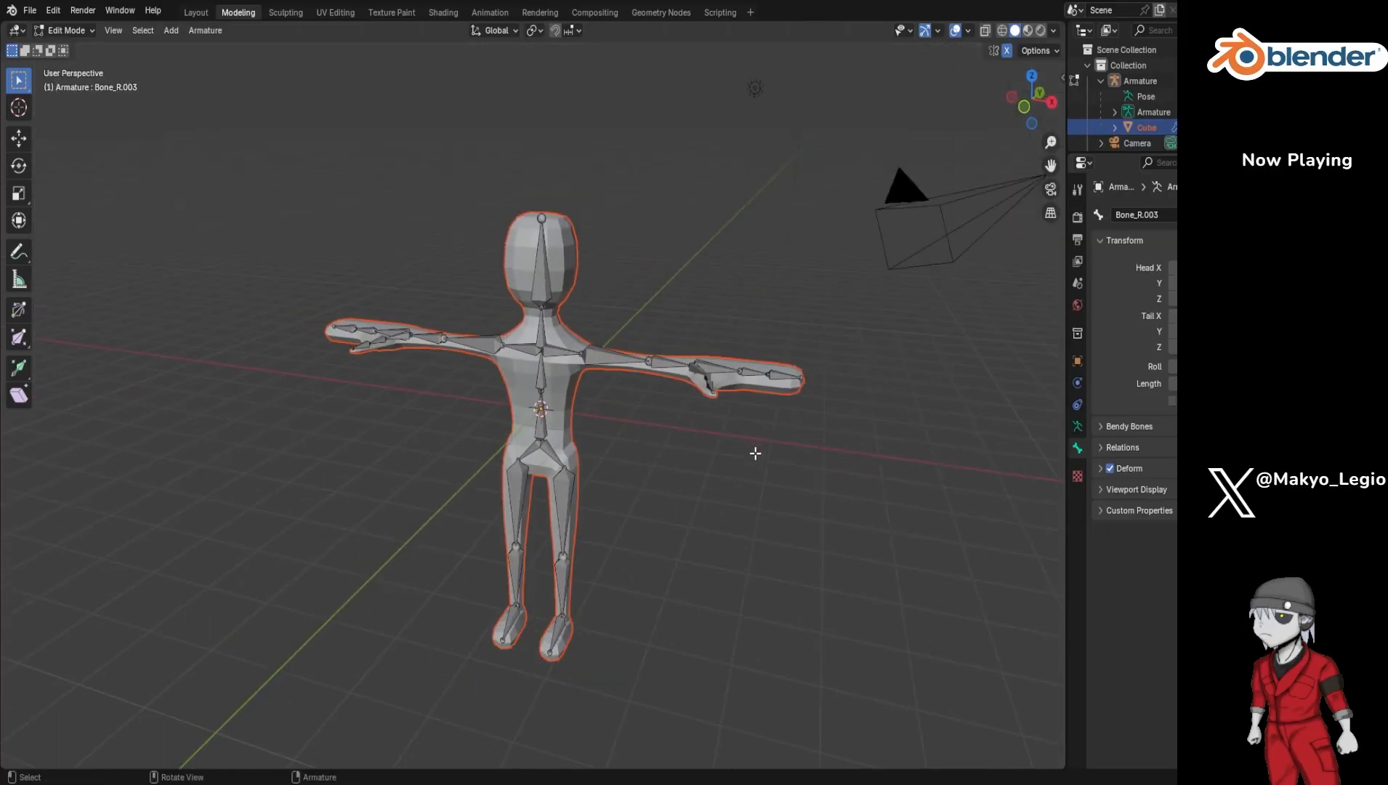
pyautogui.click(1135, 80)
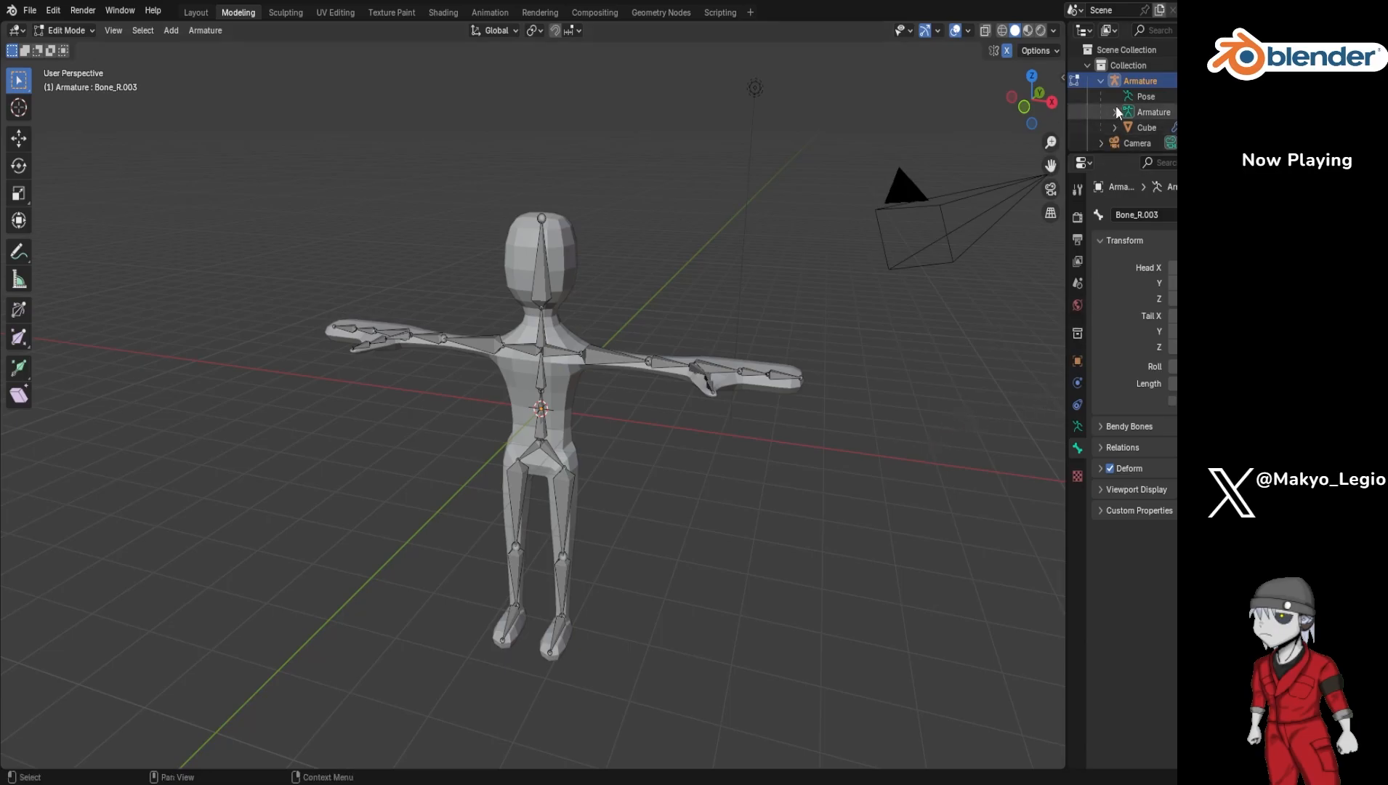
pyautogui.click(1126, 48)
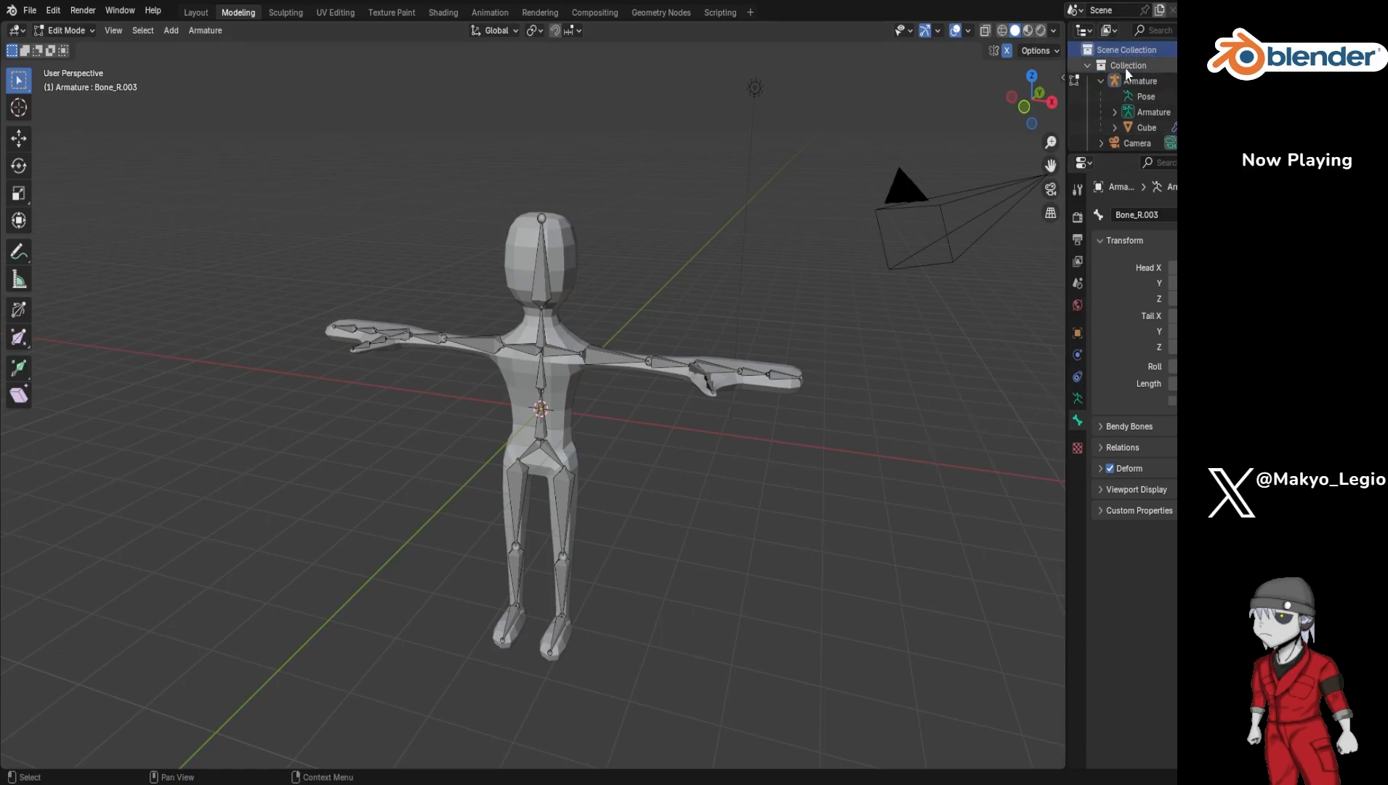
pyautogui.click(1119, 66)
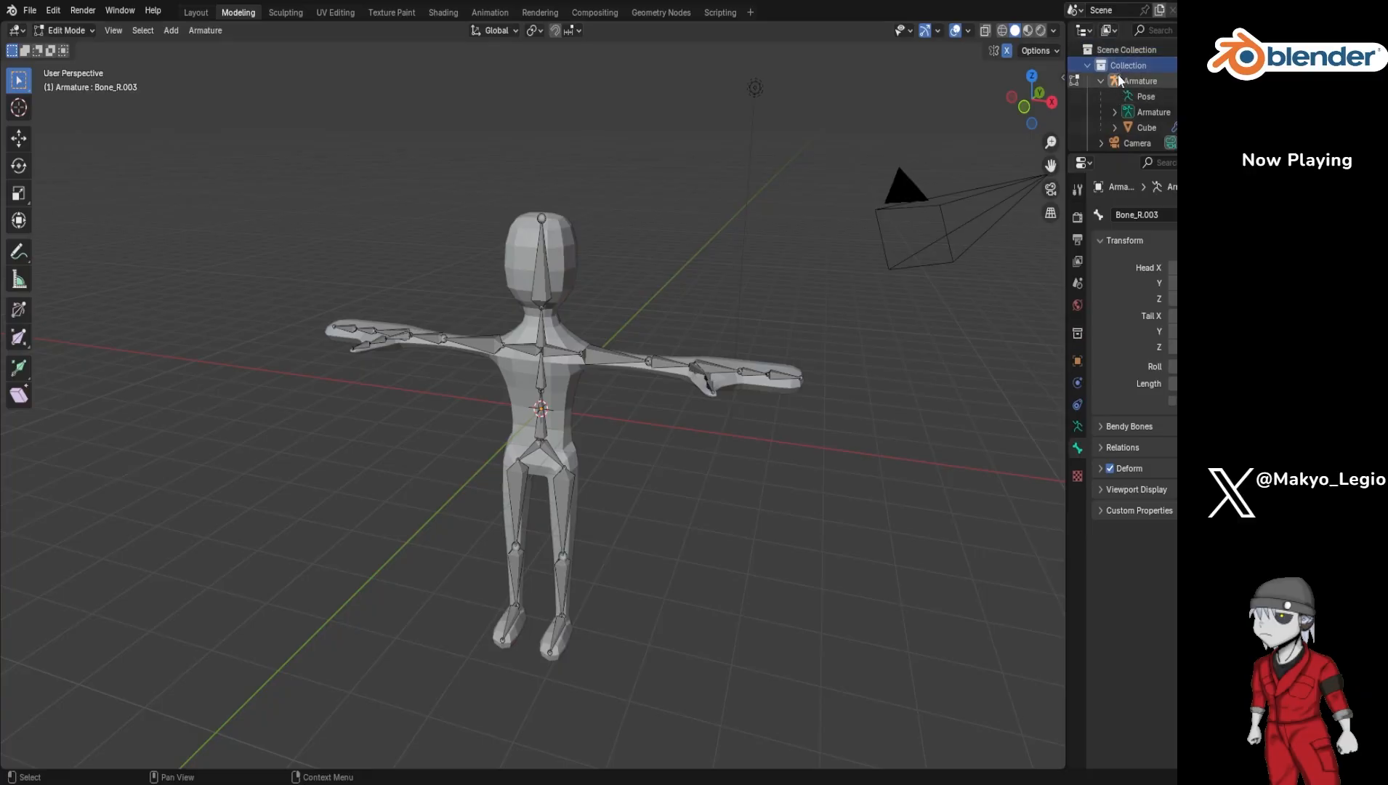
pyautogui.click(1122, 82)
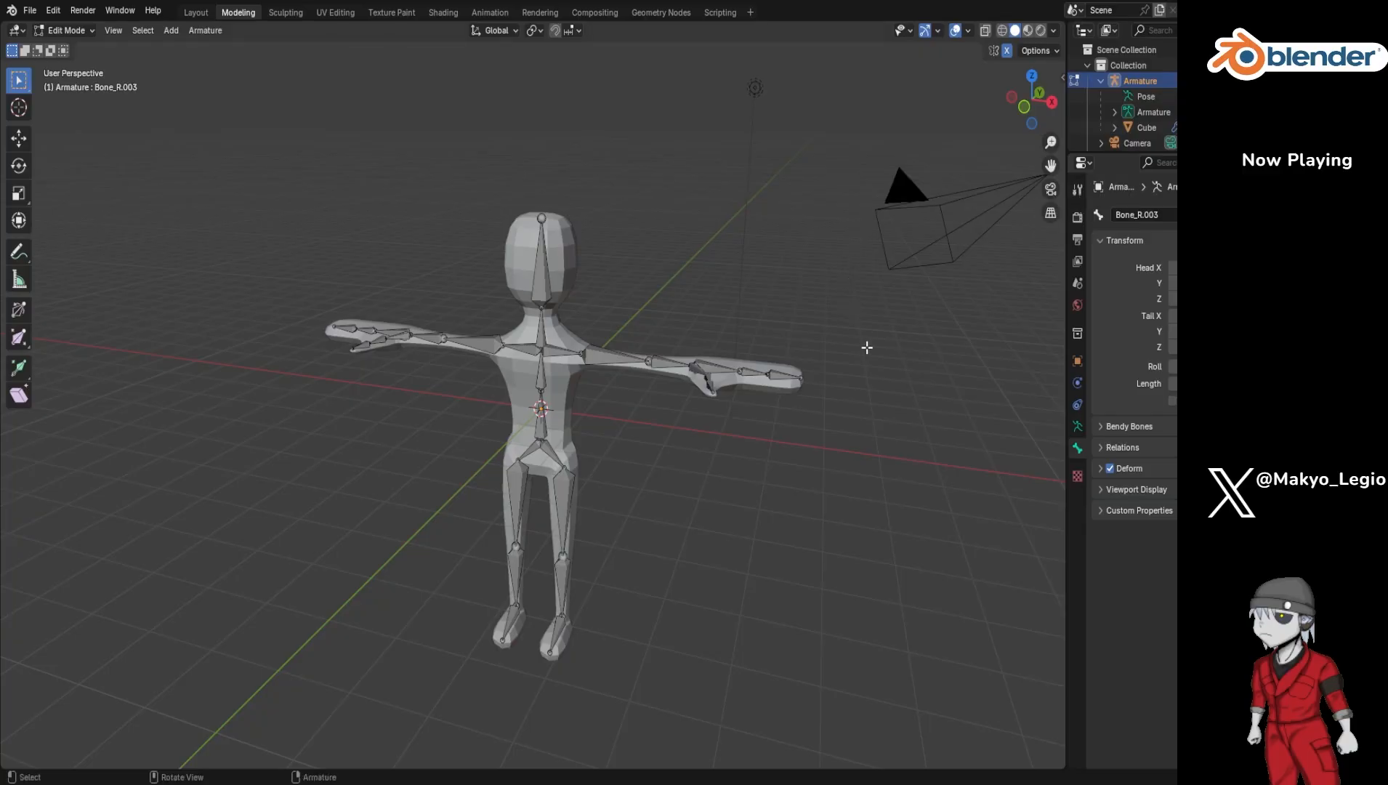
pyautogui.hotkey('ctrl', 'Tab')
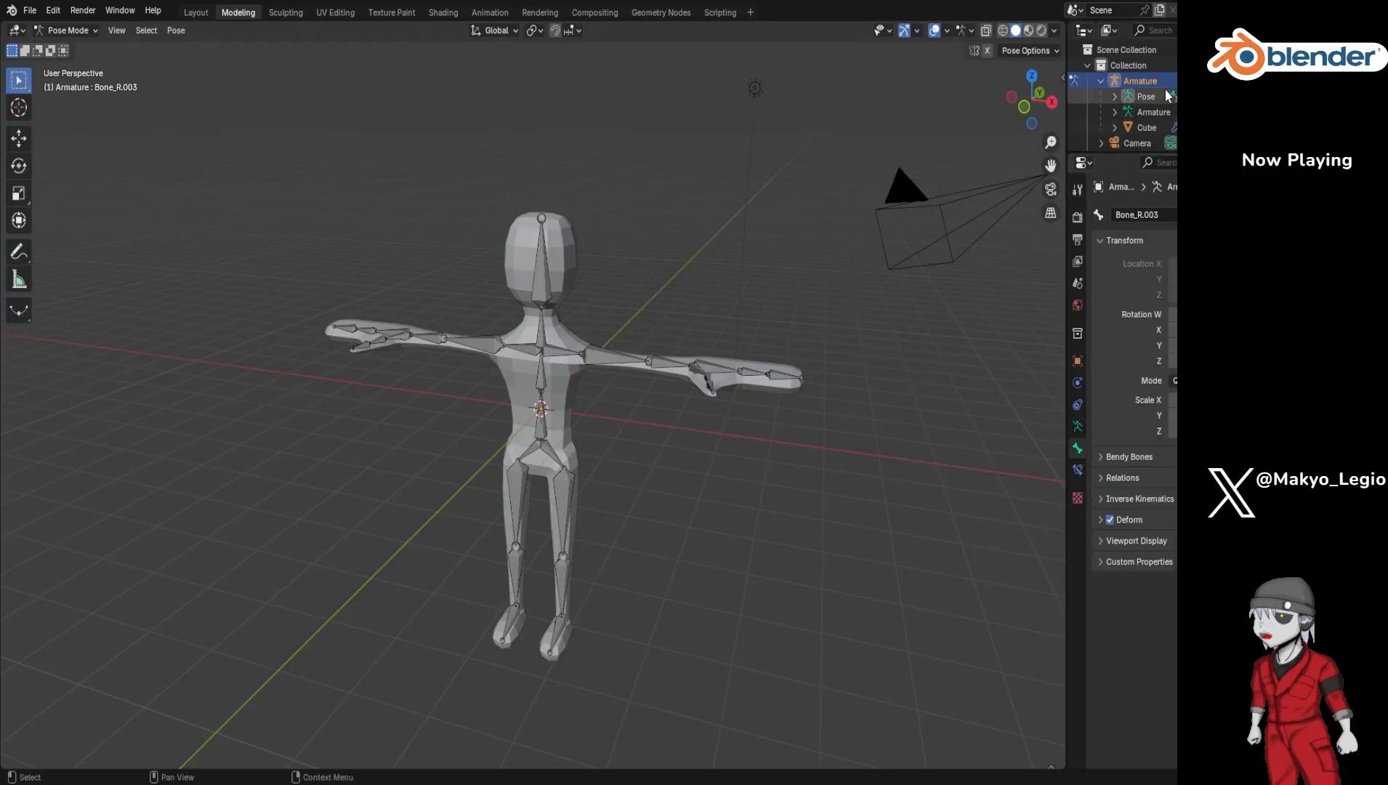
pyautogui.click(1142, 129)
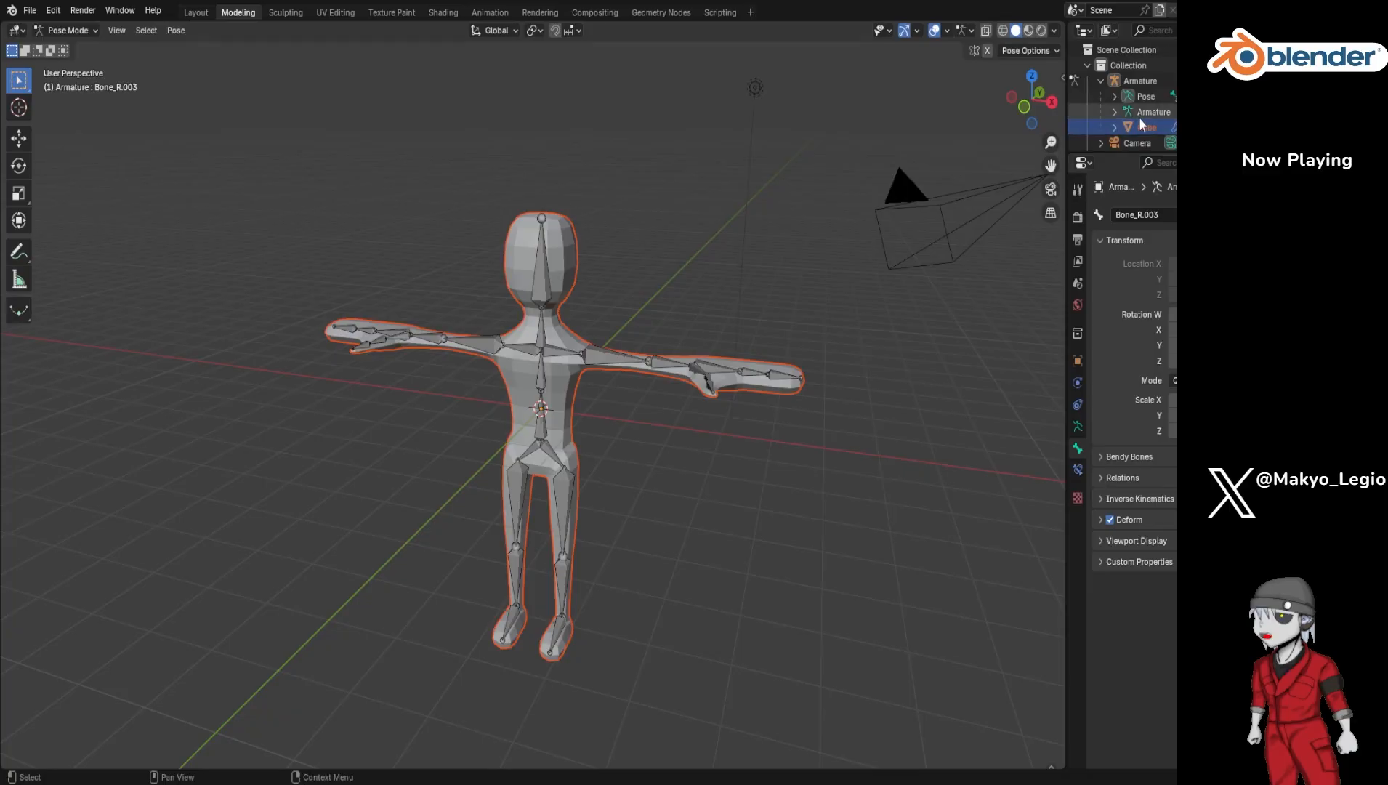
pyautogui.click(1141, 111)
pyautogui.click(1135, 78)
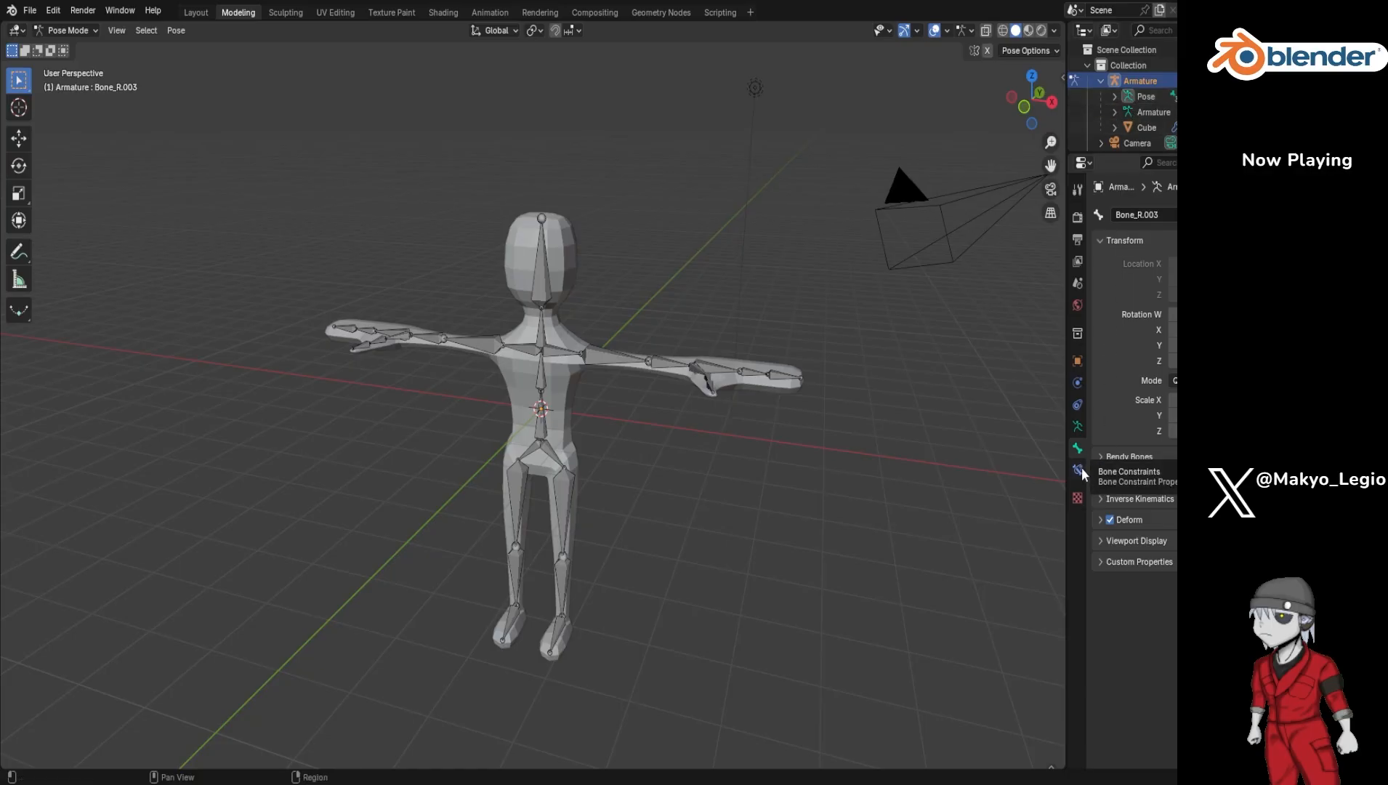
# Step: Return the armature to Object Mode and open the modifier stack of the nested Cube mesh
pyautogui.click(71, 32)
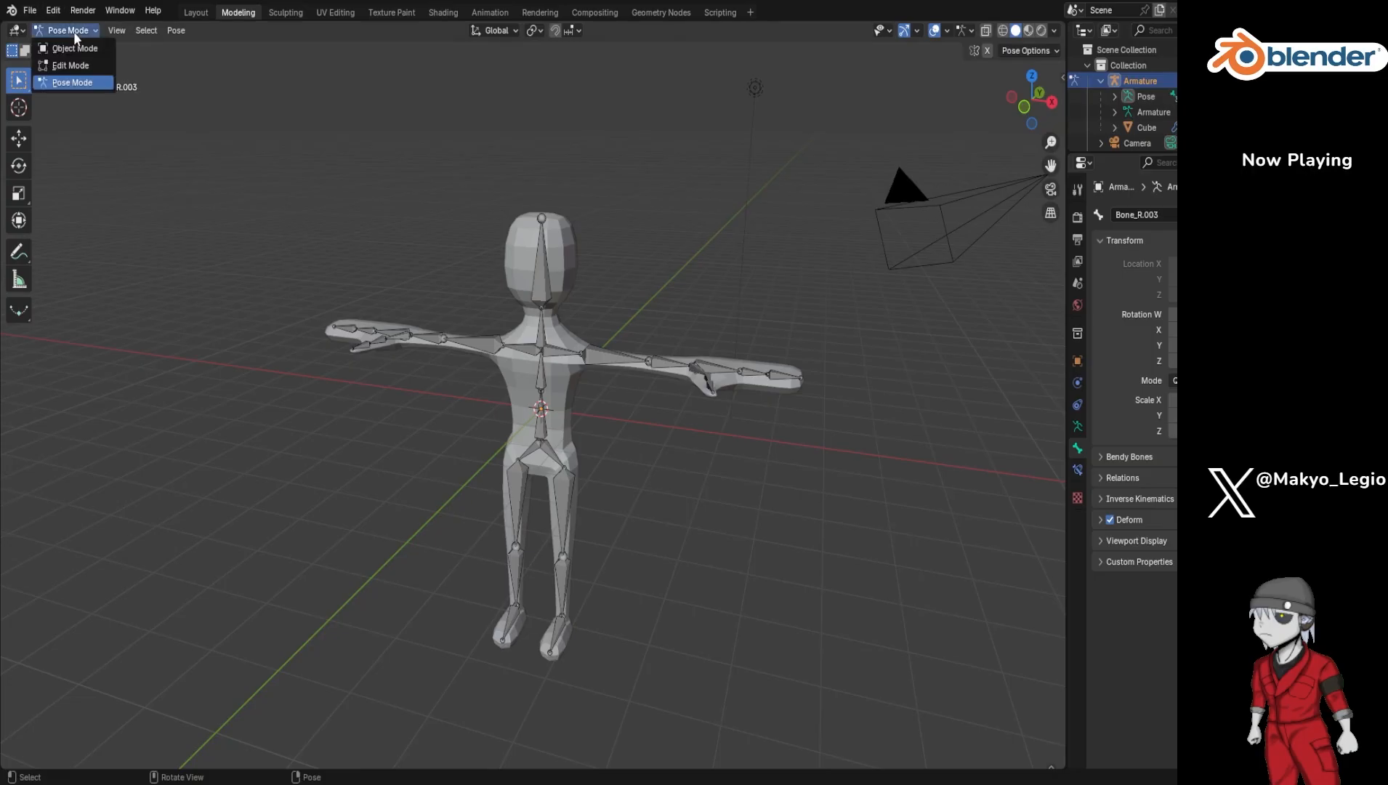
pyautogui.click(75, 48)
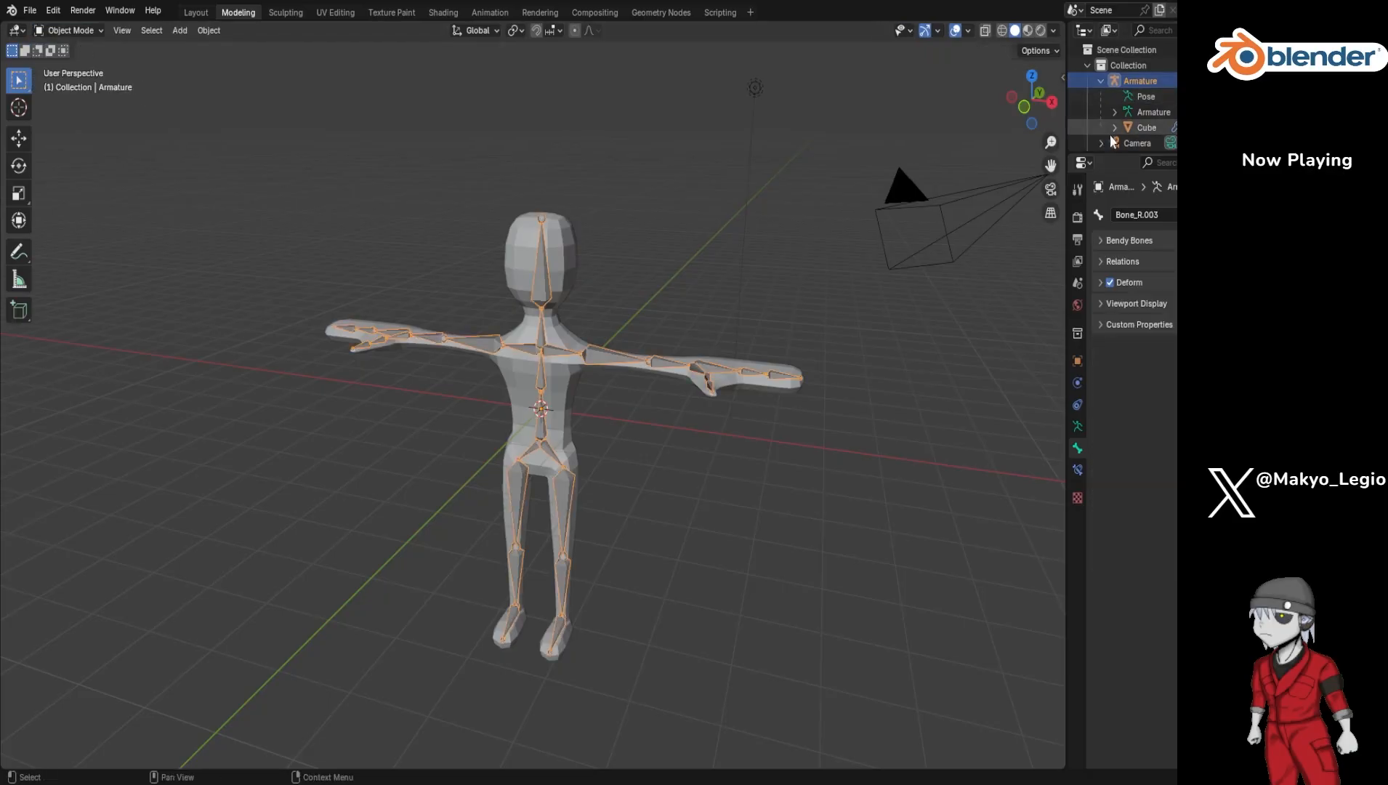
pyautogui.click(1155, 125)
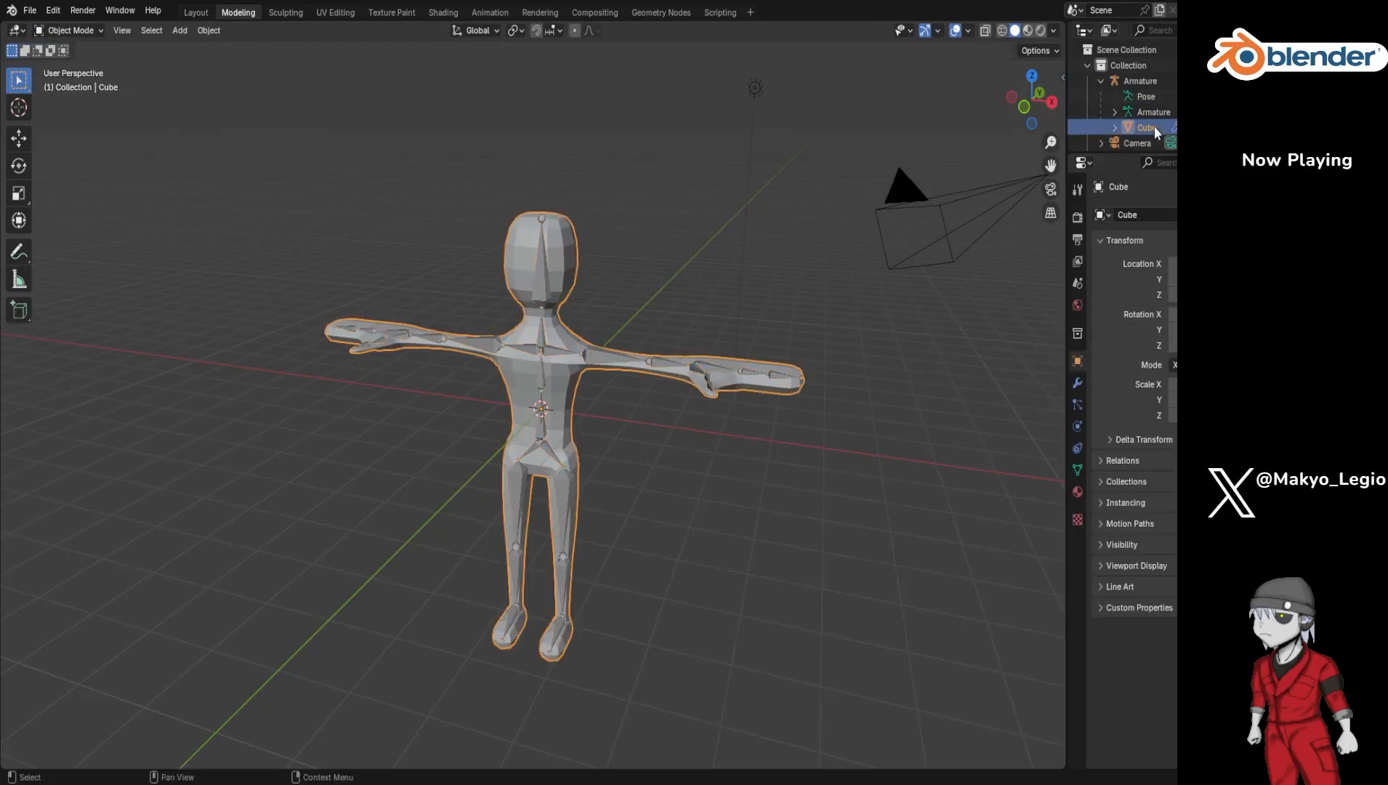
pyautogui.click(1082, 388)
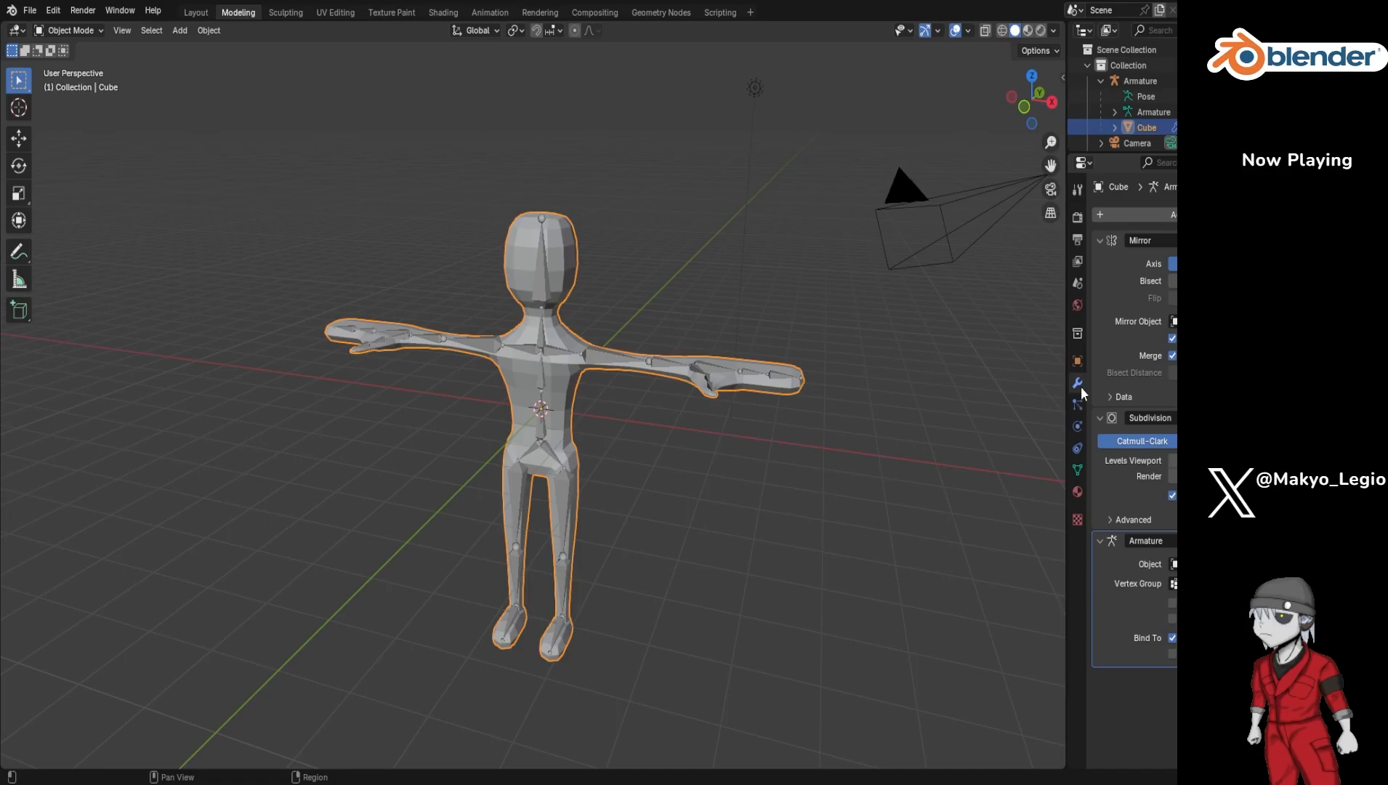
# Step: Look through the modifier categories that can be added to the Cube mesh and leave the mesh deselected
pyautogui.click(1126, 215)
pyautogui.moveTo(1092, 321)
pyautogui.click(1136, 216)
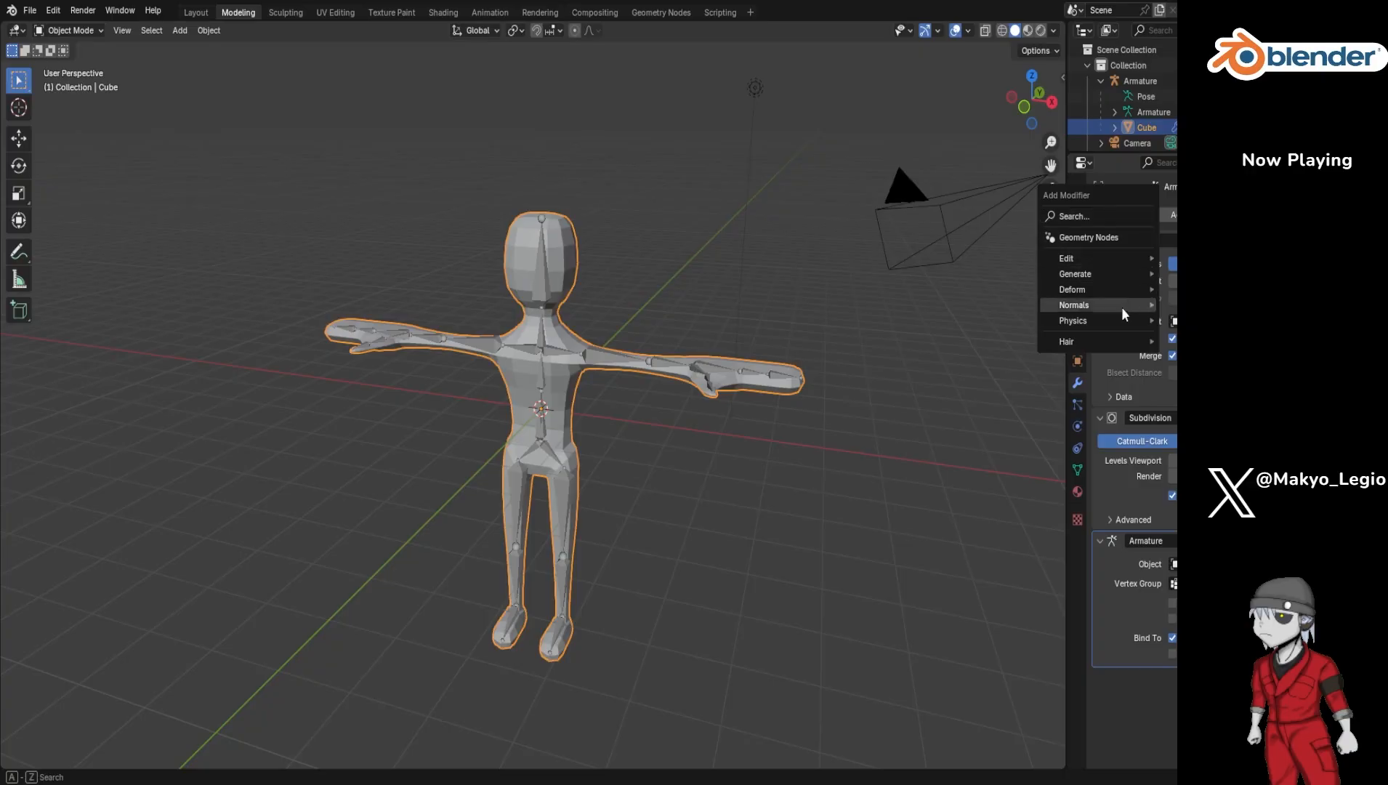
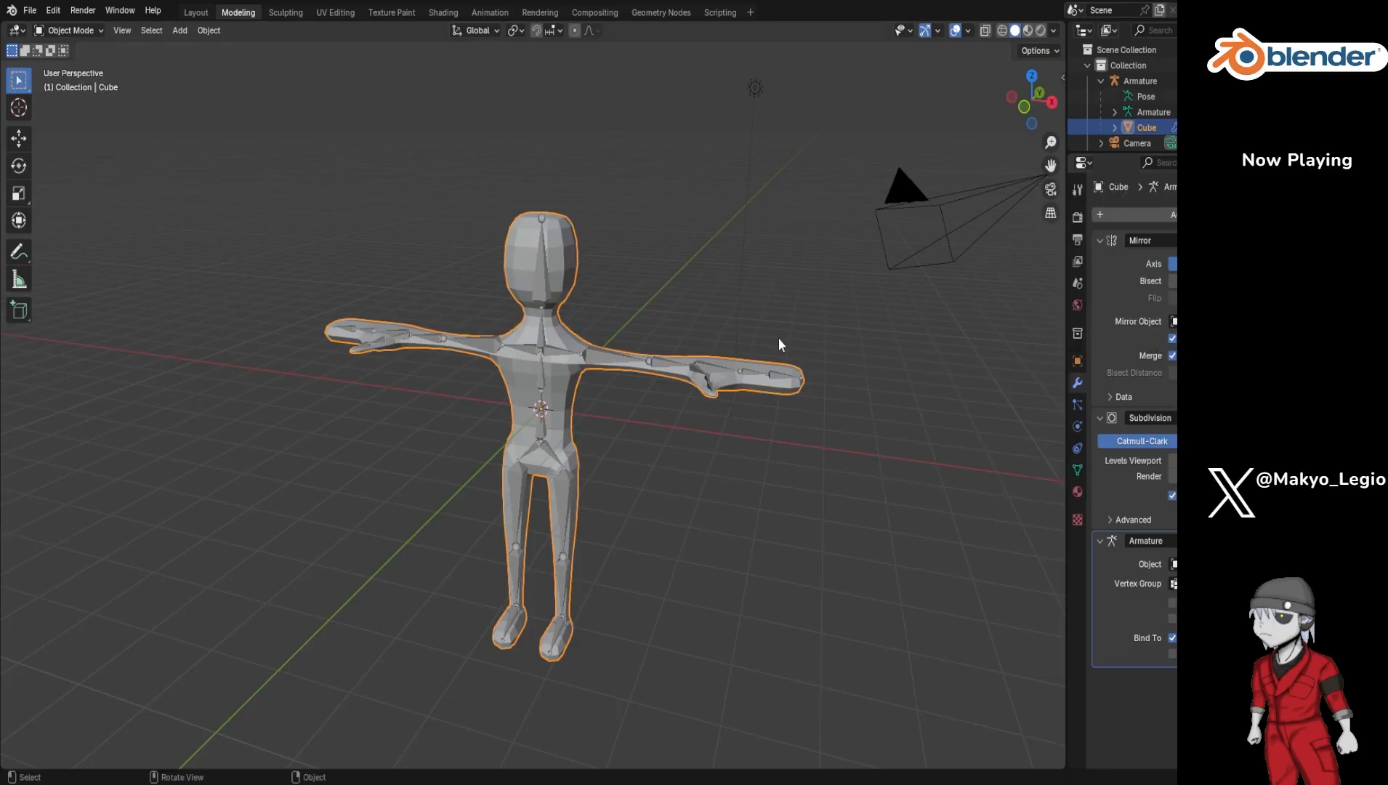
pyautogui.click(778, 482)
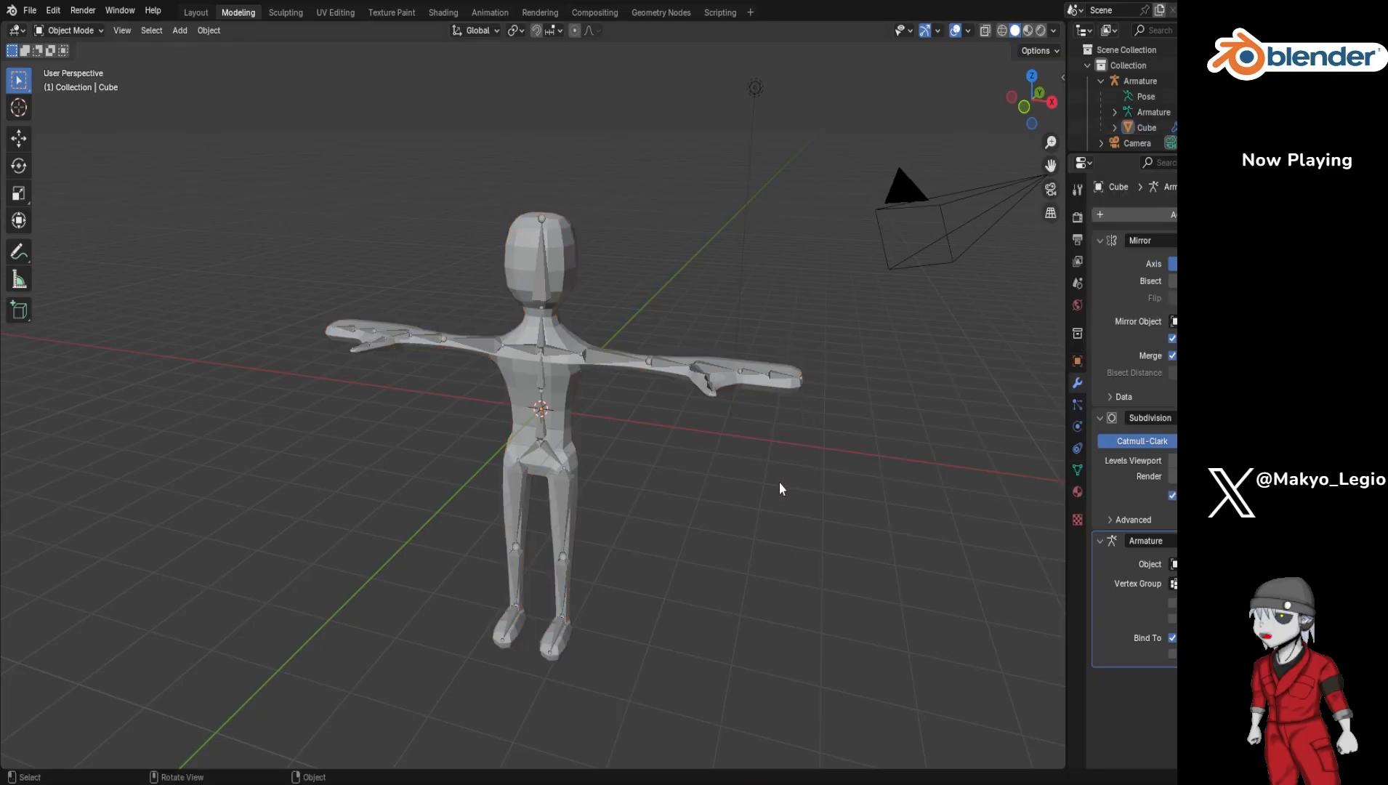
# Step: Collapse the Armature's hierarchy, make the main Collection active and add a plane mesh at the world origin
pyautogui.click(1100, 82)
pyautogui.click(1125, 64)
pyautogui.scroll(-3, 626, 574)
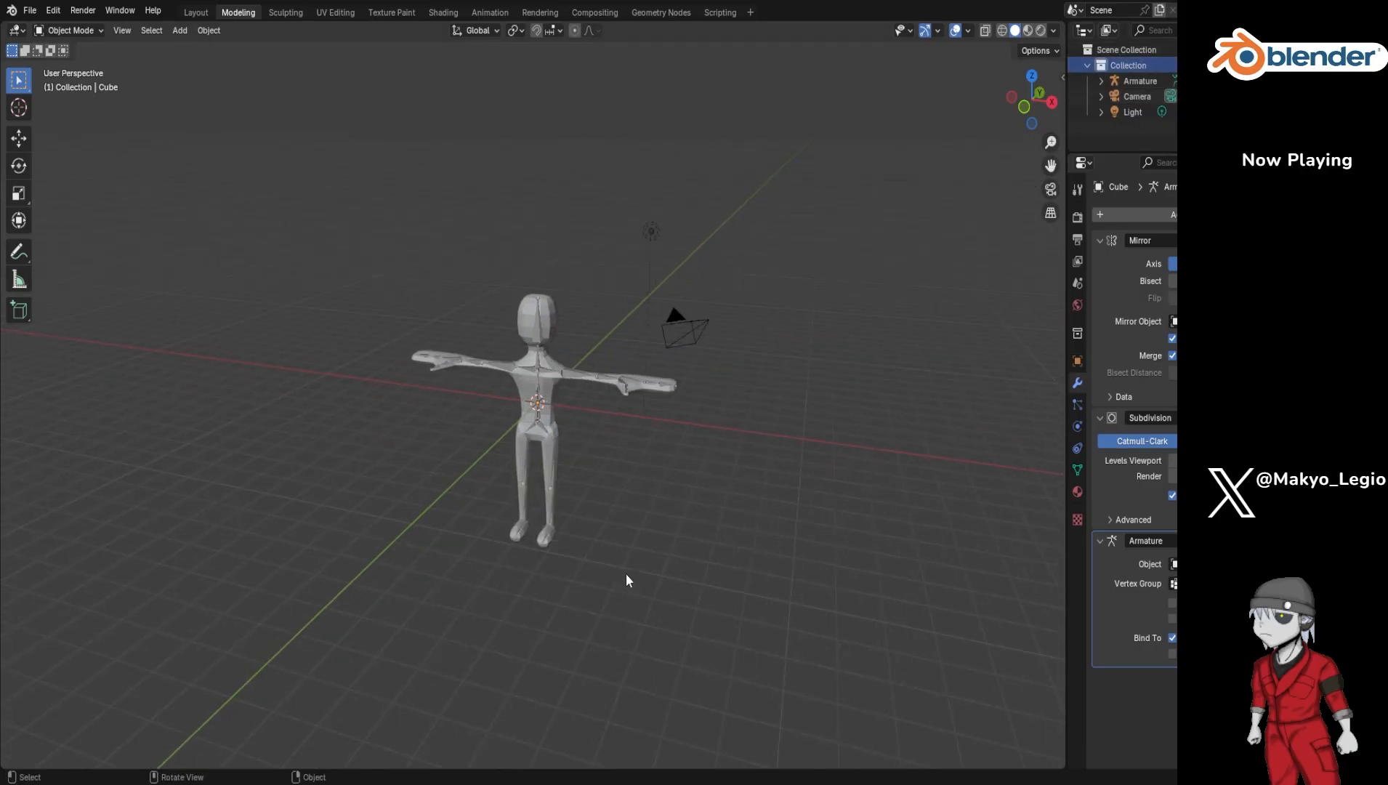
pyautogui.hotkey('shift', 'a')
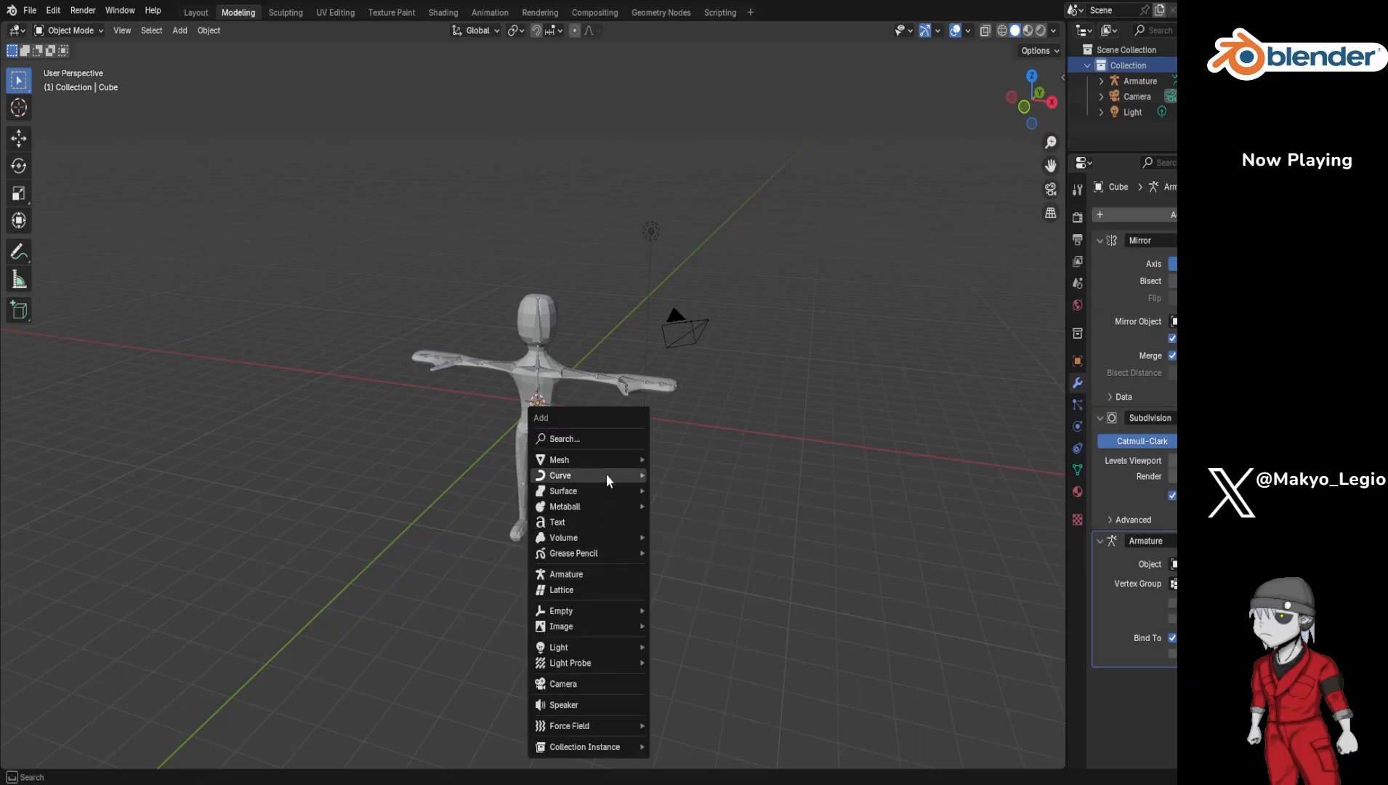
pyautogui.moveTo(608, 460)
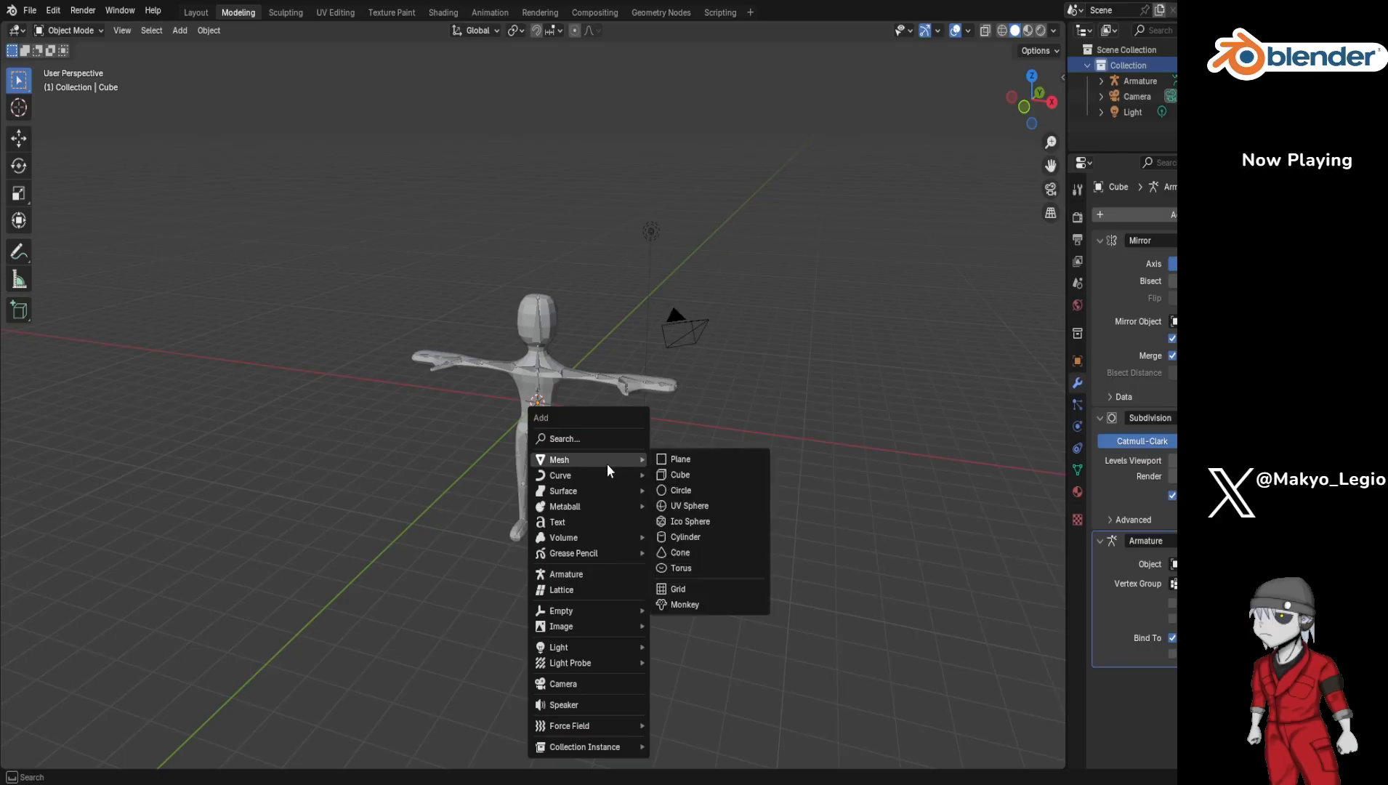
pyautogui.click(675, 461)
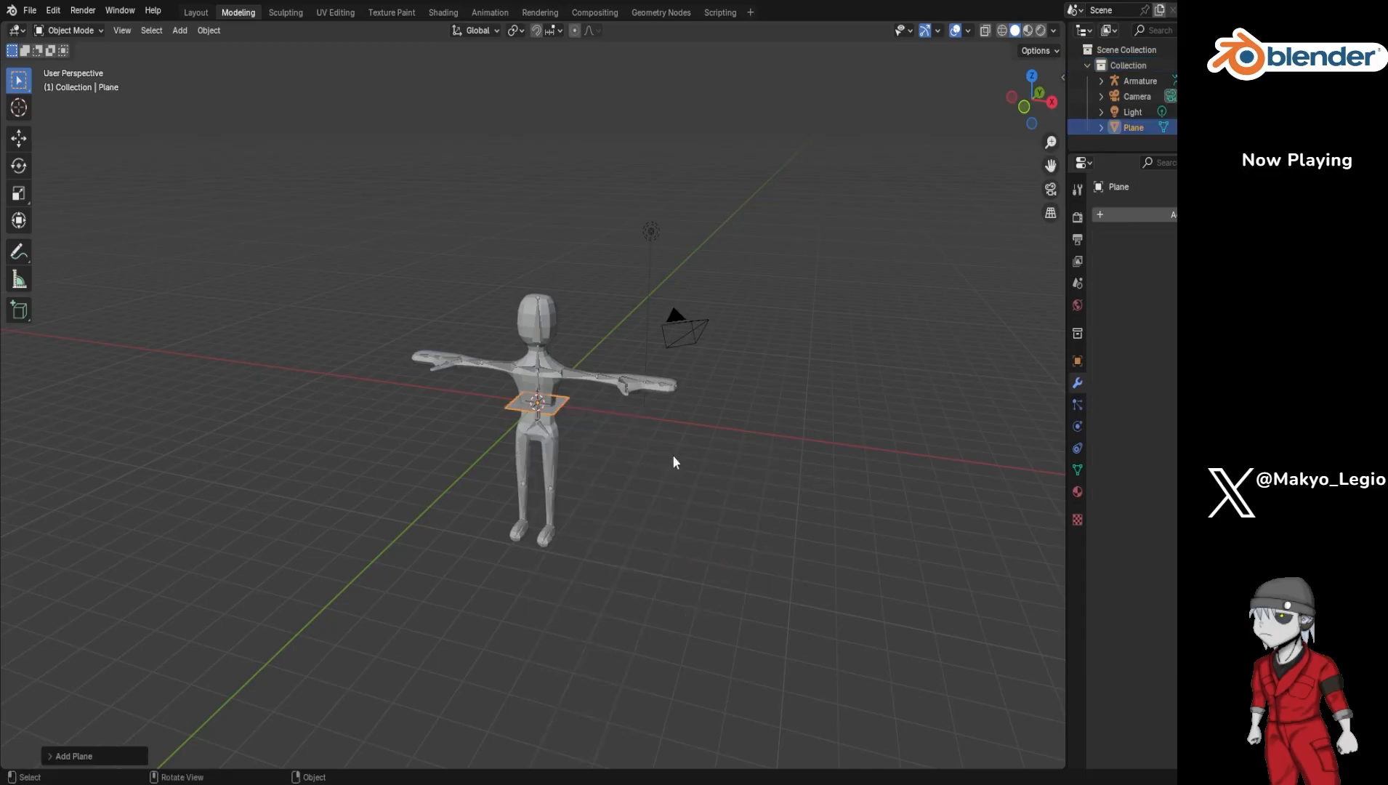
# Step: Raise the Armature object 4 m along the global Z axis in the front orthographic view
pyautogui.press('KP_7')
pyautogui.press('KP_1')
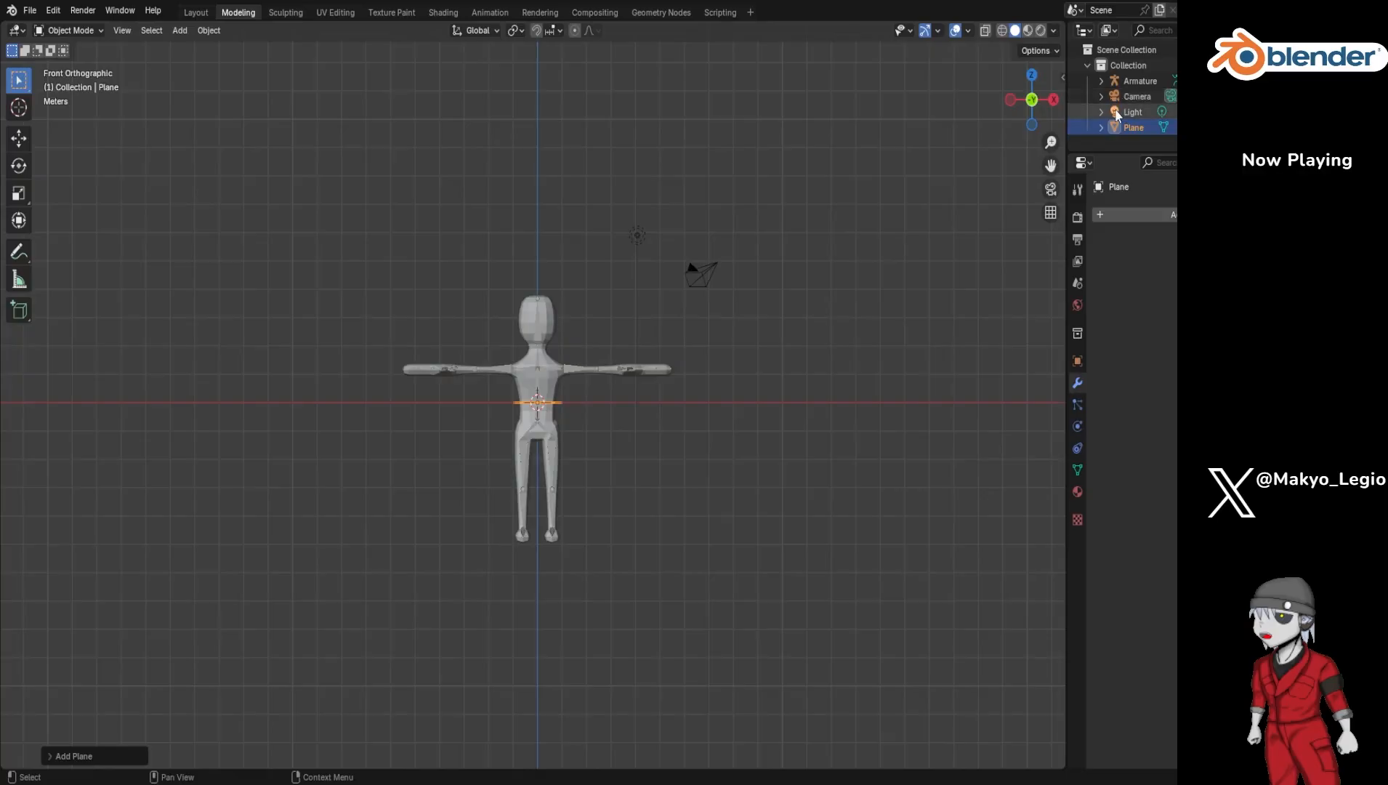
pyautogui.click(1130, 83)
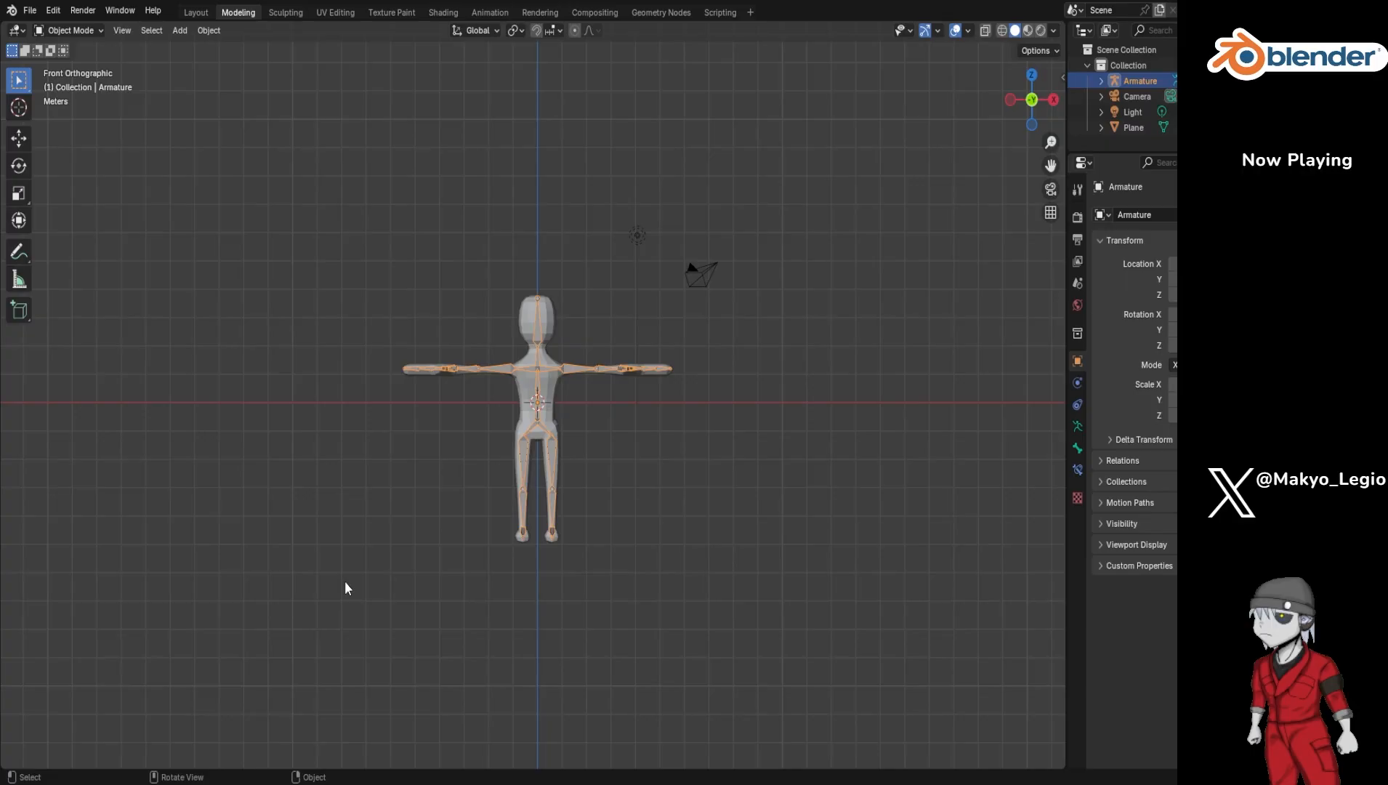
pyautogui.press('g')
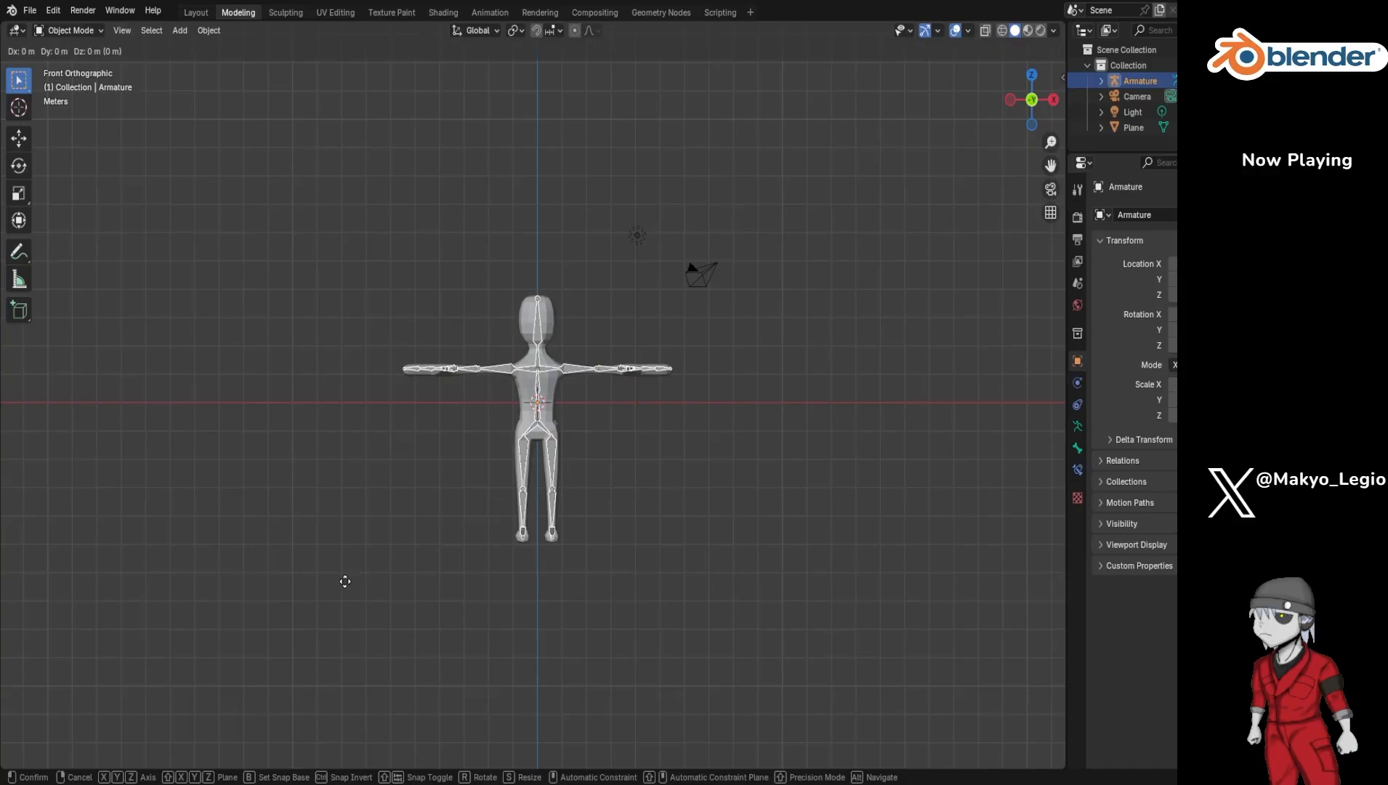
pyautogui.write('z2')
pyautogui.write('2')
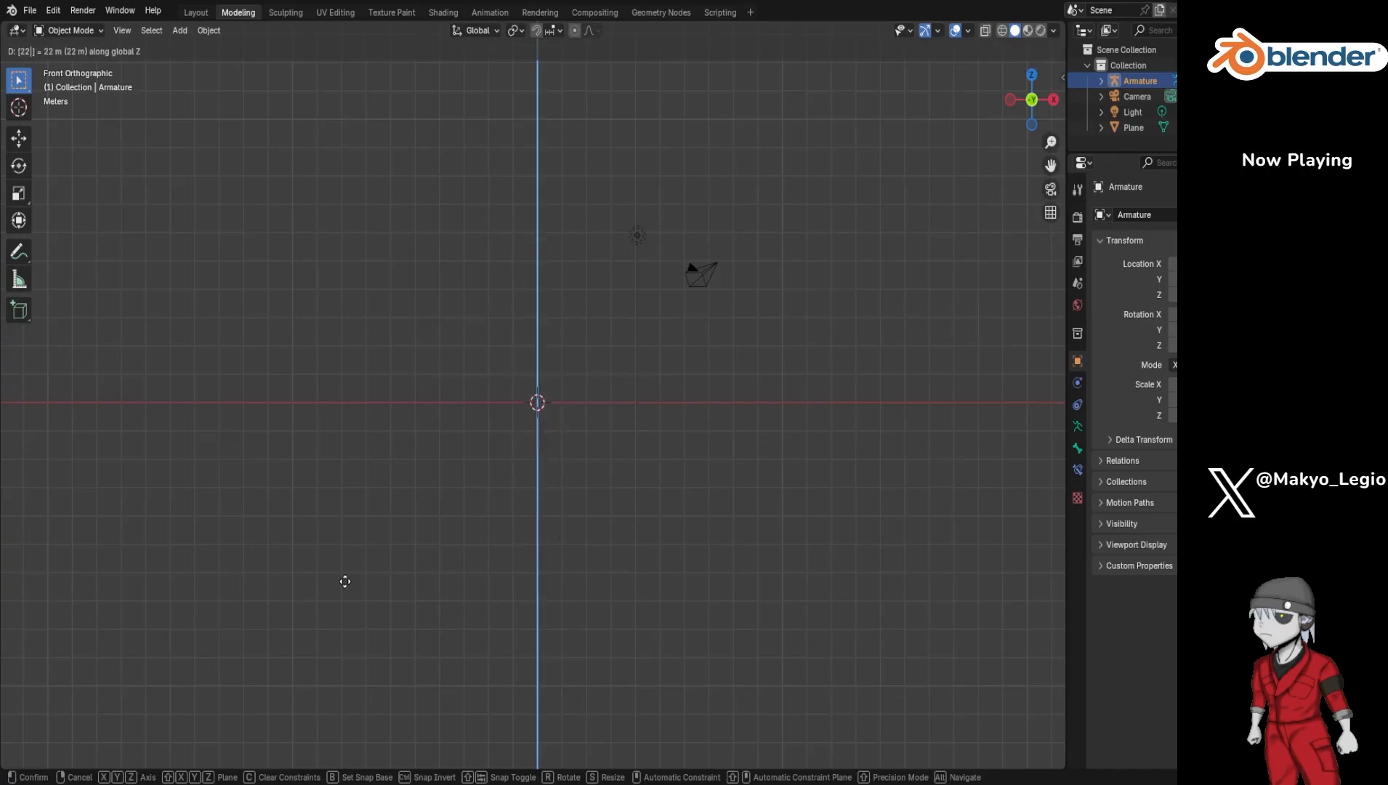
pyautogui.press('BackSpace')
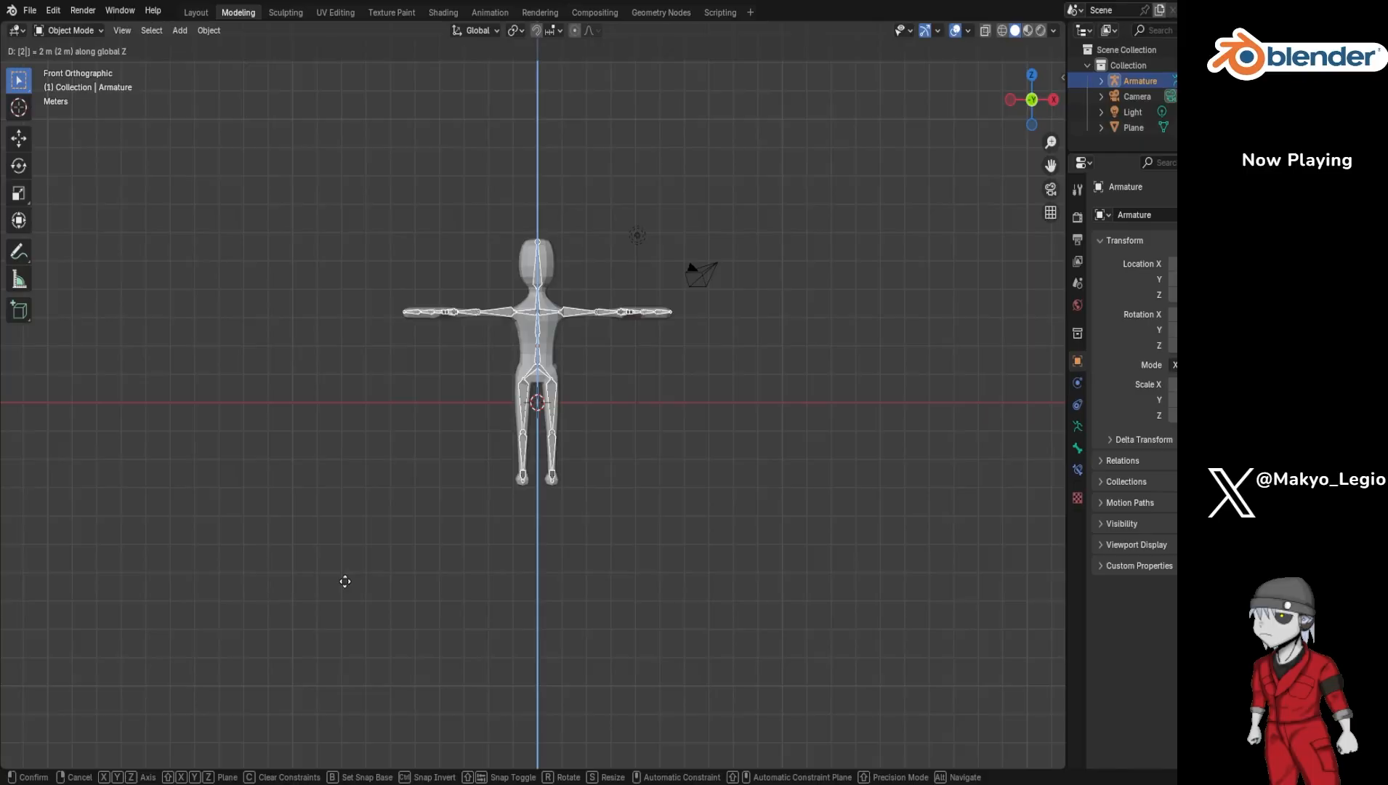
pyautogui.press('BackSpace')
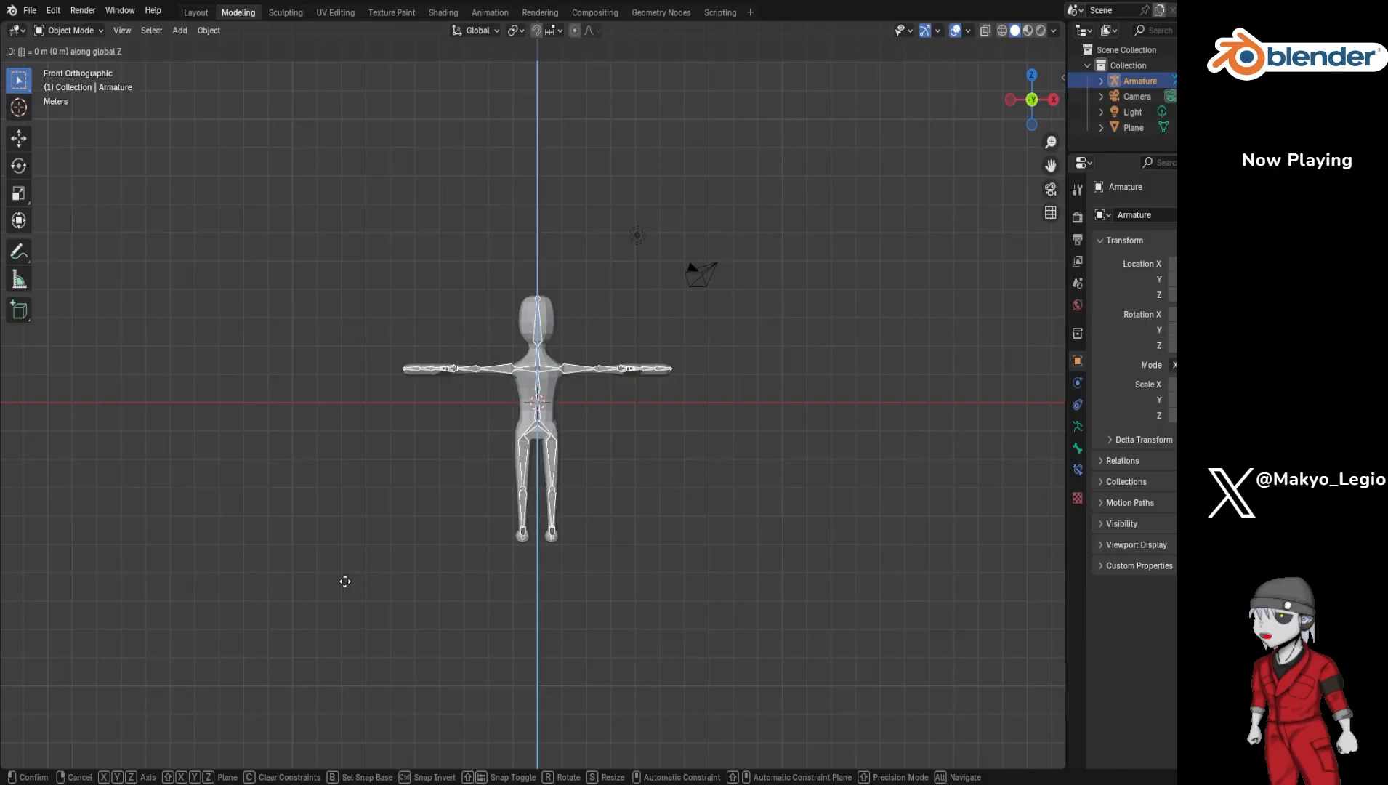
pyautogui.write('4')
pyautogui.press('BackSpace')
pyautogui.write('4.2')
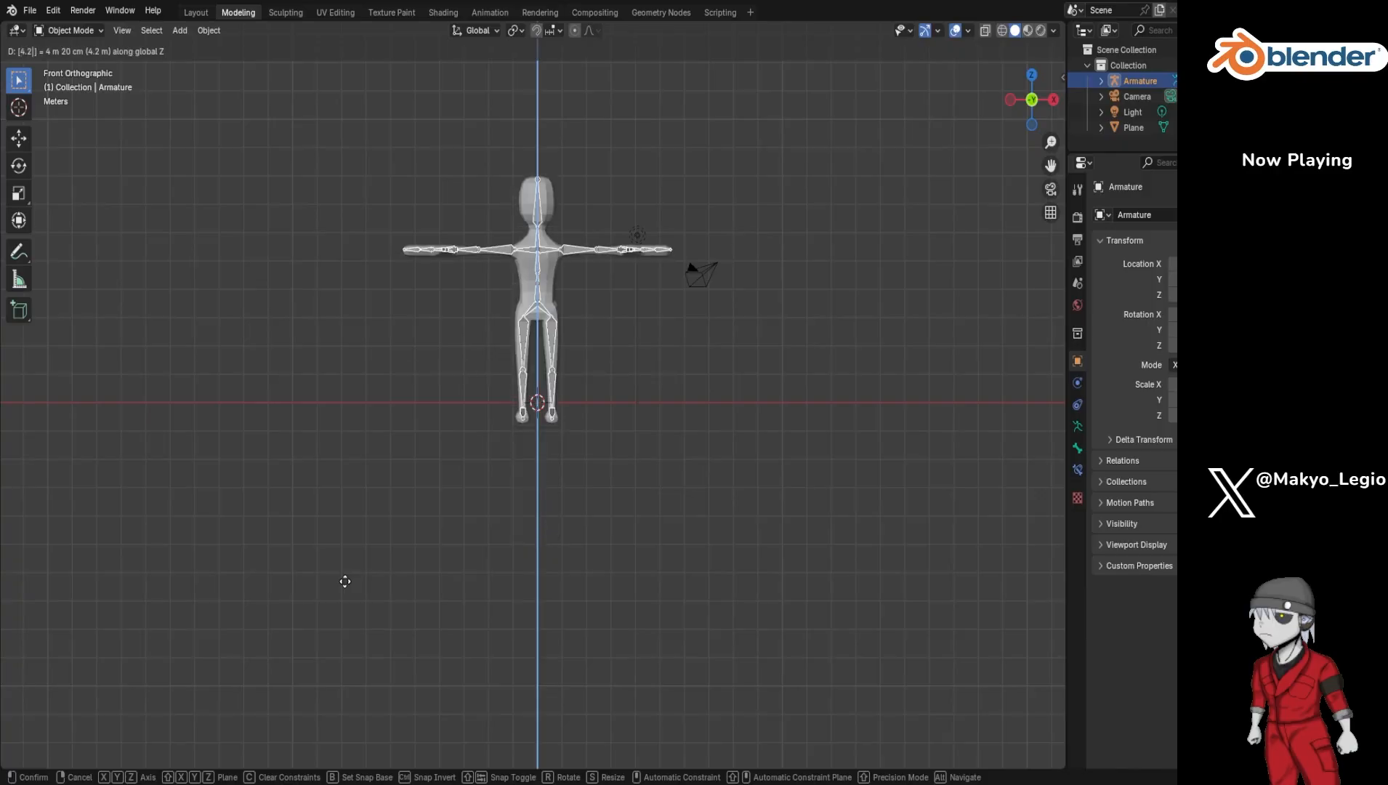
pyautogui.press('BackSpace')
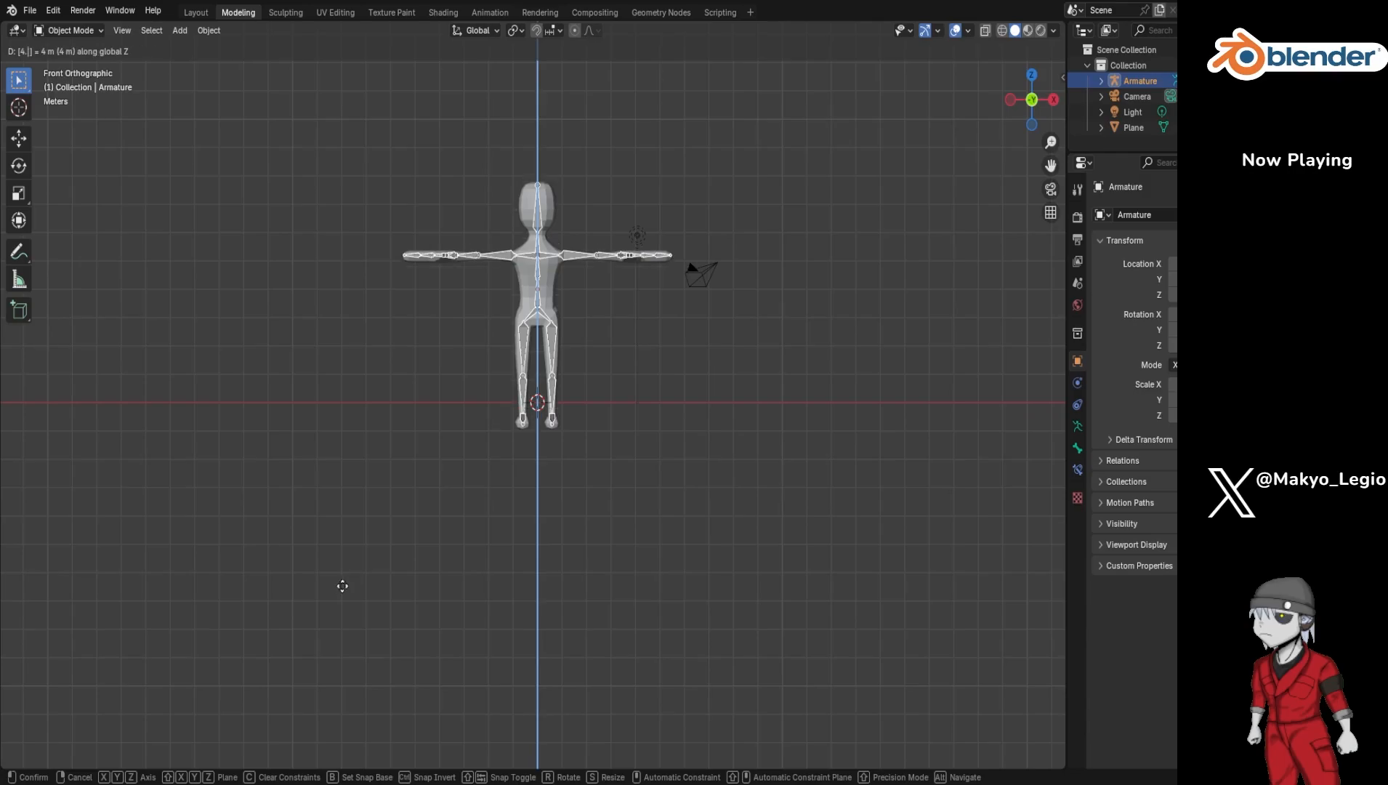
pyautogui.write('.5')
pyautogui.press('BackSpace')
pyautogui.press('BackSpace')
pyautogui.press('BackSpace')
pyautogui.press('BackSpace')
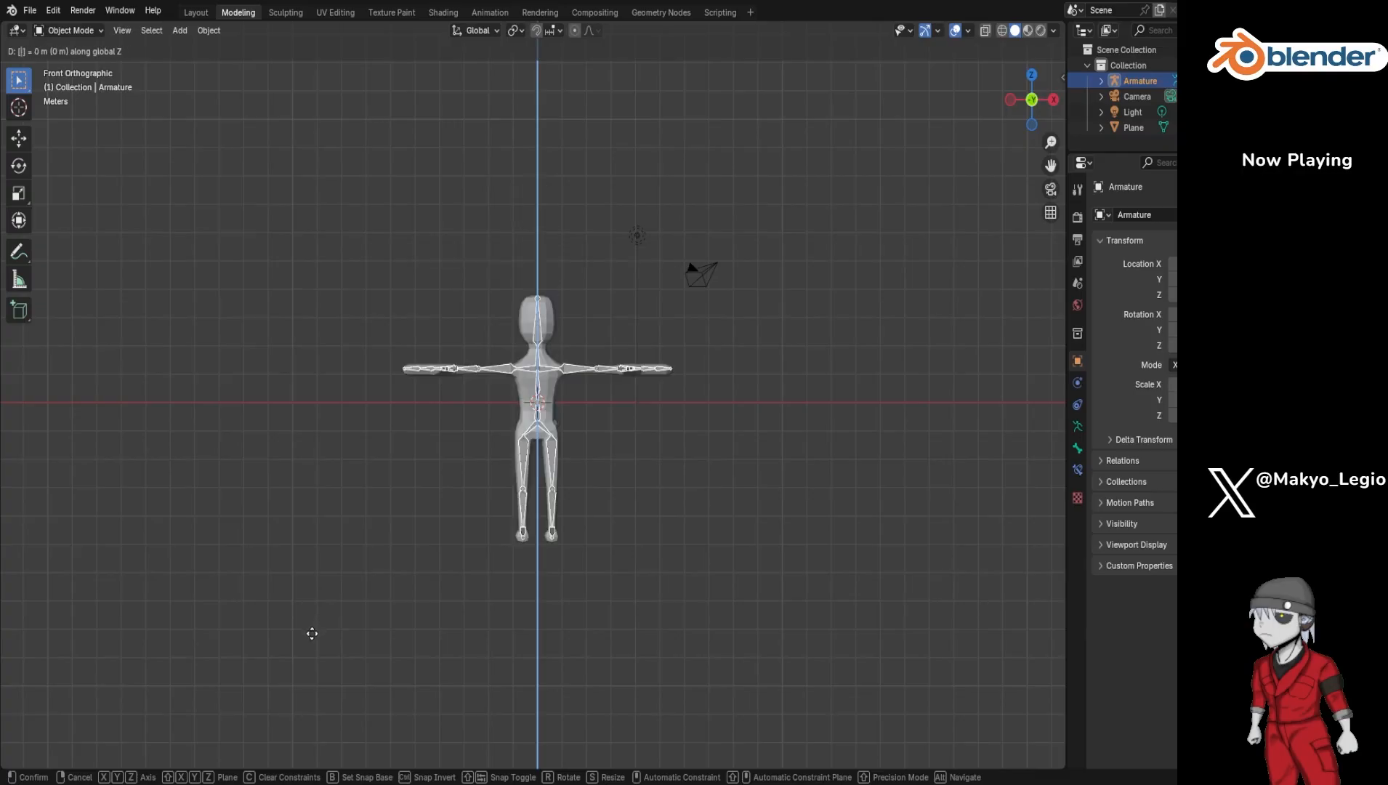
pyautogui.write('4.')
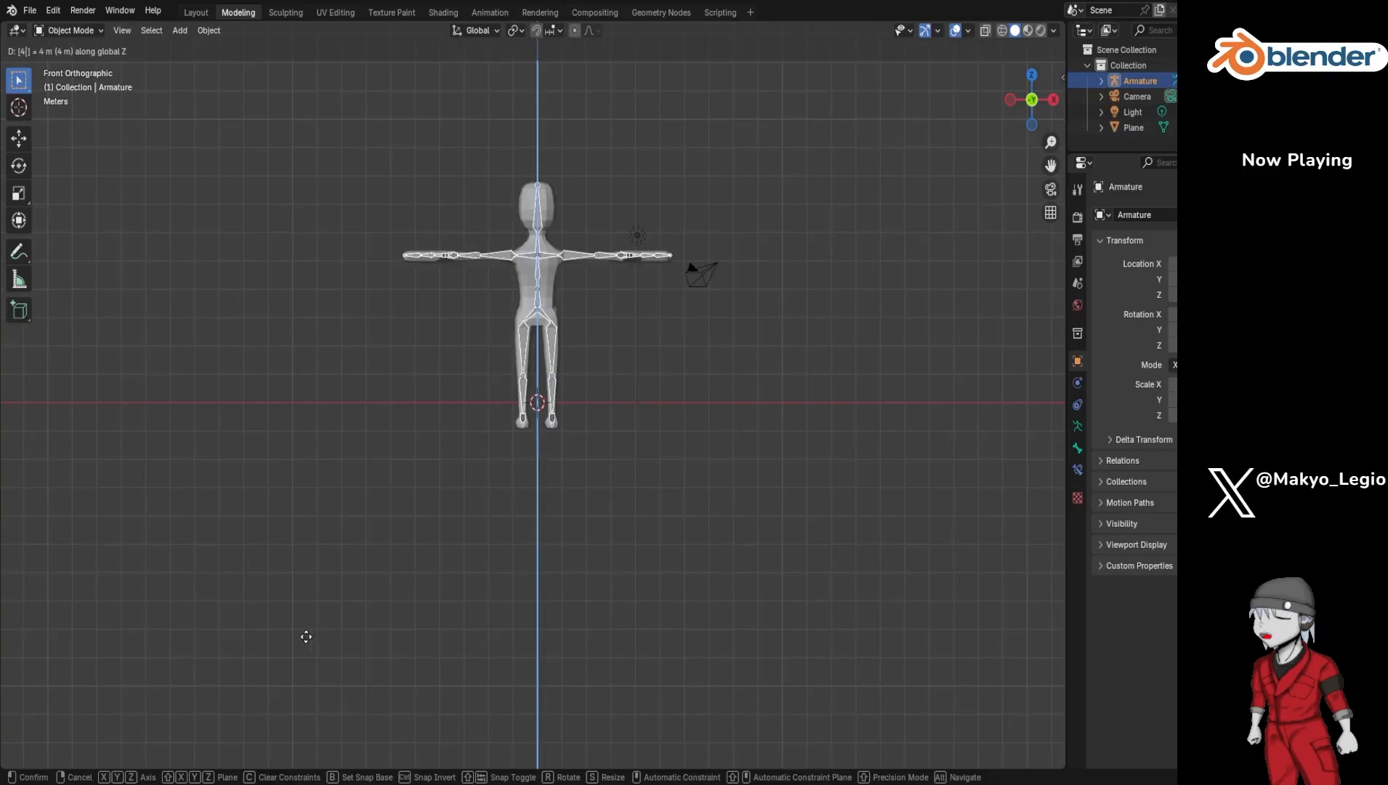
pyautogui.write('5')
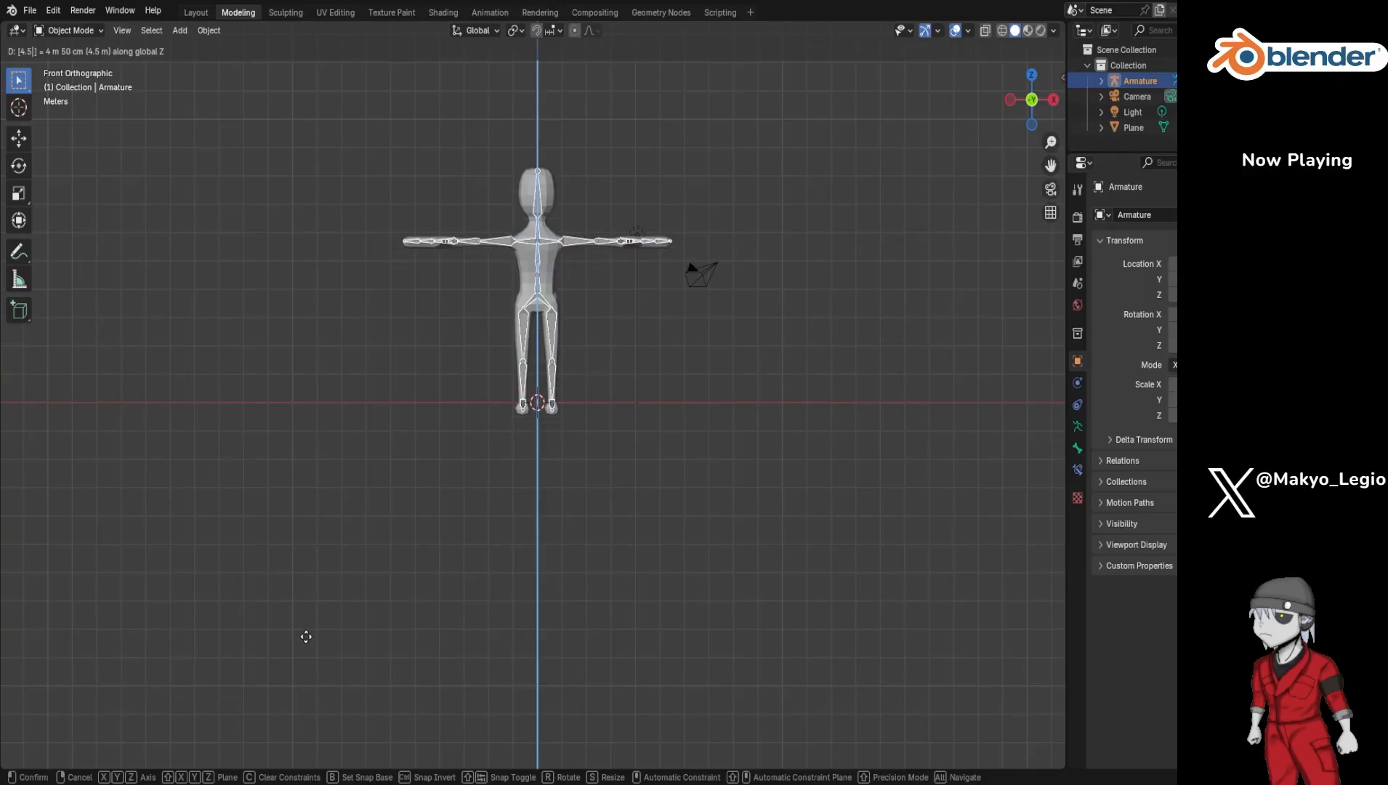
pyautogui.press('Return')
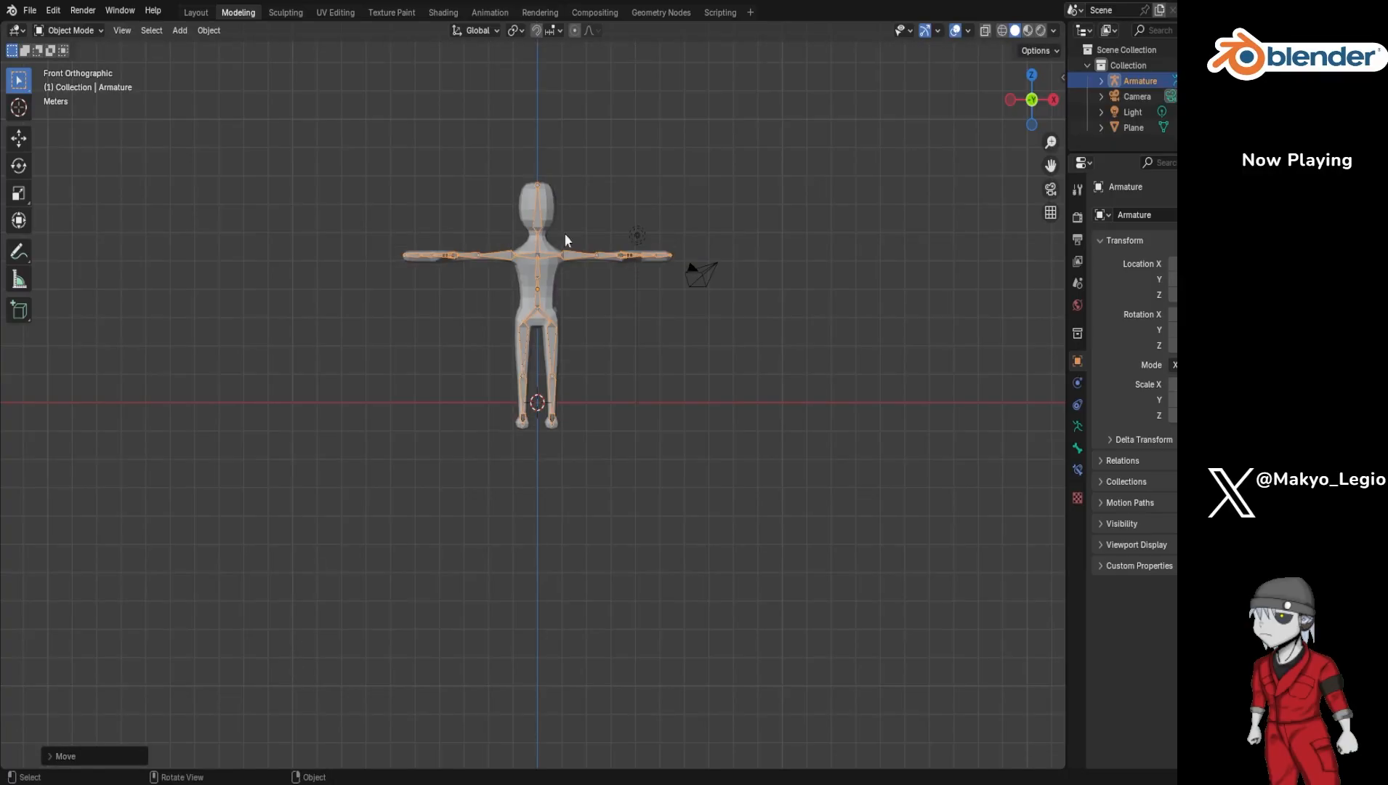
# Step: Move the Armature another 1 m up along the global Z axis to bring the feet above the ground line
pyautogui.scroll(2, 584, 351)
pyautogui.scroll(2, 583, 351)
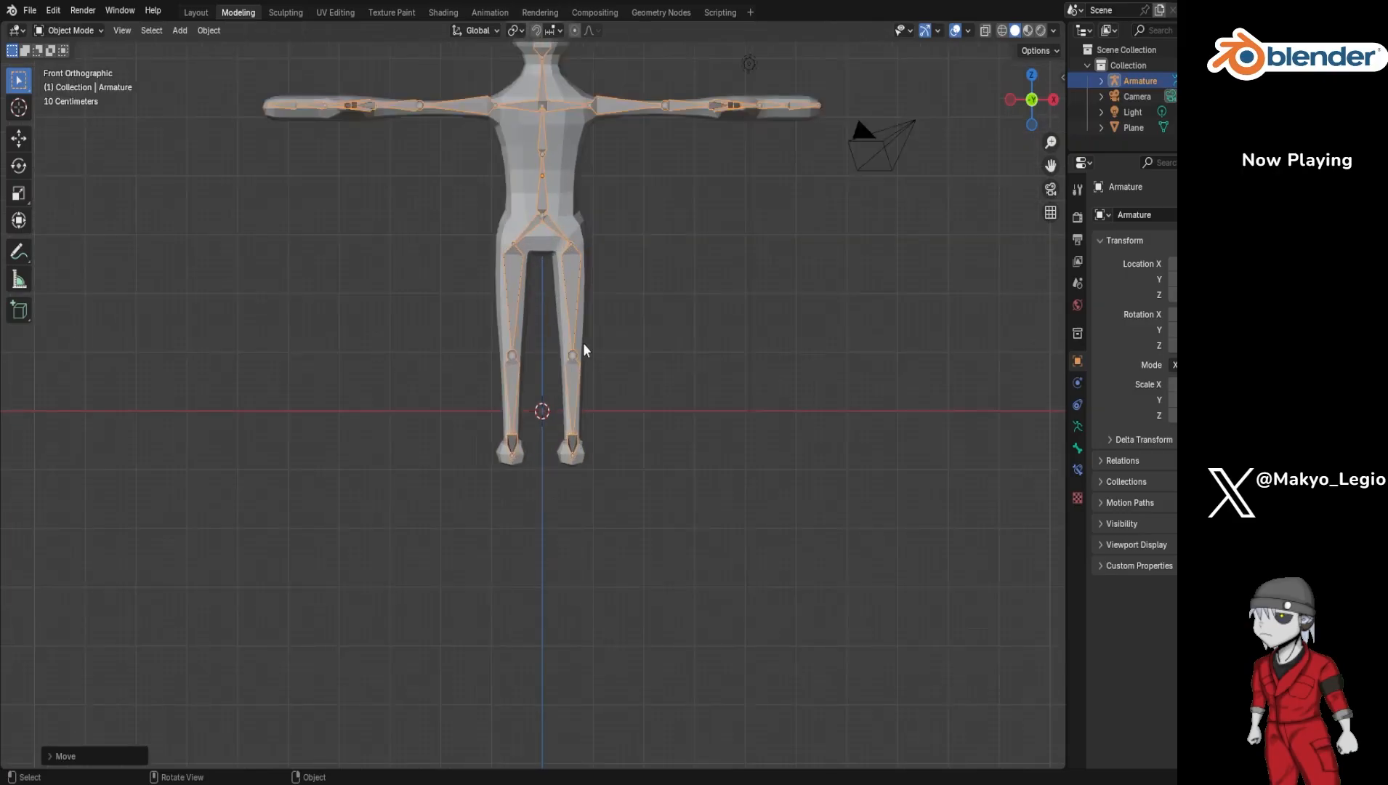
pyautogui.scroll(-1, 583, 350)
pyautogui.scroll(-1, 583, 347)
pyautogui.press('g')
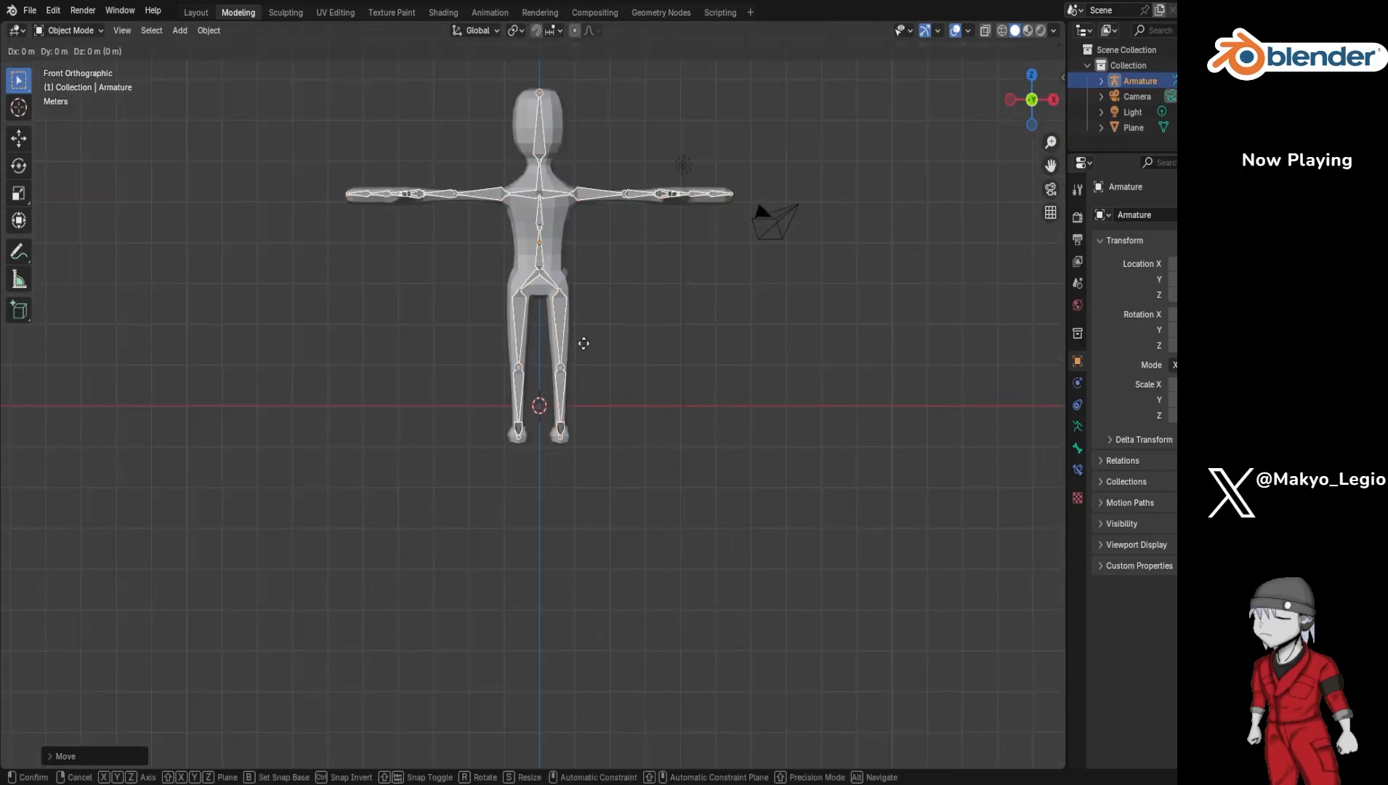
pyautogui.press('z')
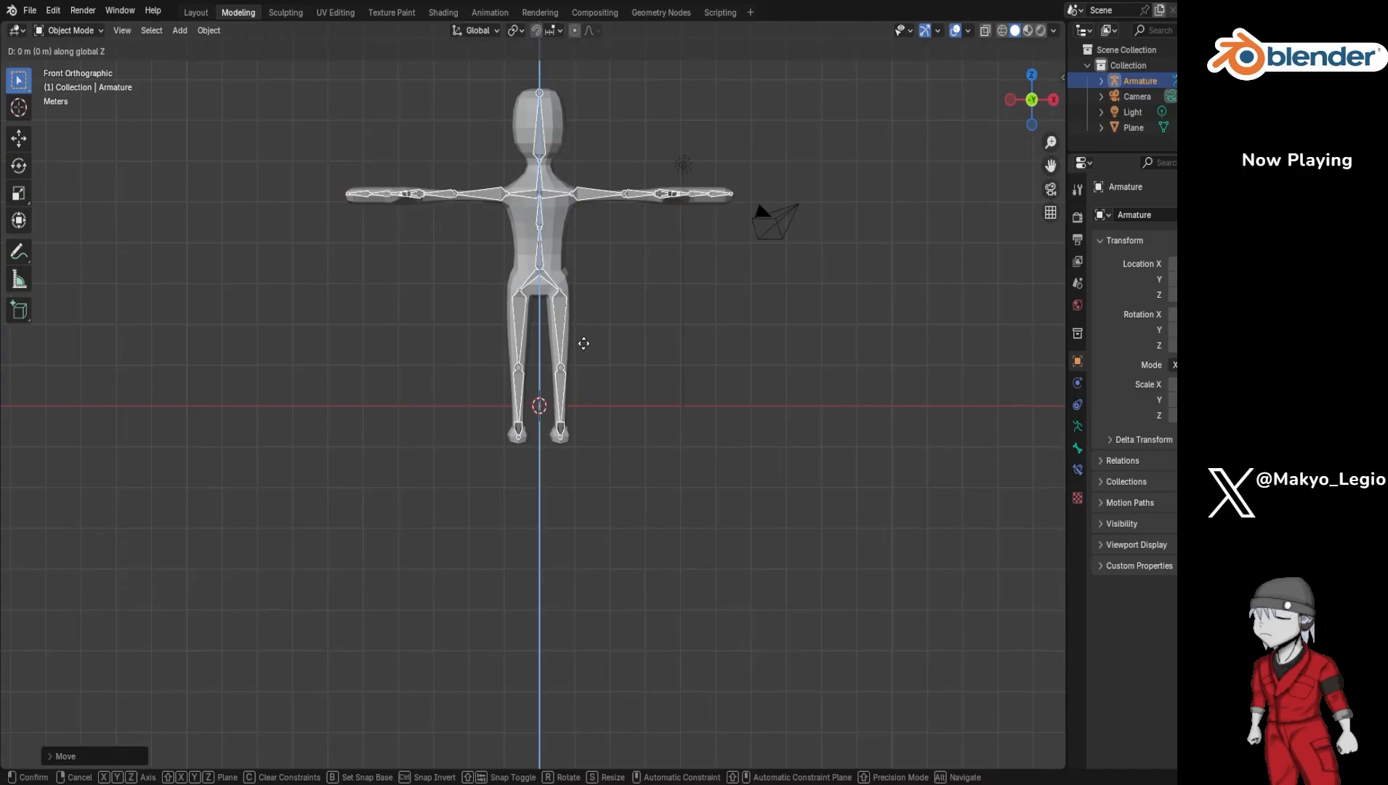
pyautogui.write('1')
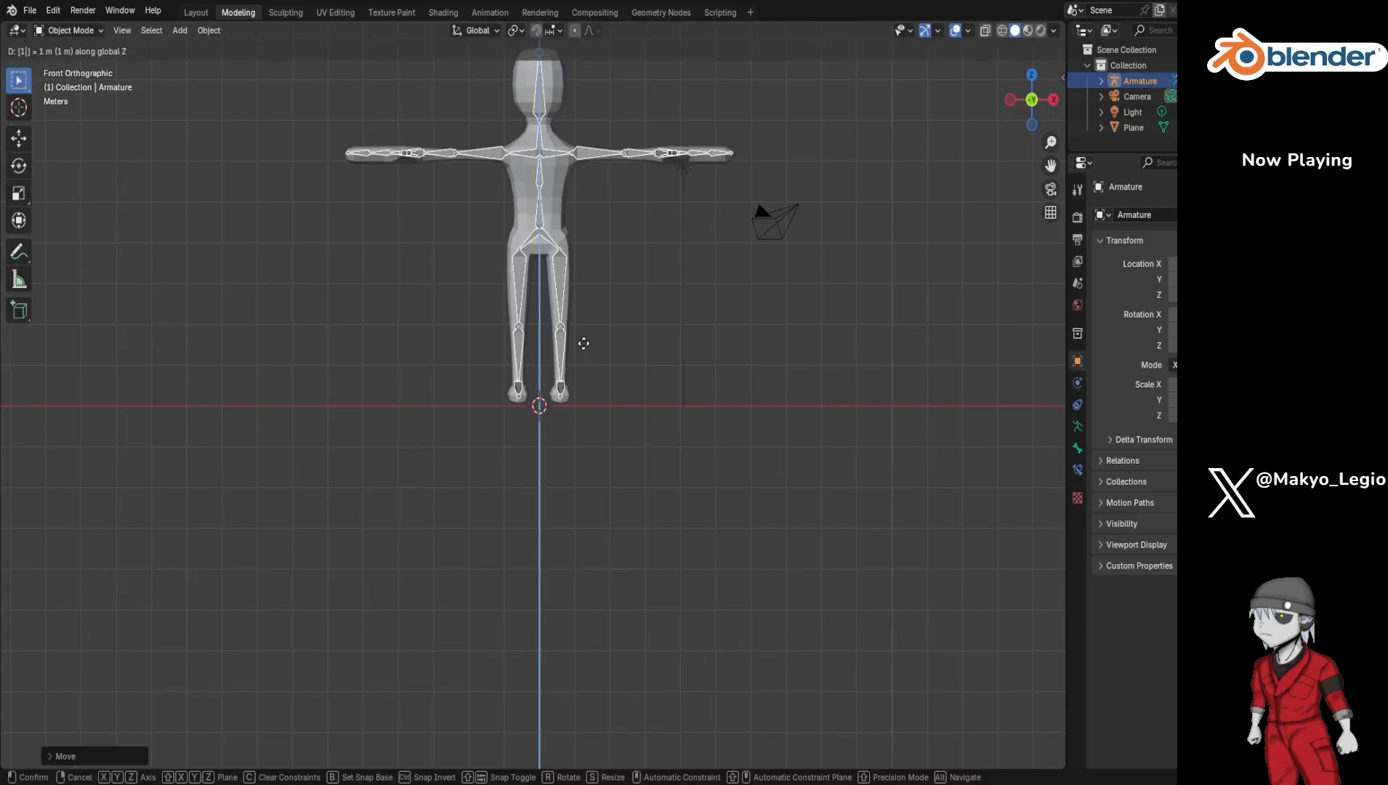
pyautogui.press('Return')
# Step: Scale the plane under the character's feet uniformly by 10 to form a floor
pyautogui.moveTo(678, 528); pyautogui.dragTo(644, 562, button='middle')
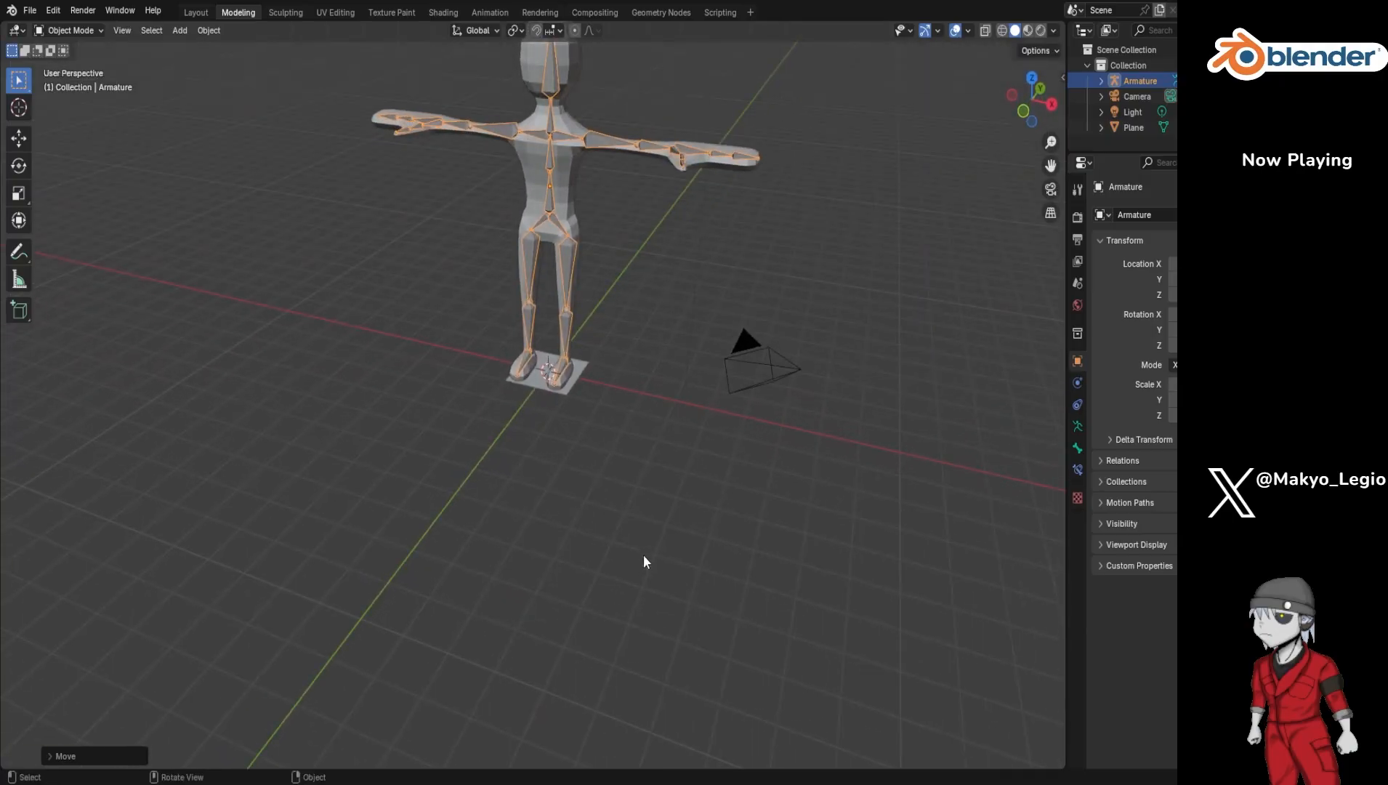
pyautogui.click(1131, 130)
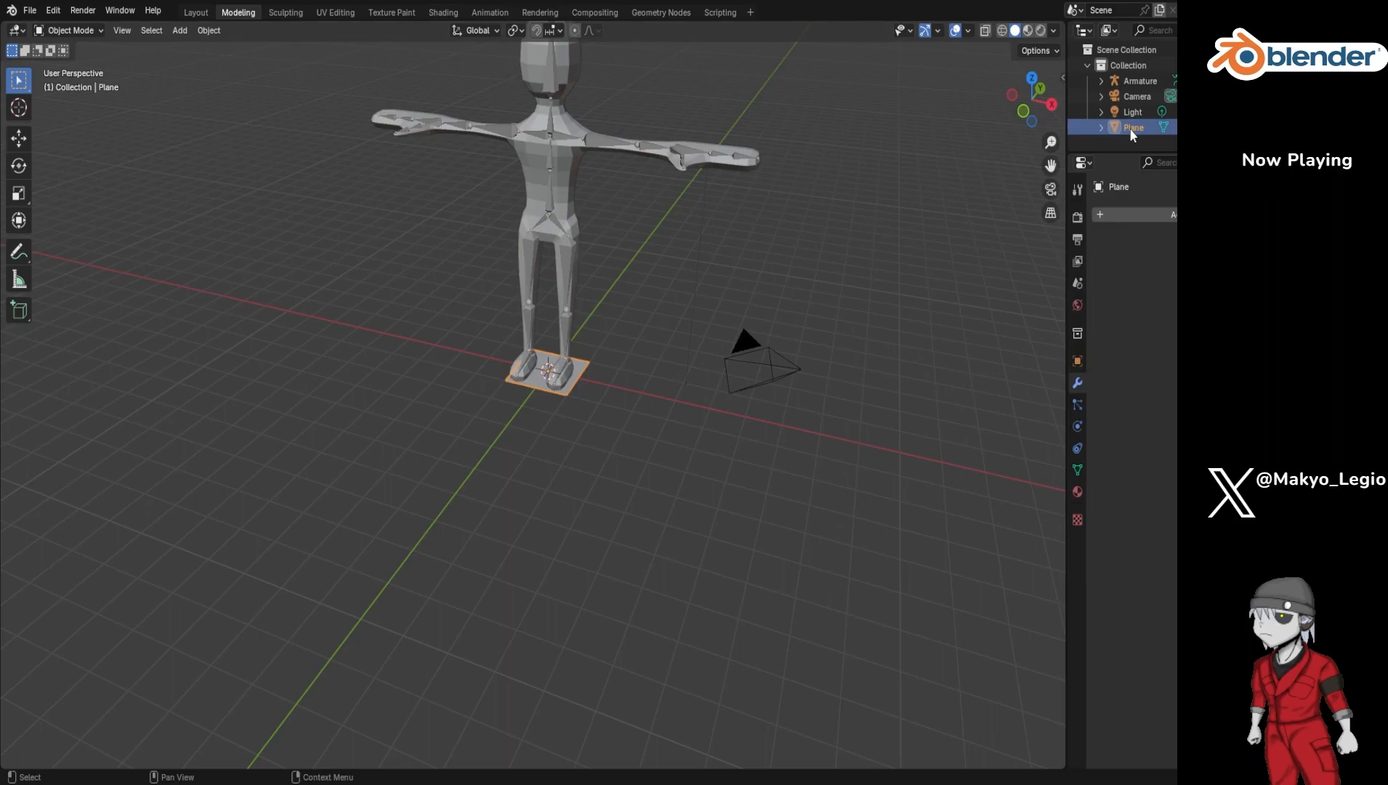
pyautogui.write('s')
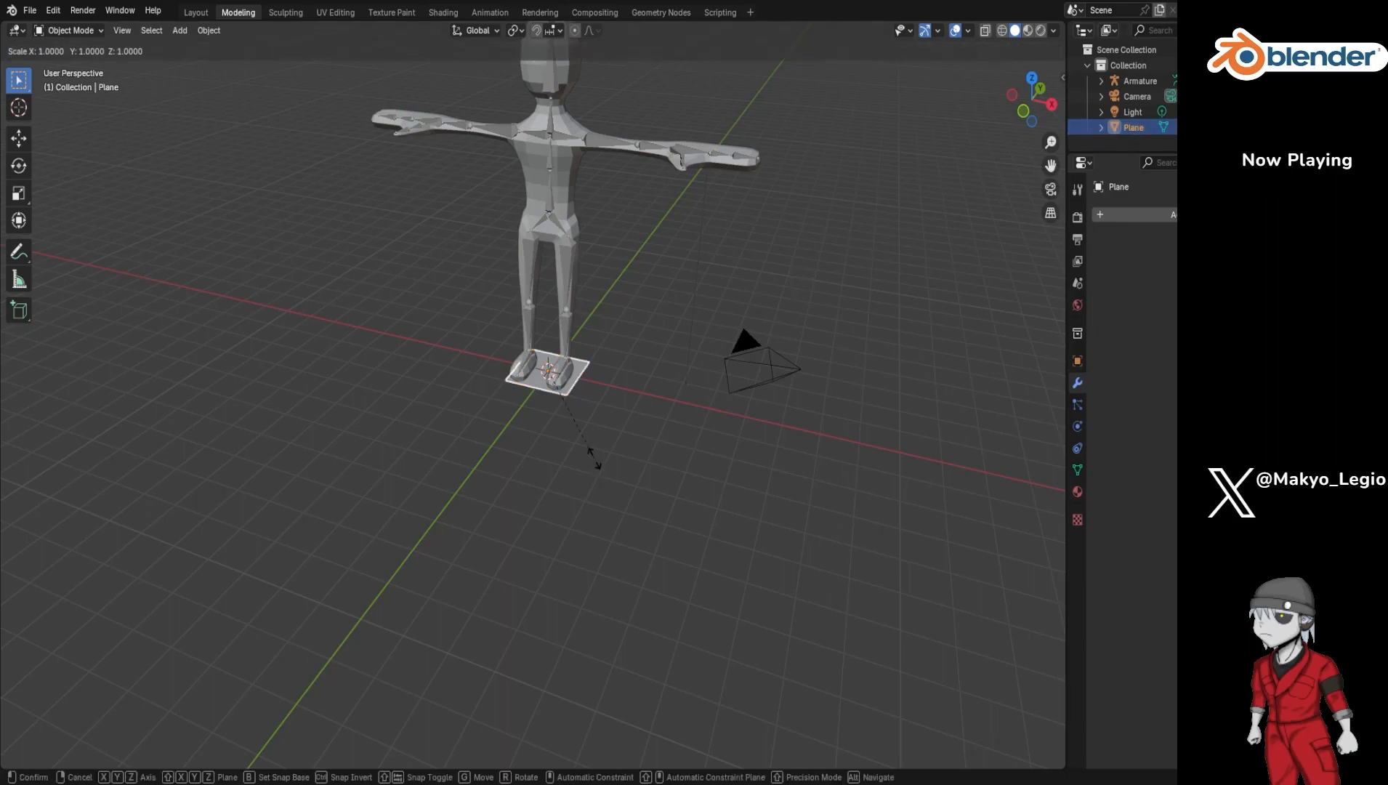
pyautogui.write('10')
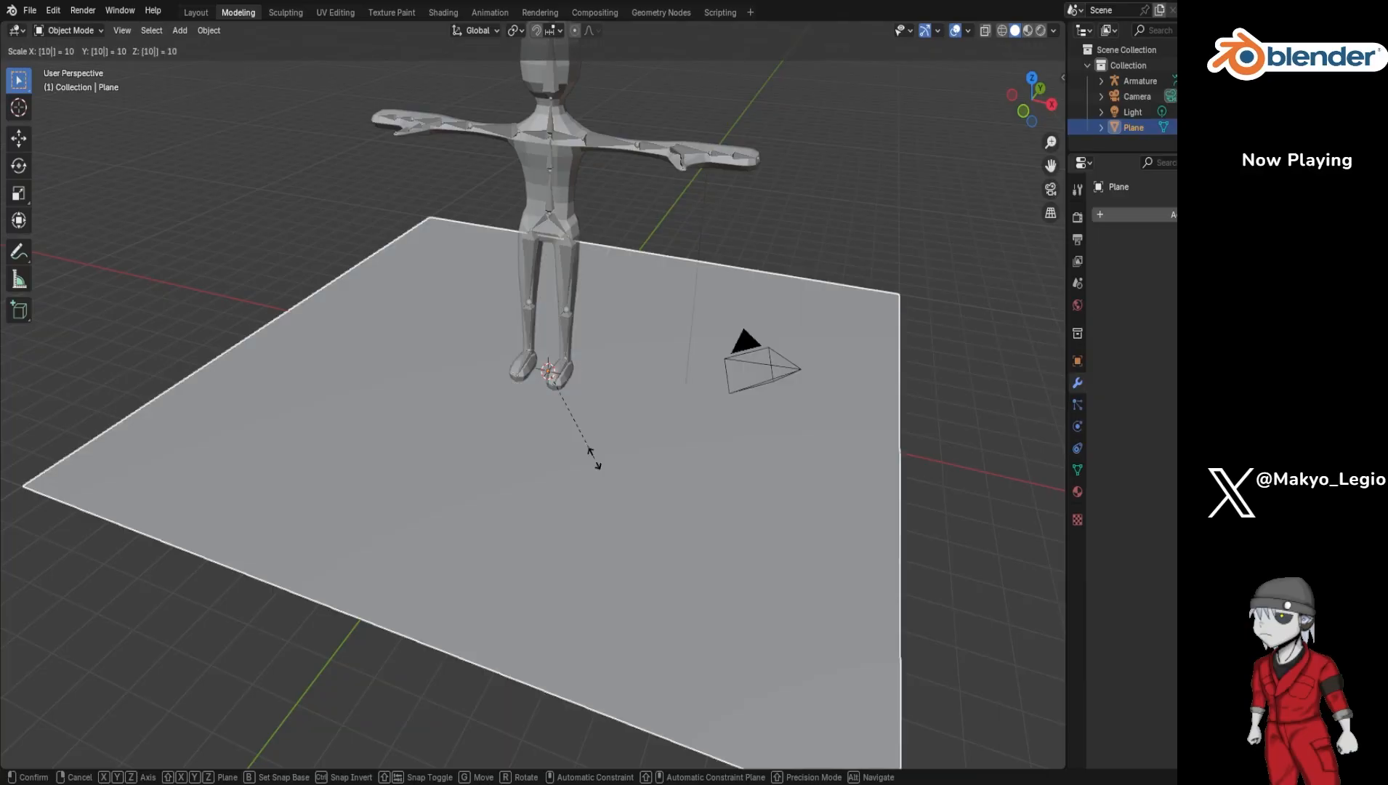
pyautogui.press('Return')
# Step: Add a UV sphere mesh at the world origin, at the character's feet
pyautogui.moveTo(598, 450); pyautogui.dragTo(599, 385, button='middle')
pyautogui.scroll(-6, 640, 411)
pyautogui.scroll(-1, 582, 416)
pyautogui.scroll(2, 582, 416)
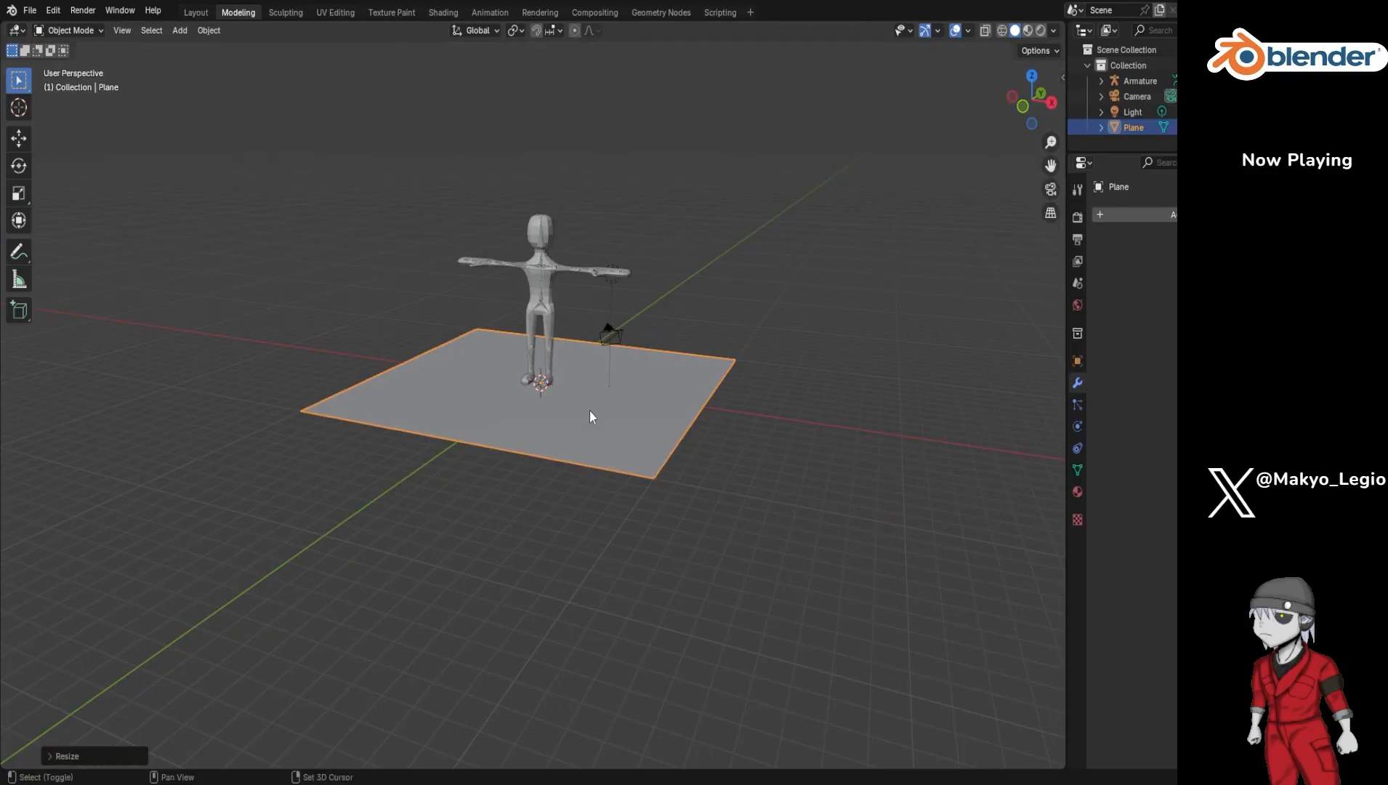
pyautogui.hotkey('shift', 'a')
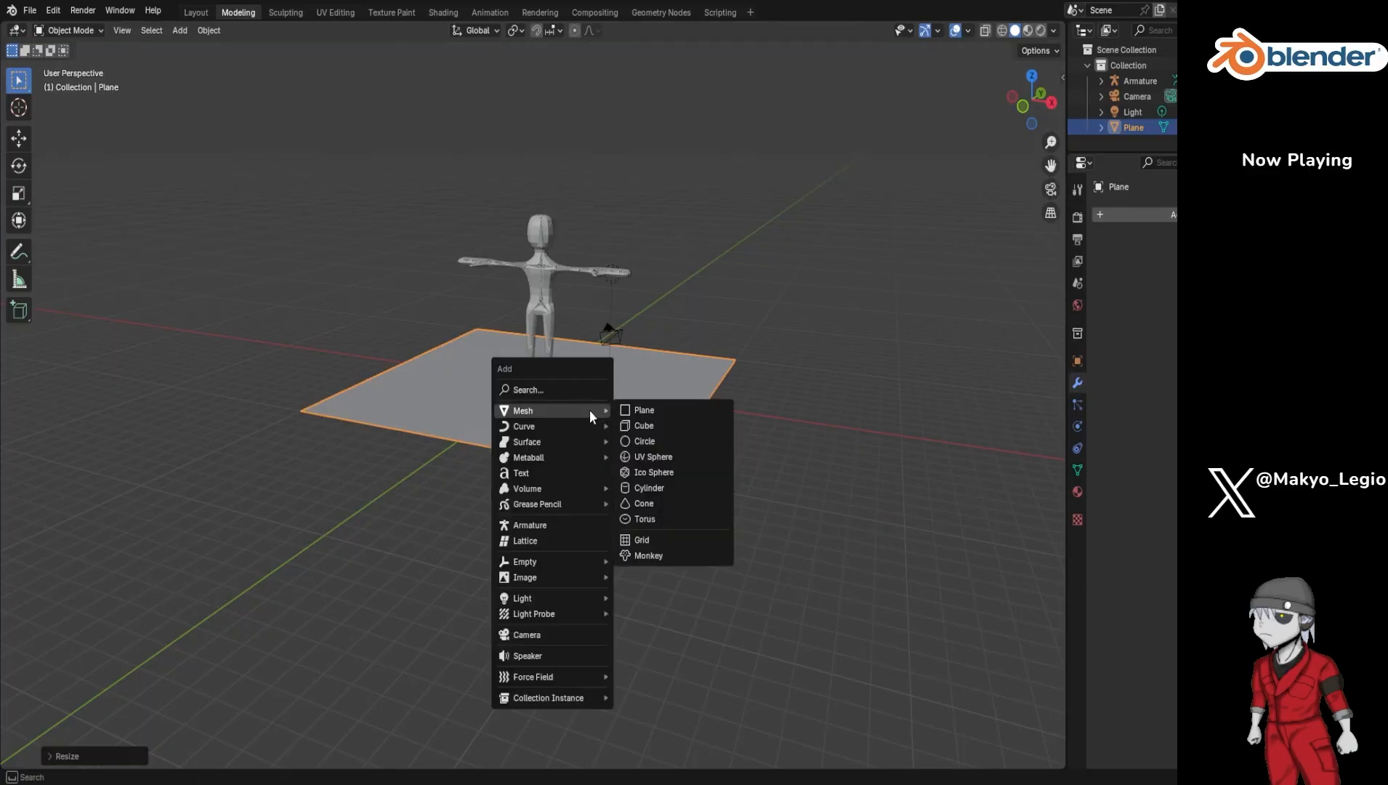
pyautogui.click(651, 462)
# Step: Move the sphere straight up along the global Z axis until it sits above the character's head
pyautogui.scroll(4, 646, 451)
pyautogui.moveTo(645, 450); pyautogui.dragTo(666, 472, button='middle')
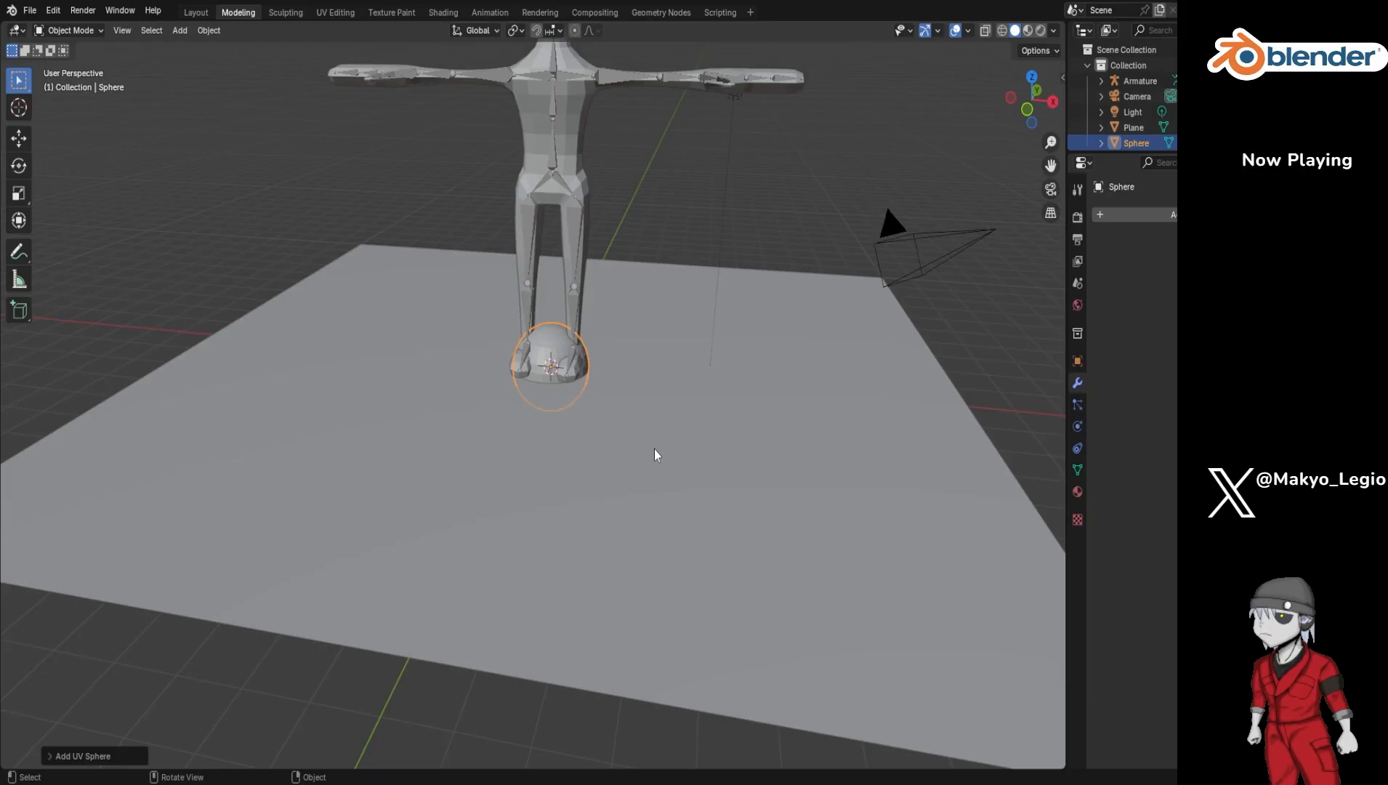
pyautogui.press('g')
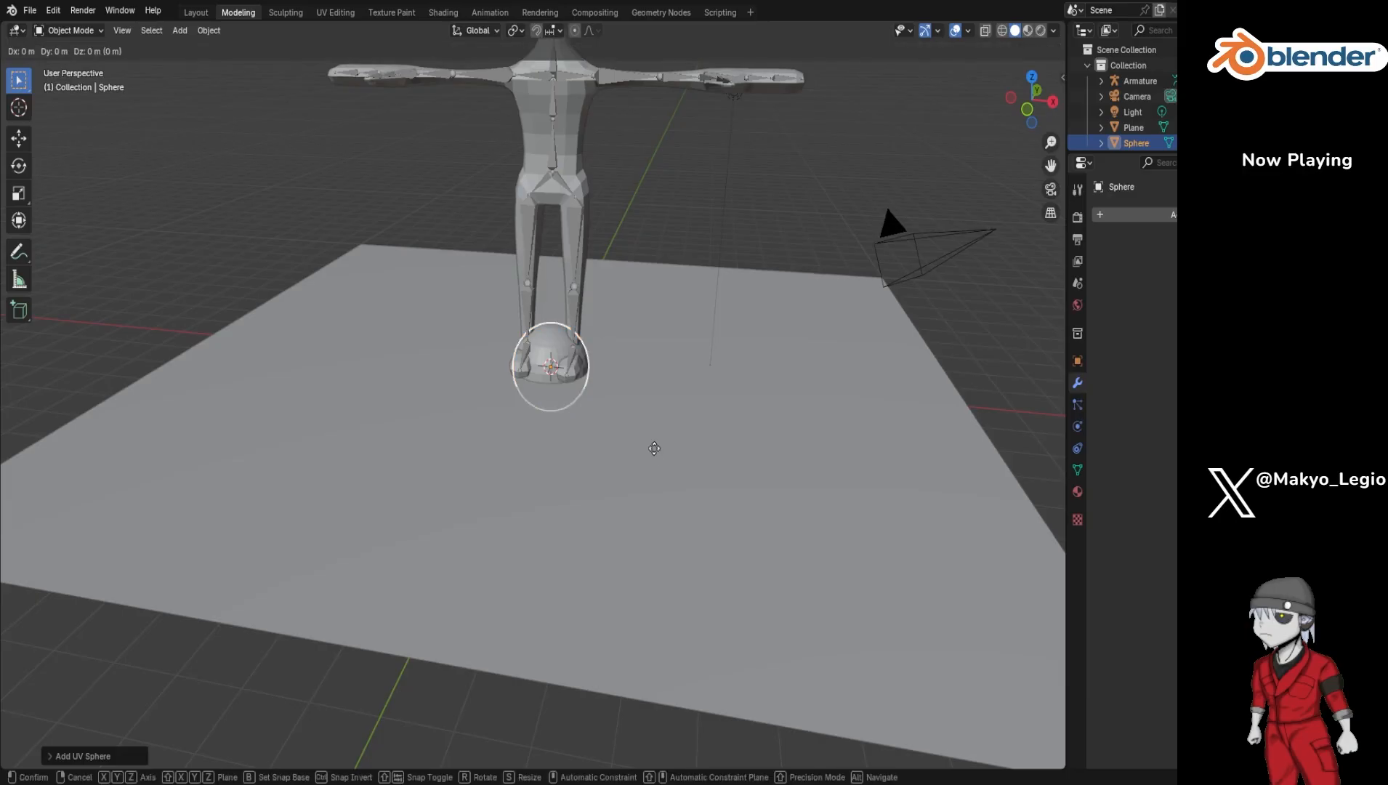
pyautogui.press('z')
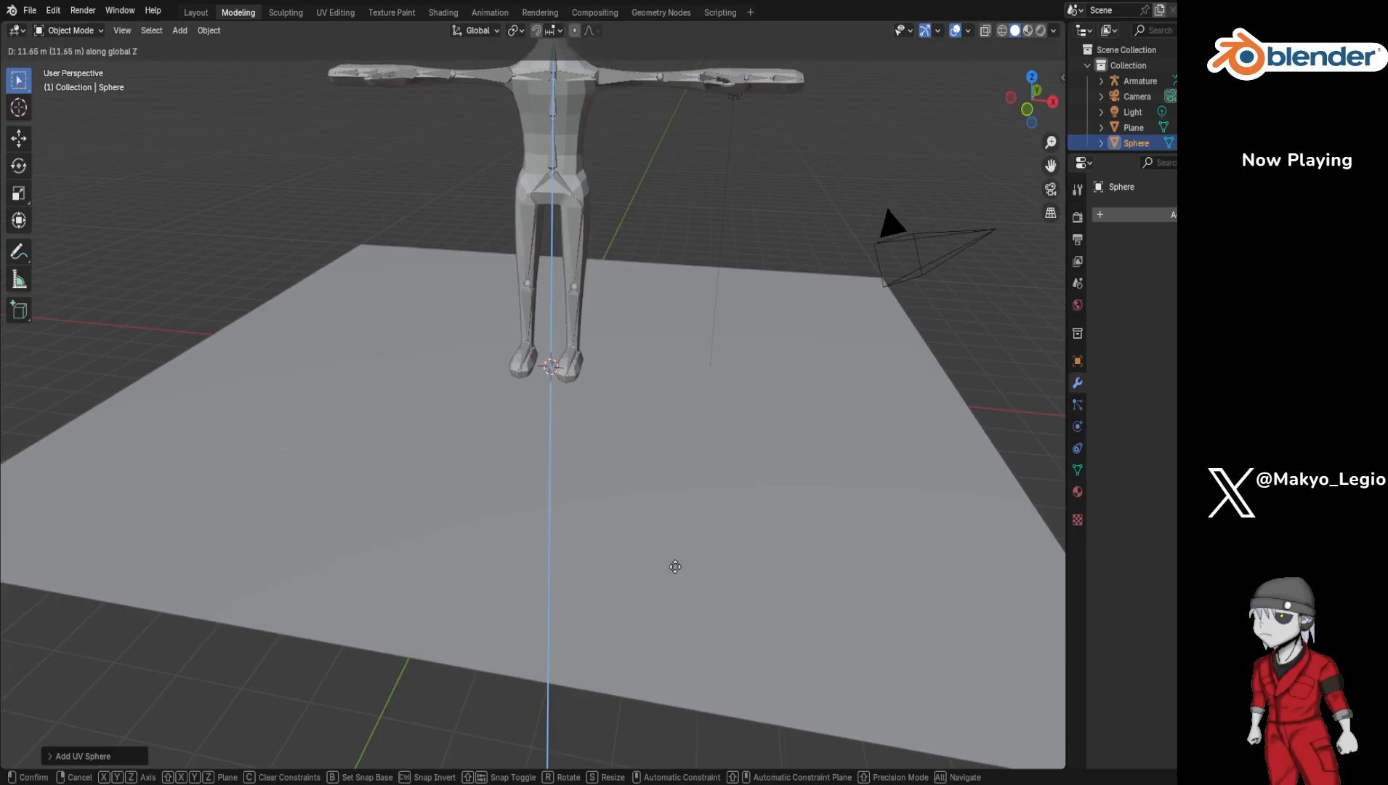
pyautogui.click(690, 613)
pyautogui.scroll(-8, 690, 613)
pyautogui.scroll(2, 689, 604)
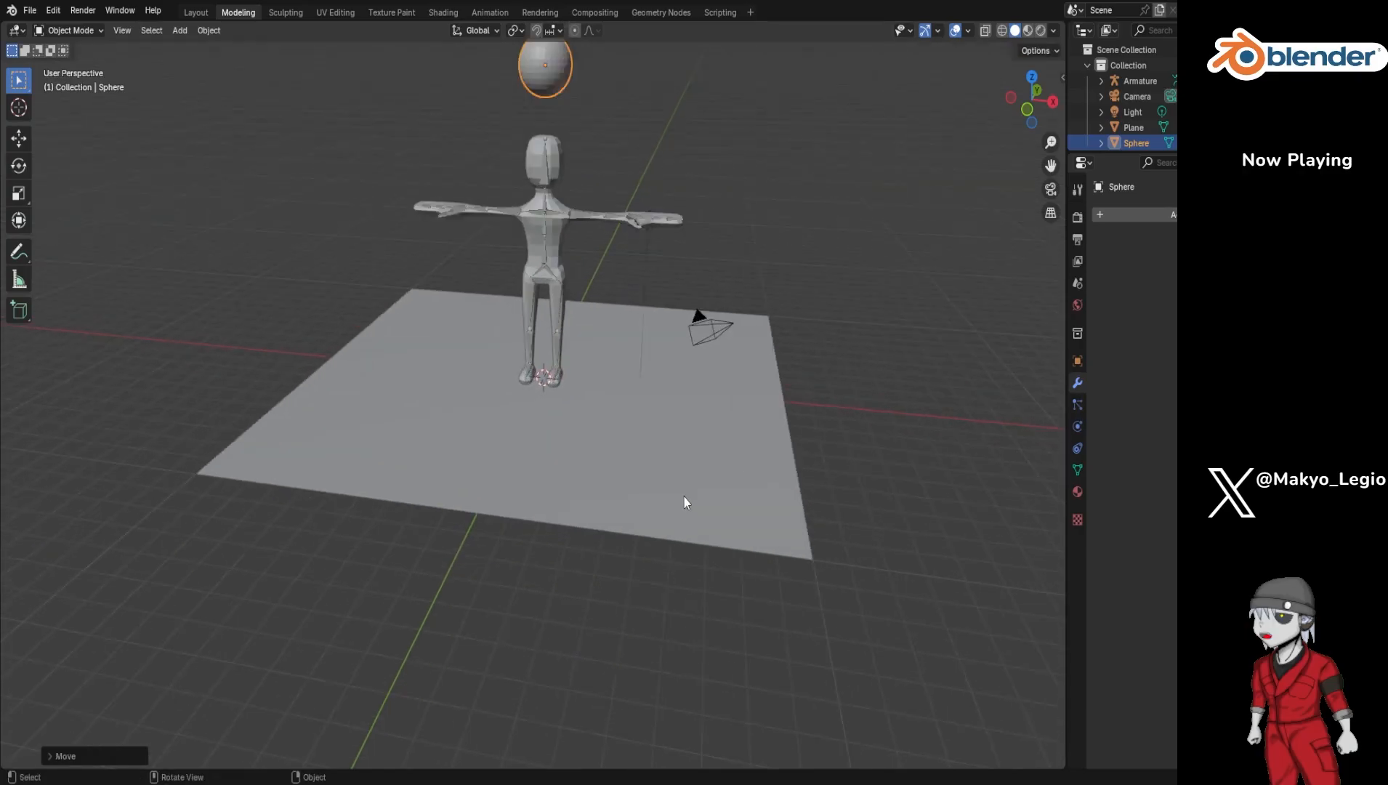
# Step: Raise the sphere about another 4.85 m along the global Z axis, well clear of the character's head
pyautogui.moveTo(668, 463); pyautogui.dragTo(694, 459, button='middle')
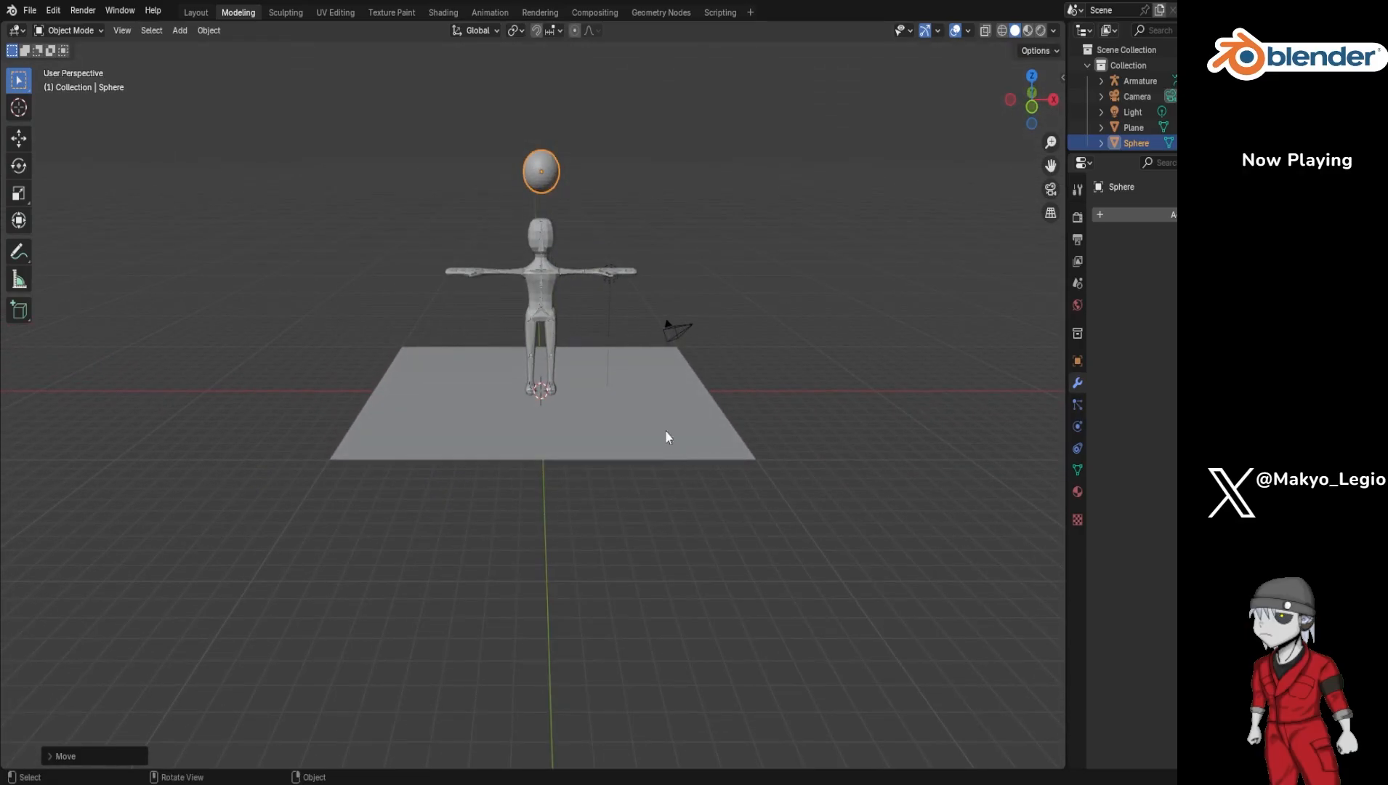
pyautogui.scroll(-2, 640, 422)
pyautogui.scroll(1, 630, 413)
pyautogui.keyDown('shift'); pyautogui.moveTo(615, 412); pyautogui.dragTo(608, 511, button='middle'); pyautogui.keyUp('shift')
pyautogui.scroll(2, 607, 512)
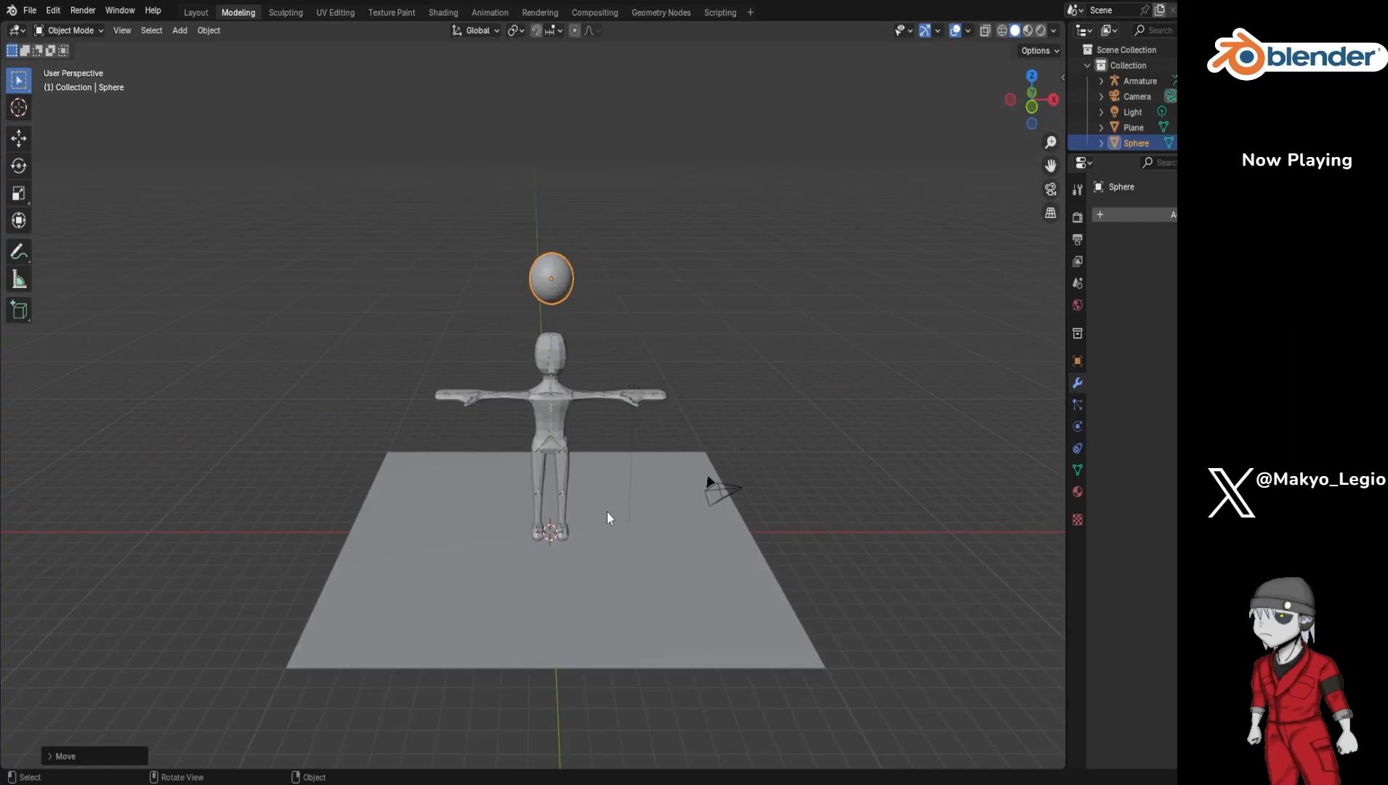
pyautogui.press('g')
pyautogui.press('z')
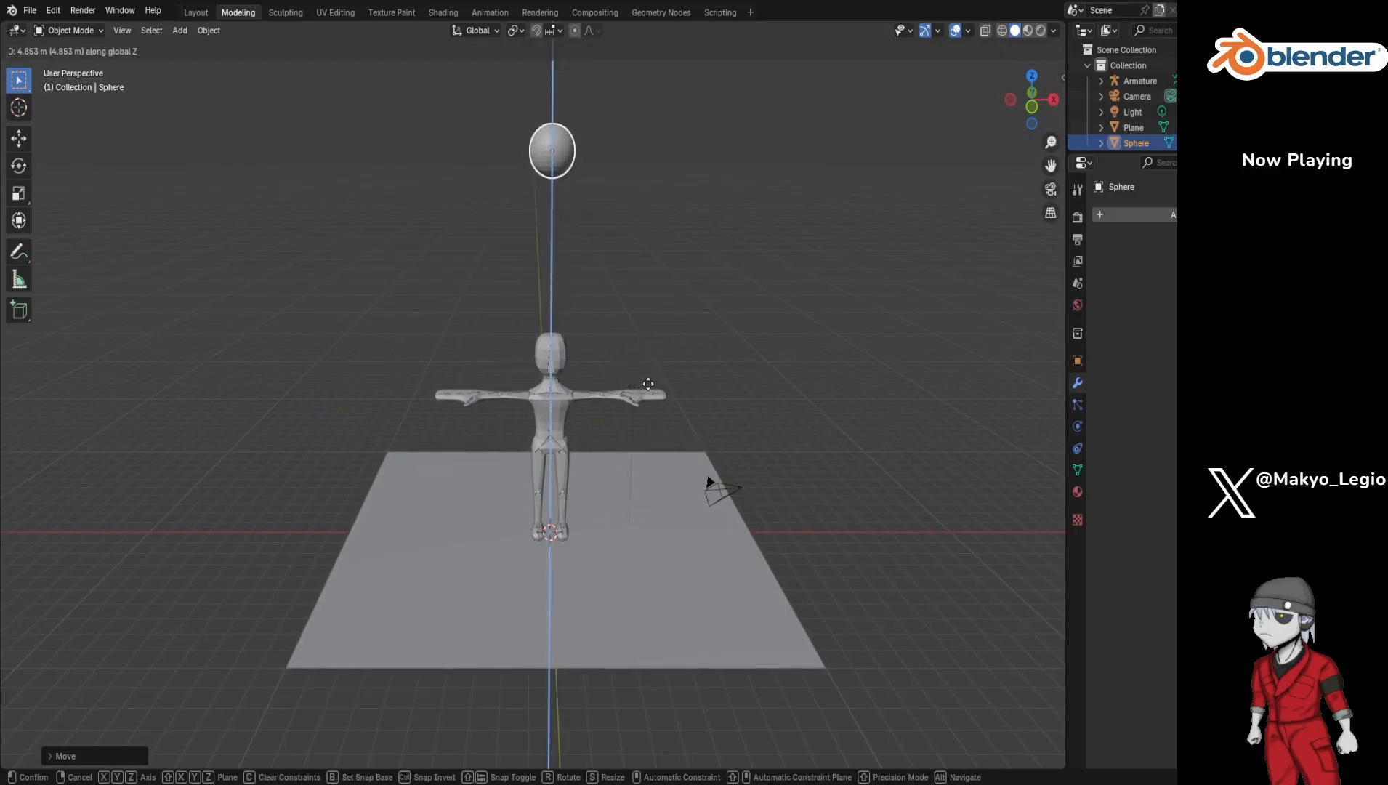
pyautogui.click(650, 393)
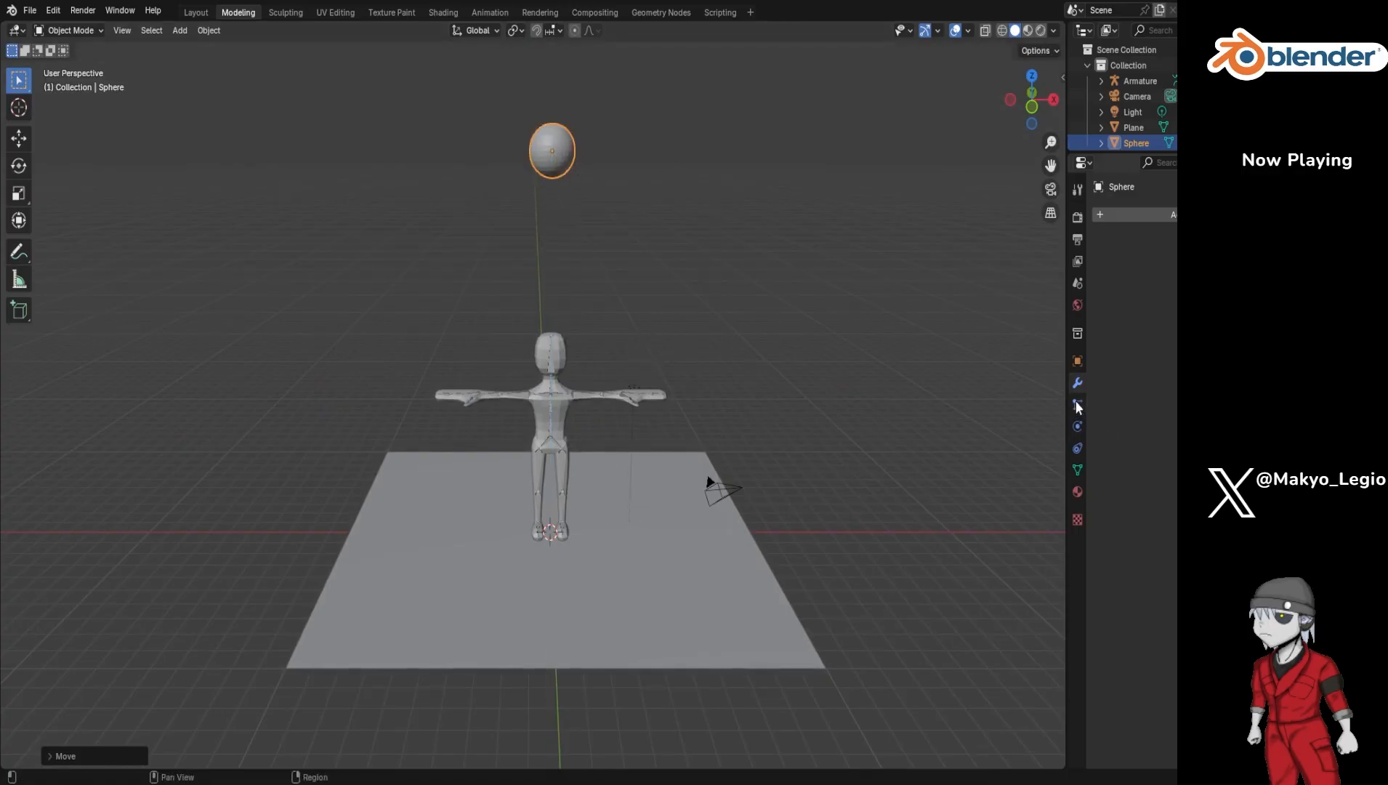
# Step: Add a Soft Body modifier and a Collision modifier to the sphere
pyautogui.click(1158, 216)
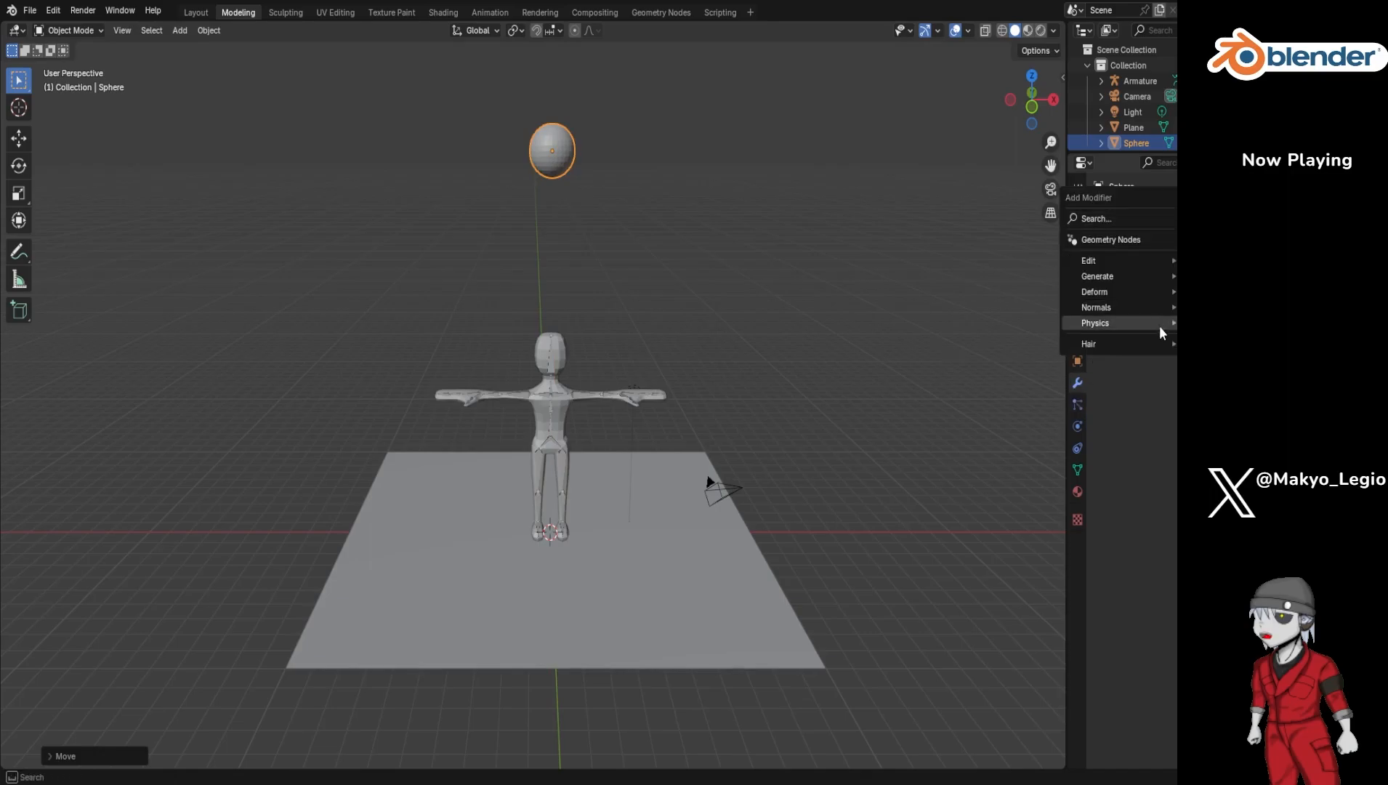
pyautogui.moveTo(1160, 327)
pyautogui.click(963, 448)
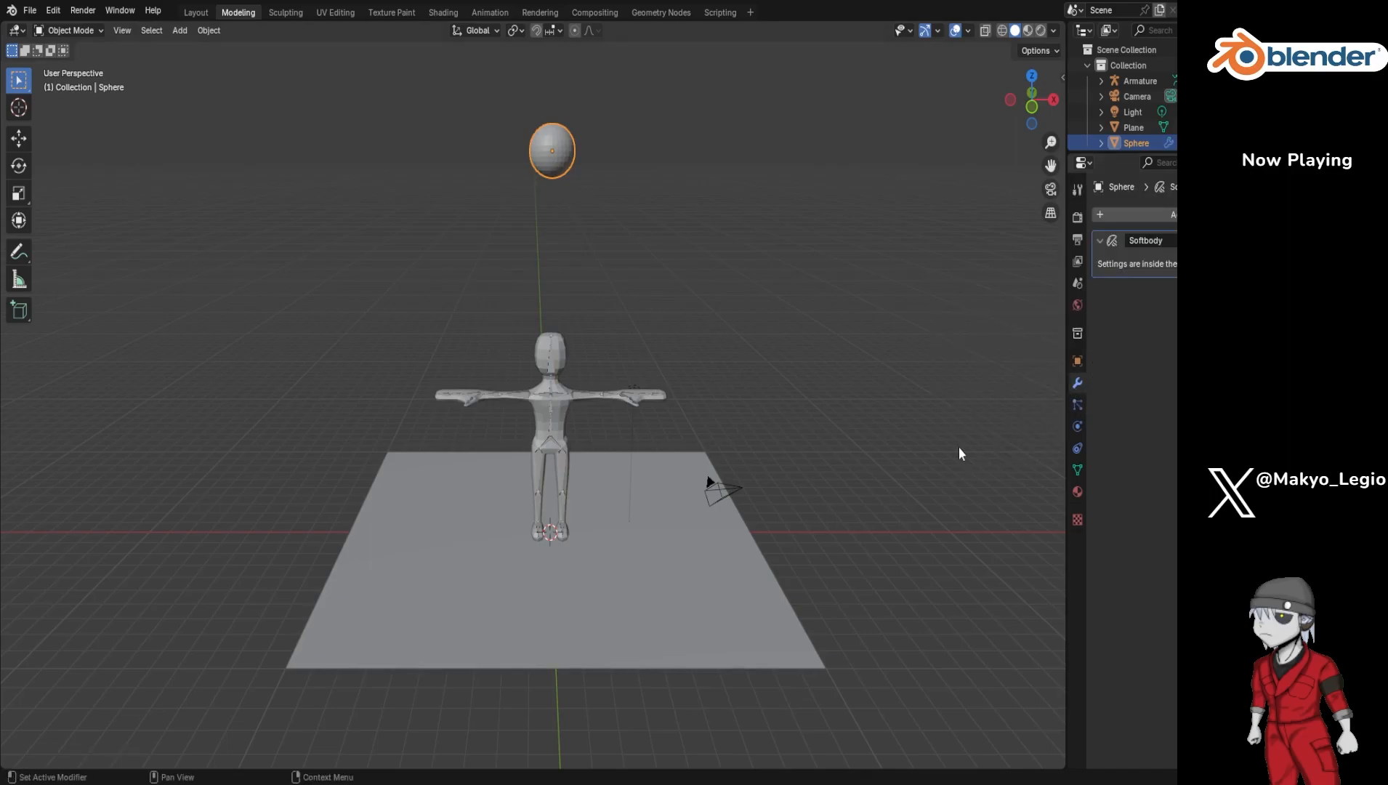
pyautogui.click(1153, 215)
pyautogui.moveTo(1101, 220)
pyautogui.click(970, 226)
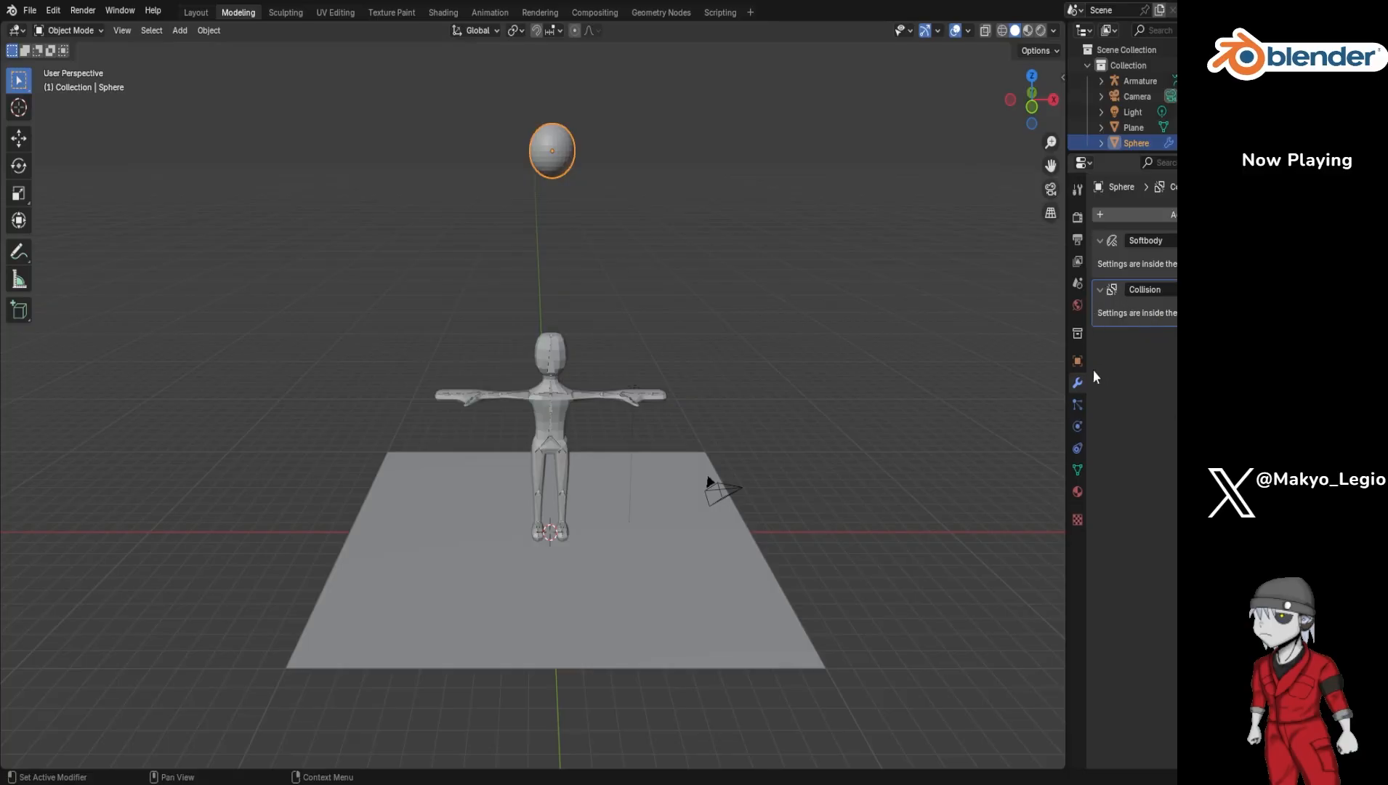
# Step: Show the sphere's Collision and Soft Body physics settings, and save the blend file under its existing name
pyautogui.click(1079, 427)
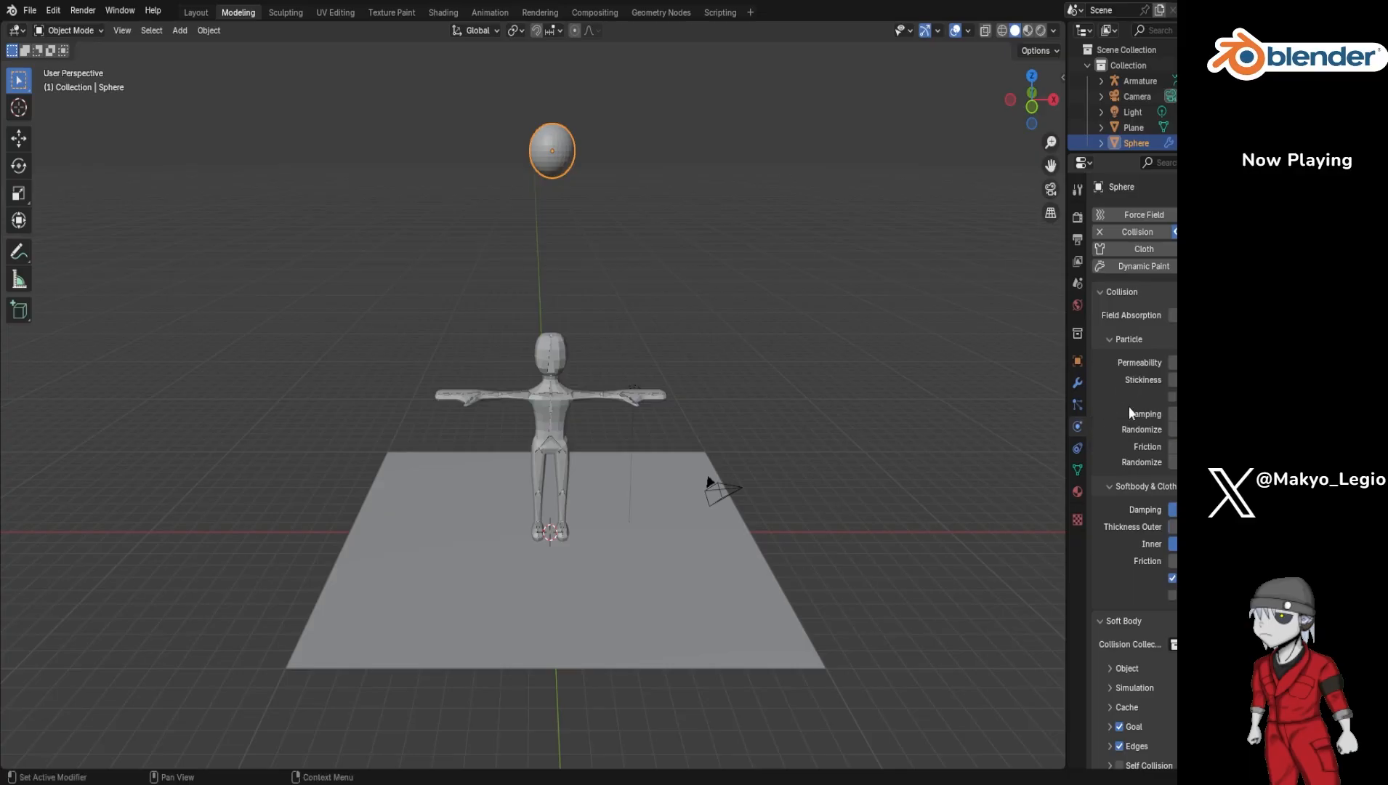
pyautogui.scroll(-2, 1122, 428)
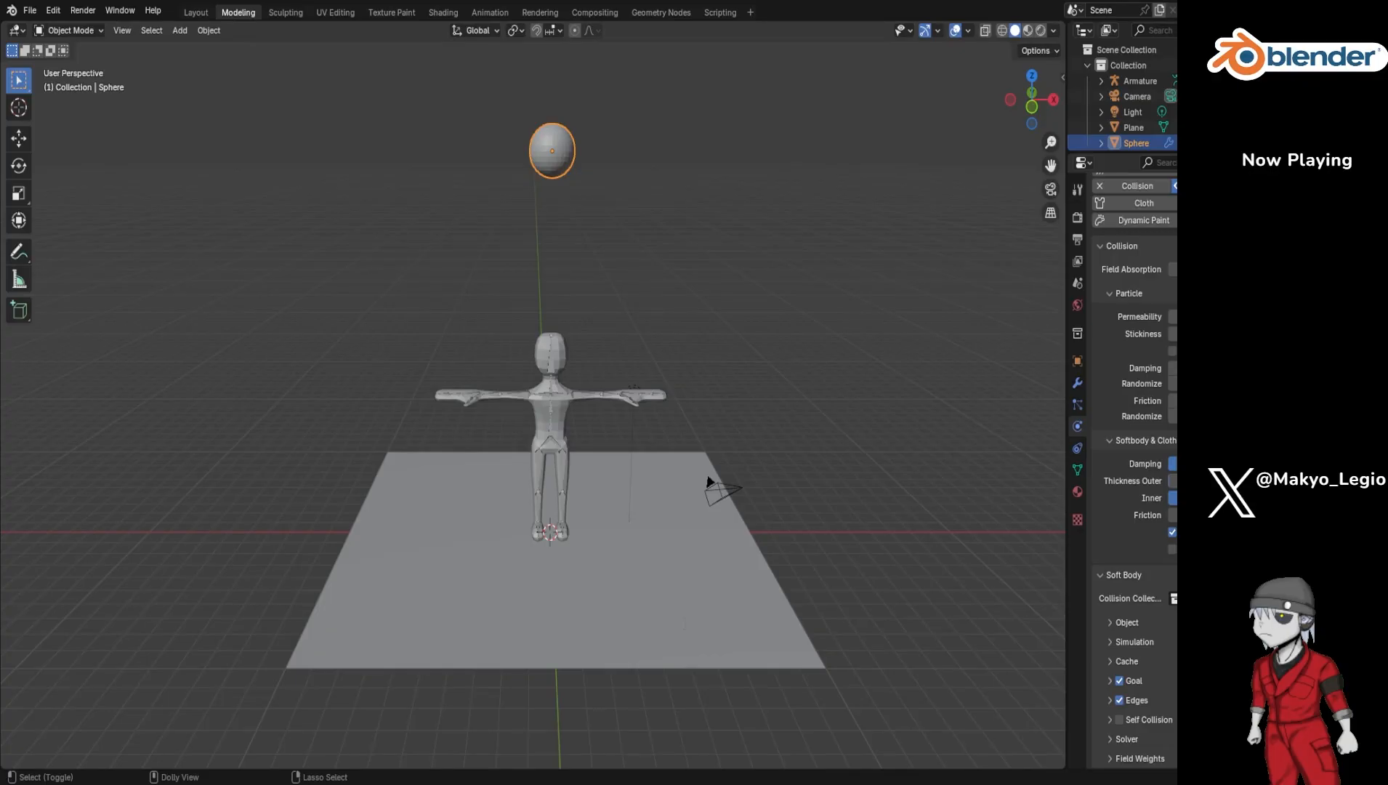
pyautogui.hotkey('ctrl', 's')
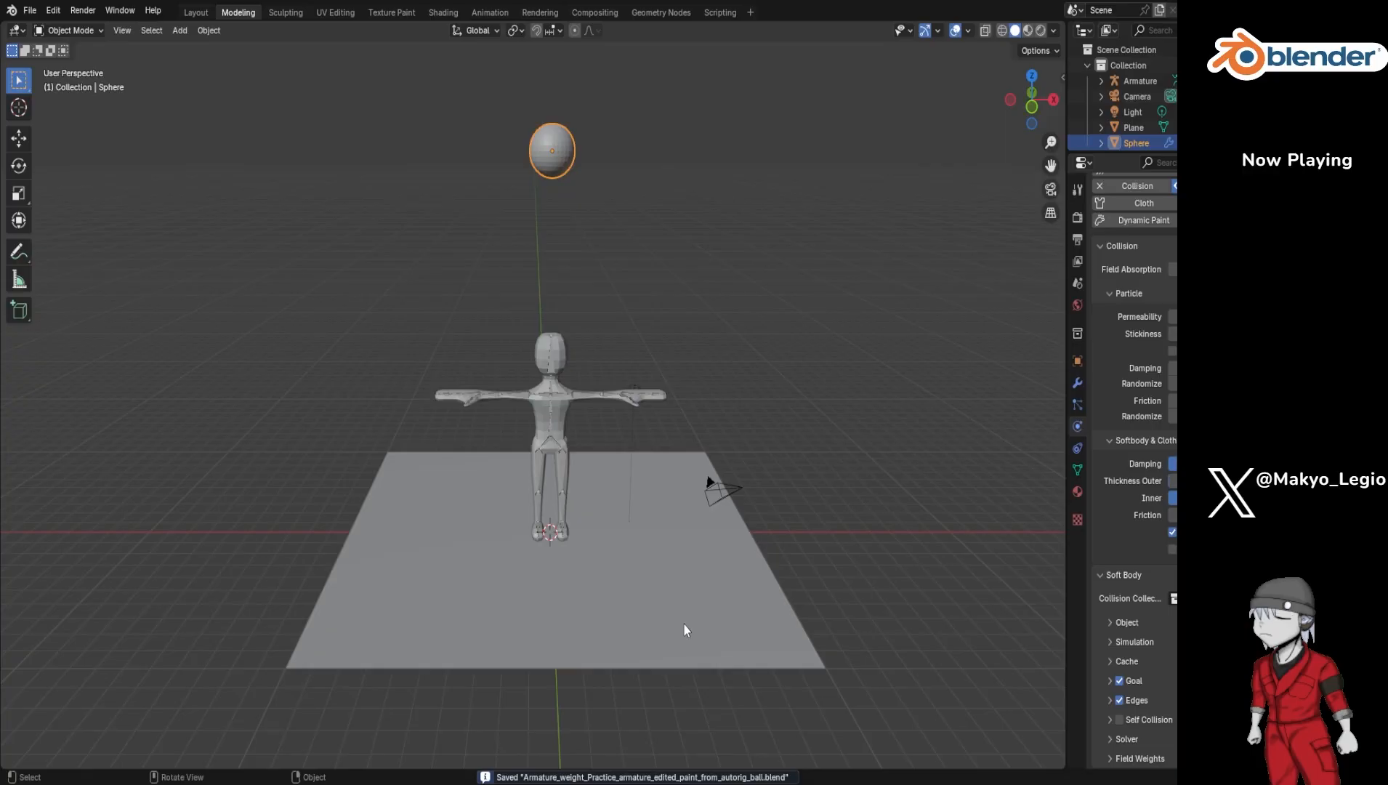
pyautogui.moveTo(822, 462); pyautogui.dragTo(775, 431, button='middle')
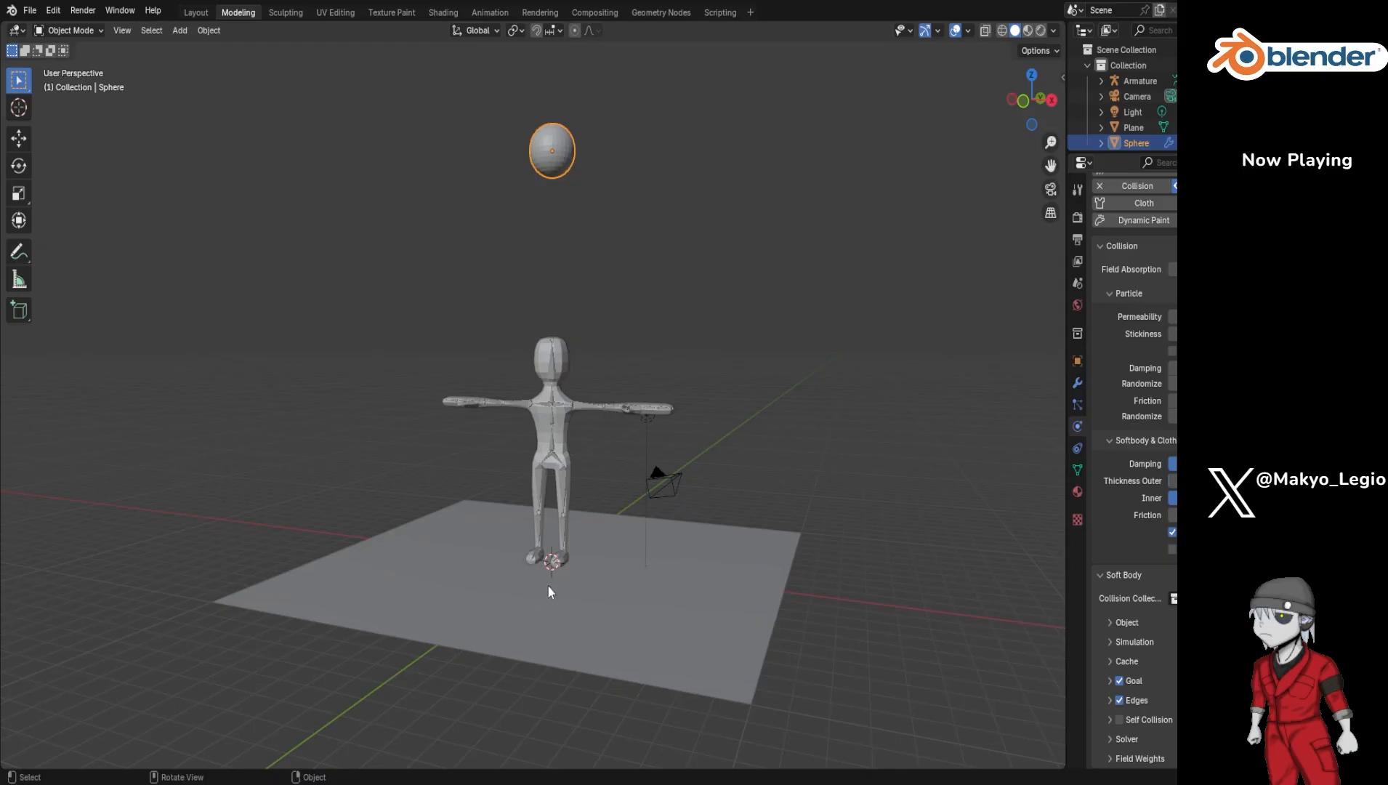
pyautogui.scroll(-1, 606, 540)
pyautogui.scroll(2, 606, 540)
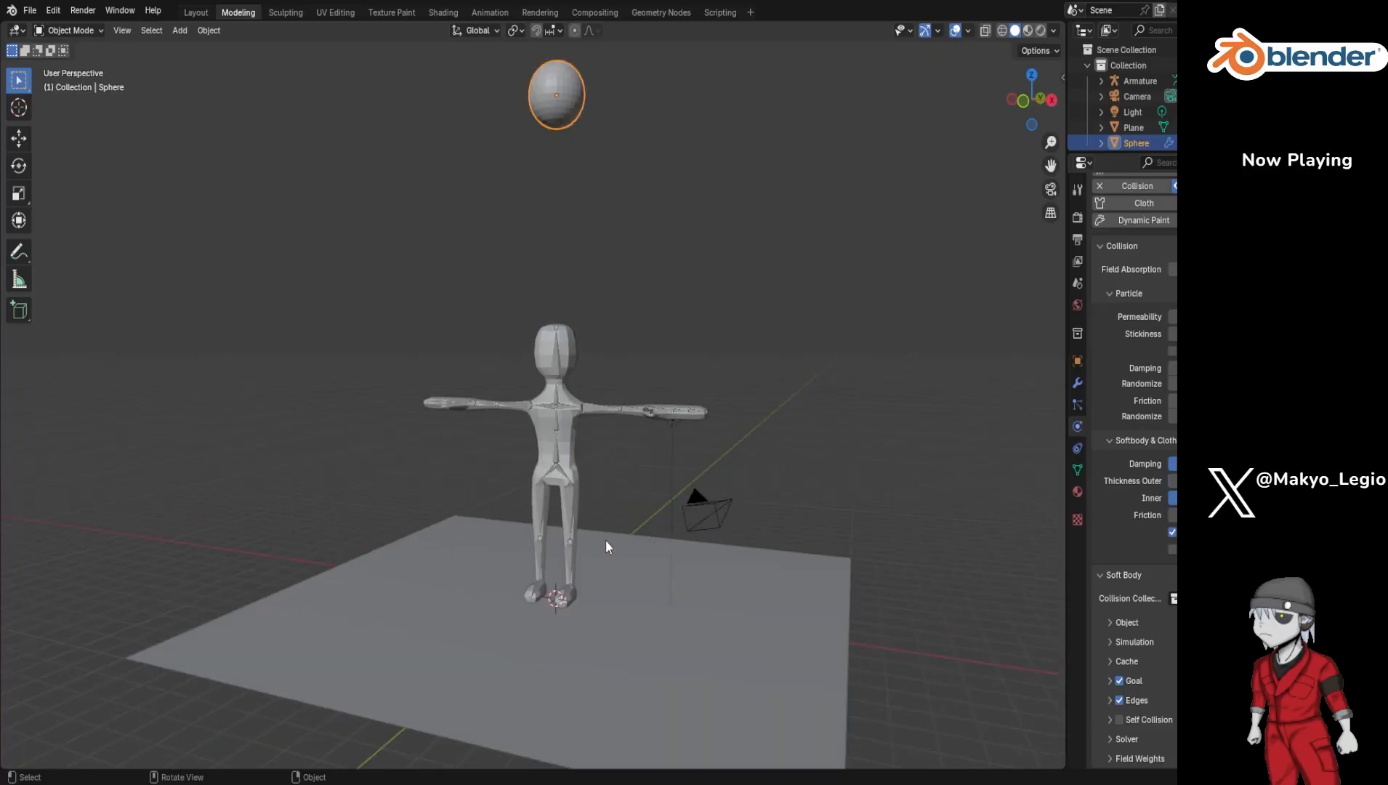
pyautogui.scroll(-2, 606, 540)
pyautogui.scroll(1, 612, 538)
pyautogui.moveTo(747, 419); pyautogui.dragTo(757, 437, button='middle')
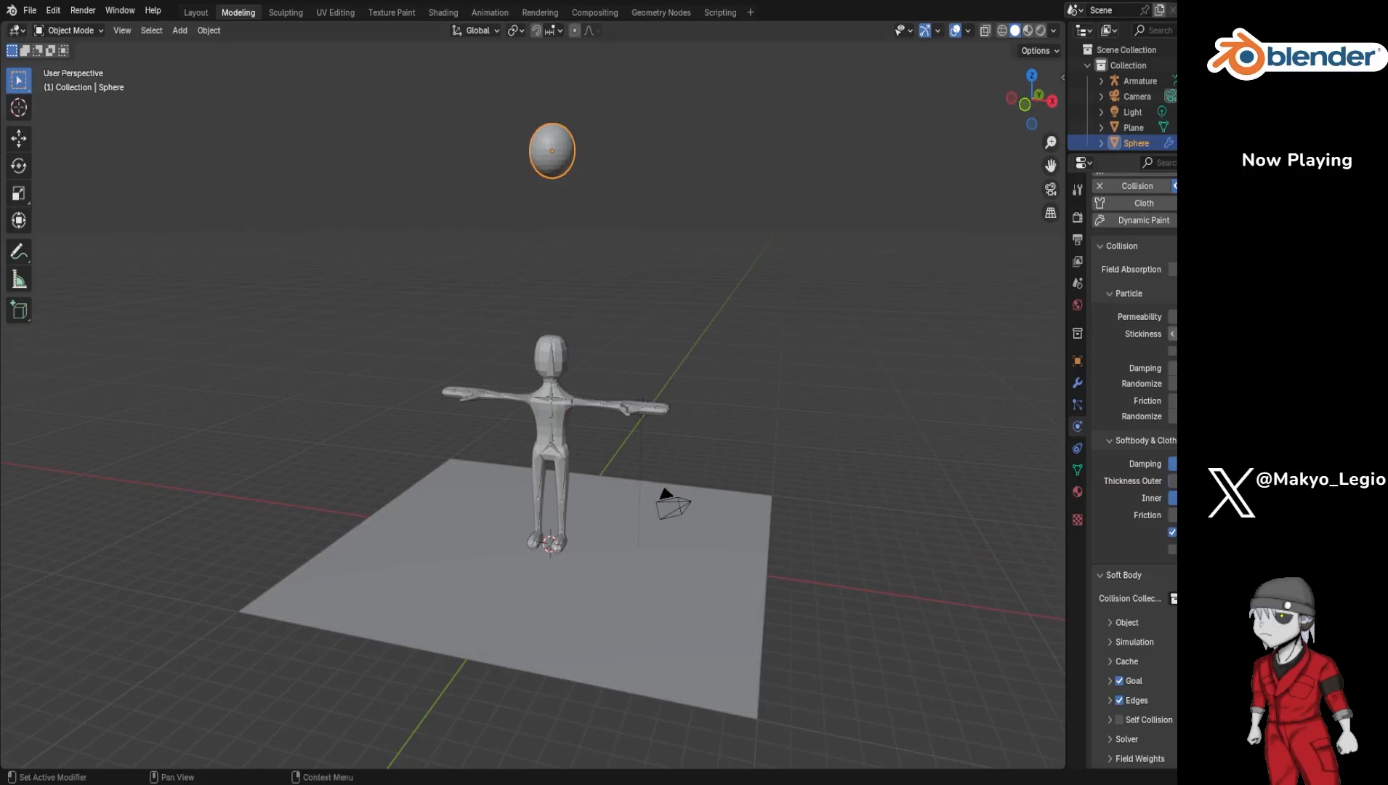
pyautogui.scroll(2, 1153, 316)
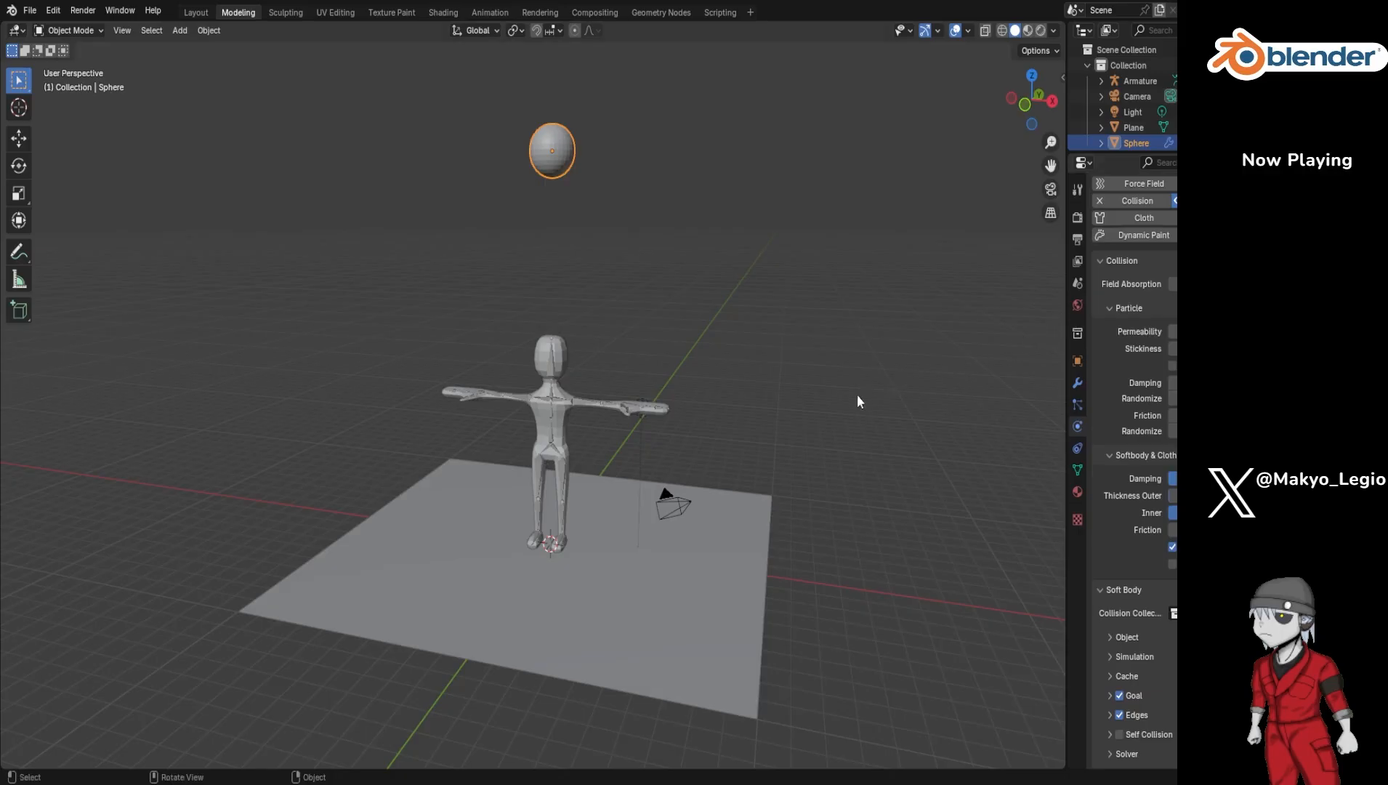
# Step: Switch to the Animation workspace and walk the scene camera backward until the character, the whole floor and the sphere are in frame
pyautogui.click(498, 12)
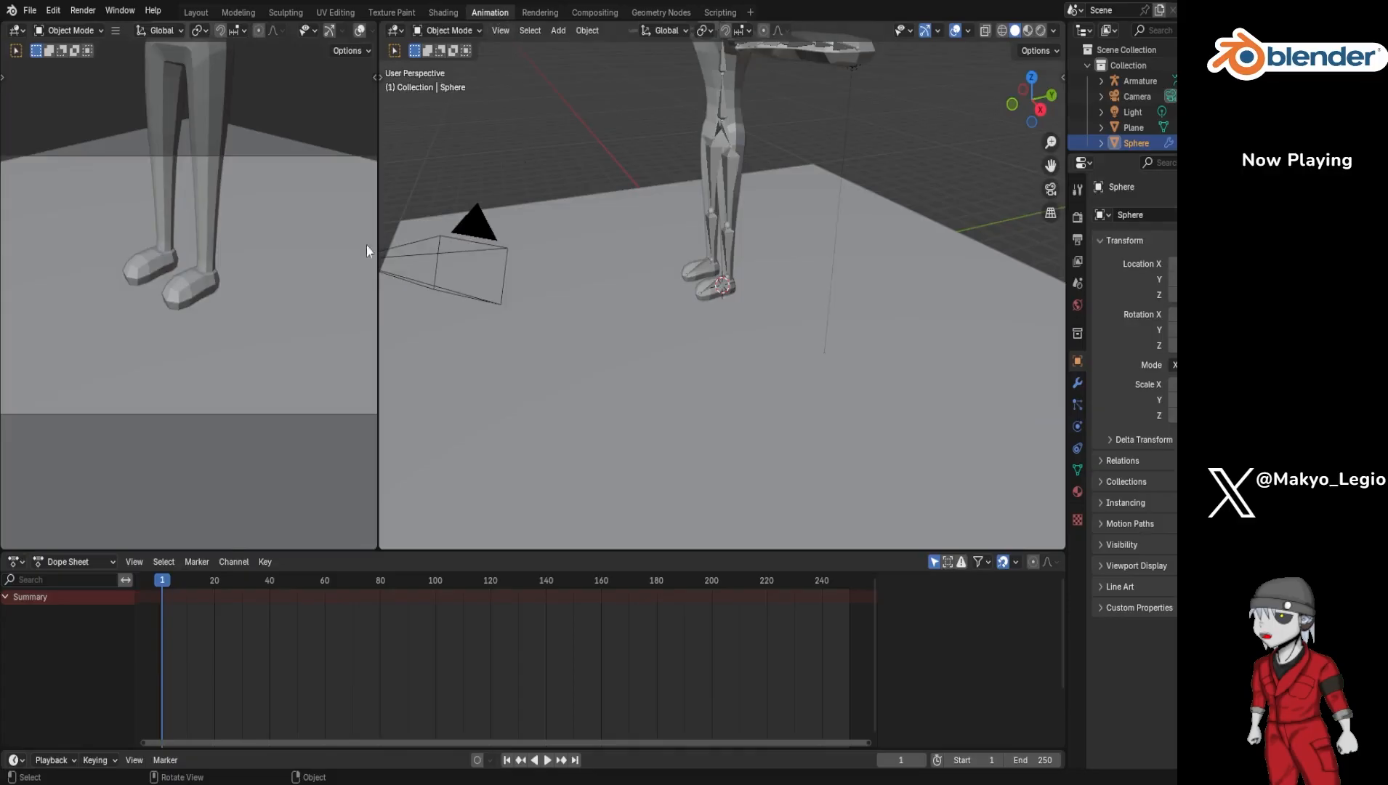
pyautogui.click(144, 281)
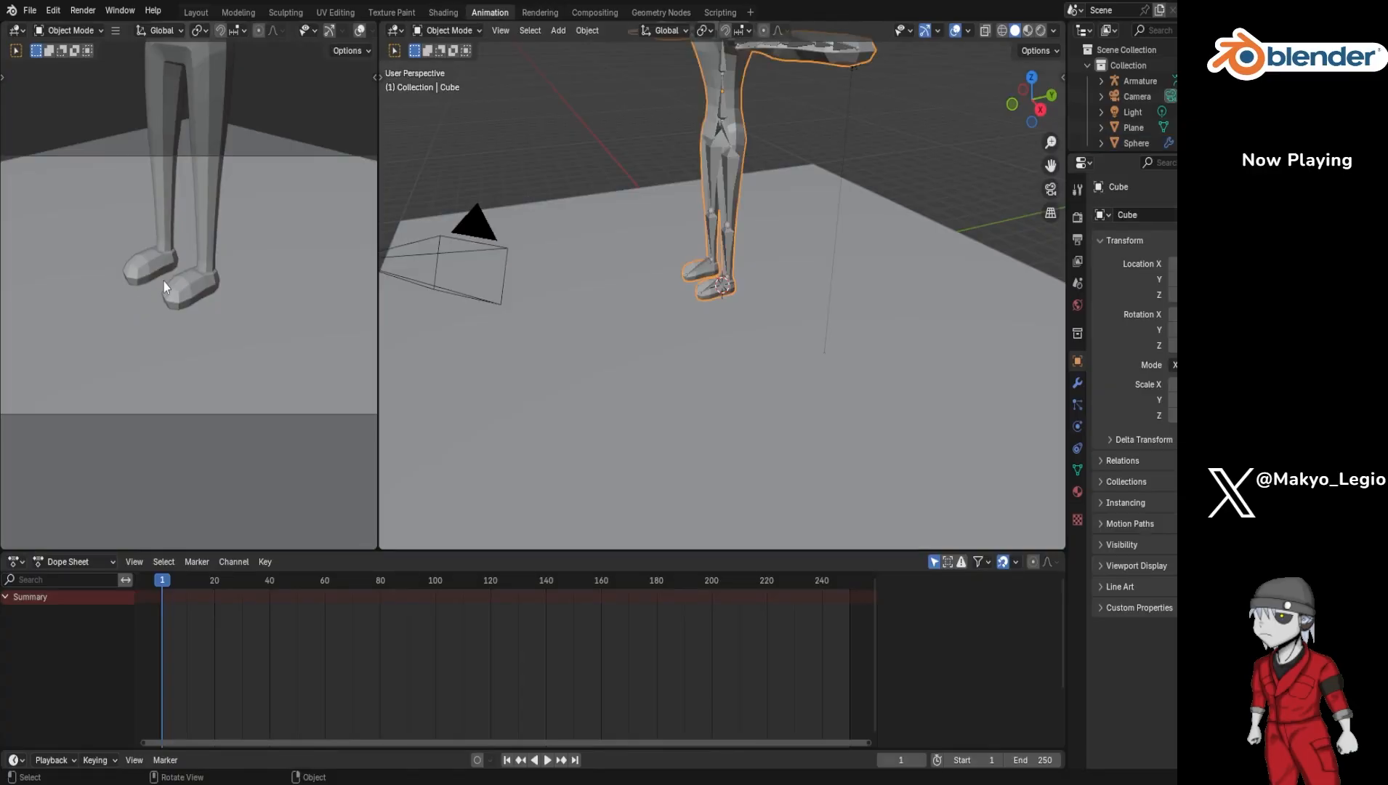
pyautogui.hotkey('shift', '`')
pyautogui.press('s')
pyautogui.press('s')
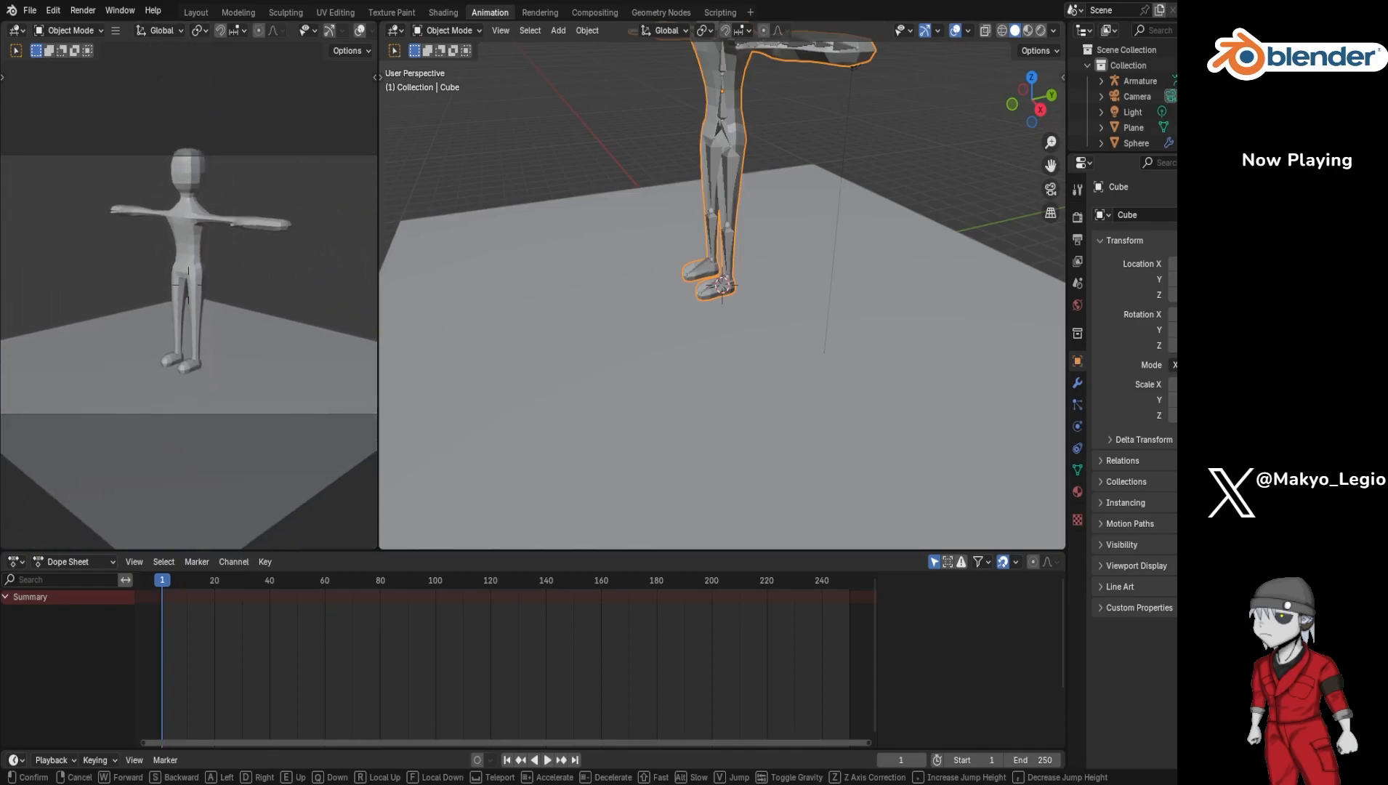
pyautogui.press('s')
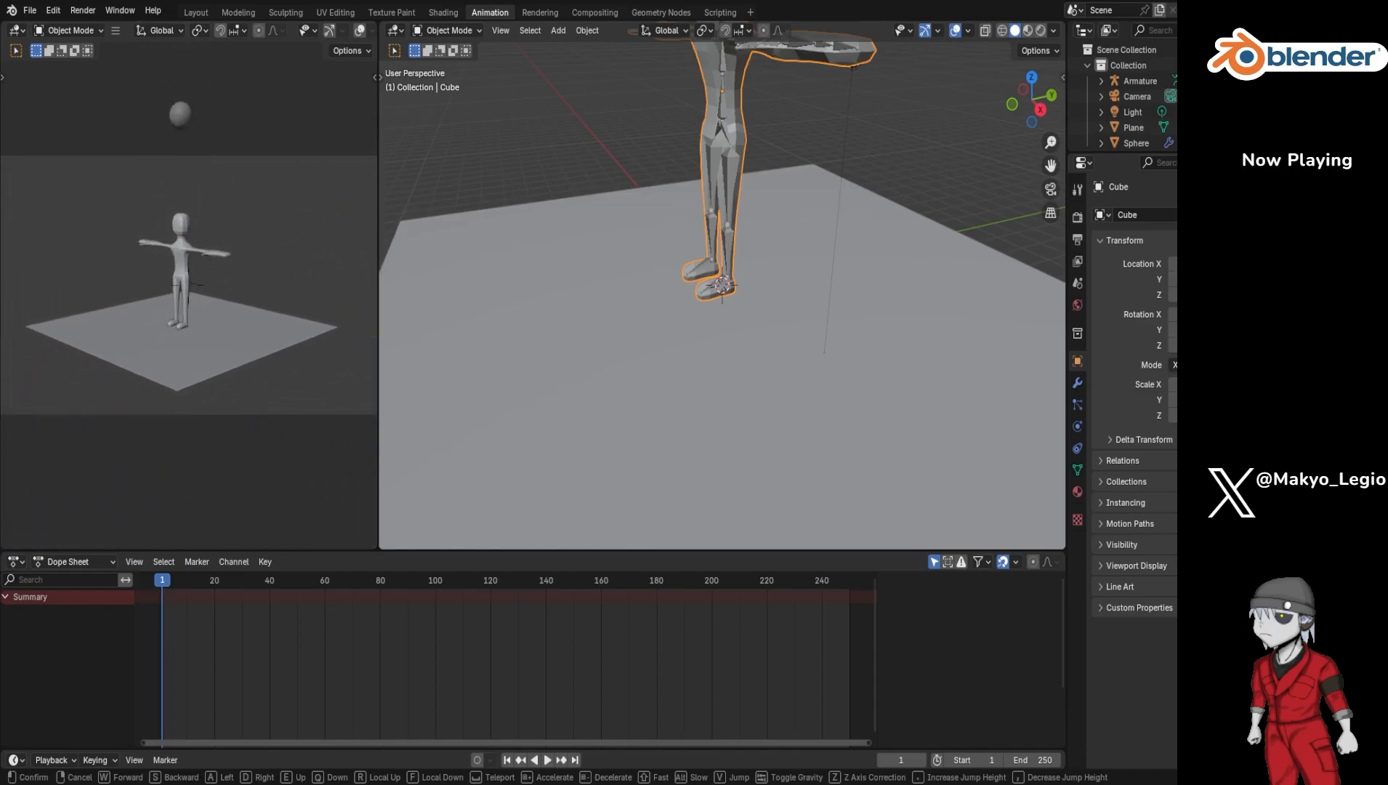
pyautogui.press('a')
pyautogui.press('s')
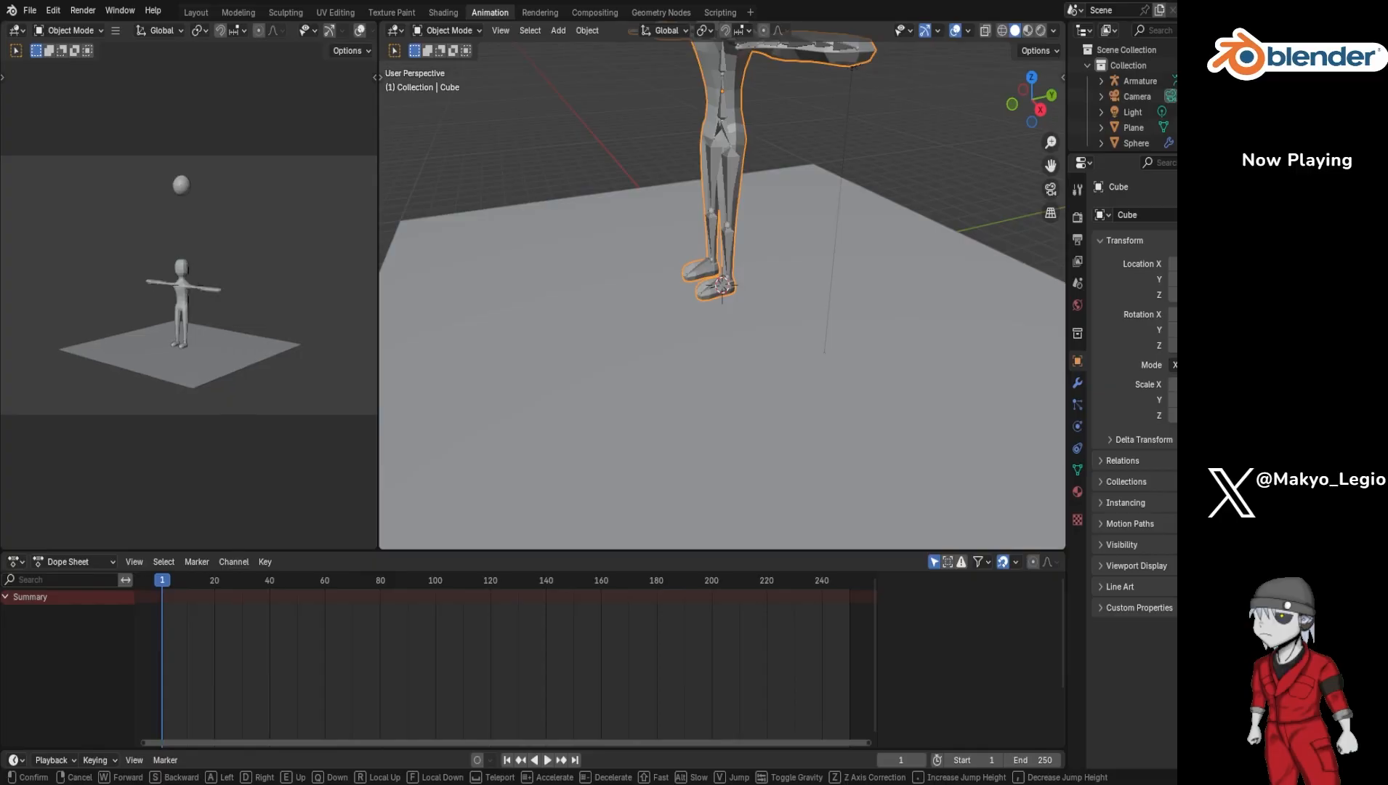
pyautogui.click(163, 279)
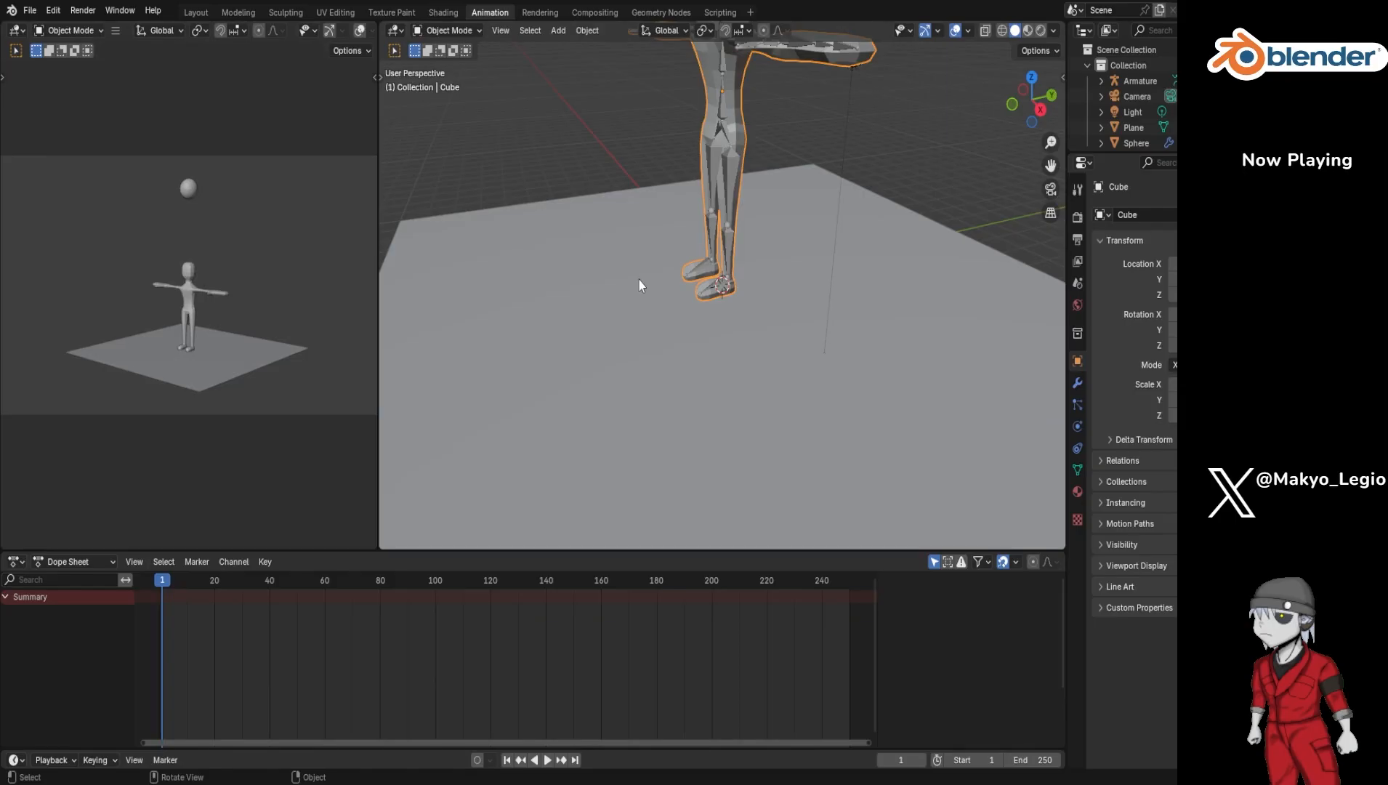
# Step: Play the timeline to check the sphere's physics simulation, stop it, and return to frame 1
pyautogui.press('space')
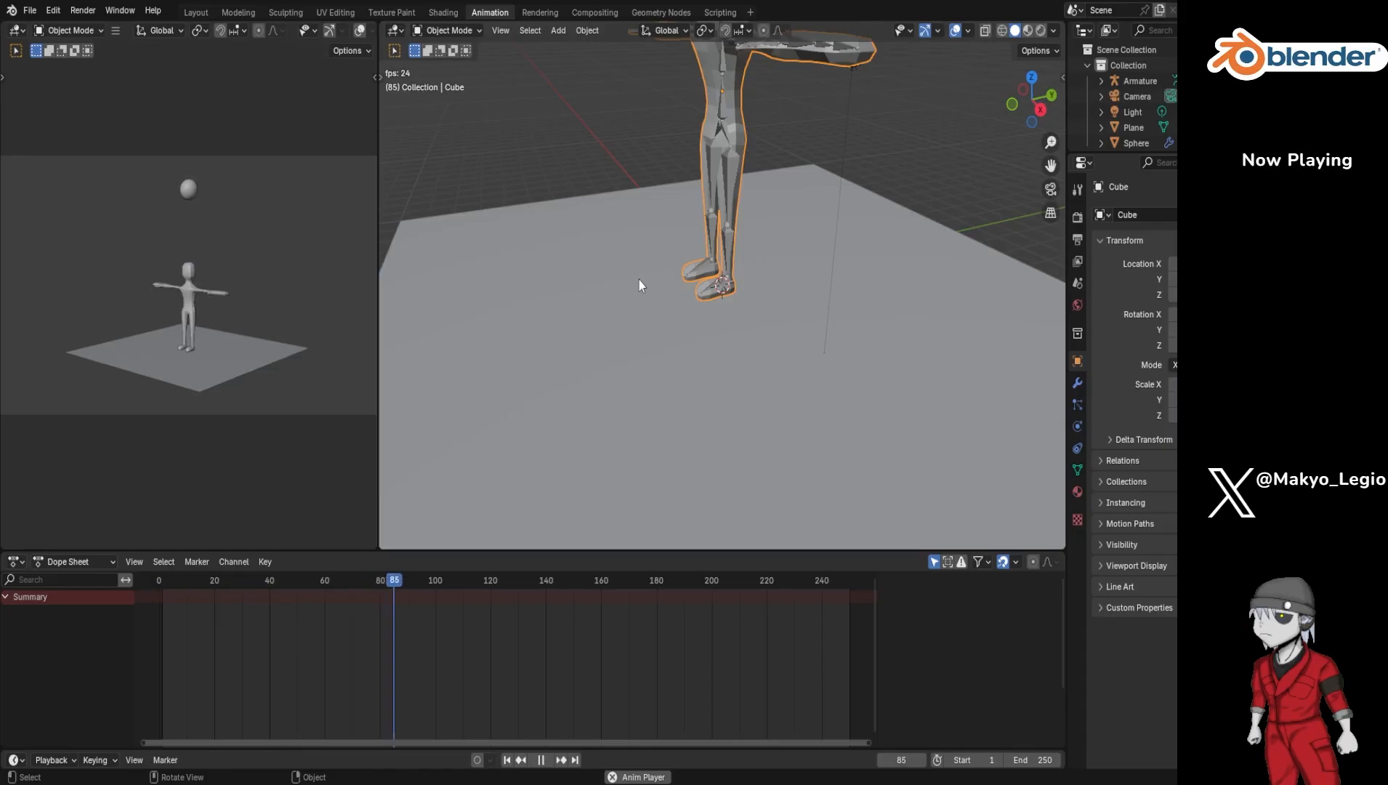
pyautogui.press('space')
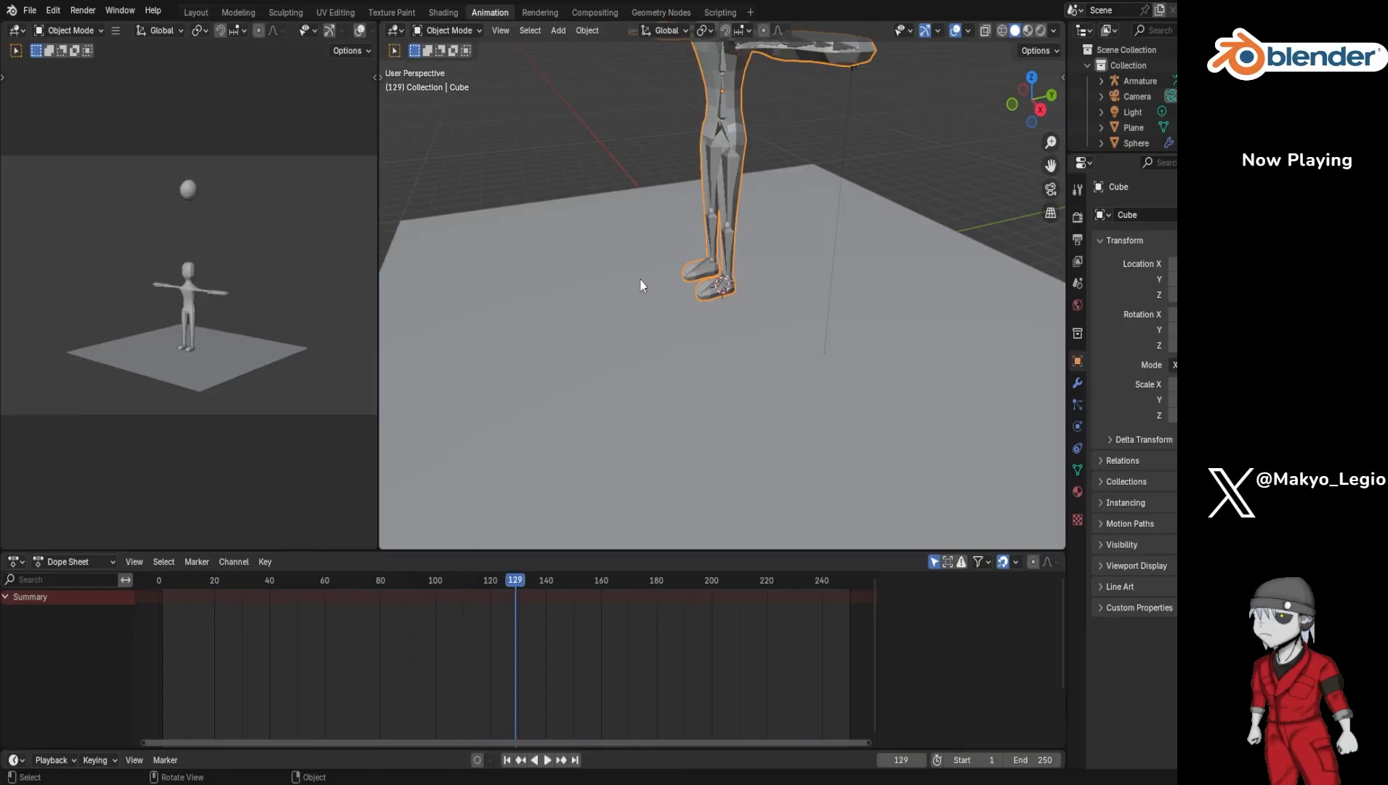
pyautogui.click(508, 760)
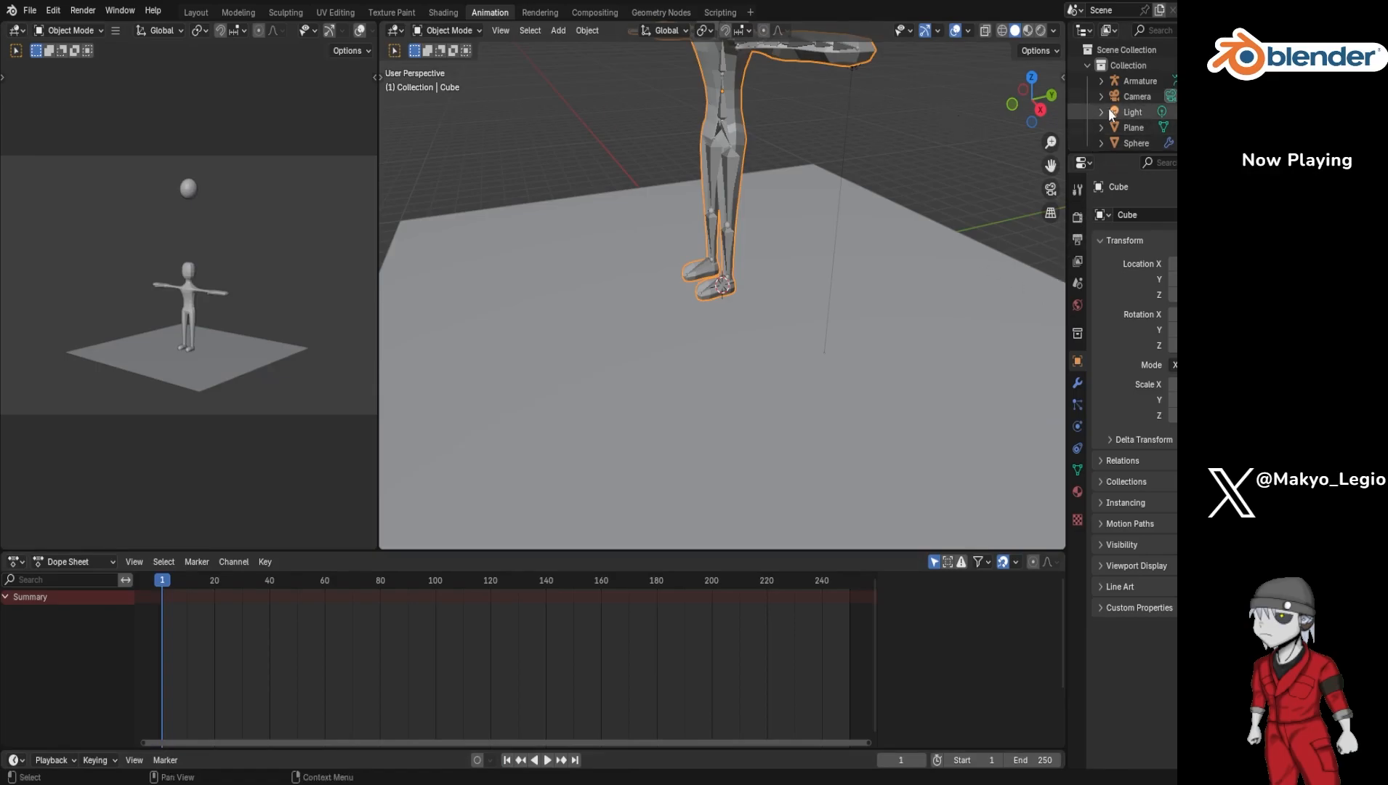
# Step: Select the Sphere object and expand the scene's Gravity settings to inspect them
pyautogui.scroll(-1, 1120, 117)
pyautogui.click(1137, 137)
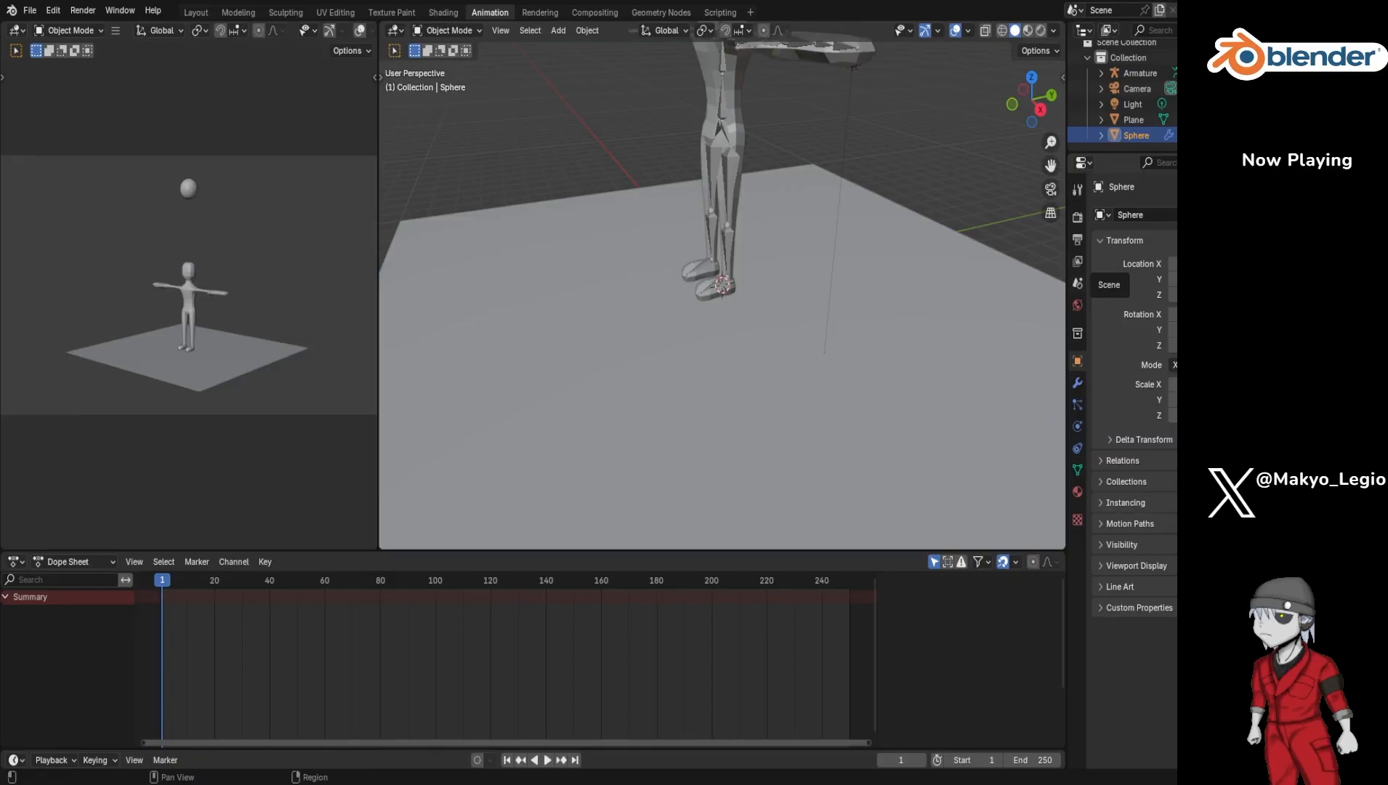
pyautogui.click(1077, 284)
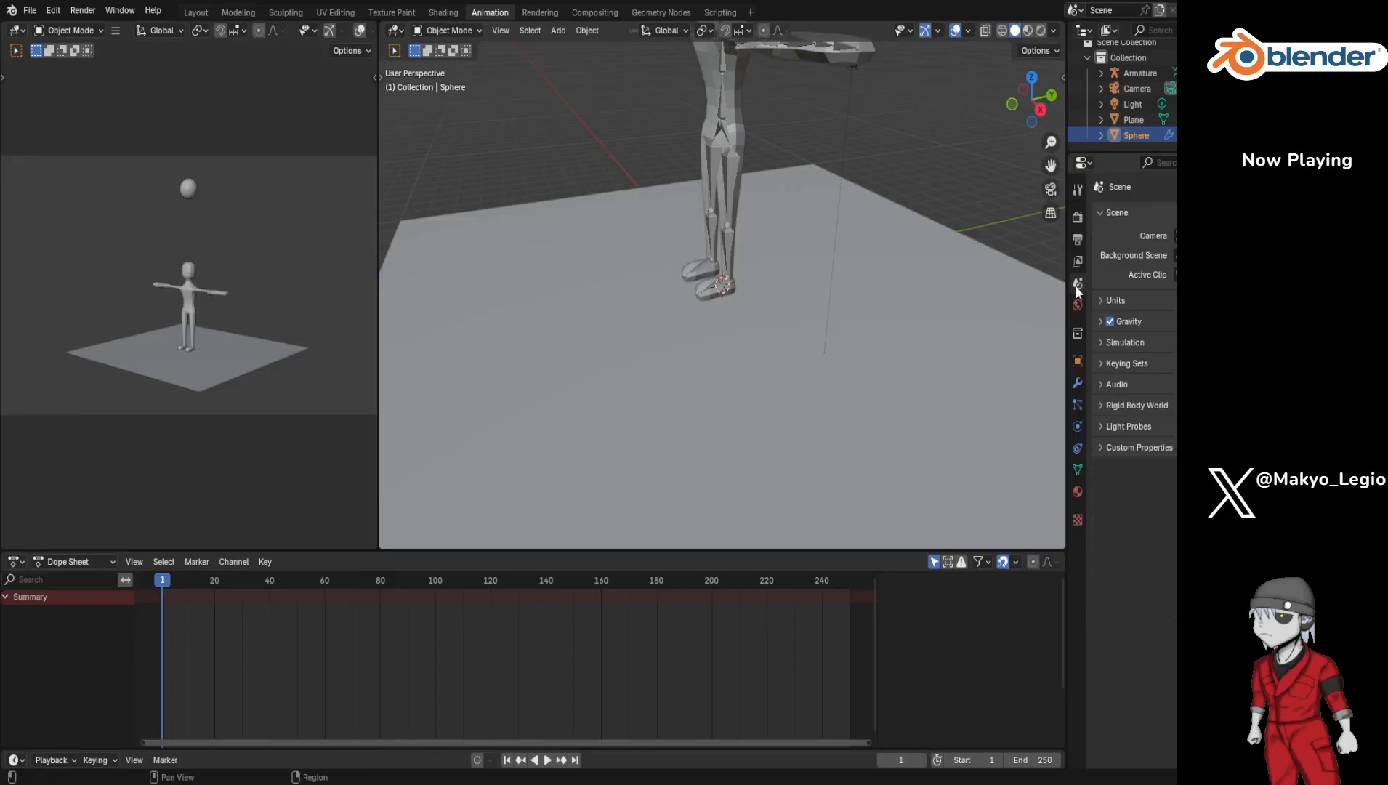
pyautogui.click(1138, 318)
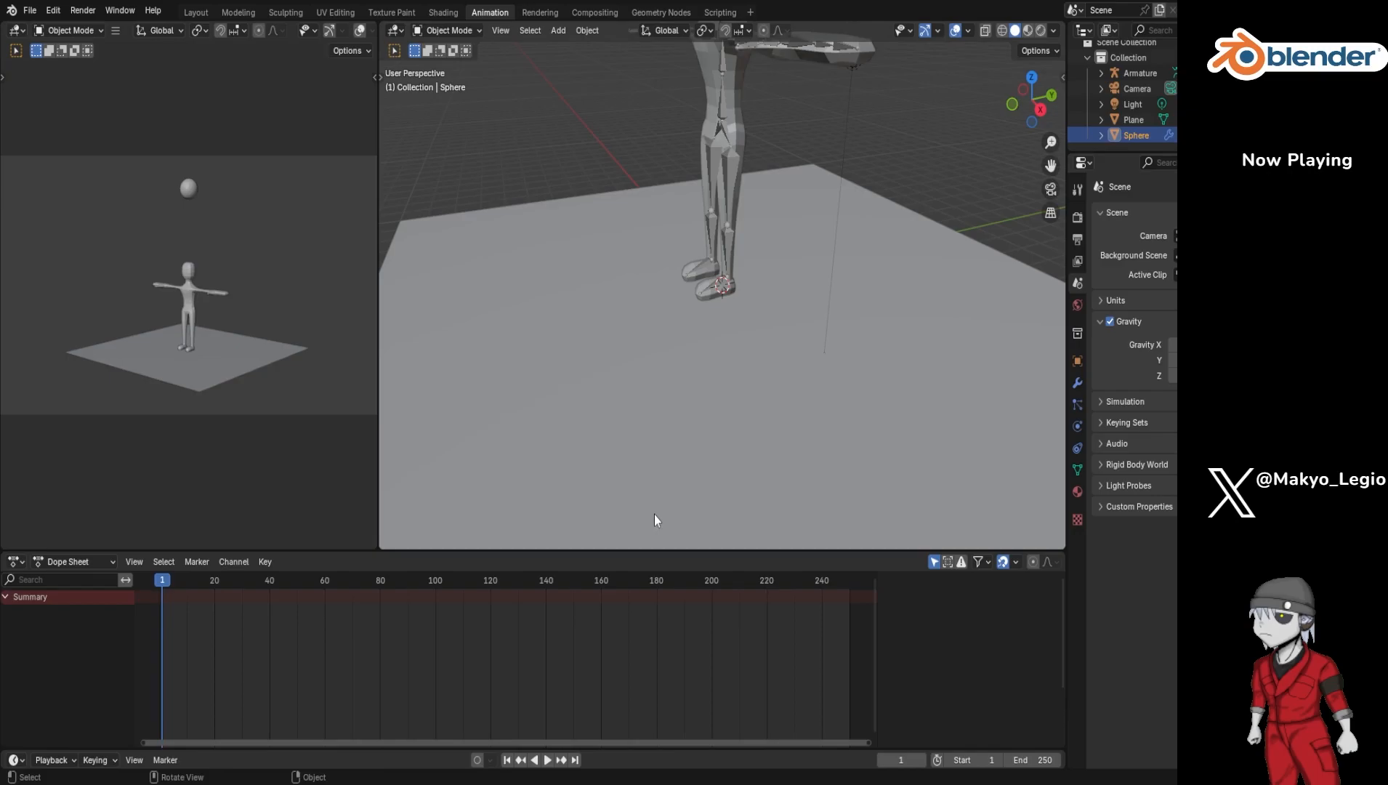
# Step: Walk the scene camera forward and sideways until it frames the character's upper body and legs from straight ahead
pyautogui.scroll(-3, 654, 513)
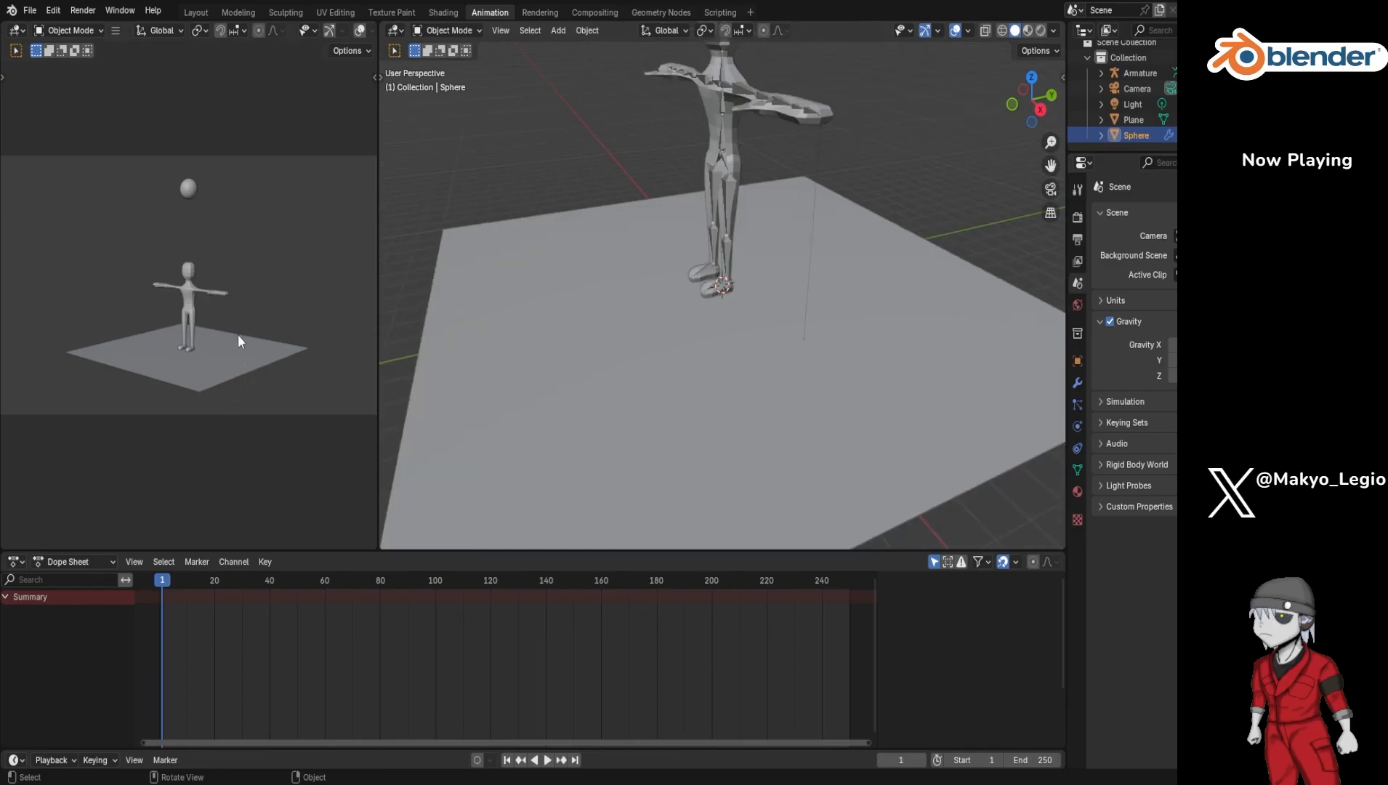
pyautogui.hotkey('shift', '`')
pyautogui.press('w')
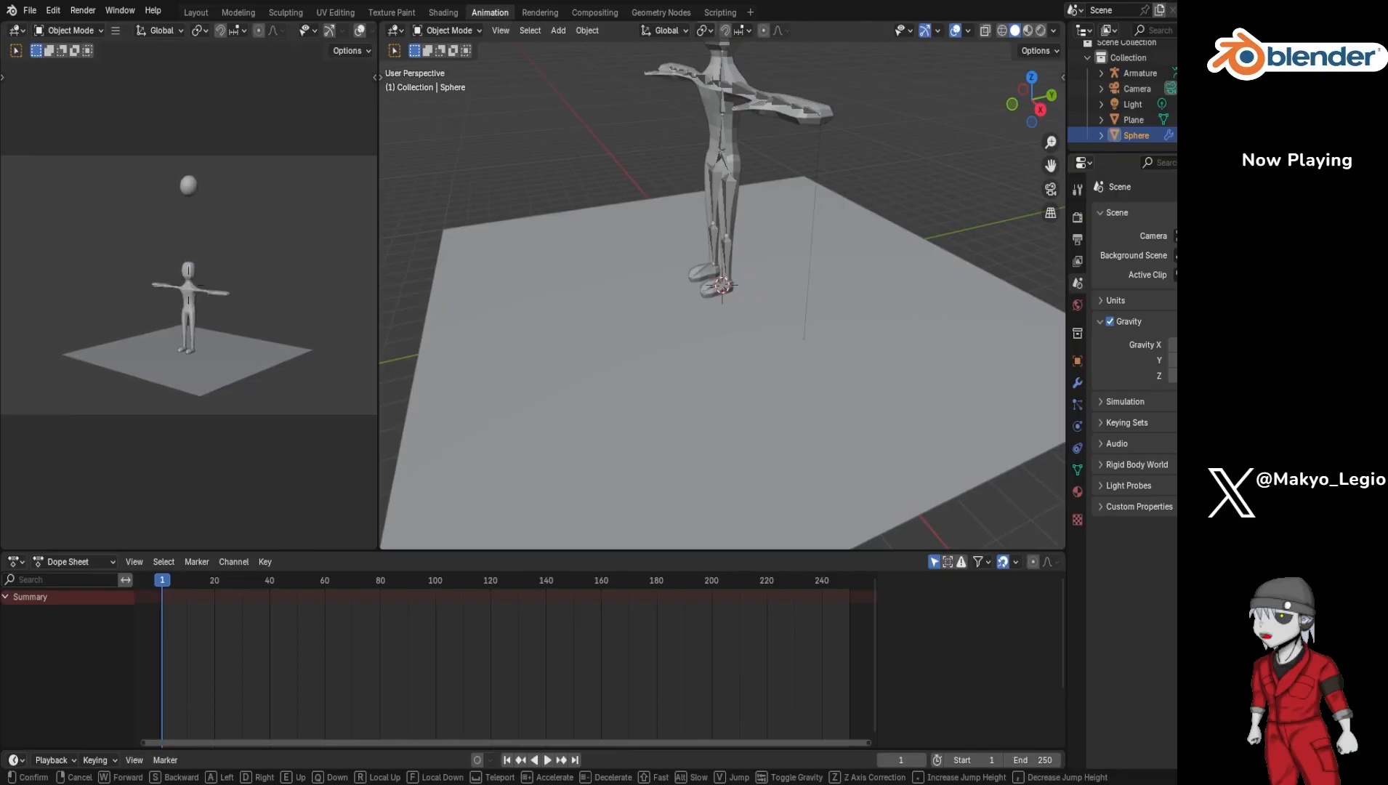
pyautogui.press('w')
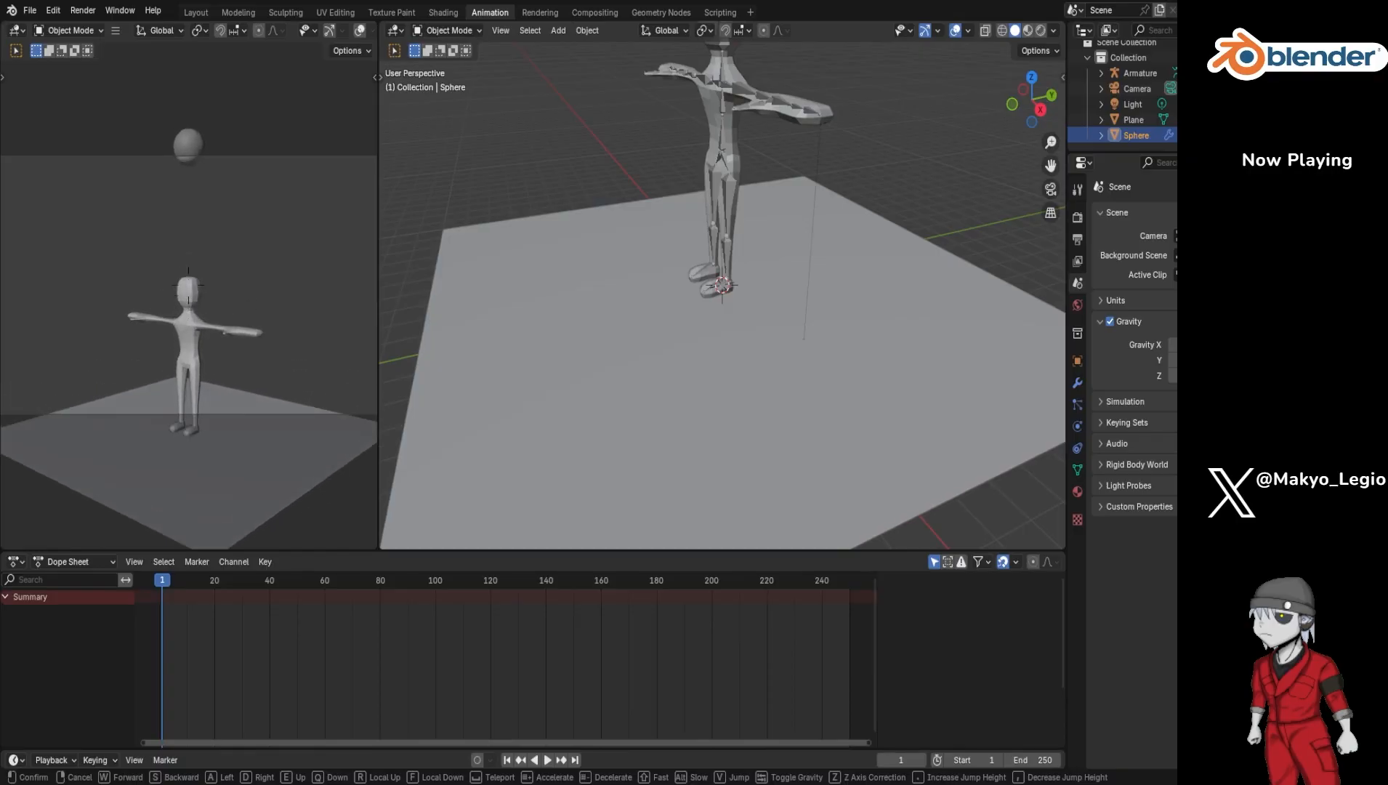
pyautogui.press('w')
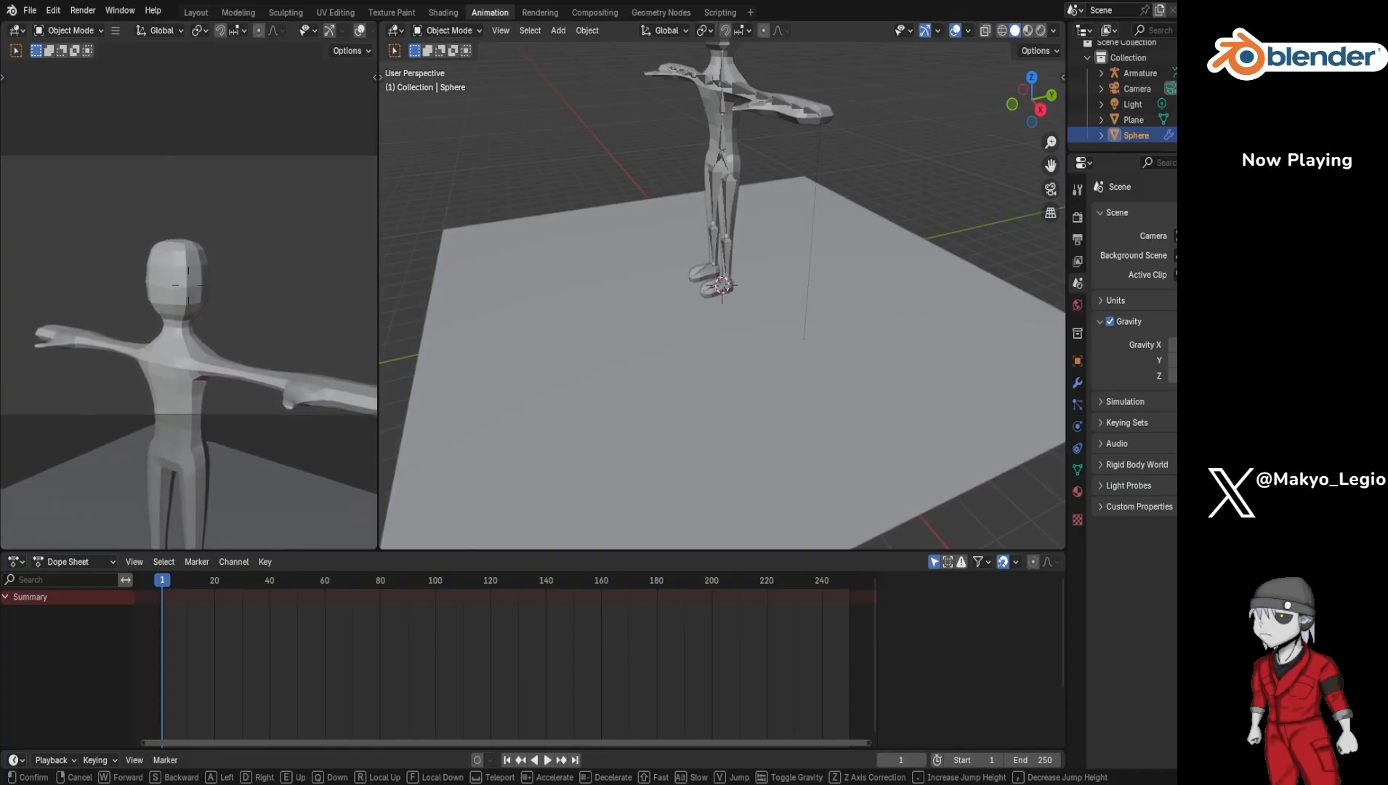
pyautogui.press('a')
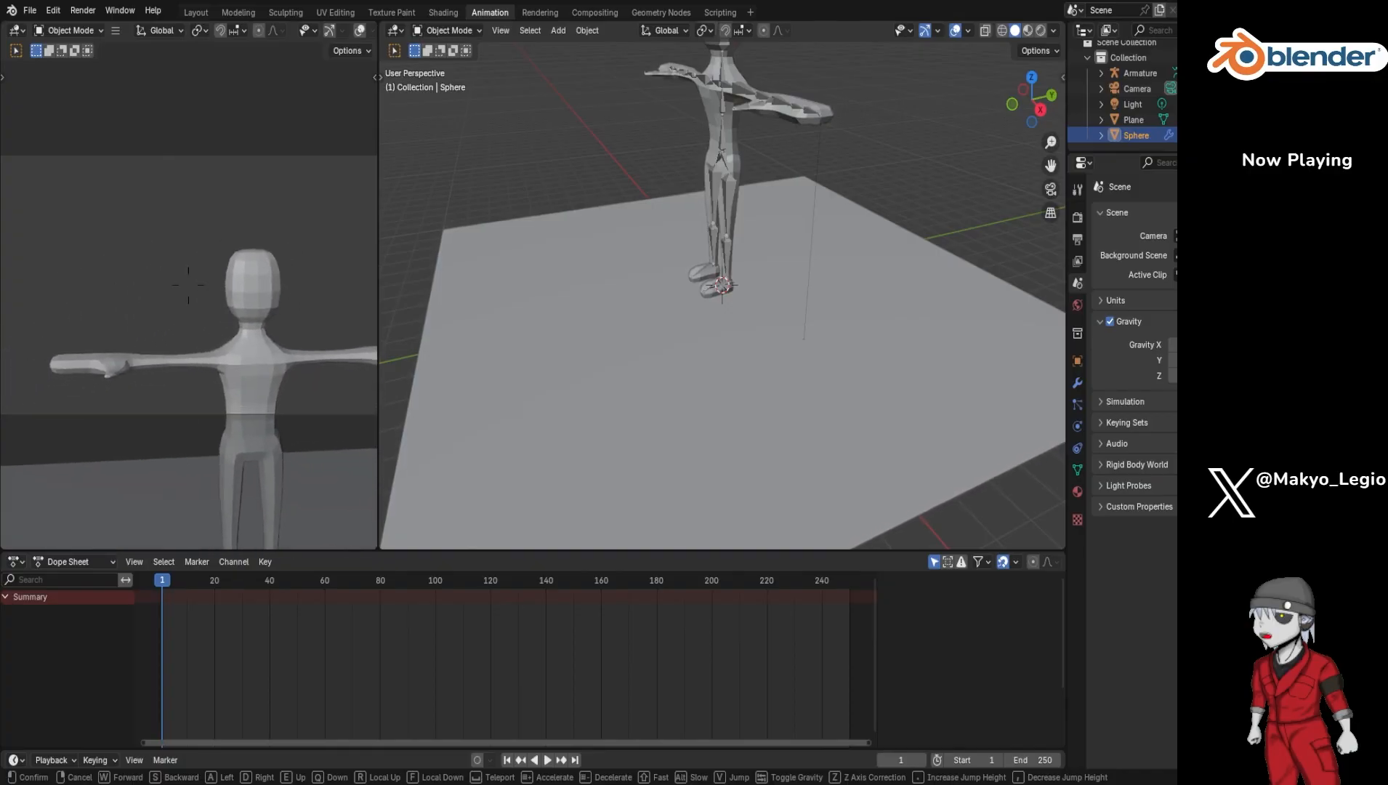
pyautogui.press('s')
pyautogui.press('d')
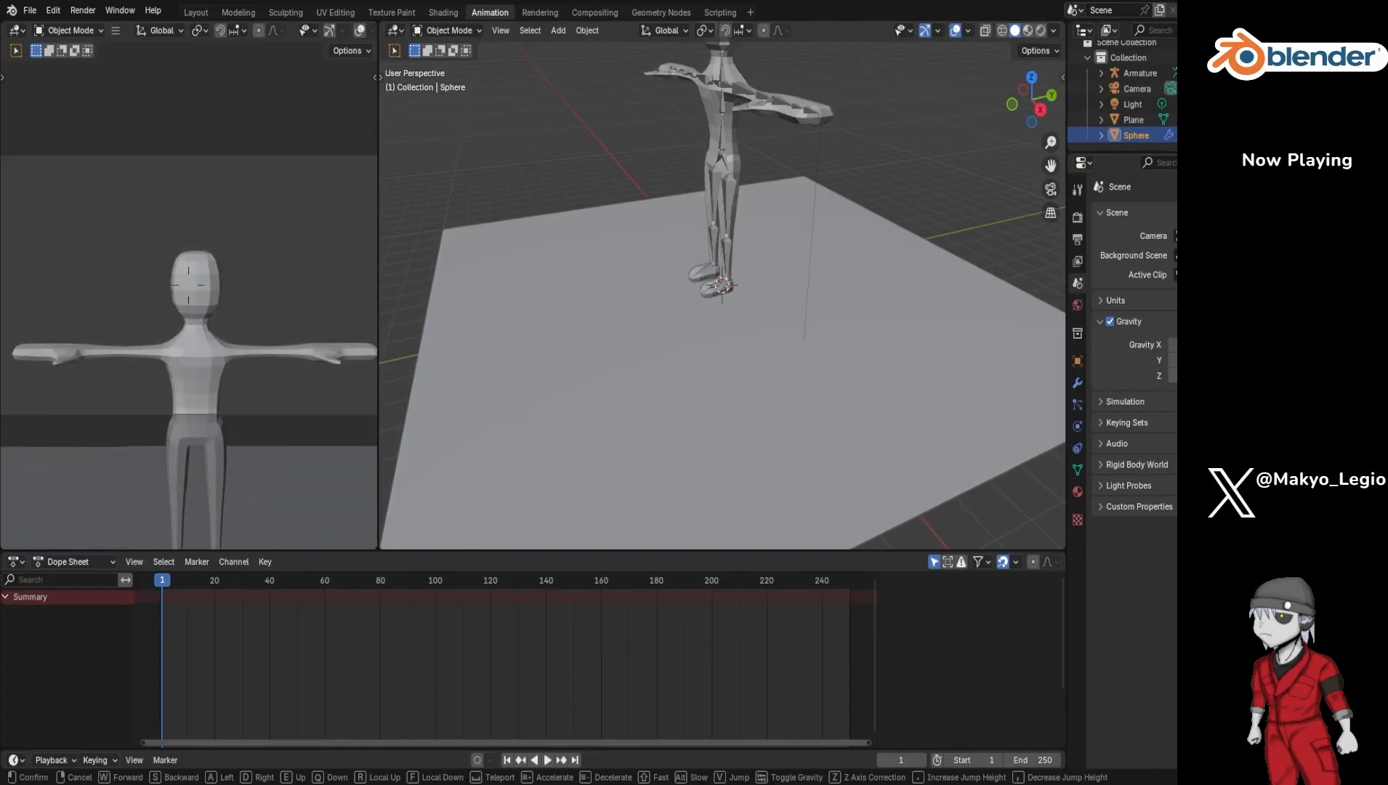
pyautogui.press('s')
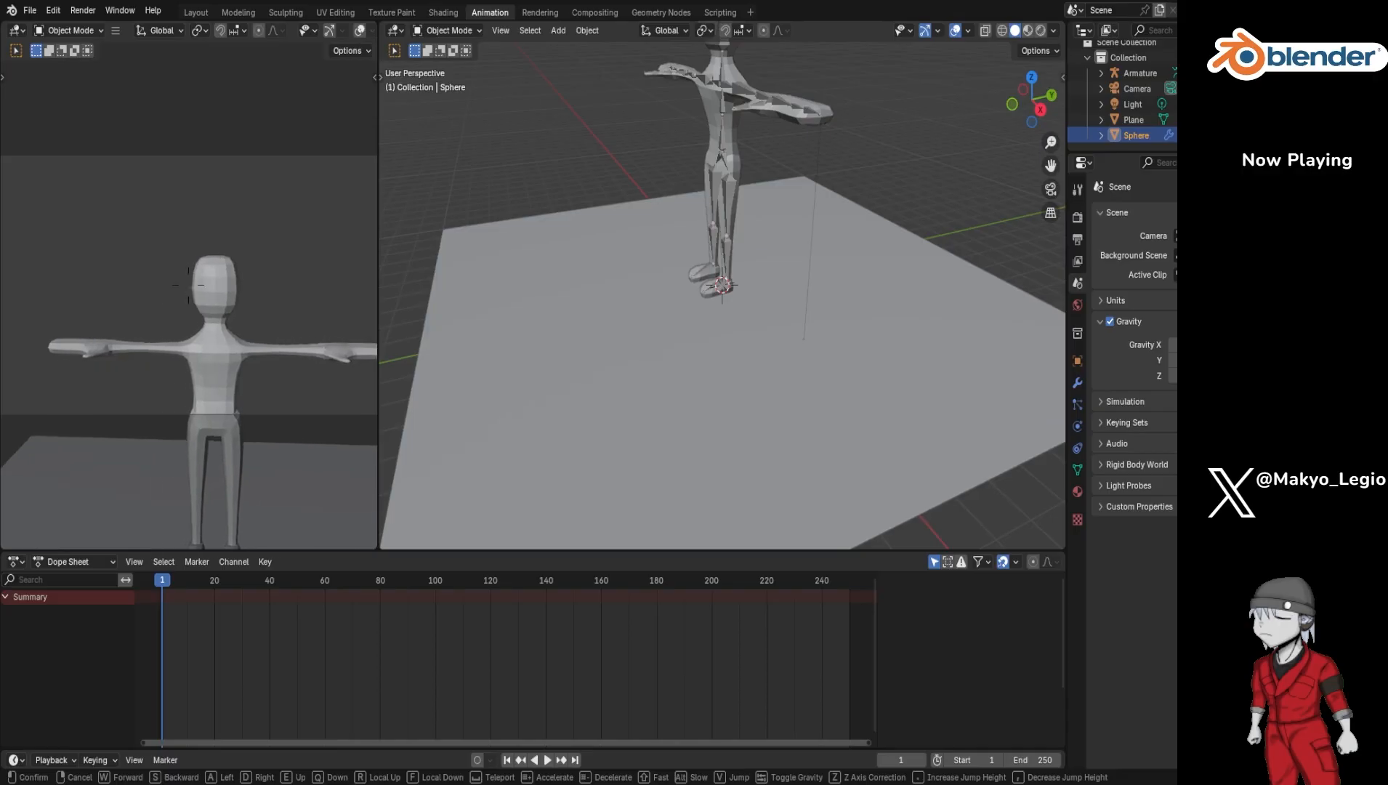
pyautogui.click(230, 326)
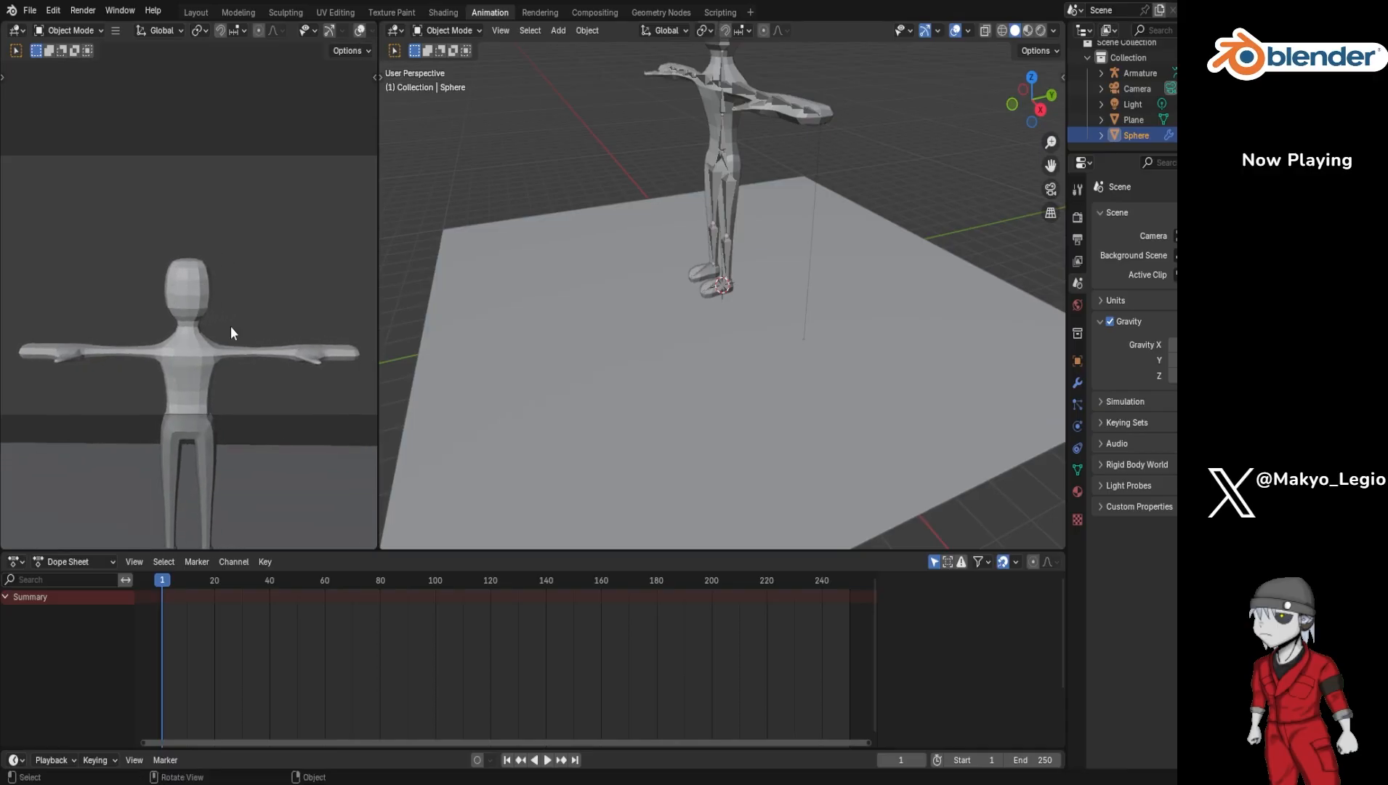
# Step: Check the character and floor from the front, and save the blend file under its existing name
pyautogui.moveTo(447, 306); pyautogui.dragTo(559, 241, button='middle')
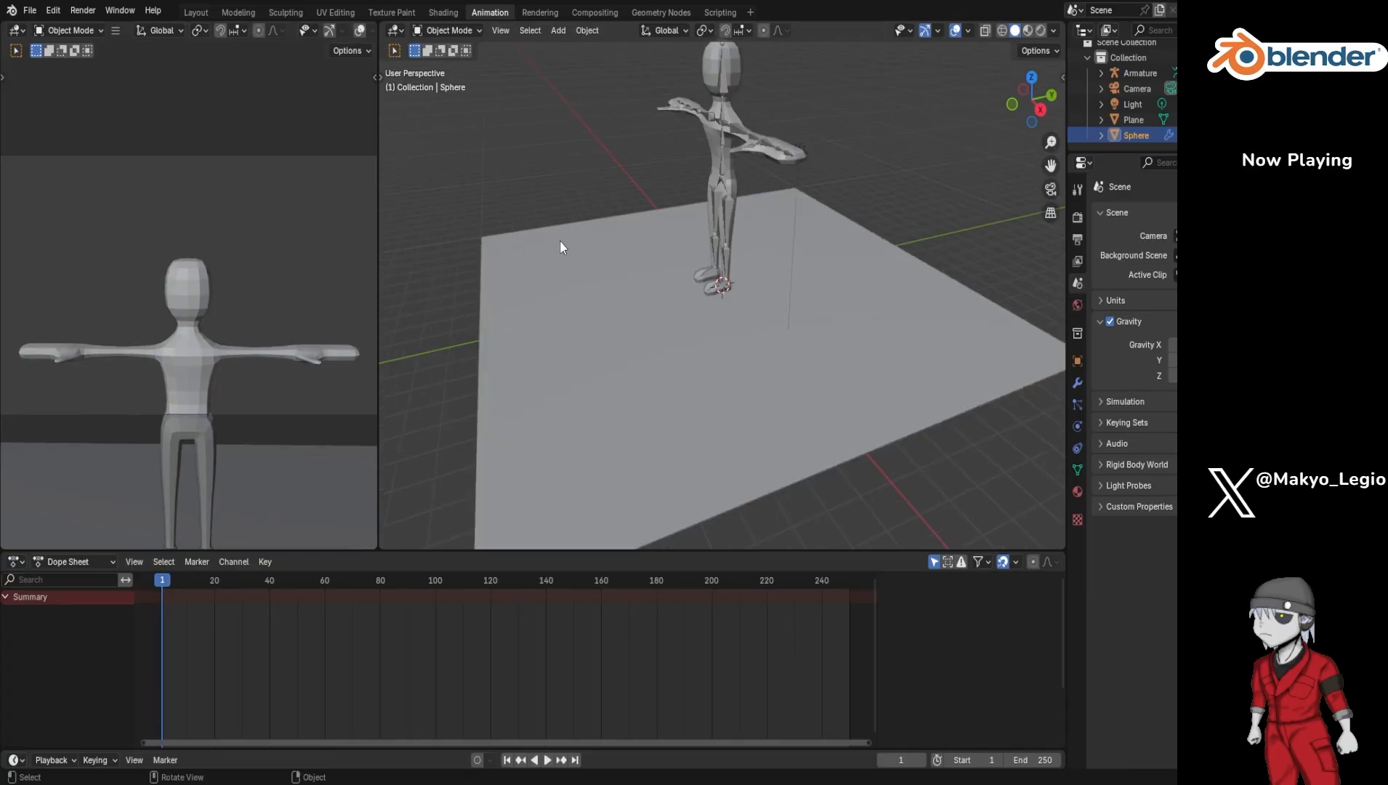
pyautogui.scroll(-3, 575, 238)
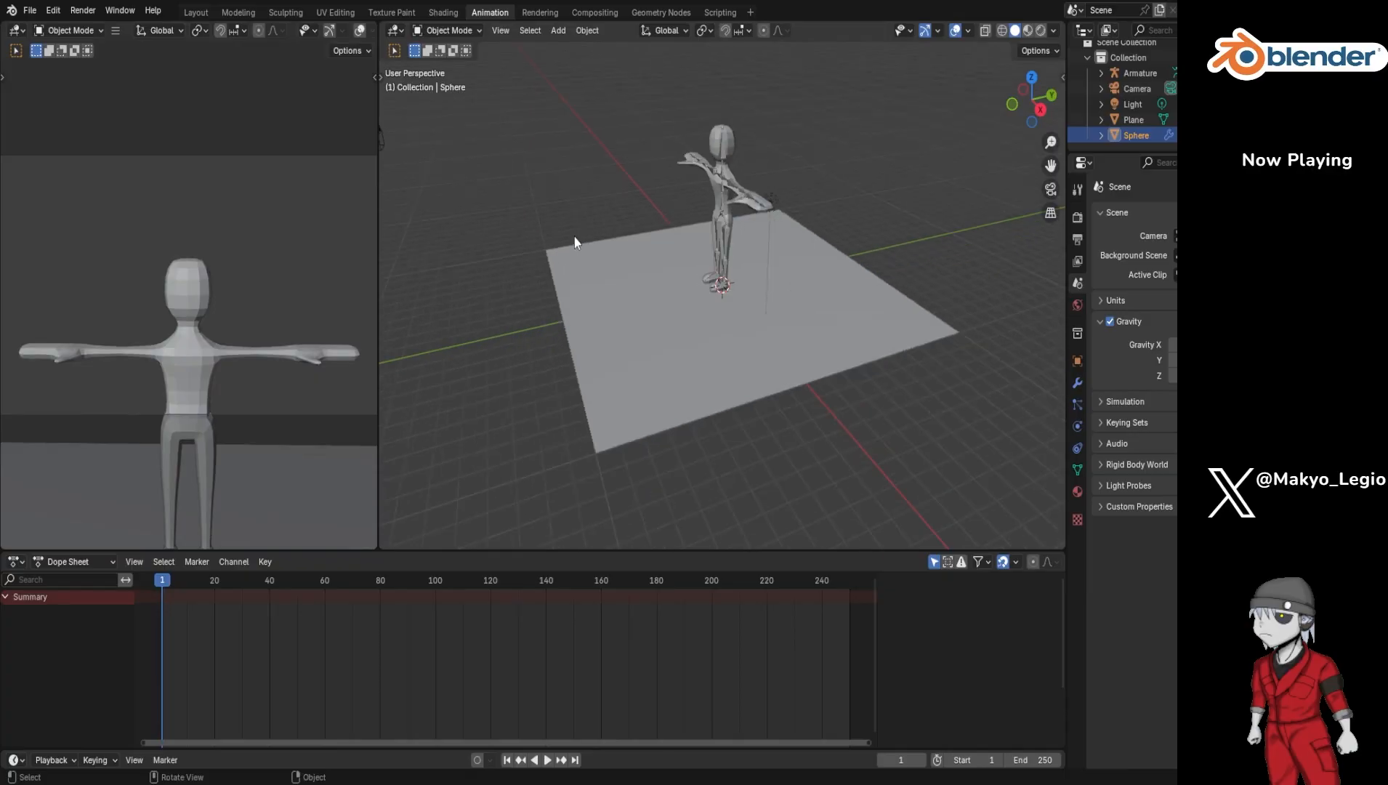
pyautogui.press('KP_7')
pyautogui.press('KP_1')
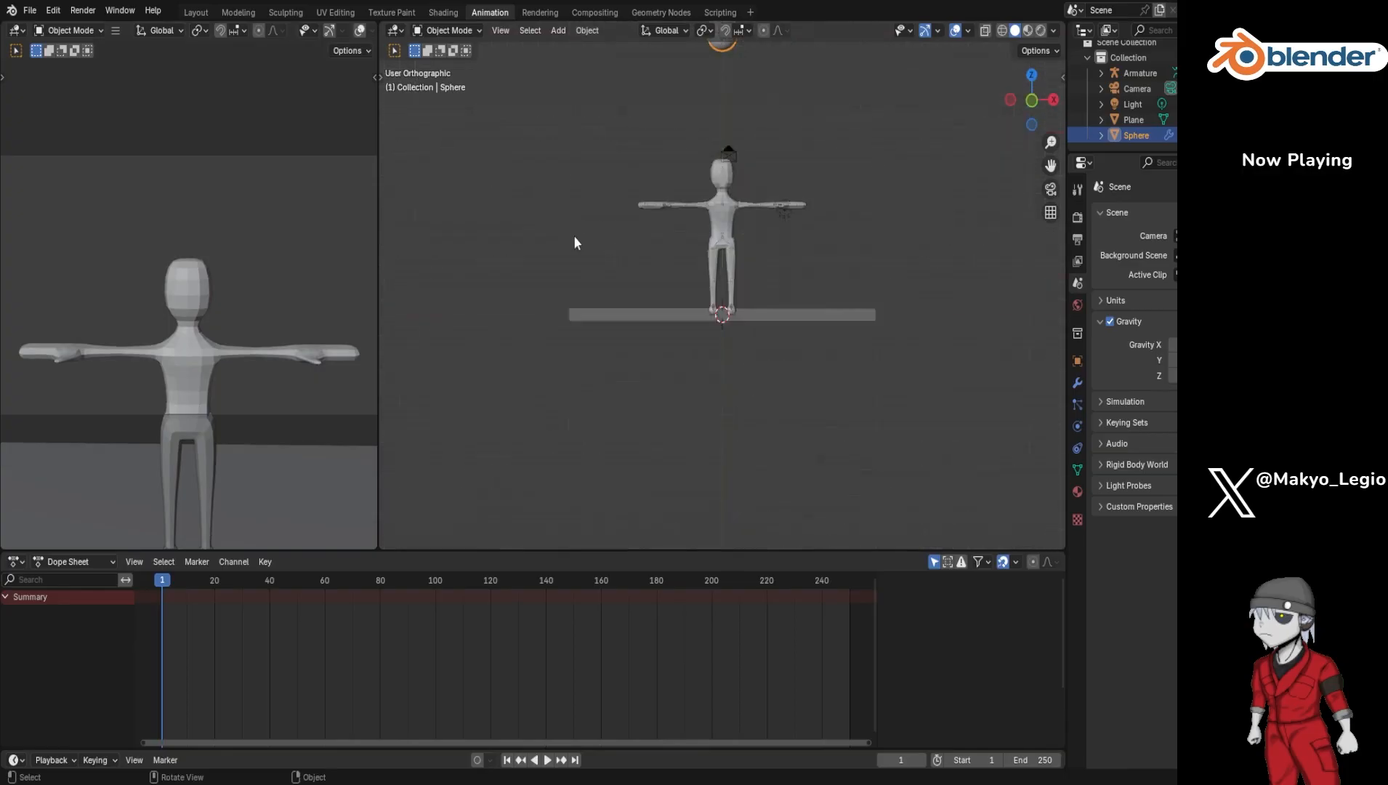
pyautogui.scroll(6, 589, 240)
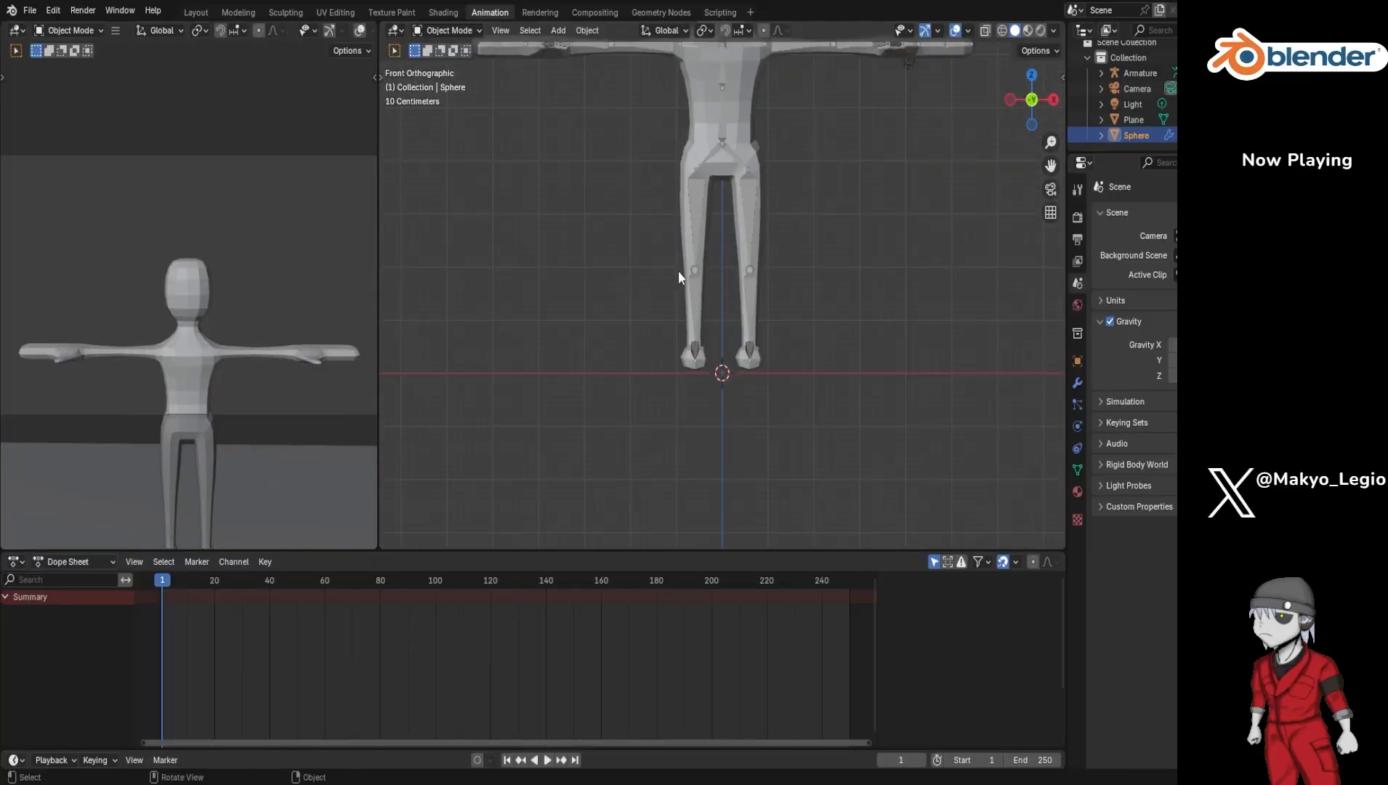
pyautogui.moveTo(679, 270); pyautogui.dragTo(665, 435, button='middle')
pyautogui.scroll(-6, 680, 298)
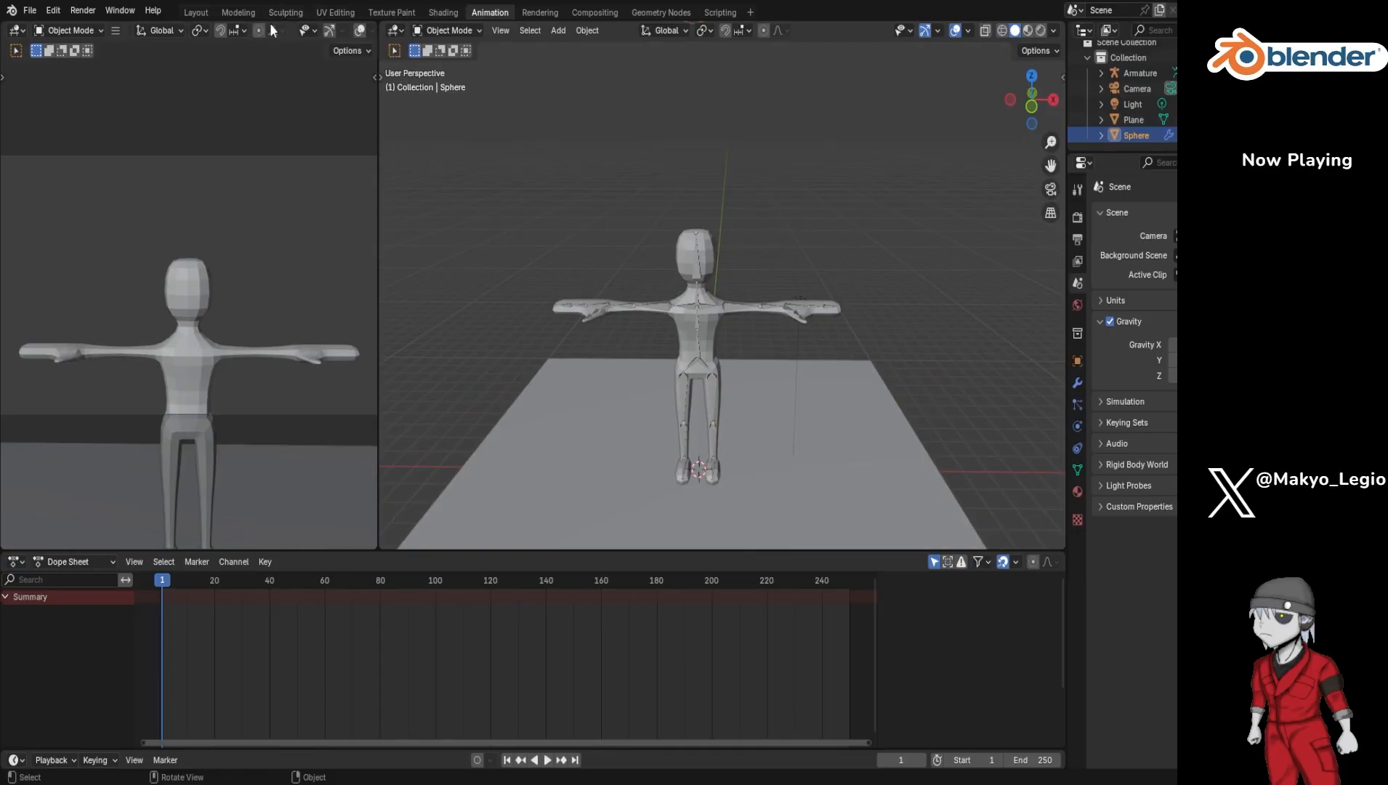
pyautogui.hotkey('ctrl', 's')
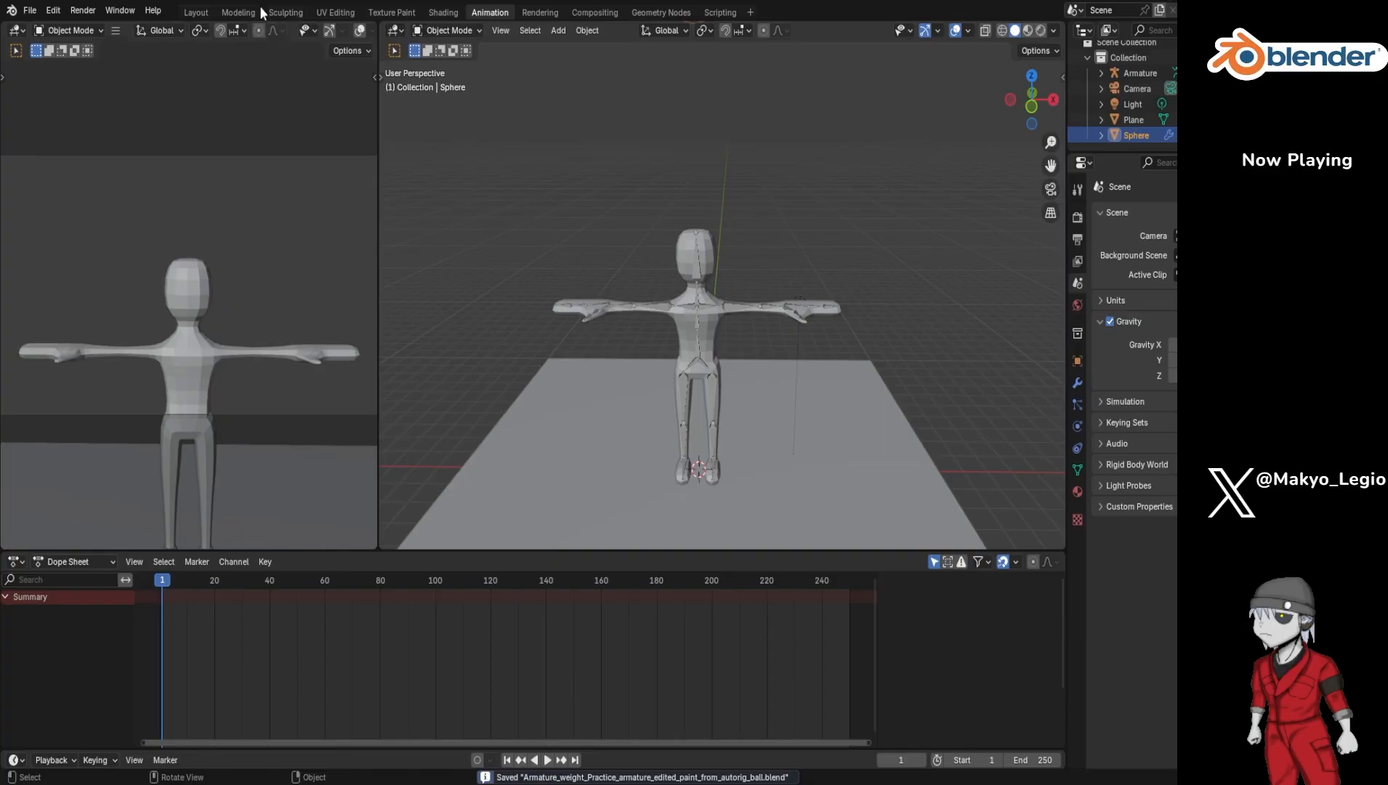
# Step: Select the Armature in the Modeling workspace, show the modifier properties, and return to the Animation workspace
pyautogui.click(238, 12)
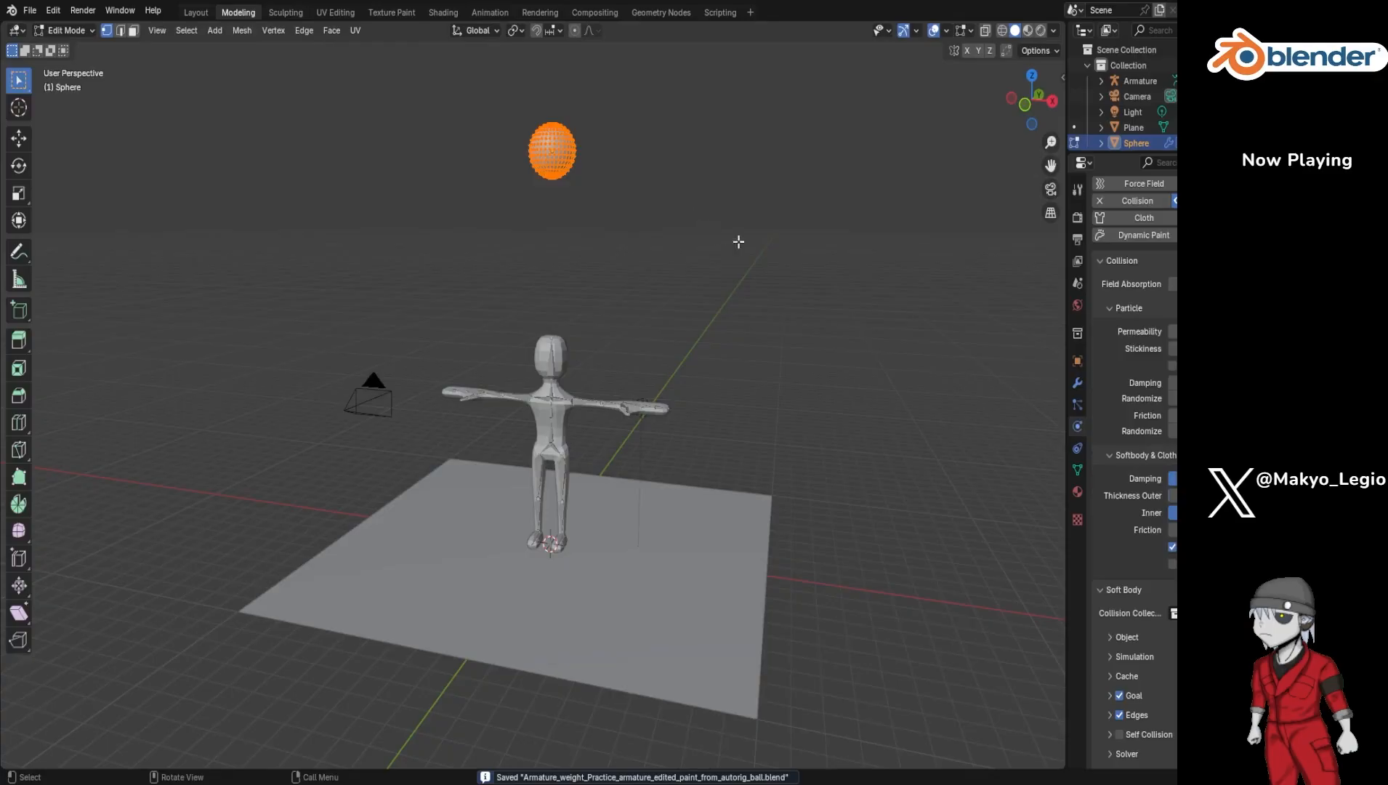
pyautogui.click(1127, 83)
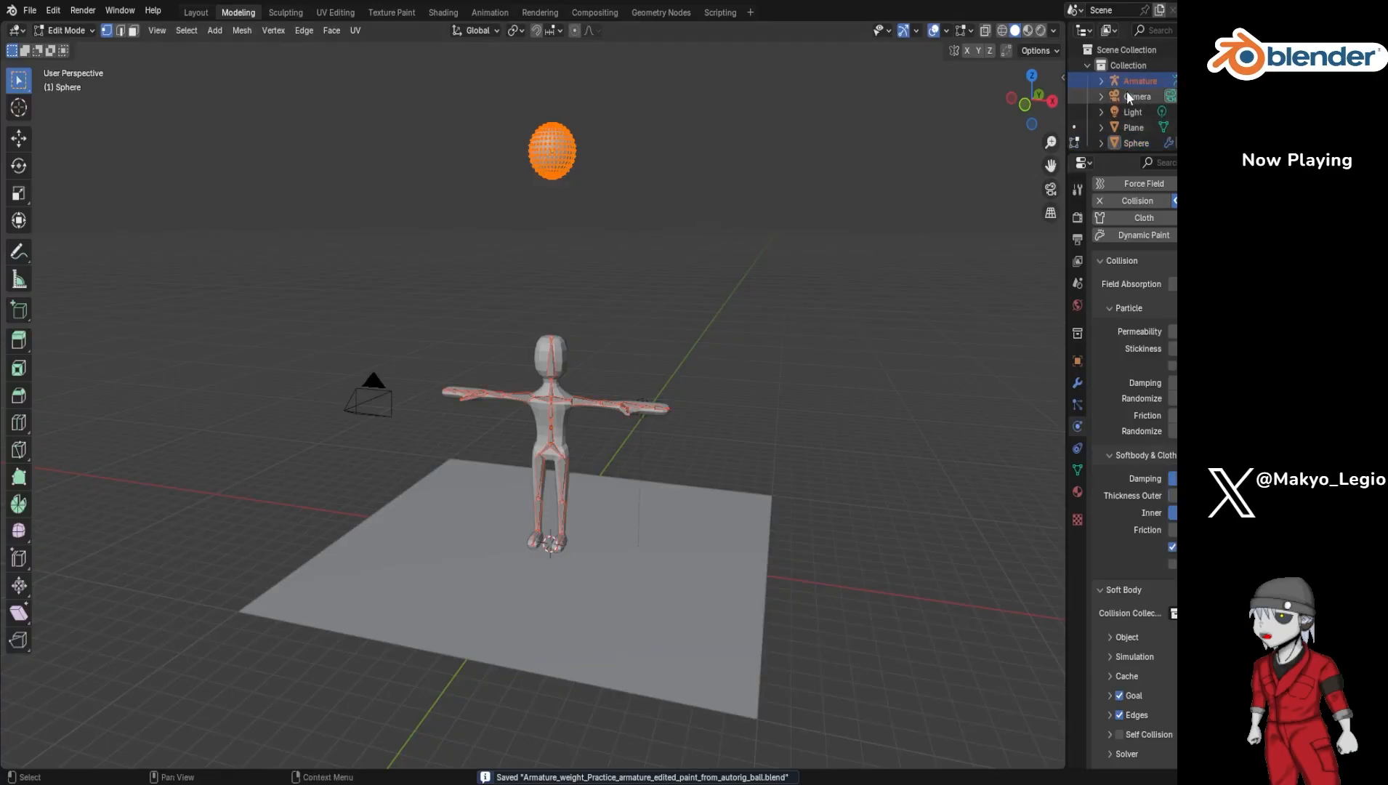
pyautogui.click(1079, 382)
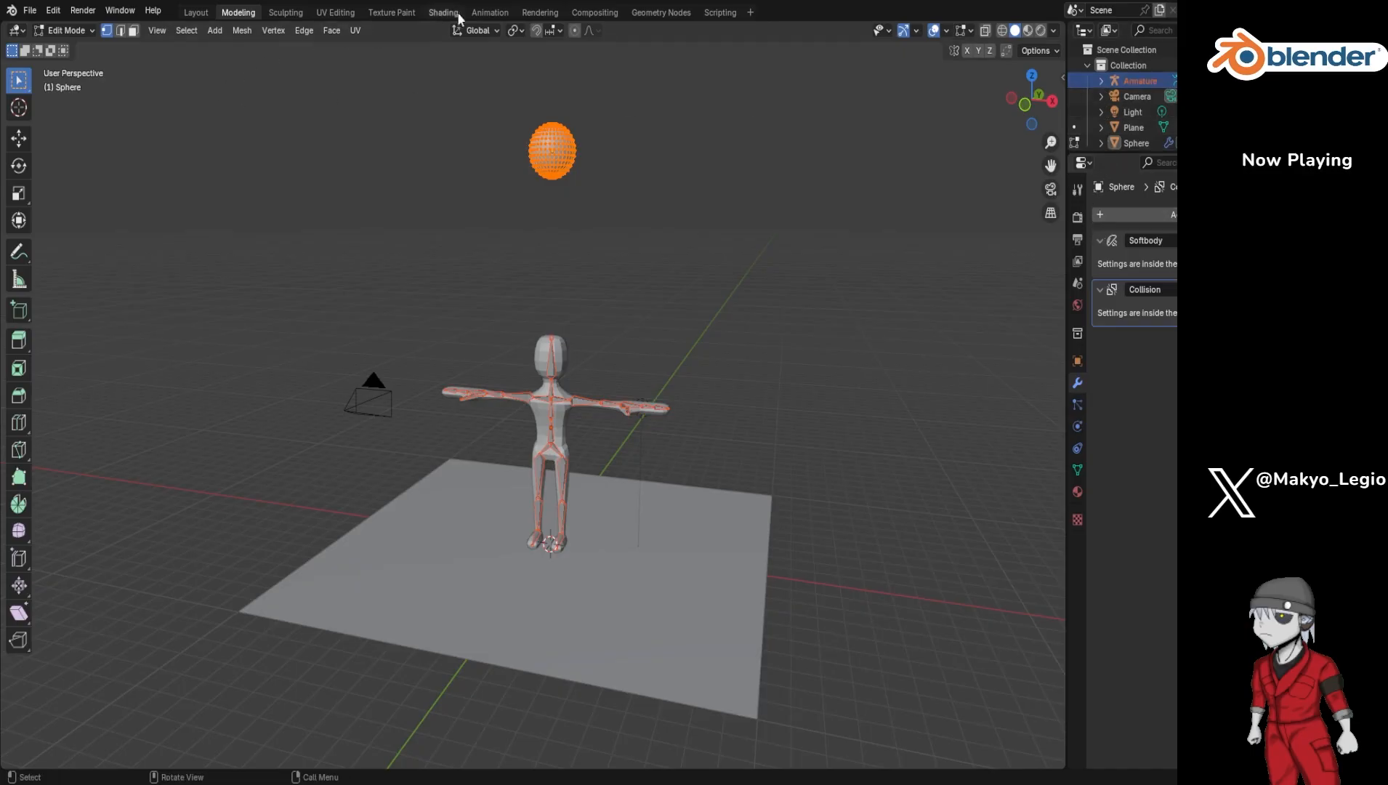
pyautogui.click(489, 14)
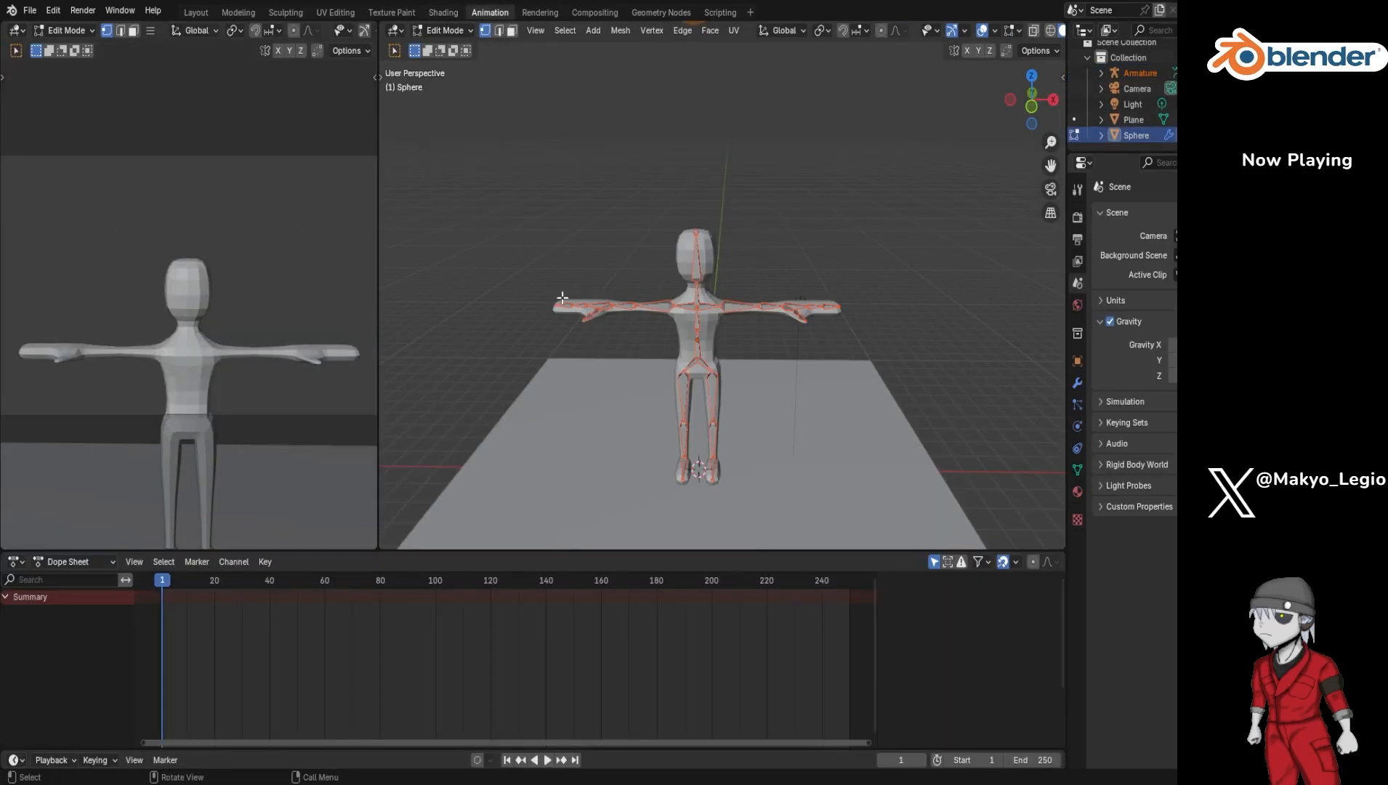
# Step: Select the sphere and move its mesh down along the Z axis to the height of the character's head
pyautogui.click(1137, 136)
pyautogui.scroll(-2, 567, 341)
pyautogui.scroll(-2, 565, 341)
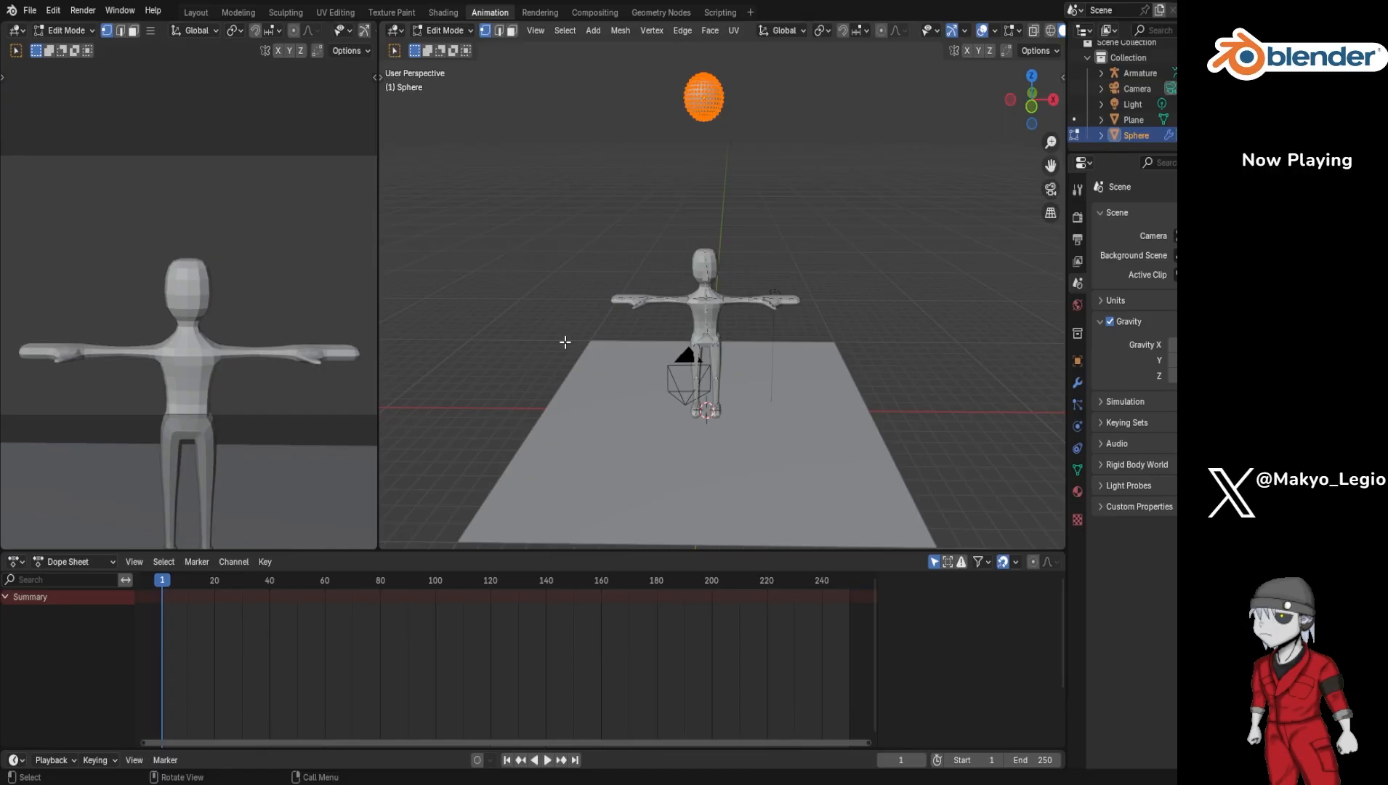
pyautogui.press('g')
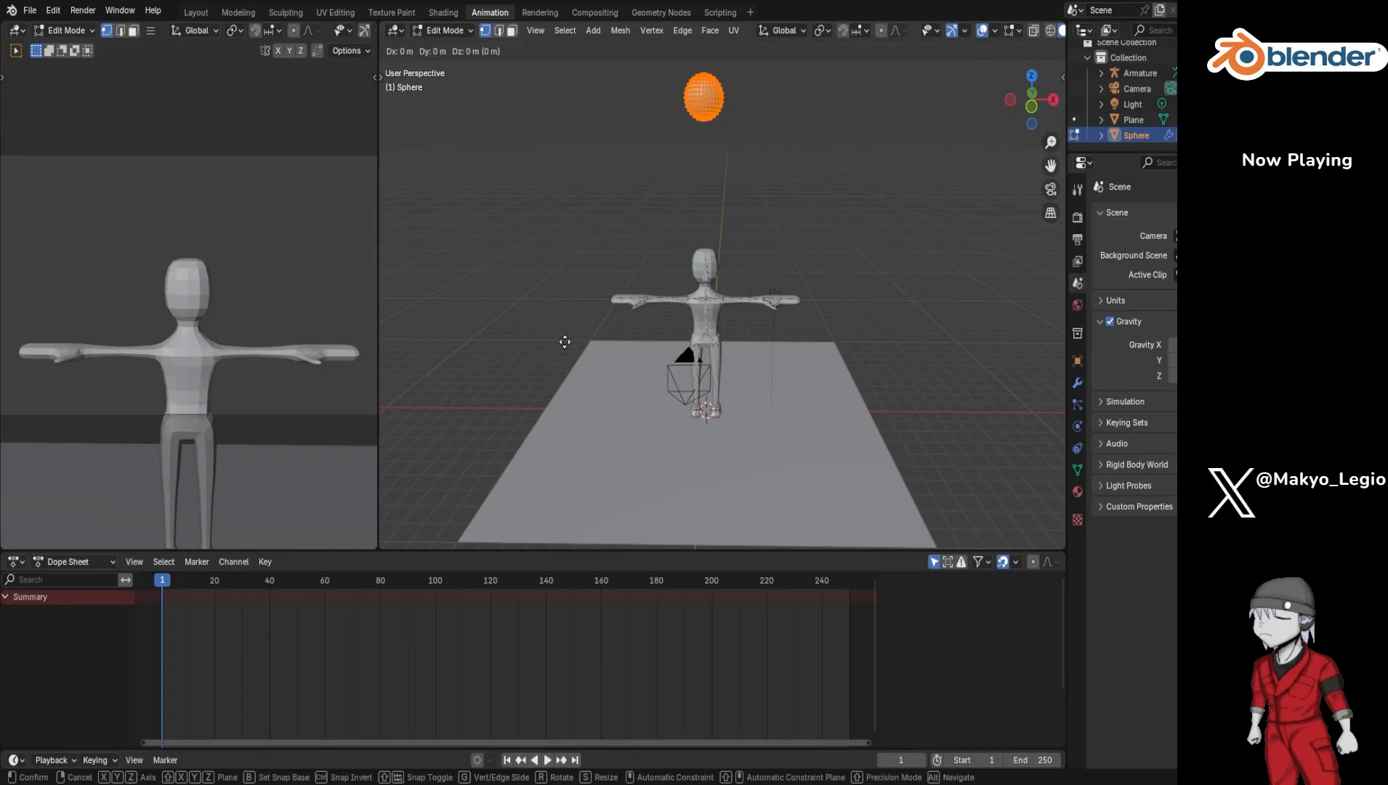
pyautogui.press('z')
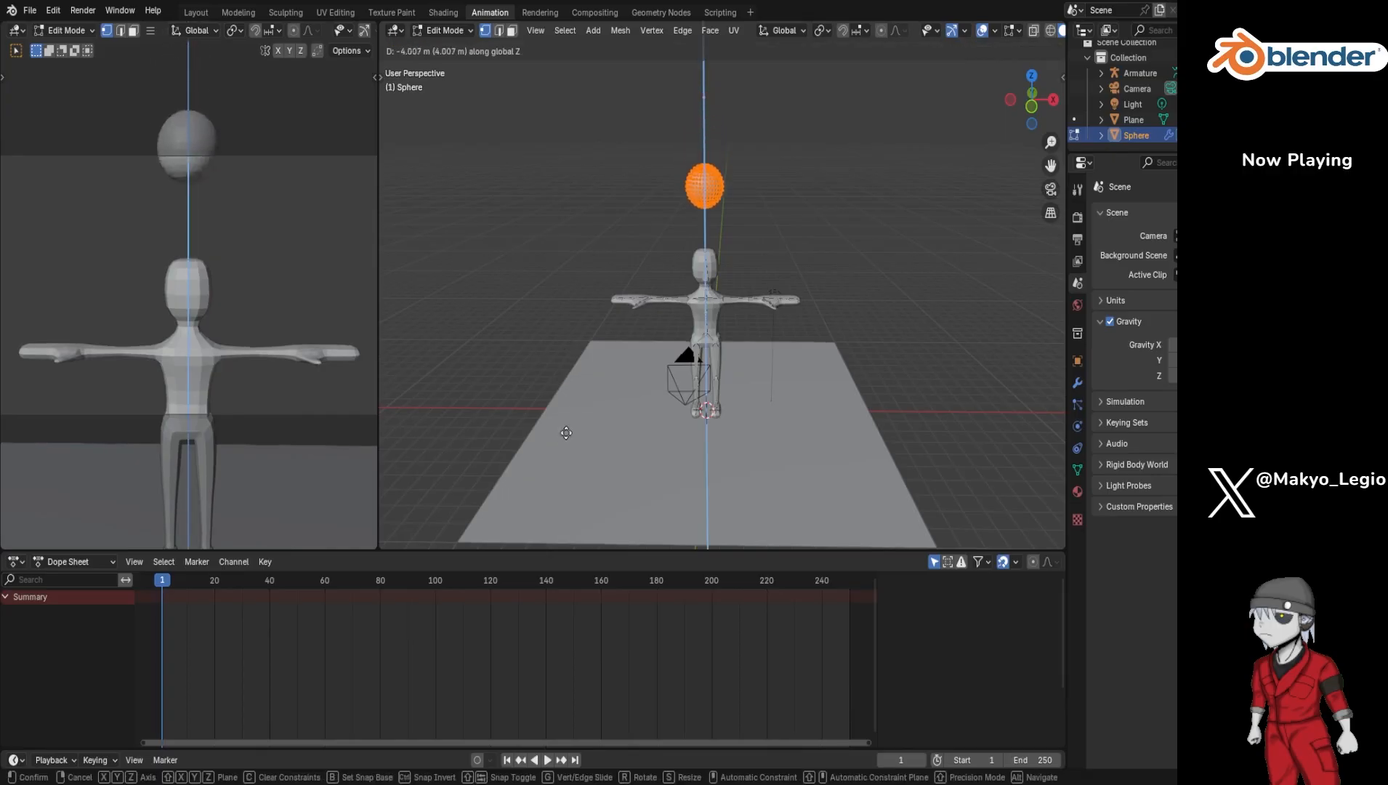
pyautogui.click(568, 511)
# Step: Raise the sphere's mesh along the Z axis until it sits directly on top of the character's head
pyautogui.moveTo(832, 411); pyautogui.dragTo(736, 423, button='middle')
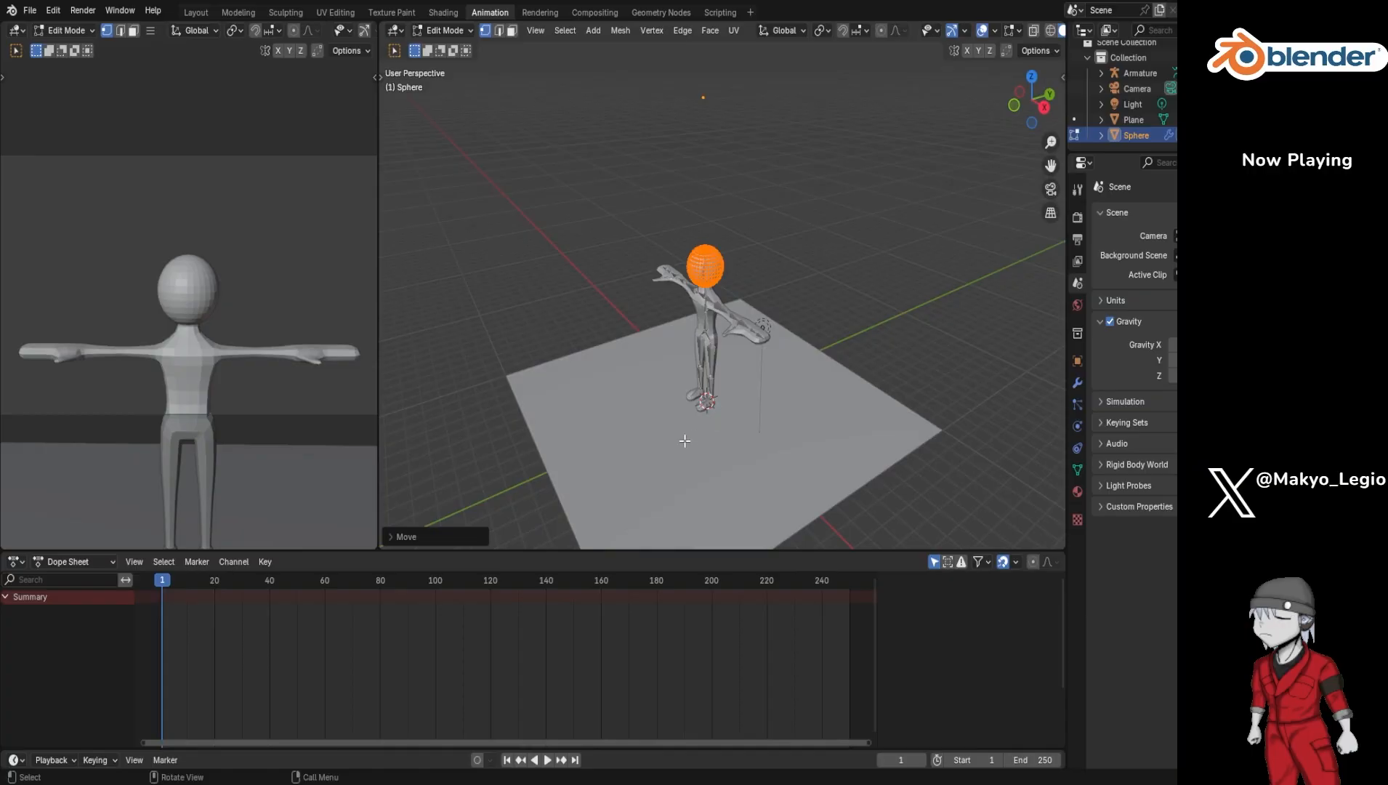
pyautogui.moveTo(684, 441); pyautogui.dragTo(777, 416, button='middle')
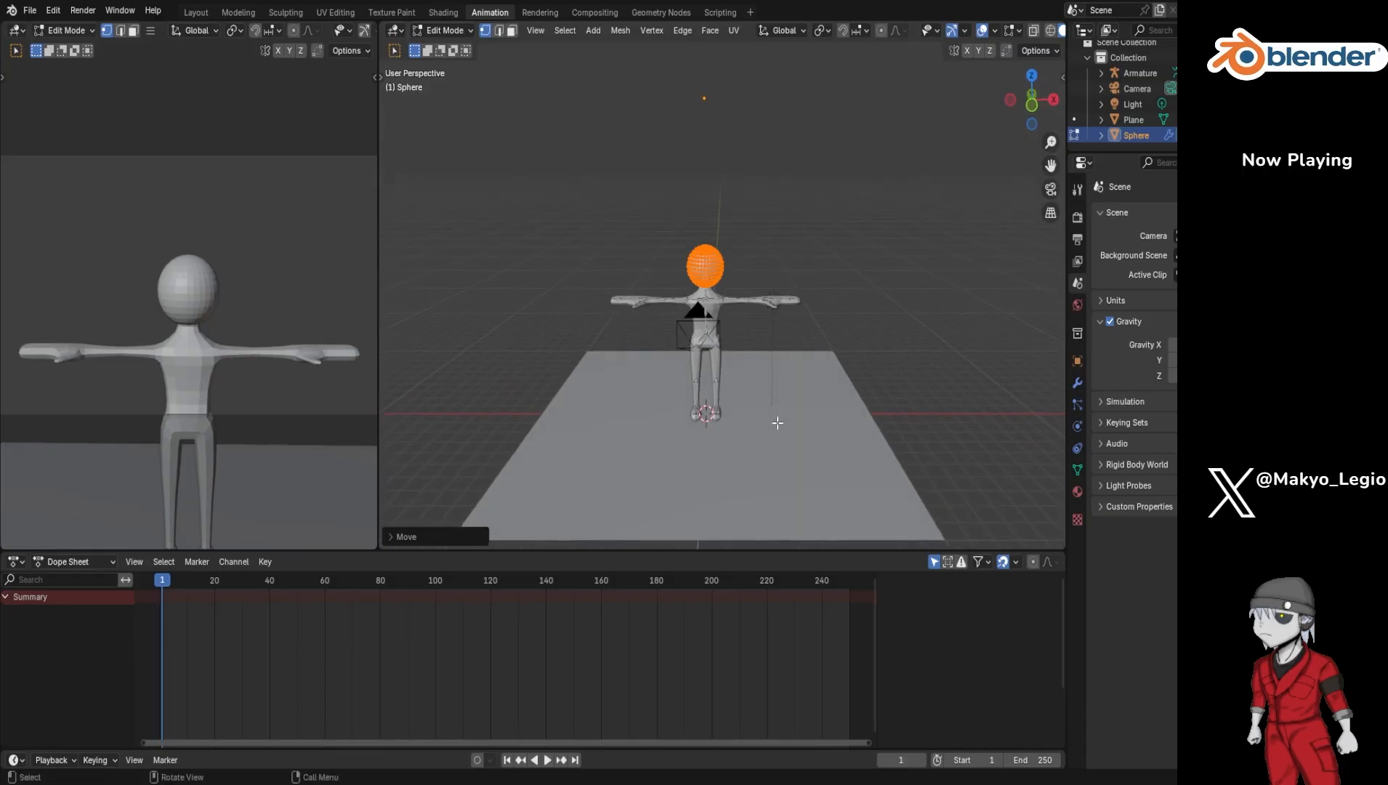
pyautogui.press('g')
pyautogui.press('z')
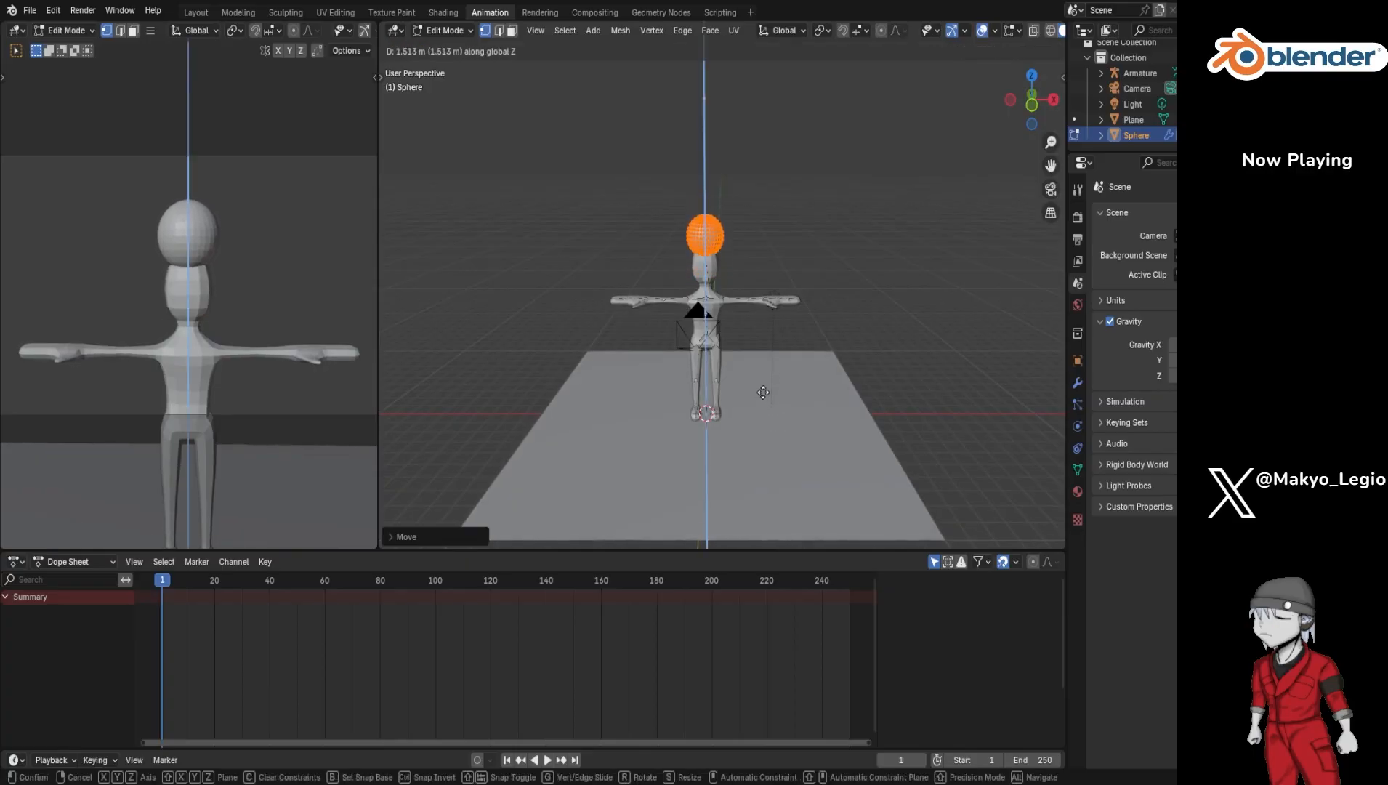
pyautogui.click(762, 394)
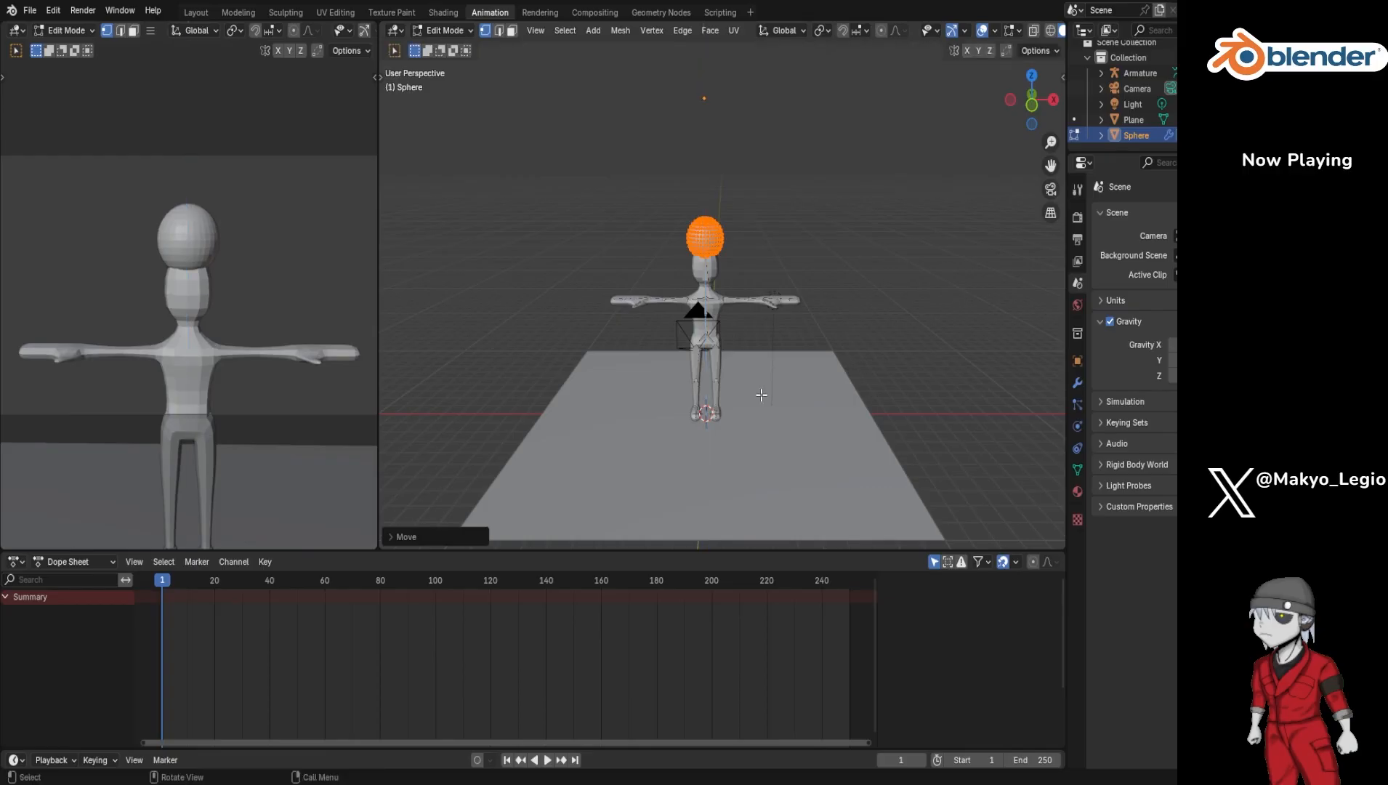
pyautogui.press('h')
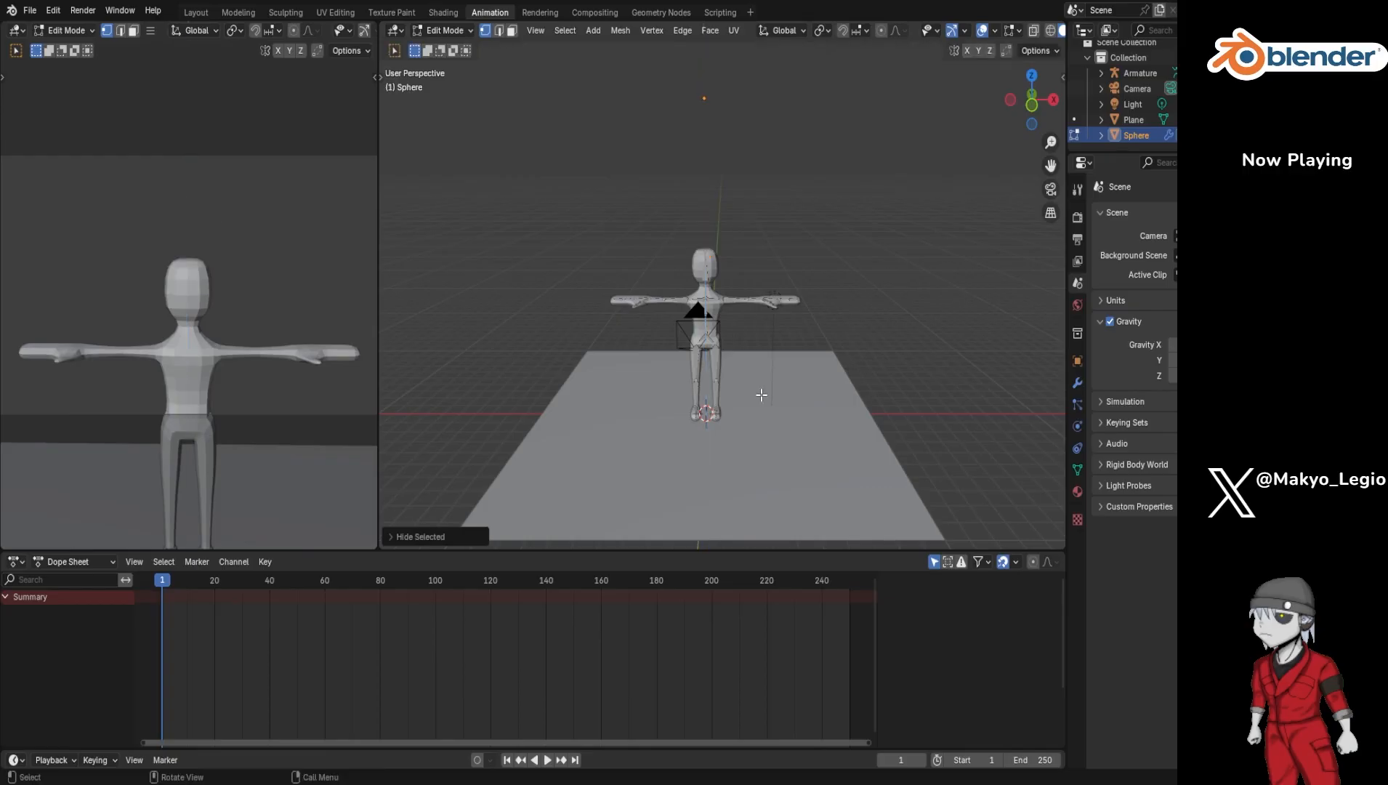
pyautogui.rightClick(763, 392)
pyautogui.hotkey('alt', 'h')
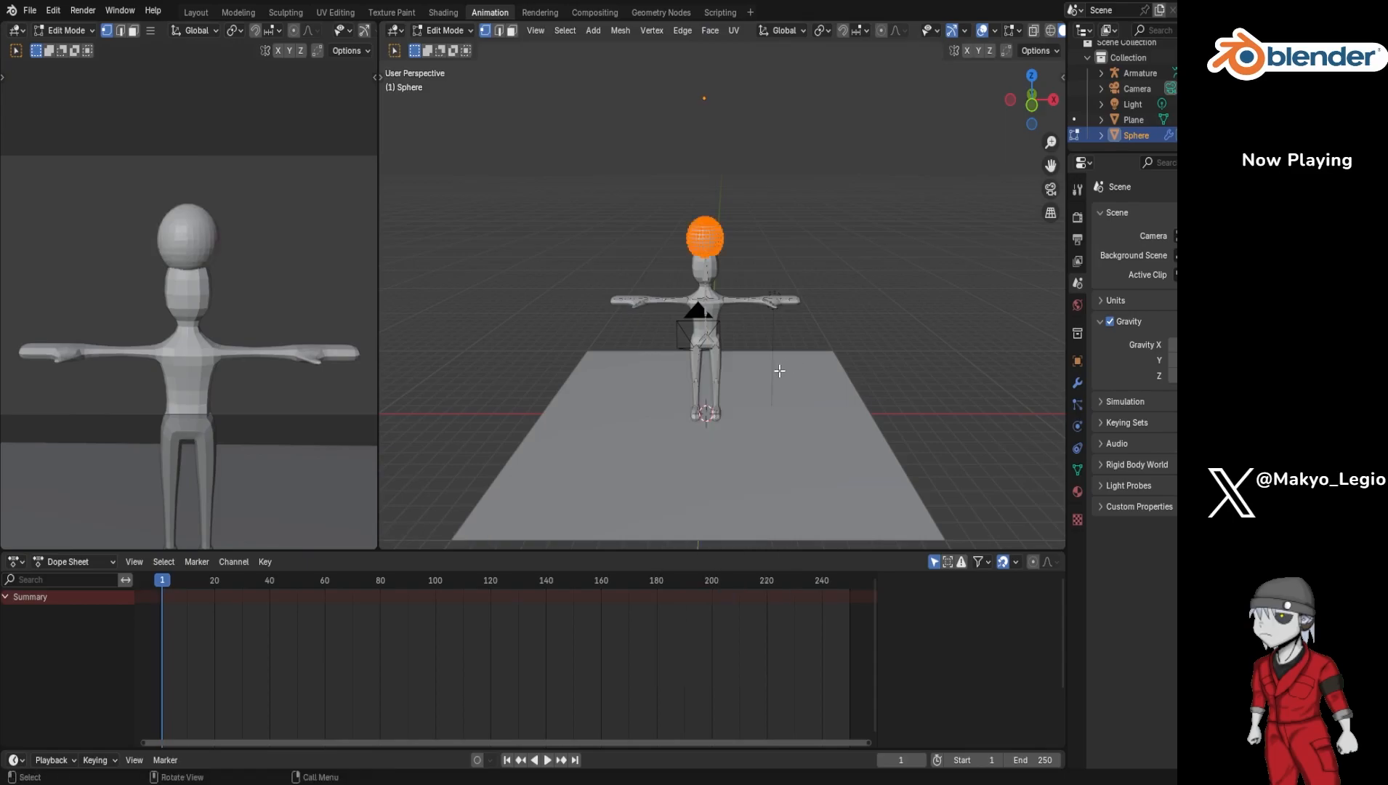
# Step: Move the sphere's mesh in the negative X direction until it hangs beside the head, above the character's outstretched arm
pyautogui.press('g')
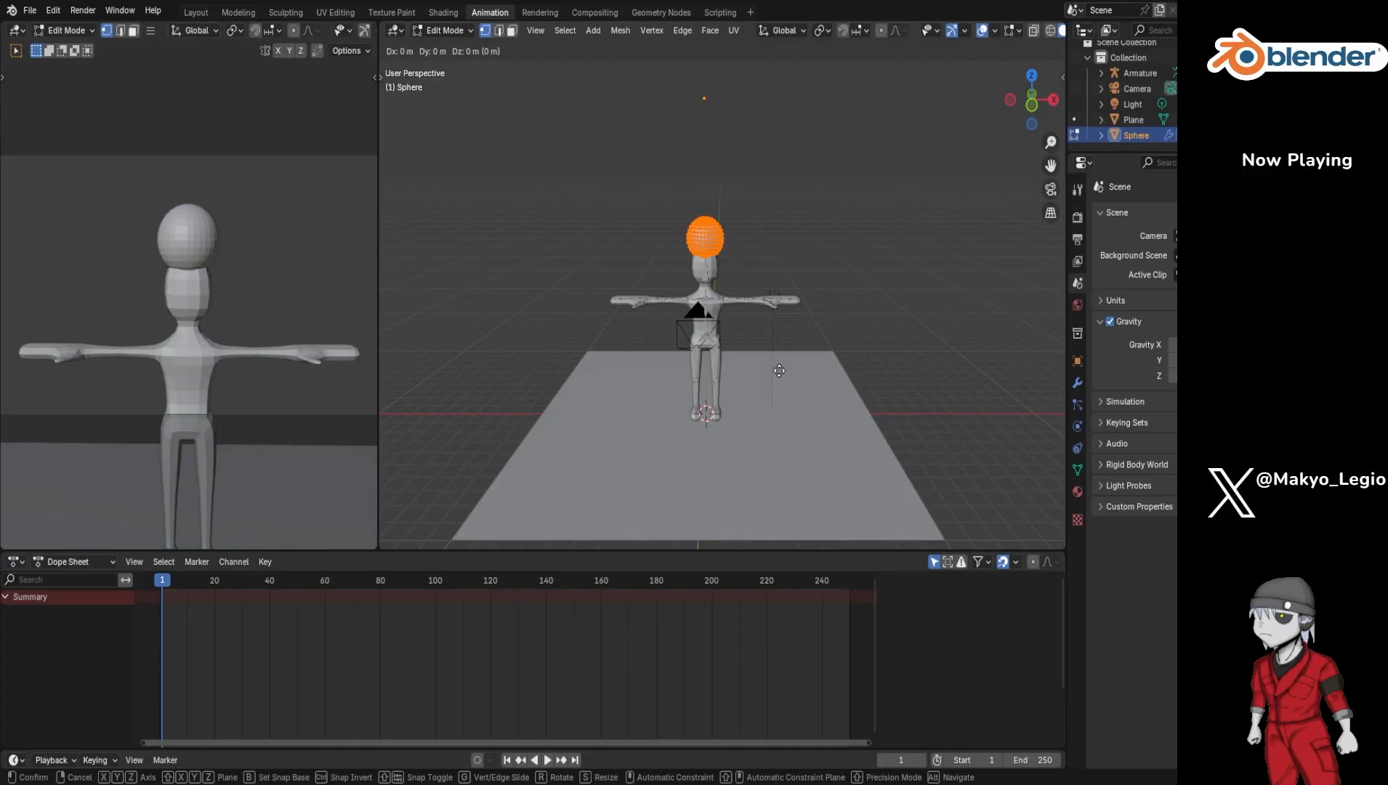
pyautogui.press('x')
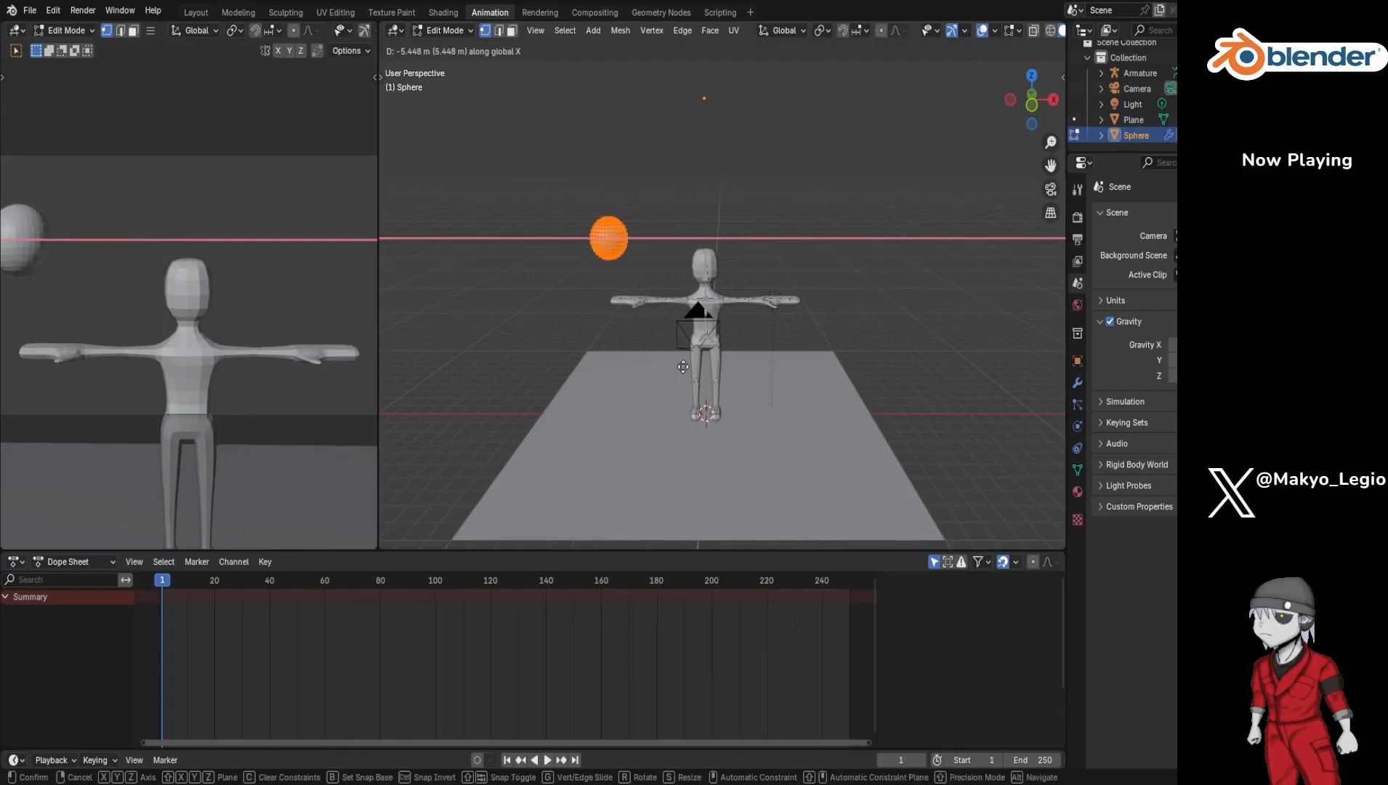
pyautogui.click(714, 369)
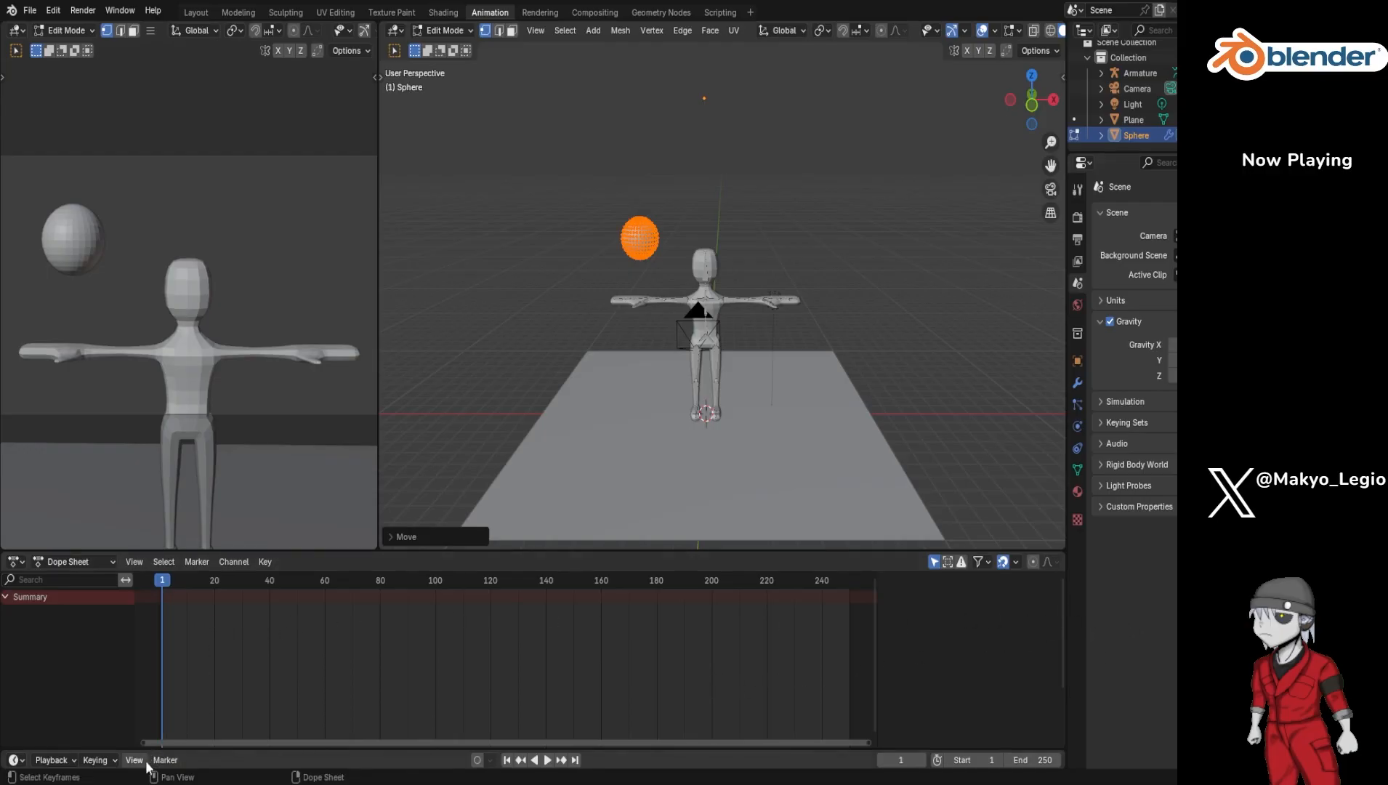
# Step: Try to insert keyframes for all channels at frame 1 in the Dope Sheet
pyautogui.rightClick(161, 594)
pyautogui.click(266, 562)
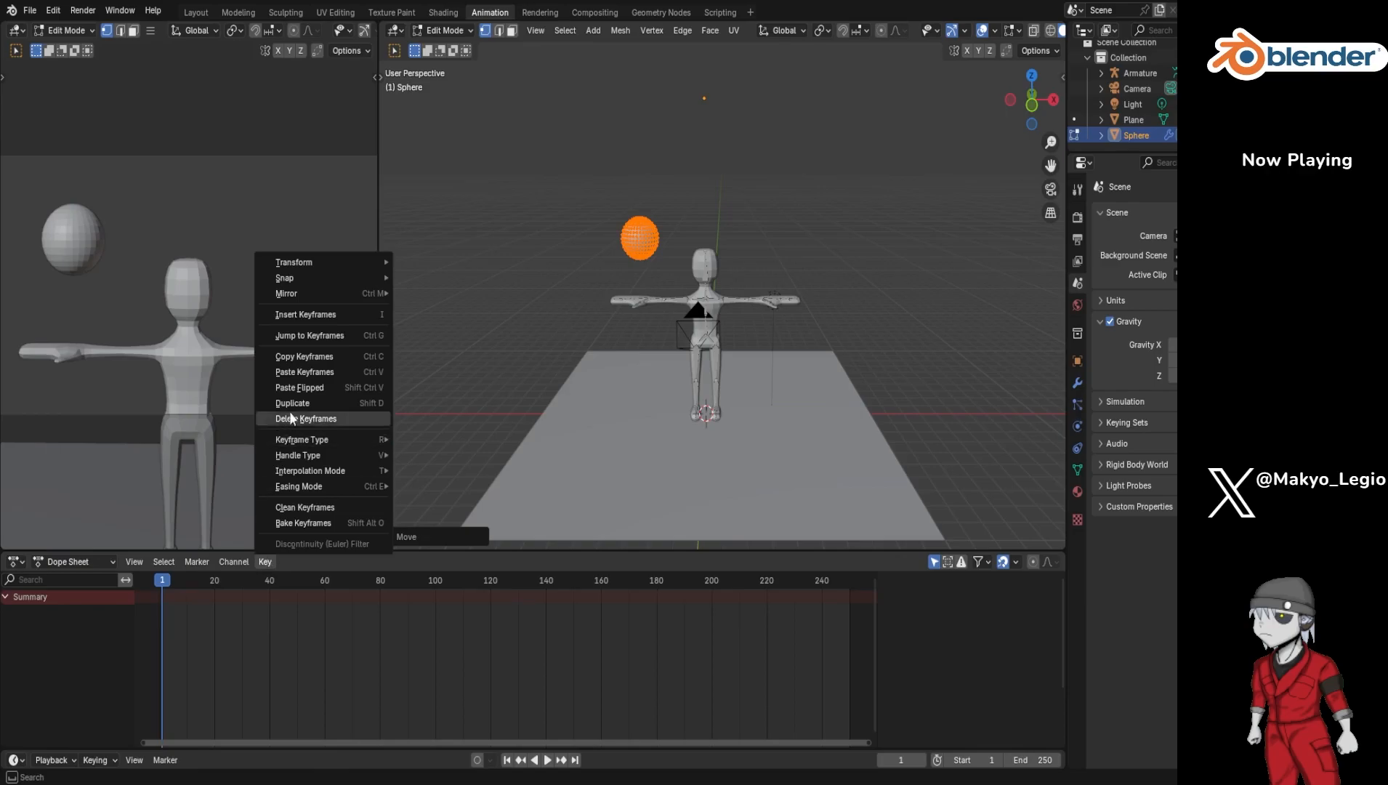
pyautogui.click(320, 314)
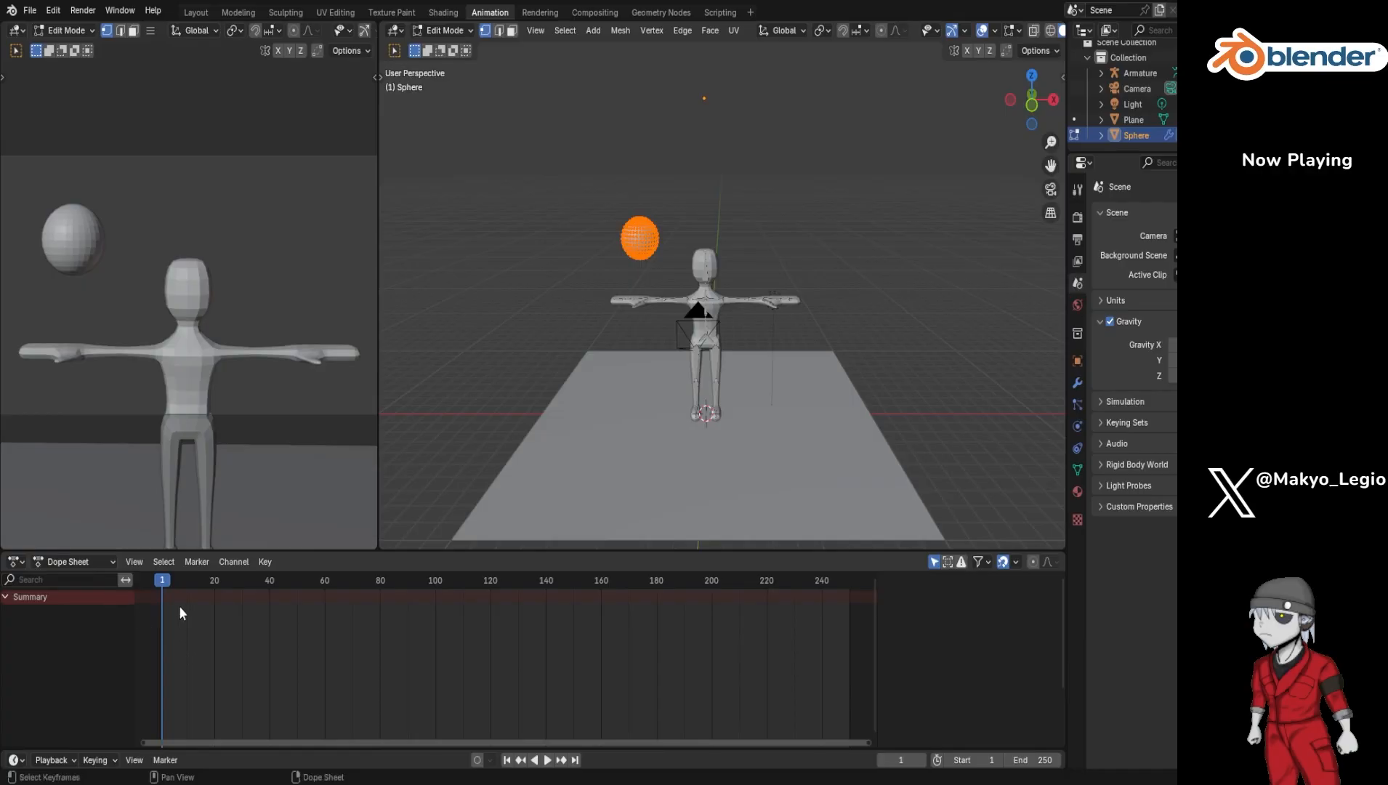
pyautogui.press('i')
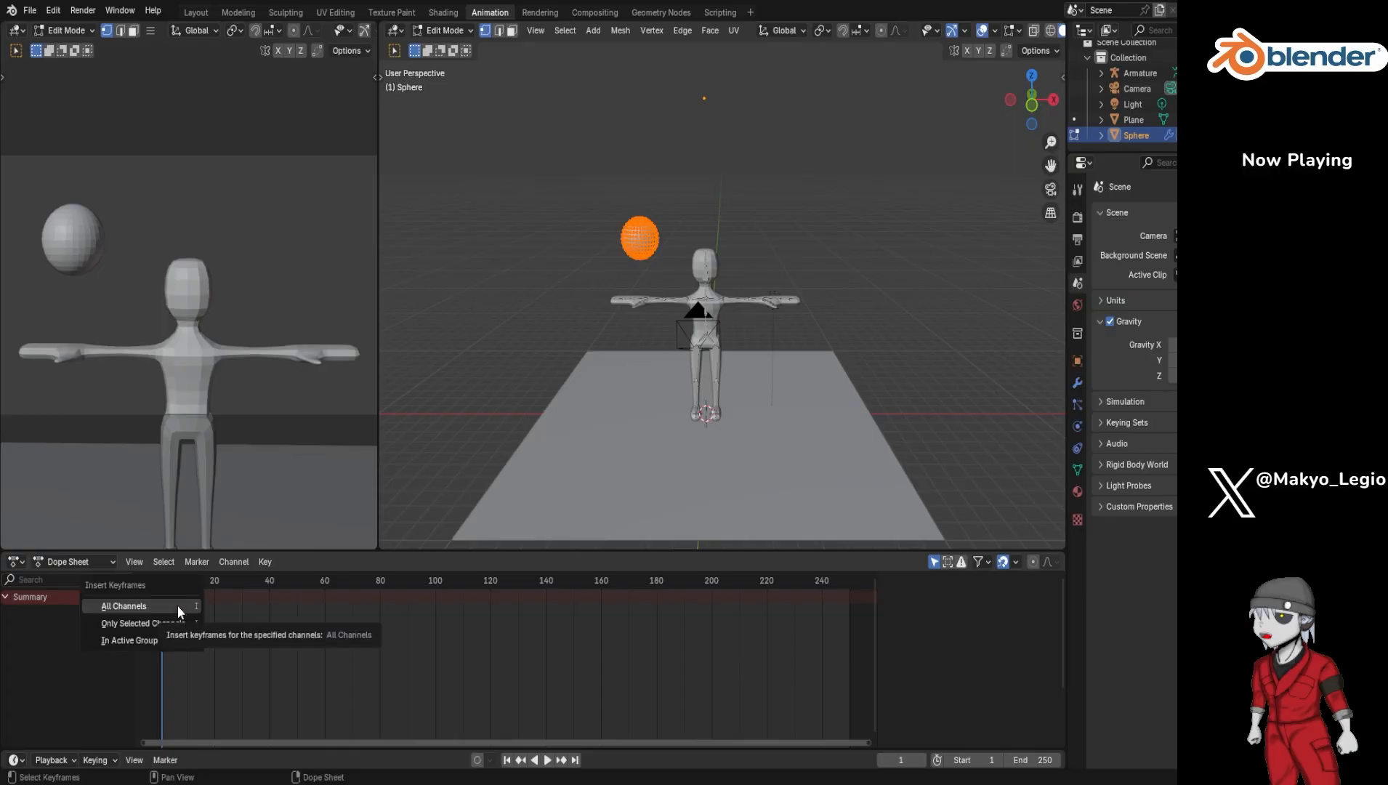
pyautogui.click(178, 605)
# Step: Try again to insert keyframes for all channels at frame 1 while the sphere's mesh is still selected
pyautogui.moveTo(162, 583); pyautogui.dragTo(858, 600)
pyautogui.moveTo(157, 588); pyautogui.dragTo(161, 592)
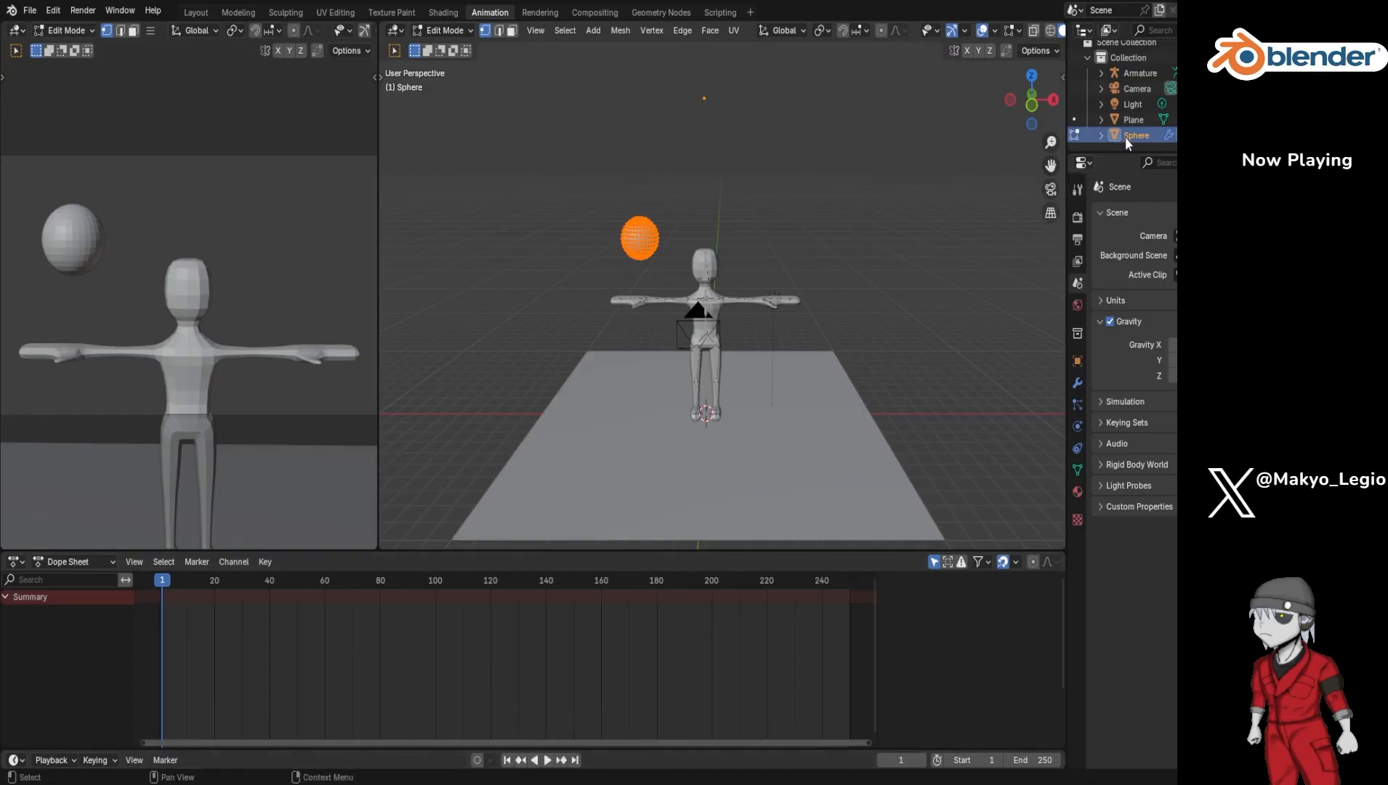
pyautogui.press('i')
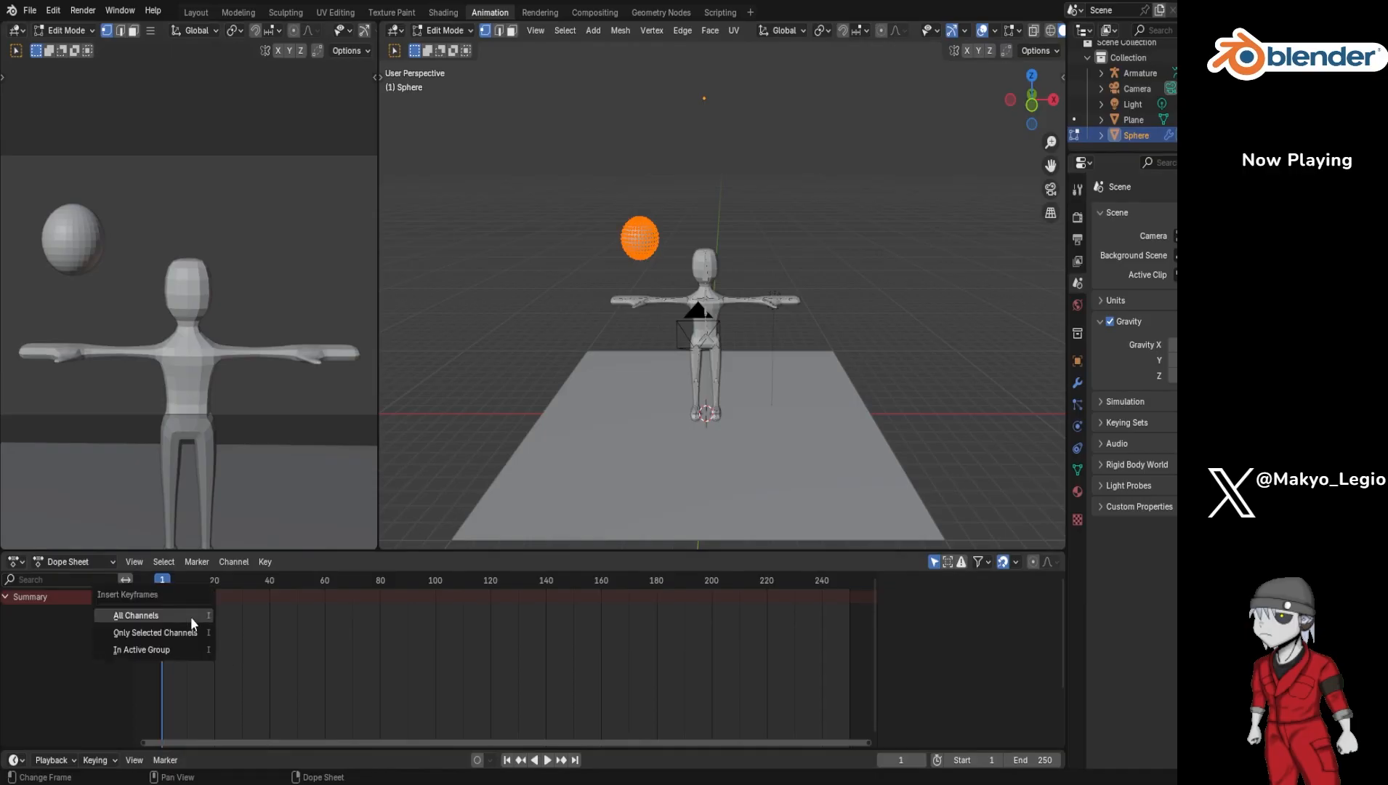
pyautogui.click(182, 616)
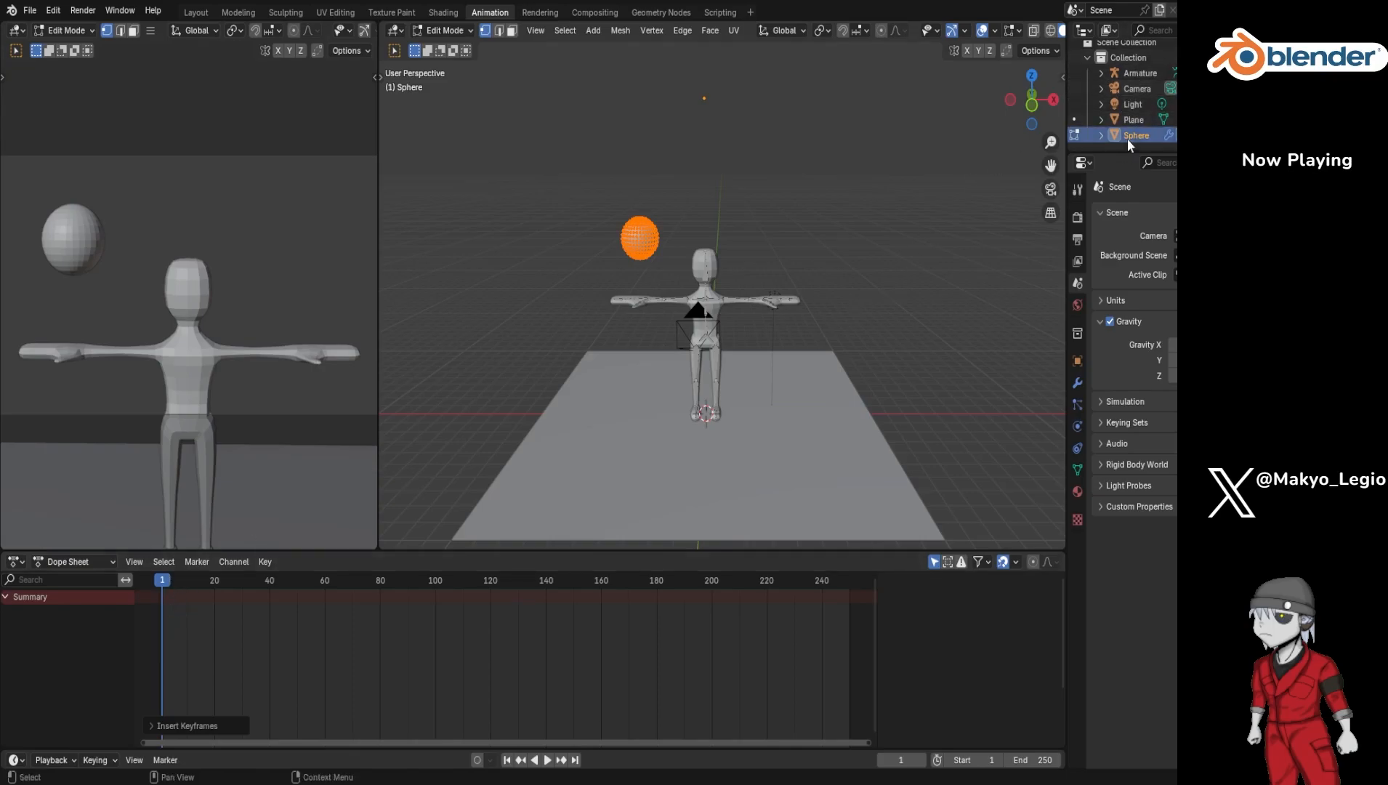
# Step: Reselect the sphere, deselect its mesh, and try to insert a keyframe from the 3D viewport
pyautogui.click(1120, 91)
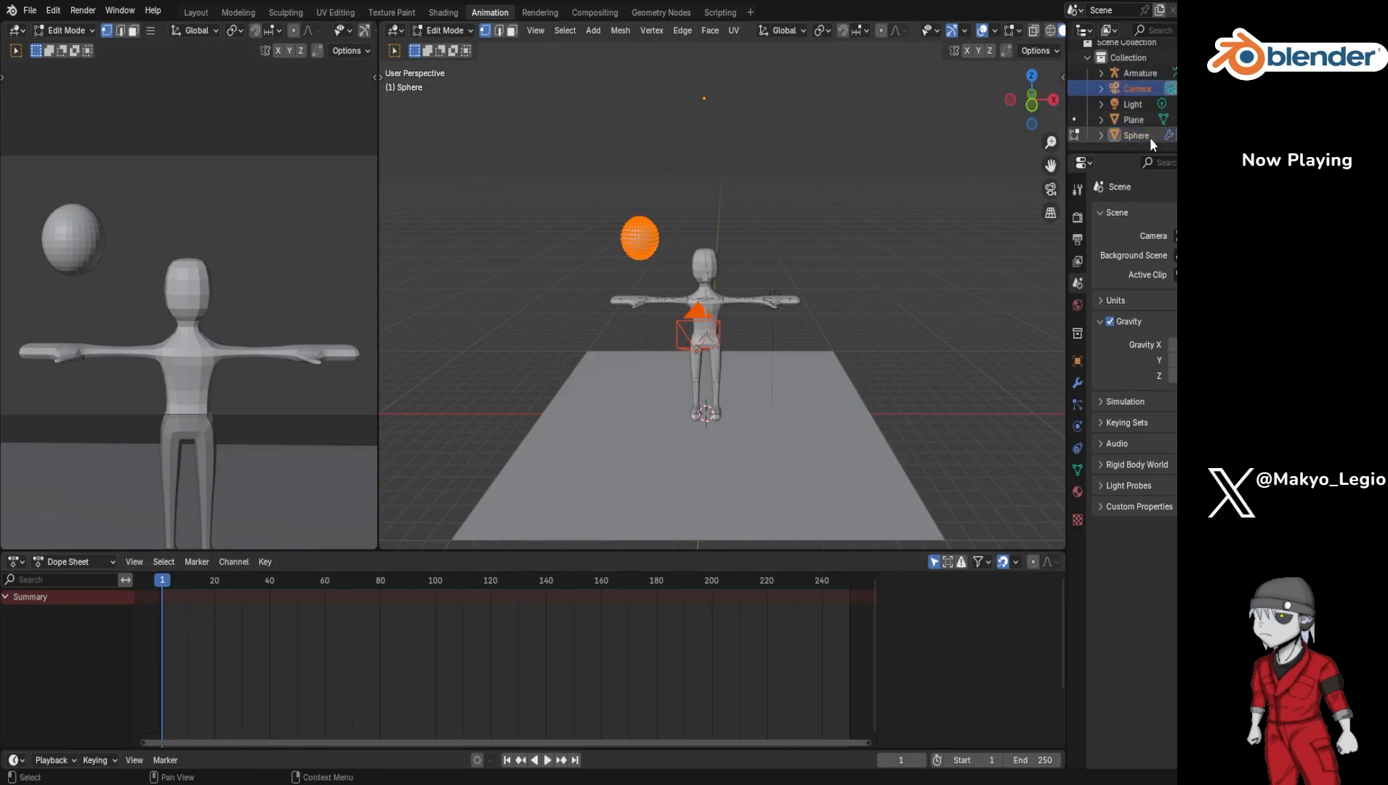
pyautogui.click(1135, 137)
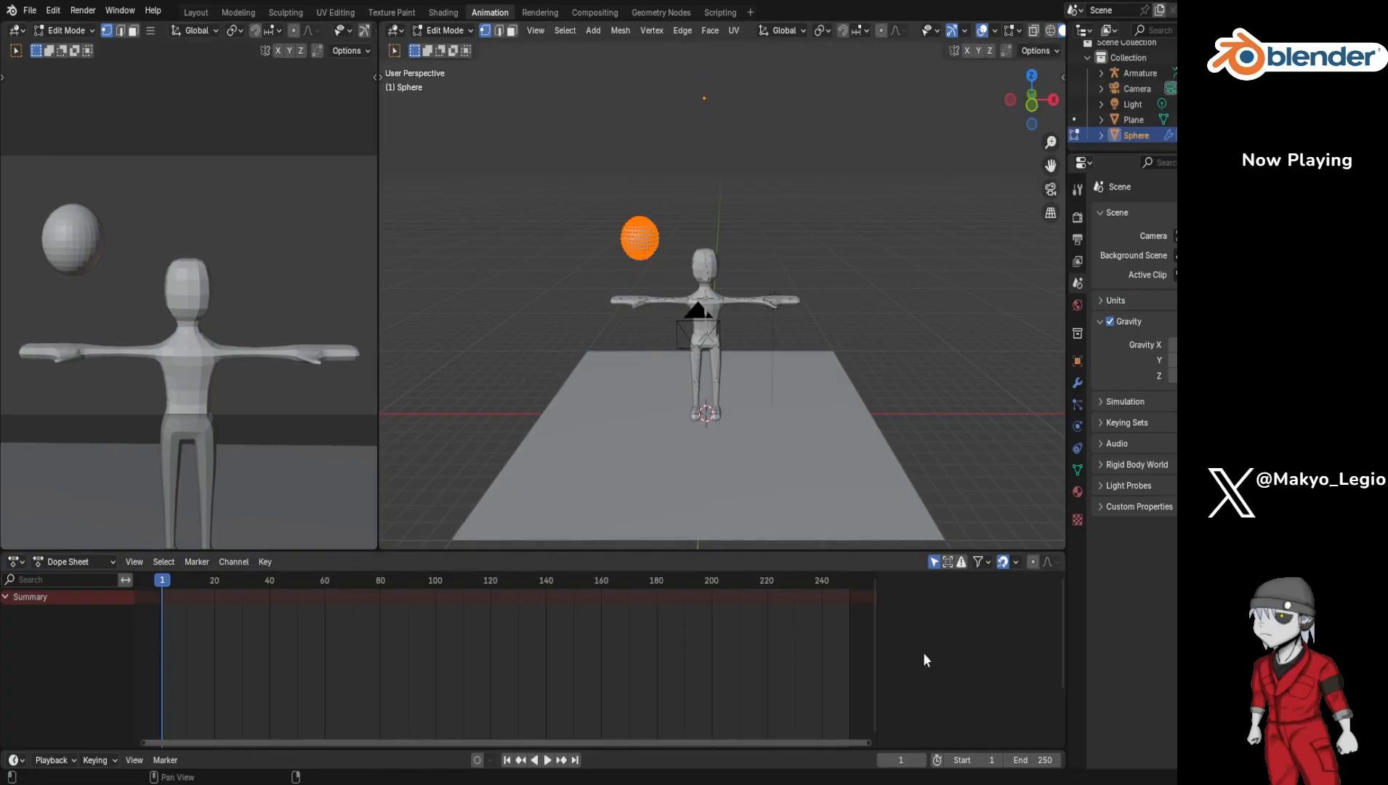
pyautogui.hotkey('alt', 'a')
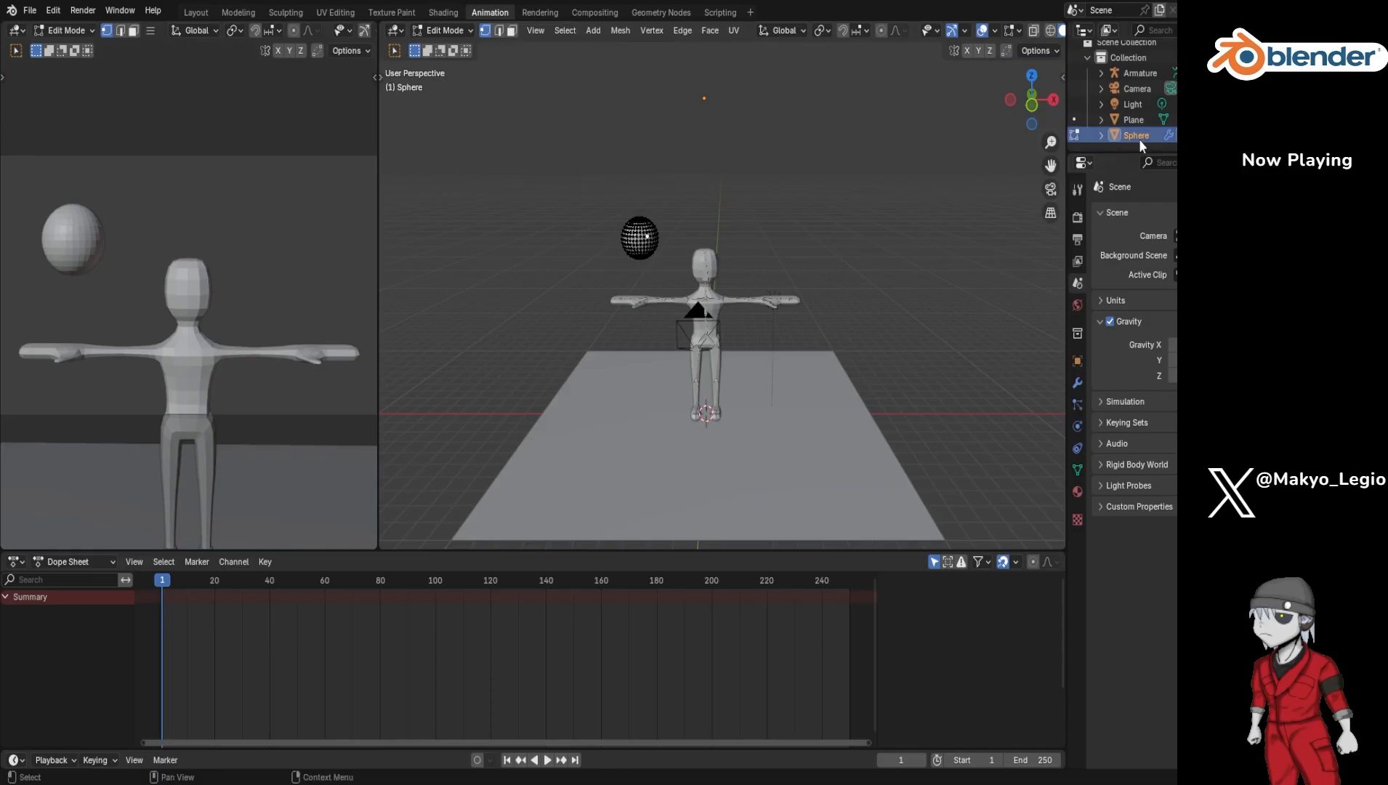
pyautogui.press('i')
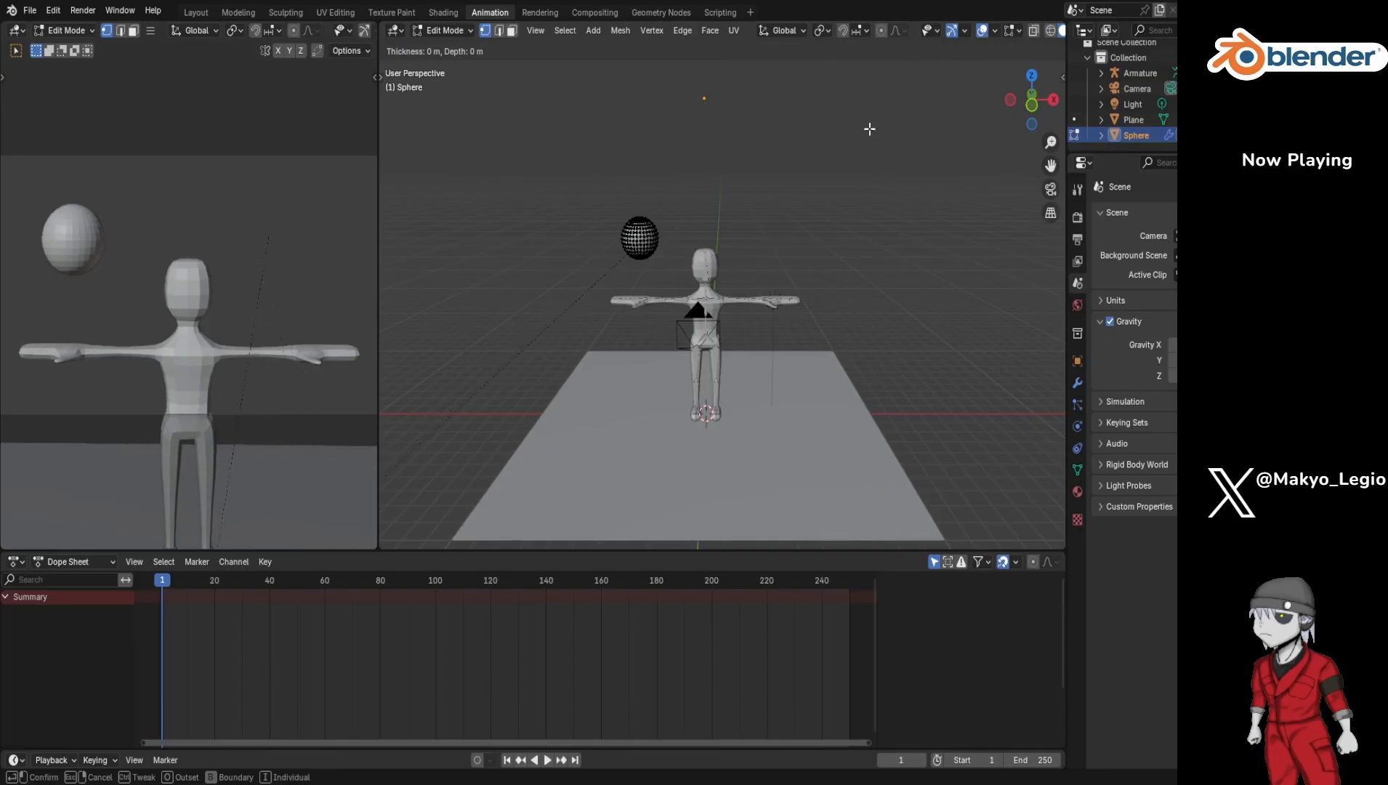
pyautogui.press('Escape')
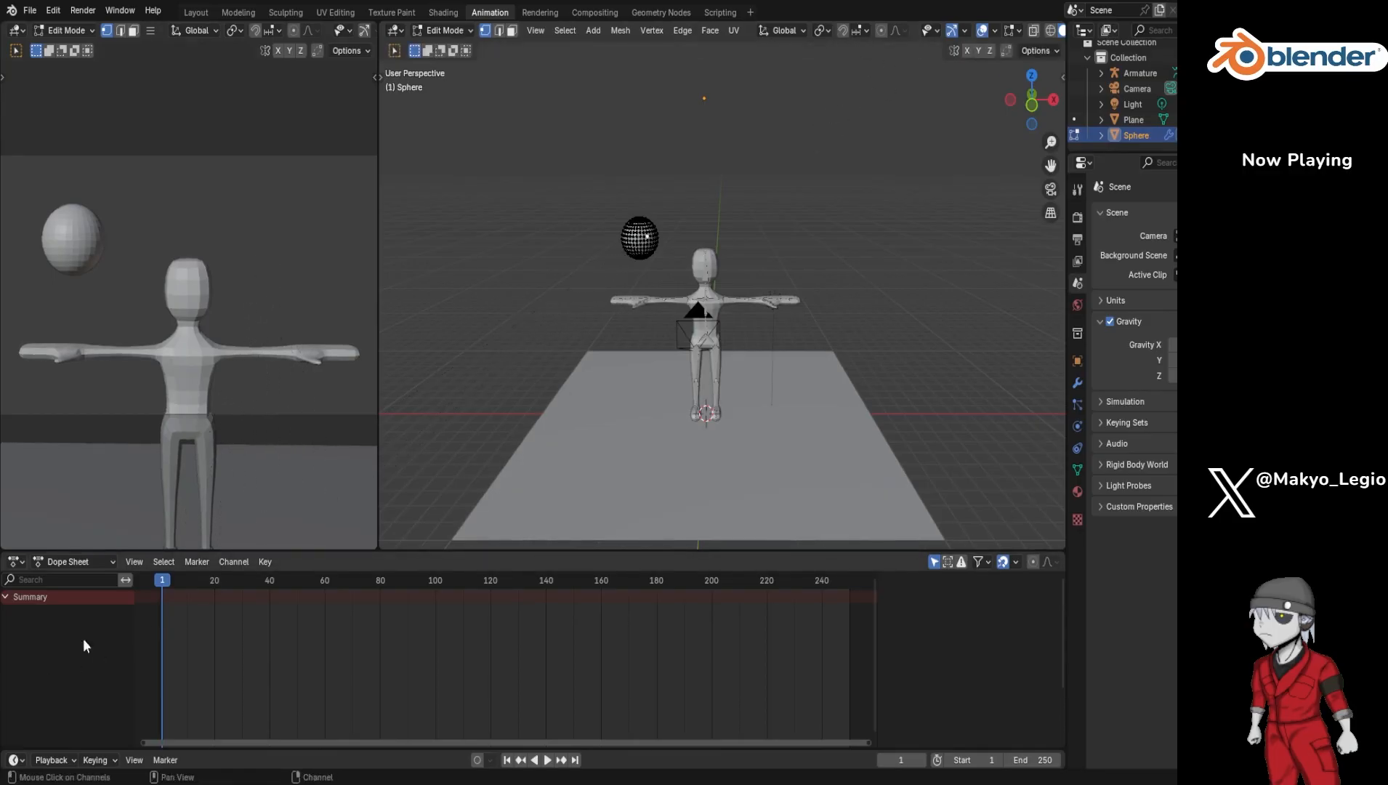
# Step: Try the Dope Sheet's Insert Keyframes command for all channels with the sphere's vertices deselected
pyautogui.click(263, 562)
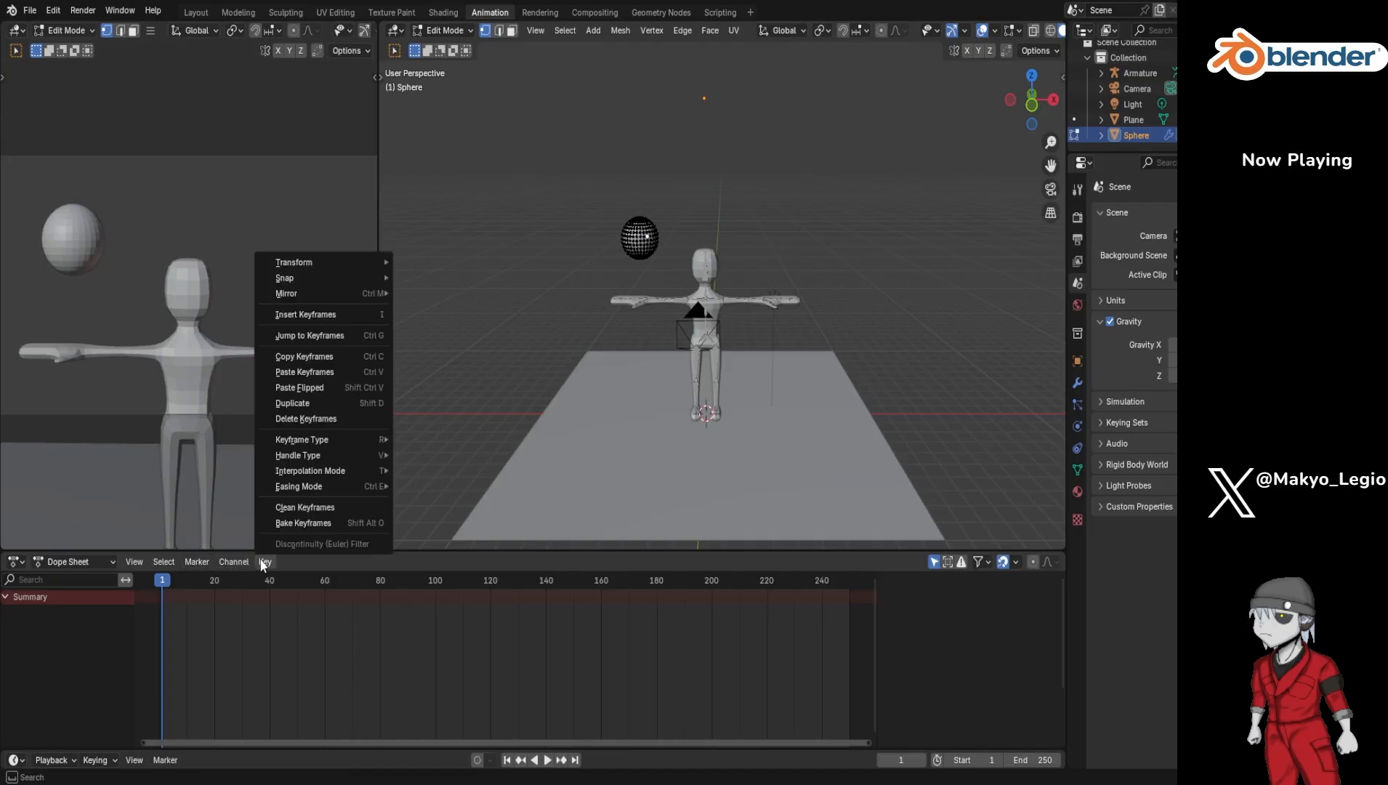
pyautogui.click(328, 312)
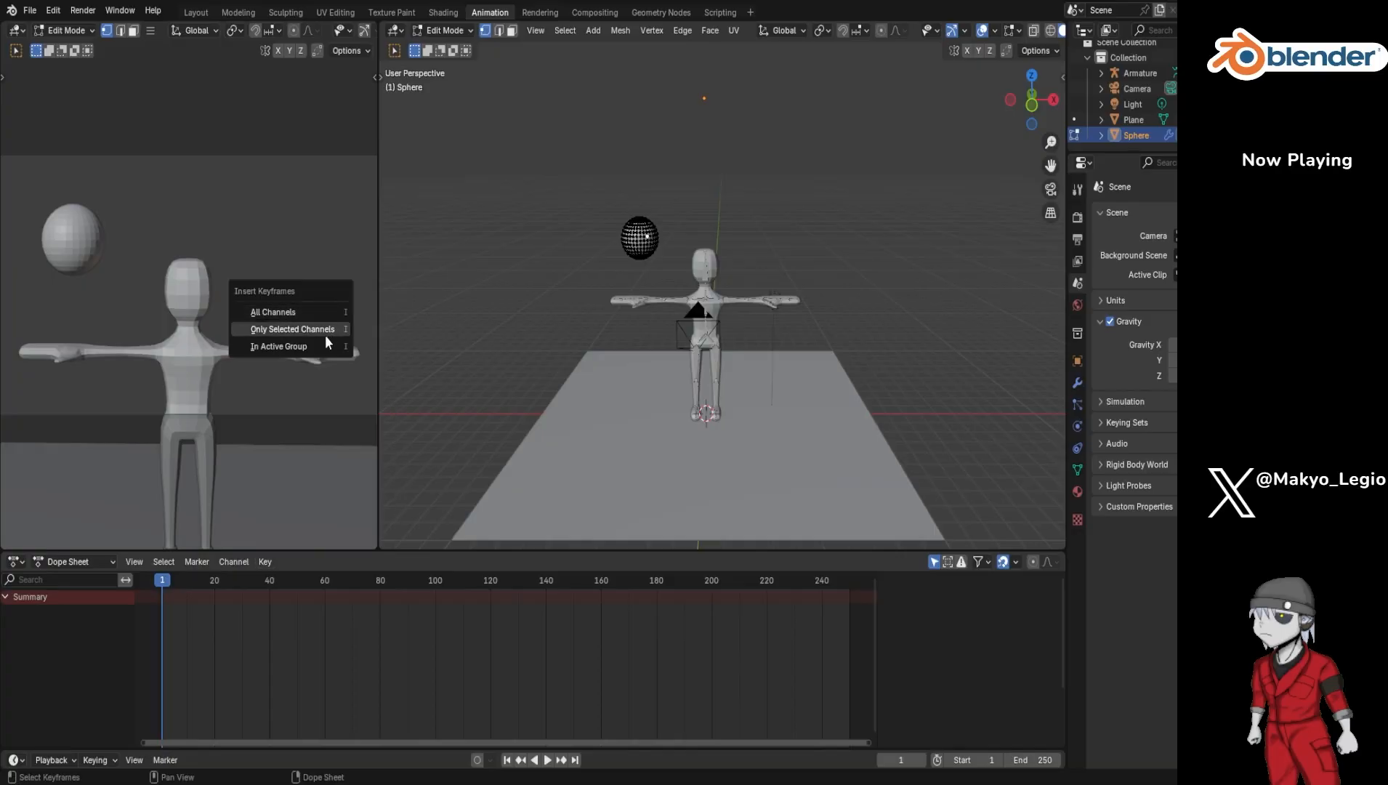
pyautogui.click(326, 312)
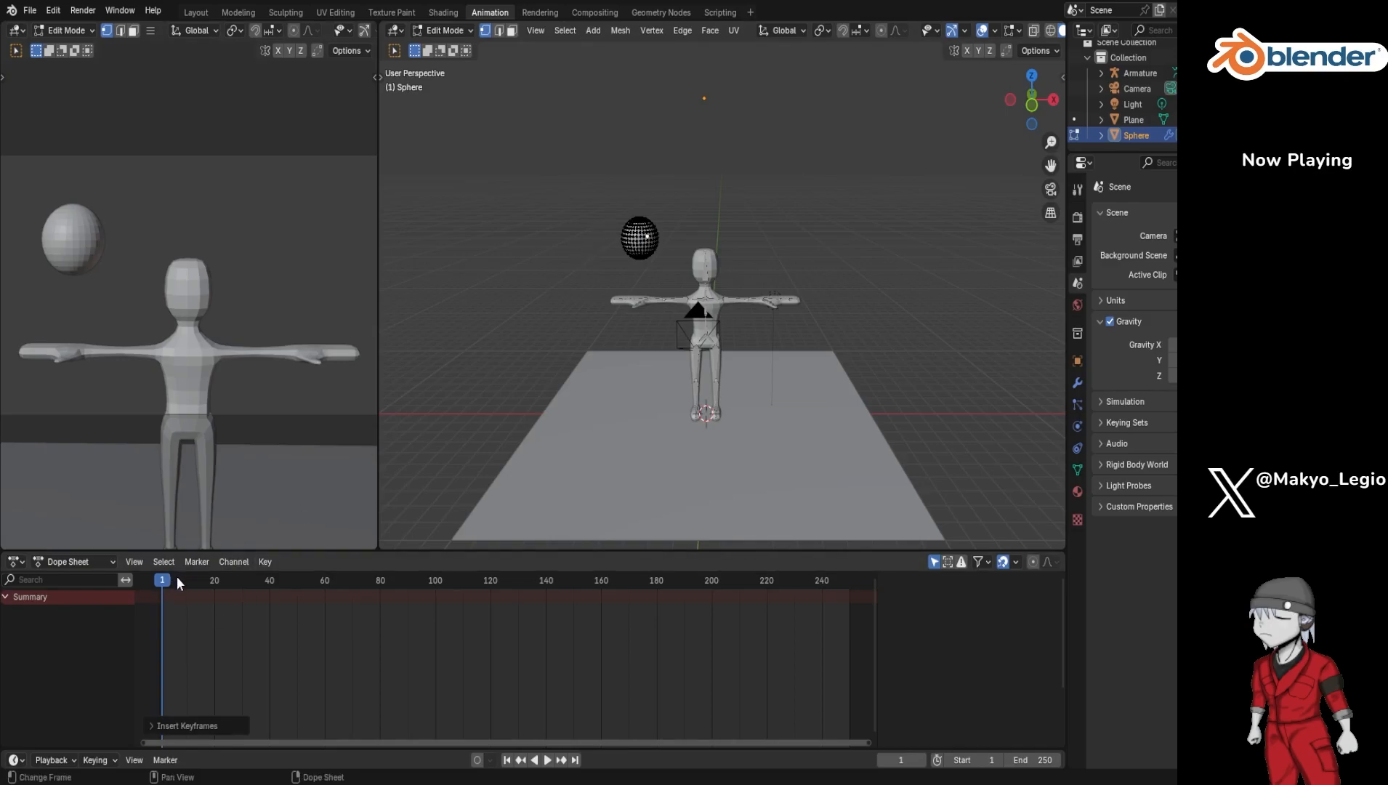
pyautogui.click(102, 597)
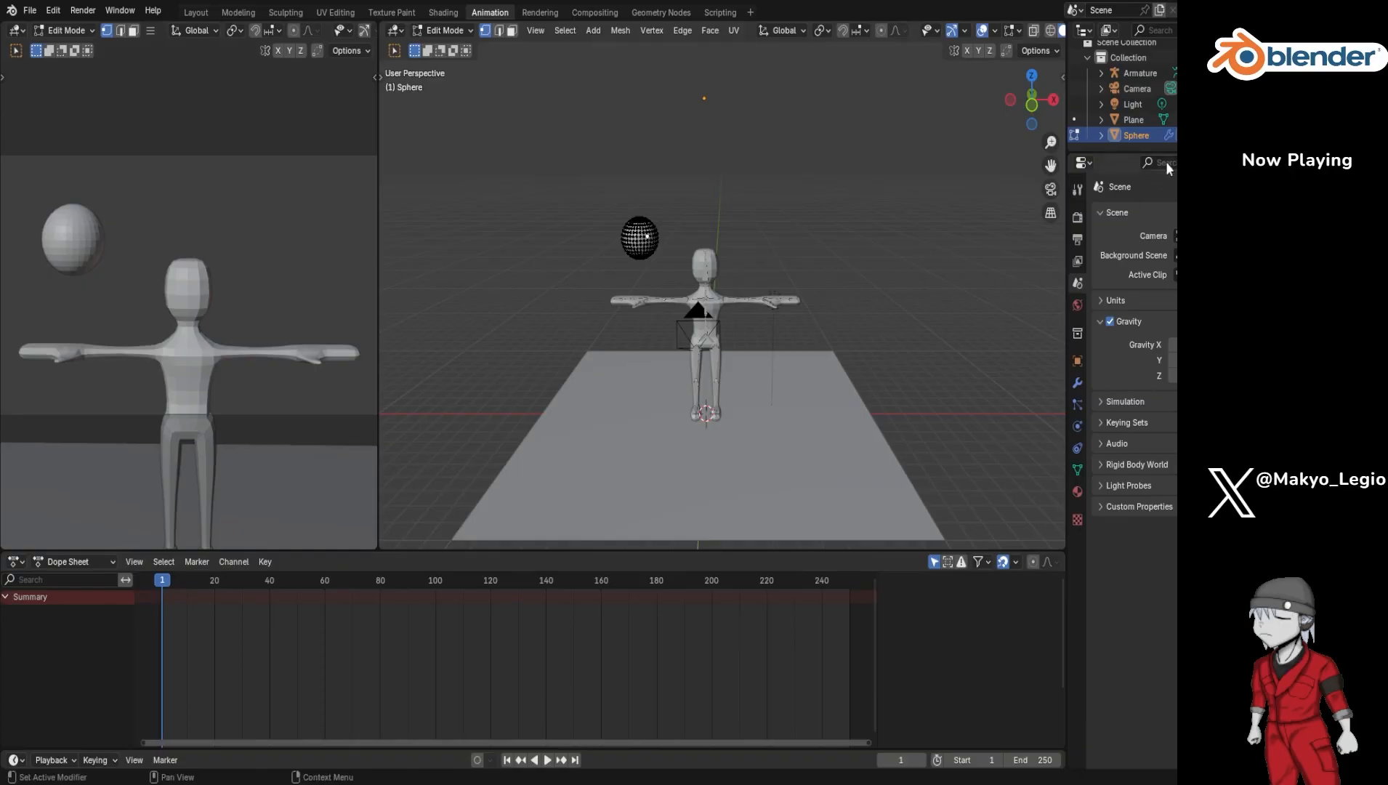
pyautogui.click(1134, 119)
pyautogui.click(1137, 88)
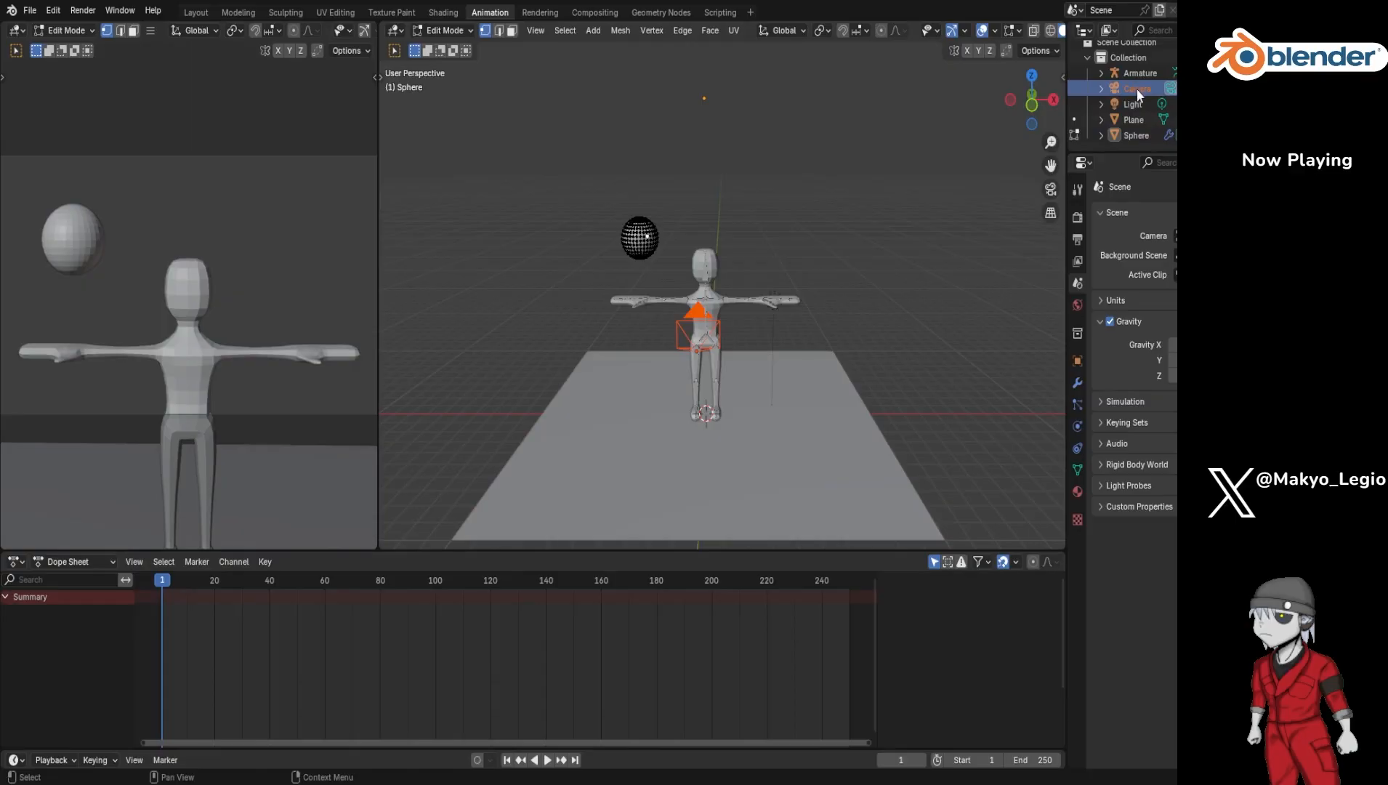
pyautogui.click(1137, 73)
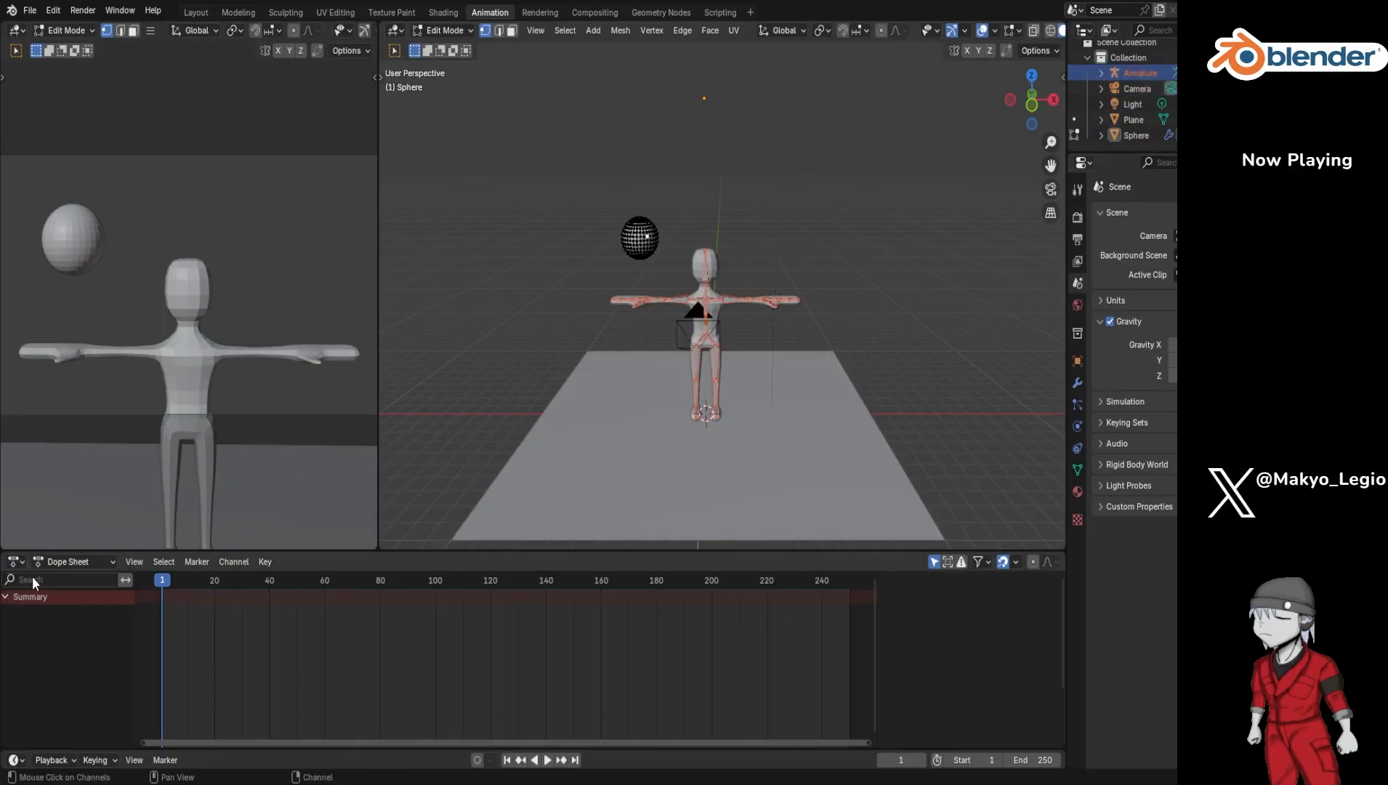
pyautogui.click(1131, 135)
pyautogui.click(464, 33)
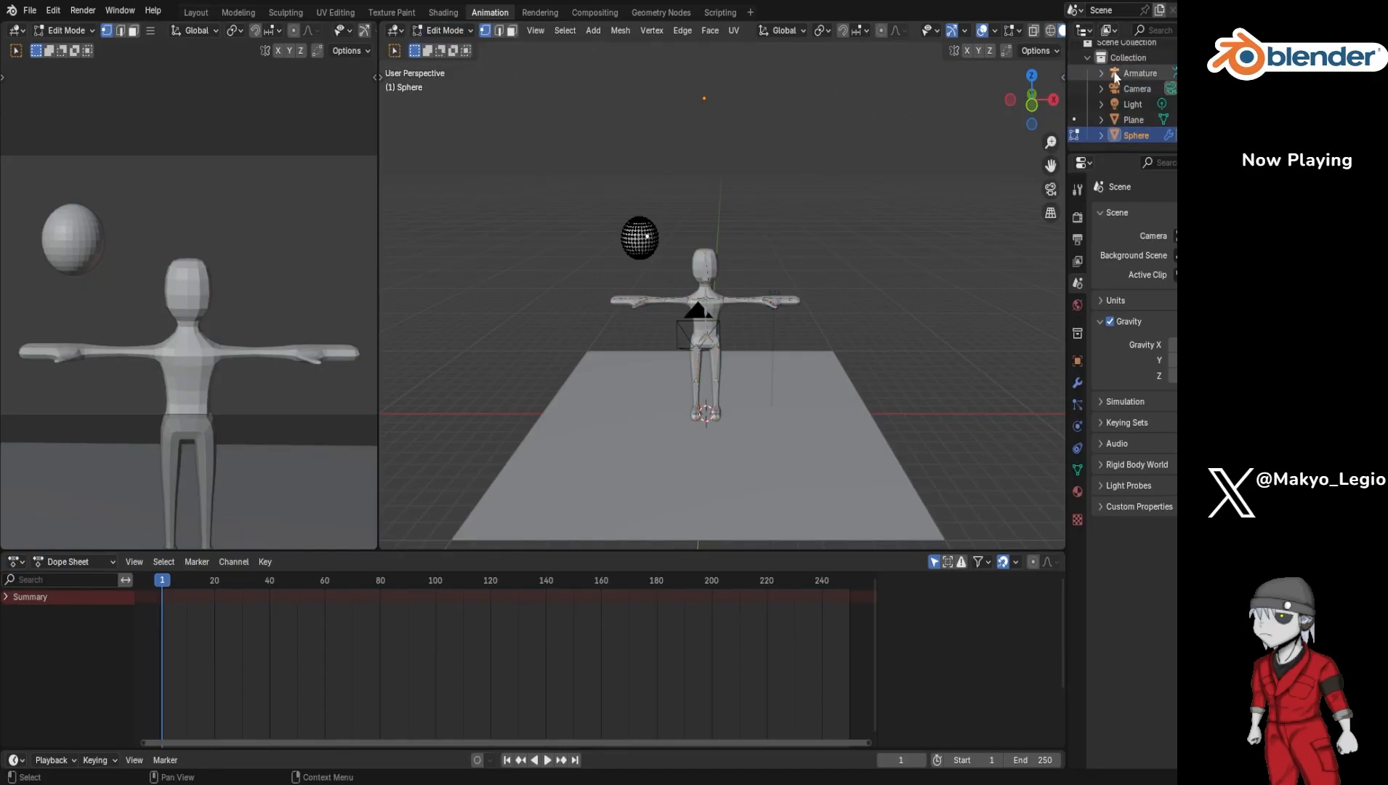
pyautogui.click(1135, 73)
# Step: Switch the viewport from Edit Mode to Object Mode and check which modes the armature offers
pyautogui.click(457, 33)
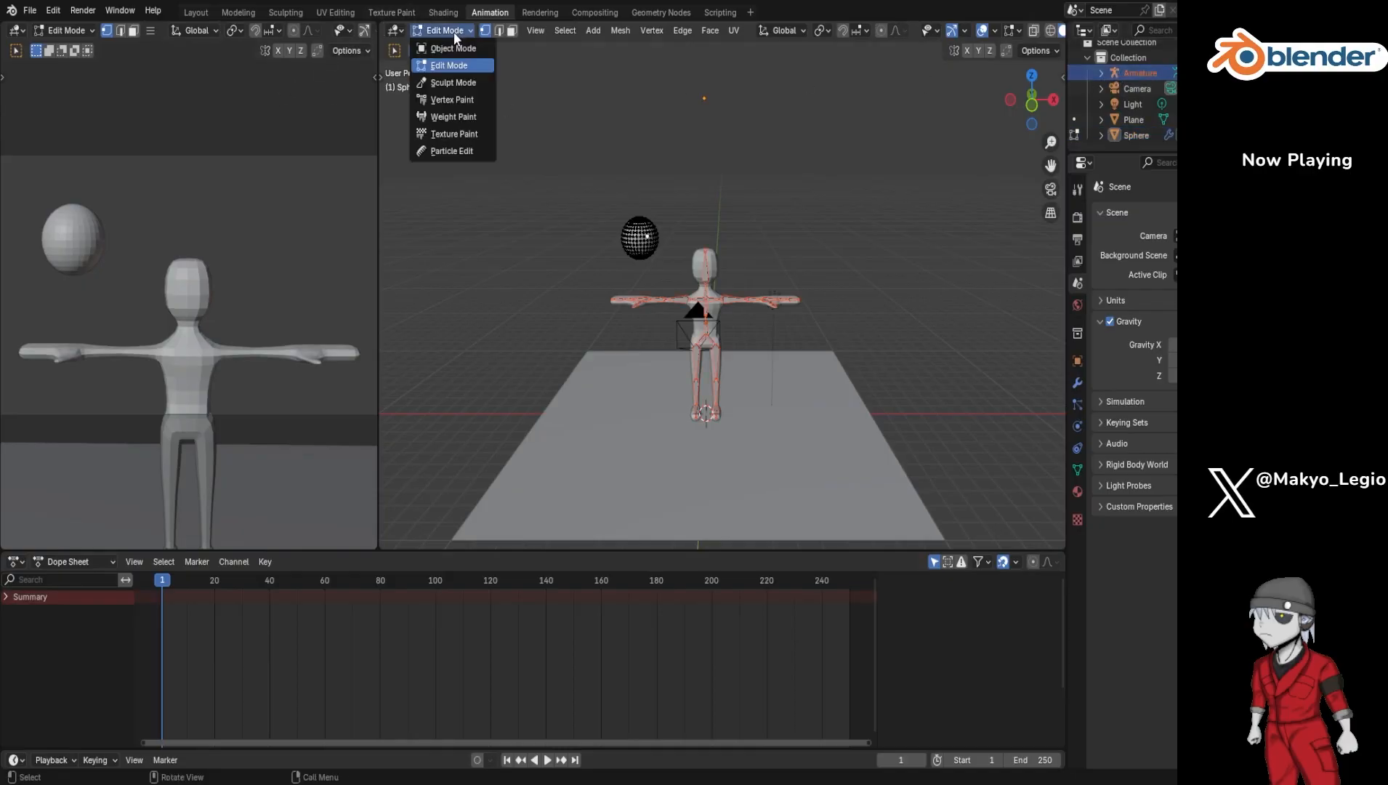
pyautogui.click(441, 58)
pyautogui.click(445, 30)
pyautogui.click(440, 43)
pyautogui.click(445, 30)
pyautogui.click(440, 44)
pyautogui.click(1123, 71)
pyautogui.click(442, 31)
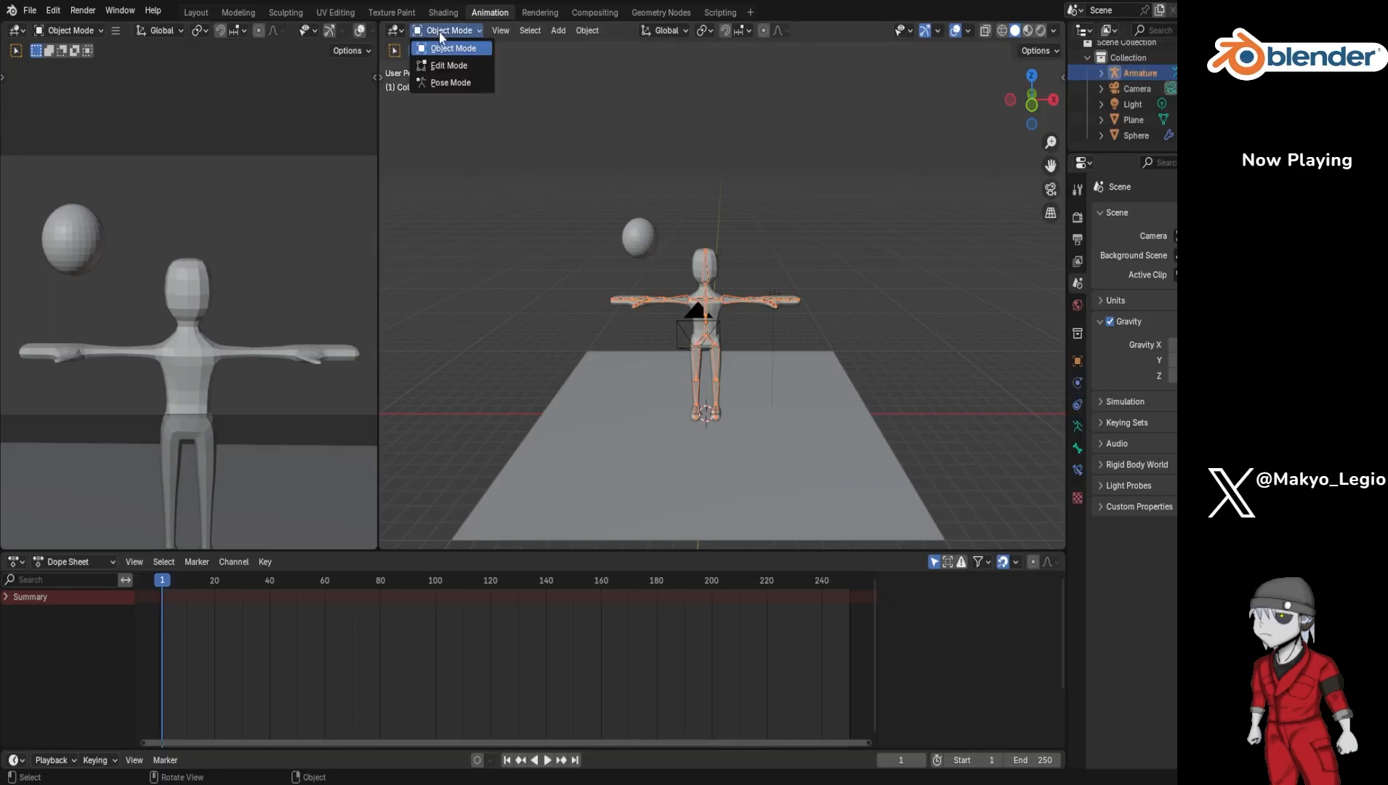
# Step: Select the whole sphere in Object Mode and insert a keyframe for it at frame 1
pyautogui.click(1132, 136)
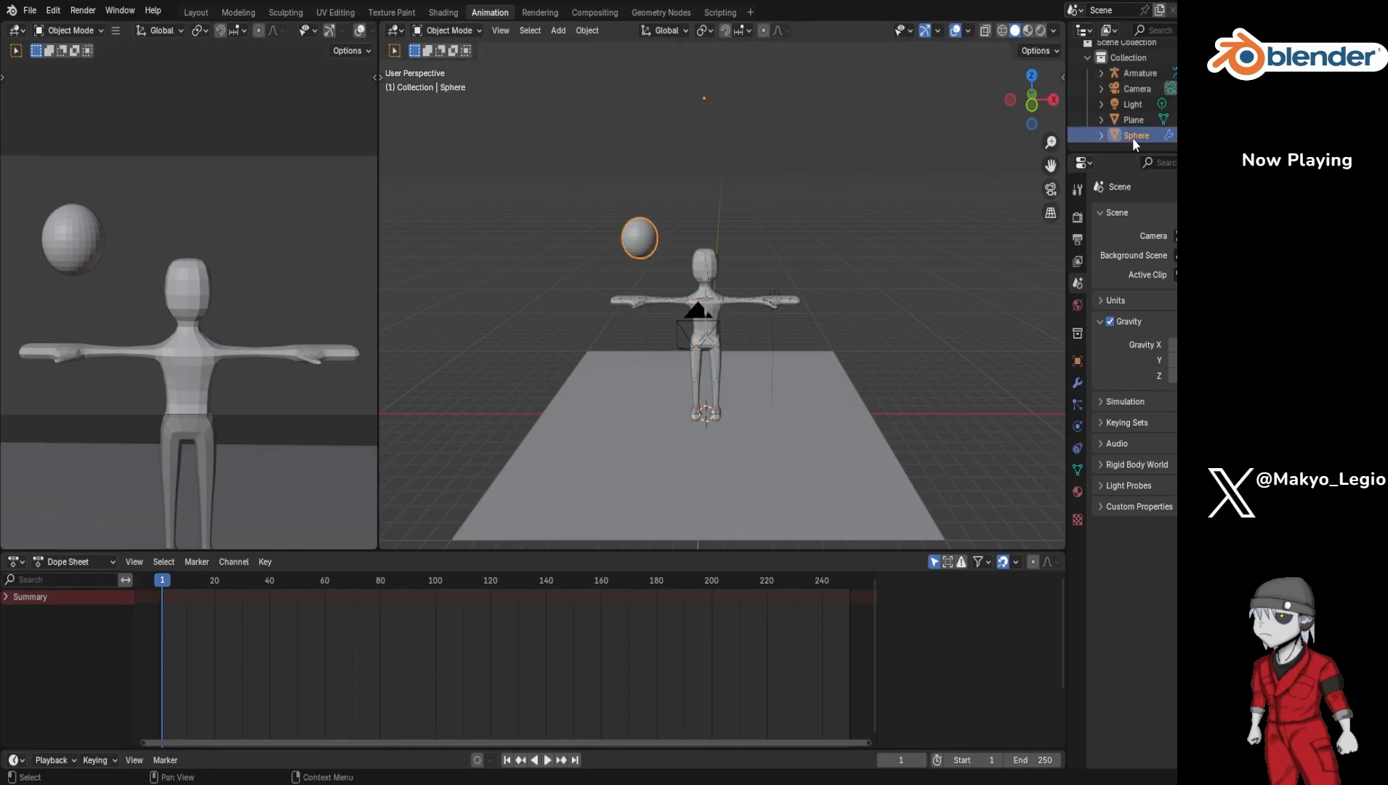
pyautogui.click(440, 31)
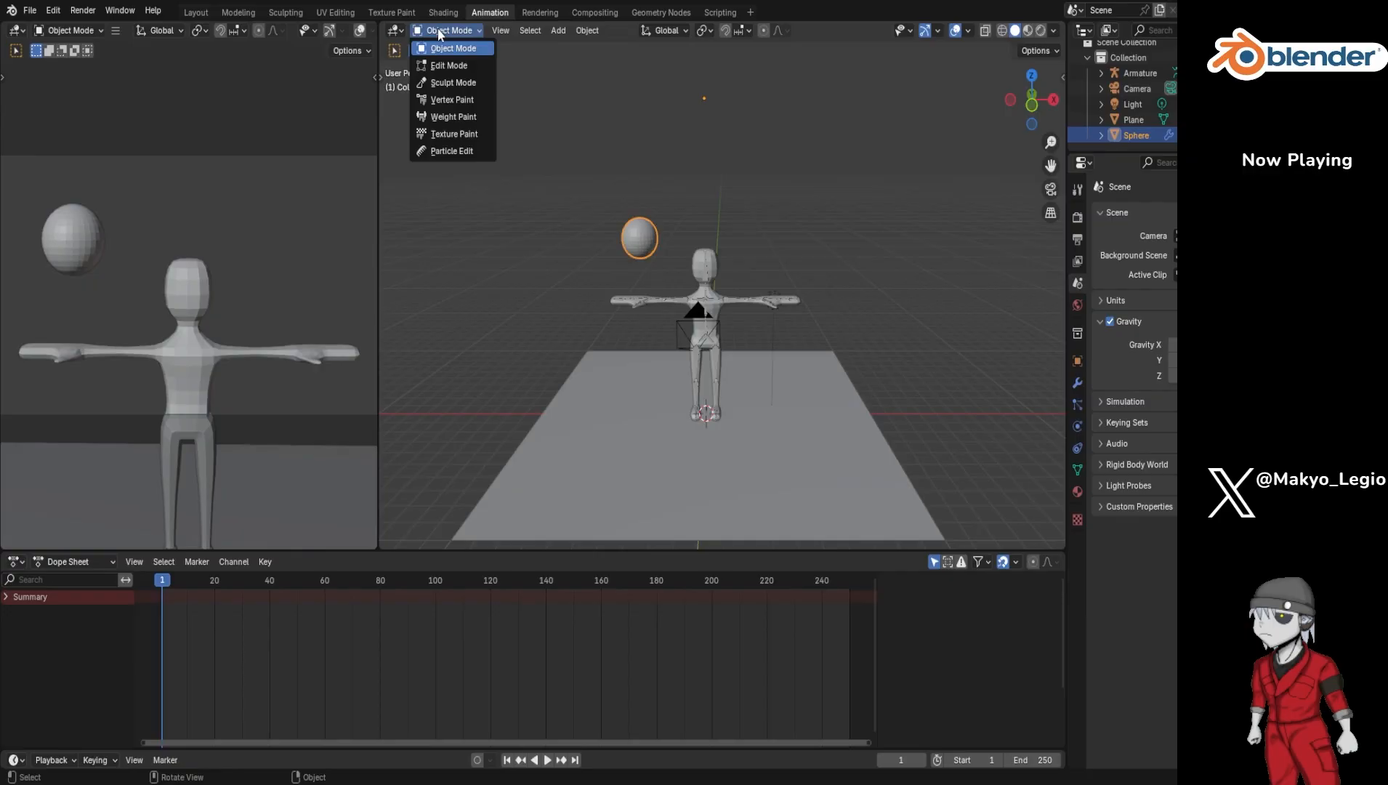
pyautogui.click(440, 32)
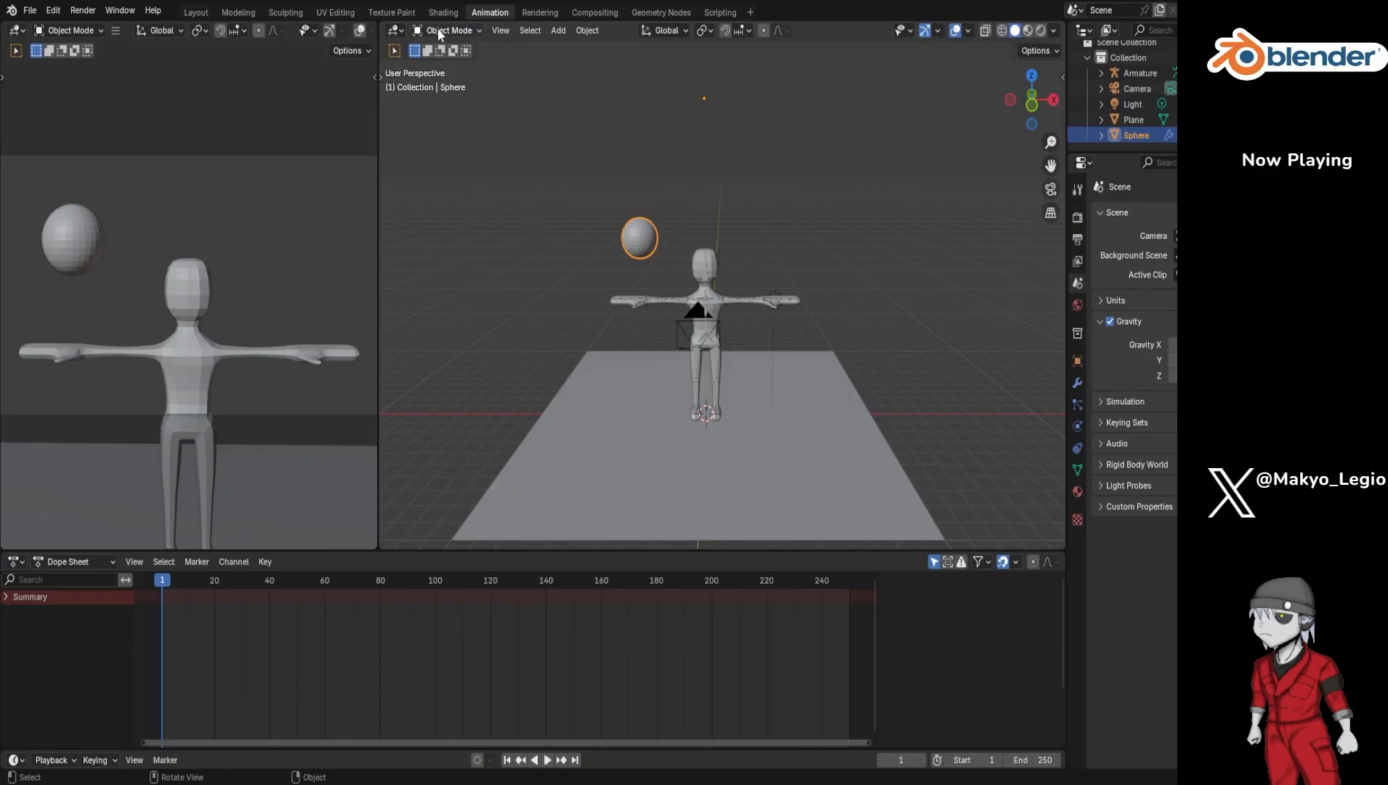
pyautogui.press('i')
# Step: At frame 40, move the sphere along the positive X axis until it hangs above the character's opposite hand, and insert a keyframe
pyautogui.moveTo(155, 579); pyautogui.dragTo(270, 585)
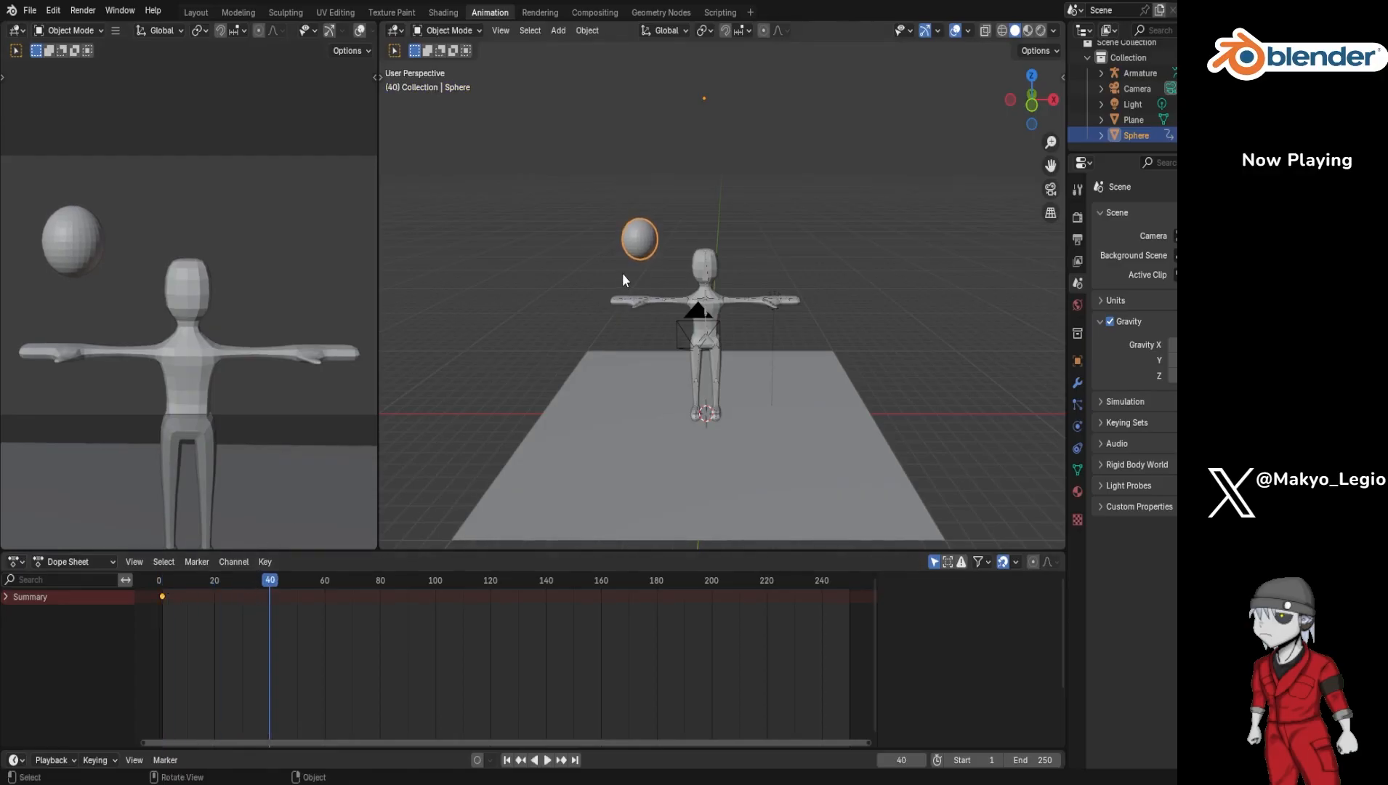
pyautogui.press('g')
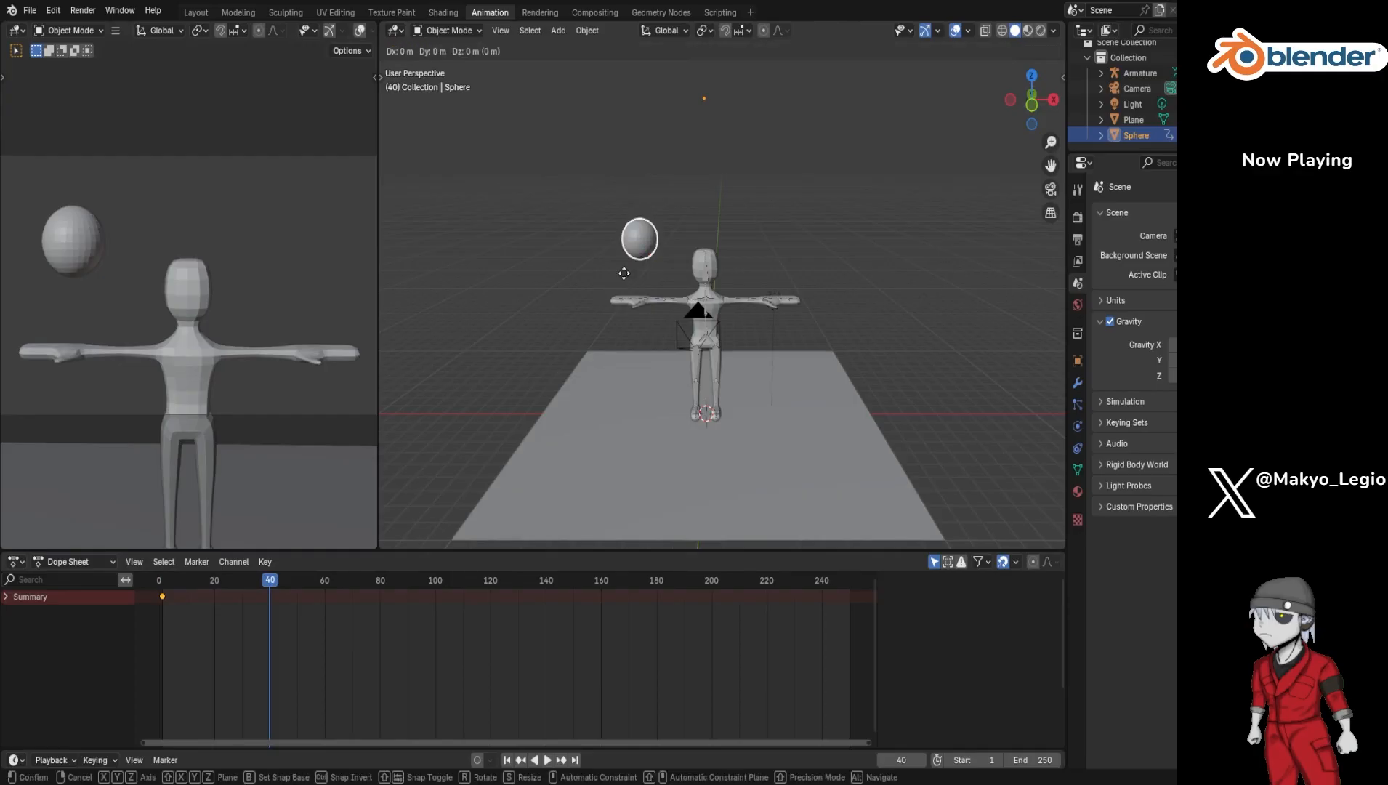
pyautogui.click(624, 272)
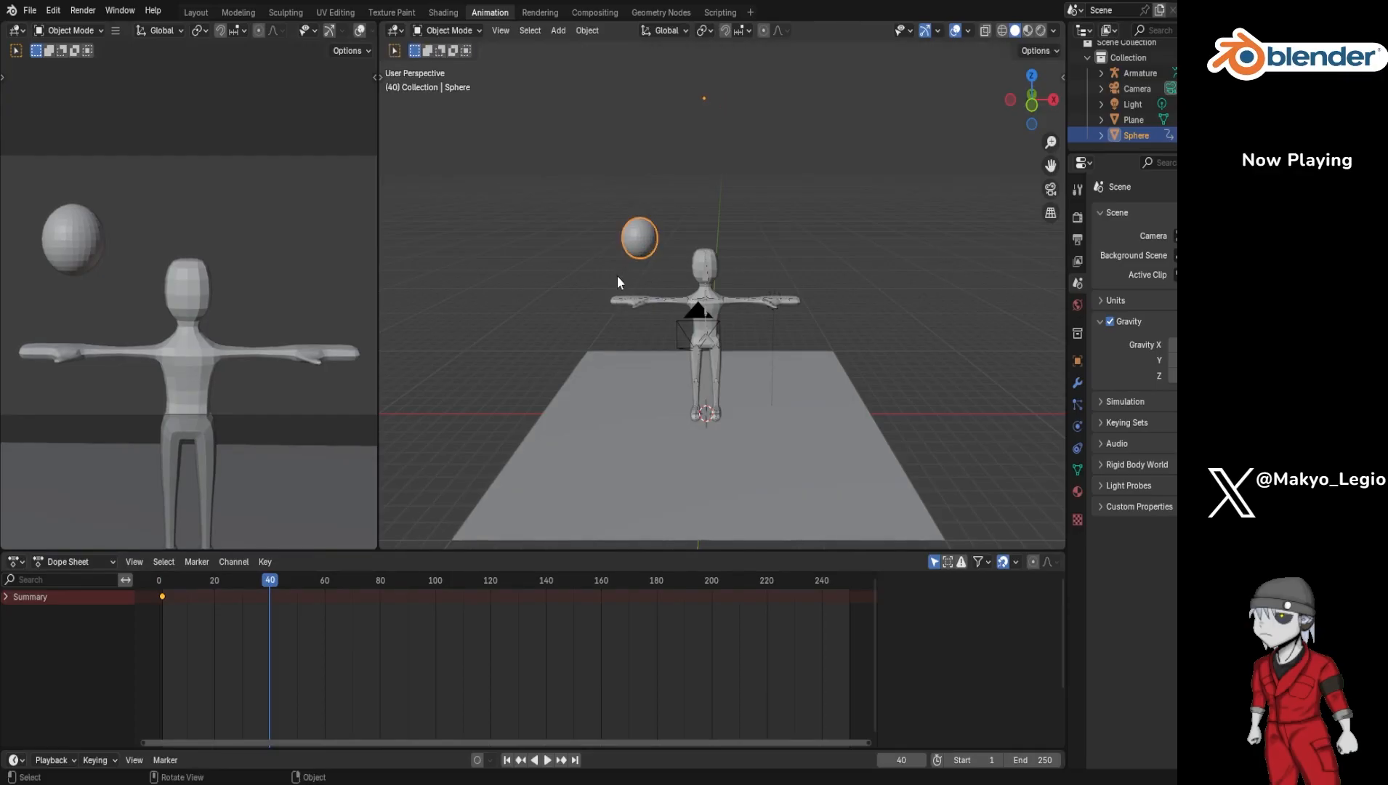
pyautogui.press('g')
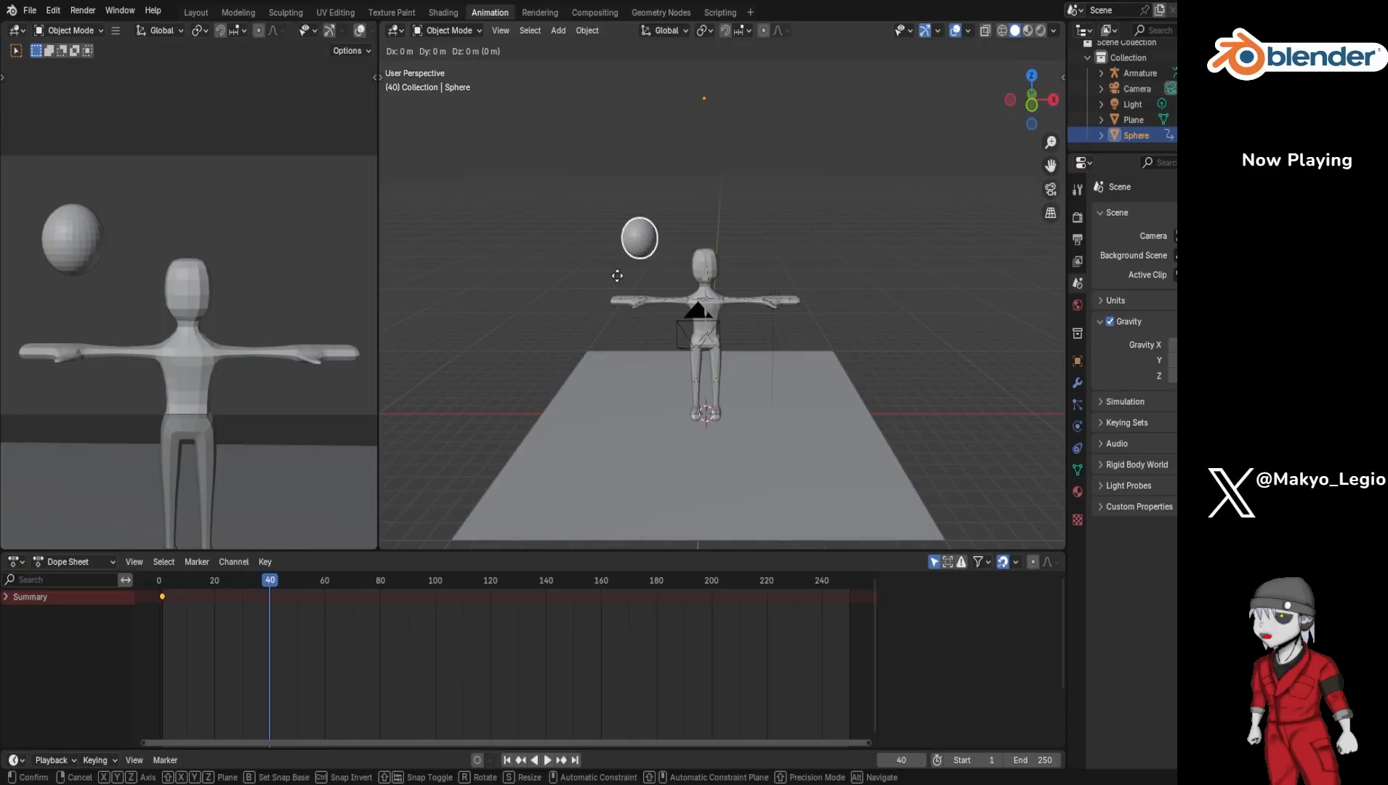
pyautogui.press('x')
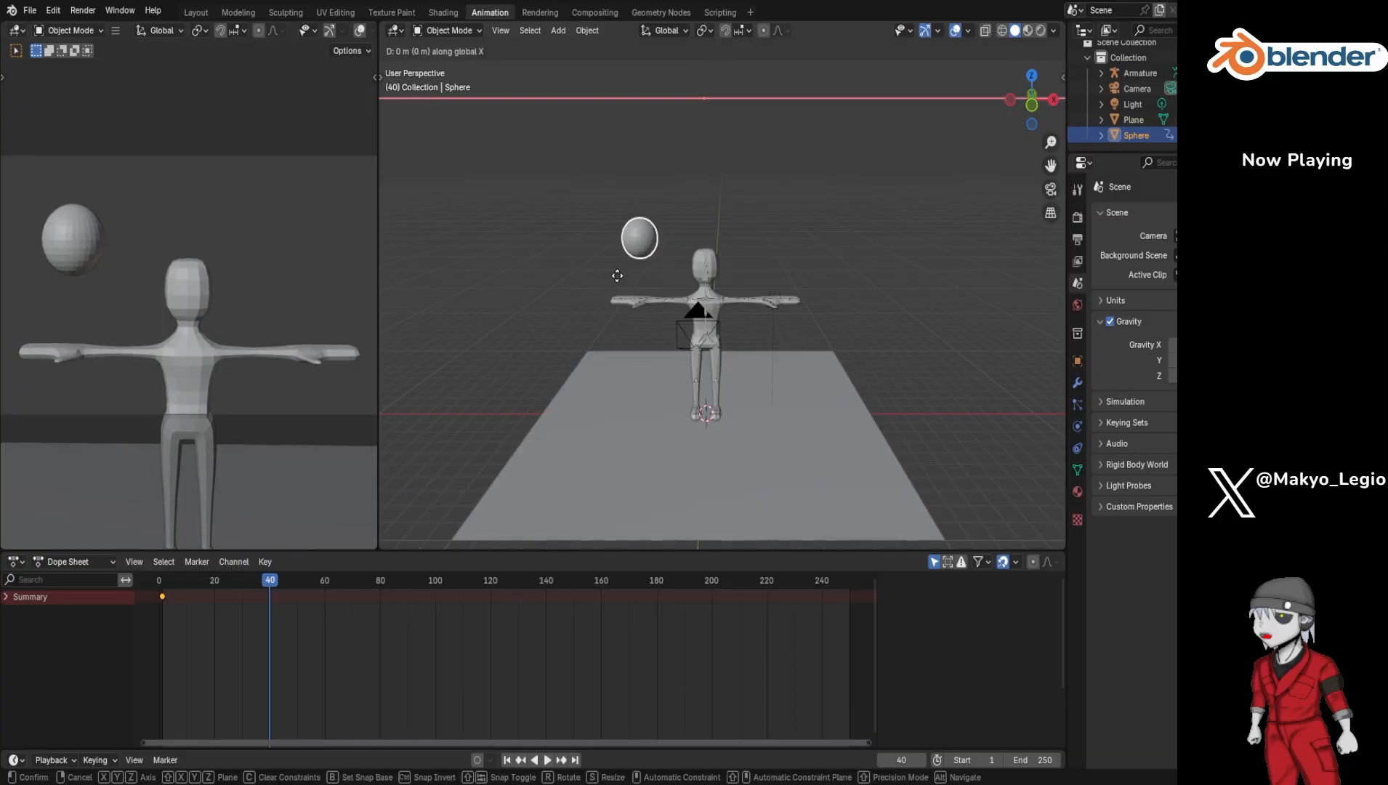
pyautogui.click(776, 294)
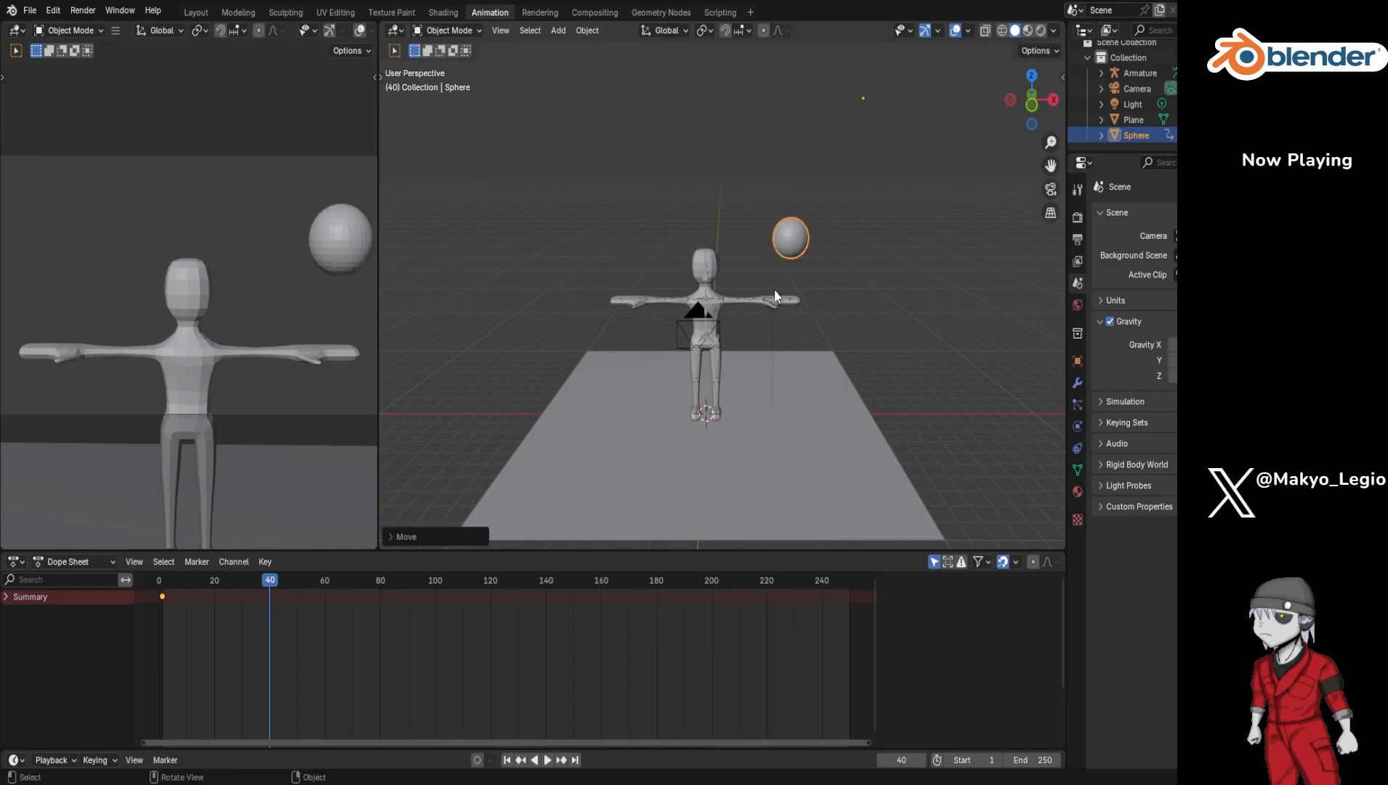
pyautogui.press('i')
# Step: Copy the sphere's keyframes at frames 1 and 40 and paste them at frames 80, 160 and 240
pyautogui.moveTo(156, 627); pyautogui.dragTo(295, 580)
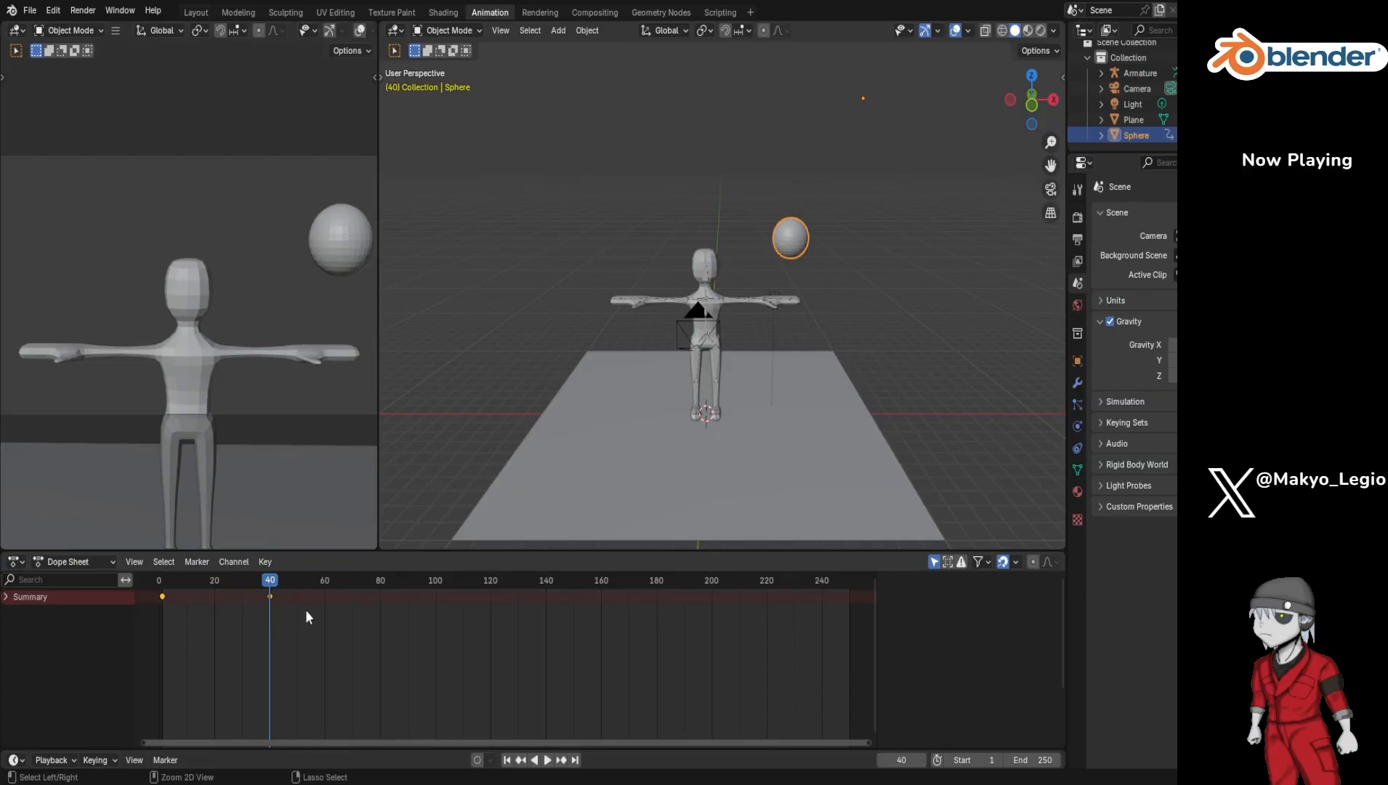
pyautogui.click(377, 580)
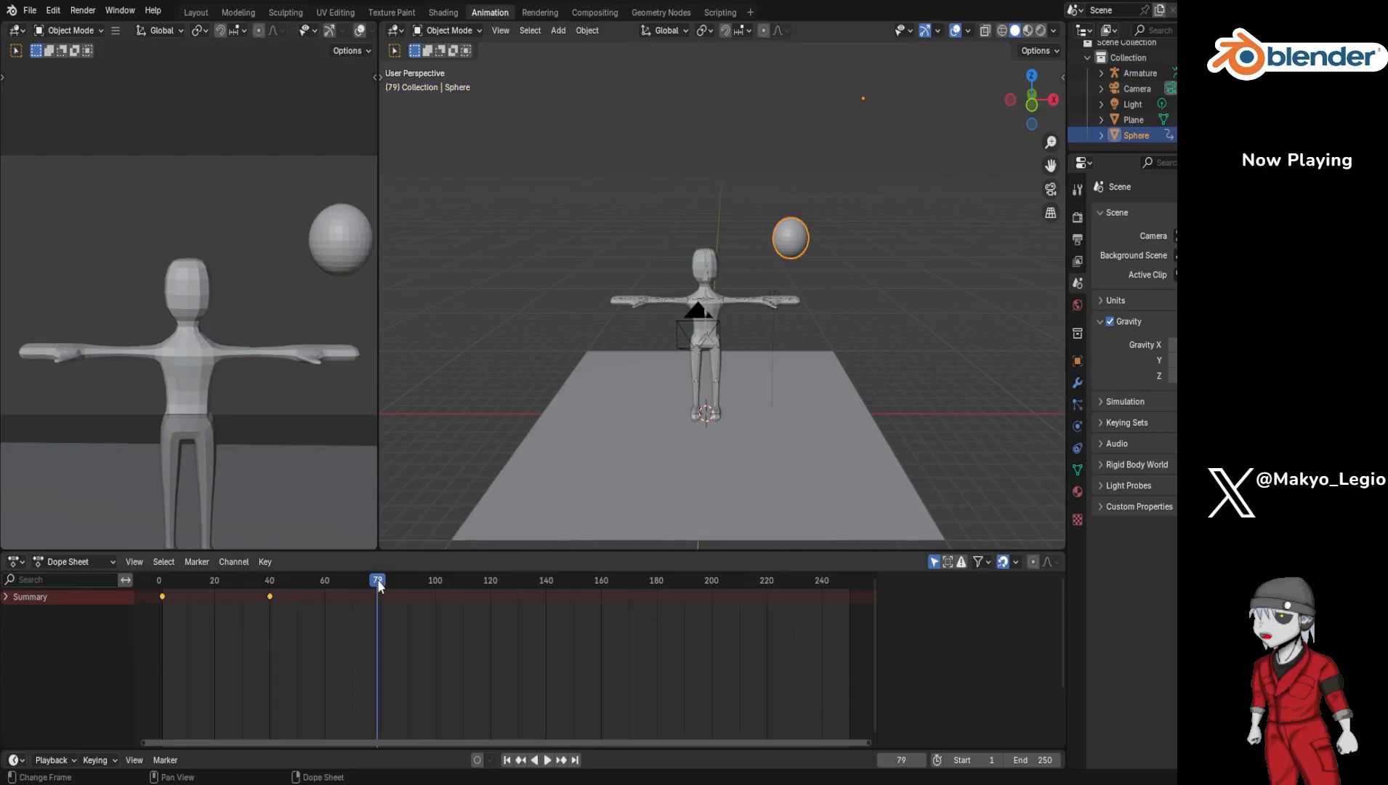
pyautogui.click(379, 580)
pyautogui.hotkey('ctrl', 'v')
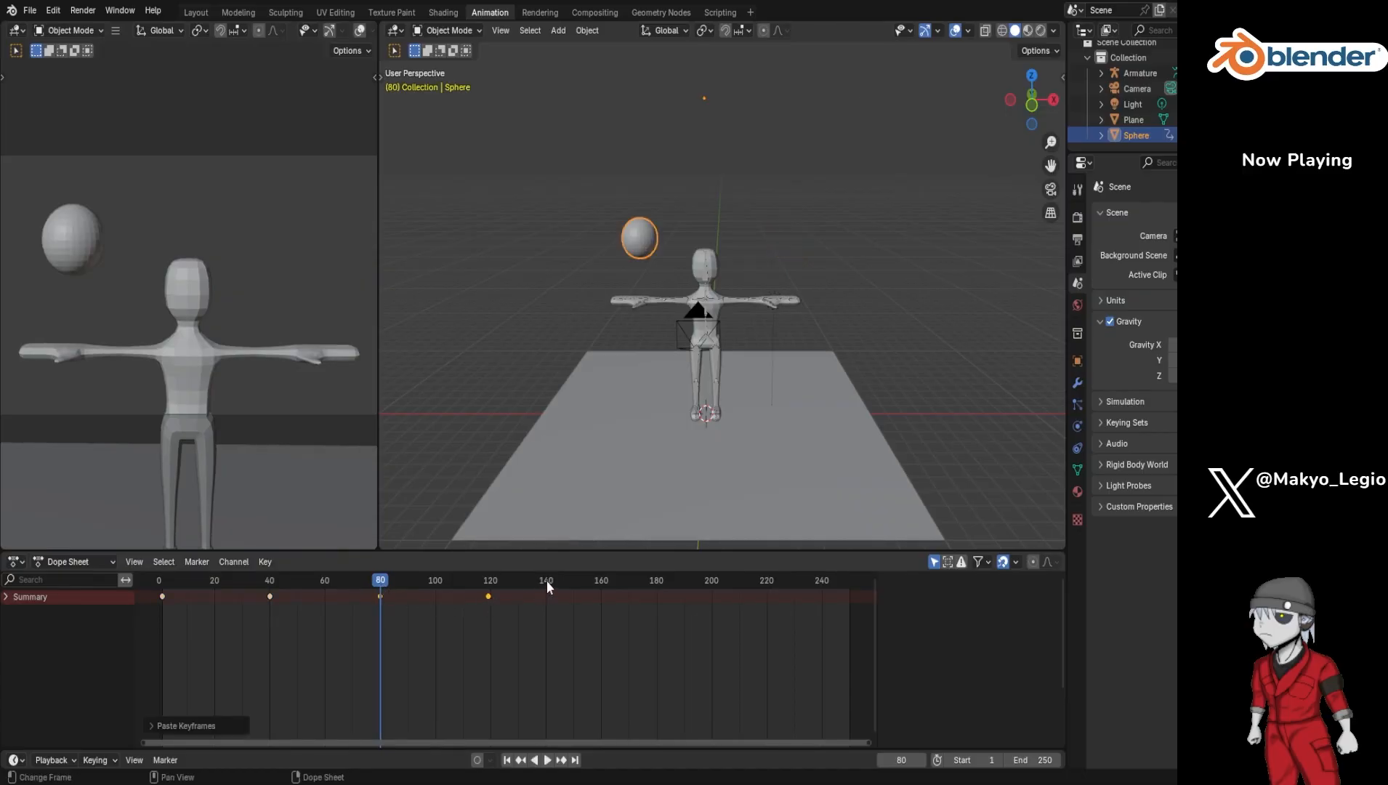
pyautogui.click(603, 580)
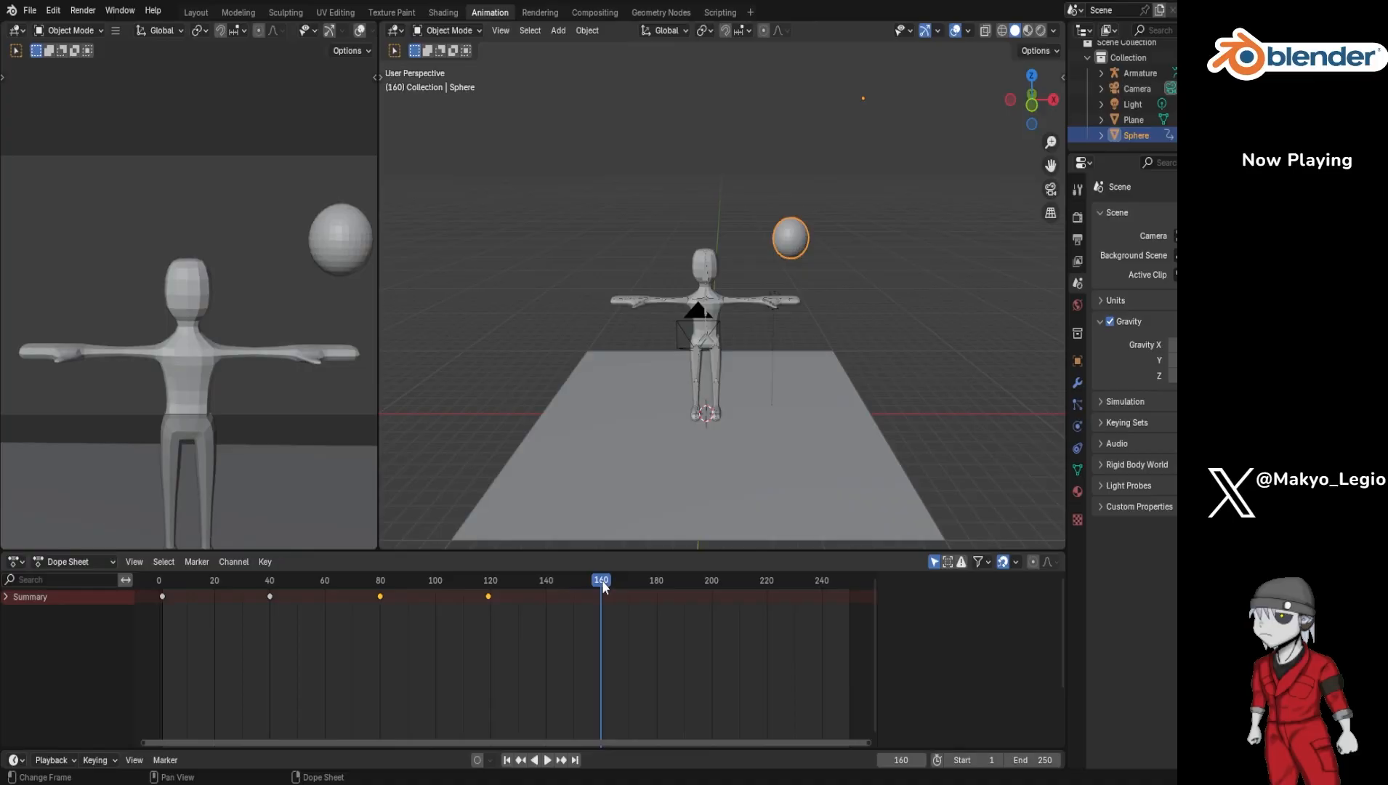
pyautogui.hotkey('ctrl', 'v')
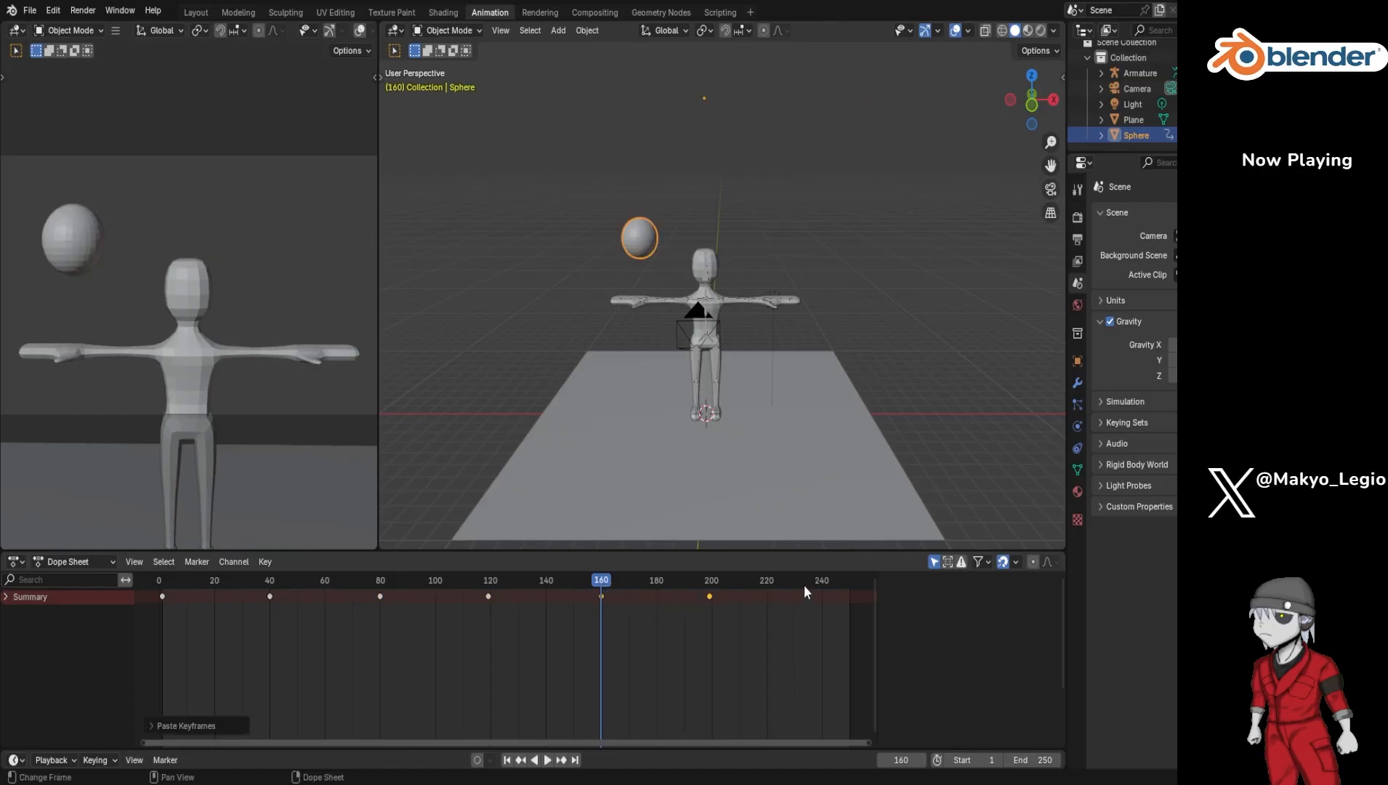
pyautogui.click(823, 579)
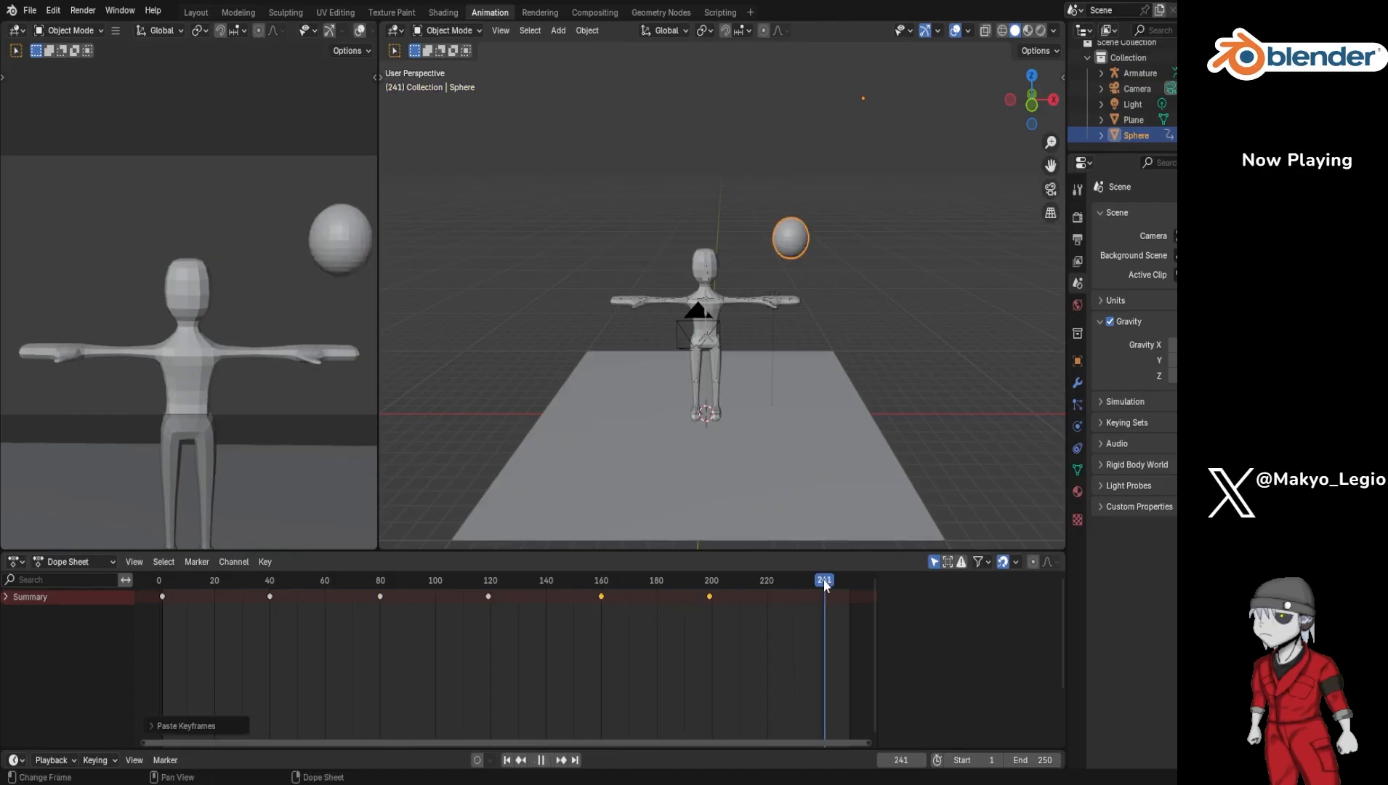
pyautogui.hotkey('ctrl', 'v')
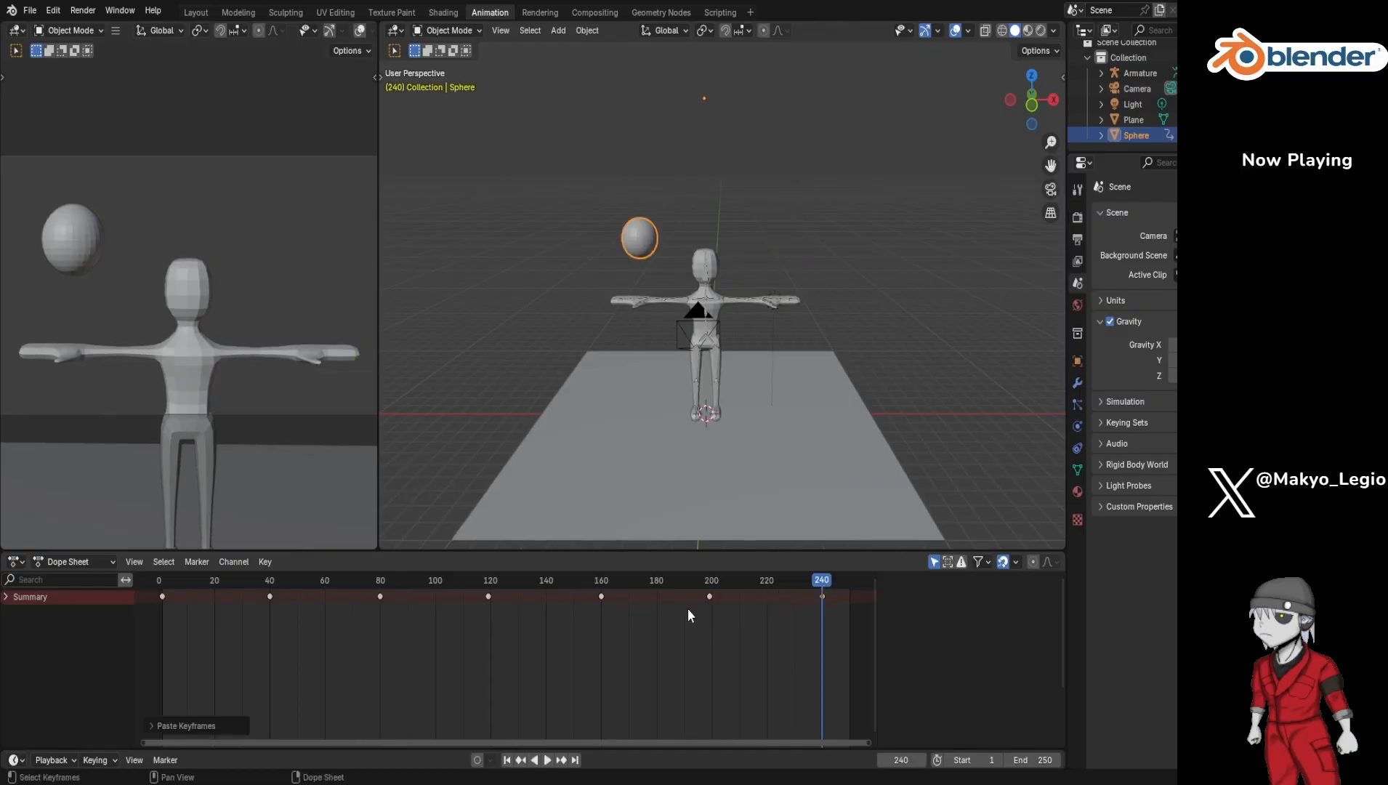
# Step: Move the sphere's keyframe at frame 119 to frame 120
pyautogui.click(488, 596)
pyautogui.press('g')
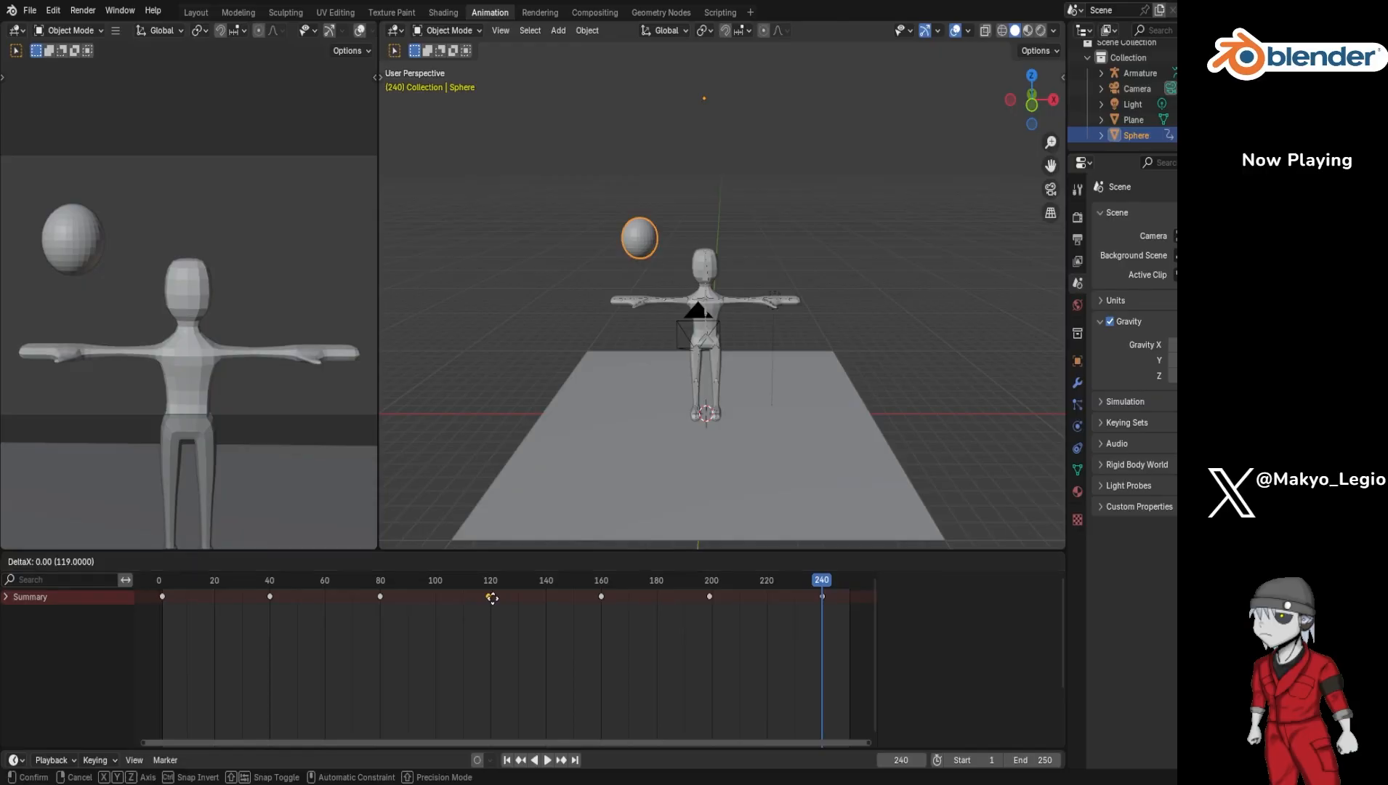
pyautogui.click(495, 596)
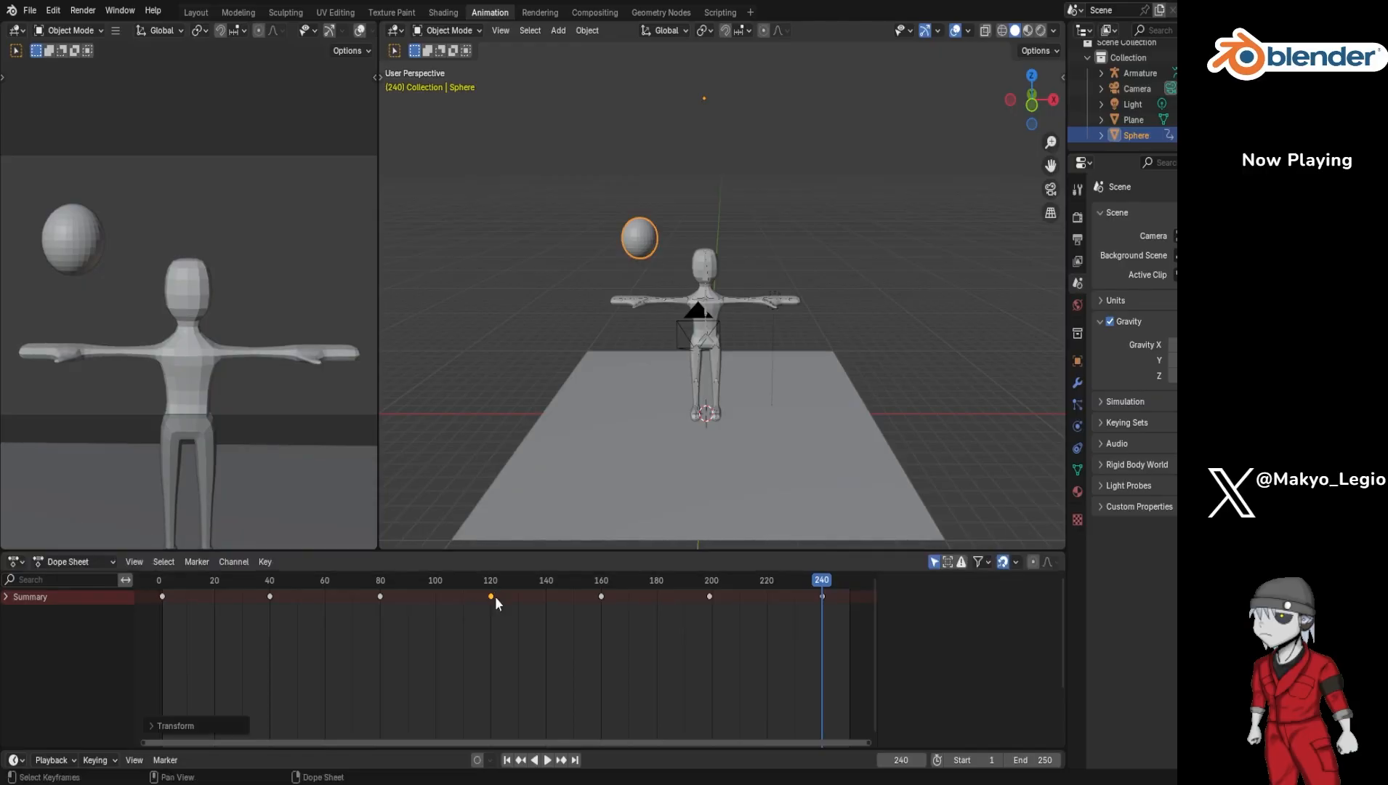
# Step: Move the sphere's keyframe just before frame 200 onto frame 200 and clear of neighbouring keys
pyautogui.moveTo(710, 597); pyautogui.dragTo(714, 602)
pyautogui.click(70, 668)
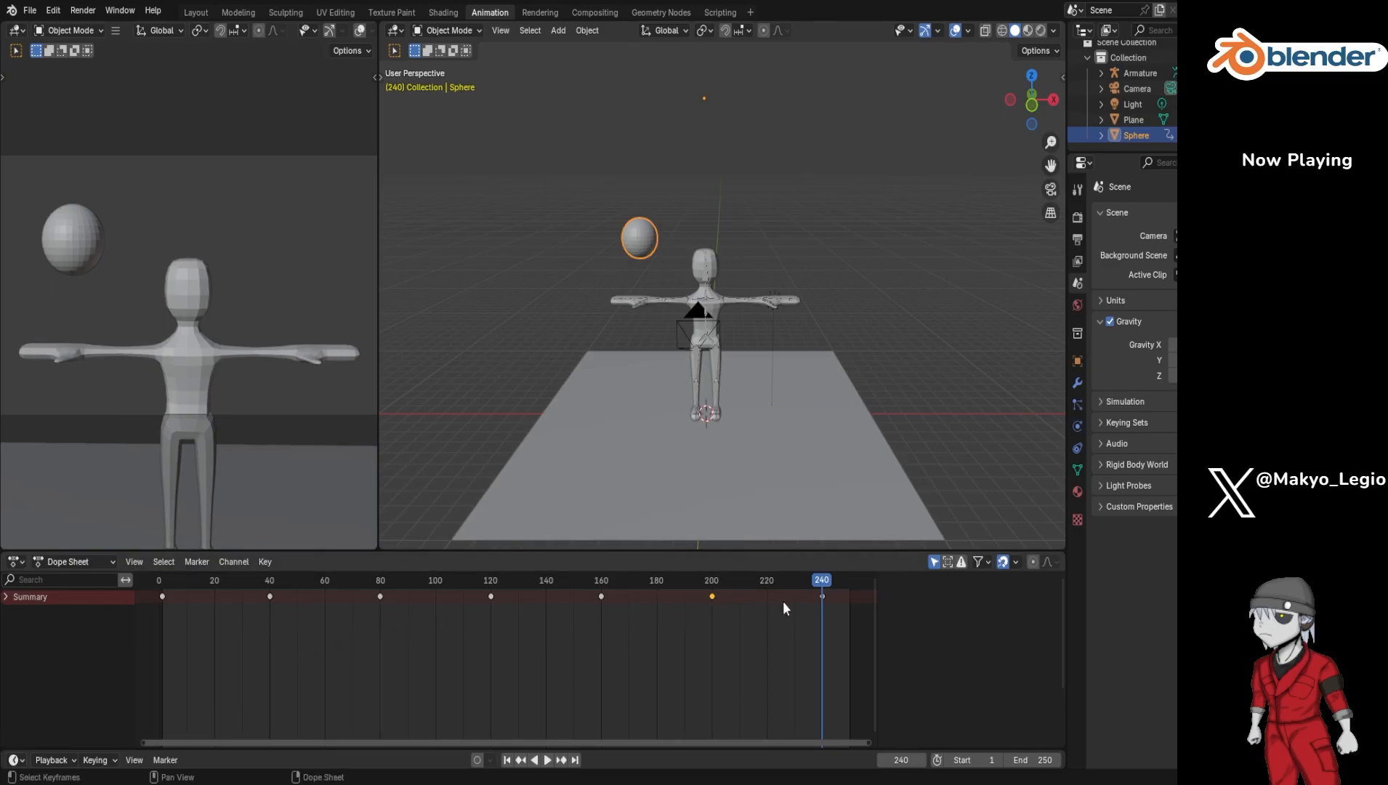
# Step: Play the animation from frame 0 to check the sphere's back-and-forth motion
pyautogui.moveTo(825, 584); pyautogui.dragTo(150, 645)
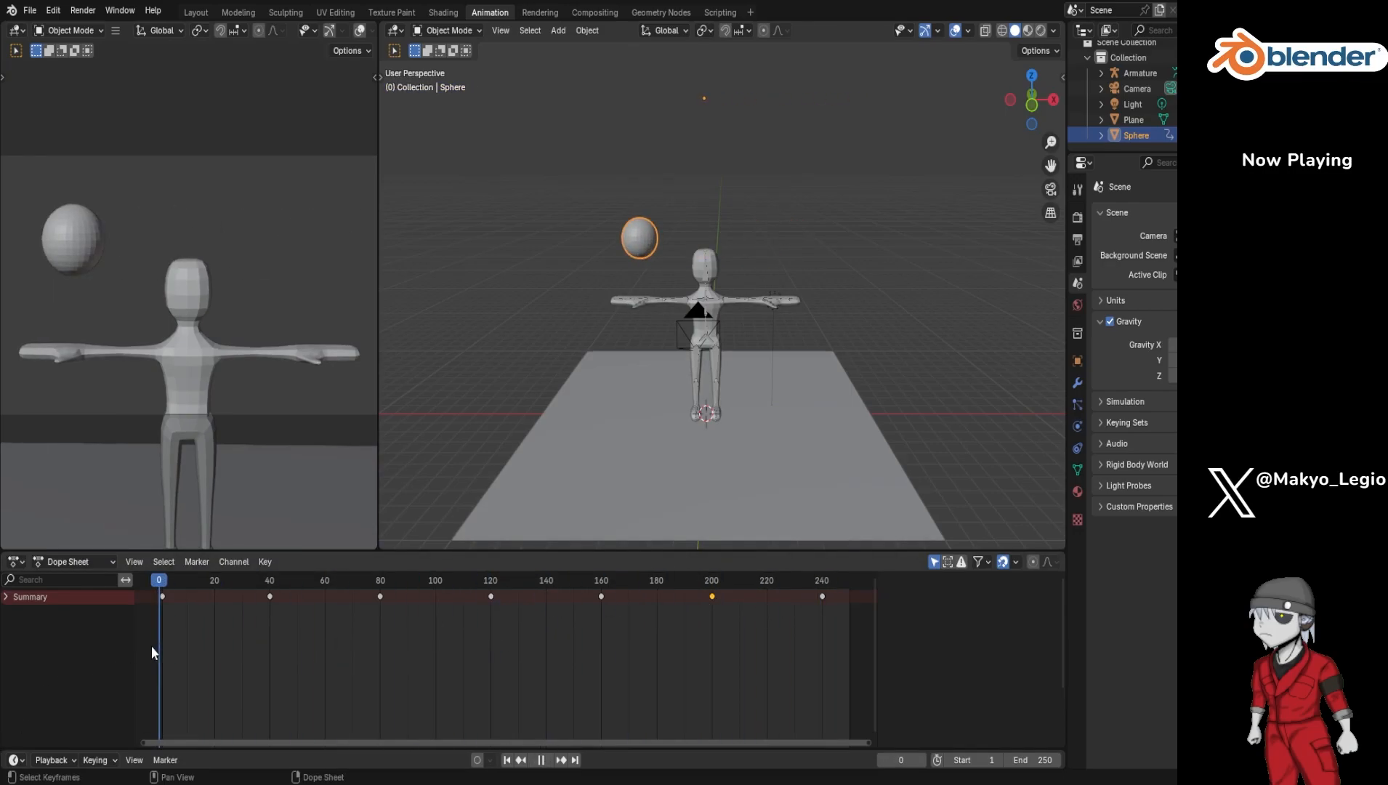
pyautogui.press('space')
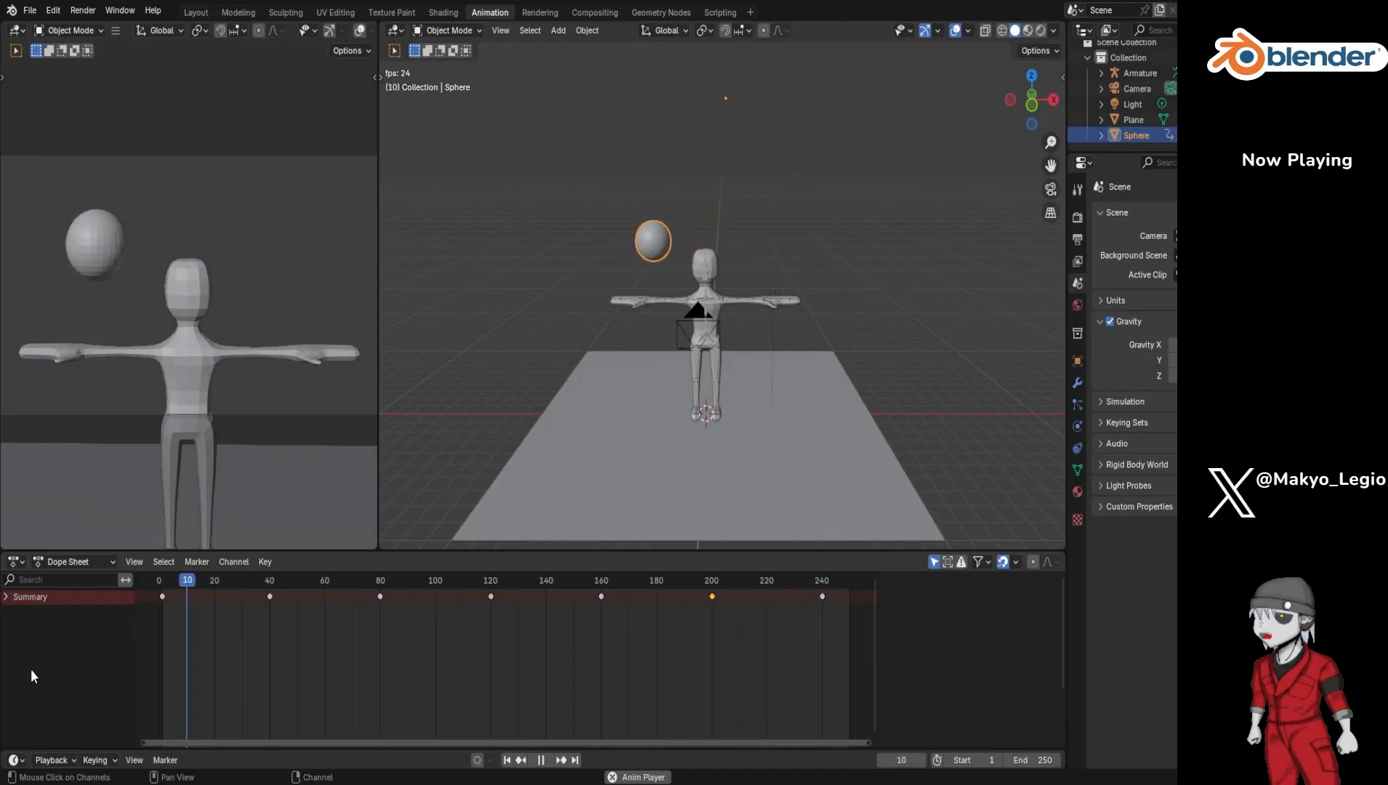
pyautogui.press('space')
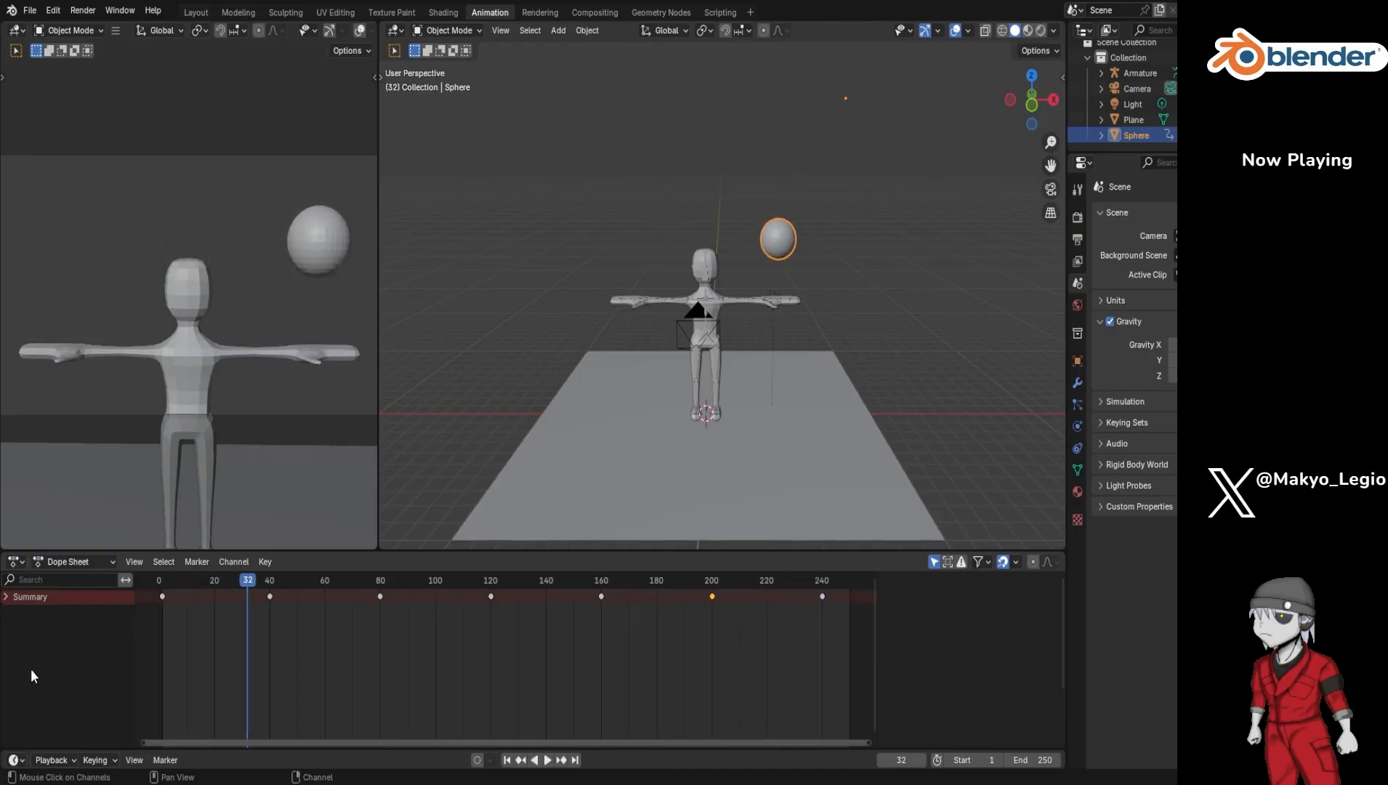
pyautogui.moveTo(259, 576); pyautogui.dragTo(155, 610)
pyautogui.press('space')
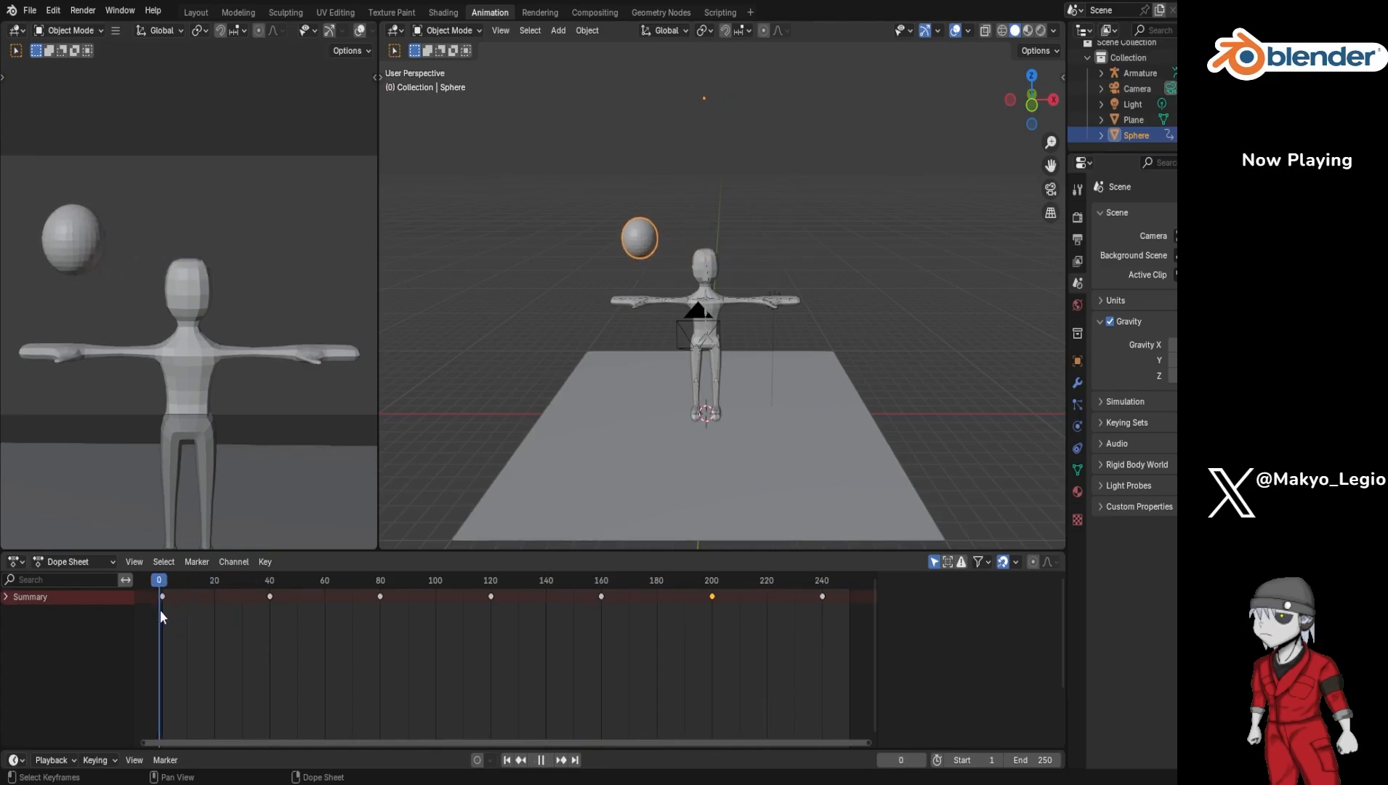
pyautogui.press('space')
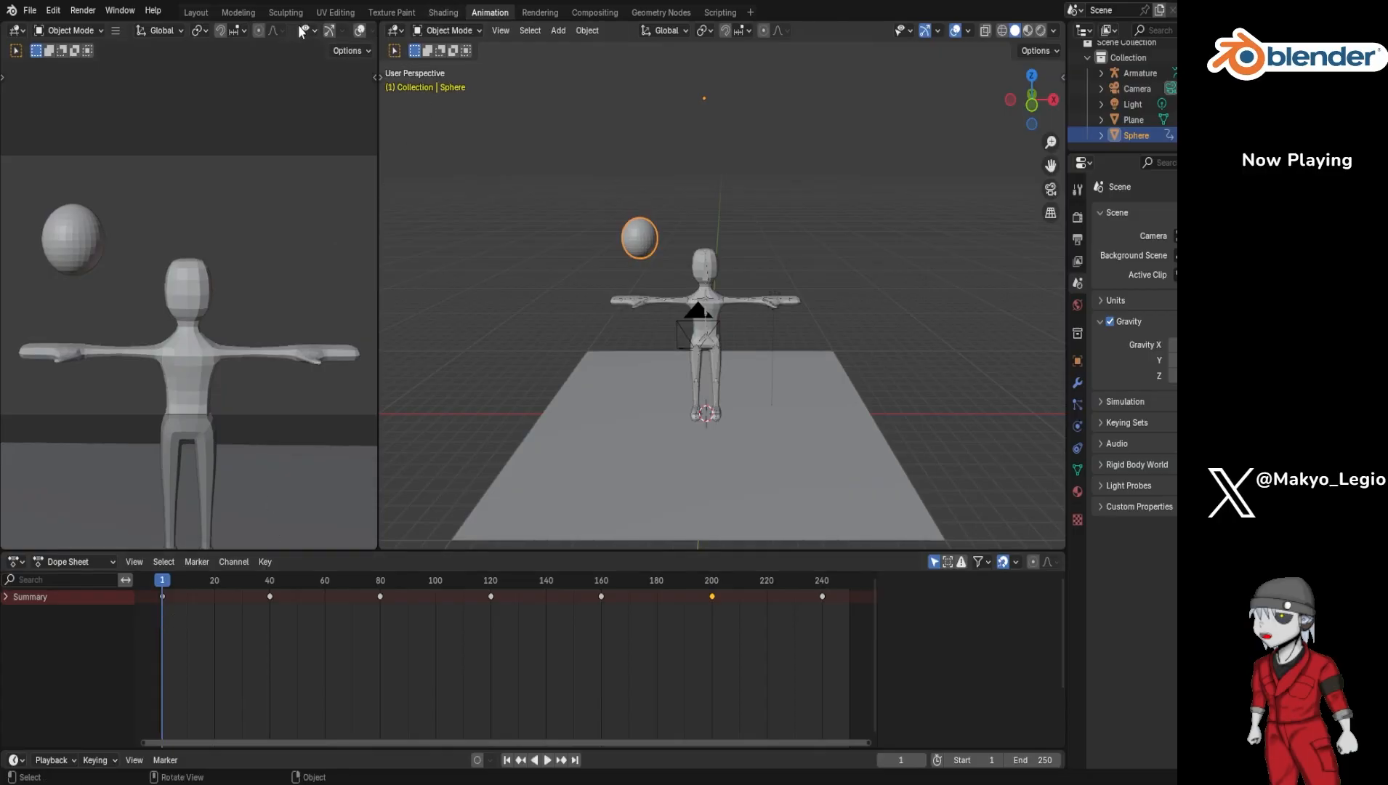
# Step: In the Modeling workspace, add a new material to the sphere and name it Ball
pyautogui.click(235, 13)
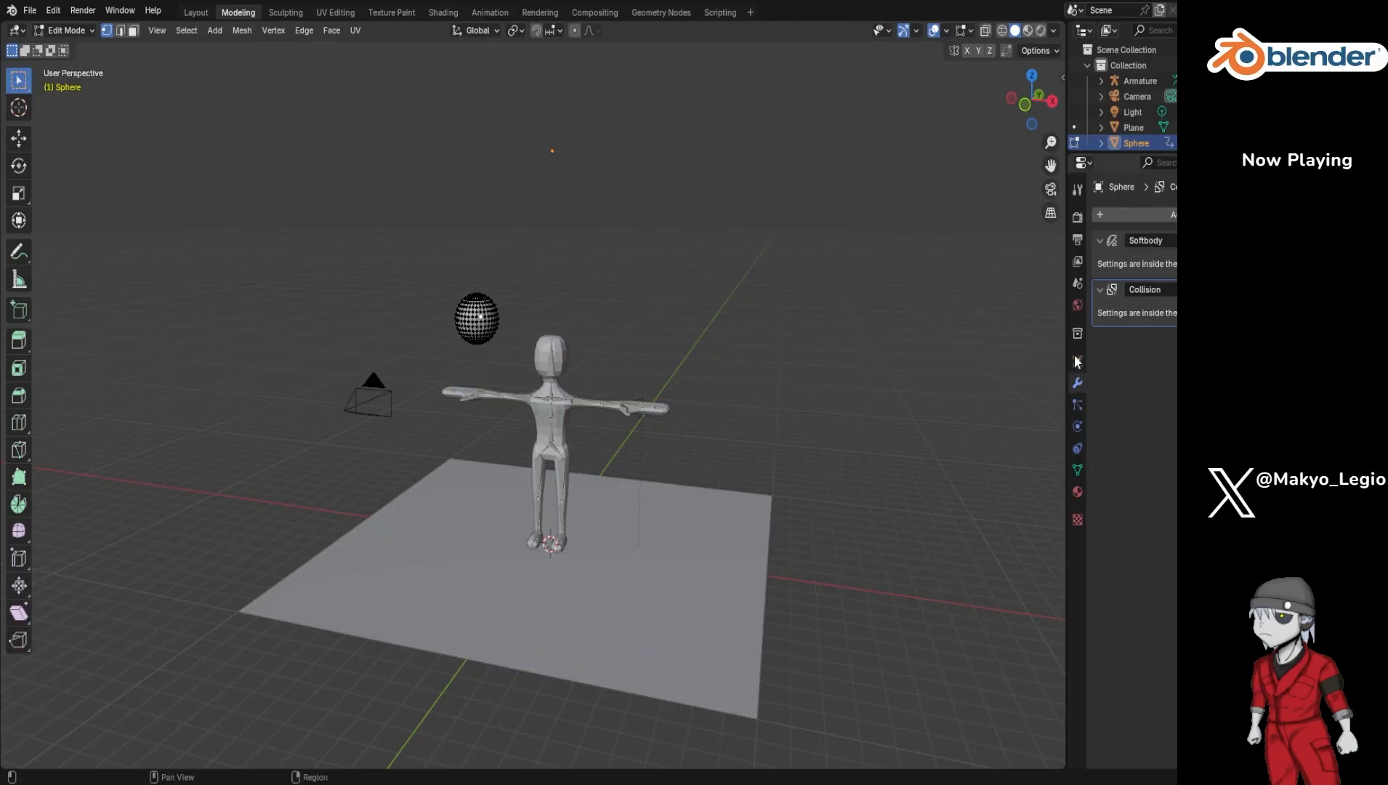
pyautogui.click(1078, 520)
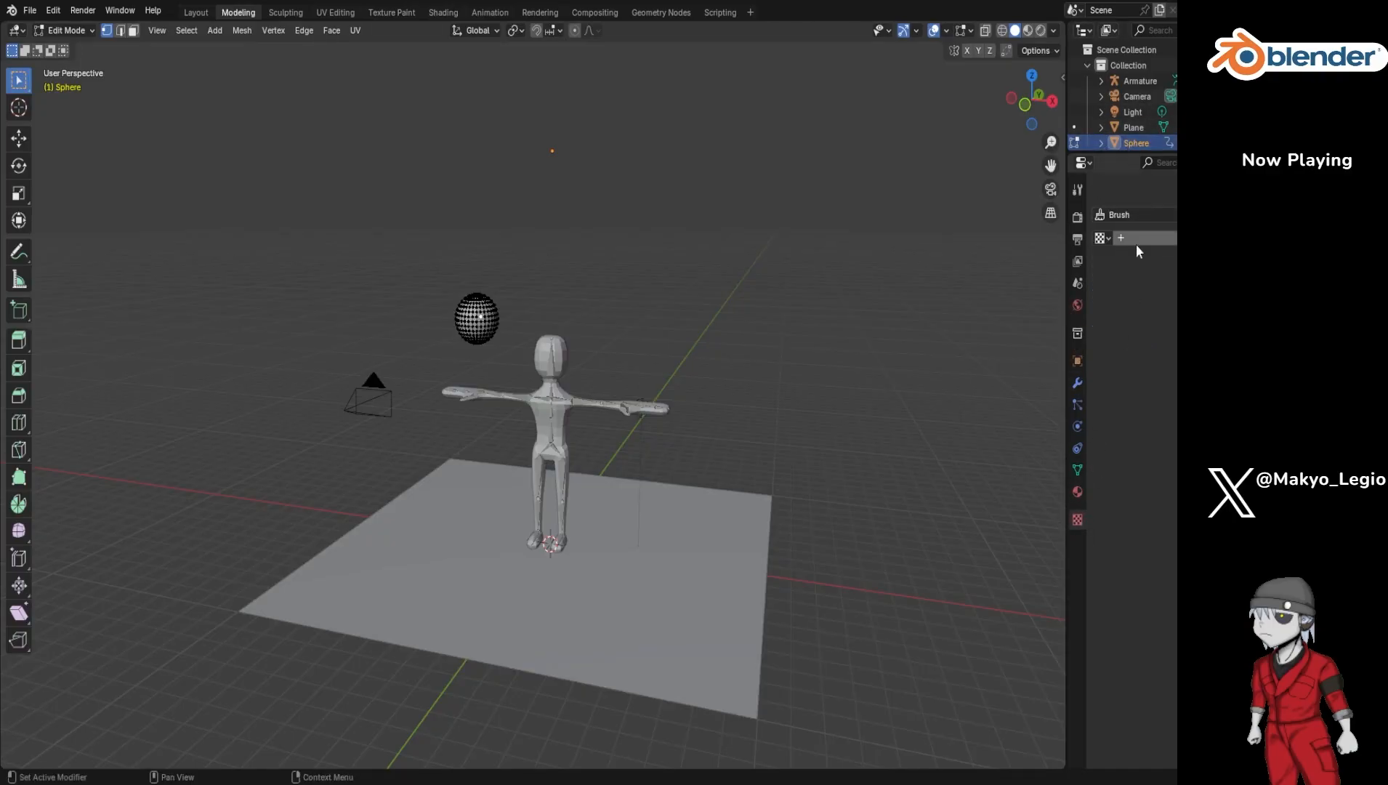
pyautogui.click(1077, 492)
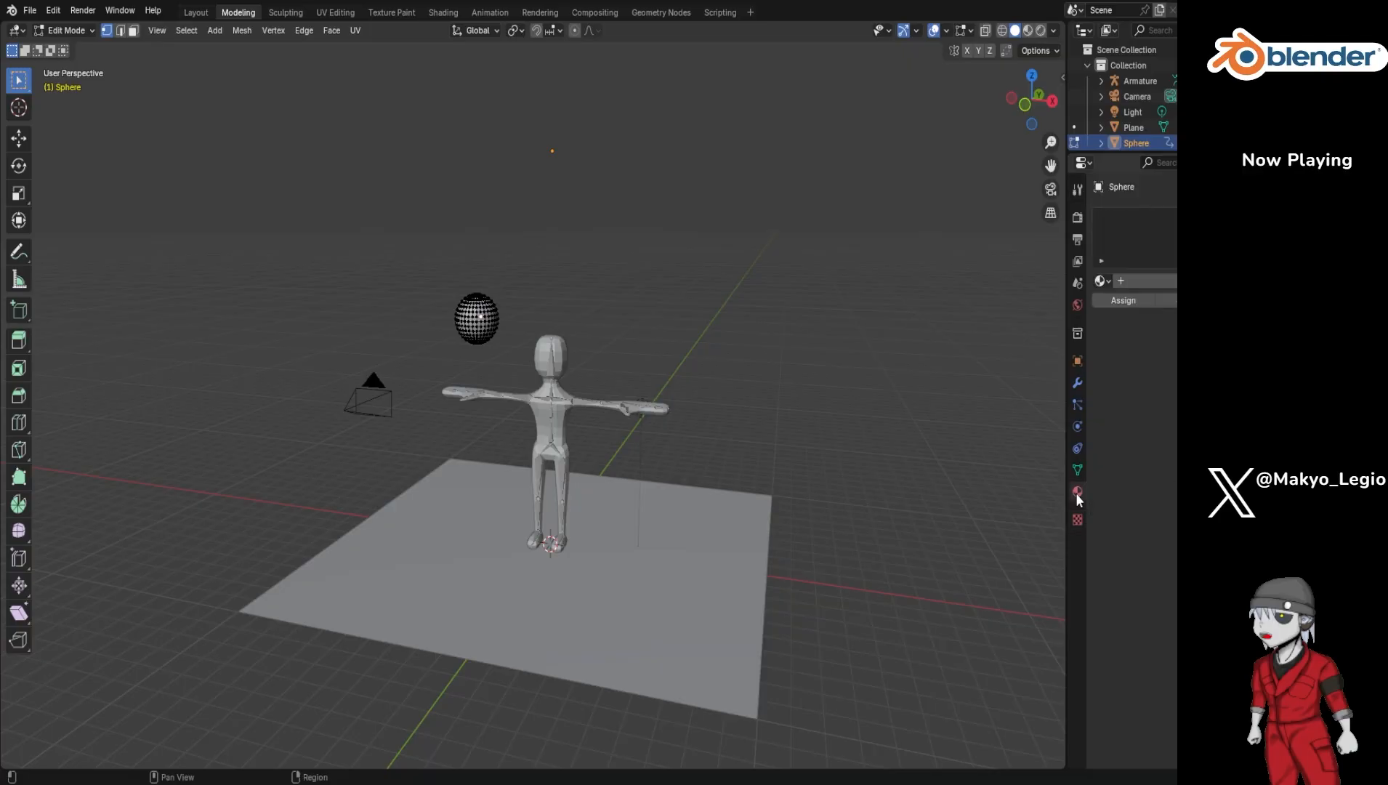
pyautogui.click(1145, 281)
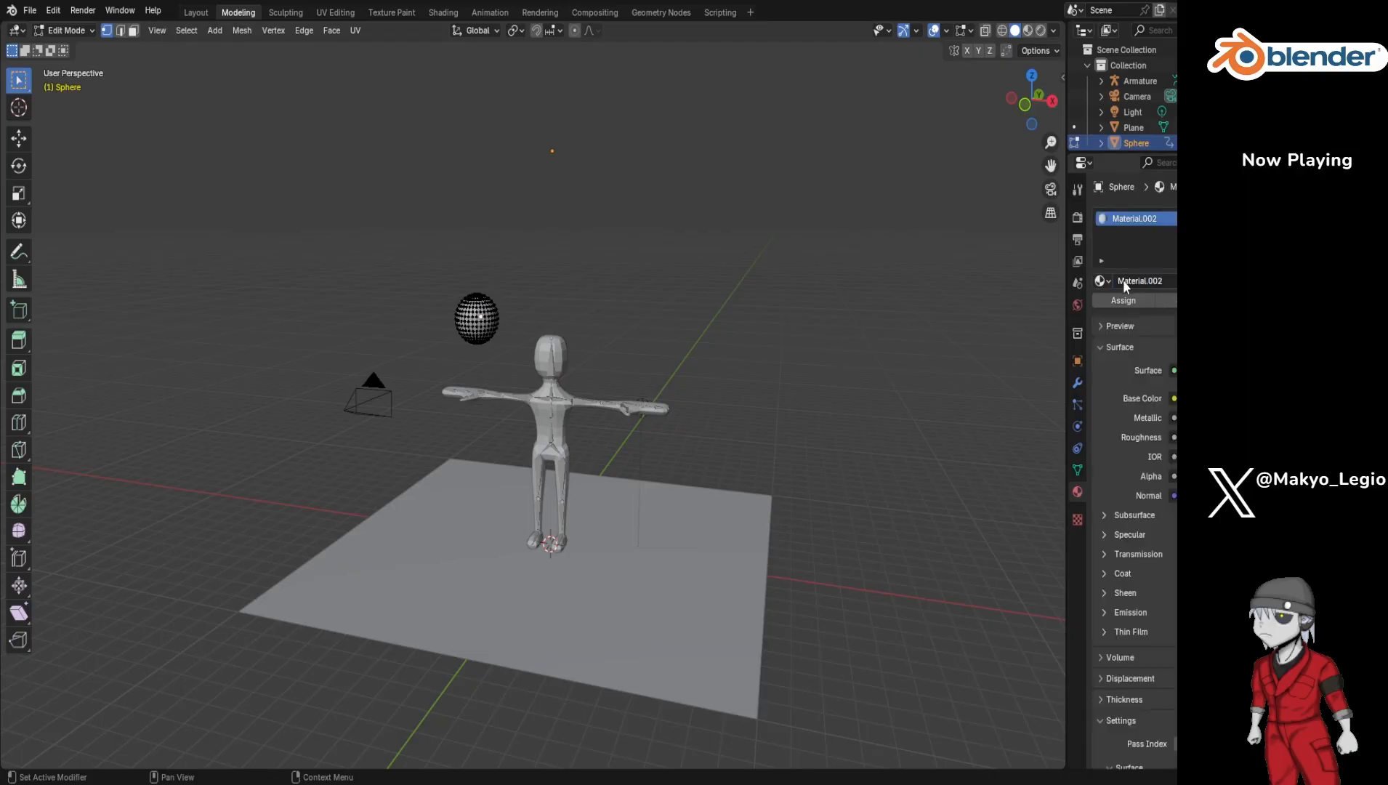
pyautogui.doubleClick(1148, 228)
pyautogui.write('Ball')
pyautogui.press('Return')
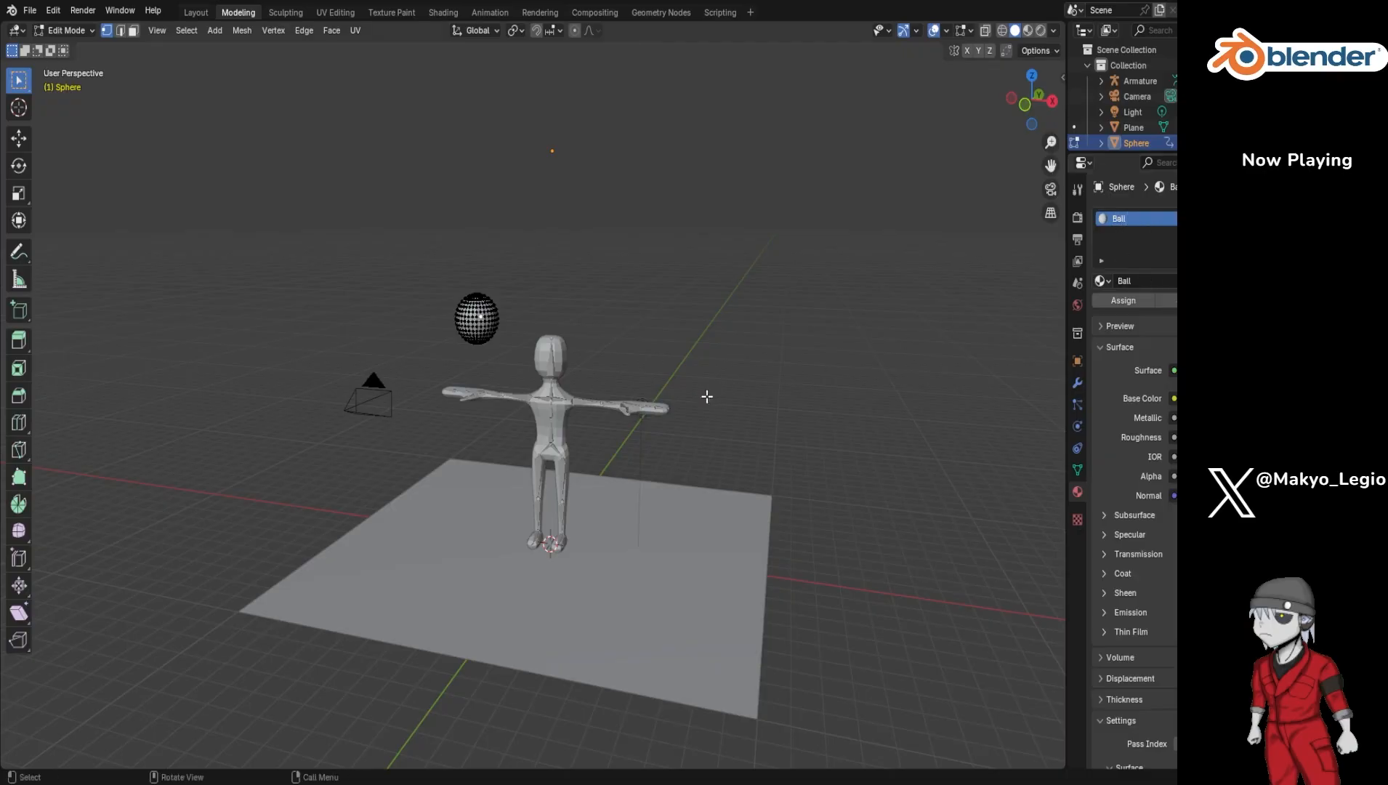
# Step: Select the sphere's whole mesh, make the Ball material's base color red, and show the viewport in Material Preview
pyautogui.moveTo(441, 362); pyautogui.dragTo(513, 273)
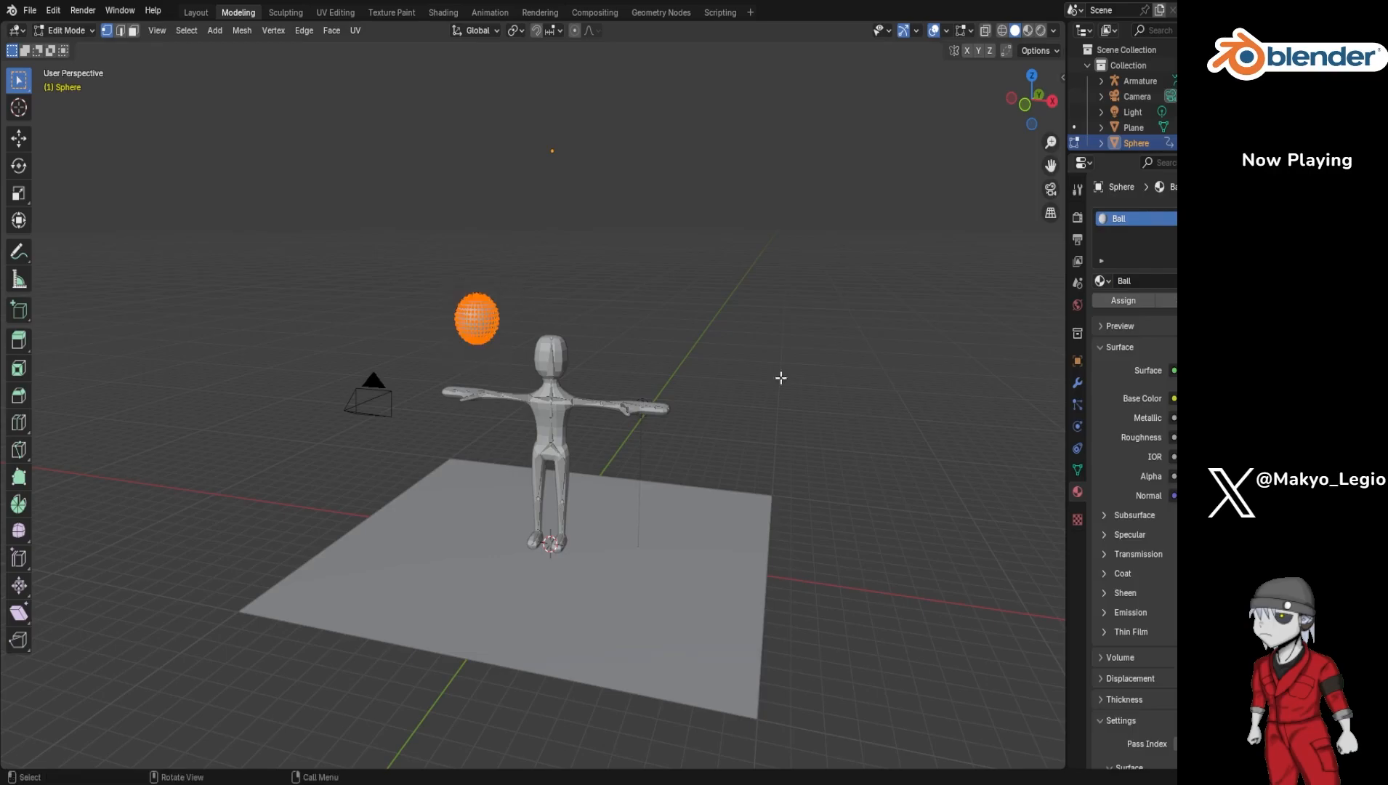
pyautogui.click(1221, 398)
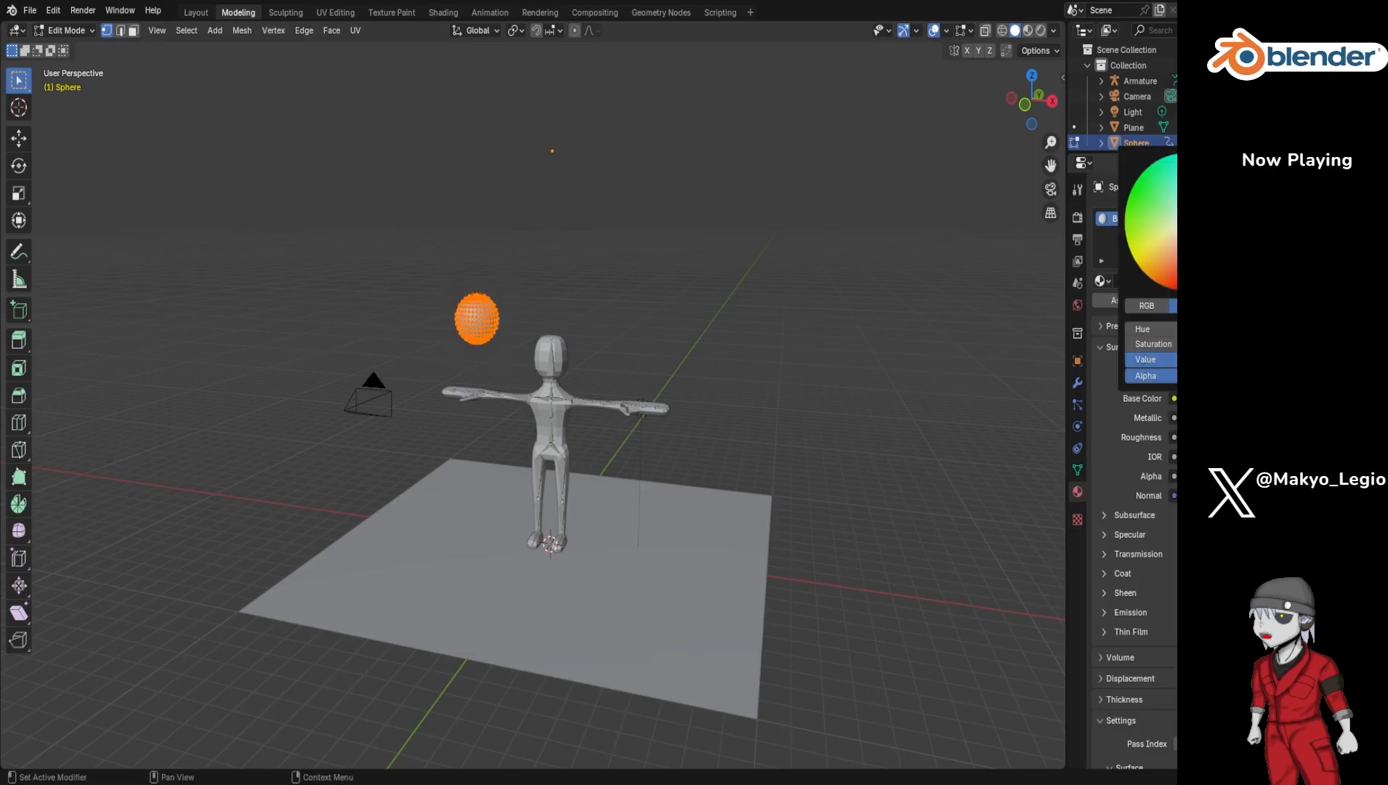
pyautogui.moveTo(1138, 343); pyautogui.dragTo(1181, 344)
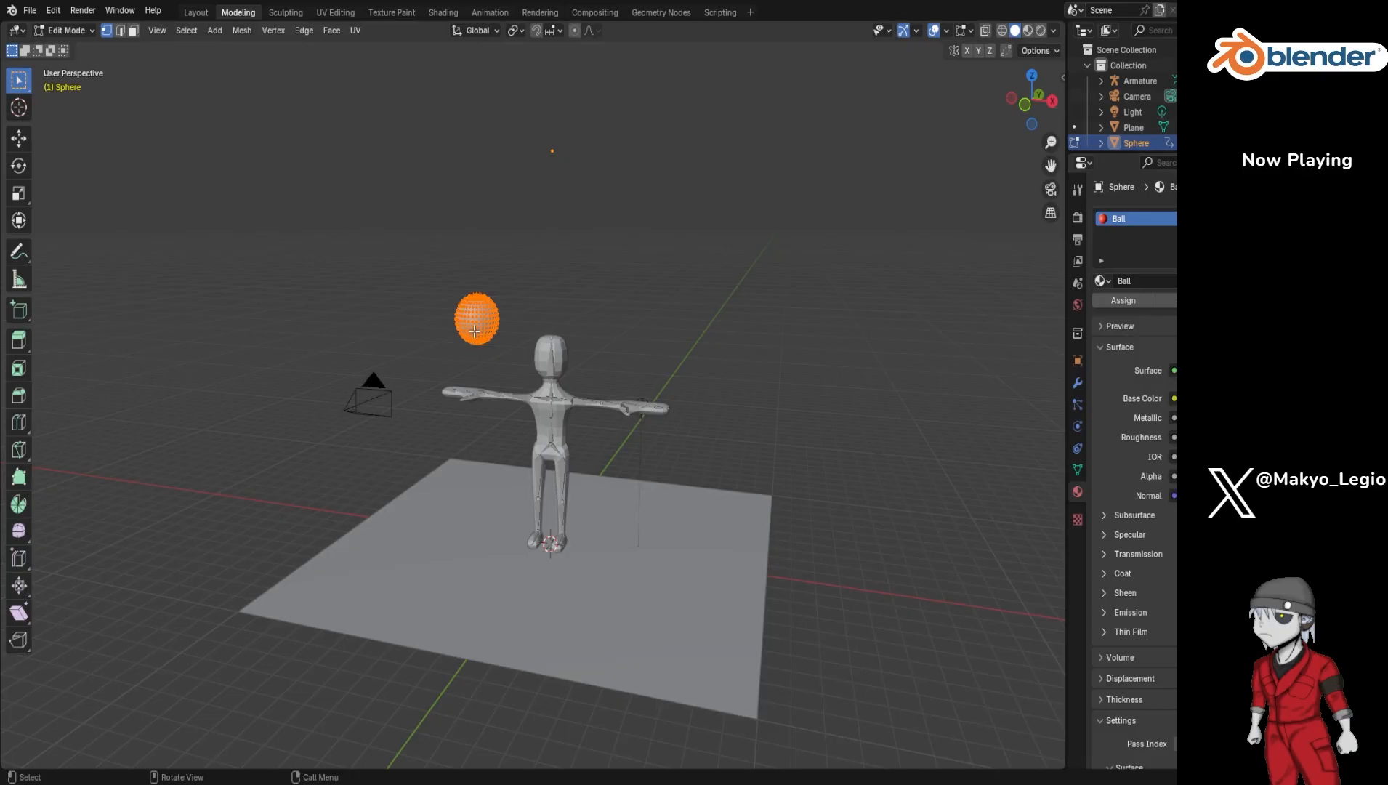
pyautogui.press('z')
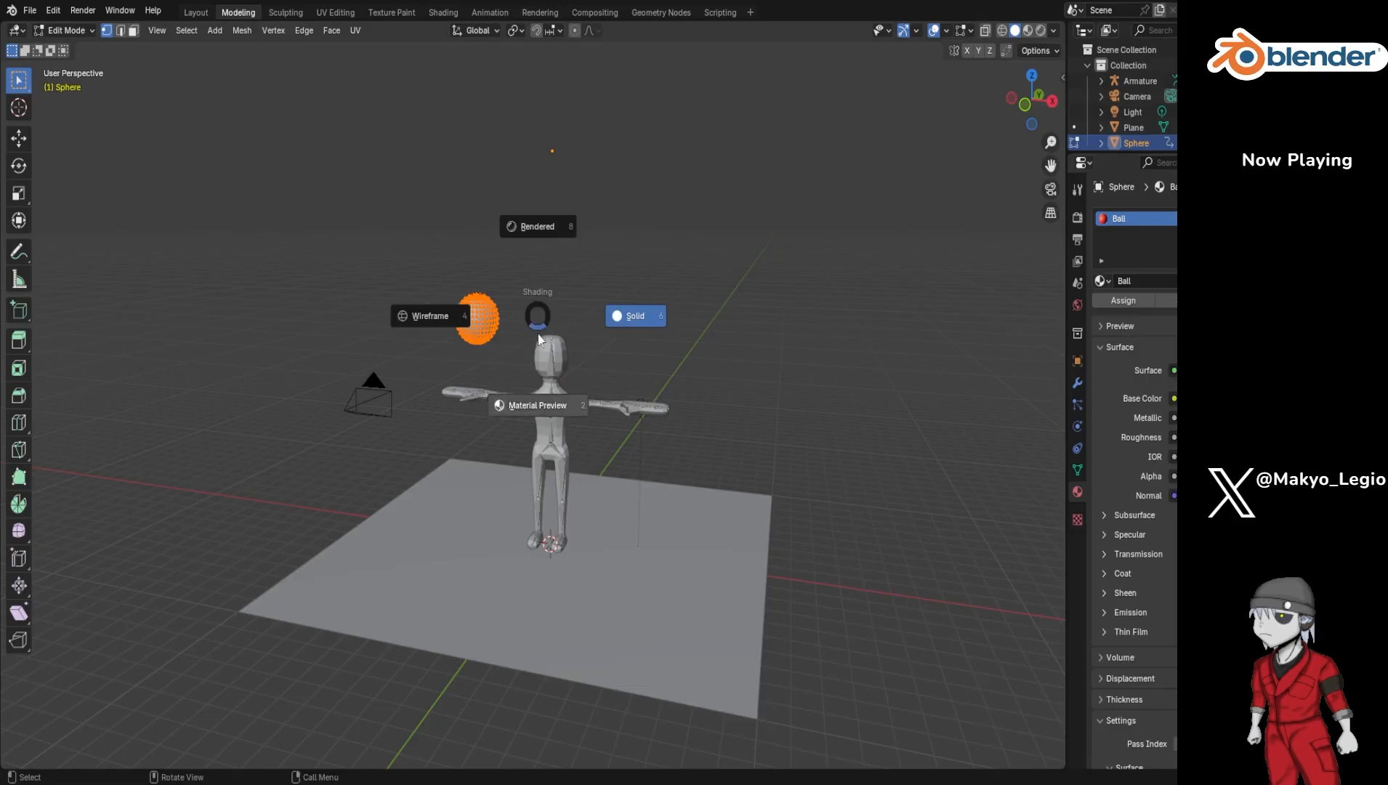
pyautogui.click(539, 405)
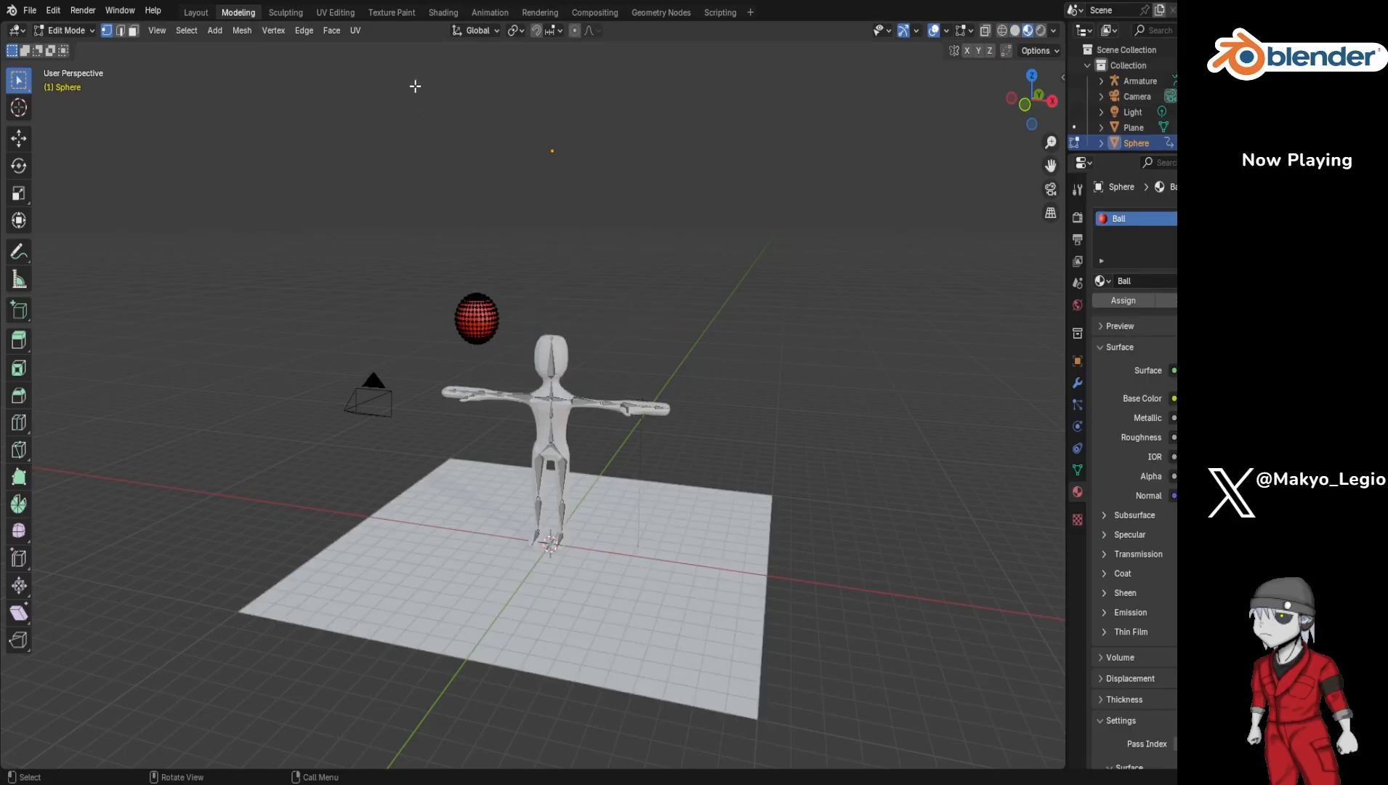
# Step: Return to the Animation workspace and set the camera view's shading to Material Preview
pyautogui.click(487, 13)
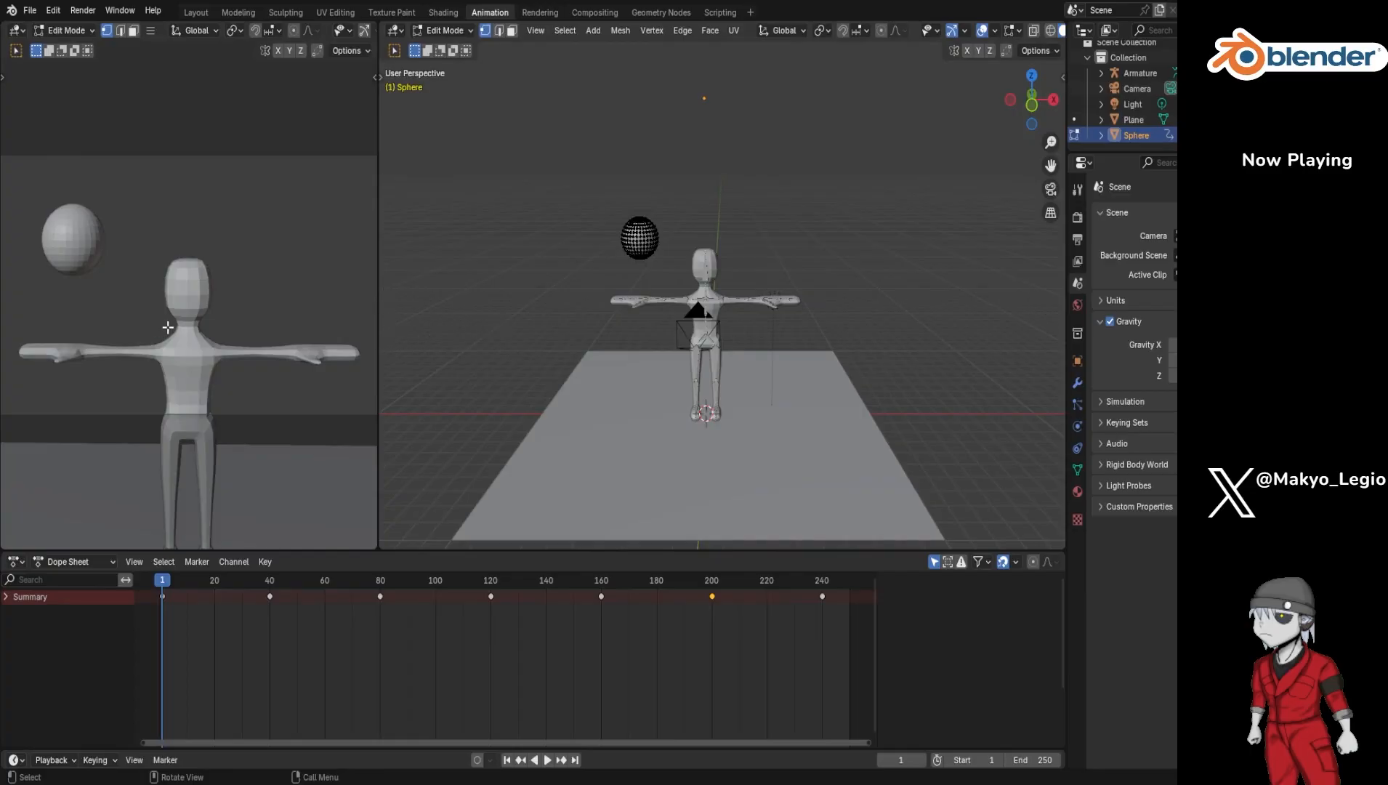
pyautogui.press('z')
pyautogui.click(177, 421)
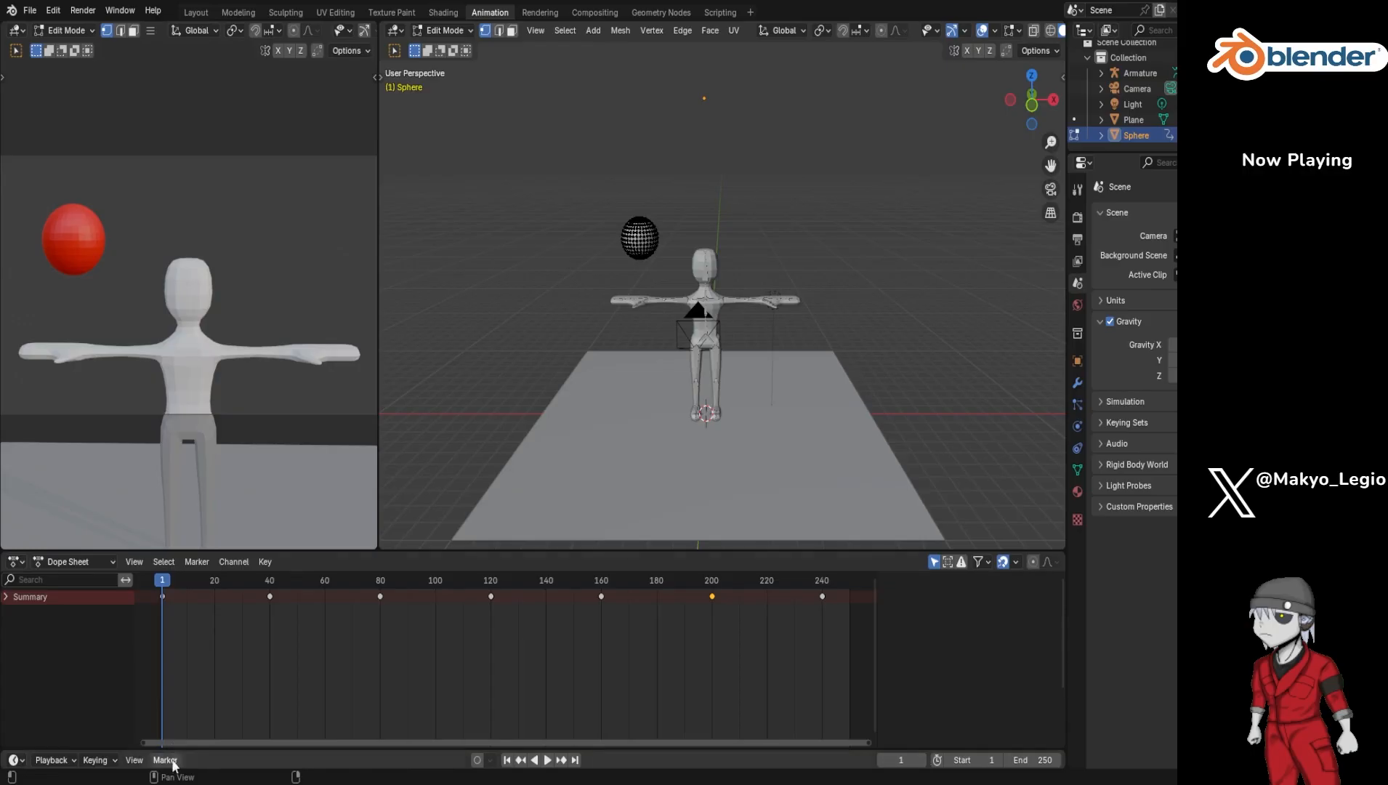
# Step: Play the animation with the red sphere and scrub to frame 142, where it sits above the character's head
pyautogui.press('space')
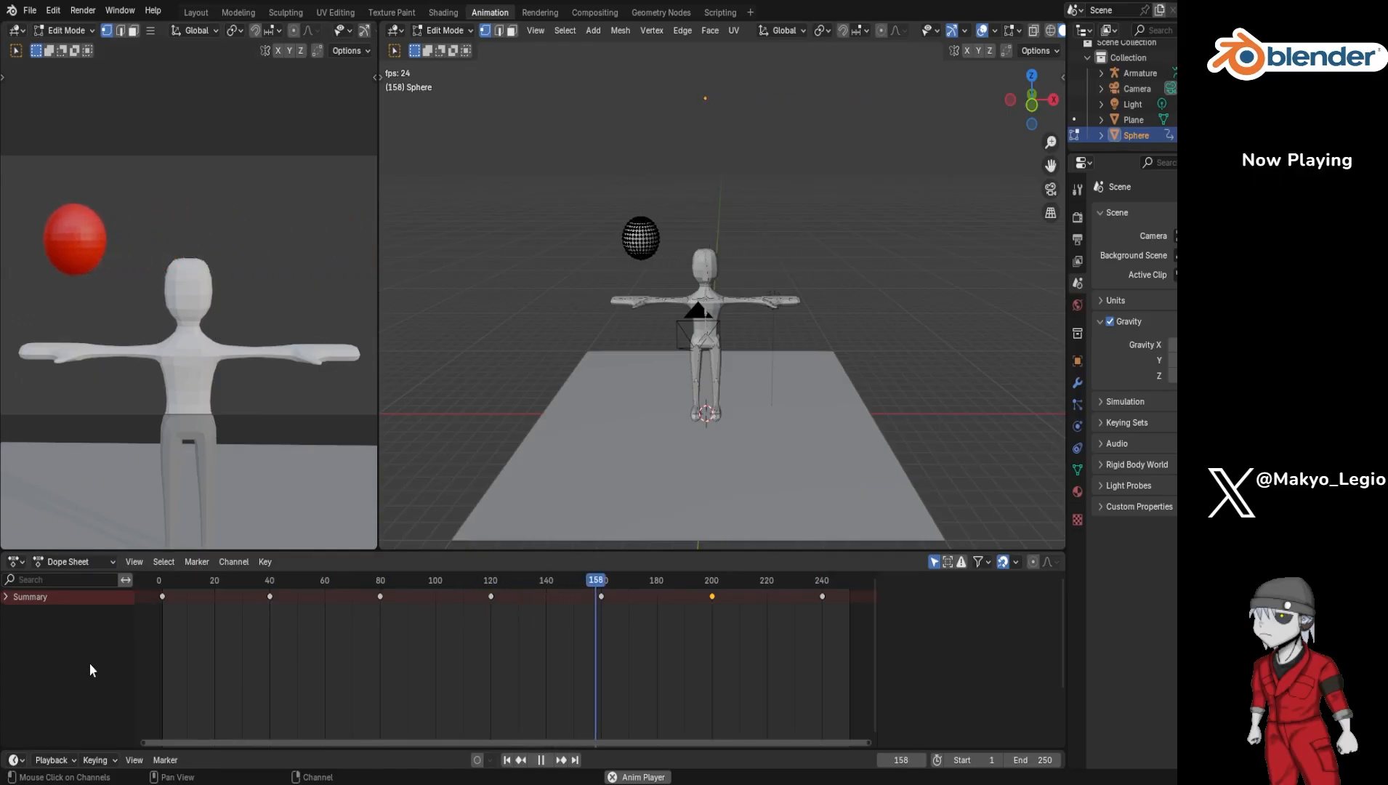
pyautogui.press('space')
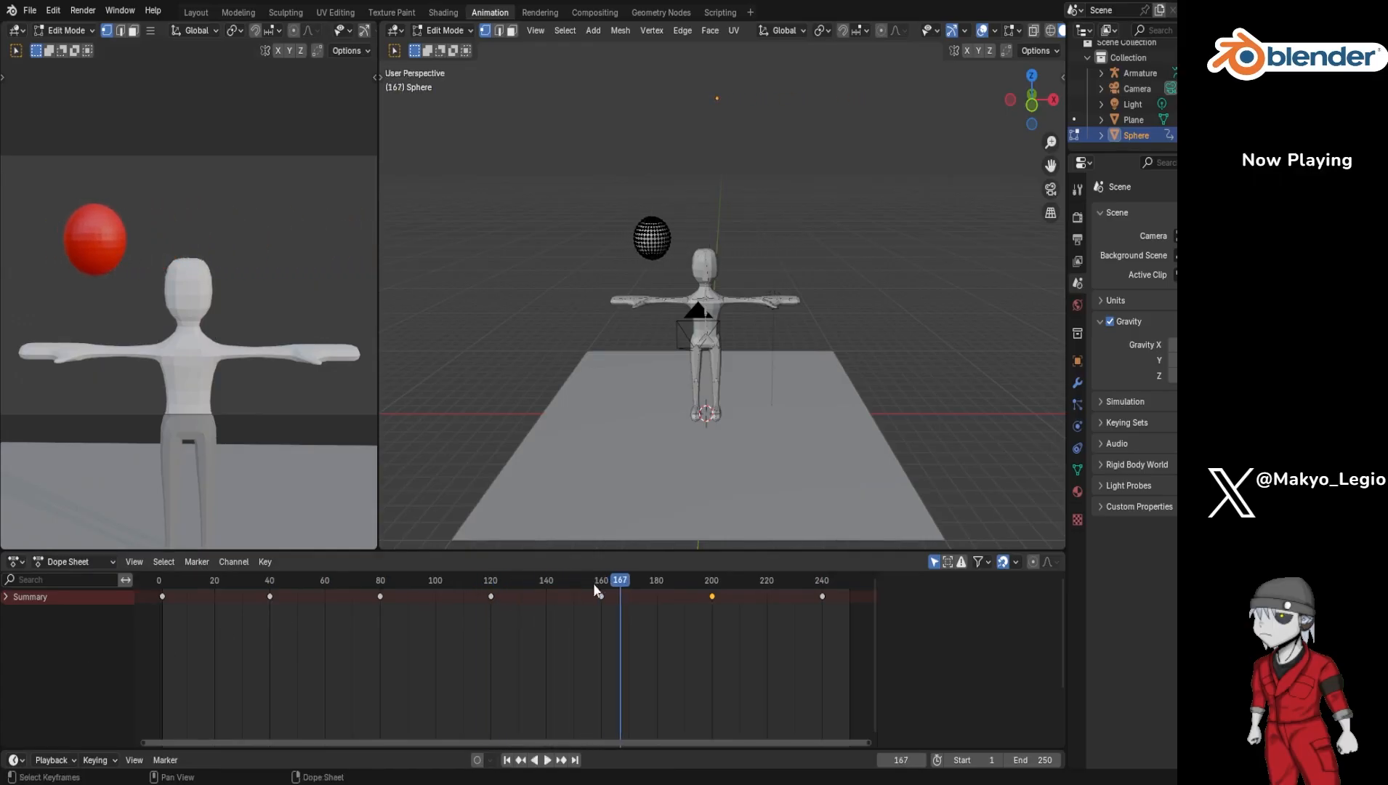
pyautogui.moveTo(627, 580); pyautogui.dragTo(566, 604)
pyautogui.moveTo(566, 599); pyautogui.dragTo(551, 603)
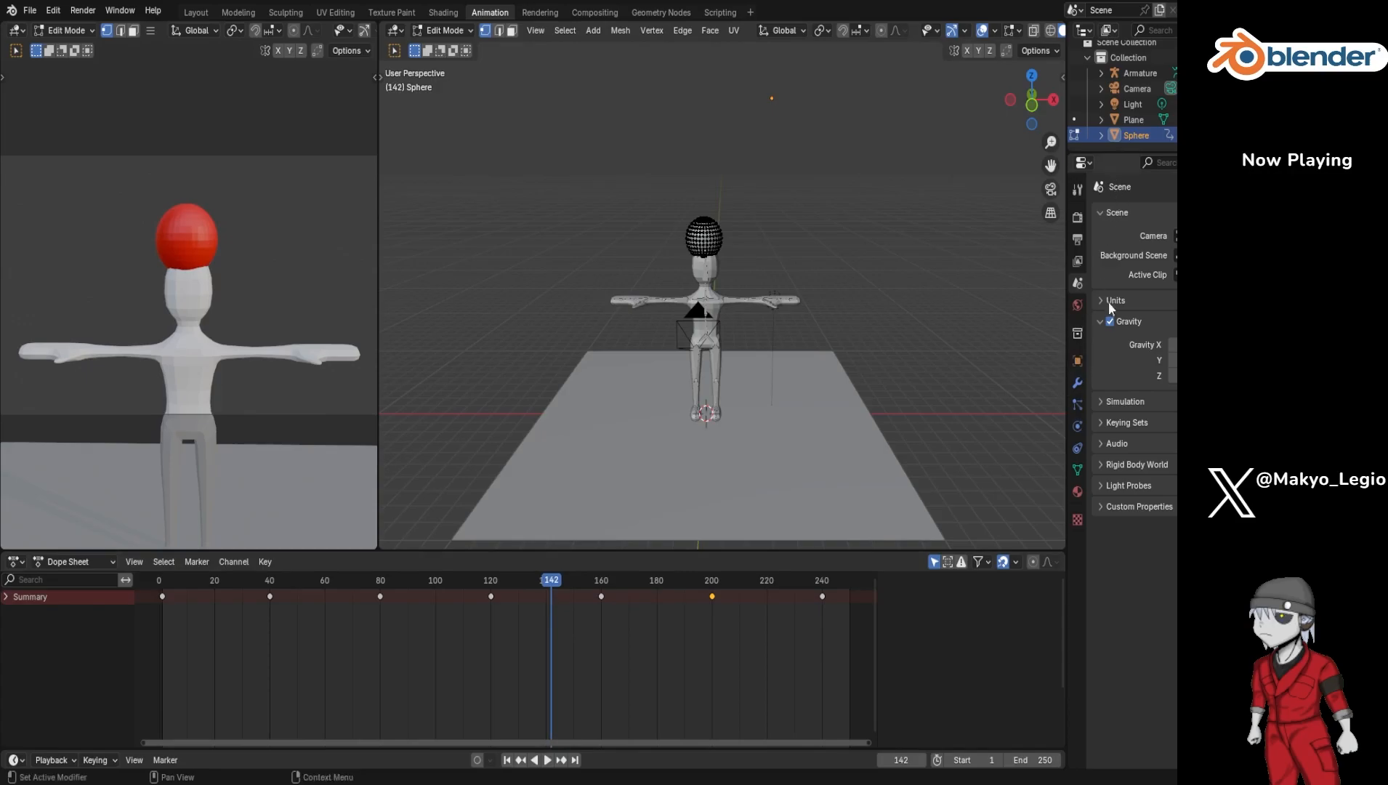
# Step: Review the sphere's Collision and Soft Body physics settings, including the Object subsection, and collapse both sections
pyautogui.click(1077, 430)
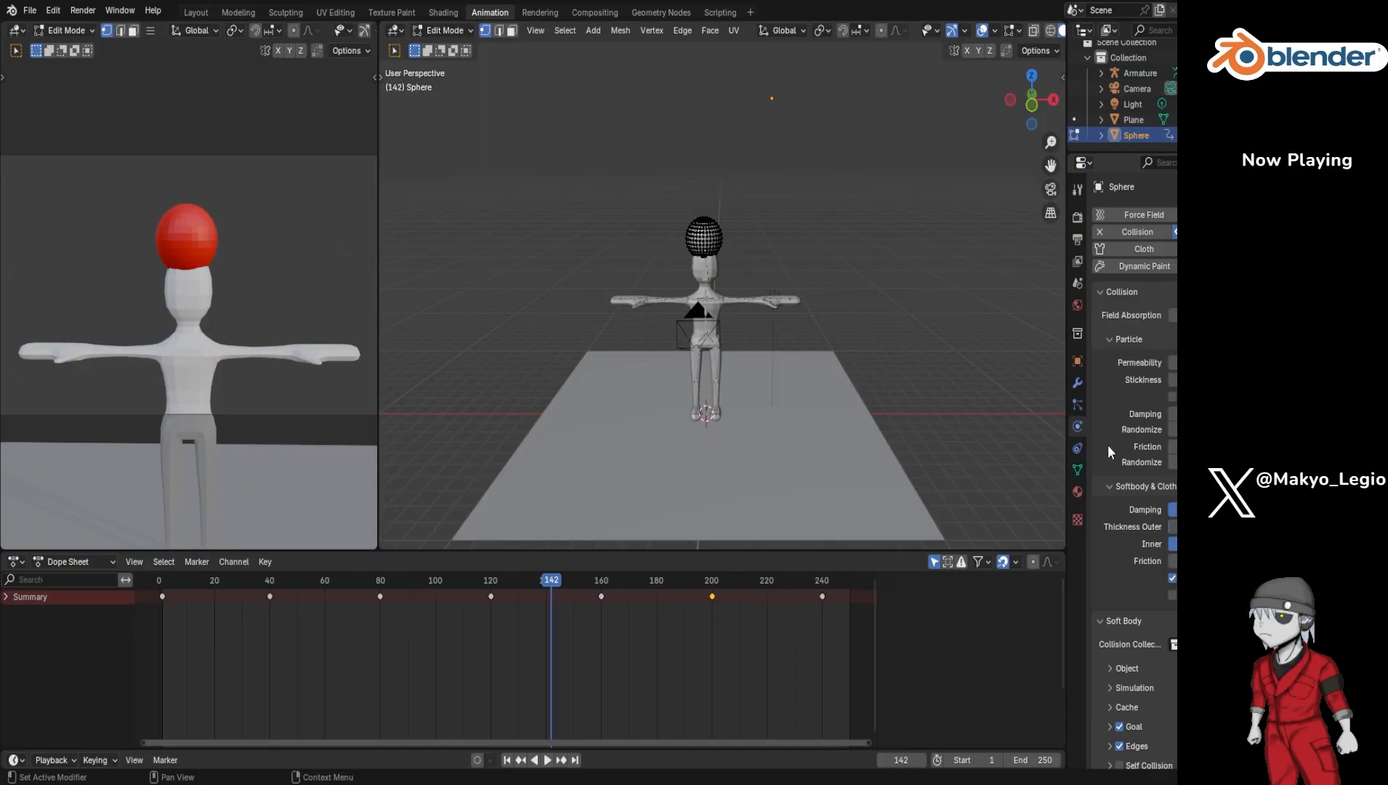
pyautogui.scroll(-2, 1107, 431)
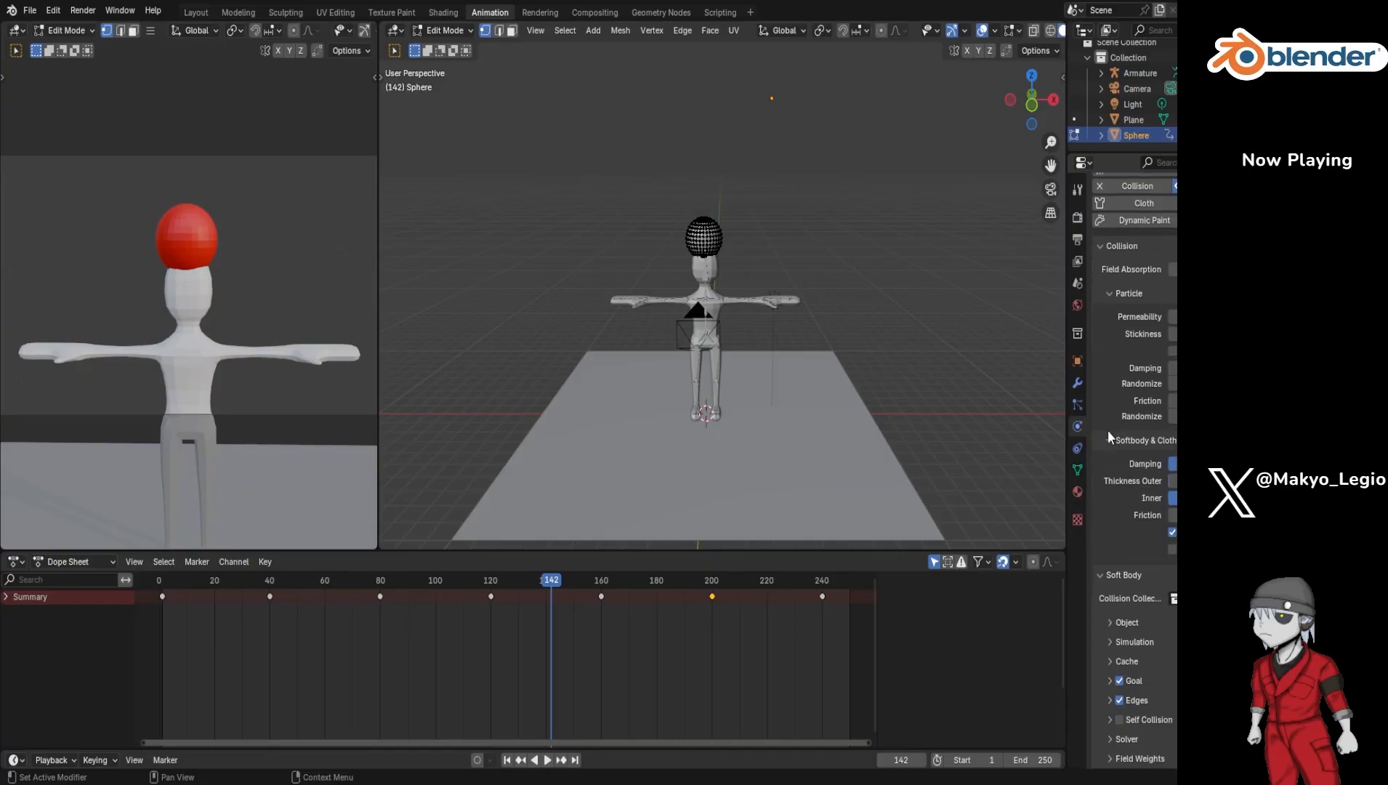
pyautogui.scroll(2, 1108, 431)
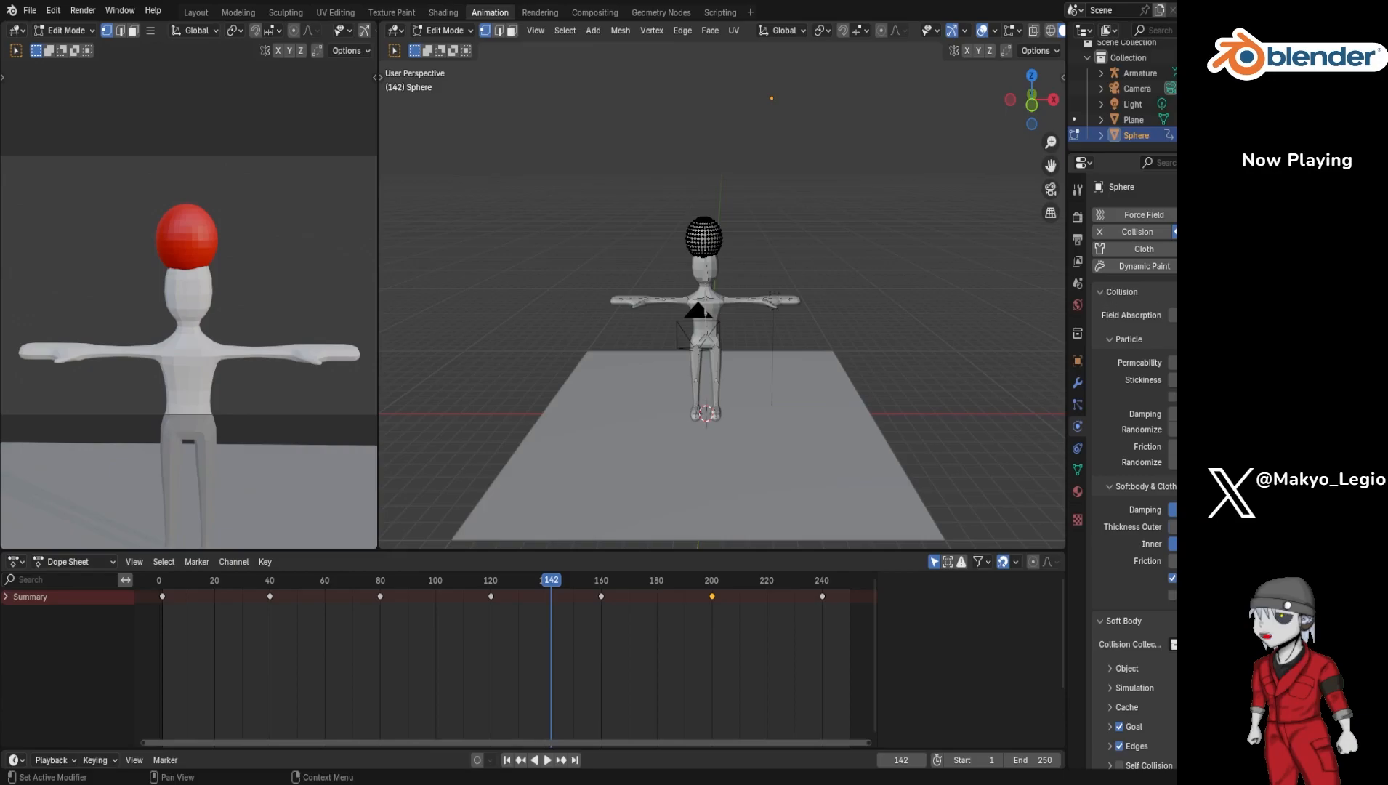
pyautogui.click(1100, 292)
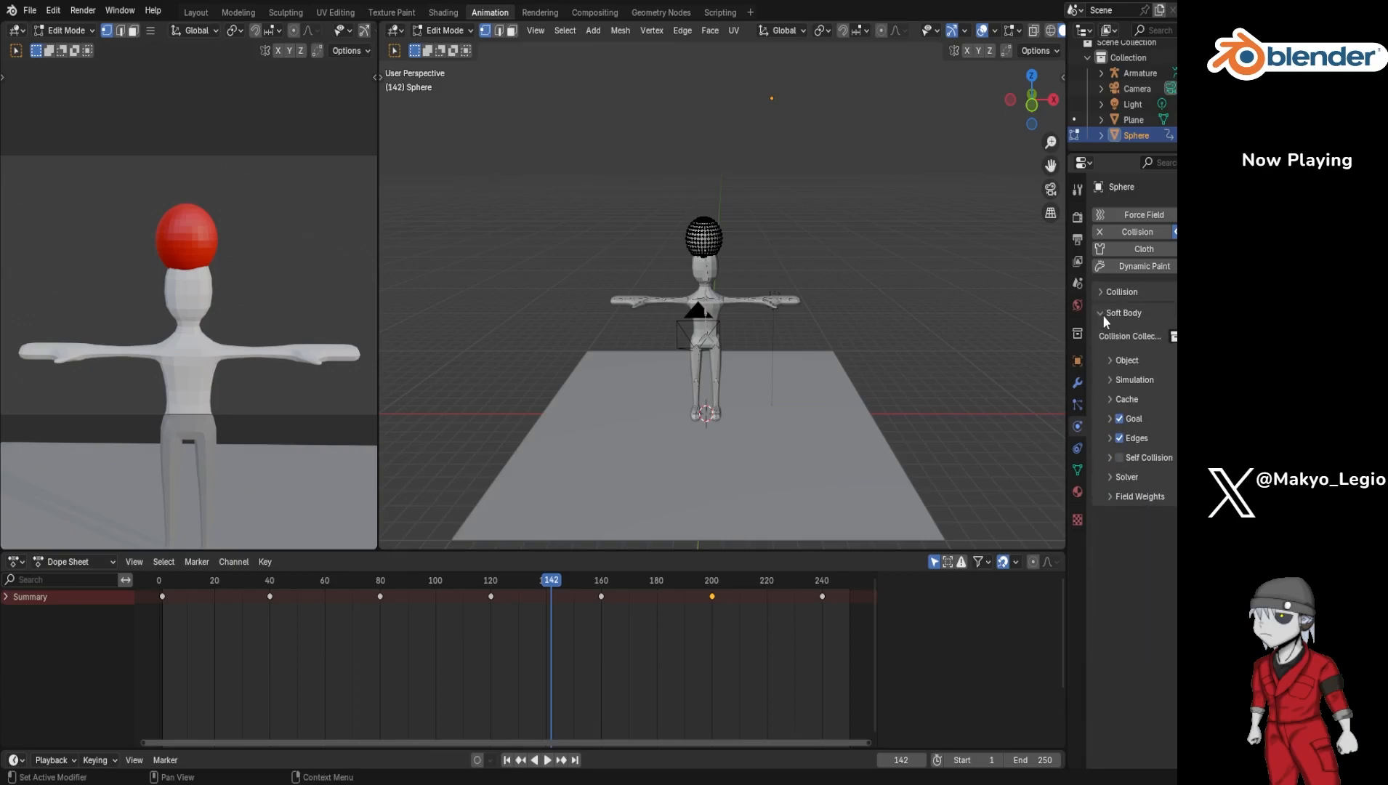
pyautogui.click(1109, 363)
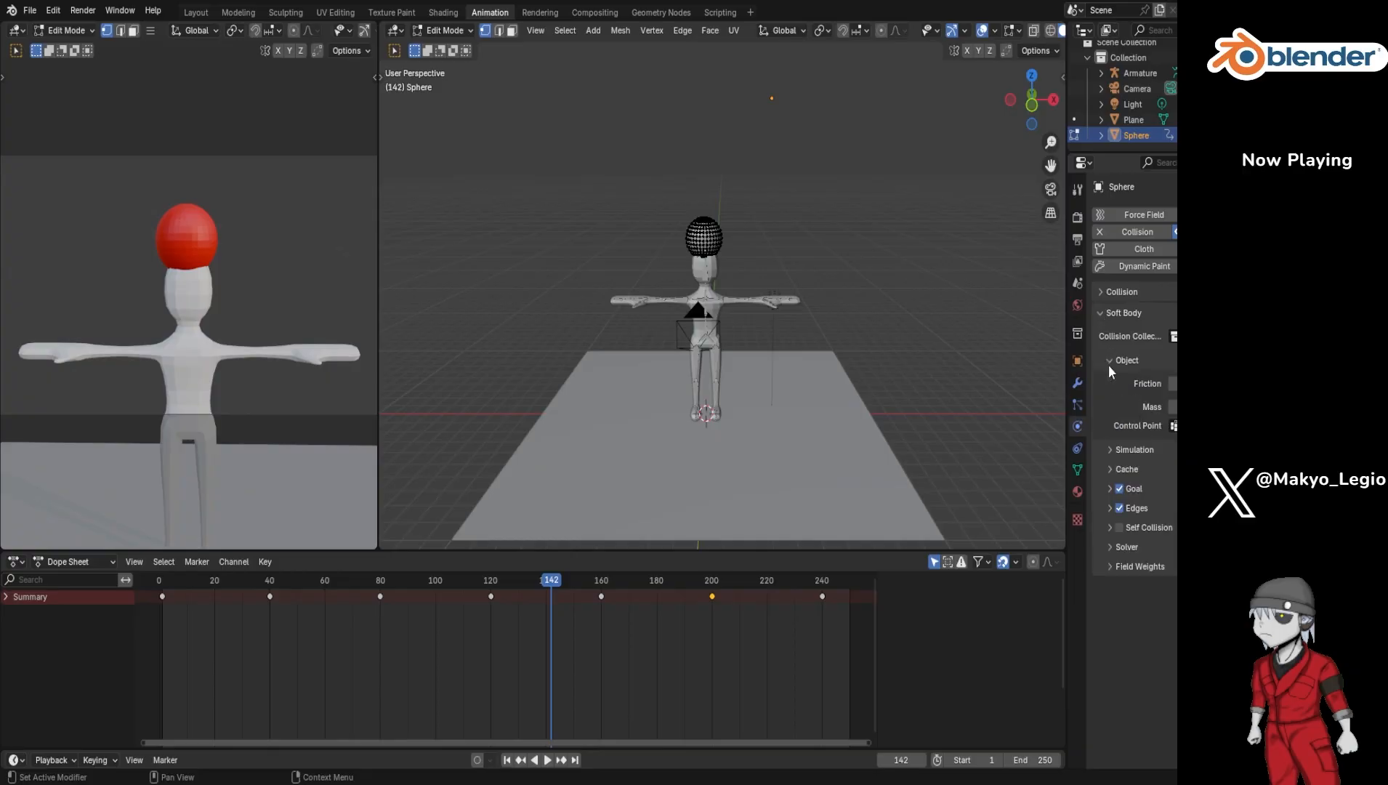
pyautogui.click(1108, 362)
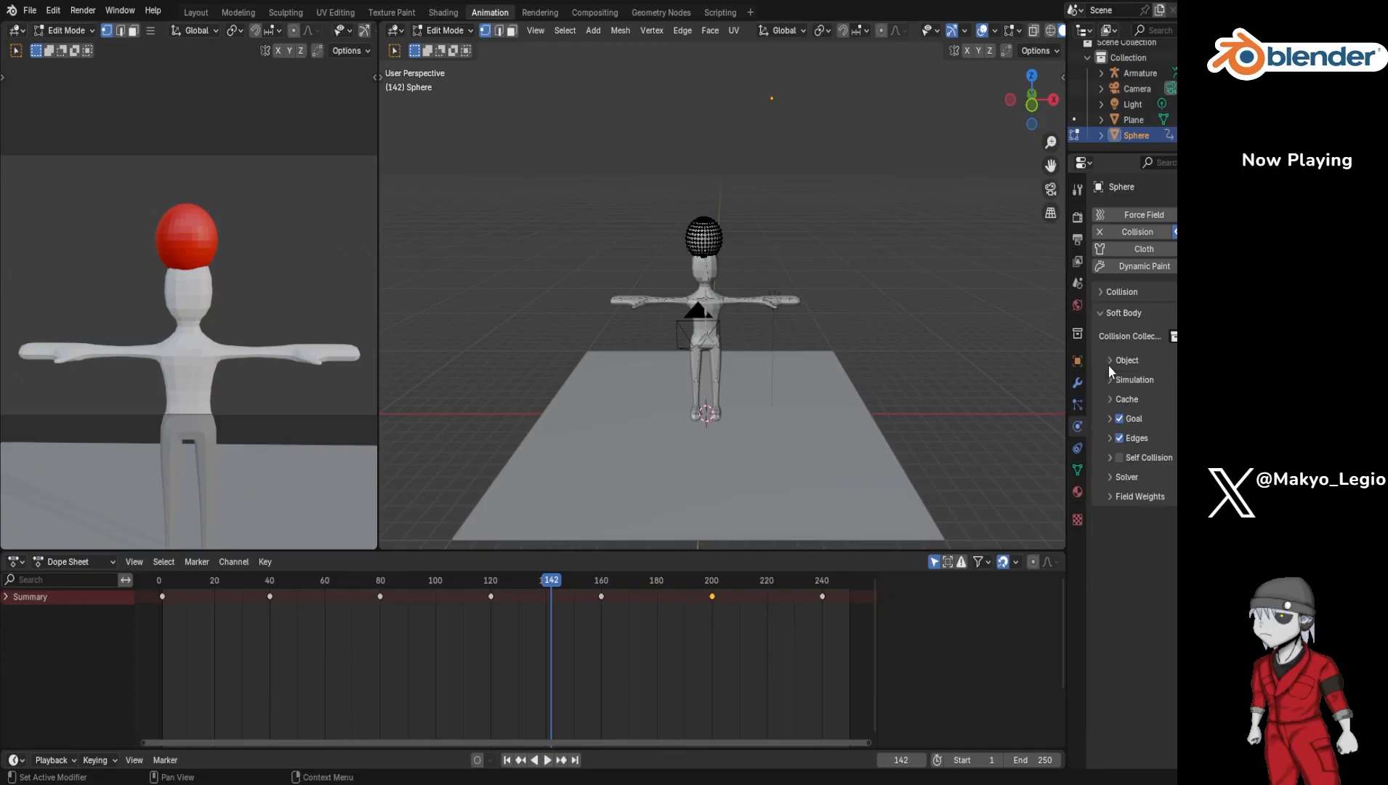
pyautogui.click(1098, 318)
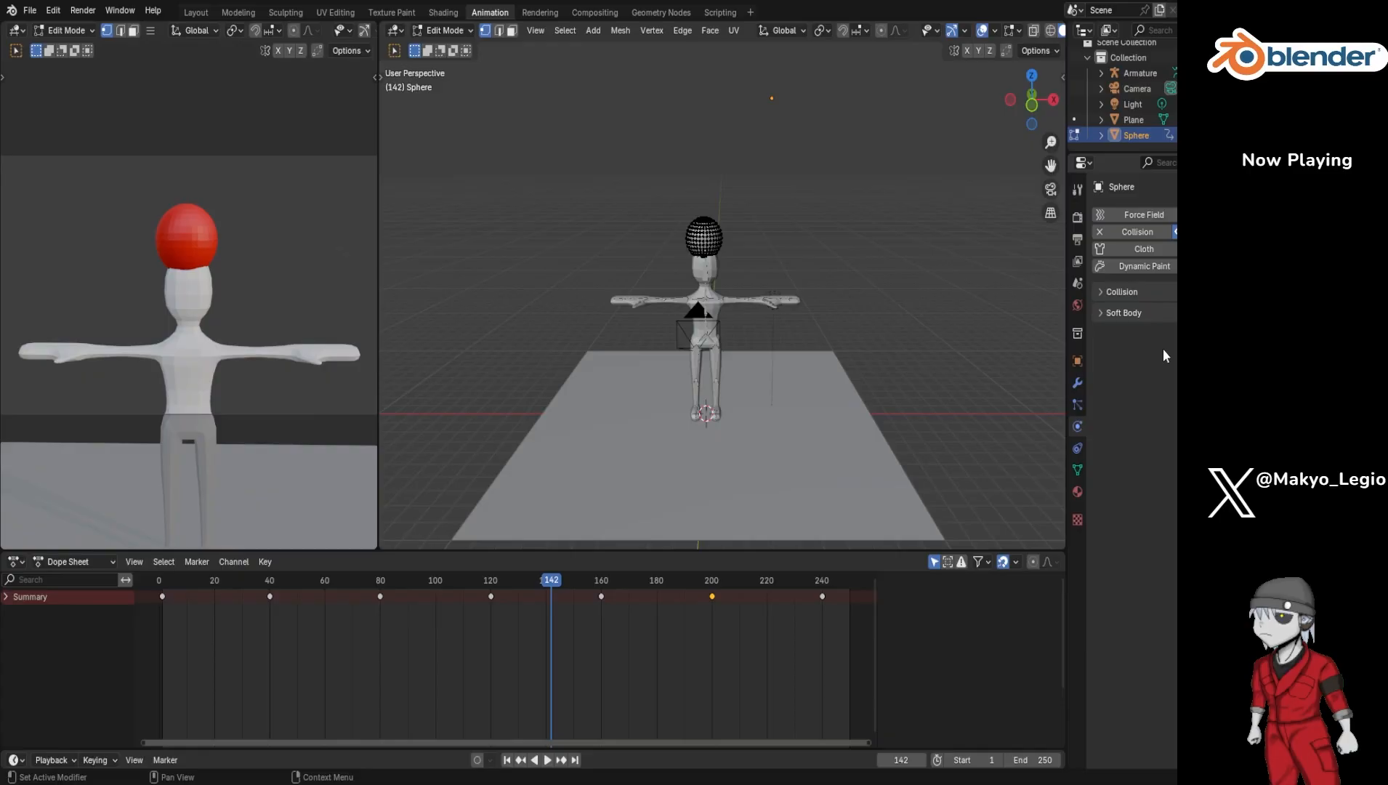
# Step: Switch the sphere from Edit Mode to Object Mode
pyautogui.scroll(8, 683, 289)
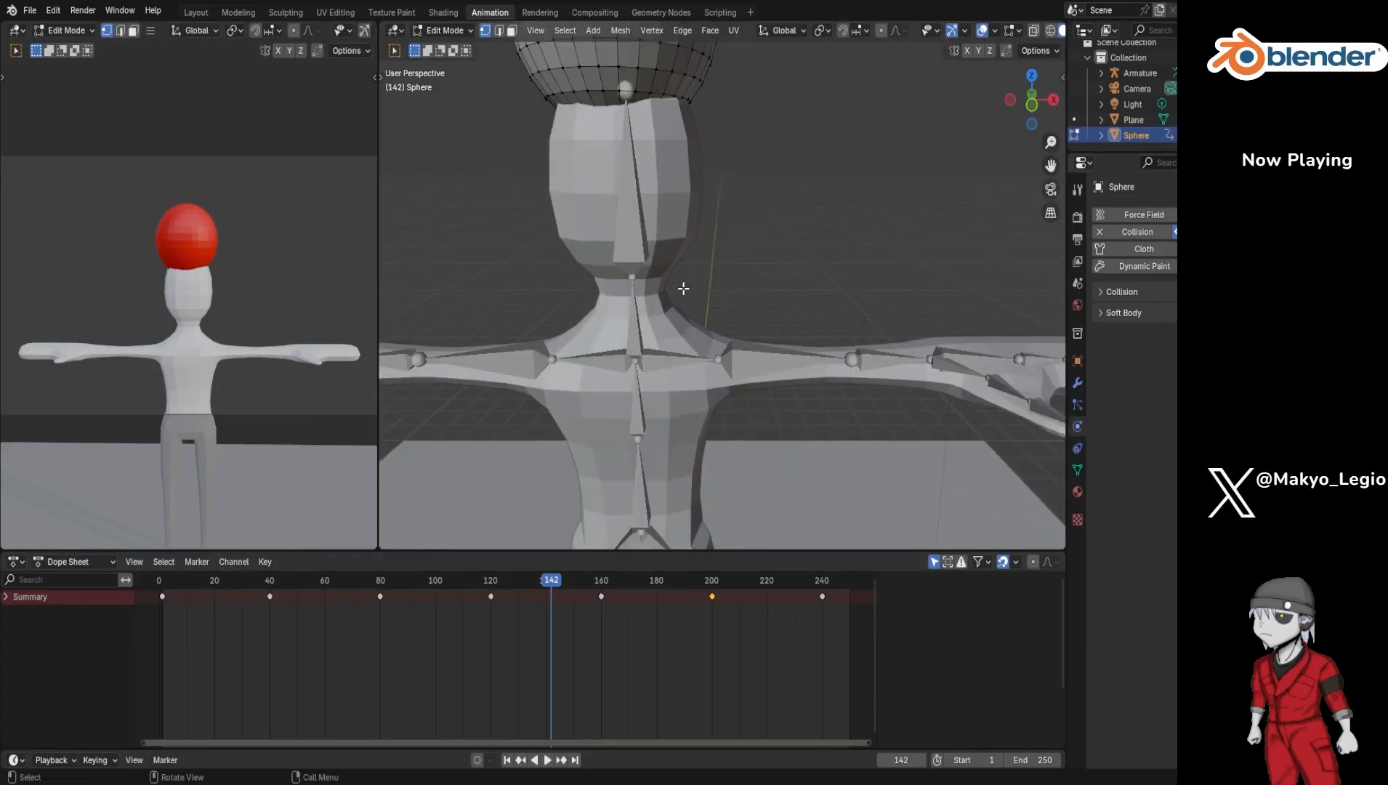
pyautogui.scroll(-2, 683, 289)
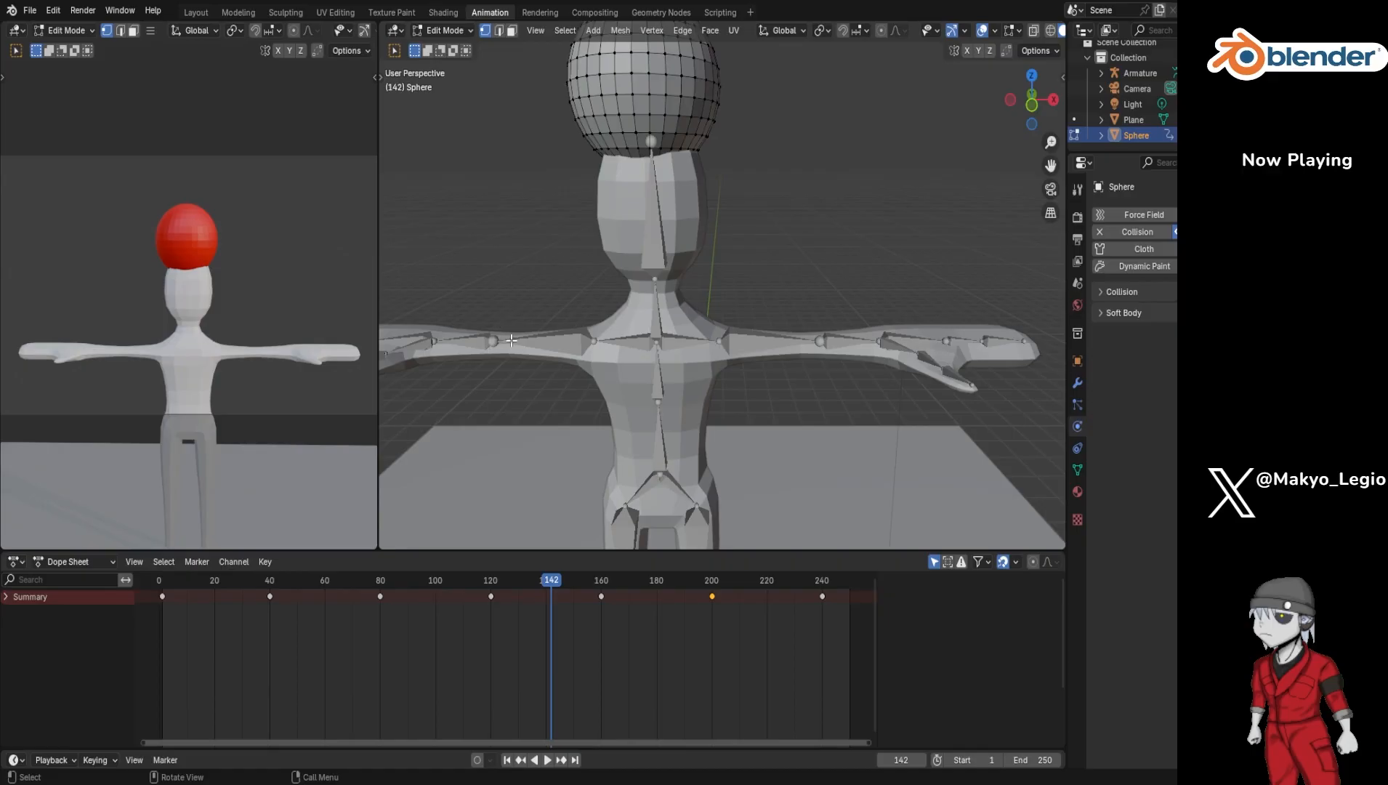
pyautogui.scroll(-3, 585, 271)
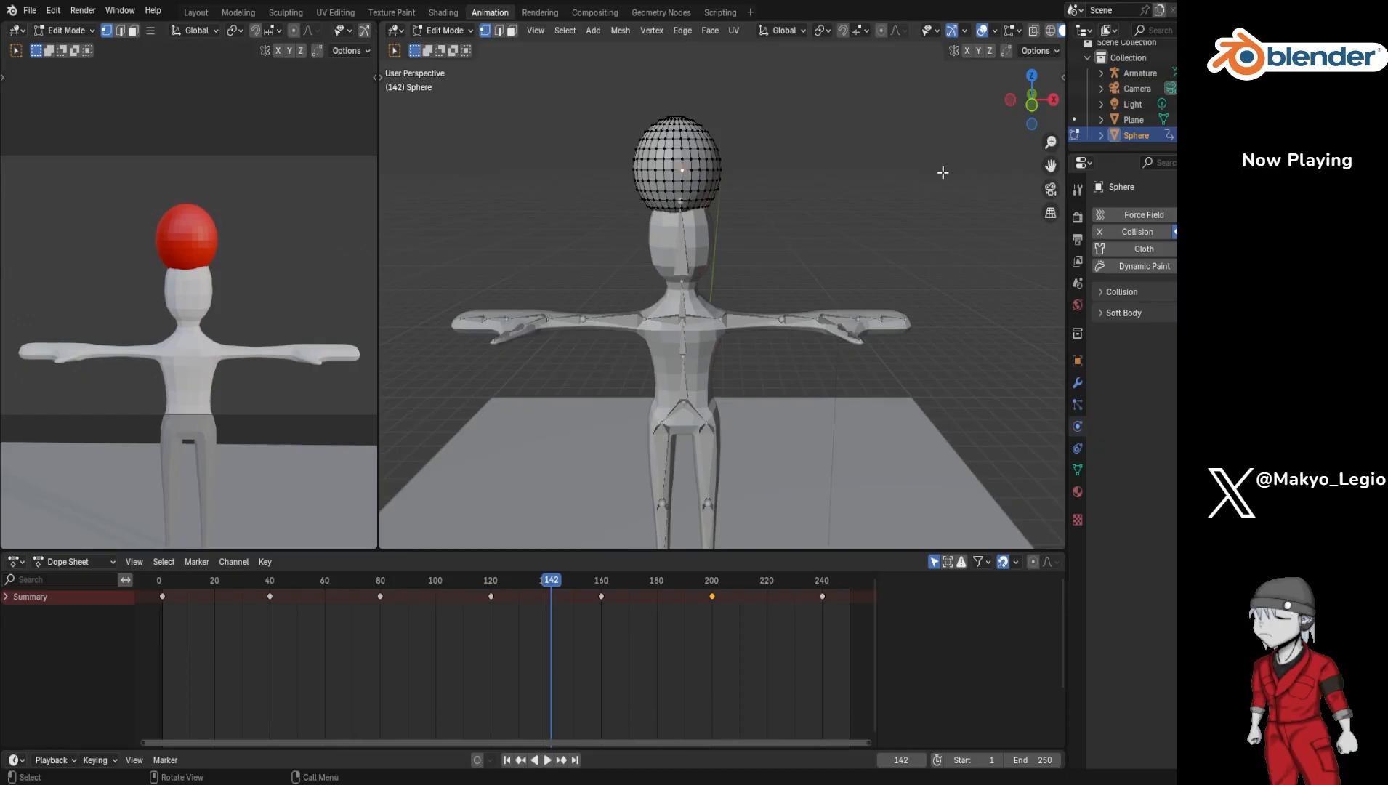
pyautogui.click(440, 30)
pyautogui.click(445, 46)
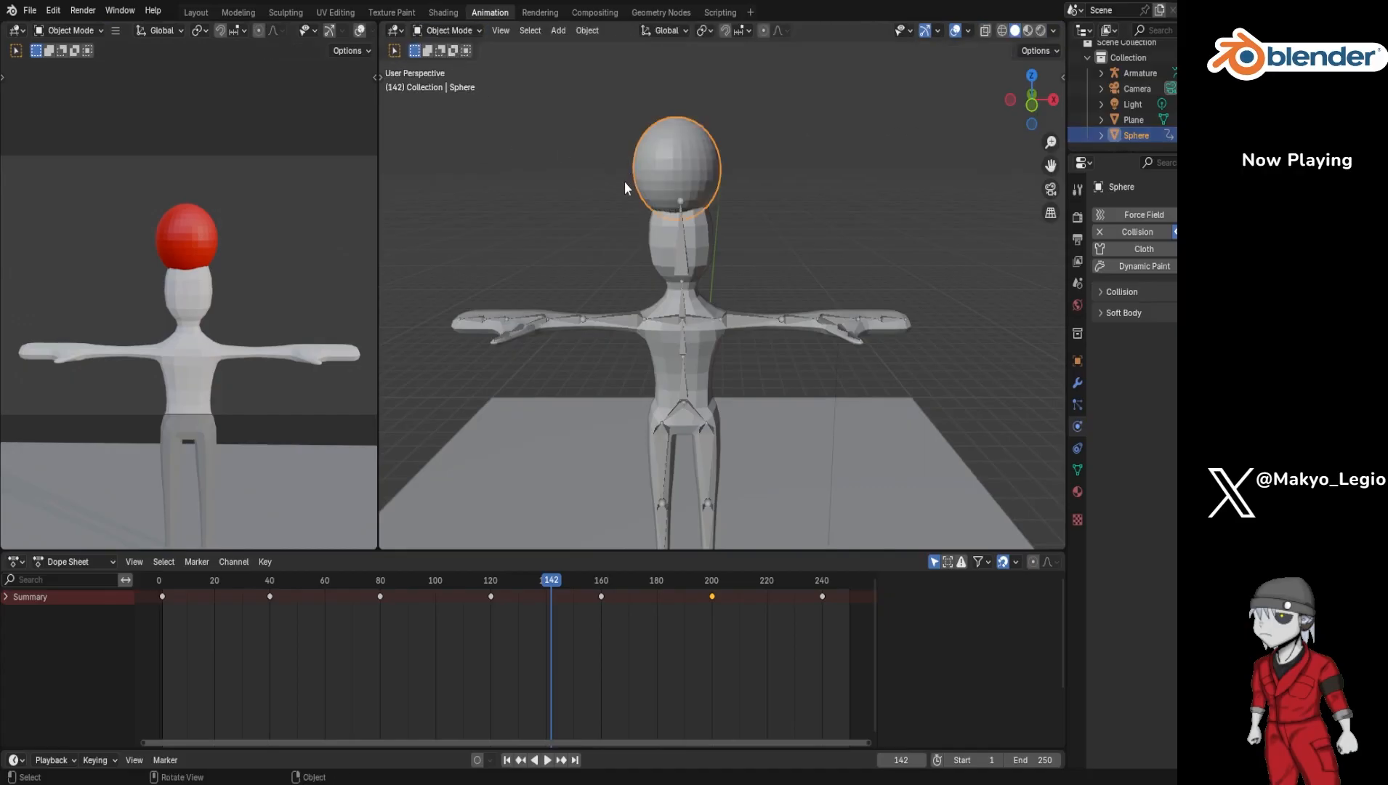
pyautogui.scroll(3, 625, 181)
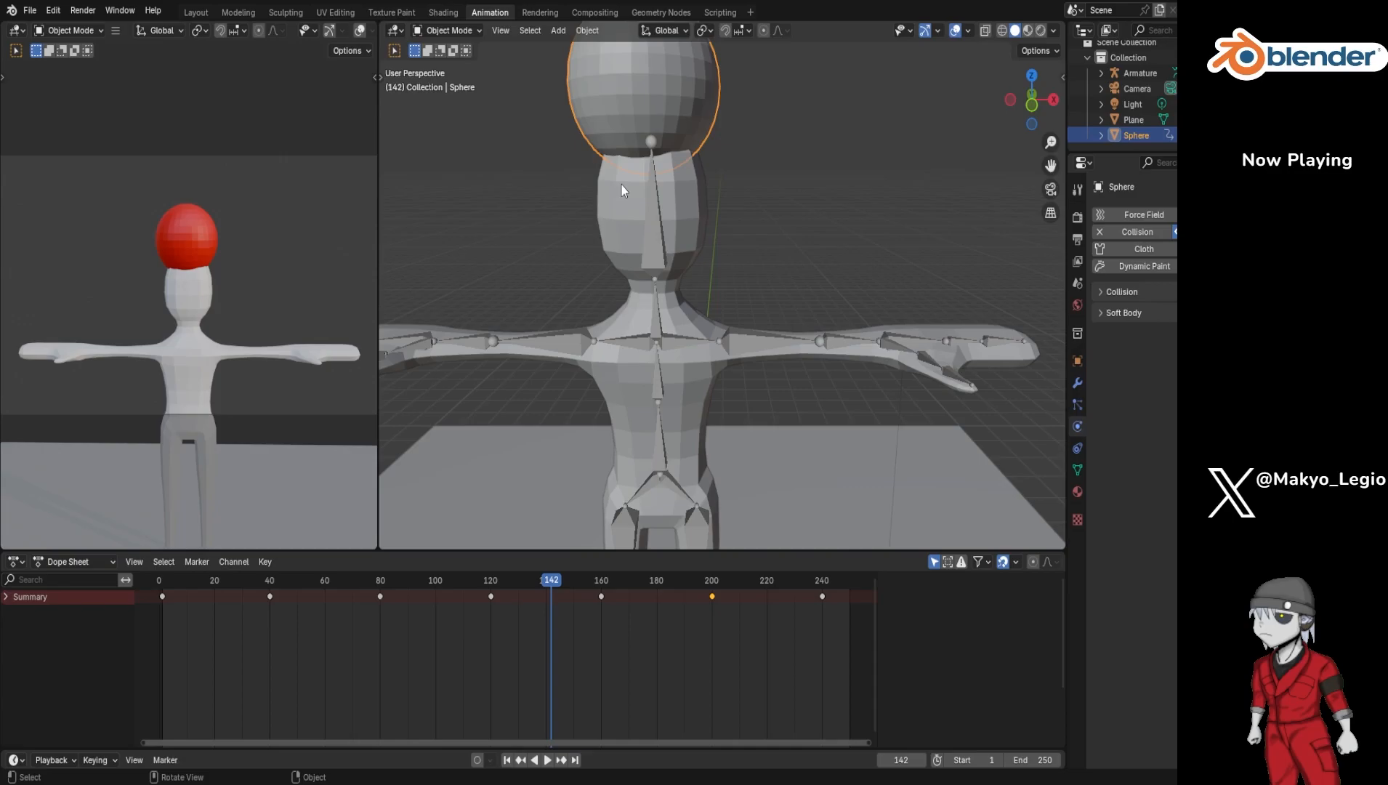
pyautogui.scroll(-2, 621, 185)
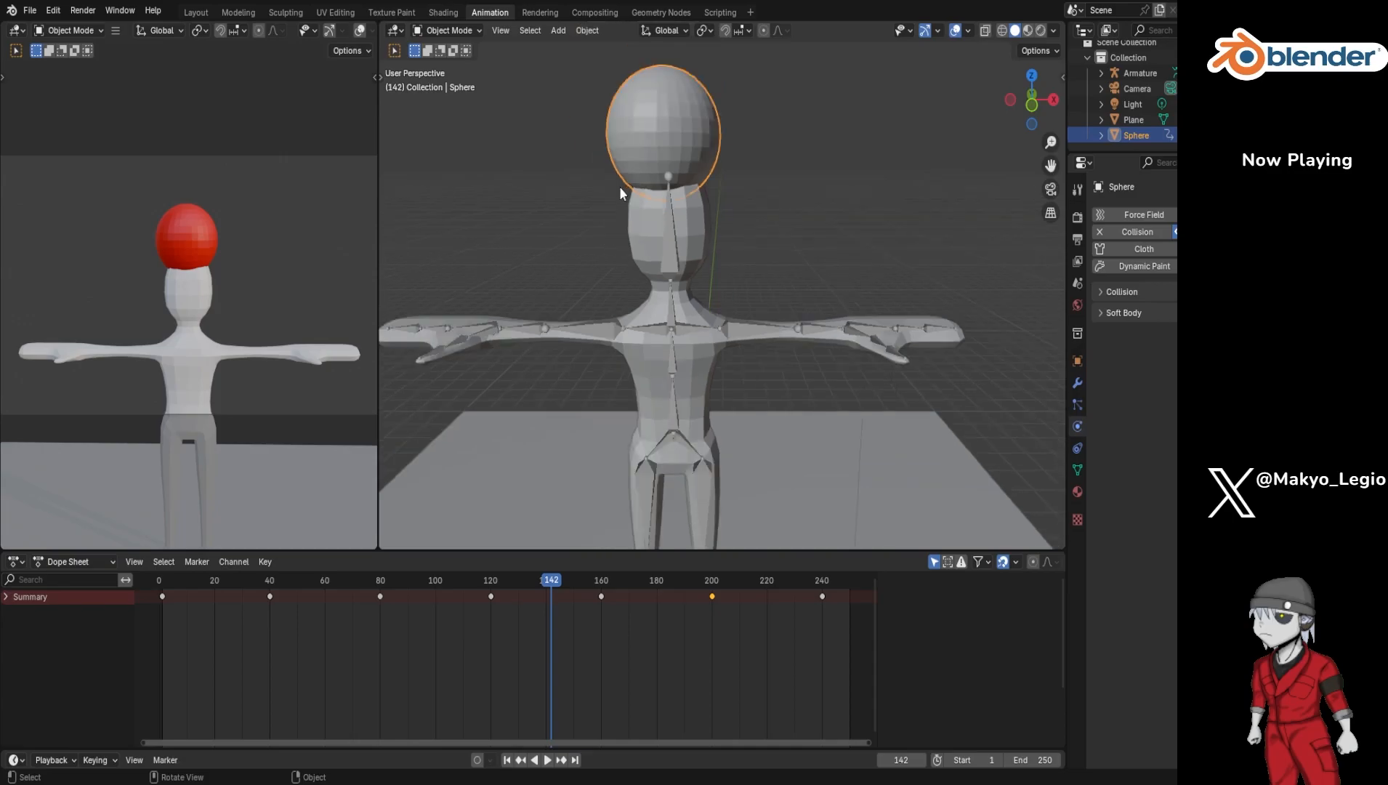
pyautogui.press('g')
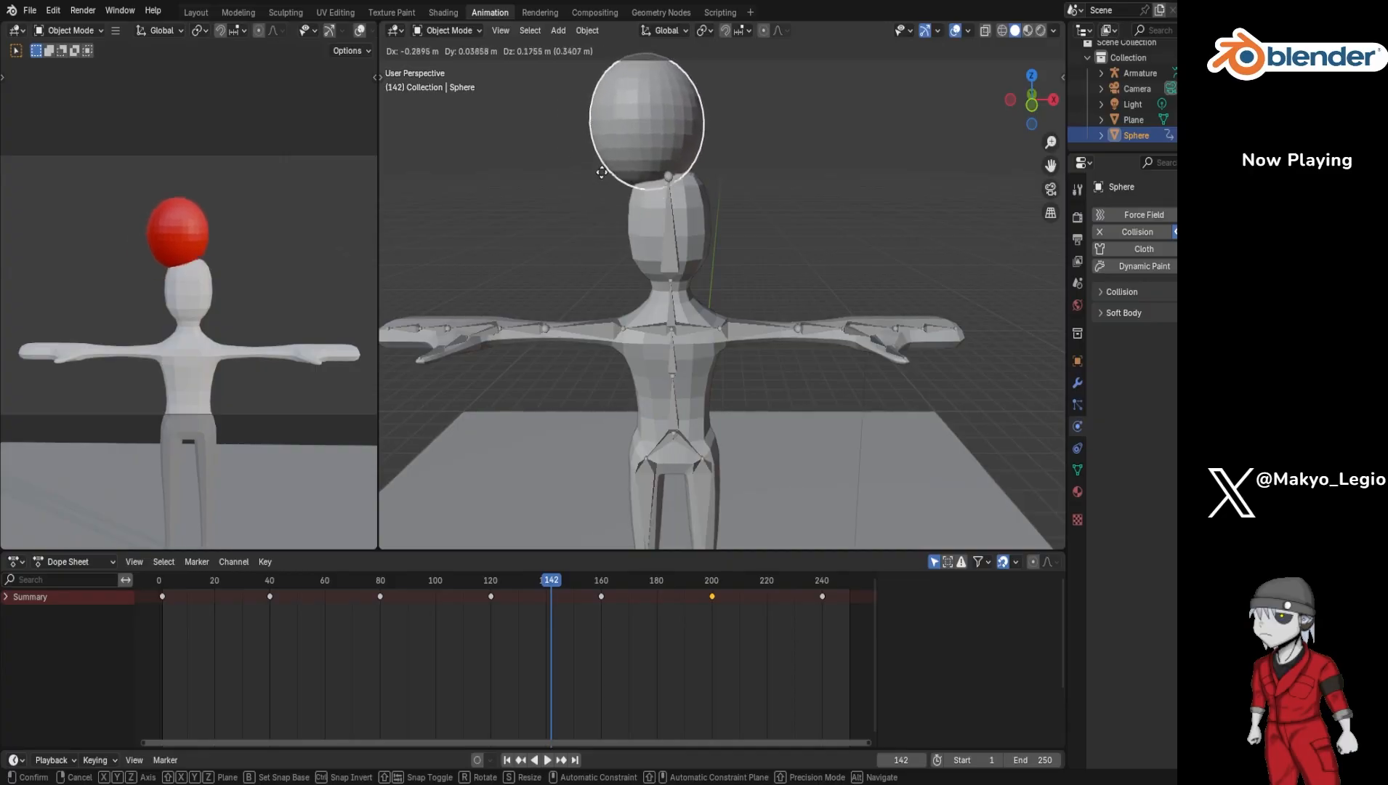
pyautogui.rightClick(773, 188)
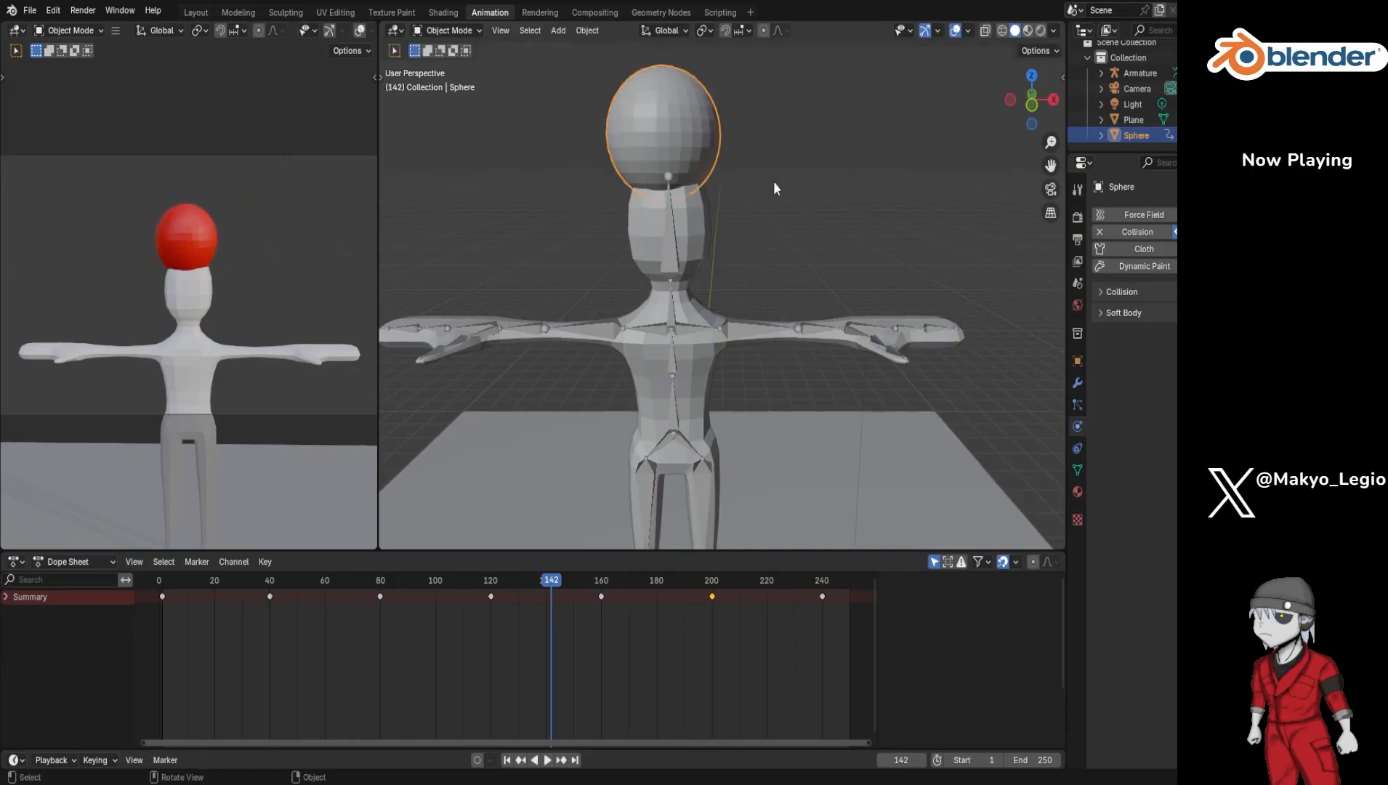
# Step: Turn on X-ray display in the larger viewport and show the scene in front orthographic view
pyautogui.click(985, 32)
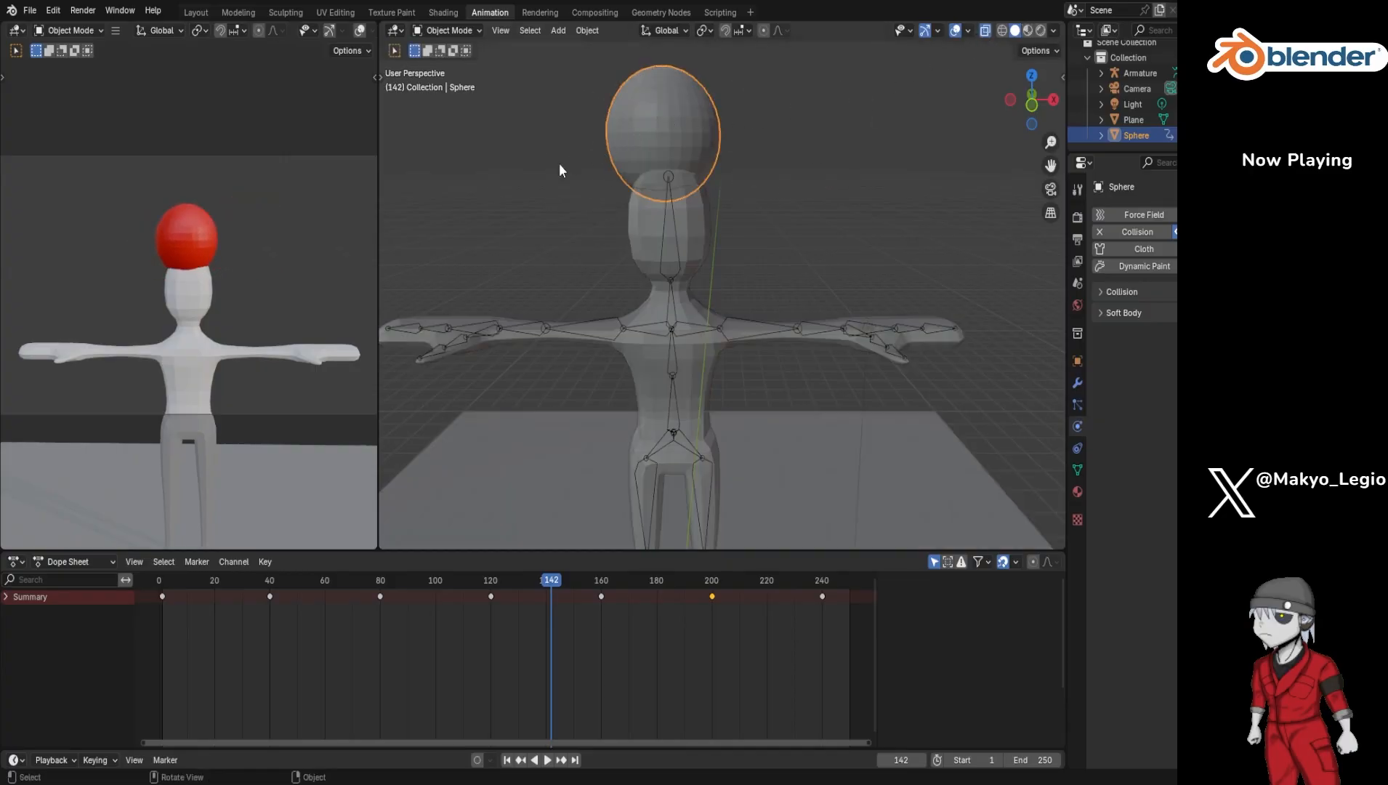
pyautogui.press('g')
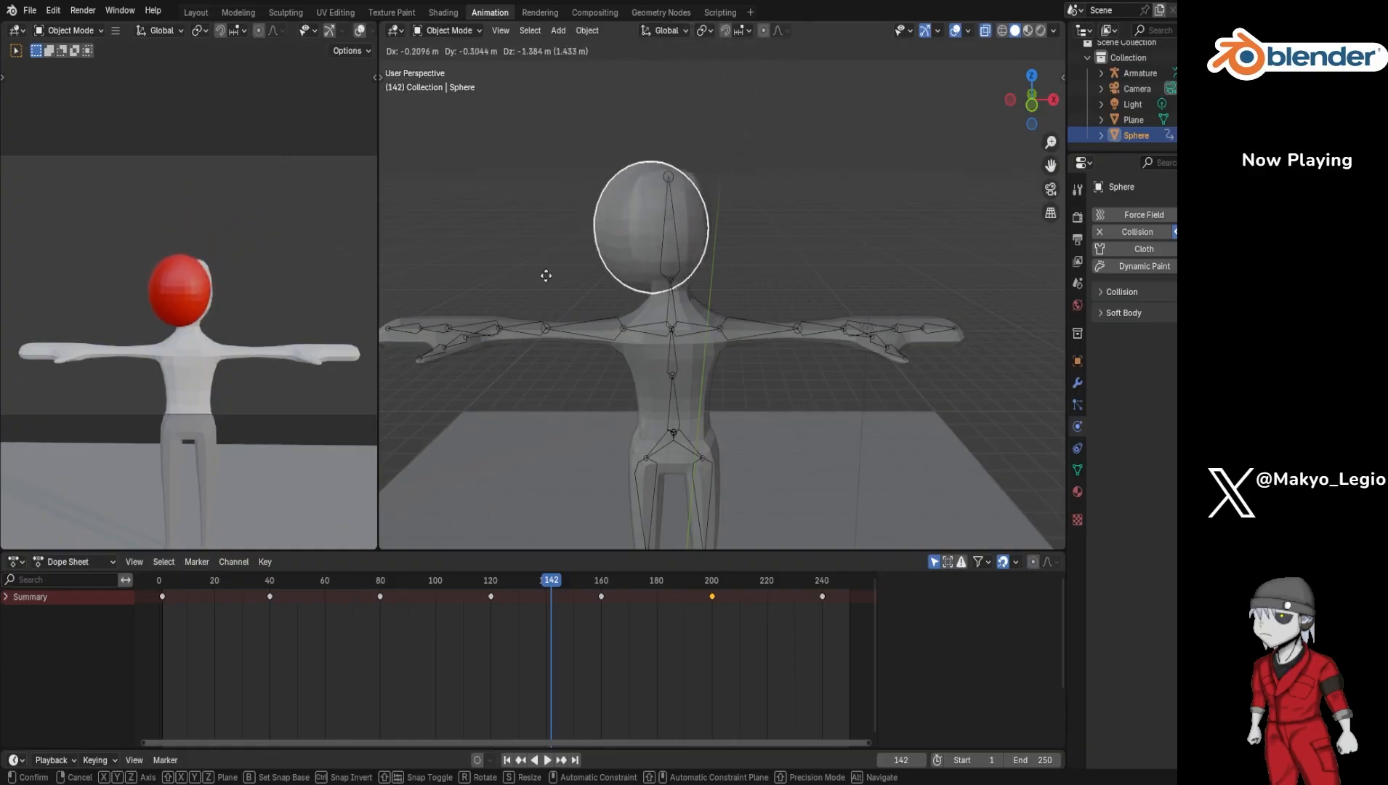
pyautogui.click(554, 176)
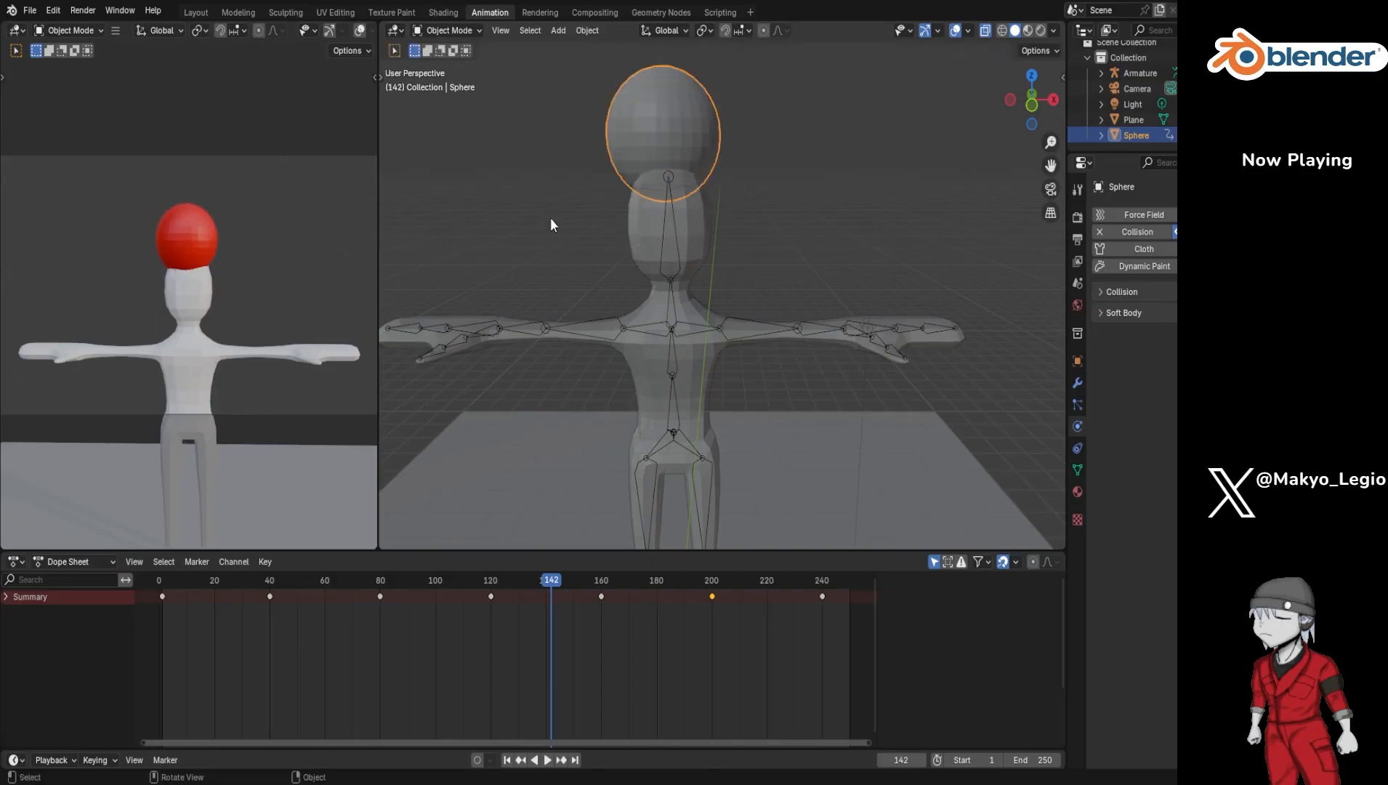
pyautogui.press('KP_1')
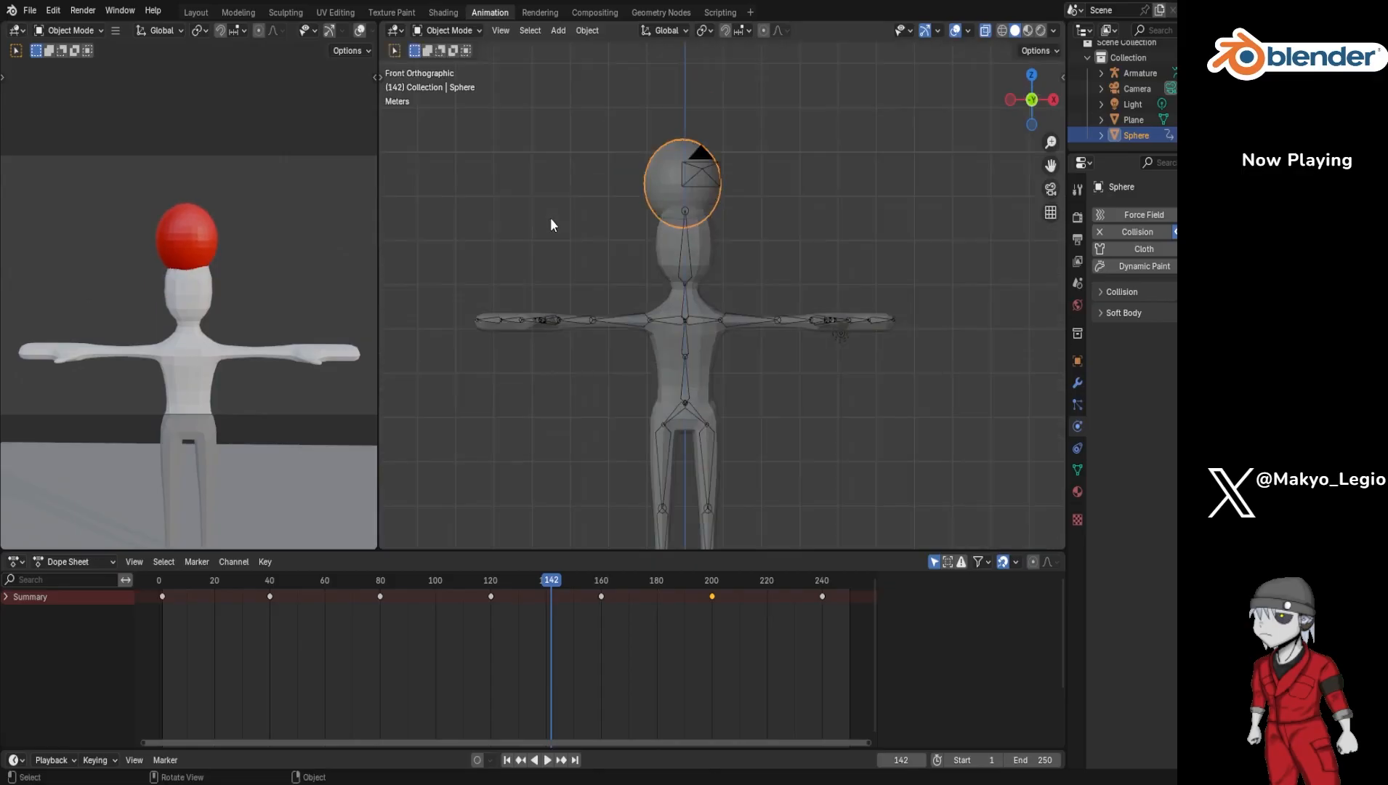
# Step: Try moving the sphere to the side of the character's head, and set the timeline to frame 0
pyautogui.press('g')
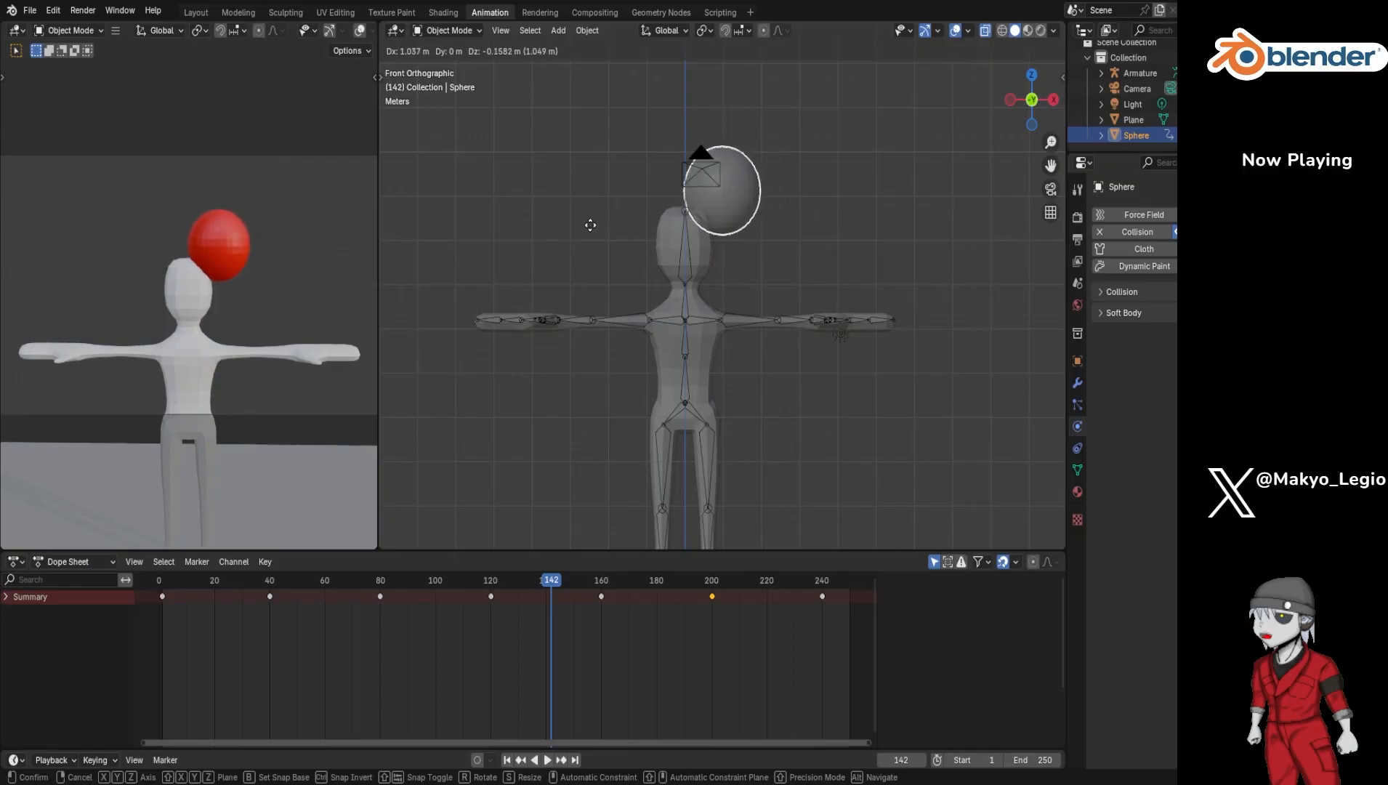
pyautogui.click(554, 206)
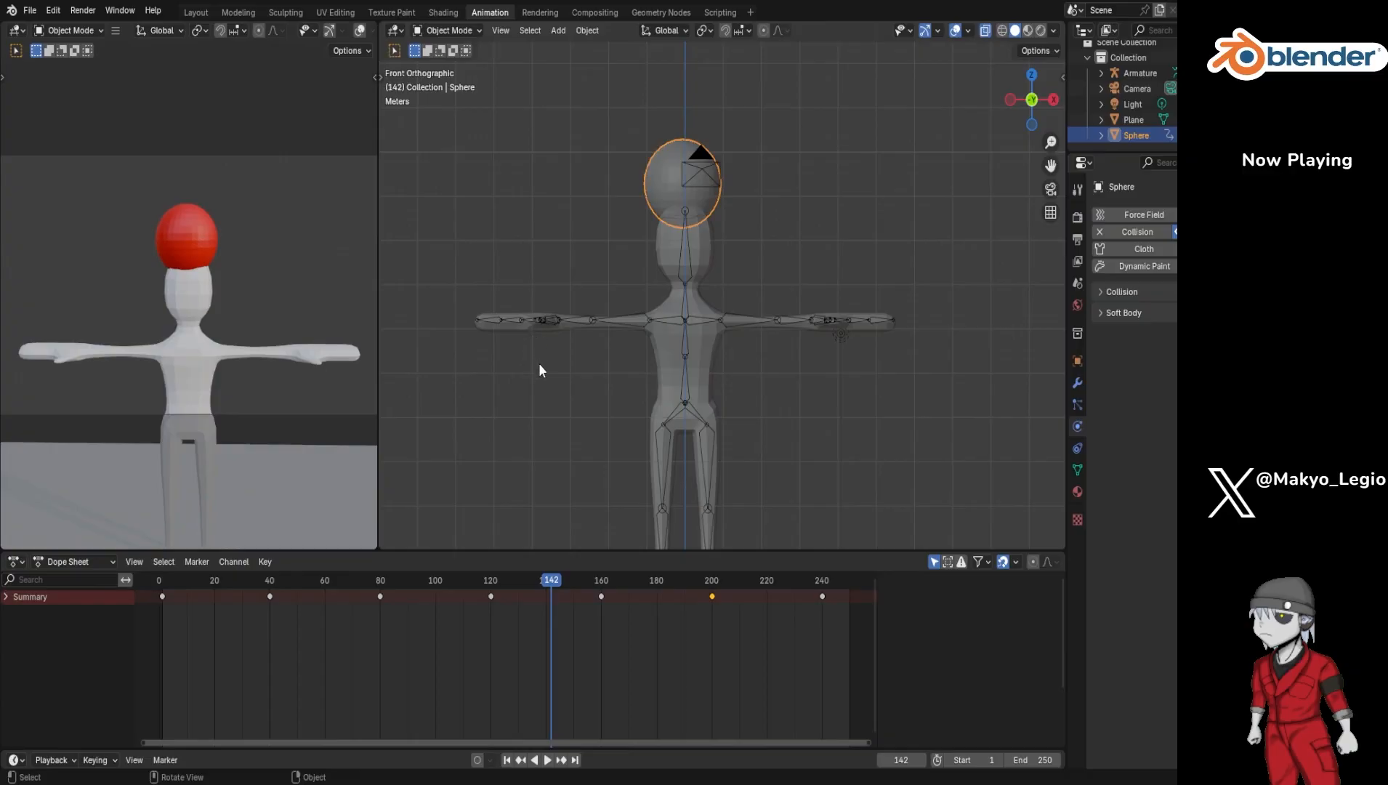
pyautogui.moveTo(564, 574); pyautogui.dragTo(156, 615)
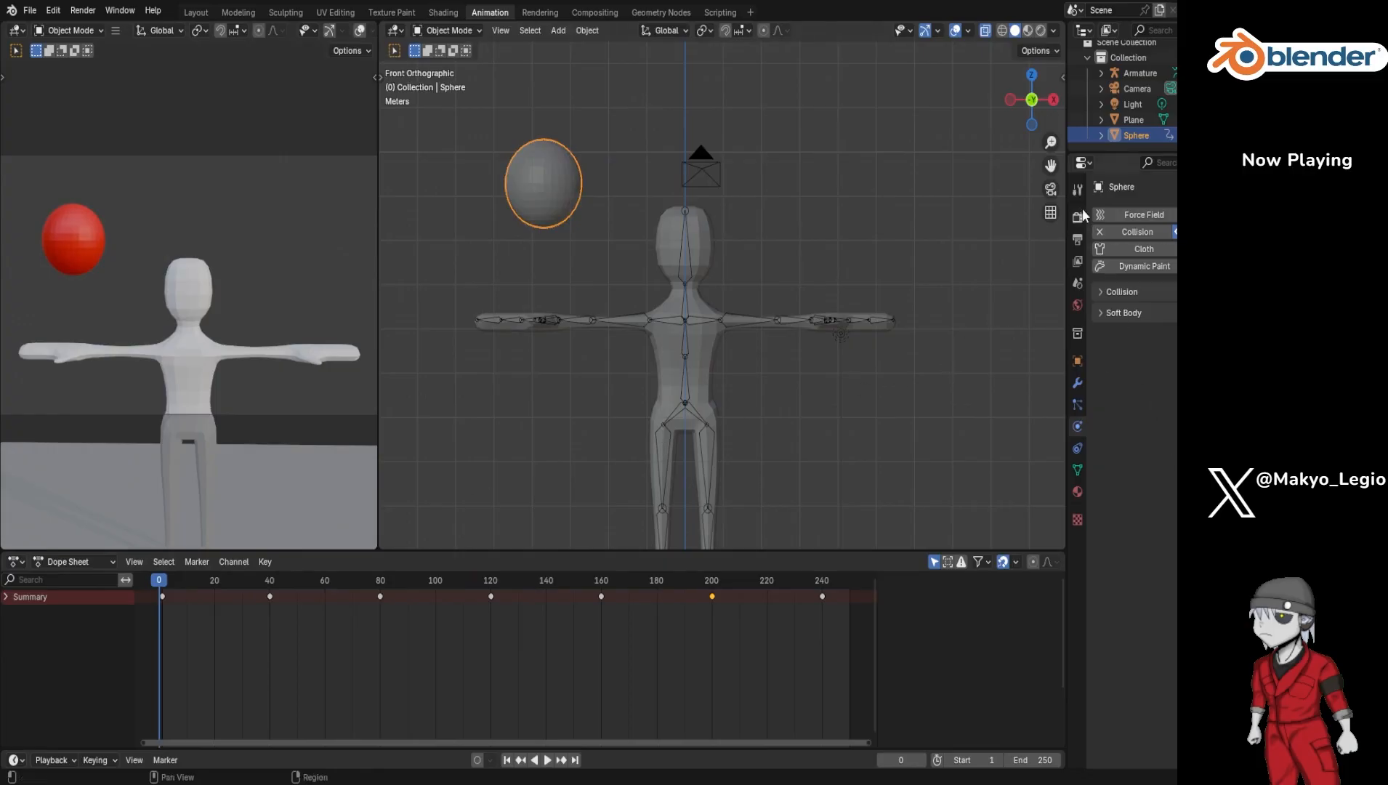
# Step: Set the render output to a video file format saved as C:\tmp\BallCollision and render the animation
pyautogui.click(1079, 239)
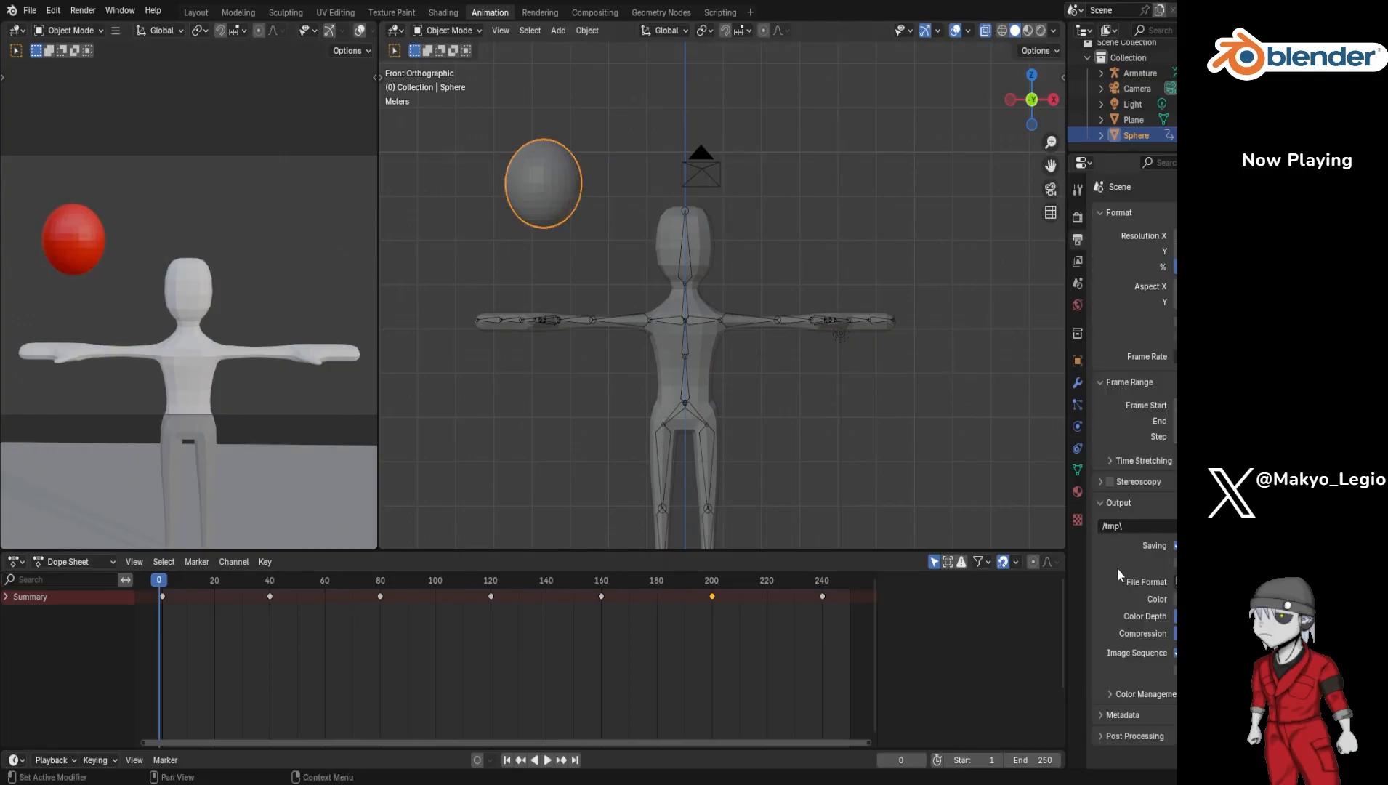
pyautogui.click(1175, 582)
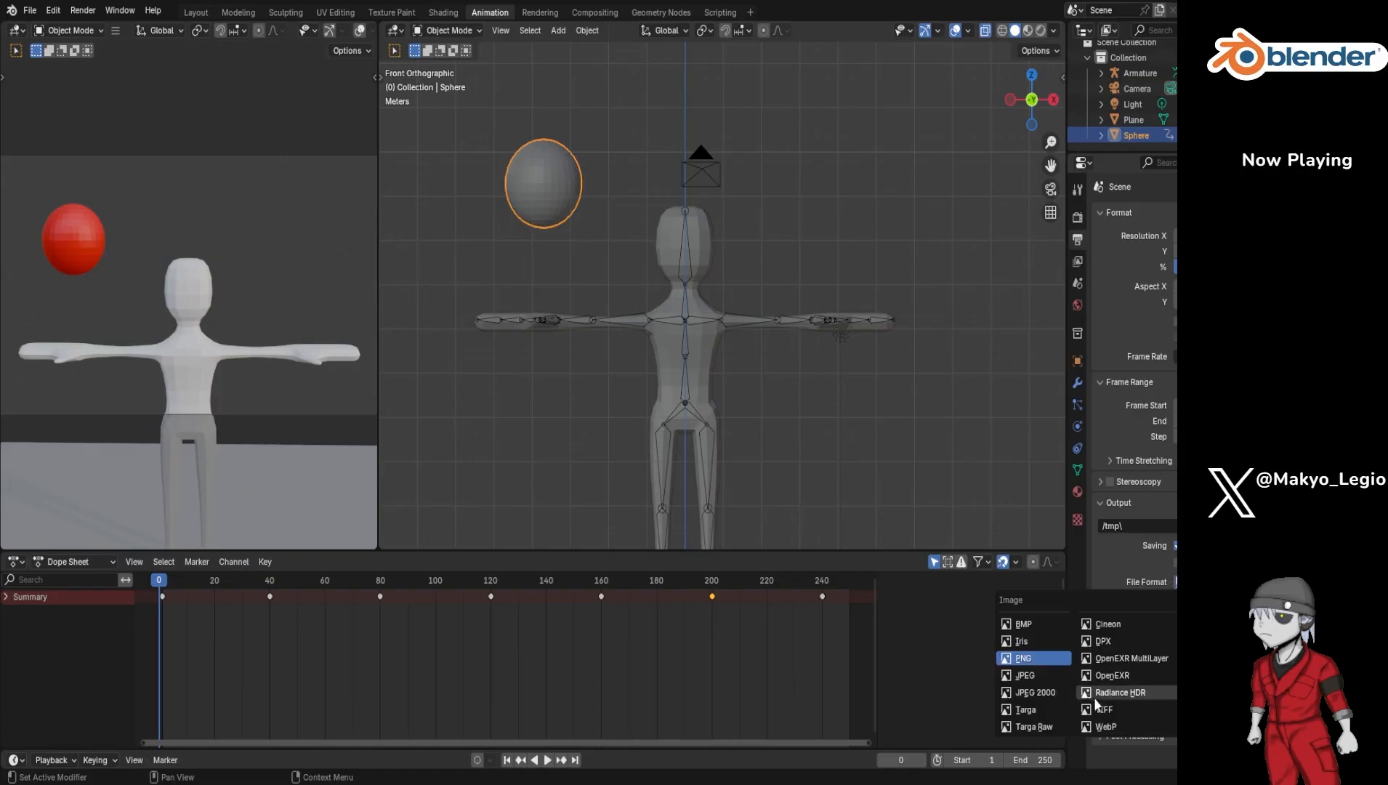
pyautogui.click(1023, 658)
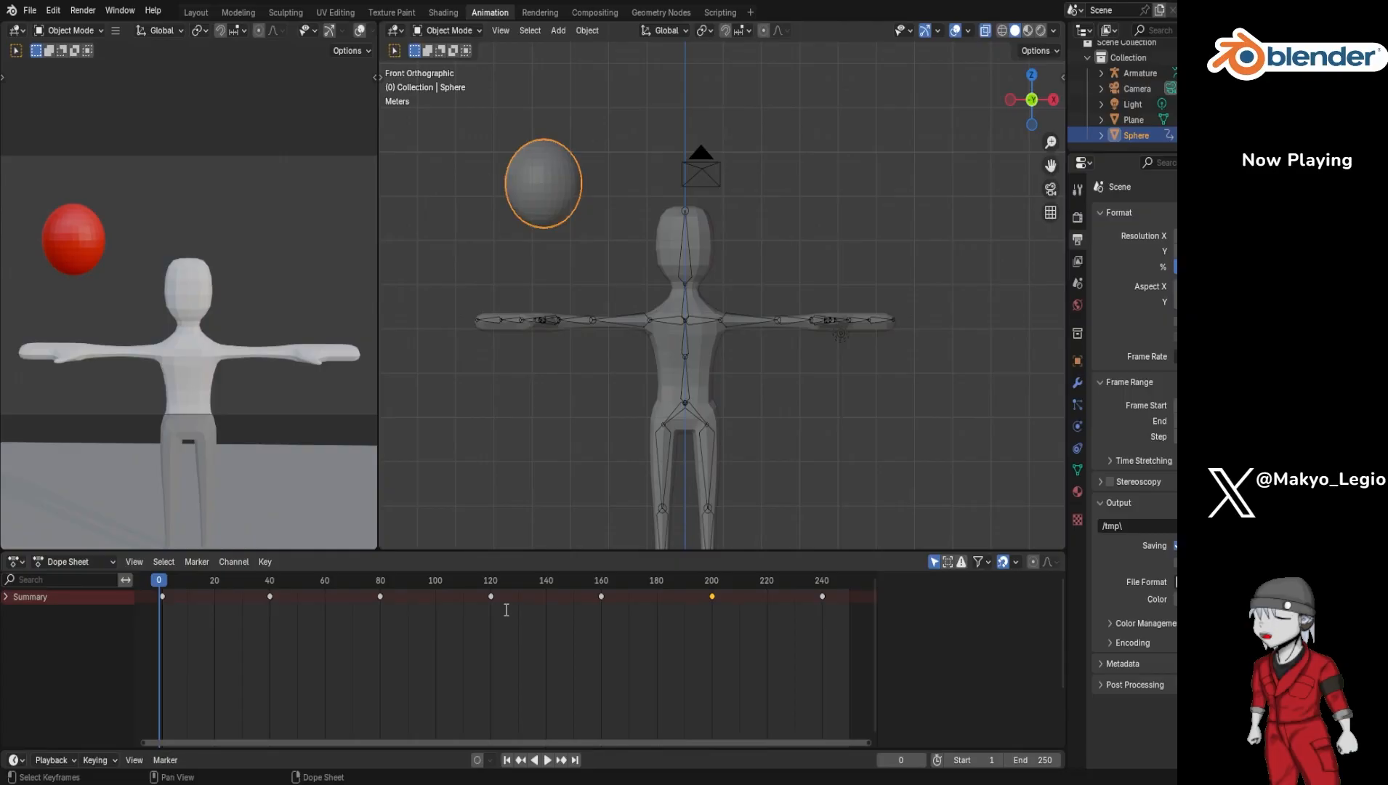
pyautogui.press('Return')
pyautogui.hotkey('ctrl', 'F12')
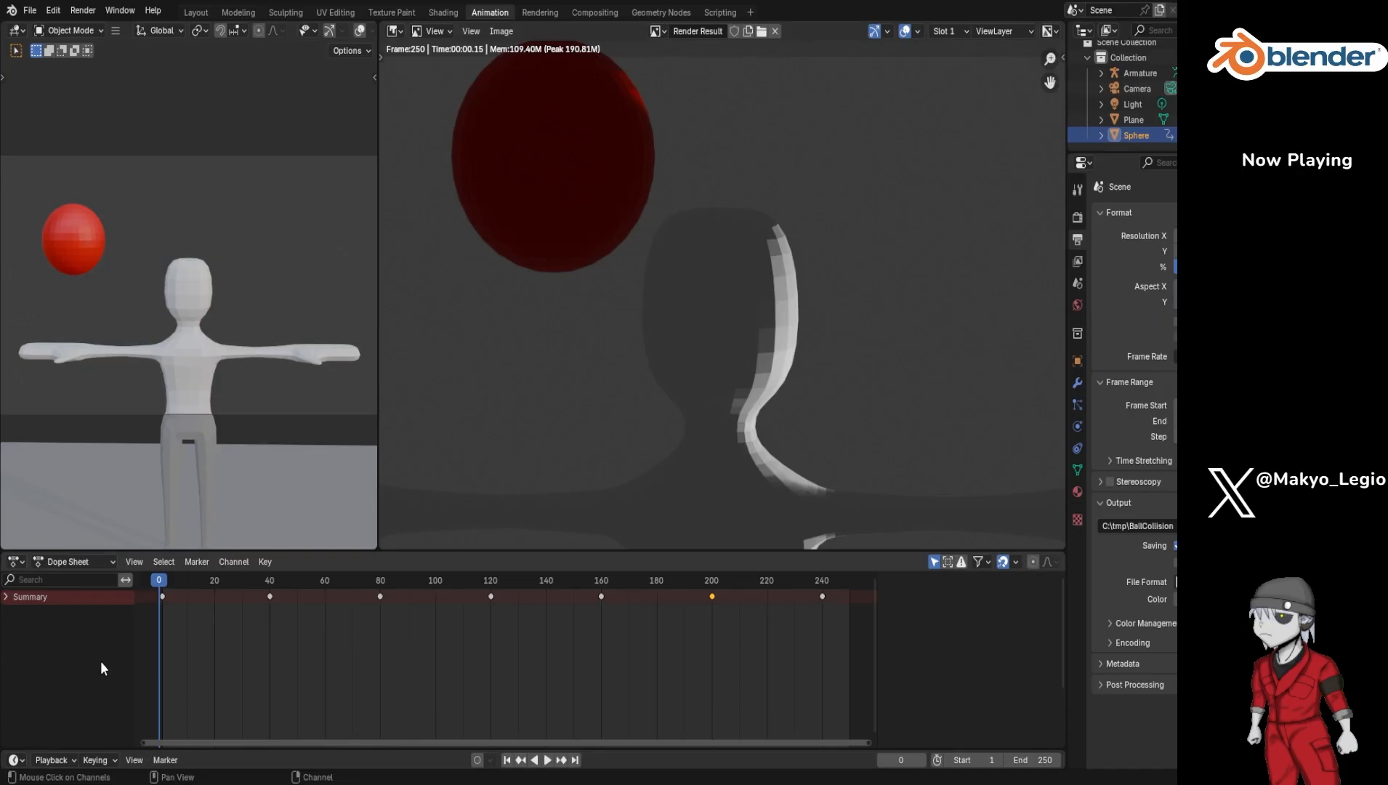
# Step: Play back the animation, close the render result and examine the sphere's movement past the character in the 3D view
pyautogui.press('space')
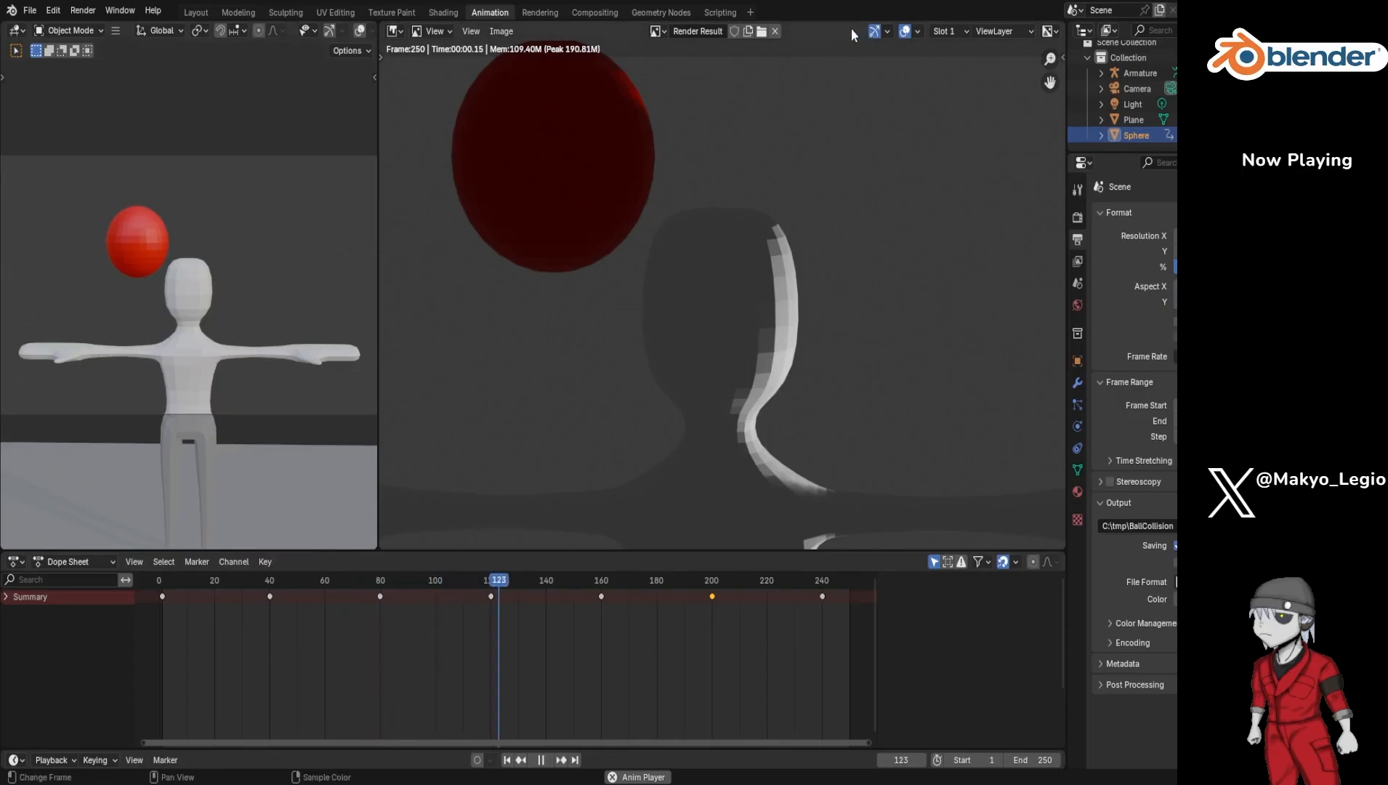
pyautogui.press('Escape')
pyautogui.press('space')
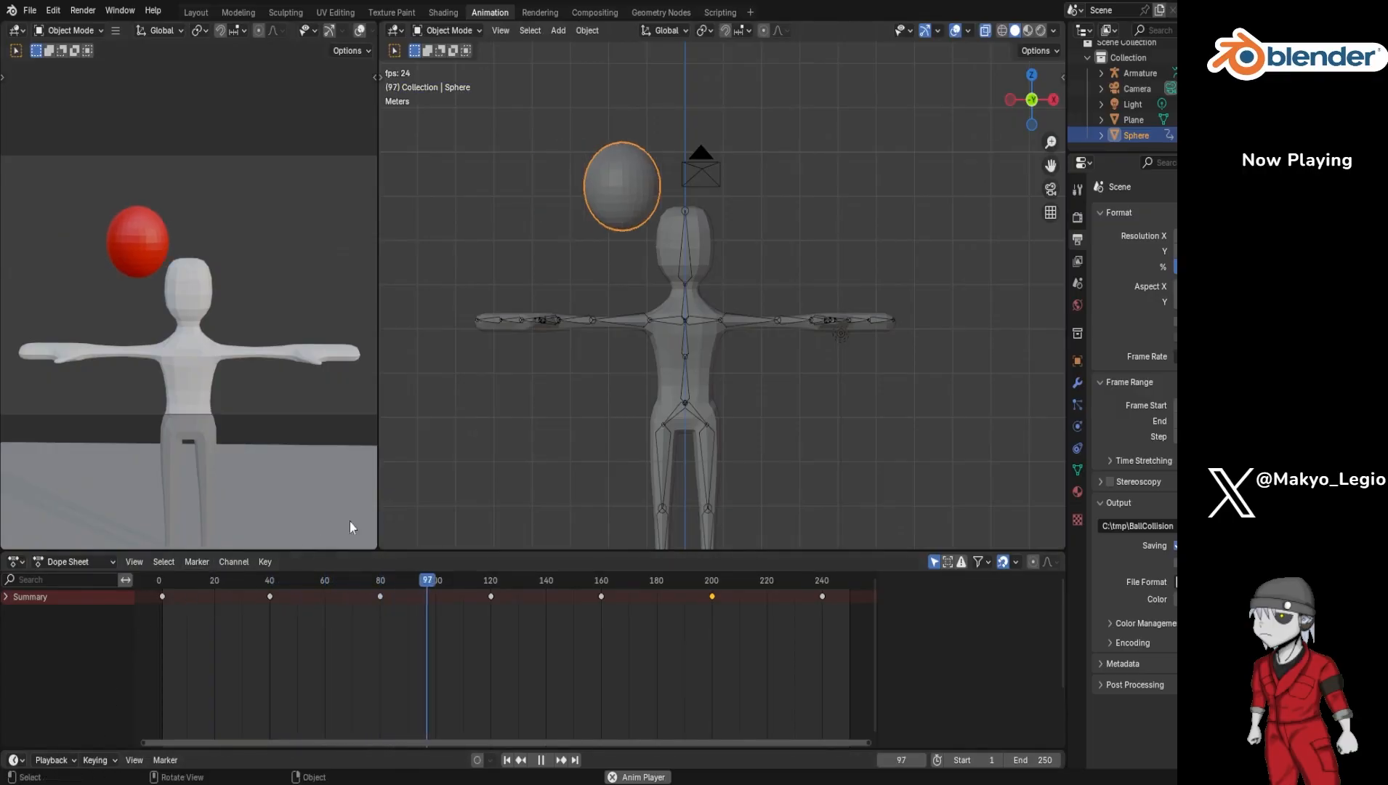
pyautogui.scroll(-6, 503, 432)
pyautogui.scroll(3, 543, 416)
pyautogui.scroll(-1, 544, 416)
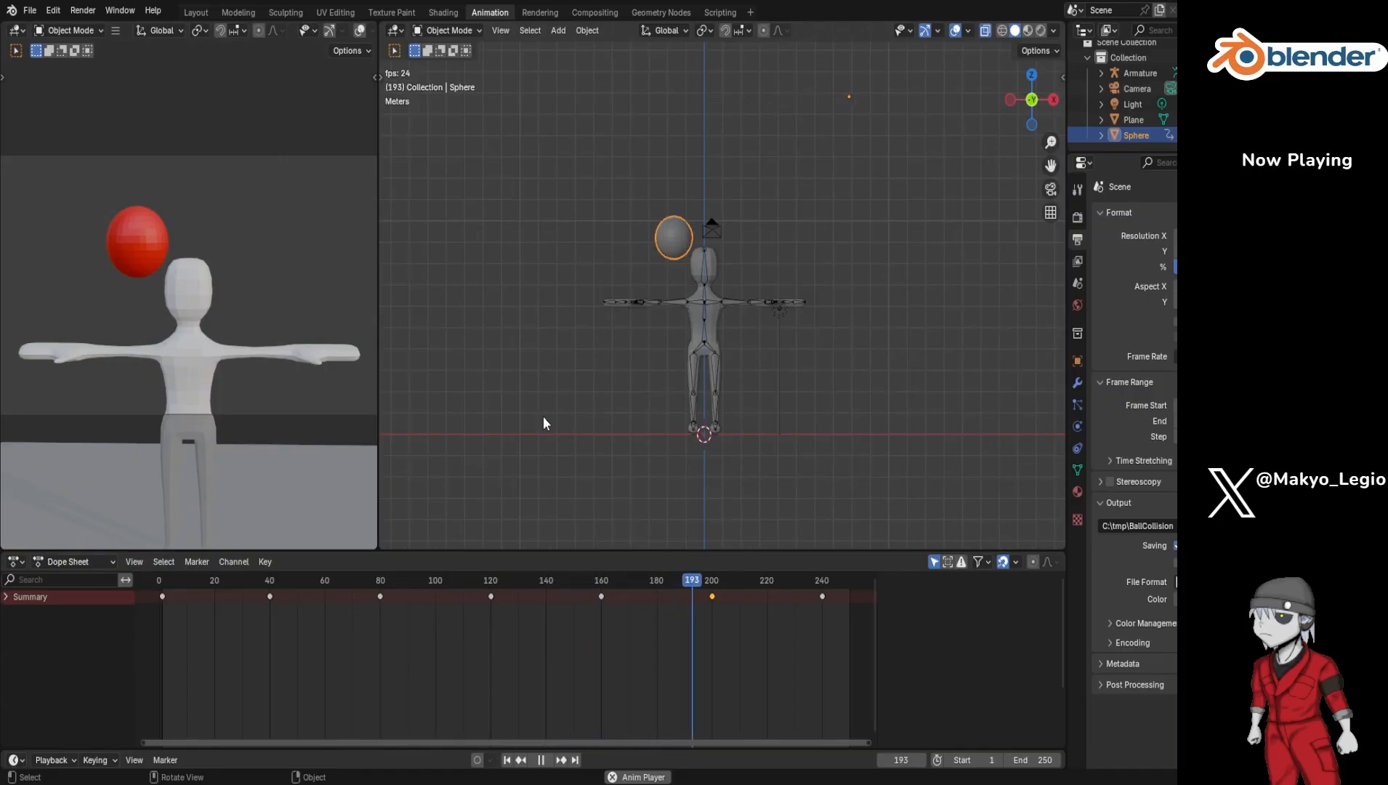
pyautogui.press('space')
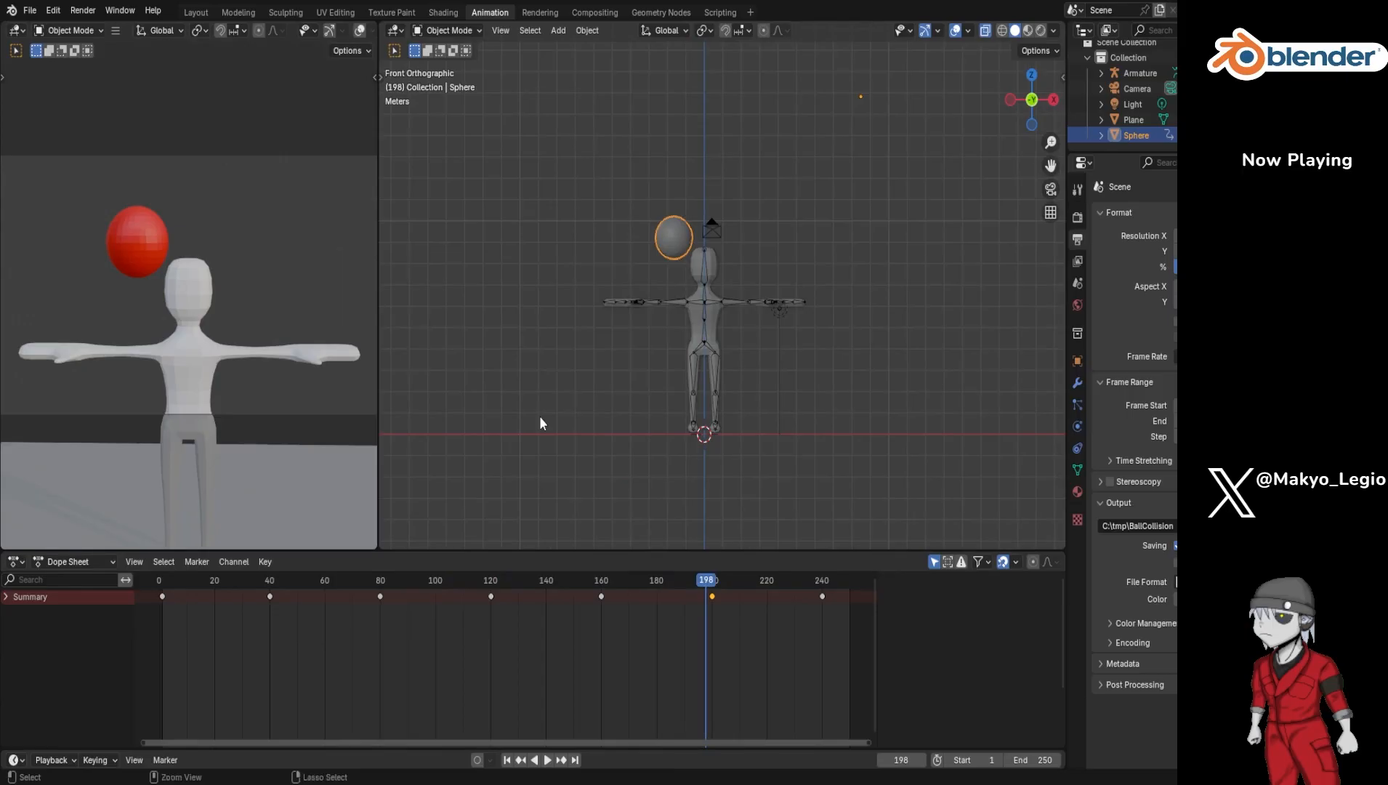
pyautogui.hotkey('shift', 'Left')
pyautogui.press('space')
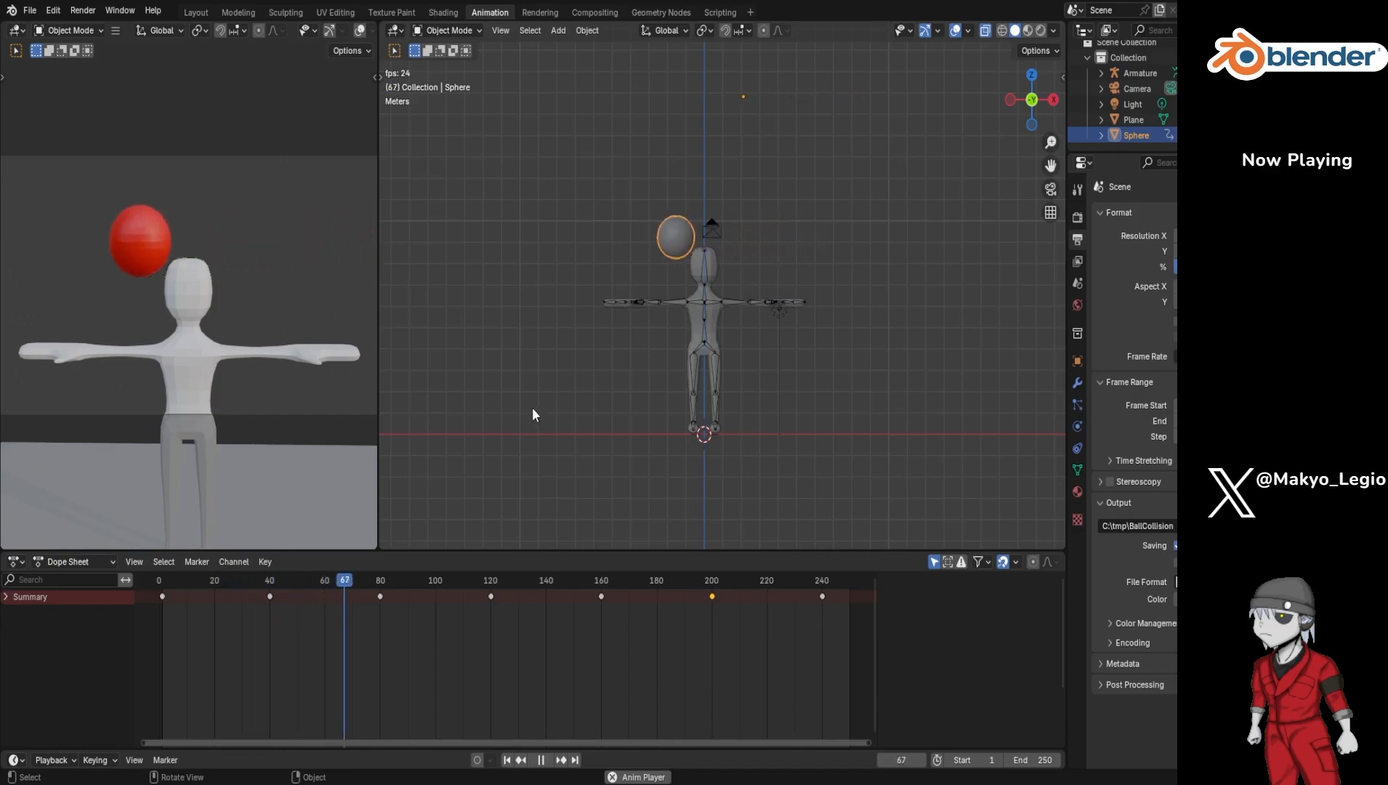
pyautogui.press('space')
pyautogui.press('space')
# Step: Return the playhead to frame 1, render the animation again and close the render result
pyautogui.moveTo(369, 579); pyautogui.dragTo(162, 613)
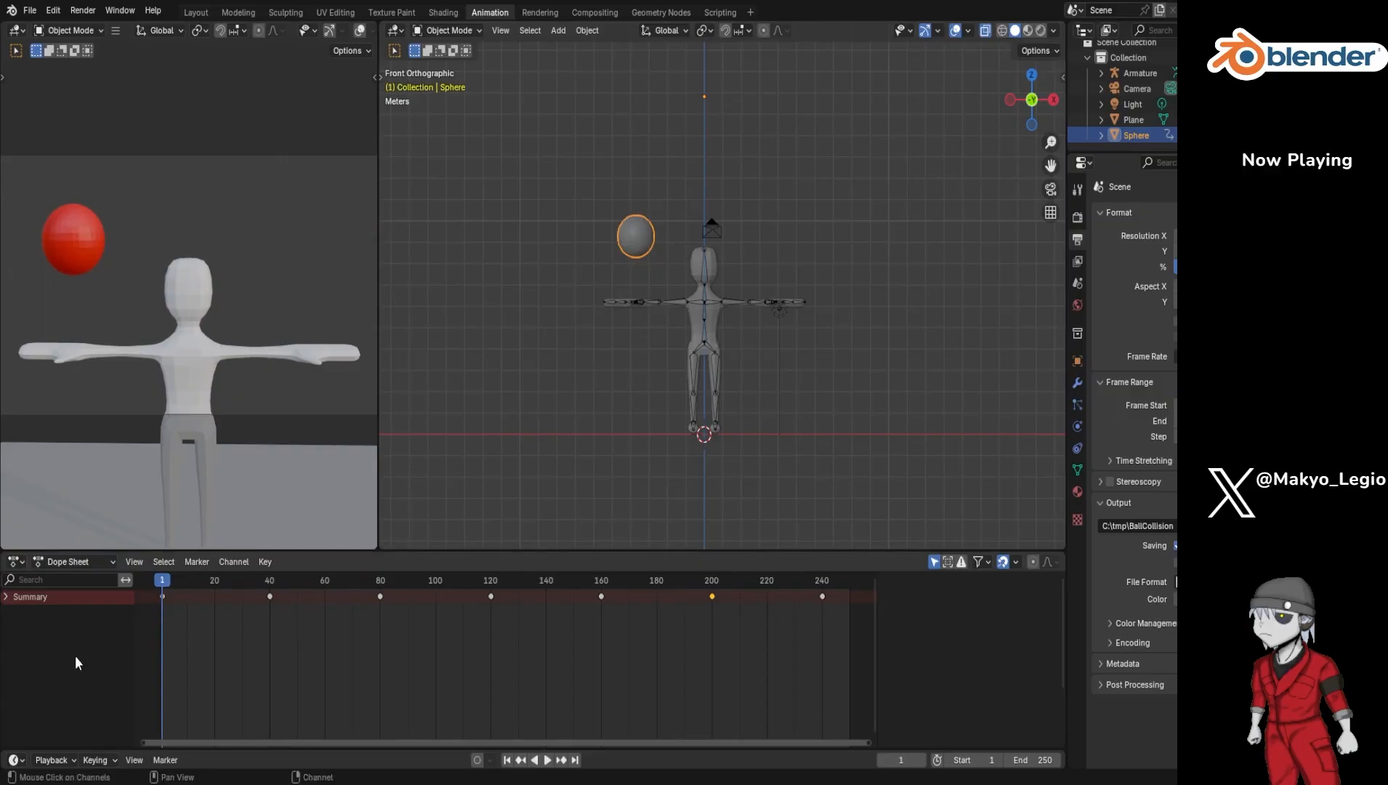
pyautogui.hotkey('ctrl', 'F12')
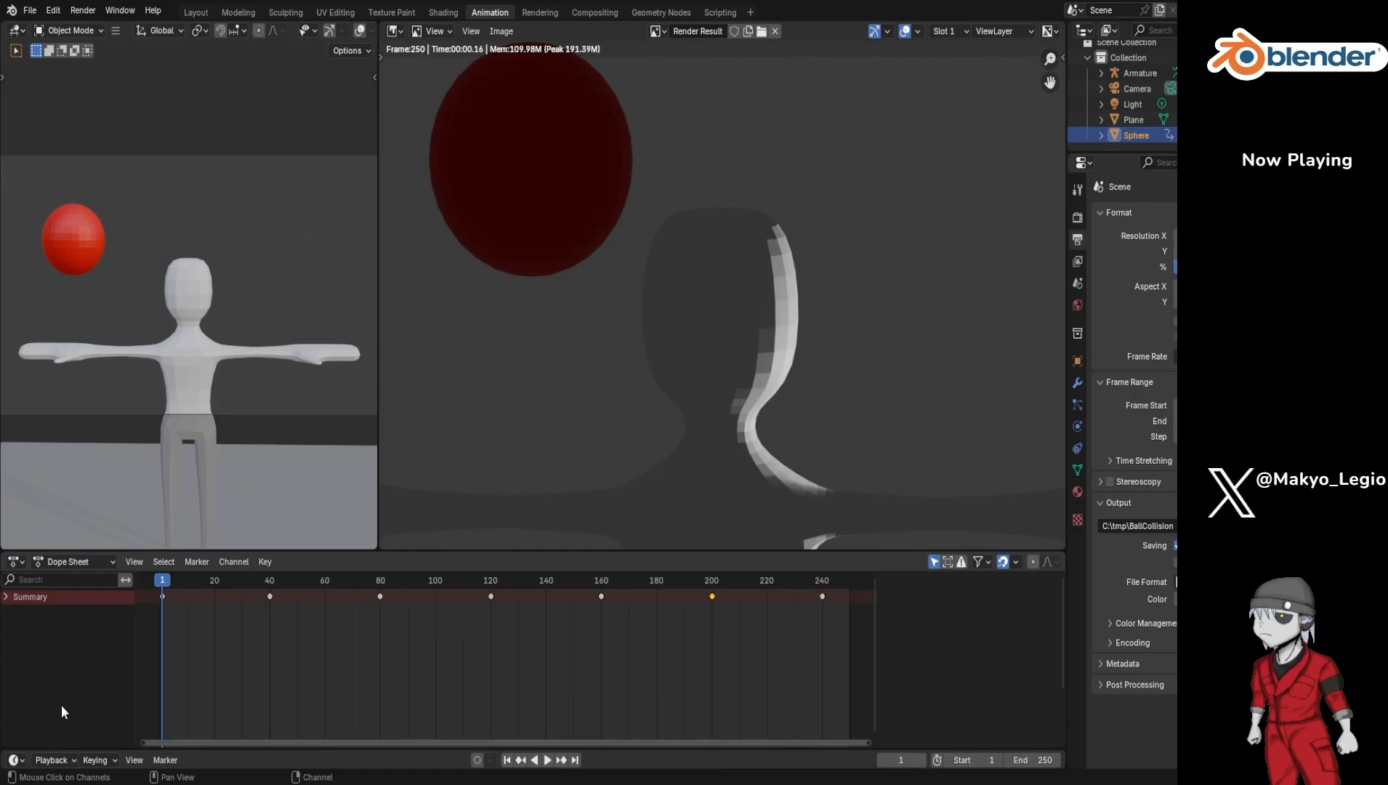
pyautogui.press('Escape')
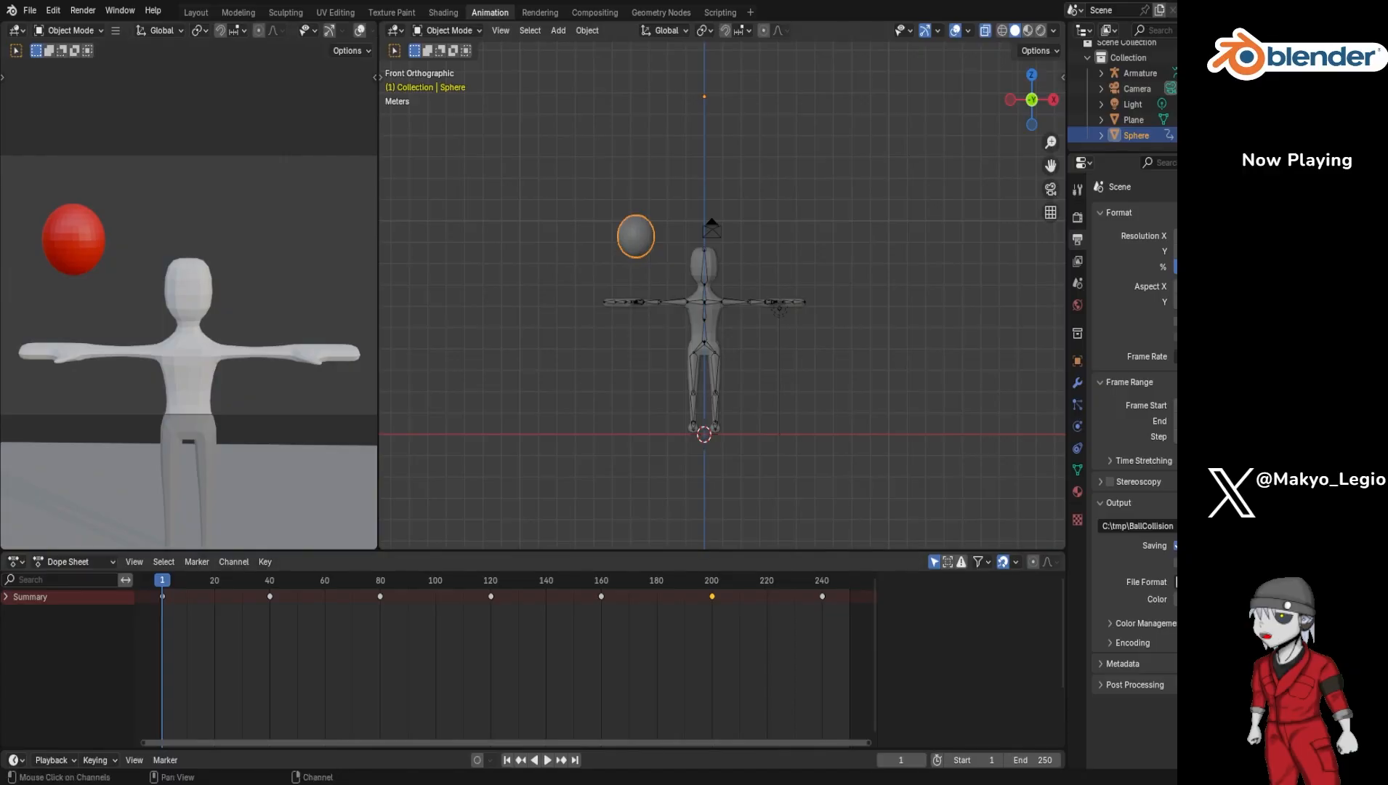
# Step: Delete all of the sphere's keyframes after frame 80
pyautogui.press('space')
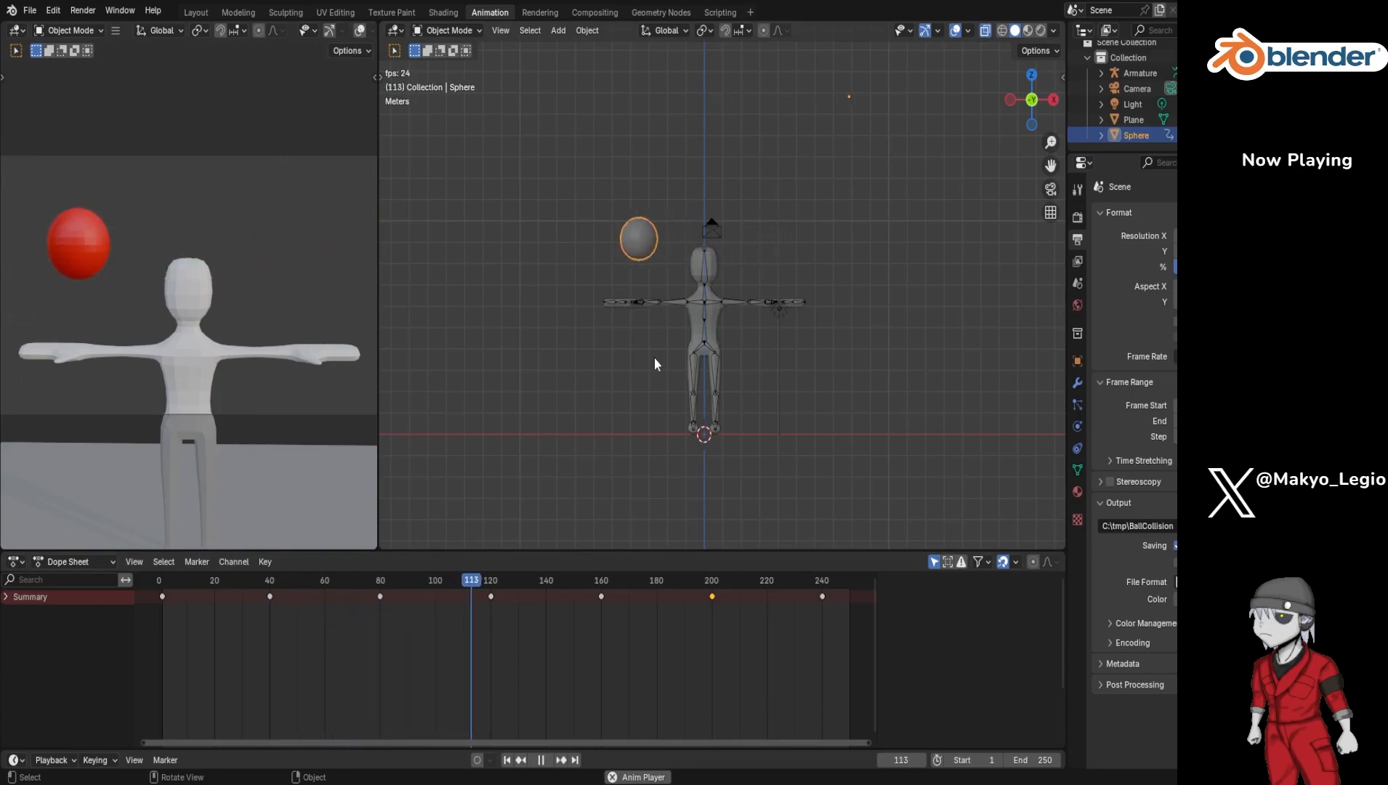
pyautogui.press('space')
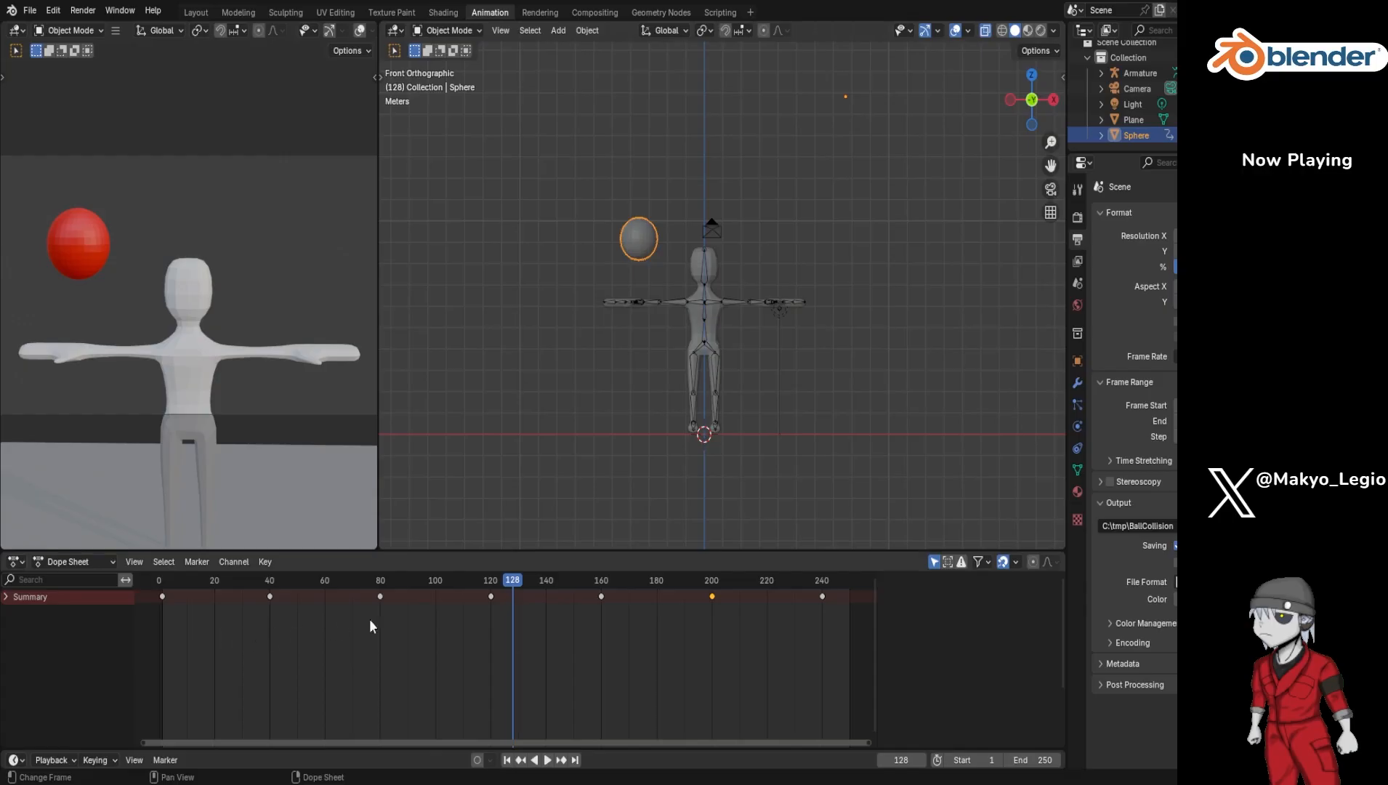
pyautogui.moveTo(478, 627); pyautogui.dragTo(851, 586)
pyautogui.click(508, 760)
pyautogui.press('space')
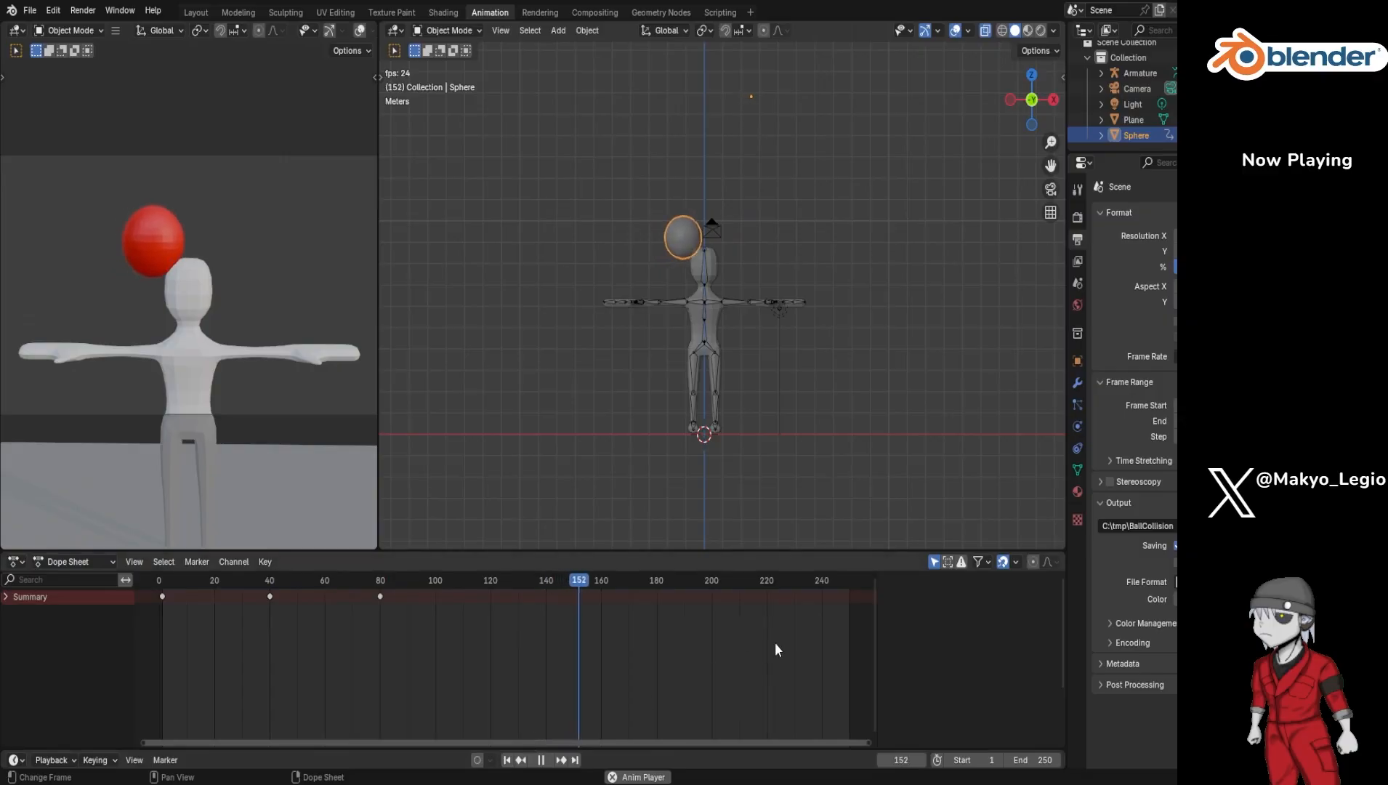
pyautogui.scroll(-4, 775, 642)
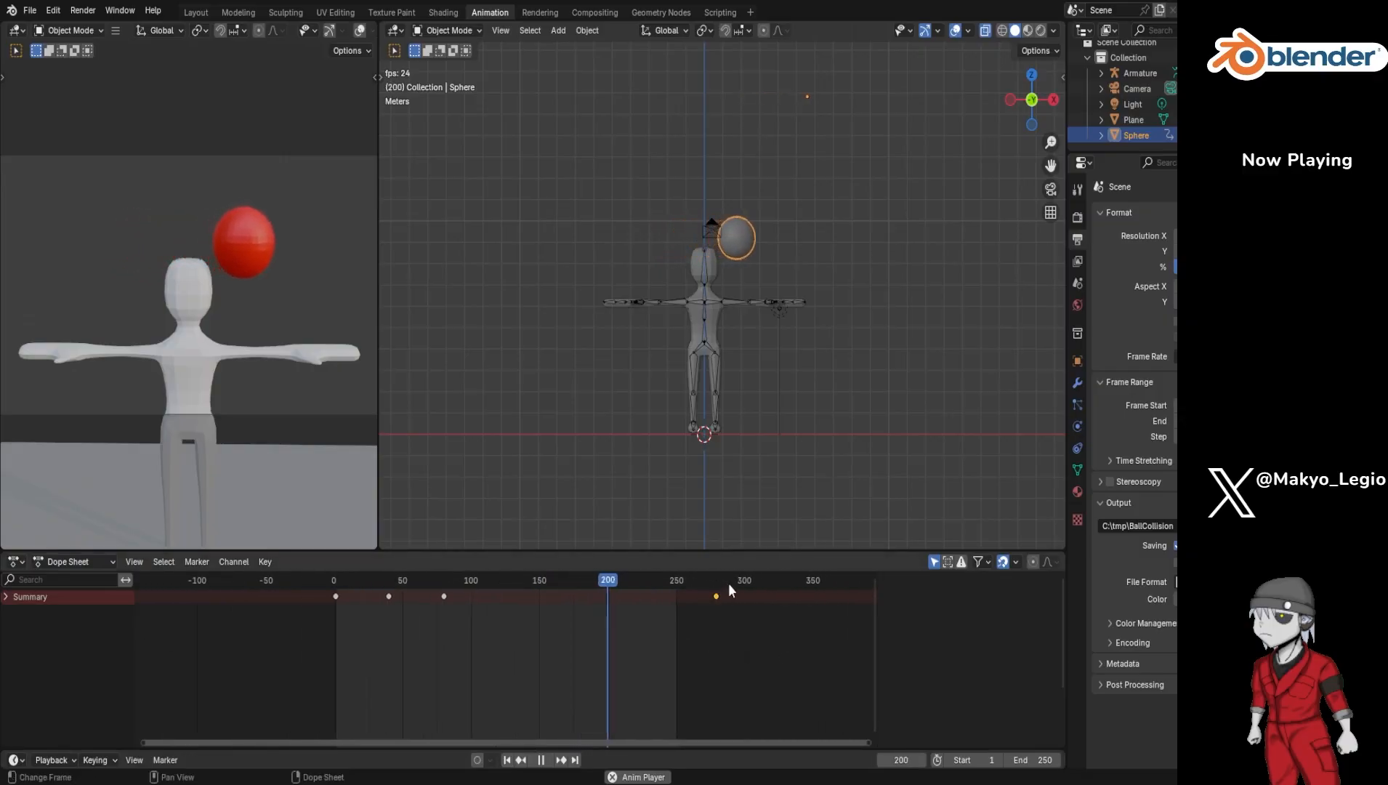
pyautogui.press('Delete')
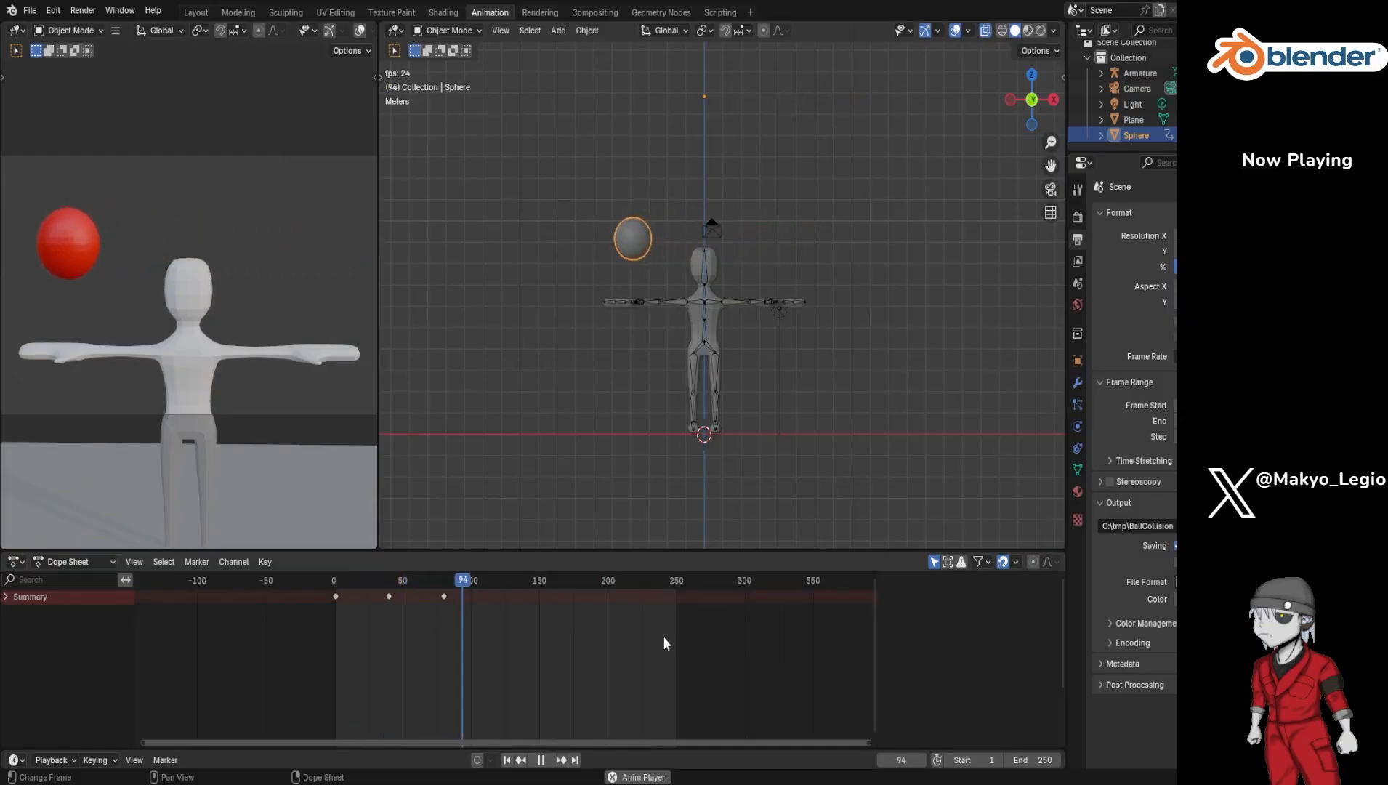
# Step: Set the animation's end frame to 120 and play back the shortened animation
pyautogui.scroll(-2, 663, 635)
pyautogui.scroll(4, 679, 637)
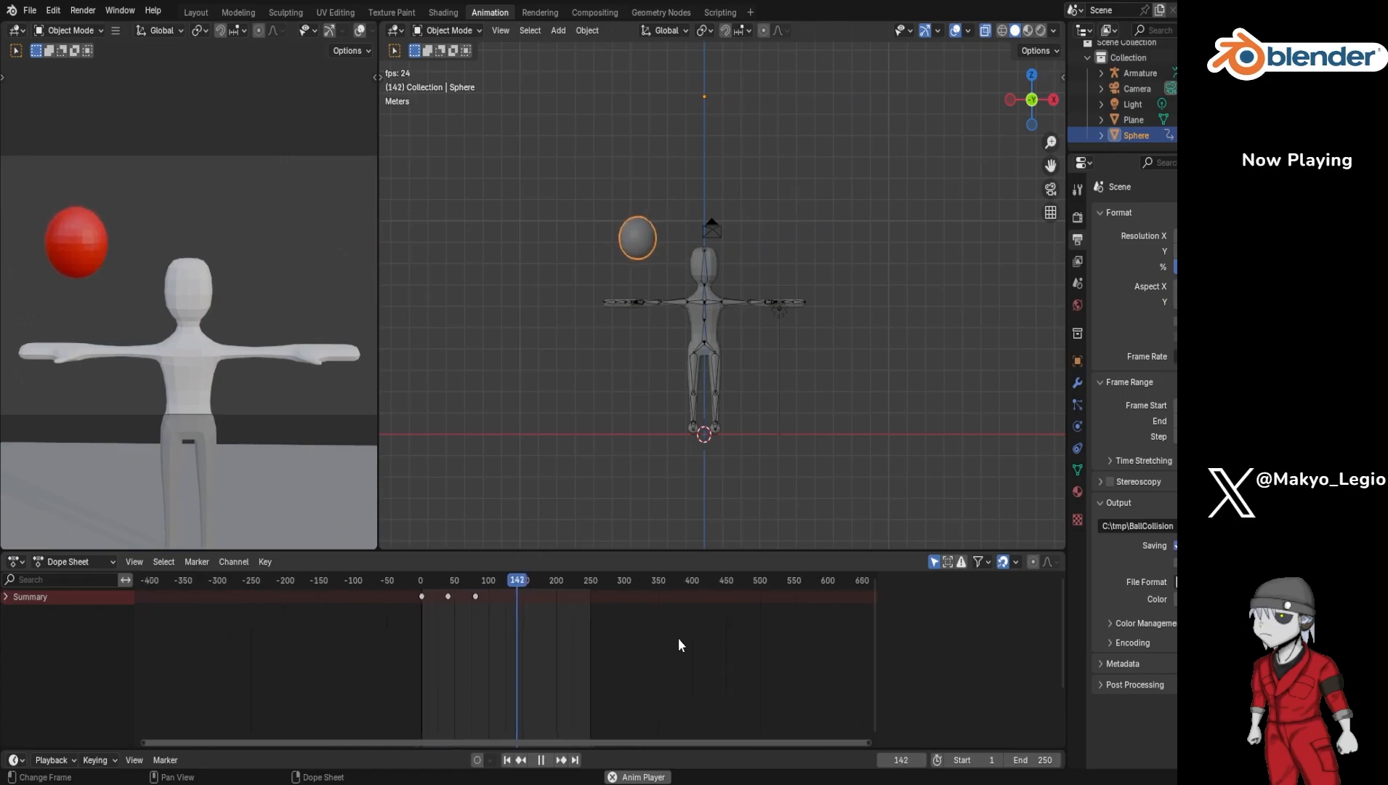
pyautogui.scroll(2, 678, 638)
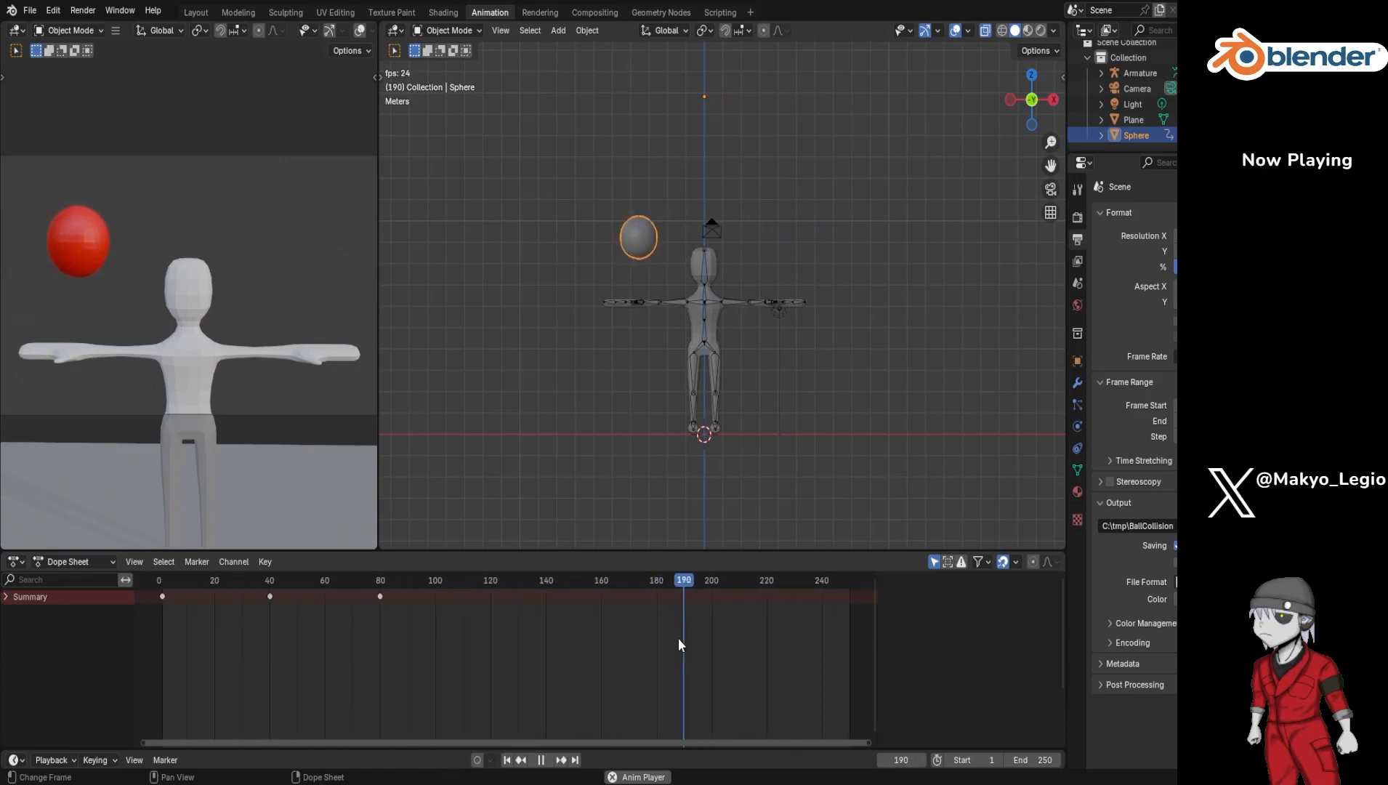
pyautogui.scroll(-2, 675, 641)
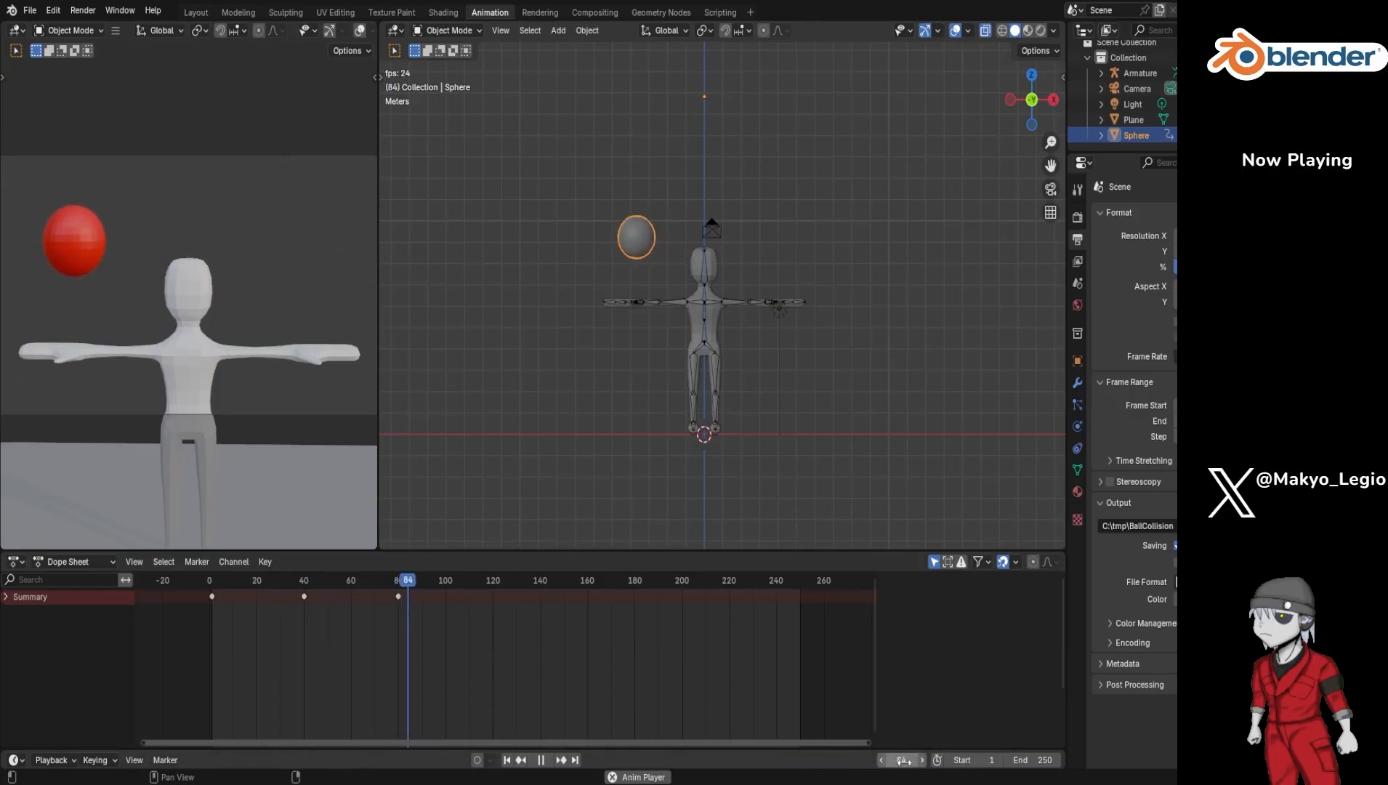
pyautogui.press('space')
pyautogui.click(1043, 760)
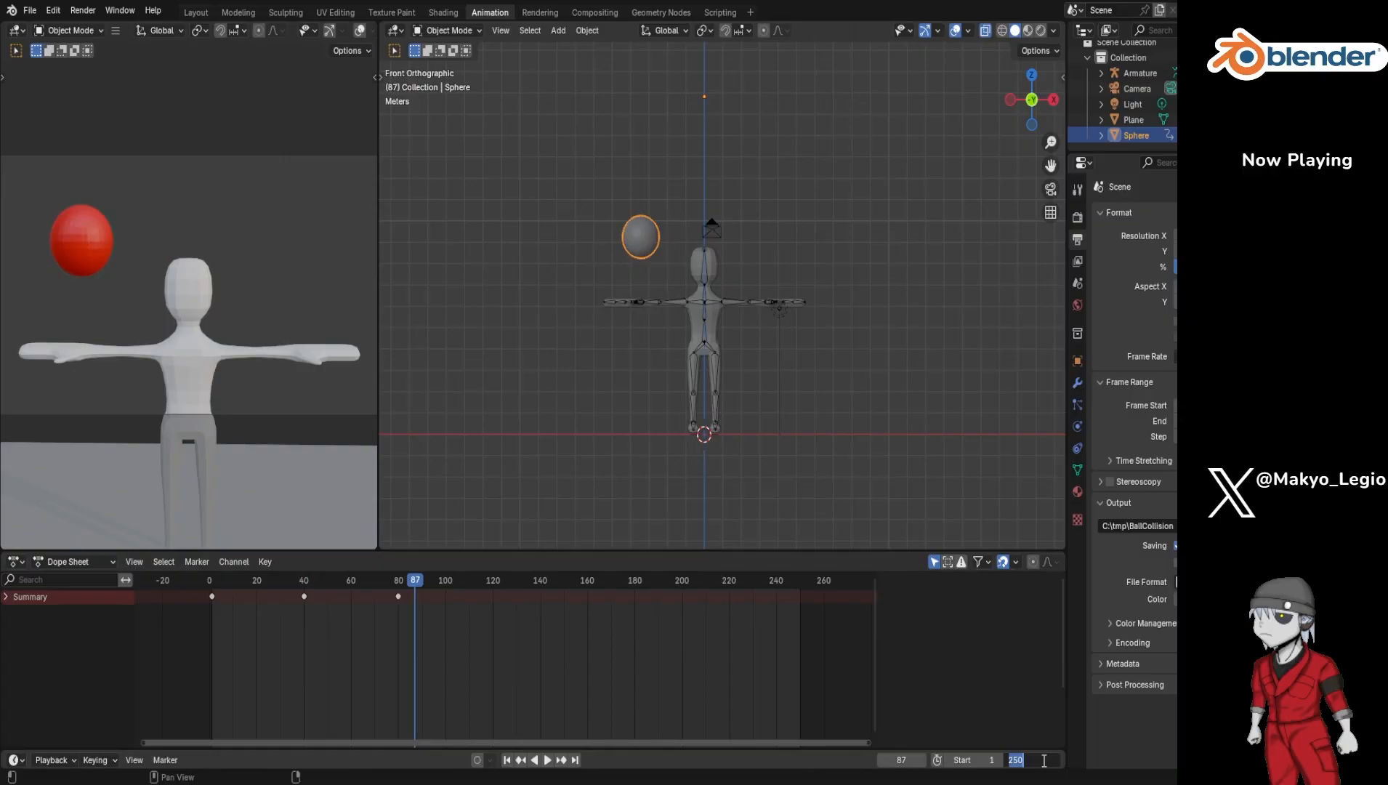
pyautogui.write('1')
pyautogui.press('Return')
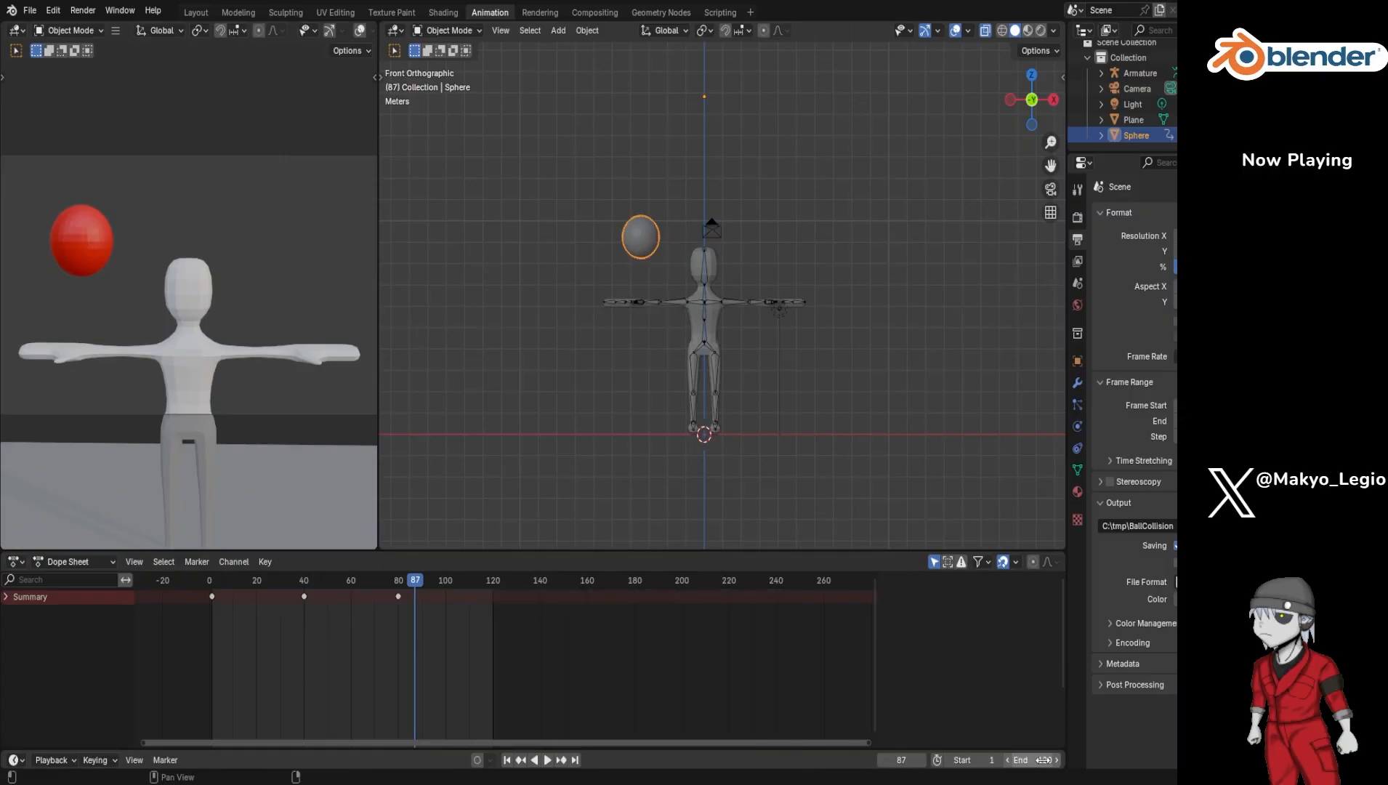
pyautogui.press('space')
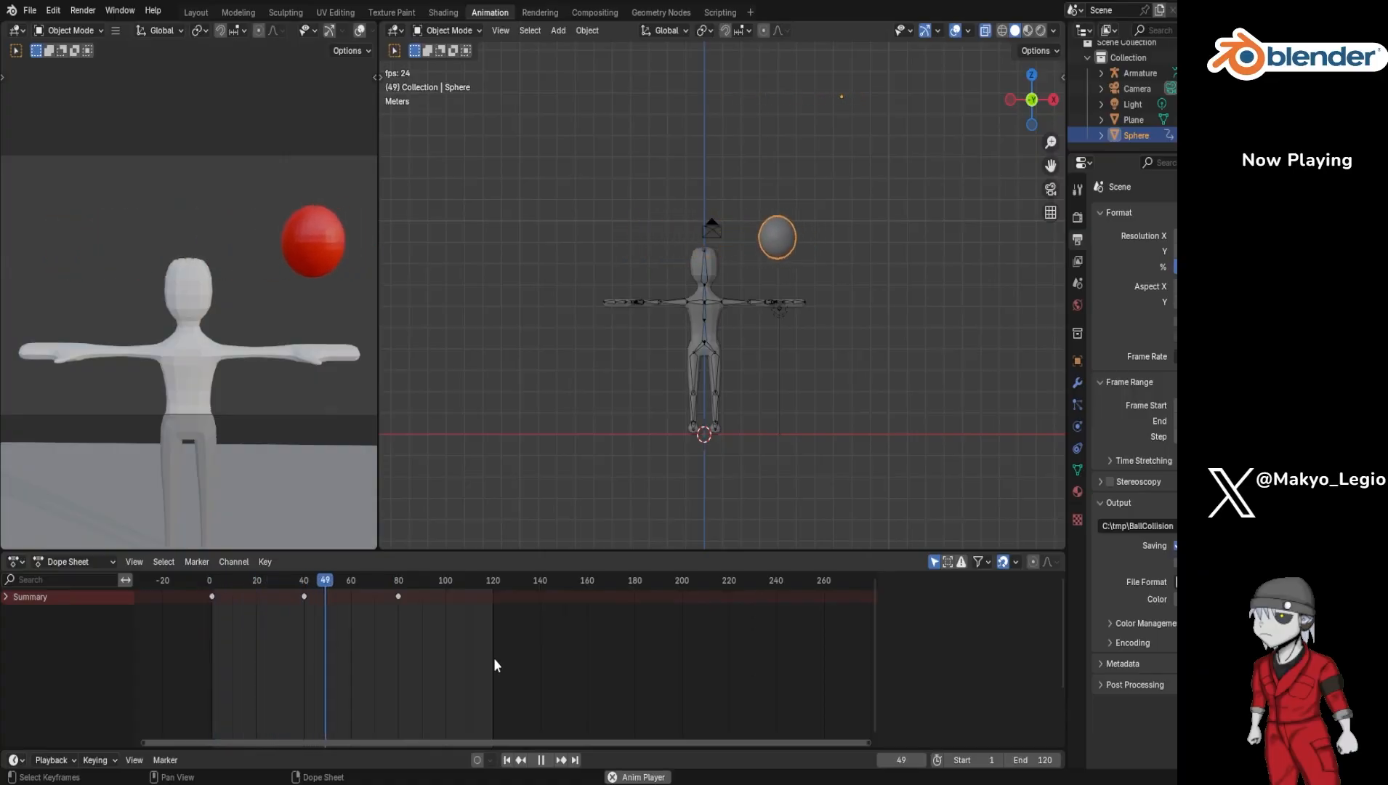
pyautogui.press('space')
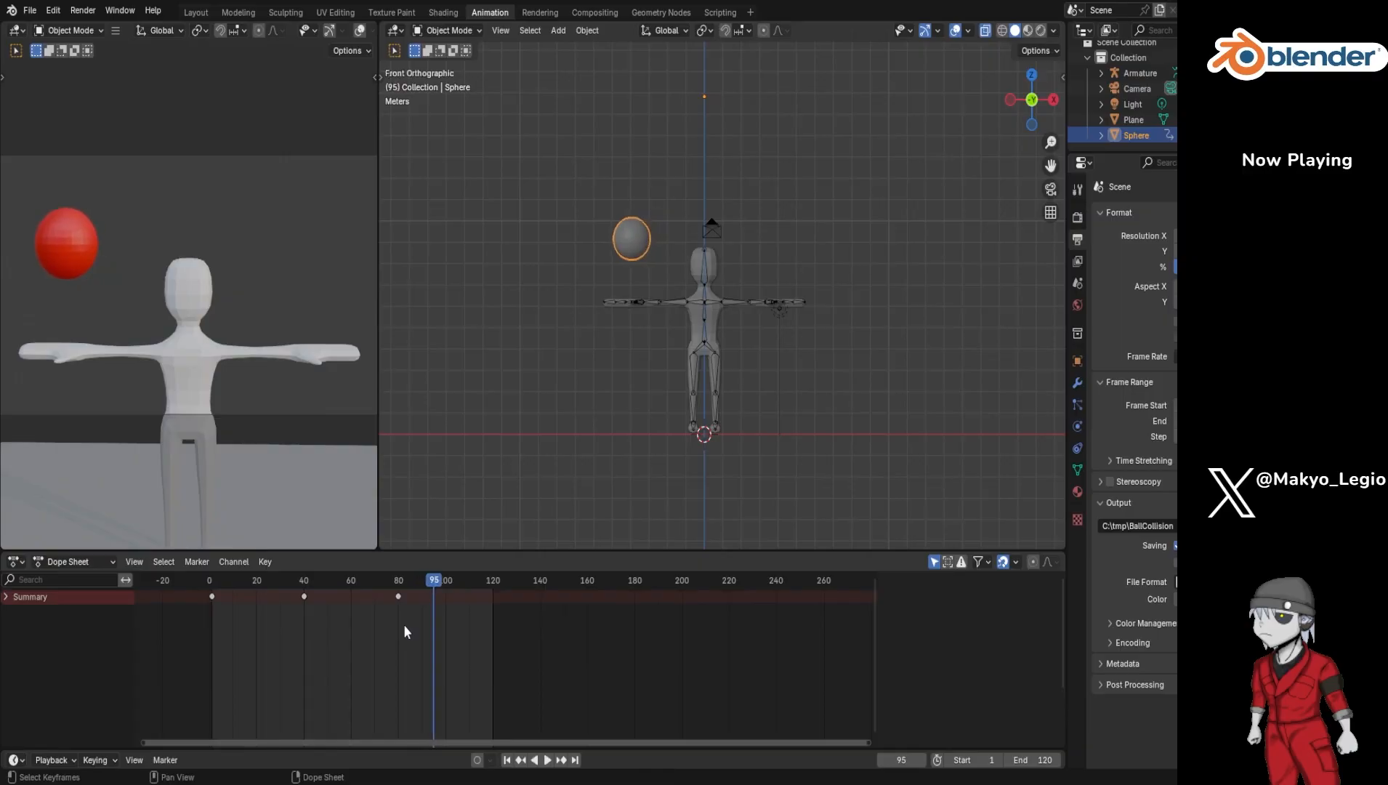
# Step: Set the animation's end frame to 80, the sphere's last keyframe, and save the file
pyautogui.click(1041, 761)
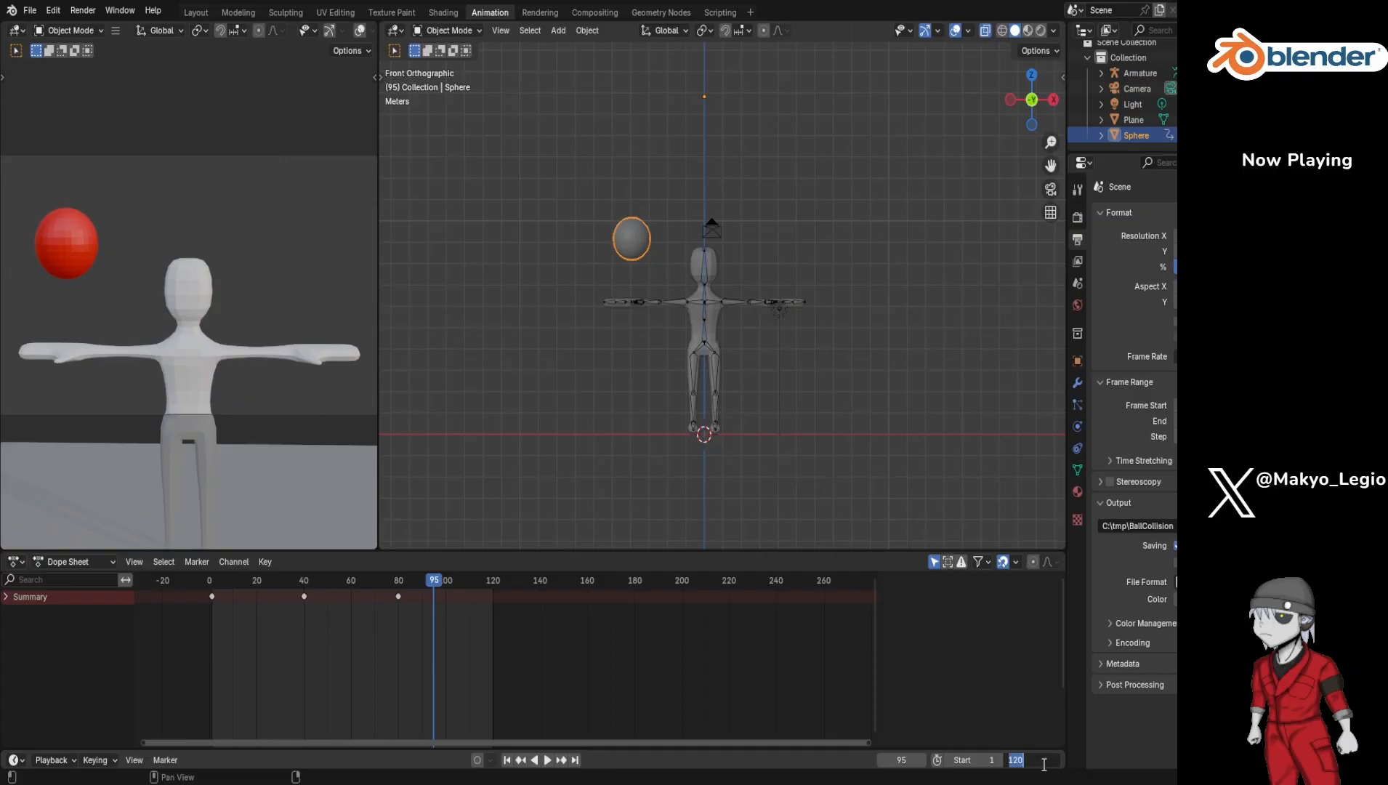
pyautogui.write('80')
pyautogui.press('Return')
pyautogui.press('space')
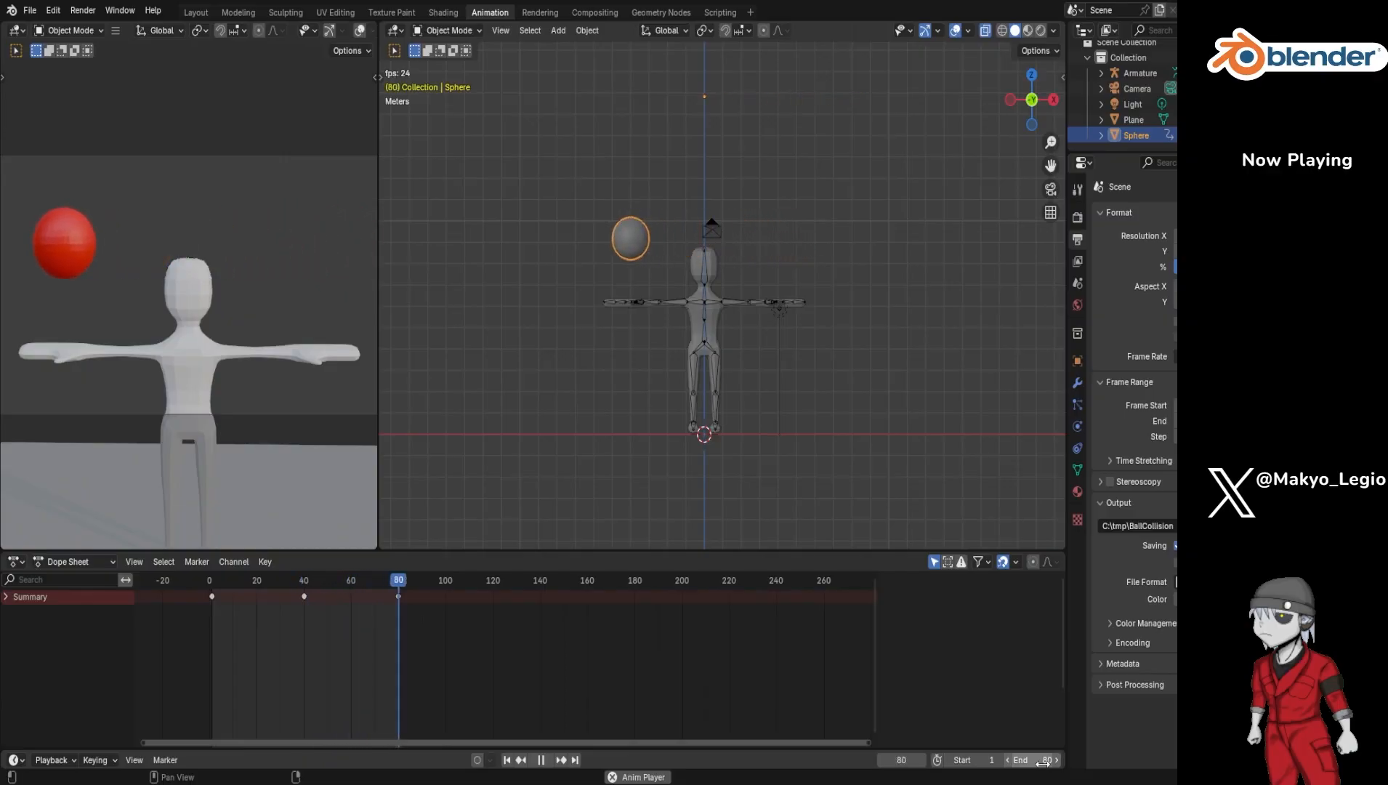
pyautogui.press('space')
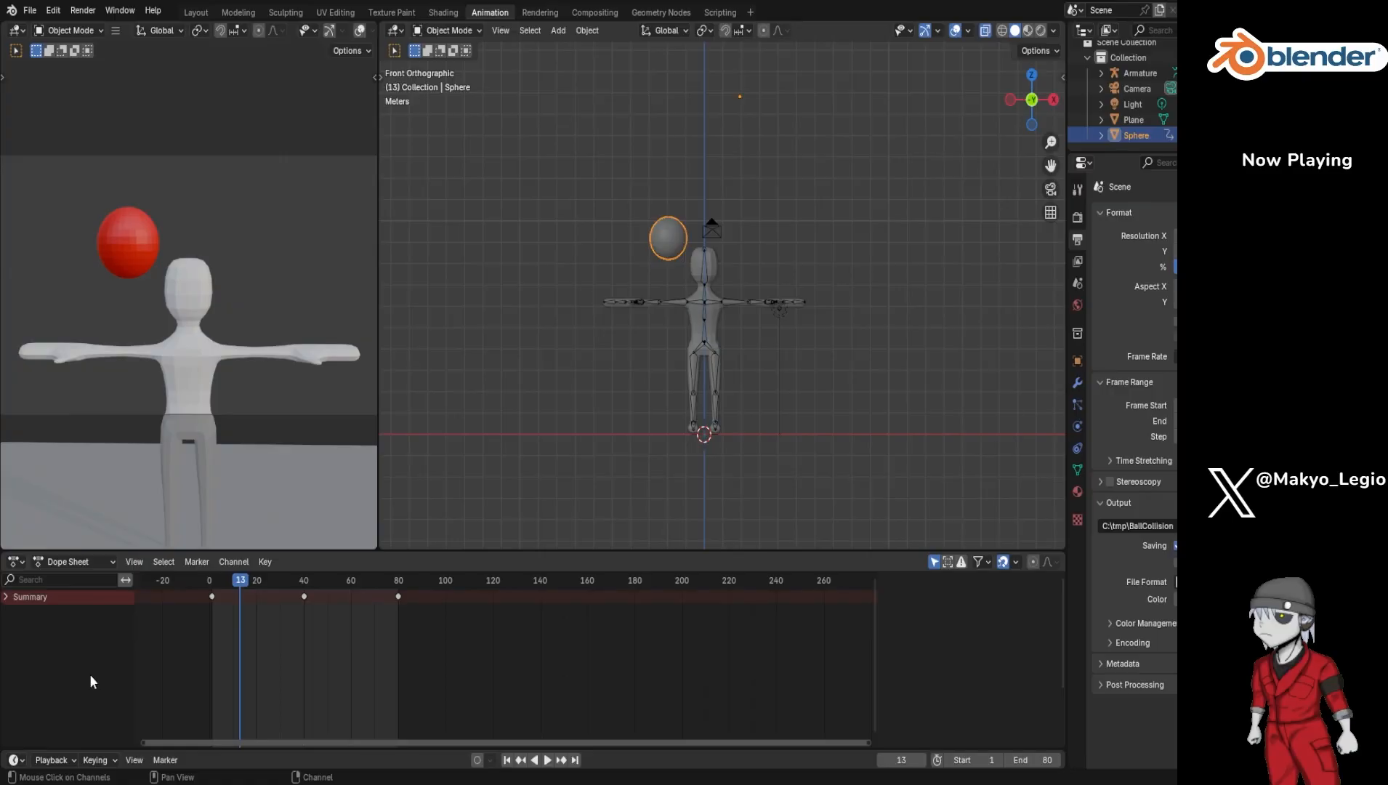
pyautogui.hotkey('ctrl', 's')
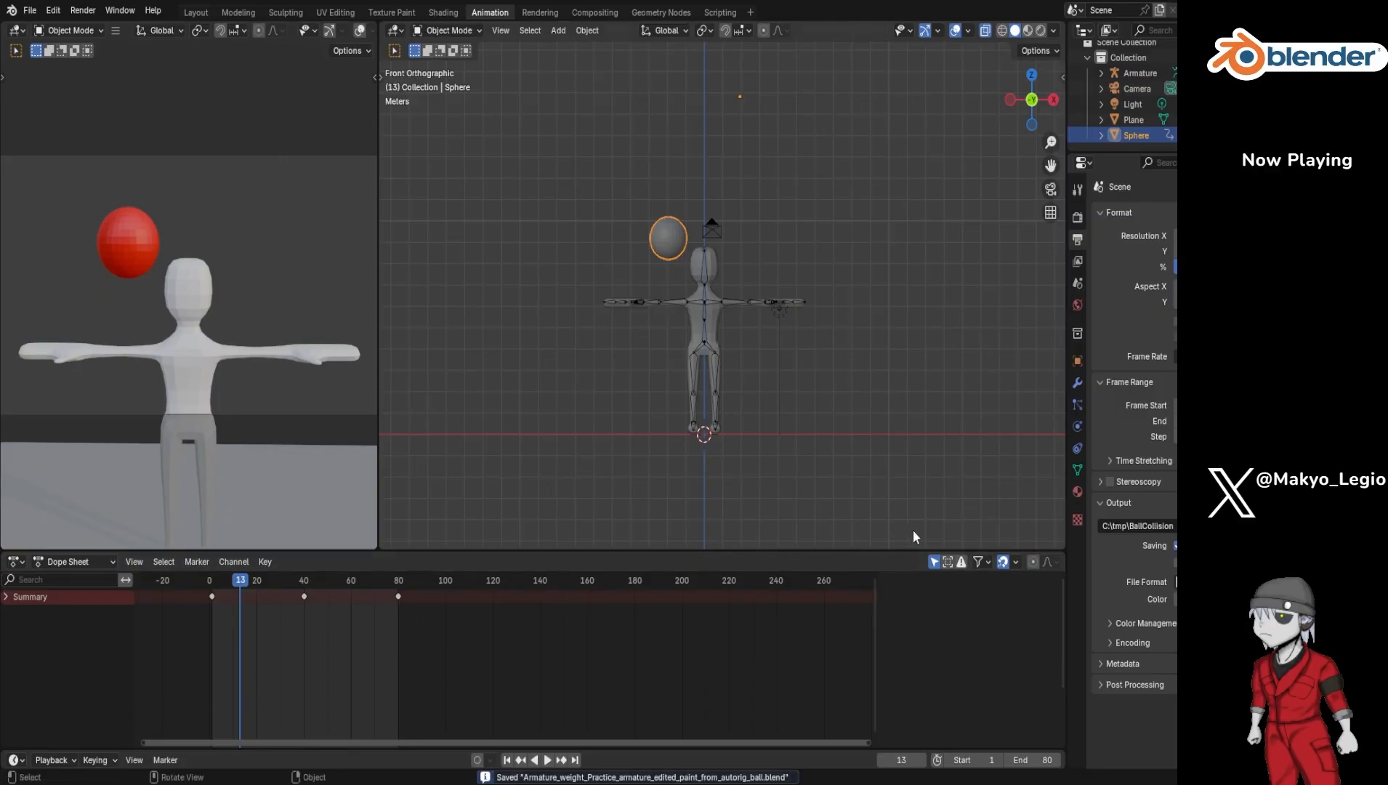
# Step: Select the armature and open its physics properties
pyautogui.click(1127, 74)
pyautogui.click(1076, 398)
pyautogui.click(1077, 384)
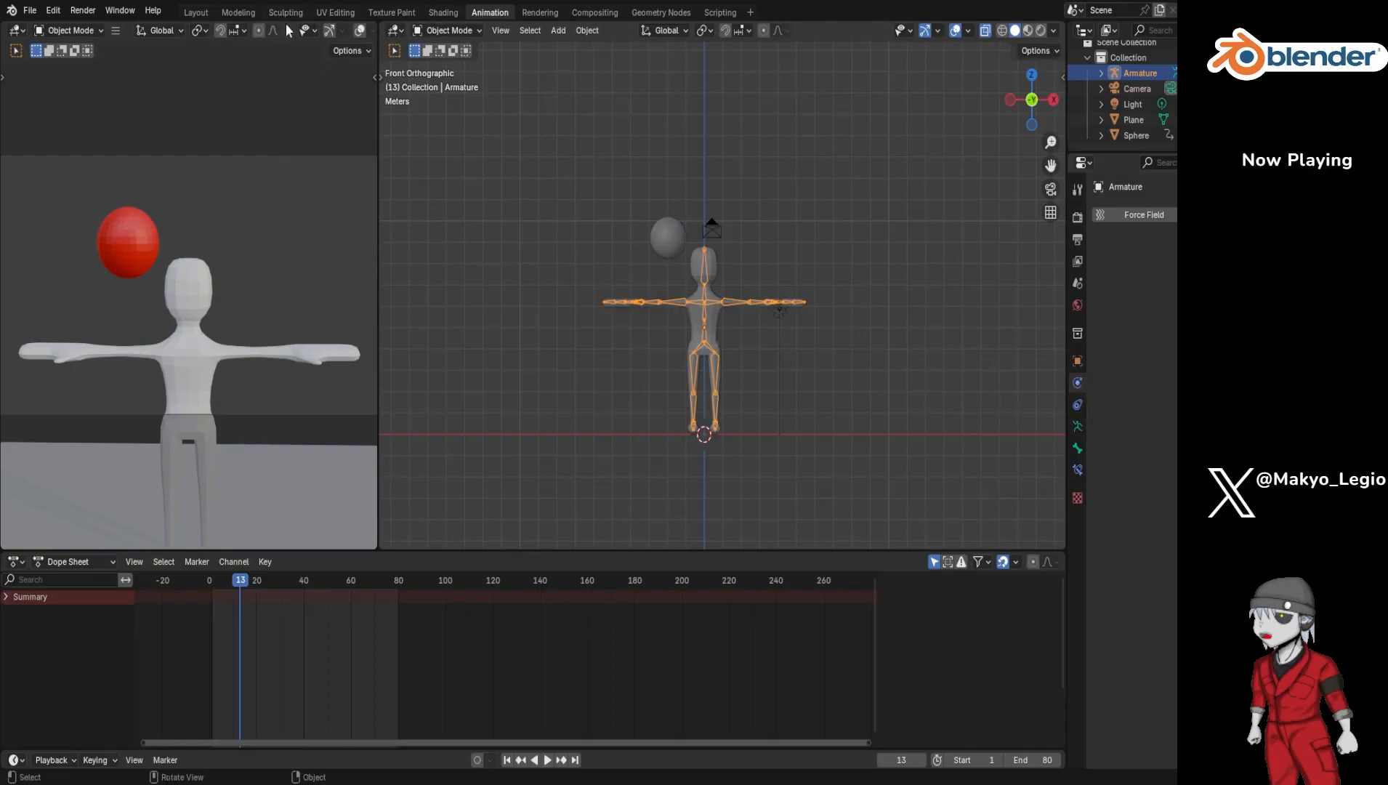
# Step: Switch to the Modeling workspace, return to Object Mode and select the character's Cube mesh under the armature
pyautogui.click(240, 13)
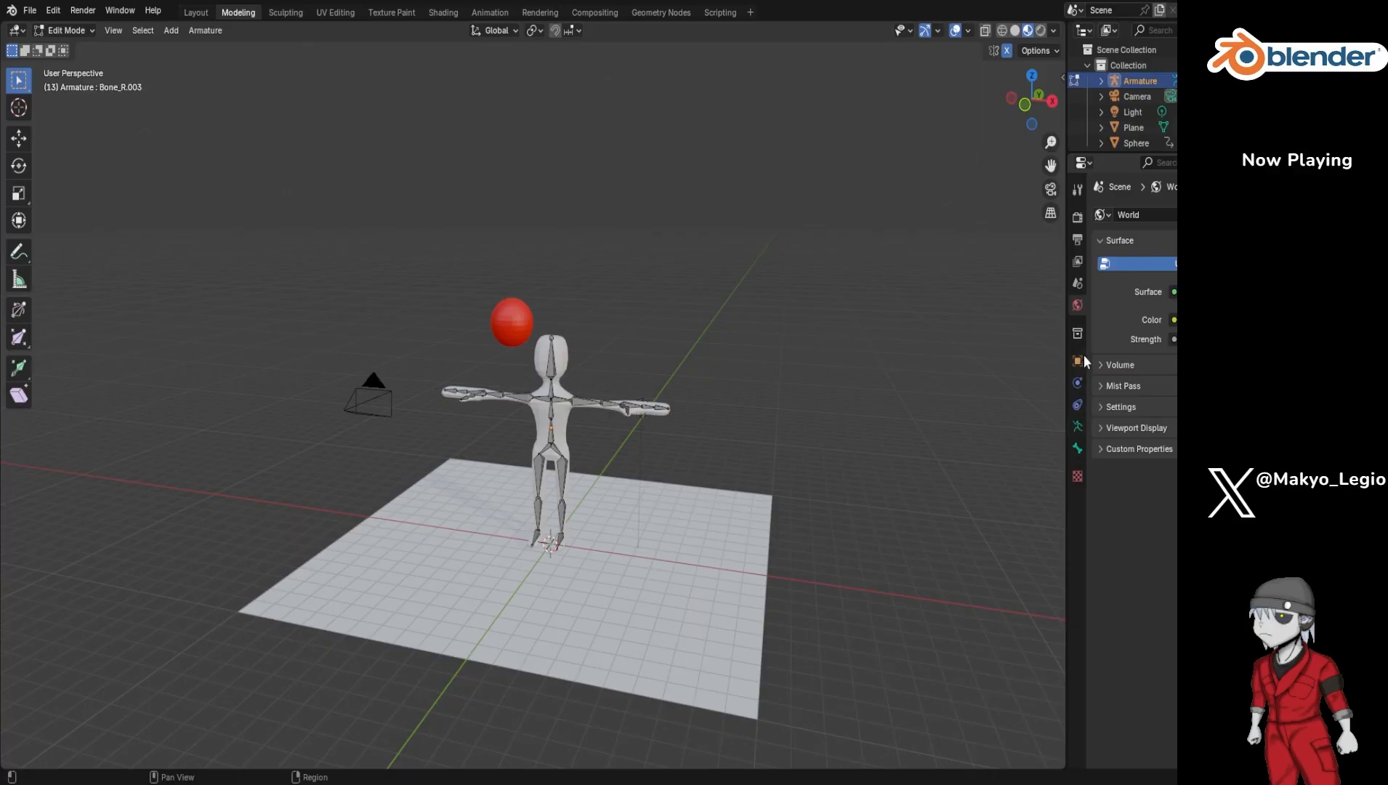
pyautogui.click(1102, 80)
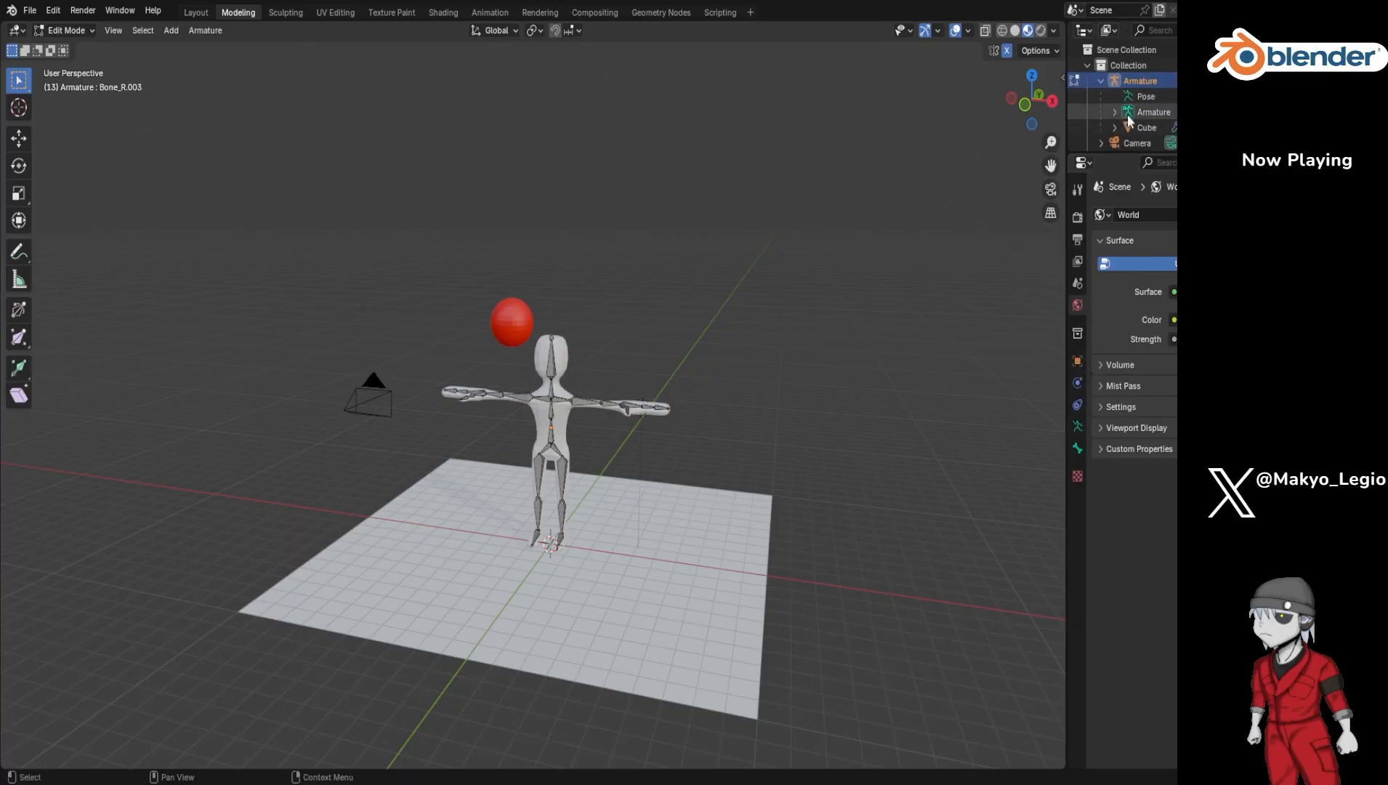
pyautogui.click(1141, 128)
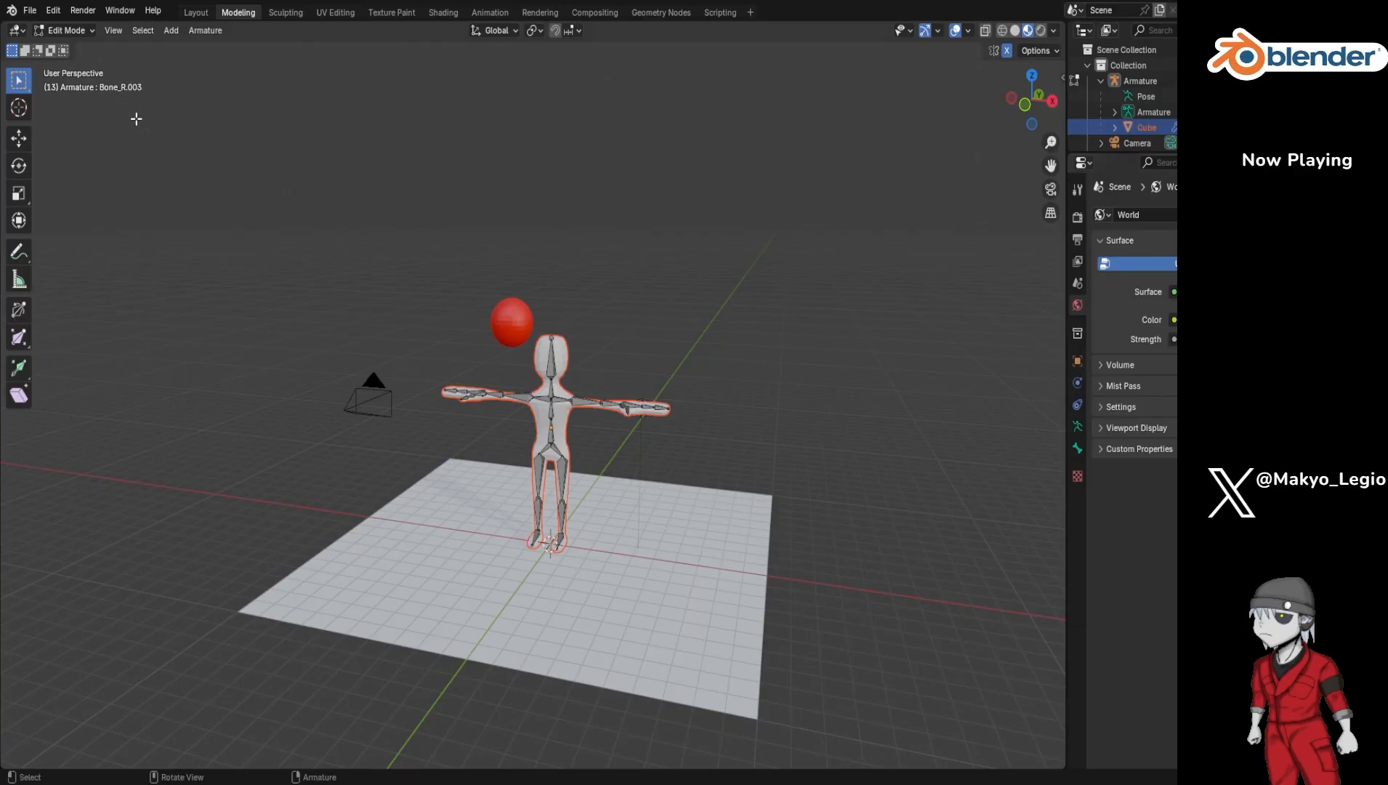
pyautogui.click(77, 31)
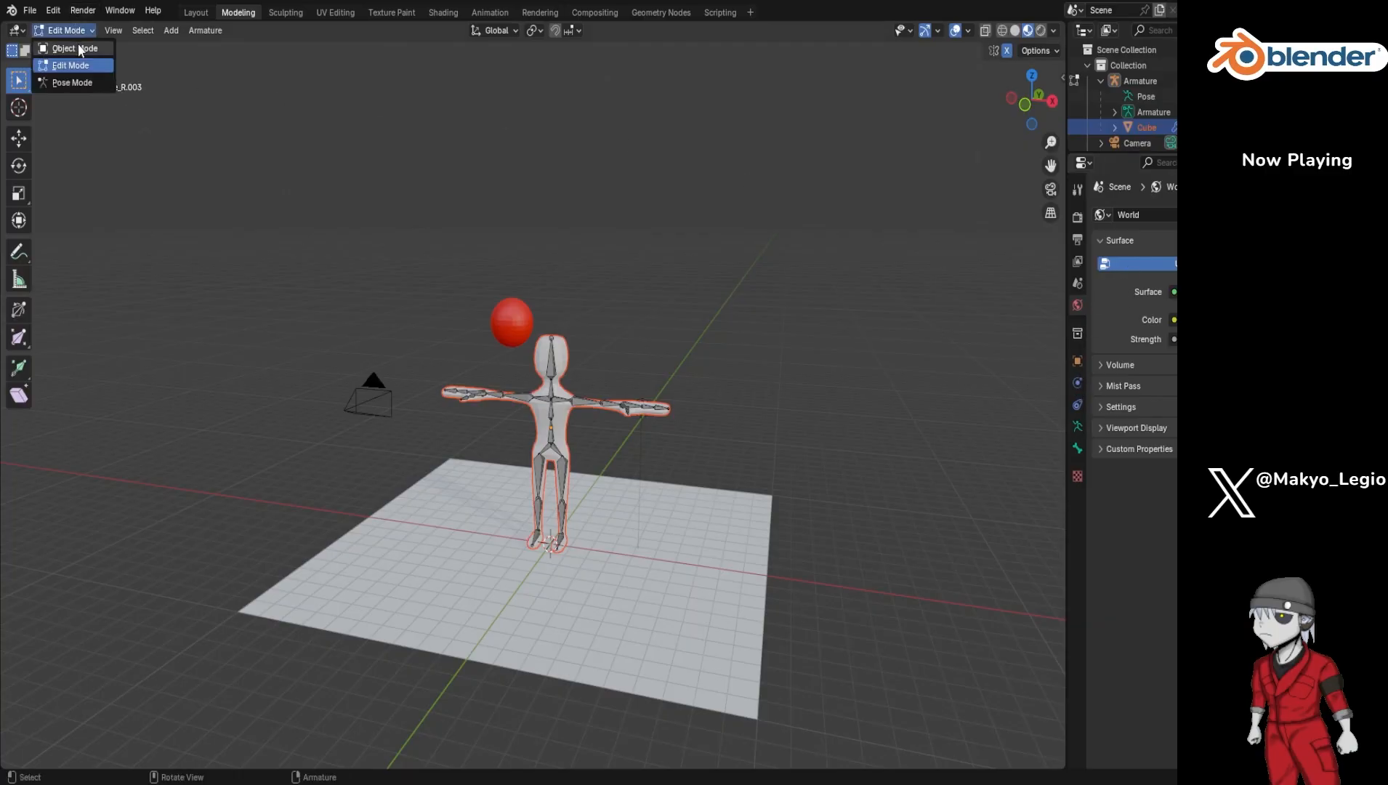
pyautogui.click(76, 49)
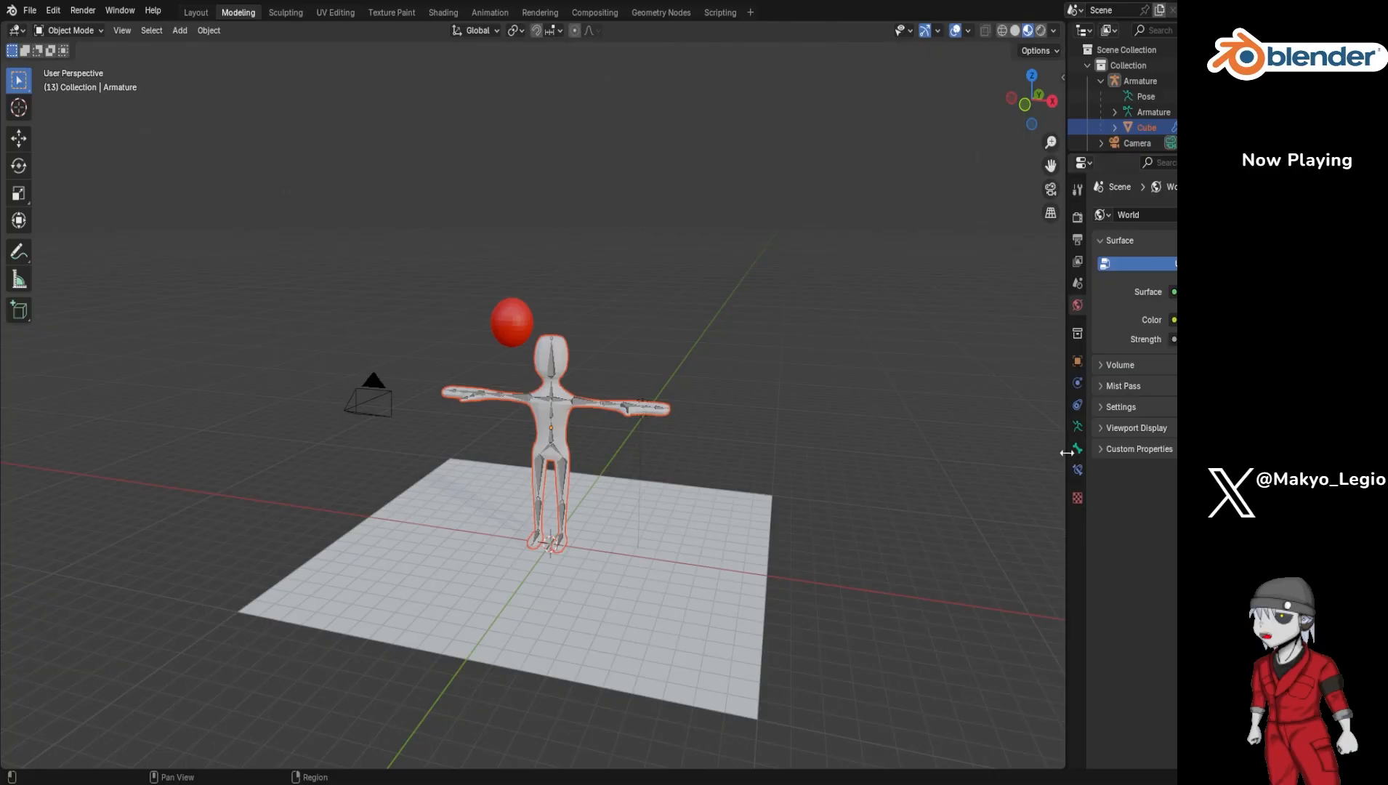
pyautogui.click(1140, 128)
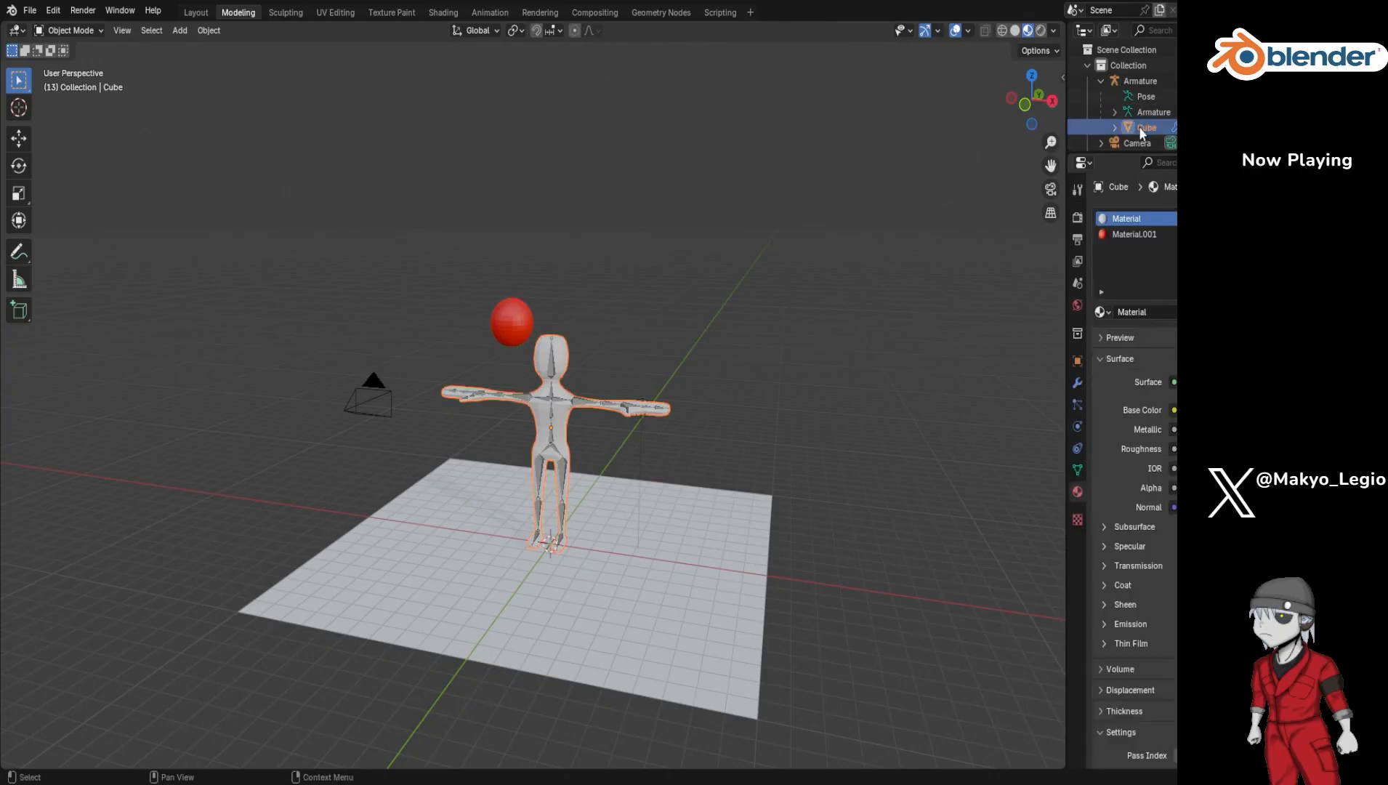
# Step: Add a Collision modifier to the character's Cube mesh
pyautogui.scroll(-3, 1115, 432)
pyautogui.scroll(3, 1115, 431)
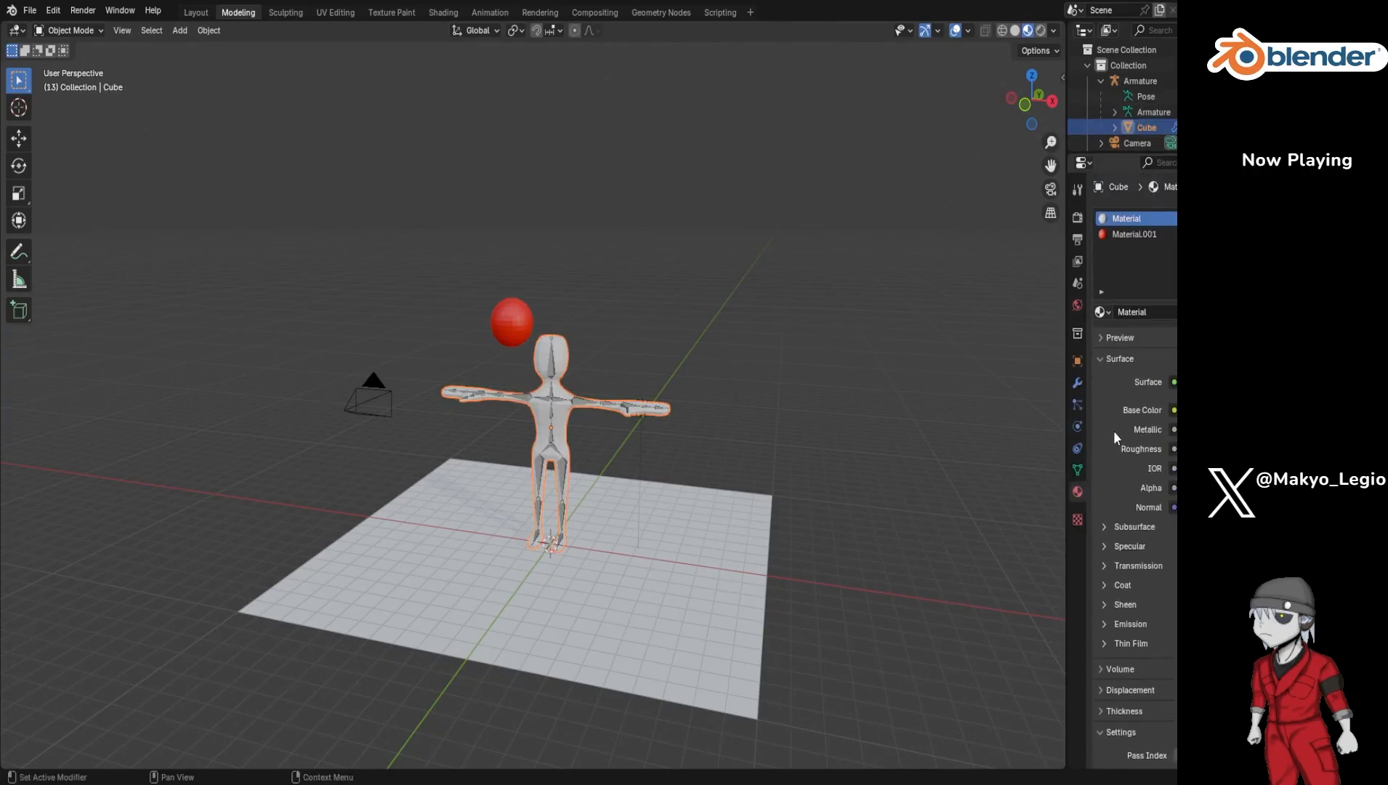
pyautogui.click(1077, 383)
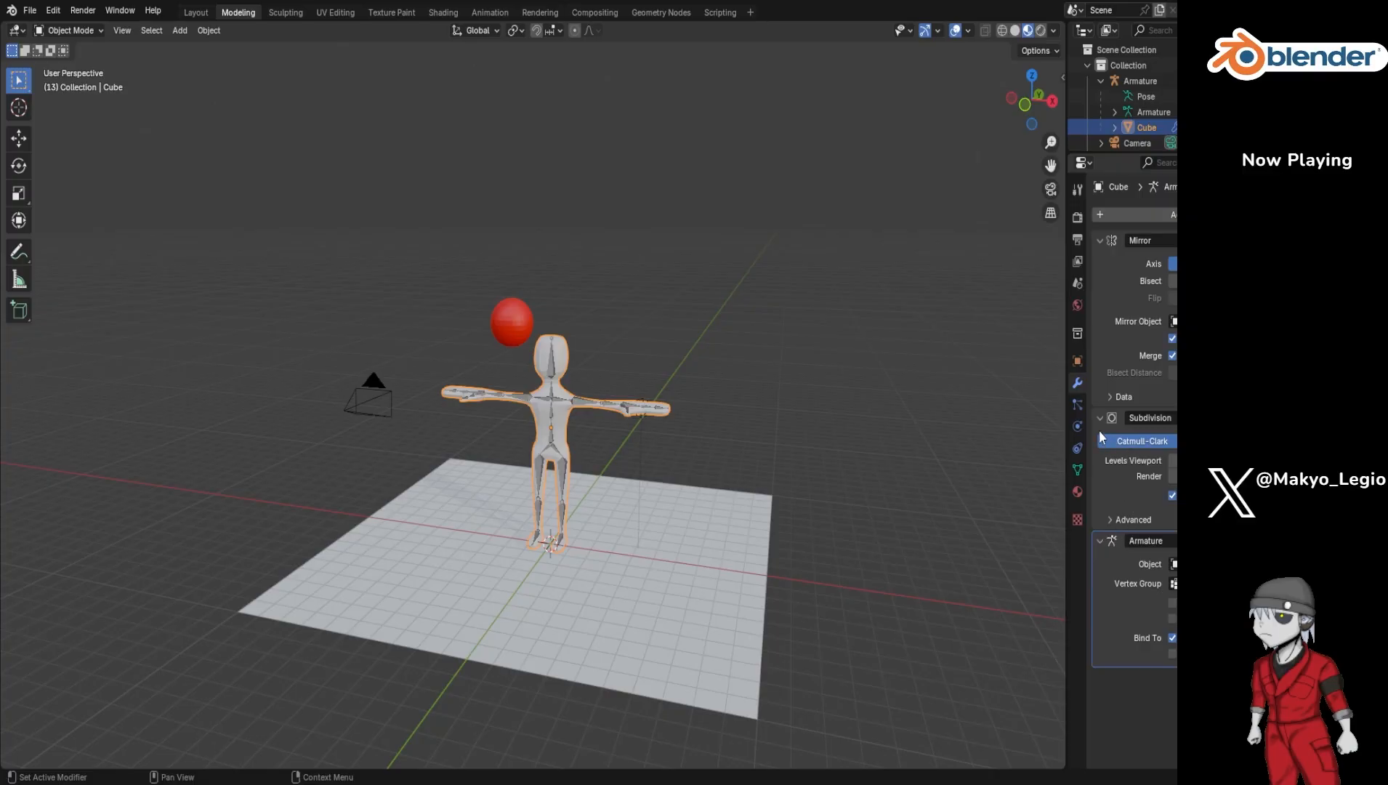
pyautogui.click(1131, 215)
pyautogui.moveTo(1128, 218)
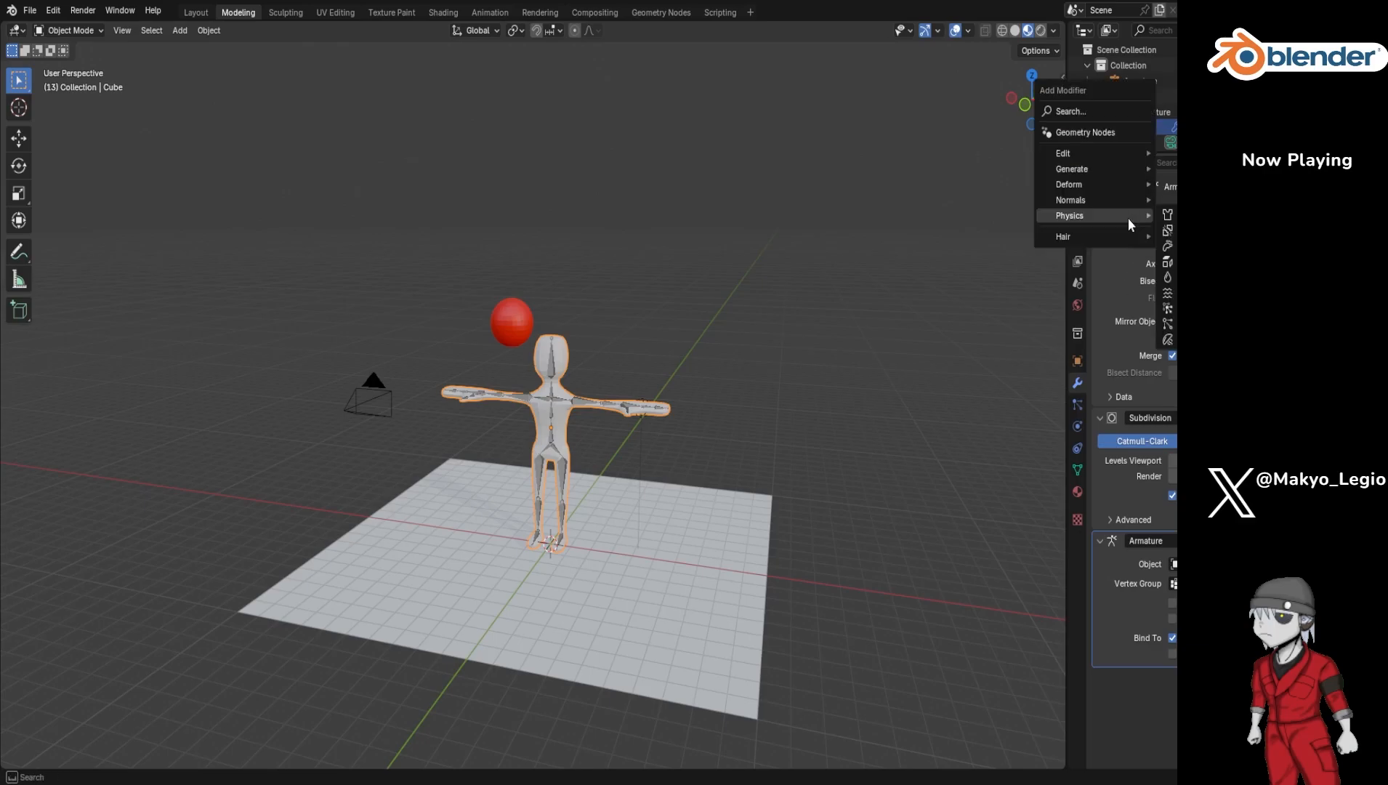
pyautogui.click(1168, 230)
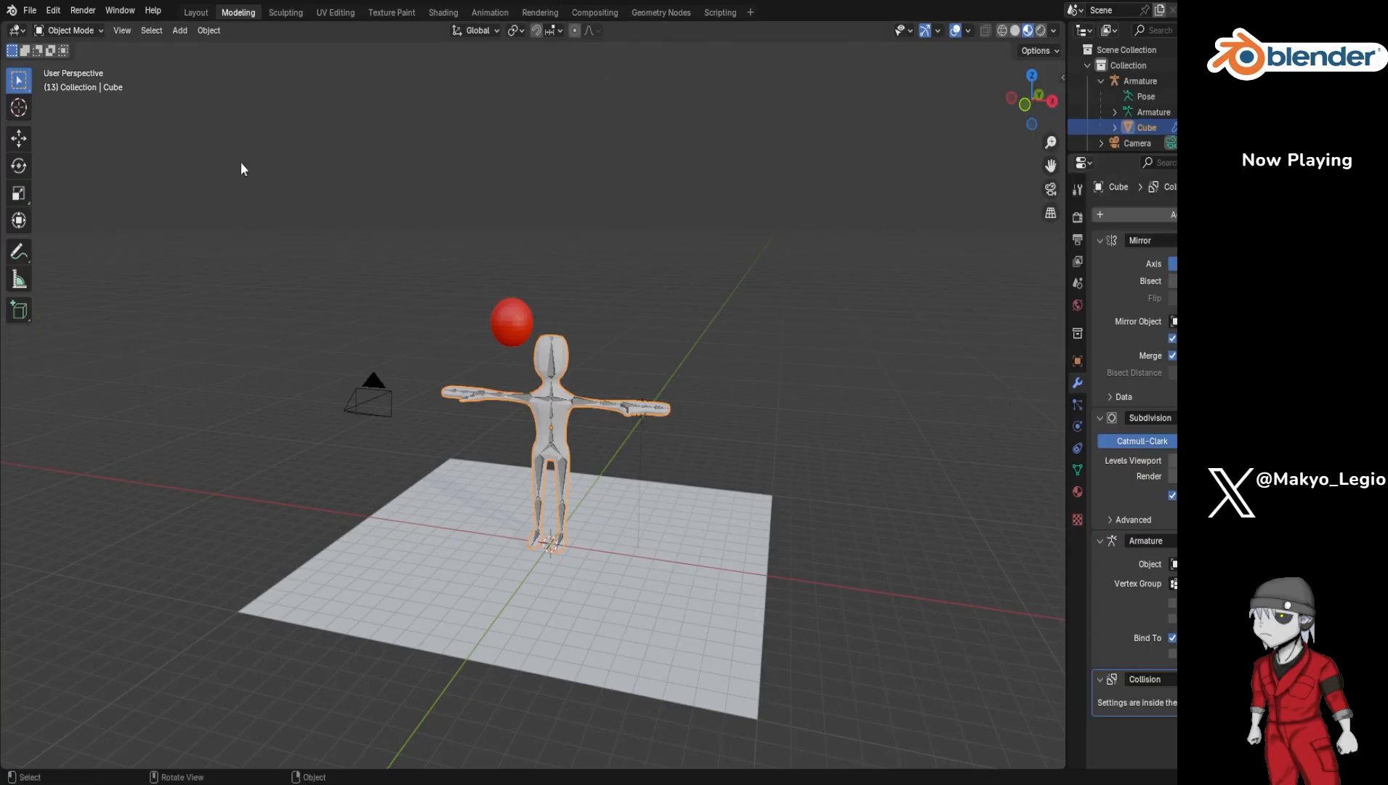
# Step: Play back the ball collision in the Animation workspace, return to frame 1 and save the file
pyautogui.click(482, 11)
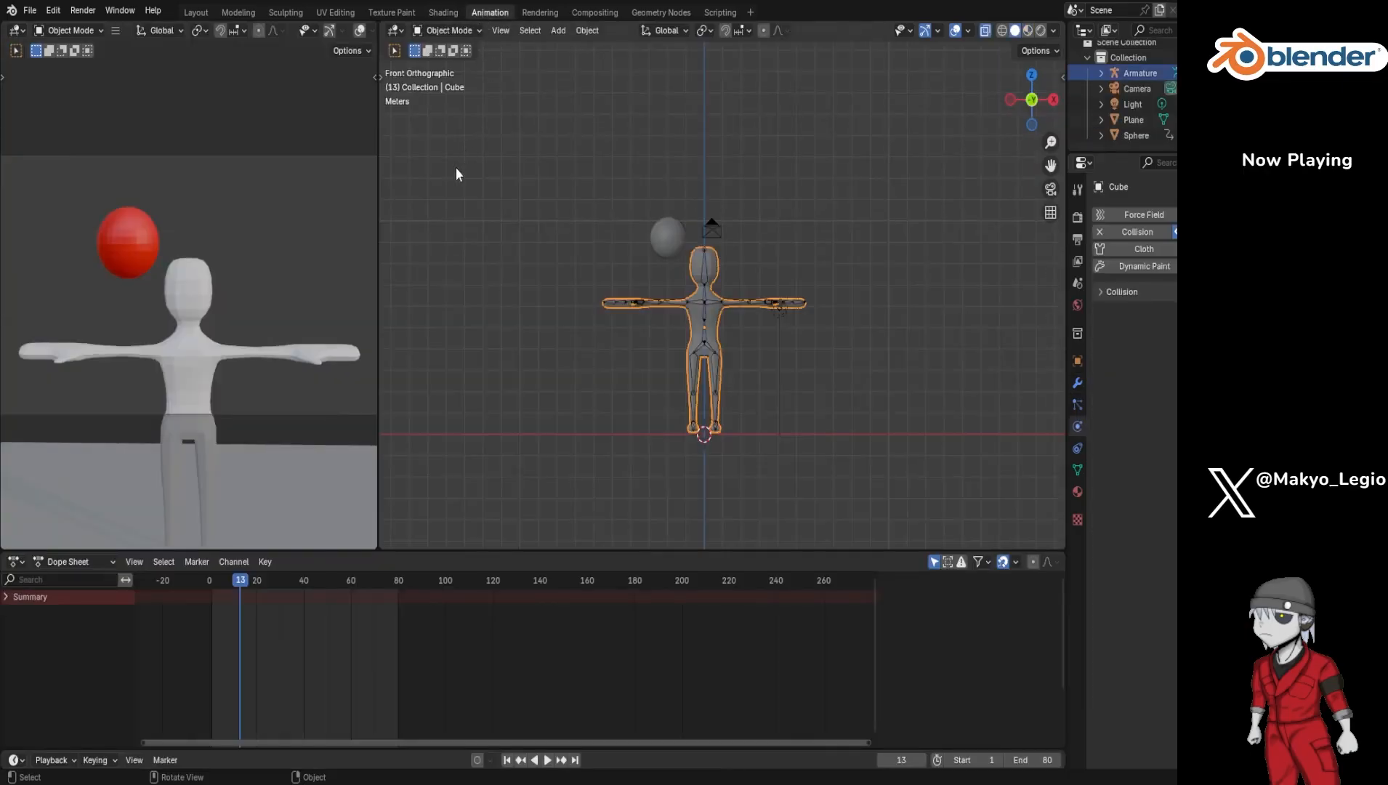
pyautogui.press('space')
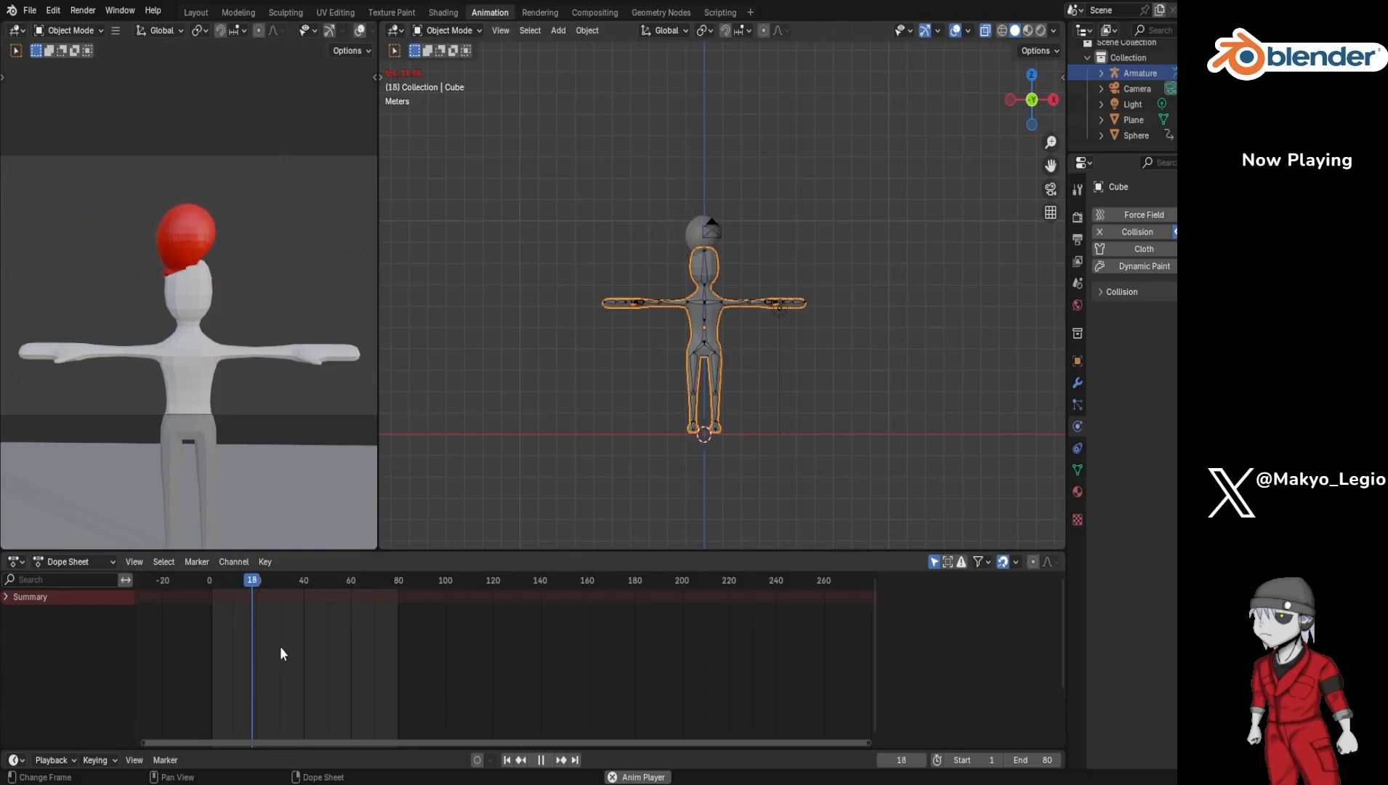
pyautogui.keyDown('ctrl'); pyautogui.scroll(-4, 280, 652); pyautogui.keyUp('ctrl')
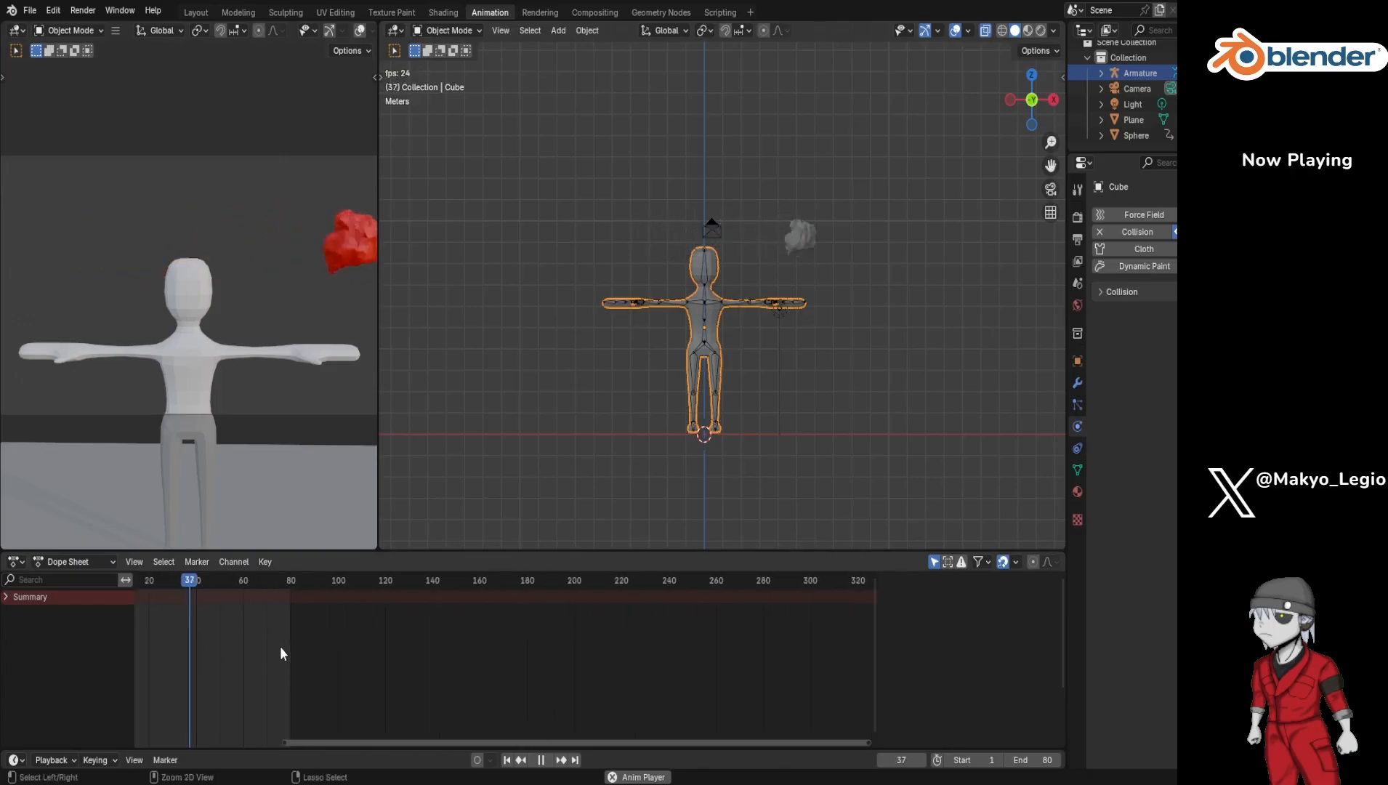
pyautogui.keyDown('ctrl'); pyautogui.scroll(4, 280, 649); pyautogui.keyUp('ctrl')
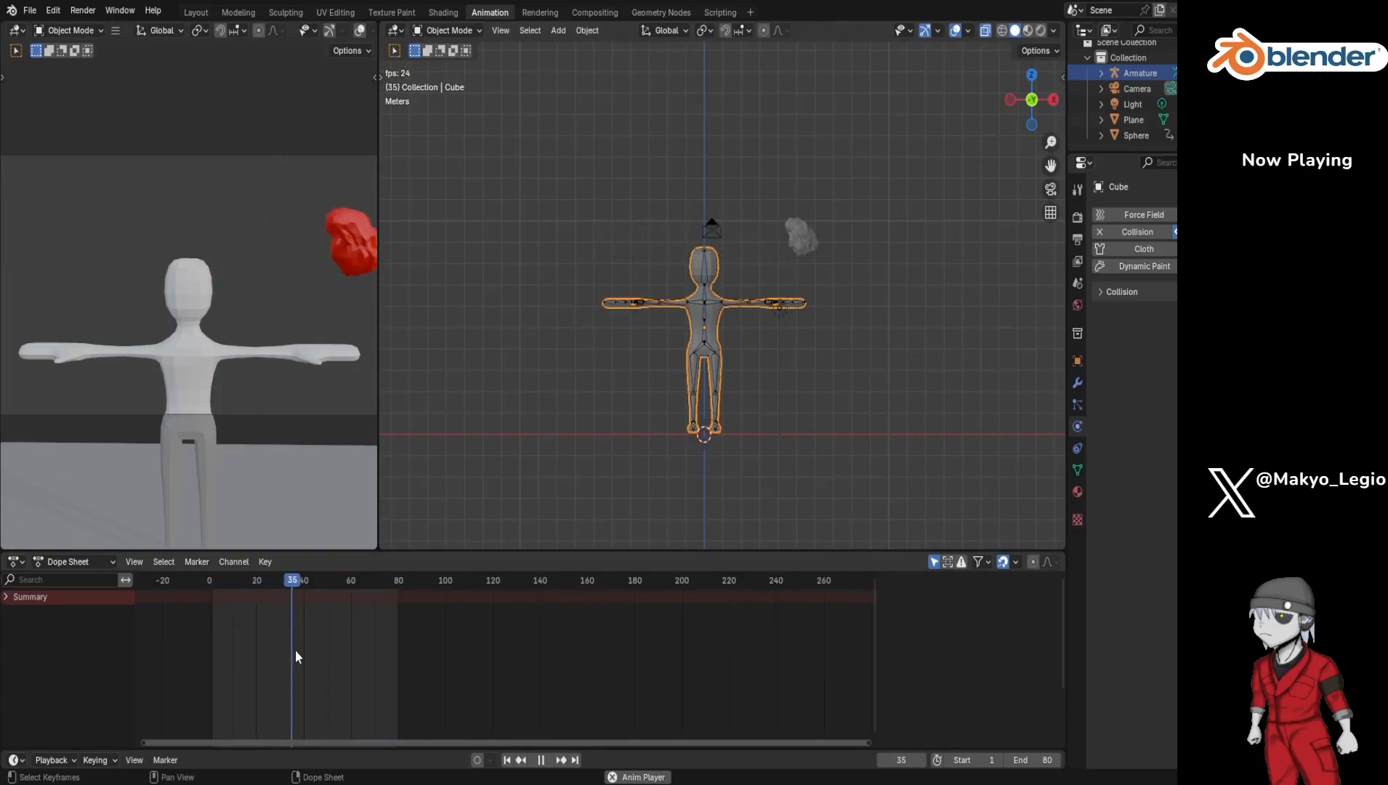
pyautogui.scroll(-3, 309, 674)
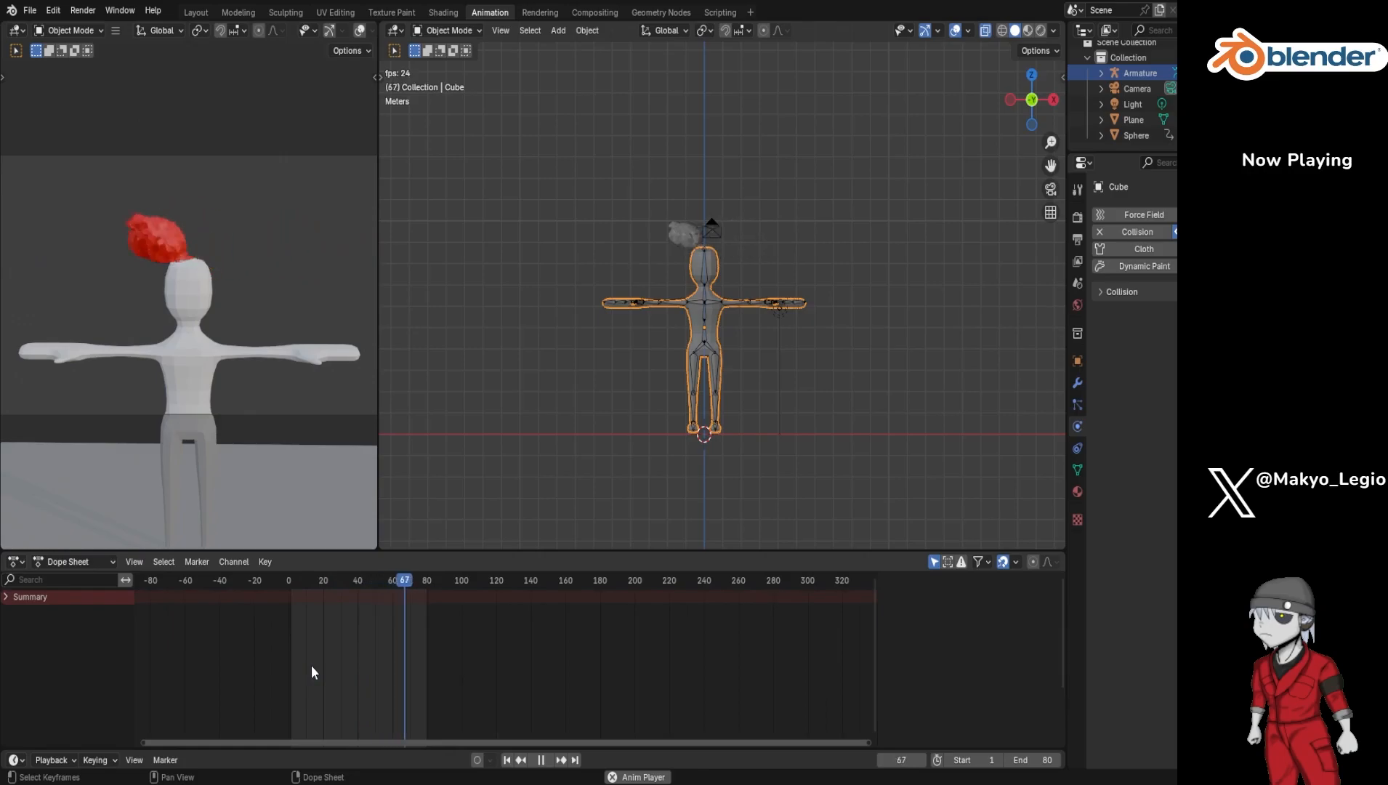
pyautogui.press('space')
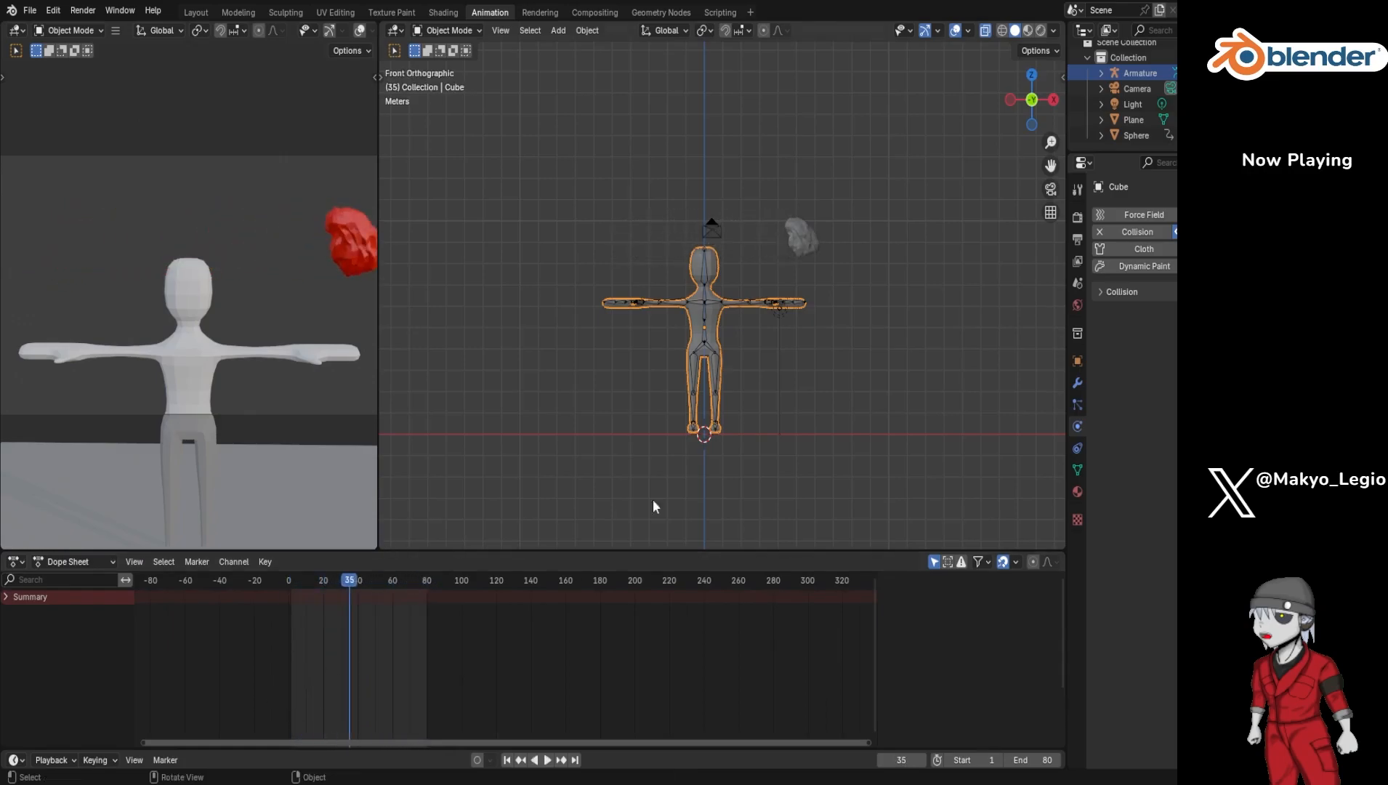
pyautogui.click(506, 759)
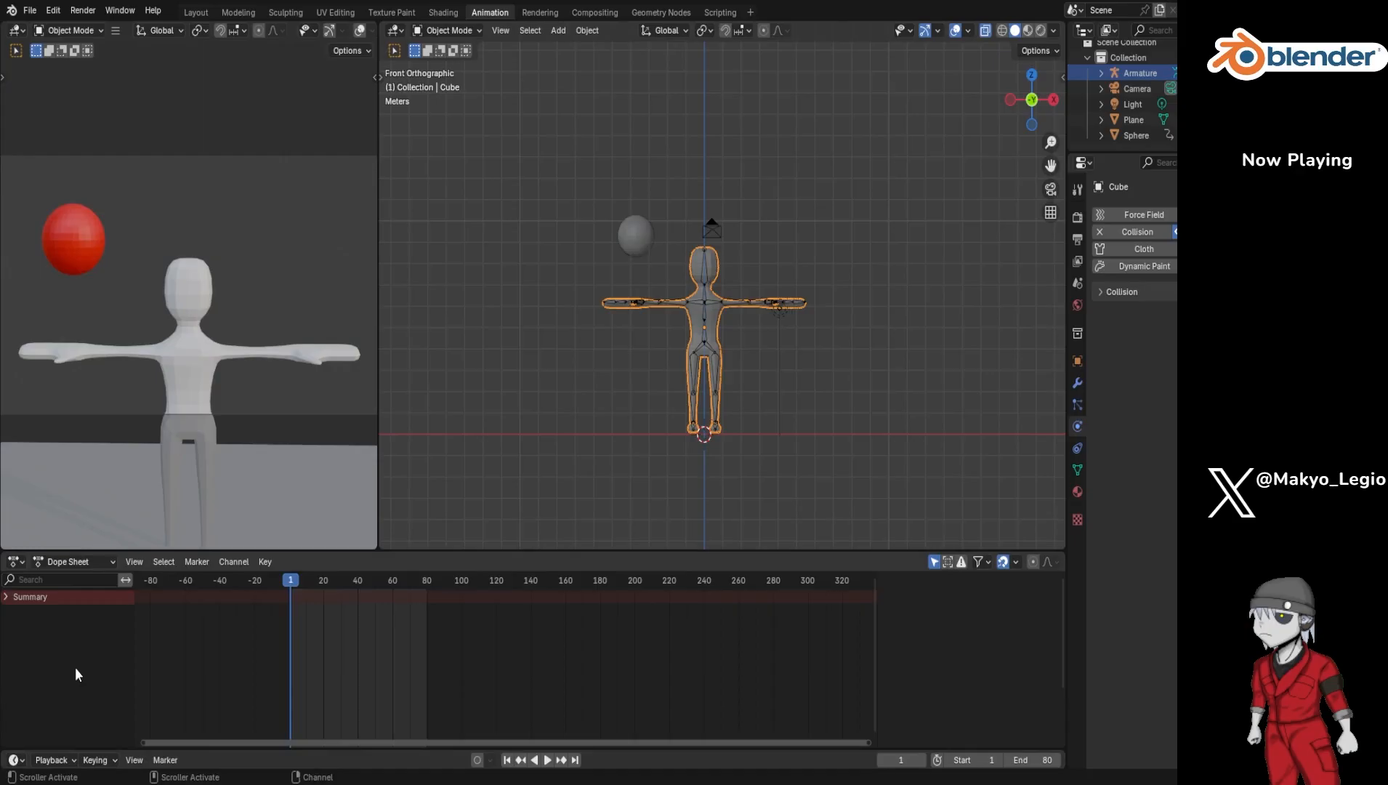
pyautogui.hotkey('ctrl', 's')
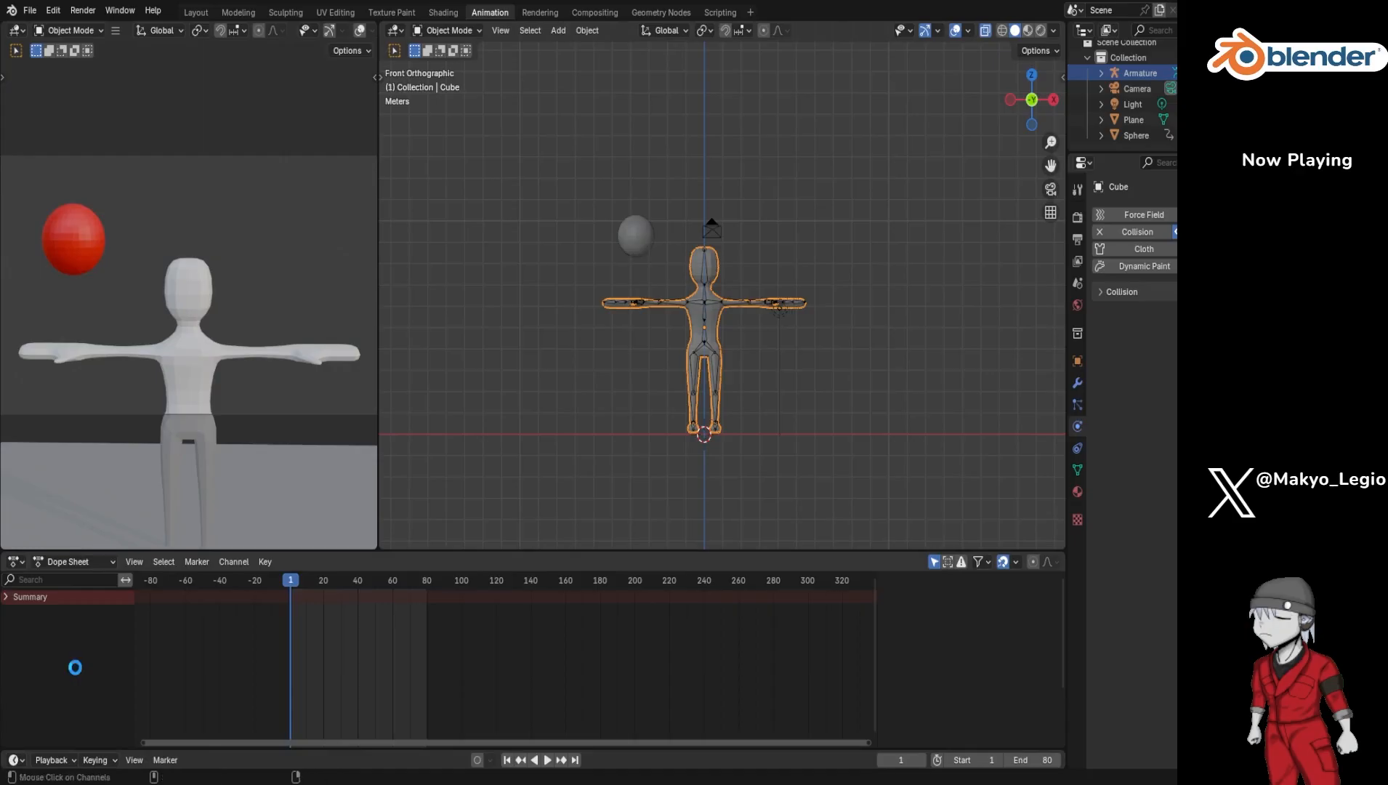
# Step: Select the sphere and examine its Soft Body physics settings for Object, Goal, Edges and Field Weights
pyautogui.click(1128, 136)
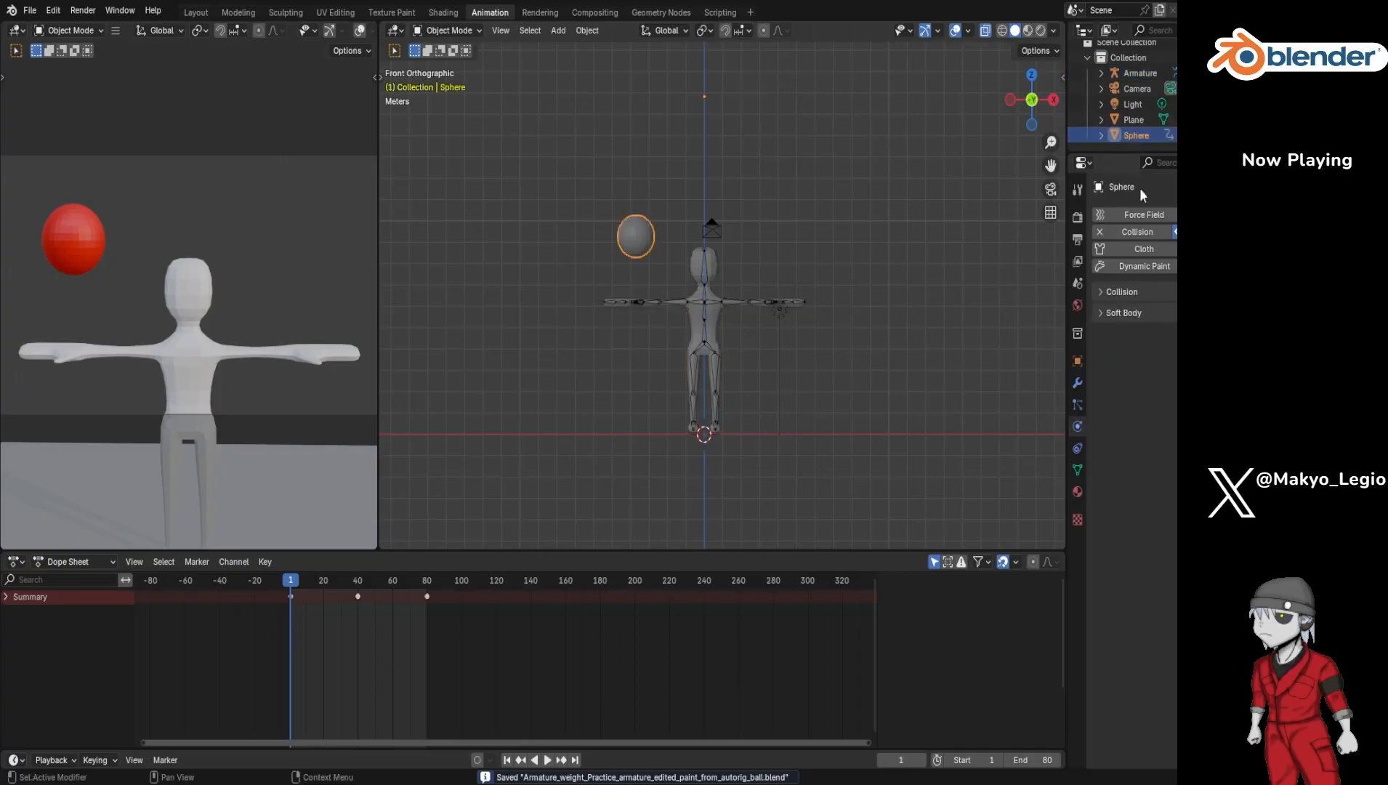
pyautogui.click(1125, 313)
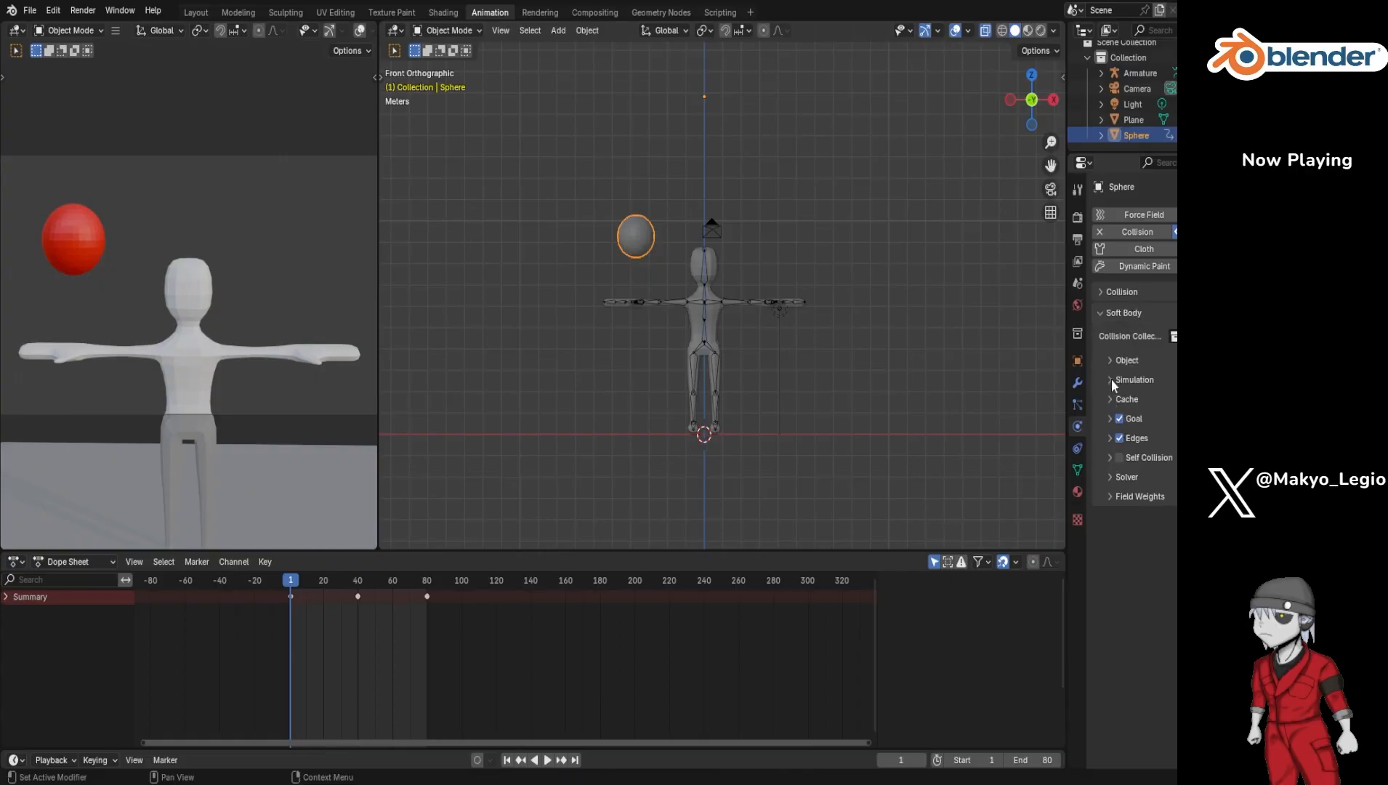
pyautogui.click(1111, 360)
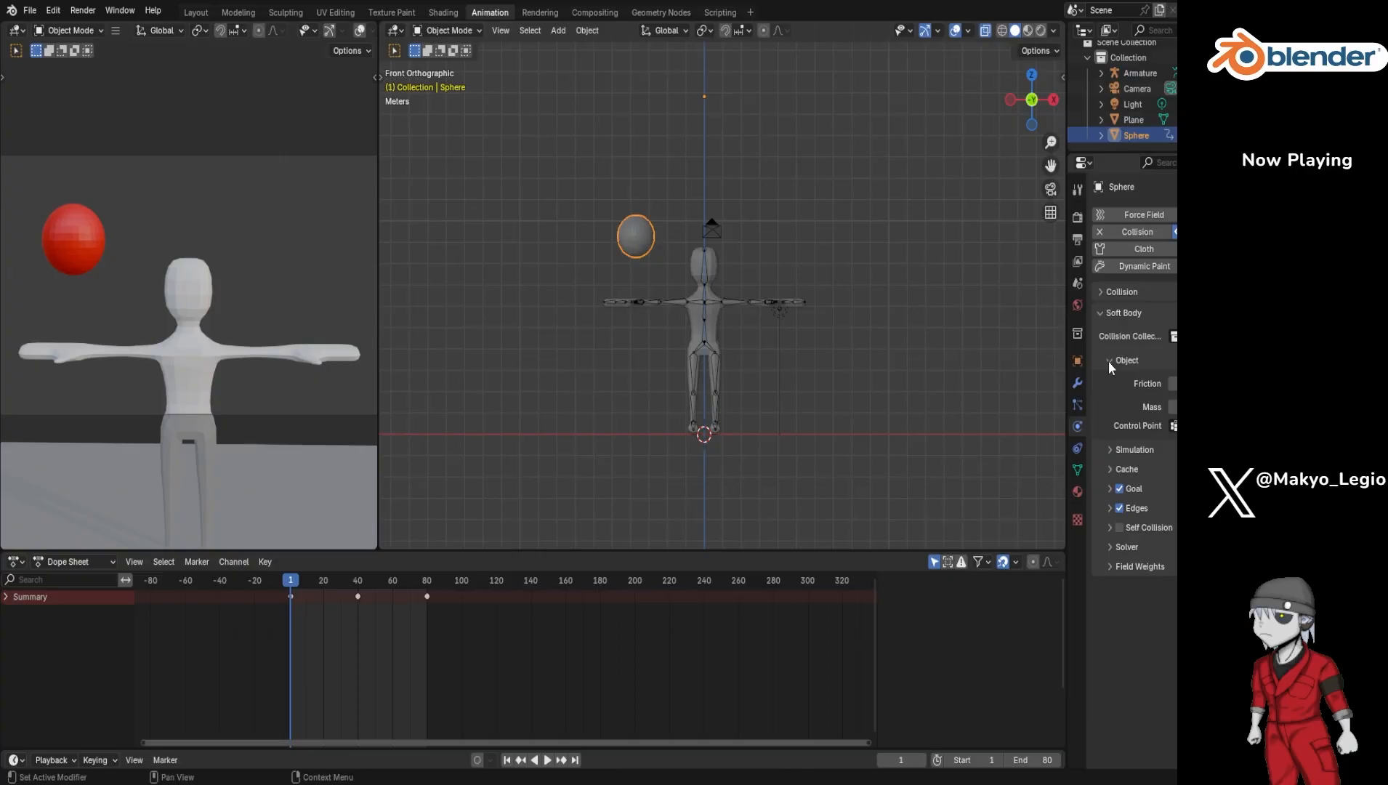
pyautogui.click(1111, 488)
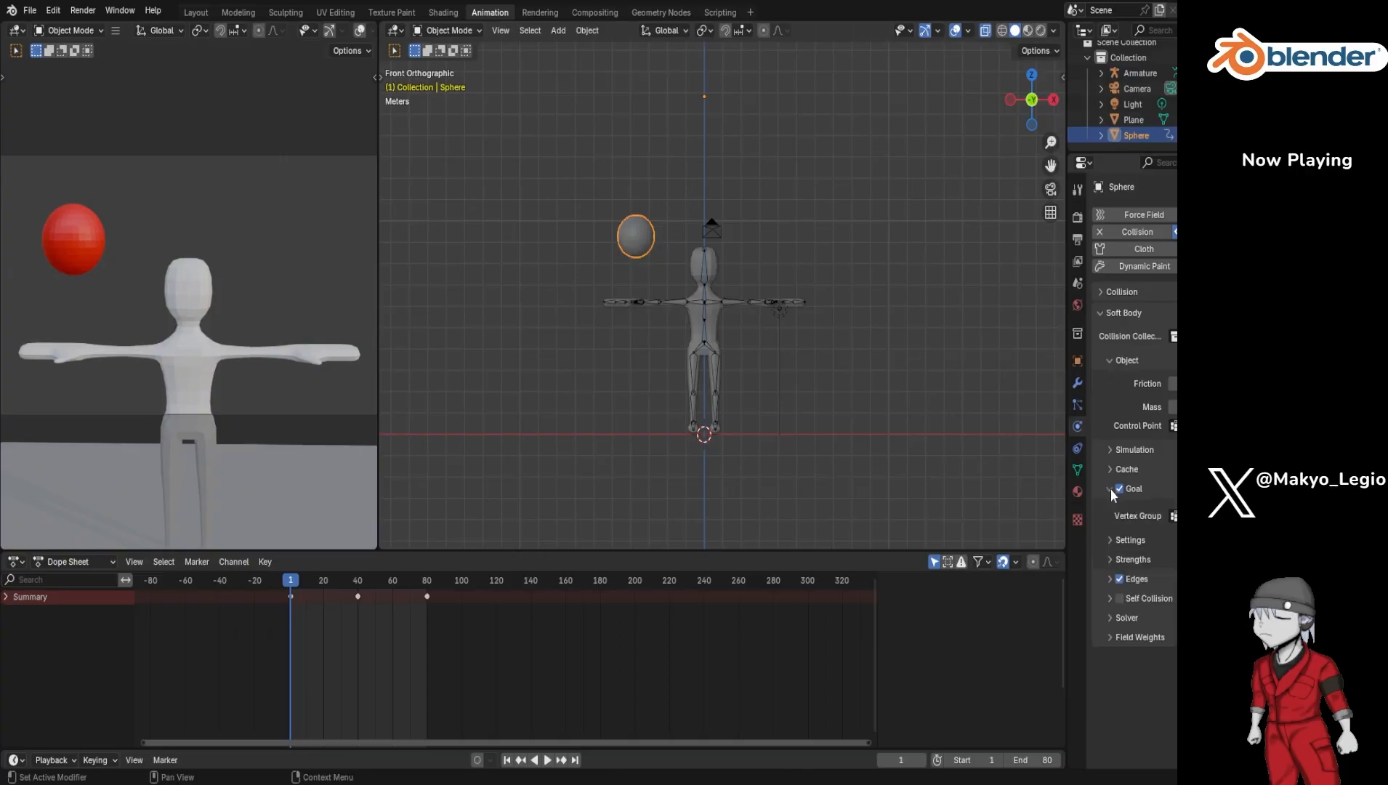
pyautogui.click(1110, 487)
pyautogui.click(1111, 508)
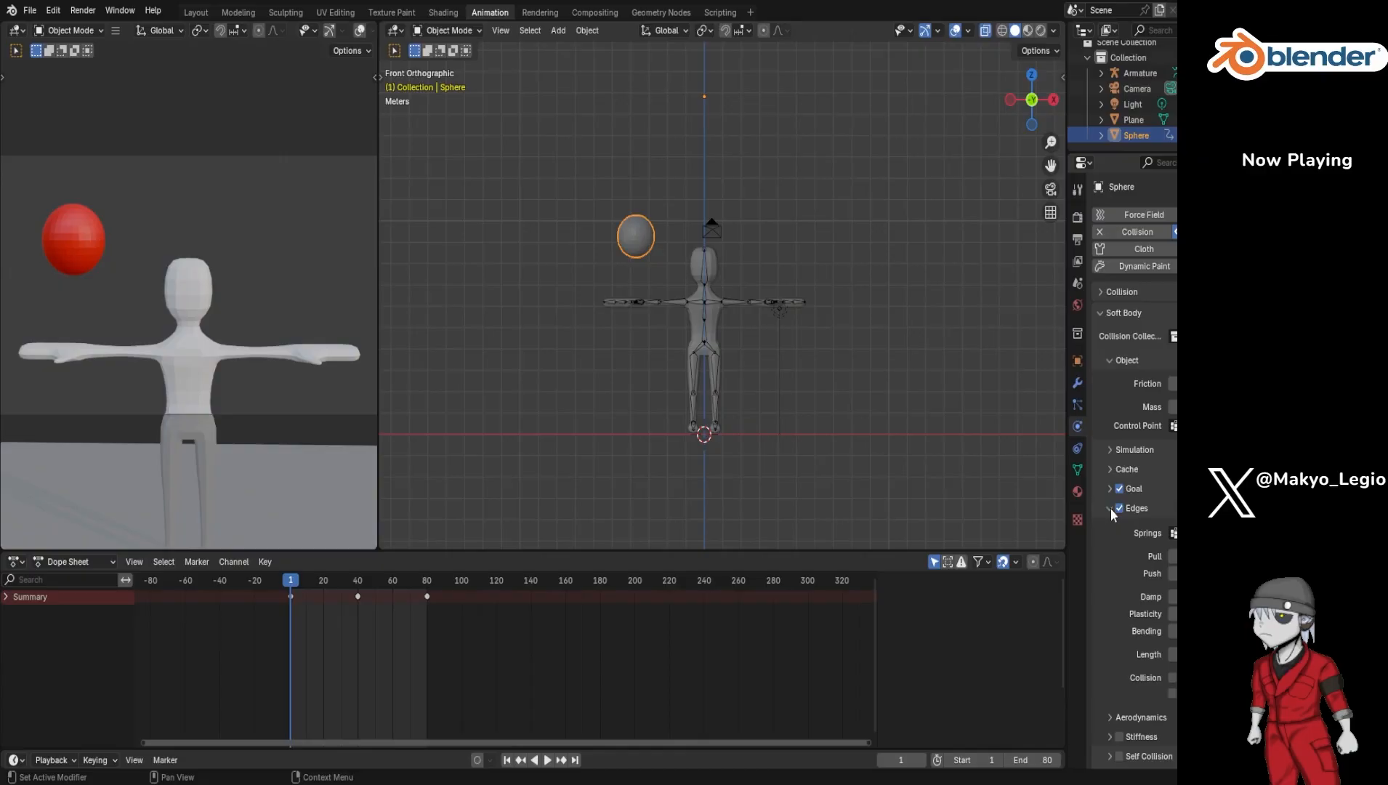
pyautogui.click(1111, 507)
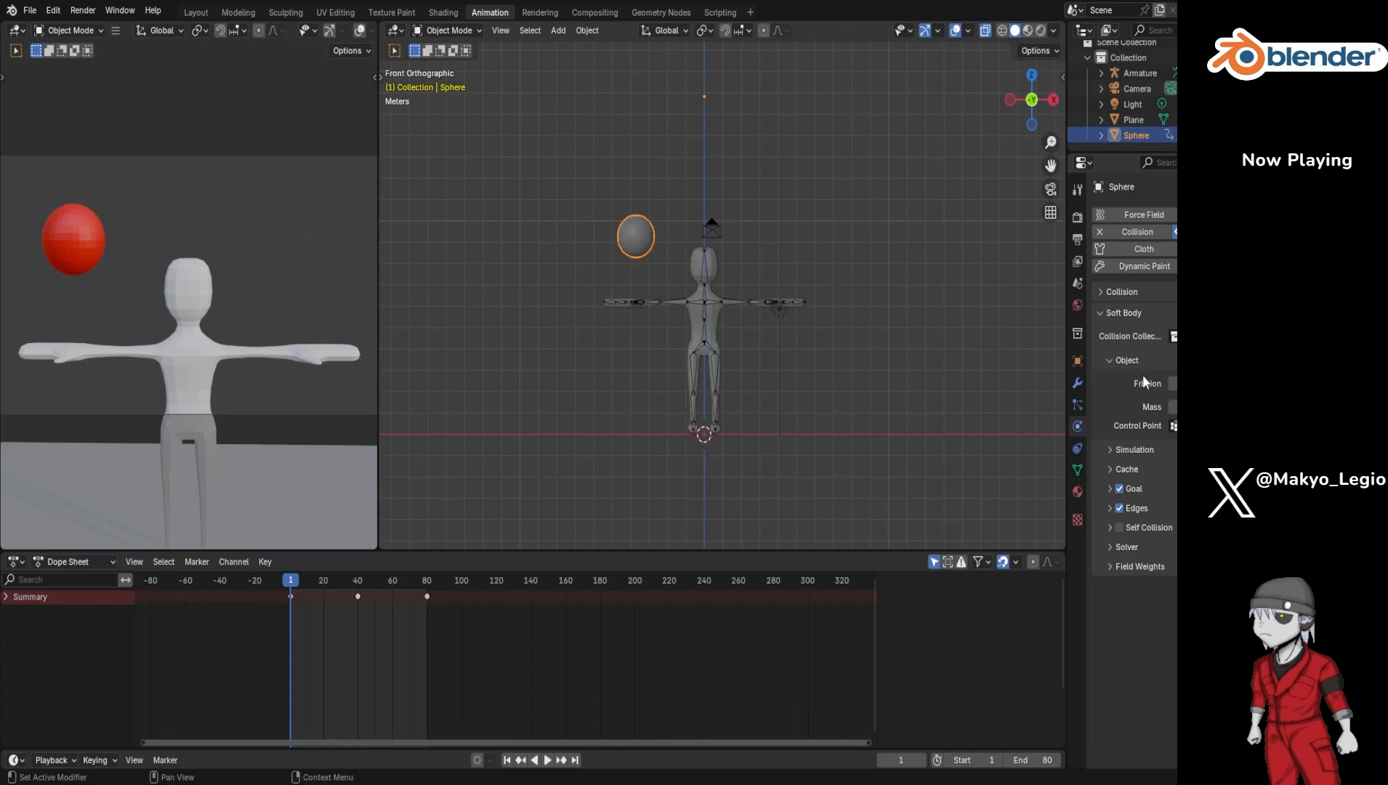
pyautogui.click(1110, 567)
pyautogui.click(1110, 567)
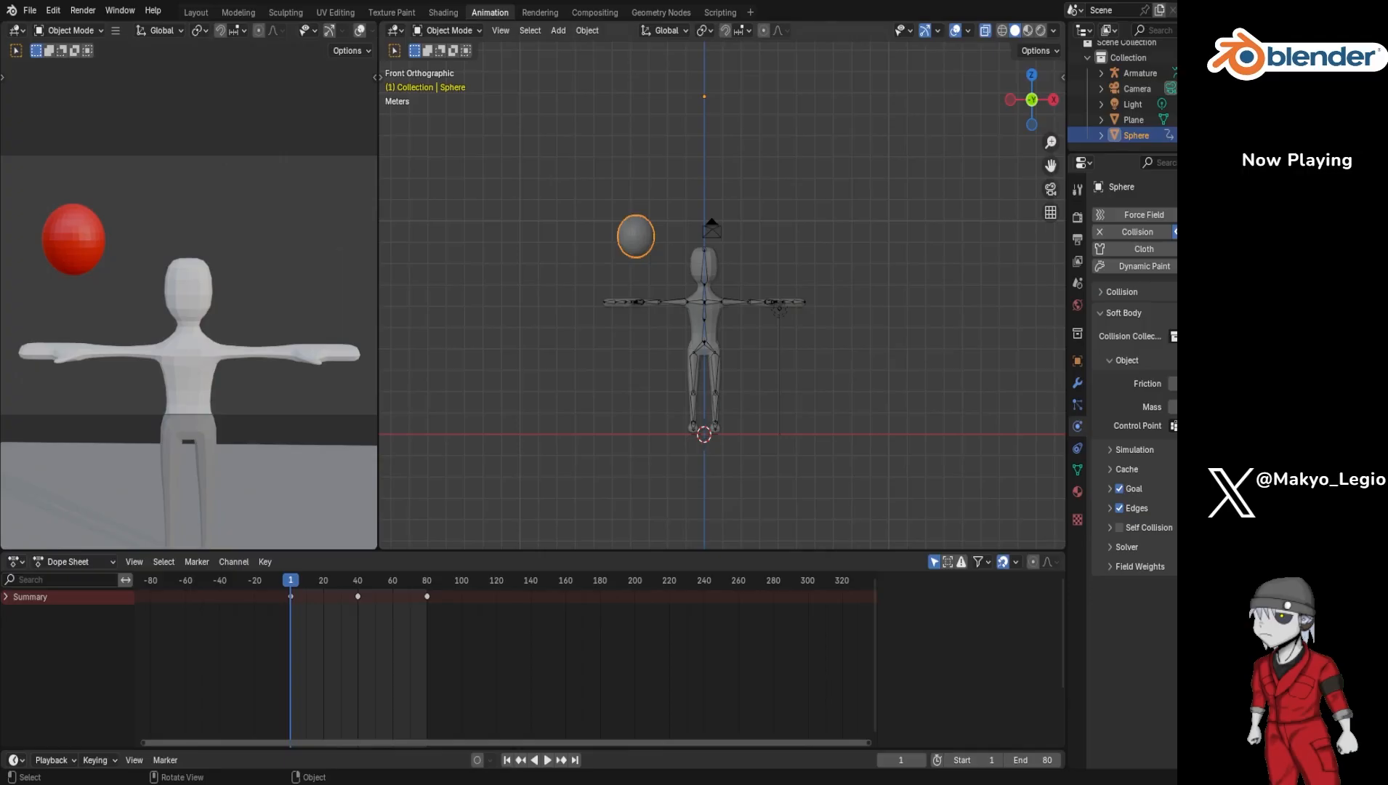
# Step: Edit the damping in the sphere's Soft Body Goal settings during animation playback, and return to frame 1
pyautogui.click(1110, 489)
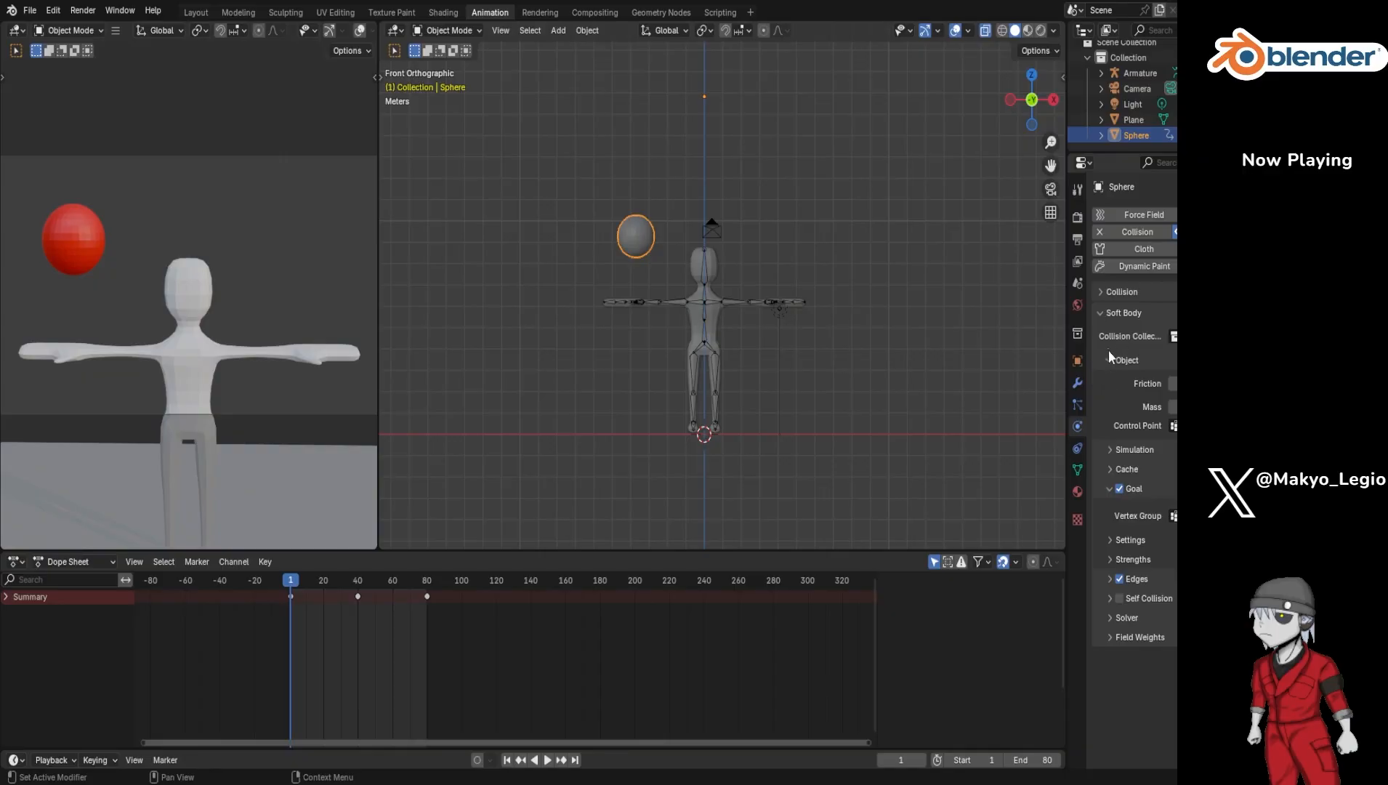
pyautogui.click(1110, 353)
pyautogui.click(1110, 470)
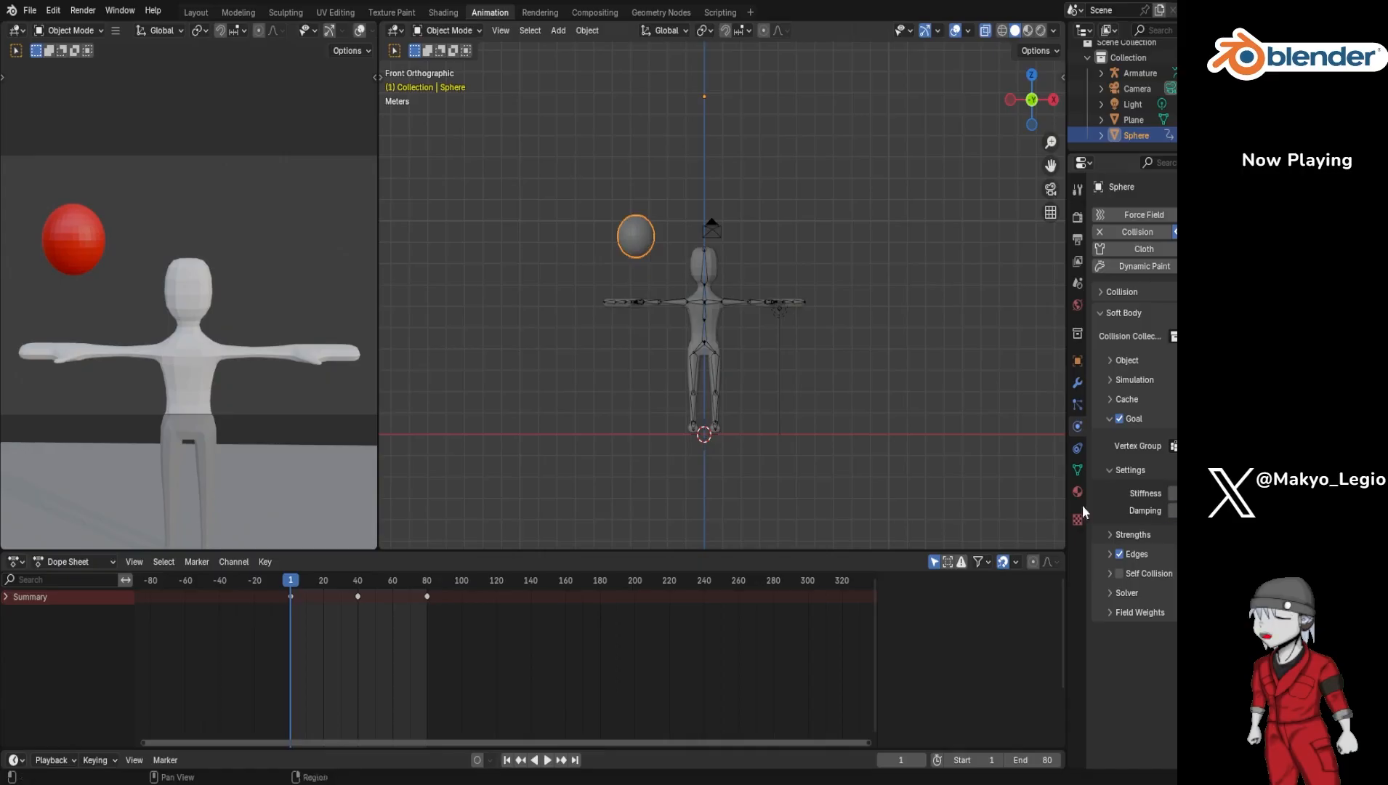
pyautogui.press('space')
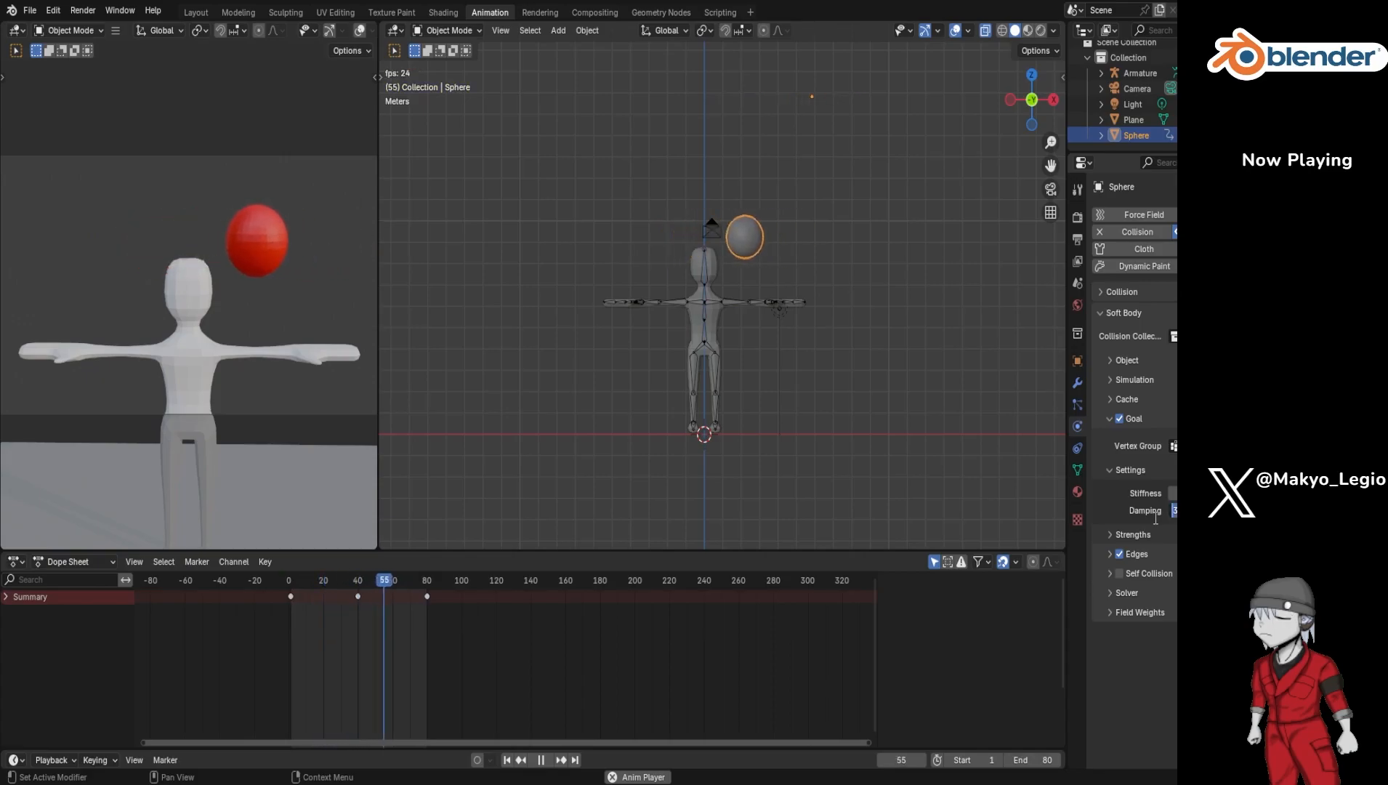
pyautogui.press('Return')
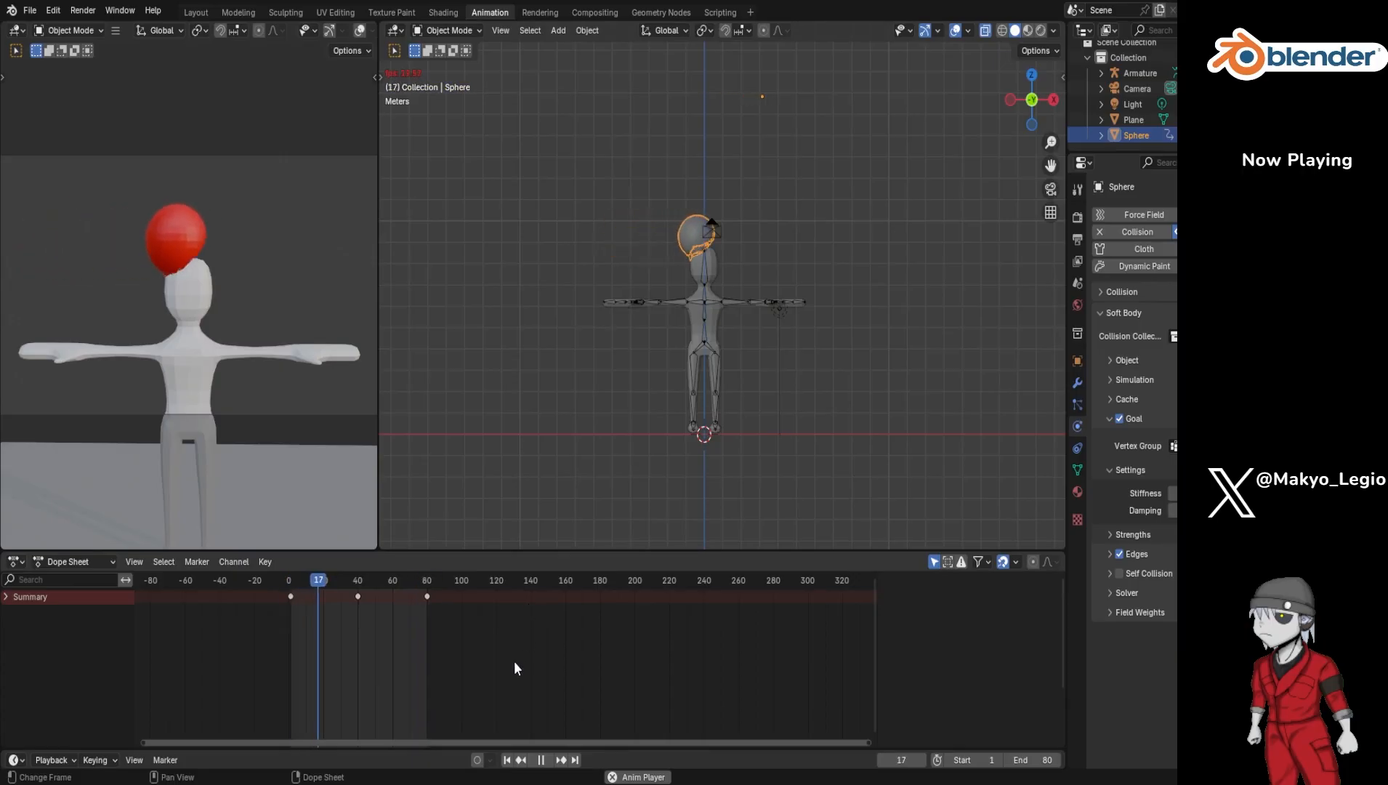
pyautogui.click(506, 759)
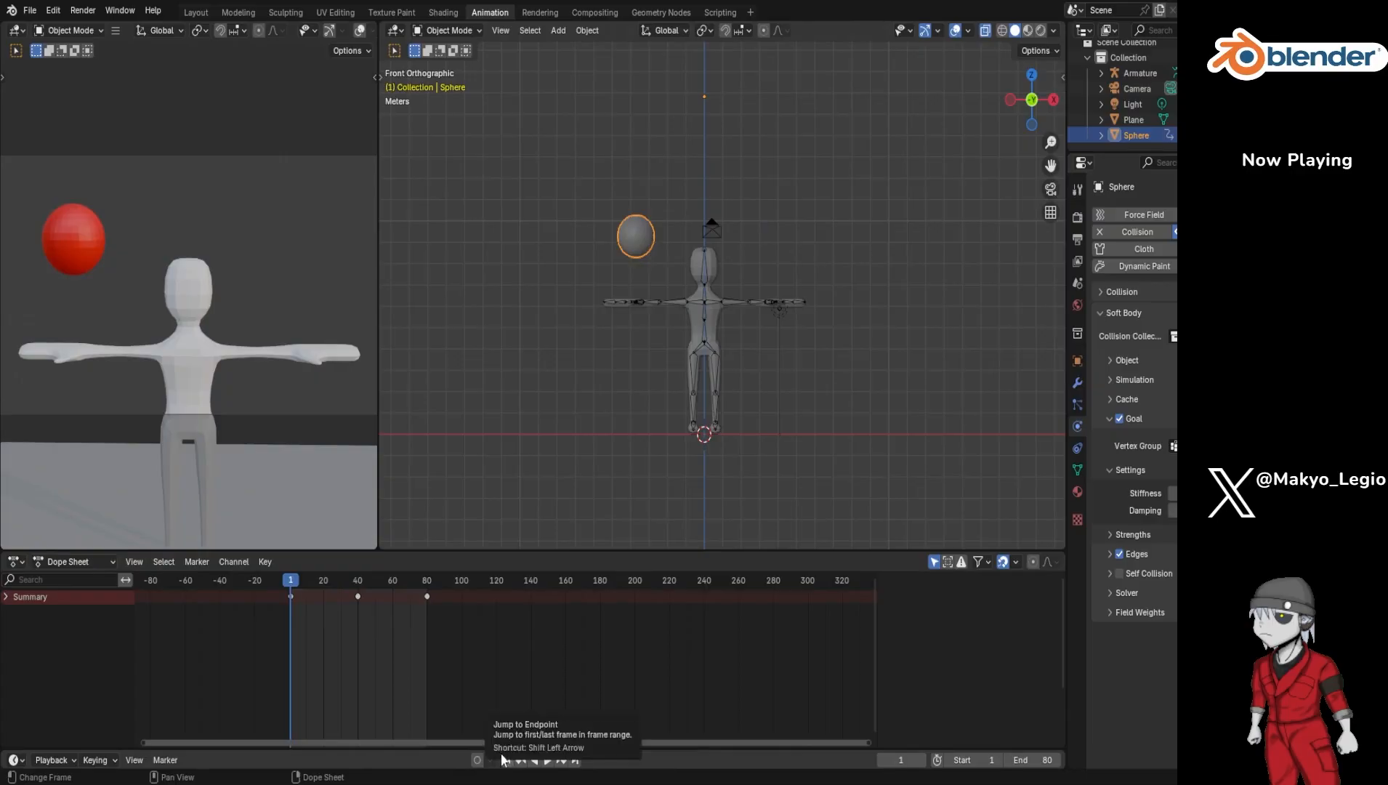
# Step: Scrub the animation from frame 1 to frame 48 and back to inspect the sphere's deformation at the head
pyautogui.moveTo(294, 586); pyautogui.dragTo(371, 611)
pyautogui.scroll(-5, 244, 427)
pyautogui.scroll(5, 244, 427)
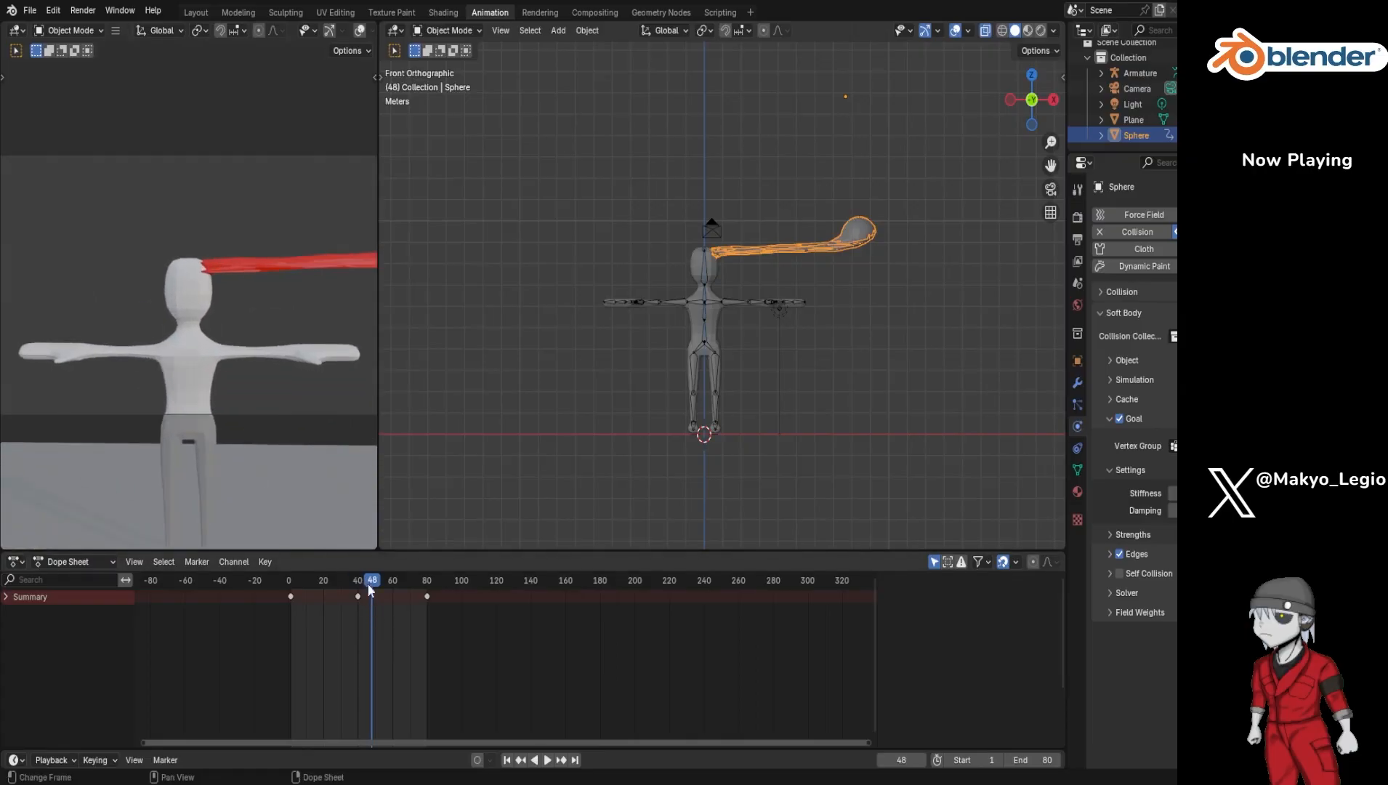
pyautogui.moveTo(372, 581); pyautogui.dragTo(290, 597)
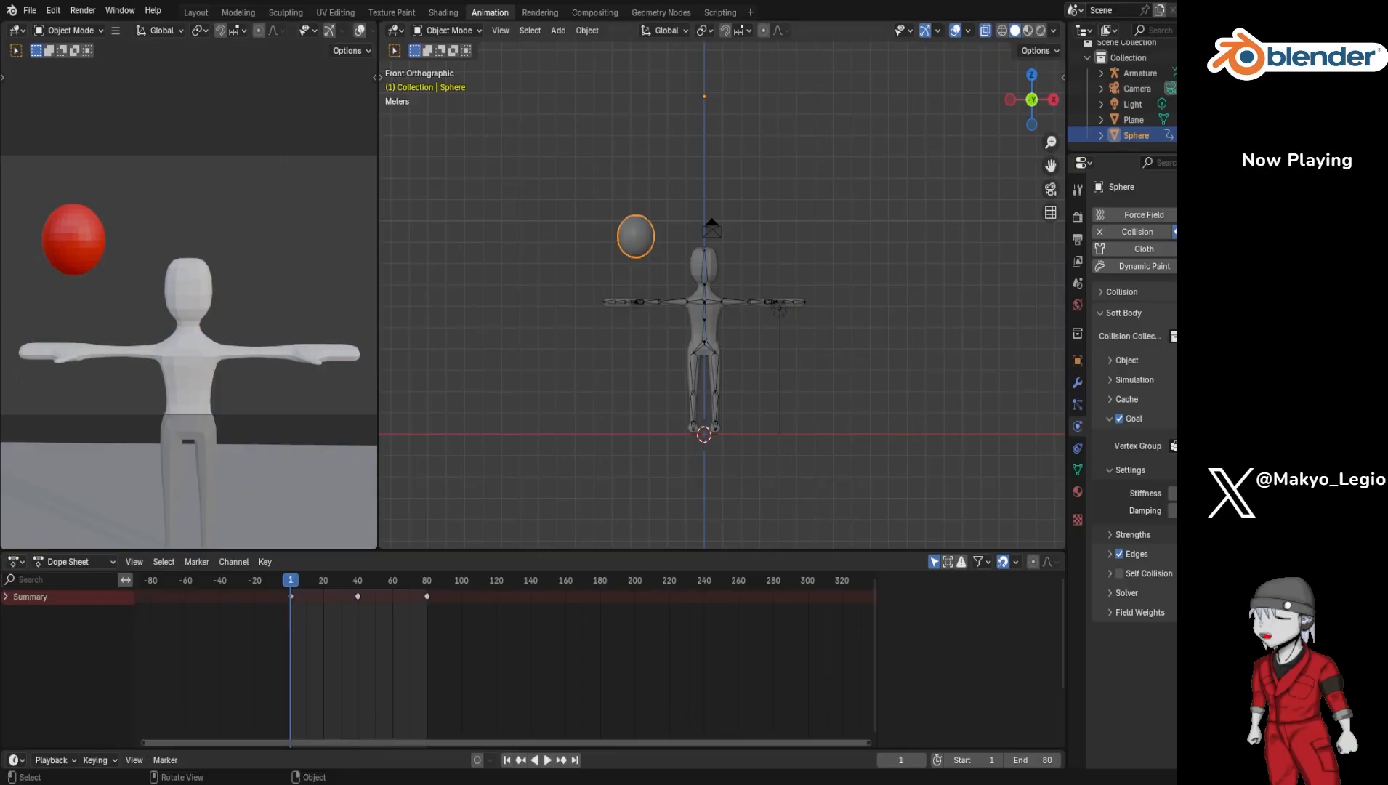
# Step: Delete all of the sphere's keyframes at frames 1, 40 and 80
pyautogui.scroll(-4, 722, 296)
pyautogui.scroll(4, 723, 296)
pyautogui.moveTo(216, 676); pyautogui.dragTo(451, 580)
pyautogui.press('Delete')
# Step: Snap the sphere to the grid, move it along the X axis to above the character's head and snap it to the grid again
pyautogui.hotkey('shift', 's')
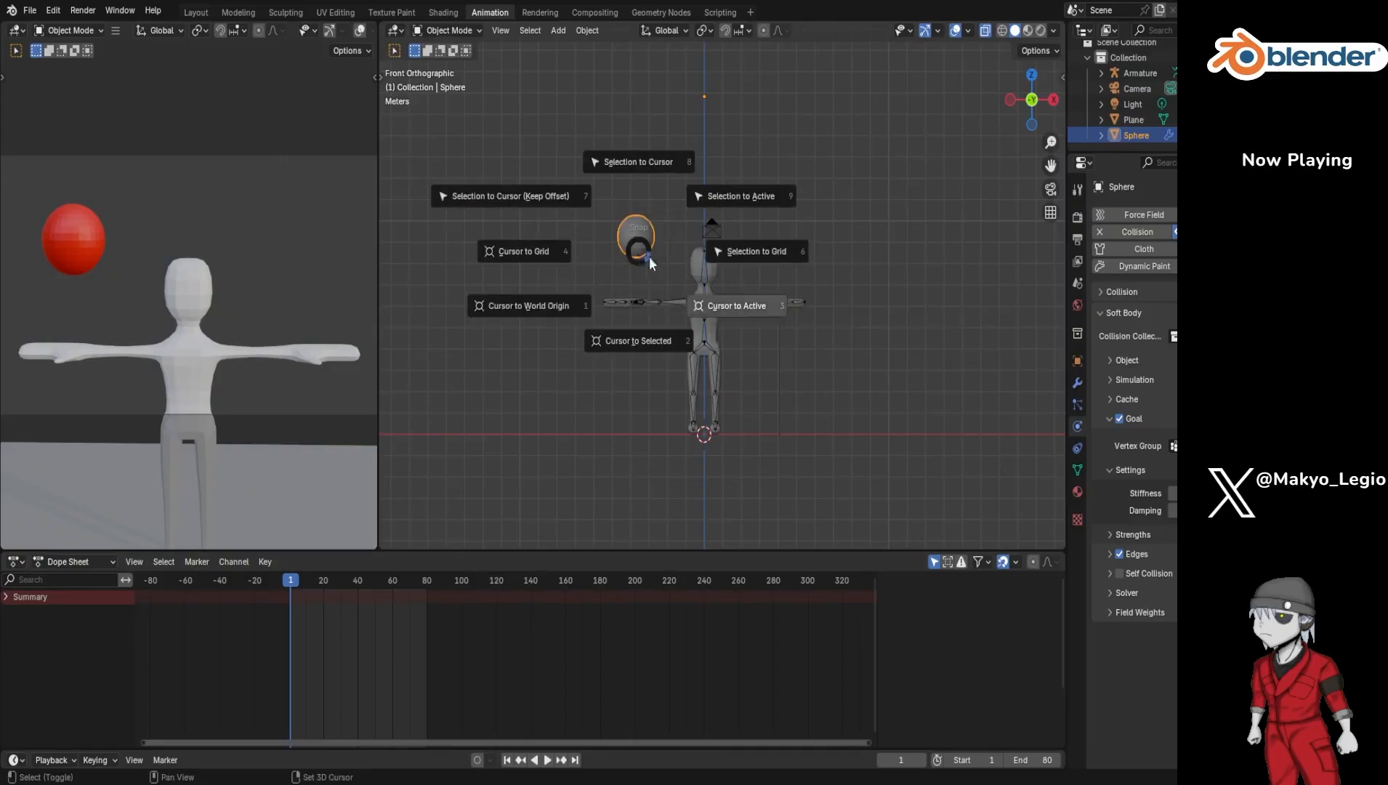
pyautogui.click(734, 252)
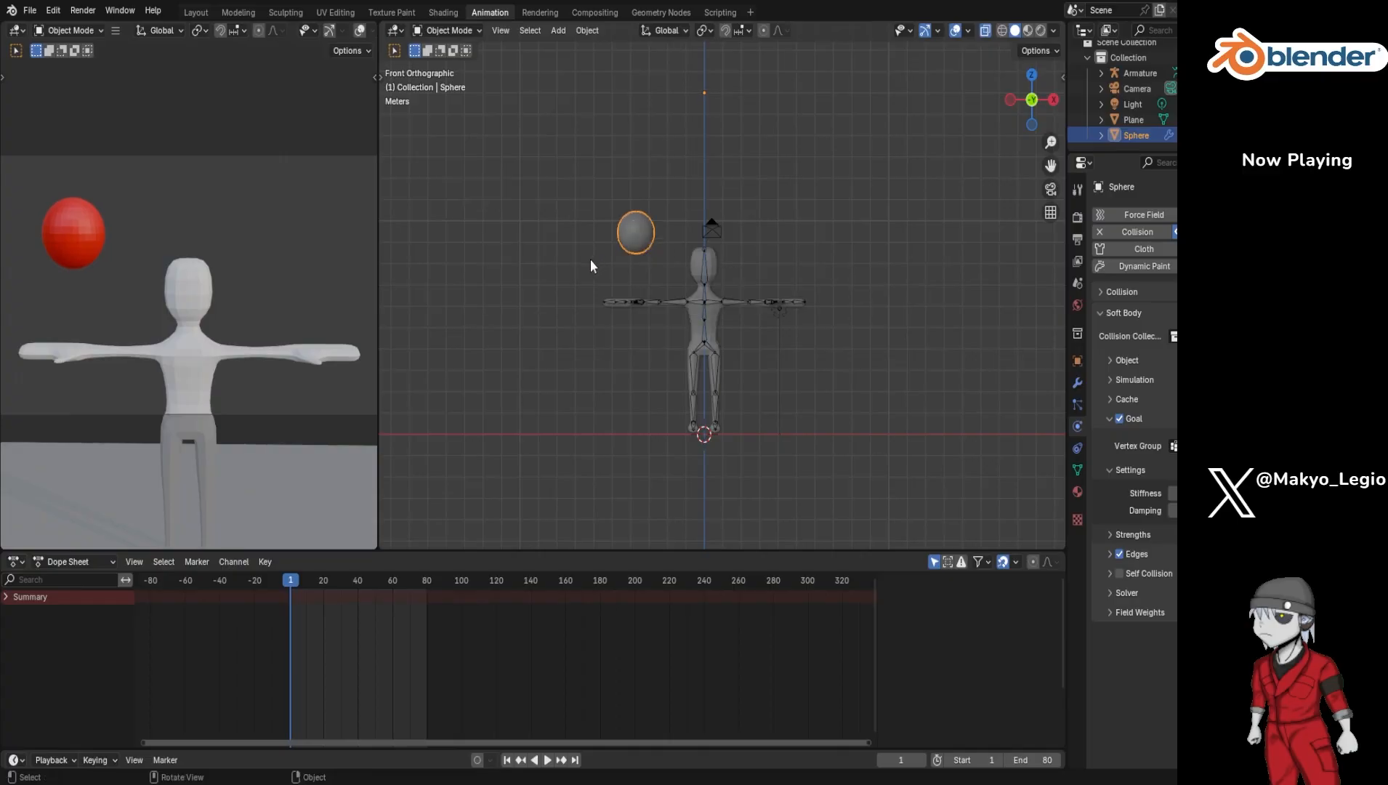
pyautogui.press('g')
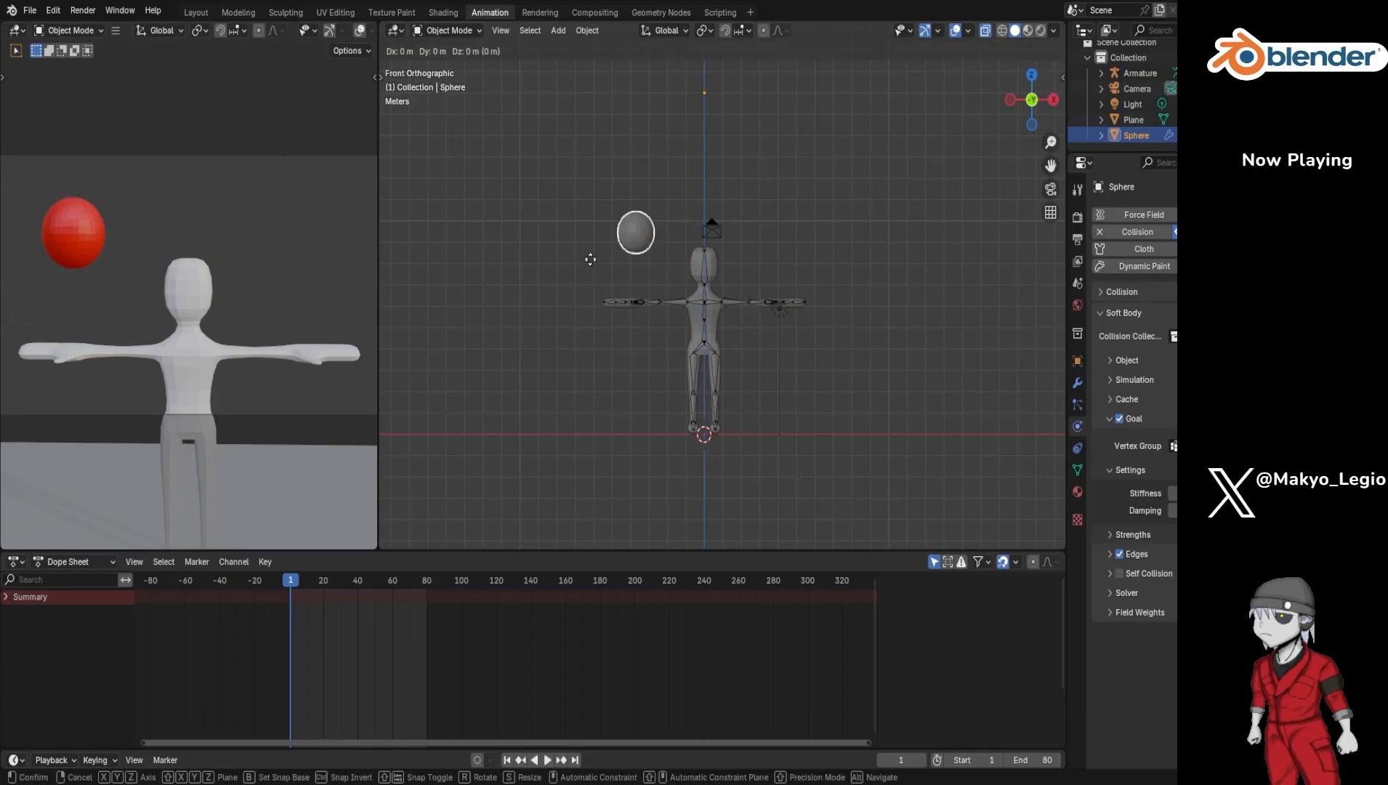
pyautogui.press('x')
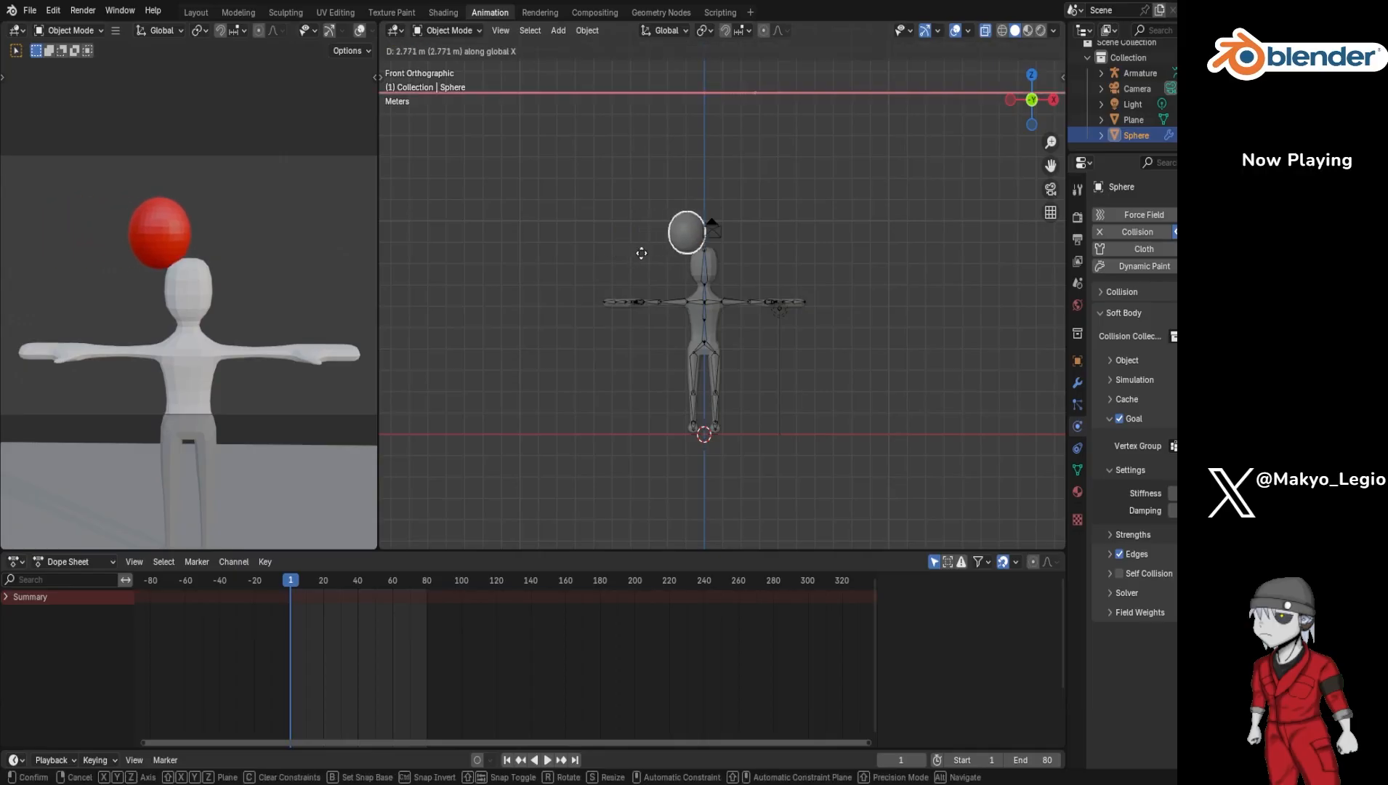
pyautogui.click(660, 256)
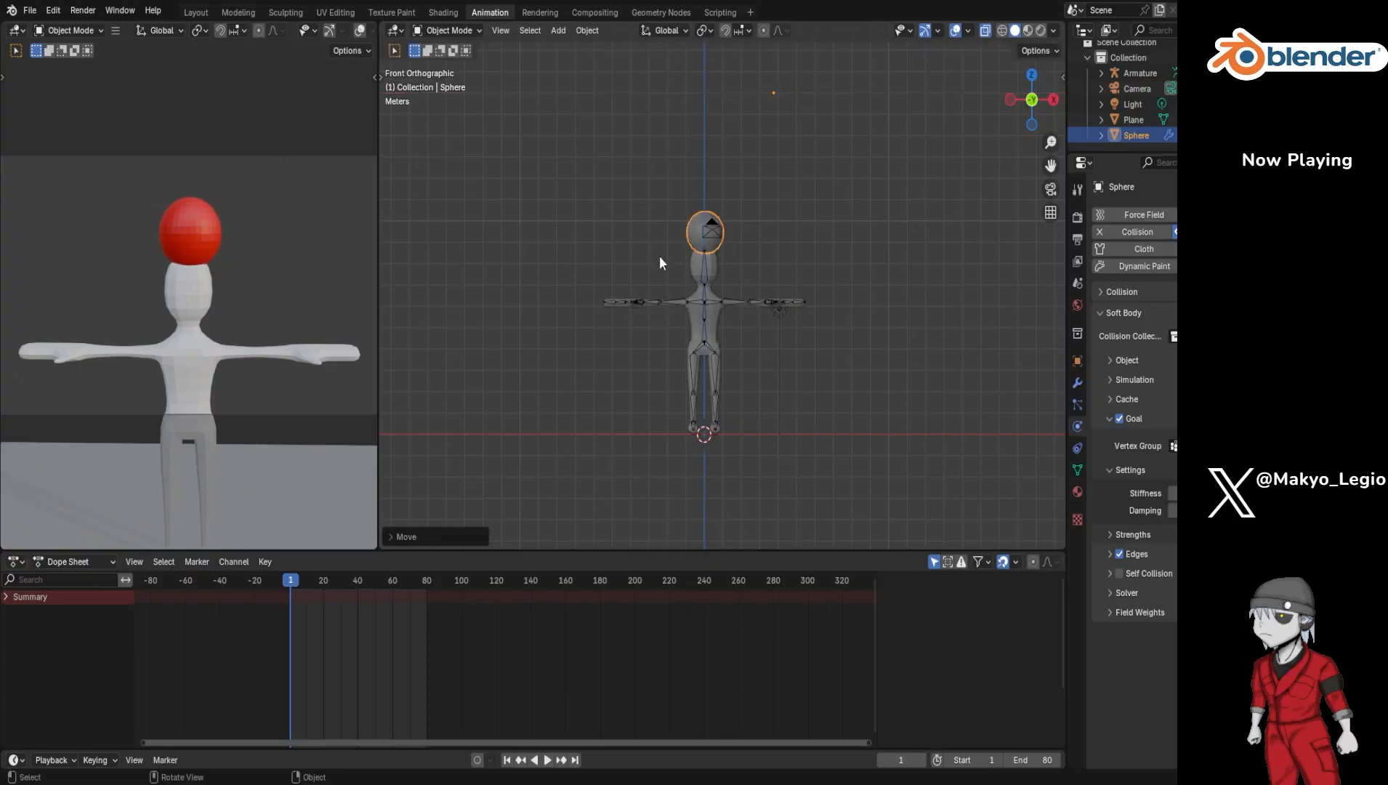
pyautogui.hotkey('shift', 's')
pyautogui.hotkey('shift', 's')
pyautogui.click(780, 254)
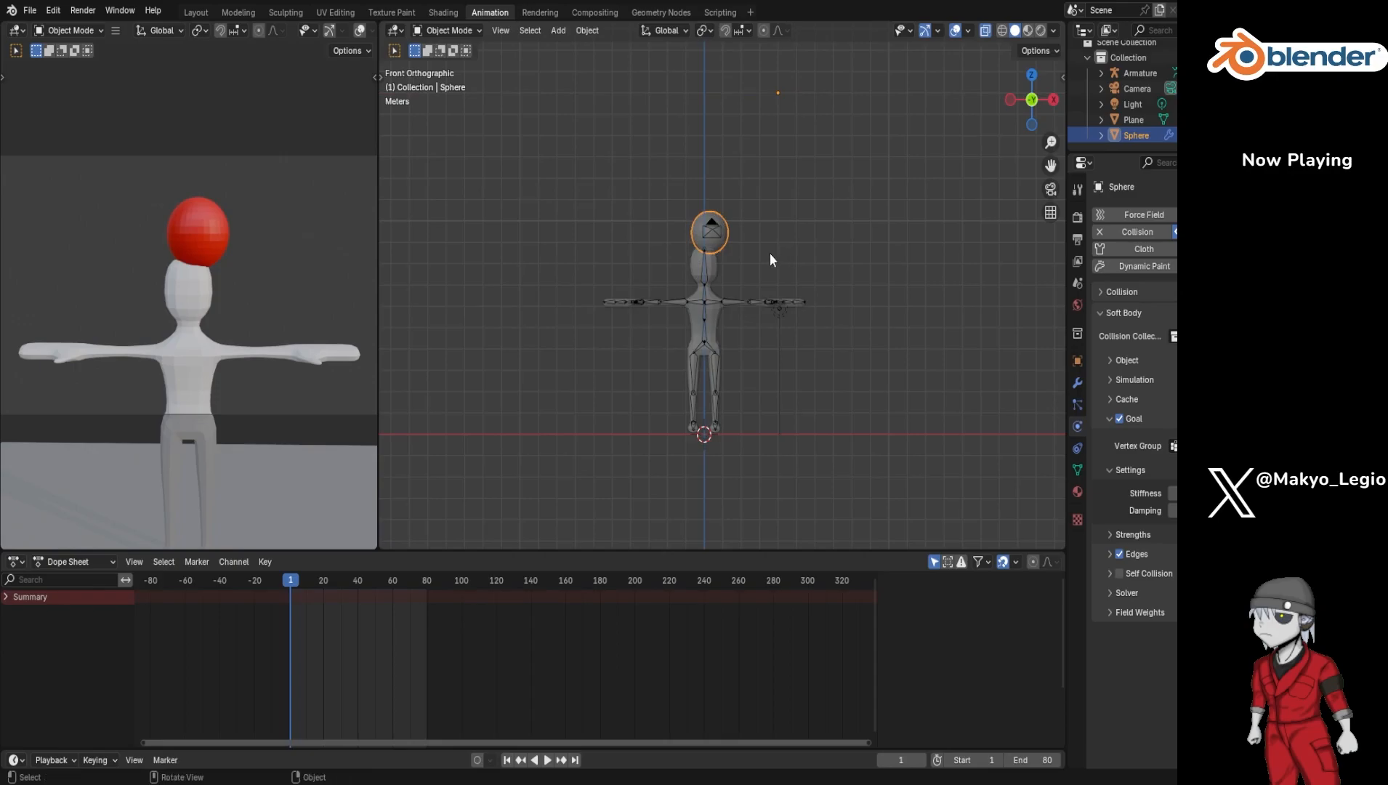
# Step: Move the sphere straight up along the Z axis, high above the character's head, and insert a keyframe at frame 1
pyautogui.press('g')
pyautogui.press('z')
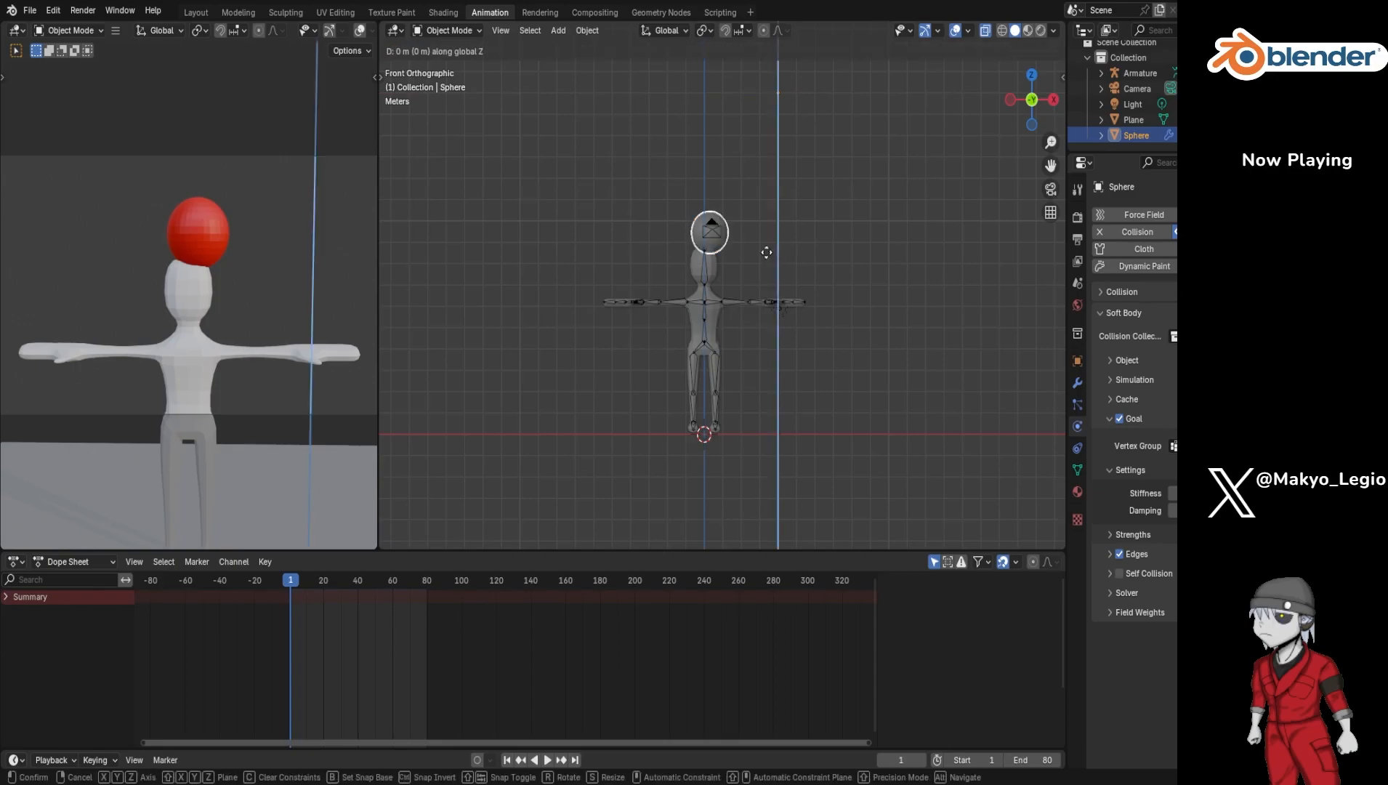
pyautogui.click(763, 116)
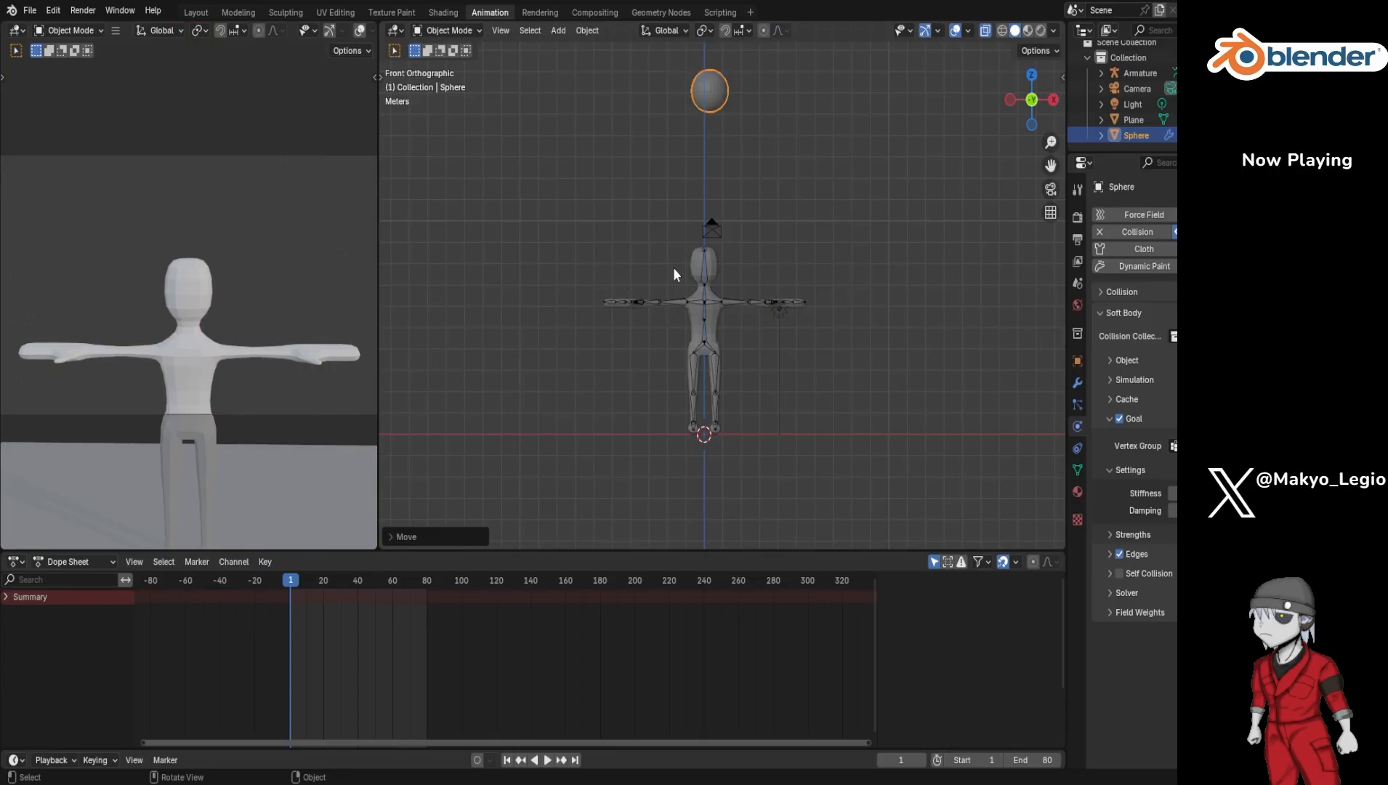
pyautogui.press('i')
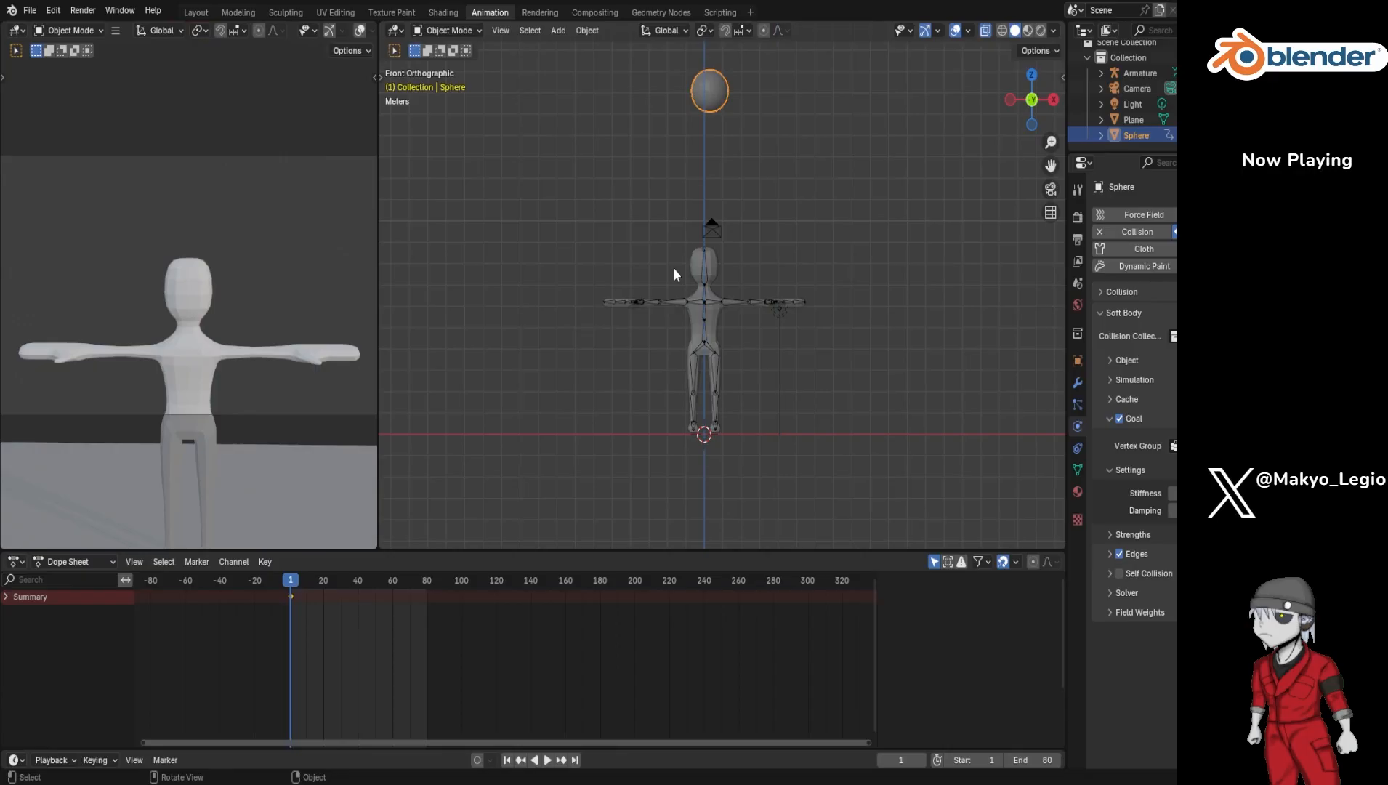
# Step: At frame 40, move the sphere straight down along the Z axis to the character's feet and insert a keyframe
pyautogui.click(357, 579)
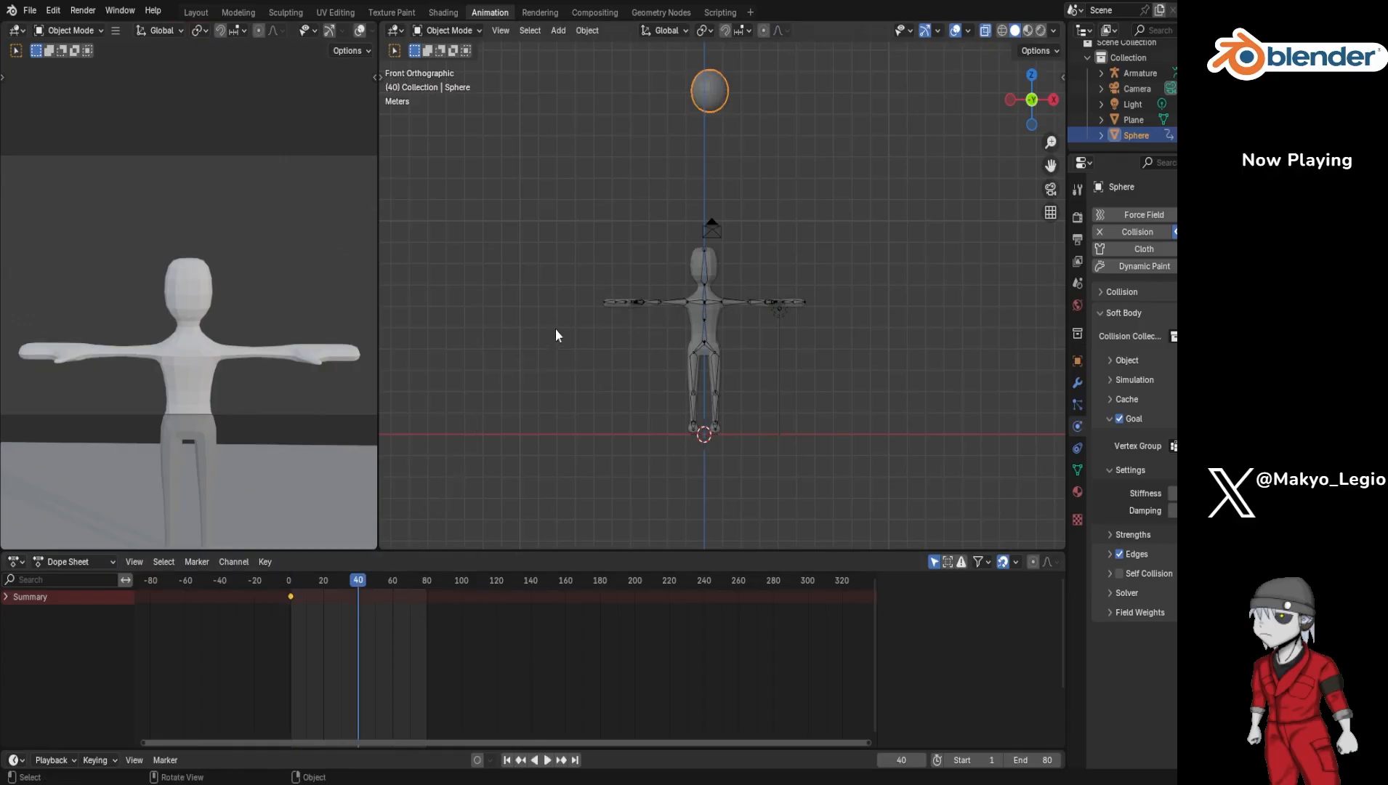
pyautogui.press('g')
pyautogui.press('z')
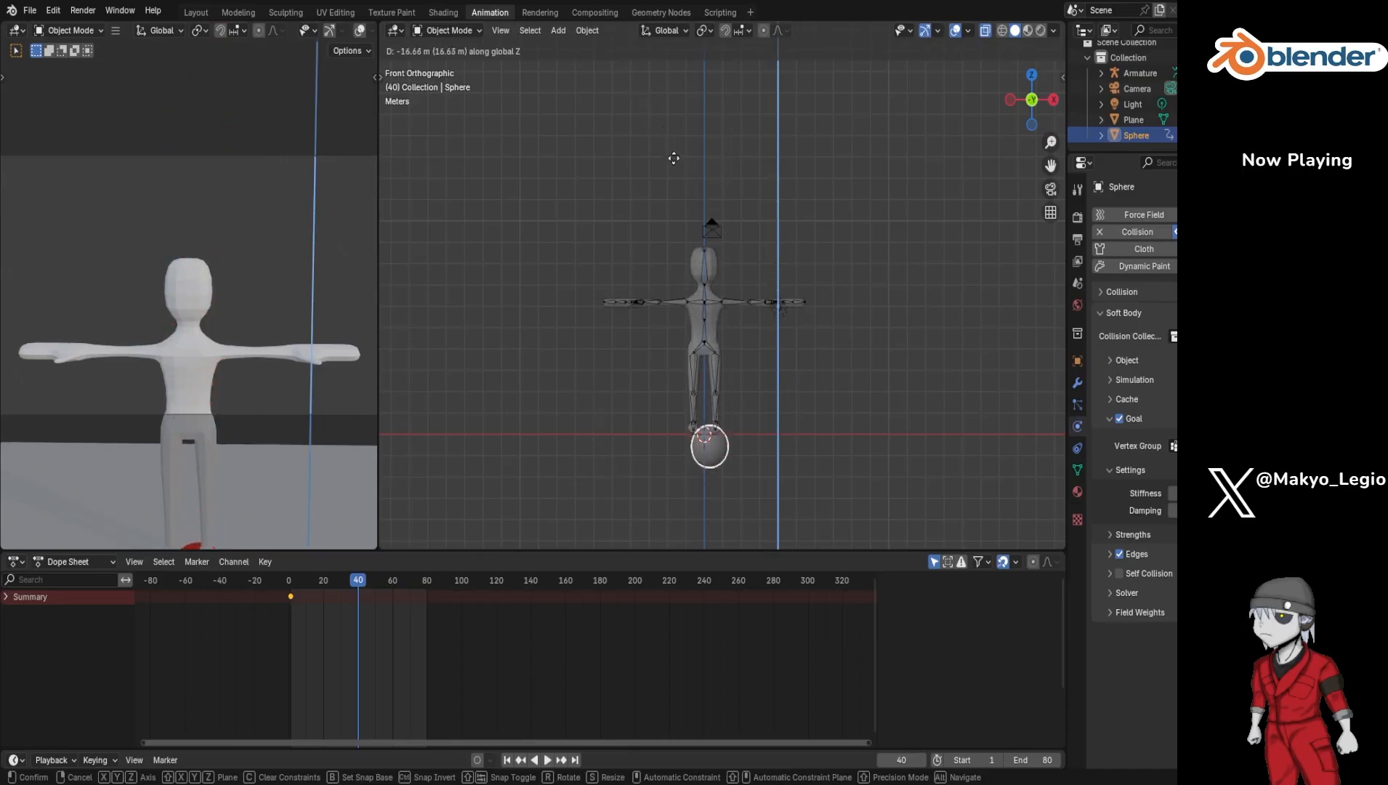
pyautogui.click(692, 124)
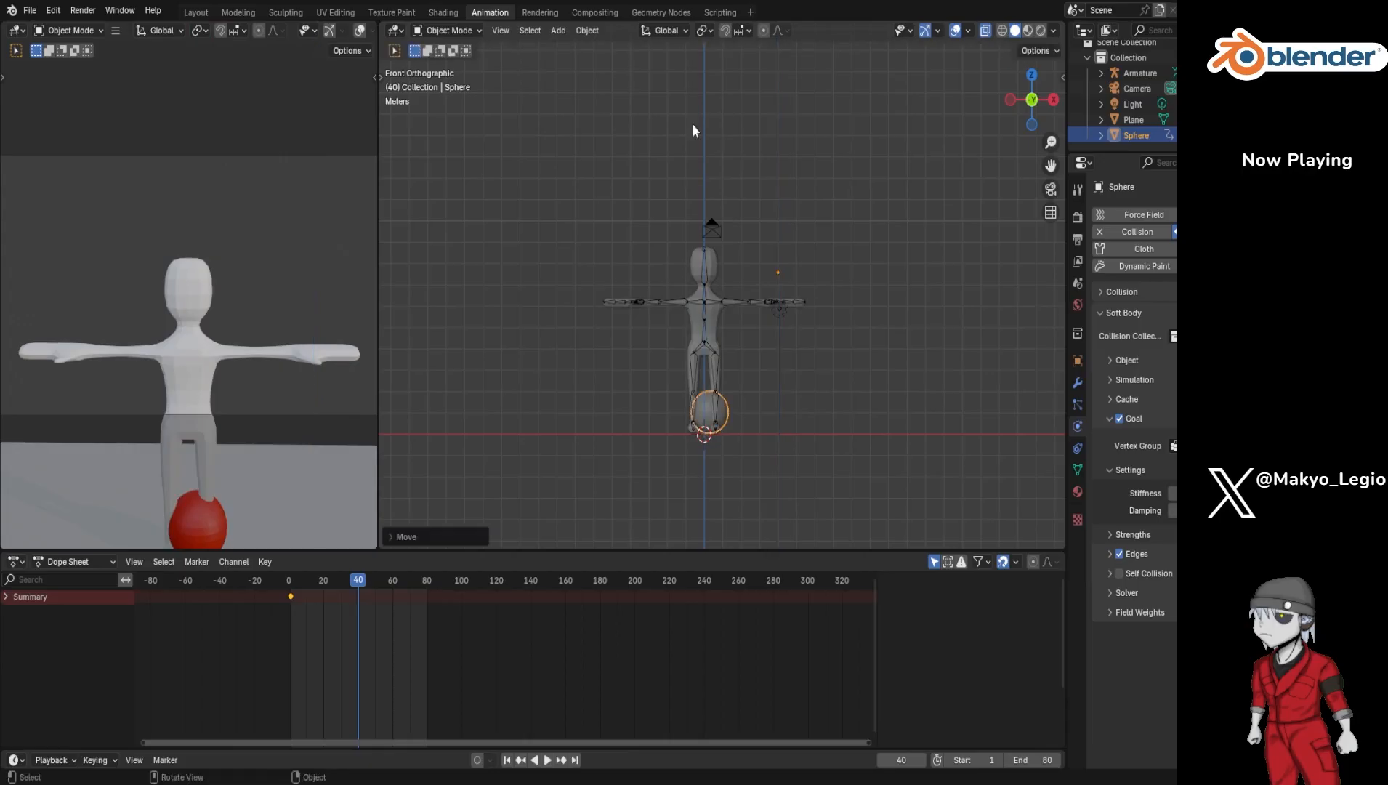
pyautogui.press('i')
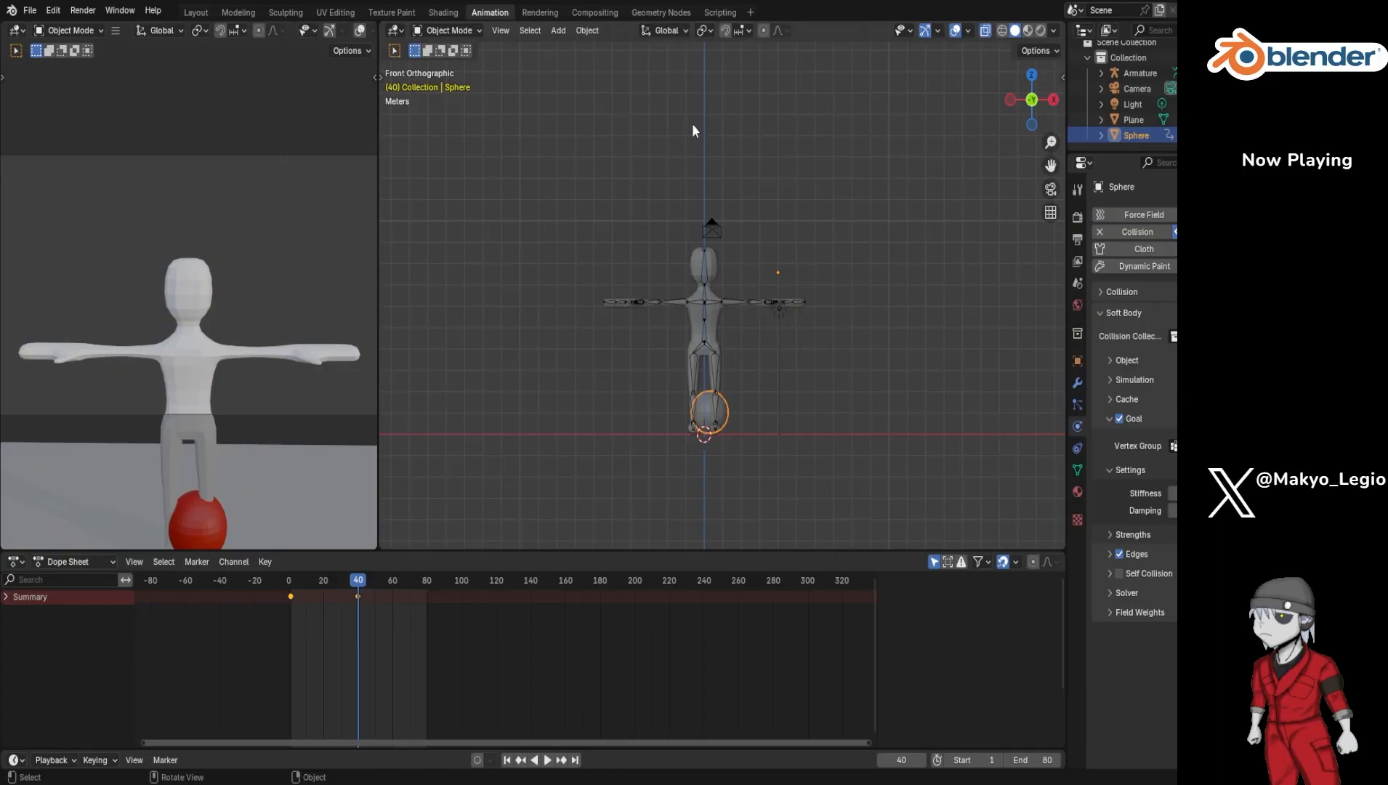
pyautogui.scroll(-1, 602, 255)
pyautogui.scroll(1, 498, 372)
pyautogui.hotkey('shift', '`')
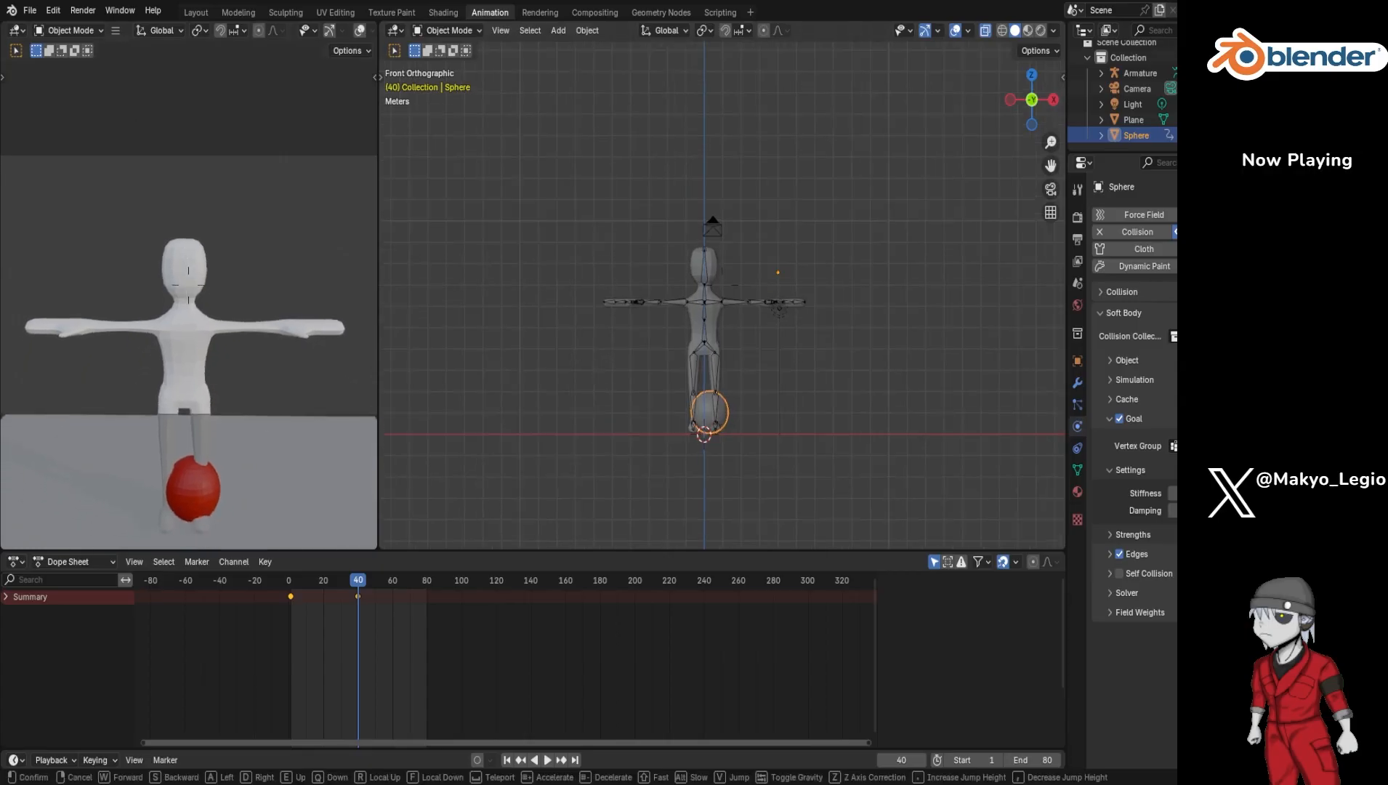
pyautogui.press('s')
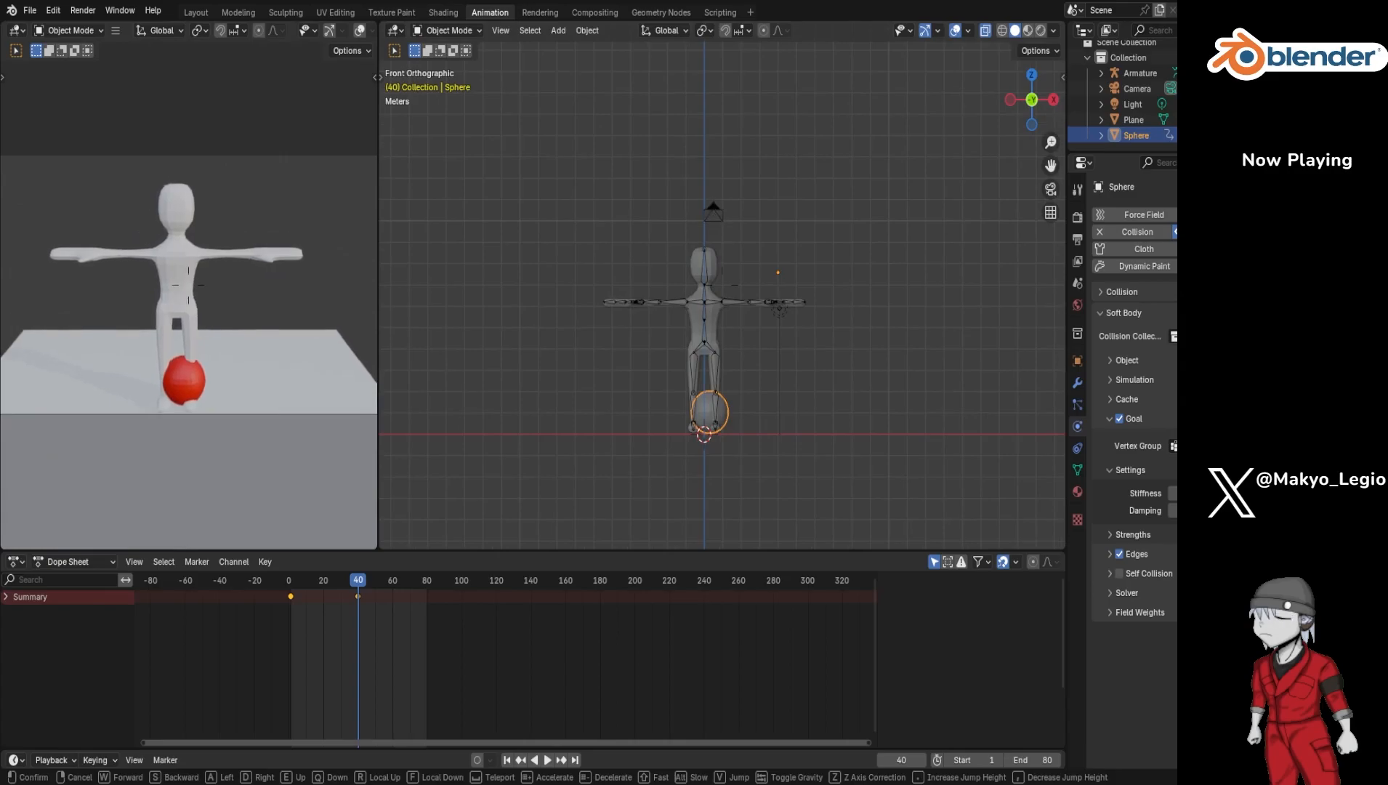
pyautogui.press('s')
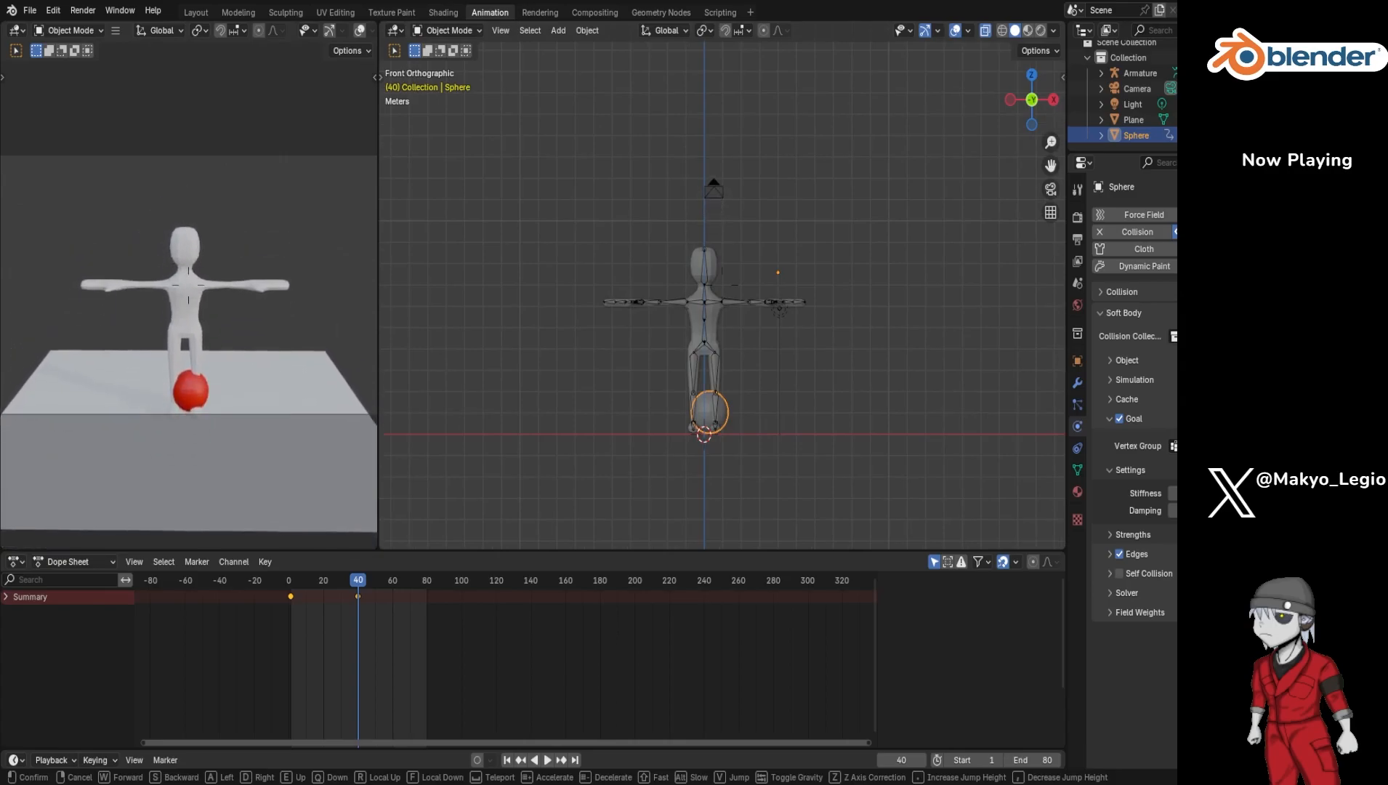
pyautogui.press('s')
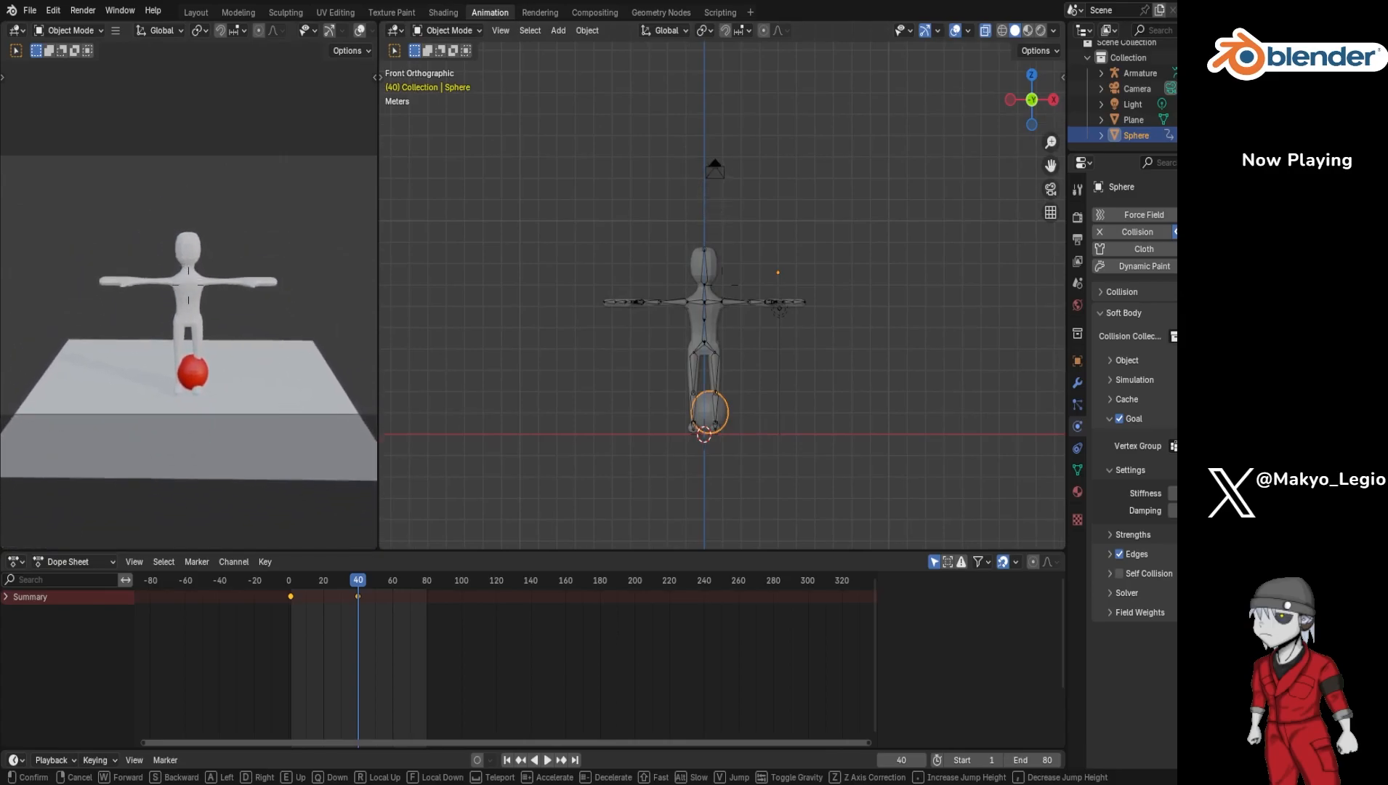
pyautogui.press('Escape')
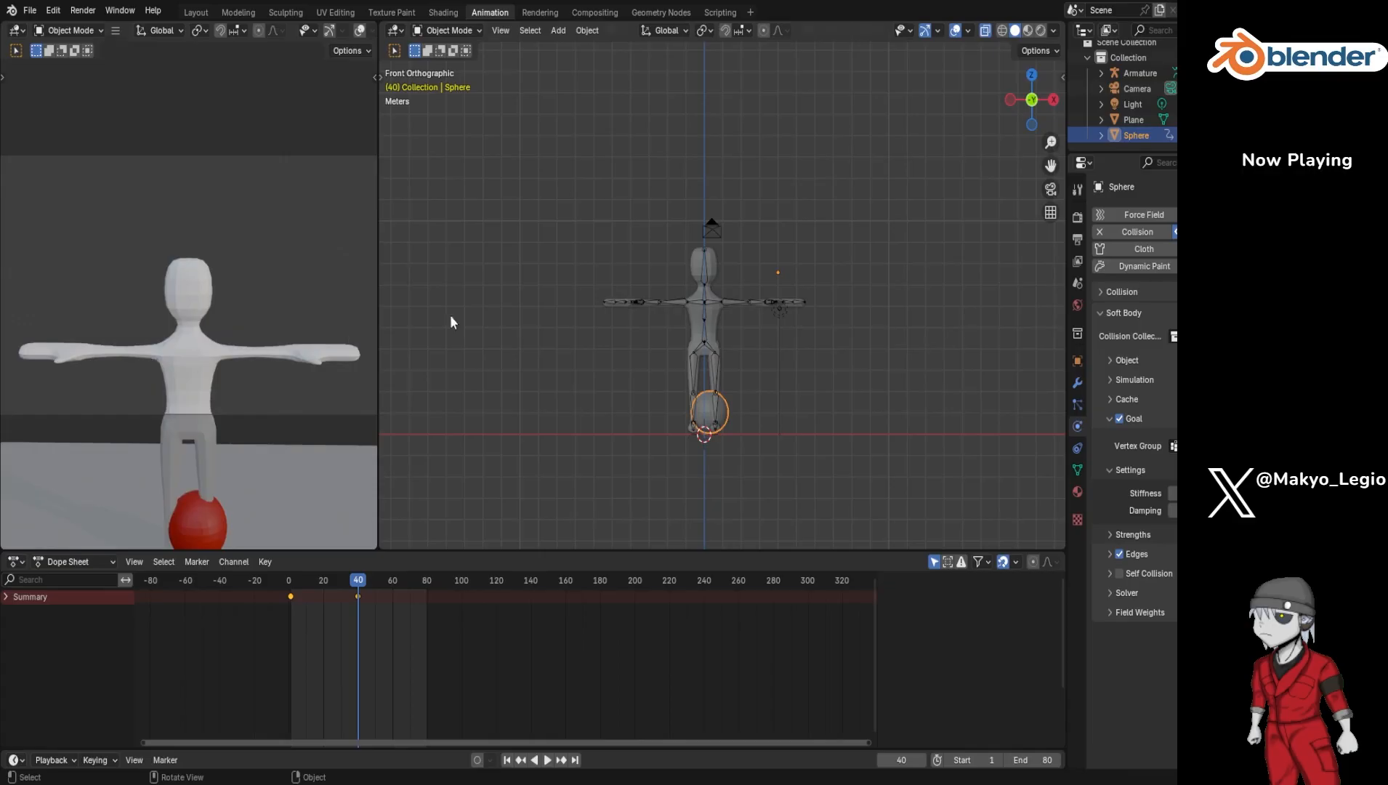
# Step: At frame 1, move the camera back until the ball, character and plane are all in frame, and insert a camera keyframe
pyautogui.click(1129, 88)
pyautogui.moveTo(357, 584); pyautogui.dragTo(289, 596)
pyautogui.hotkey('shift', '`')
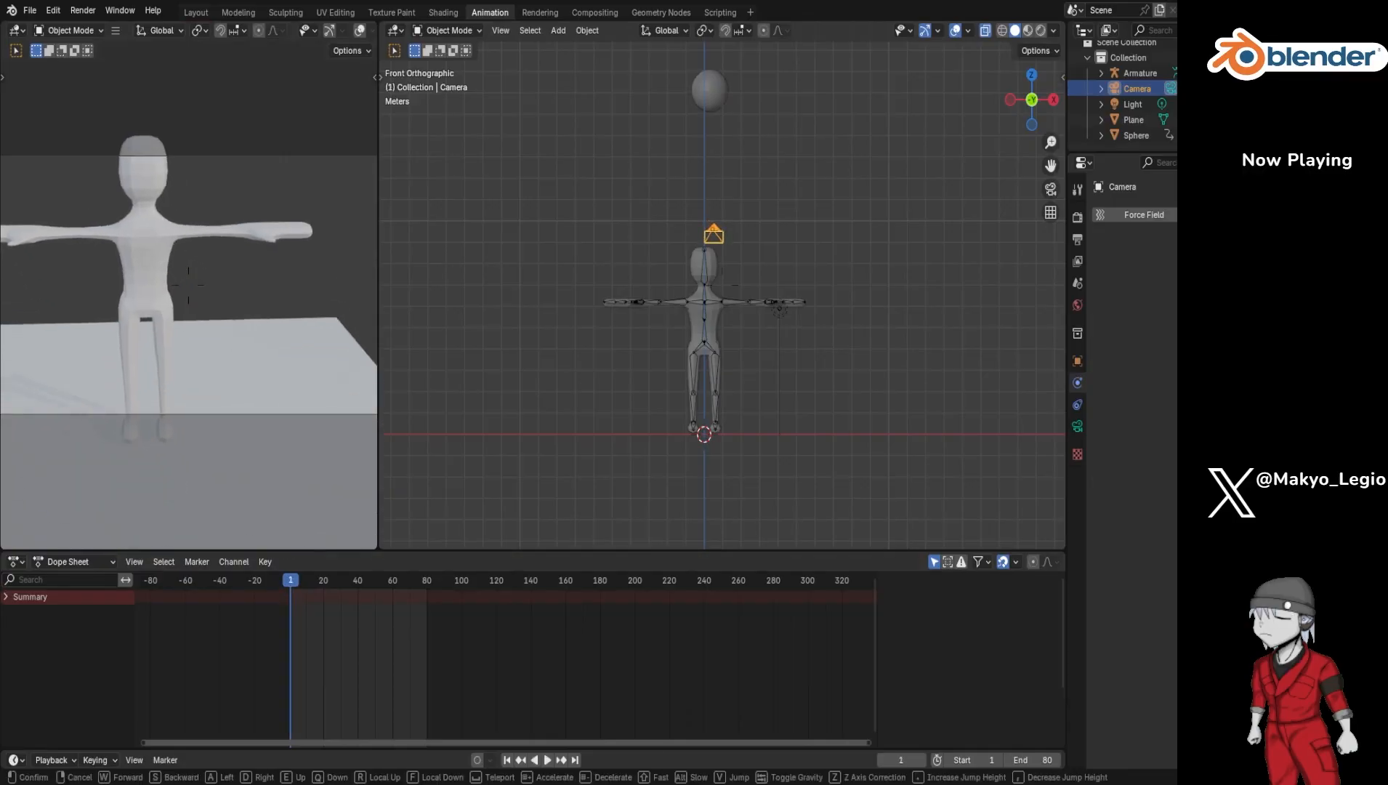
pyautogui.press('s')
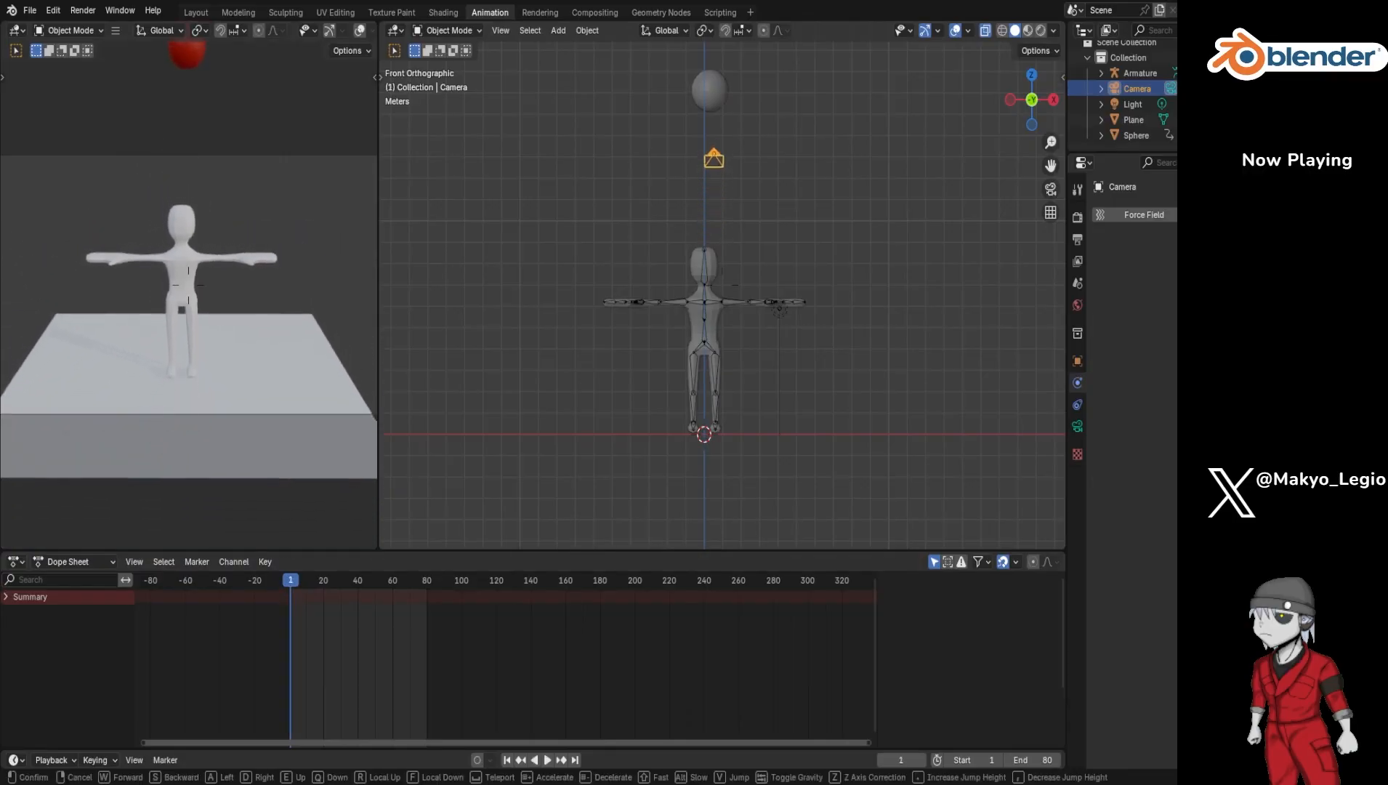
pyautogui.press('s')
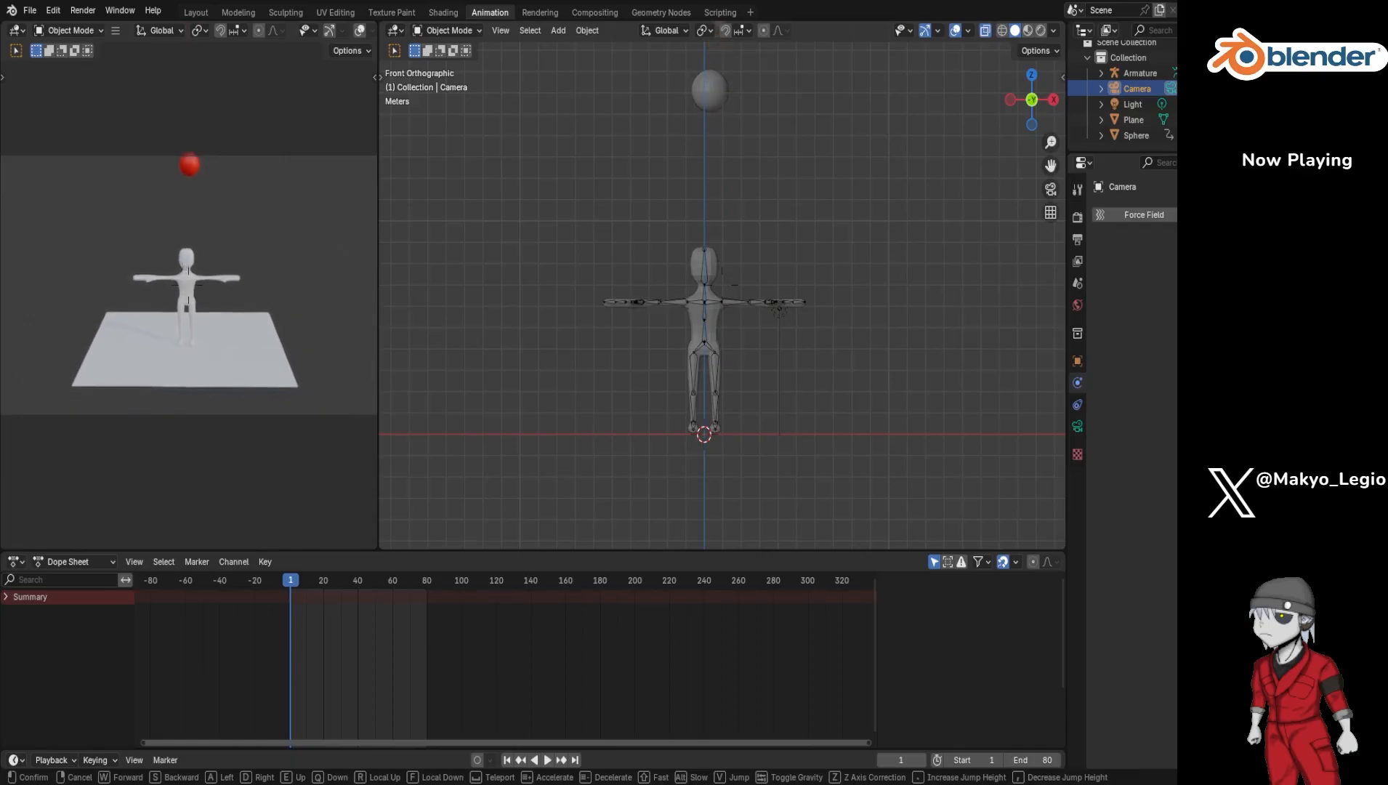
pyautogui.click(92, 218)
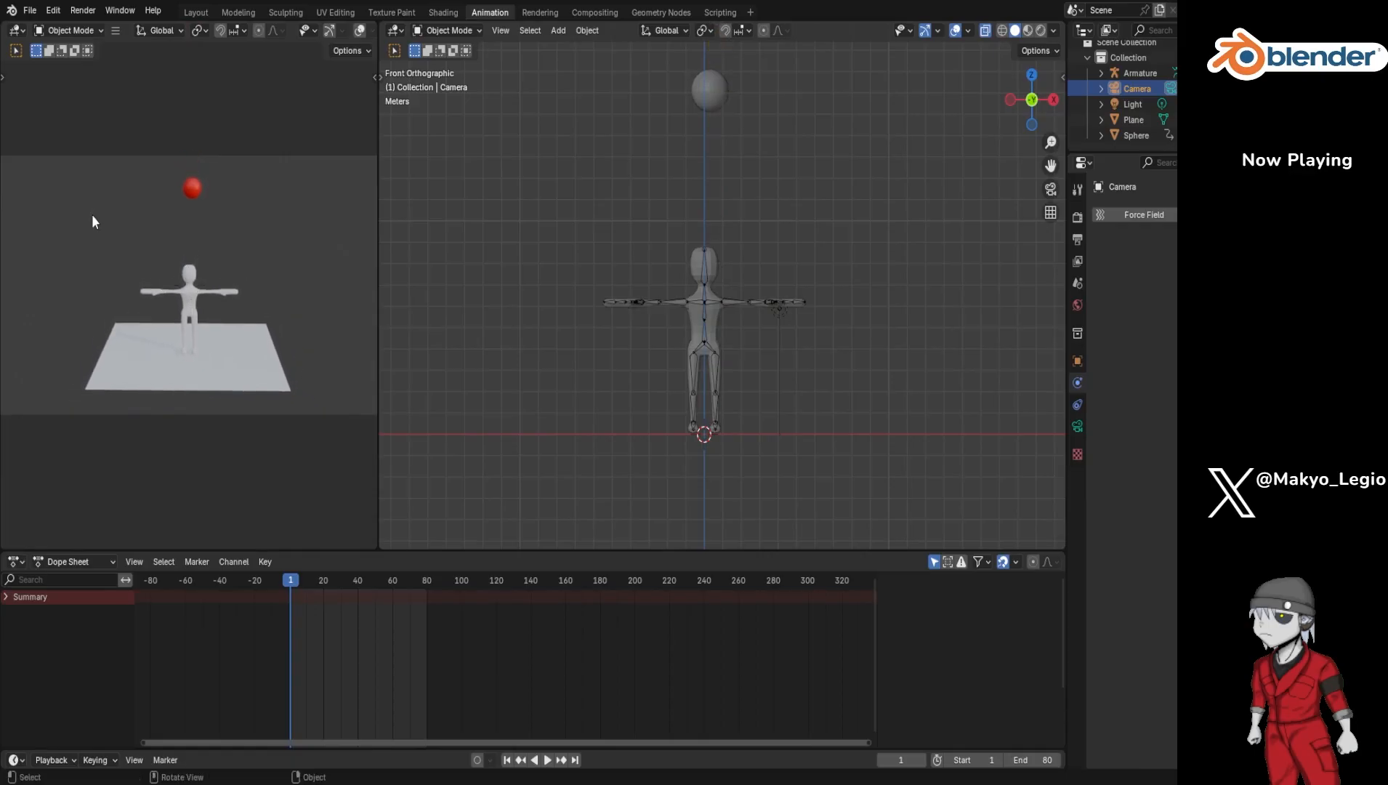
pyautogui.press('i')
# Step: Play the animation to check the ball passing through the character in the camera view, and return to frame 1
pyautogui.press('space')
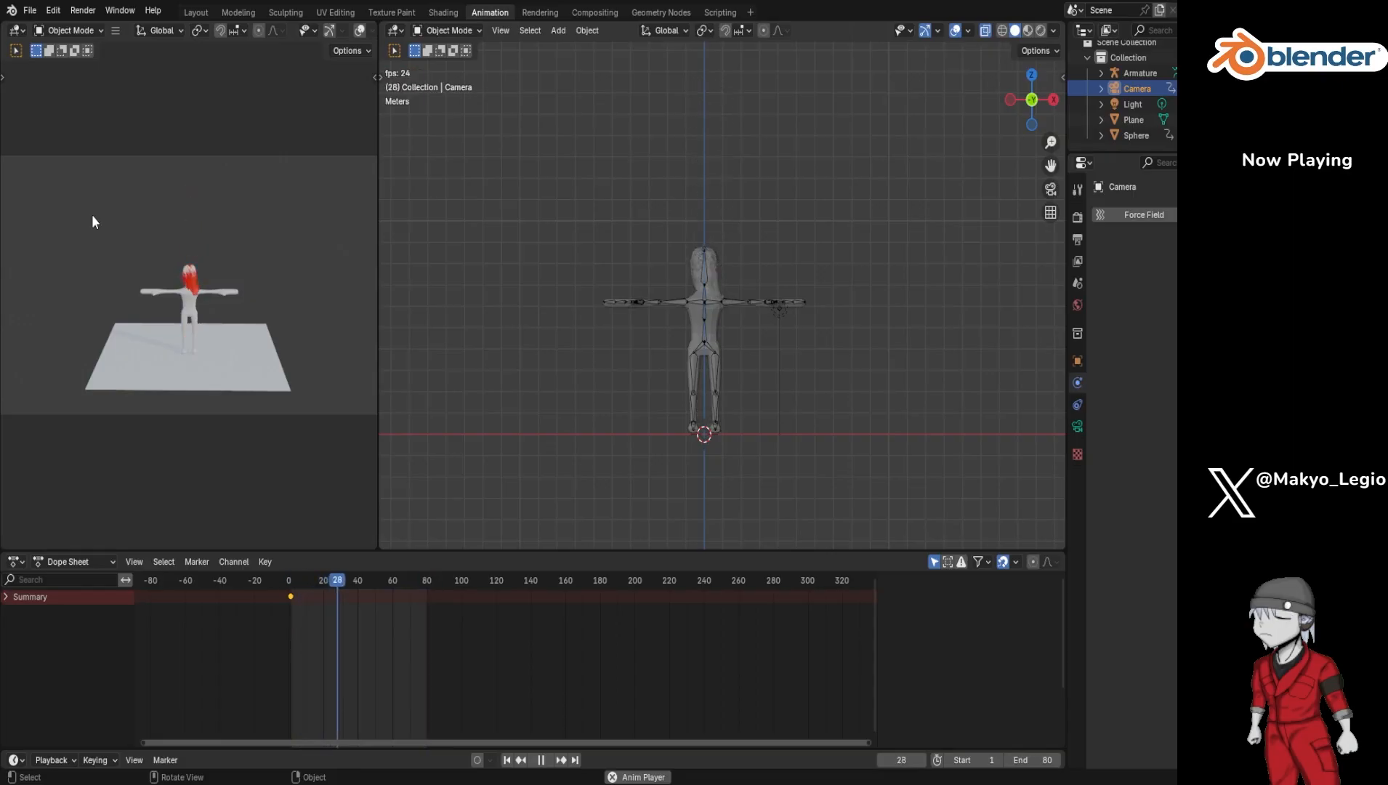
pyautogui.press('space')
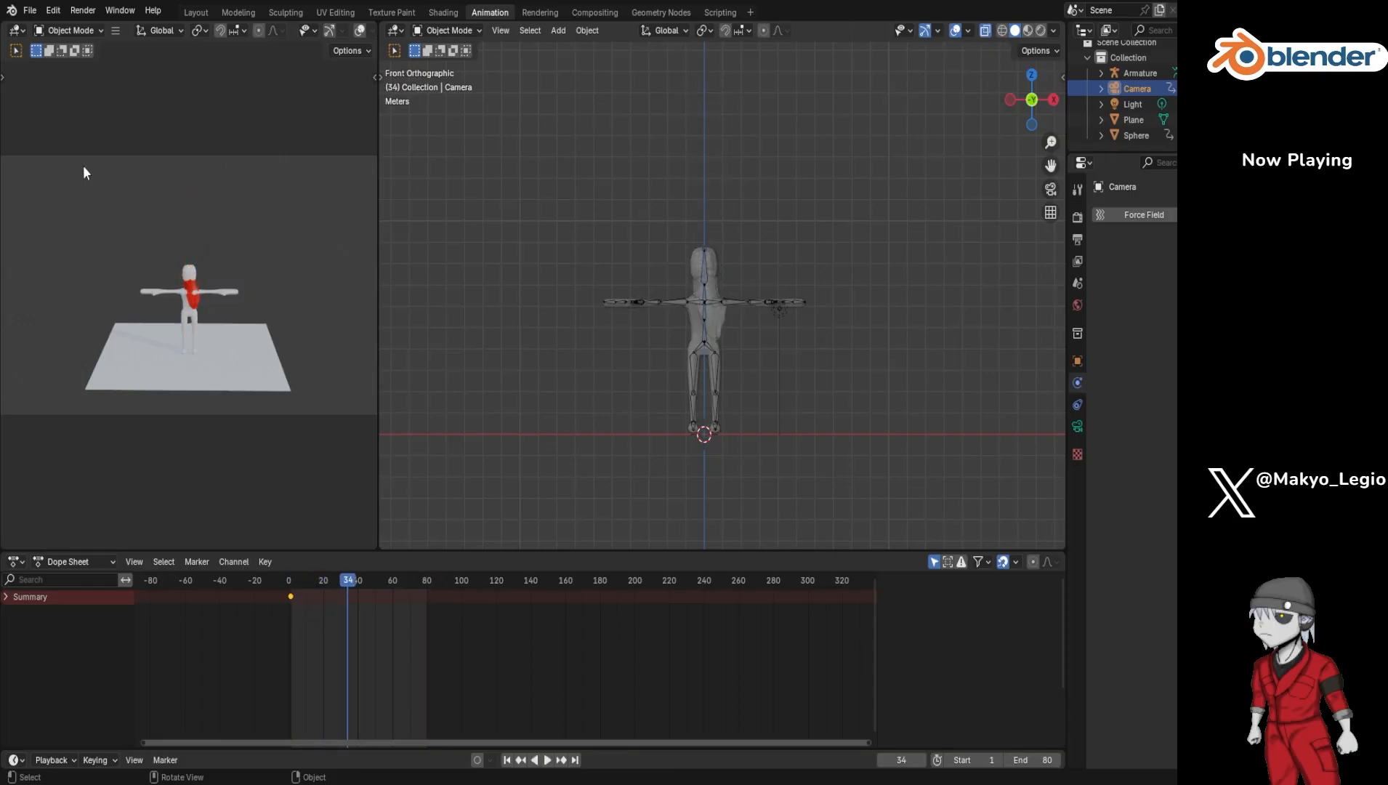
pyautogui.click(507, 760)
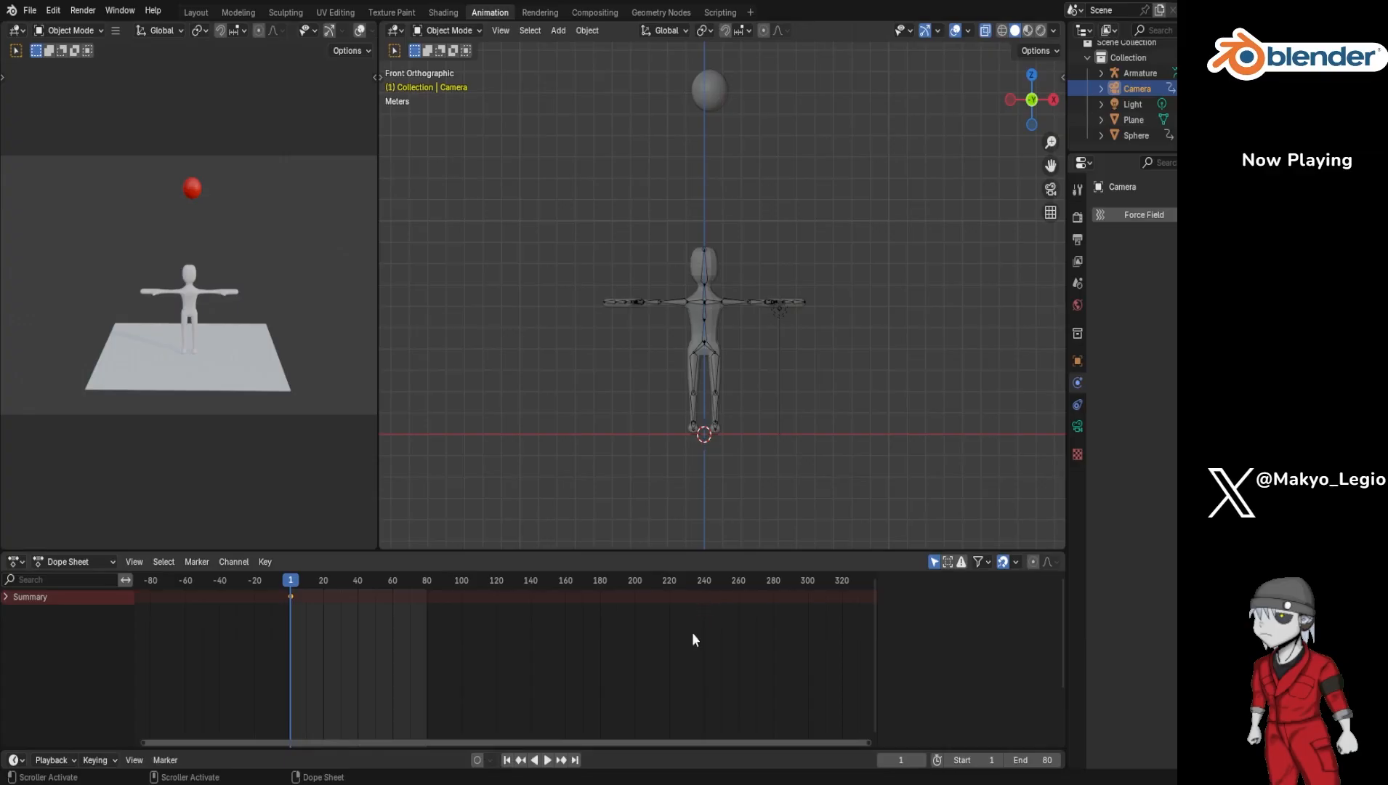
# Step: Save the file and open the recent file Armature_weight_Practice_armature_edited_paint_from_autorig.blend
pyautogui.click(835, 615)
pyautogui.hotkey('ctrl', 's')
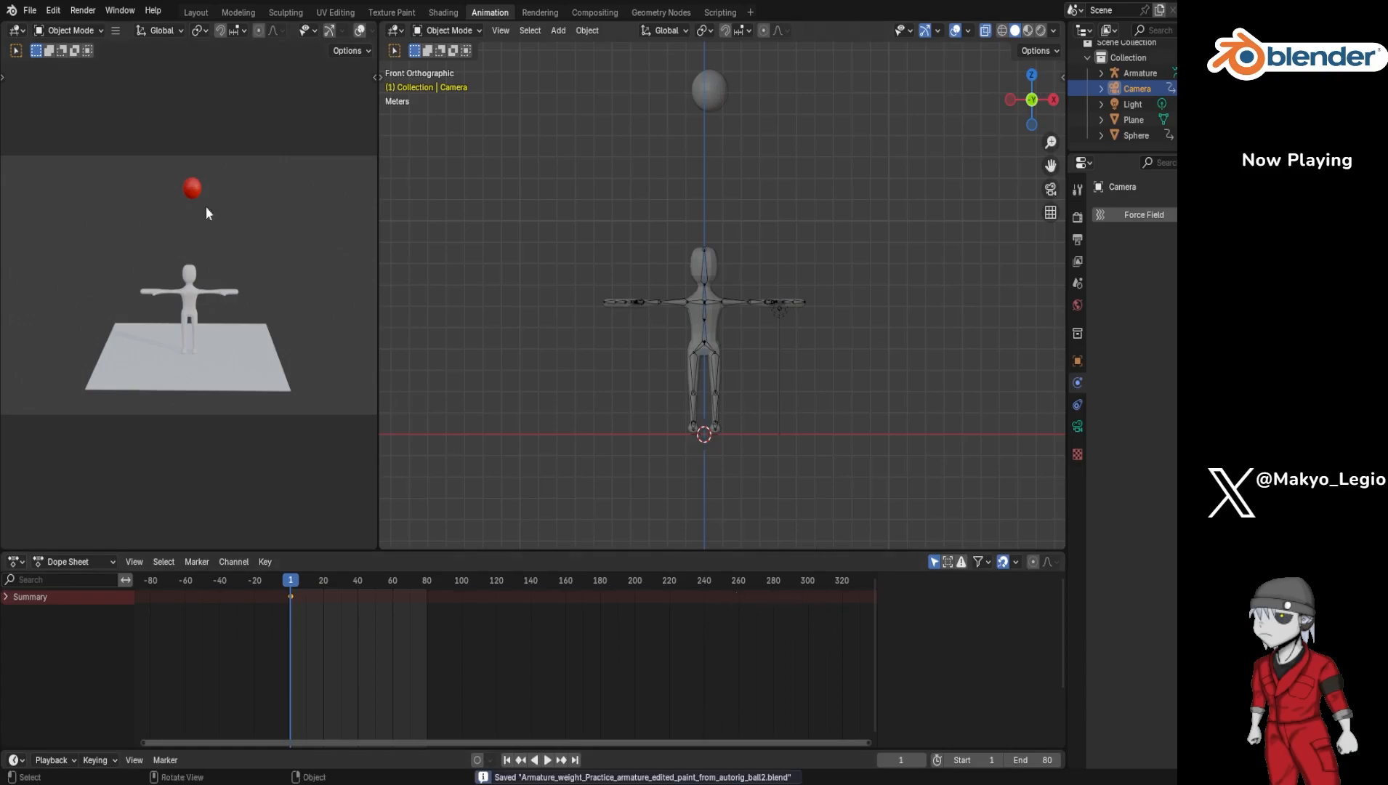
pyautogui.click(31, 10)
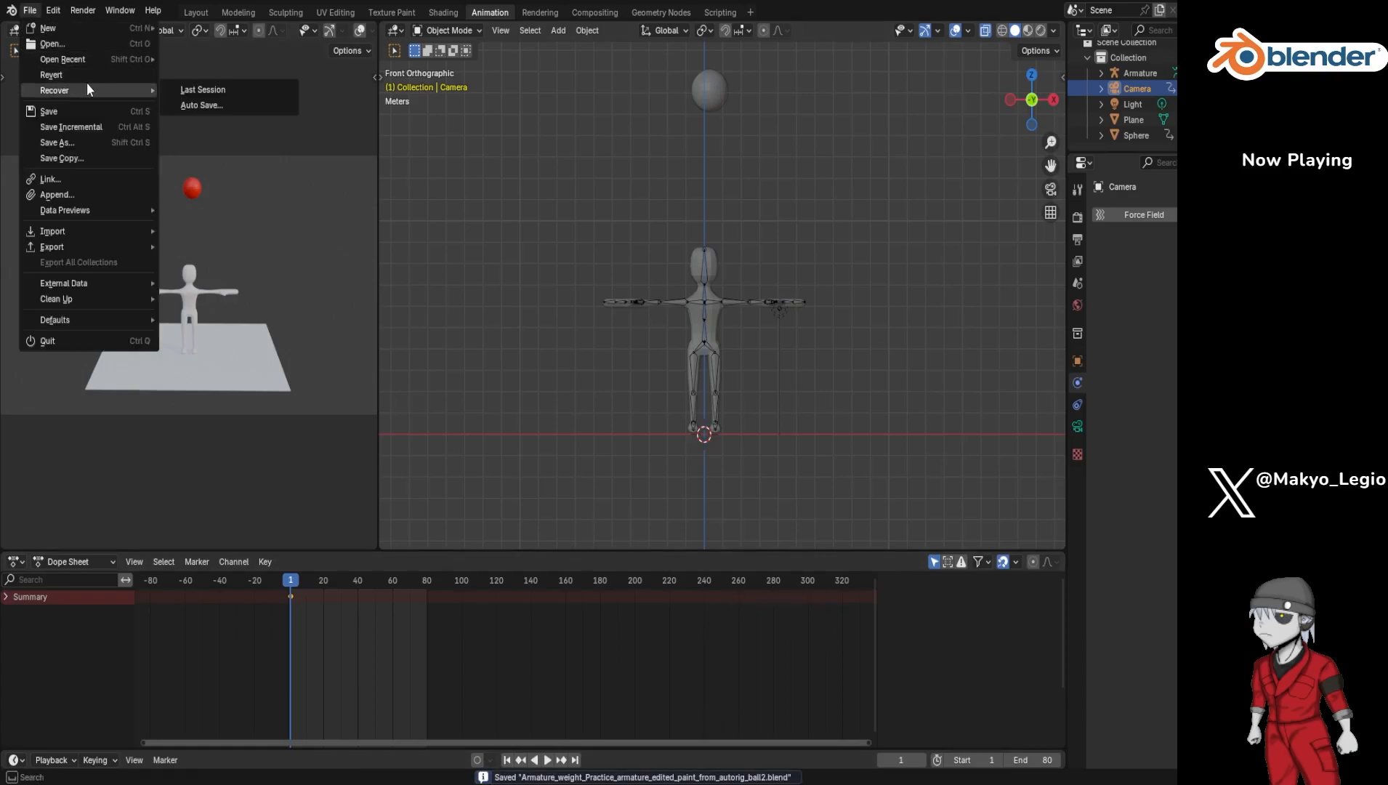
pyautogui.moveTo(92, 61)
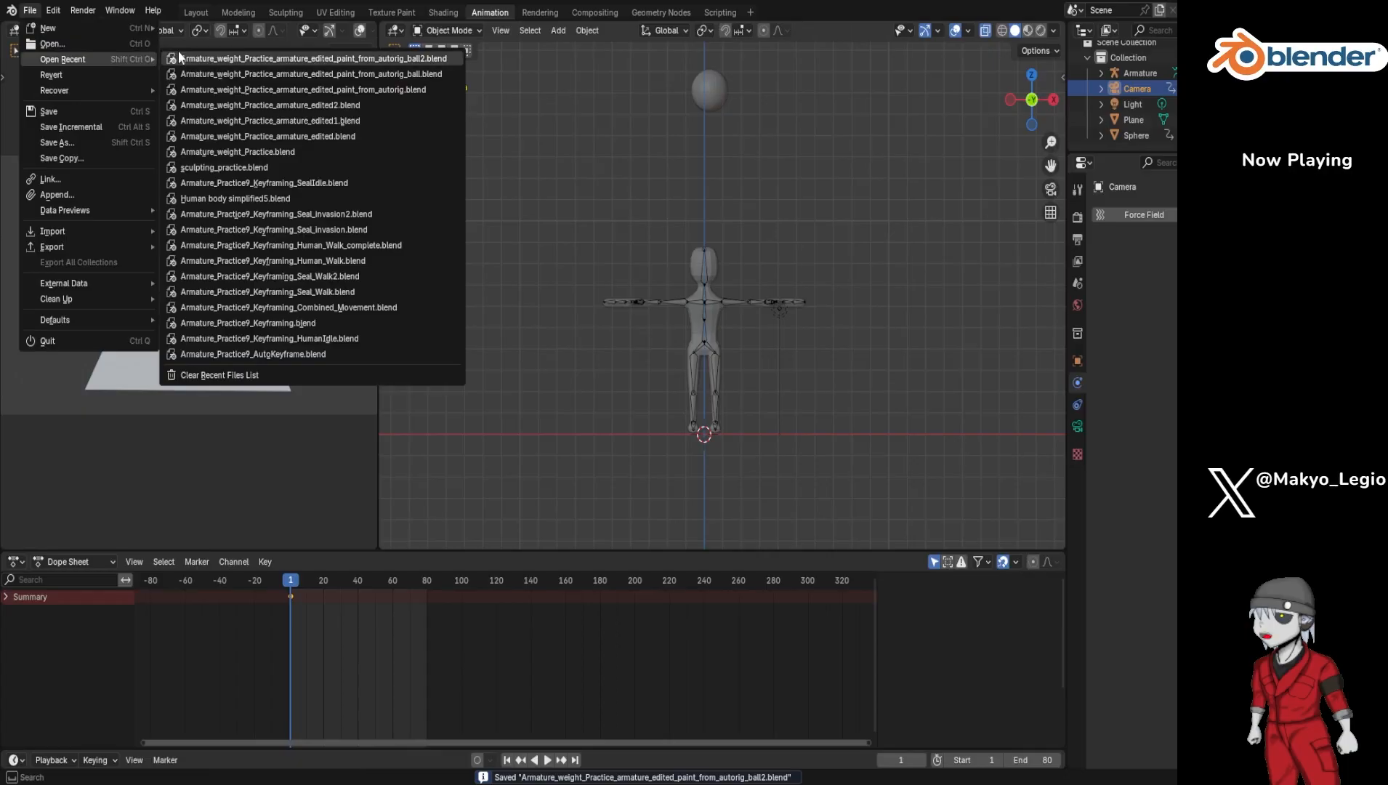
pyautogui.click(213, 90)
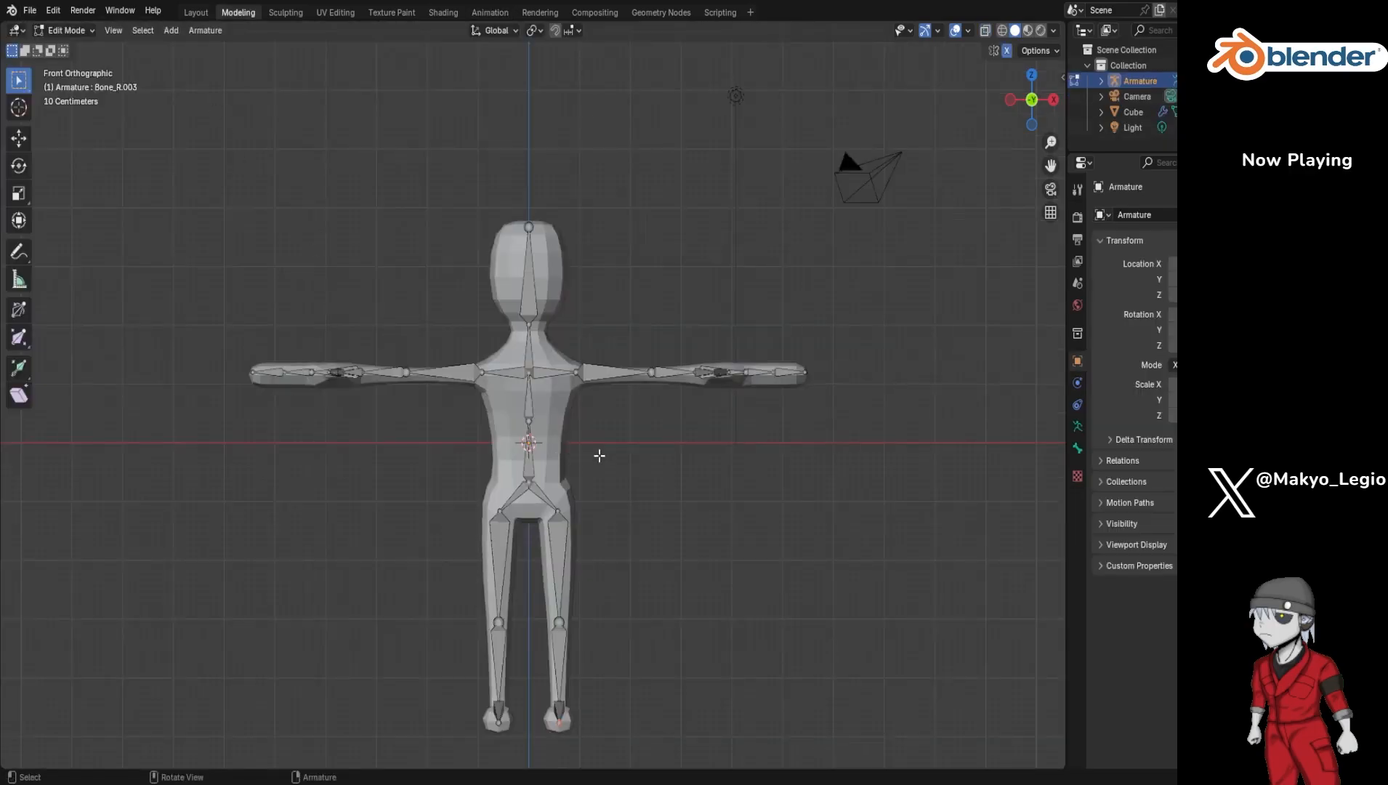
# Step: Look over the rigged character and switch the armature from Edit Mode to Object Mode
pyautogui.scroll(-3, 604, 476)
pyautogui.scroll(1, 604, 482)
pyautogui.moveTo(603, 482); pyautogui.dragTo(593, 504, button='middle')
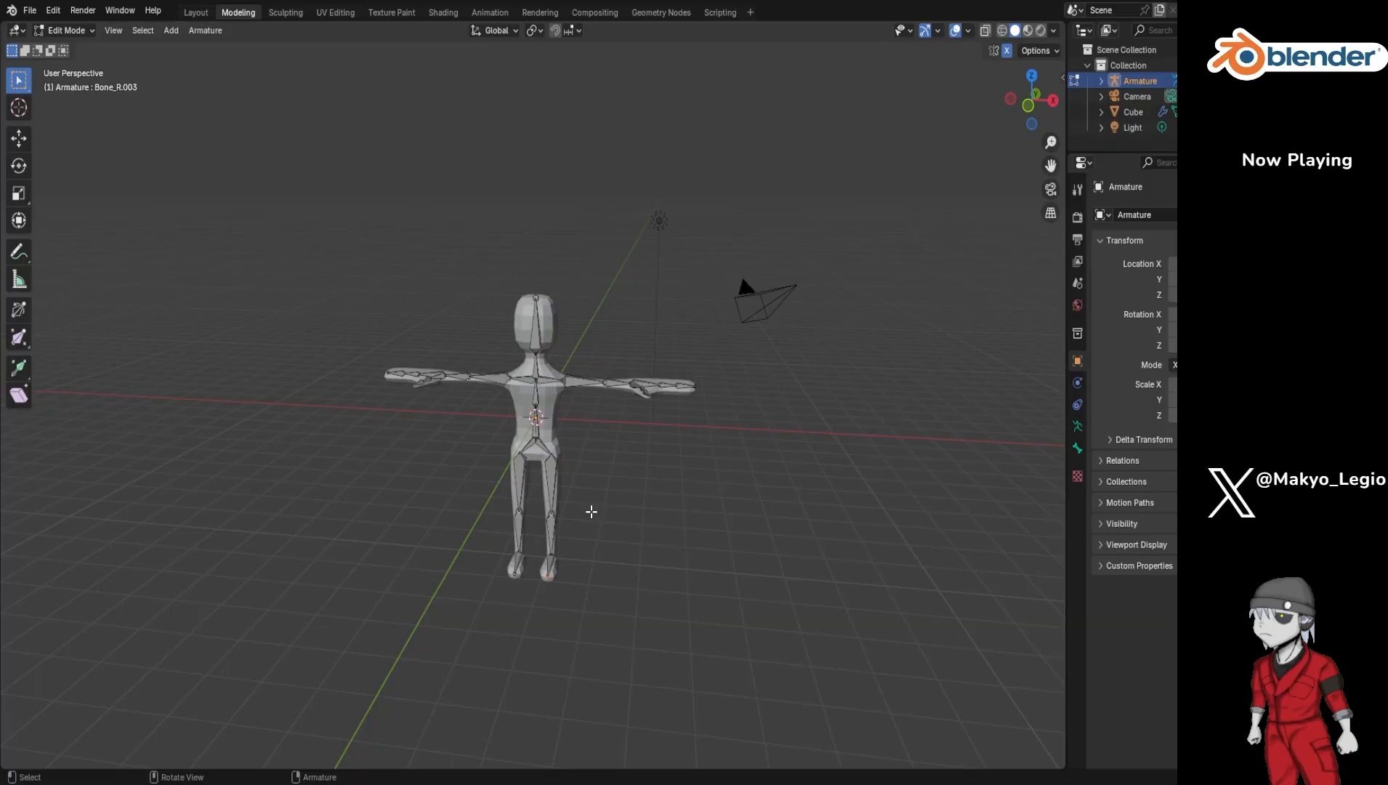
pyautogui.scroll(2, 588, 505)
pyautogui.moveTo(634, 567); pyautogui.dragTo(646, 547, button='middle')
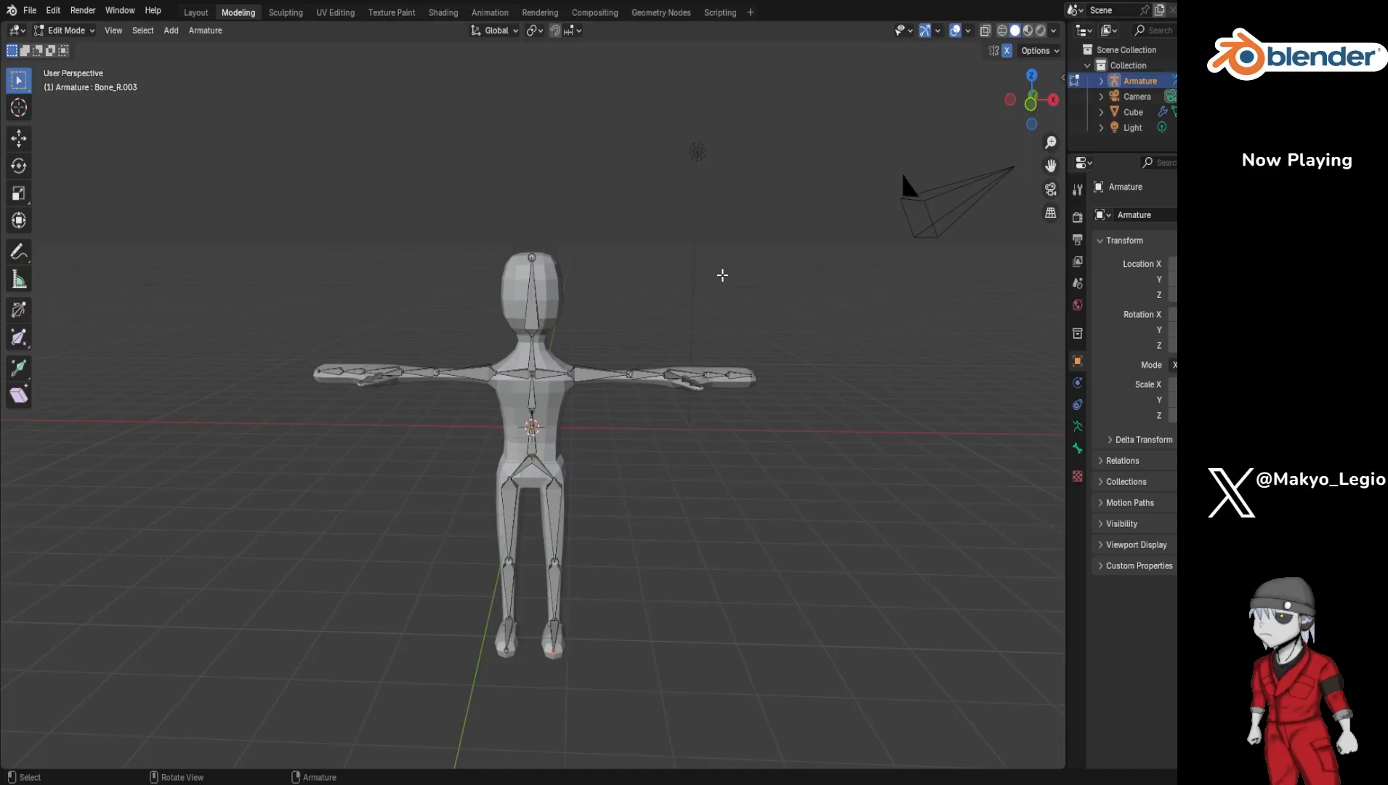
pyautogui.moveTo(710, 266); pyautogui.dragTo(680, 284, button='middle')
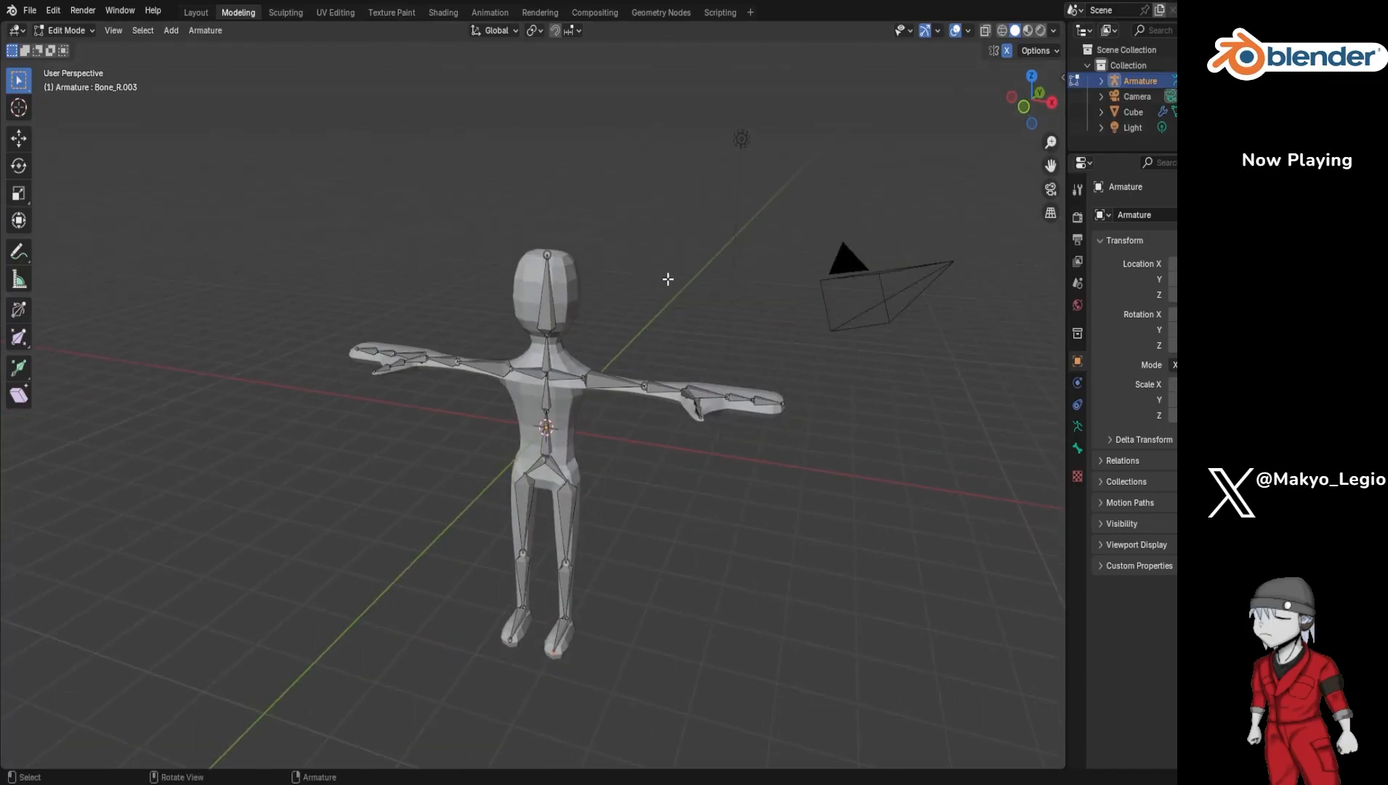
pyautogui.press('Tab')
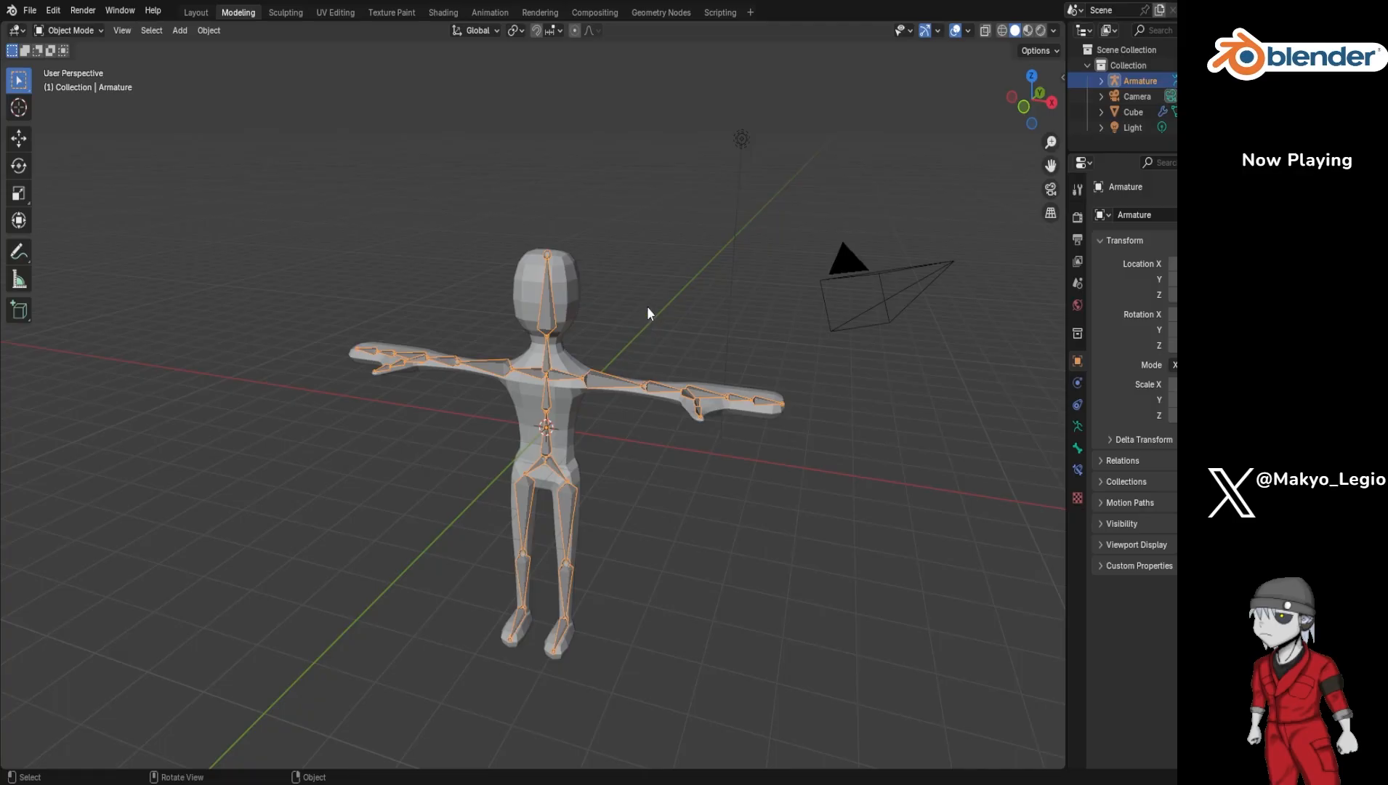
pyautogui.moveTo(644, 310); pyautogui.dragTo(654, 298, button='middle')
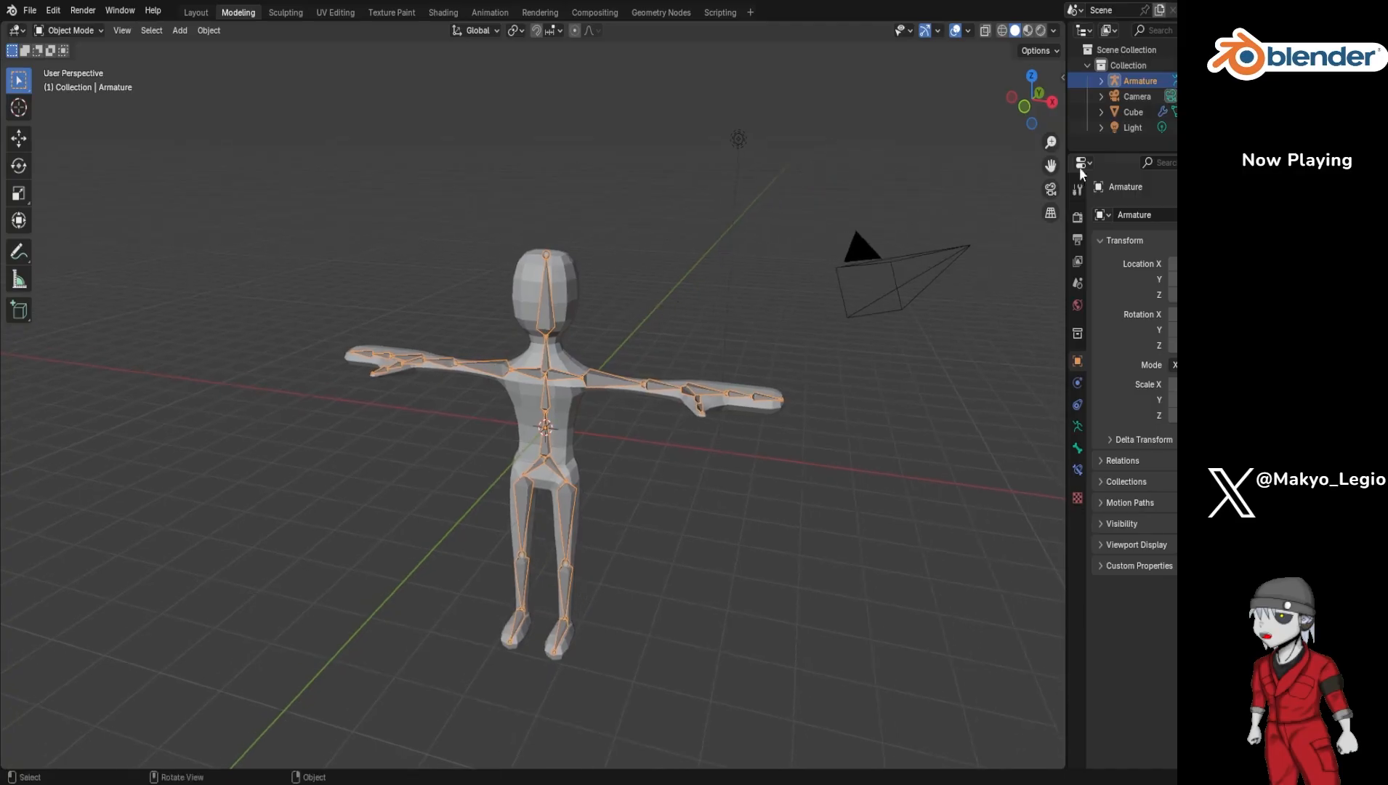
# Step: Parent the Cube character mesh to the Armature with automatic weights and save the file
pyautogui.click(1100, 81)
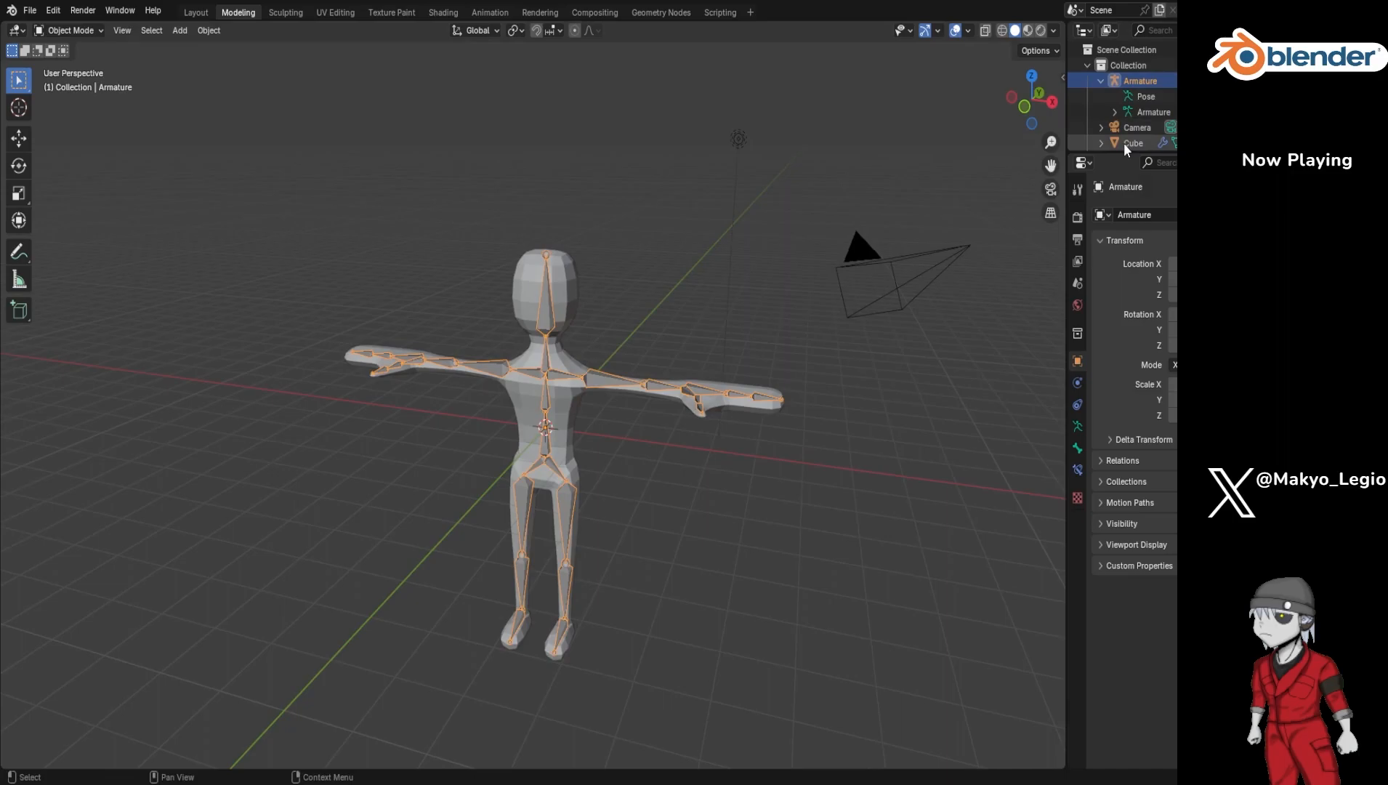
pyautogui.click(1123, 143)
pyautogui.moveTo(650, 285); pyautogui.dragTo(659, 300, button='middle')
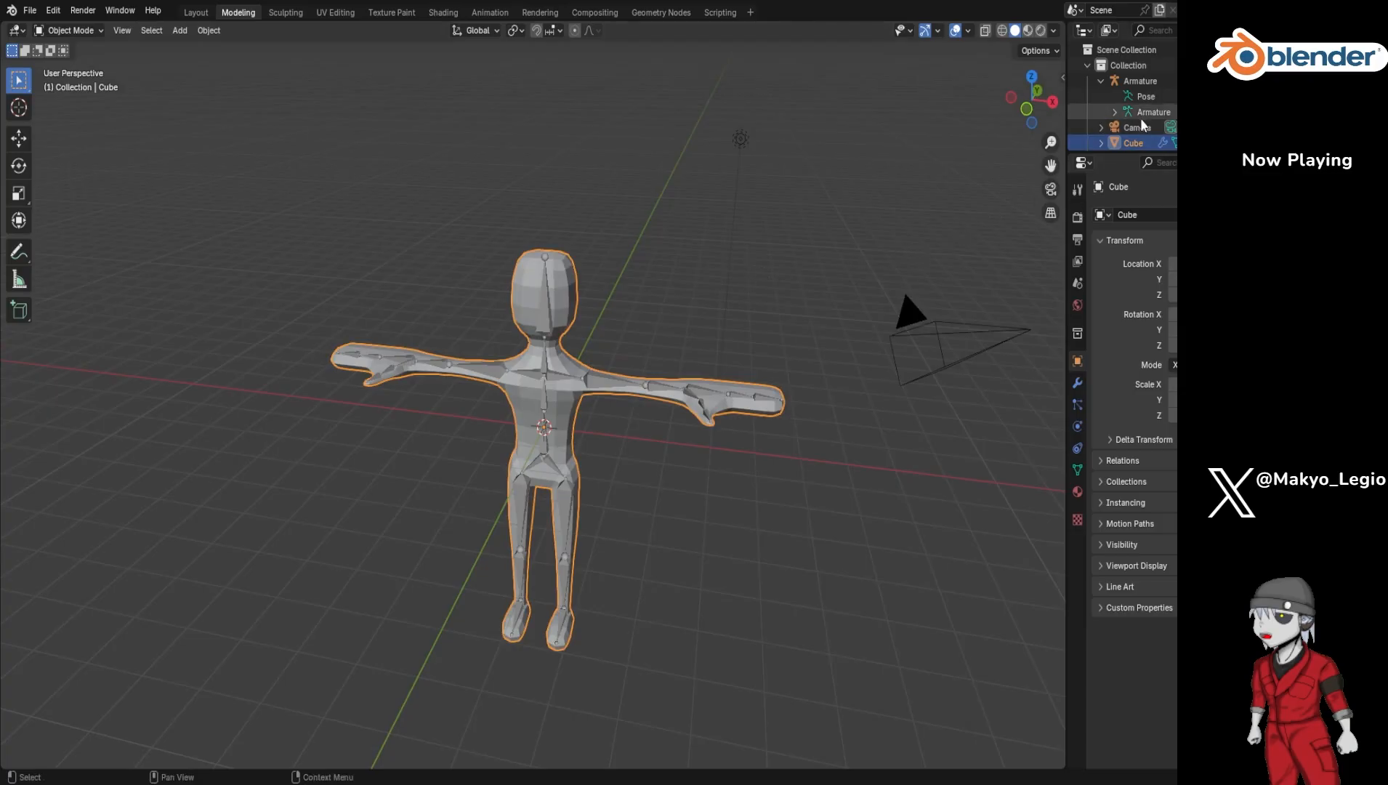
pyautogui.click(1100, 81)
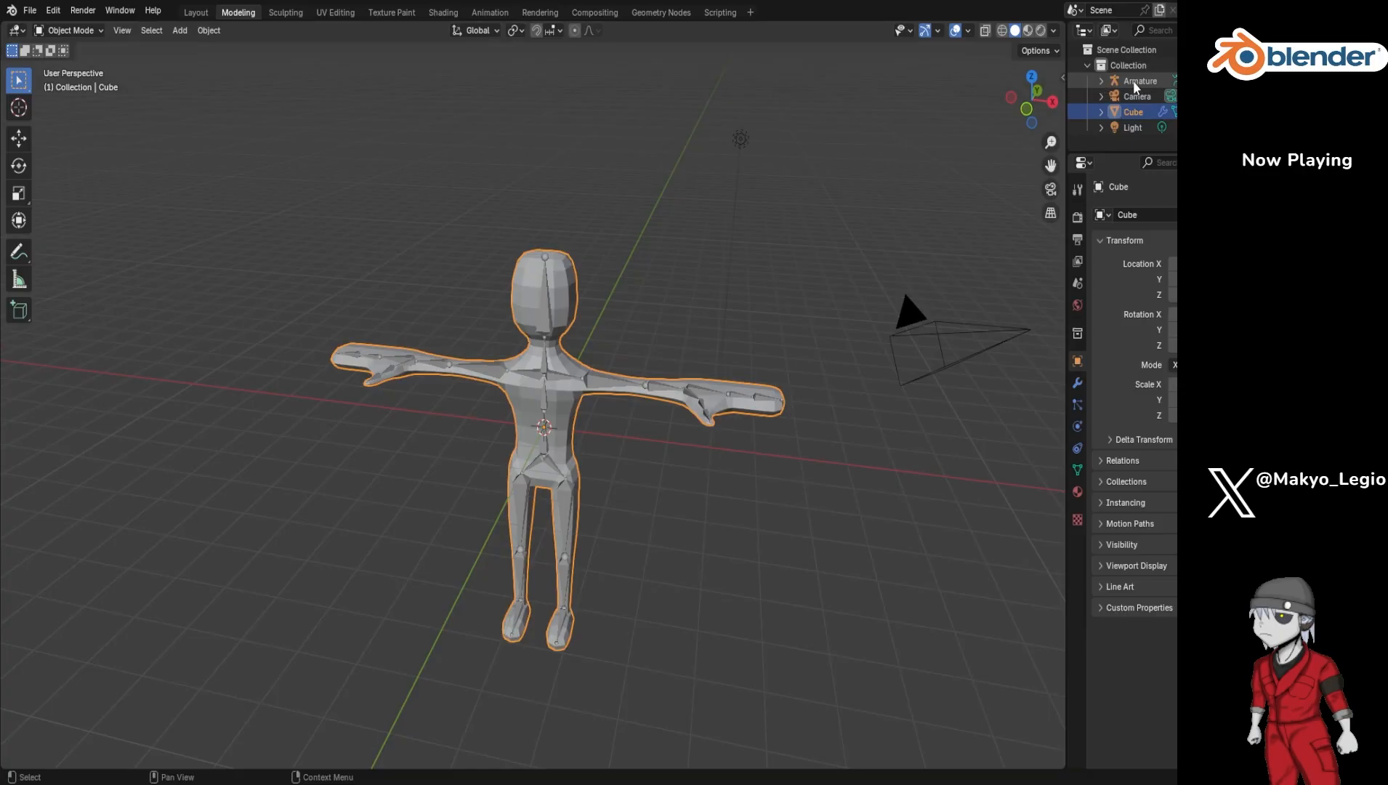
pyautogui.keyDown('ctrl'); pyautogui.click(1130, 81); pyautogui.keyUp('ctrl')
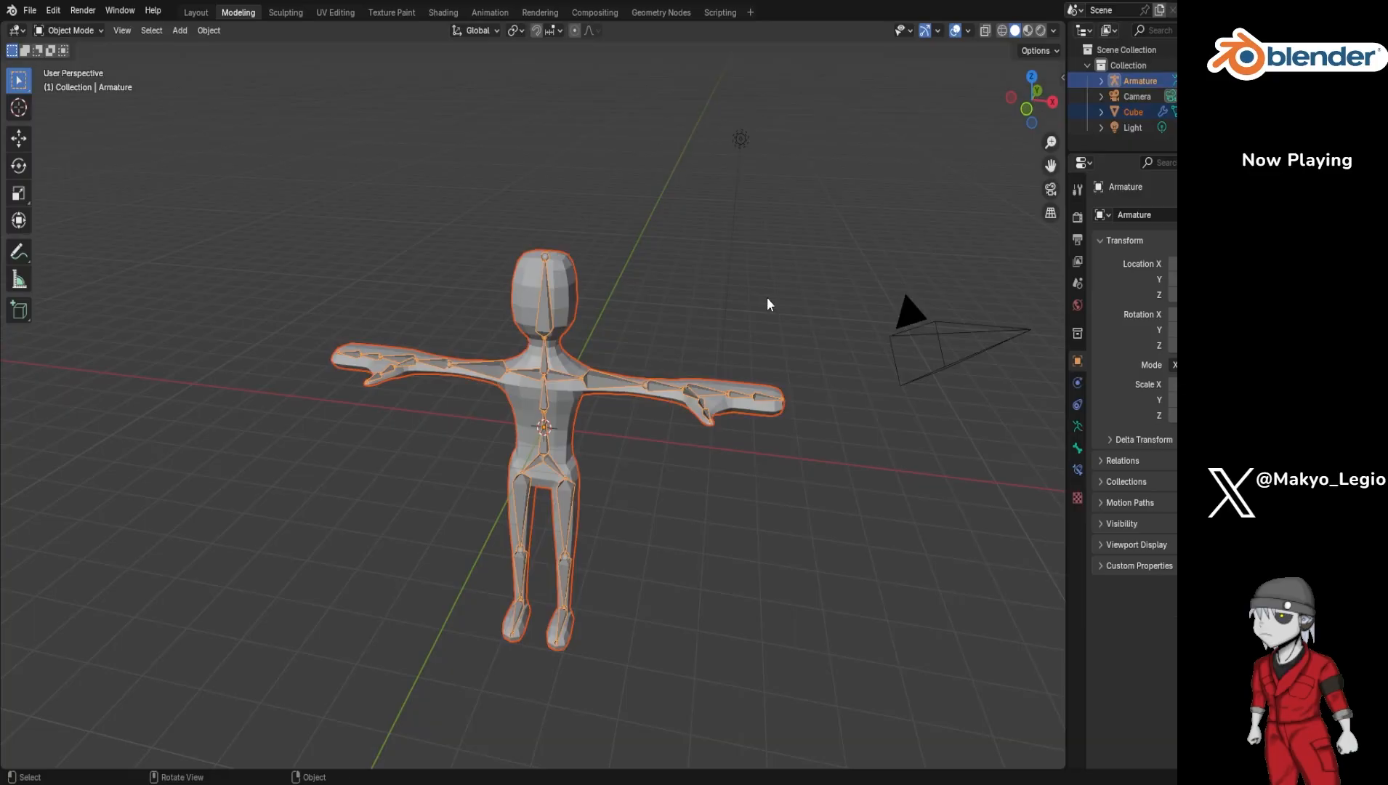
pyautogui.hotkey('ctrl', 'p')
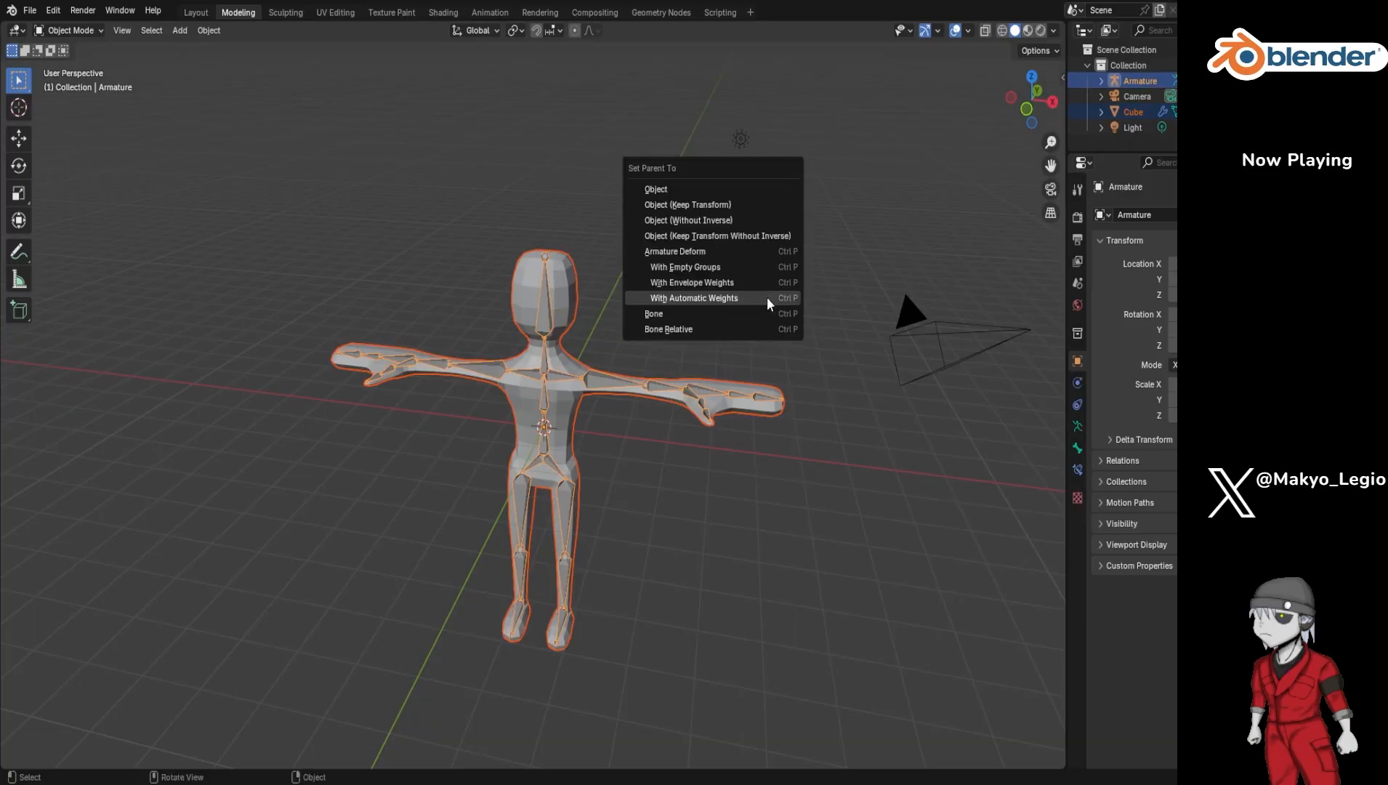
pyautogui.click(767, 300)
pyautogui.press('ctrl')
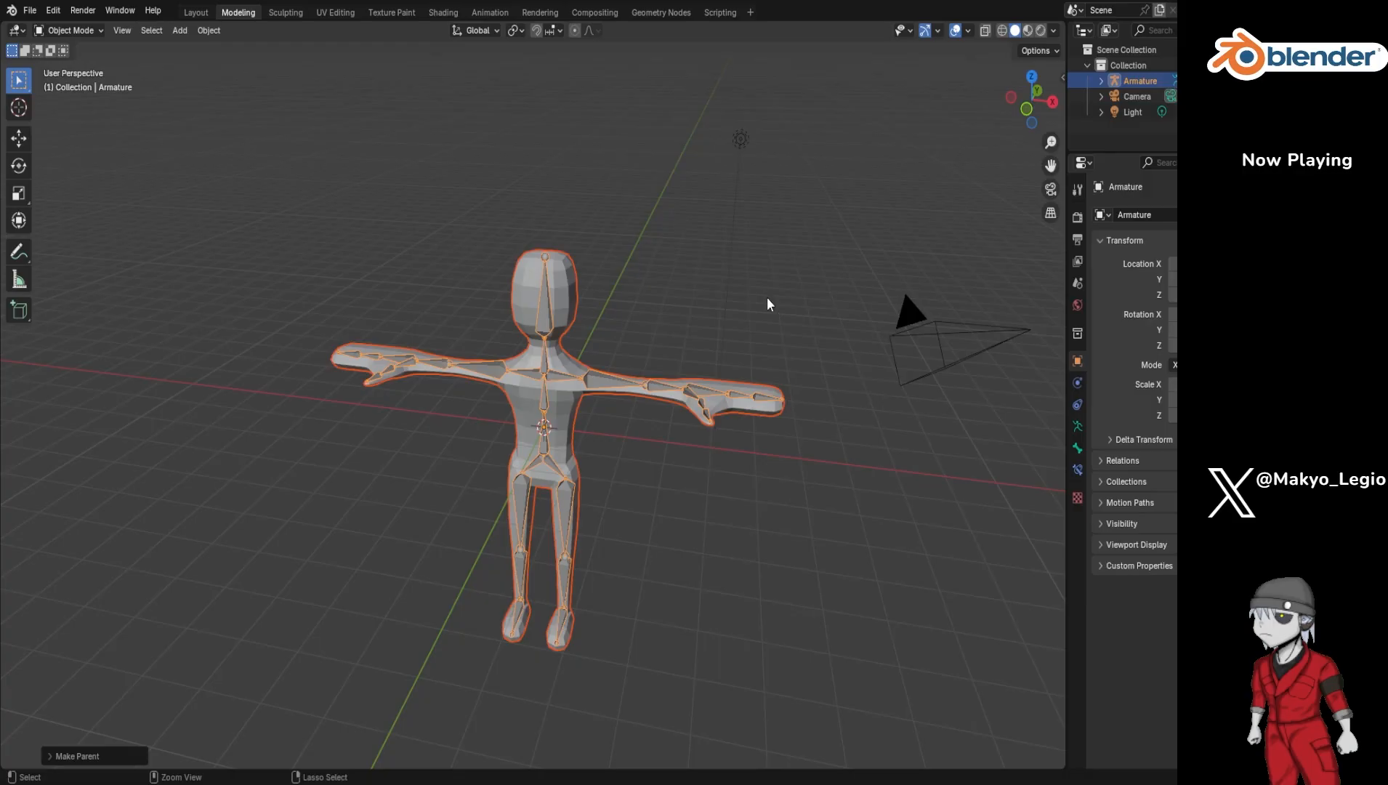
pyautogui.hotkey('ctrl', 's')
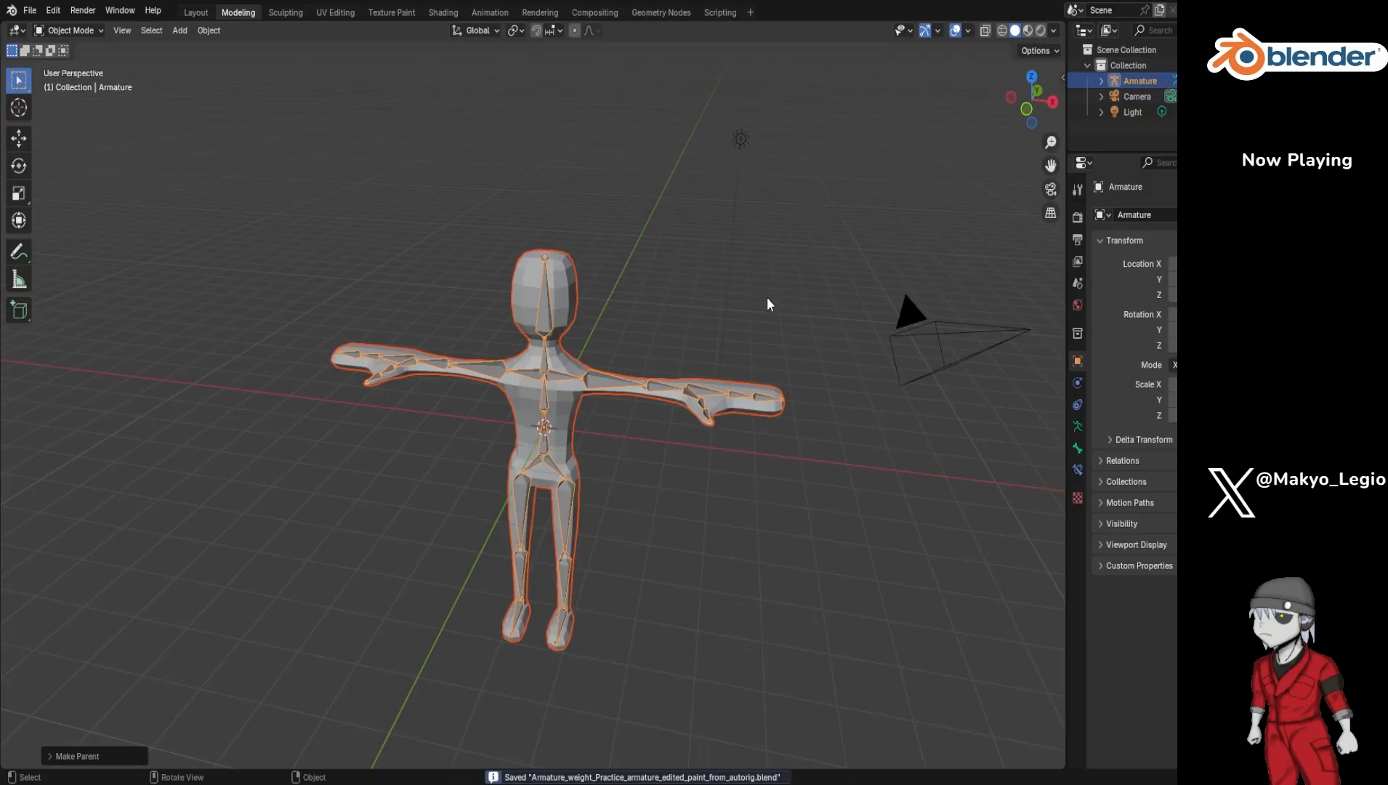
# Step: Switch the armature from Object Mode to Pose Mode and select the head bone
pyautogui.click(652, 346)
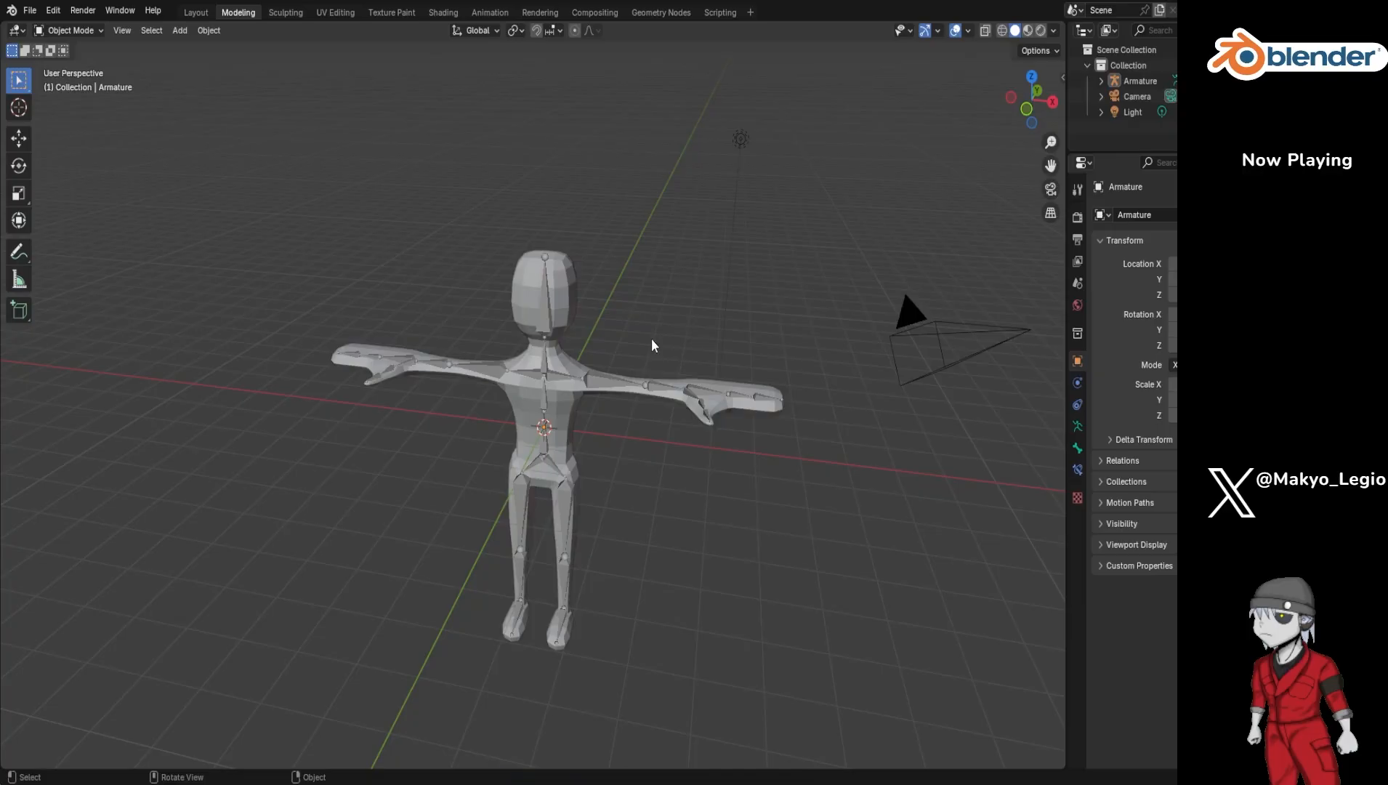
pyautogui.moveTo(635, 344); pyautogui.dragTo(657, 307, button='middle')
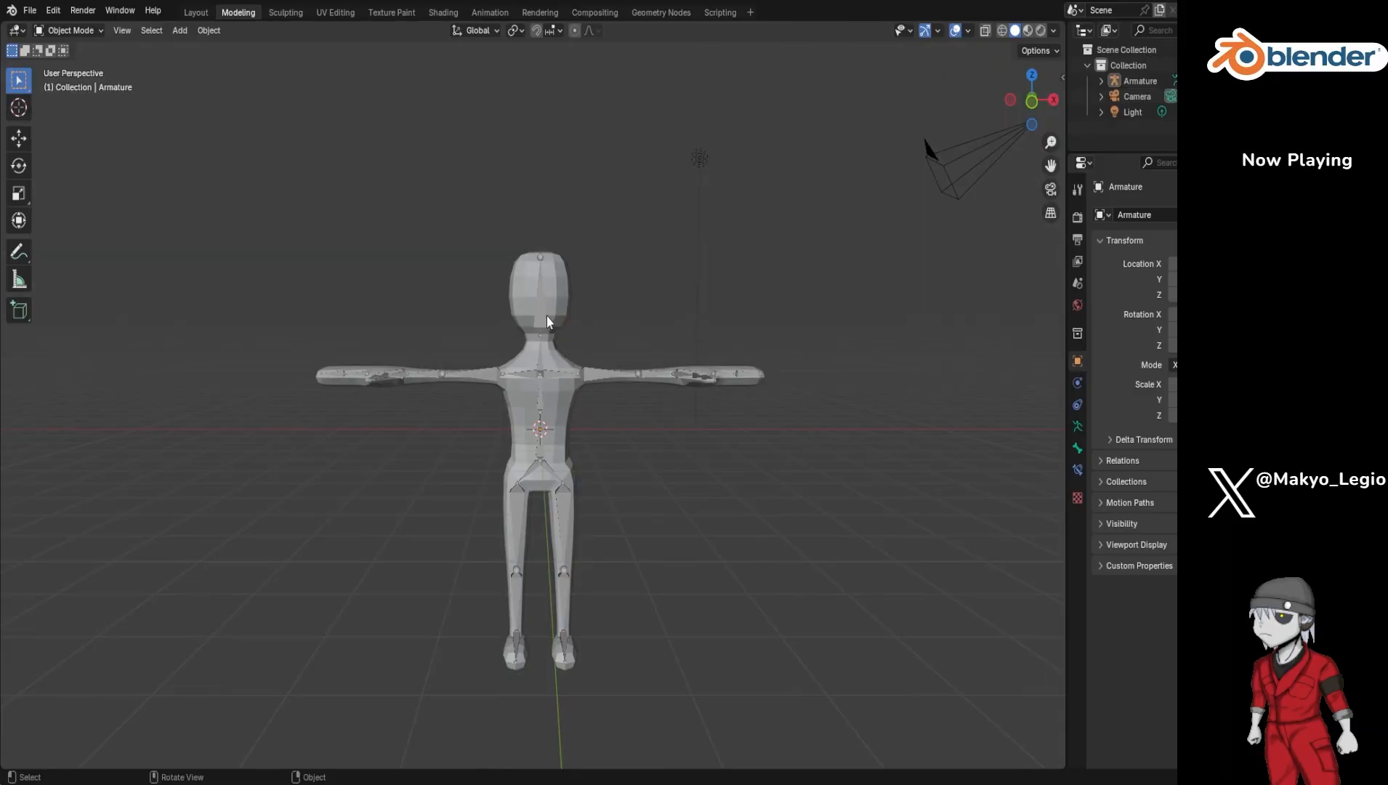
pyautogui.click(84, 33)
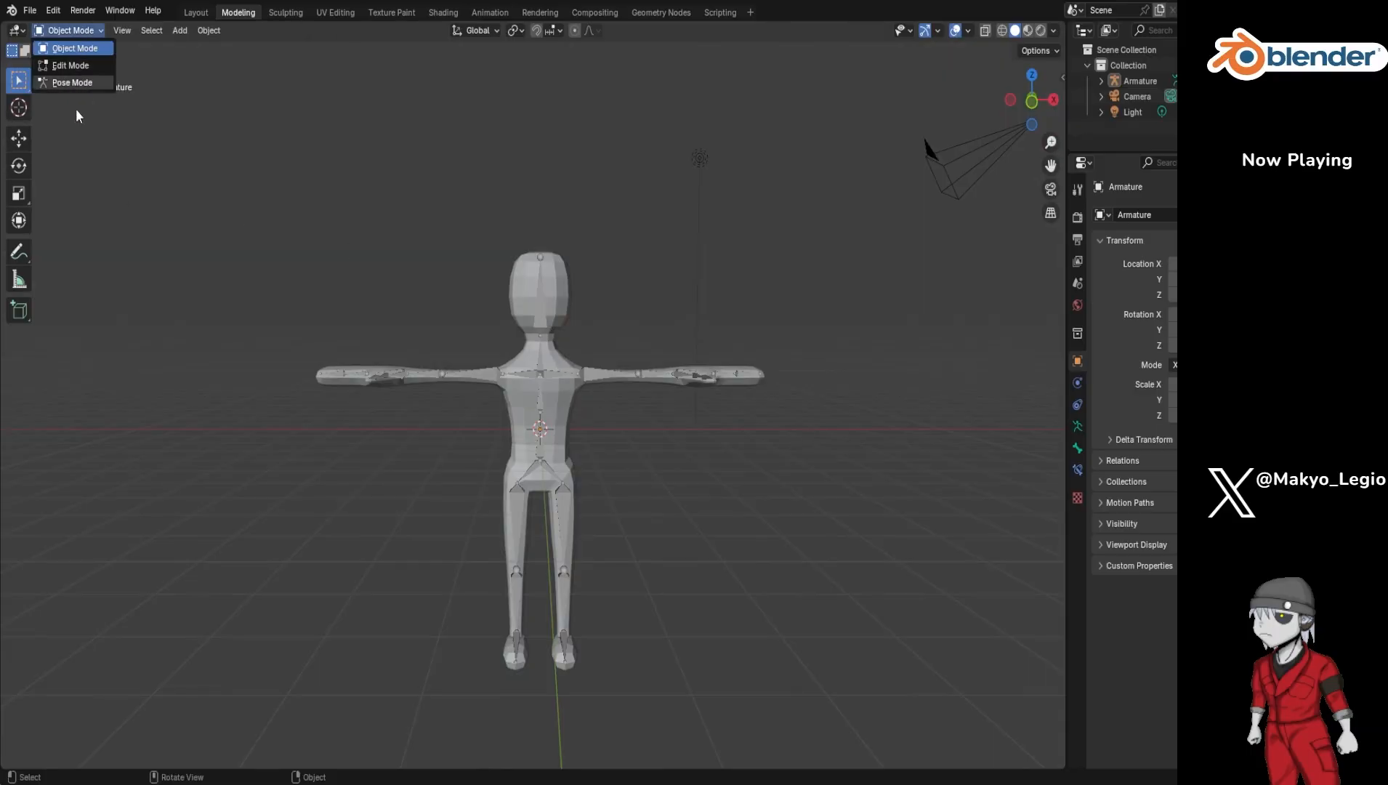
pyautogui.click(71, 82)
pyautogui.click(546, 320)
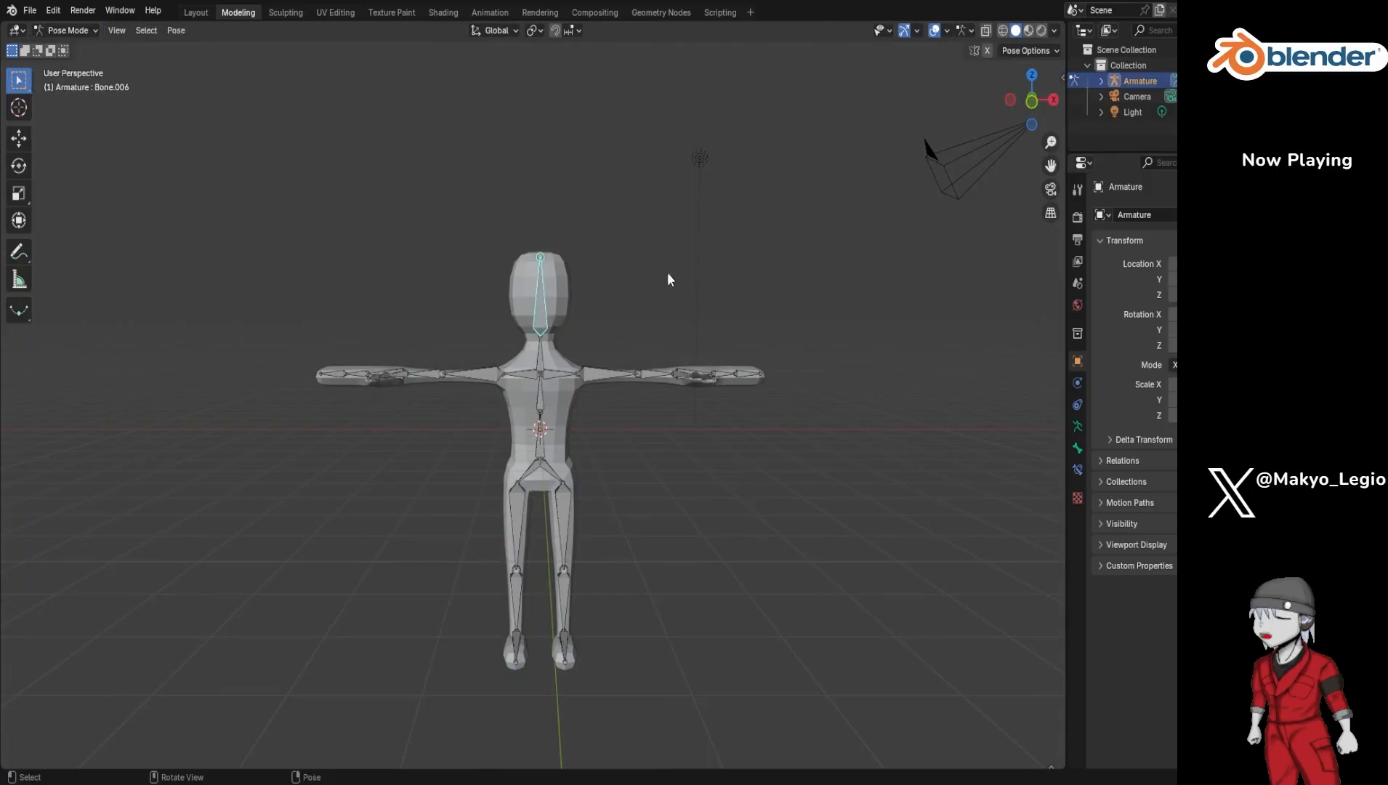
# Step: Try rotating the head bone from the front and from an angled view to test how the mesh deforms
pyautogui.press('r')
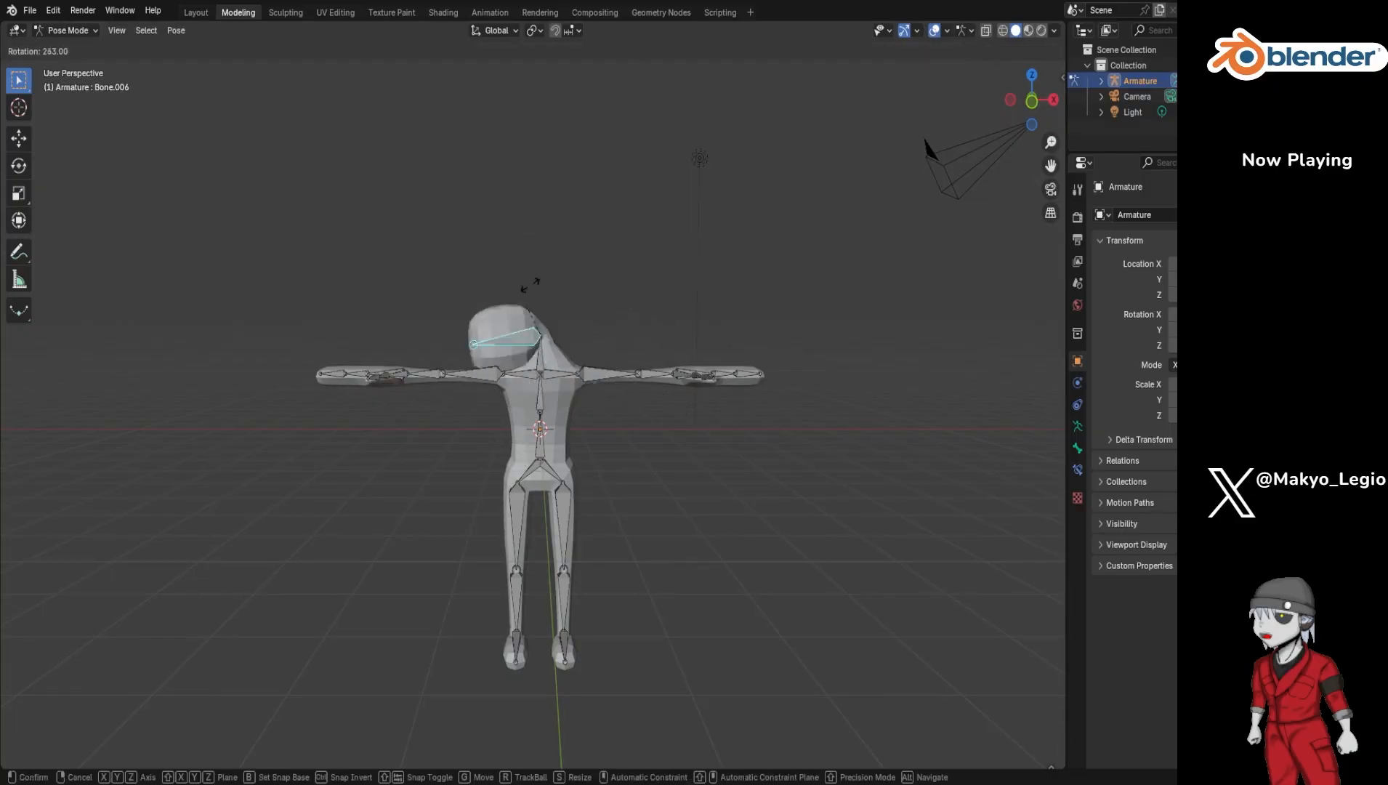
pyautogui.rightClick(562, 302)
pyautogui.moveTo(566, 305); pyautogui.dragTo(713, 261, button='middle')
pyautogui.press('r')
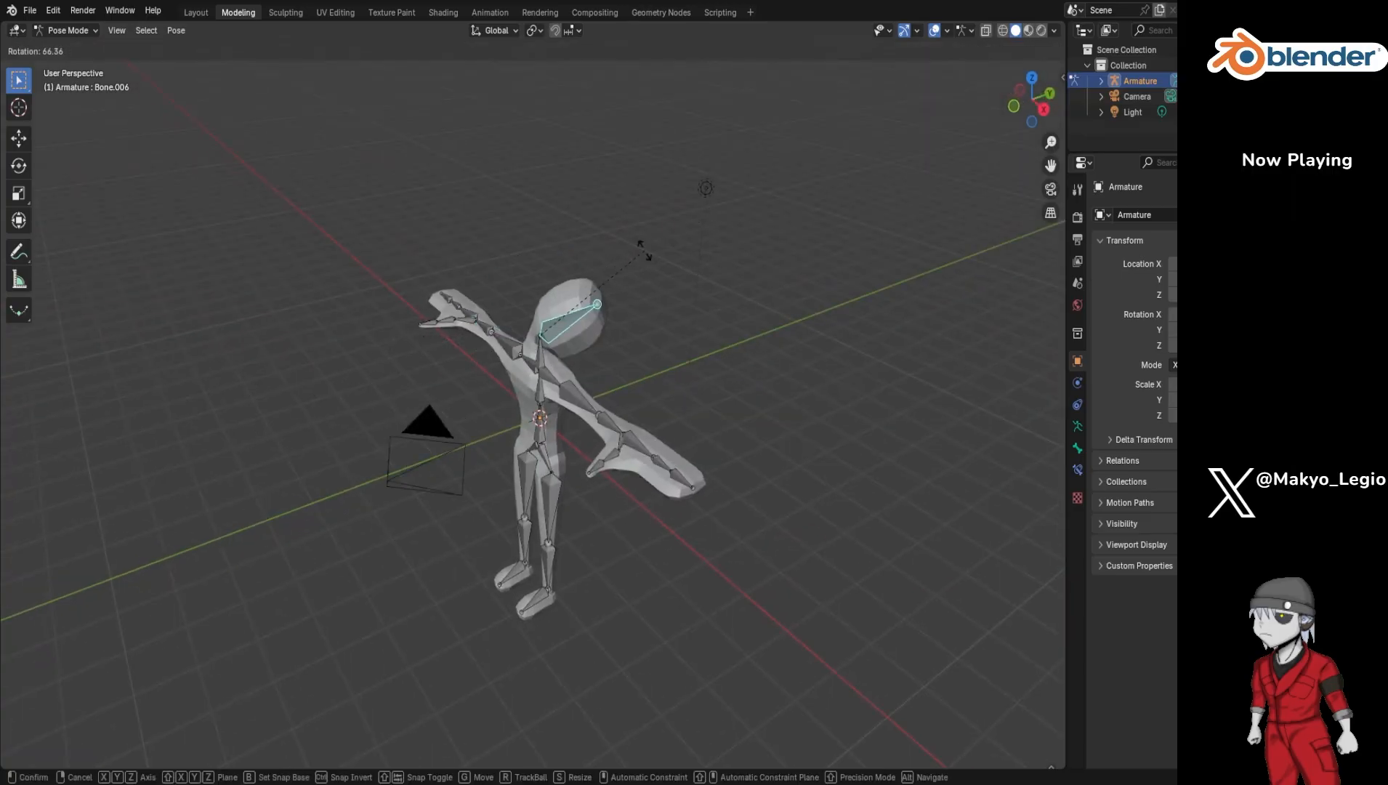
pyautogui.rightClick(548, 276)
pyautogui.press('r')
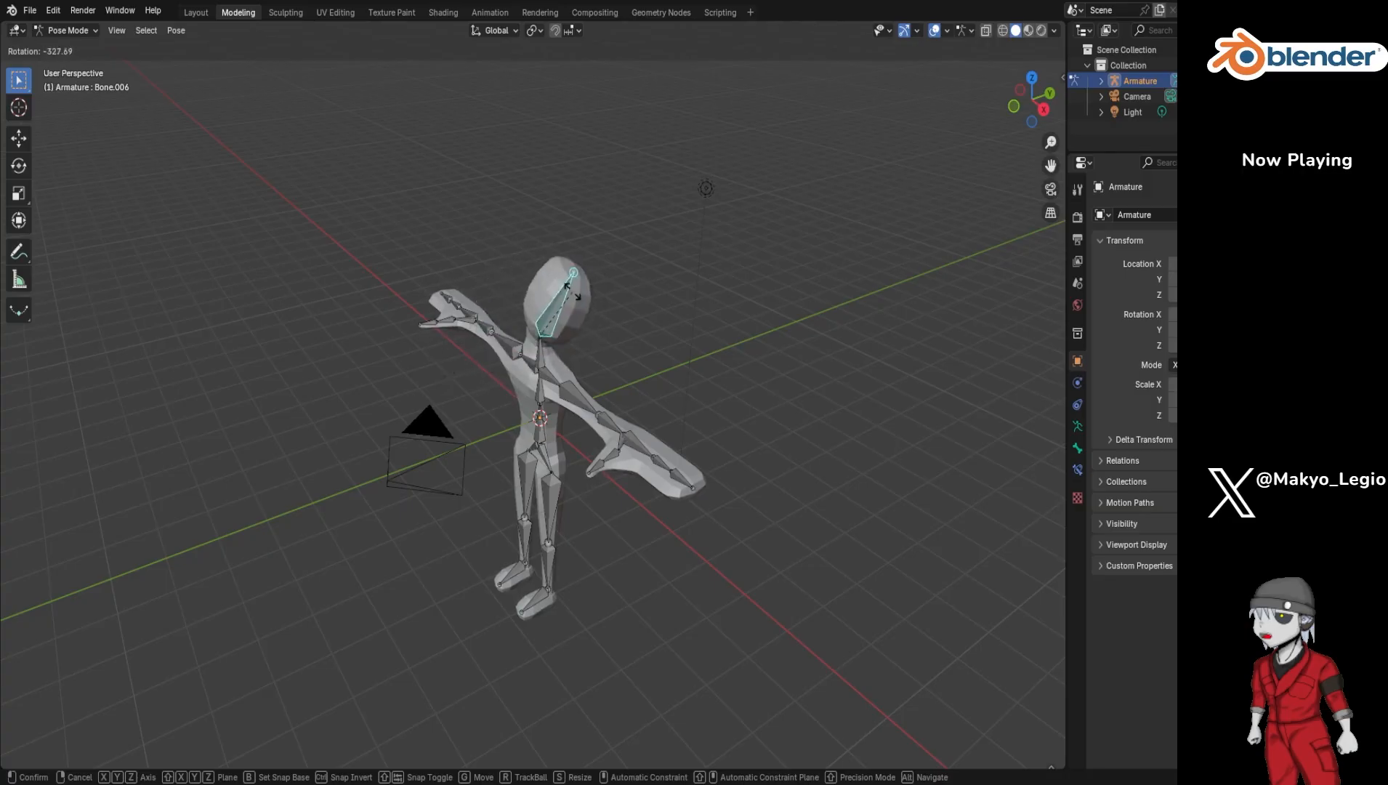
pyautogui.click(564, 300)
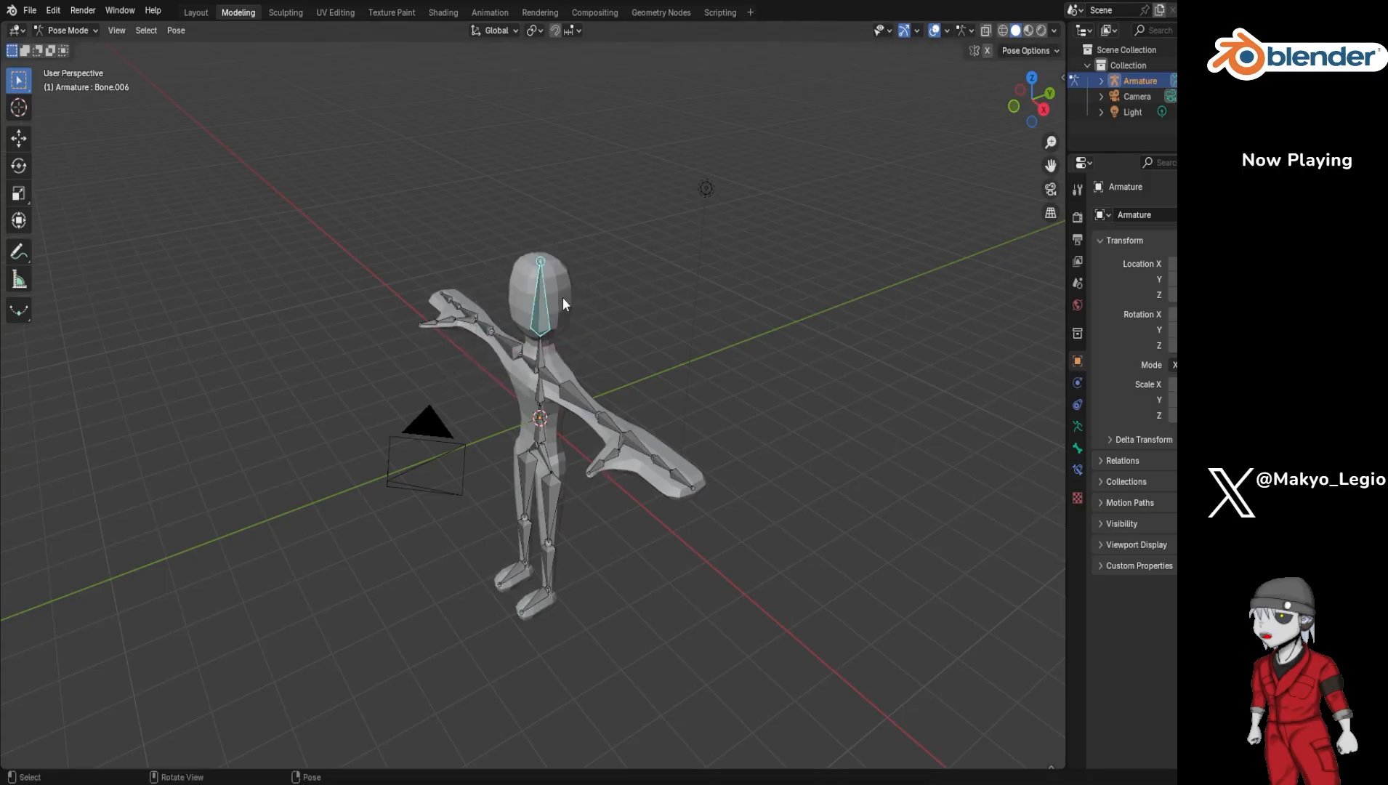
# Step: Switch the armature from Pose Mode back to Object Mode
pyautogui.moveTo(589, 287); pyautogui.dragTo(686, 260, button='middle')
pyautogui.scroll(4, 655, 280)
pyautogui.scroll(-1, 644, 284)
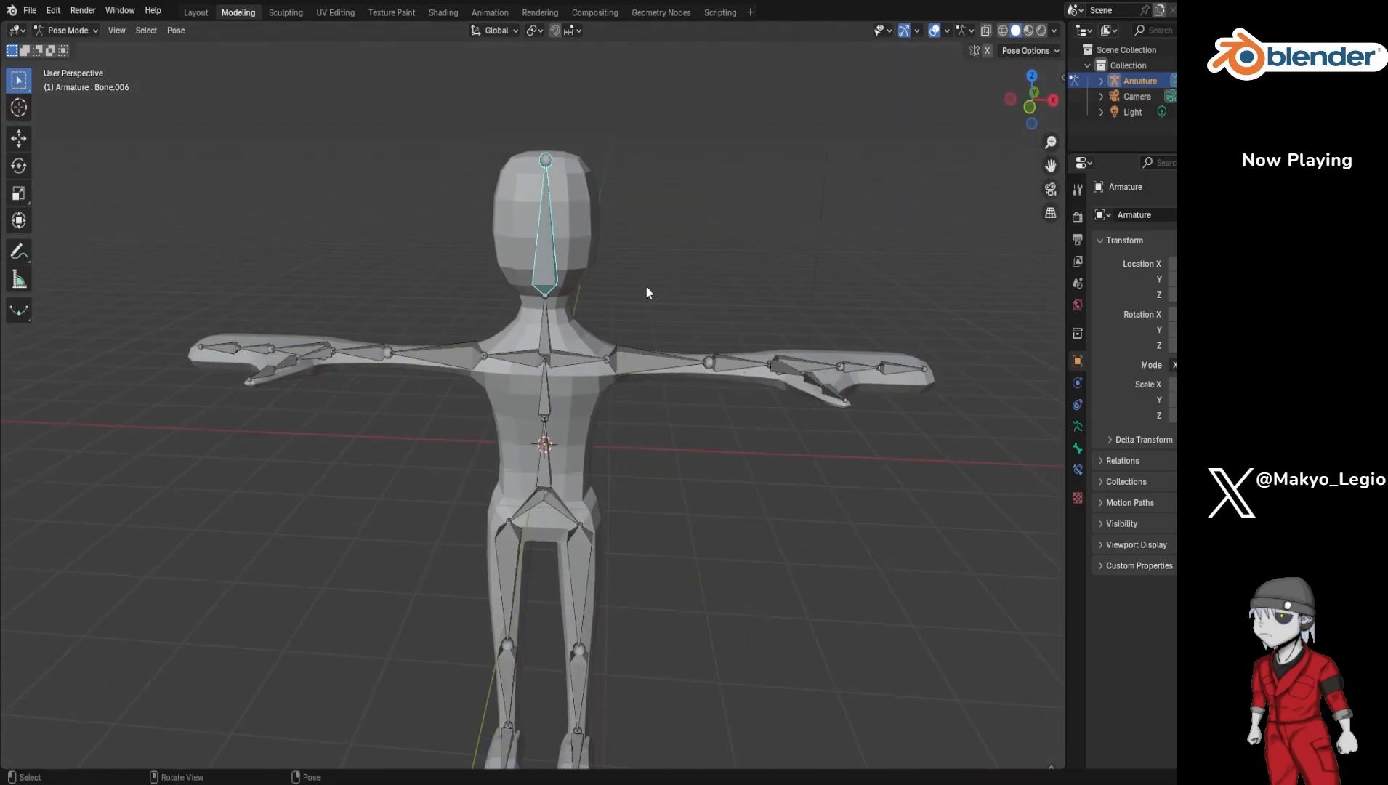
pyautogui.press('KP_7')
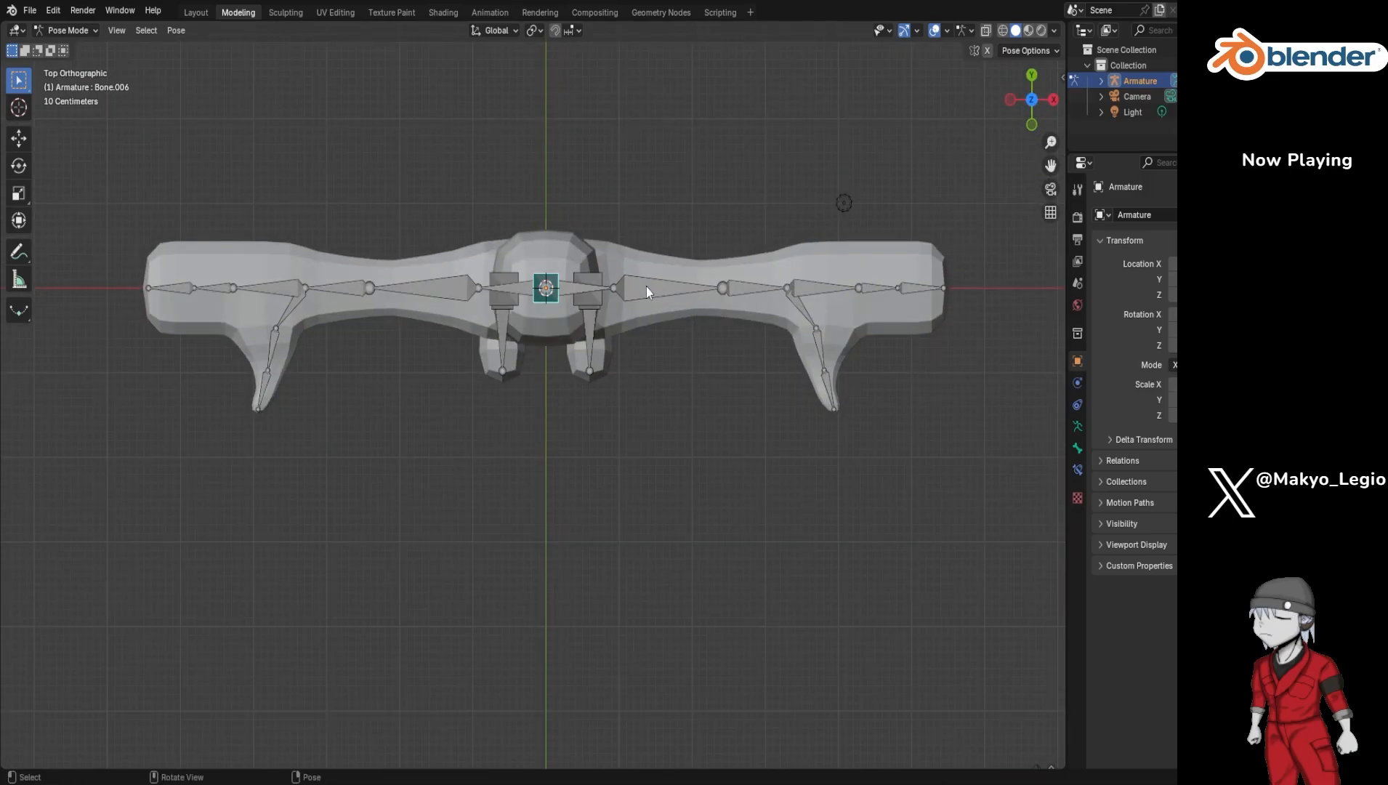
pyautogui.press('KP_1')
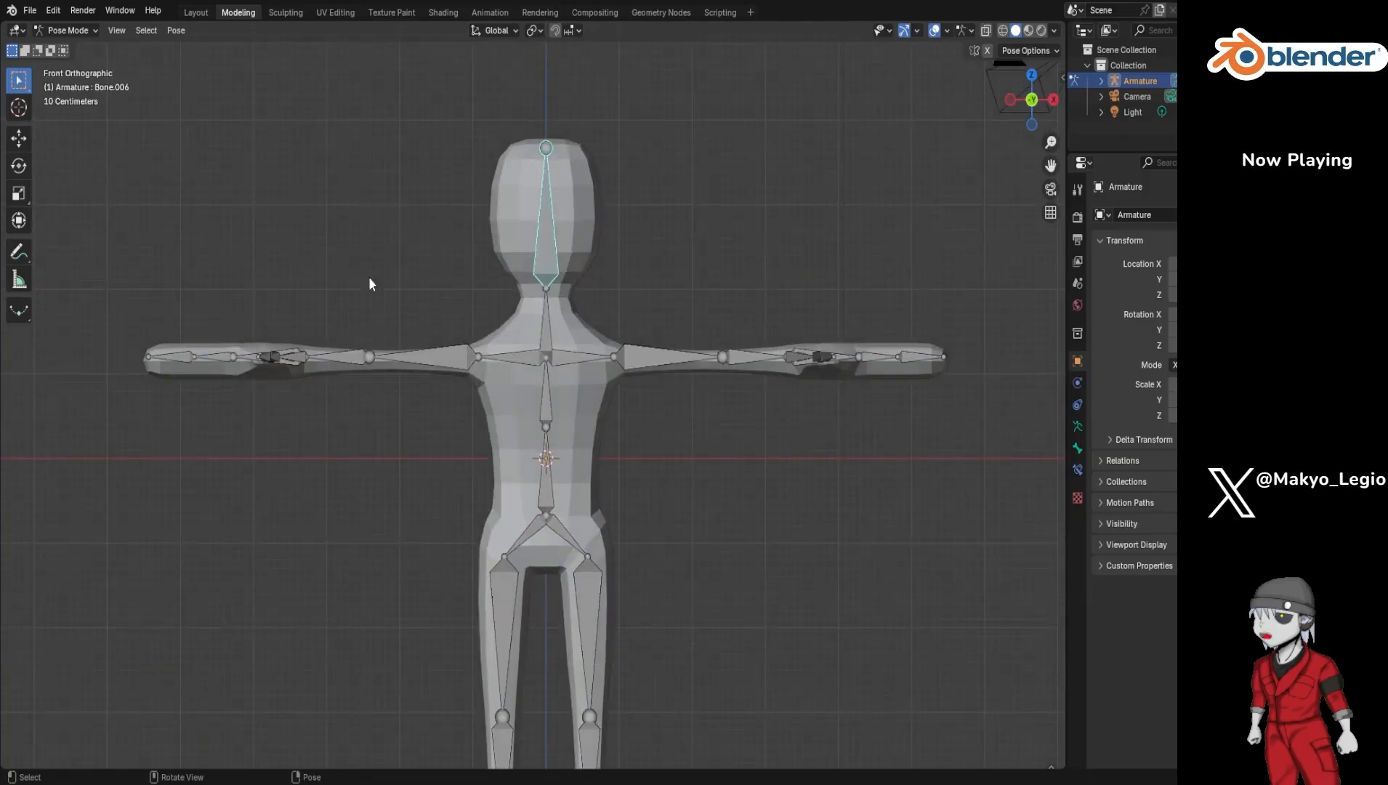
pyautogui.click(91, 30)
pyautogui.click(93, 48)
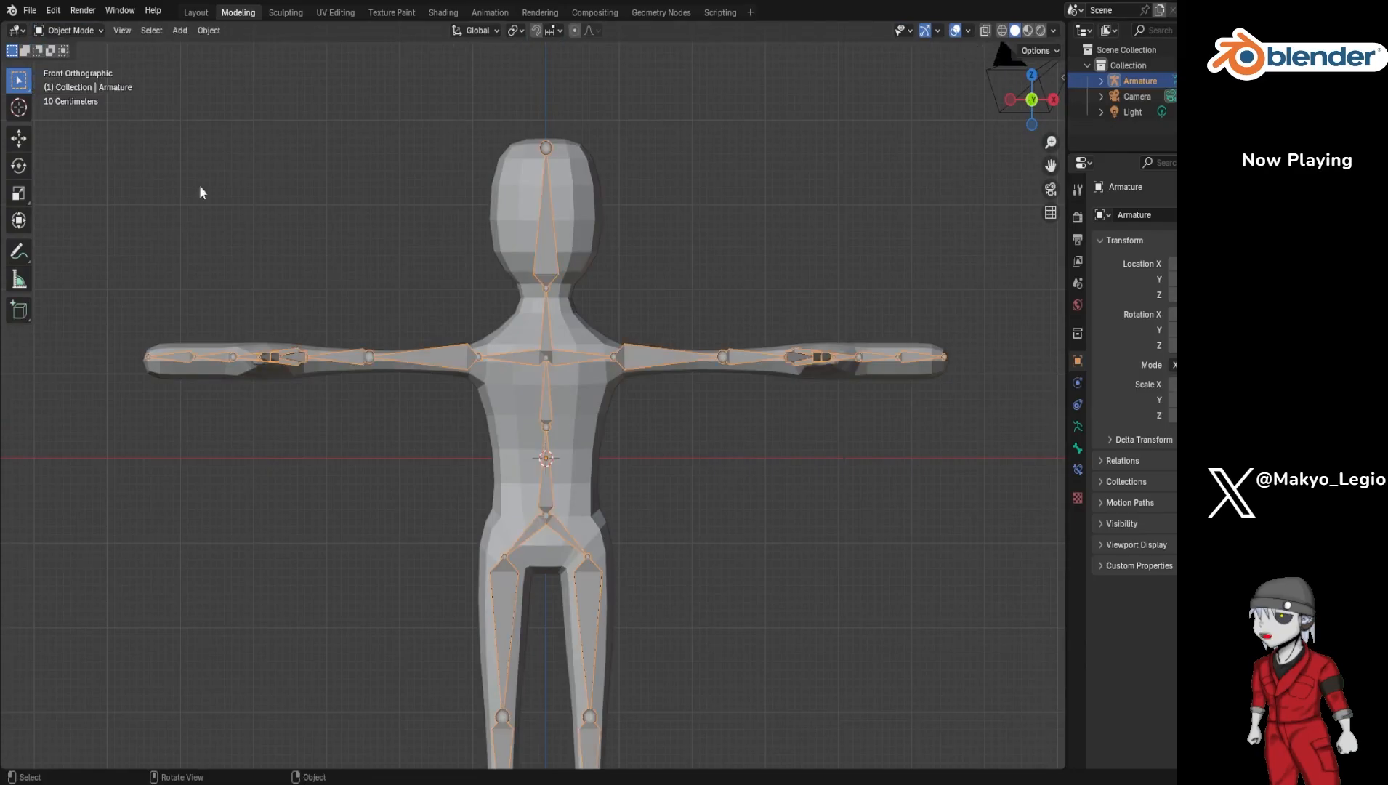
# Step: Add a Collision physics modifier to the Cube character mesh parented under the Armature
pyautogui.scroll(-4, 623, 278)
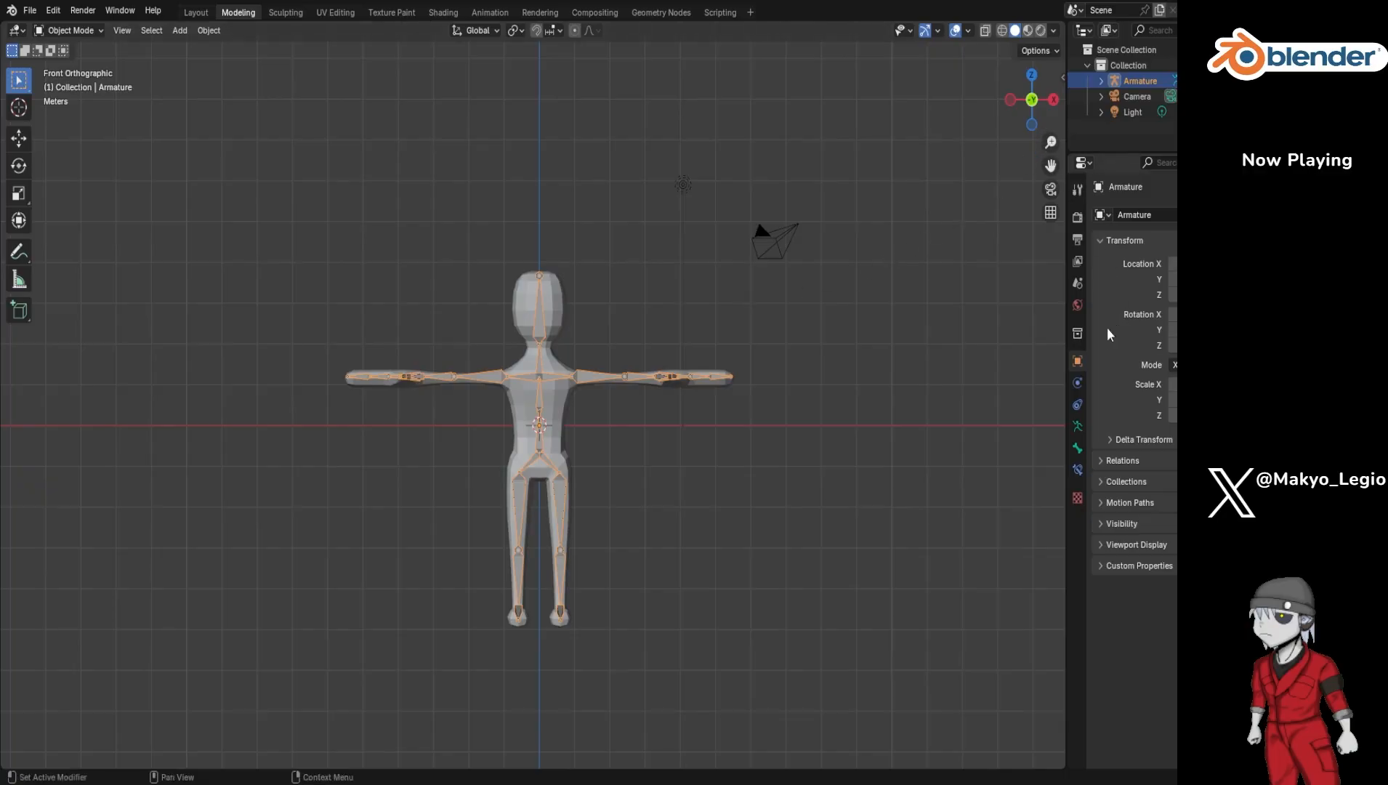
pyautogui.click(1102, 80)
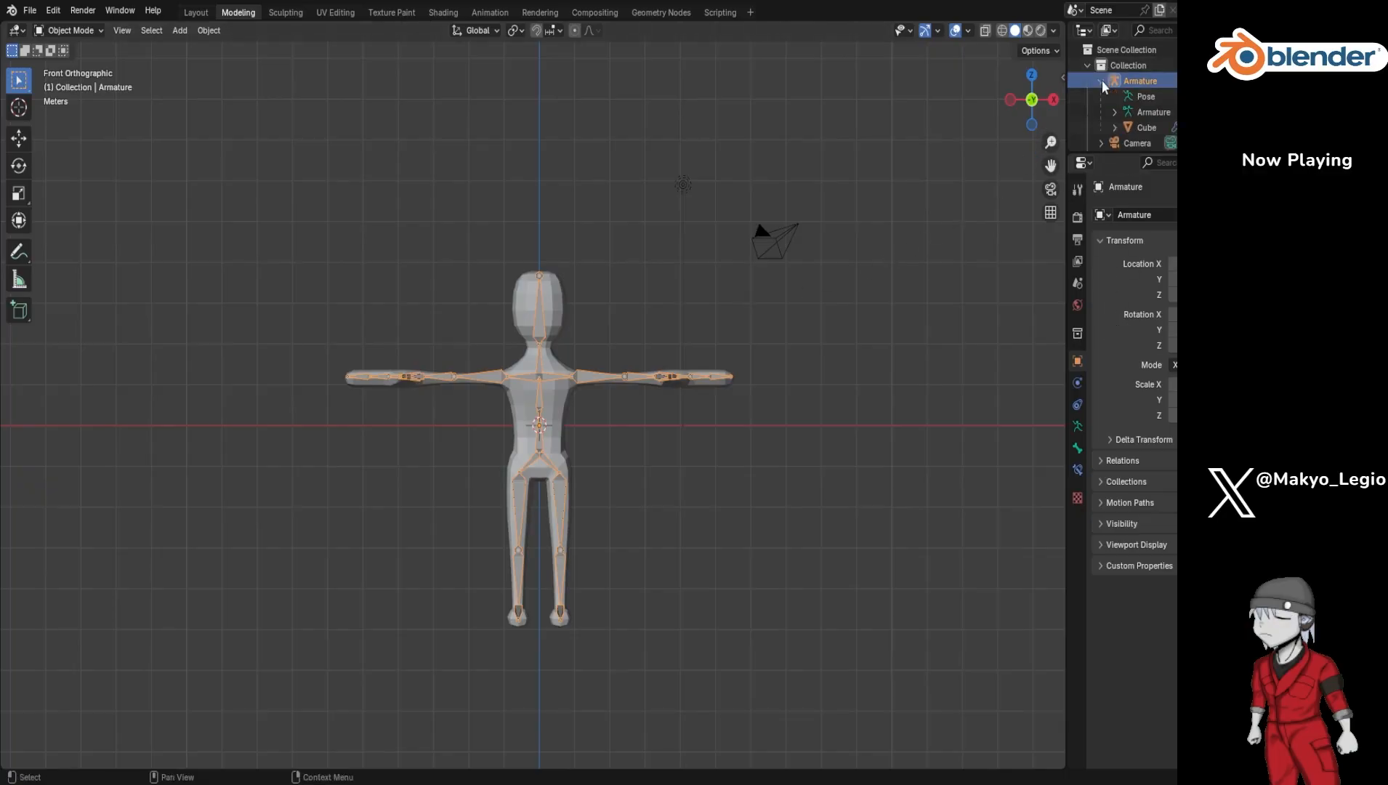
pyautogui.click(1134, 128)
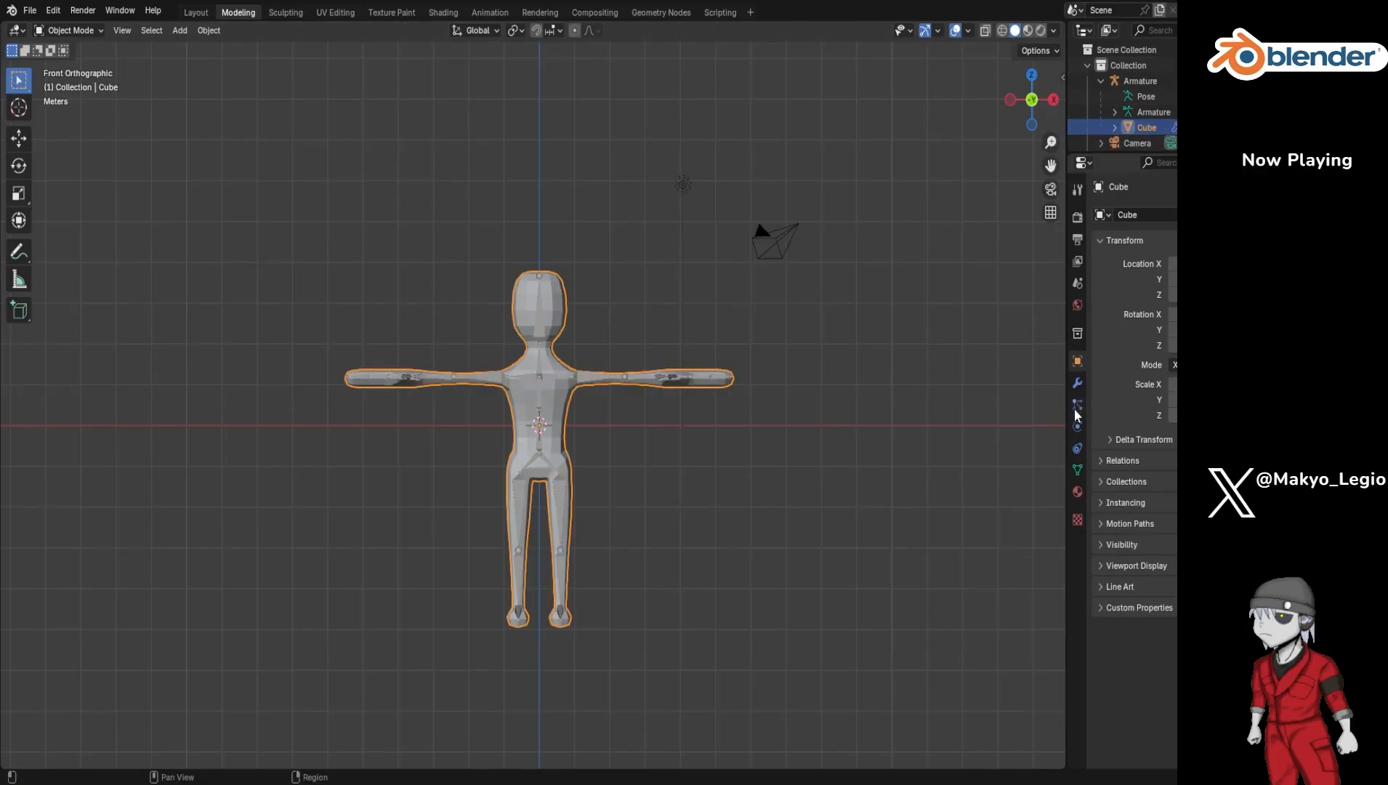
pyautogui.click(1079, 382)
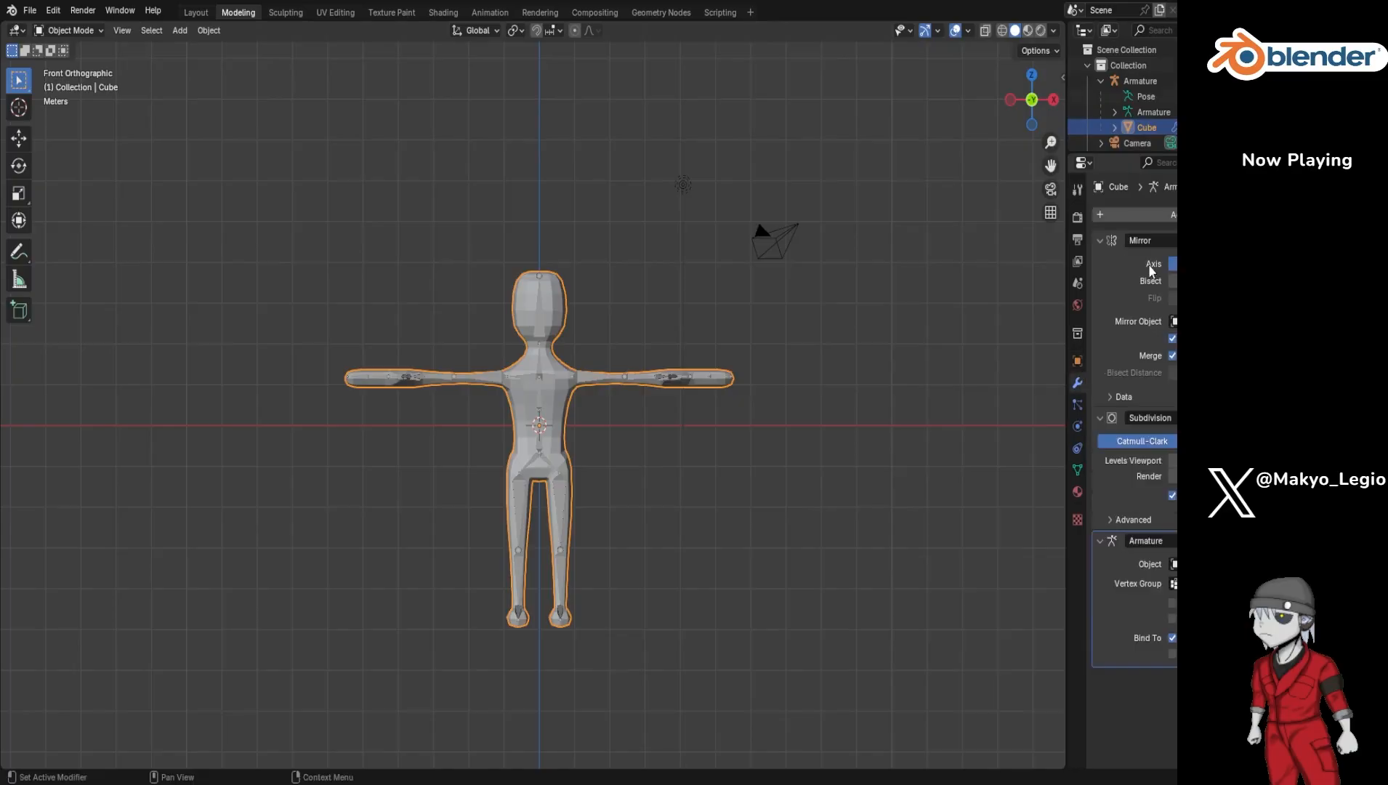
pyautogui.click(1139, 210)
pyautogui.moveTo(1131, 216)
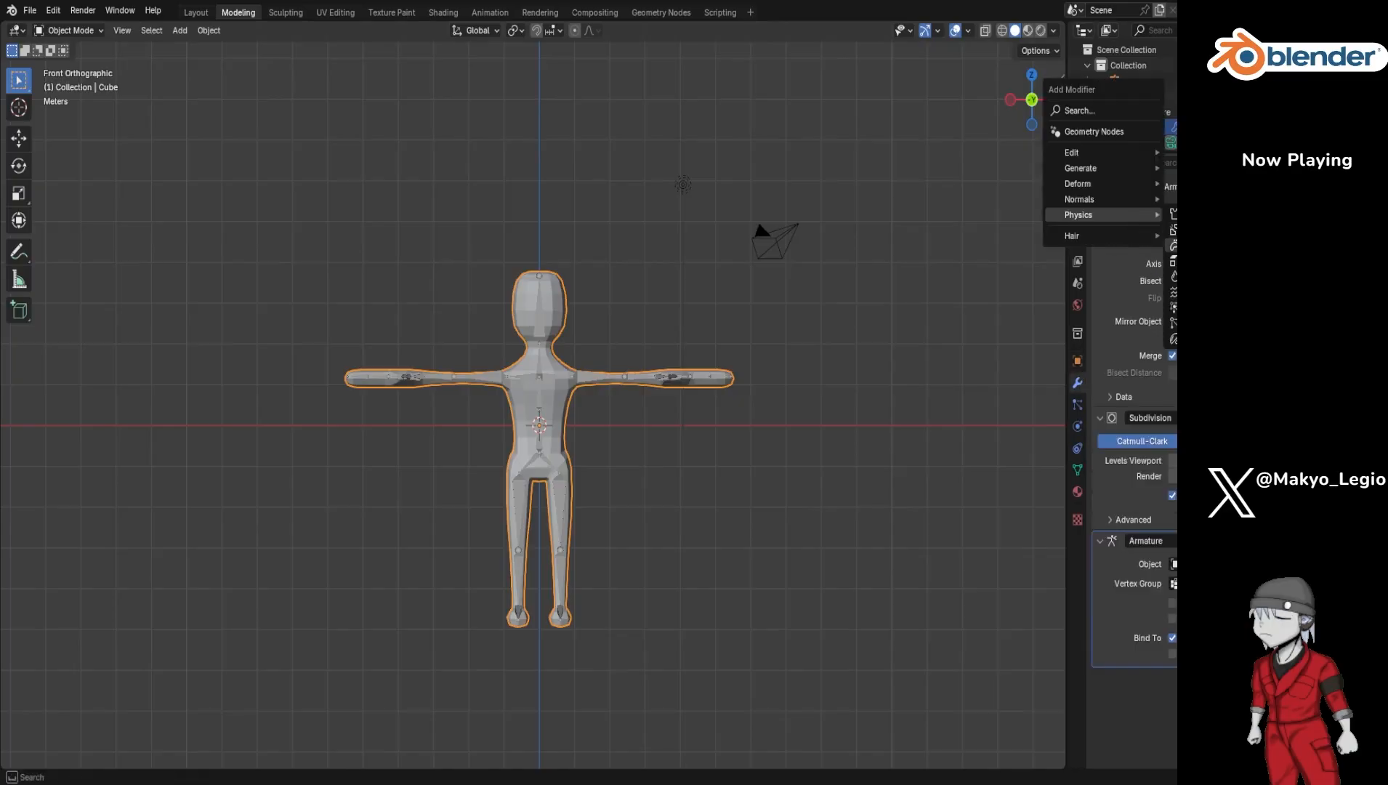
pyautogui.click(1175, 230)
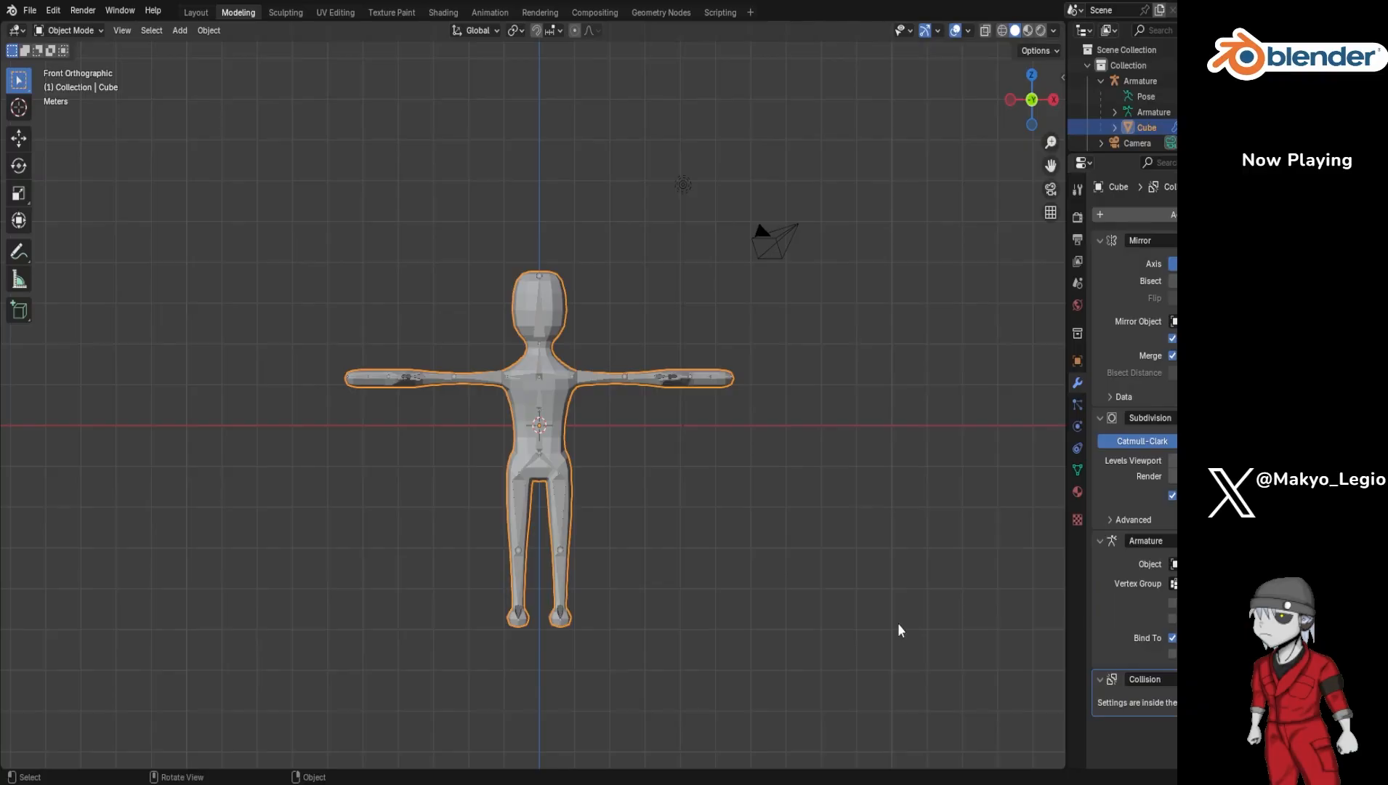
pyautogui.click(1100, 81)
# Step: Add a cube mesh, move it straight up above the character's head, and save the file
pyautogui.press('shift')
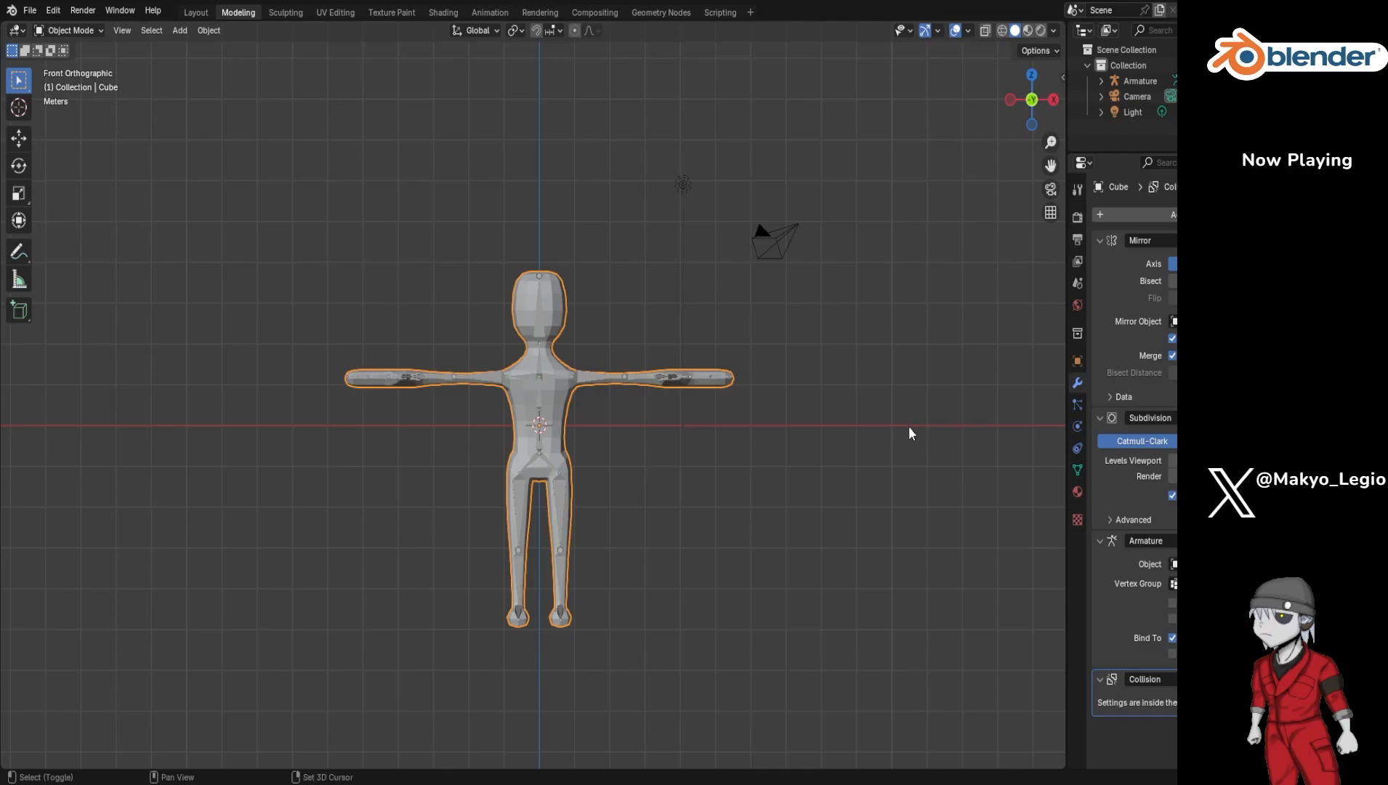
pyautogui.hotkey('shift', 'a')
pyautogui.moveTo(801, 475)
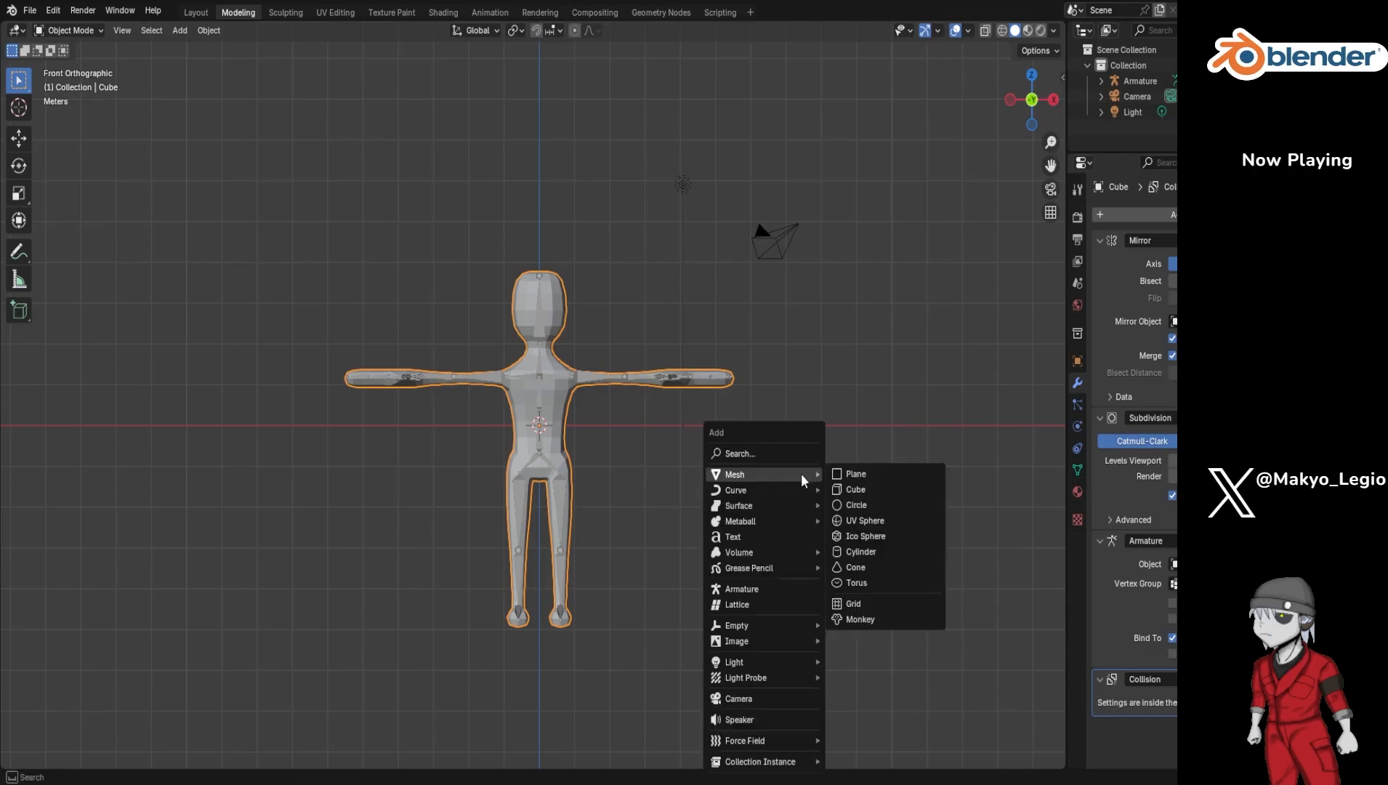
pyautogui.click(841, 490)
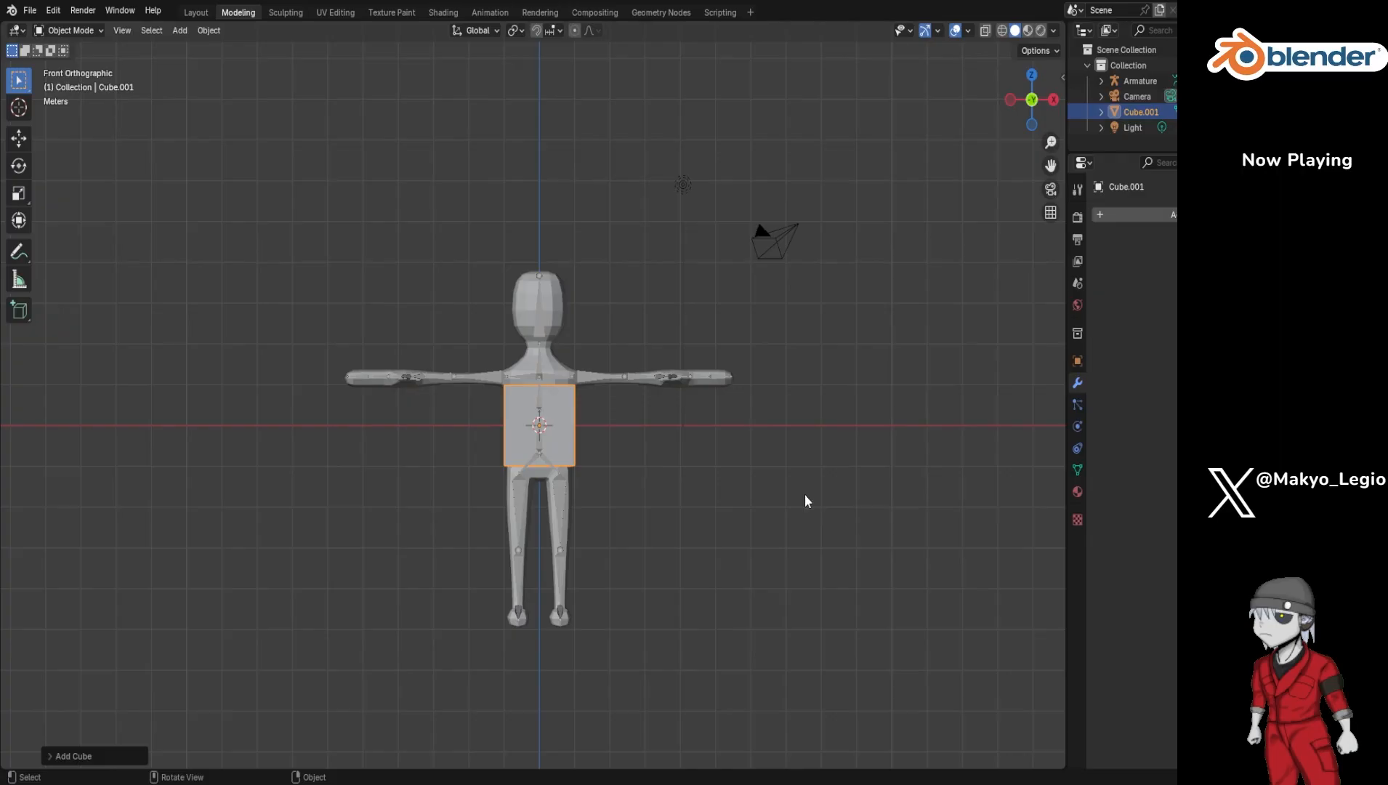
pyautogui.press('g')
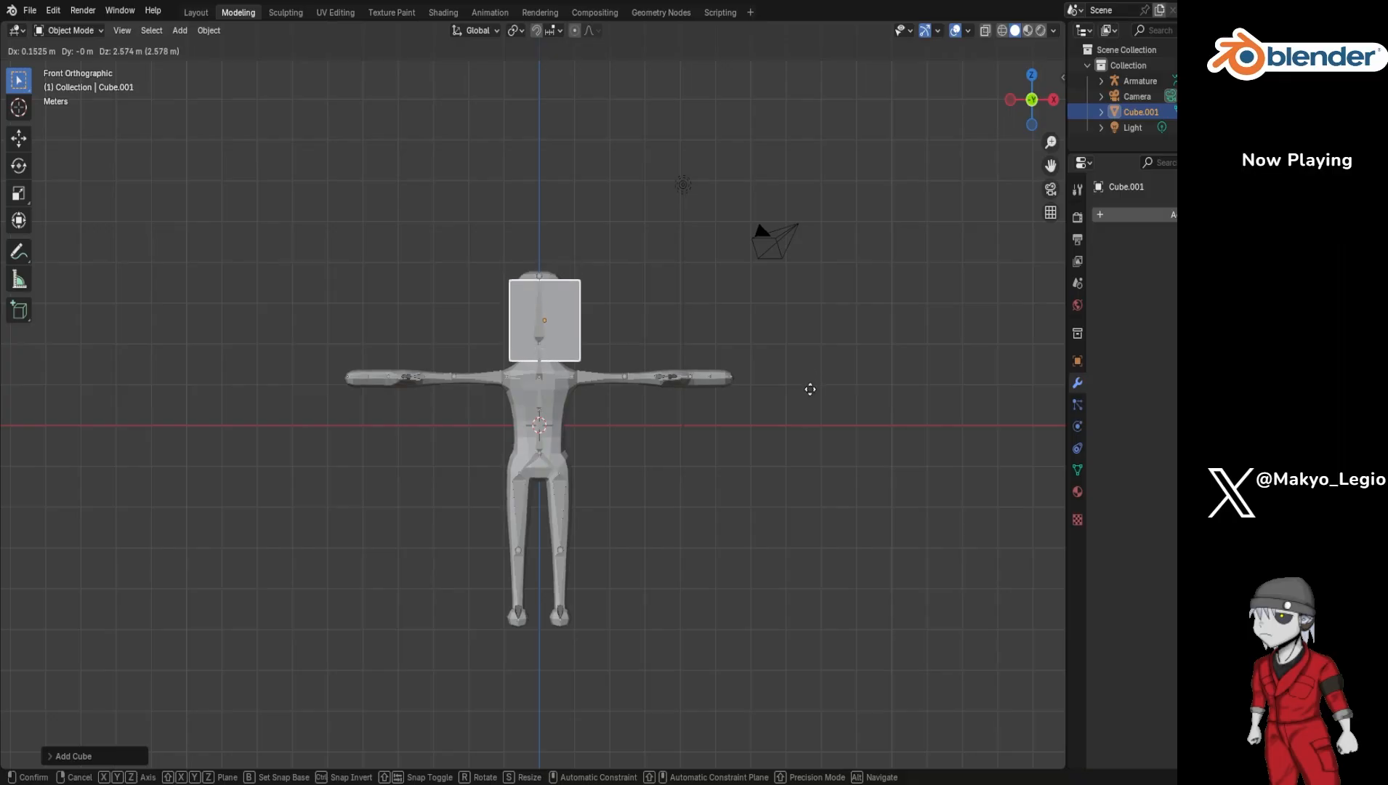
pyautogui.click(792, 215)
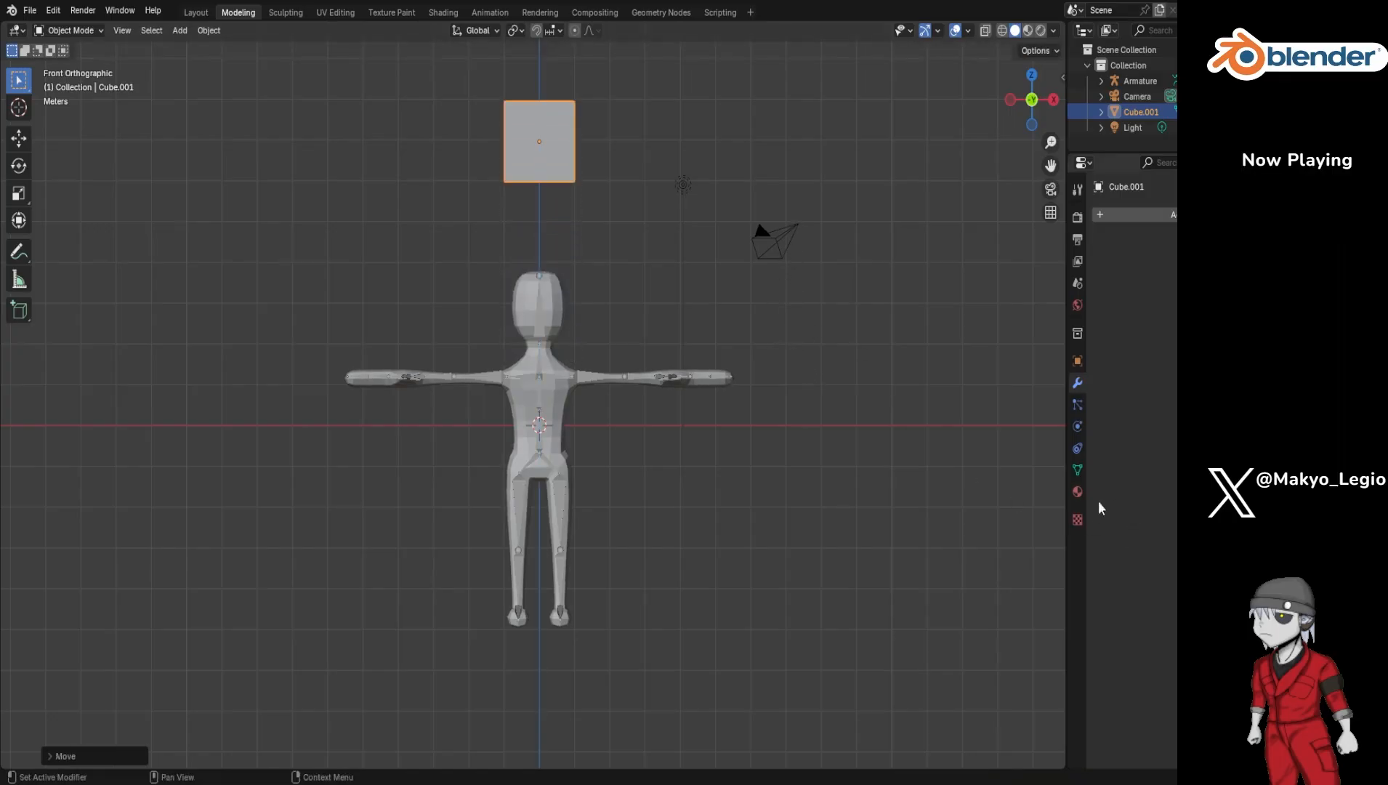
pyautogui.click(788, 578)
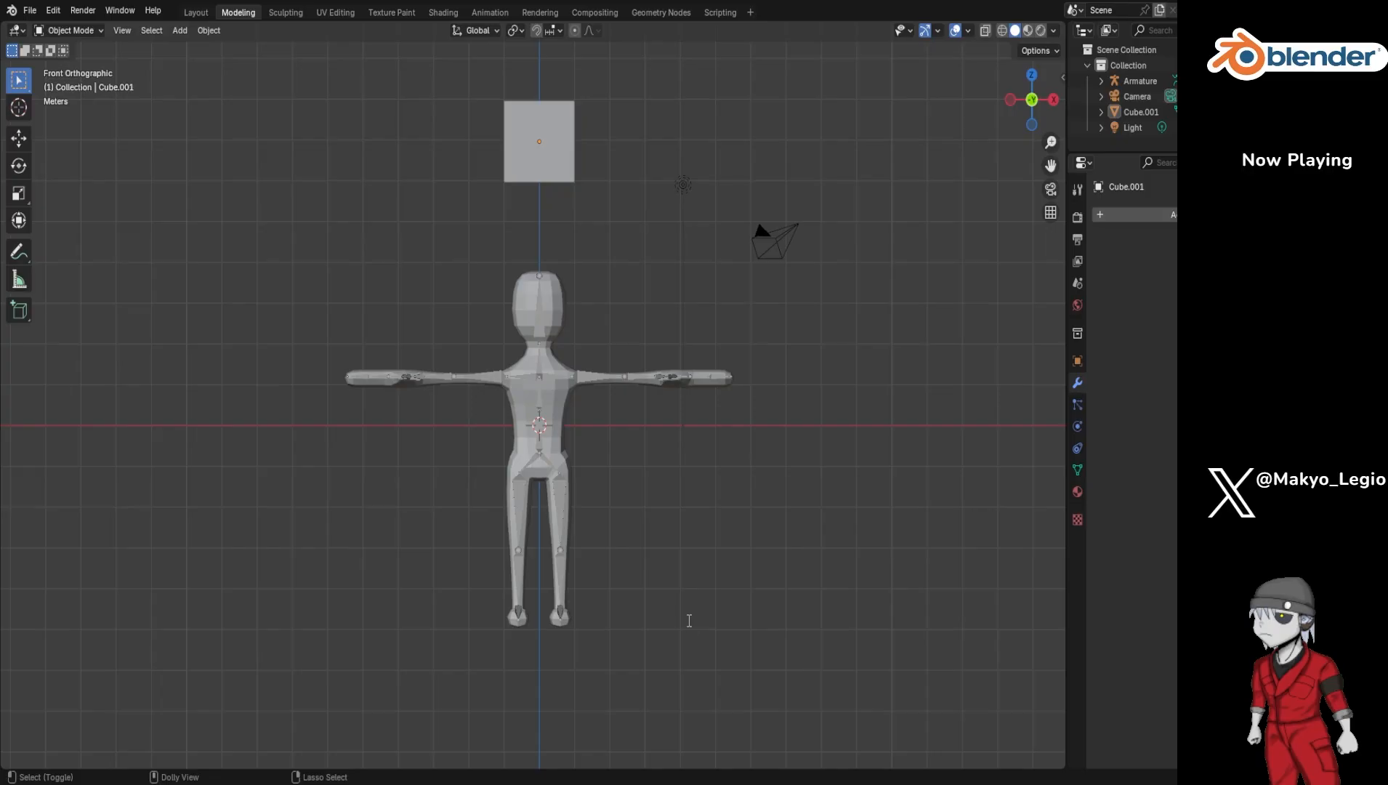
pyautogui.hotkey('ctrl', 's')
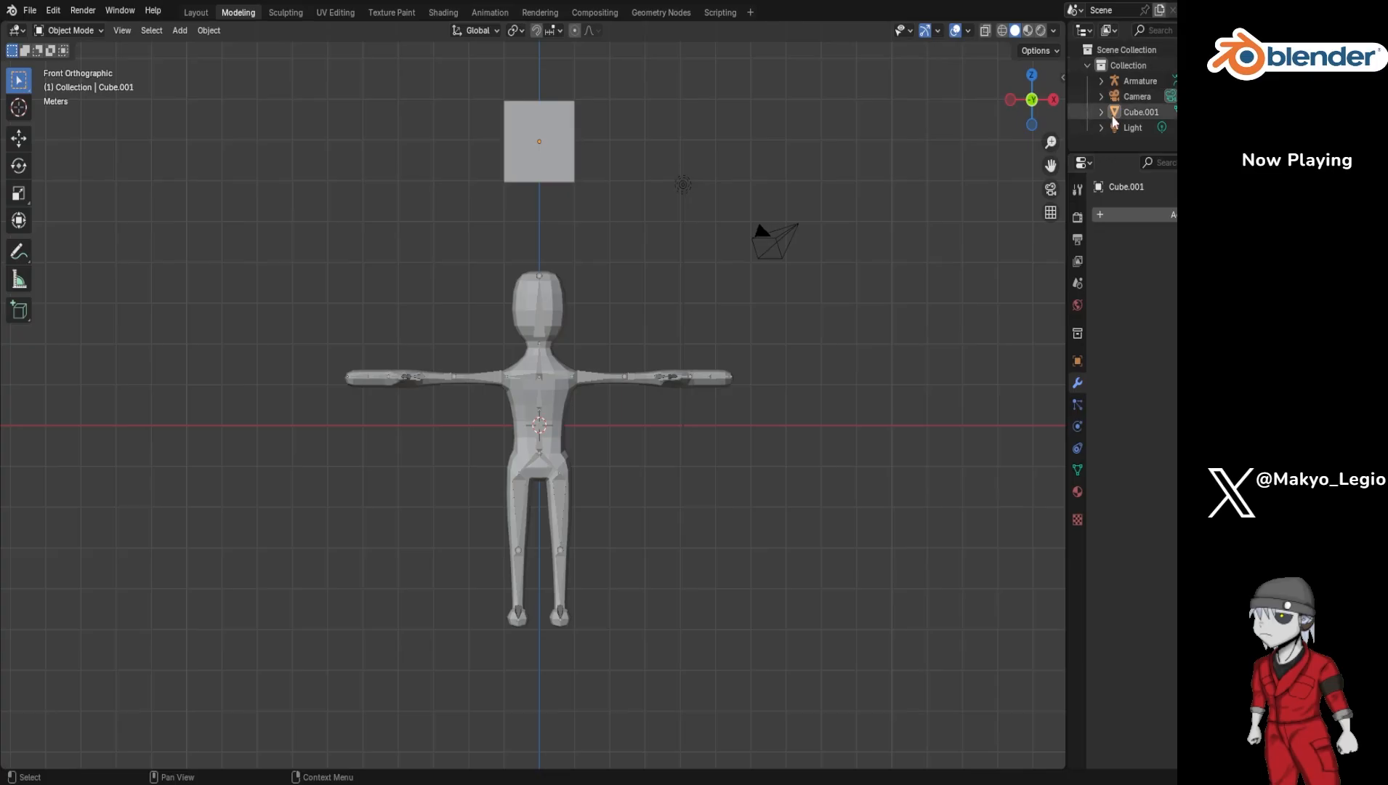
# Step: Select the Cube character mesh under the Armature and switch it to Weight Paint mode
pyautogui.click(1101, 80)
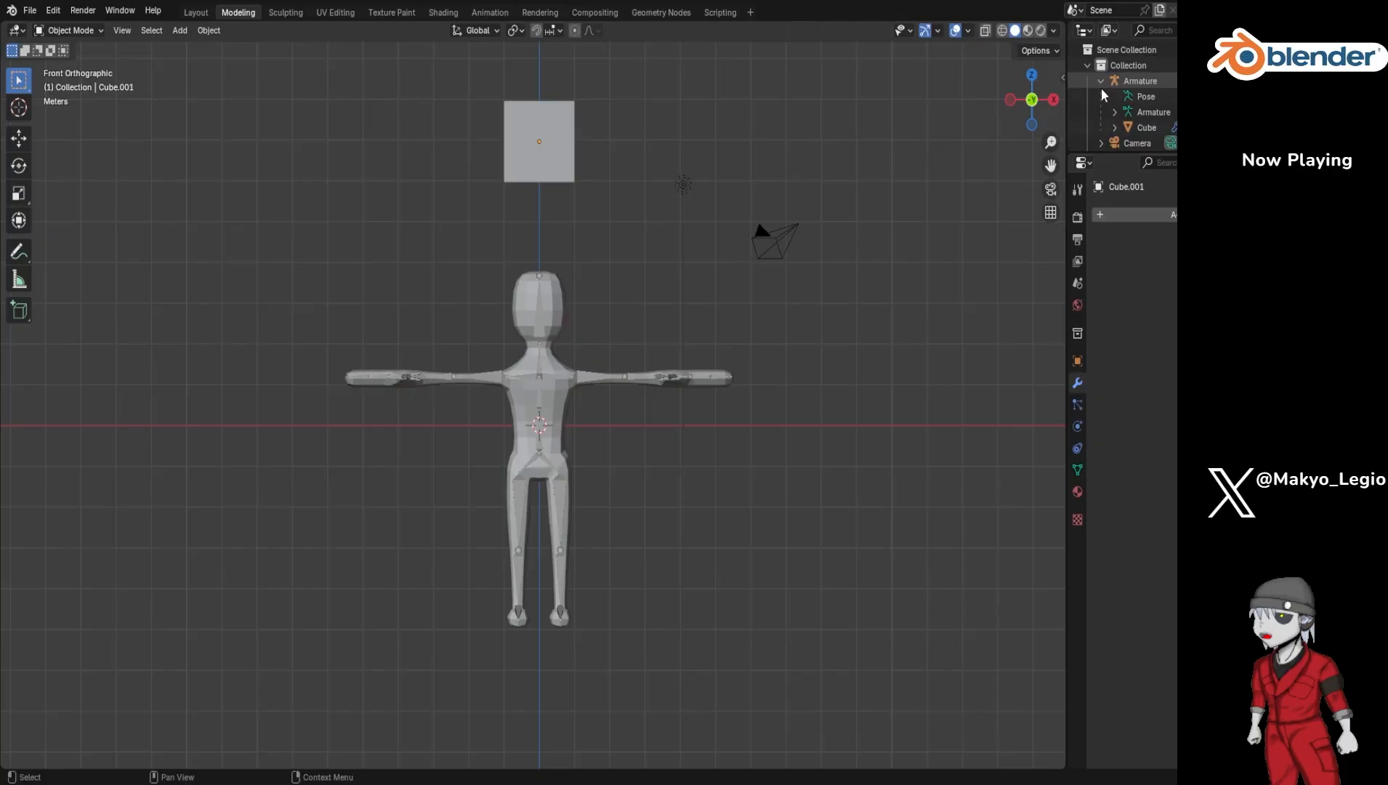
pyautogui.click(530, 337)
pyautogui.moveTo(665, 317)
pyautogui.mouseDown(button='middle')
pyautogui.moveTo(642, 326)
pyautogui.moveTo(679, 322)
pyautogui.mouseUp(button='middle')
pyautogui.scroll(4, 639, 331)
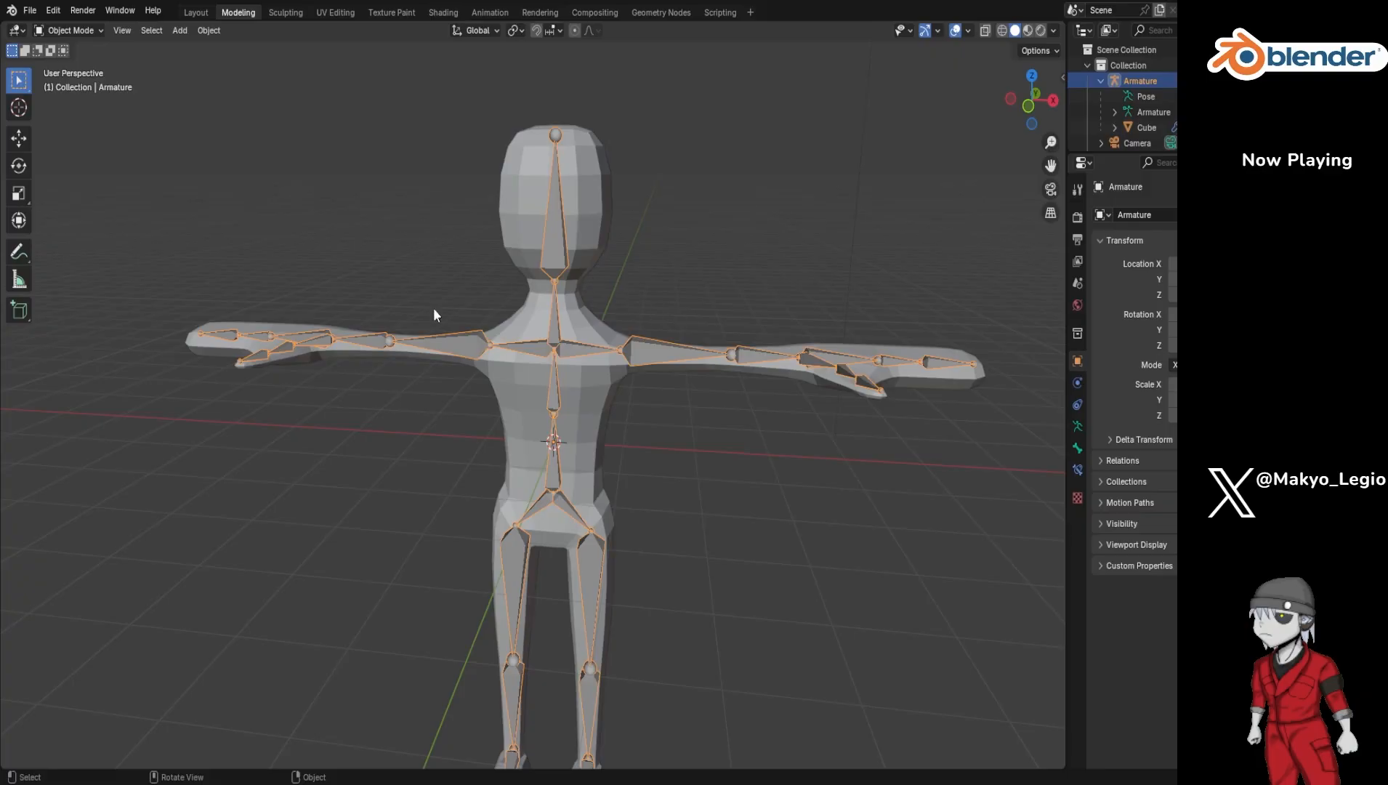
pyautogui.click(80, 31)
pyautogui.click(79, 31)
pyautogui.click(1135, 112)
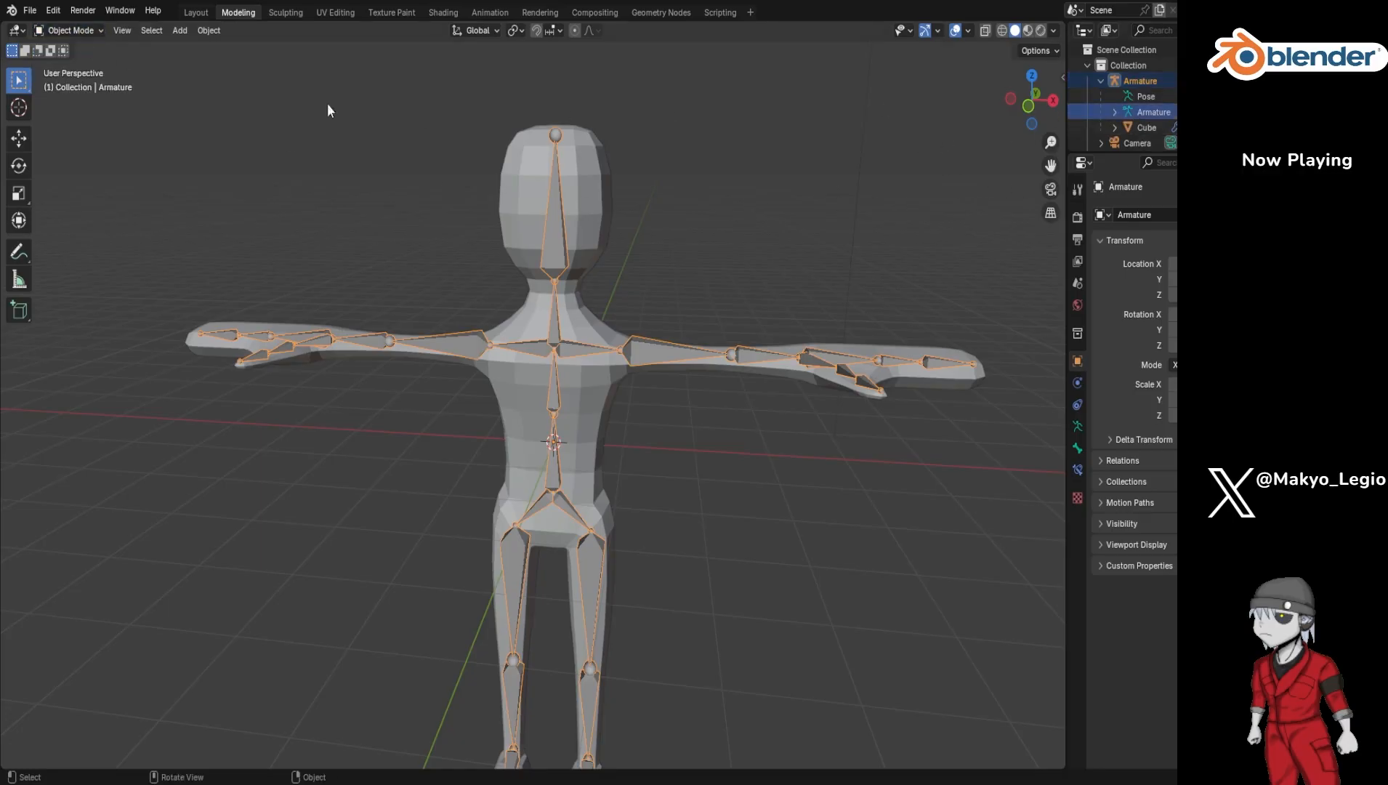
pyautogui.click(87, 31)
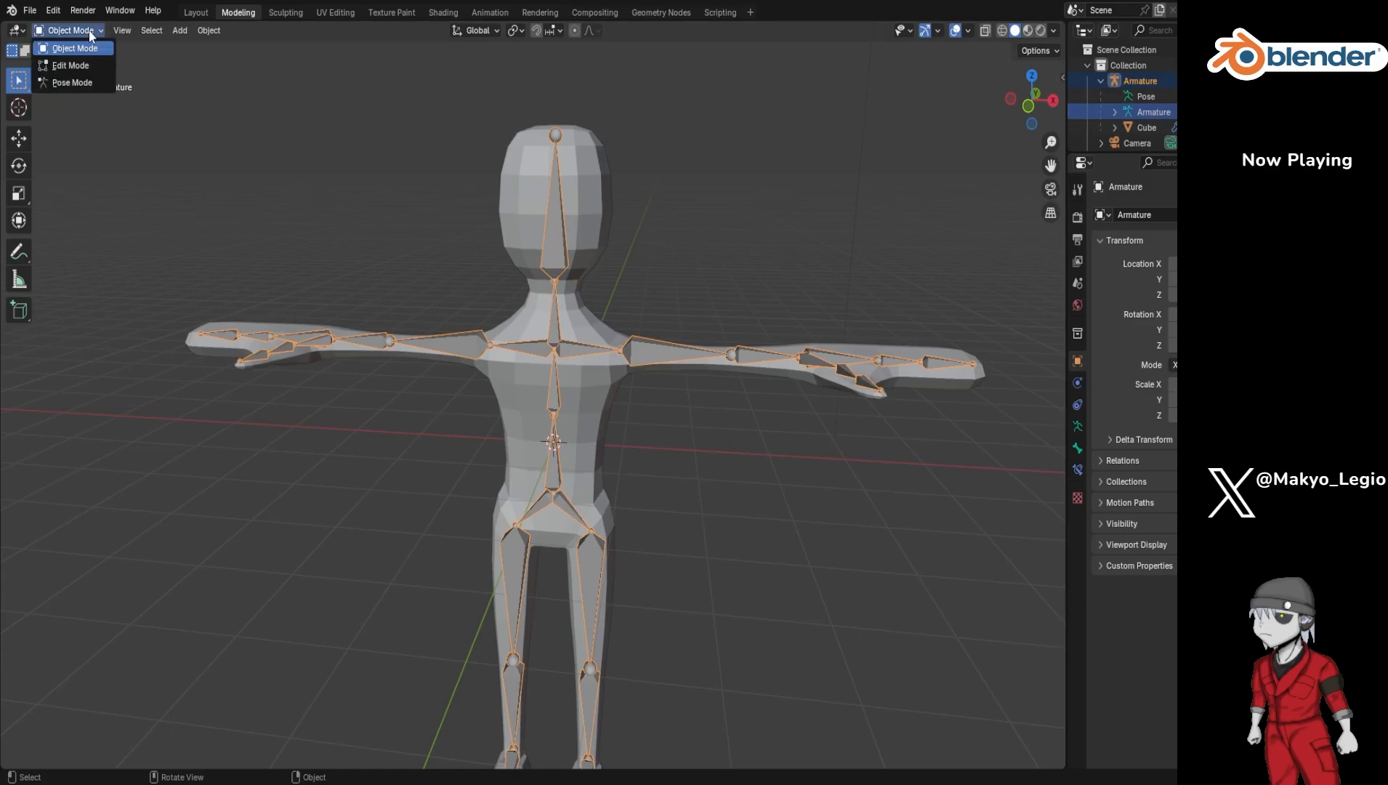
pyautogui.click(1147, 127)
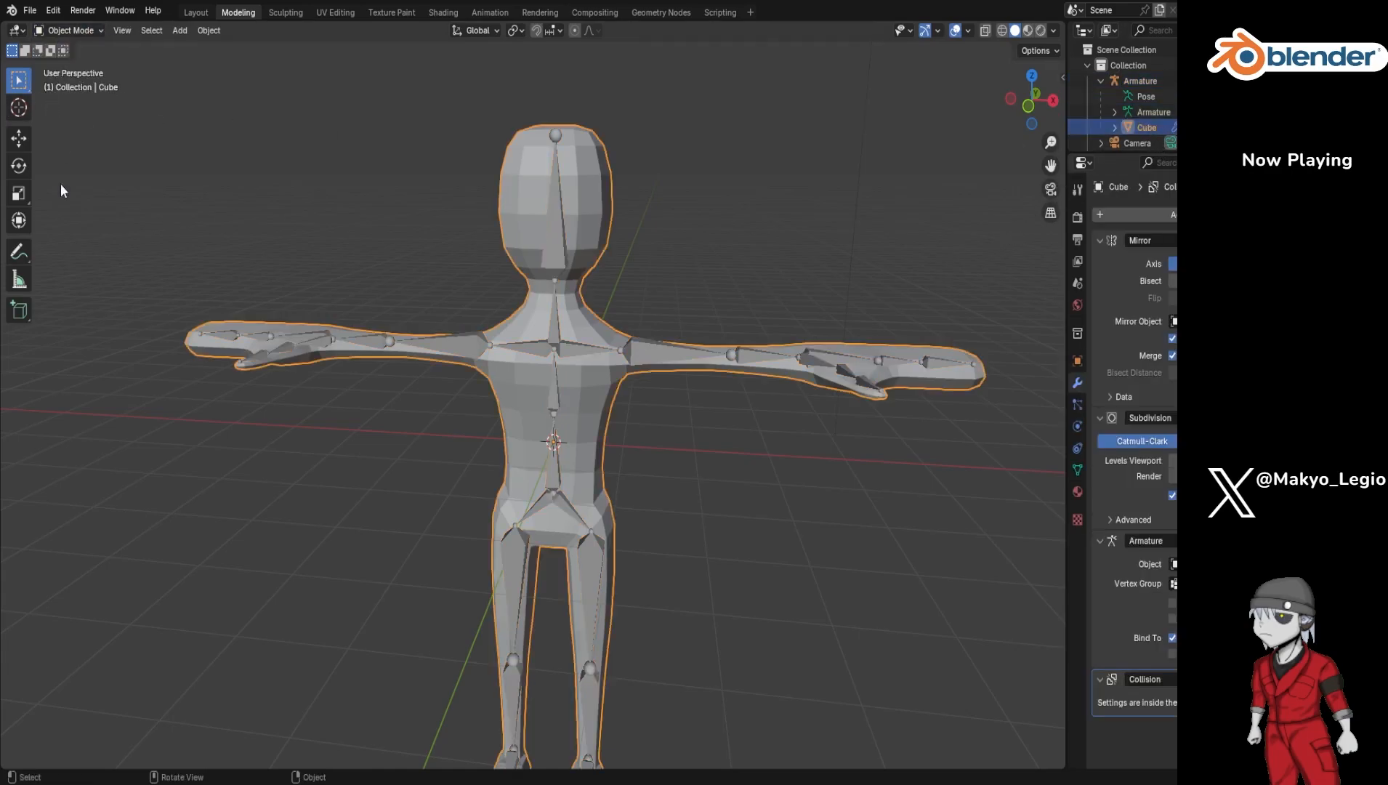
pyautogui.click(73, 30)
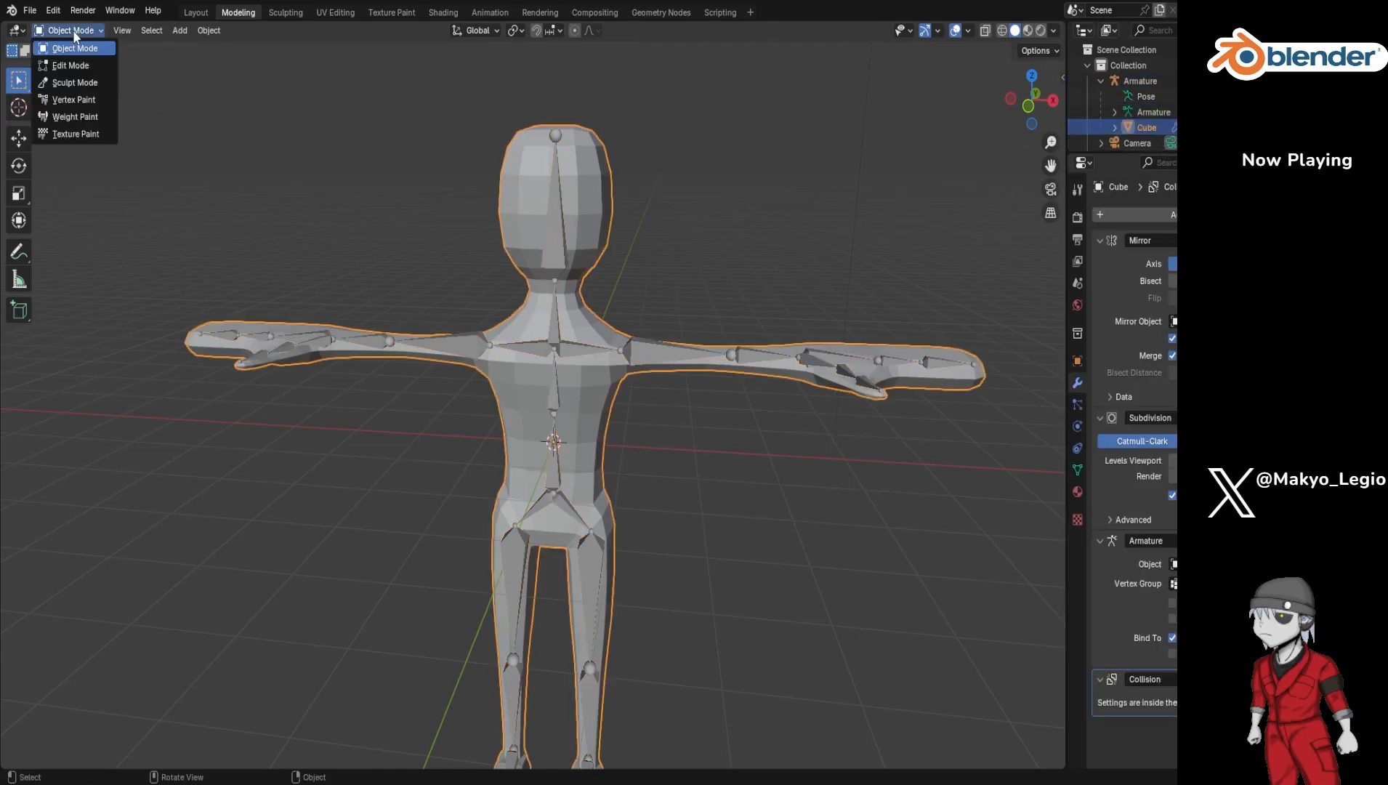
pyautogui.click(84, 118)
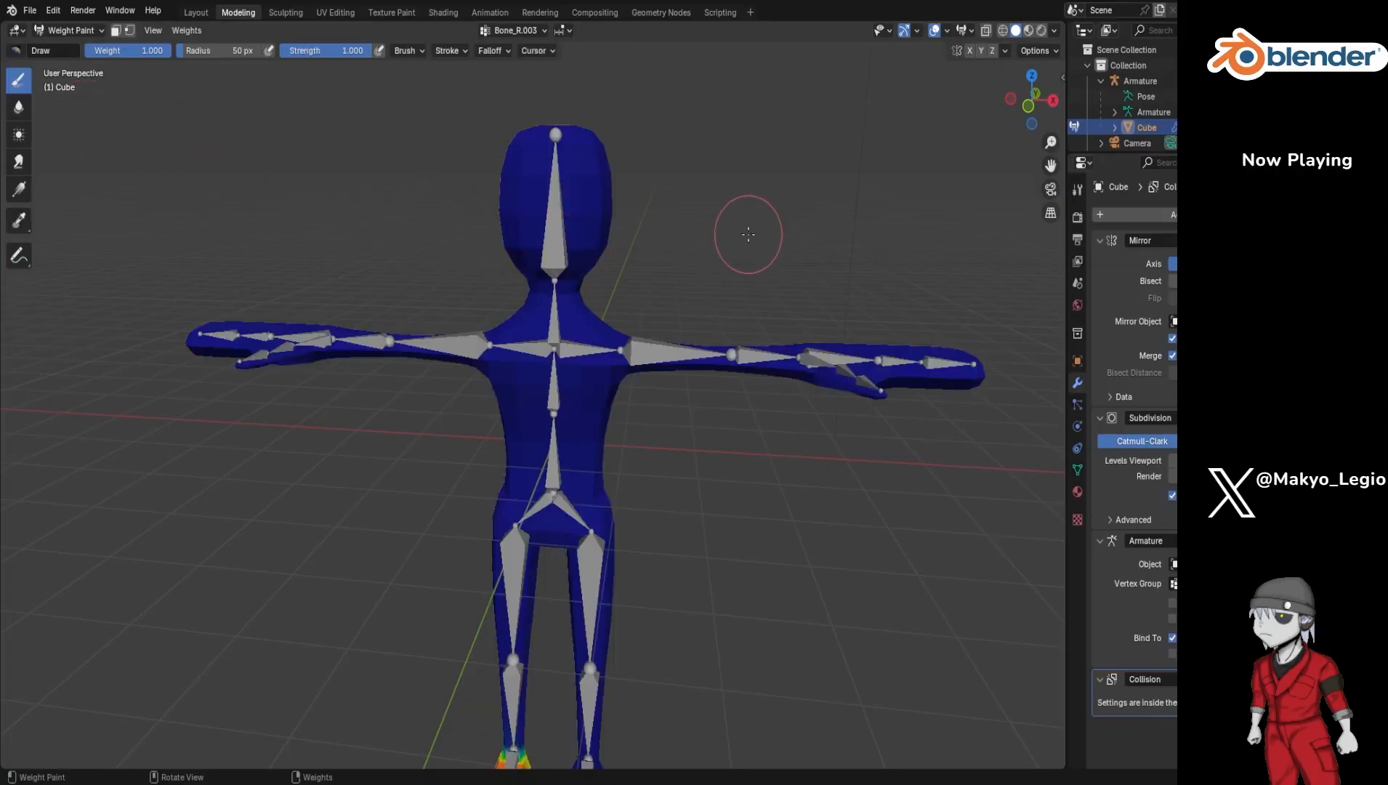
# Step: Examine the bone weights painted on the character mesh and return it to Object Mode
pyautogui.scroll(-1, 749, 221)
pyautogui.moveTo(731, 217)
pyautogui.mouseDown(button='middle')
pyautogui.moveTo(750, 233)
pyautogui.moveTo(698, 226)
pyautogui.moveTo(599, 260)
pyautogui.moveTo(700, 221)
pyautogui.mouseUp(button='middle')
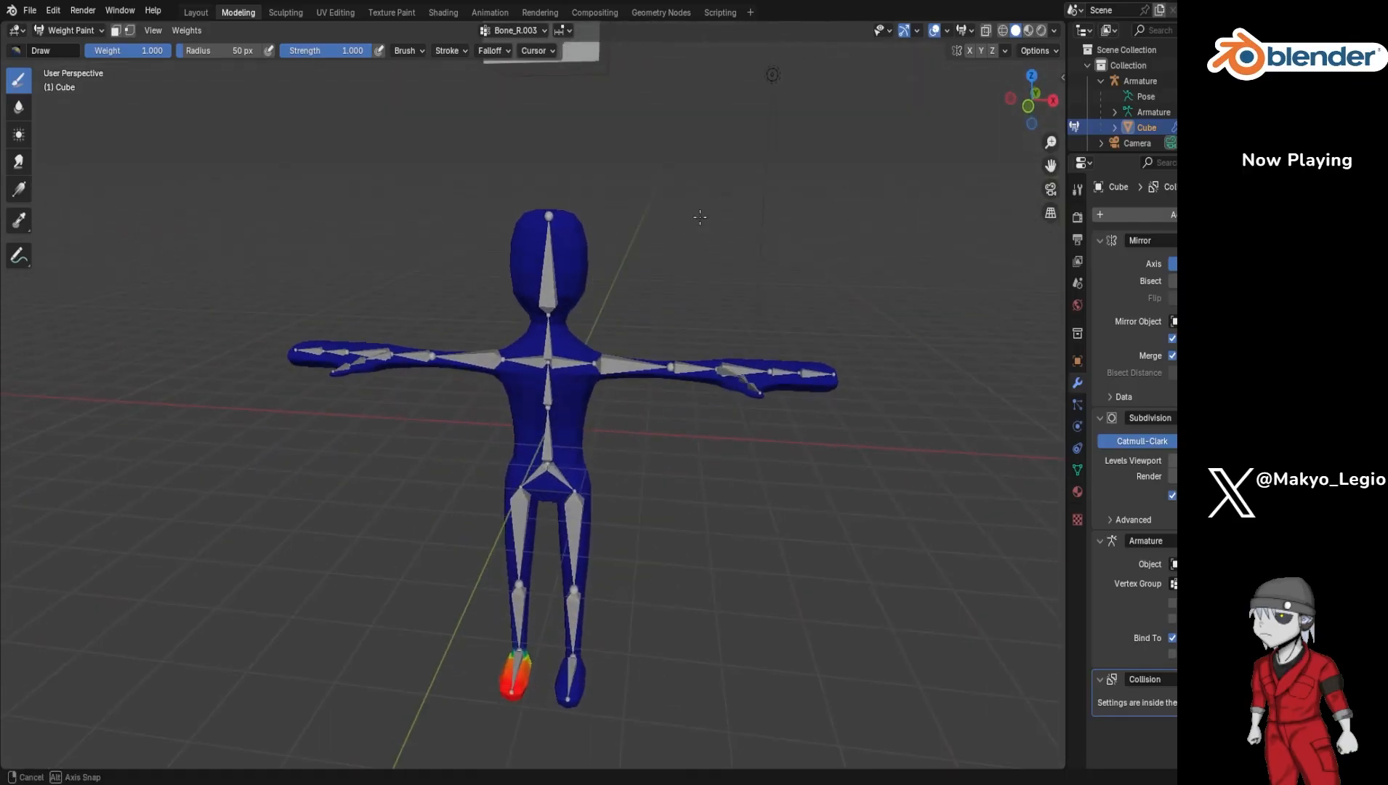
pyautogui.scroll(3, 700, 221)
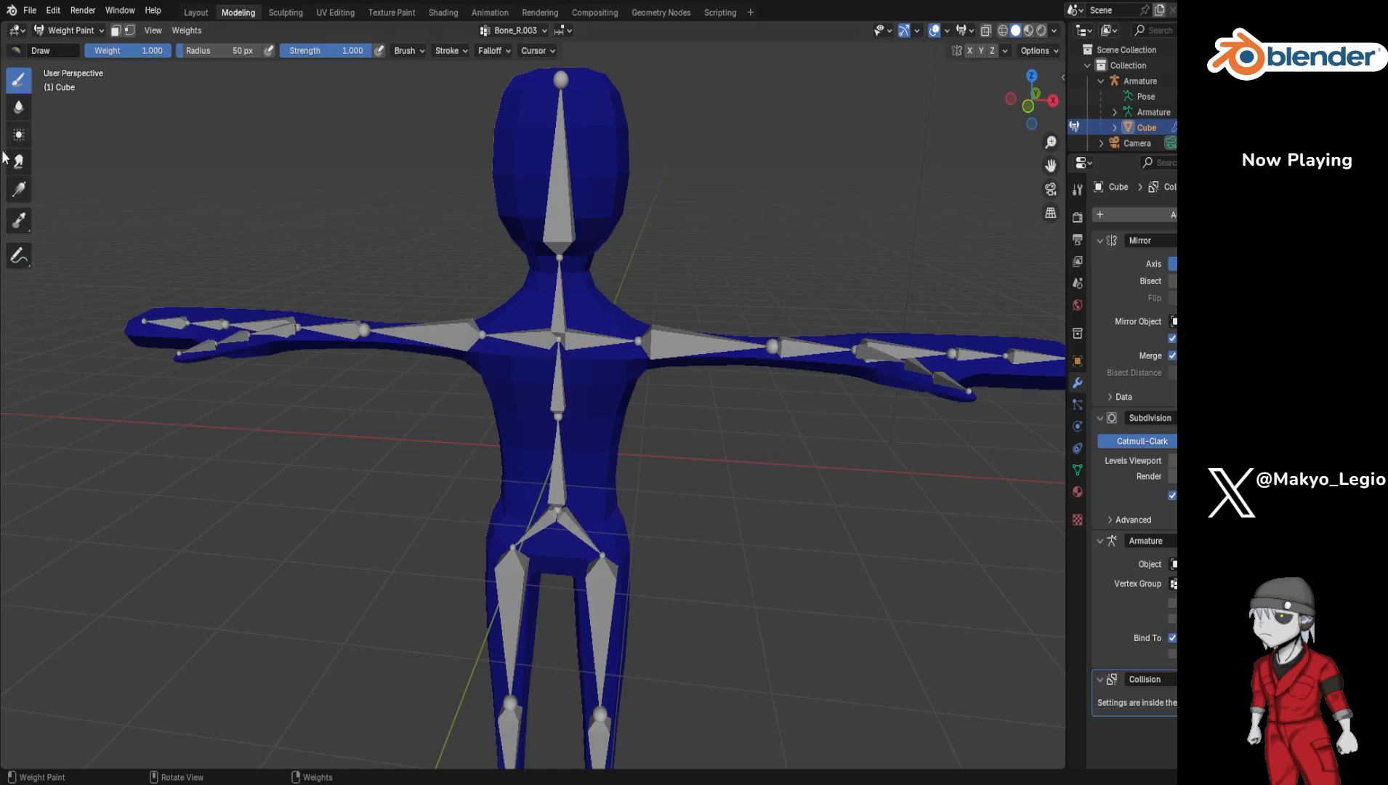
pyautogui.click(71, 30)
pyautogui.click(71, 49)
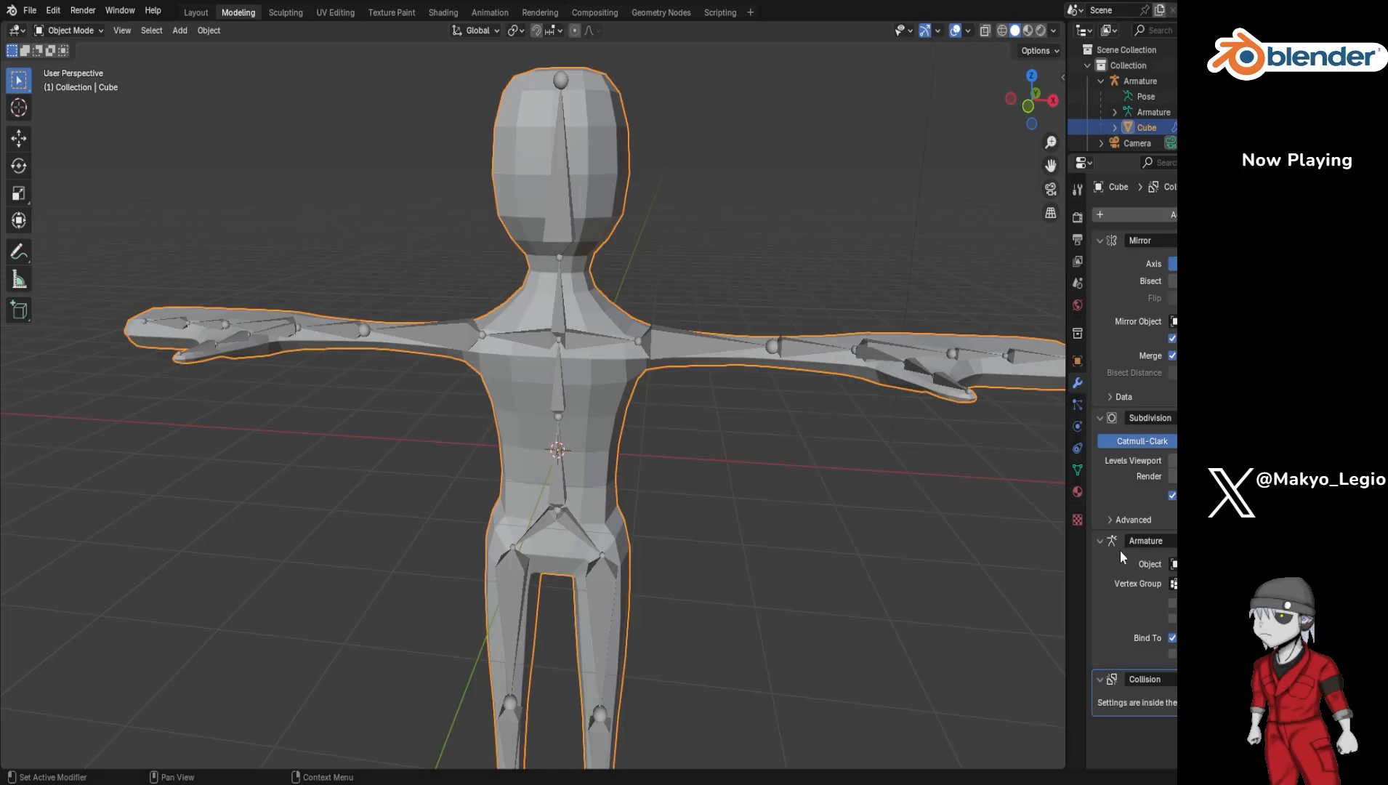
# Step: Examine the armature's bone hierarchy in Object Mode, going through the root bone's children down to the shoulder bone Bone.004_R
pyautogui.click(1115, 112)
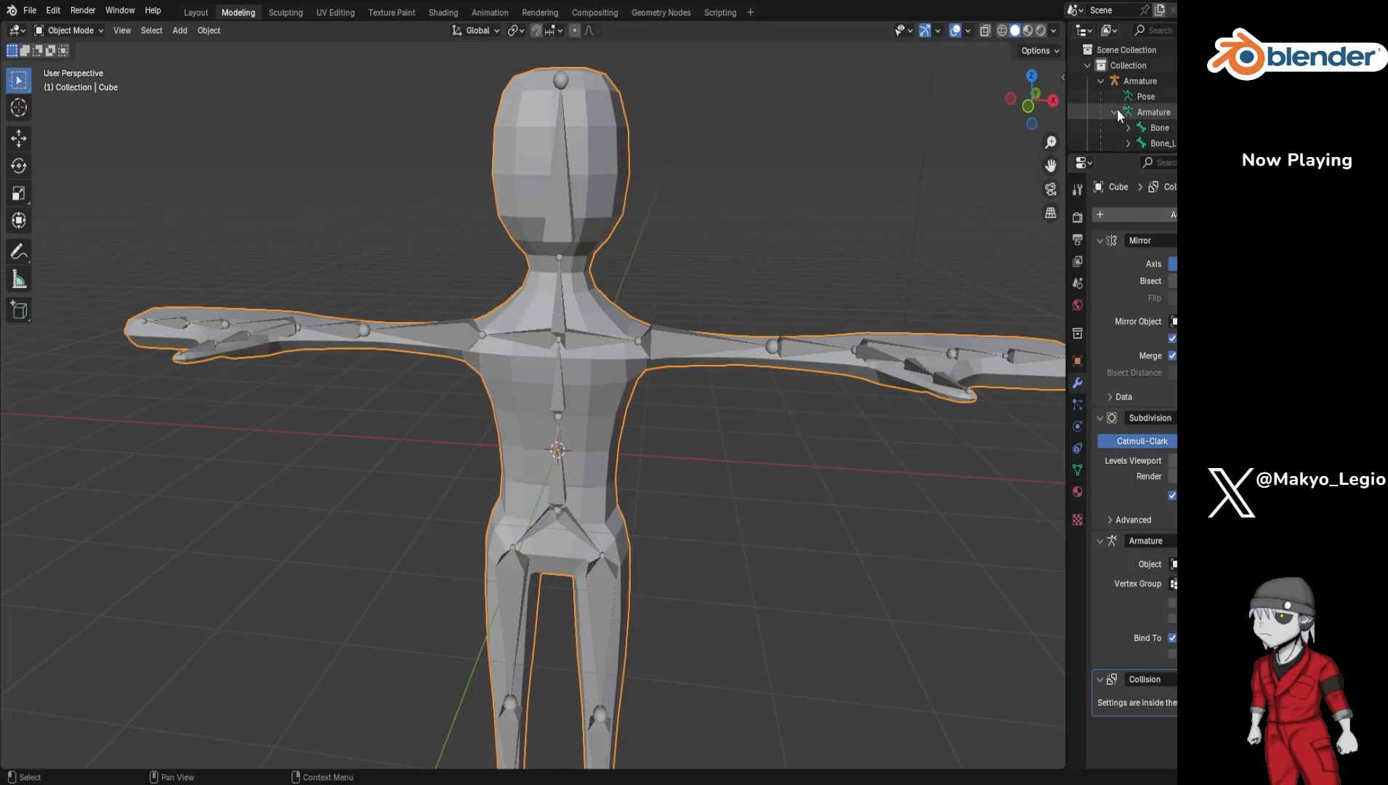
pyautogui.scroll(-1, 1137, 128)
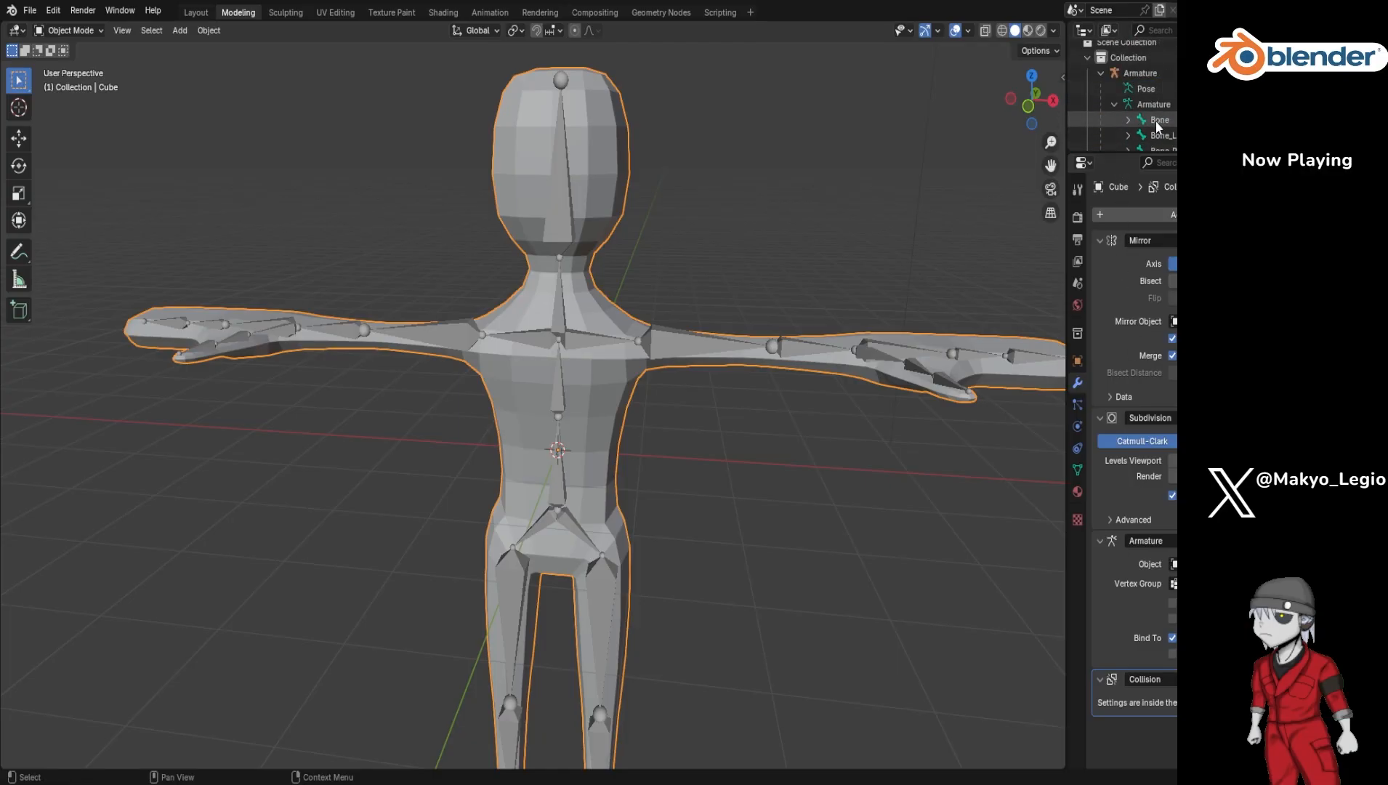
pyautogui.click(1156, 121)
pyautogui.scroll(-4, 1134, 109)
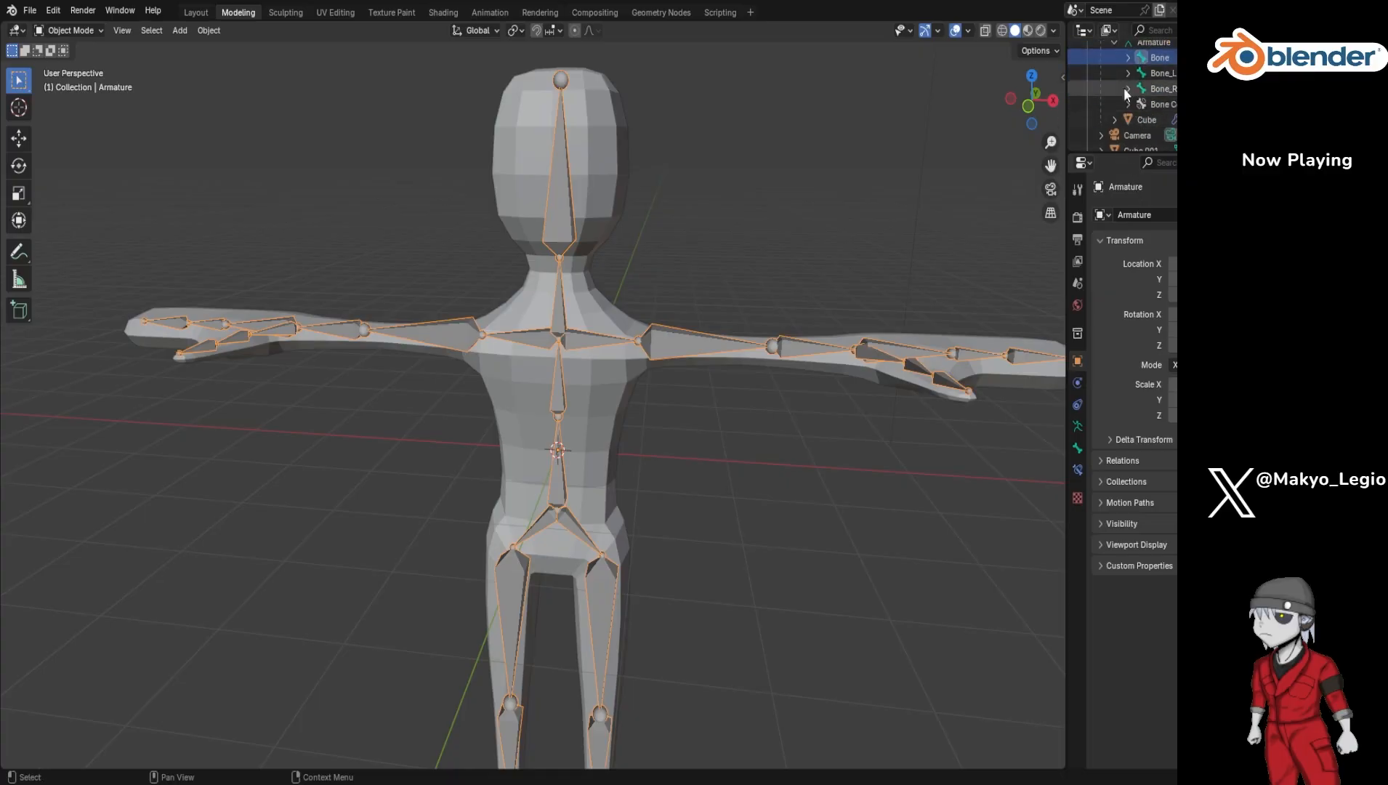
pyautogui.click(1129, 58)
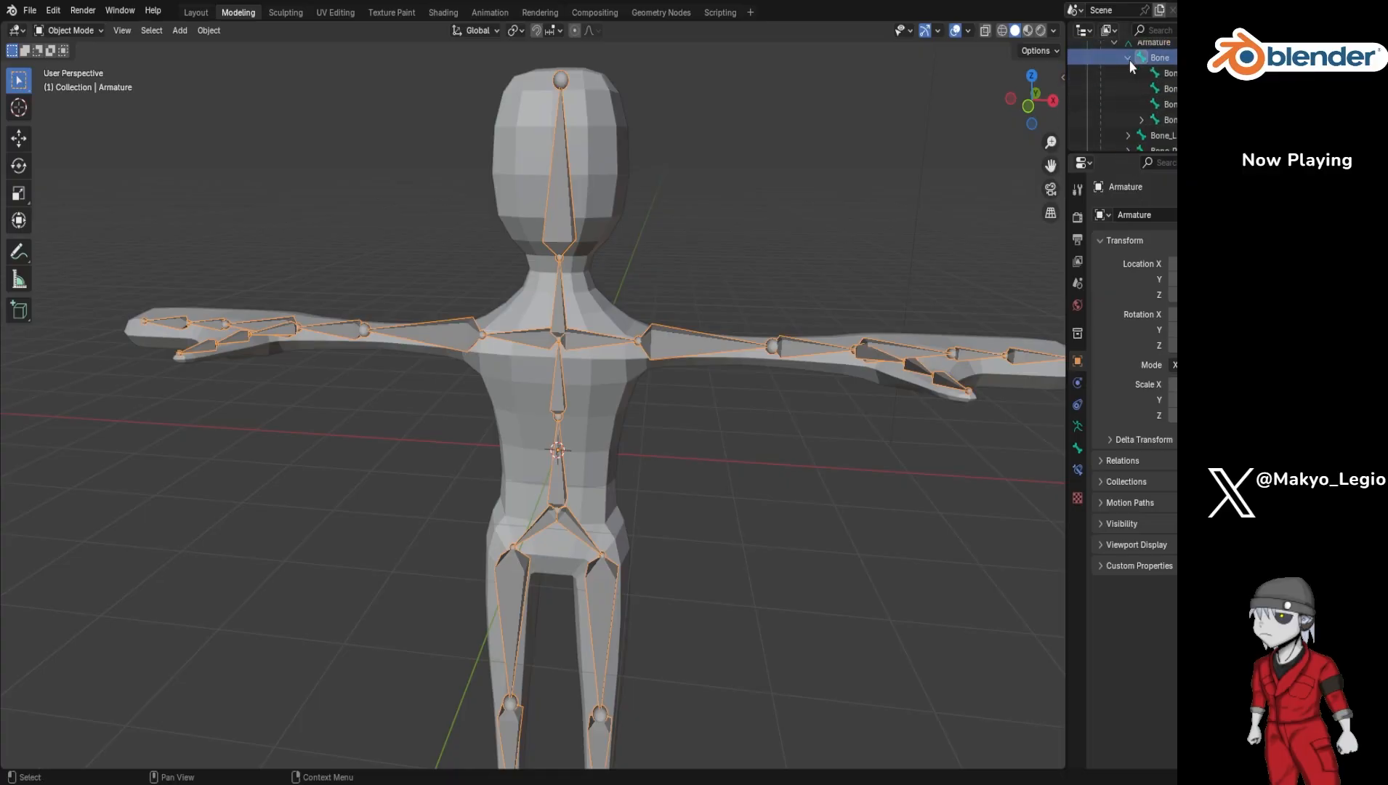
pyautogui.click(1168, 88)
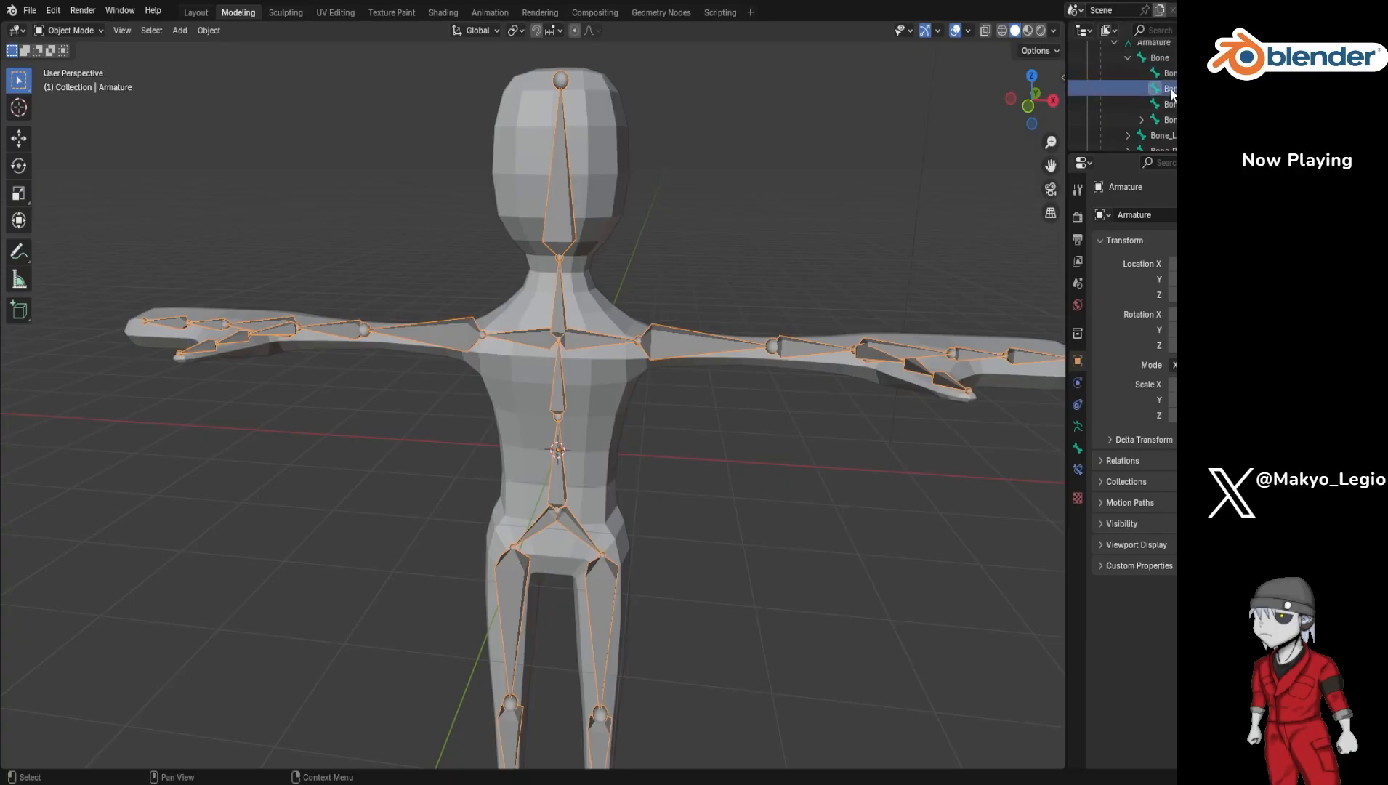
pyautogui.click(1174, 105)
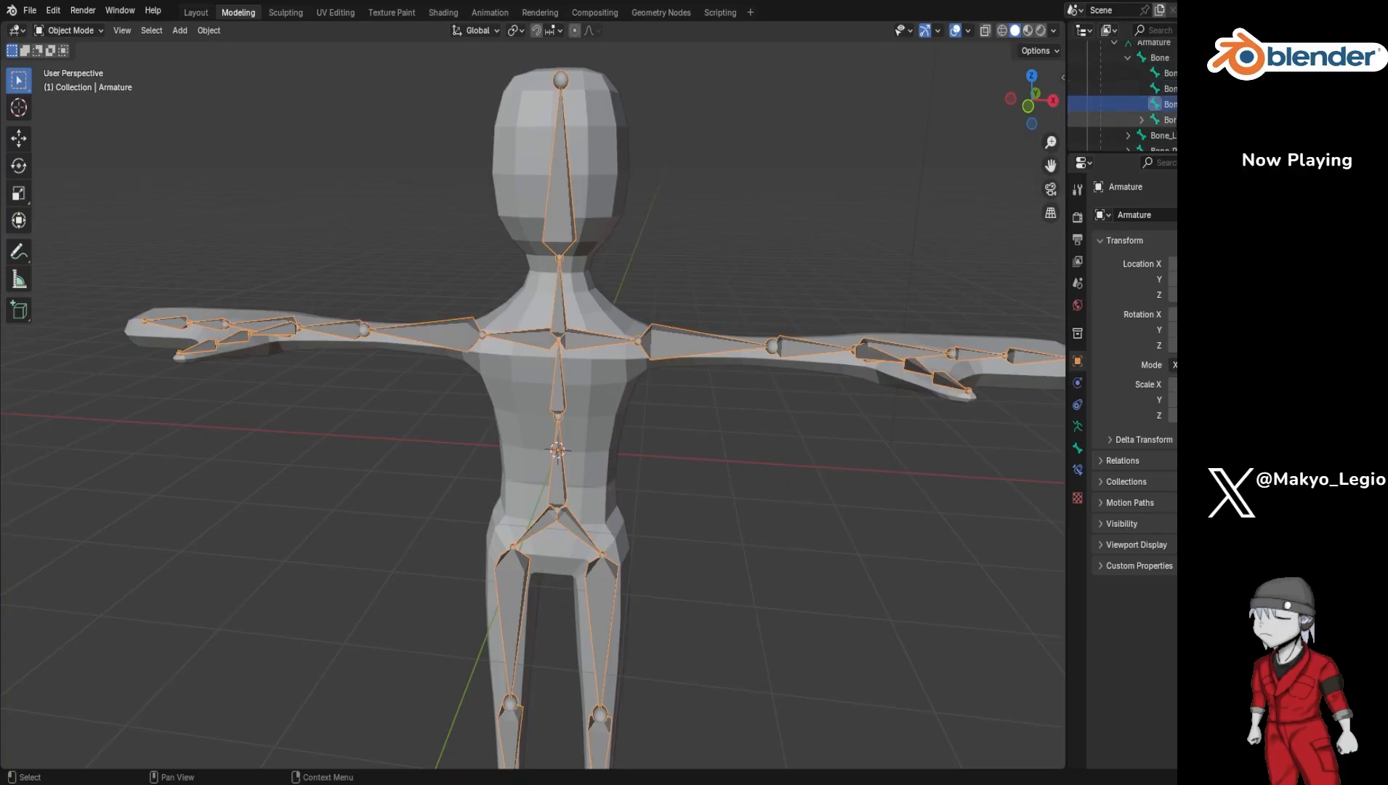
pyautogui.click(1139, 119)
pyautogui.click(1168, 135)
pyautogui.scroll(-1, 1172, 133)
pyautogui.click(1172, 121)
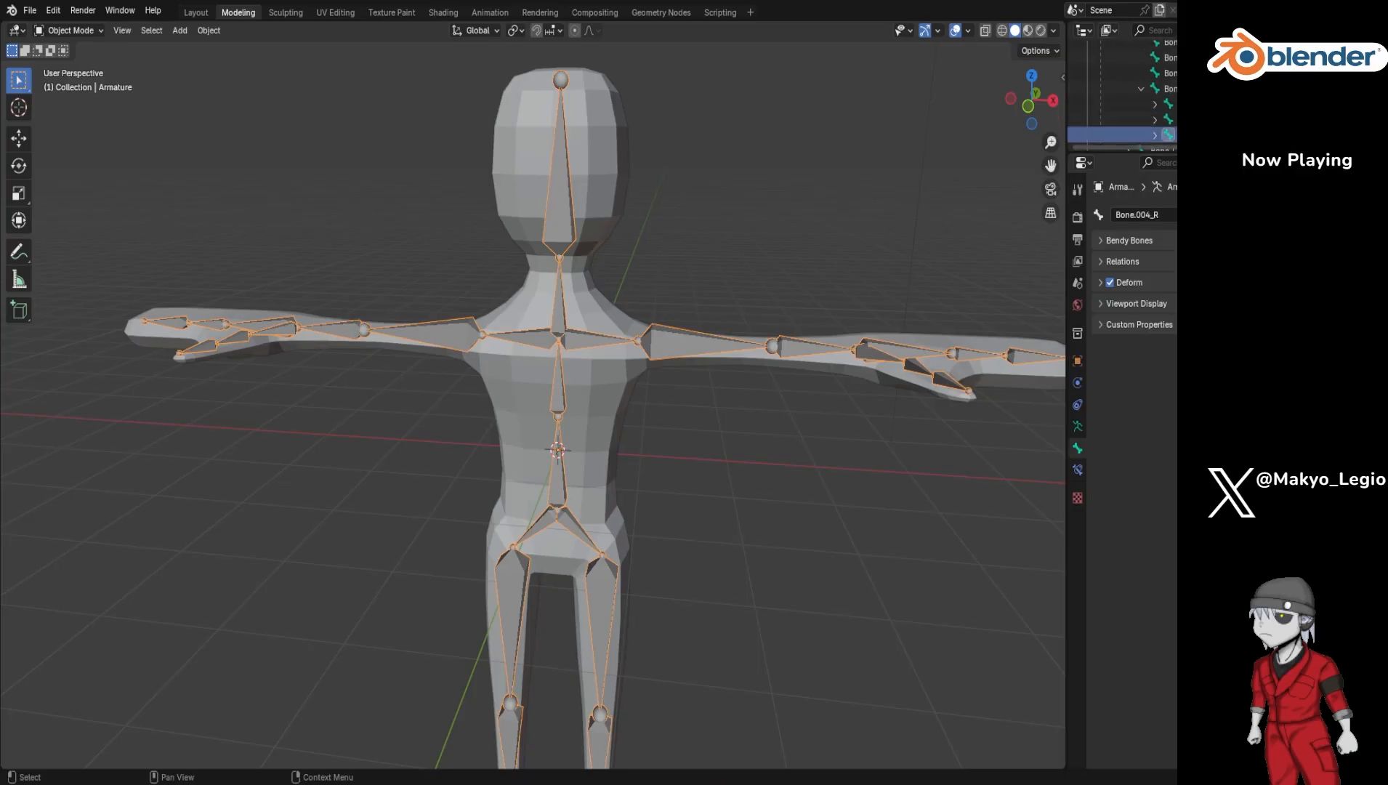
pyautogui.scroll(-2, 1173, 135)
pyautogui.scroll(2, 1156, 102)
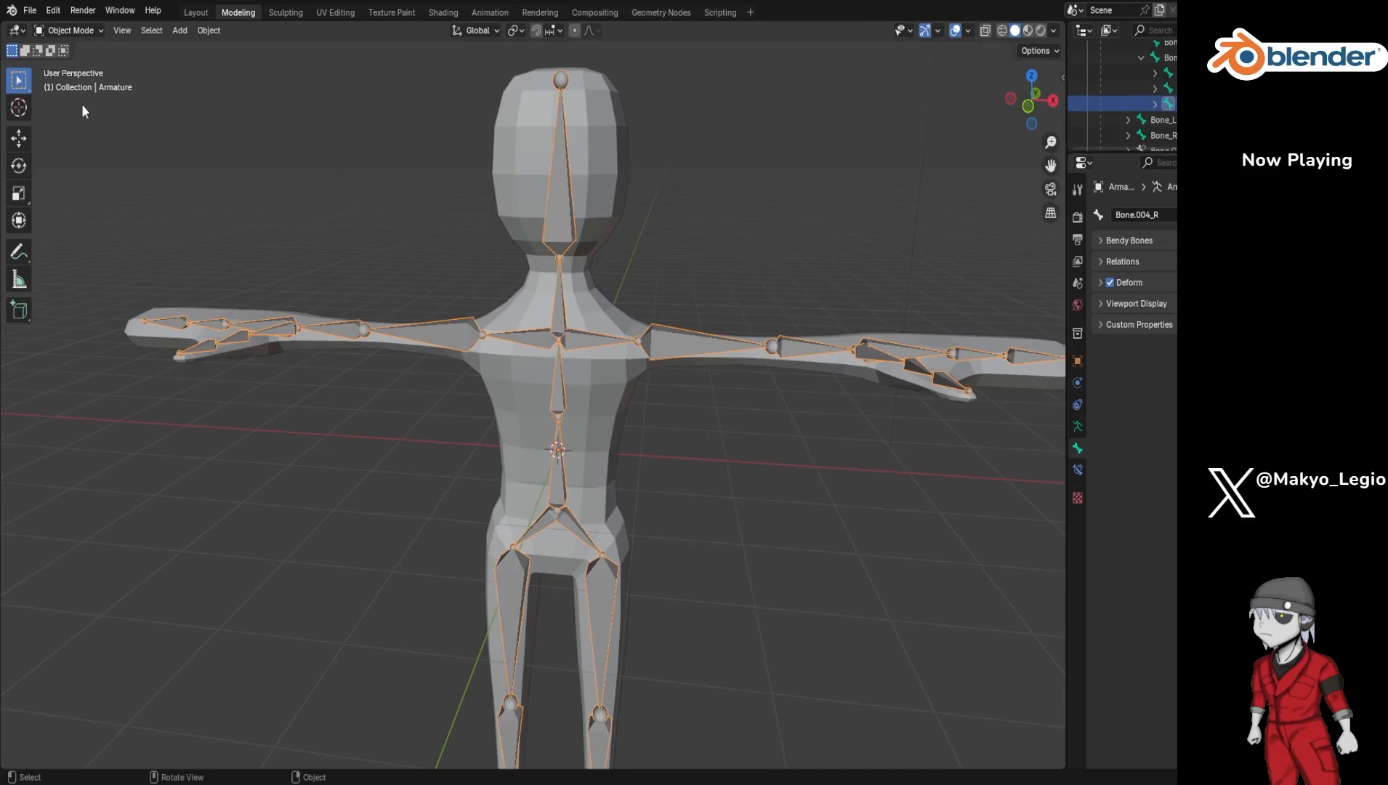
# Step: Switch the armature to Edit Mode and examine which spine, shoulder and hip bones its hierarchy entries correspond to
pyautogui.click(73, 30)
pyautogui.click(73, 65)
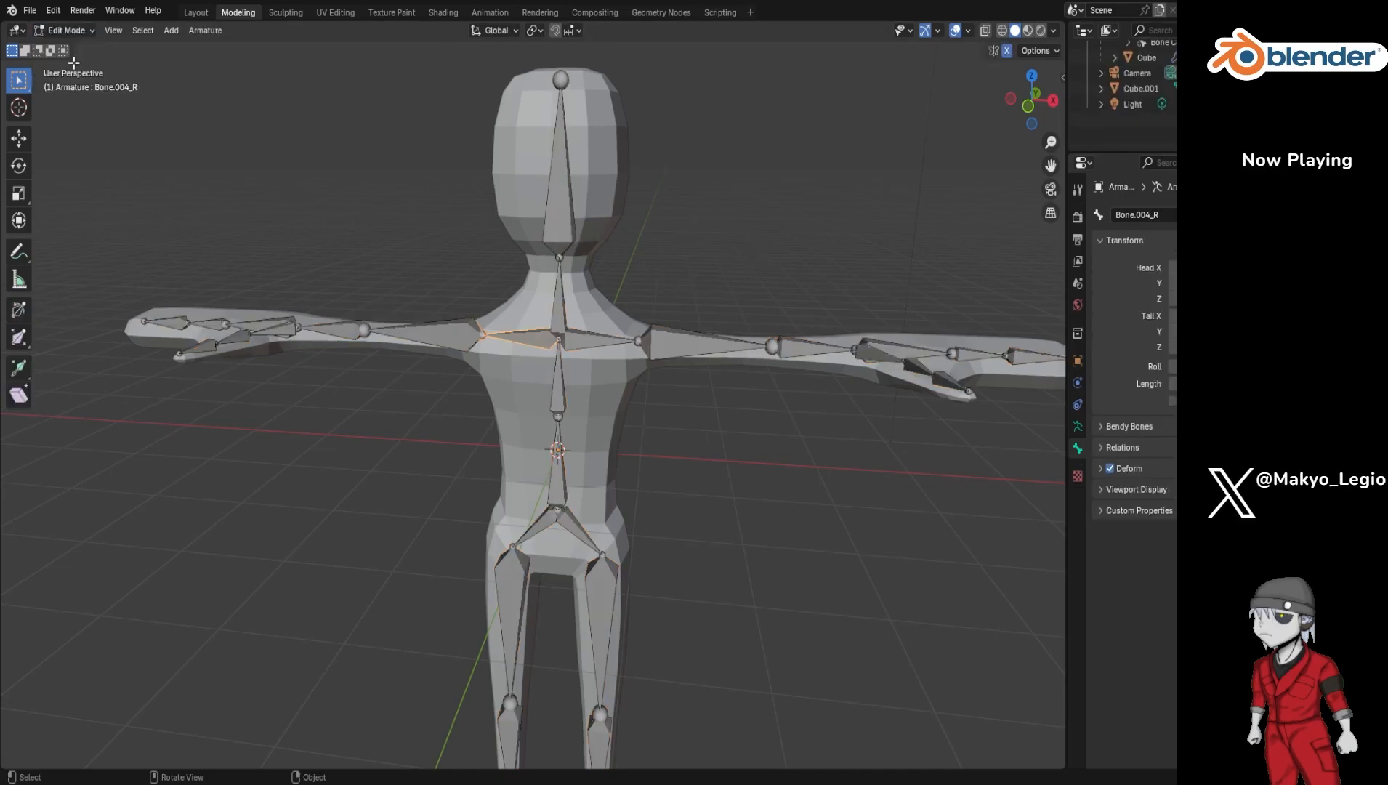
pyautogui.scroll(2, 1148, 123)
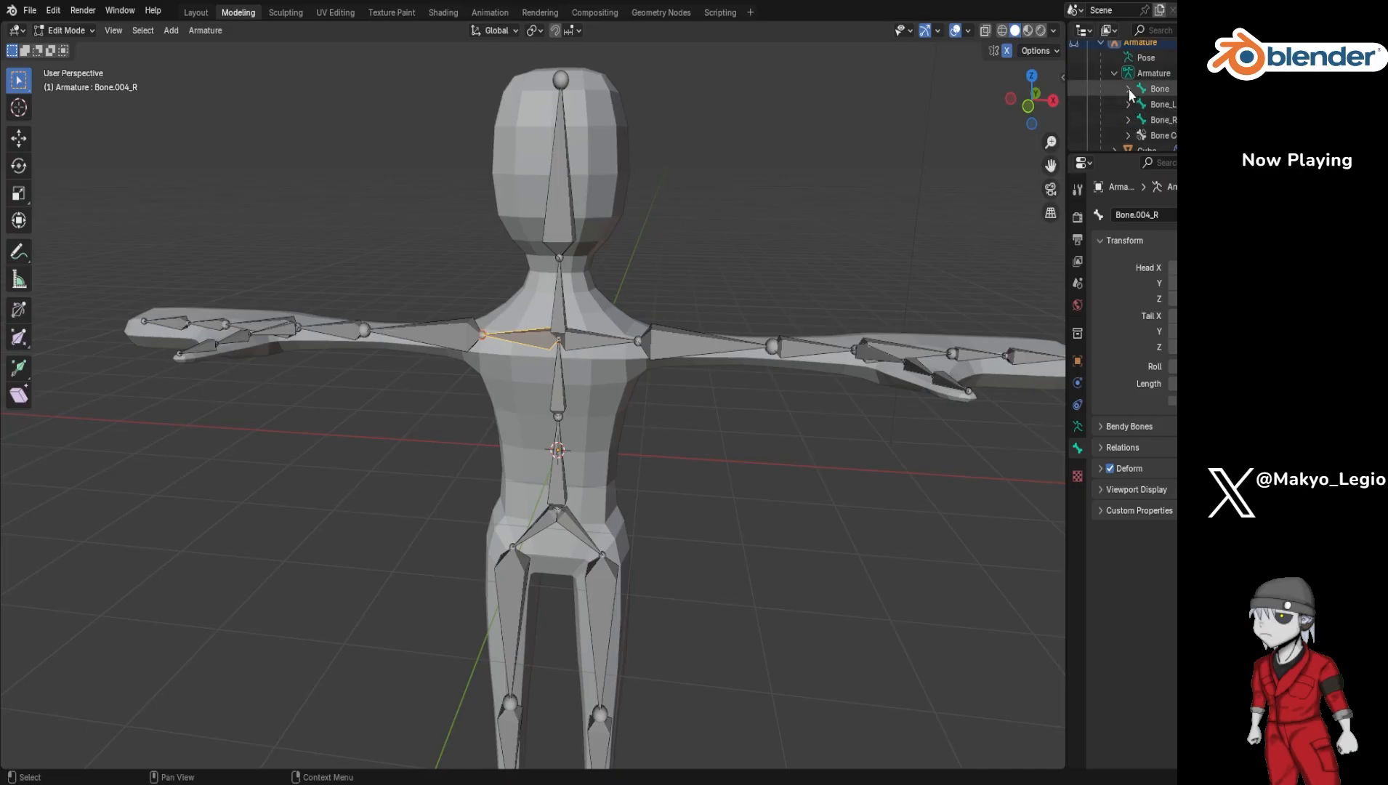
pyautogui.click(1128, 88)
pyautogui.click(1158, 105)
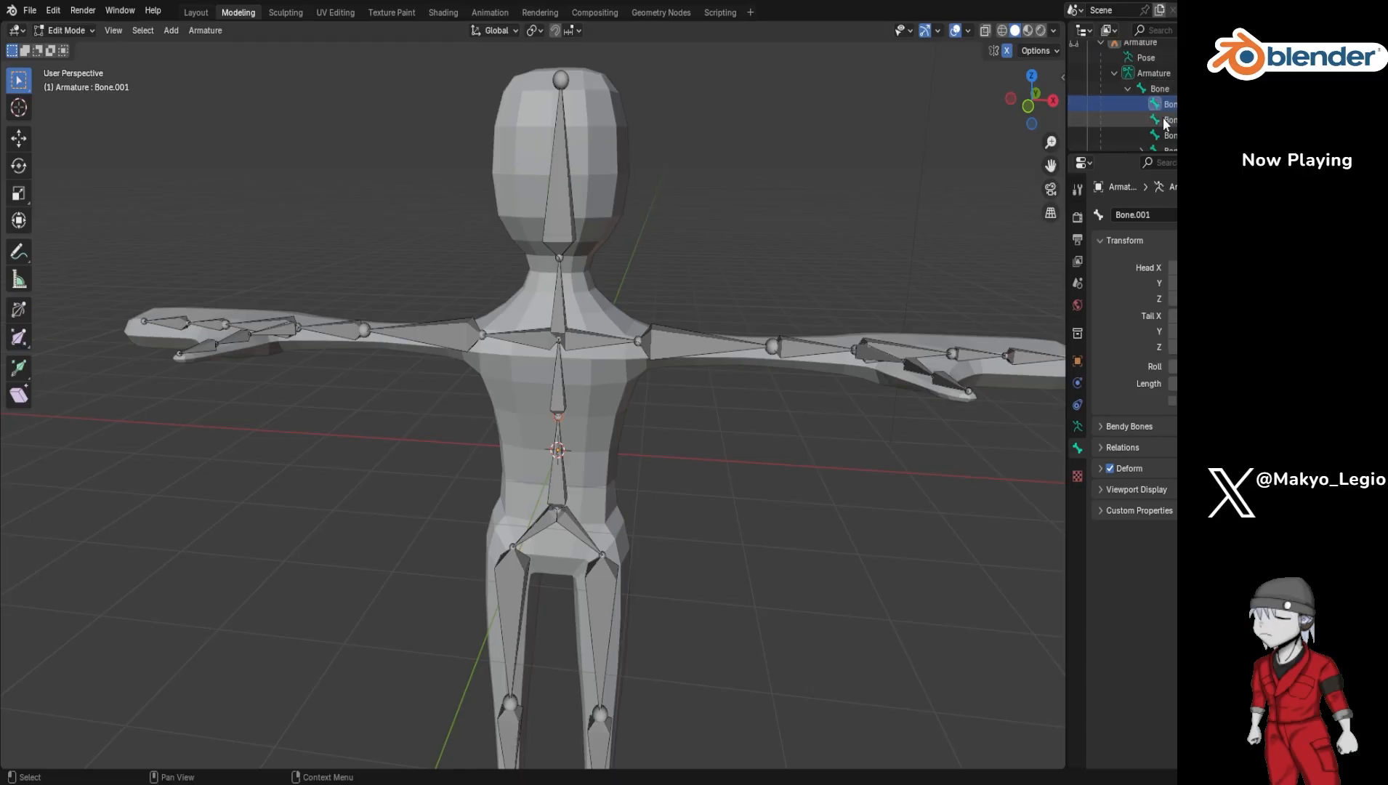
pyautogui.scroll(-2, 1167, 120)
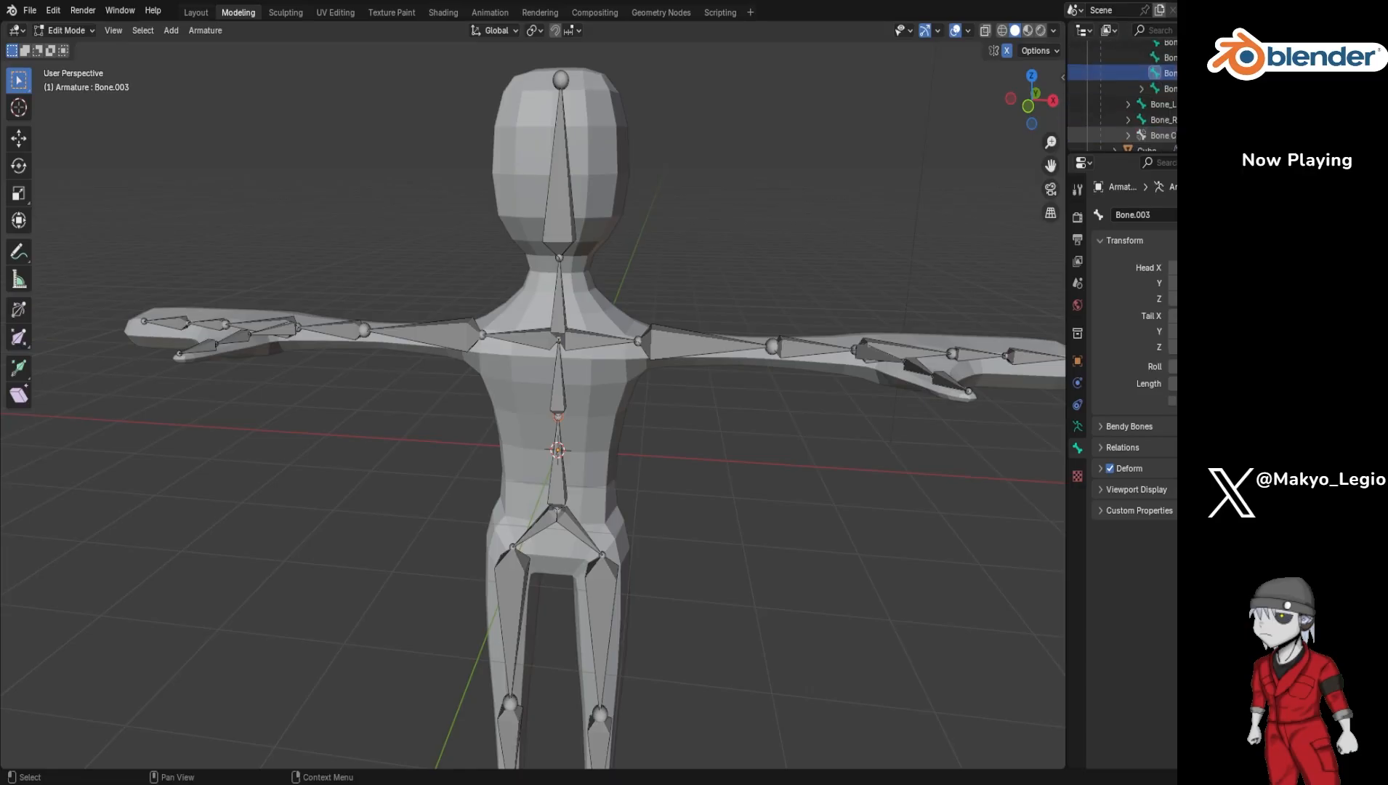
pyautogui.click(1172, 89)
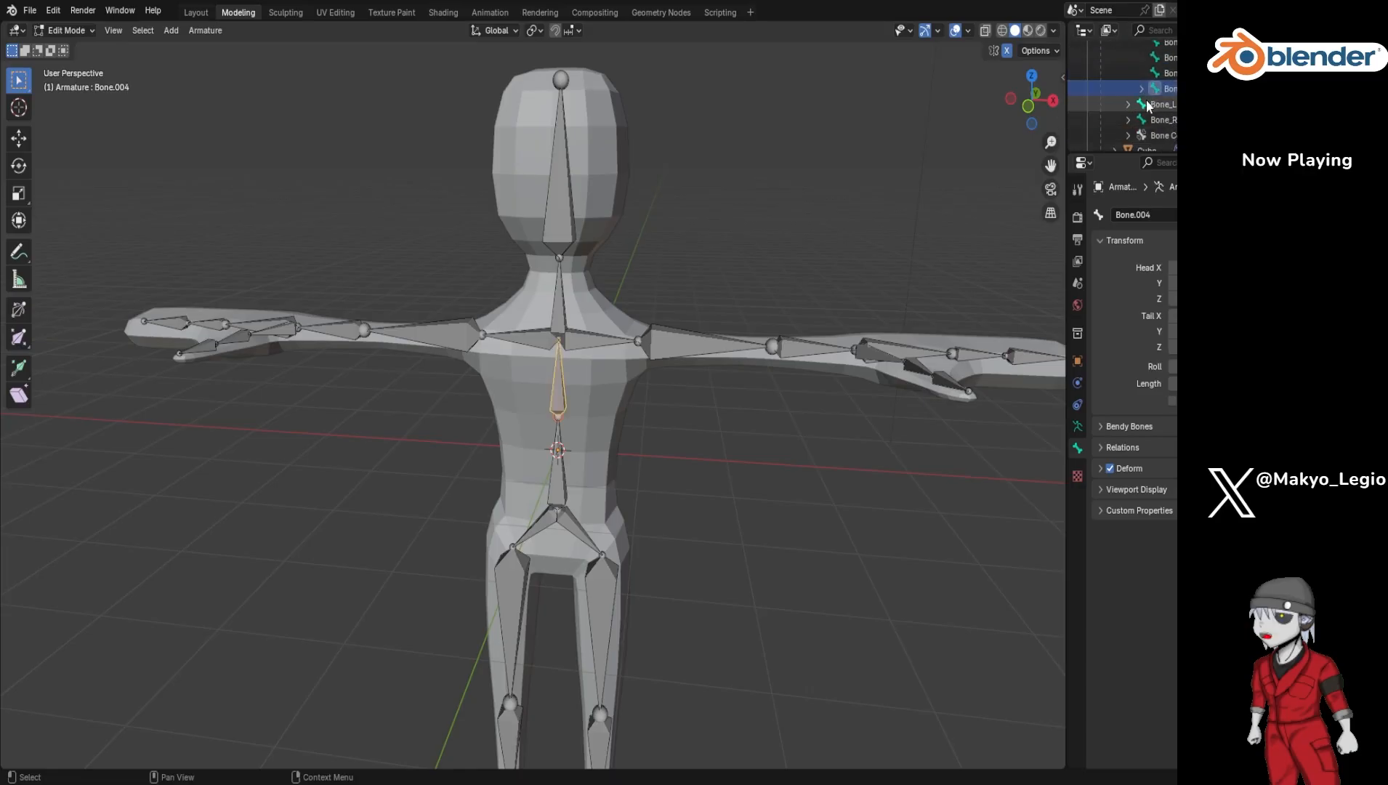
pyautogui.click(1141, 89)
pyautogui.click(1165, 104)
pyautogui.click(1169, 119)
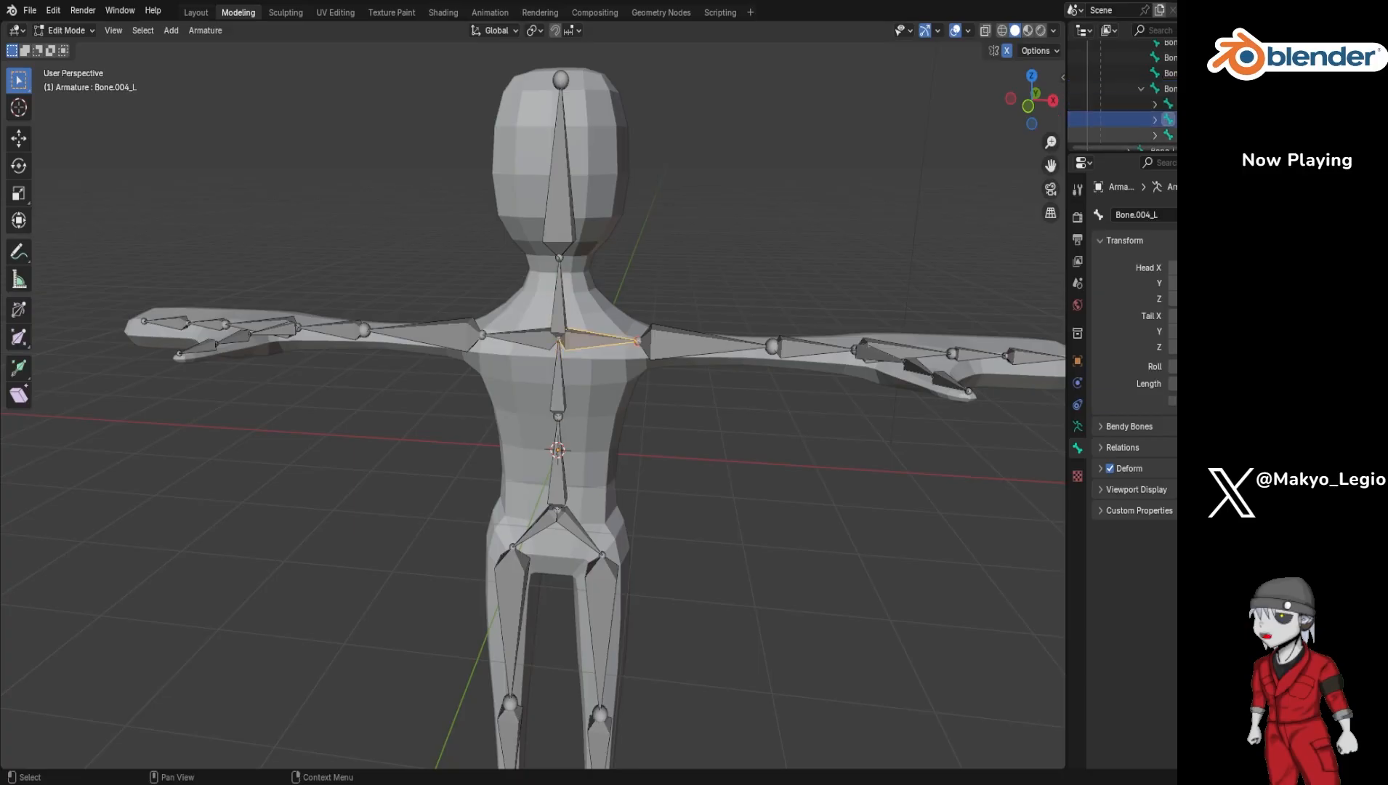
pyautogui.press('Down')
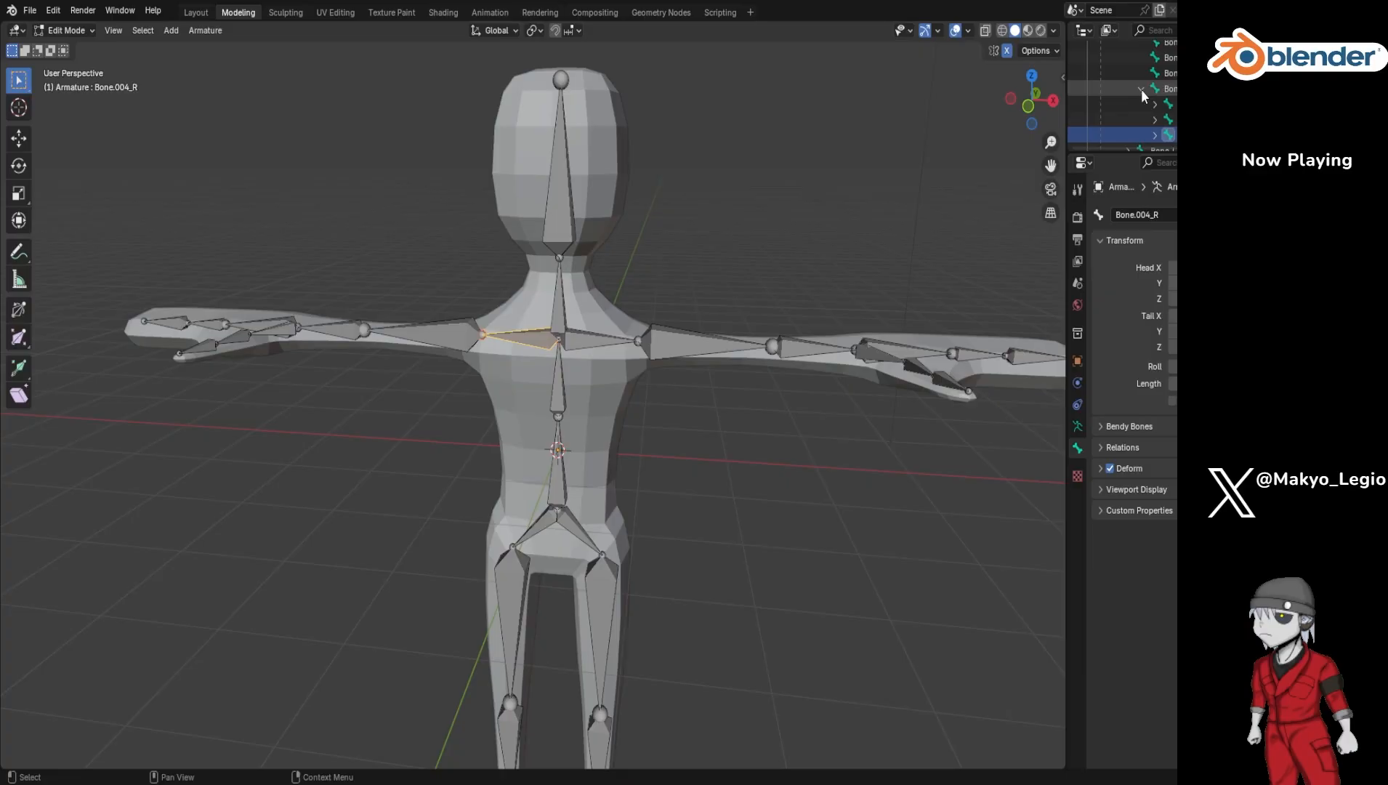
pyautogui.click(1142, 89)
pyautogui.click(1150, 104)
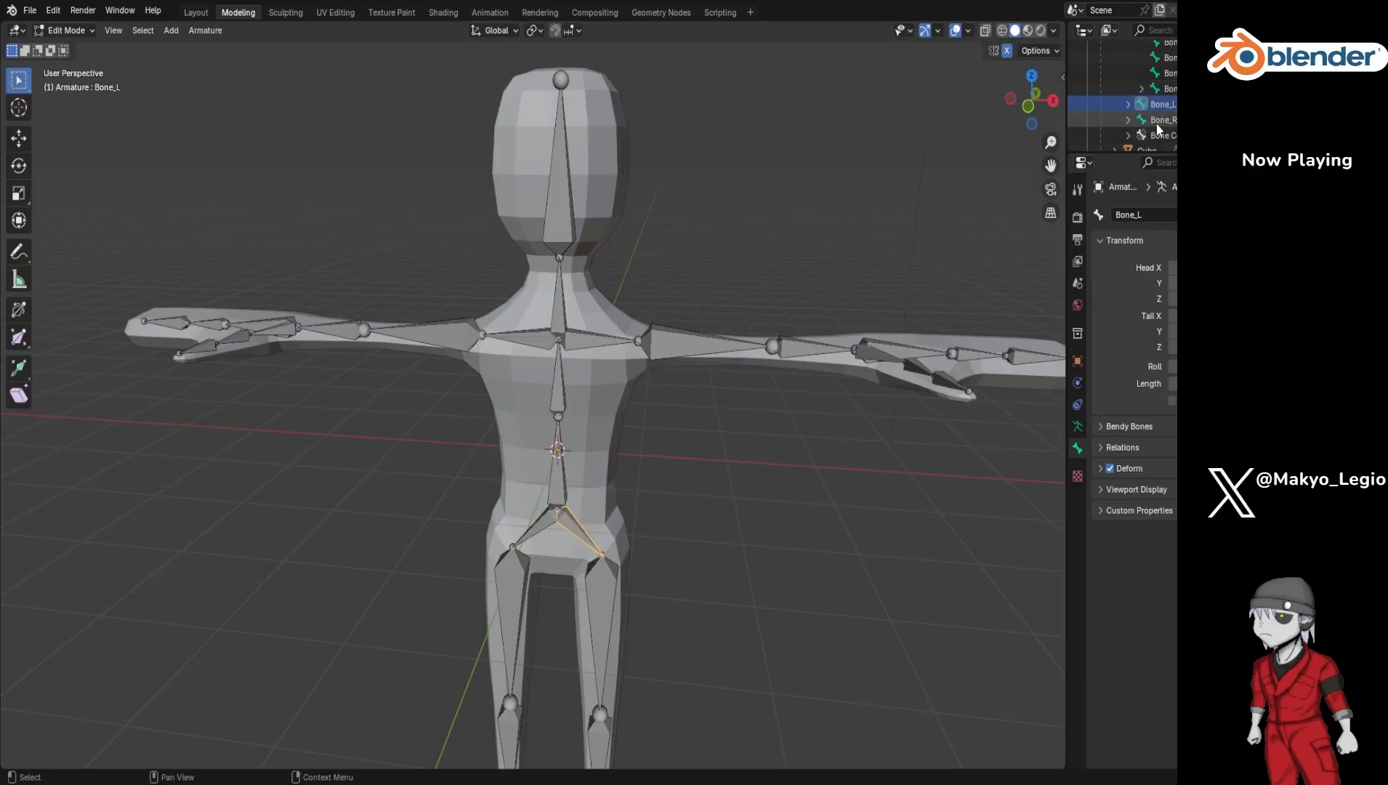
pyautogui.click(1158, 119)
pyautogui.scroll(5, 1158, 122)
pyautogui.click(1163, 135)
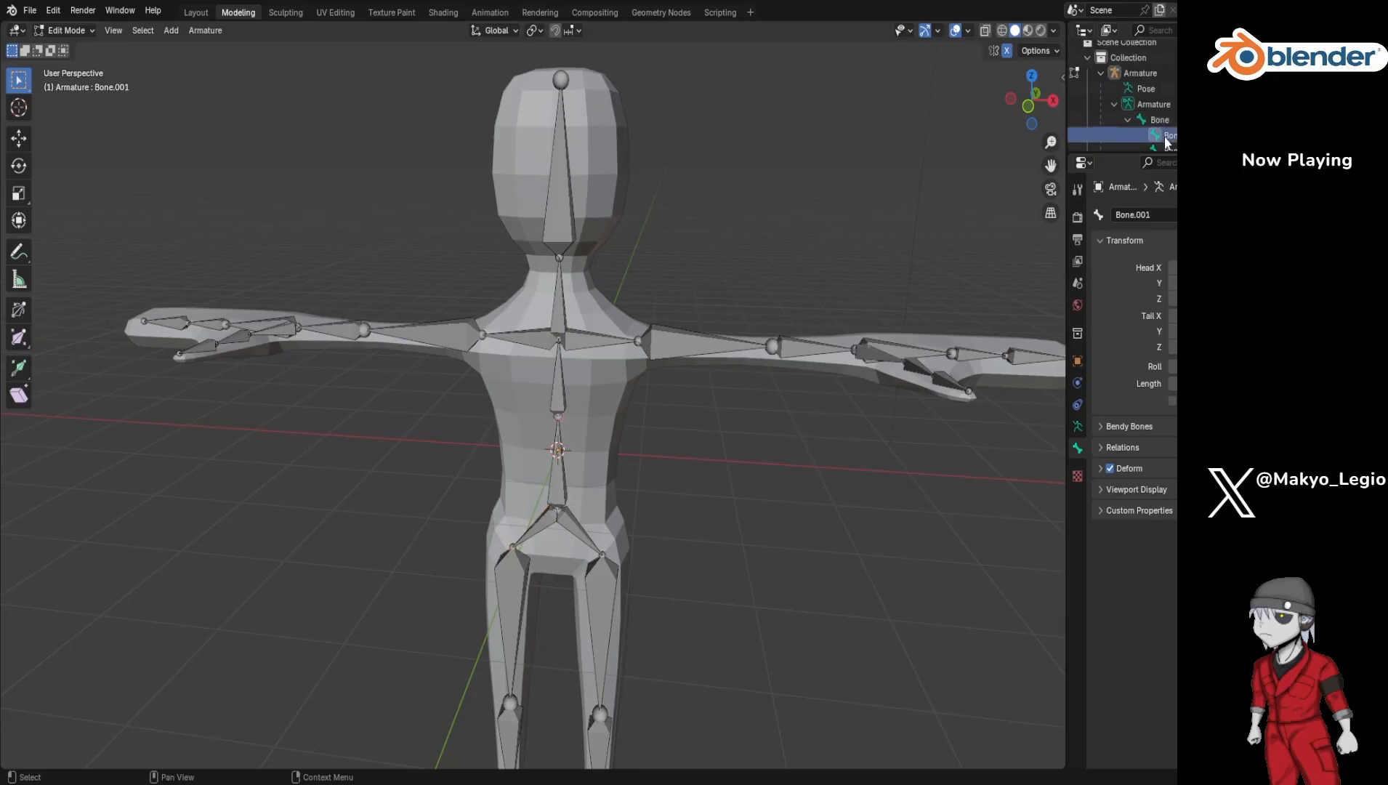
# Step: Select the head bone and inspect its place in the hierarchy, its Bendy Bones settings and the available bone operations
pyautogui.click(567, 206)
pyautogui.scroll(-2, 1086, 124)
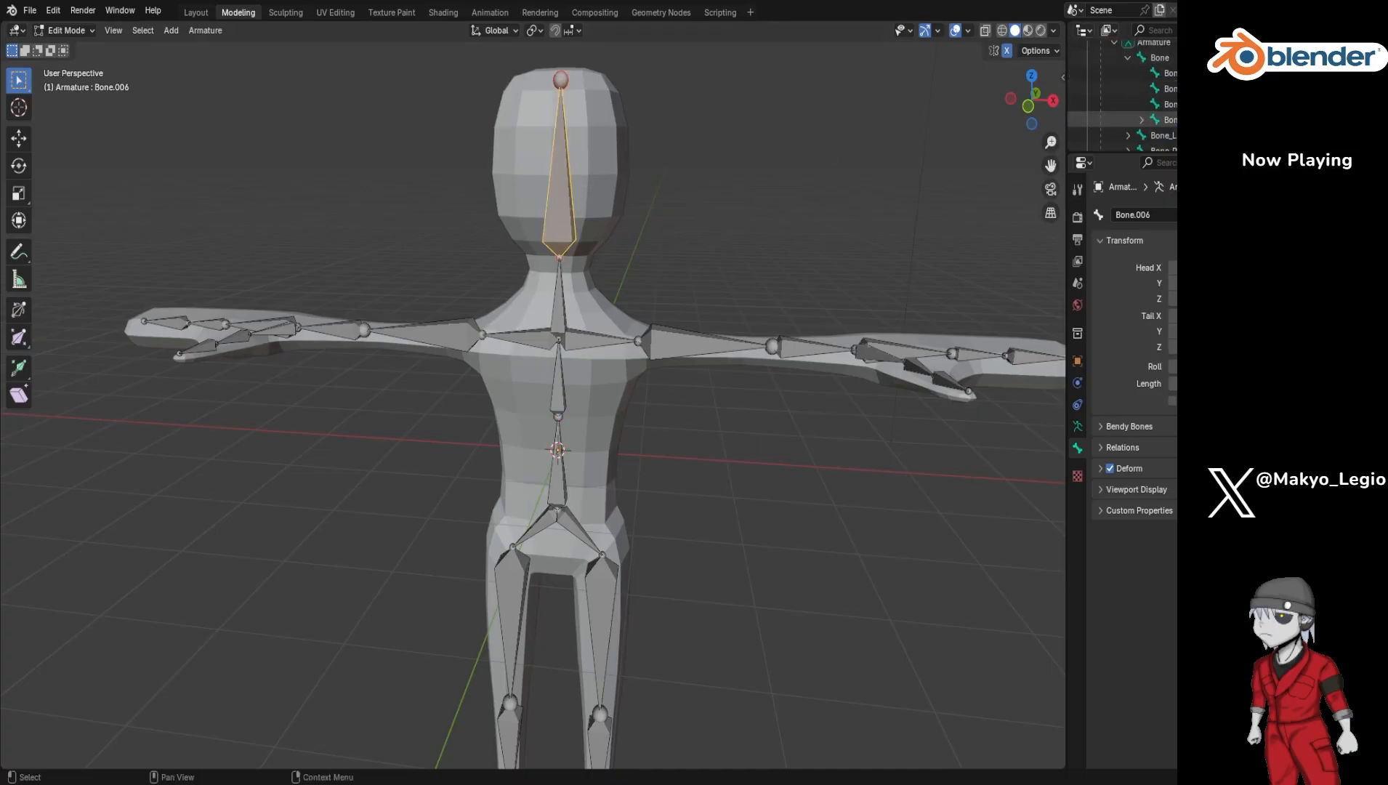
pyautogui.click(1141, 119)
pyautogui.scroll(-2, 1137, 119)
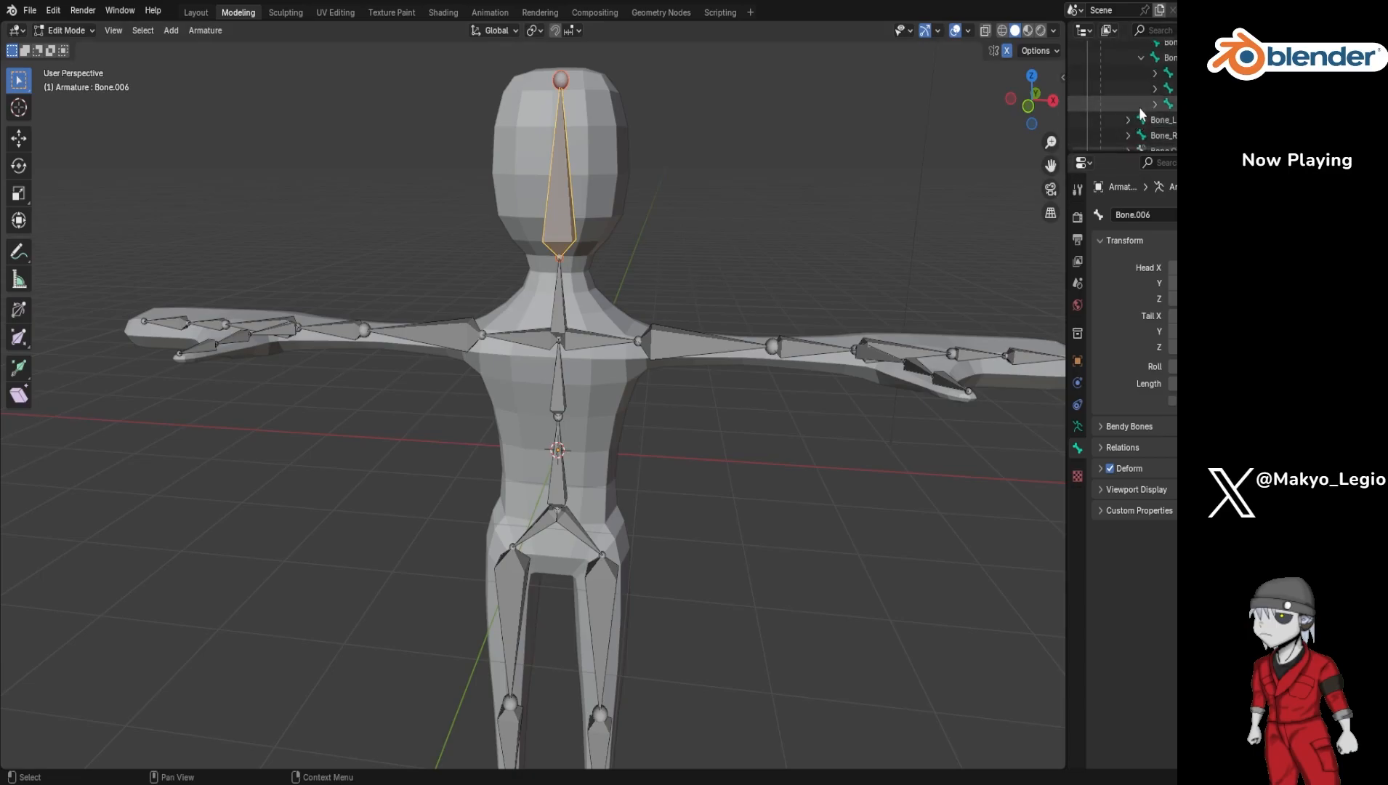
pyautogui.click(1155, 74)
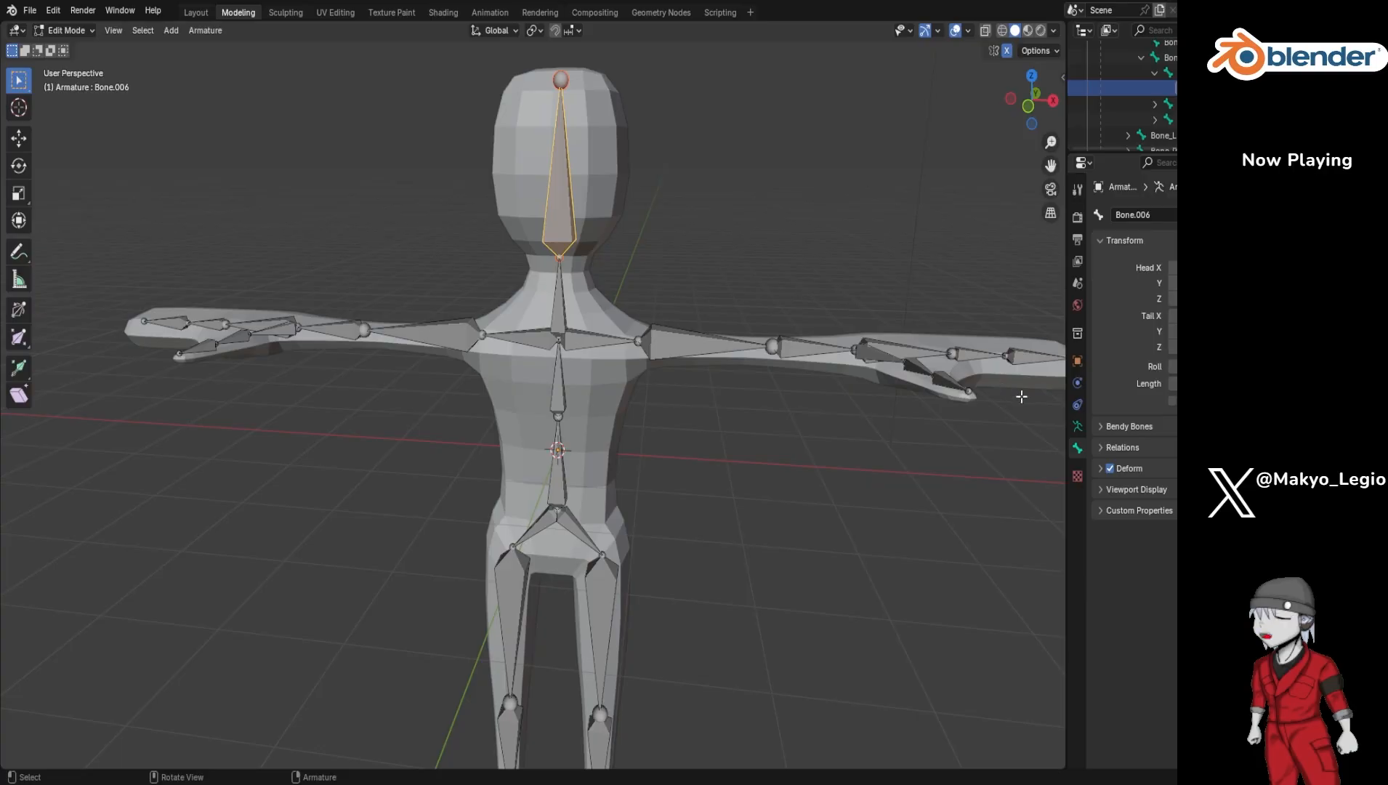
pyautogui.click(1098, 427)
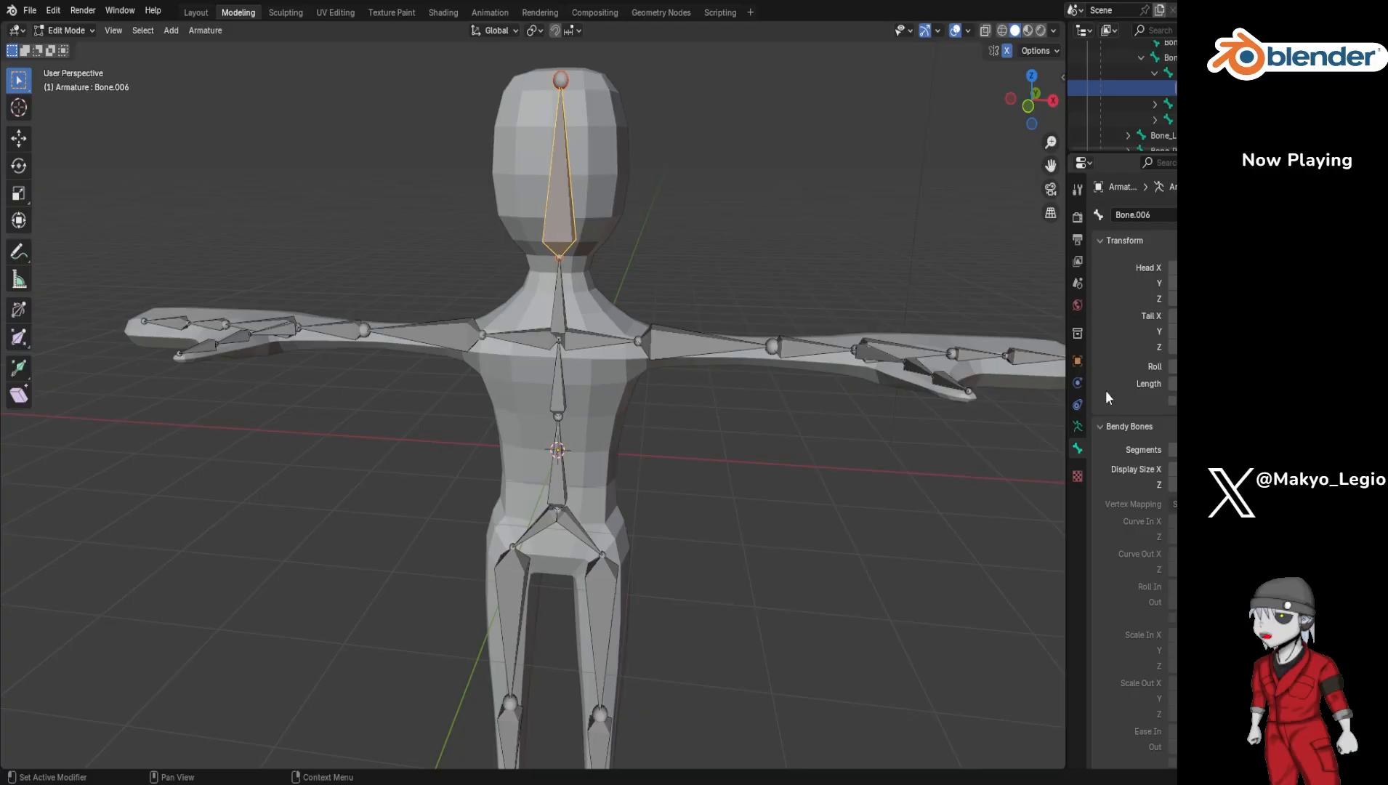
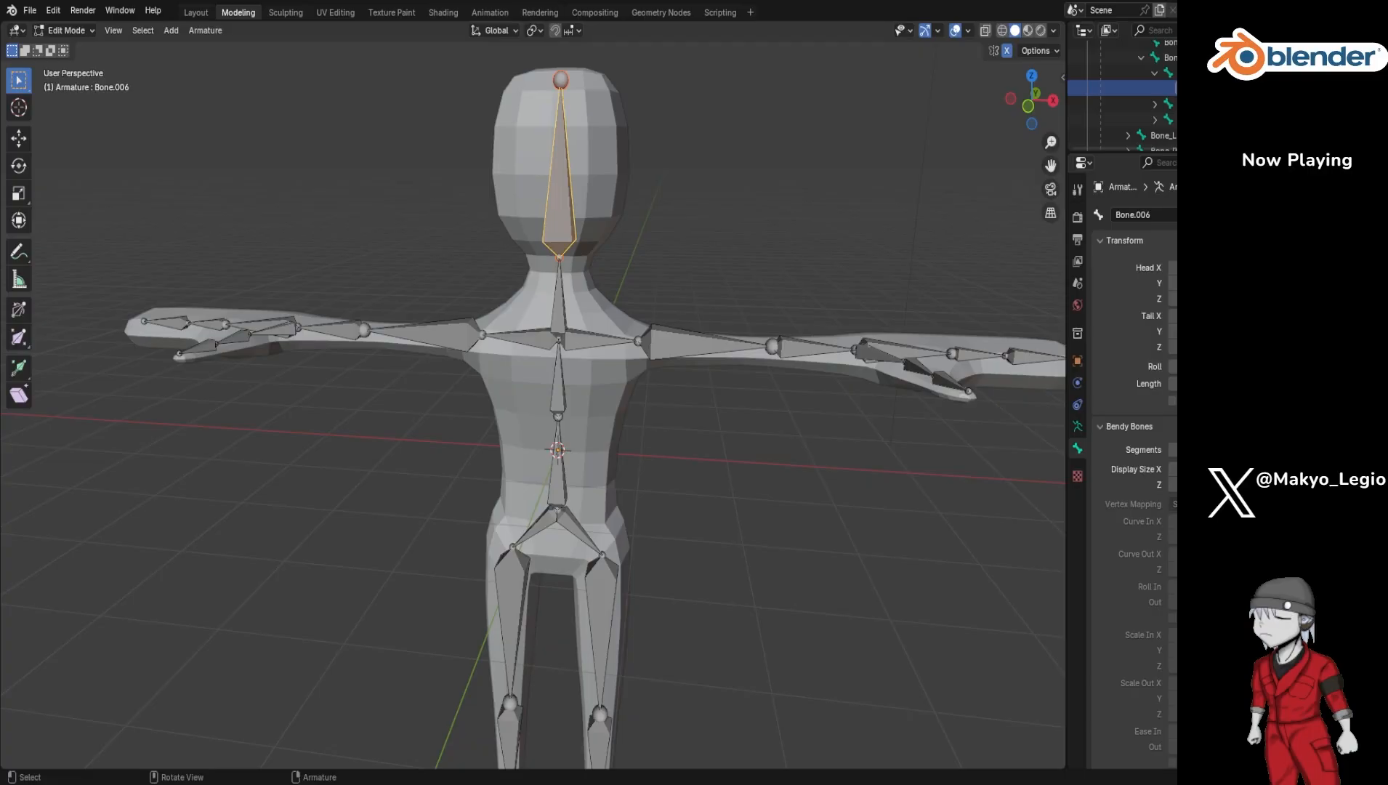
pyautogui.rightClick(563, 204)
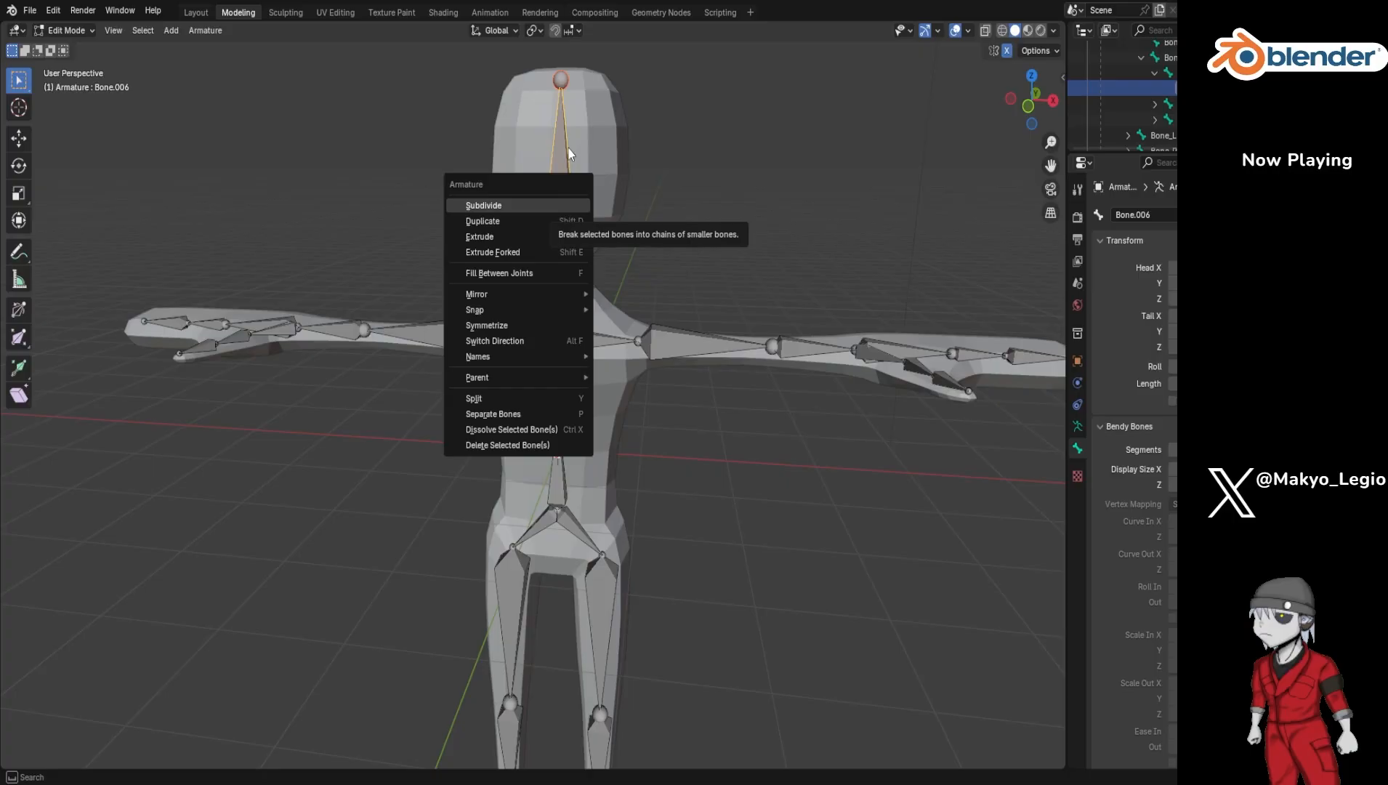
pyautogui.press('Escape')
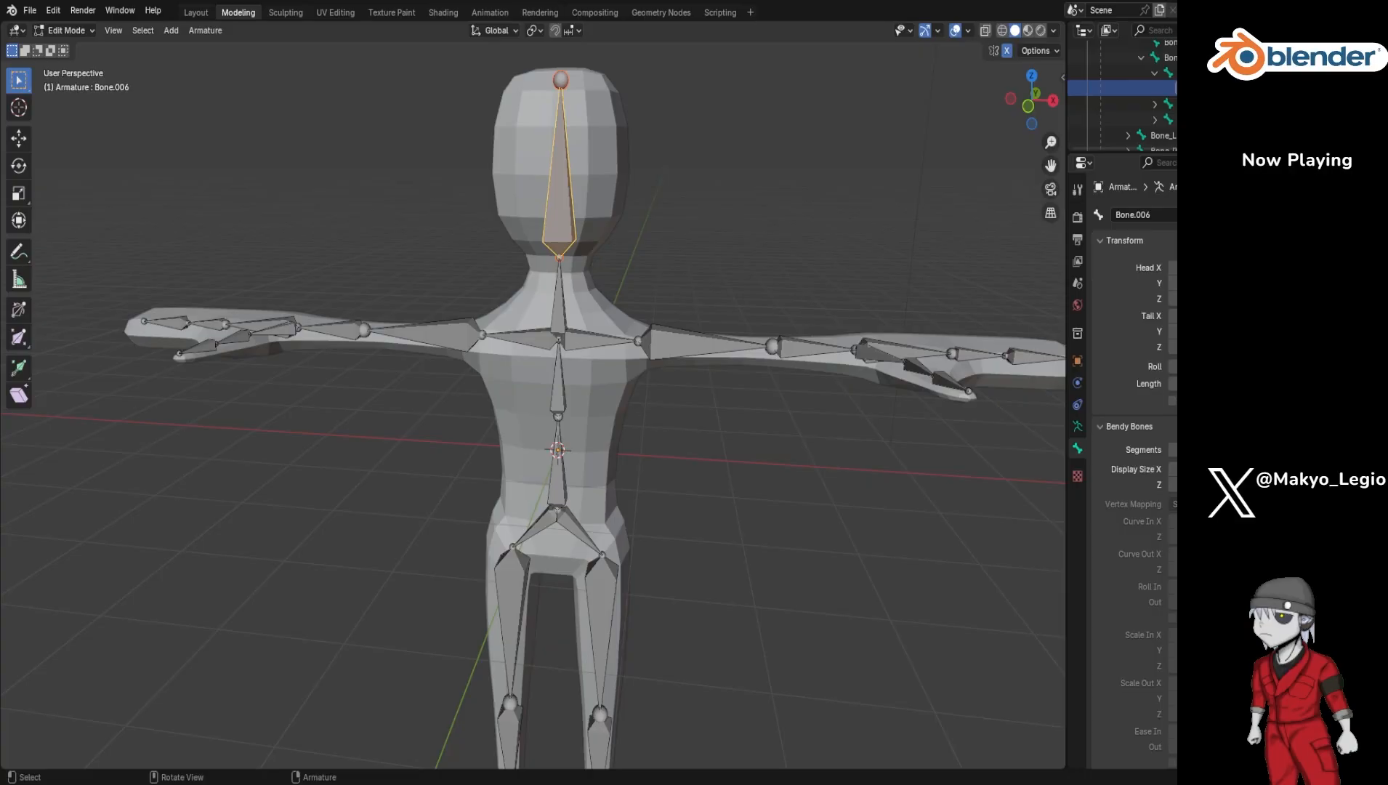
# Step: Inspect the armature's data properties, including its pose and bone collection settings
pyautogui.scroll(5, 1134, 95)
pyautogui.click(1168, 80)
pyautogui.scroll(-5, 1163, 84)
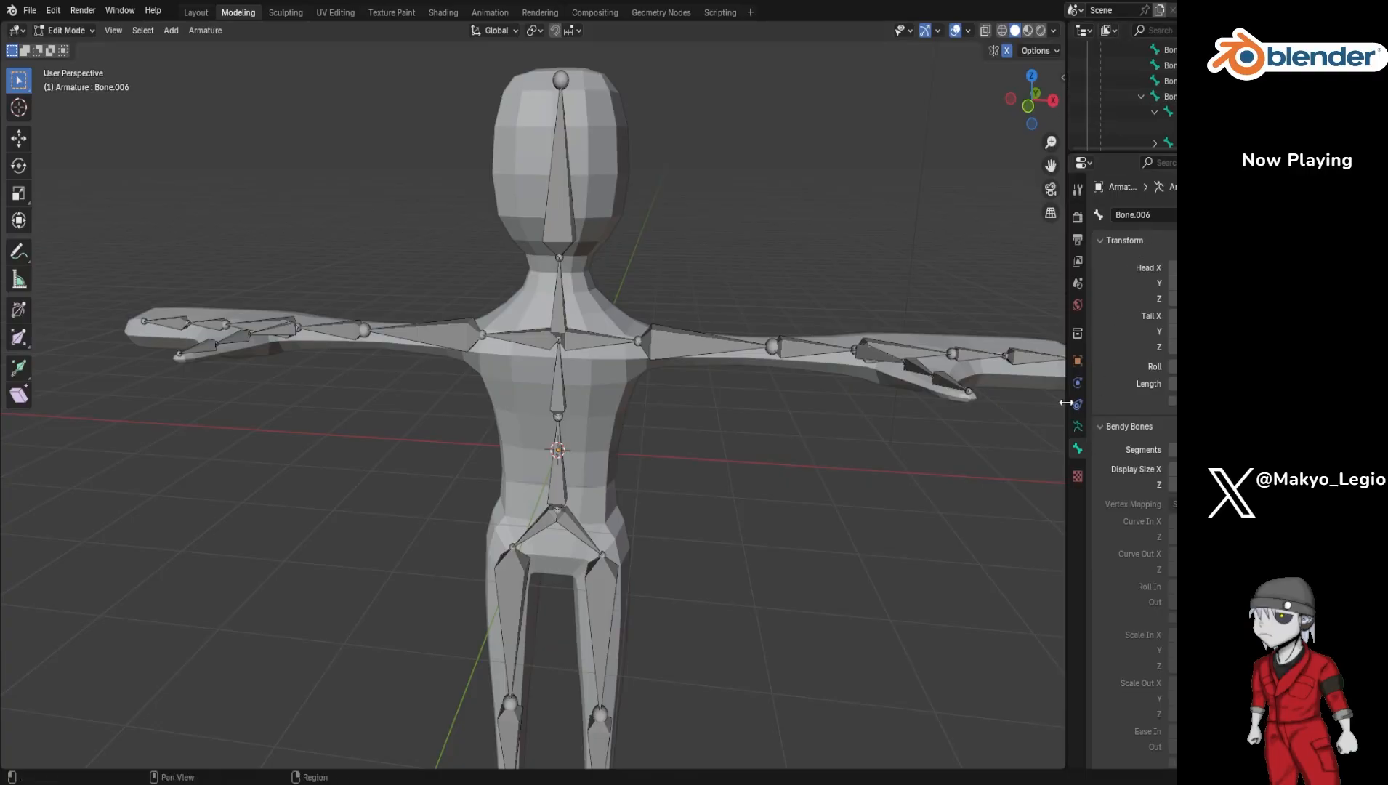
pyautogui.click(1078, 427)
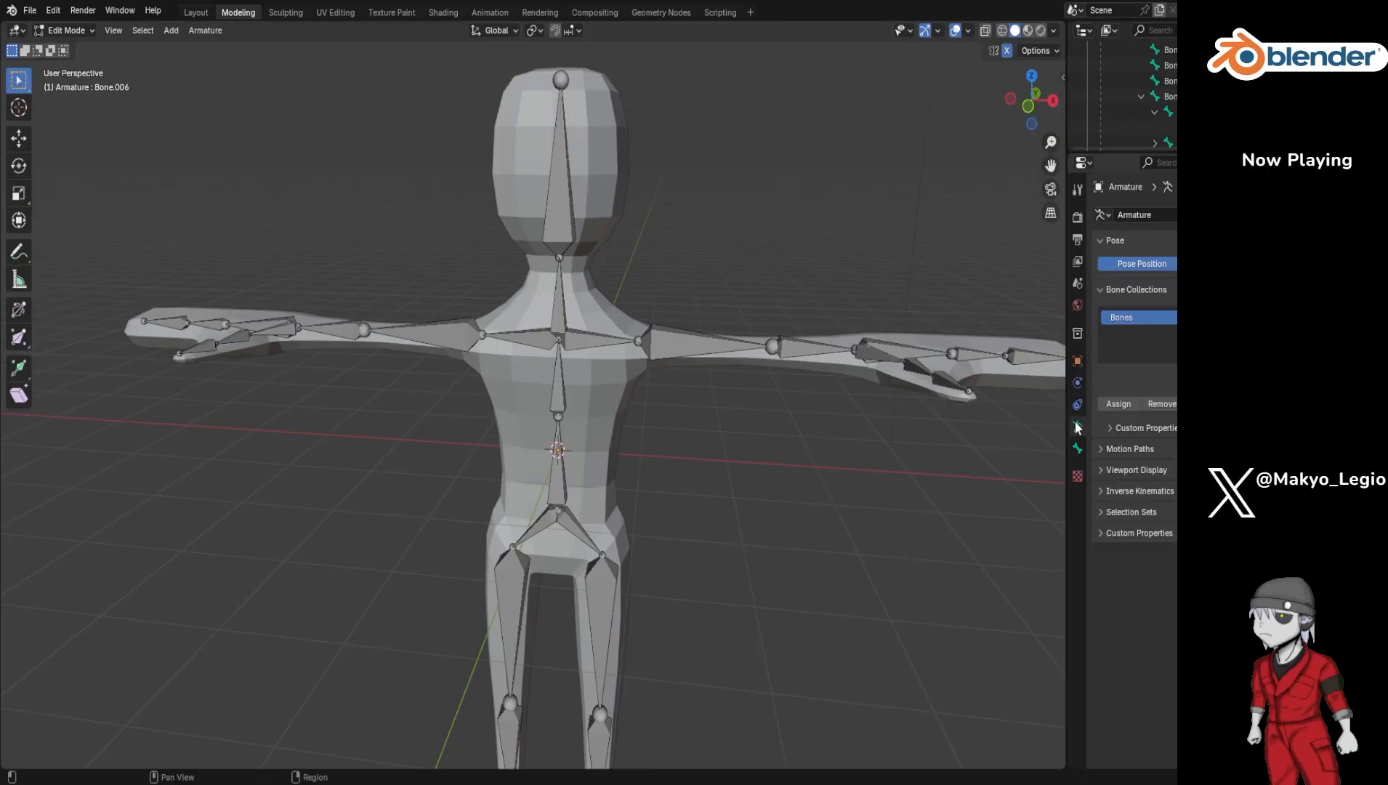
pyautogui.scroll(-2, 1163, 117)
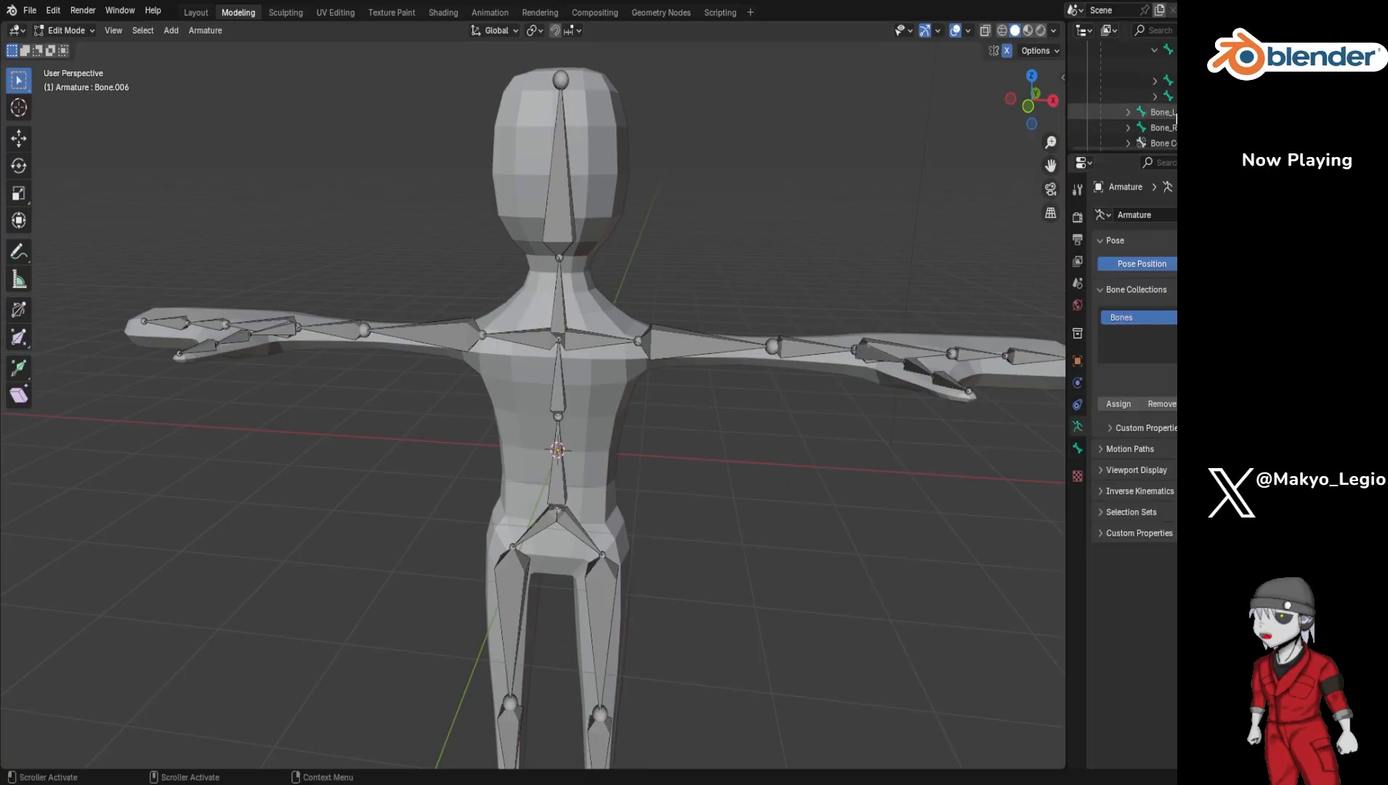
# Step: Return the armature to Object Mode and make the Cube character mesh under it the active object
pyautogui.scroll(-4, 1161, 119)
pyautogui.click(1143, 96)
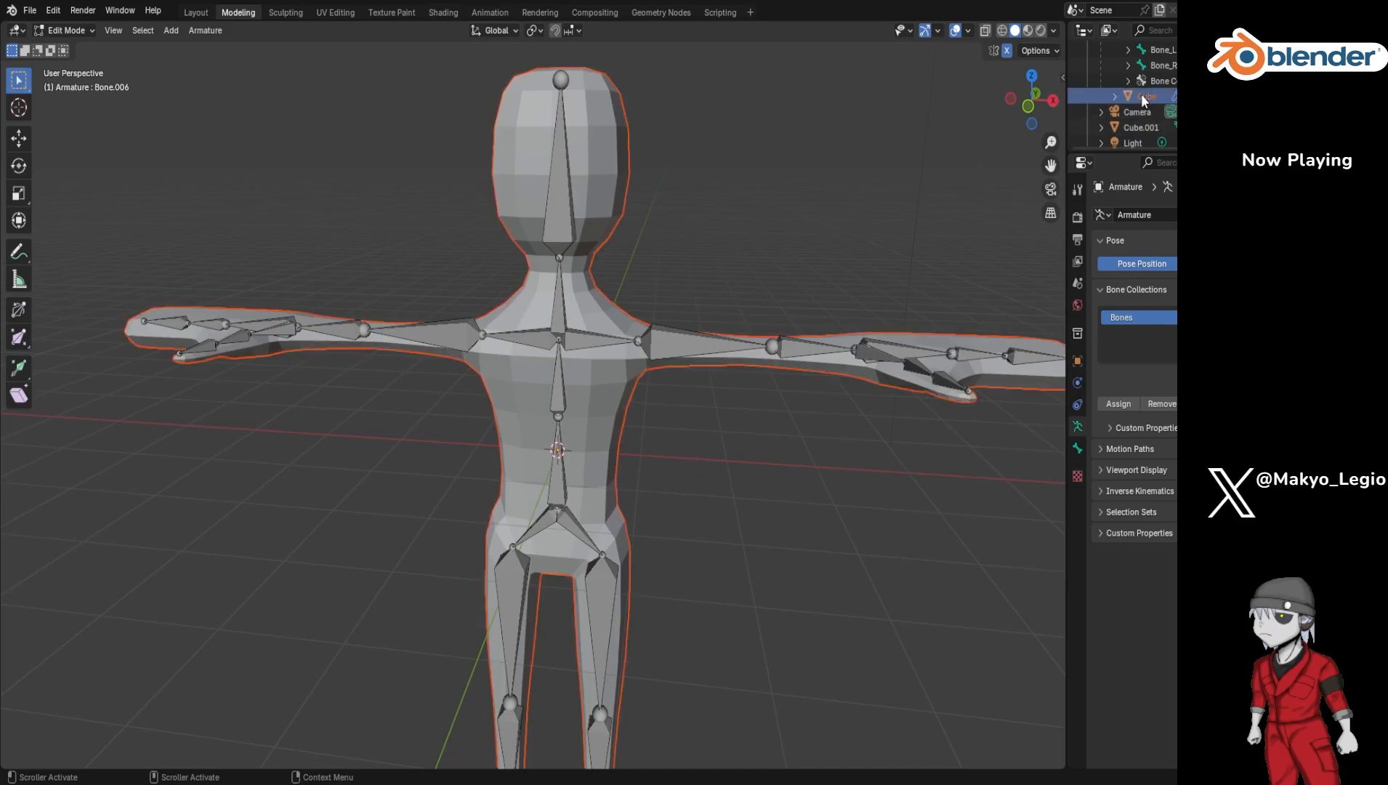
pyautogui.click(65, 30)
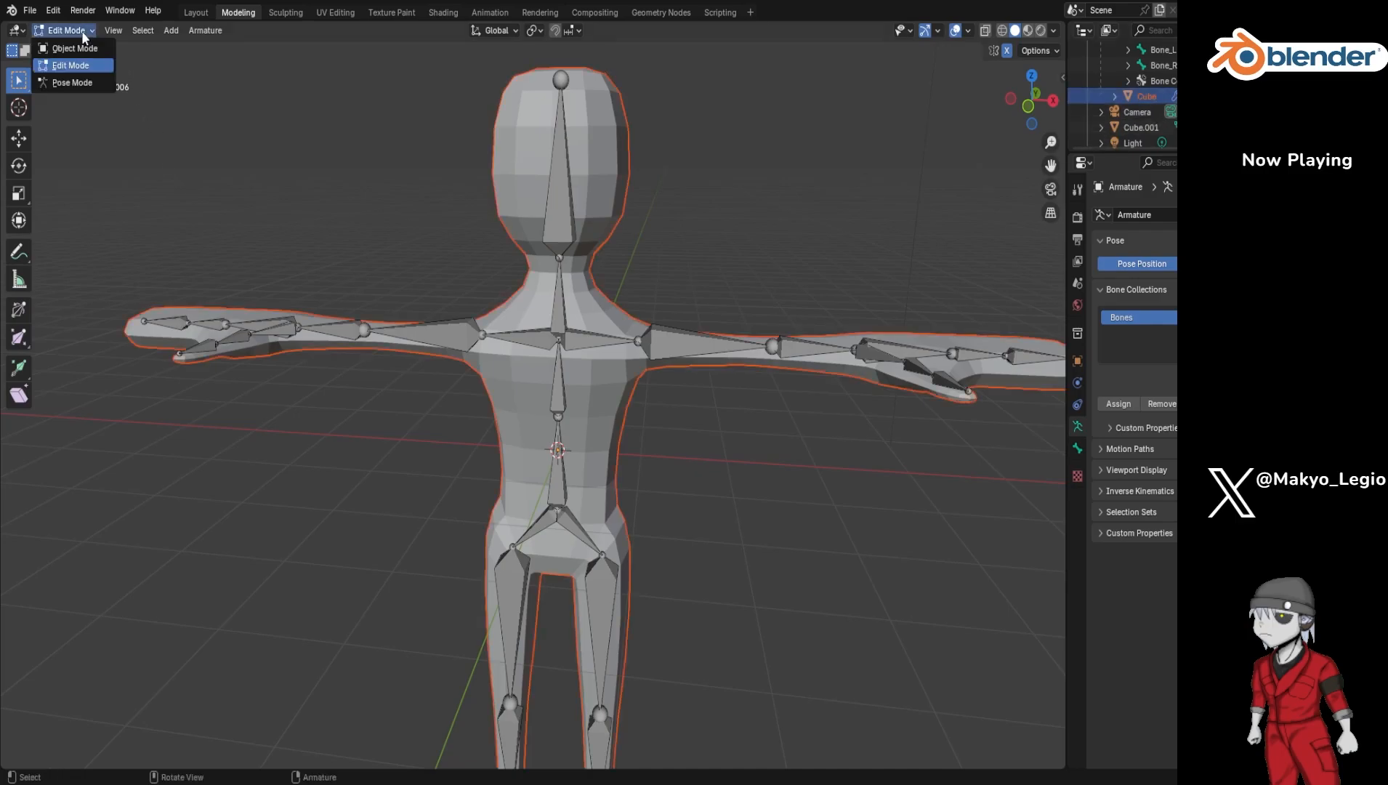
pyautogui.click(75, 48)
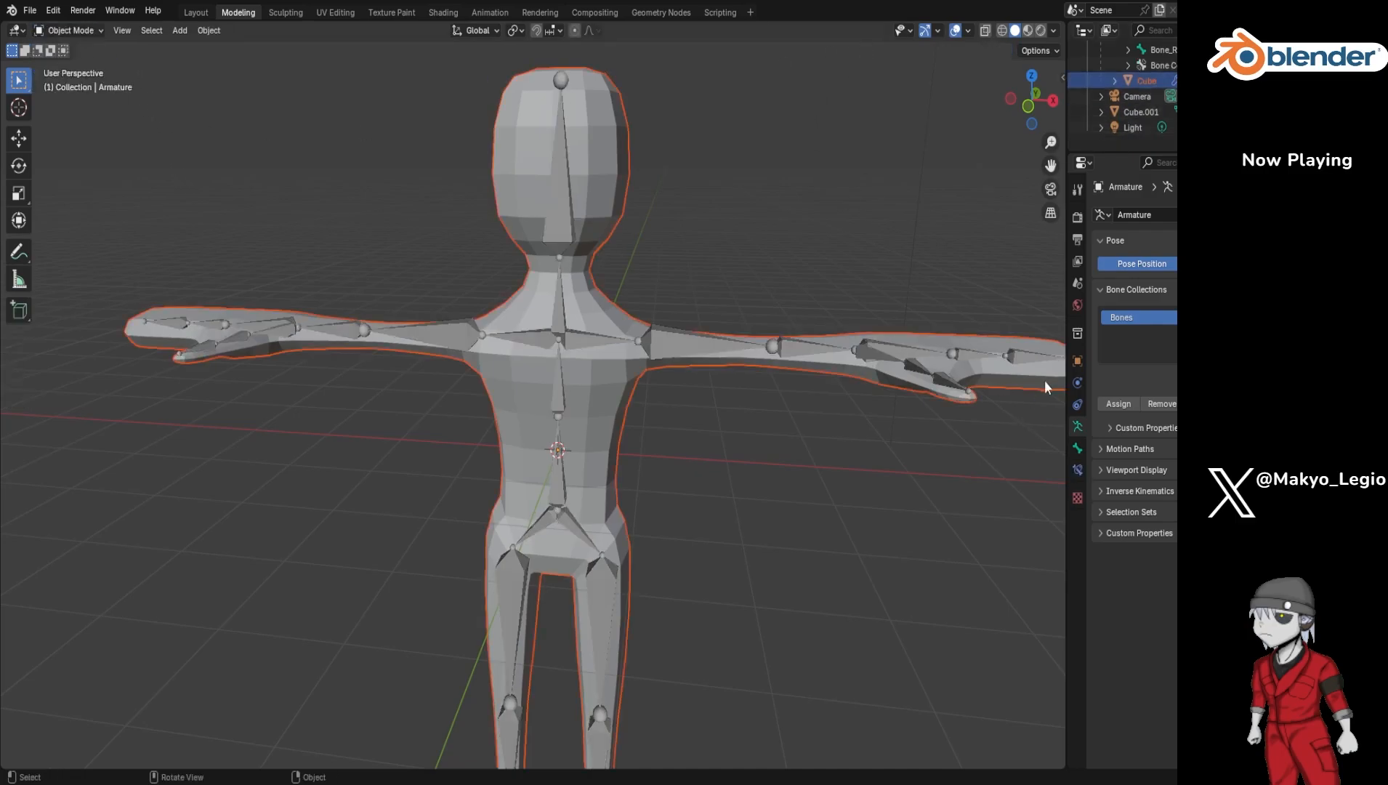
pyautogui.scroll(1, 1165, 81)
pyautogui.click(1145, 83)
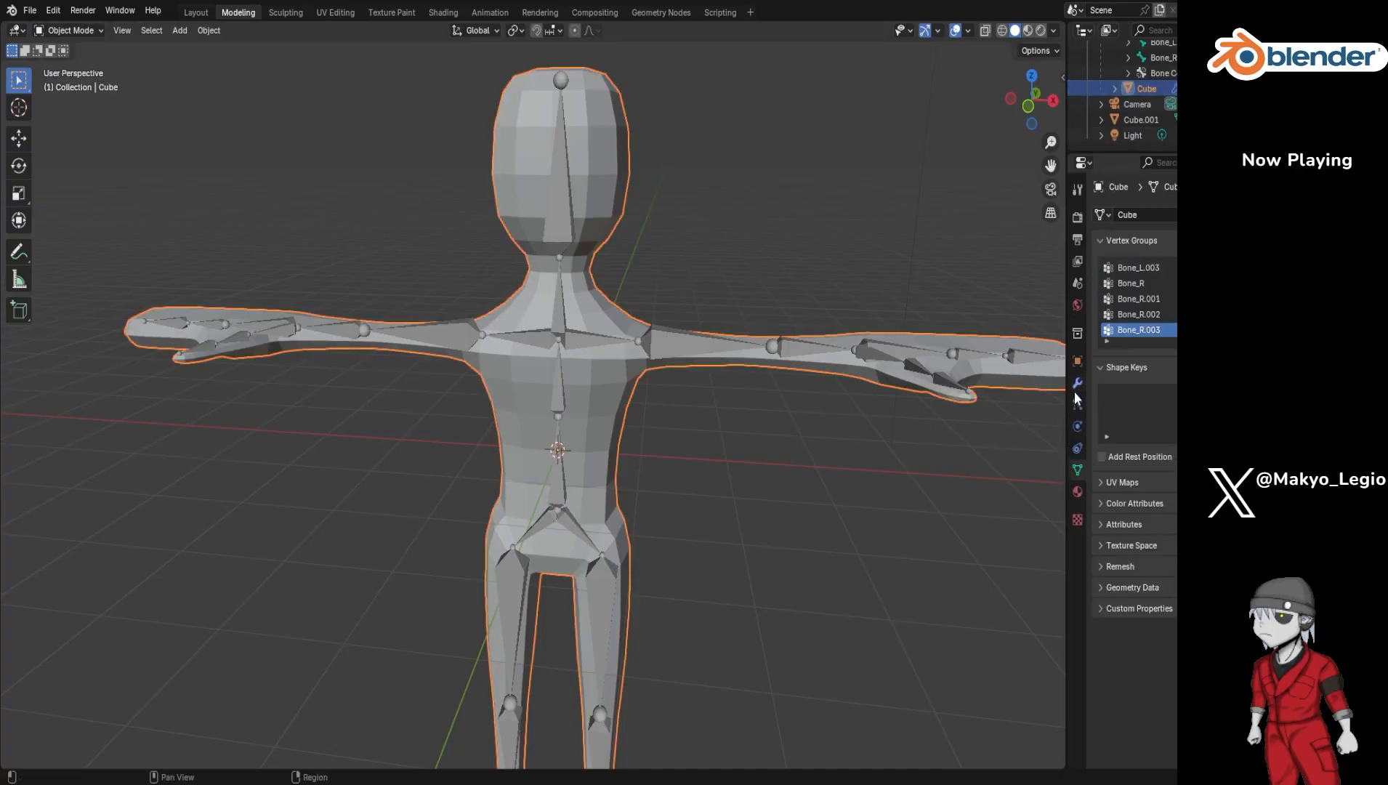
# Step: Search the modifiers that can be added to the Cube character mesh for "rigid", leaving the search without adding one
pyautogui.click(1078, 383)
pyautogui.click(1134, 217)
pyautogui.moveTo(1133, 214)
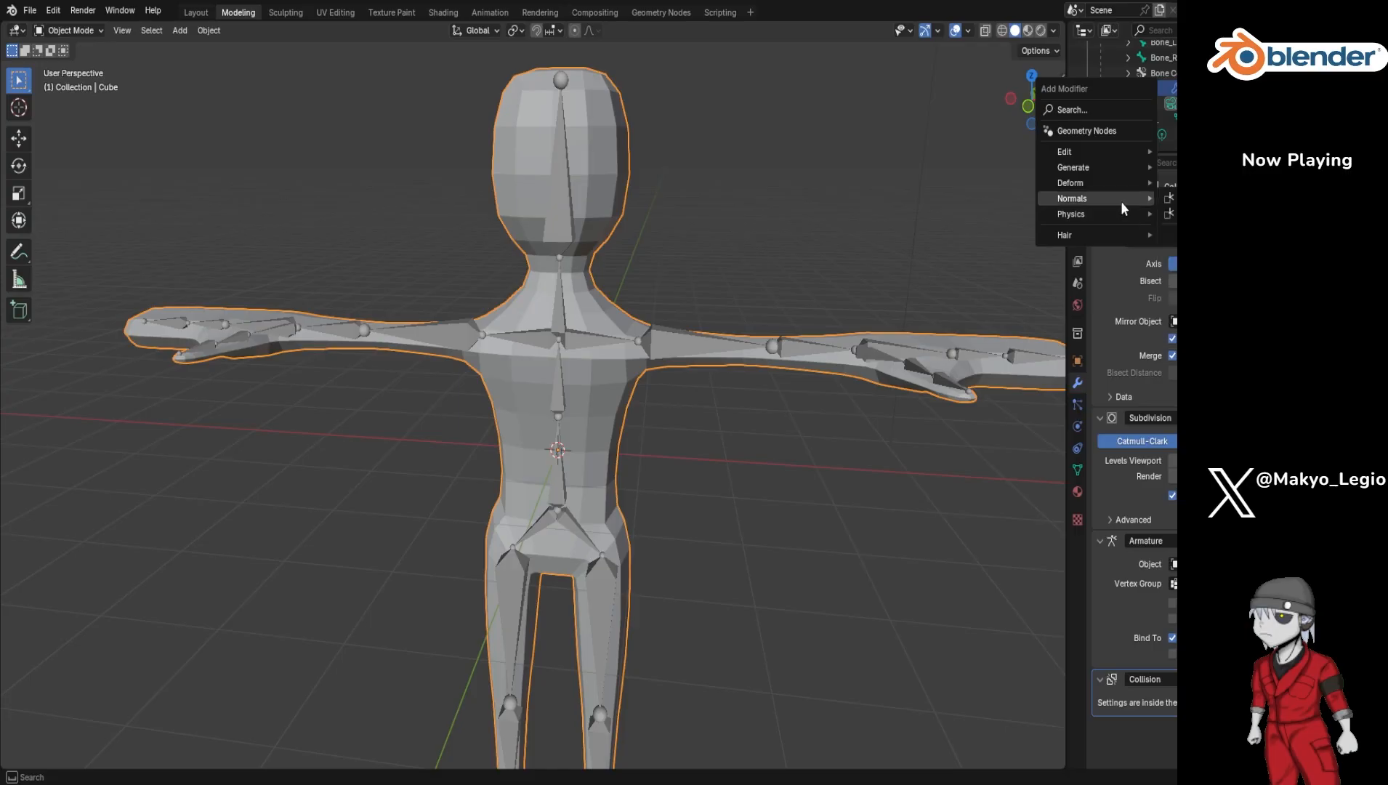
pyautogui.moveTo(1117, 188)
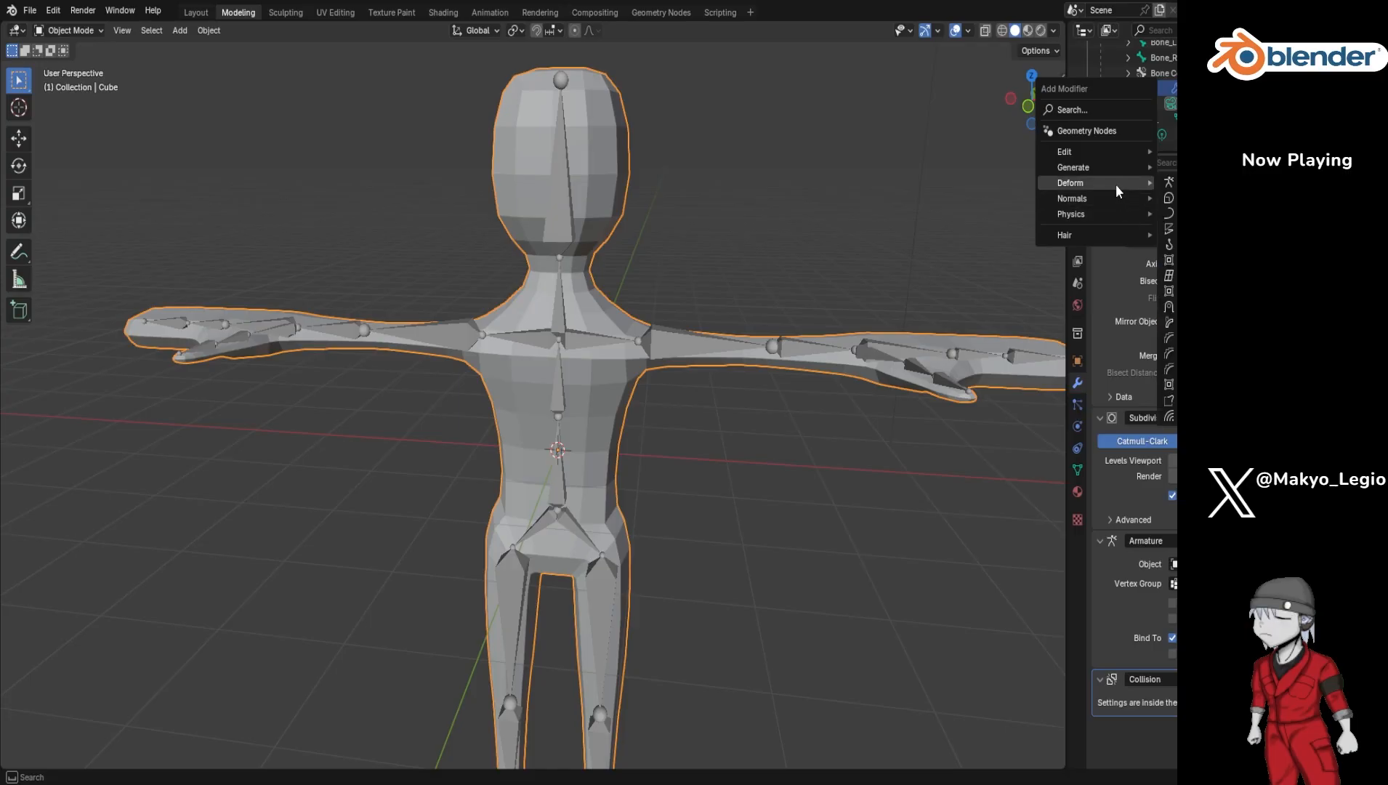
pyautogui.click(1084, 108)
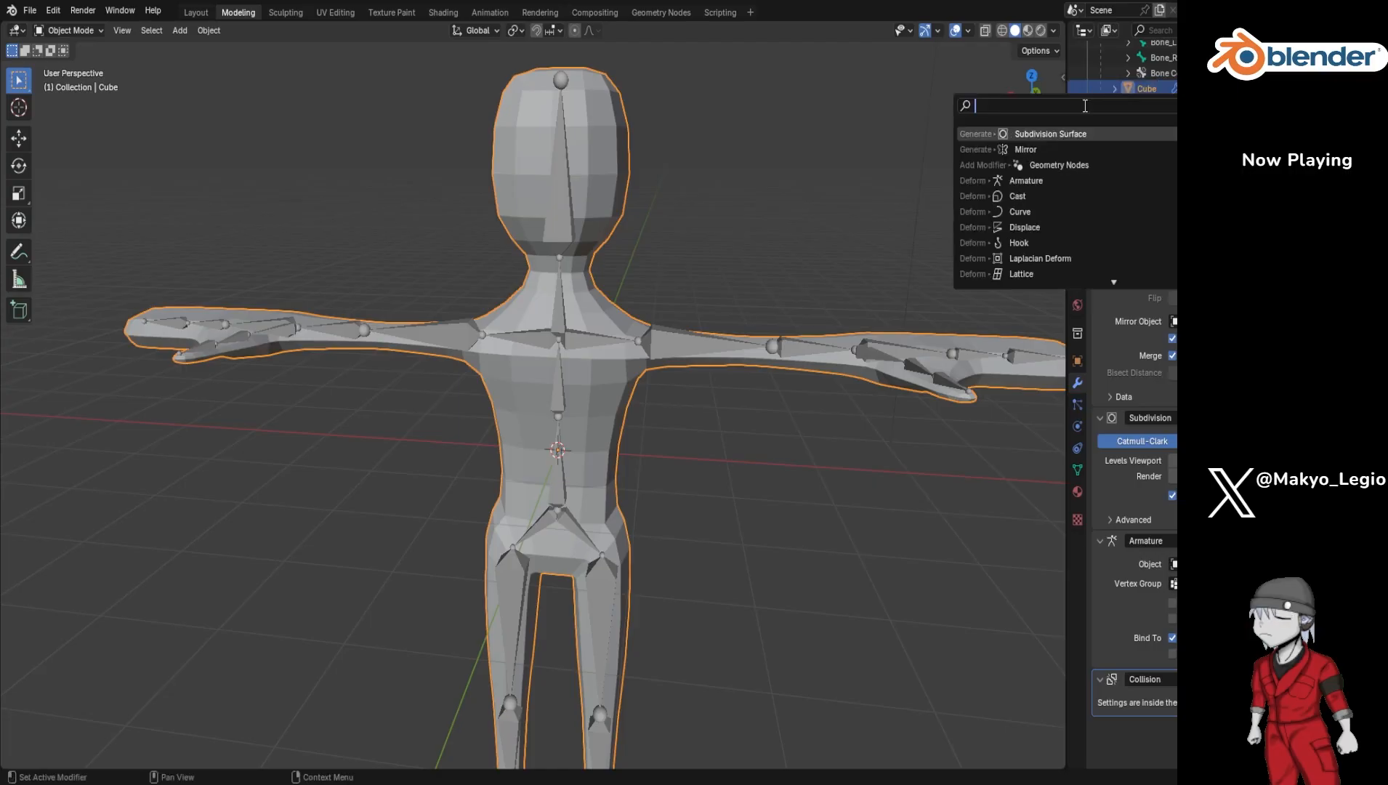
pyautogui.write('ri')
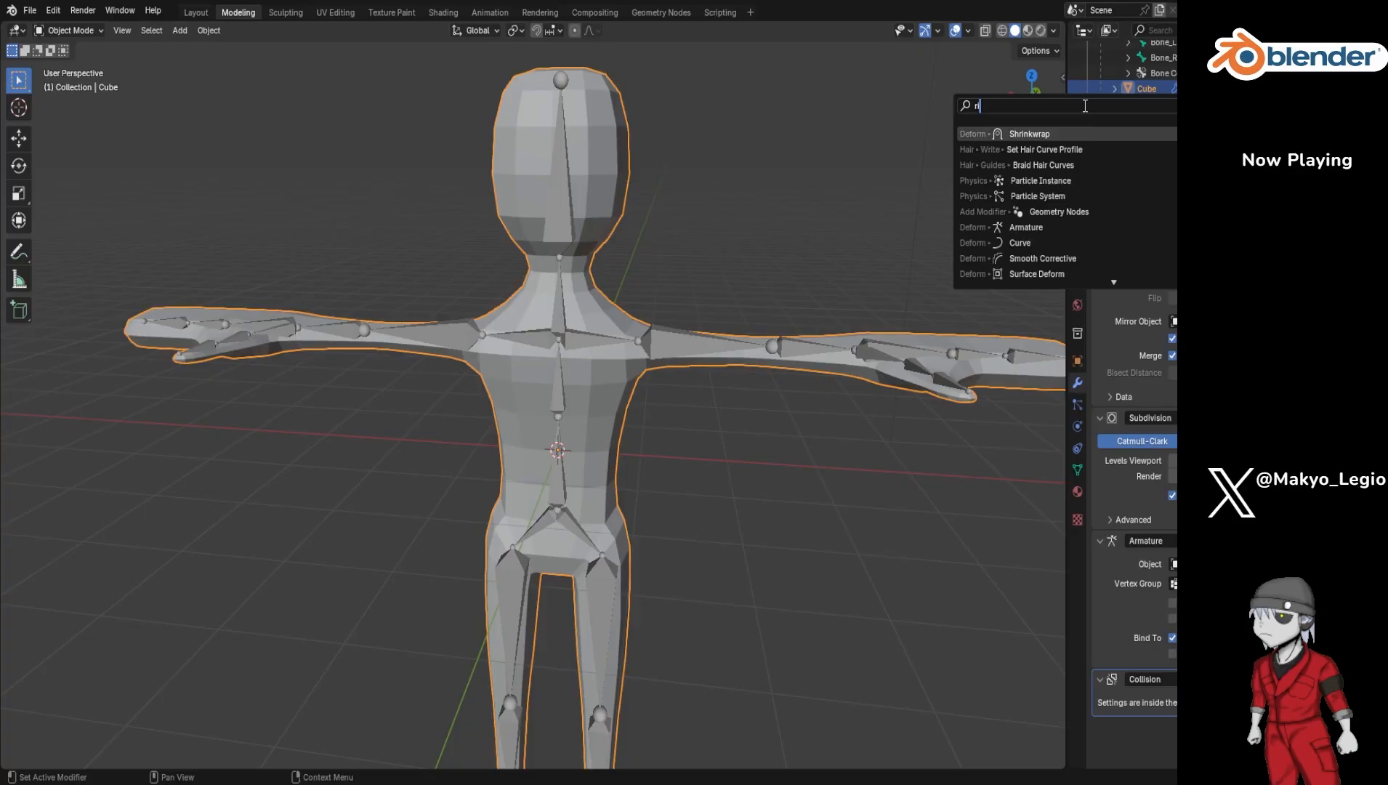
pyautogui.write('gid')
pyautogui.press('BackSpace')
pyautogui.press('BackSpace')
pyautogui.press('BackSpace')
pyautogui.press('BackSpace')
pyautogui.press('BackSpace')
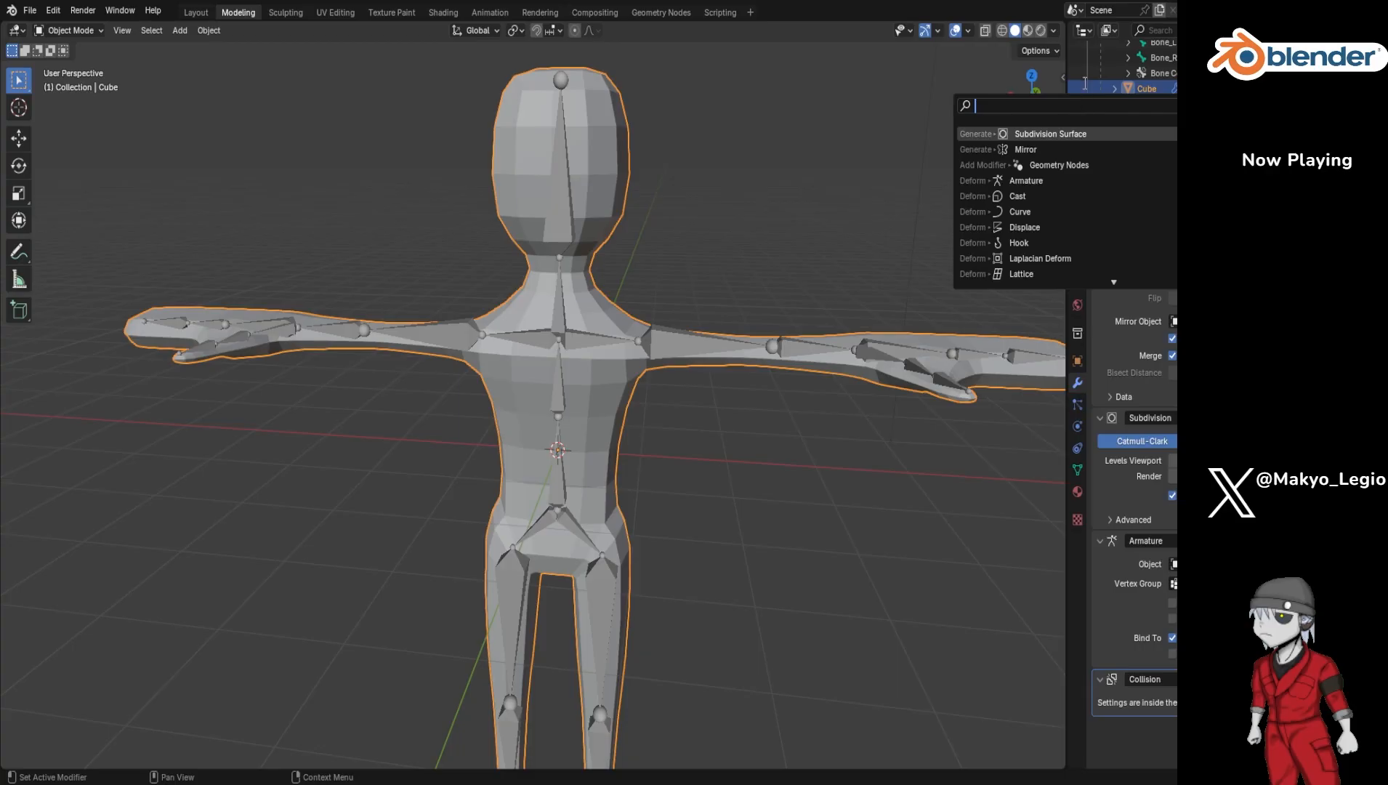
pyautogui.click(1111, 318)
# Step: Make the armature active and inspect its bone, bone constraint, data, object constraint and physics properties
pyautogui.scroll(5, 1162, 71)
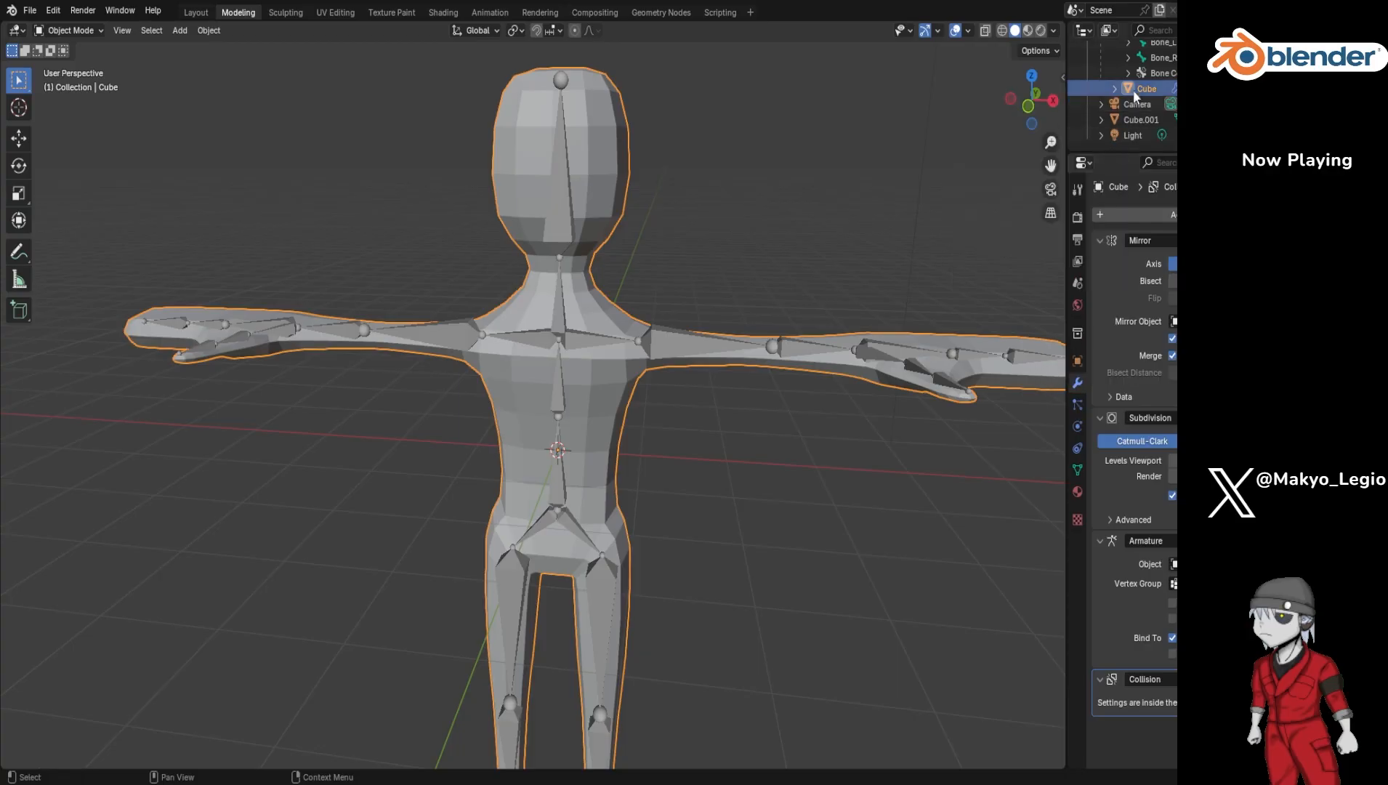
pyautogui.click(1148, 59)
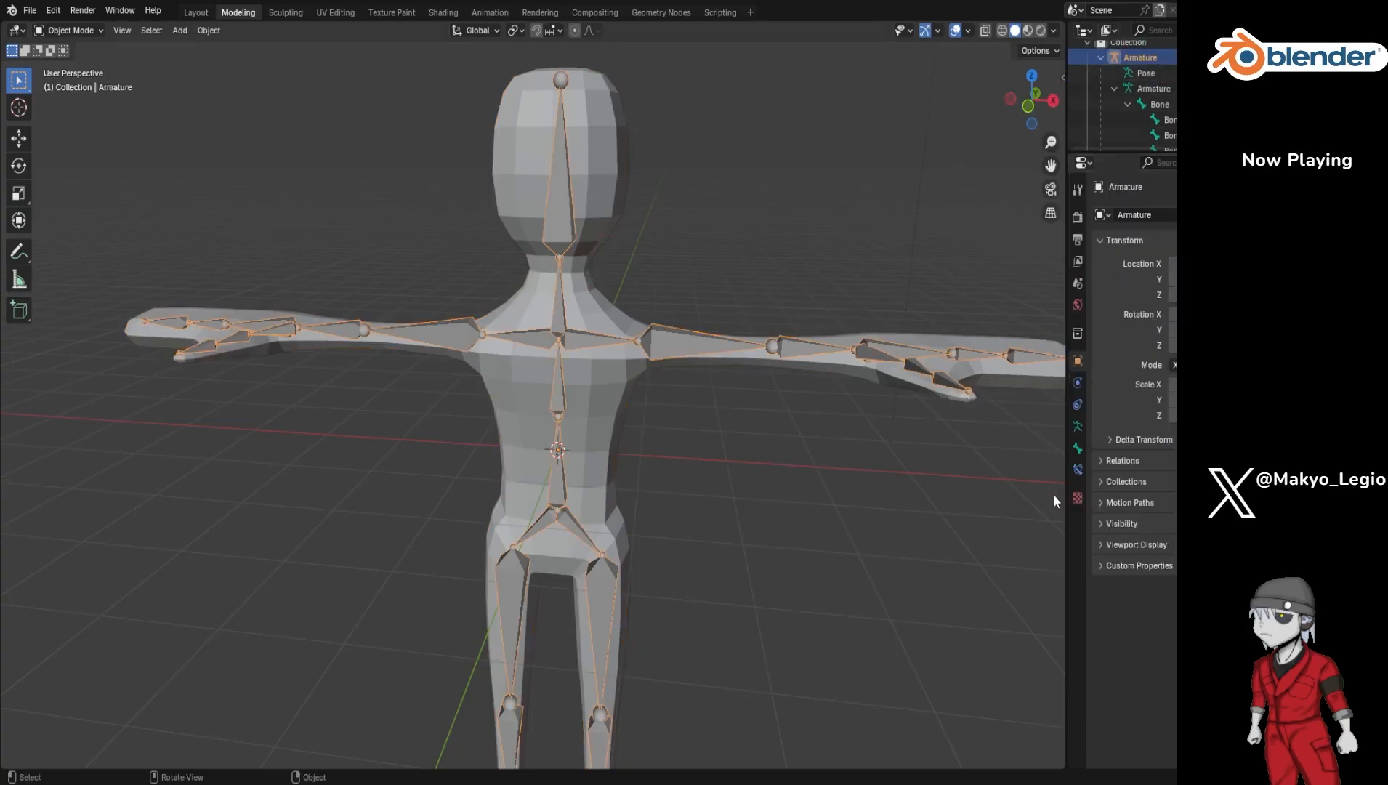
pyautogui.click(1078, 445)
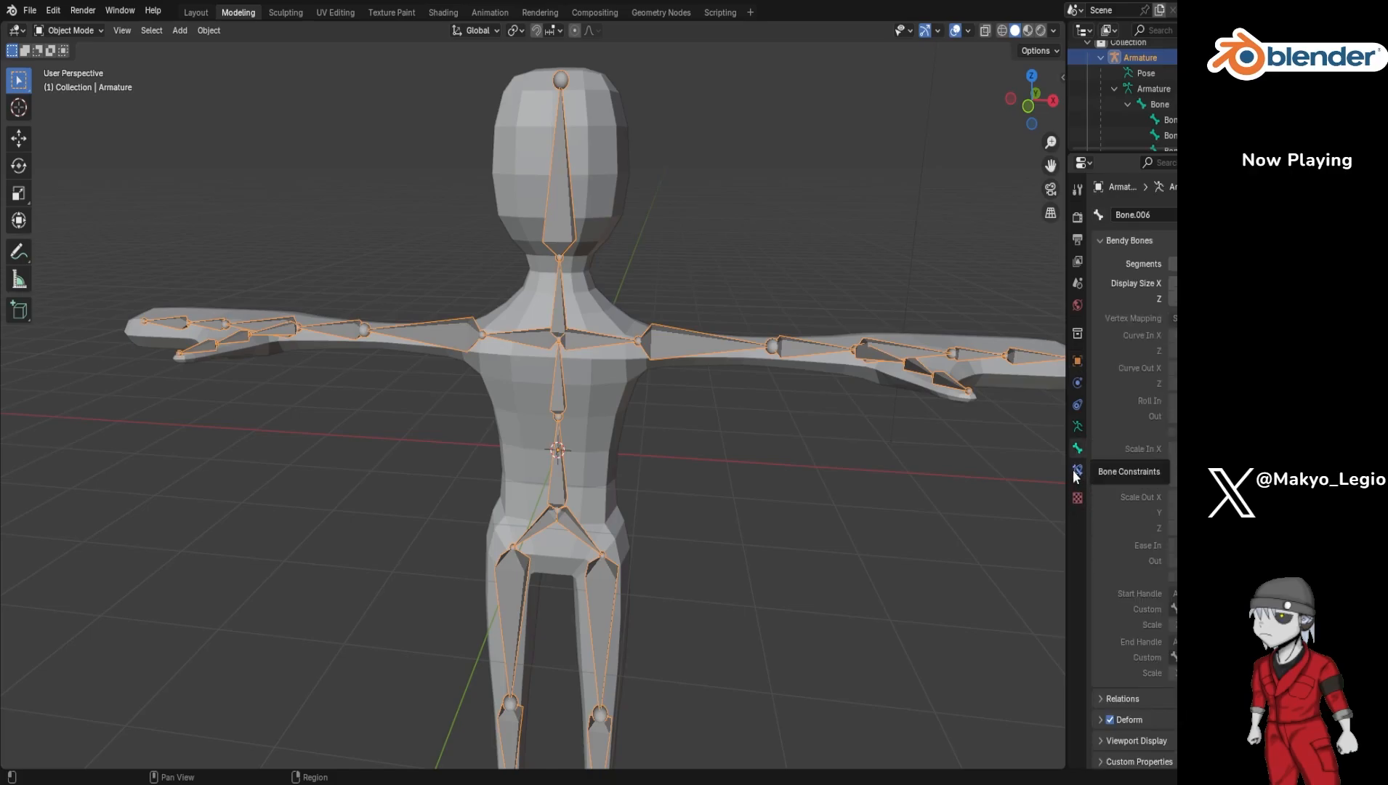
pyautogui.click(1075, 469)
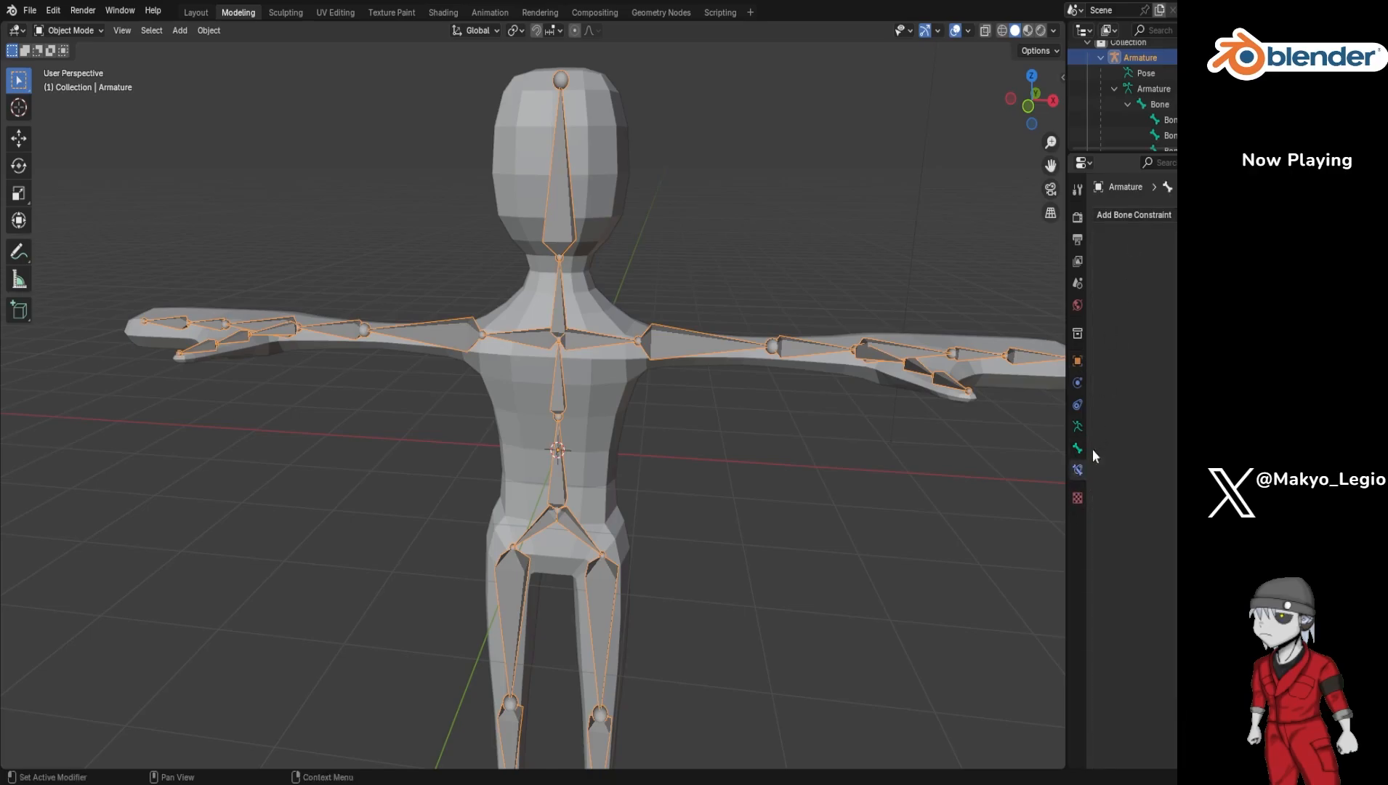
pyautogui.click(1077, 428)
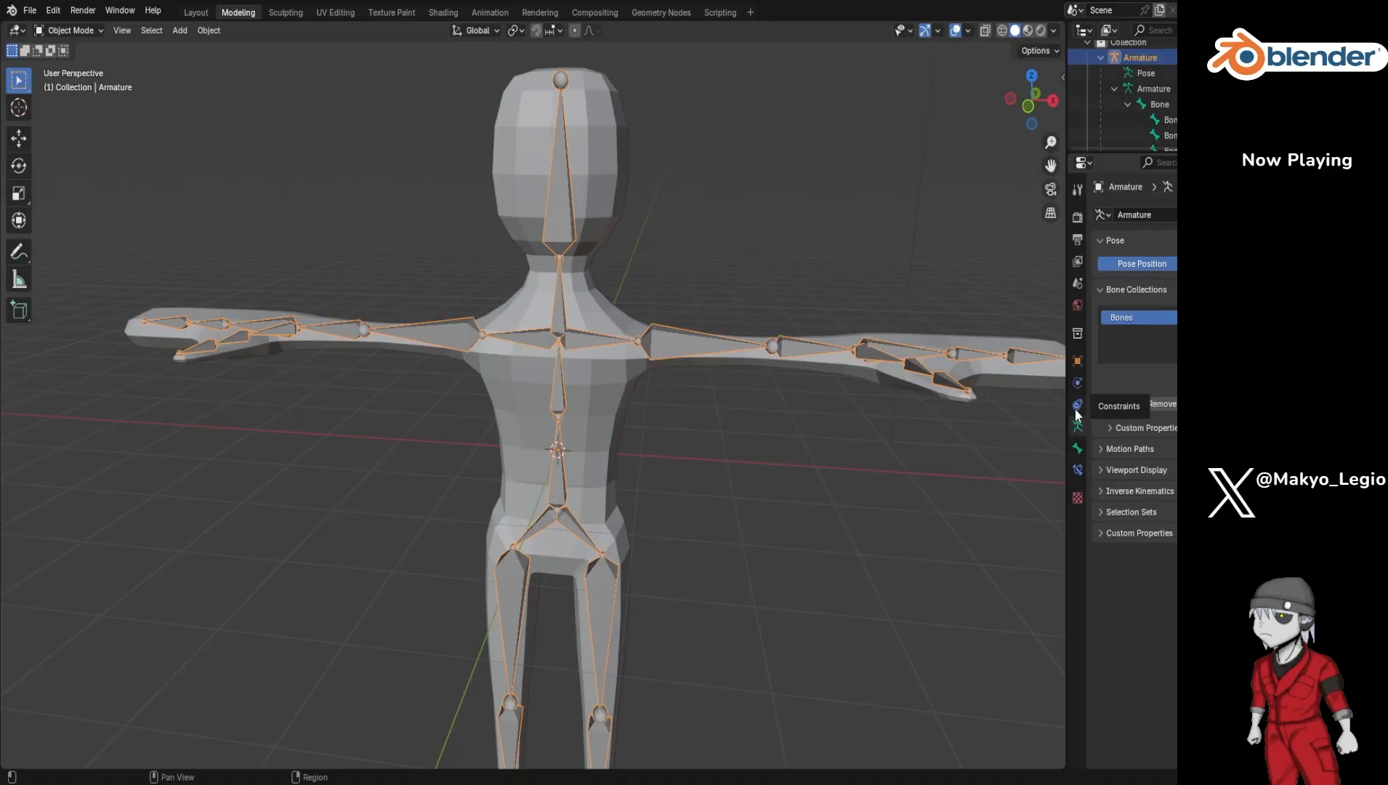
pyautogui.click(1078, 409)
pyautogui.click(1078, 386)
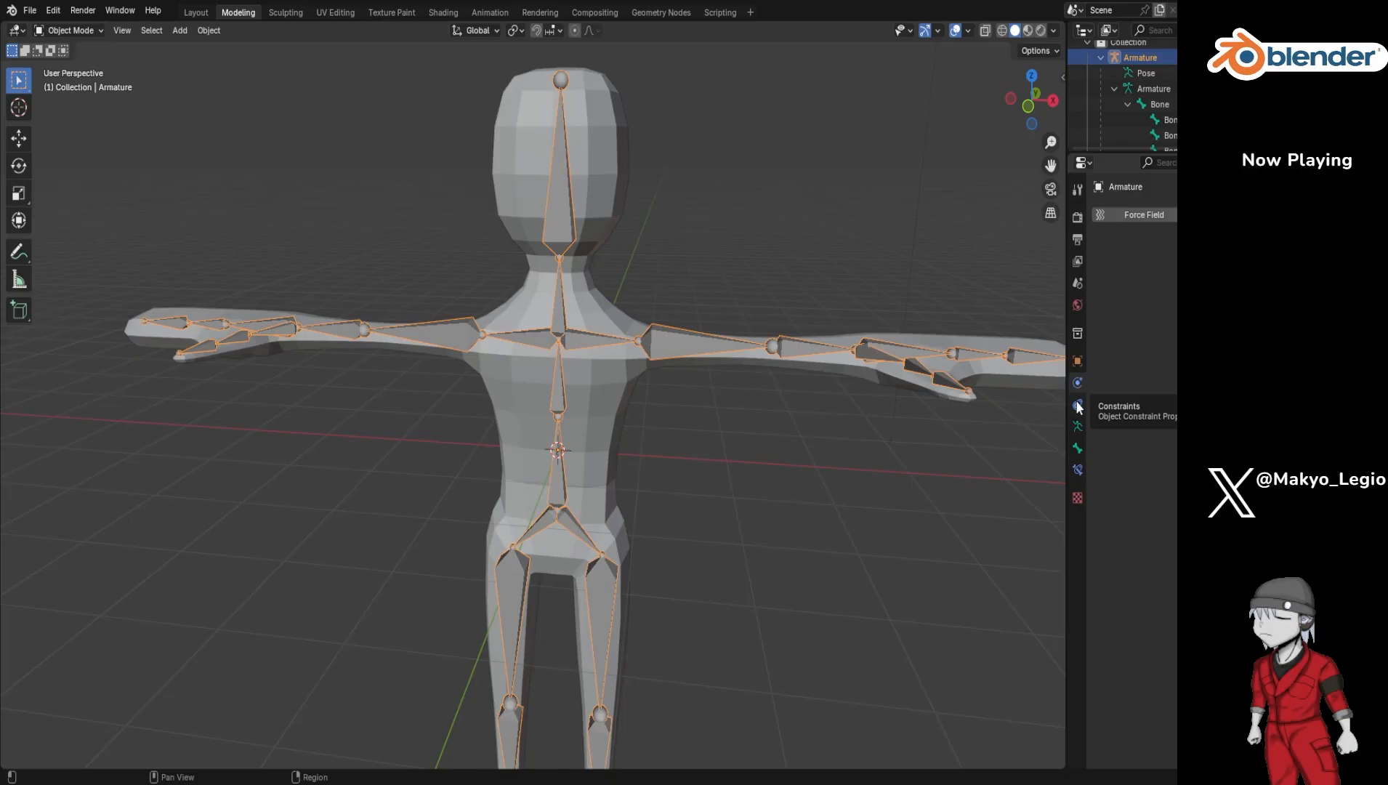
pyautogui.click(1209, 217)
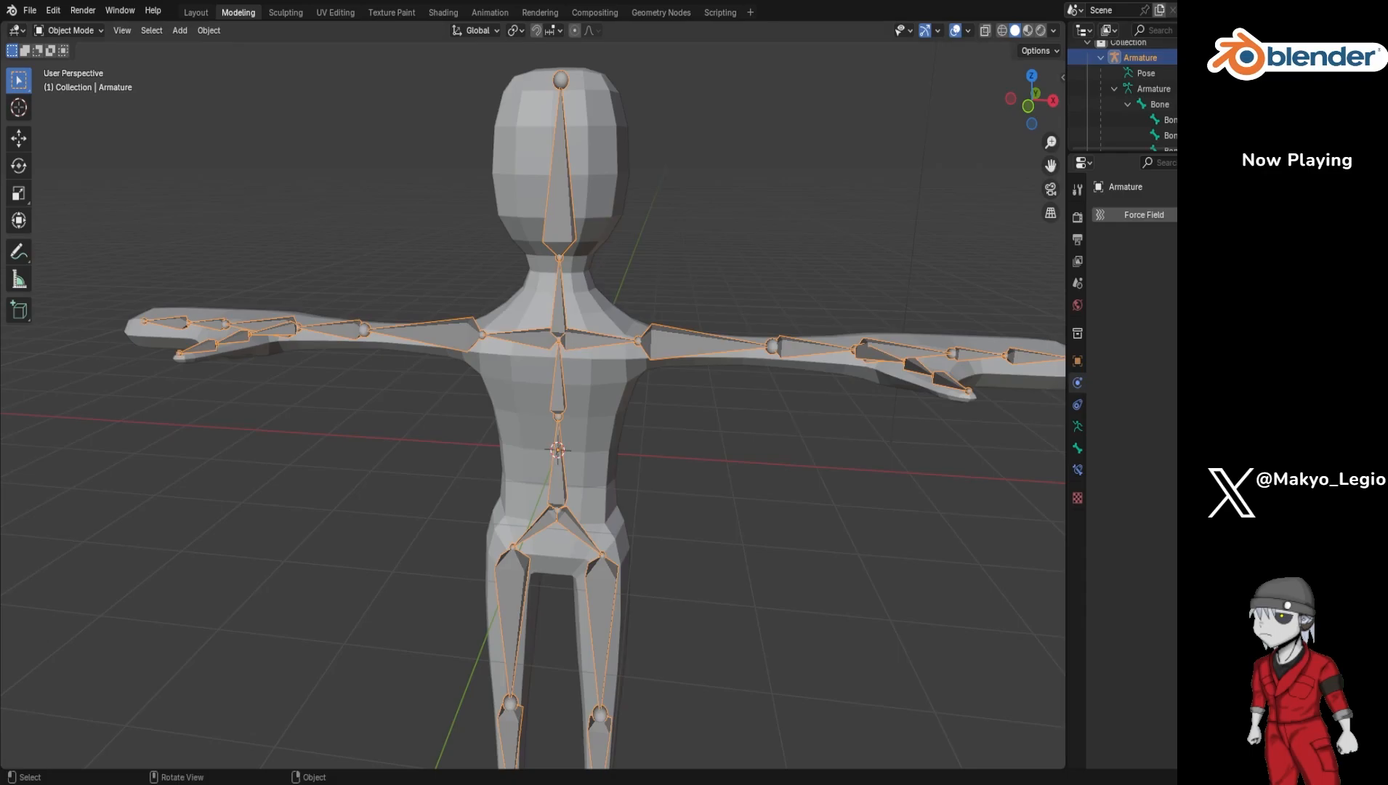
# Step: Make the Cube character mesh active again and add Rigid Body physics to it
pyautogui.scroll(-5, 1134, 95)
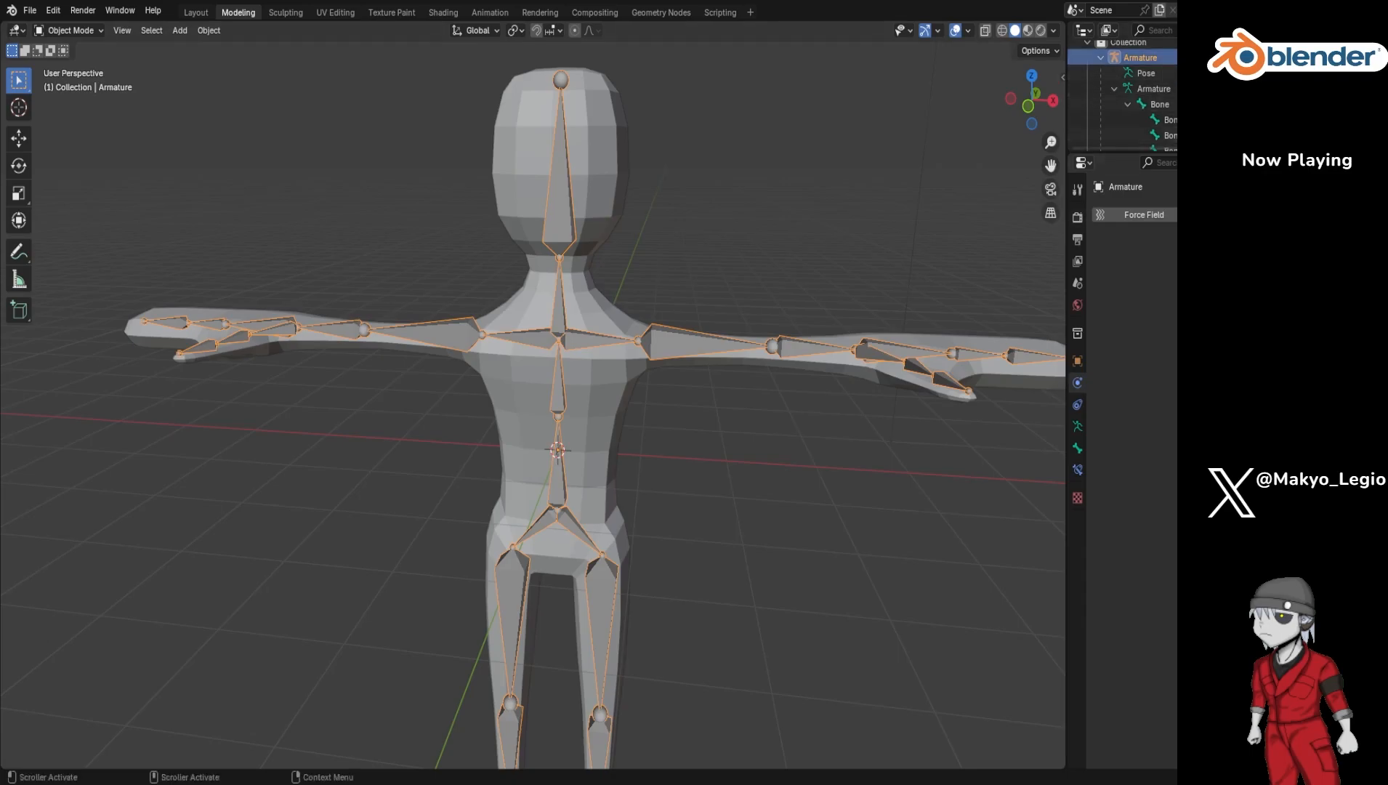
pyautogui.click(1134, 88)
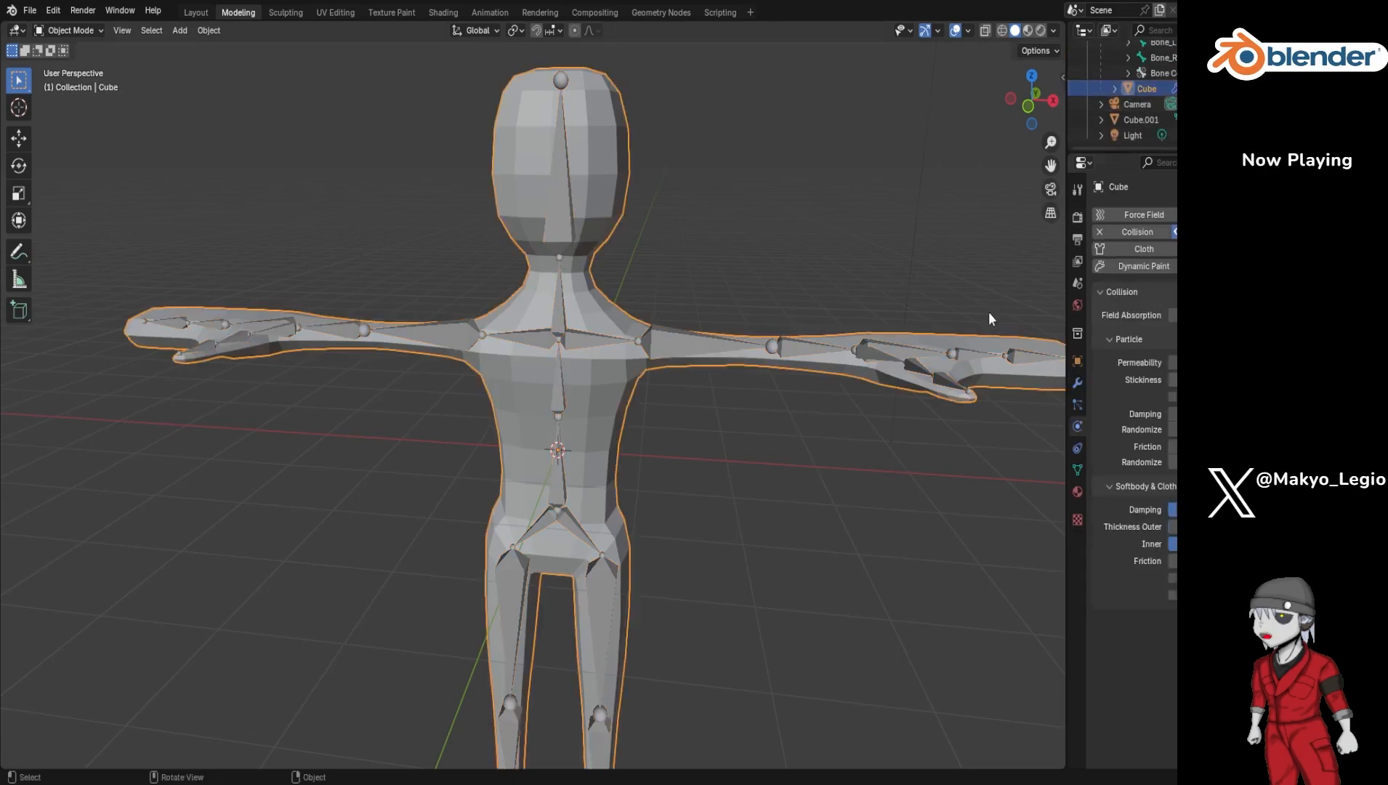
pyautogui.click(1073, 389)
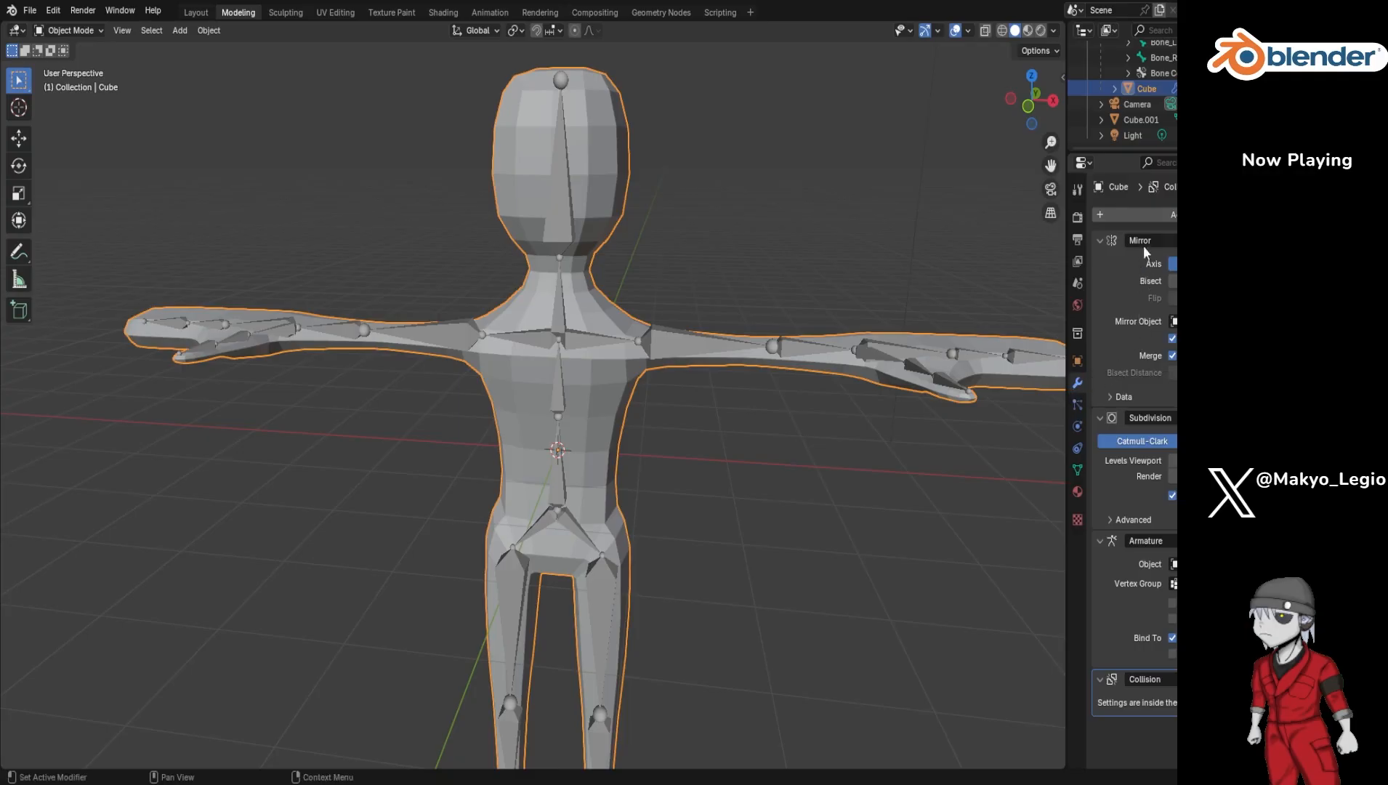
pyautogui.click(1146, 213)
pyautogui.moveTo(1085, 319)
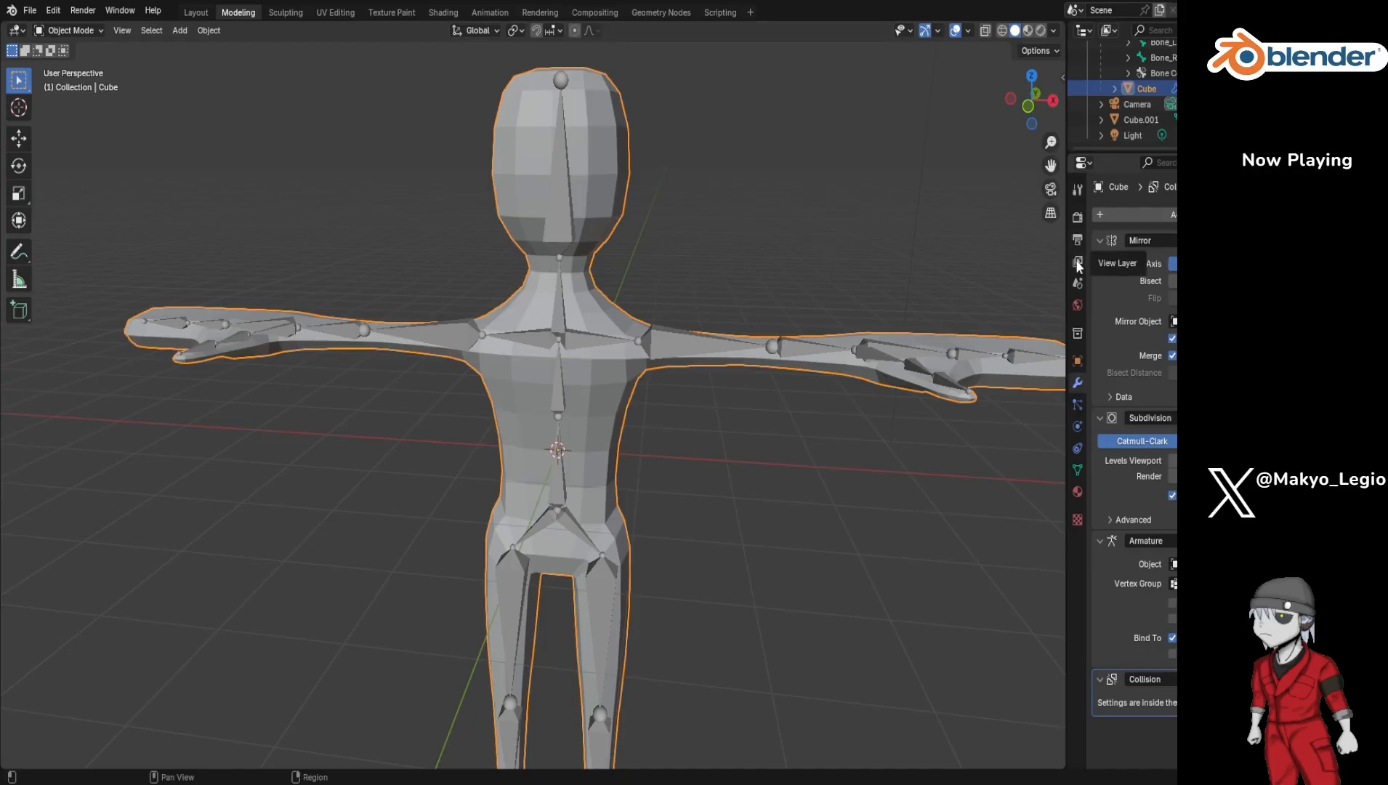
pyautogui.click(1077, 427)
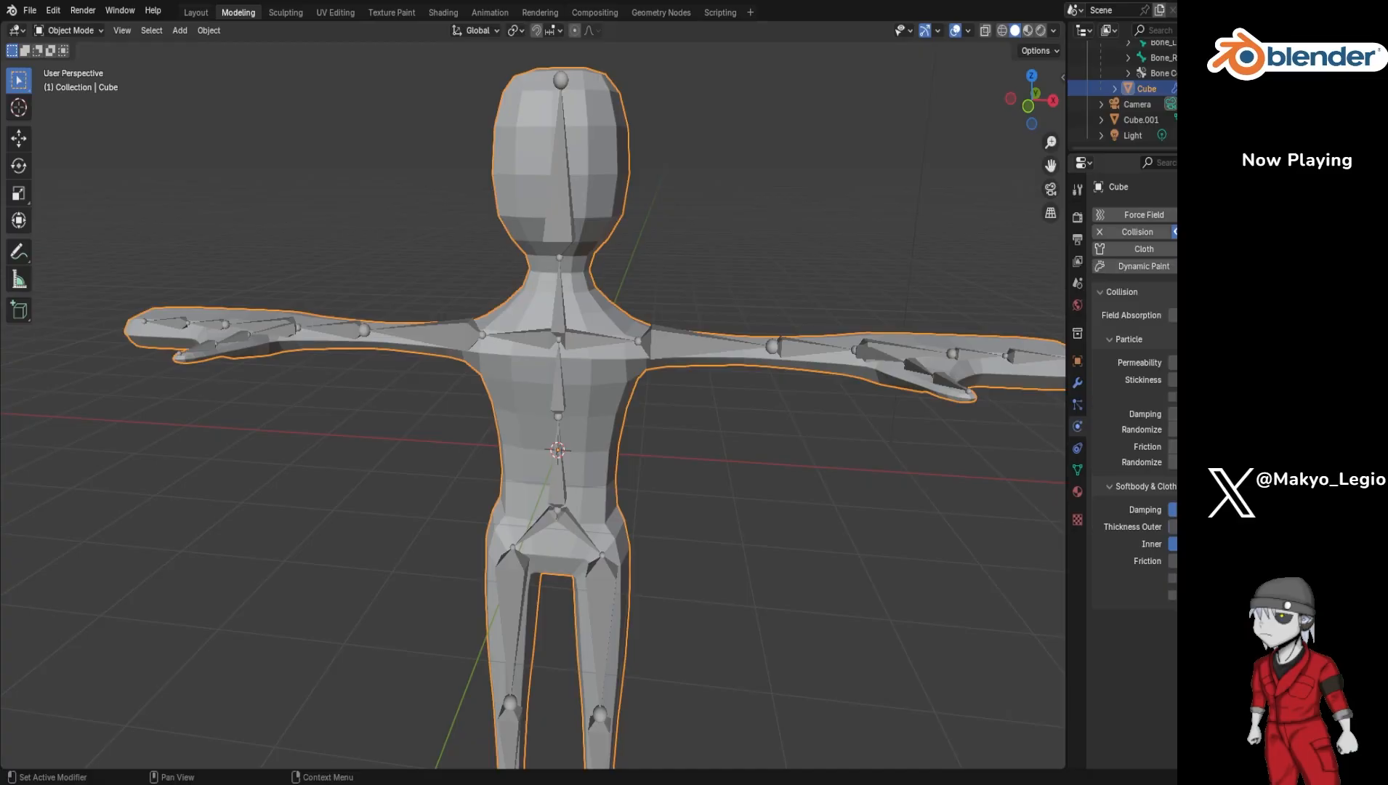
pyautogui.click(1249, 249)
pyautogui.scroll(-4, 1123, 582)
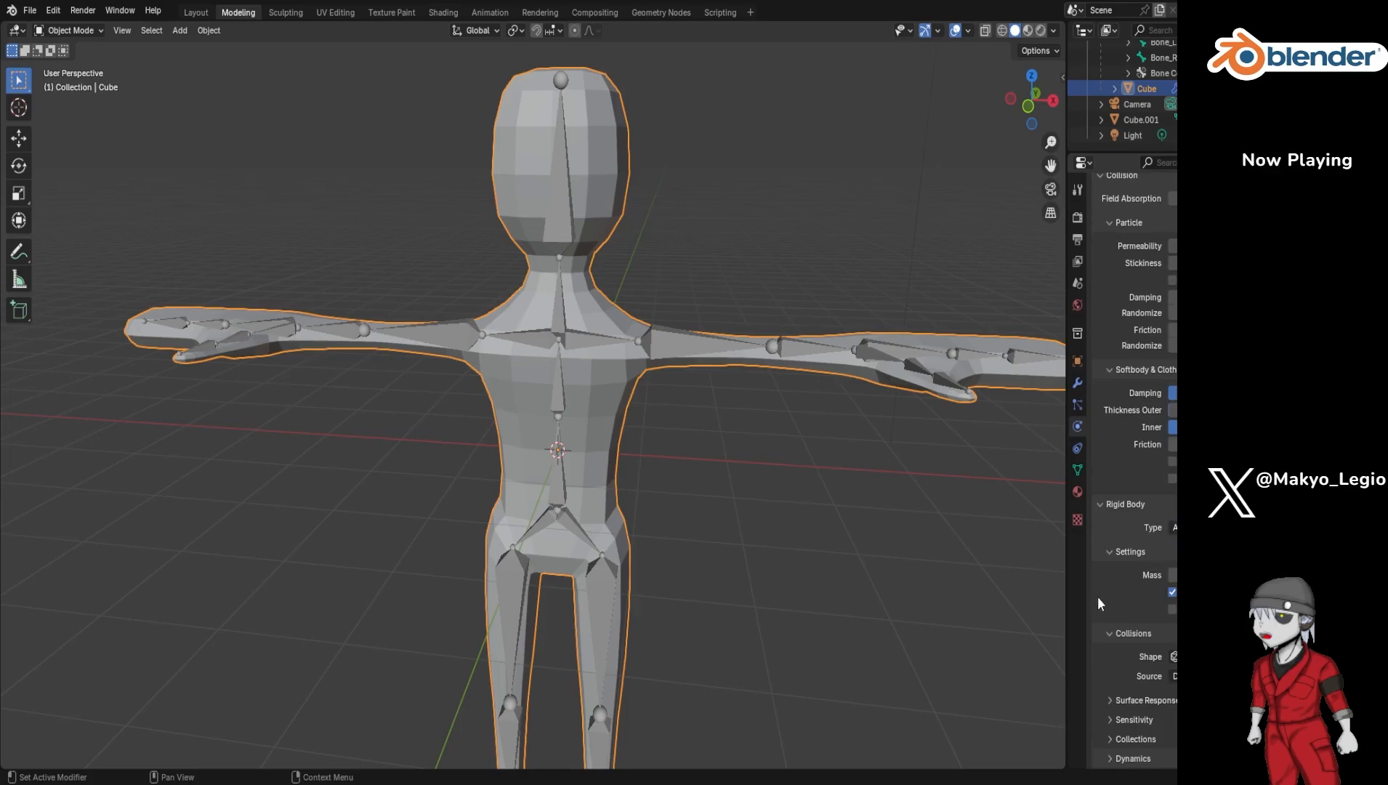
# Step: Collapse the character mesh's Rigid Body Settings section and expand its Collisions section
pyautogui.scroll(5, 1152, 64)
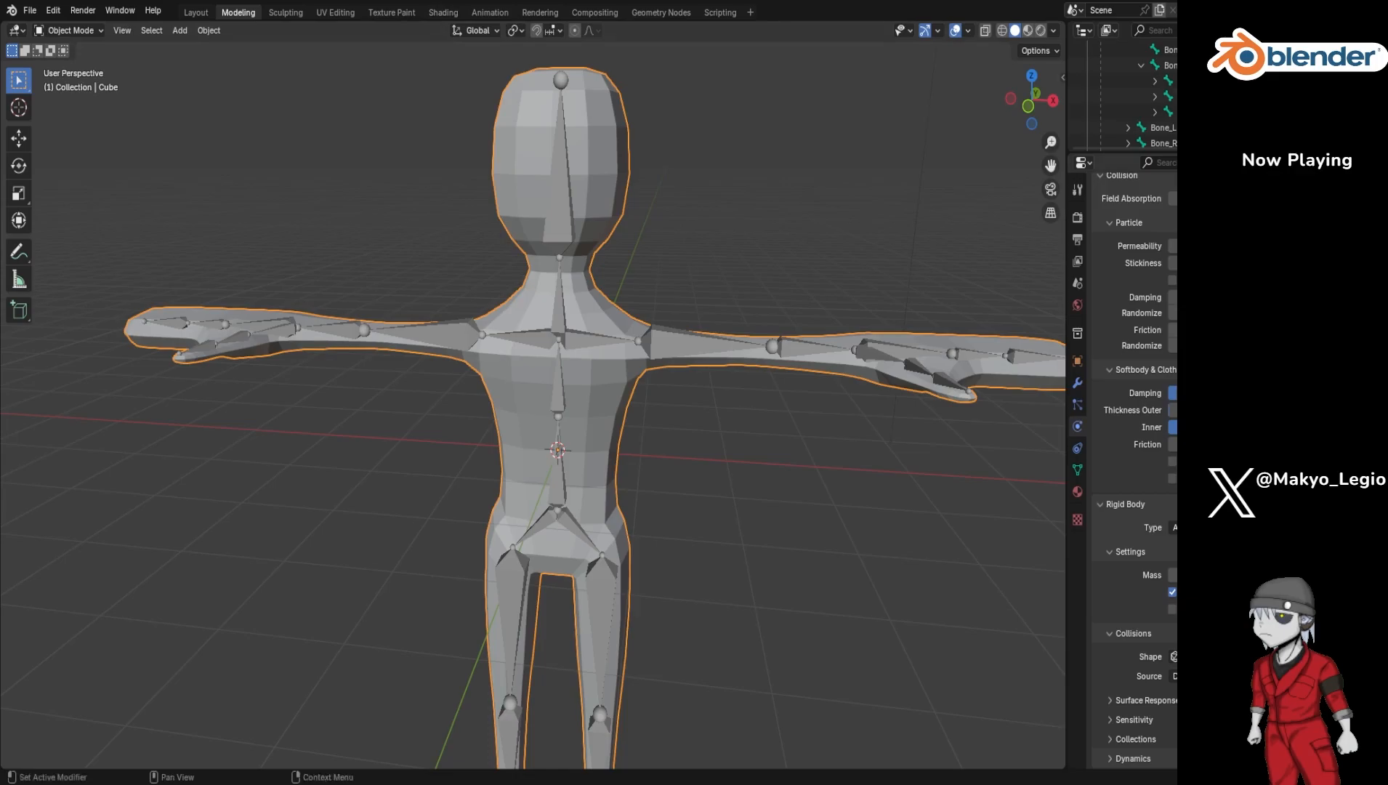
pyautogui.scroll(3, 1114, 689)
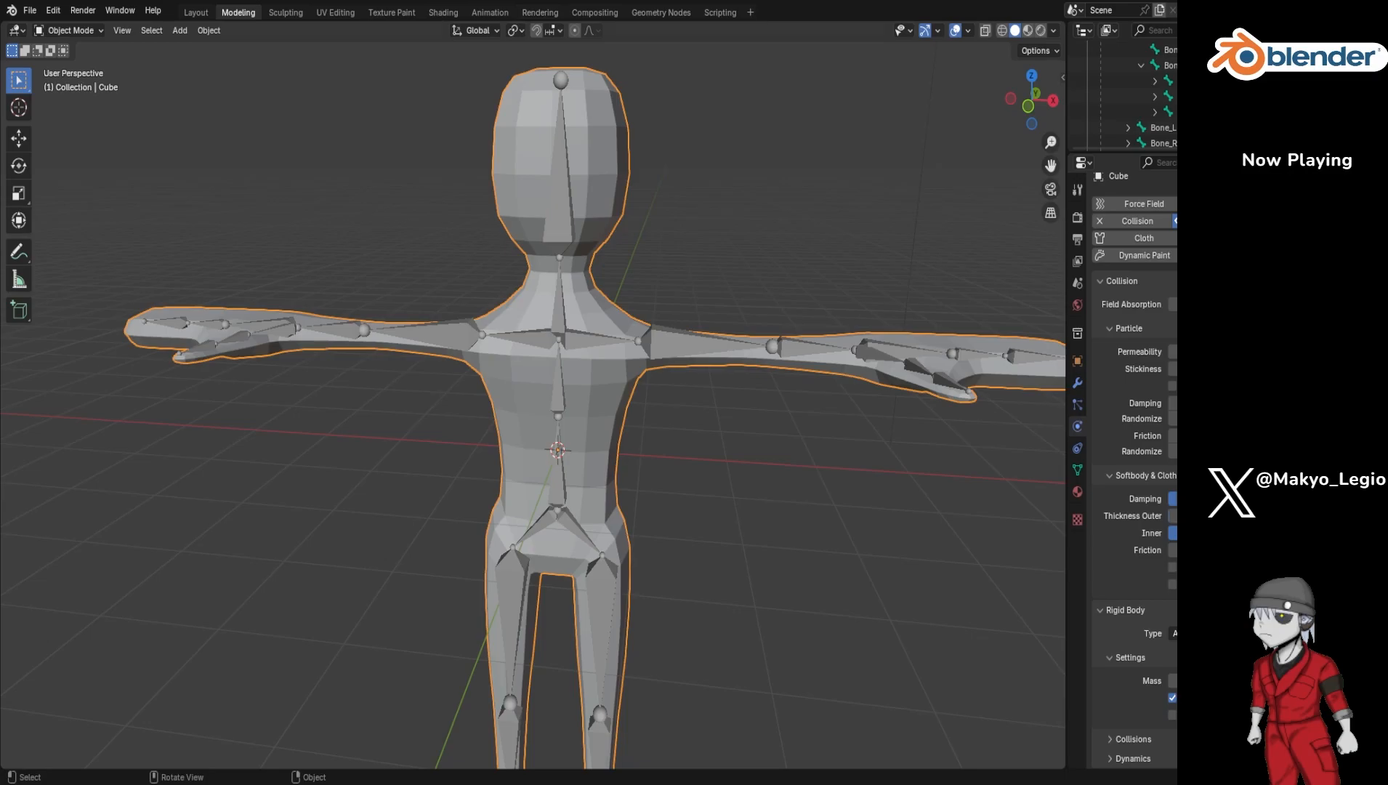
pyautogui.click(1108, 659)
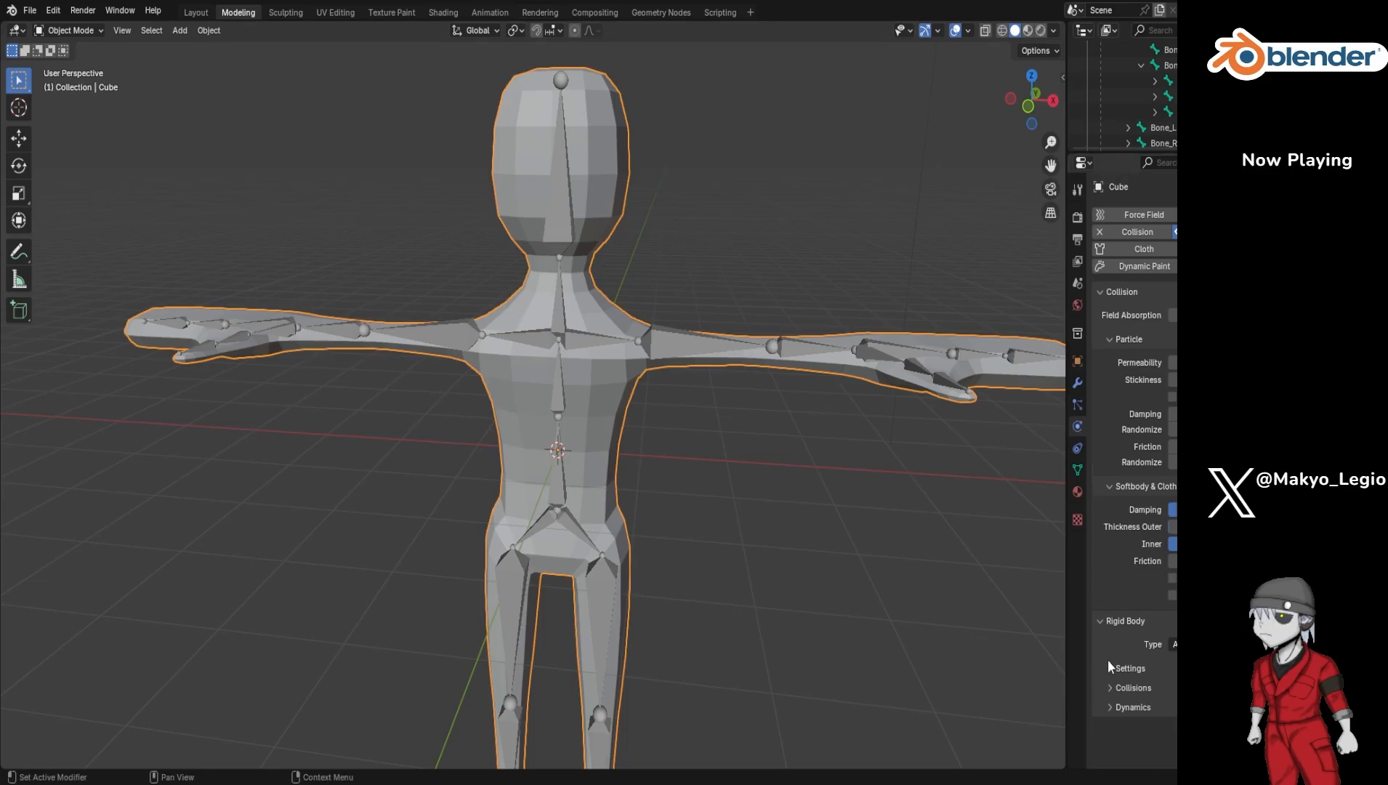
pyautogui.click(1122, 687)
pyautogui.scroll(-2, 1122, 687)
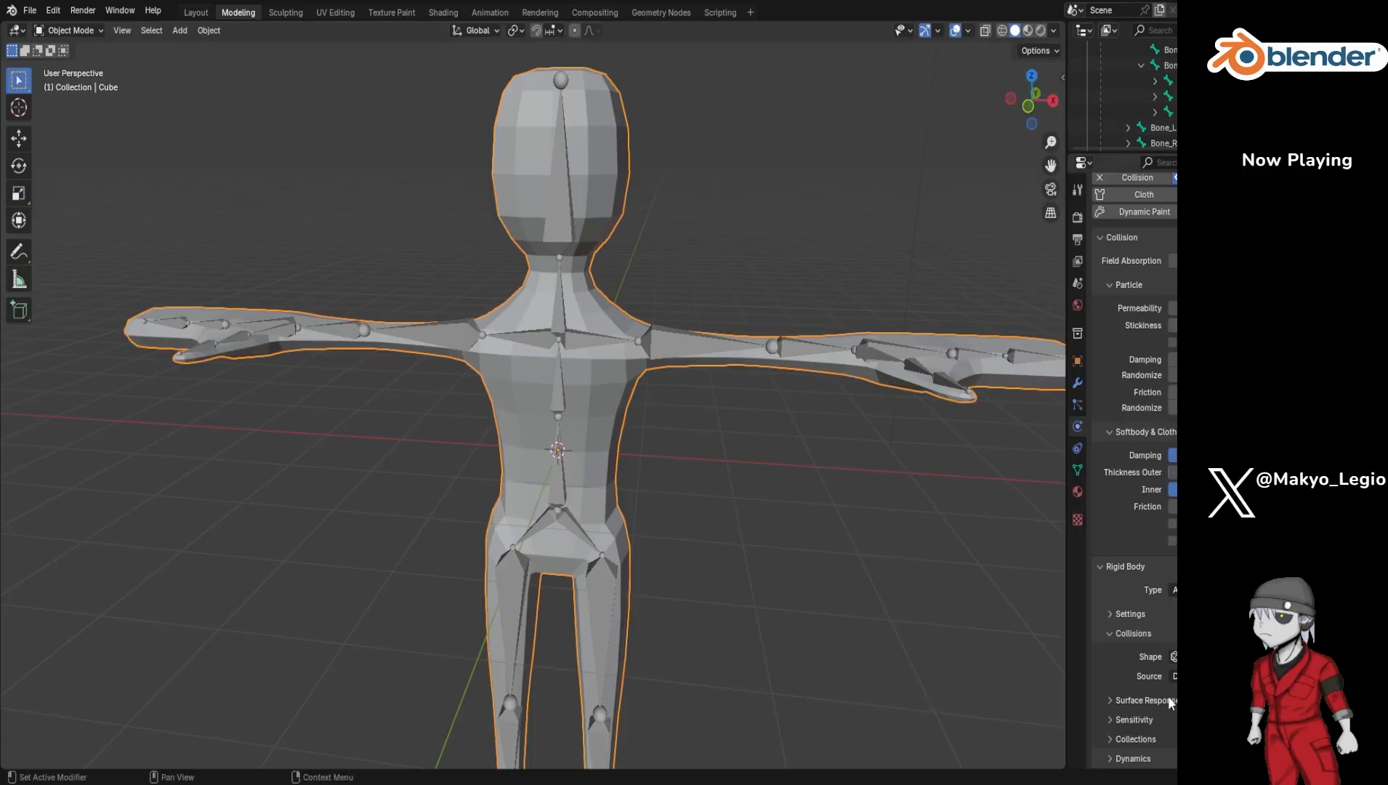
# Step: Try a capsule as the character's rigid body collision shape and check its outline around the whole body
pyautogui.click(1174, 657)
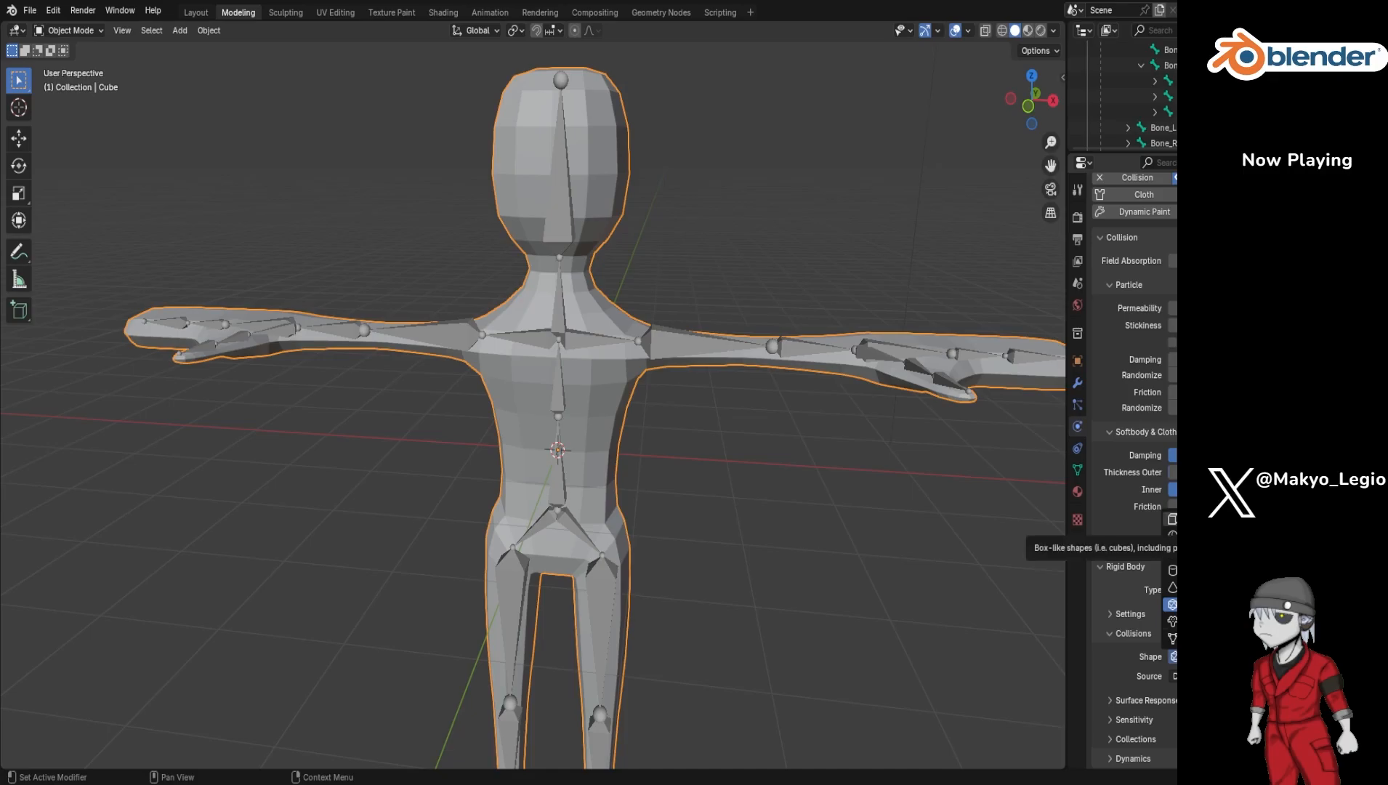
pyautogui.click(1173, 535)
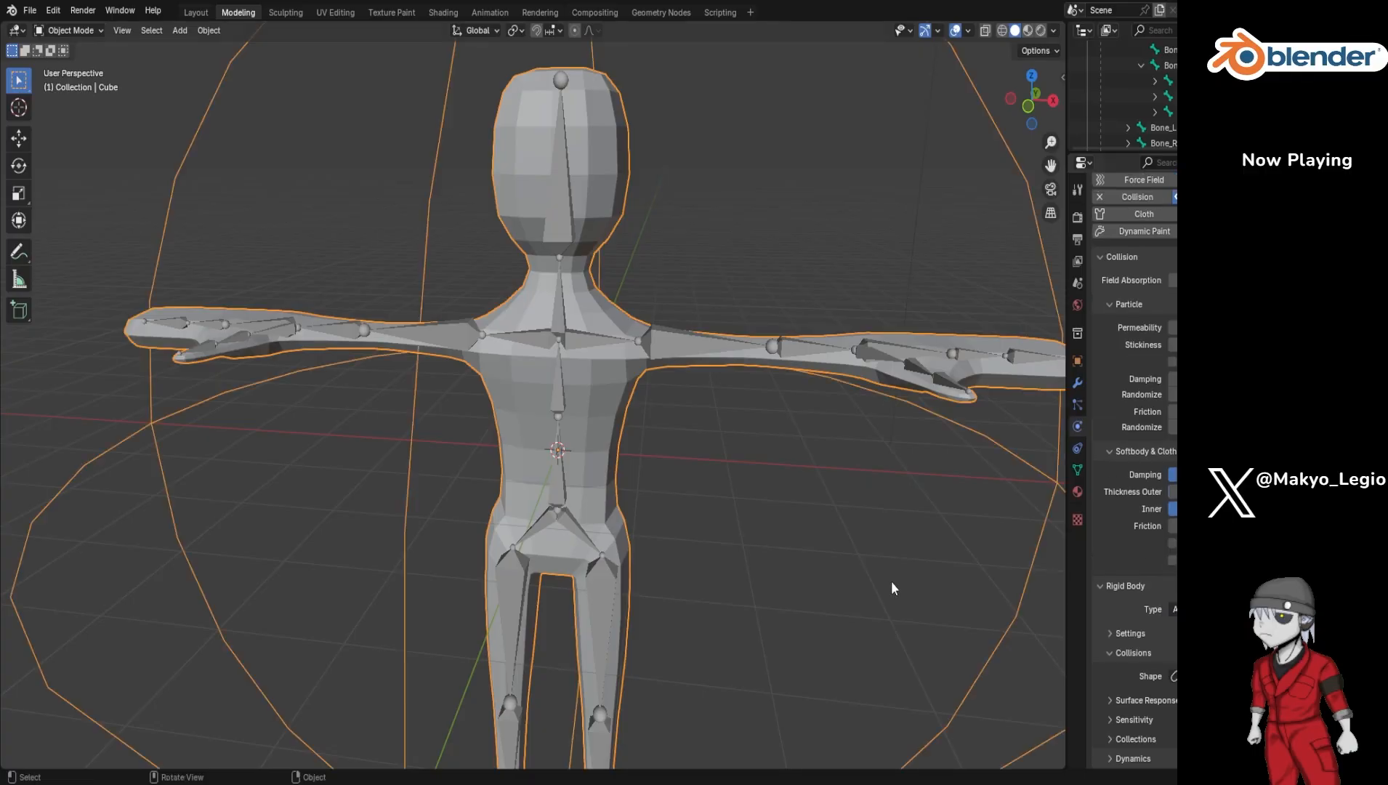
pyautogui.scroll(-7, 892, 582)
pyautogui.scroll(2, 879, 577)
pyautogui.moveTo(839, 577)
pyautogui.mouseDown(button='middle')
pyautogui.moveTo(855, 568)
pyautogui.moveTo(836, 588)
pyautogui.mouseUp(button='middle')
pyautogui.scroll(2, 852, 573)
pyautogui.scroll(-1, 852, 575)
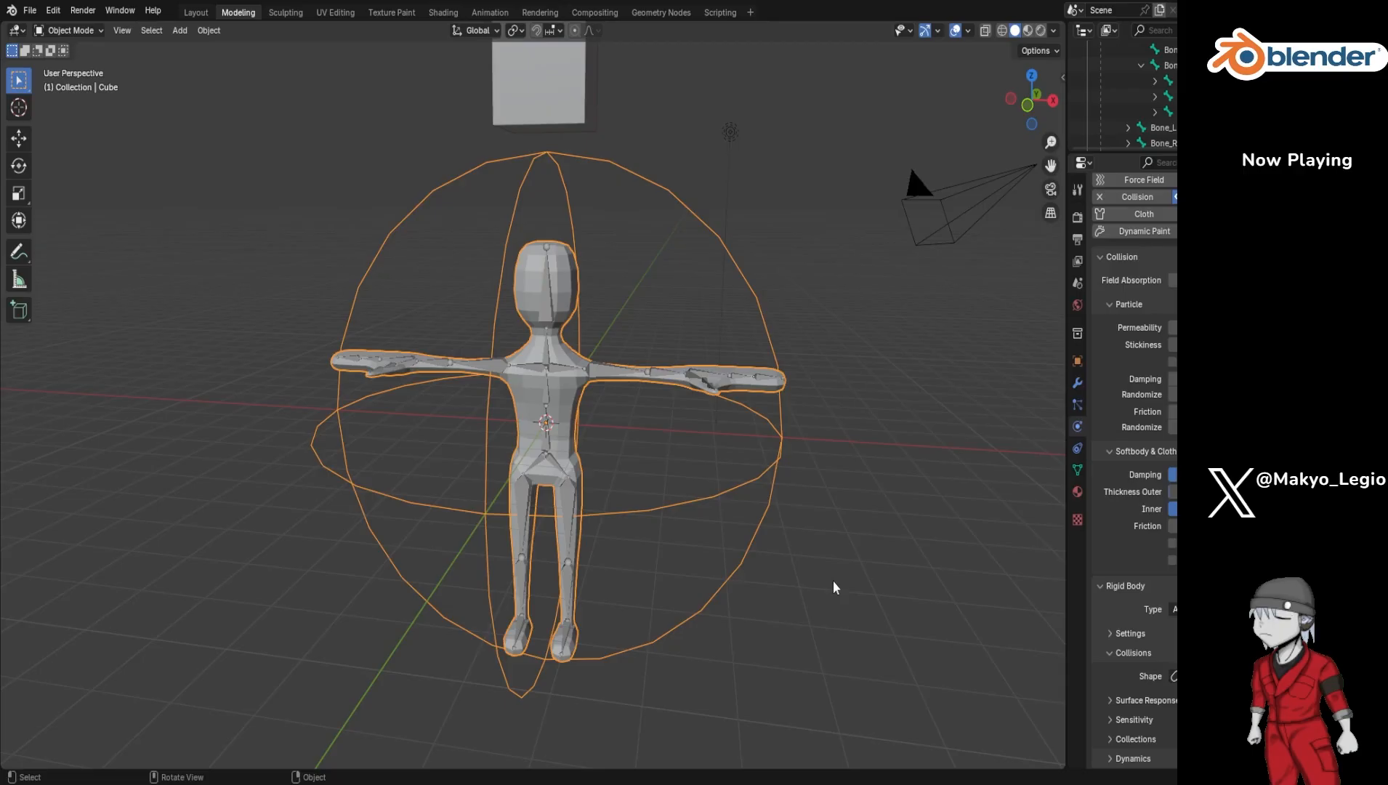
# Step: Set the character's rigid body collision shape to Box and check how it encloses the figure
pyautogui.click(1175, 676)
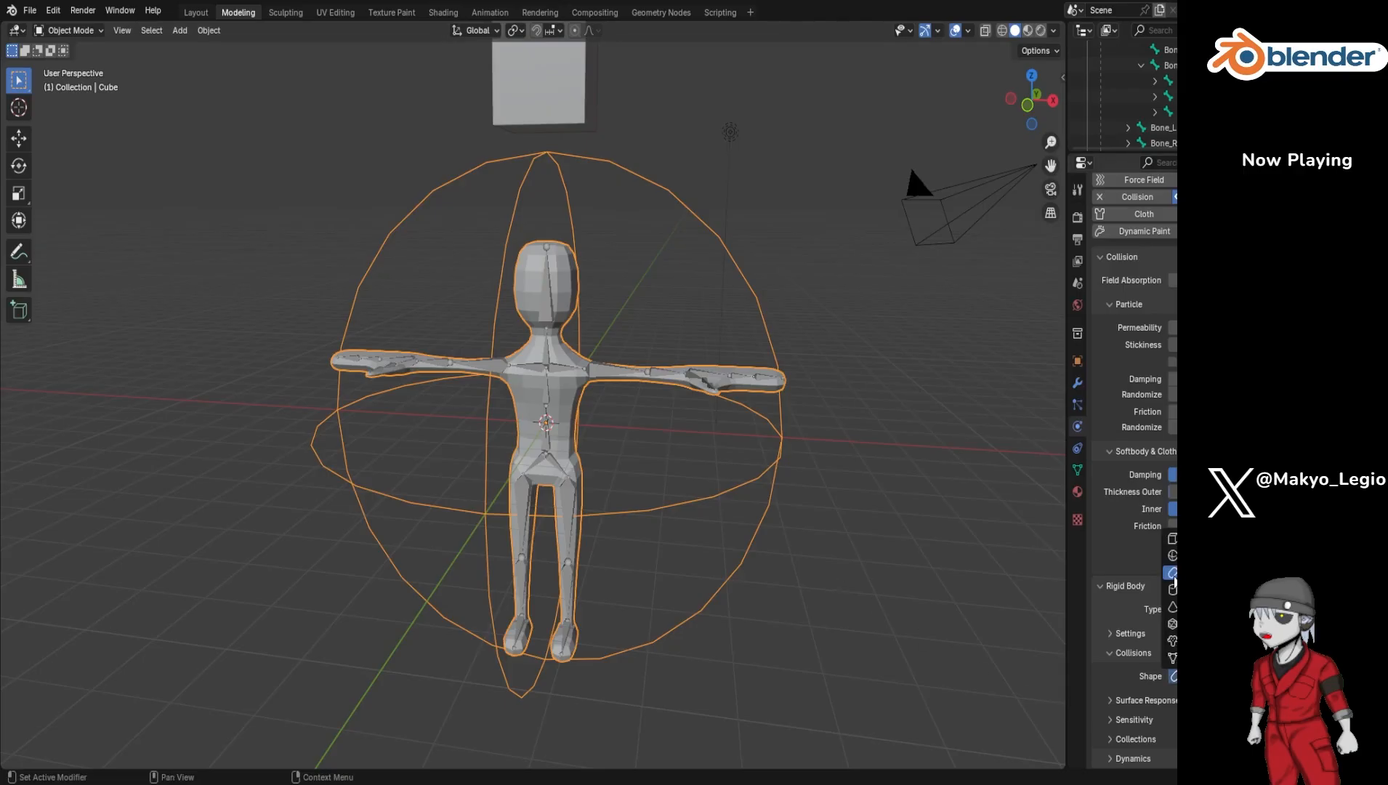
pyautogui.click(1173, 544)
pyautogui.moveTo(877, 573); pyautogui.dragTo(852, 587, button='middle')
pyautogui.scroll(-2, 854, 573)
pyautogui.scroll(2, 853, 574)
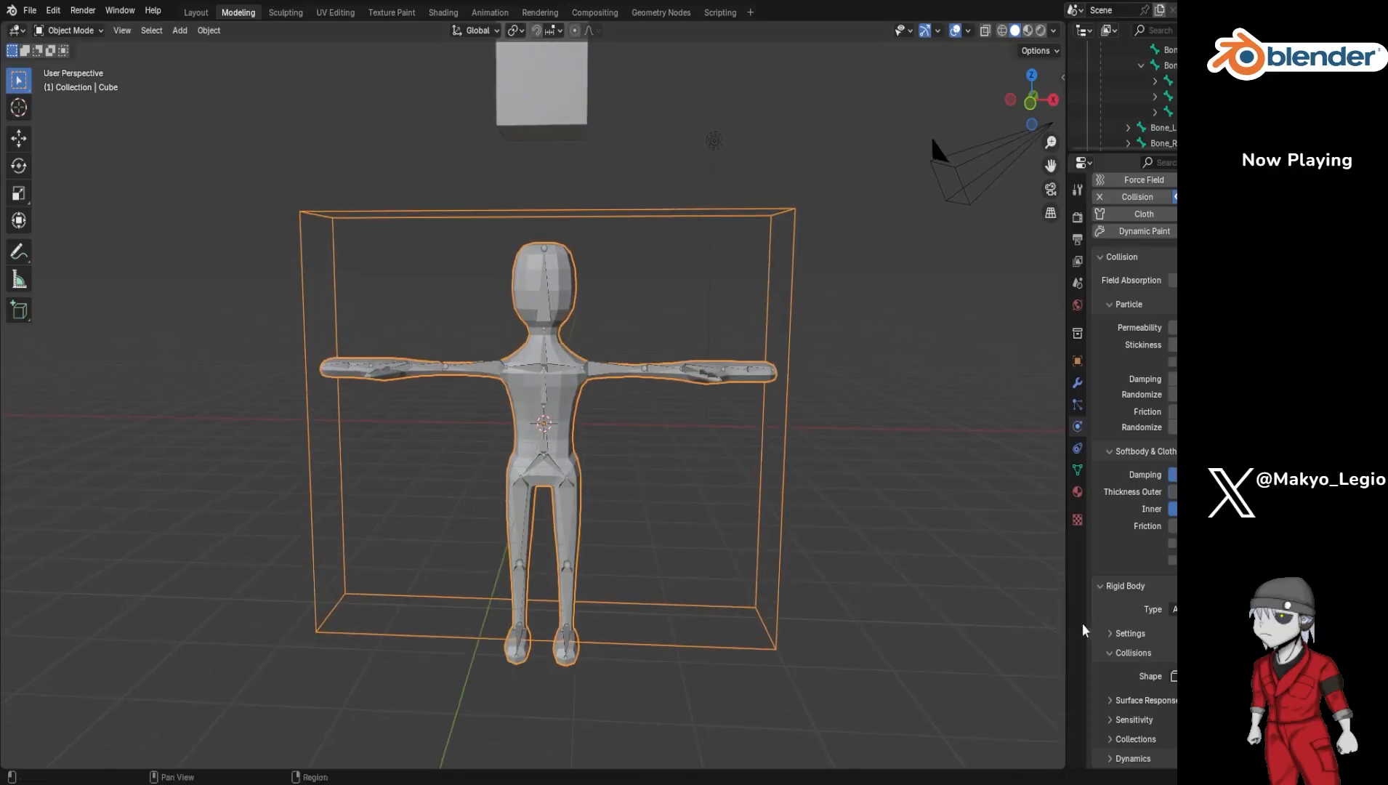
# Step: Turn on the Animated option in the character's Rigid Body Settings and collapse that section
pyautogui.click(1110, 634)
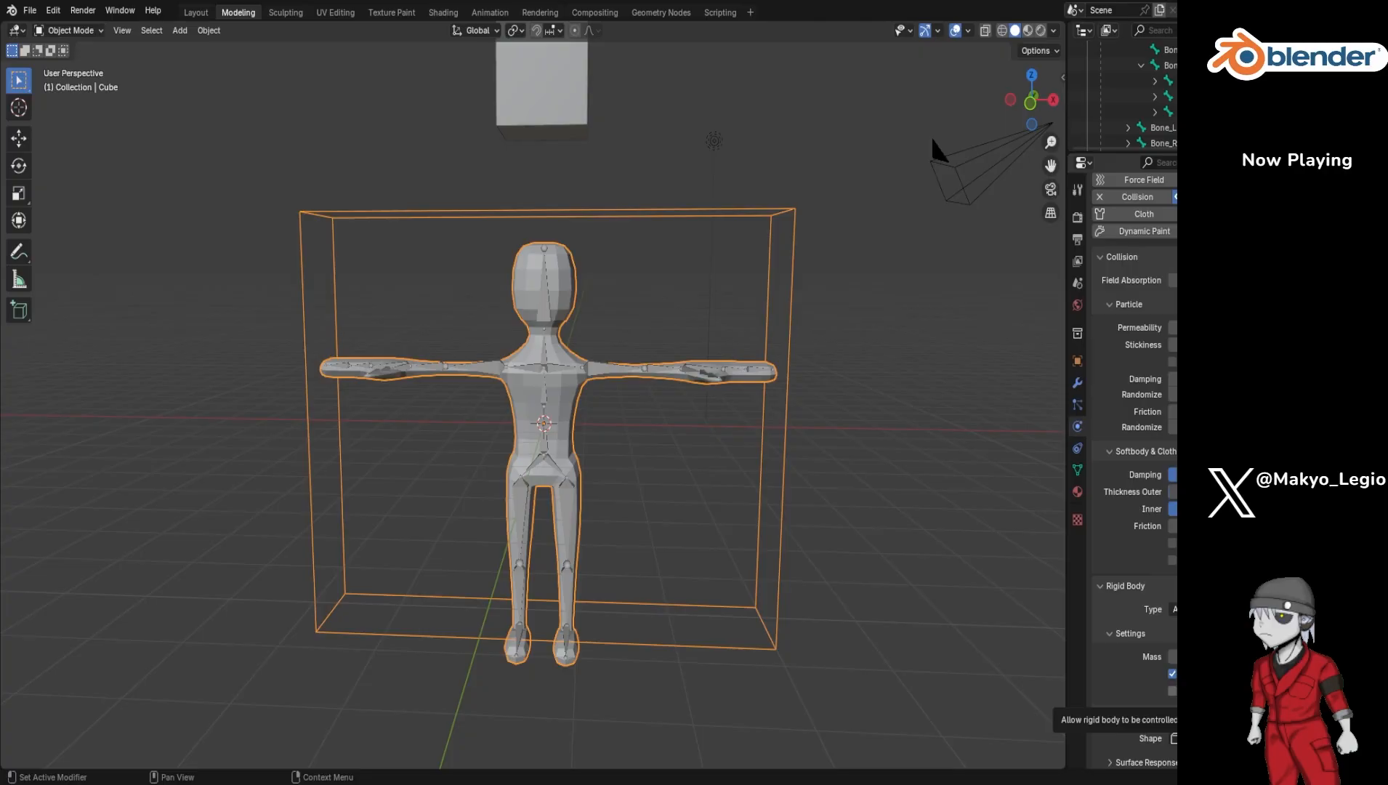
pyautogui.click(1172, 691)
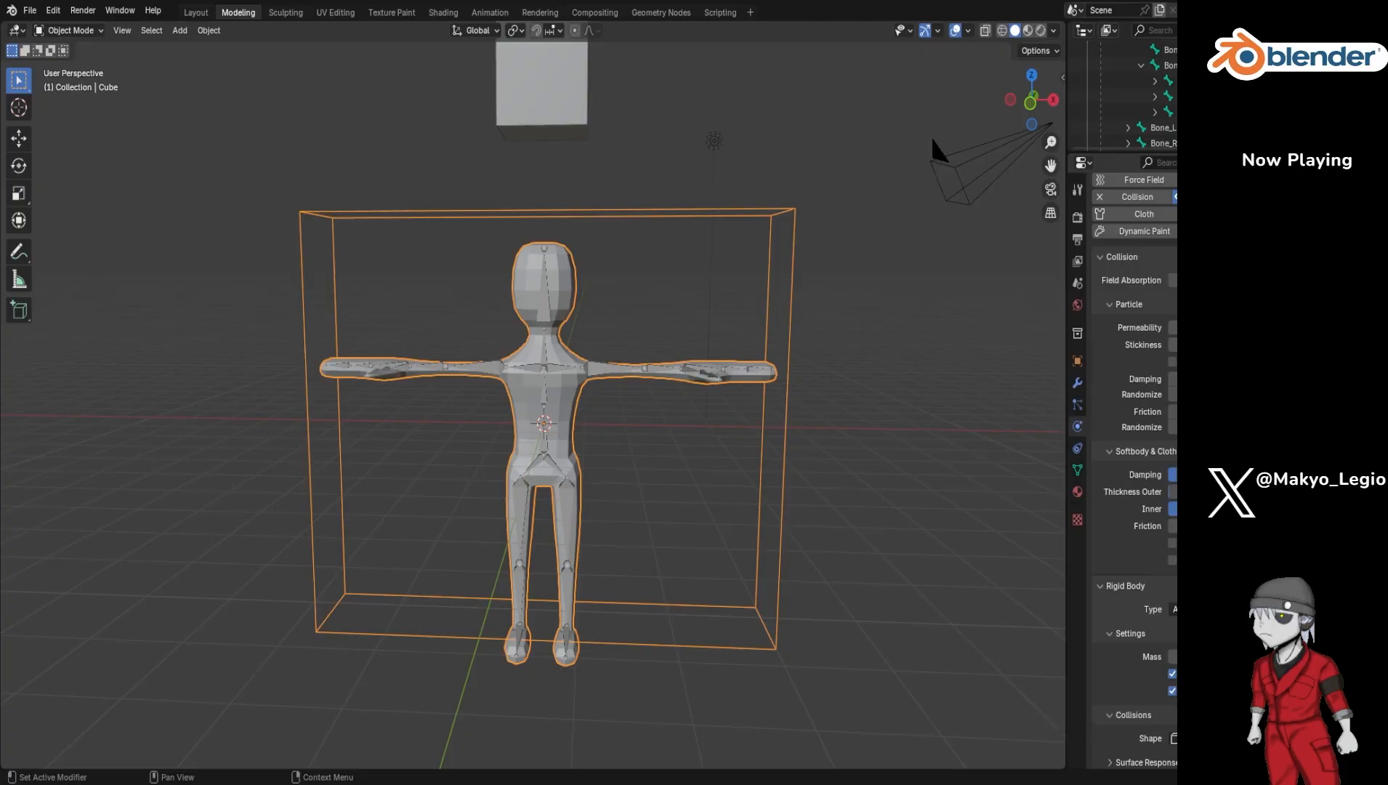
pyautogui.click(1110, 634)
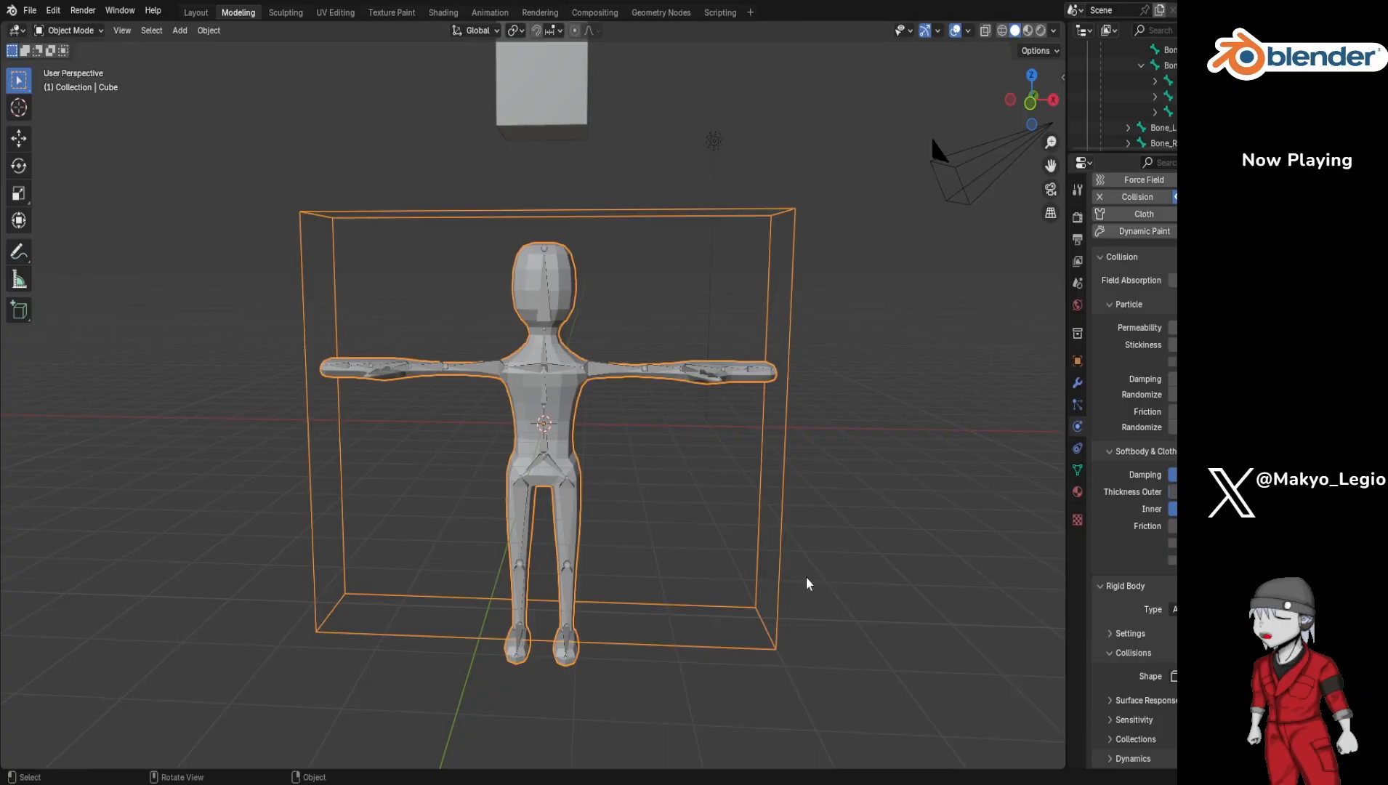
# Step: From the front view, remove the Collision physics from the character mesh and check its modifier stack
pyautogui.press('KP_1')
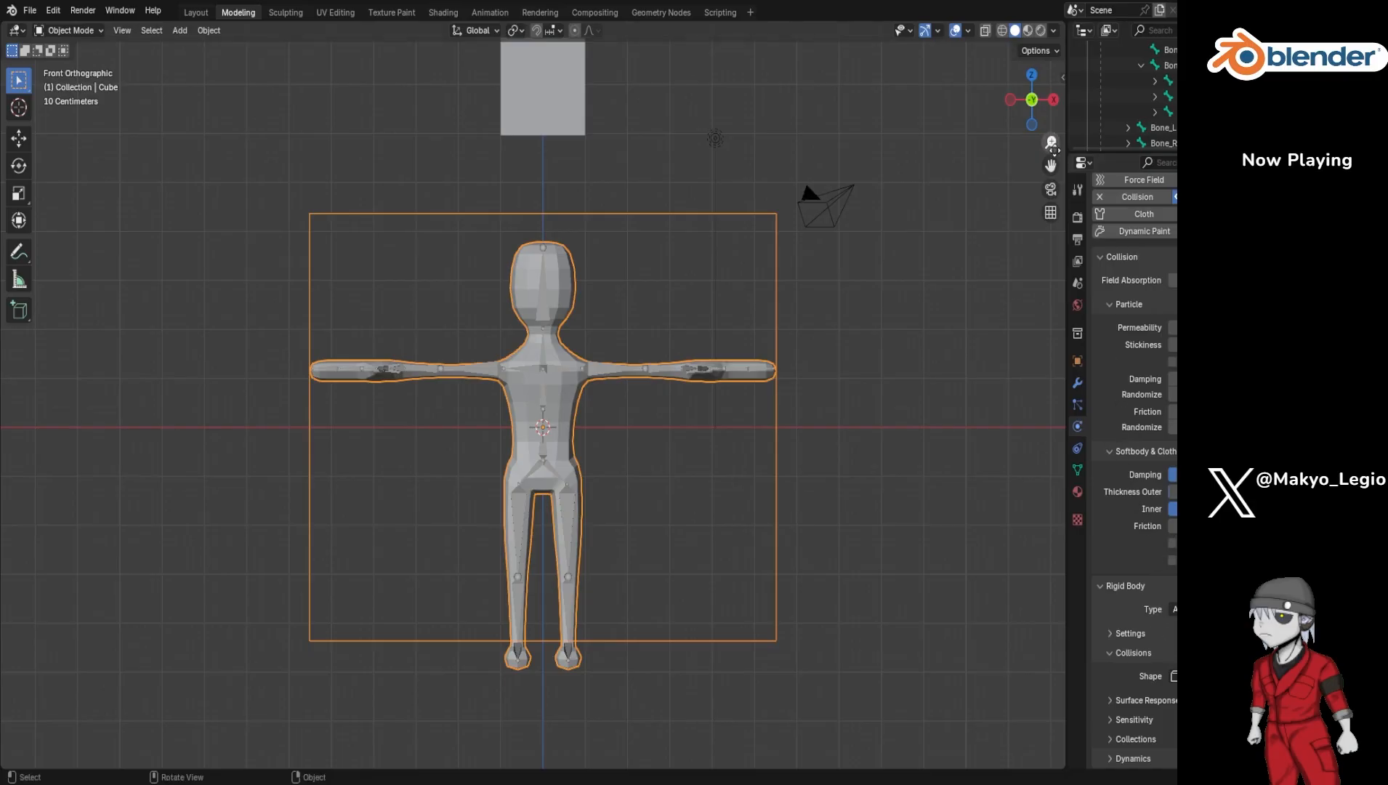
pyautogui.click(1099, 196)
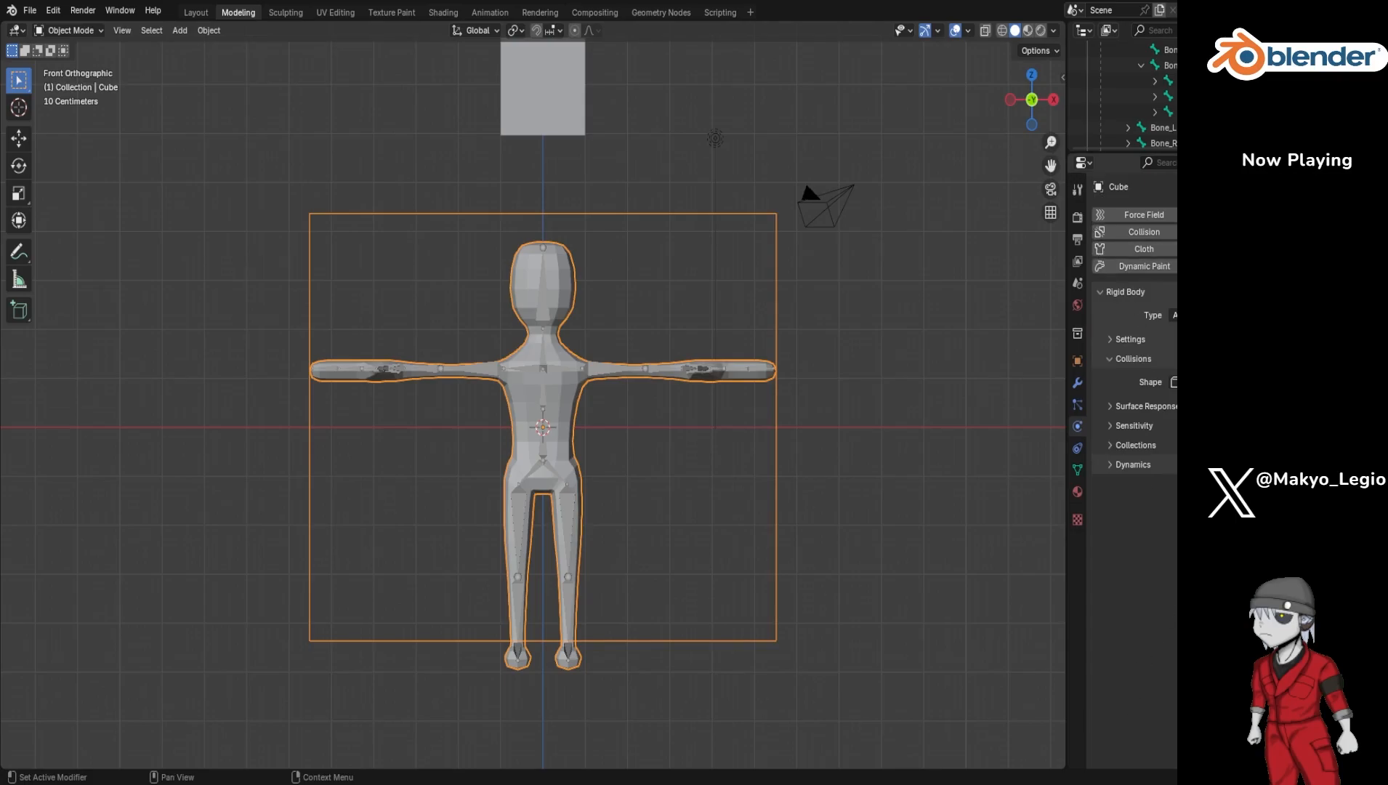
pyautogui.click(1078, 383)
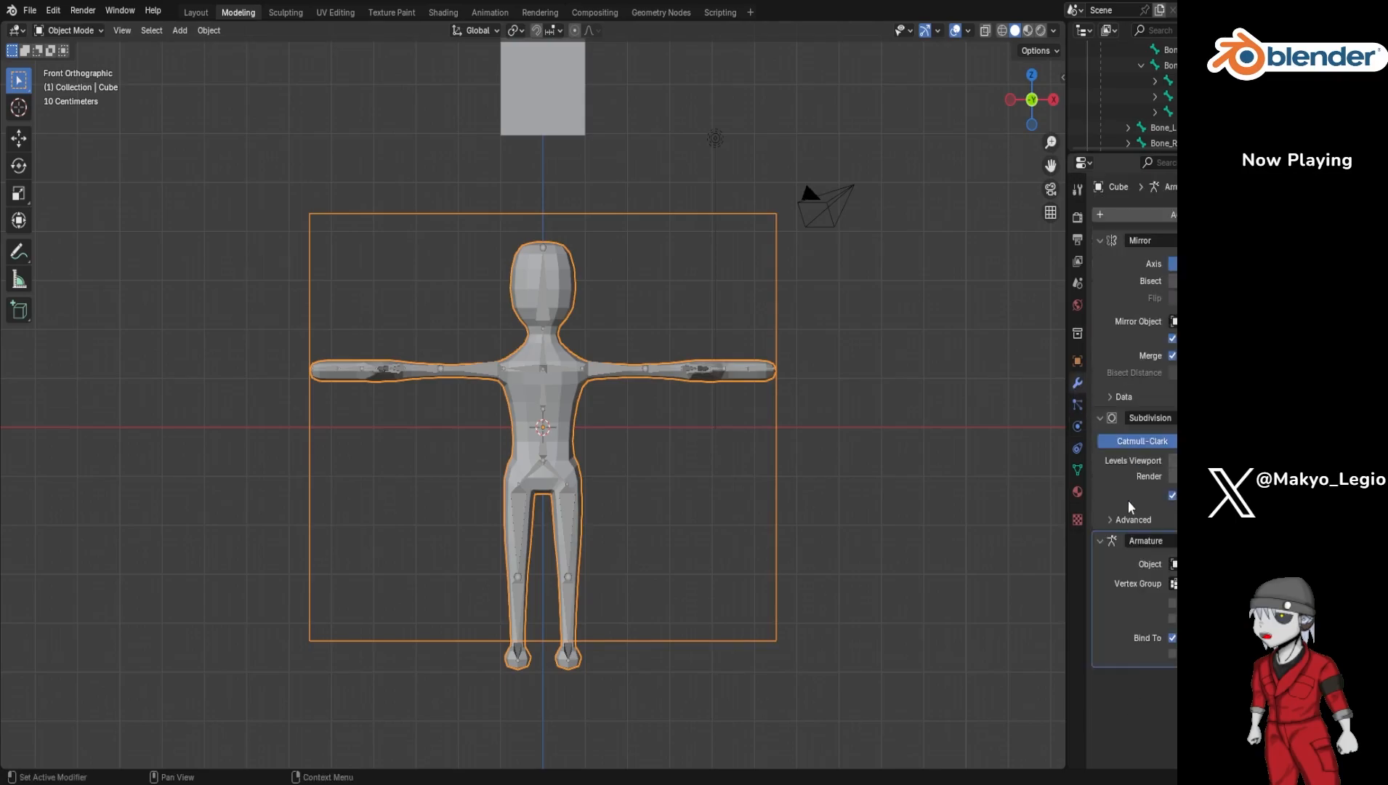
pyautogui.click(1078, 428)
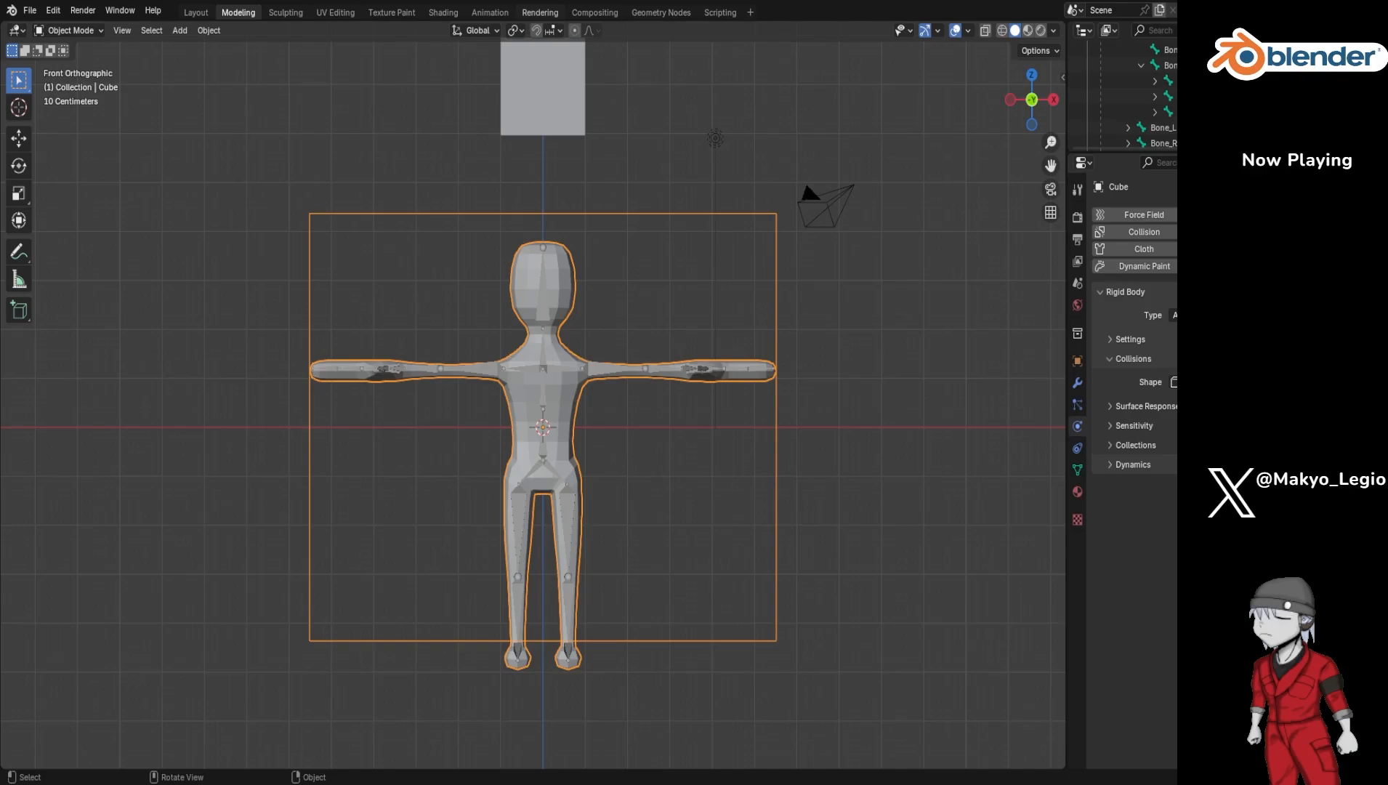
pyautogui.scroll(-4, 1159, 128)
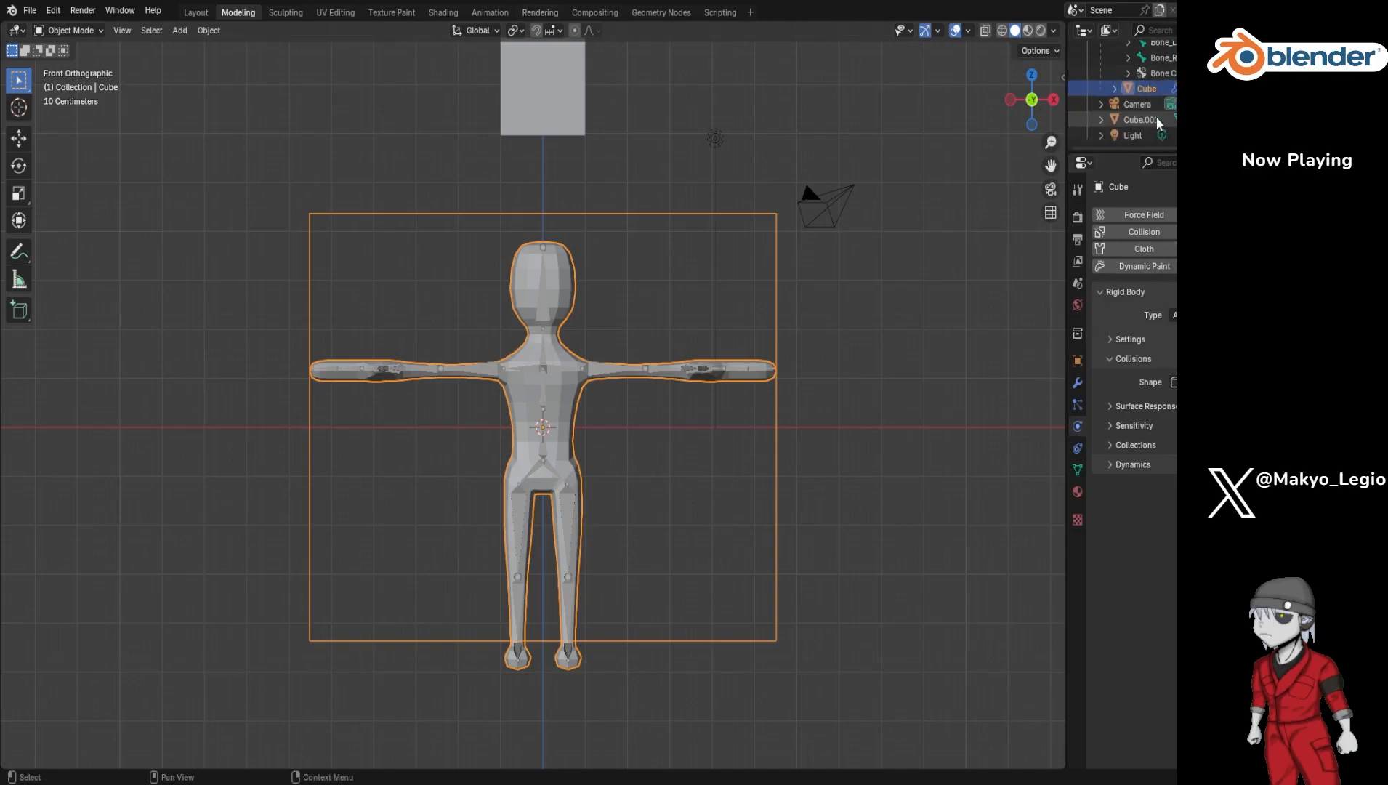
# Step: Add Rigid Body physics to the cube above the character and set its collision shape to Box
pyautogui.click(1126, 121)
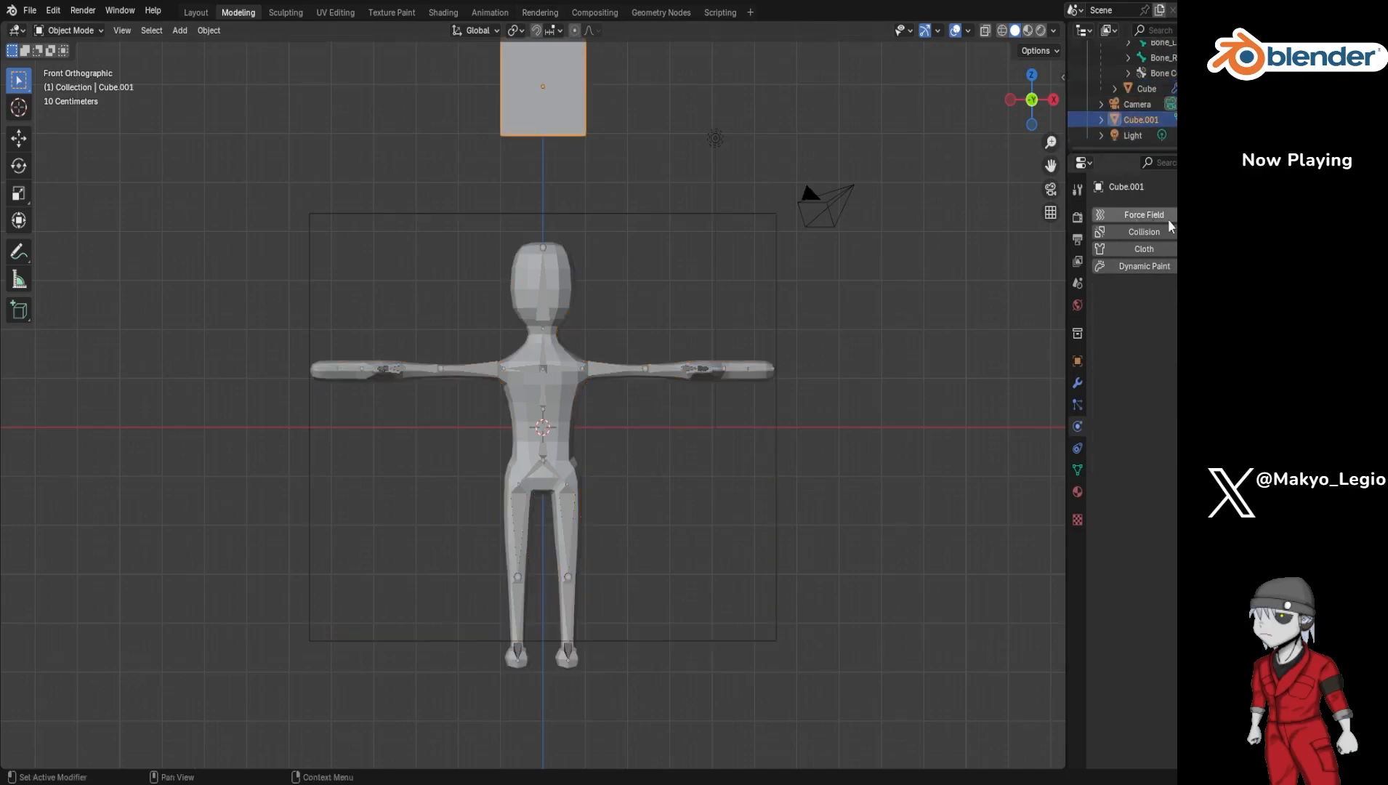
pyautogui.click(1159, 240)
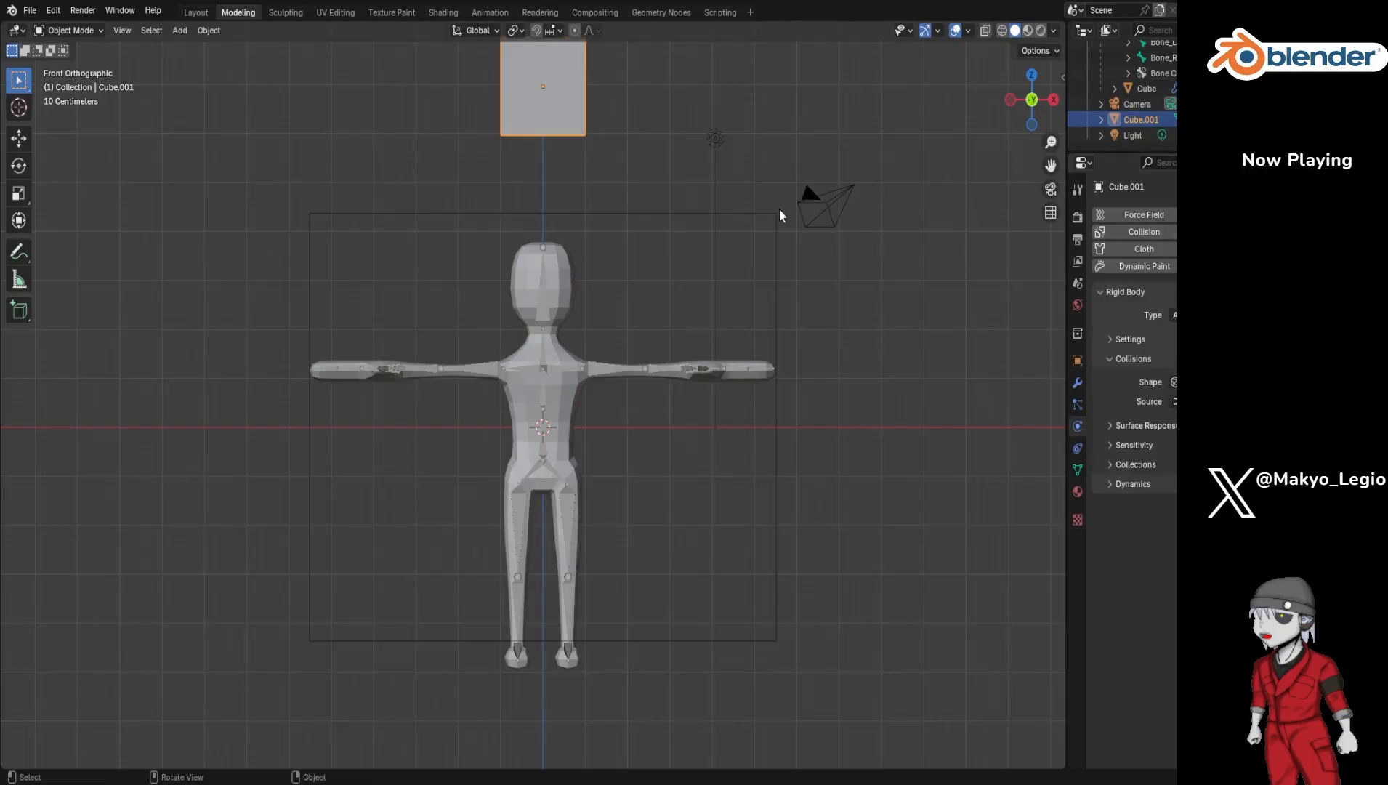
pyautogui.moveTo(774, 205); pyautogui.dragTo(749, 241, button='middle')
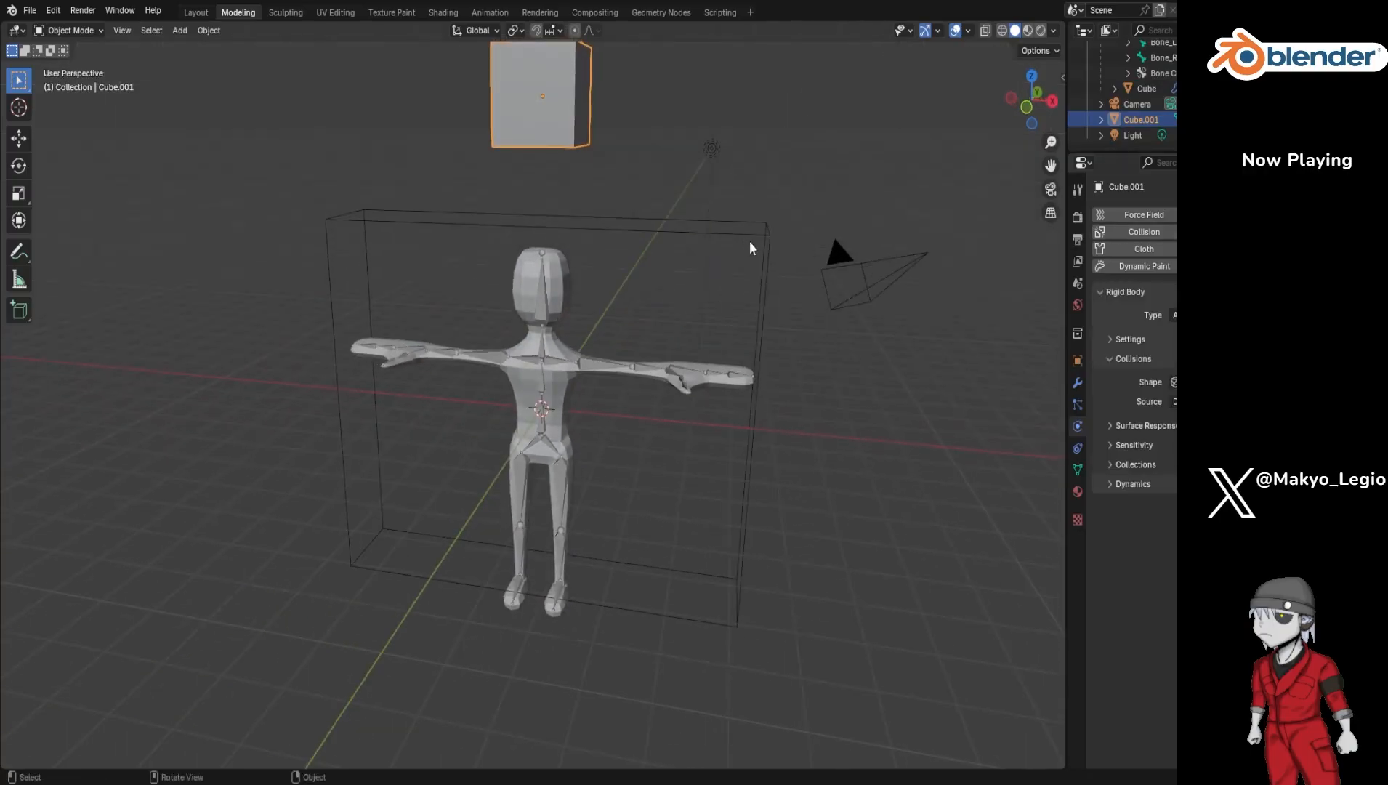
pyautogui.click(1173, 382)
pyautogui.click(1173, 400)
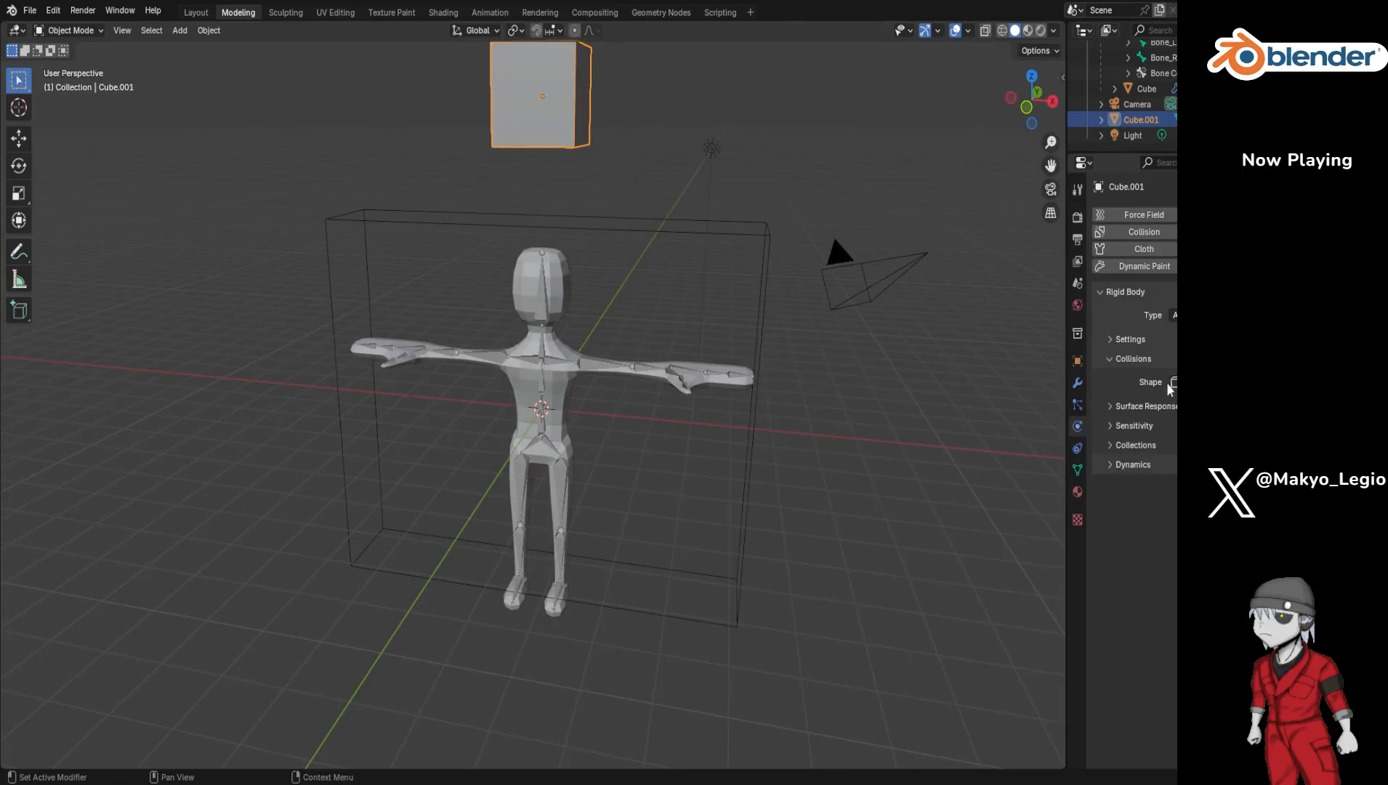
pyautogui.scroll(-3, 690, 203)
pyautogui.moveTo(690, 203); pyautogui.dragTo(642, 236, button='middle')
pyautogui.scroll(2, 642, 235)
pyautogui.scroll(-1, 641, 233)
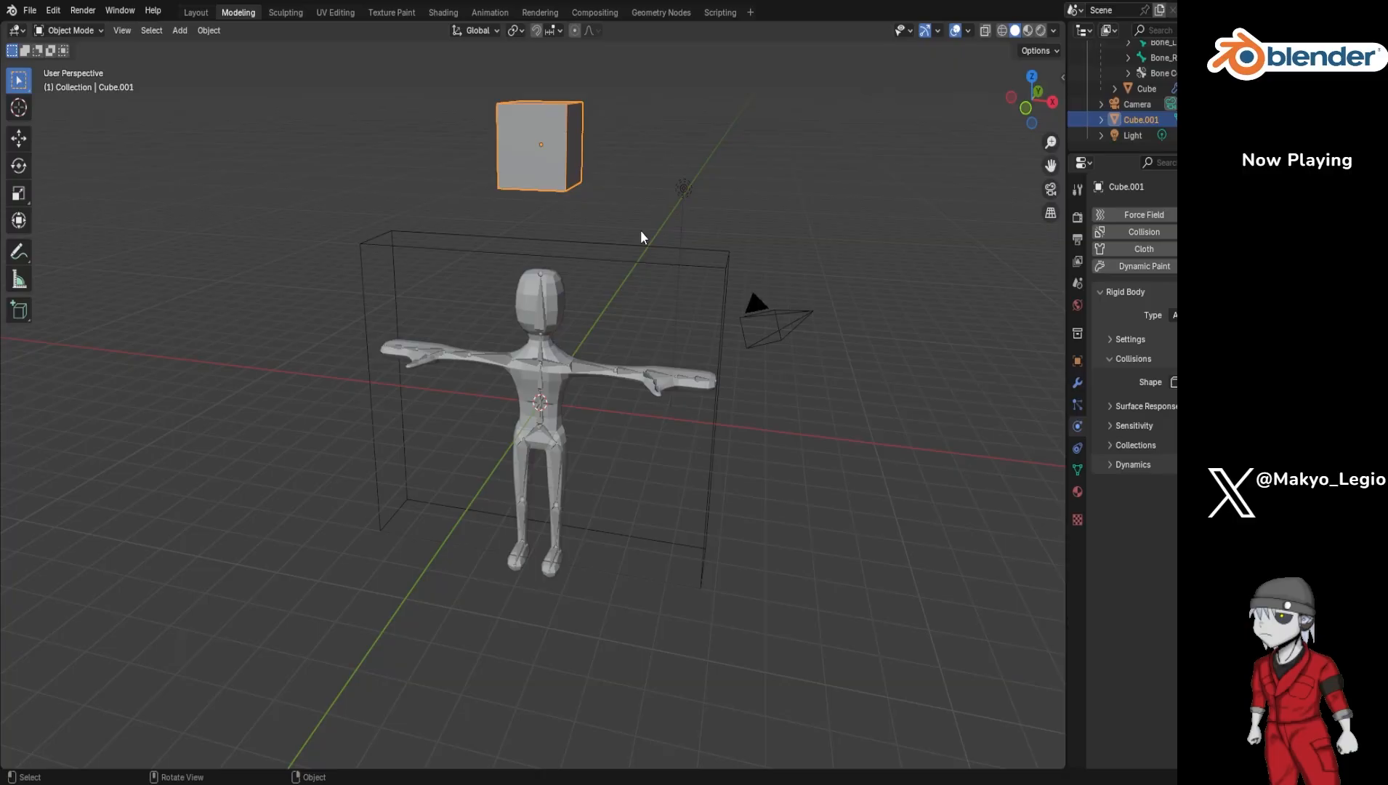
# Step: Add a Rigid Body Constraint to the character mesh
pyautogui.scroll(2, 1148, 118)
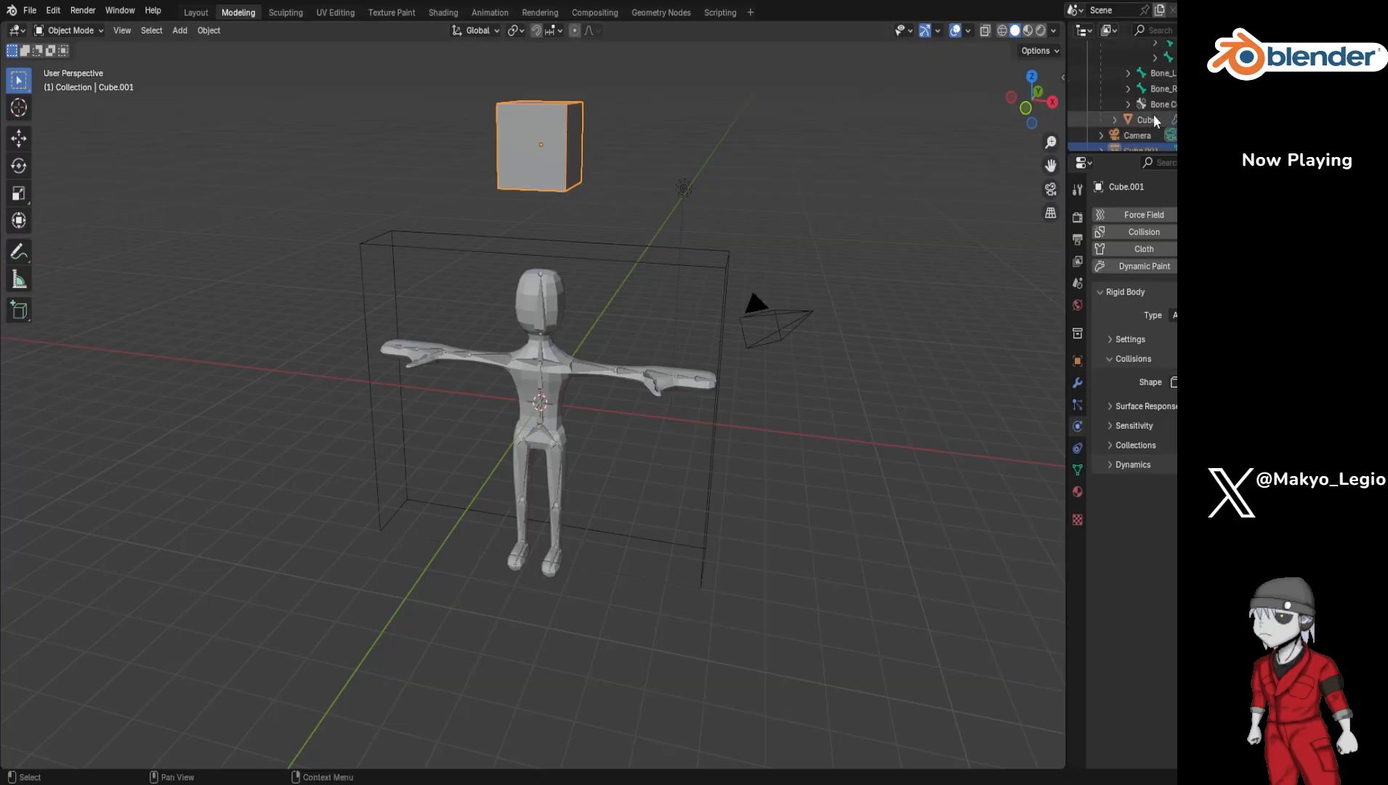
pyautogui.click(1148, 119)
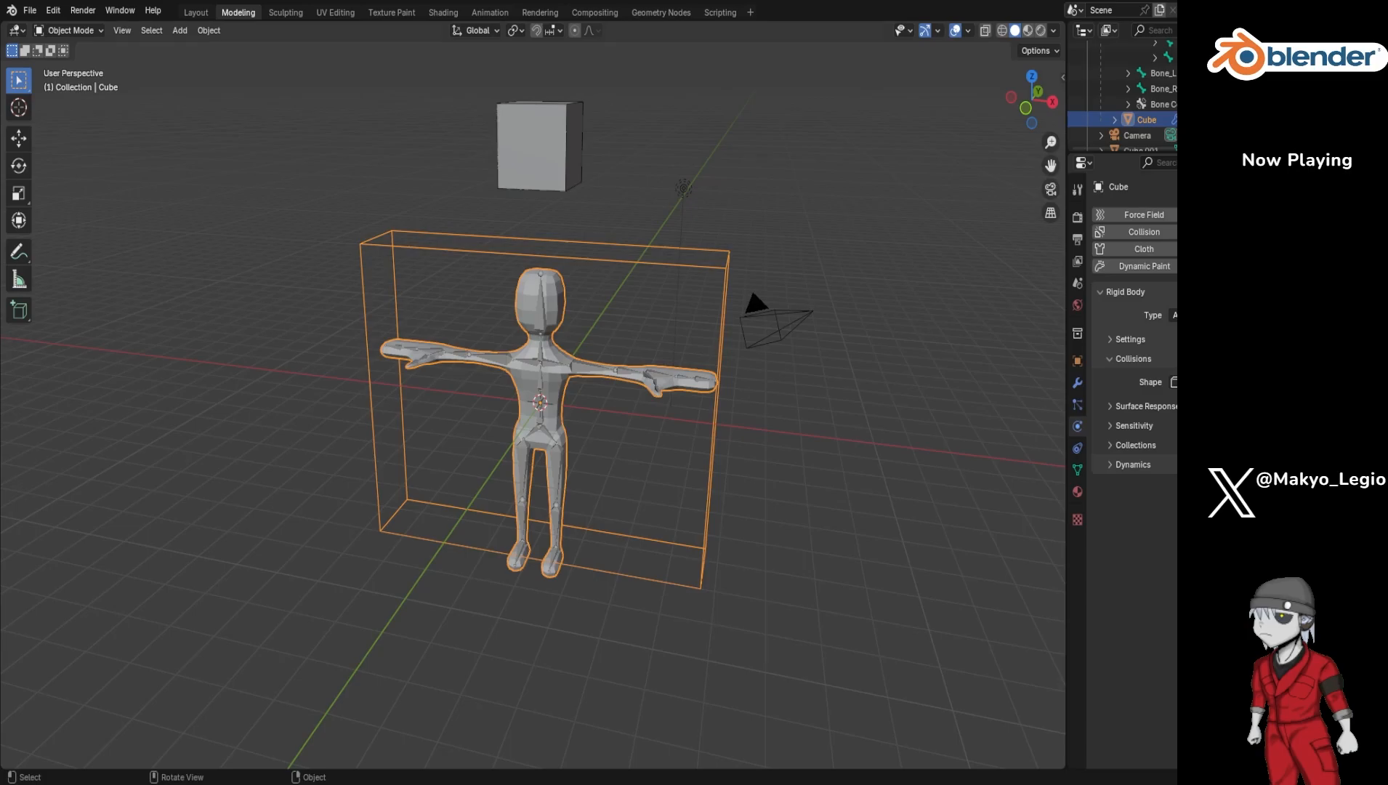
pyautogui.click(1235, 266)
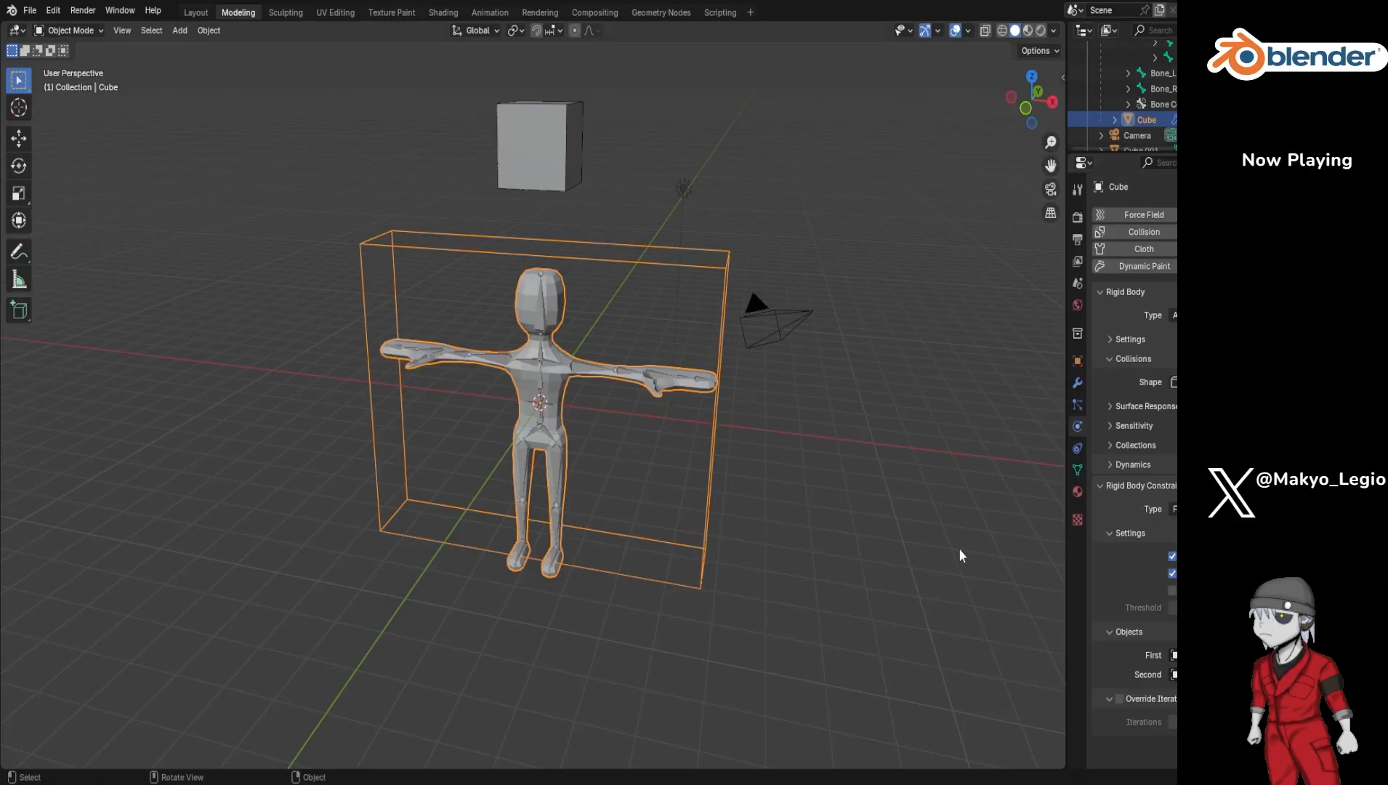
pyautogui.moveTo(794, 544); pyautogui.dragTo(827, 537, button='middle')
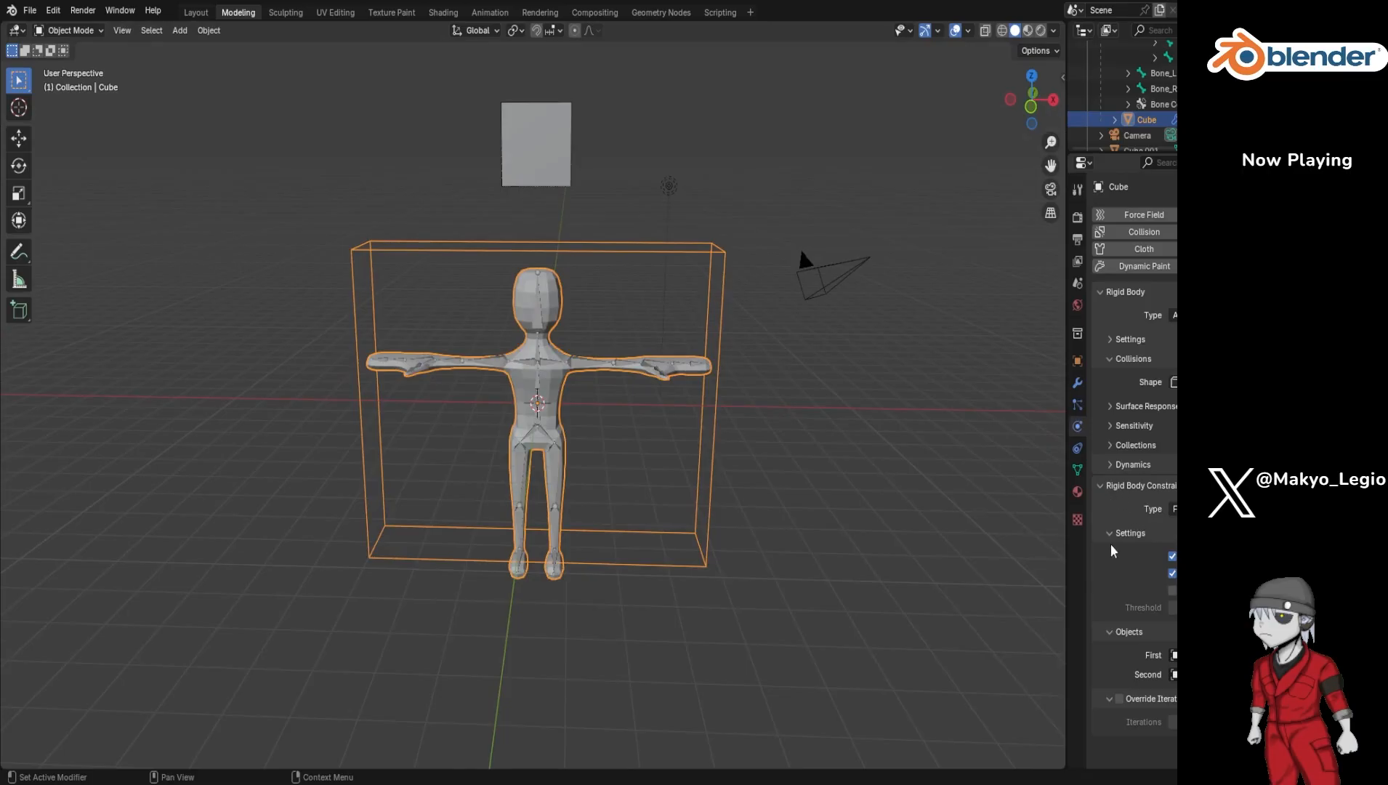
# Step: Check the Rigid Body Constraint types available for the armature, keeping the Fixed type
pyautogui.scroll(5, 1144, 102)
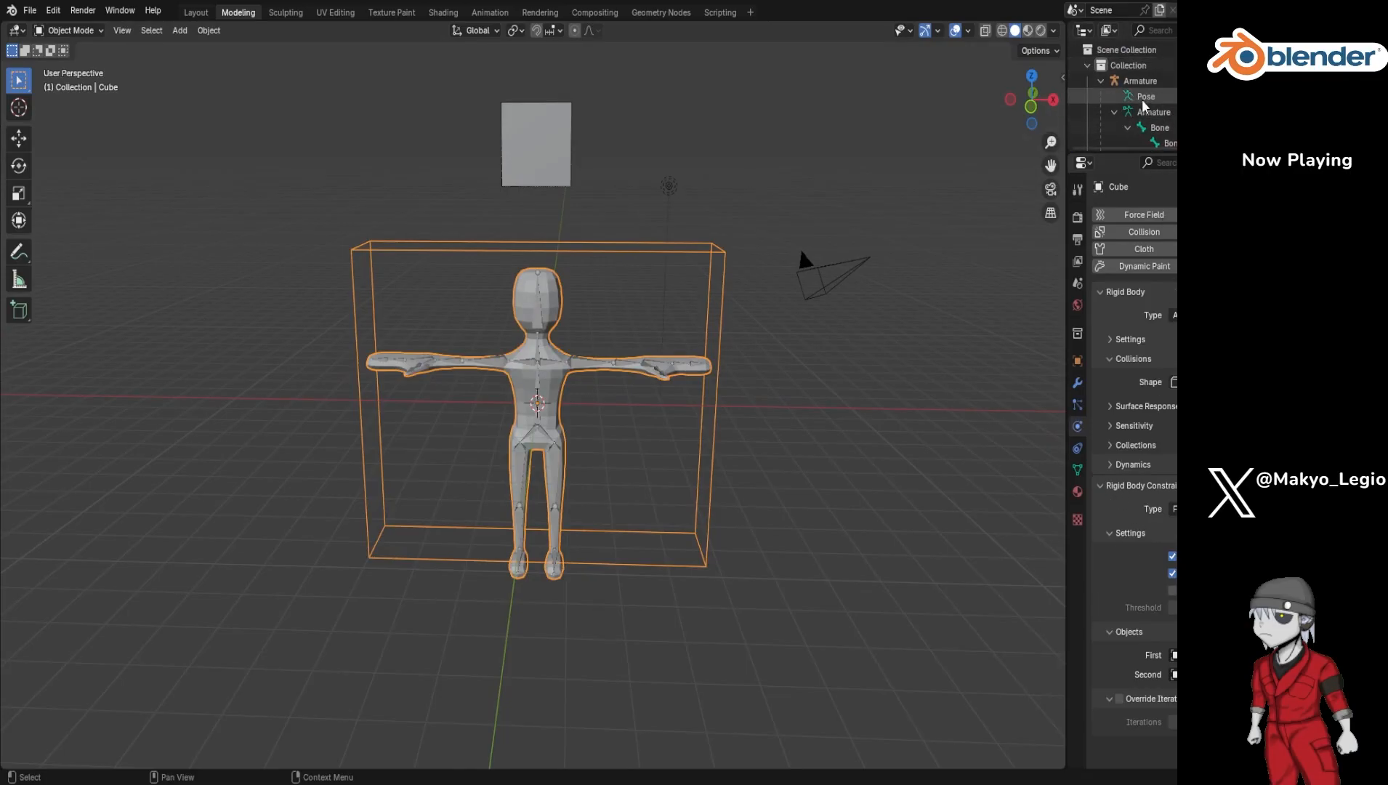
pyautogui.click(1140, 82)
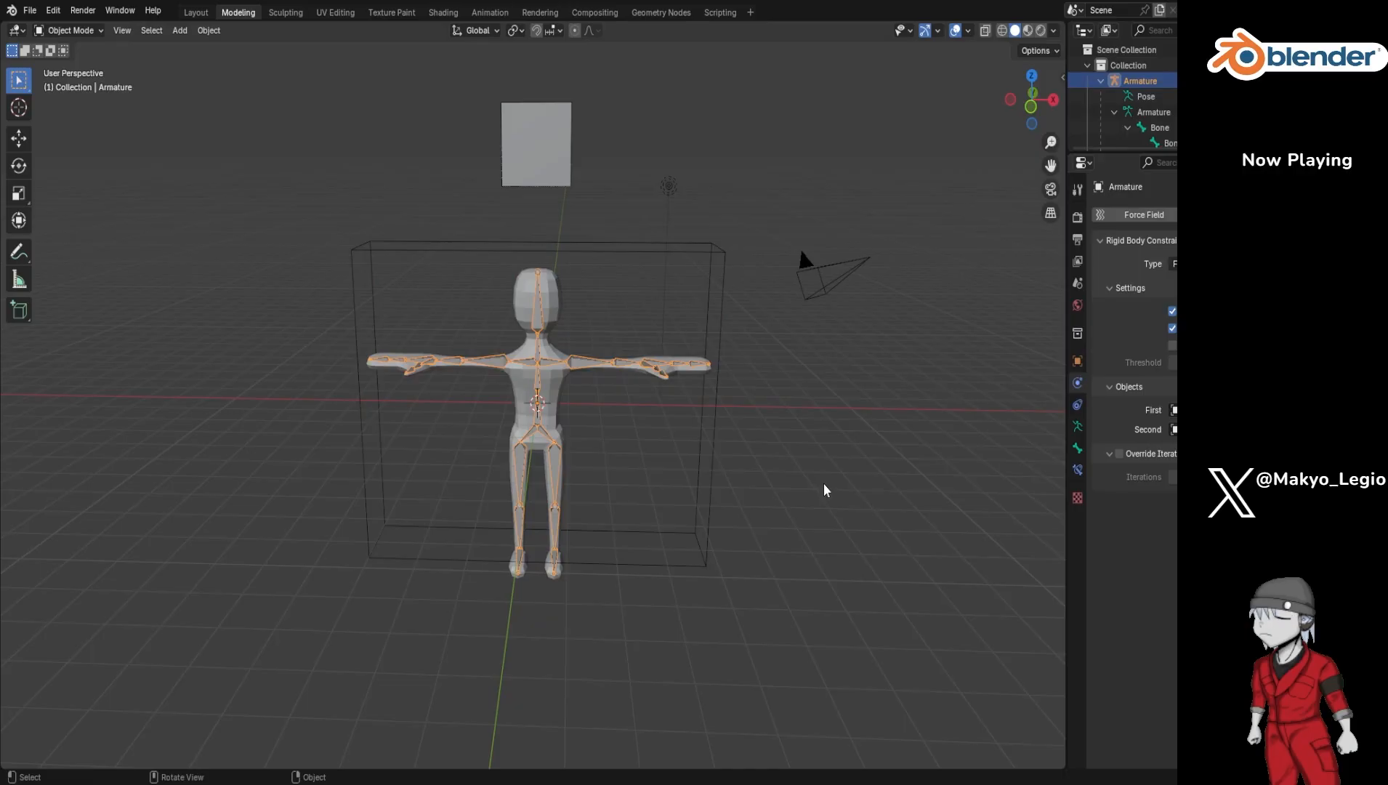
pyautogui.click(1174, 264)
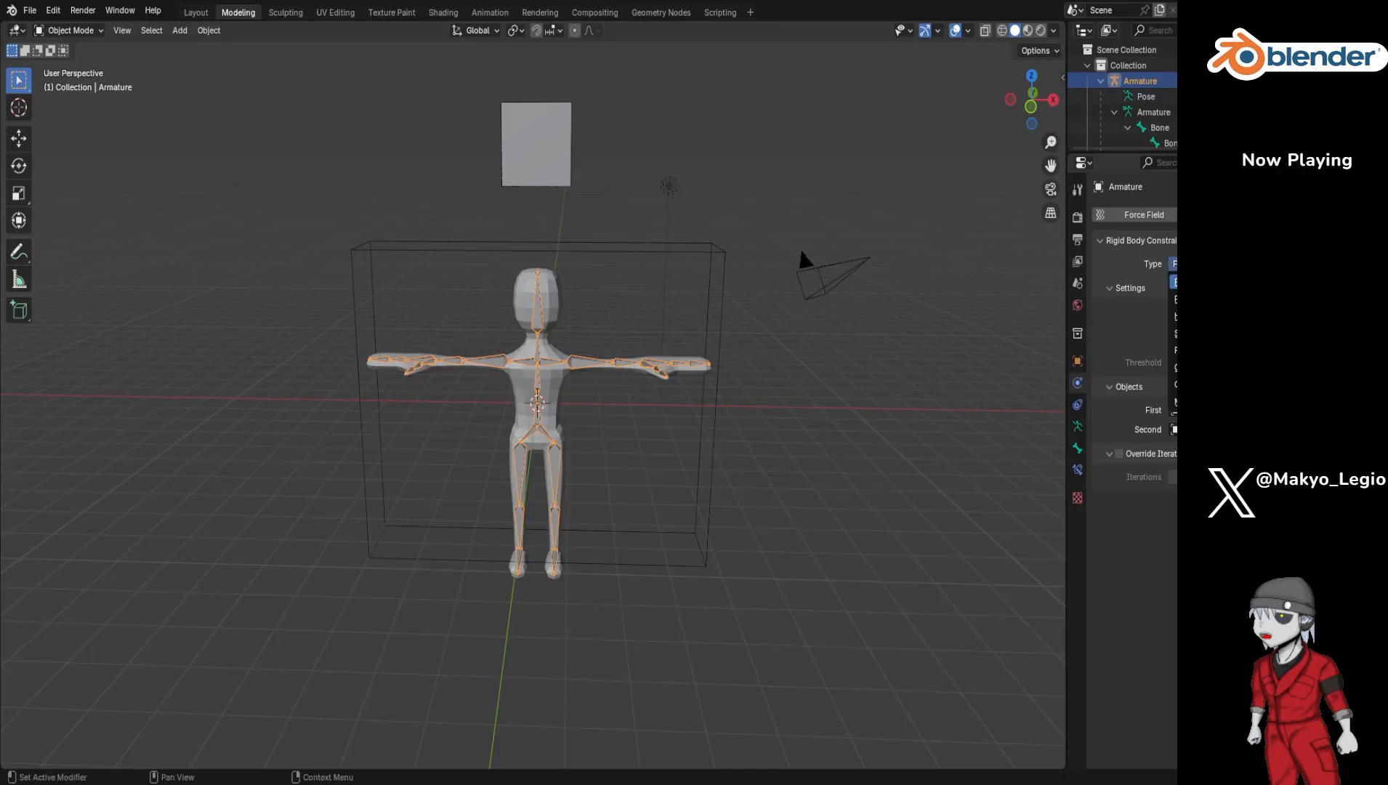
pyautogui.click(1173, 282)
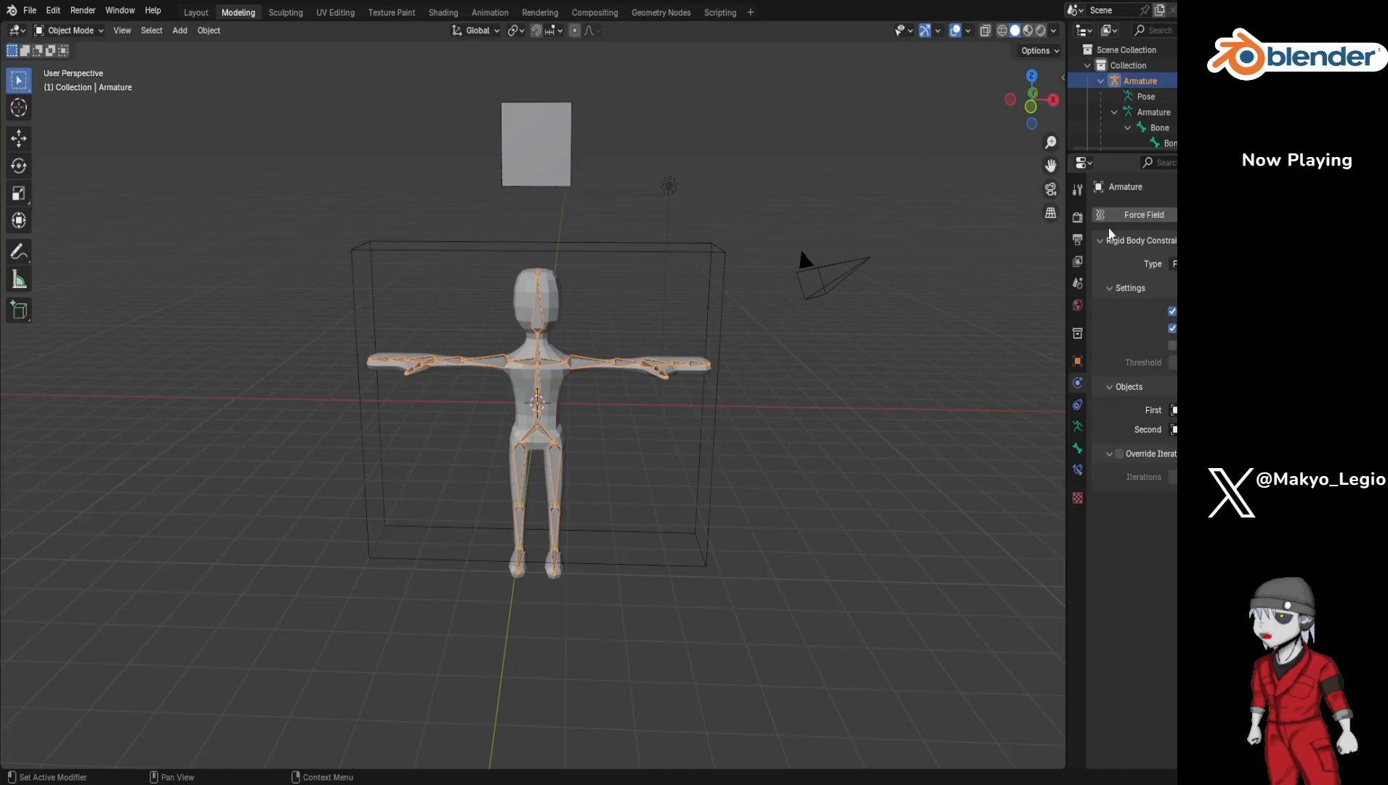
# Step: Select the character mesh and expand the Dynamics section of its Rigid Body settings
pyautogui.scroll(-5, 1156, 131)
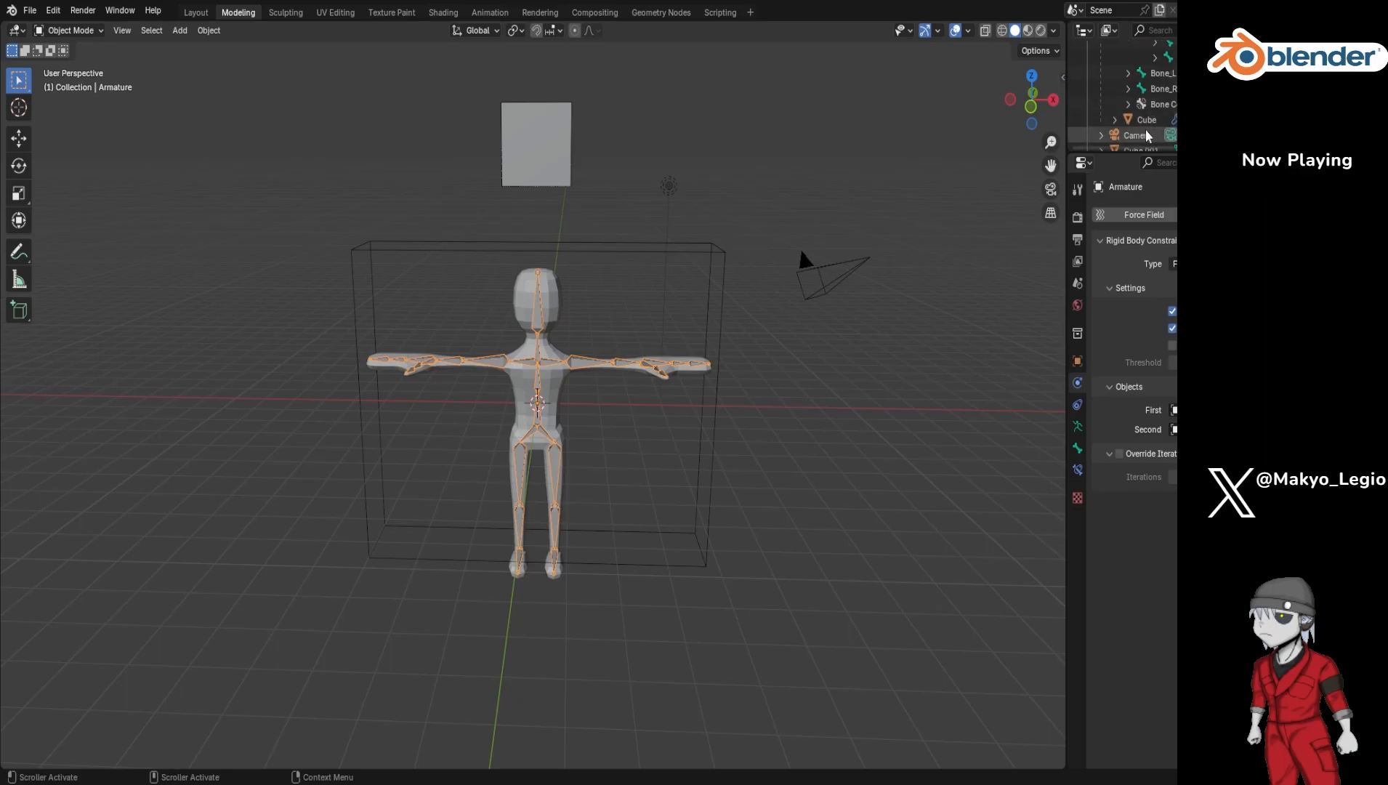
pyautogui.click(1155, 122)
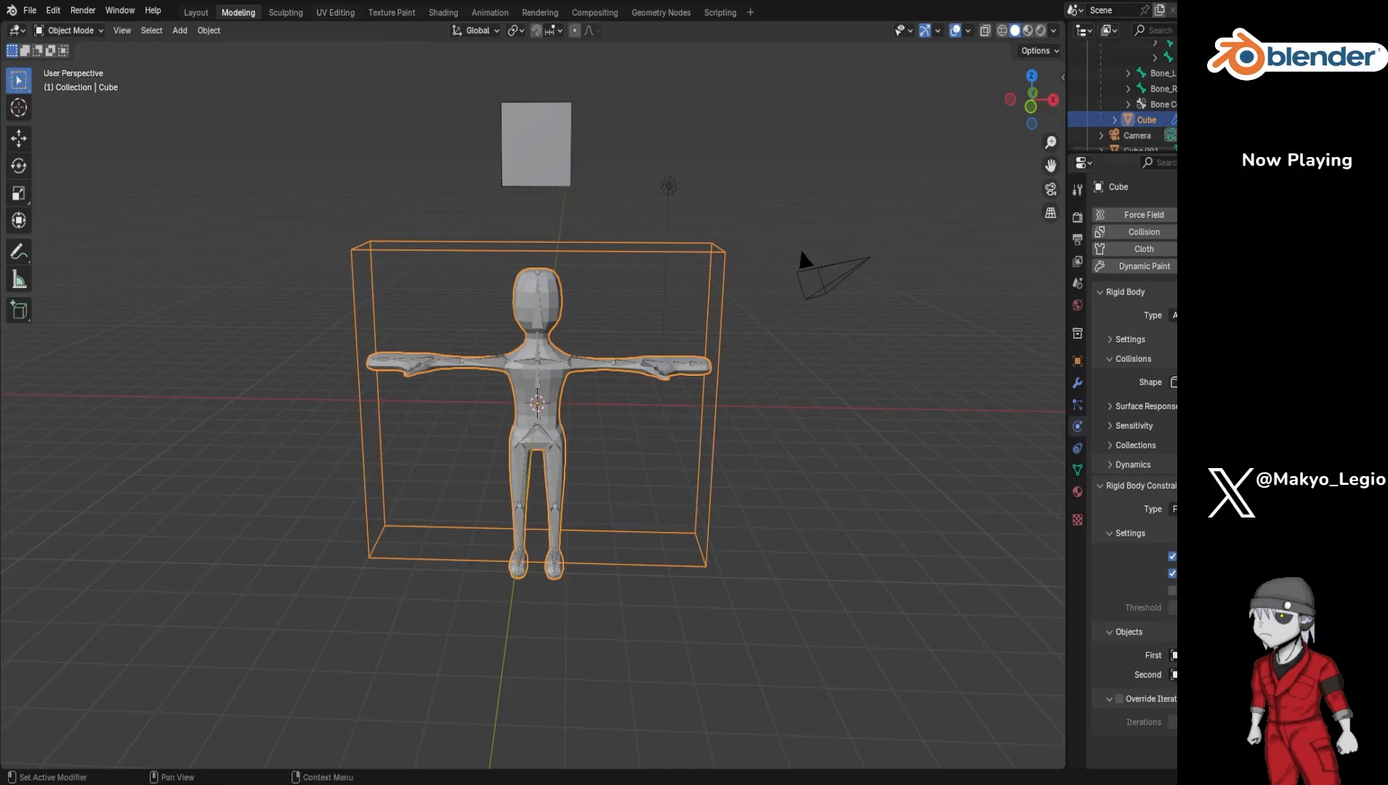
pyautogui.click(1107, 465)
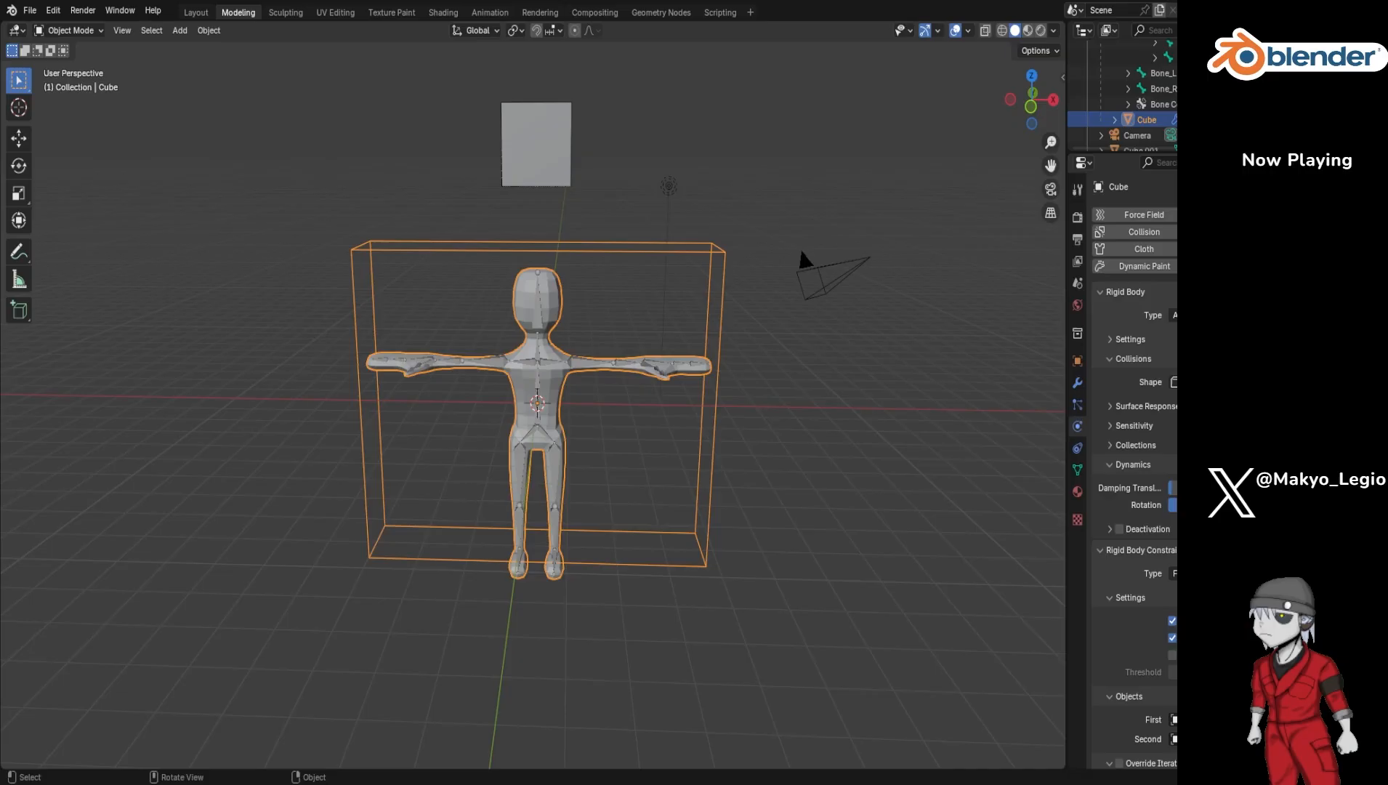
# Step: Examine the character mesh's modifiers and vertex groups in the scene hierarchy, and collapse the armature's branch
pyautogui.click(1115, 119)
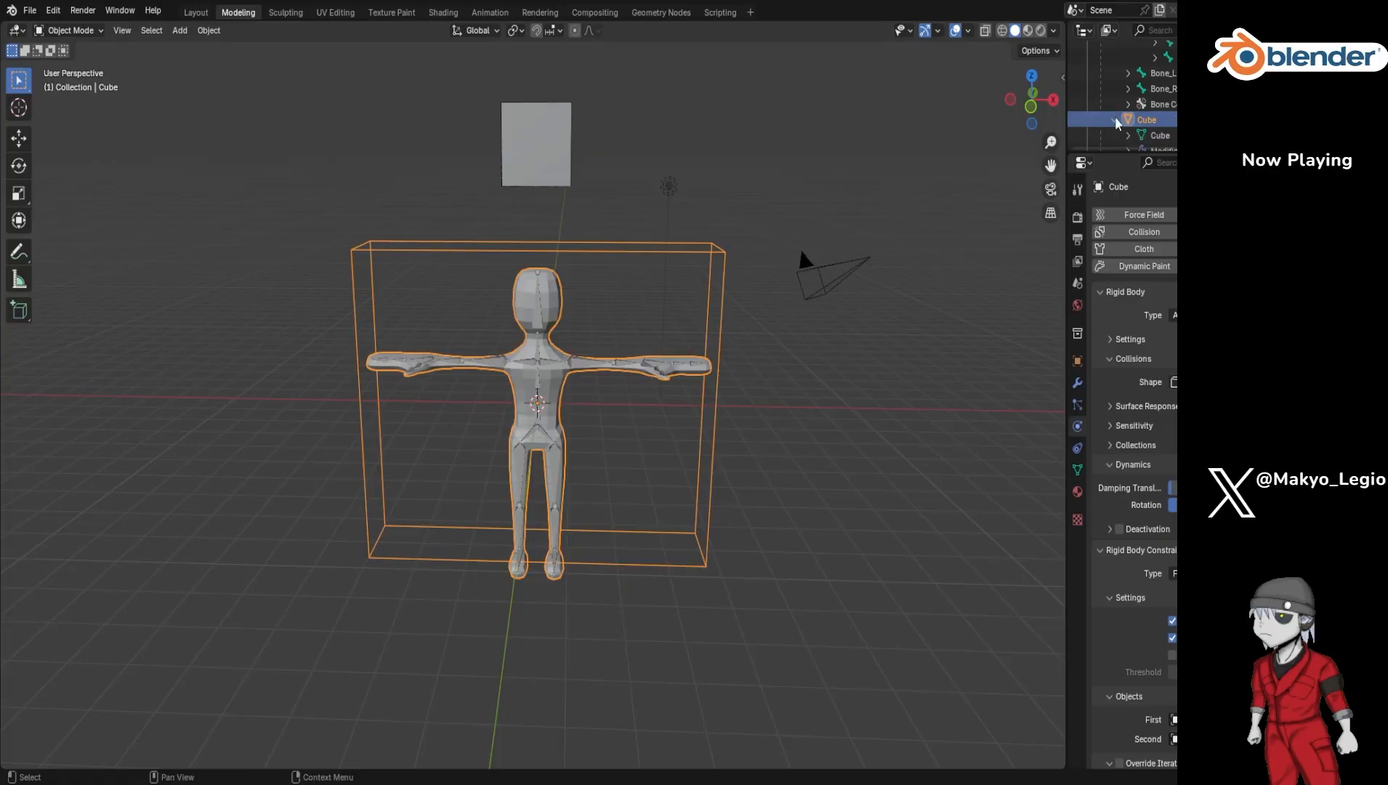
pyautogui.scroll(-3, 1115, 117)
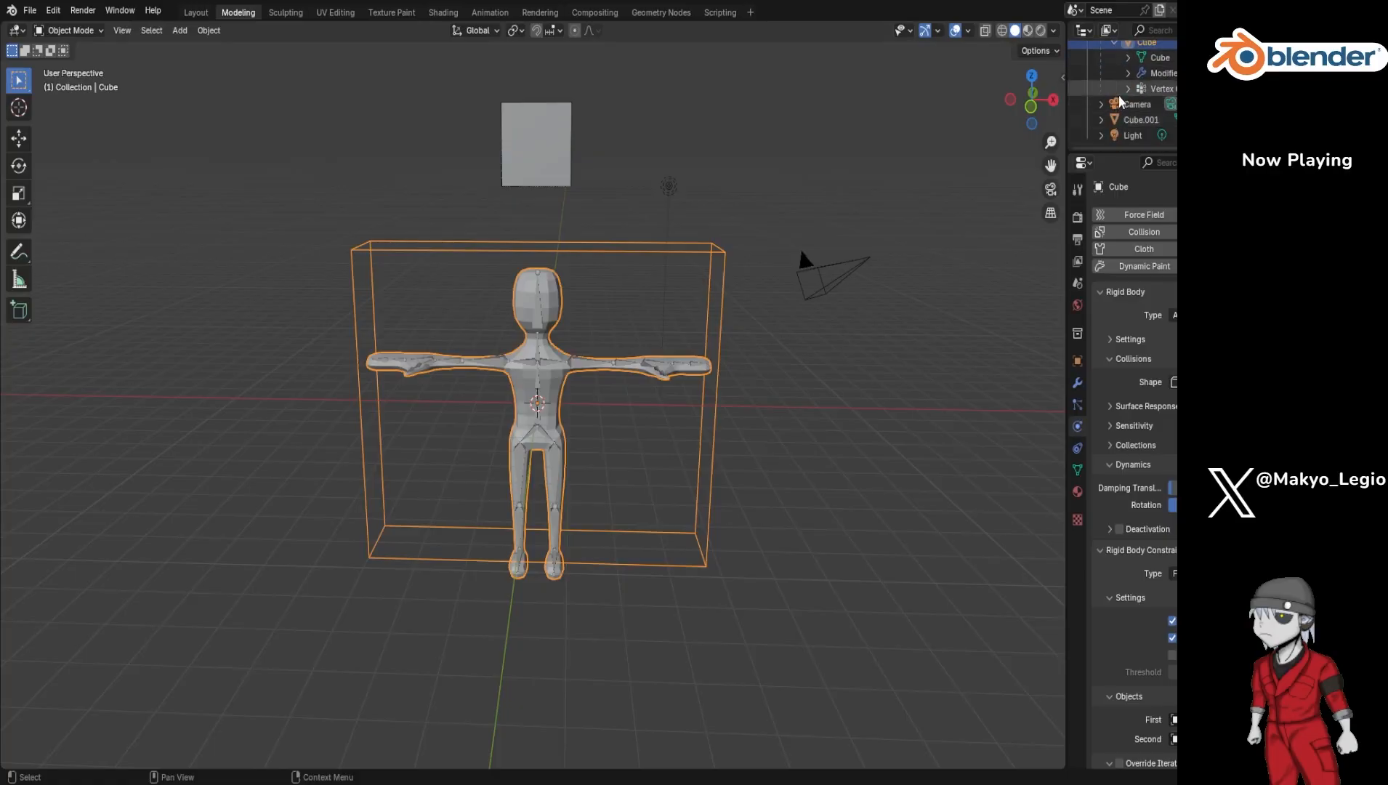
pyautogui.click(1128, 88)
pyautogui.scroll(-2, 1128, 86)
pyautogui.scroll(1, 1128, 86)
pyautogui.scroll(2, 1126, 86)
pyautogui.click(1126, 75)
pyautogui.click(1129, 73)
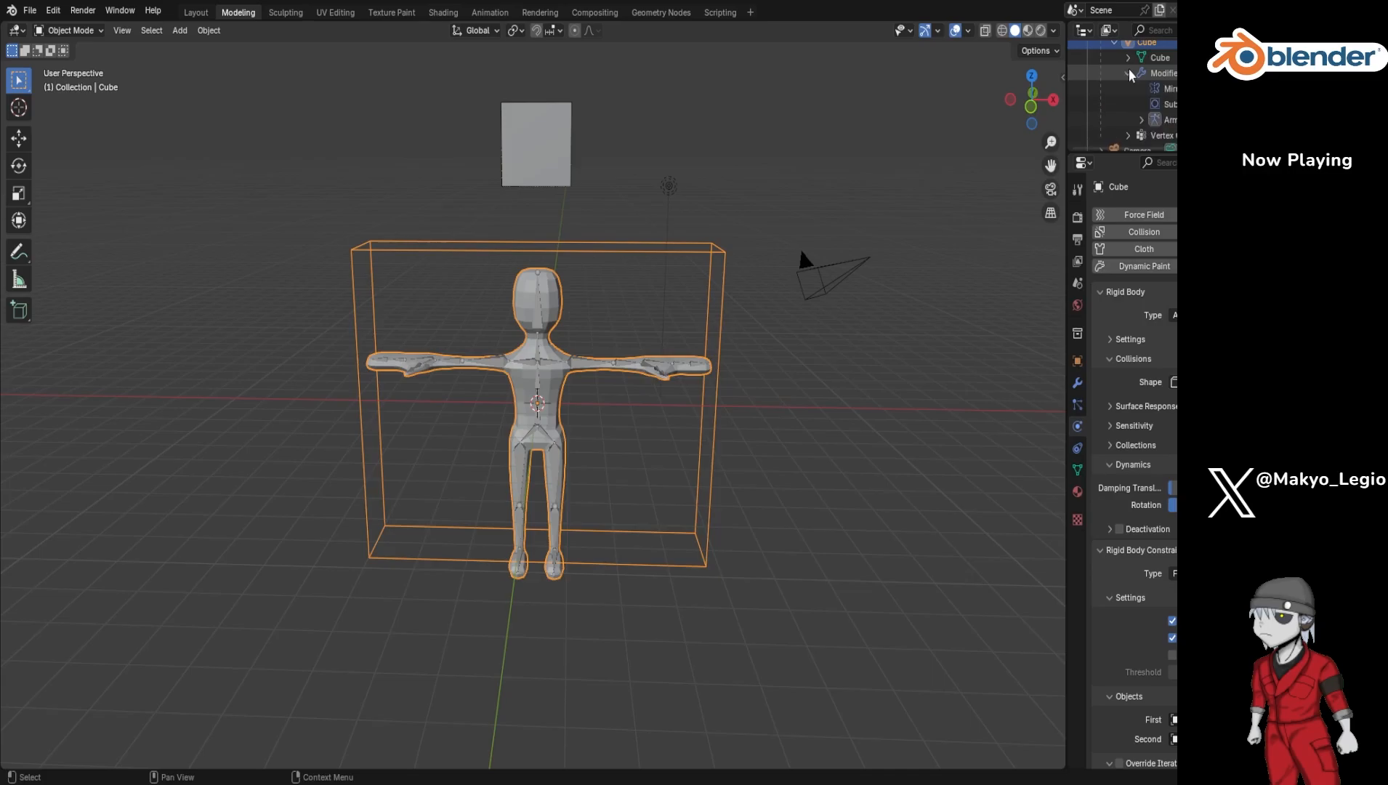
pyautogui.scroll(-2, 1139, 118)
pyautogui.scroll(1, 1131, 86)
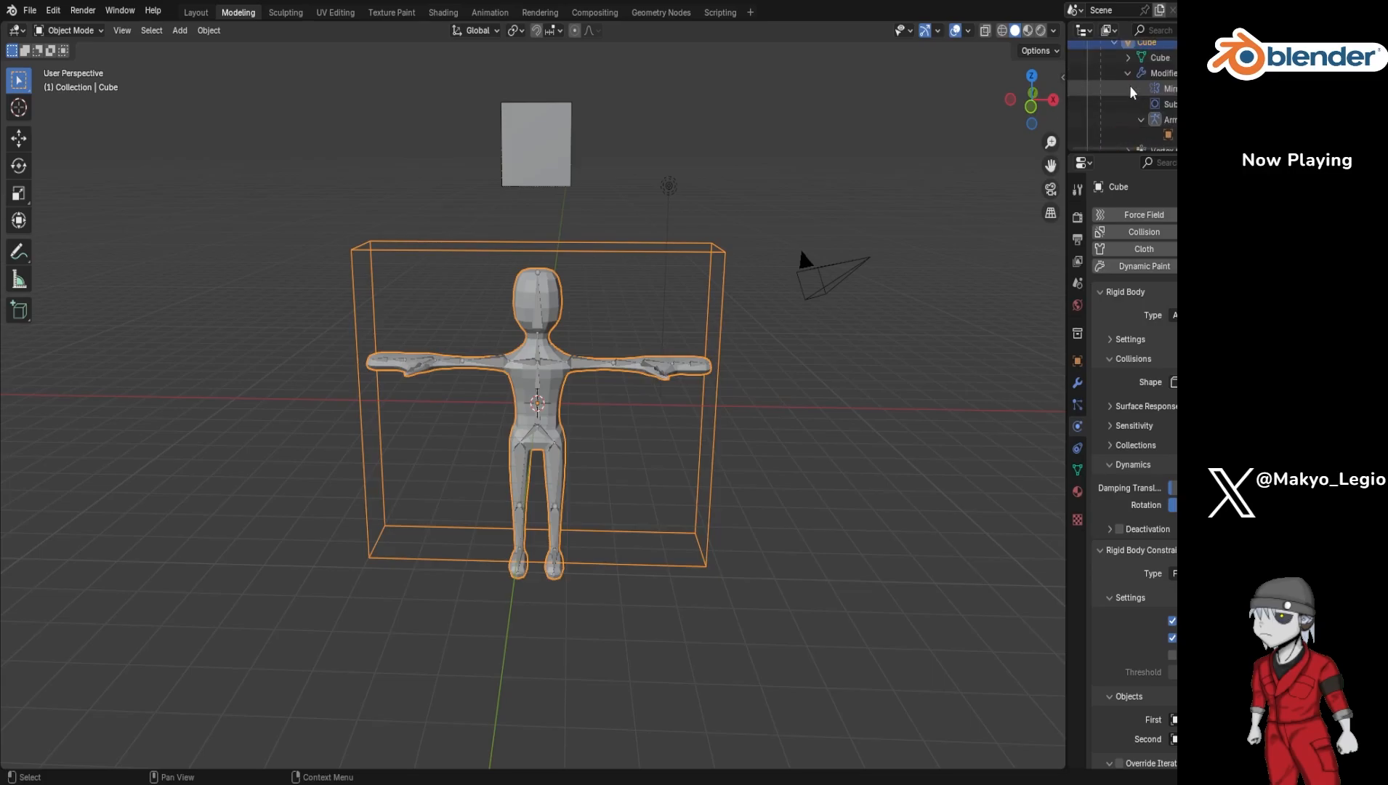
pyautogui.click(1129, 74)
pyautogui.scroll(2, 1126, 74)
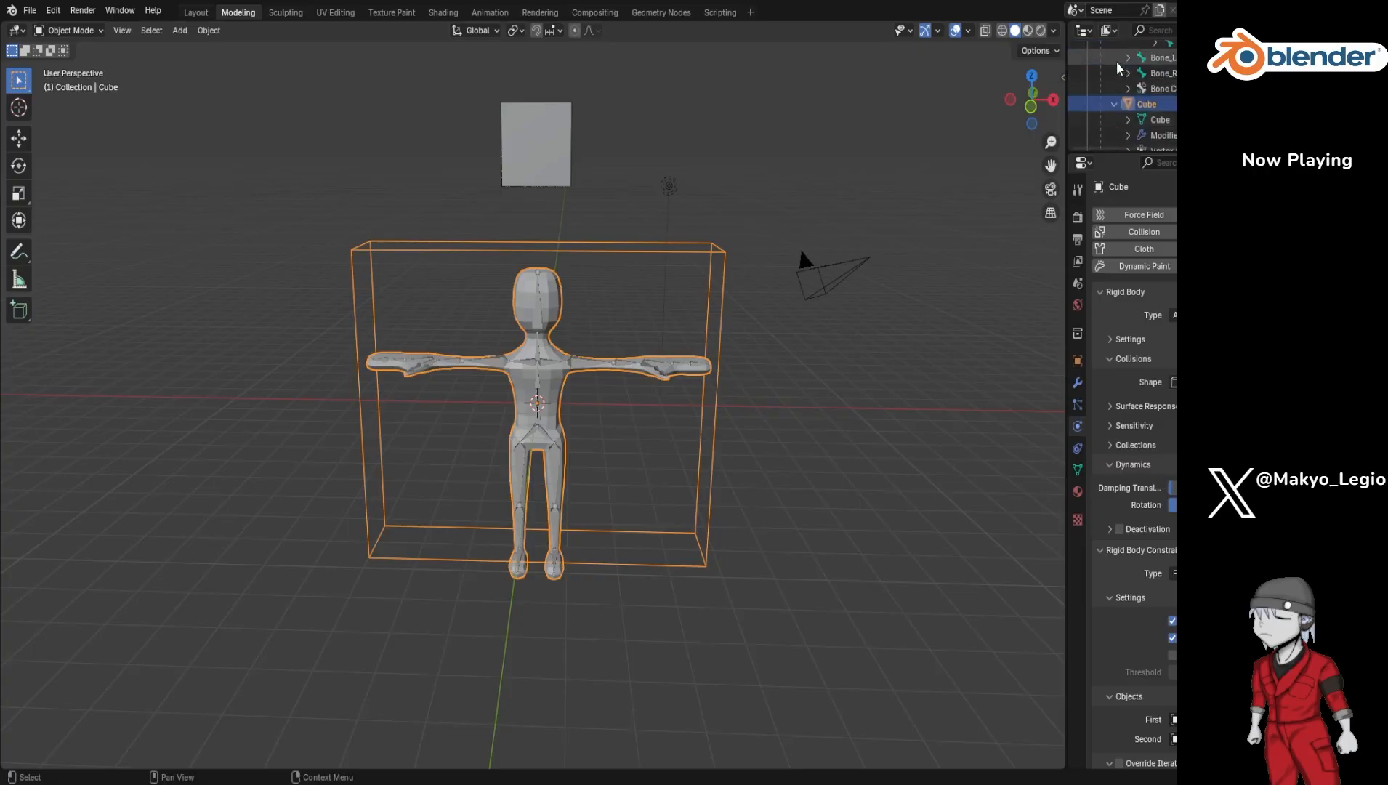
pyautogui.click(1115, 104)
pyautogui.click(1103, 119)
pyautogui.scroll(1, 1104, 119)
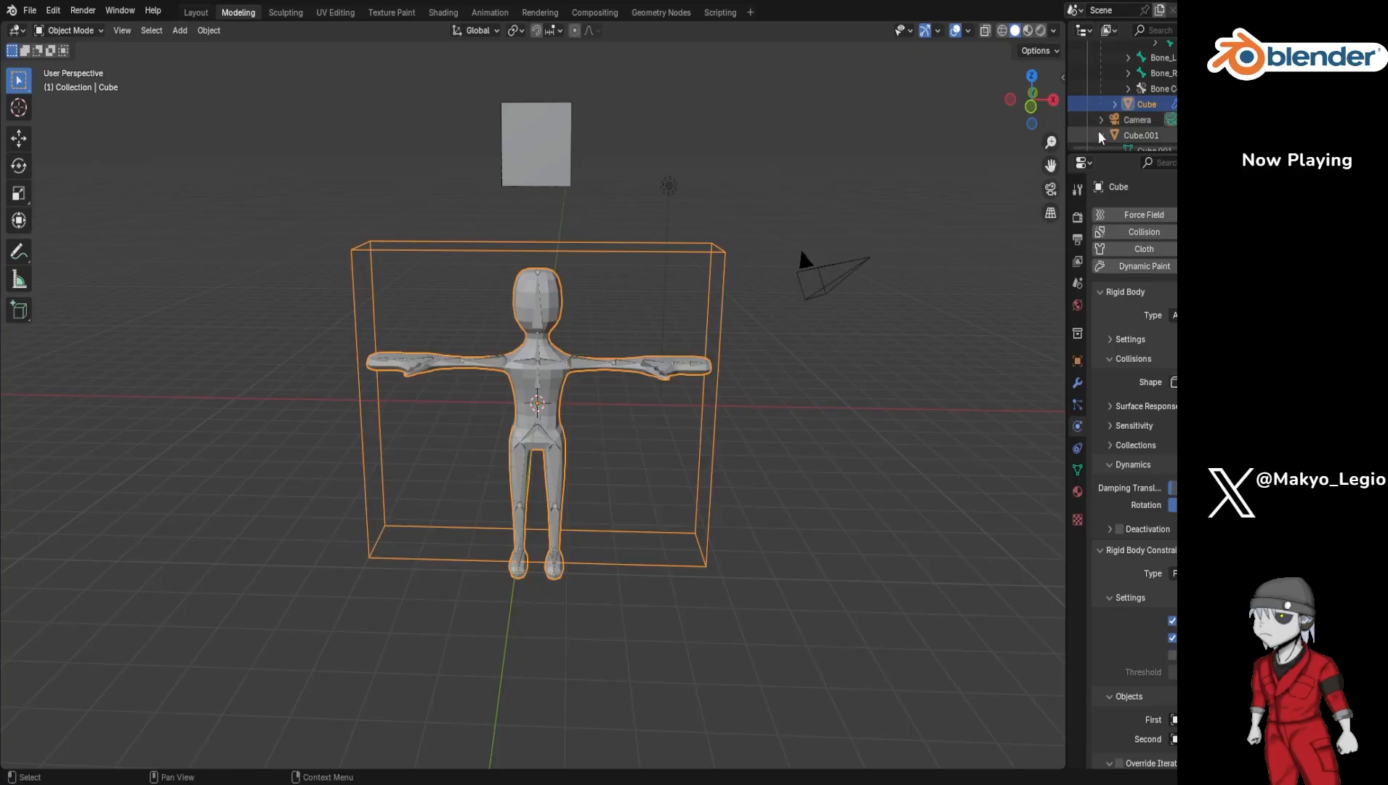
pyautogui.scroll(5, 1102, 132)
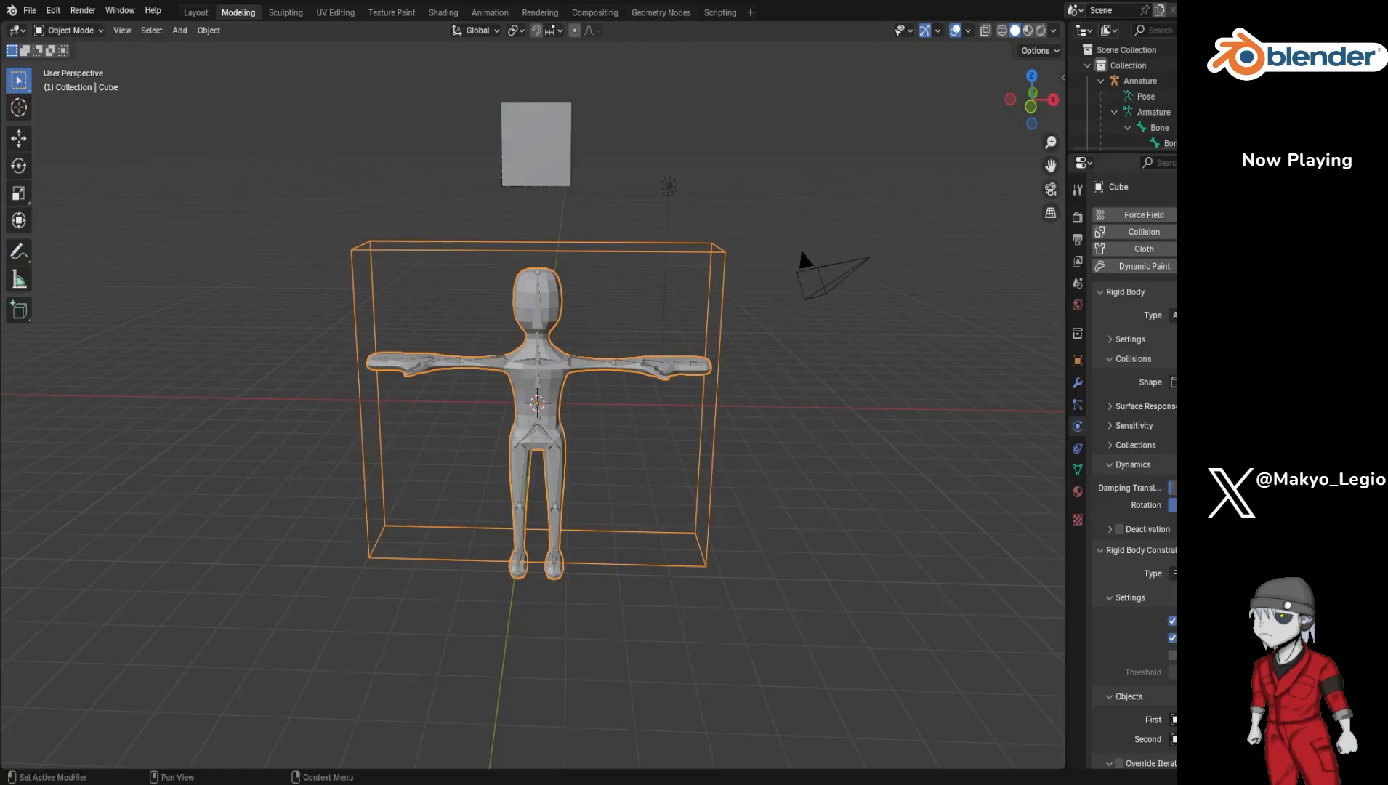
pyautogui.scroll(-1, 1112, 381)
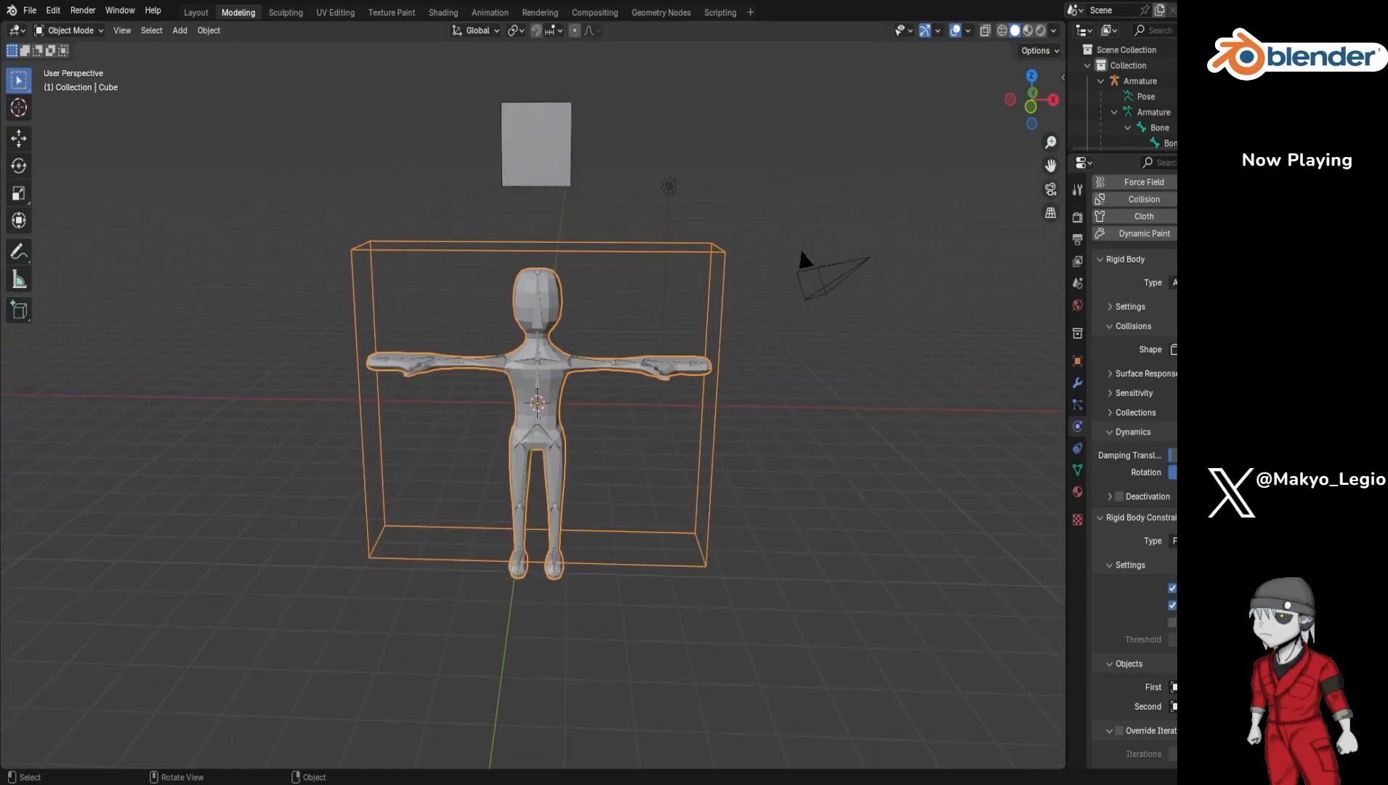
pyautogui.moveTo(545, 288); pyautogui.dragTo(547, 284, button='middle')
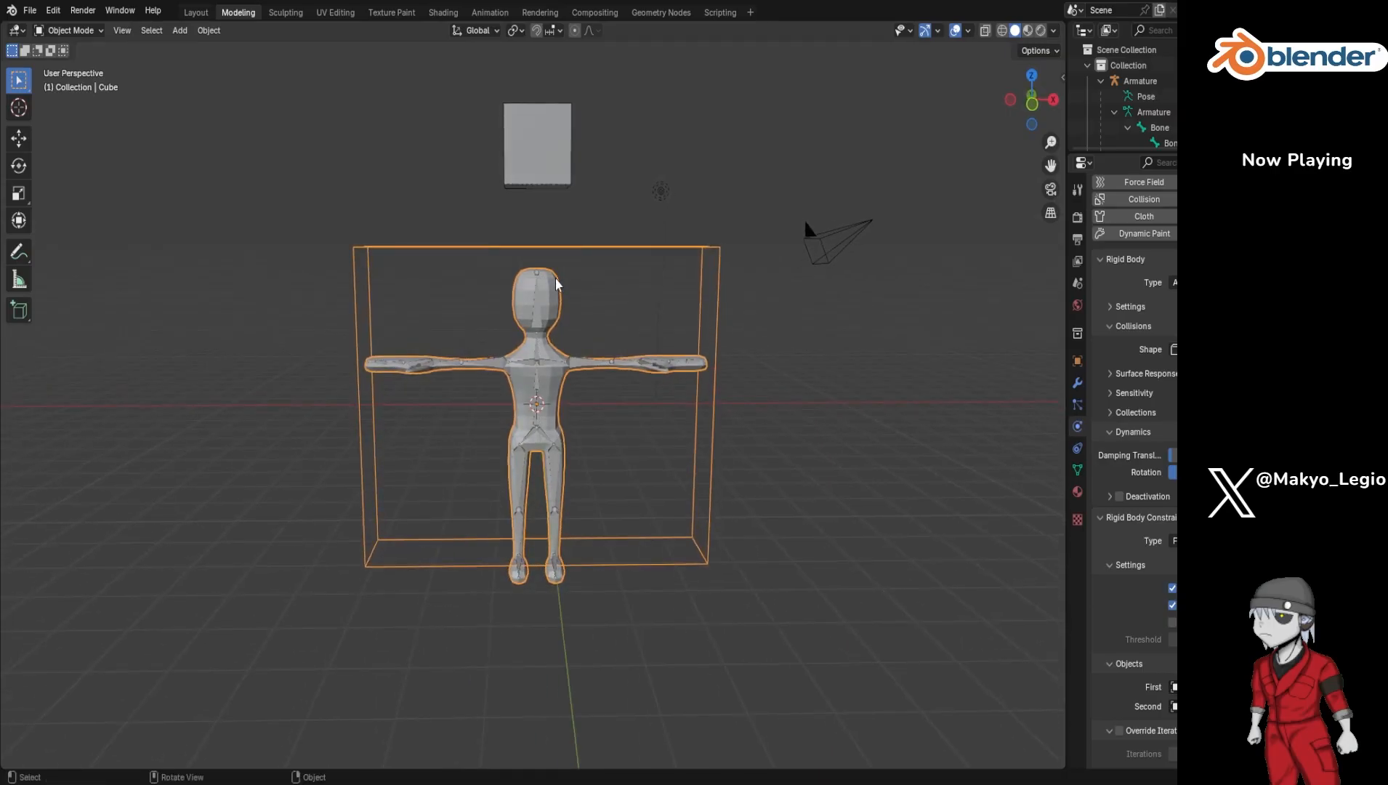
pyautogui.click(1101, 83)
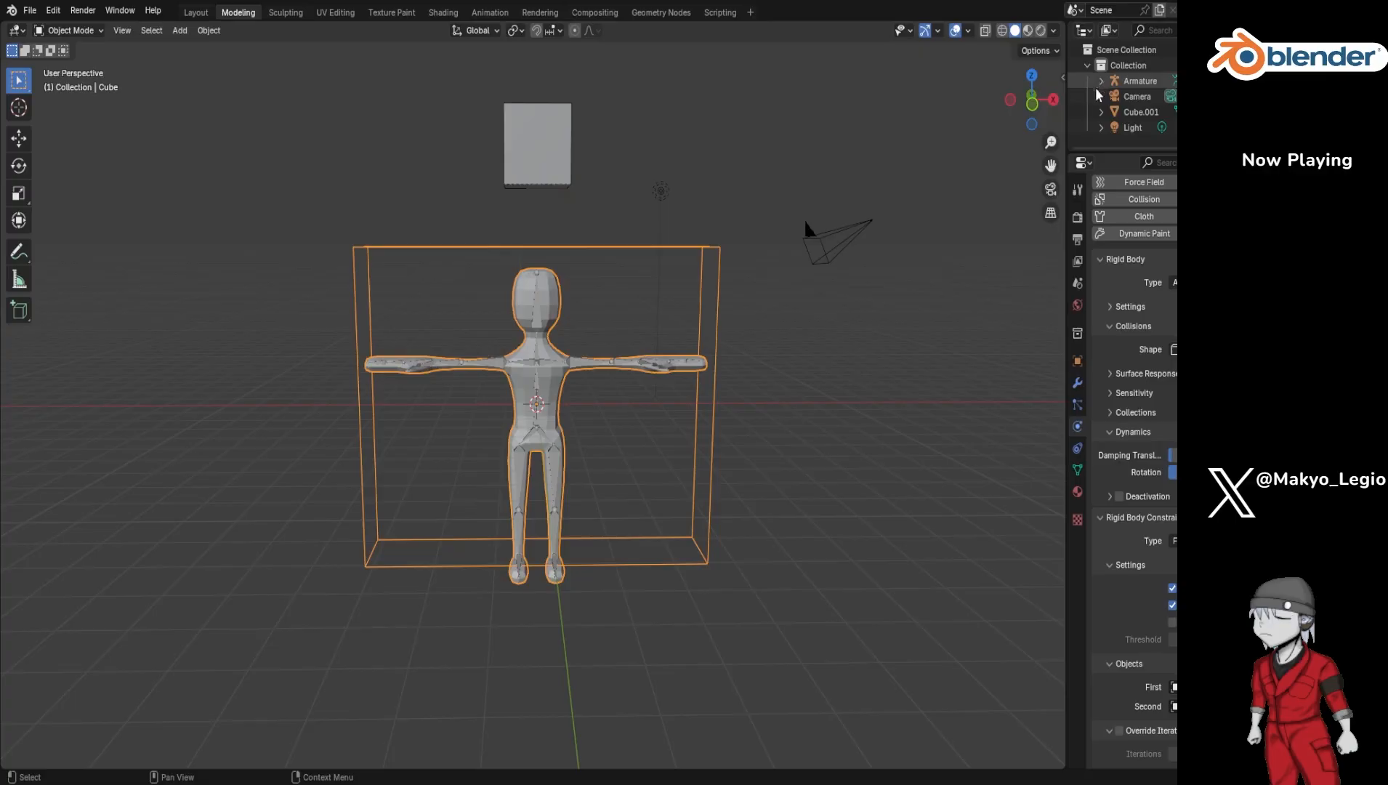
# Step: Remove both the Rigid Body and the Rigid Body Constraint from the character mesh
pyautogui.click(209, 30)
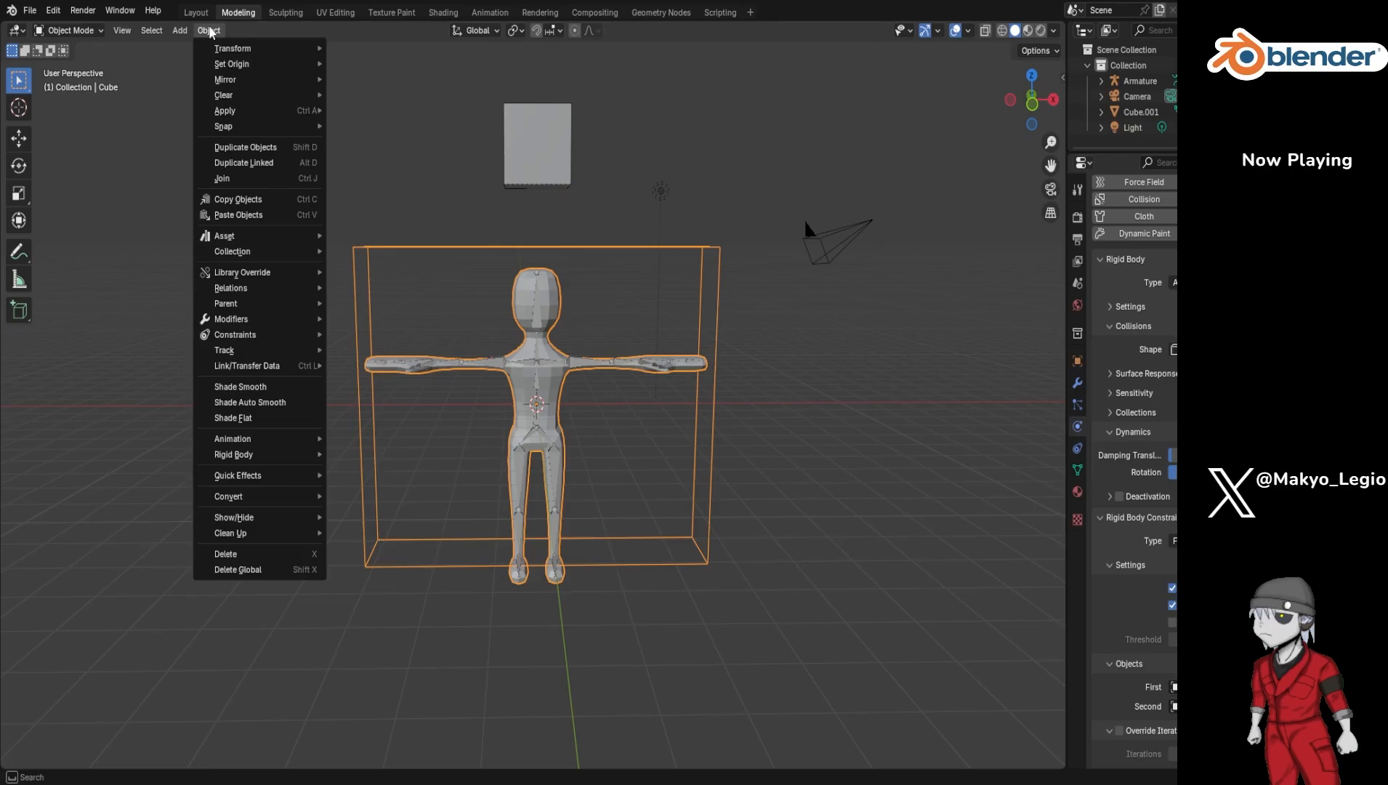
pyautogui.moveTo(300, 457)
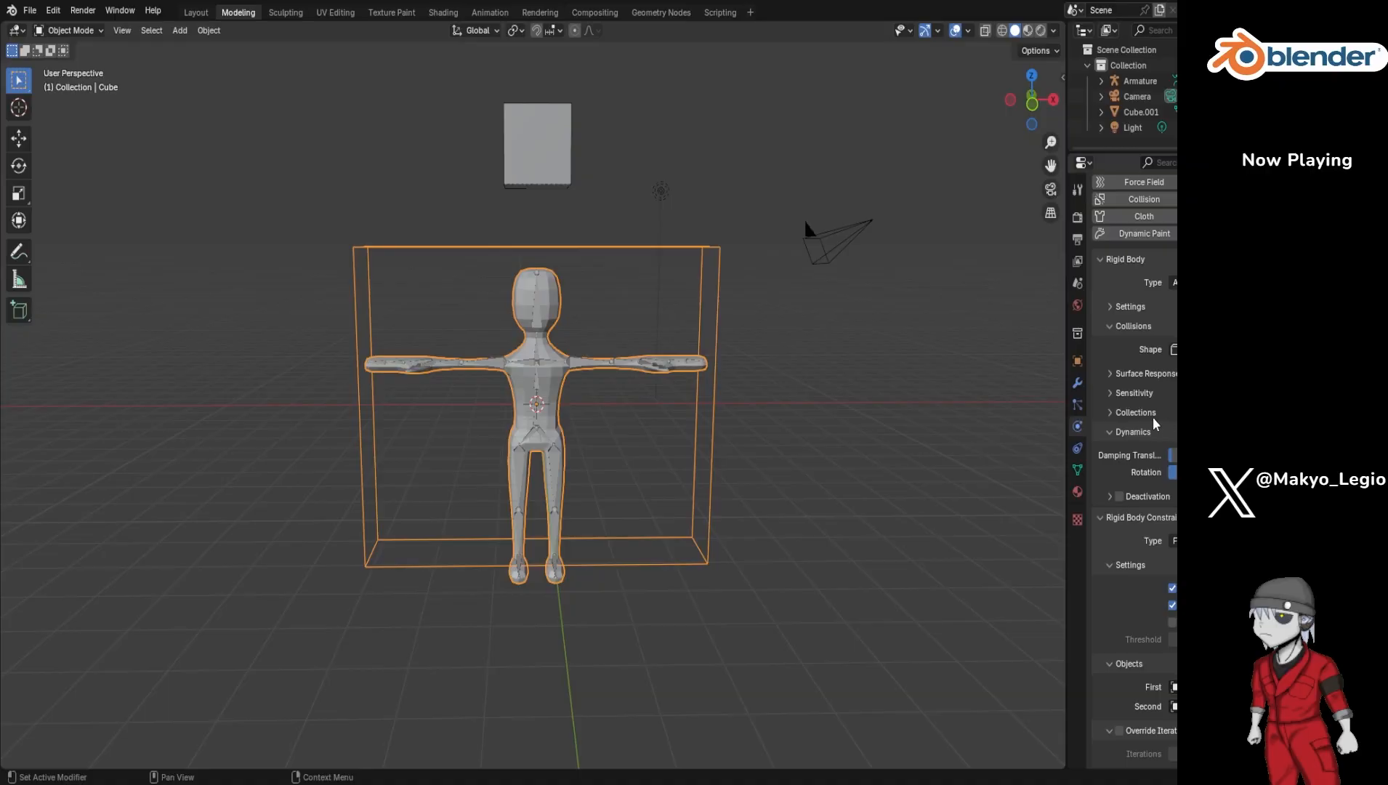
pyautogui.click(1244, 216)
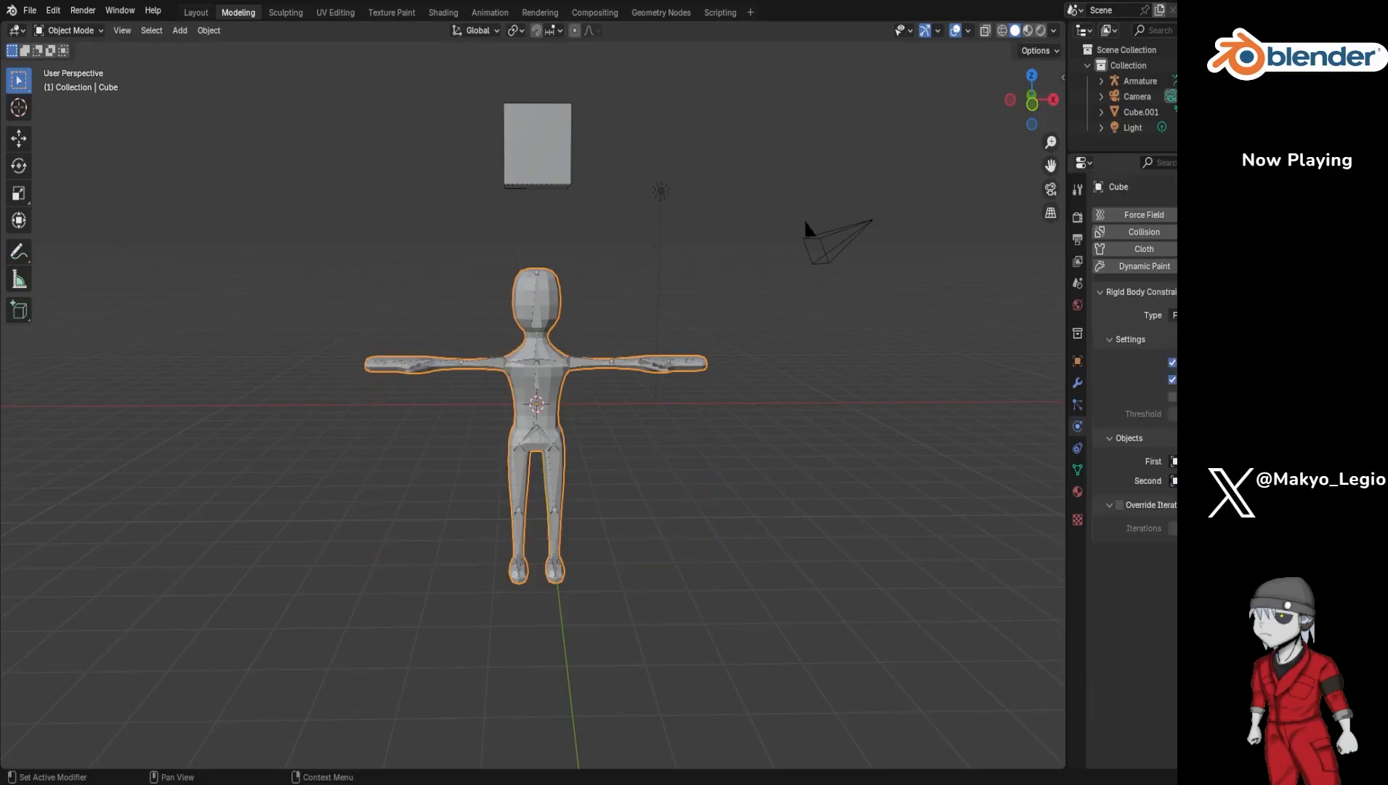
pyautogui.click(1245, 266)
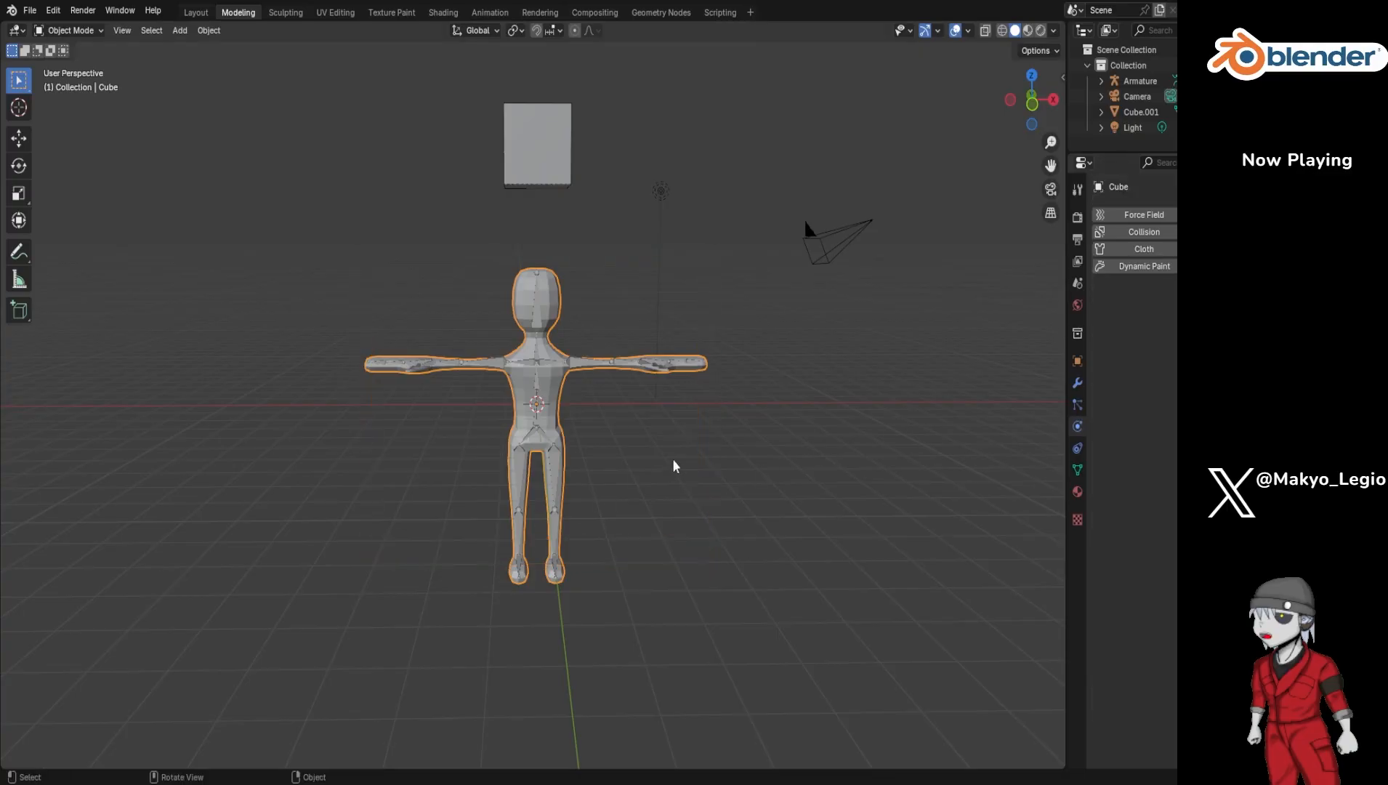
# Step: Try area selections around the whole figure, clear them, and select only the armature inside the character
pyautogui.moveTo(349, 617); pyautogui.dragTo(774, 243)
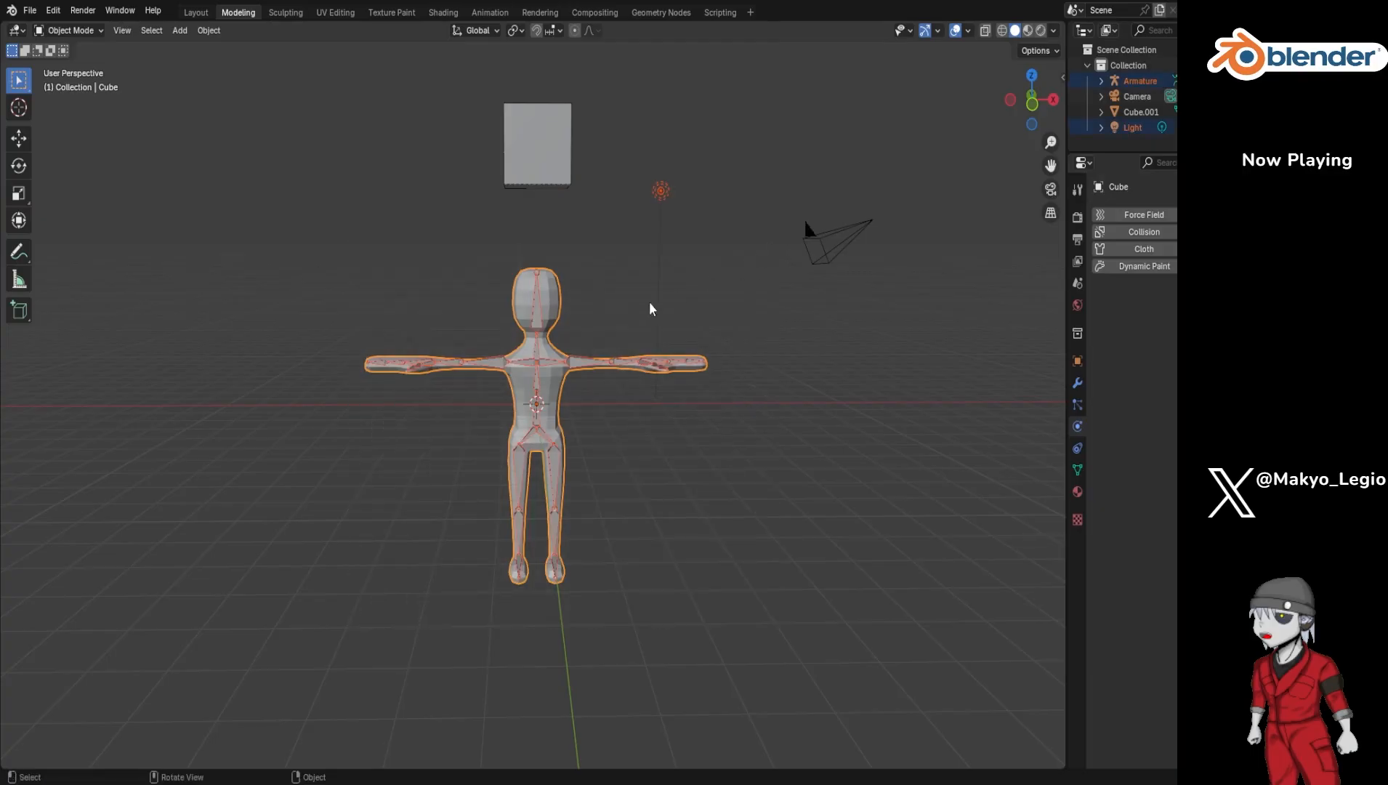
pyautogui.click(371, 565)
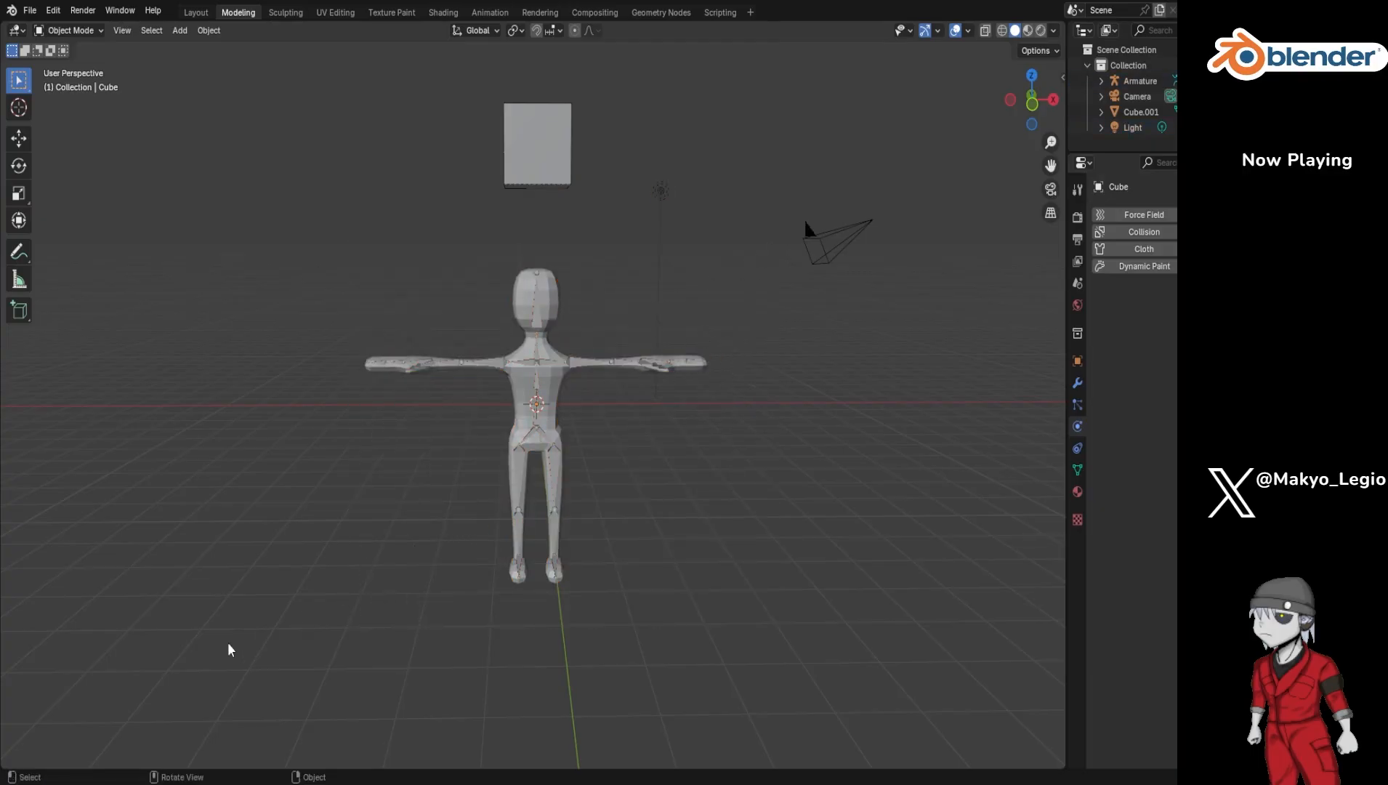
pyautogui.moveTo(270, 585); pyautogui.dragTo(716, 182)
pyautogui.moveTo(682, 400); pyautogui.dragTo(676, 472, button='middle')
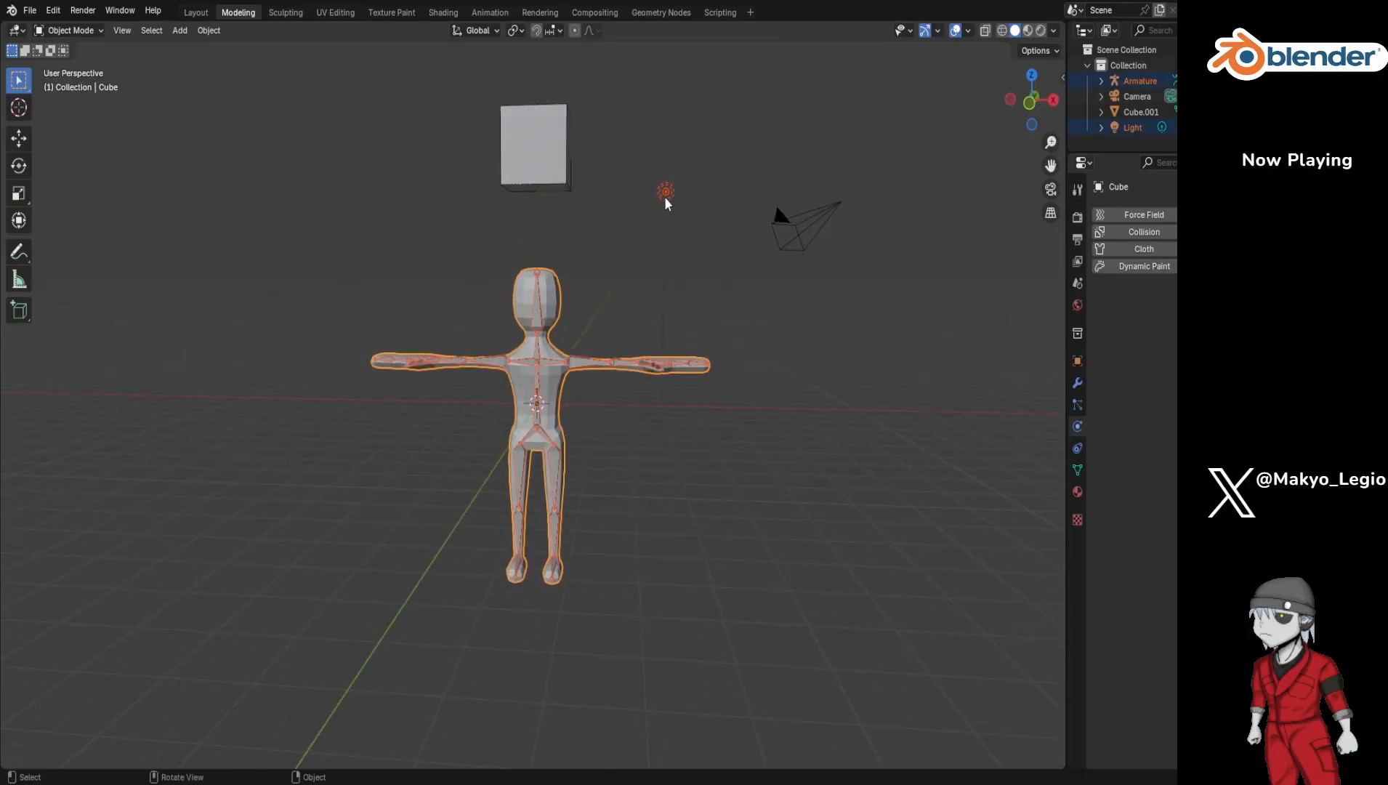
pyautogui.click(665, 193)
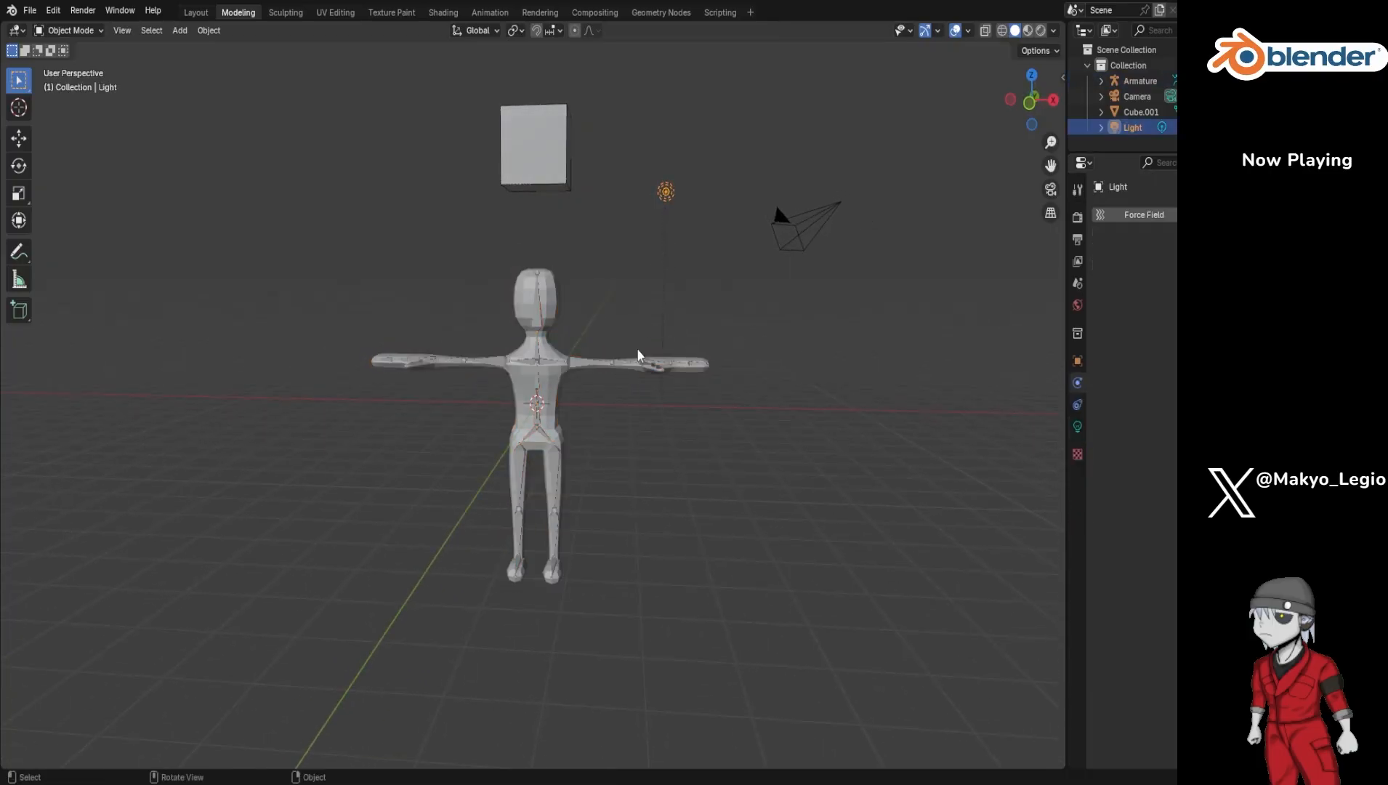
pyautogui.click(667, 498)
pyautogui.click(545, 417)
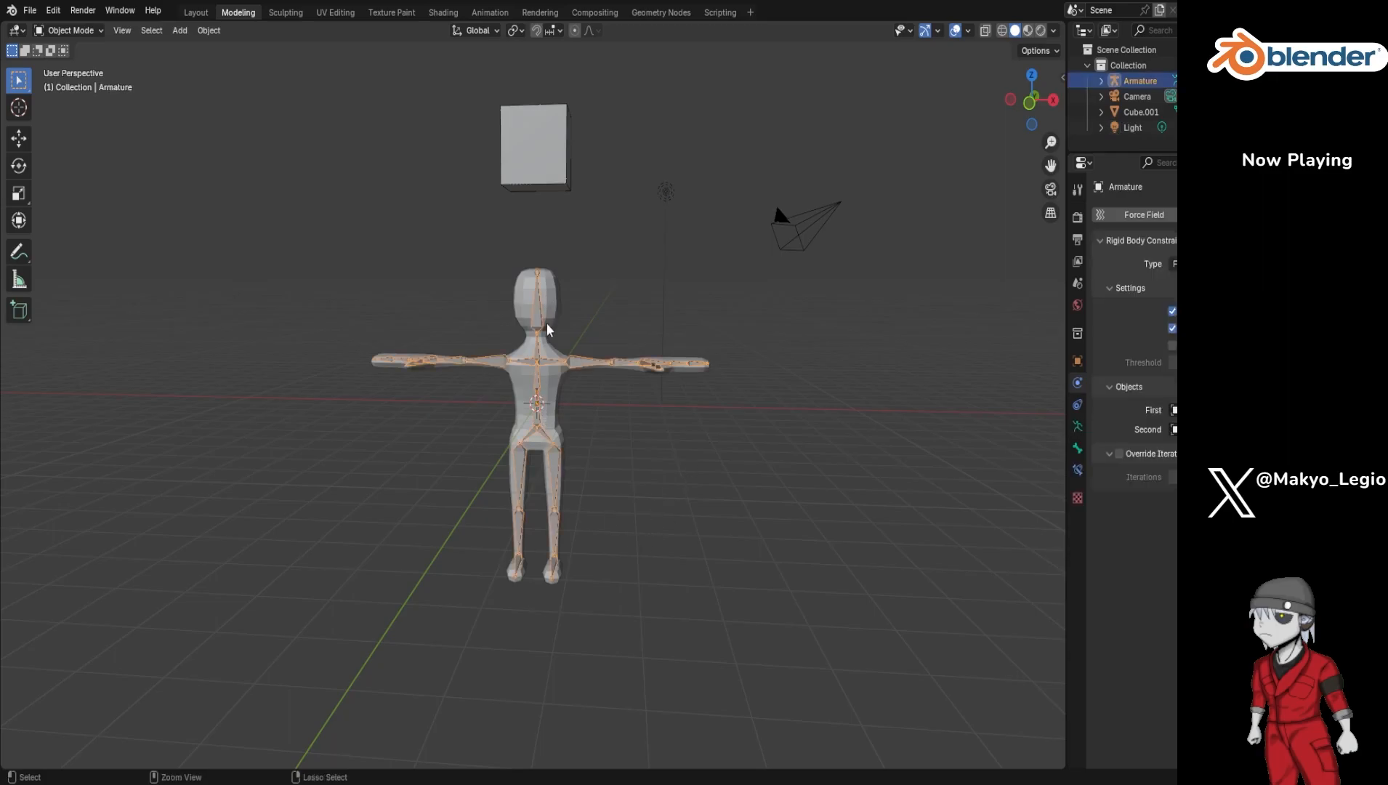
# Step: Select the armature together with the character mesh and apply the Rigid Body transformation to them
pyautogui.click(520, 412)
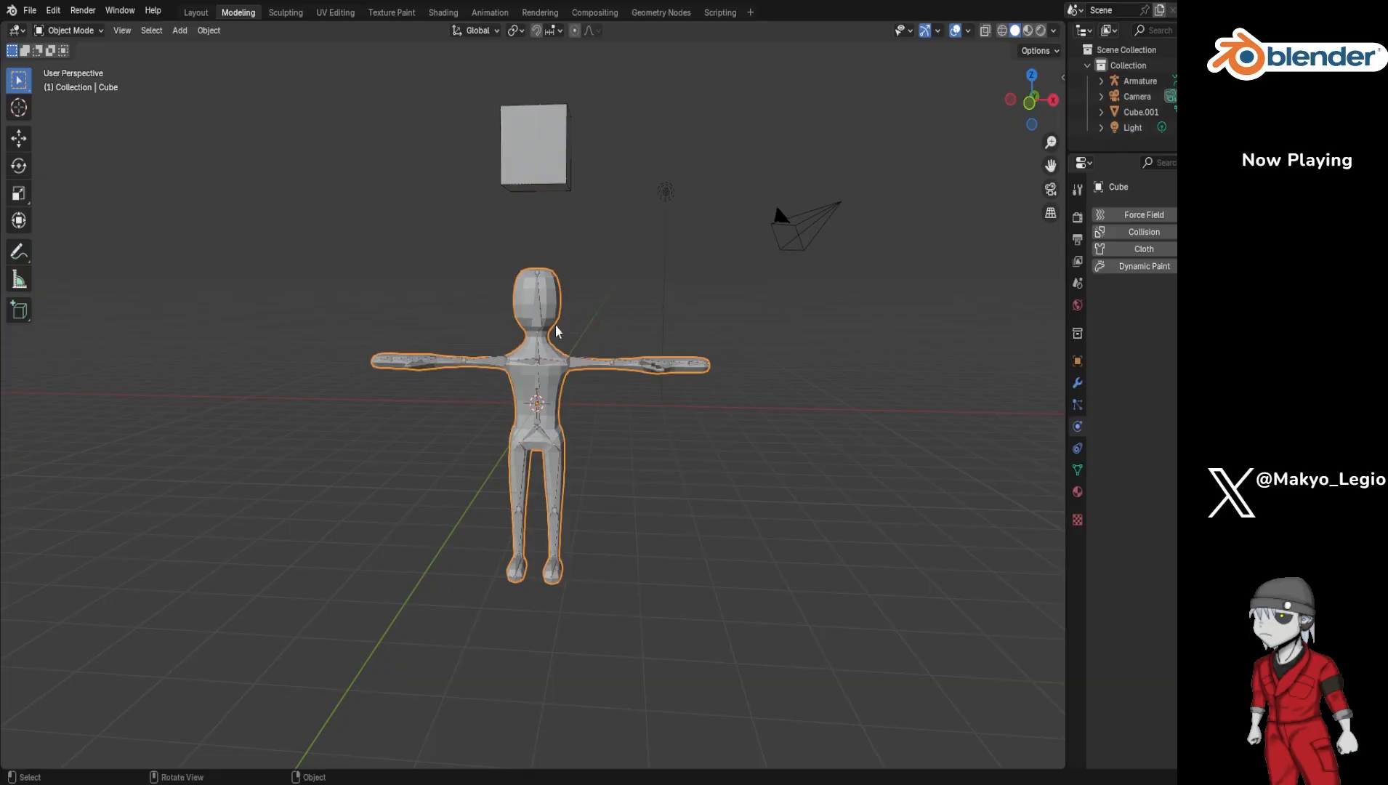
pyautogui.click(1101, 81)
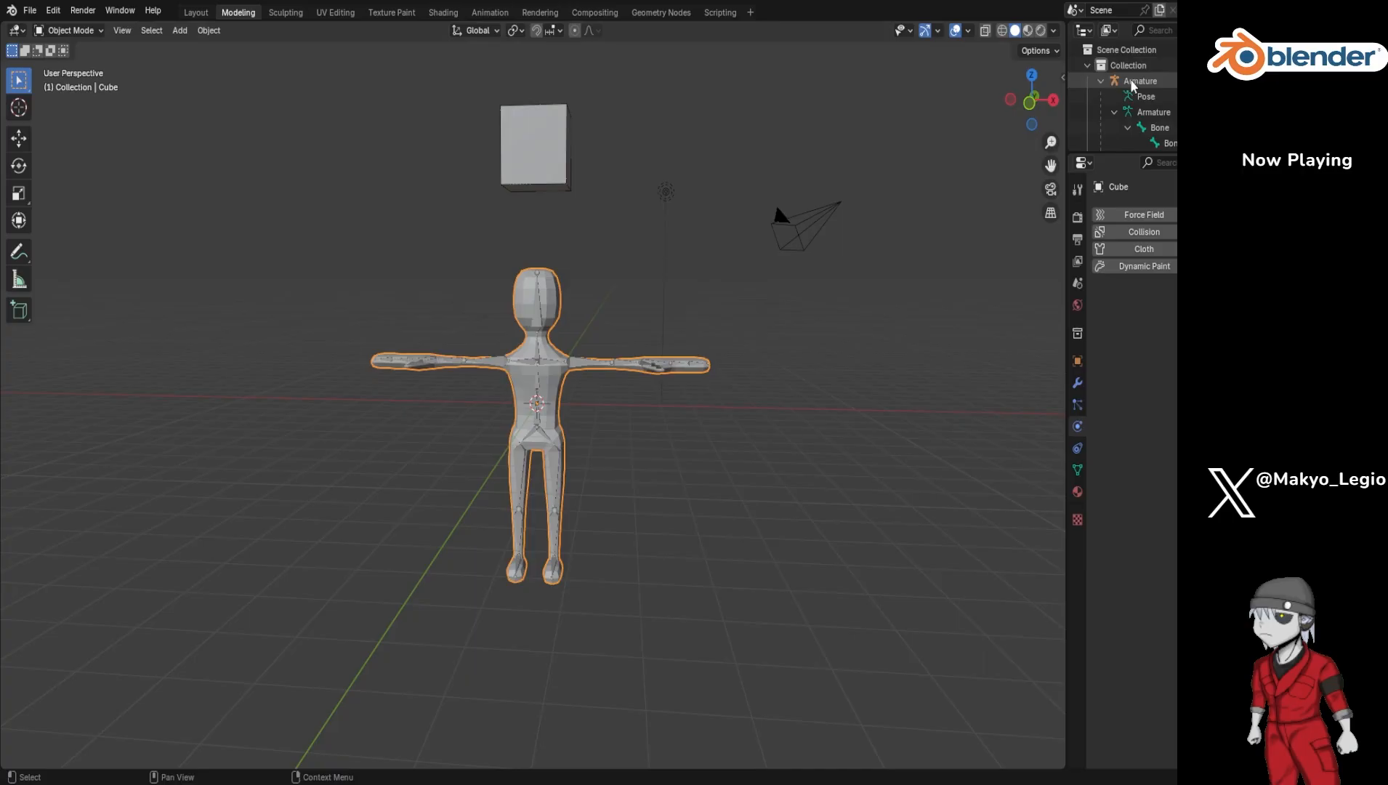
pyautogui.click(1131, 81)
pyautogui.scroll(-1, 1133, 86)
pyautogui.scroll(-5, 1131, 86)
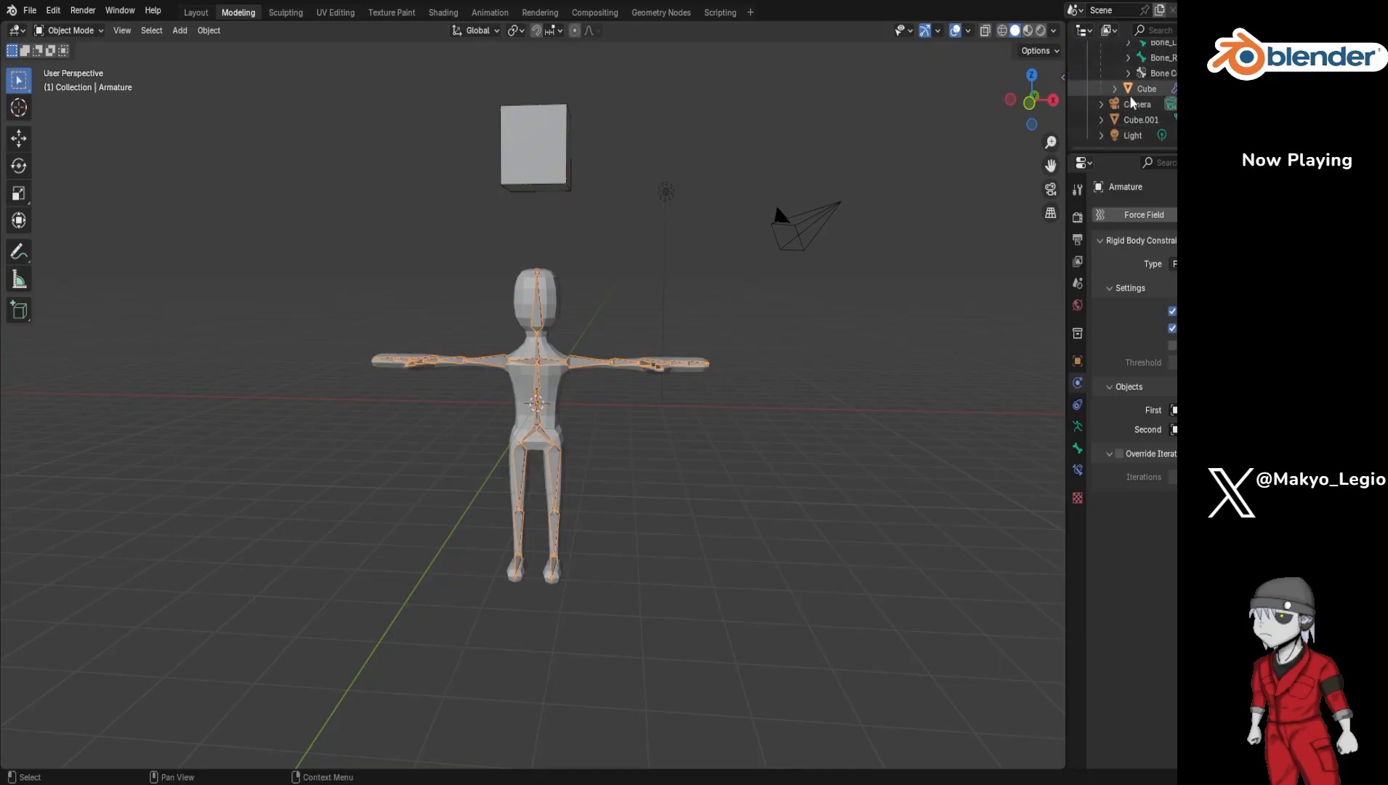
pyautogui.keyDown('shift'); pyautogui.click(1137, 89); pyautogui.keyUp('shift')
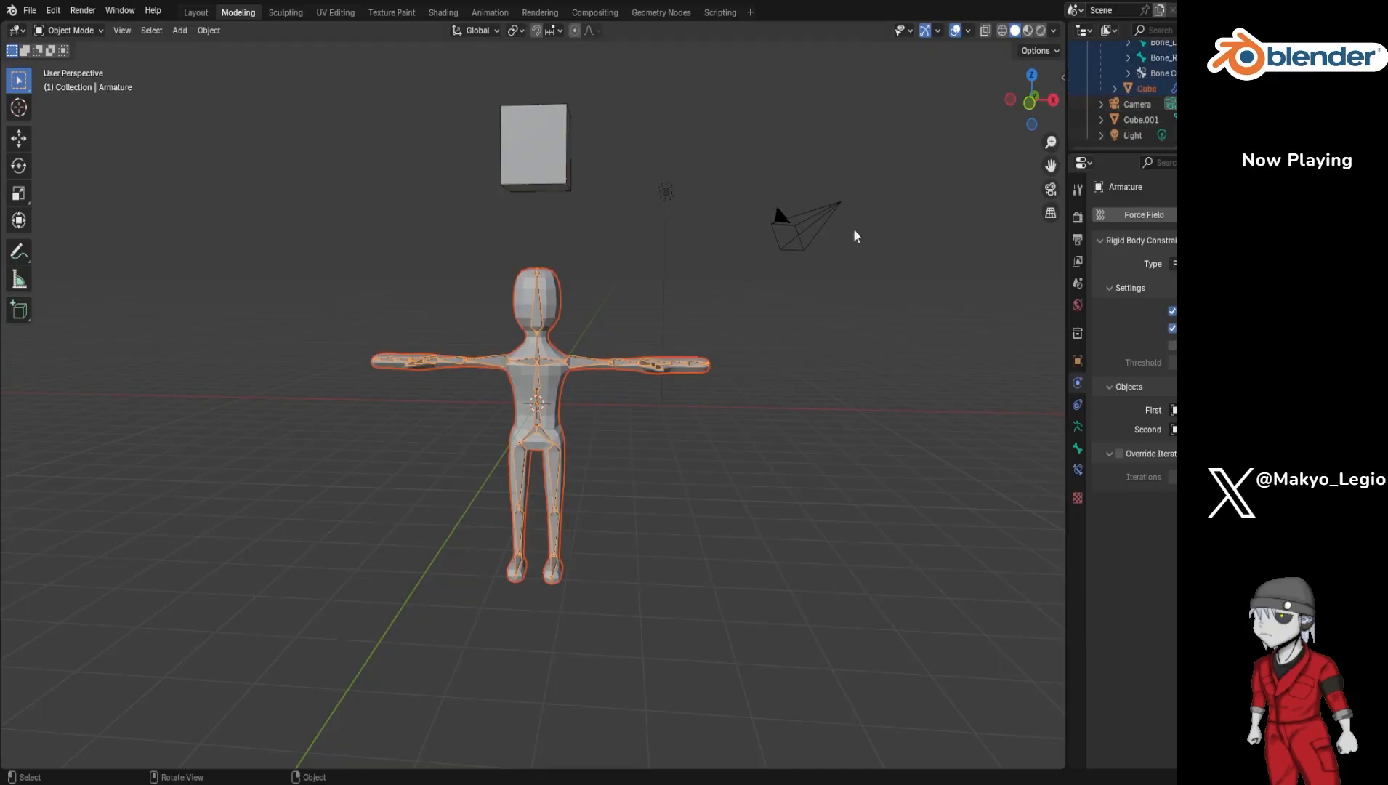
pyautogui.click(208, 31)
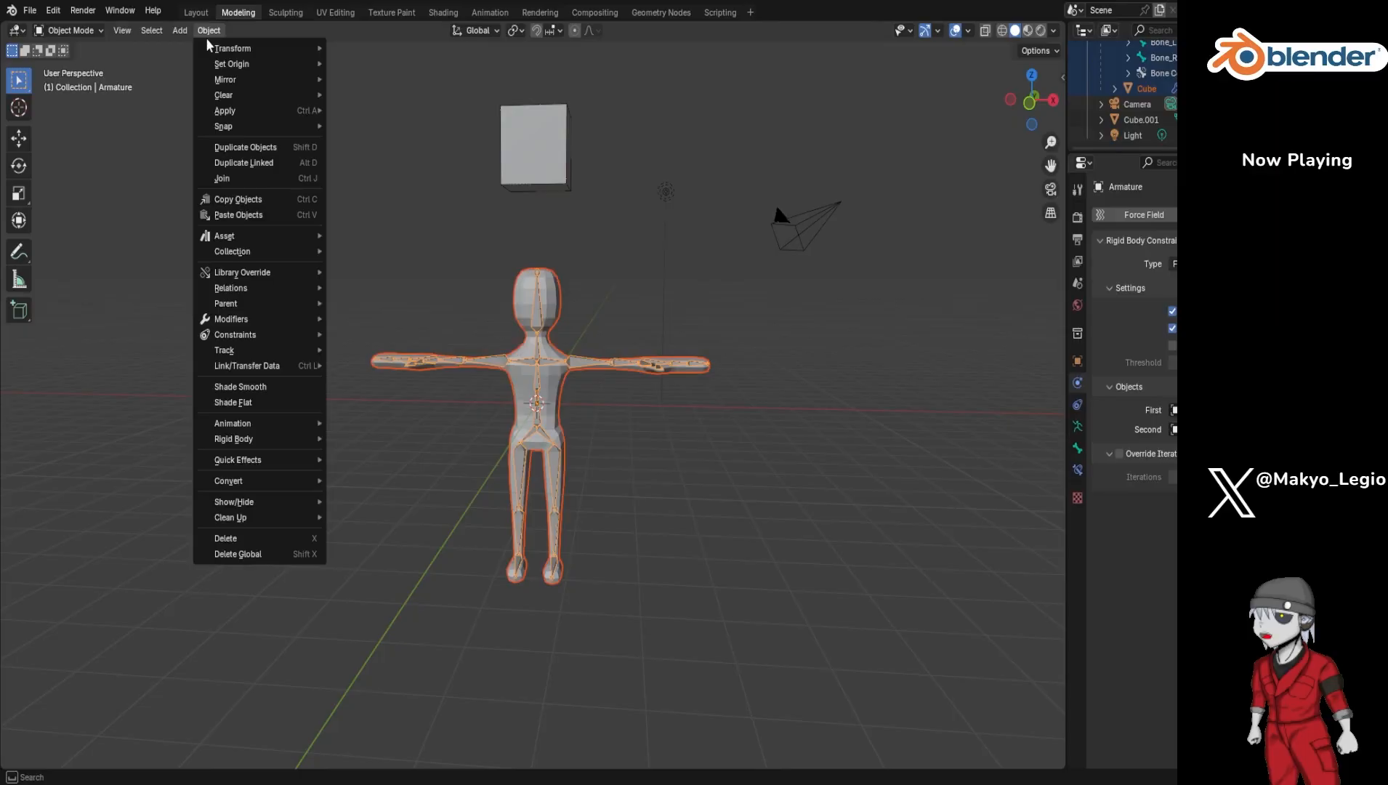
pyautogui.moveTo(309, 444)
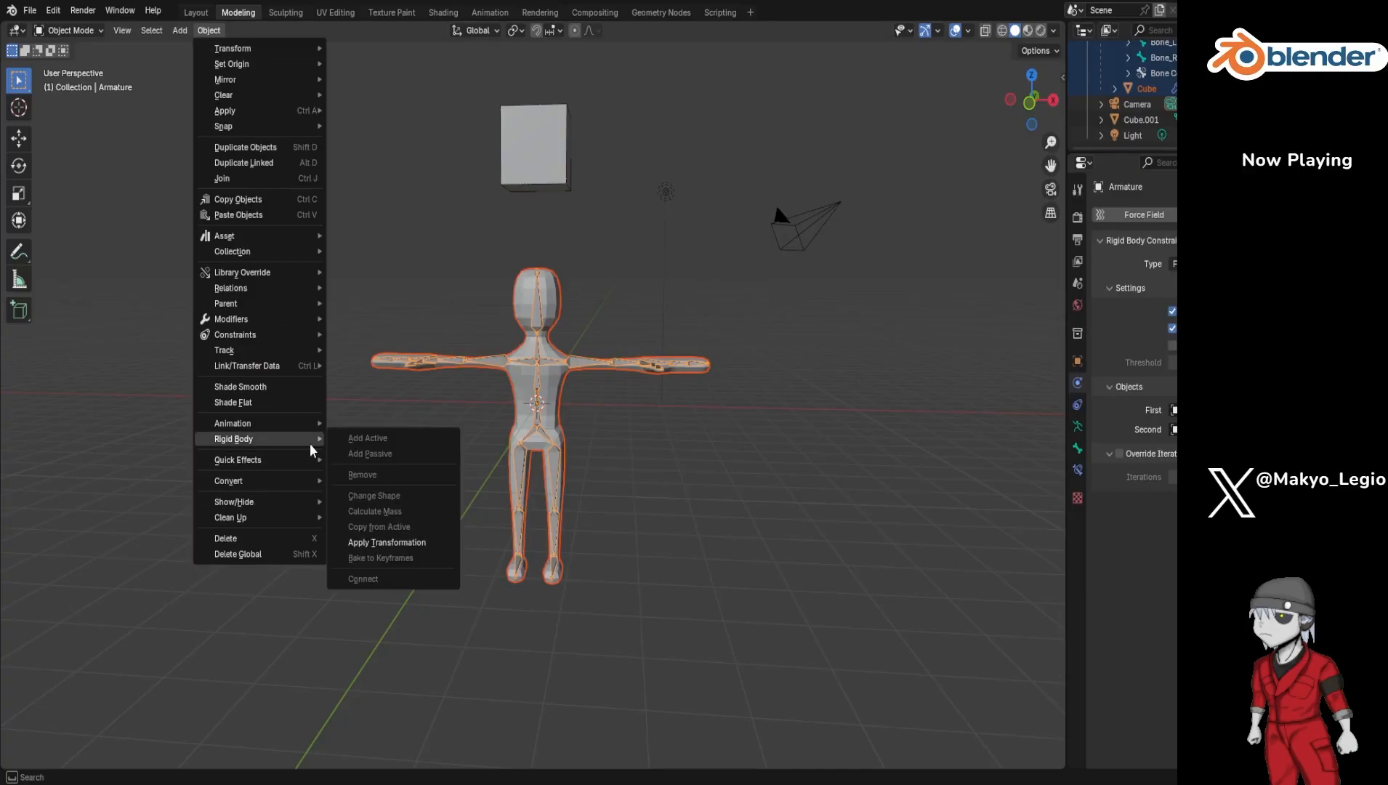
pyautogui.click(385, 543)
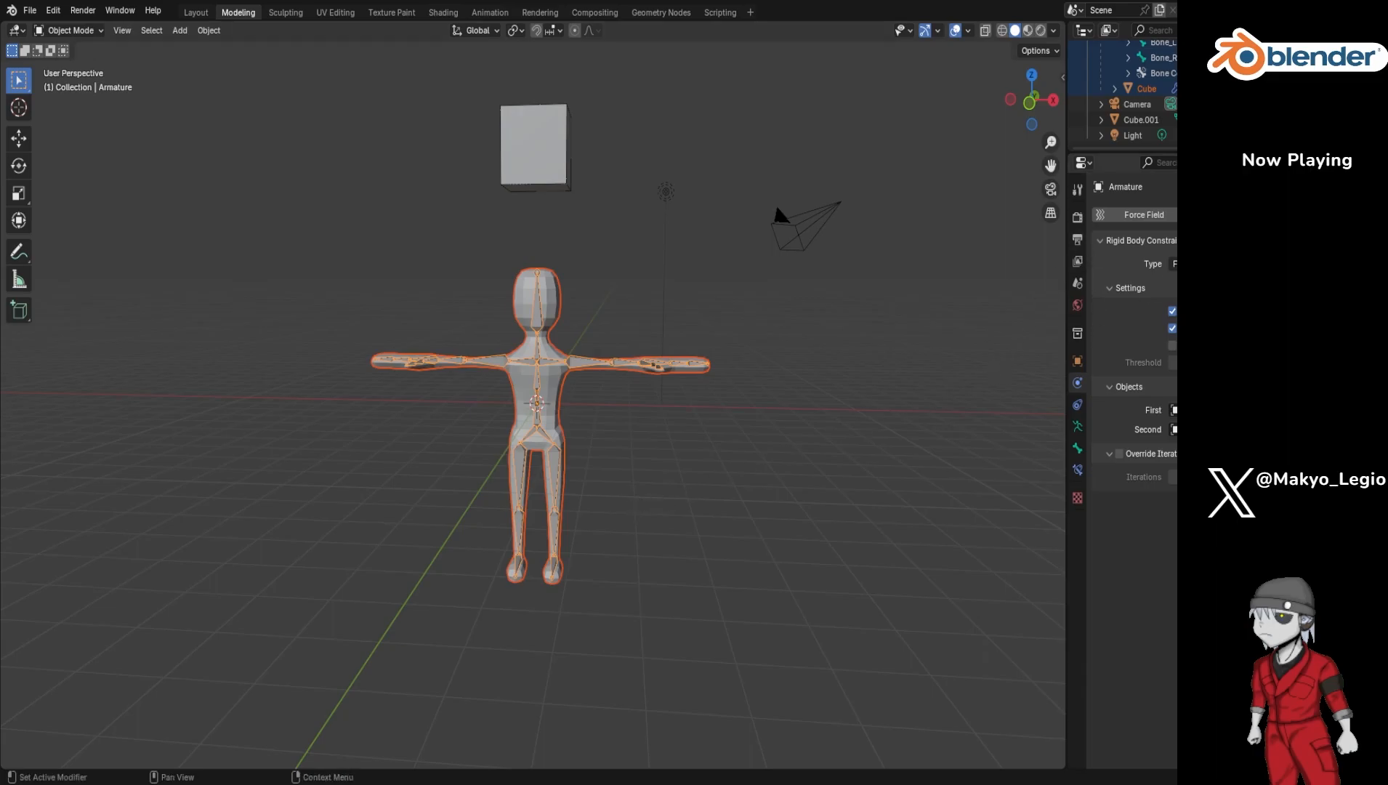
# Step: Remove the armature's Rigid Body Constraint, and give the character mesh a Rigid Body with a Box collision shape
pyautogui.click(1234, 215)
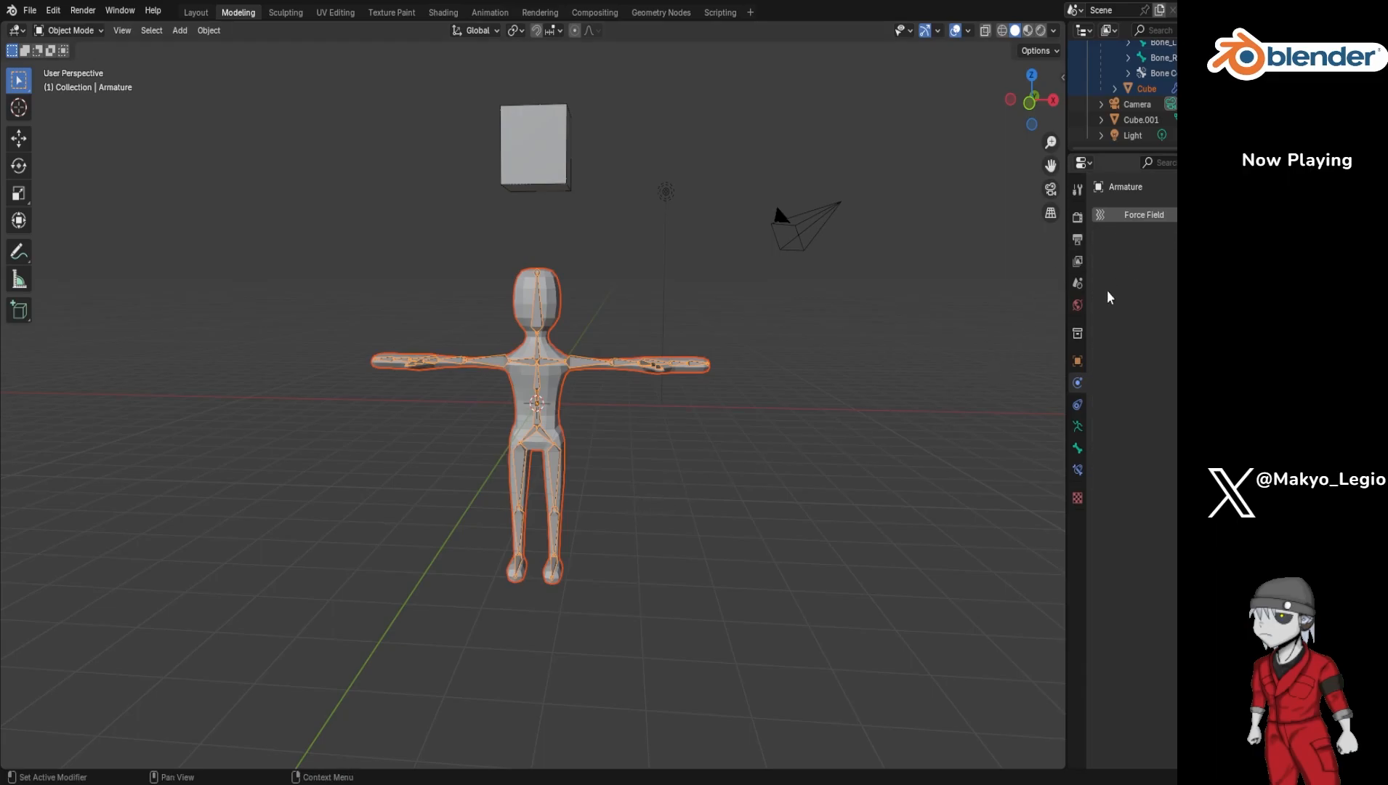
pyautogui.click(1140, 89)
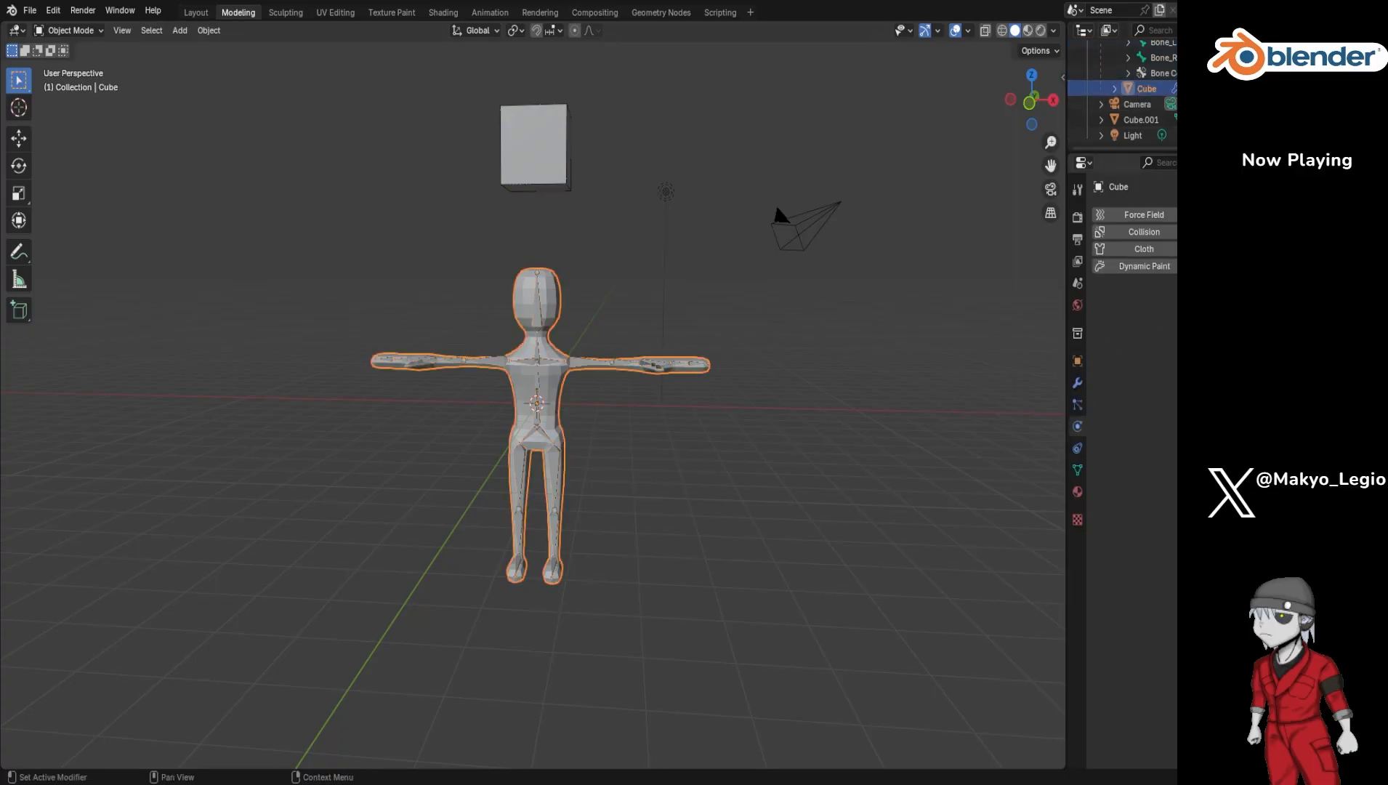
pyautogui.click(1235, 248)
pyautogui.click(1236, 382)
pyautogui.click(1236, 400)
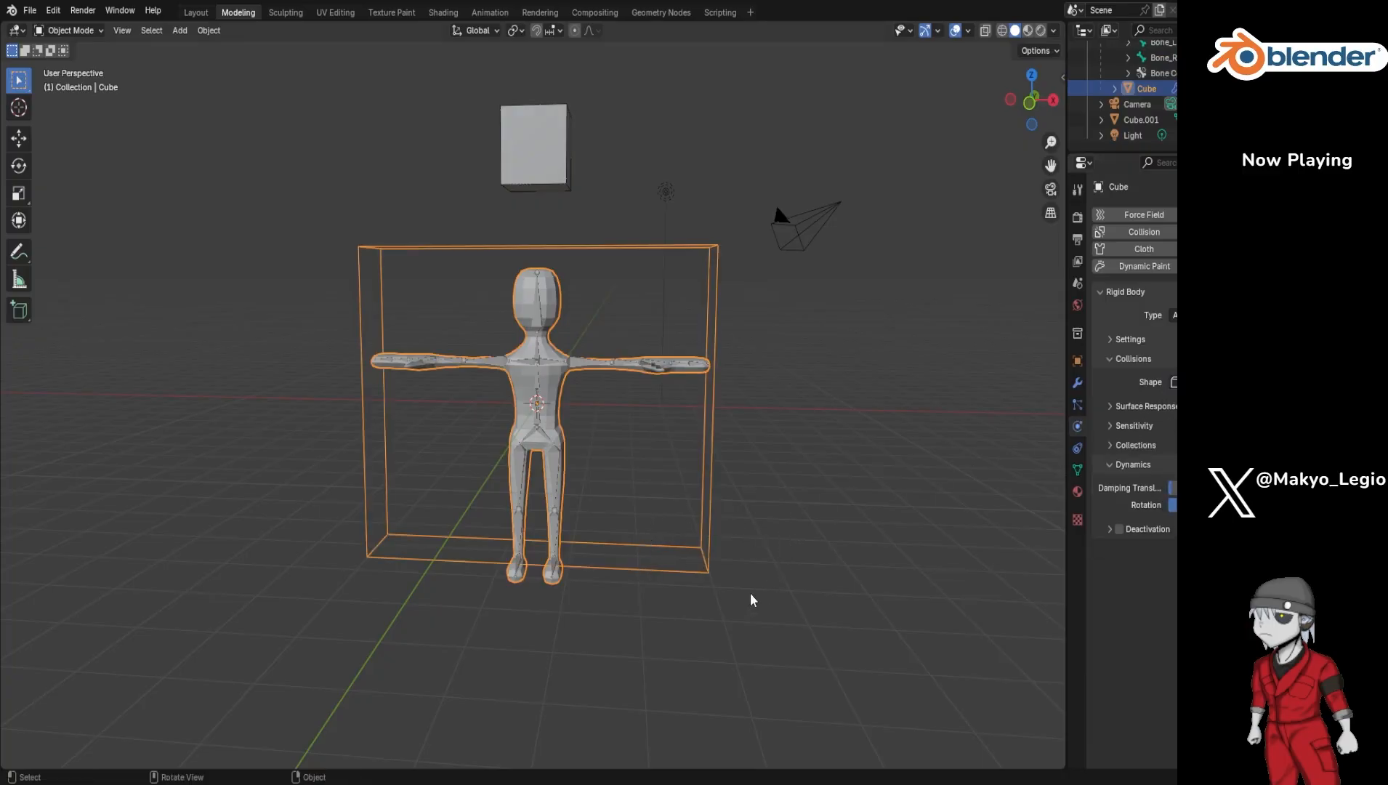
# Step: Try to add an active rigid body to the armature and the character mesh selected together
pyautogui.scroll(3, 1165, 62)
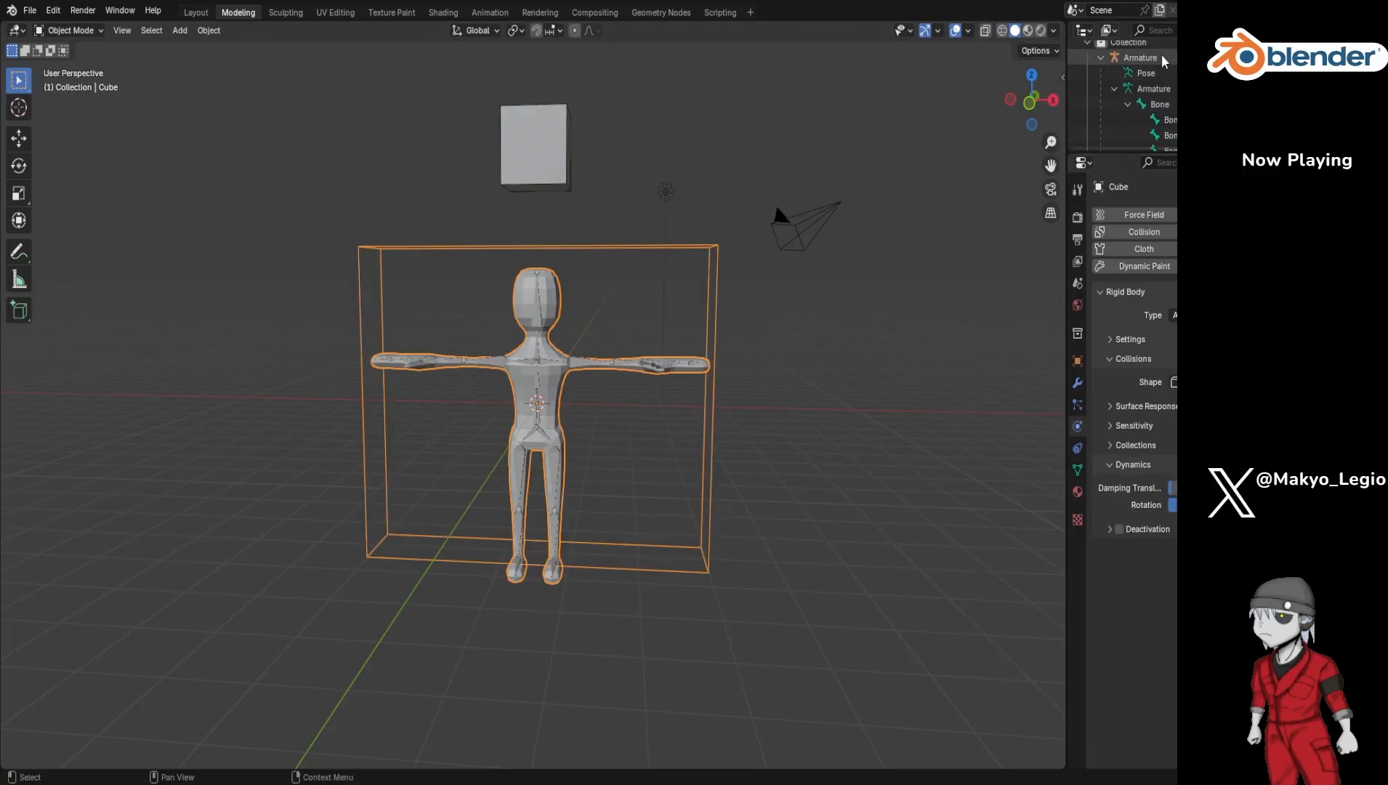
pyautogui.click(1162, 63)
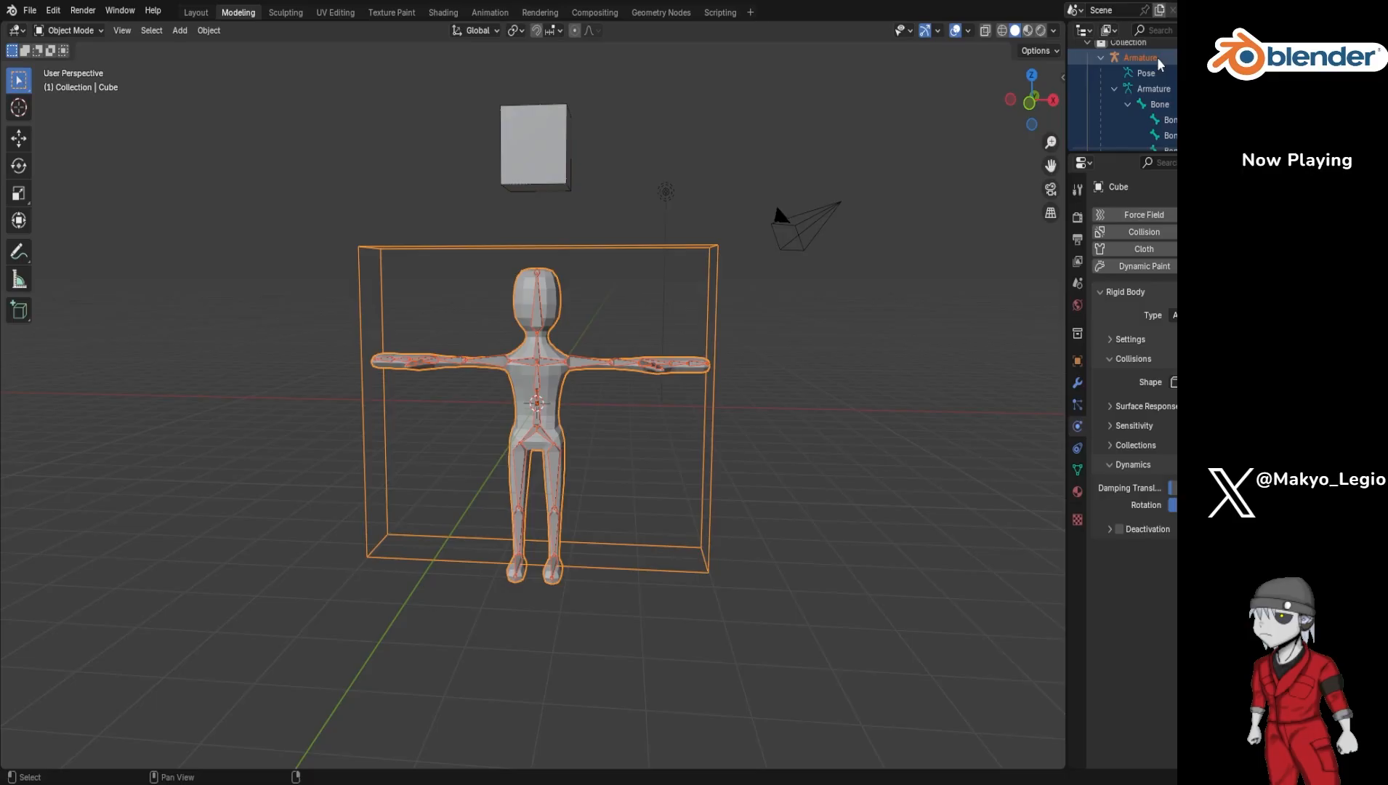
pyautogui.click(209, 30)
pyautogui.moveTo(280, 458)
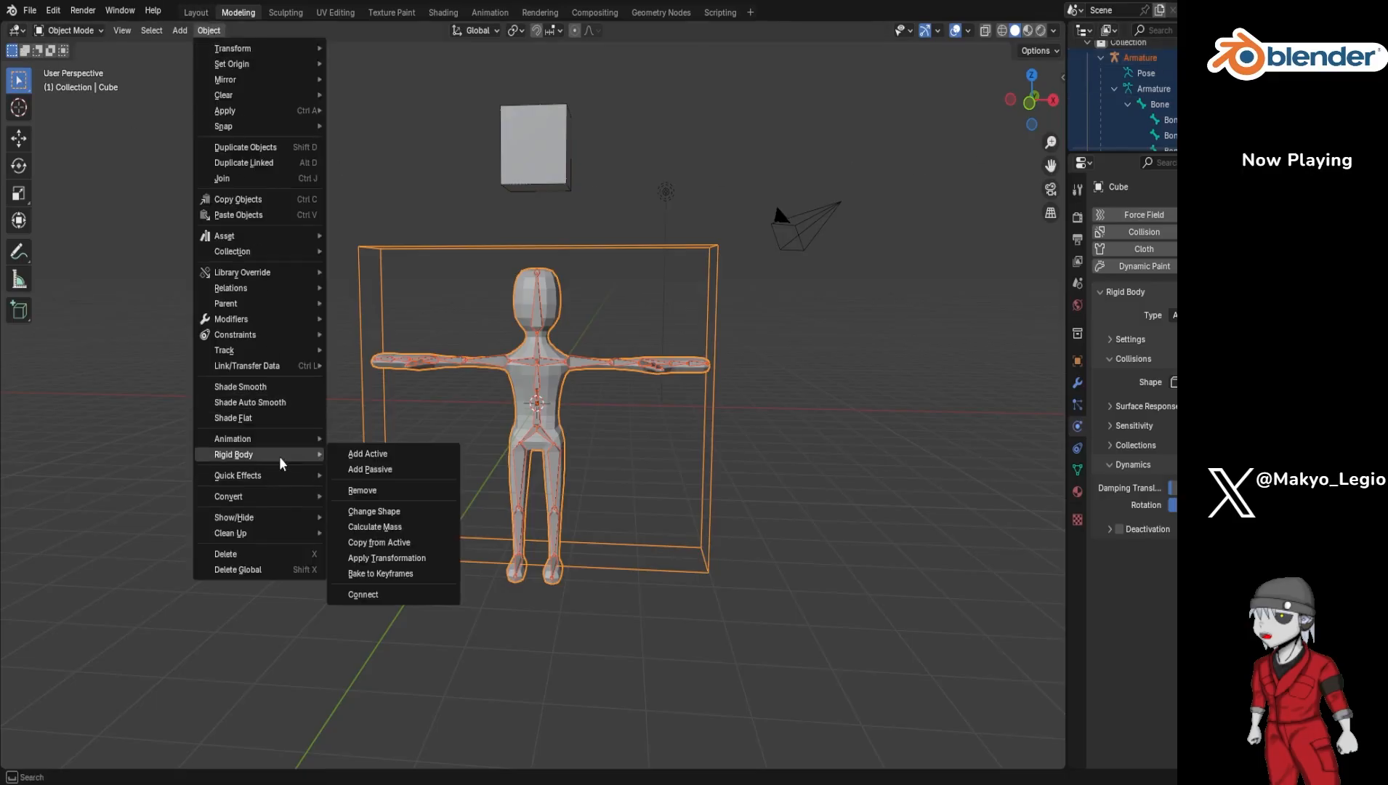
pyautogui.click(357, 455)
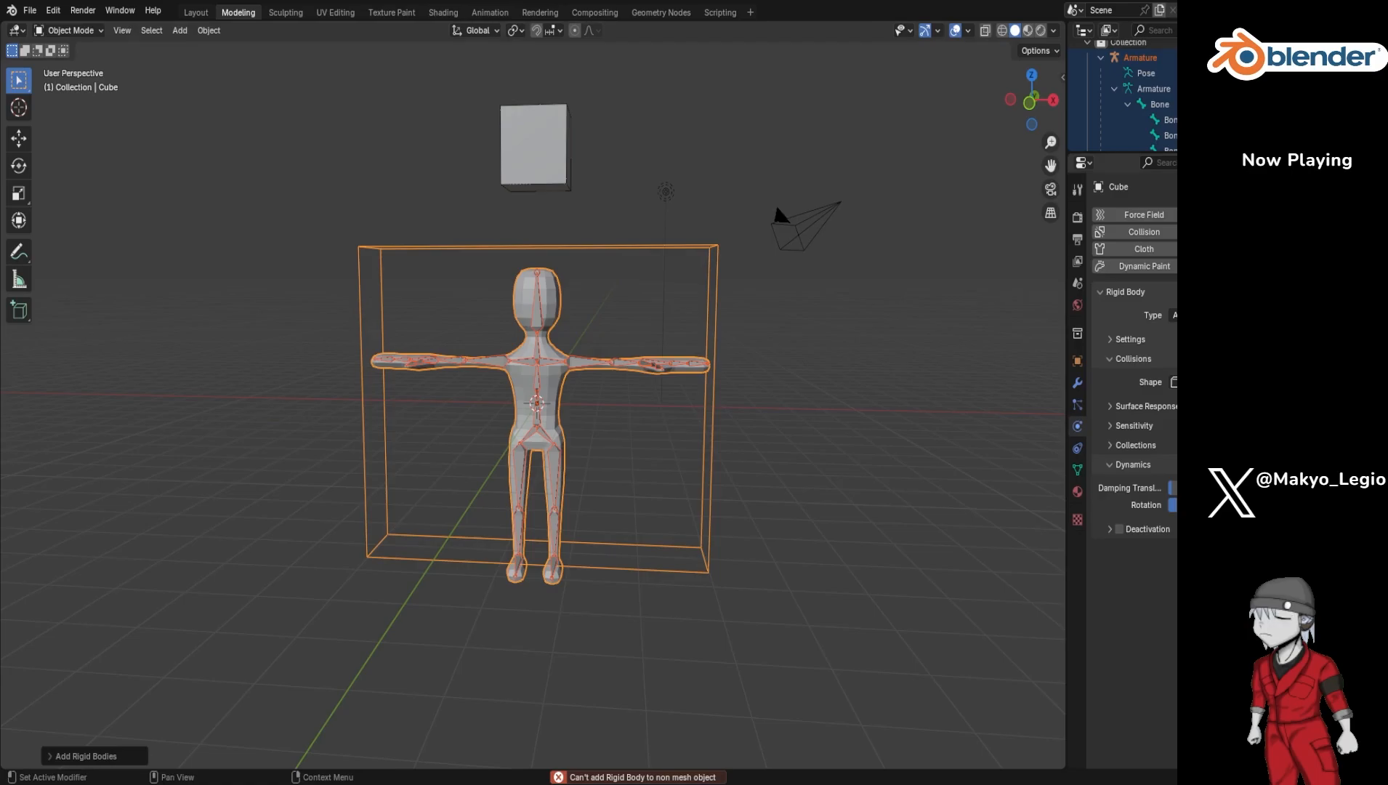
# Step: Add a Rigid Body Constraint of type Fixed to the character mesh
pyautogui.click(1236, 266)
pyautogui.click(1192, 575)
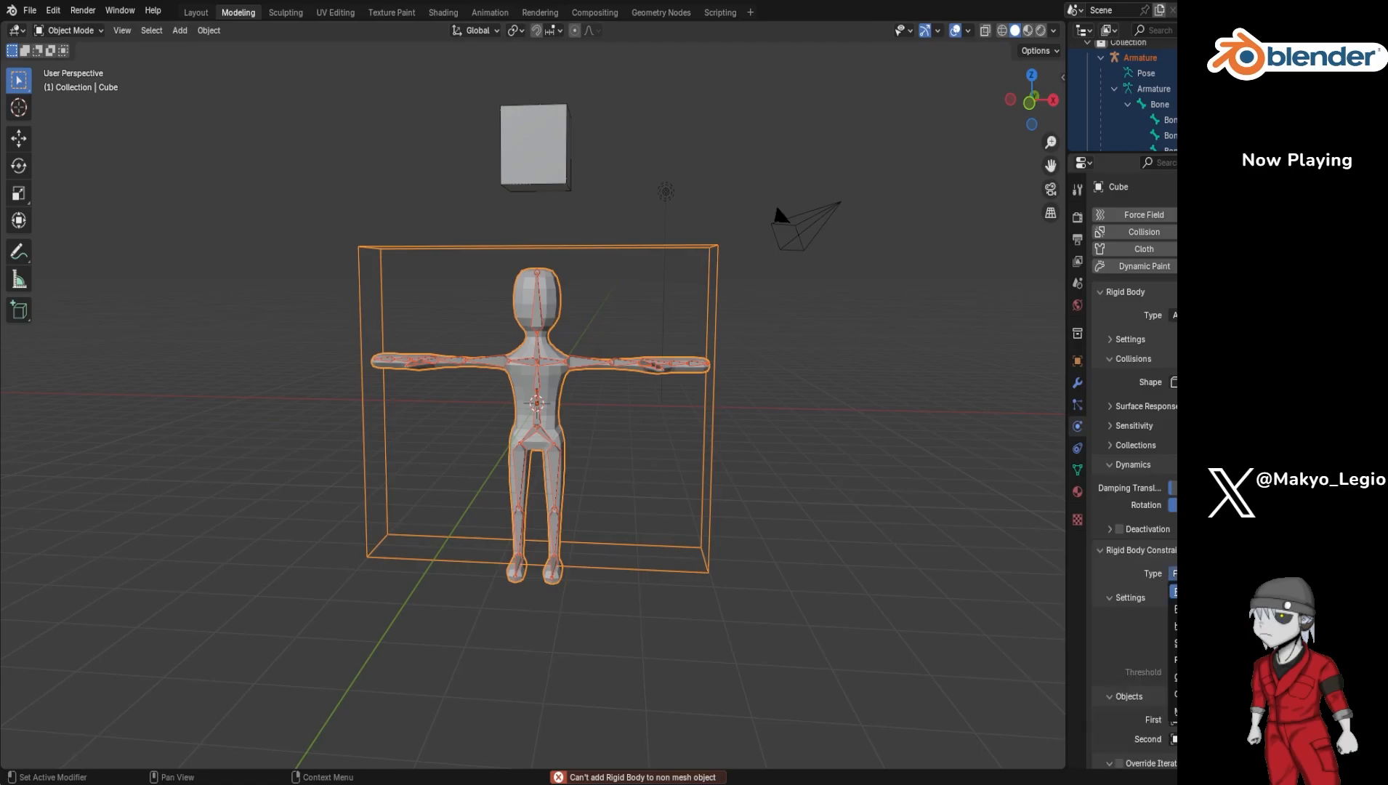
pyautogui.click(1192, 592)
pyautogui.scroll(-1, 1144, 589)
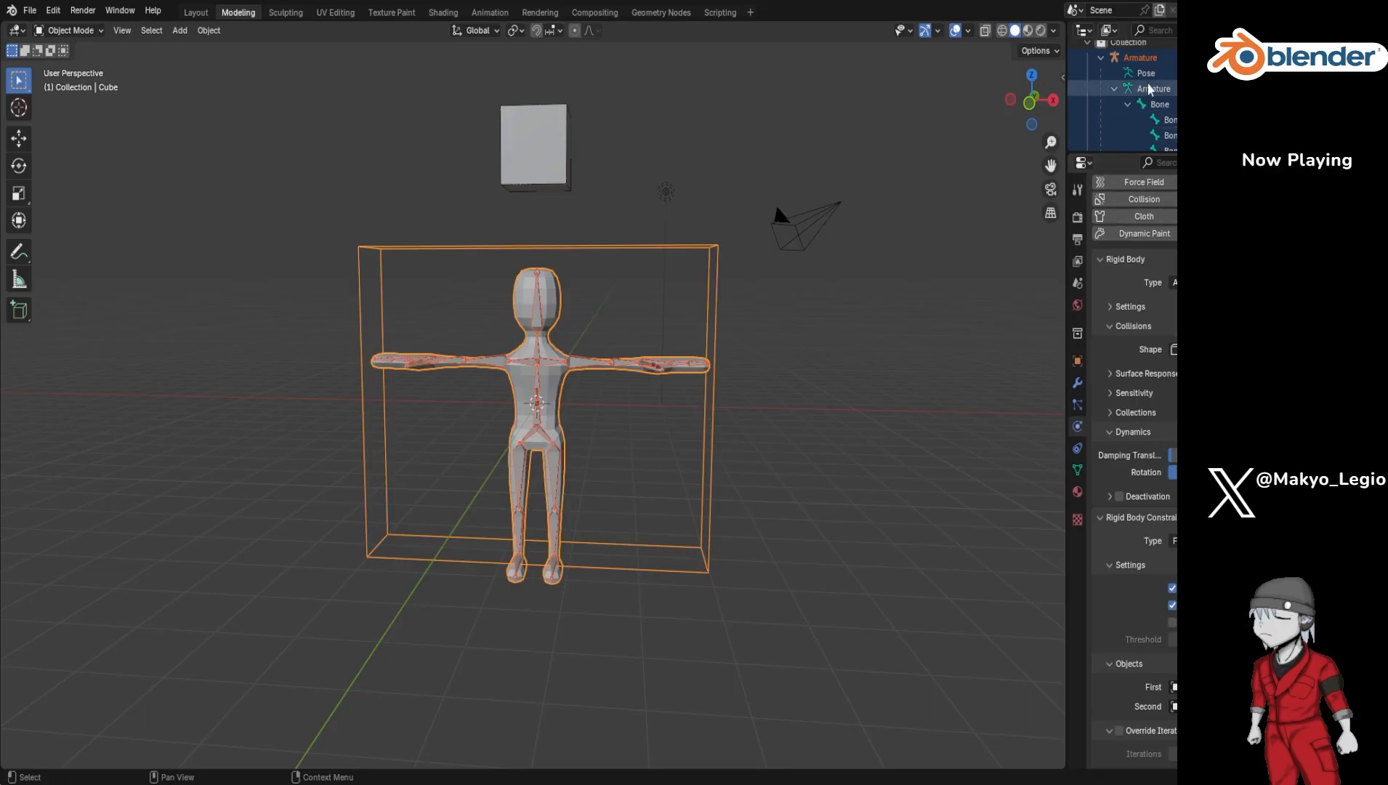
# Step: Select the armature and the boxed character mesh with the armature active, and apply their Rigid Body transformation
pyautogui.click(1141, 59)
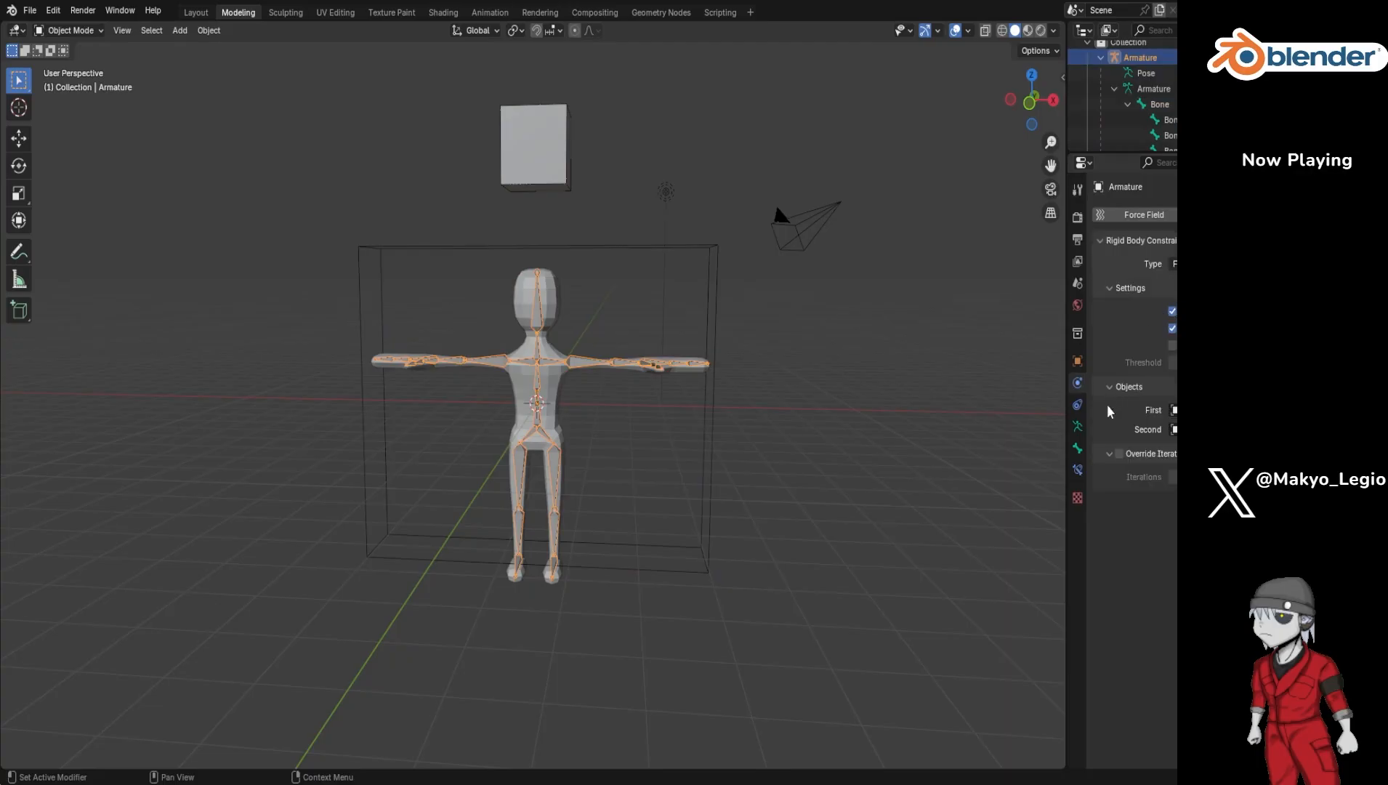
pyautogui.moveTo(389, 594); pyautogui.dragTo(580, 446)
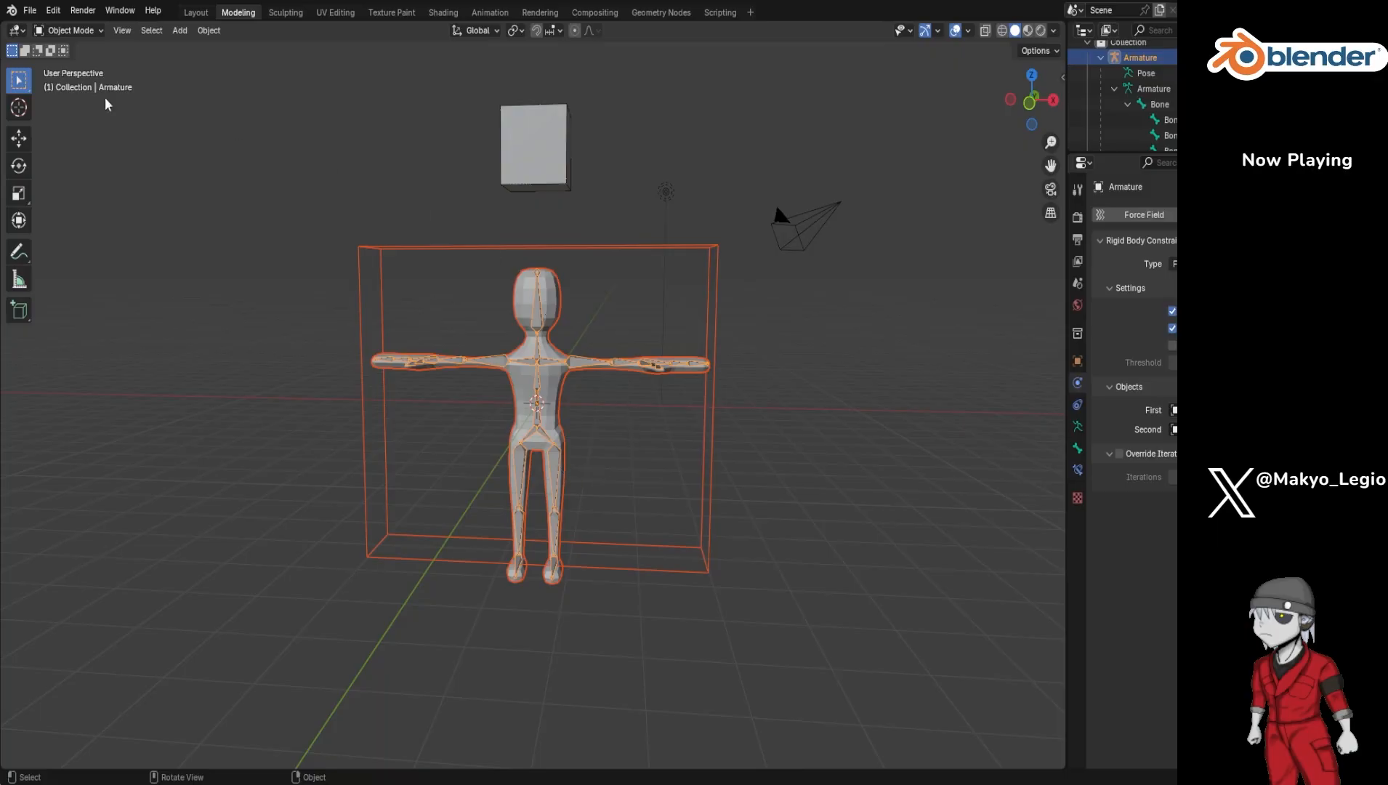
pyautogui.click(208, 29)
pyautogui.moveTo(314, 425)
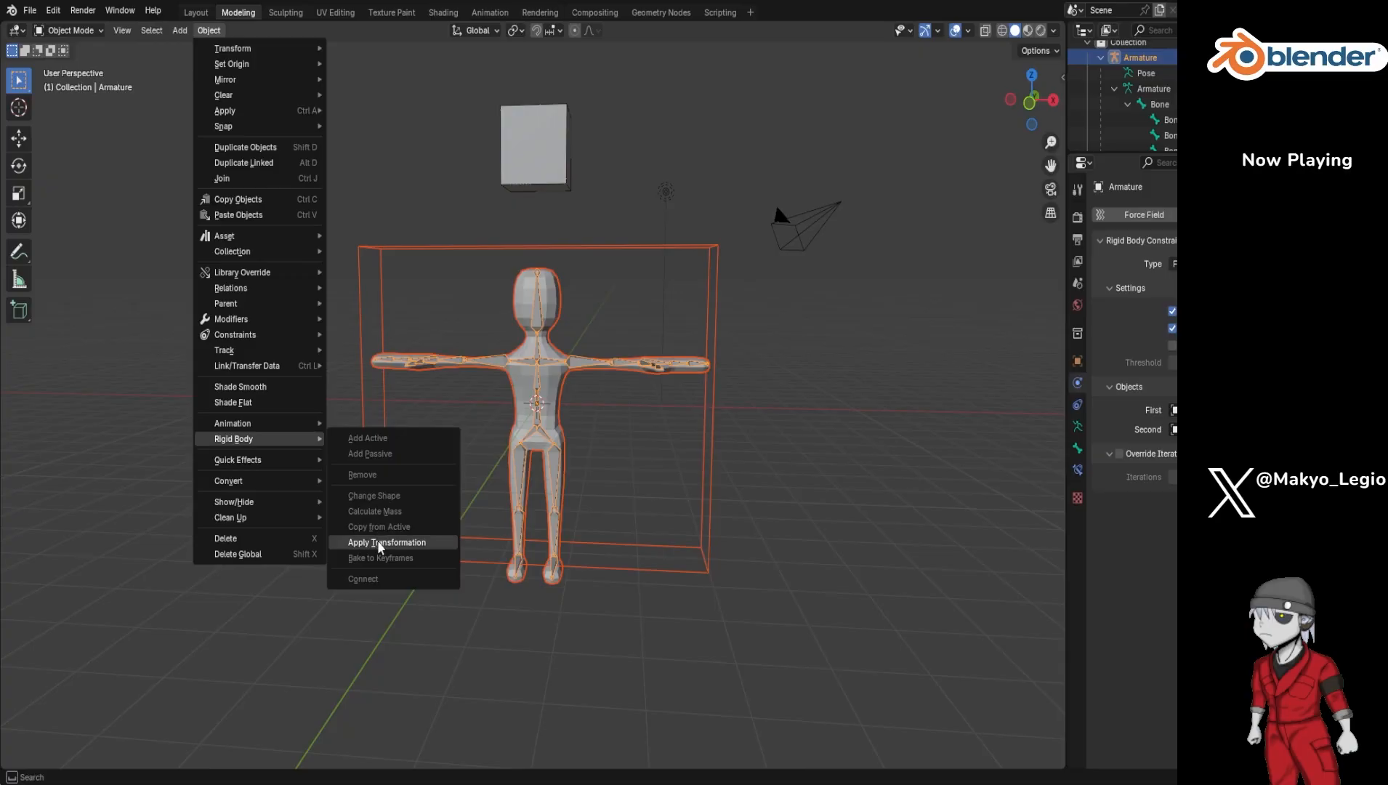
pyautogui.click(378, 543)
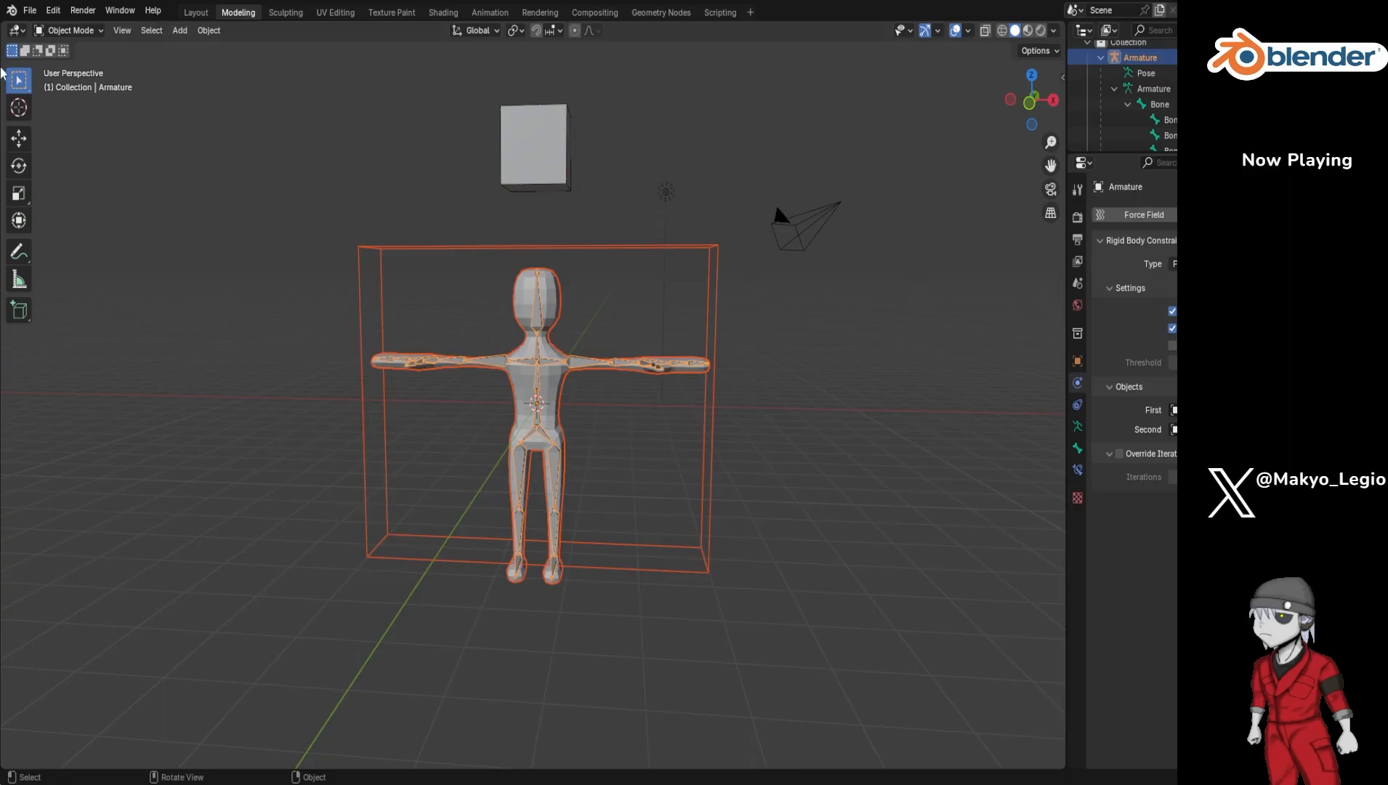
# Step: Test the rig in Pose Mode by rotating the upper arm bone Bone.004_R.001, cancel the rotation, and deselect the bone
pyautogui.click(67, 30)
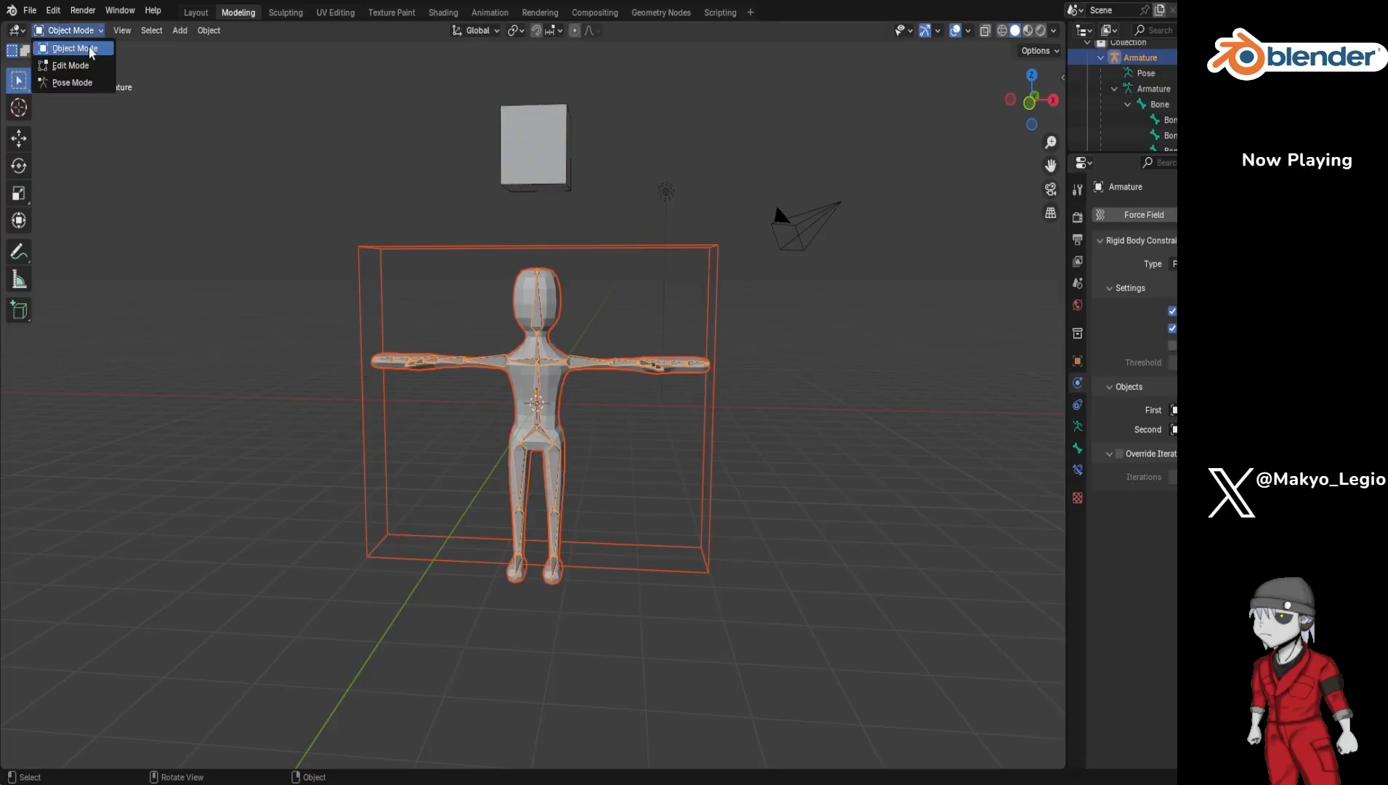
pyautogui.click(77, 84)
pyautogui.click(485, 366)
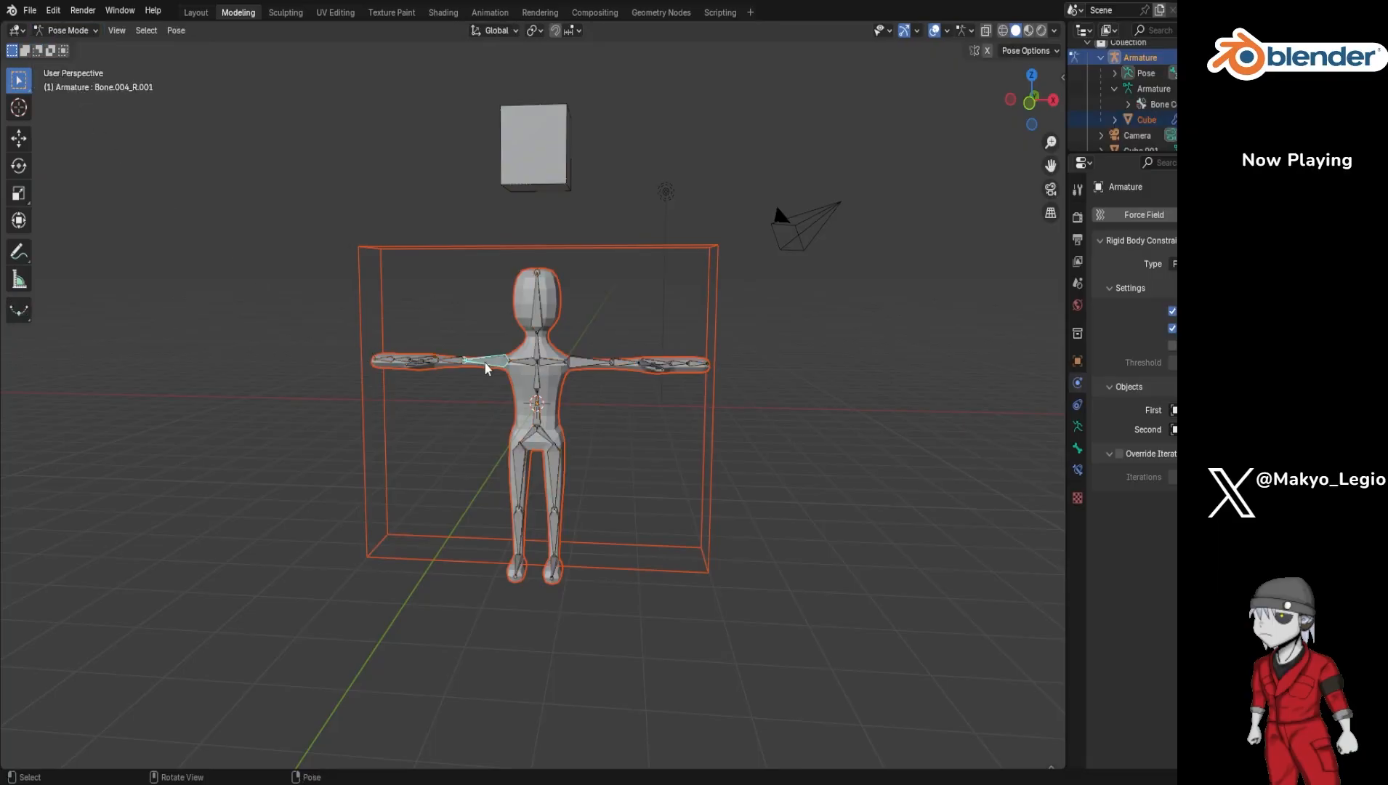
pyautogui.press('r')
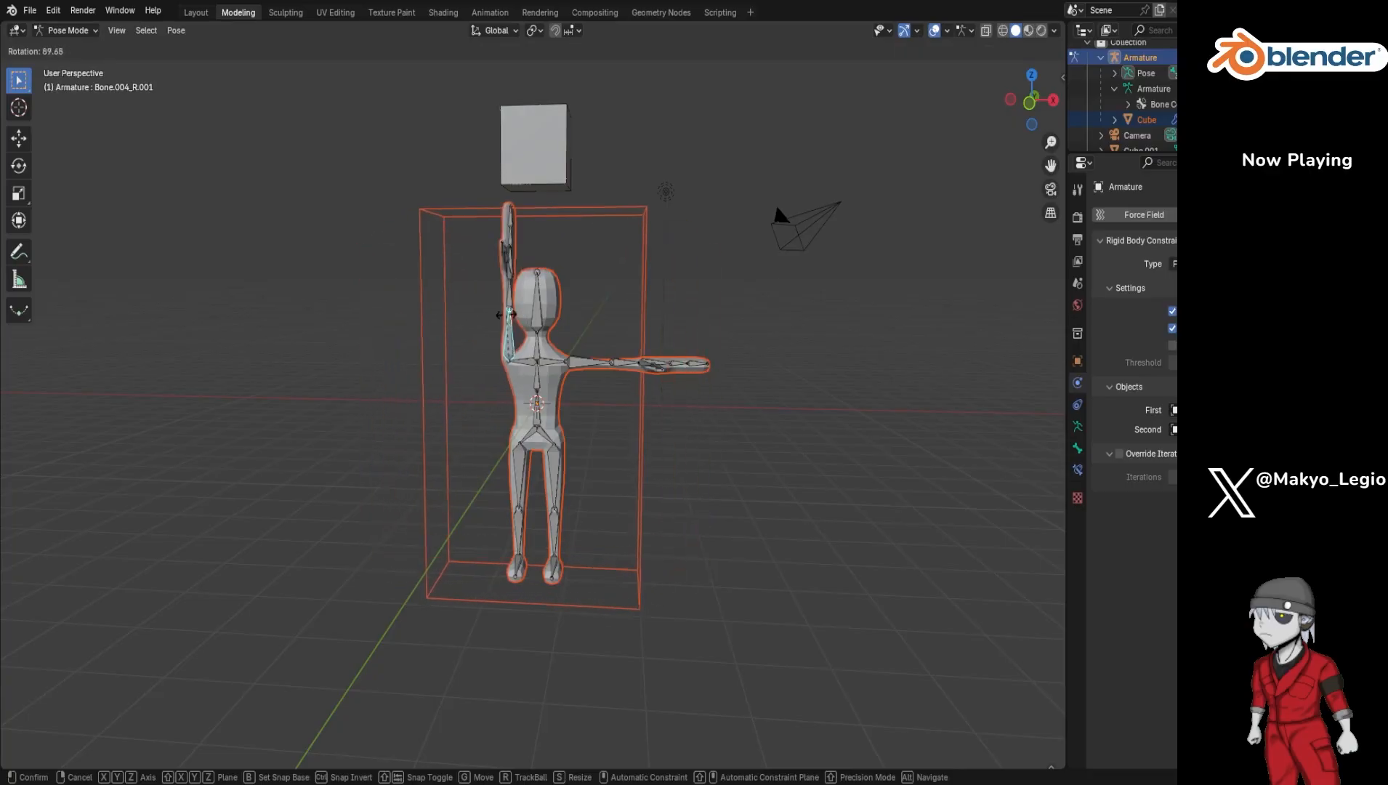
pyautogui.rightClick(508, 329)
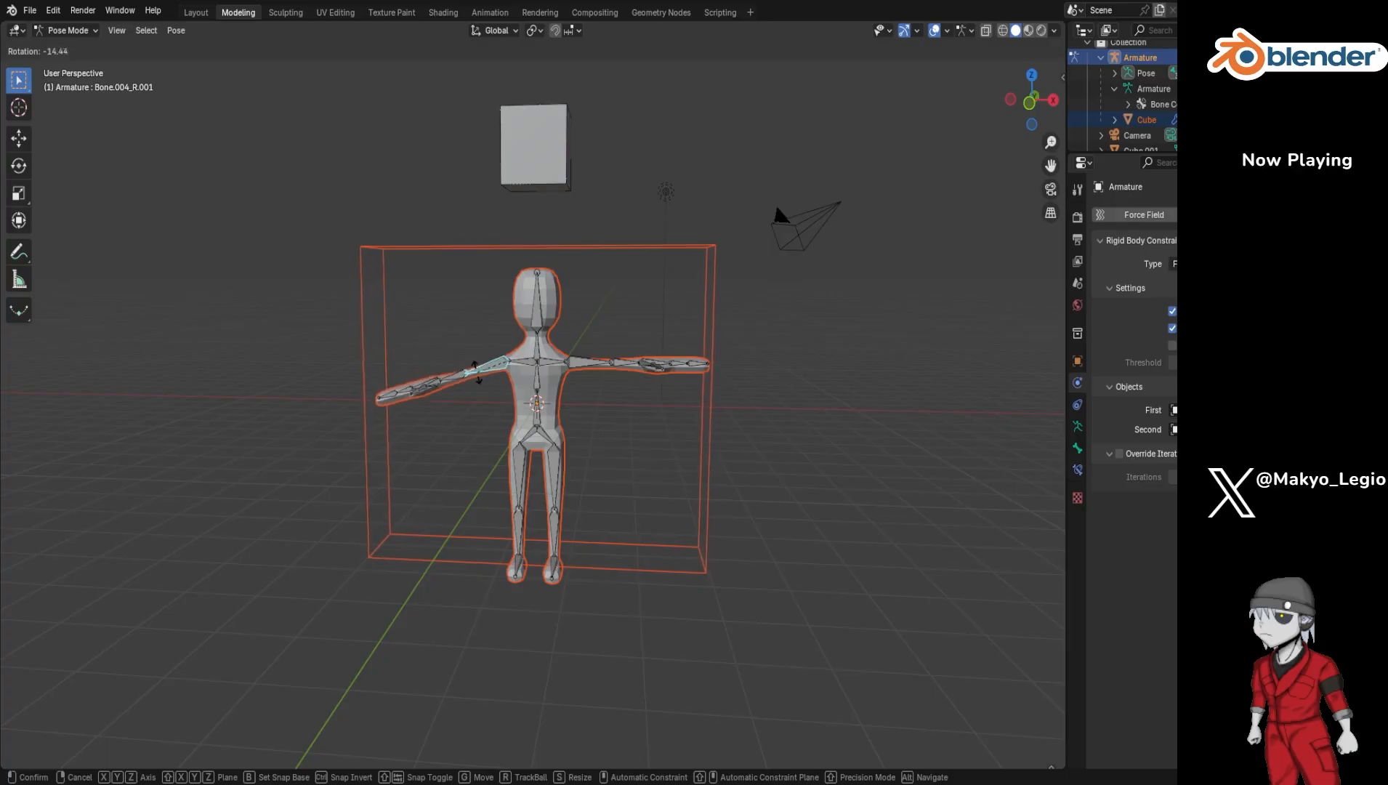
pyautogui.moveTo(337, 441)
pyautogui.mouseDown(button='middle')
pyautogui.moveTo(317, 443)
pyautogui.moveTo(319, 432)
pyautogui.mouseUp(button='middle')
pyautogui.scroll(3, 322, 430)
pyautogui.click(342, 426)
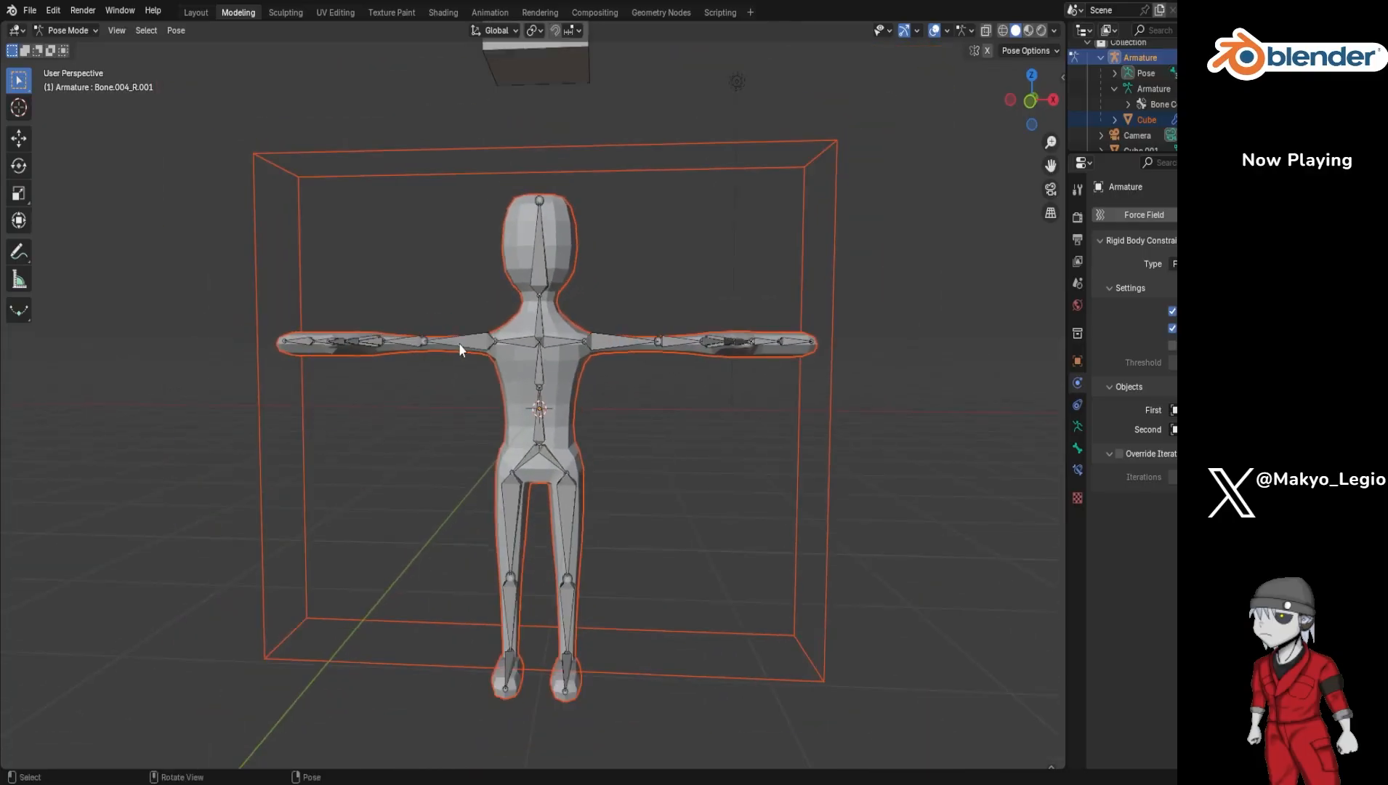
# Step: Return to Object Mode in the front orthographic view and select only the character mesh under the armature
pyautogui.moveTo(233, 413)
pyautogui.mouseDown(button='middle')
pyautogui.moveTo(263, 490)
pyautogui.moveTo(233, 430)
pyautogui.mouseUp(button='middle')
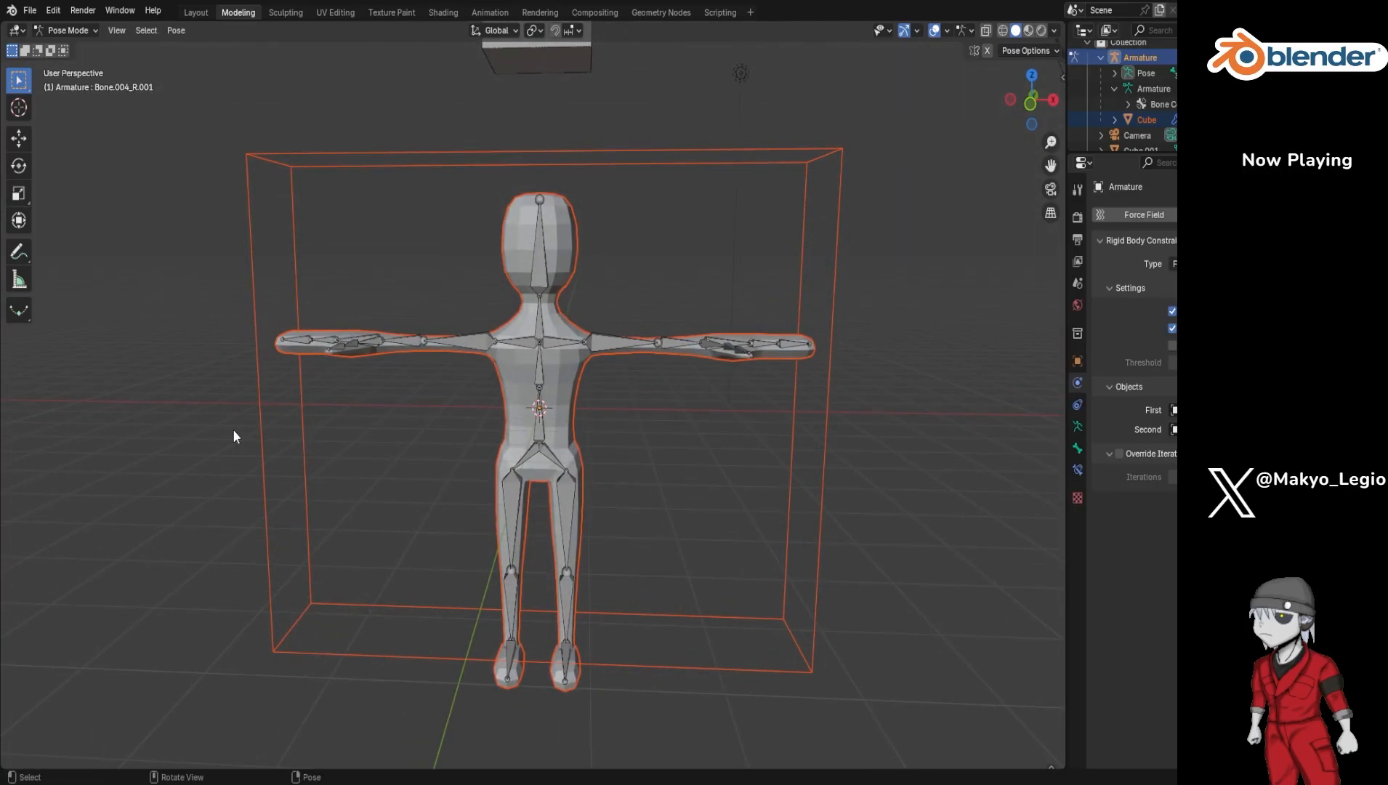
pyautogui.press('KP_1')
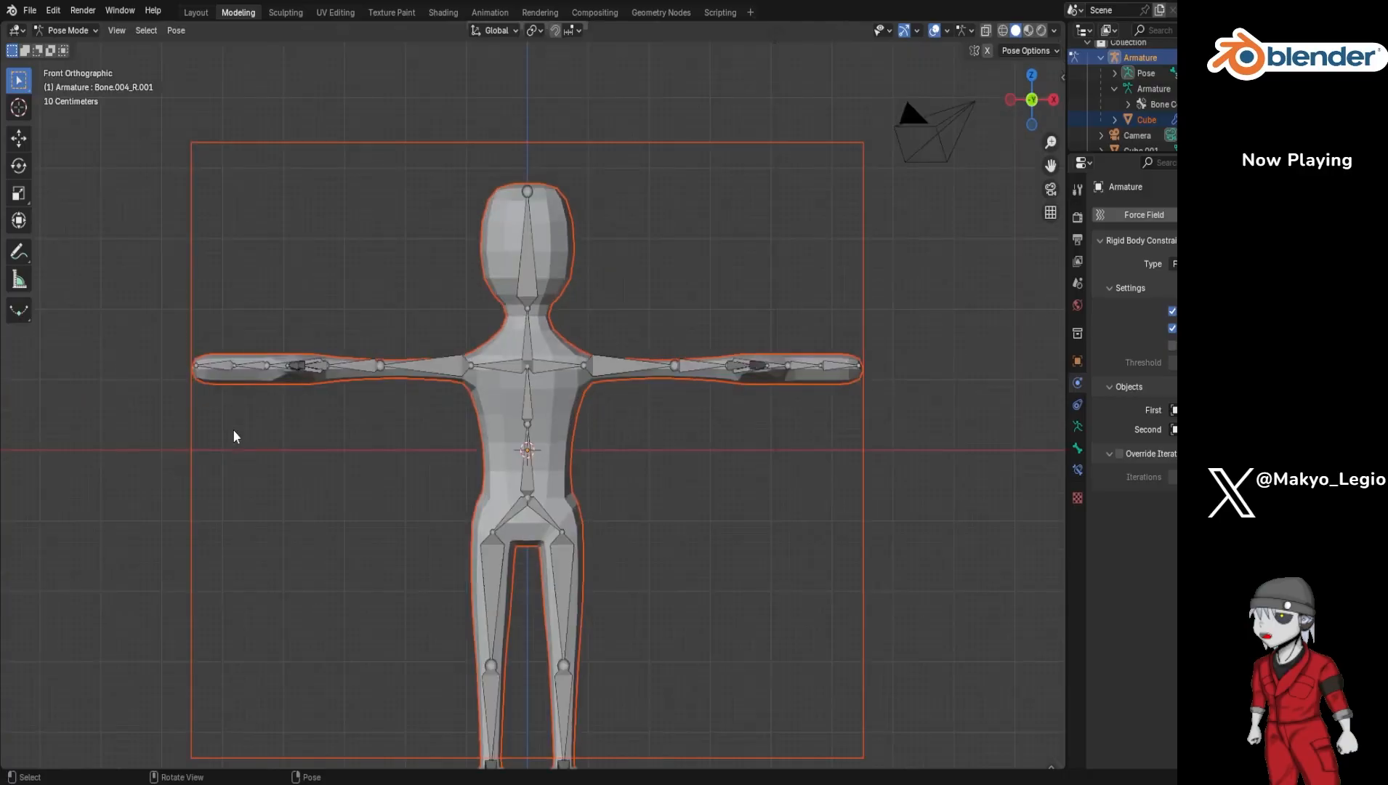
pyautogui.scroll(-4, 234, 436)
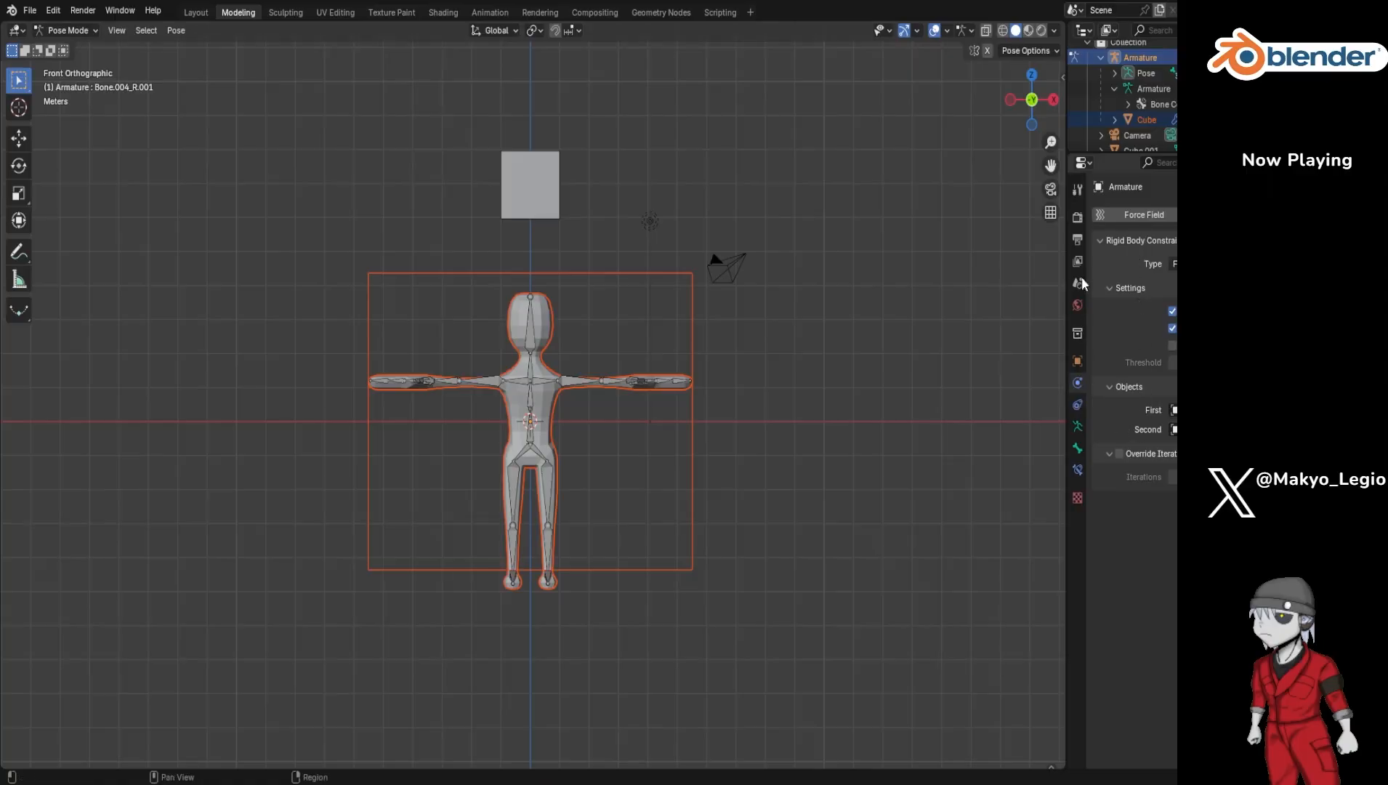
pyautogui.click(1153, 120)
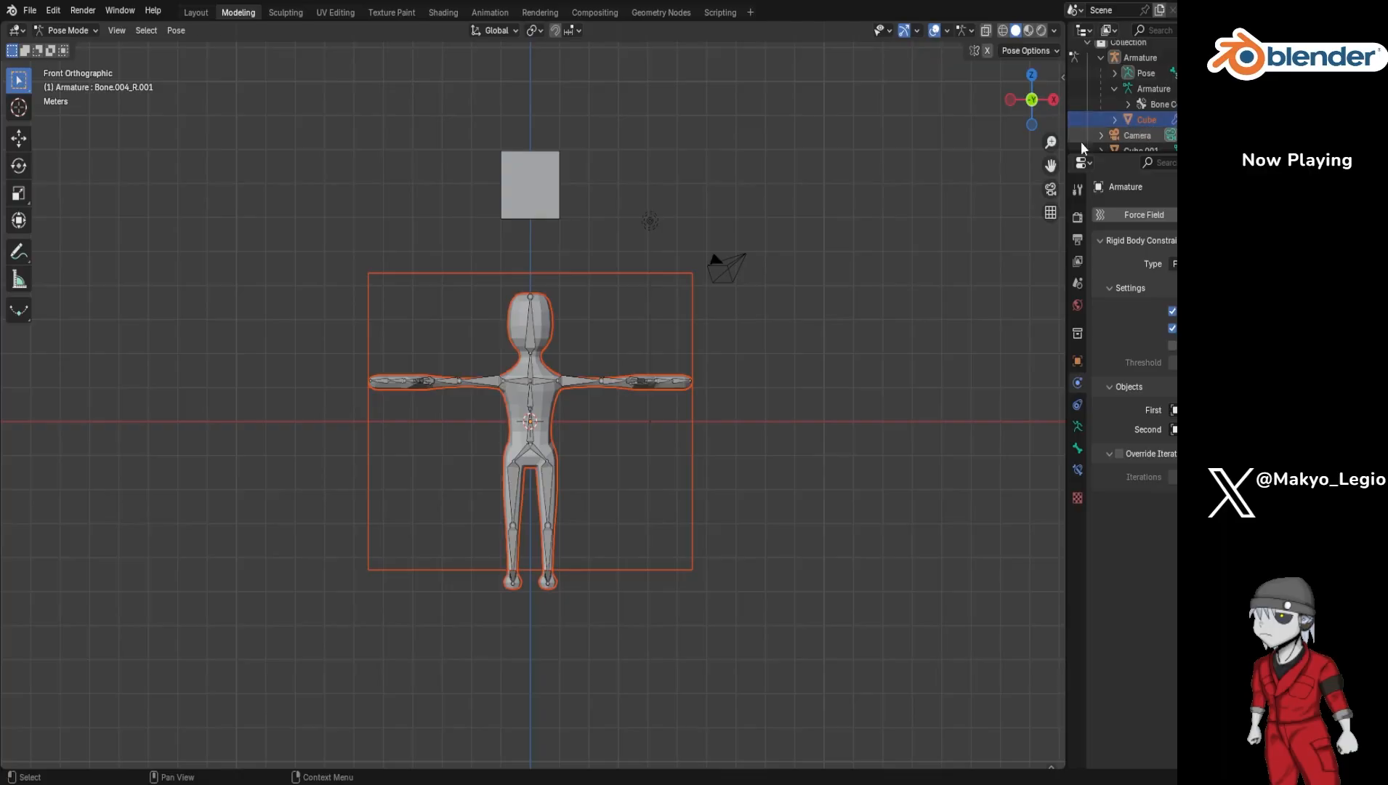
pyautogui.click(72, 32)
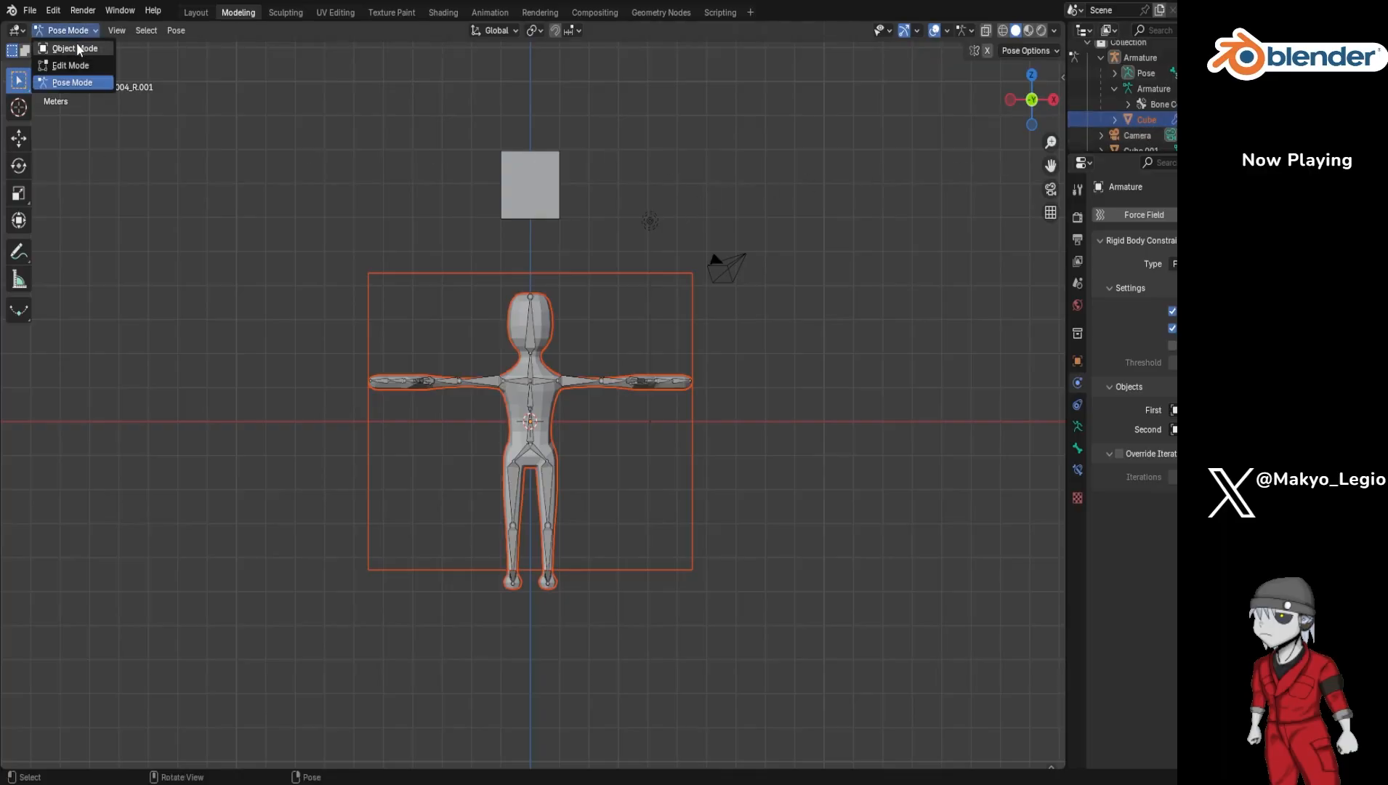
pyautogui.click(75, 48)
pyautogui.scroll(-3, 1138, 80)
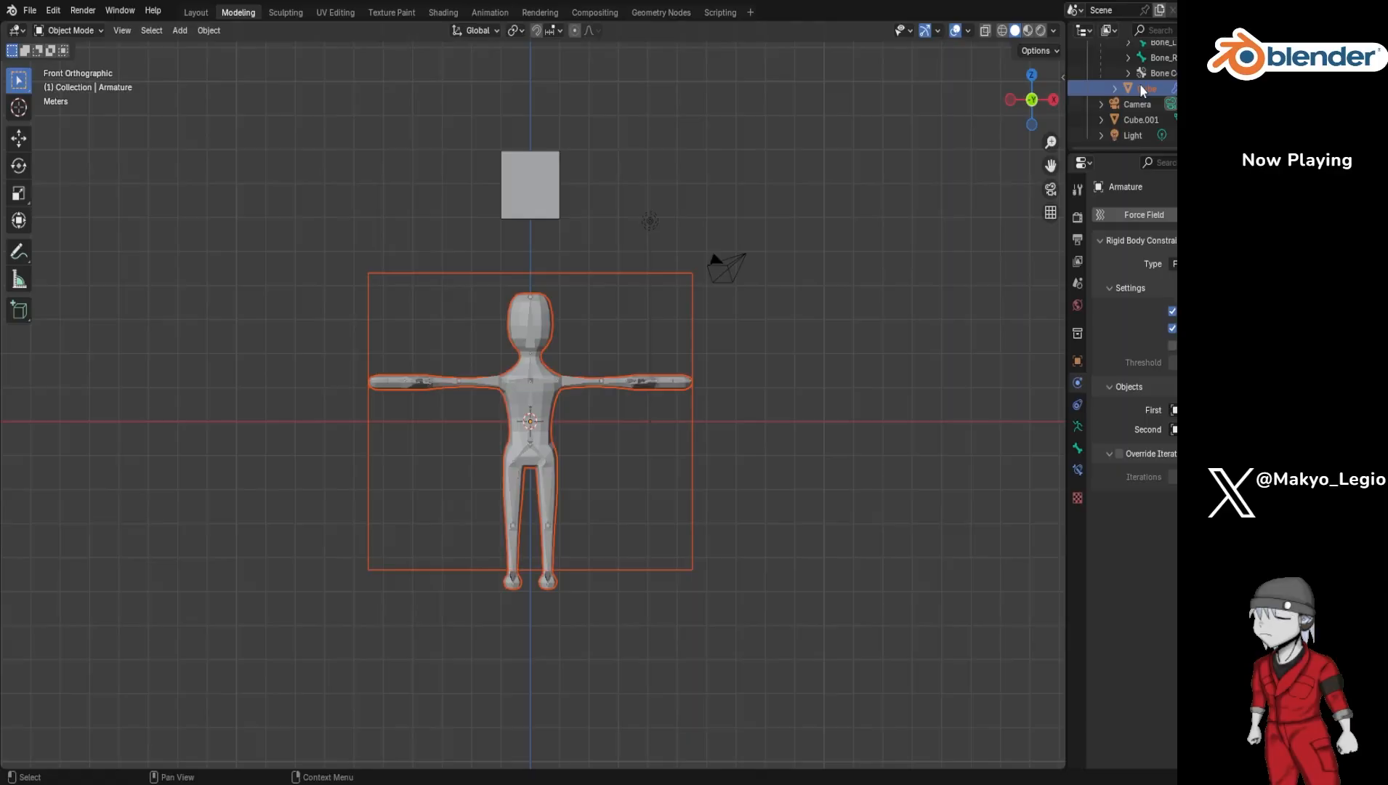
pyautogui.click(1144, 89)
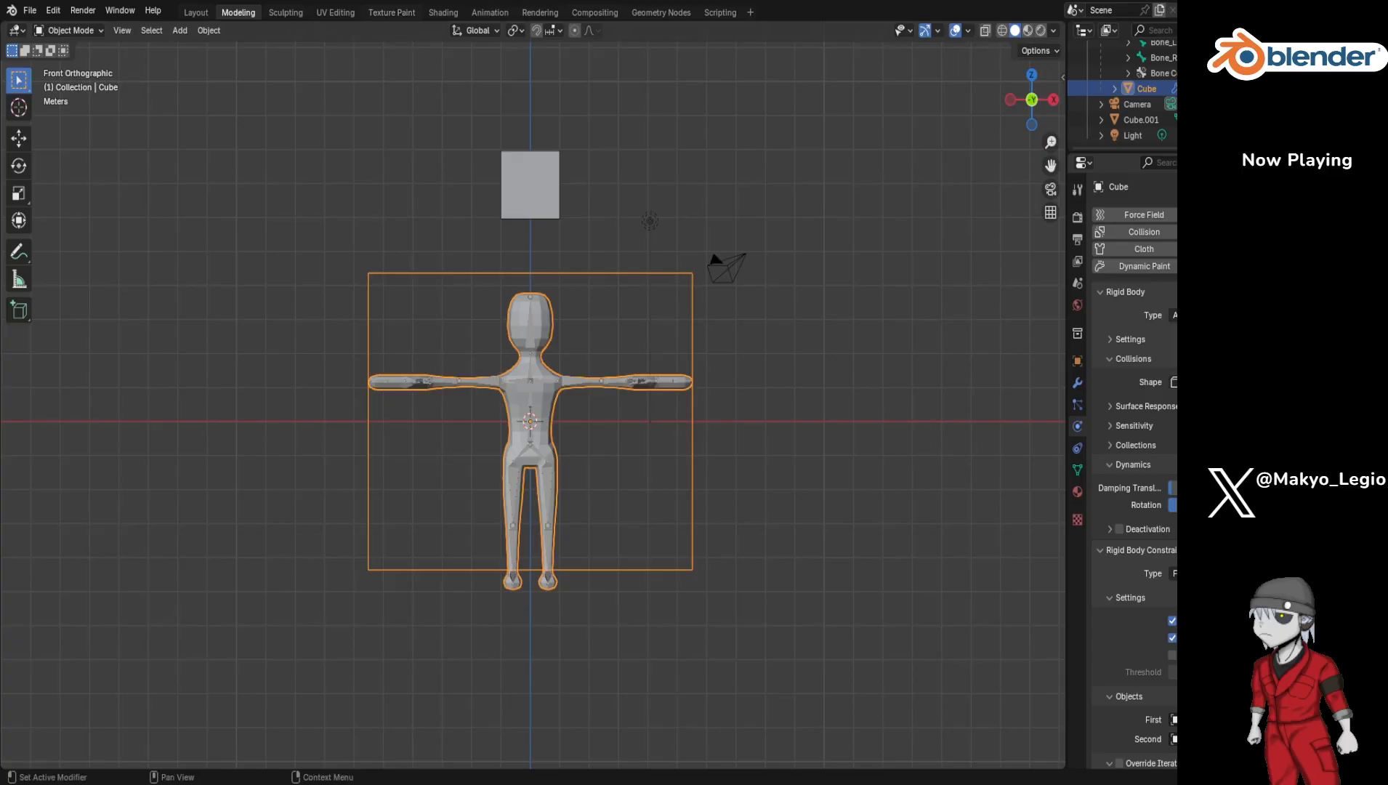
# Step: Compare the physics settings of the character mesh with those of the armature and Cube.001
pyautogui.scroll(-1, 1154, 542)
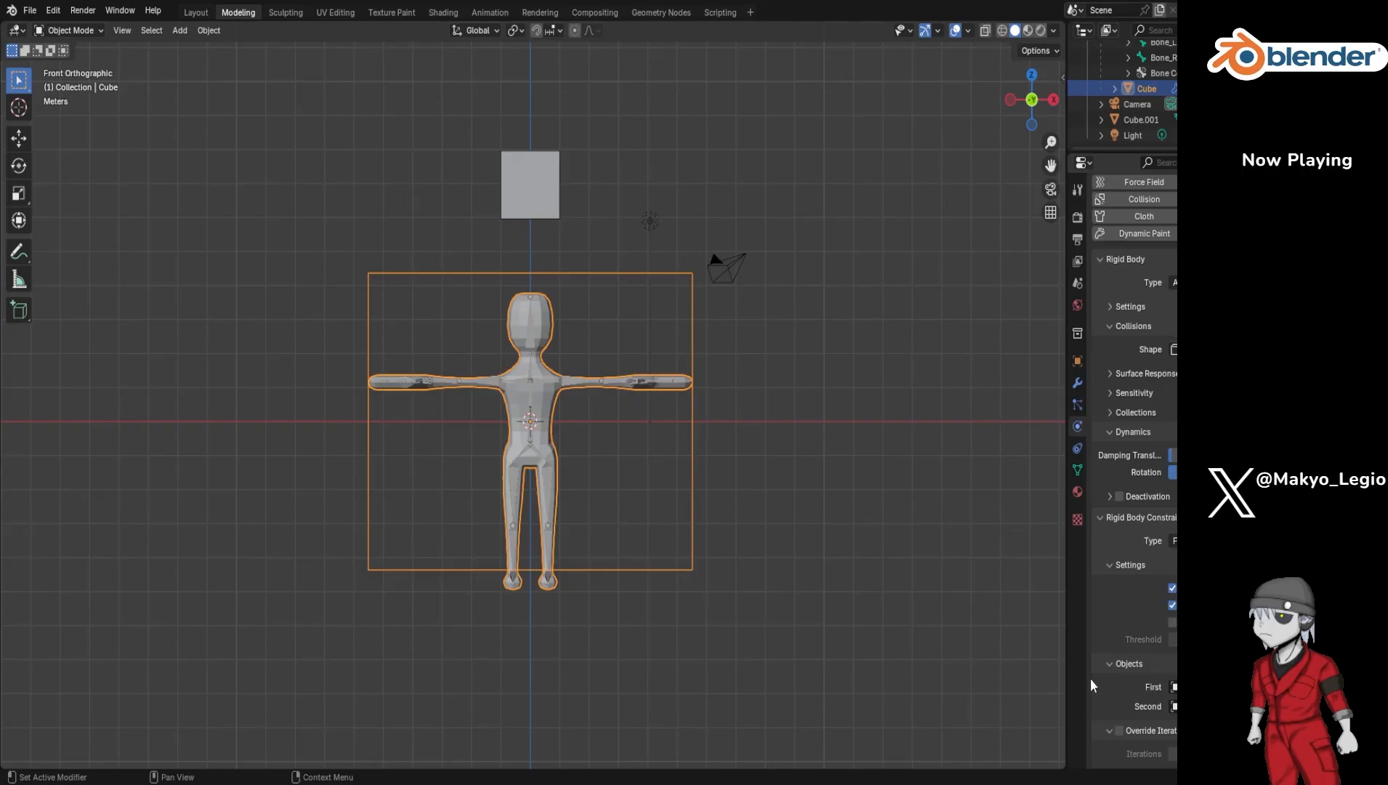
pyautogui.scroll(5, 1145, 95)
pyautogui.click(1147, 82)
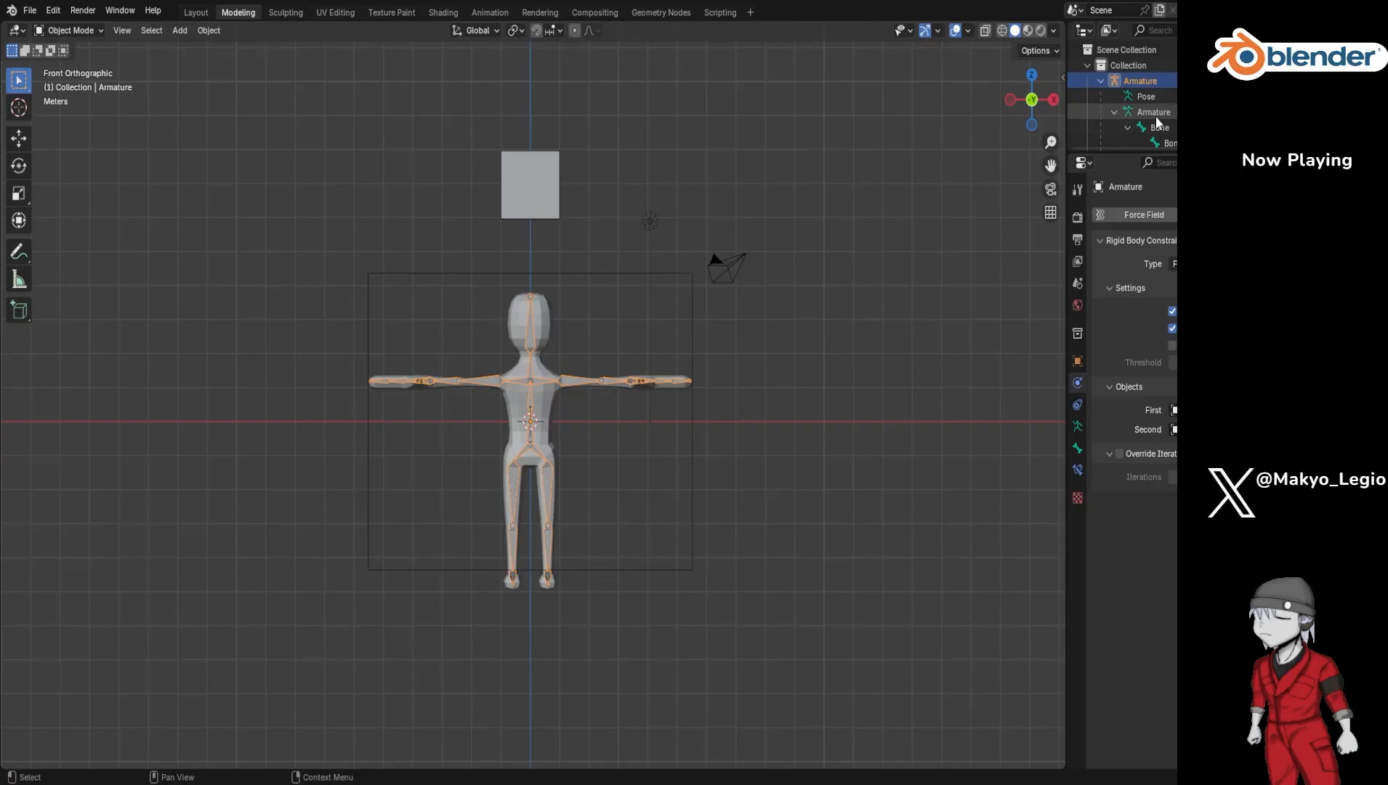
pyautogui.scroll(-5, 1156, 116)
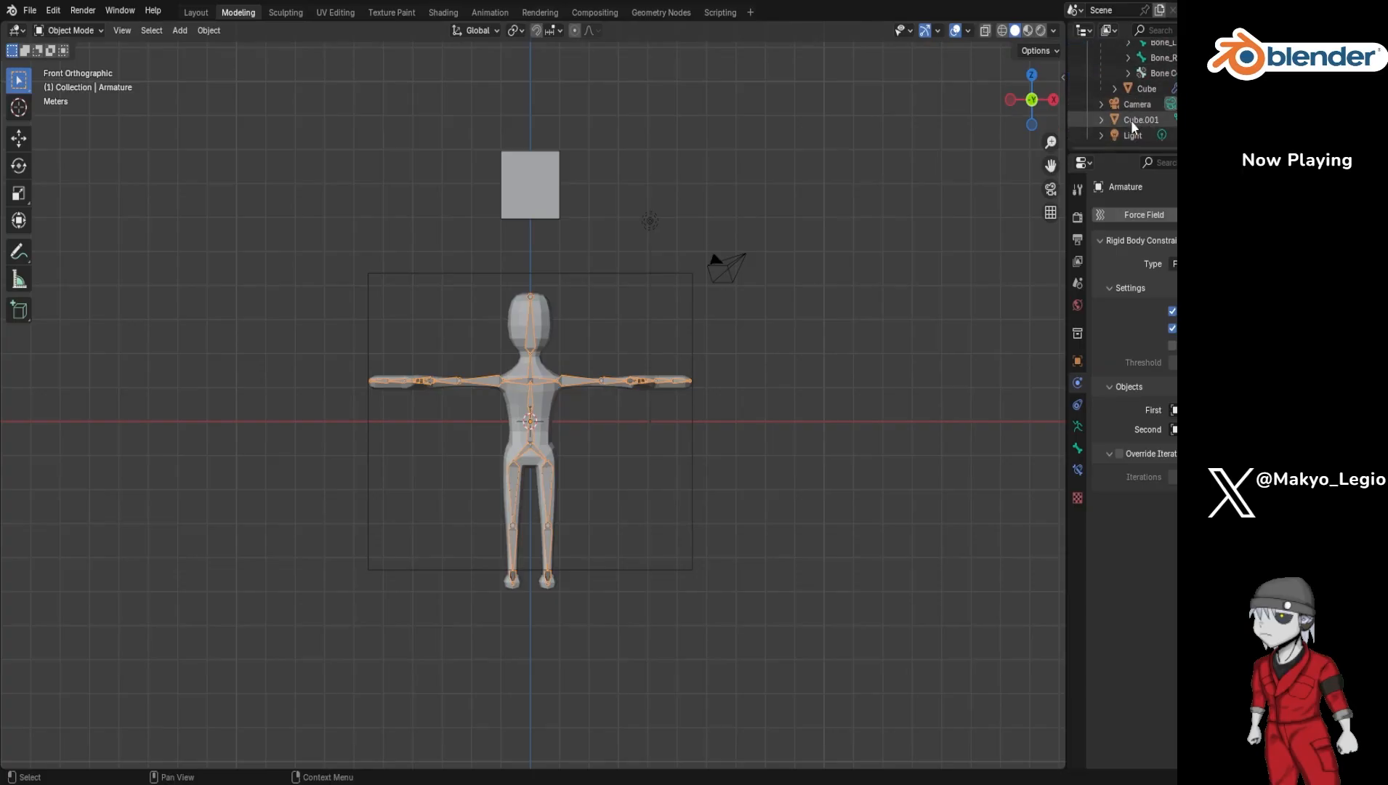
pyautogui.click(1131, 121)
pyautogui.click(1137, 86)
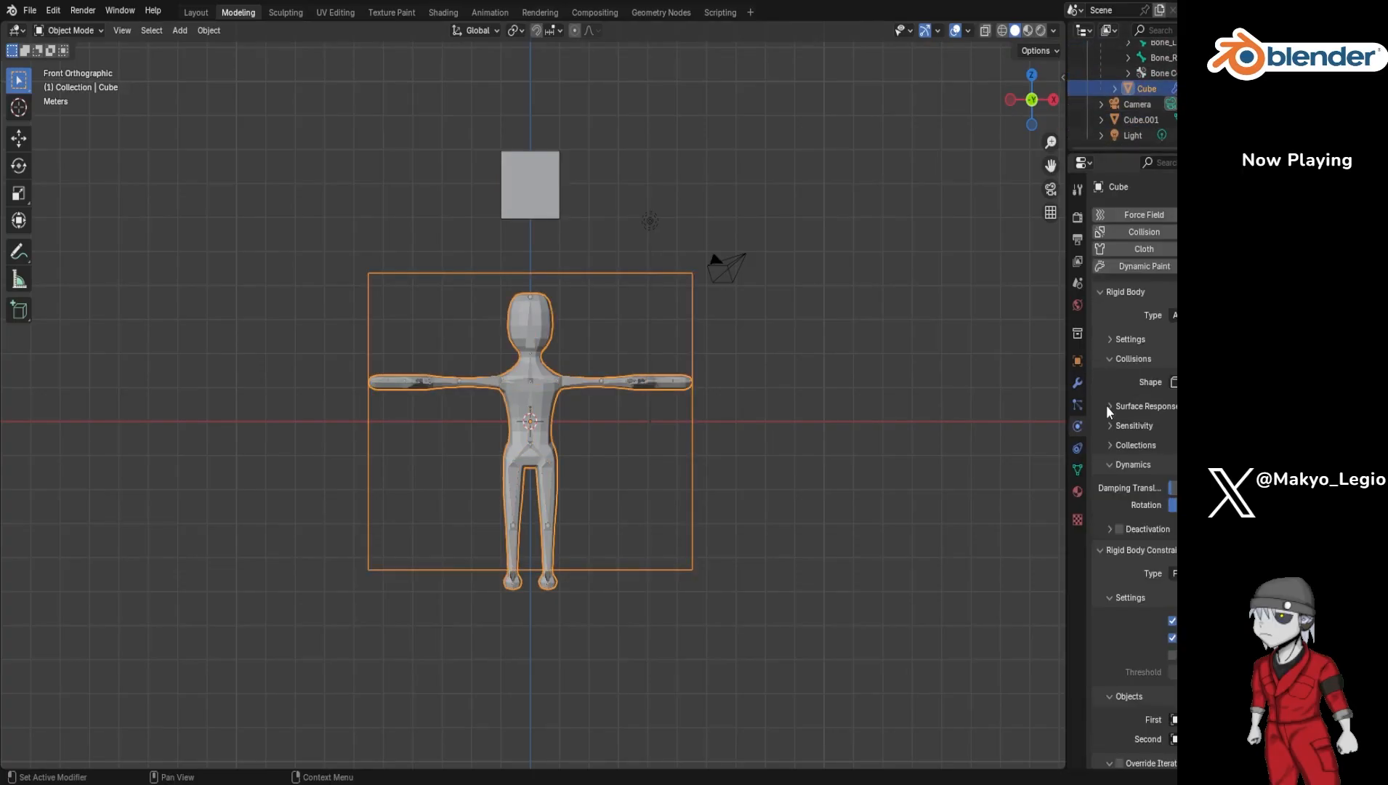
pyautogui.scroll(-1, 1150, 416)
pyautogui.scroll(1, 1134, 424)
pyautogui.scroll(4, 1138, 86)
# Step: Review the armature's Rigid Body Constraint types and settings, keeping the type Fixed, and check Cube.001
pyautogui.click(1140, 59)
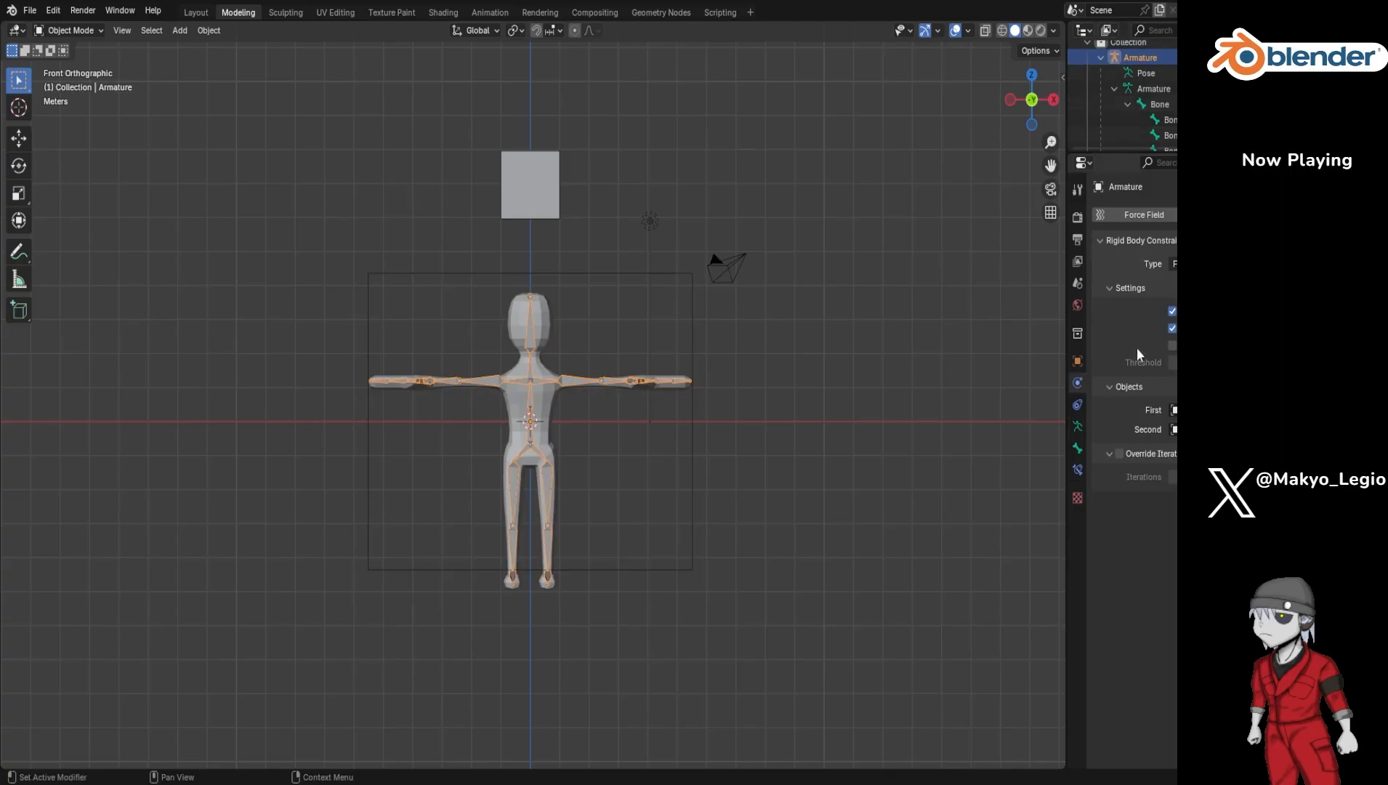
pyautogui.click(1173, 264)
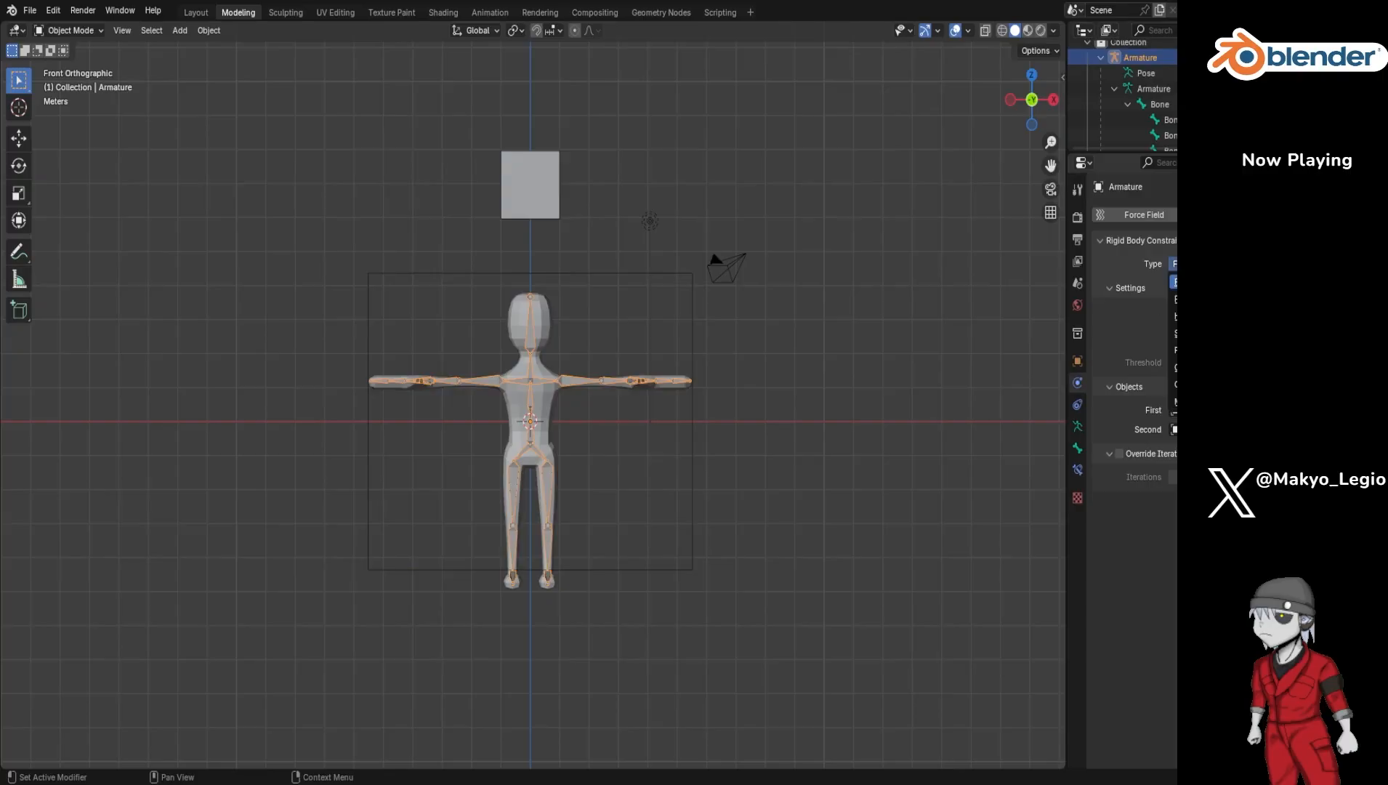
pyautogui.click(1175, 282)
pyautogui.click(1137, 389)
pyautogui.click(1136, 387)
pyautogui.scroll(-2, 671, 546)
pyautogui.scroll(2, 669, 546)
pyautogui.scroll(-1, 669, 546)
pyautogui.scroll(1, 669, 546)
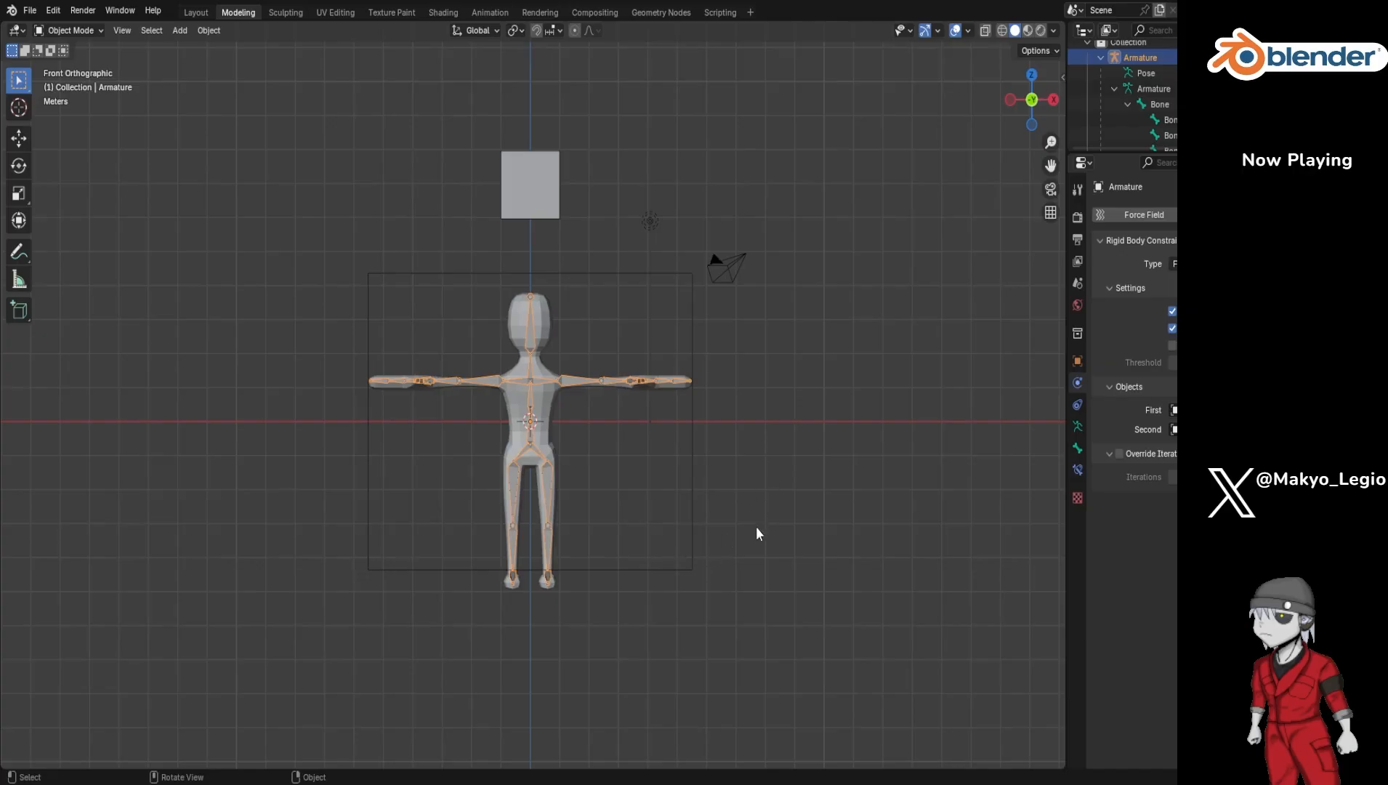
pyautogui.scroll(-5, 1137, 108)
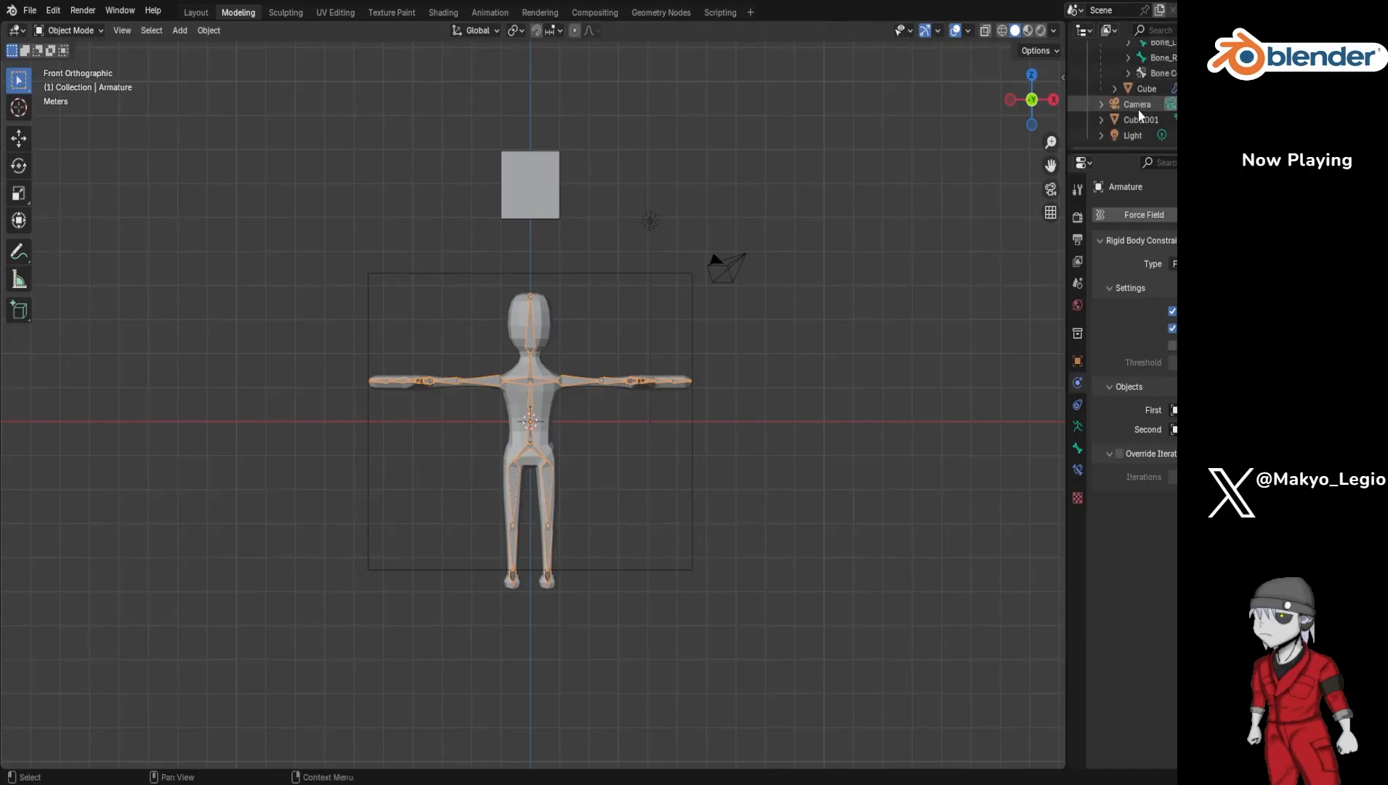
pyautogui.click(1144, 120)
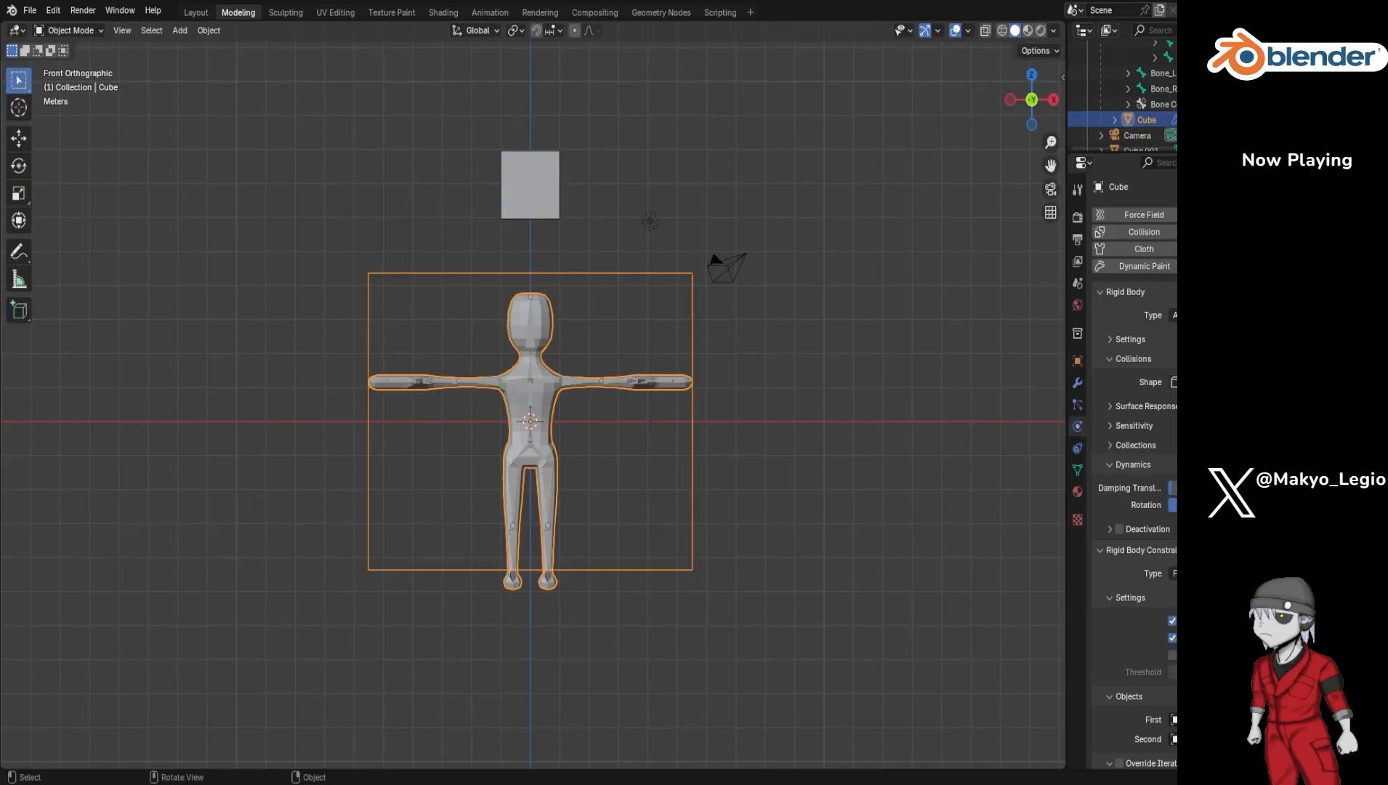
# Step: Deselect the character mesh and add a cube-shaped Empty at the 3D cursor
pyautogui.click(957, 363)
pyautogui.hotkey('shift', 'a')
pyautogui.moveTo(226, 487)
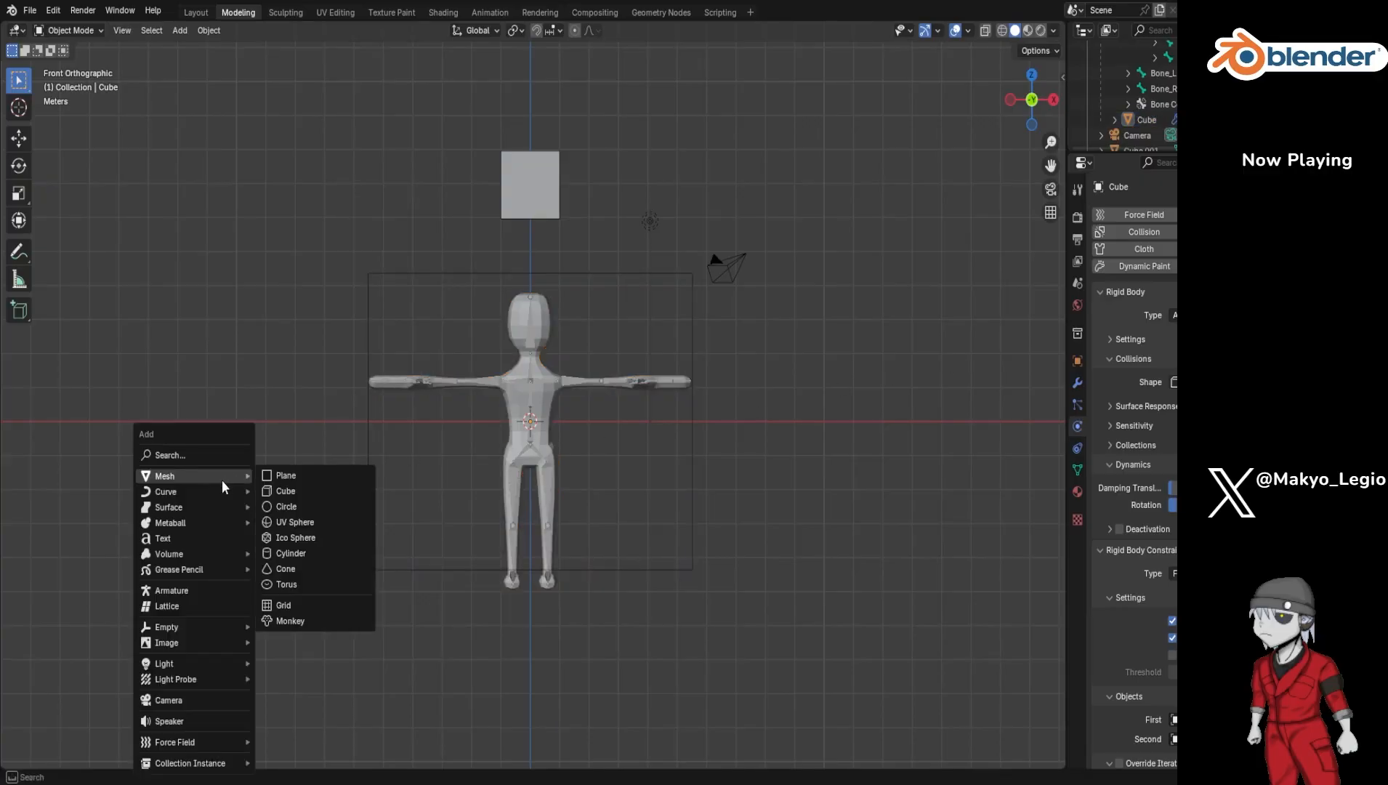
pyautogui.moveTo(219, 625)
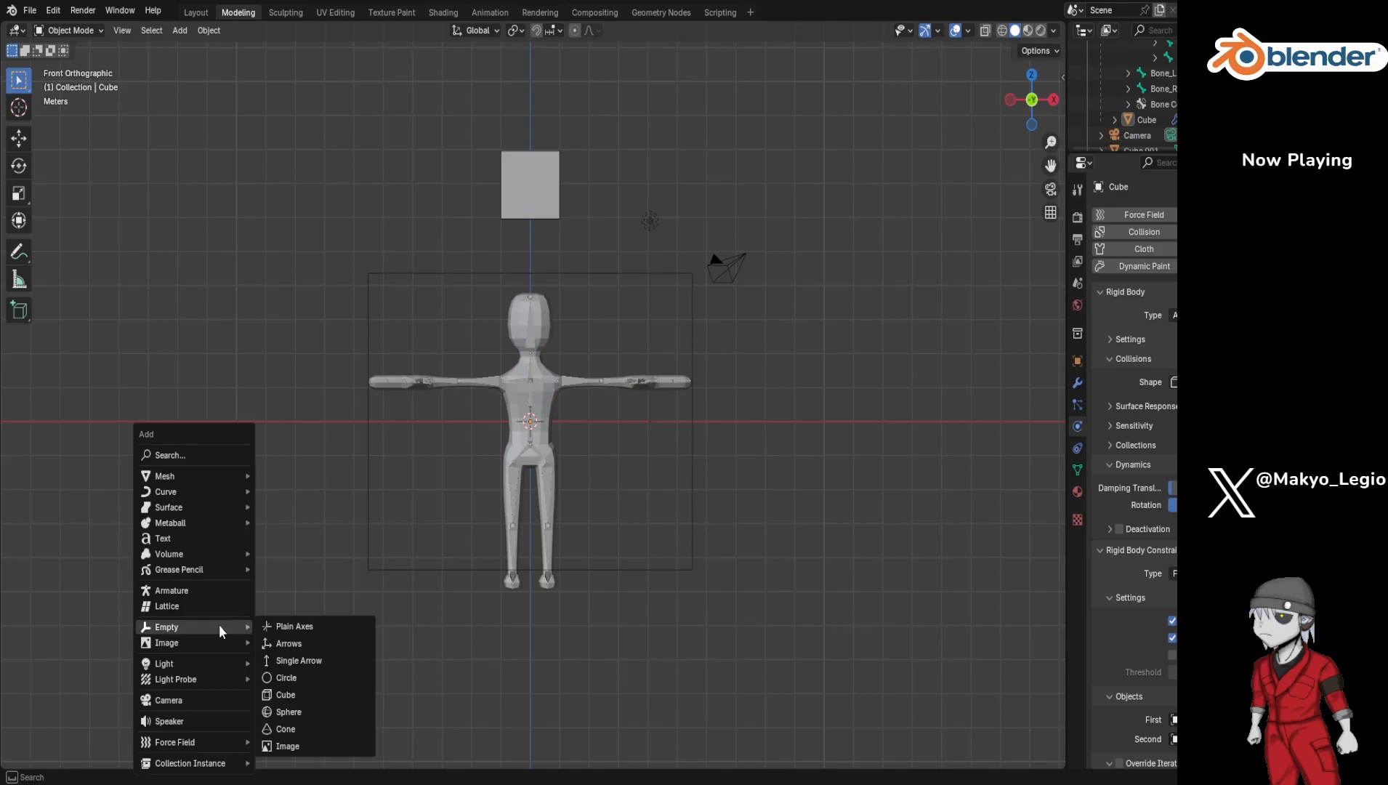
pyautogui.click(291, 699)
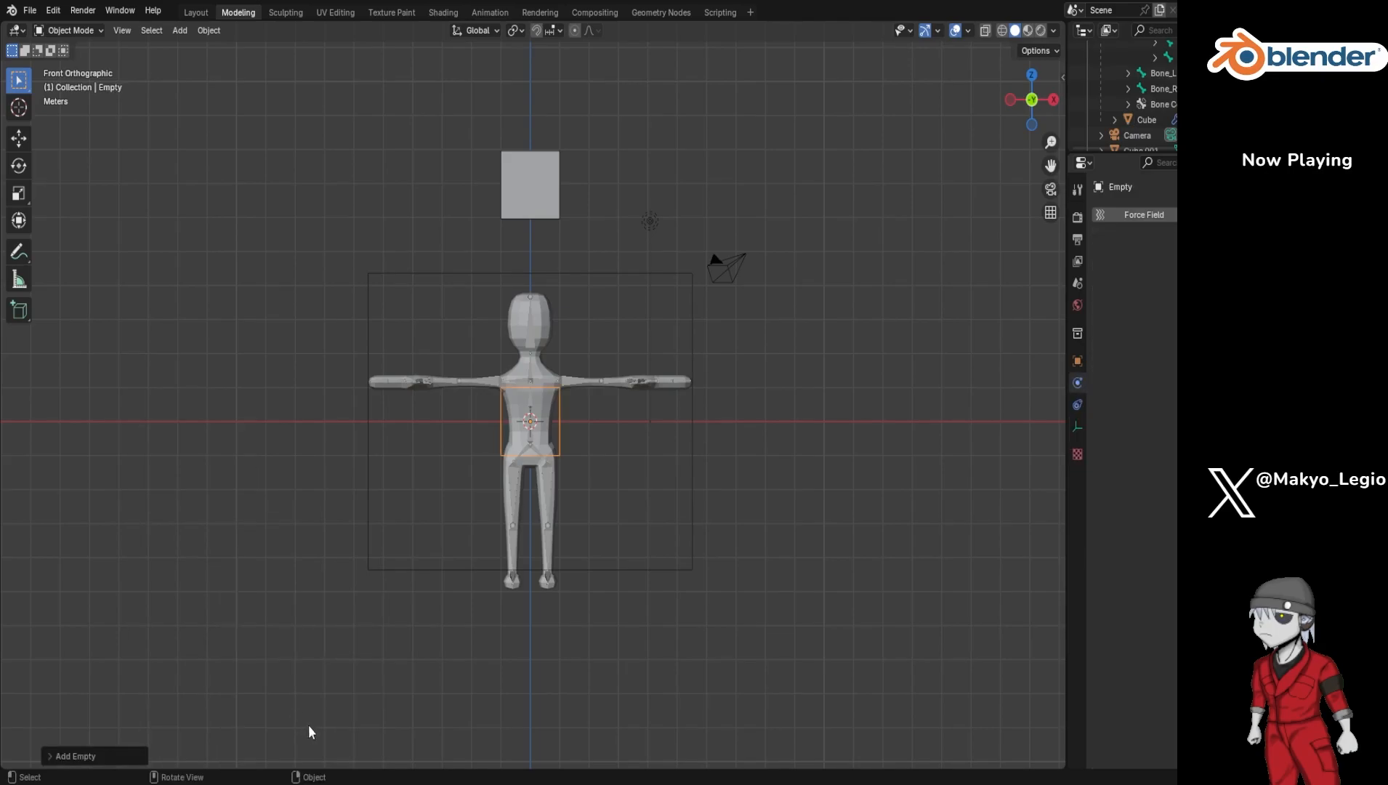
# Step: Add a Rigid Body Constraint to the new cube-shaped Empty
pyautogui.scroll(-2, 1148, 120)
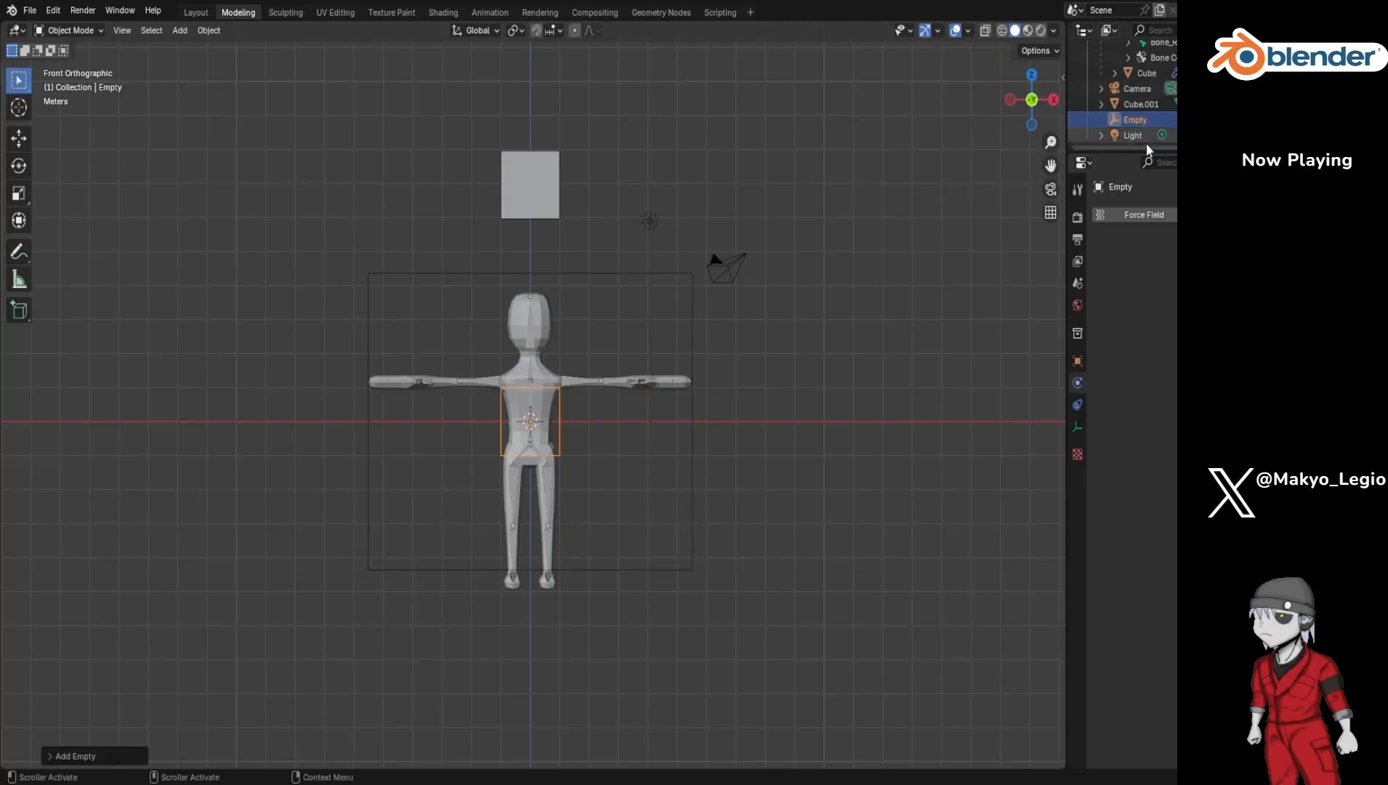
pyautogui.scroll(3, 945, 386)
pyautogui.moveTo(869, 419)
pyautogui.mouseDown(button='middle')
pyautogui.moveTo(843, 431)
pyautogui.moveTo(871, 409)
pyautogui.mouseUp(button='middle')
pyautogui.moveTo(845, 458); pyautogui.dragTo(716, 505, button='middle')
pyautogui.click(1228, 216)
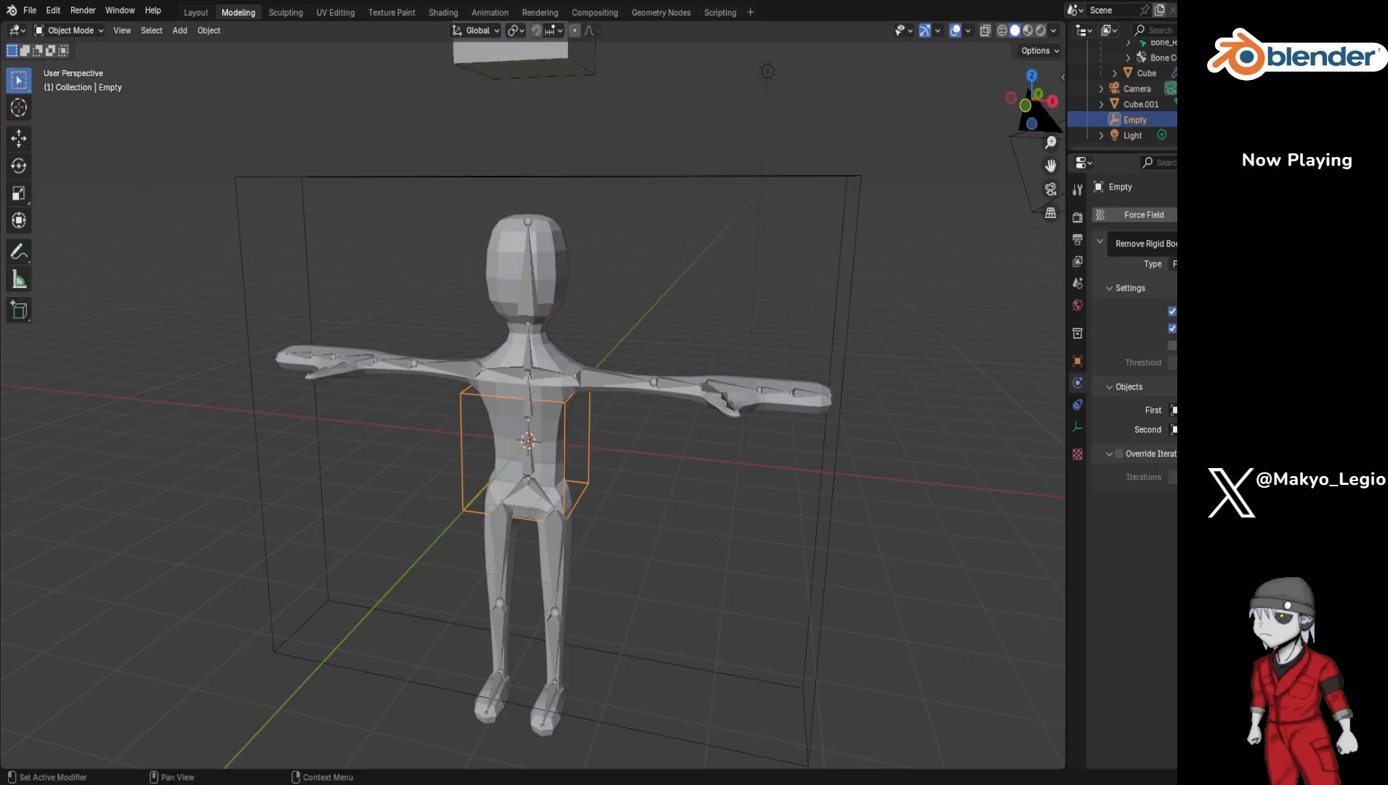
# Step: Select the armature with the character mesh and Empty, and check which Rigid Body operations are available for them
pyautogui.scroll(5, 1163, 141)
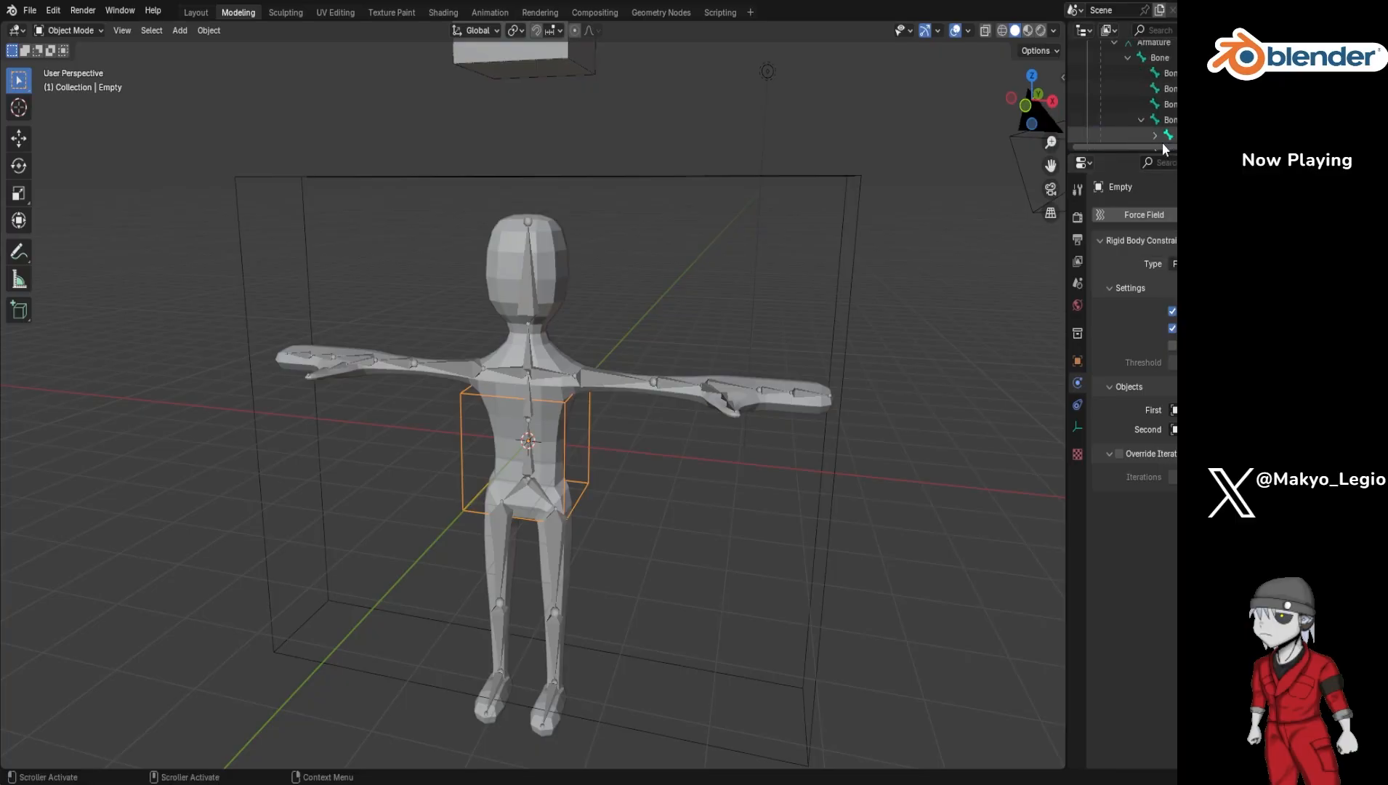
pyautogui.click(1141, 80)
pyautogui.scroll(-5, 1139, 91)
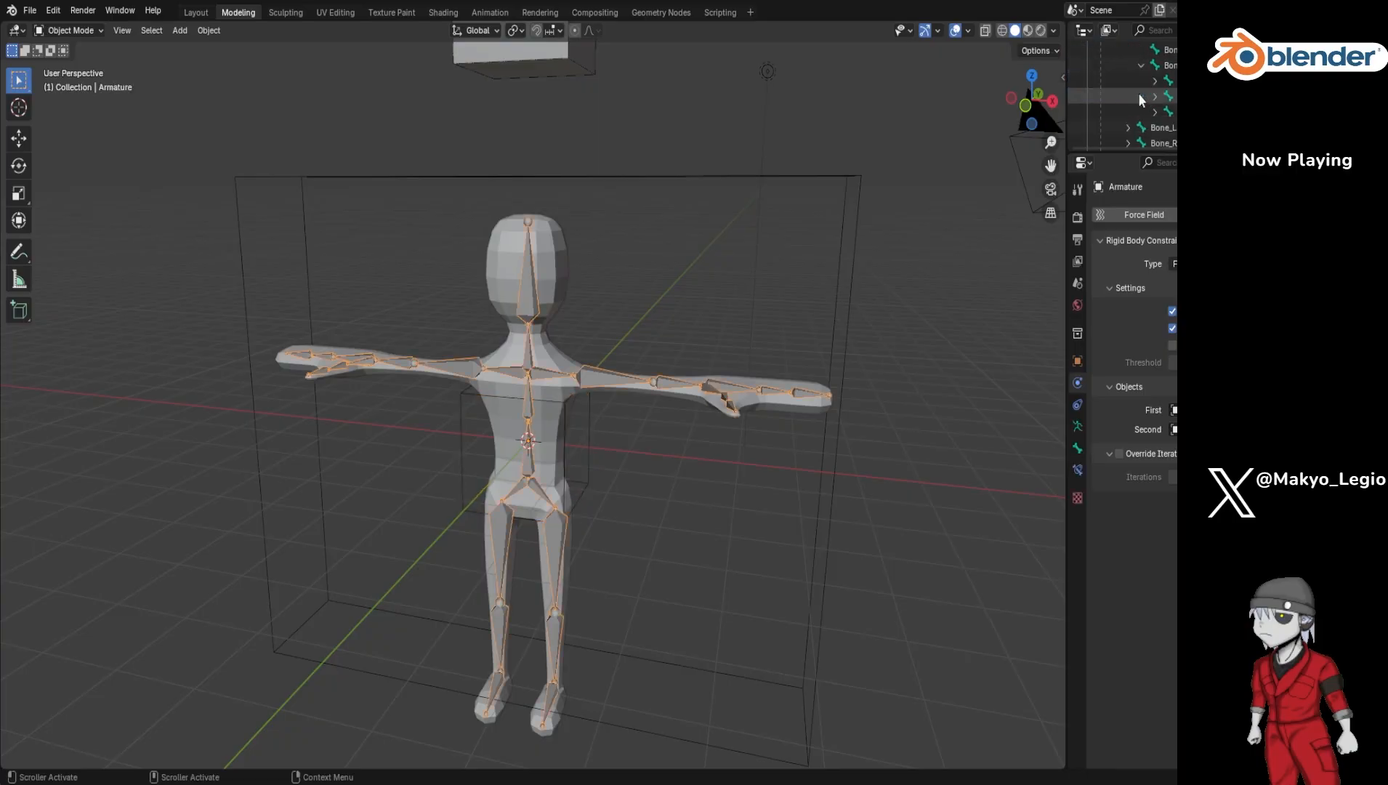
pyautogui.moveTo(384, 487); pyautogui.dragTo(576, 439)
pyautogui.click(208, 30)
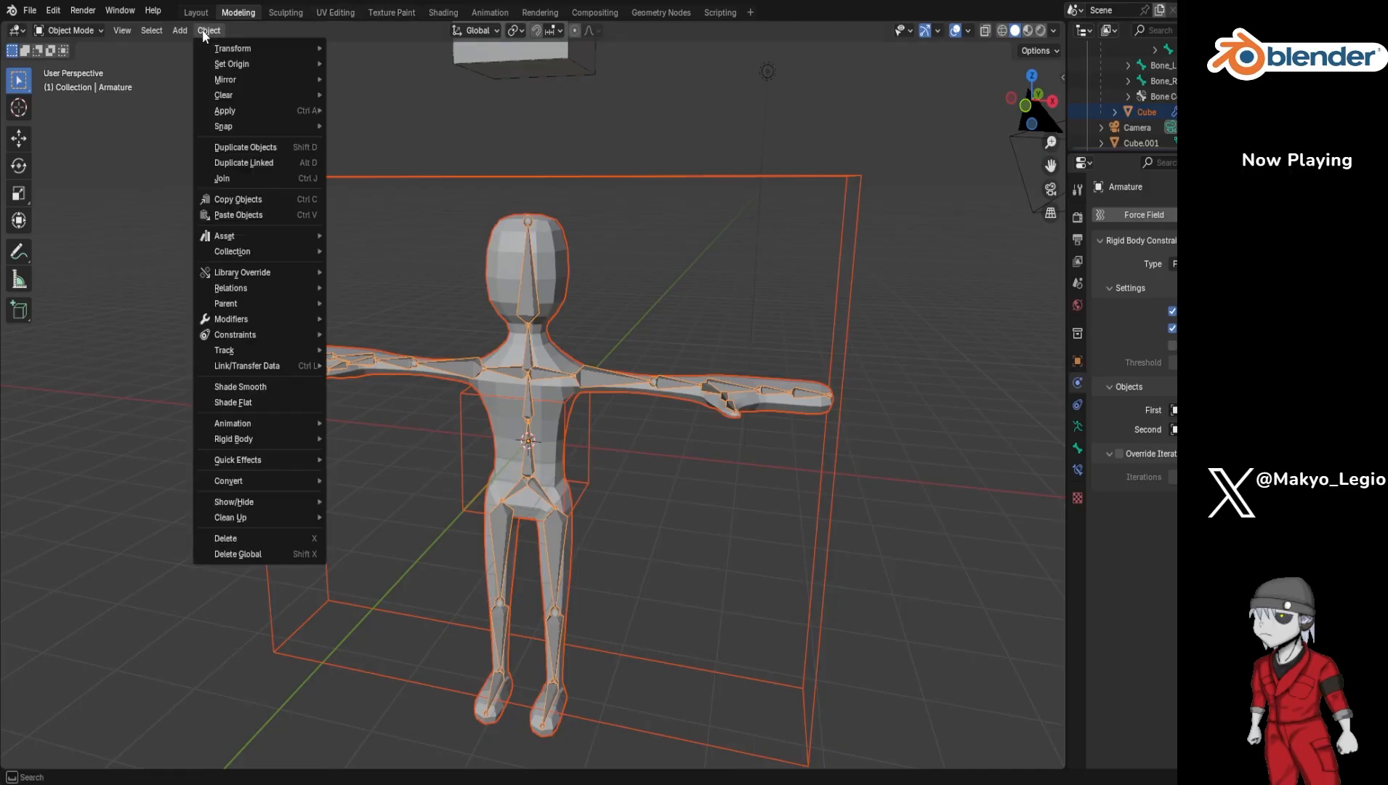
pyautogui.moveTo(251, 441)
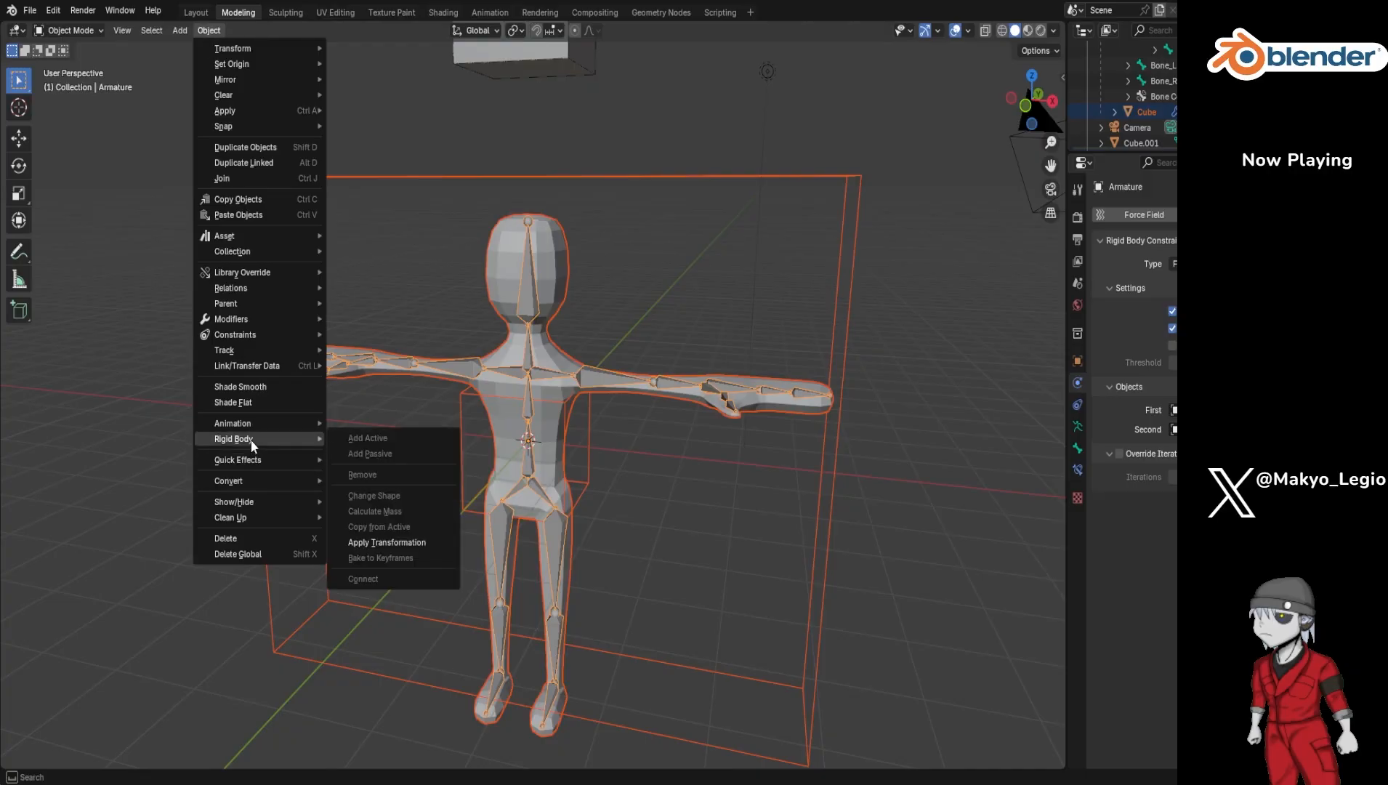
pyautogui.rightClick(94, 532)
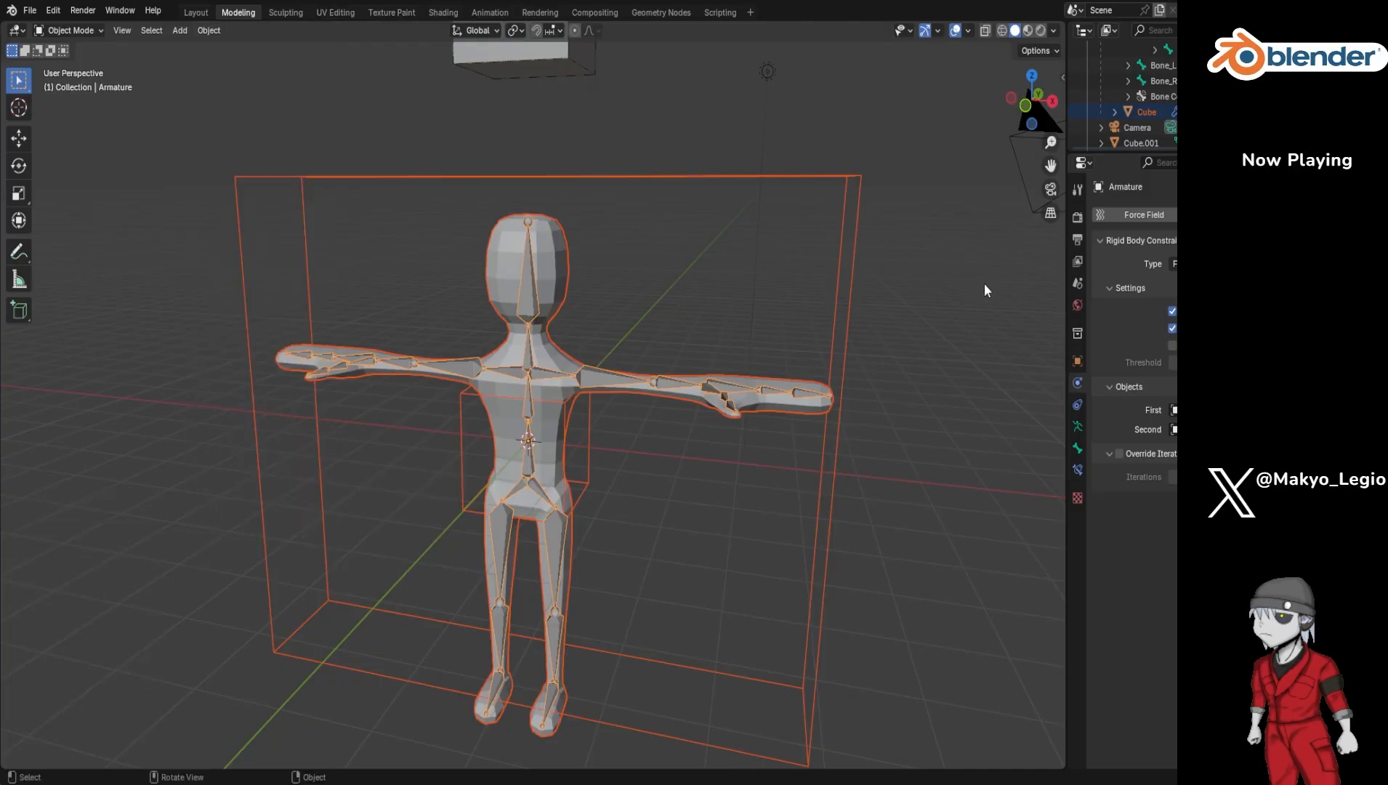
# Step: Remove the Rigid Body and Rigid Body Constraint from the character mesh, and remove the armature's Rigid Body Constraint
pyautogui.click(1151, 100)
pyautogui.click(1147, 111)
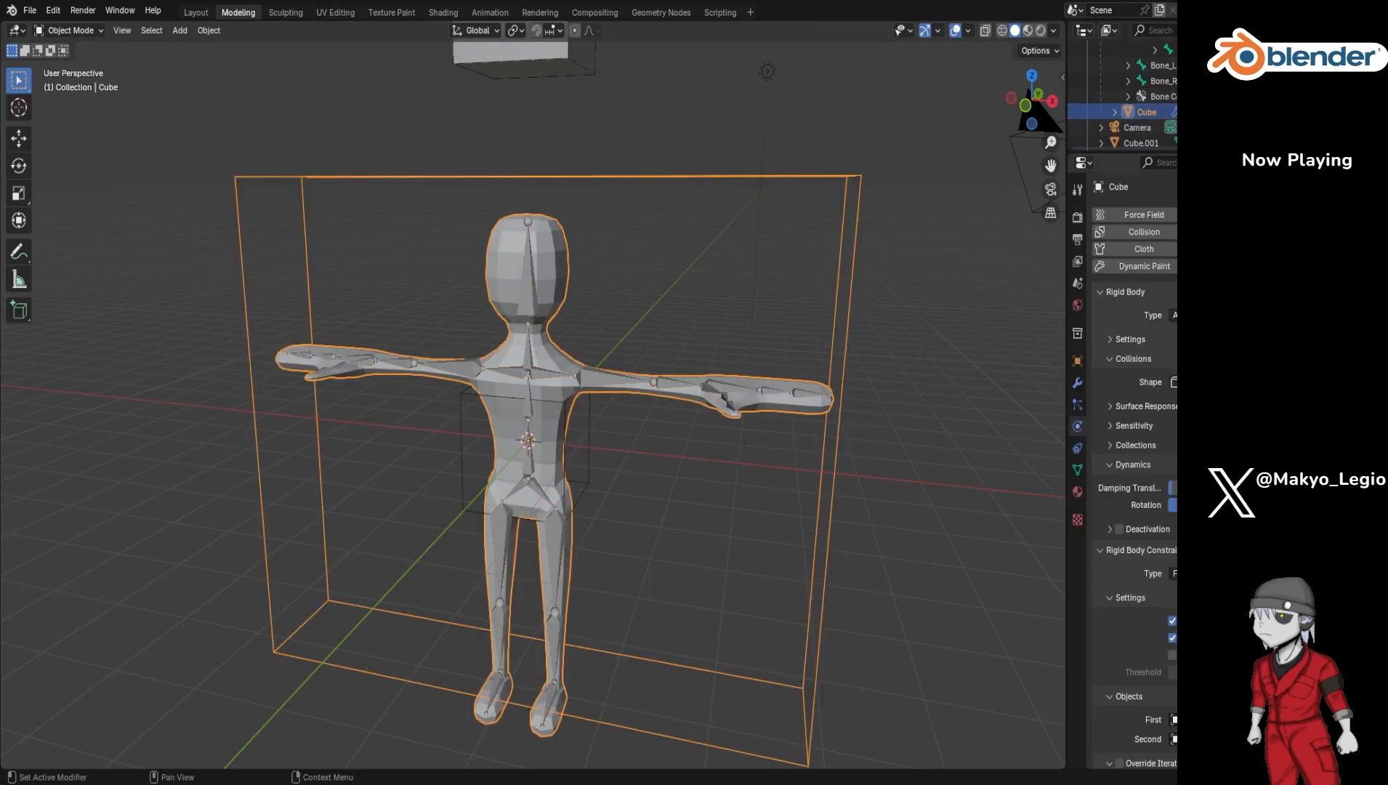
pyautogui.click(1228, 249)
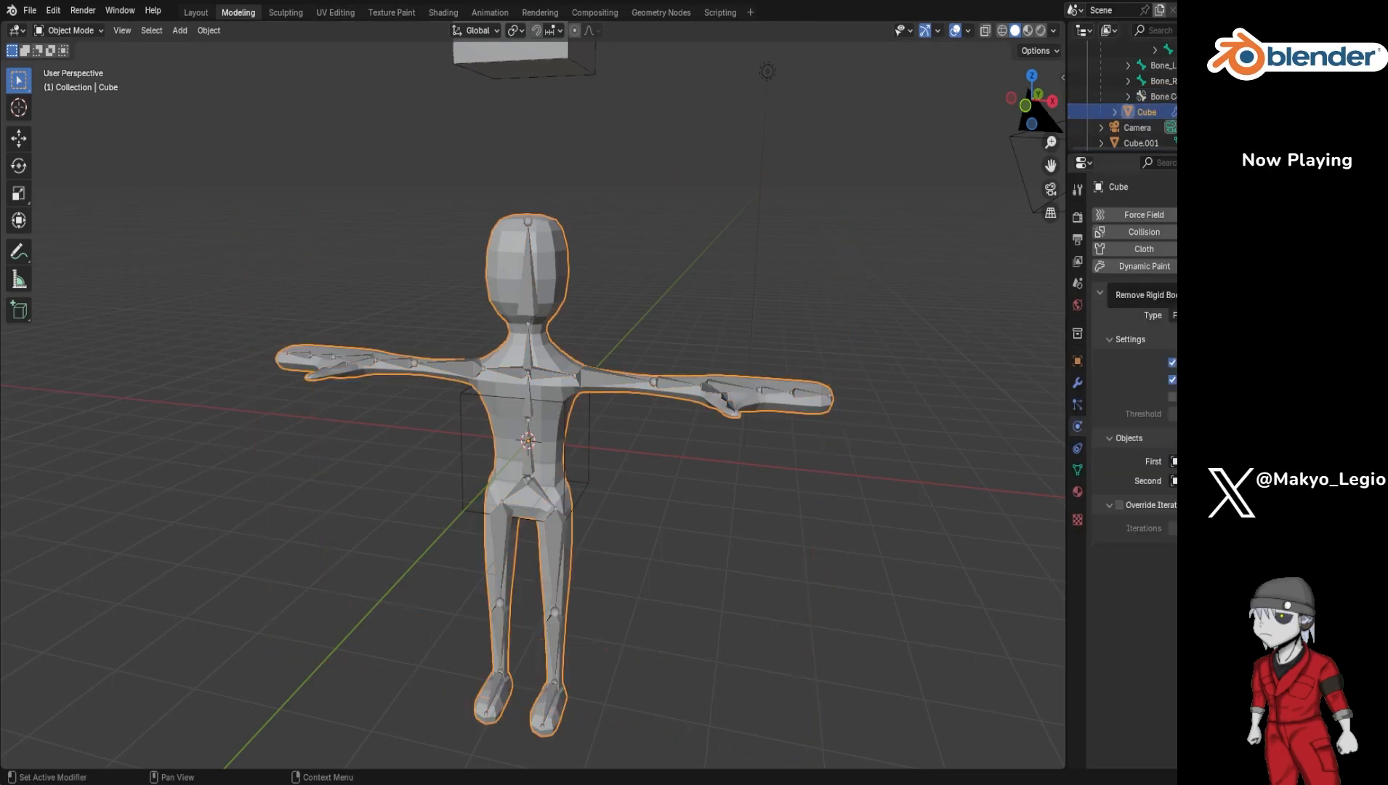
pyautogui.click(1229, 266)
pyautogui.scroll(5, 1139, 115)
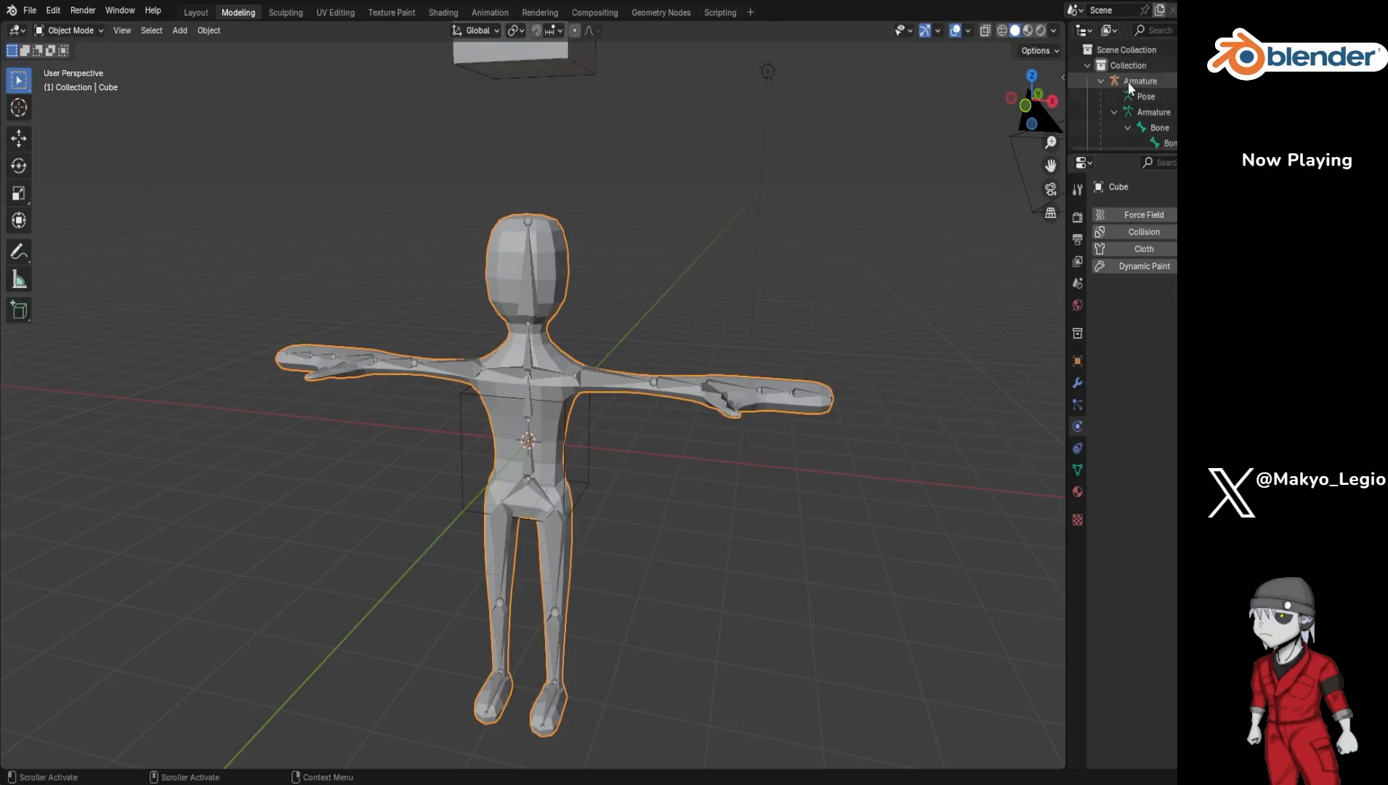
pyautogui.click(1128, 81)
# Step: Box-select the armature, character mesh and Empty, look for the Rigid Body operations again, and clear the selection
pyautogui.moveTo(599, 394); pyautogui.dragTo(652, 377, button='middle')
pyautogui.scroll(-3, 654, 378)
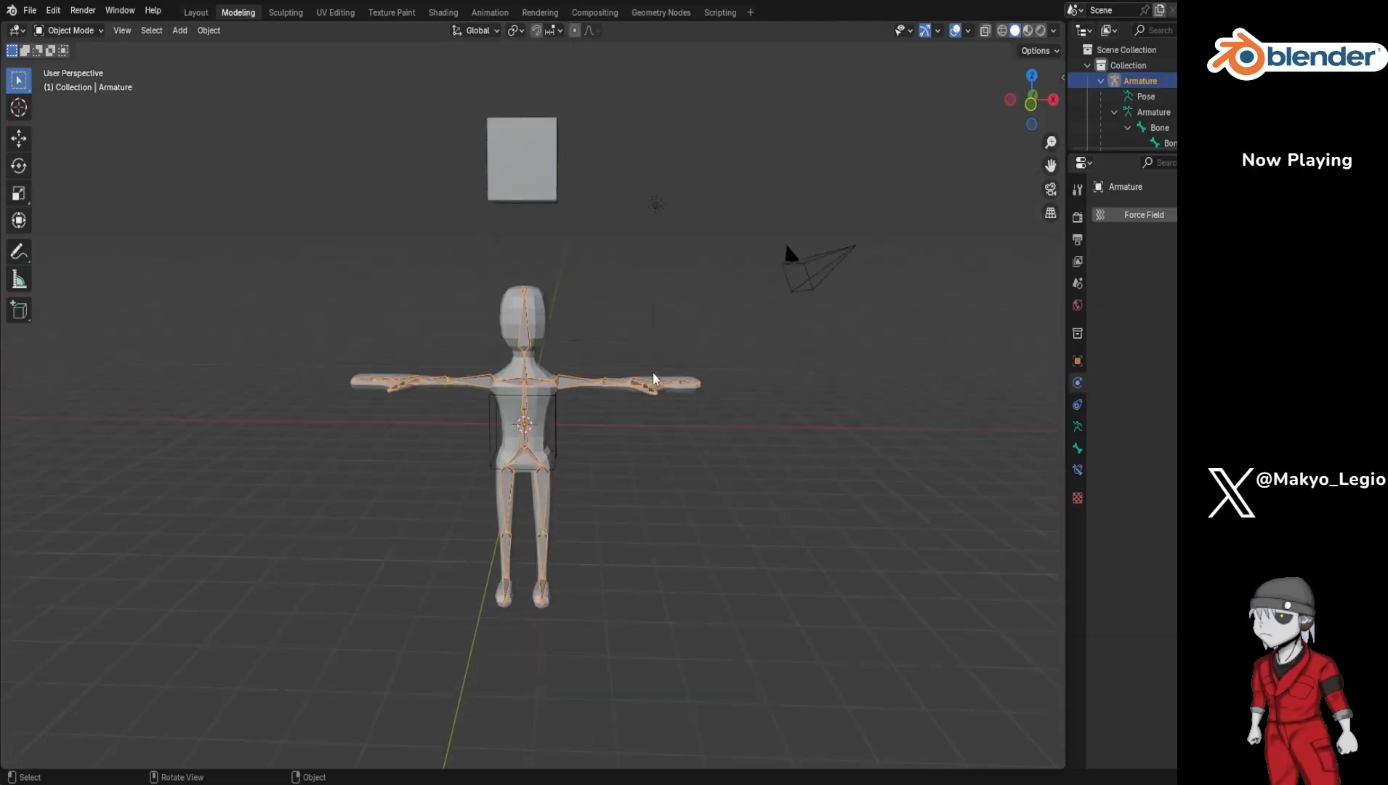
pyautogui.scroll(2, 659, 378)
pyautogui.moveTo(324, 573); pyautogui.dragTo(644, 312)
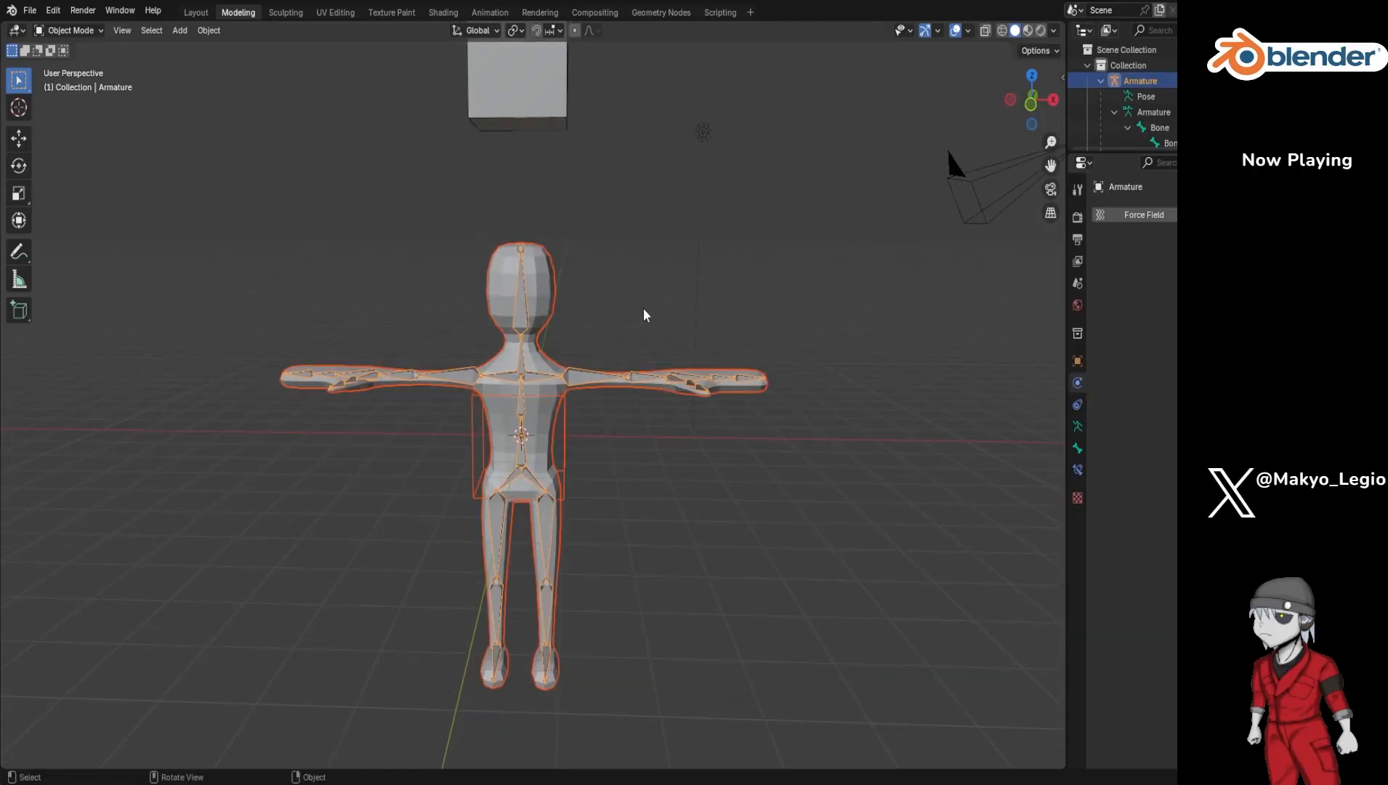
pyautogui.click(206, 31)
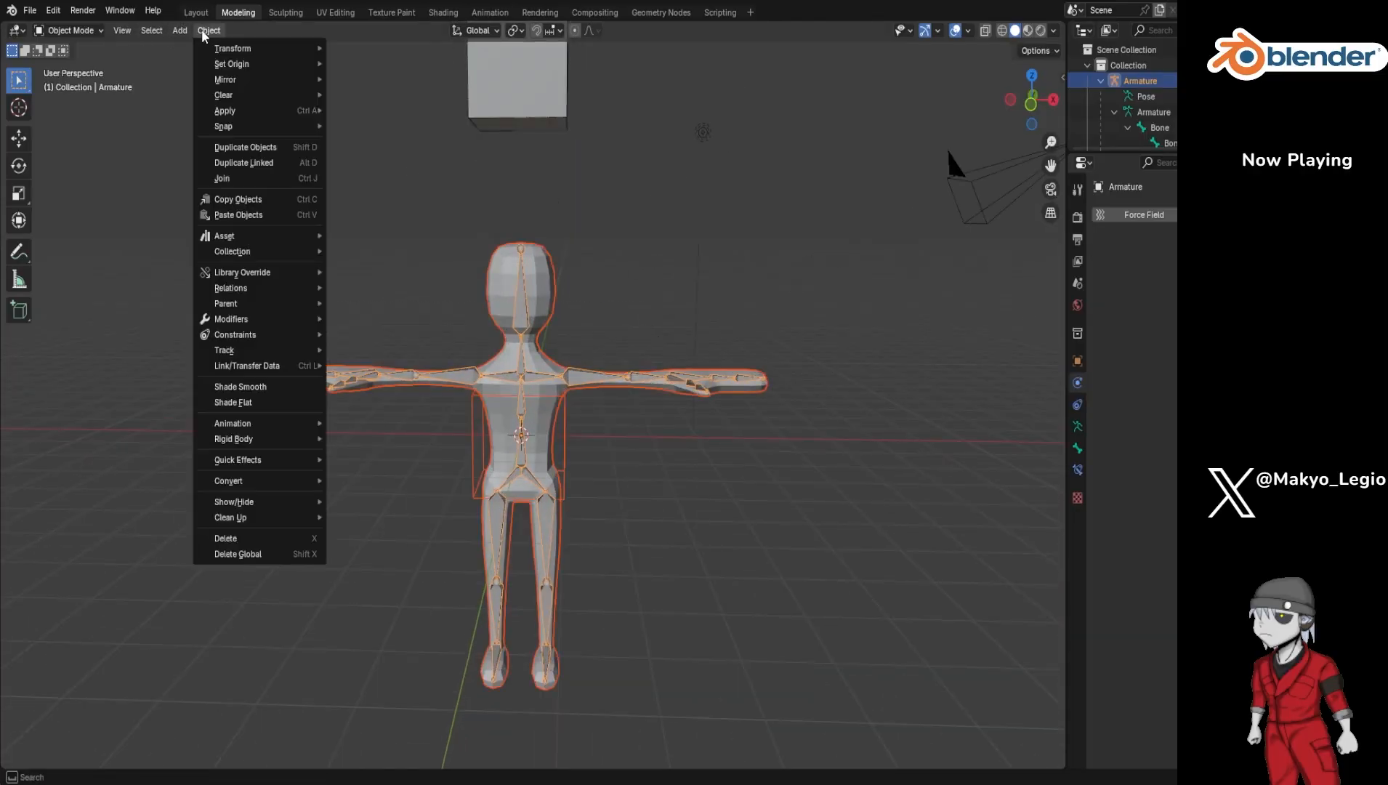
pyautogui.moveTo(256, 422)
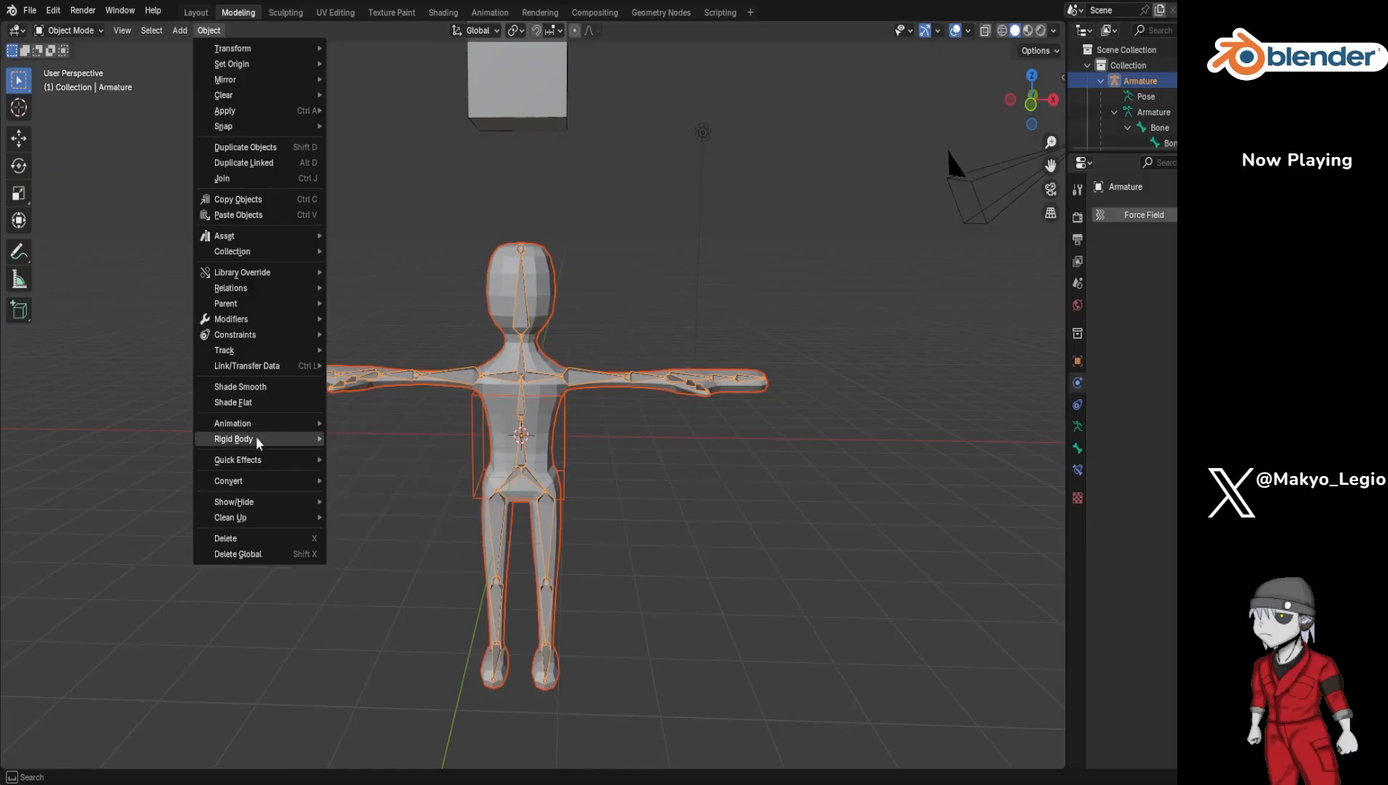
pyautogui.click(88, 434)
# Step: In the front orthographic view, move the Empty up about 3 m along Z so that it surrounds the character's head
pyautogui.moveTo(566, 295); pyautogui.dragTo(569, 283, button='middle')
pyautogui.scroll(-5, 1155, 121)
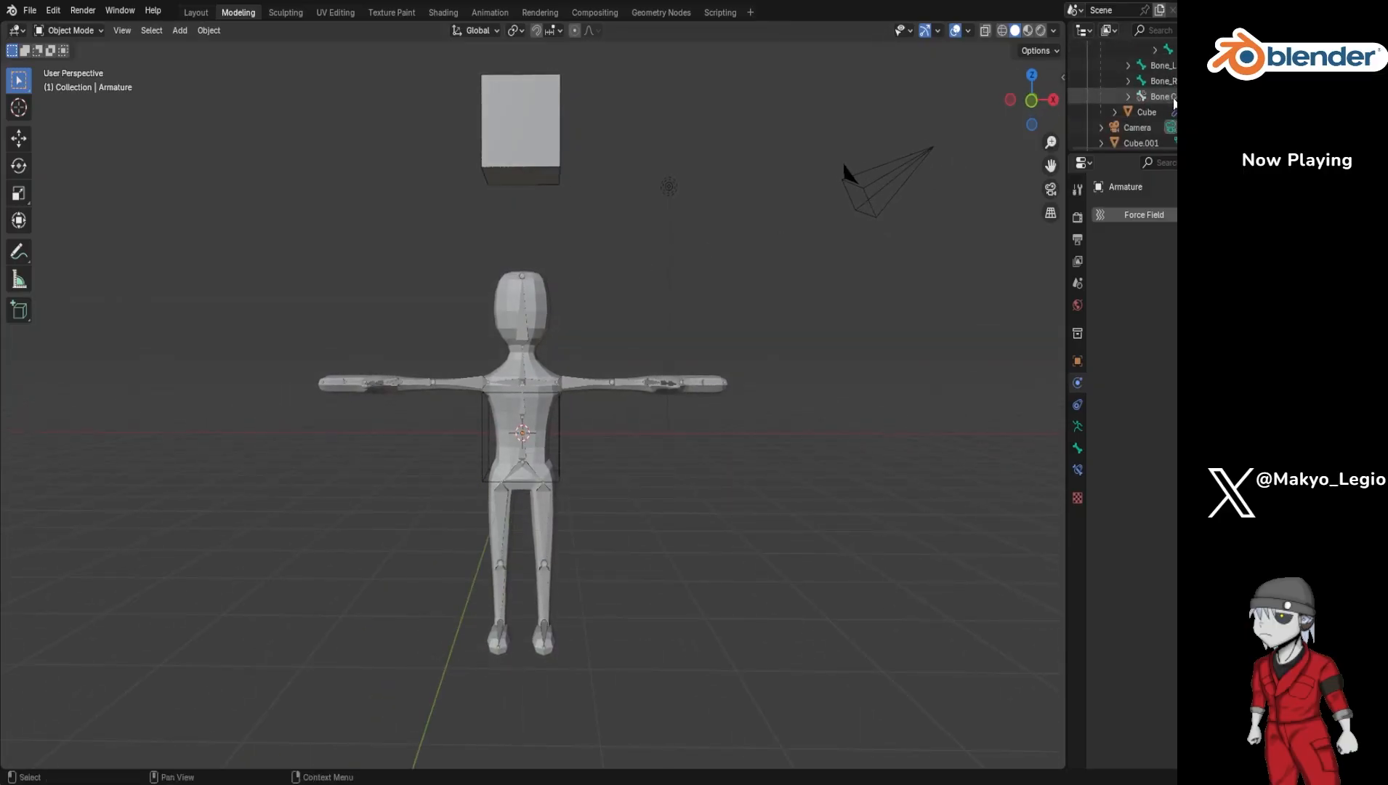
pyautogui.scroll(-1, 1154, 120)
pyautogui.click(1138, 123)
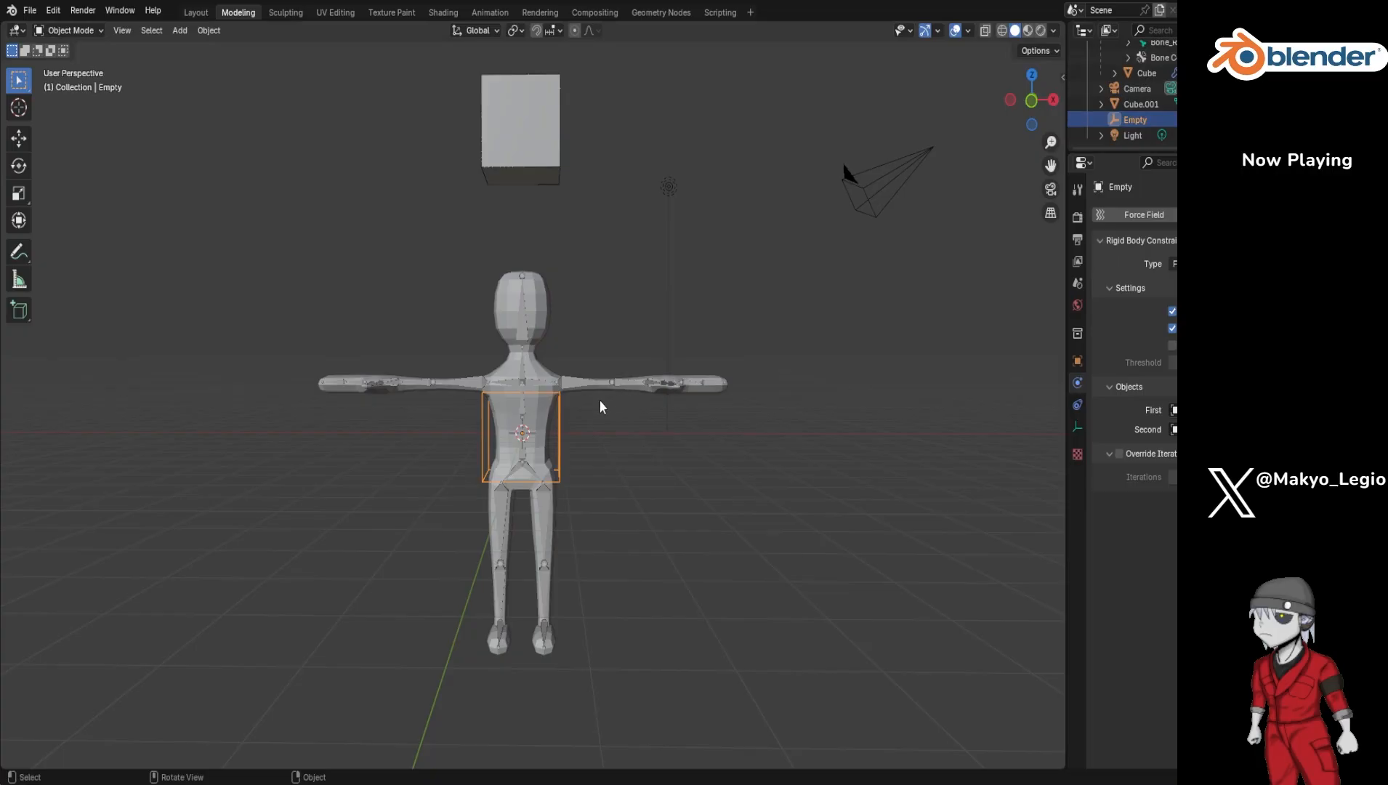
pyautogui.press('KP_7')
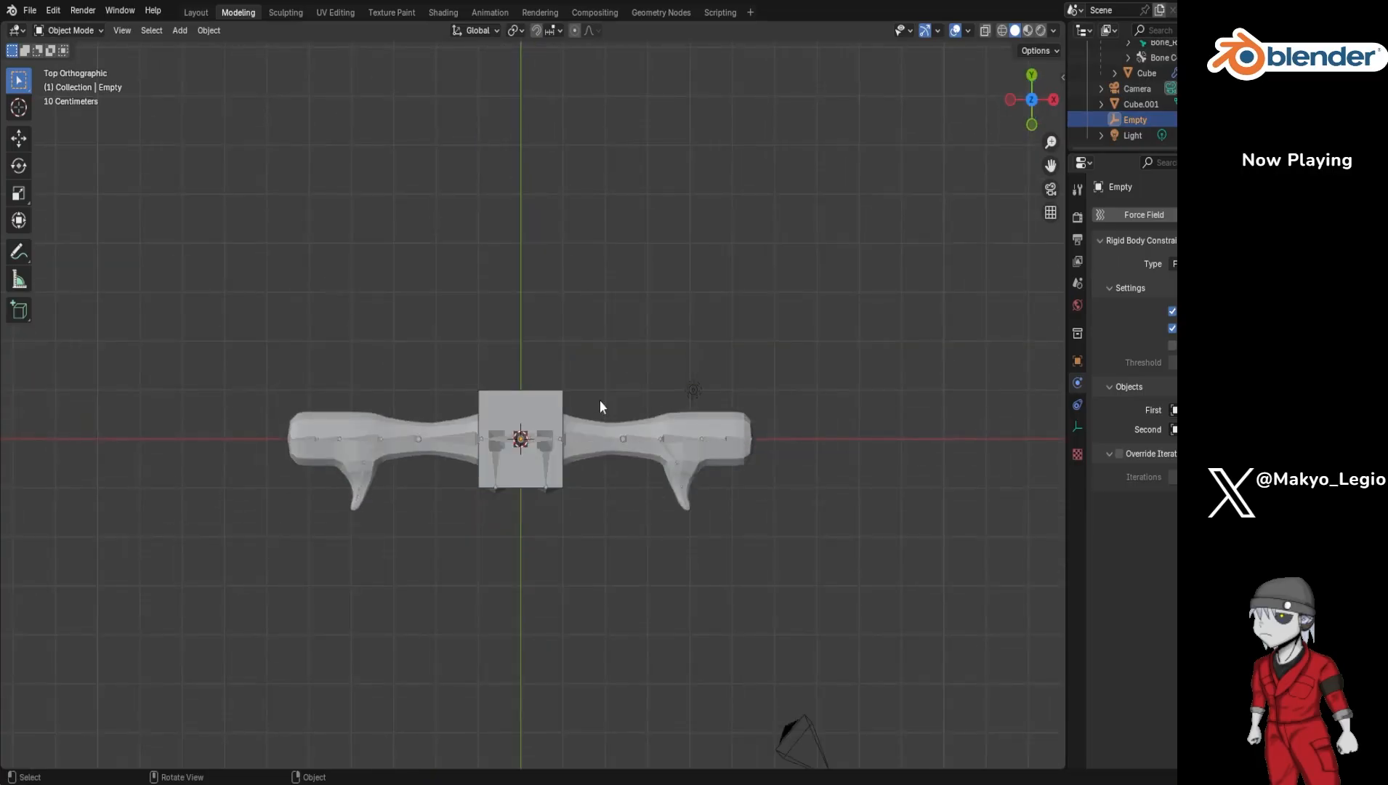
pyautogui.press('KP_1')
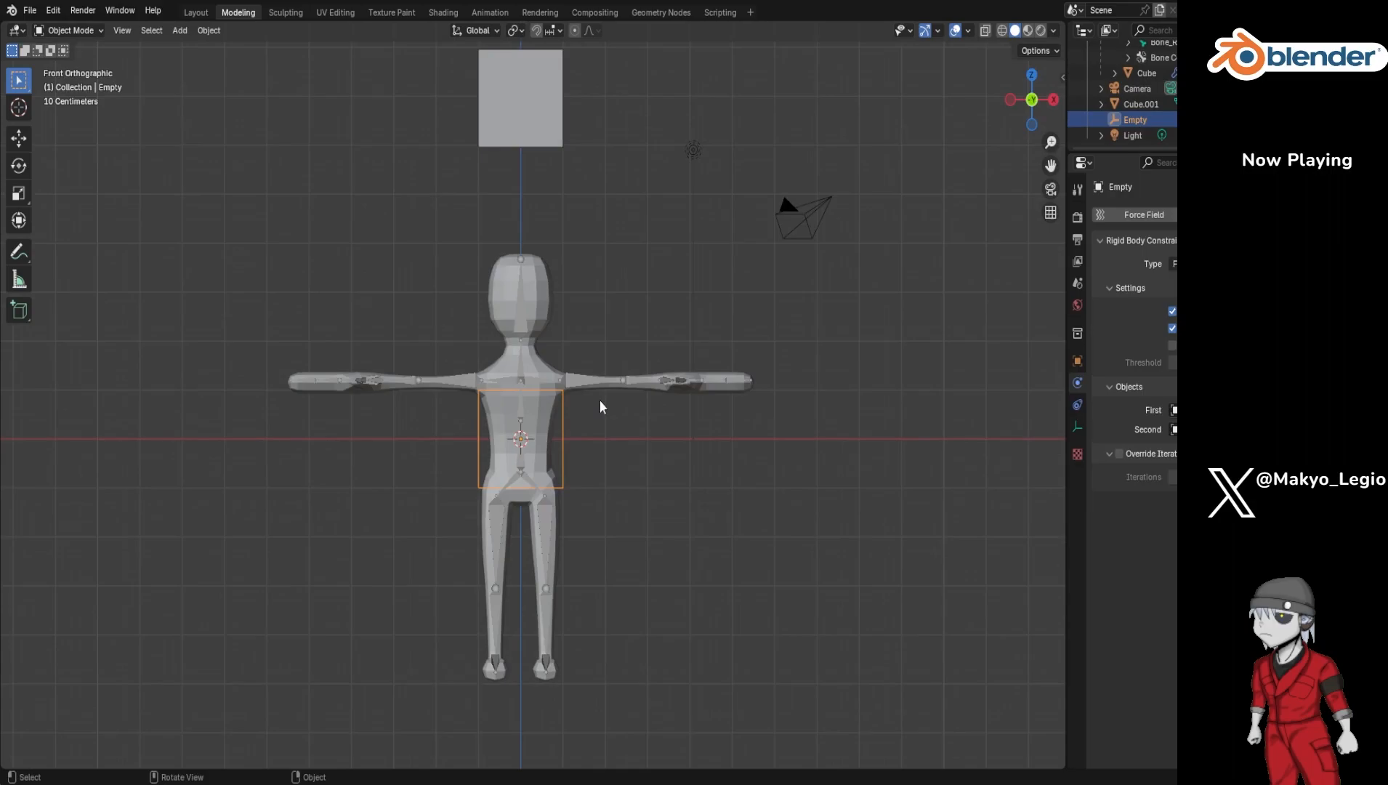
pyautogui.press('g')
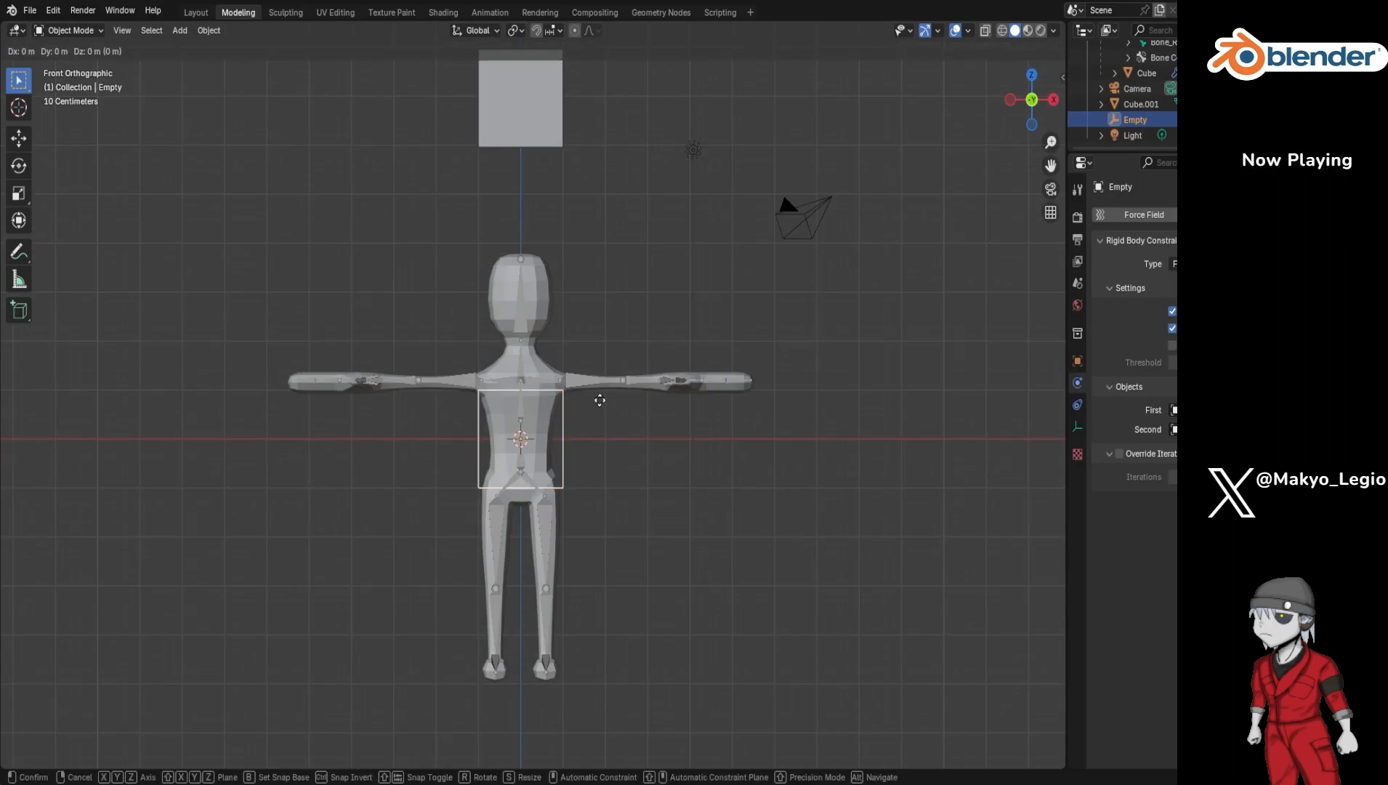
pyautogui.press('z')
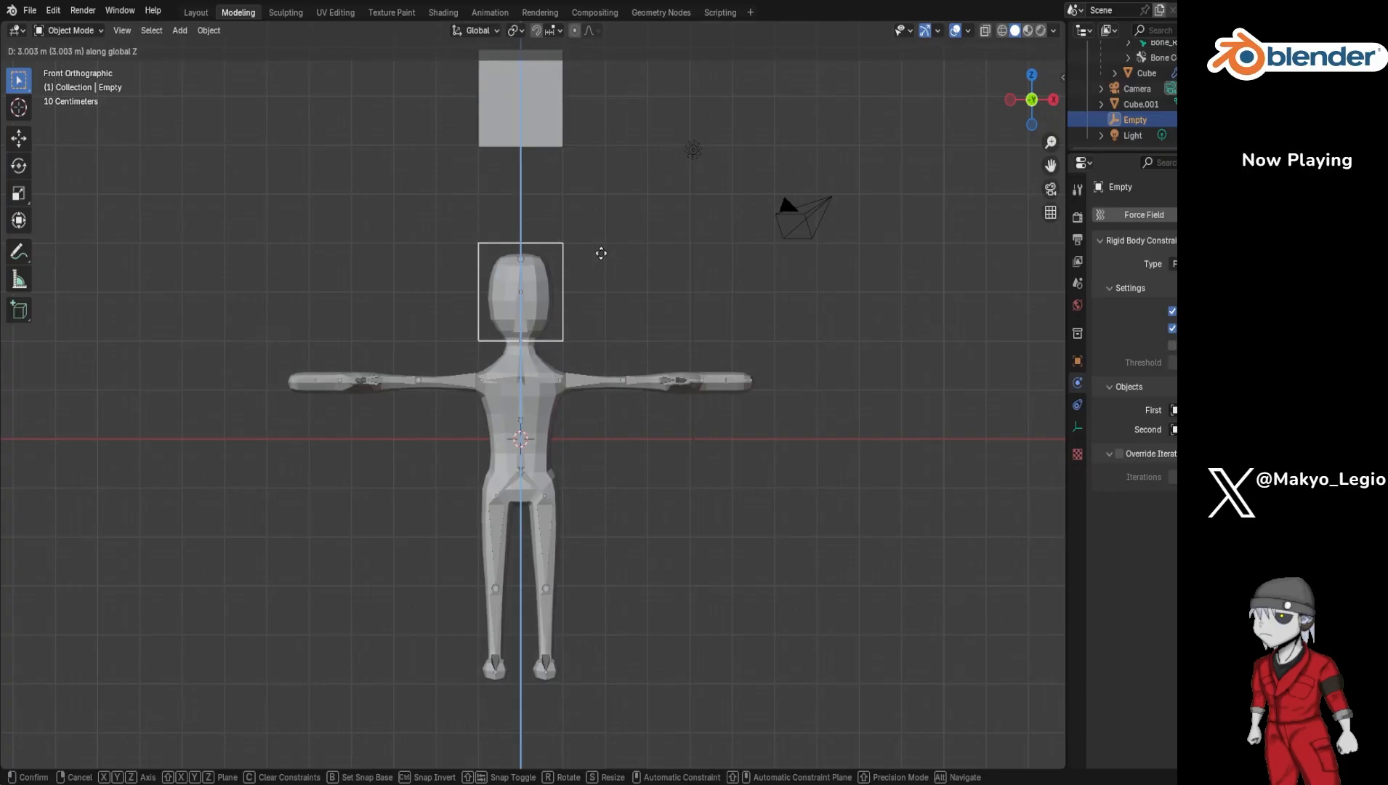
pyautogui.click(601, 250)
# Step: Scale the Empty around the character's head to about 0.86 overall, and stretch it by about 1.25 along Z
pyautogui.press('s')
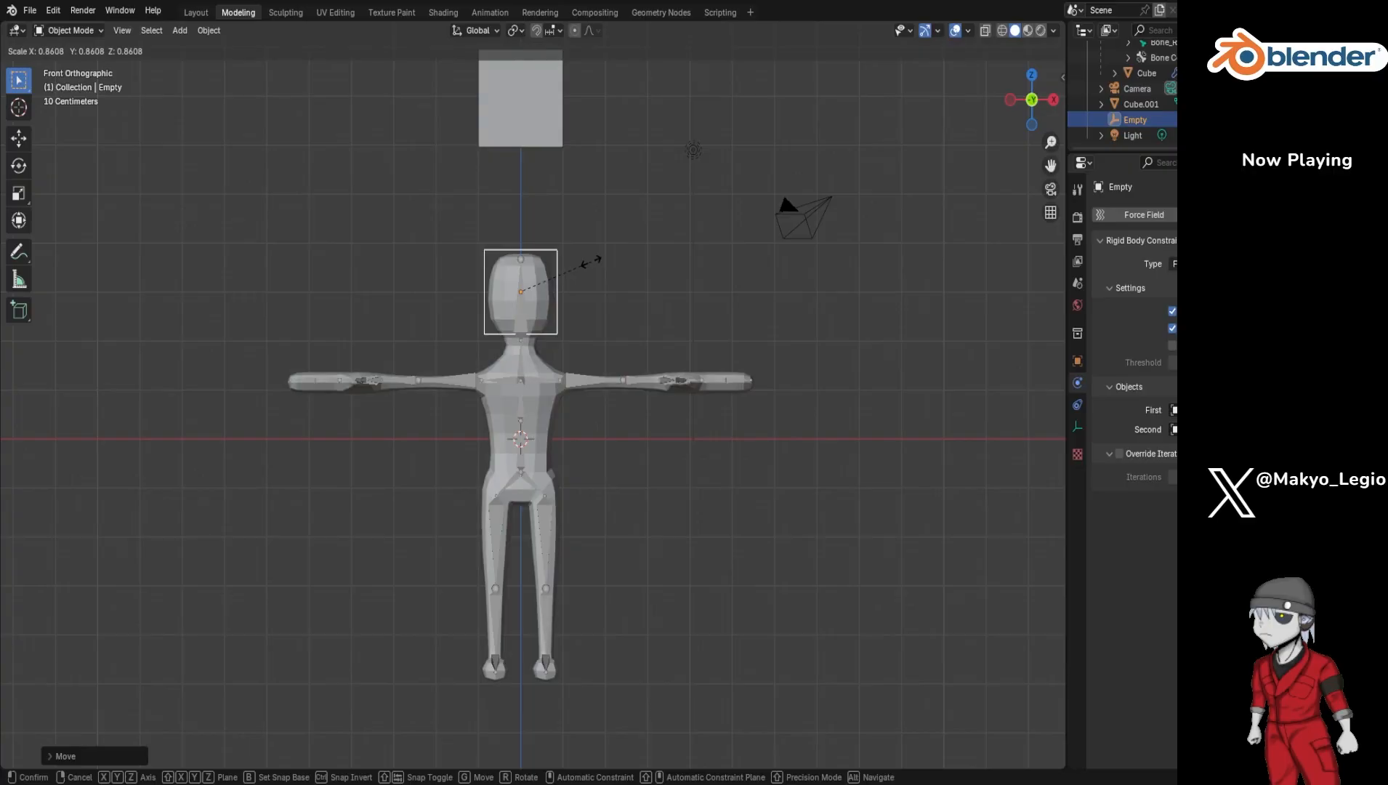
pyautogui.click(592, 261)
pyautogui.press('s')
pyautogui.press('z')
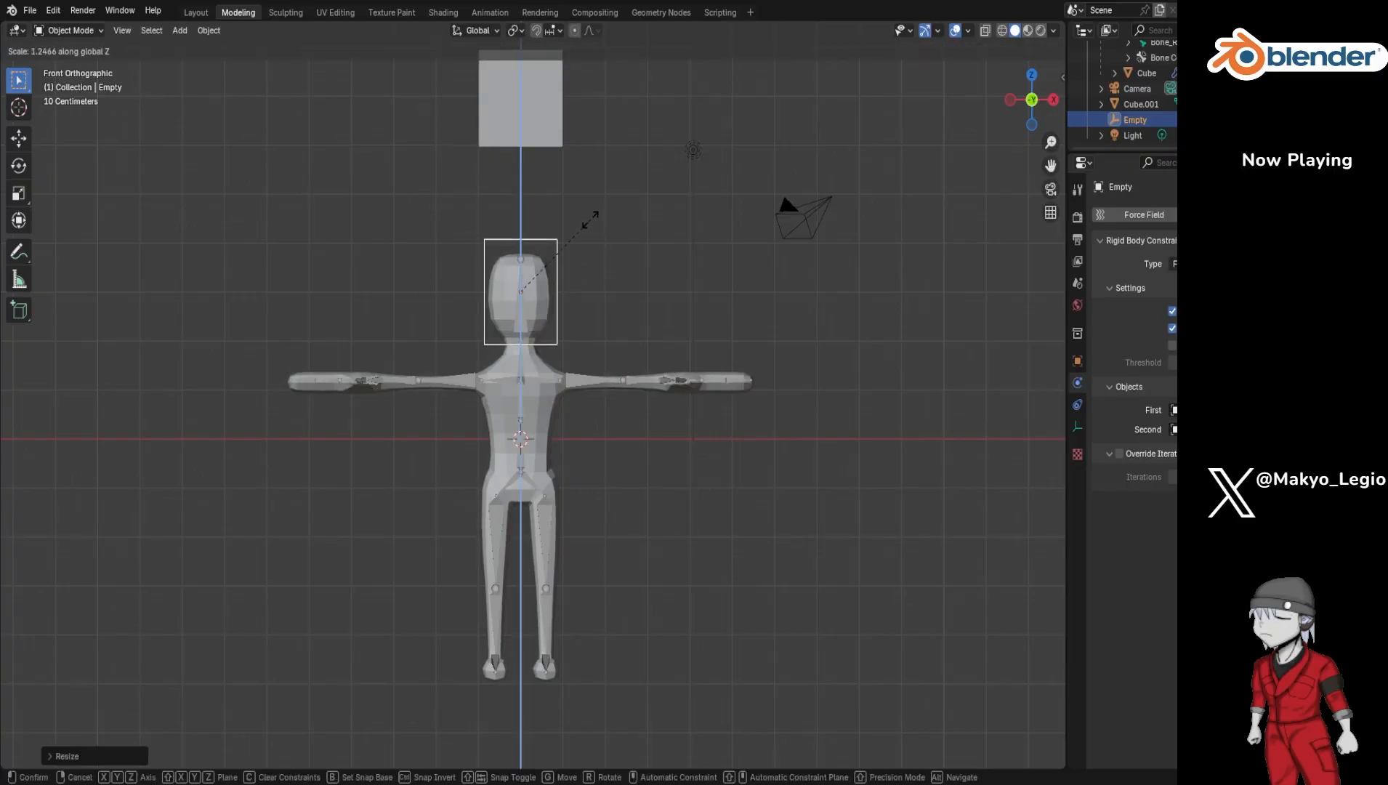
pyautogui.click(591, 216)
# Step: Lower the Empty slightly along Z and scale it by about 0.78 along Z
pyautogui.press('g')
pyautogui.press('z')
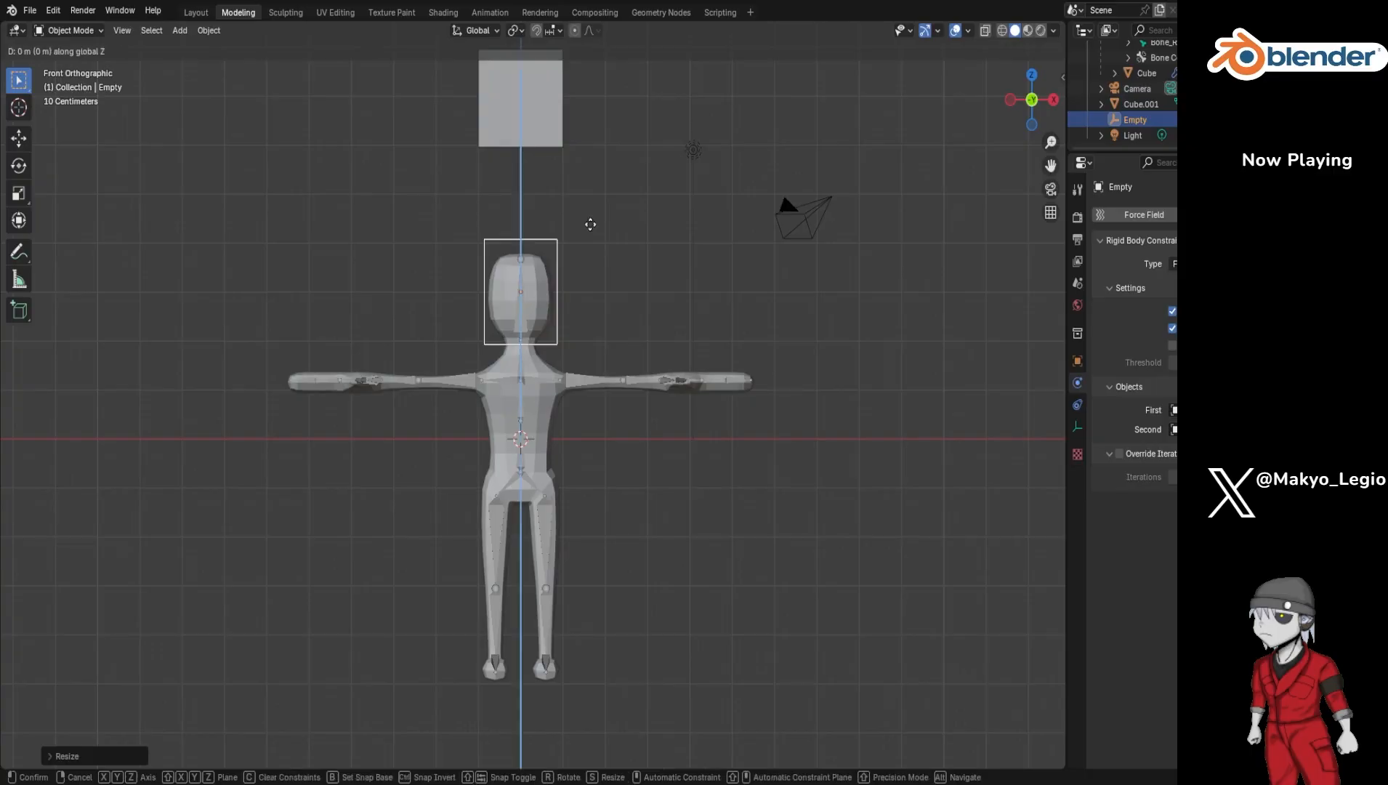
pyautogui.click(590, 234)
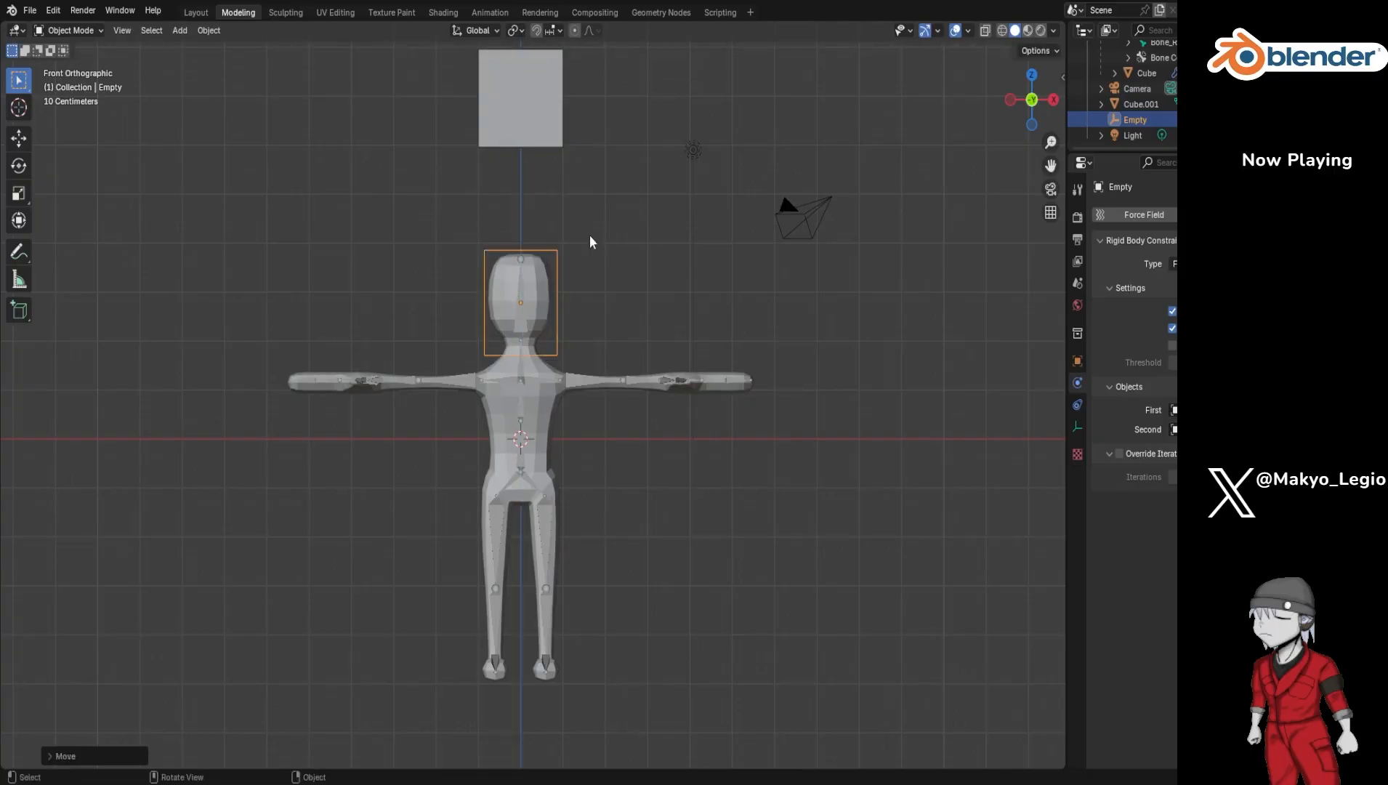
pyautogui.press('s')
pyautogui.press('z')
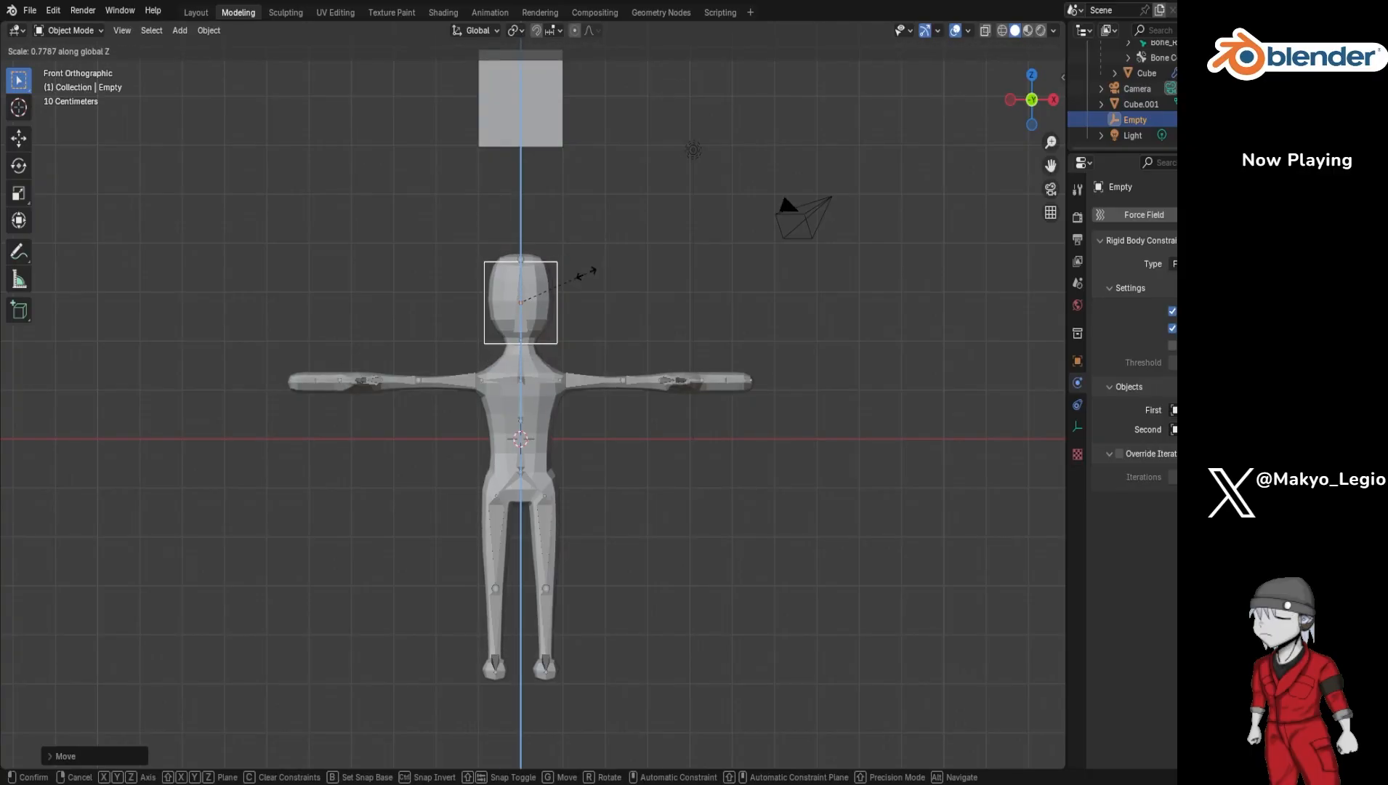
pyautogui.click(585, 272)
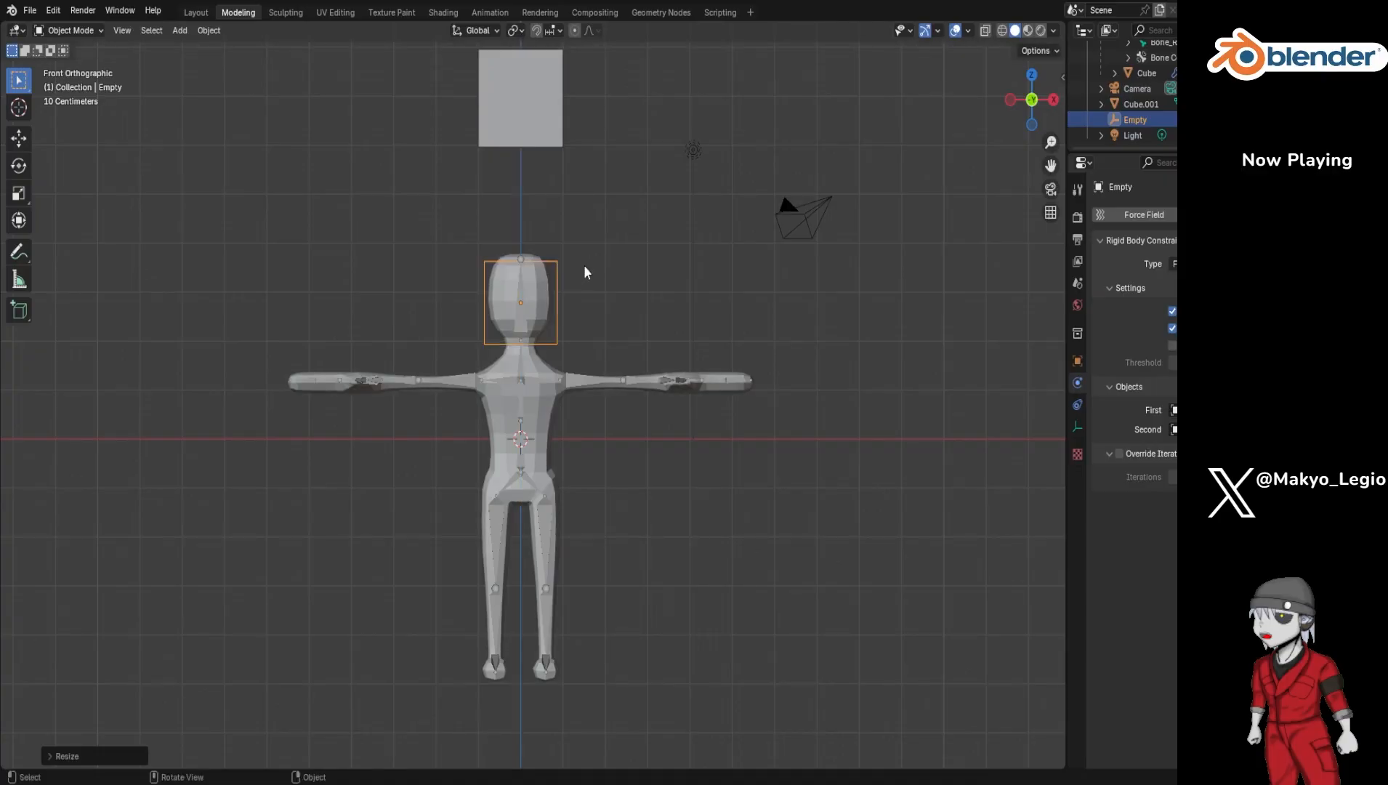
# Step: Raise the Empty slightly and scale it by about 1.10 along Z so that it encloses the character's head
pyautogui.press('g')
pyautogui.press('z')
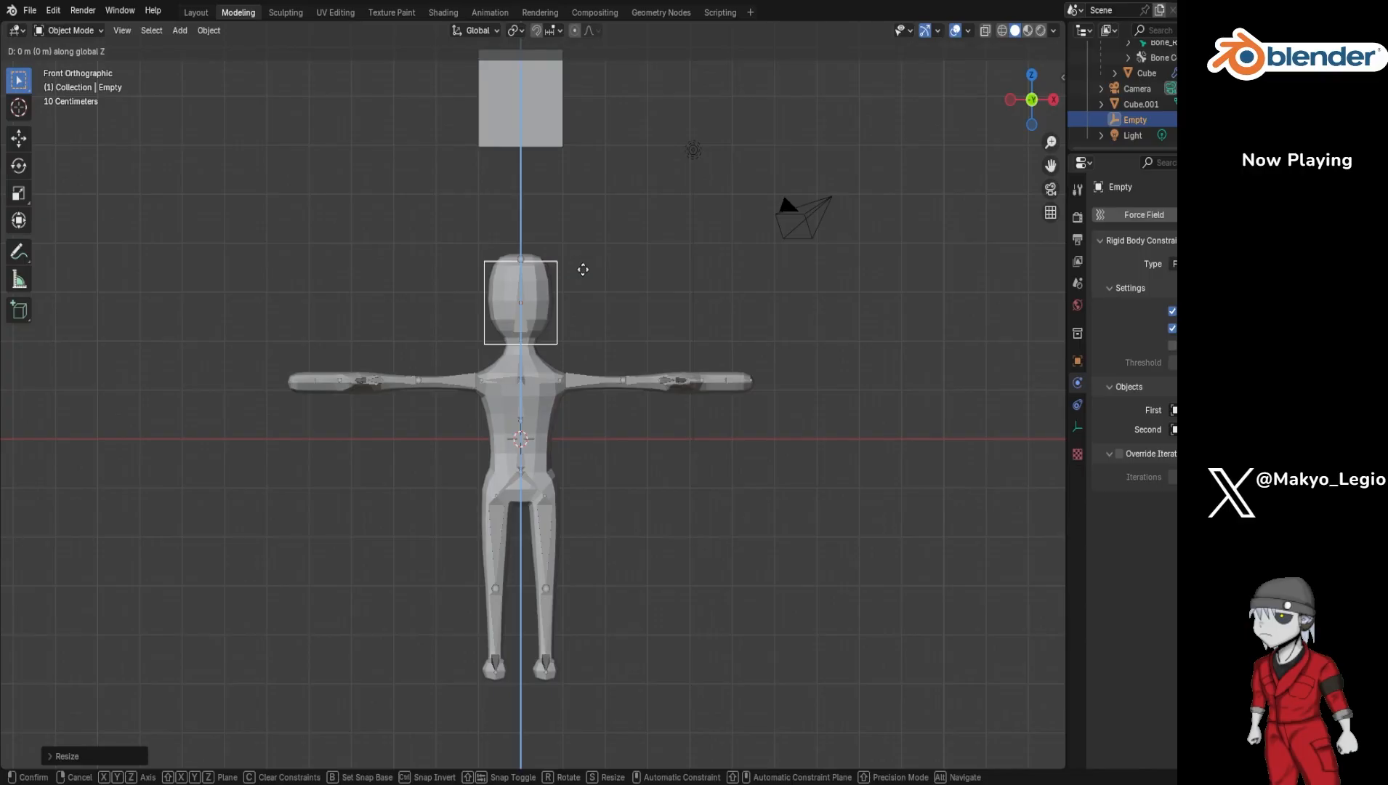
pyautogui.click(582, 262)
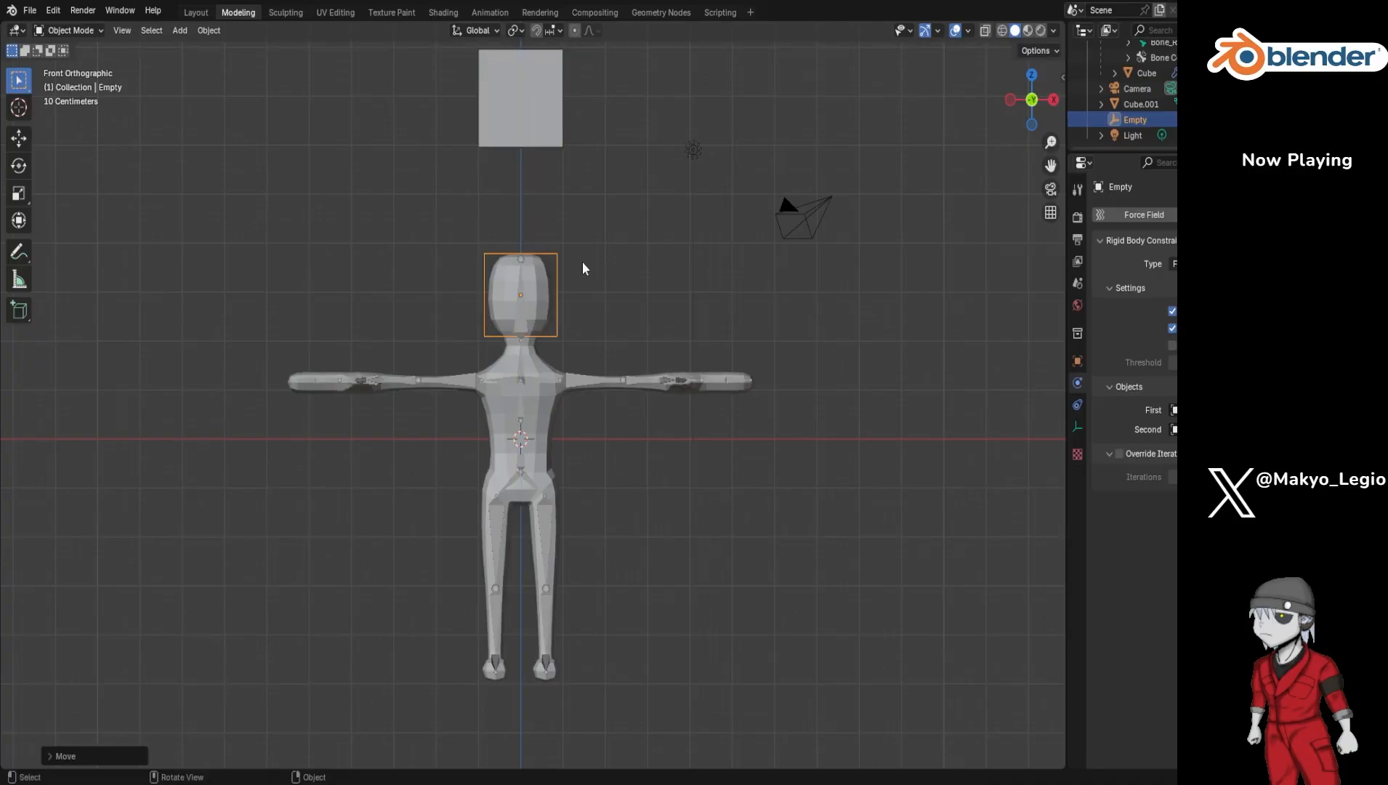
pyautogui.press('s')
pyautogui.press('z')
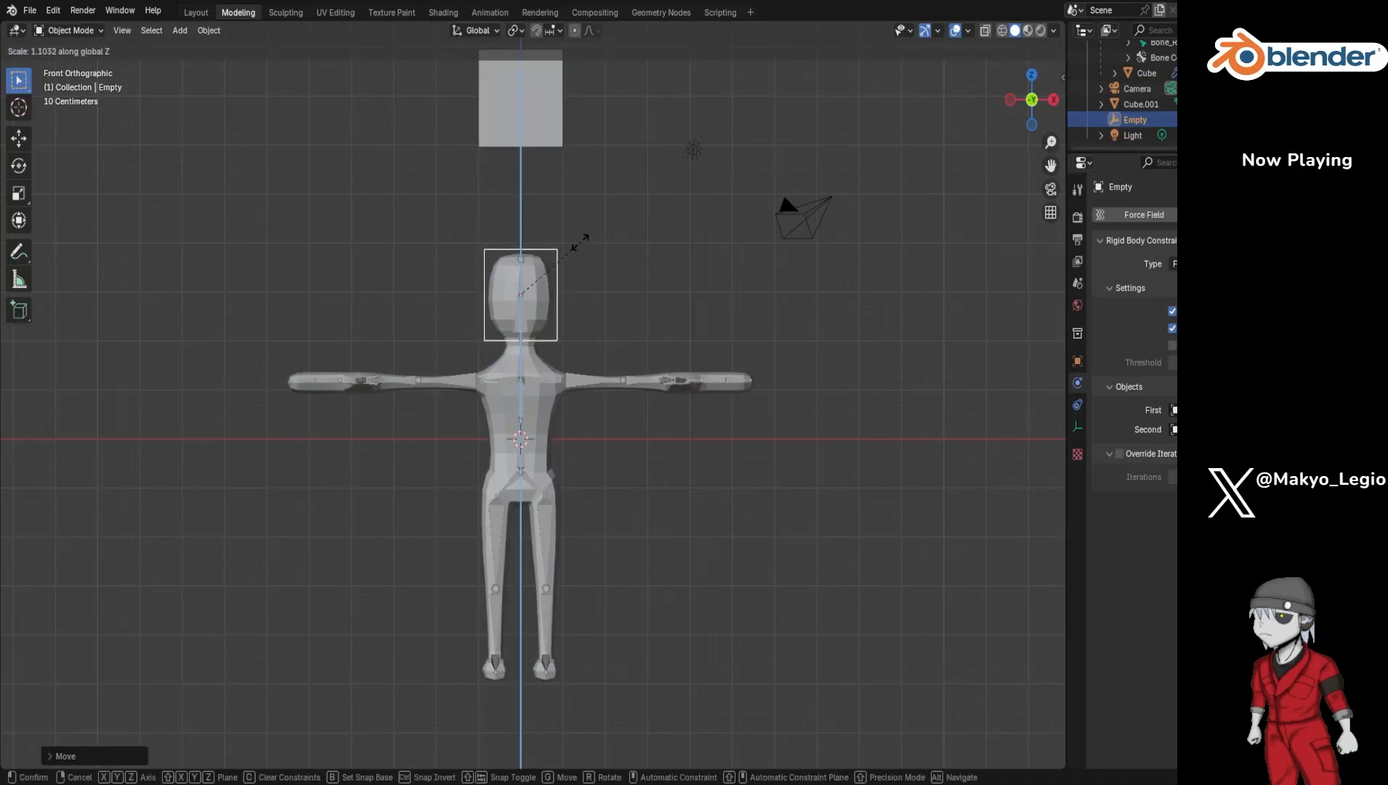
pyautogui.click(582, 245)
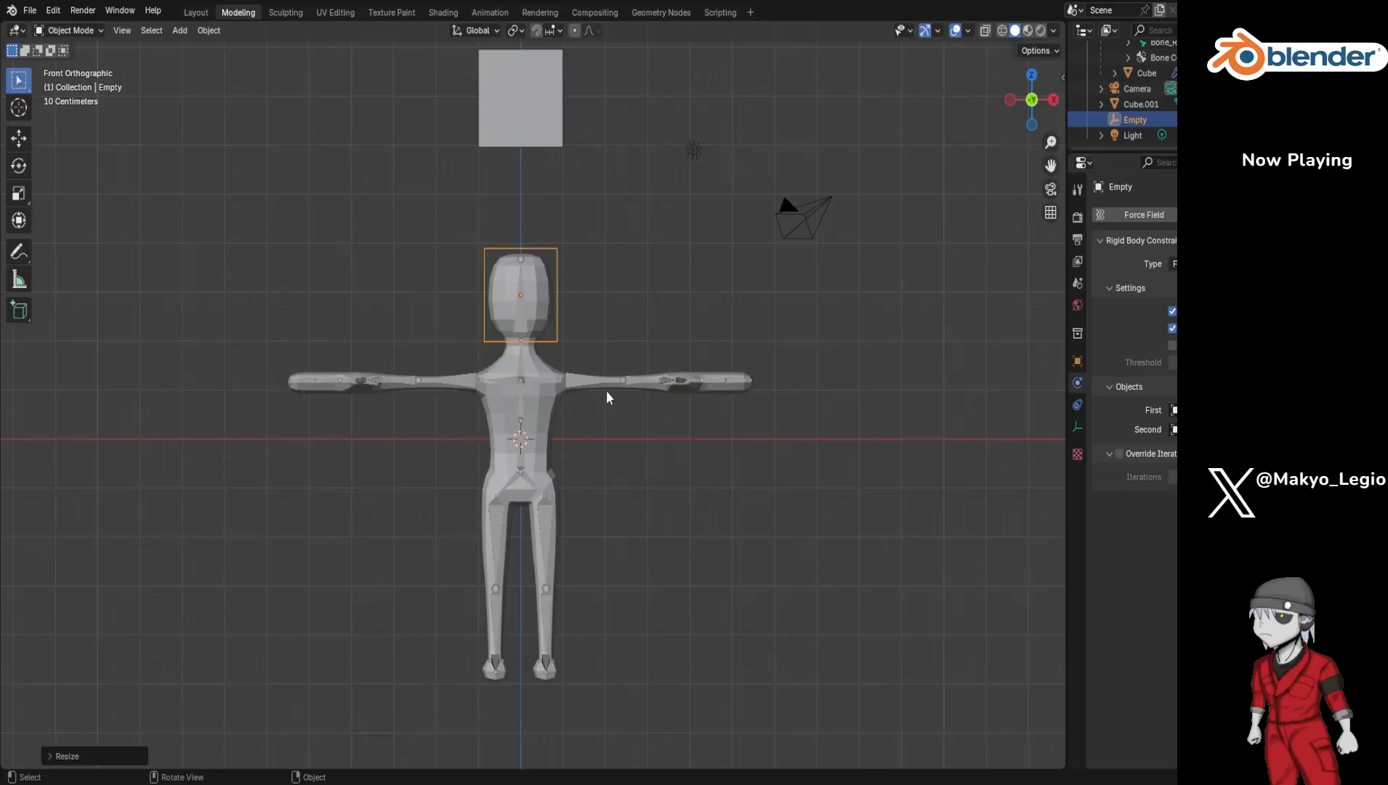
pyautogui.moveTo(657, 332)
pyautogui.mouseDown(button='middle')
pyautogui.moveTo(589, 406)
pyautogui.moveTo(650, 333)
pyautogui.moveTo(665, 341)
pyautogui.mouseUp(button='middle')
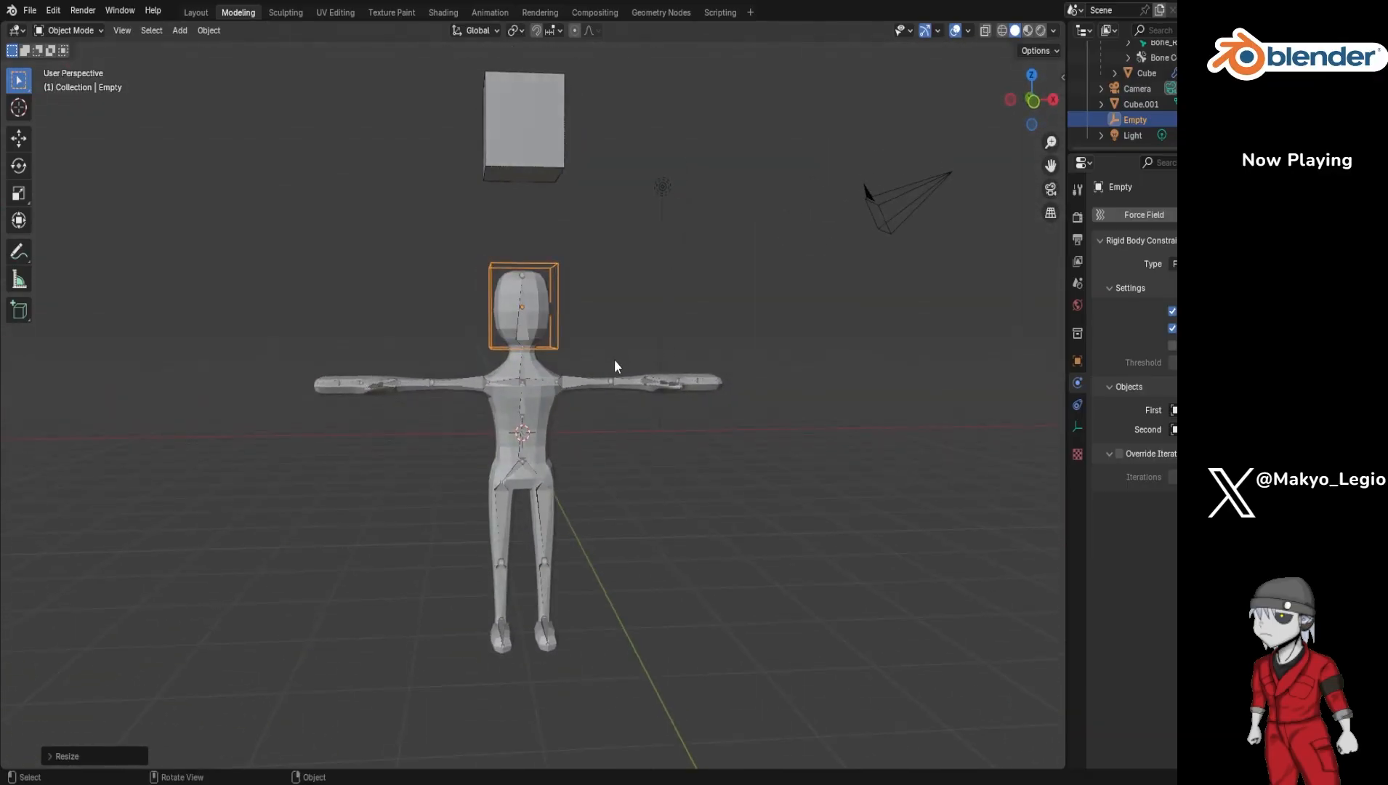
pyautogui.press('KP_1')
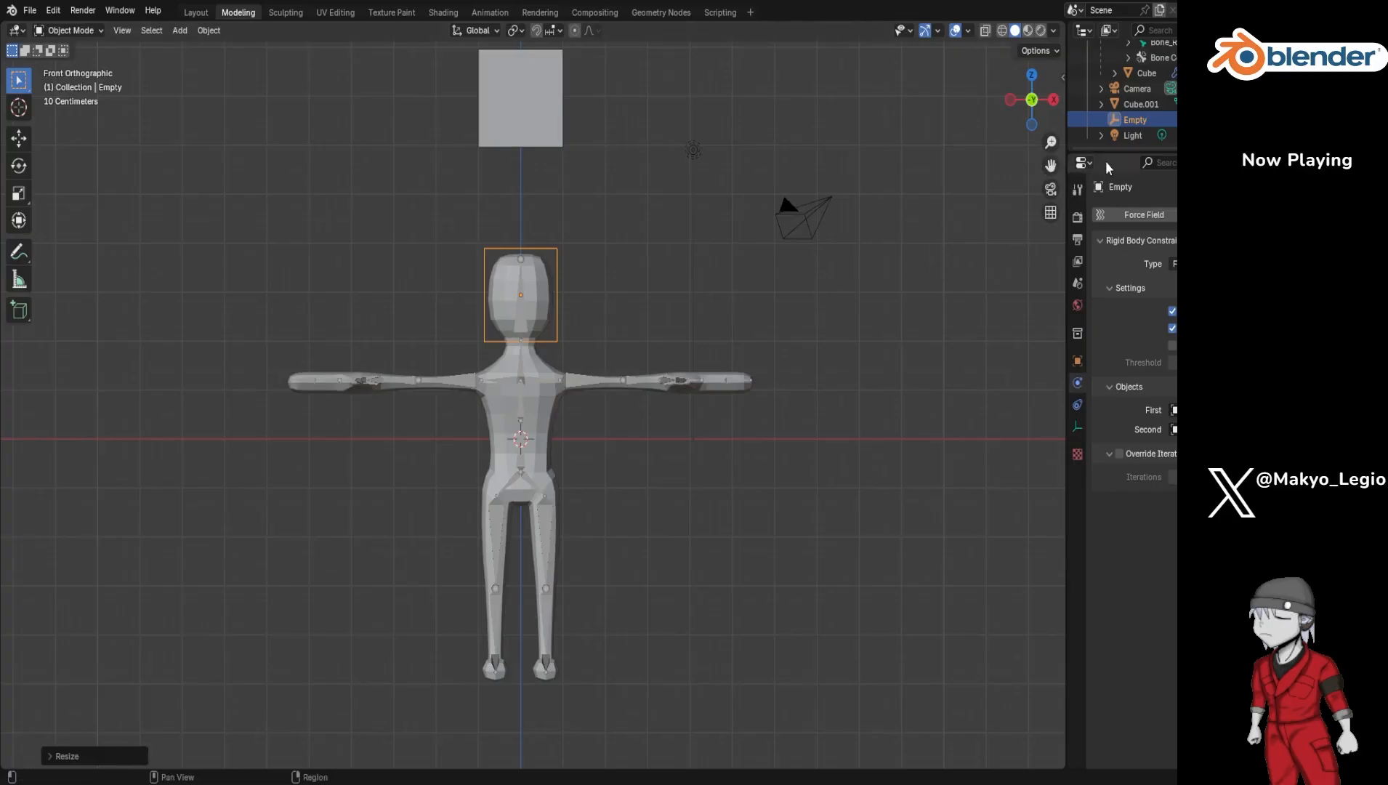
# Step: Select the armature, character mesh and Empty together, and run the Rigid Body operation Apply Transformation on them
pyautogui.scroll(5, 1127, 139)
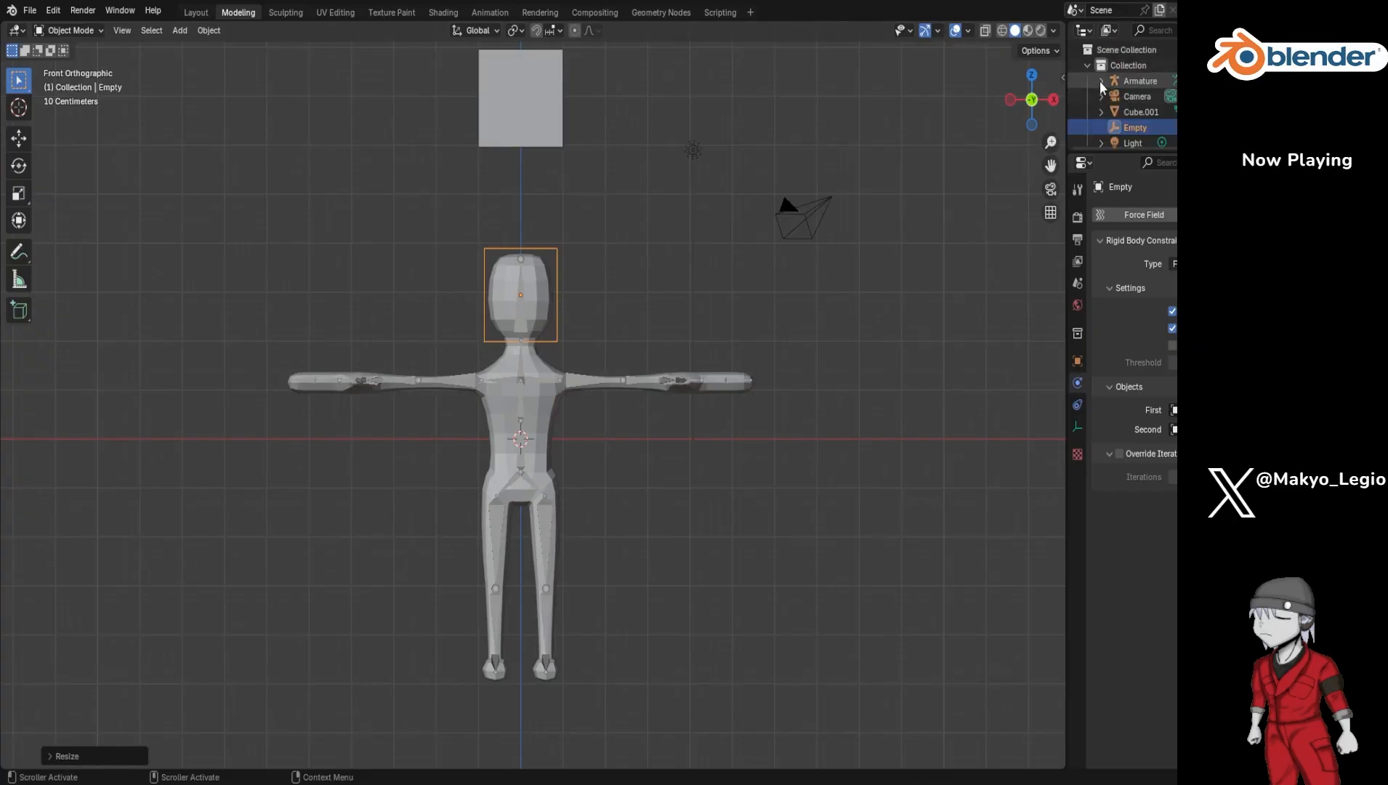
pyautogui.scroll(-5, 1099, 80)
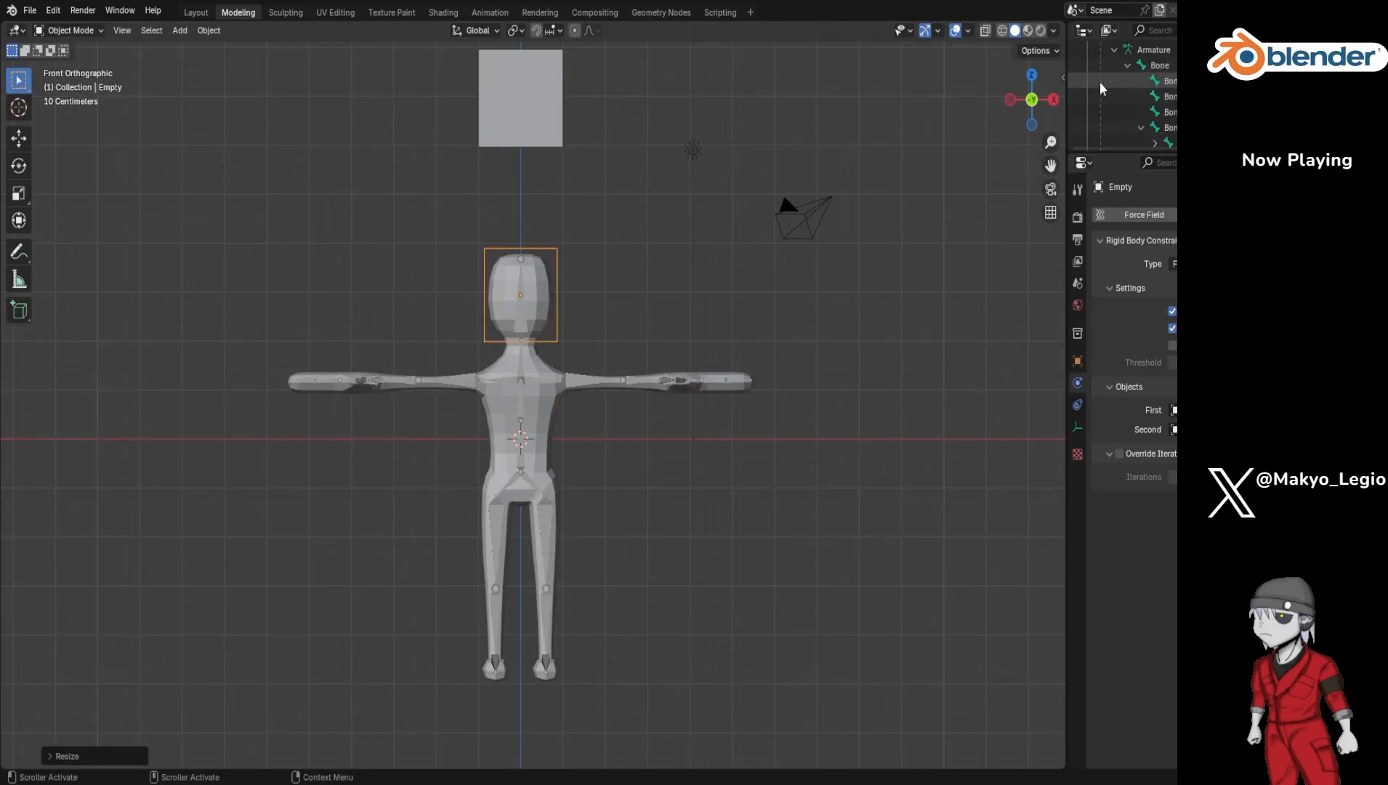
pyautogui.press('a')
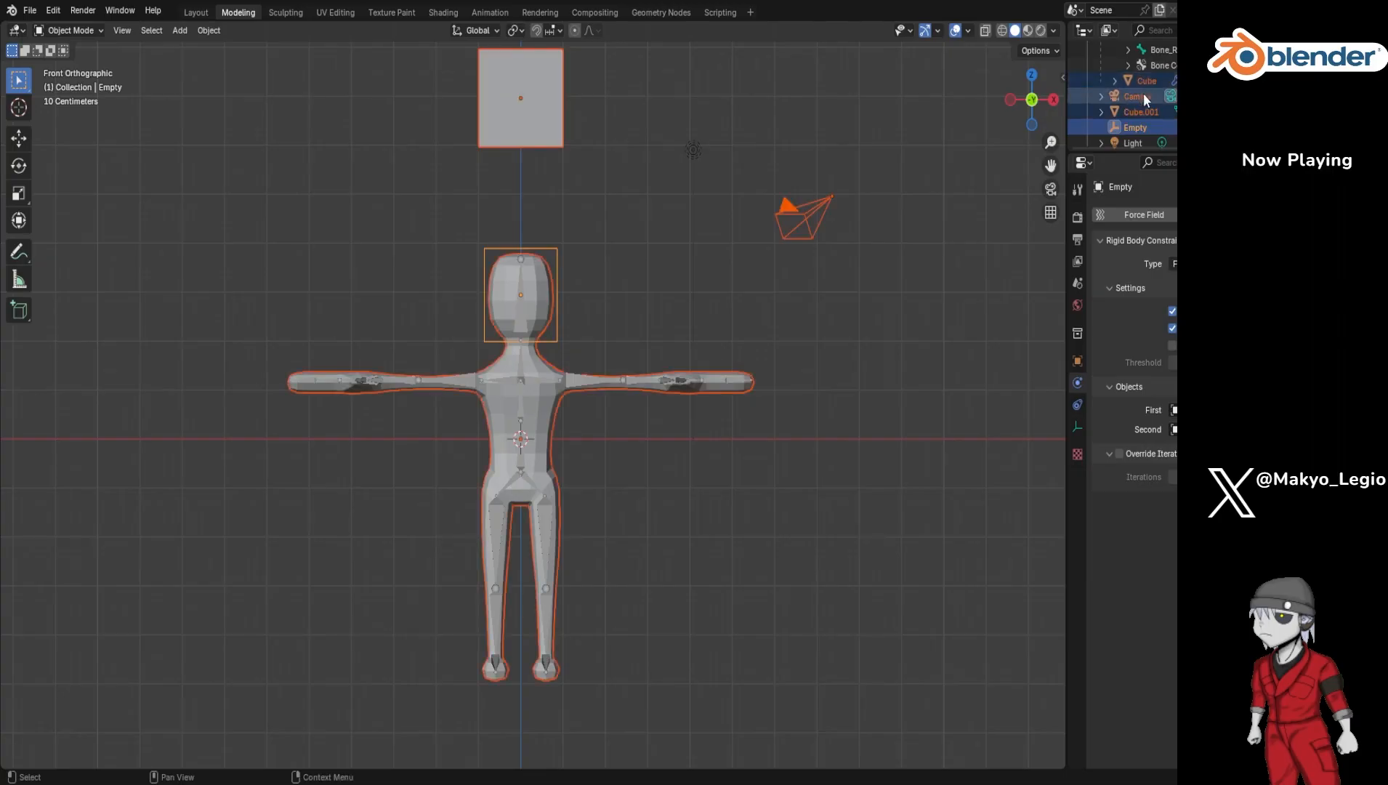
pyautogui.click(1141, 66)
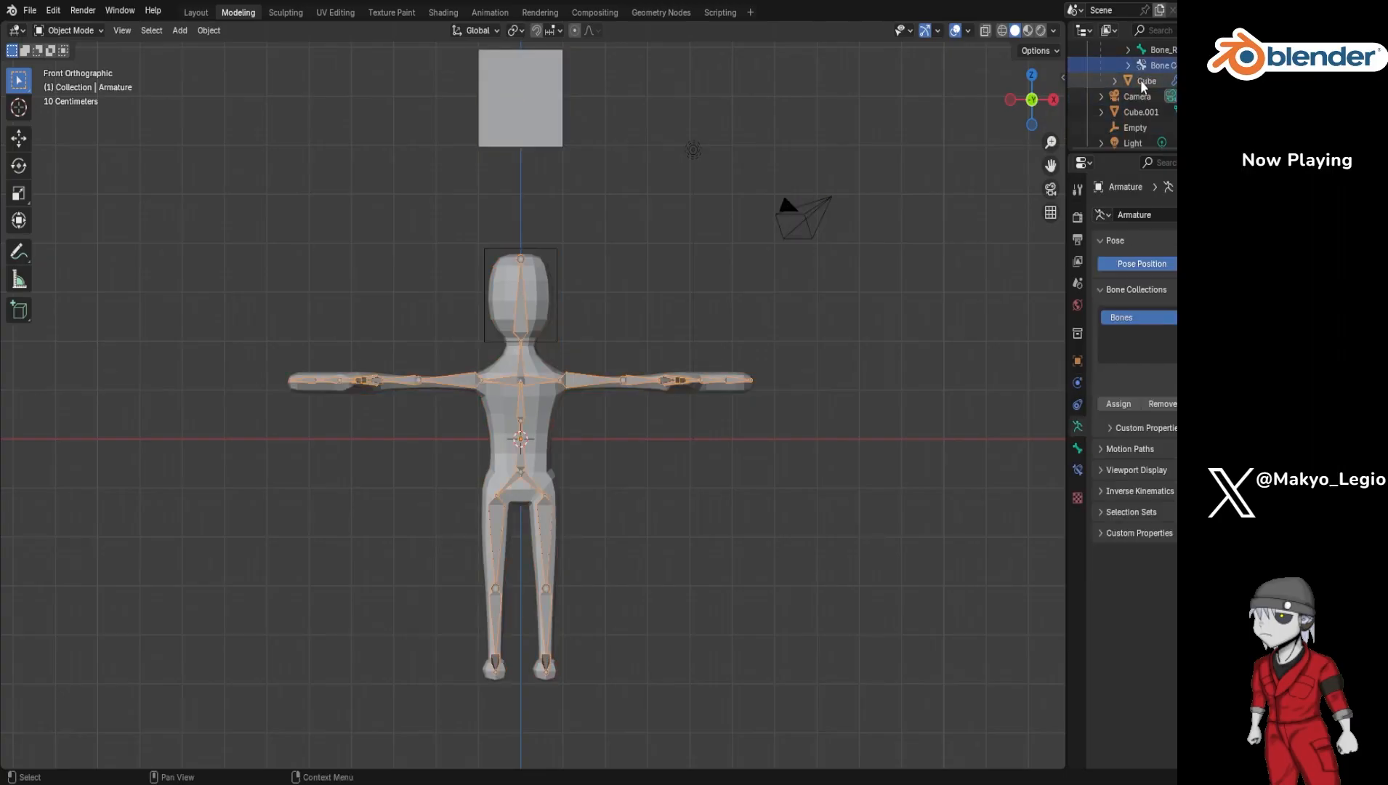
pyautogui.click(1140, 80)
pyautogui.scroll(5, 1139, 76)
pyautogui.scroll(-5, 1140, 84)
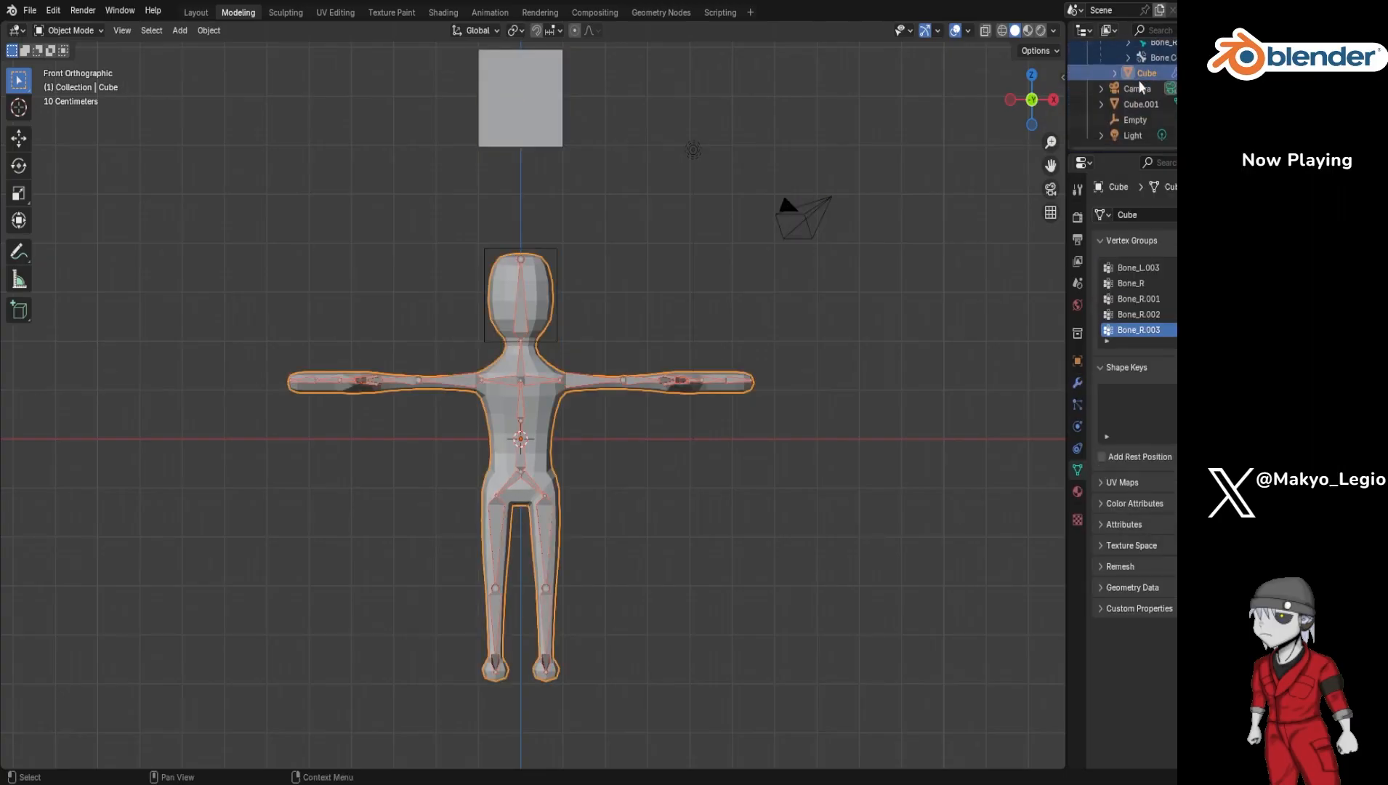
pyautogui.keyDown('ctrl'); pyautogui.click(1130, 122); pyautogui.keyUp('ctrl')
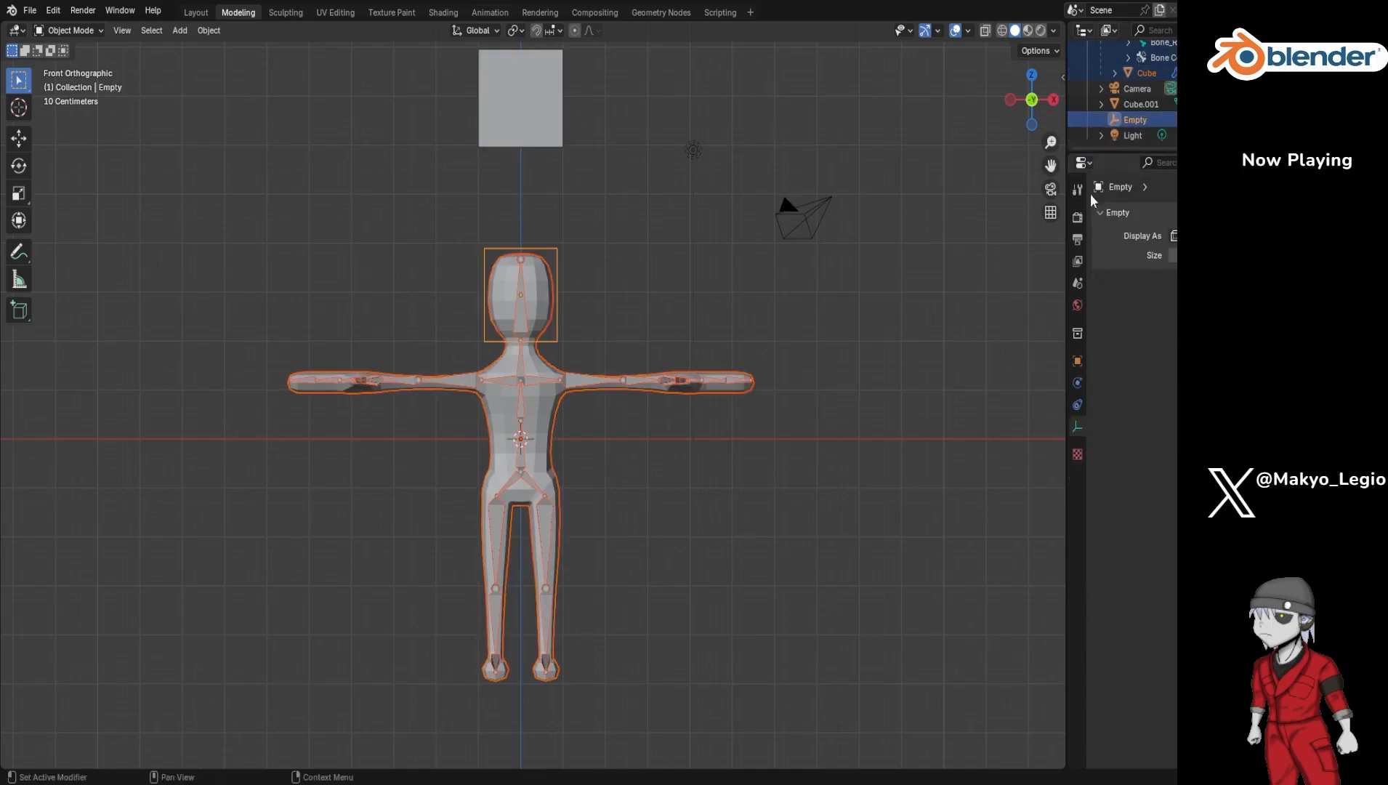
pyautogui.click(208, 31)
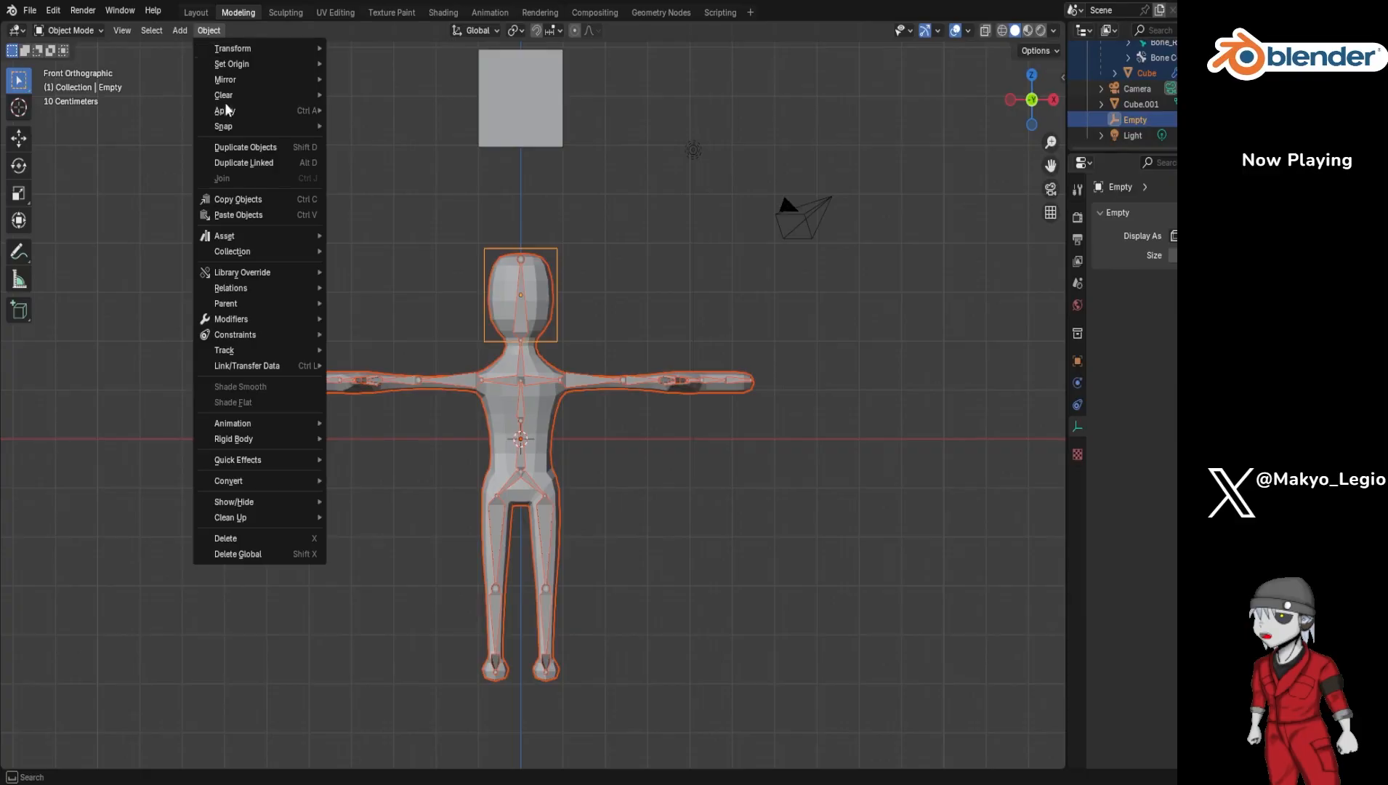
pyautogui.moveTo(300, 438)
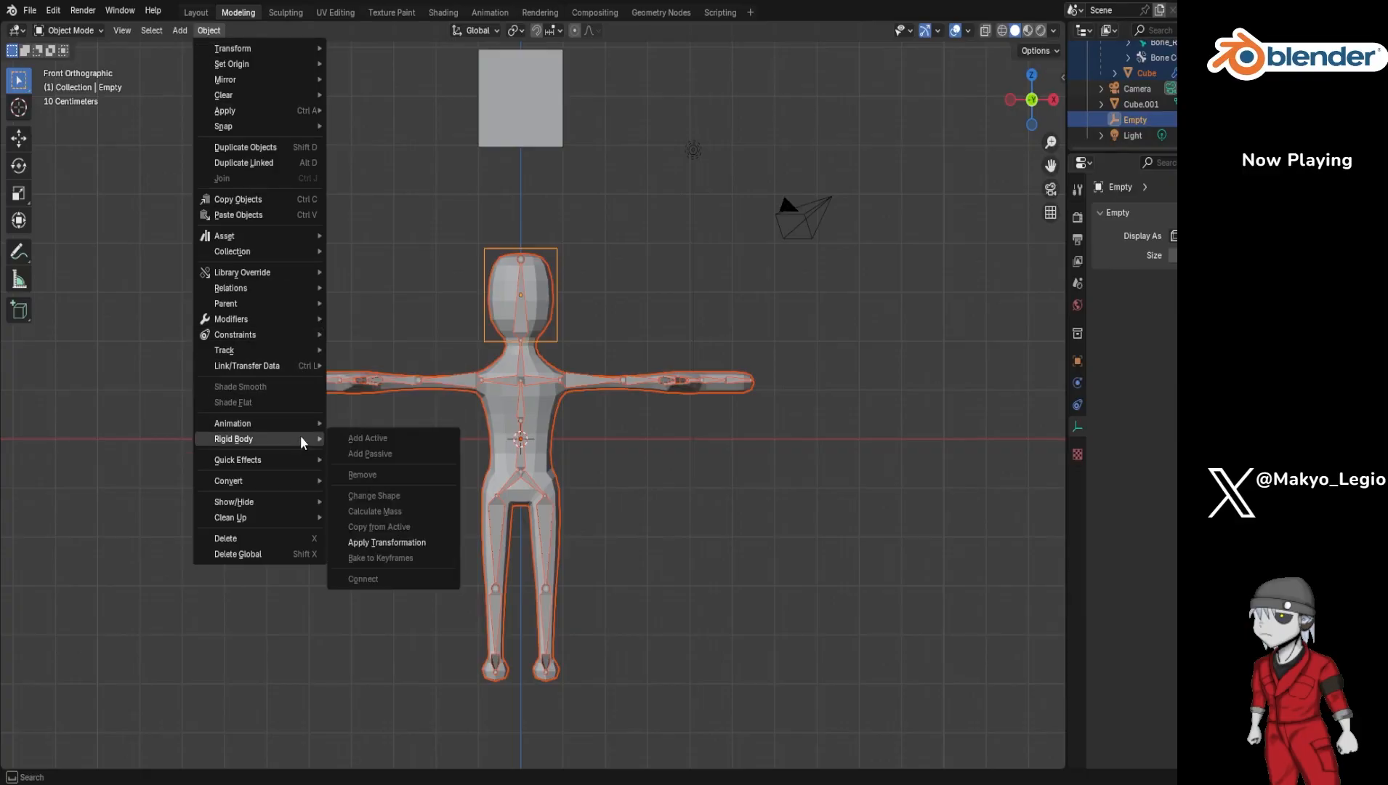
pyautogui.click(402, 544)
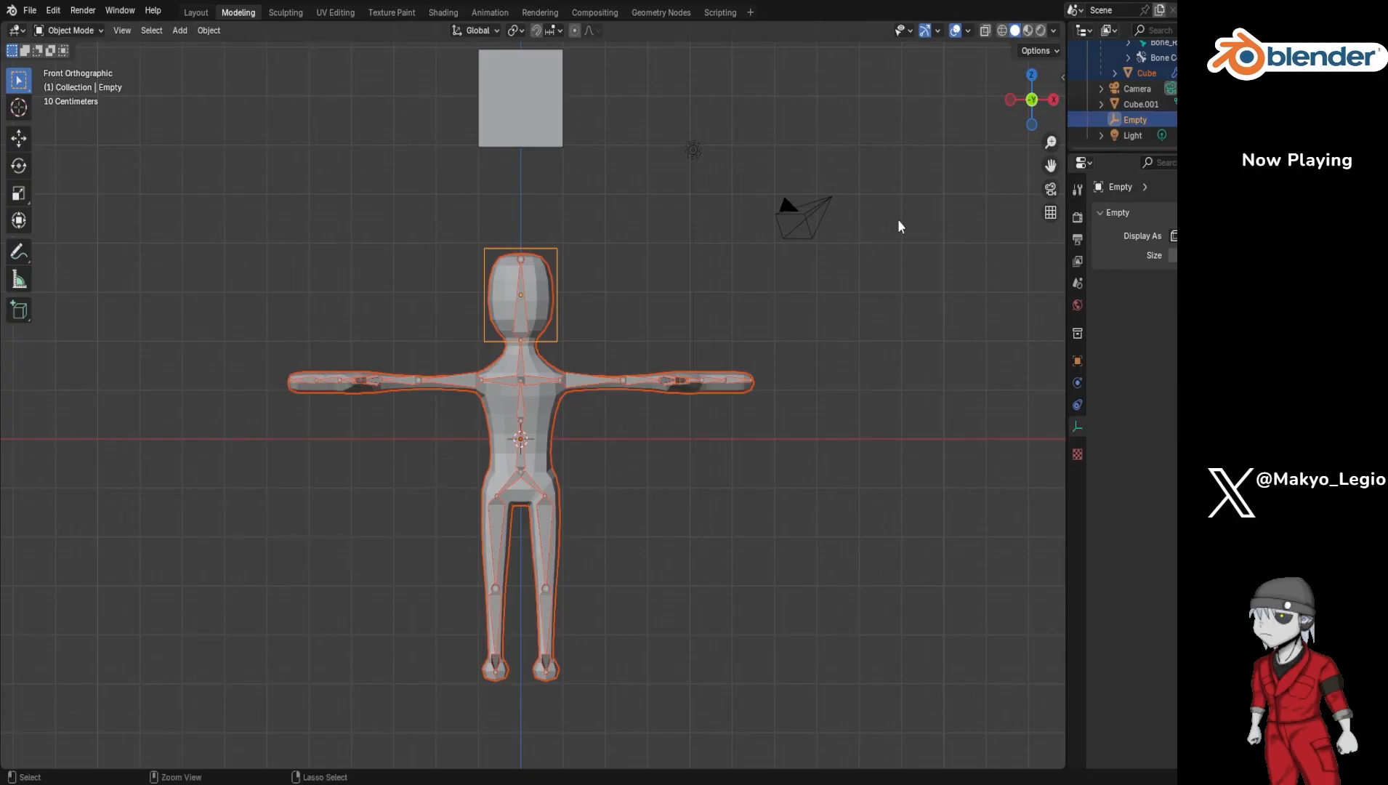
# Step: Check the Set Parent To options without choosing one, and inspect the armature, the character mesh and the Empty's Rigid Body Constraint settings
pyautogui.hotkey('ctrl', 'p')
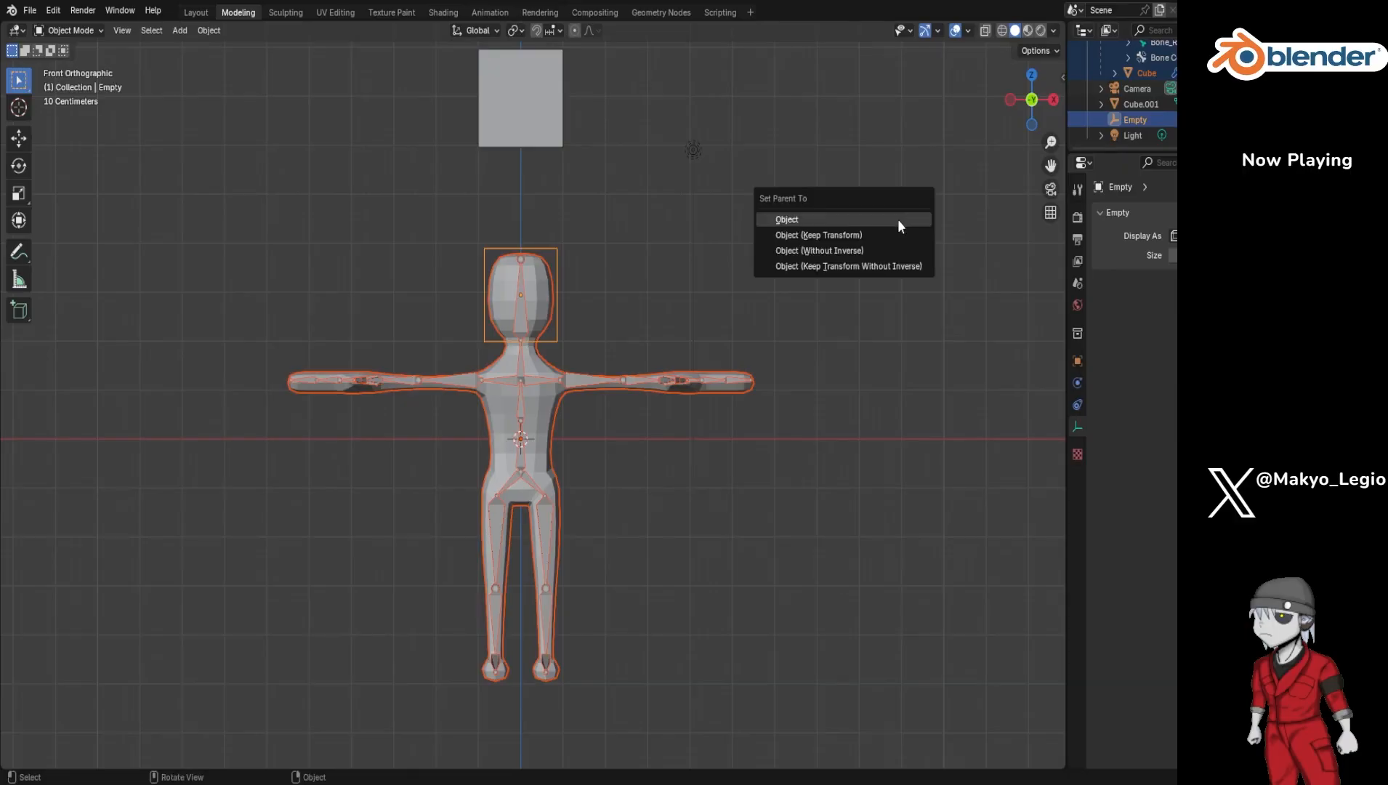
pyautogui.click(772, 299)
pyautogui.scroll(5, 1118, 120)
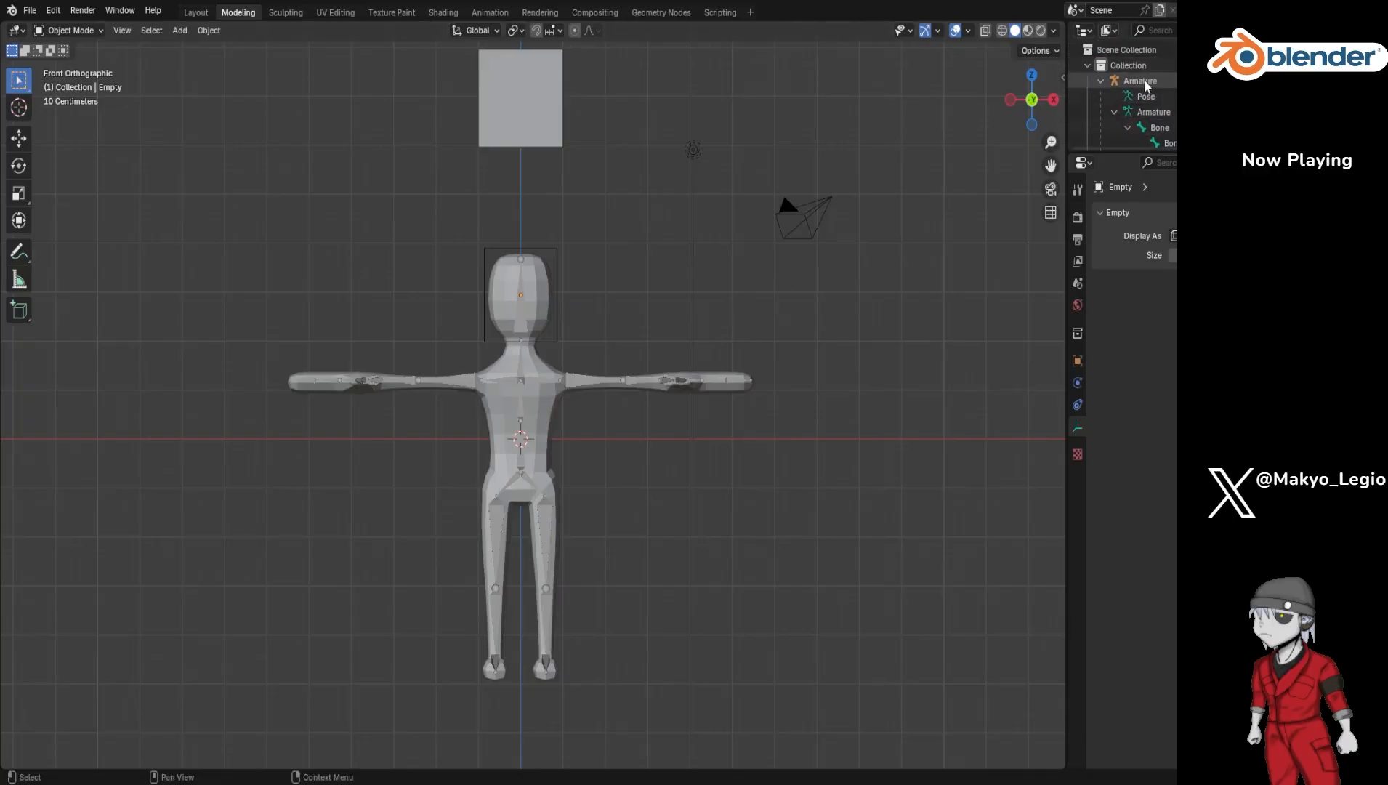
pyautogui.click(1144, 81)
pyautogui.scroll(-4, 1143, 80)
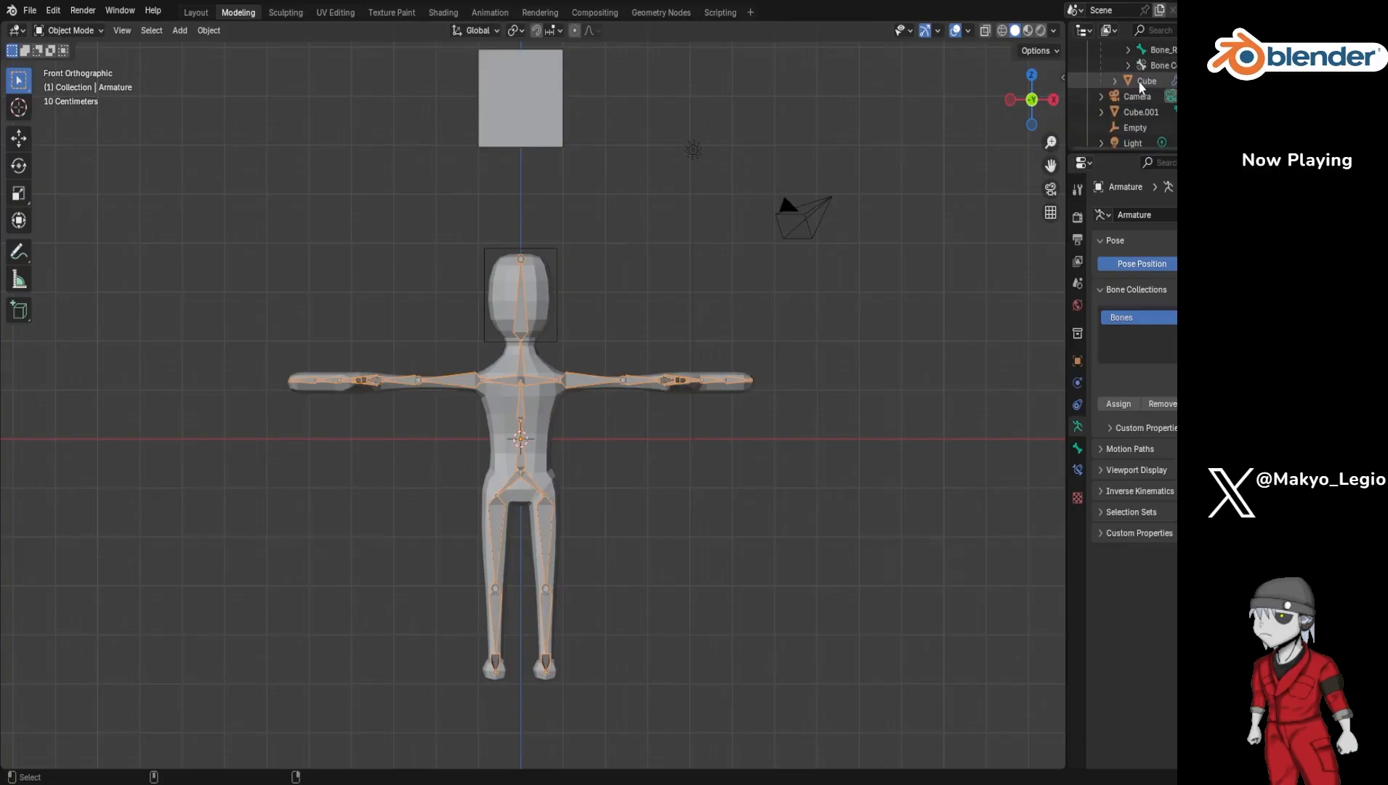
pyautogui.click(1143, 82)
pyautogui.click(727, 470)
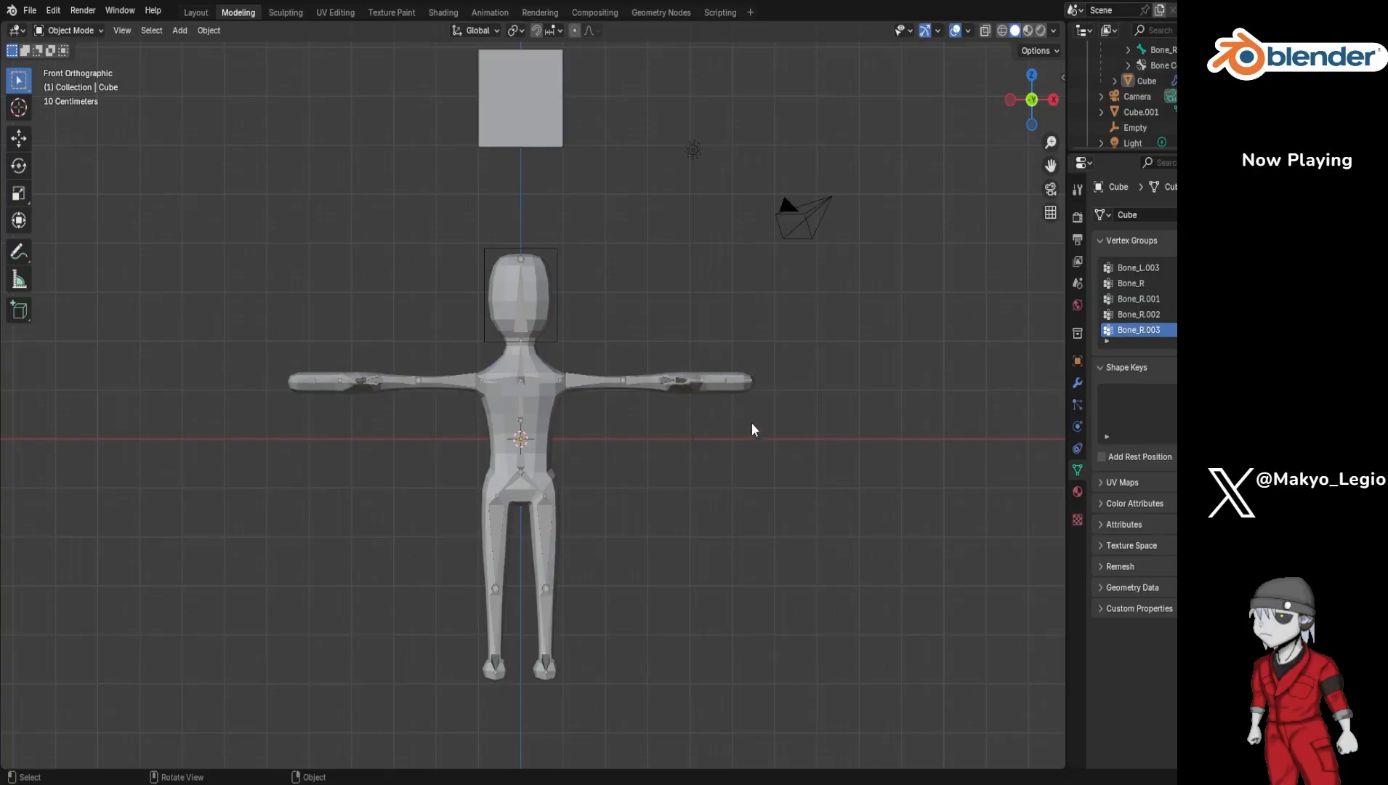
pyautogui.scroll(-1, 1126, 117)
pyautogui.click(1126, 119)
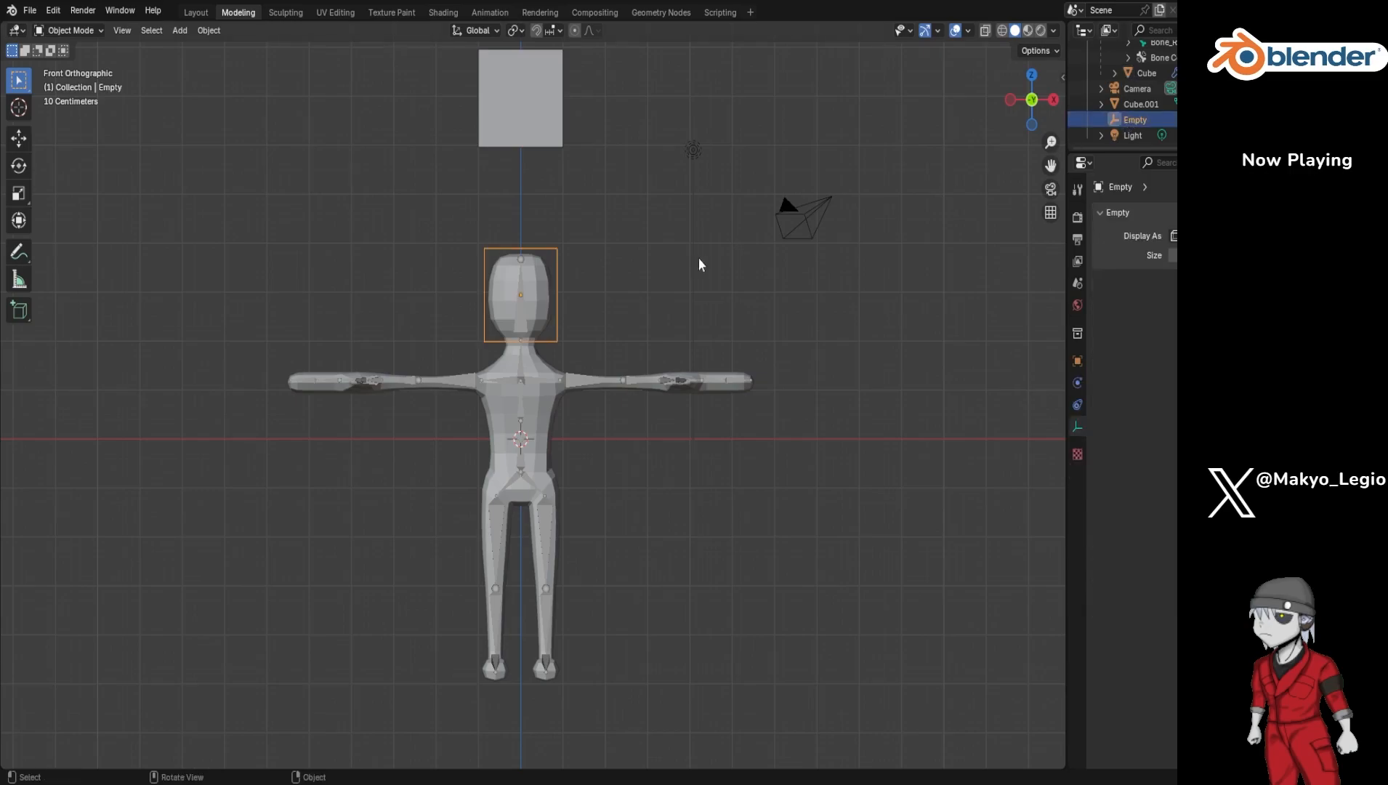
pyautogui.click(1080, 384)
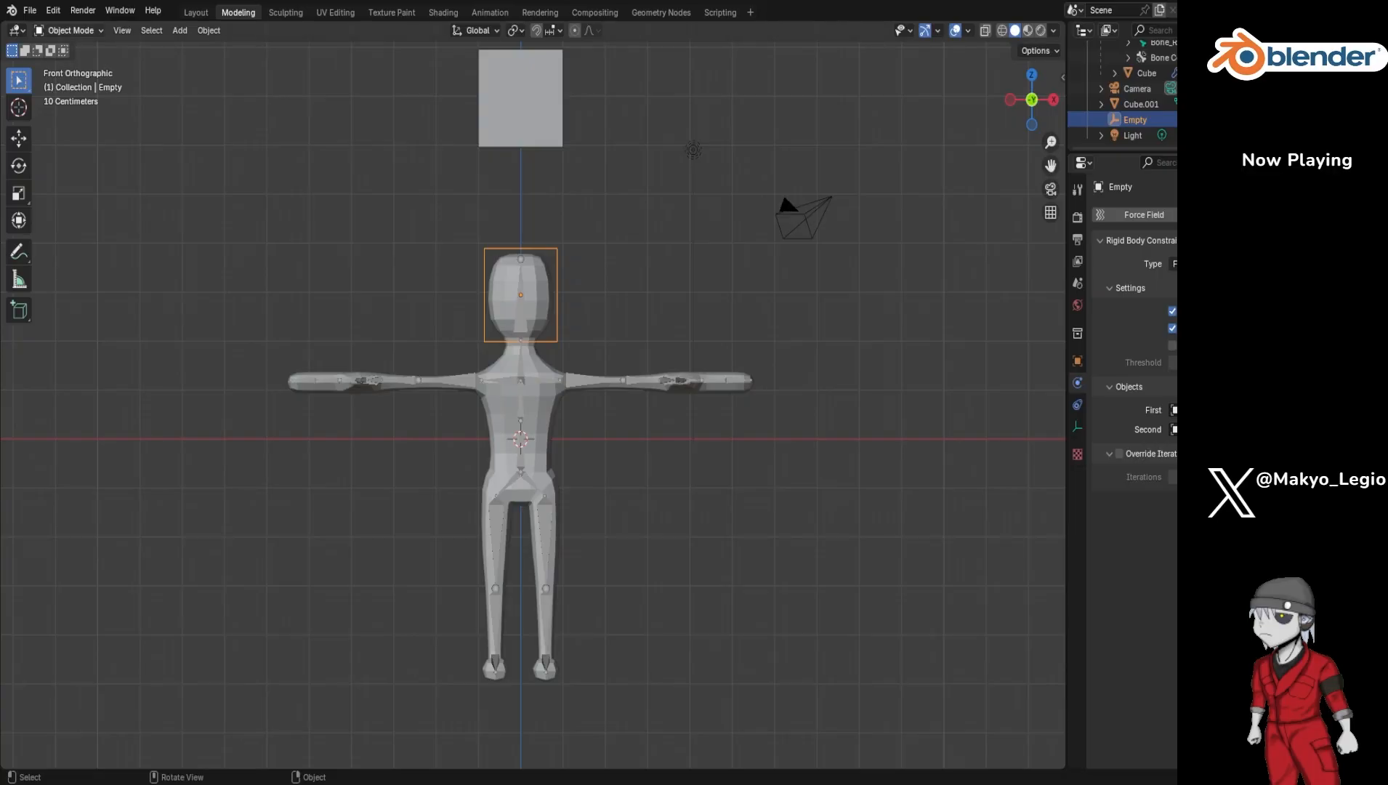
# Step: Open the recent file Armature_weight_Practice_armature_edited_paint_from_autorig.blend and clear the selection
pyautogui.click(30, 11)
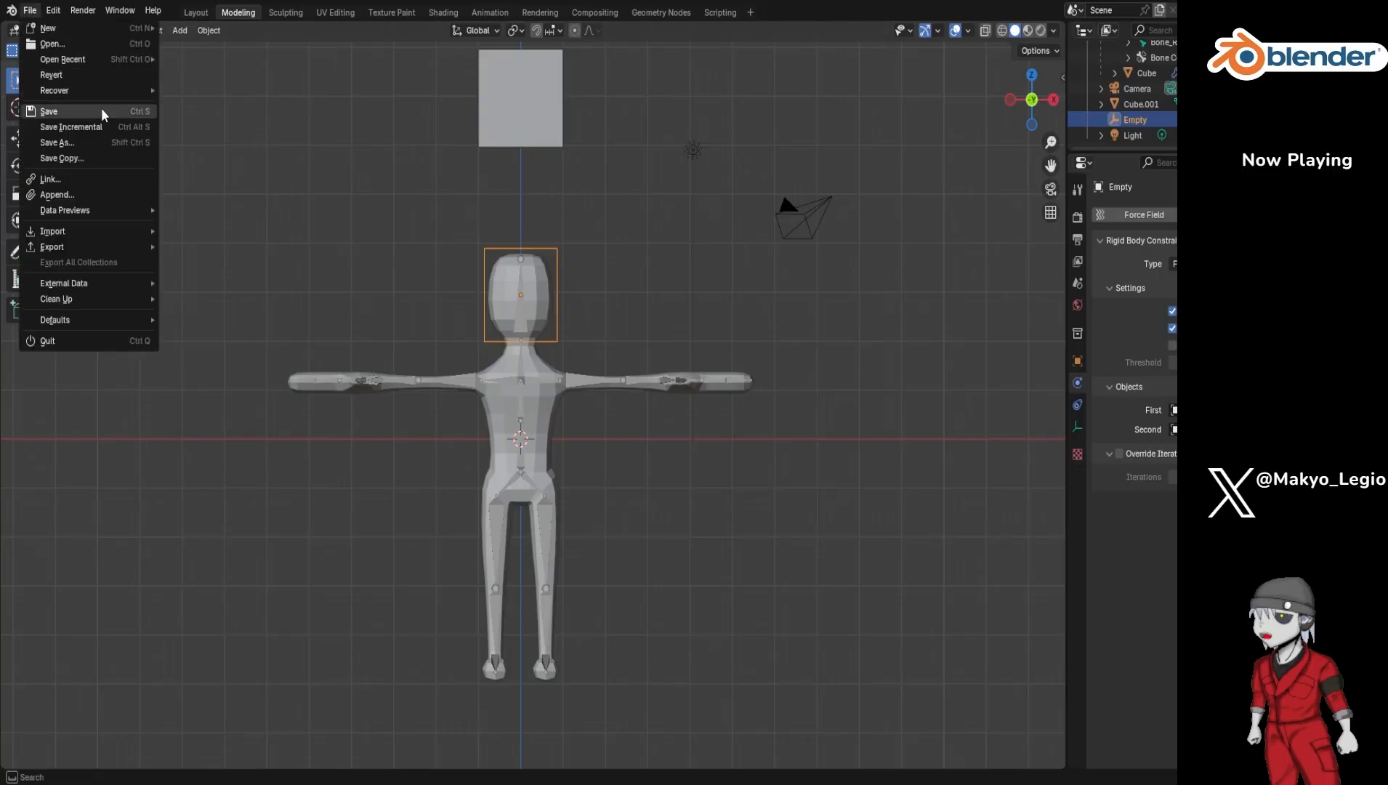
pyautogui.moveTo(154, 60)
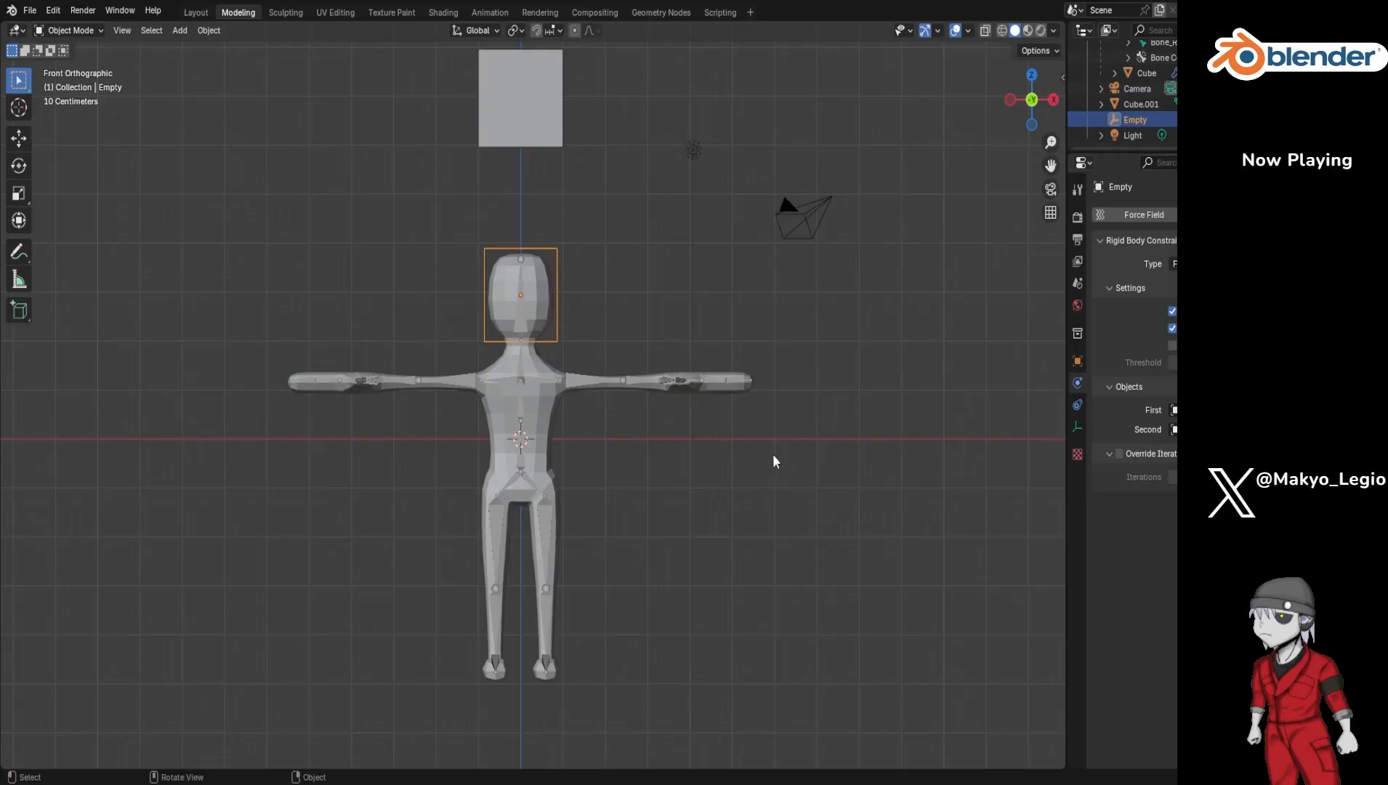
pyautogui.moveTo(773, 455); pyautogui.dragTo(733, 486, button='middle')
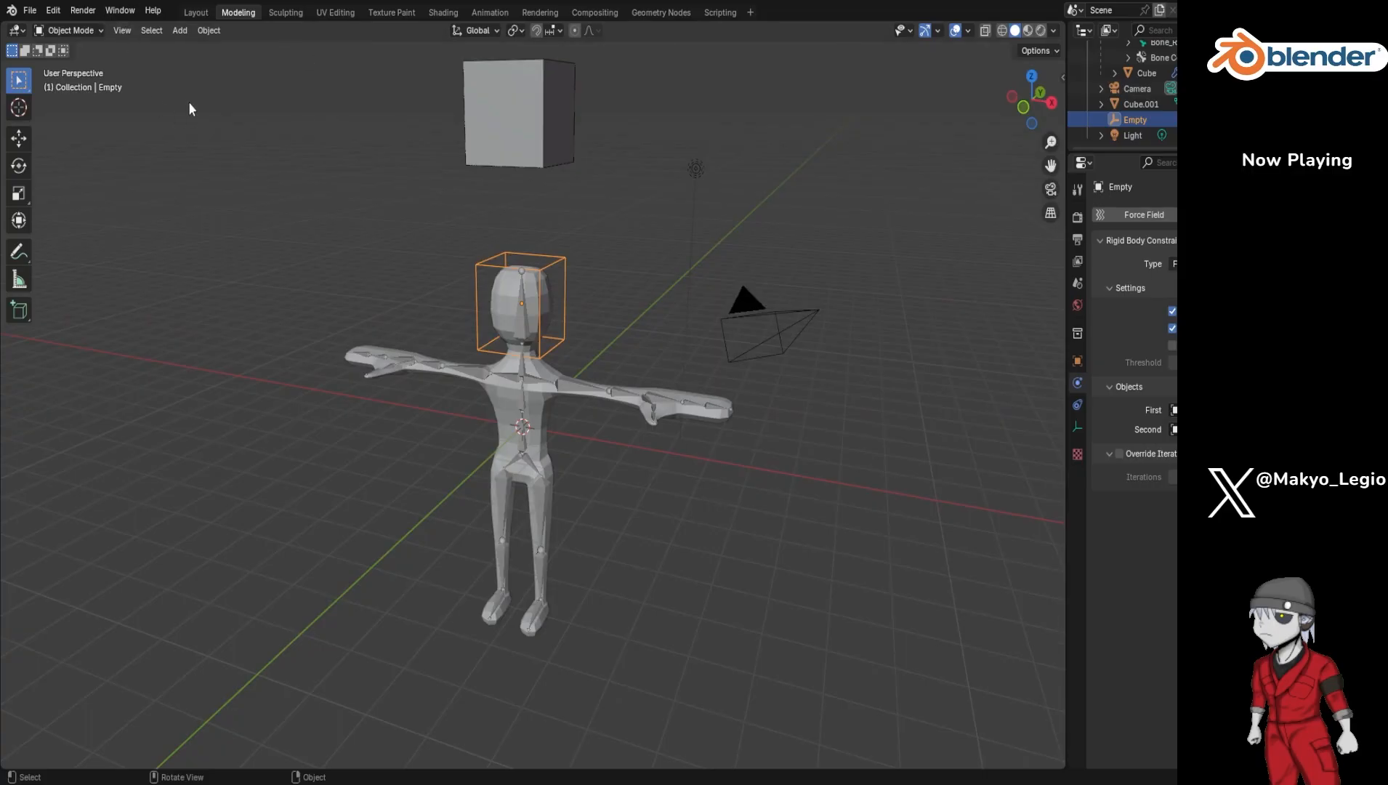
pyautogui.click(29, 10)
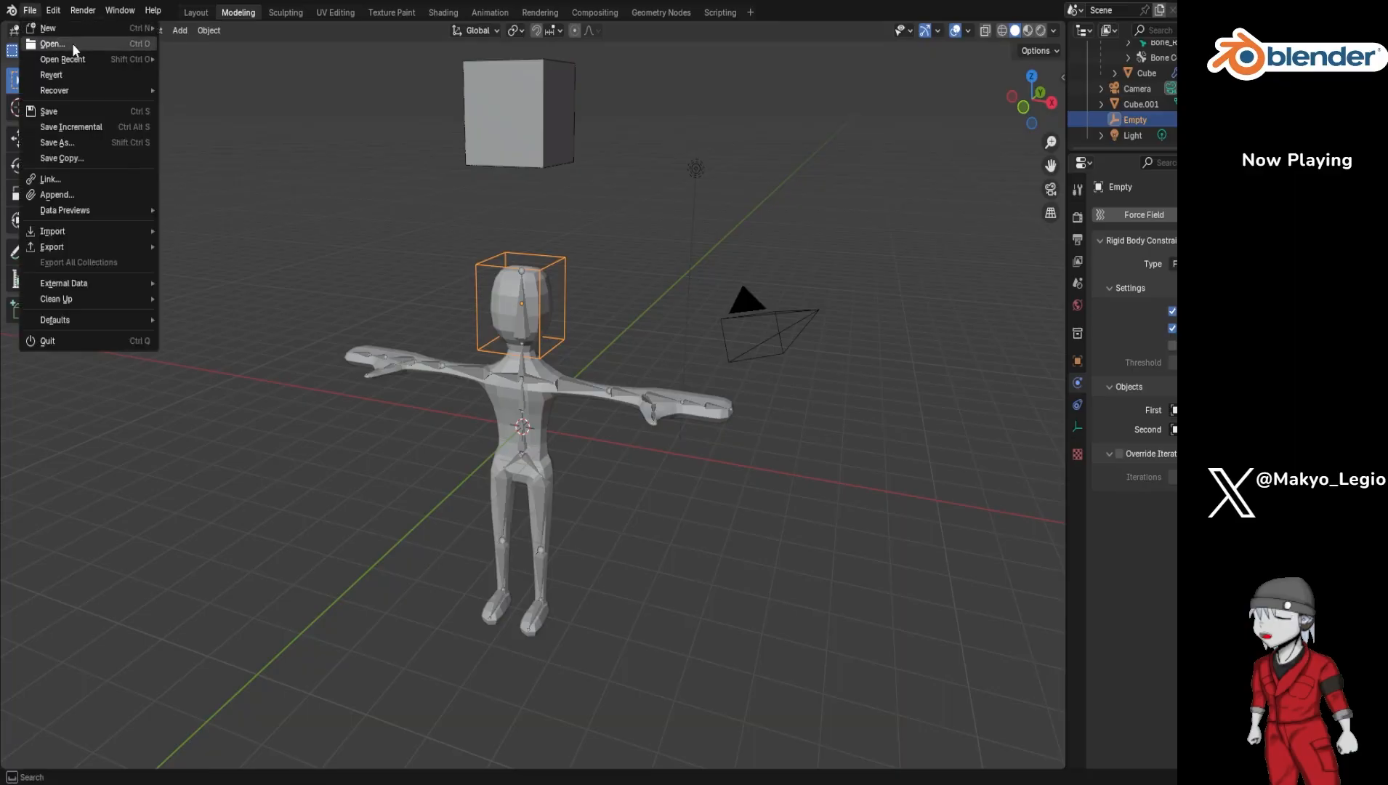
pyautogui.moveTo(78, 60)
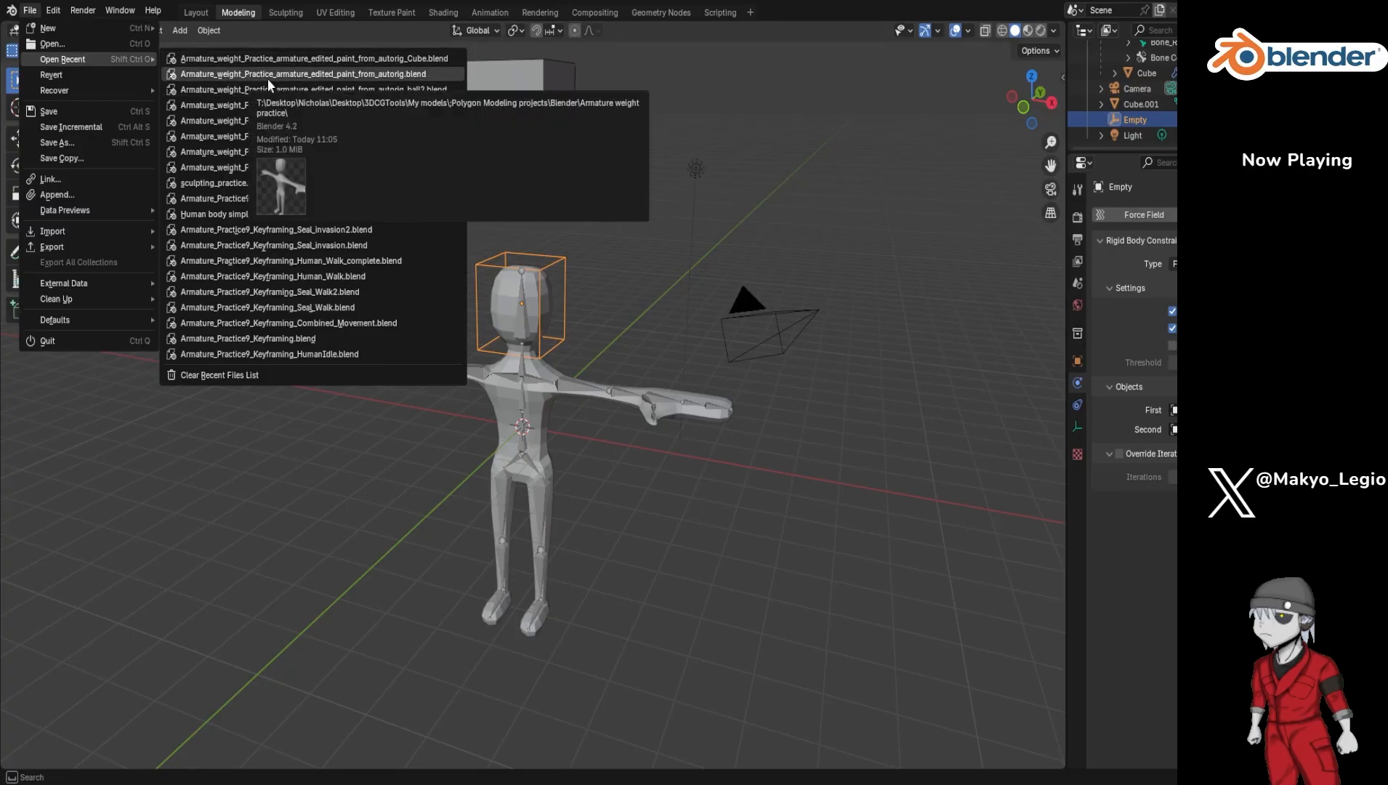
pyautogui.click(268, 77)
pyautogui.click(676, 420)
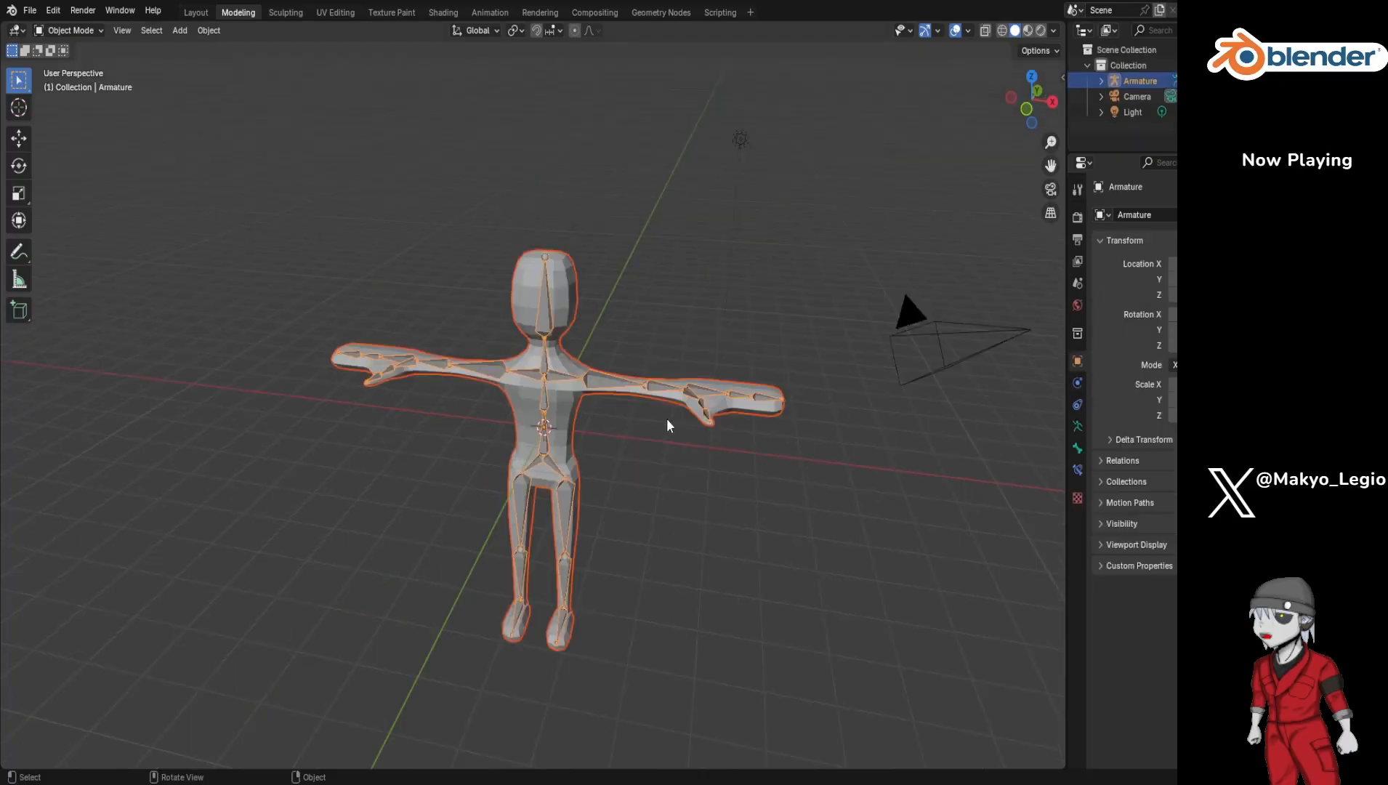
pyautogui.click(616, 486)
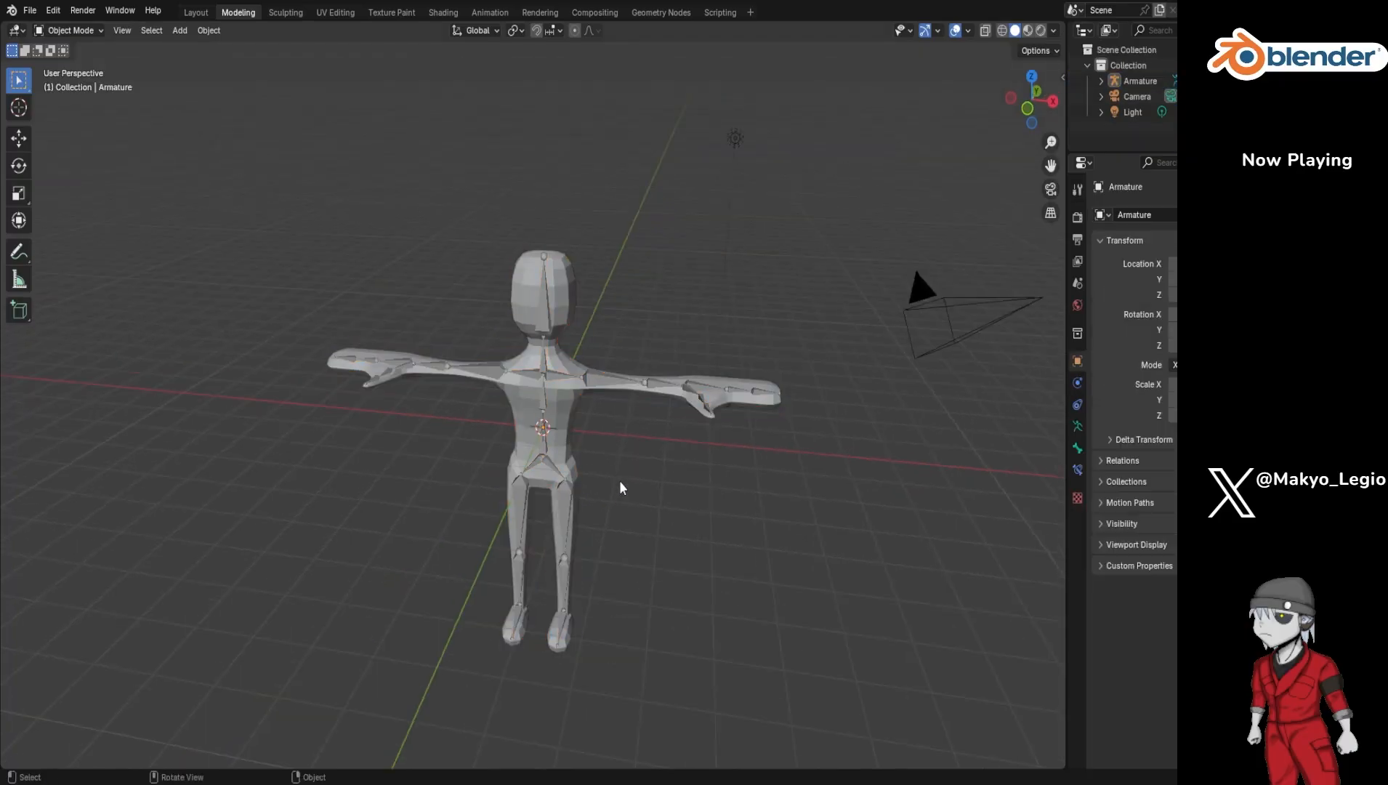
pyautogui.scroll(-2, 619, 483)
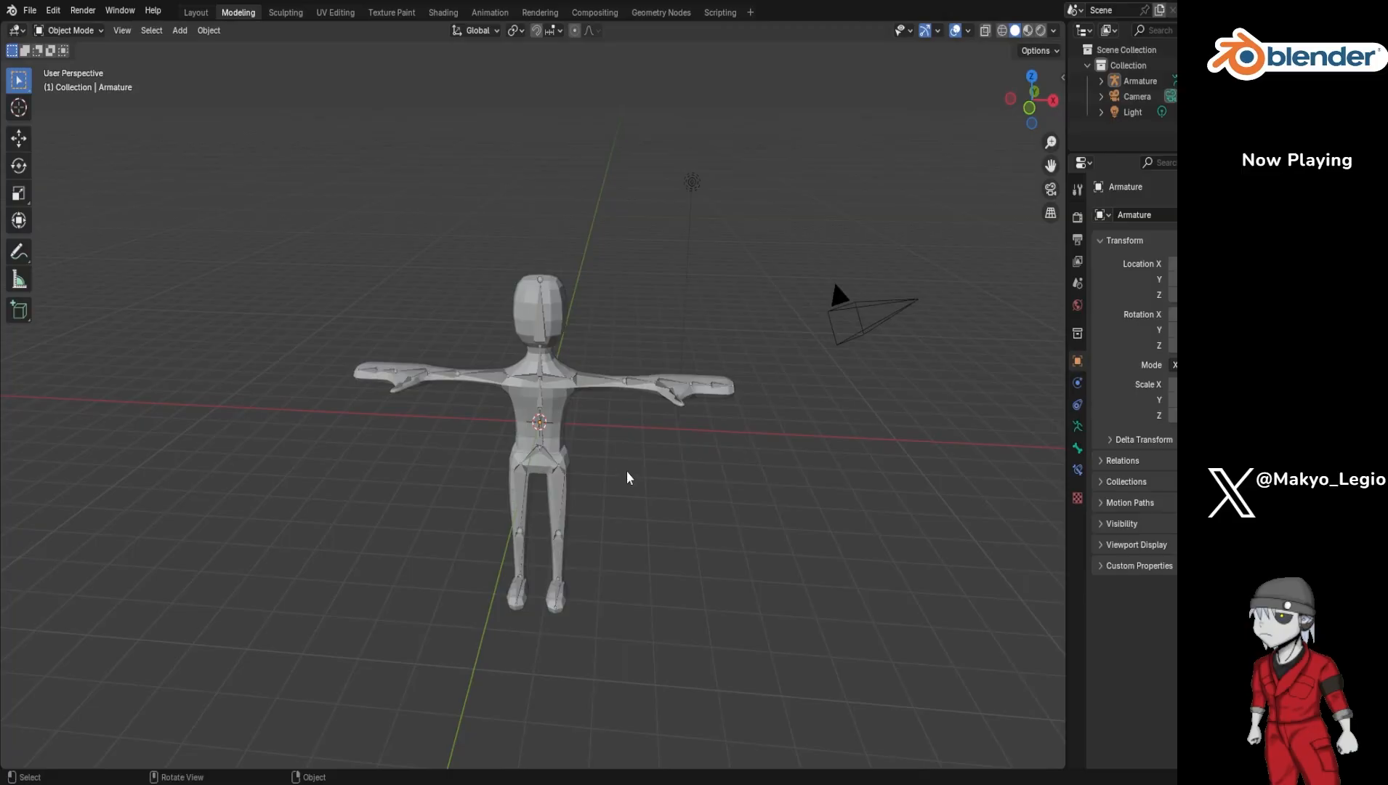
# Step: Add a mesh cube at the 3D cursor in the middle of the character's torso
pyautogui.scroll(2, 626, 471)
pyautogui.moveTo(619, 501); pyautogui.dragTo(617, 392, button='middle')
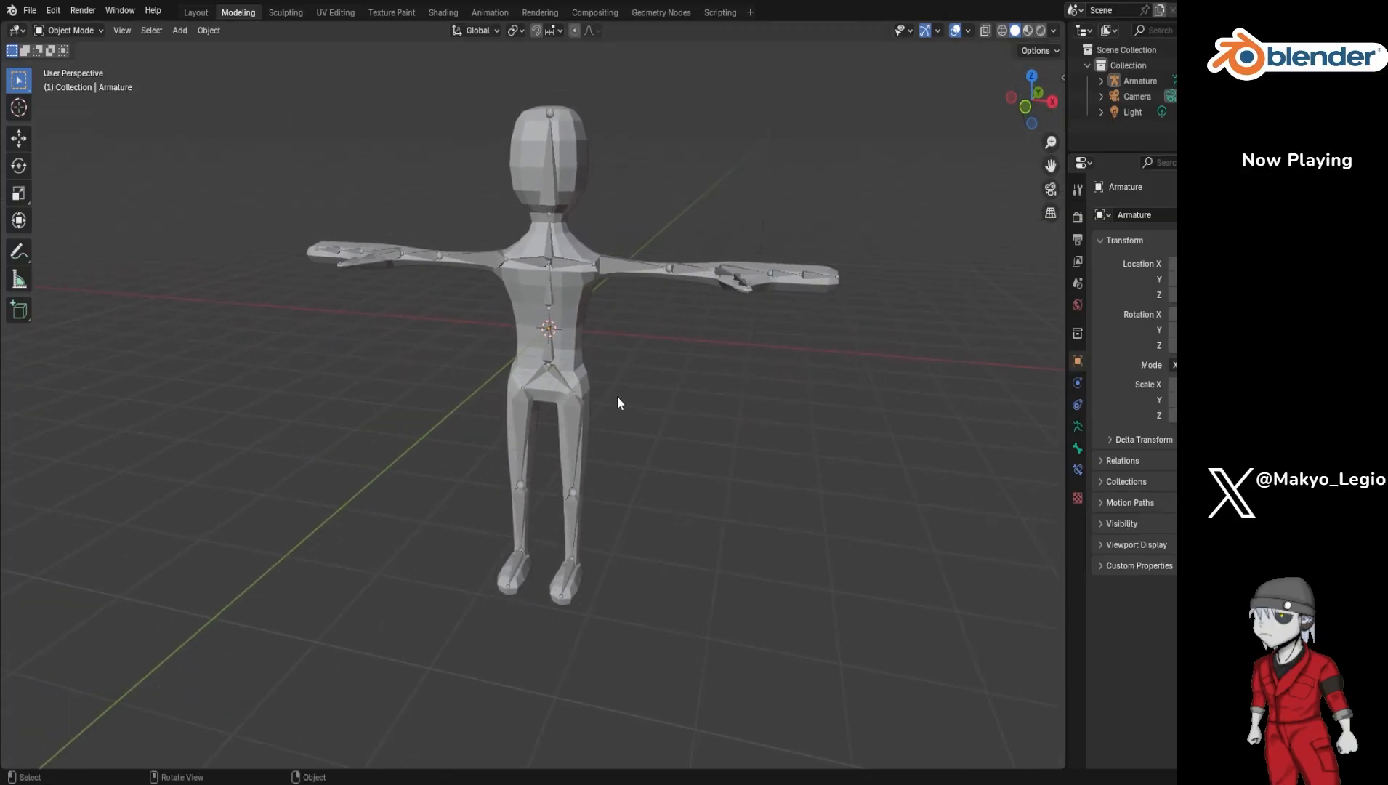
pyautogui.scroll(-2, 617, 399)
pyautogui.scroll(2, 617, 400)
pyautogui.scroll(-1, 617, 403)
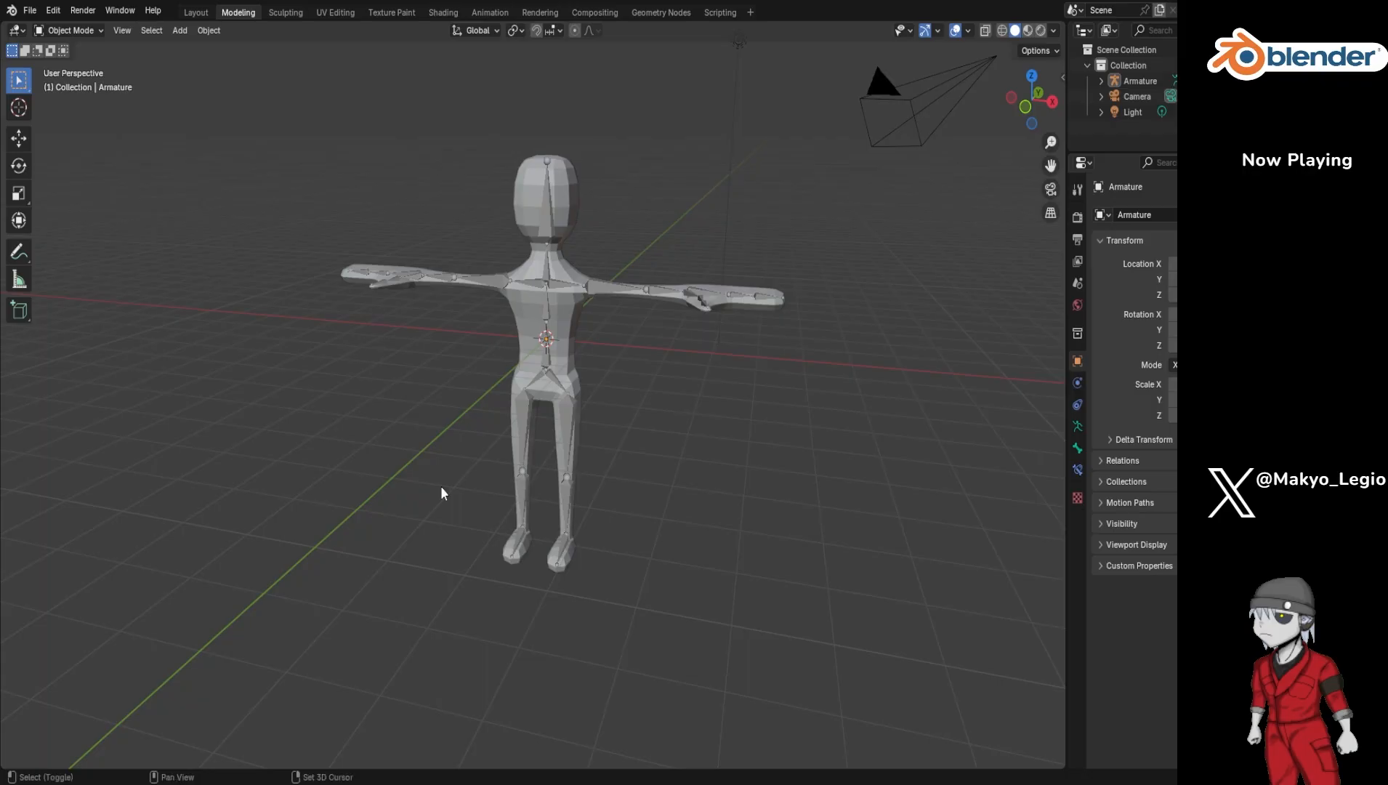
pyautogui.hotkey('shift', 'a')
pyautogui.moveTo(441, 492)
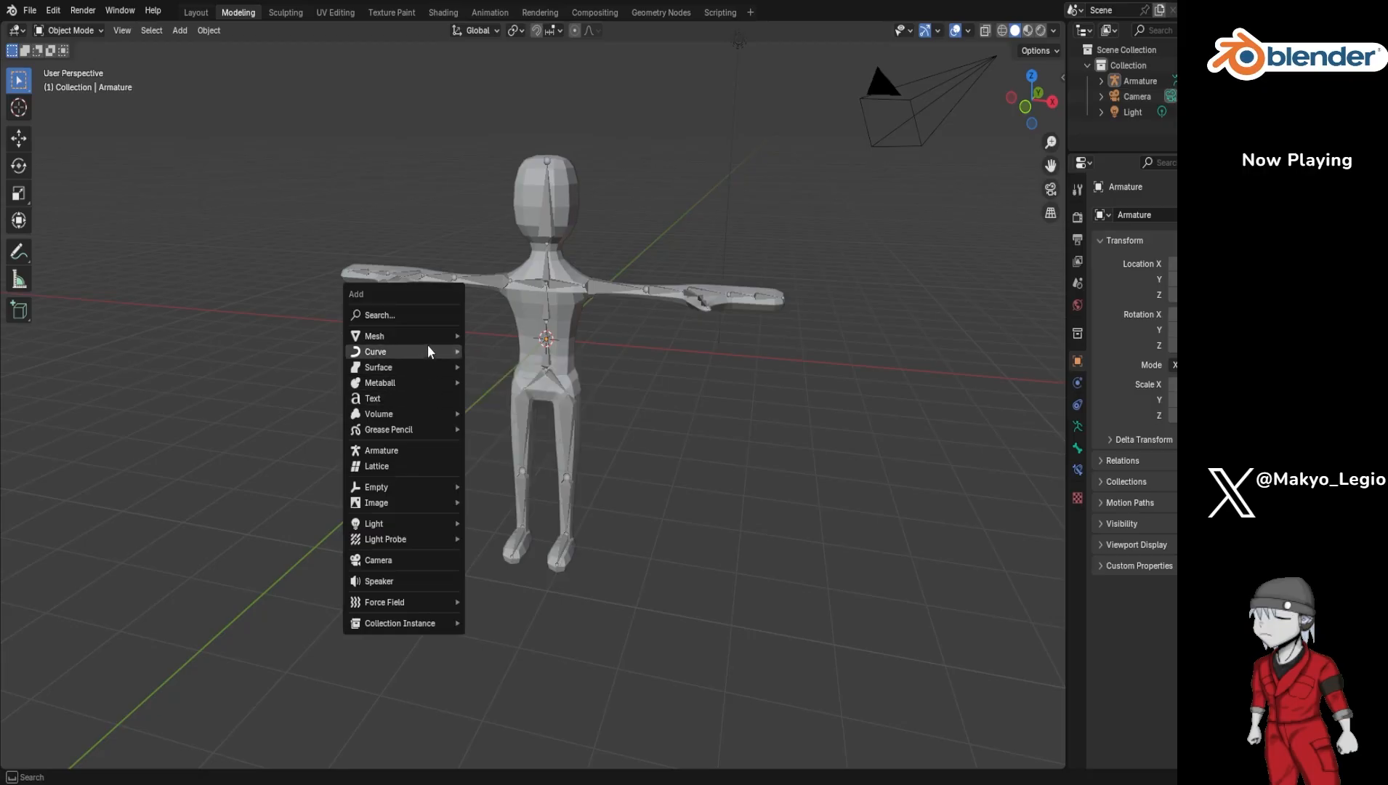
pyautogui.moveTo(428, 337)
pyautogui.click(496, 349)
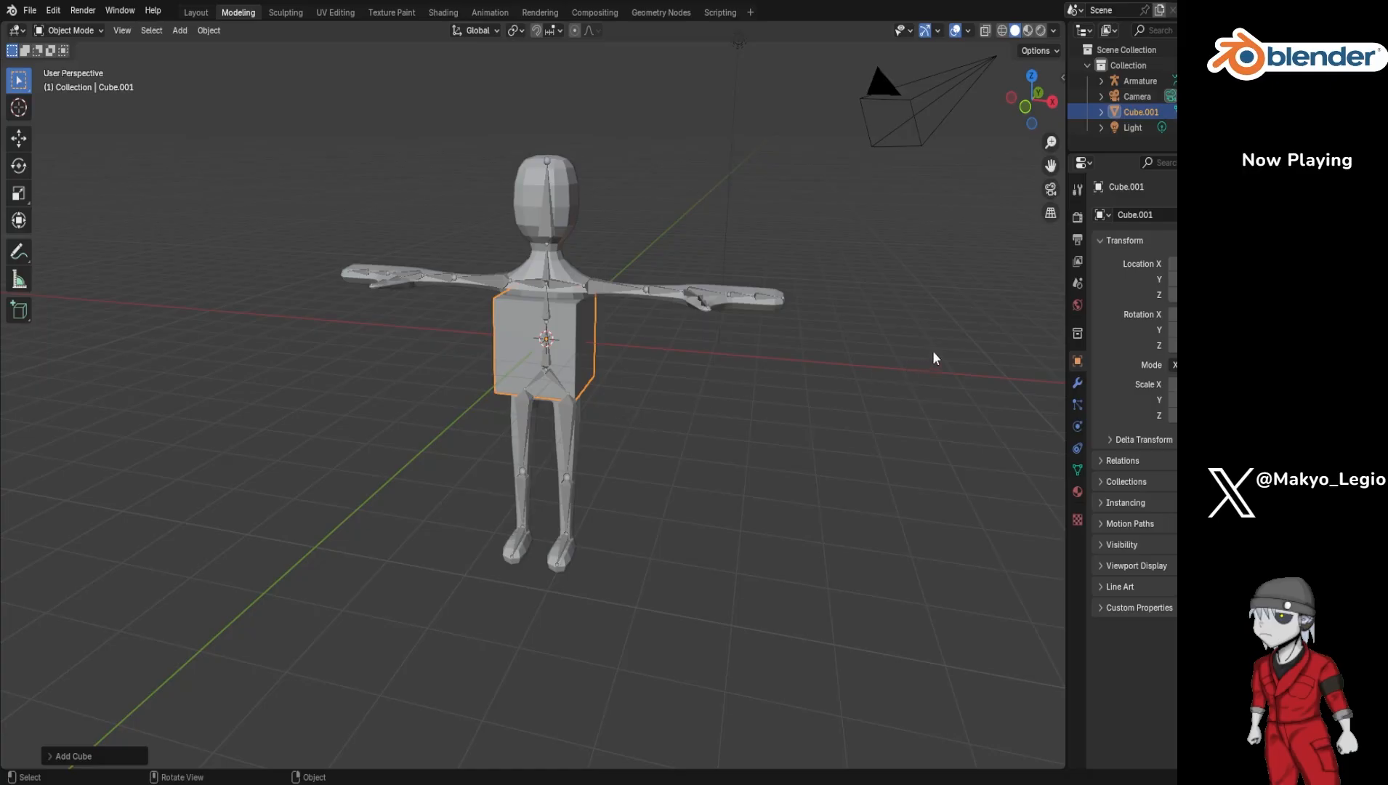
# Step: Add a Collision physics modifier to the new cube
pyautogui.click(1078, 383)
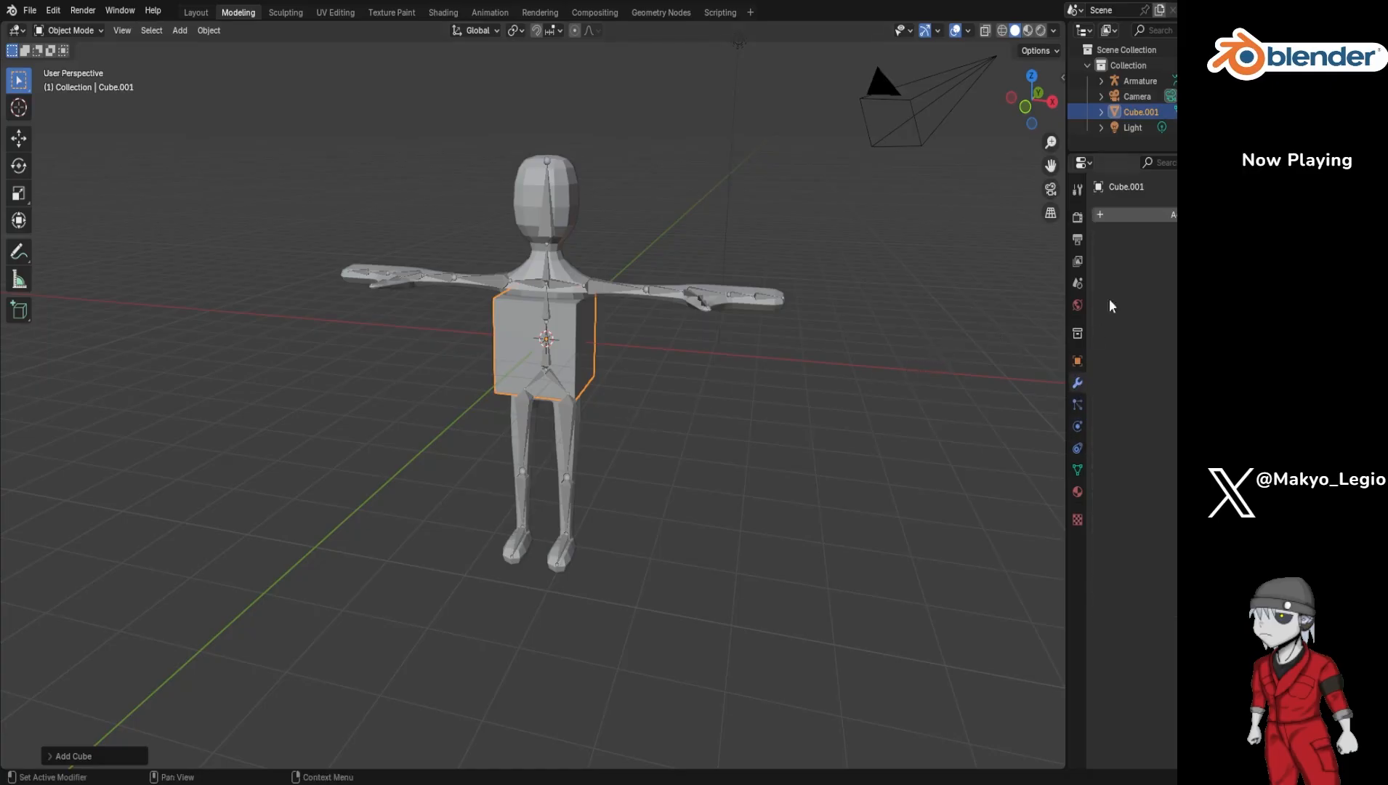
pyautogui.click(1155, 213)
pyautogui.moveTo(1115, 316)
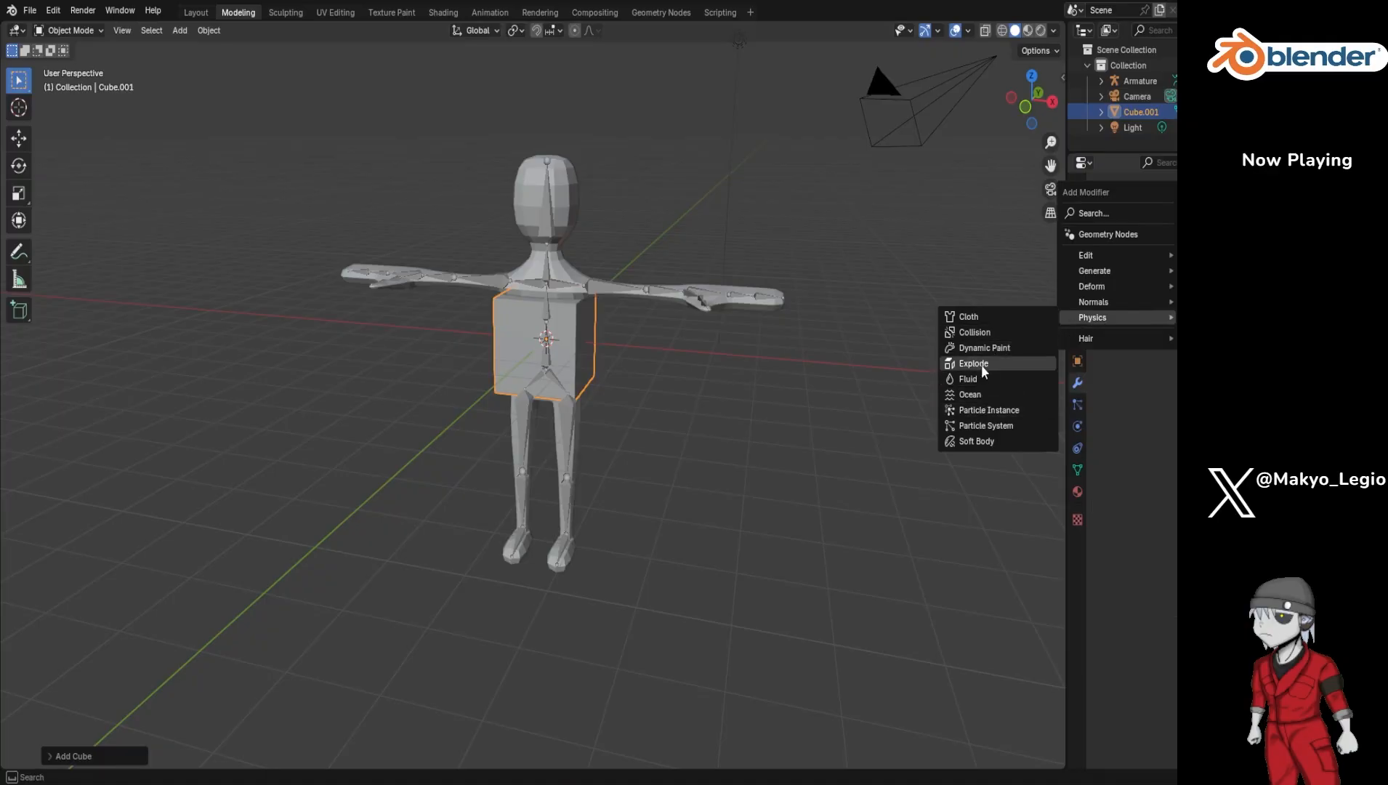
pyautogui.click(992, 332)
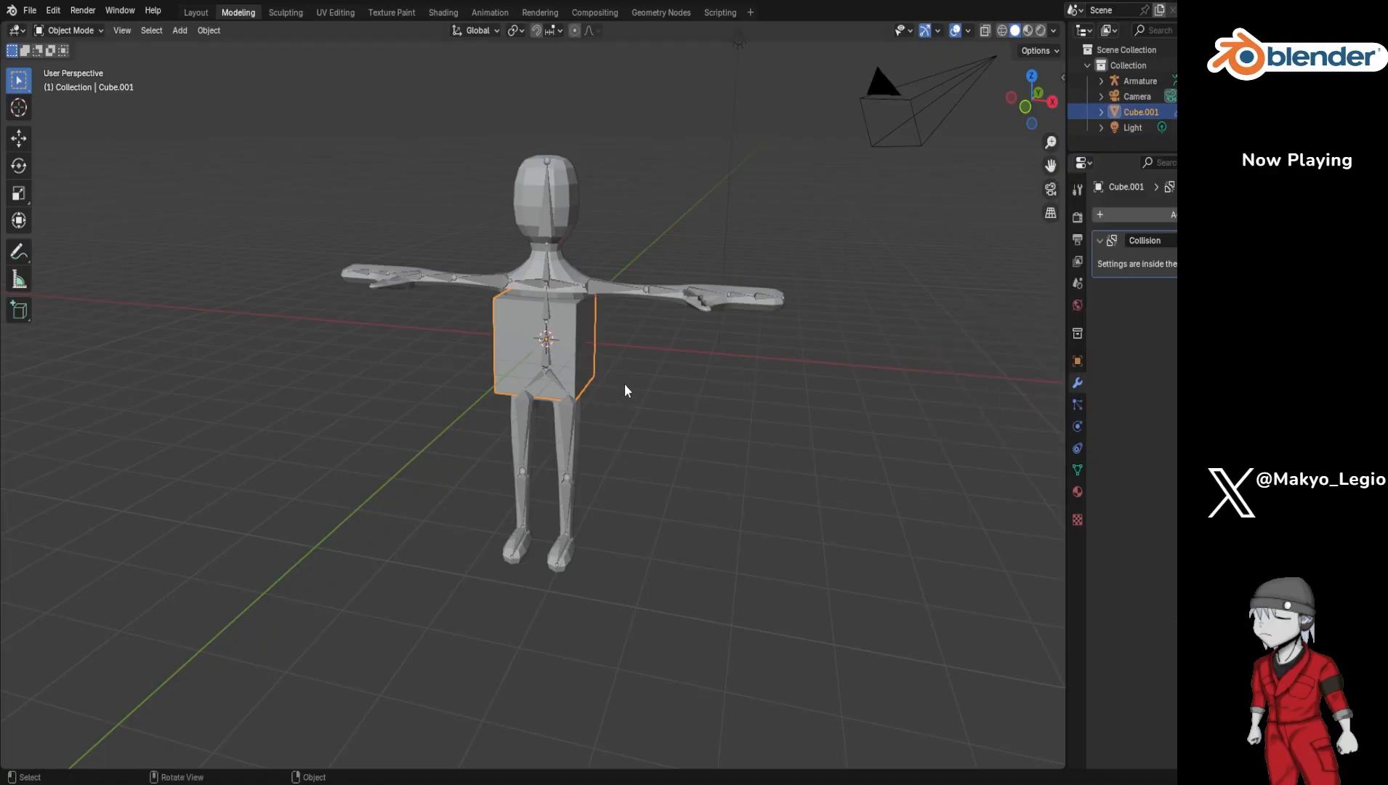
# Step: Move the new cube up along the global Z axis so that it floats well above the character's head
pyautogui.press('g')
pyautogui.press('z')
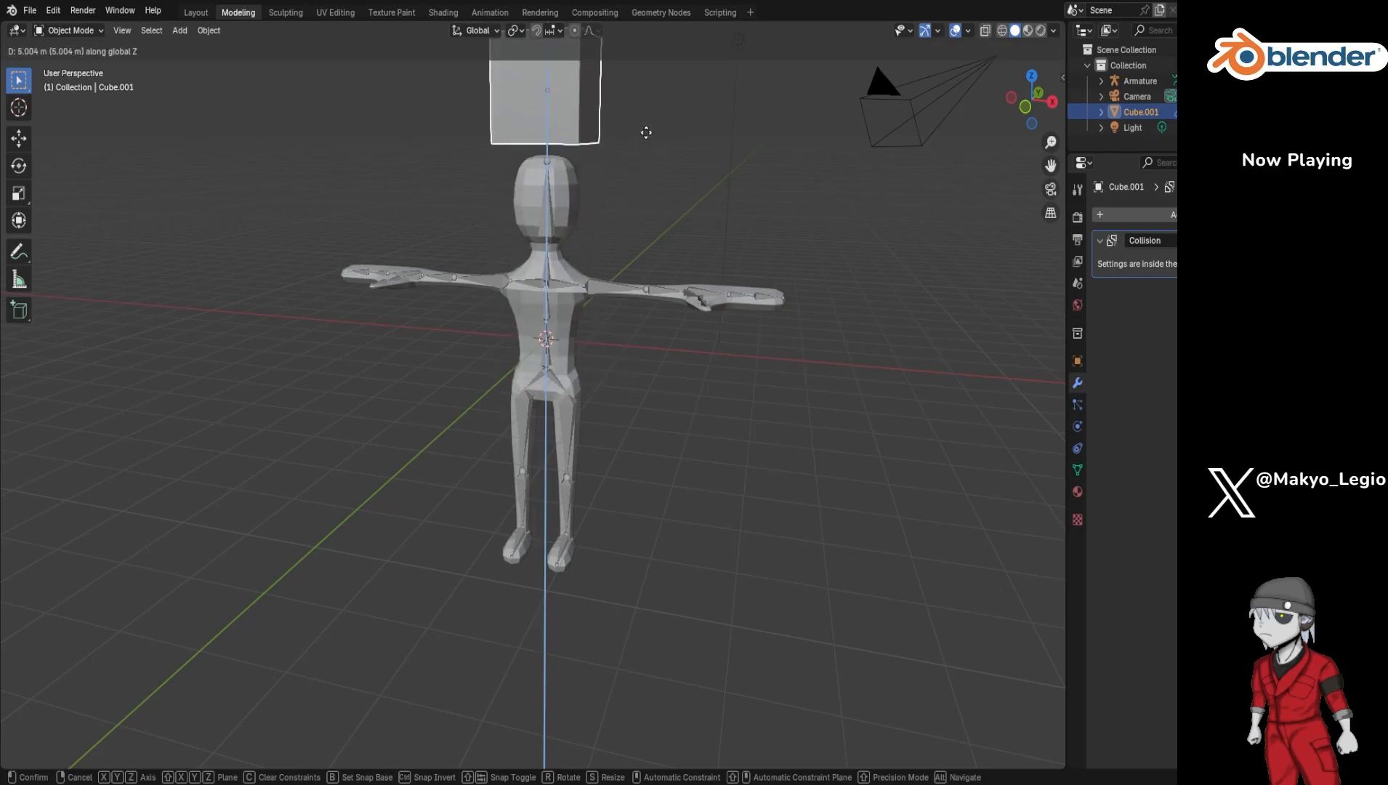
pyautogui.click(657, 769)
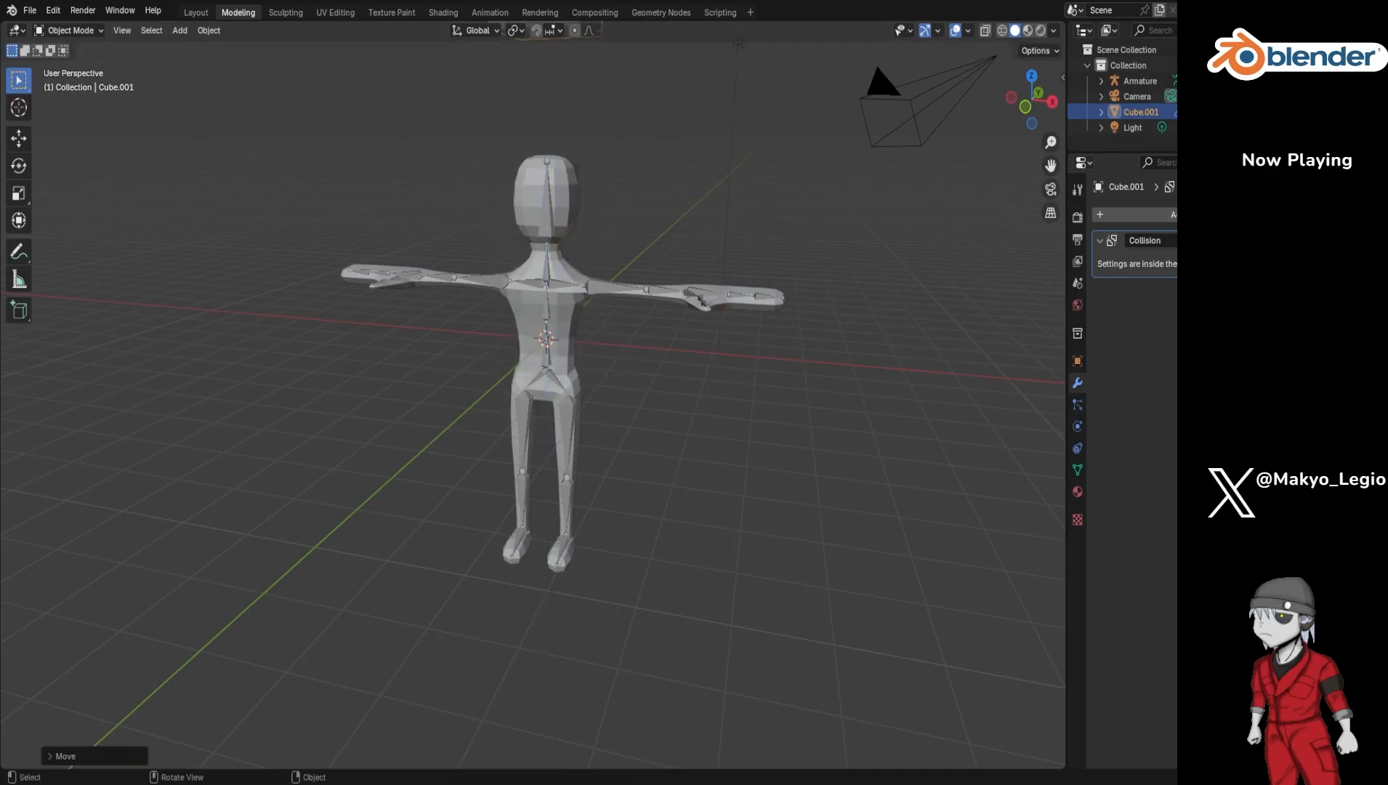
pyautogui.scroll(-4, 657, 343)
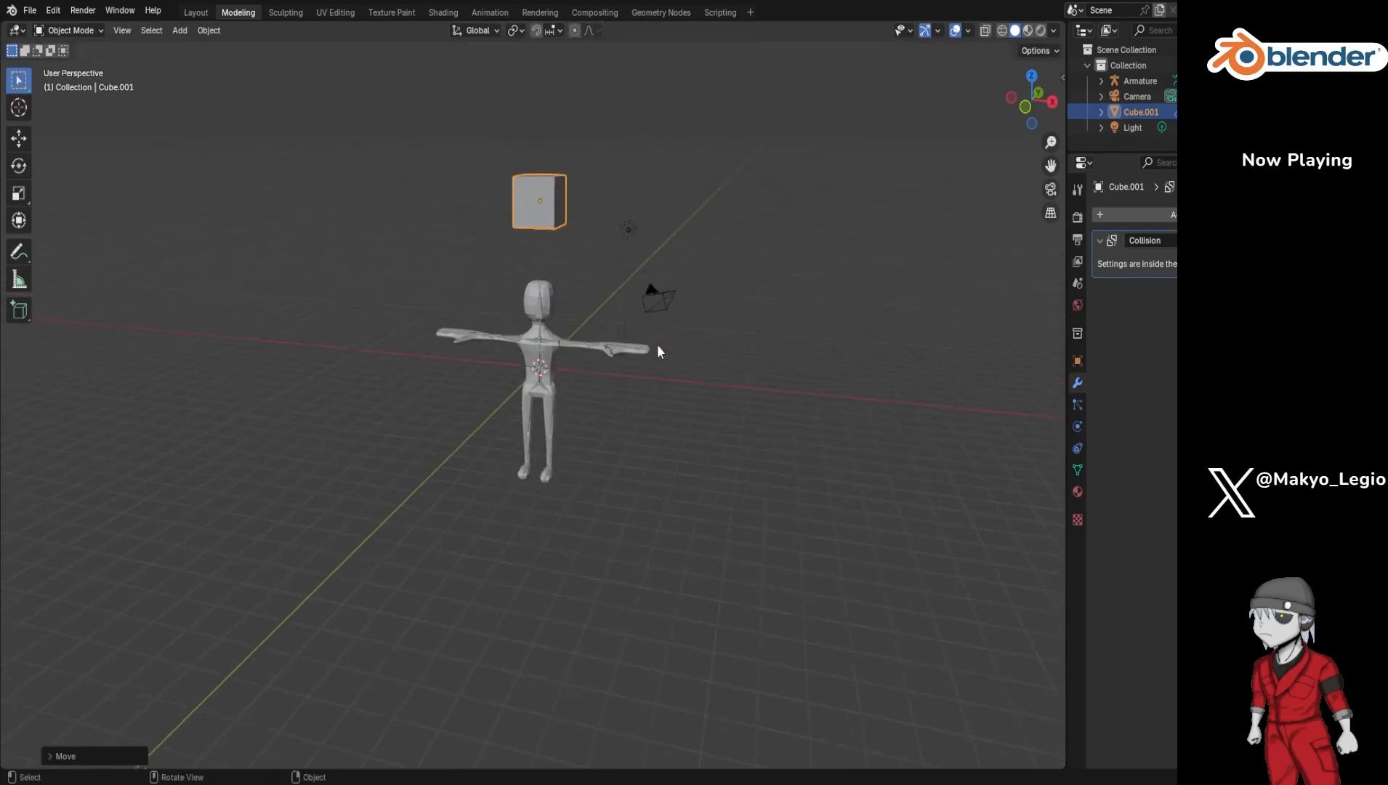
pyautogui.scroll(2, 657, 344)
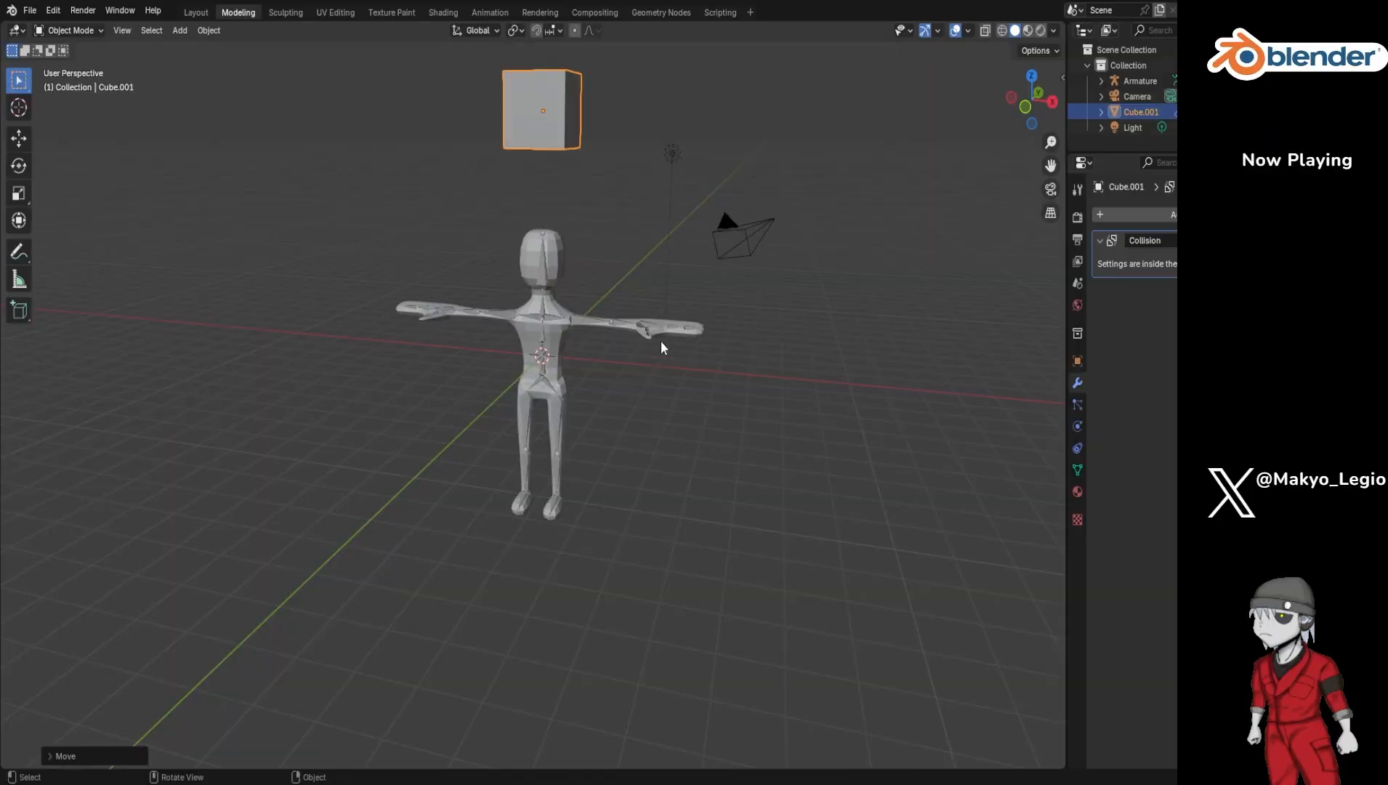
# Step: Select the character mesh Cube under the Armature and add a Collision physics modifier to it
pyautogui.click(1138, 81)
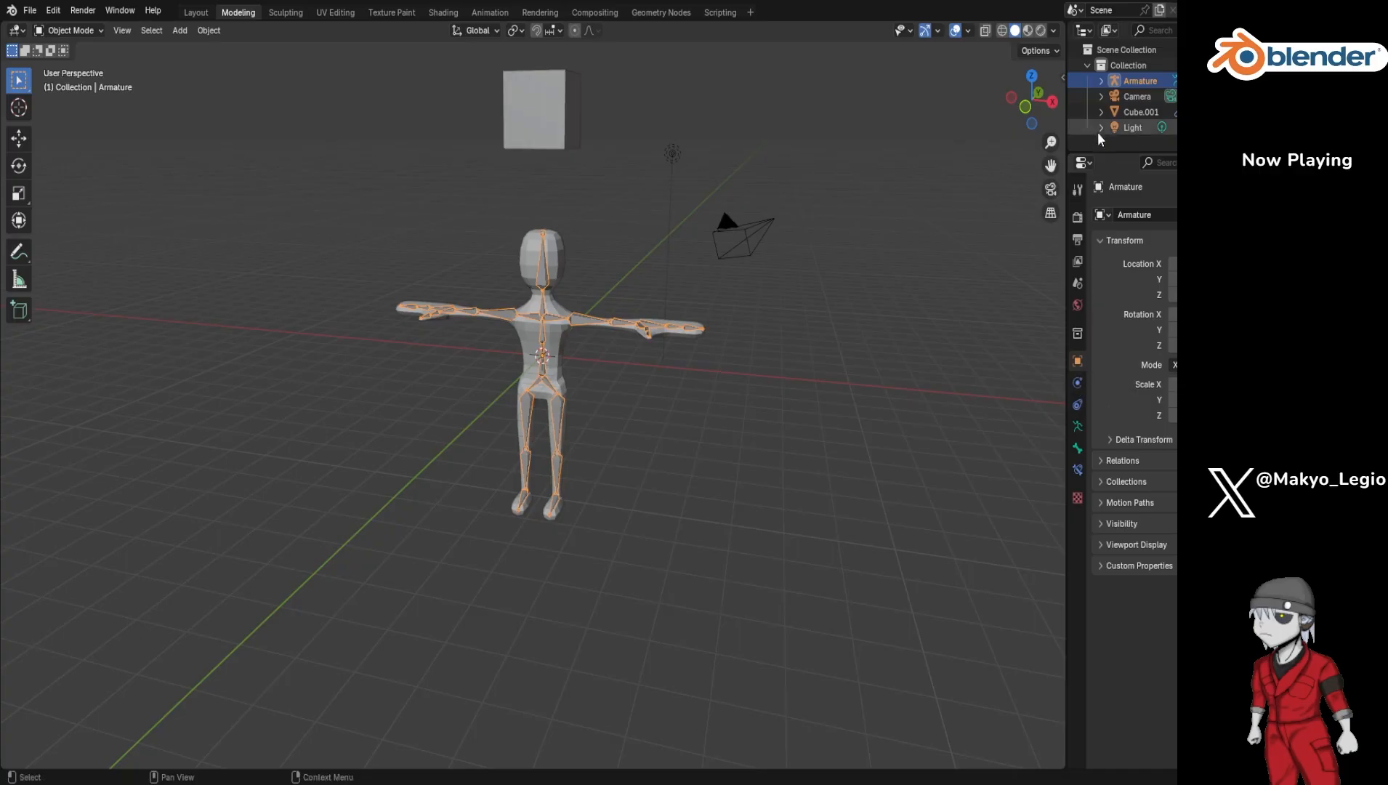
pyautogui.click(1101, 80)
pyautogui.click(1146, 127)
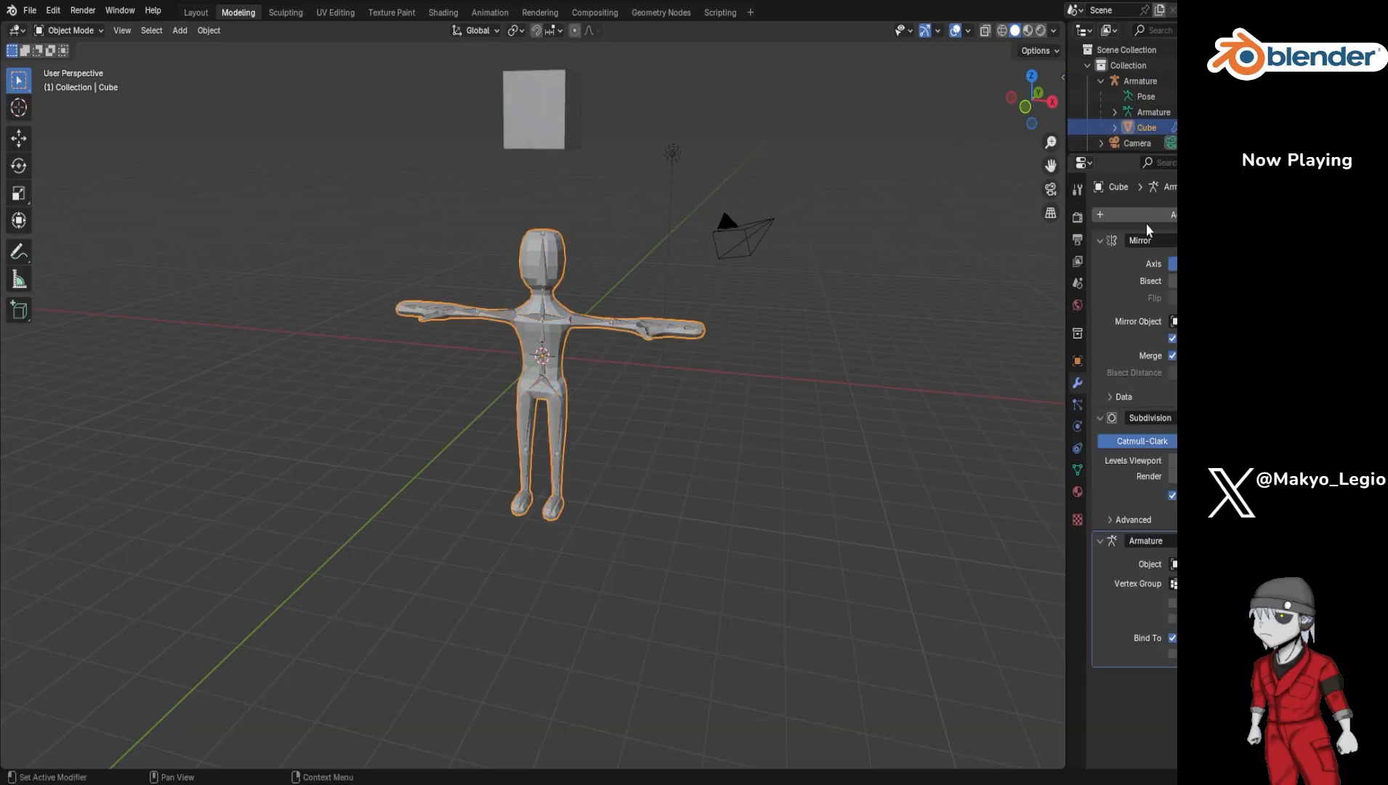
pyautogui.click(1126, 215)
pyautogui.moveTo(1123, 215)
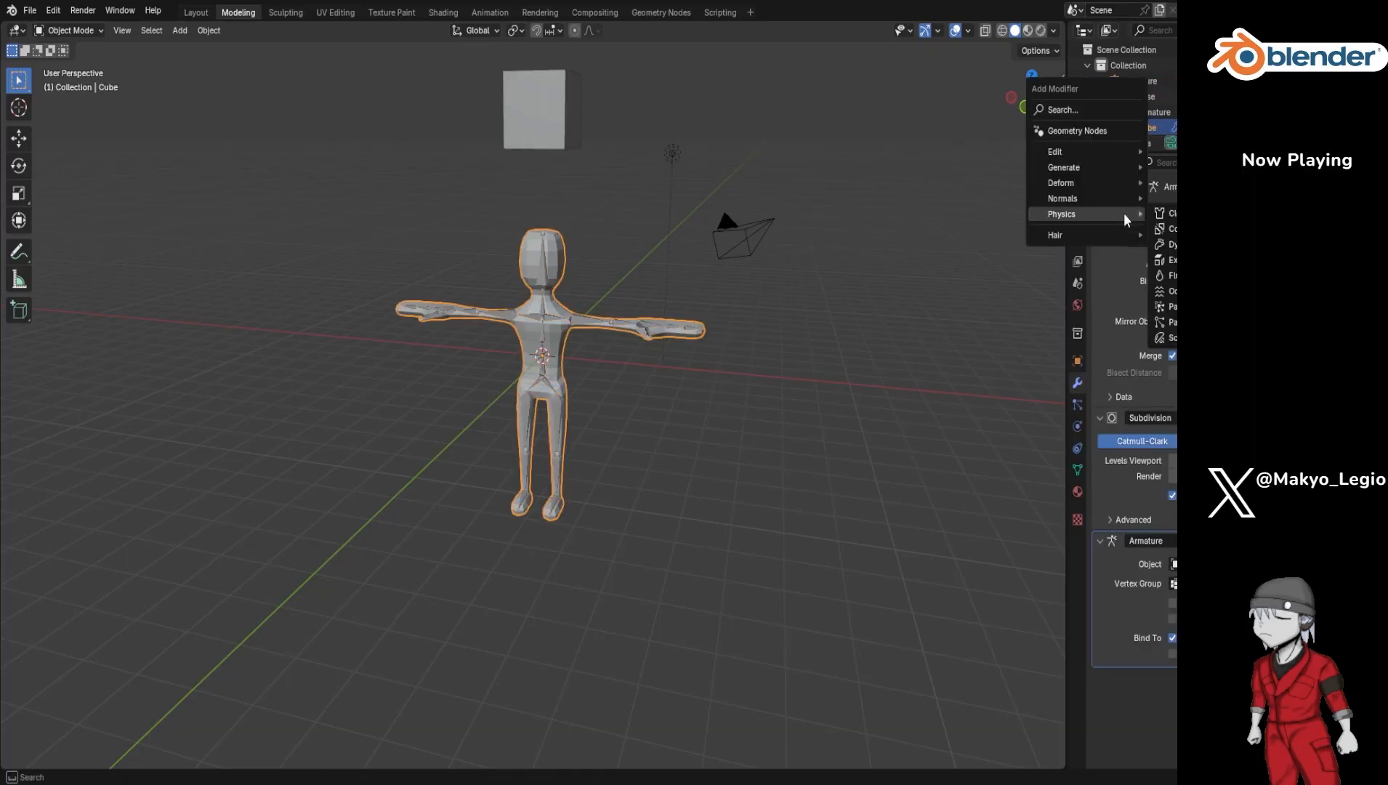
pyautogui.click(1166, 229)
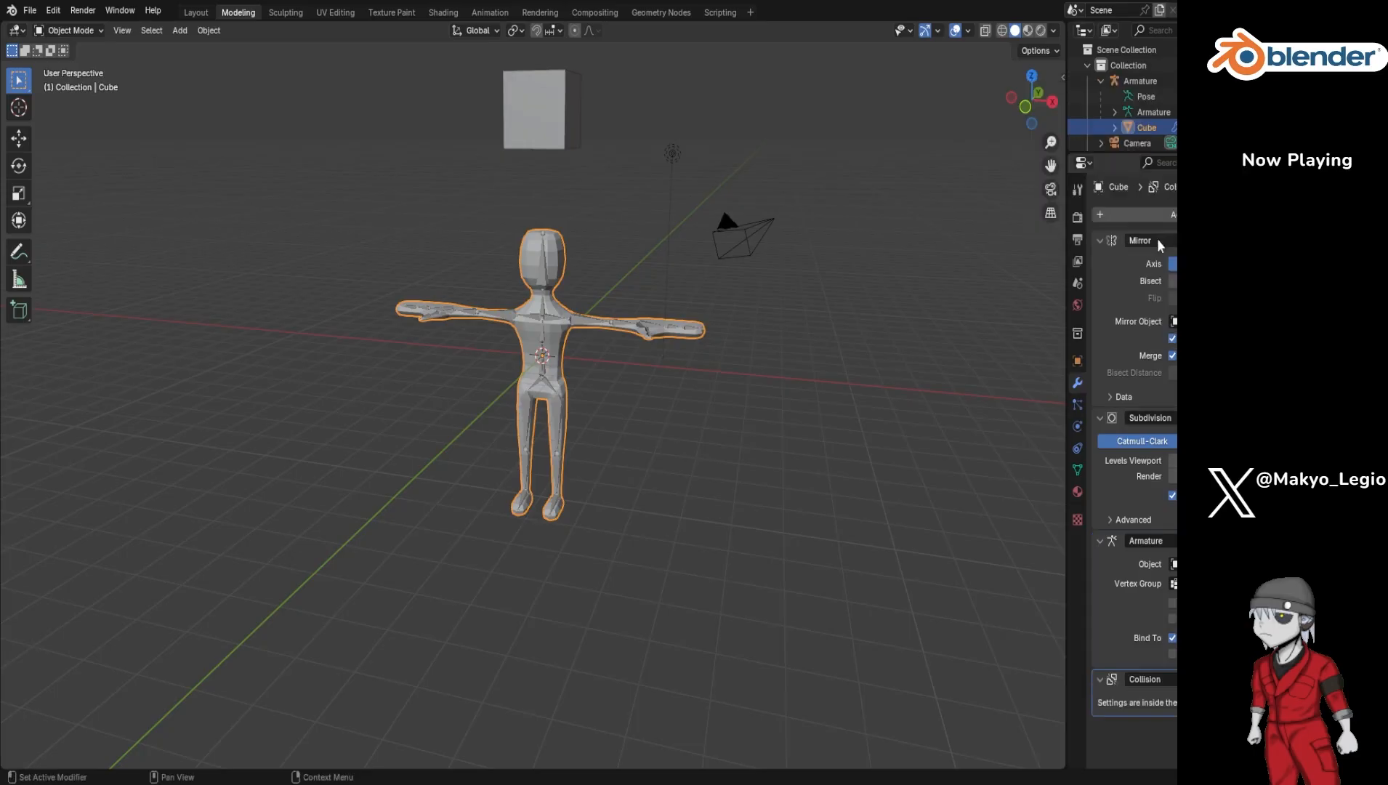
# Step: Add an Explode physics modifier to the character mesh as well
pyautogui.click(1134, 215)
pyautogui.moveTo(1134, 216)
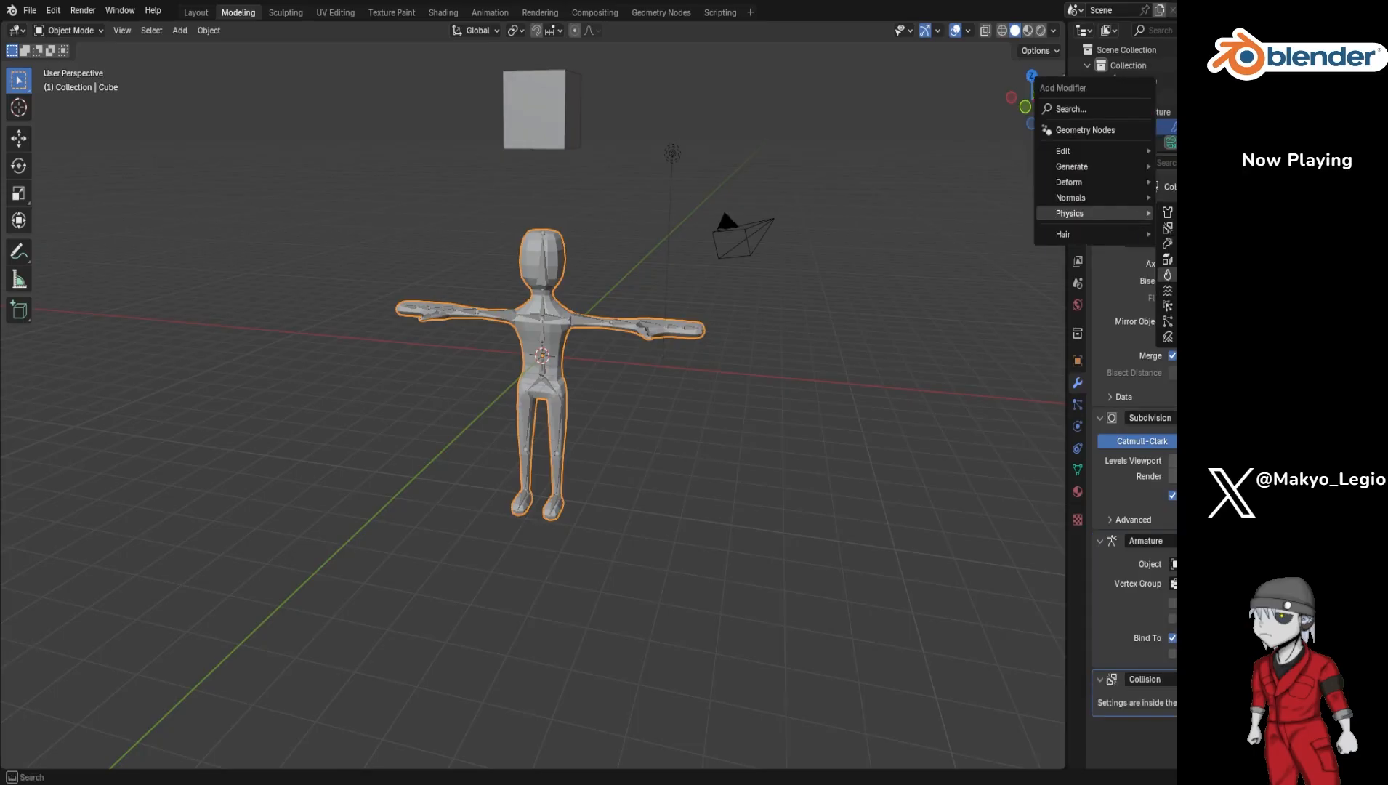
pyautogui.click(1168, 259)
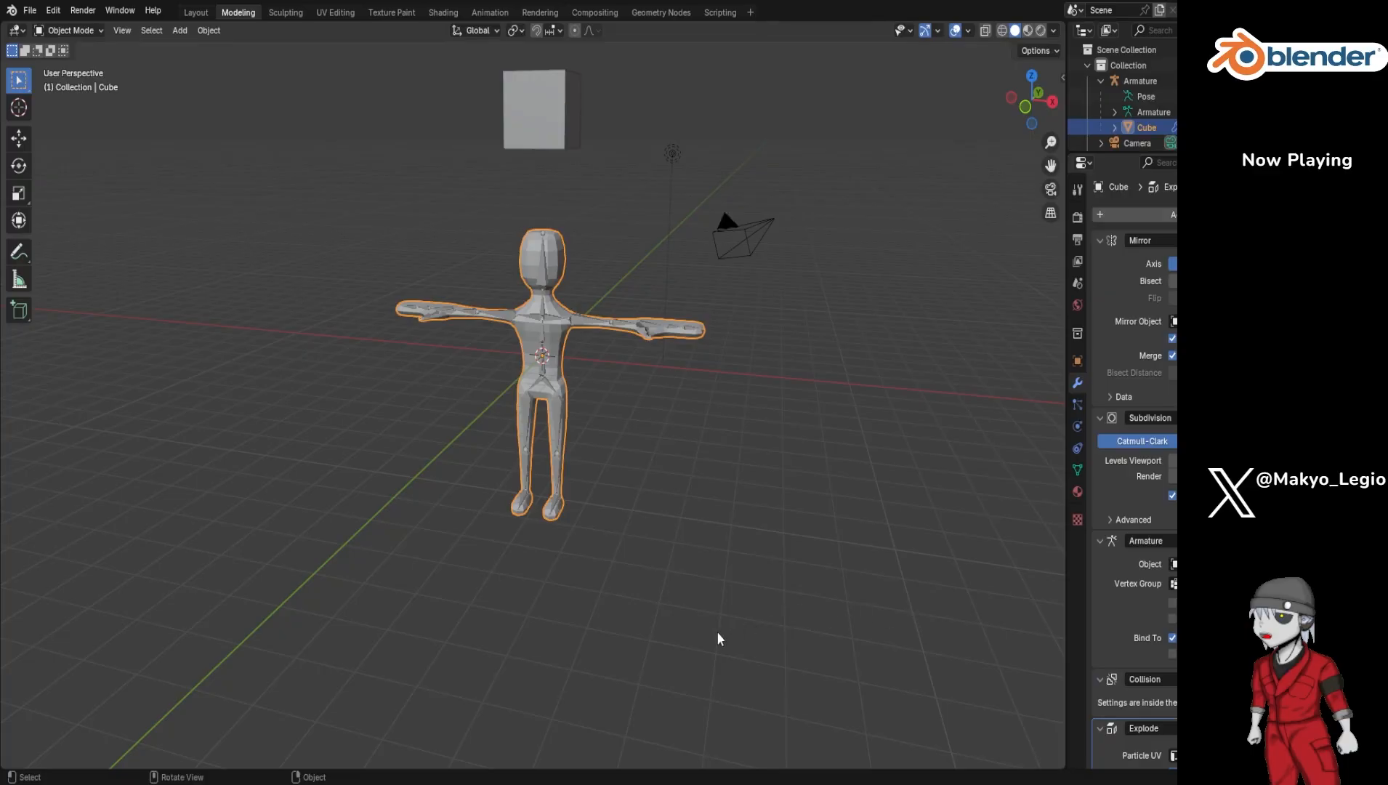
# Step: Play the animation briefly to check how the cube and character behave, and stop playback
pyautogui.scroll(-3, 762, 599)
pyautogui.scroll(2, 762, 608)
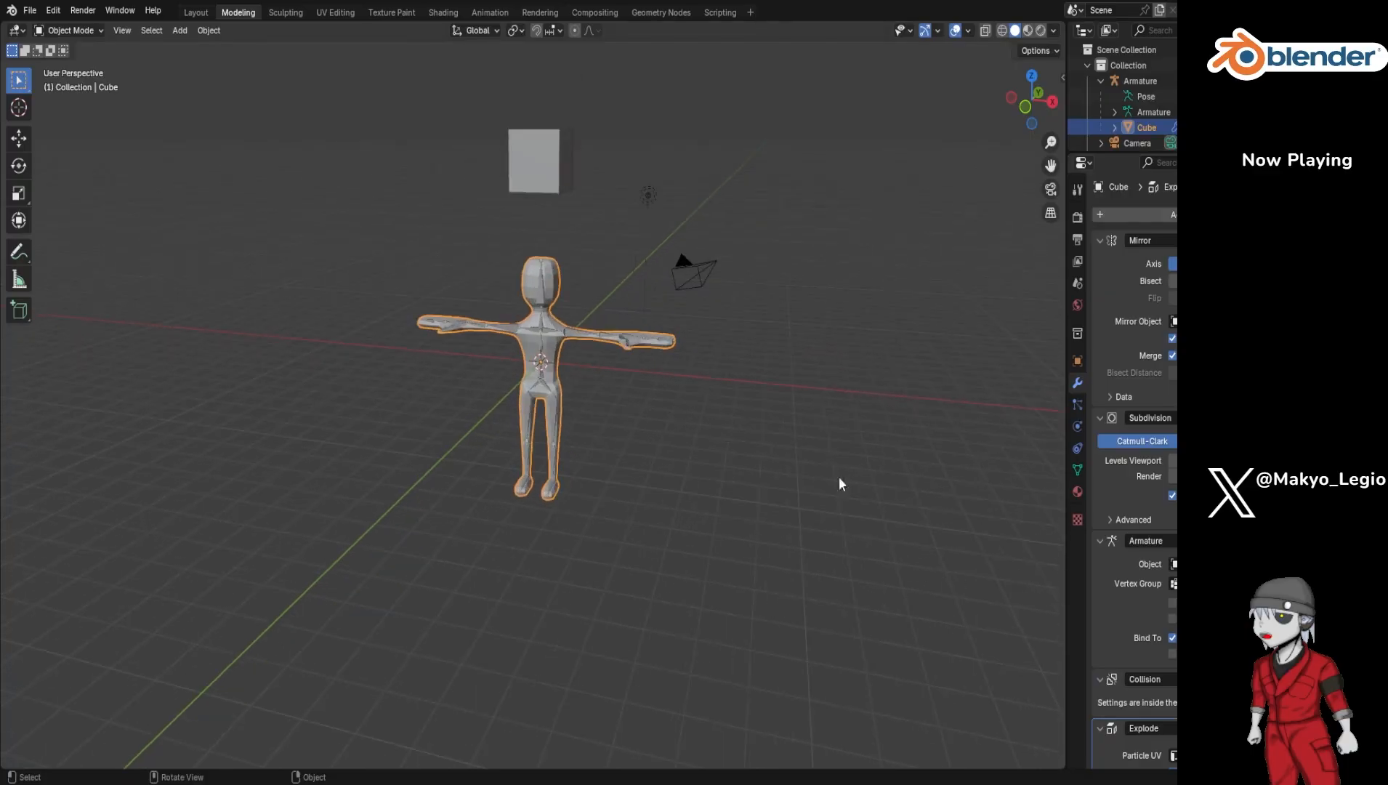
pyautogui.press('space')
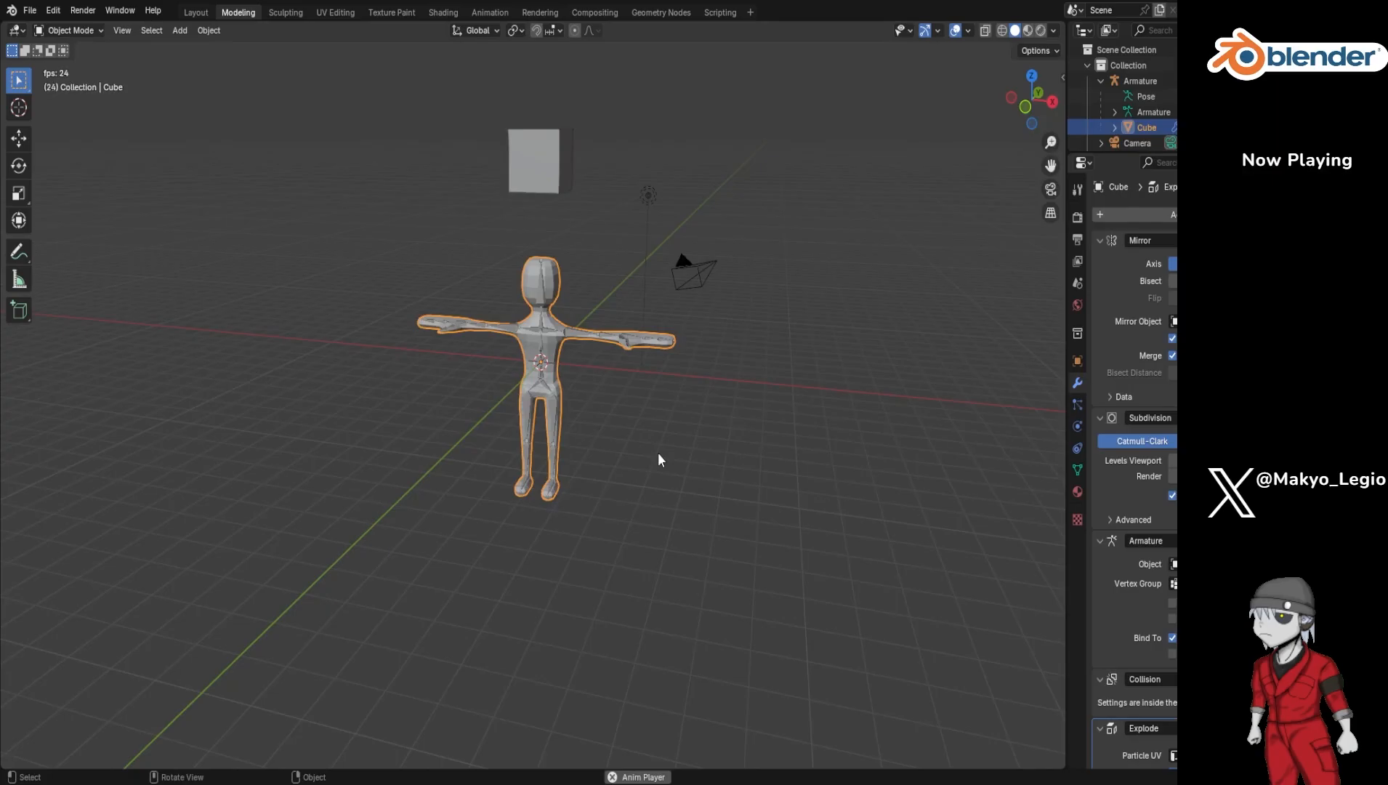
pyautogui.press('space')
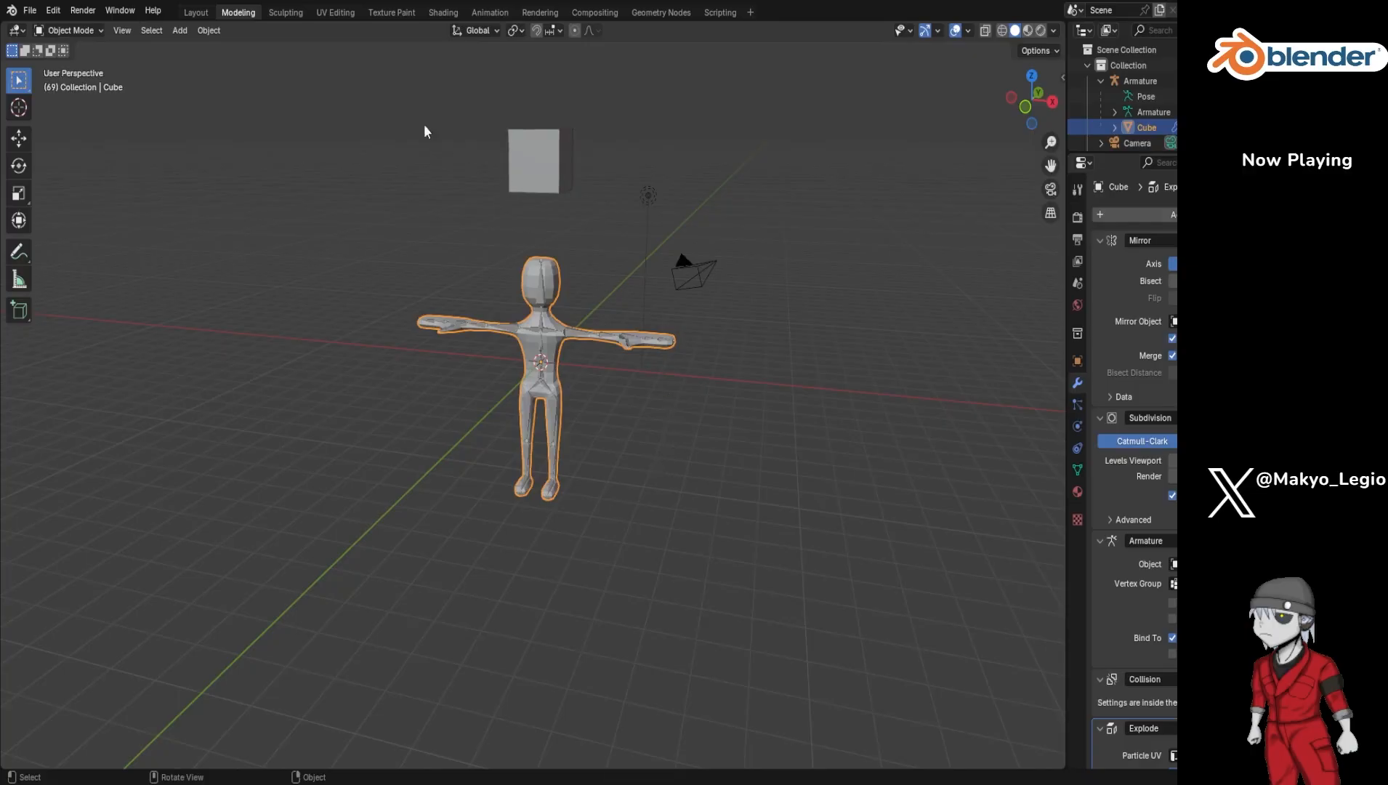
# Step: Switch to the Animation workspace, return to frame 1, and walk the camera back until the character and raised cube are both in frame
pyautogui.click(477, 16)
pyautogui.moveTo(349, 581); pyautogui.dragTo(163, 618)
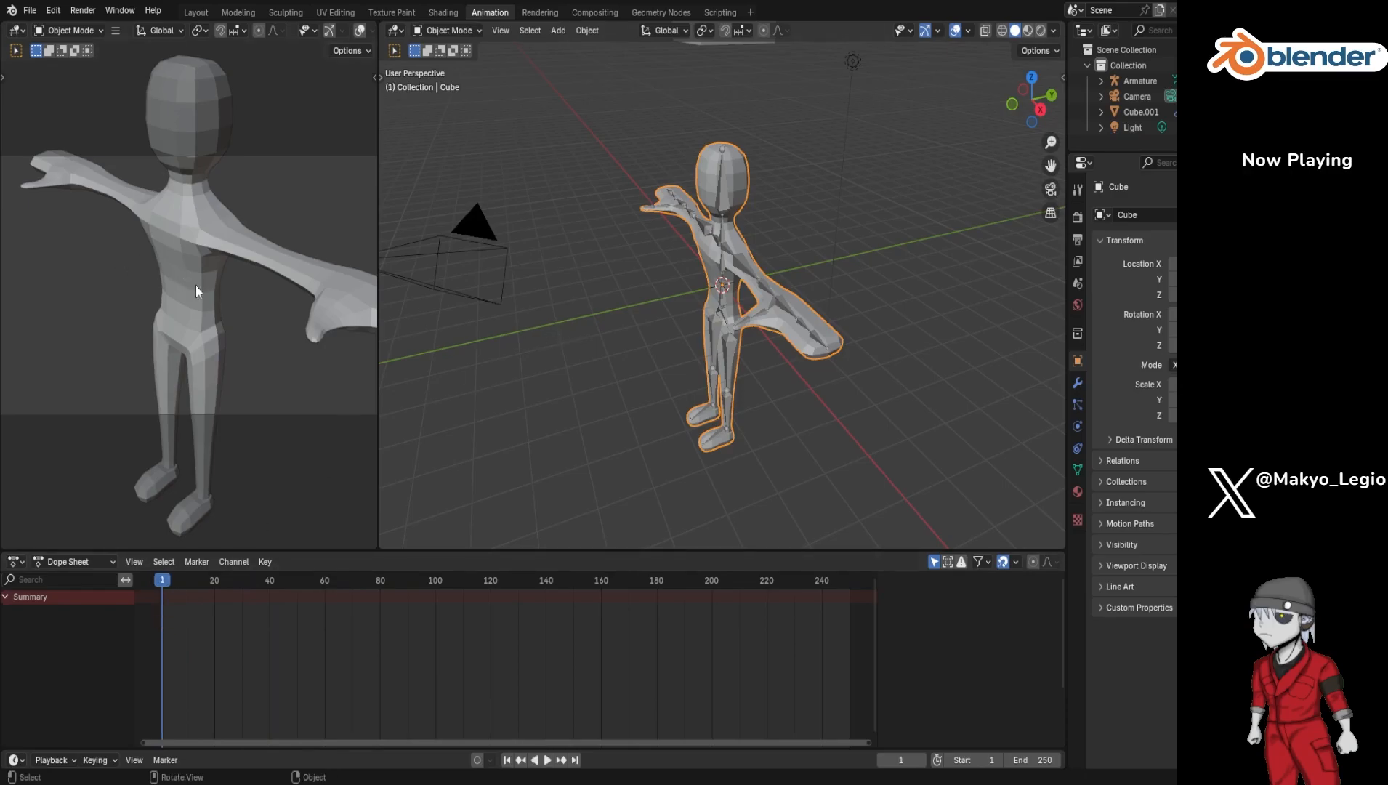
pyautogui.hotkey('shift', '`')
pyautogui.press('s')
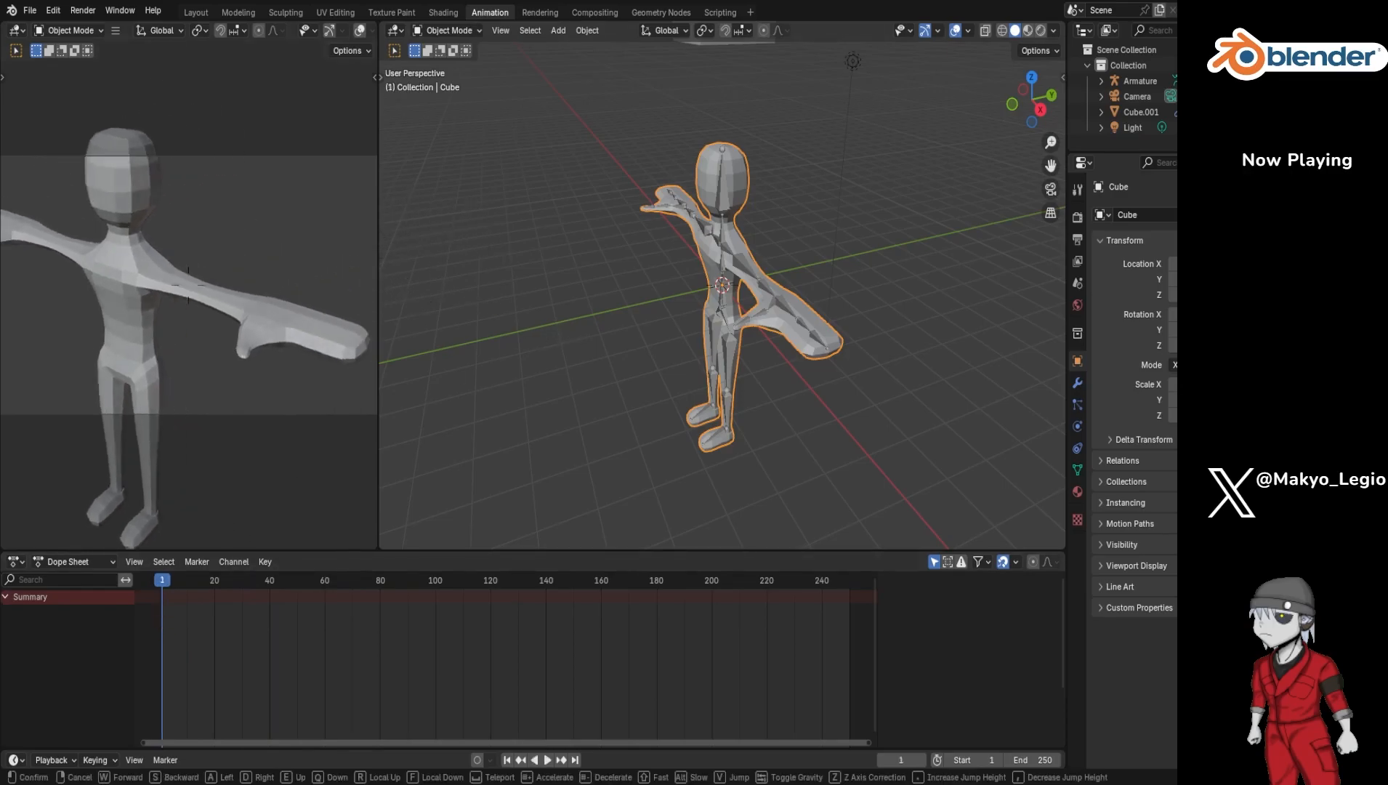
pyautogui.press('s')
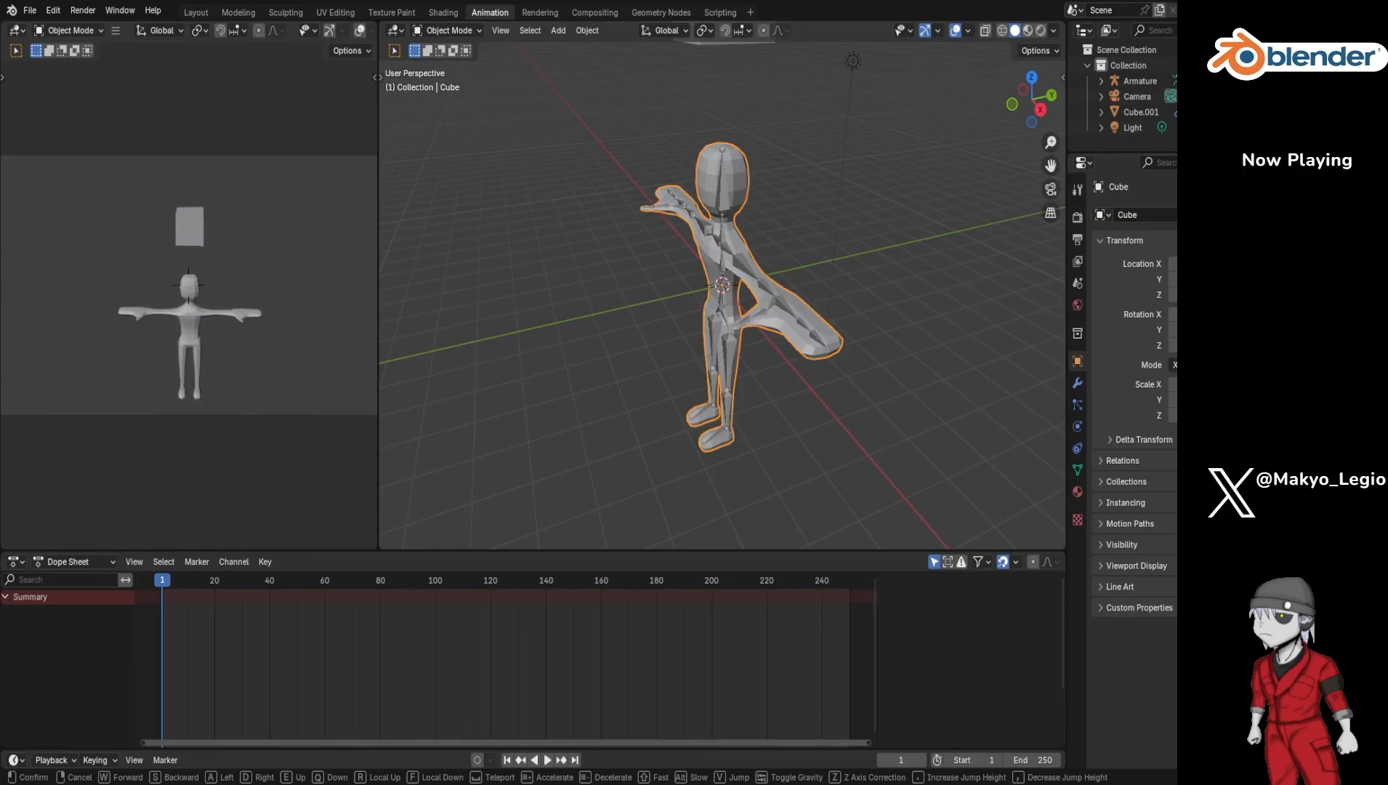
pyautogui.click(196, 285)
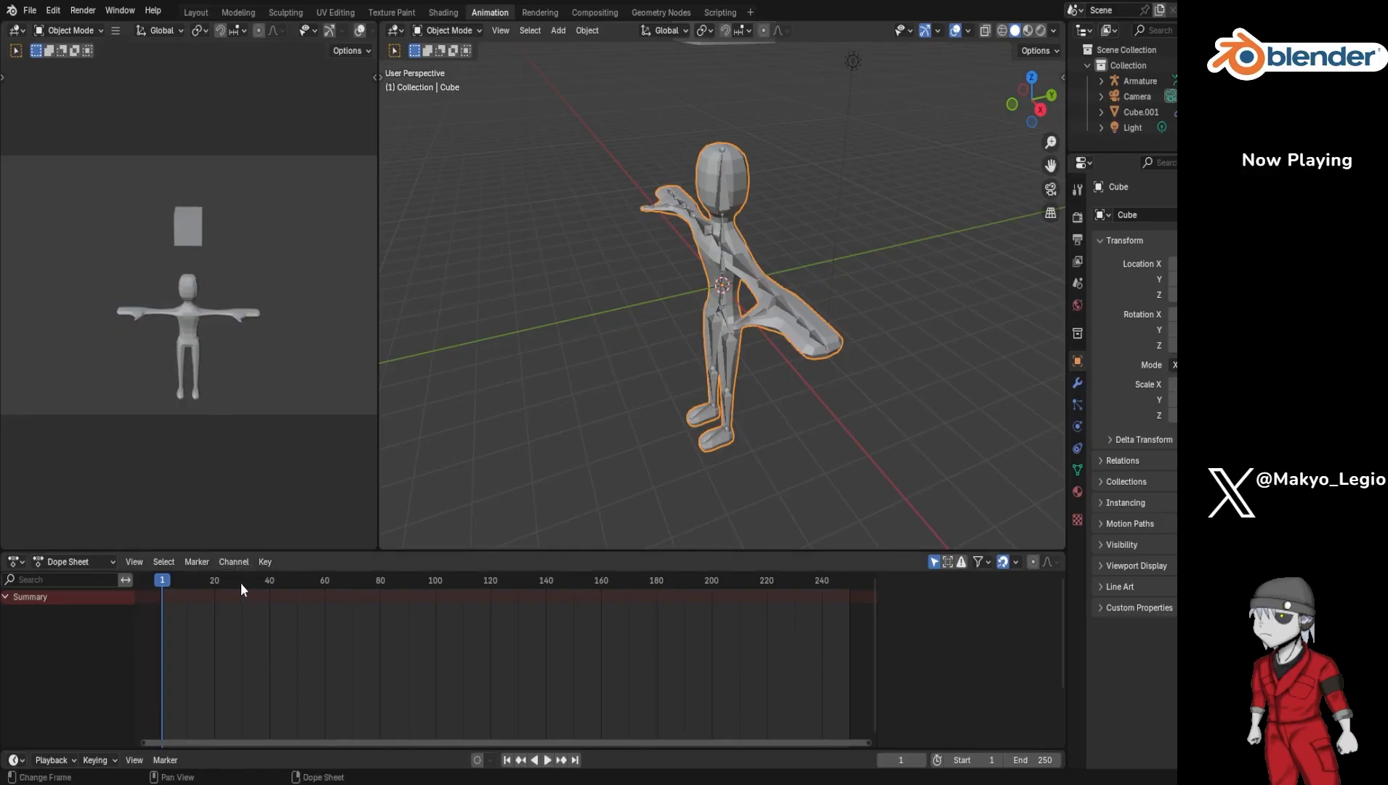
# Step: Try to insert a keyframe at frame 1 with the character mesh selected, and undo it
pyautogui.press('i')
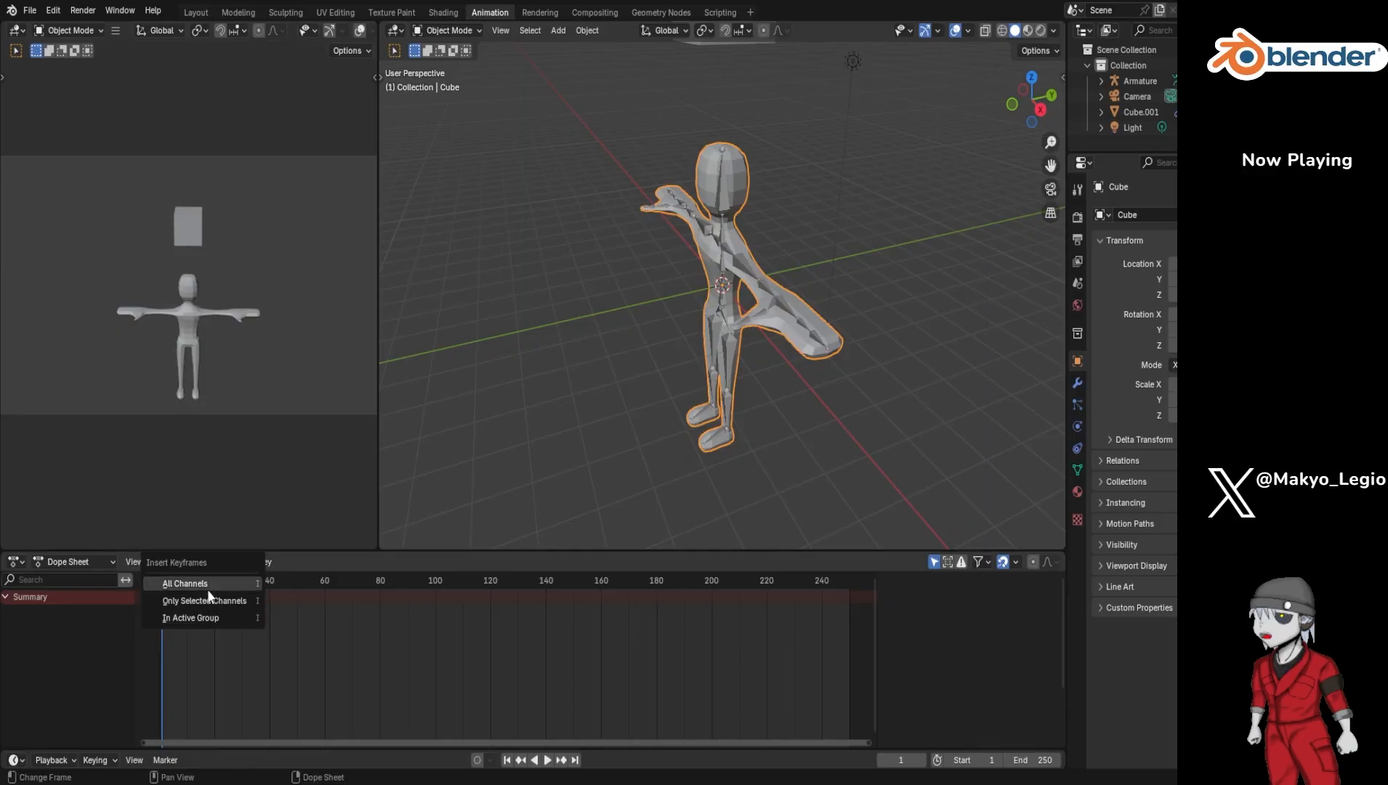
pyautogui.click(207, 587)
pyautogui.press('i')
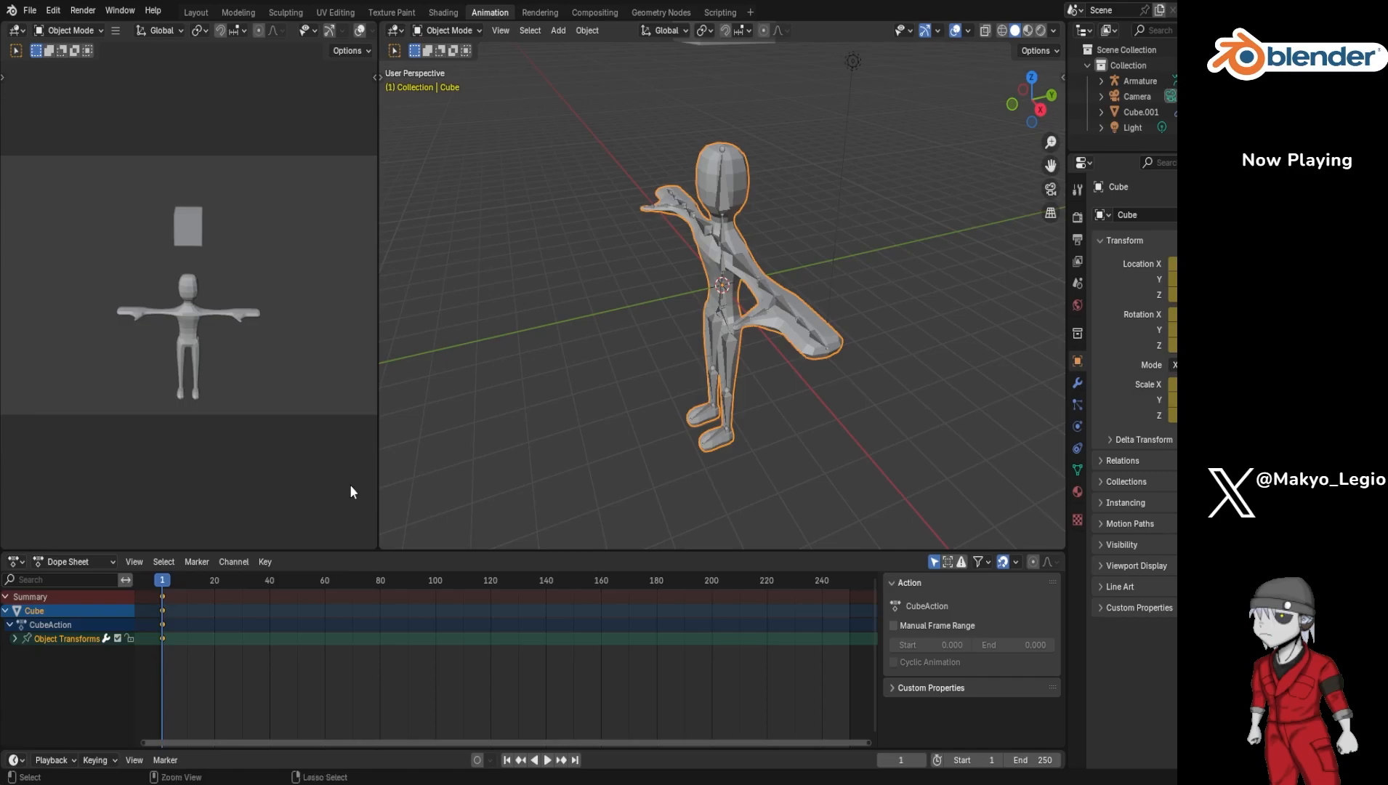
pyautogui.hotkey('ctrl', 'z')
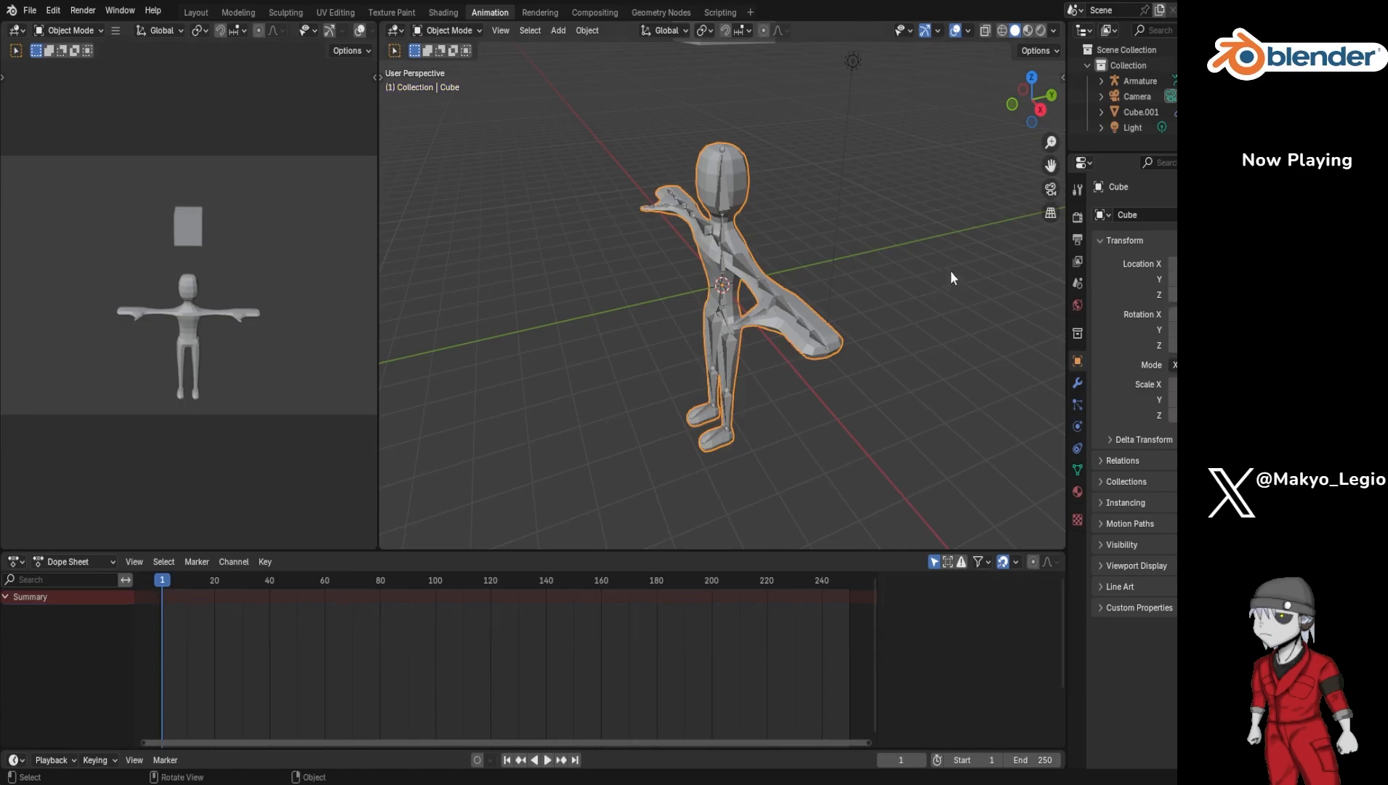
# Step: Select the Camera and insert a transform keyframe for it at frame 1
pyautogui.click(1118, 97)
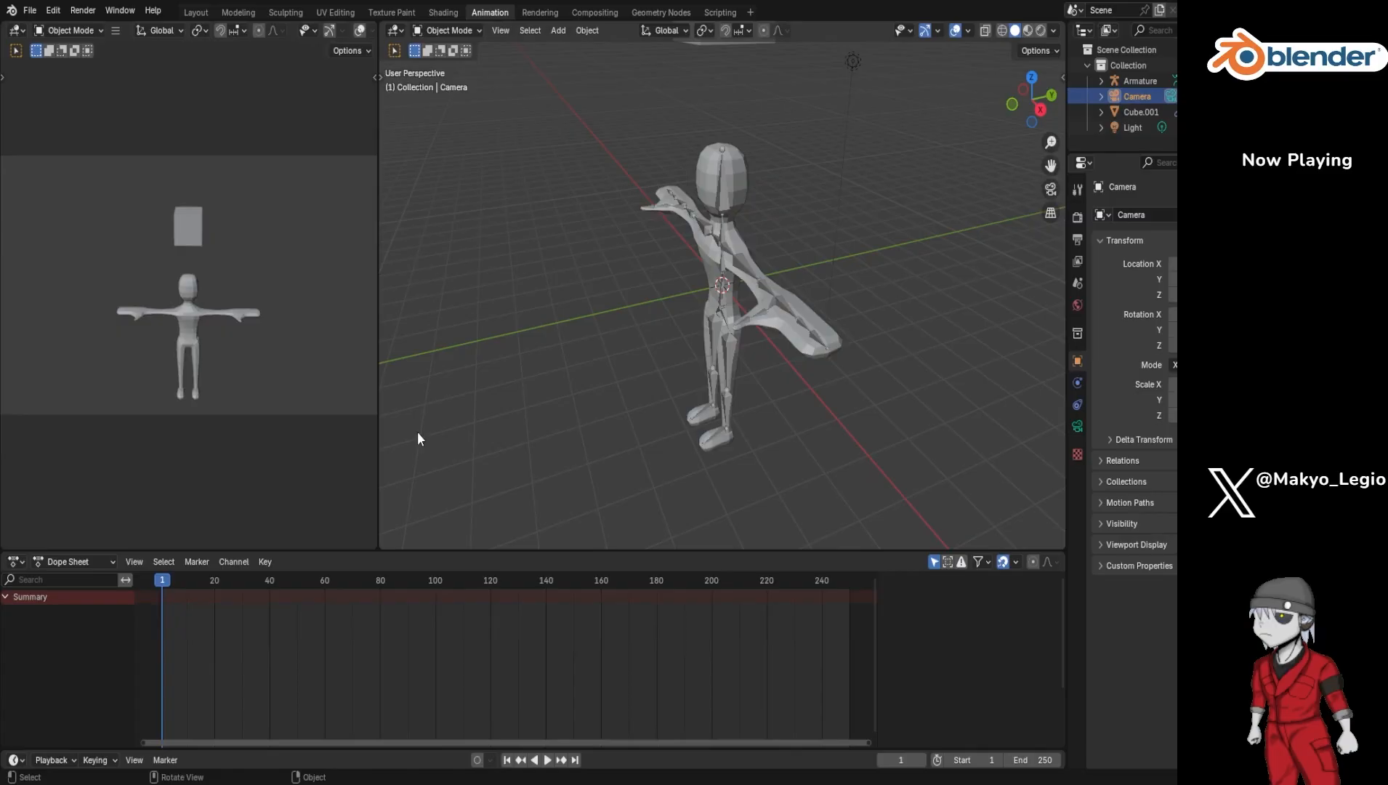
pyautogui.press('i')
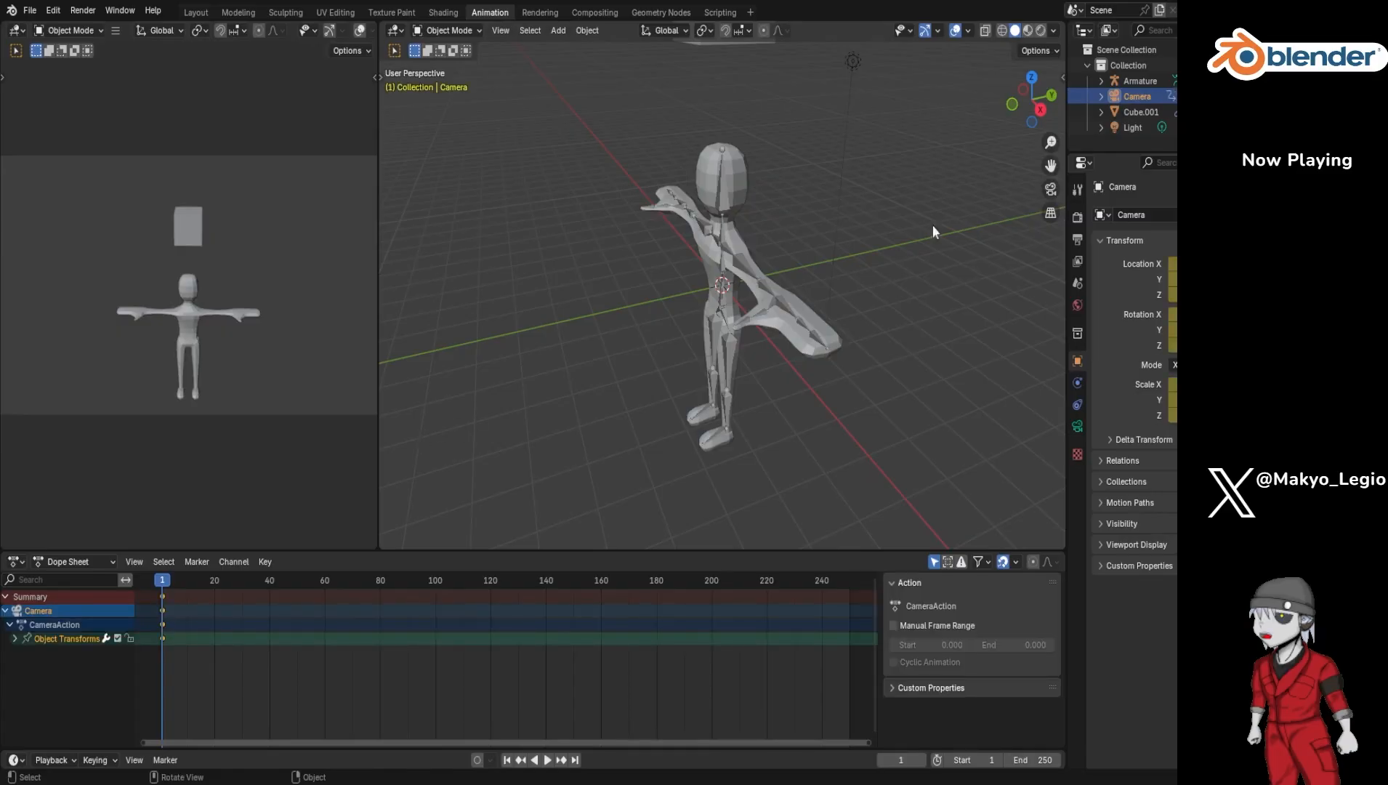
# Step: Select Cube.001 and raise it further along the global Z axis to the upper edge of the camera frame
pyautogui.click(1134, 82)
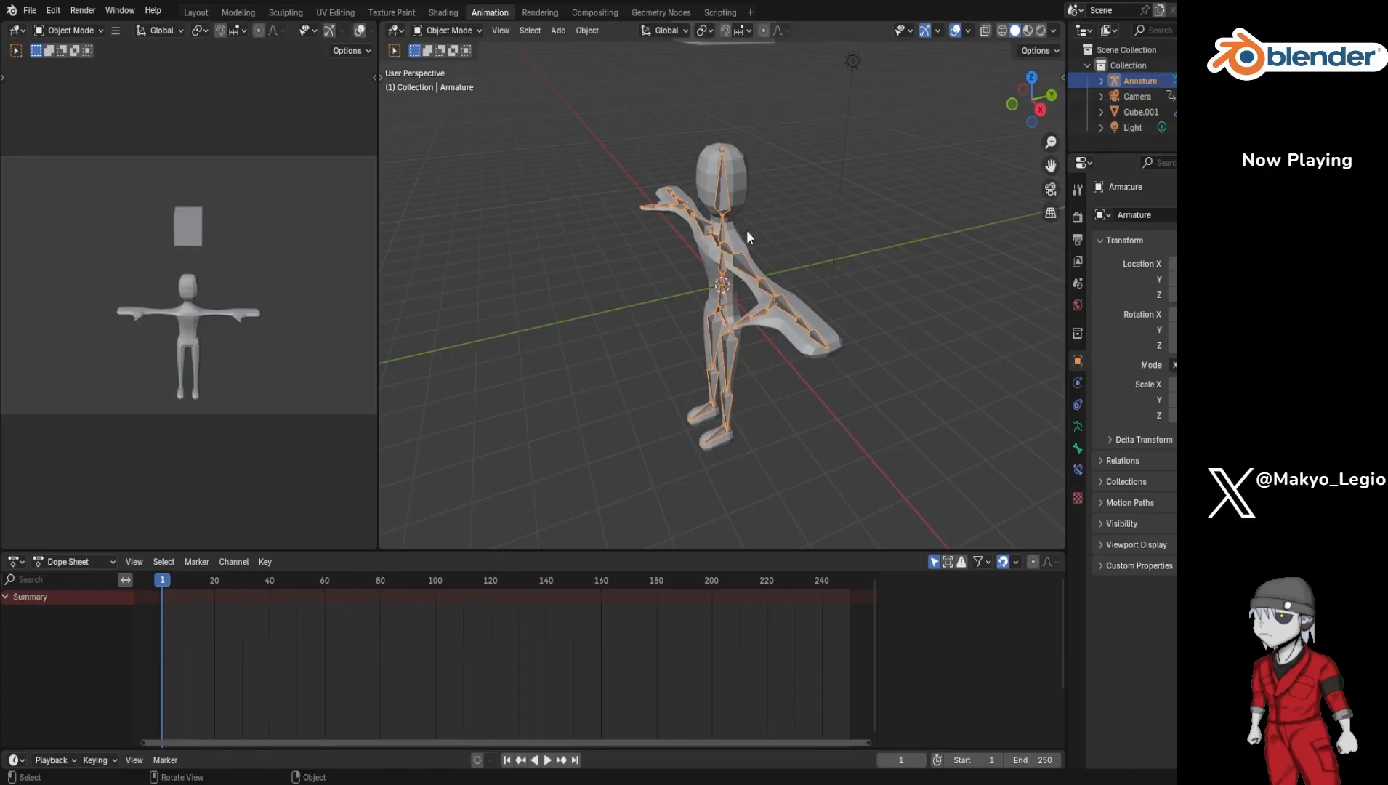
pyautogui.click(1144, 113)
pyautogui.scroll(-5, 781, 236)
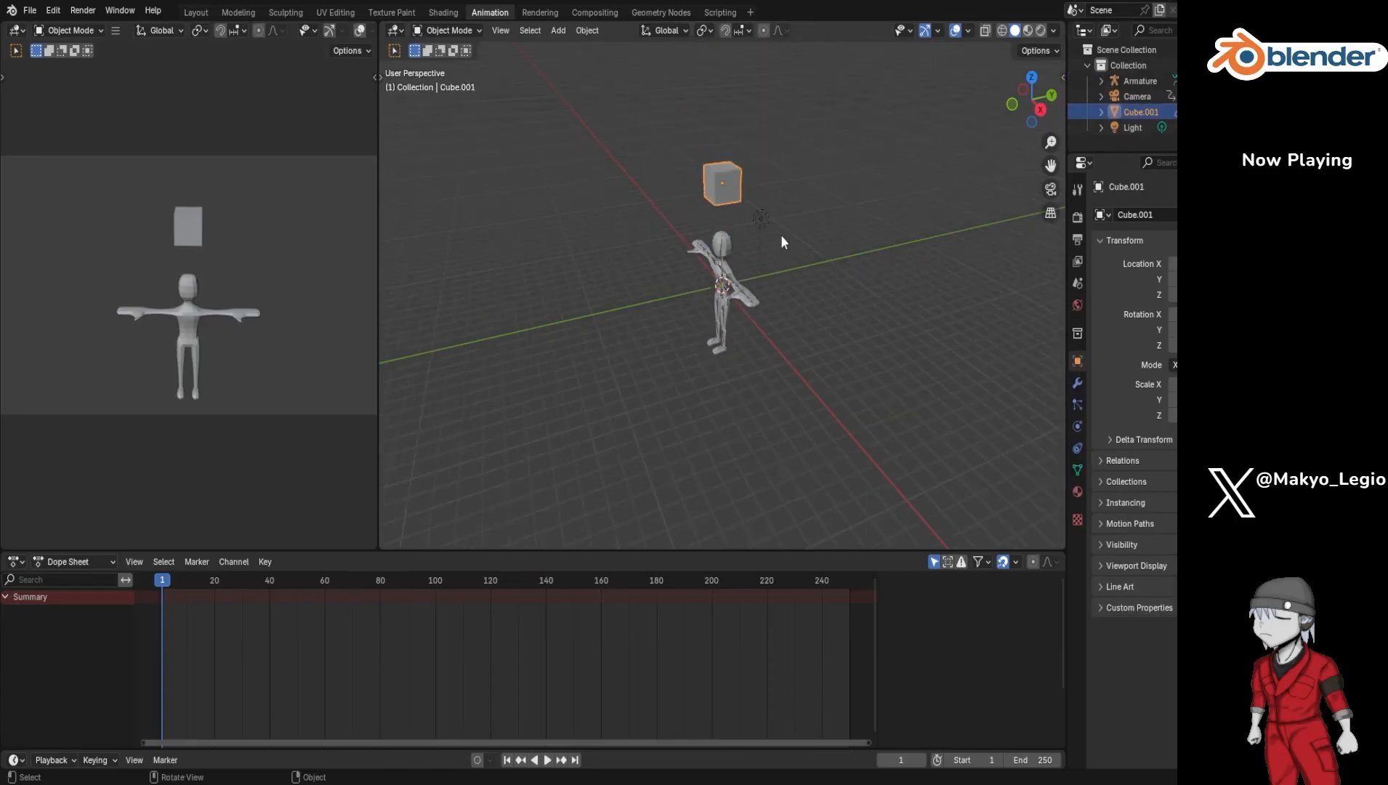
pyautogui.scroll(4, 781, 236)
pyautogui.scroll(-2, 781, 238)
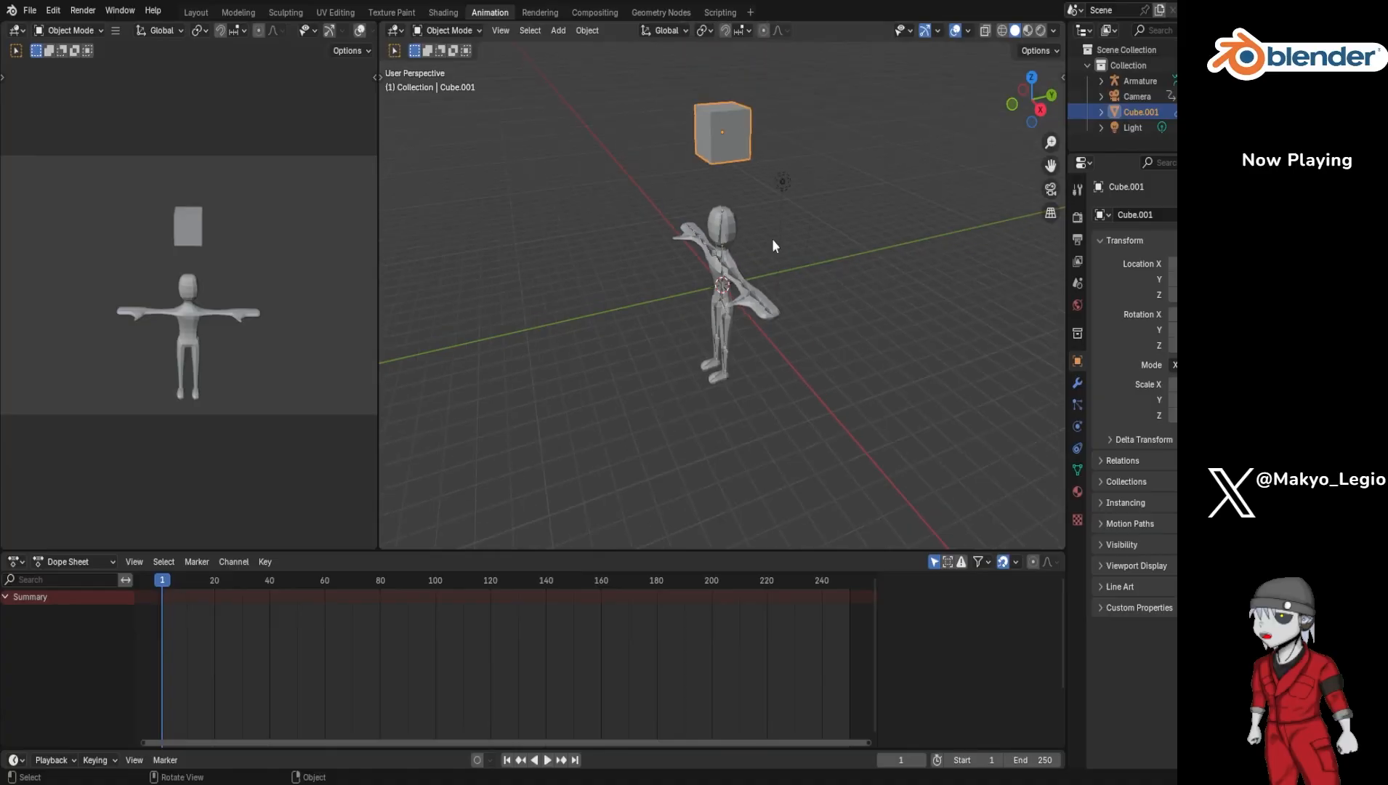
pyautogui.moveTo(612, 270); pyautogui.dragTo(725, 232, button='middle')
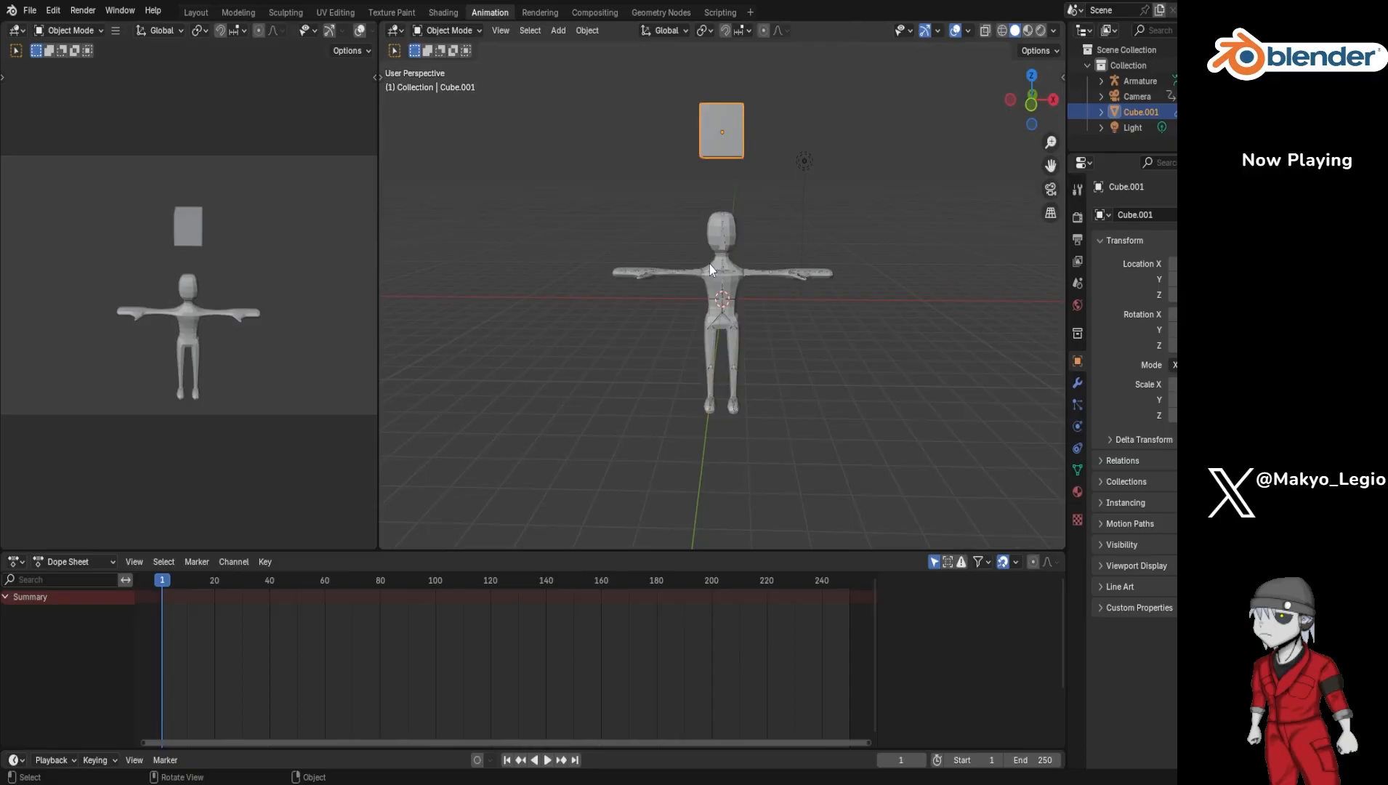
pyautogui.press('g')
pyautogui.press('z')
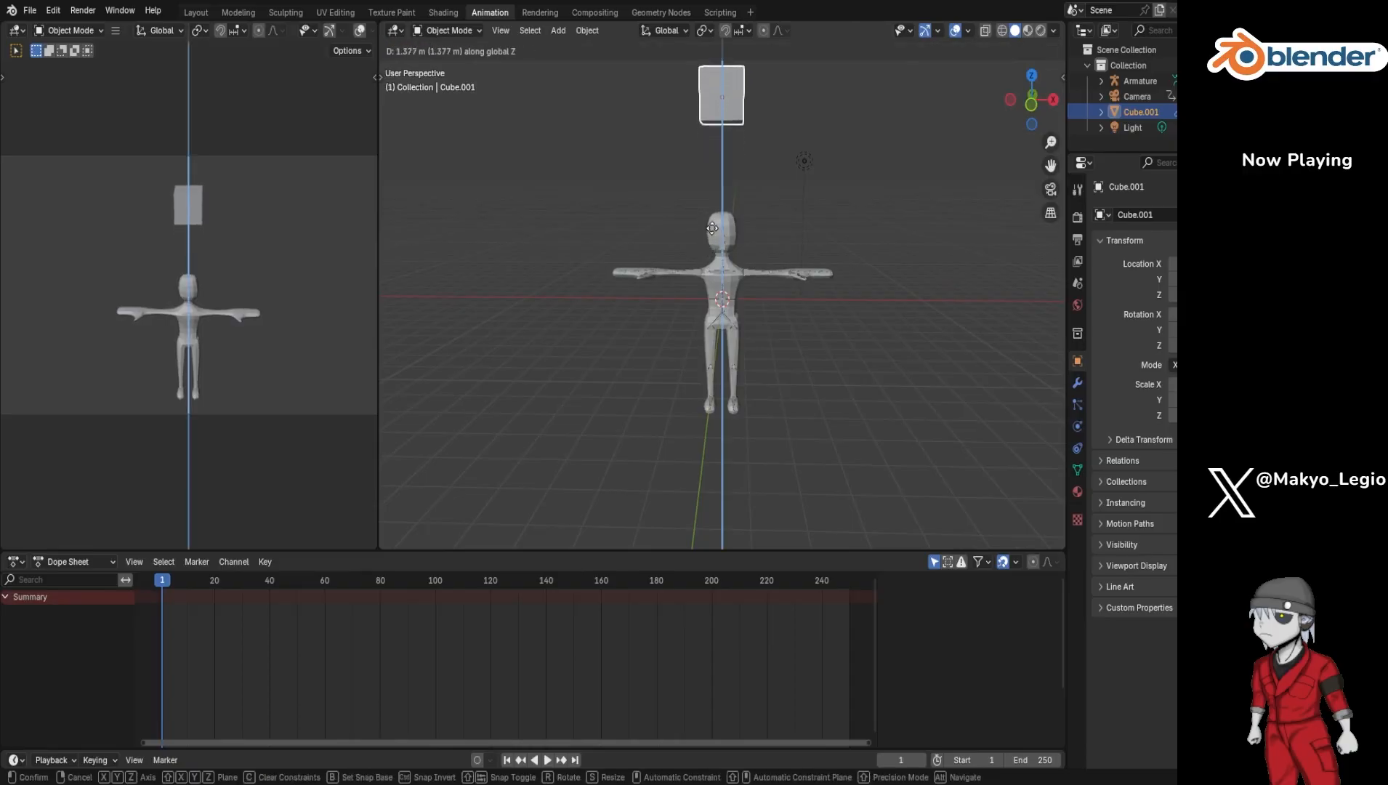
pyautogui.click(712, 181)
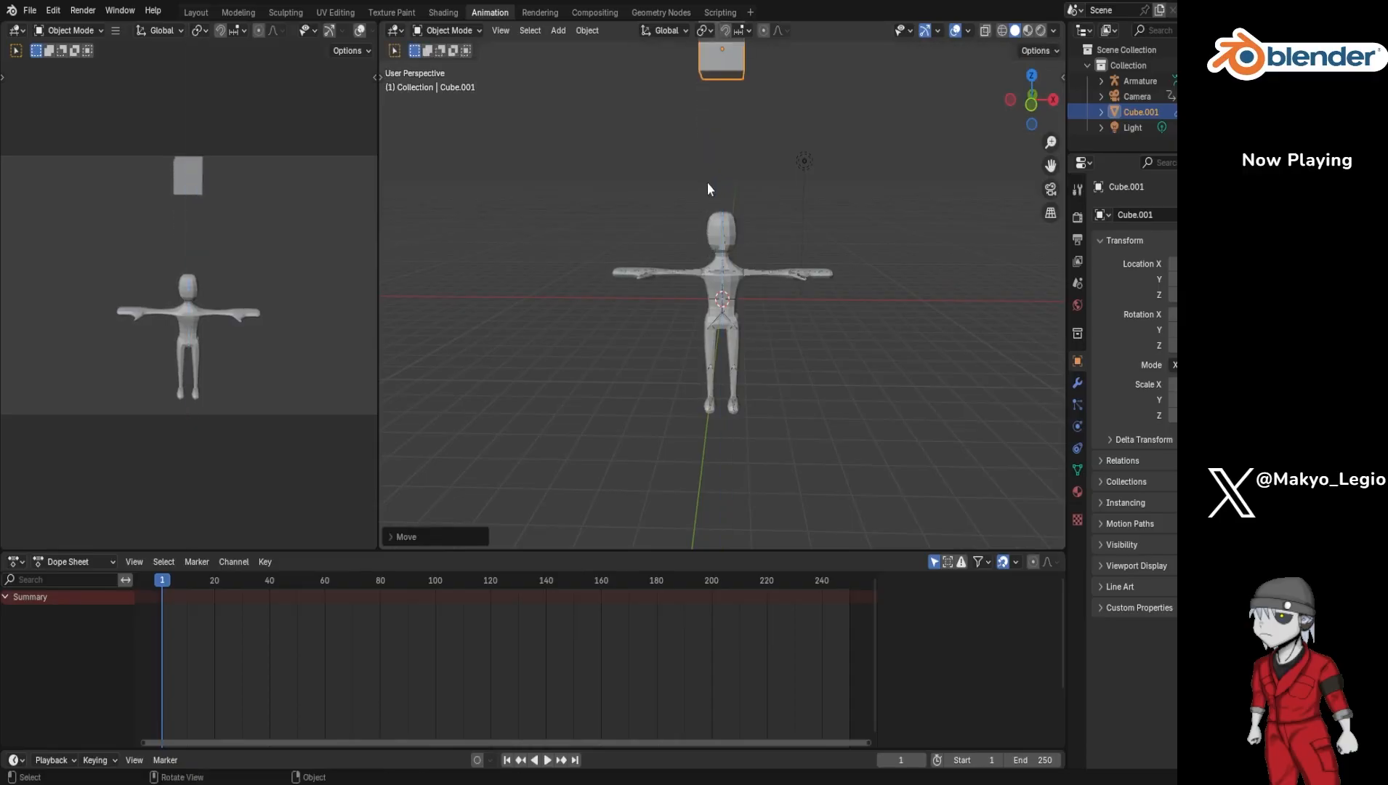
# Step: Insert transform keyframes at frame 1 for Cube.001 and for the Armature
pyautogui.press('i')
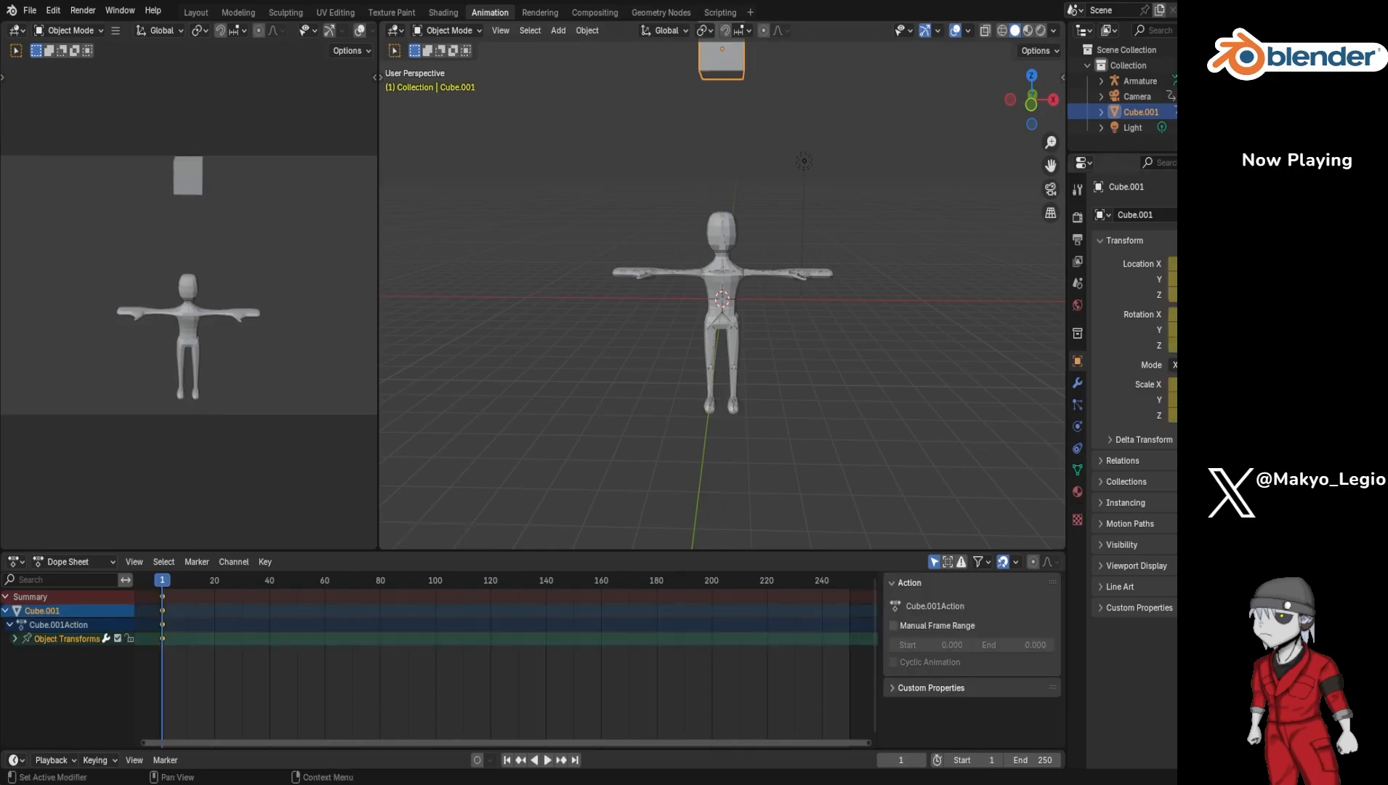
pyautogui.click(1129, 80)
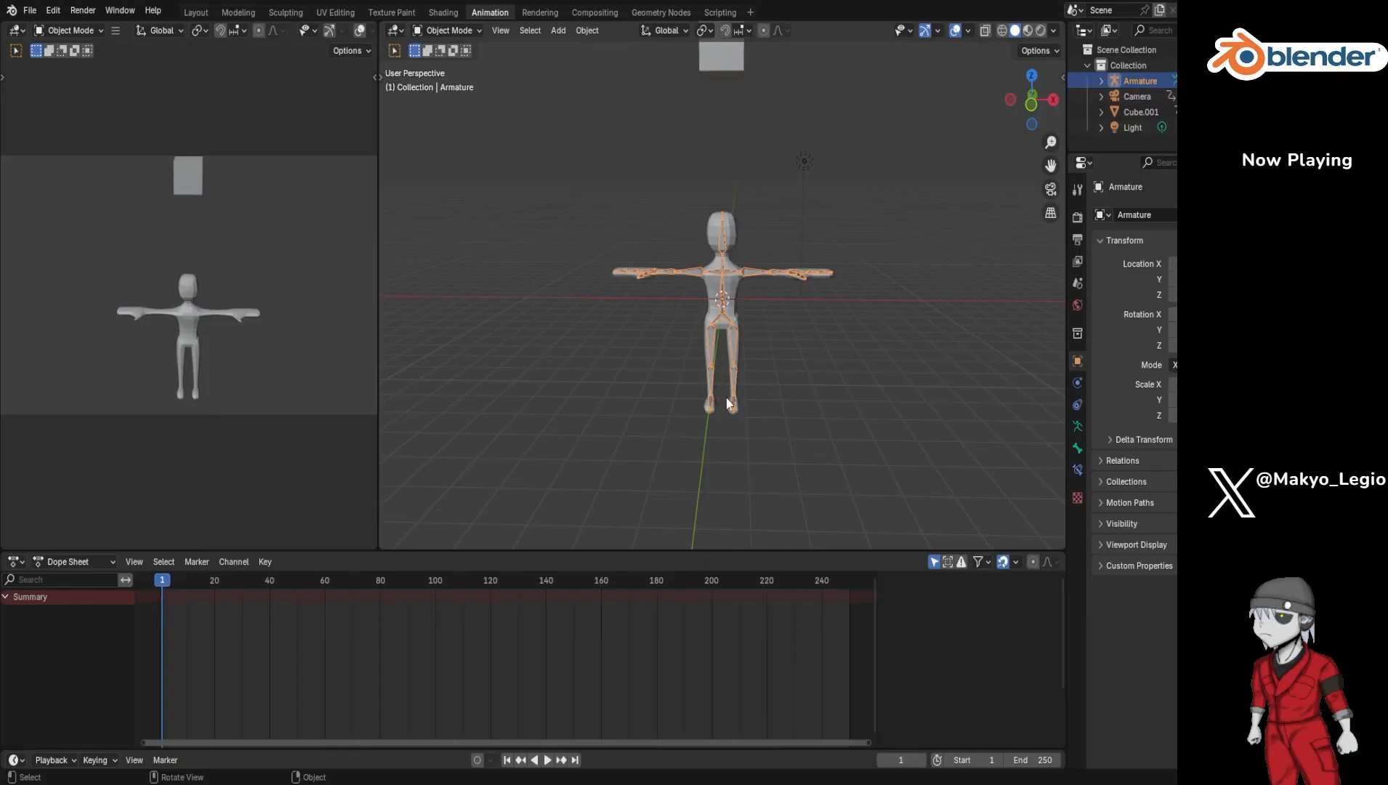
pyautogui.press('i')
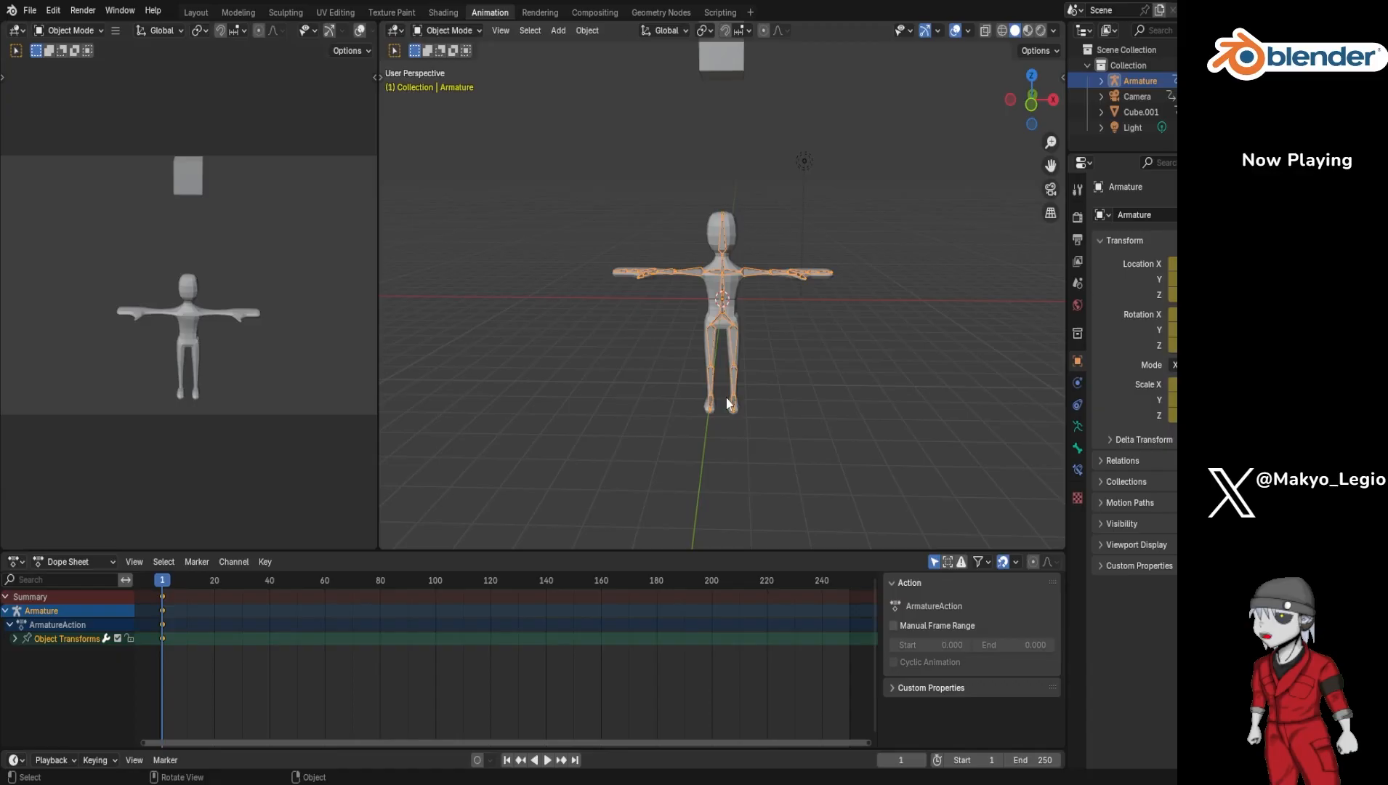
# Step: Select the Cube character mesh inside the Armature and examine its collision physics settings and modifier stack down to the Explode modifier
pyautogui.click(1077, 385)
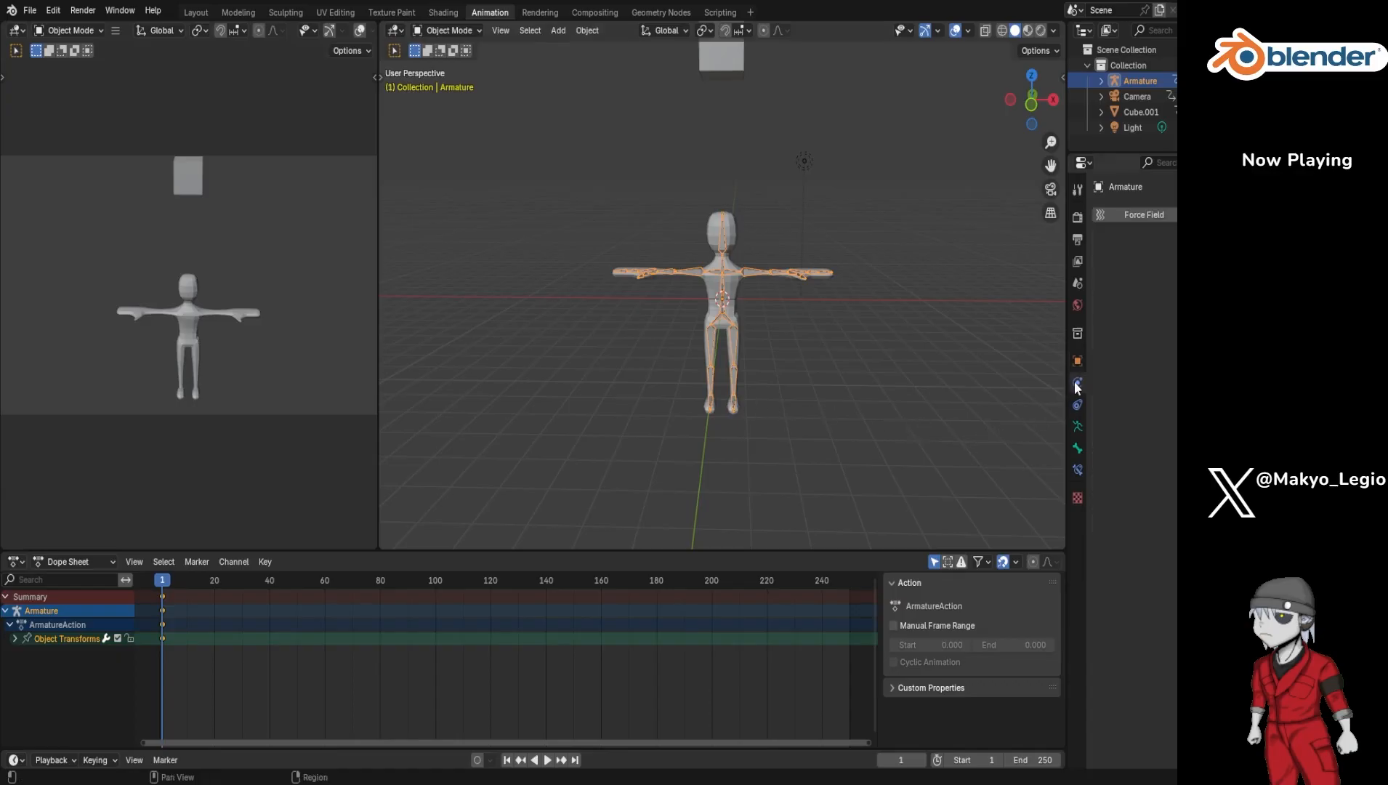
pyautogui.click(1101, 81)
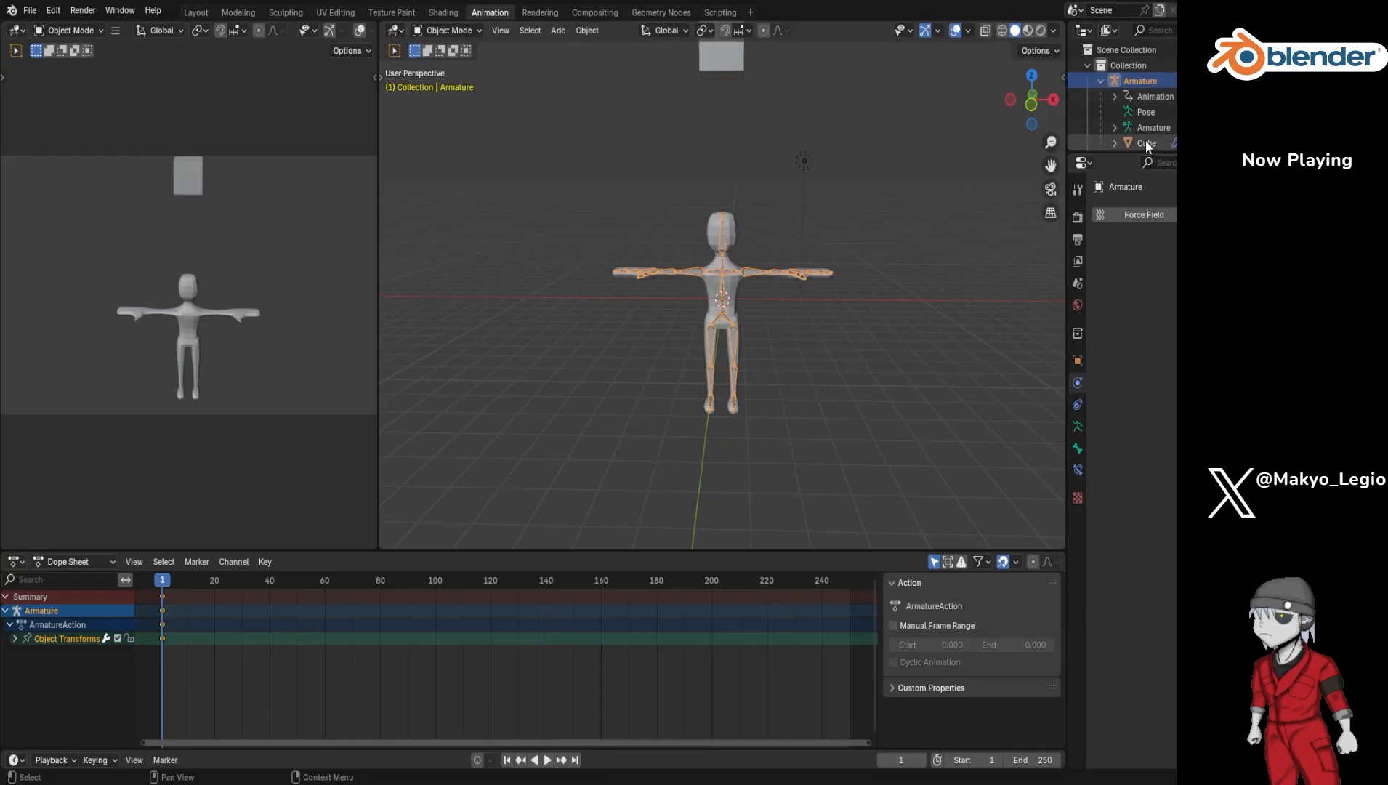
pyautogui.click(1146, 143)
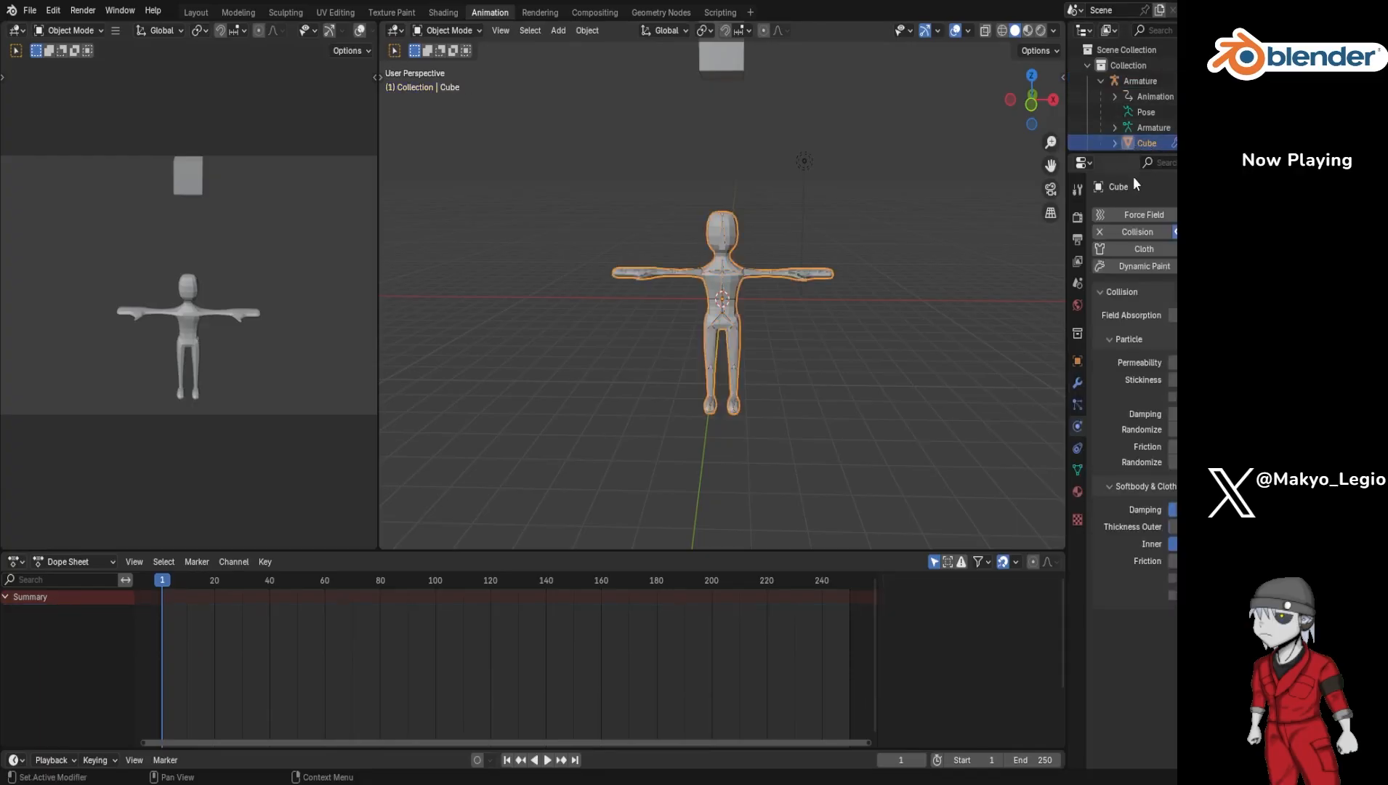
pyautogui.click(1077, 402)
pyautogui.click(1077, 383)
pyautogui.scroll(-4, 1150, 494)
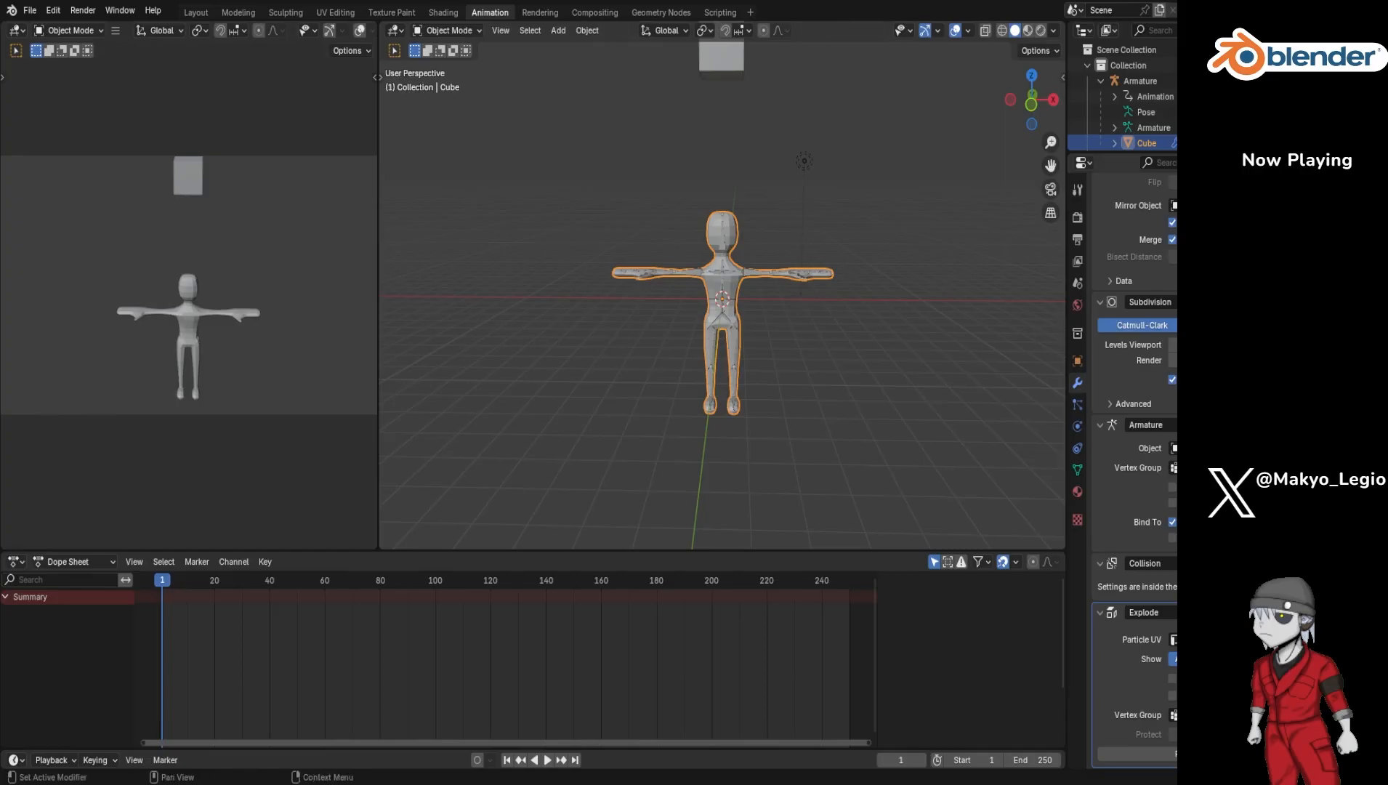
# Step: Add a Particle System physics modifier to the character mesh and place it above the Explode modifier
pyautogui.scroll(4, 1134, 215)
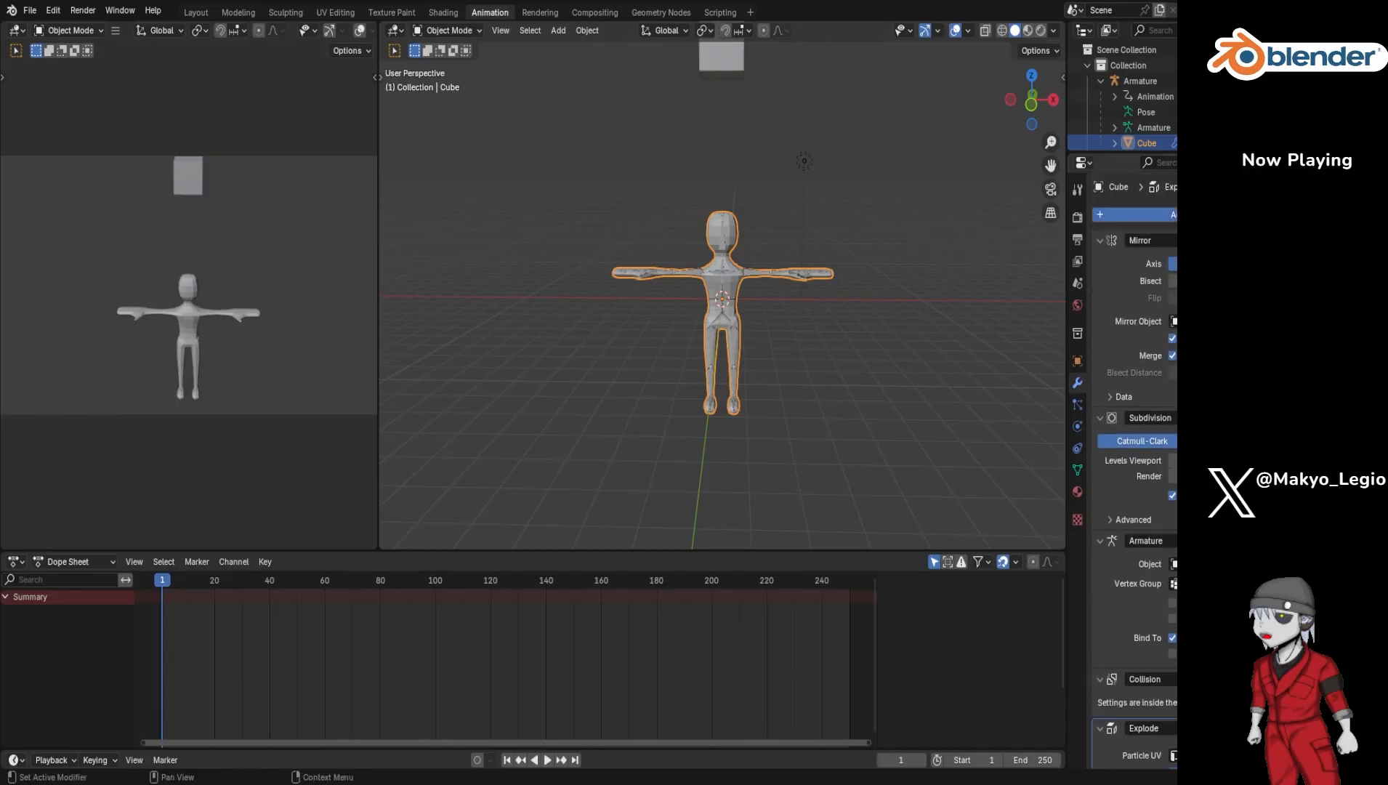
pyautogui.click(1134, 216)
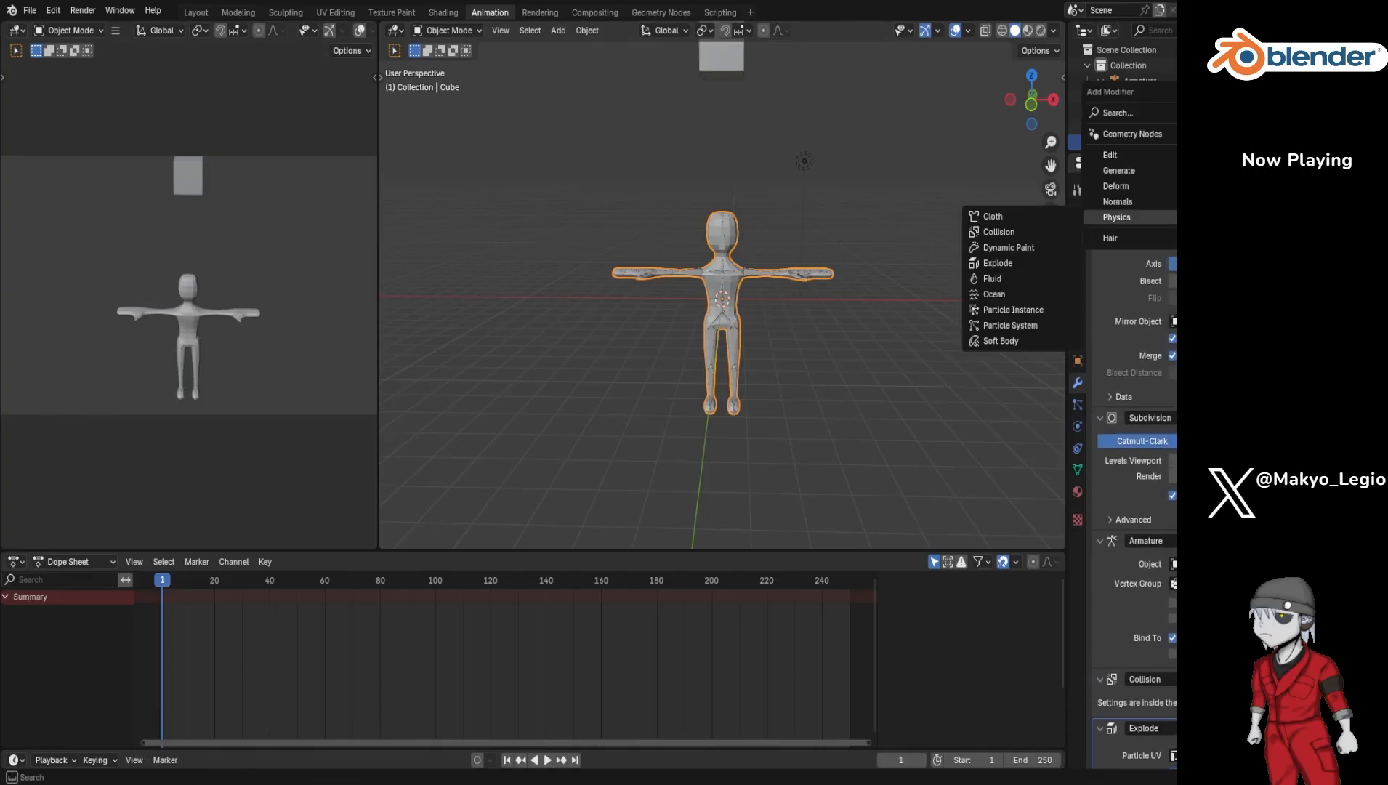
pyautogui.click(1023, 326)
pyautogui.scroll(-5, 1134, 466)
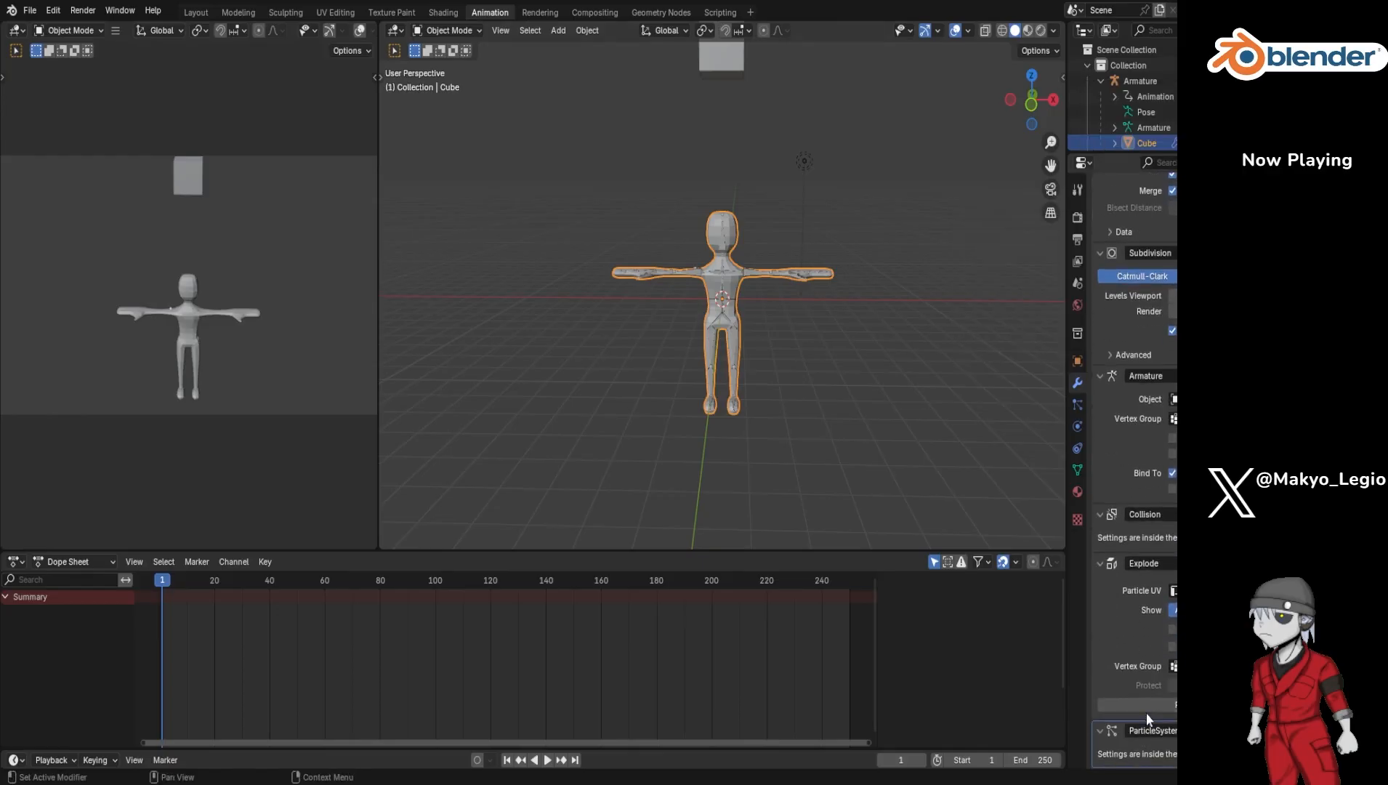
pyautogui.moveTo(1376, 730); pyautogui.dragTo(1376, 554)
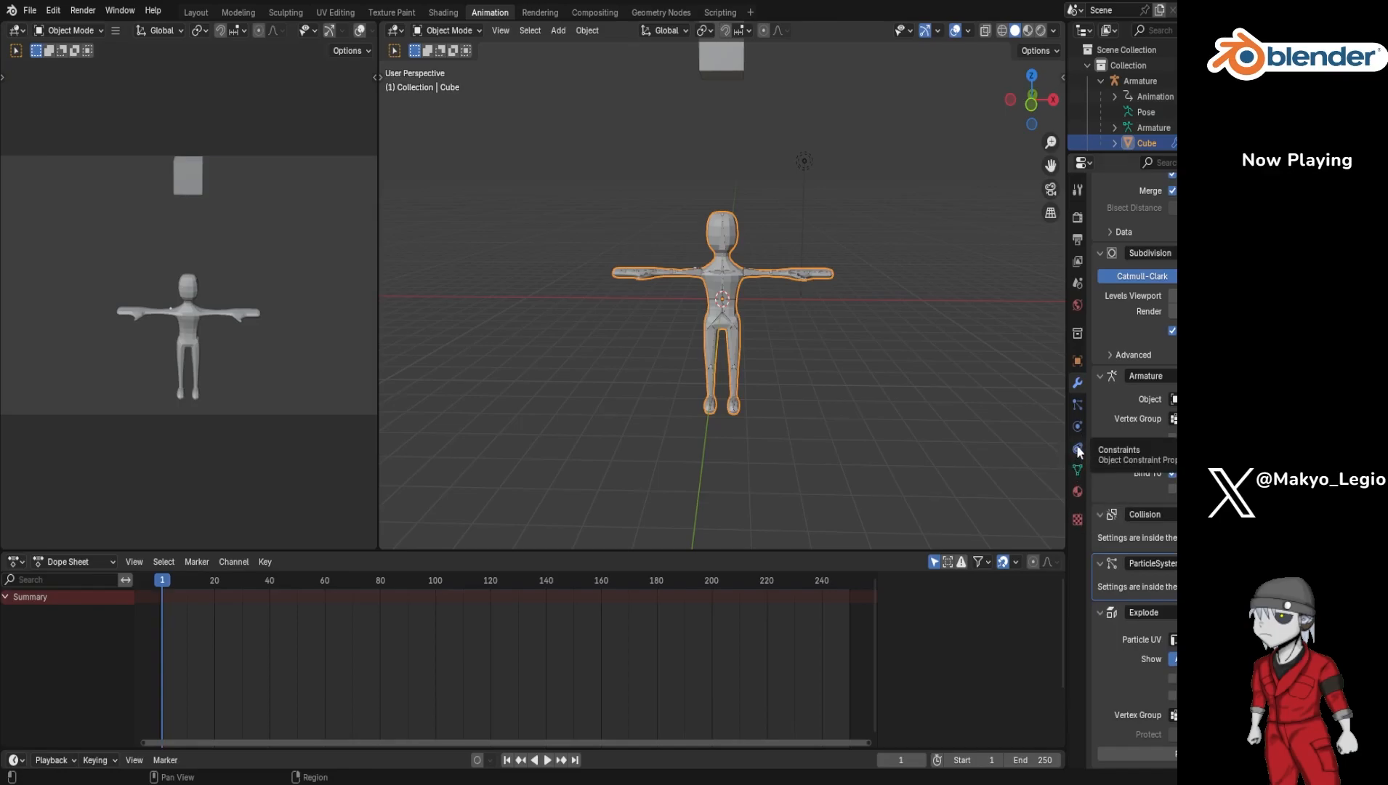
# Step: Show the character's particle settings, play back the explosion and return to frame 1
pyautogui.click(1079, 404)
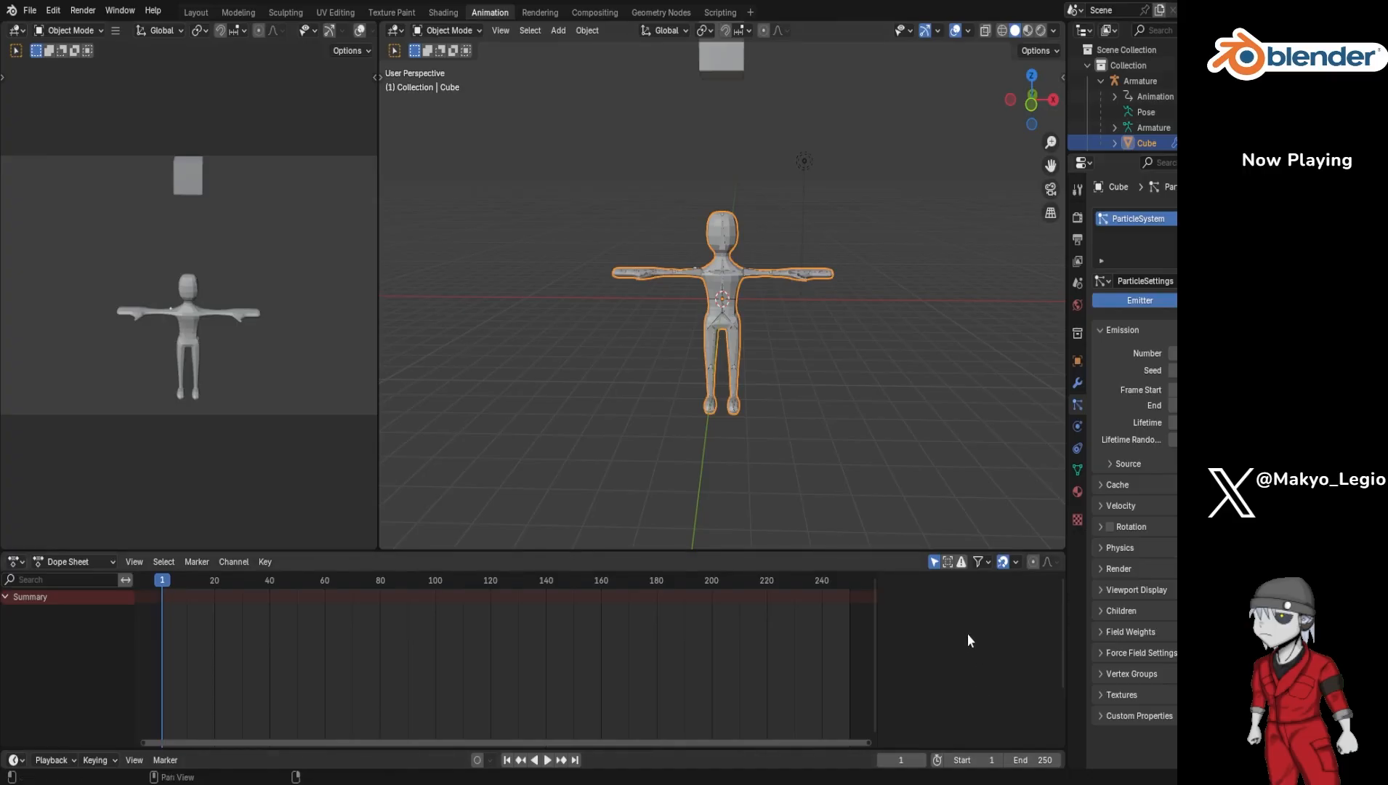
pyautogui.press('space')
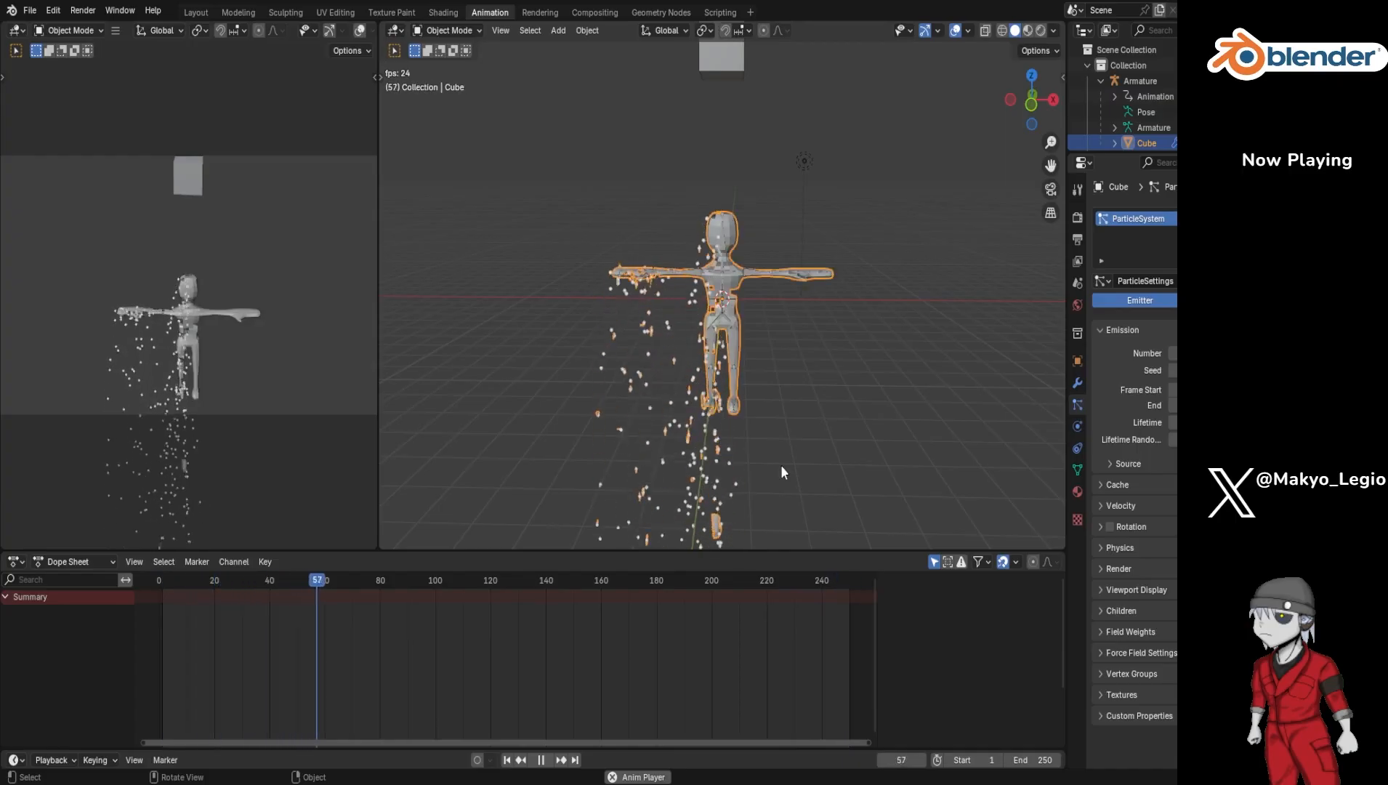
pyautogui.press('space')
pyautogui.moveTo(338, 581); pyautogui.dragTo(162, 599)
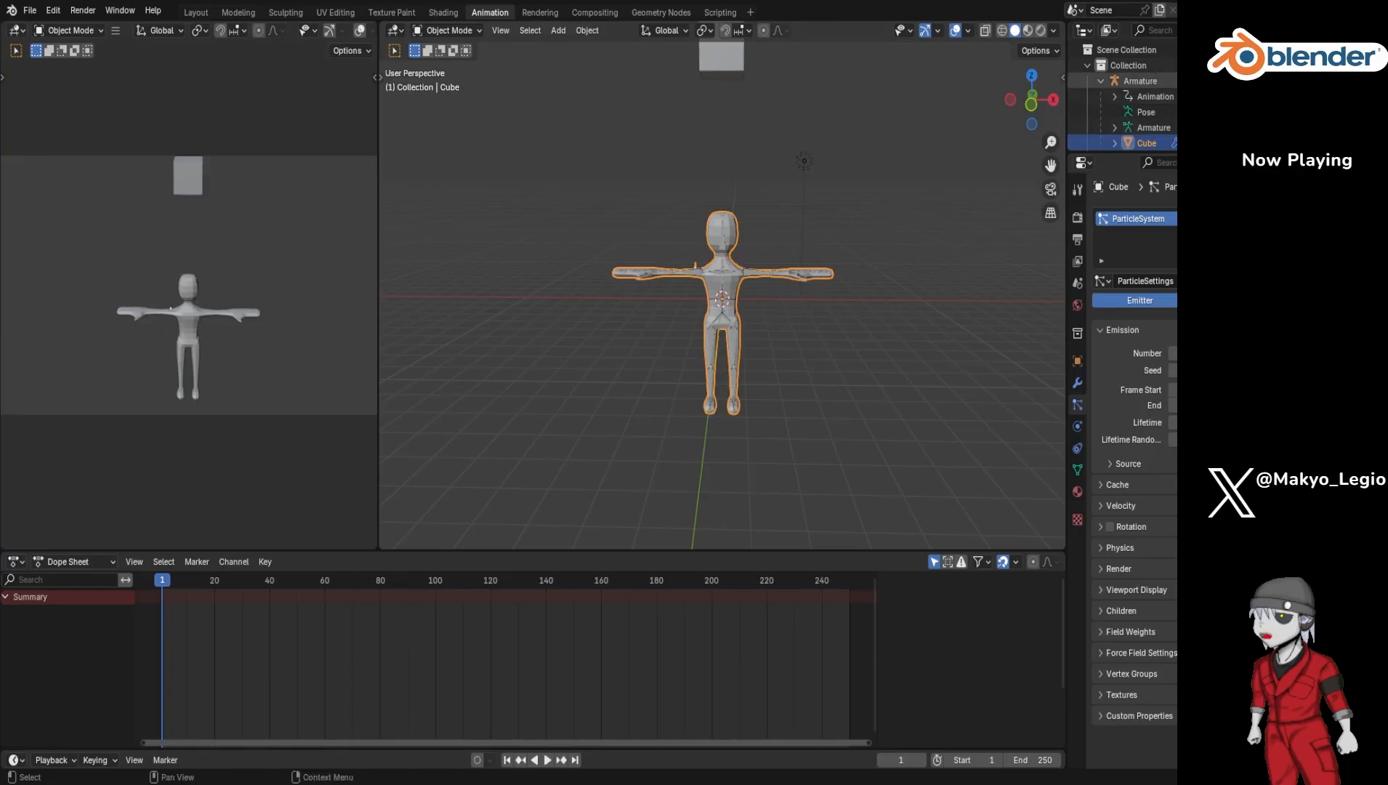
# Step: Move Cube.001 straight down along Z to just above the character's head at frame 20
pyautogui.scroll(-3, 1134, 135)
pyautogui.click(1139, 119)
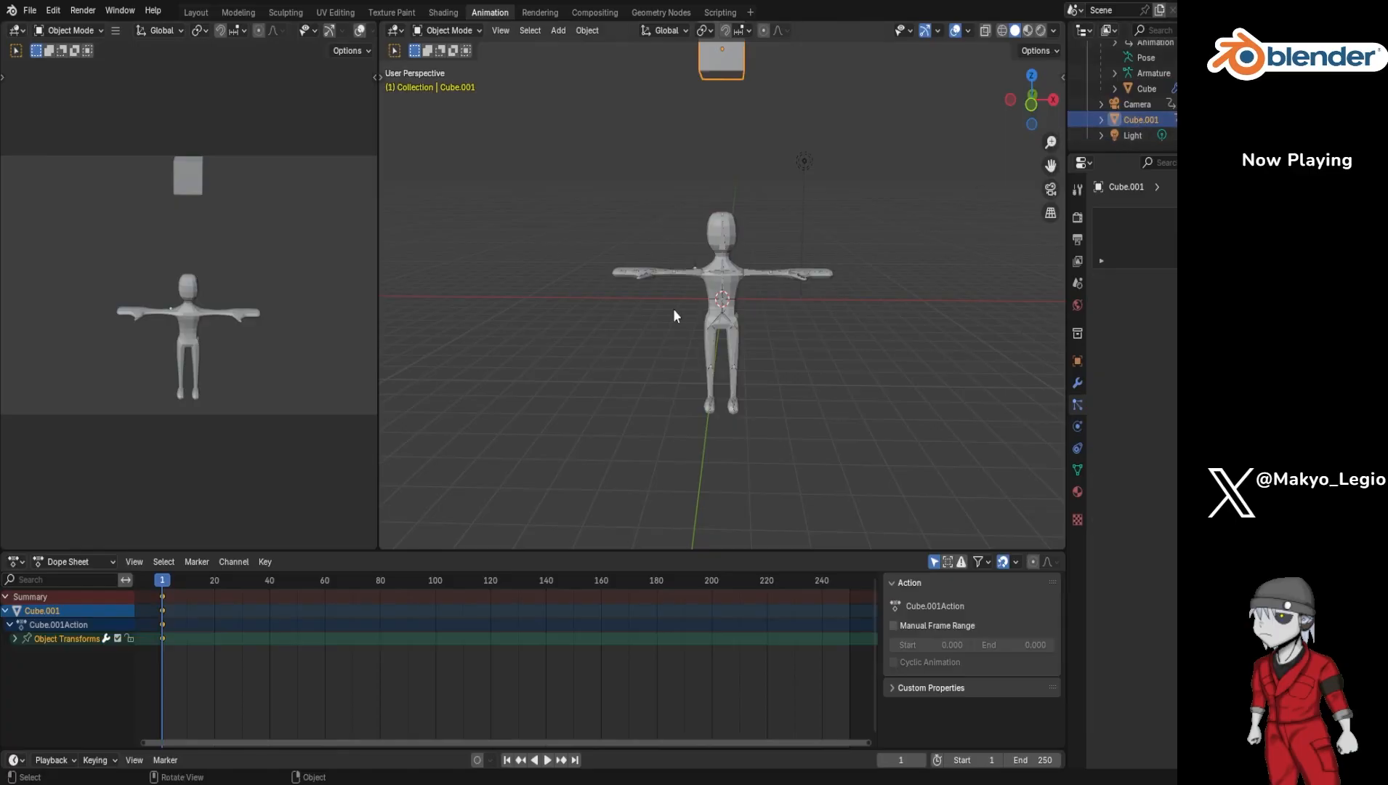
pyautogui.moveTo(198, 575); pyautogui.dragTo(216, 587)
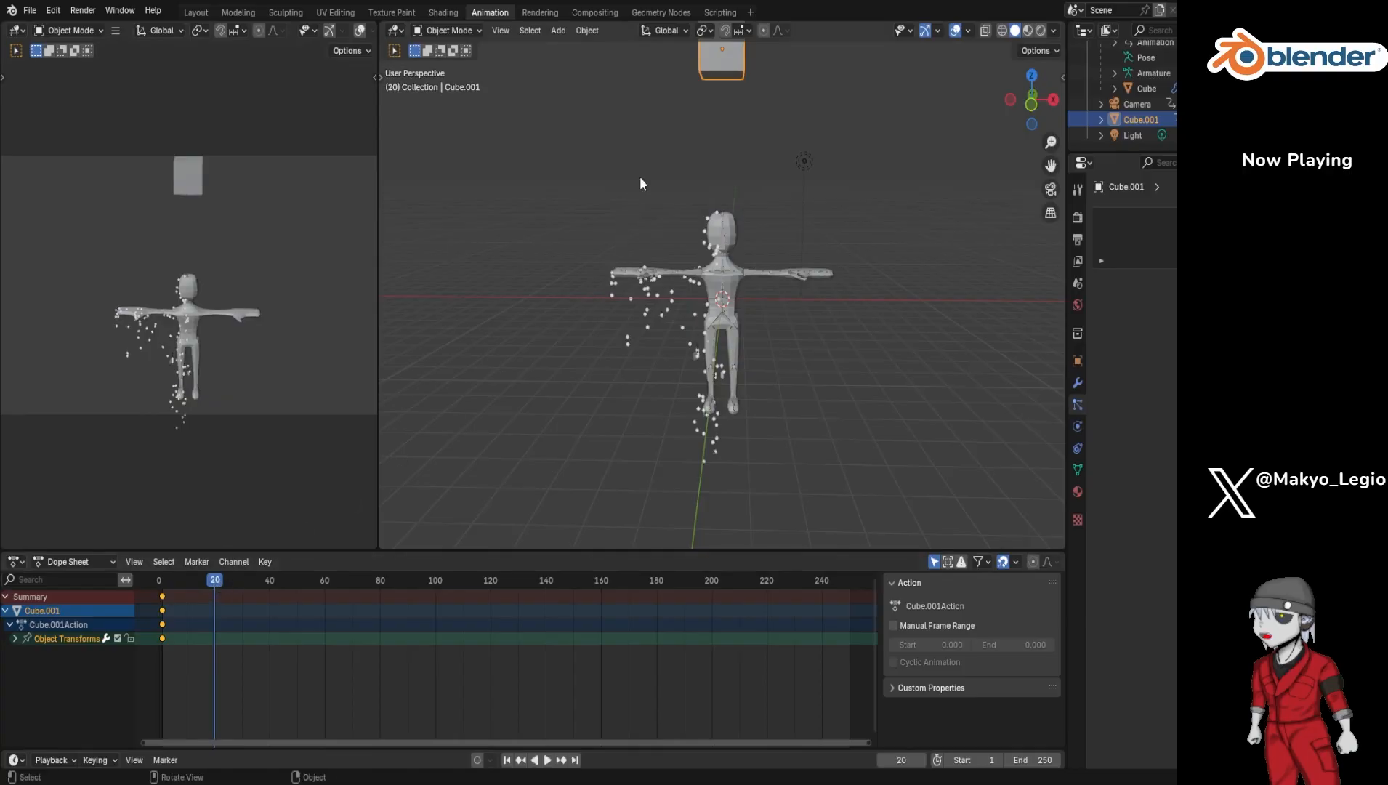
pyautogui.press('g')
pyautogui.press('z')
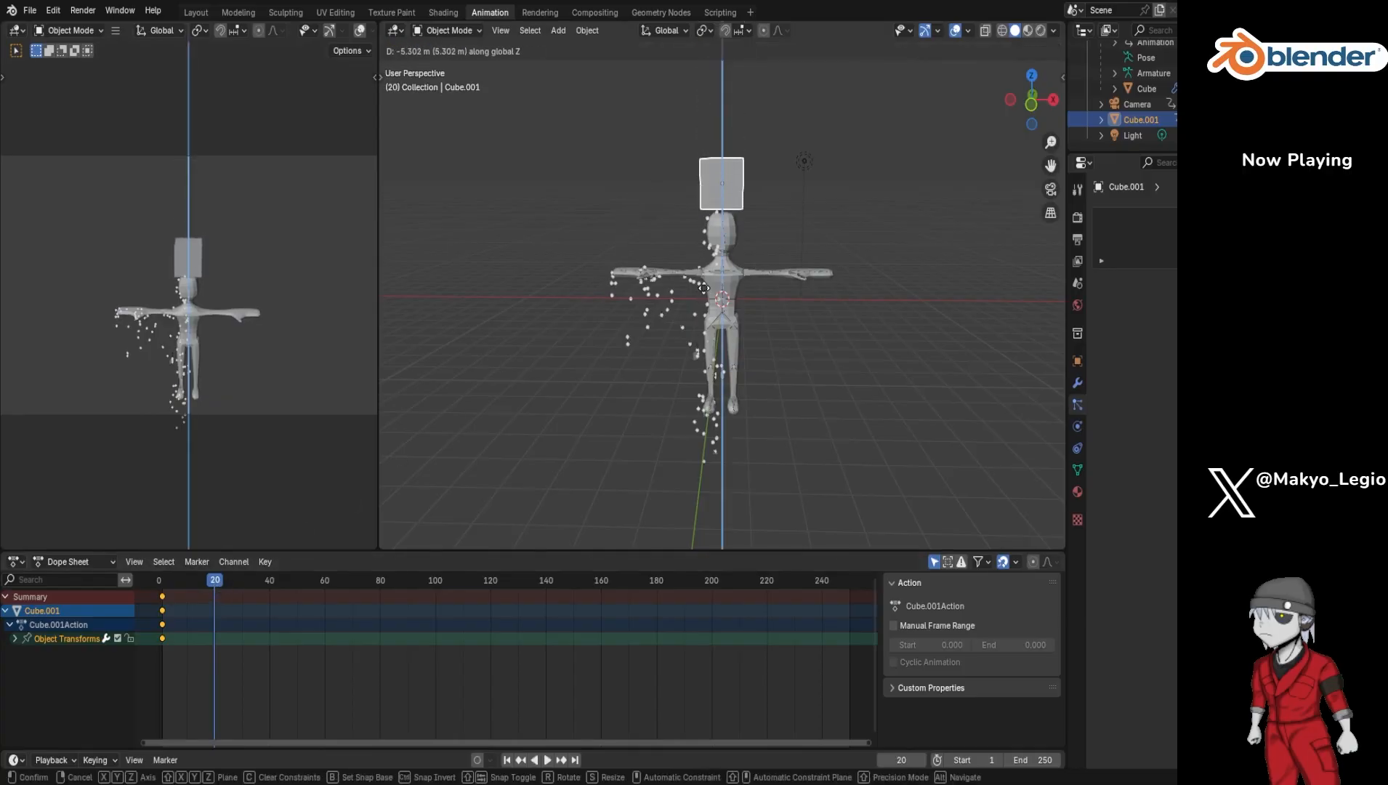
pyautogui.click(704, 293)
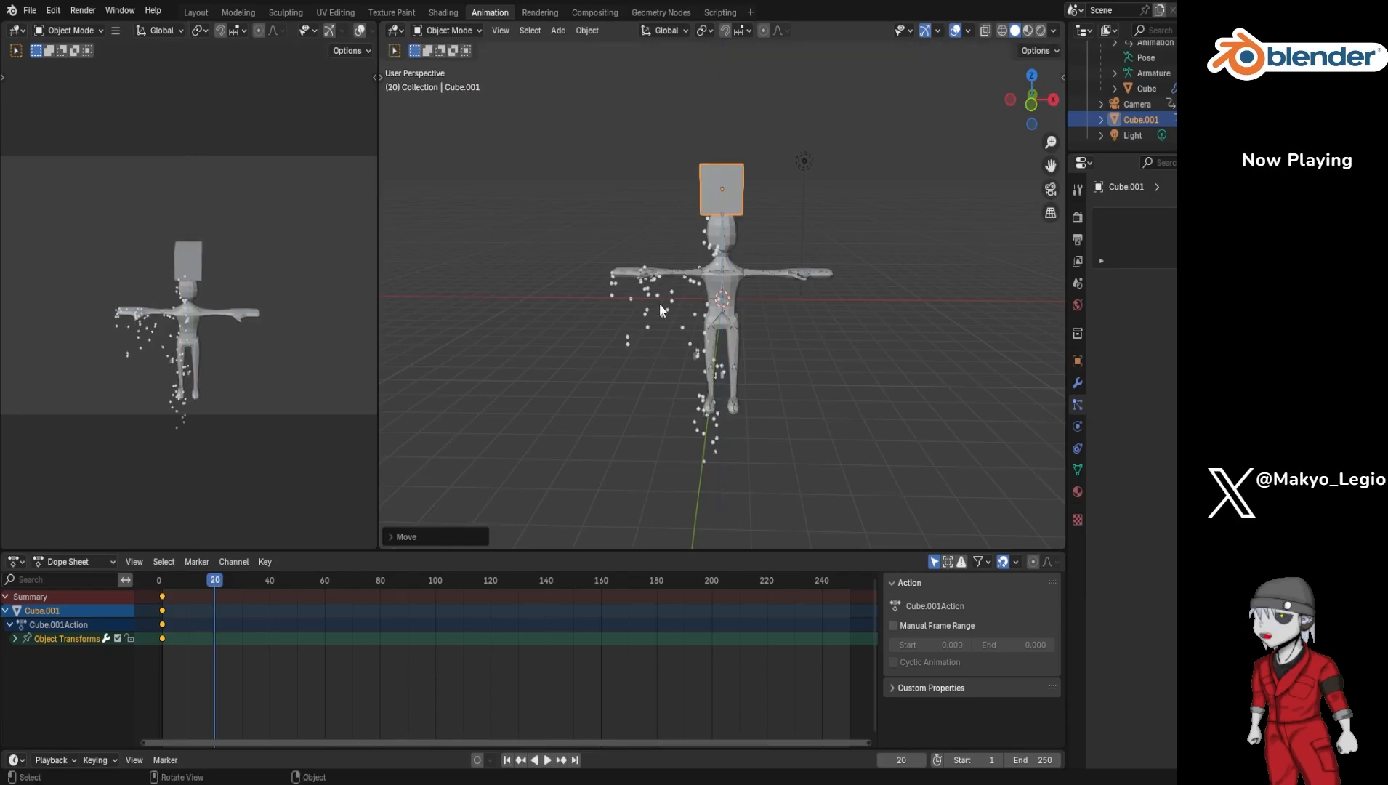
# Step: Select the armature and scrub through the first 20 frames to check the cube and particle motion
pyautogui.scroll(-2, 659, 303)
pyautogui.scroll(2, 657, 301)
pyautogui.scroll(3, 1139, 105)
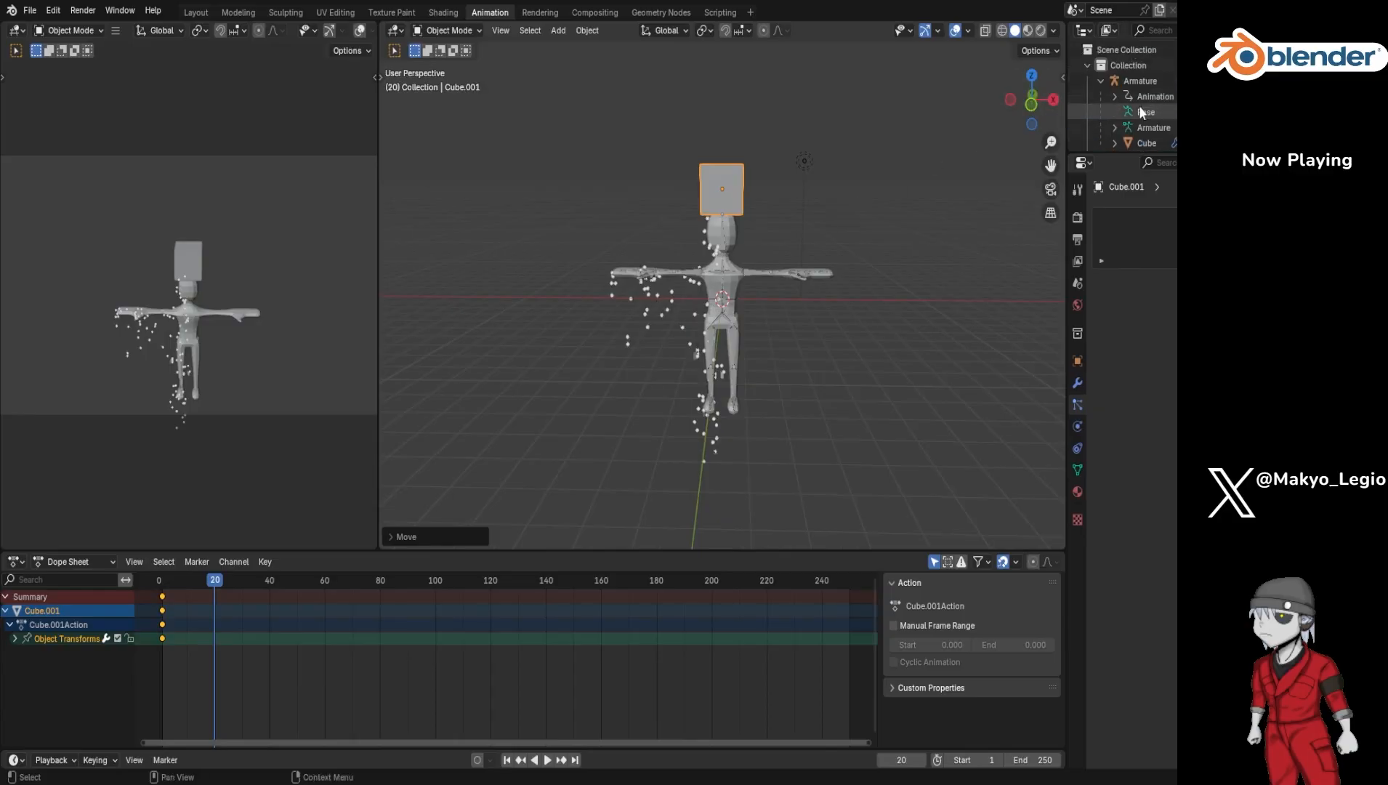
pyautogui.click(1131, 81)
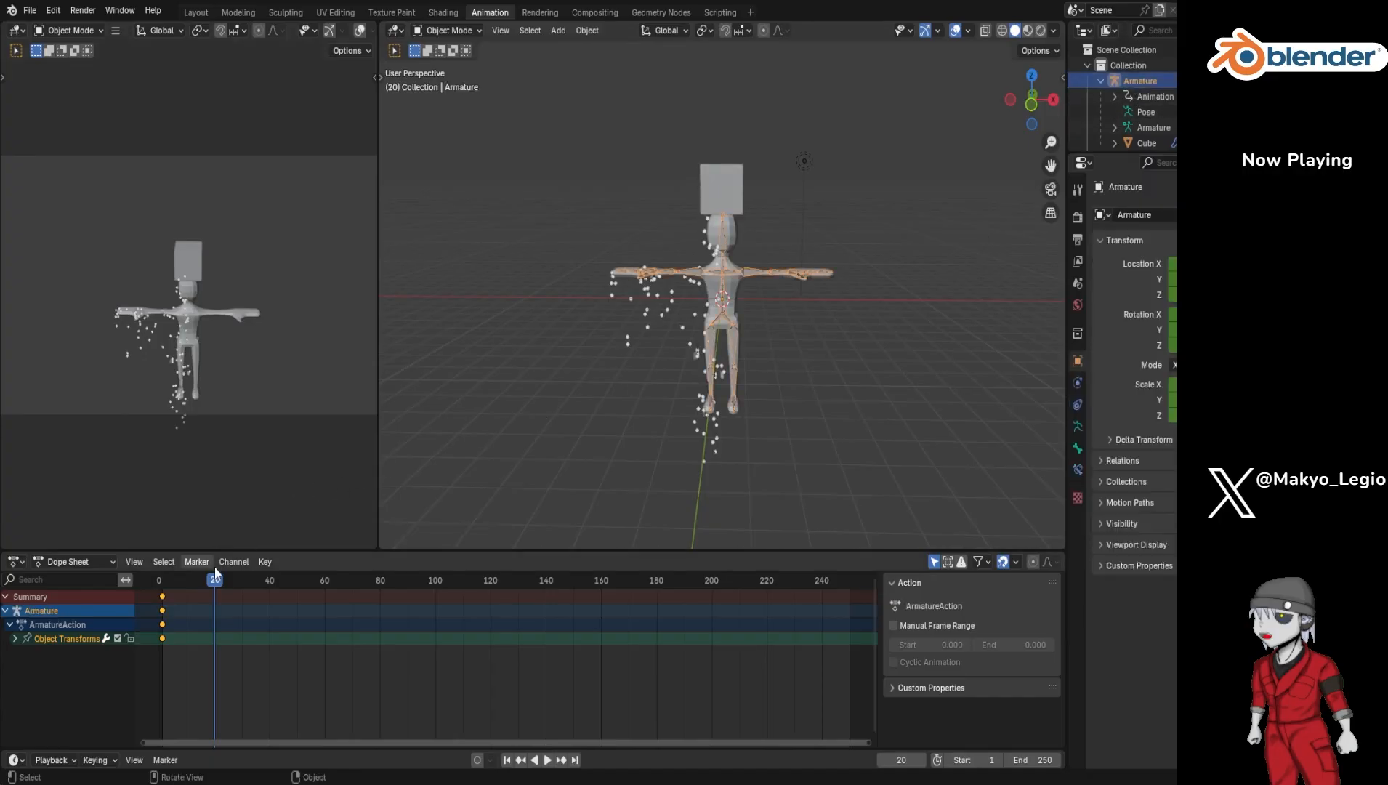
pyautogui.moveTo(216, 582); pyautogui.dragTo(172, 586)
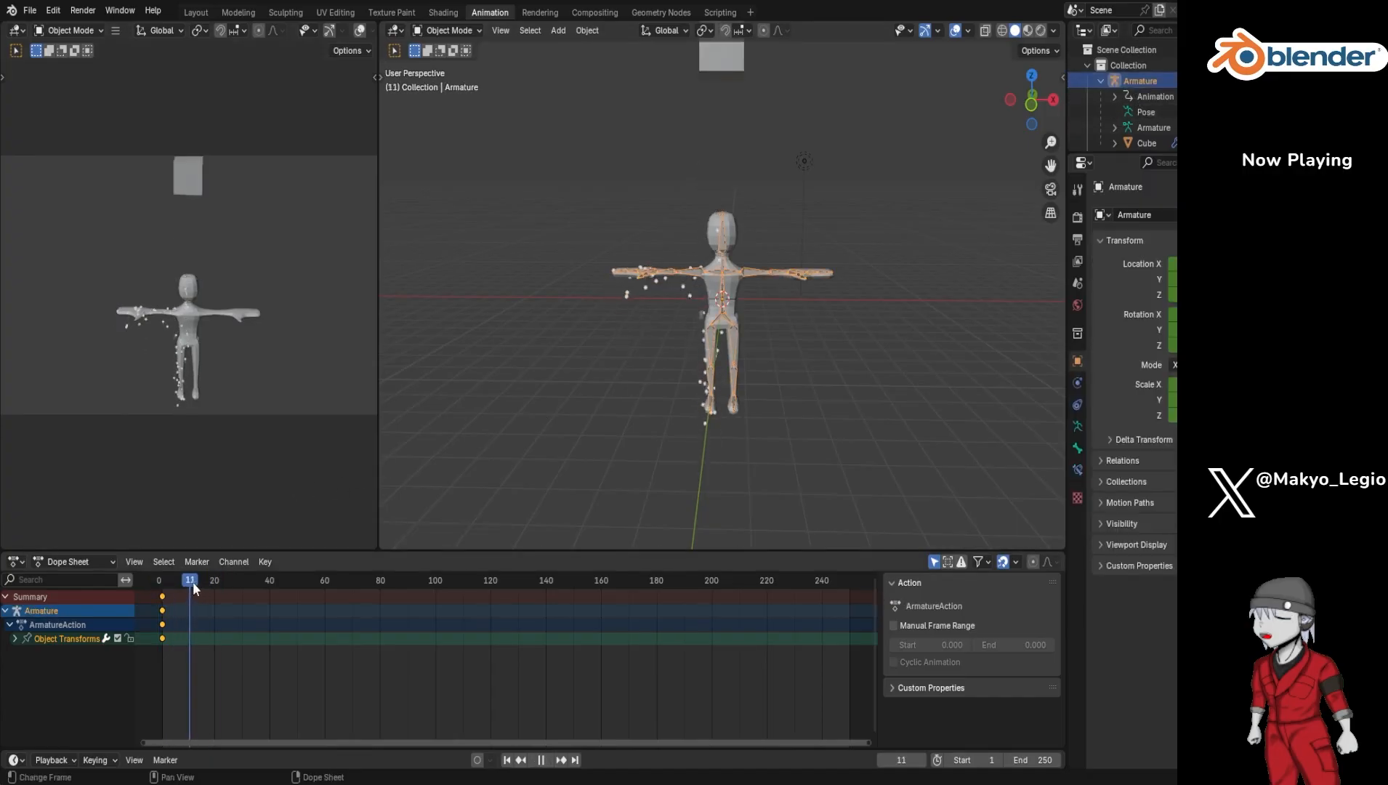
pyautogui.press('space')
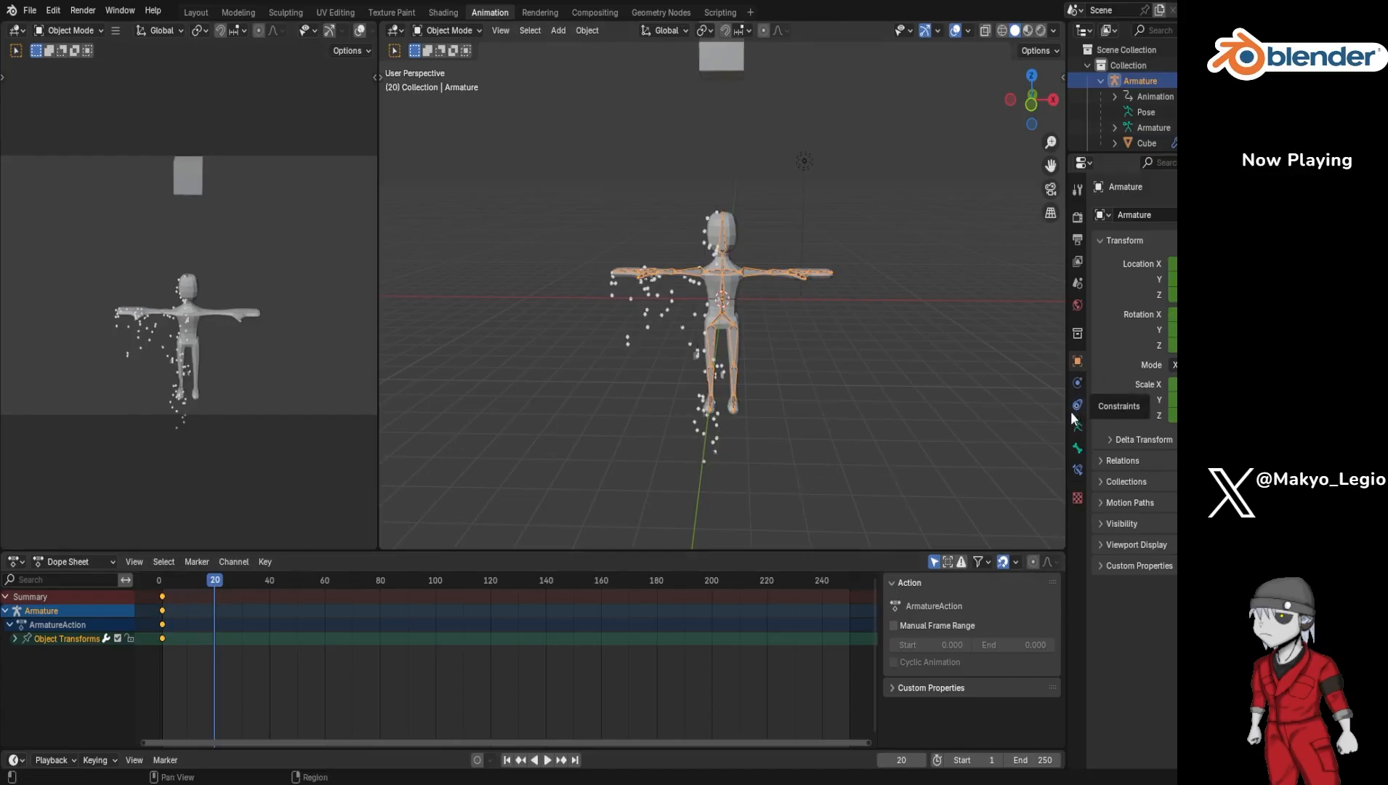
# Step: Try adding a custom property to the character mesh's particle settings
pyautogui.click(1146, 145)
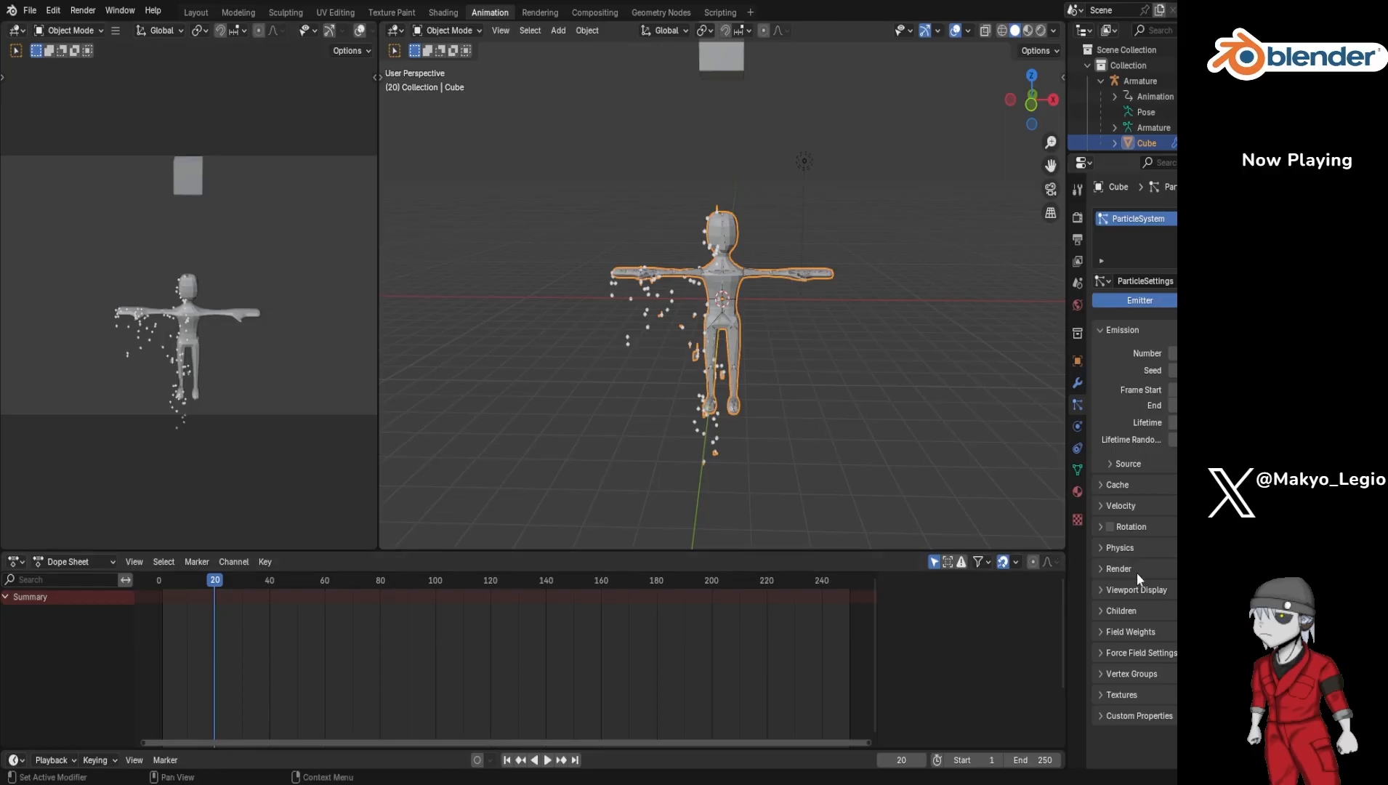
pyautogui.click(1102, 715)
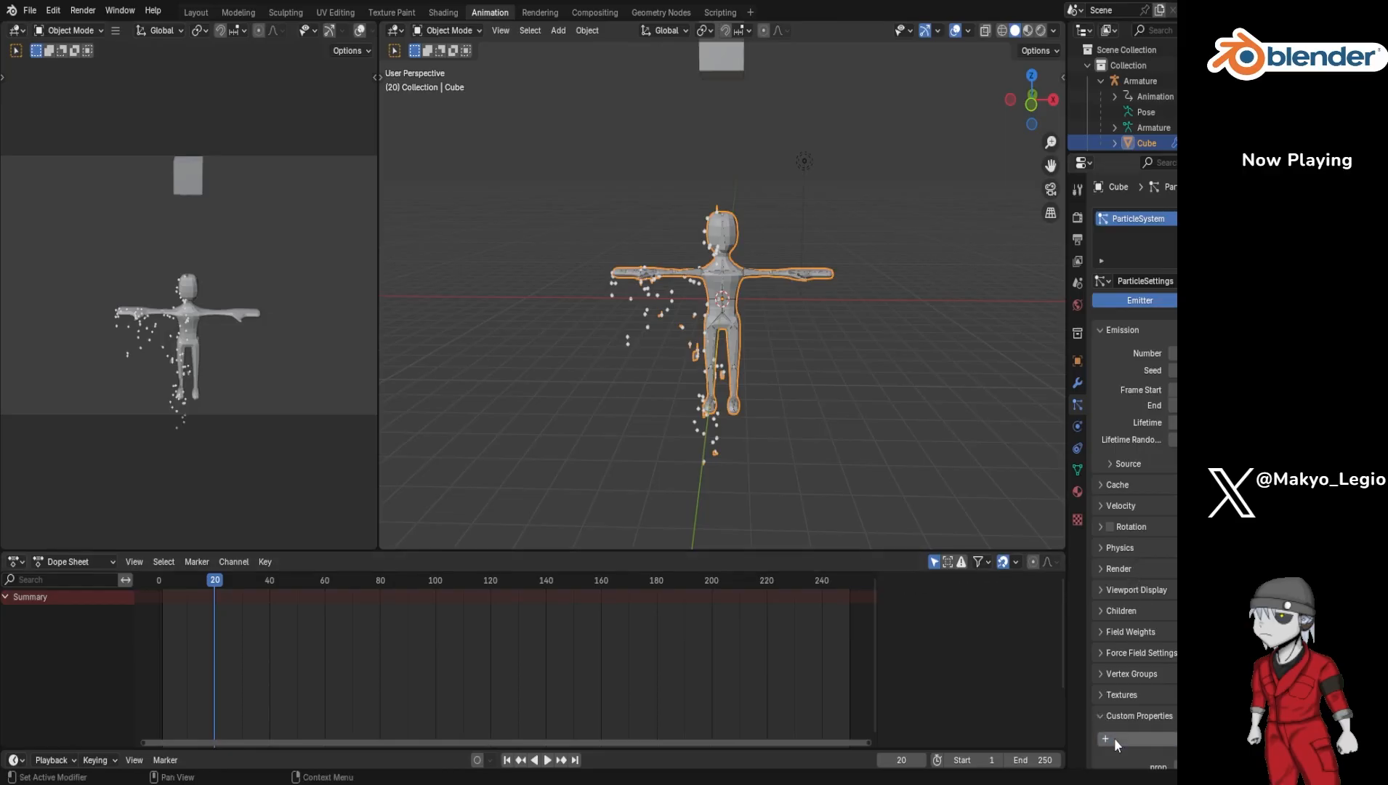
pyautogui.click(1113, 738)
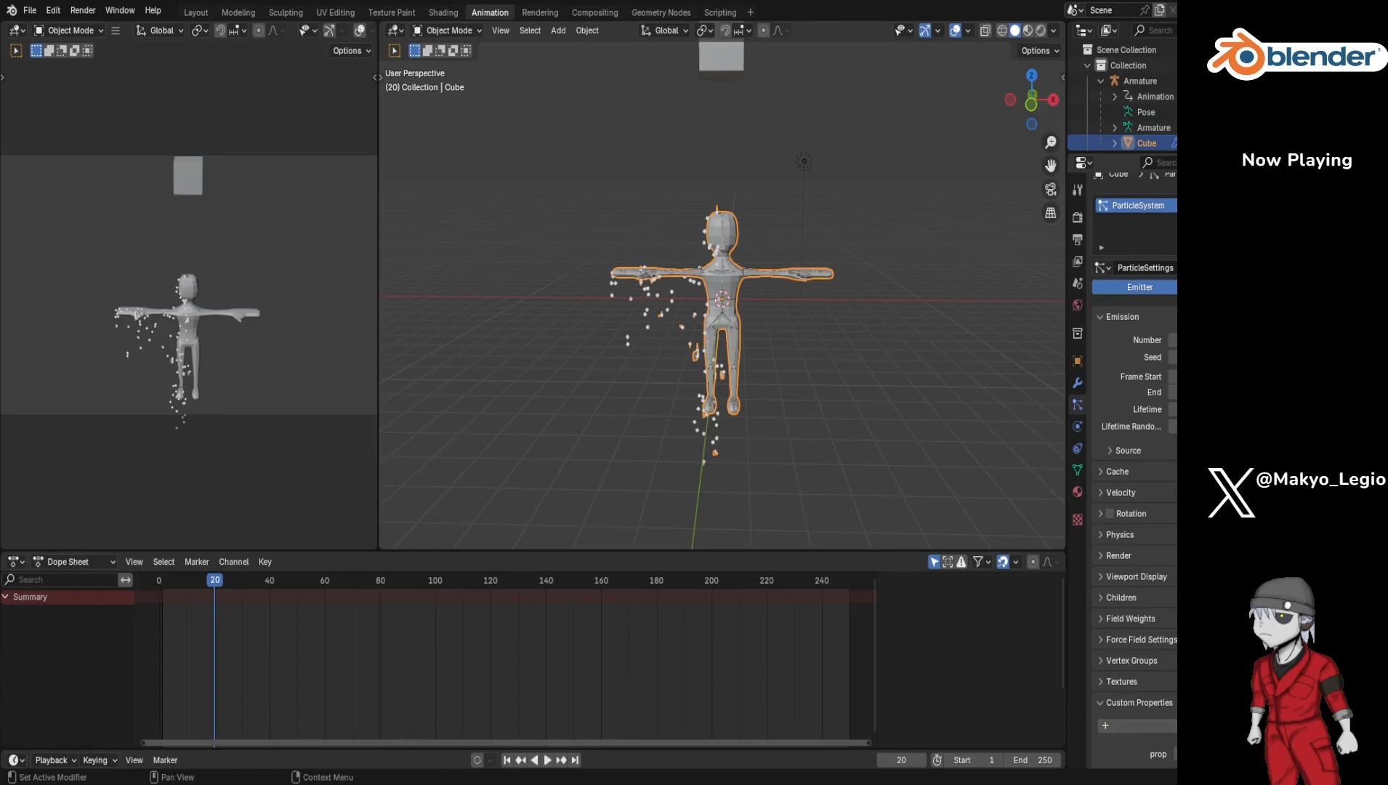
pyautogui.click(1266, 755)
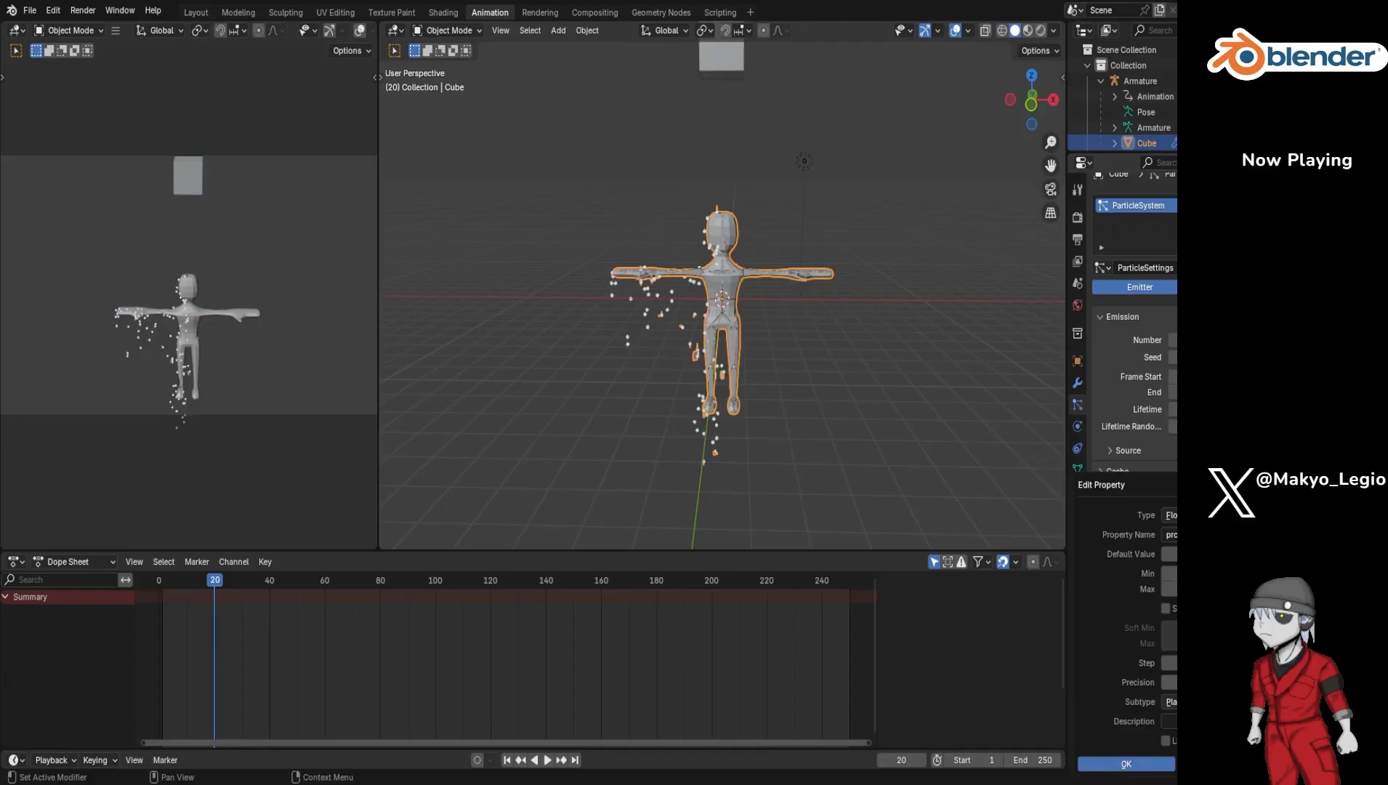
pyautogui.click(1126, 764)
pyautogui.scroll(1, 1111, 727)
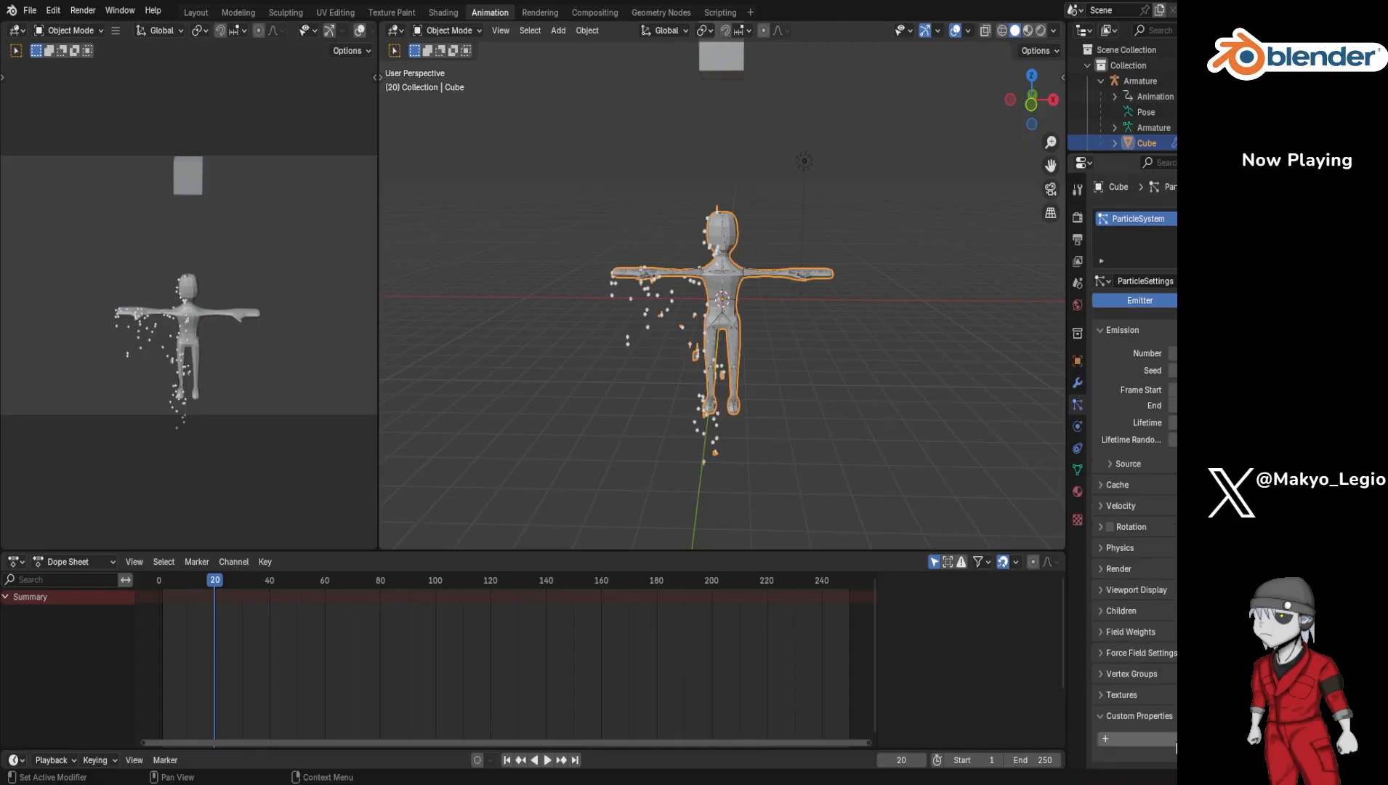
pyautogui.click(1108, 716)
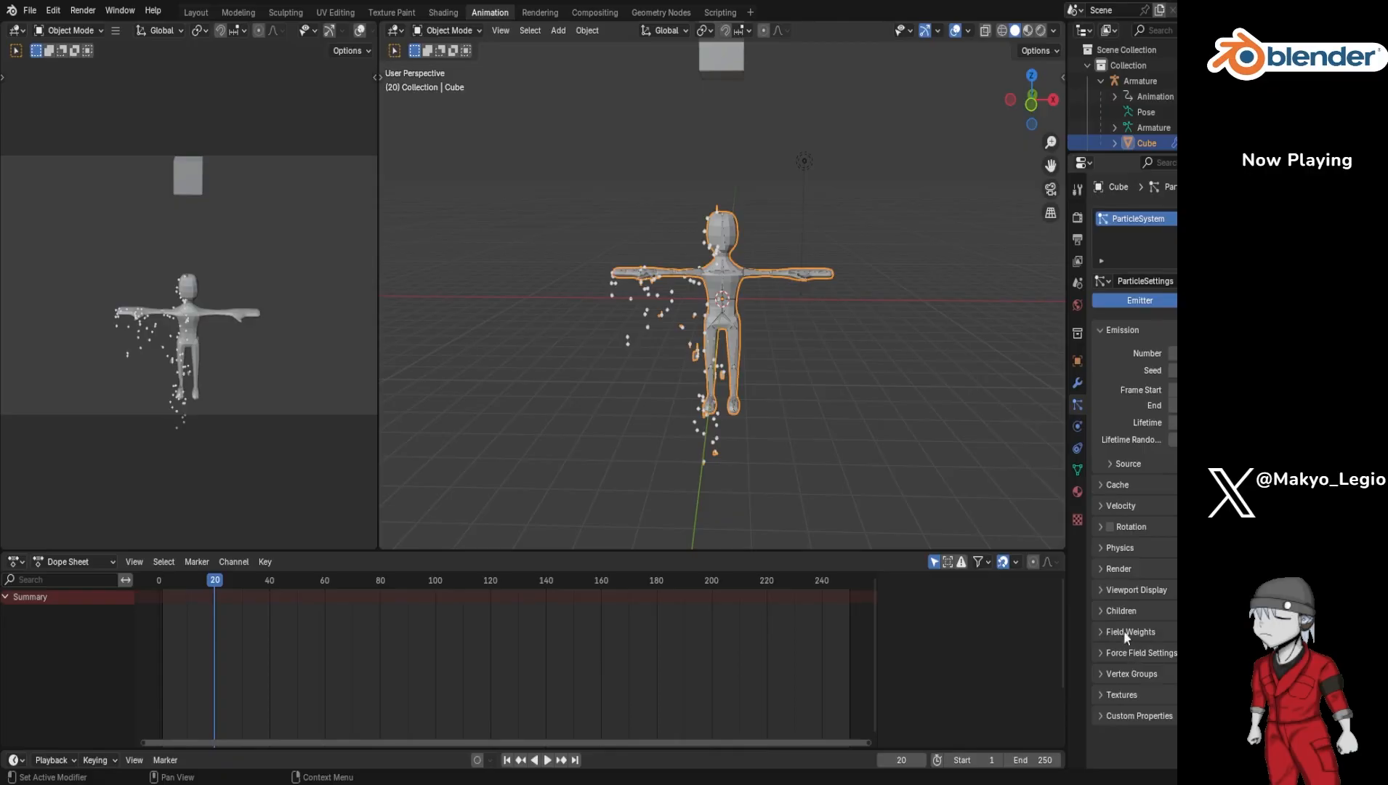
# Step: Examine the particle system's Viewport Display, Render, Physics, Velocity, Cache and Source settings
pyautogui.click(1124, 590)
pyautogui.click(1124, 590)
pyautogui.click(1118, 570)
pyautogui.click(1117, 567)
pyautogui.click(1116, 550)
pyautogui.click(1112, 552)
pyautogui.click(1120, 505)
pyautogui.click(1120, 505)
pyautogui.click(1120, 486)
pyautogui.click(1120, 486)
pyautogui.click(1125, 467)
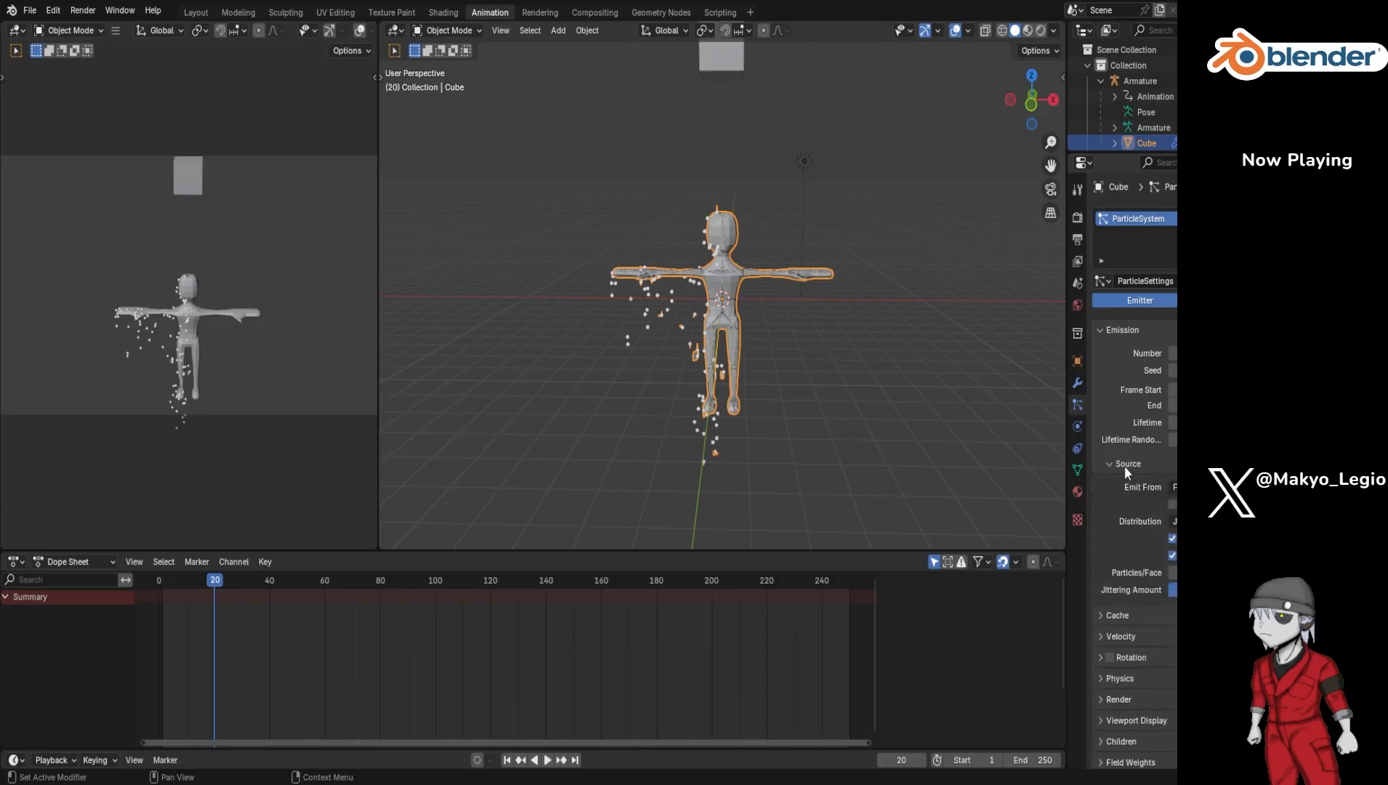
pyautogui.click(1124, 467)
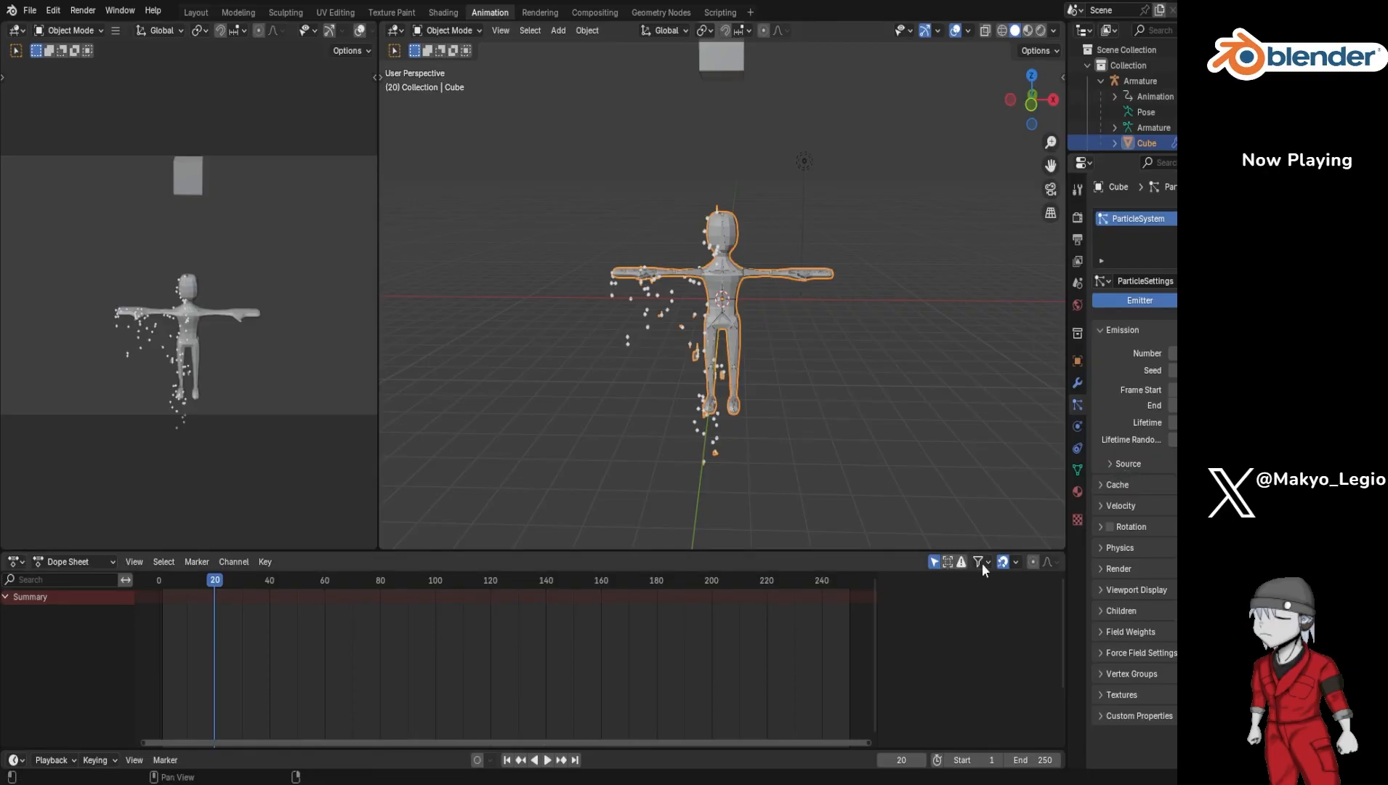
# Step: Try to insert keyframes on all channels of the character mesh at frame 0
pyautogui.moveTo(213, 579); pyautogui.dragTo(150, 584)
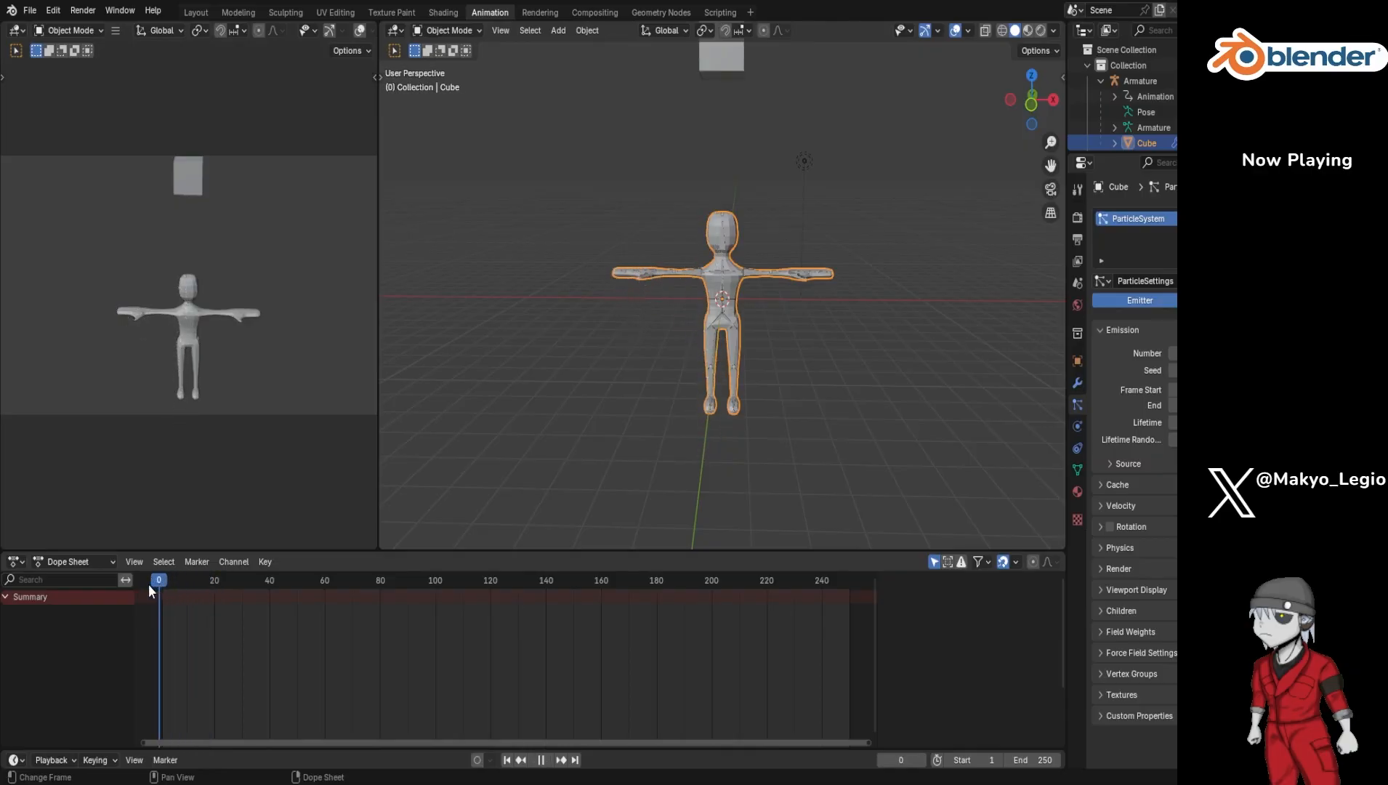
pyautogui.press('space')
pyautogui.press('i')
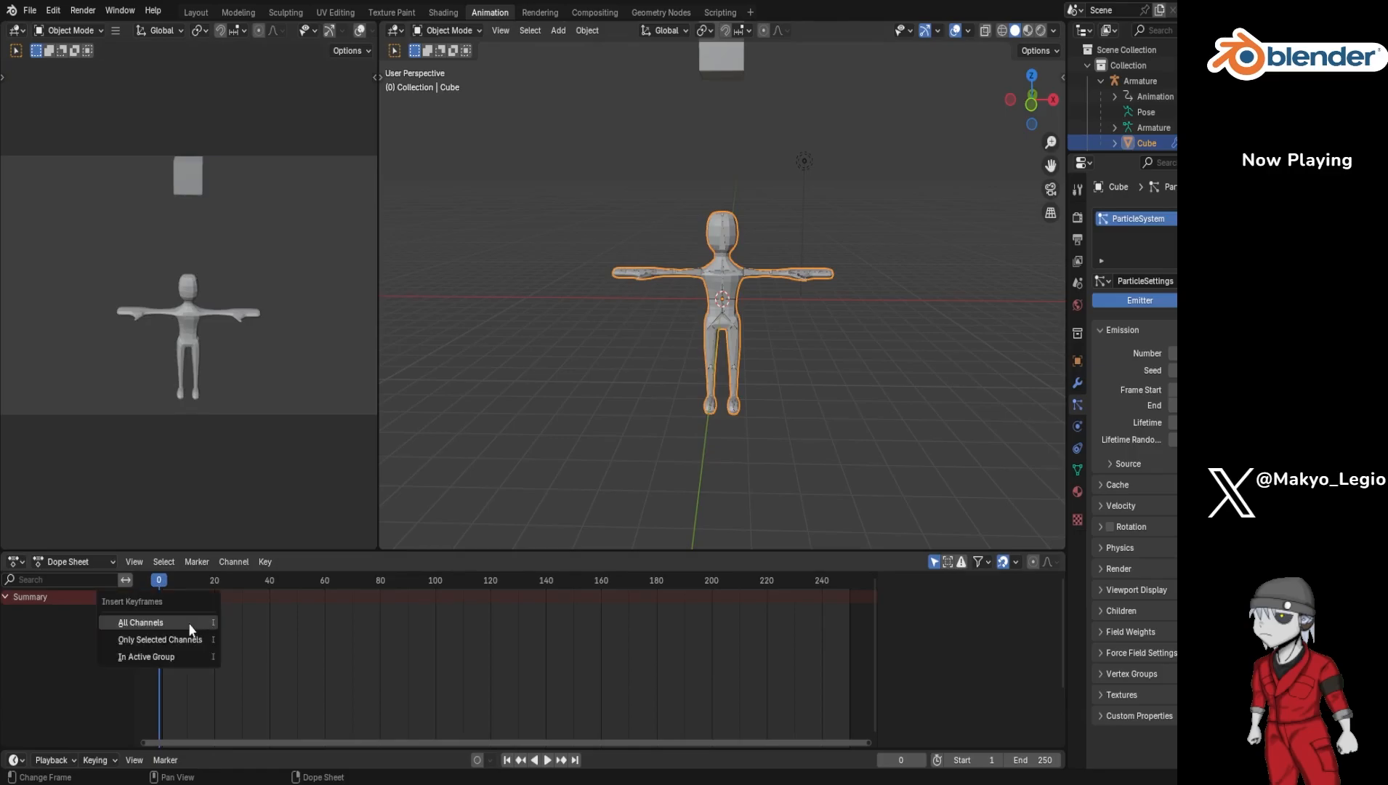
pyautogui.click(189, 623)
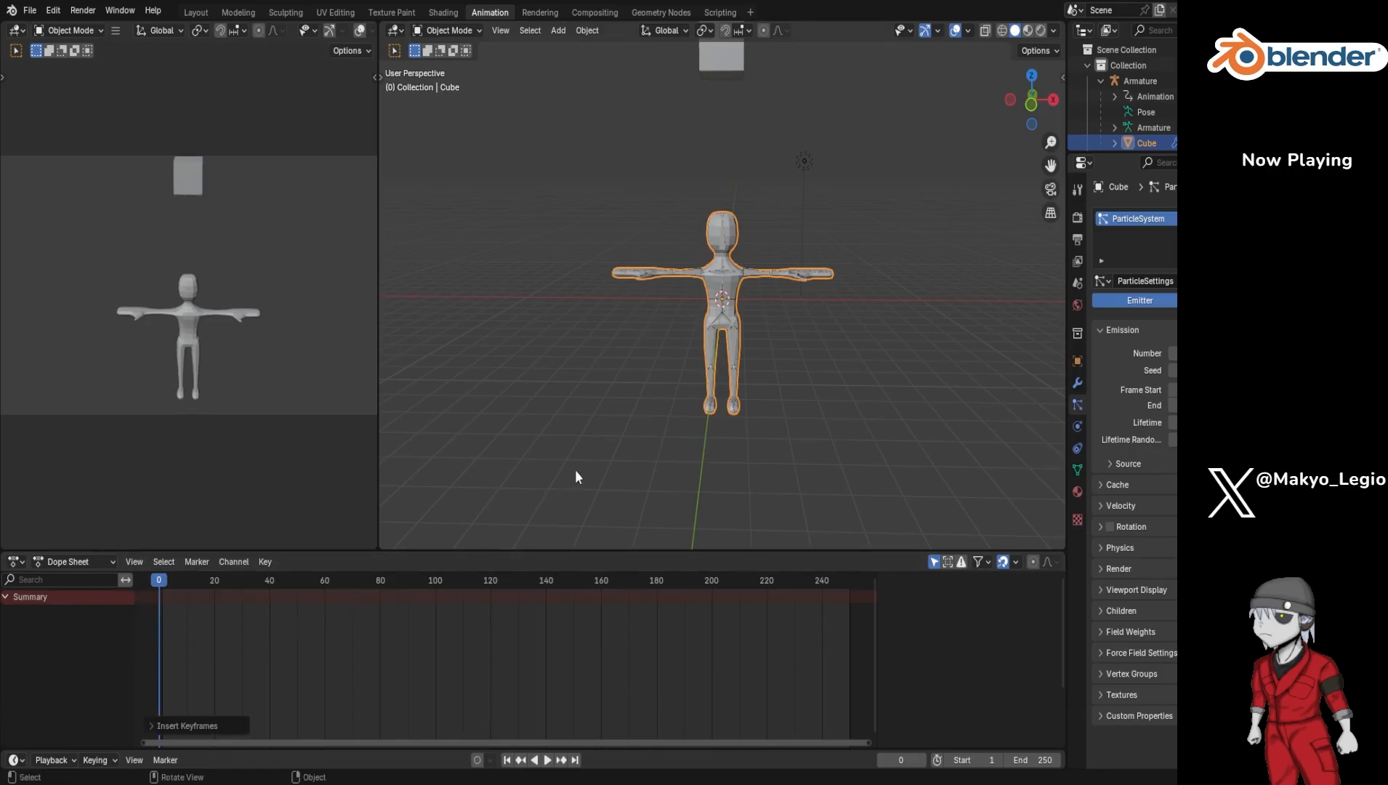
pyautogui.press('i')
pyautogui.click(420, 678)
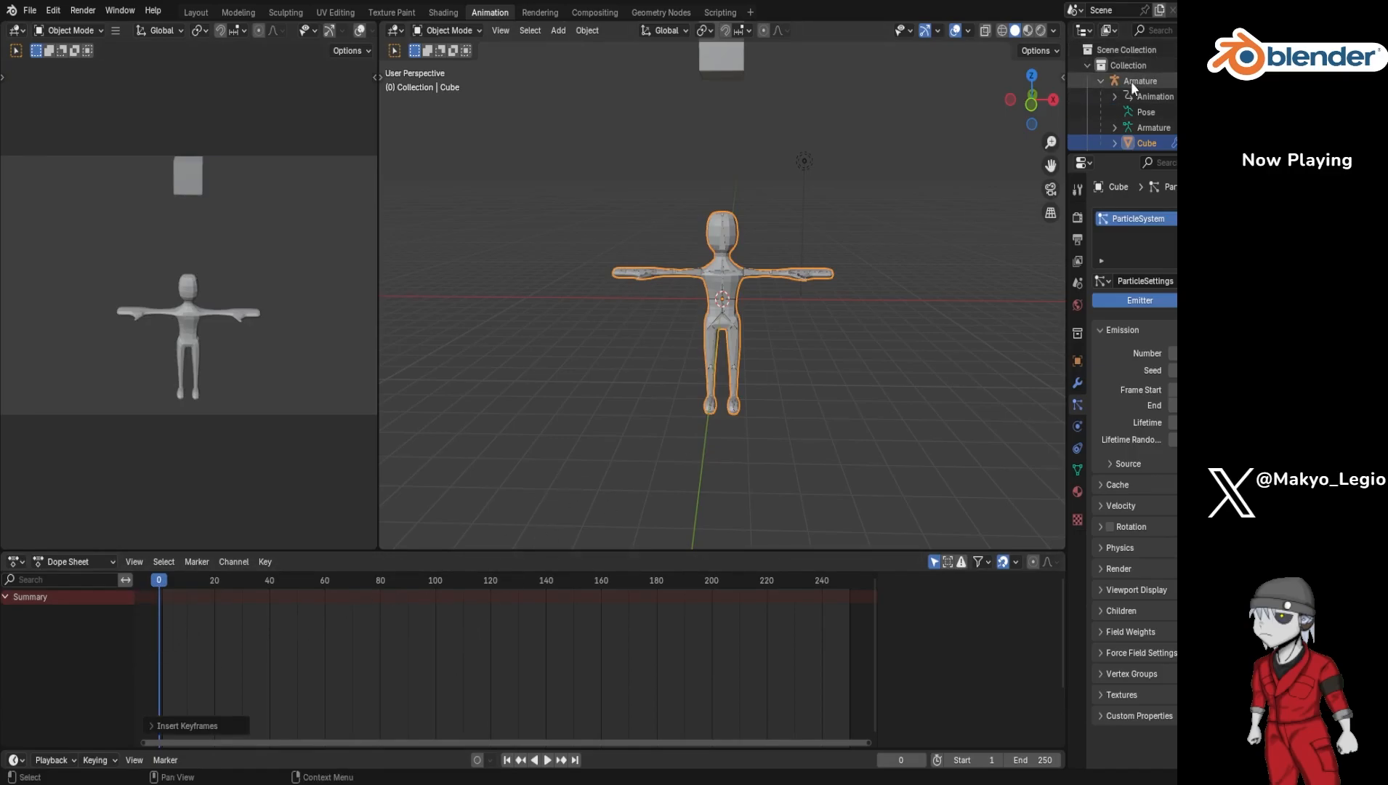
# Step: Select the armature and inspect the Object Transforms channels of its ArmatureAction
pyautogui.click(1133, 80)
pyautogui.press('space')
pyautogui.press('space')
pyautogui.click(14, 639)
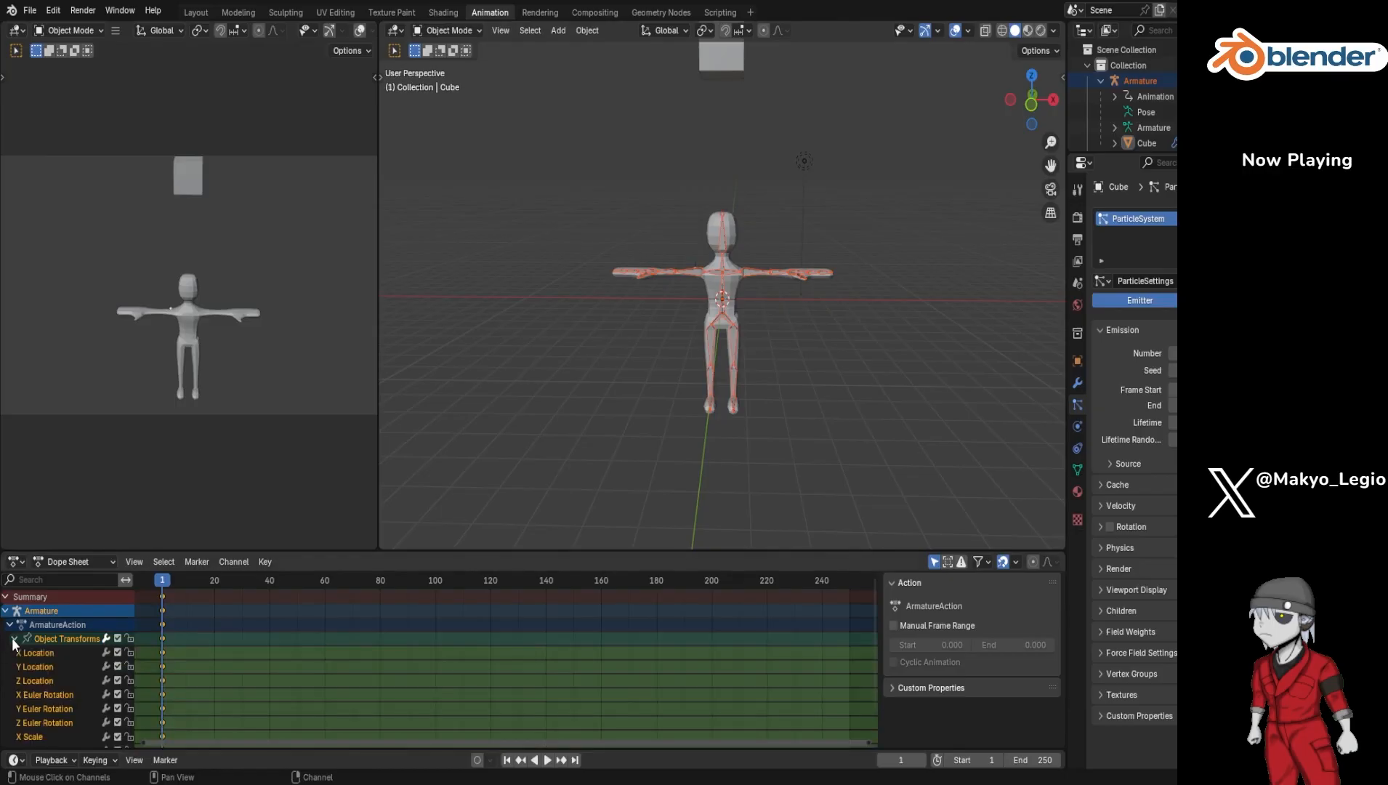
pyautogui.scroll(-2, 17, 644)
pyautogui.scroll(2, 17, 643)
pyautogui.click(14, 639)
pyautogui.click(9, 624)
pyautogui.click(10, 624)
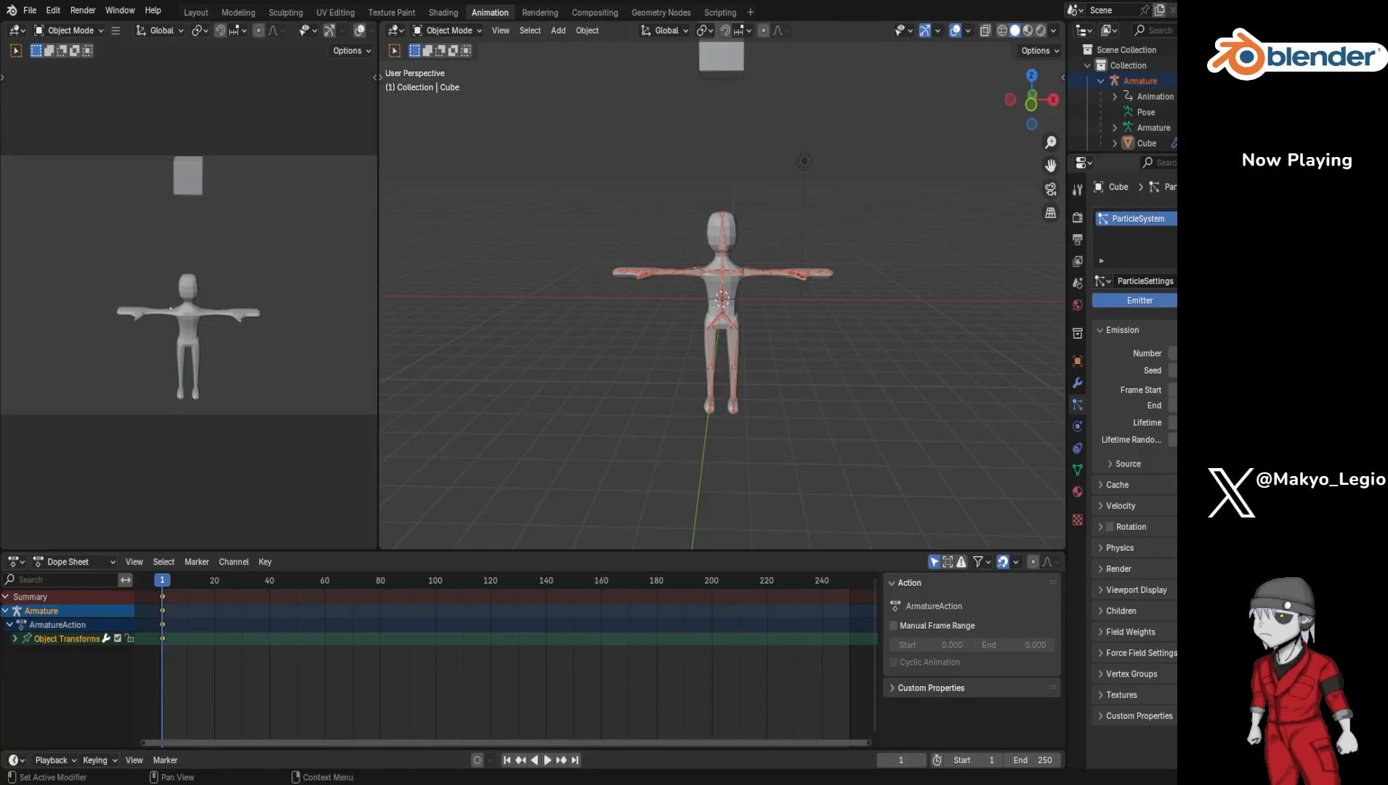
# Step: Show the particle cache settings, play back the explosion and rewind to frame 0
pyautogui.click(1099, 486)
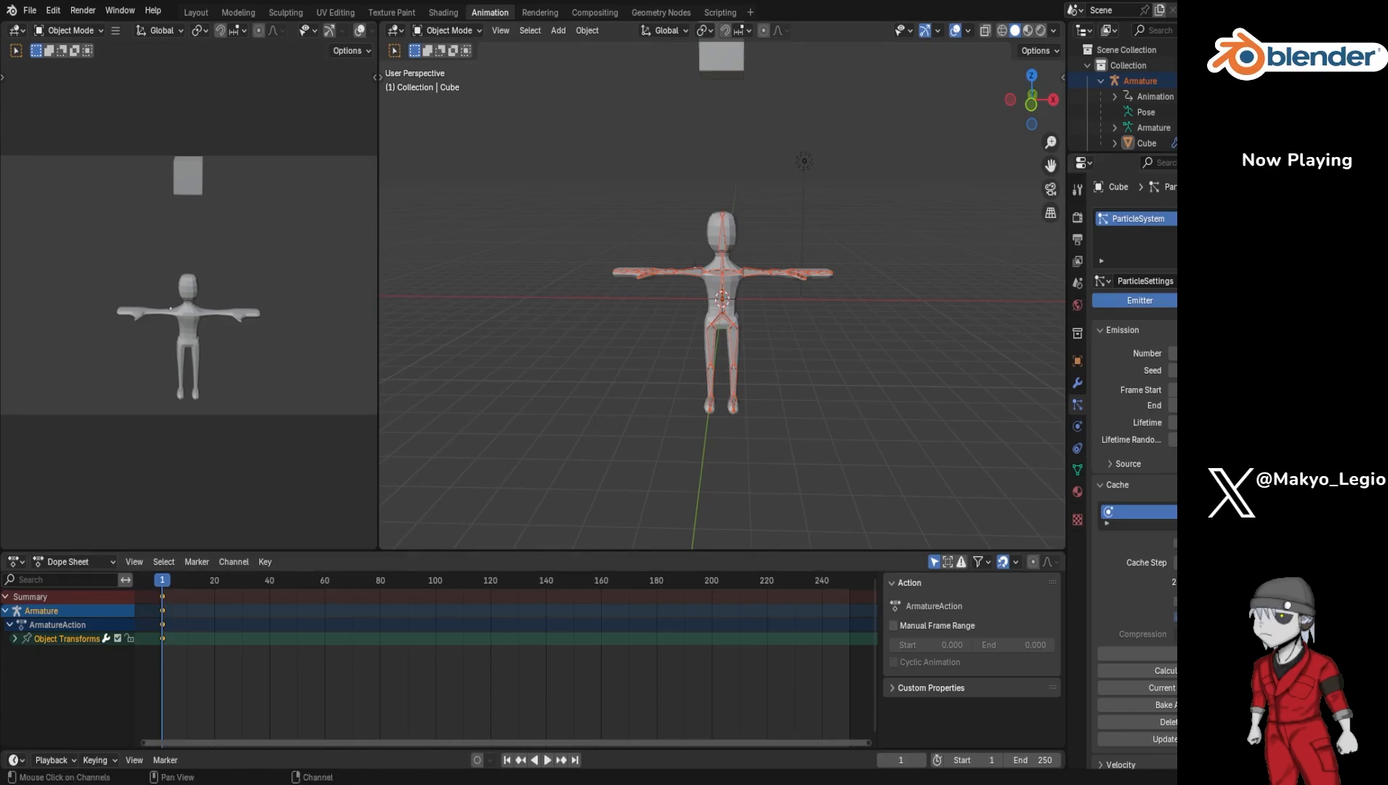
pyautogui.press('space')
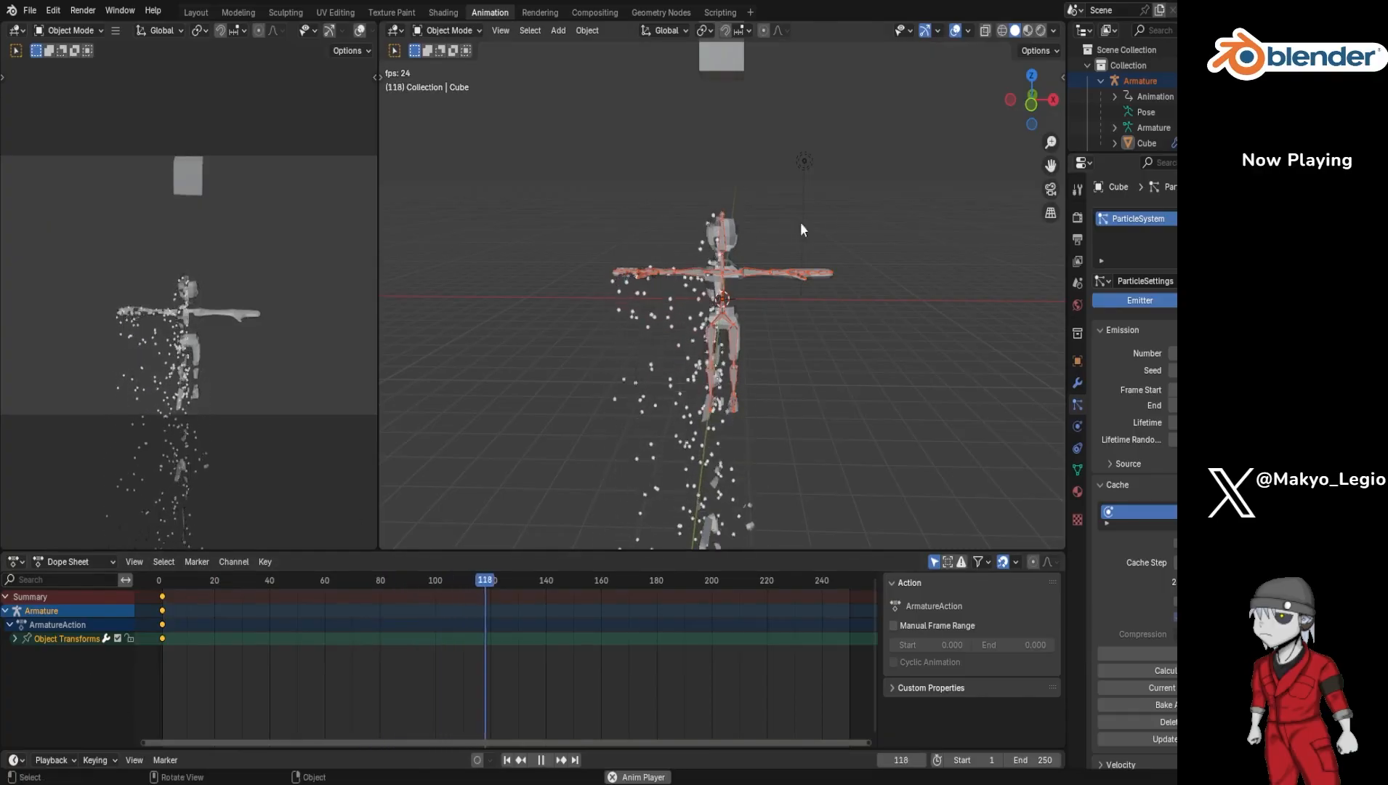
pyautogui.moveTo(535, 600); pyautogui.dragTo(140, 624)
# Step: Lower Cube.001 along Z onto the character's head at frame 20 and insert a keyframe there
pyautogui.scroll(-3, 1170, 108)
pyautogui.click(1153, 121)
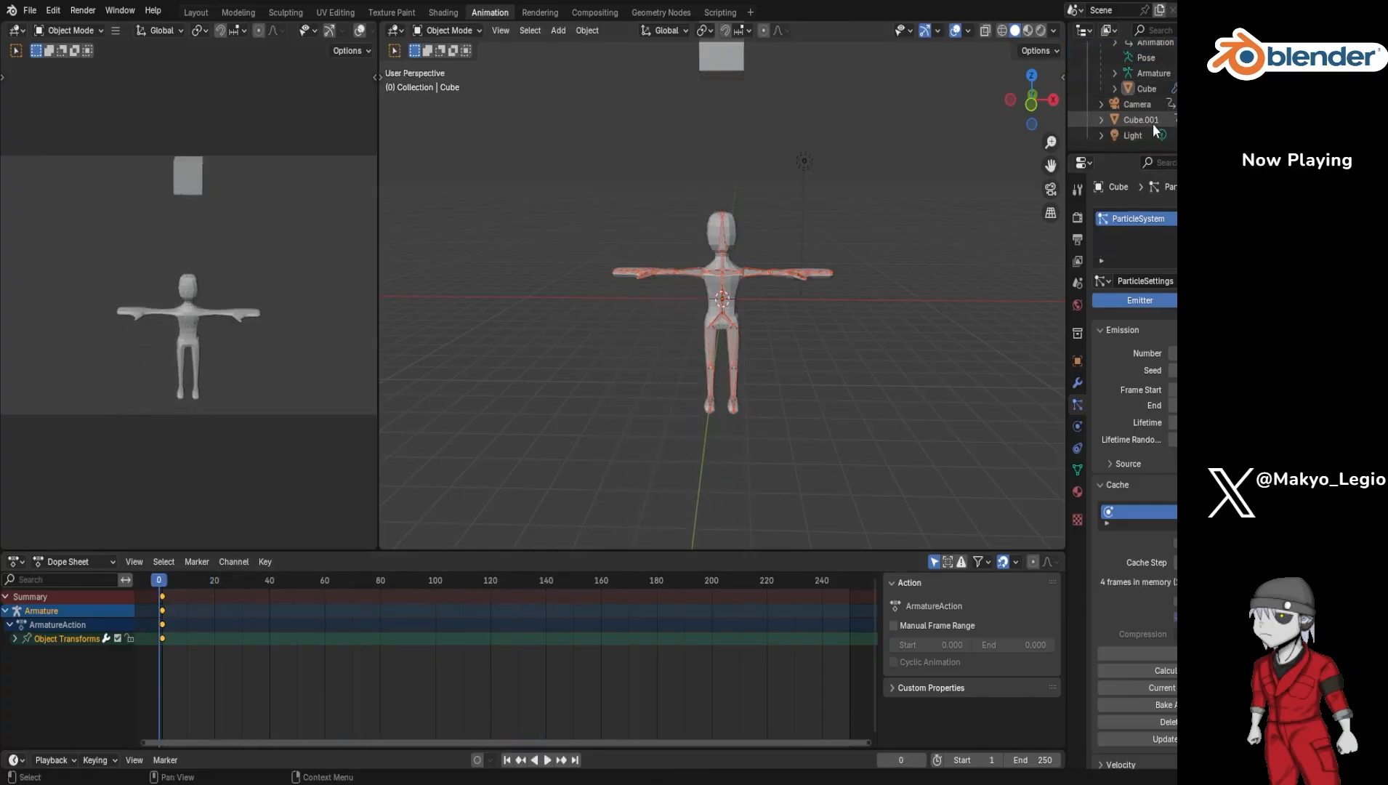
pyautogui.press('space')
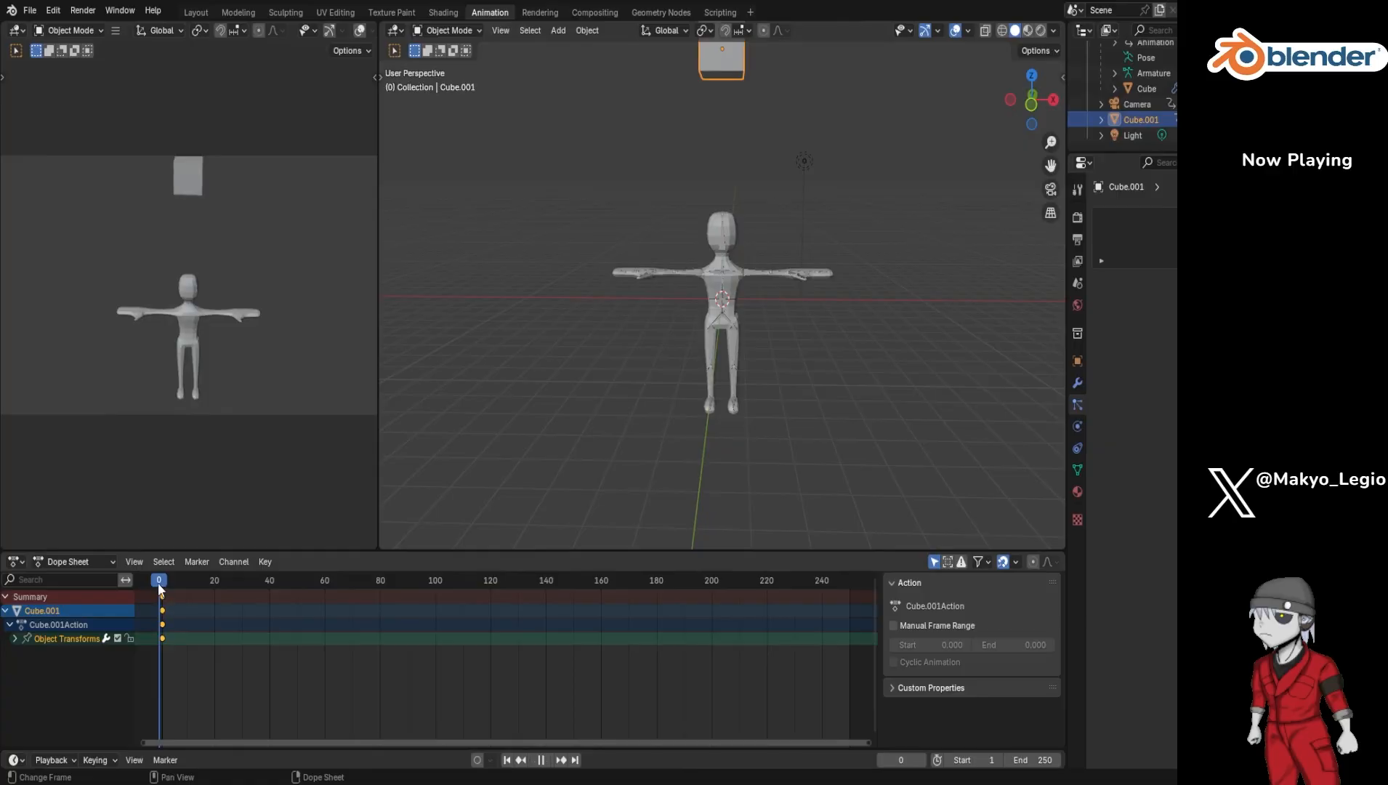
pyautogui.moveTo(163, 585); pyautogui.dragTo(215, 588)
pyautogui.press('space')
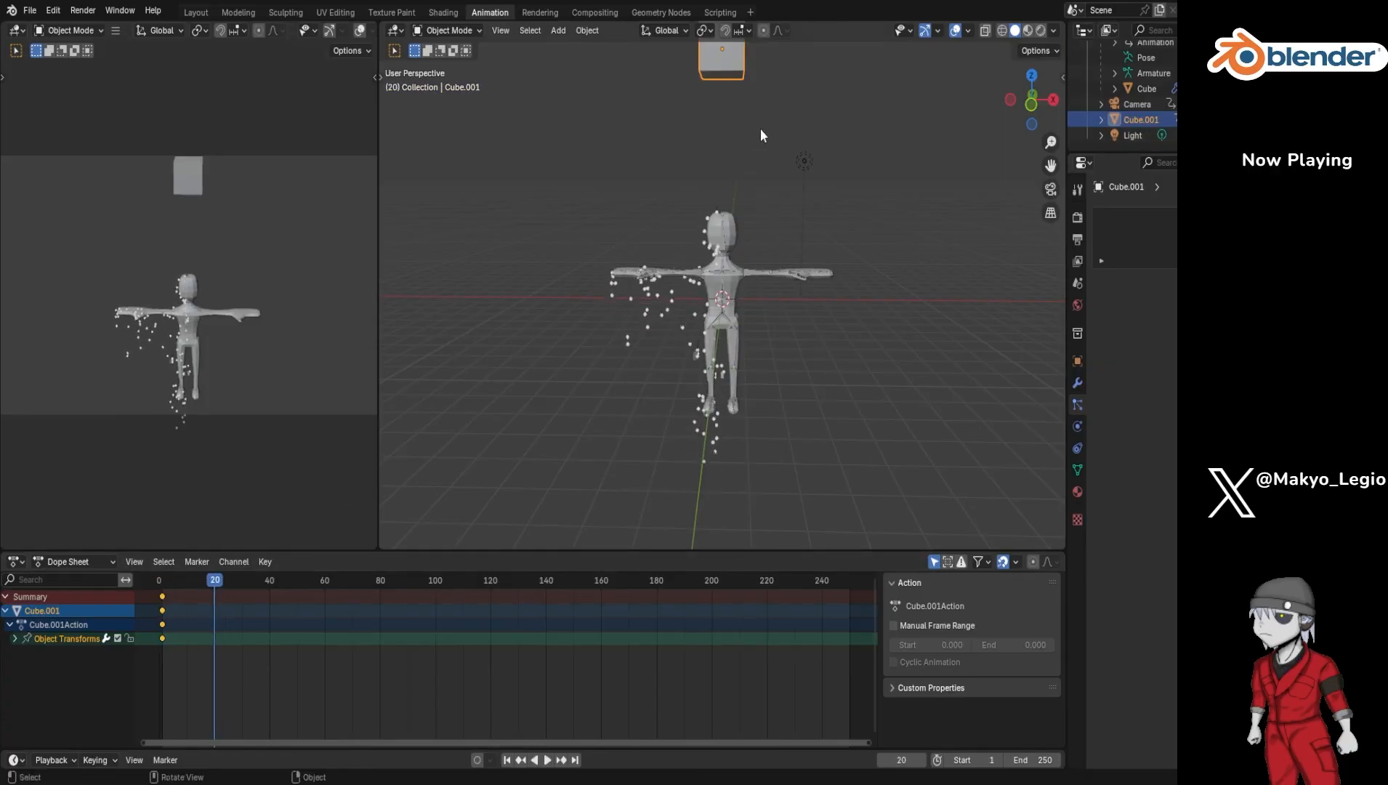
pyautogui.press('g')
pyautogui.press('z')
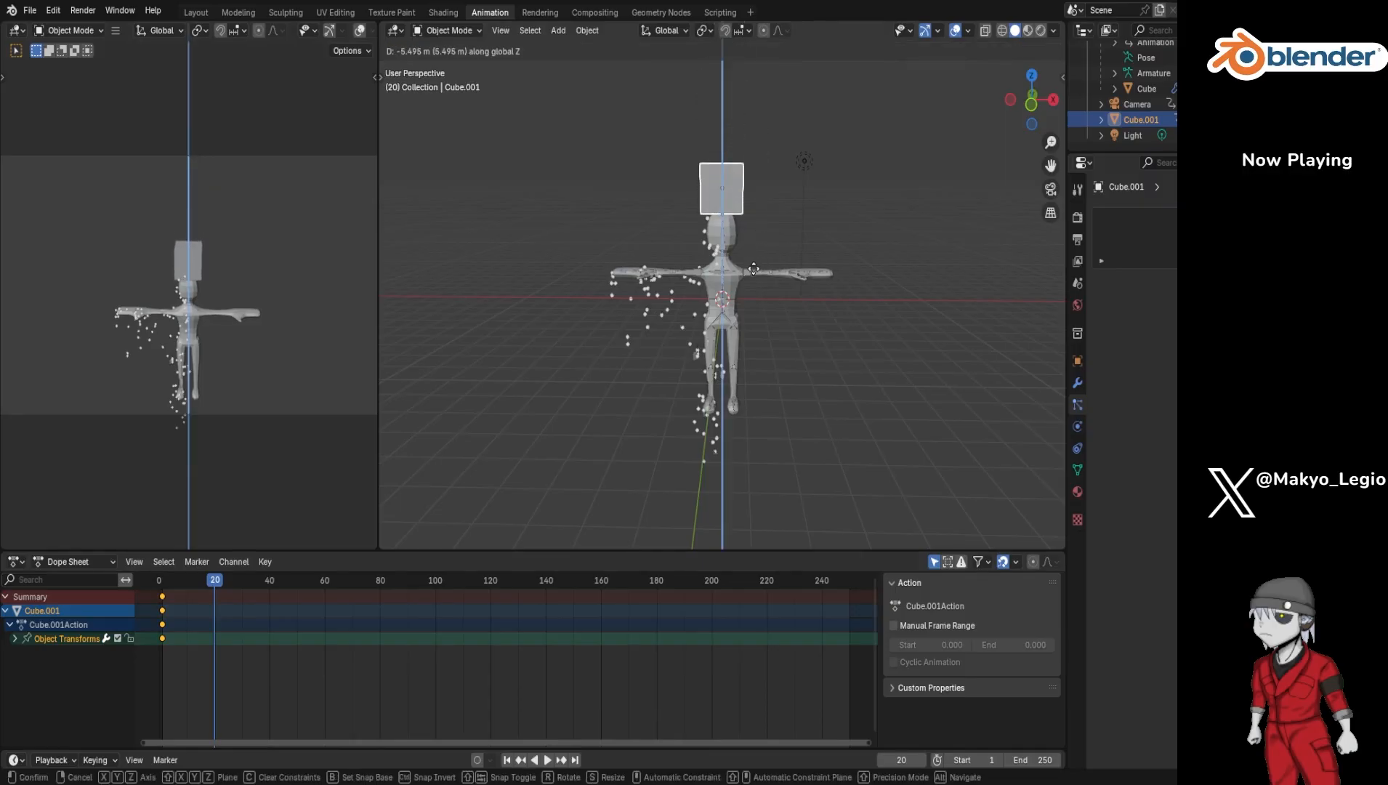
pyautogui.click(752, 272)
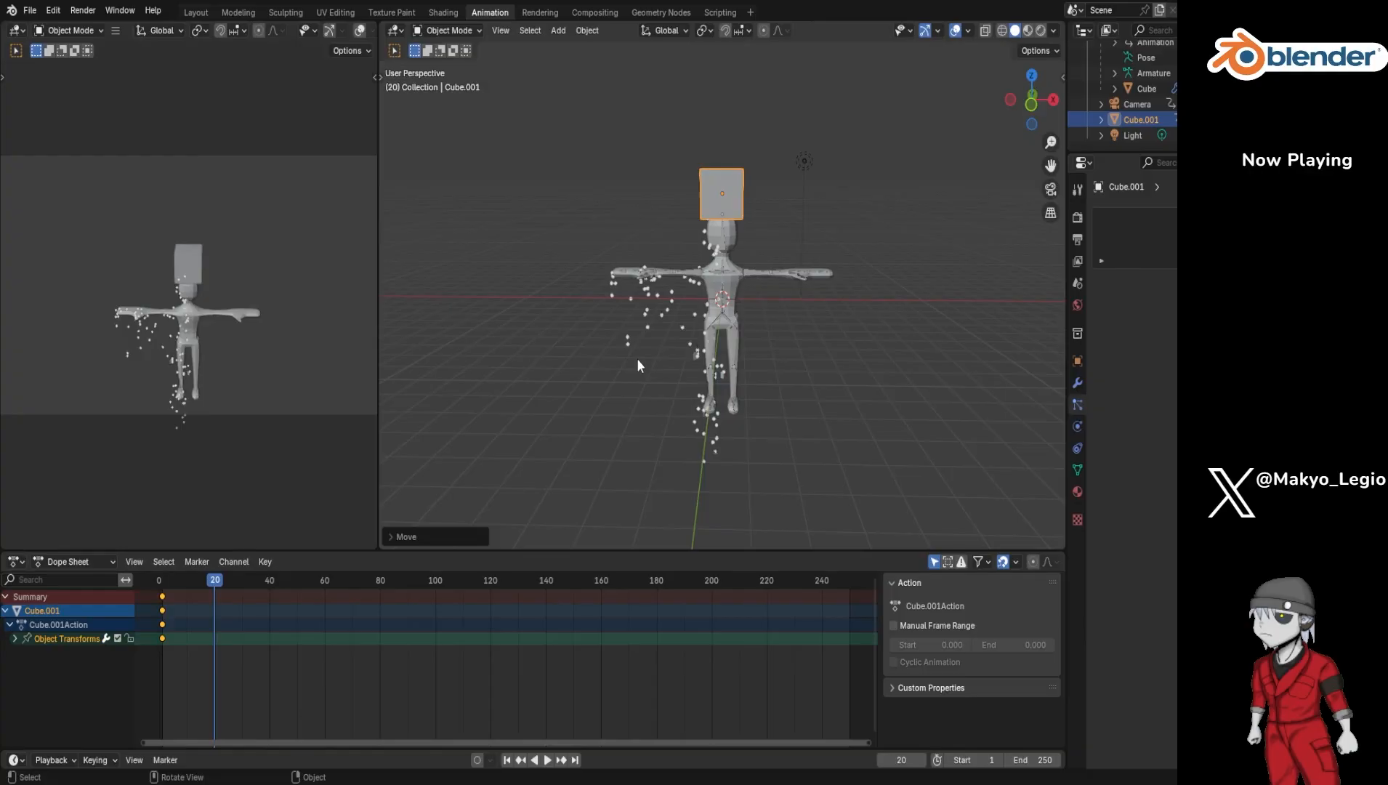
pyautogui.press('i')
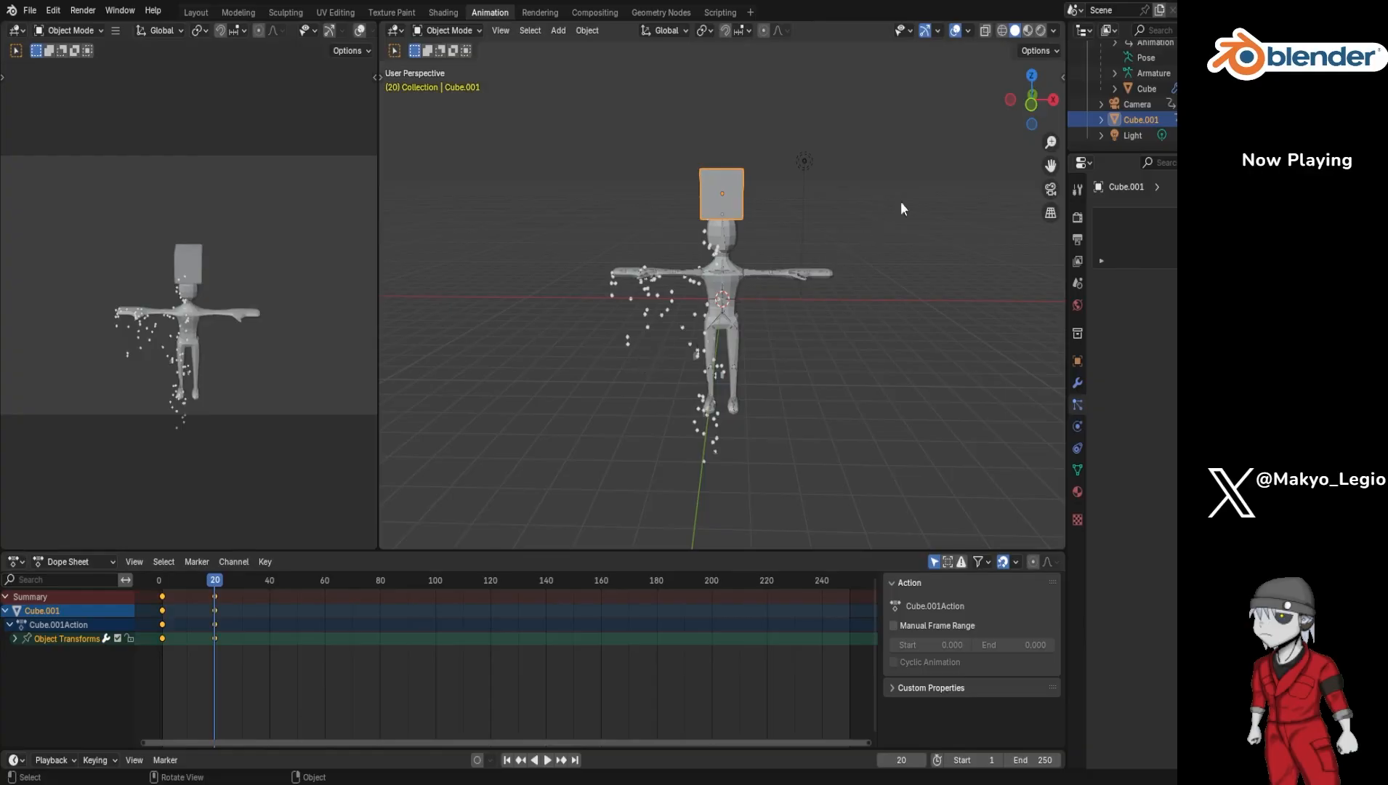
# Step: Play back the falling cube and exploding character from frame 1, stop and return to the first frame
pyautogui.click(506, 760)
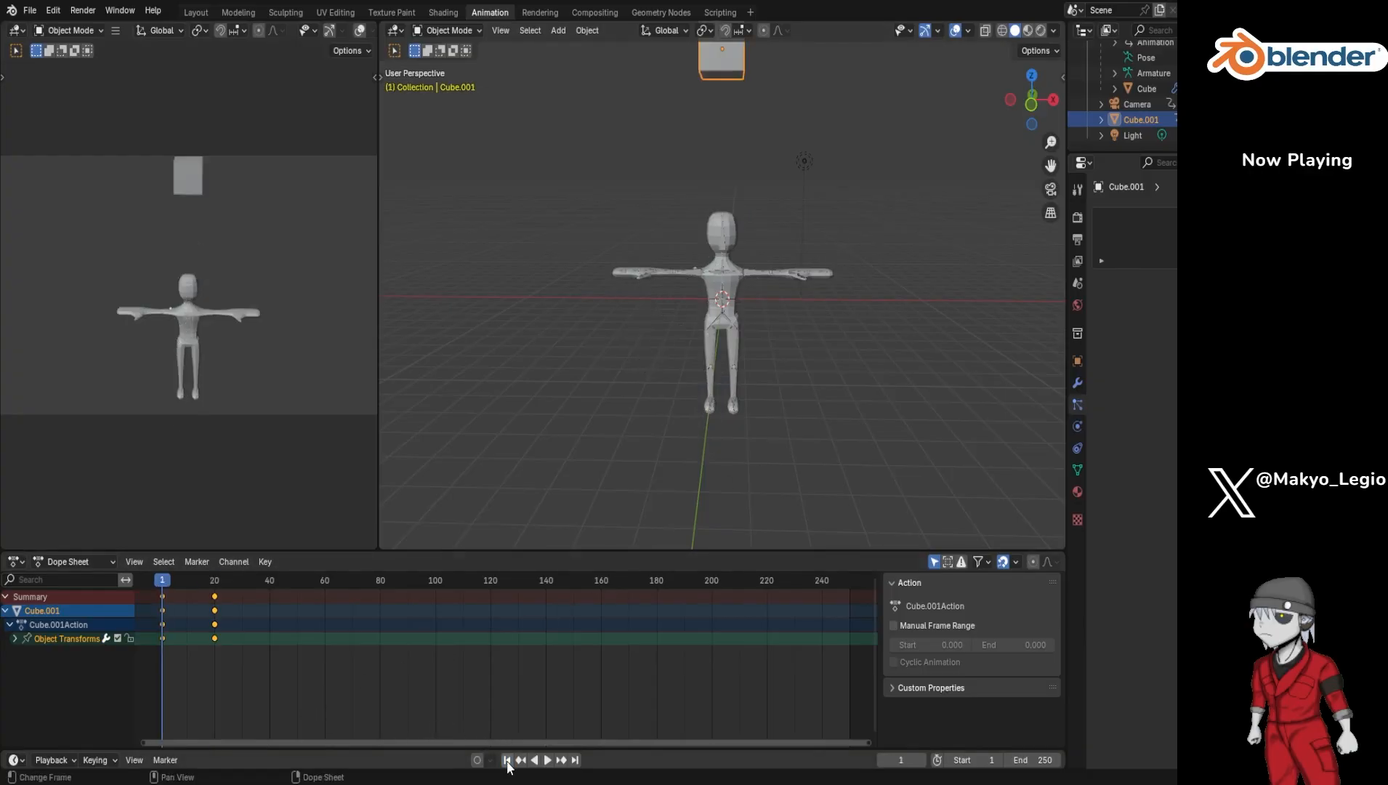
pyautogui.press('space')
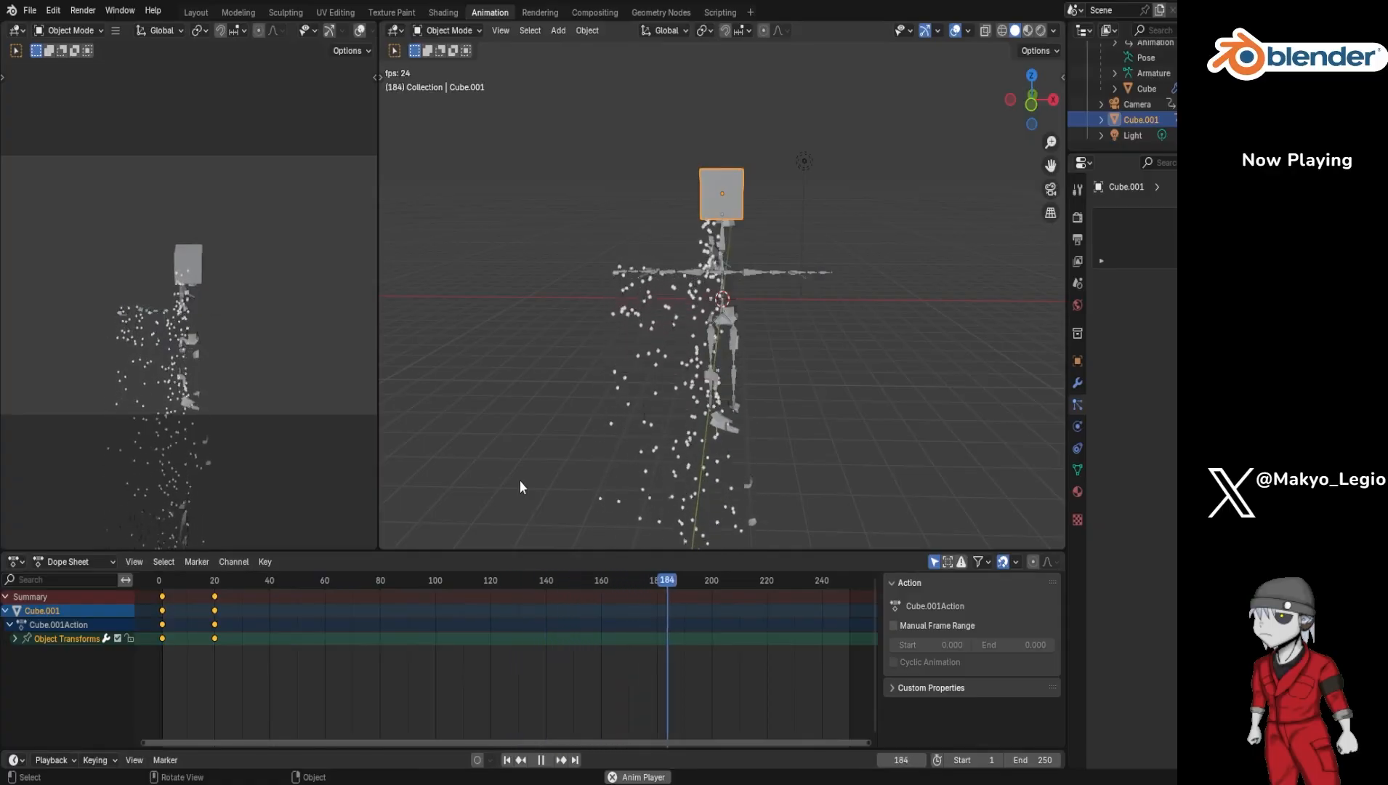
pyautogui.press('space')
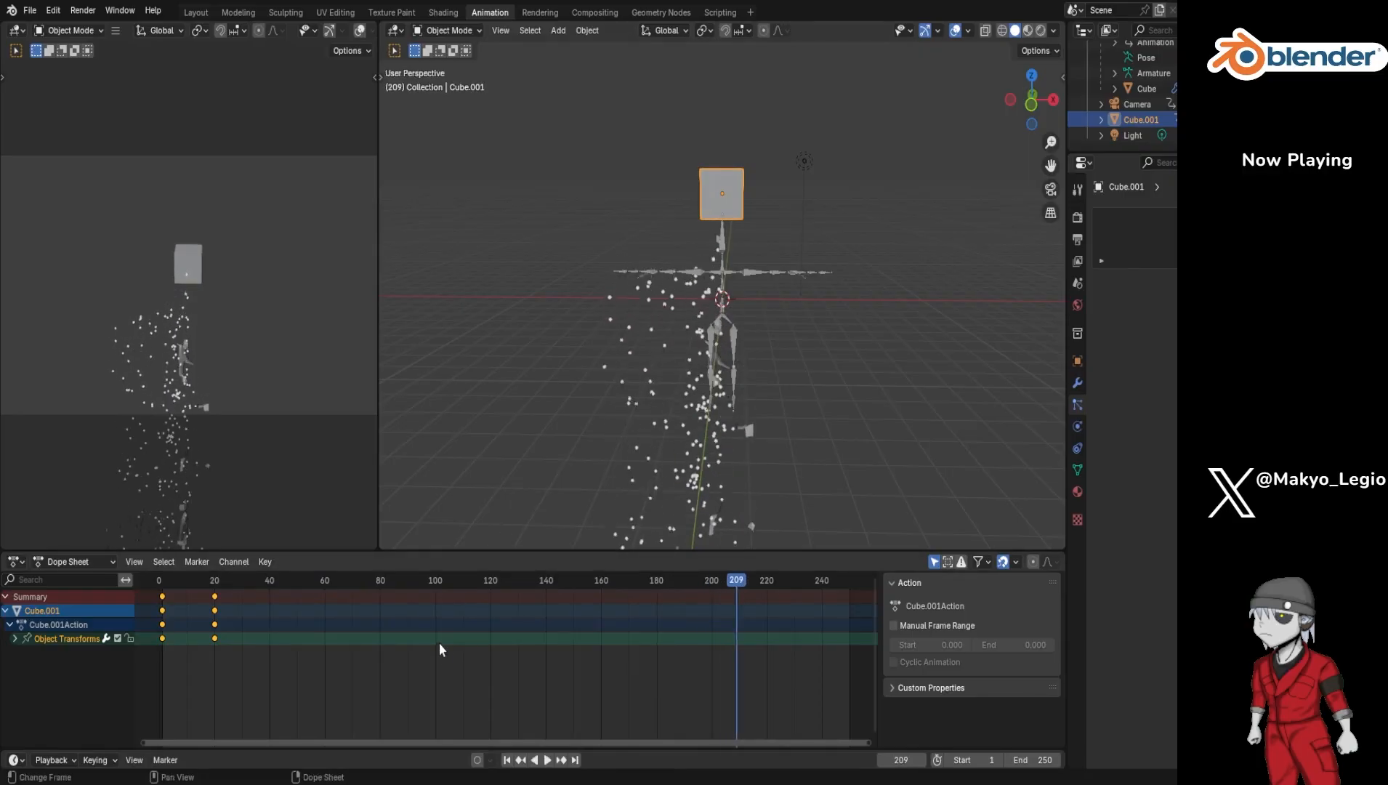
pyautogui.click(507, 760)
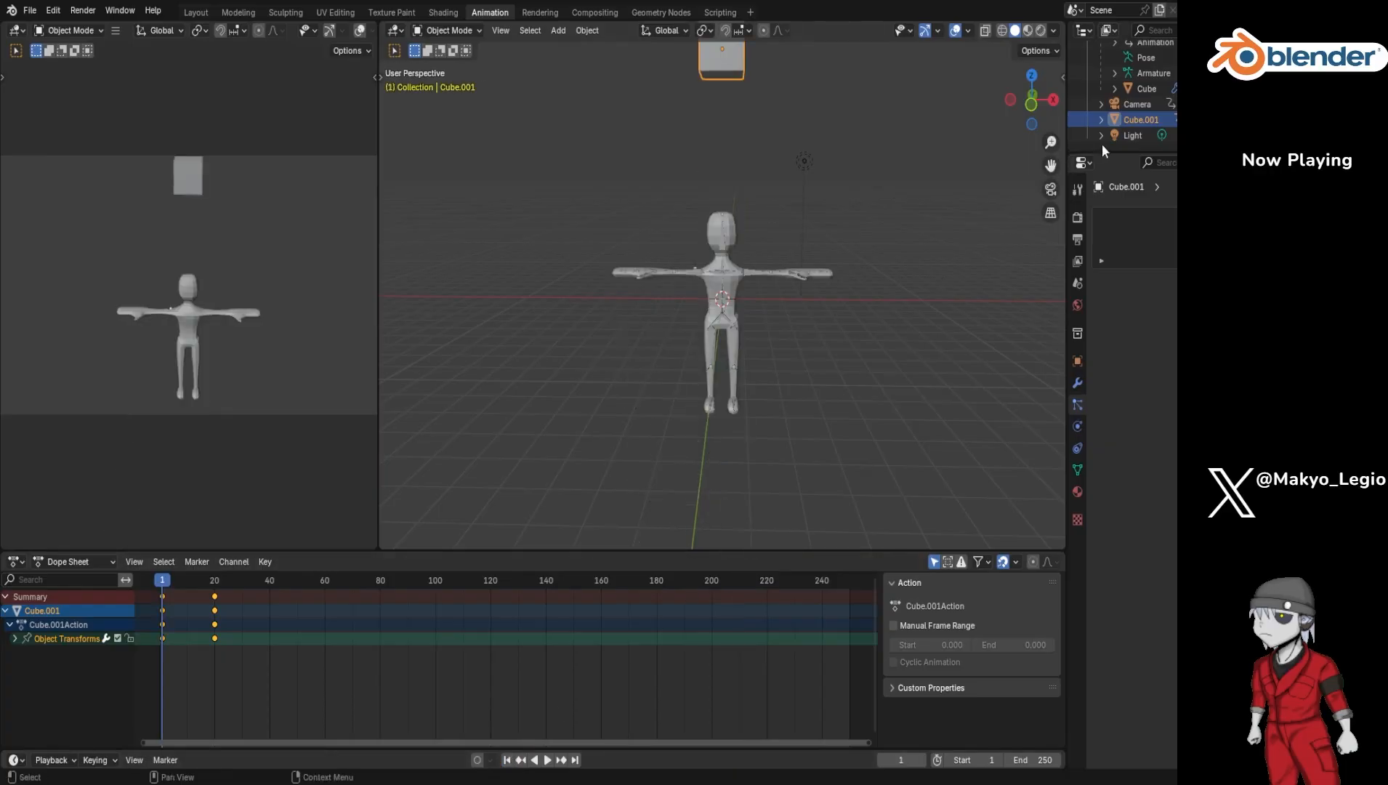
# Step: Select the character mesh and edit the Frame Start value of its particle emission
pyautogui.scroll(3, 1116, 138)
pyautogui.click(1146, 143)
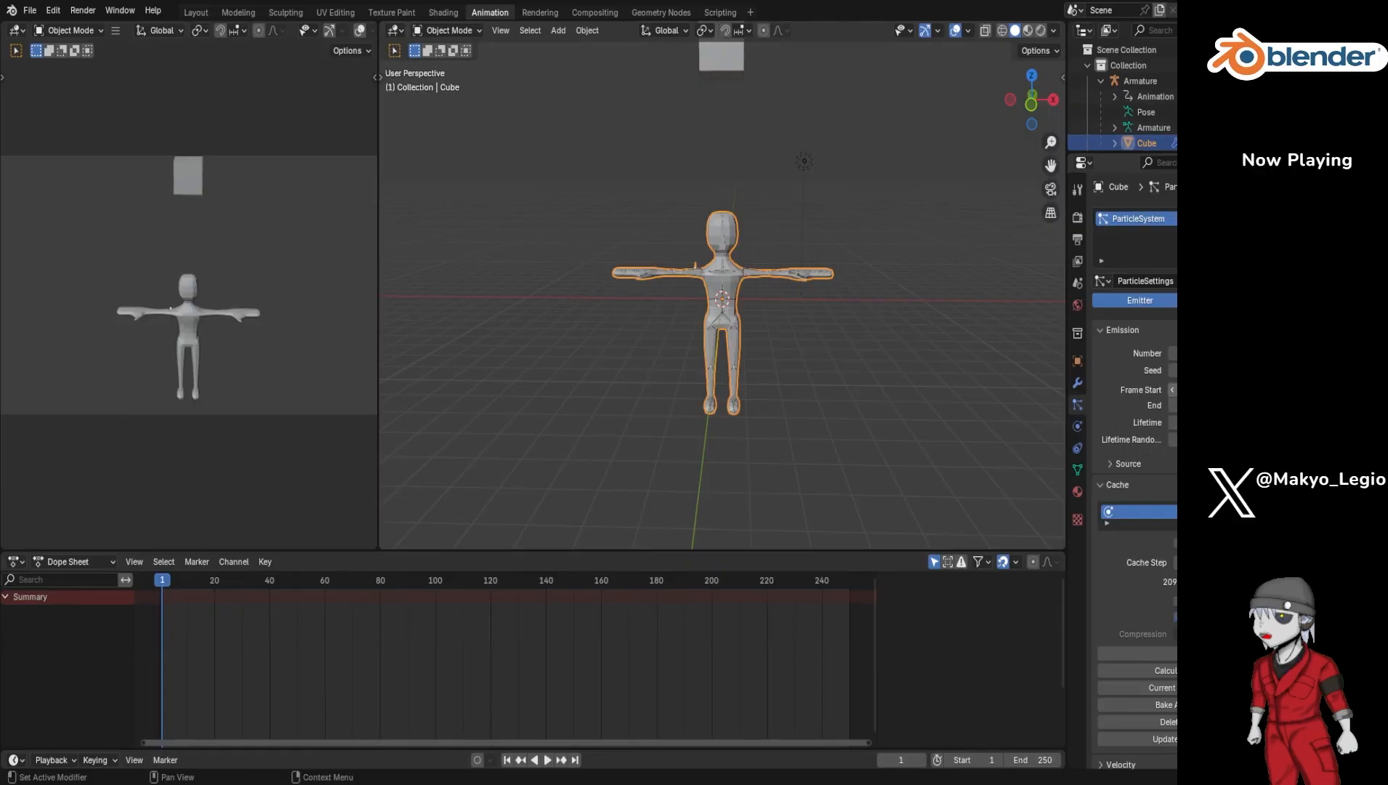
pyautogui.click(1176, 390)
pyautogui.press('Return')
# Step: Replay the explosion twice to check the emission timing from the front and at an angle, rewinding to frame 0
pyautogui.press('space')
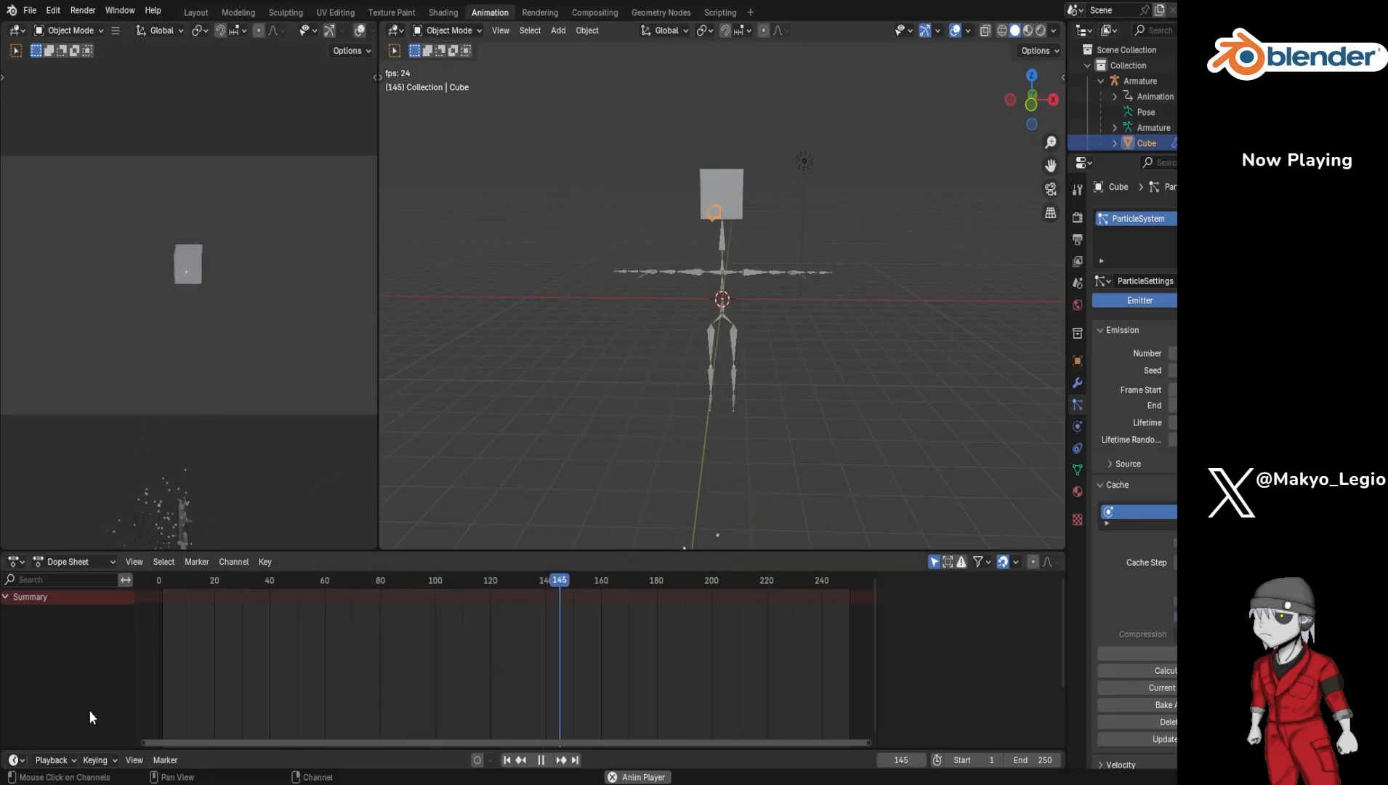
pyautogui.press('space')
pyautogui.moveTo(576, 581); pyautogui.dragTo(162, 615)
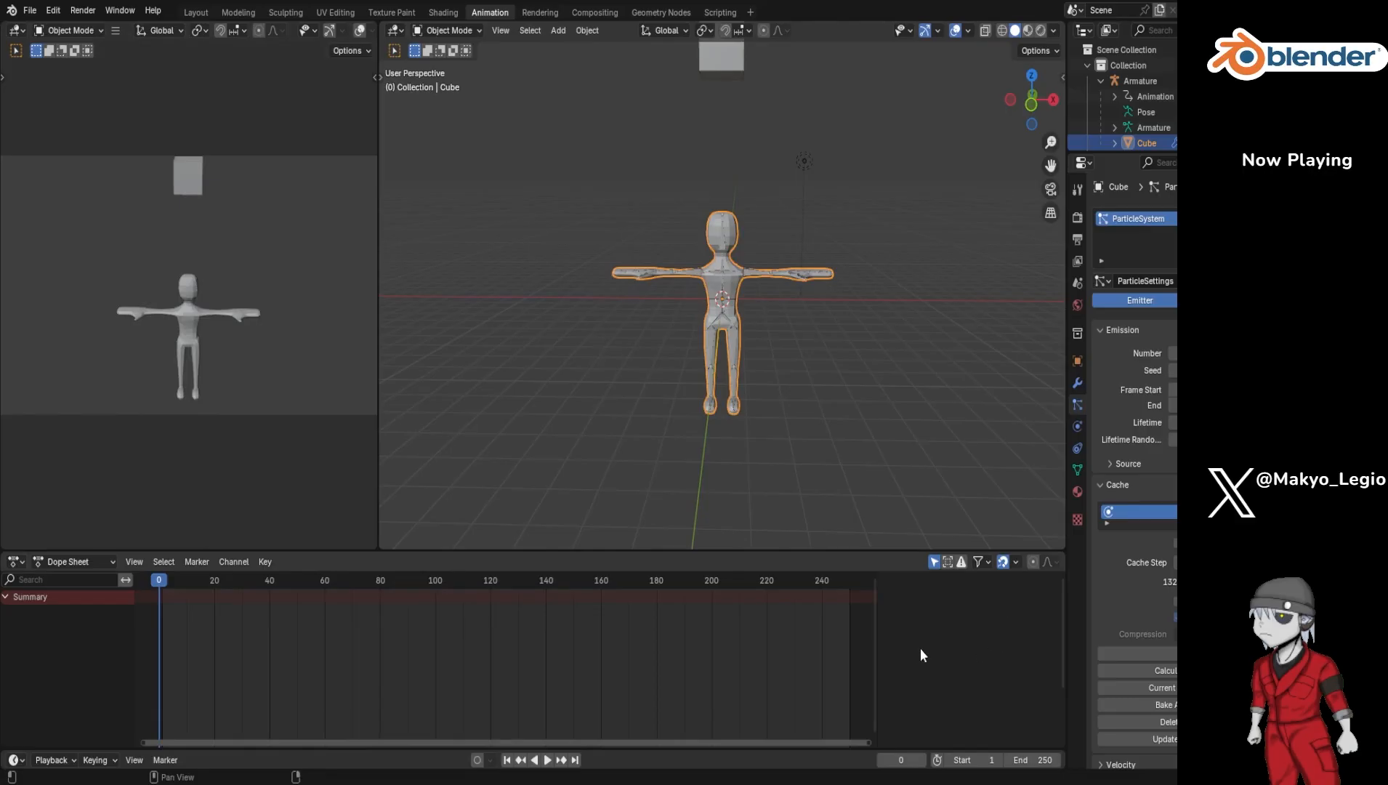
pyautogui.press('space')
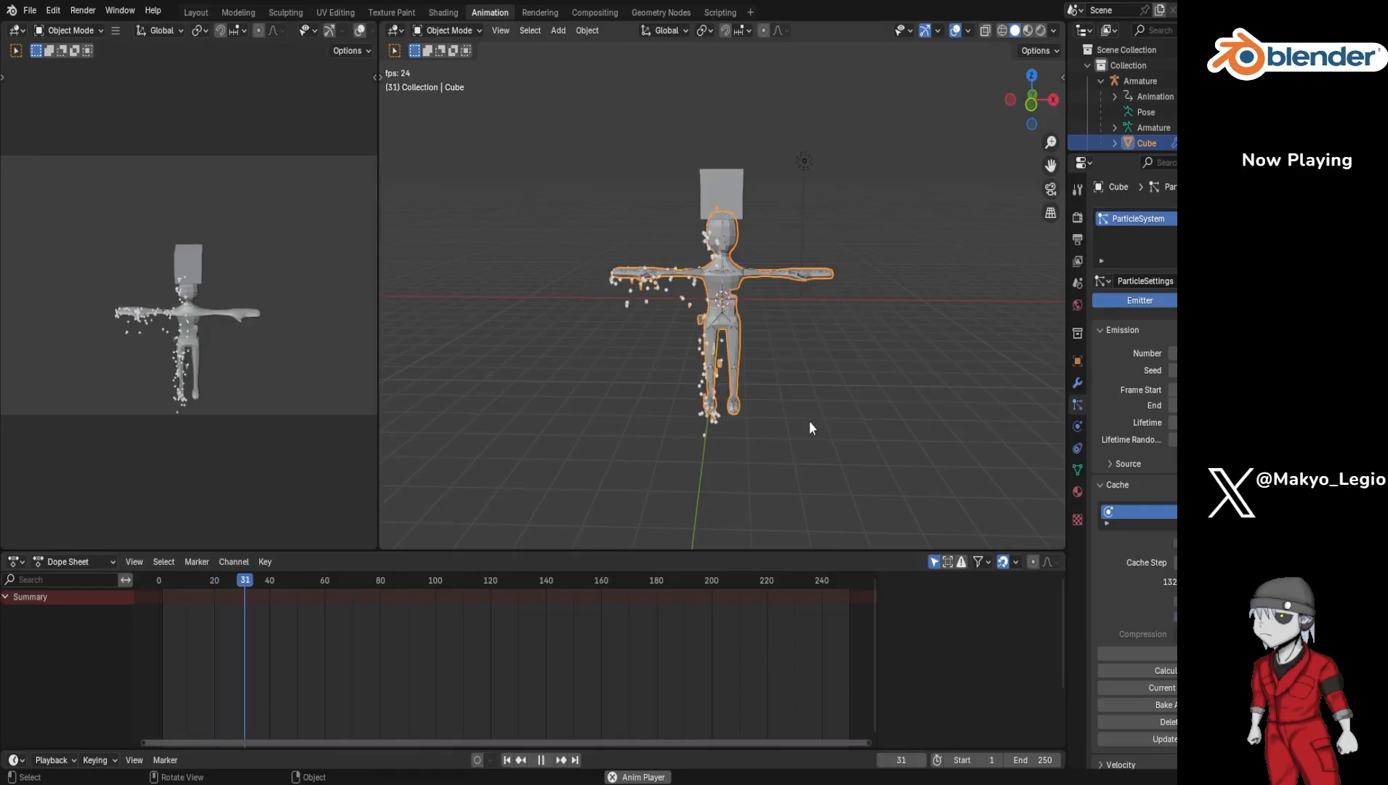
pyautogui.moveTo(805, 421); pyautogui.dragTo(772, 427, button='middle')
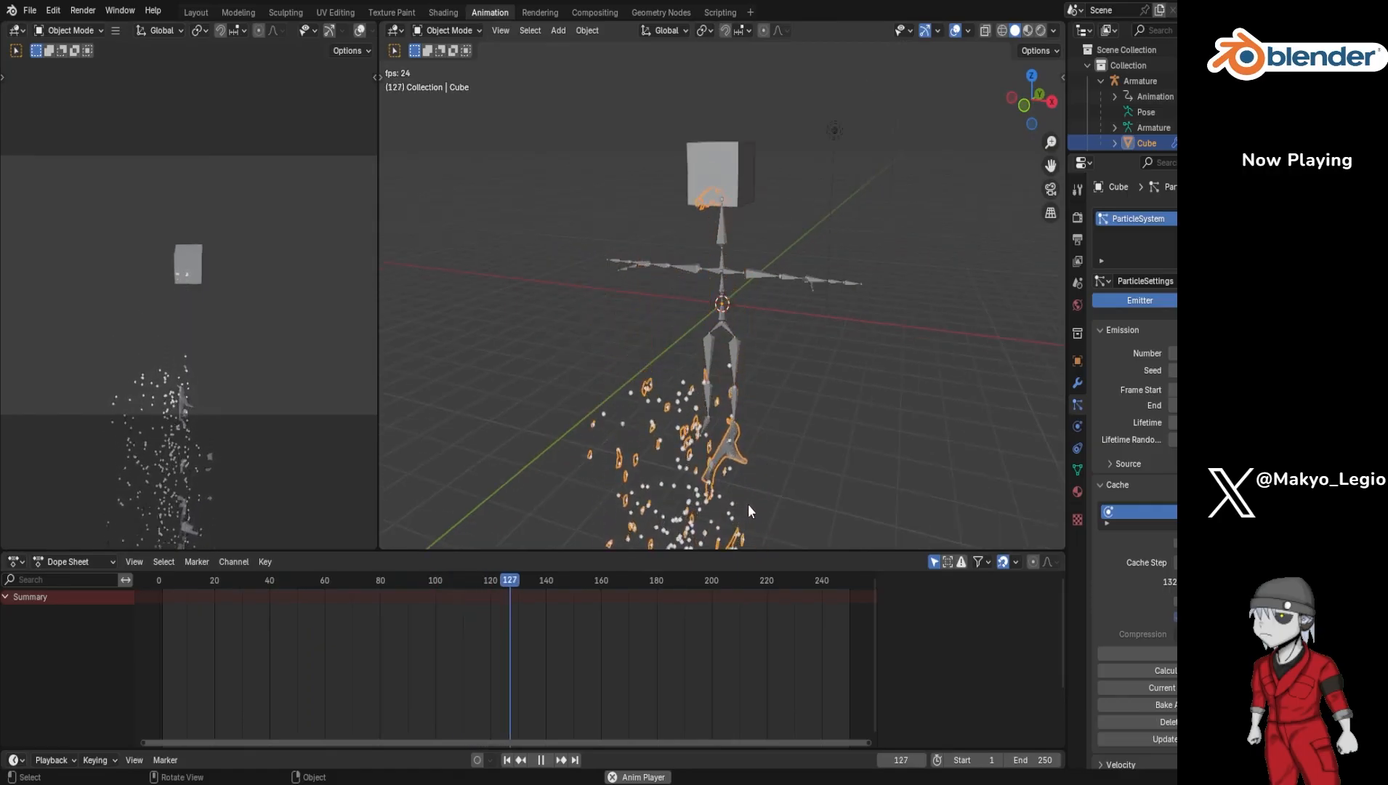
pyautogui.press('space')
pyautogui.moveTo(513, 585); pyautogui.dragTo(150, 614)
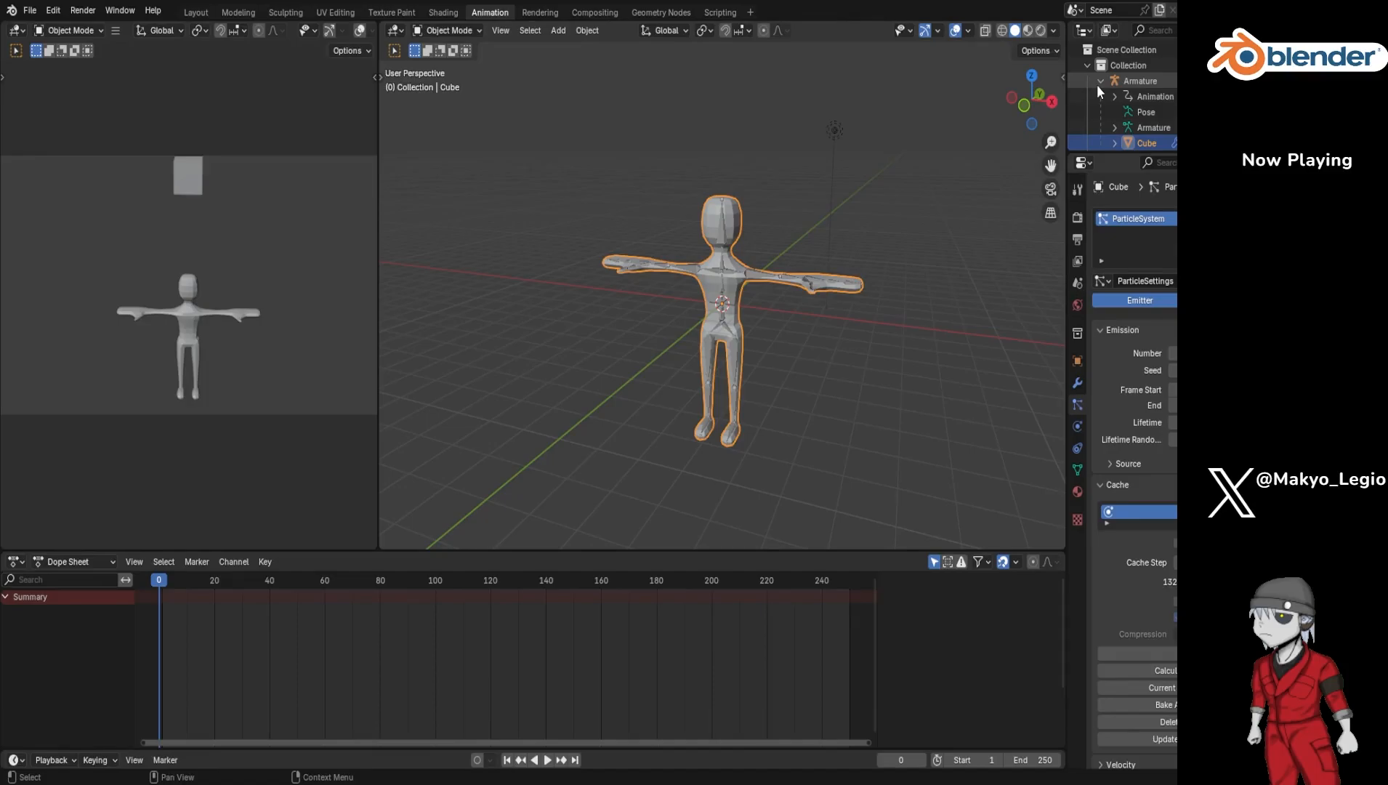
# Step: Apply the character mesh's rotation and scale in Object Mode of the Modeling workspace, and deselect it
pyautogui.click(237, 13)
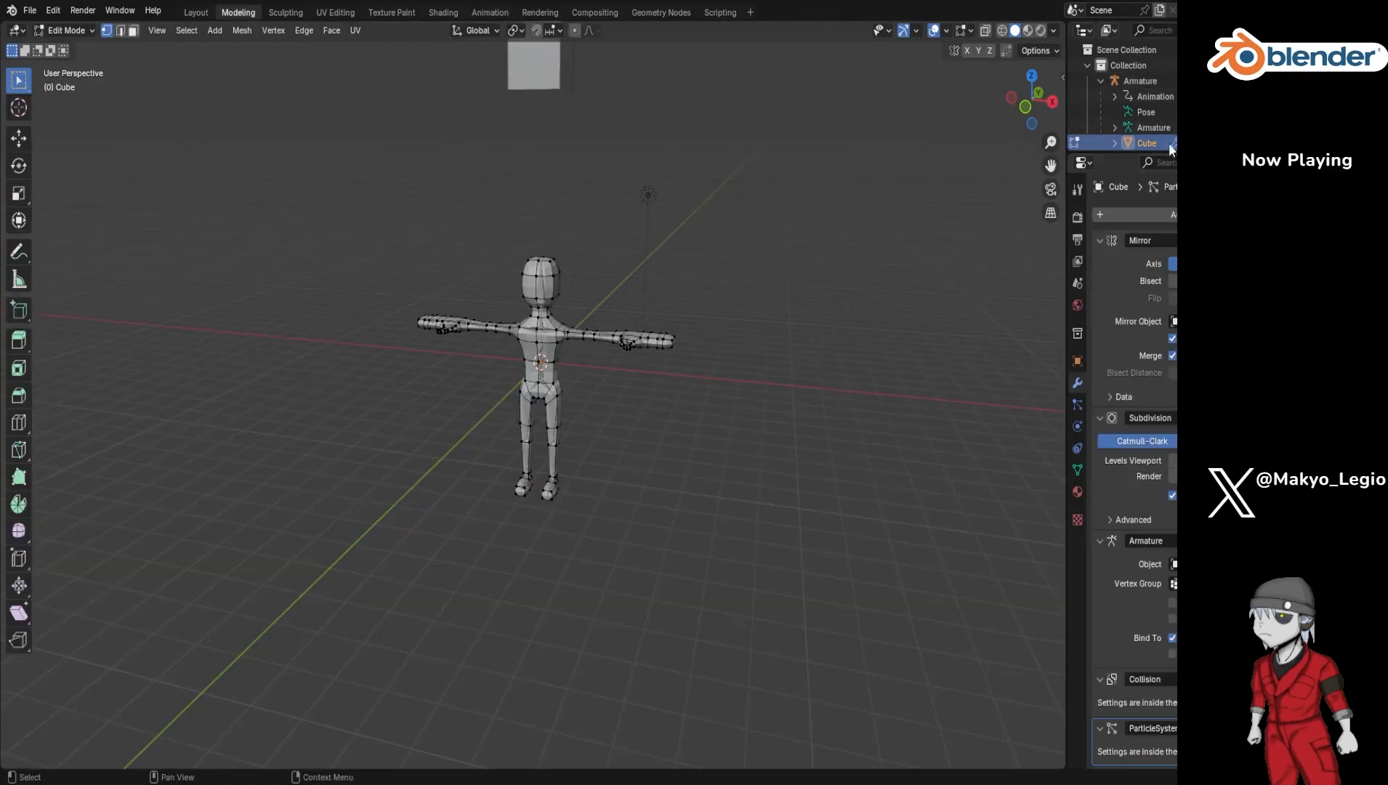
pyautogui.scroll(-5, 753, 508)
pyautogui.scroll(2, 753, 509)
pyautogui.scroll(-2, 754, 509)
pyautogui.scroll(2, 753, 509)
pyautogui.scroll(2, 744, 508)
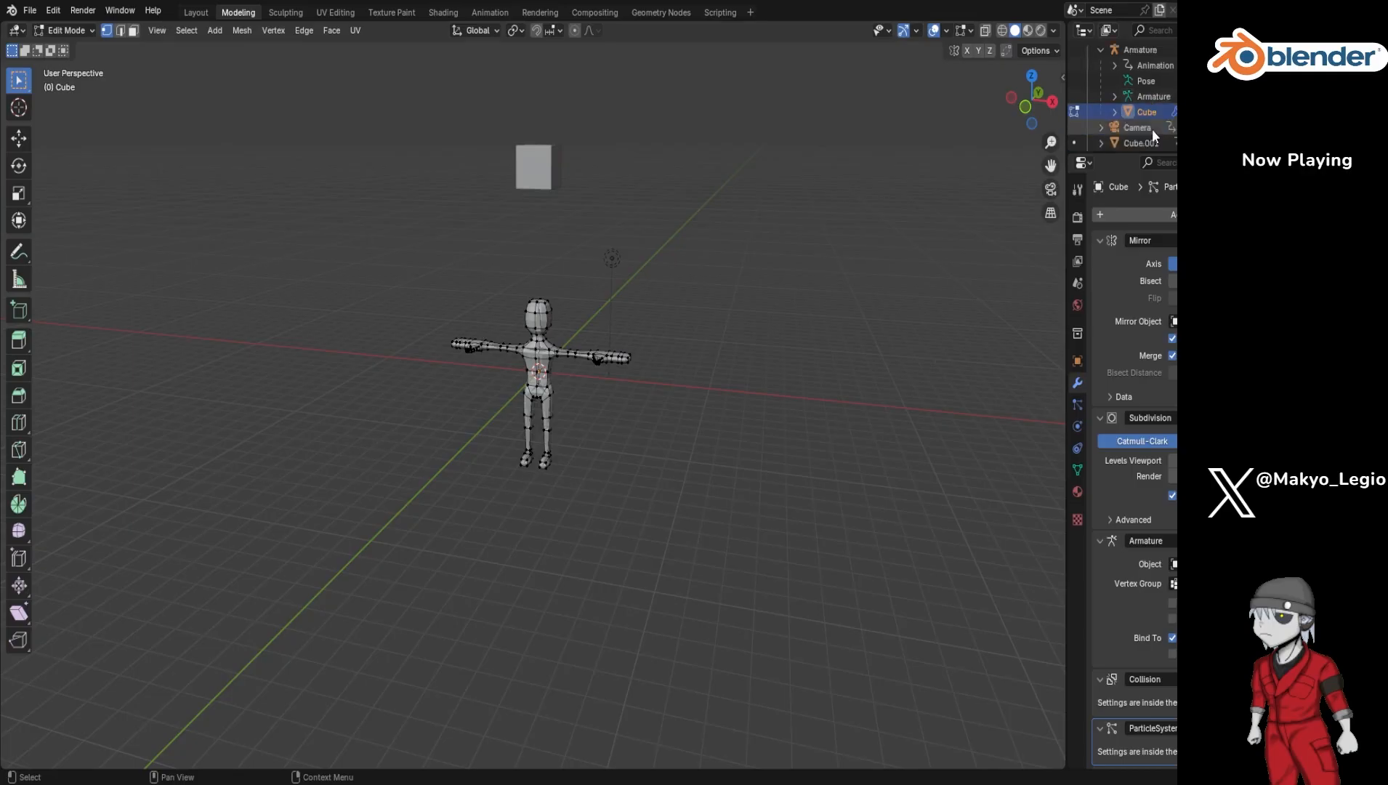
pyautogui.scroll(-3, 1152, 130)
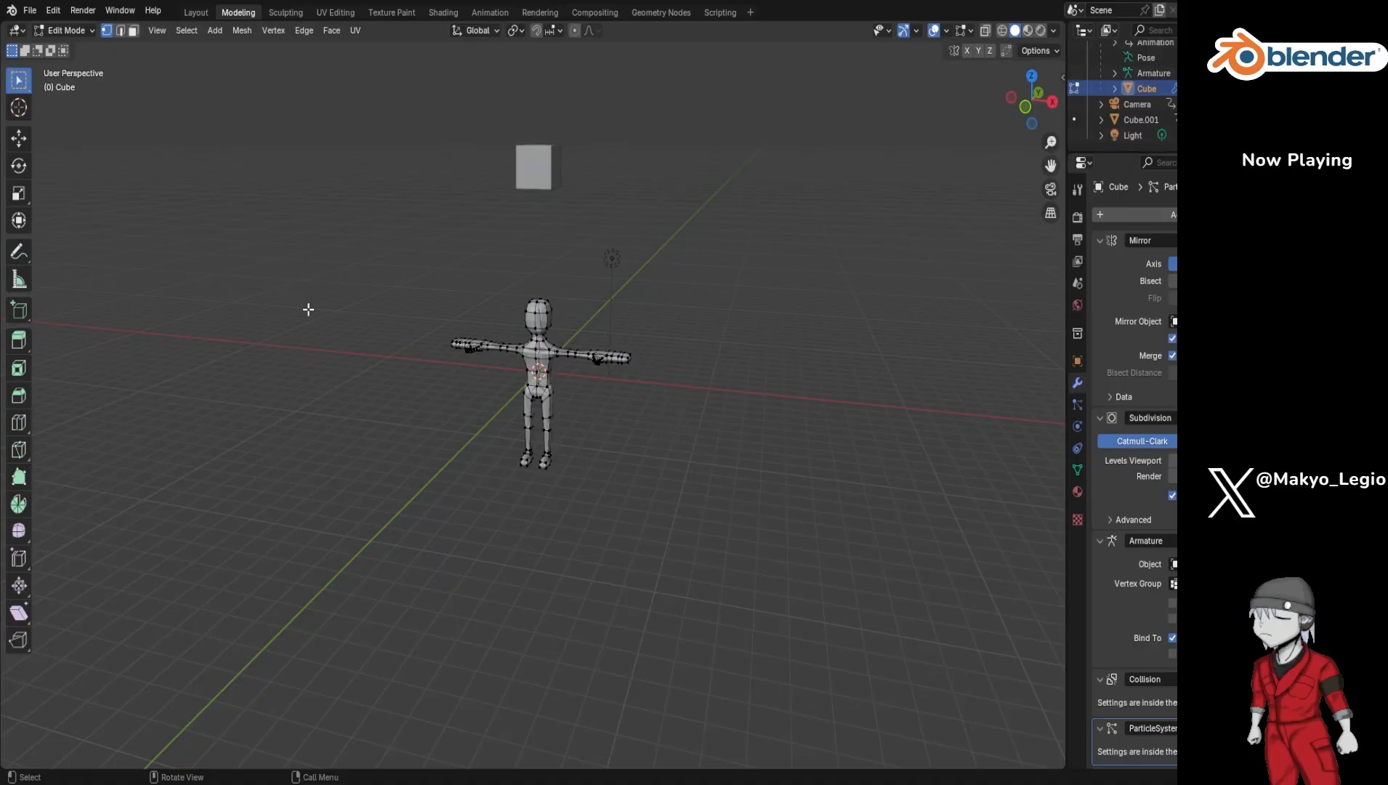
pyautogui.press('Tab')
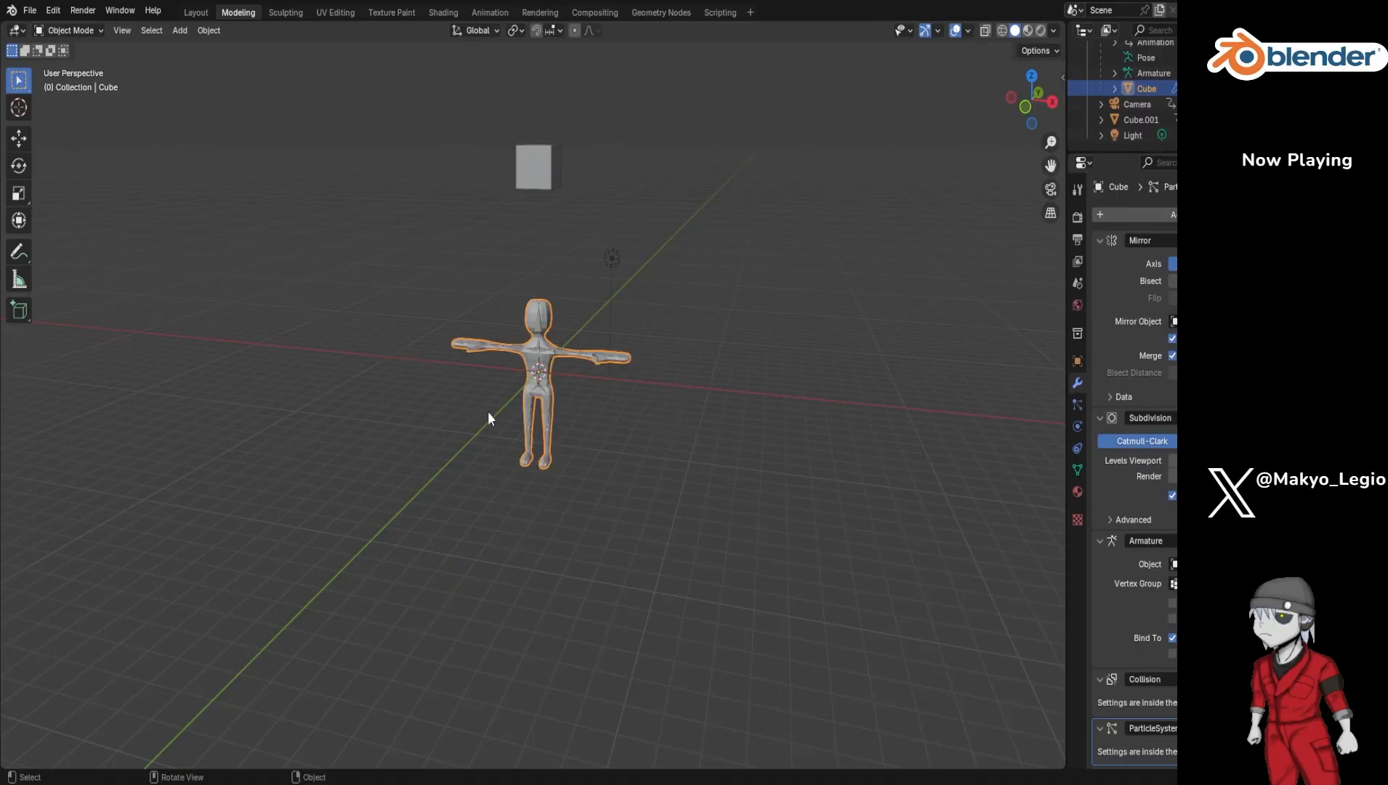
pyautogui.hotkey('ctrl', 'a')
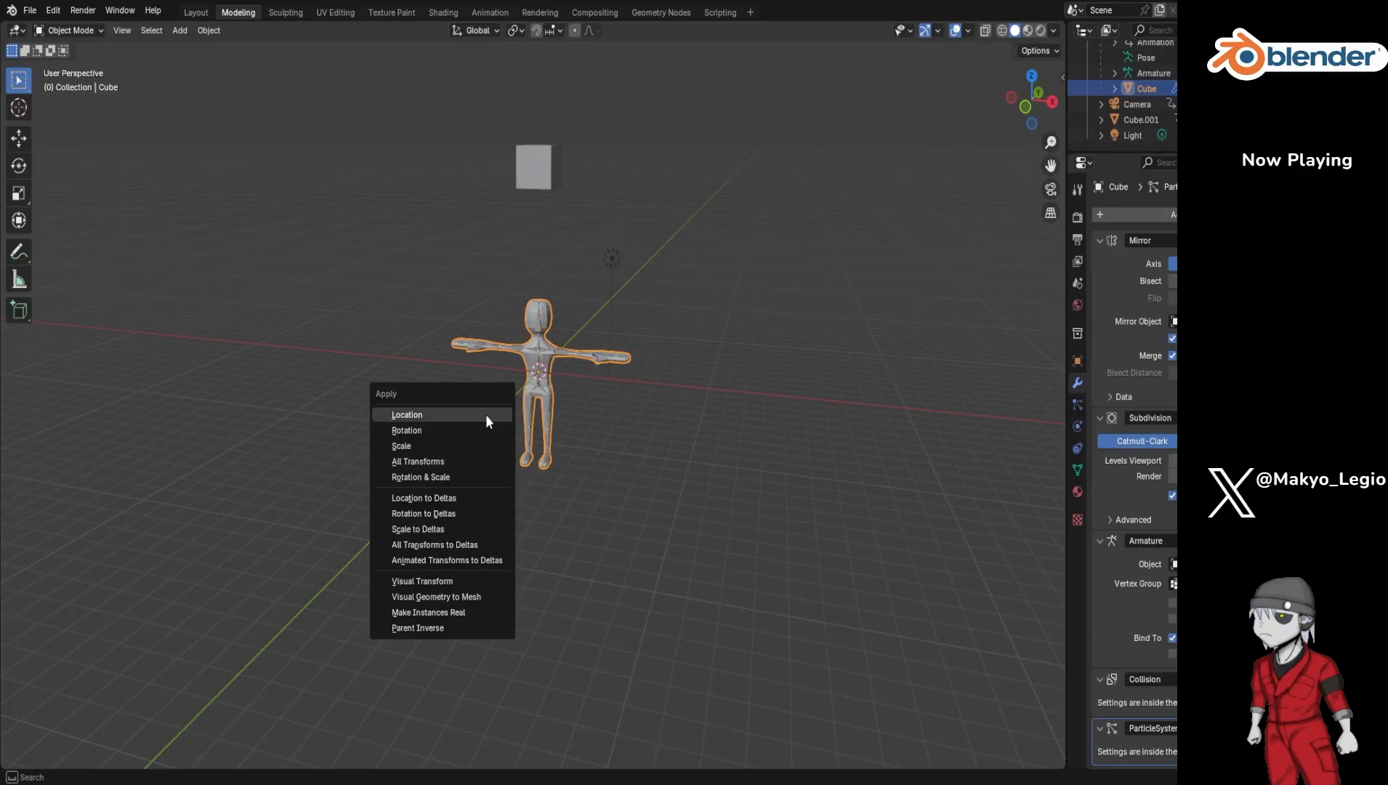
pyautogui.click(471, 479)
pyautogui.click(700, 495)
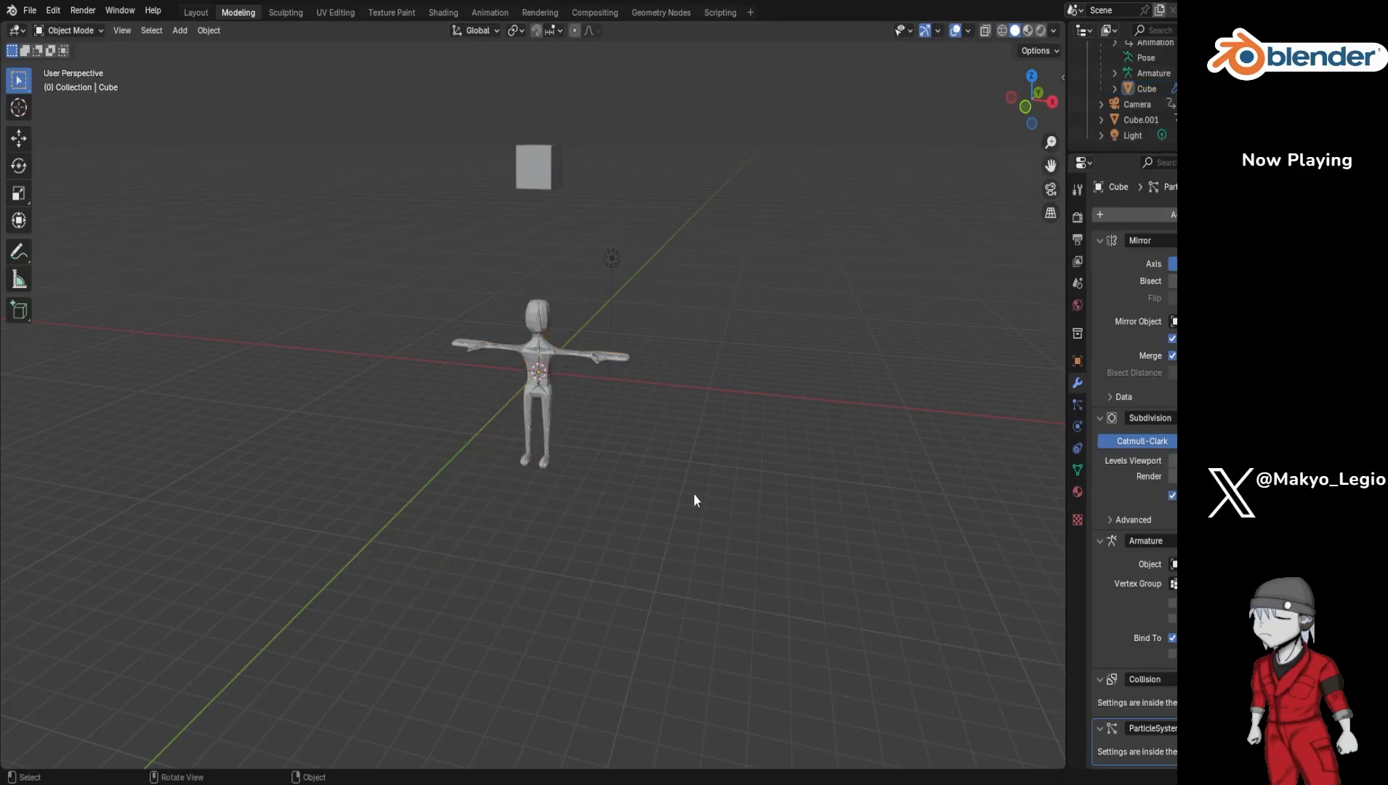
# Step: Add a plane mesh at the 3D cursor and scale it uniformly by 10
pyautogui.hotkey('shift', 'a')
pyautogui.moveTo(660, 482)
pyautogui.click(721, 480)
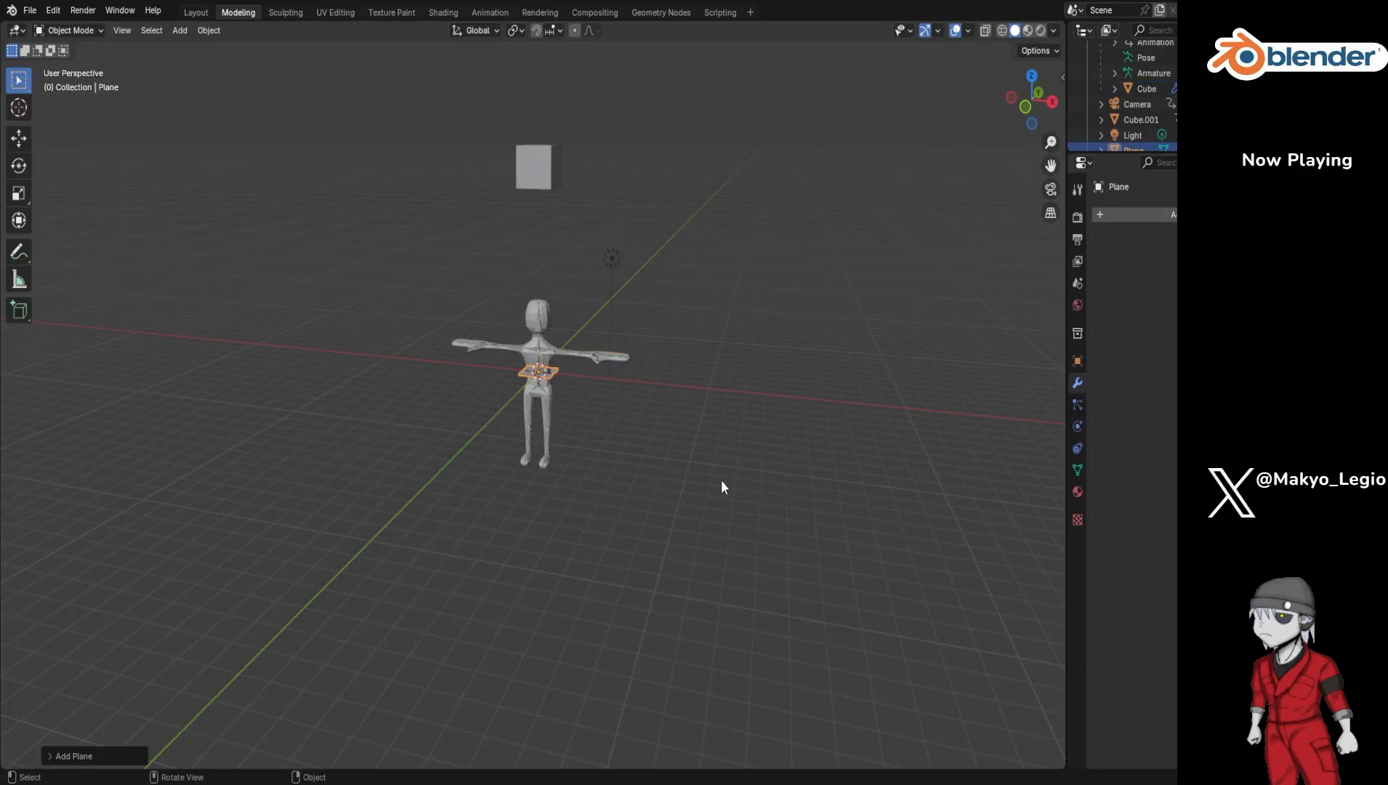
pyautogui.write('s10')
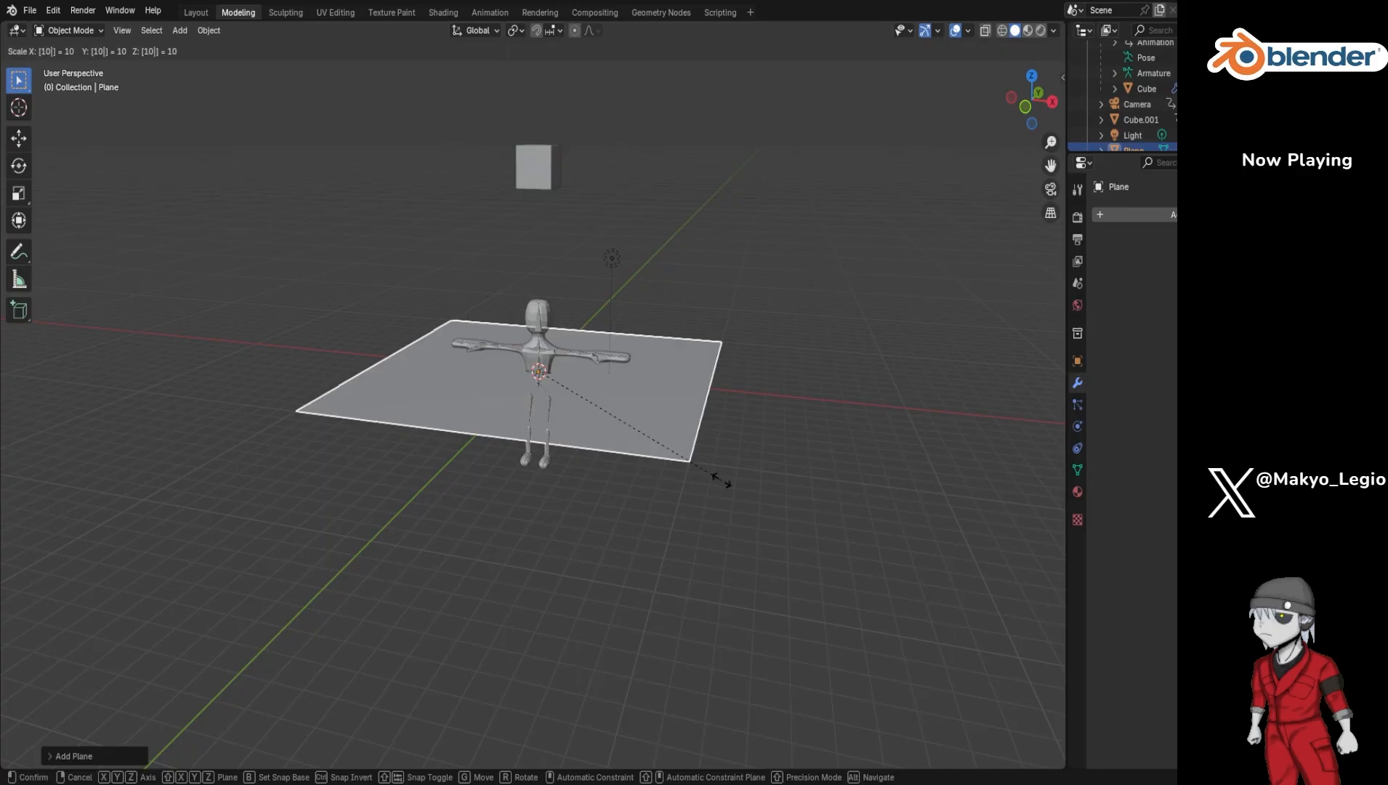
pyautogui.press('Return')
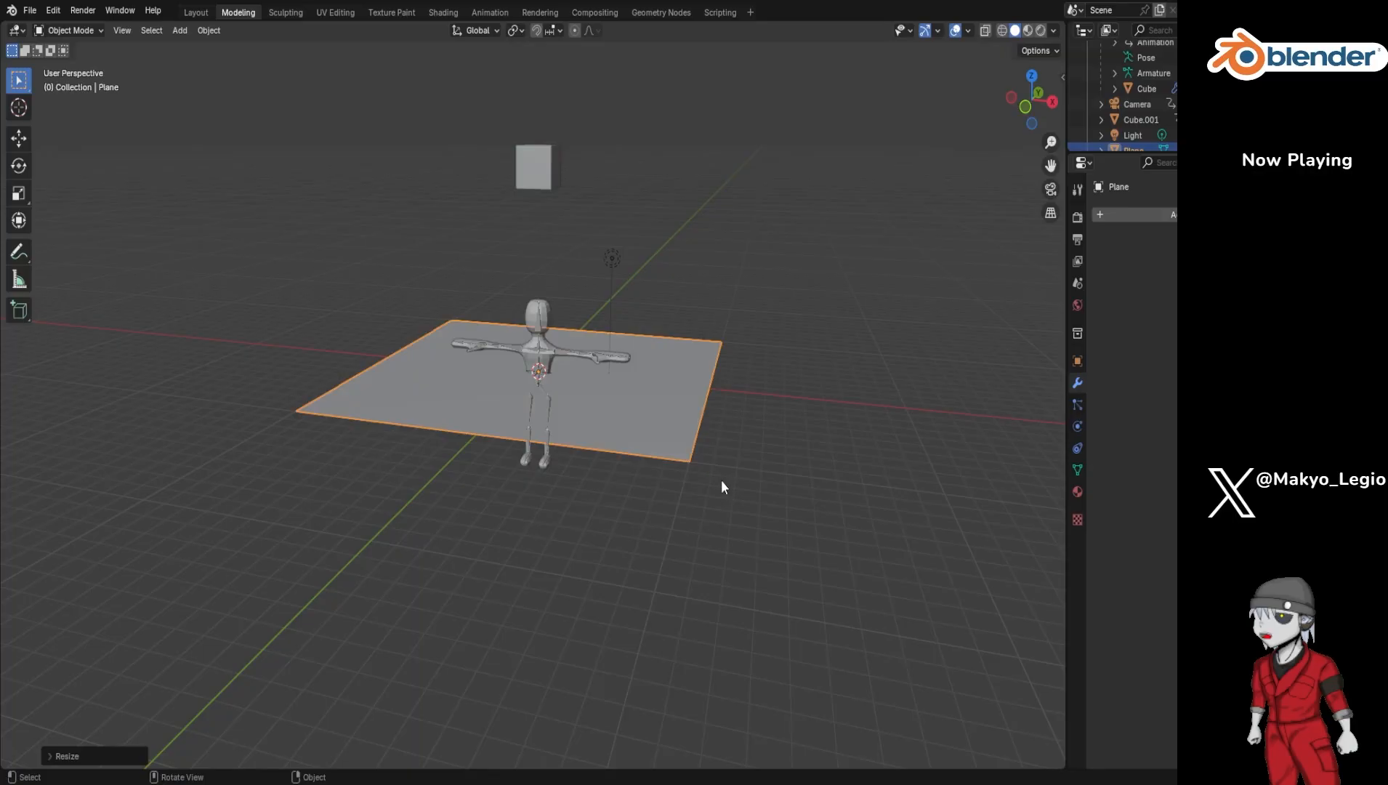
pyautogui.press('s')
pyautogui.press('y')
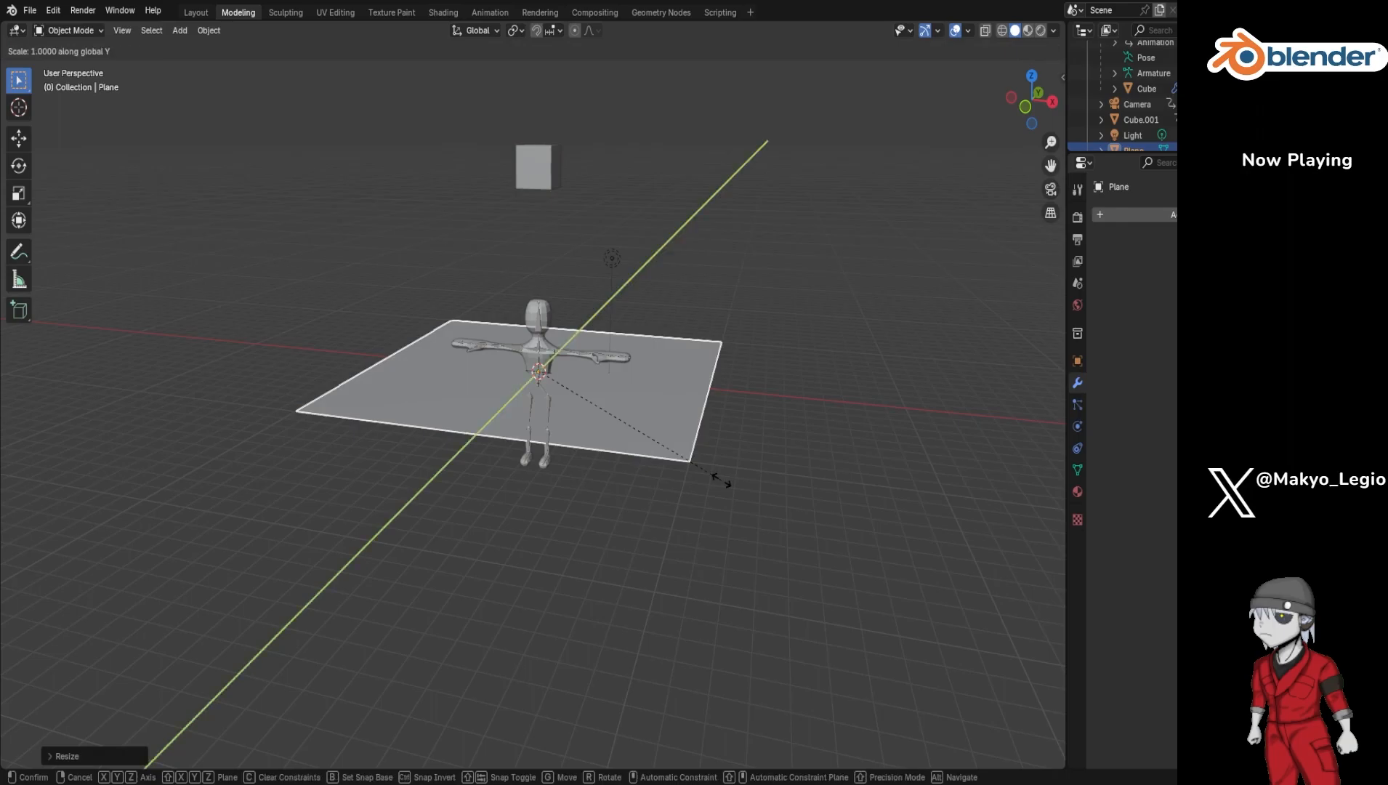
pyautogui.press('Escape')
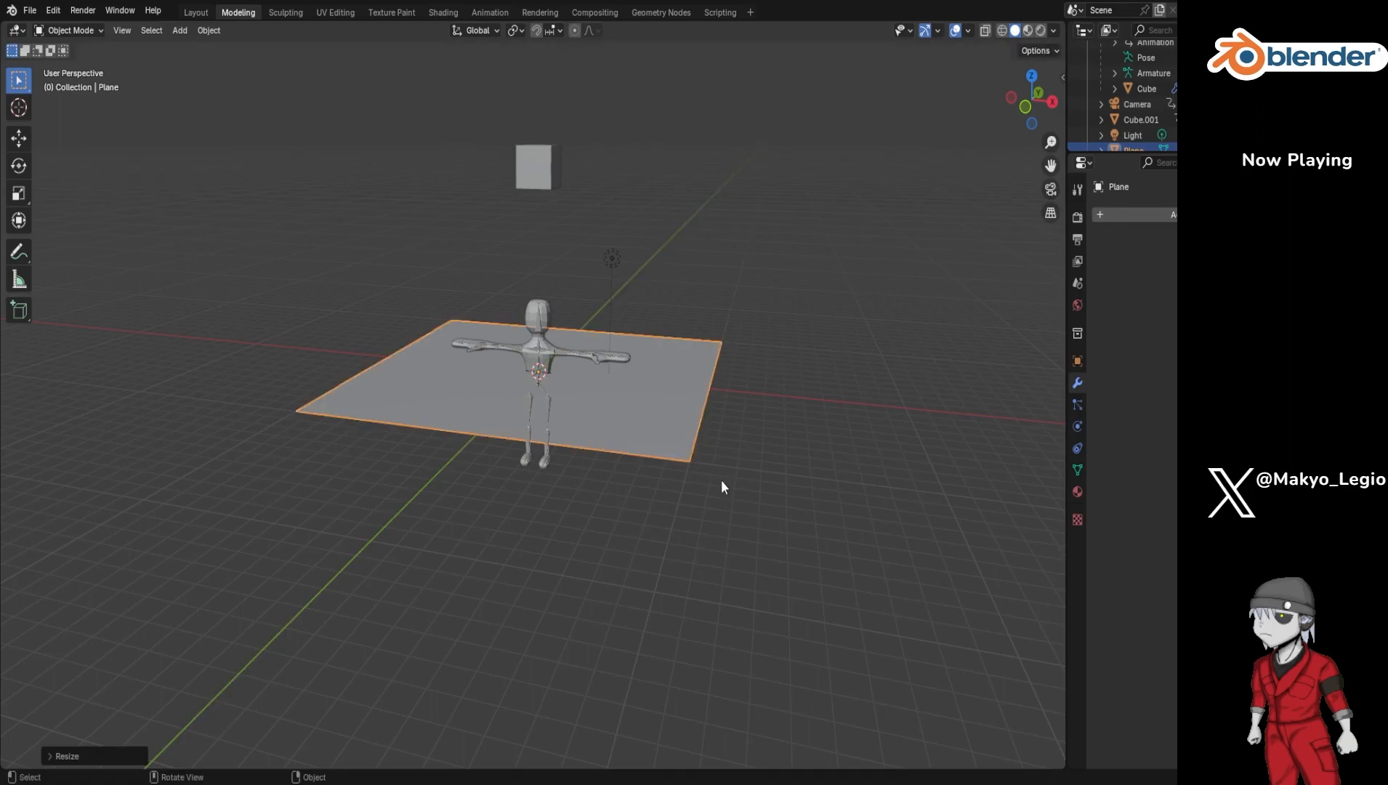
pyautogui.press('s')
pyautogui.write('y')
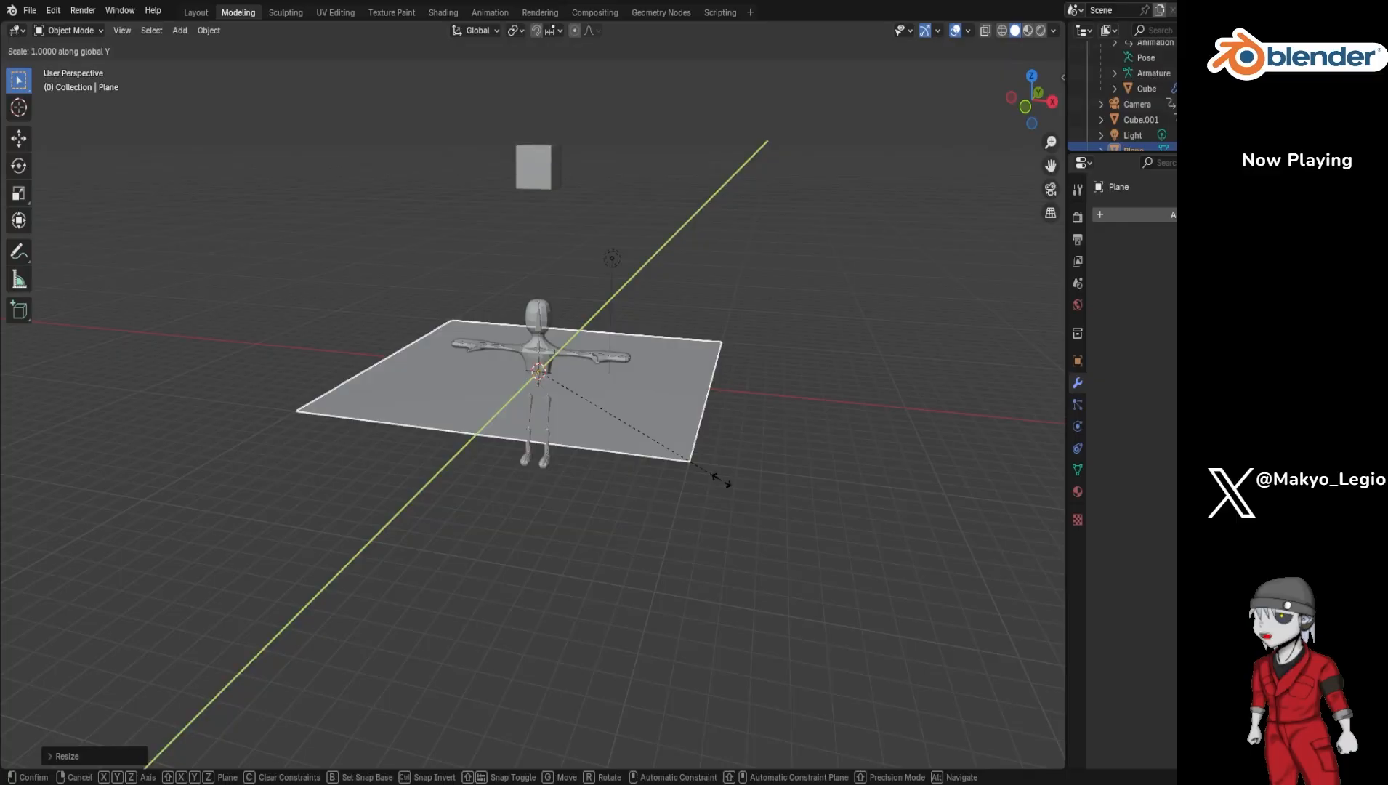
pyautogui.write('40')
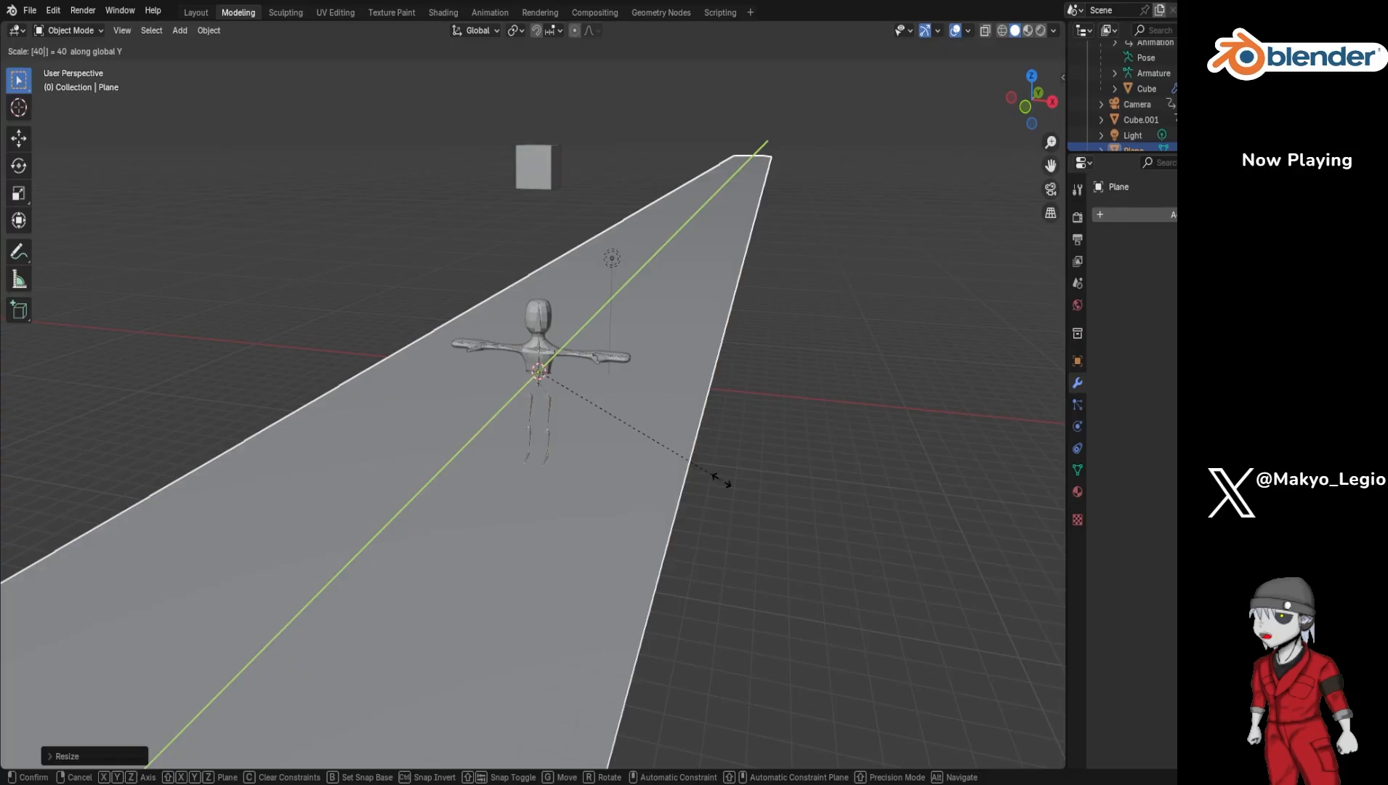
pyautogui.press('Escape')
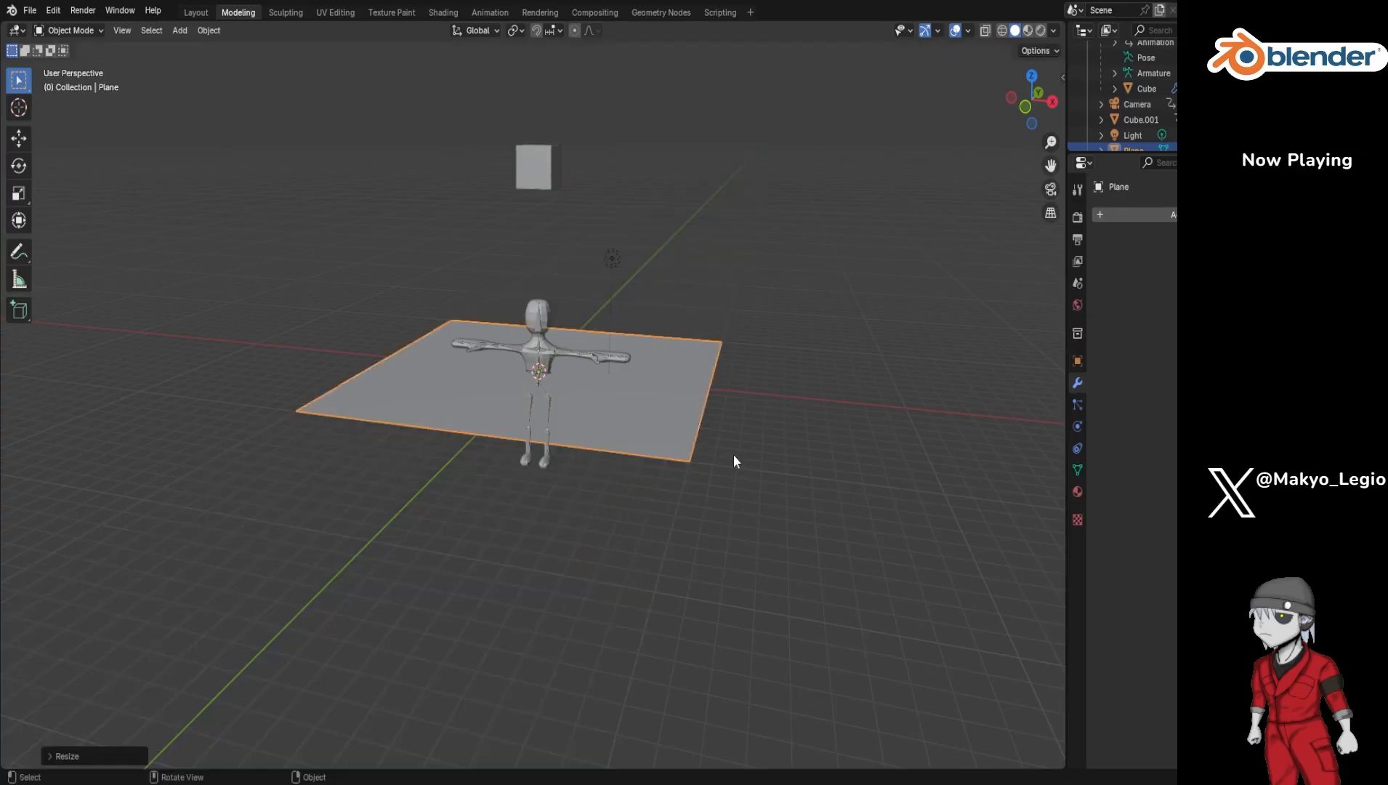
# Step: Stretch the plane along the Y axis by a factor of 4
pyautogui.press('s')
pyautogui.press('y')
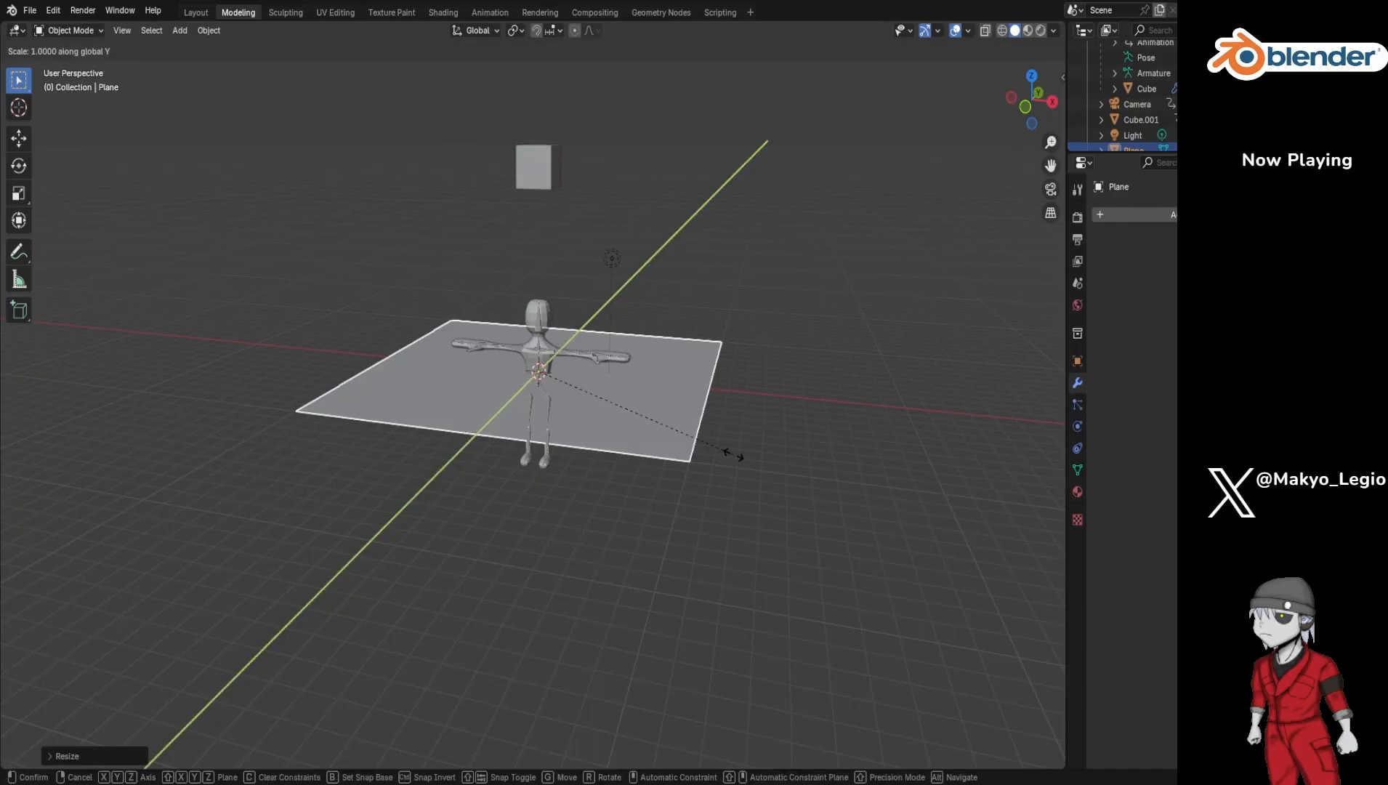
pyautogui.write('4')
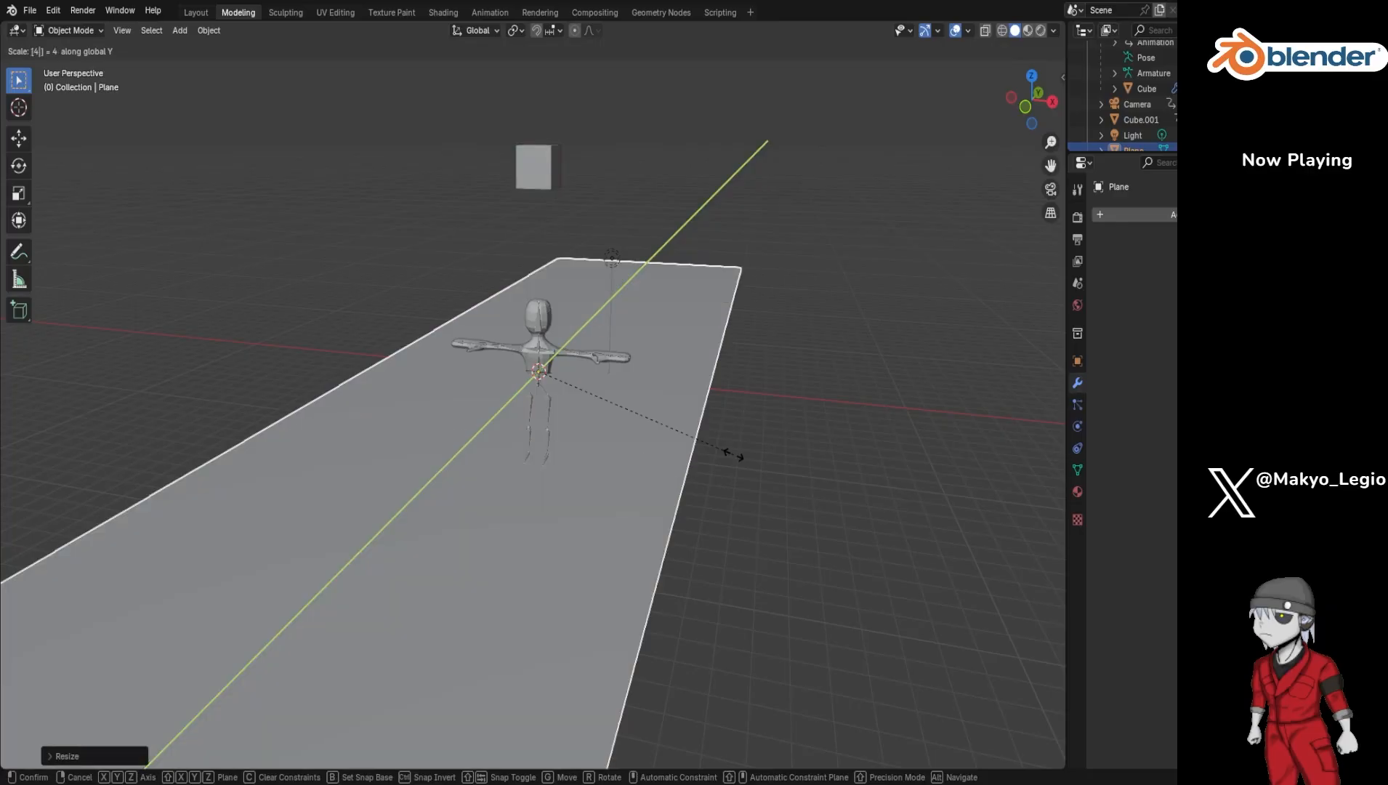
pyautogui.press('Return')
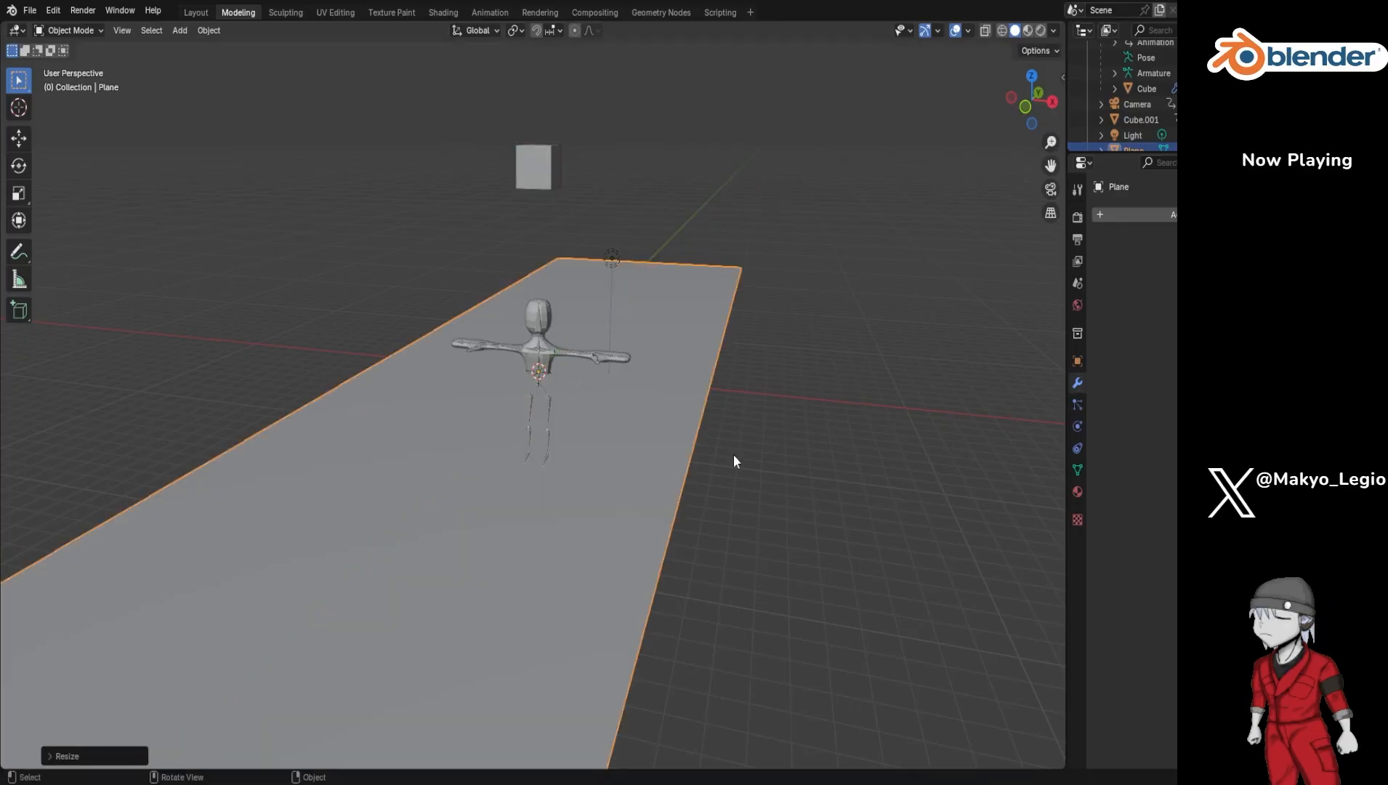
pyautogui.moveTo(726, 525)
pyautogui.mouseDown(button='middle')
pyautogui.moveTo(737, 480)
pyautogui.moveTo(557, 487)
pyautogui.moveTo(487, 505)
pyautogui.moveTo(713, 511)
pyautogui.mouseUp(button='middle')
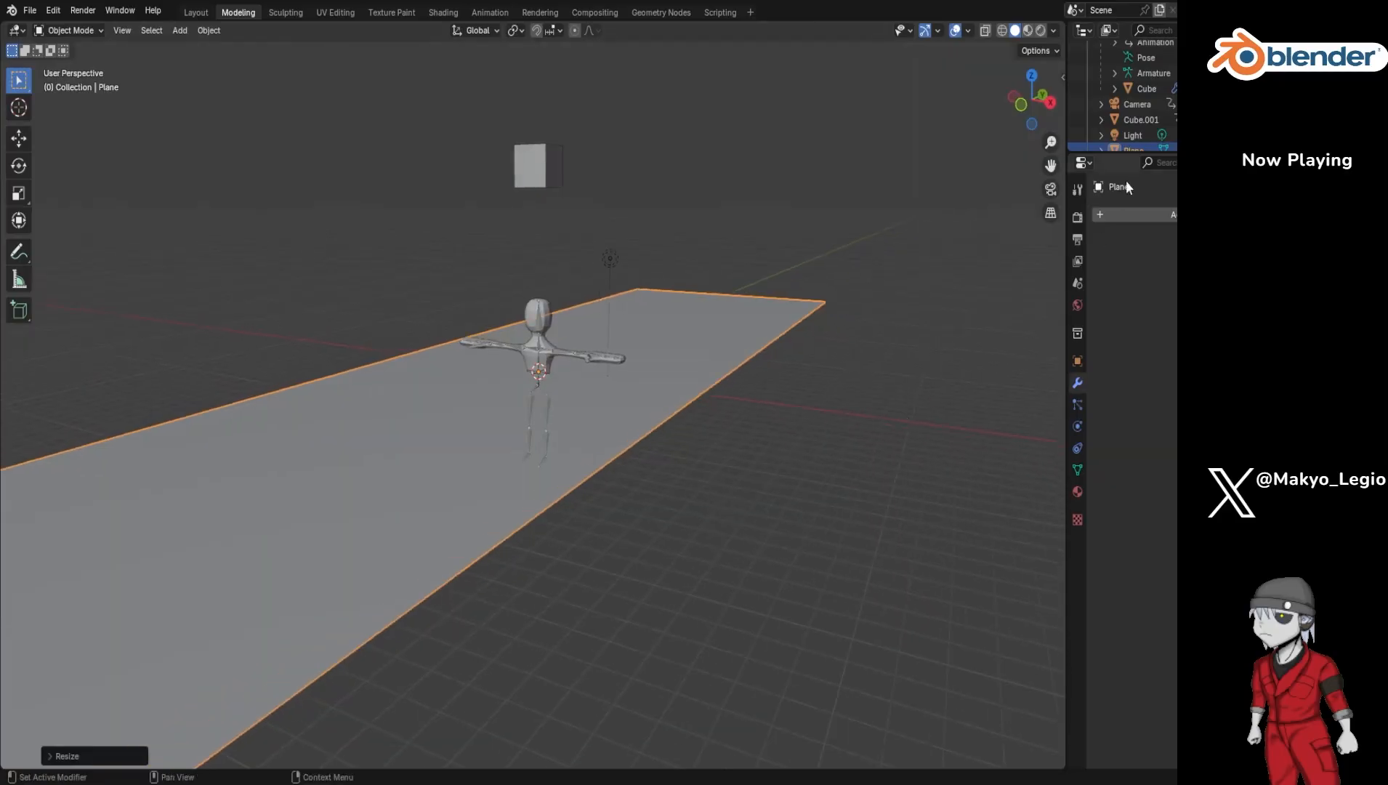
pyautogui.scroll(3, 1144, 120)
pyautogui.scroll(-3, 1126, 115)
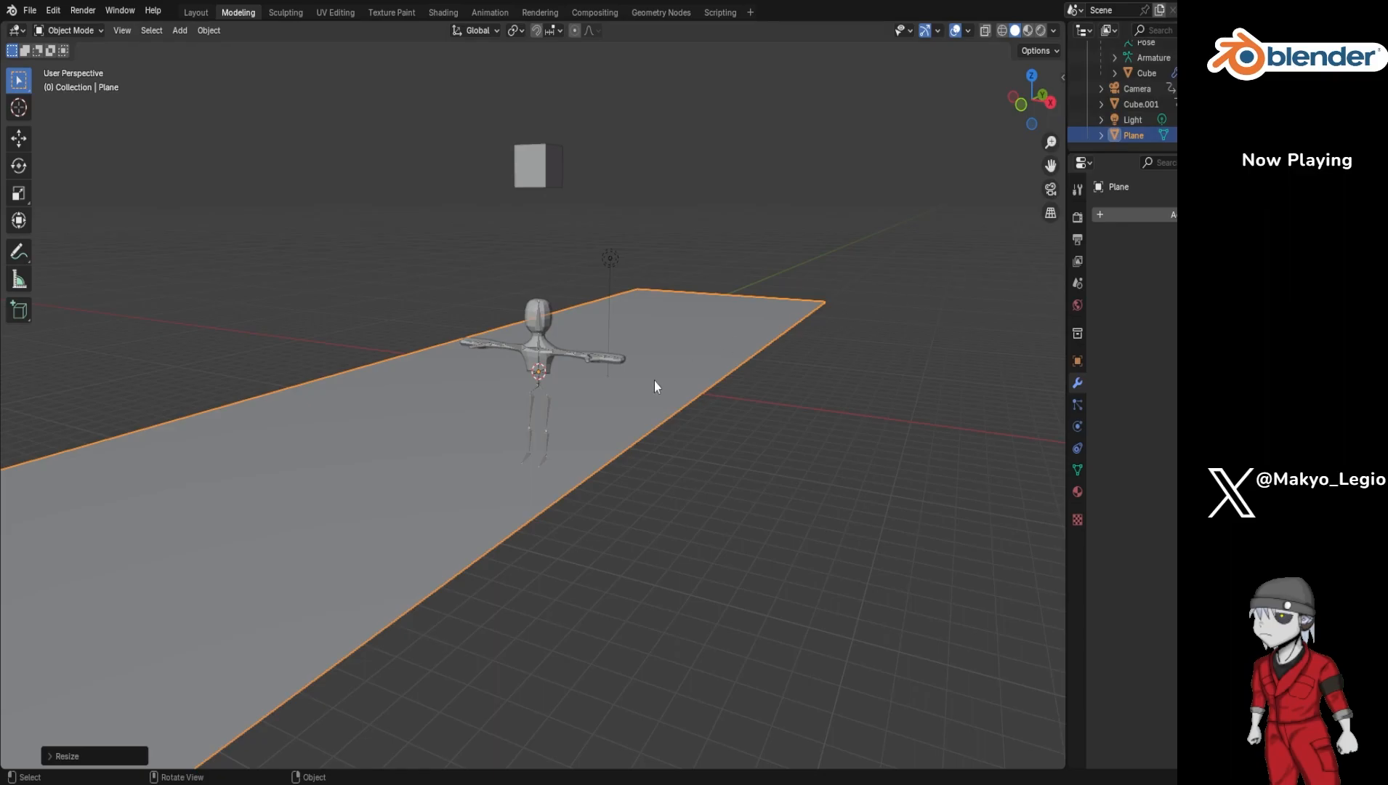
# Step: Raise the character's armature about 5.1 m along the Z axis so its feet stand on the plane
pyautogui.scroll(3, 1113, 137)
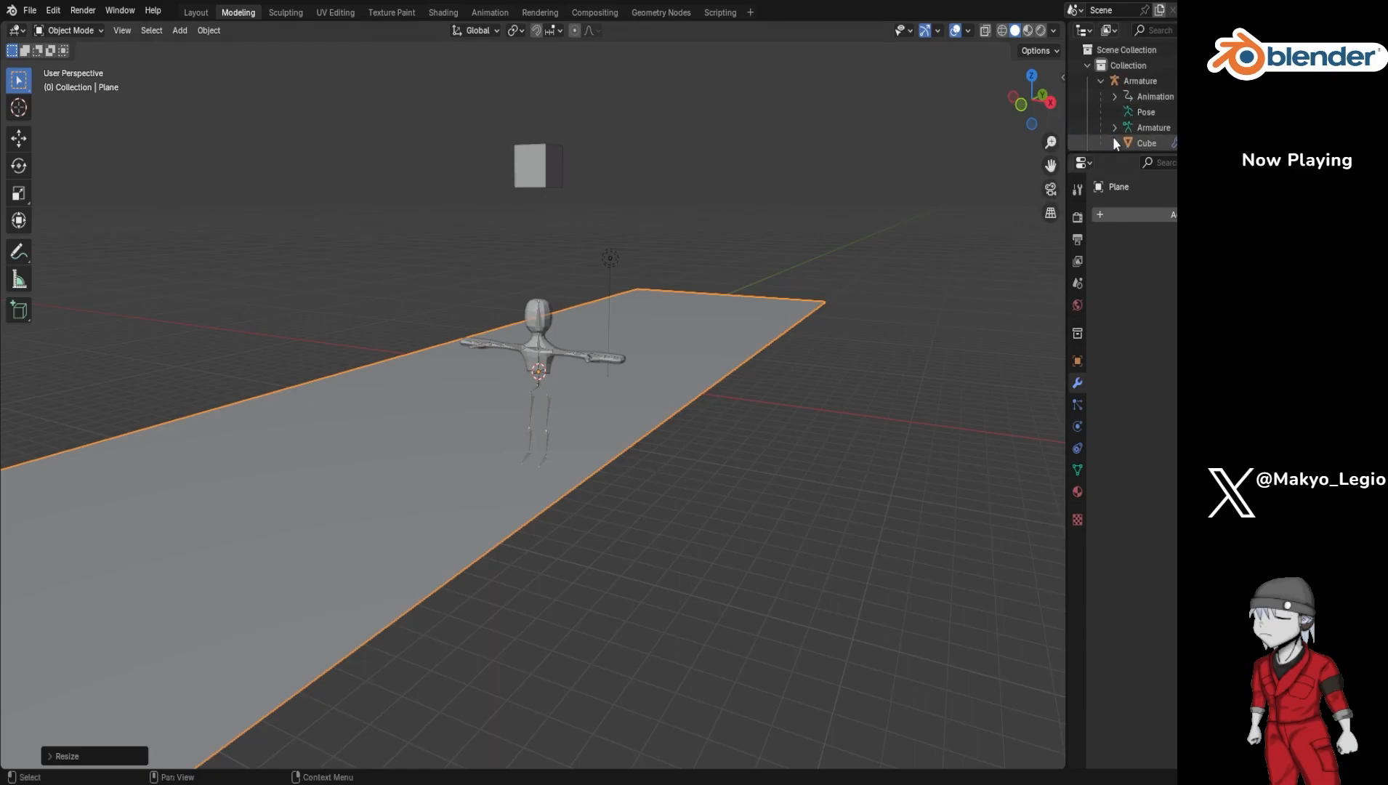
pyautogui.click(1102, 81)
pyautogui.click(1129, 80)
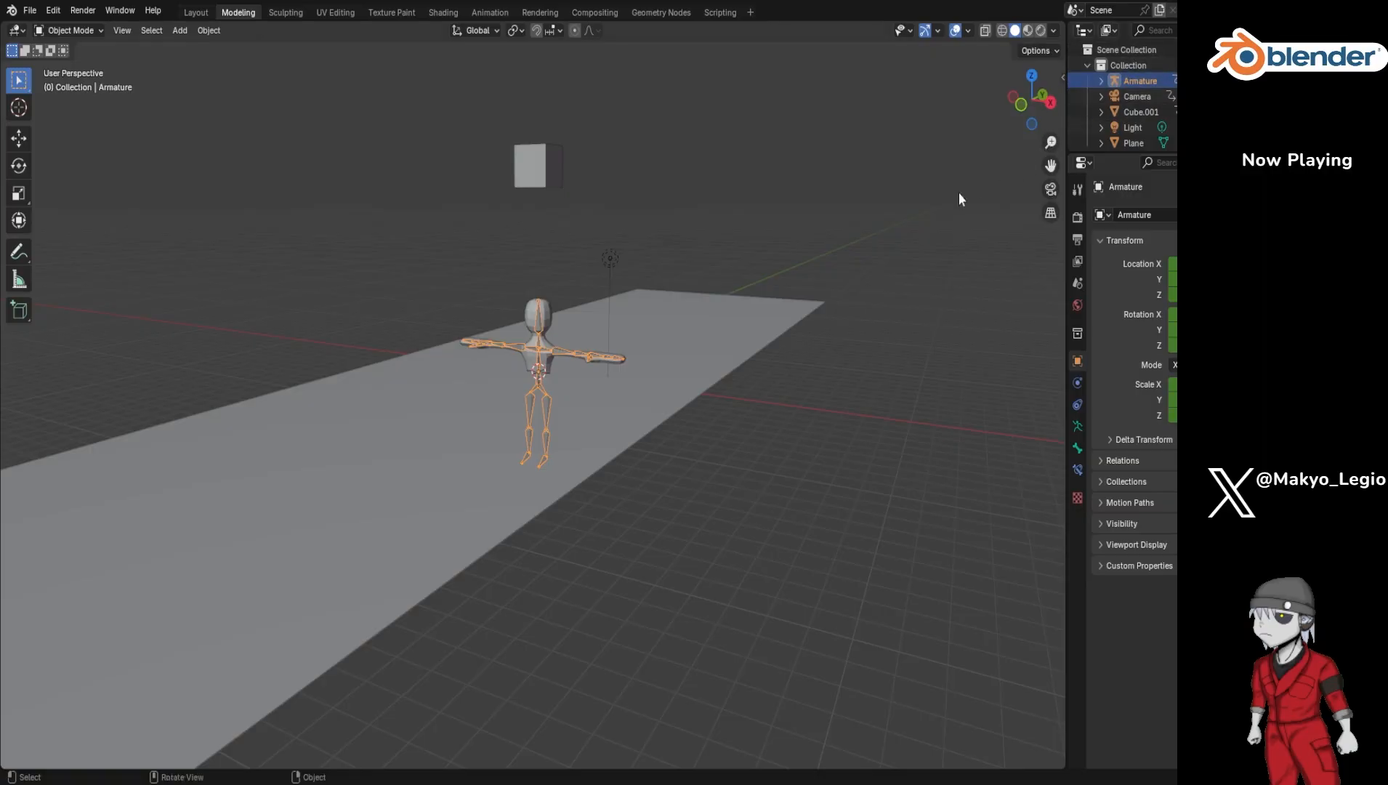
pyautogui.press('g')
pyautogui.press('z')
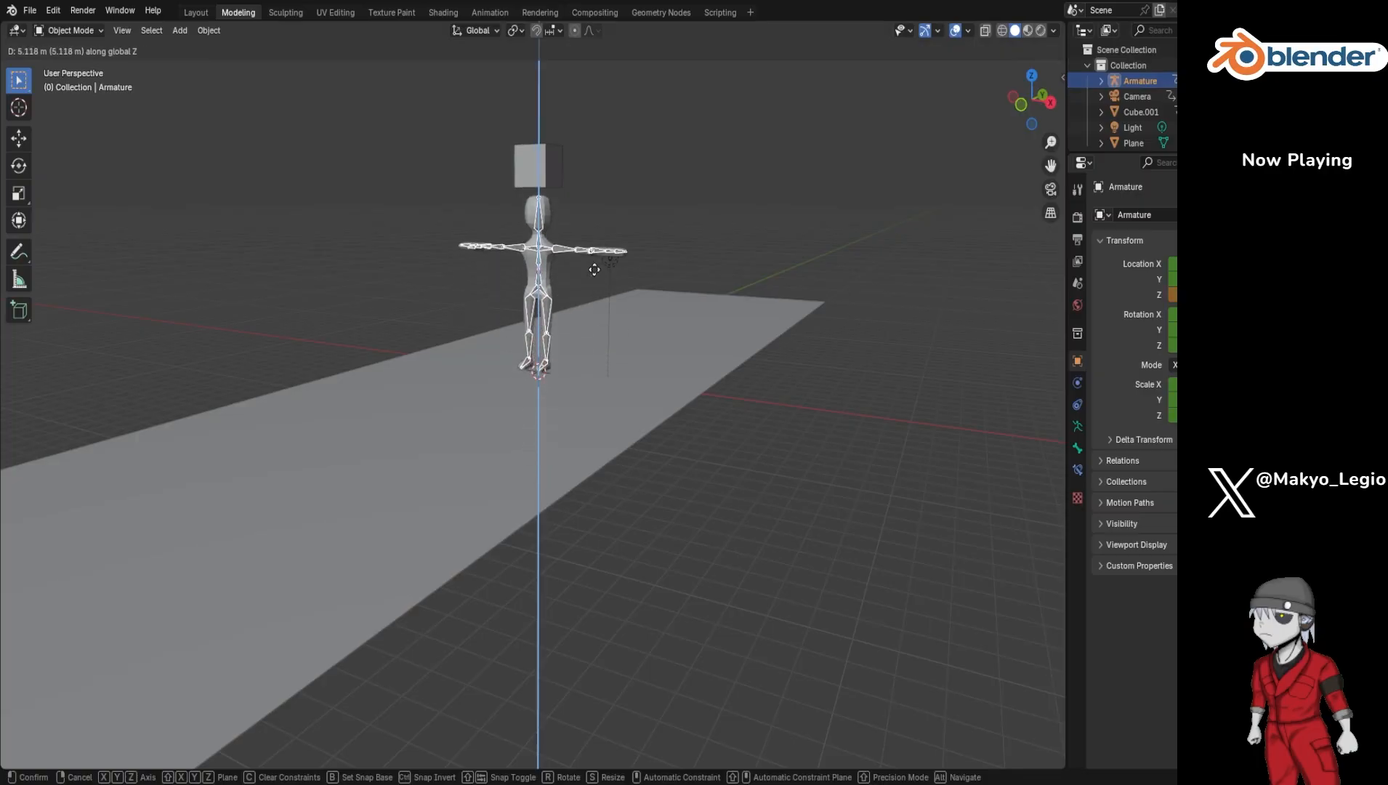
pyautogui.click(592, 273)
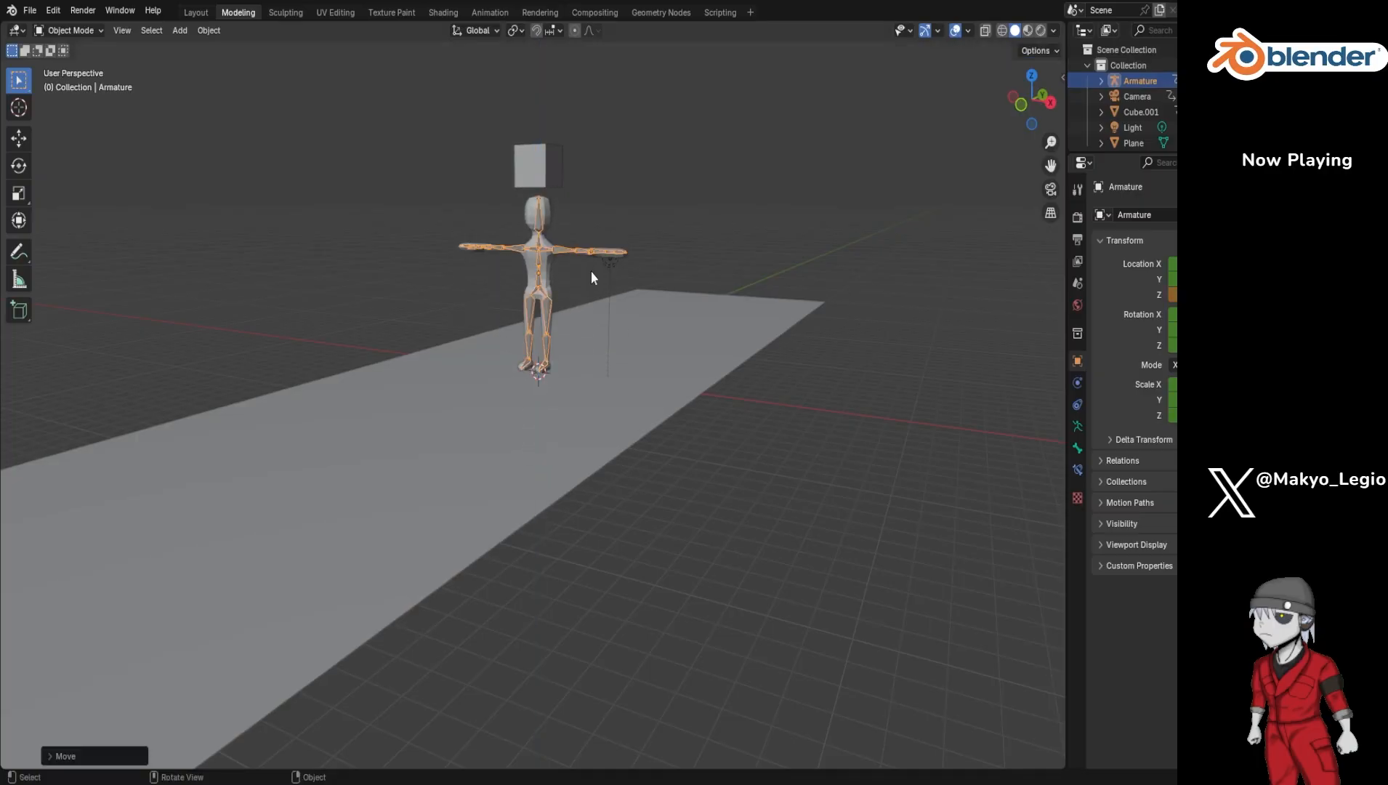
# Step: Move Cube.001 along negative Y away from the character and lower it along Z towards the plane
pyautogui.click(1135, 113)
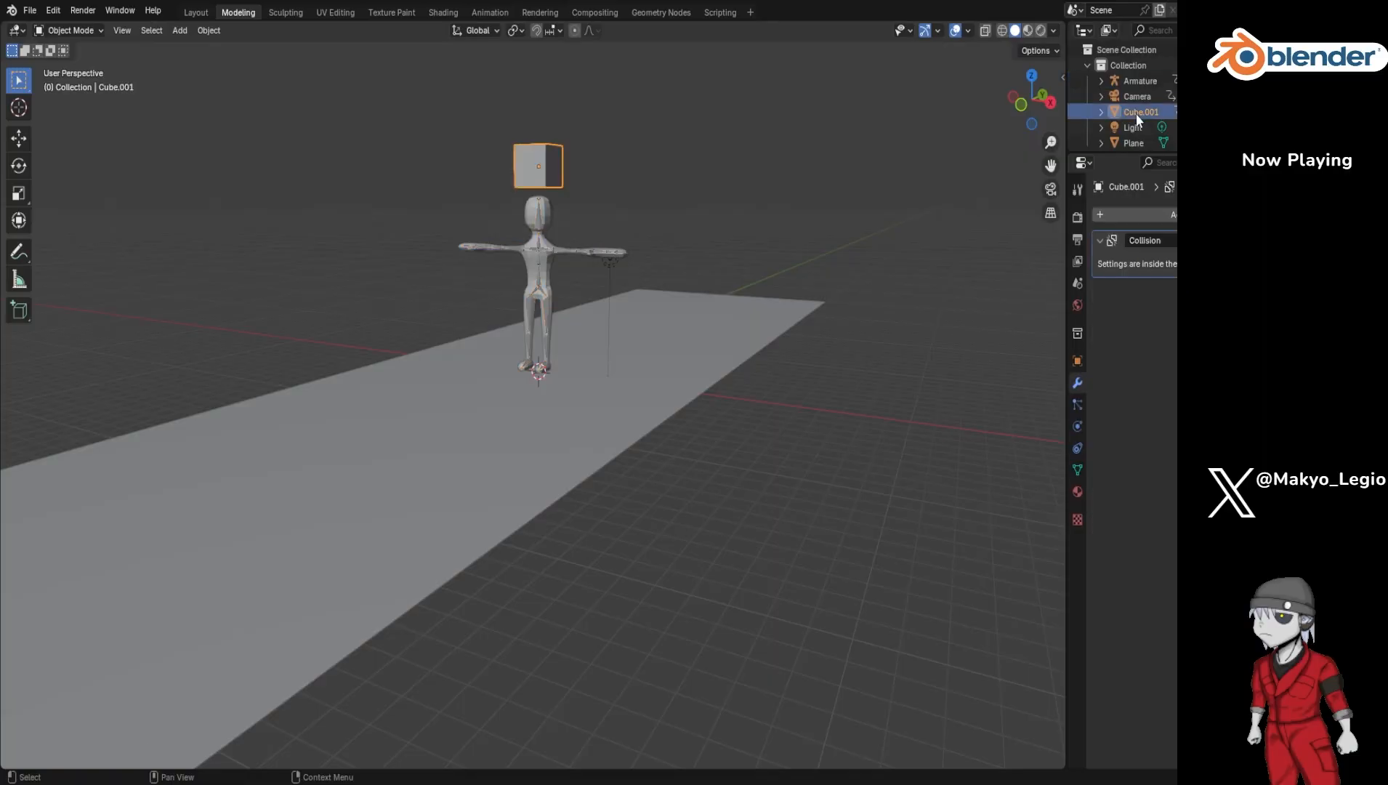
pyautogui.press('g')
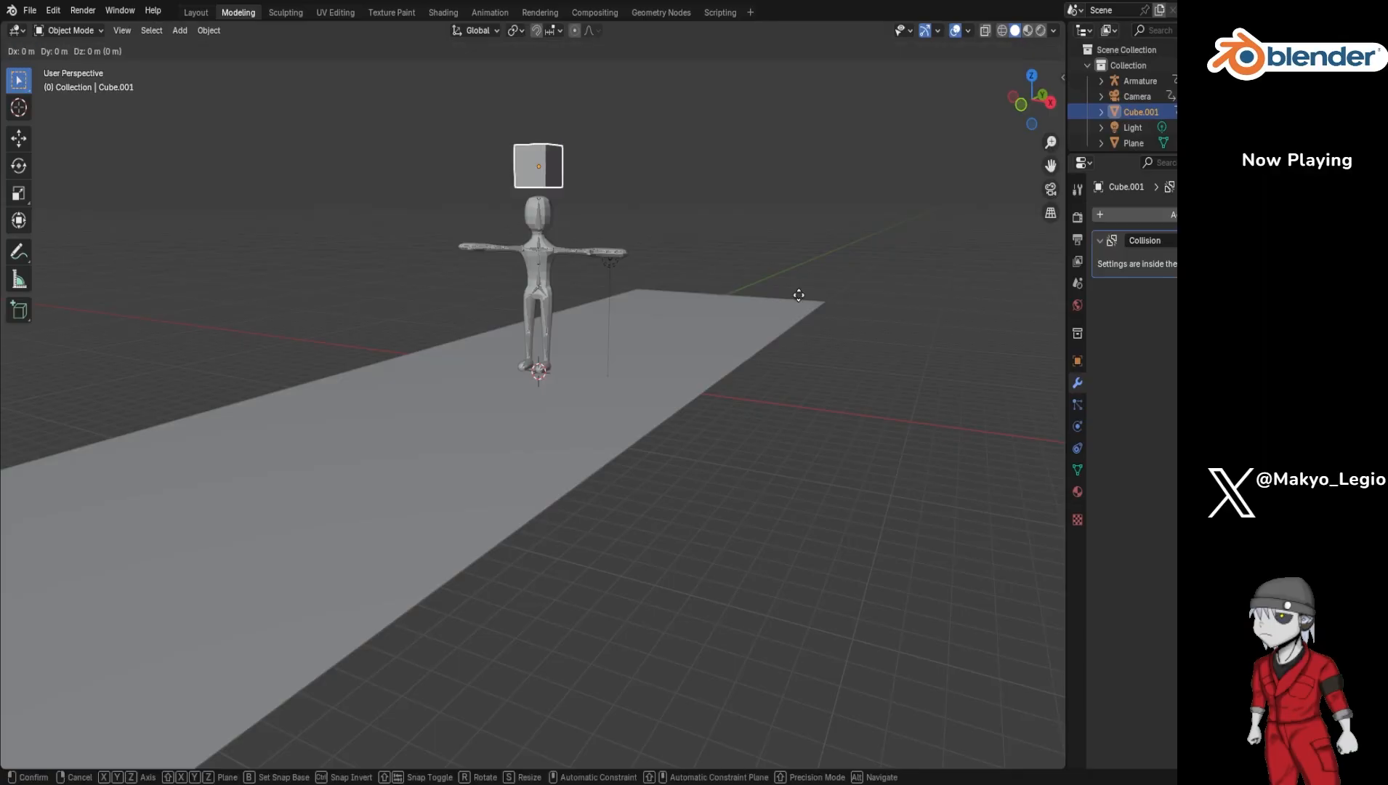
pyautogui.press('y')
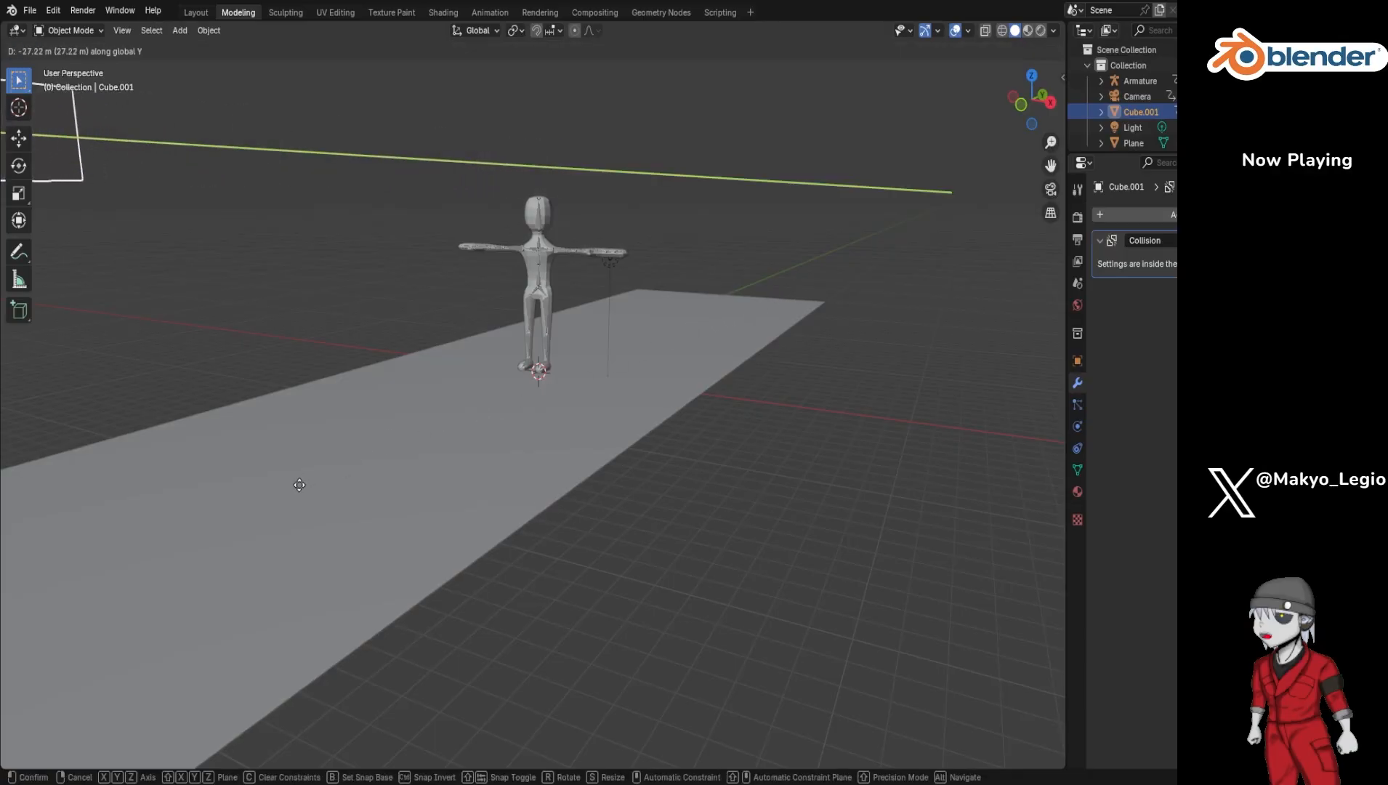
pyautogui.click(415, 461)
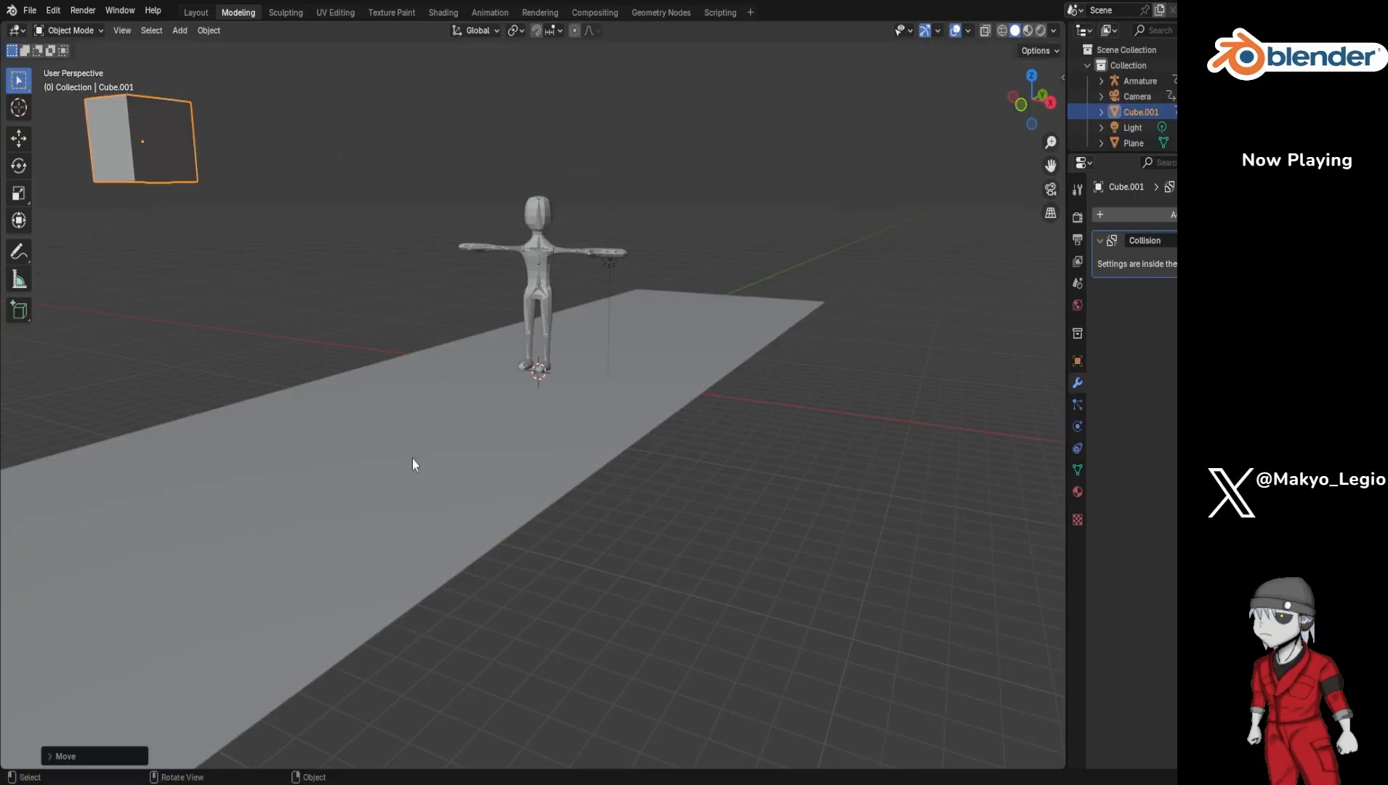
pyautogui.press('g')
pyautogui.press('z')
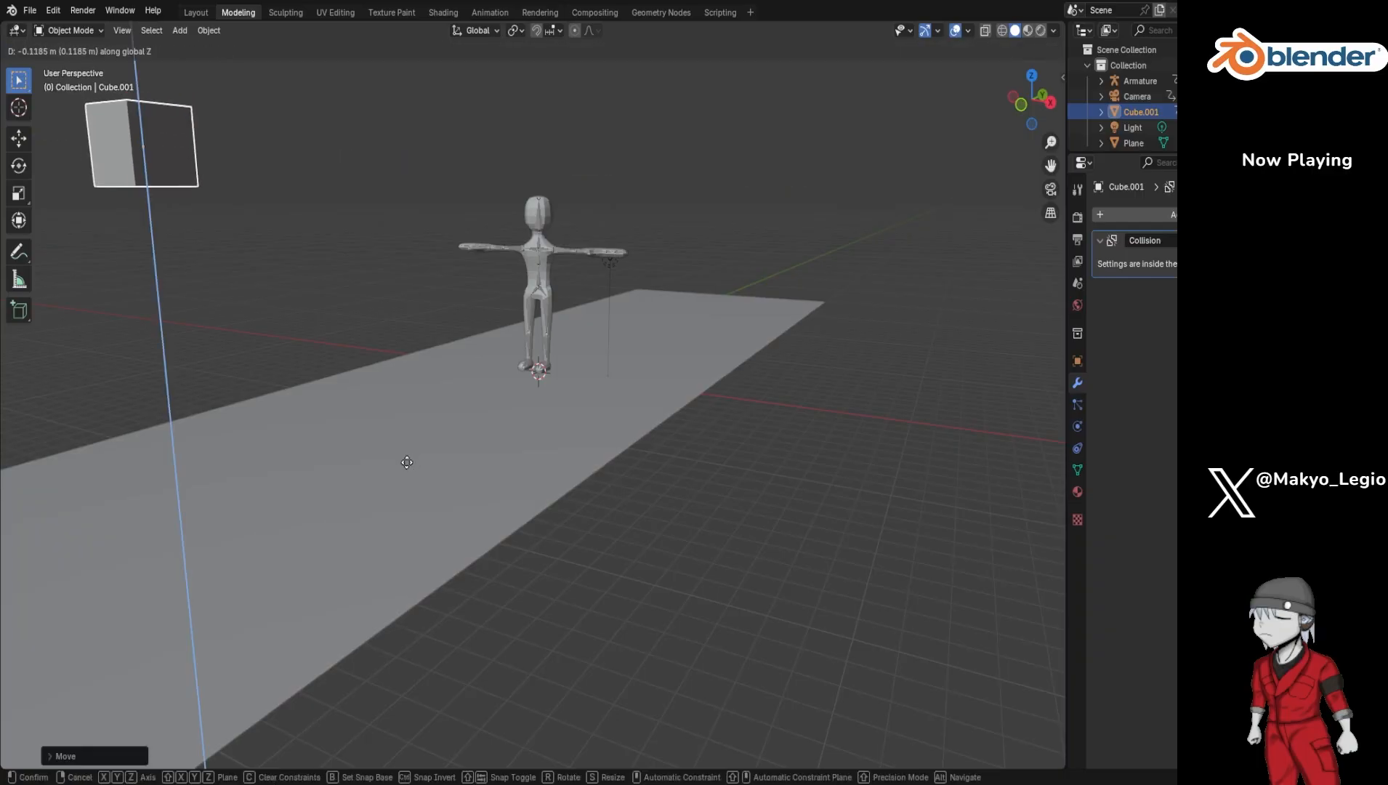
pyautogui.click(477, 45)
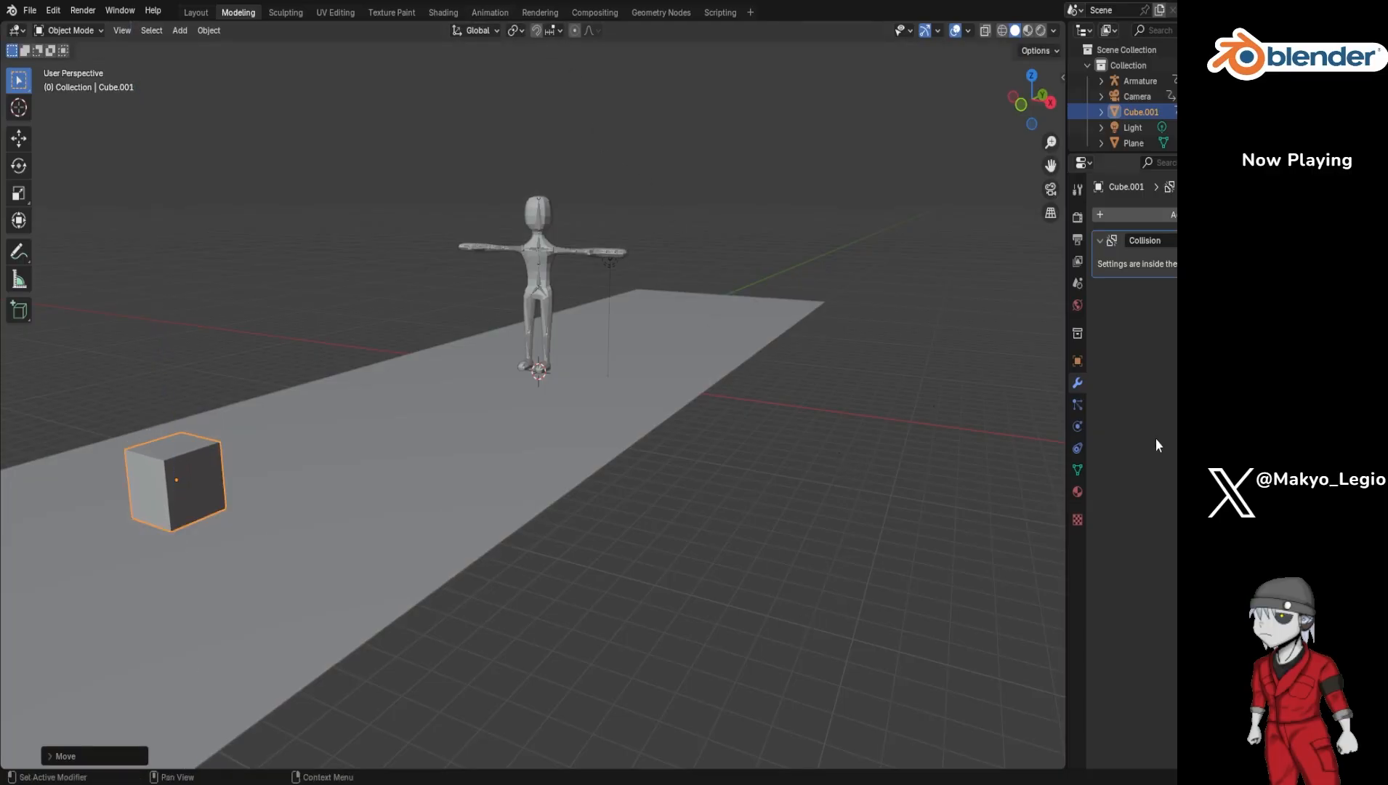
pyautogui.click(1077, 426)
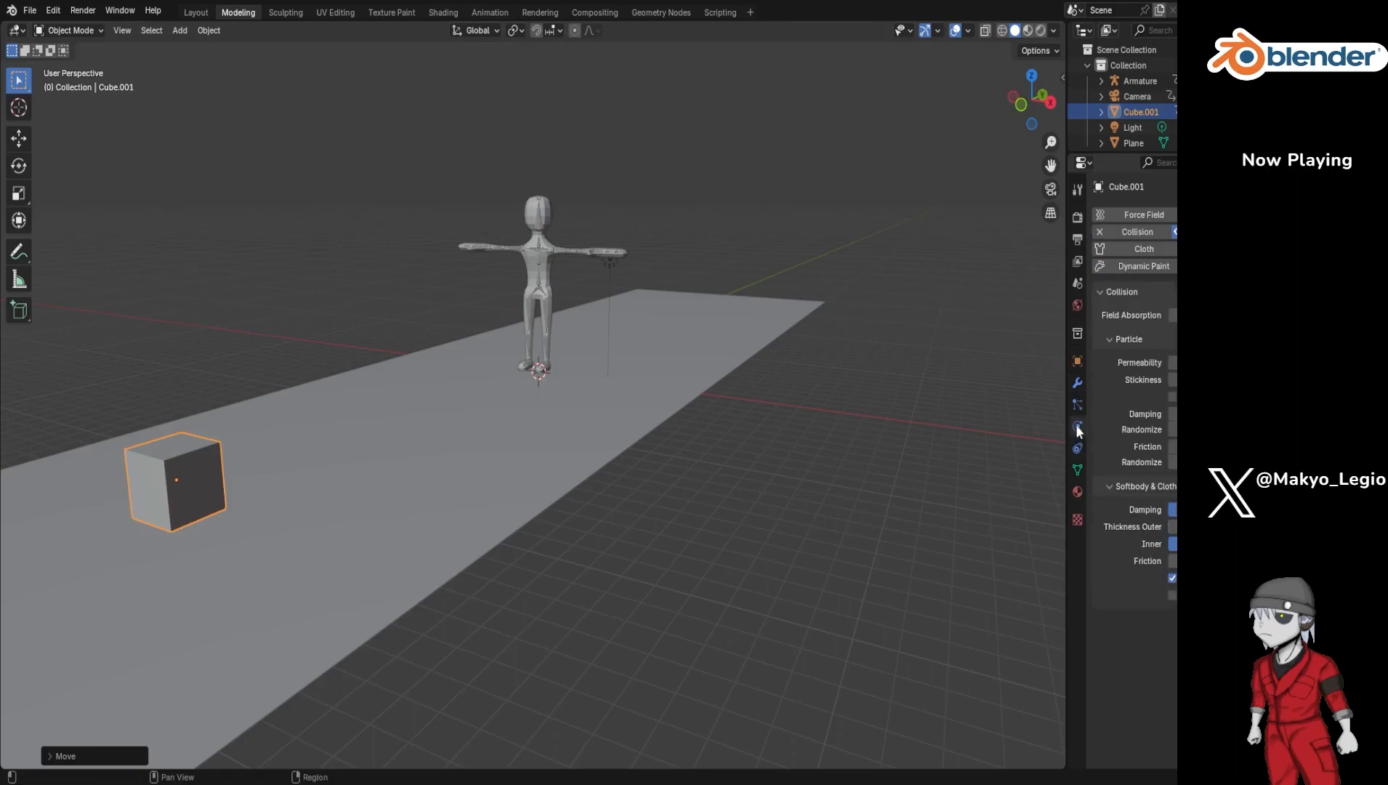
pyautogui.click(1073, 407)
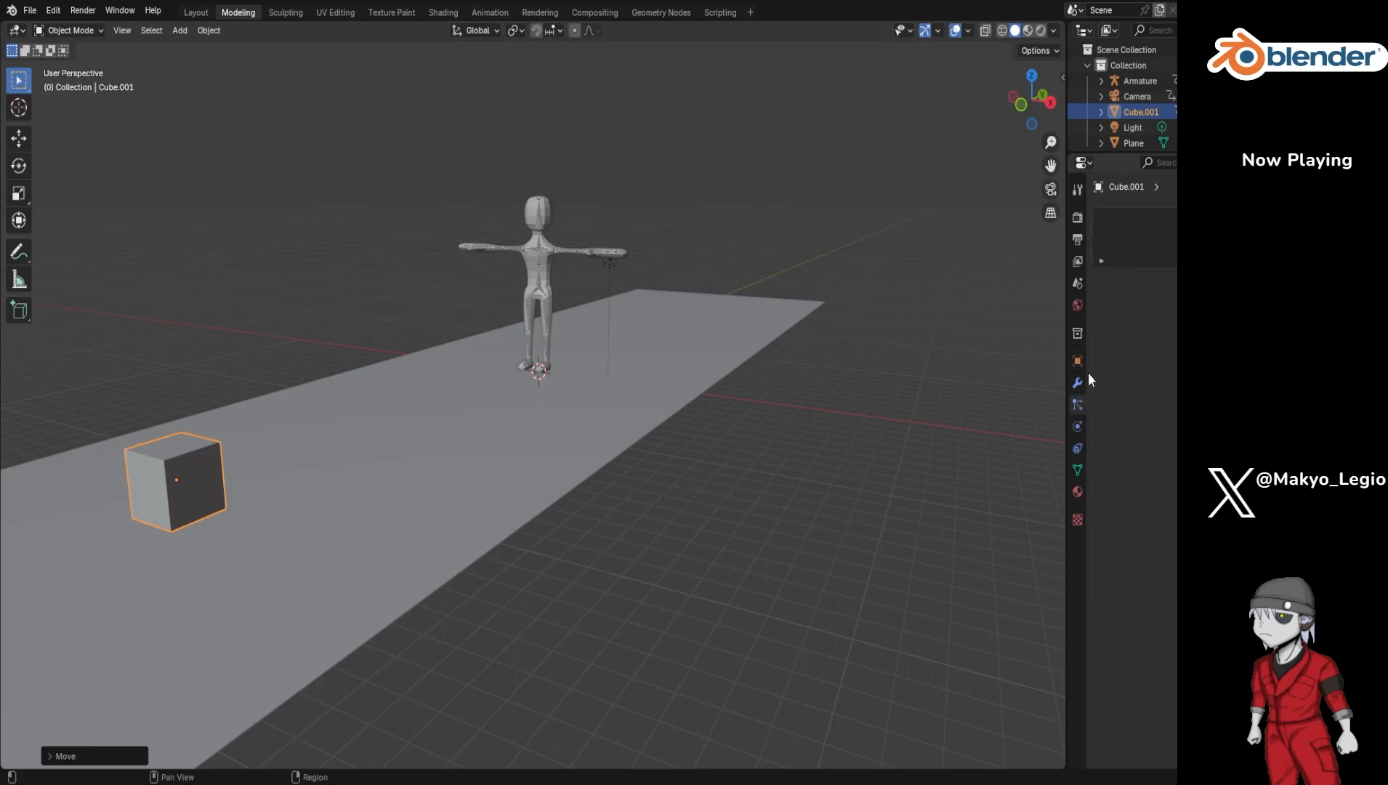
pyautogui.click(1077, 335)
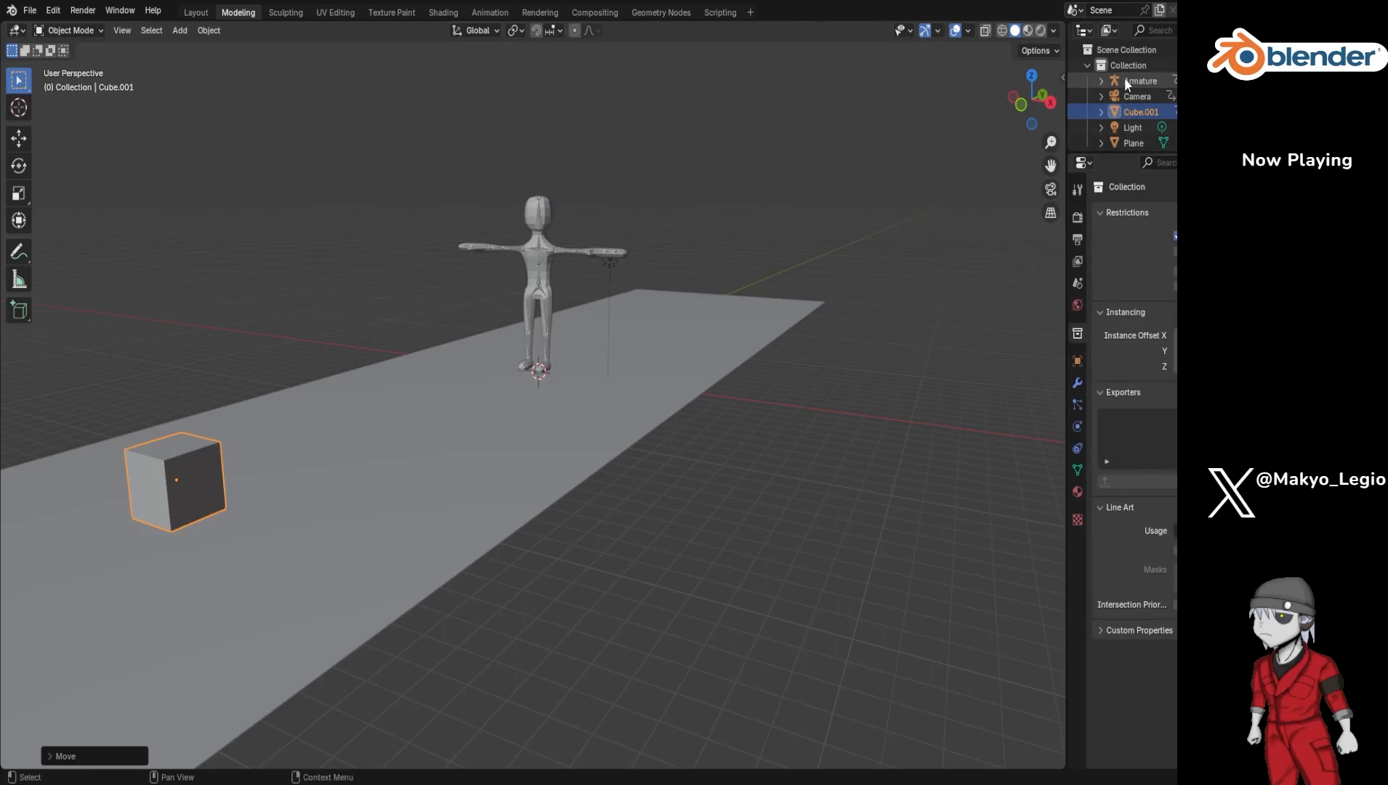
# Step: Rename the first material of the character mesh under the armature as Human
pyautogui.click(1080, 488)
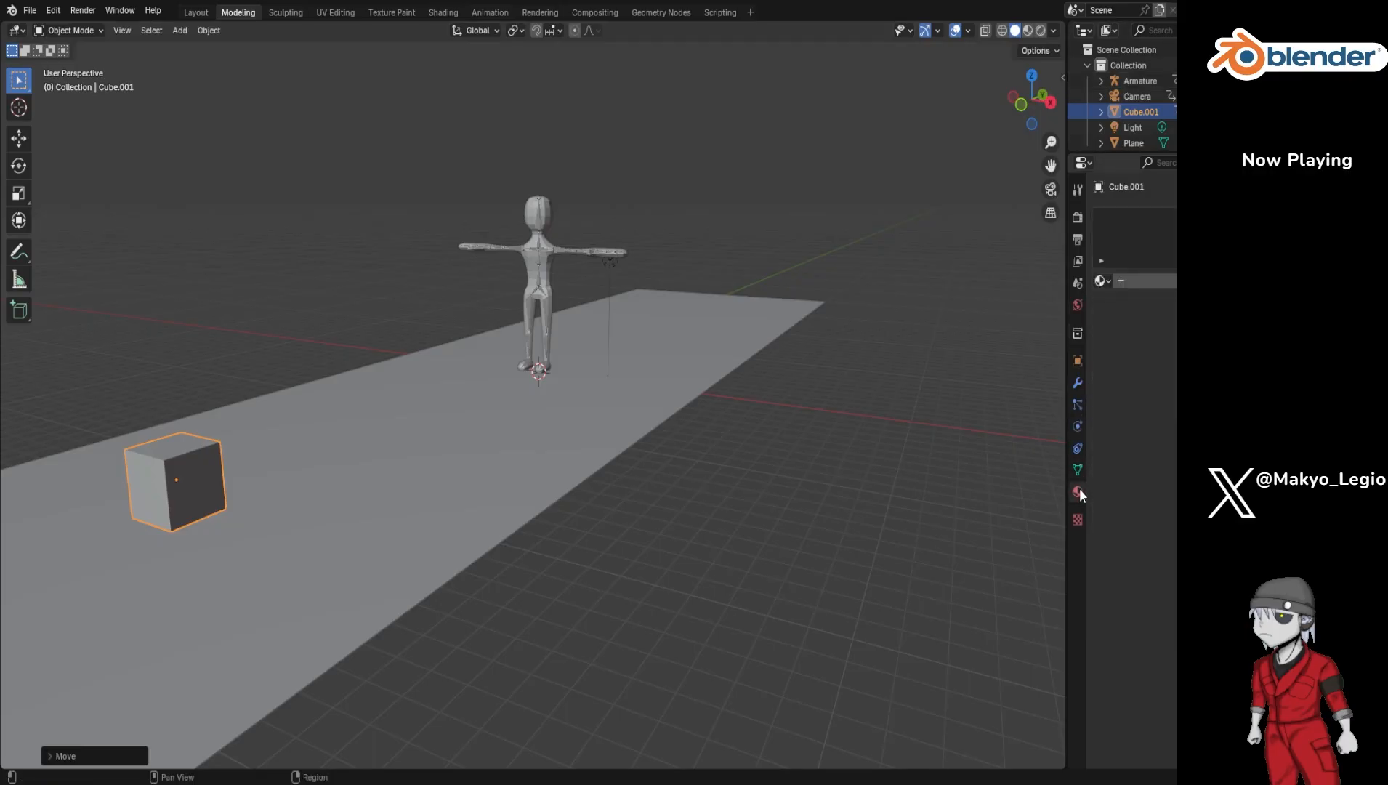
pyautogui.click(1140, 81)
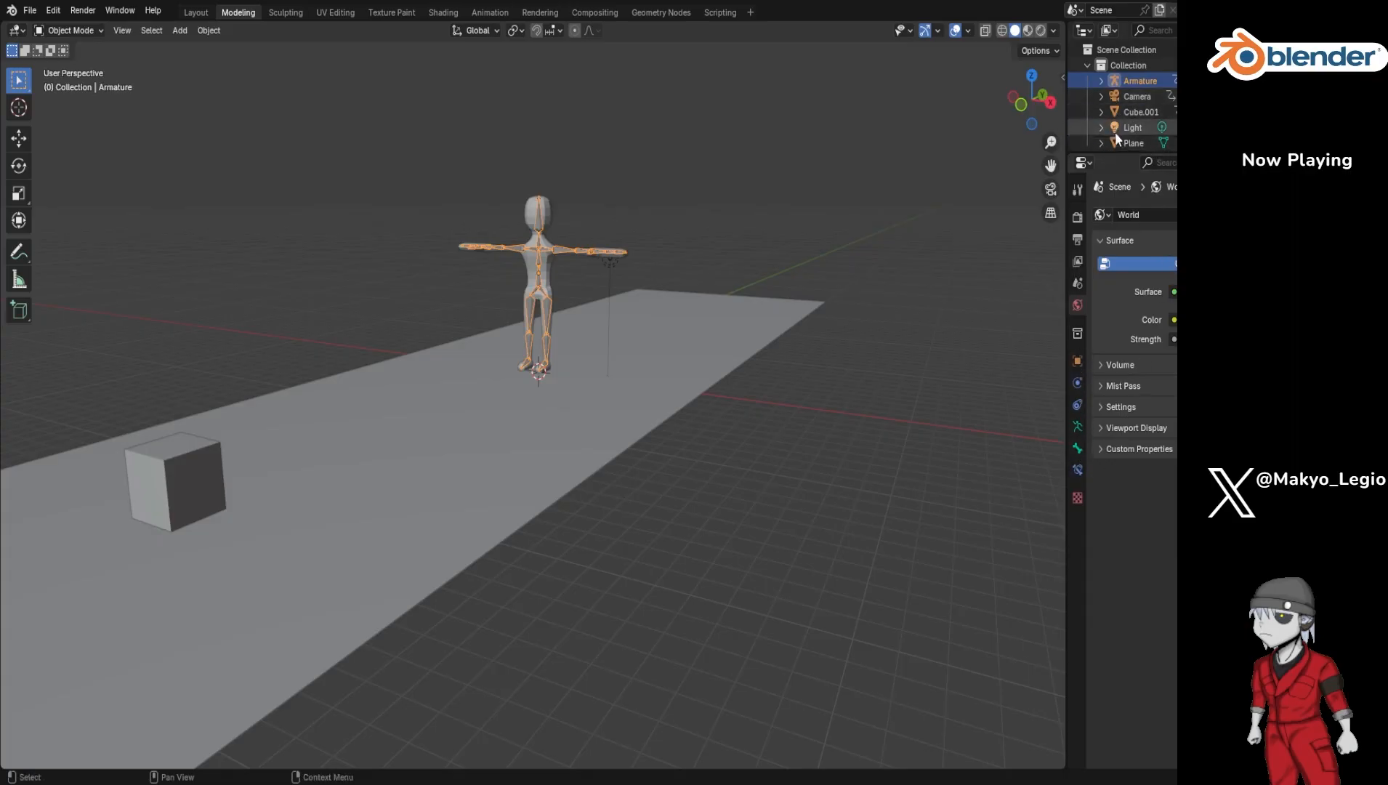
pyautogui.click(1102, 81)
pyautogui.click(1140, 142)
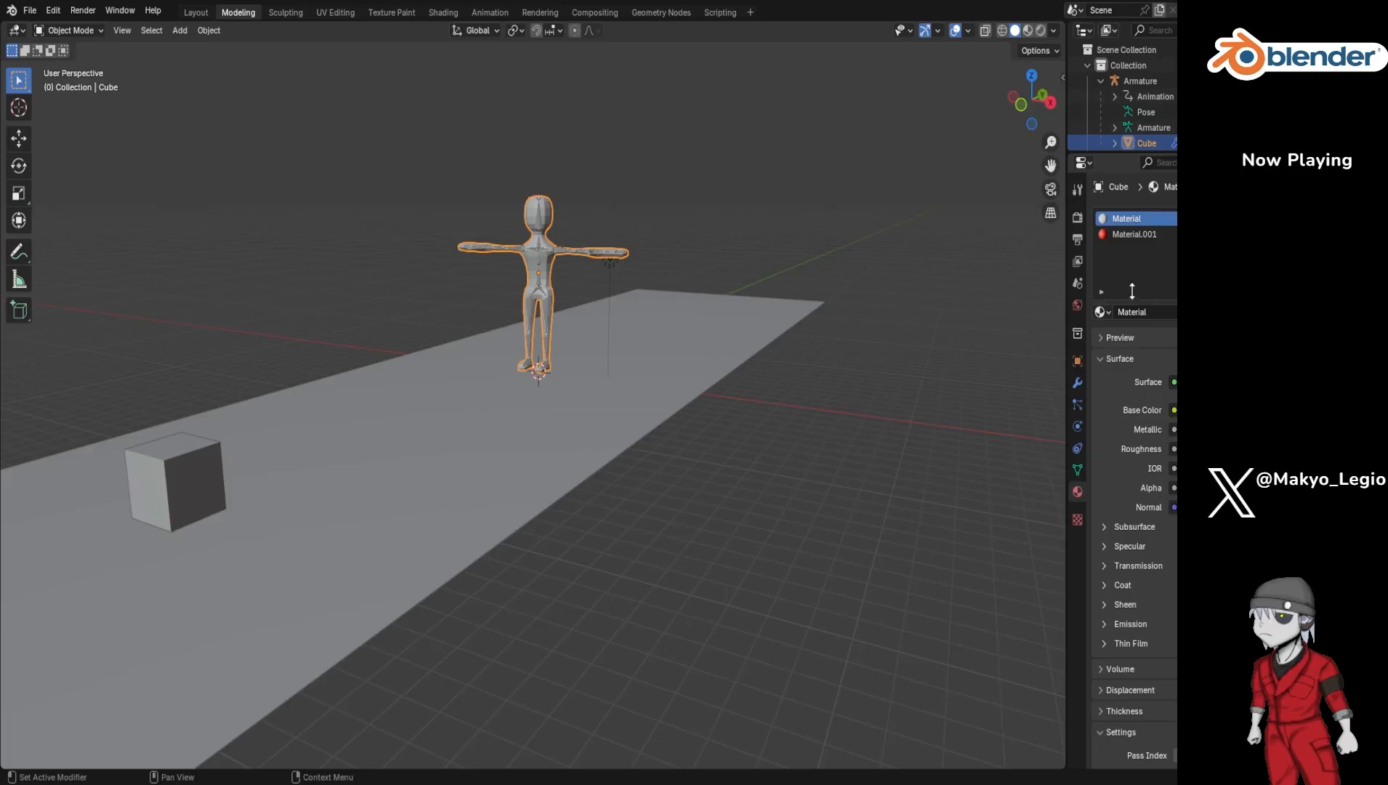
pyautogui.doubleClick(1126, 219)
pyautogui.write('HU')
pyautogui.press('BackSpace')
pyautogui.press('BackSpace')
pyautogui.write('man')
pyautogui.press('Return')
# Step: Set the Human material's base color to yellow and display the viewport in Material Preview shading
pyautogui.click(1215, 410)
pyautogui.moveTo(1186, 235)
pyautogui.mouseDown()
pyautogui.moveTo(1125, 237)
pyautogui.moveTo(1137, 237)
pyautogui.moveTo(1140, 275)
pyautogui.mouseUp()
pyautogui.click(1185, 669)
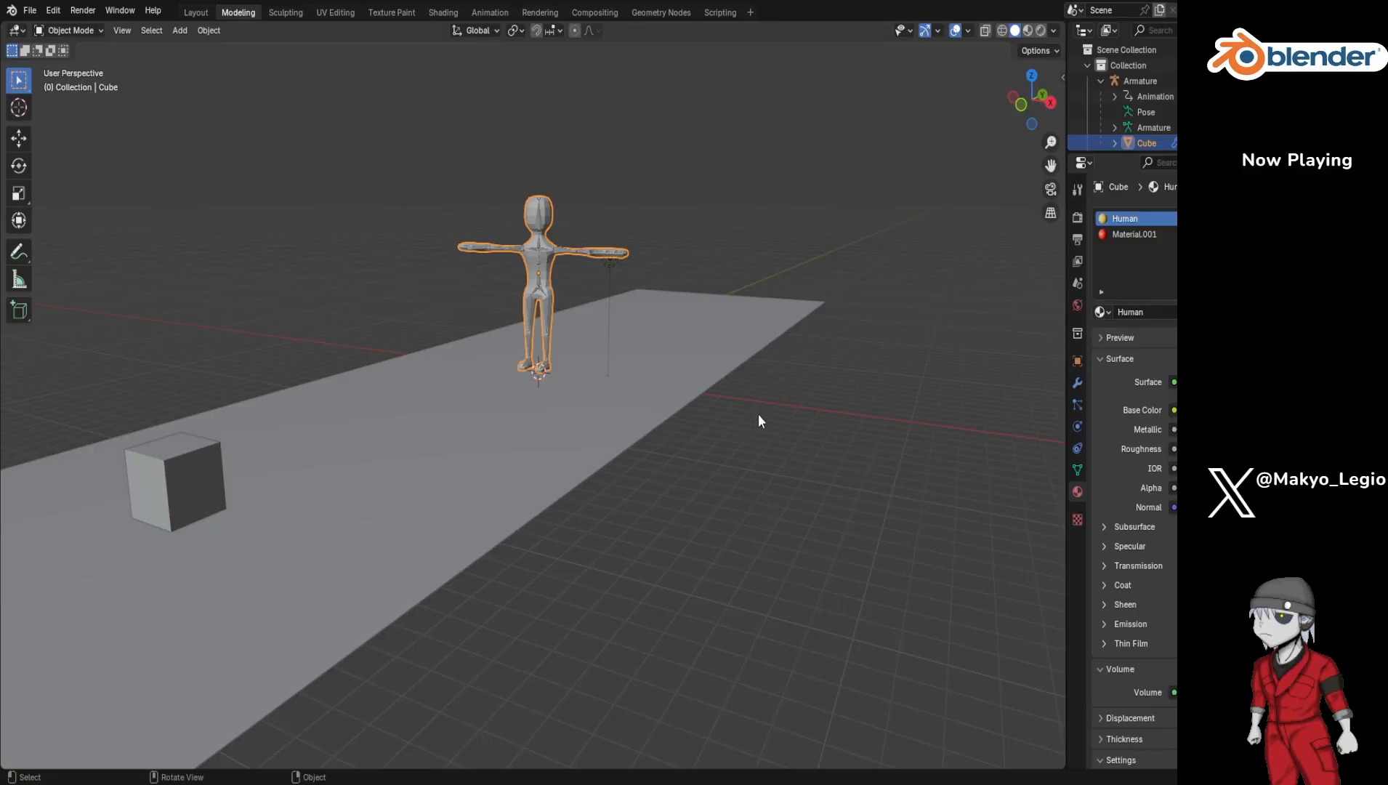
pyautogui.press('z')
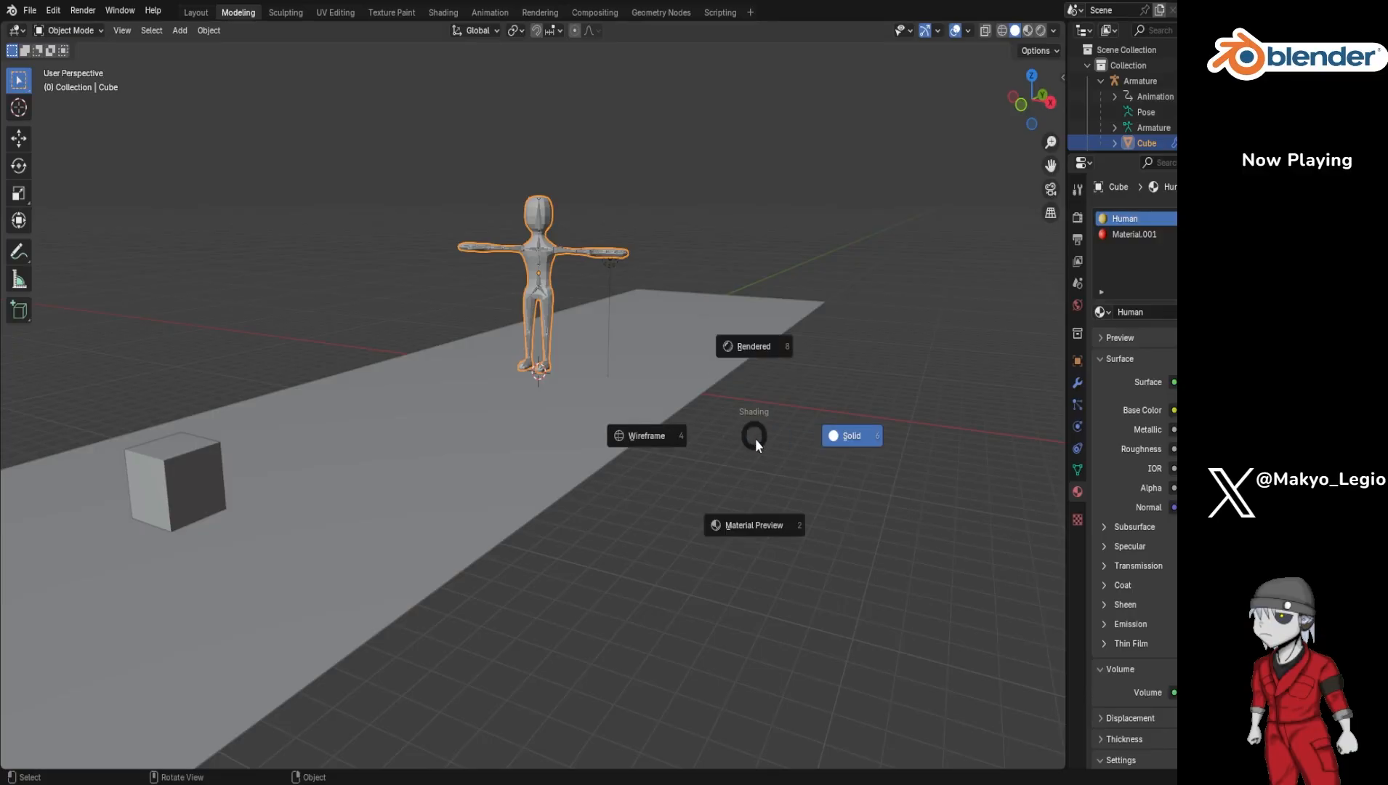
pyautogui.click(744, 537)
pyautogui.moveTo(688, 480)
pyautogui.mouseDown(button='middle')
pyautogui.moveTo(672, 492)
pyautogui.moveTo(695, 477)
pyautogui.mouseUp(button='middle')
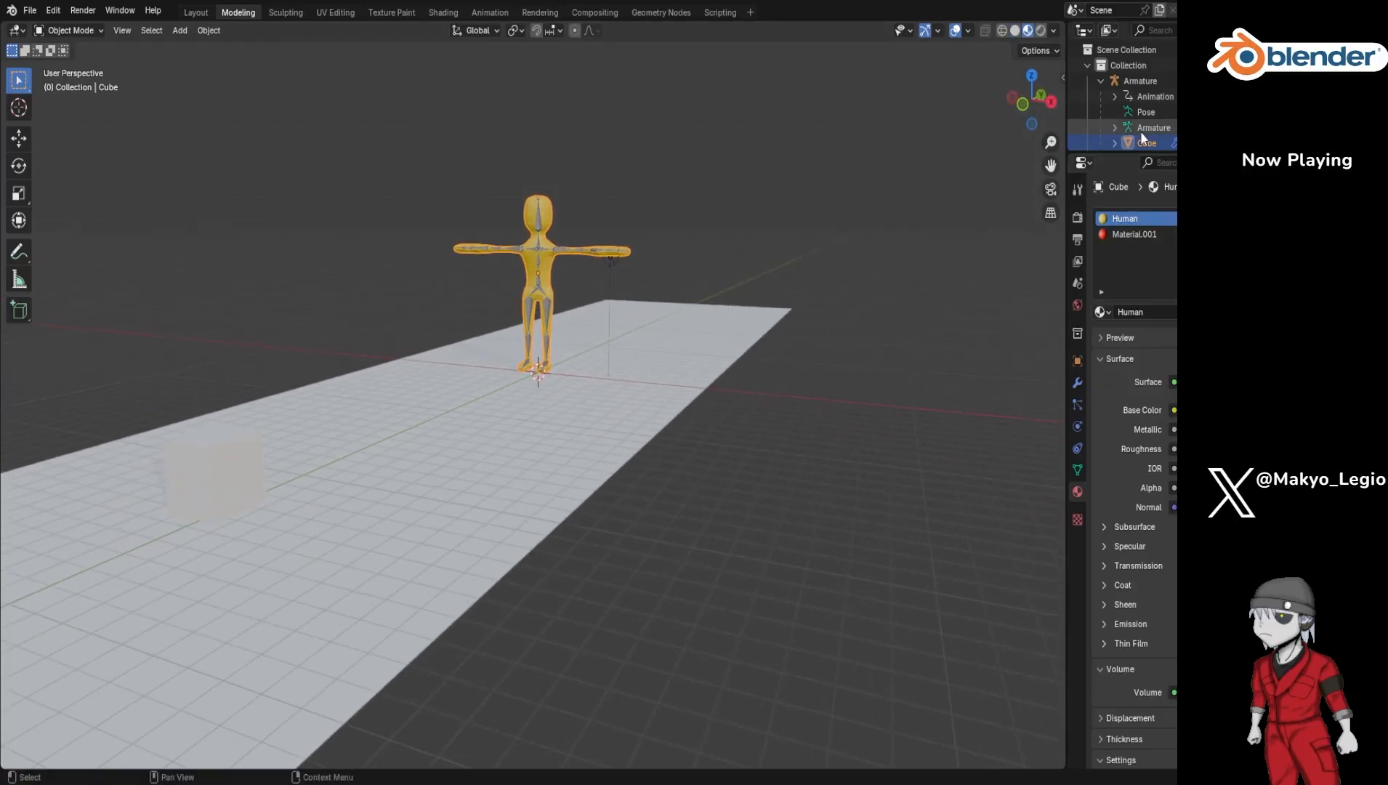
# Step: Add a new material to Cube.001 and set its base color to red
pyautogui.scroll(-4, 1140, 132)
pyautogui.click(1138, 108)
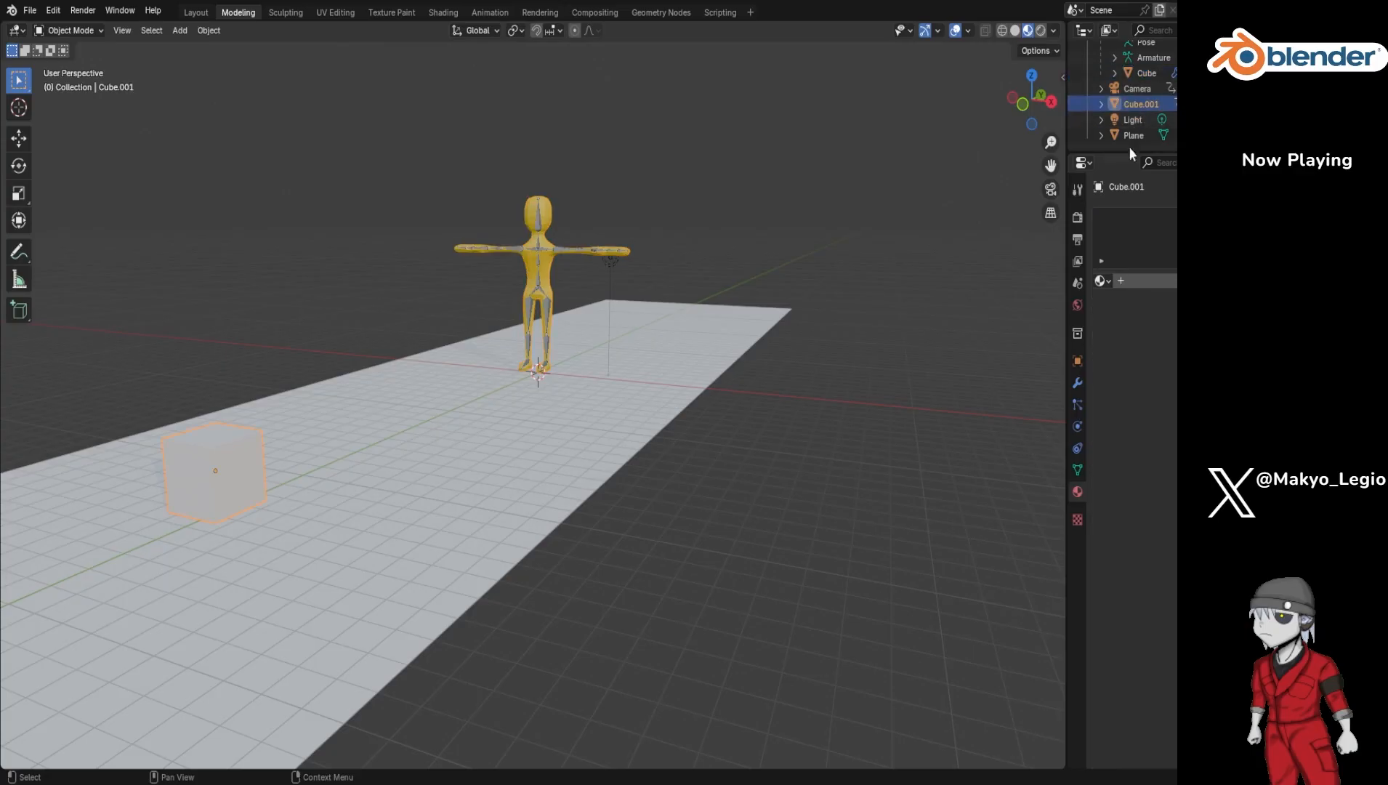
pyautogui.click(1153, 280)
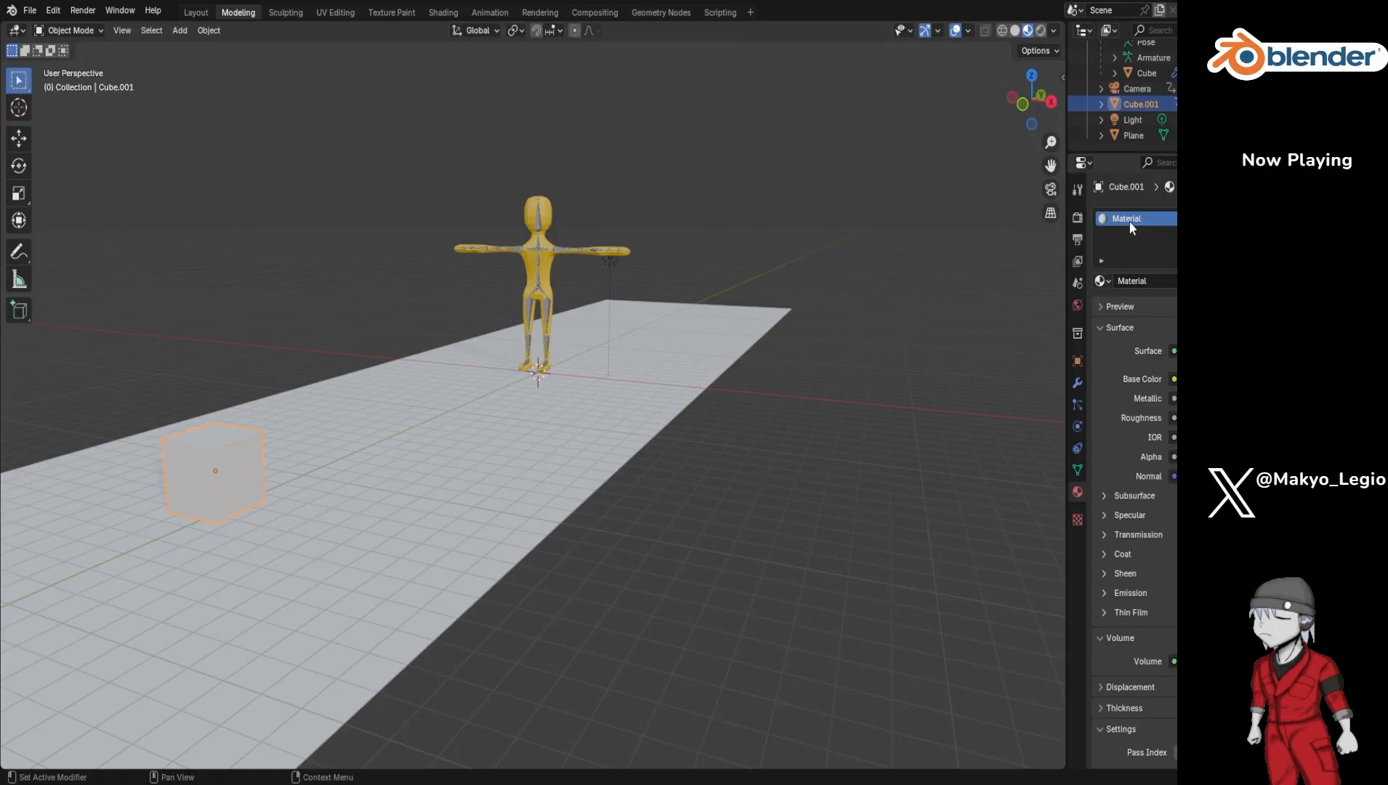
pyautogui.click(1211, 379)
pyautogui.moveTo(1193, 203); pyautogui.dragTo(1195, 270)
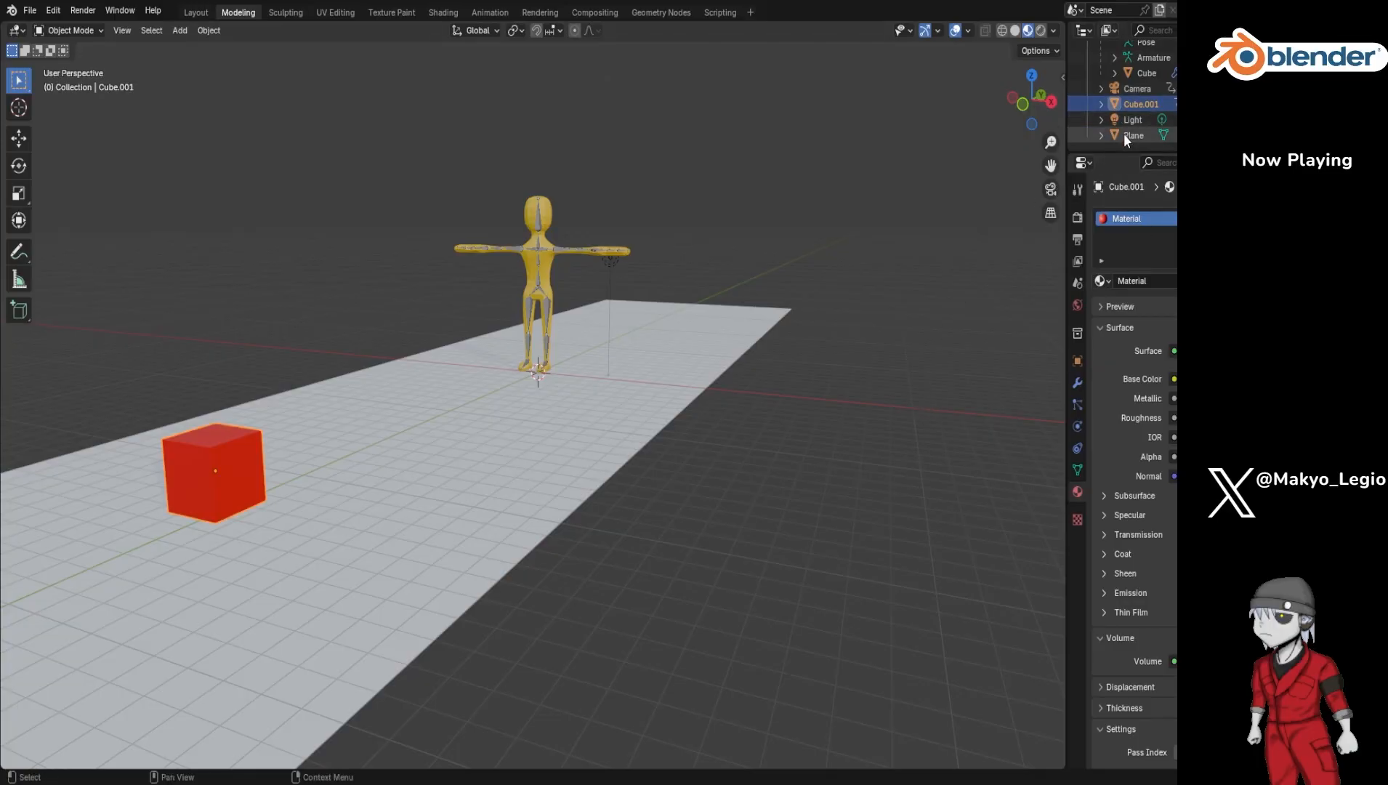
# Step: Delete Cube.001 and undo the deletion
pyautogui.click(1128, 137)
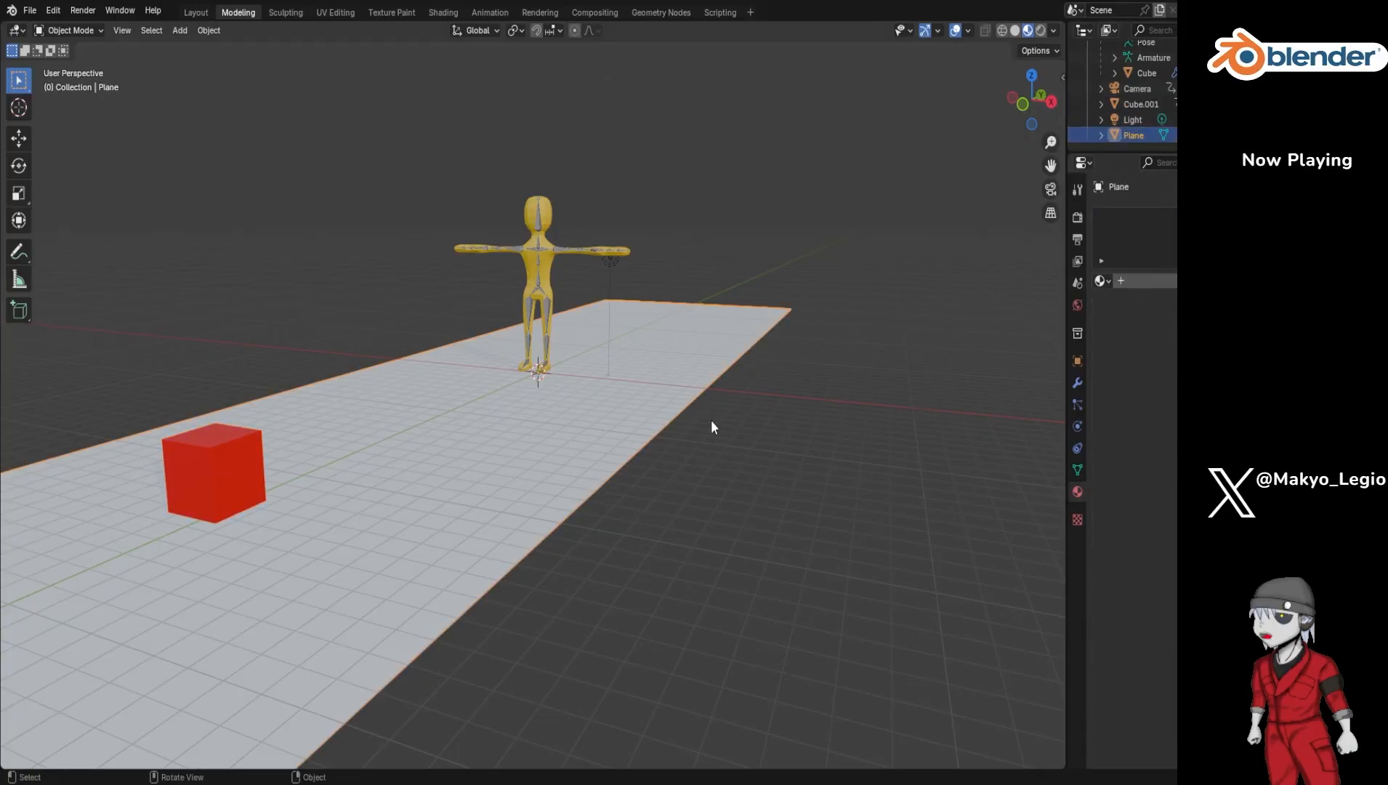
pyautogui.moveTo(608, 450); pyautogui.dragTo(439, 530, button='middle')
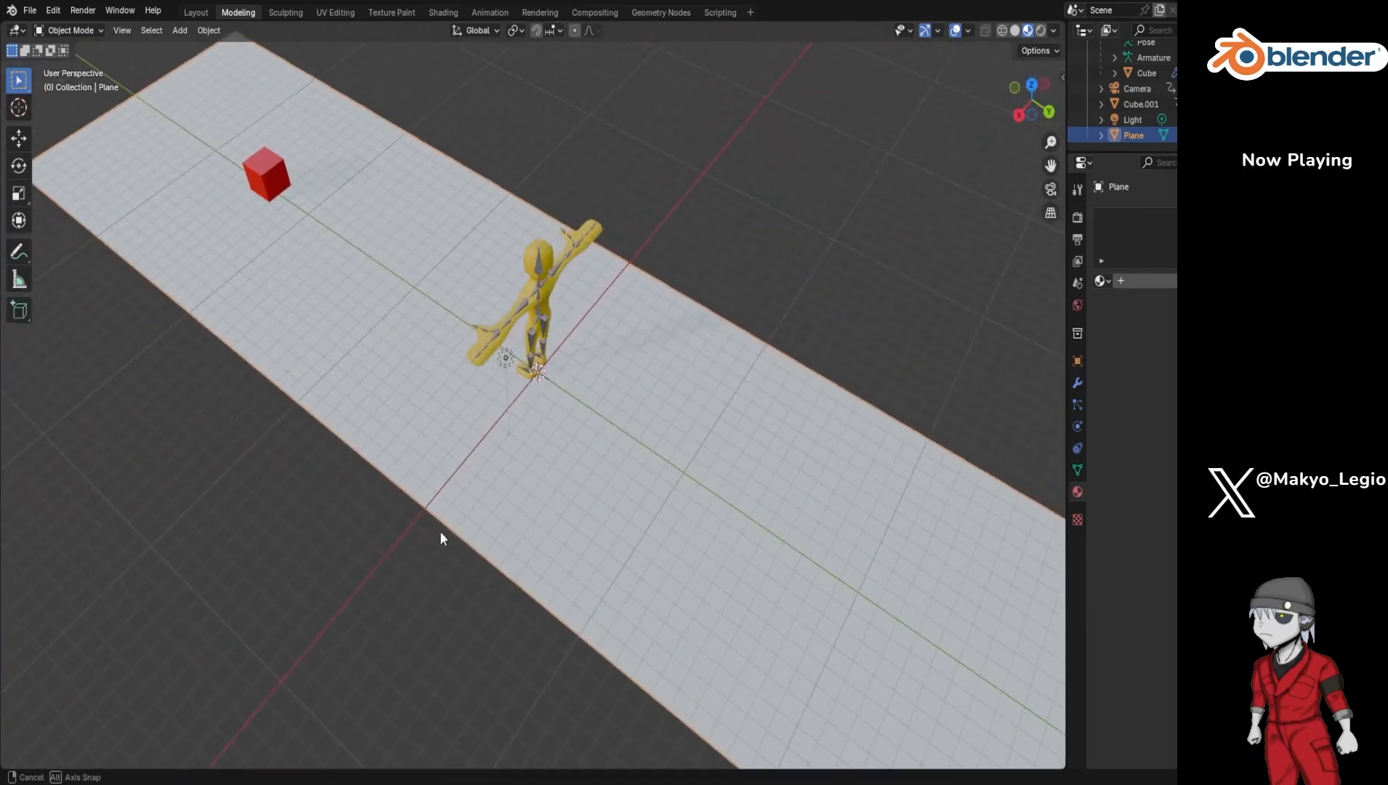
pyautogui.click(1138, 104)
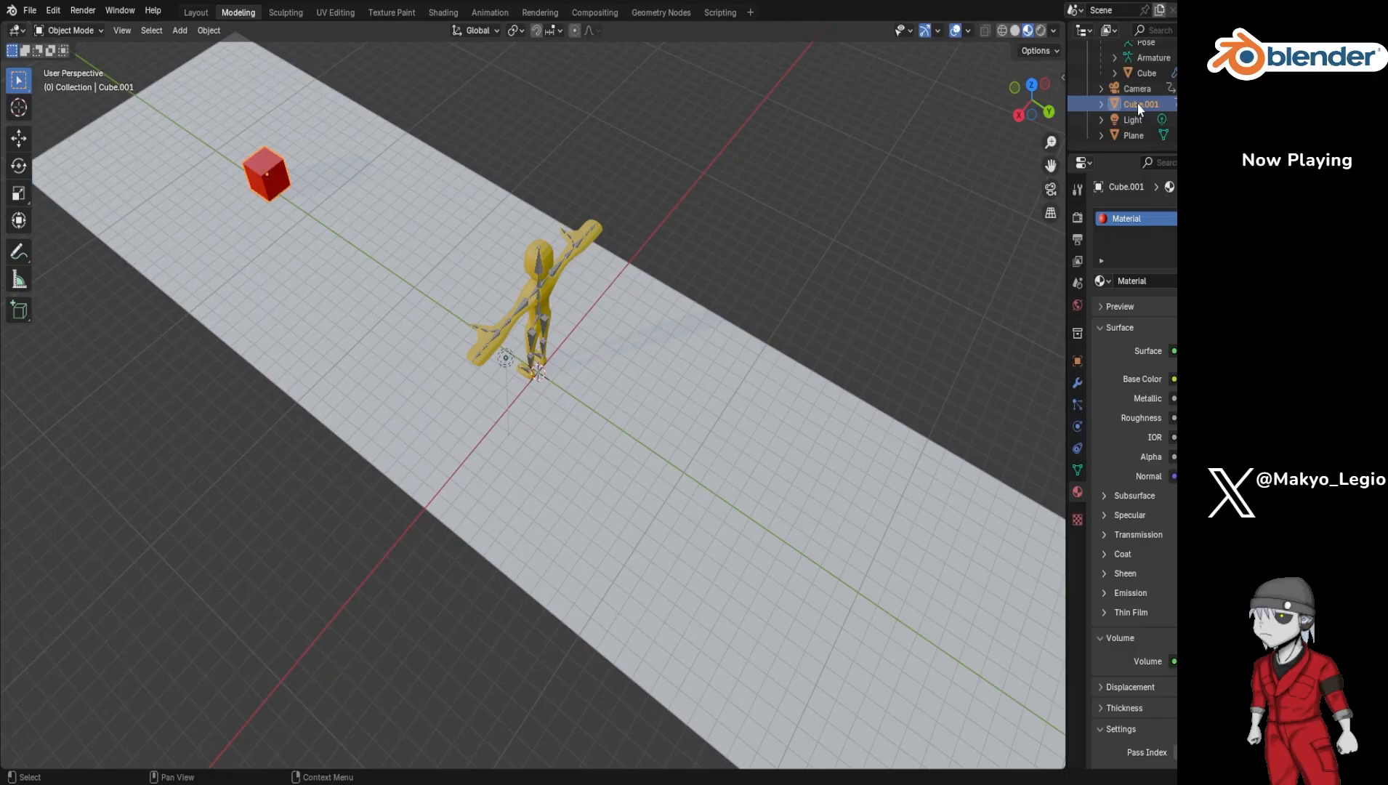
pyautogui.press('Delete')
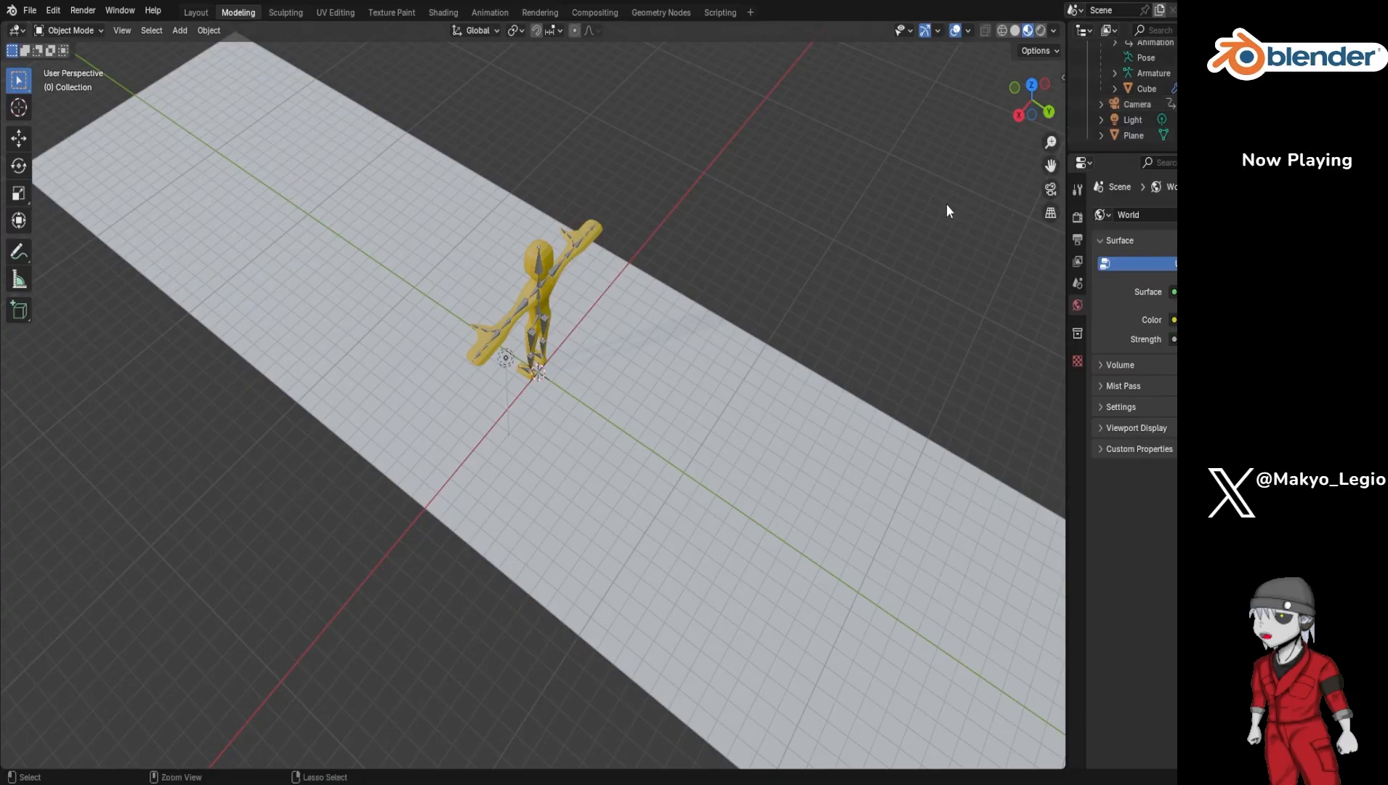
pyautogui.hotkey('ctrl', 'z')
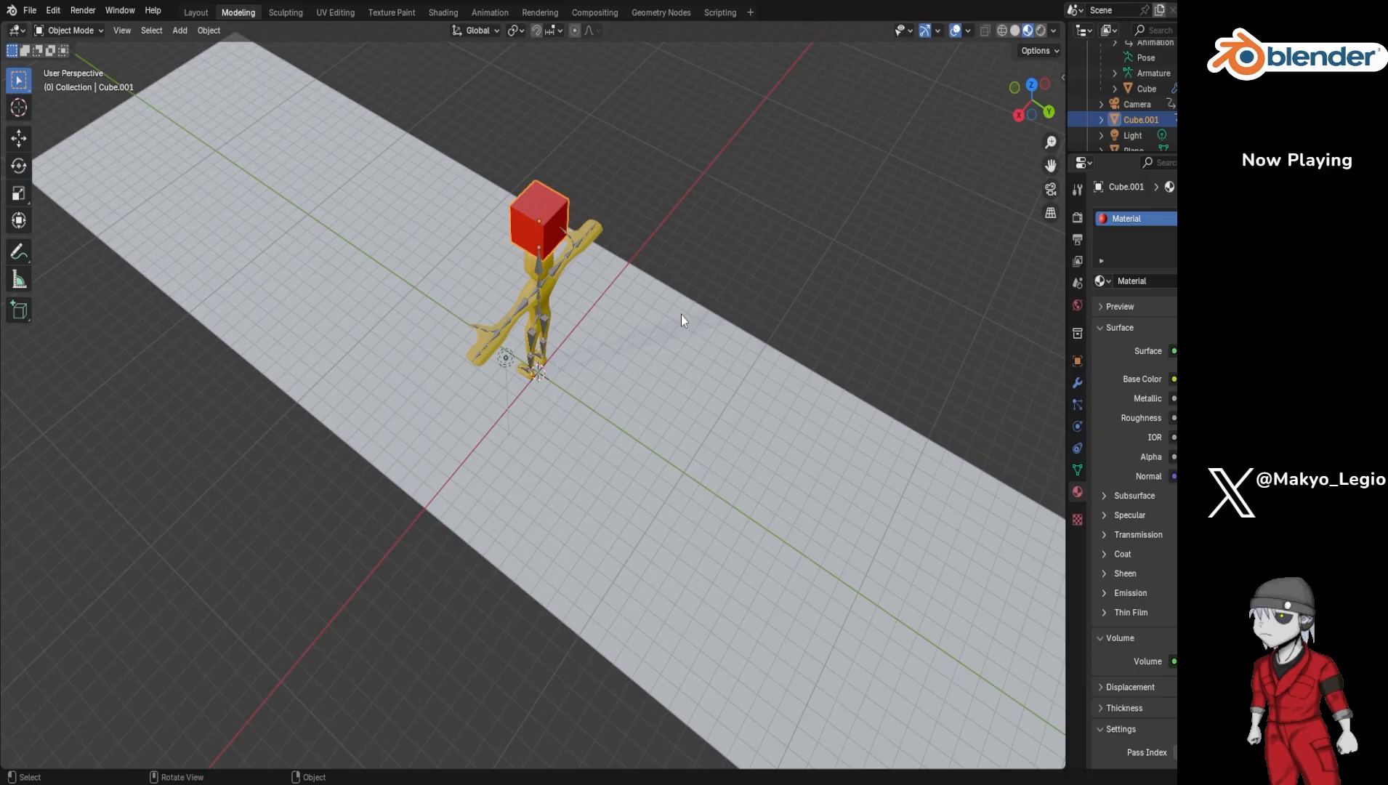
# Step: Lower Cube.001 about 9 m along the Z axis and shift it slightly along negative X
pyautogui.press('g')
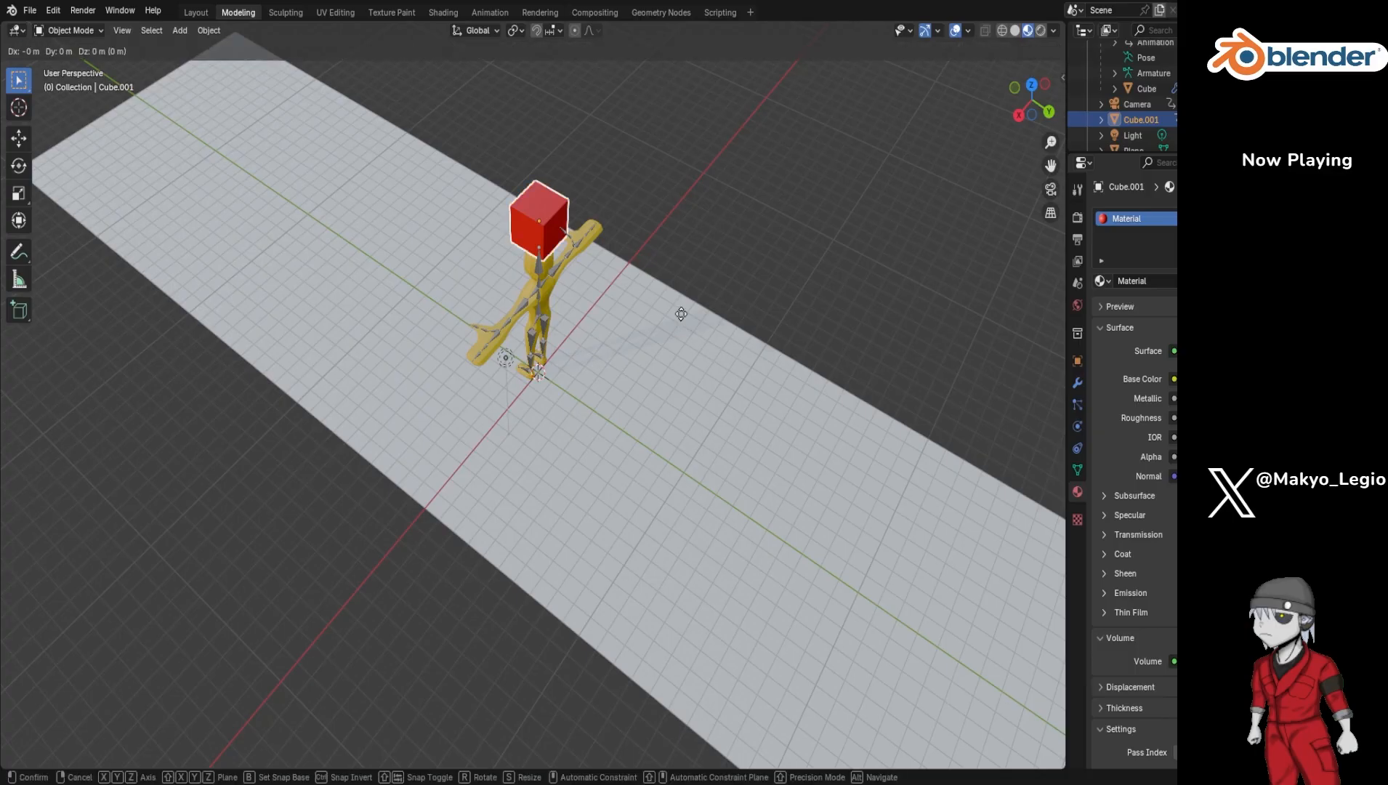
pyautogui.press('z')
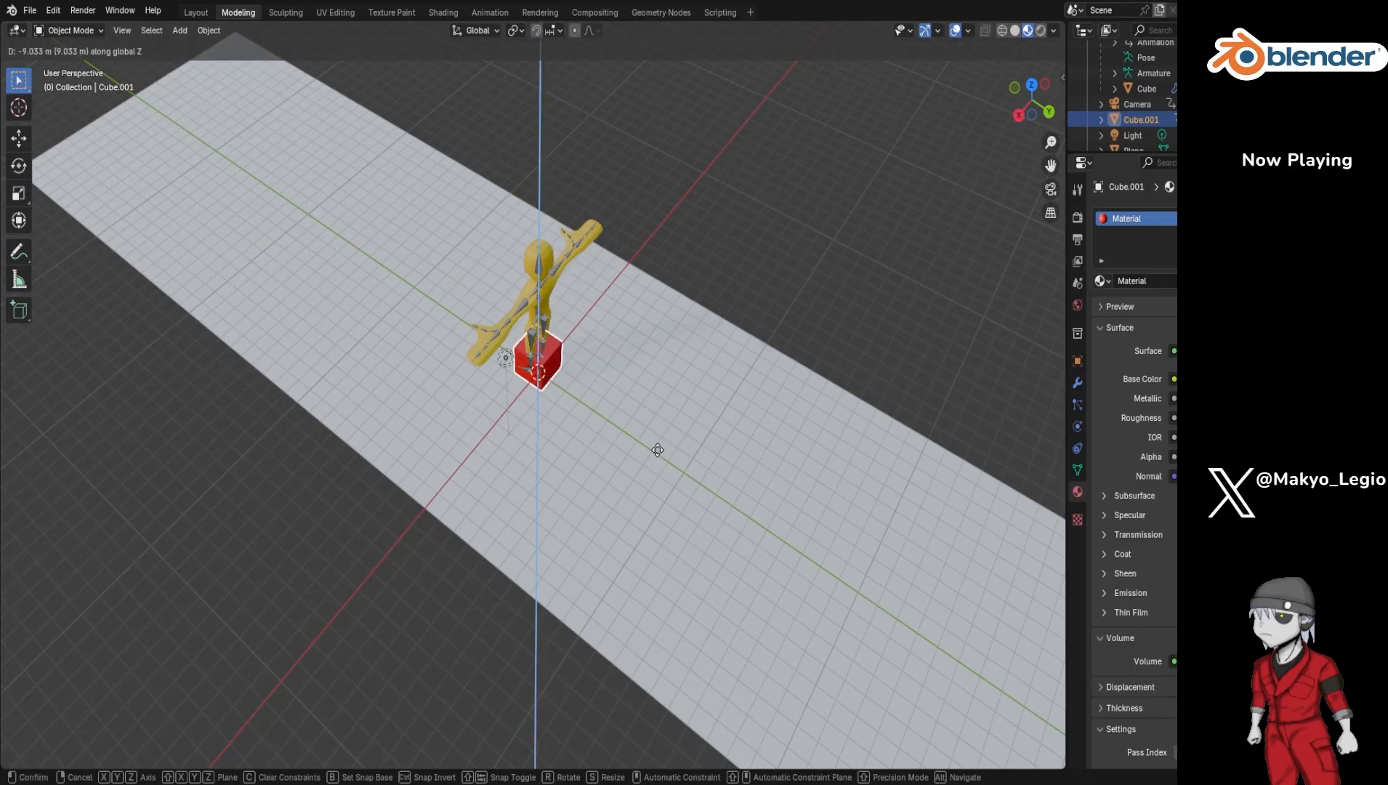
pyautogui.click(658, 450)
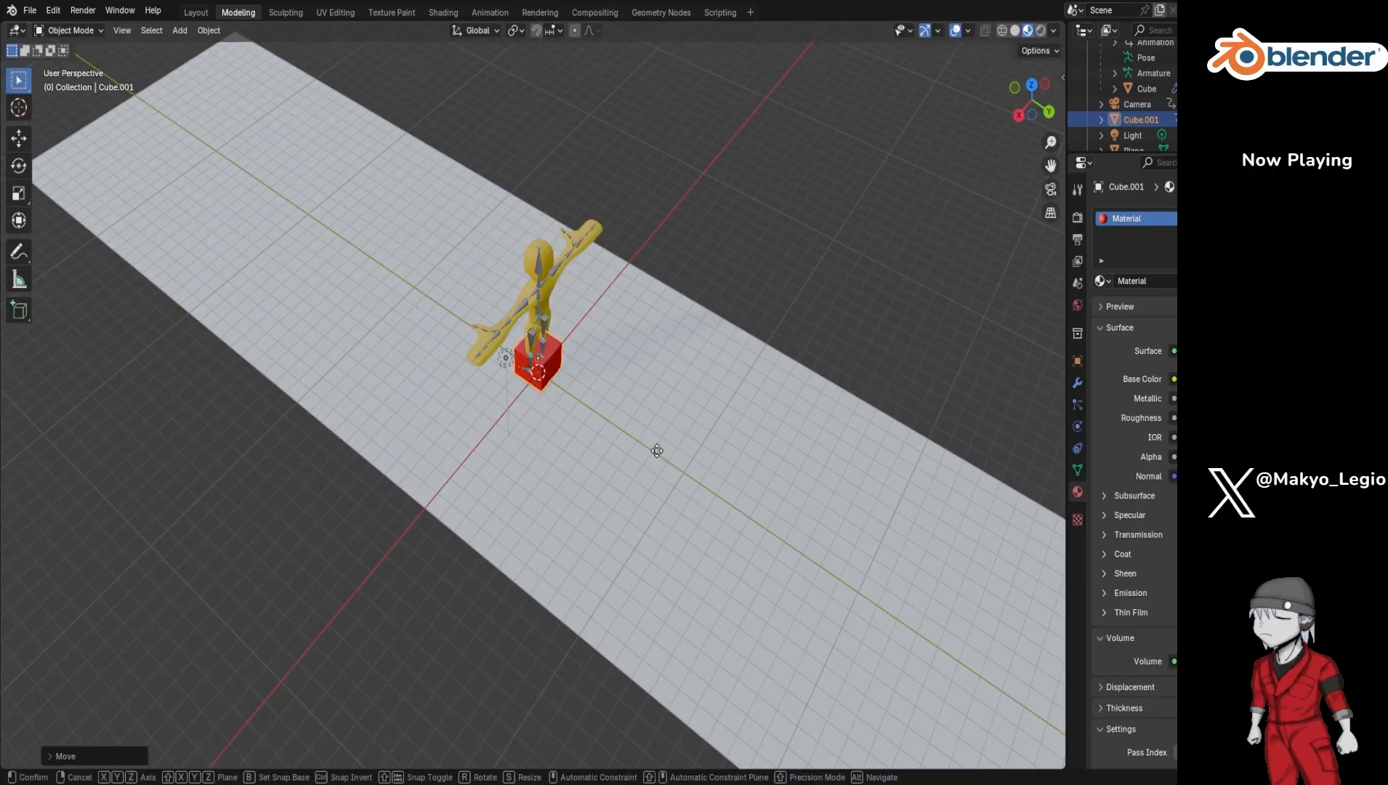
pyautogui.press('g')
pyautogui.press('x')
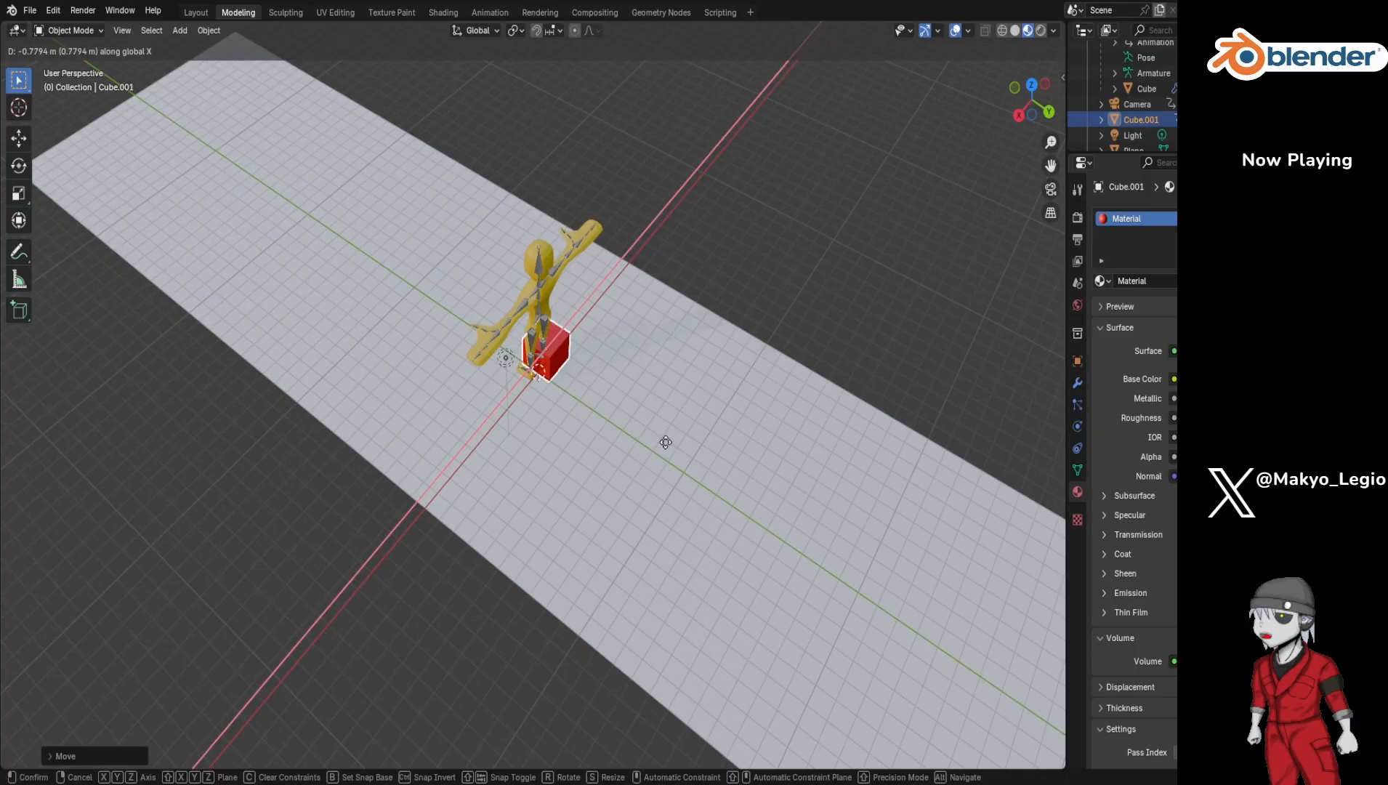
pyautogui.click(668, 440)
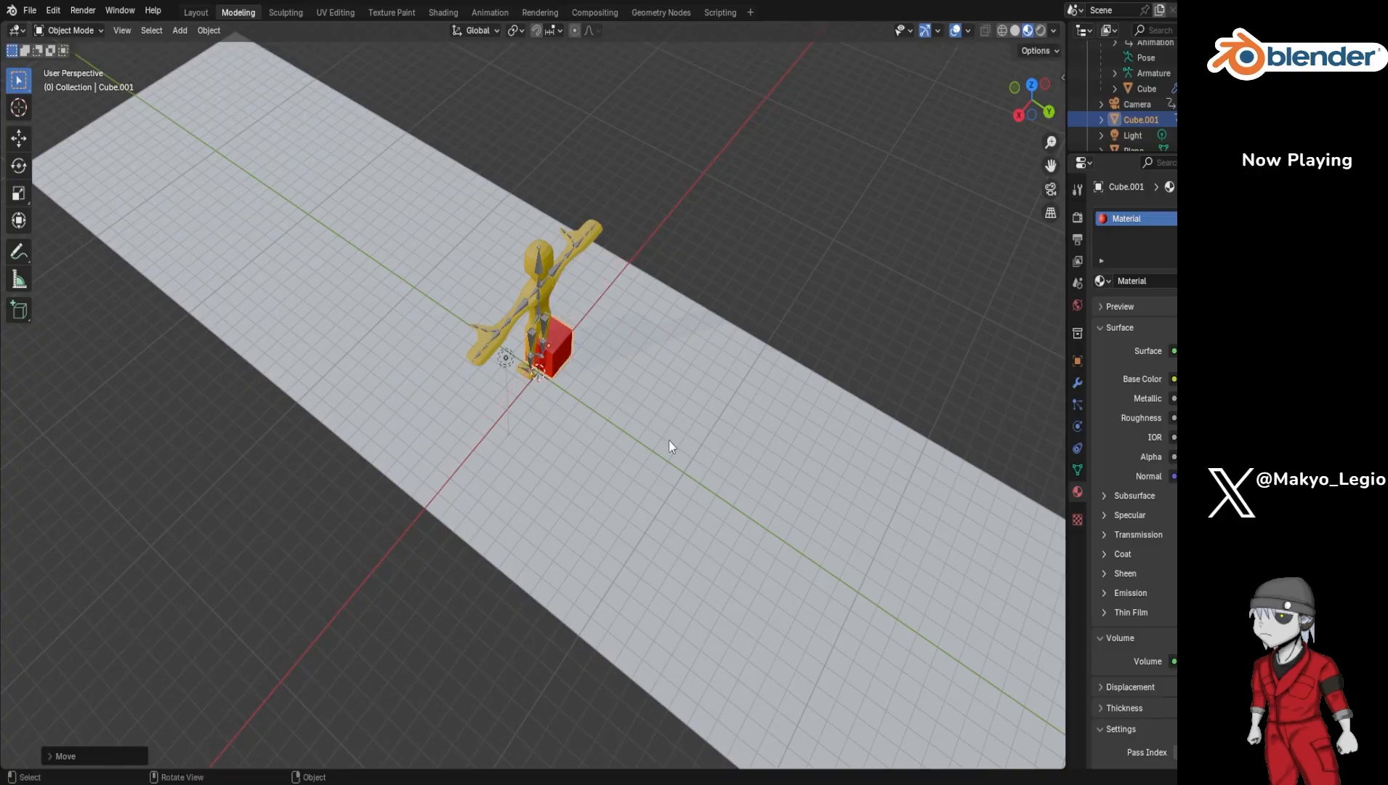
# Step: Move Cube.001 along negative Y to the plane's far part in front of the character, and switch to the Animation workspace
pyautogui.press('g')
pyautogui.press('y')
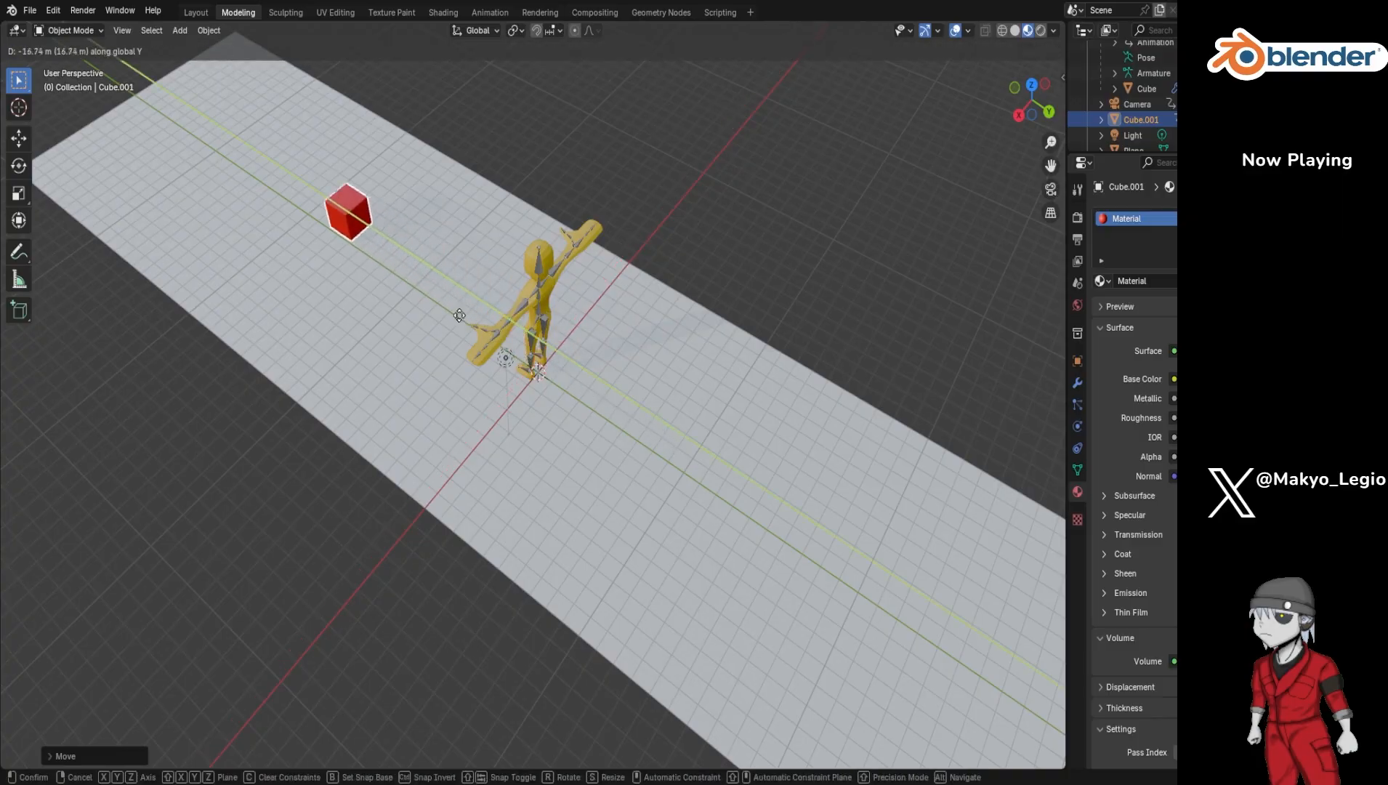
pyautogui.click(423, 309)
pyautogui.moveTo(424, 309); pyautogui.dragTo(575, 273, button='middle')
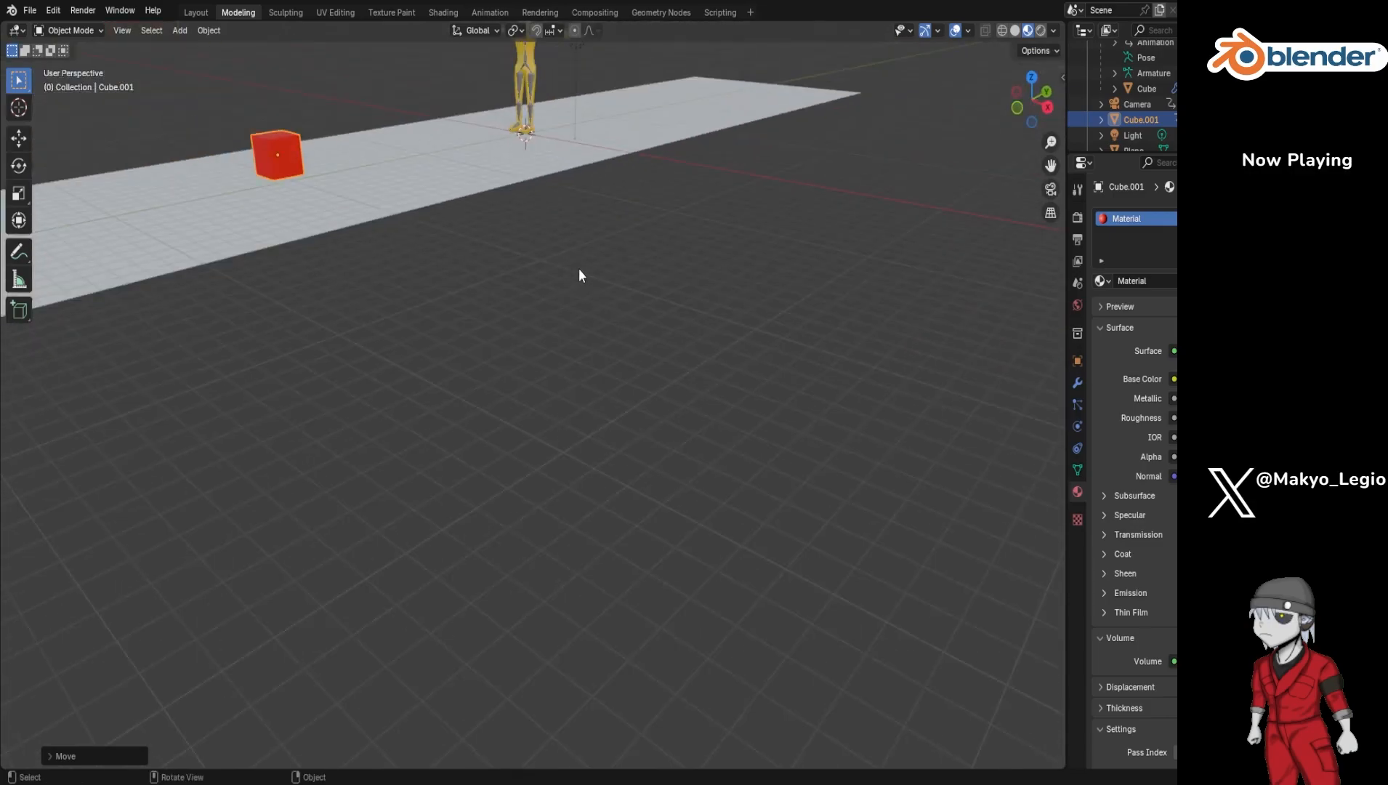
pyautogui.click(490, 12)
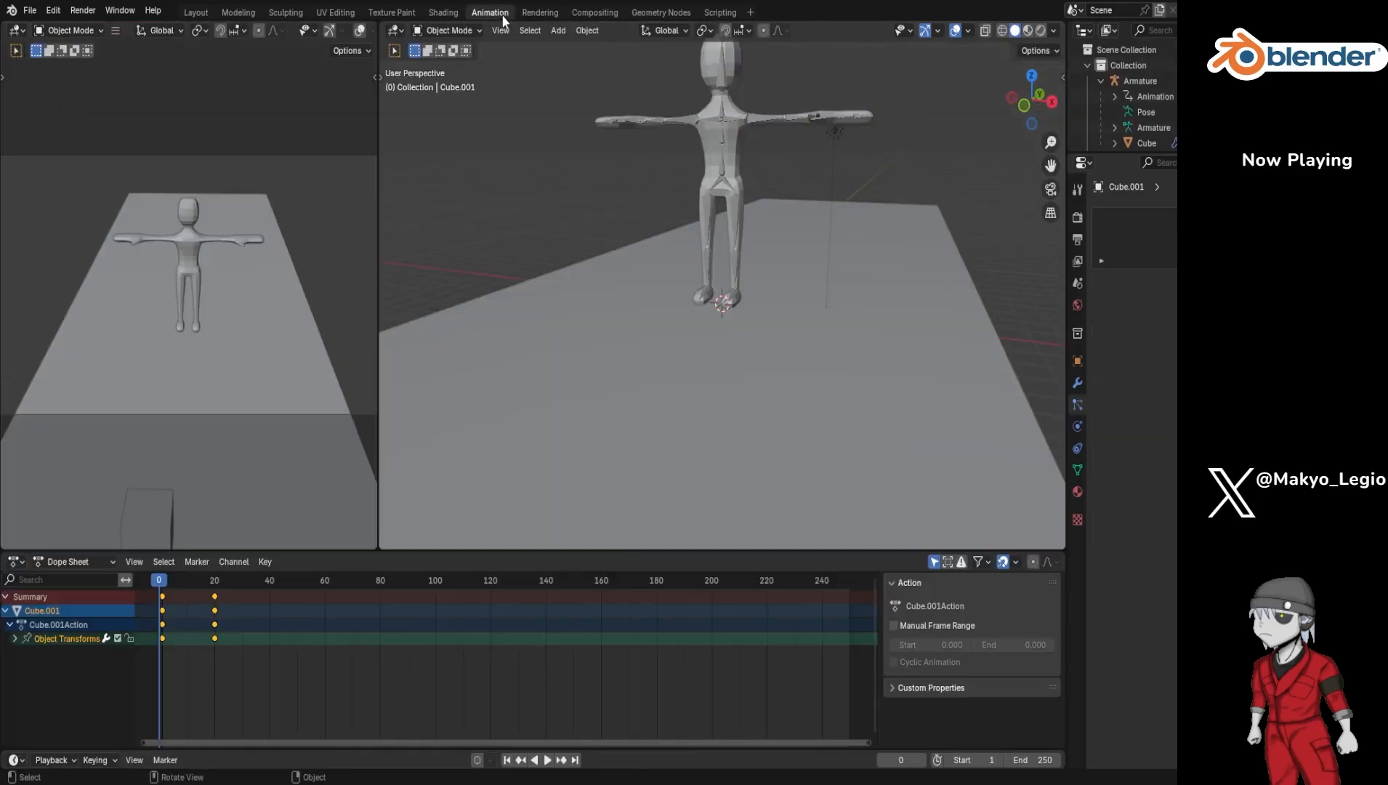
# Step: Delete all of Cube.001's animation keyframes and move the timeline to frame 1
pyautogui.moveTo(136, 661); pyautogui.dragTo(68, 638)
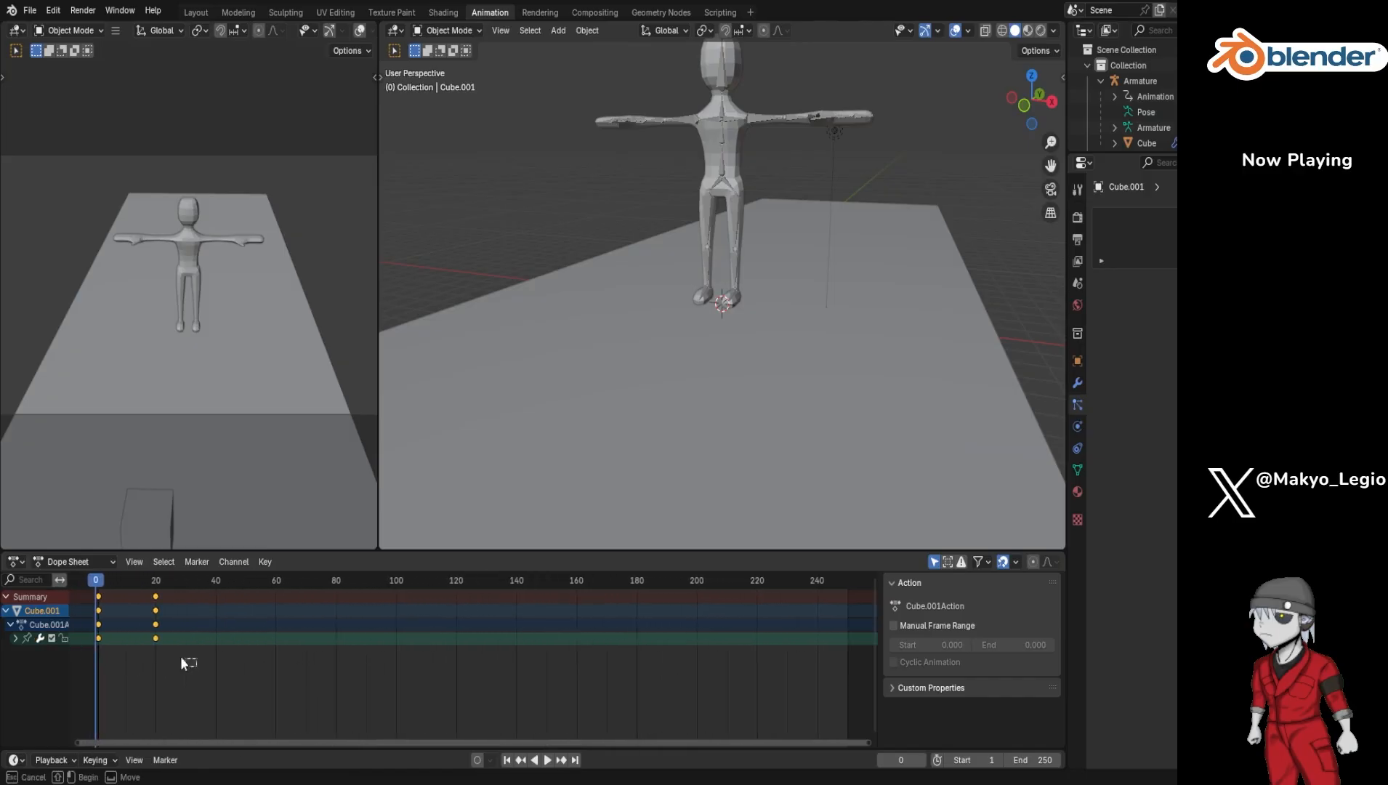
pyautogui.press('Delete')
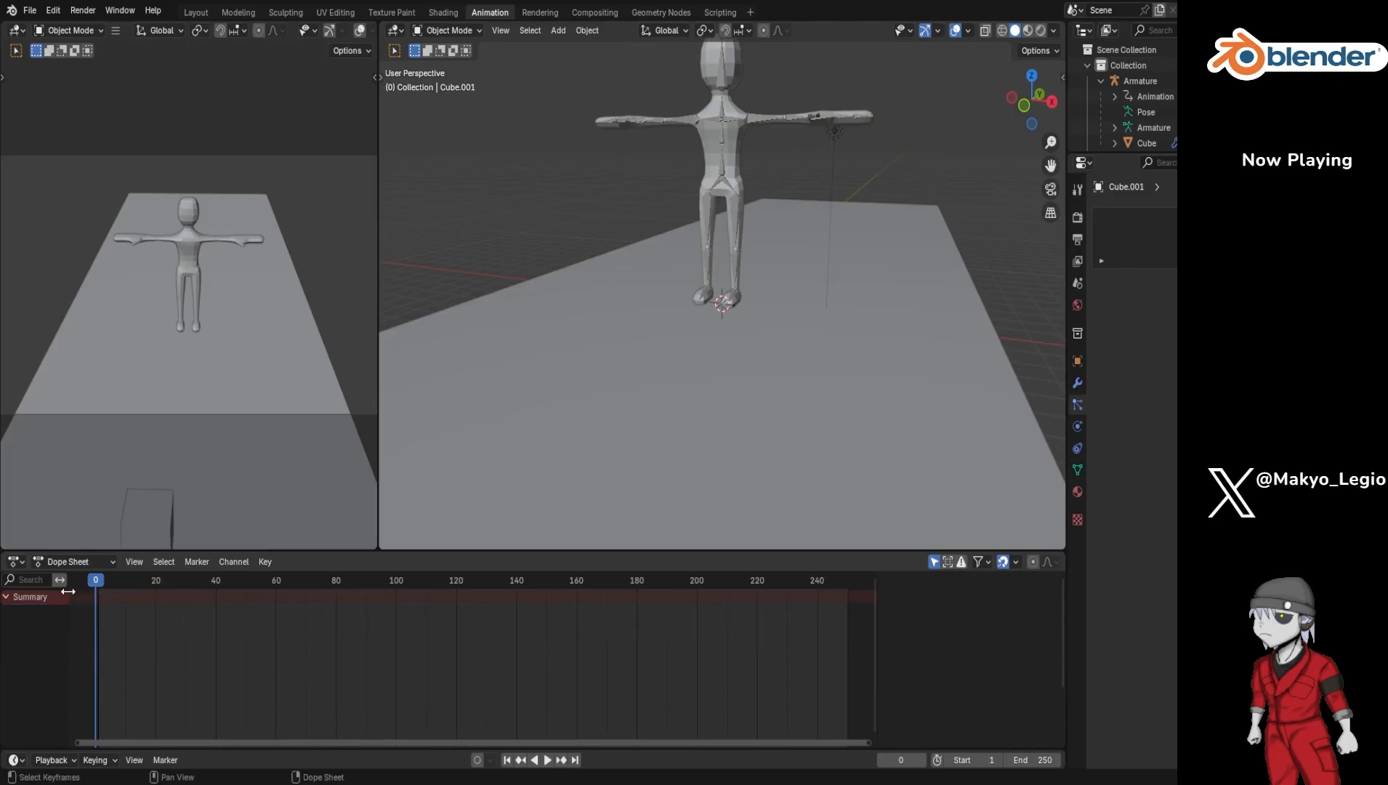
pyautogui.press('Right')
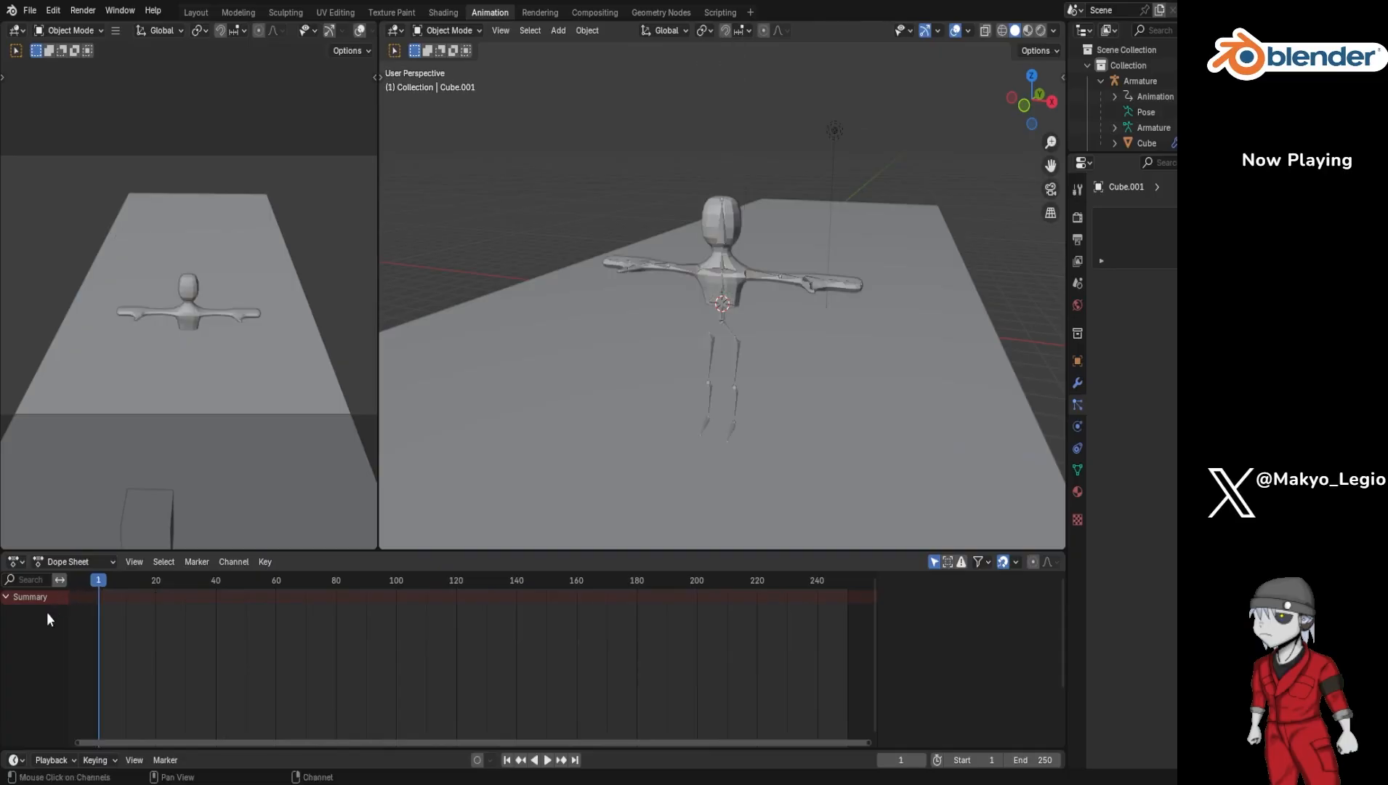
# Step: Delete the armature's keyframes from the Dope Sheet
pyautogui.click(1134, 80)
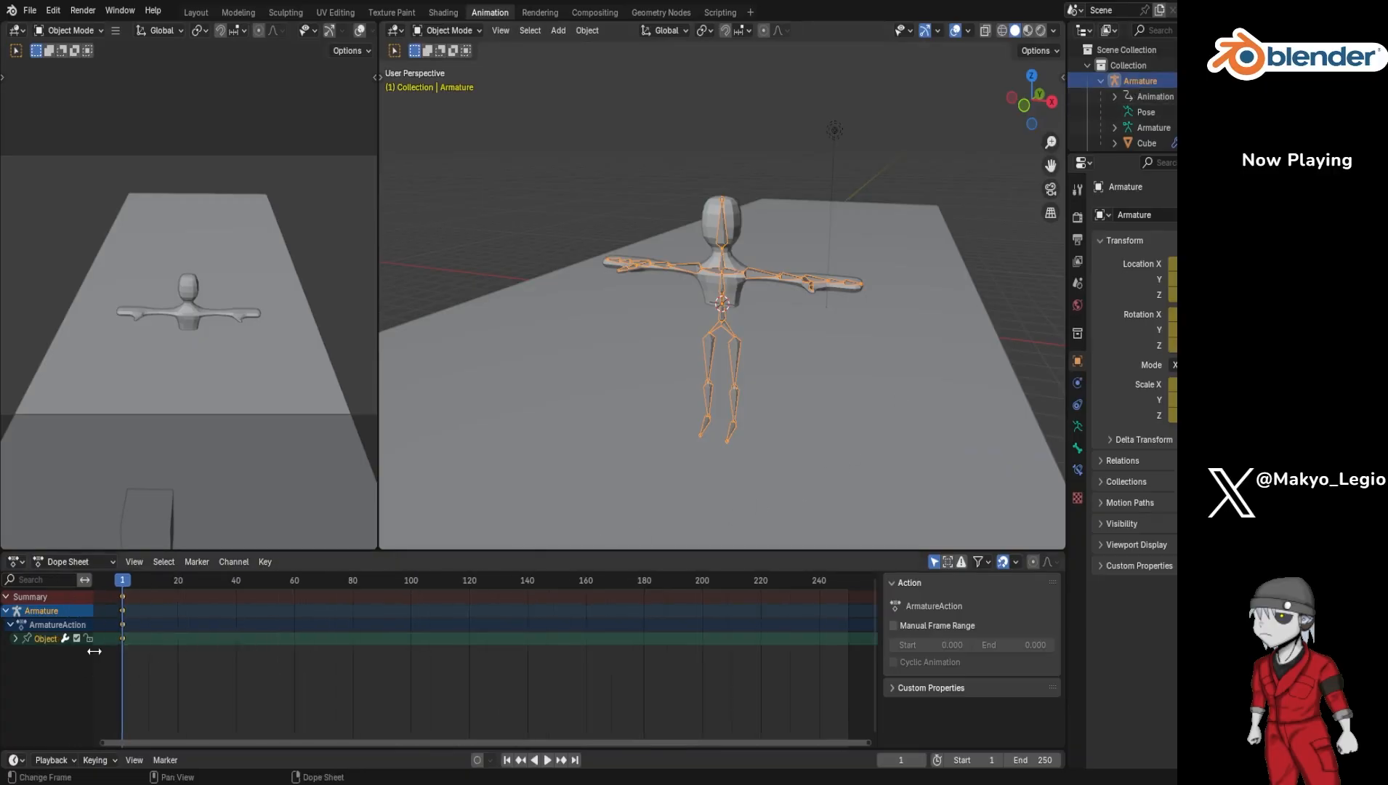
pyautogui.moveTo(75, 656); pyautogui.dragTo(24, 667)
pyautogui.moveTo(111, 673); pyautogui.dragTo(32, 590)
pyautogui.press('Delete')
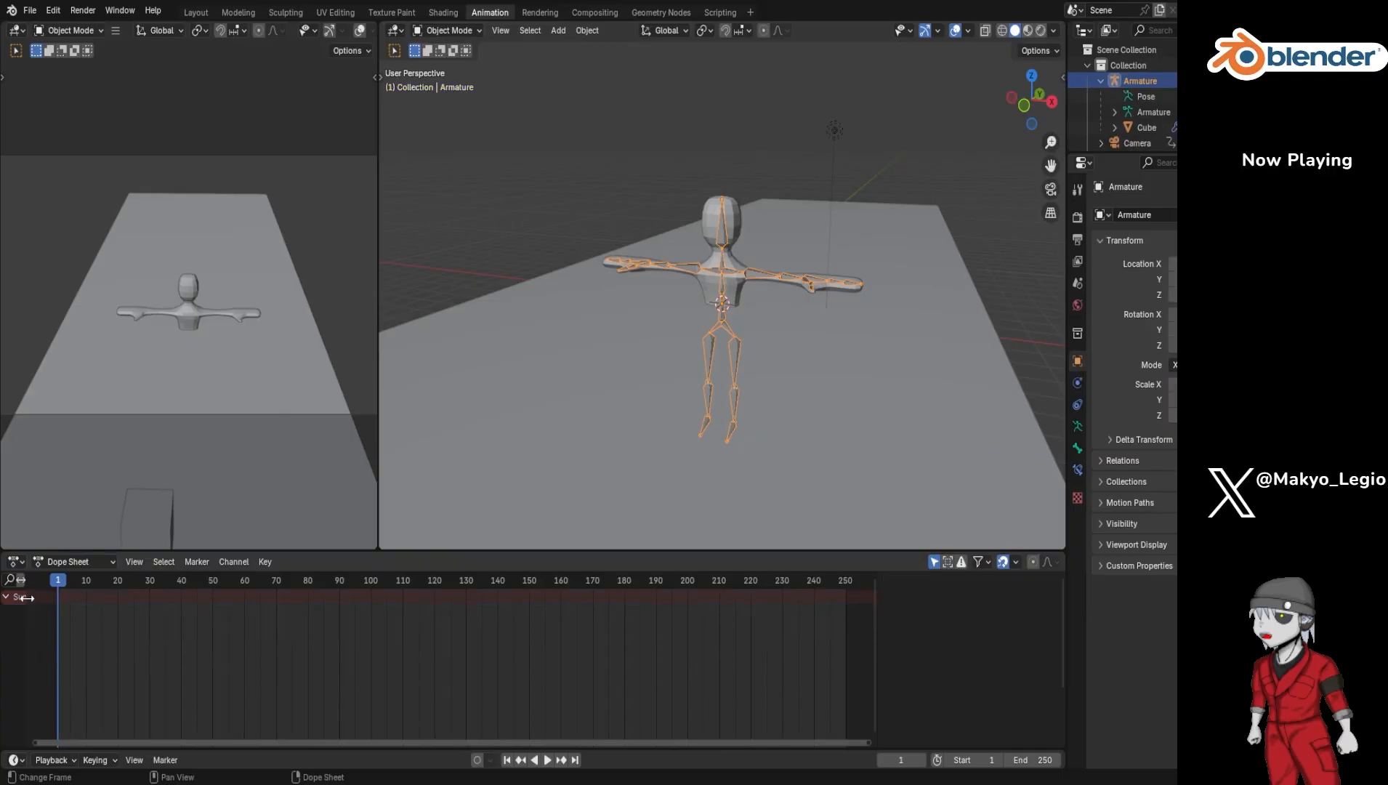
# Step: Try to insert keyframes for only the selected channels of the character mesh Cube at frame 1
pyautogui.click(1146, 127)
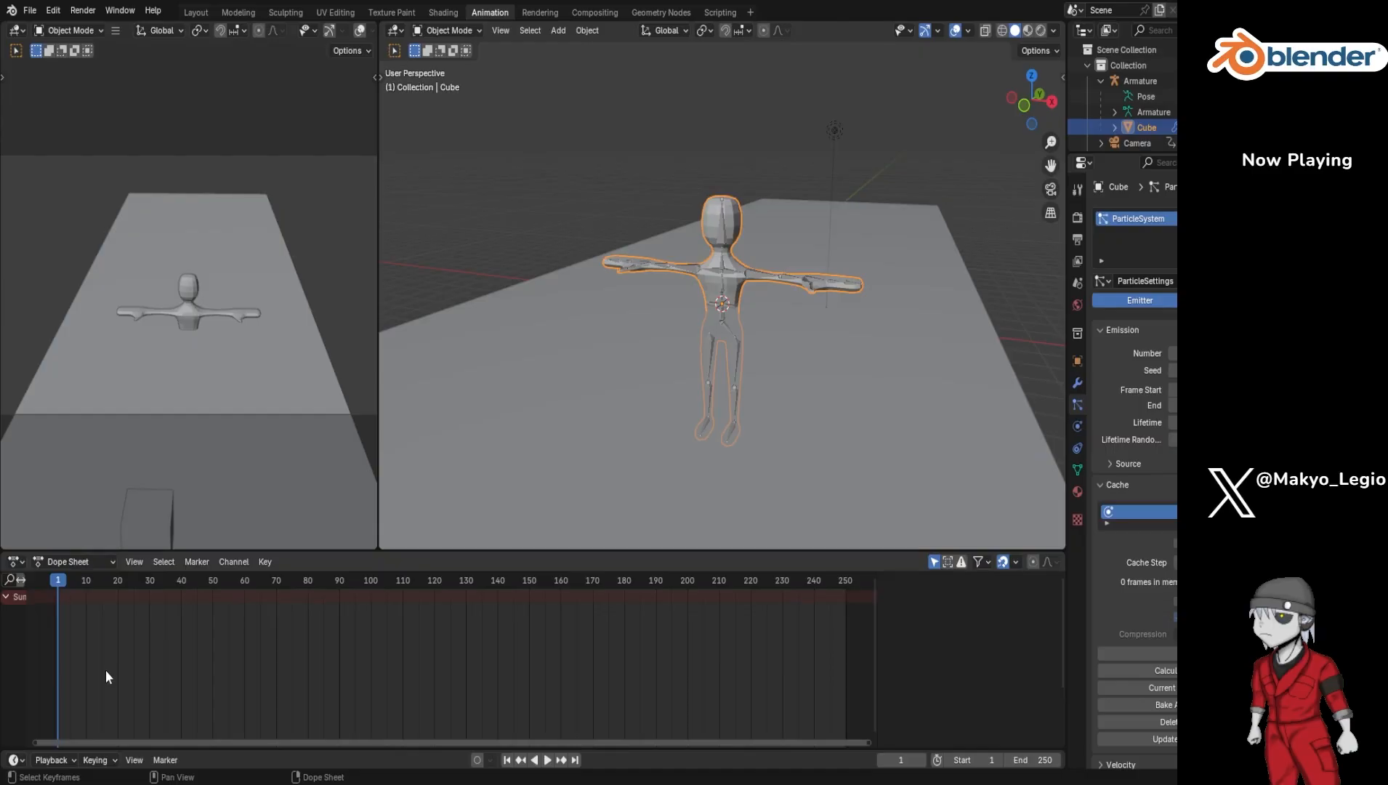
pyautogui.press('i')
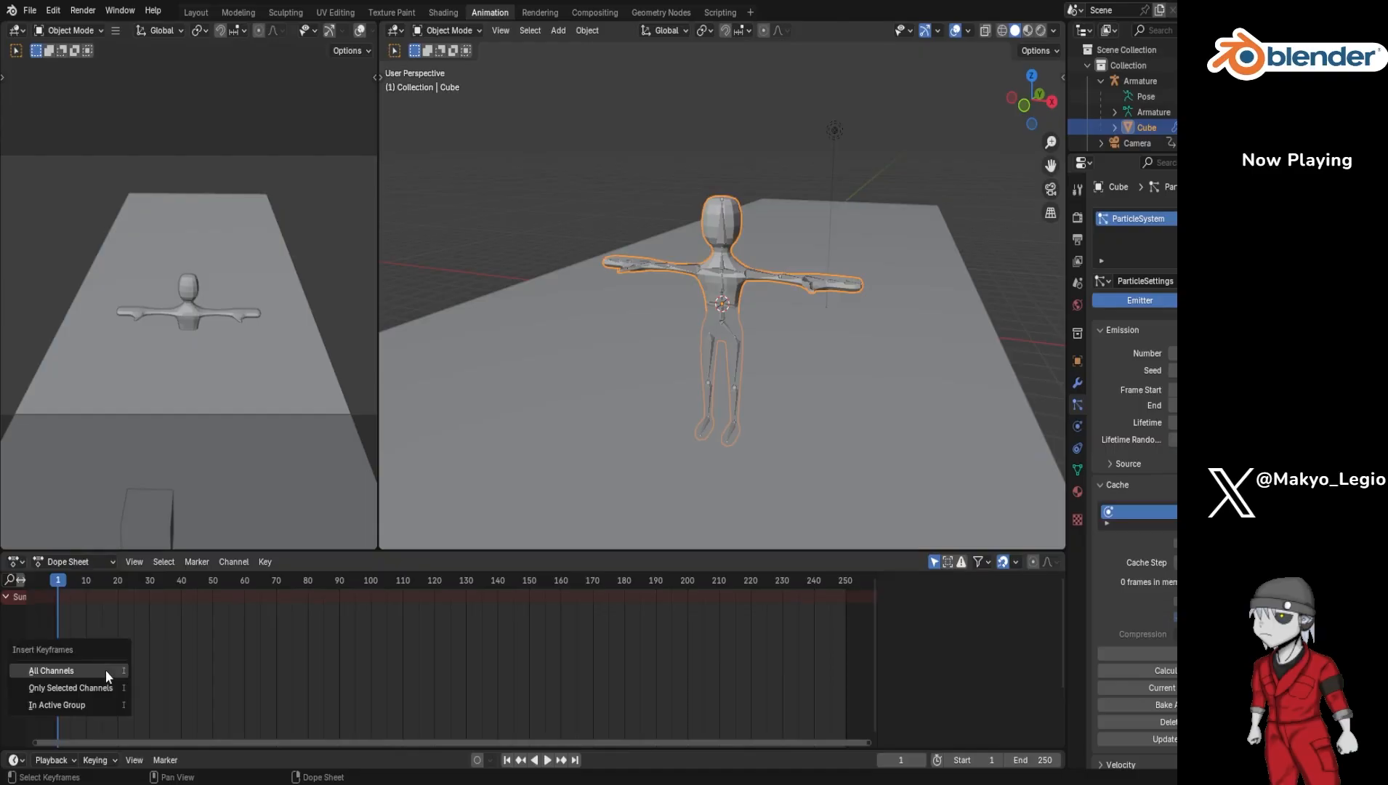
pyautogui.click(104, 687)
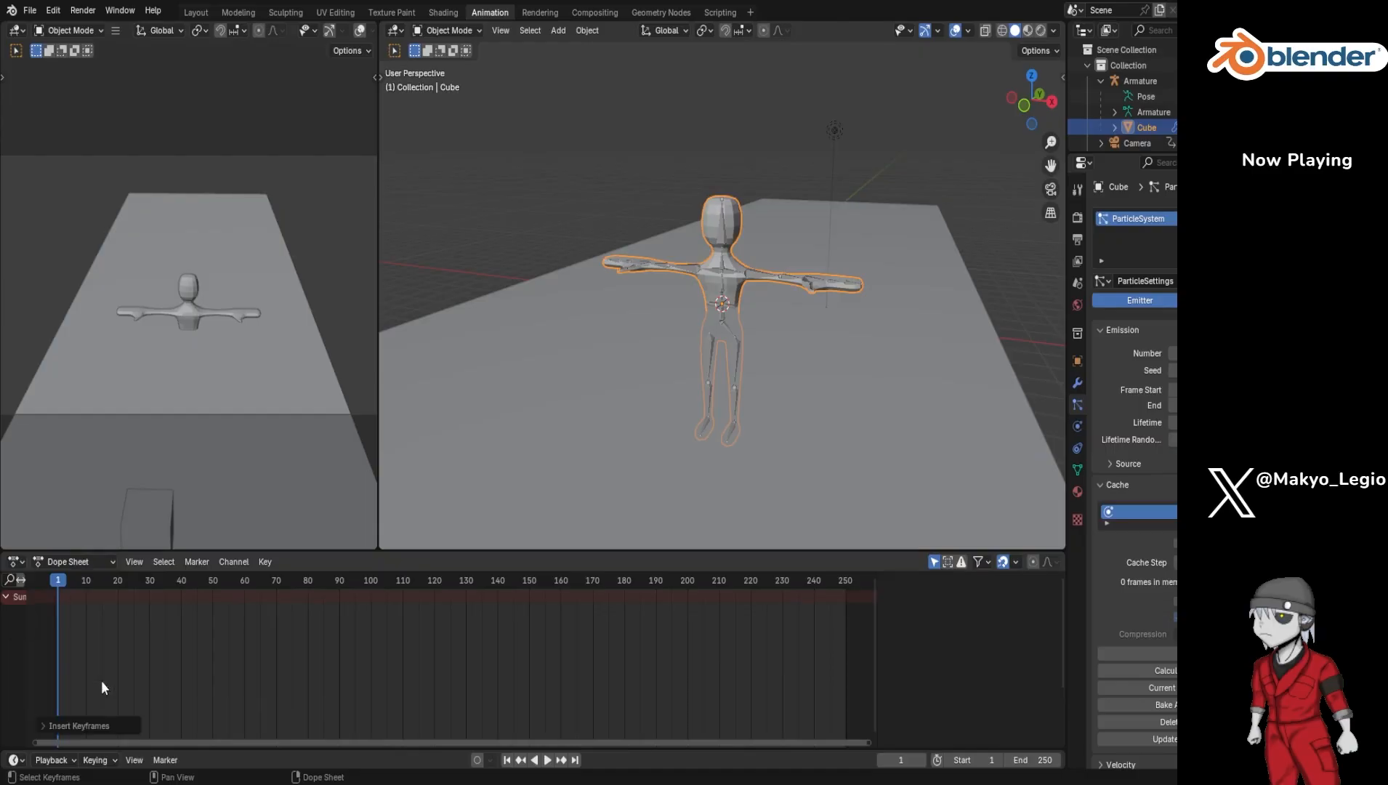
pyautogui.press('i')
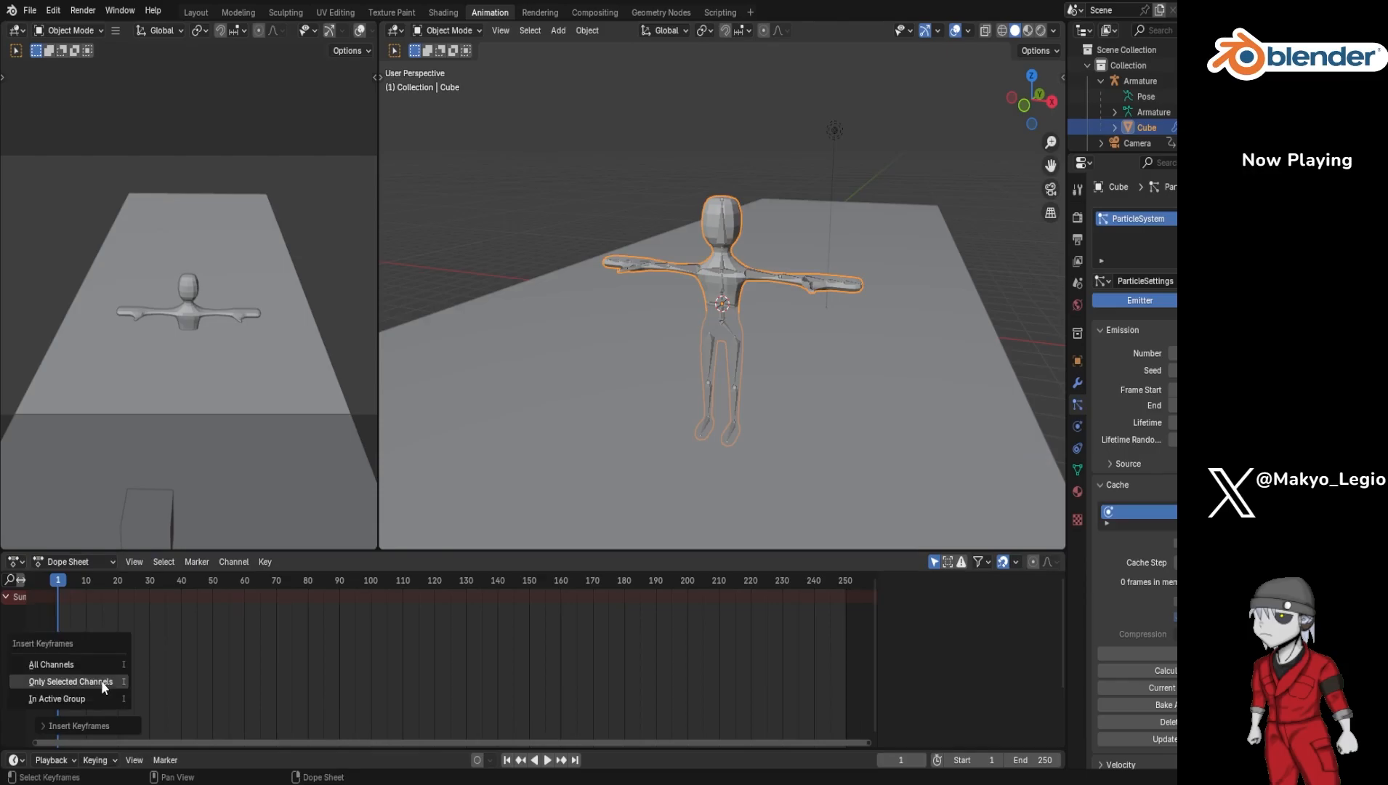
pyautogui.click(101, 681)
# Step: Insert a keyframe for Cube.001 at frame 1
pyautogui.scroll(-3, 1135, 134)
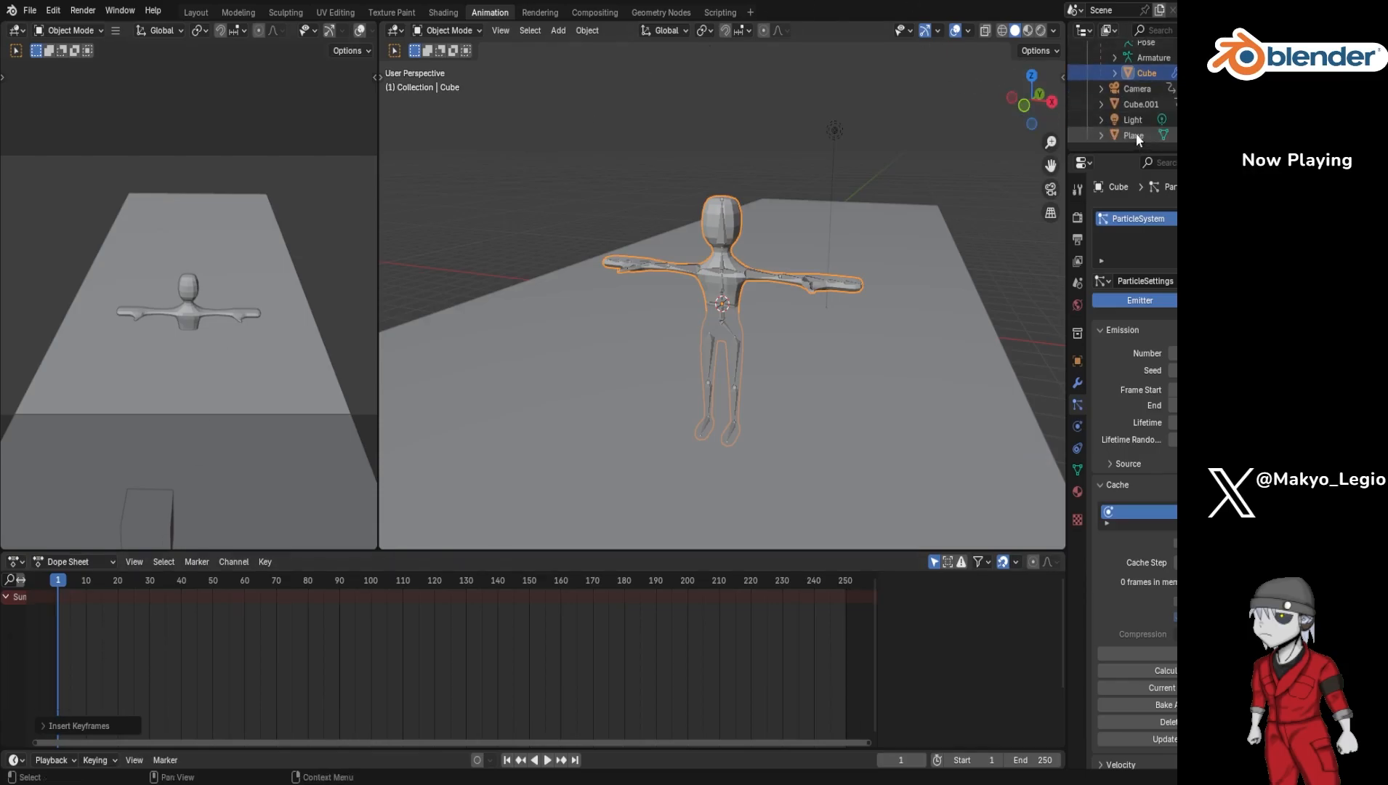
pyautogui.click(1131, 106)
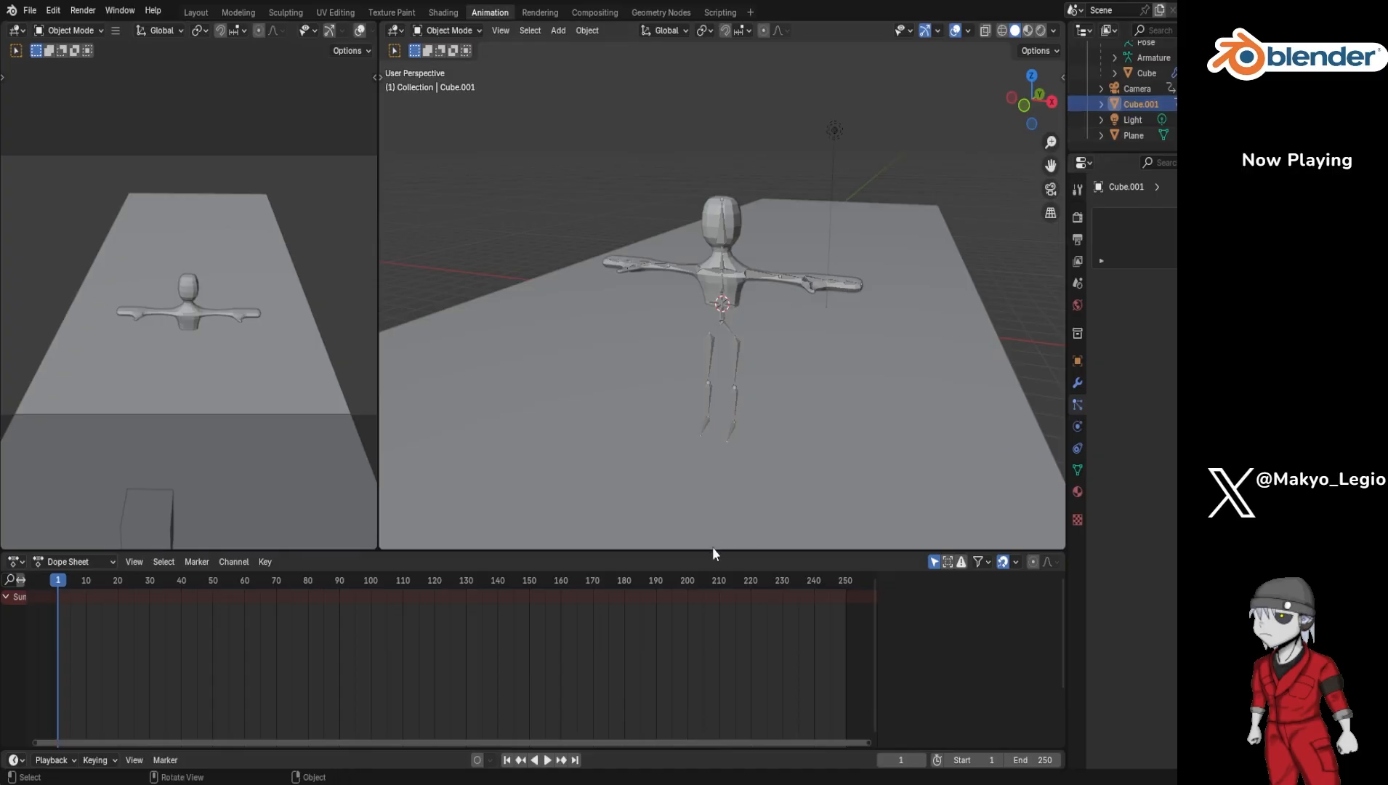
pyautogui.press('i')
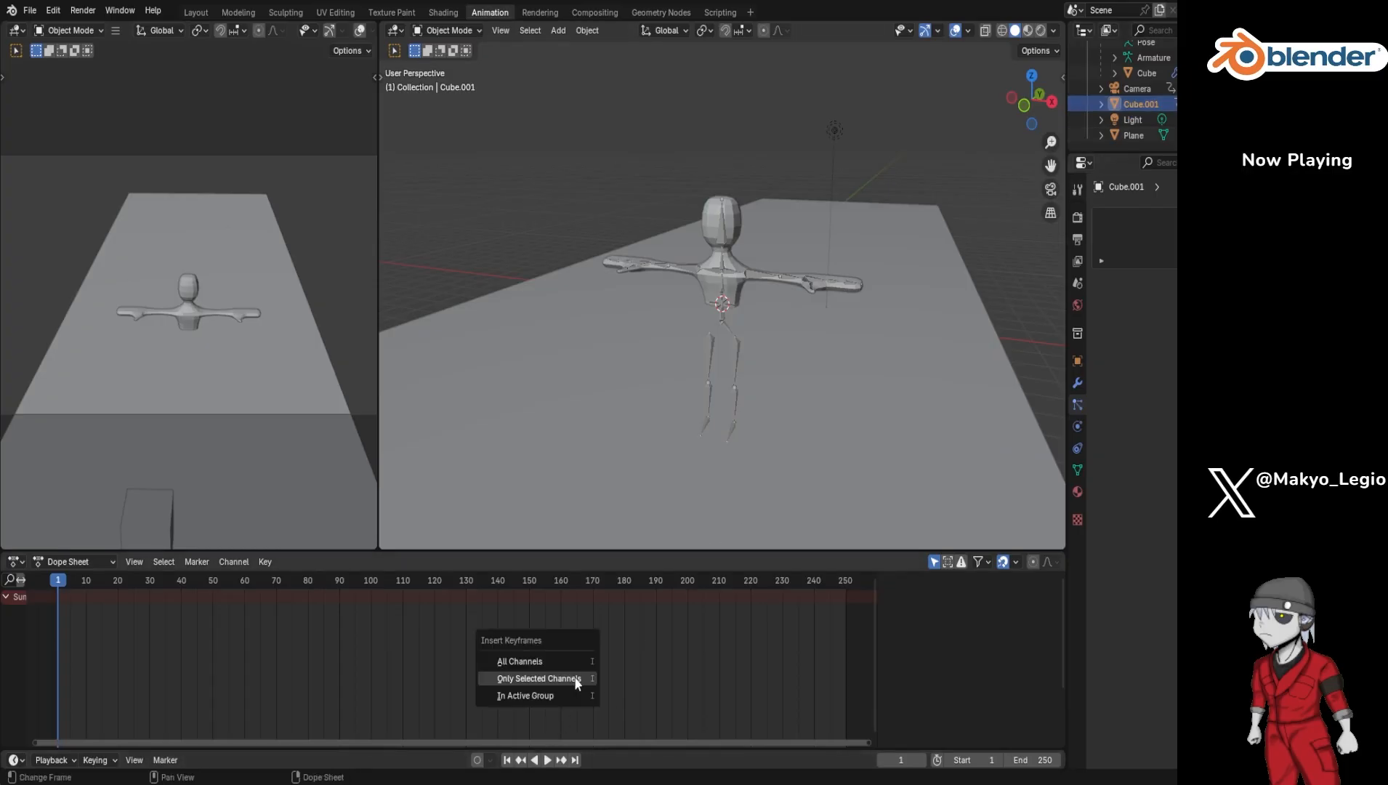
pyautogui.press('i')
pyautogui.click(603, 591)
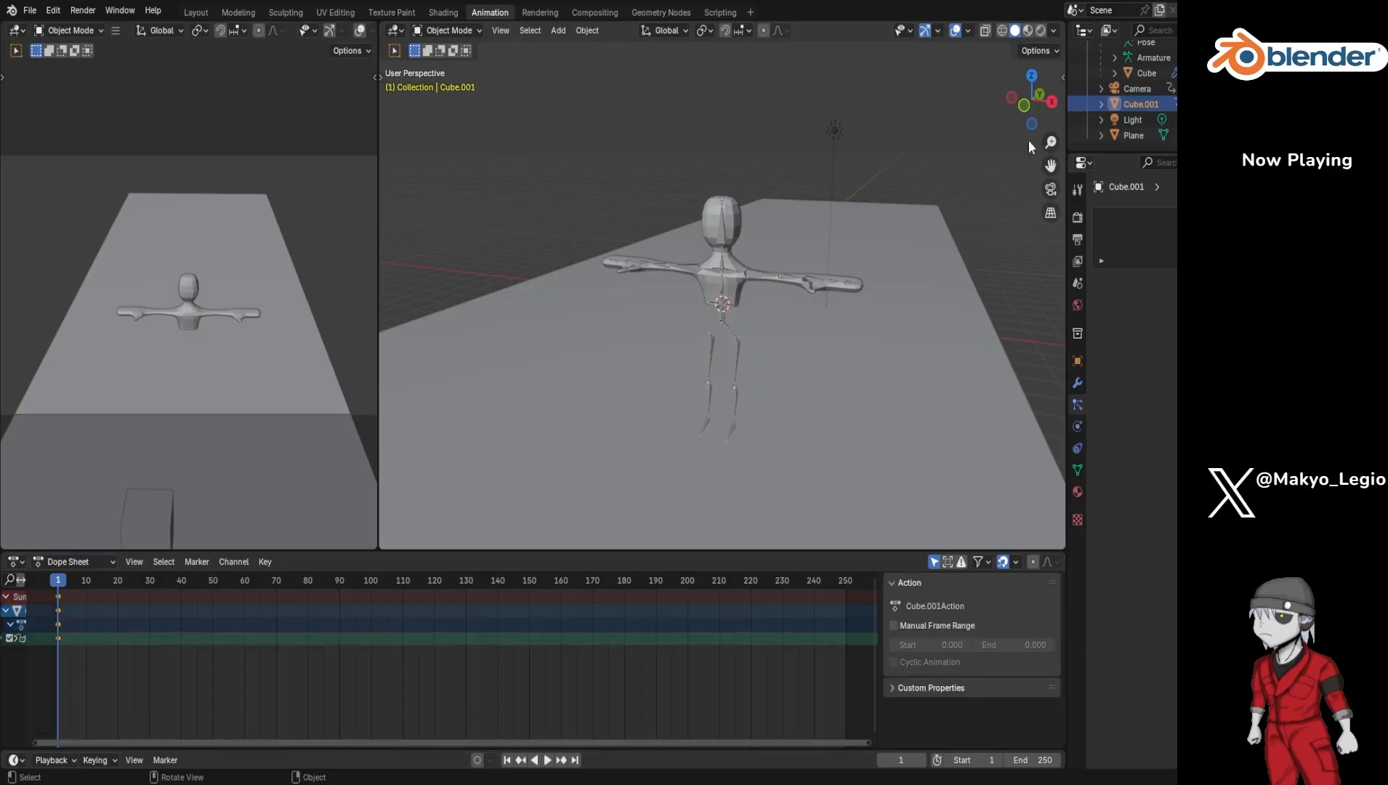
# Step: Raise the armature along the Z axis until the character's feet stand on the plane
pyautogui.scroll(3, 1128, 124)
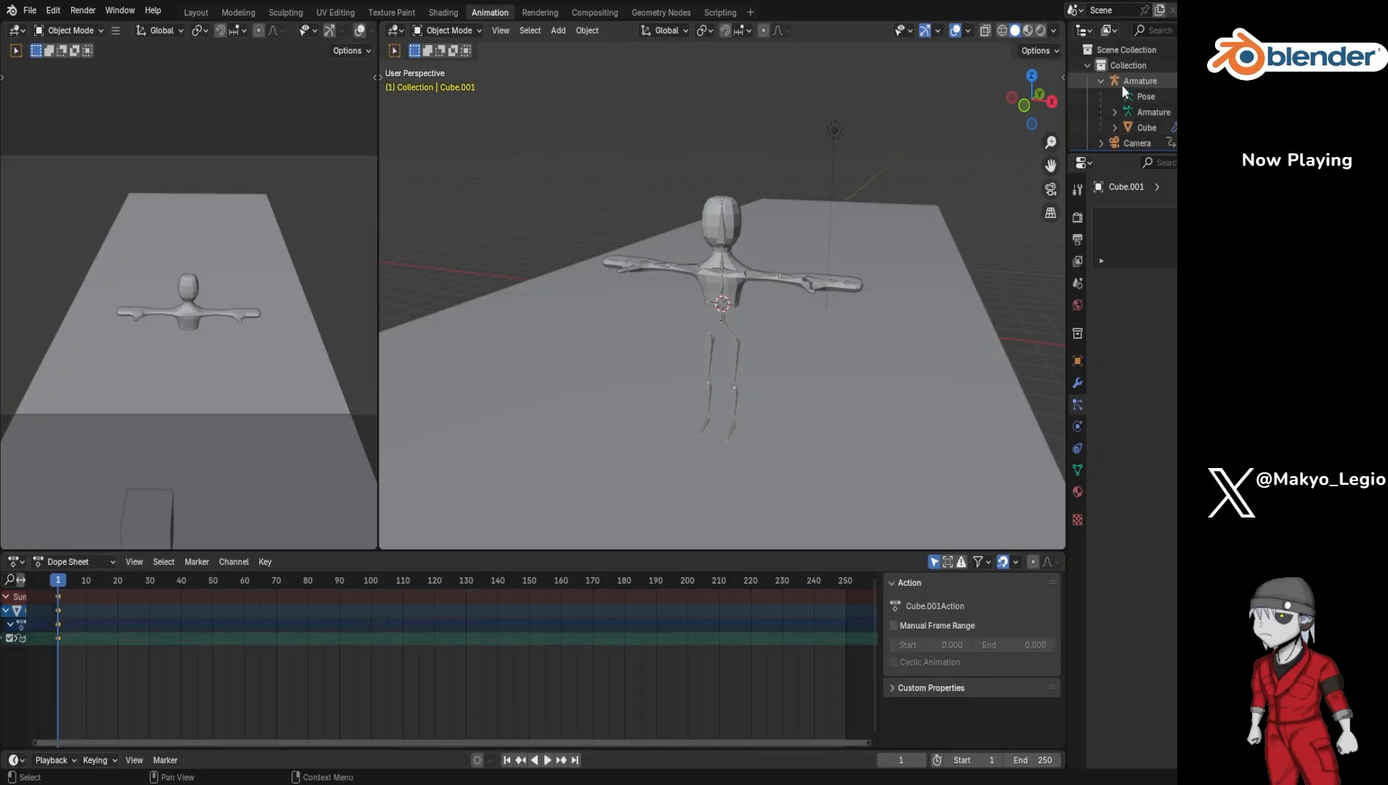
pyautogui.click(1100, 81)
pyautogui.click(1135, 76)
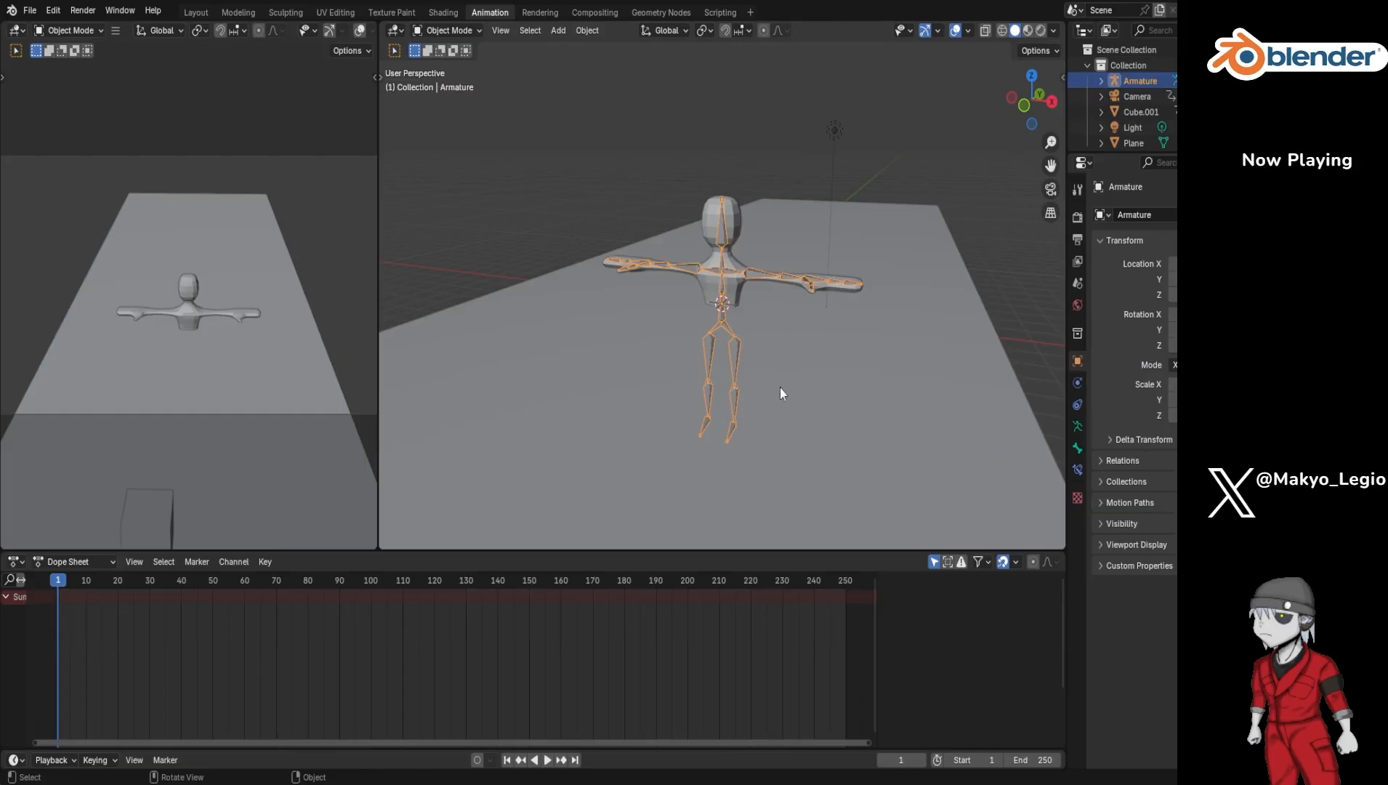
pyautogui.press('g')
pyautogui.press('z')
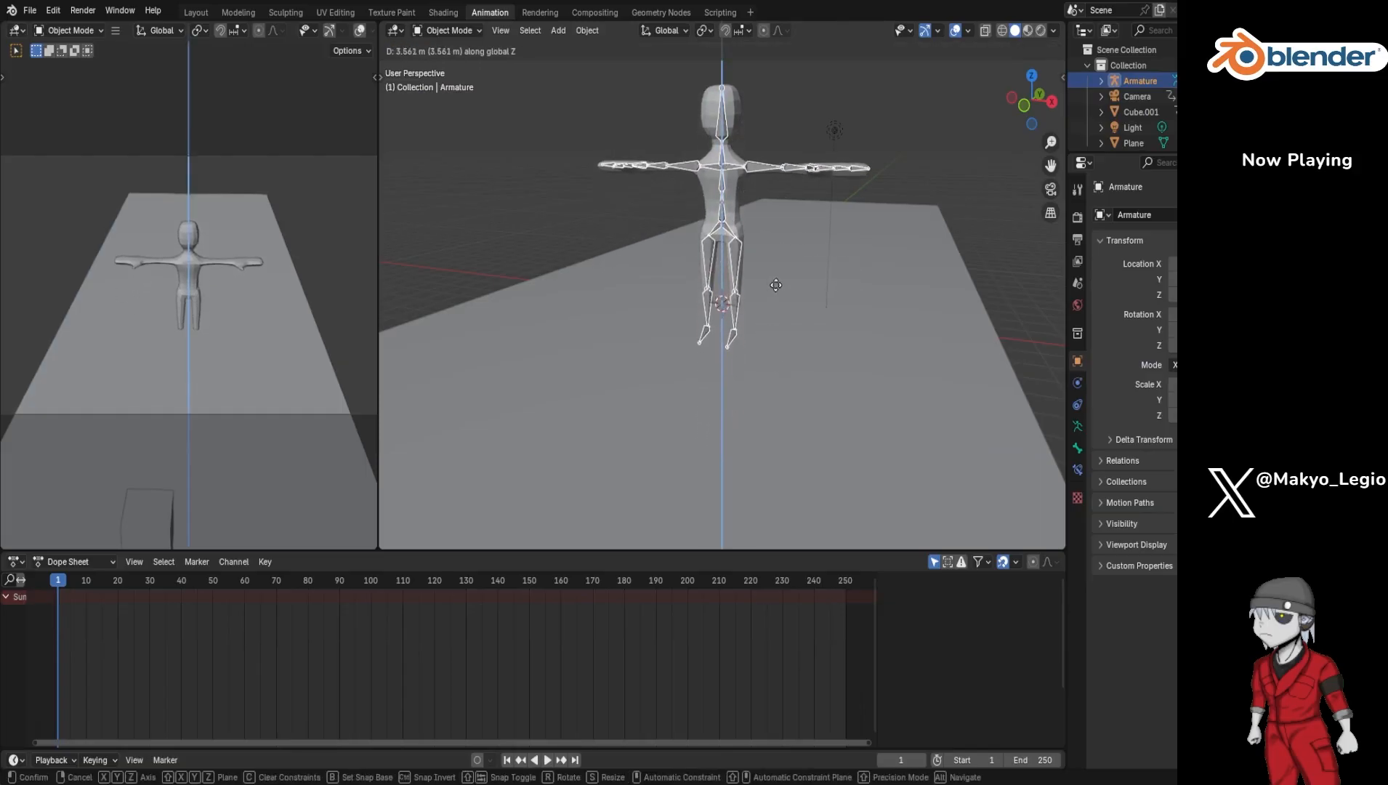
pyautogui.click(778, 249)
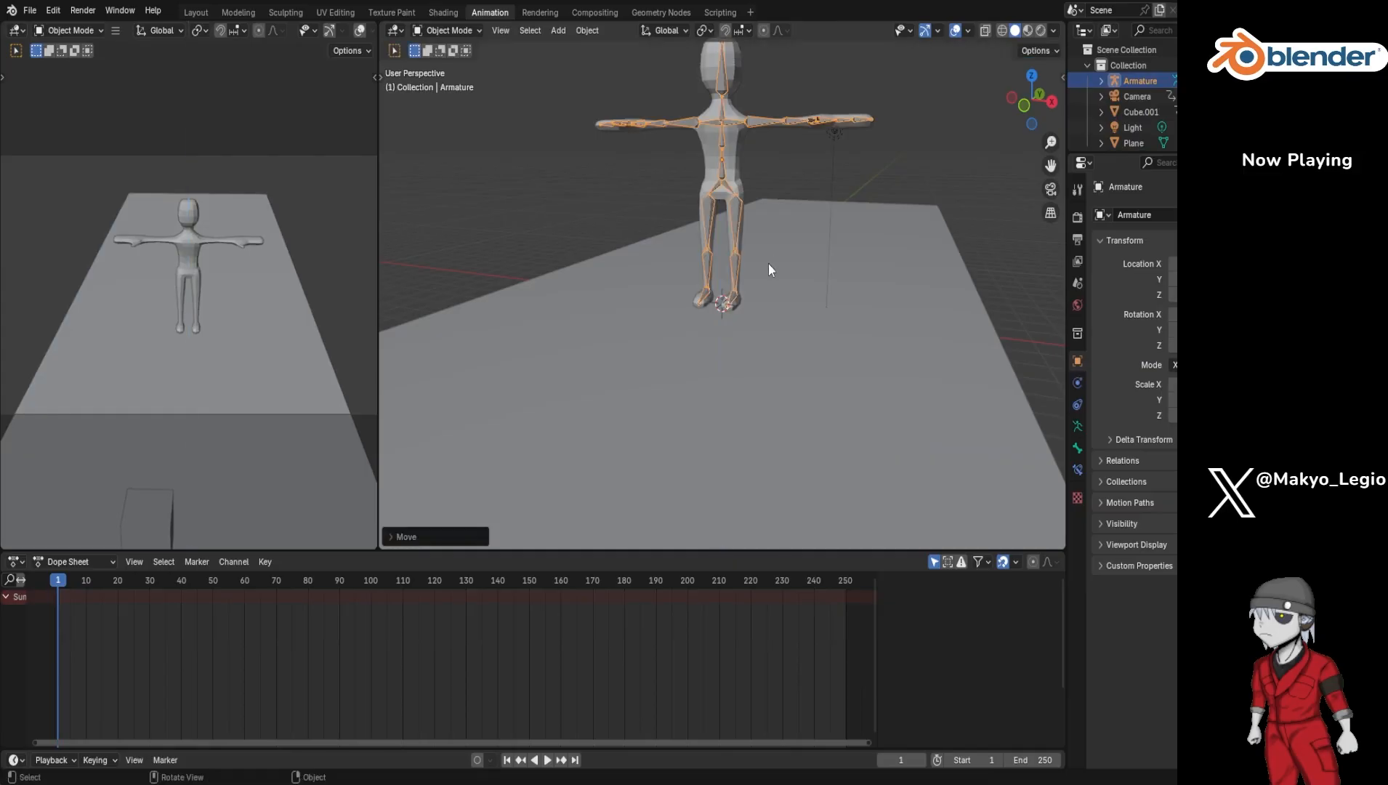
# Step: Insert a keyframe for the armature at frame 1 and save the file
pyautogui.press('i')
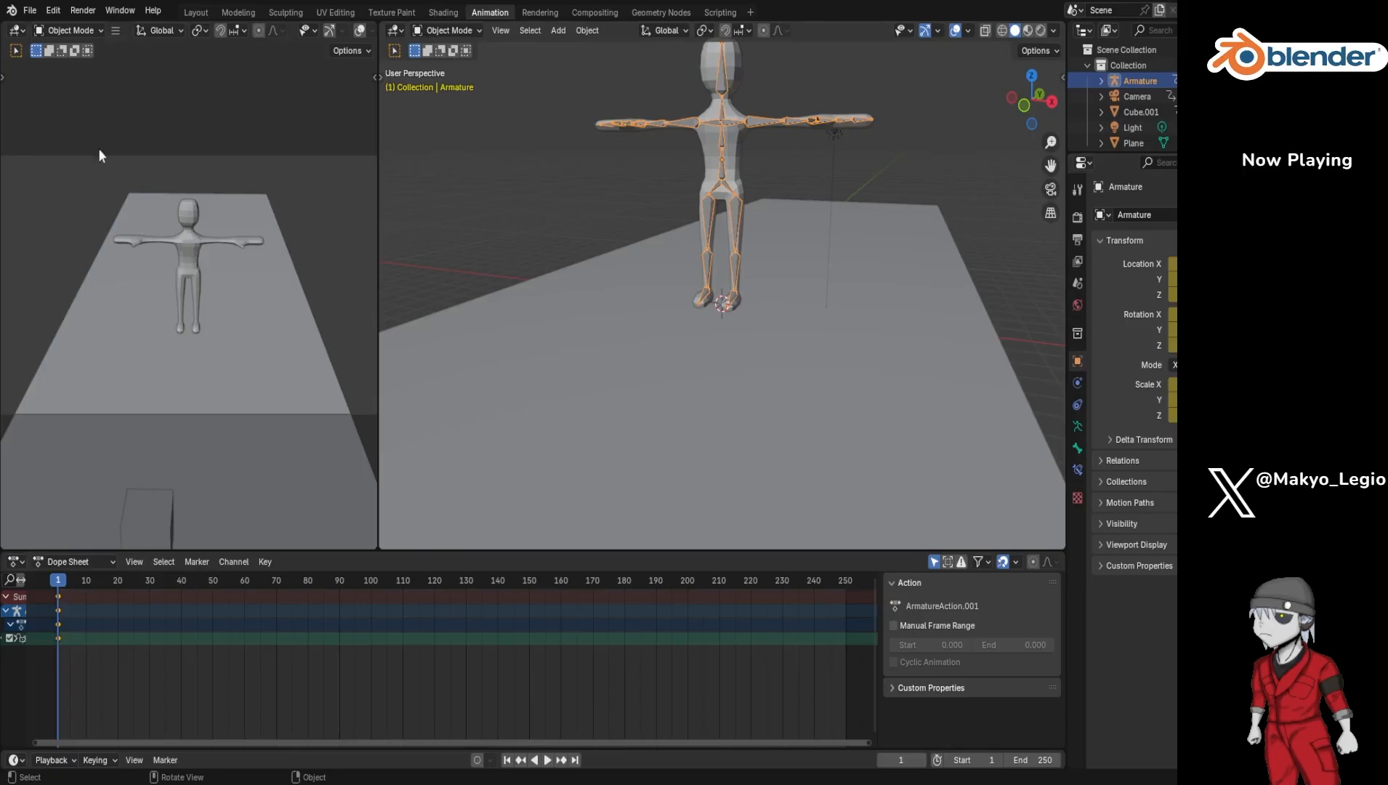
pyautogui.click(30, 12)
pyautogui.hotkey('ctrl', 's')
pyautogui.click(463, 31)
pyautogui.click(450, 83)
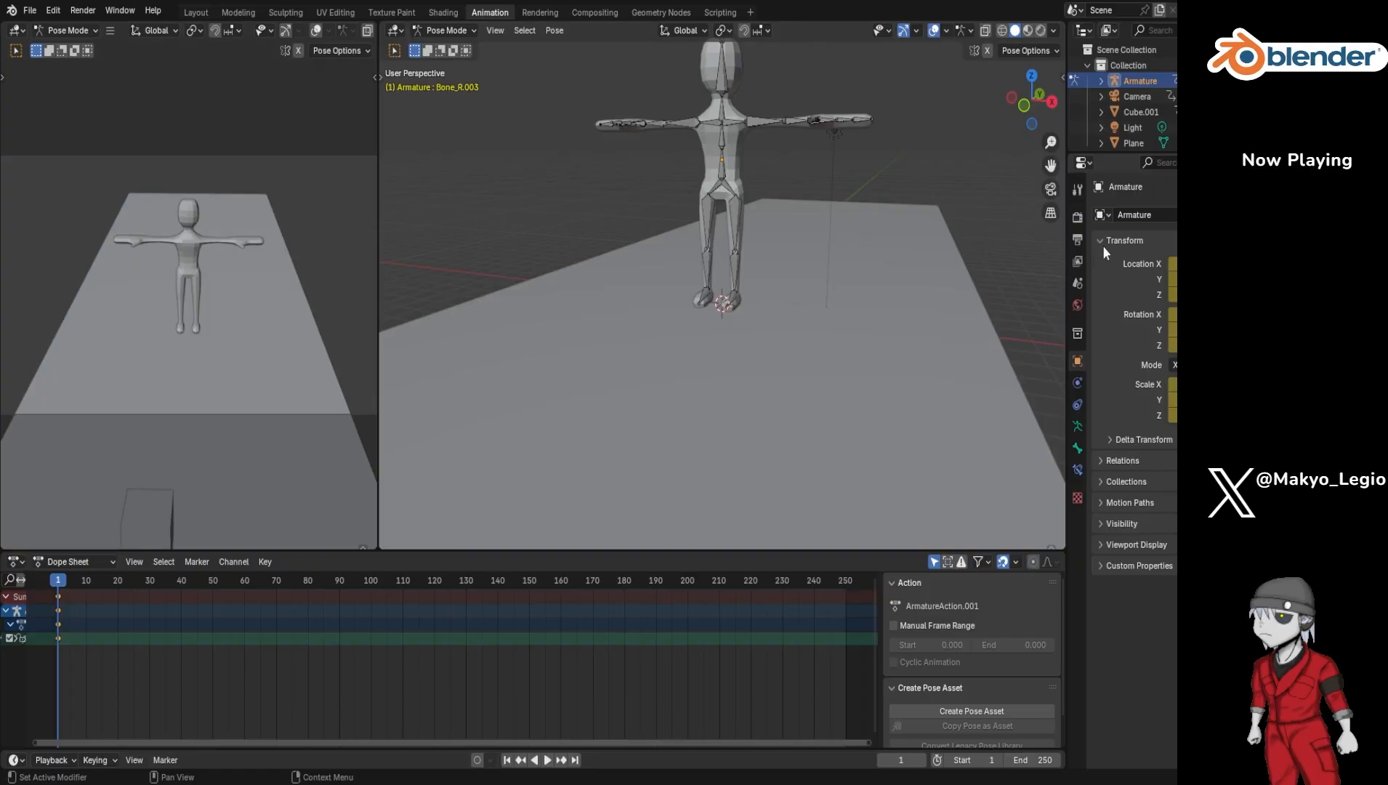
pyautogui.click(1102, 81)
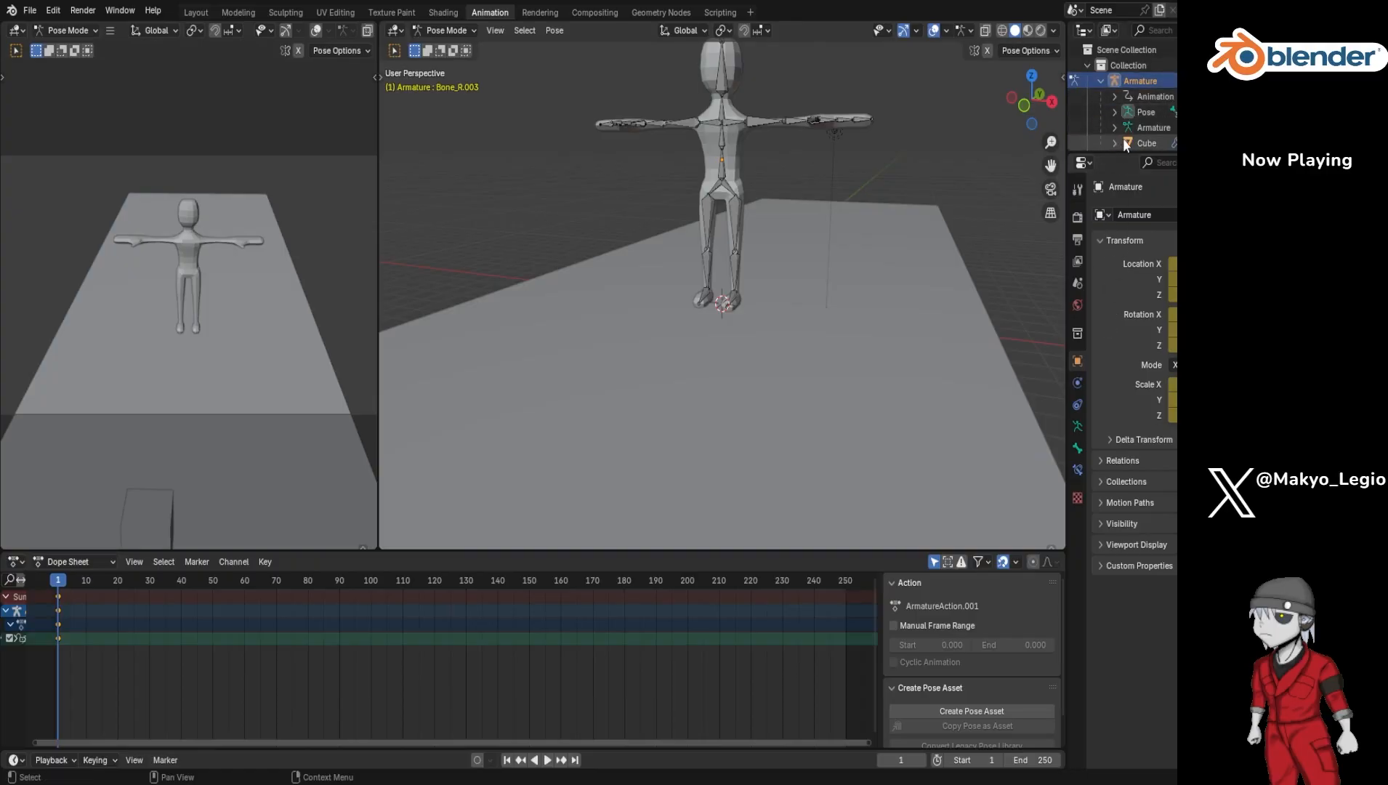
pyautogui.click(1139, 144)
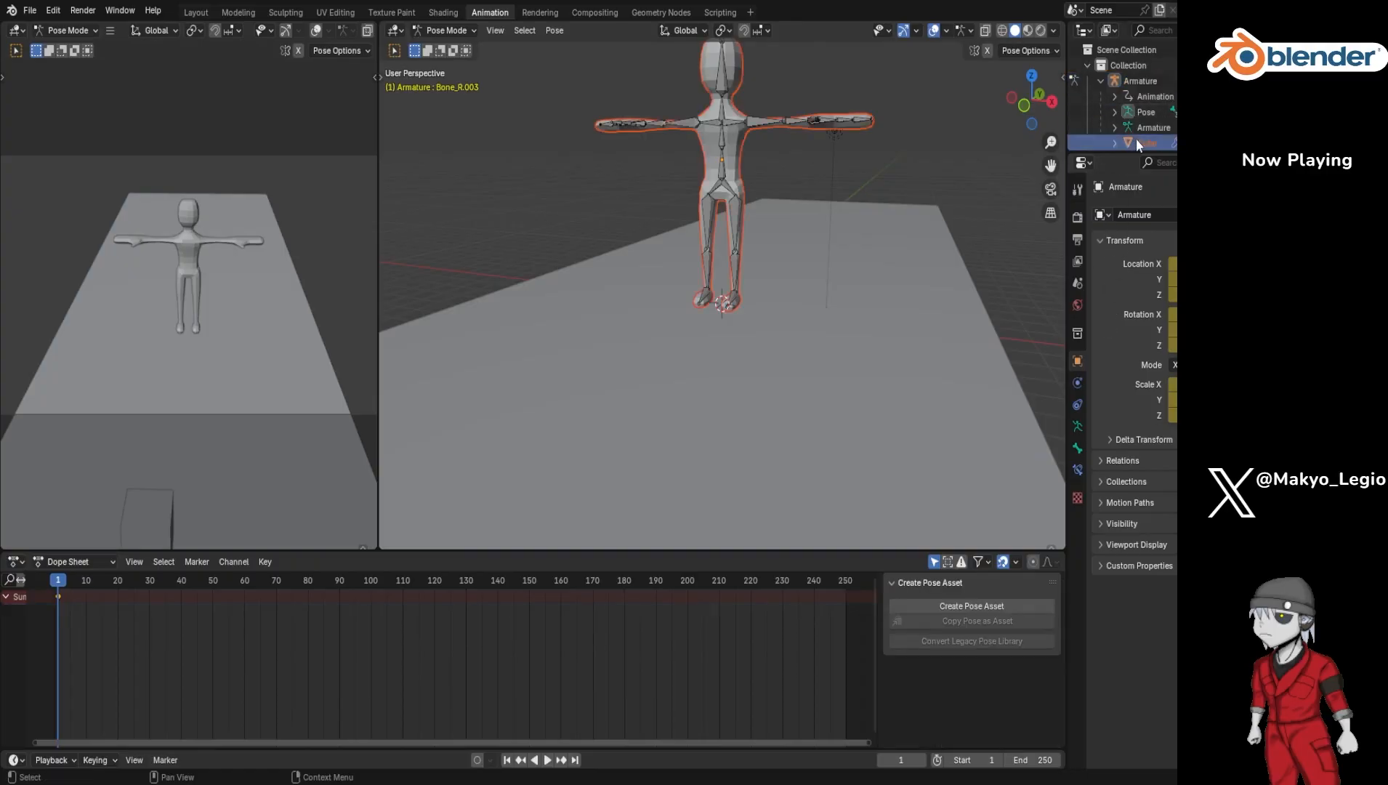
pyautogui.click(1078, 405)
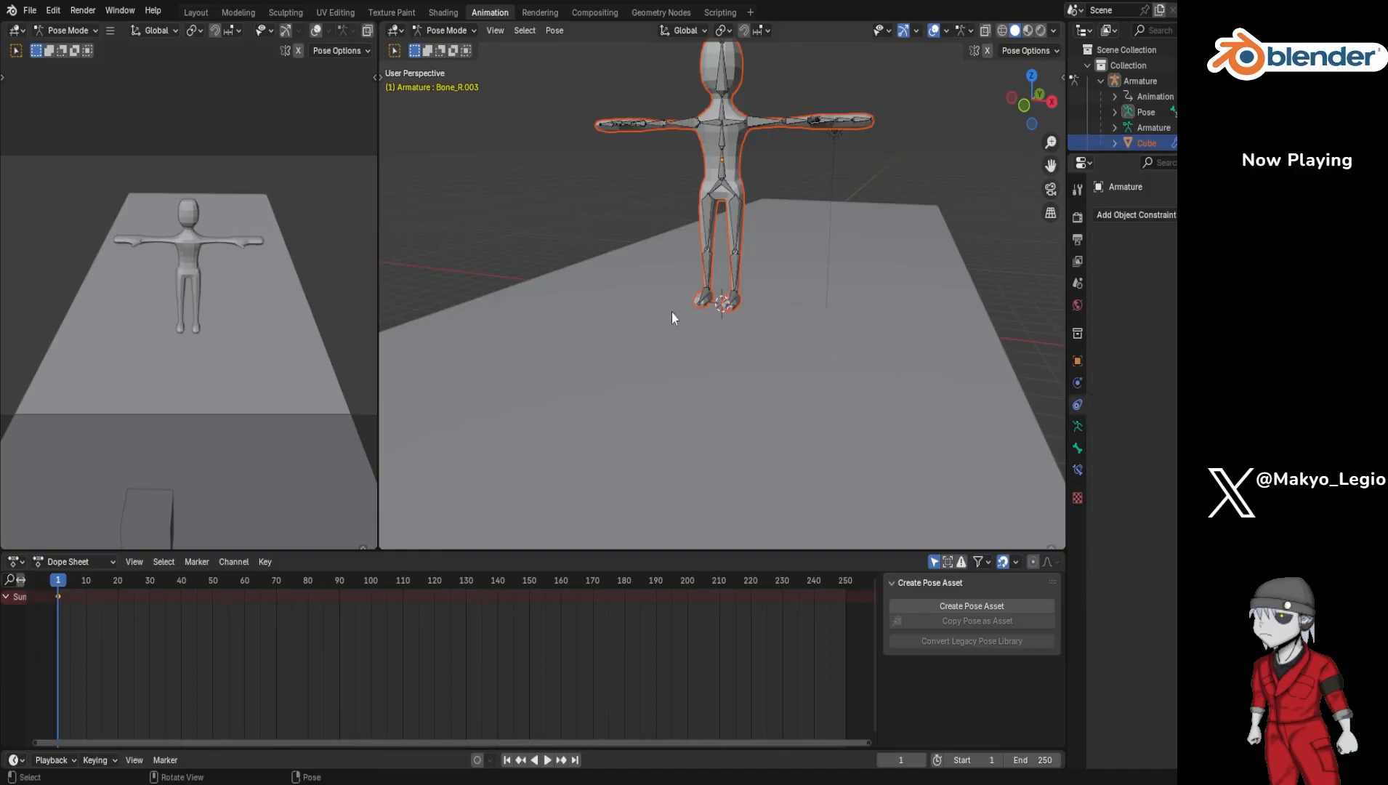
pyautogui.press('Tab')
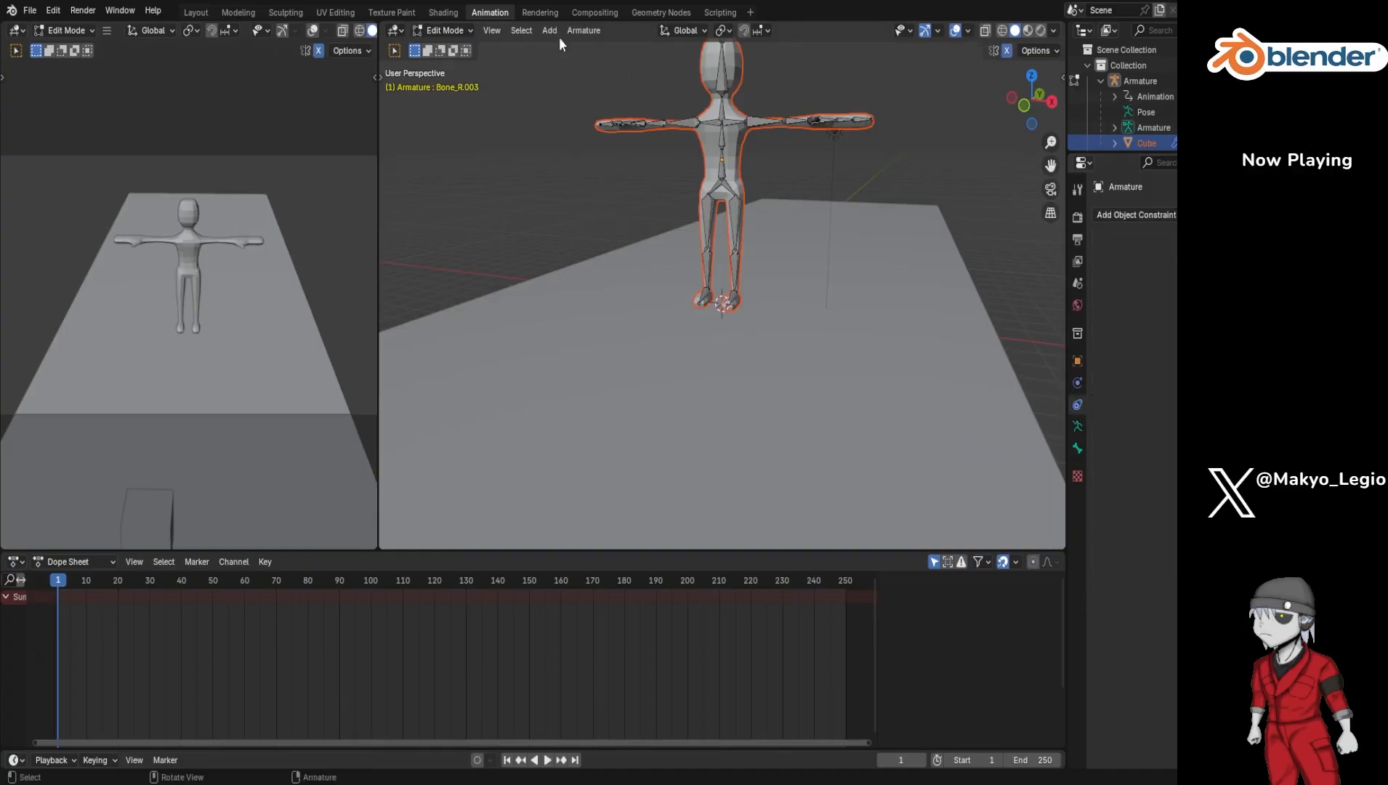
pyautogui.click(465, 37)
pyautogui.click(451, 47)
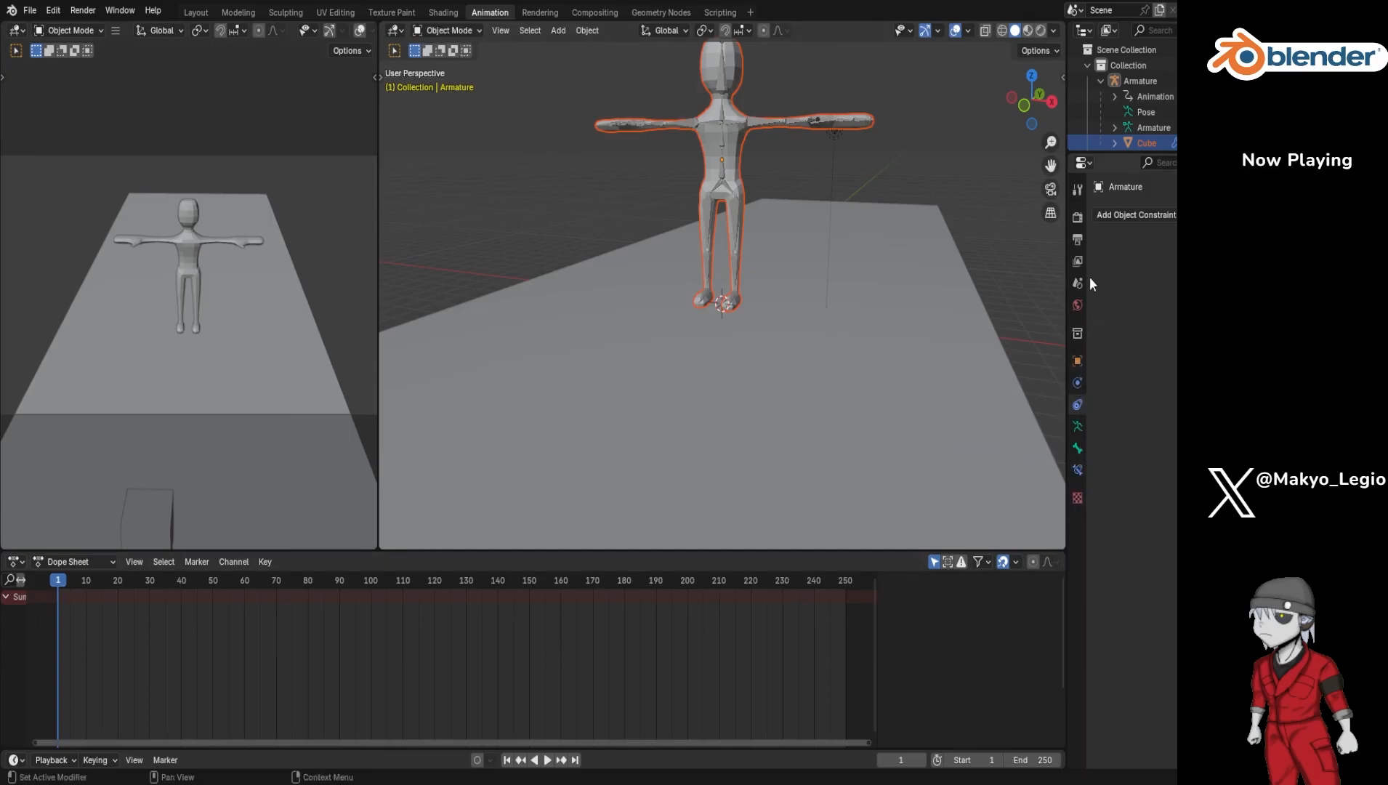
# Step: Examine the particle, physics, constraint and modifier settings of the character mesh Cube
pyautogui.click(1128, 82)
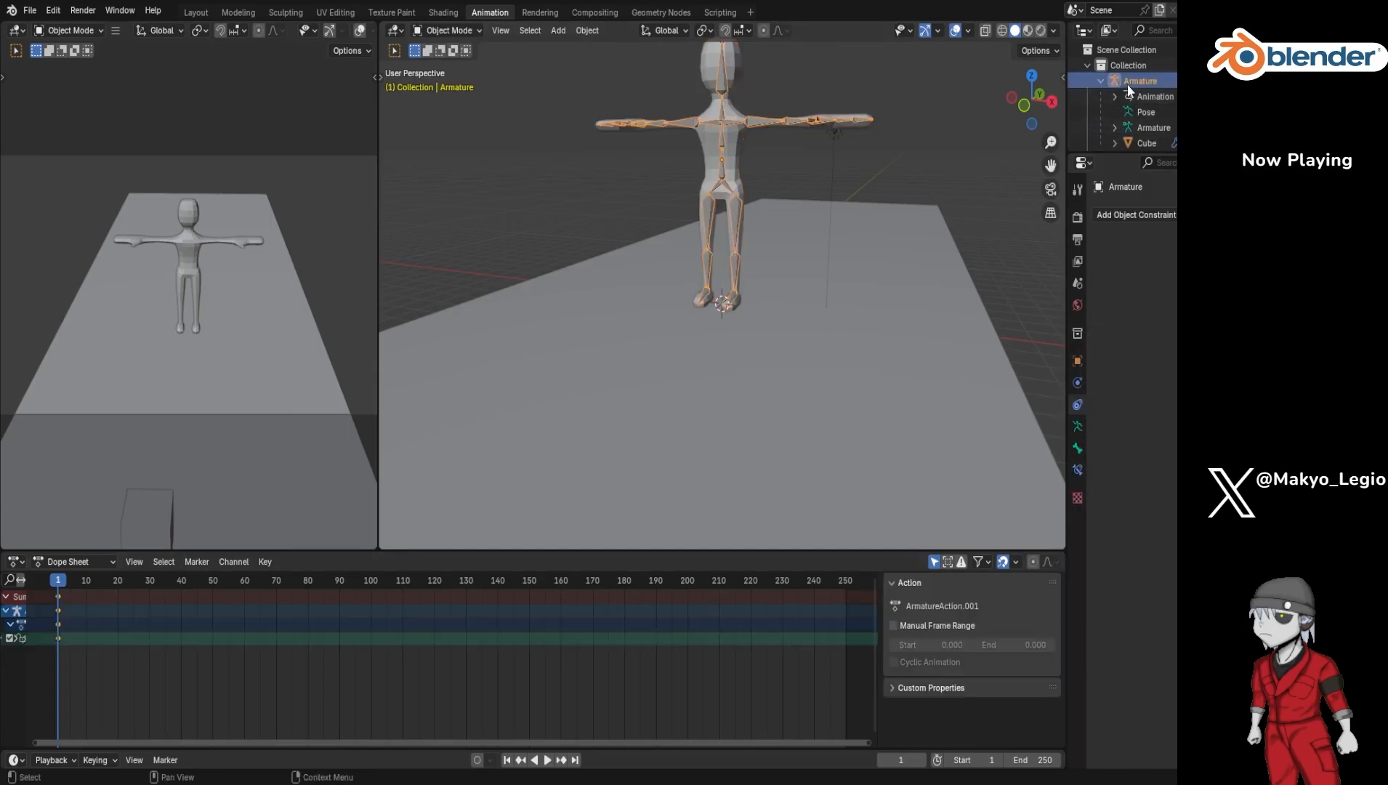
pyautogui.click(1147, 142)
pyautogui.click(1079, 406)
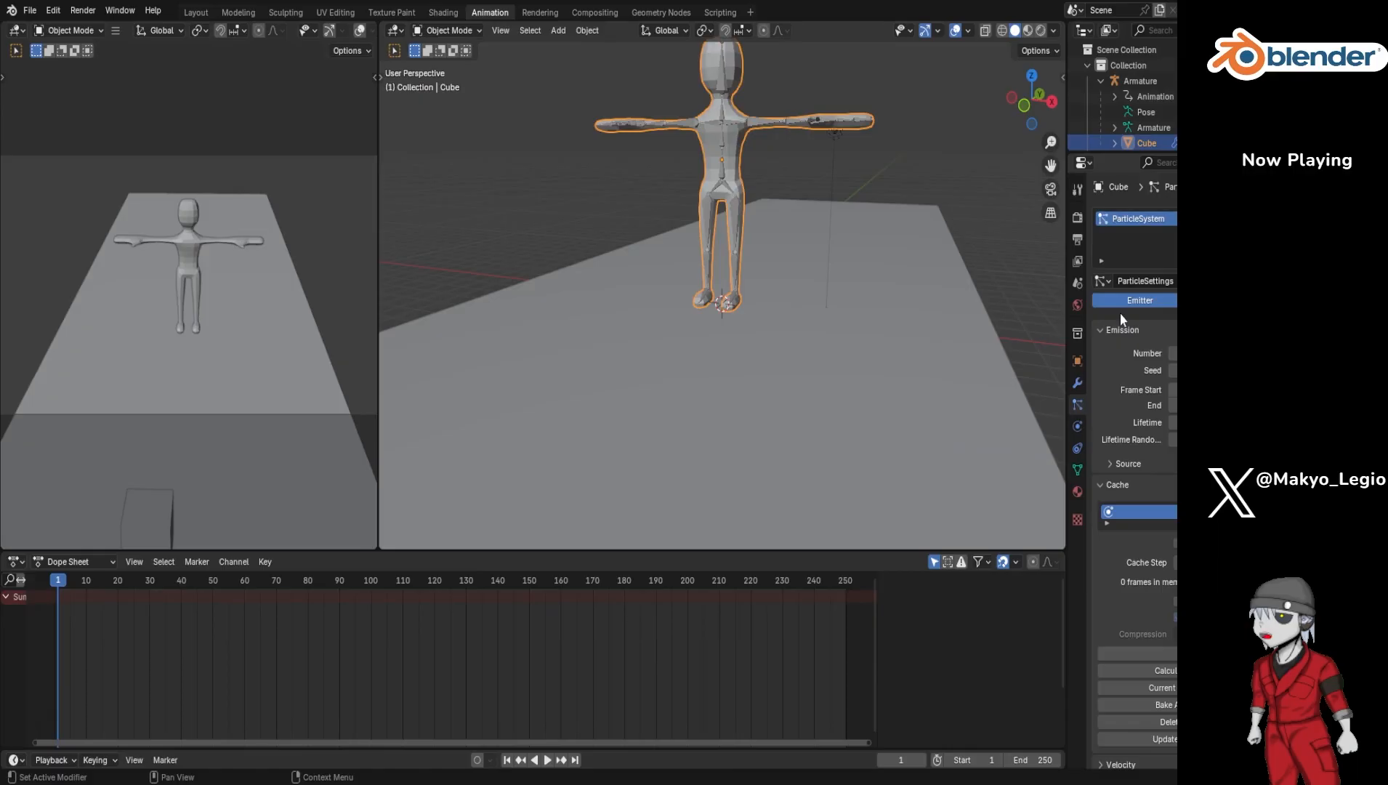
pyautogui.scroll(-4, 1118, 523)
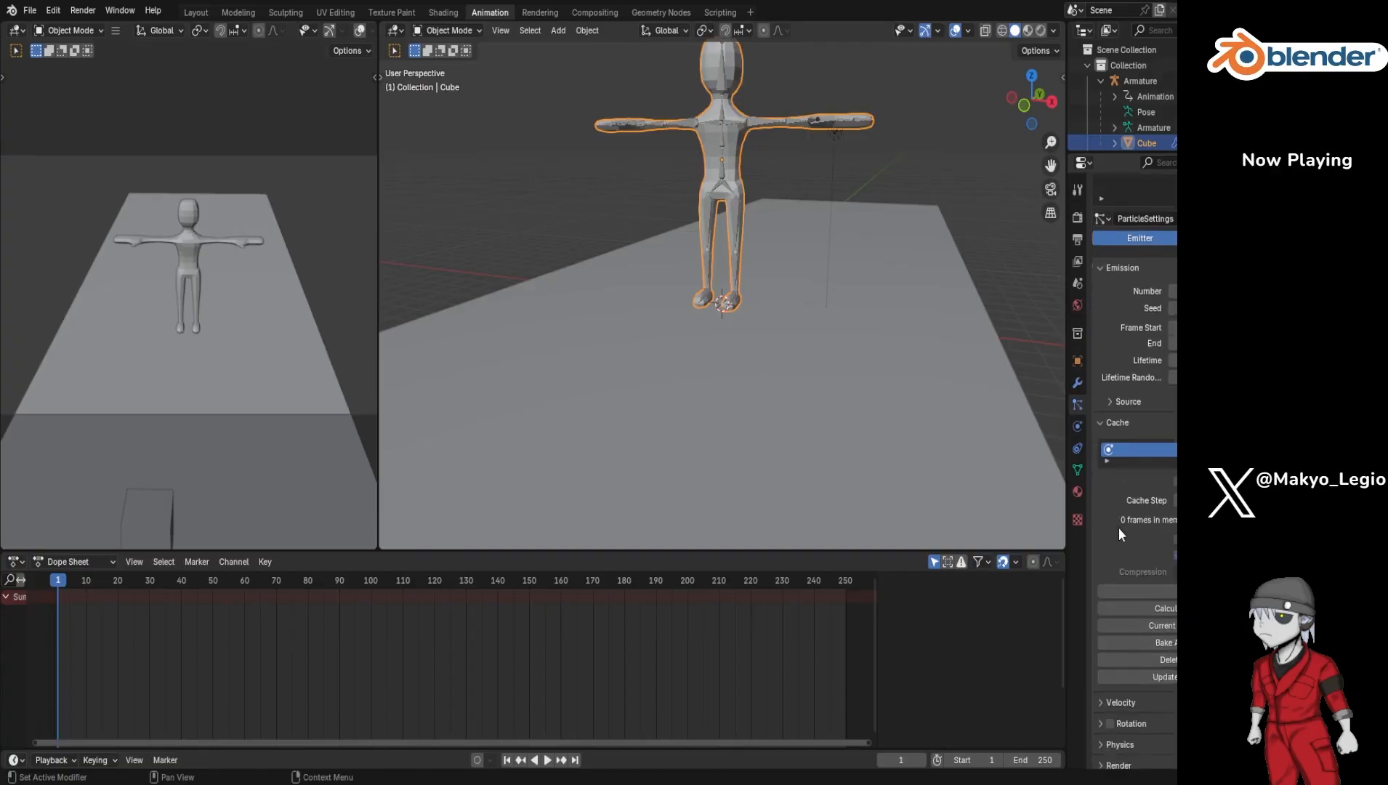
pyautogui.click(1078, 426)
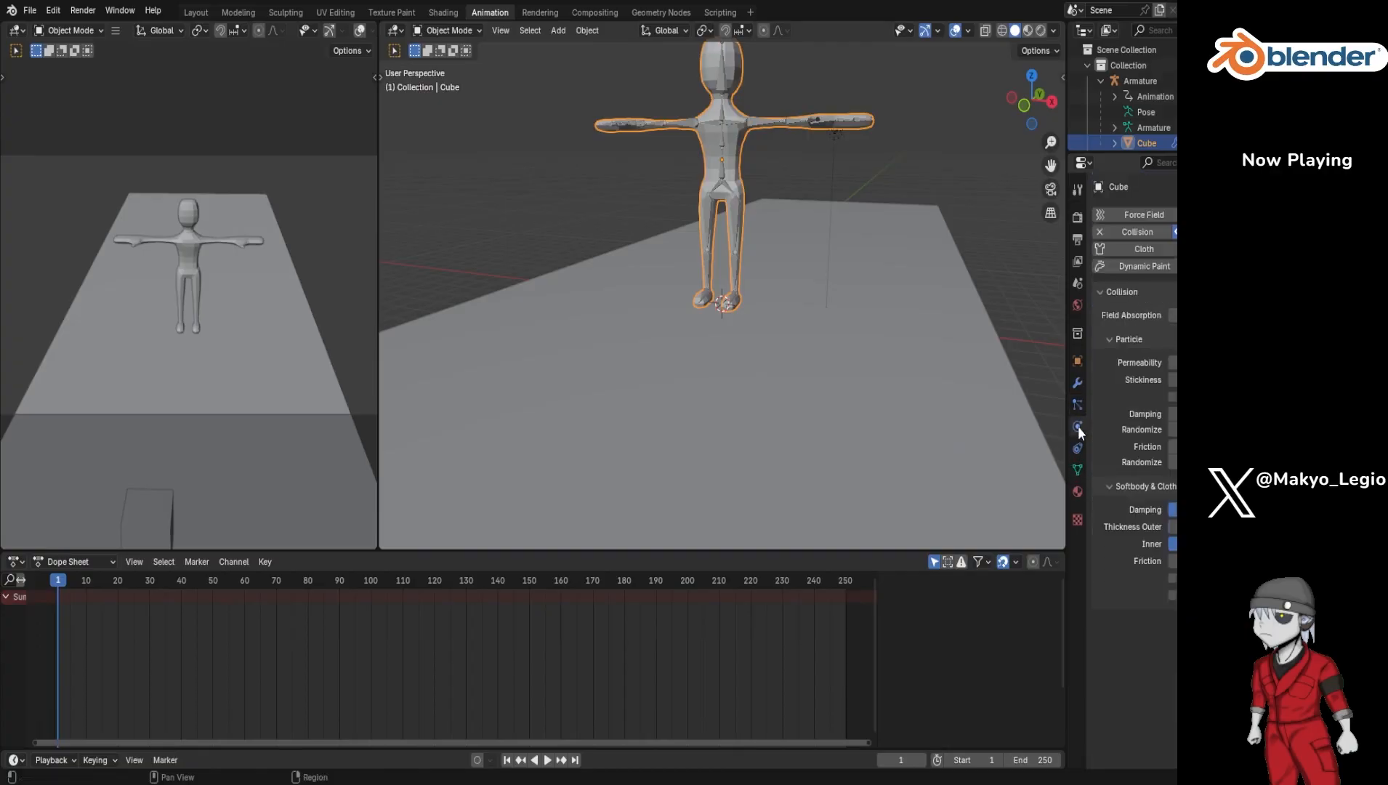
pyautogui.click(1077, 384)
pyautogui.scroll(-5, 1125, 579)
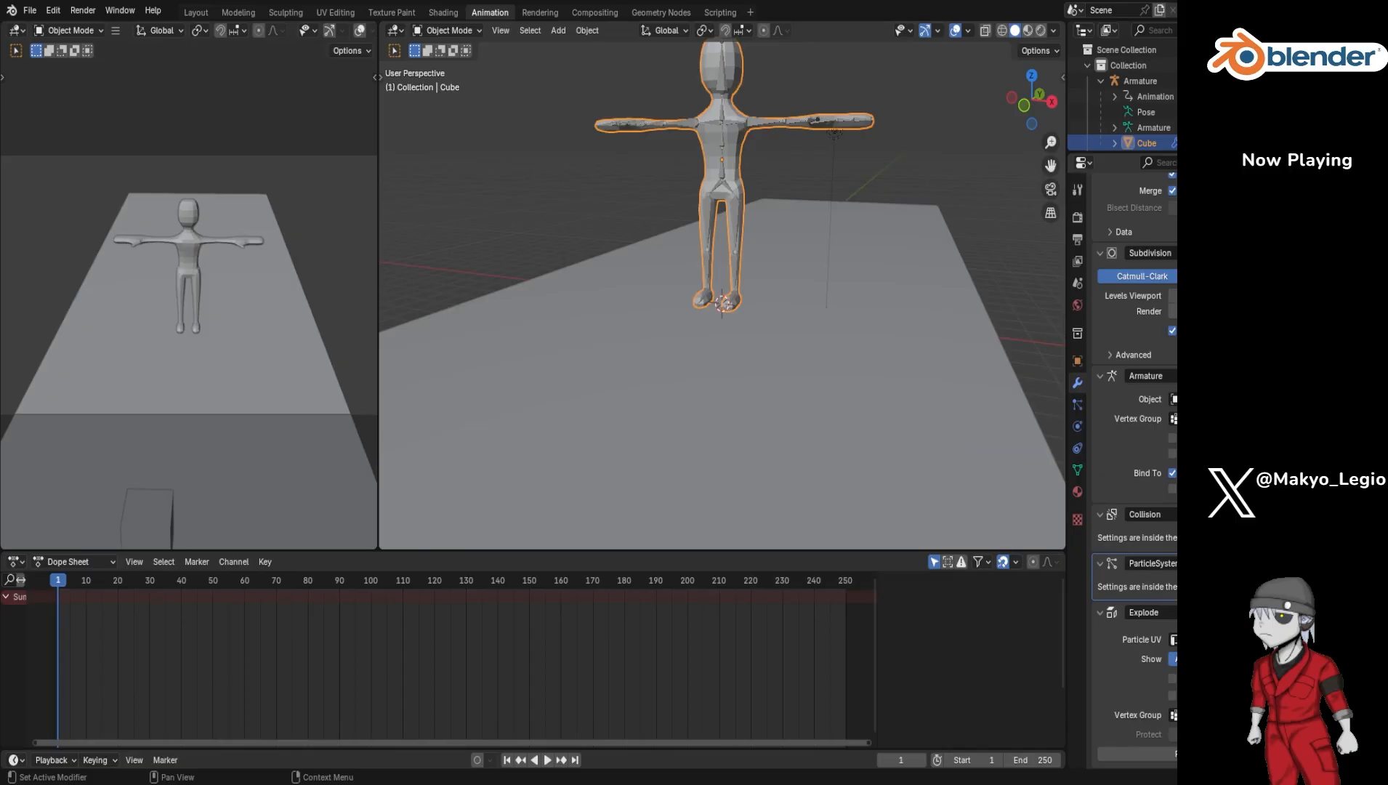
pyautogui.click(1078, 426)
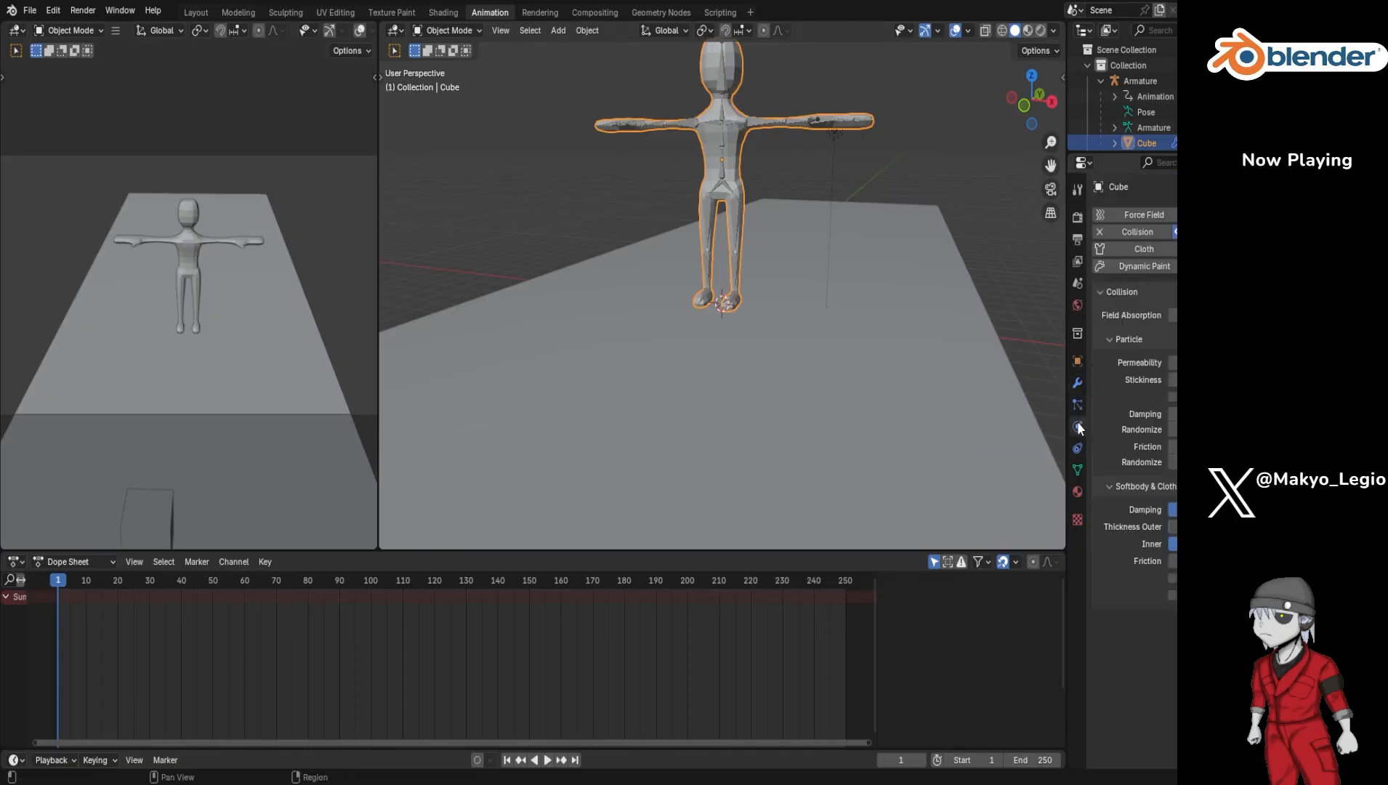
pyautogui.click(1078, 449)
pyautogui.click(1079, 382)
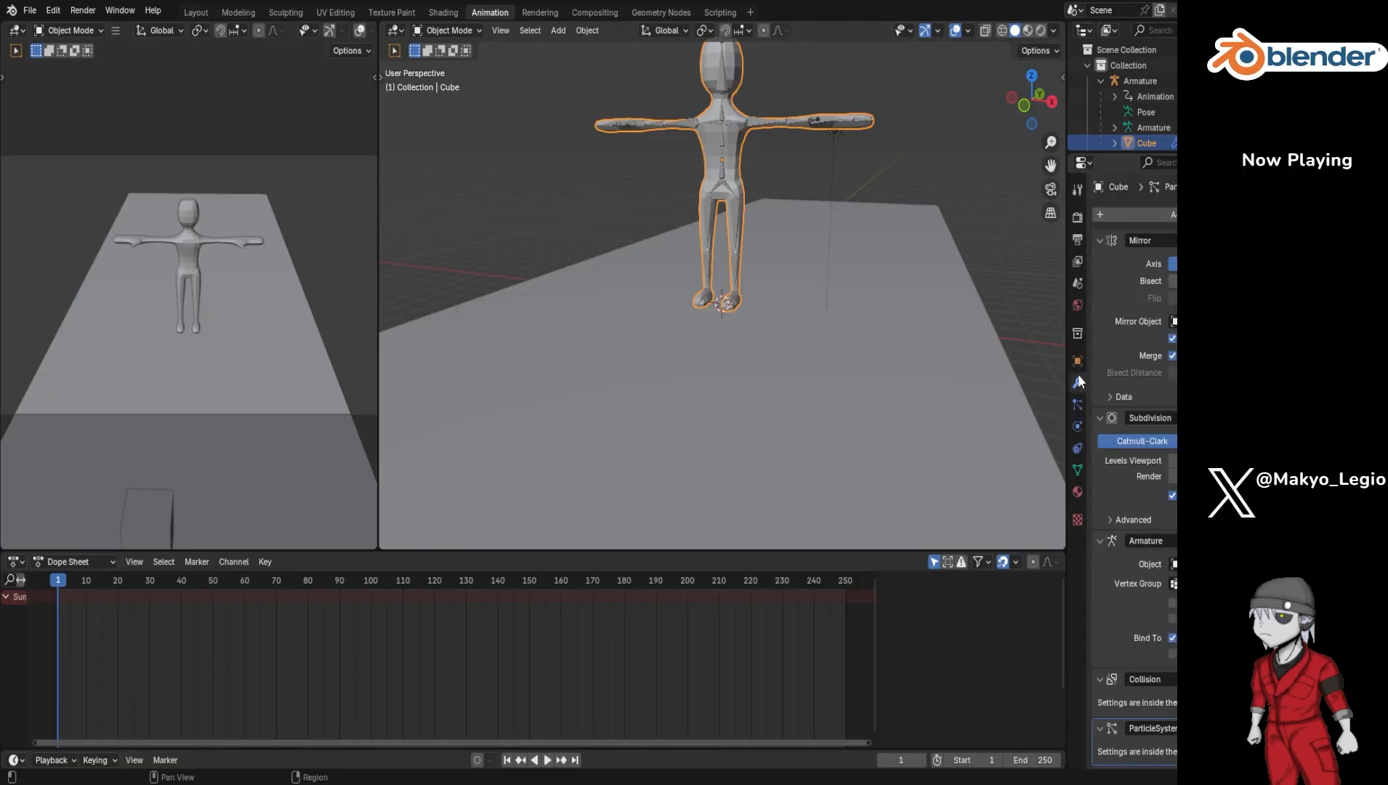
pyautogui.scroll(-5, 1138, 639)
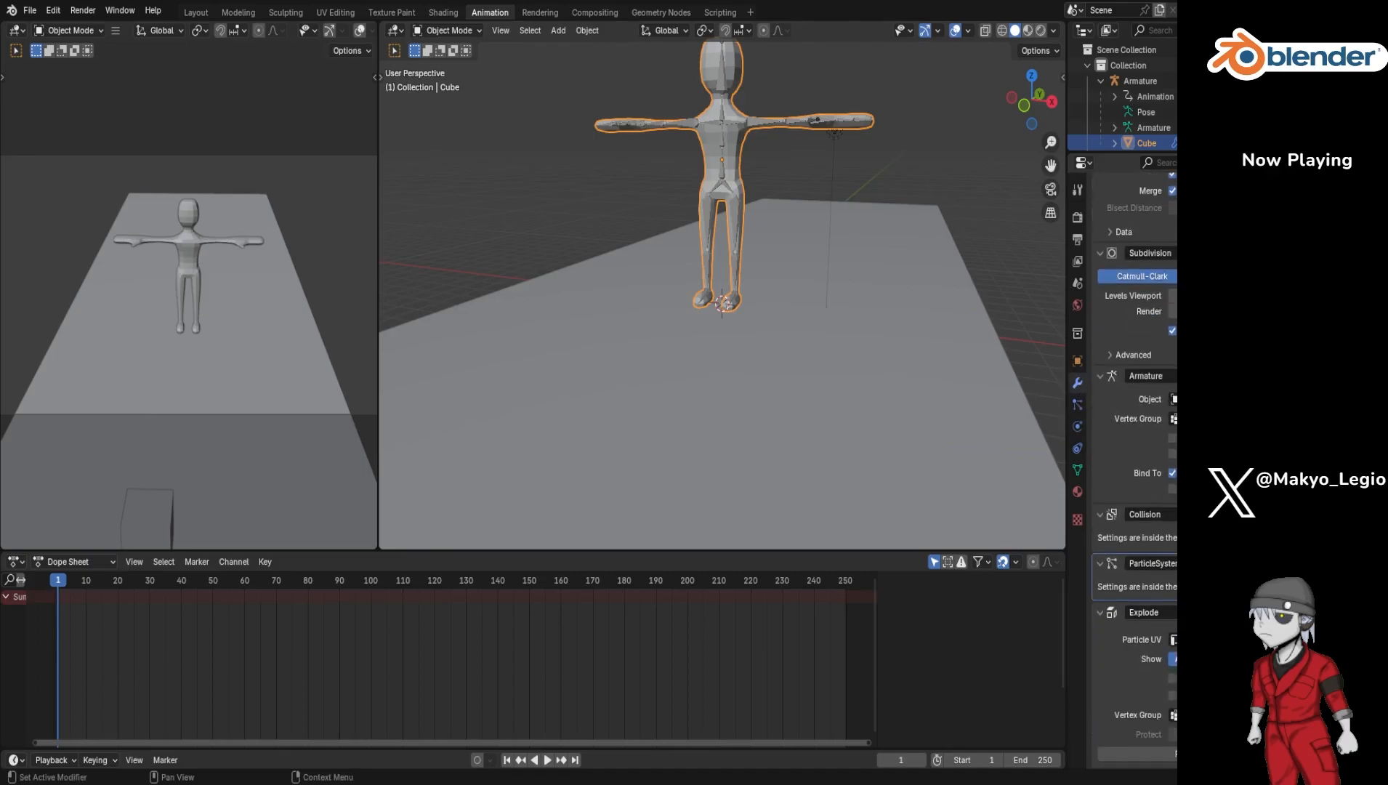
# Step: Add an Explode modifier to the character mesh Cube
pyautogui.scroll(5, 1134, 472)
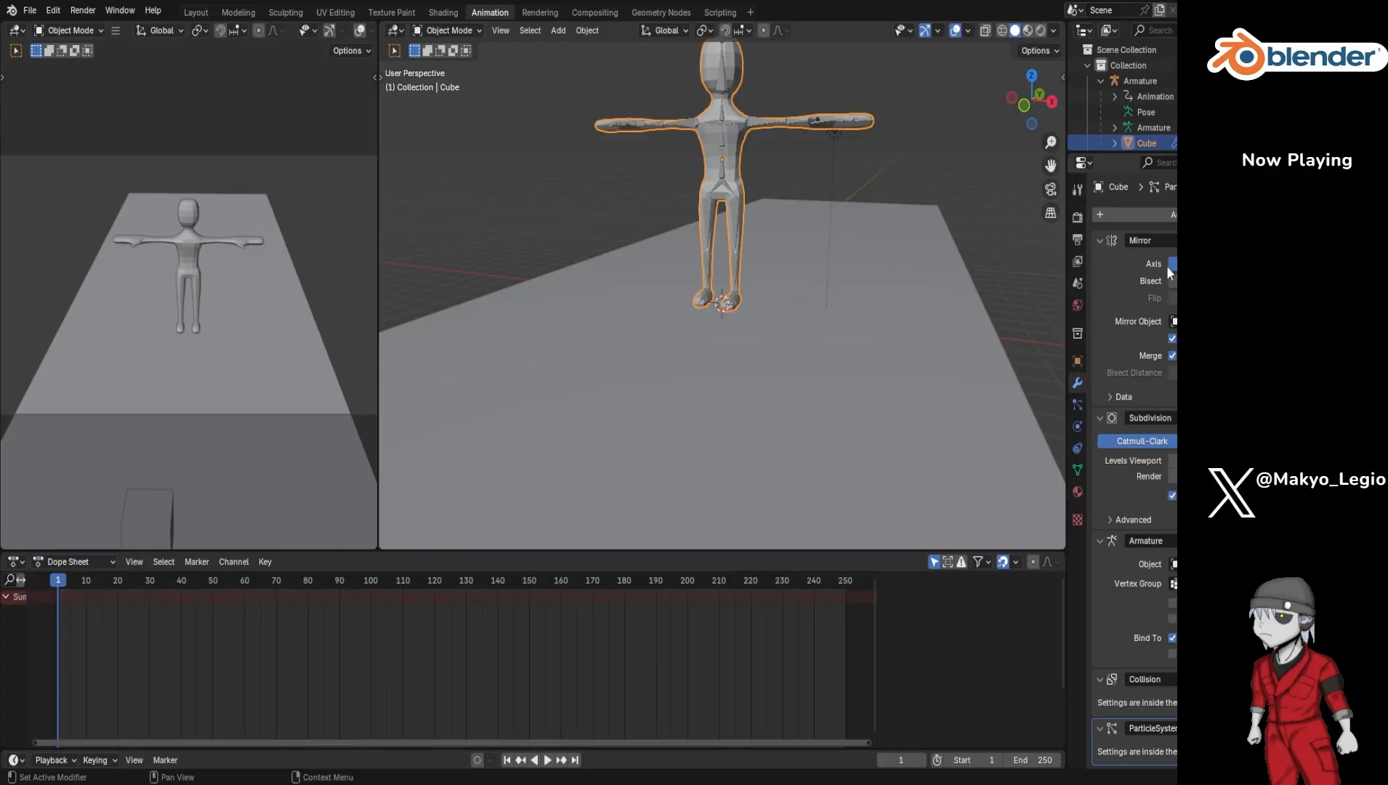
pyautogui.click(1161, 218)
pyautogui.moveTo(1159, 216)
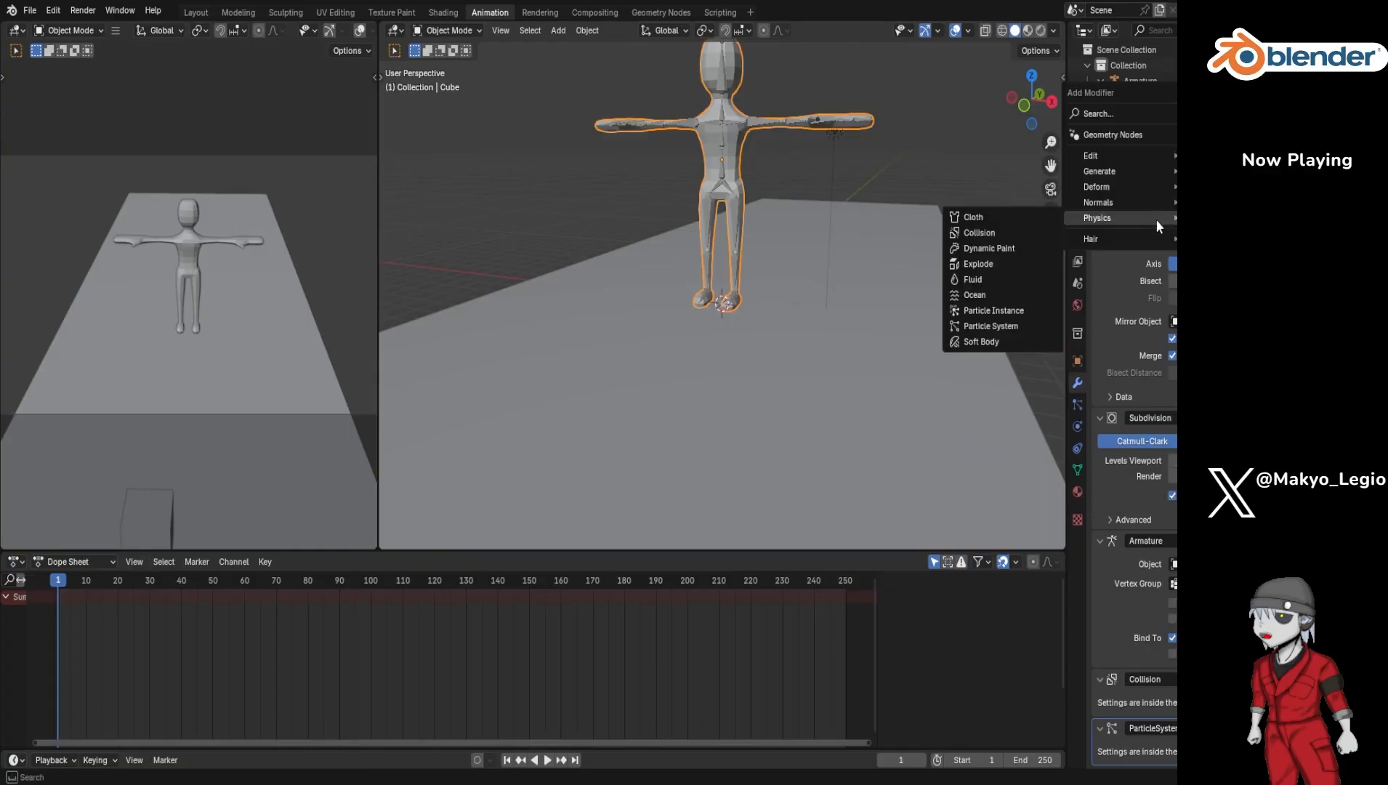
pyautogui.click(979, 264)
pyautogui.scroll(-5, 1117, 551)
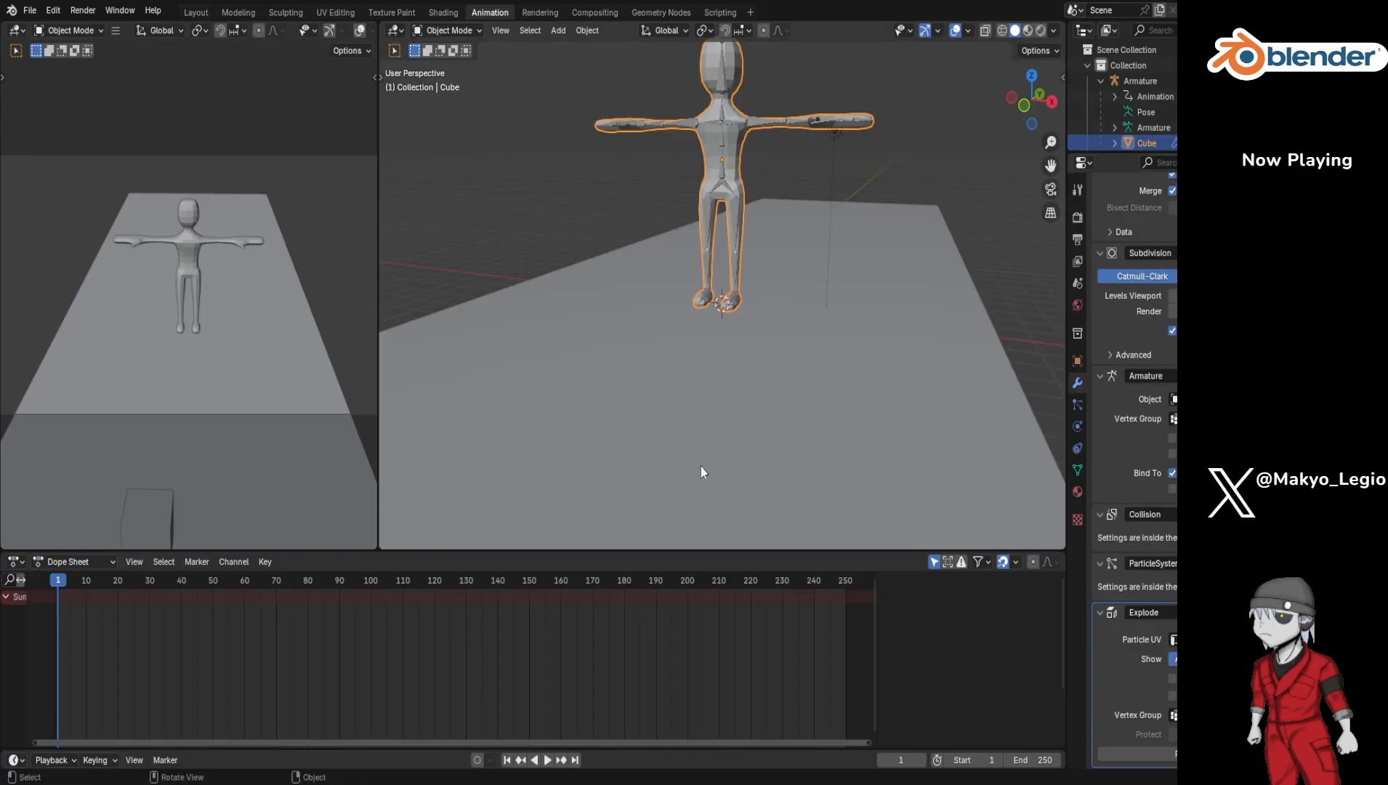
# Step: Select the Armature object and switch it to Pose Mode
pyautogui.click(1075, 407)
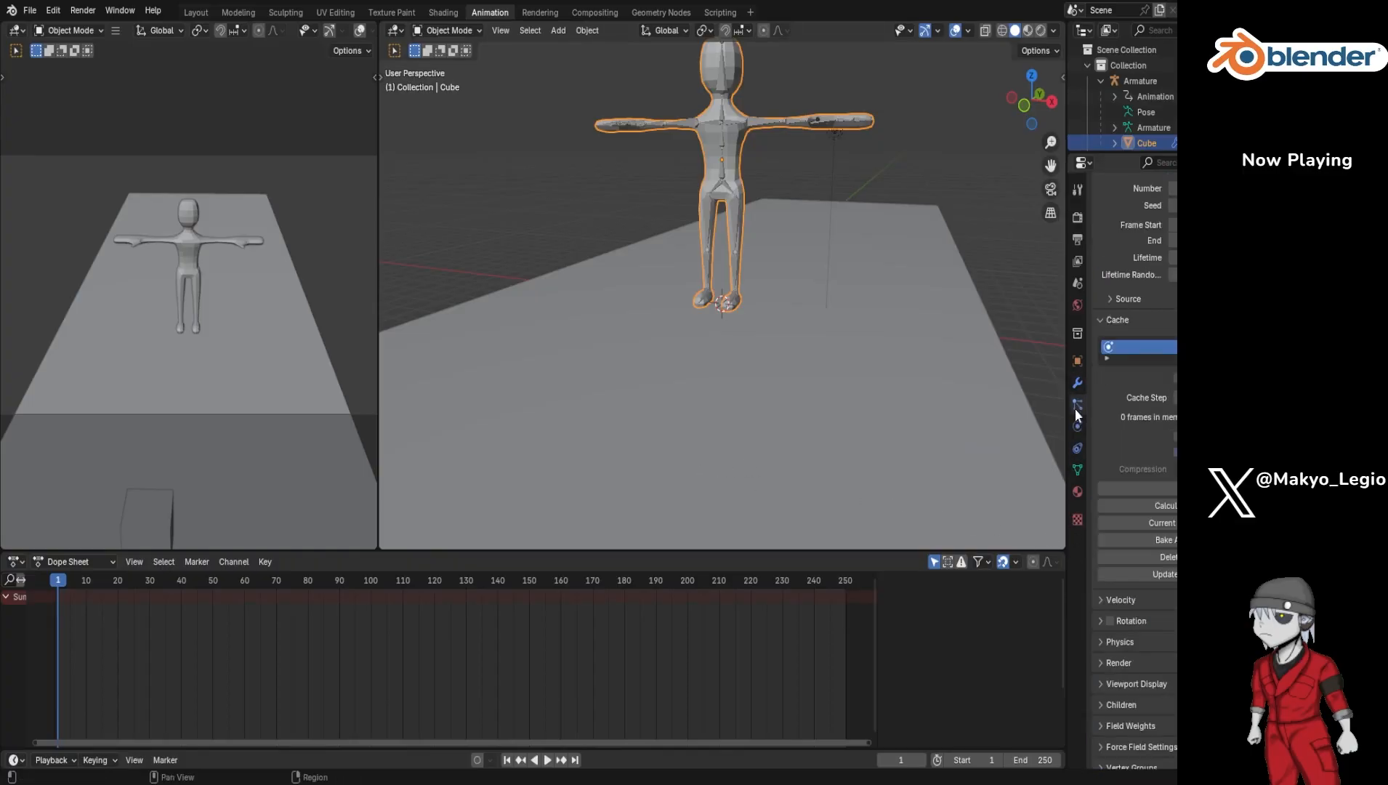
pyautogui.click(1123, 81)
pyautogui.scroll(2, 665, 440)
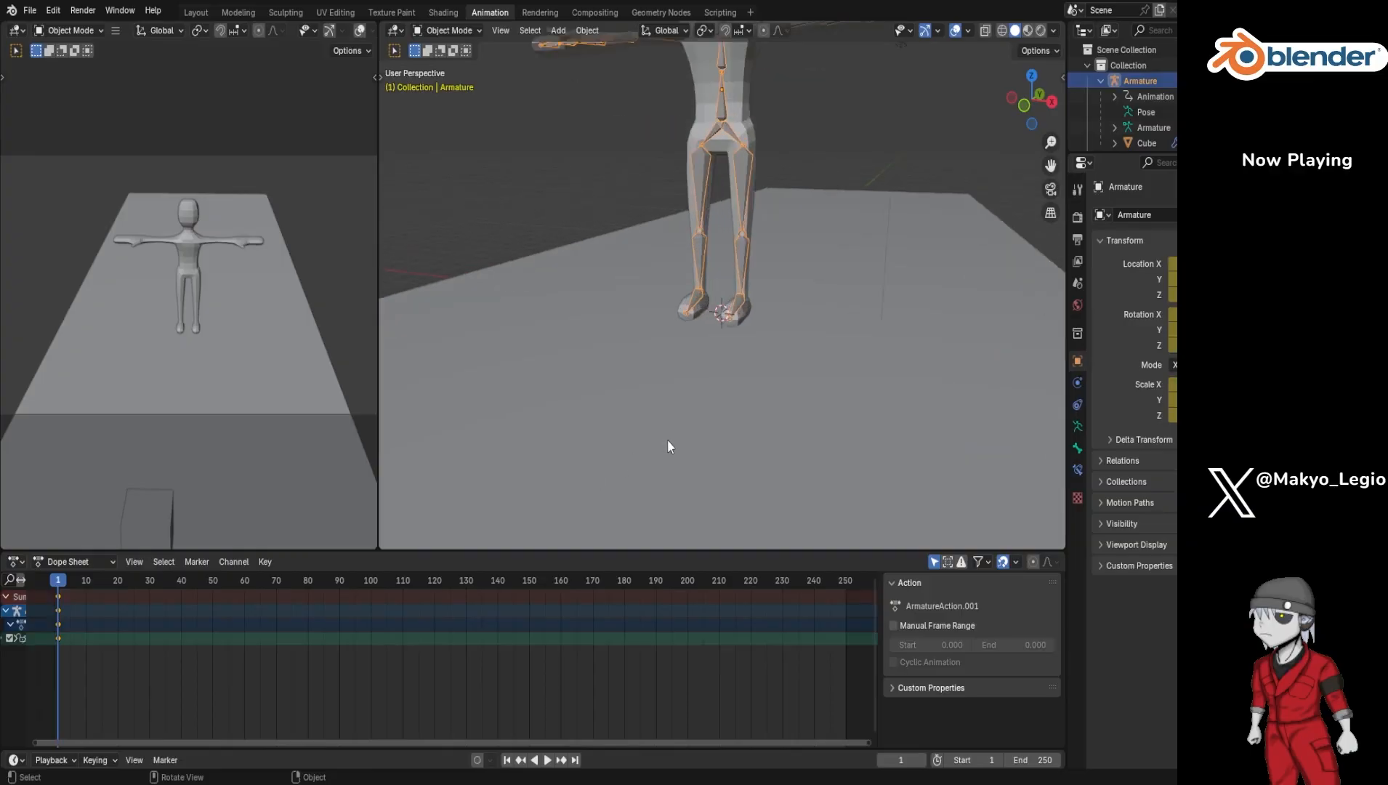
pyautogui.scroll(-1, 670, 439)
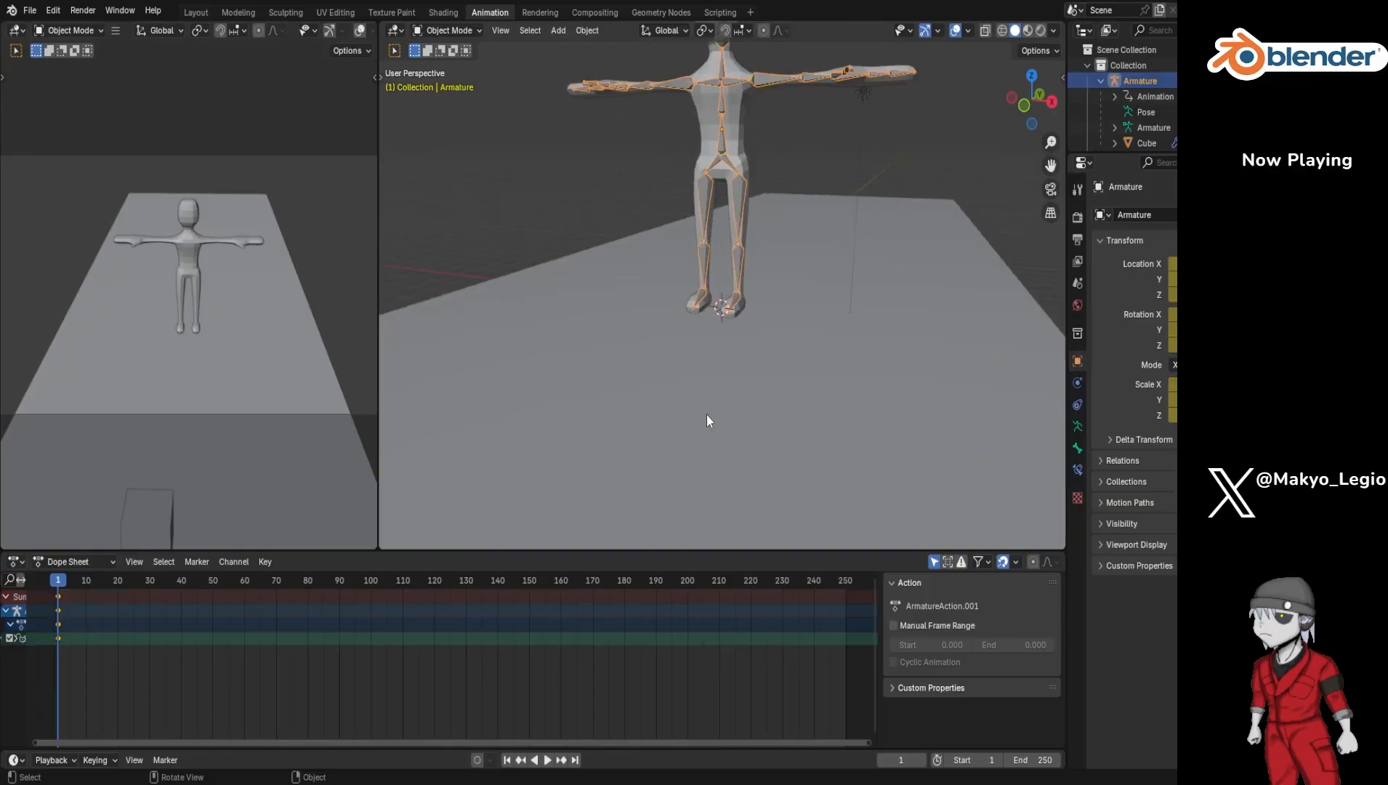
pyautogui.keyDown('shift'); pyautogui.moveTo(723, 397); pyautogui.dragTo(740, 460, button='middle'); pyautogui.keyUp('shift')
pyautogui.scroll(4, 740, 458)
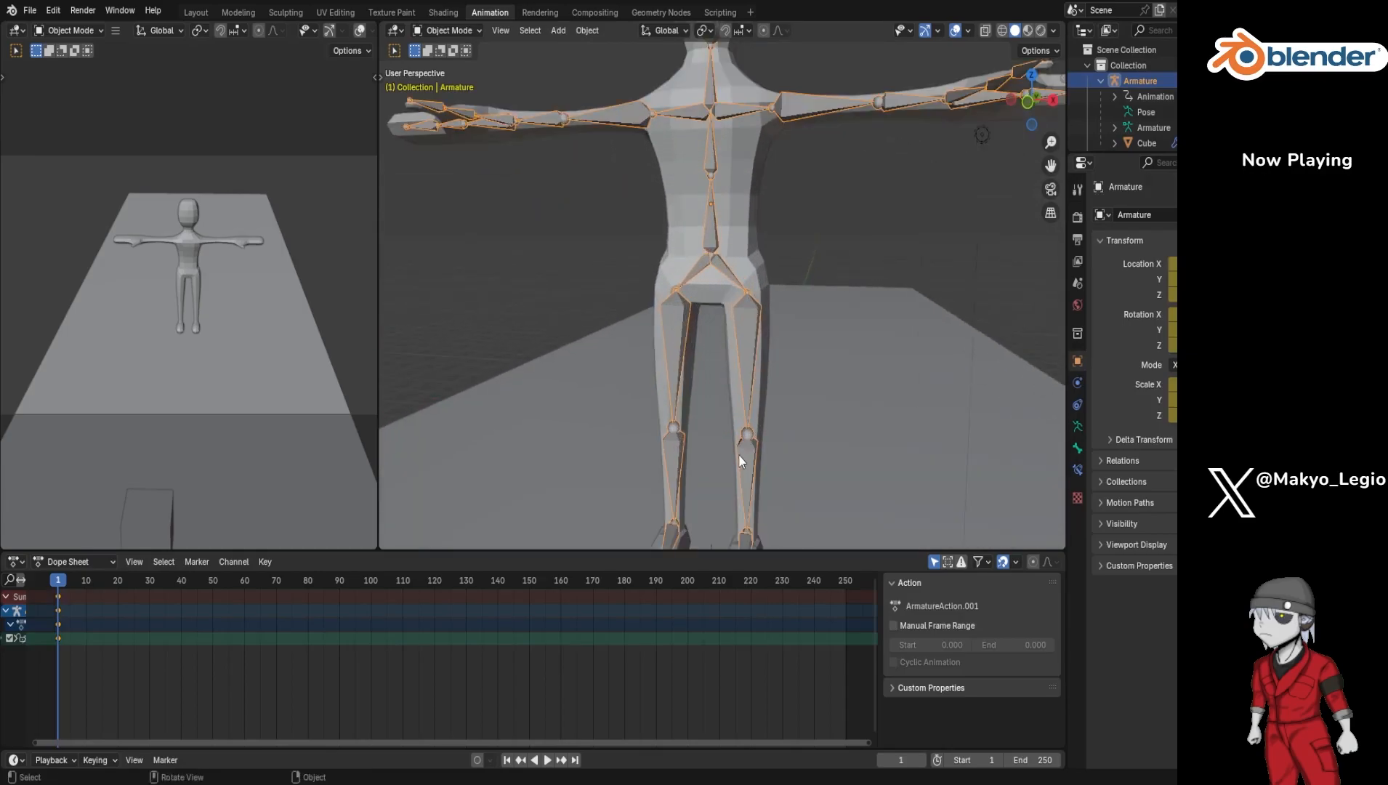
pyautogui.scroll(-2, 769, 417)
pyautogui.moveTo(772, 414)
pyautogui.mouseDown(button='middle')
pyautogui.moveTo(783, 430)
pyautogui.moveTo(762, 429)
pyautogui.moveTo(773, 425)
pyautogui.mouseUp(button='middle')
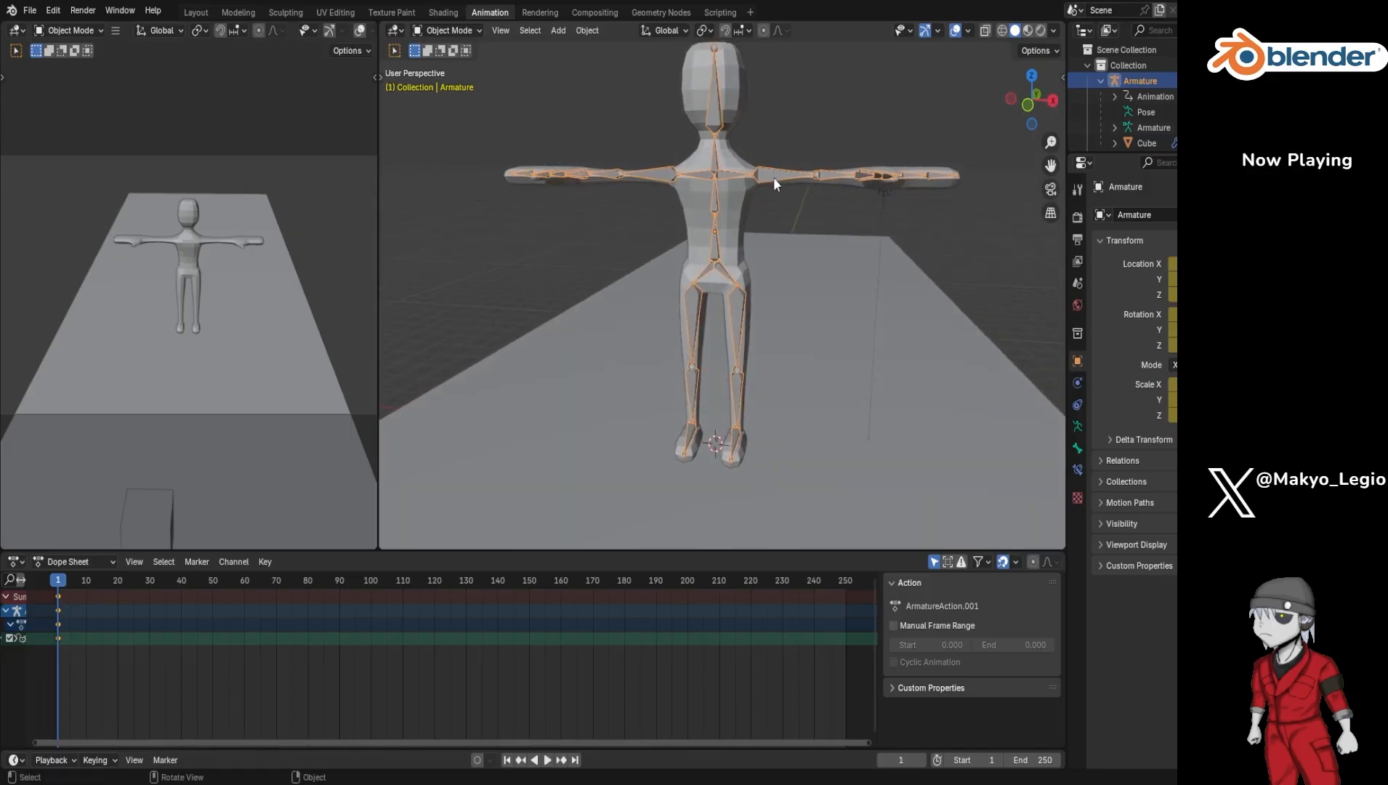
pyautogui.press('Tab')
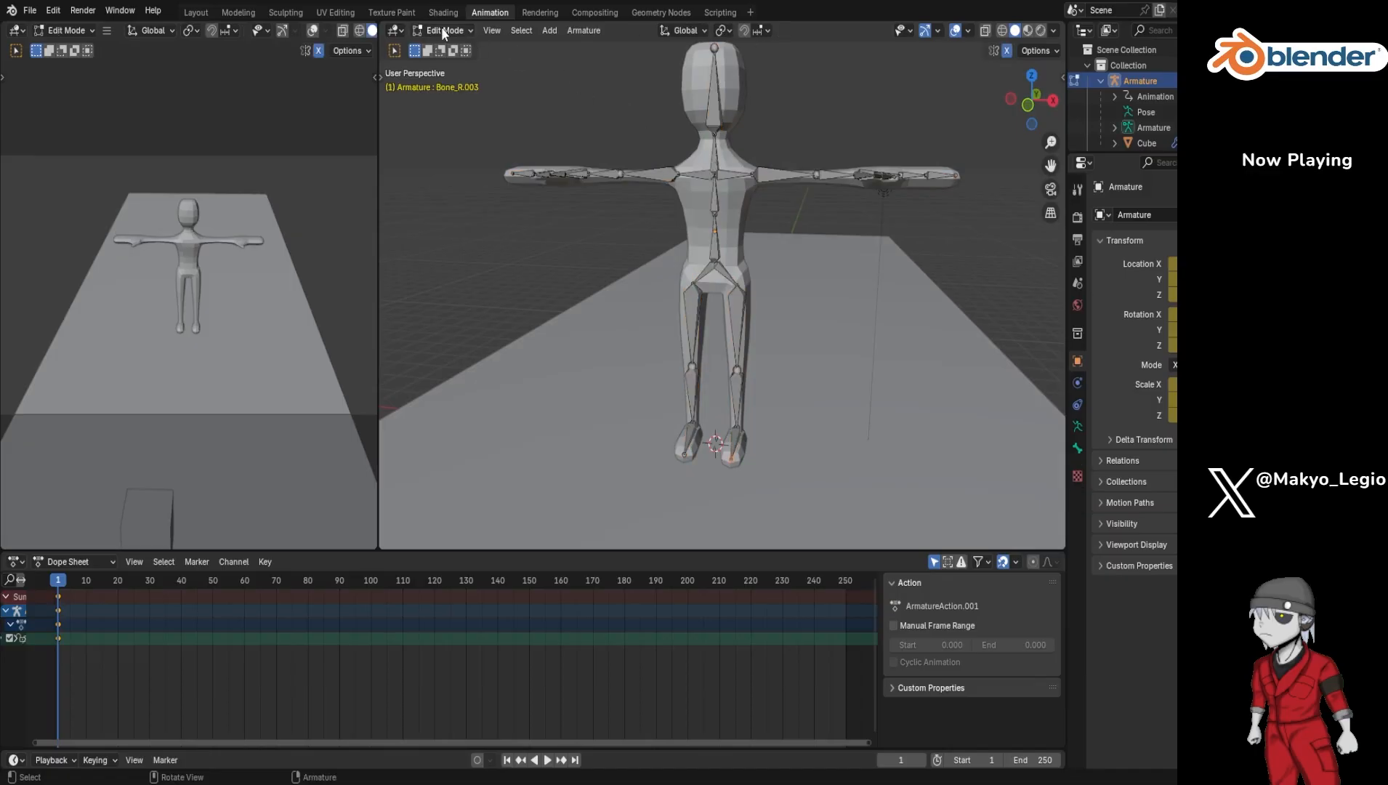
pyautogui.press('Tab')
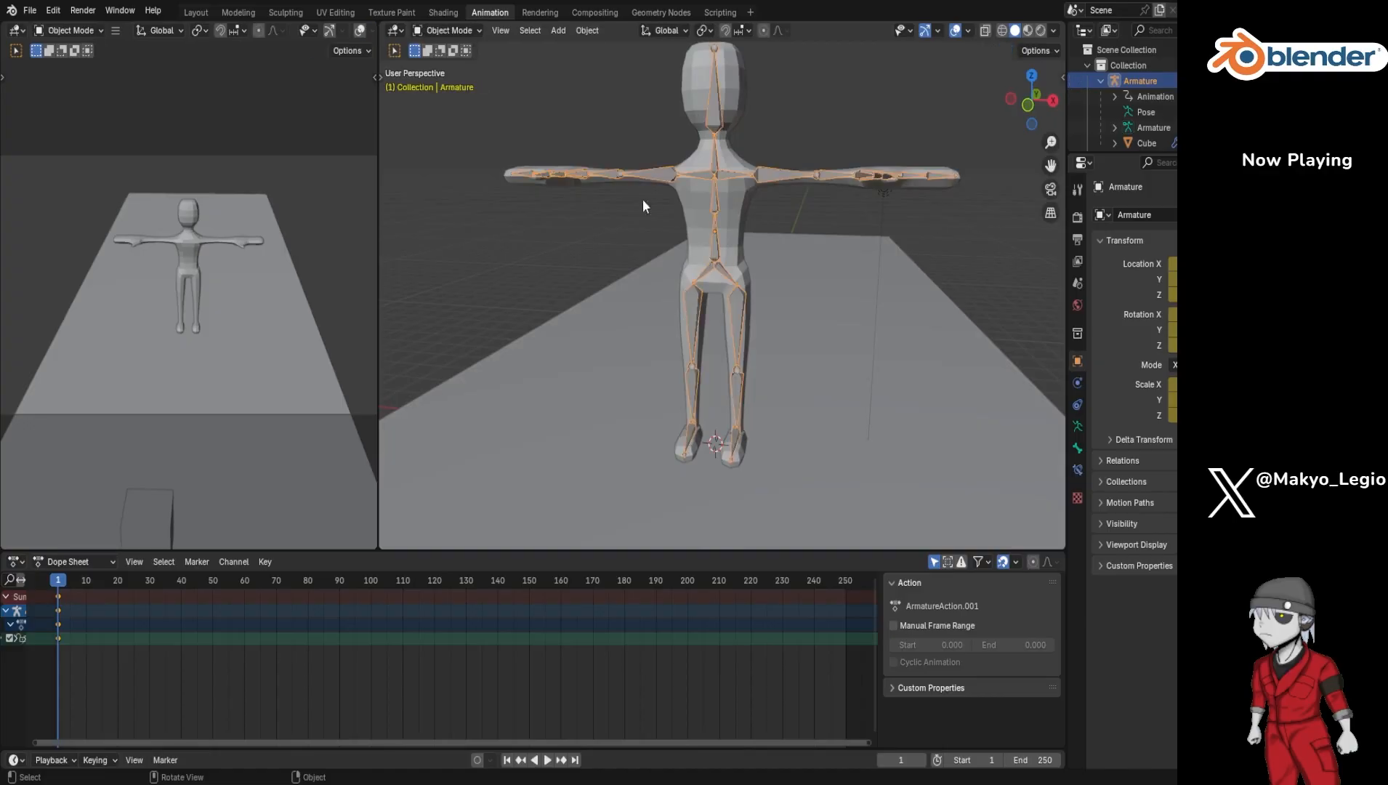
pyautogui.click(471, 32)
pyautogui.click(458, 83)
pyautogui.moveTo(904, 278); pyautogui.dragTo(825, 298, button='middle')
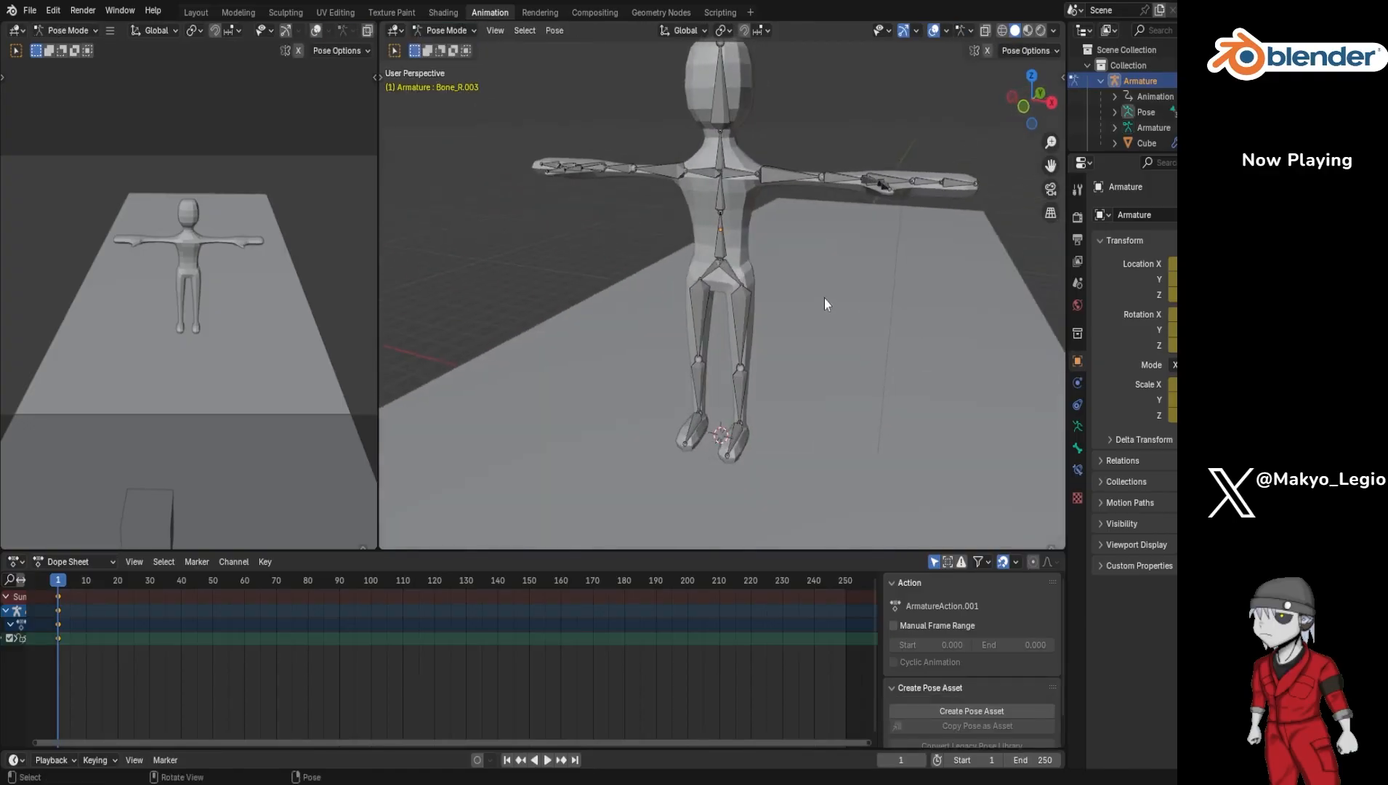
# Step: Rotate the character's left upper arm bone Bone.004_L.001 around the global Y axis so the arm hangs diagonally downward
pyautogui.click(796, 177)
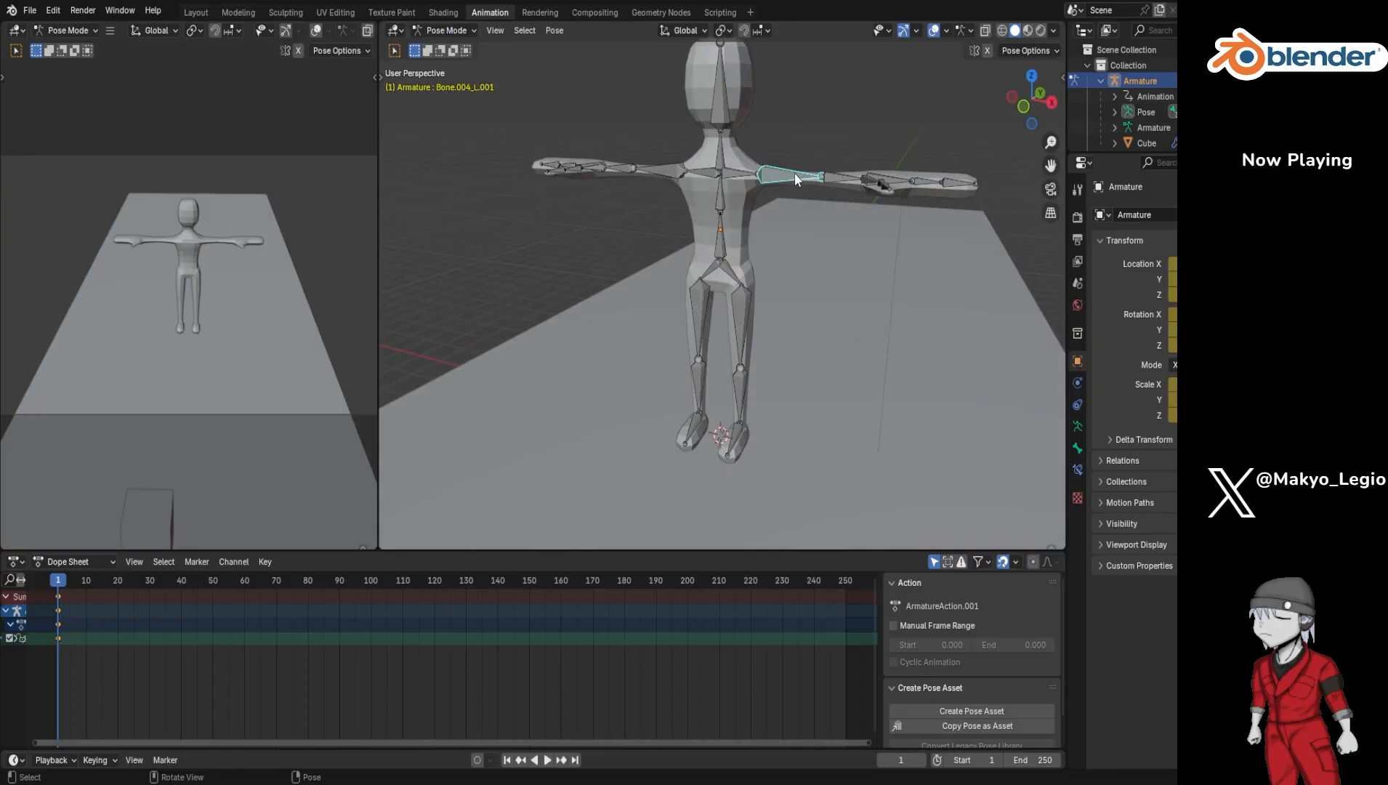
pyautogui.press('r')
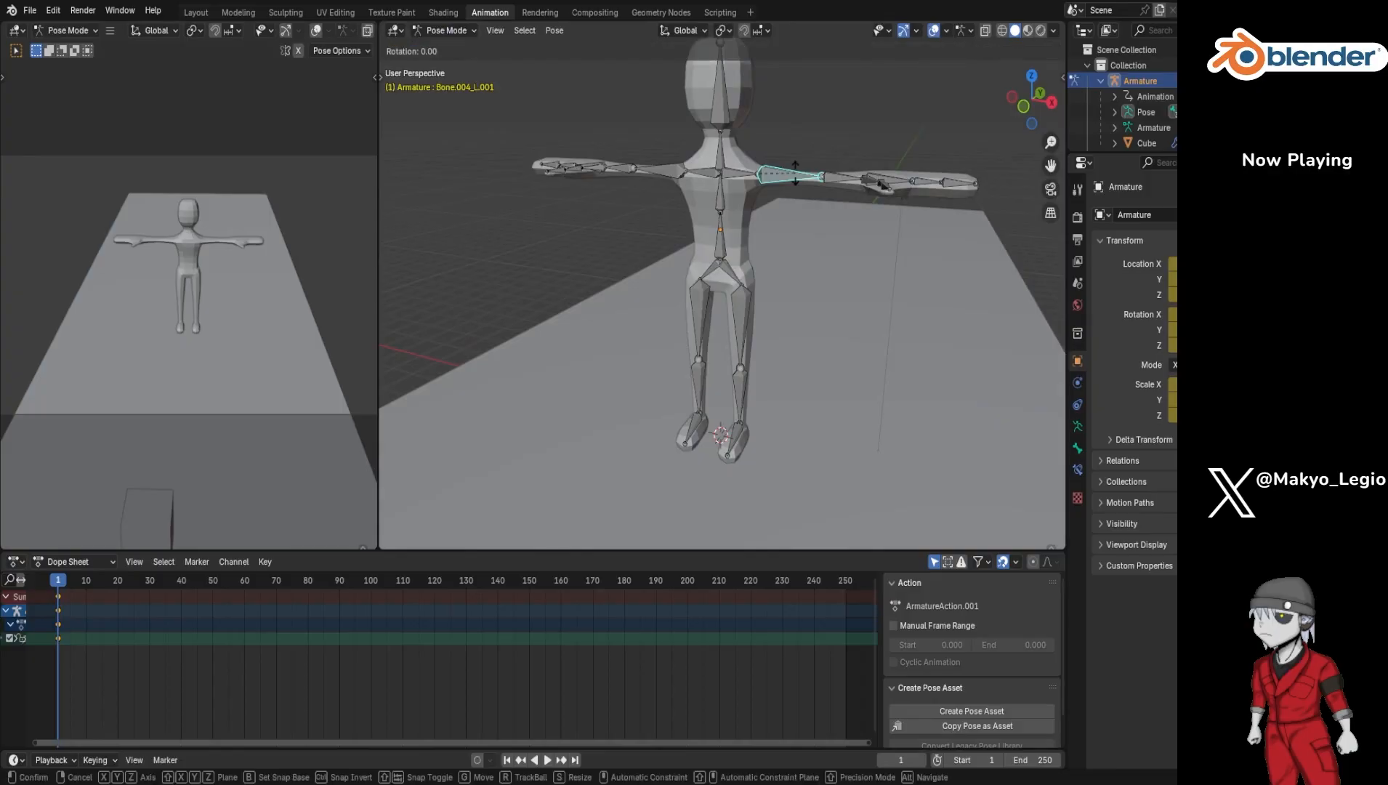
pyautogui.rightClick(802, 195)
pyautogui.press('y')
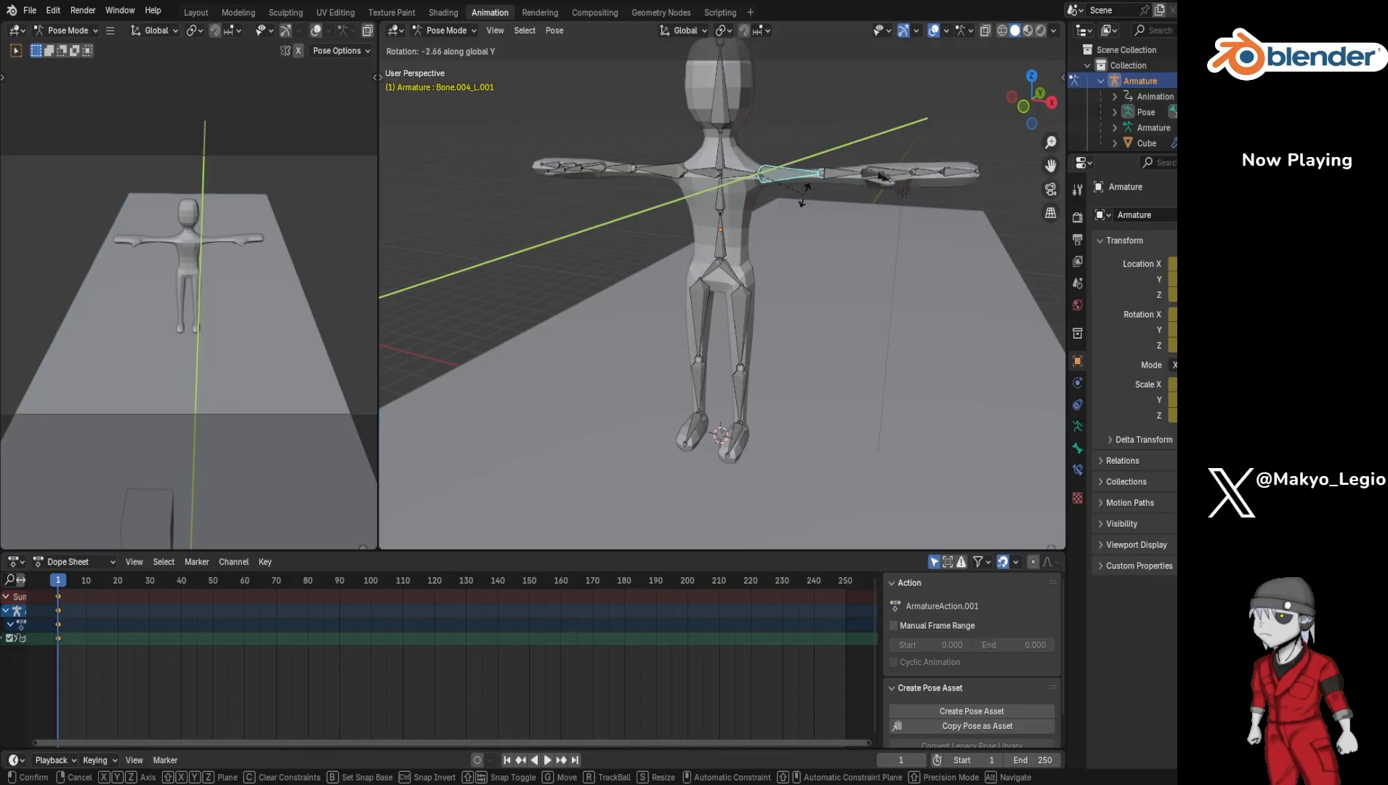
pyautogui.click(755, 197)
# Step: Rotate the left shoulder bone Bone.004_L slightly upward around global Y and adjust it around global Z
pyautogui.click(736, 173)
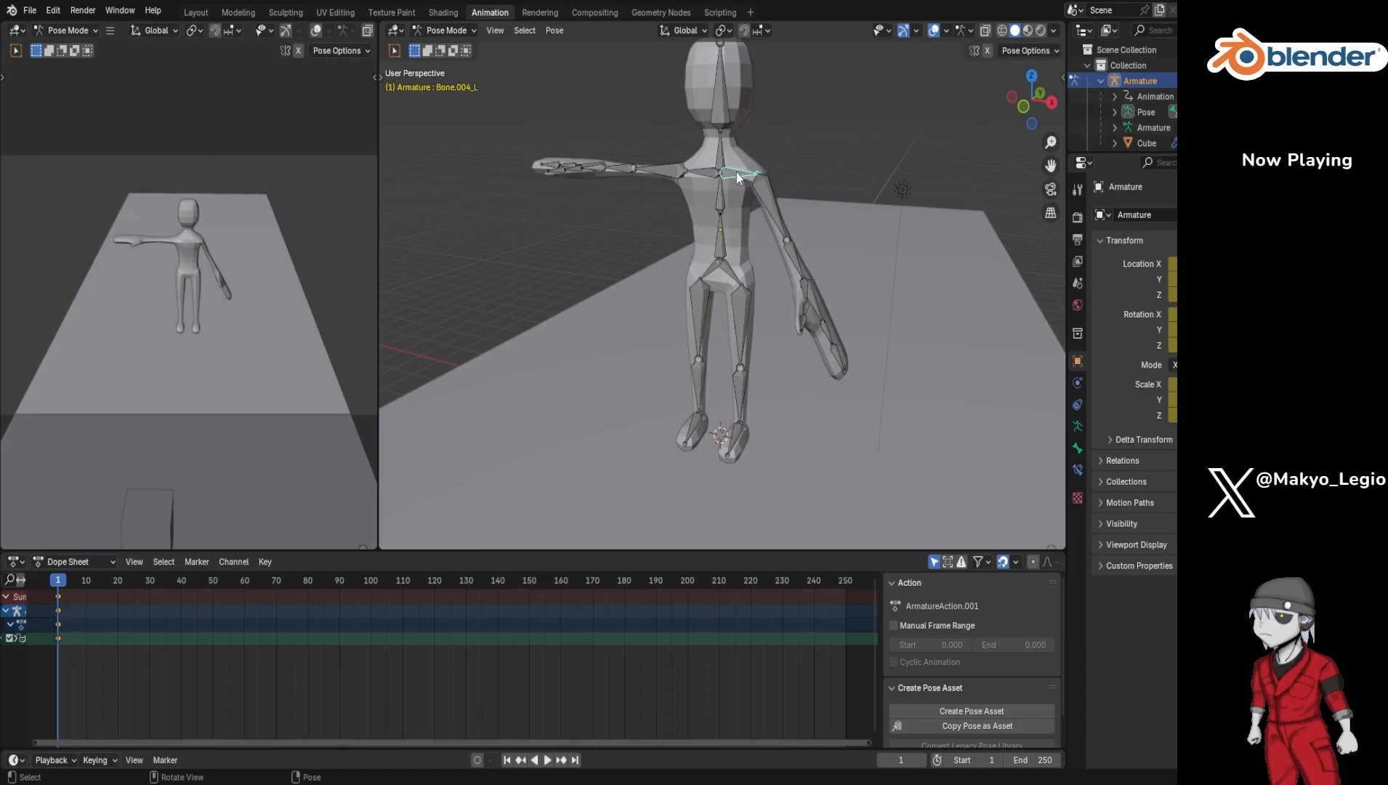
pyautogui.press('r')
pyautogui.press('y')
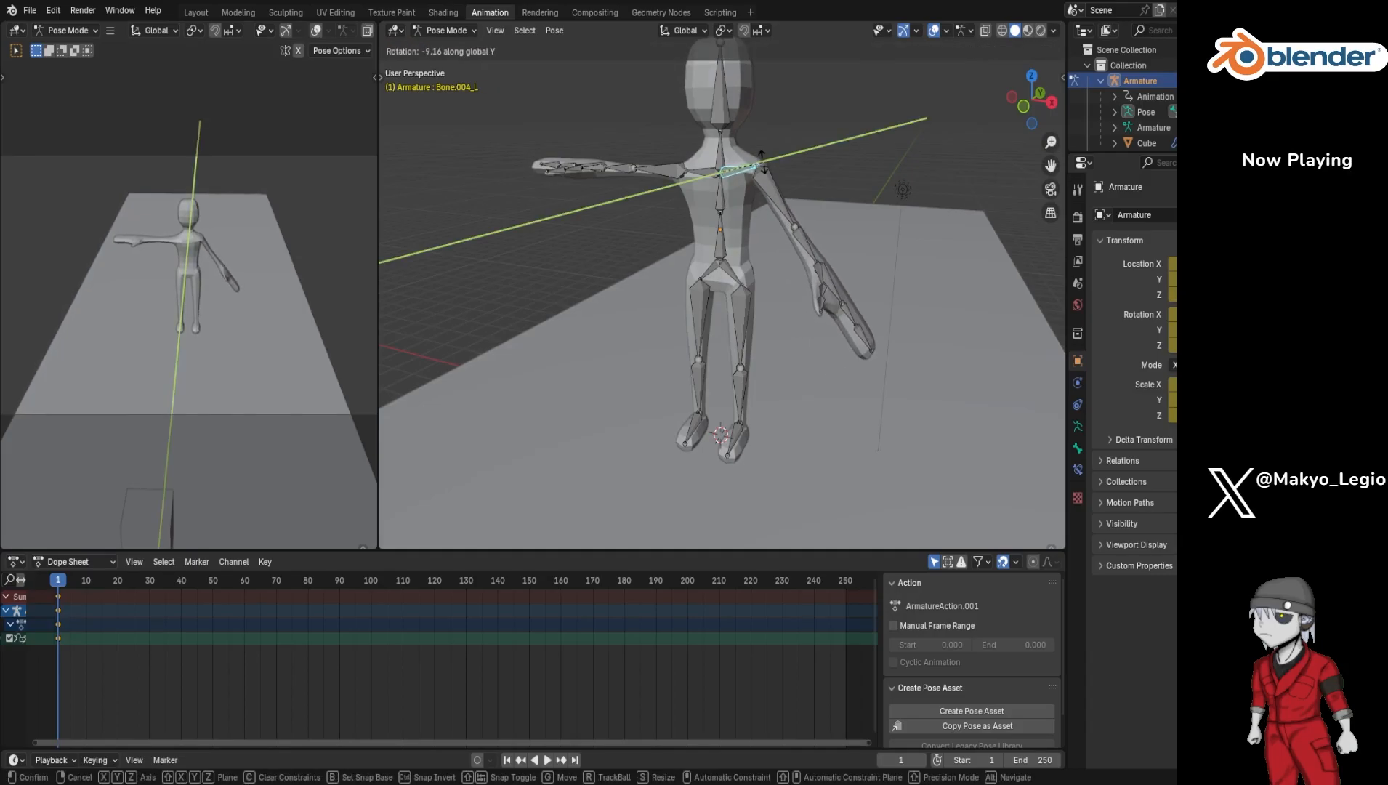
pyautogui.click(760, 162)
pyautogui.press('r')
pyautogui.press('z')
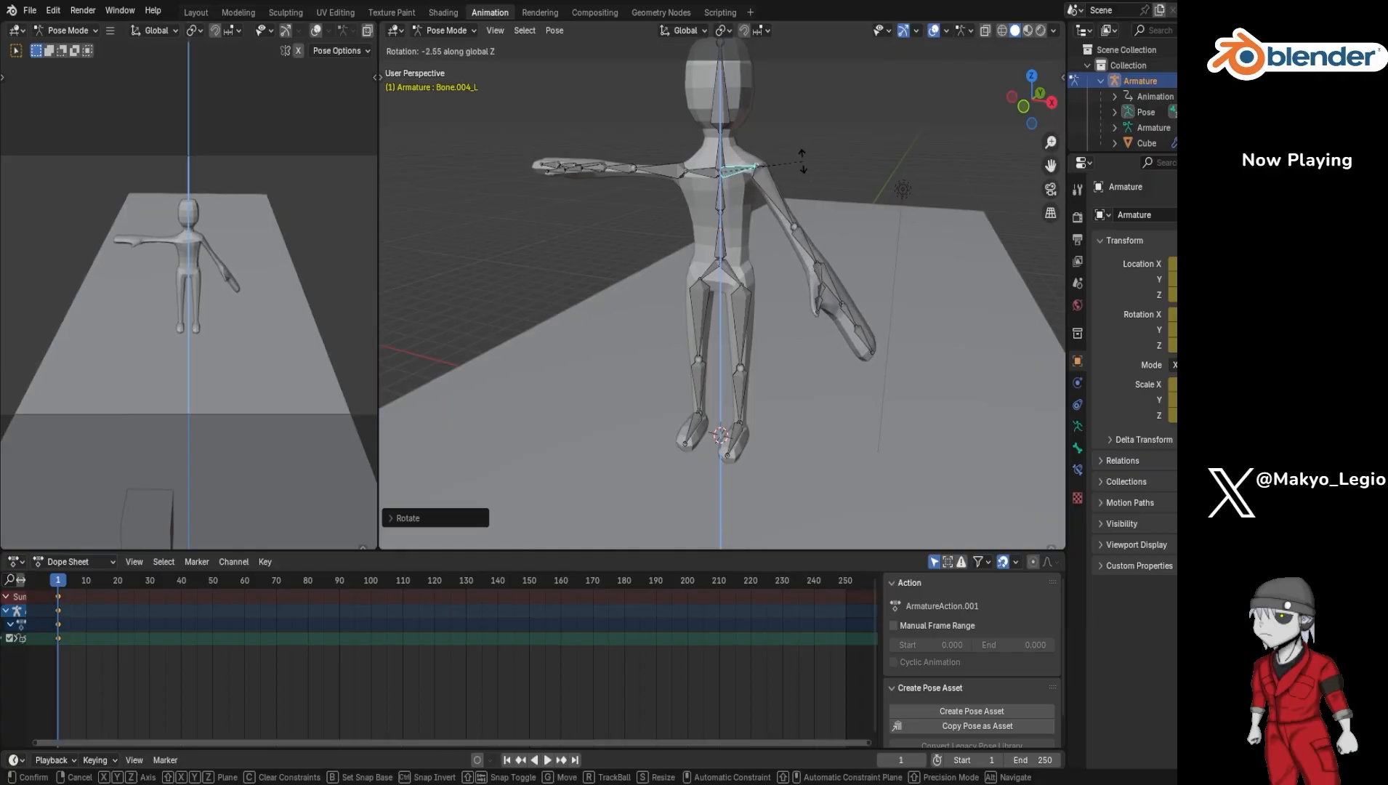
pyautogui.click(821, 205)
# Step: Swing the left upper arm bone Bone.004_L.001 around the global Z axis
pyautogui.moveTo(822, 205); pyautogui.dragTo(737, 195, button='middle')
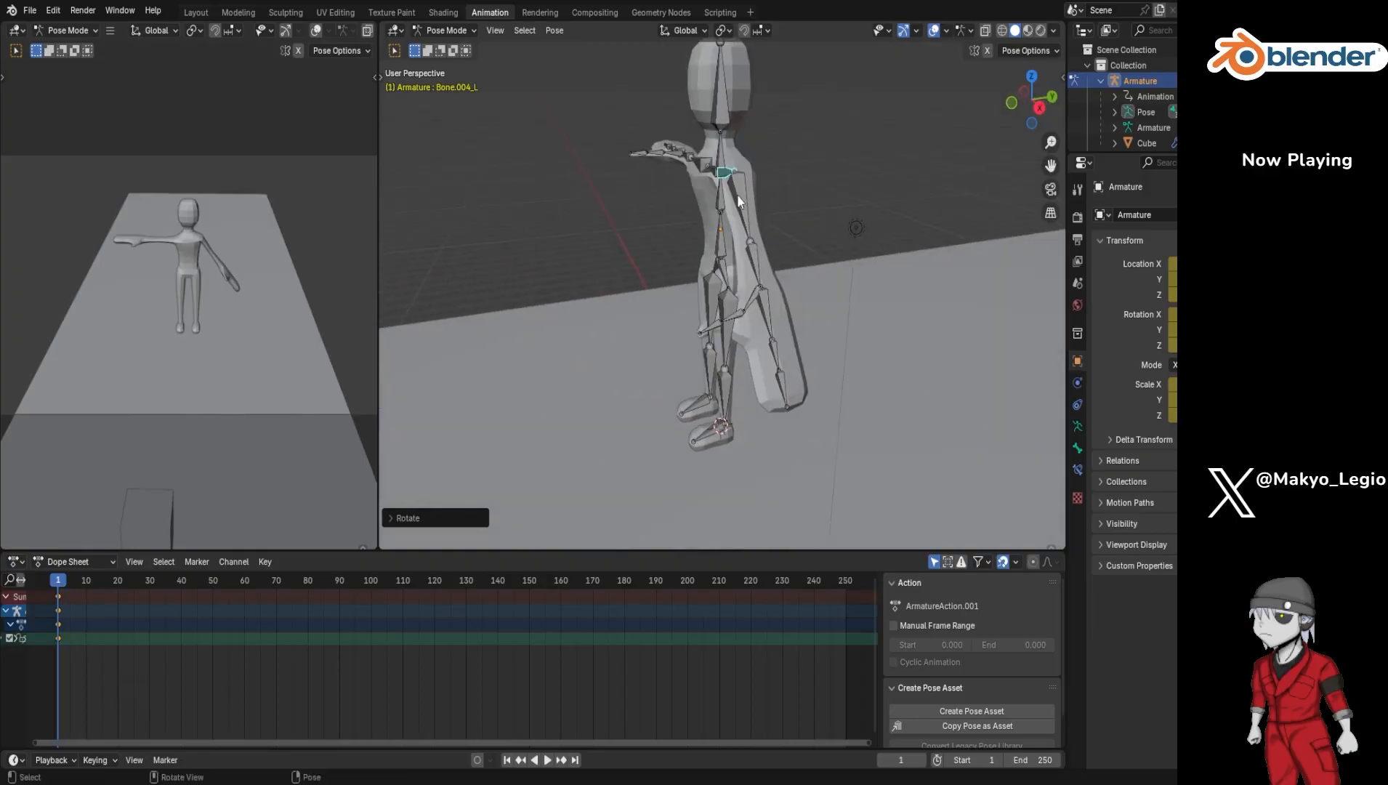
pyautogui.click(738, 193)
pyautogui.press('r')
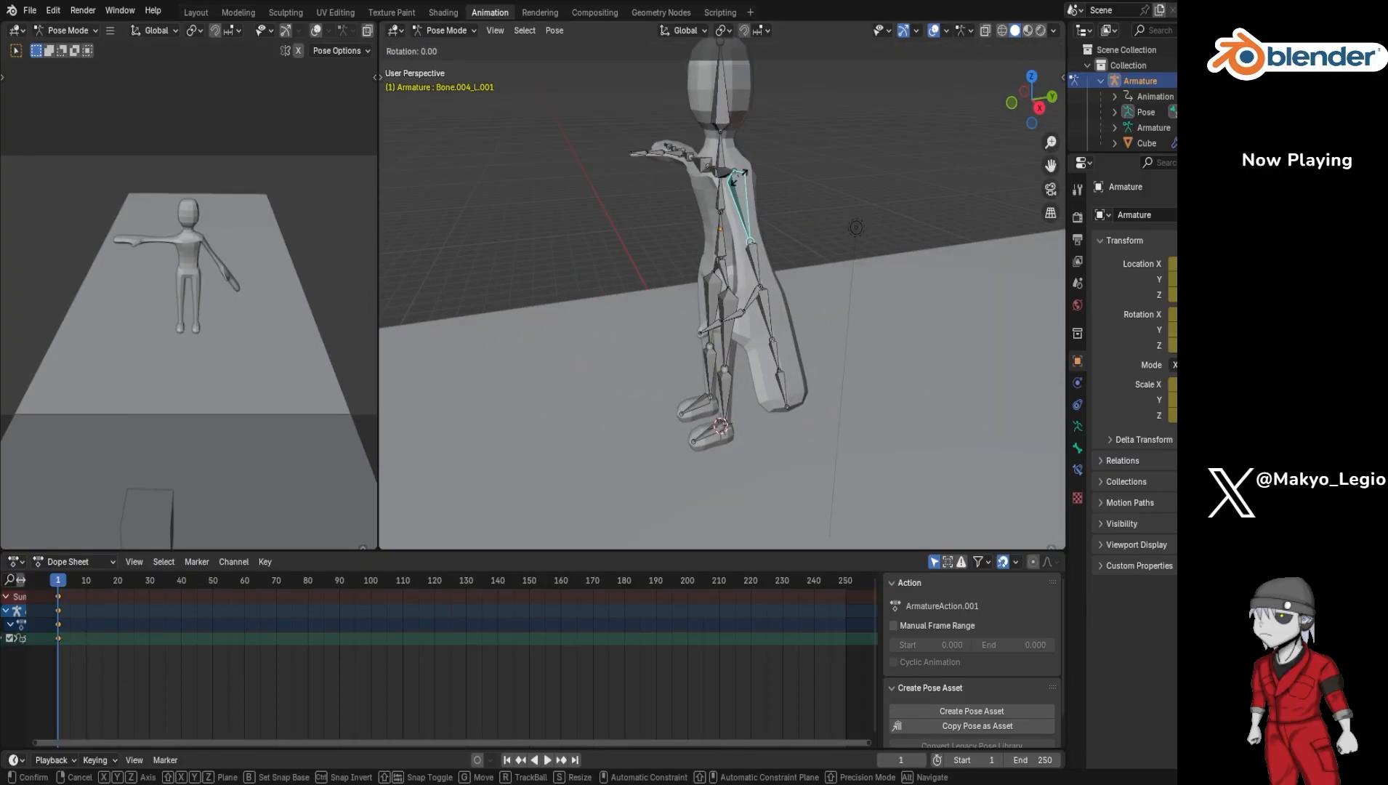
pyautogui.press('z')
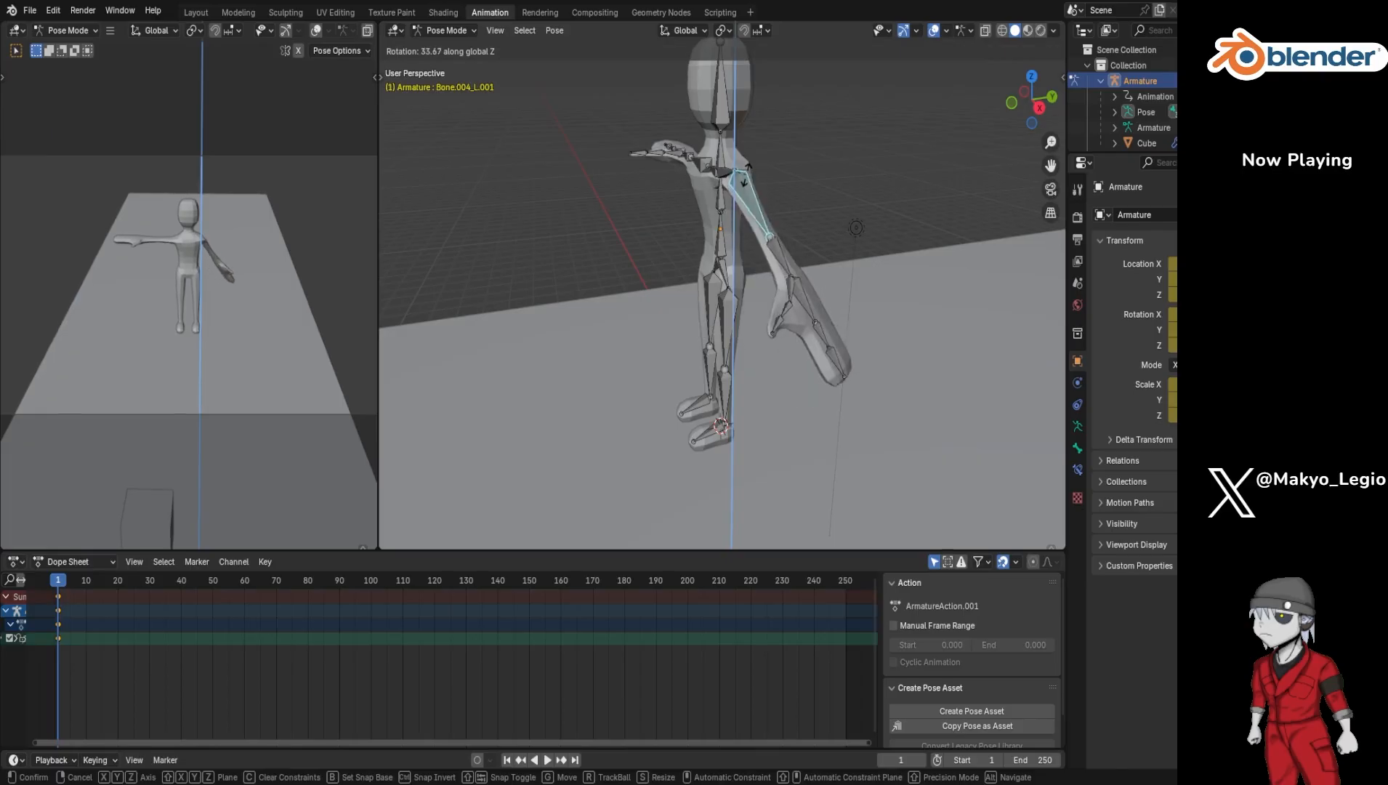
pyautogui.click(756, 198)
# Step: Bend the left forearm bone Bone.004_L.002 forward at the elbow, working from the character's side
pyautogui.moveTo(758, 198); pyautogui.dragTo(720, 239, button='middle')
pyautogui.click(740, 261)
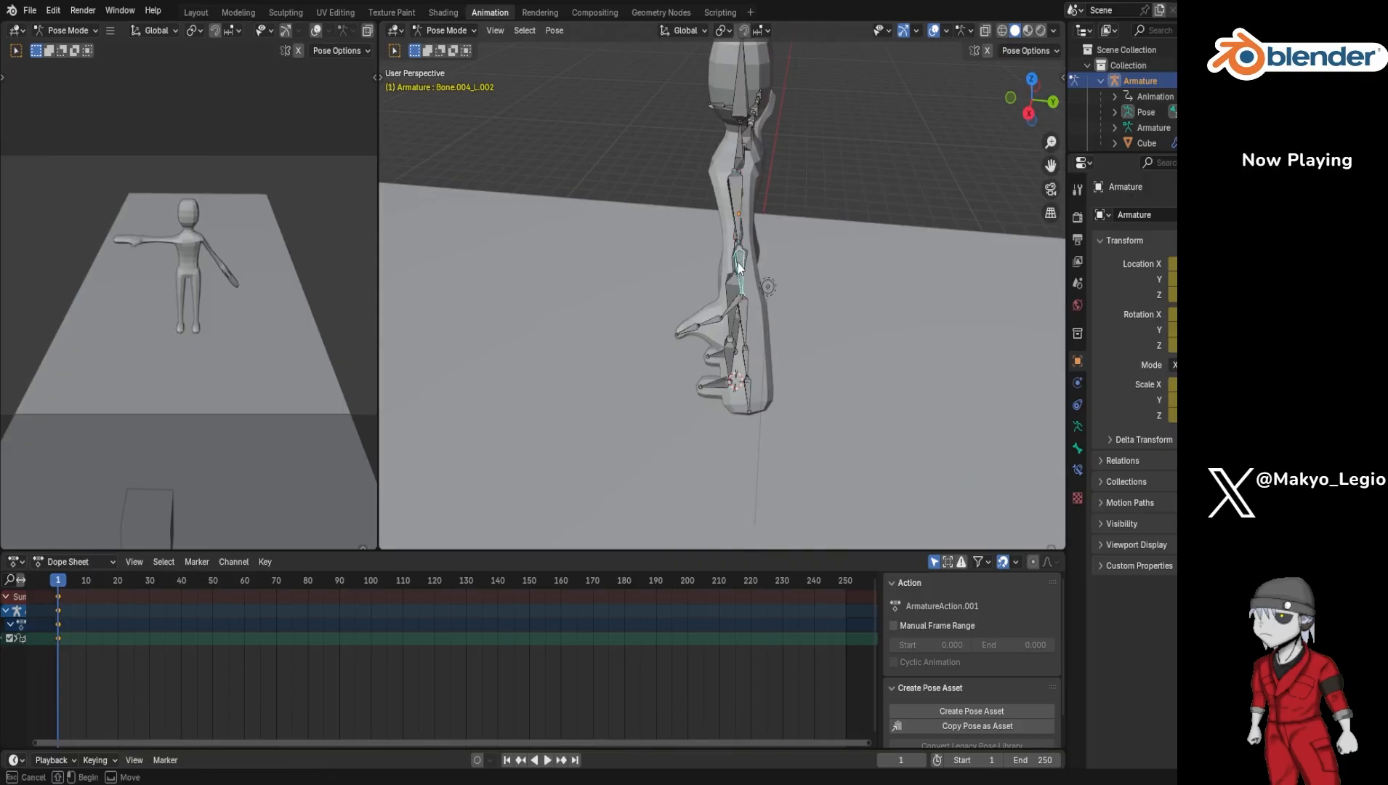
pyautogui.press('r')
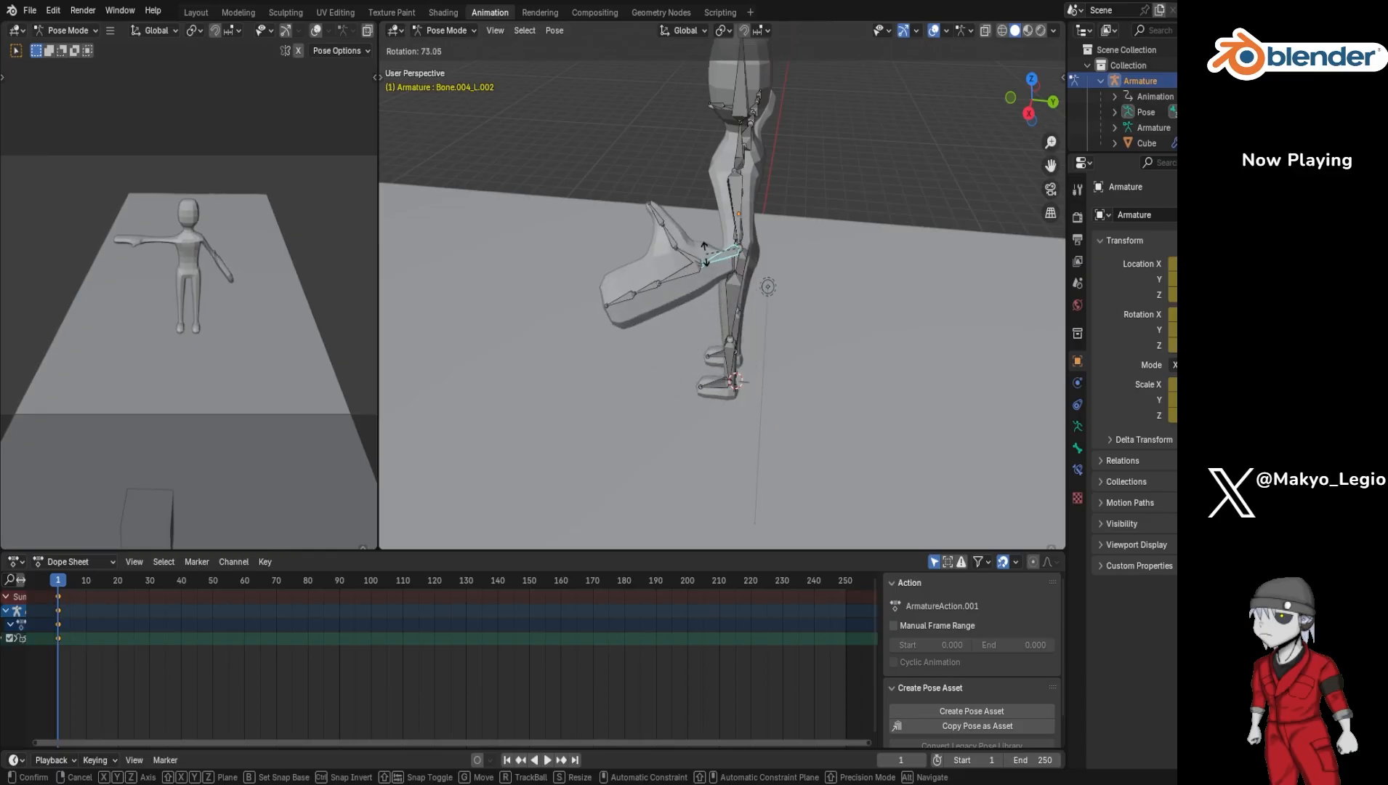
pyautogui.click(722, 256)
# Step: Raise the left upper arm bone Bone.004_L.001 outward with a free rotation from the front
pyautogui.moveTo(800, 279); pyautogui.dragTo(960, 227, button='middle')
pyautogui.click(707, 213)
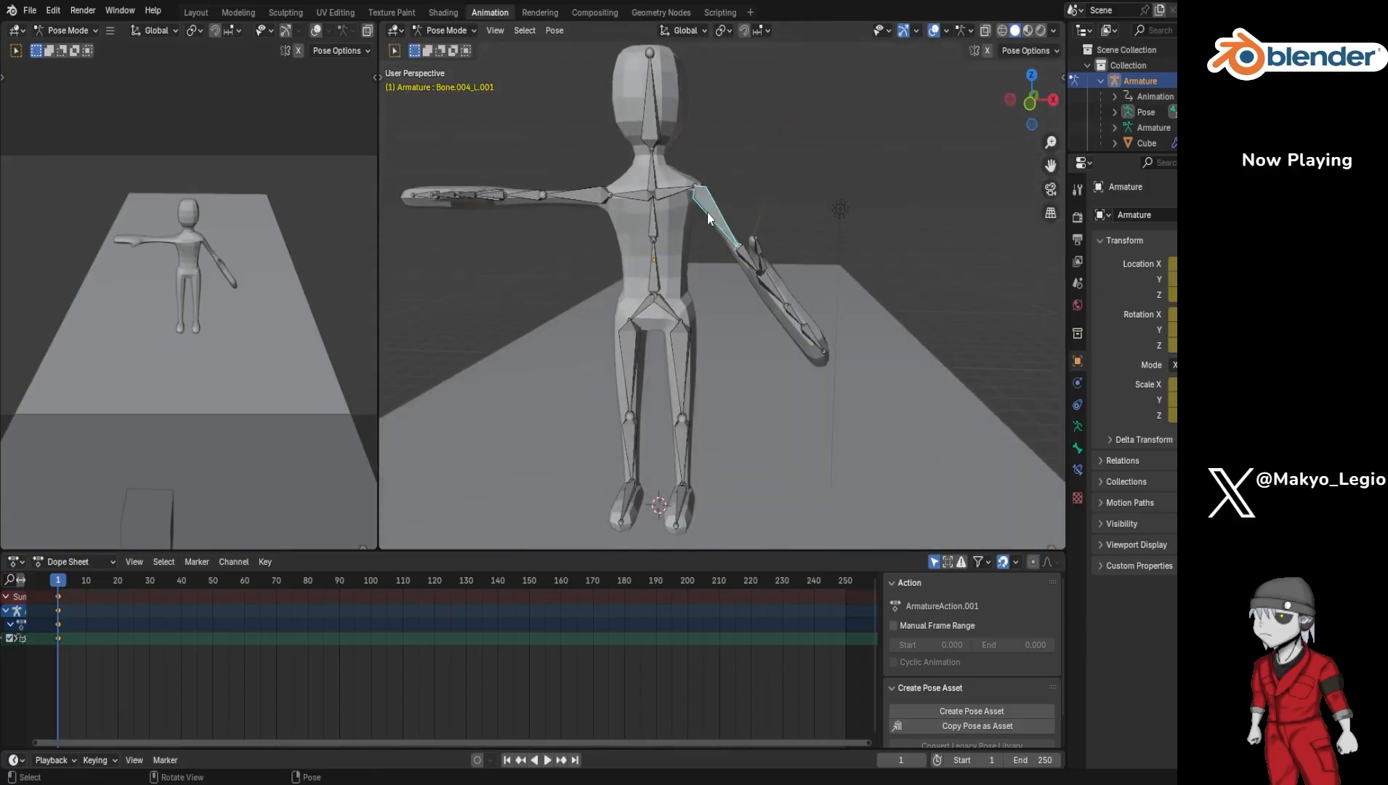
pyautogui.press('r')
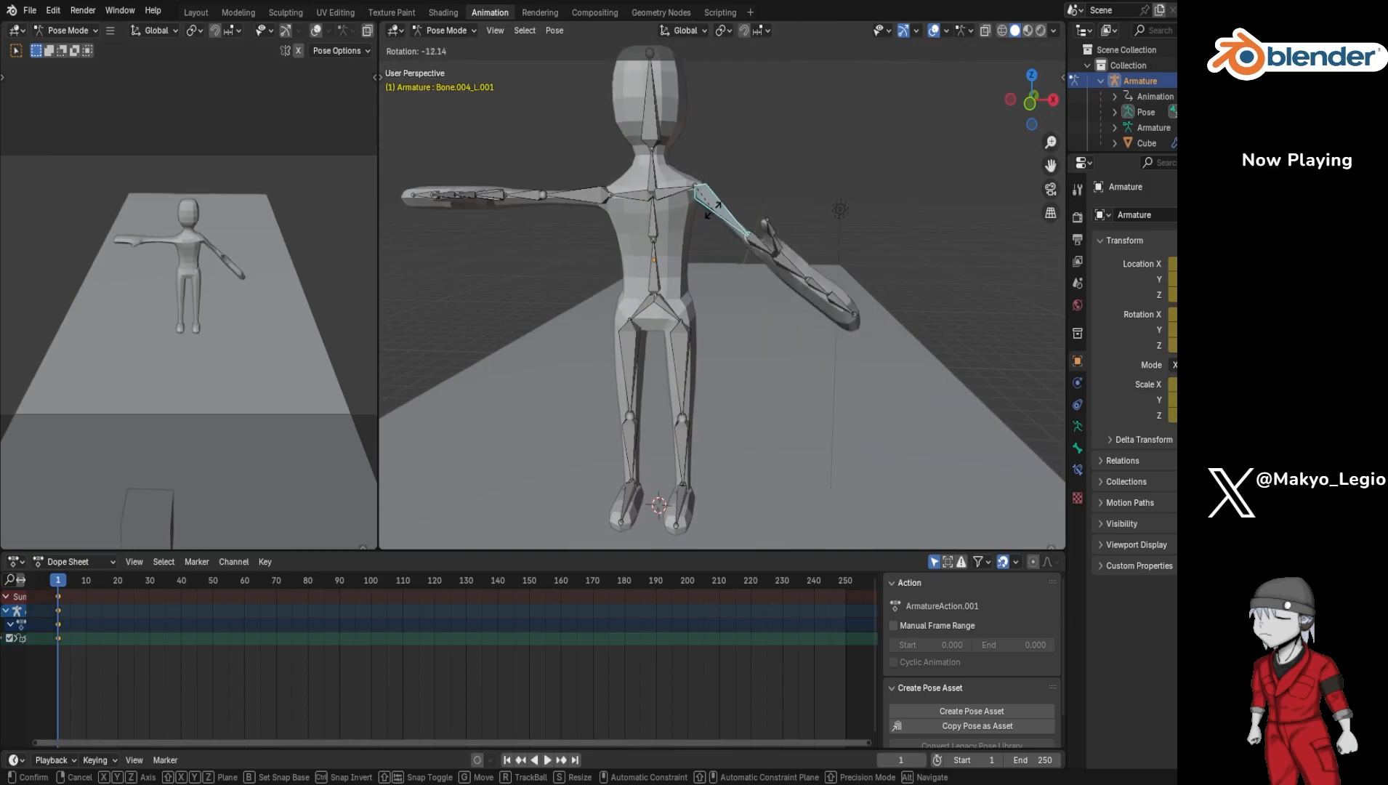
pyautogui.click(720, 213)
# Step: Twist the left upper arm bone Bone.004_L.001 around global X and lower it toward the body around global Y
pyautogui.press('r')
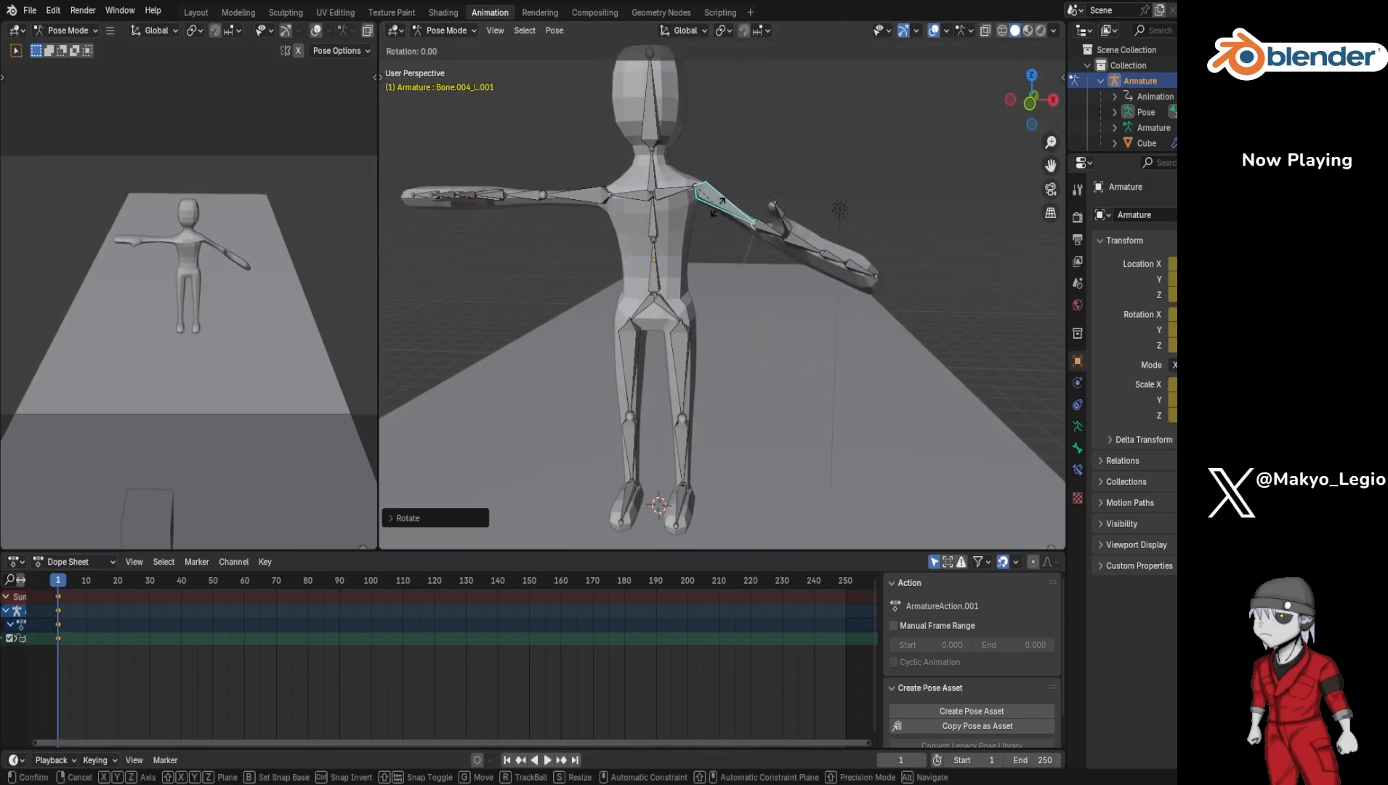
pyautogui.press('x')
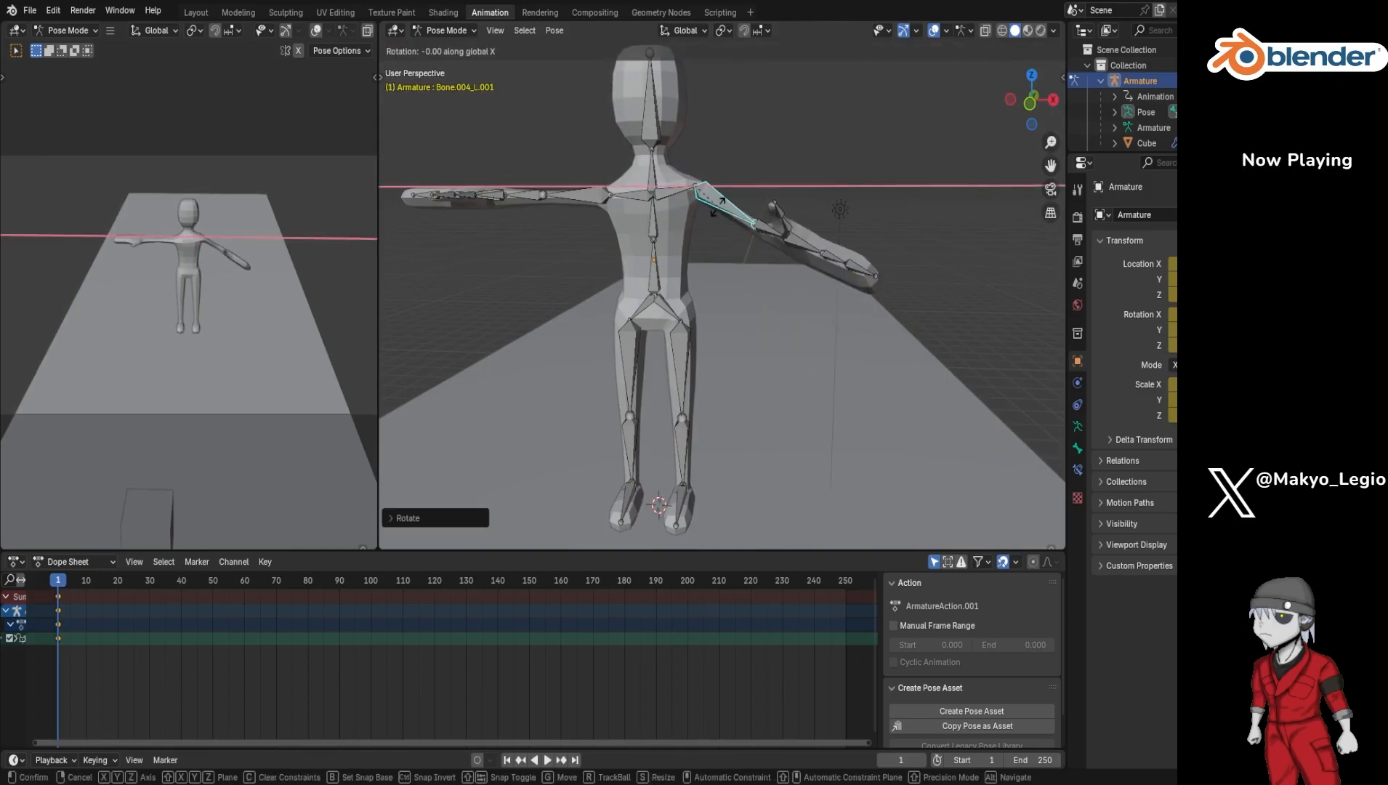
pyautogui.press('x')
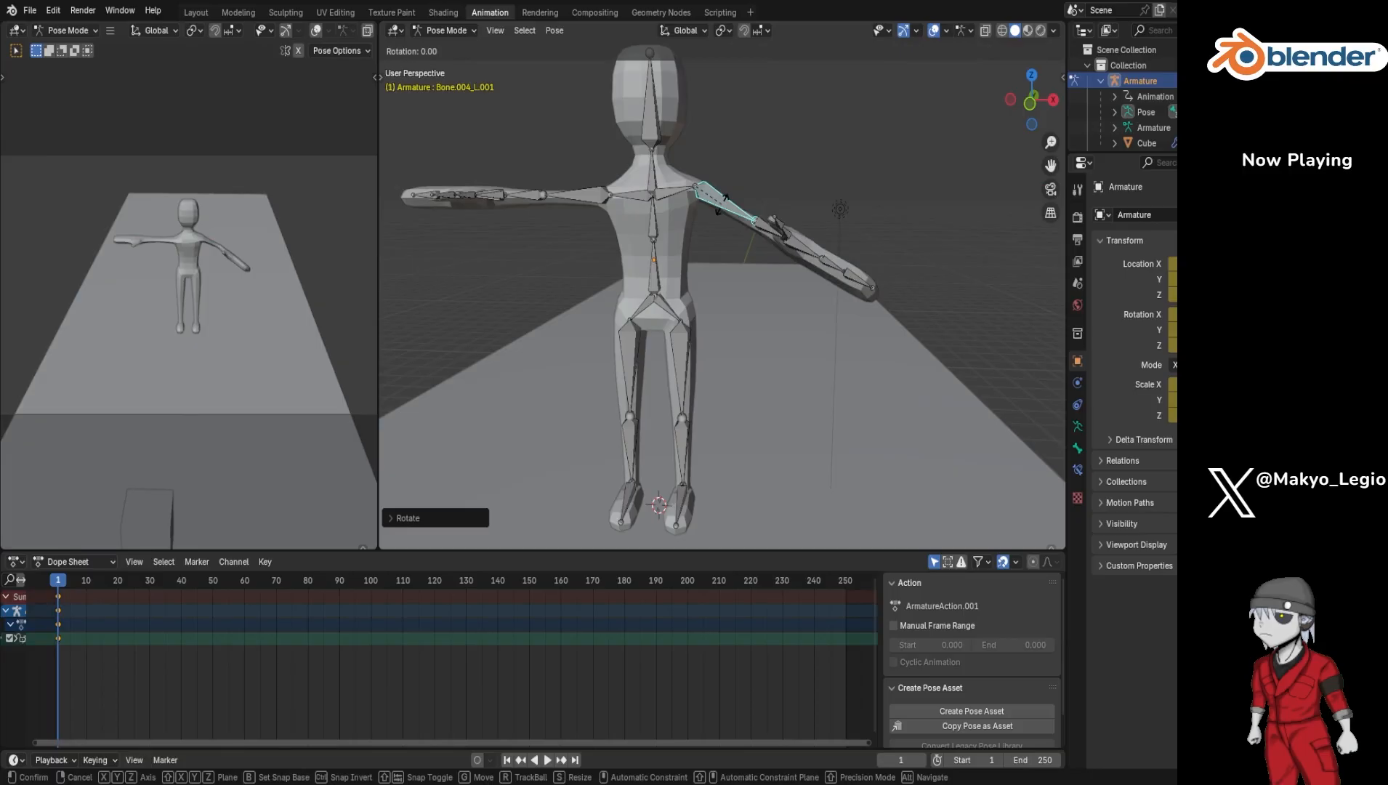
pyautogui.press('y')
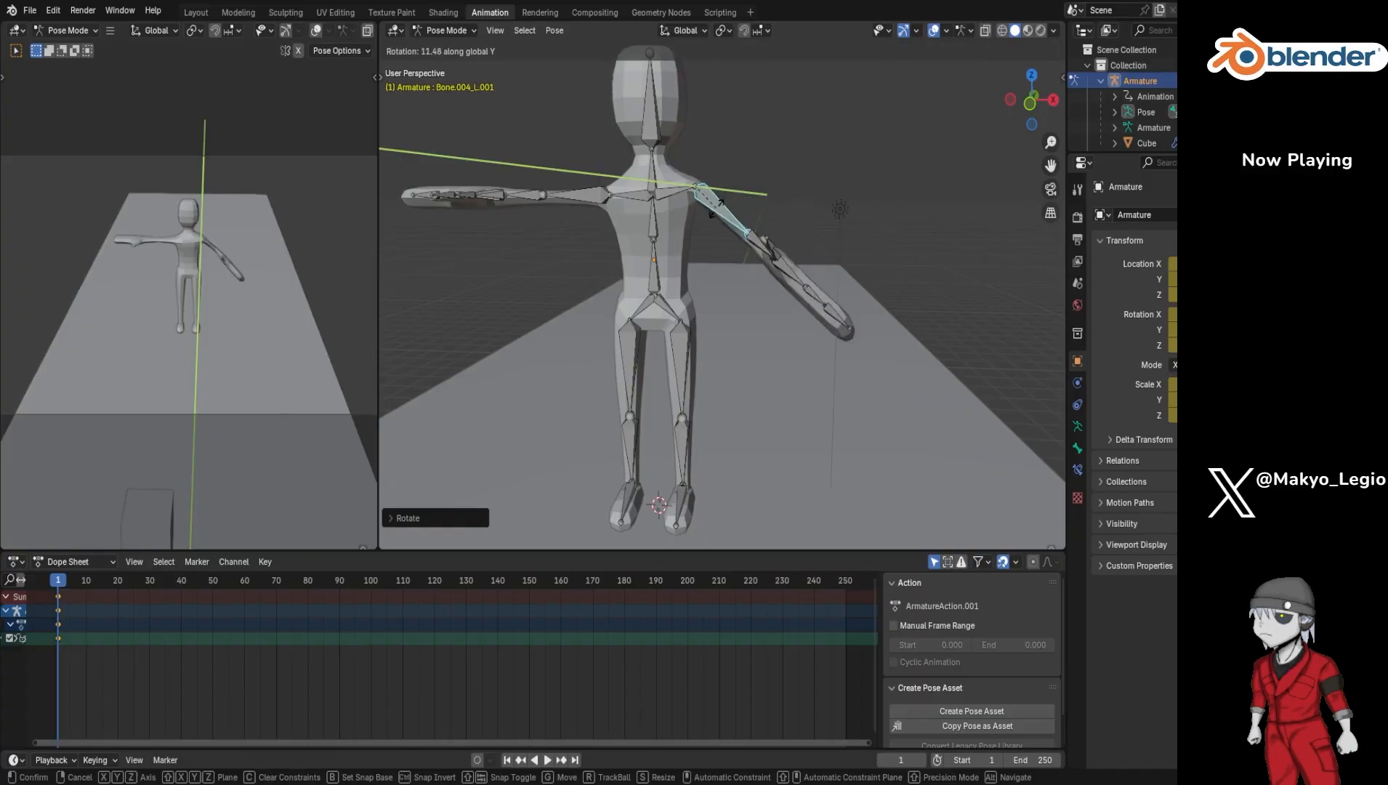
pyautogui.click(707, 213)
# Step: Rotate the right shoulder bone Bone.004_R slightly around the global Z axis
pyautogui.moveTo(799, 244); pyautogui.dragTo(841, 254, button='middle')
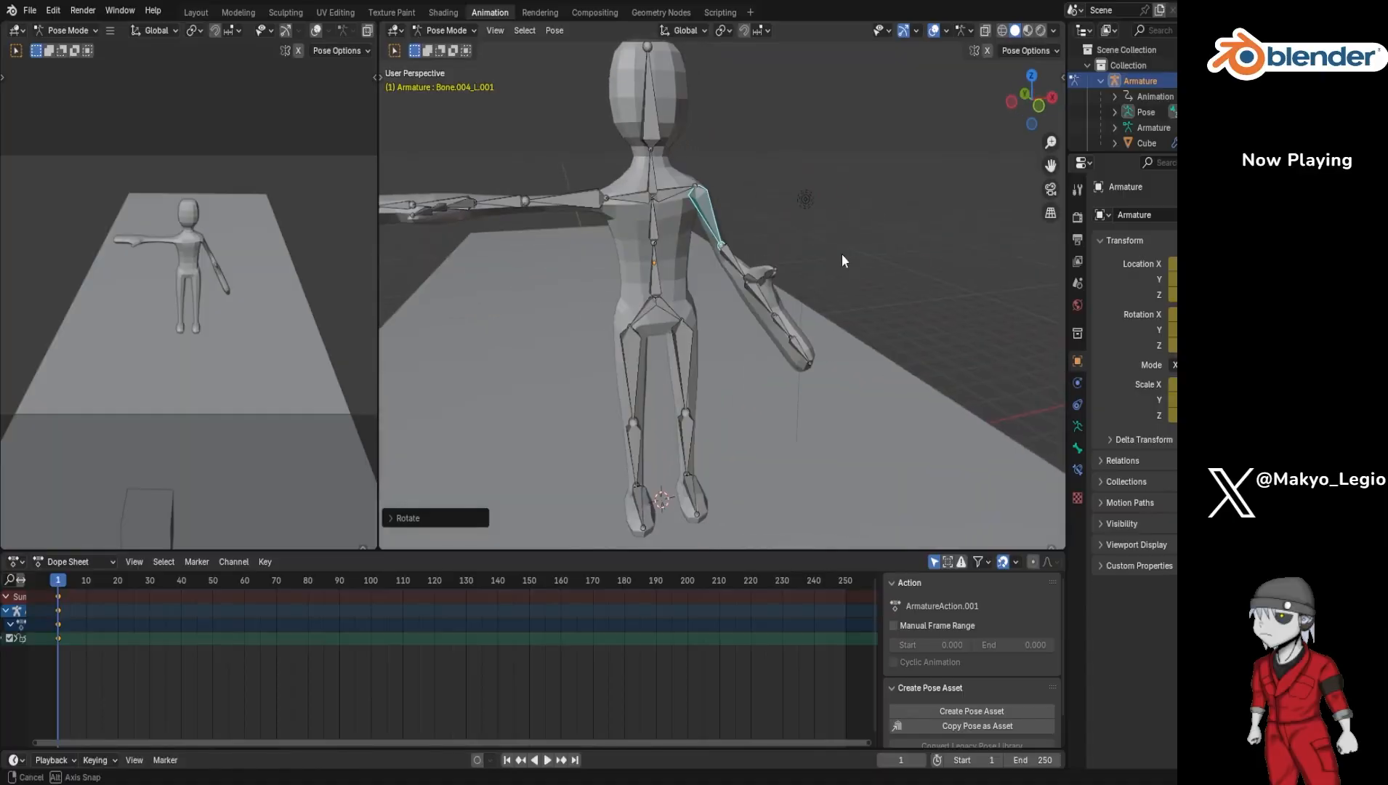
pyautogui.click(639, 193)
pyautogui.press('r')
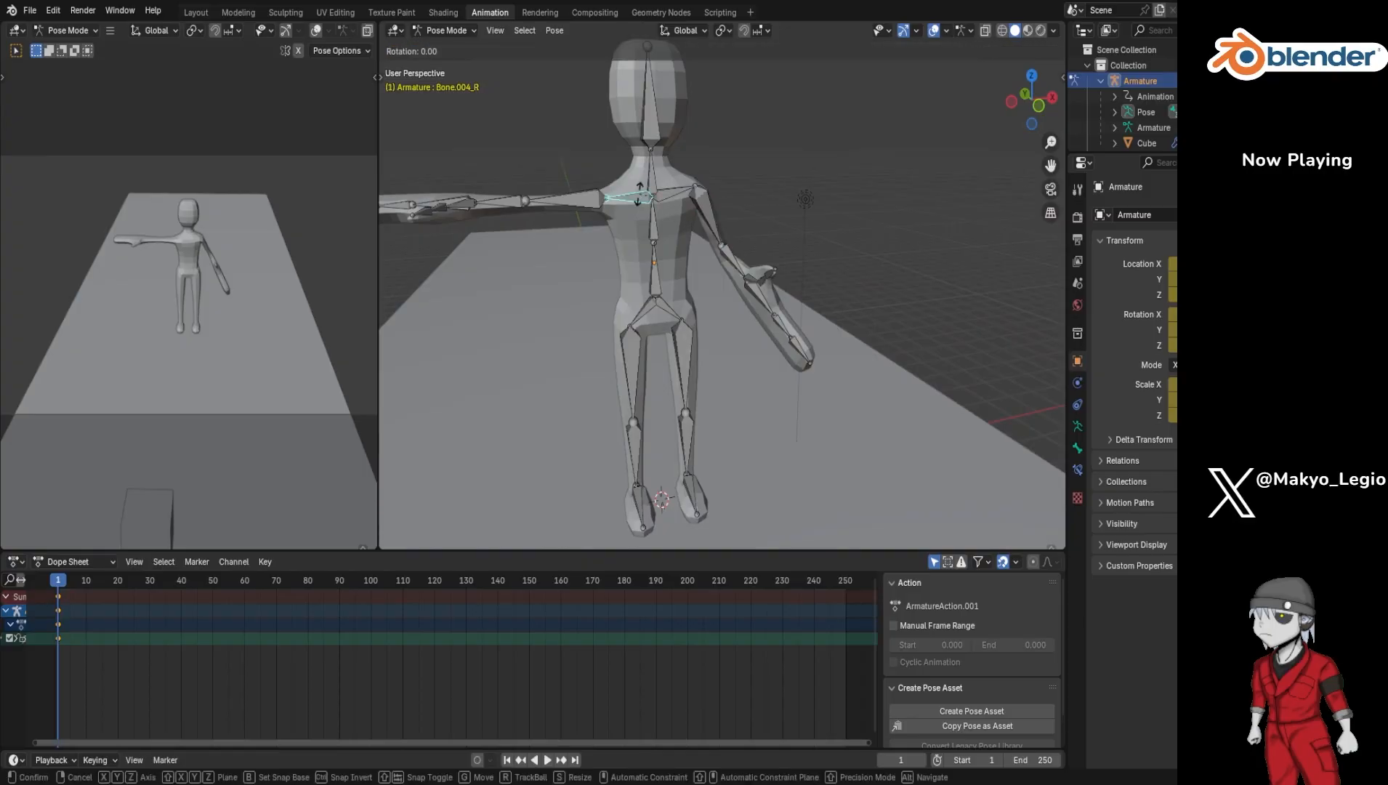
pyautogui.press('y')
pyautogui.press('Escape')
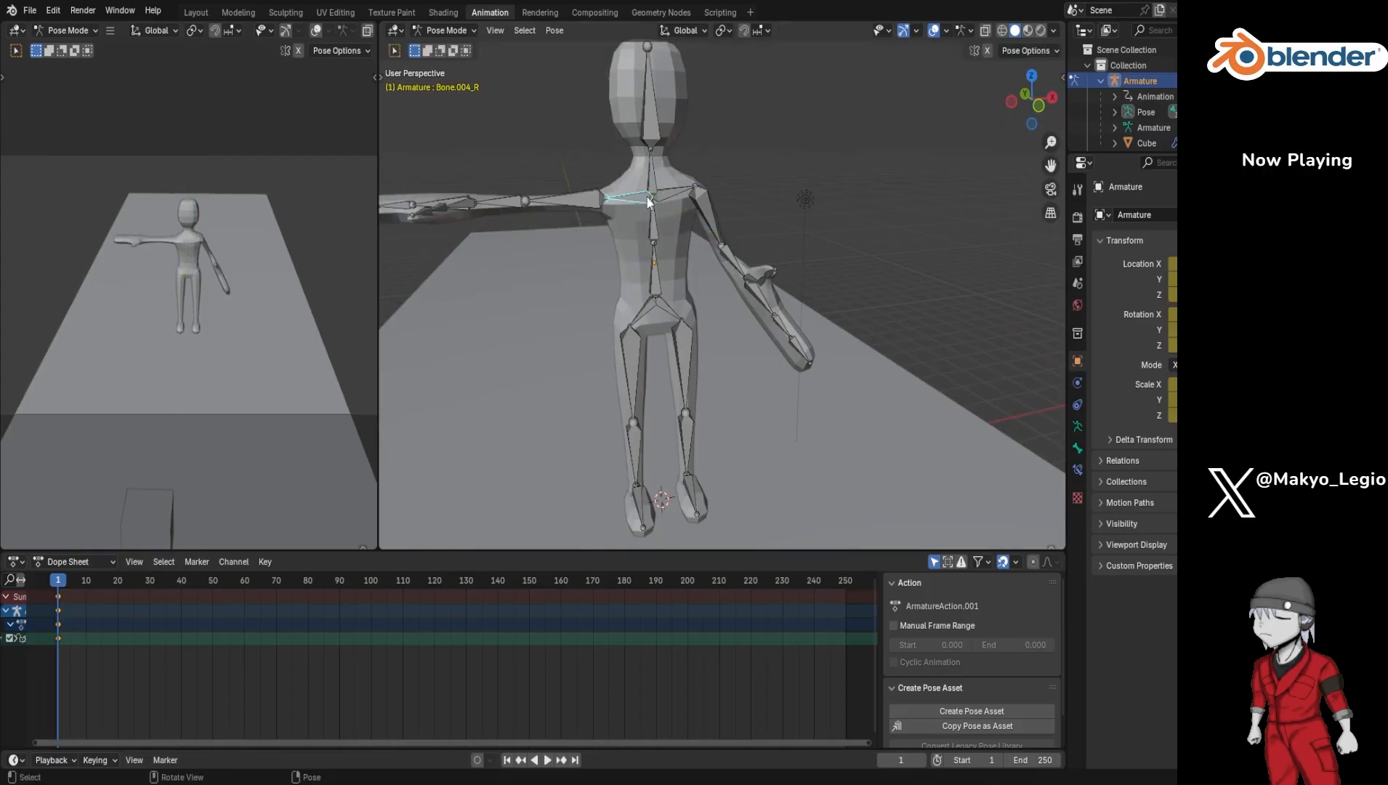
pyautogui.press('r')
pyautogui.press('z')
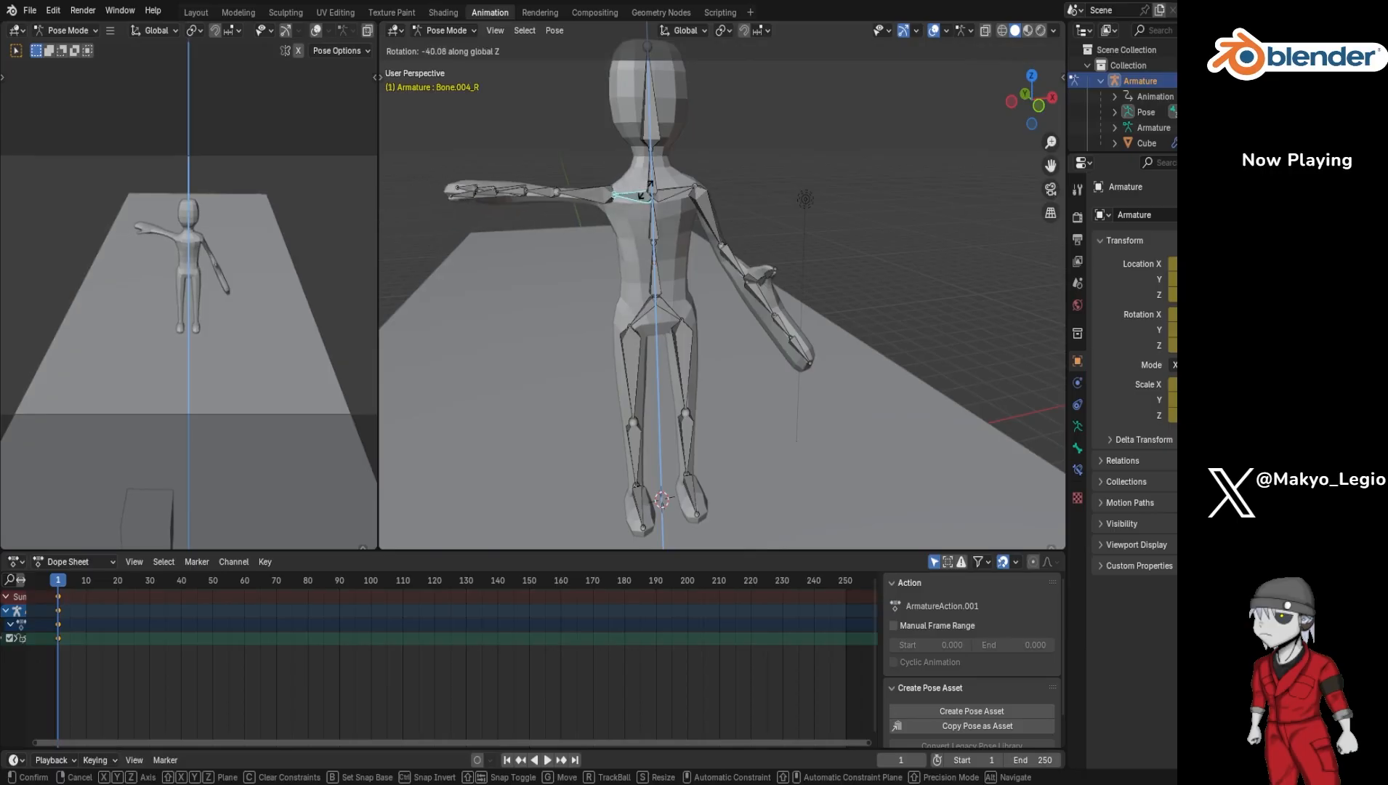
pyautogui.click(643, 199)
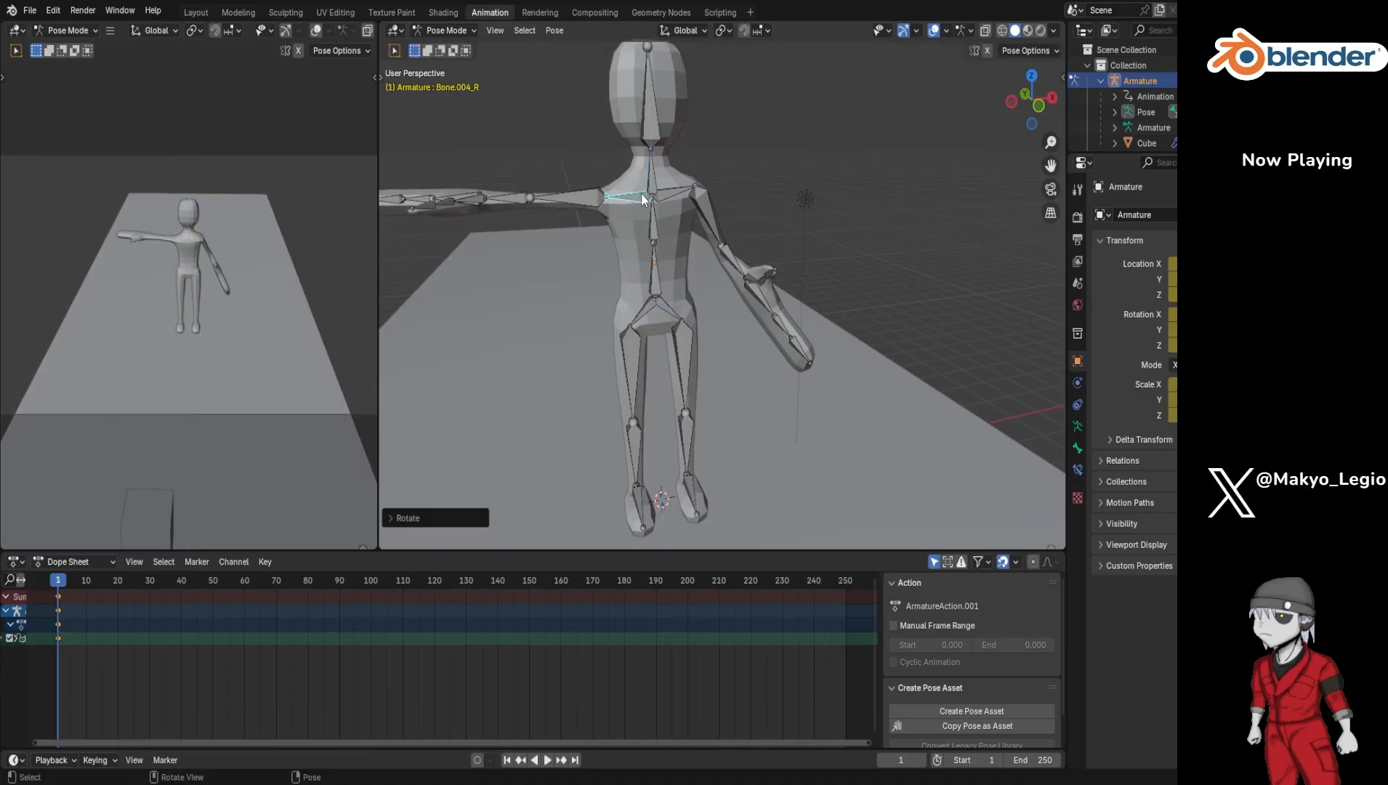
# Step: Rotate the right upper arm bone Bone.004_R.001 around global Y so the arm hangs beside the body
pyautogui.click(573, 197)
pyautogui.press('r')
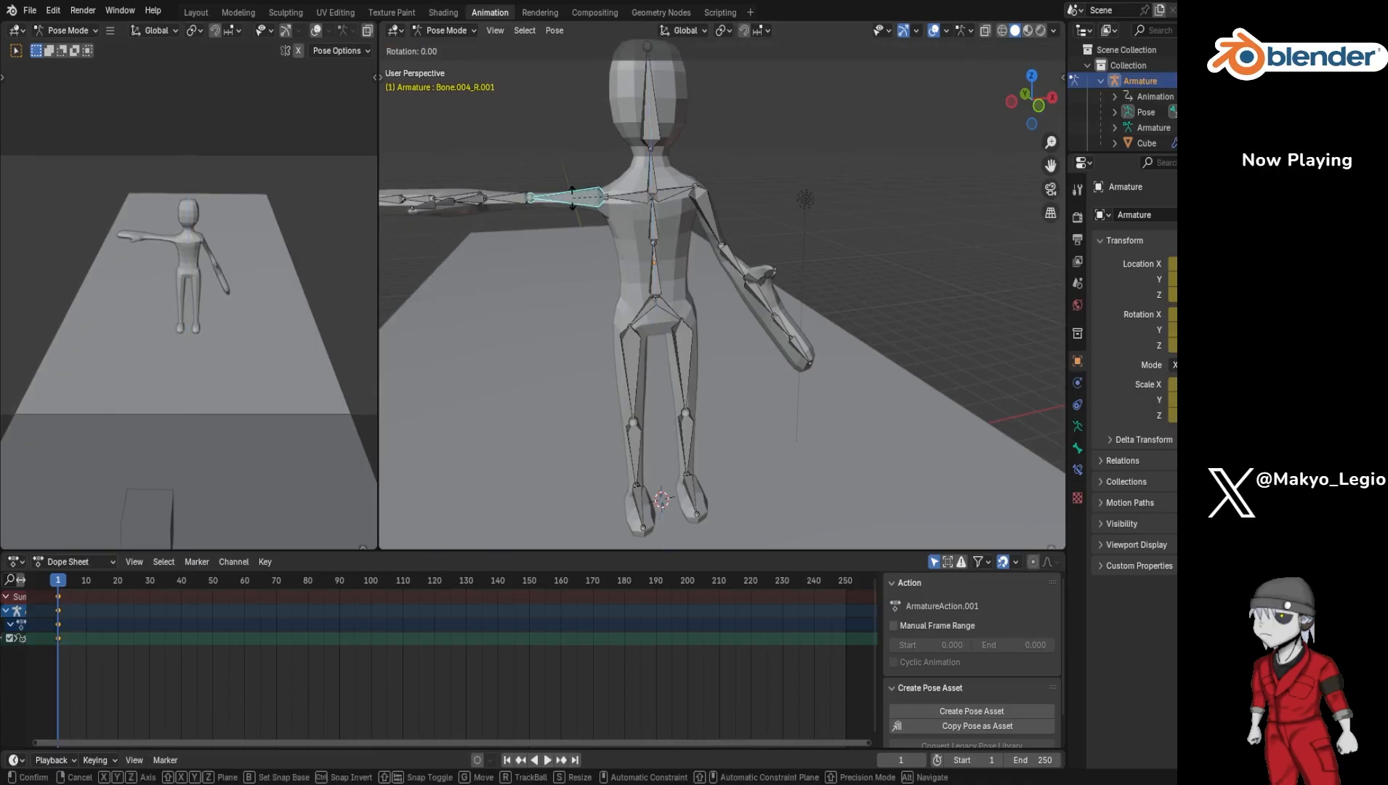
pyautogui.press('y')
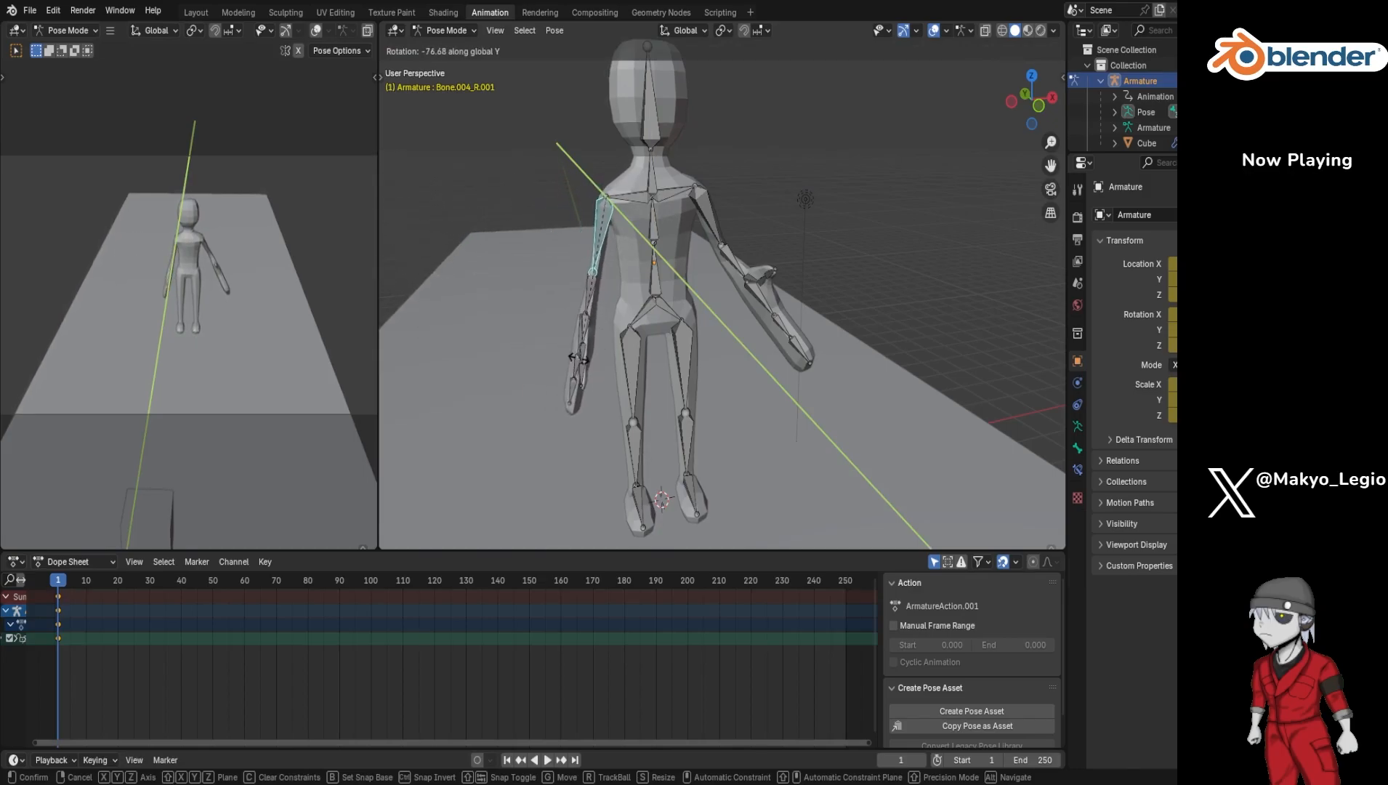
pyautogui.click(566, 332)
# Step: Lift the right upper arm bone Bone.004_R.001 away from the body with a free rotation from an angled view
pyautogui.moveTo(566, 332); pyautogui.dragTo(683, 315, button='middle')
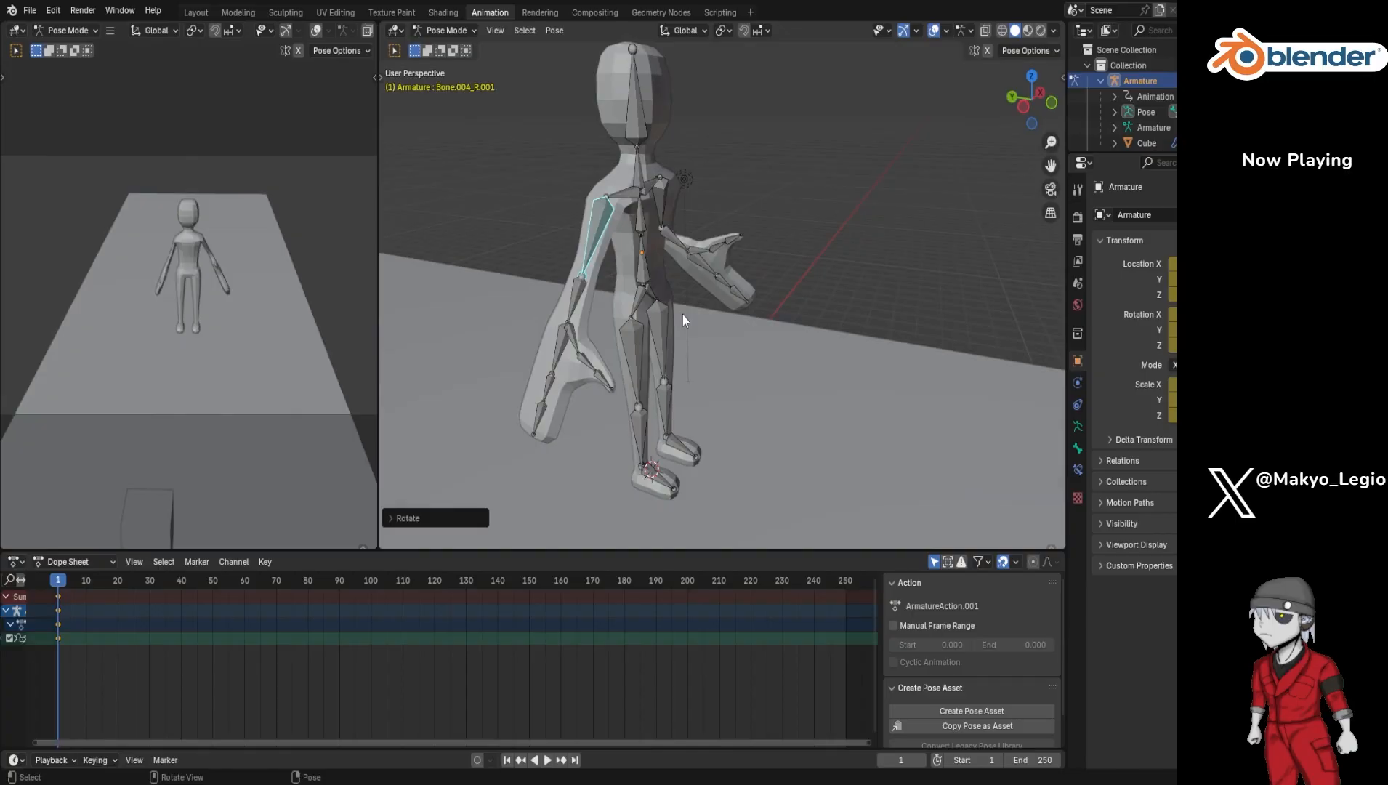
pyautogui.press('r')
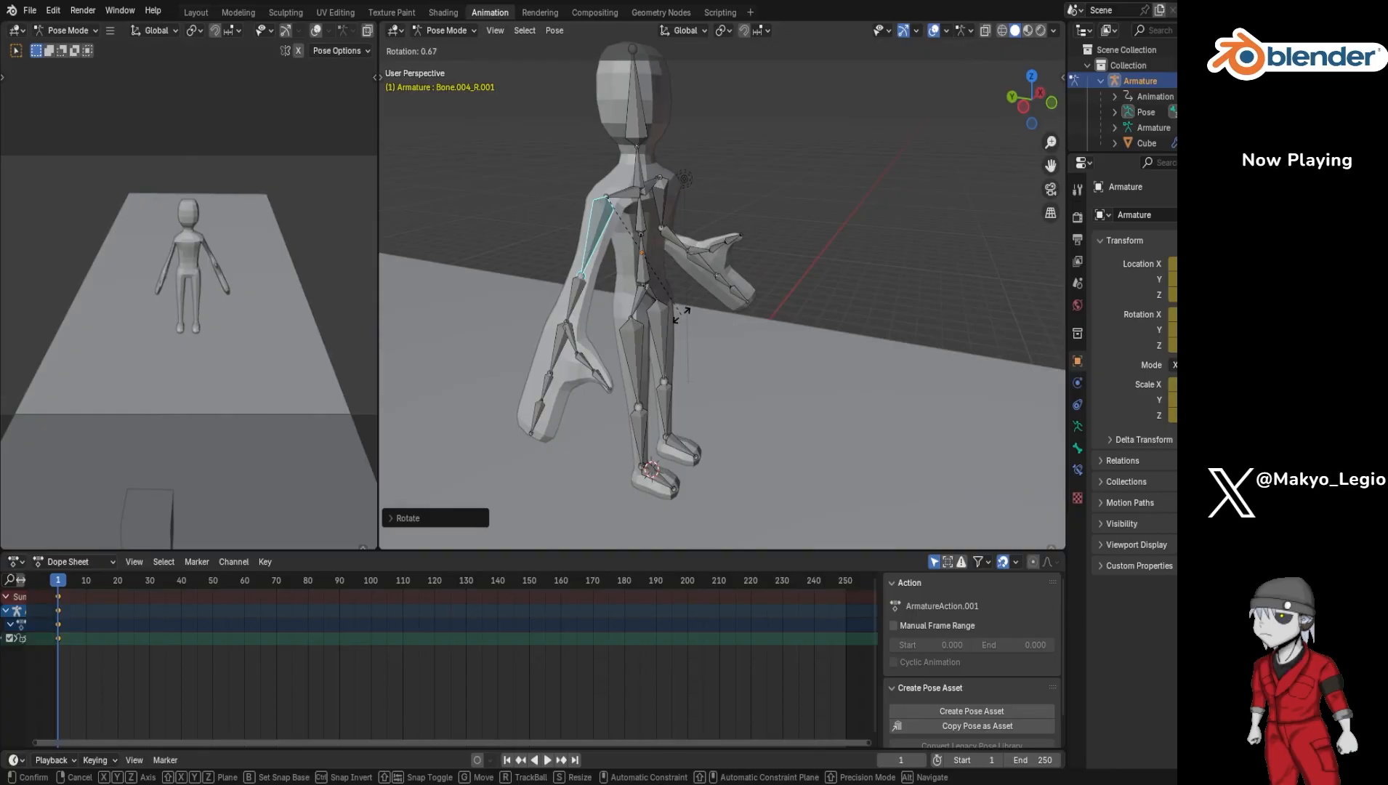
pyautogui.click(619, 290)
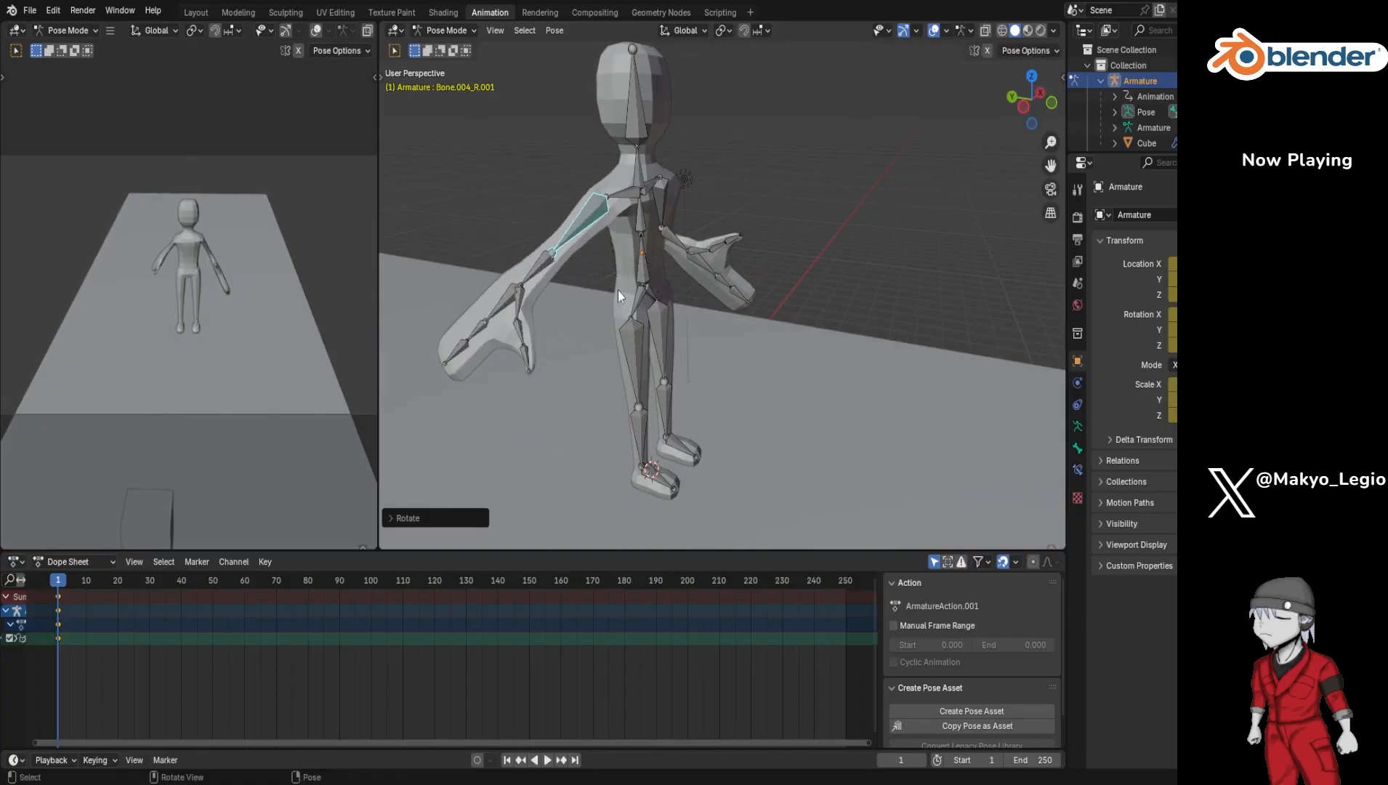
# Step: Rotate the right forearm bone Bone.004_R.002 freely so the forearm and hand hang straight down
pyautogui.click(544, 269)
pyautogui.press('r')
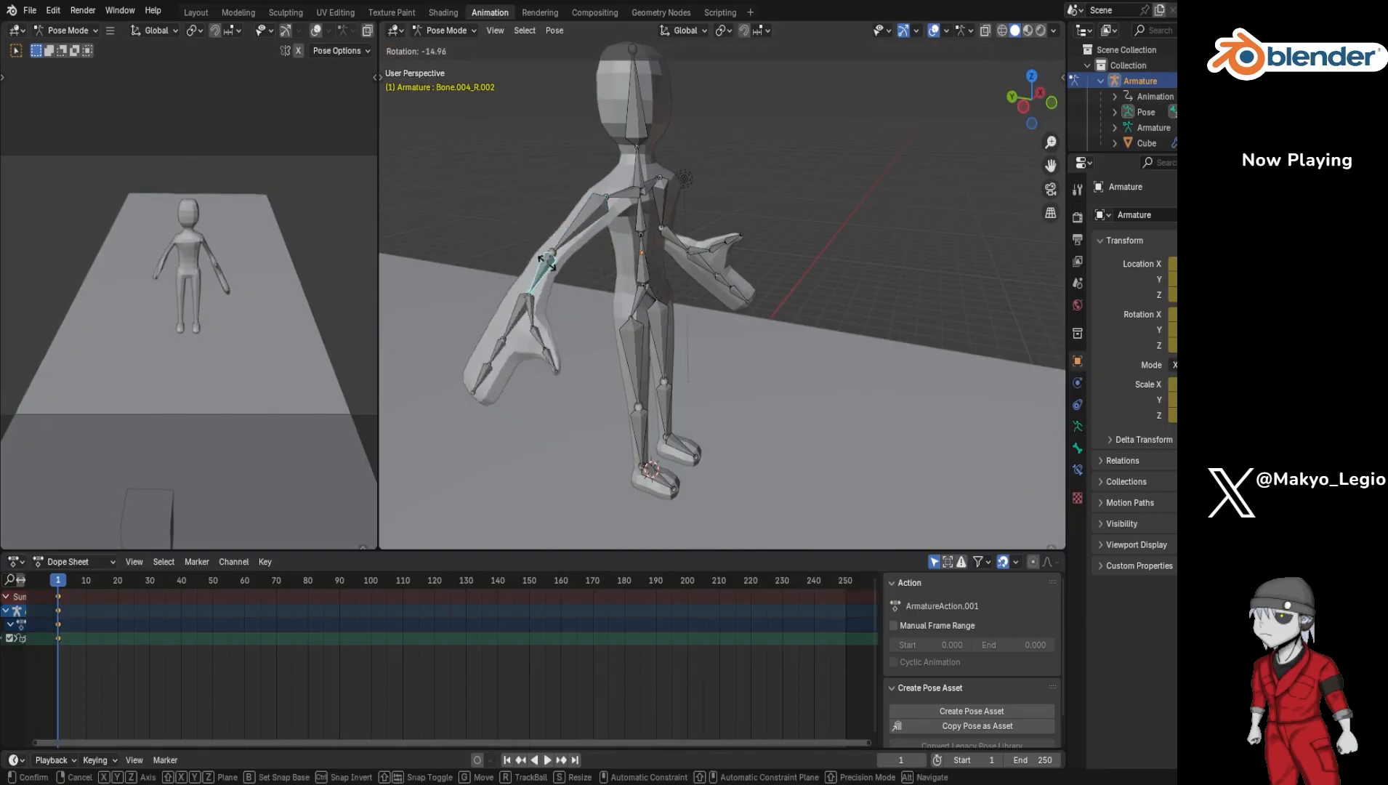
pyautogui.click(558, 275)
# Step: Rotate the right shoulder bone Bone.004_R slightly around global Z and lift it outward around global Y
pyautogui.moveTo(615, 273); pyautogui.dragTo(562, 254, button='middle')
pyautogui.click(605, 208)
pyautogui.press('r')
pyautogui.press('z')
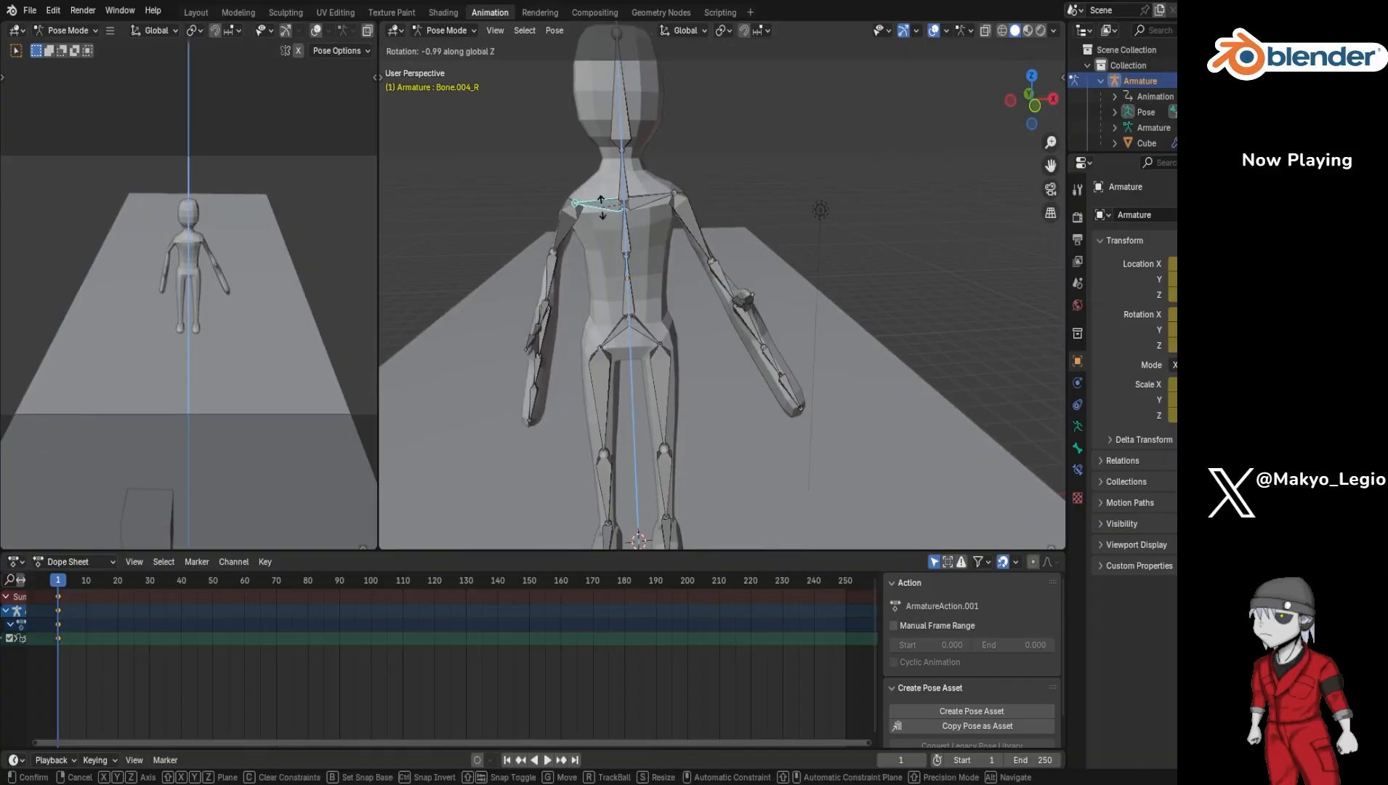
pyautogui.click(602, 209)
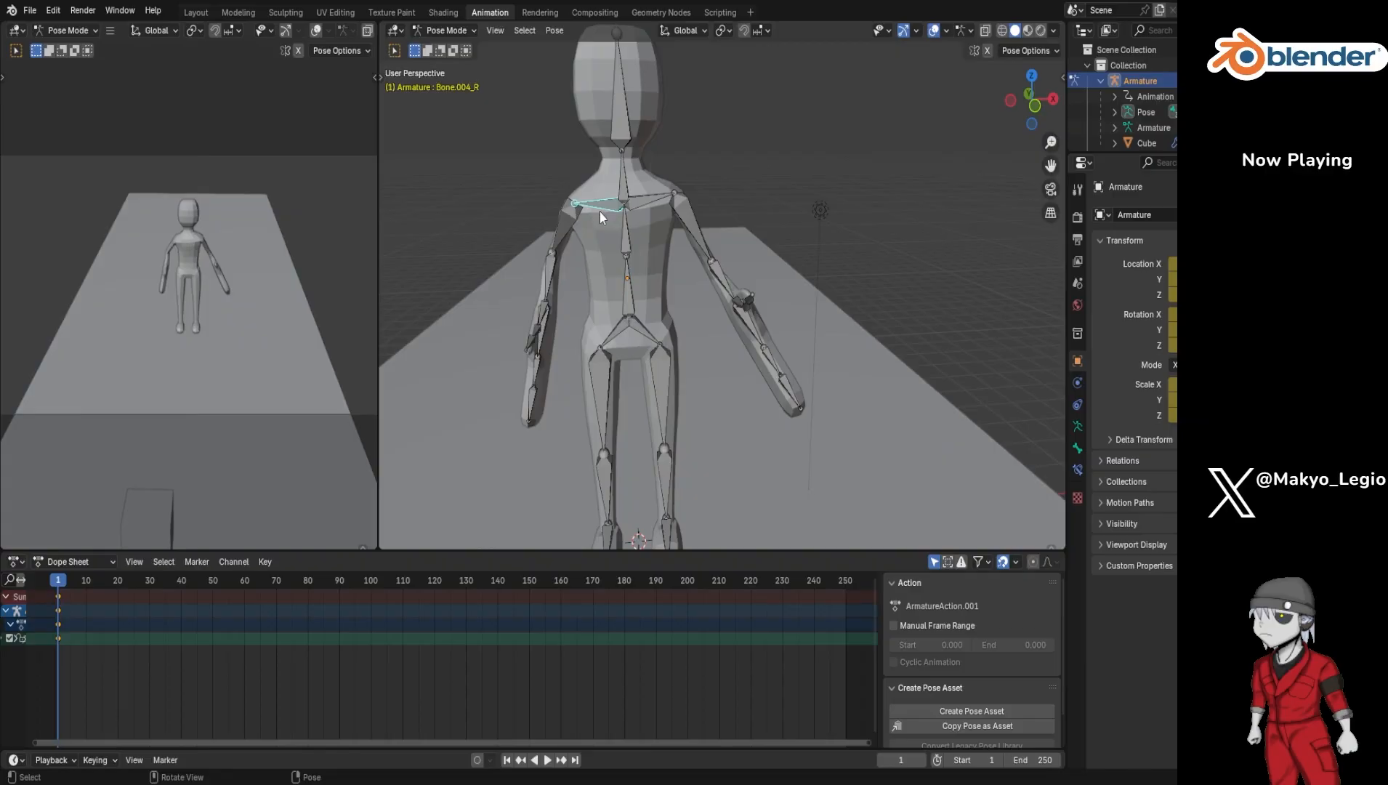
pyautogui.press('r')
pyautogui.press('y')
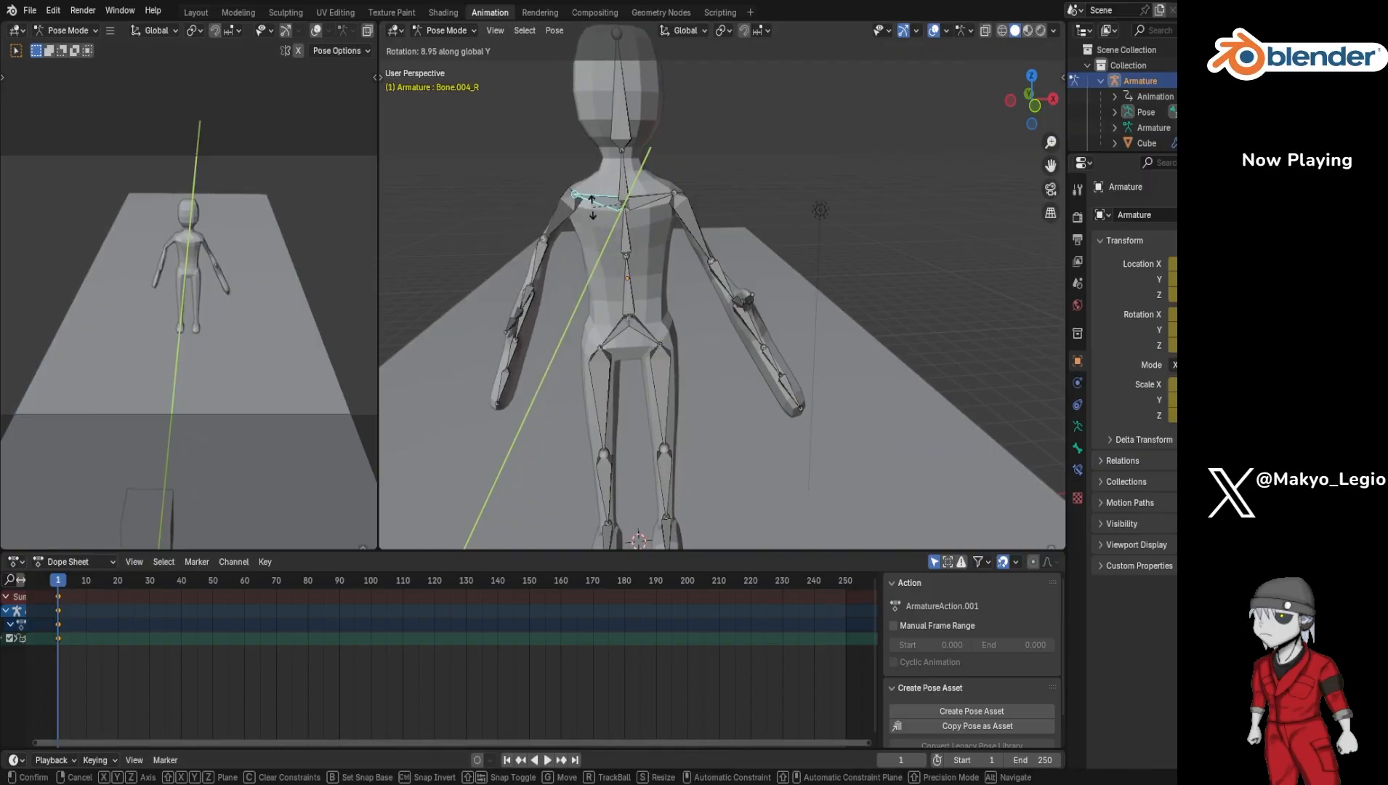
pyautogui.click(597, 210)
# Step: Examine the arm pose from above, front, back and side, and all the way around the character
pyautogui.moveTo(599, 212); pyautogui.dragTo(749, 225, button='middle')
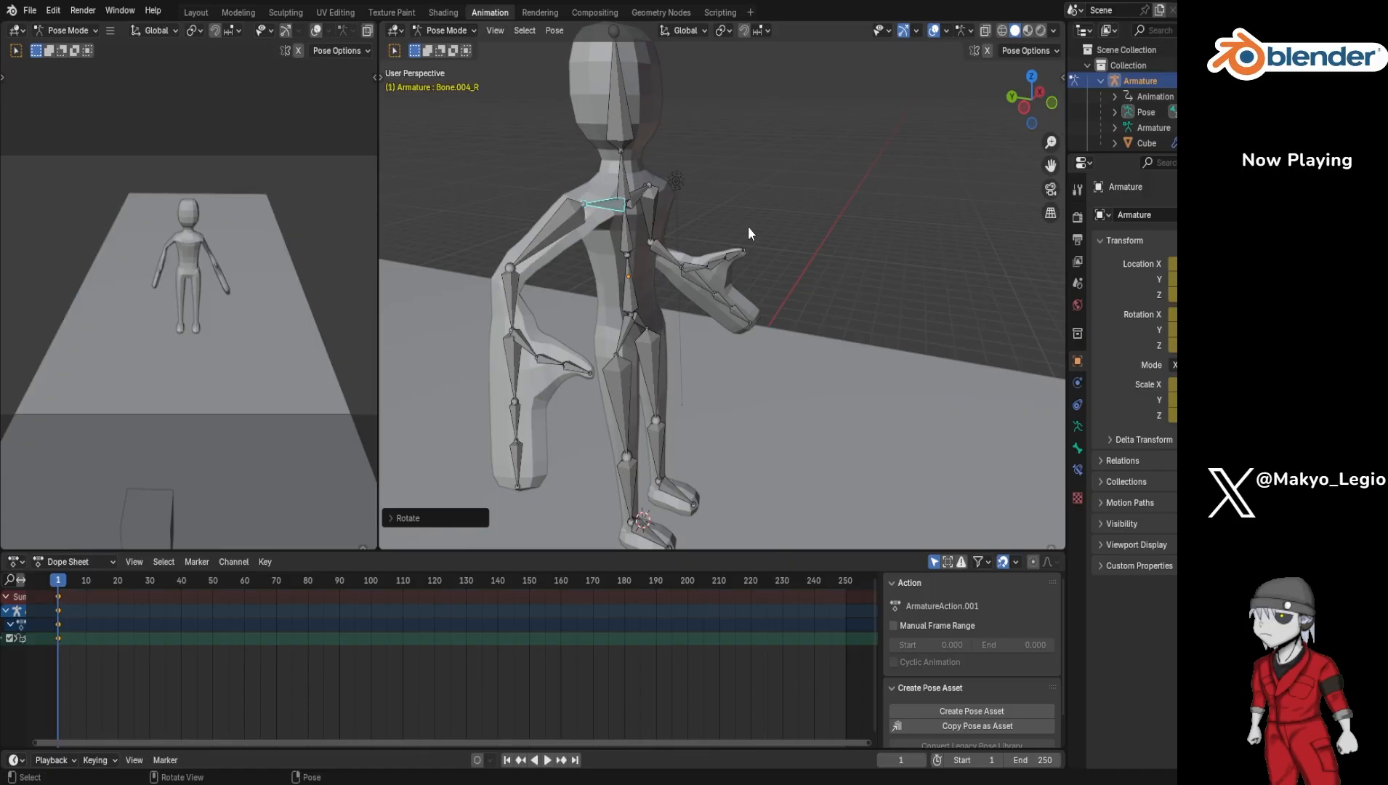
pyautogui.press('KP_7')
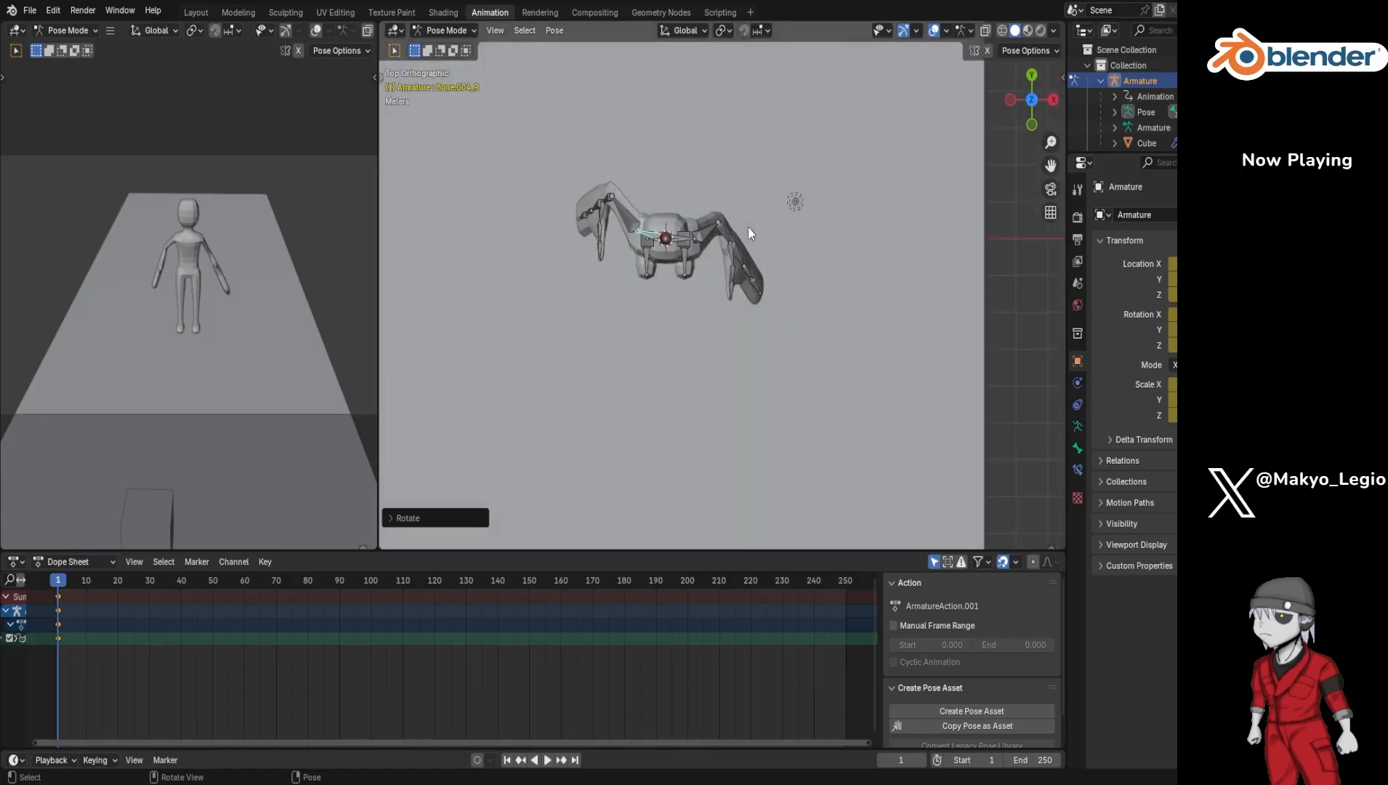
pyautogui.press('KP_1')
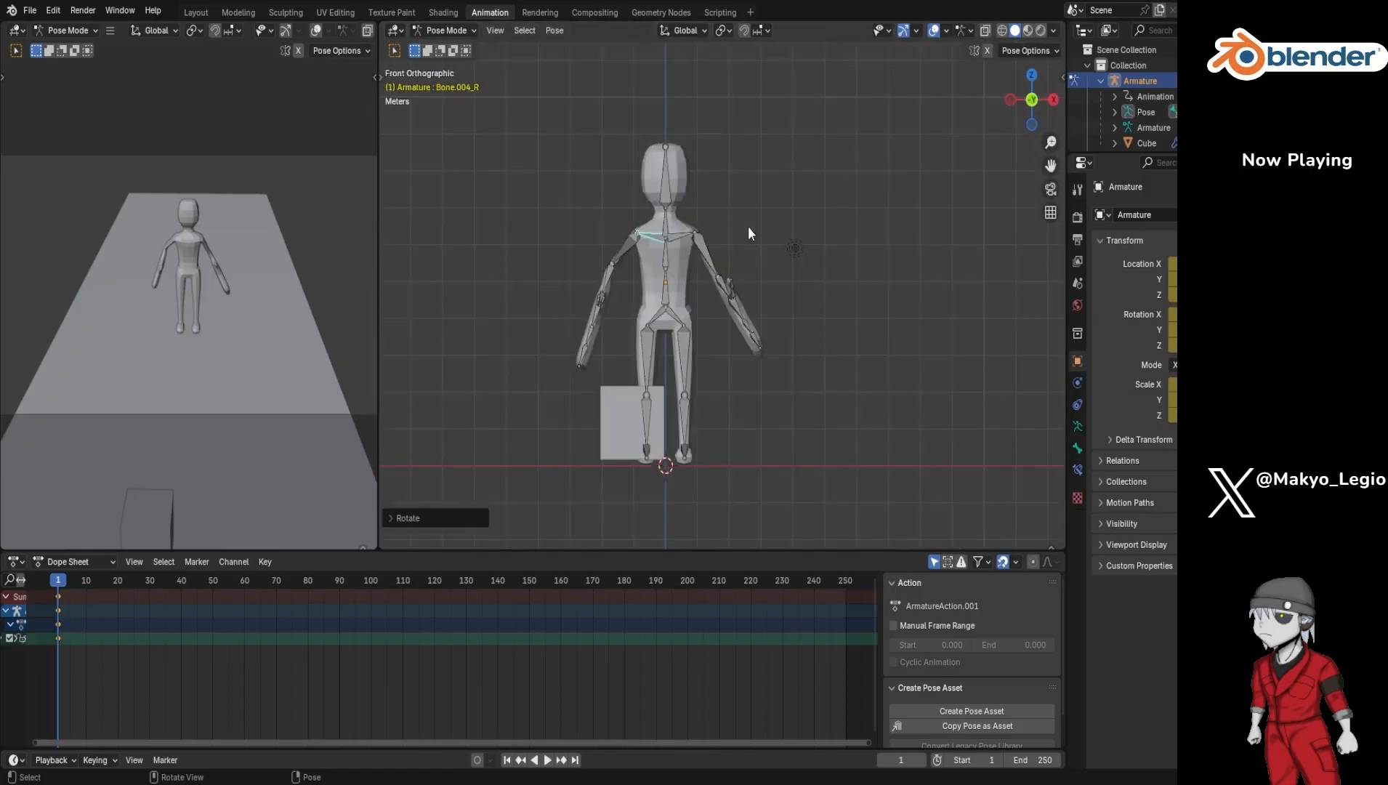
pyautogui.press('ctrl+KP_1')
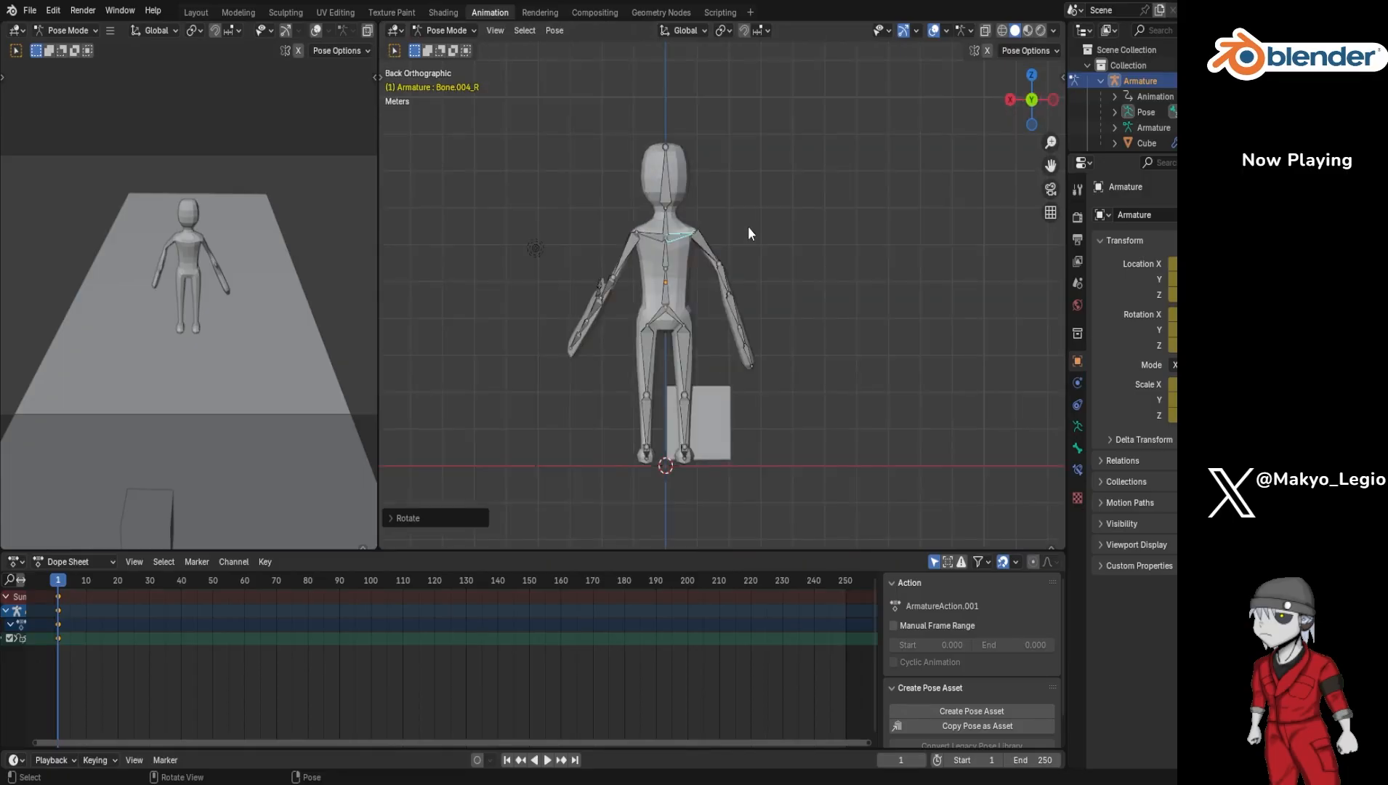
pyautogui.press('KP_3')
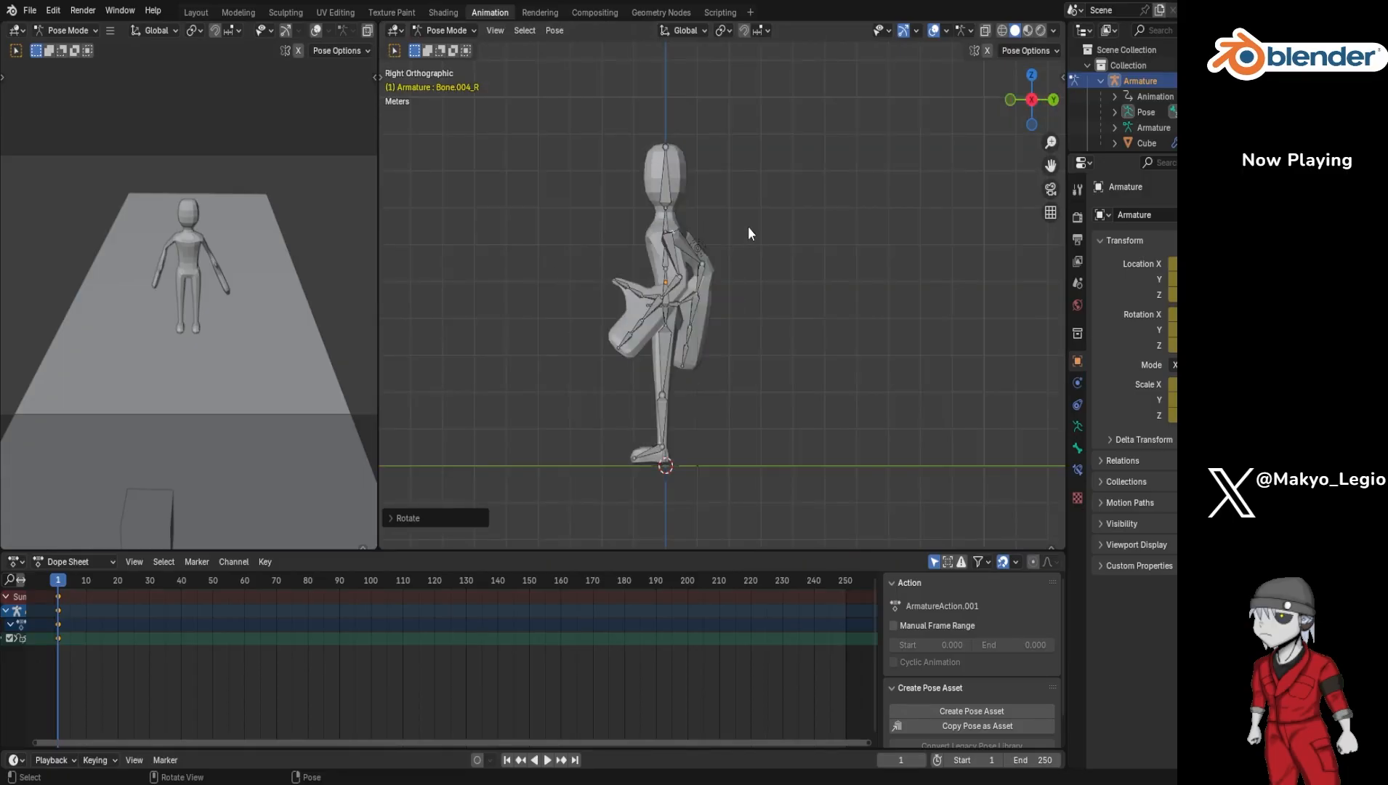
pyautogui.press('KP_6')
pyautogui.press('KP_6')
pyautogui.press('KP_6')
pyautogui.press('KP_6')
pyautogui.press('KP_6')
pyautogui.press('KP_6')
pyautogui.press('KP_6')
pyautogui.press('KP_6')
pyautogui.press('KP_6')
pyautogui.press('KP_6')
pyautogui.press('KP_6')
pyautogui.press('KP_6')
pyautogui.press('KP_6')
pyautogui.press('KP_6')
pyautogui.press('KP_6')
pyautogui.press('KP_6')
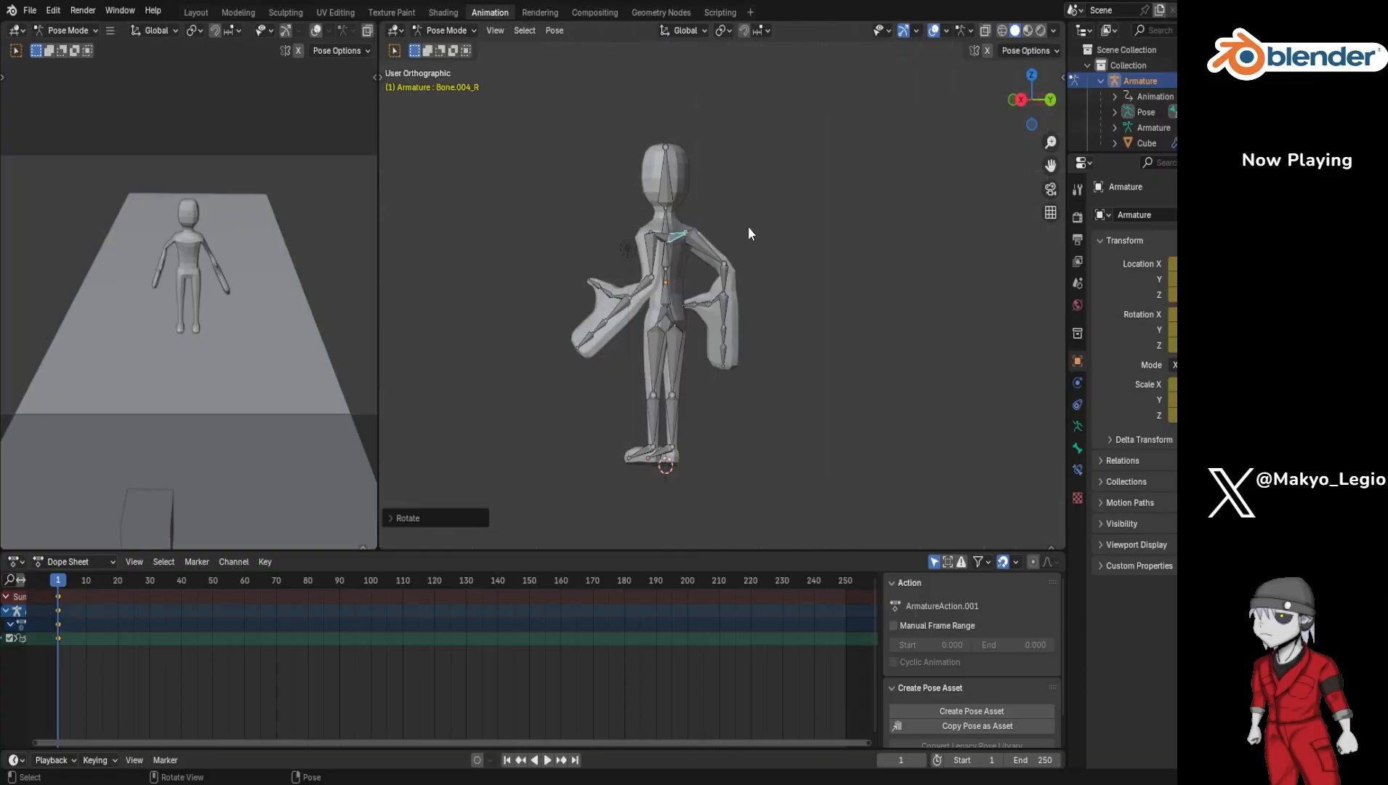
pyautogui.press('KP_6')
pyautogui.press('KP_6')
pyautogui.press('KP_6')
pyautogui.press('KP_6')
pyautogui.press('KP_6')
pyautogui.press('KP_6')
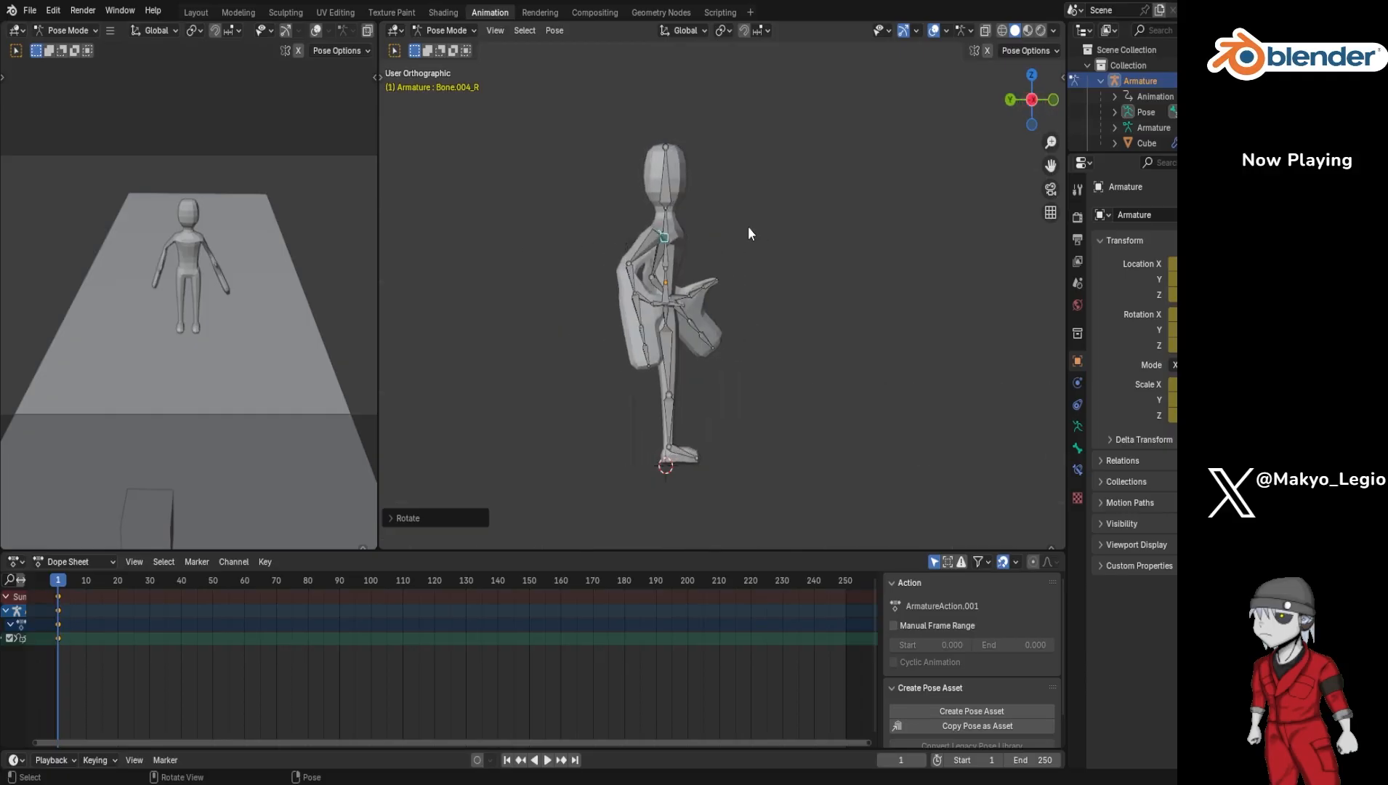
# Step: Swing the right thigh bone Bone_R.001 forward around the global X axis
pyautogui.click(661, 358)
pyautogui.press('r')
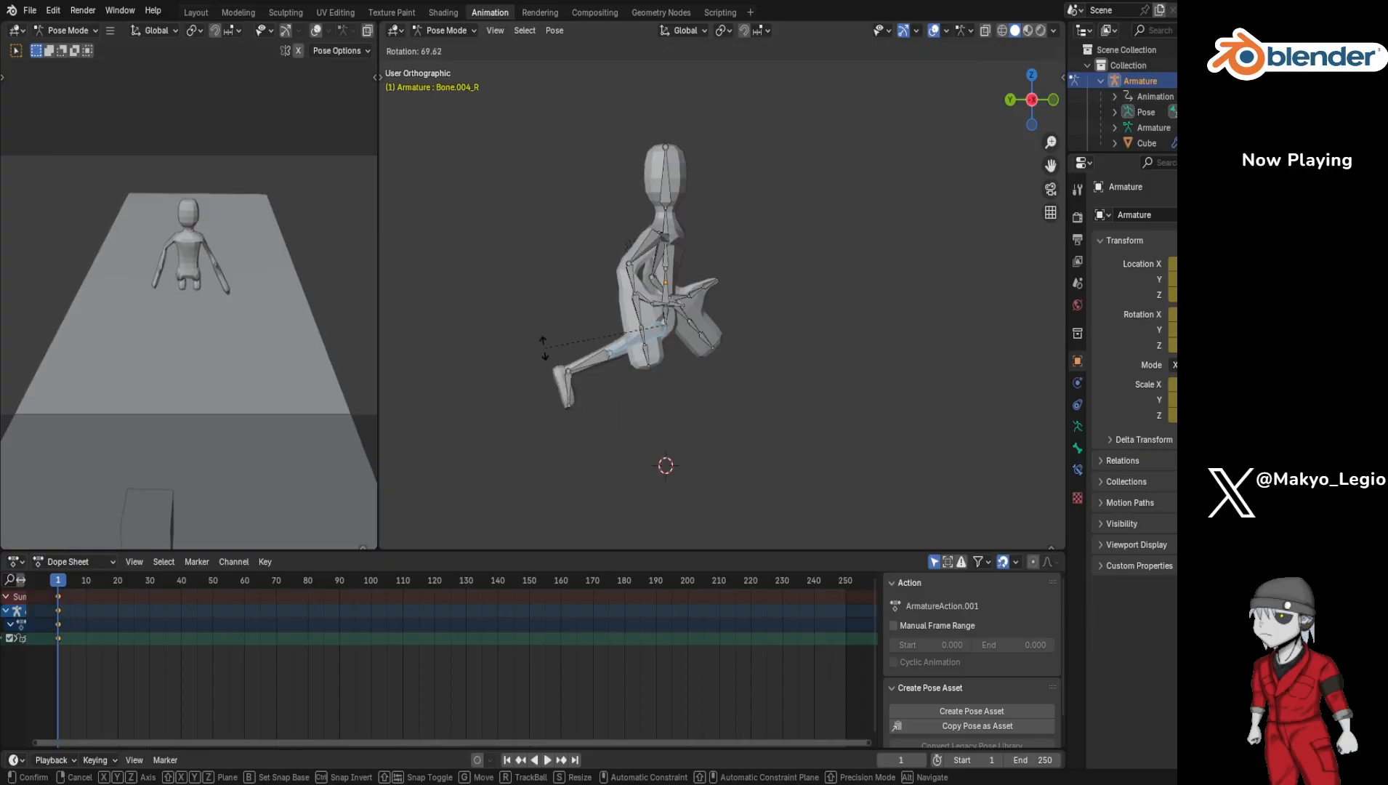
pyautogui.press('Escape')
pyautogui.moveTo(791, 375); pyautogui.dragTo(709, 381, button='middle')
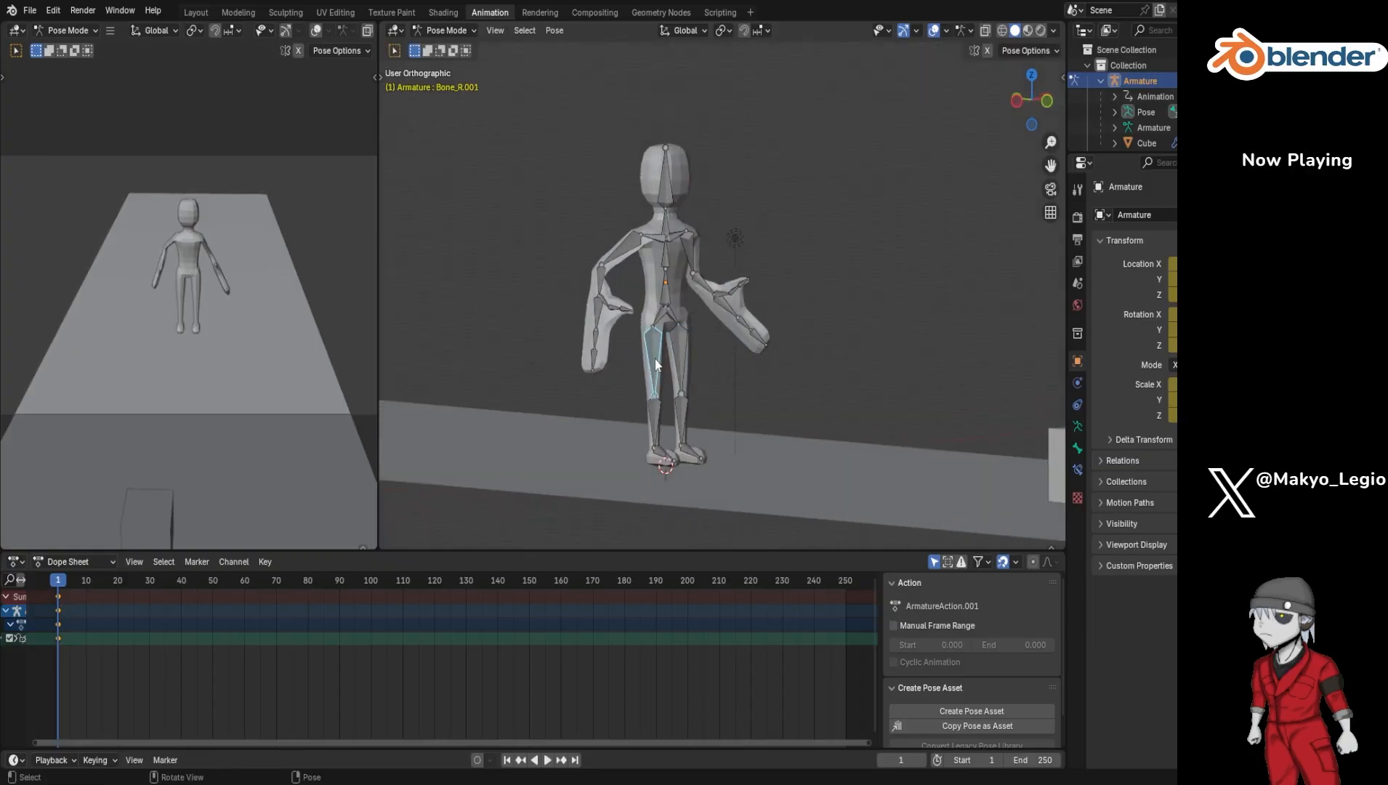
pyautogui.press('r')
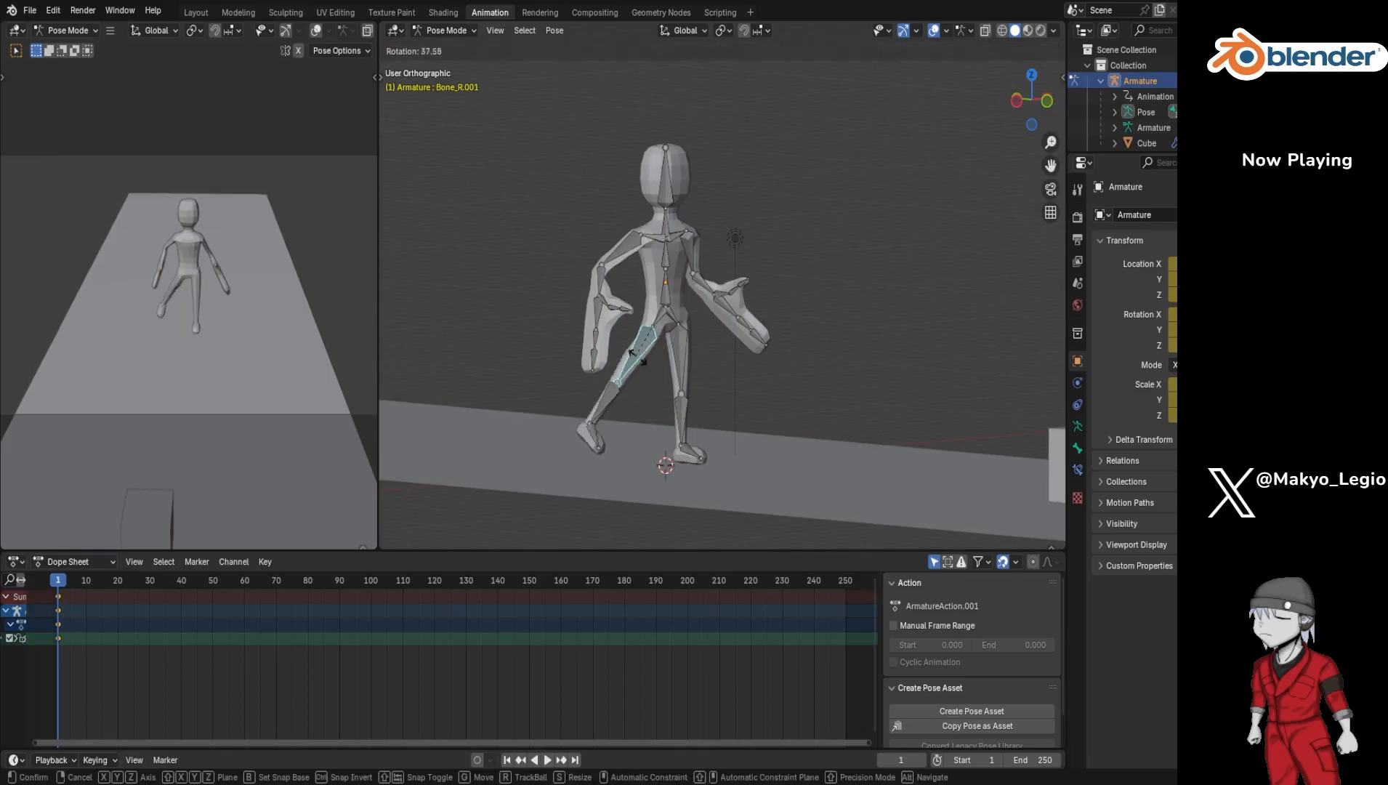
pyautogui.press('Escape')
pyautogui.press('r')
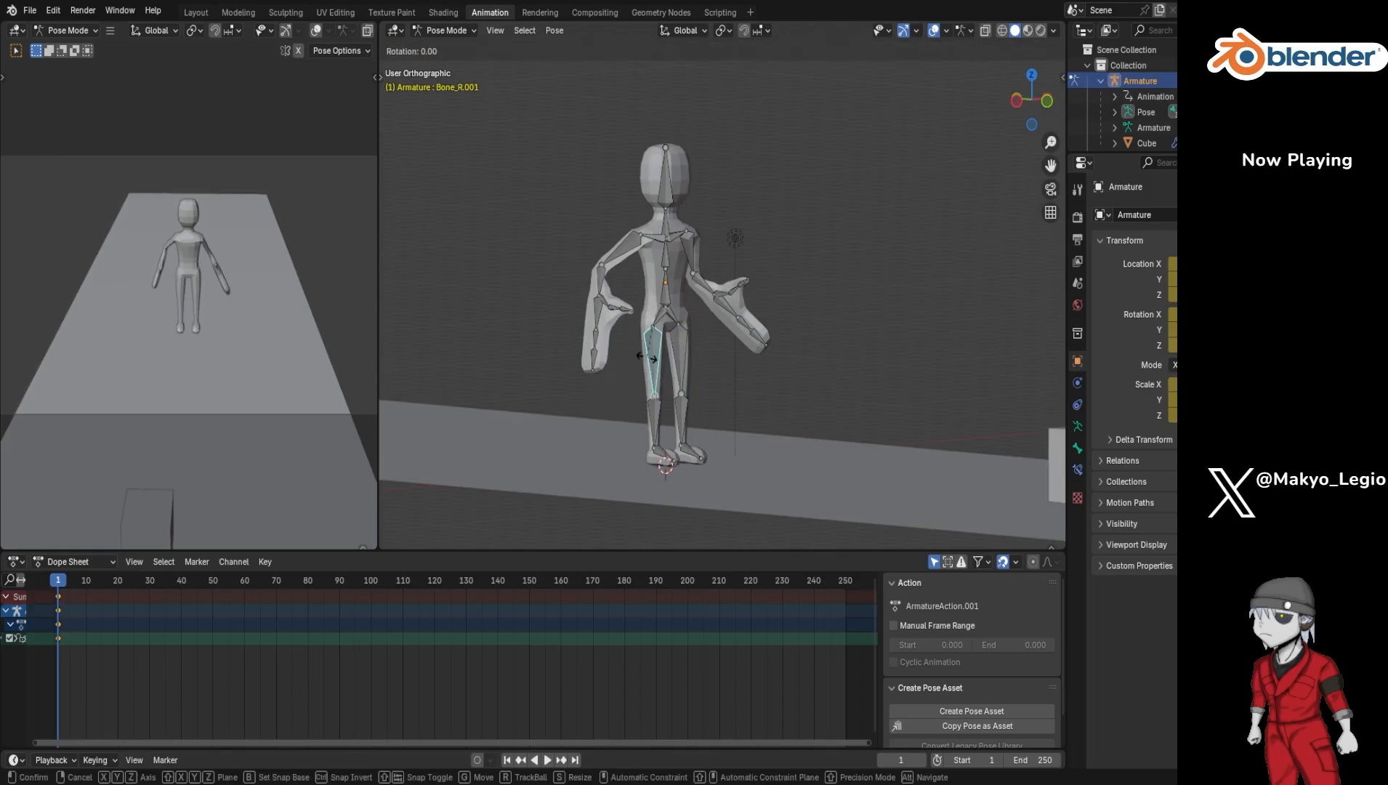
pyautogui.press('x')
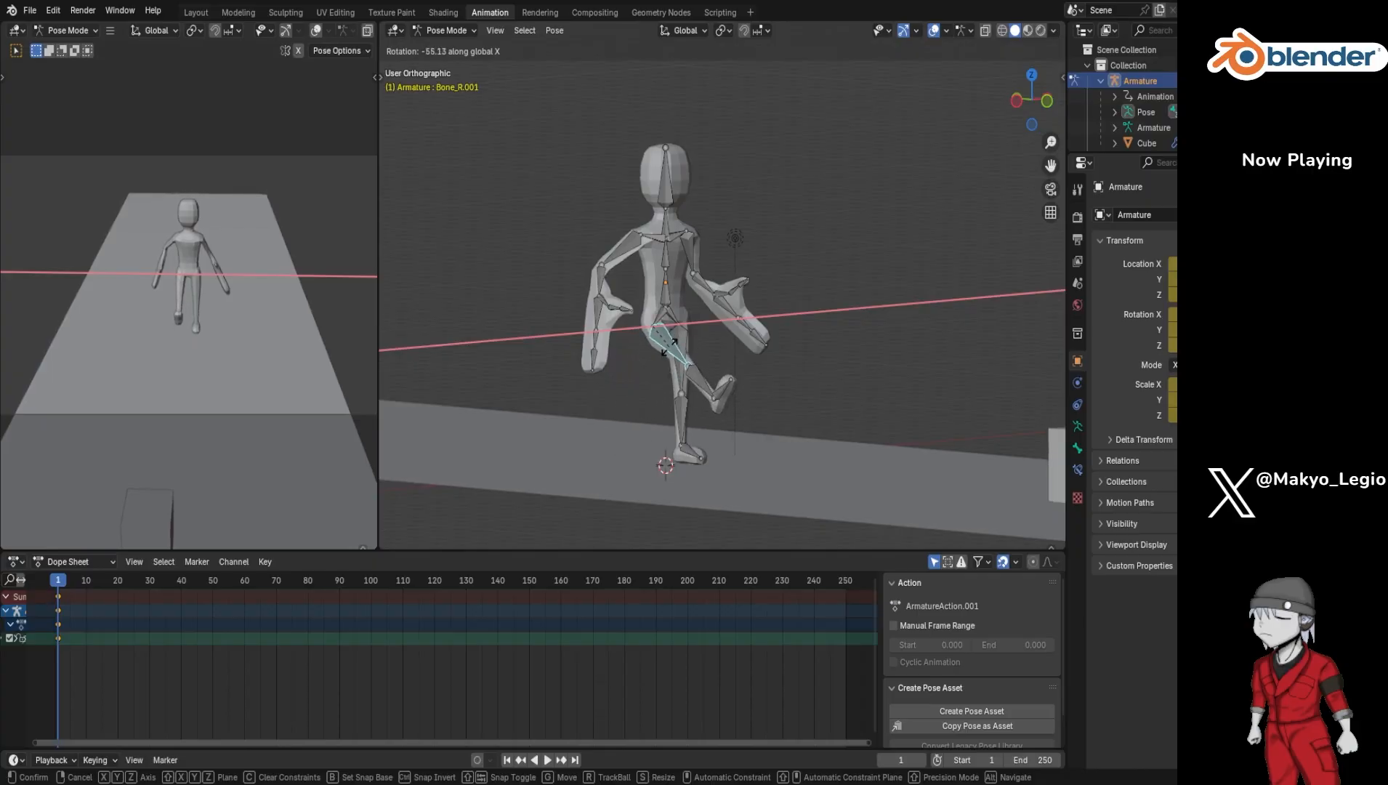
pyautogui.click(662, 356)
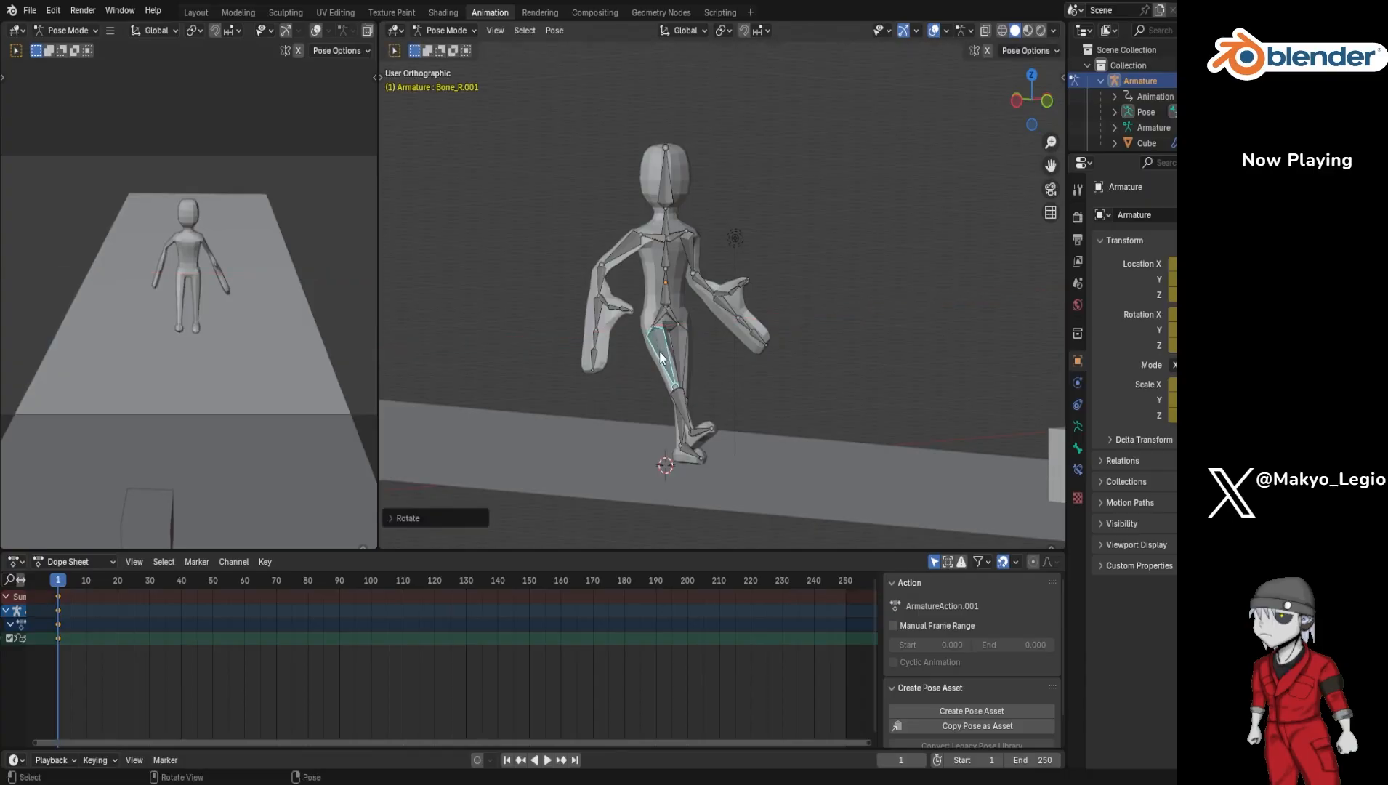
# Step: Bend the right shin bone Bone_R.002 slightly around the global X axis
pyautogui.click(681, 401)
pyautogui.press('r')
pyautogui.press('x')
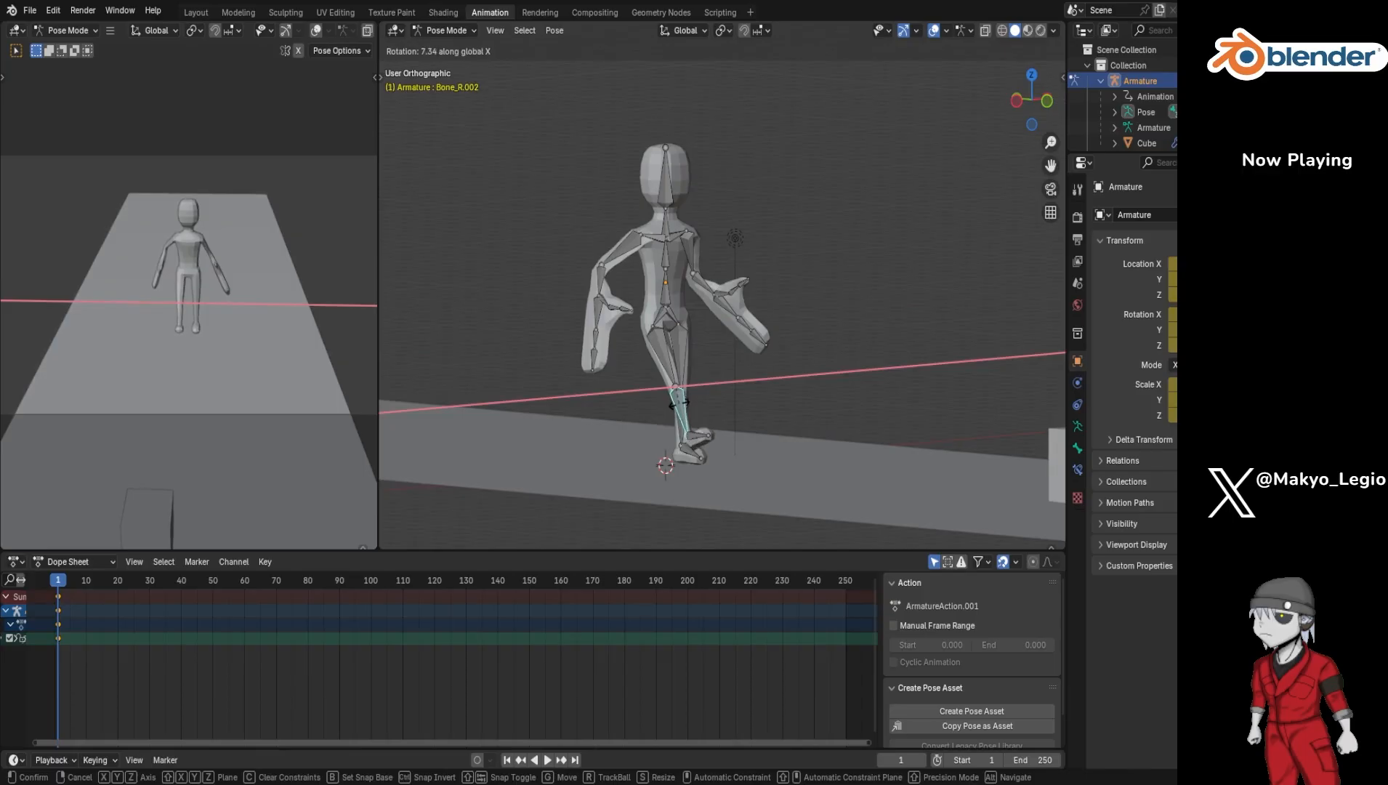
pyautogui.click(680, 407)
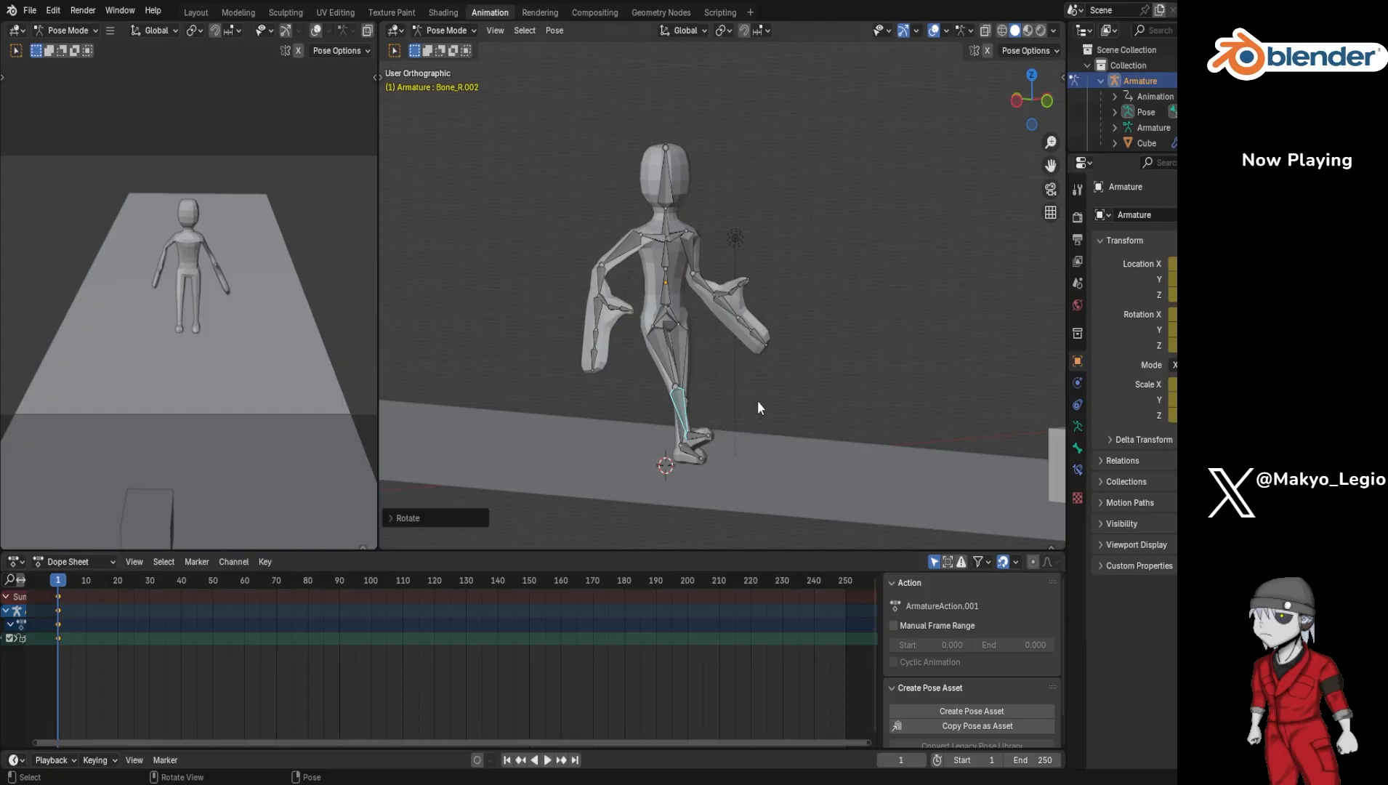
# Step: Swing the left thigh bone Bone_L.001 backward around the global X axis
pyautogui.moveTo(738, 415); pyautogui.dragTo(787, 410, button='middle')
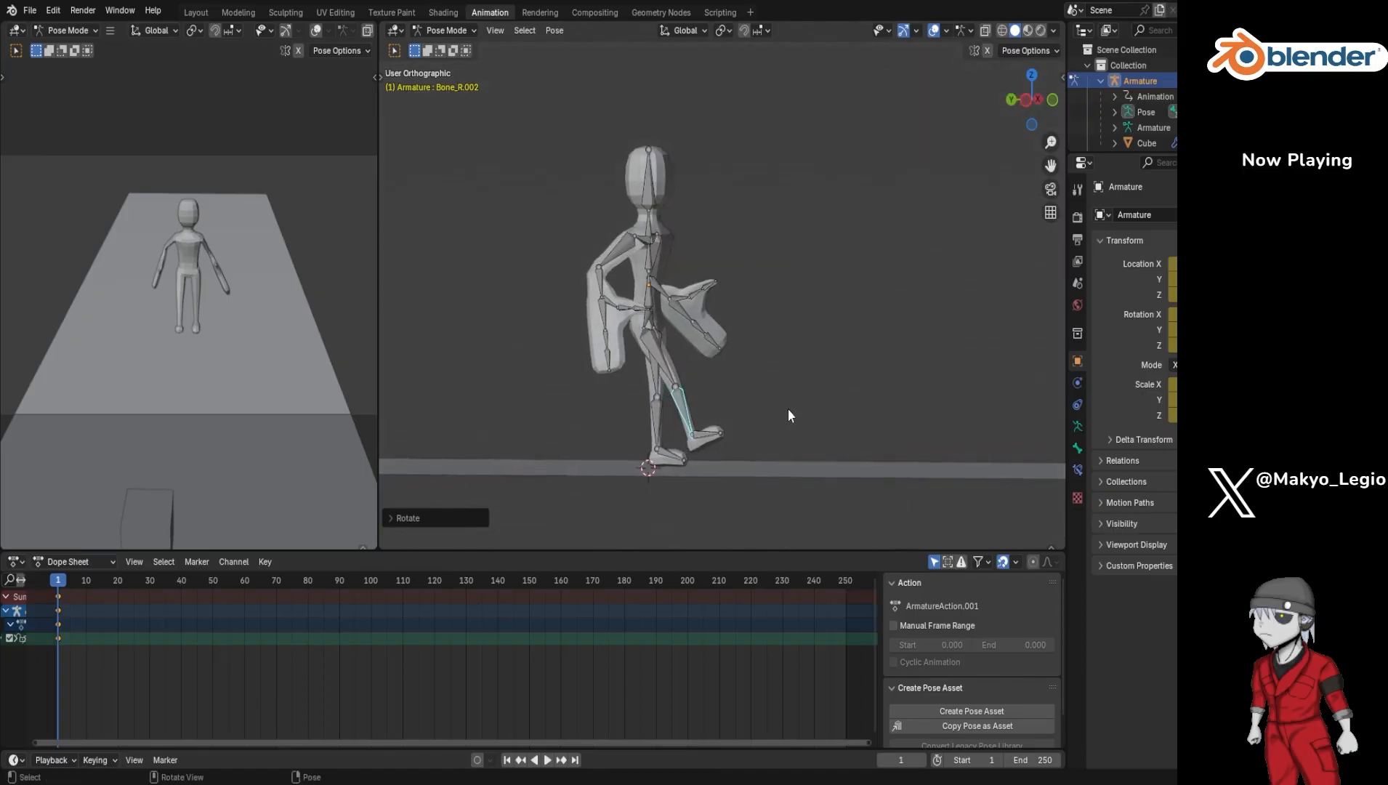
pyautogui.click(656, 386)
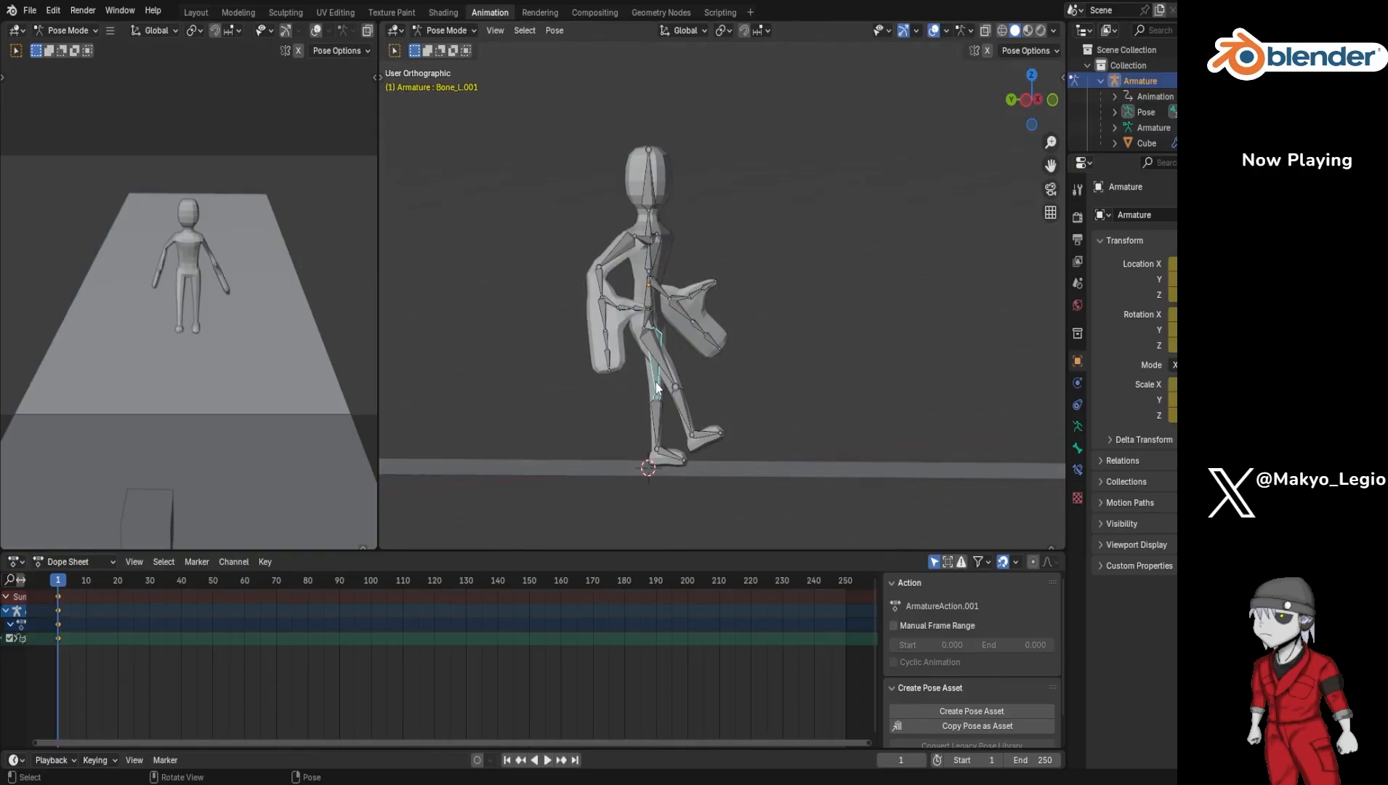
pyautogui.press('r')
pyautogui.press('x')
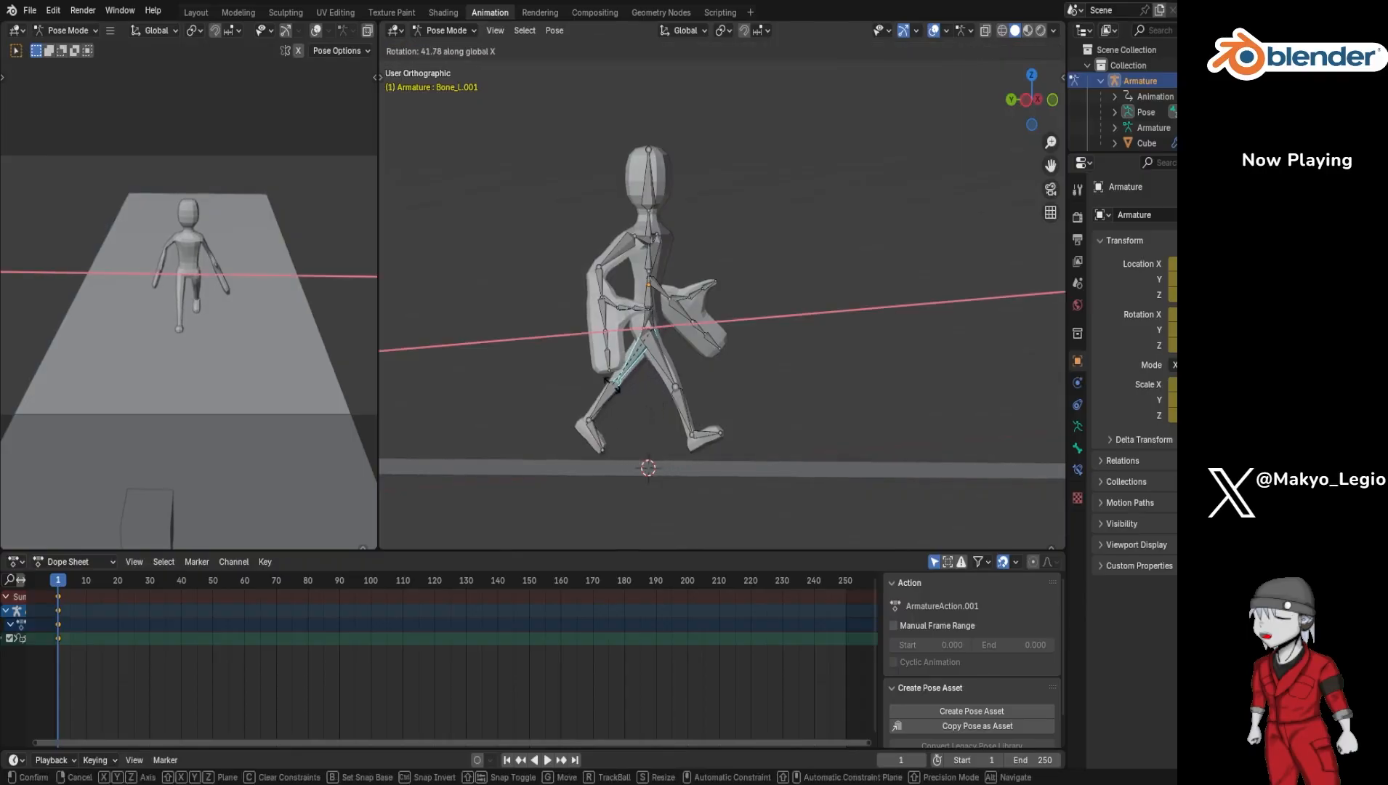
pyautogui.click(629, 408)
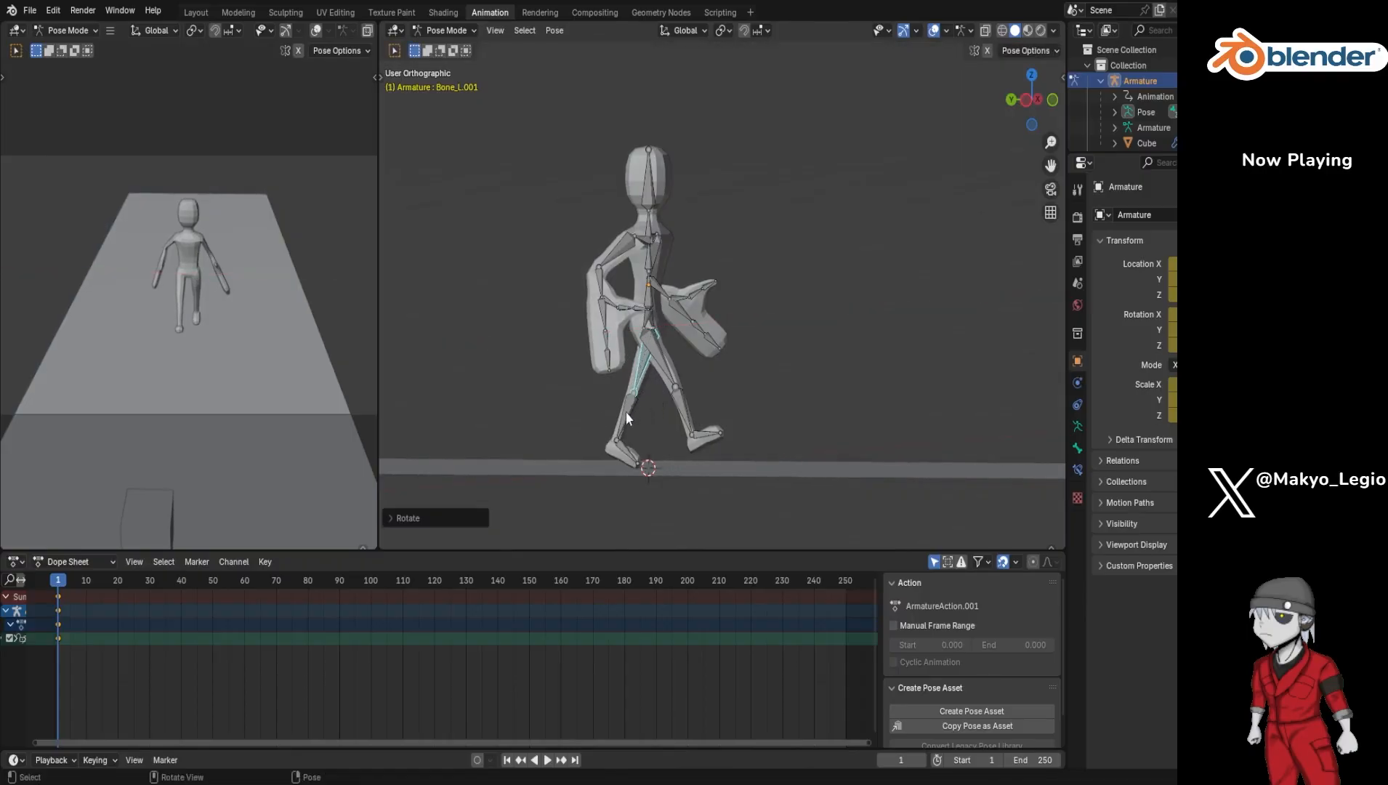
# Step: Bend the left shin bone Bone_L.002 backward about 27° around the global X axis
pyautogui.click(626, 416)
pyautogui.press('r')
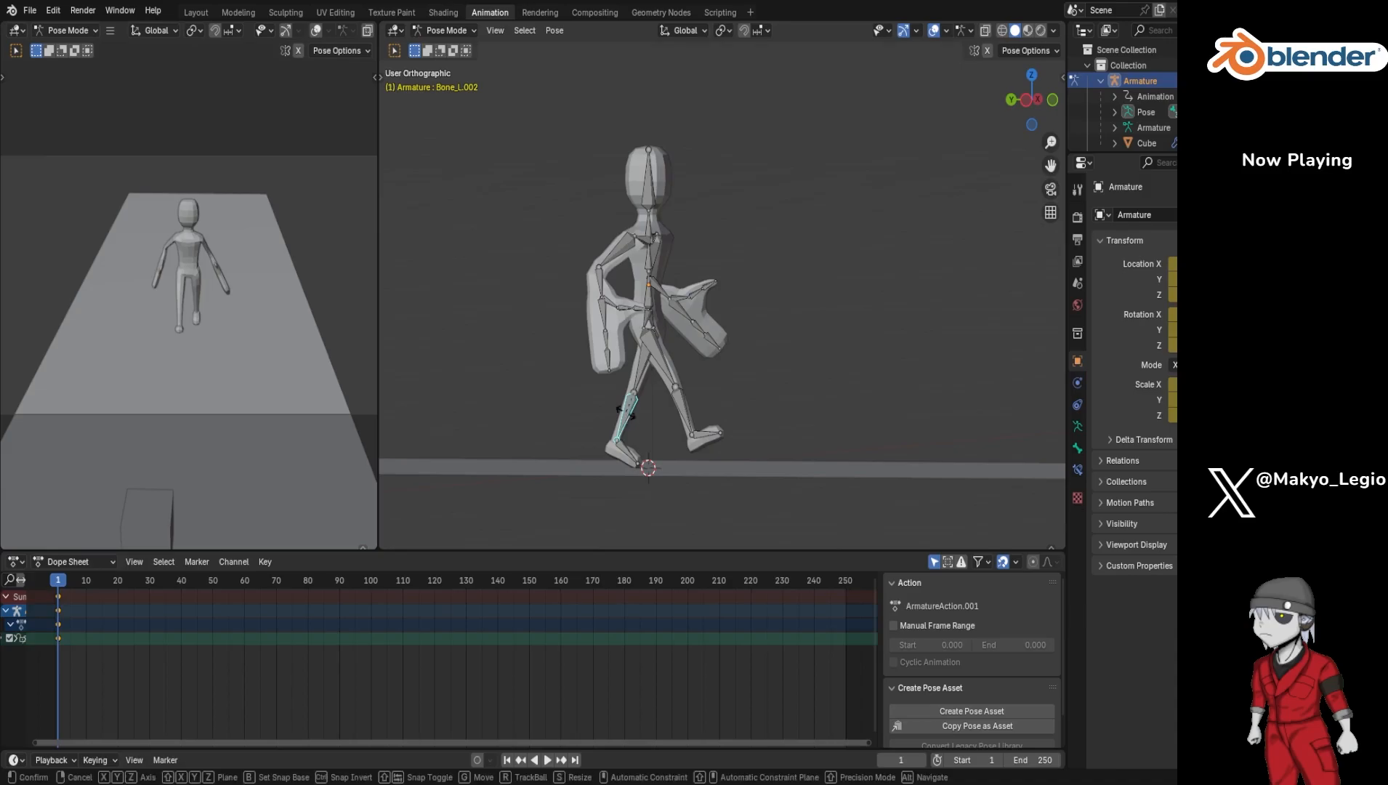
pyautogui.press('x')
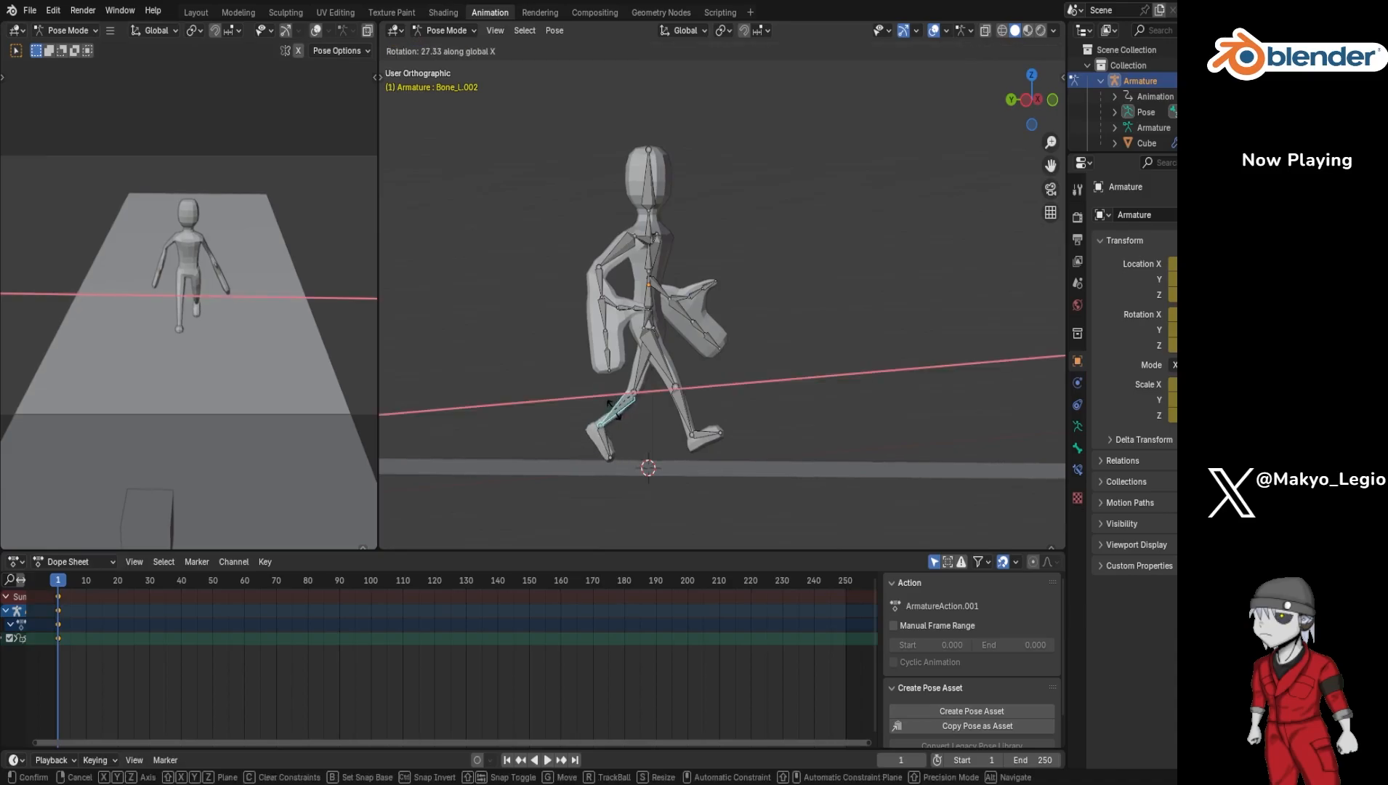
pyautogui.click(616, 411)
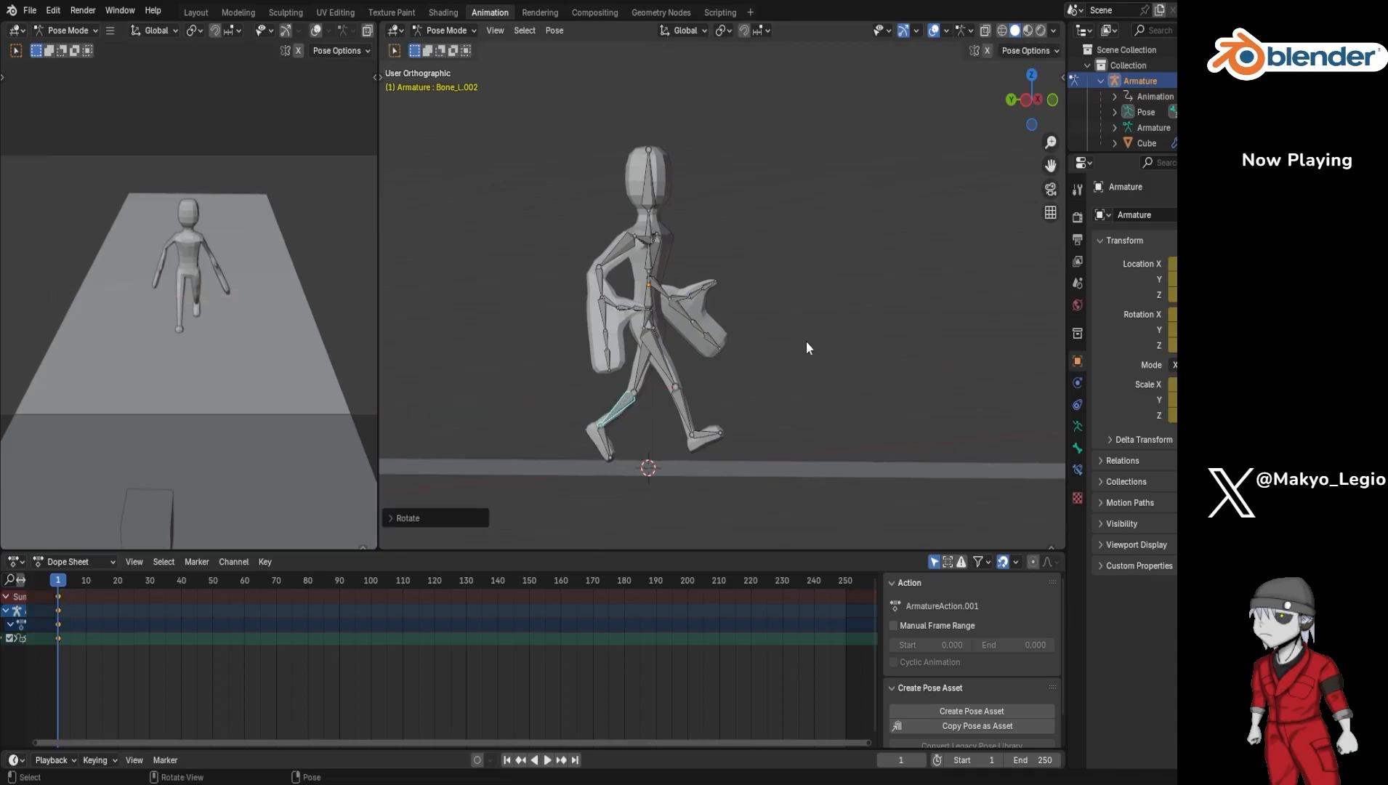
# Step: Swing the left upper arm bone Bone.004_L.001 forward around the global X axis so the hand rises in front
pyautogui.moveTo(790, 377); pyautogui.dragTo(521, 390, button='middle')
pyautogui.click(624, 261)
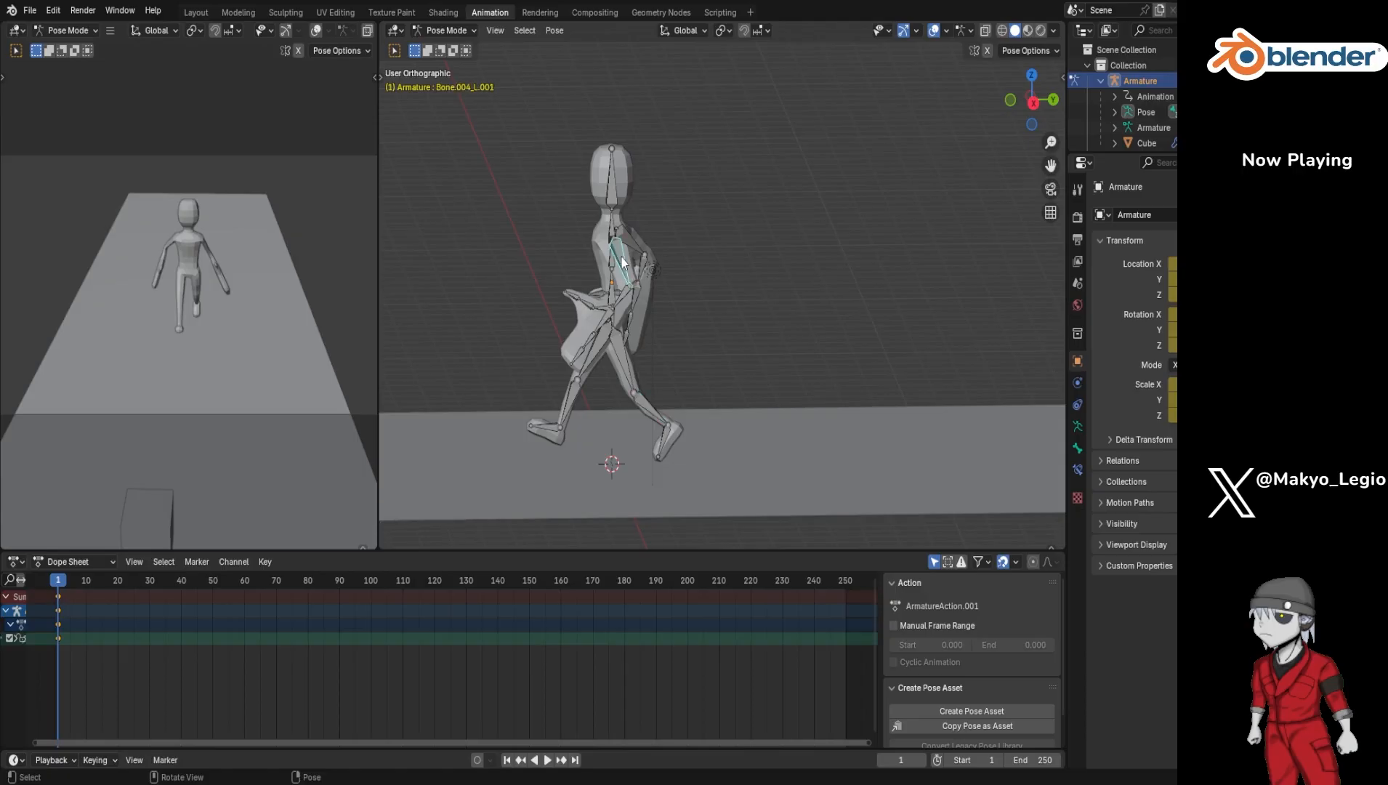
pyautogui.press('r')
pyautogui.press('x')
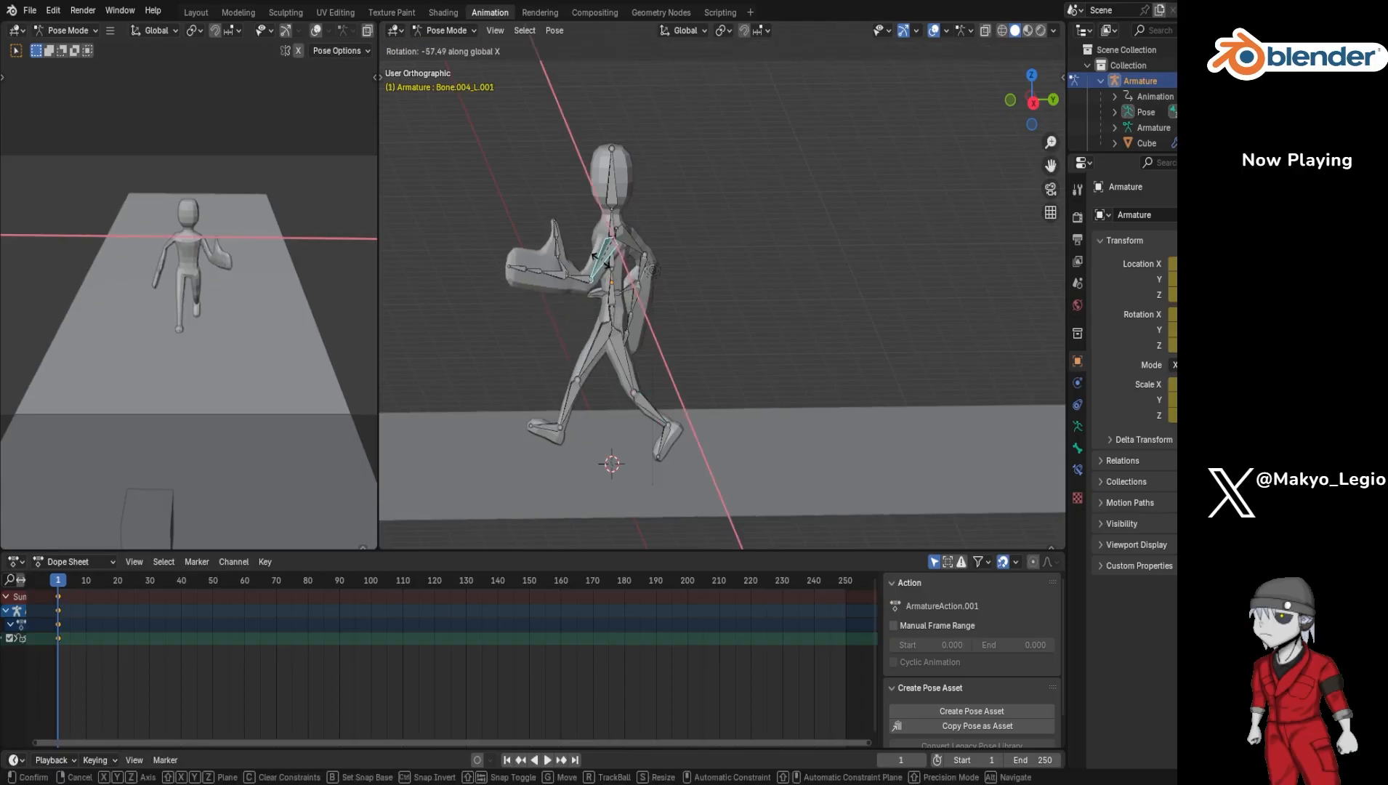
pyautogui.click(611, 260)
pyautogui.moveTo(684, 277); pyautogui.dragTo(836, 263, button='middle')
pyautogui.click(584, 241)
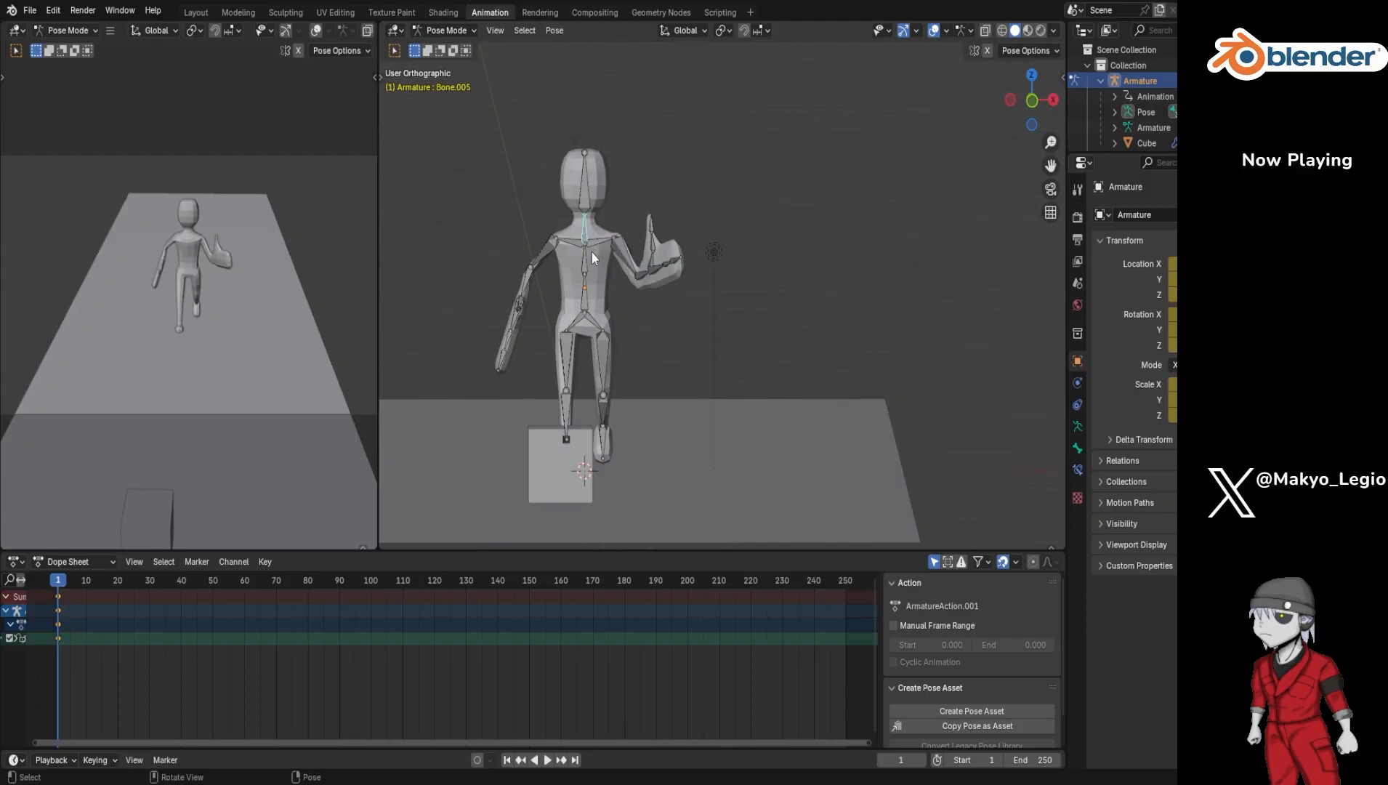
pyautogui.press('r')
pyautogui.press('z')
pyautogui.click(580, 270)
# Step: Twist the chest bone just below the shoulders slightly around the global Z axis
pyautogui.scroll(4, 578, 269)
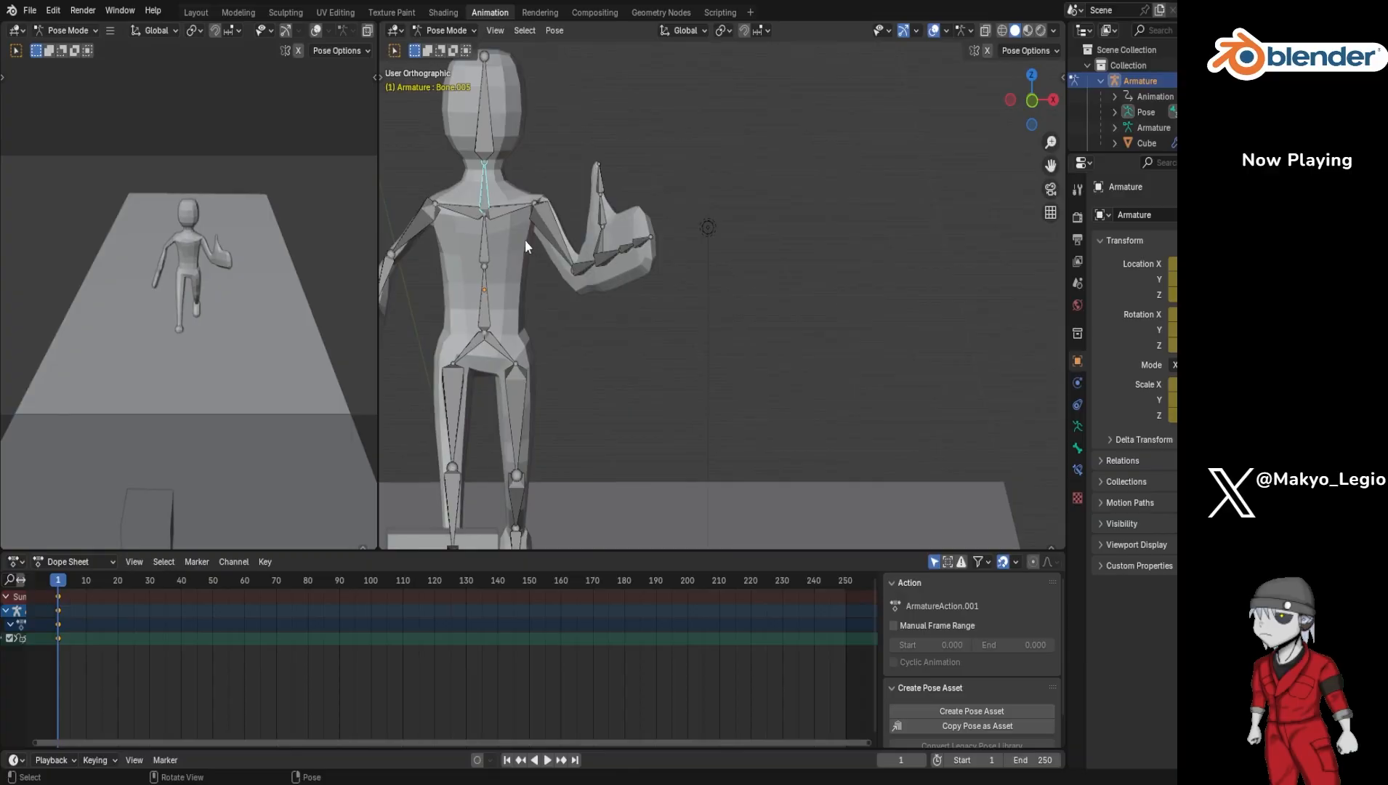
pyautogui.click(484, 253)
pyautogui.write('r')
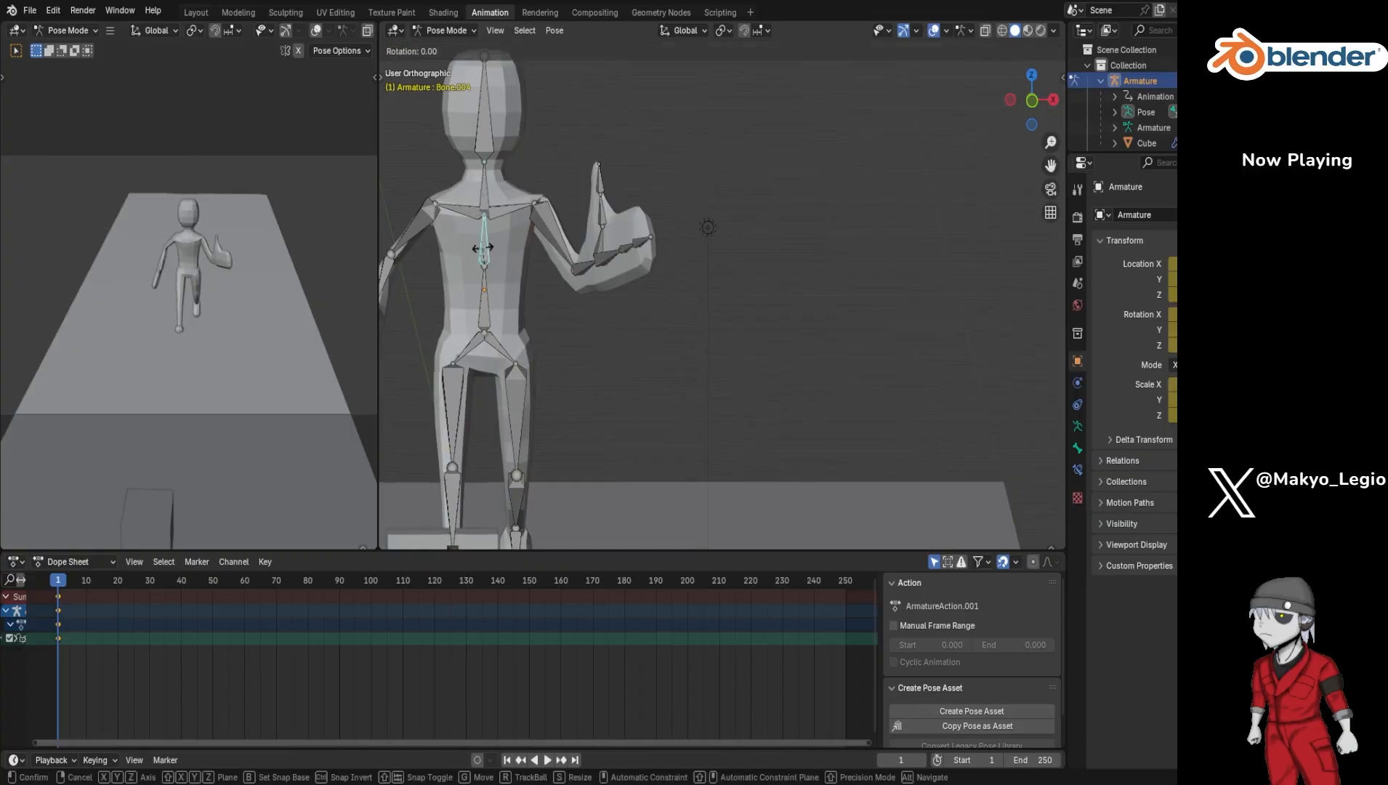
pyautogui.write('z45')
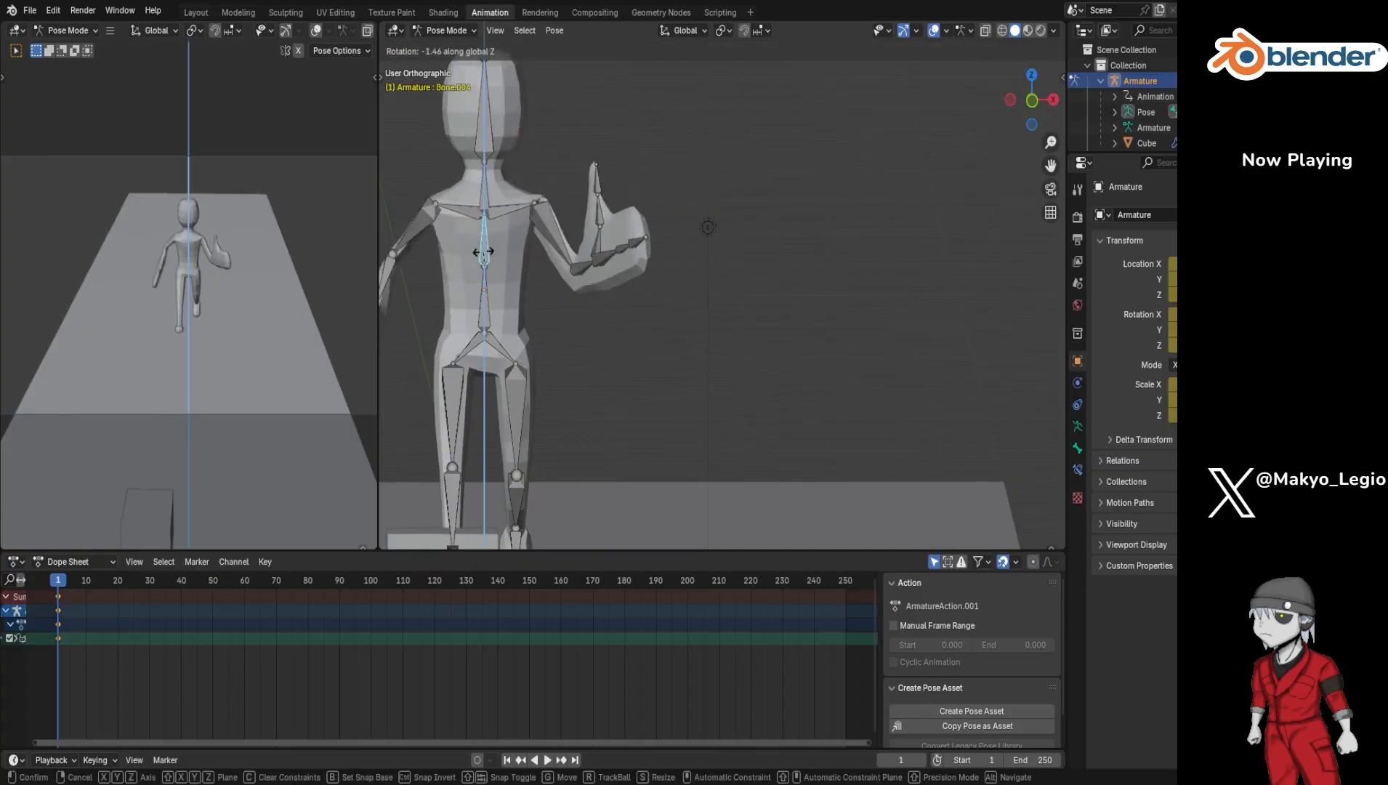
pyautogui.click(485, 249)
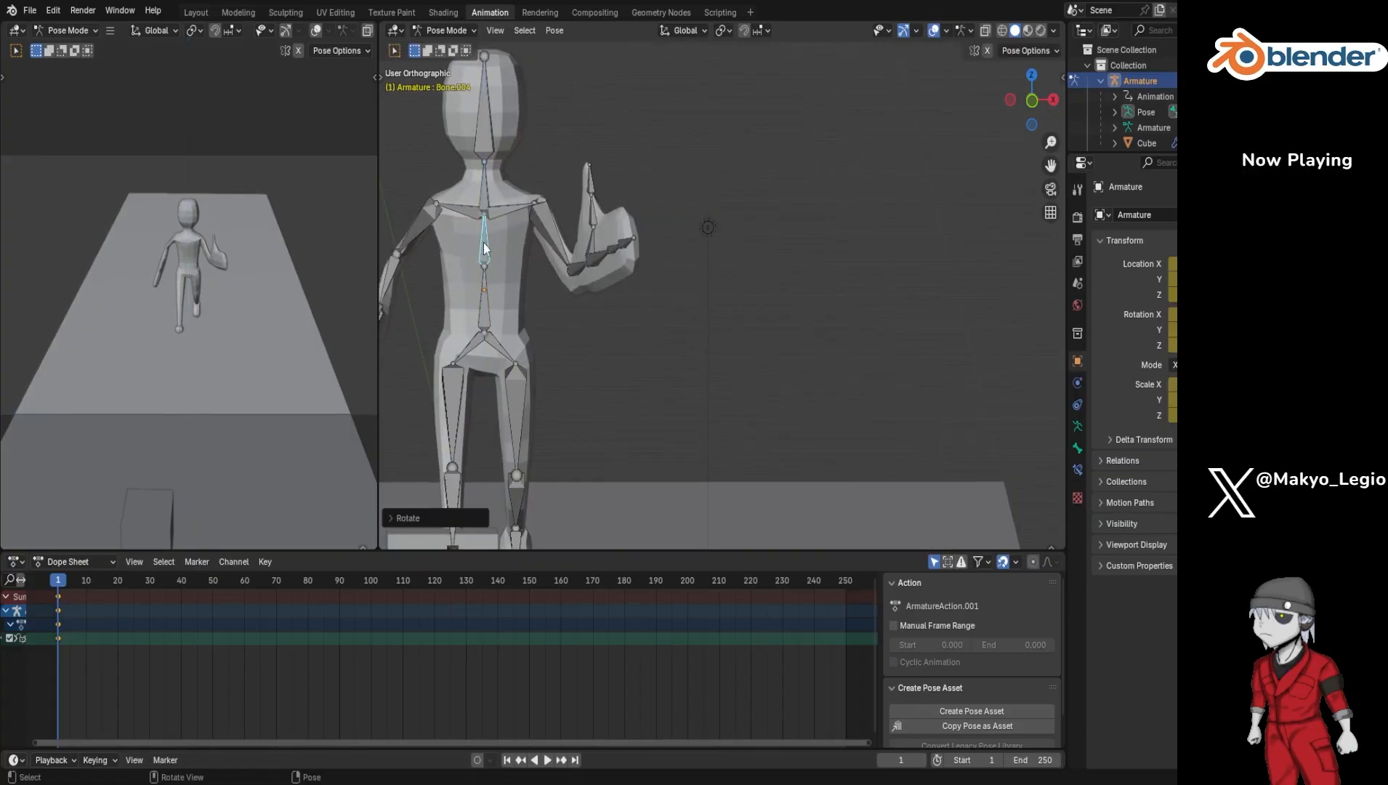
# Step: Turn the head bone around the global Z axis
pyautogui.click(481, 146)
pyautogui.press('r')
pyautogui.press('z')
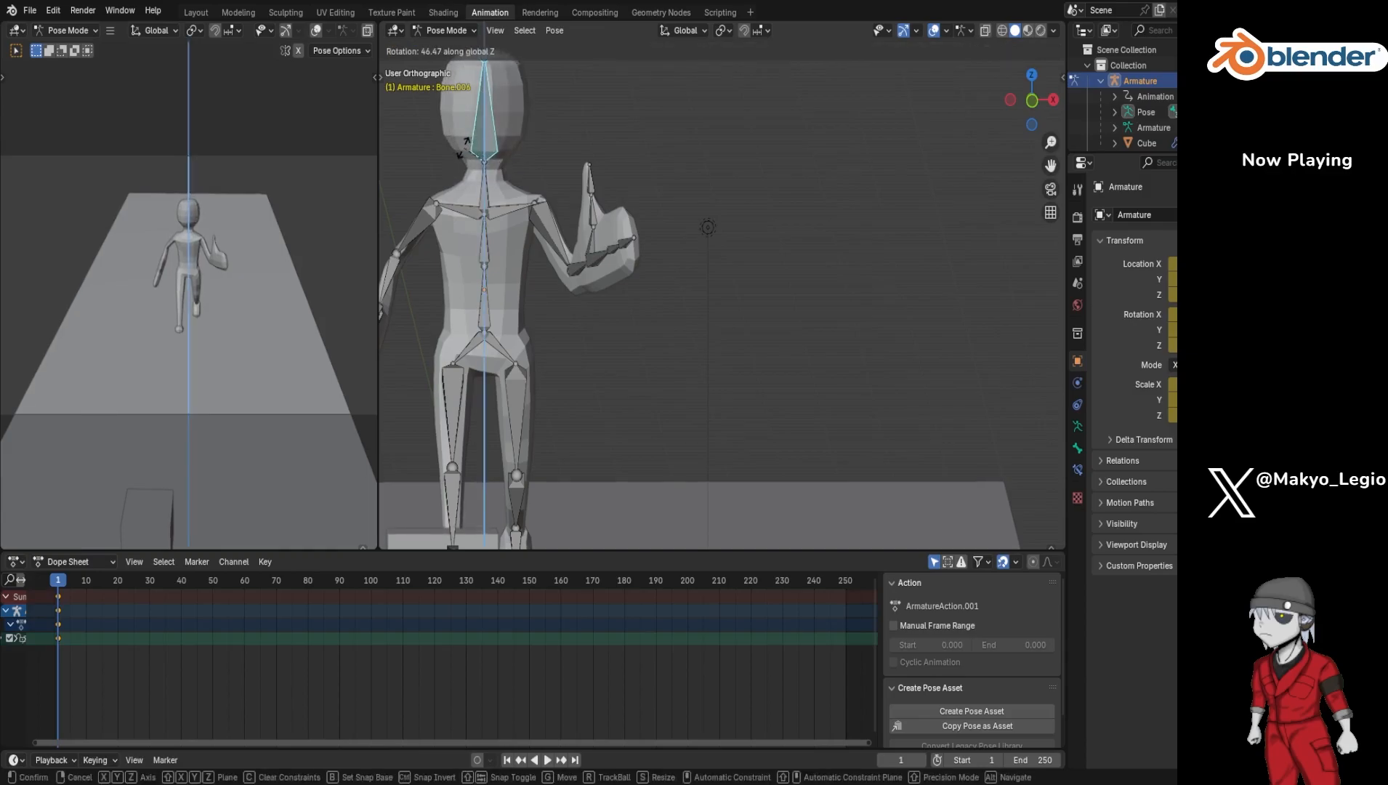
pyautogui.click(471, 142)
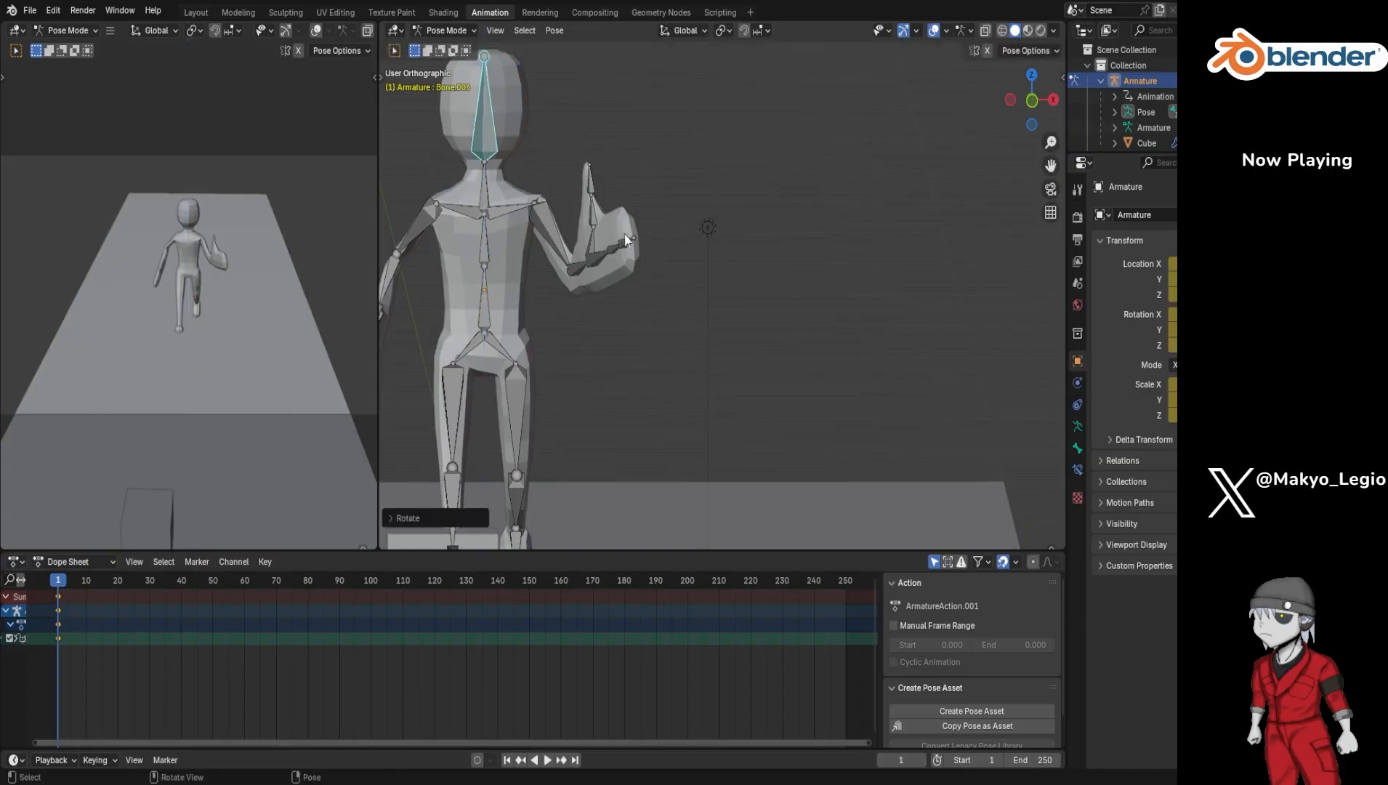
# Step: Switch the camera viewport to Material Preview shading and return the main pose viewport to Solid shading
pyautogui.press('z')
pyautogui.click(663, 341)
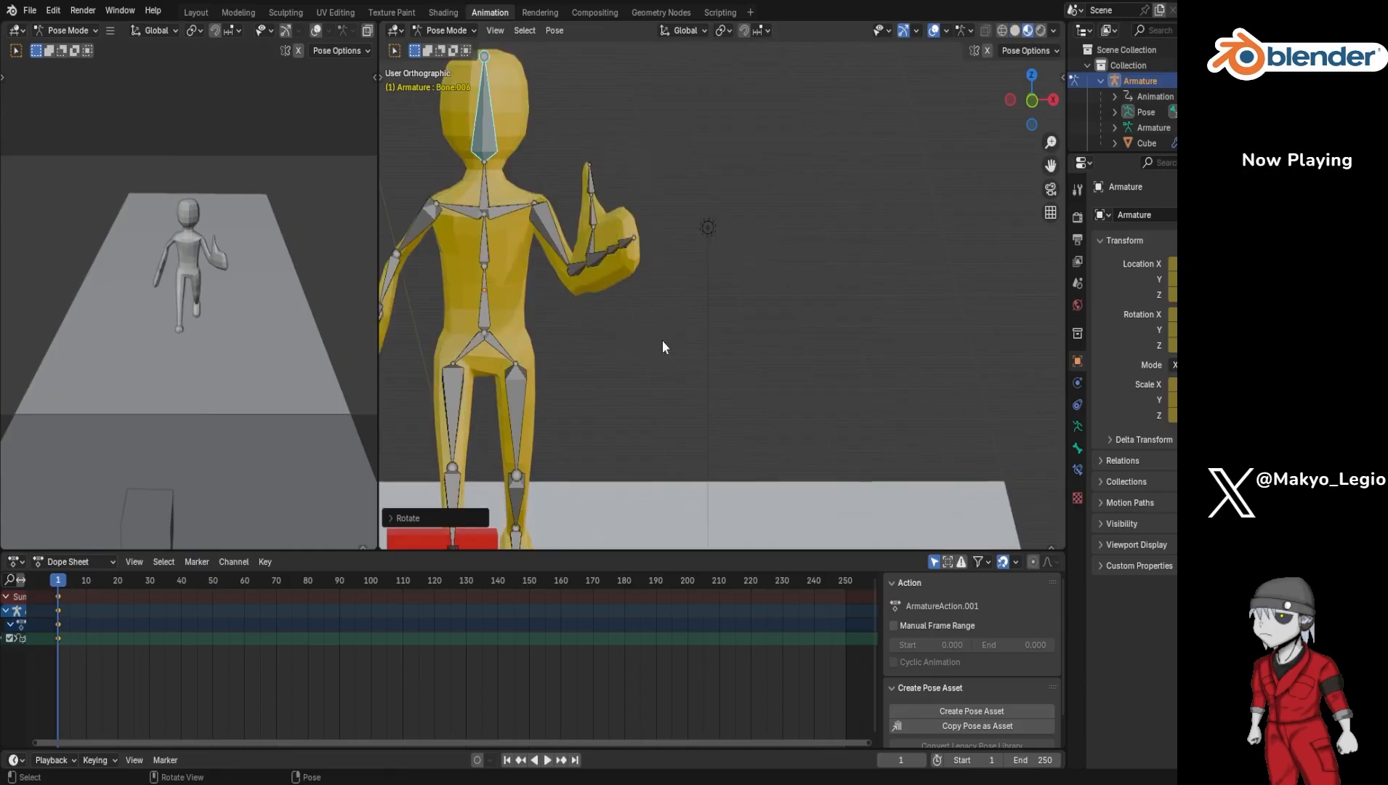
pyautogui.press('z')
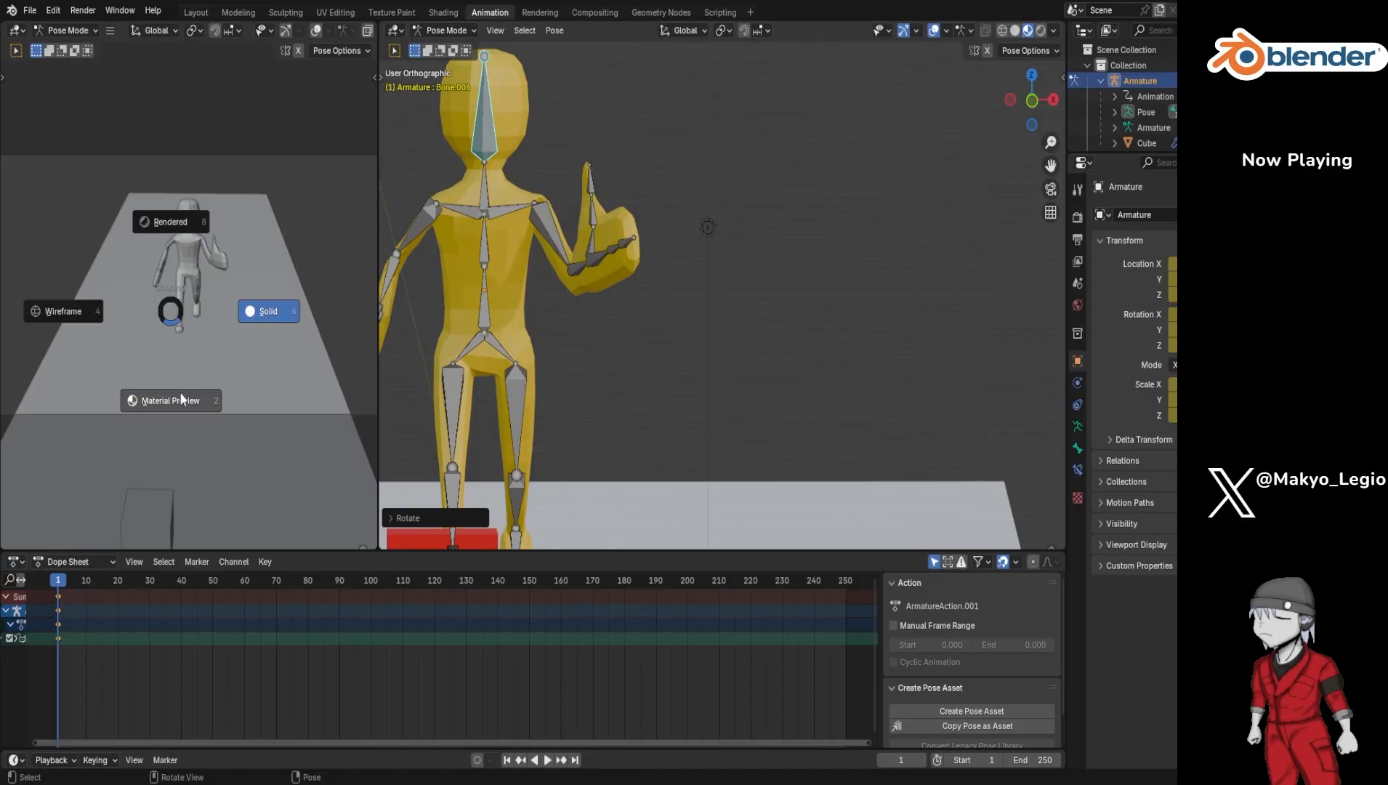
pyautogui.click(181, 400)
pyautogui.press('z')
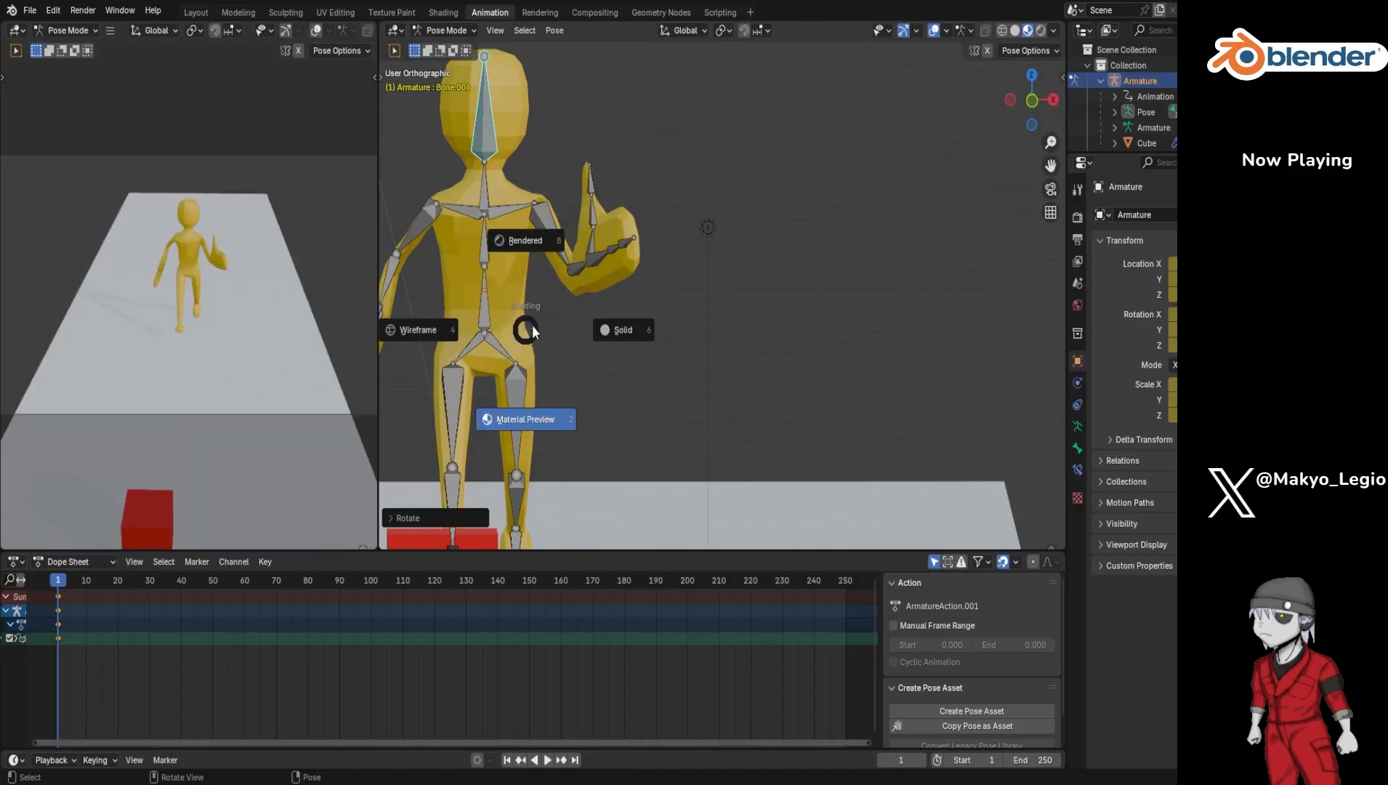
pyautogui.click(619, 331)
# Step: Rotate the right upper arm bone Bone.004_R.001 inward in the front view so the arm hangs beside the body
pyautogui.moveTo(644, 319); pyautogui.dragTo(654, 309, button='middle')
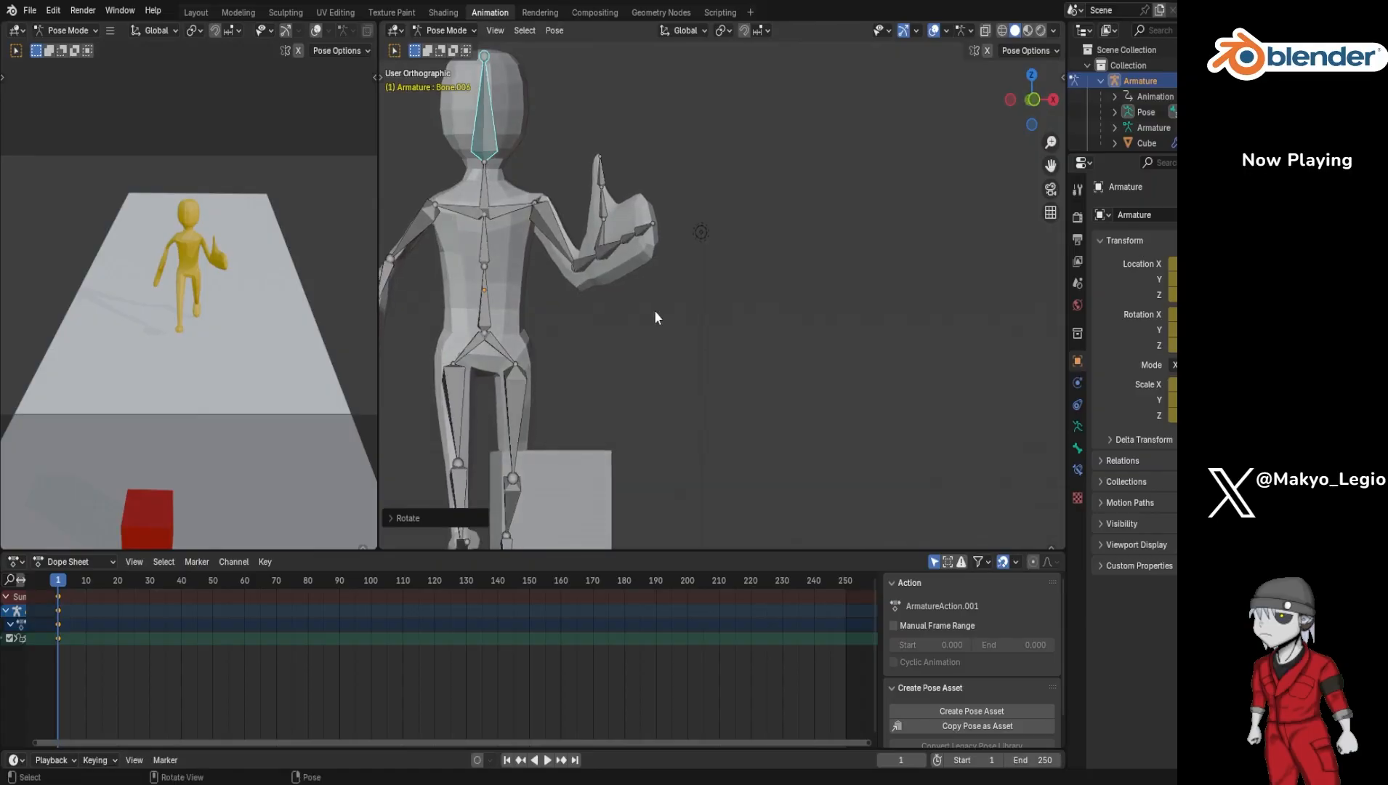
pyautogui.click(416, 230)
pyautogui.press('r')
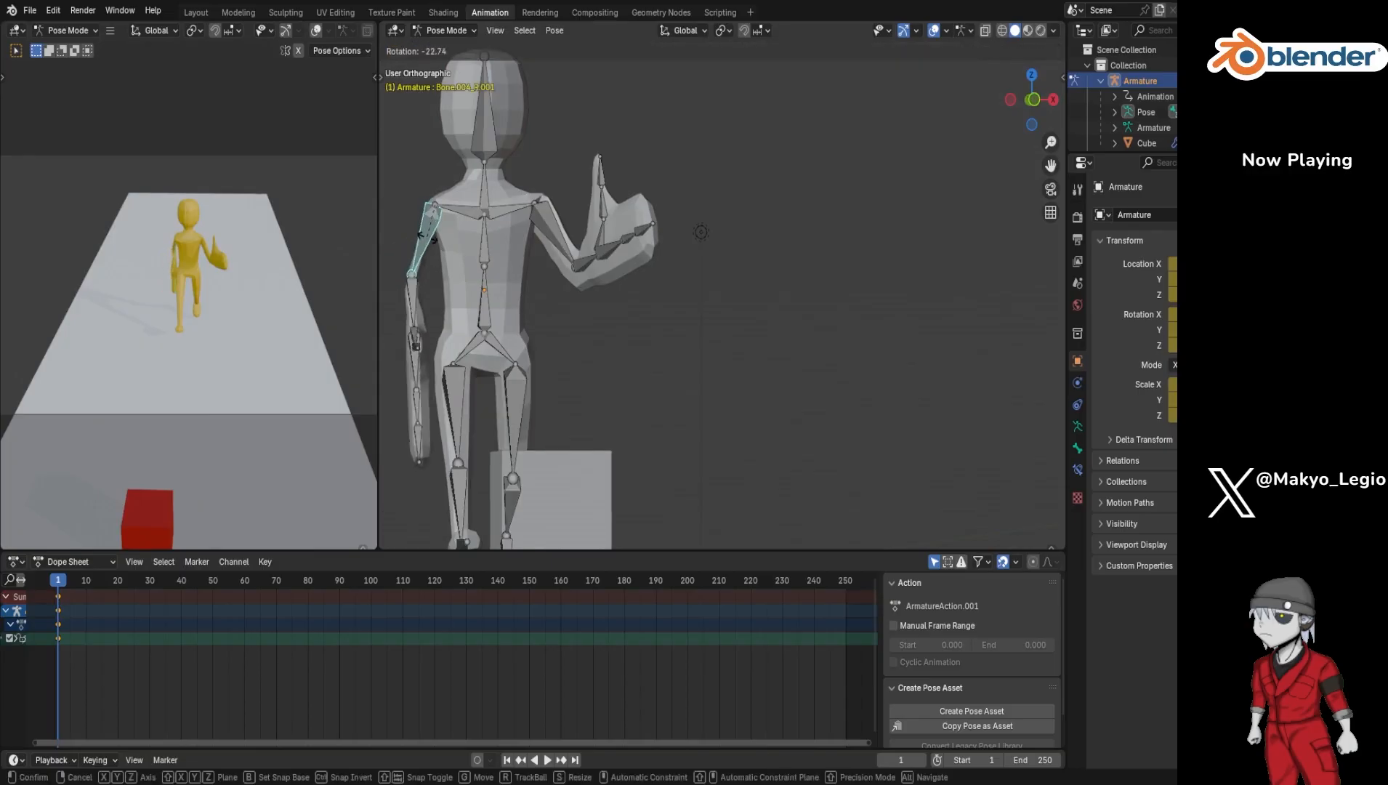
pyautogui.click(424, 237)
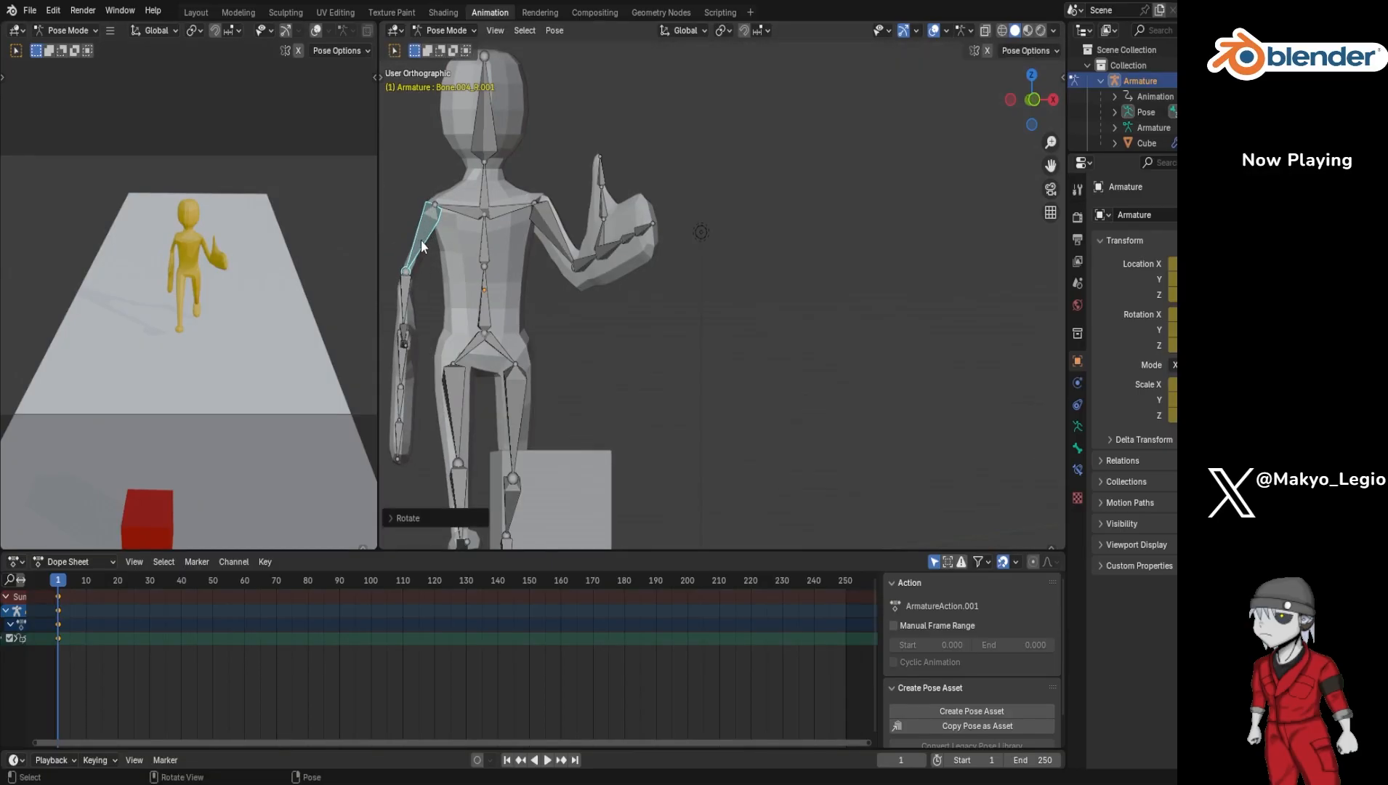
# Step: Adjust the left upper arm bone slightly around global Y and X, and swing it inward about 20° around global Z
pyautogui.moveTo(407, 291); pyautogui.dragTo(462, 271, button='middle')
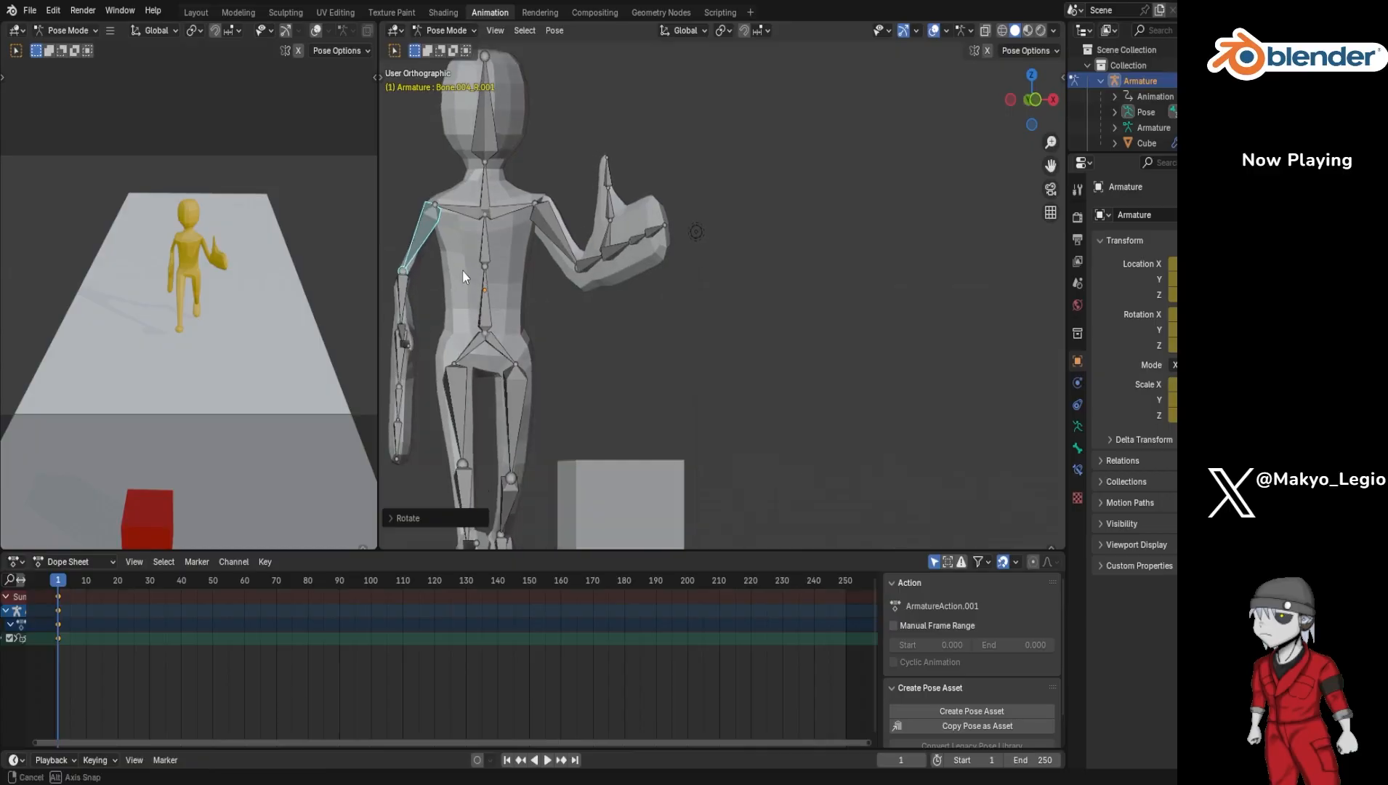
pyautogui.click(551, 232)
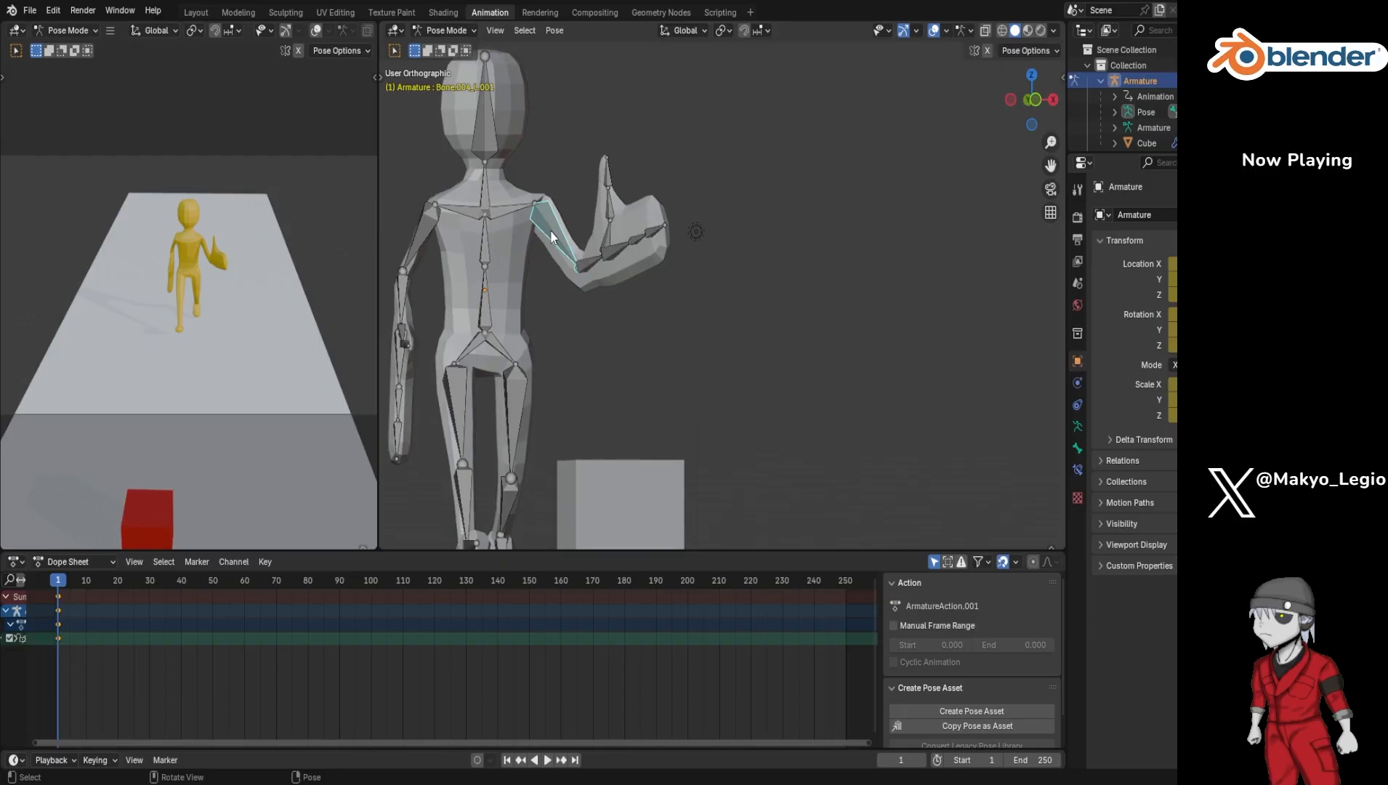
pyautogui.press('r')
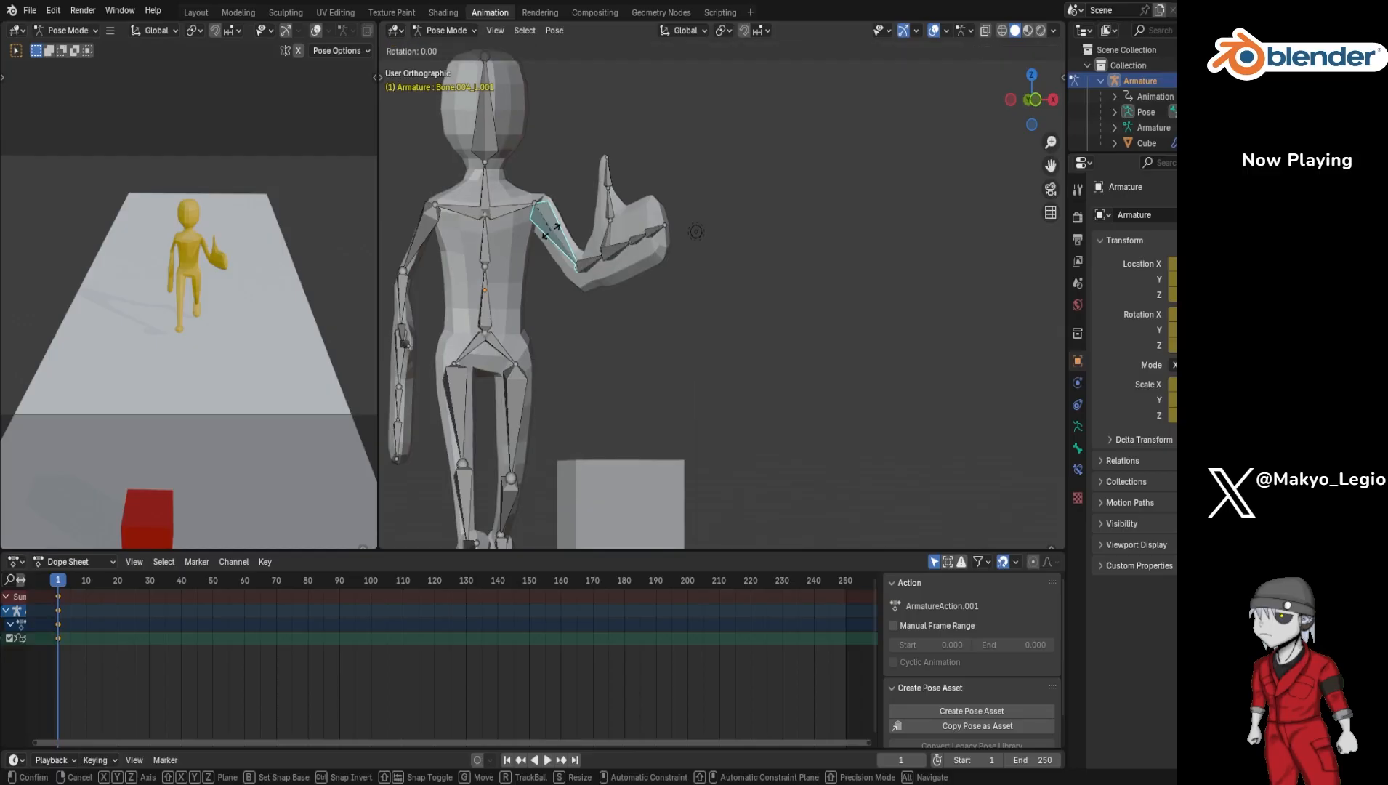
pyautogui.press('y')
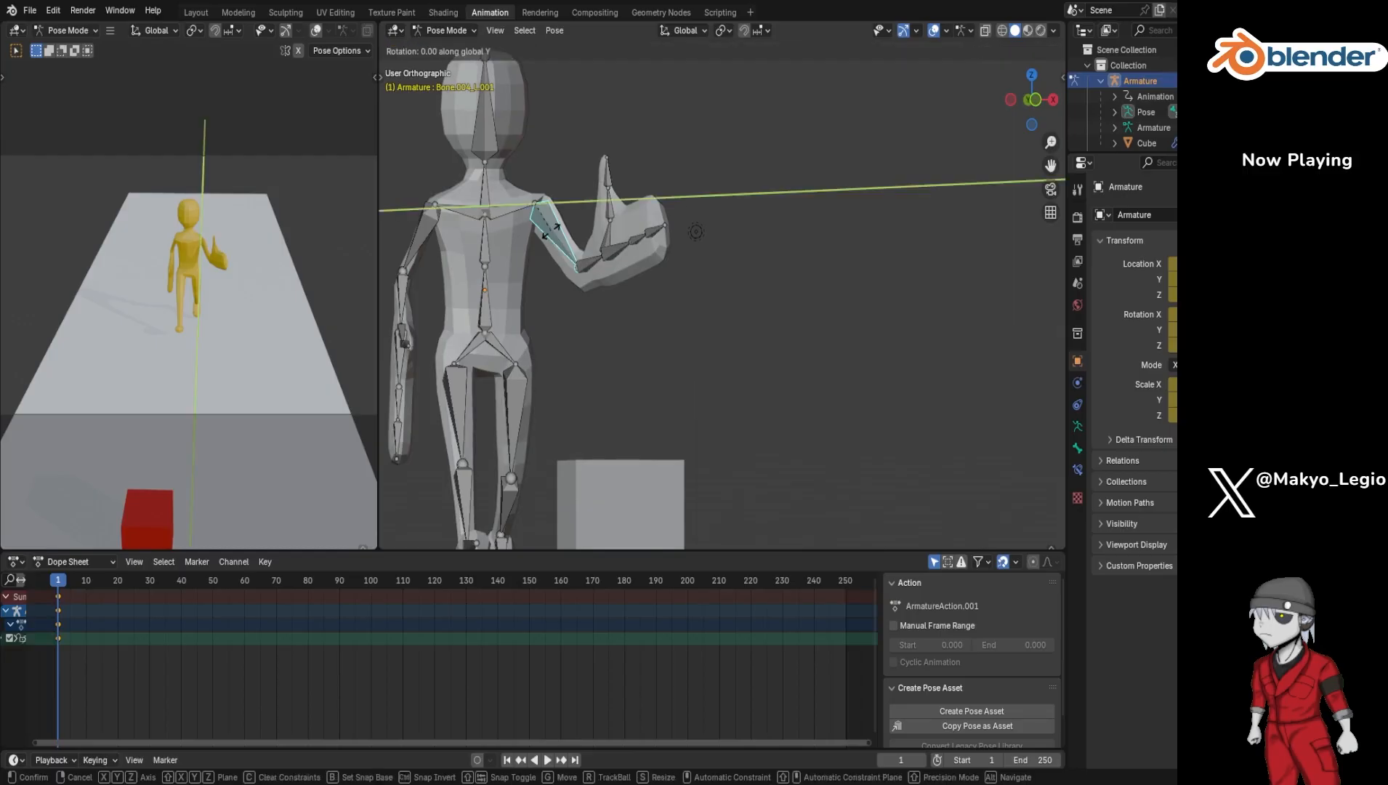
pyautogui.click(552, 238)
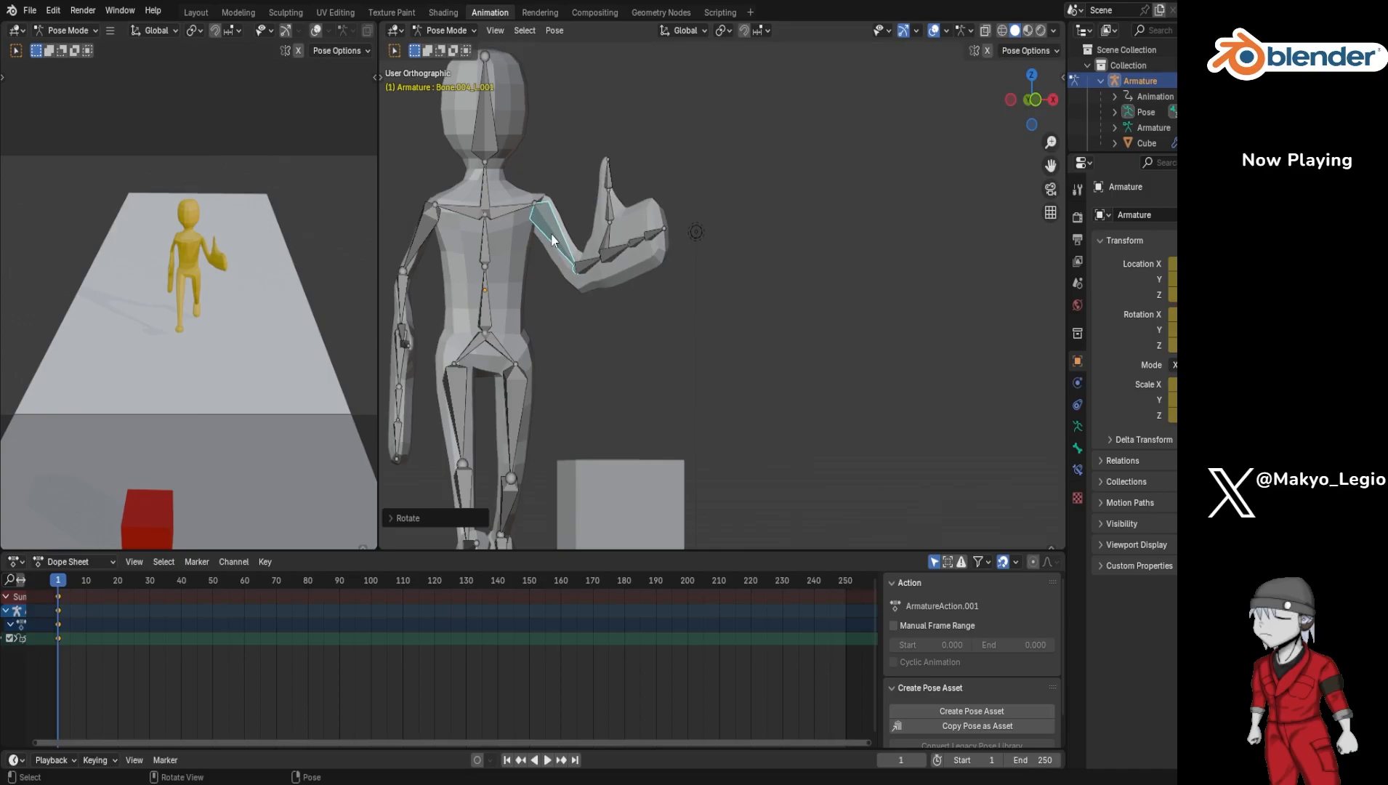
pyautogui.press('r')
pyautogui.press('x')
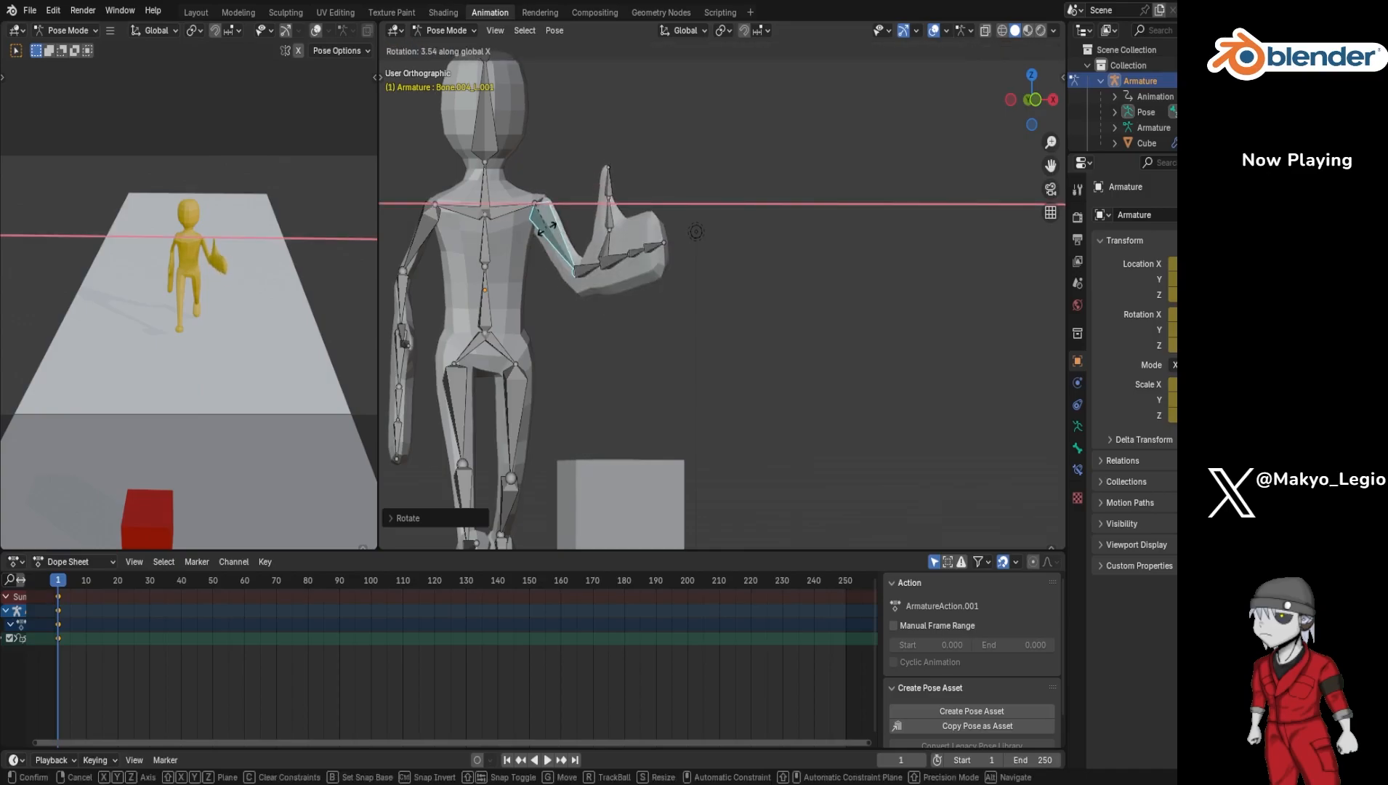
pyautogui.click(547, 232)
pyautogui.press('r')
pyautogui.press('z')
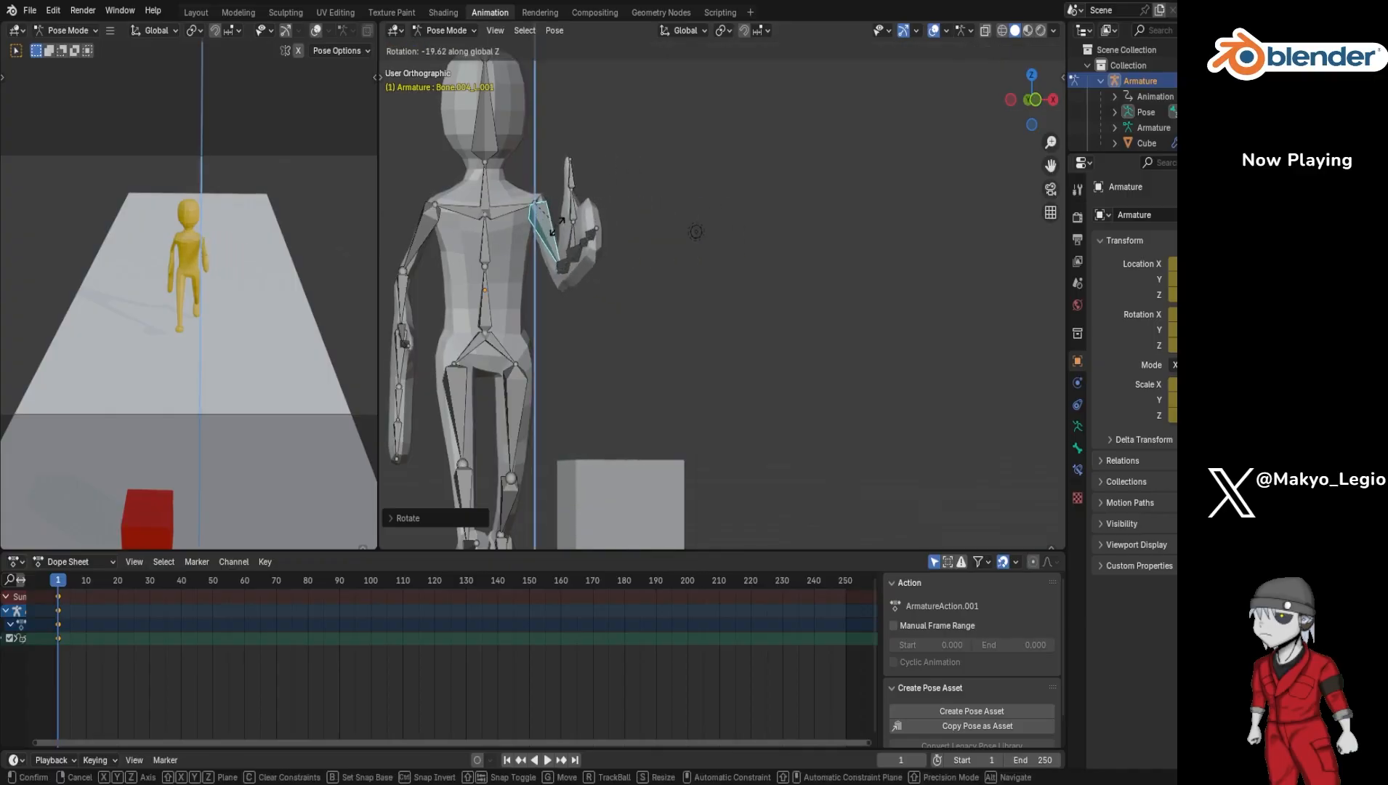
pyautogui.click(557, 227)
# Step: Turn the left forearm bone Bone.004_L.002 inward around the global Z axis and insert a keyframe for the pose on frame 1
pyautogui.click(564, 268)
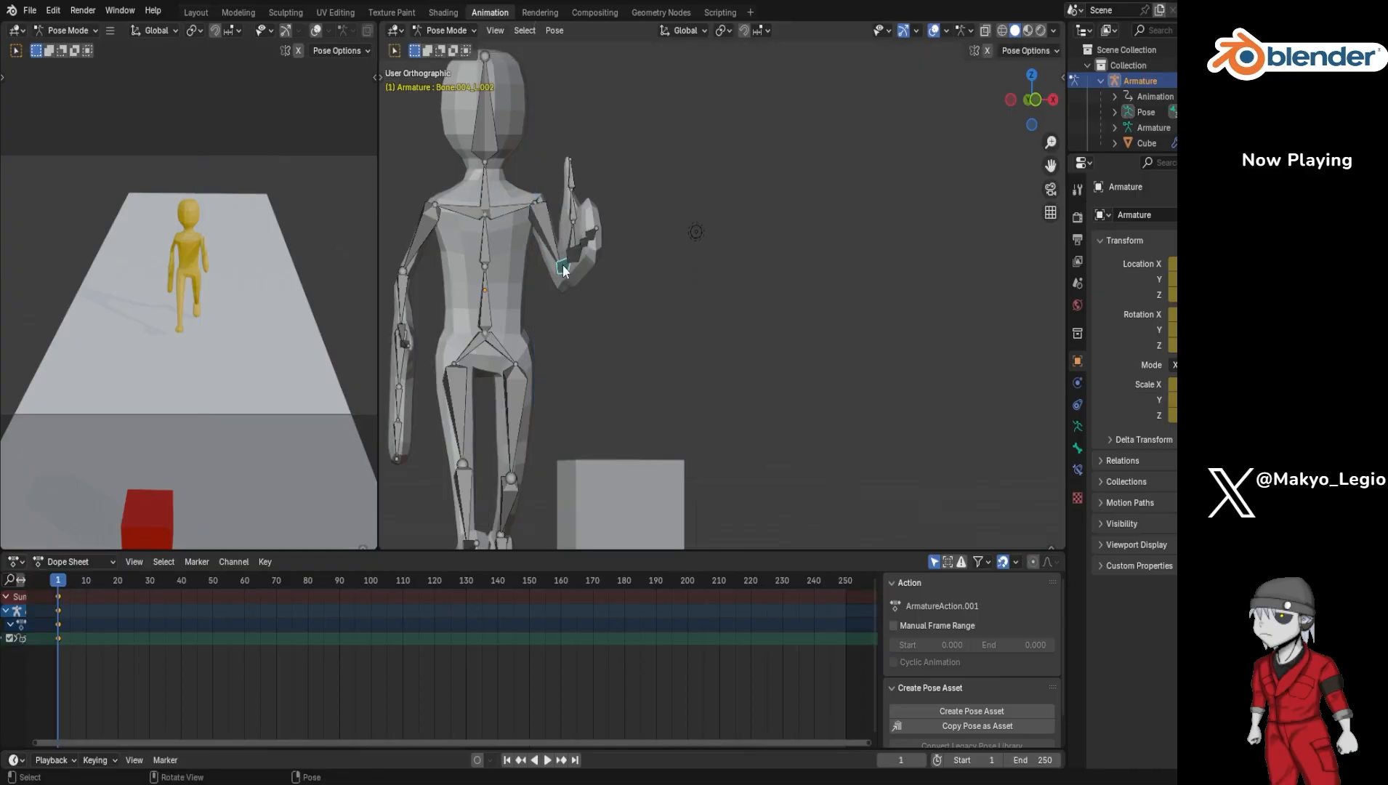
pyautogui.press('r')
pyautogui.press('z')
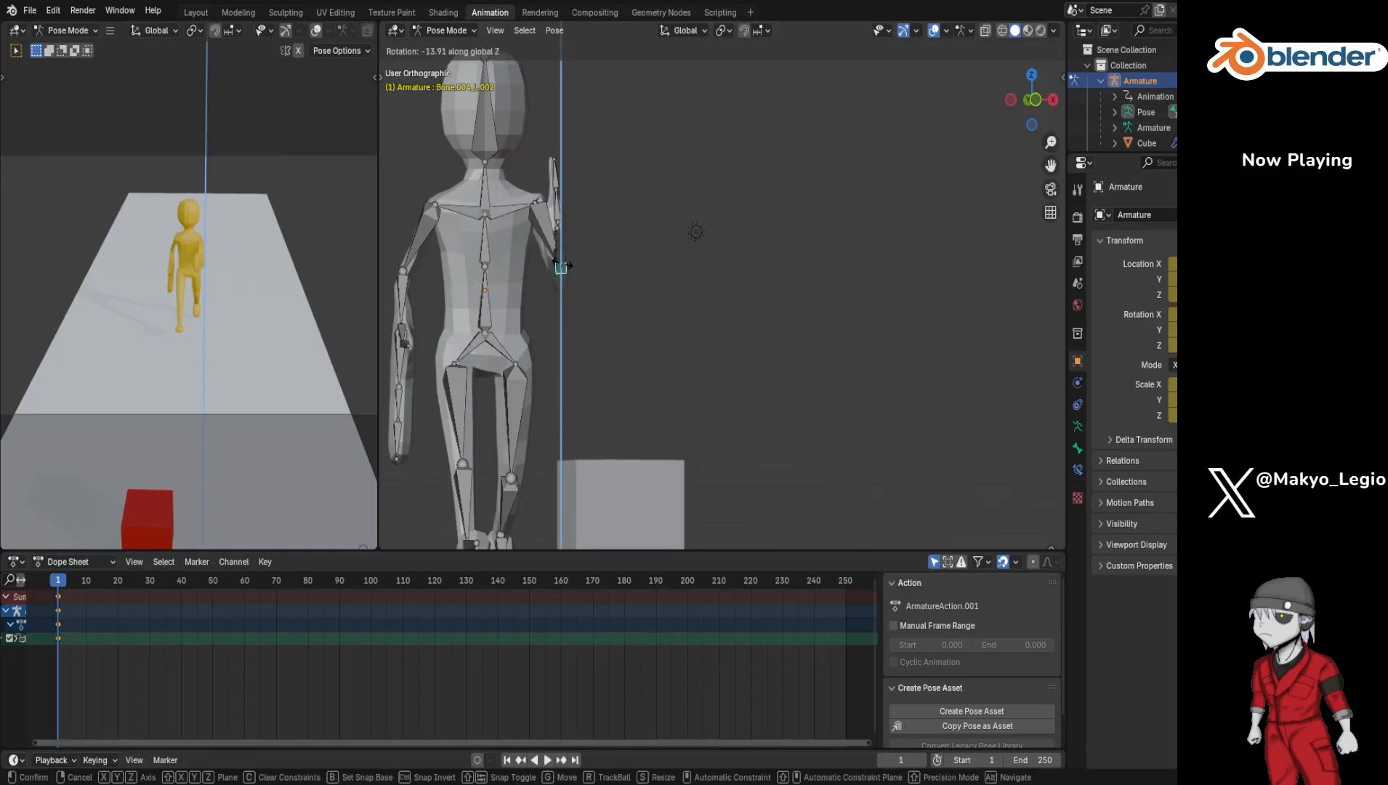
pyautogui.click(563, 266)
pyautogui.moveTo(563, 266); pyautogui.dragTo(607, 258, button='middle')
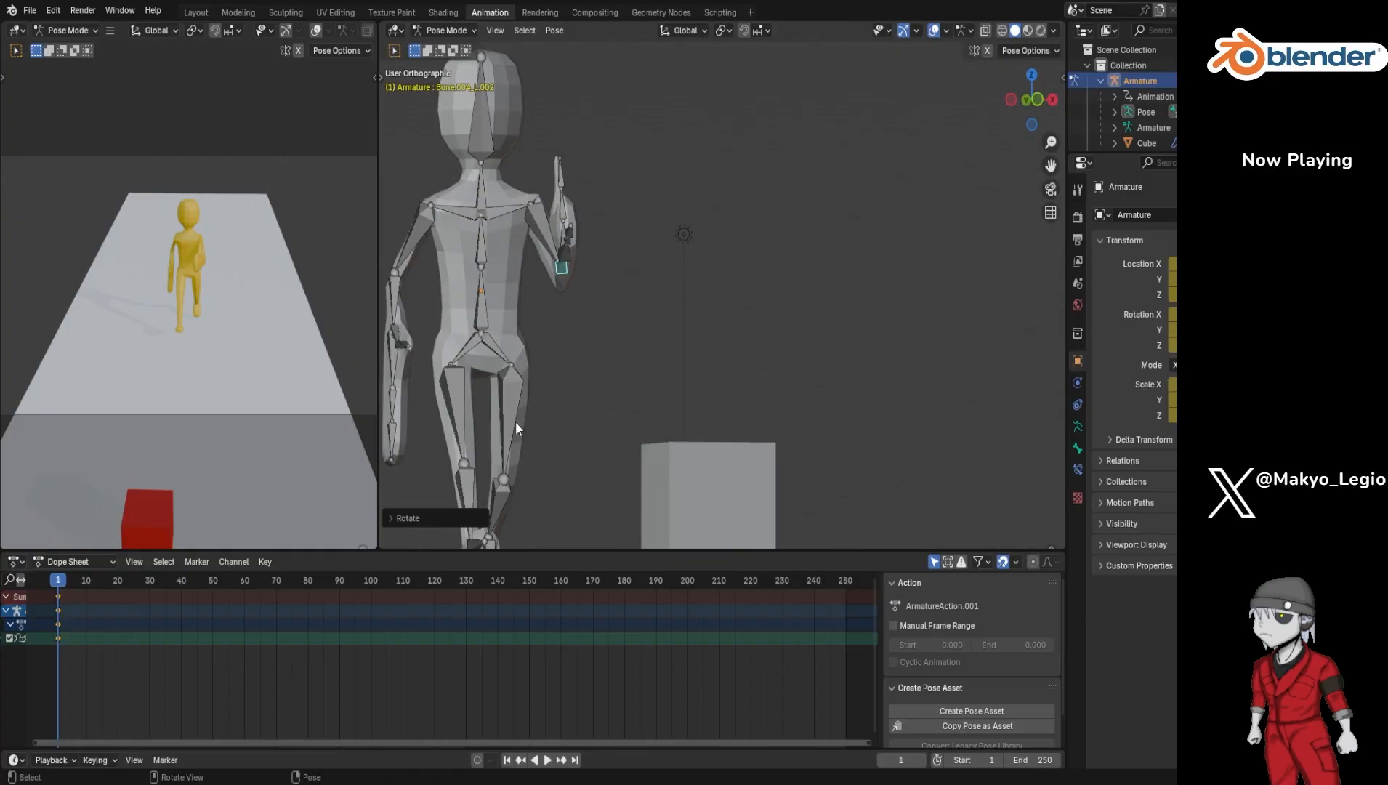
pyautogui.press('i')
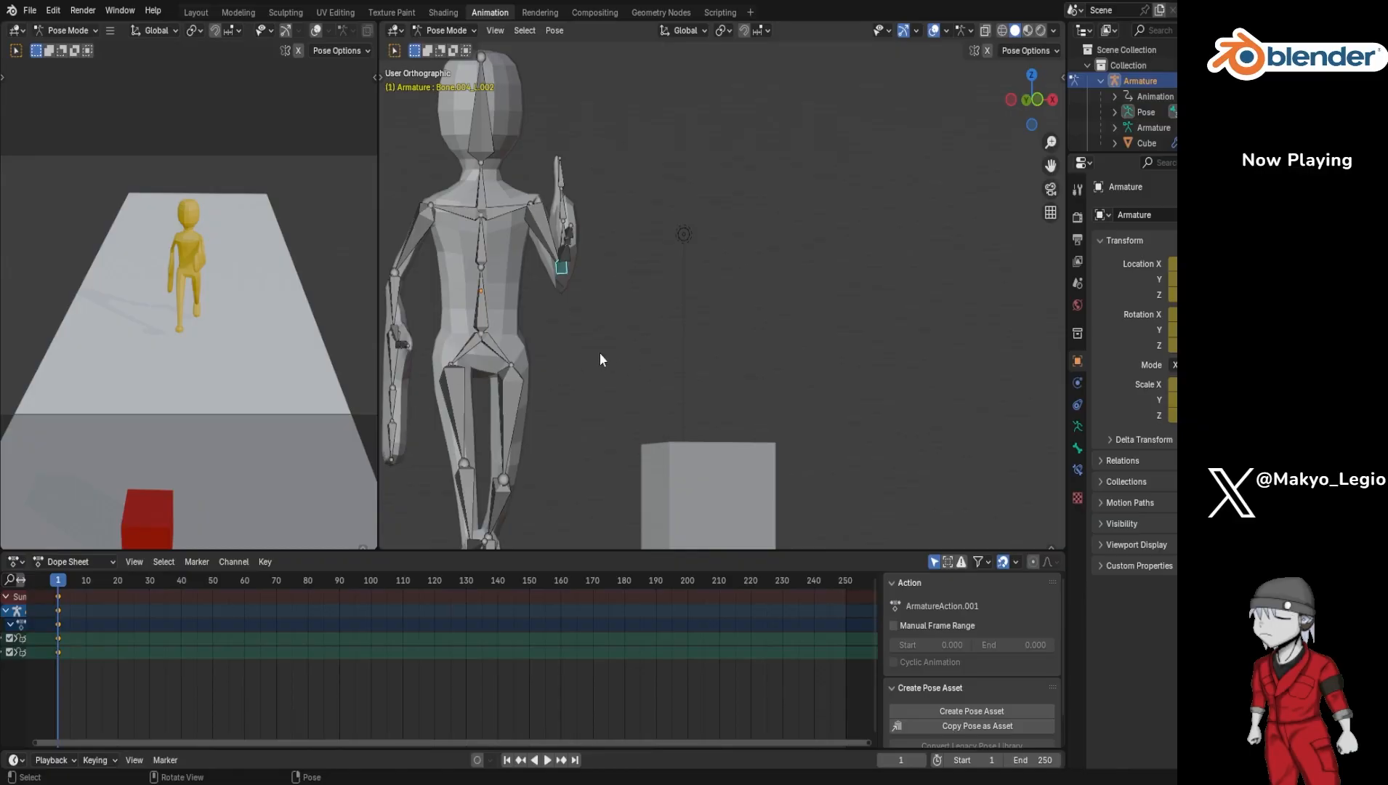
# Step: On frame 10, select the character's bones and lean the whole pose forward about 7° around the global X axis
pyautogui.moveTo(599, 354)
pyautogui.mouseDown(button='middle')
pyautogui.moveTo(674, 327)
pyautogui.moveTo(738, 365)
pyautogui.moveTo(759, 361)
pyautogui.moveTo(595, 379)
pyautogui.mouseUp(button='middle')
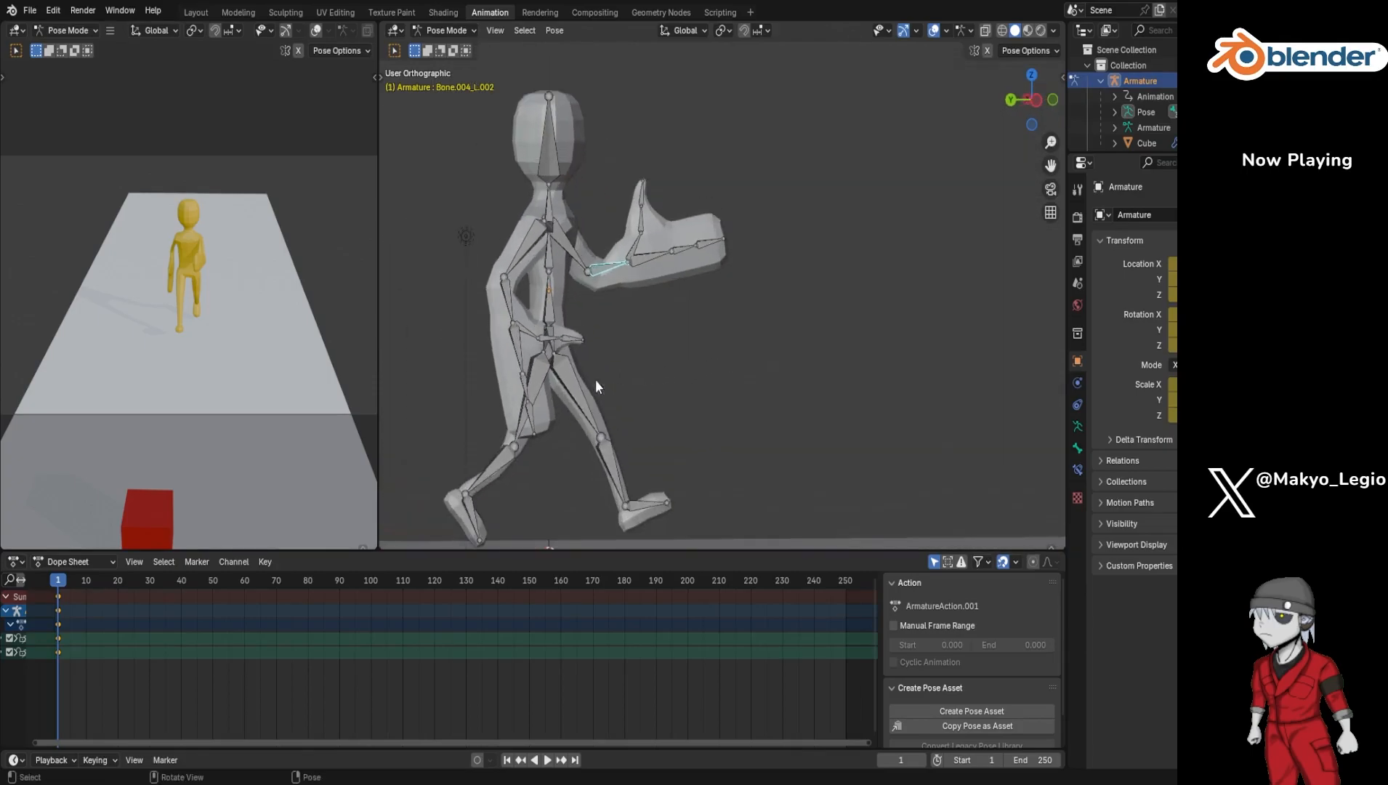
pyautogui.click(82, 583)
pyautogui.press('space')
pyautogui.press('Escape')
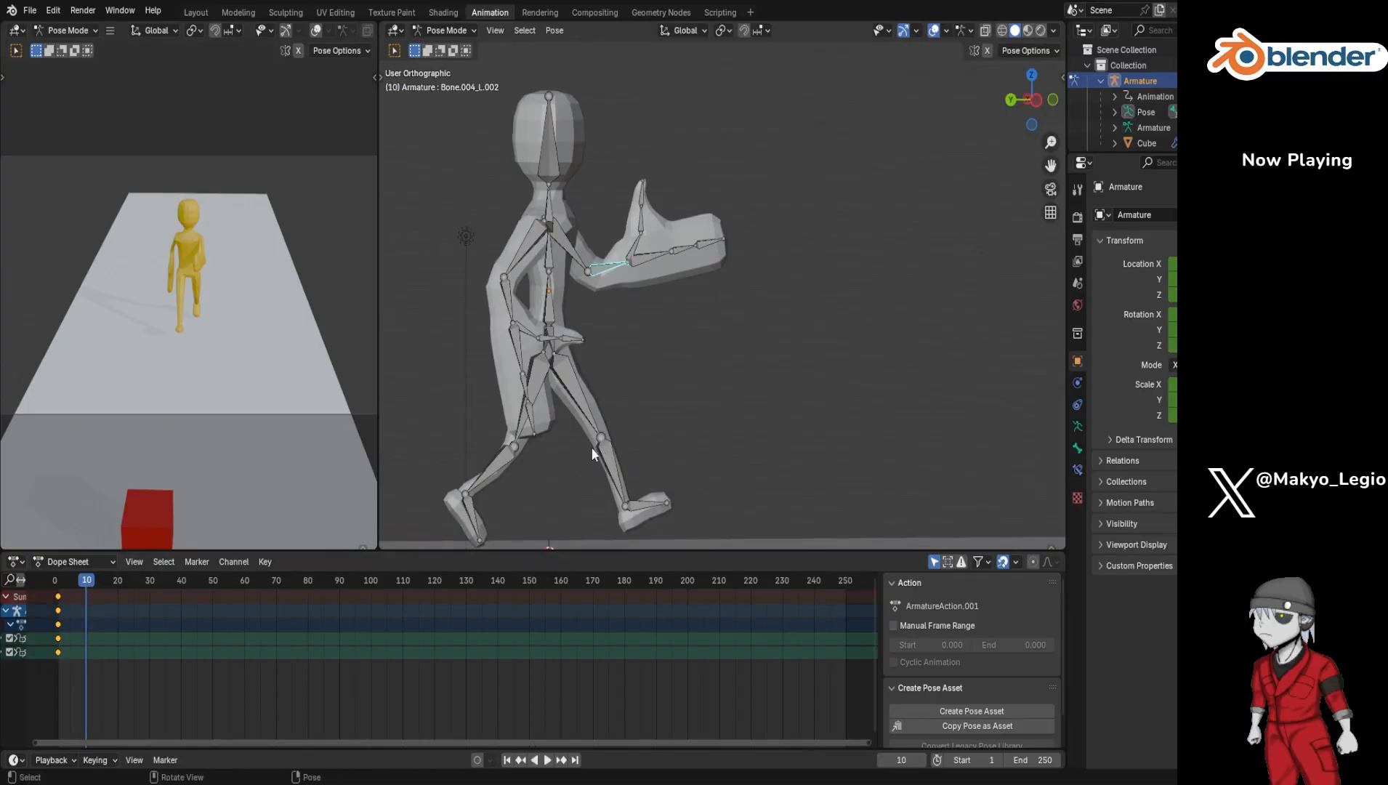
pyautogui.scroll(-1, 637, 462)
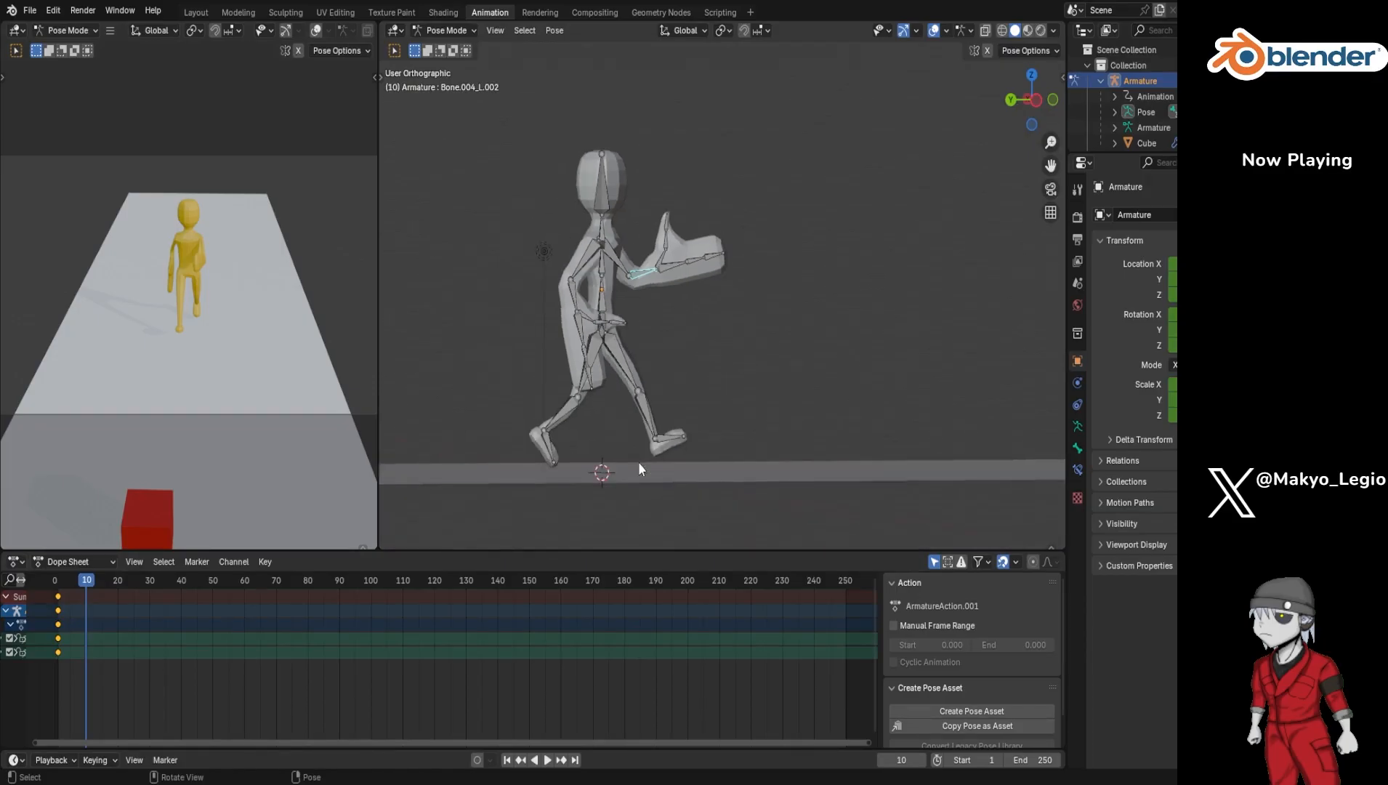
pyautogui.moveTo(445, 500); pyautogui.dragTo(751, 107)
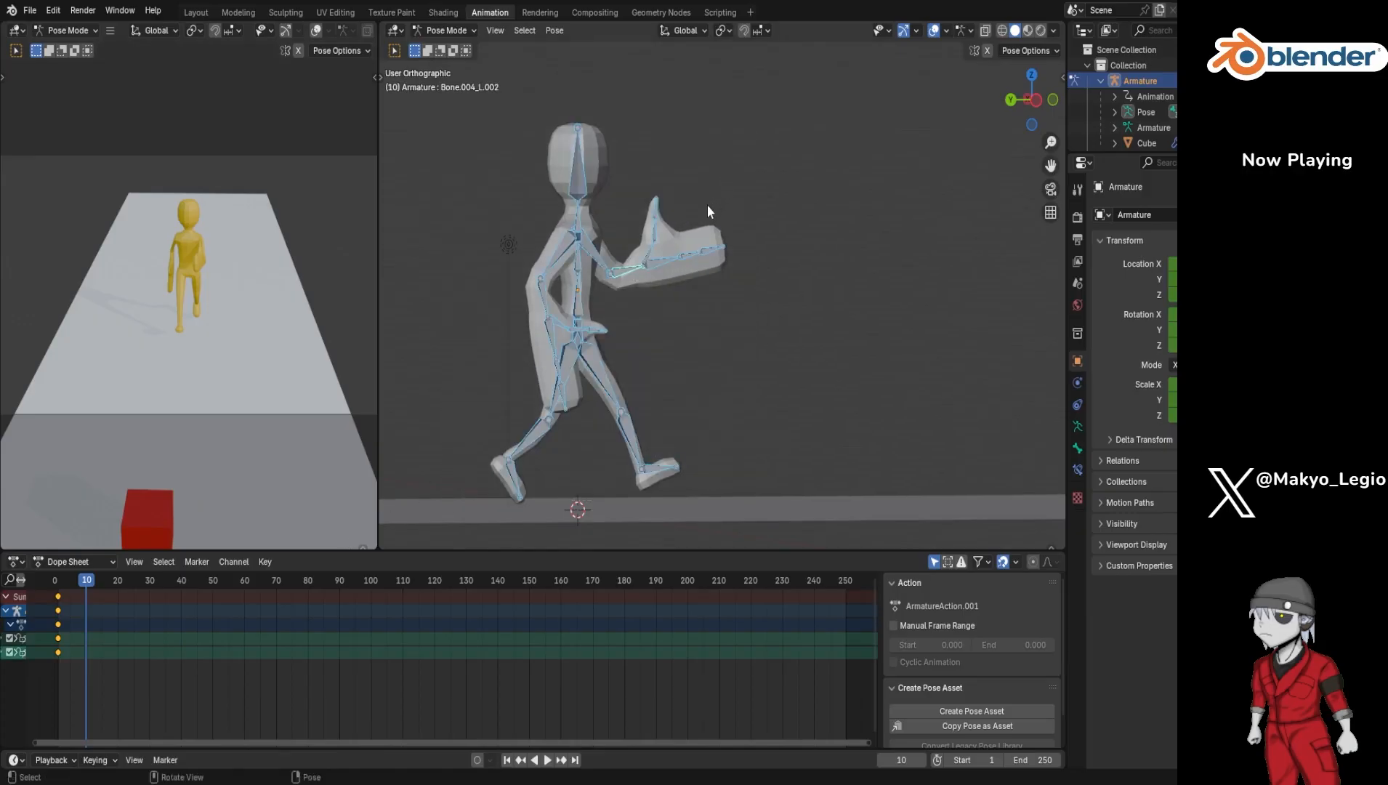
pyautogui.press('r')
pyautogui.press('x')
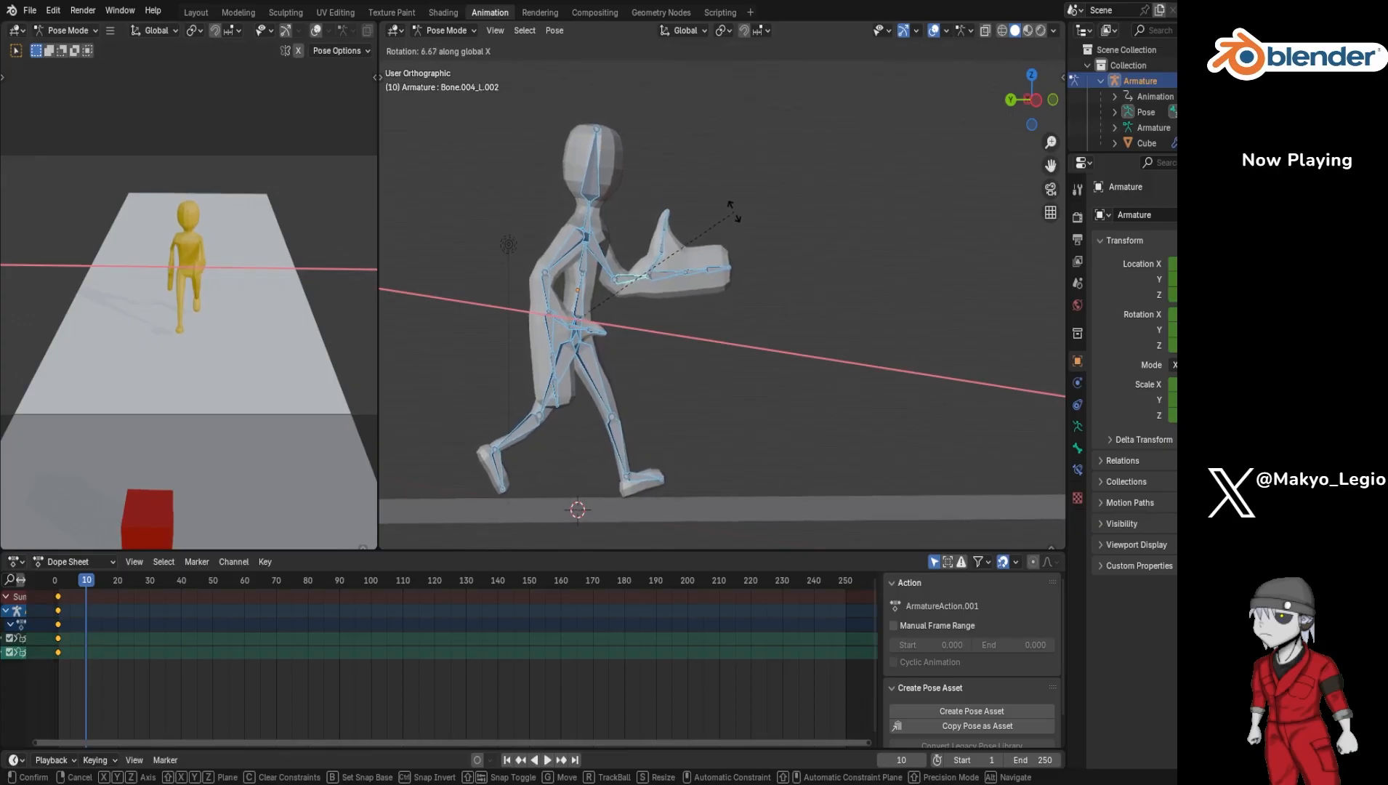
pyautogui.click(732, 212)
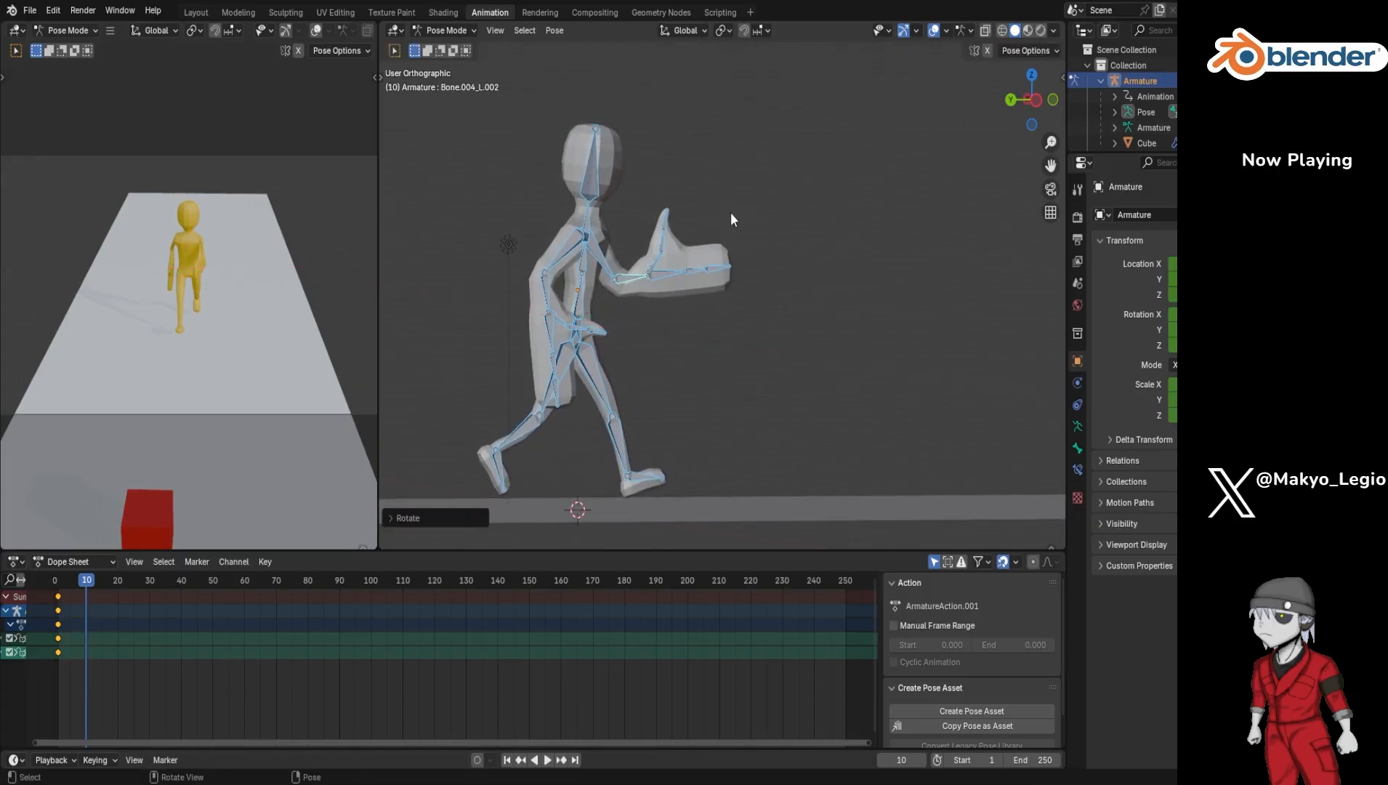
# Step: Lower the selected bones about 0.18 m along the global Z axis, toward the plane
pyautogui.press('g')
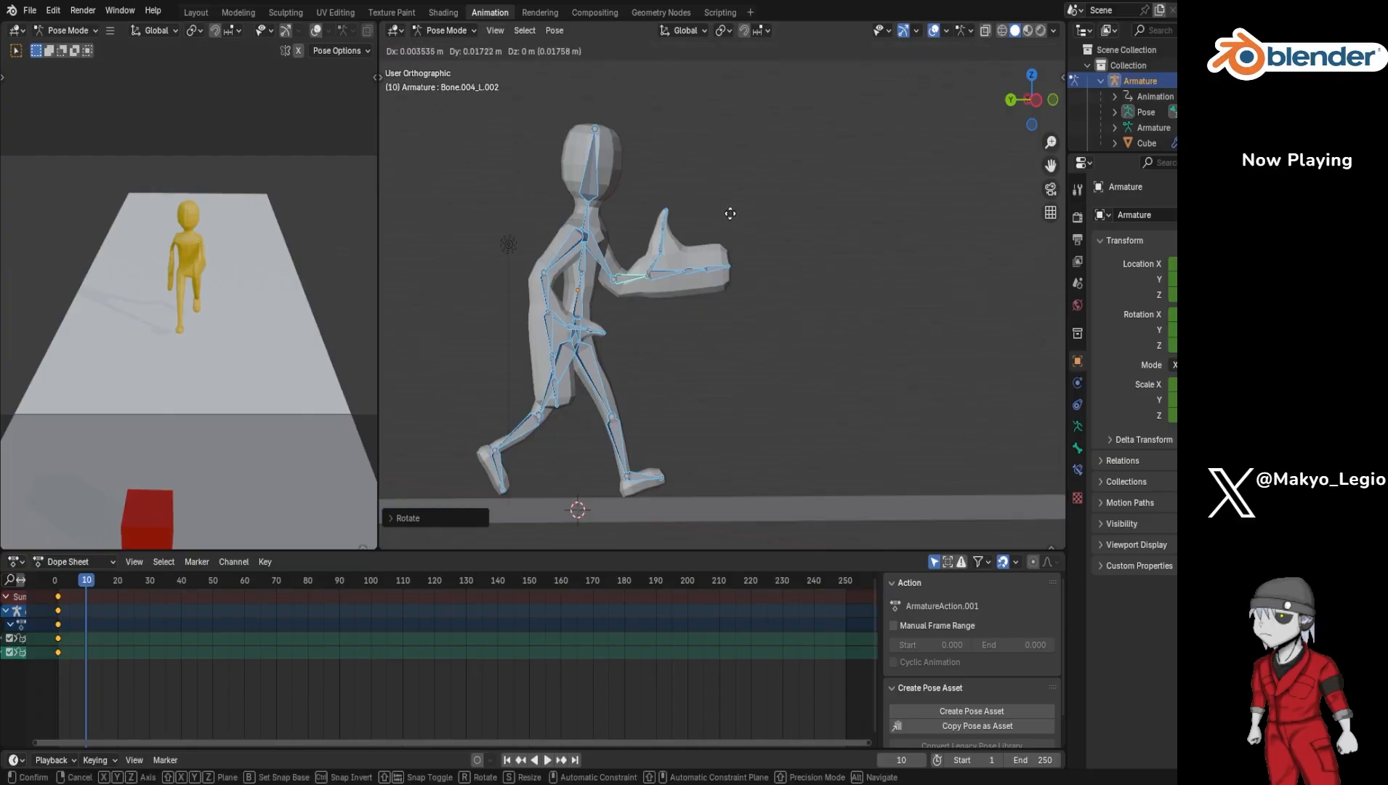
pyautogui.press('z')
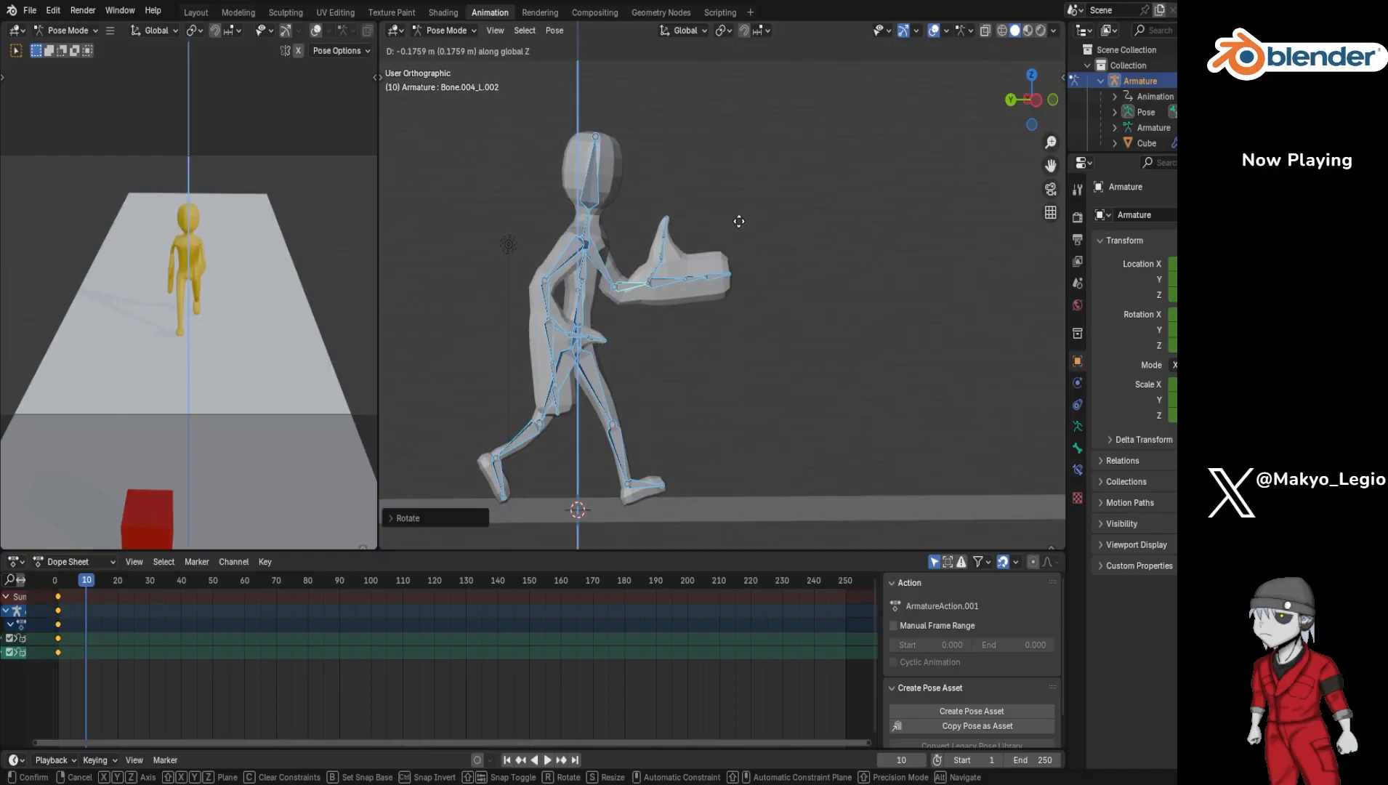
pyautogui.click(738, 221)
# Step: Swing the right thigh bone Bone_R.001 slightly forward around the global X axis
pyautogui.click(623, 446)
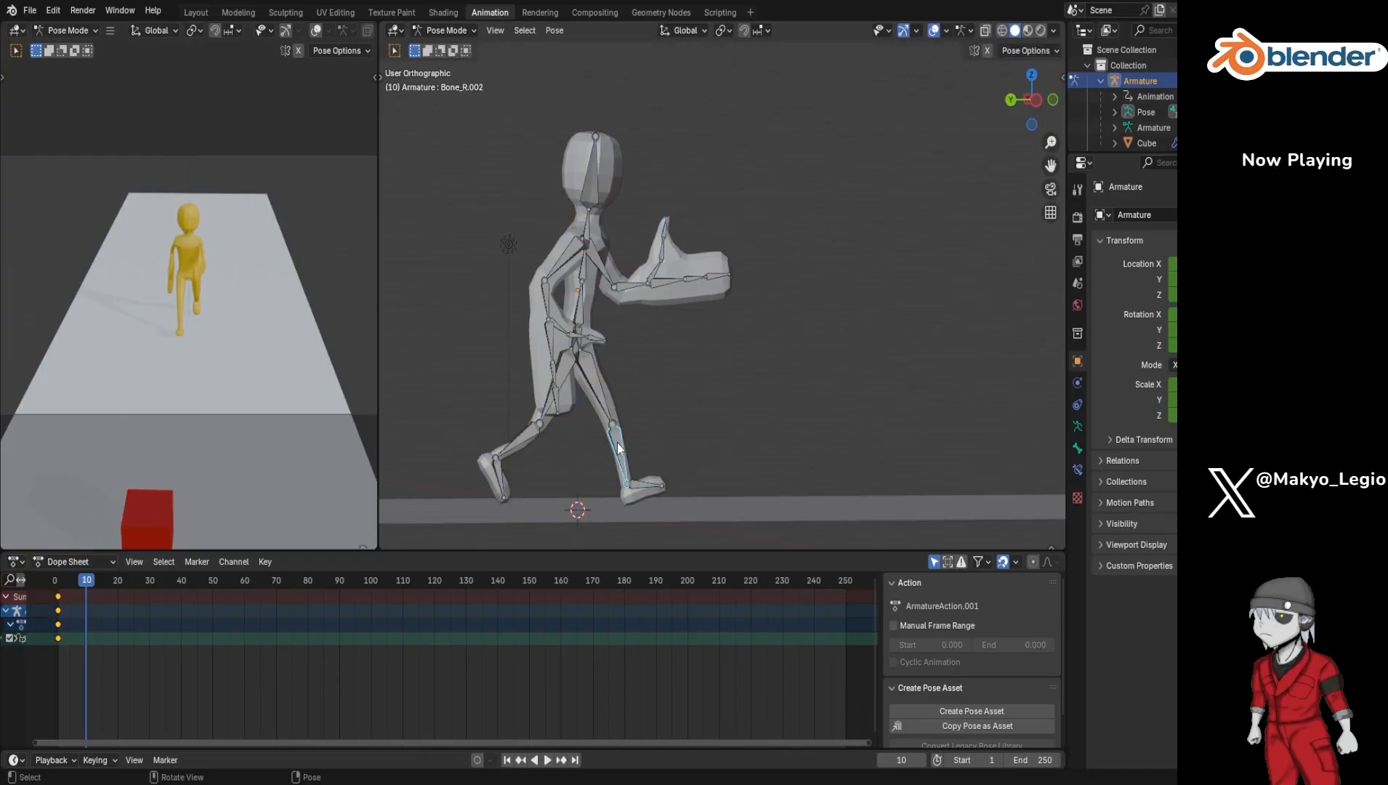
pyautogui.click(589, 381)
pyautogui.press('r')
pyautogui.press('x')
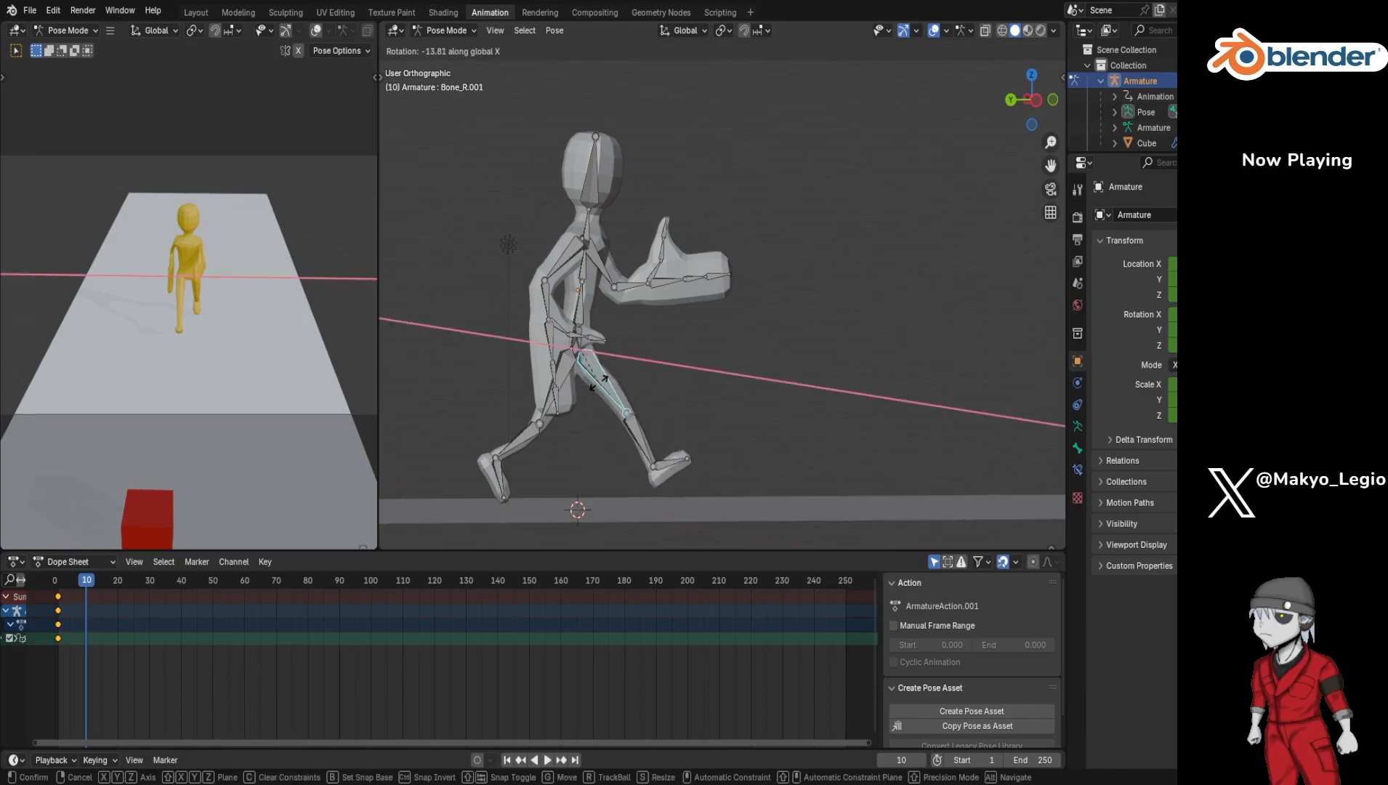
pyautogui.click(625, 394)
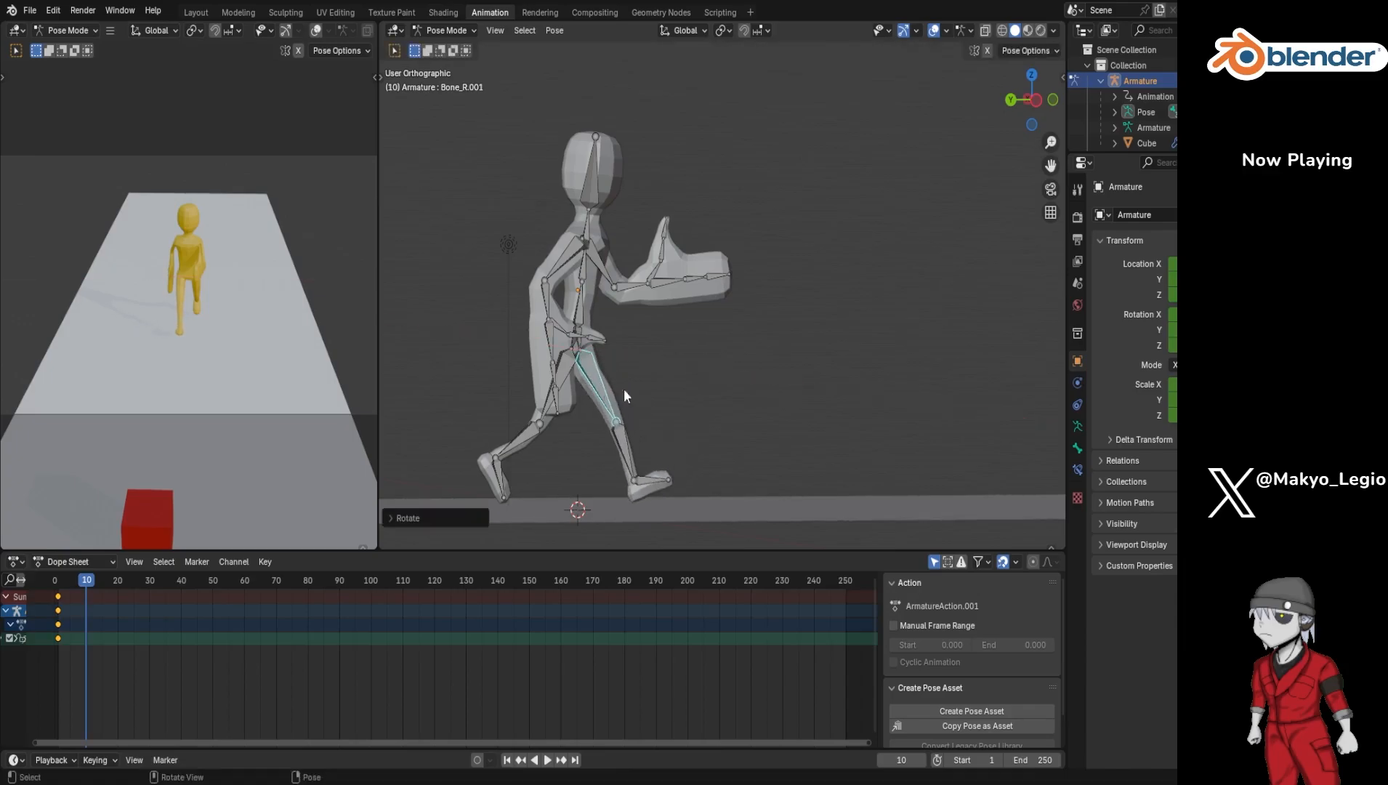
# Step: Tilt the right foot bone Bone_R.003 downward around the global X axis so the sole lies flat
pyautogui.click(646, 481)
pyautogui.press('r')
pyautogui.press('x')
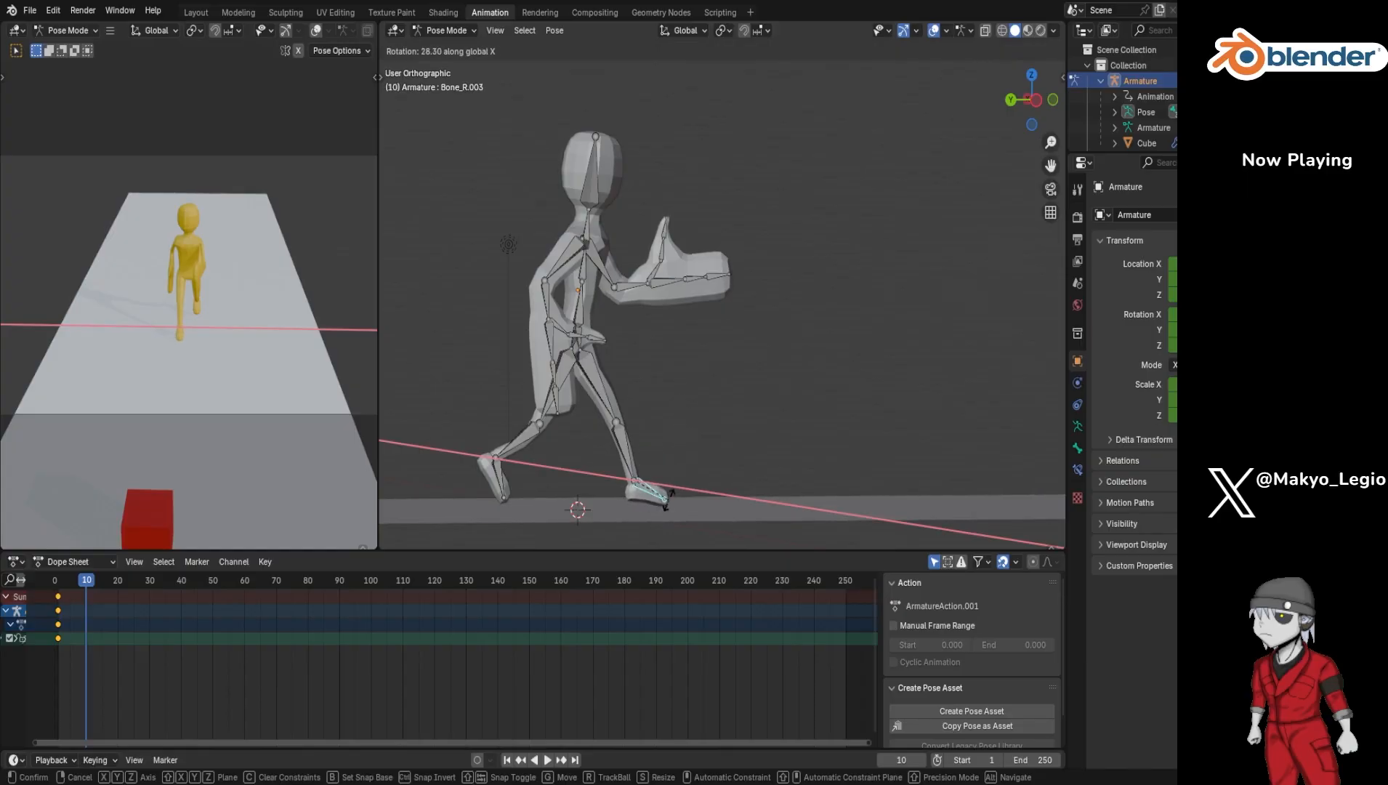
pyautogui.click(669, 492)
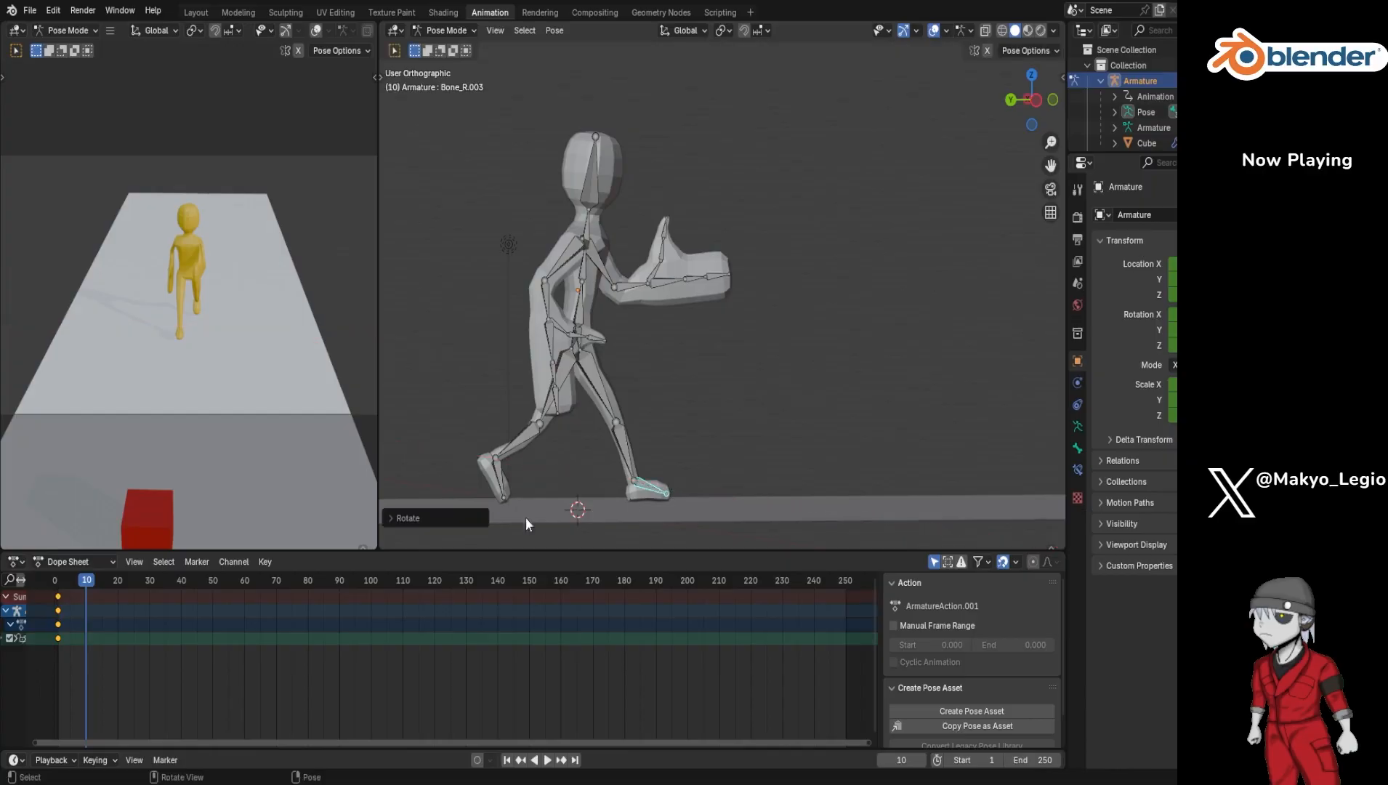
# Step: Select the character's bones again and lower them along the global Z axis until the front foot rests on the plane
pyautogui.moveTo(442, 501); pyautogui.dragTo(749, 245)
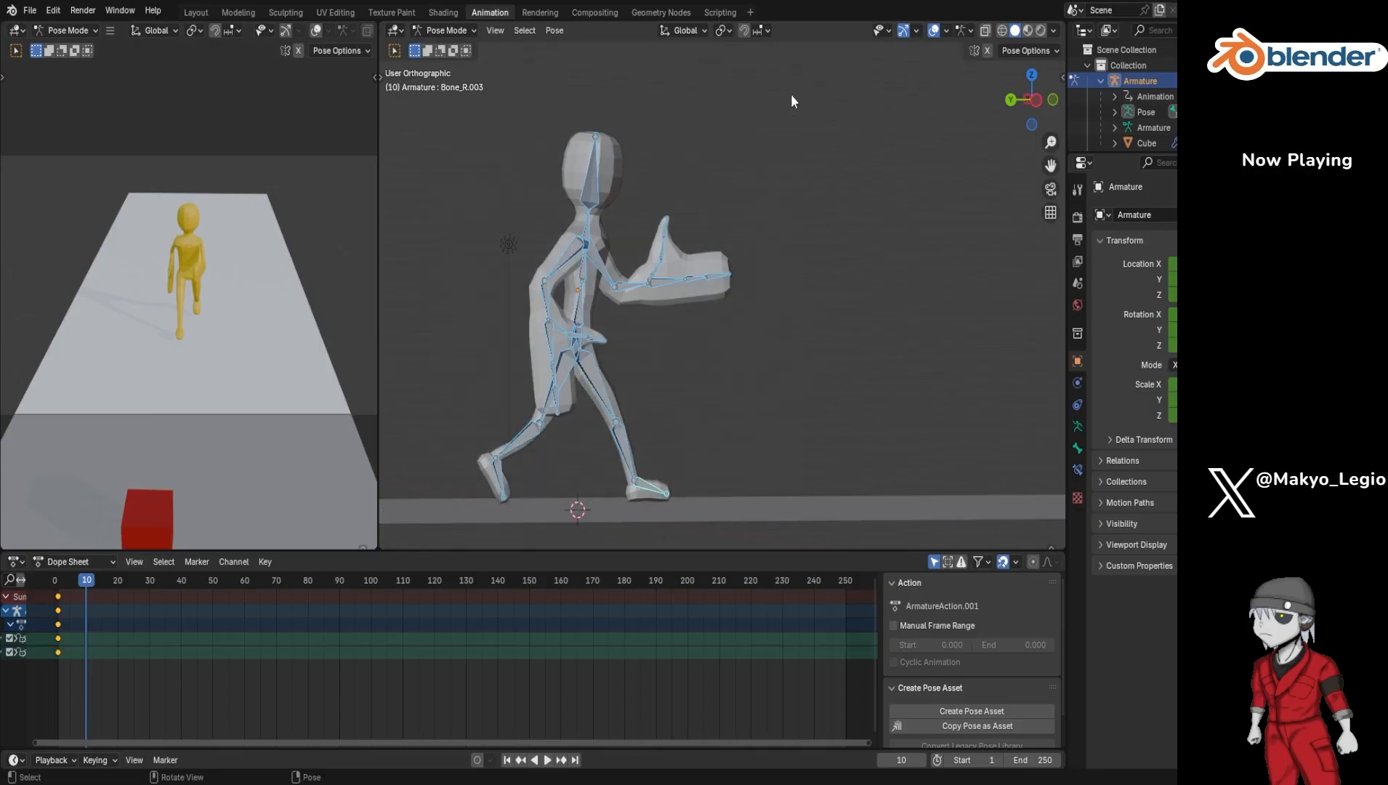
pyautogui.press('g')
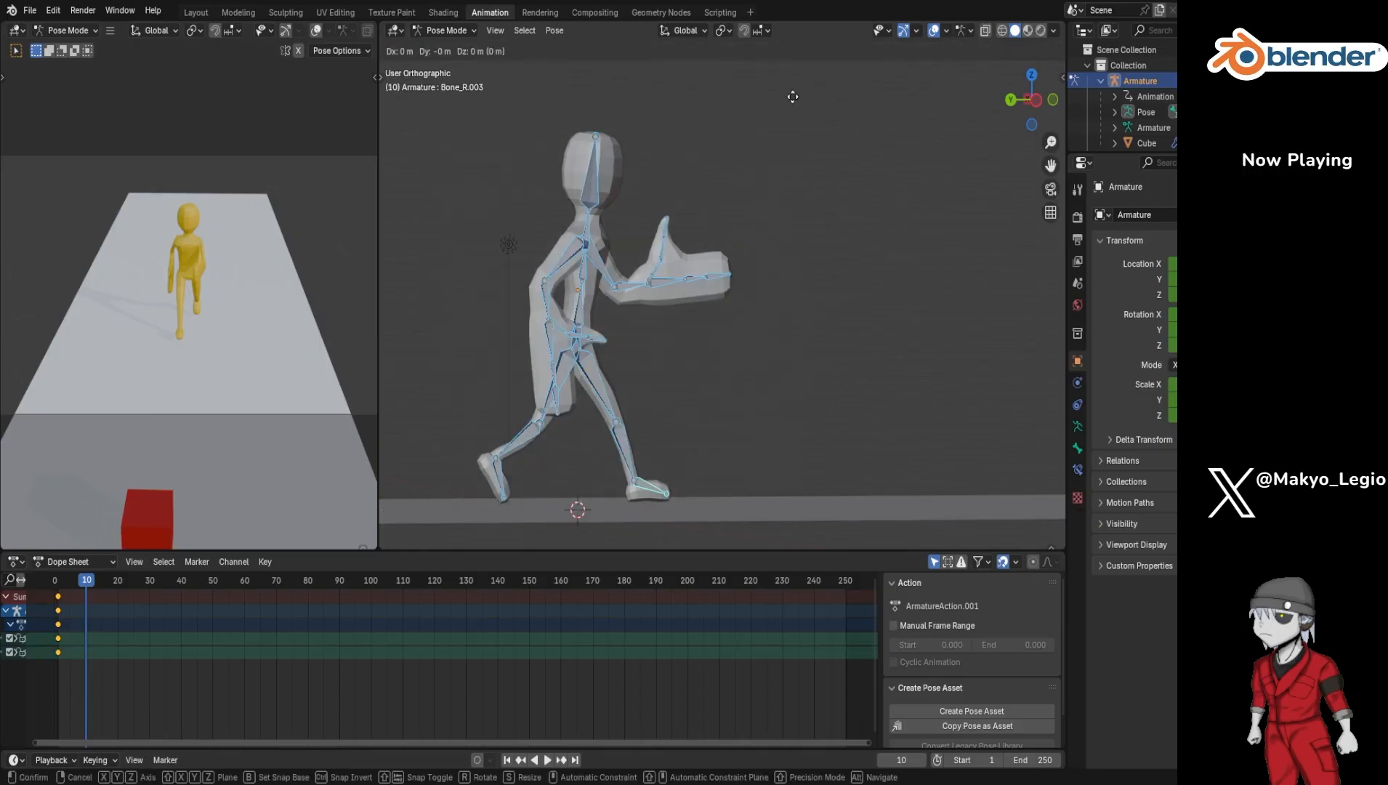
pyautogui.press('z')
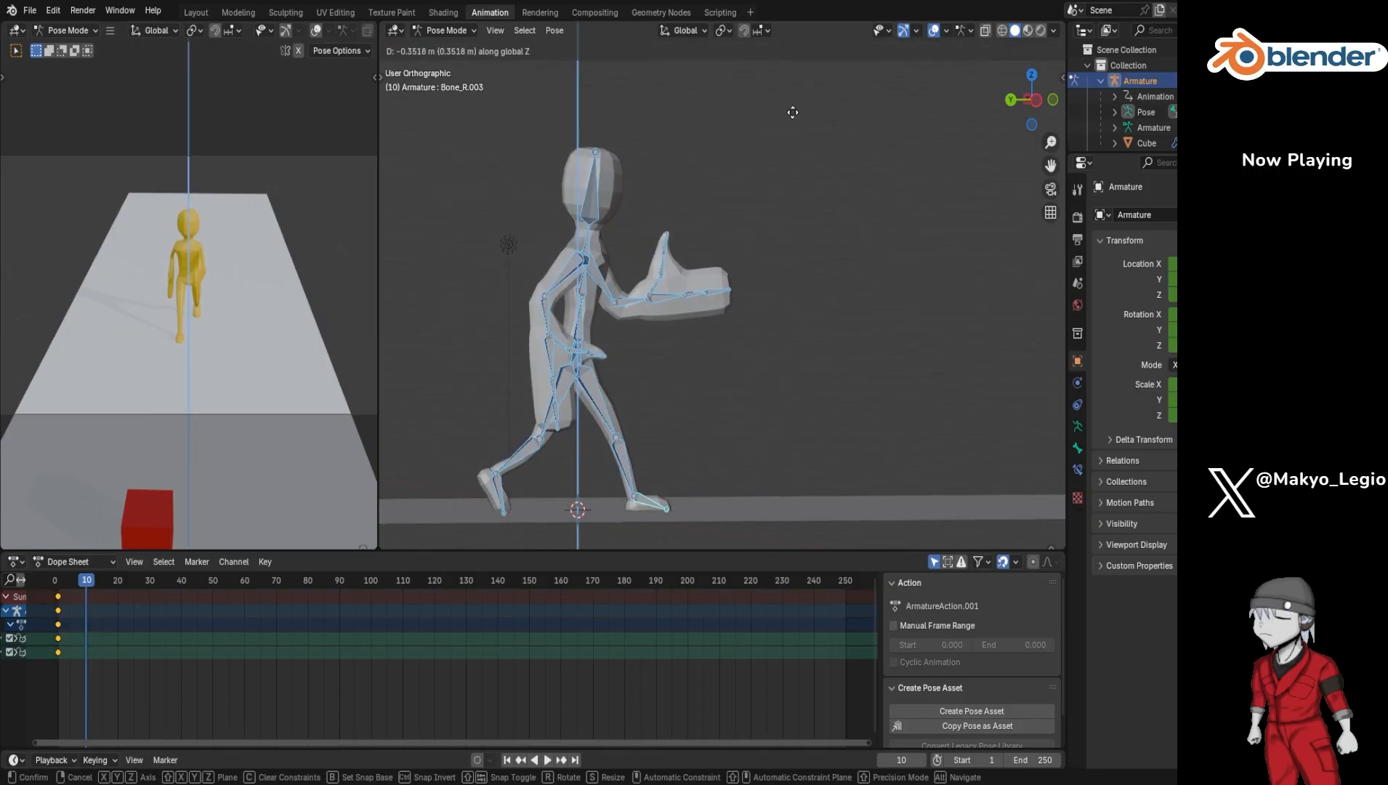
pyautogui.click(793, 112)
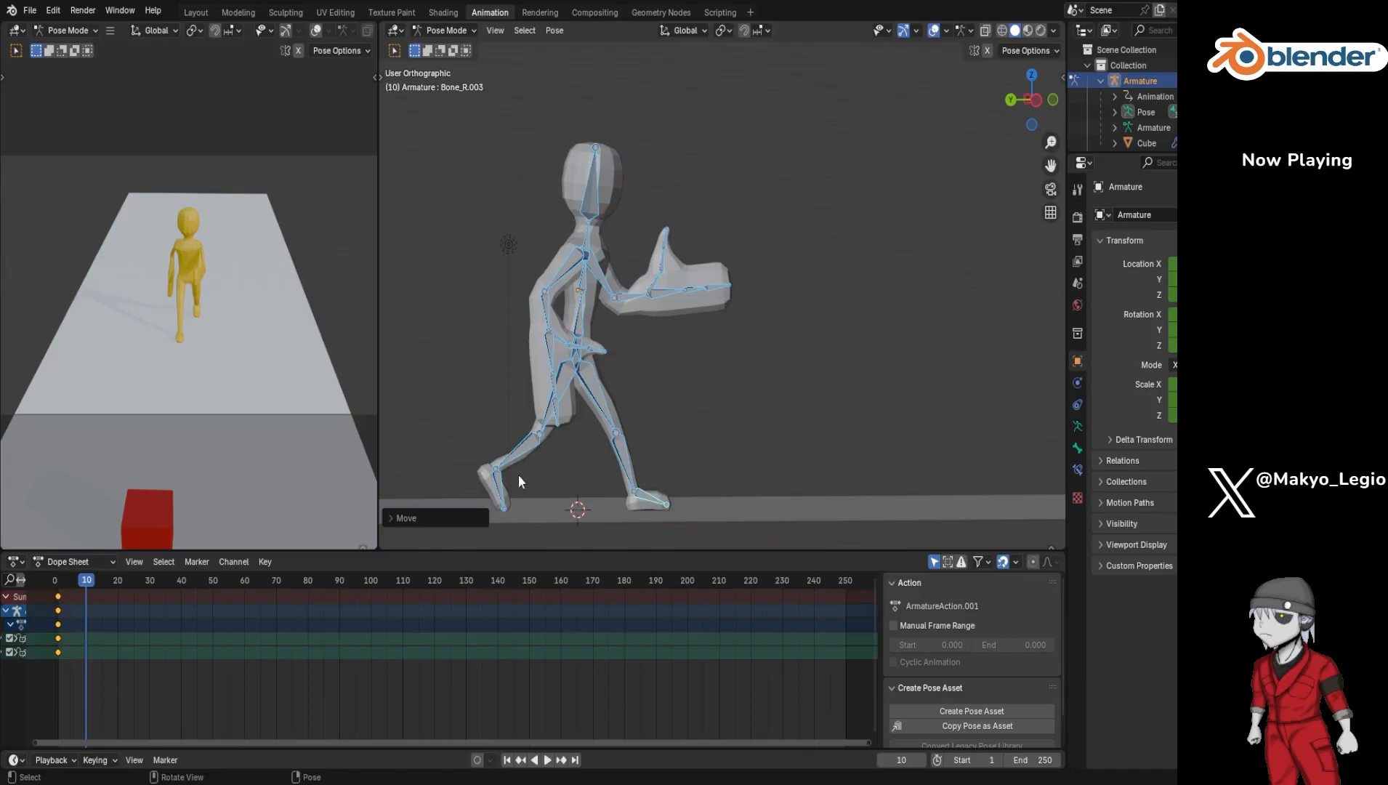
# Step: Swing the left shin bone Bone_L.002 further back and up around the global X axis
pyautogui.click(529, 445)
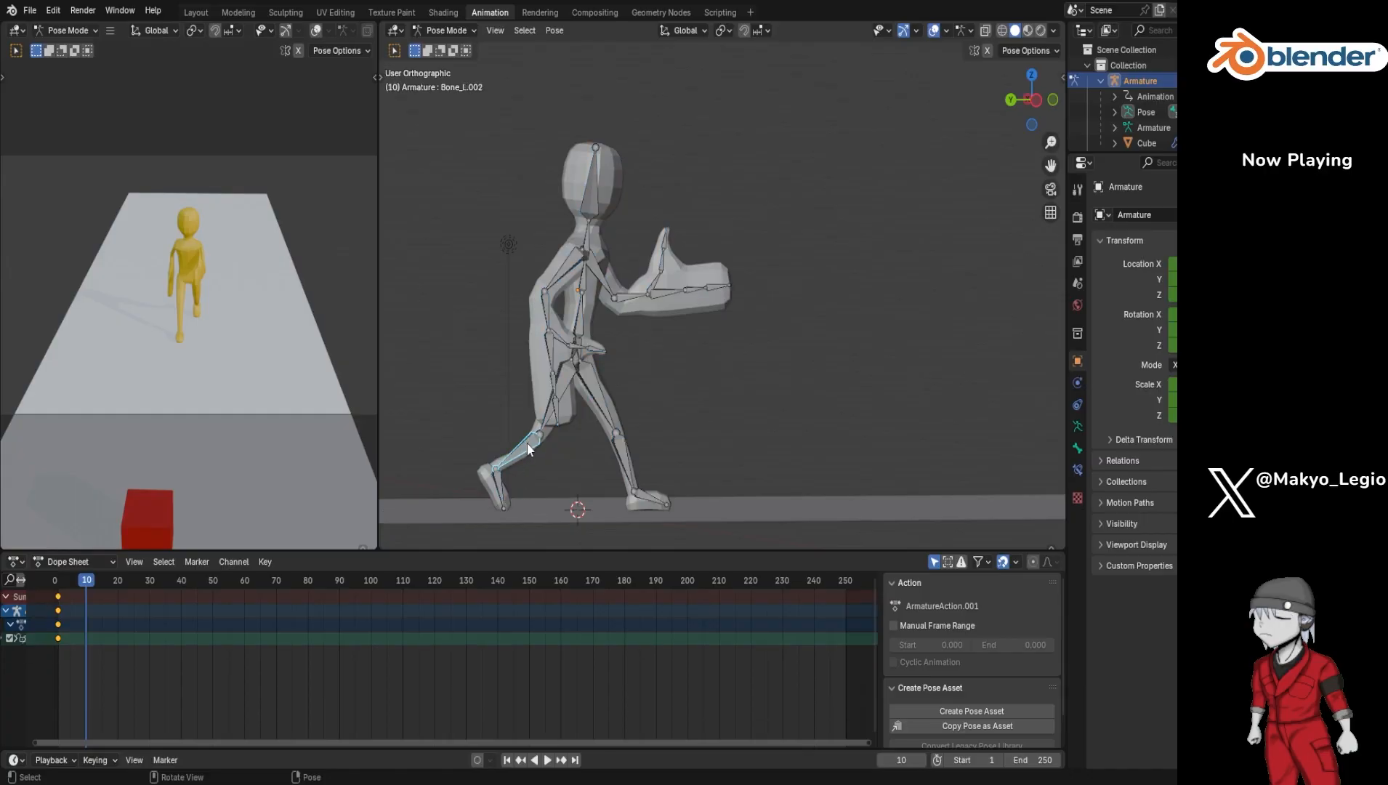
pyautogui.press('r')
pyautogui.press('x')
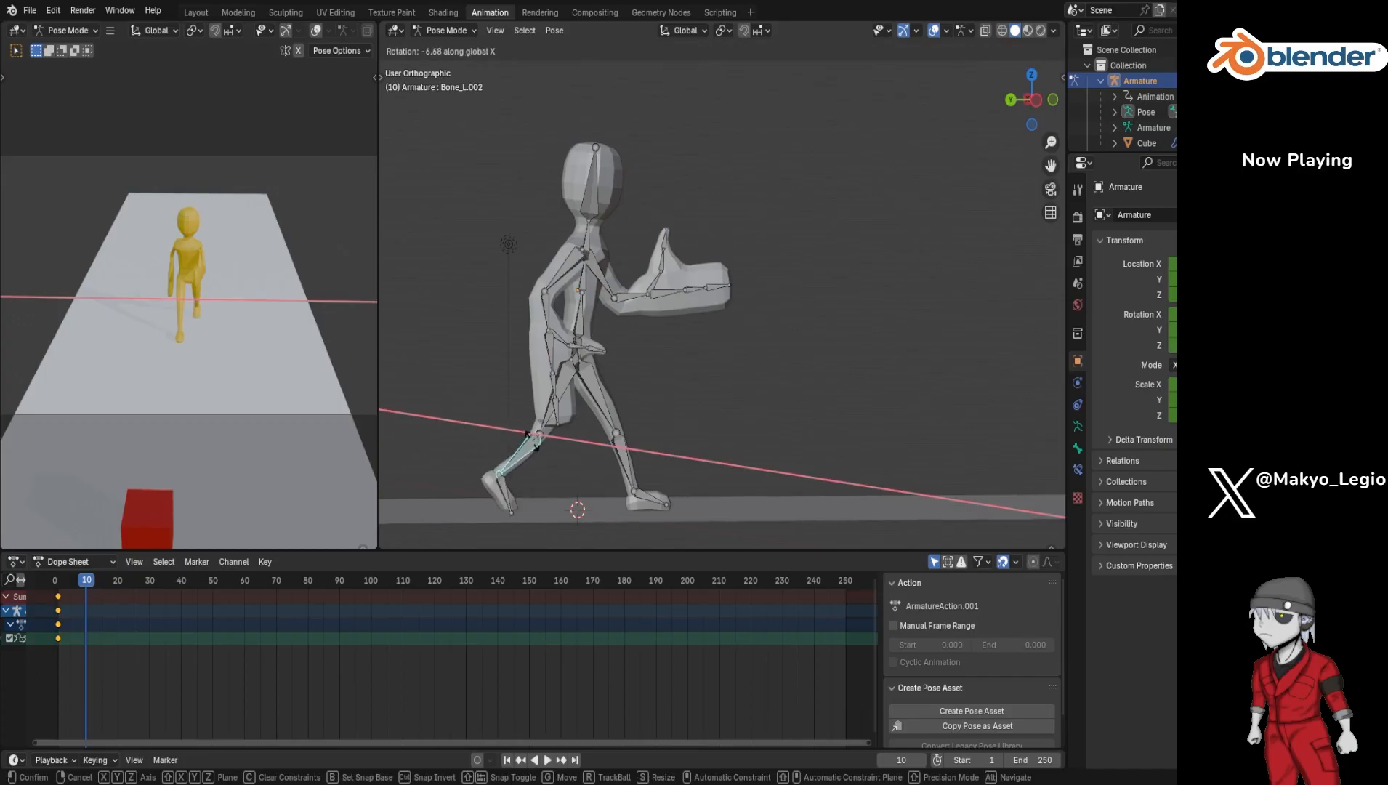
pyautogui.click(456, 446)
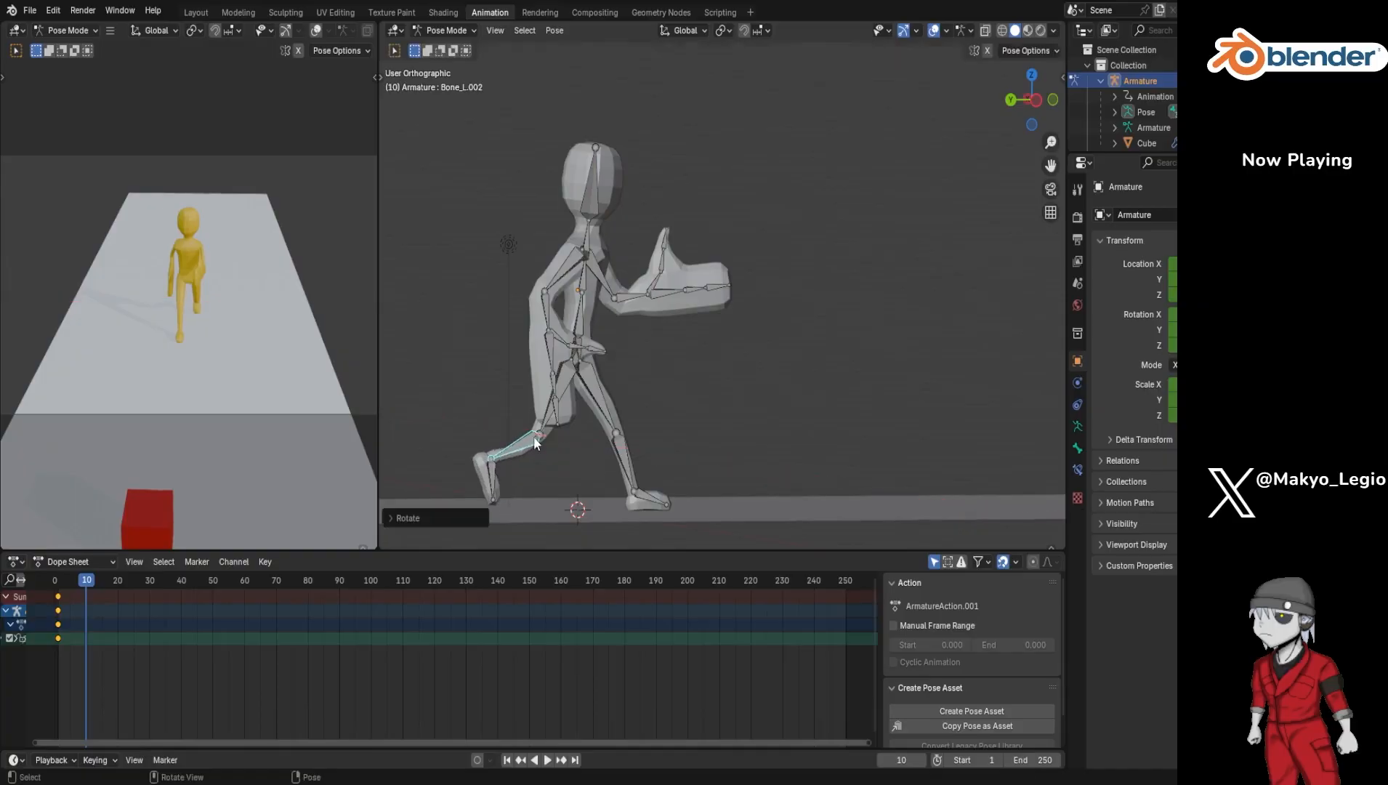
# Step: Rotate the left foot bone Bone_L.003 about 30° around the global X axis so the toes point further back
pyautogui.click(492, 474)
pyautogui.press('r')
pyautogui.press('x')
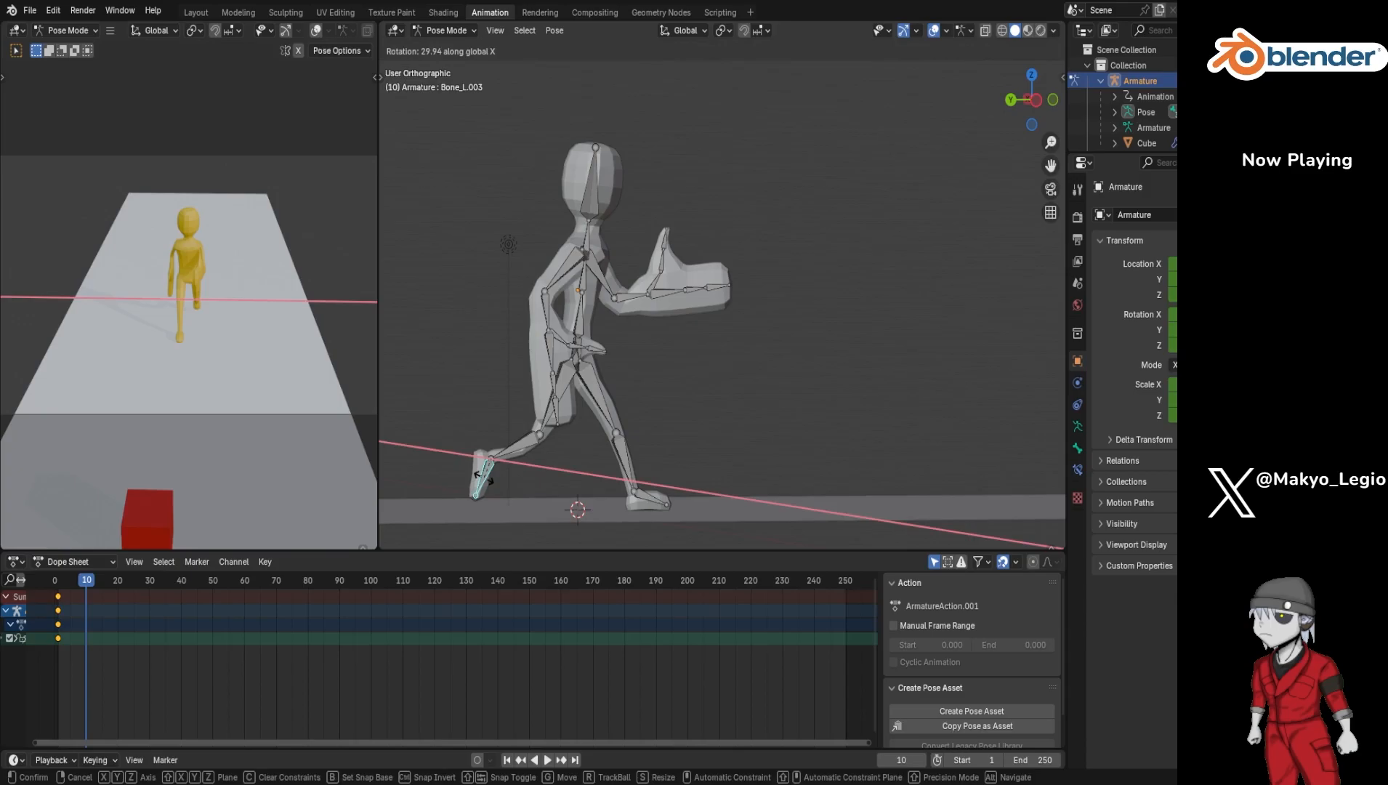
pyautogui.click(485, 480)
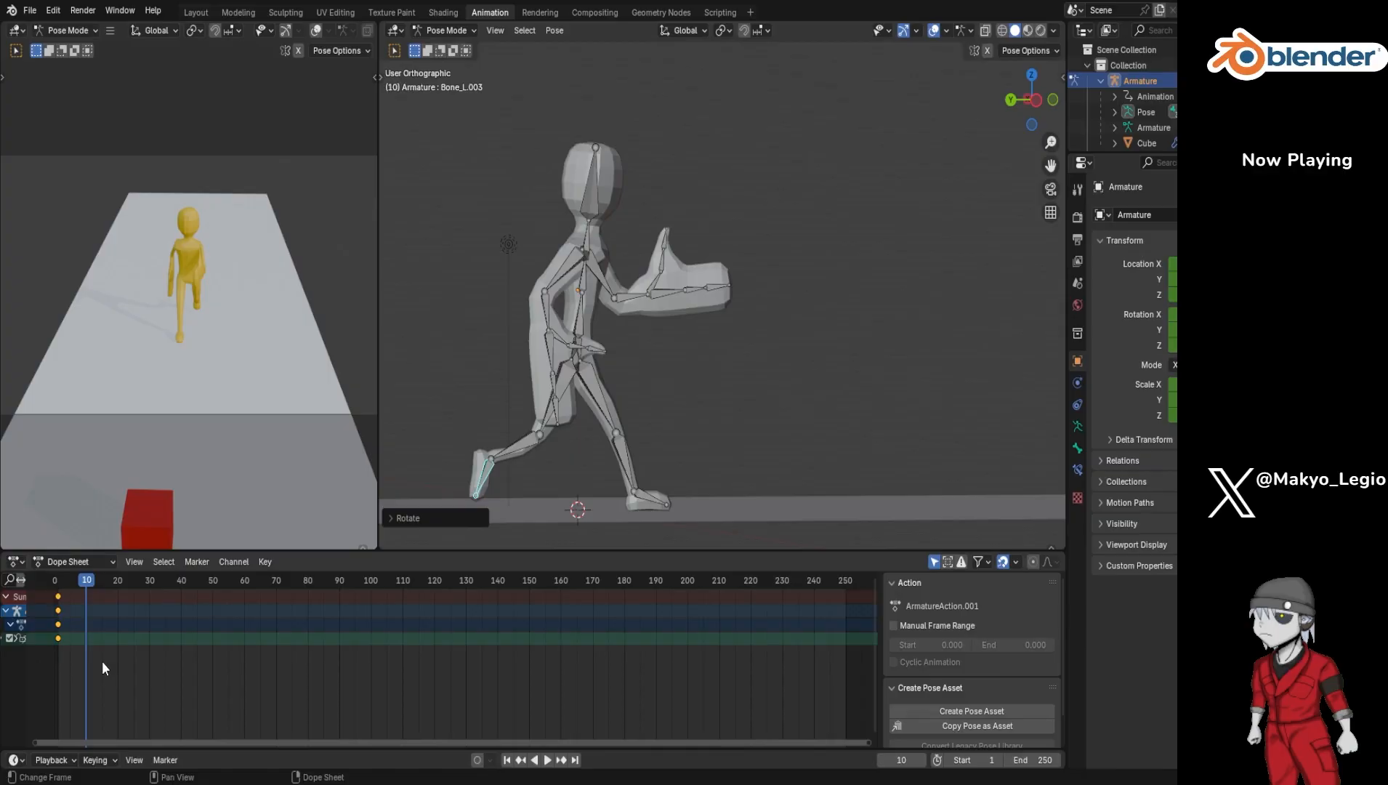
# Step: Insert keyframes for only the selected channels at frame 10 and copy those keyframes onto frame 1
pyautogui.press('i')
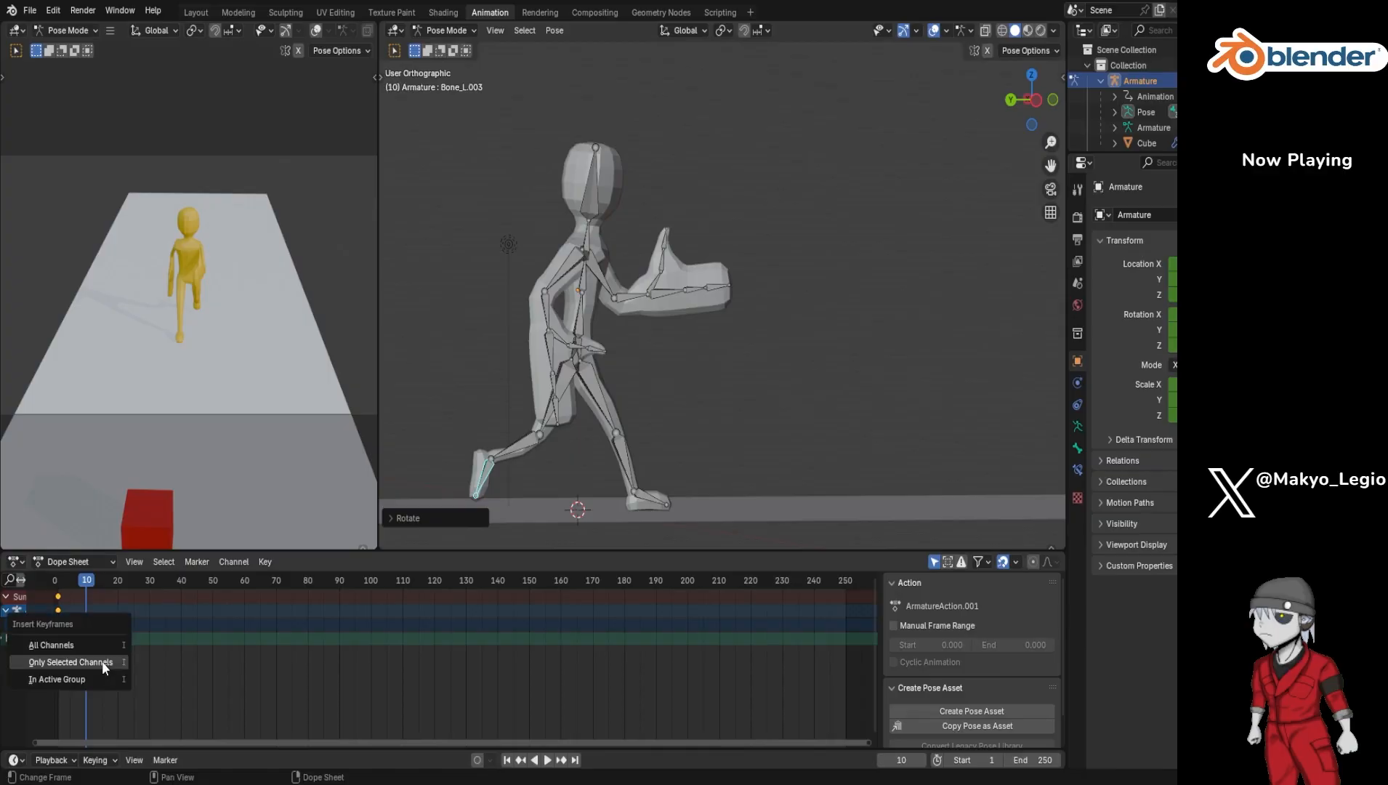
pyautogui.click(102, 660)
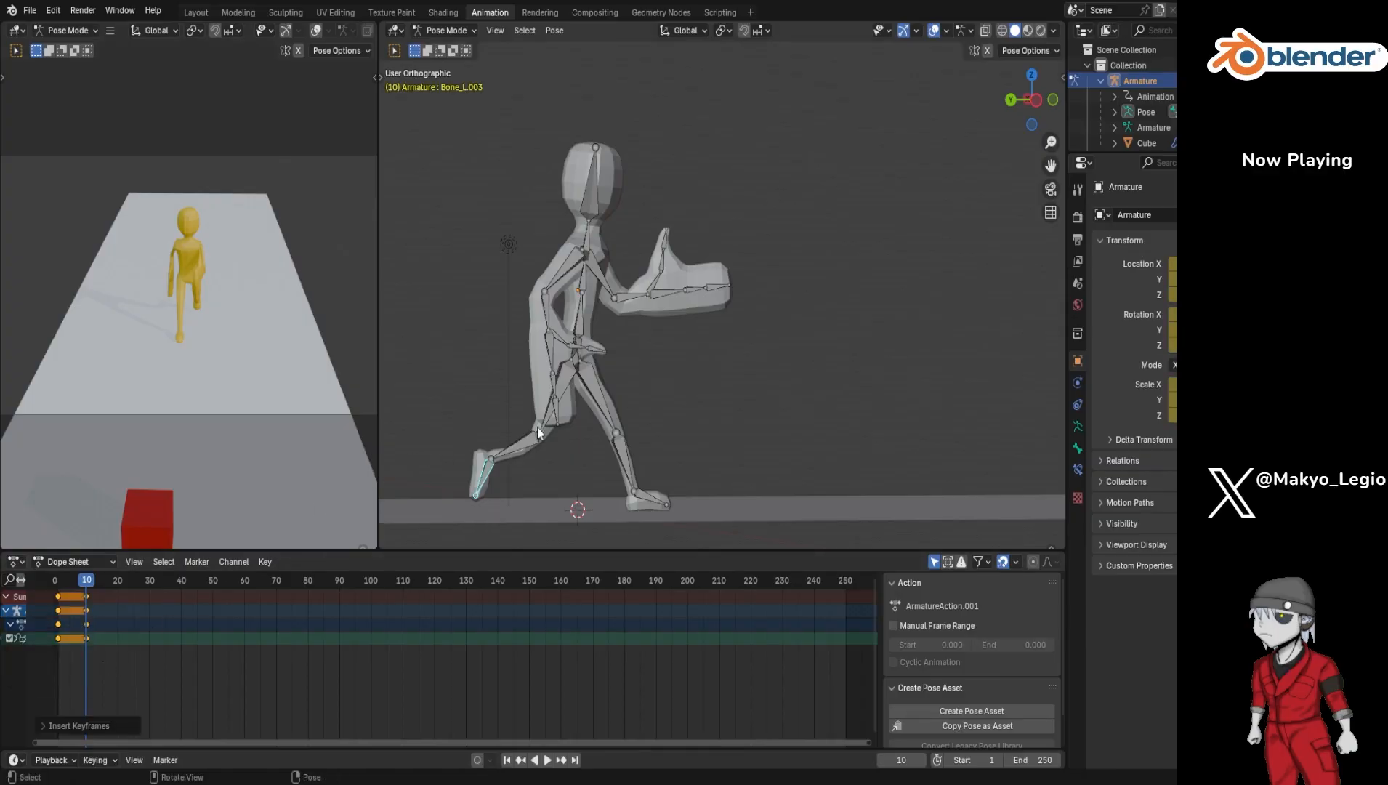
pyautogui.moveTo(86, 679); pyautogui.dragTo(97, 591)
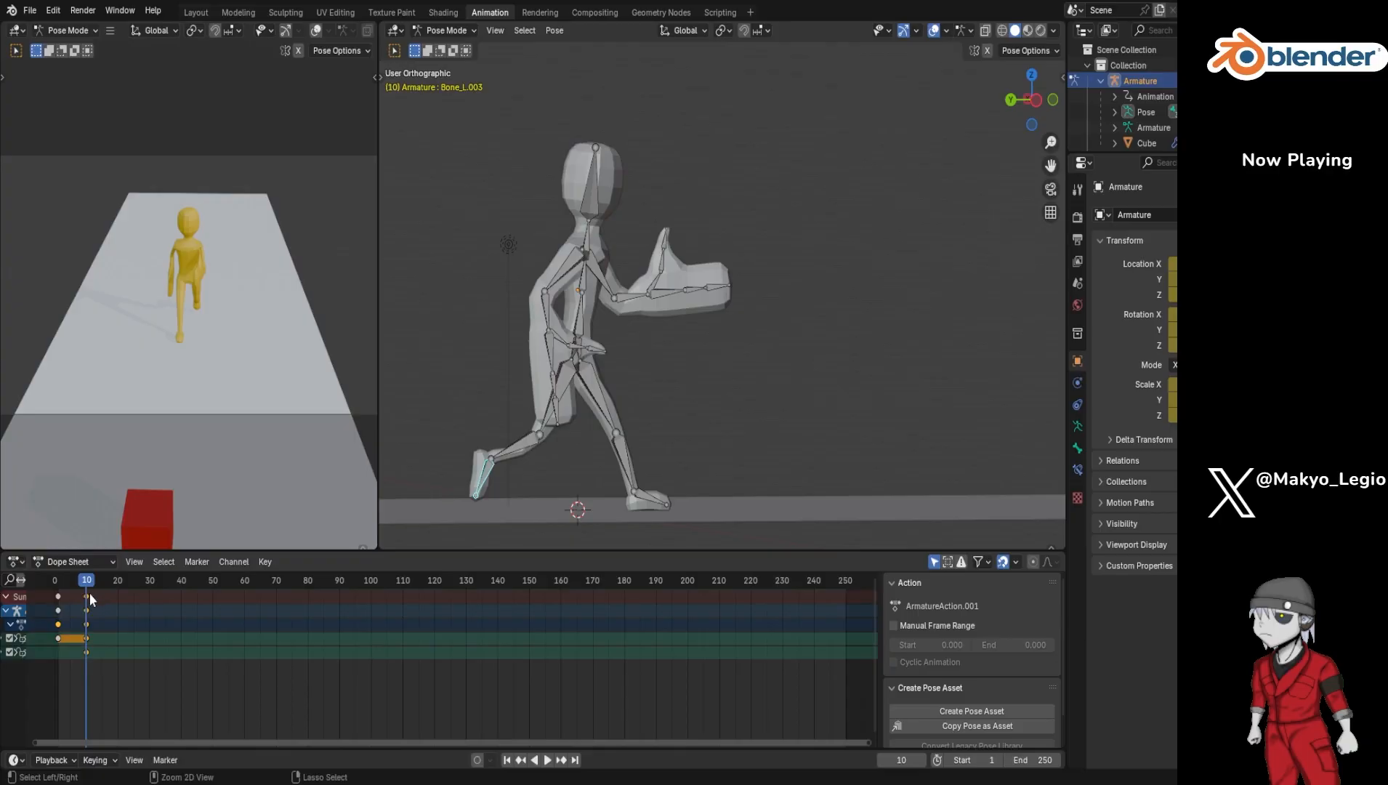
pyautogui.moveTo(79, 670); pyautogui.dragTo(97, 584)
pyautogui.scroll(-1, 112, 631)
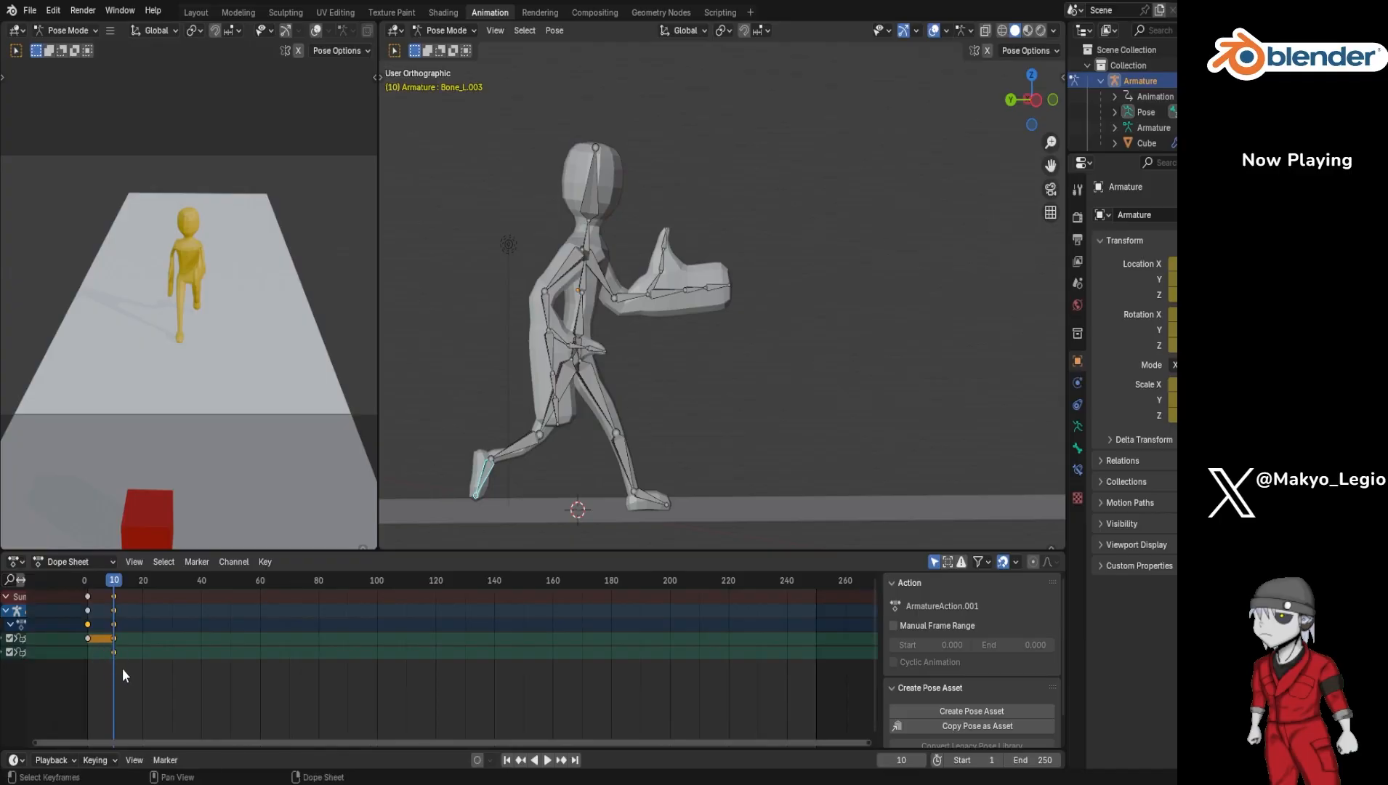
pyautogui.click(88, 580)
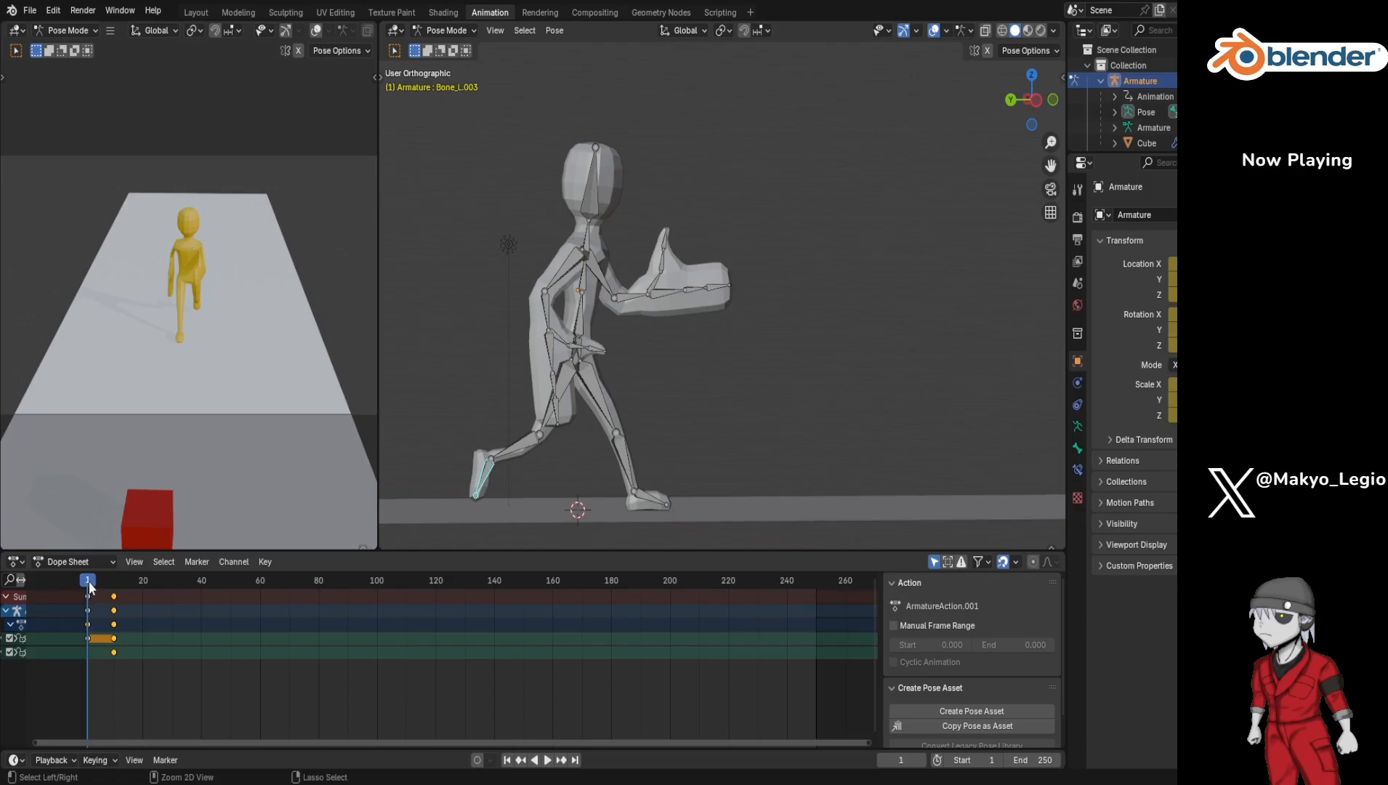
pyautogui.hotkey('ctrl', 'v')
# Step: Delete the keyframes at frame 10 and set the current frame to 10
pyautogui.moveTo(110, 676); pyautogui.dragTo(142, 572)
pyautogui.press('Delete')
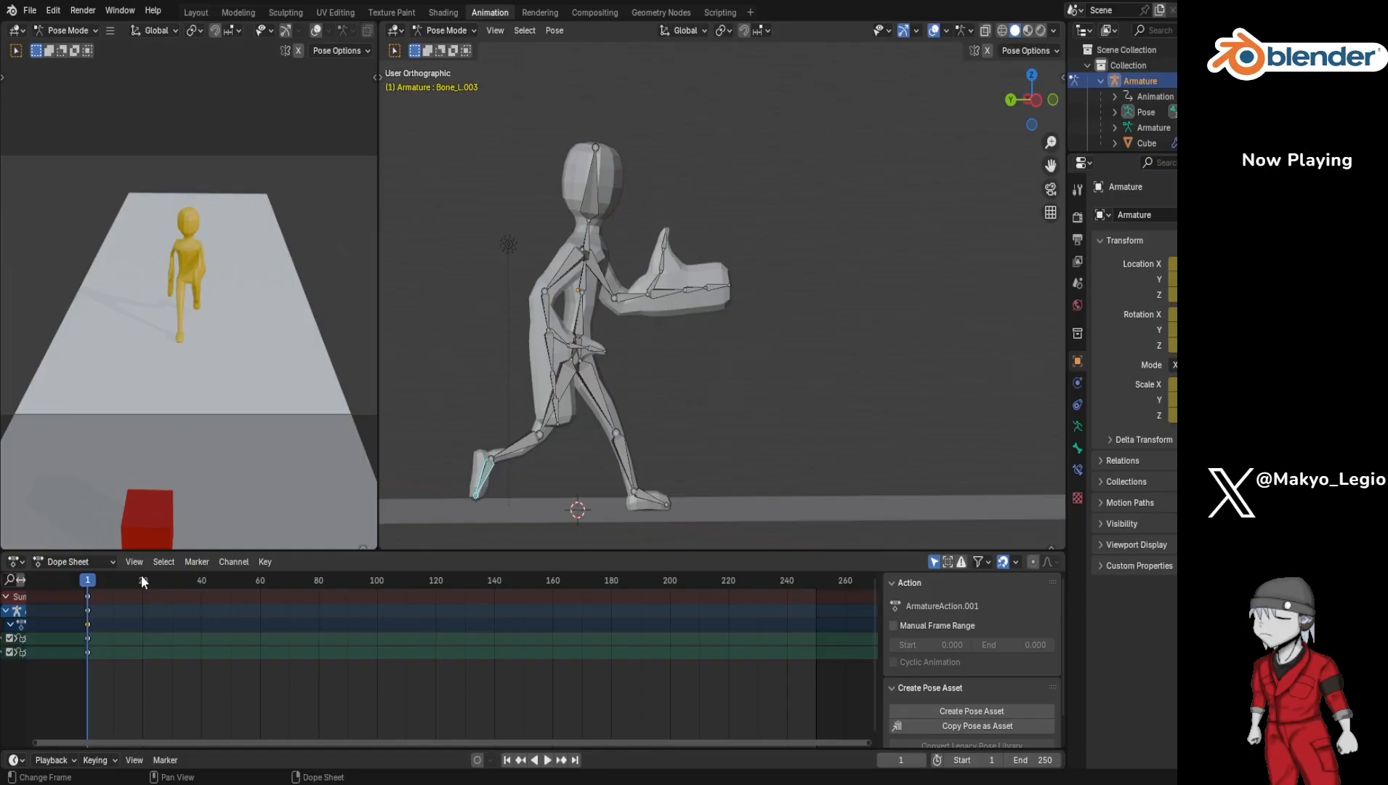
pyautogui.moveTo(115, 577); pyautogui.dragTo(114, 582)
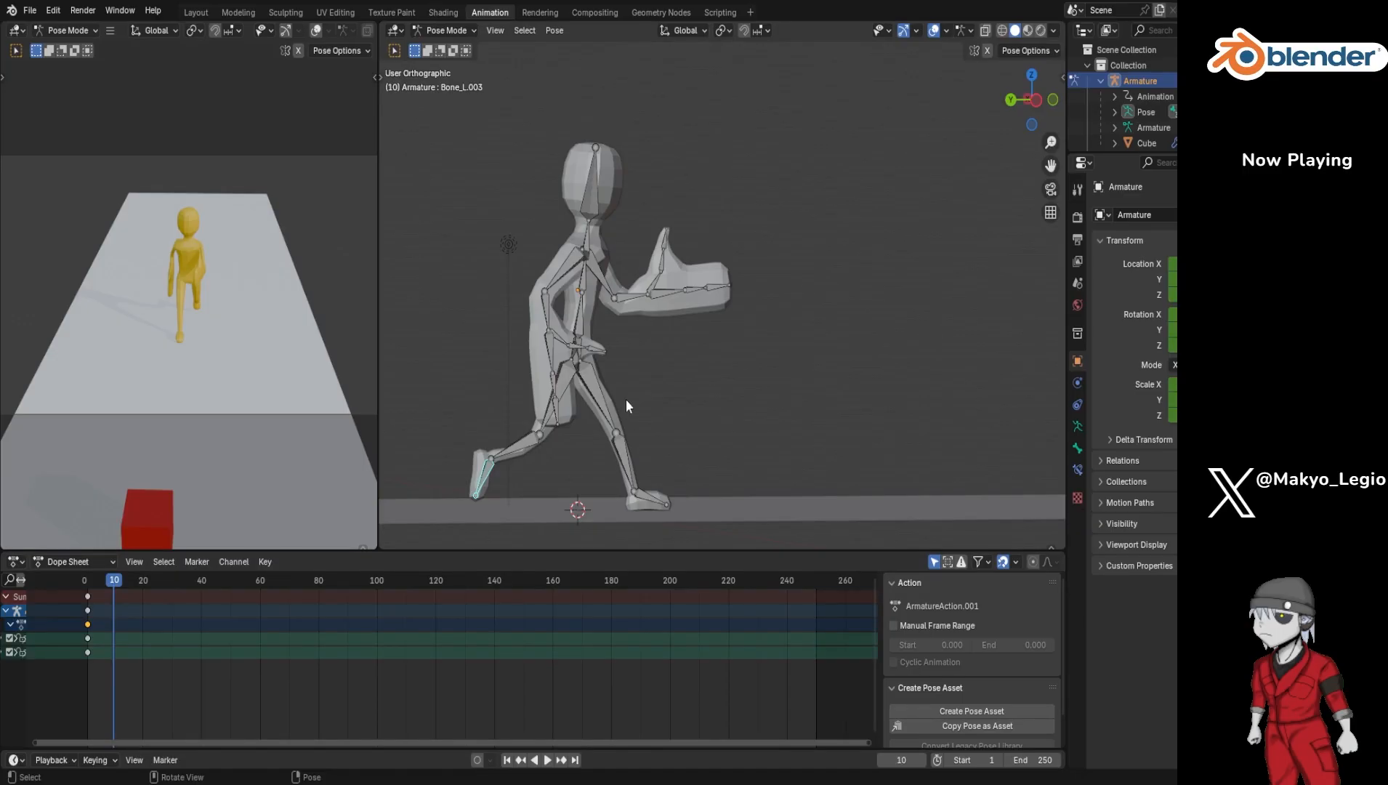
# Step: Swing the right thigh bone Bone_R.001 backward around the global X axis toward the body
pyautogui.click(601, 407)
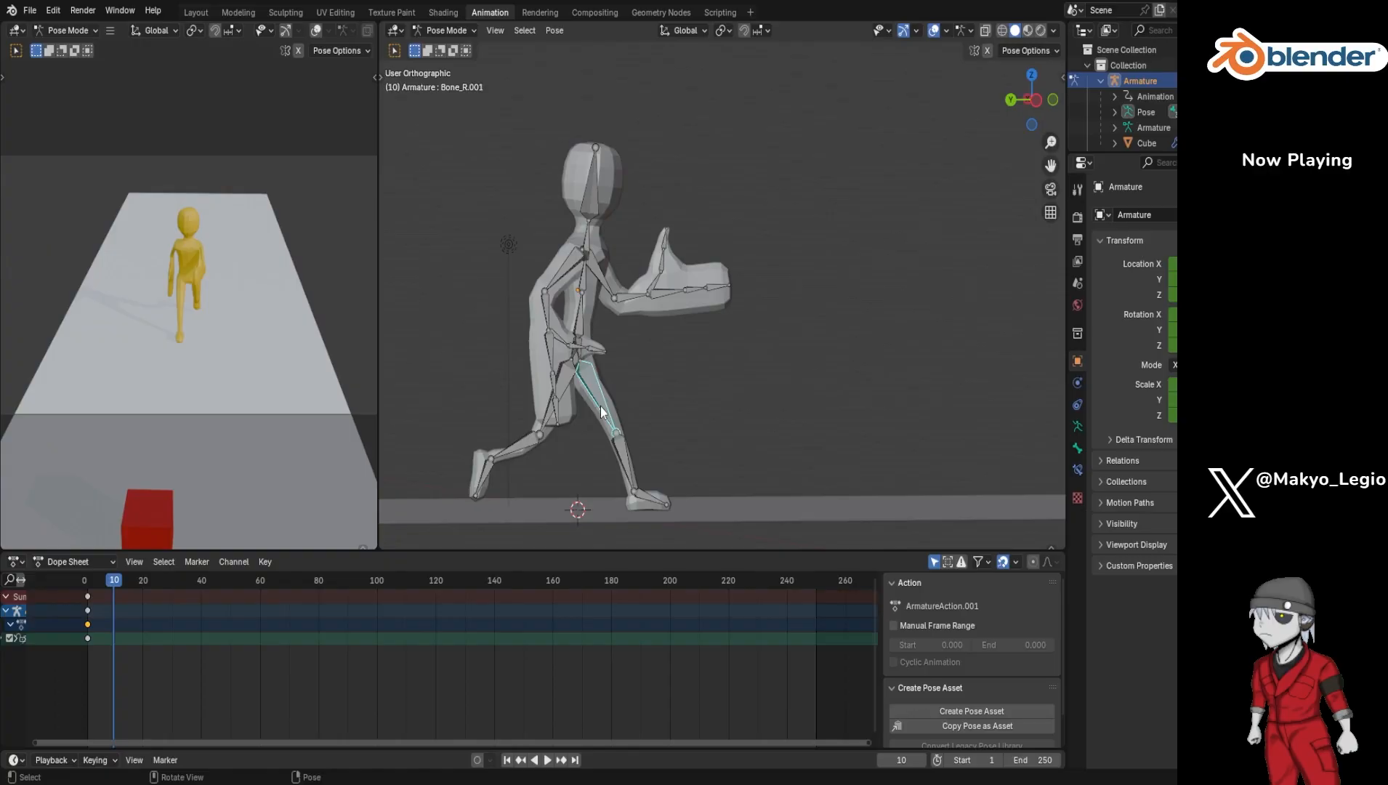
pyautogui.press('r')
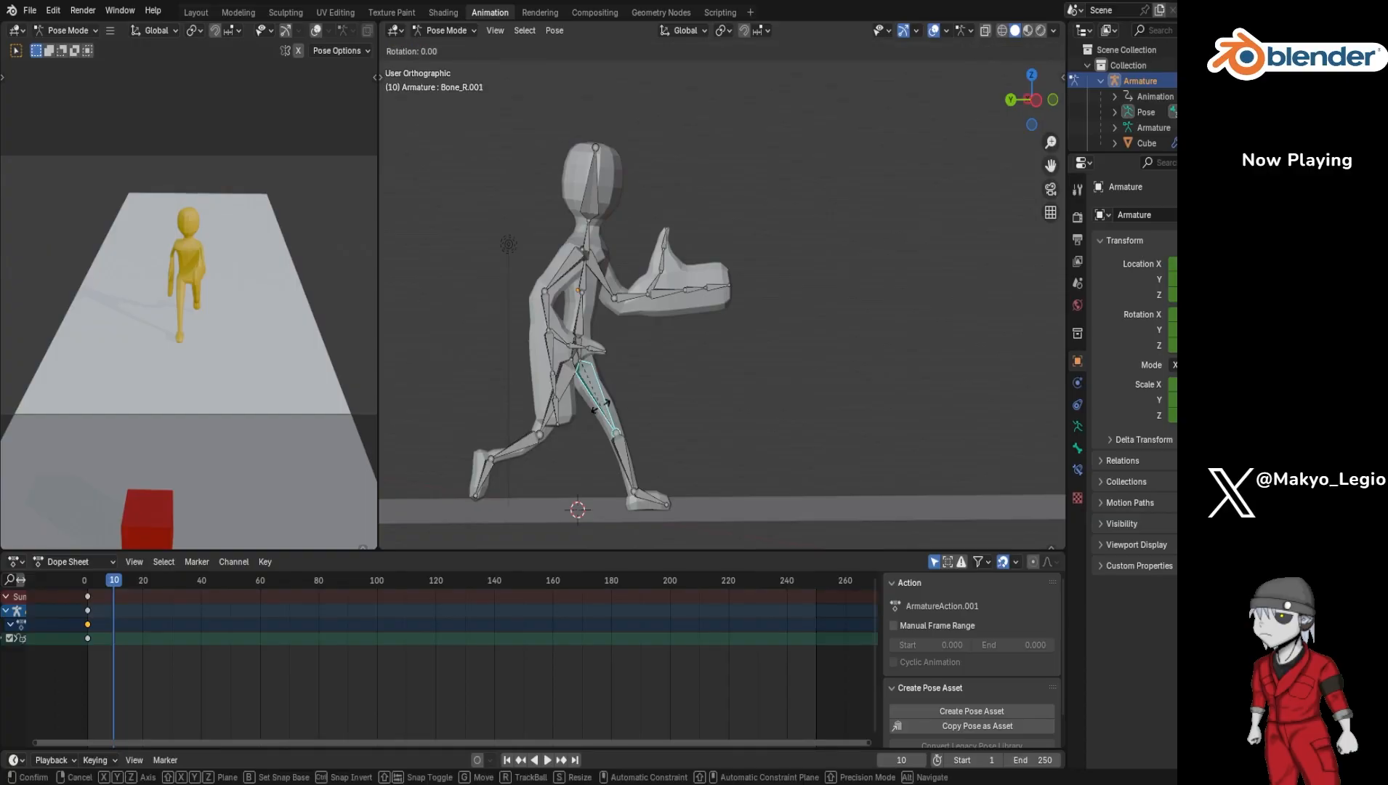
pyautogui.press('x')
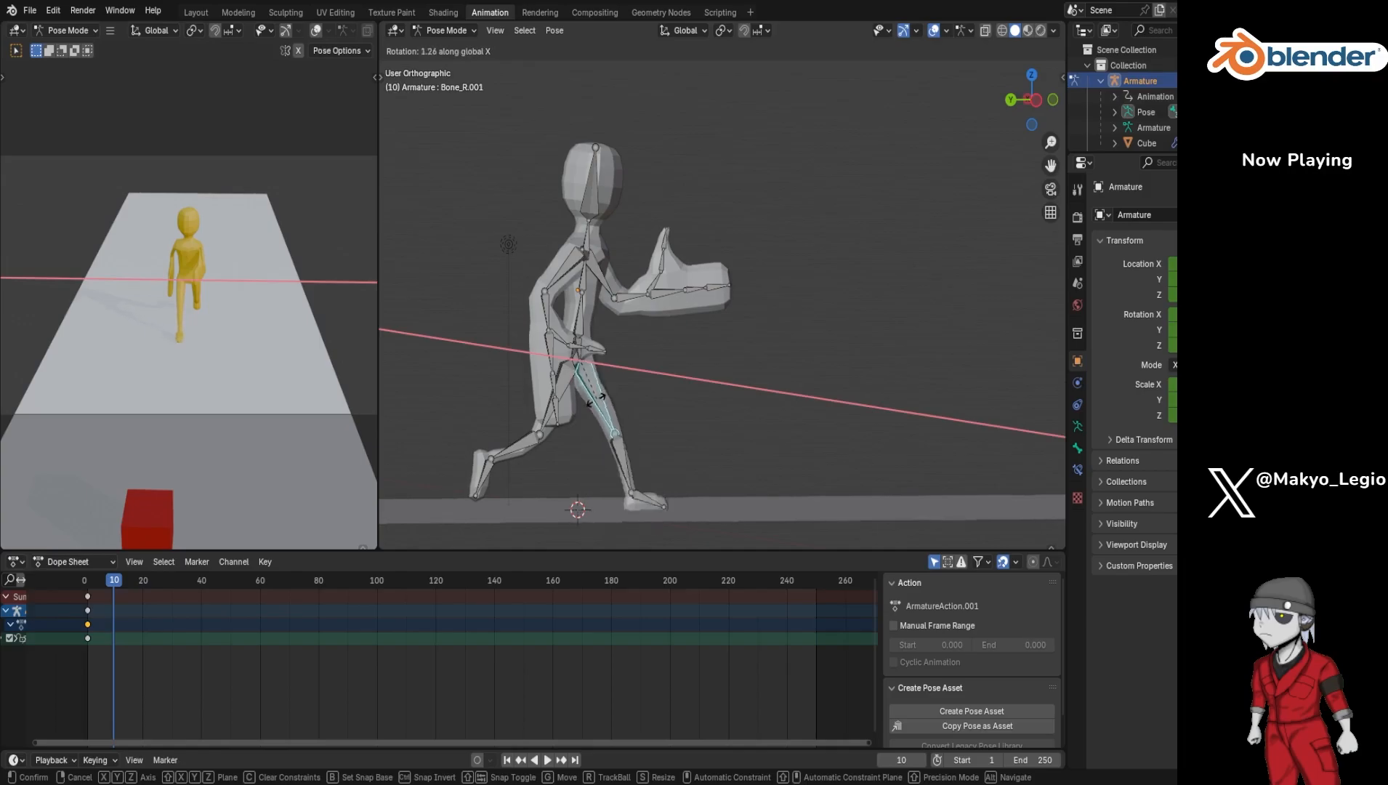
pyautogui.click(591, 399)
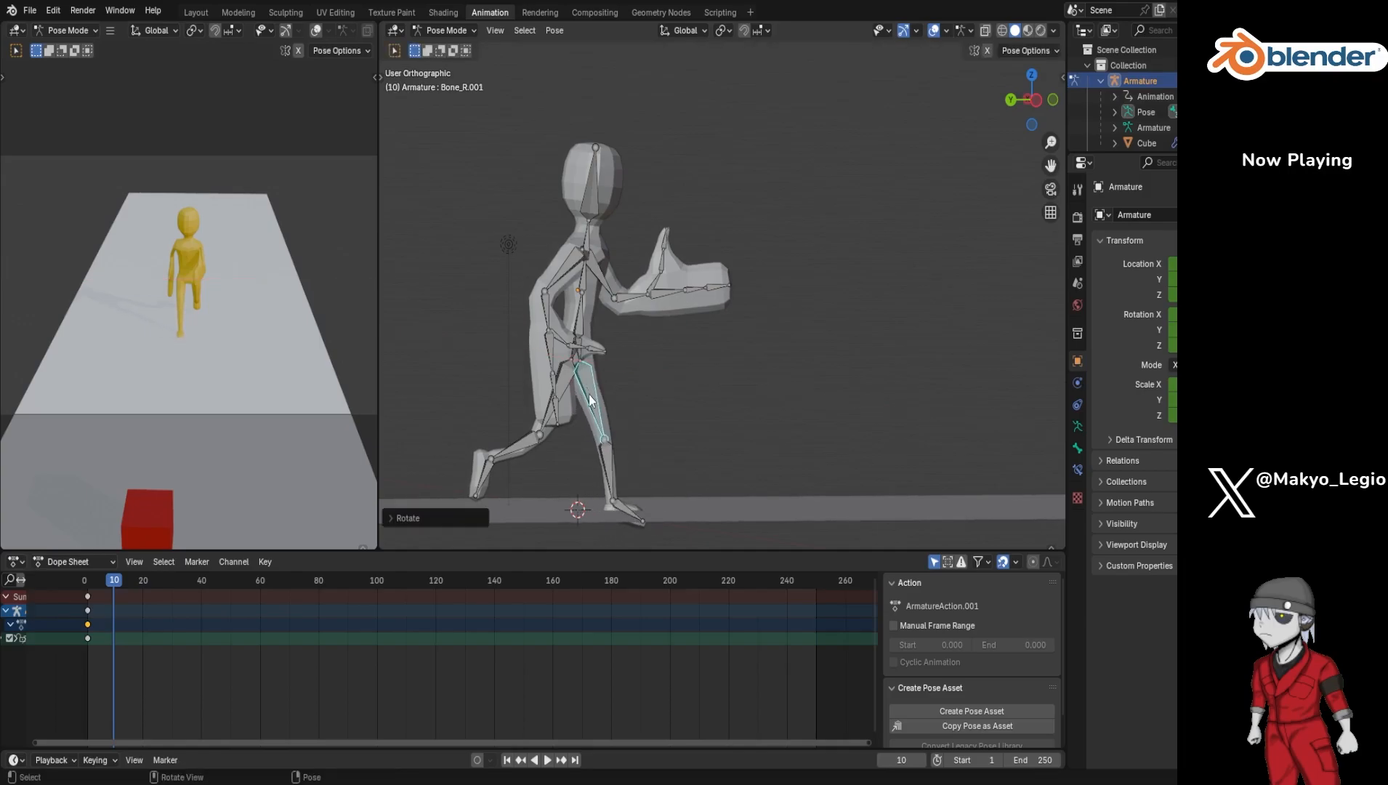
# Step: Rotate the right shin bone Bone_R.002 slightly backward around the global X axis until it stands nearly vertical
pyautogui.click(608, 471)
pyautogui.press('r')
pyautogui.press('x')
pyautogui.click(606, 466)
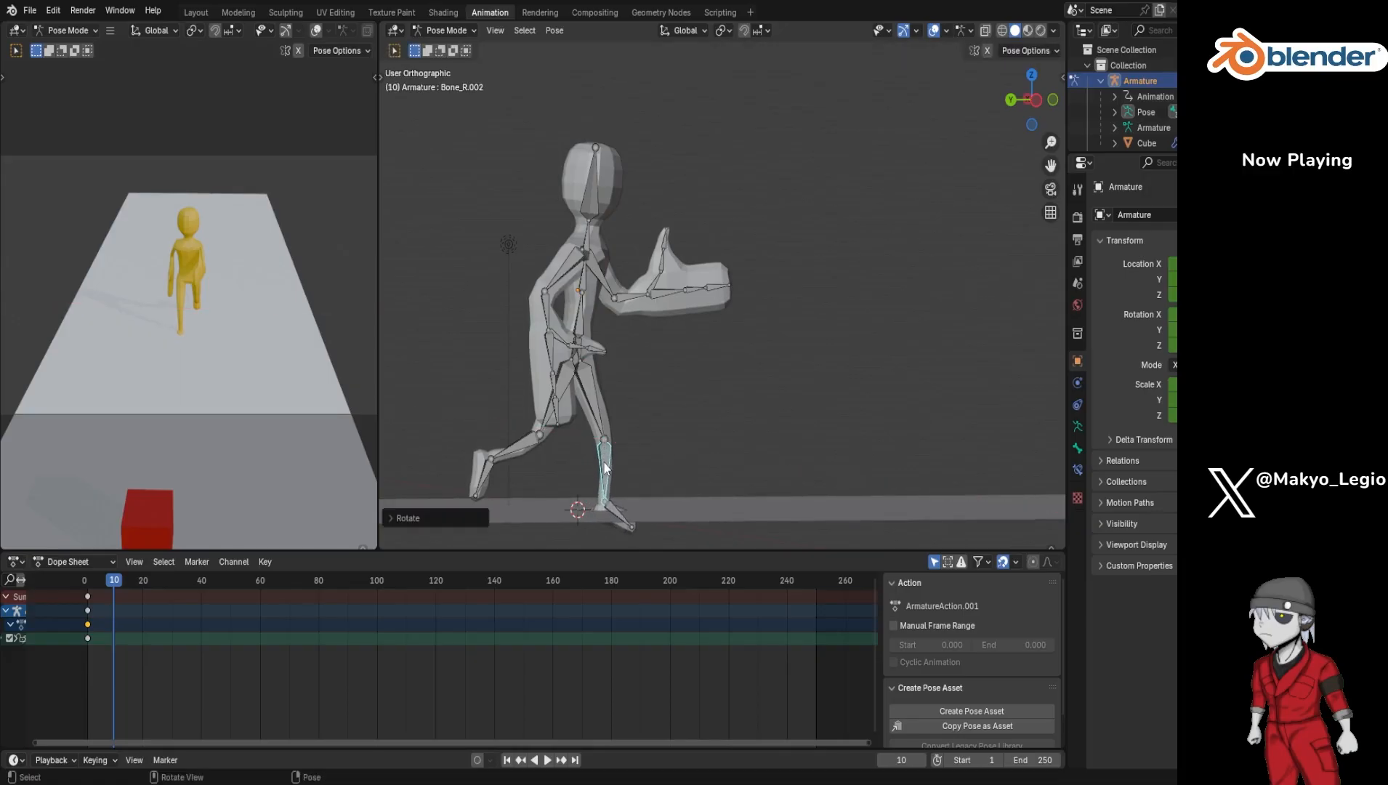
# Step: Select all the character's bones and raise them about 0.19 m along the global Z axis
pyautogui.scroll(-2, 522, 515)
pyautogui.moveTo(501, 509); pyautogui.dragTo(773, 105)
pyautogui.press('g')
pyautogui.press('z')
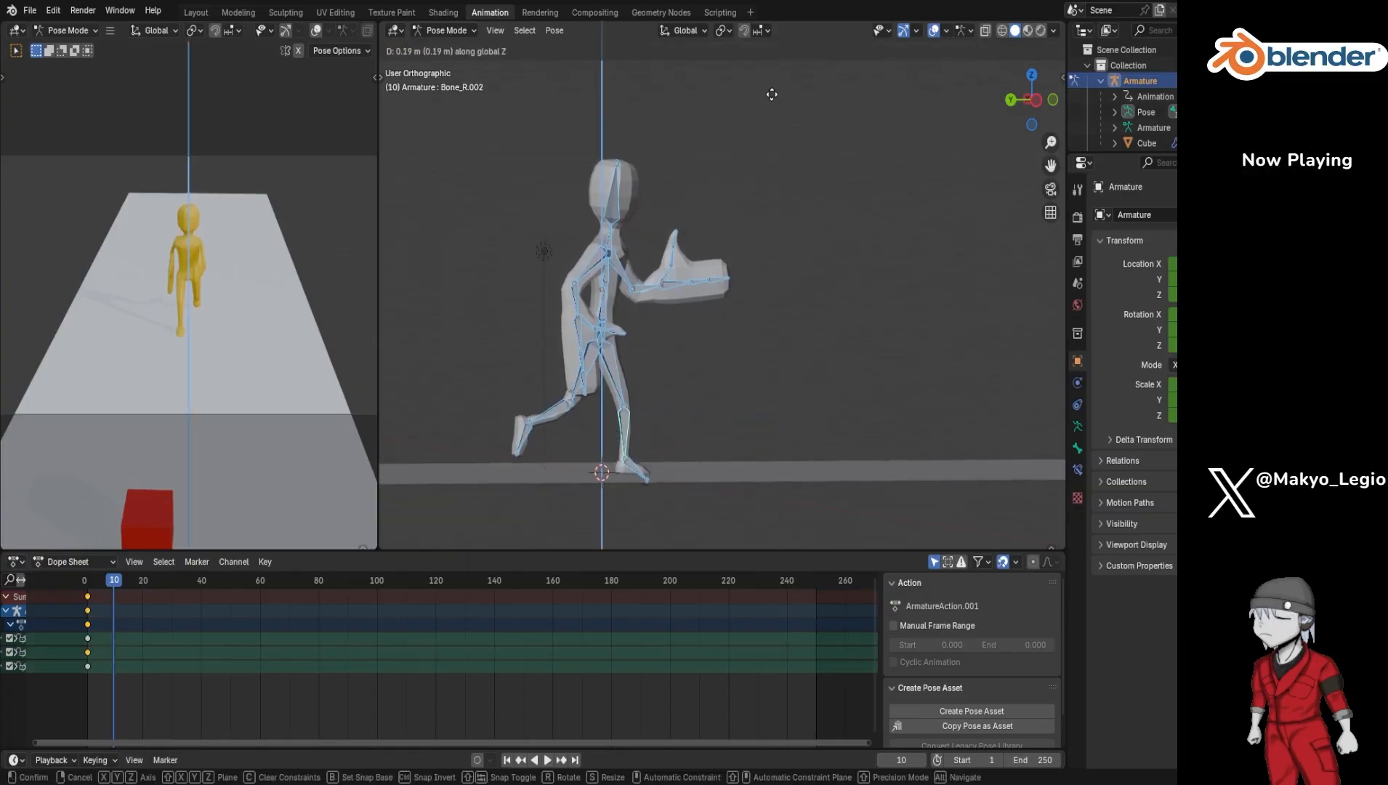
pyautogui.click(774, 101)
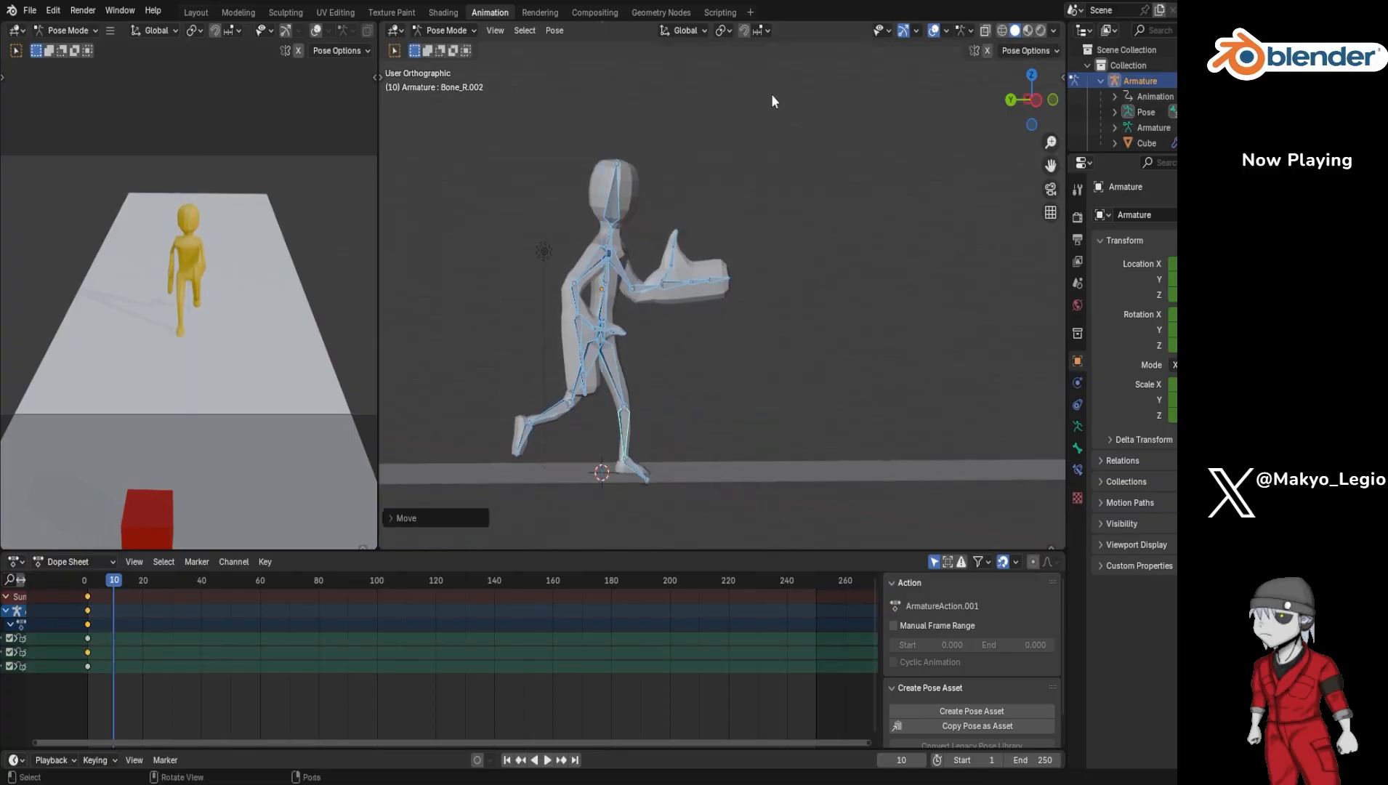
# Step: Rotate the right foot bone Bone_R.003 about -21° around the global X axis so the sole lies flat
pyautogui.click(637, 471)
pyautogui.press('r')
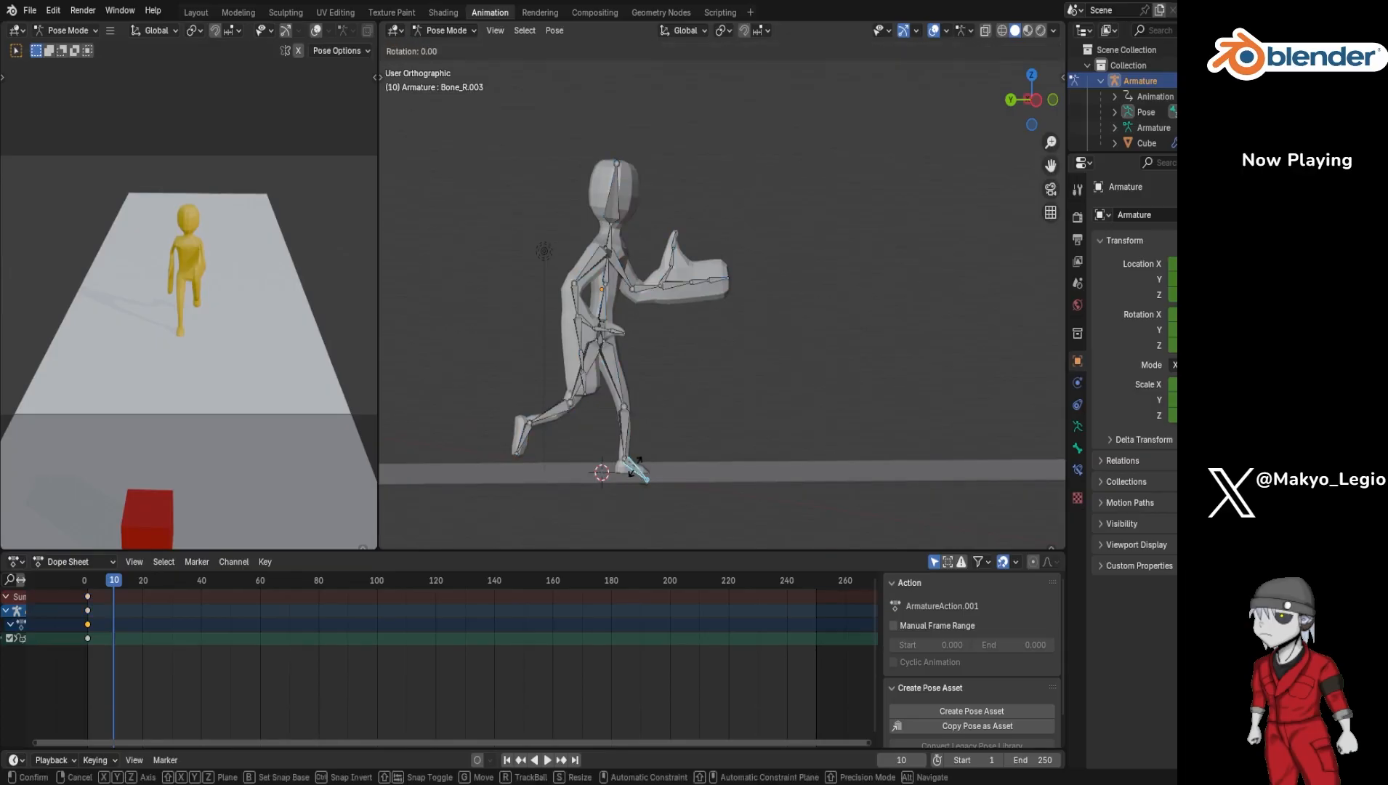
pyautogui.press('x')
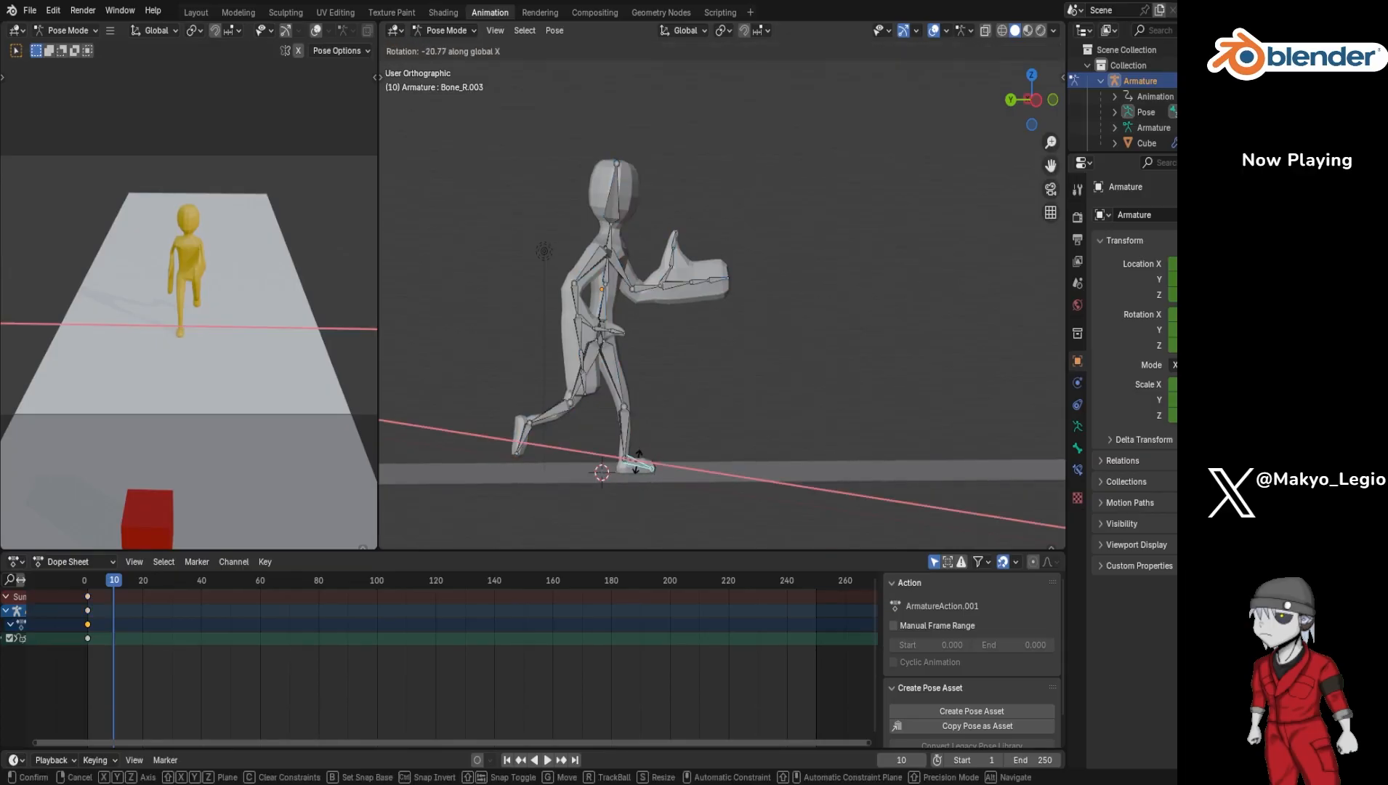
pyautogui.click(600, 428)
pyautogui.click(590, 360)
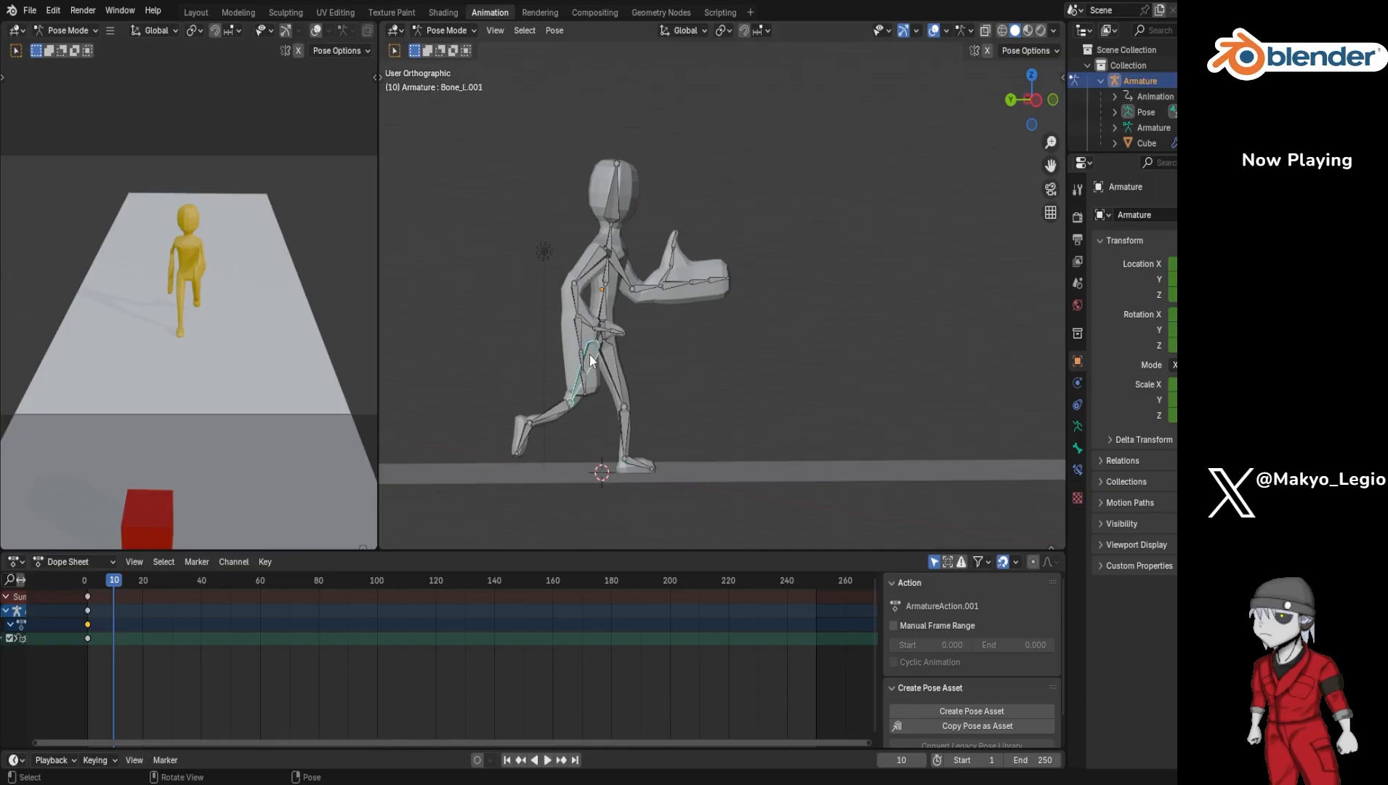
pyautogui.press('r')
pyautogui.press('x')
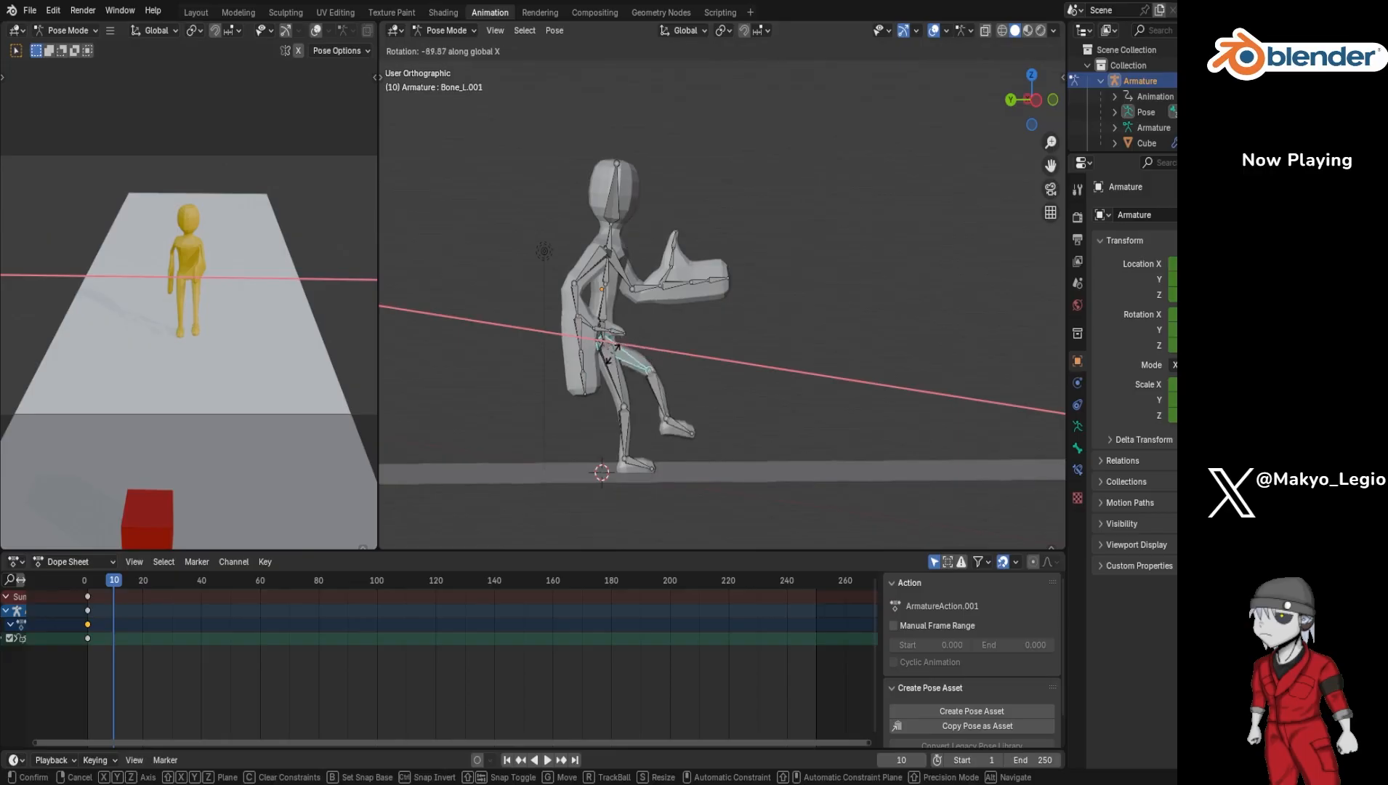
pyautogui.click(618, 357)
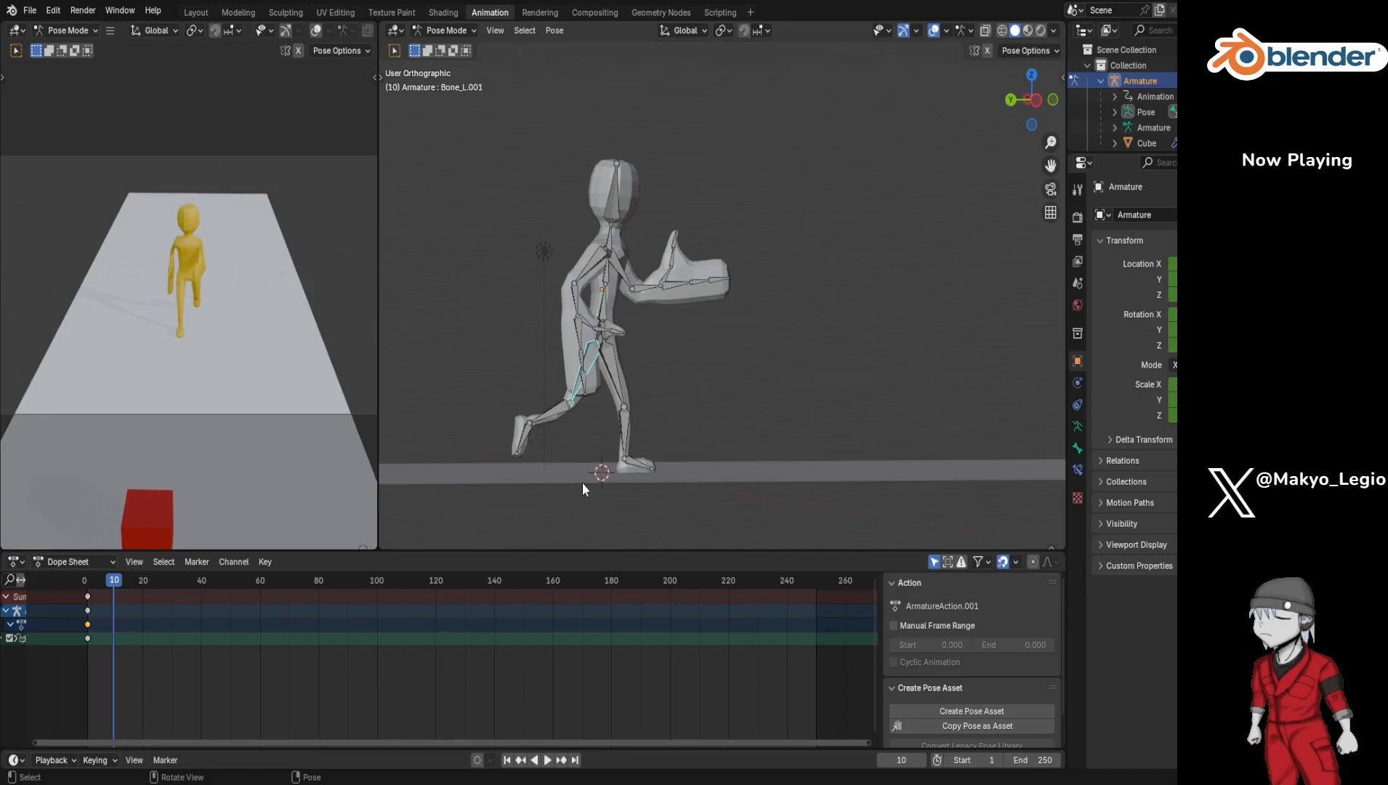
# Step: Fine-tune the right thigh bone Bone_R.001 and swing the right shin Bone_R.002 back about 13° around the global X axis
pyautogui.moveTo(117, 580)
pyautogui.mouseDown()
pyautogui.moveTo(85, 590)
pyautogui.moveTo(113, 597)
pyautogui.mouseUp()
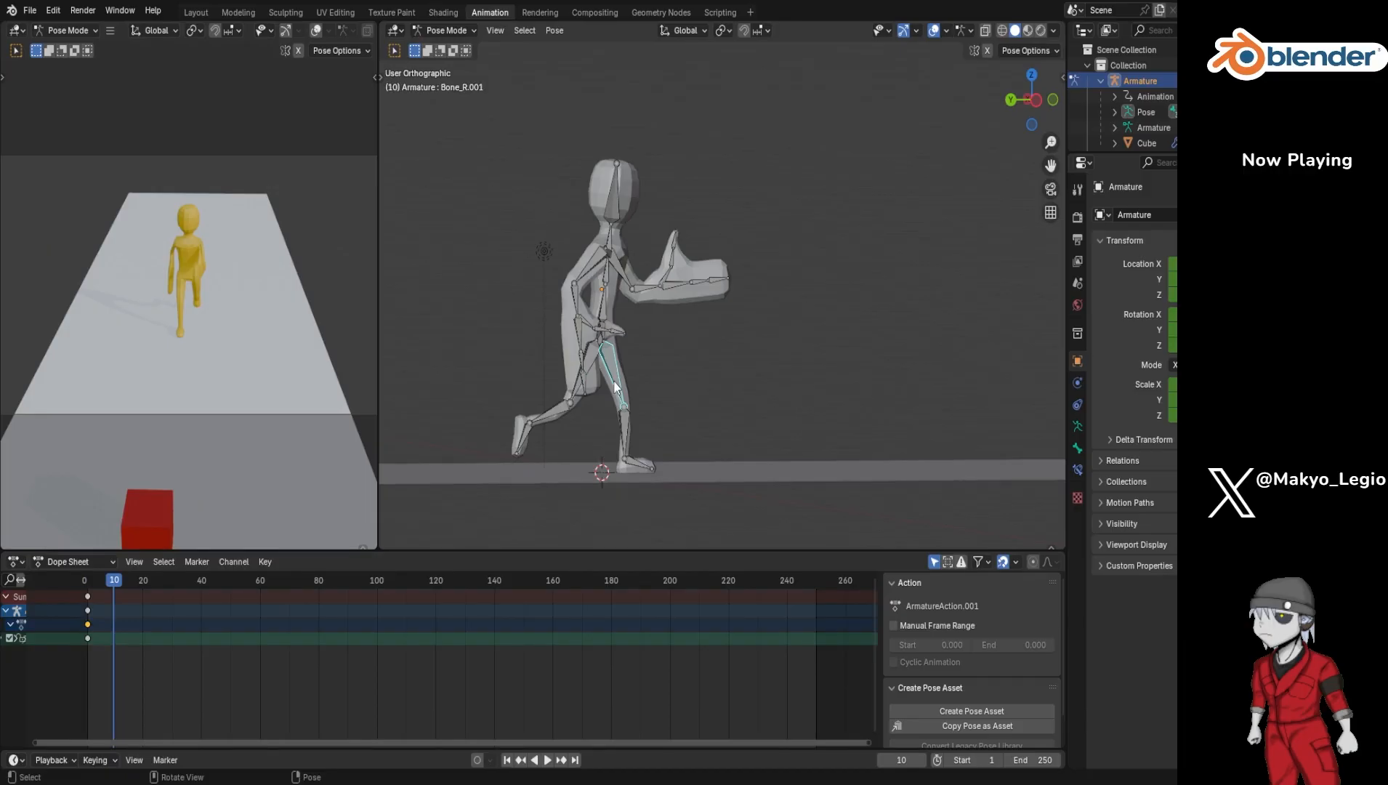
pyautogui.press('r')
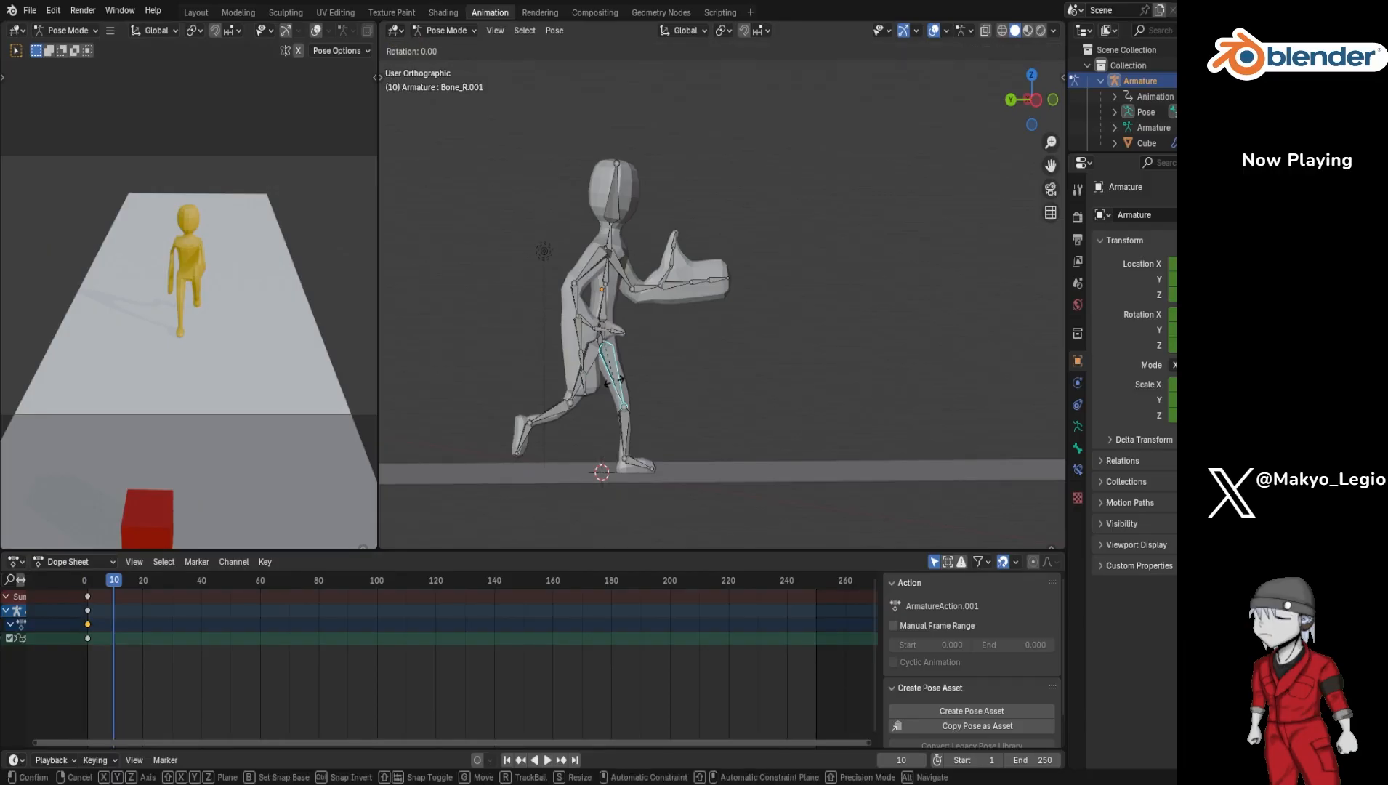
pyautogui.press('x')
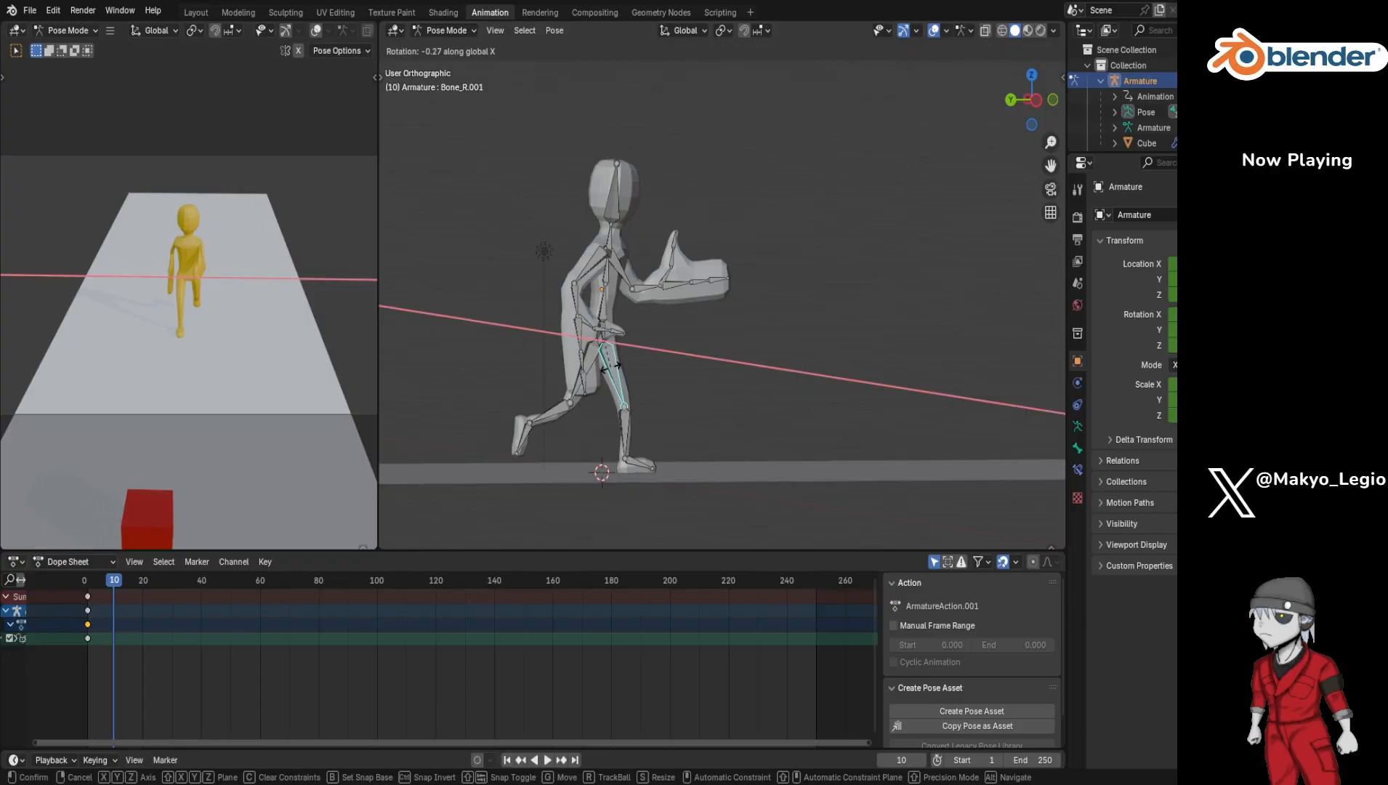
pyautogui.click(612, 371)
pyautogui.click(626, 422)
pyautogui.press('r')
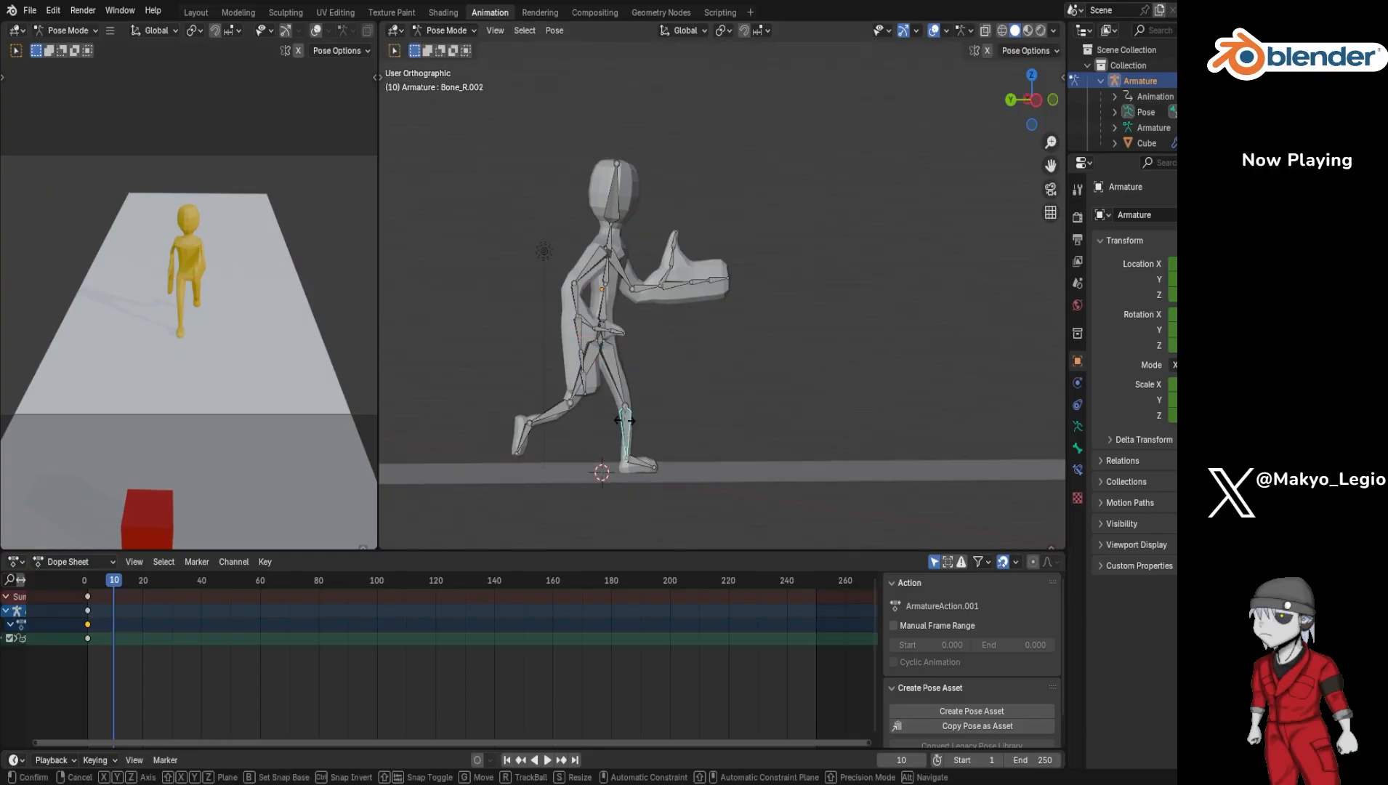
pyautogui.press('x')
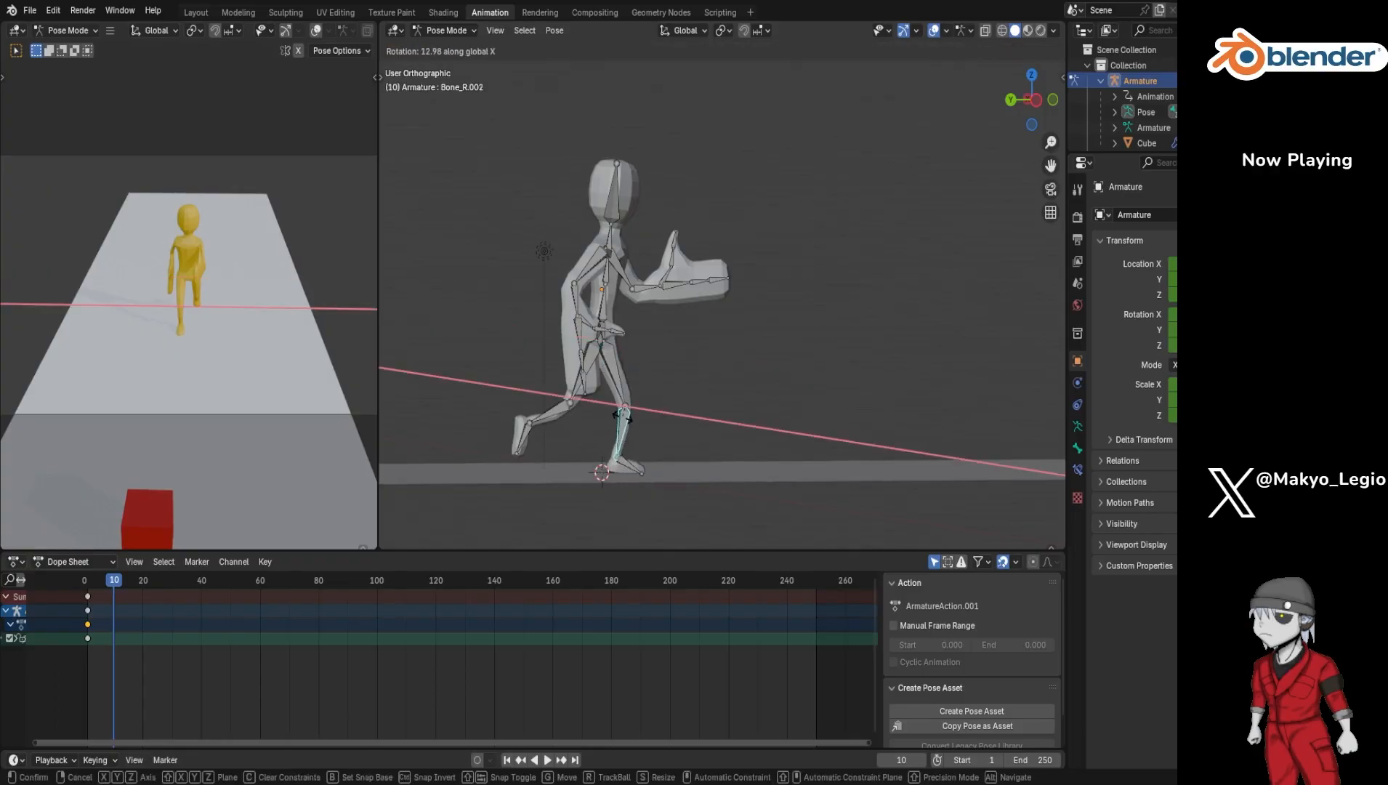
pyautogui.click(623, 458)
# Step: Level the right foot bone Bone_R.003 with the plane again by rotating it around the global X axis
pyautogui.click(629, 469)
pyautogui.press('r')
pyautogui.press('x')
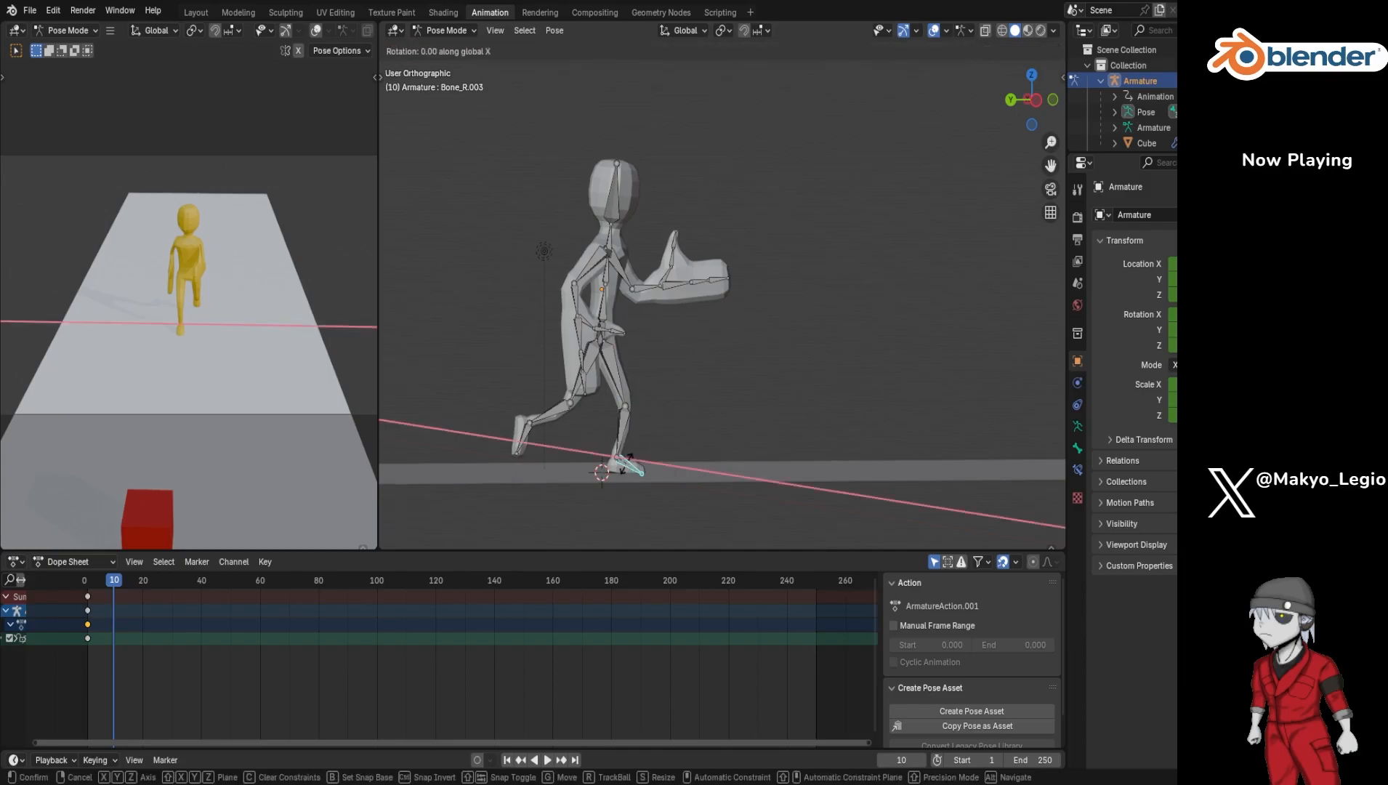
pyautogui.click(628, 457)
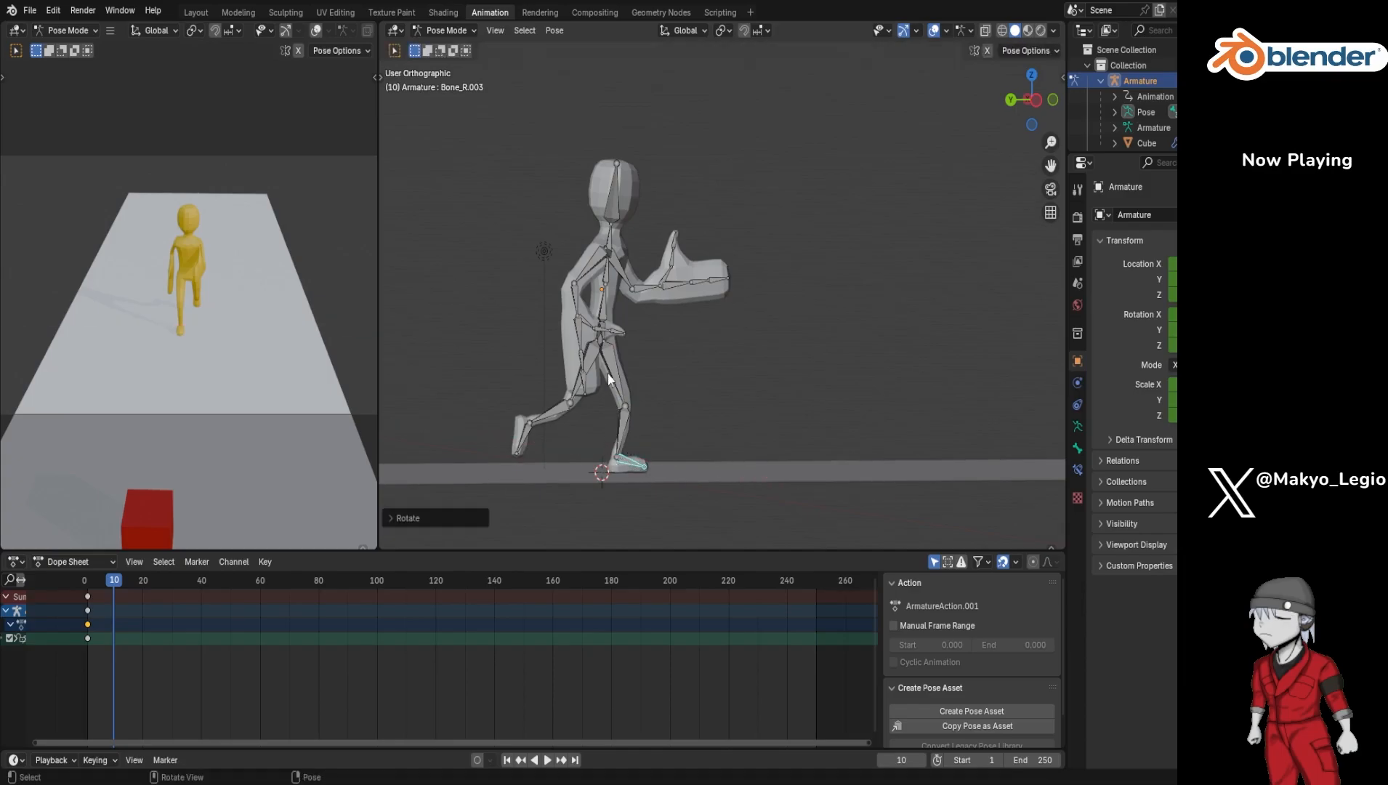
# Step: Swing the left thigh bone Bone_L.001 forward about 43° around the global X axis, alongside the right thigh
pyautogui.click(592, 358)
pyautogui.press('r')
pyautogui.press('x')
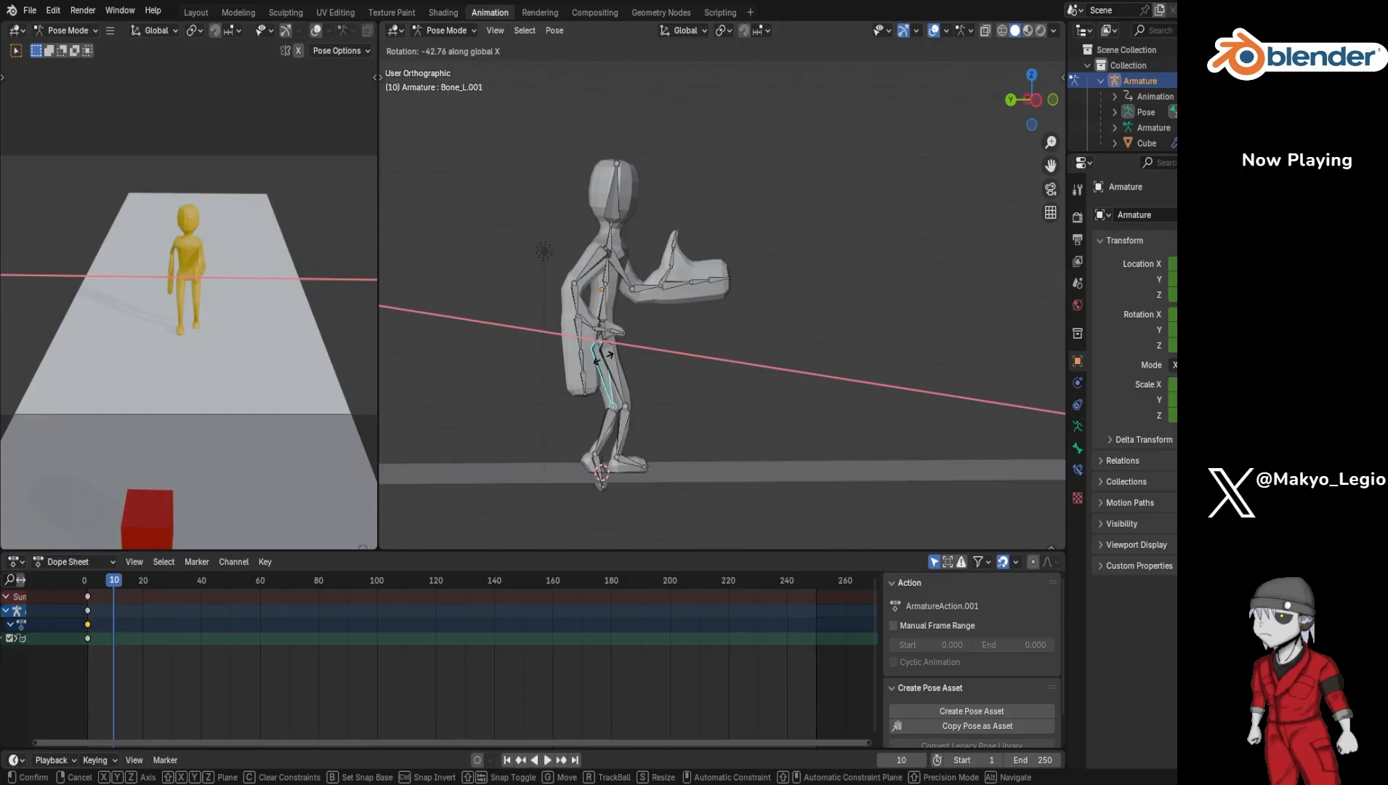
pyautogui.click(603, 360)
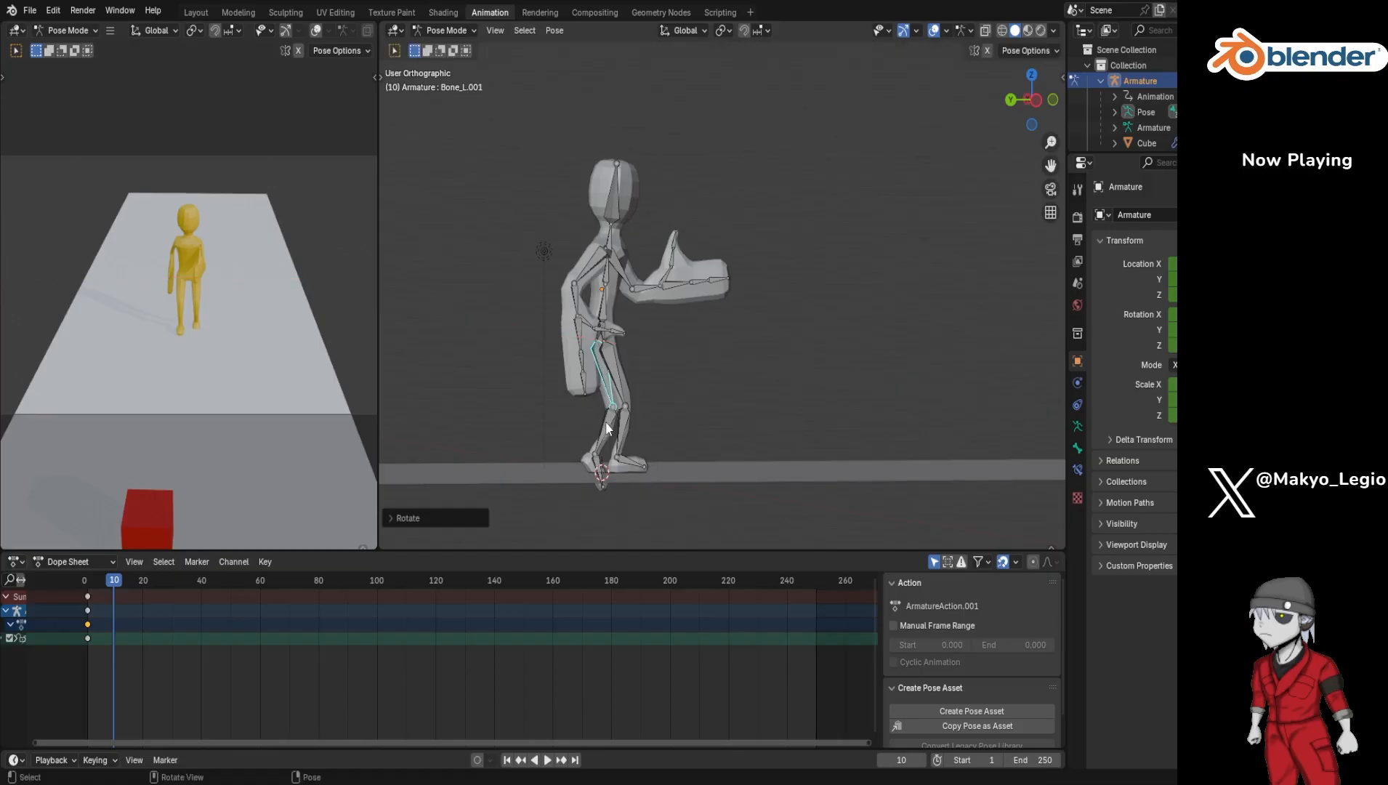
# Step: Bend the left shin bone Bone_L.002 back about 68° around the global X axis until it is nearly horizontal
pyautogui.click(609, 429)
pyautogui.press('r')
pyautogui.press('x')
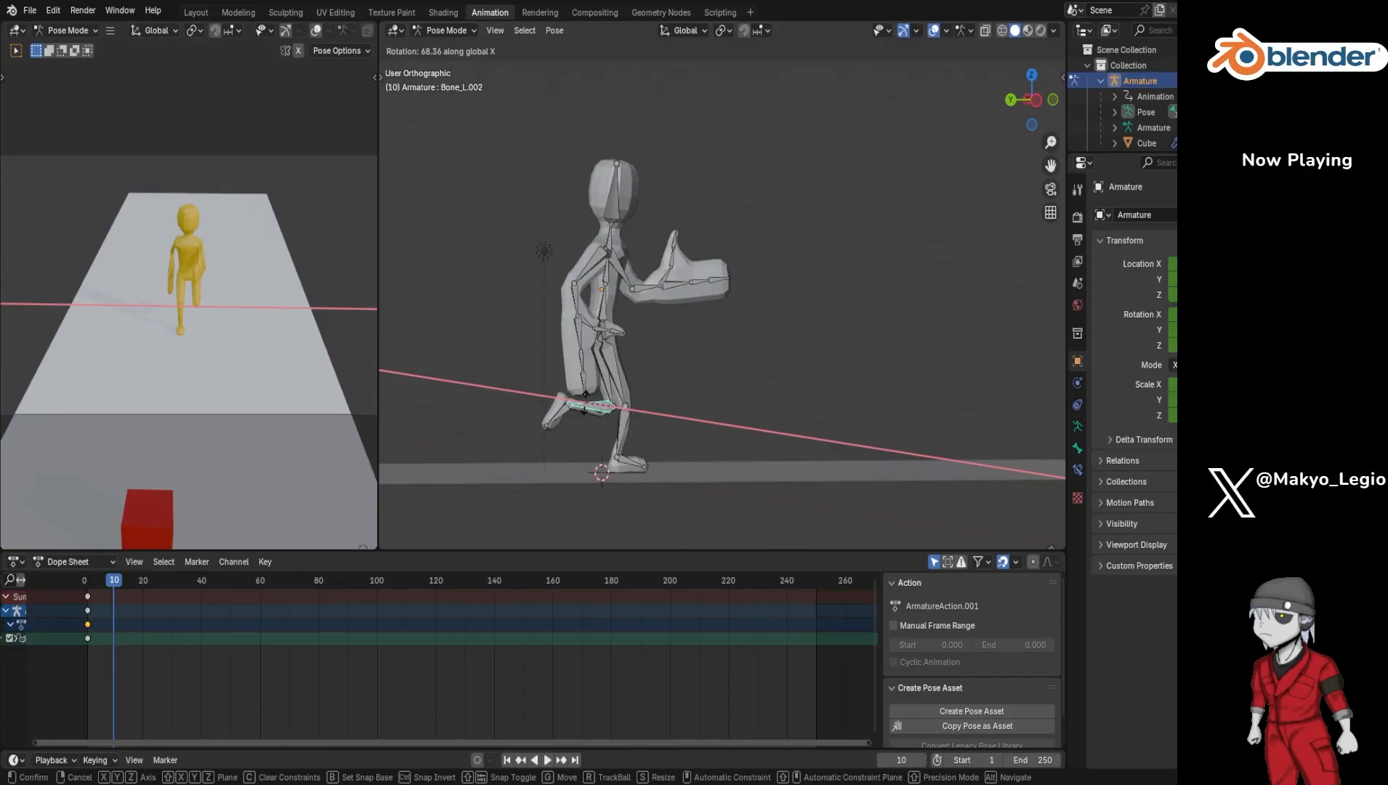
pyautogui.click(582, 412)
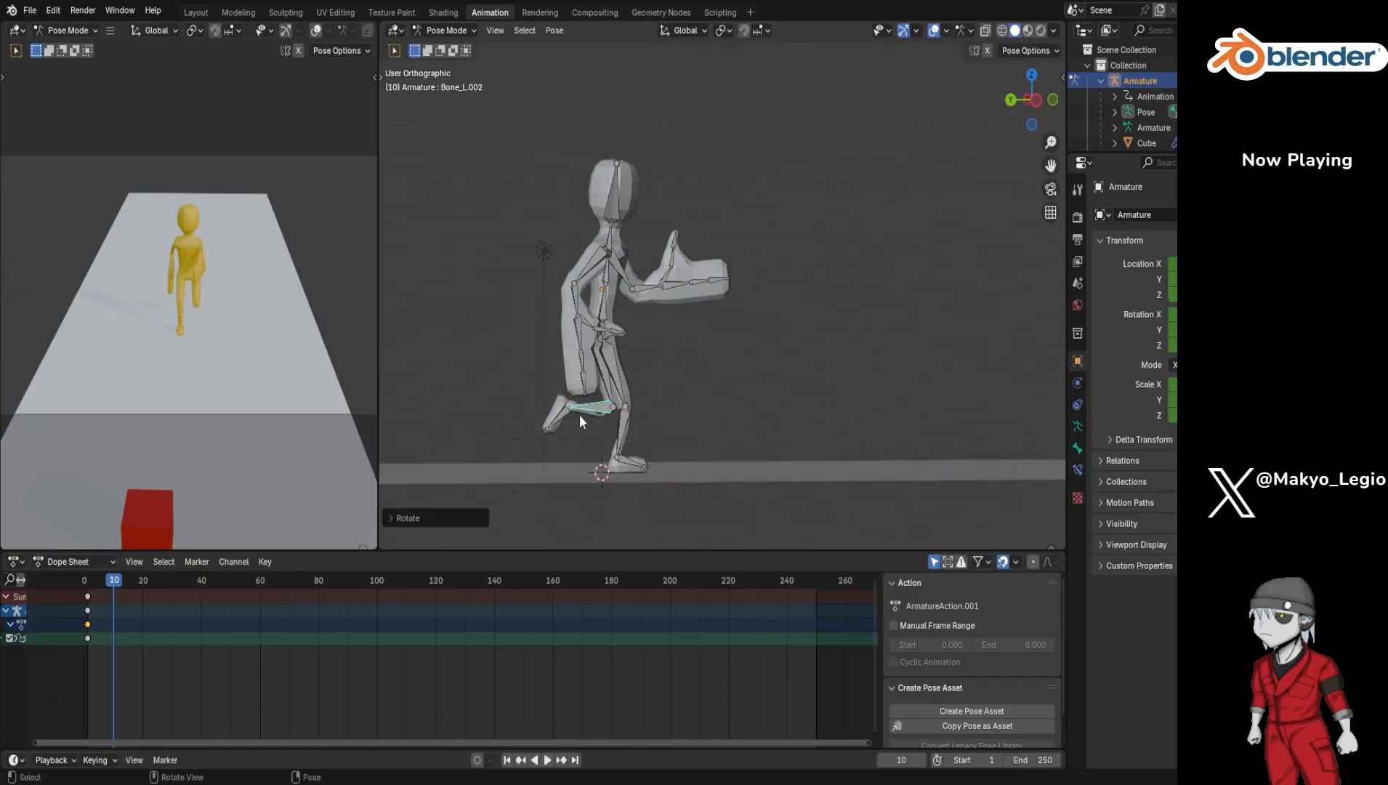
# Step: Rotate the left foot bone Bone_L.003 around the global X axis until it points nearly straight down
pyautogui.click(560, 418)
pyautogui.press('s')
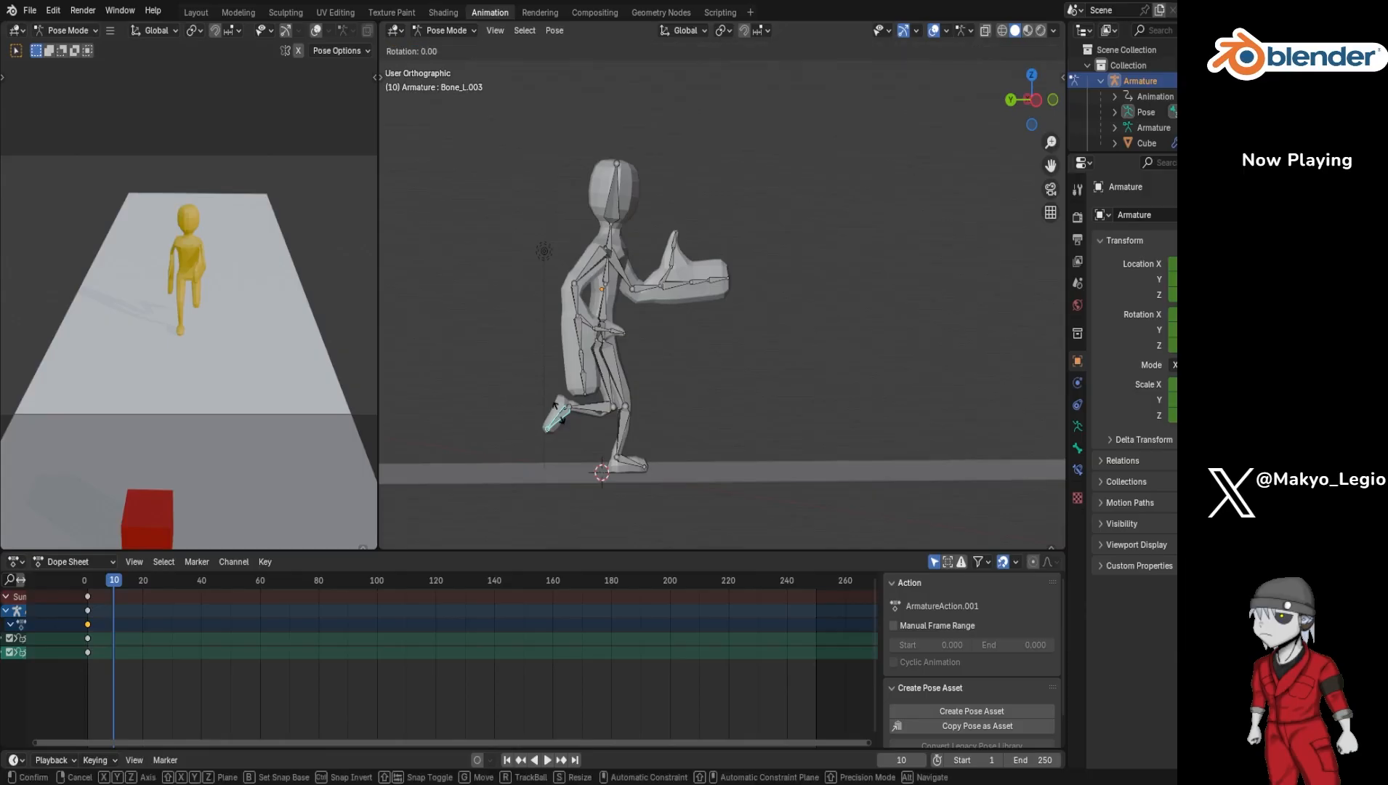
pyautogui.rightClick(567, 420)
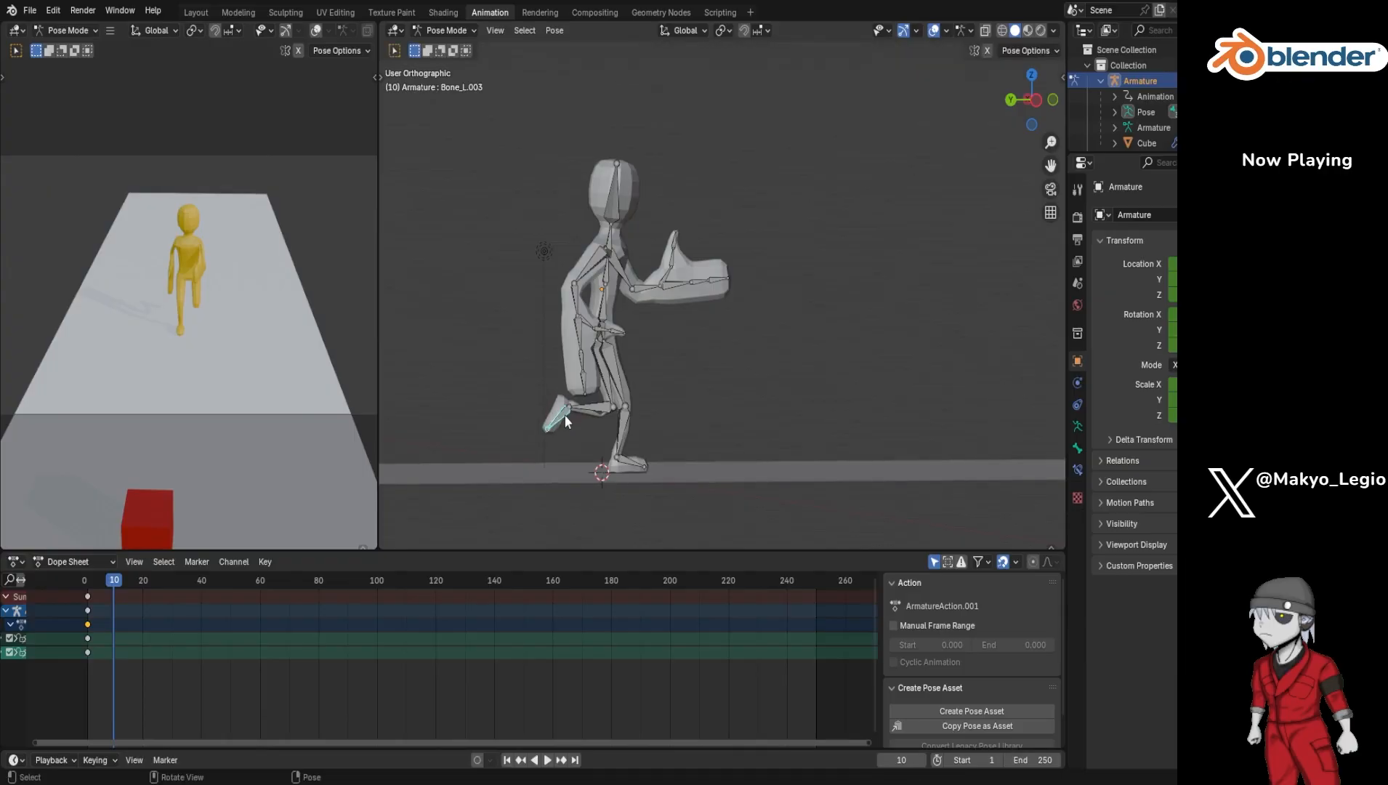
pyautogui.press('r')
pyautogui.press('x')
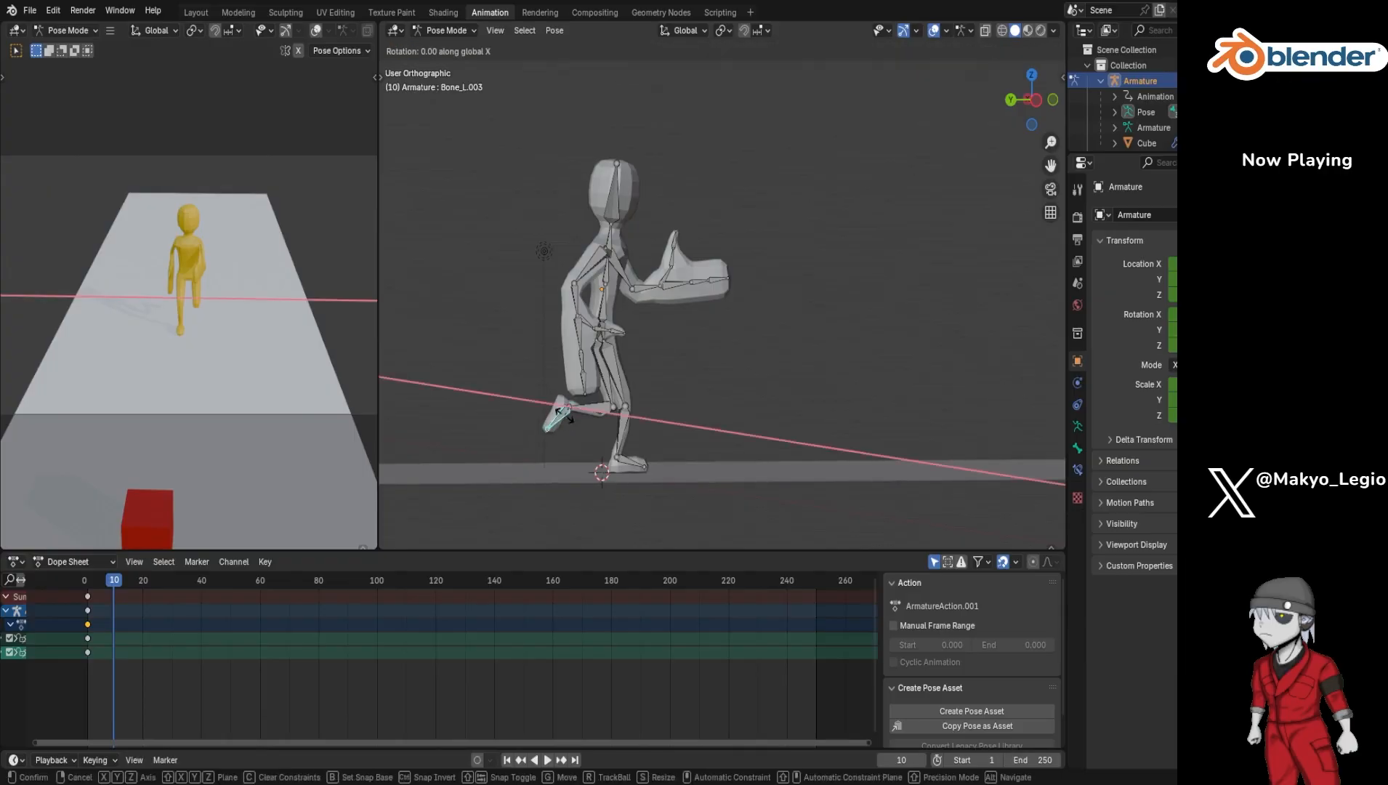
pyautogui.click(569, 424)
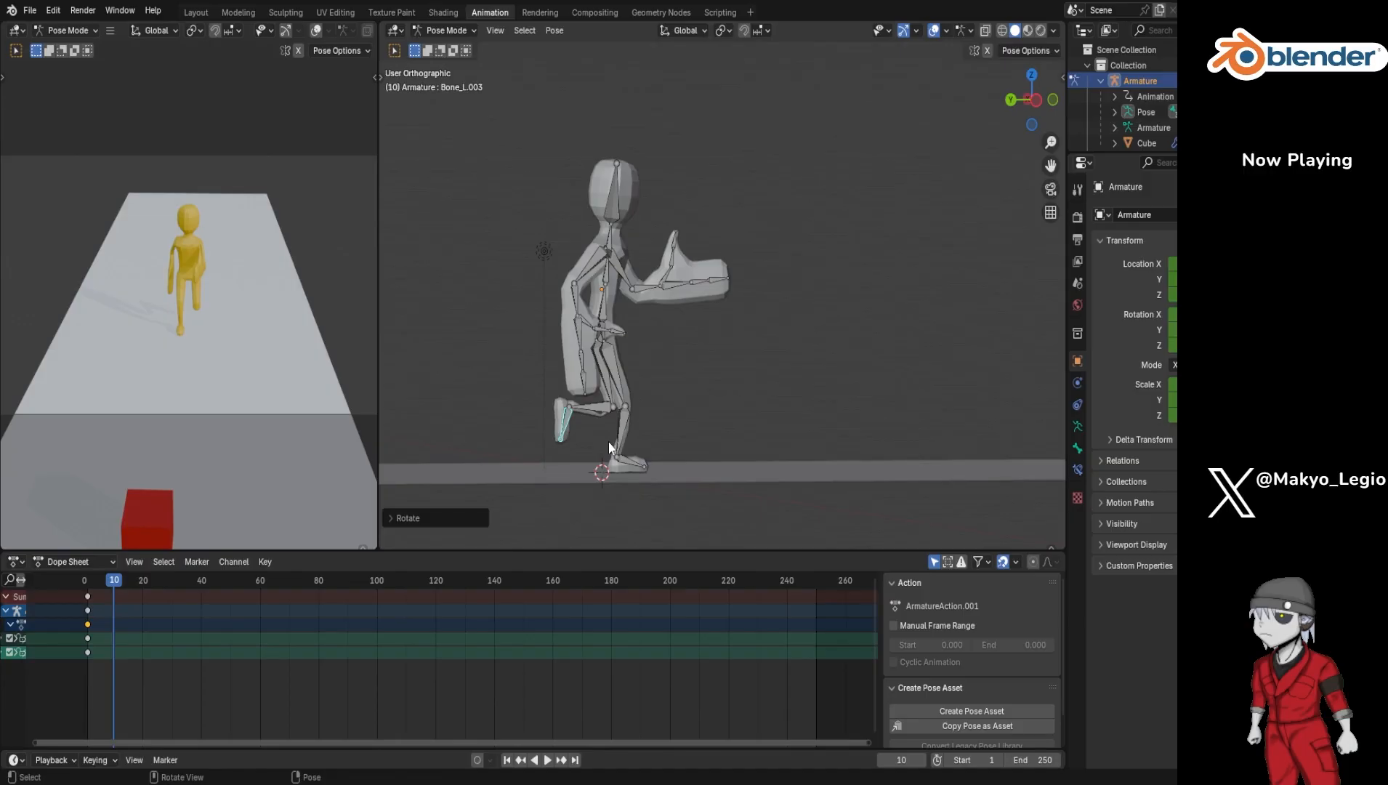
# Step: Swing the right upper arm bone Bone.004_R.001 forward about 18° around the global X axis
pyautogui.click(589, 272)
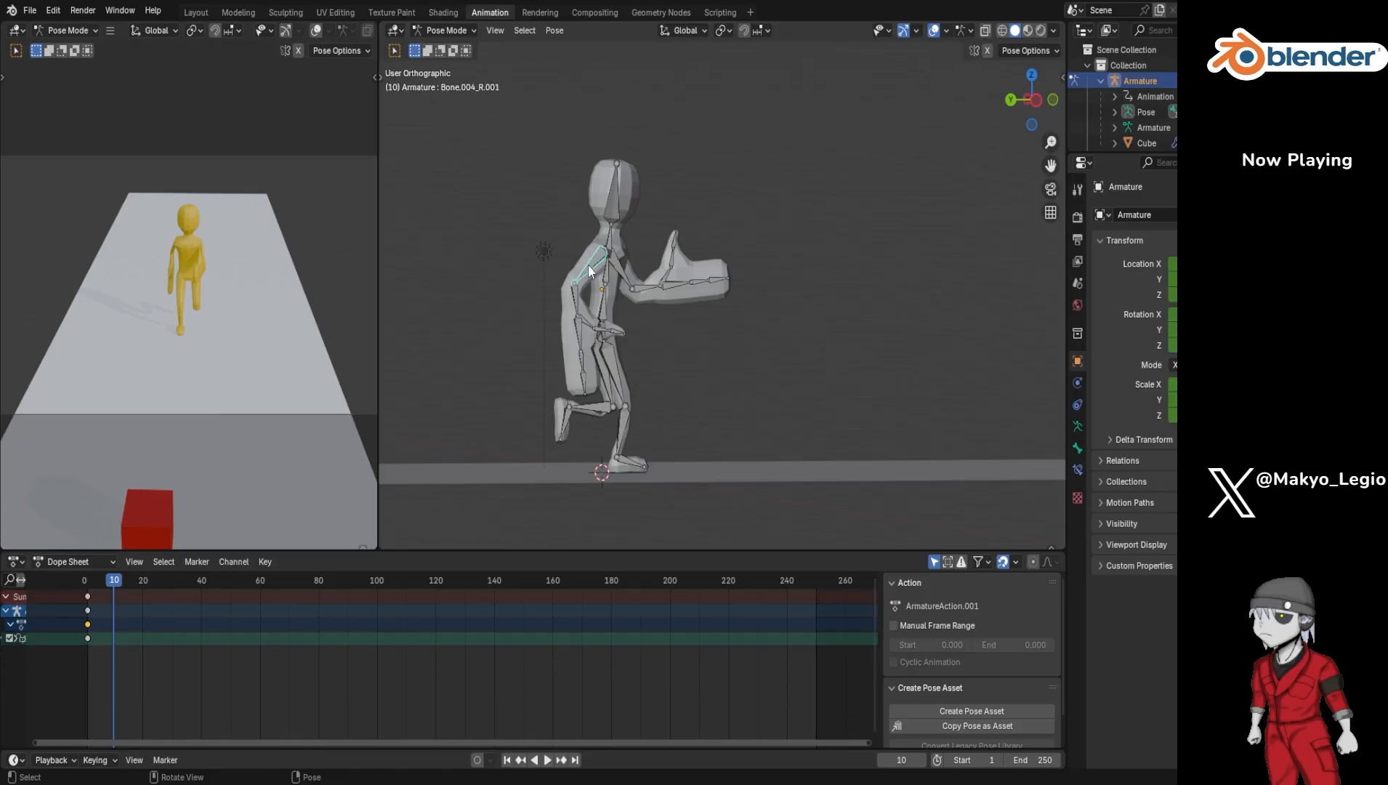
pyautogui.press('r')
pyautogui.press('x')
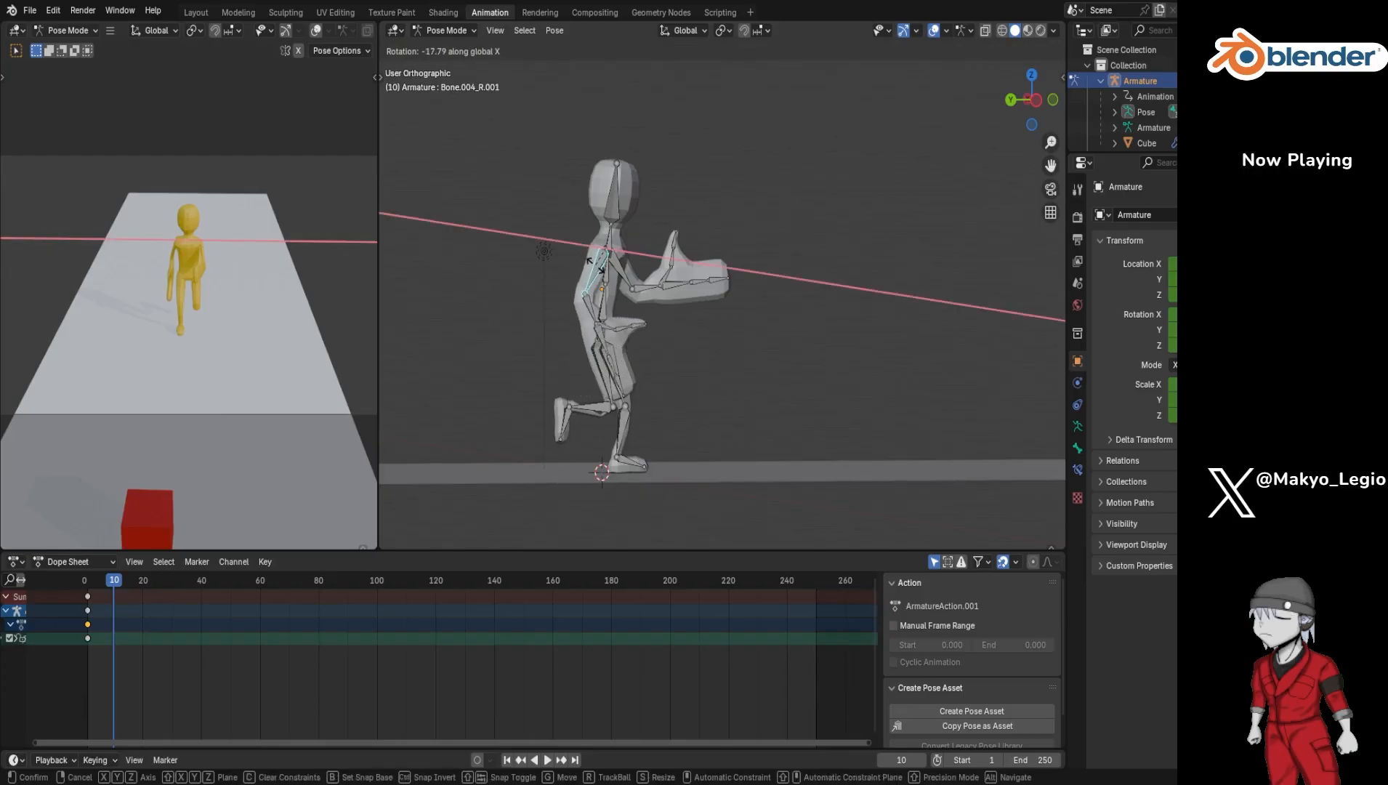
pyautogui.click(597, 267)
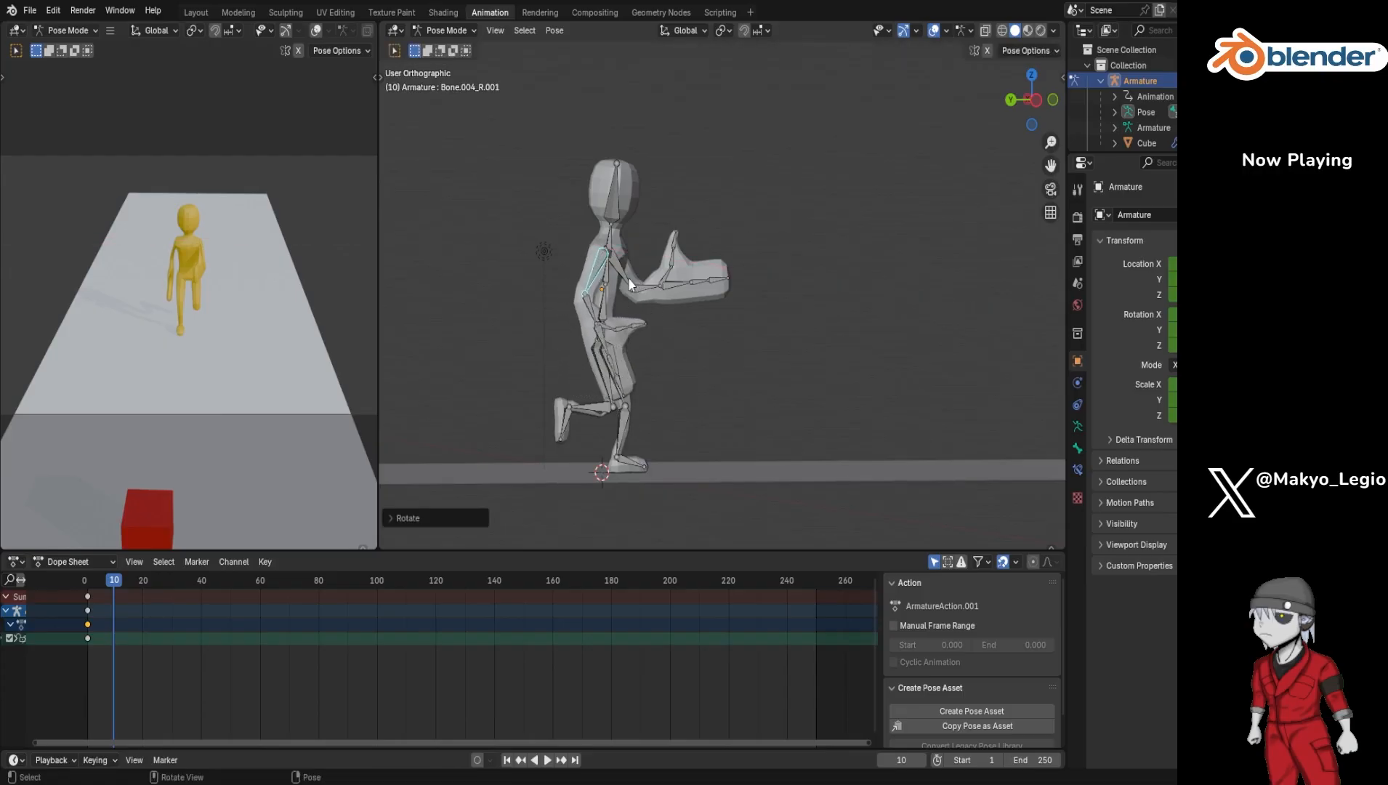
# Step: Lower the left upper arm bone Bone.004_L.001 back about 35° around the global X axis, close to the torso
pyautogui.click(628, 278)
pyautogui.press('r')
pyautogui.press('x')
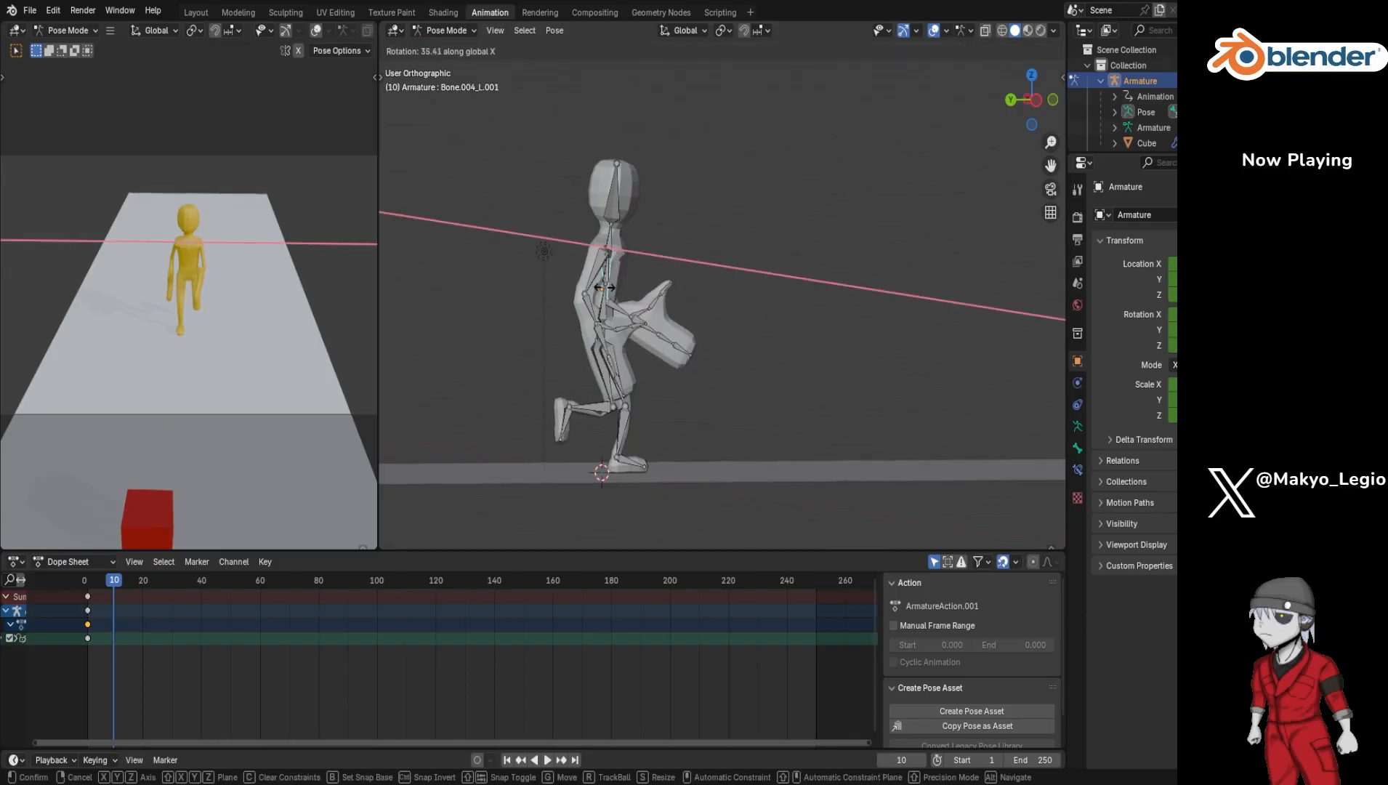
pyautogui.click(615, 306)
# Step: Lower the left forearm bone Bone.004_L.002 about 29° around the global X axis
pyautogui.click(615, 306)
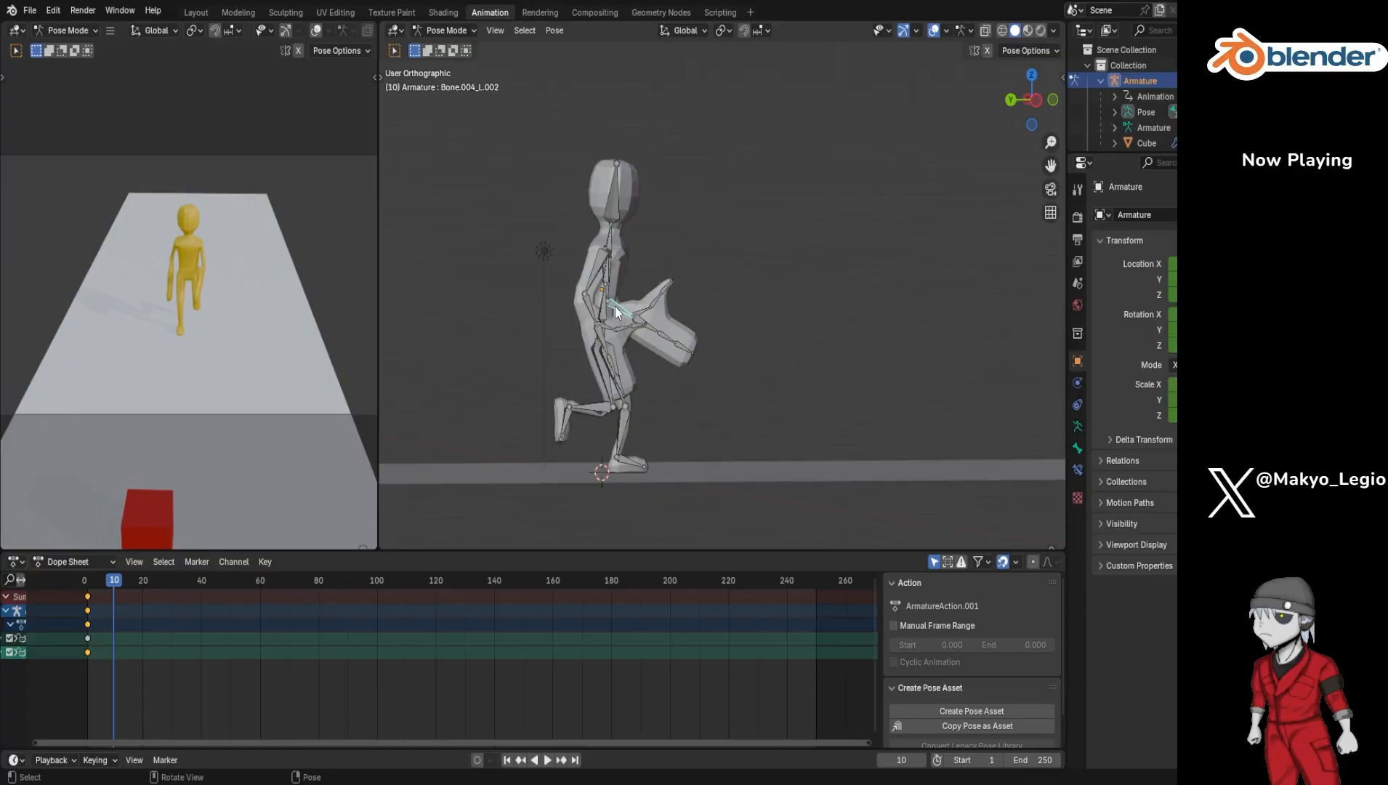
pyautogui.press('r')
pyautogui.press('x')
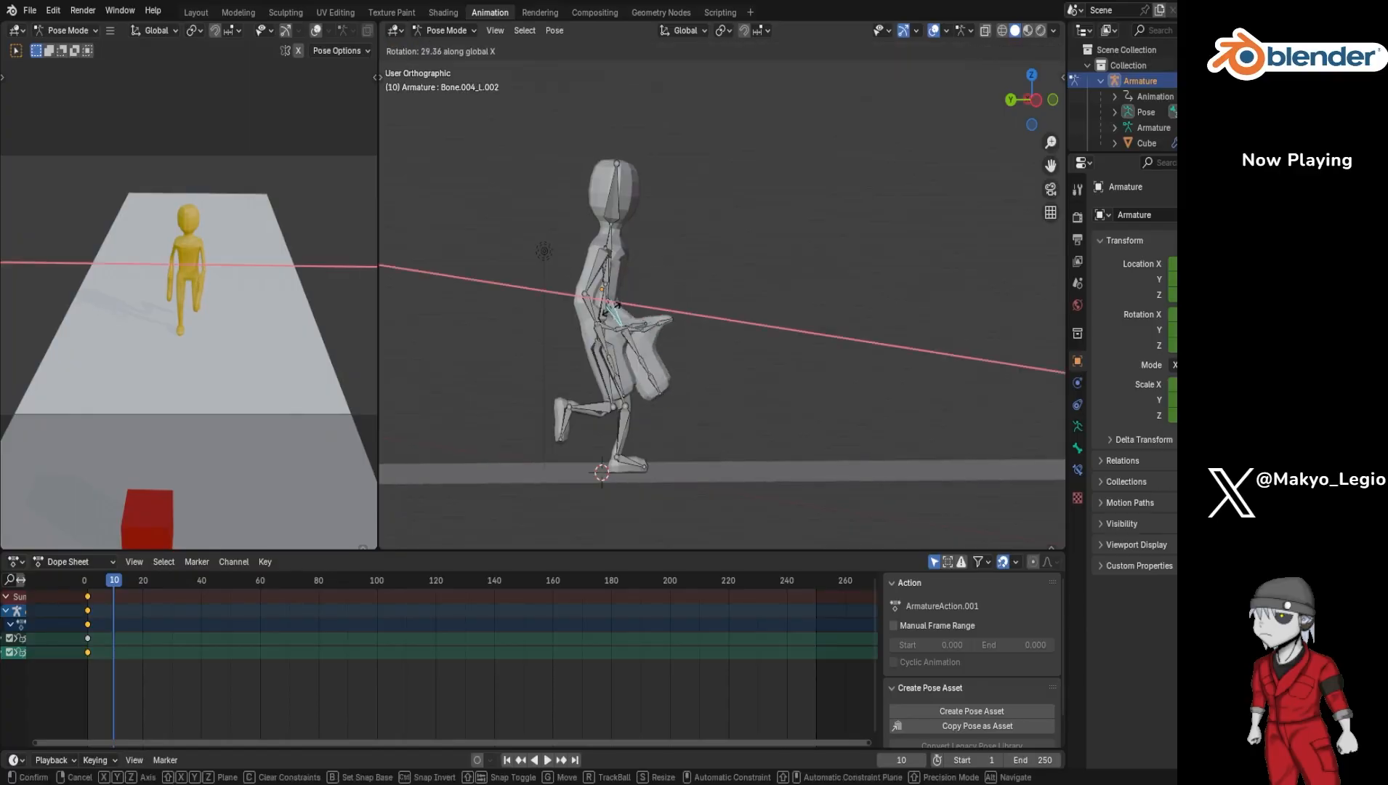
pyautogui.click(610, 314)
# Step: Adjust the right forearm bone Bone.004_R.002 slightly around the global X axis
pyautogui.click(591, 311)
pyautogui.press('r')
pyautogui.press('x')
pyautogui.click(594, 314)
# Step: Twist the chest bone Bone.004 about 6° around the global Z axis
pyautogui.moveTo(784, 287); pyautogui.dragTo(664, 298, button='middle')
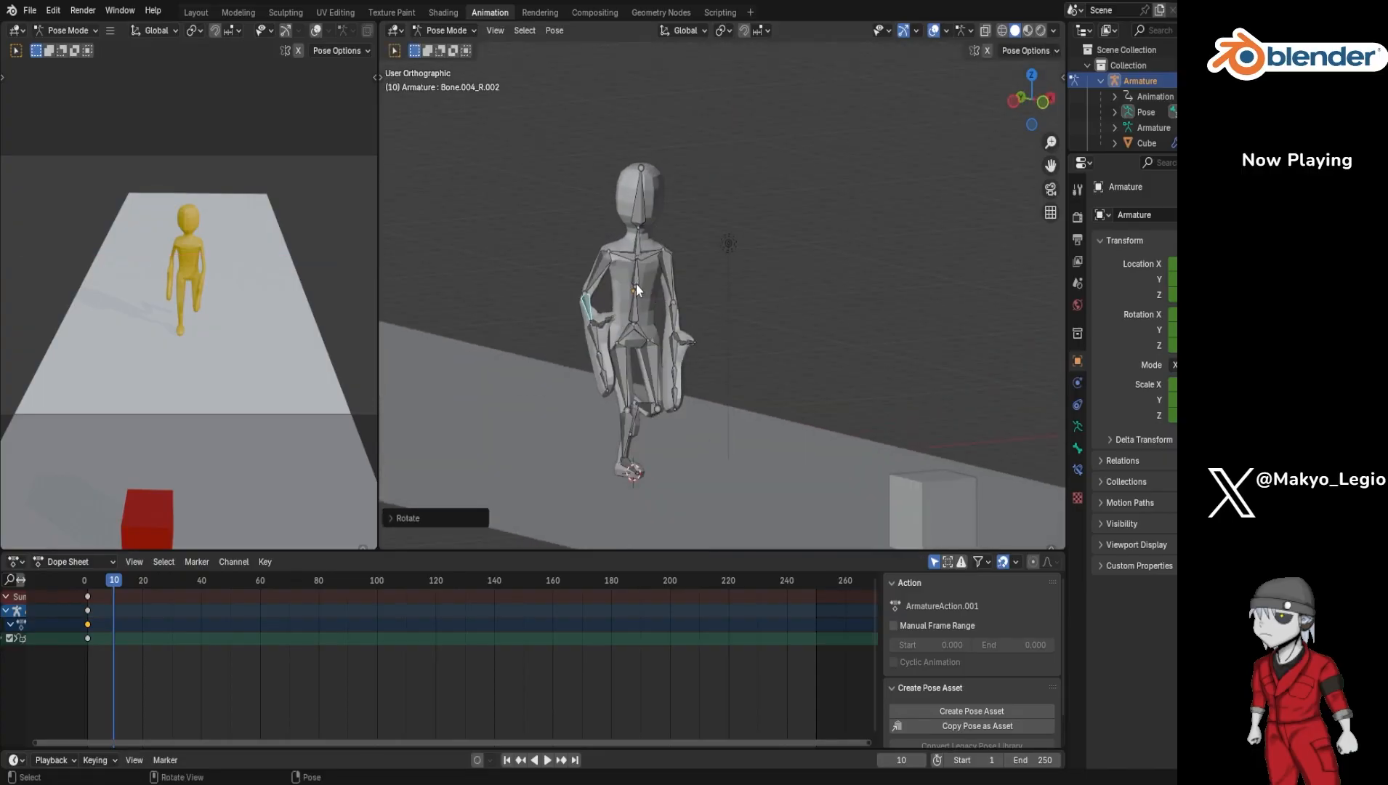
pyautogui.click(637, 286)
pyautogui.press('r')
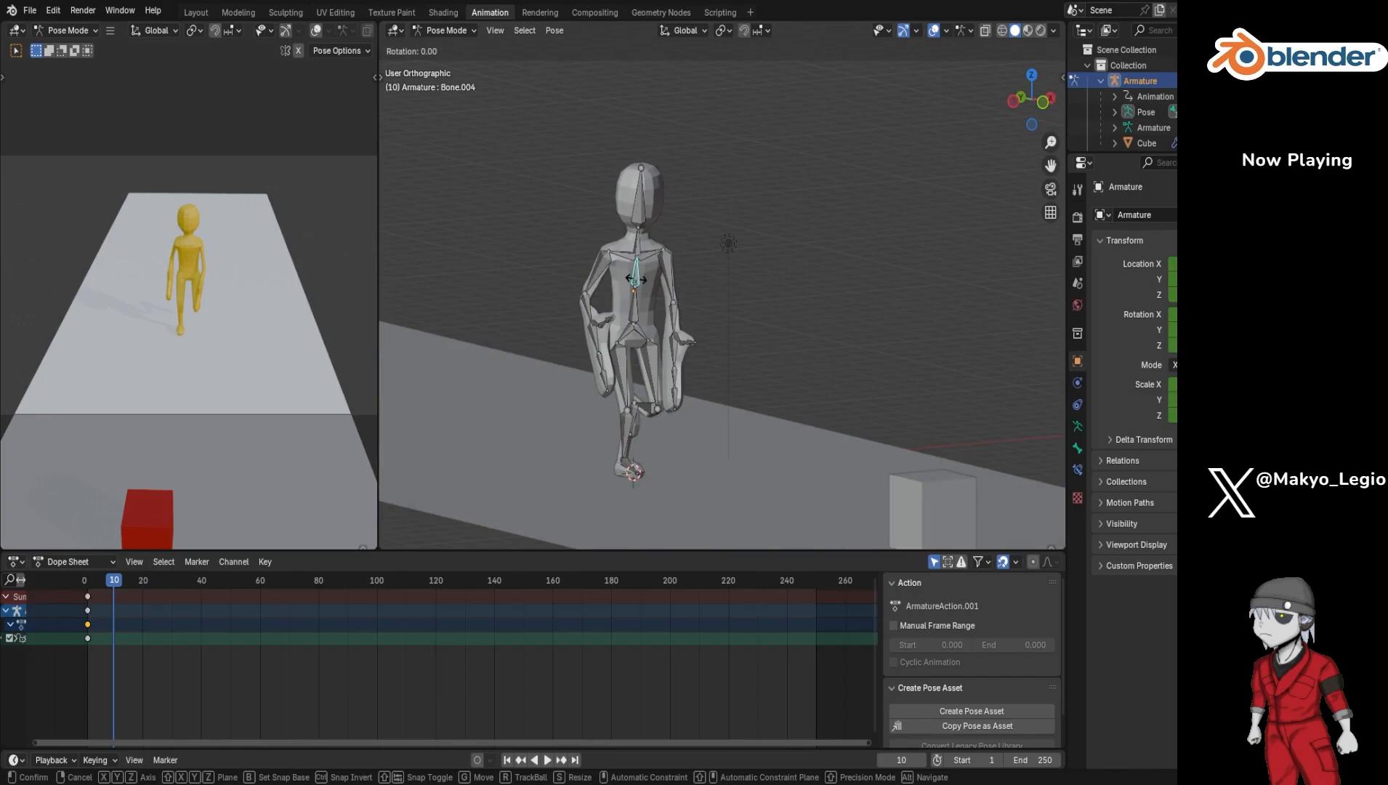
pyautogui.press('z')
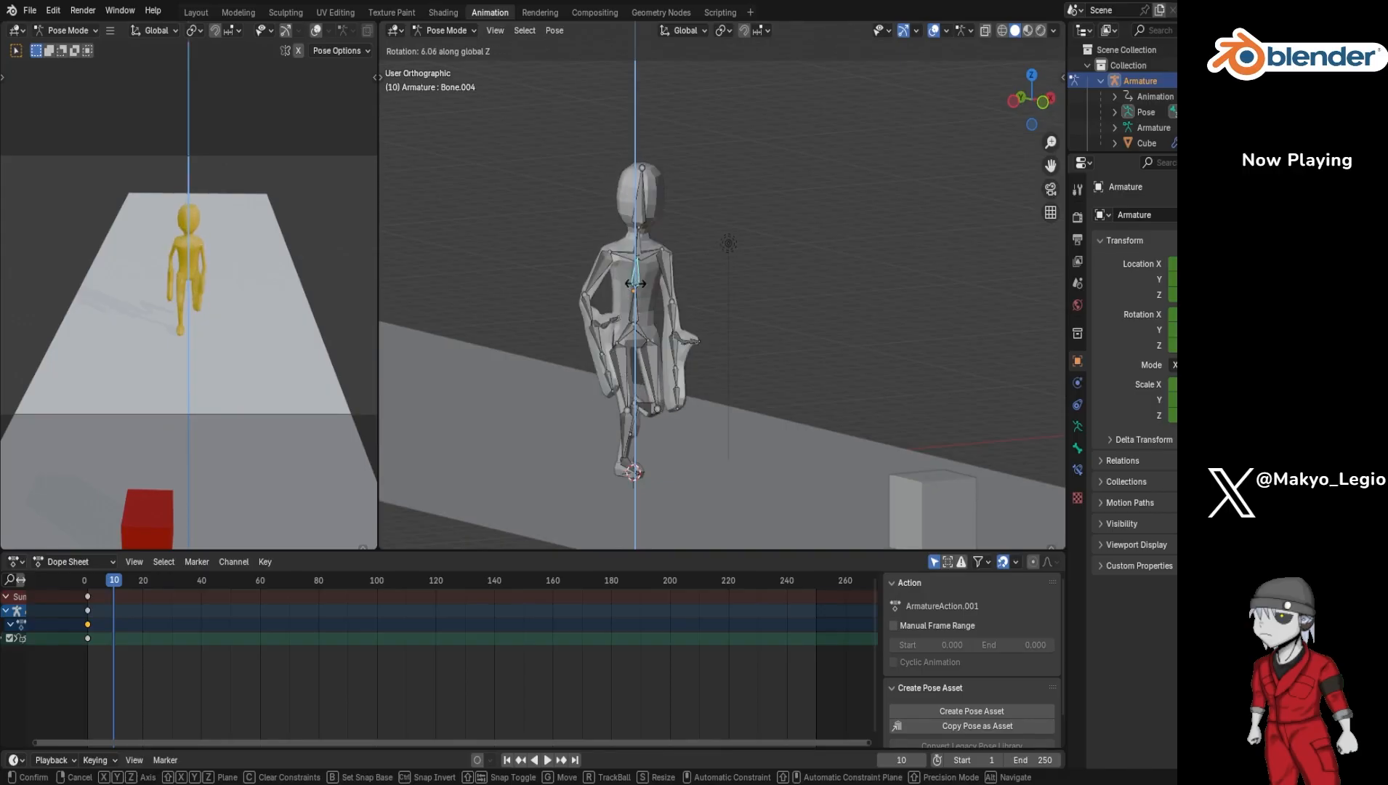
pyautogui.click(637, 291)
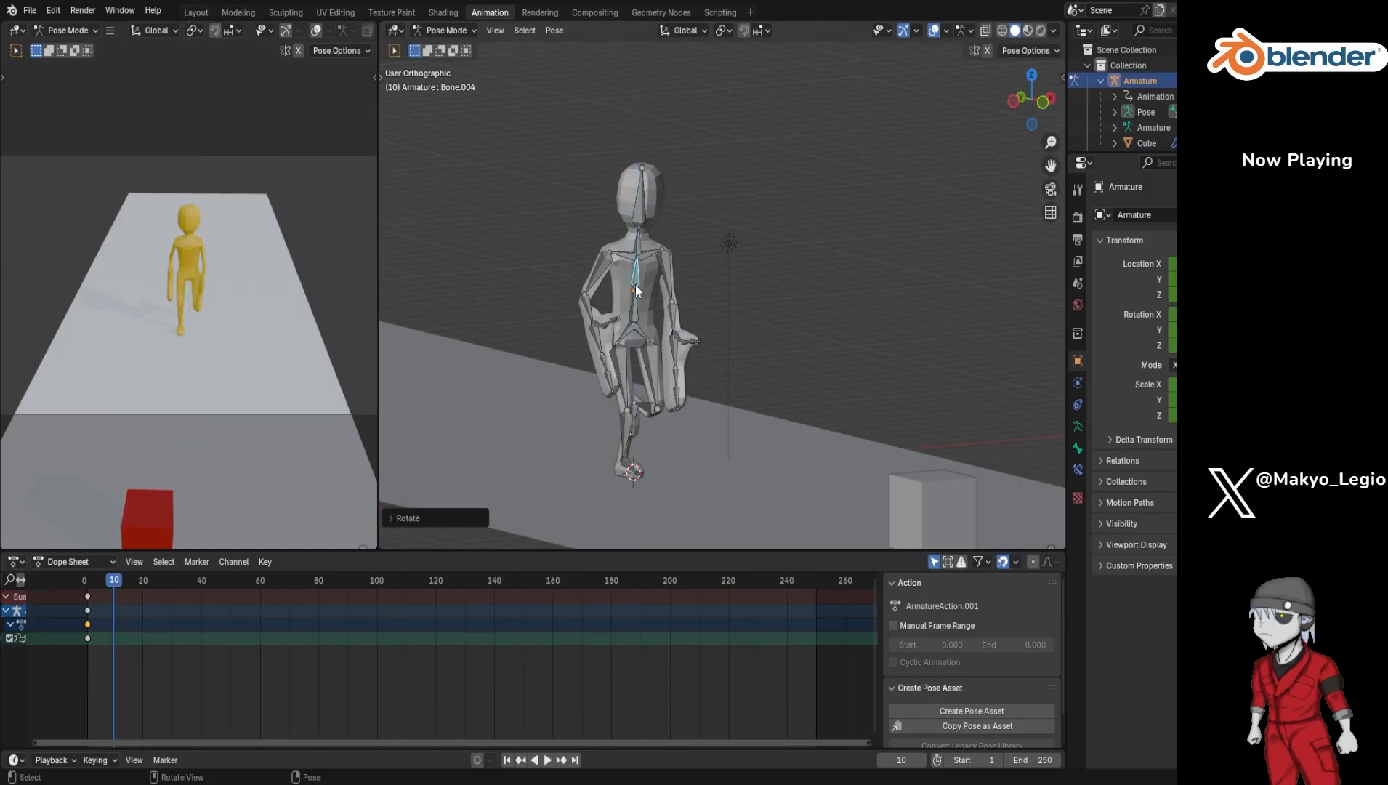
# Step: Turn the head bone Bone.006 around the global Z axis, opposite to the chest twist
pyautogui.click(641, 213)
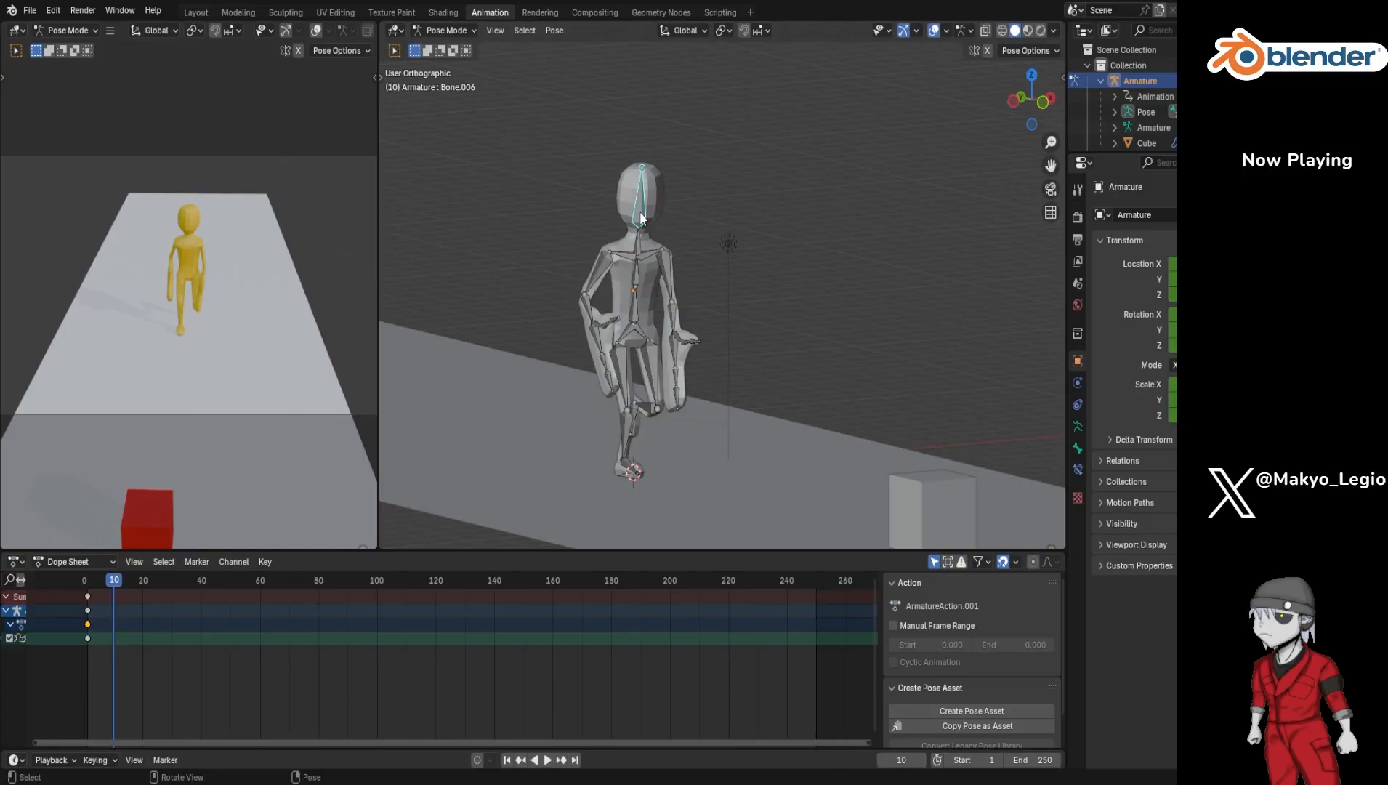
pyautogui.press('r')
pyautogui.press('z')
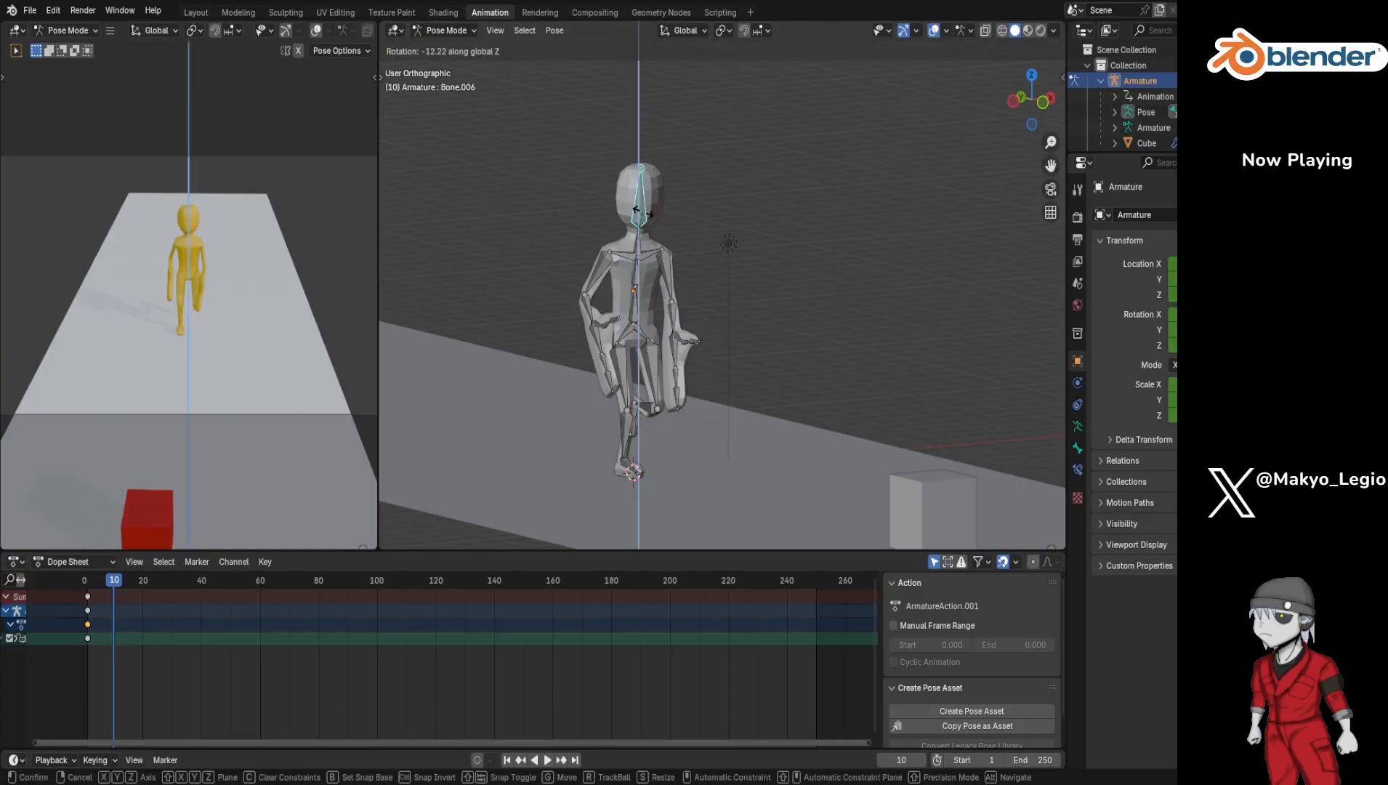
pyautogui.click(650, 214)
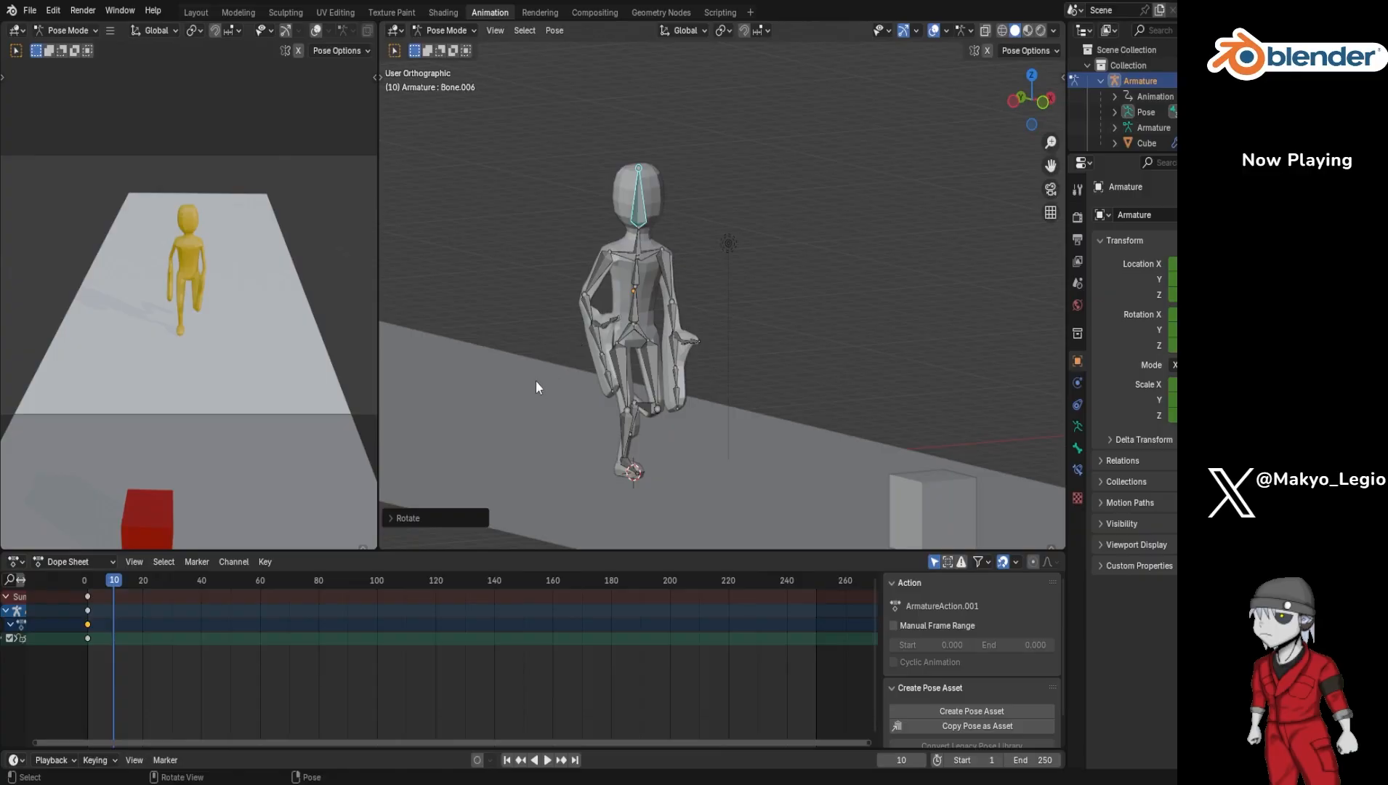
# Step: Insert a keyframe for the head bone Bone.006 at frame 10 and play the animation from frame 1
pyautogui.press('i')
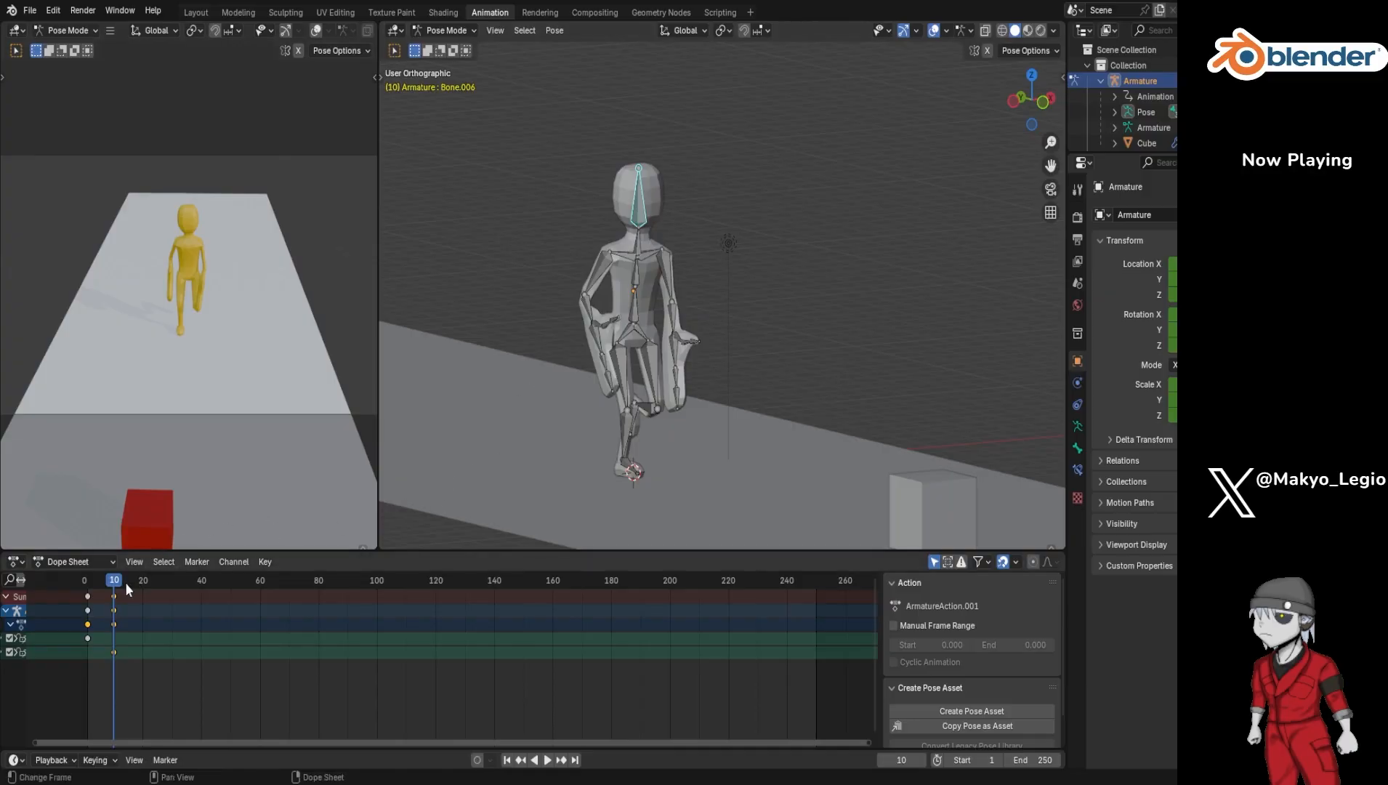
pyautogui.moveTo(123, 584); pyautogui.dragTo(89, 610)
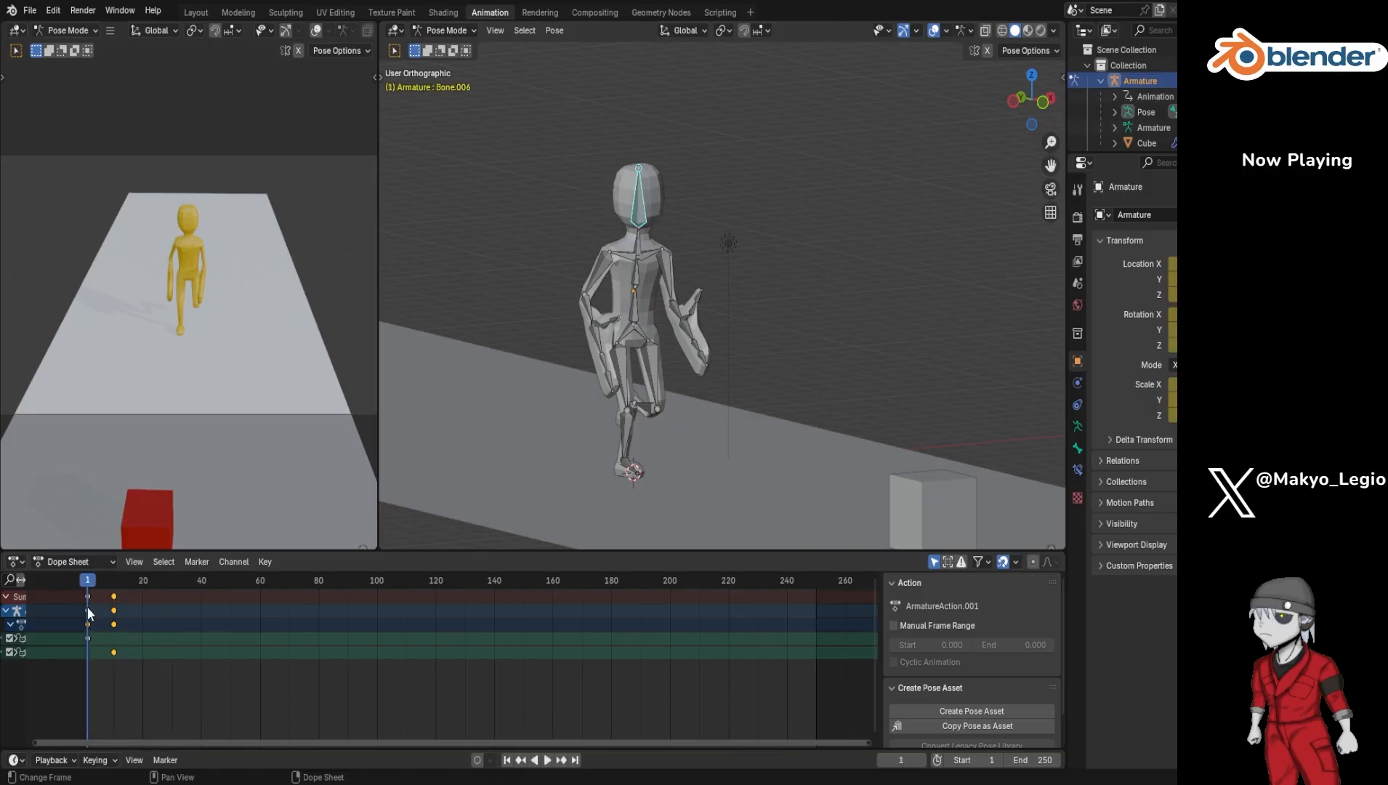
pyautogui.press('space')
pyautogui.press('space')
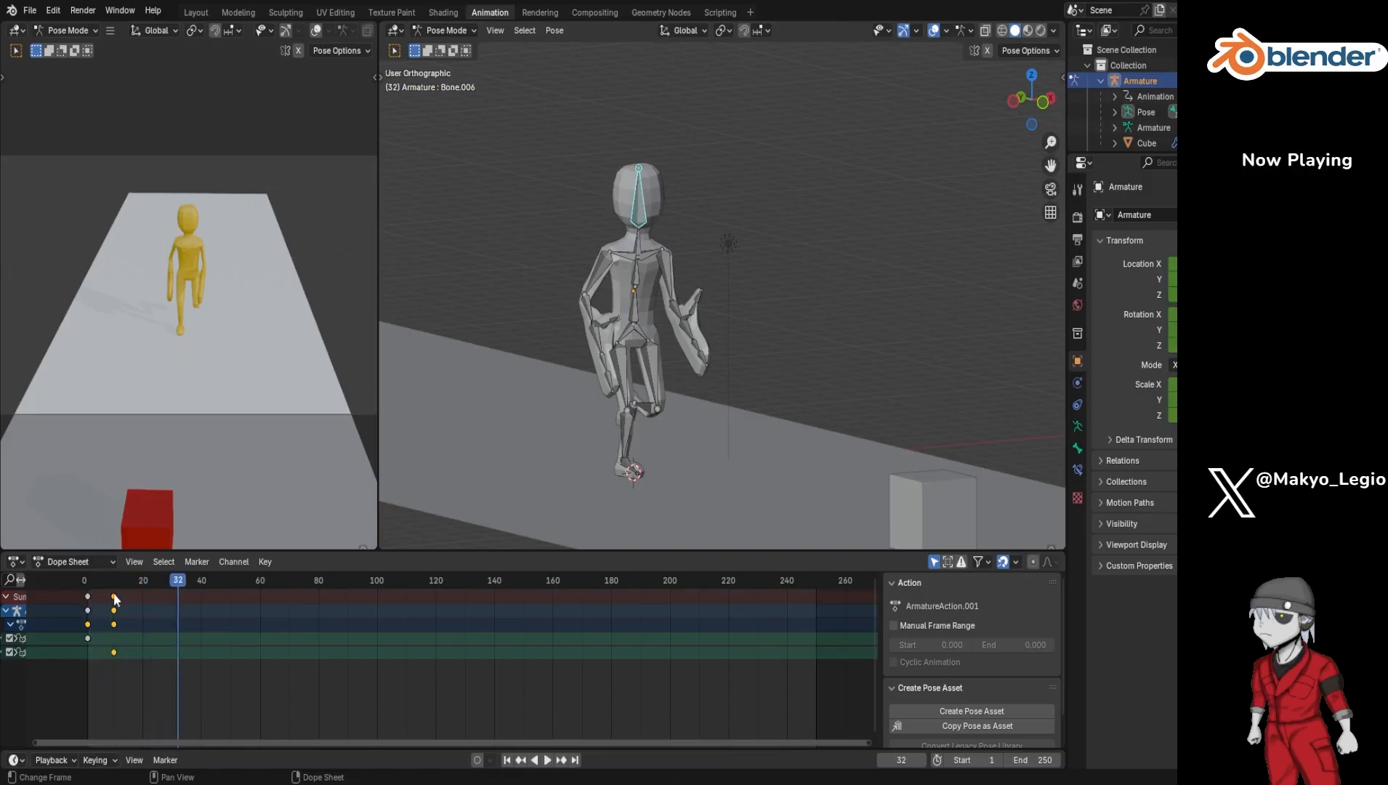
# Step: Replay the animation from frame 1 and examine the character's pose from the side and front
pyautogui.moveTo(174, 583); pyautogui.dragTo(87, 616)
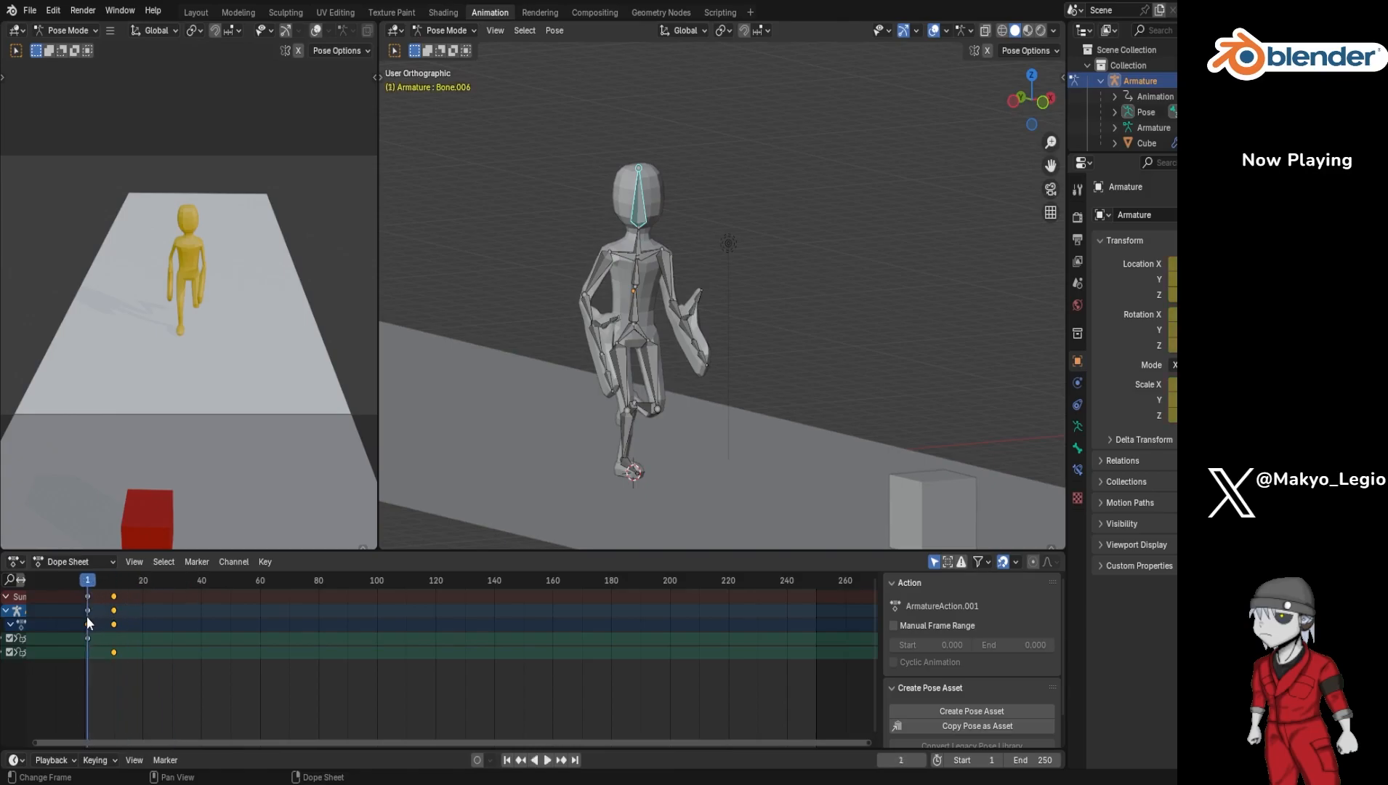
pyautogui.moveTo(584, 416); pyautogui.dragTo(701, 407, button='middle')
pyautogui.press('space')
pyautogui.press('space')
pyautogui.moveTo(138, 585); pyautogui.dragTo(86, 599)
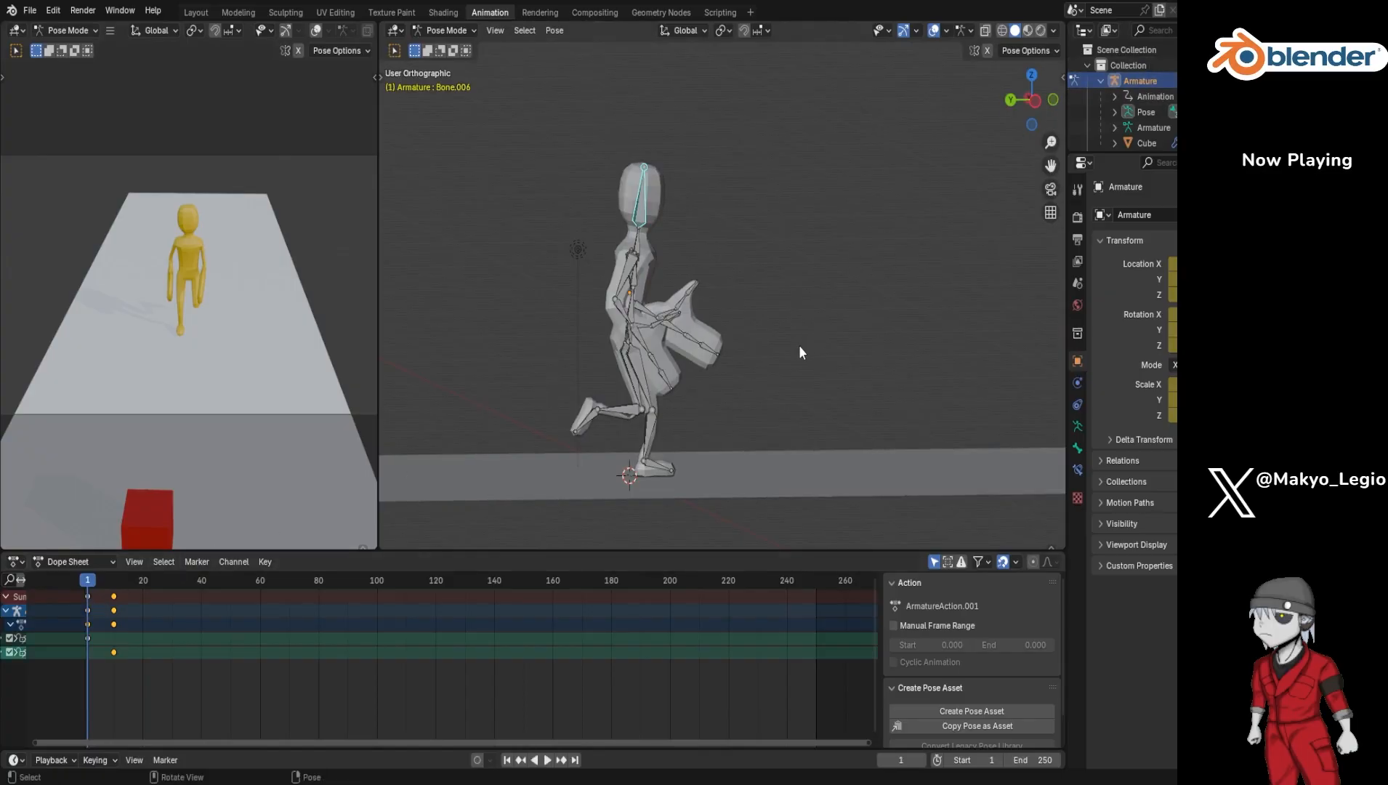
pyautogui.moveTo(818, 347); pyautogui.dragTo(672, 361, button='middle')
pyautogui.scroll(-2, 1134, 104)
pyautogui.scroll(2, 1165, 110)
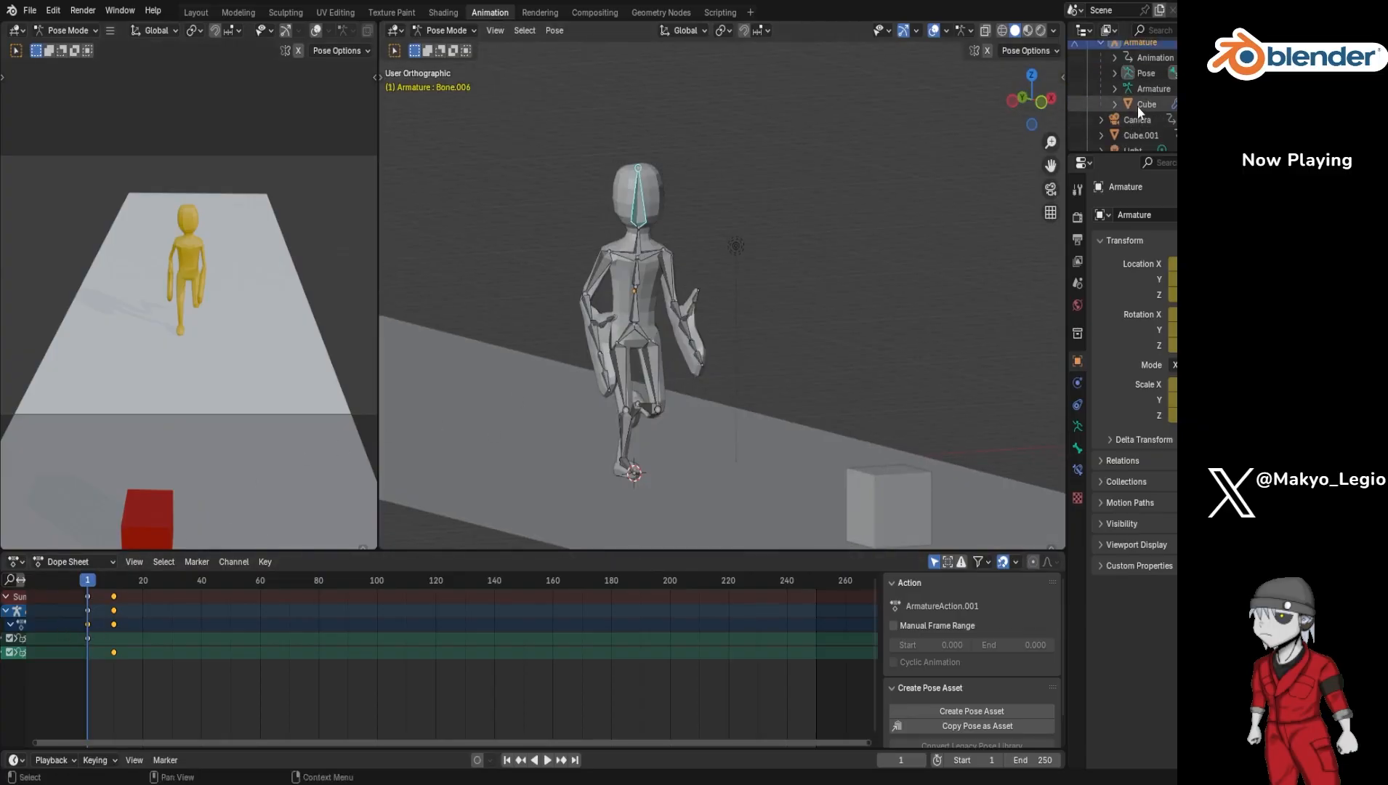
# Step: Check the keyframes of the character mesh Cube and of the Armature, playing the animation up to frame 10
pyautogui.click(1137, 106)
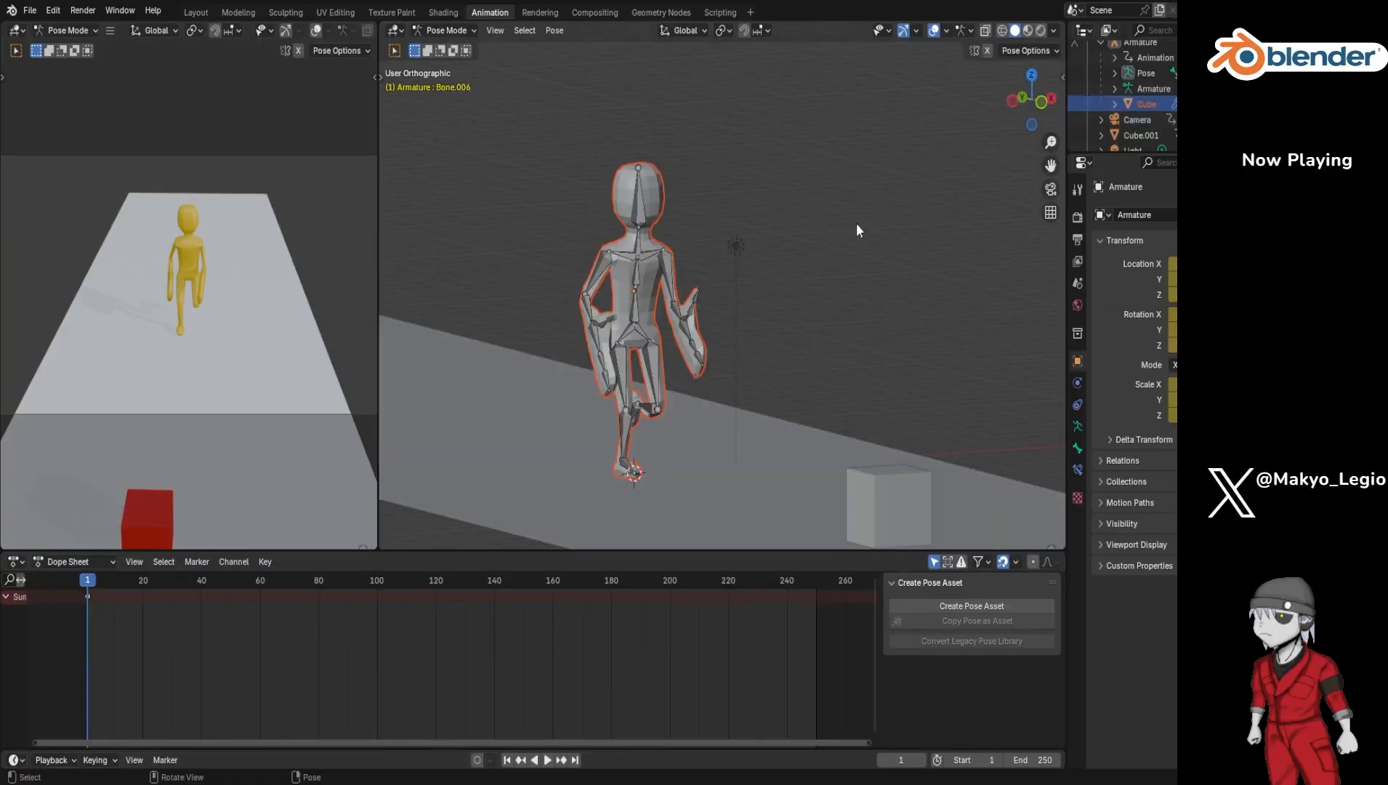
pyautogui.scroll(2, 1085, 149)
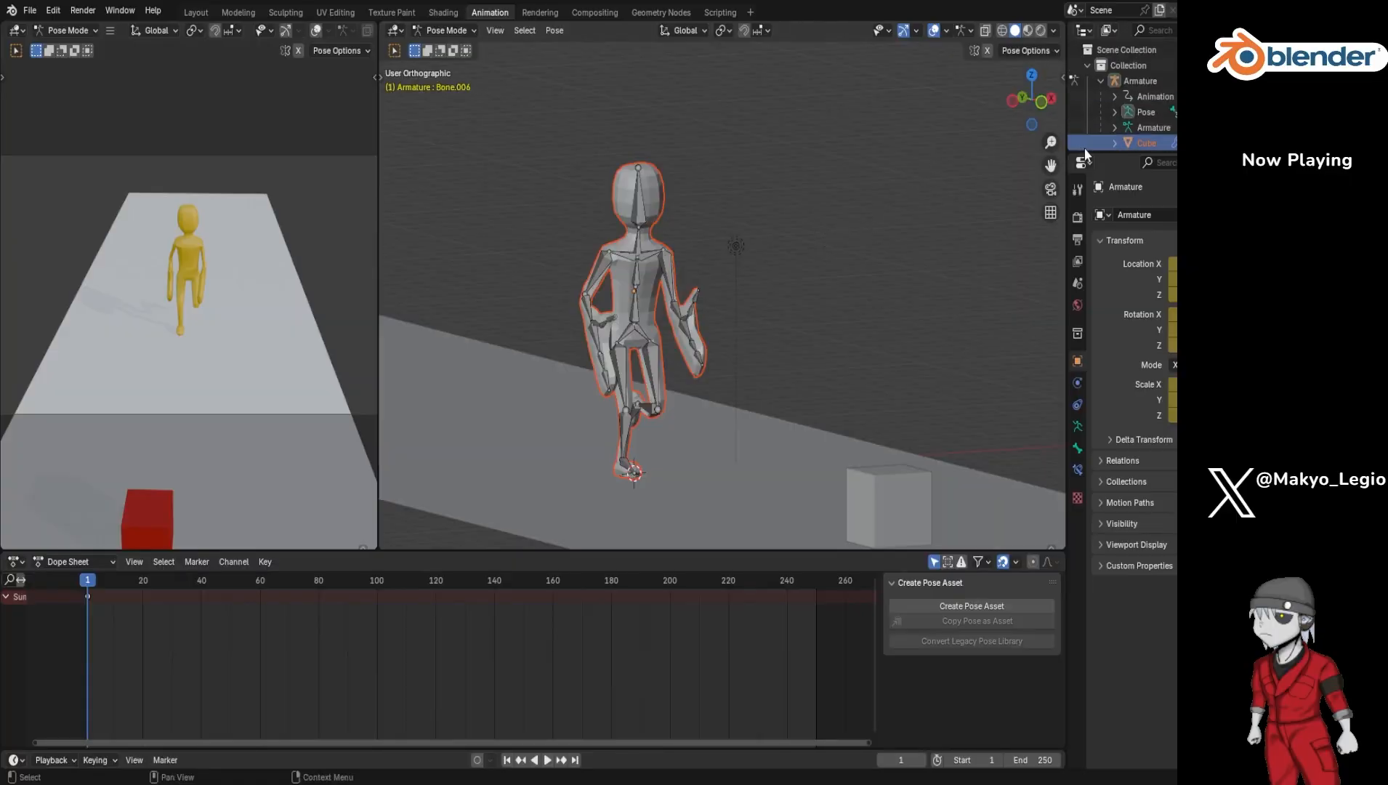
pyautogui.click(1142, 79)
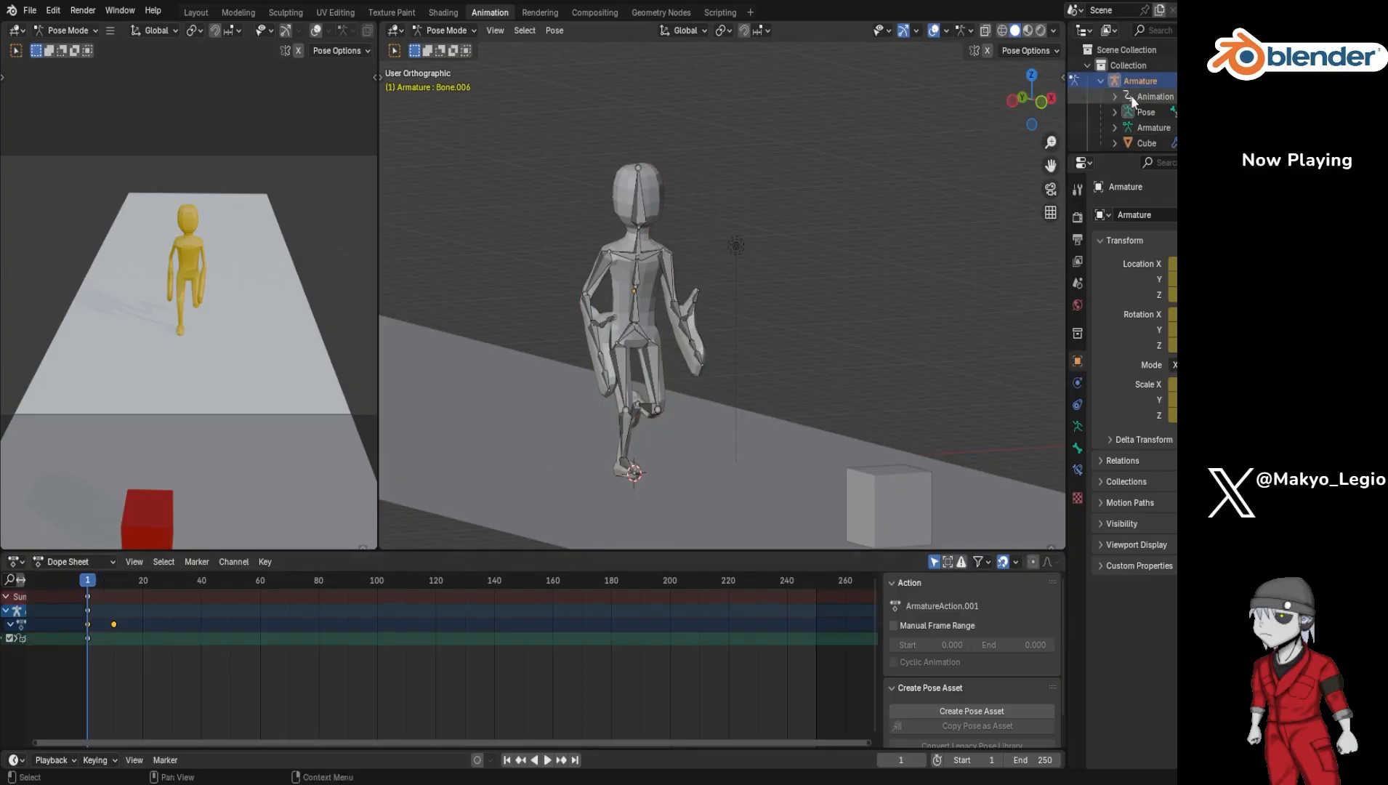
pyautogui.press('space')
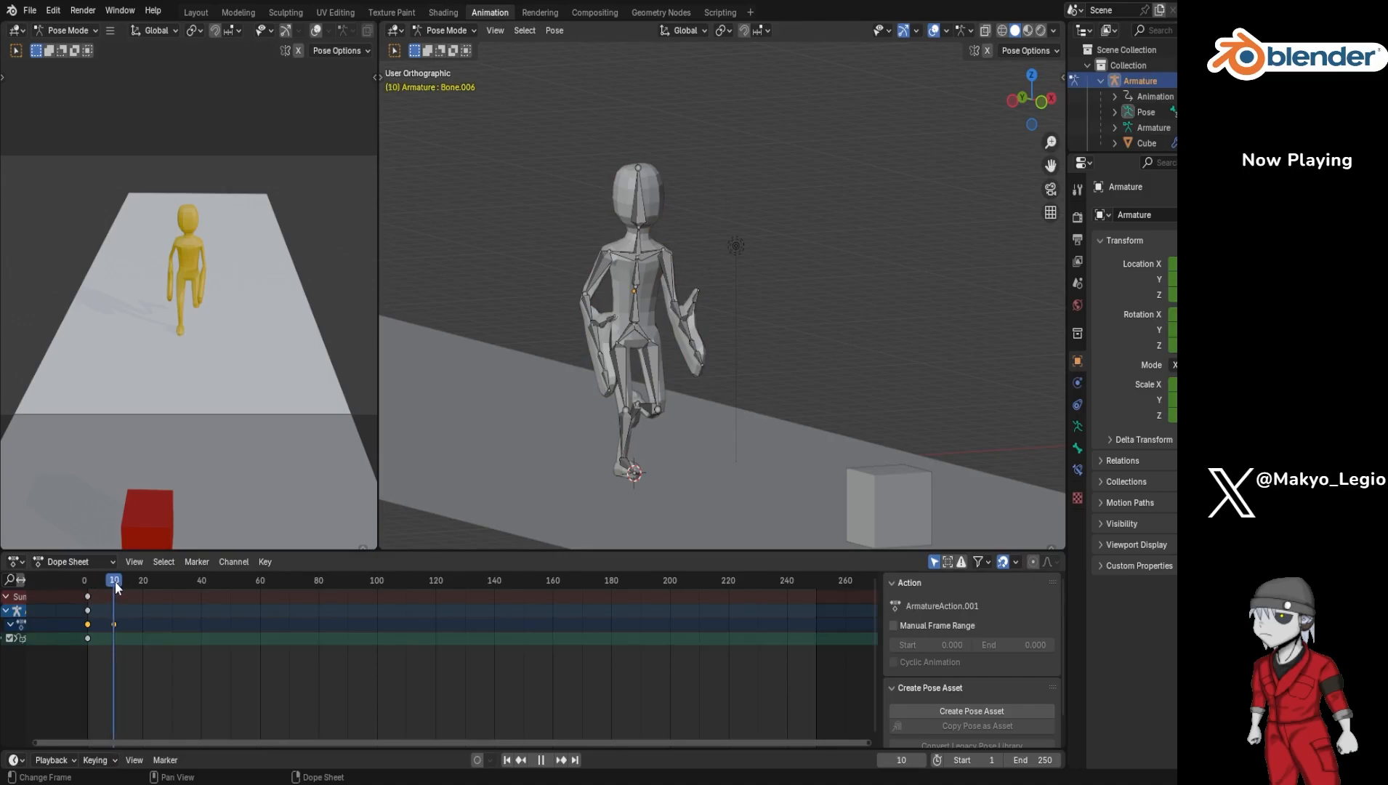
pyautogui.click(114, 624)
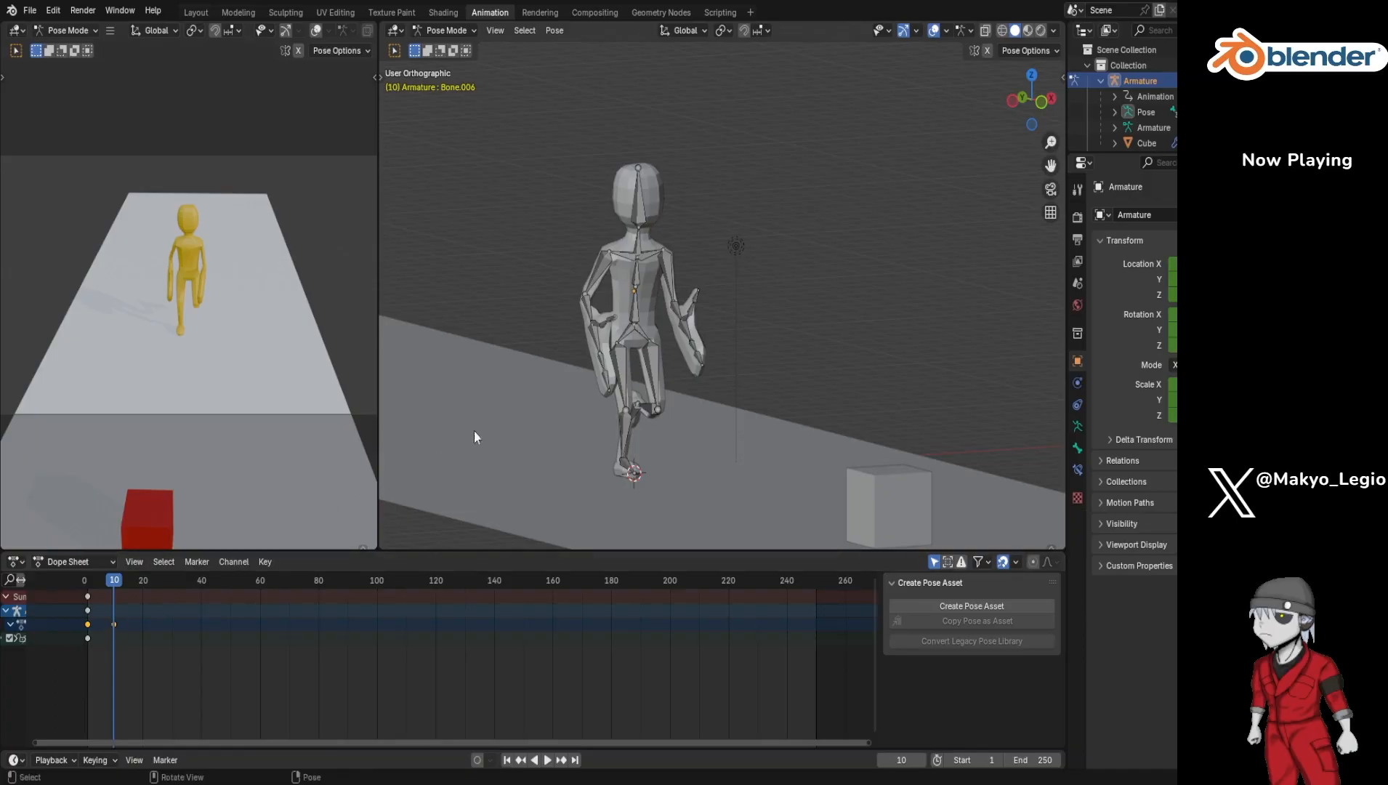
pyautogui.moveTo(496, 385); pyautogui.dragTo(1040, 386, button='middle')
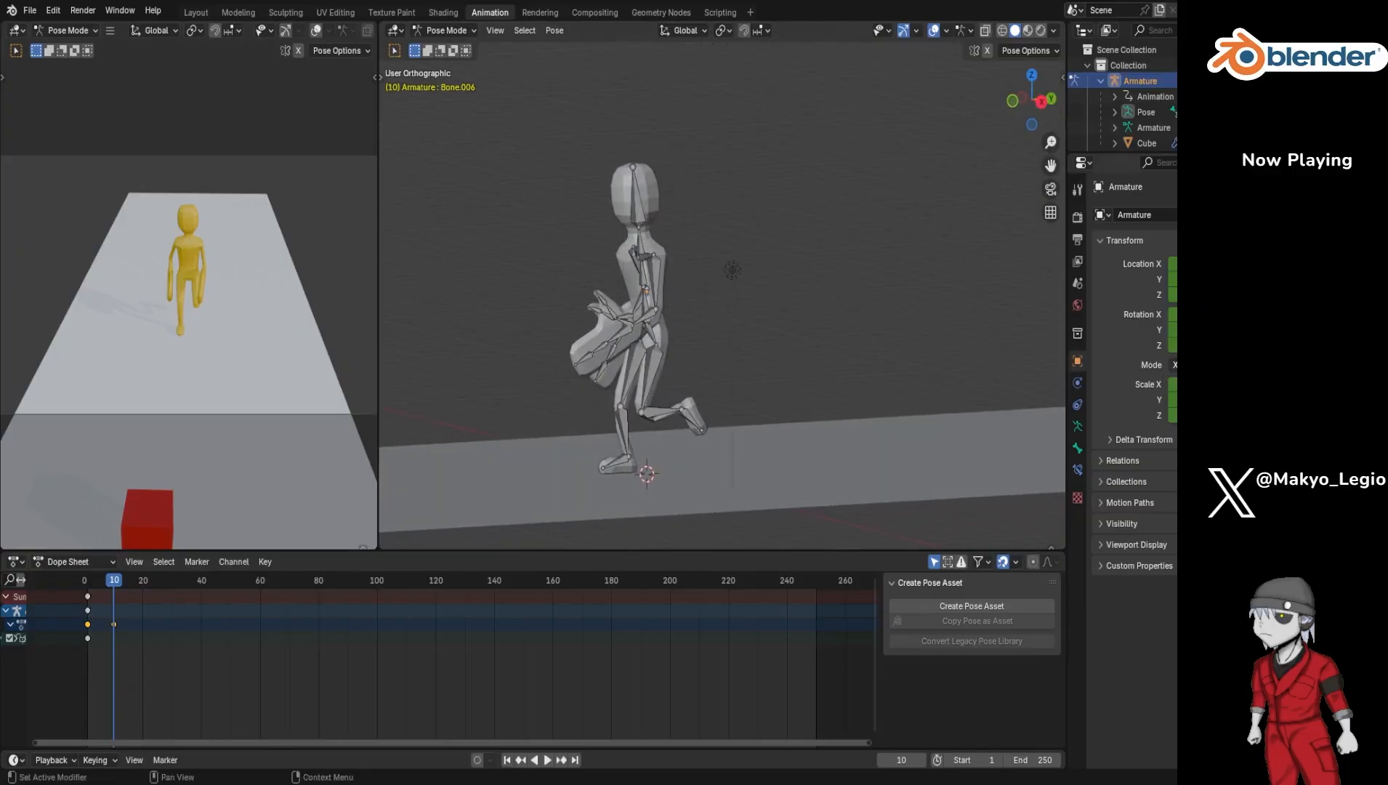
# Step: Delete all of the armature's keyframes at frames 1 and 10 in the Dope Sheet
pyautogui.moveTo(68, 663); pyautogui.dragTo(93, 620)
pyautogui.moveTo(56, 676); pyautogui.dragTo(160, 571)
pyautogui.moveTo(66, 677); pyautogui.dragTo(127, 591)
pyautogui.press('Delete')
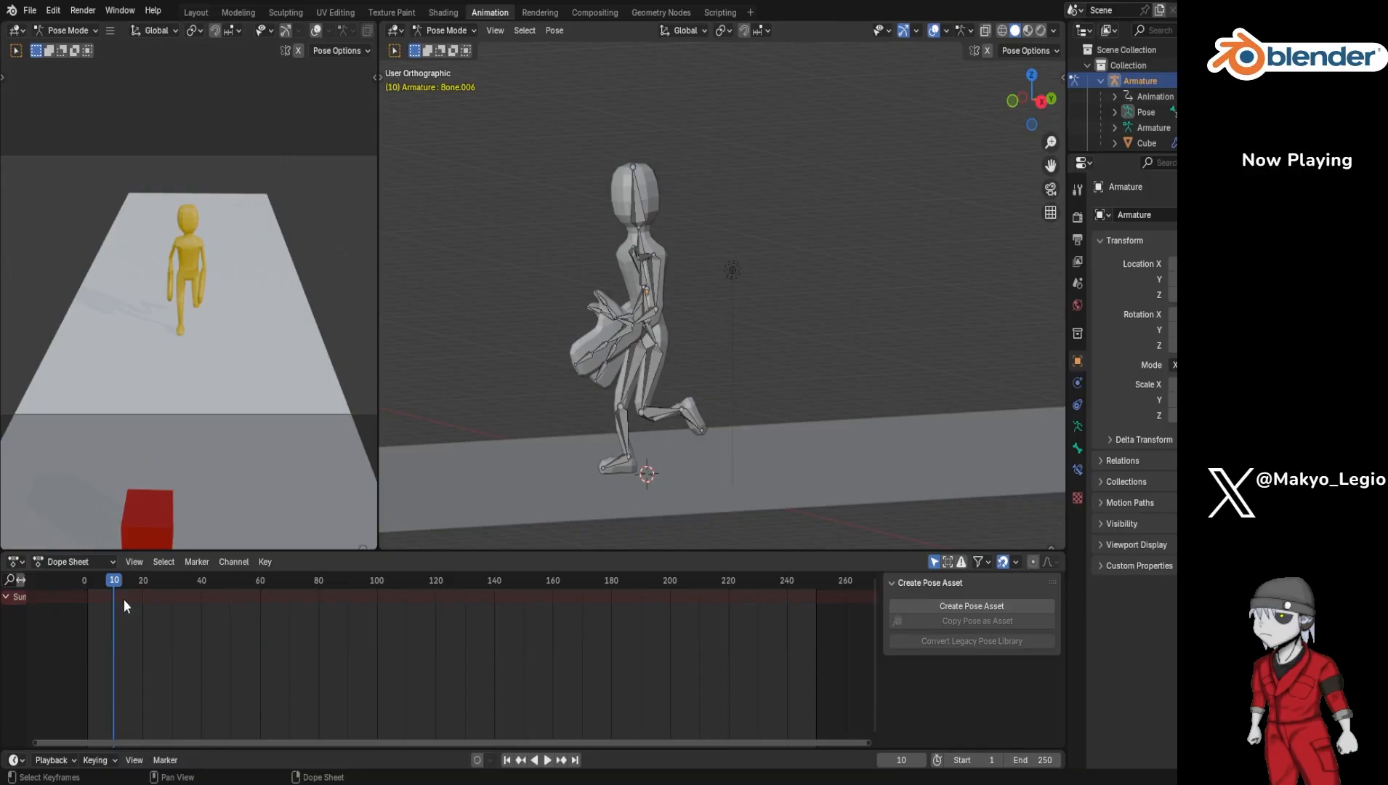
# Step: Return to frame 1 and play the timeline to check that the character no longer animates
pyautogui.press('Home')
pyautogui.moveTo(385, 457); pyautogui.dragTo(562, 434, button='middle')
pyautogui.scroll(1, 154, 601)
pyautogui.moveTo(166, 579); pyautogui.dragTo(138, 591)
pyautogui.press('space')
pyautogui.press('space')
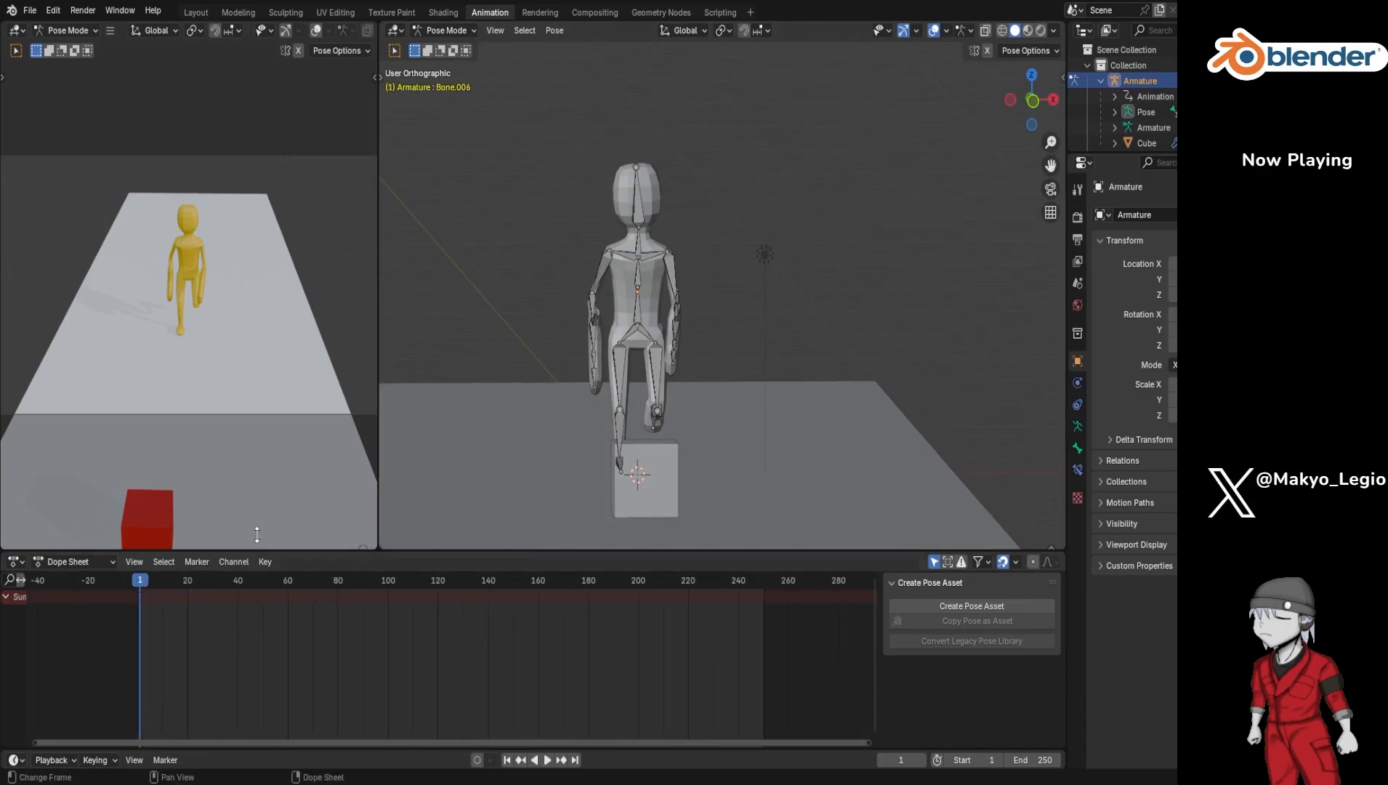
# Step: Swing the left thigh bone Bone_L.001 forward around the global X axis so the knee lifts ahead of the body
pyautogui.moveTo(742, 383); pyautogui.dragTo(646, 380, button='middle')
pyautogui.click(651, 385)
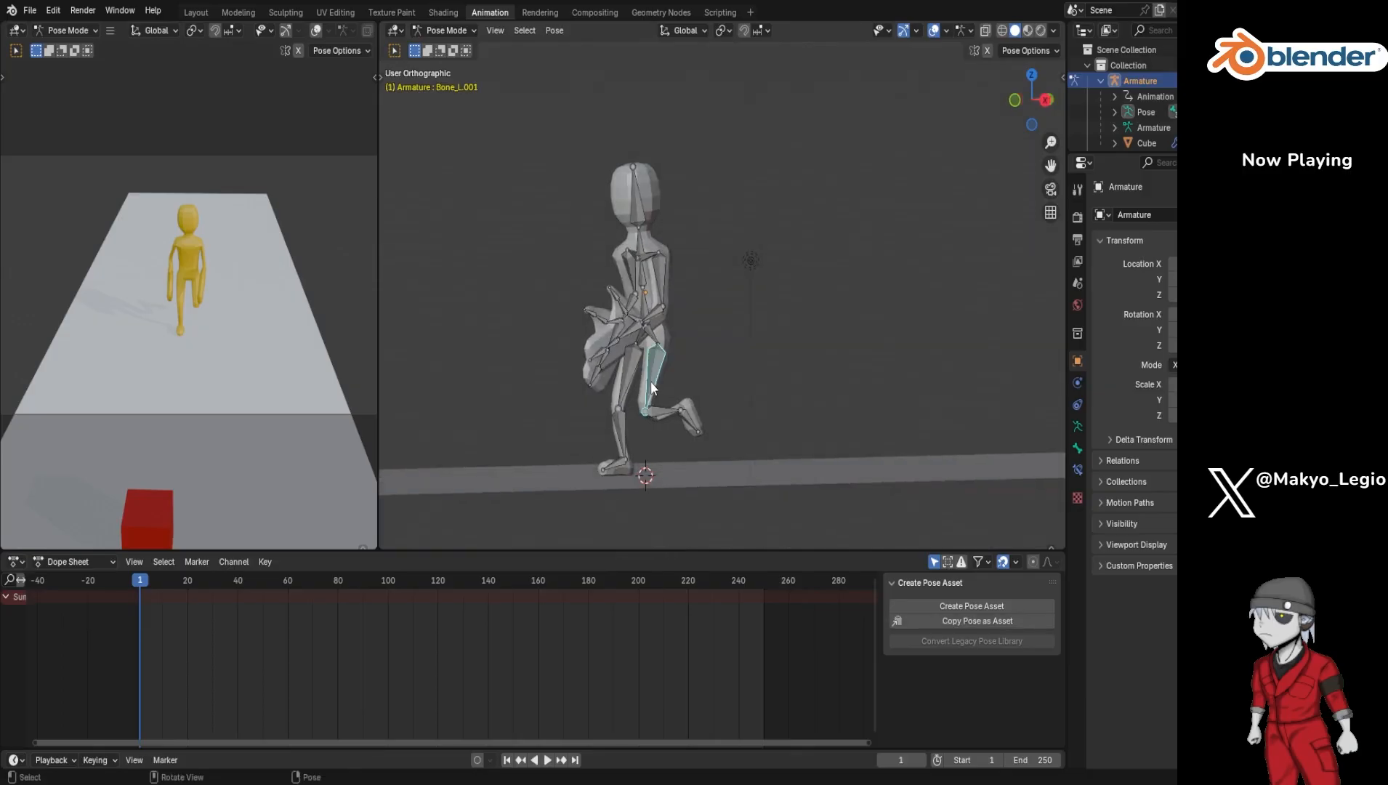
pyautogui.press('r')
pyautogui.press('x')
pyautogui.click(563, 429)
# Step: Swing the right thigh bone Bone_R.001 back around the global X axis so the leg trails behind the body
pyautogui.moveTo(564, 429); pyautogui.dragTo(745, 420, button='middle')
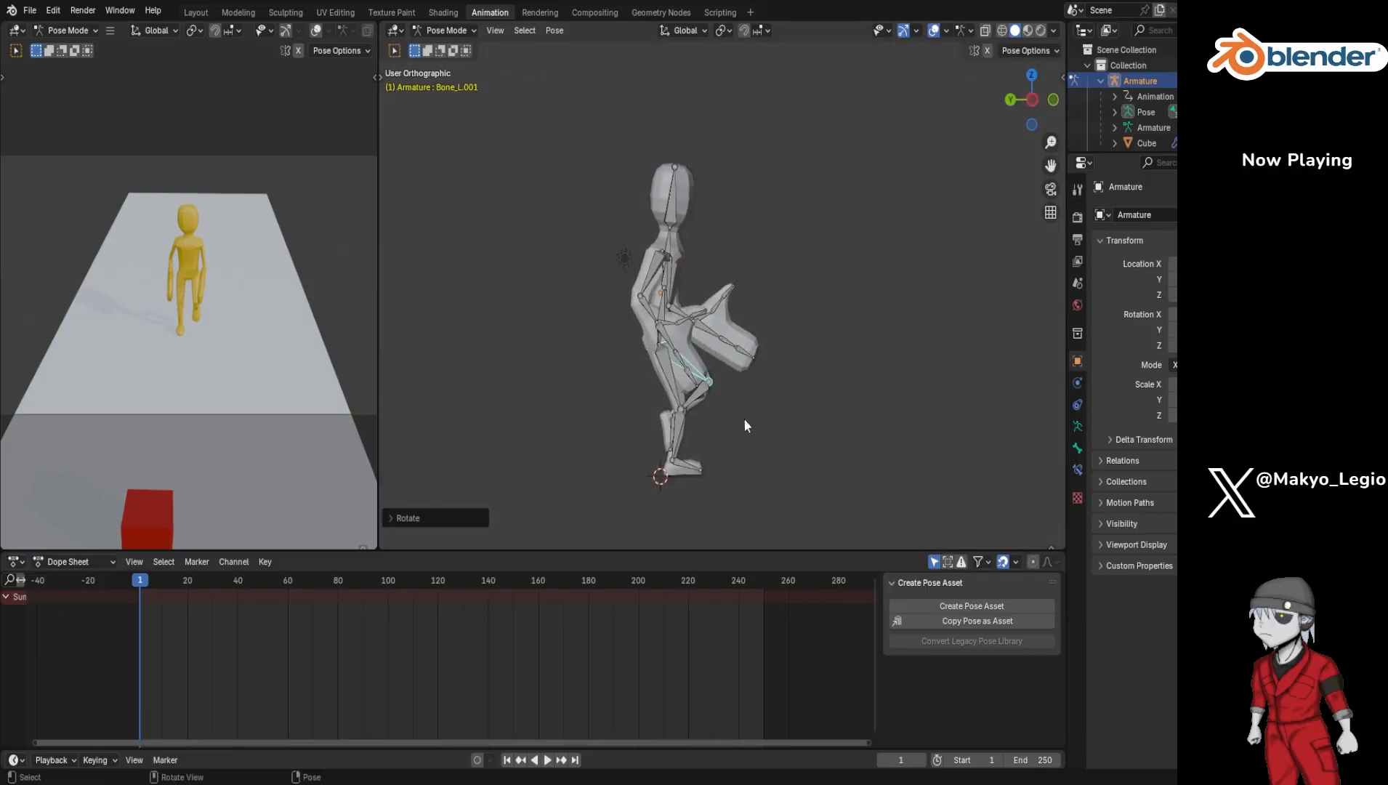
pyautogui.click(674, 390)
pyautogui.press('r')
pyautogui.press('x')
pyautogui.click(647, 398)
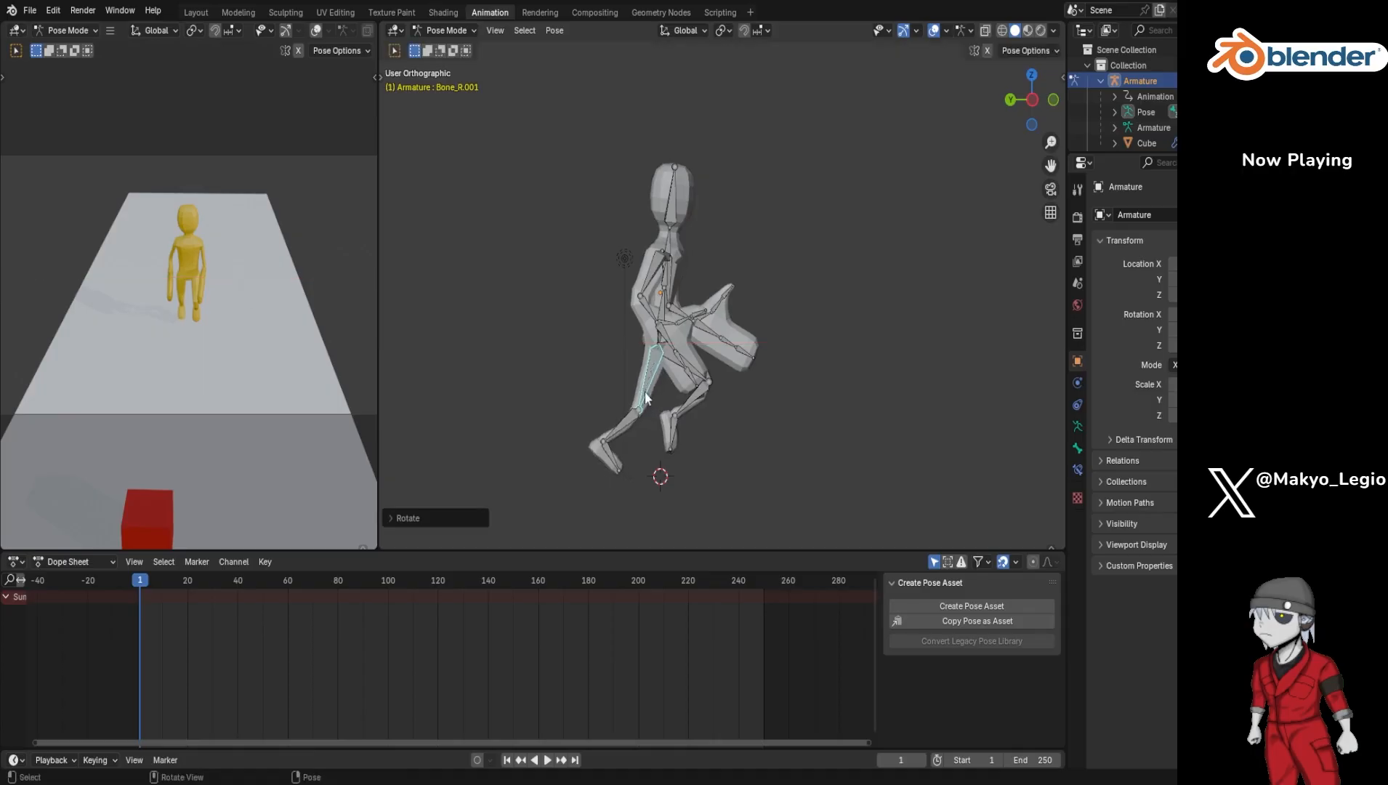
# Step: Raise the right shin bone Bone_R.002 behind the body and angle the foot bone Bone_R.003, both around the global X axis
pyautogui.click(624, 419)
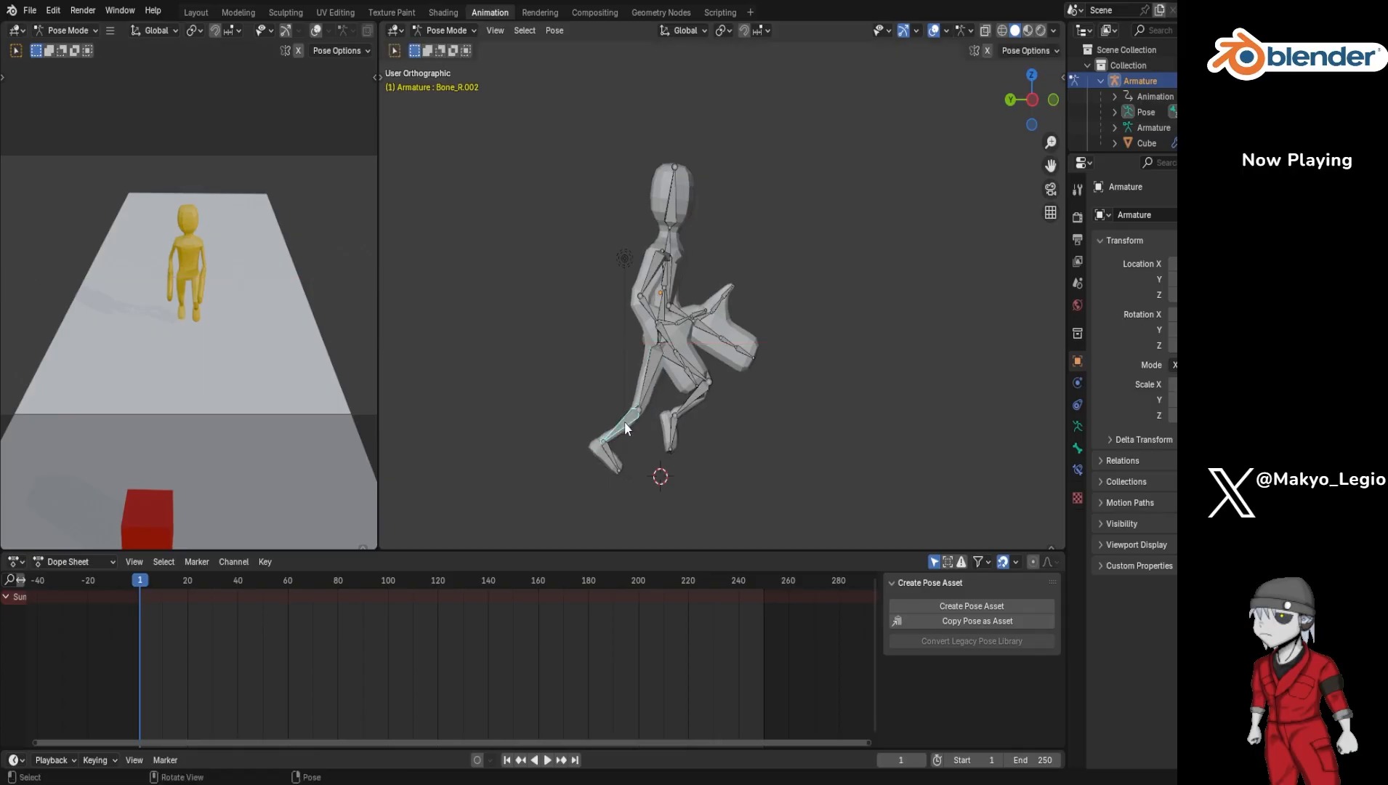
pyautogui.press('r')
pyautogui.press('x')
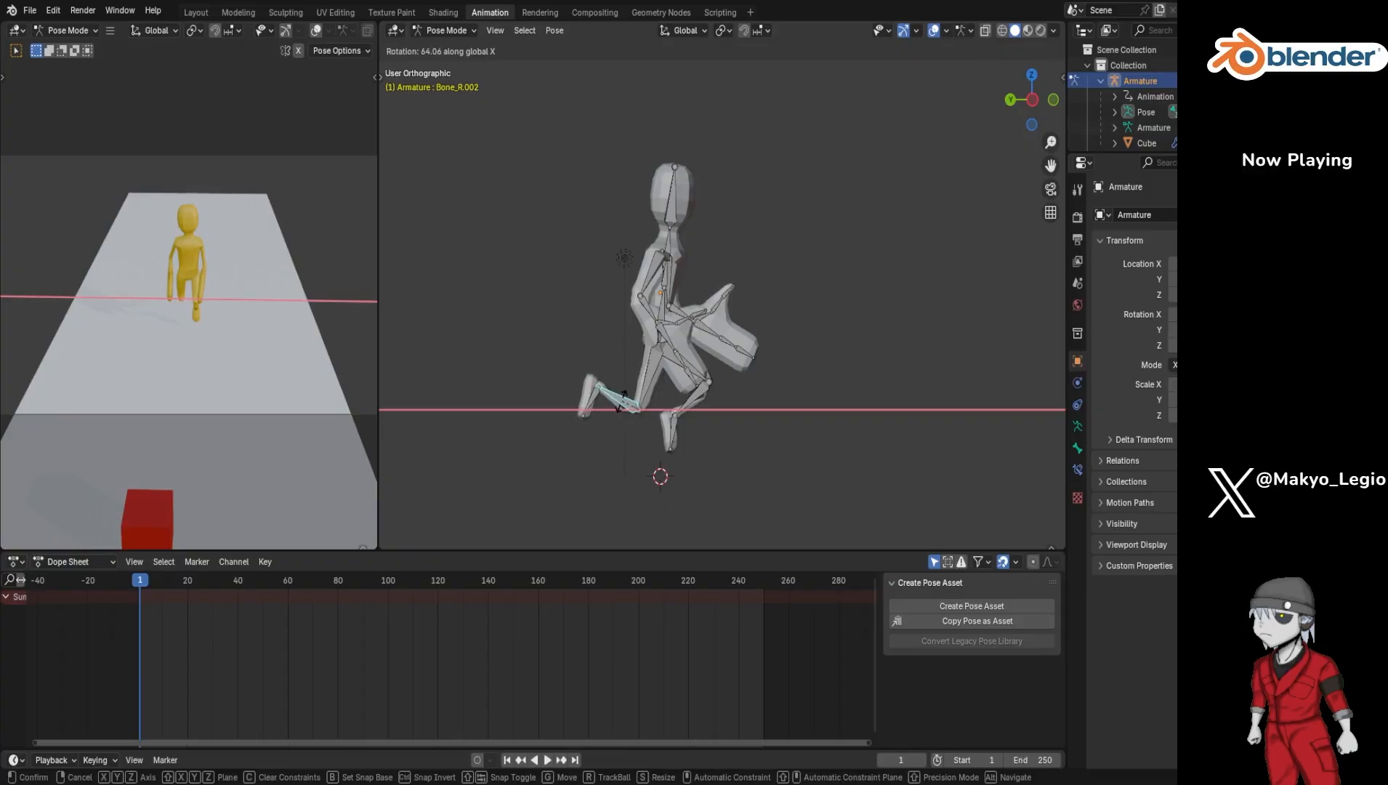
pyautogui.click(618, 420)
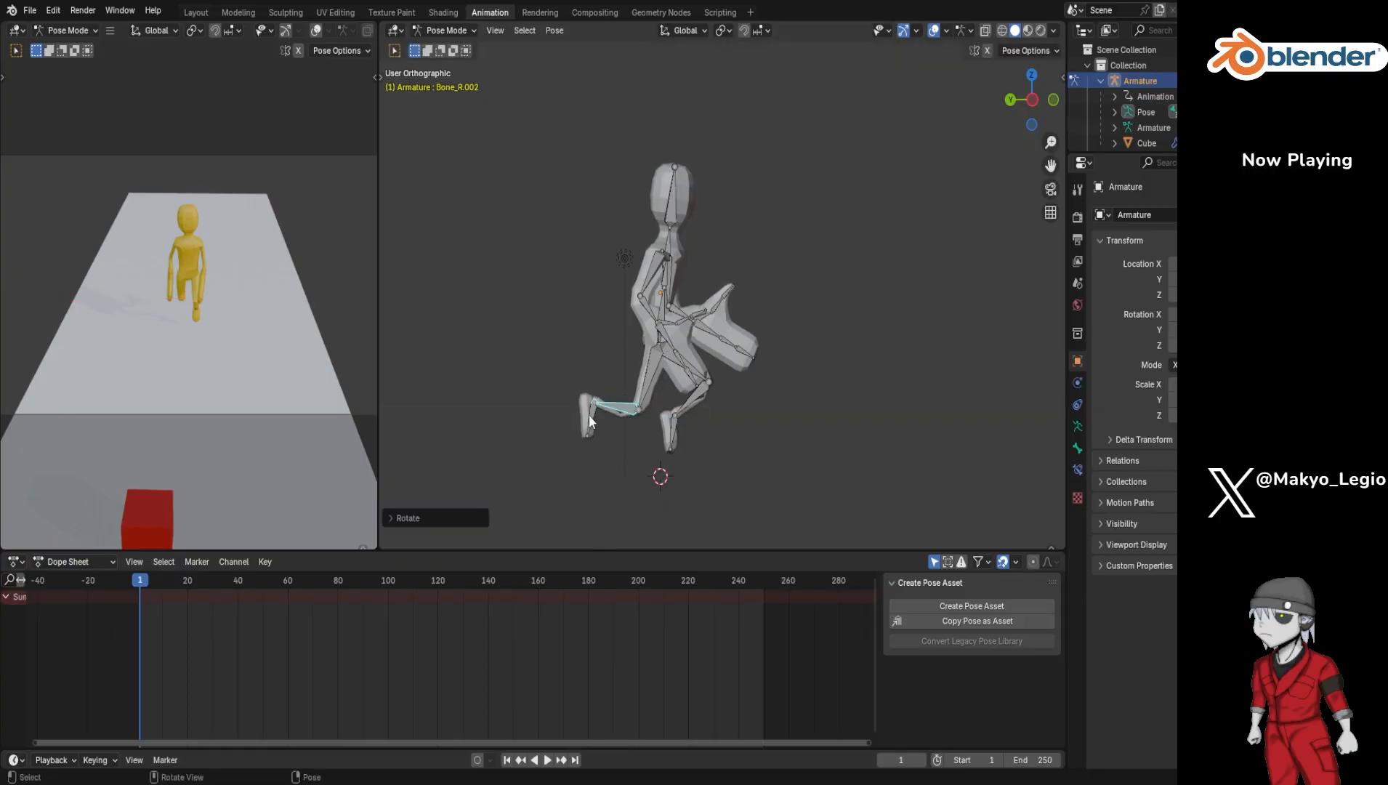
pyautogui.click(589, 415)
pyautogui.press('r')
pyautogui.press('x')
pyautogui.click(578, 420)
# Step: Try to rotate the left leg's thigh, shin and foot bones freely in the view, and insert a keyframe at frame 1
pyautogui.moveTo(762, 420); pyautogui.dragTo(580, 375, button='middle')
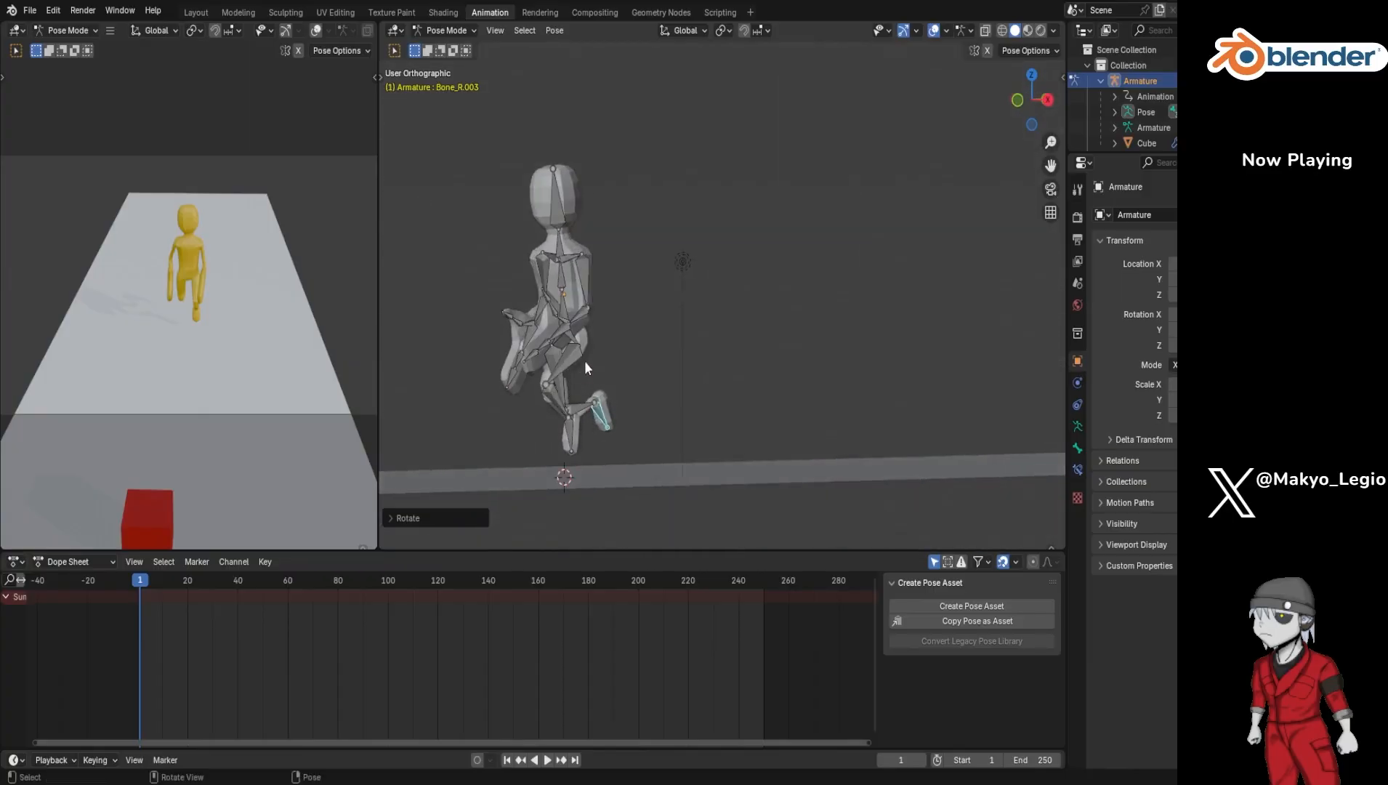
pyautogui.click(564, 362)
pyautogui.press('r')
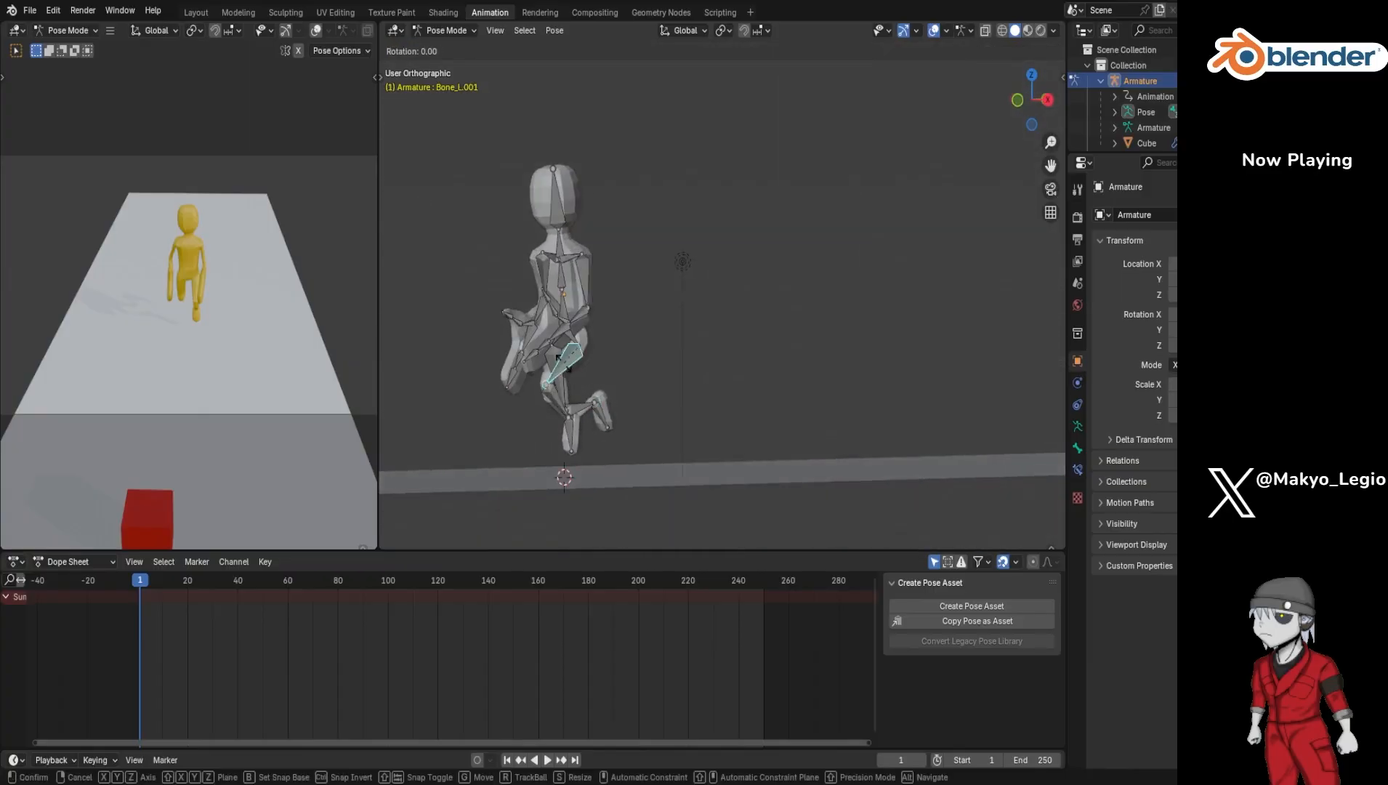
pyautogui.click(565, 371)
pyautogui.click(563, 402)
pyautogui.press('r')
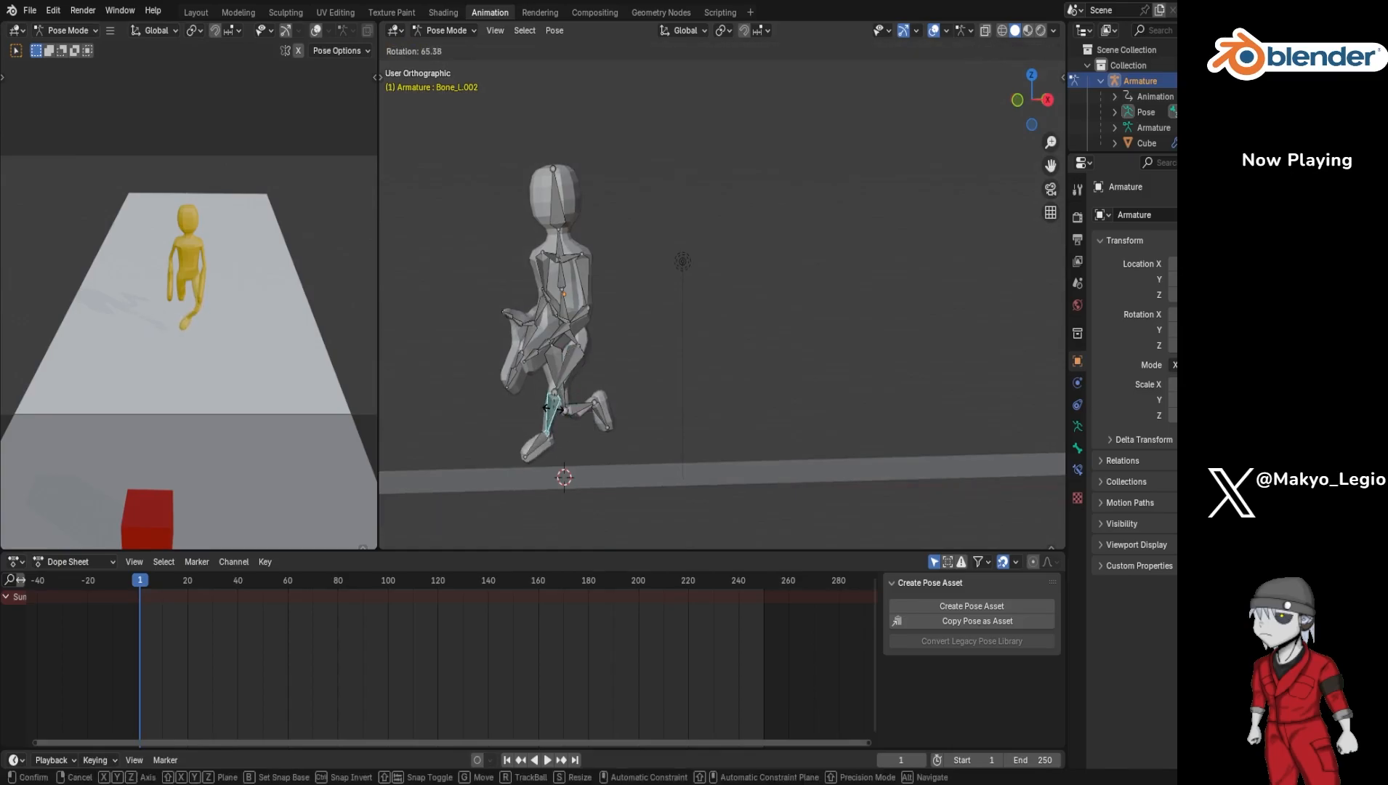
pyautogui.click(544, 407)
pyautogui.click(537, 441)
pyautogui.press('i')
pyautogui.press('r')
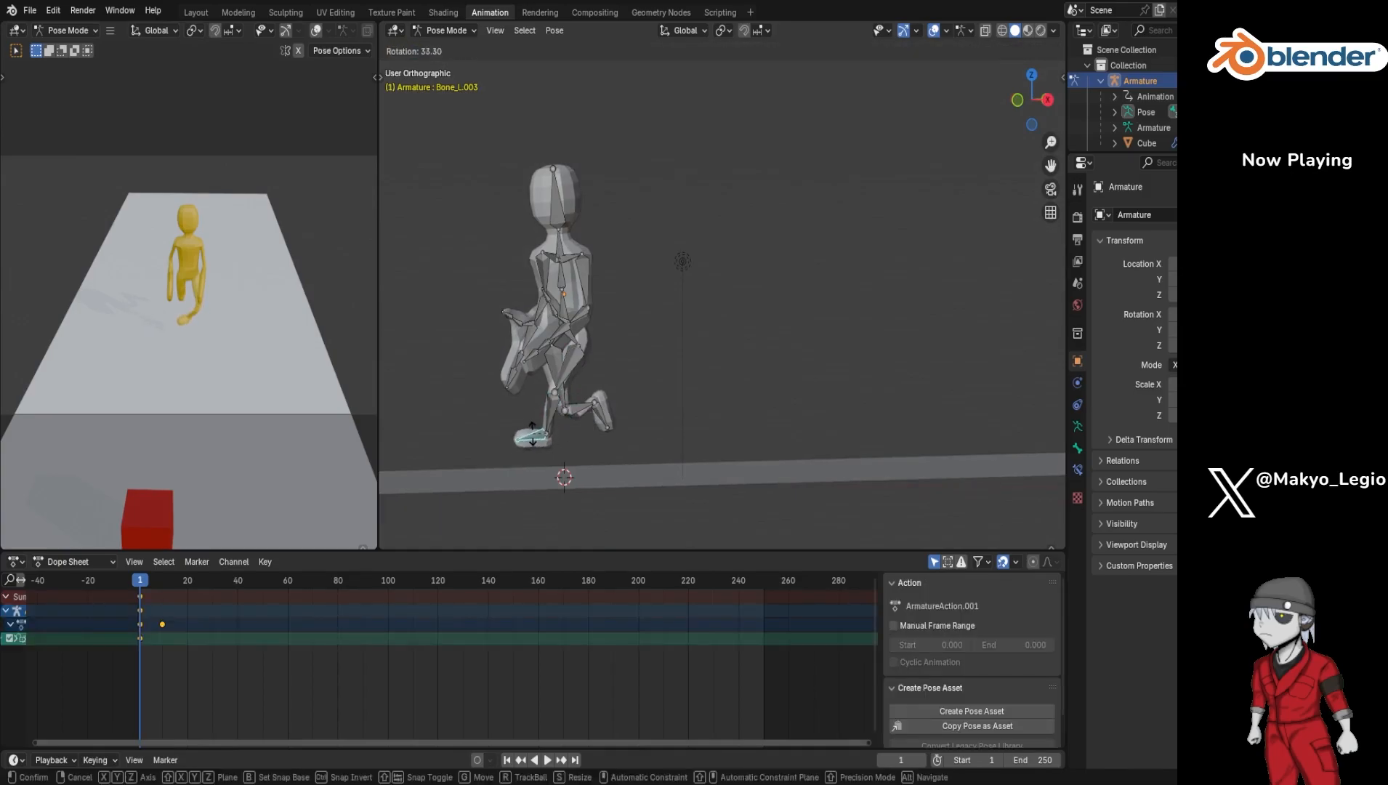
pyautogui.click(538, 436)
# Step: Undo the free rotations of the left leg bones and the inserted keyframe
pyautogui.click(714, 421)
pyautogui.moveTo(714, 422)
pyautogui.mouseDown(button='middle')
pyautogui.moveTo(717, 409)
pyautogui.moveTo(872, 412)
pyautogui.moveTo(736, 416)
pyautogui.mouseUp(button='middle')
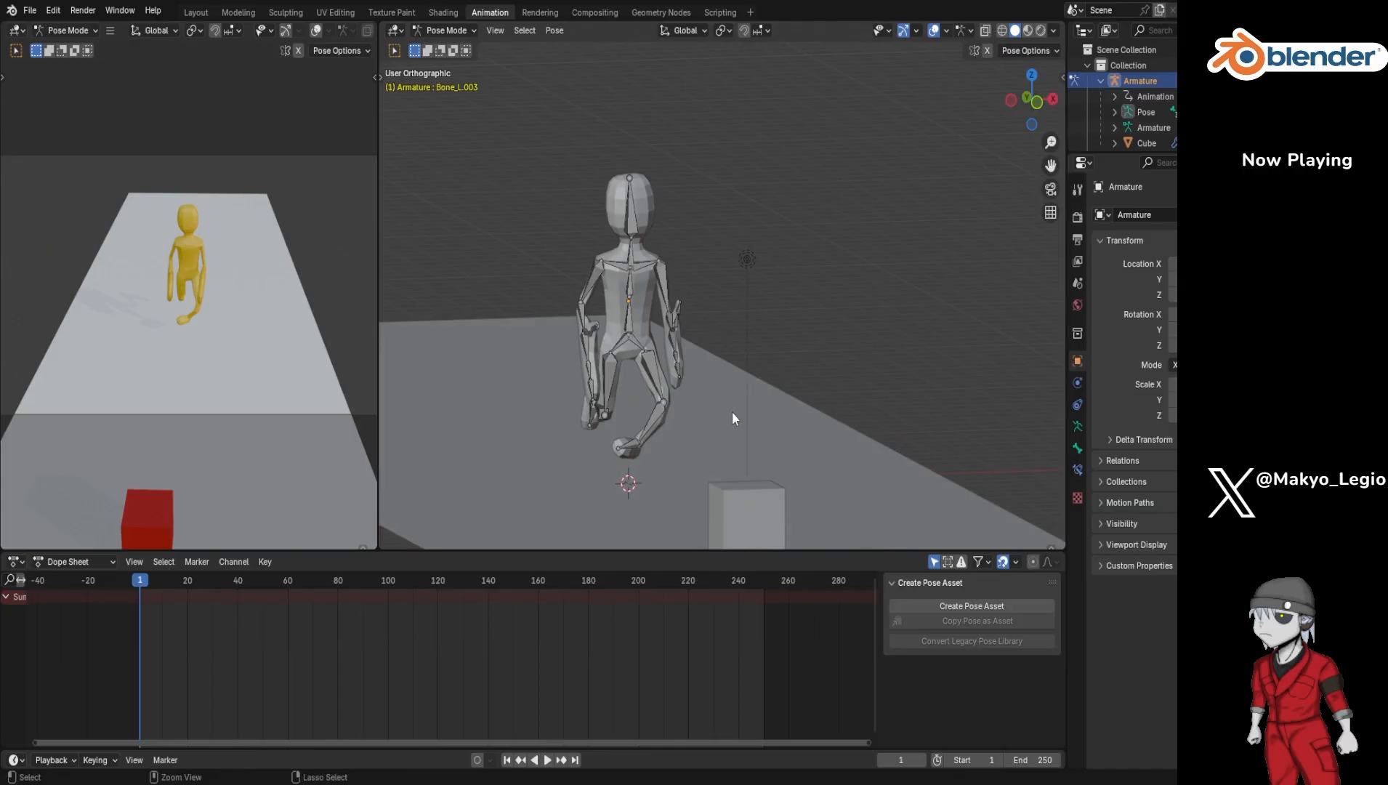
pyautogui.hotkey('ctrl', 'z')
pyautogui.hotkey('ctrl', 'z')
pyautogui.hotkey('ctrl', 'z')
pyautogui.hotkey('ctrl', 'z')
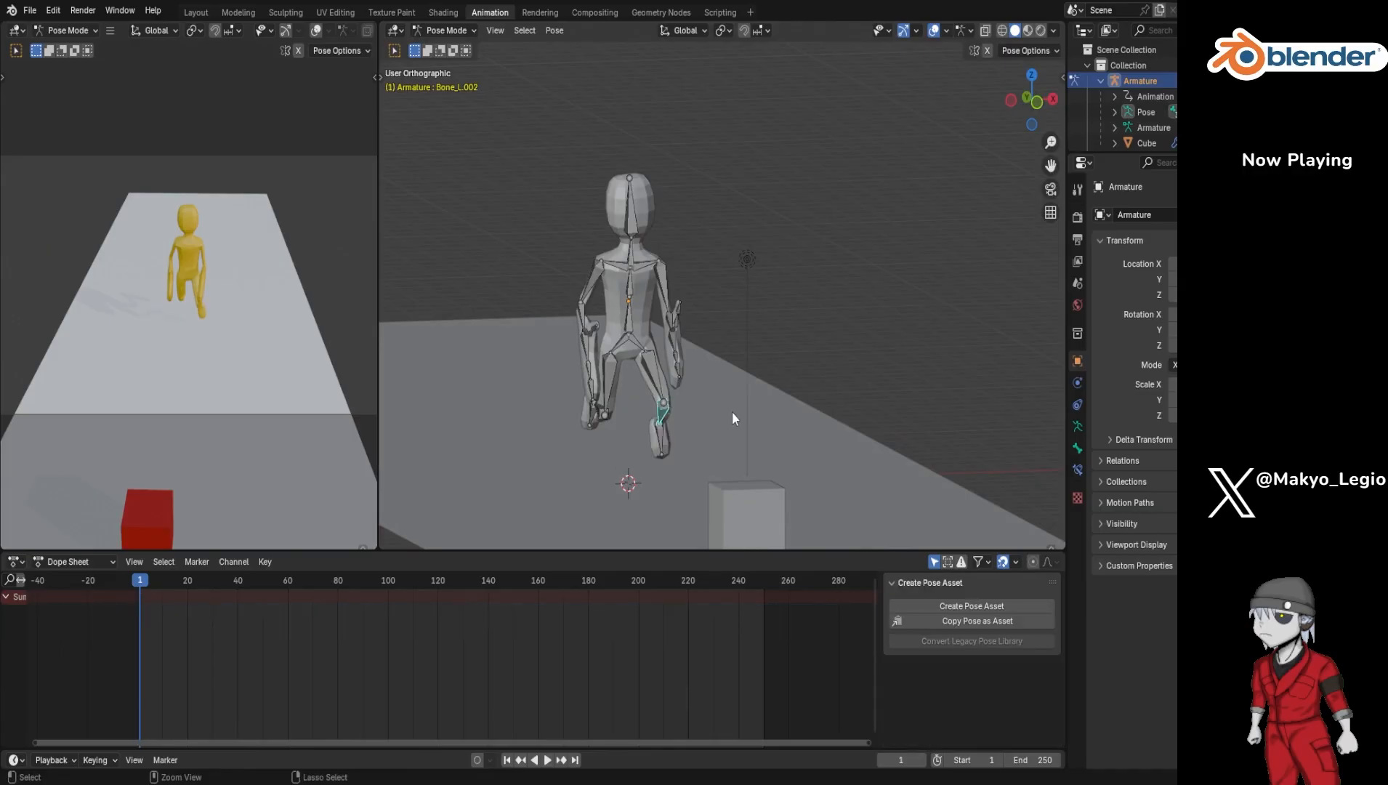
# Step: Swing the left shin bone Bone_L.002 forward around the global X axis until the lower leg hangs nearly vertical
pyautogui.moveTo(732, 411); pyautogui.dragTo(807, 417, button='middle')
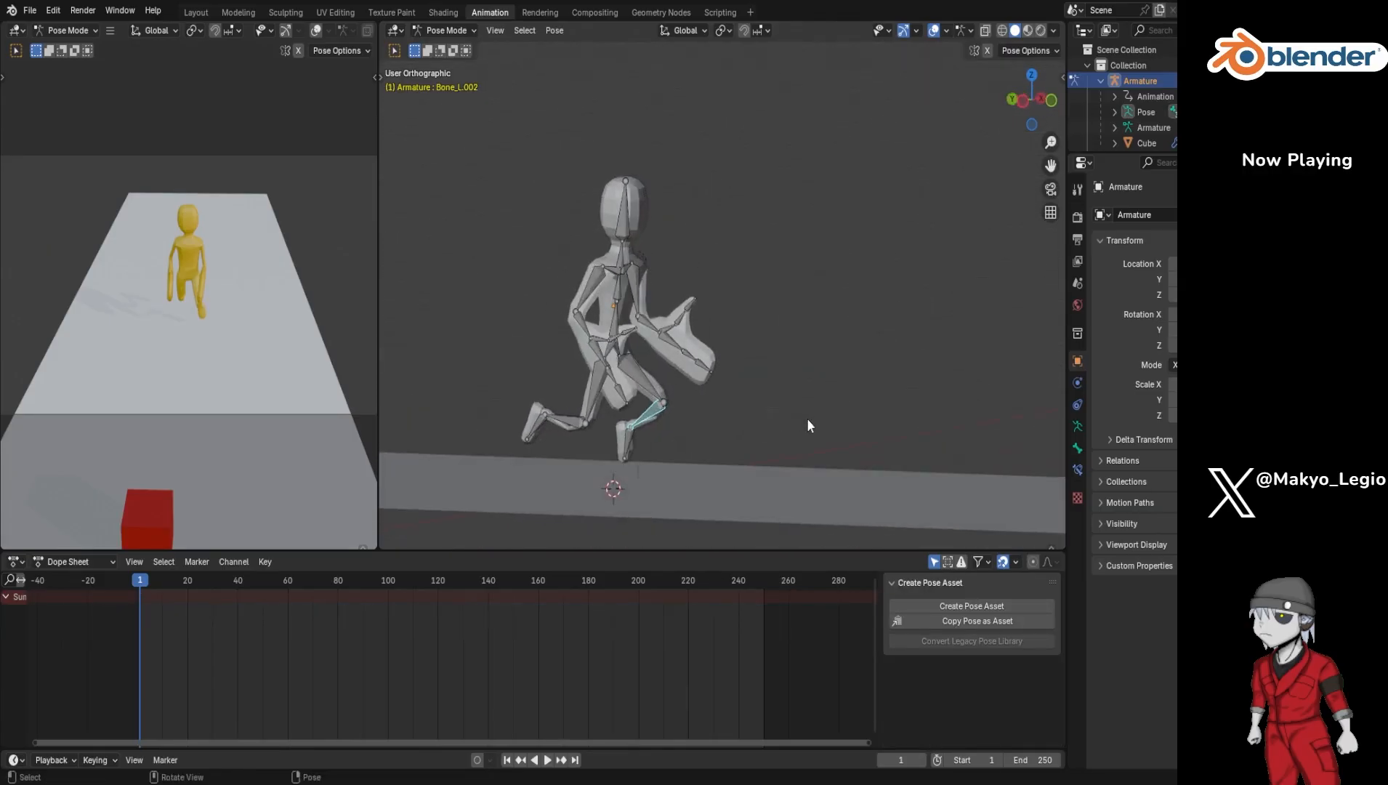
pyautogui.press('r')
pyautogui.press('x')
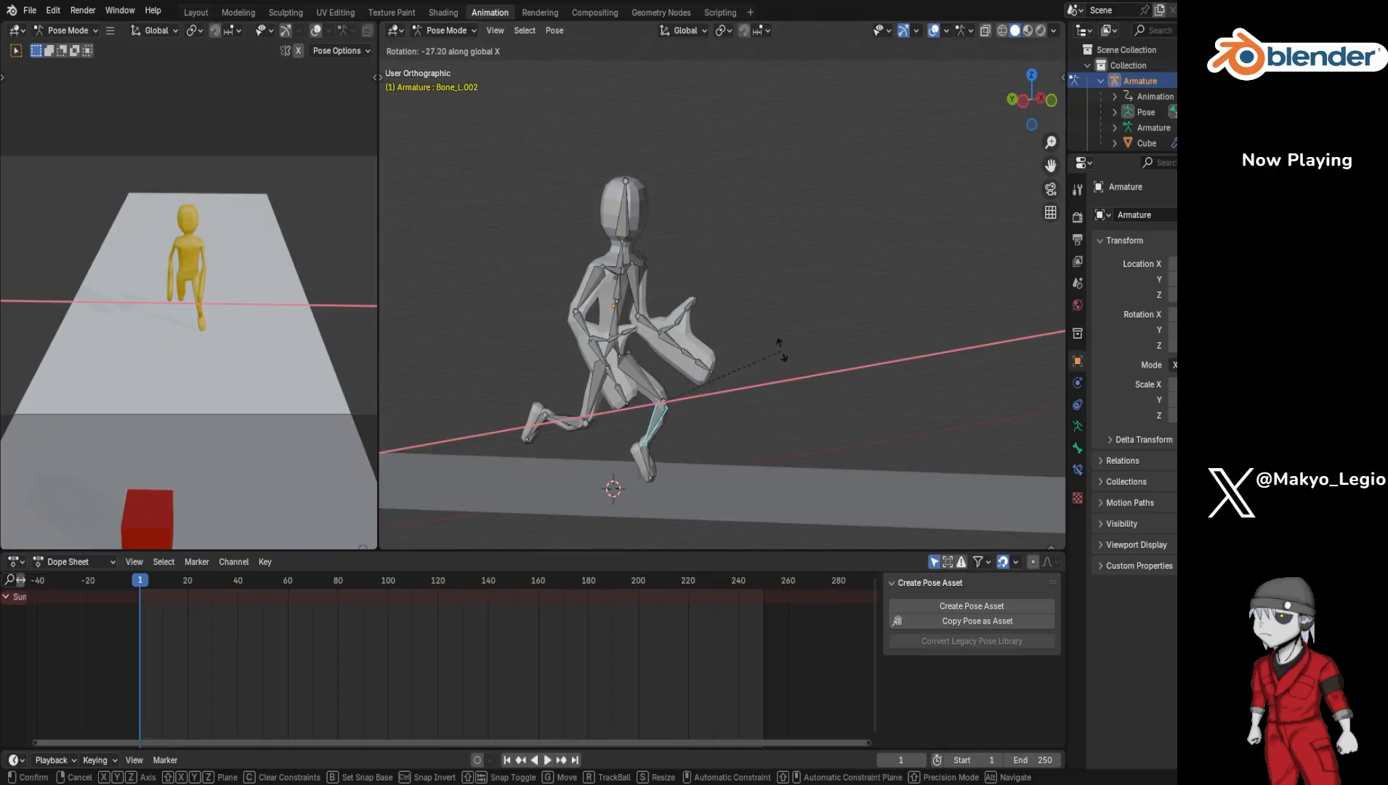
pyautogui.click(756, 342)
pyautogui.moveTo(753, 341); pyautogui.dragTo(491, 332, button='middle')
pyautogui.moveTo(589, 356); pyautogui.dragTo(895, 362, button='middle')
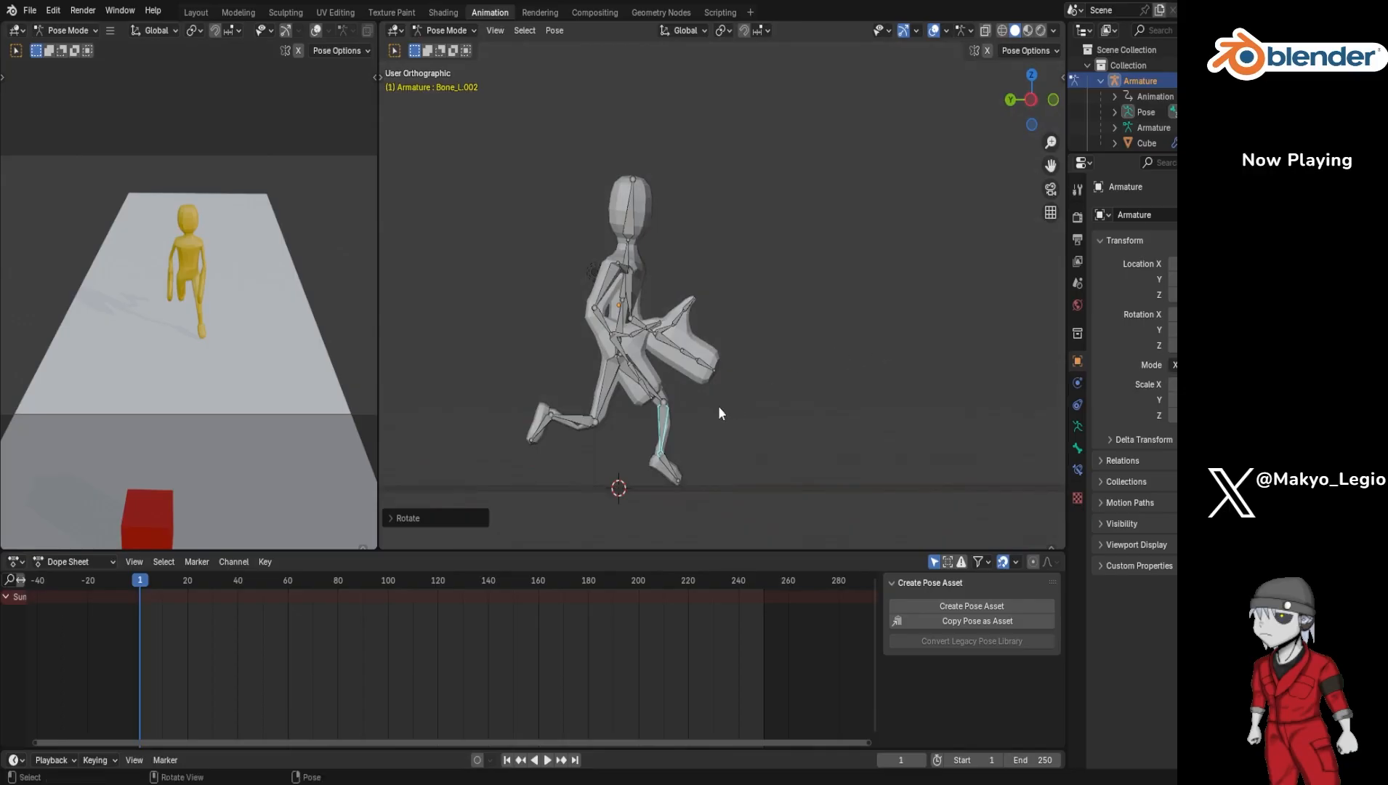
# Step: Lower the left thigh bone Bone_L.001 slightly around the global X axis and insert a keyframe at frame 1
pyautogui.click(650, 386)
pyautogui.press('r')
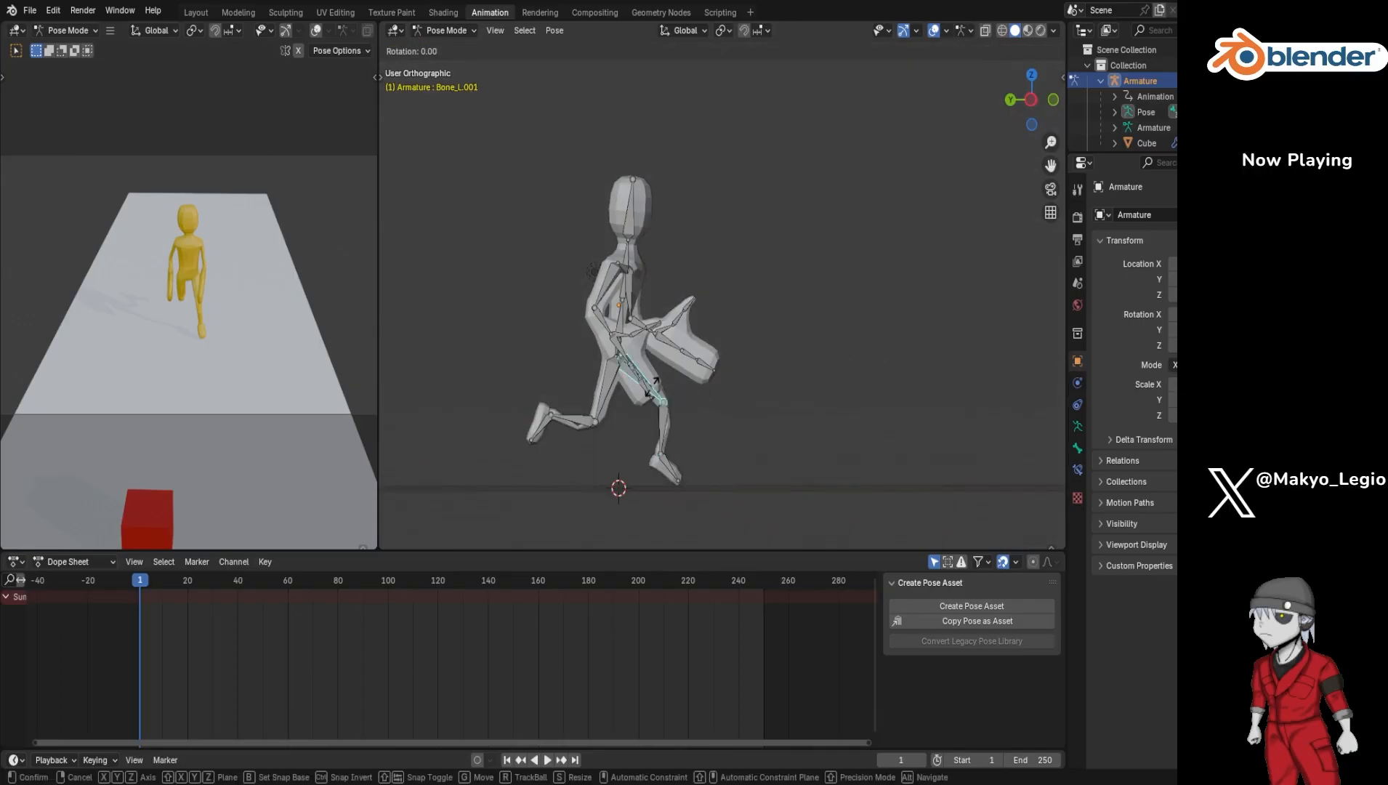
pyautogui.press('x')
pyautogui.click(658, 465)
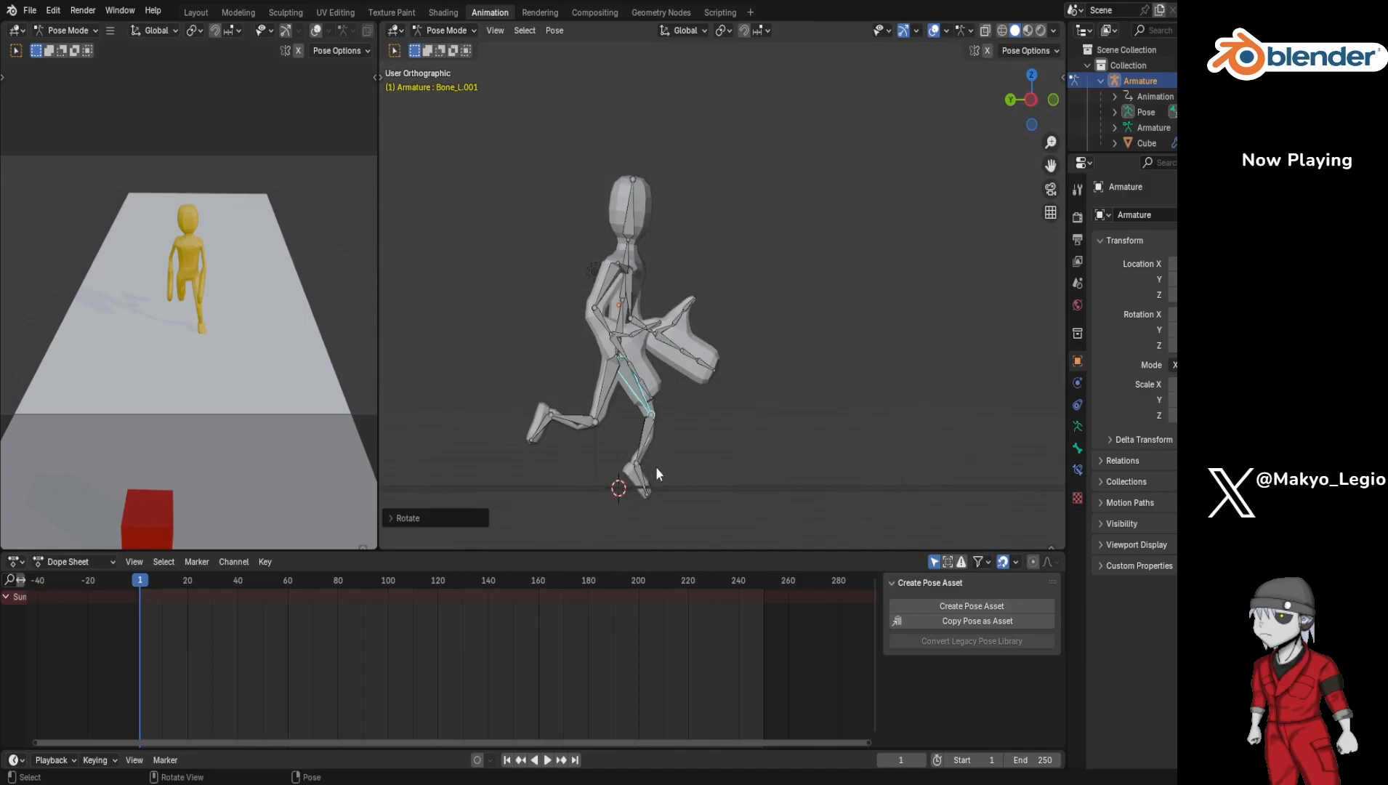
pyautogui.press('i')
# Step: Rotate the left foot bone Bone_L.003 around the global X axis until the foot lies flat on the ground
pyautogui.click(643, 481)
pyautogui.press('r')
pyautogui.press('x')
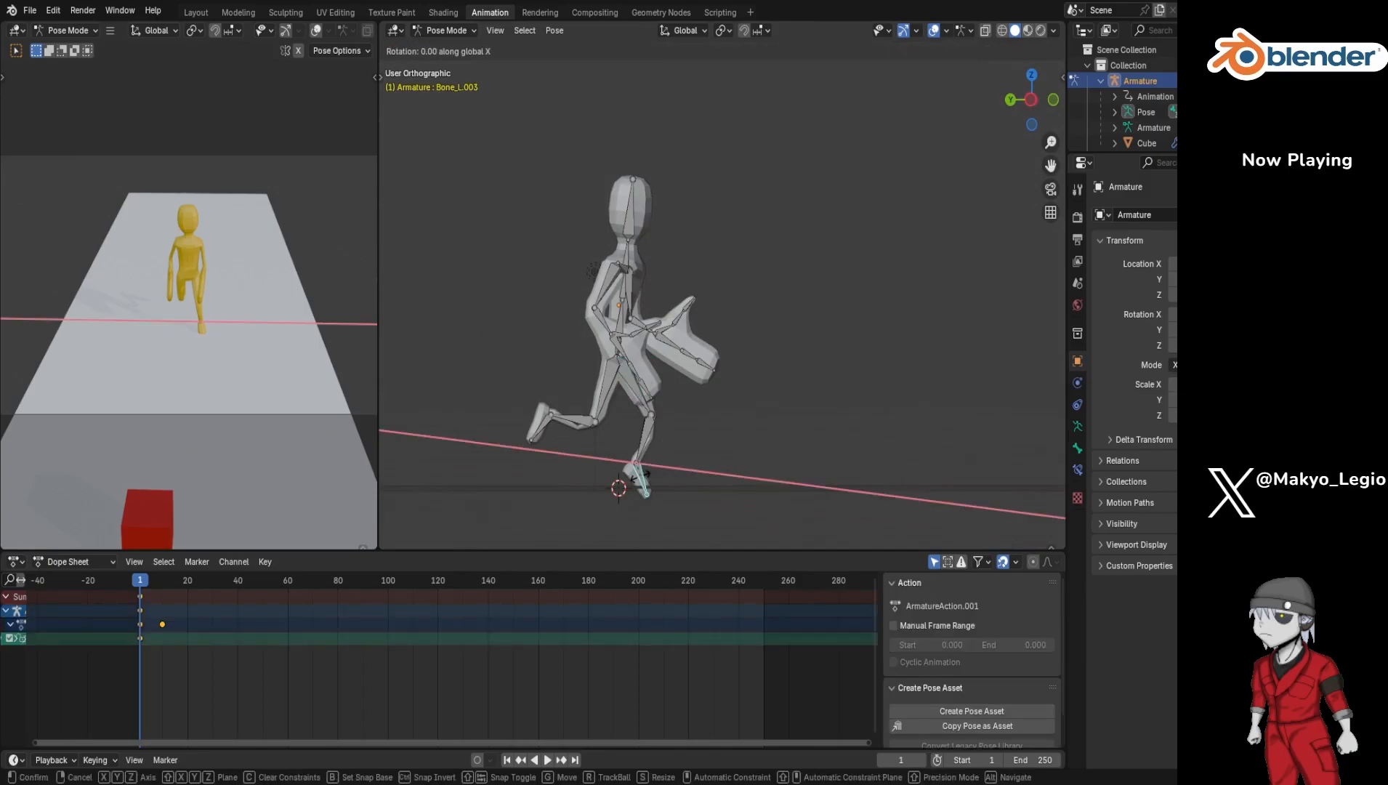
pyautogui.click(673, 458)
pyautogui.moveTo(673, 458); pyautogui.dragTo(712, 447, button='middle')
# Step: Swing the right upper-arm bone Bone.004_R.001 forward around the global X axis
pyautogui.click(623, 284)
pyautogui.press('r')
pyautogui.press('x')
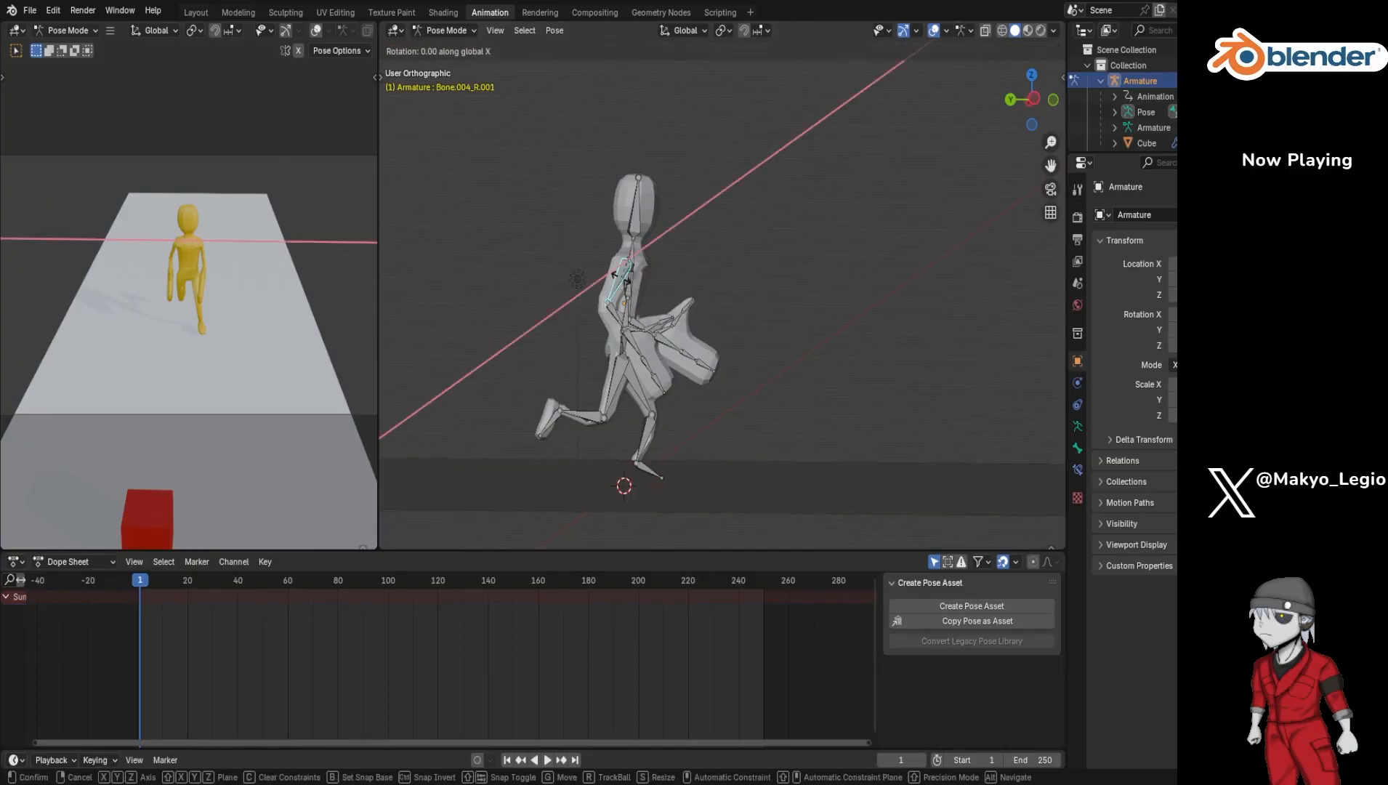
pyautogui.click(629, 277)
# Step: Swing the left upper-arm bone Bone.004_L.001 back around the global X axis so the arm trails behind the body
pyautogui.moveTo(639, 283); pyautogui.dragTo(519, 311, button='middle')
pyautogui.click(657, 302)
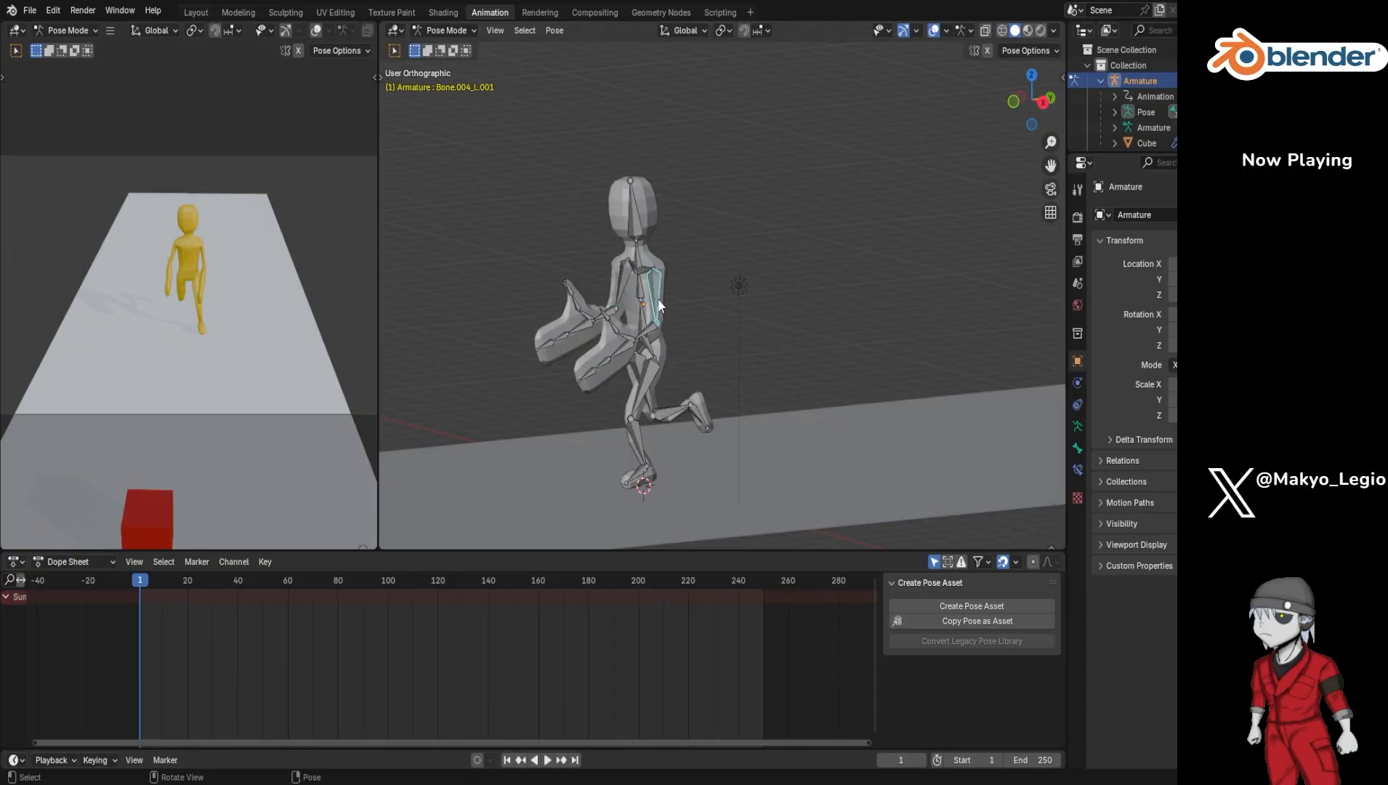
pyautogui.press('r')
pyautogui.press('x')
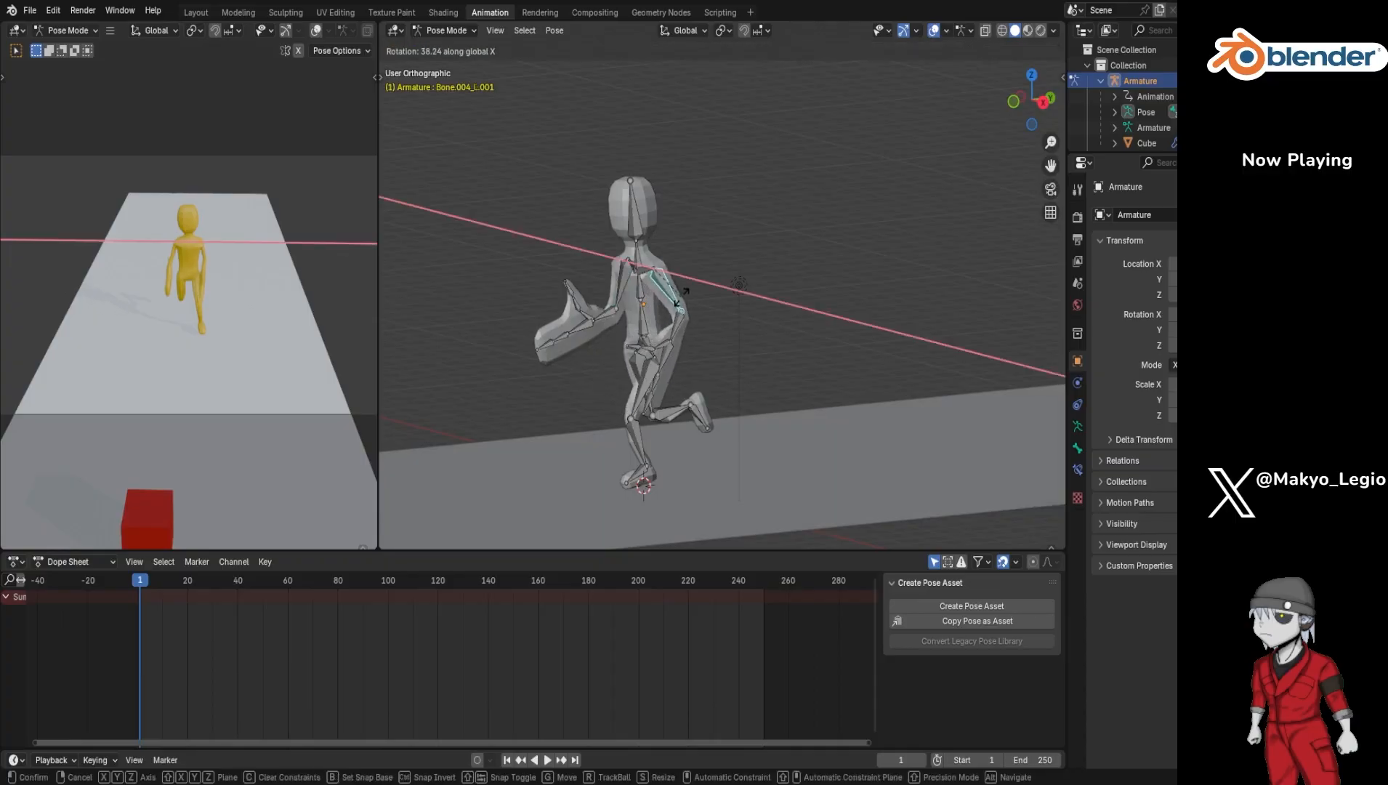
pyautogui.click(698, 294)
# Step: Examine the character's walking pose from the front, the right and the opposite side in orthographic and perspective views
pyautogui.moveTo(699, 291); pyautogui.dragTo(920, 311, button='middle')
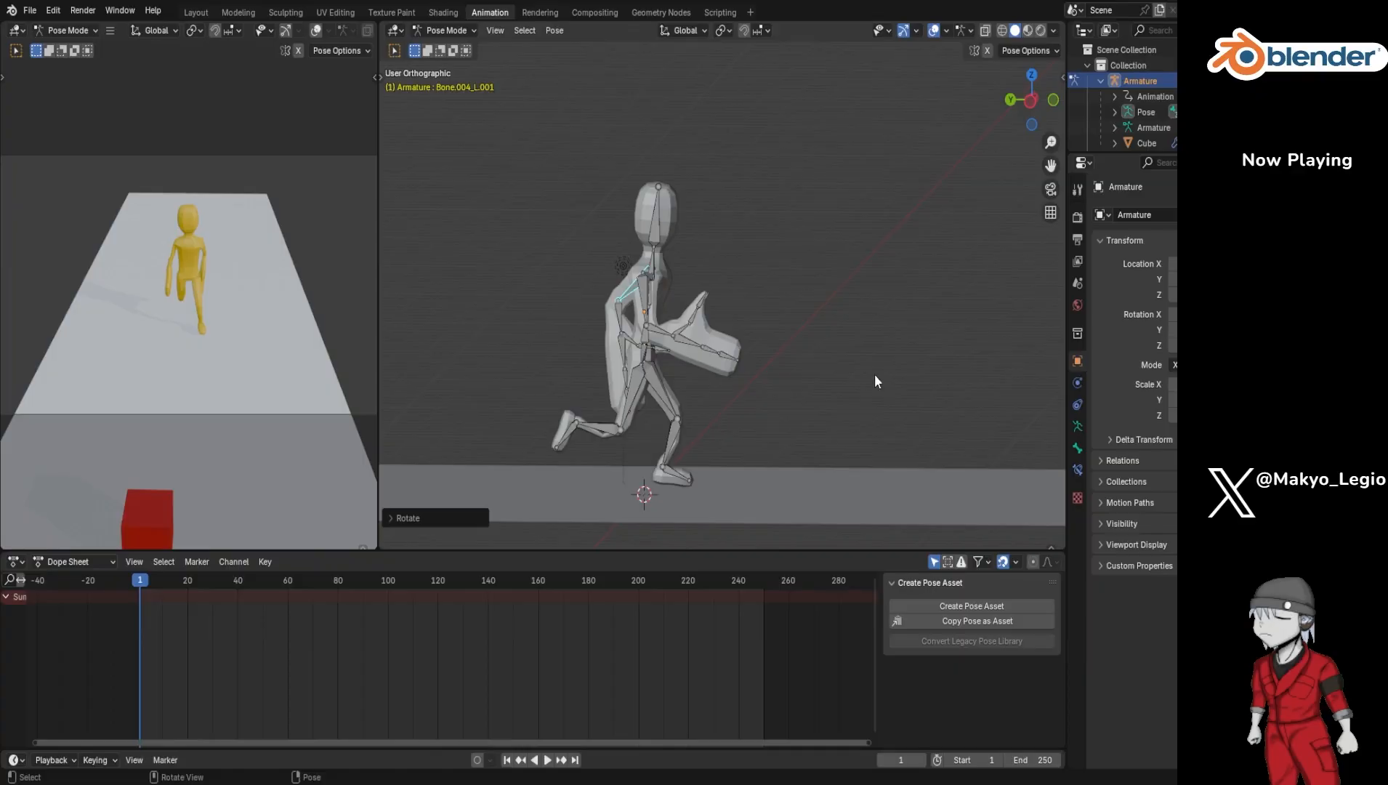
pyautogui.moveTo(881, 335)
pyautogui.mouseDown(button='middle')
pyautogui.moveTo(898, 321)
pyautogui.moveTo(880, 346)
pyautogui.mouseUp(button='middle')
pyautogui.press('KP_1')
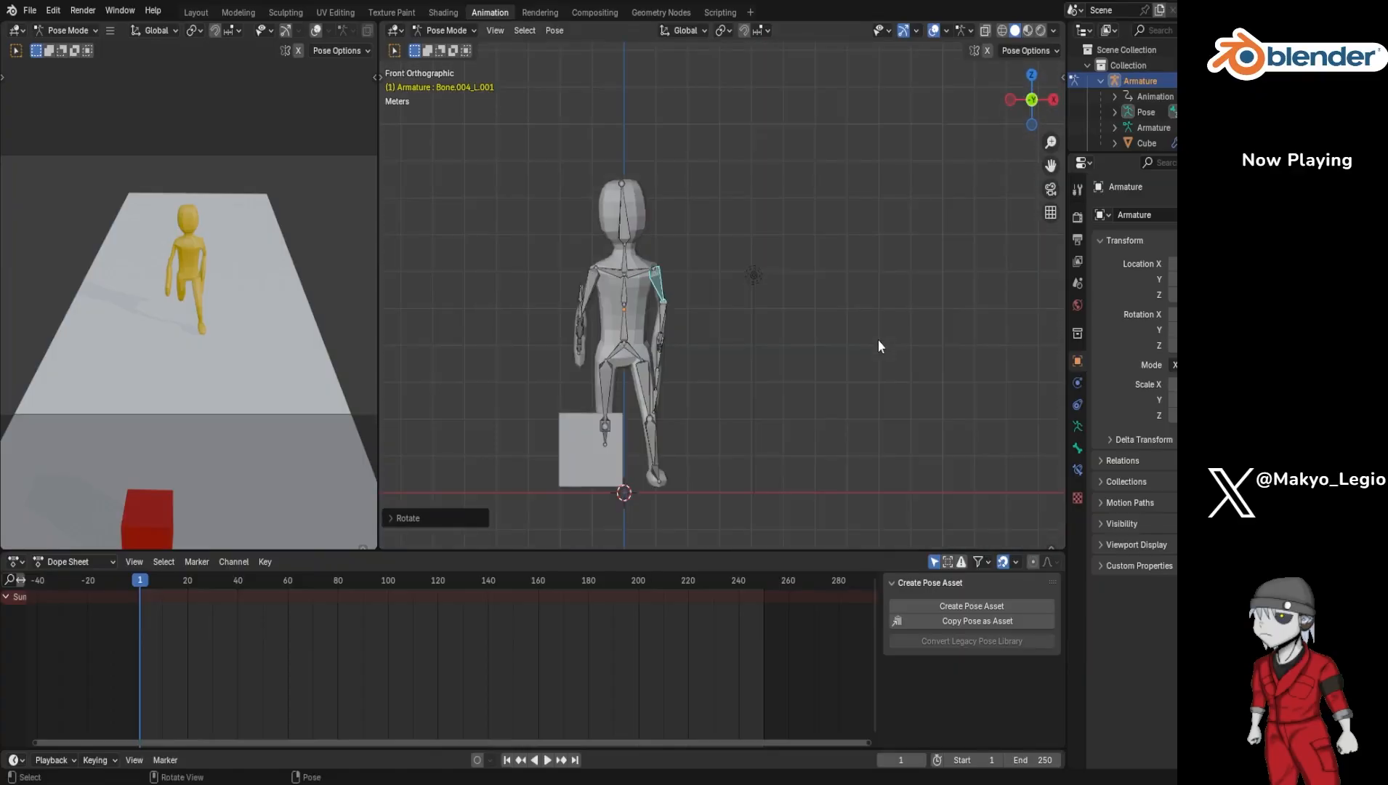
pyautogui.press('KP_3')
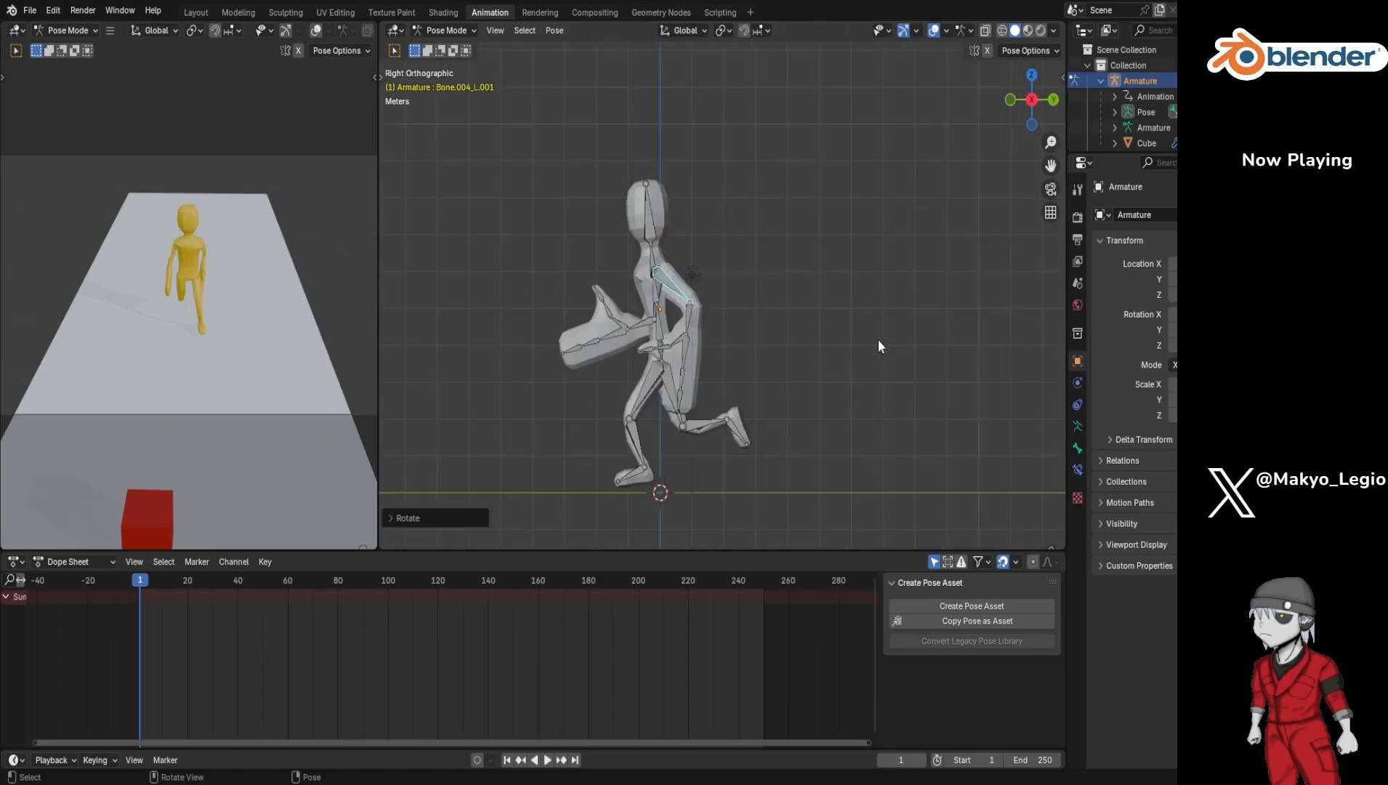
pyautogui.press('KP_4')
pyautogui.press('KP_4')
pyautogui.press('KP_4')
pyautogui.press('KP_4')
pyautogui.press('KP_4')
pyautogui.press('KP_4')
pyautogui.press('KP_4')
pyautogui.press('KP_4')
pyautogui.press('KP_4')
pyautogui.press('KP_4')
pyautogui.press('KP_4')
pyautogui.press('KP_4')
pyautogui.press('KP_4')
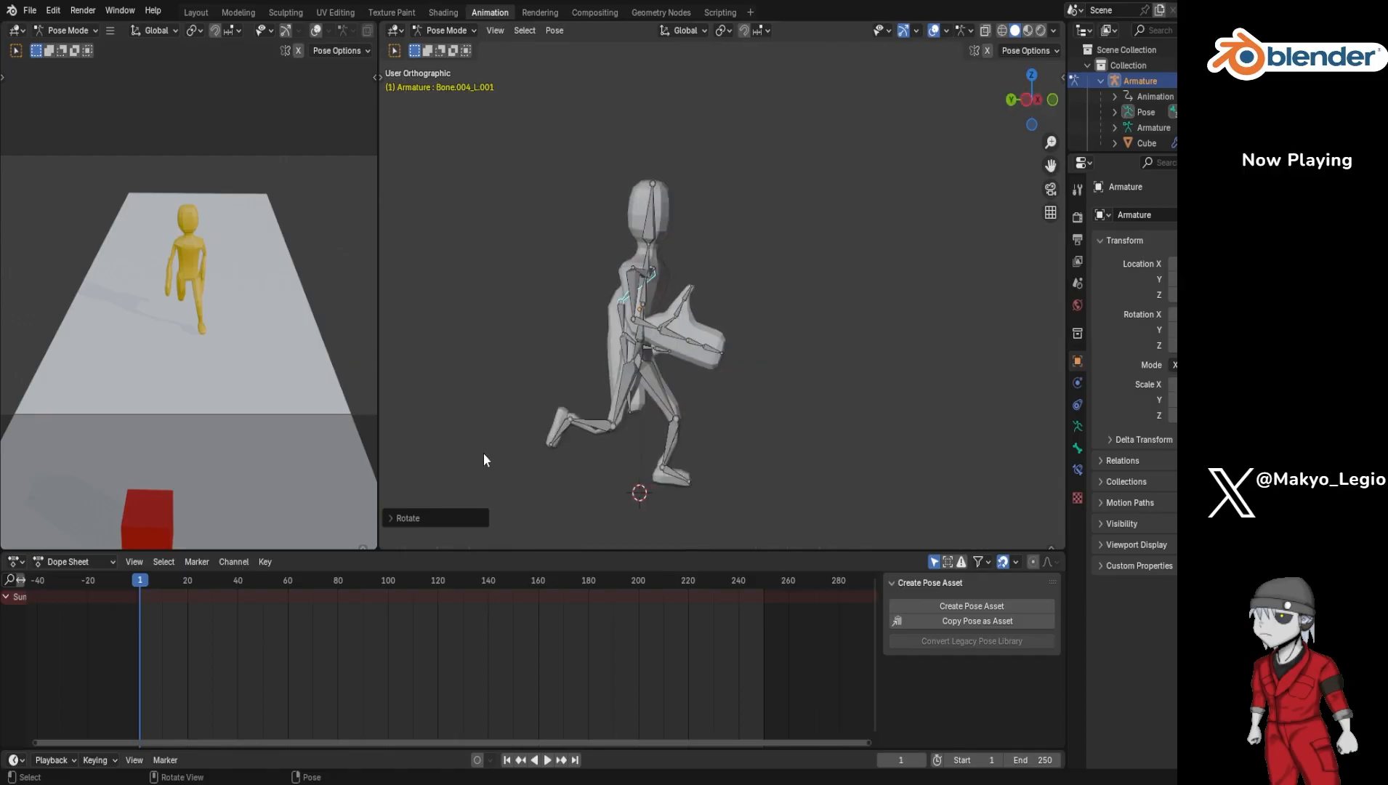
pyautogui.press('KP_4')
pyautogui.press('KP_5')
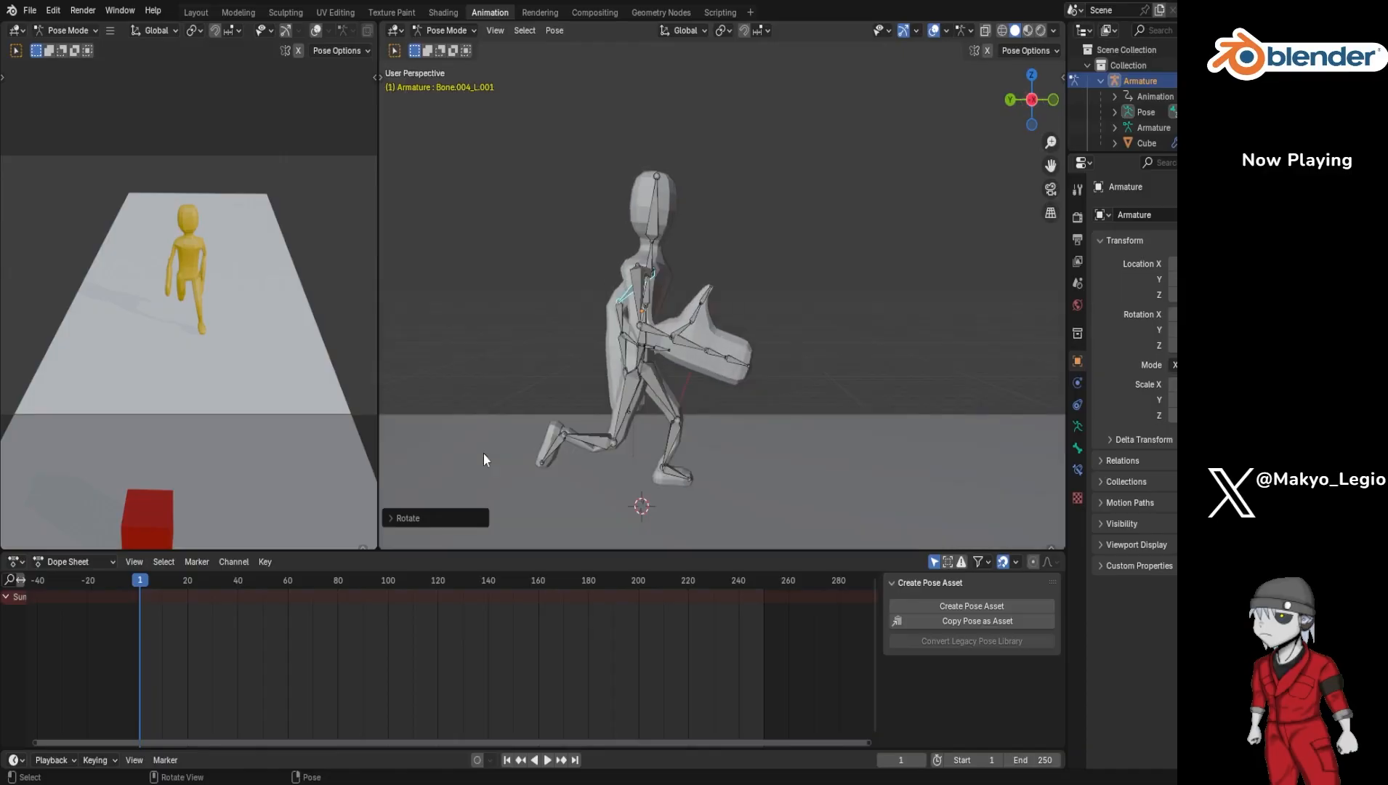
pyautogui.press('KP_5')
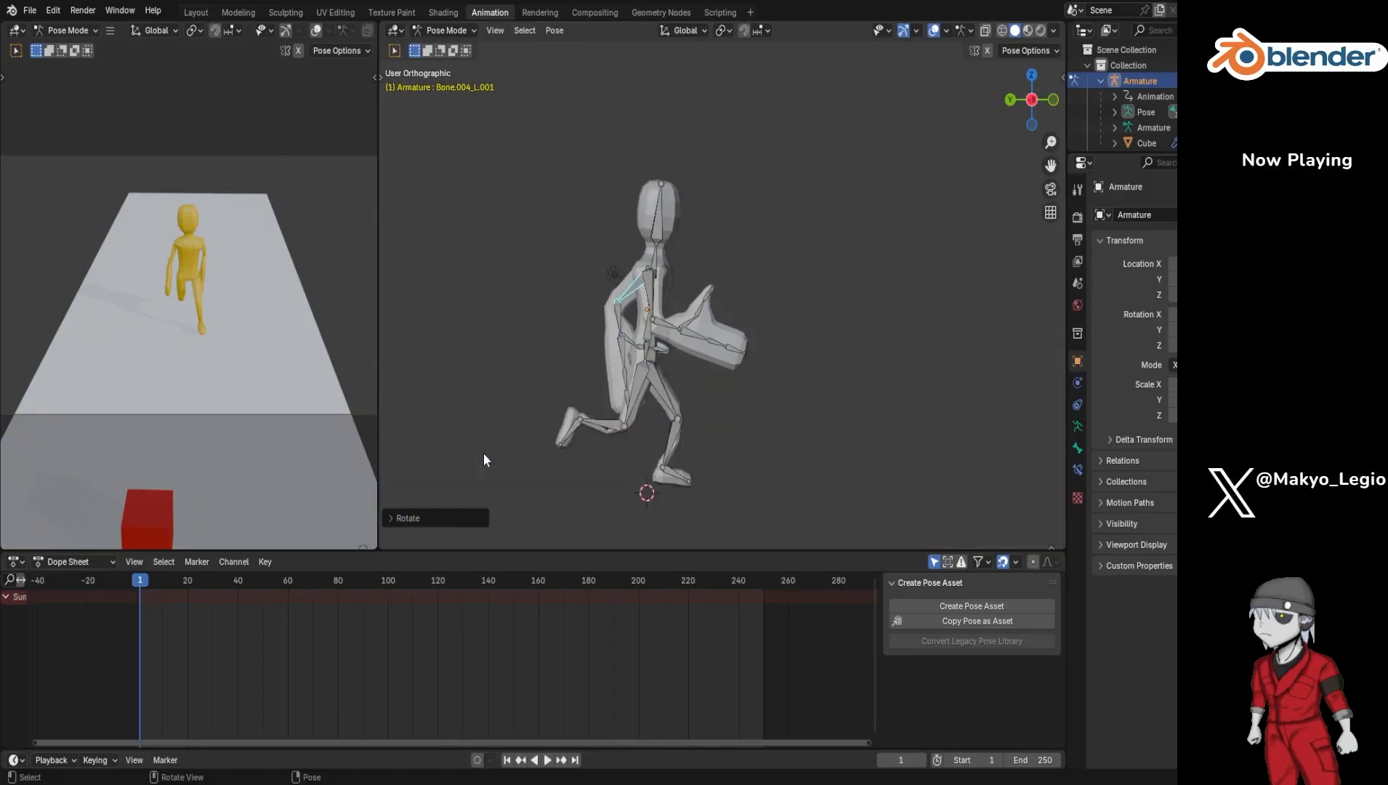
# Step: Try to swing the left thigh bone Bone_L.001 back around the global X axis
pyautogui.click(662, 387)
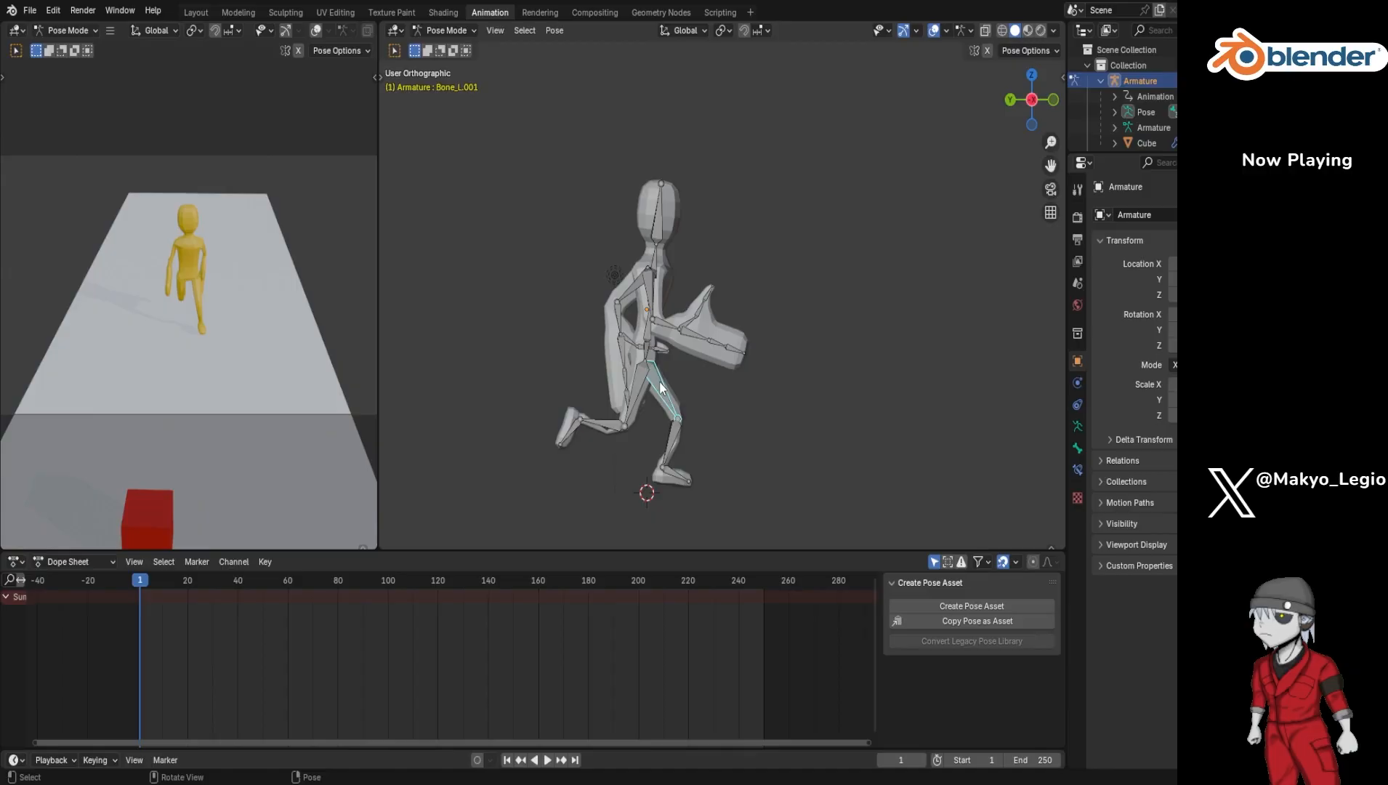
pyautogui.press('r')
pyautogui.press('x')
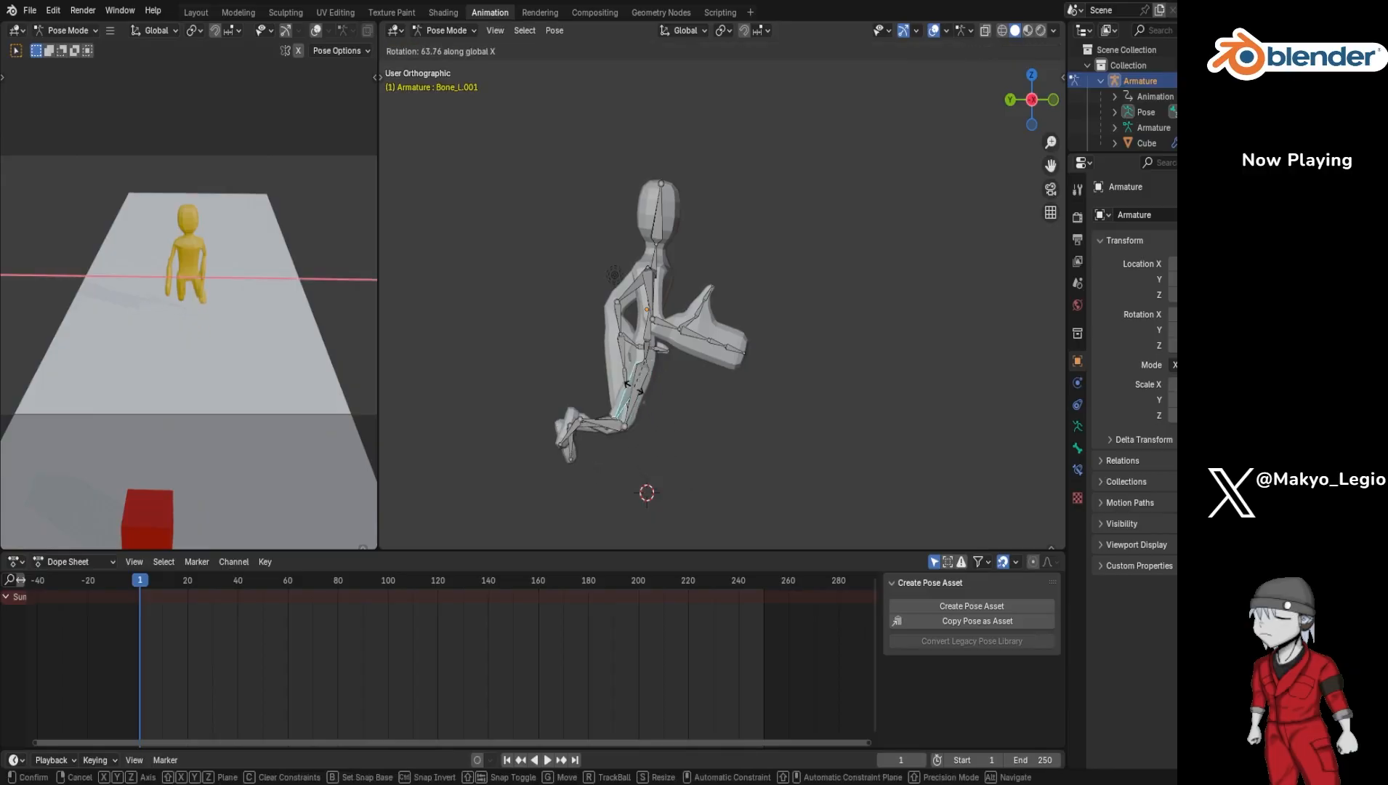
pyautogui.click(635, 391)
# Step: Rotate the left thigh bone Bone_L.001 about 5° around the global Y axis and insert a keyframe at frame 1
pyautogui.press('r')
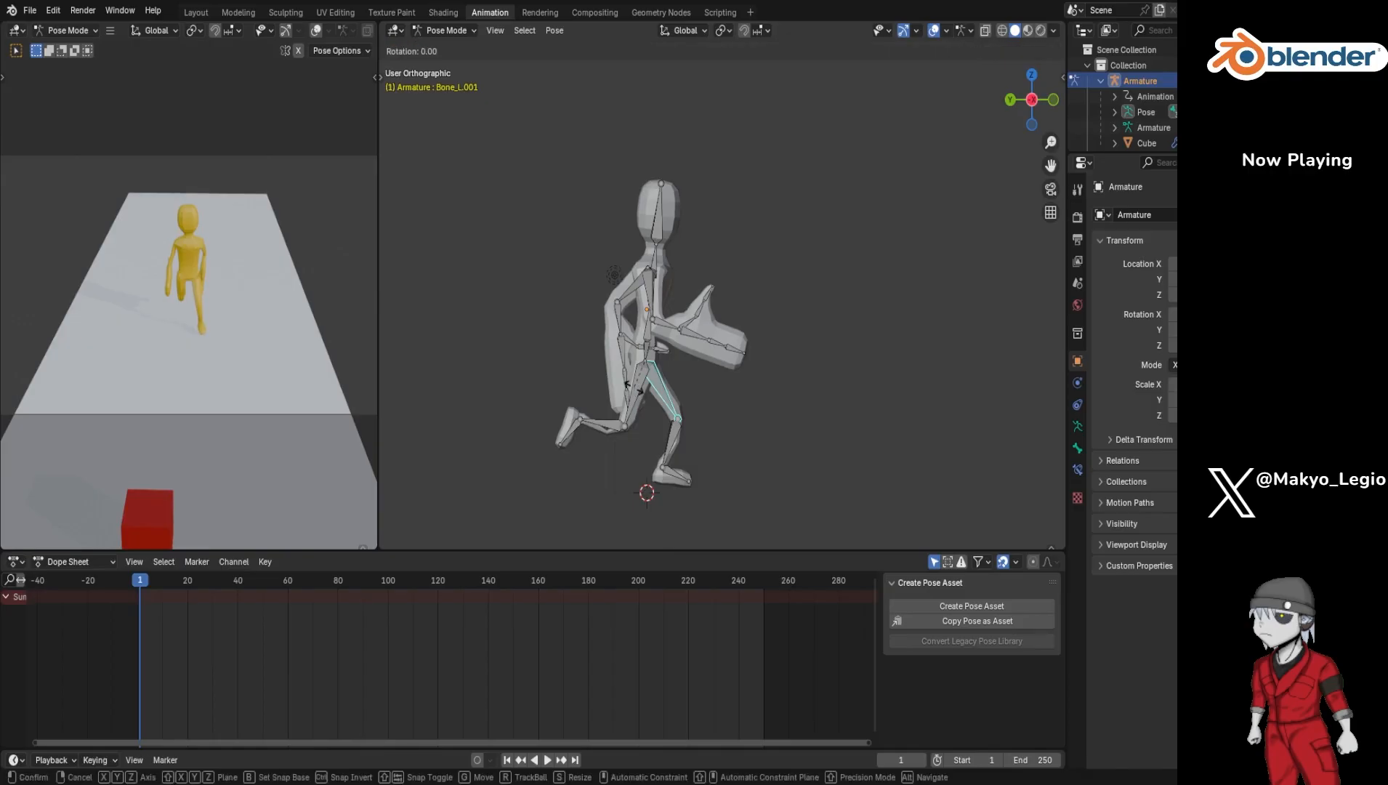
pyautogui.press('y')
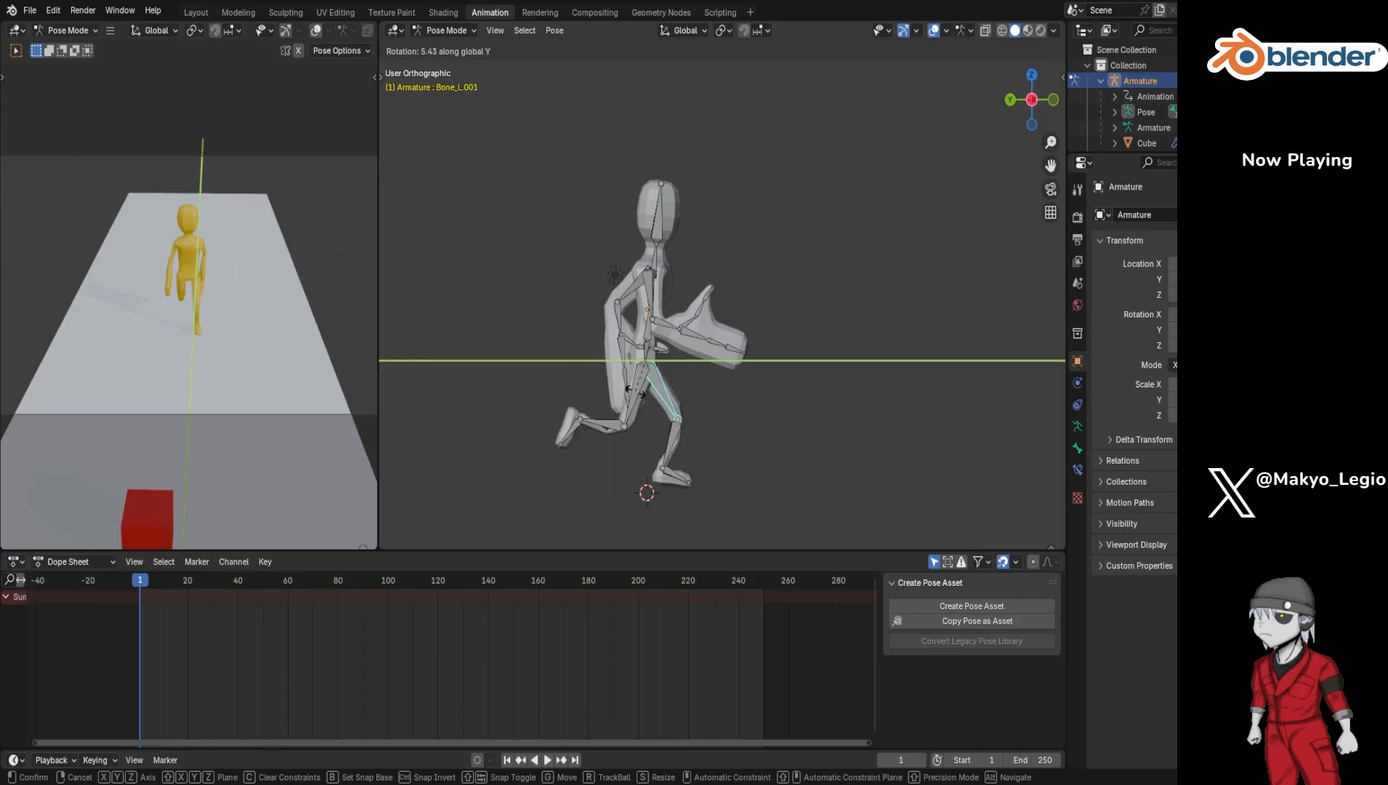
pyautogui.click(635, 392)
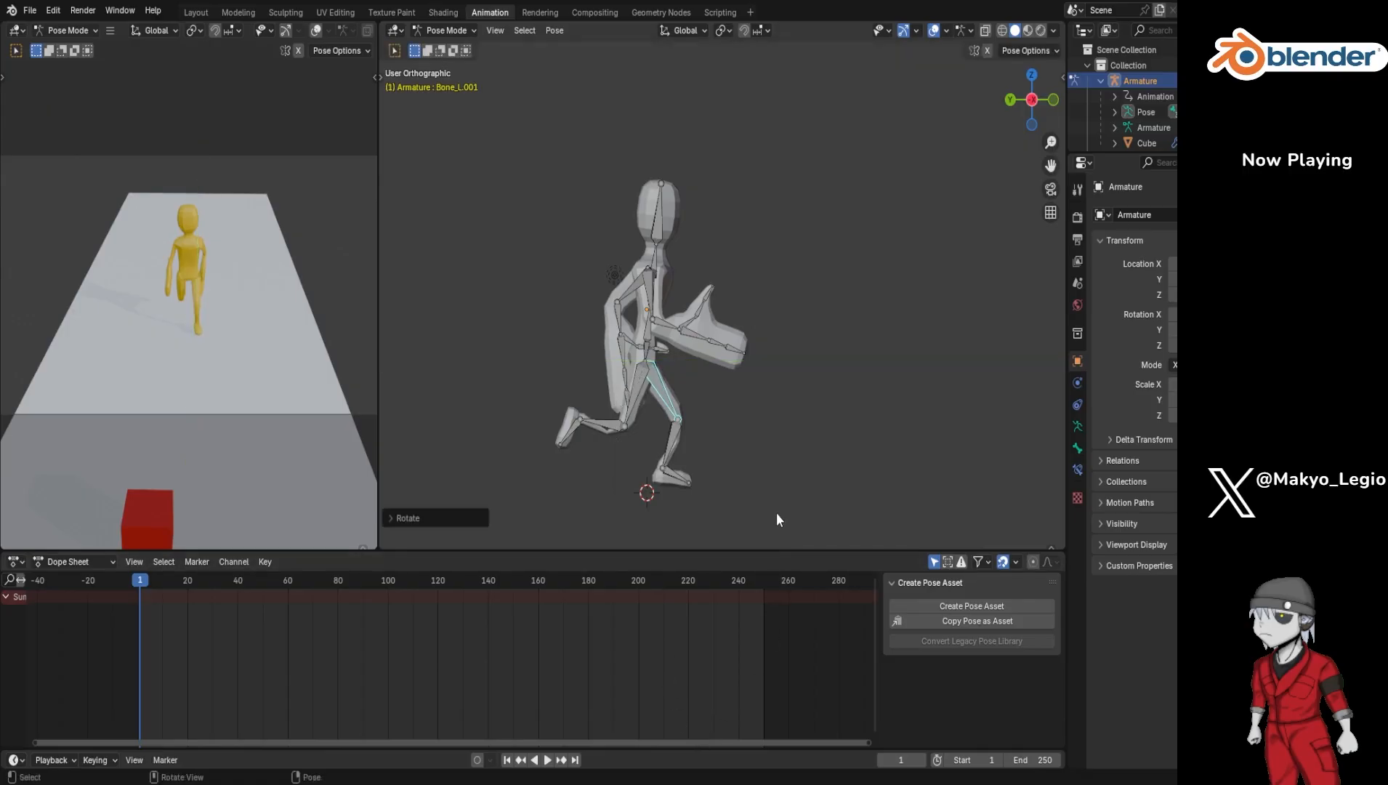
pyautogui.press('i')
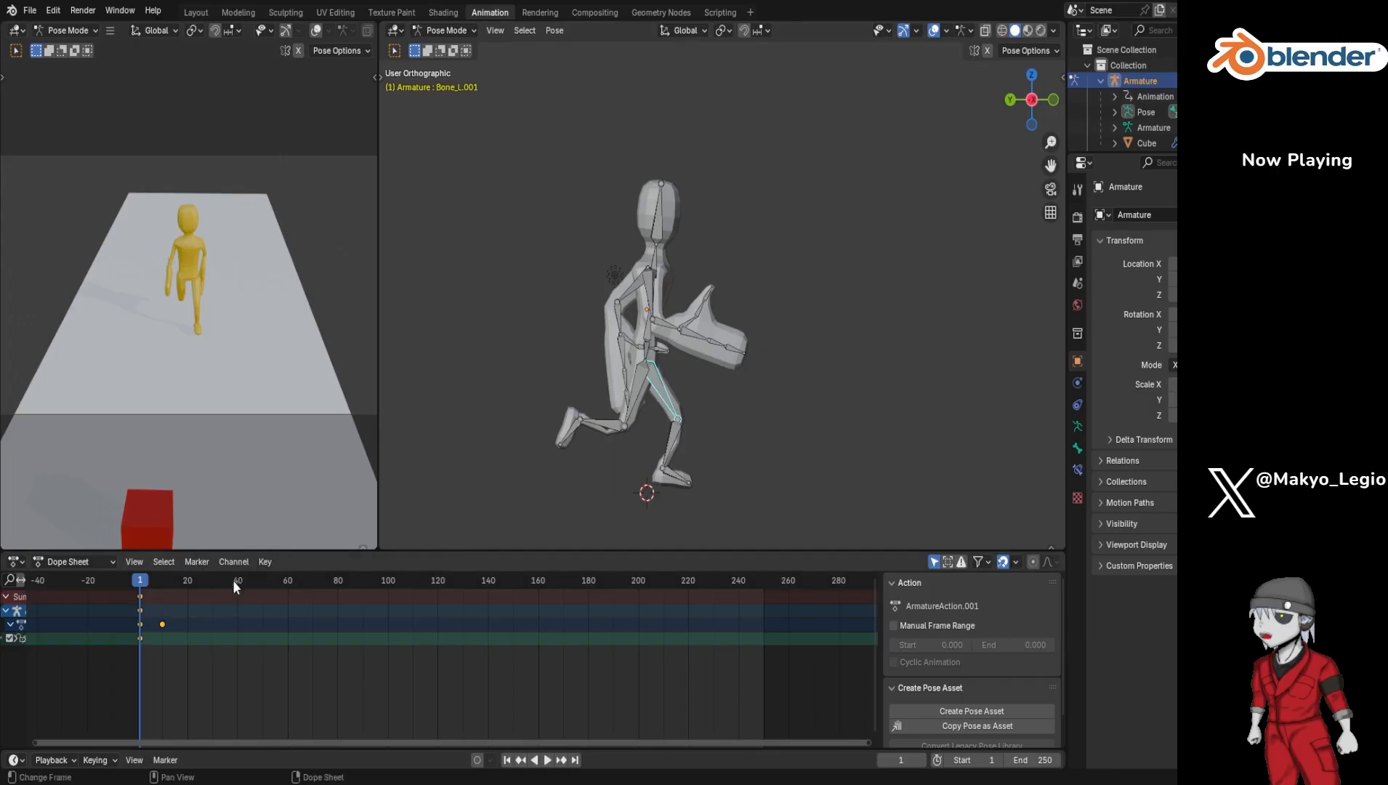
# Step: Select the armature's keyframe at frame 10 in the Dope Sheet and move the current frame to 10
pyautogui.click(163, 625)
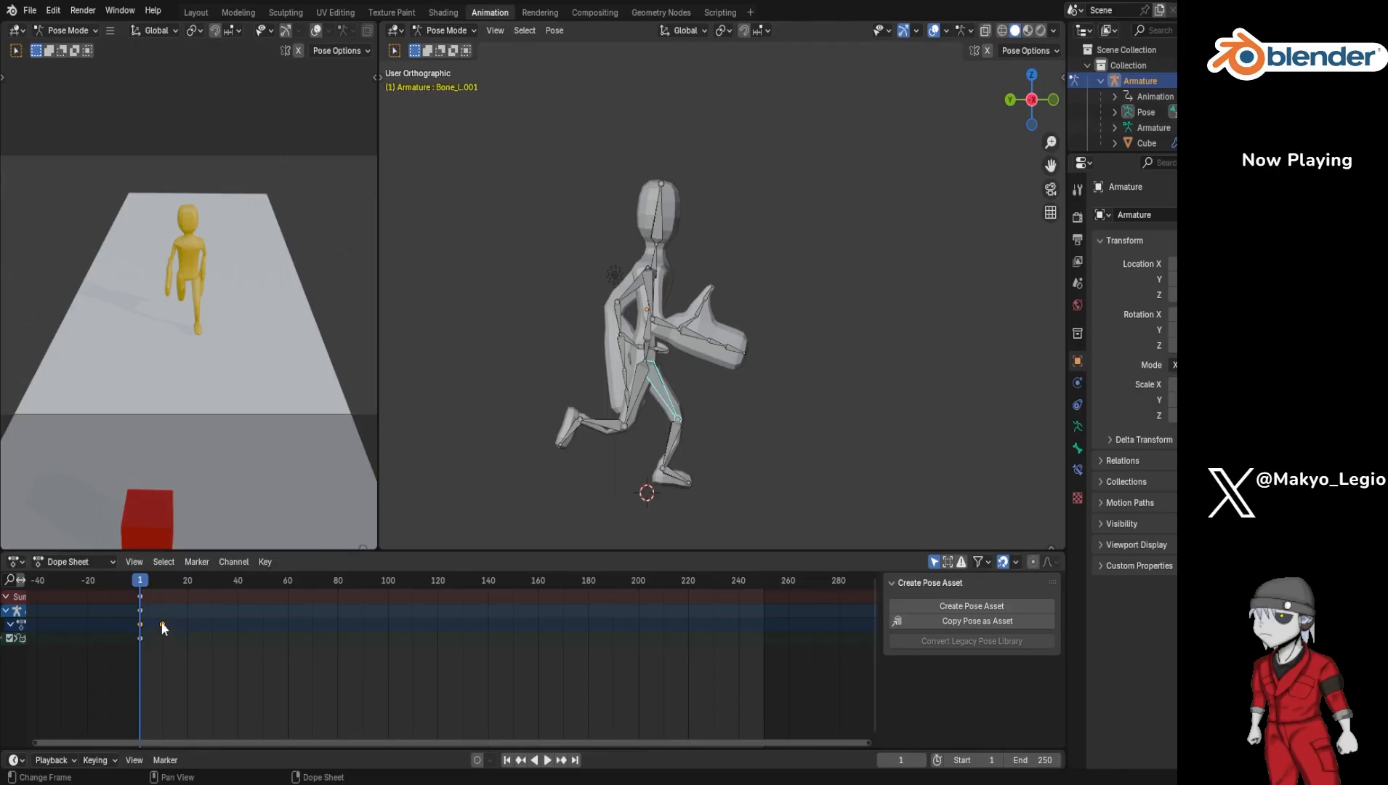
pyautogui.moveTo(193, 649); pyautogui.dragTo(151, 609)
pyautogui.moveTo(140, 586); pyautogui.dragTo(163, 586)
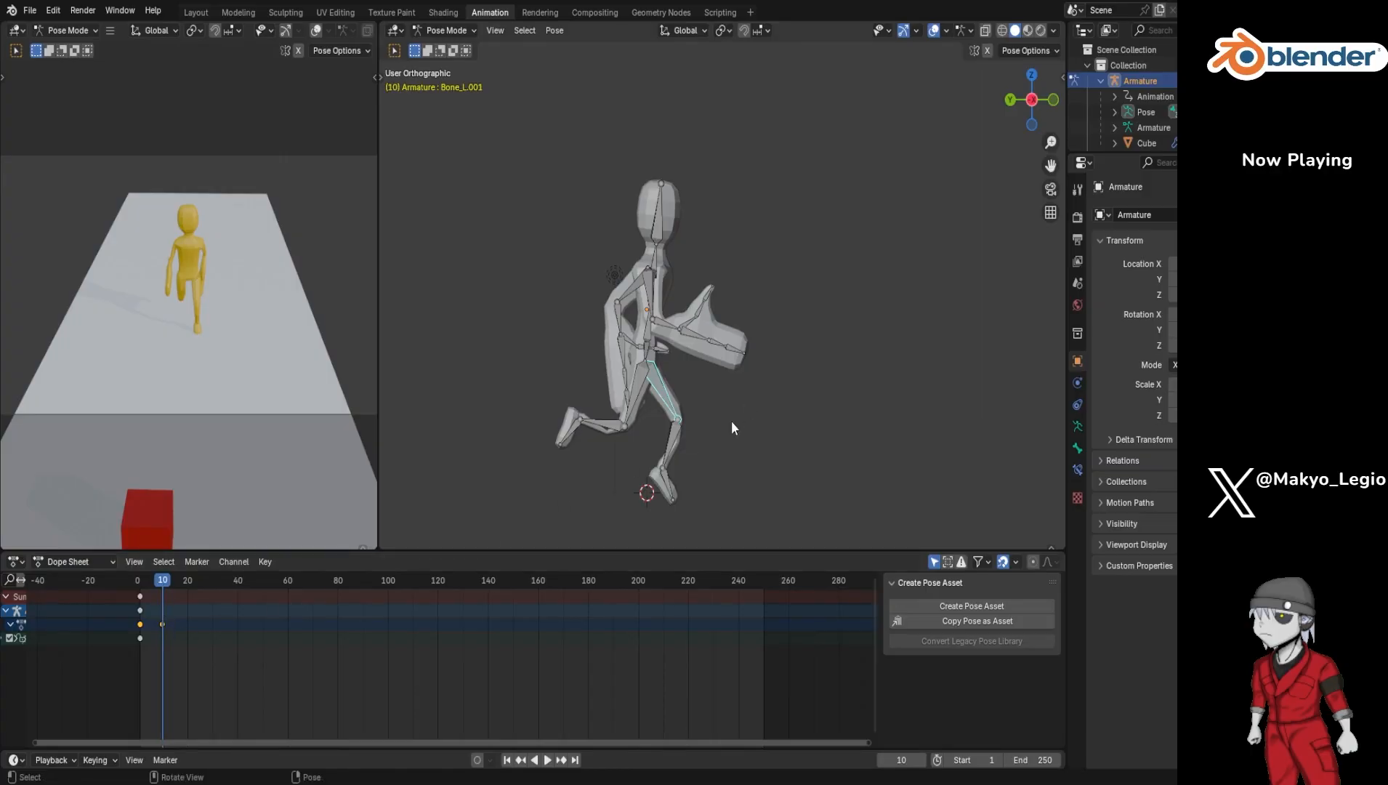
# Step: Rotate the left thigh bone Bone_L.001, then the left foot bone Bone_L.003 about -39°, around the global X axis
pyautogui.click(662, 401)
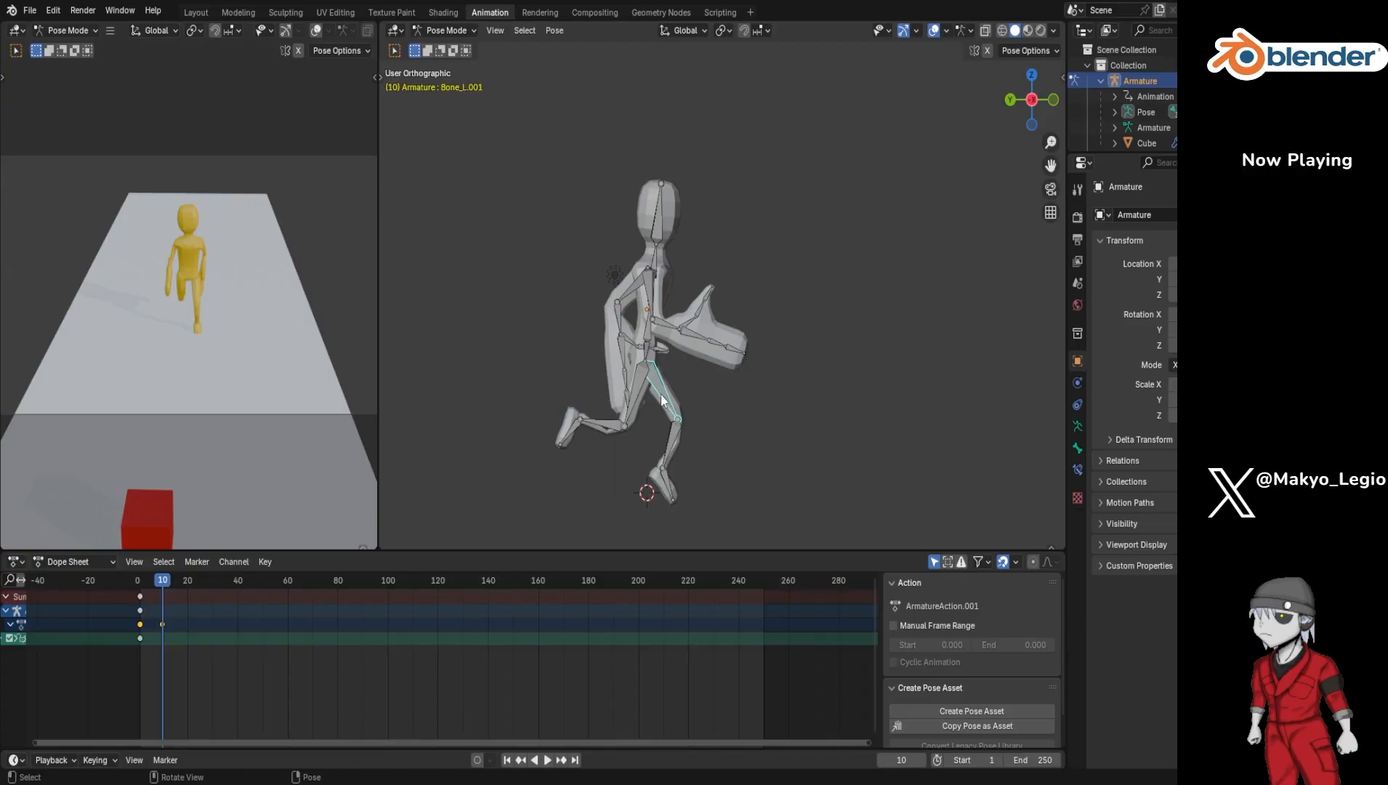
pyautogui.press('r')
pyautogui.press('x')
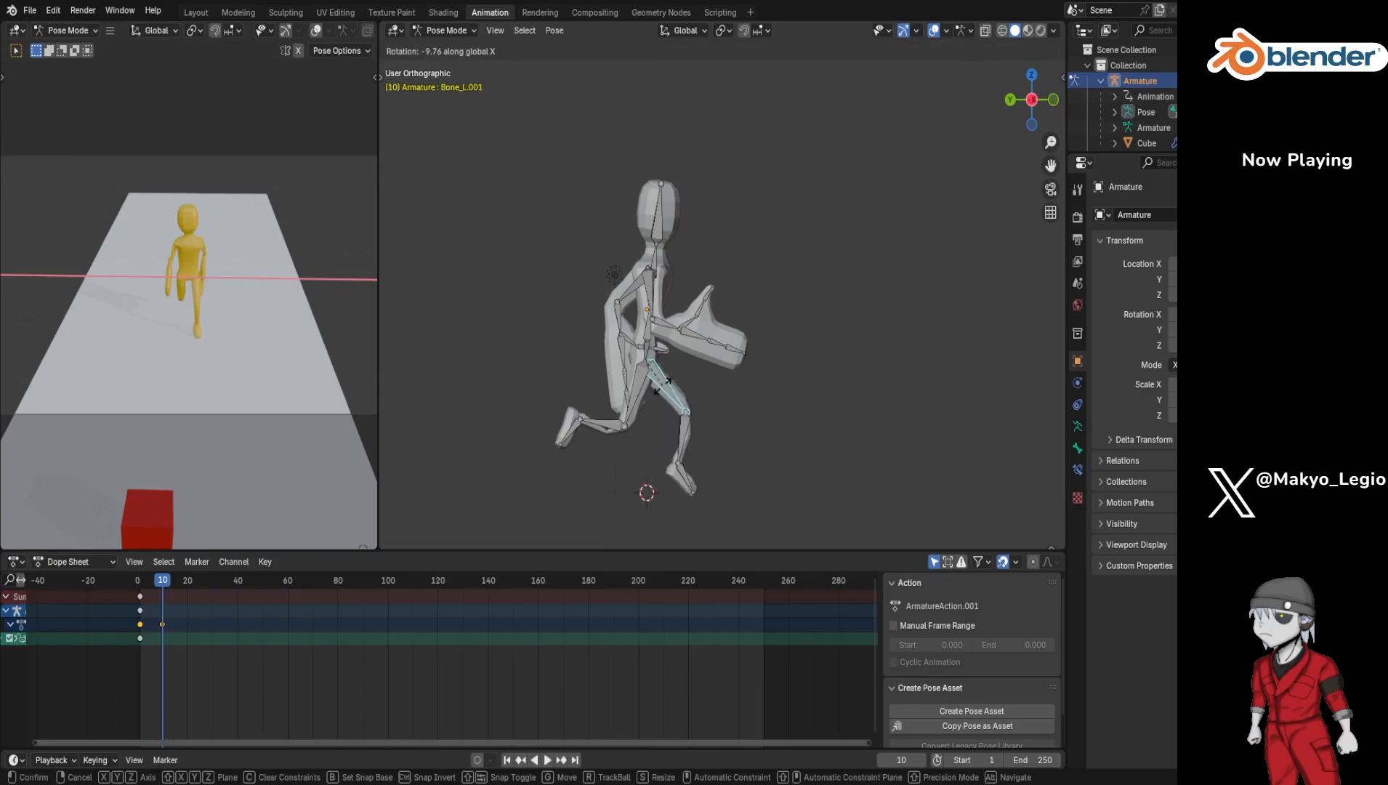
pyautogui.click(660, 383)
pyautogui.click(658, 485)
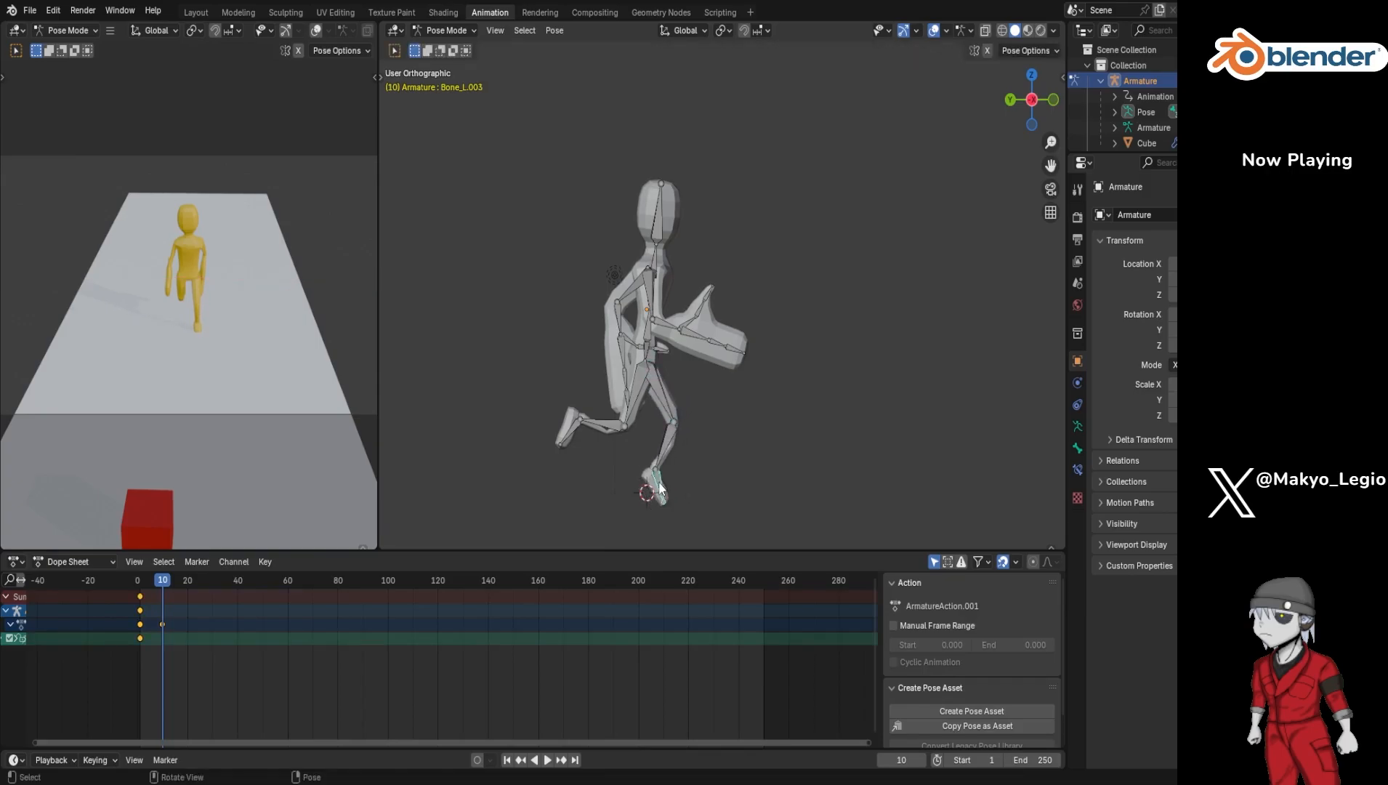
pyautogui.press('r')
pyautogui.press('x')
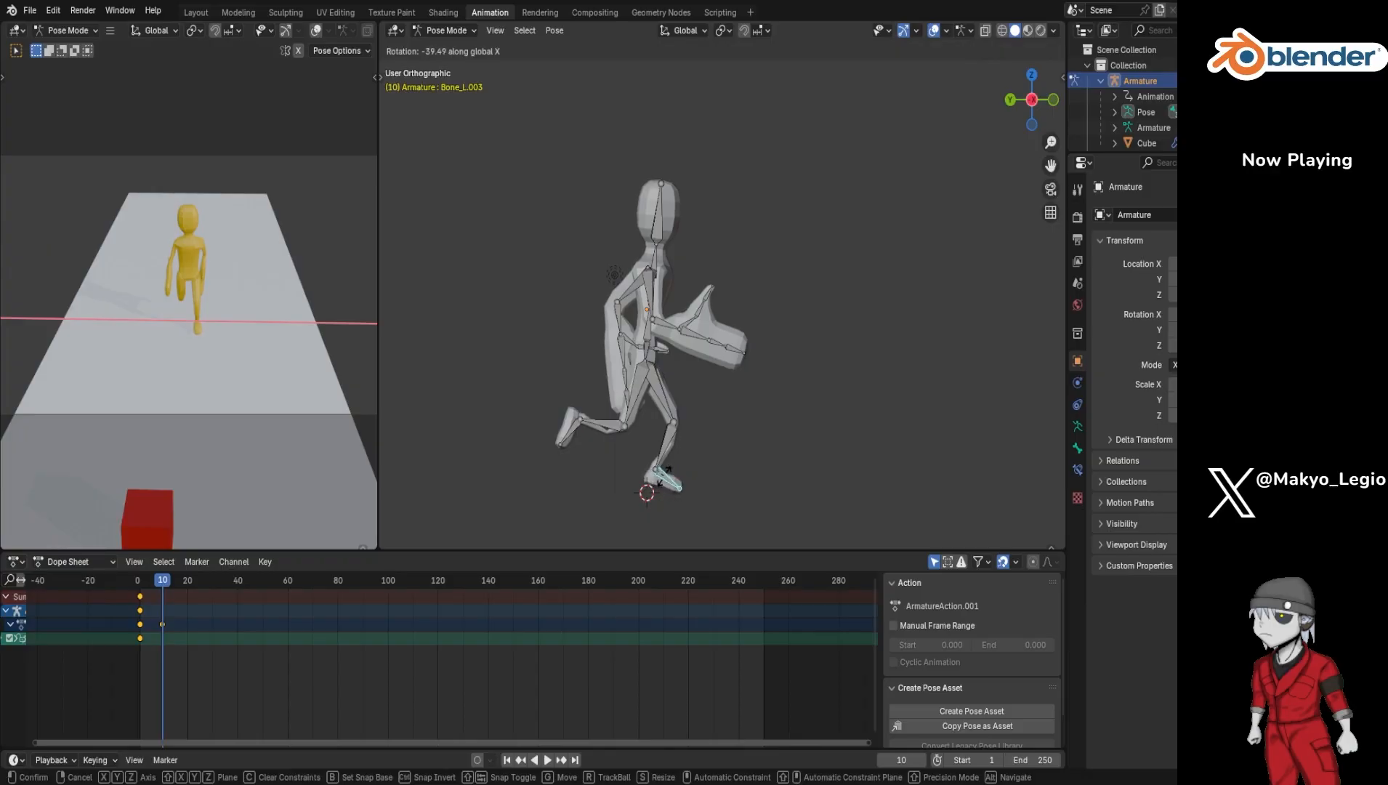
pyautogui.click(664, 481)
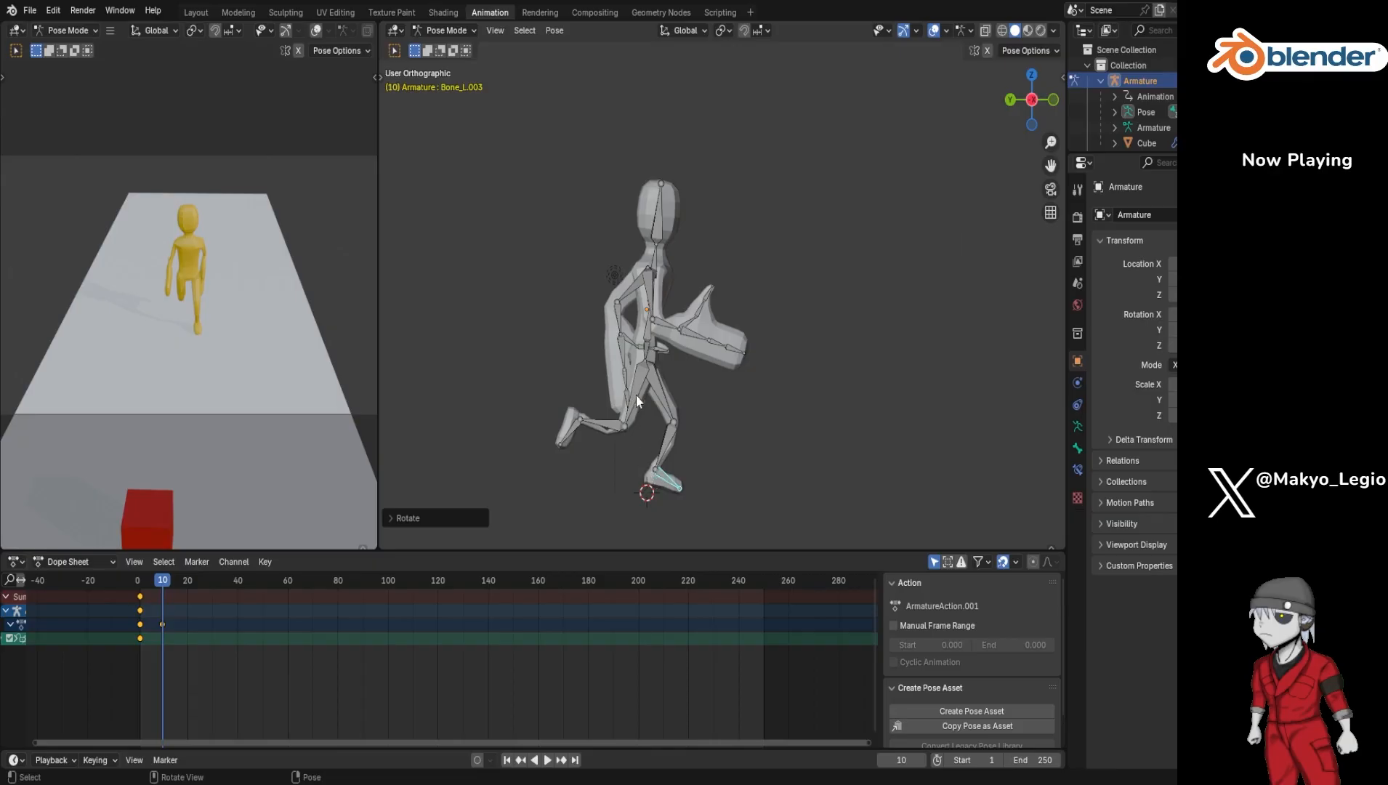
# Step: Rotate the right thigh bone Bone_R.001 about -40° and the right shin bone Bone_R.002 about 12° around the global X axis
pyautogui.click(635, 395)
pyautogui.press('r')
pyautogui.press('x')
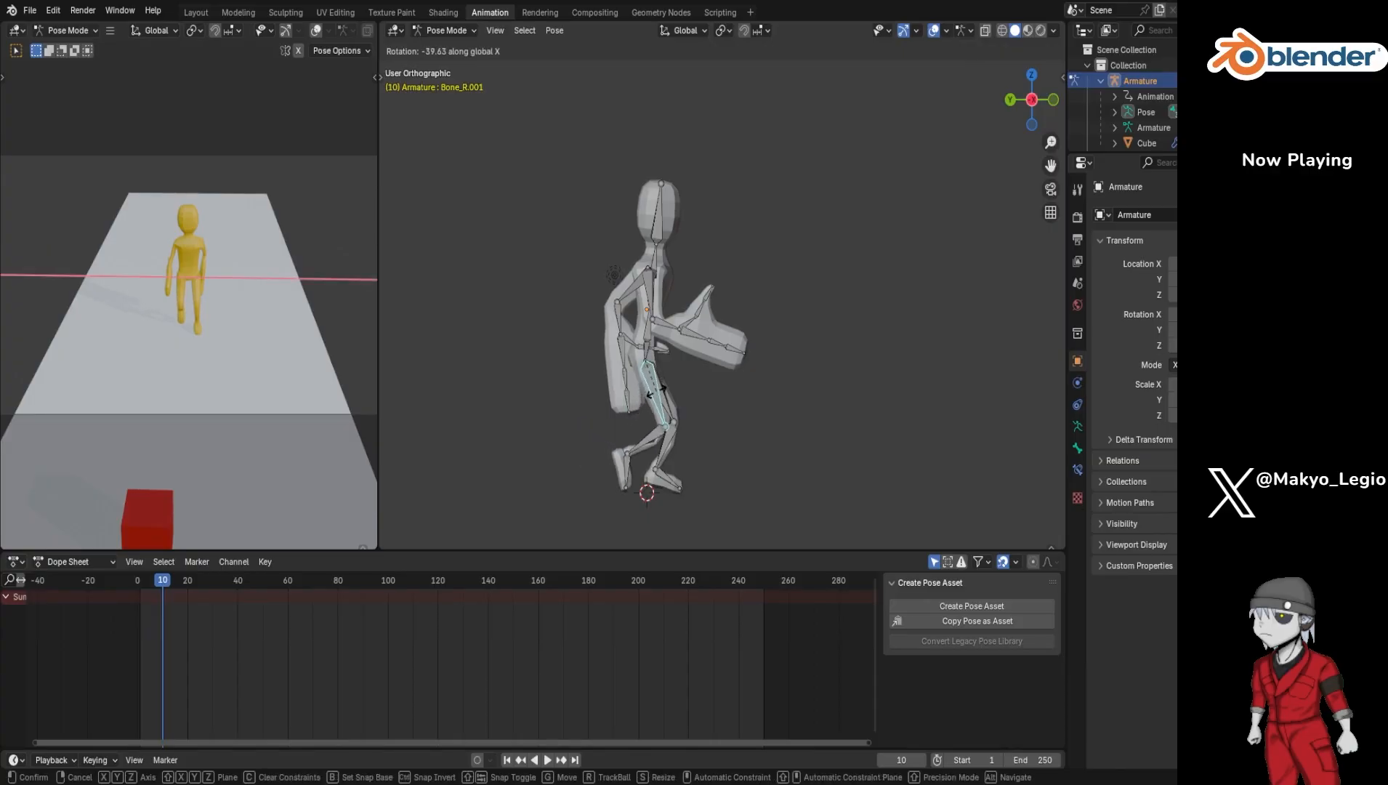
pyautogui.click(658, 397)
pyautogui.click(656, 443)
pyautogui.press('r')
pyautogui.press('x')
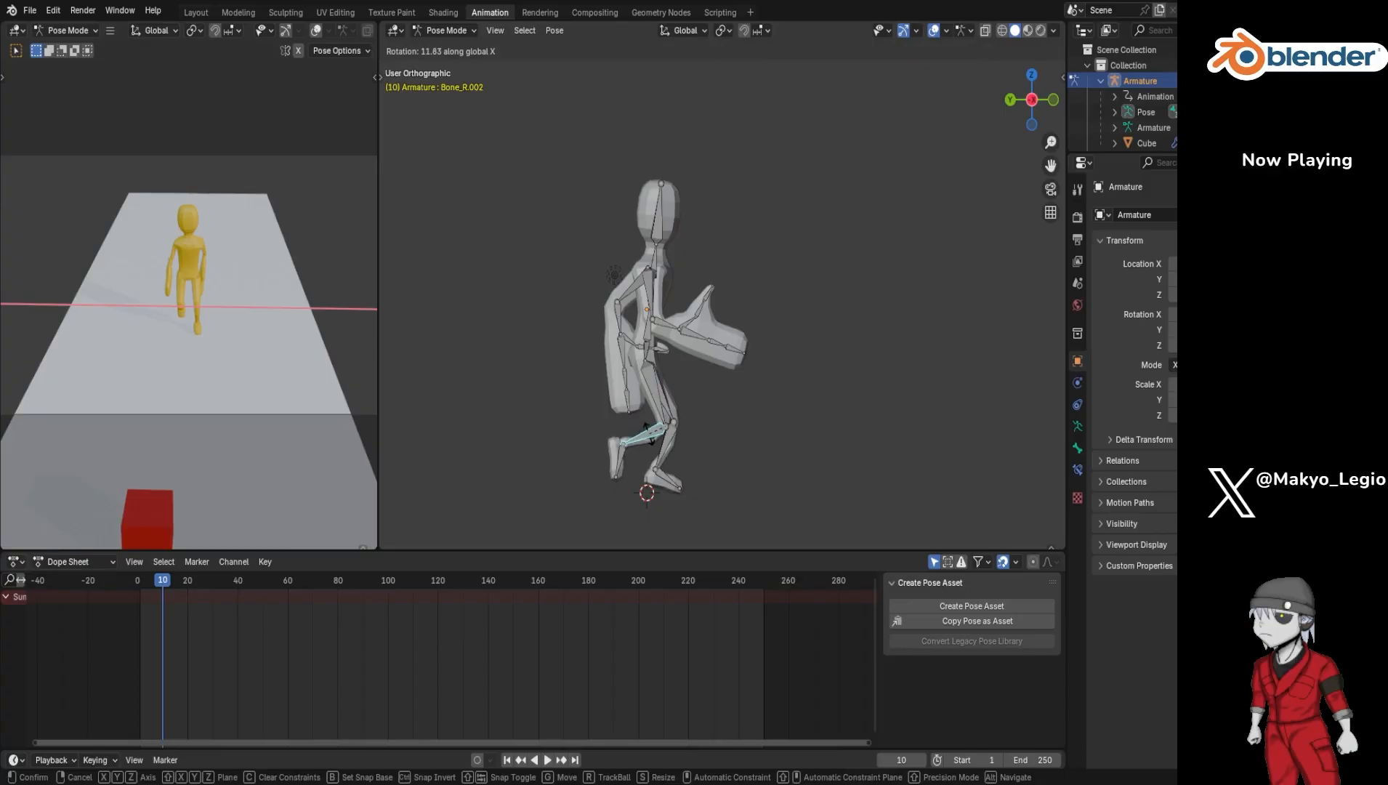
pyautogui.click(651, 439)
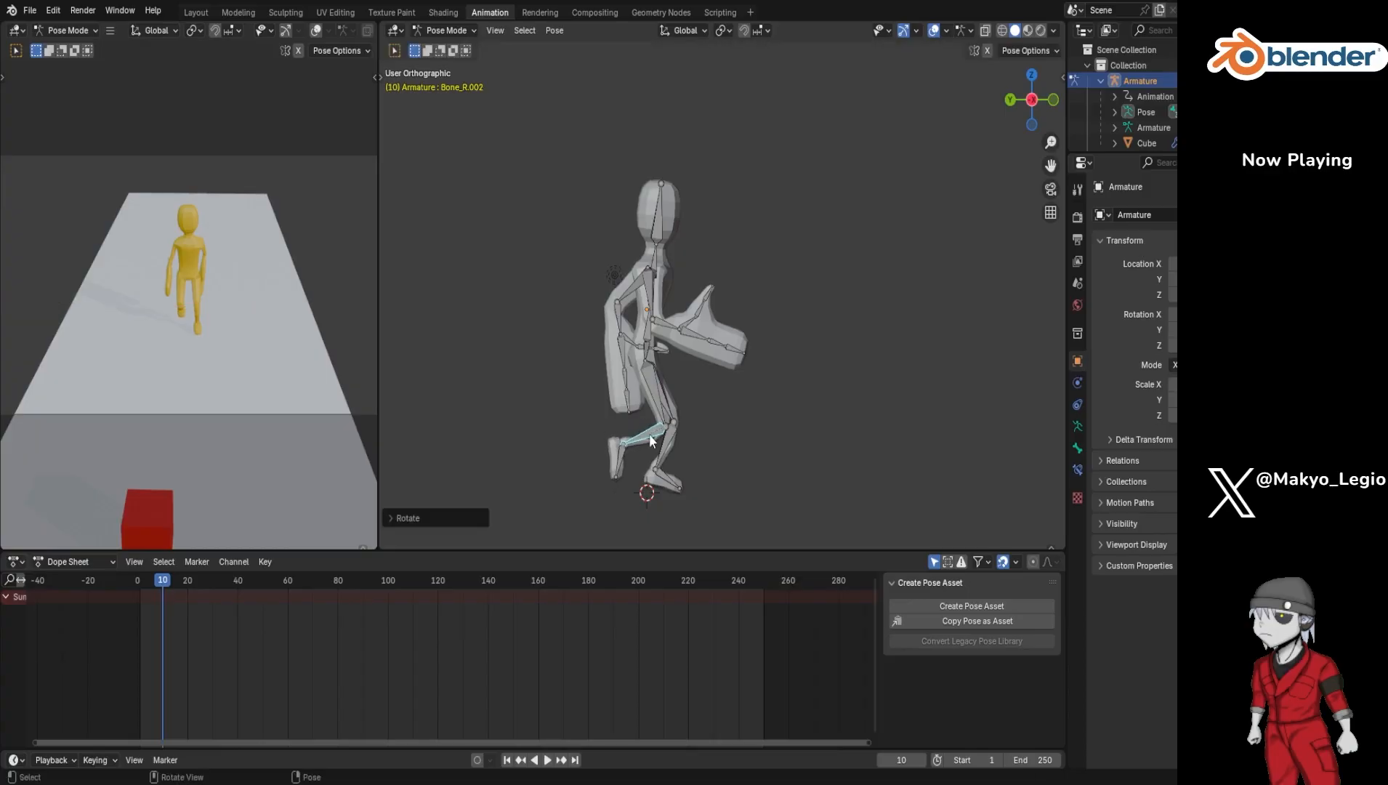
# Step: Rotate the right foot bone Bone_R.003 about -15° around the global X axis
pyautogui.click(619, 459)
pyautogui.press('r')
pyautogui.press('x')
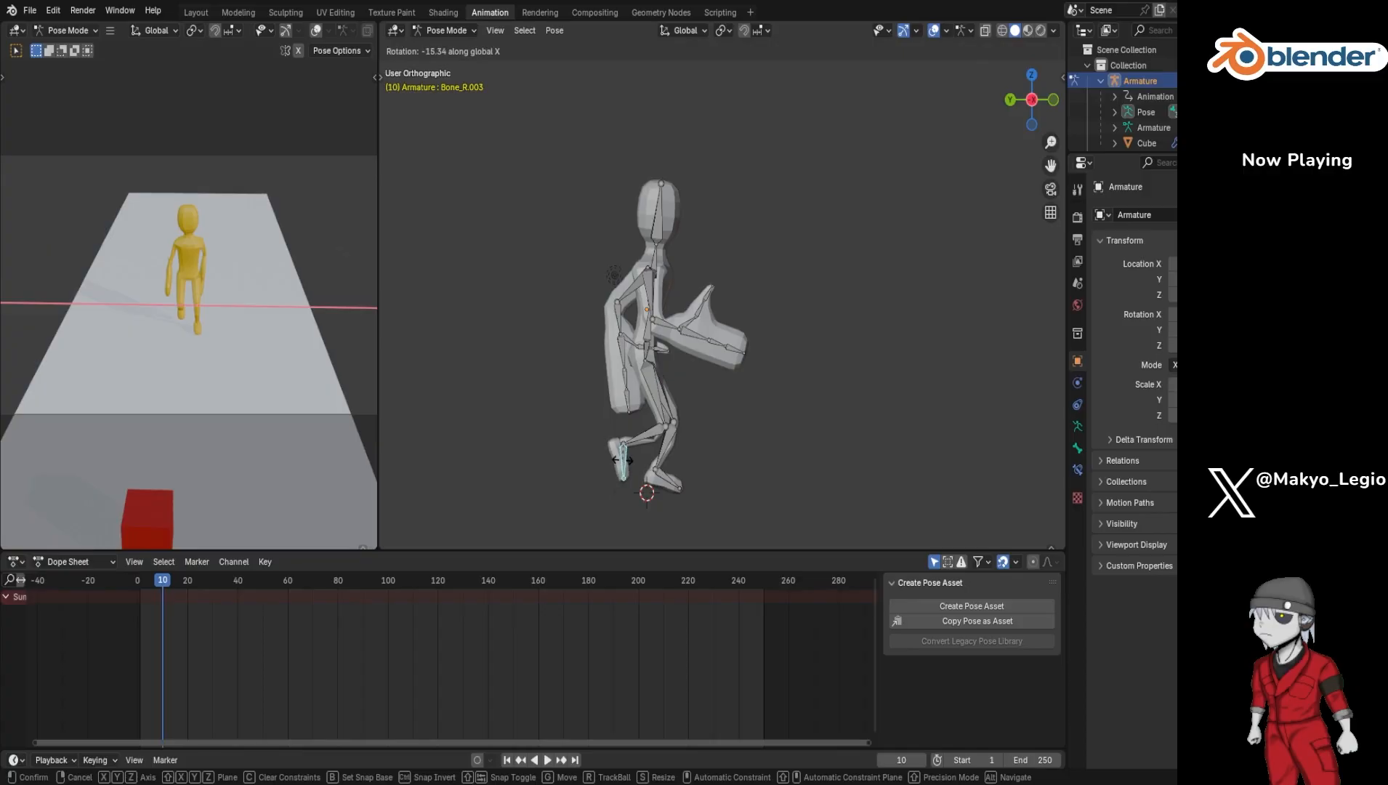
pyautogui.click(625, 465)
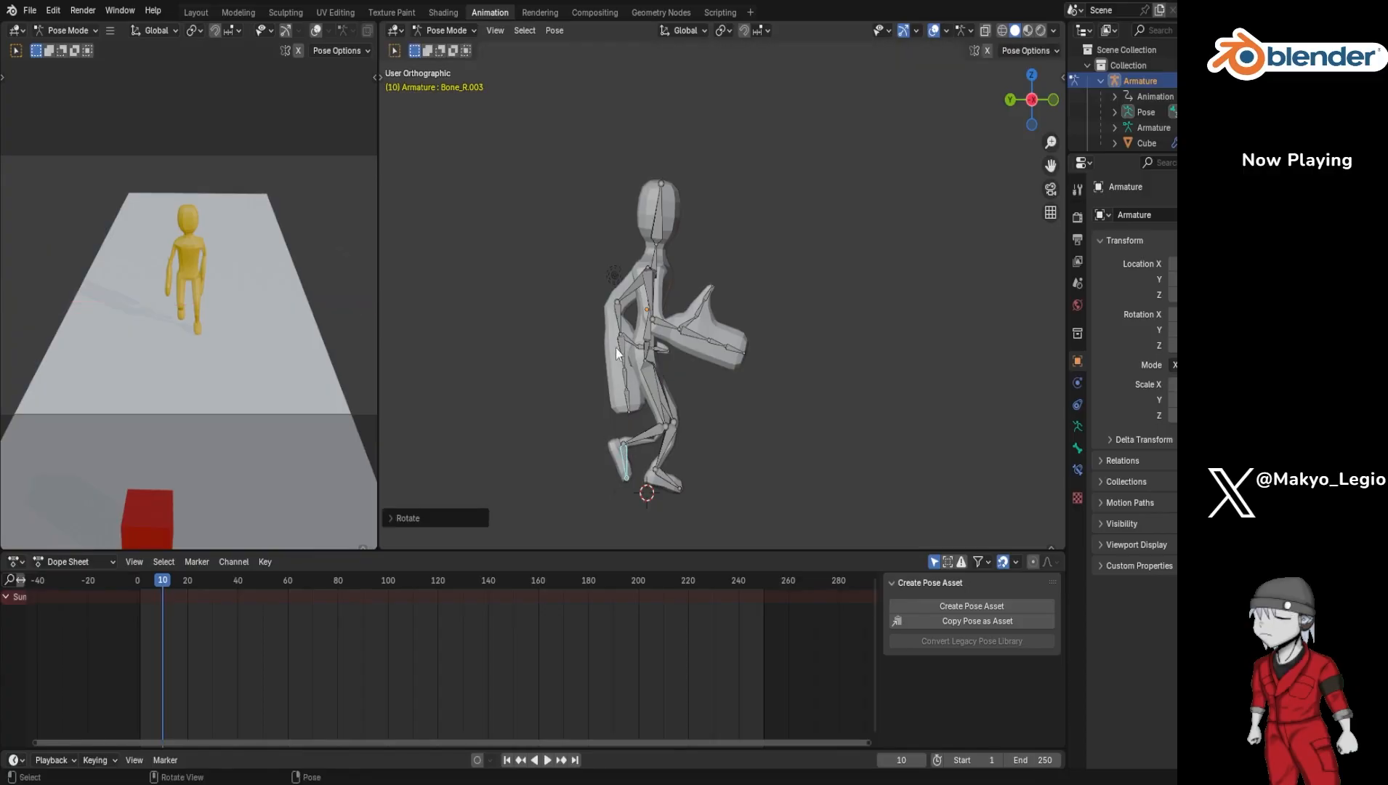
# Step: Rotate the right upper arm bone Bone.004_R.001 about 34° and the bone Bone.004_R.002 below it around the global X axis
pyautogui.click(650, 296)
pyautogui.press('r')
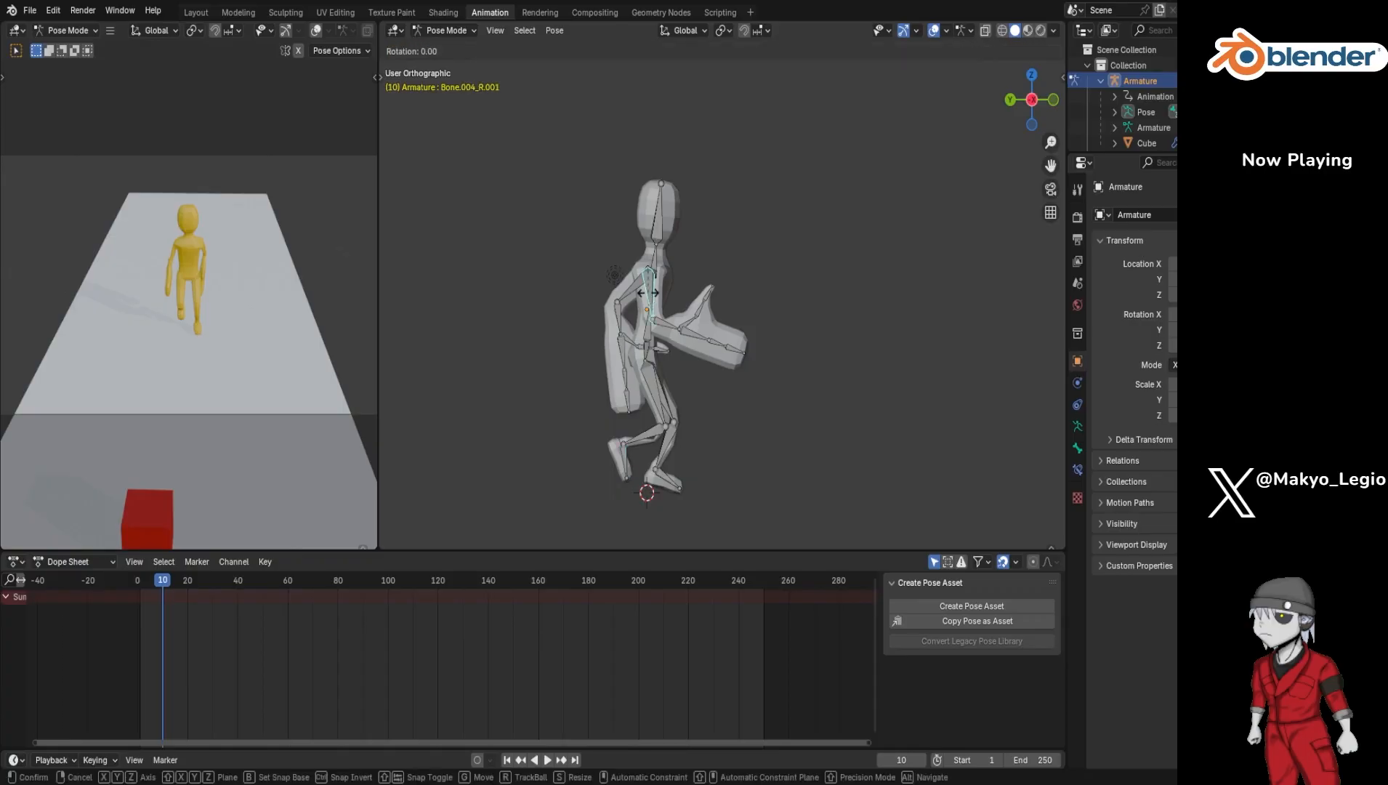
pyautogui.press('x')
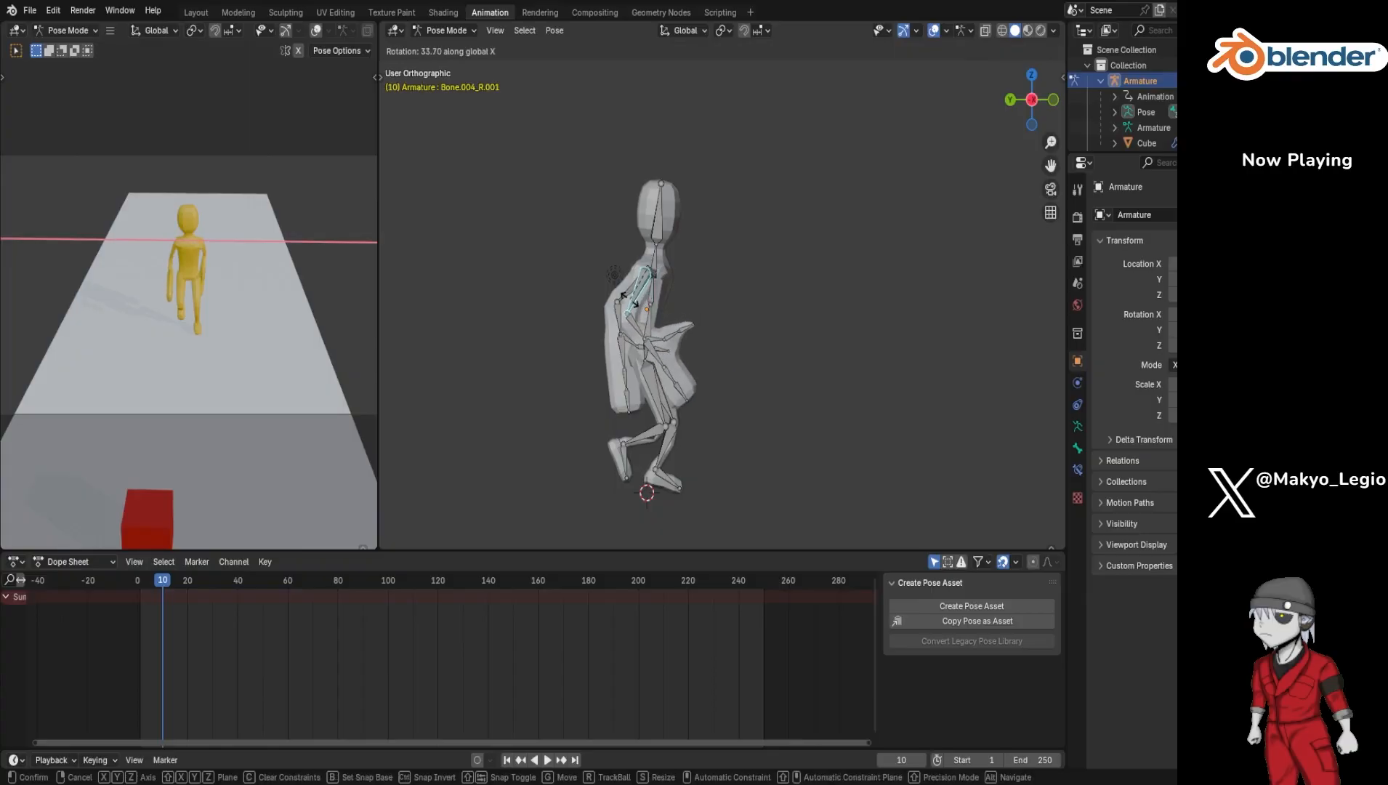
pyautogui.click(643, 307)
pyautogui.click(646, 324)
pyautogui.press('r')
pyautogui.press('x')
pyautogui.click(642, 328)
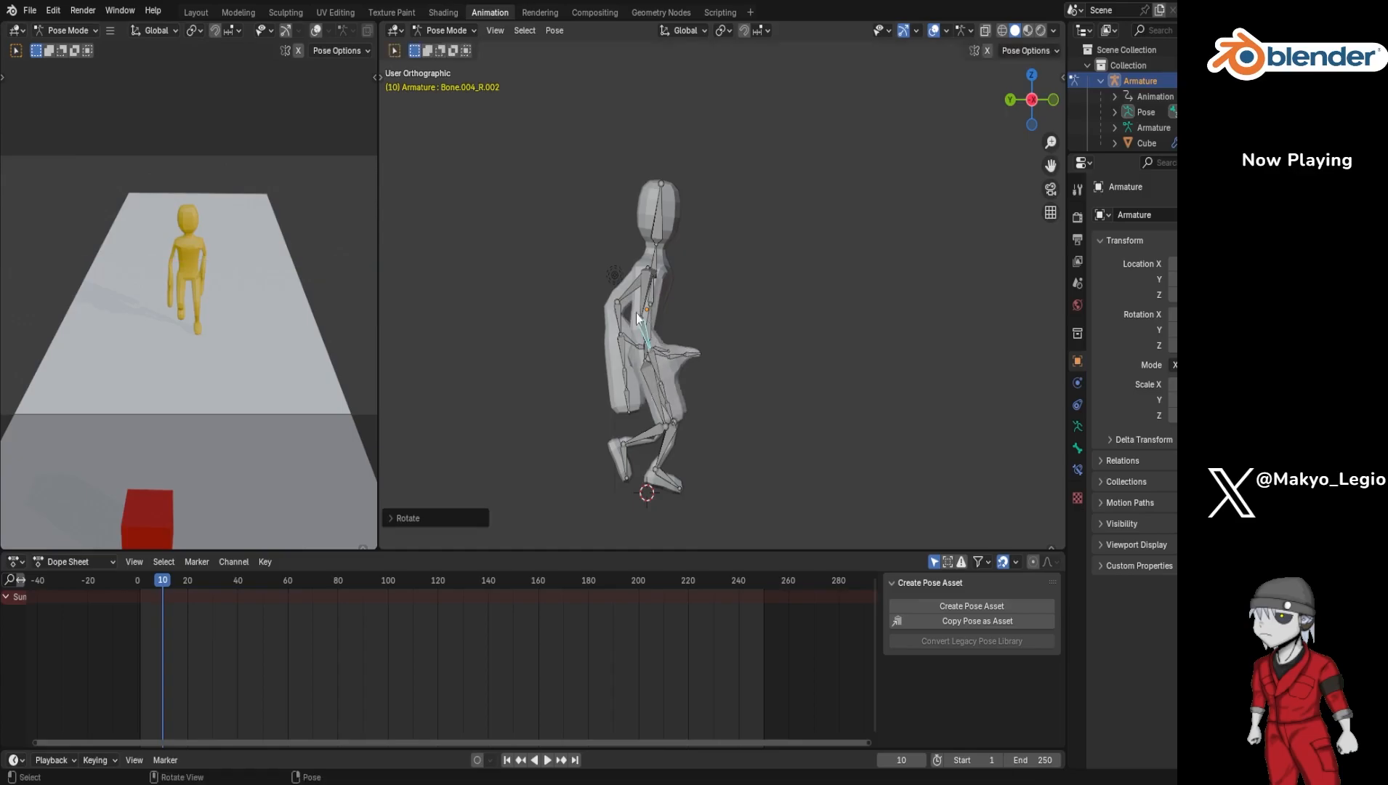
# Step: Rotate the left arm bone Bone.004_L.002, then the upper arm bone Bone.004_L.001 about -20°, around the global X axis
pyautogui.click(629, 289)
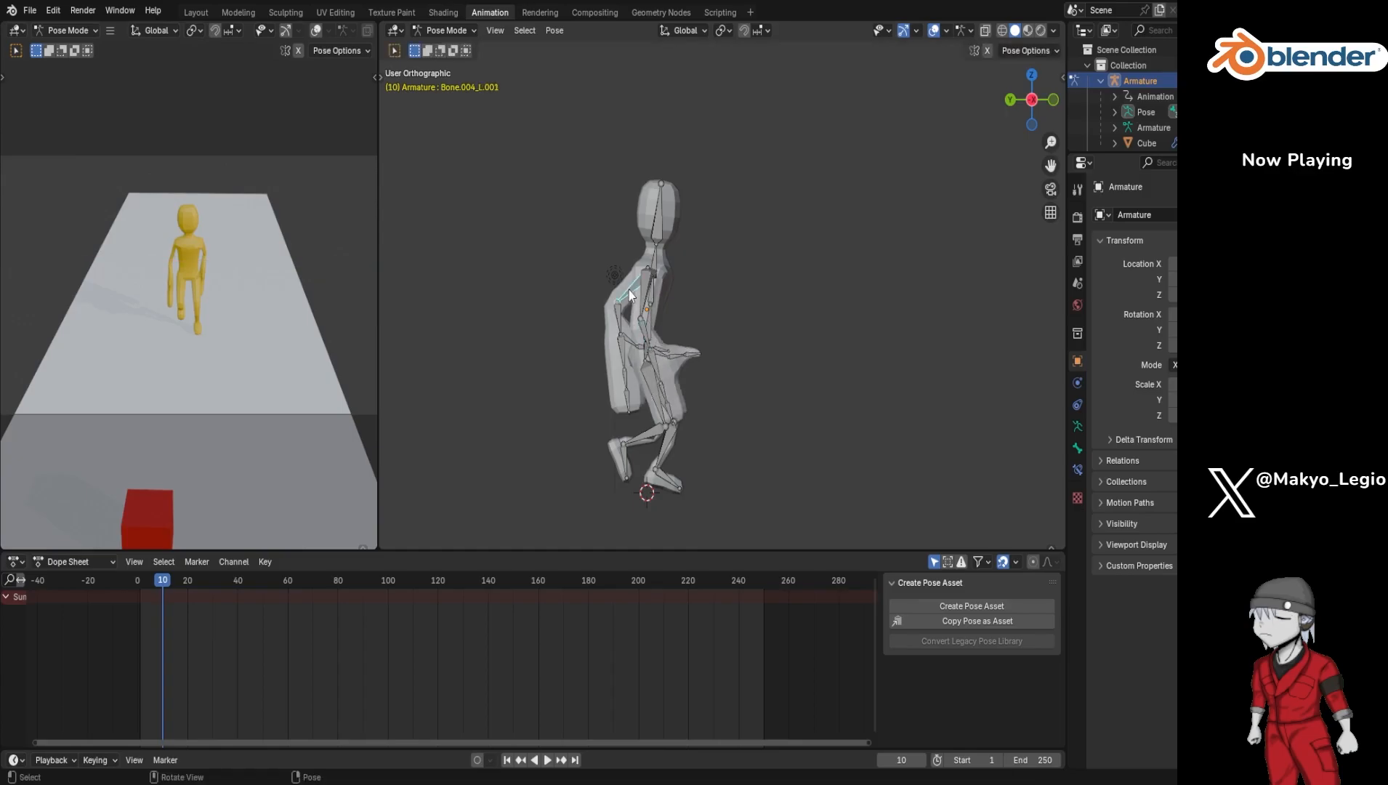
pyautogui.click(617, 315)
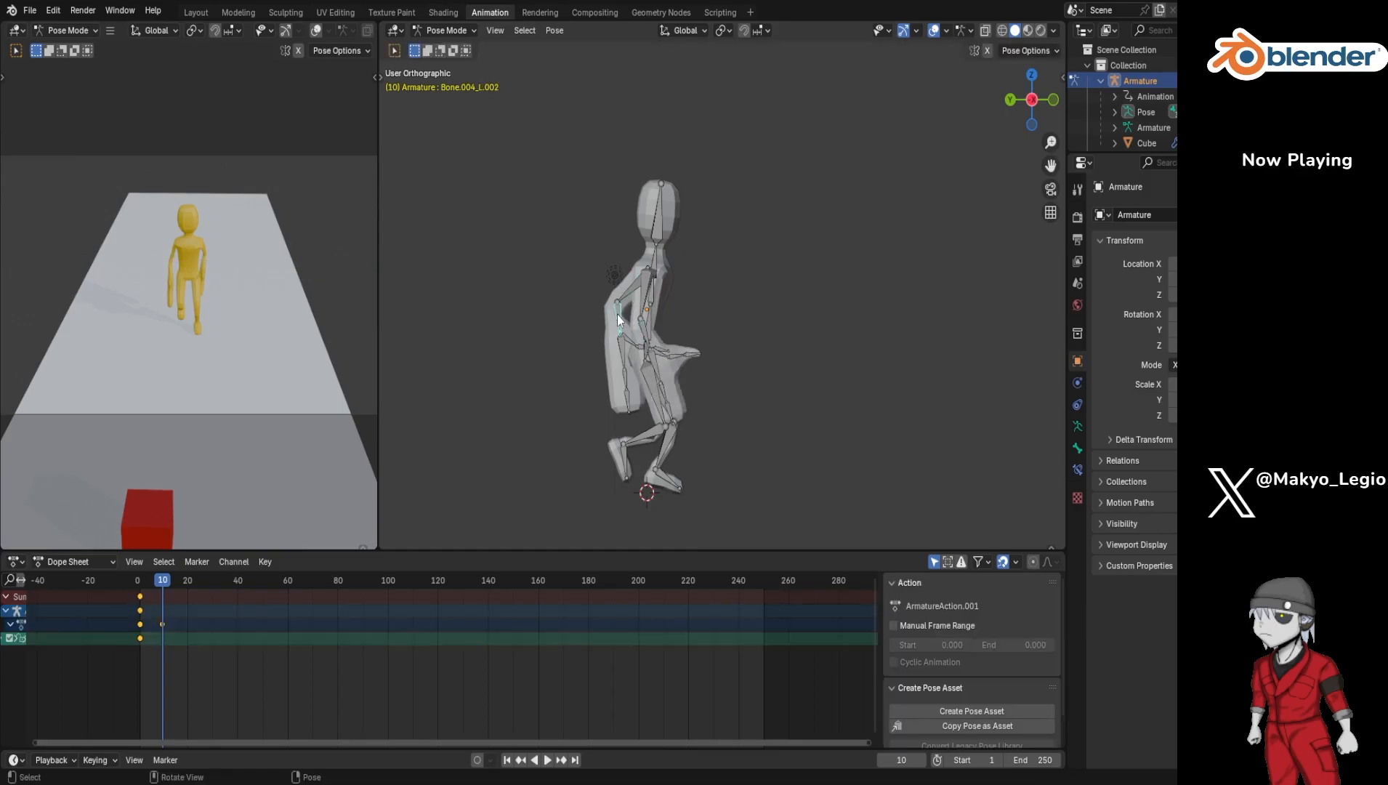
pyautogui.press('r')
pyautogui.press('x')
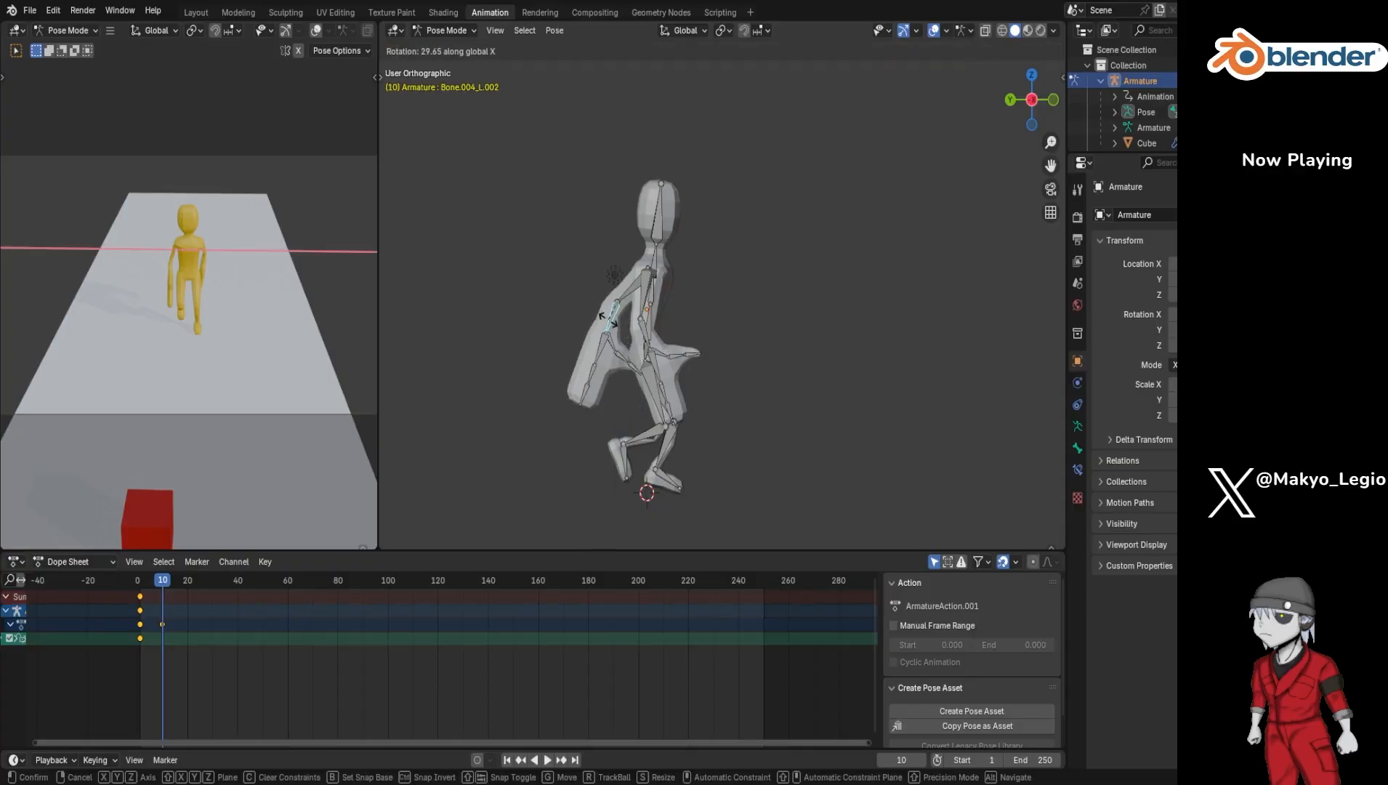
pyautogui.click(620, 310)
pyautogui.click(626, 293)
pyautogui.press('r')
pyautogui.press('x')
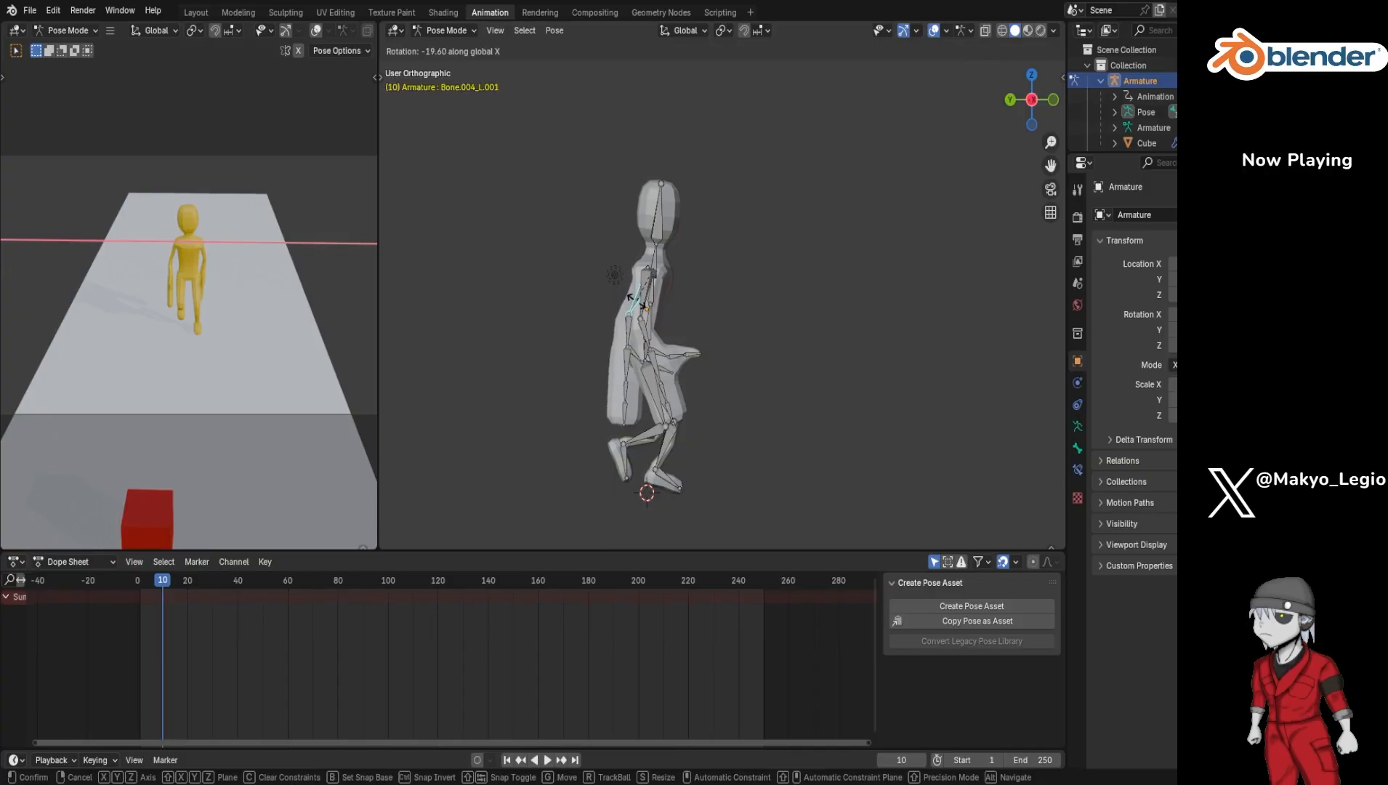
pyautogui.click(635, 304)
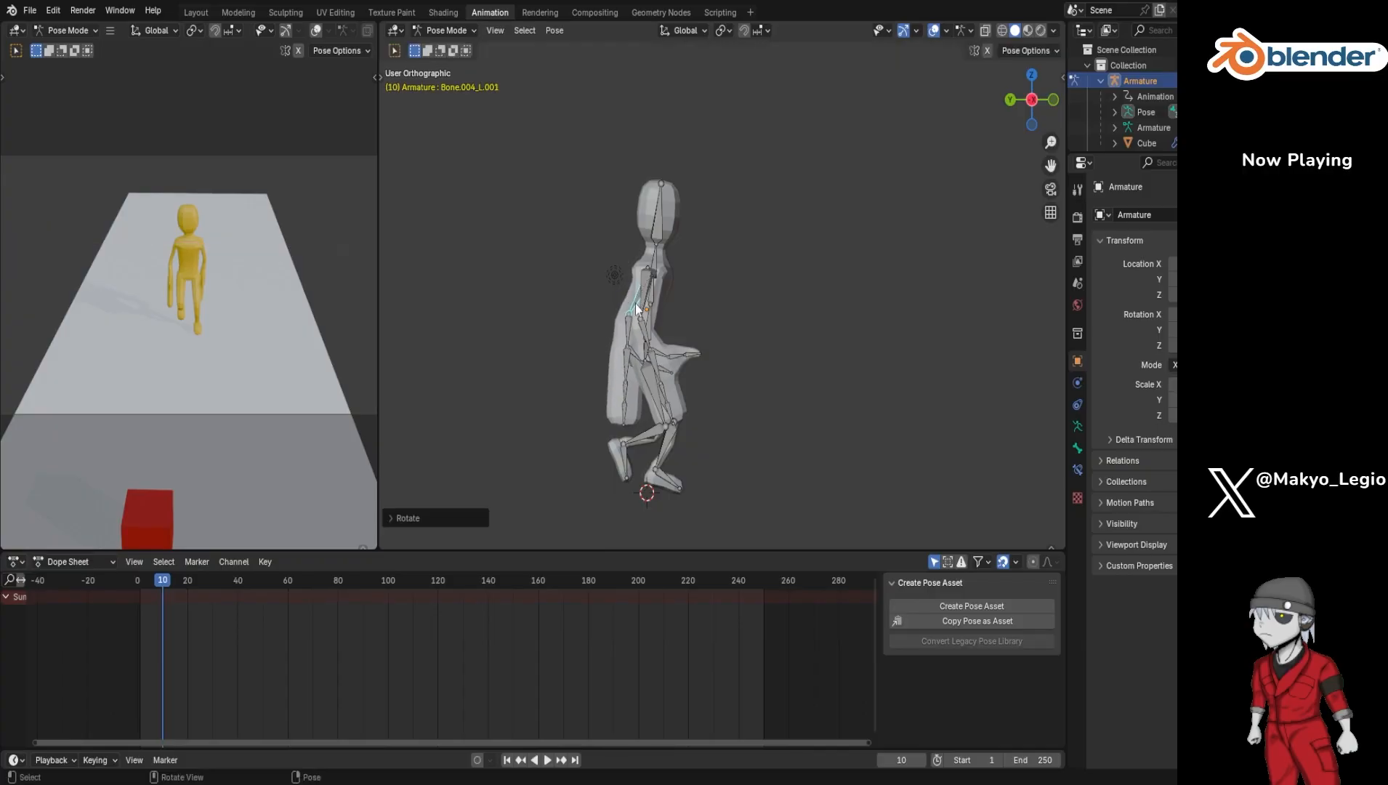
# Step: Try to insert keyframes at frame 10 for the left upper arm bone and the whole Armature object
pyautogui.press('i')
pyautogui.click(331, 577)
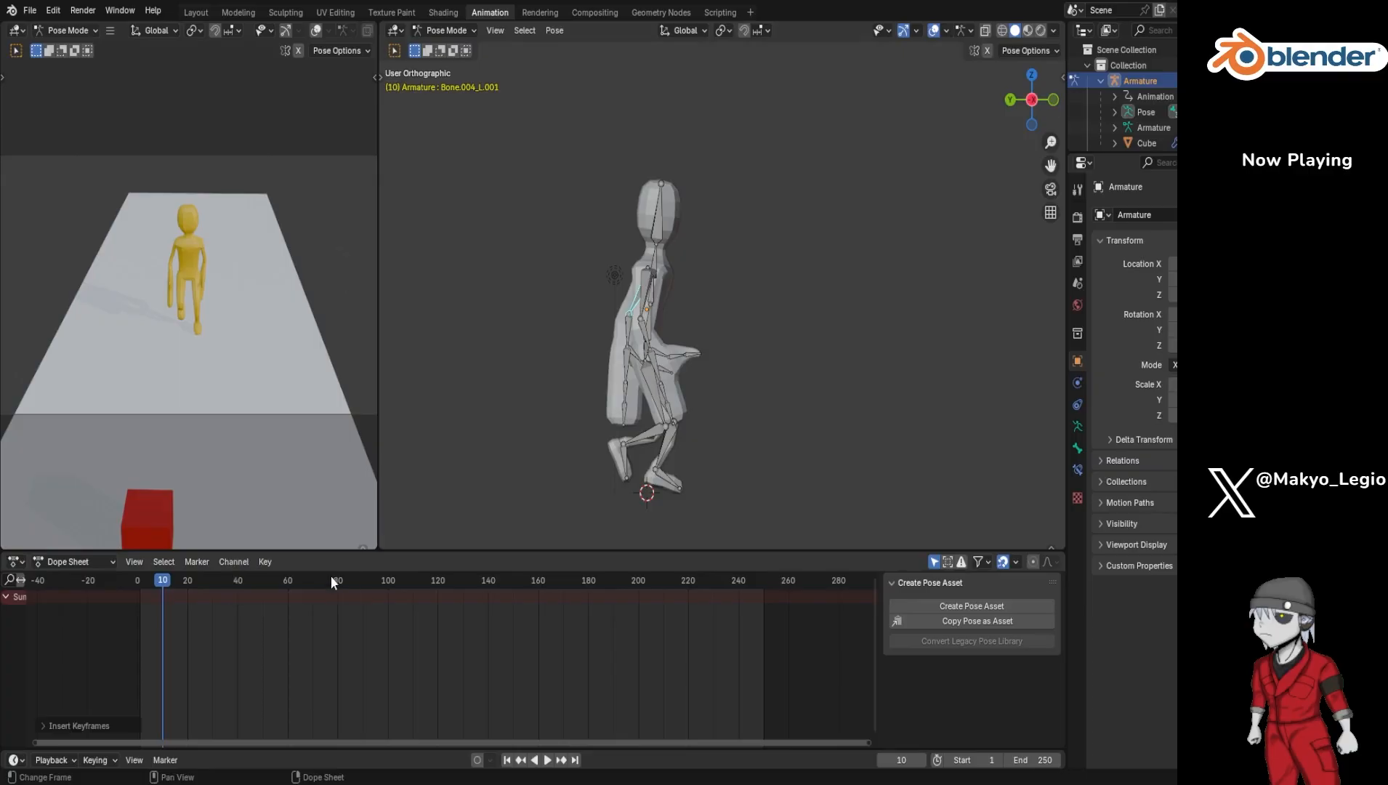
pyautogui.click(1140, 78)
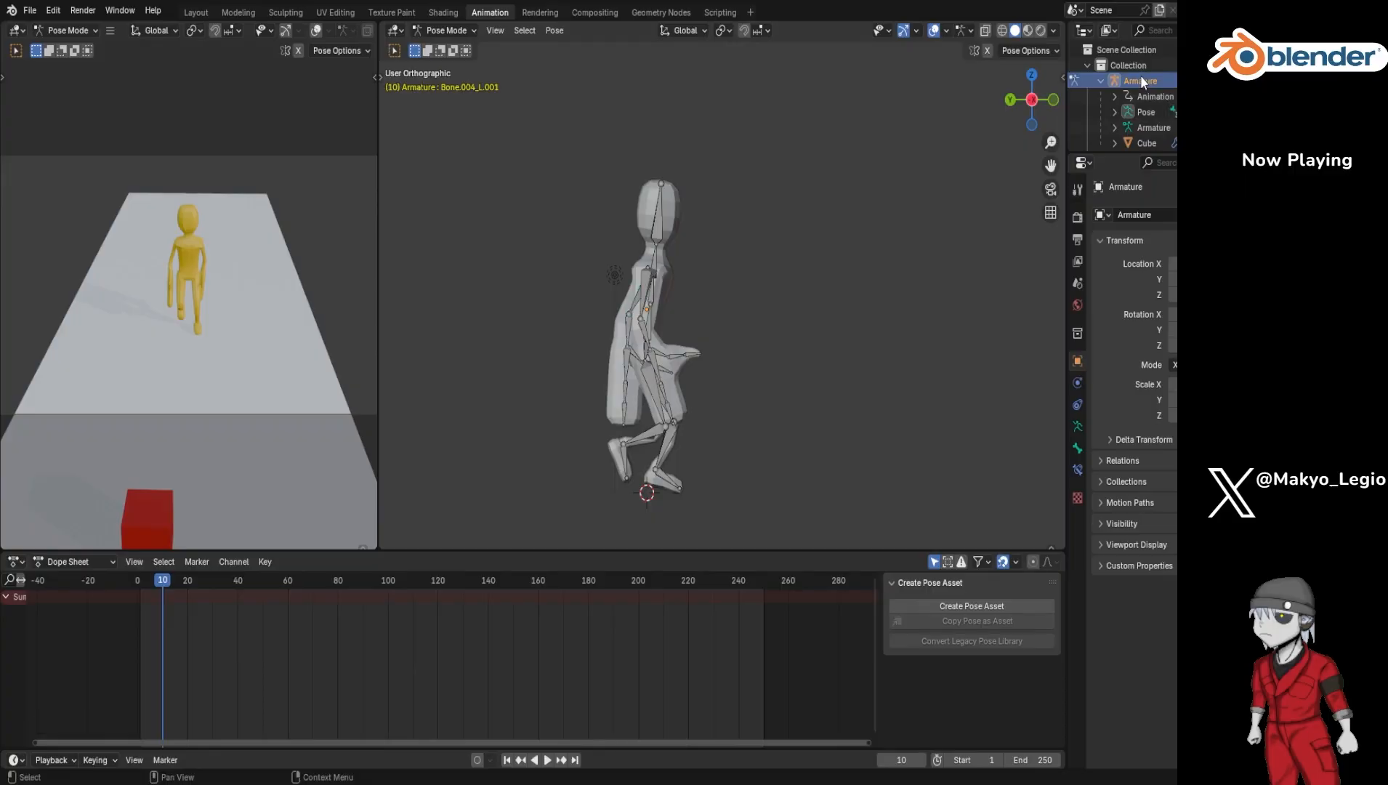
pyautogui.press('i')
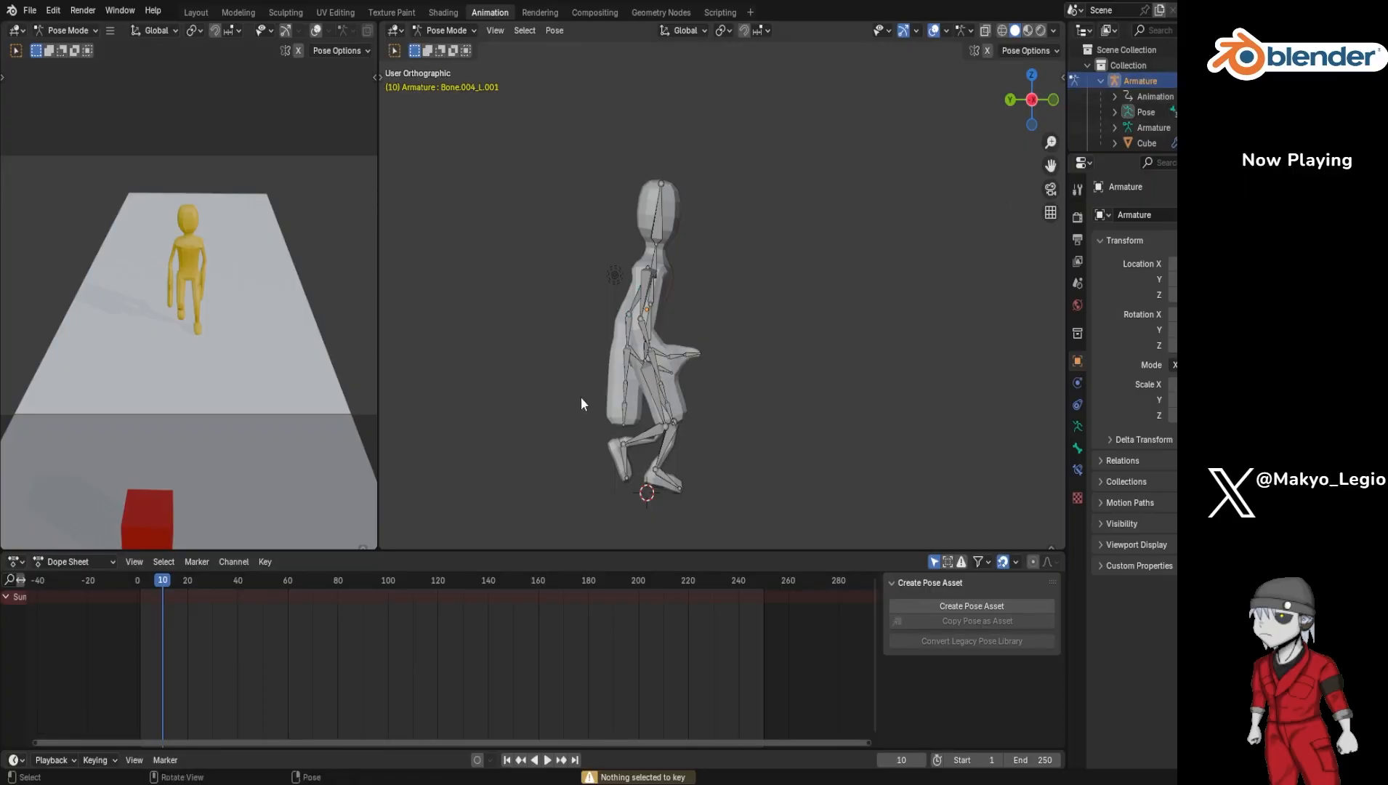
pyautogui.press('i')
pyautogui.click(440, 582)
pyautogui.press('i')
pyautogui.click(370, 647)
pyautogui.click(575, 455)
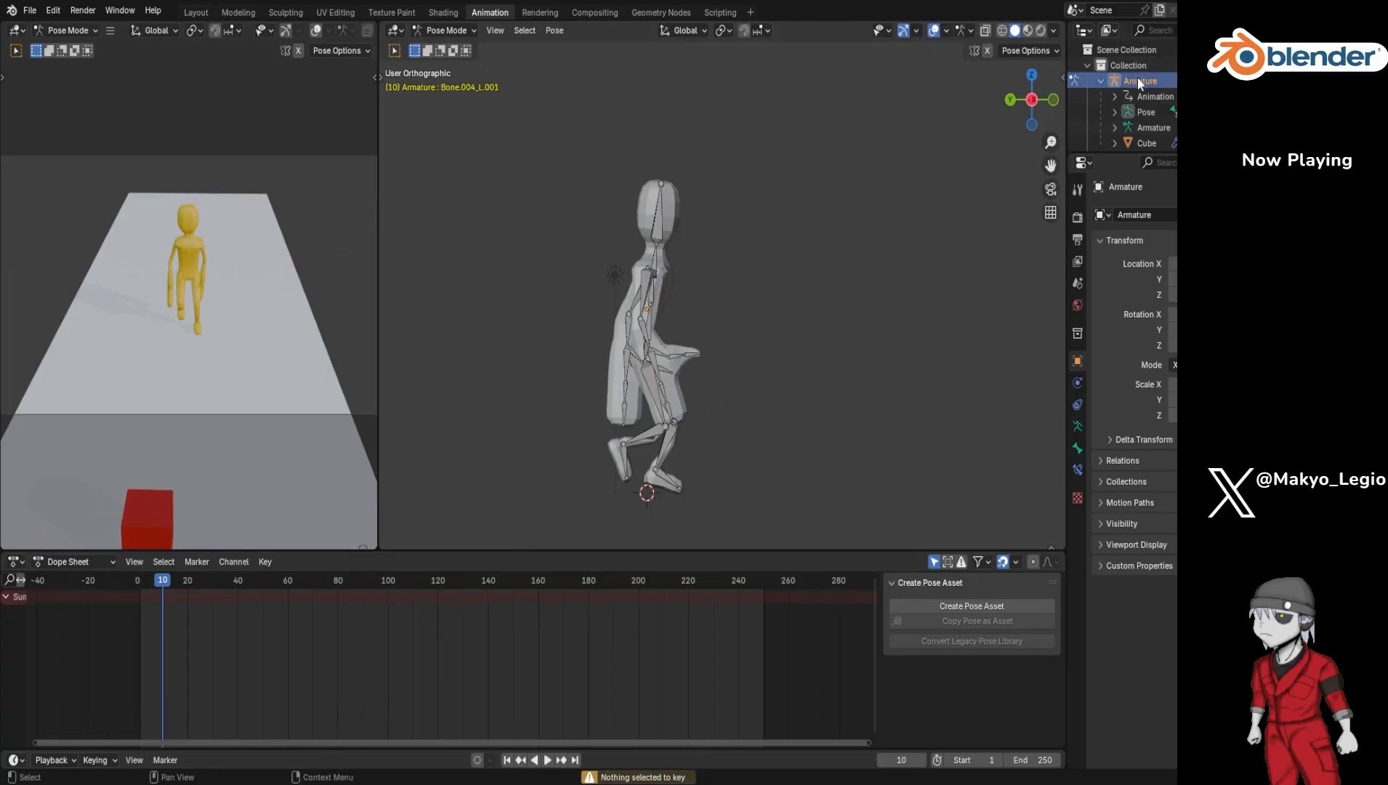
# Step: Reselect the Armature object in the Outliner and try again to key its pose at frame 10
pyautogui.click(1150, 128)
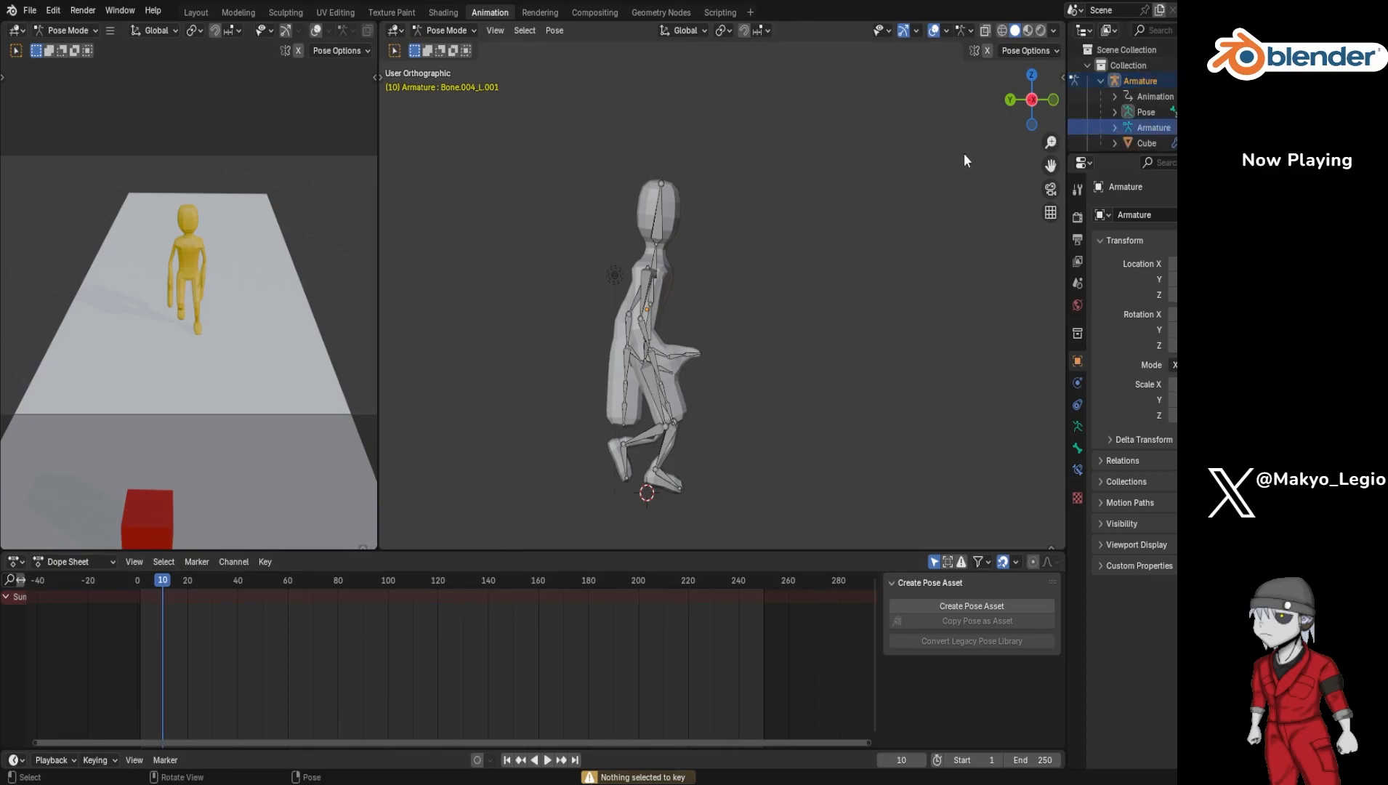
pyautogui.doubleClick(1140, 80)
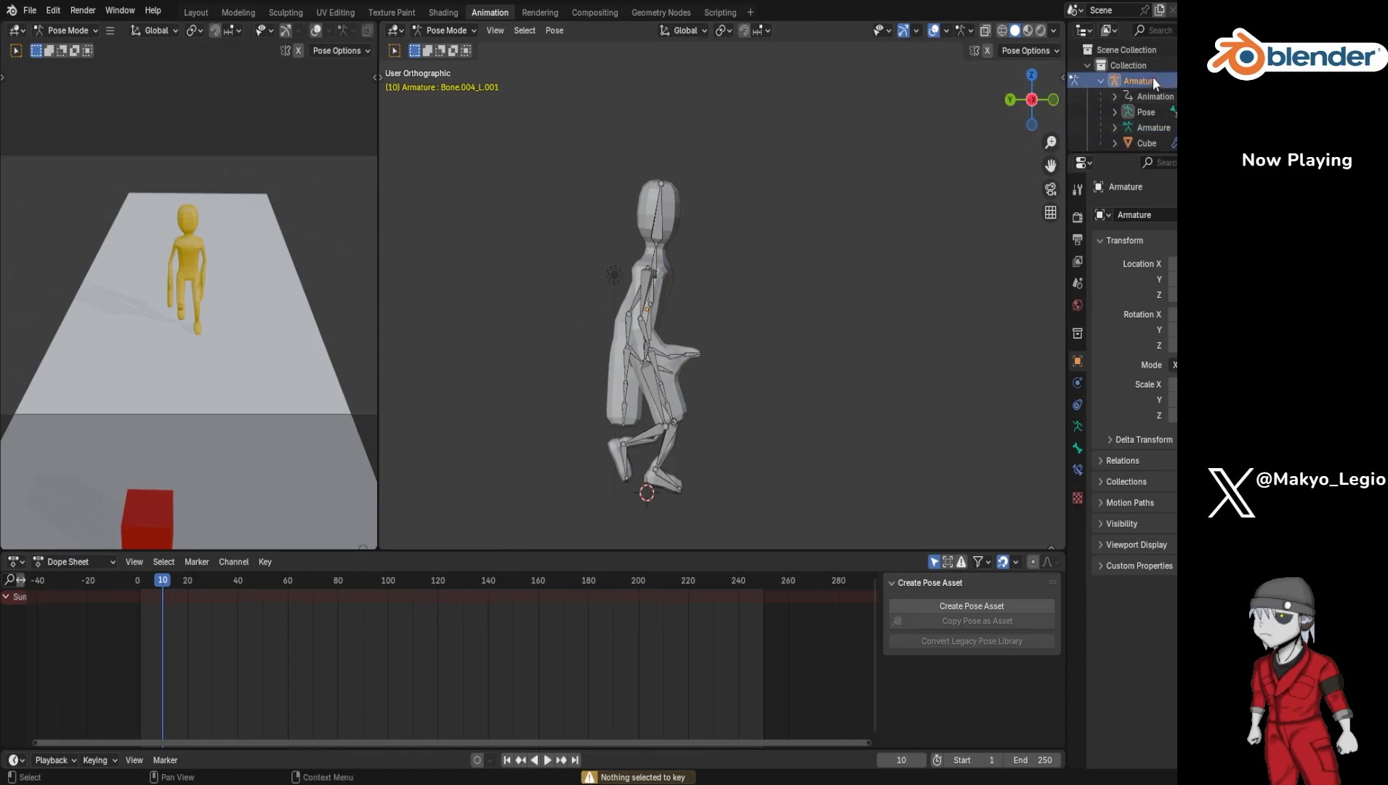
pyautogui.click(1116, 82)
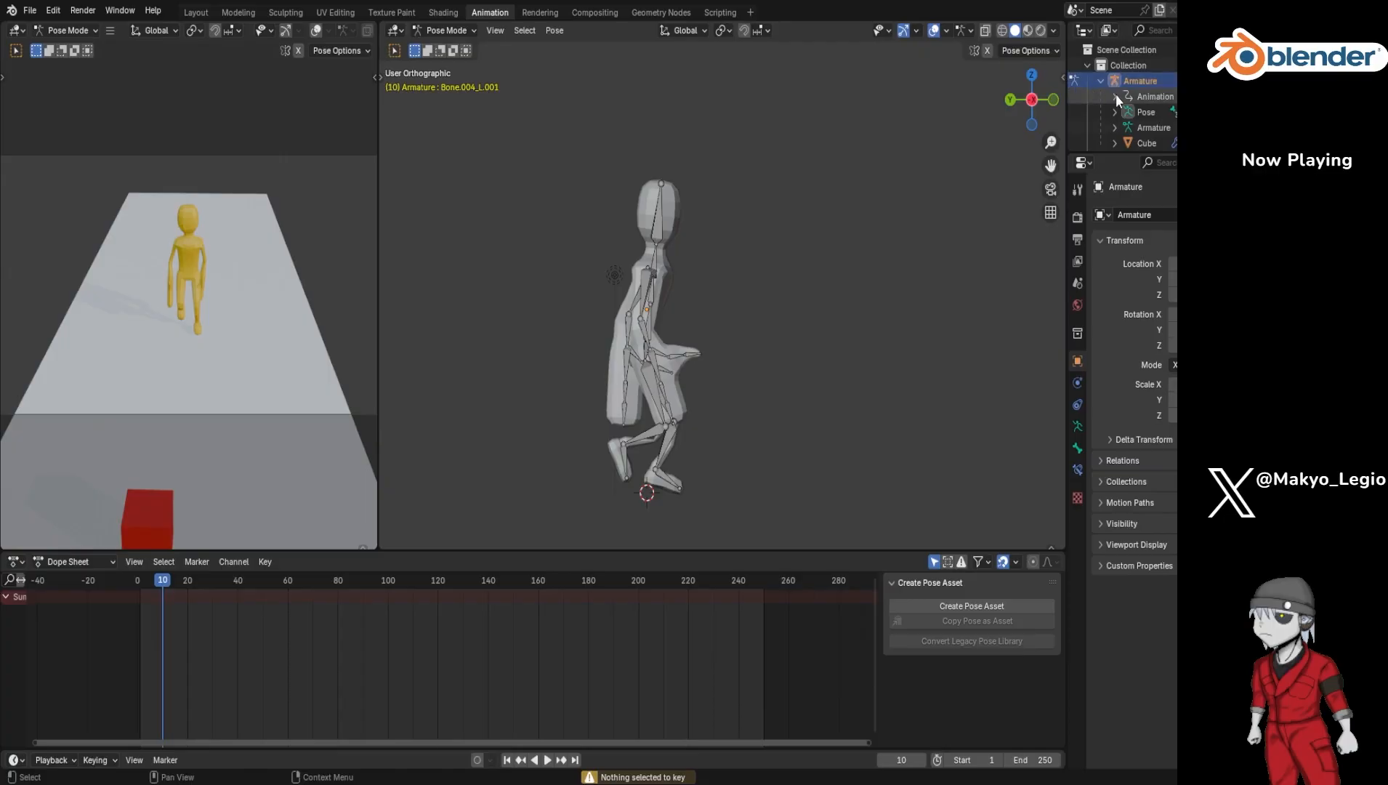
pyautogui.click(1139, 142)
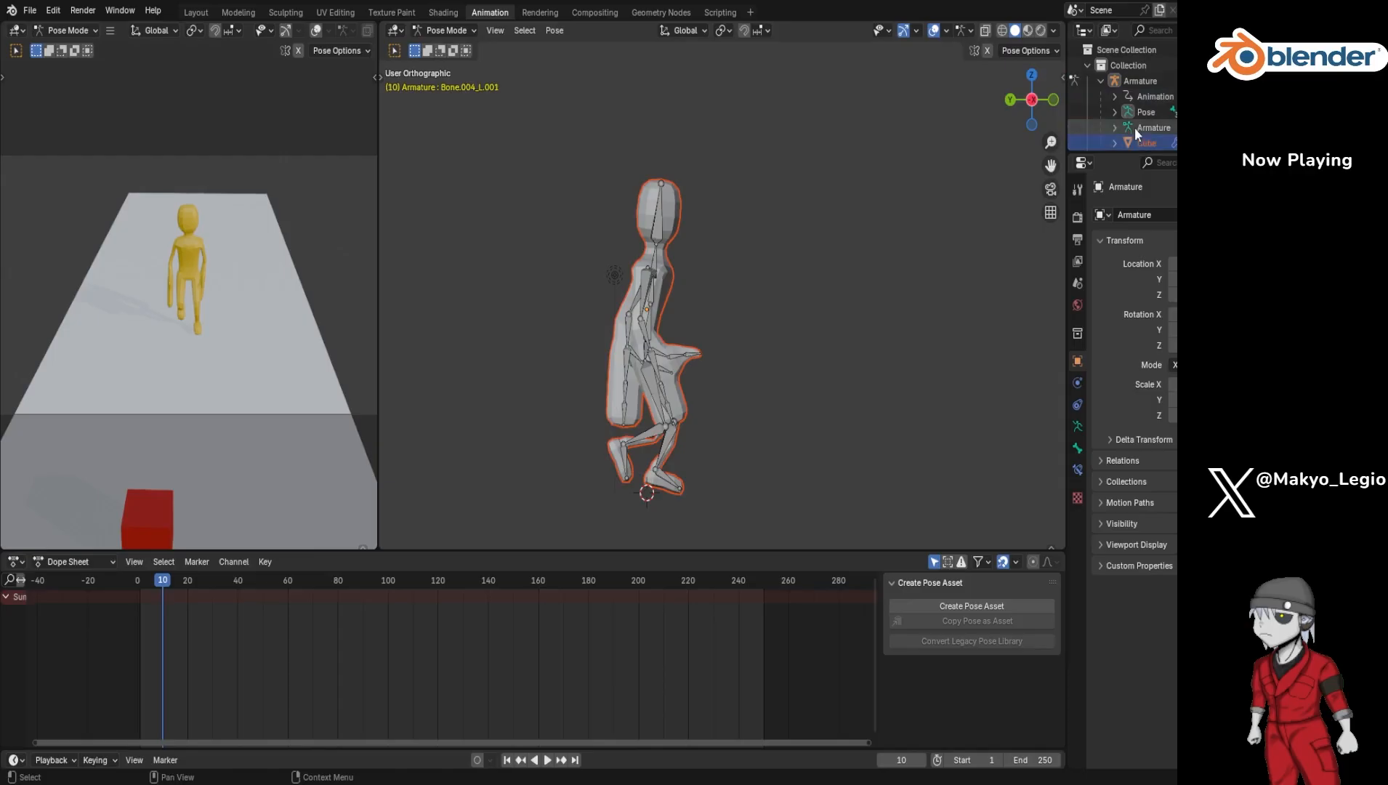
pyautogui.click(1140, 81)
pyautogui.press('i')
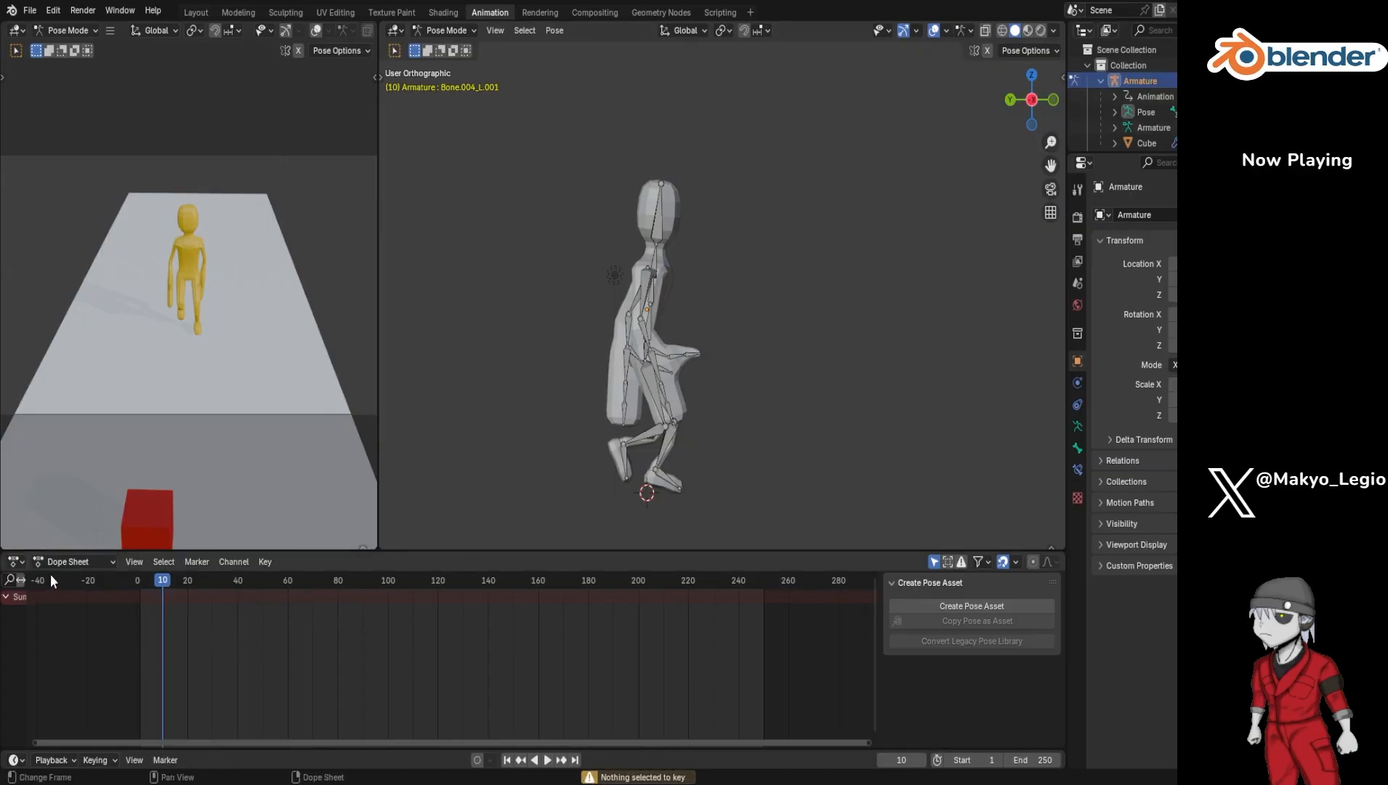
# Step: Collapse the Dope Sheet's Summary, widen the channel list and try to insert keyframes on all channels at frame 10
pyautogui.click(7, 597)
pyautogui.moveTo(25, 626); pyautogui.dragTo(73, 629)
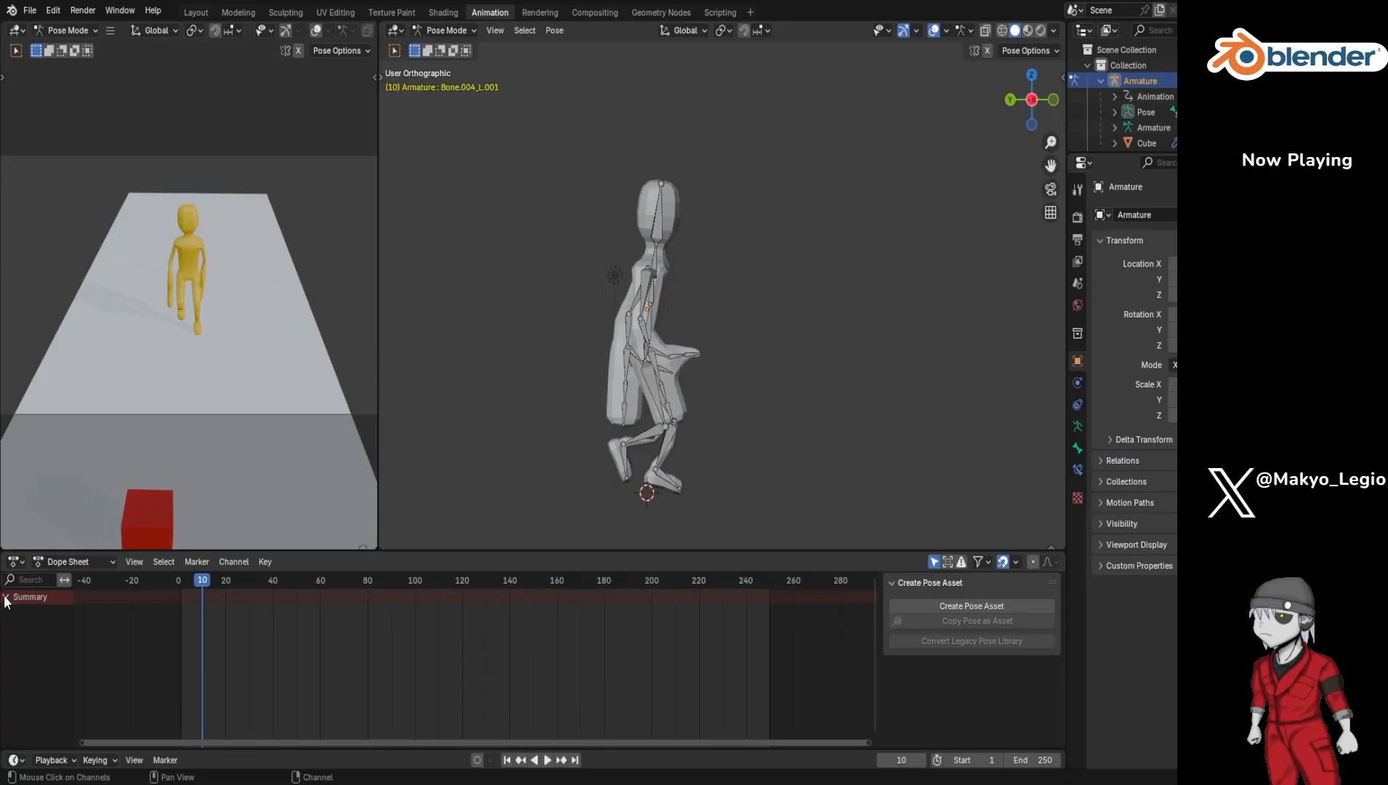
pyautogui.press('i')
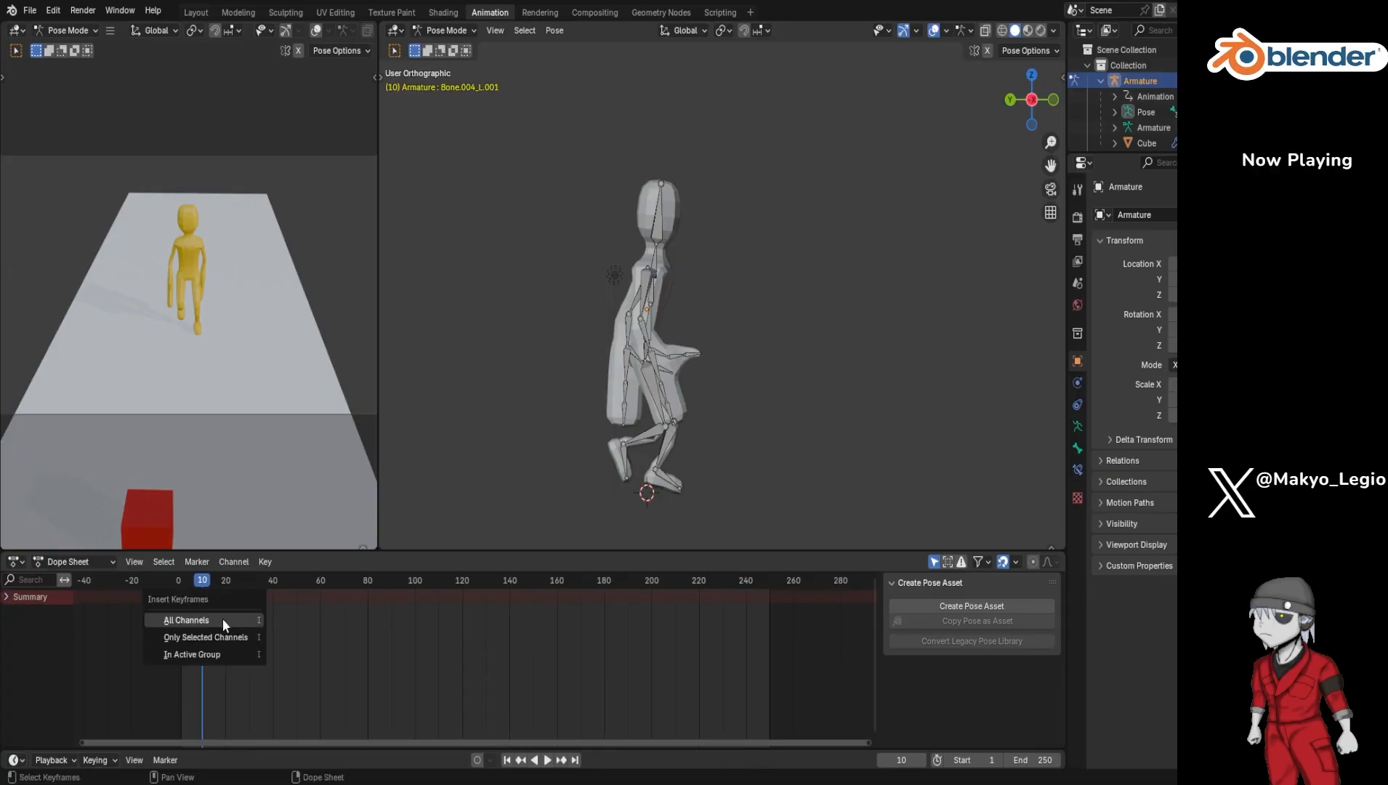
pyautogui.click(214, 623)
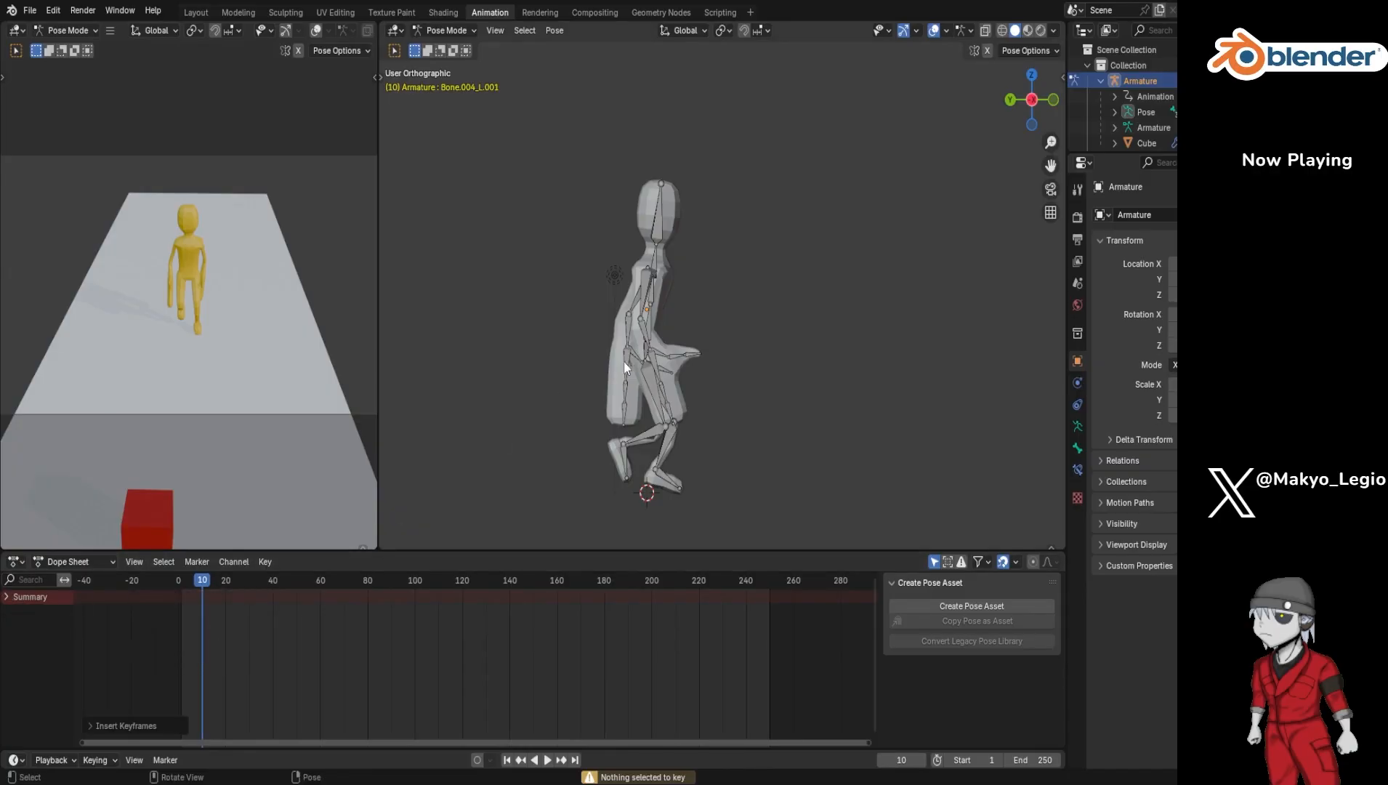
# Step: Select all of the armature's bones, insert keyframes at frame 10 and collapse the ArmatureAction channels in the Dope Sheet
pyautogui.click(619, 376)
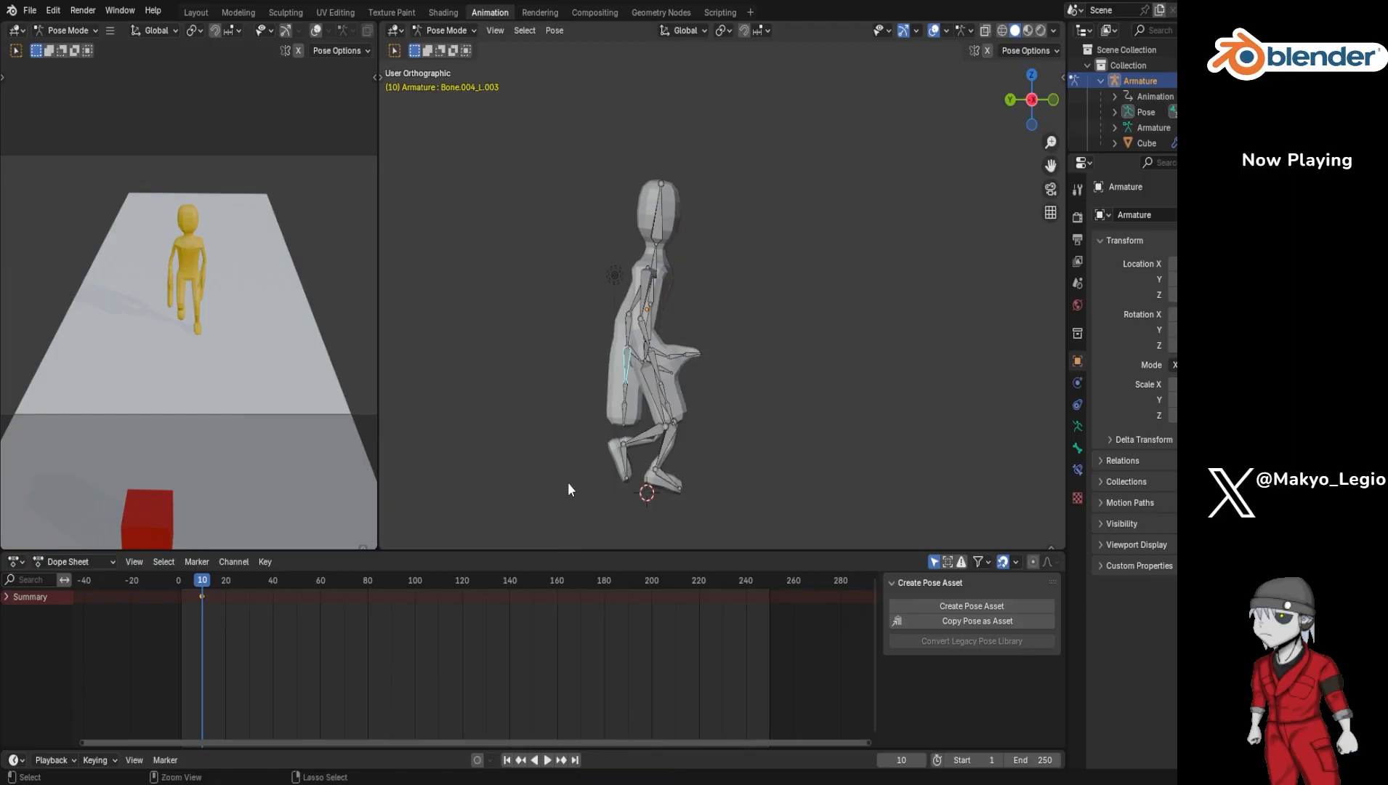
pyautogui.moveTo(567, 497); pyautogui.dragTo(807, 144)
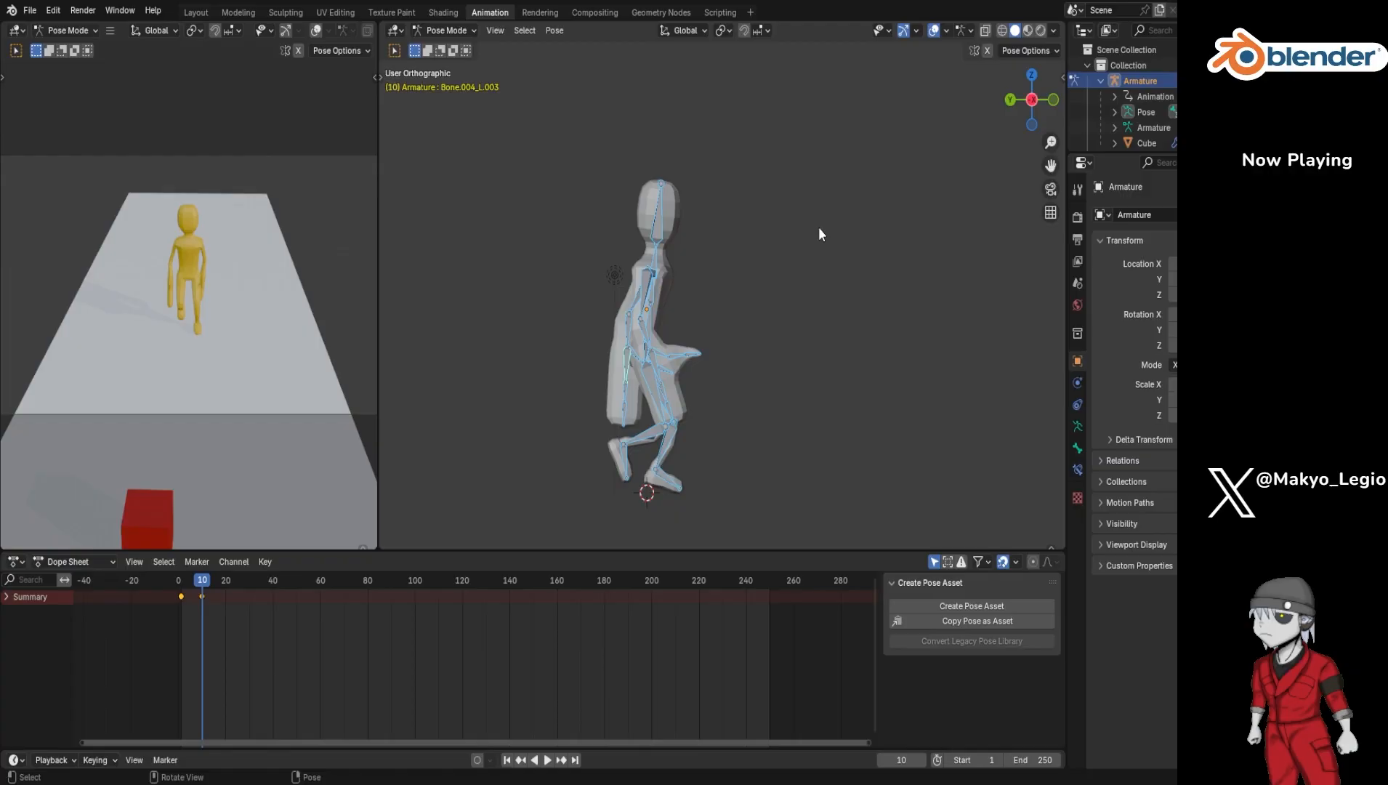
pyautogui.click(6, 597)
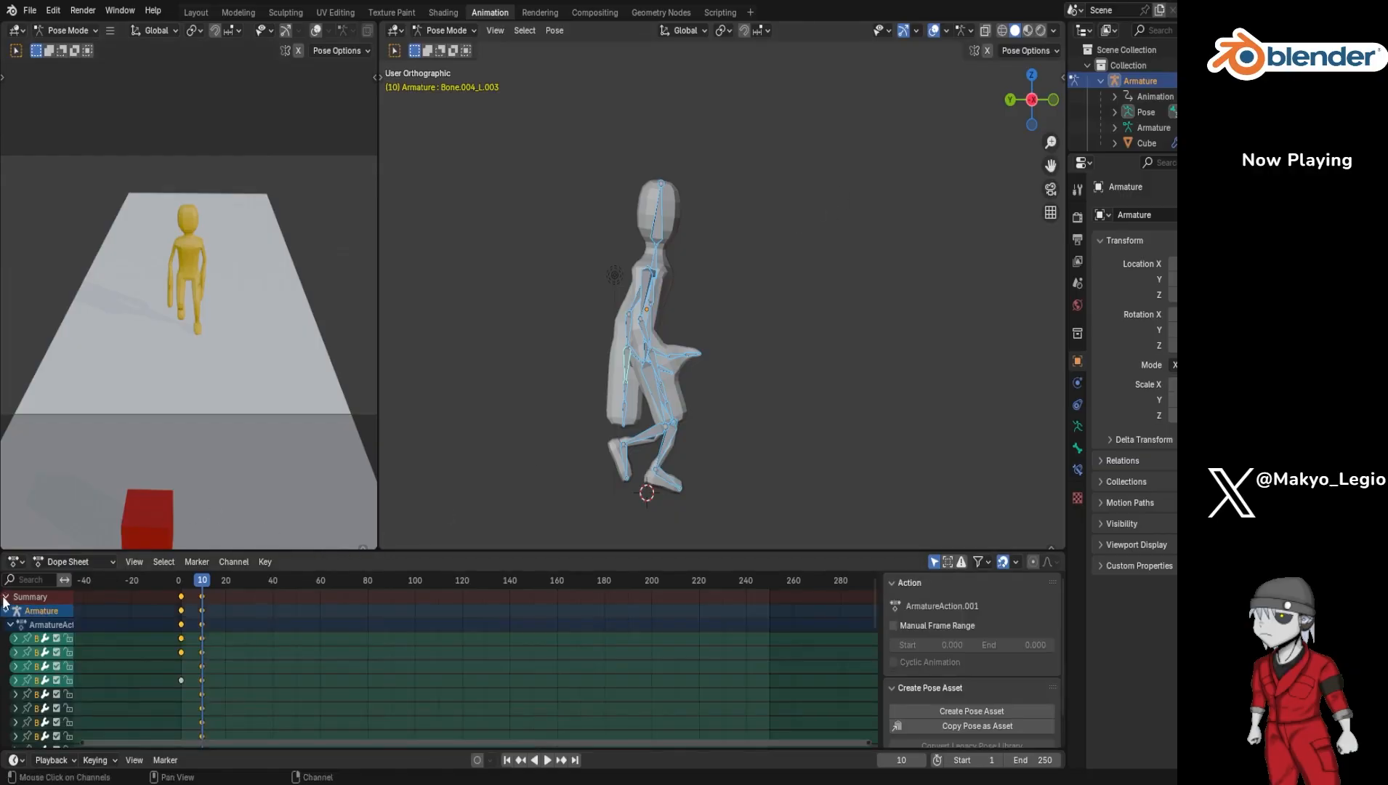
pyautogui.click(9, 626)
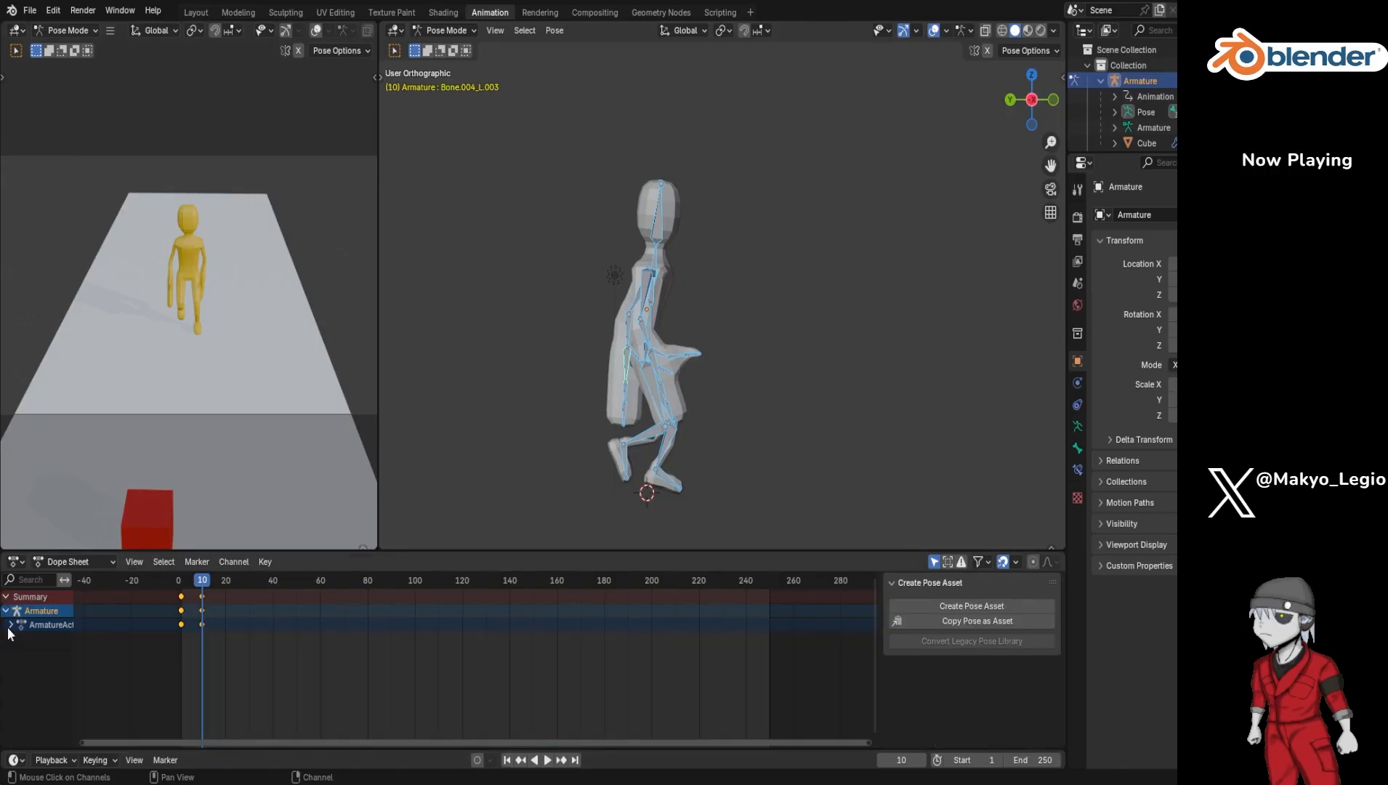
# Step: Play and scrub the animation around frames 1 to 10 to check the leg and arm motion
pyautogui.press('space')
pyautogui.moveTo(206, 585); pyautogui.dragTo(180, 584)
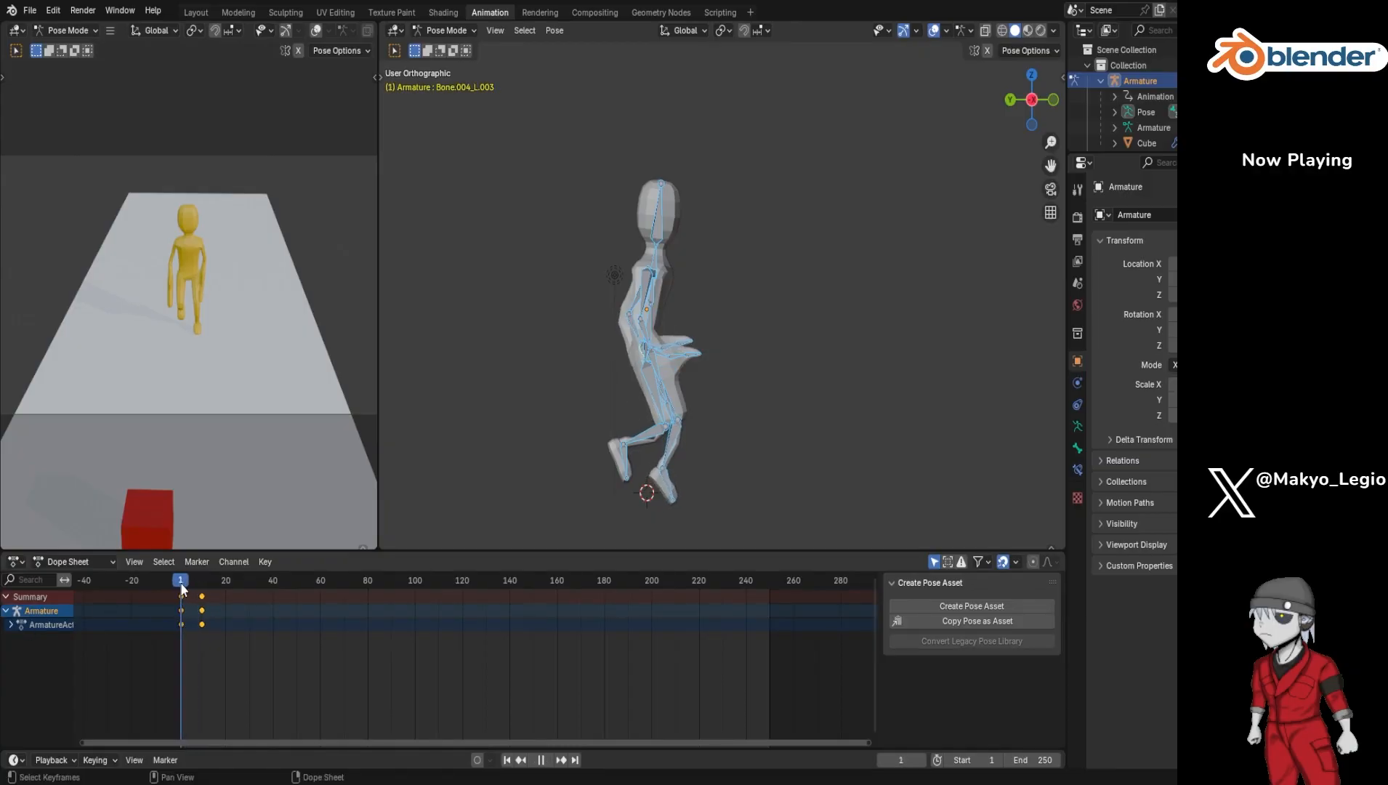
pyautogui.press('space')
pyautogui.click(665, 487)
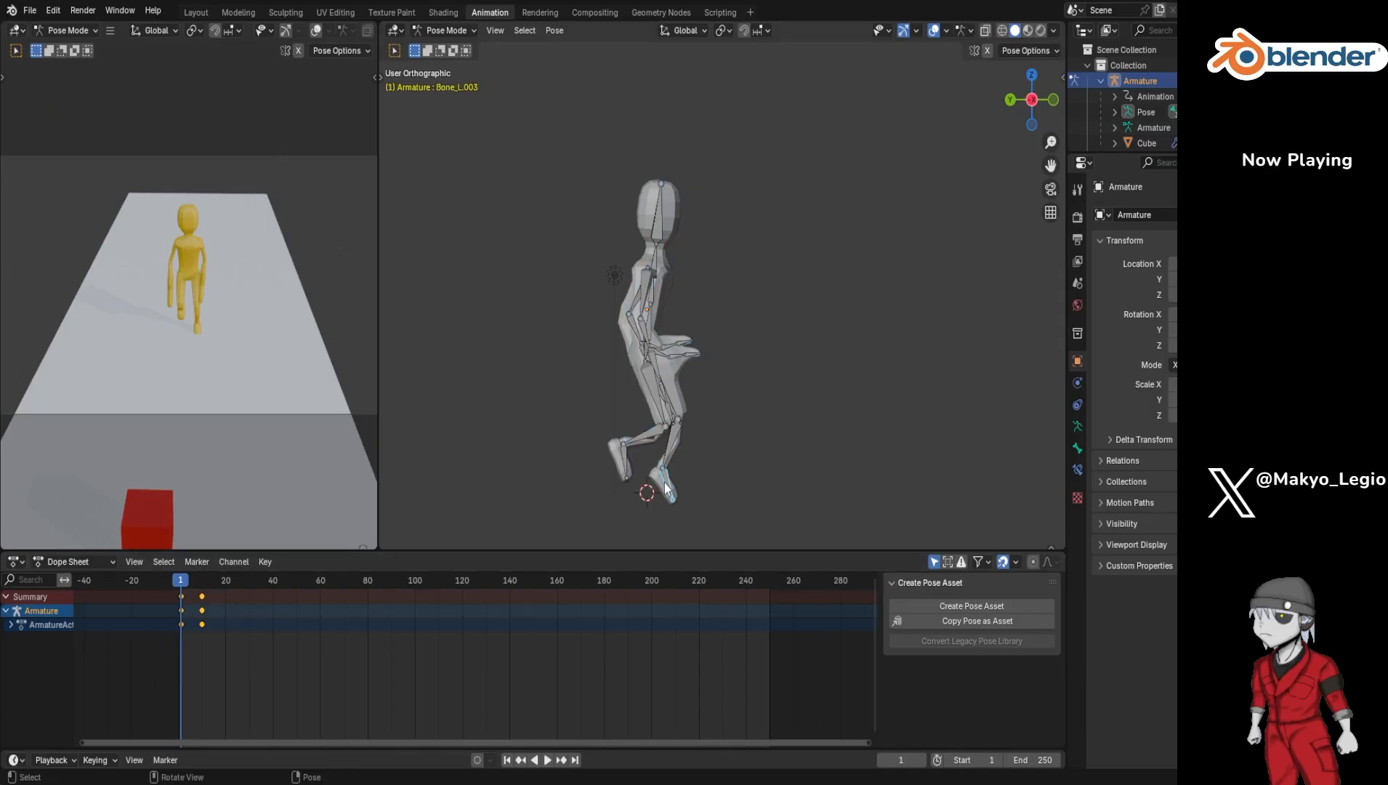
pyautogui.press('space')
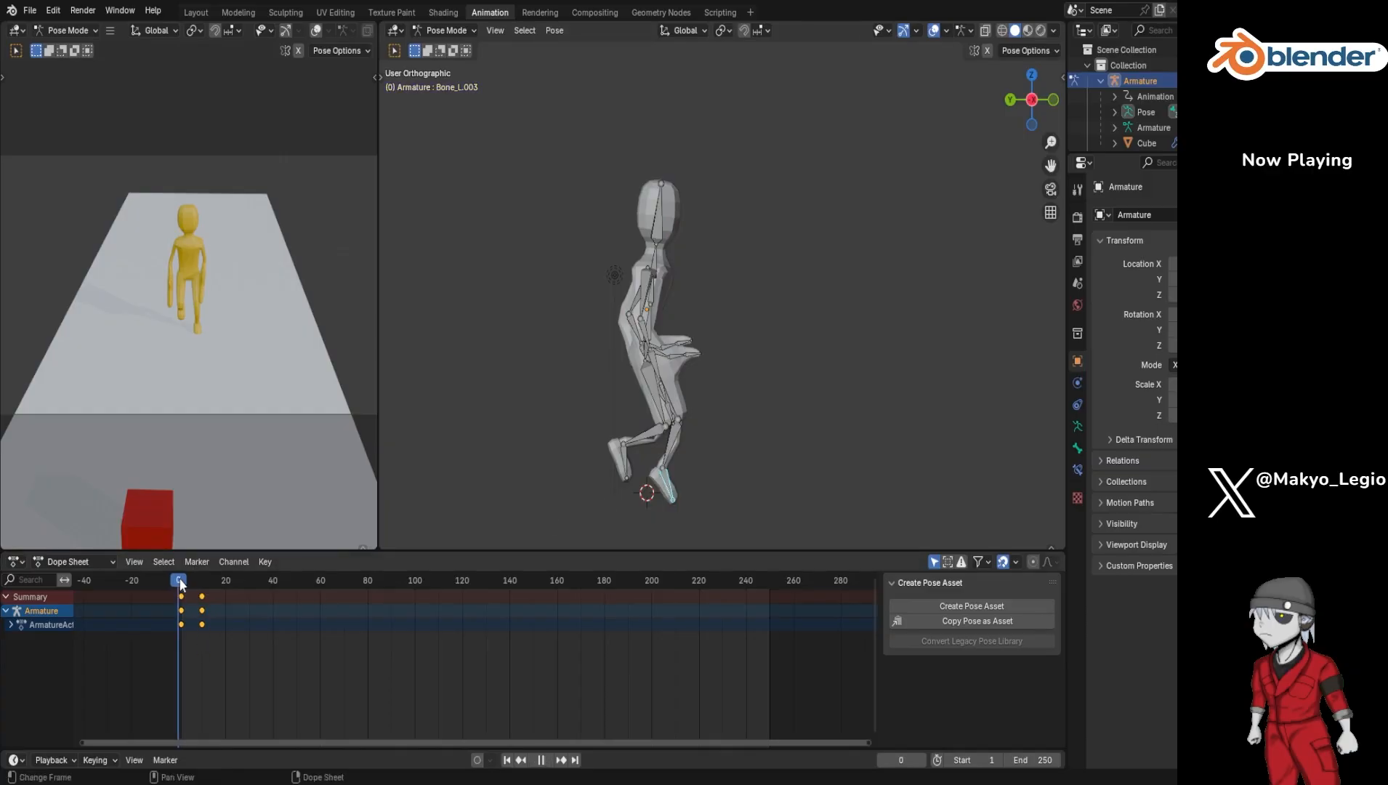
pyautogui.moveTo(261, 575); pyautogui.dragTo(153, 593)
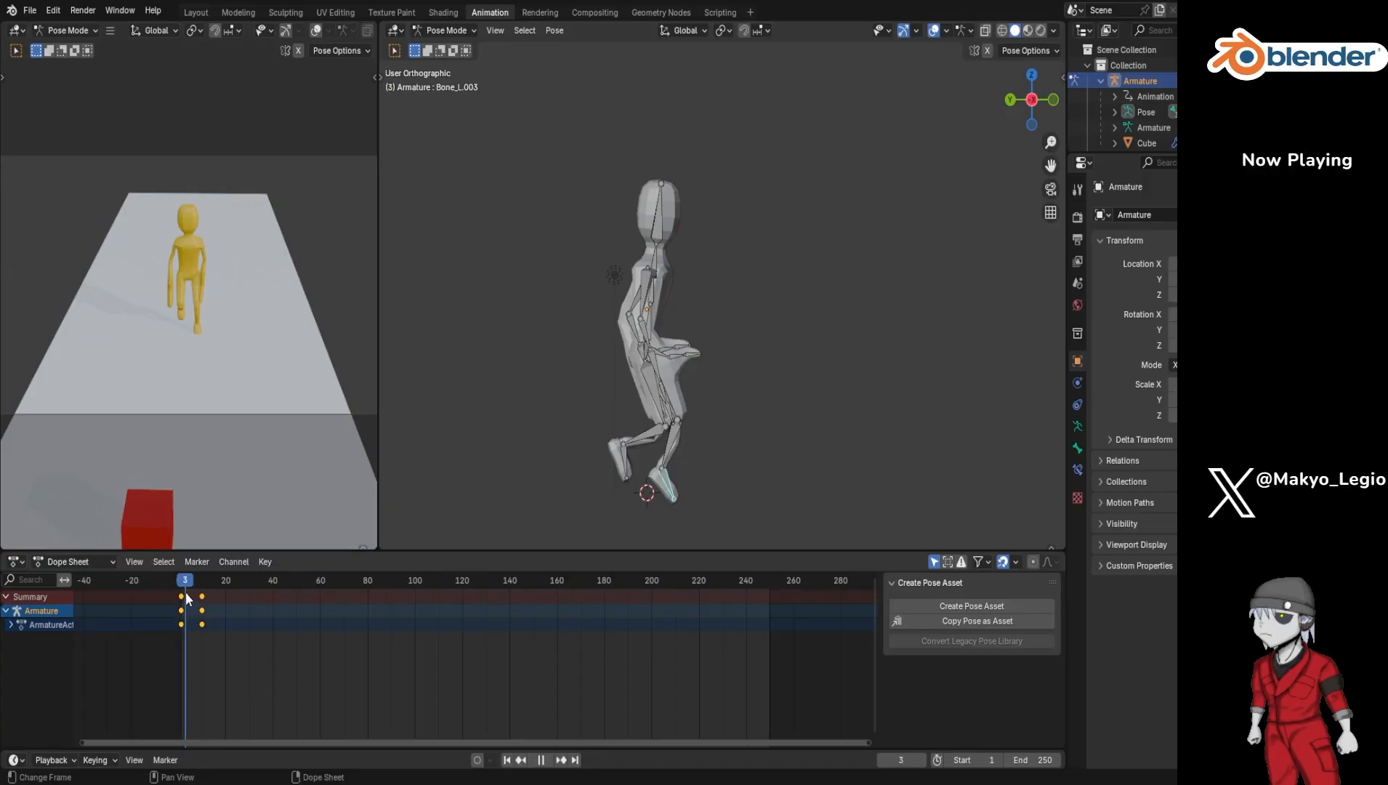
# Step: At frame 1, rotate the left foot bone about -46° around global X so the foot lies flat
pyautogui.press('space')
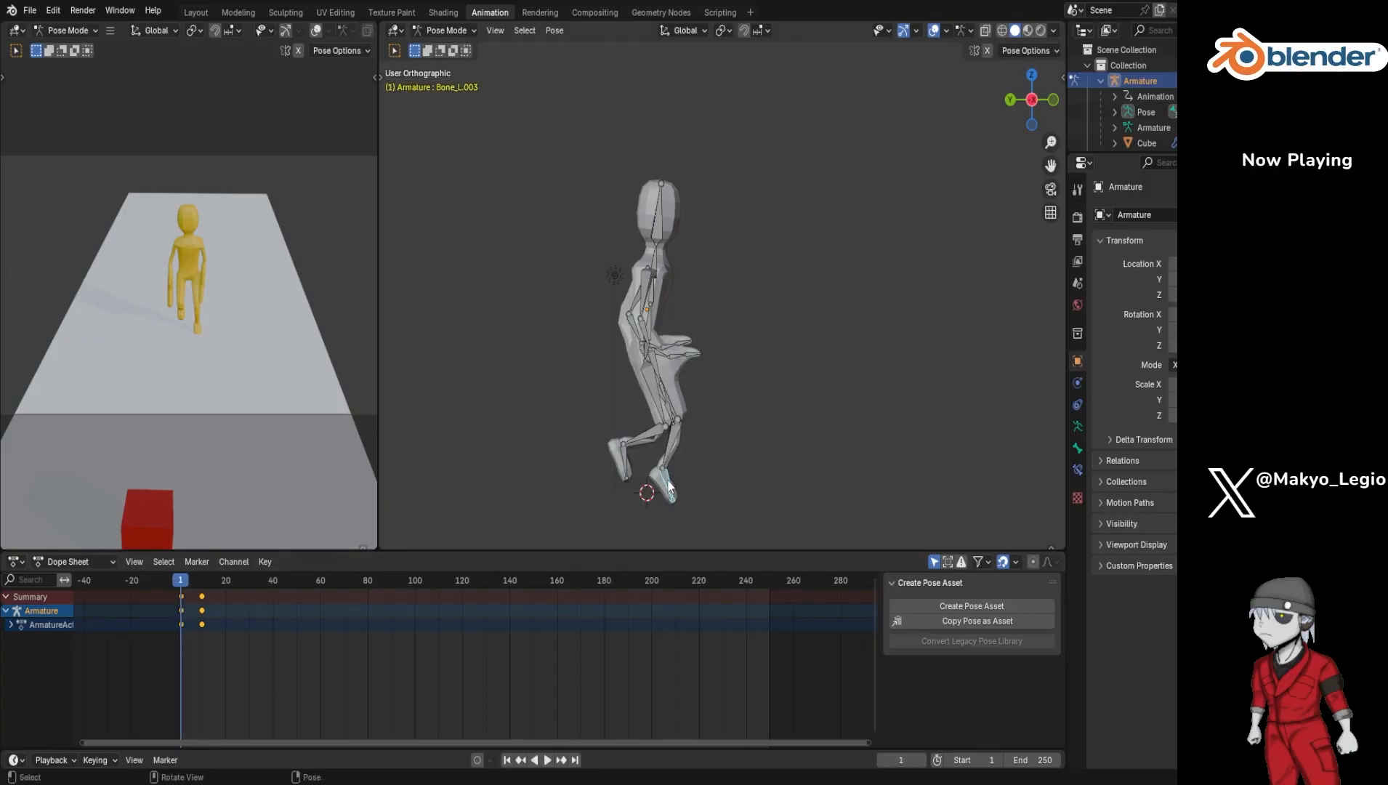
pyautogui.press('r')
pyautogui.press('x')
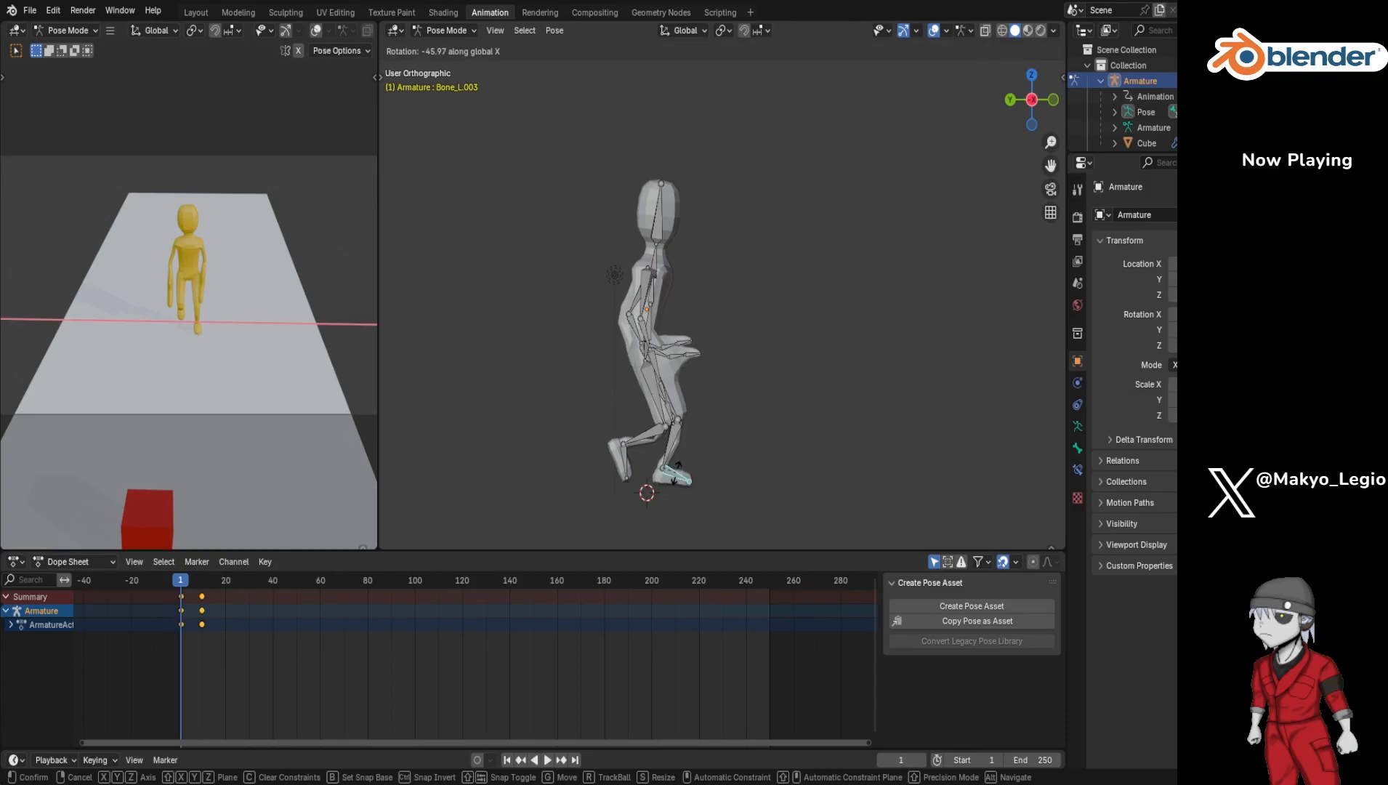
pyautogui.click(677, 478)
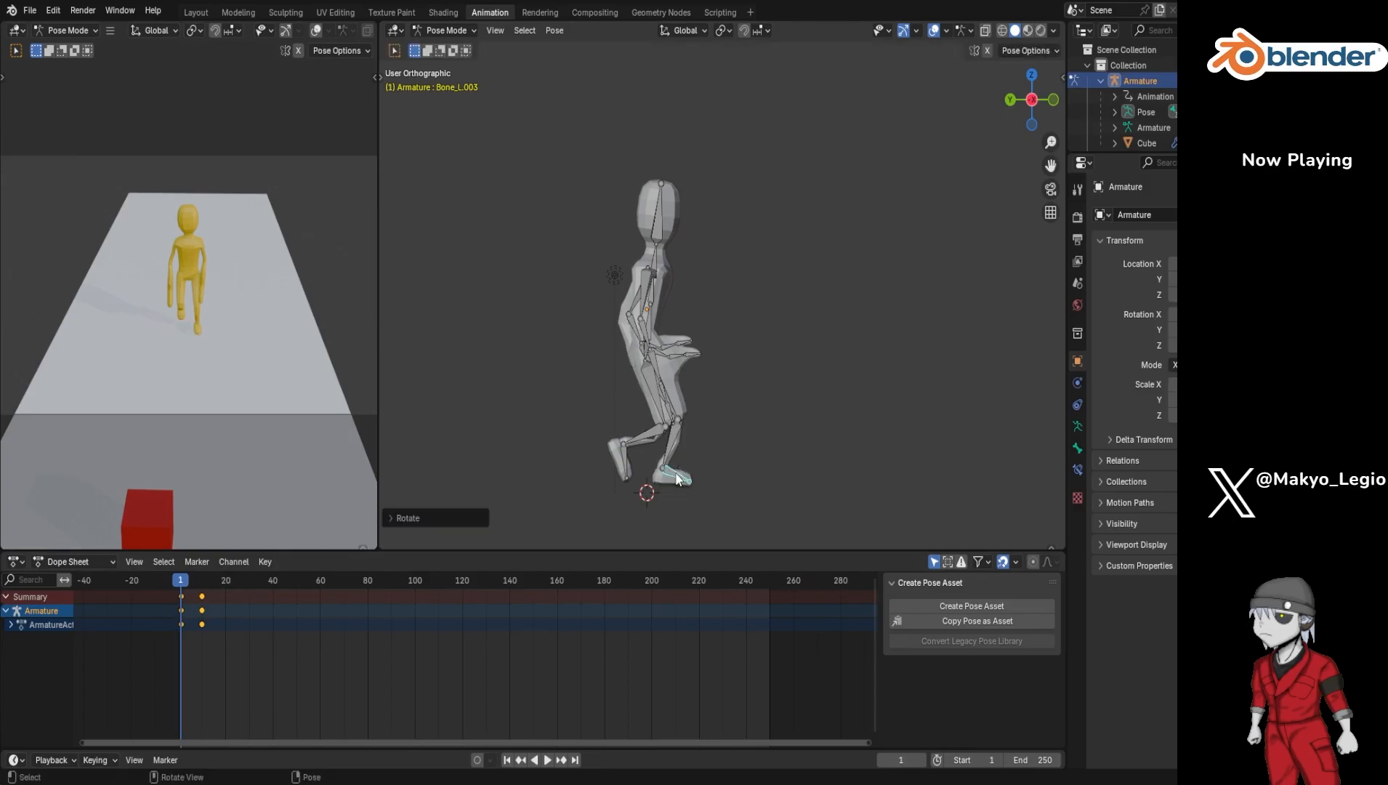
# Step: Rotate the left thigh bone further forward and swing the left shin back slightly in the frame 1 pose
pyautogui.click(657, 389)
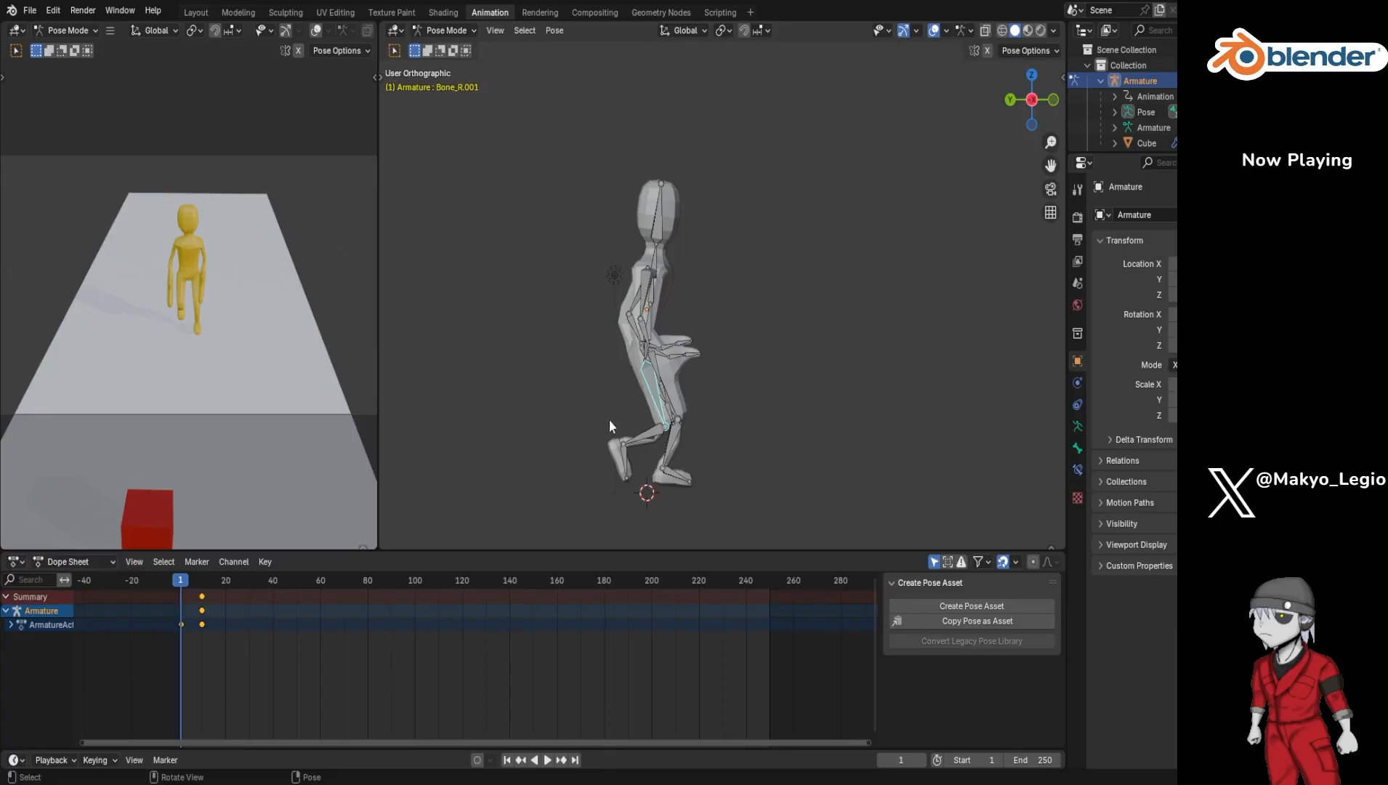
pyautogui.moveTo(738, 421); pyautogui.dragTo(663, 392, button='middle')
pyautogui.click(682, 394)
pyautogui.press('r')
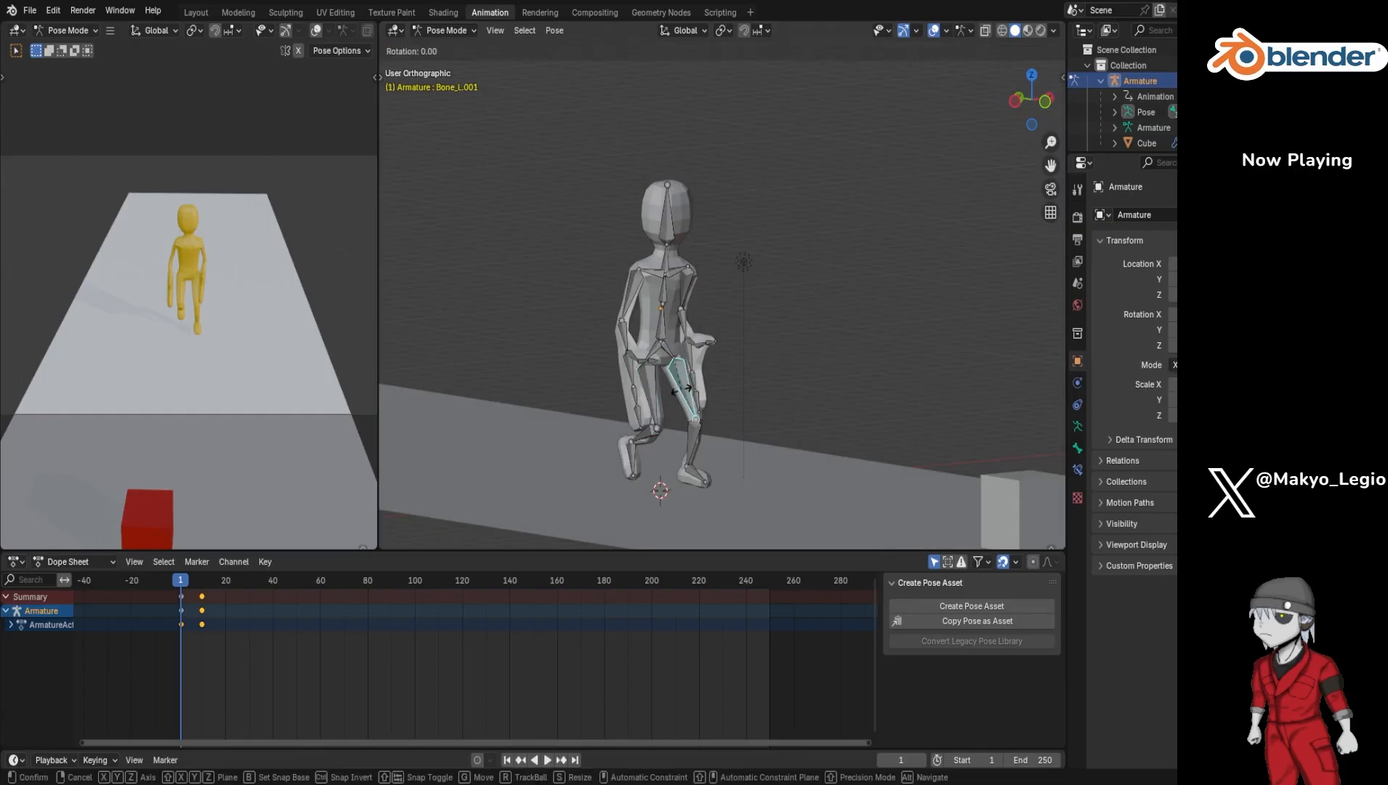
pyautogui.click(687, 386)
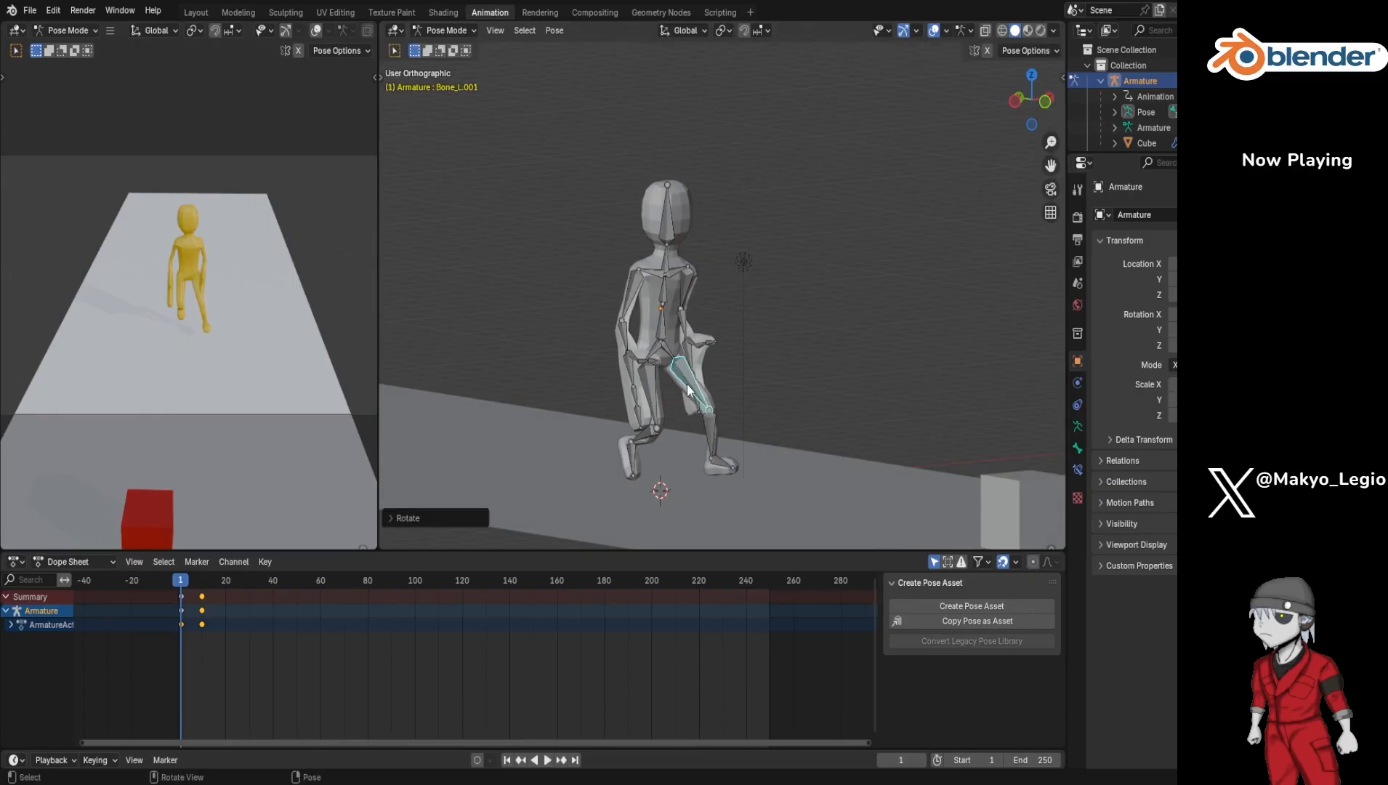
pyautogui.click(708, 430)
pyautogui.press('r')
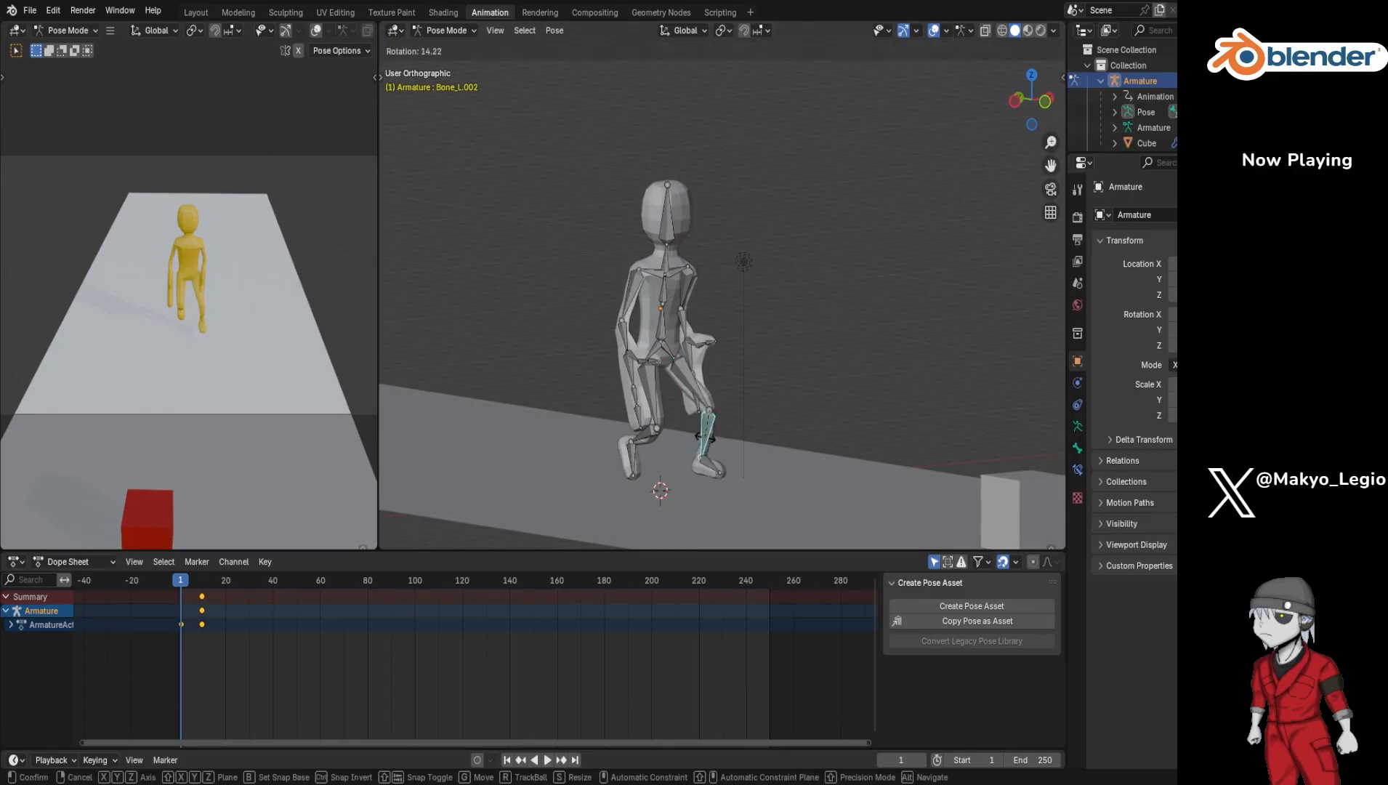
pyautogui.click(687, 464)
# Step: Rotate the right thigh bone backward so the rear leg trails behind the body at frame 1
pyautogui.moveTo(686, 465); pyautogui.dragTo(762, 454, button='middle')
pyautogui.click(662, 397)
pyautogui.press('r')
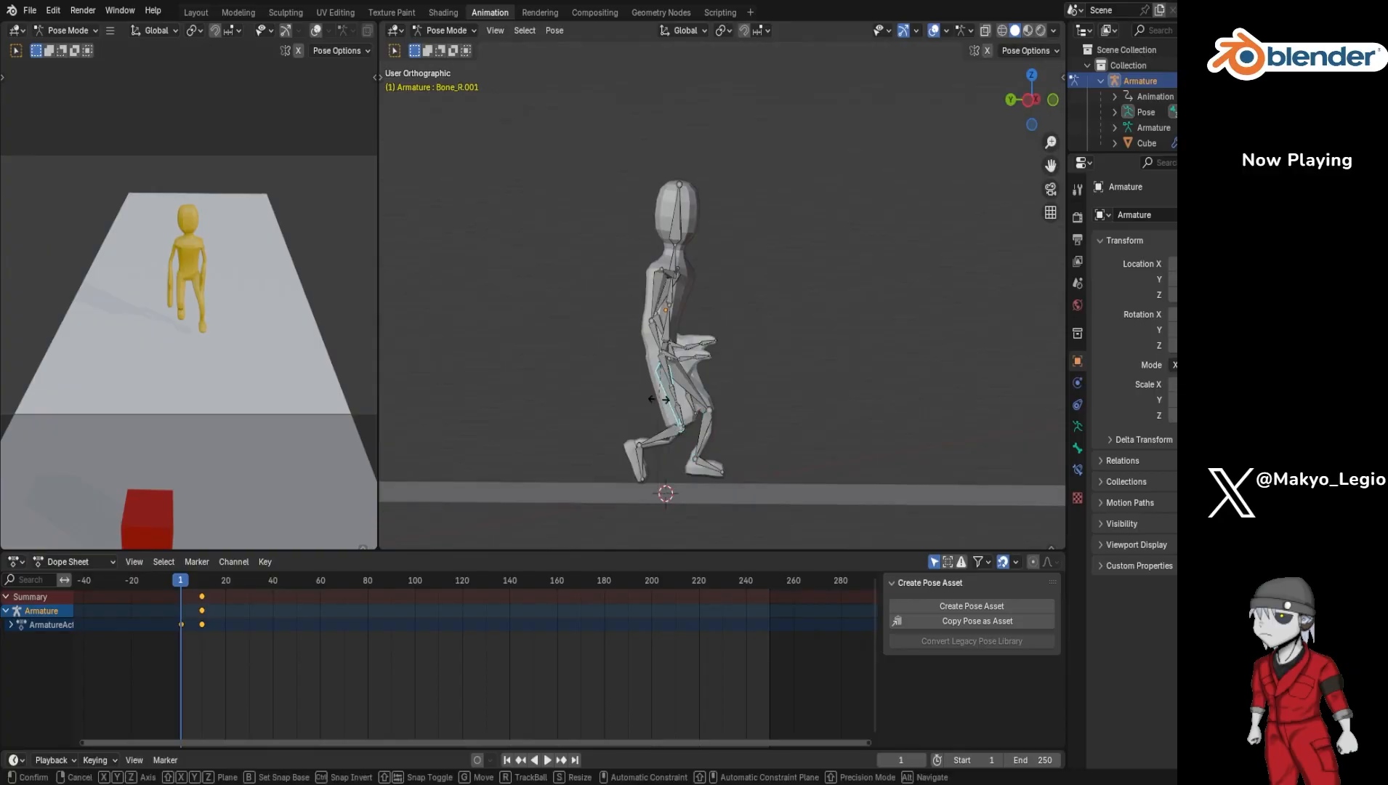
pyautogui.click(640, 399)
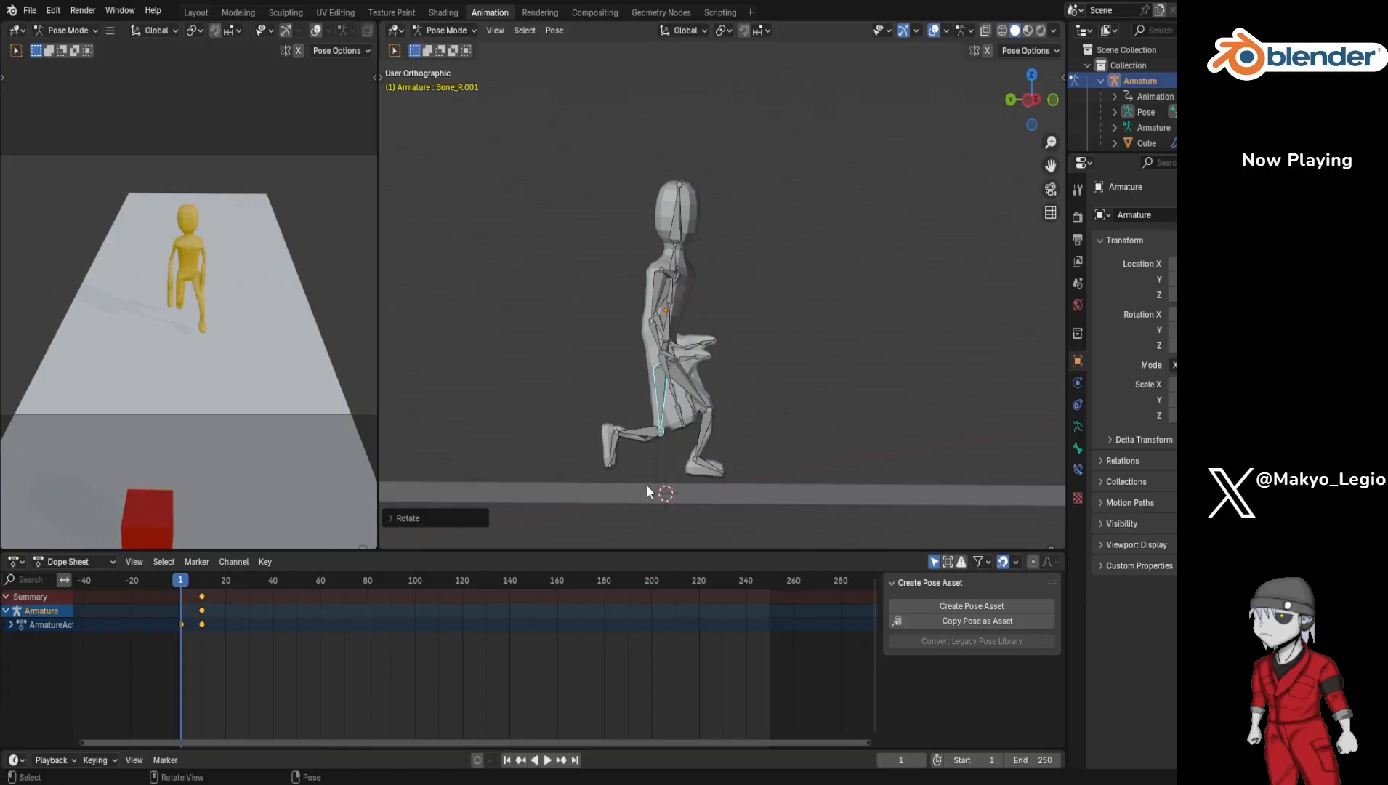
# Step: Keyframe all bones at frame 1, preview the motion, and go to frame 10
pyautogui.press('a')
pyautogui.press('i')
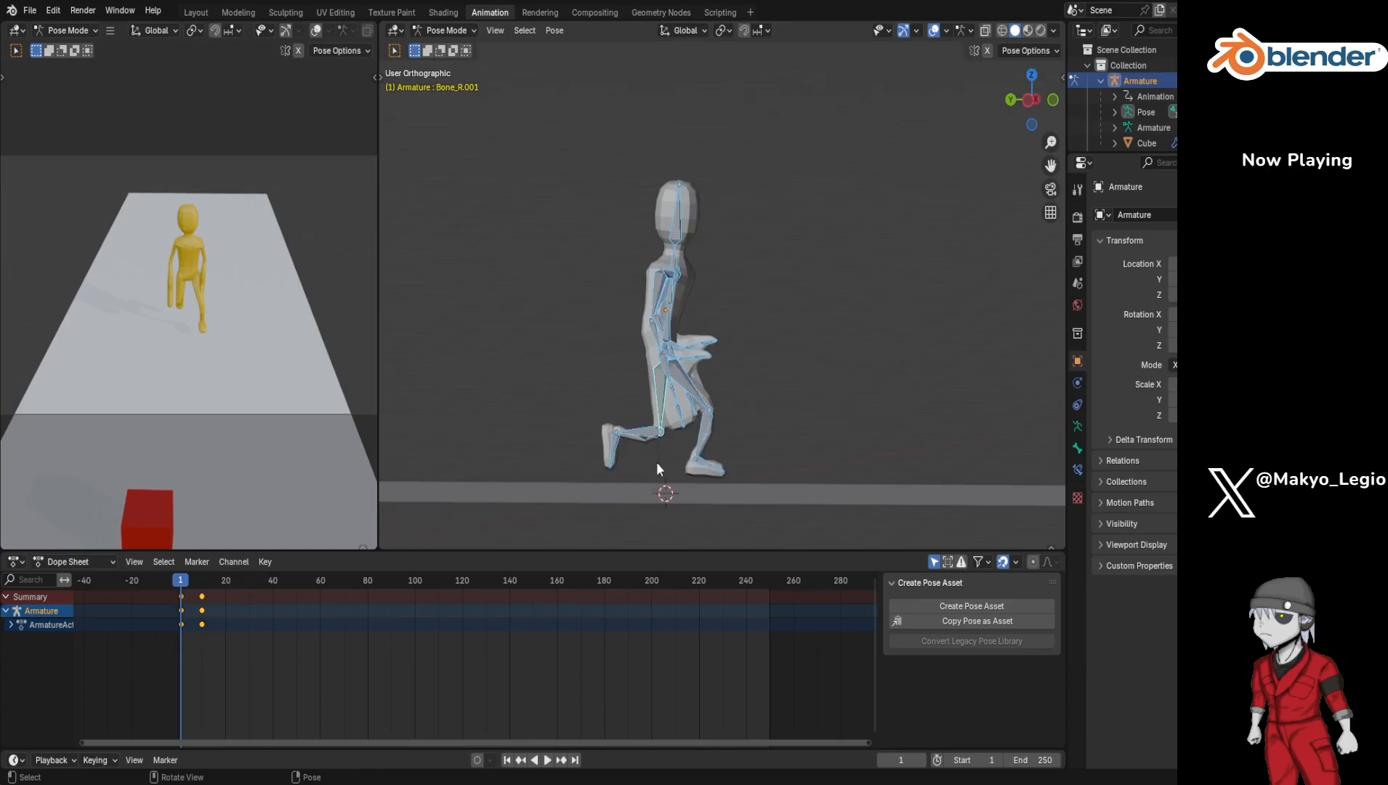
pyautogui.press('space')
pyautogui.moveTo(196, 585); pyautogui.dragTo(201, 587)
pyautogui.moveTo(757, 412); pyautogui.dragTo(775, 409, button='middle')
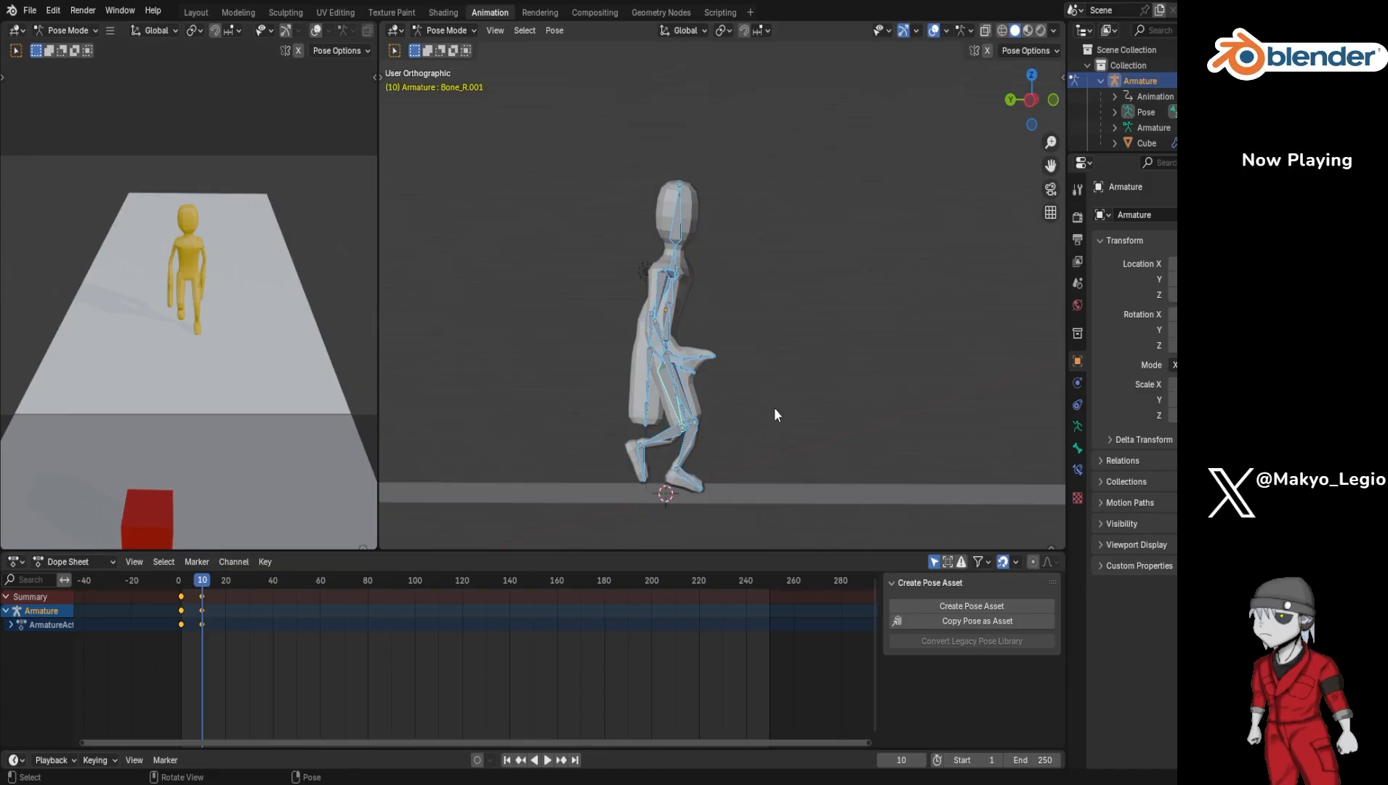
pyautogui.press('KP_5')
pyautogui.press('KP_4')
pyautogui.press('KP_4')
pyautogui.press('KP_6')
pyautogui.press('KP_6')
pyautogui.press('KP_6')
pyautogui.press('KP_4')
pyautogui.press('KP_4')
pyautogui.press('KP_6')
pyautogui.press('KP_6')
pyautogui.press('KP_4')
pyautogui.press('KP_4')
pyautogui.press('KP_6')
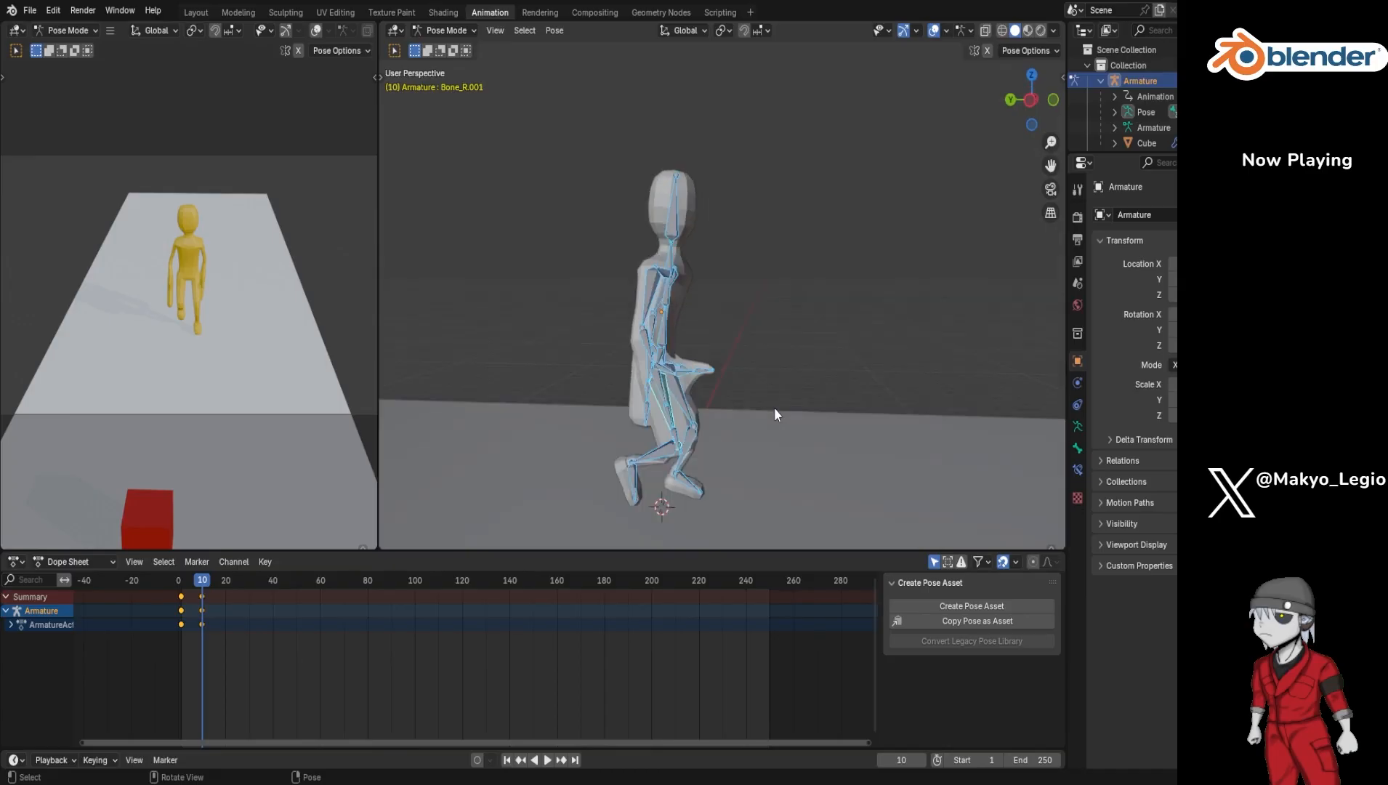
# Step: In the side view, move all bones slightly upward along global Z at frame 10
pyautogui.click(1032, 100)
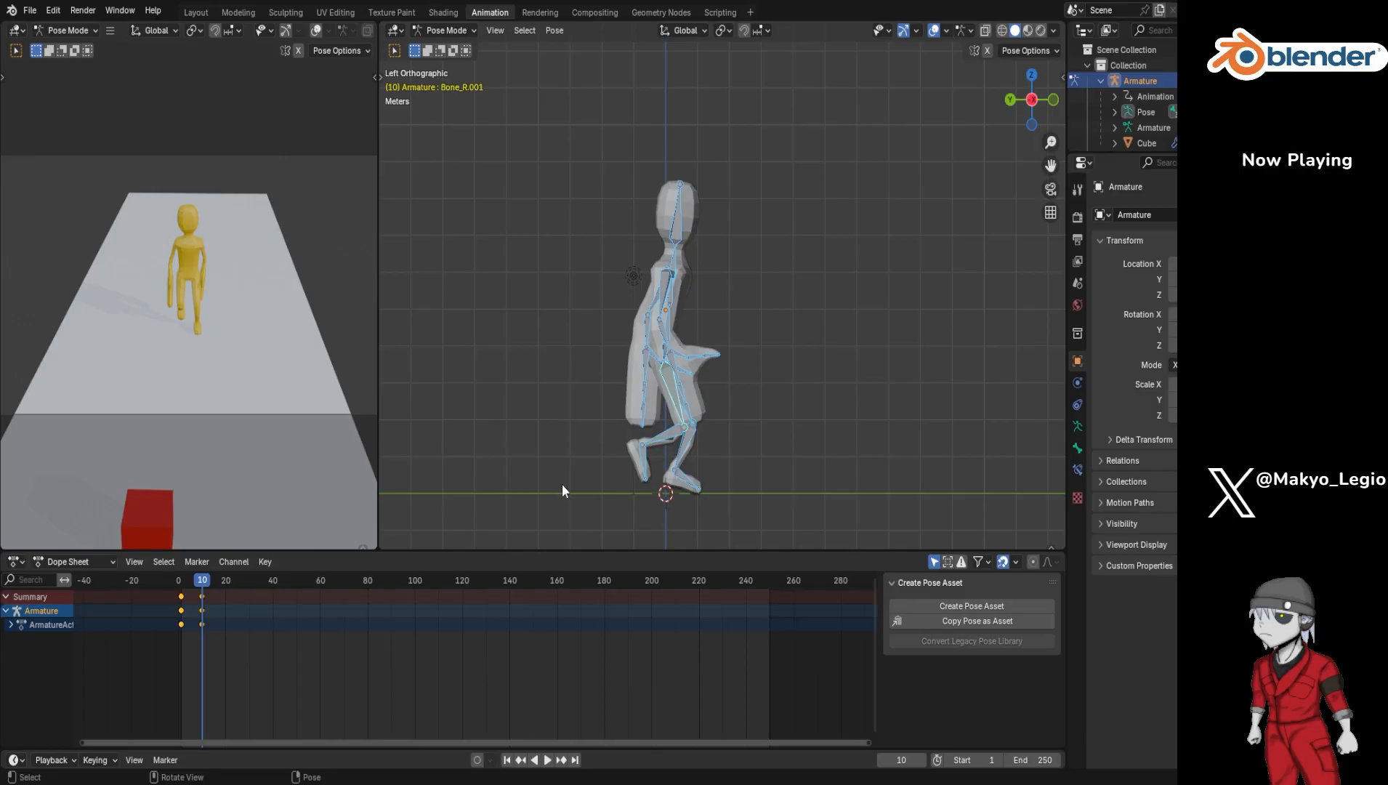
pyautogui.moveTo(555, 520); pyautogui.dragTo(791, 110)
pyautogui.press('g')
pyautogui.press('z')
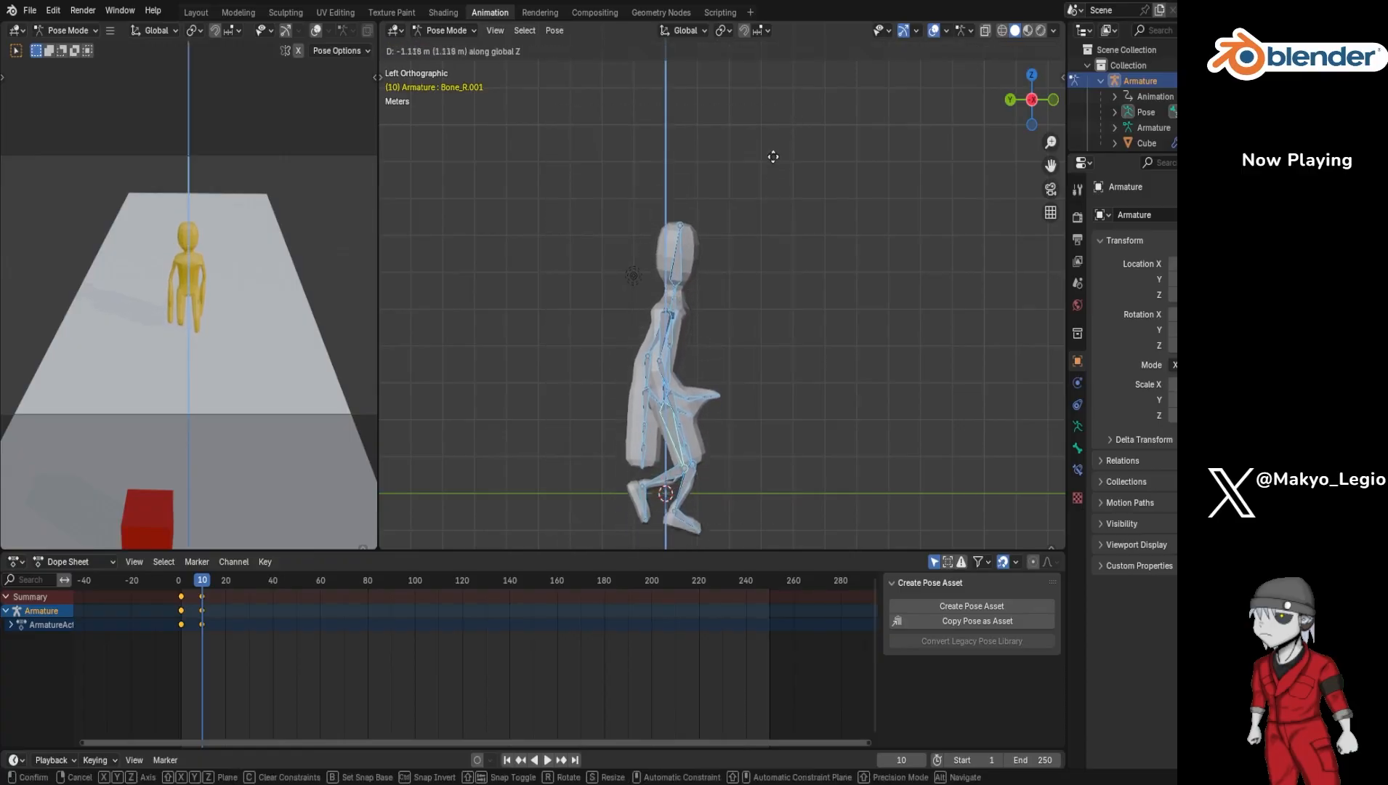
pyautogui.click(775, 110)
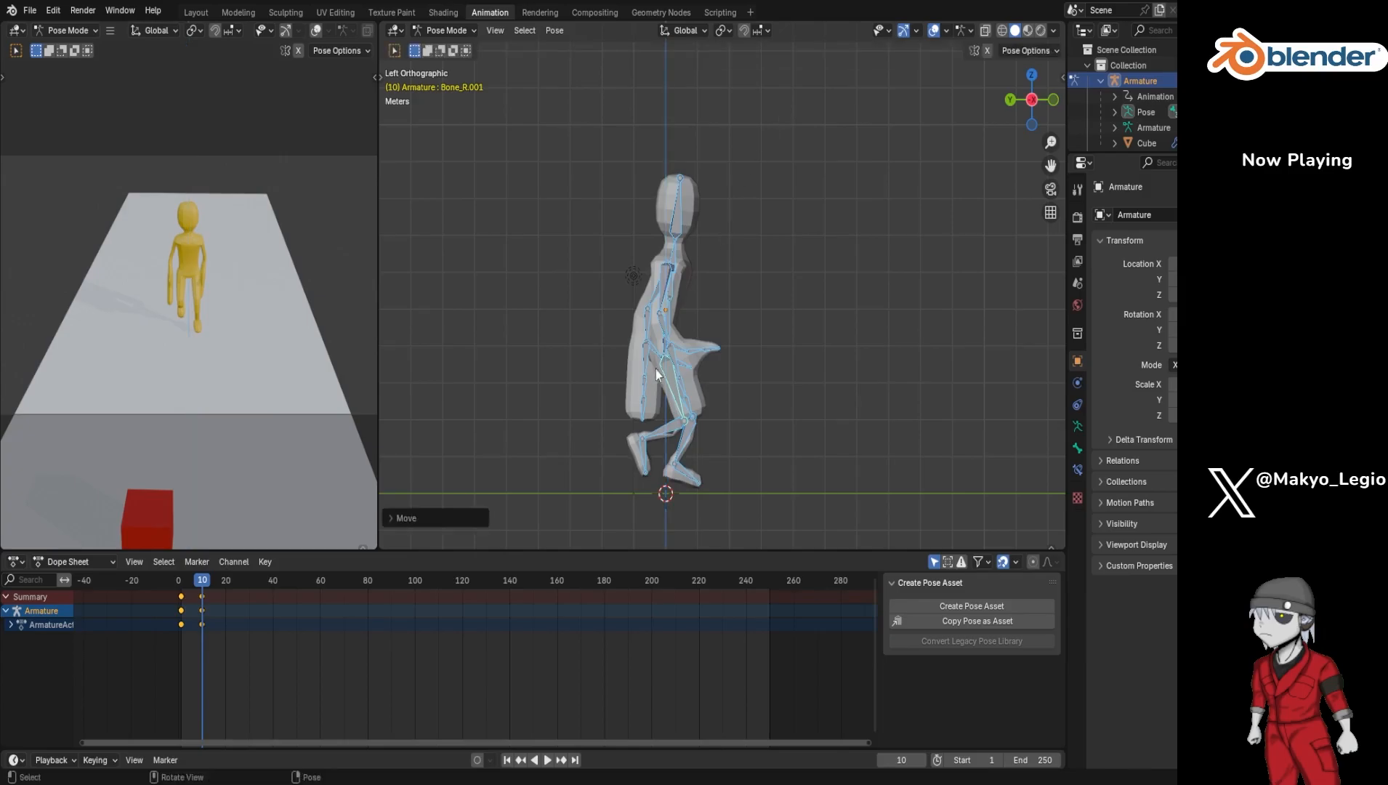
# Step: Rotate the left thigh bone backward and the left shin forward around global X to straighten the supporting leg
pyautogui.click(685, 388)
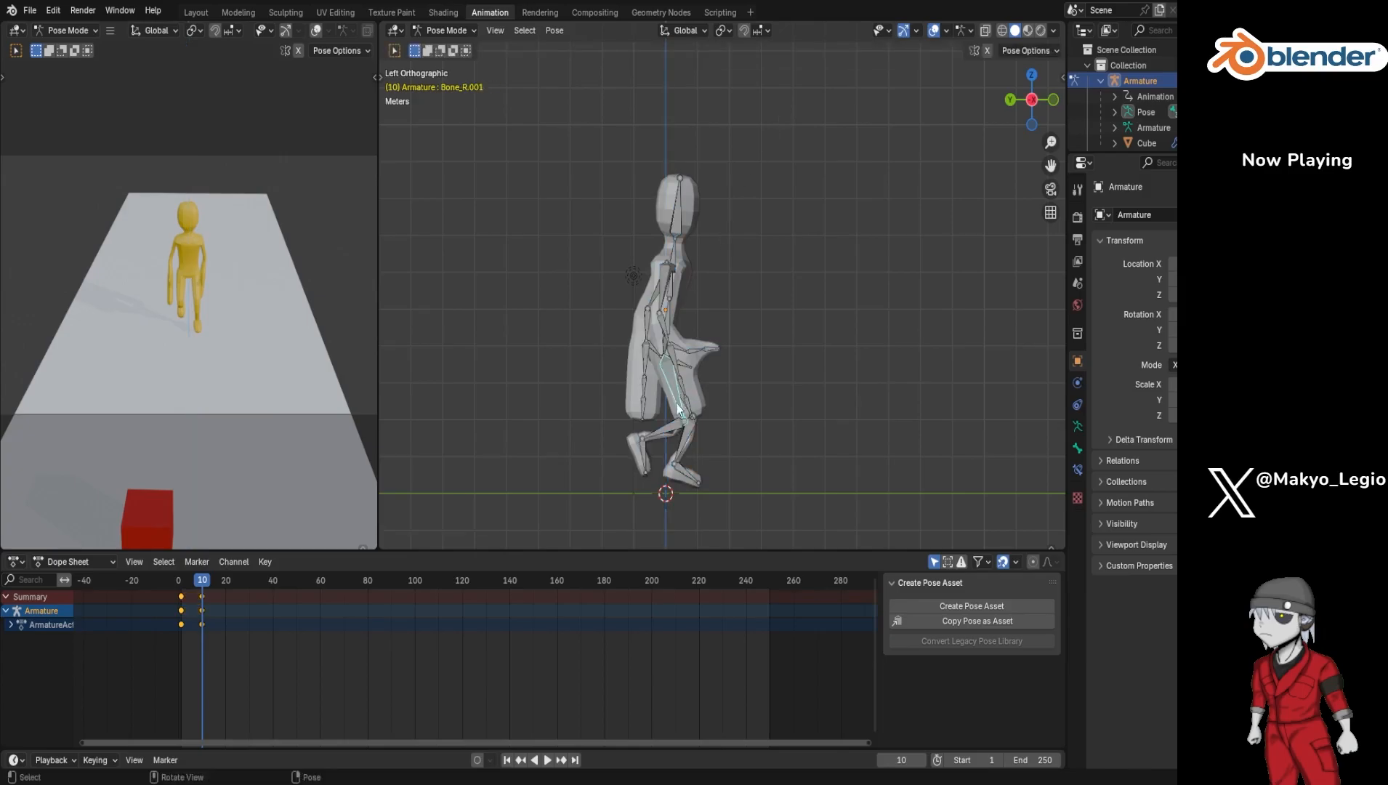
pyautogui.moveTo(699, 428)
pyautogui.mouseDown(button='middle')
pyautogui.moveTo(754, 413)
pyautogui.moveTo(704, 419)
pyautogui.mouseUp(button='middle')
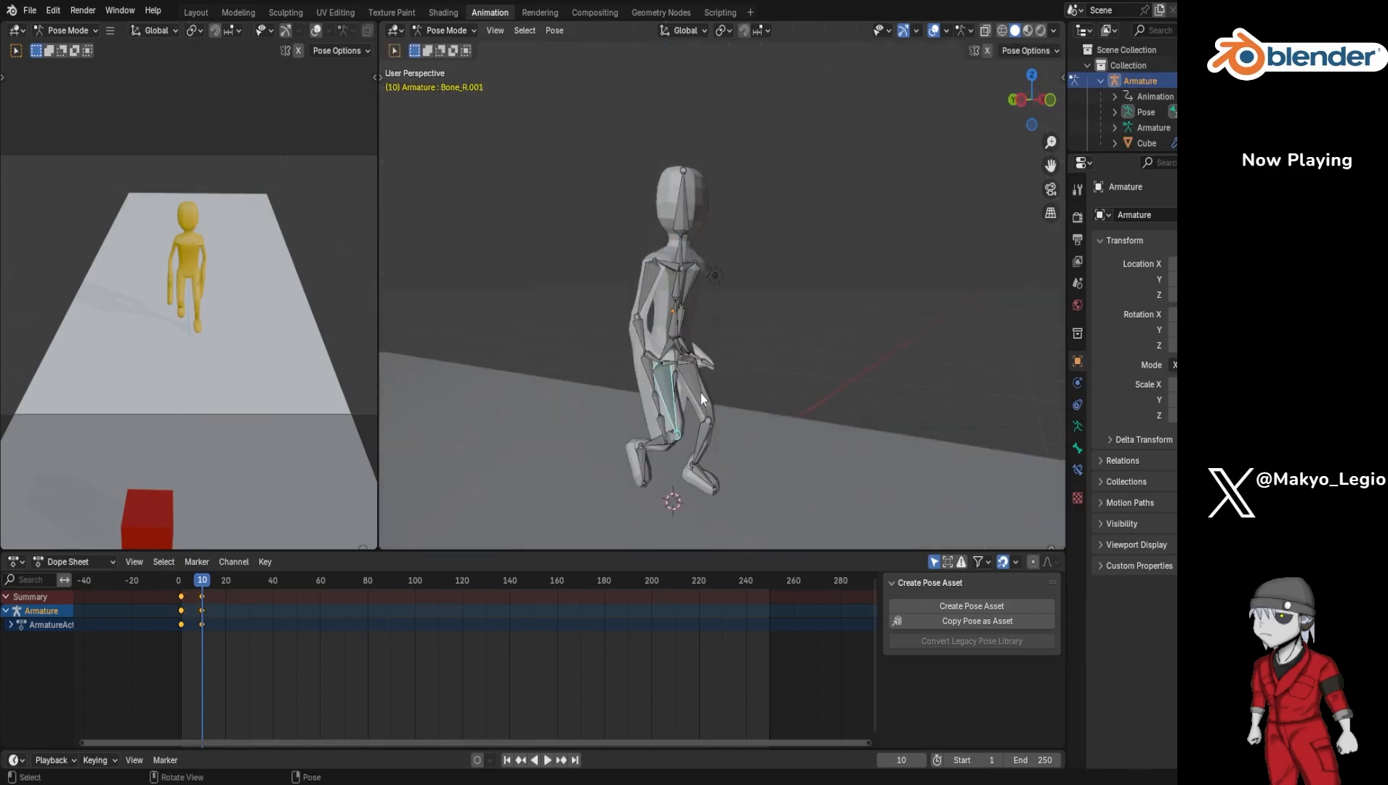
pyautogui.click(700, 394)
pyautogui.press('r')
pyautogui.click(689, 441)
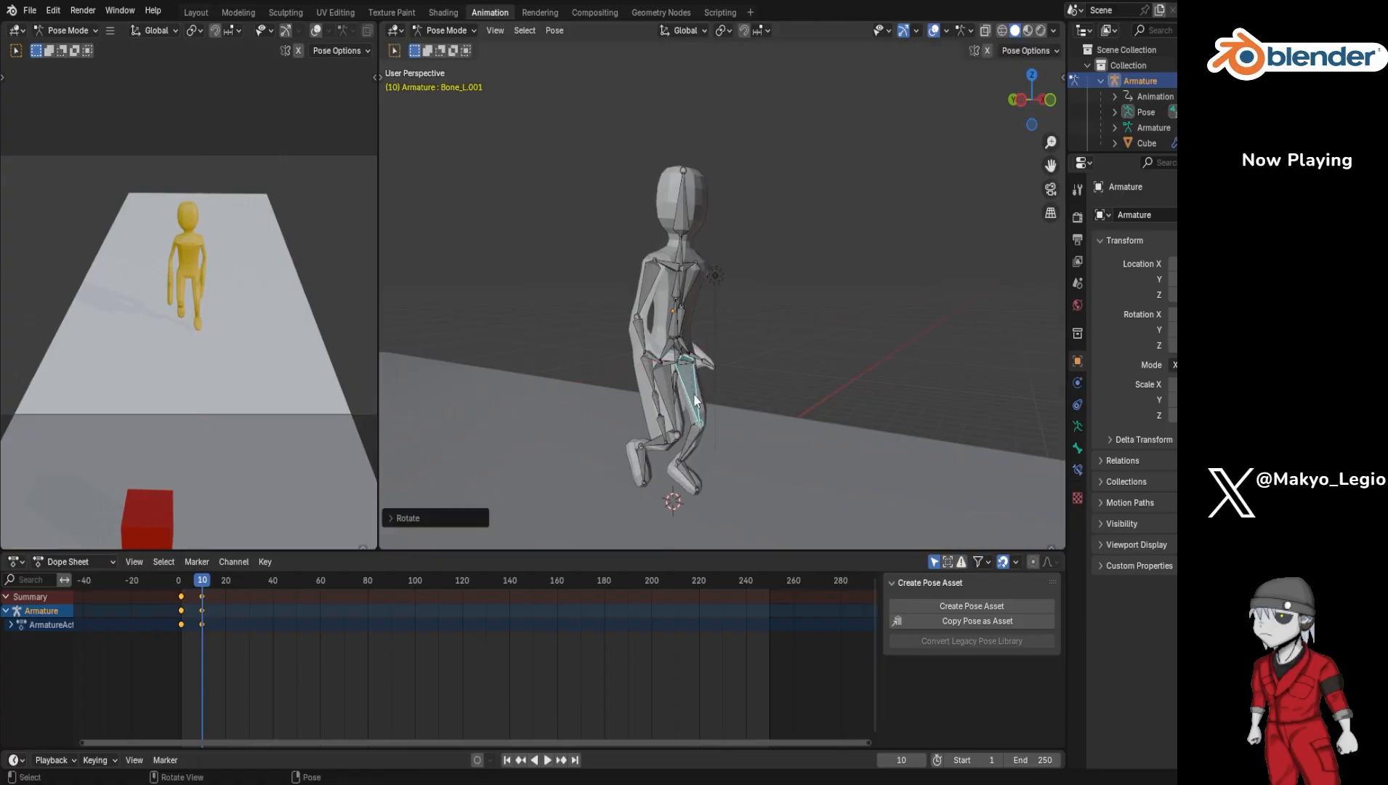
pyautogui.click(689, 441)
pyautogui.press('r')
pyautogui.press('x')
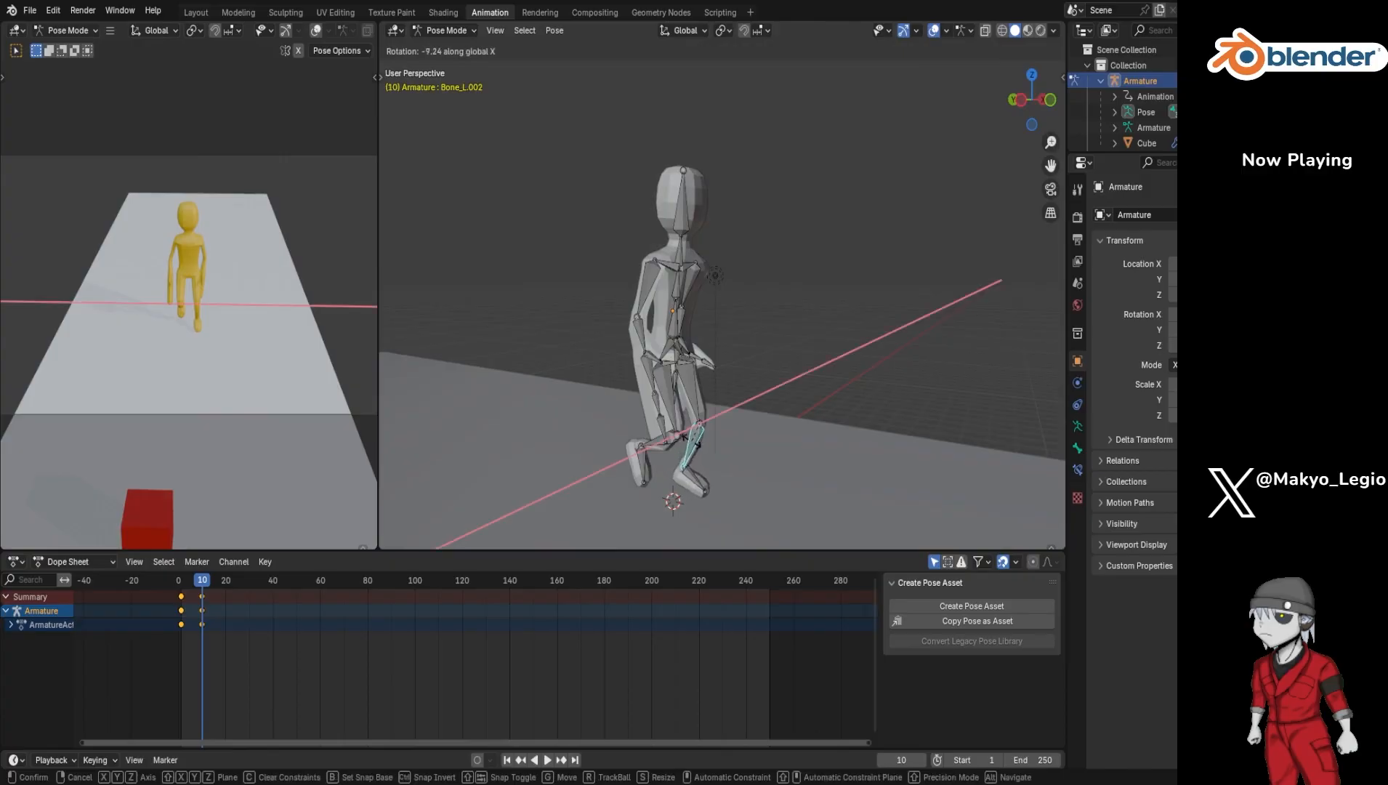
pyautogui.click(698, 441)
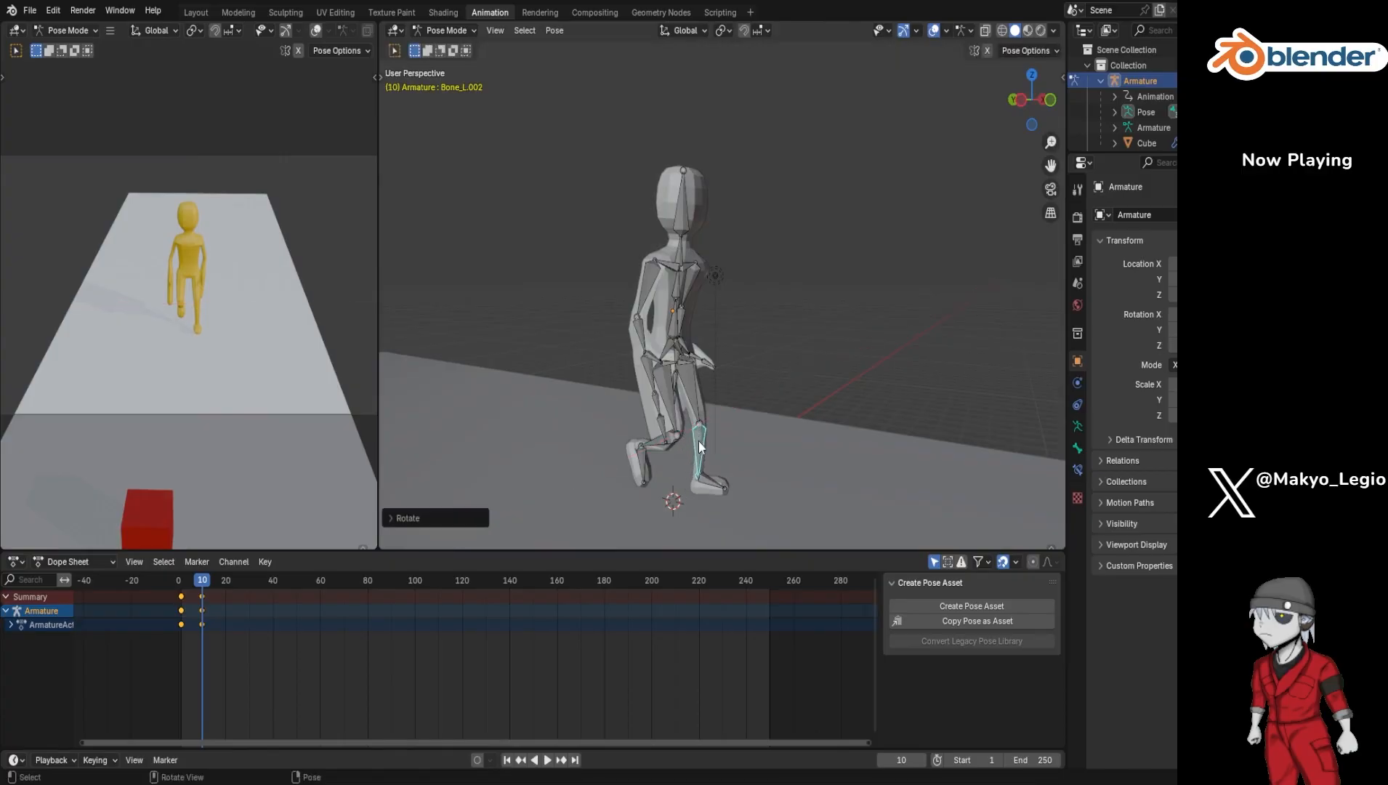
# Step: From the side view, rotate the left foot bone around global X so it rests flat on the ground
pyautogui.click(1024, 102)
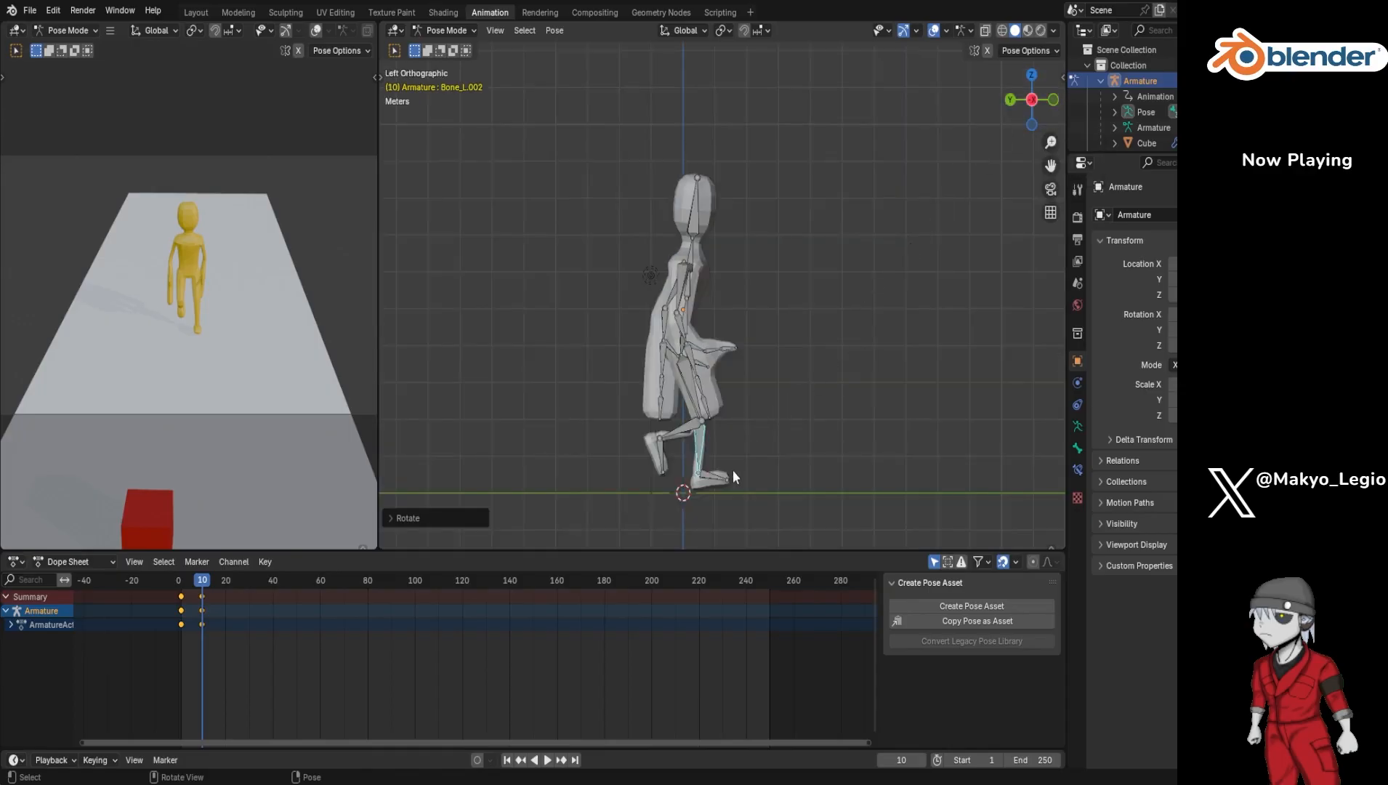
pyautogui.click(716, 480)
pyautogui.press('r')
pyautogui.press('x')
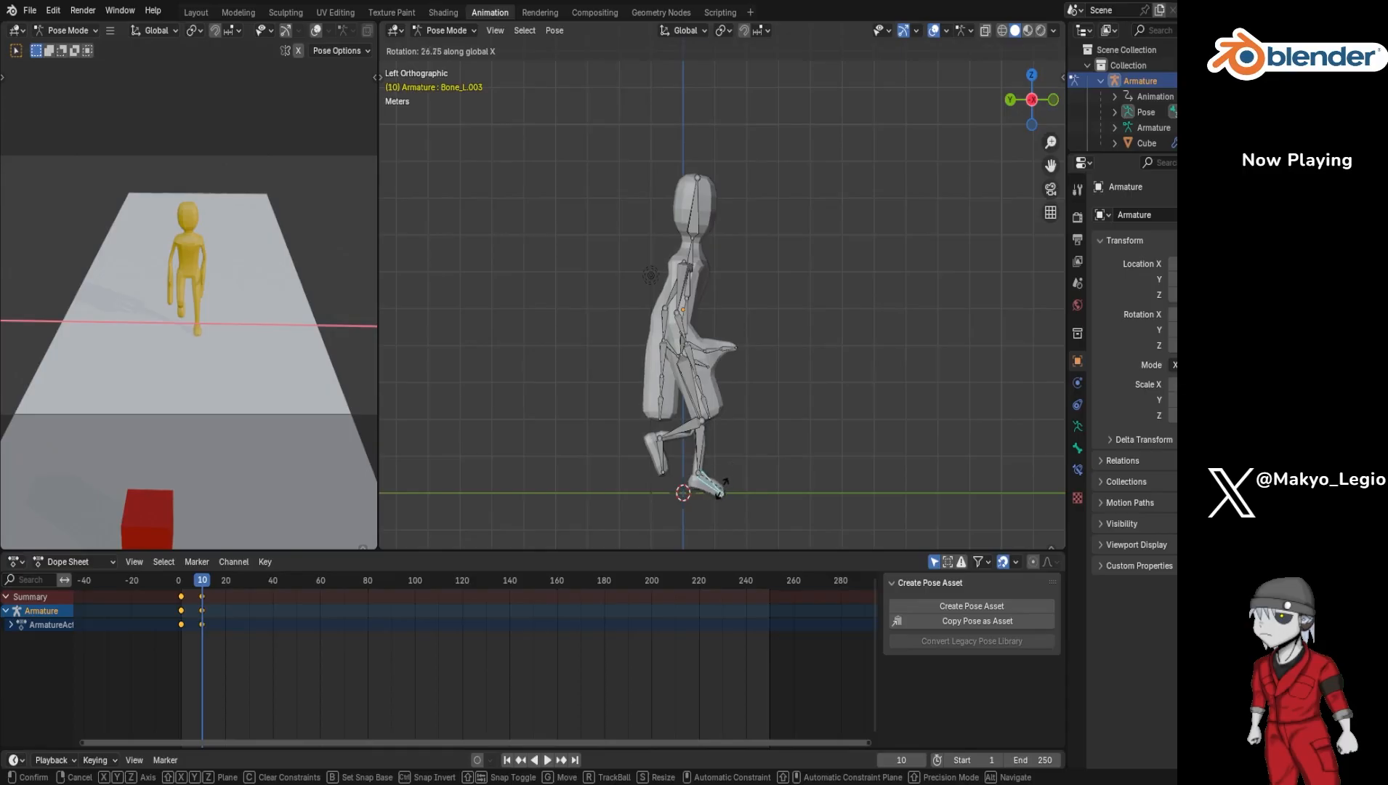
pyautogui.click(723, 480)
# Step: Rotate the right thigh bone slightly forward and raise the right shin backward, both around global X
pyautogui.click(684, 375)
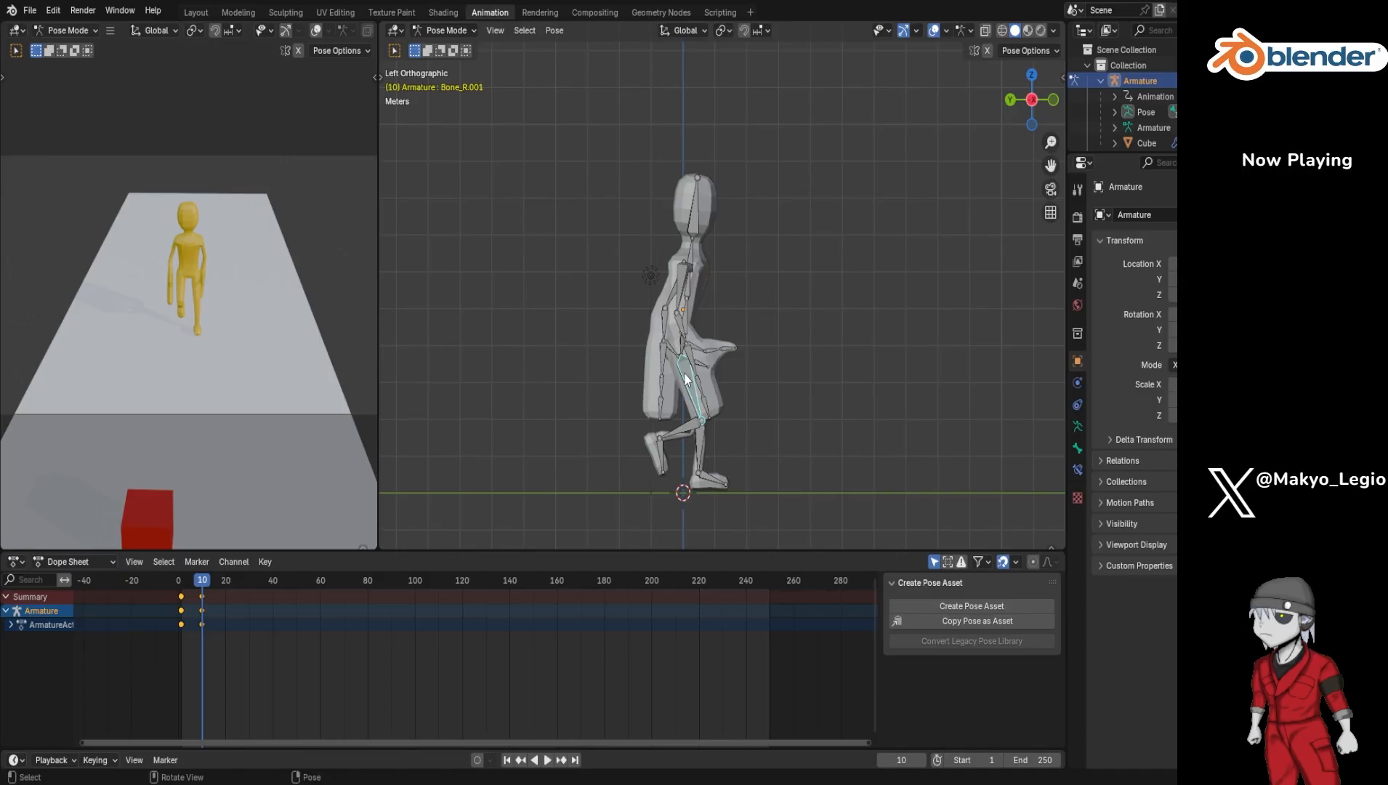
pyautogui.press('r')
pyautogui.press('x')
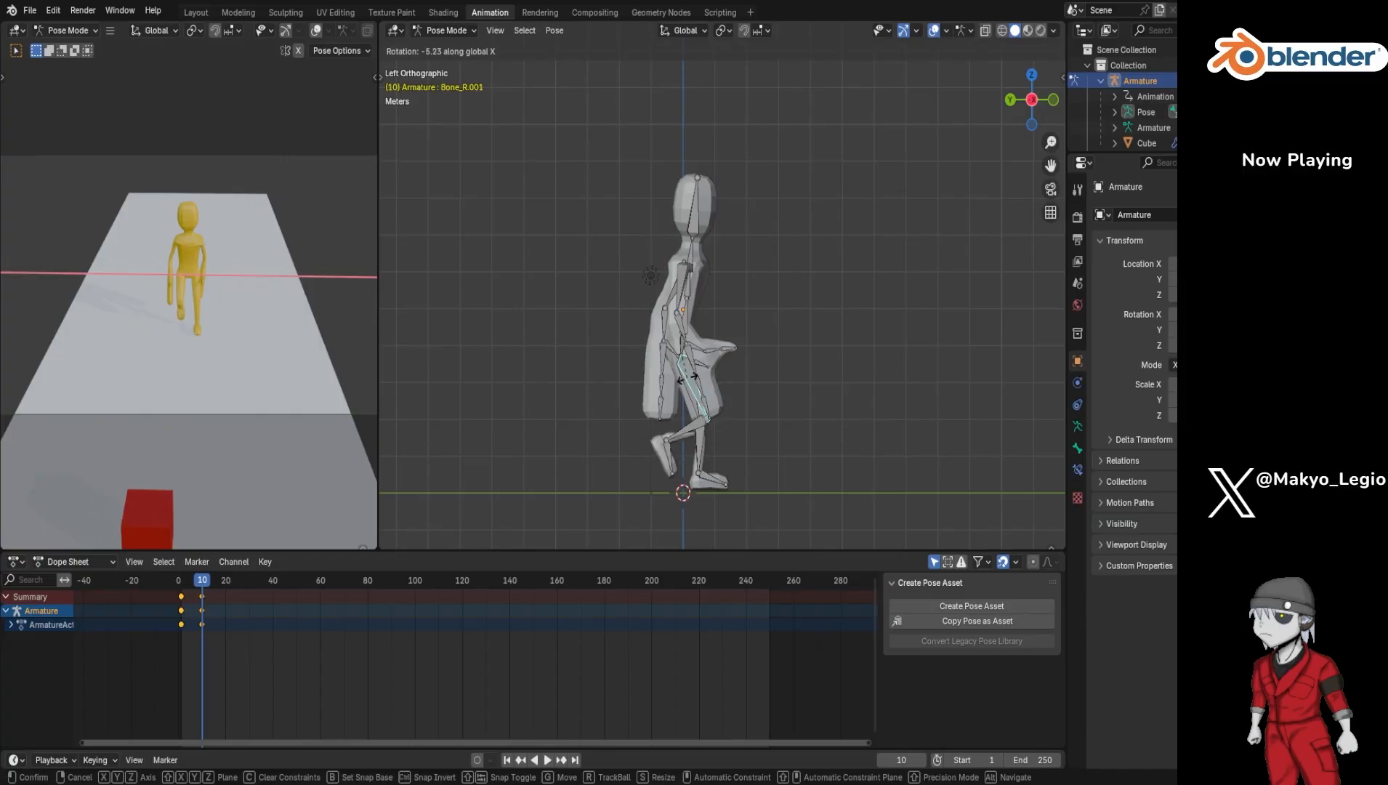
pyautogui.click(702, 462)
pyautogui.click(693, 435)
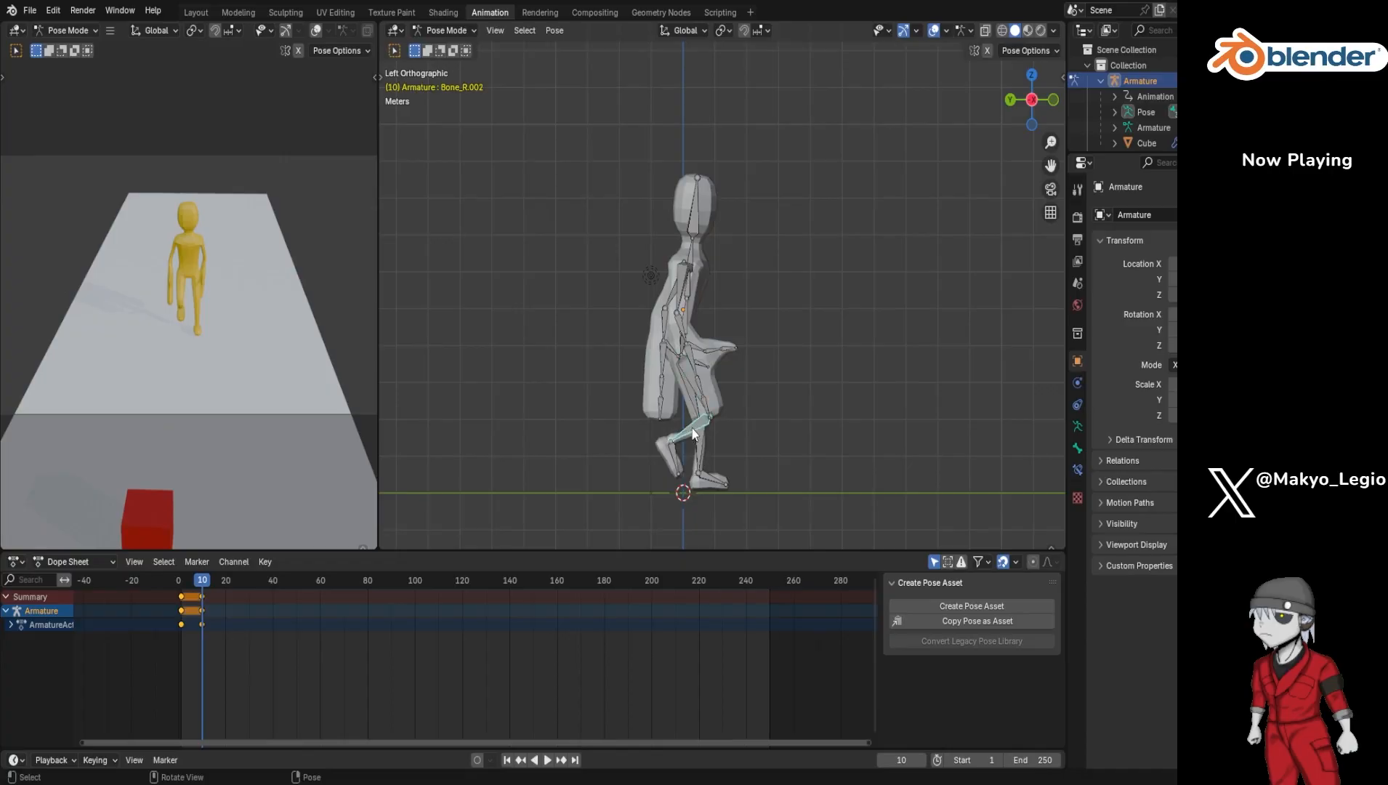
pyautogui.press('r')
pyautogui.press('x')
pyautogui.click(677, 437)
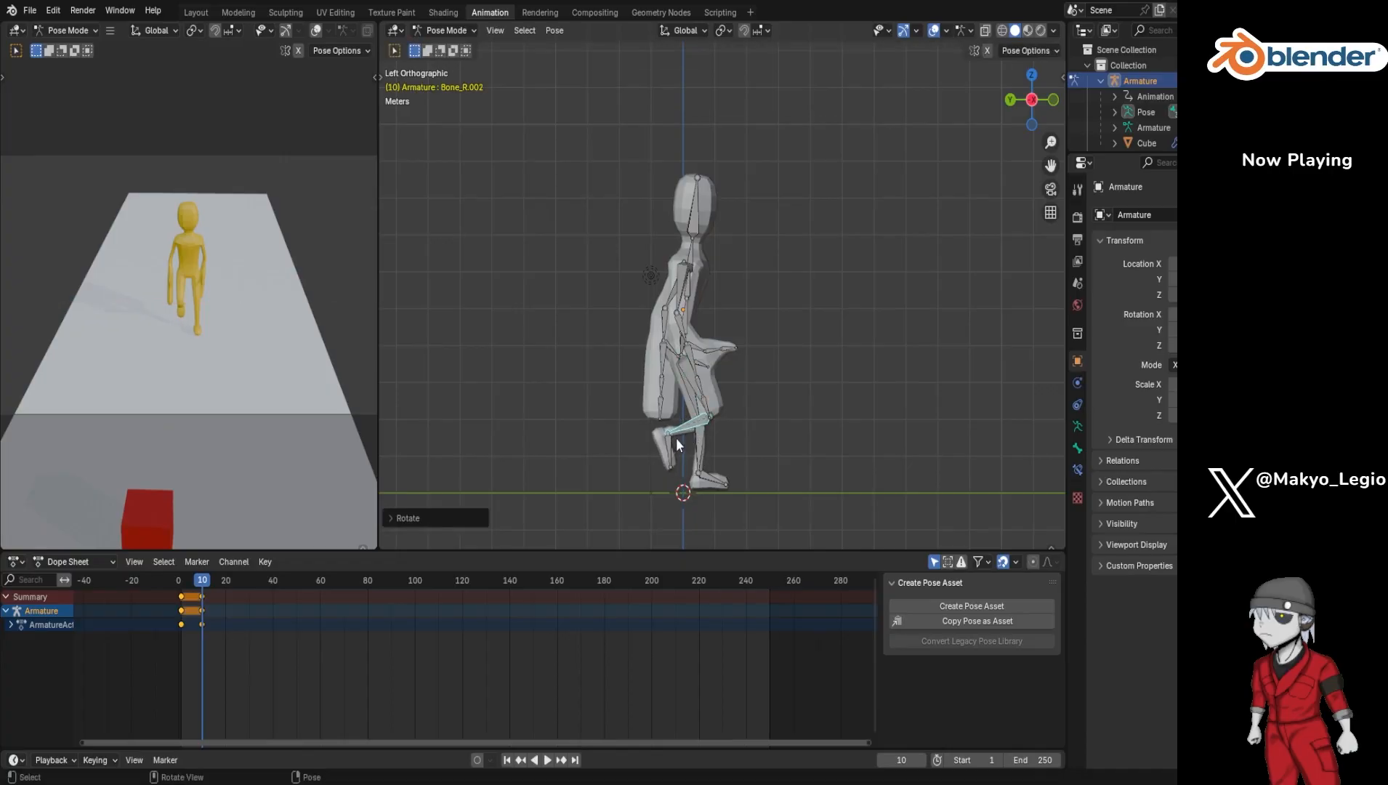
# Step: Rotate the right foot bone around global X so its toes point down beneath the raised shin
pyautogui.click(669, 445)
pyautogui.press('r')
pyautogui.press('x')
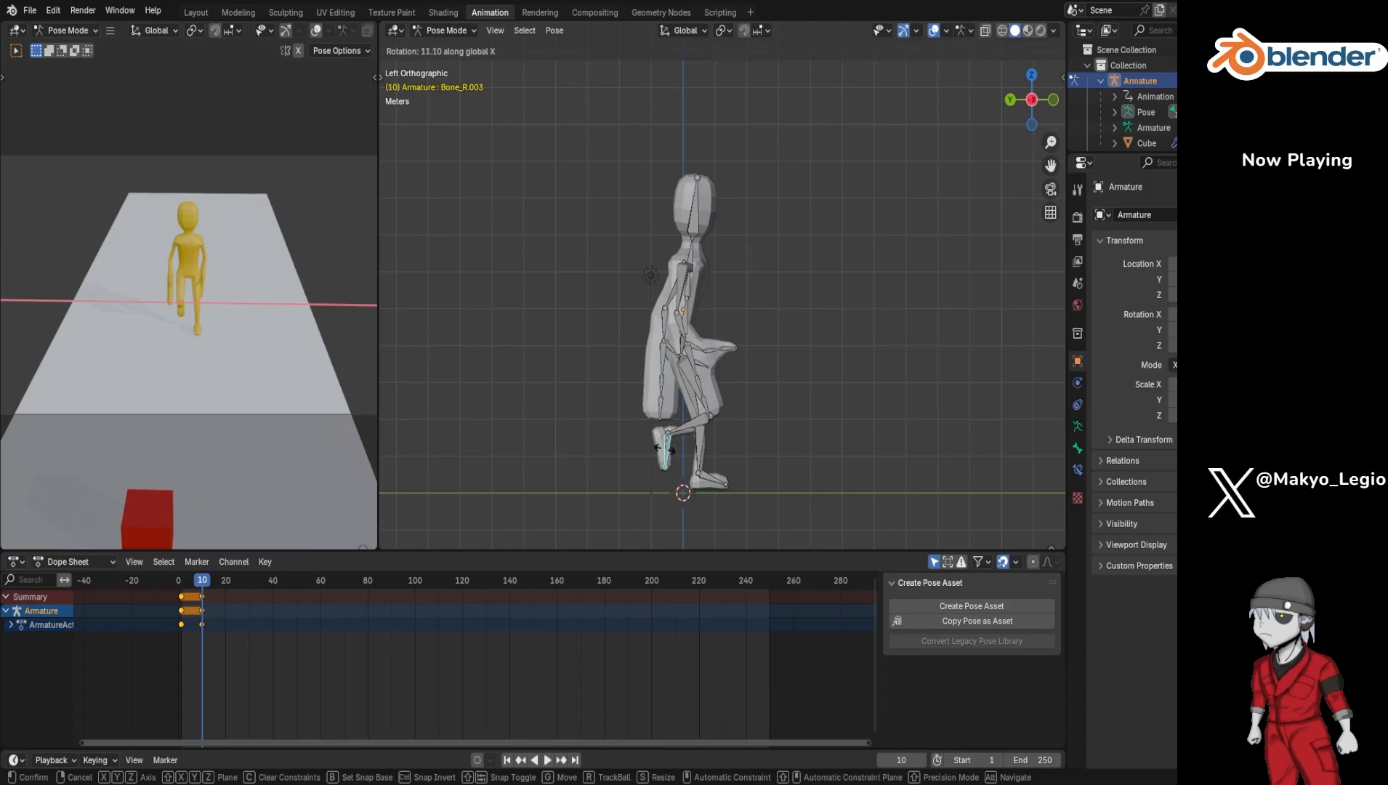
pyautogui.click(664, 455)
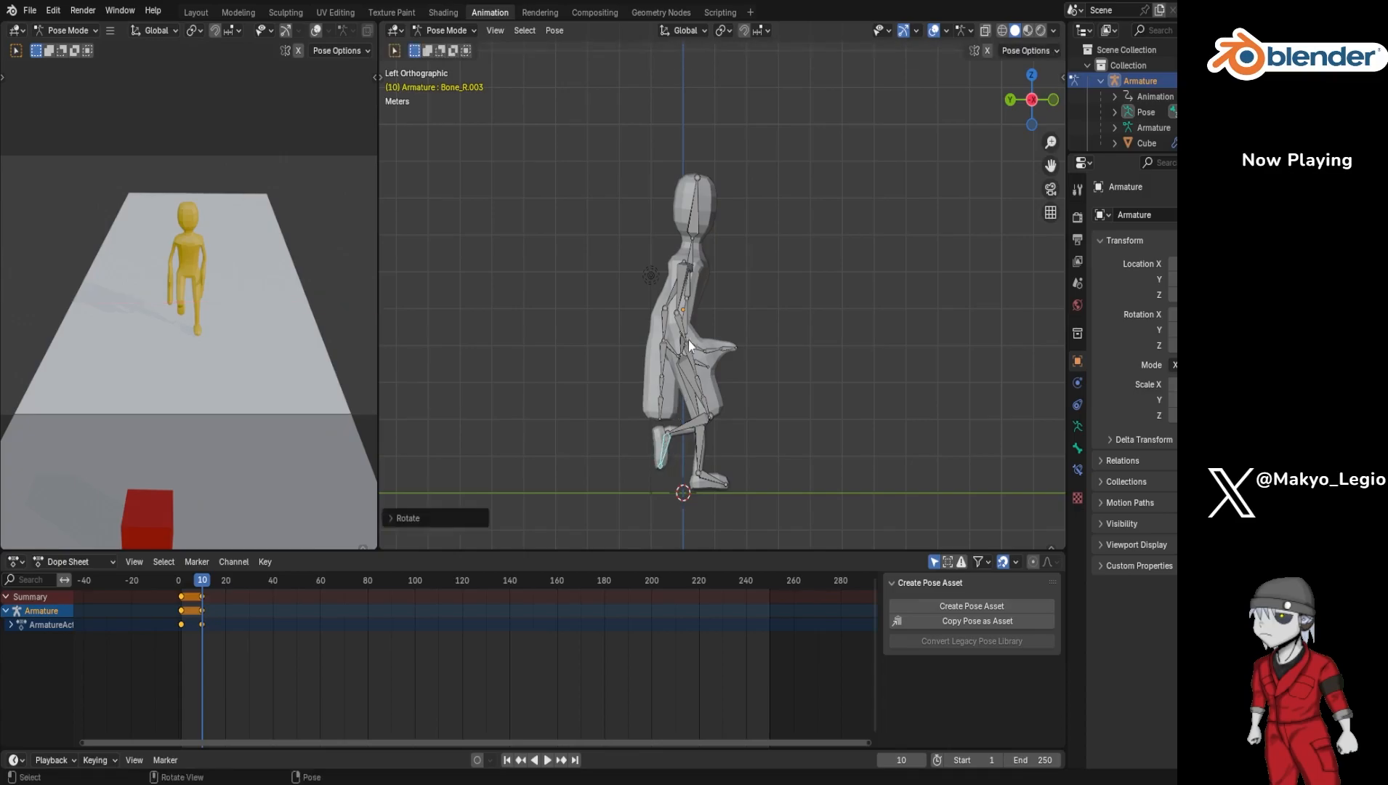
# Step: Rotate the right upper arm and right forearm bones forward around global X
pyautogui.click(684, 291)
pyautogui.press('r')
pyautogui.press('x')
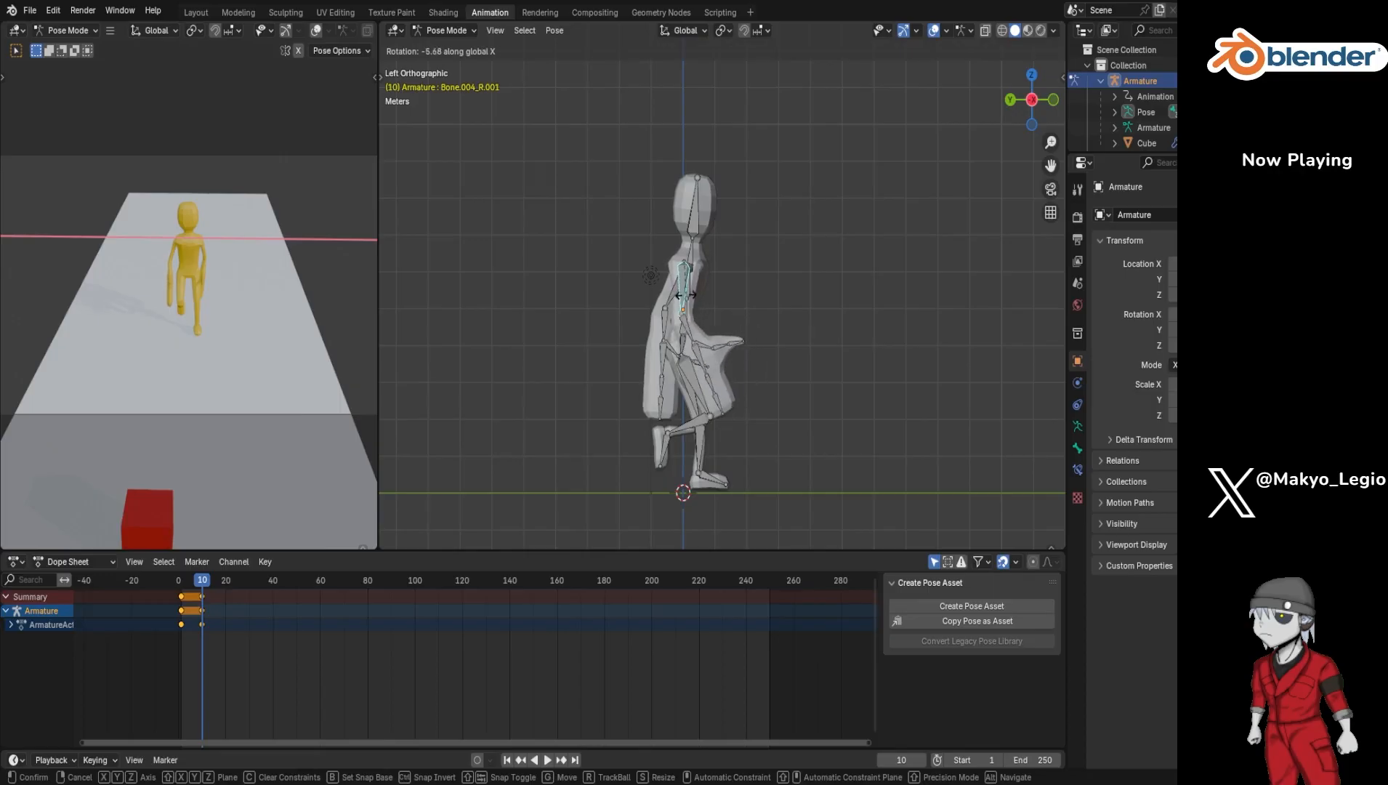
pyautogui.click(685, 295)
pyautogui.click(690, 331)
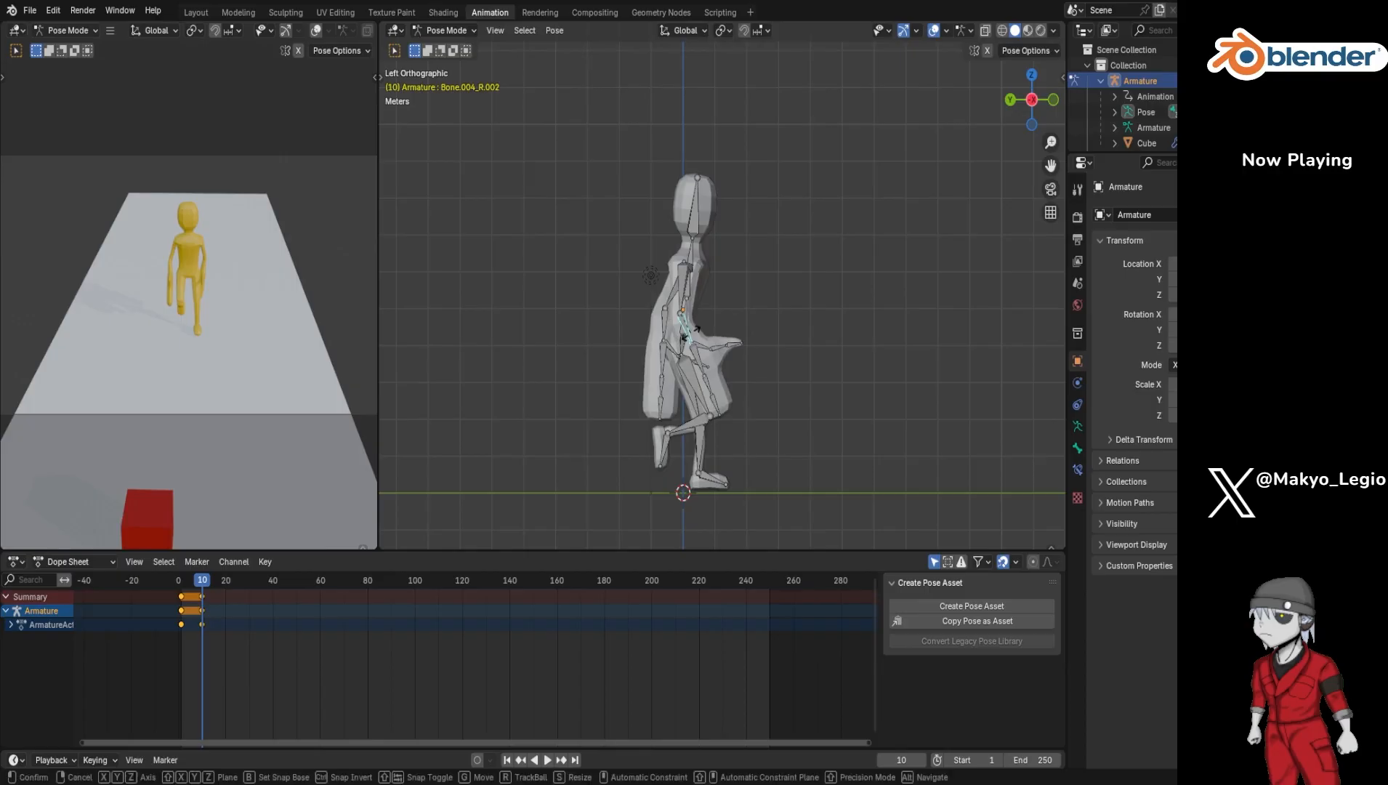
pyautogui.press('r')
pyautogui.press('x')
pyautogui.click(692, 328)
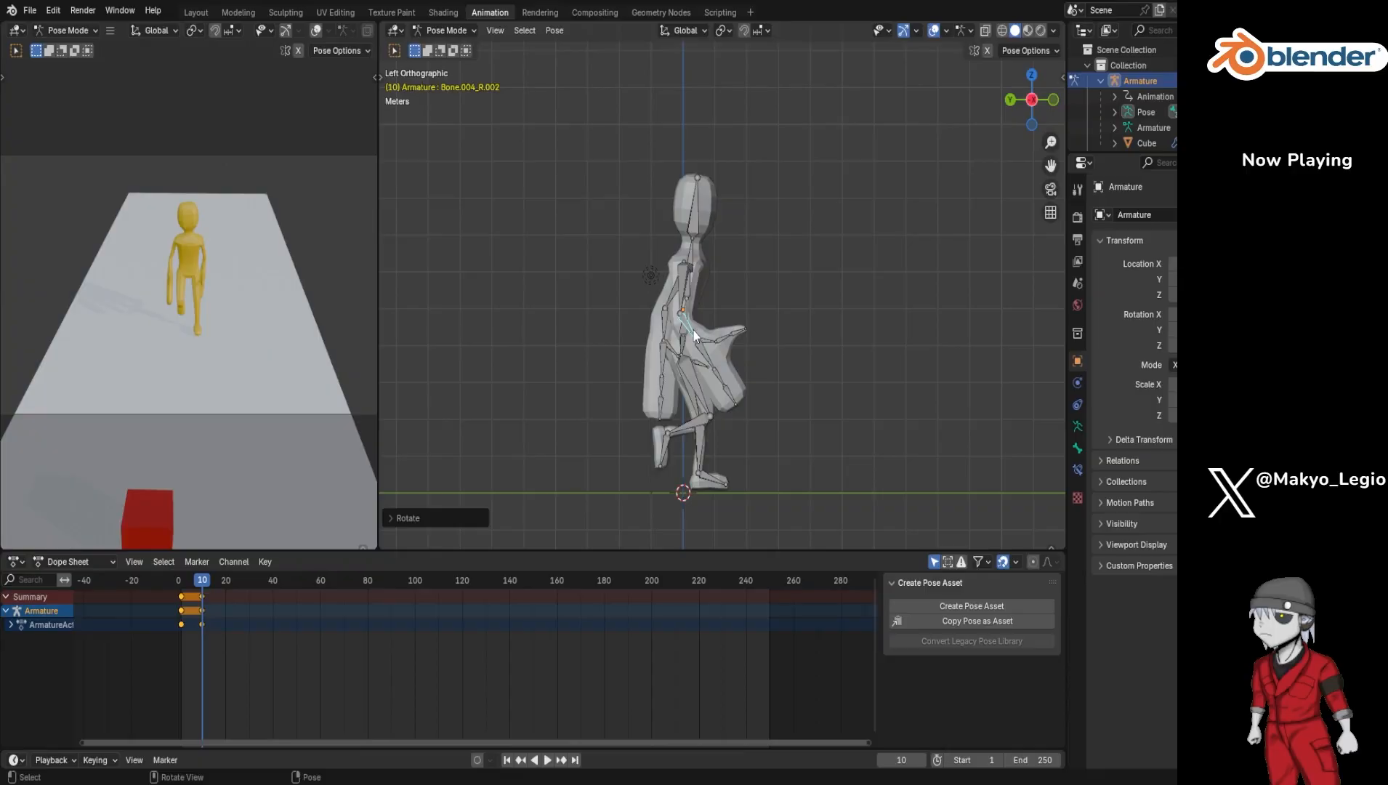
pyautogui.click(669, 297)
pyautogui.press('r')
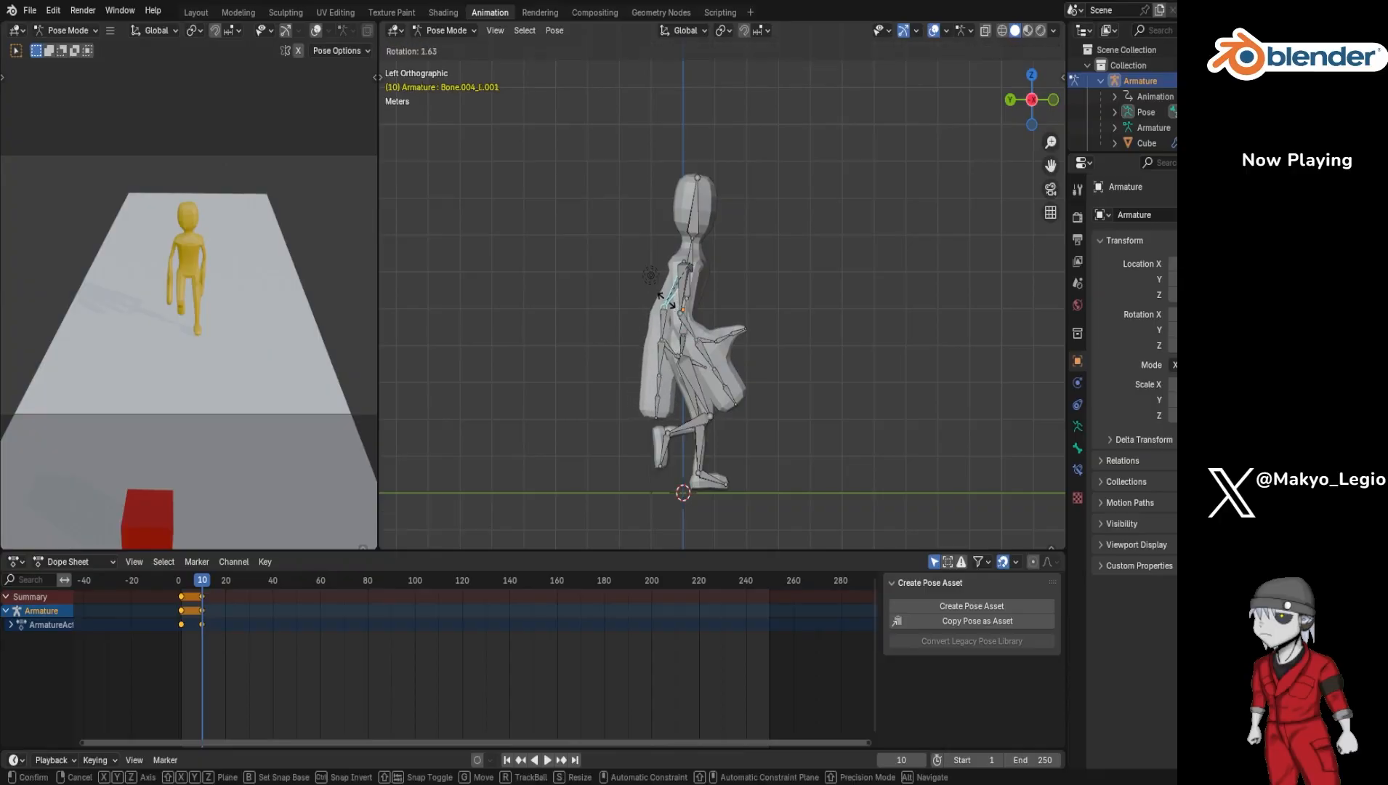
pyautogui.rightClick(668, 300)
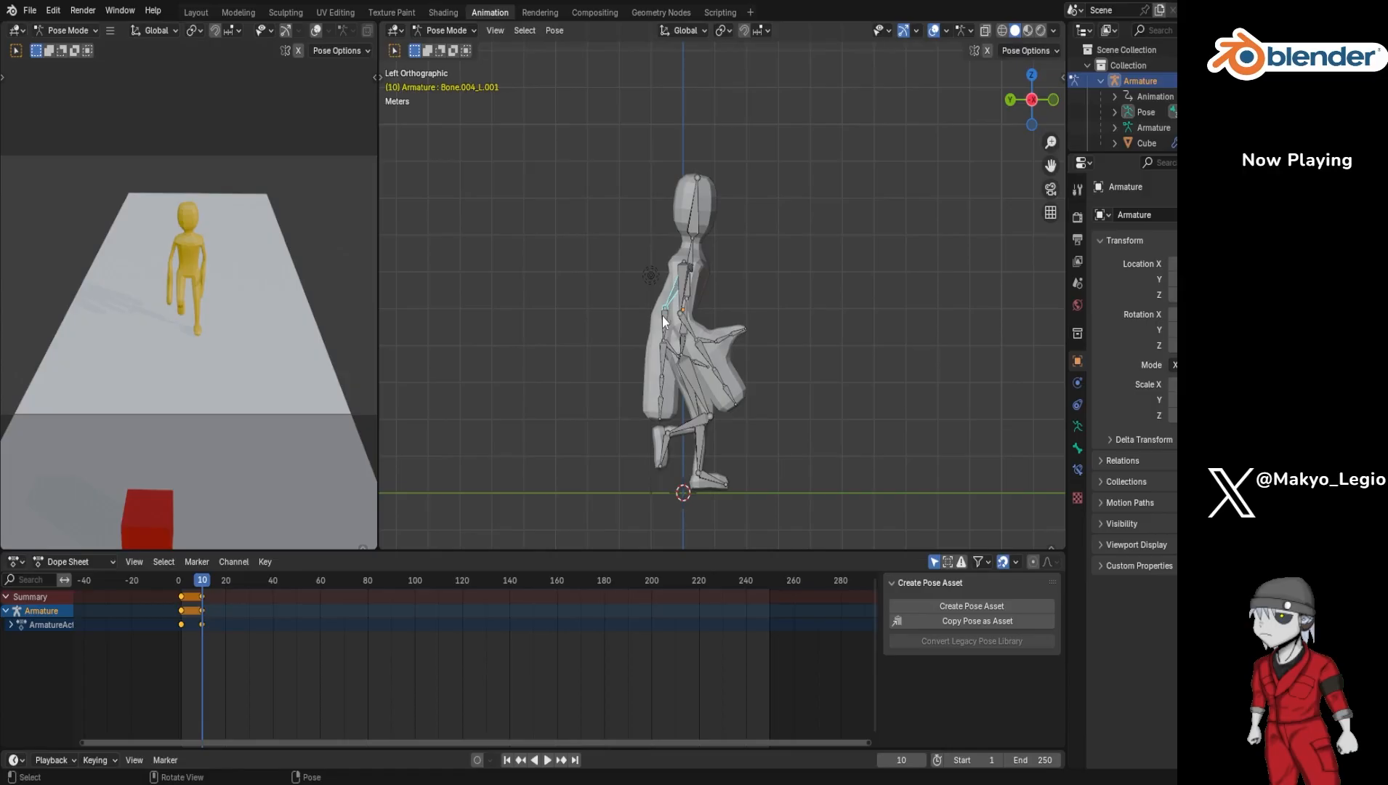
# Step: Keyframe all bones at frame 10, then scrub and play the animation from an angled view to check the motion
pyautogui.press('a')
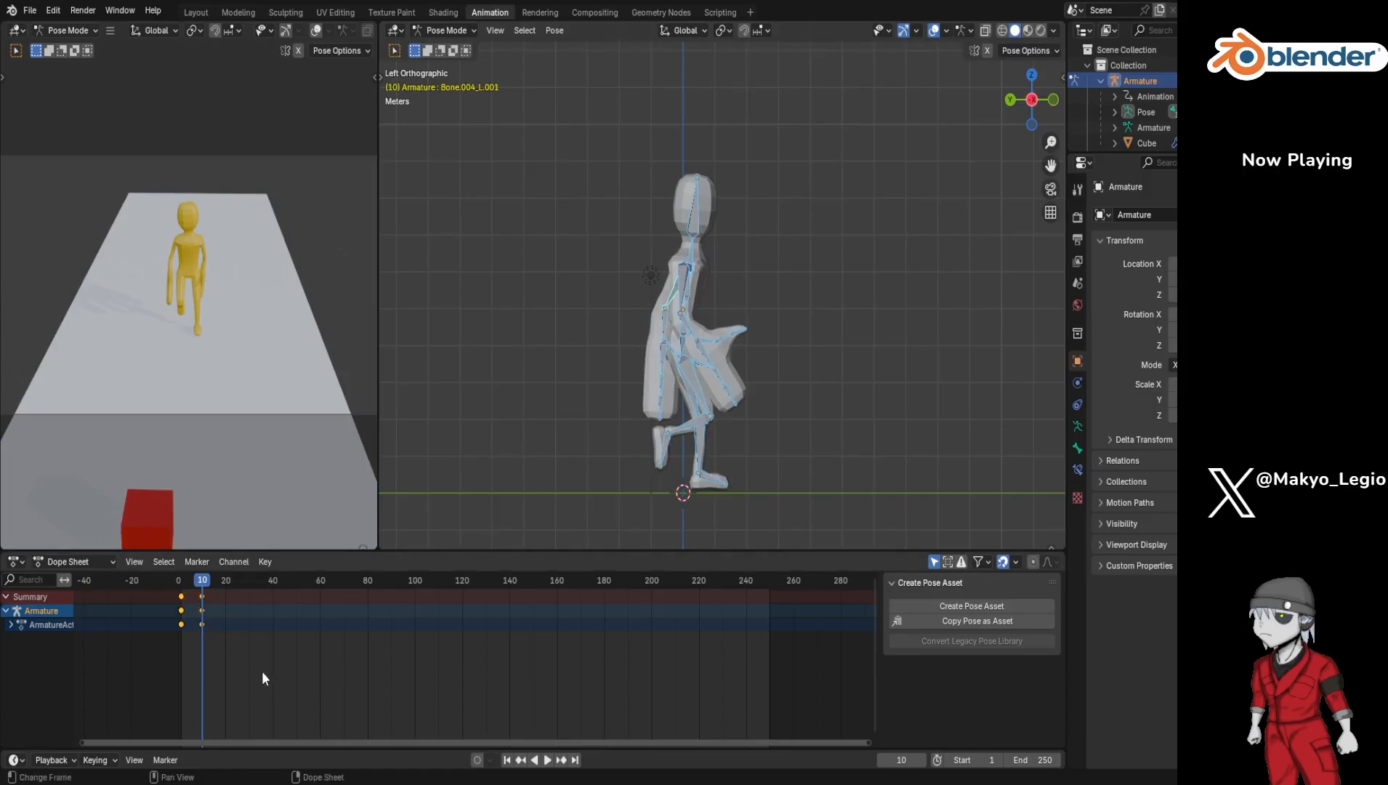
pyautogui.moveTo(203, 587); pyautogui.dragTo(178, 599)
pyautogui.moveTo(828, 408); pyautogui.dragTo(782, 403, button='middle')
pyautogui.press('space')
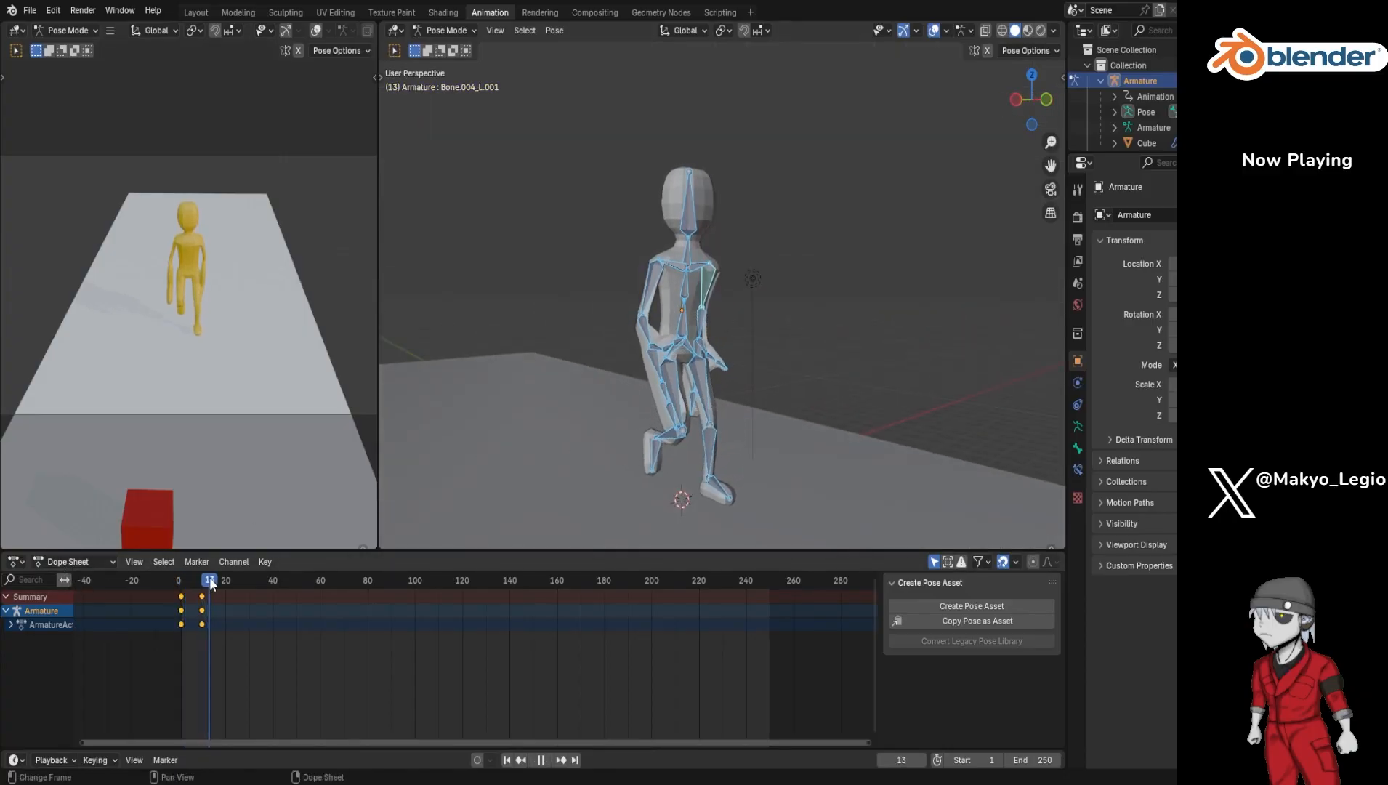
# Step: Check the pose at frame 10, switch to the left orthographic view and set the current frame to 20
pyautogui.moveTo(211, 584); pyautogui.dragTo(203, 585)
pyautogui.moveTo(706, 362); pyautogui.dragTo(772, 350, button='middle')
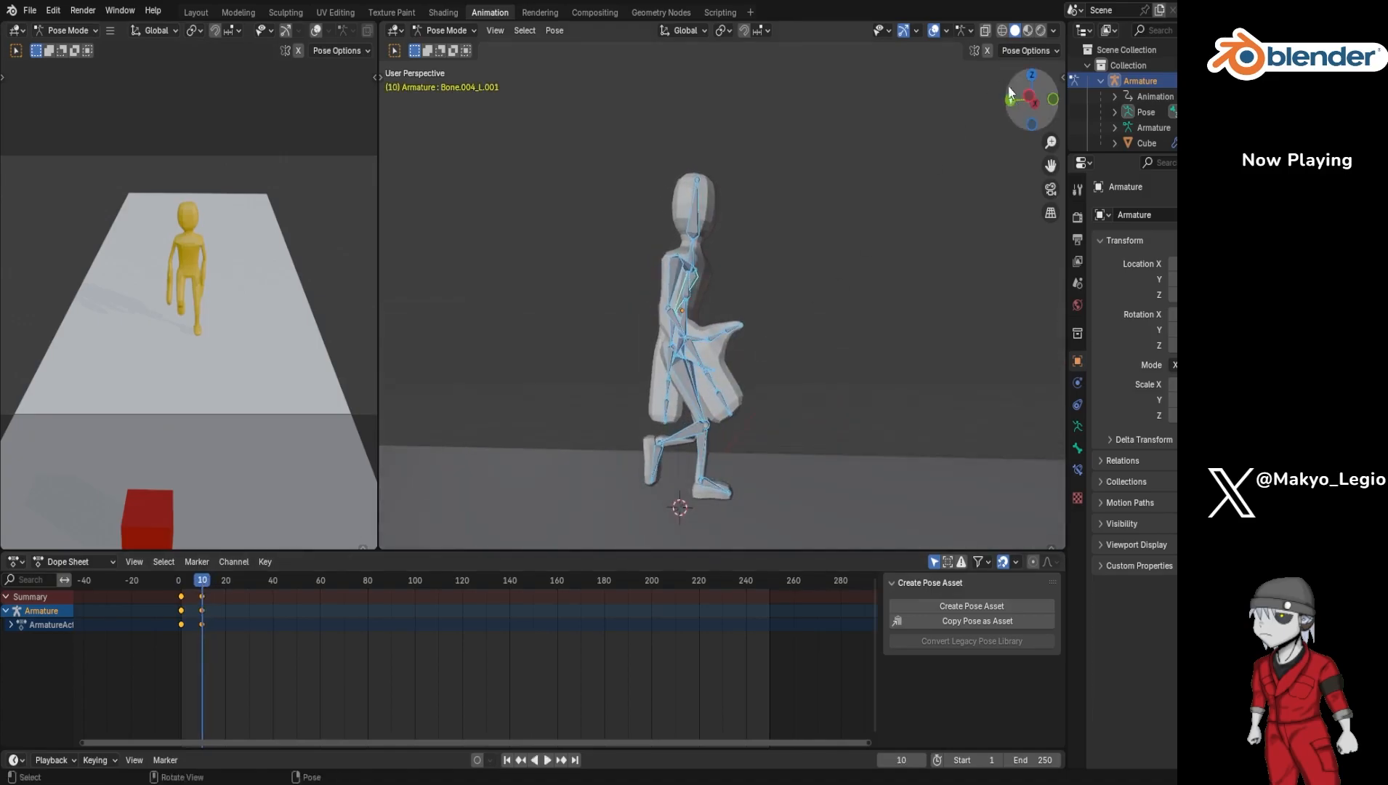
pyautogui.click(1028, 97)
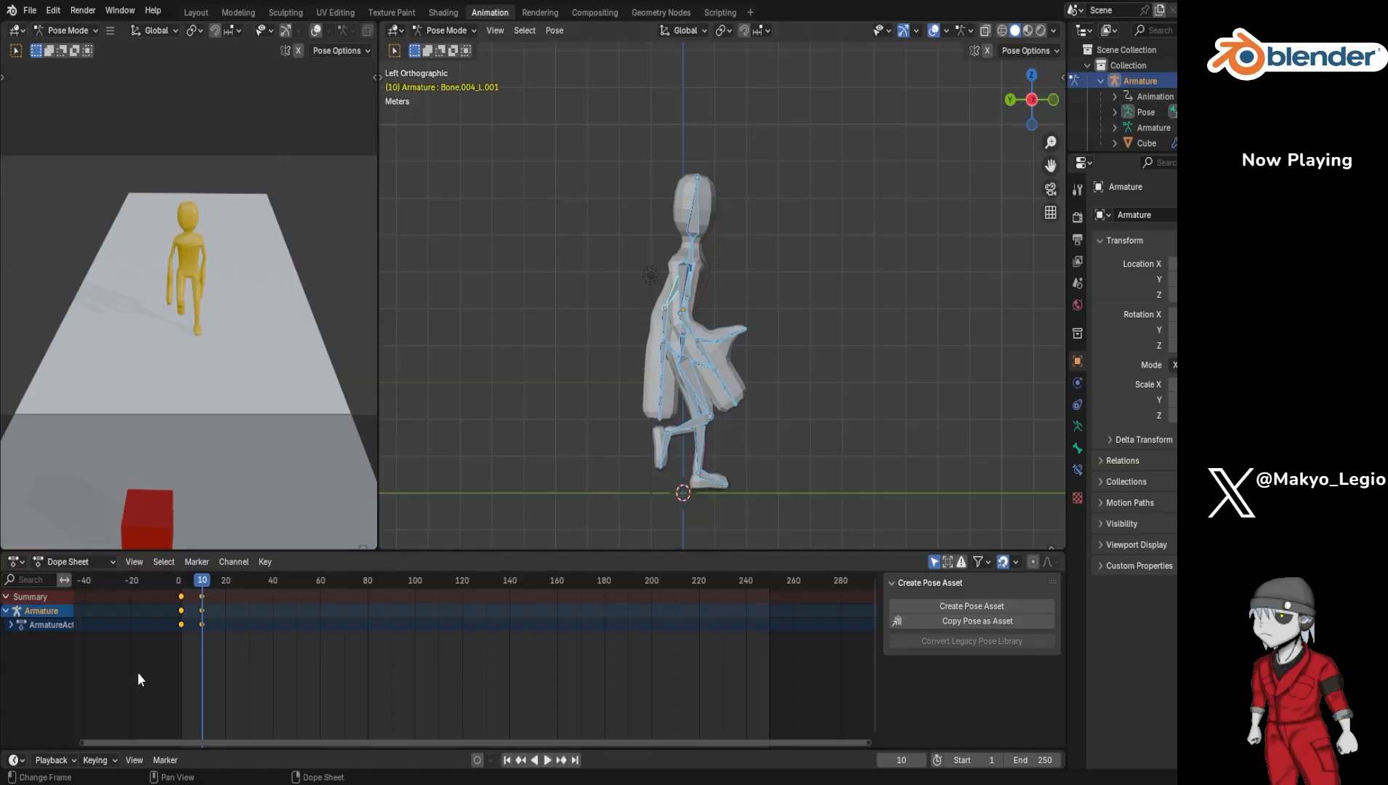
pyautogui.moveTo(207, 583); pyautogui.dragTo(225, 583)
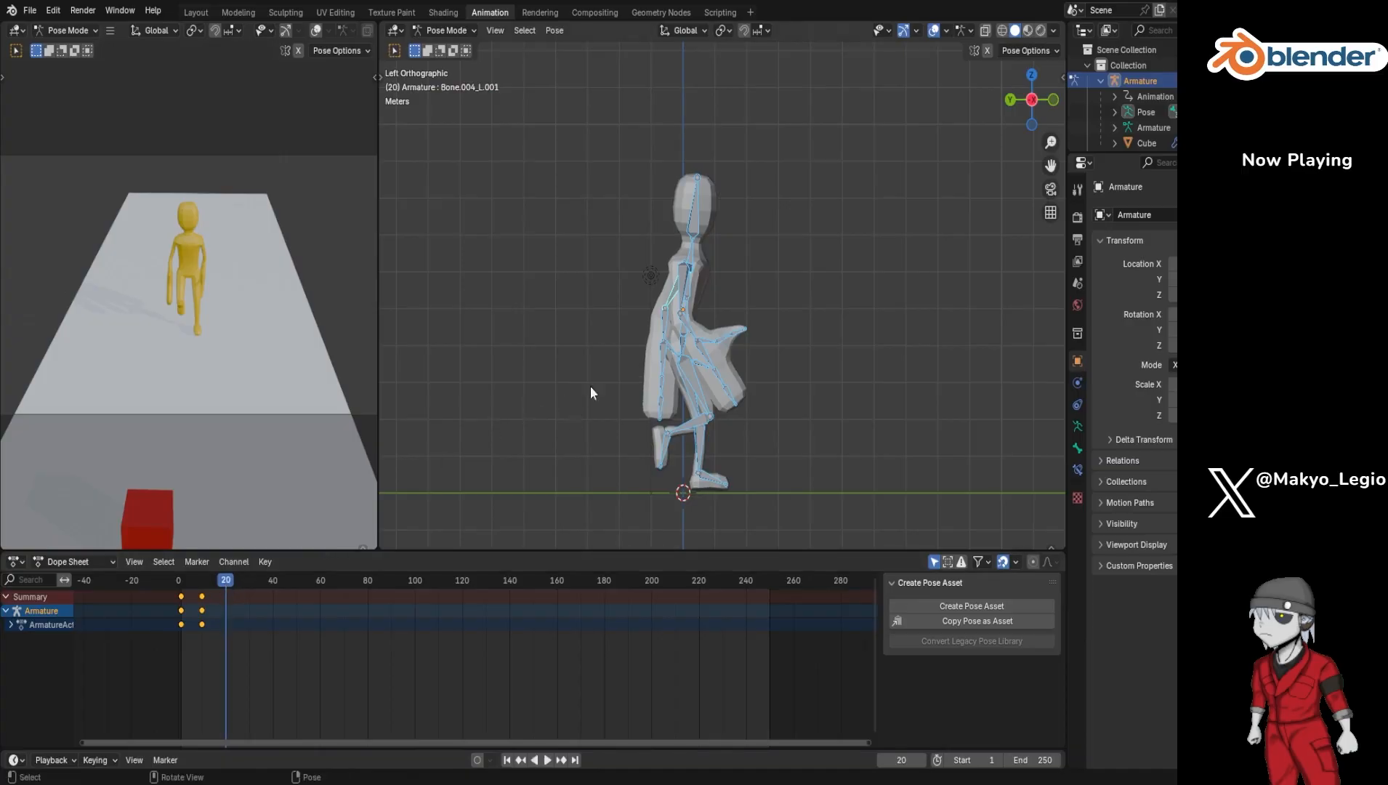
# Step: Try to pose the right upper arm and right forearm bones at frame 20 by rotating them around global X
pyautogui.click(682, 298)
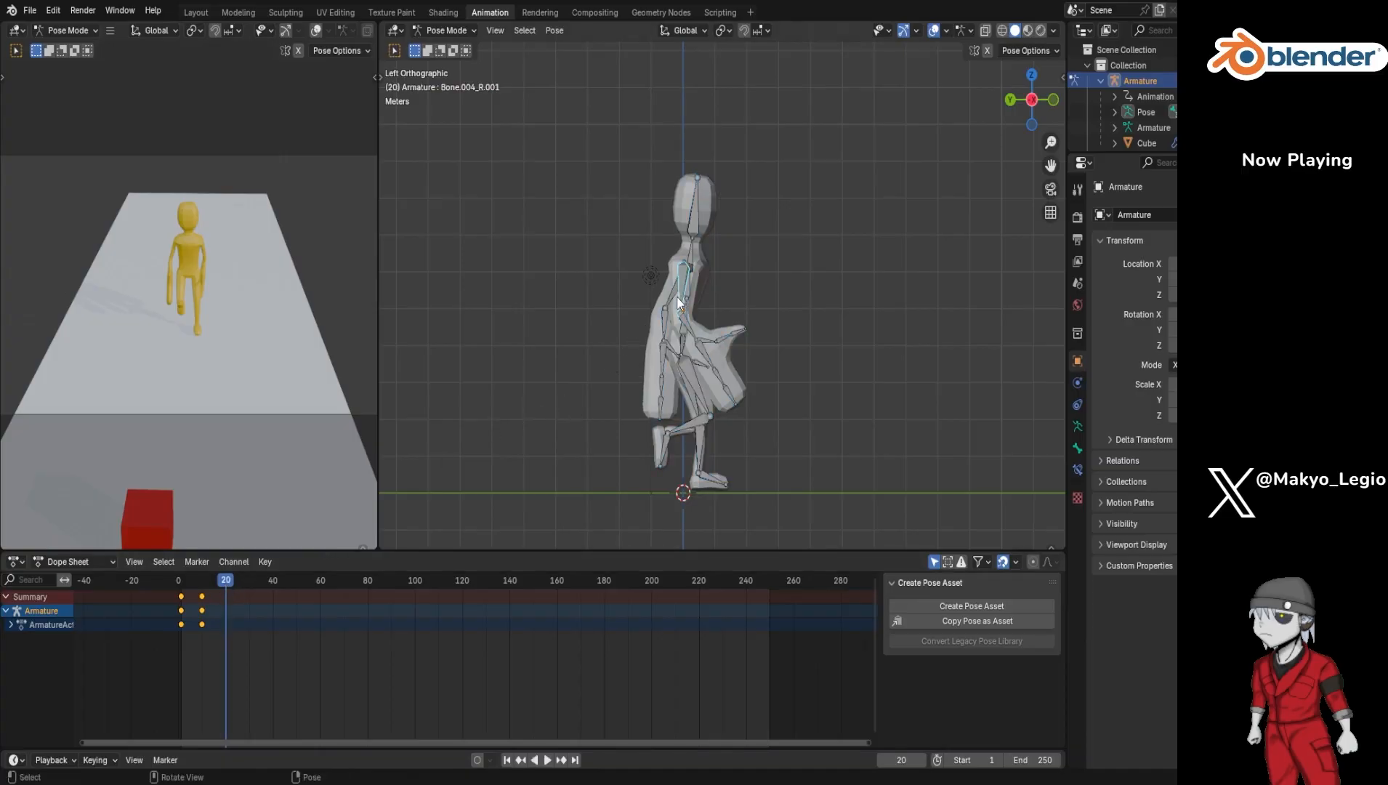
pyautogui.press('r')
pyautogui.press('x')
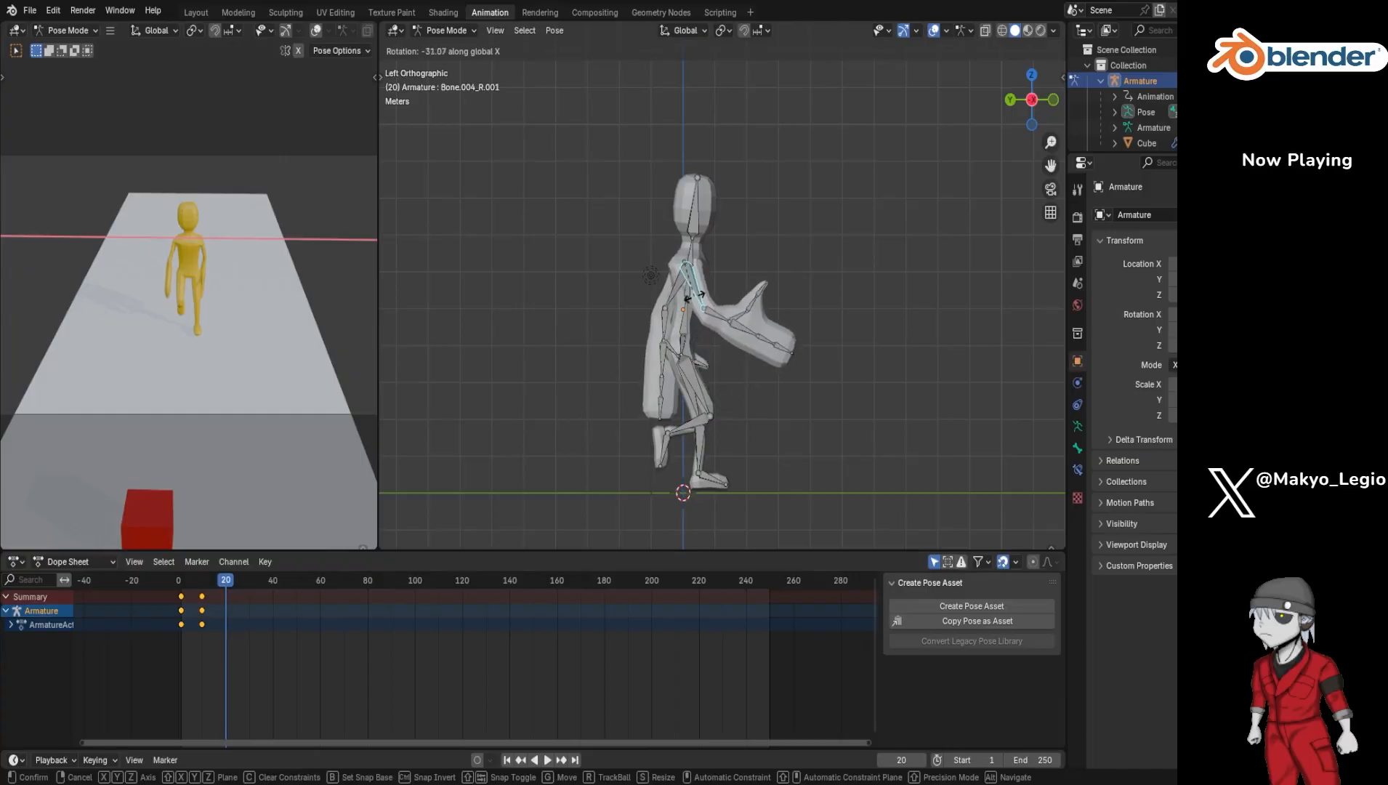
pyautogui.click(698, 307)
pyautogui.click(713, 311)
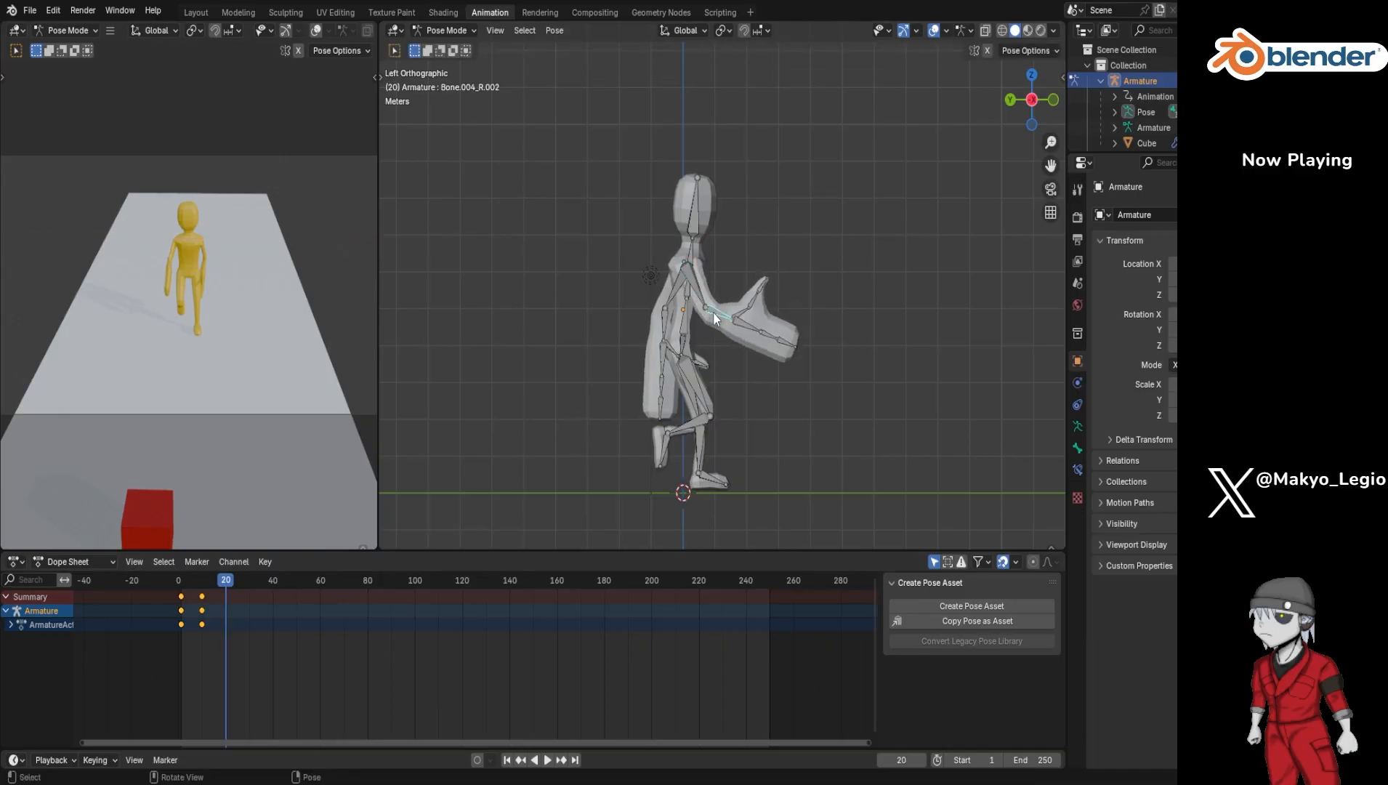
pyautogui.press('r')
pyautogui.press('x')
pyautogui.click(710, 318)
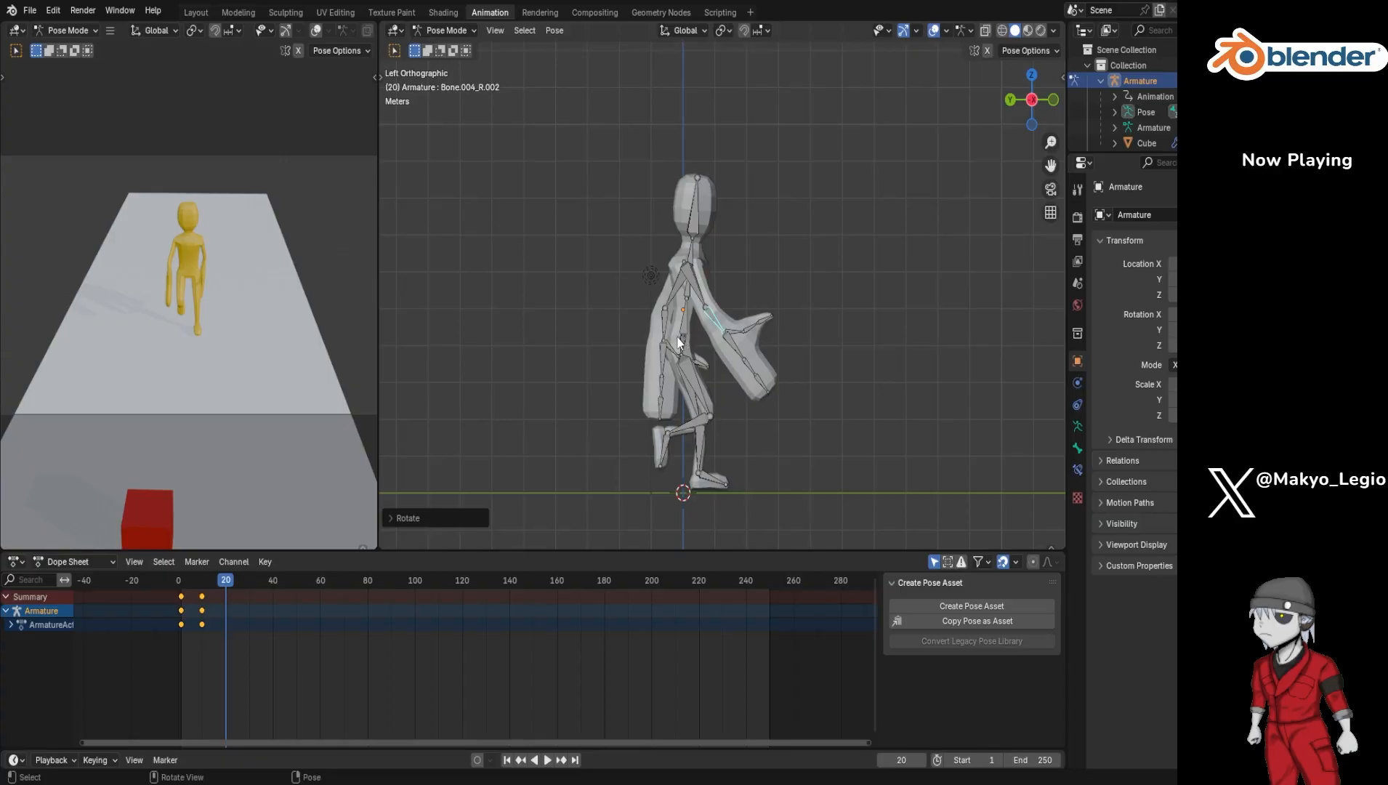
pyautogui.moveTo(225, 587)
pyautogui.mouseDown()
pyautogui.moveTo(178, 588)
pyautogui.moveTo(226, 593)
pyautogui.mouseUp()
pyautogui.press('space')
# Step: Try to swing the left upper arm bone backward around global X and turn it around global Y
pyautogui.click(670, 301)
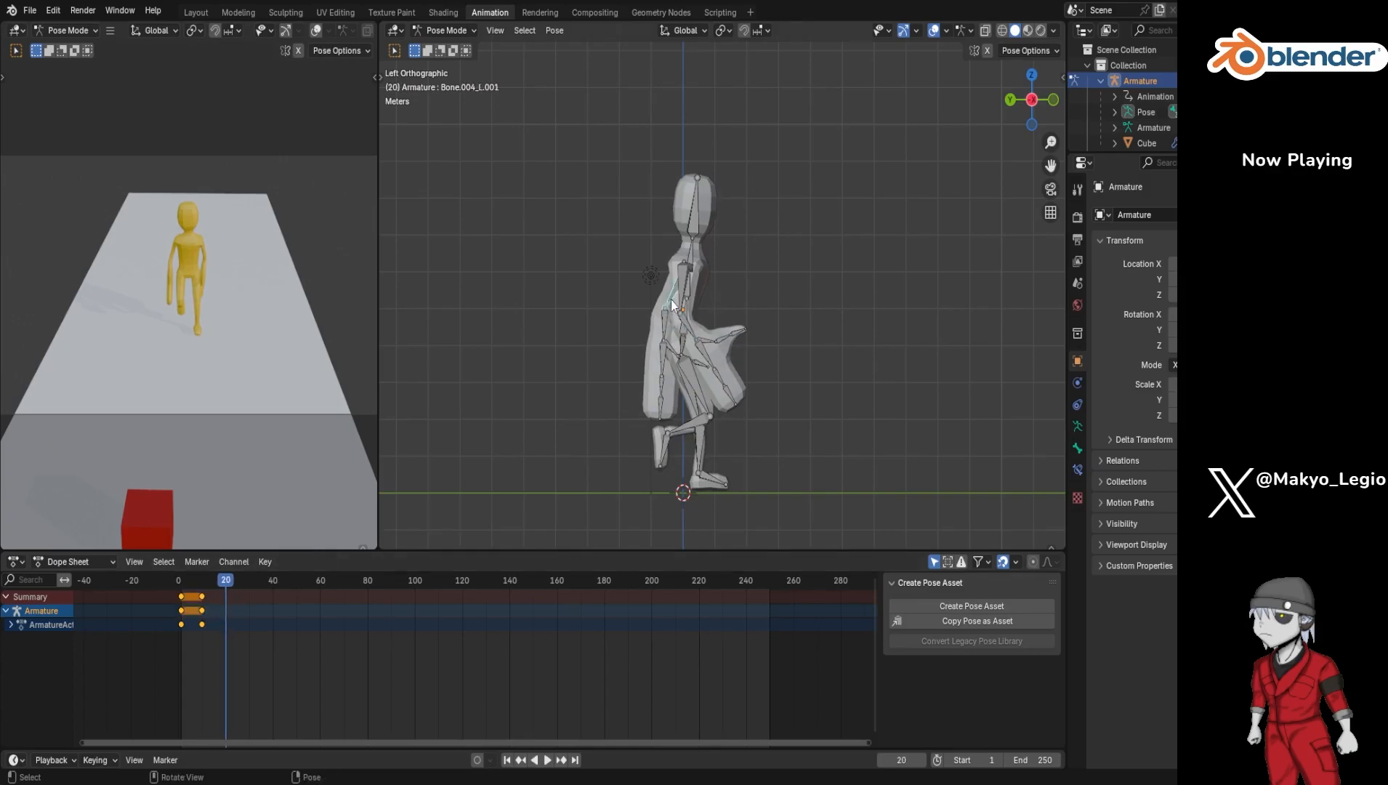
pyautogui.press('r')
pyautogui.press('x')
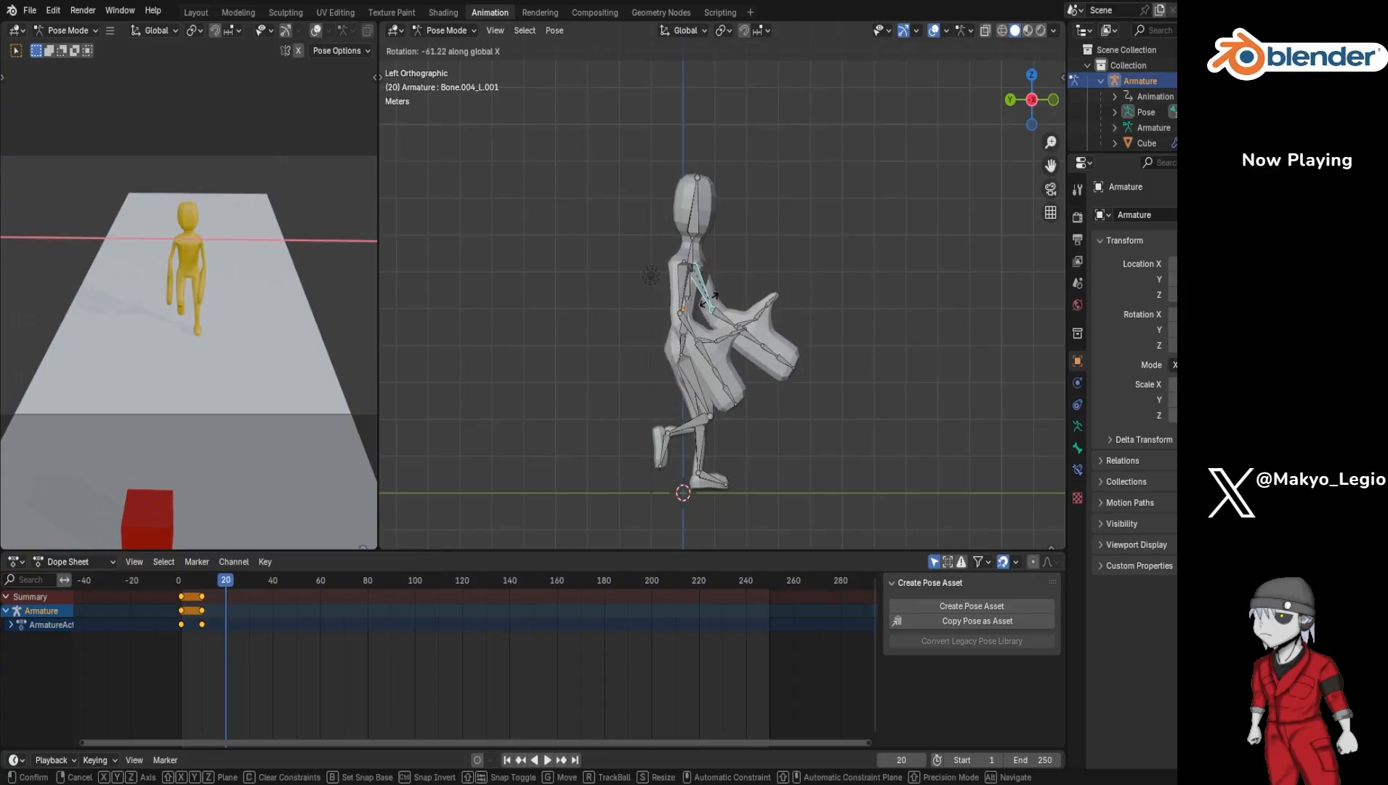
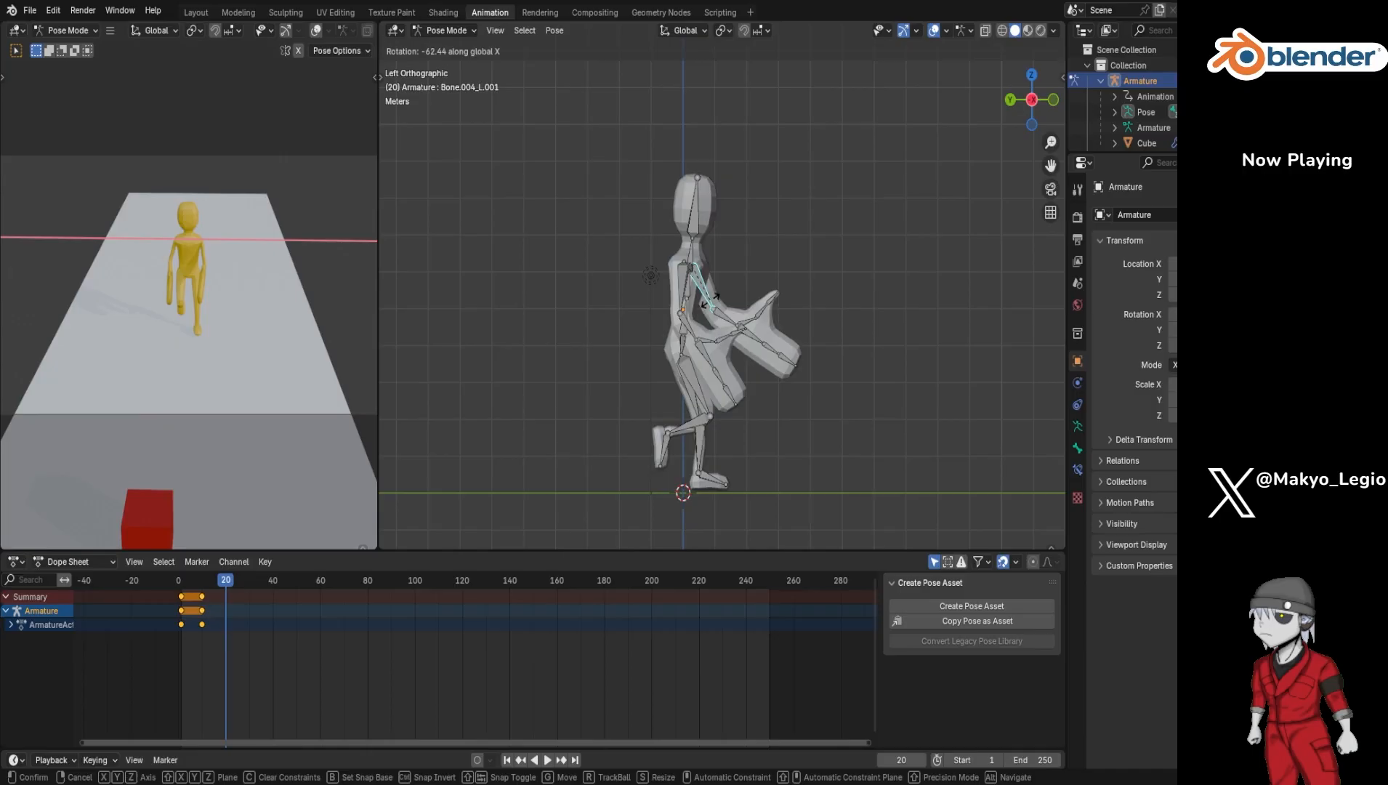
pyautogui.click(634, 318)
pyautogui.press('r')
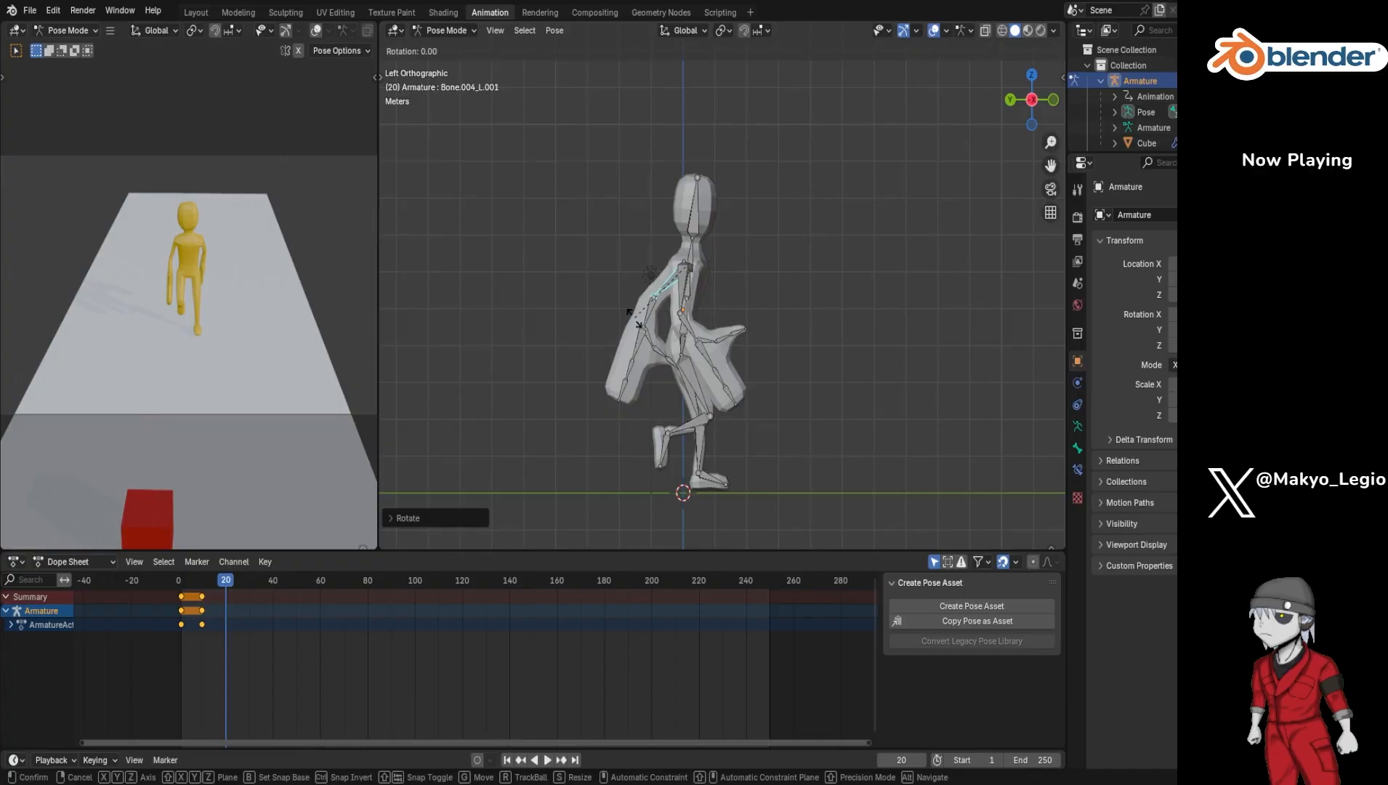
pyautogui.press('y')
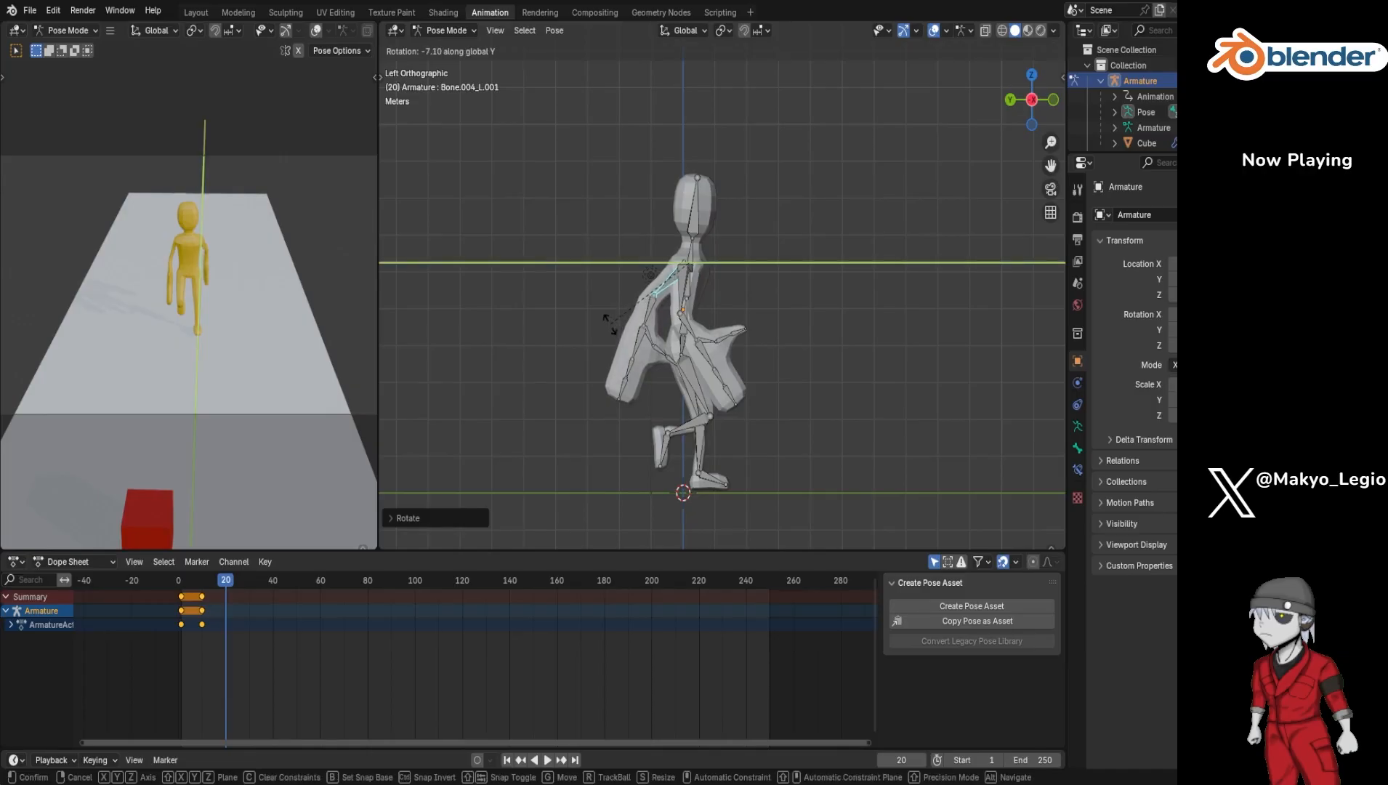
pyautogui.click(610, 325)
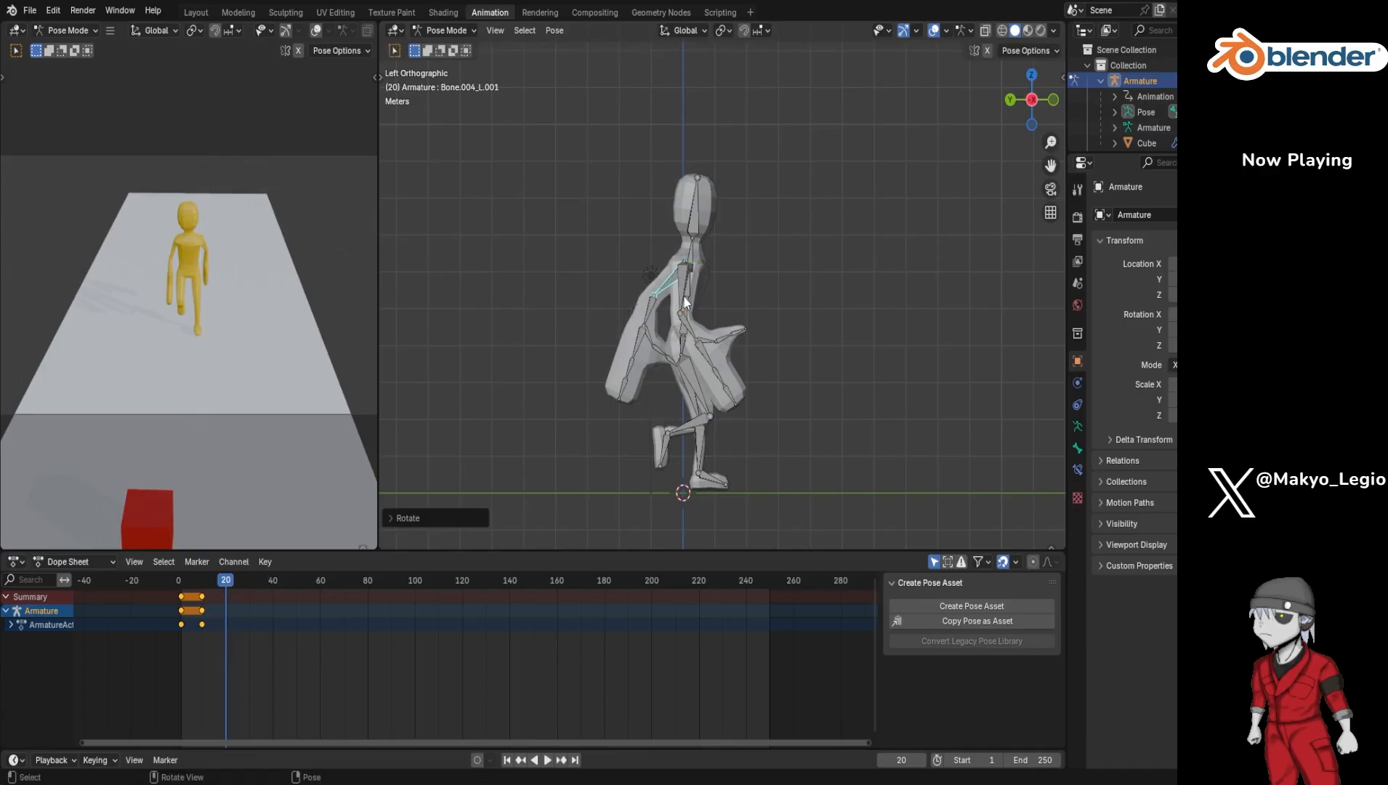
pyautogui.moveTo(229, 578)
pyautogui.mouseDown()
pyautogui.moveTo(176, 602)
pyautogui.moveTo(226, 593)
pyautogui.mouseUp()
# Step: Rotate the right thigh bone forward and swing the right shin forward about 76°, both around global X
pyautogui.click(695, 375)
pyautogui.press('r')
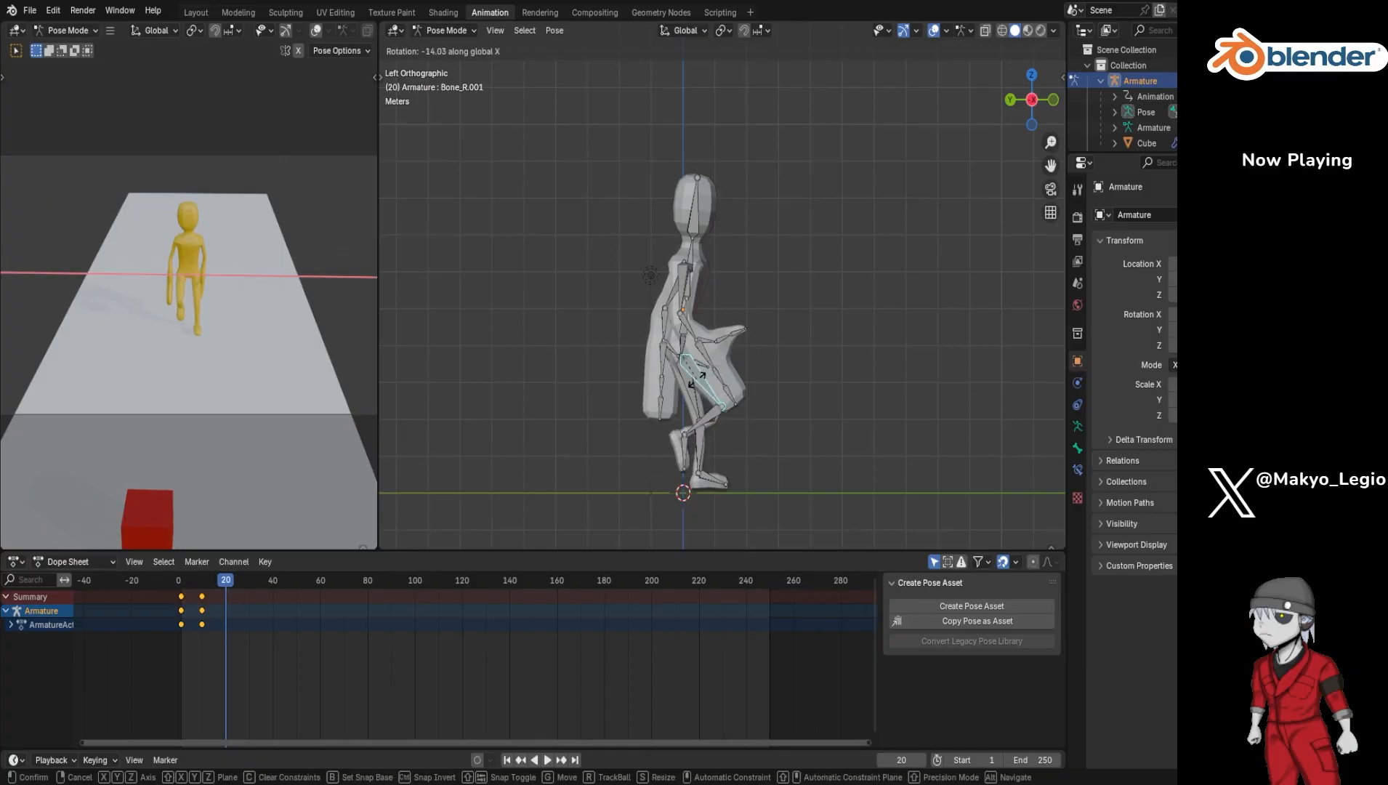
pyautogui.click(703, 386)
pyautogui.click(714, 420)
pyautogui.press('r')
pyautogui.press('x')
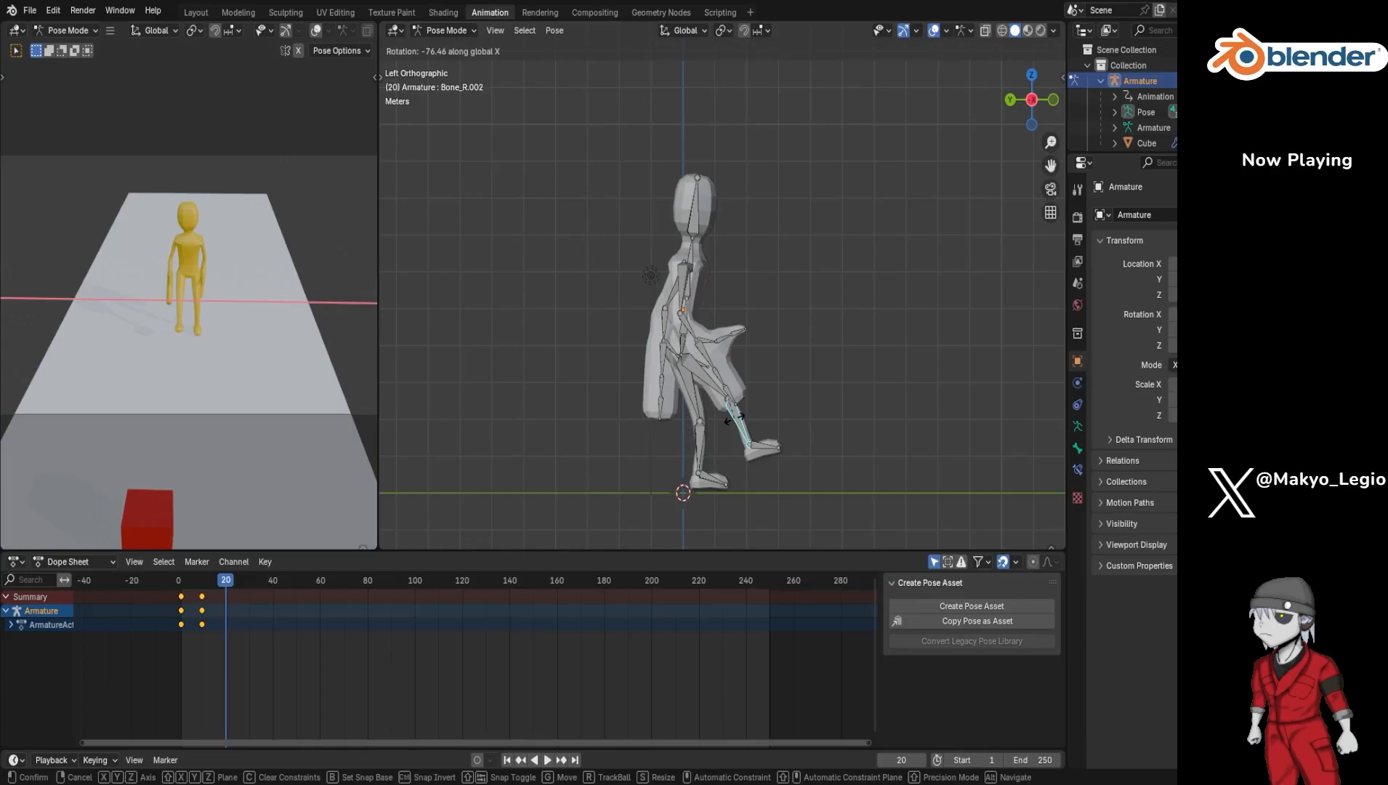
pyautogui.click(734, 420)
# Step: Rotate the left thigh bone backward about 33° and bend the left shin slightly further back, both around global X
pyautogui.click(690, 398)
pyautogui.press('r')
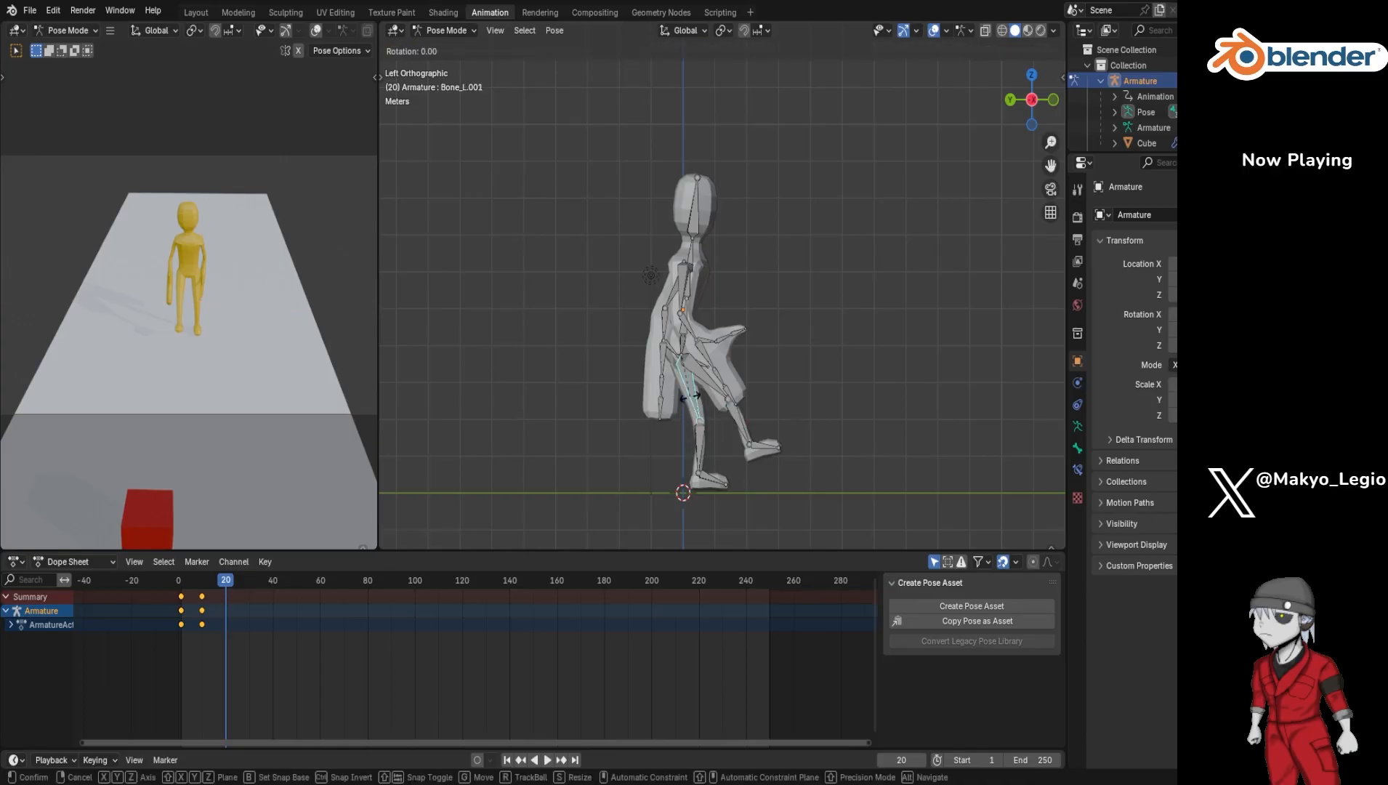
pyautogui.press('x')
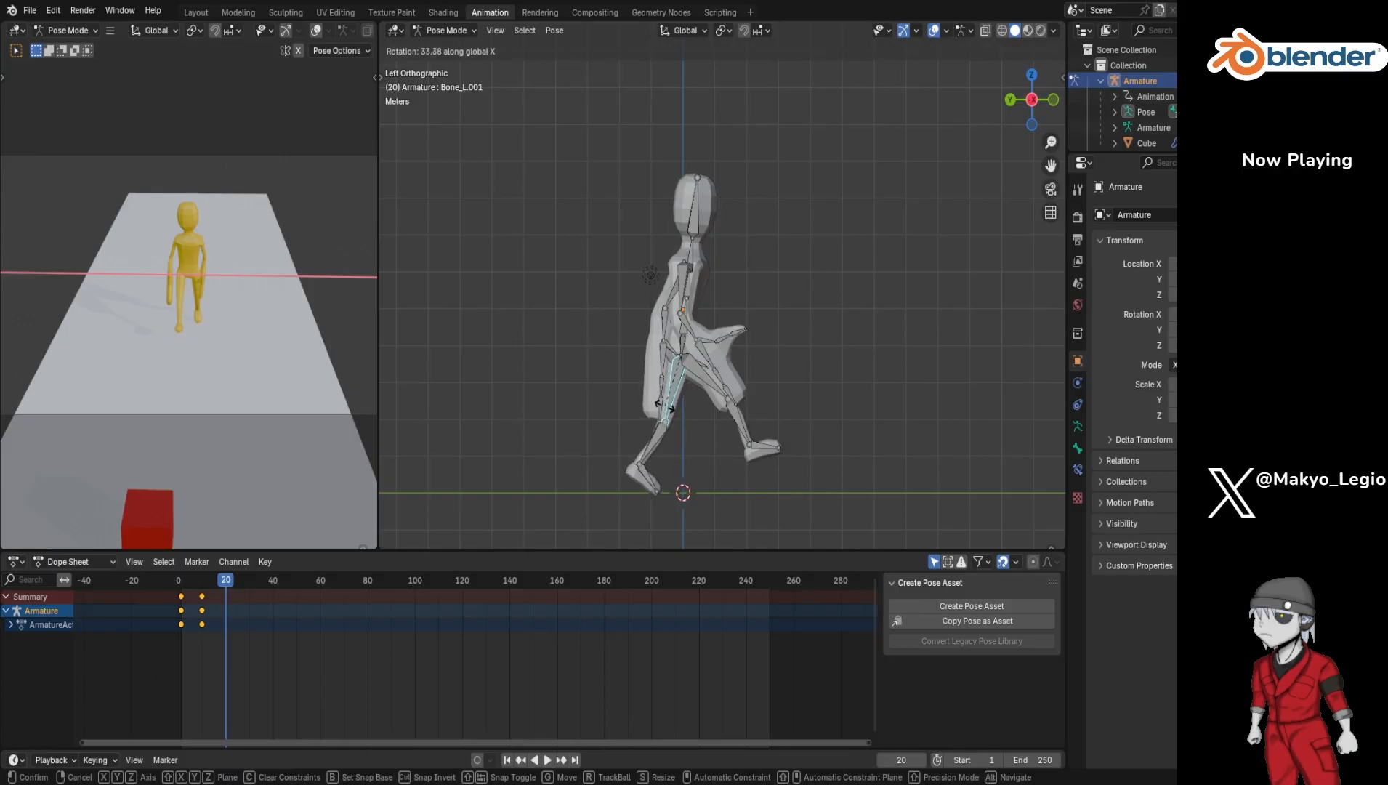
pyautogui.click(663, 399)
pyautogui.click(661, 435)
pyautogui.press('s')
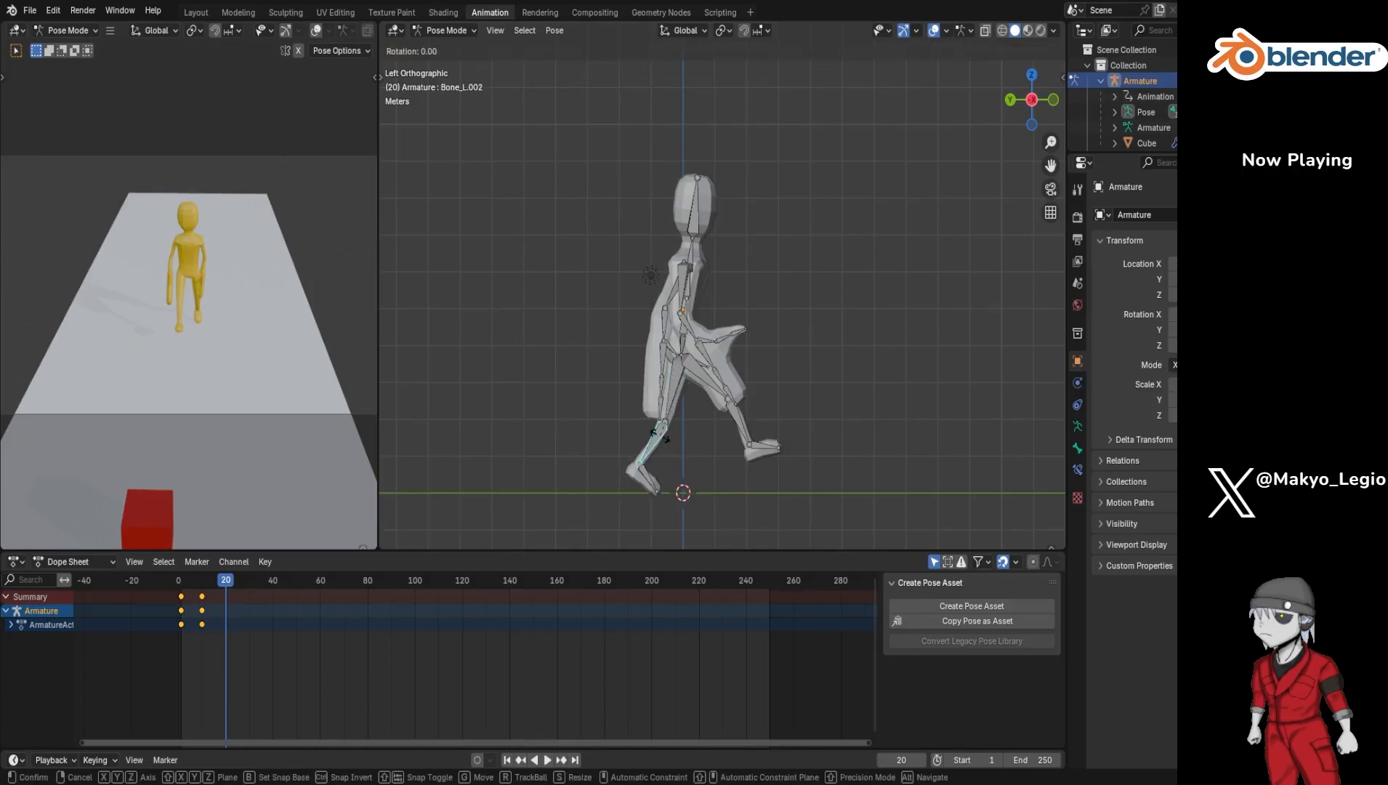
pyautogui.rightClick(657, 441)
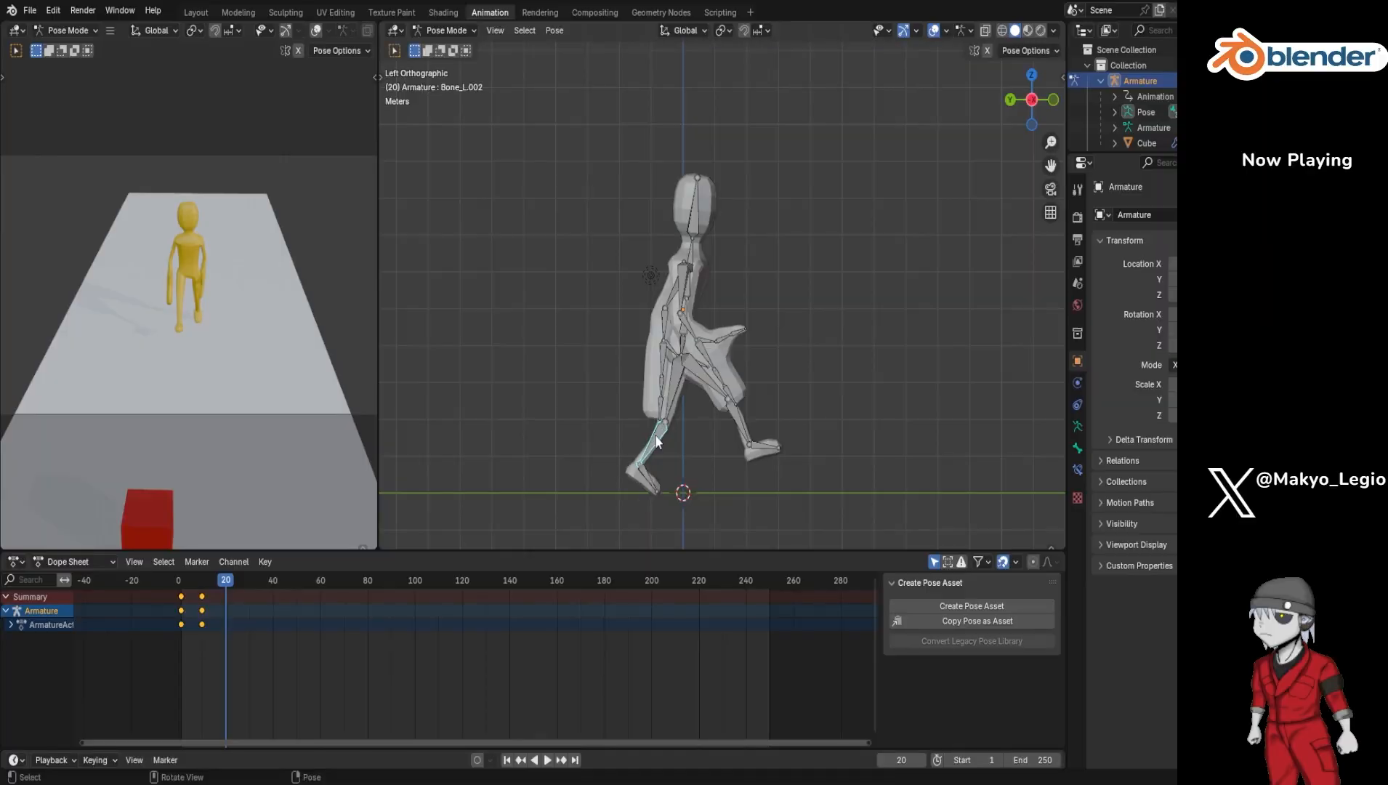
pyautogui.press('r')
pyautogui.press('x')
pyautogui.click(646, 447)
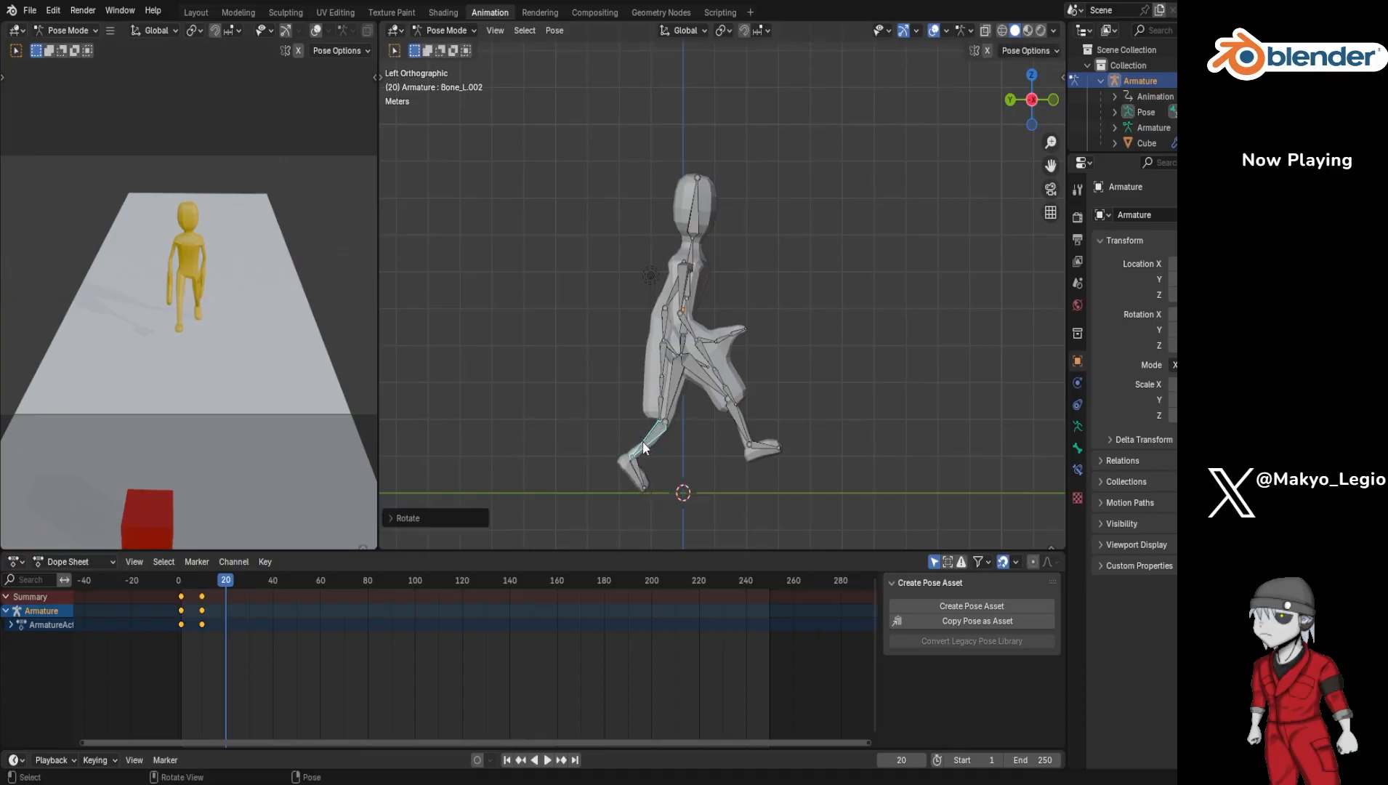
# Step: Adjust the left foot bone around global X so its toes point down toward the ground behind the body
pyautogui.click(633, 469)
pyautogui.press('r')
pyautogui.press('x')
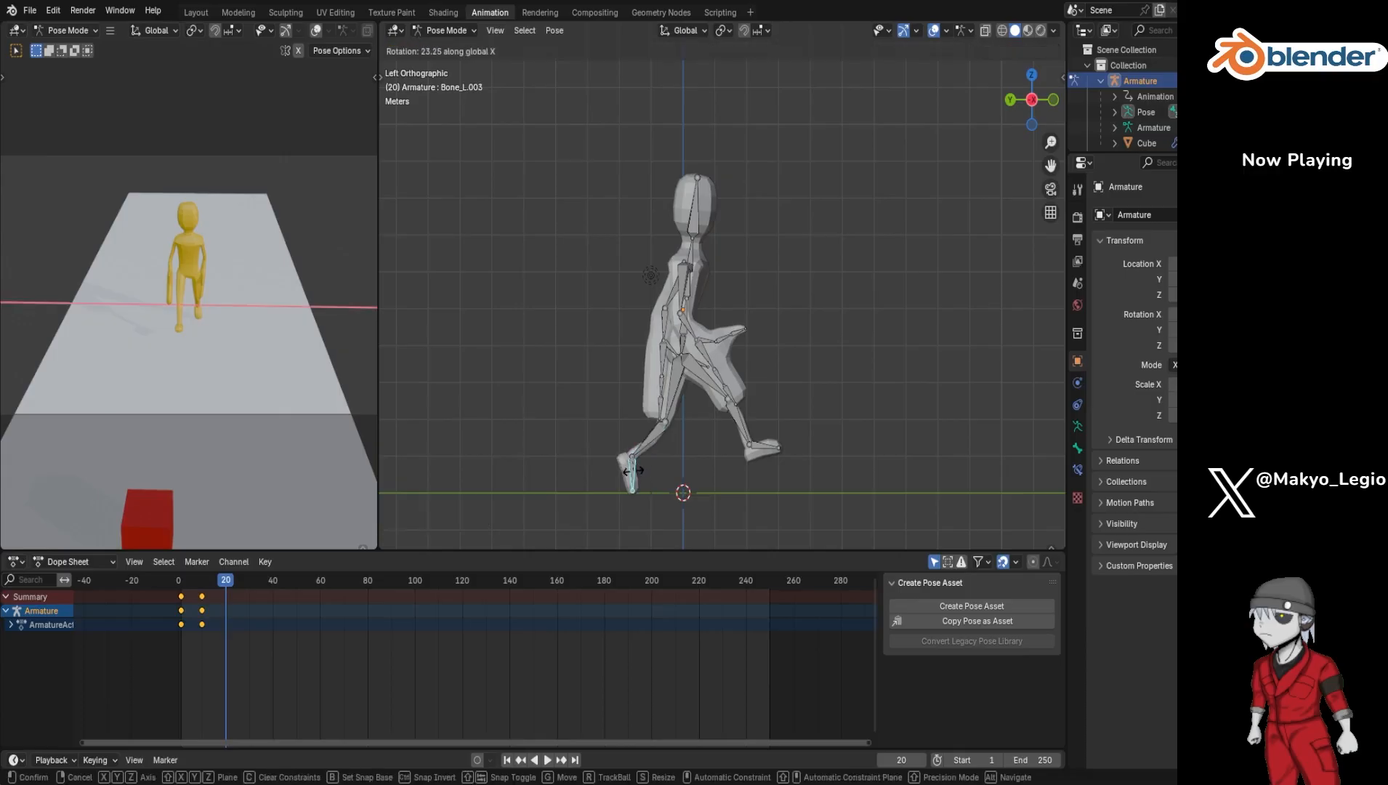
pyautogui.click(640, 478)
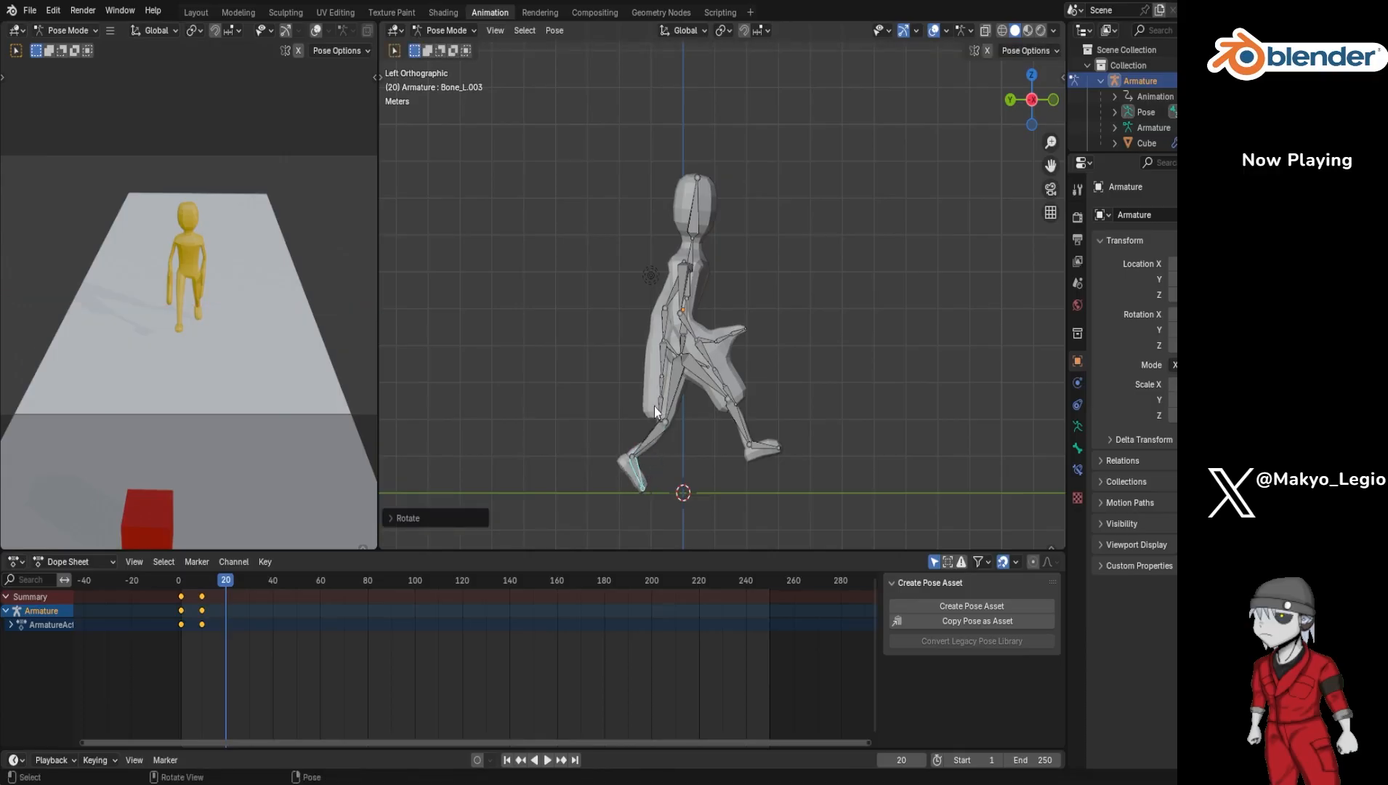
# Step: Rotate the right upper arm bone backward about 41° and the right forearm bone backward, both around global X
pyautogui.click(683, 304)
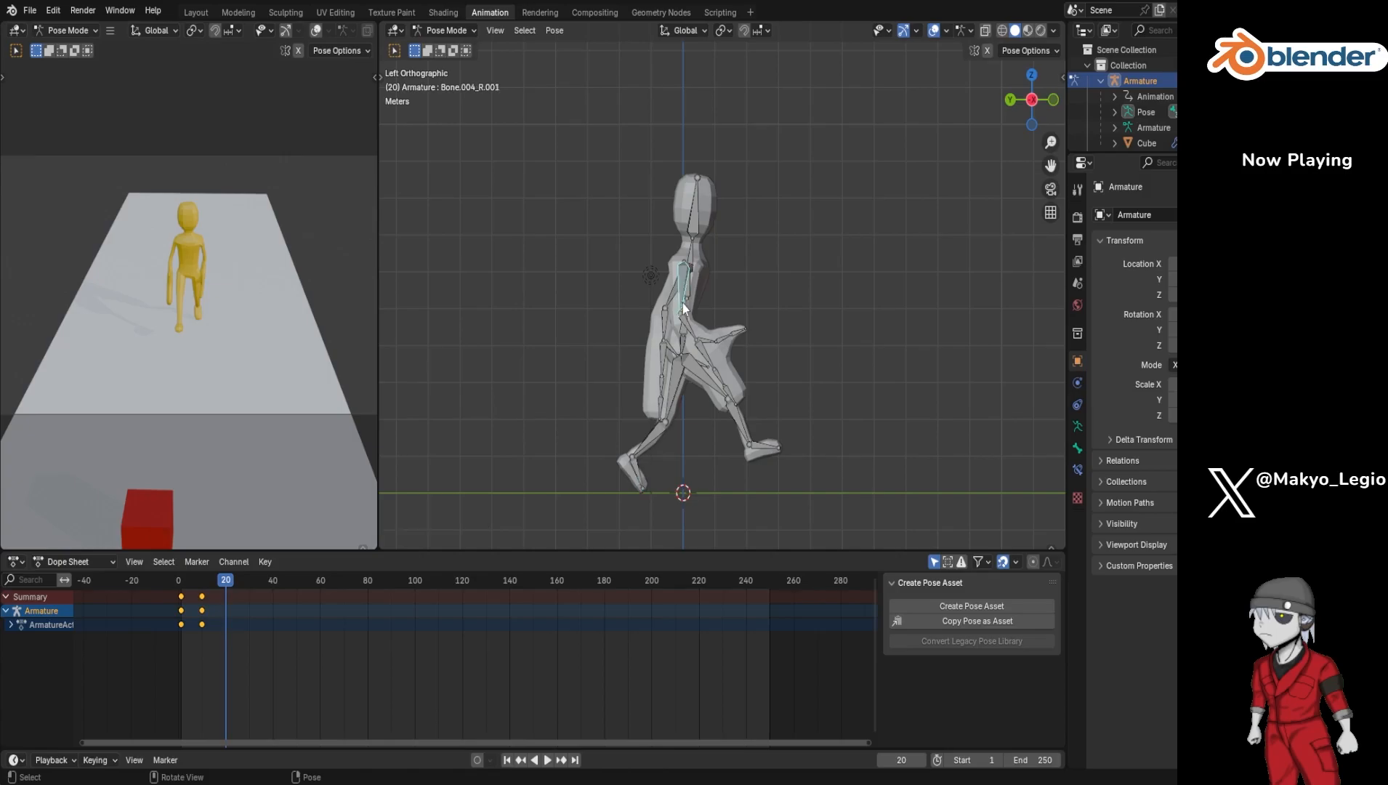
pyautogui.press('r')
pyautogui.press('x')
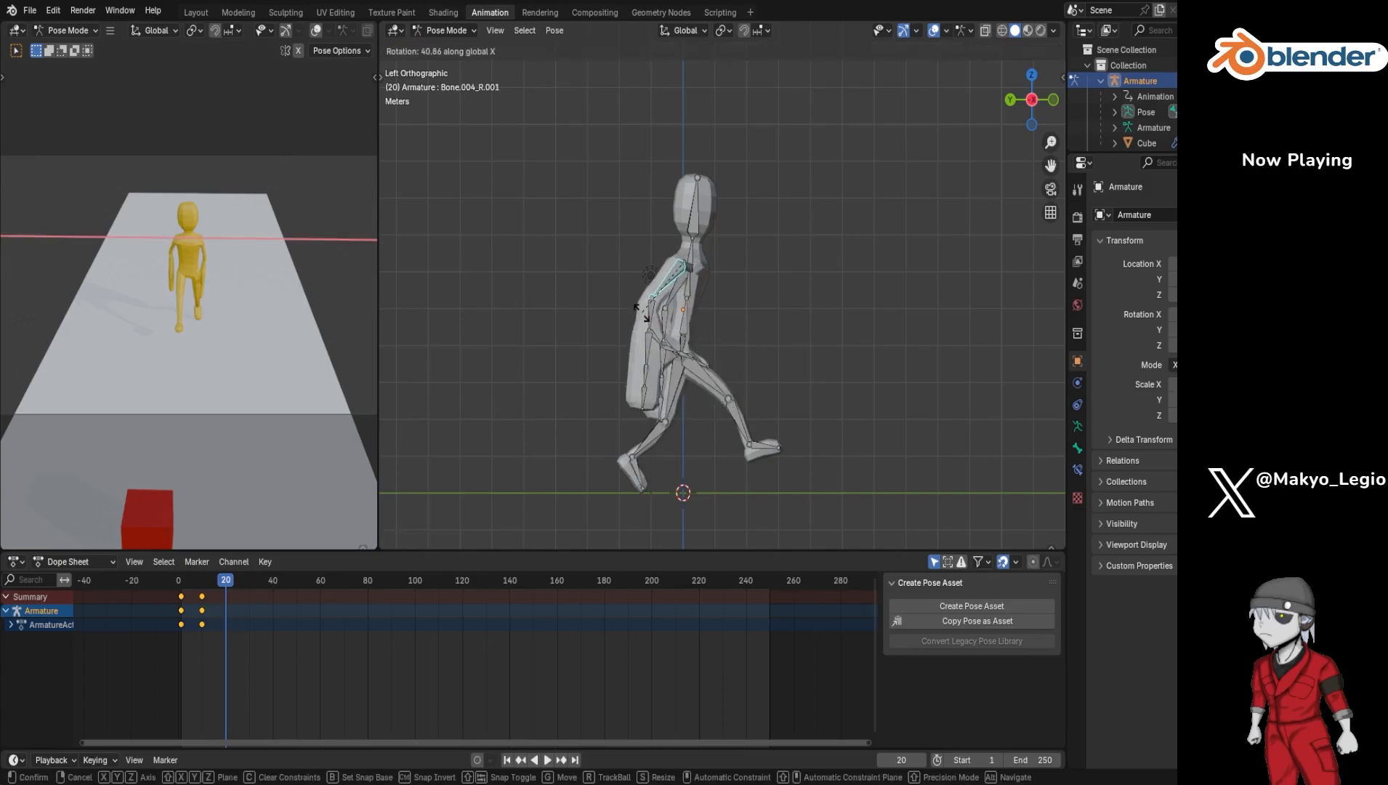
pyautogui.click(642, 315)
pyautogui.click(652, 317)
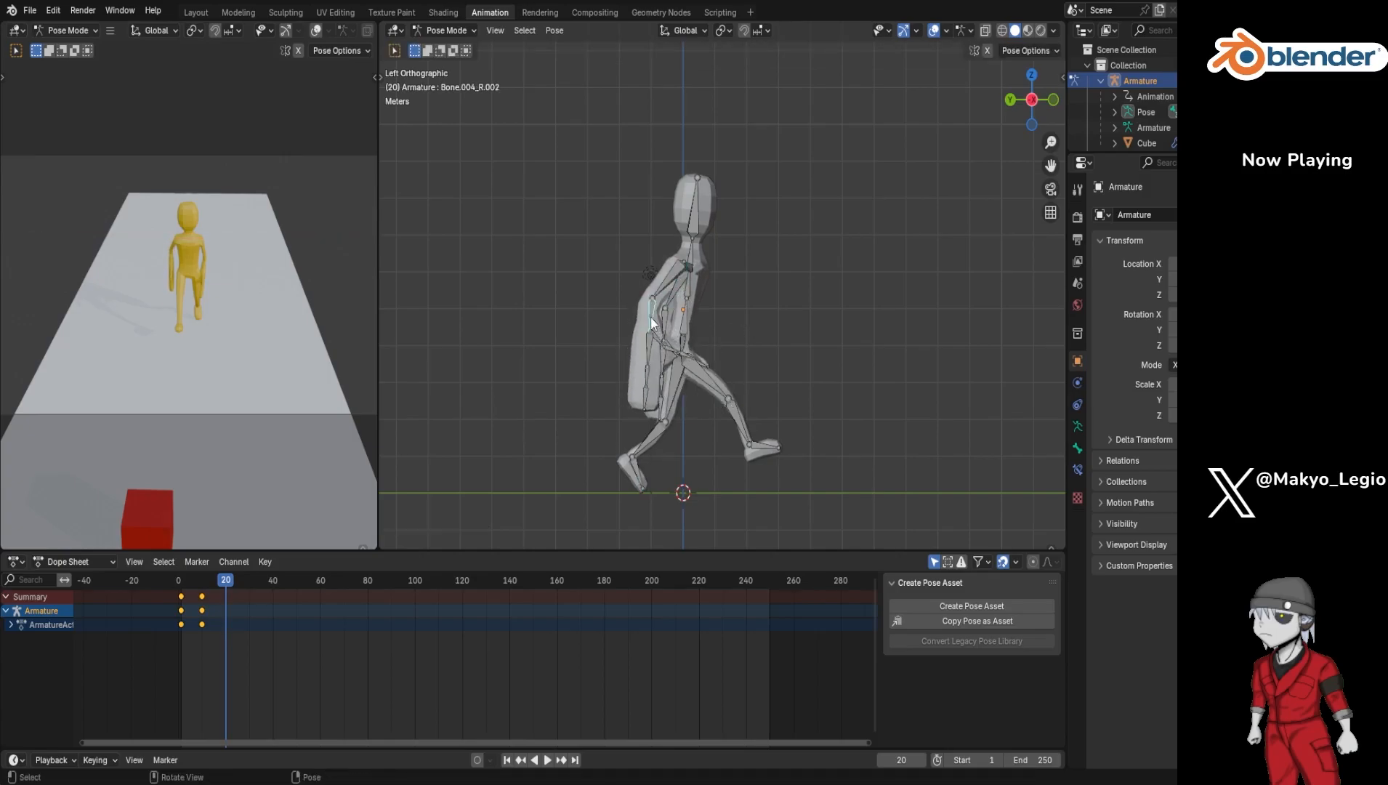
pyautogui.press('r')
pyautogui.press('x')
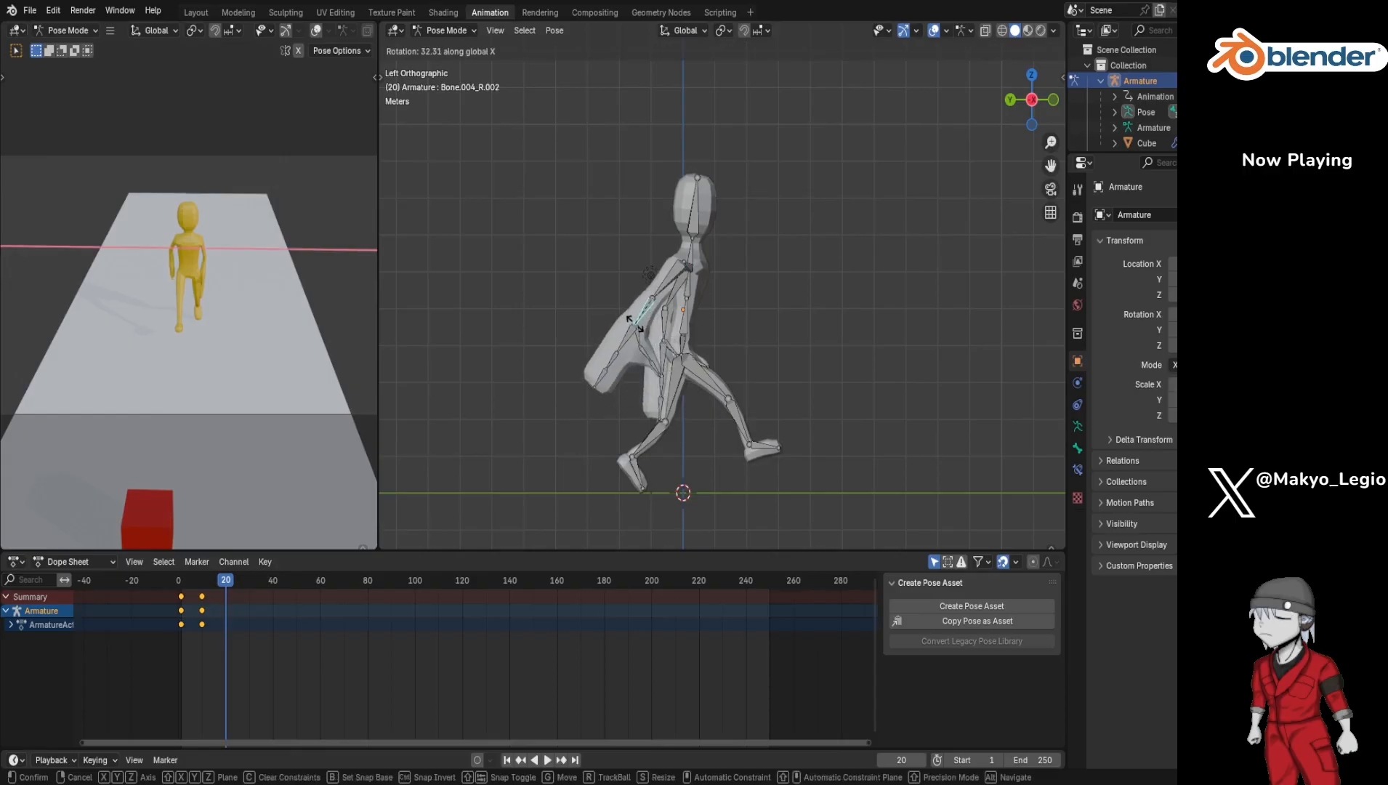
pyautogui.click(680, 302)
# Step: Swing the left upper arm bone forward around global X so the arm reaches in front of the torso
pyautogui.click(679, 293)
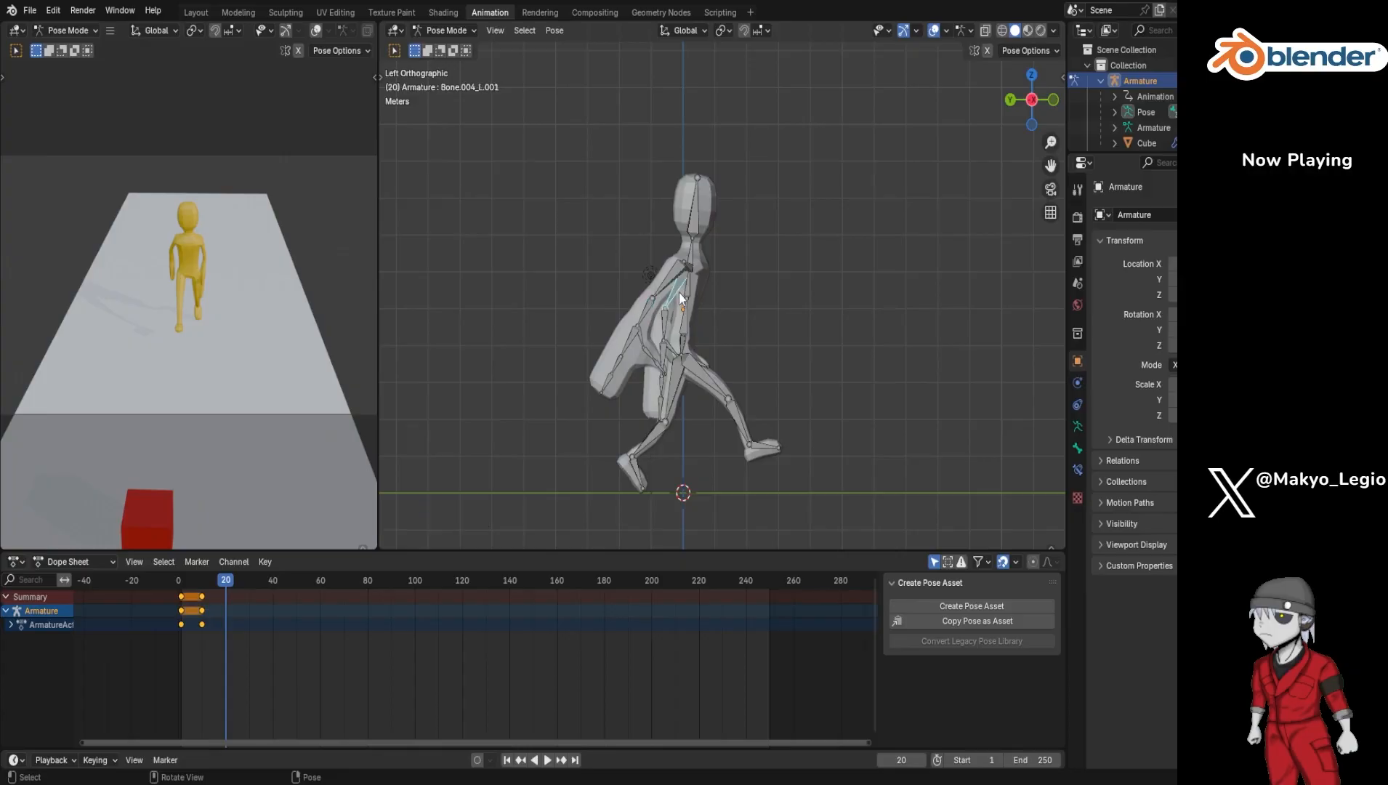
pyautogui.press('r')
pyautogui.press('x')
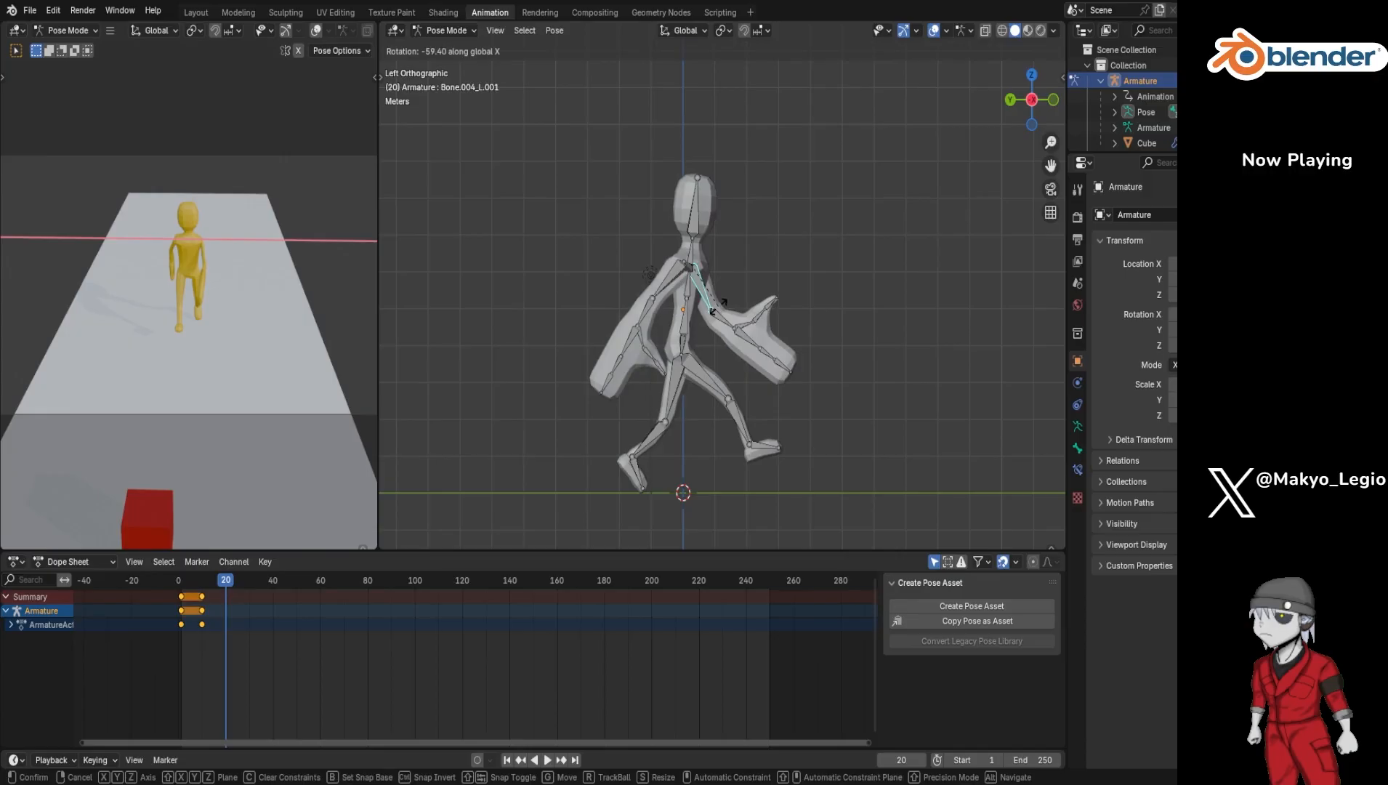
pyautogui.click(707, 313)
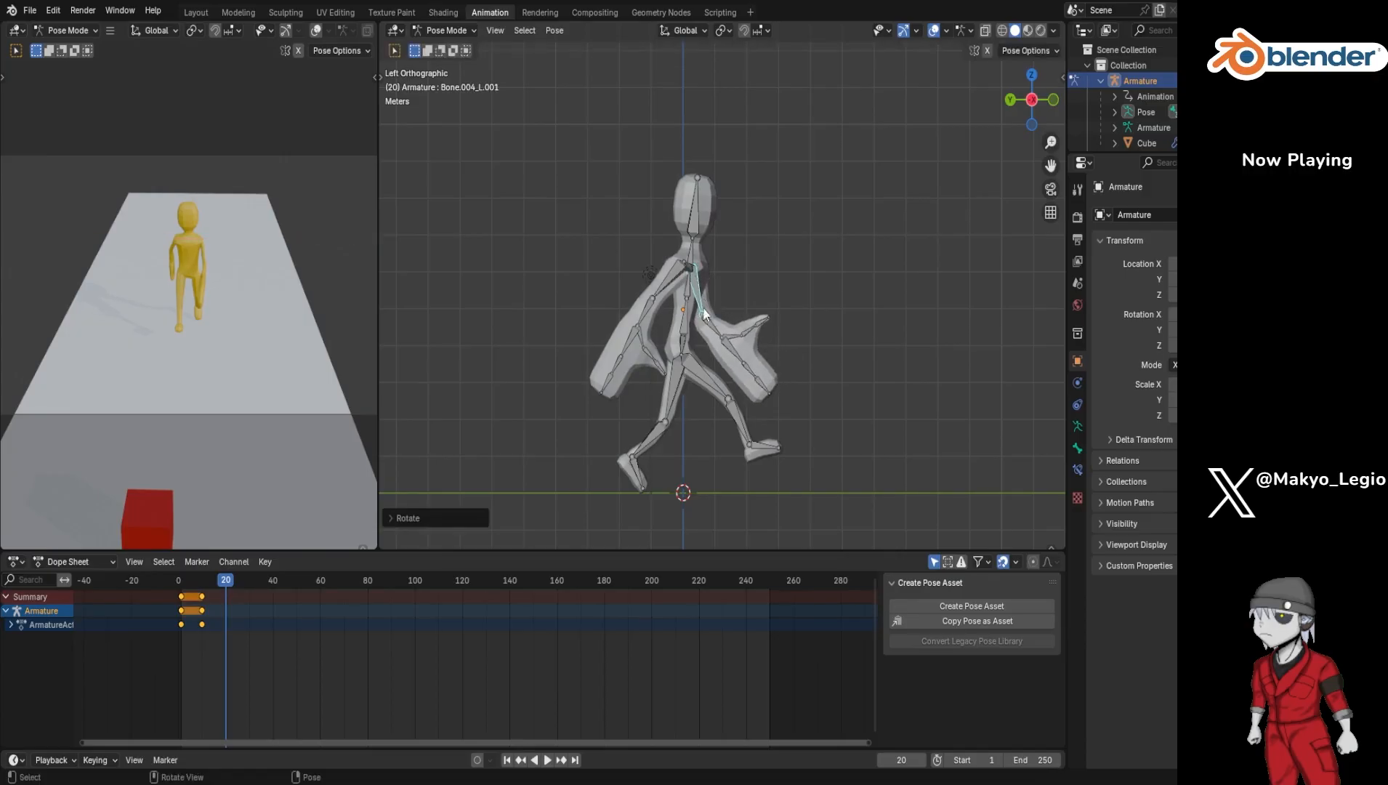
# Step: Ease the right upper arm bone slightly forward and lower the right thigh bone slightly, both around global X
pyautogui.click(670, 283)
pyautogui.press('r')
pyautogui.press('x')
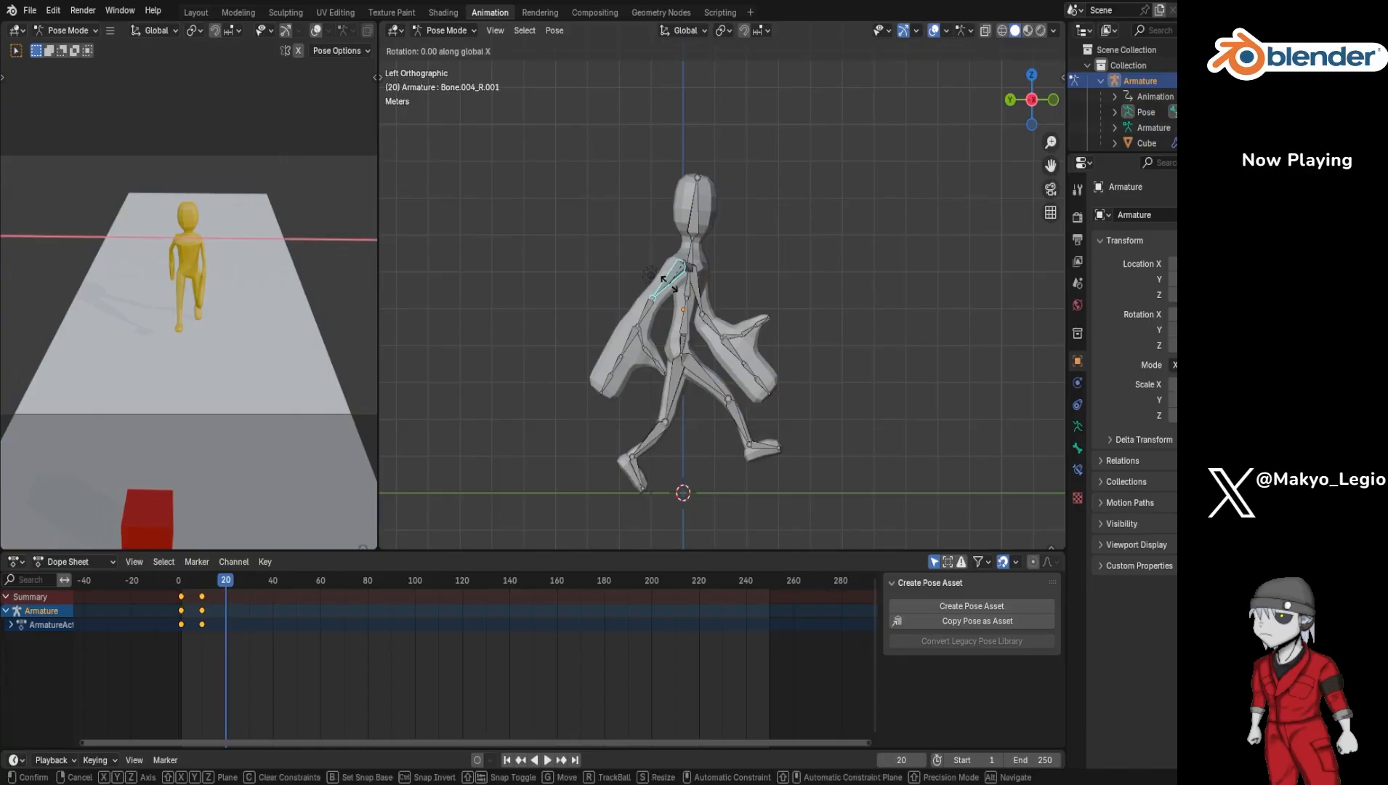
pyautogui.click(672, 285)
pyautogui.click(705, 372)
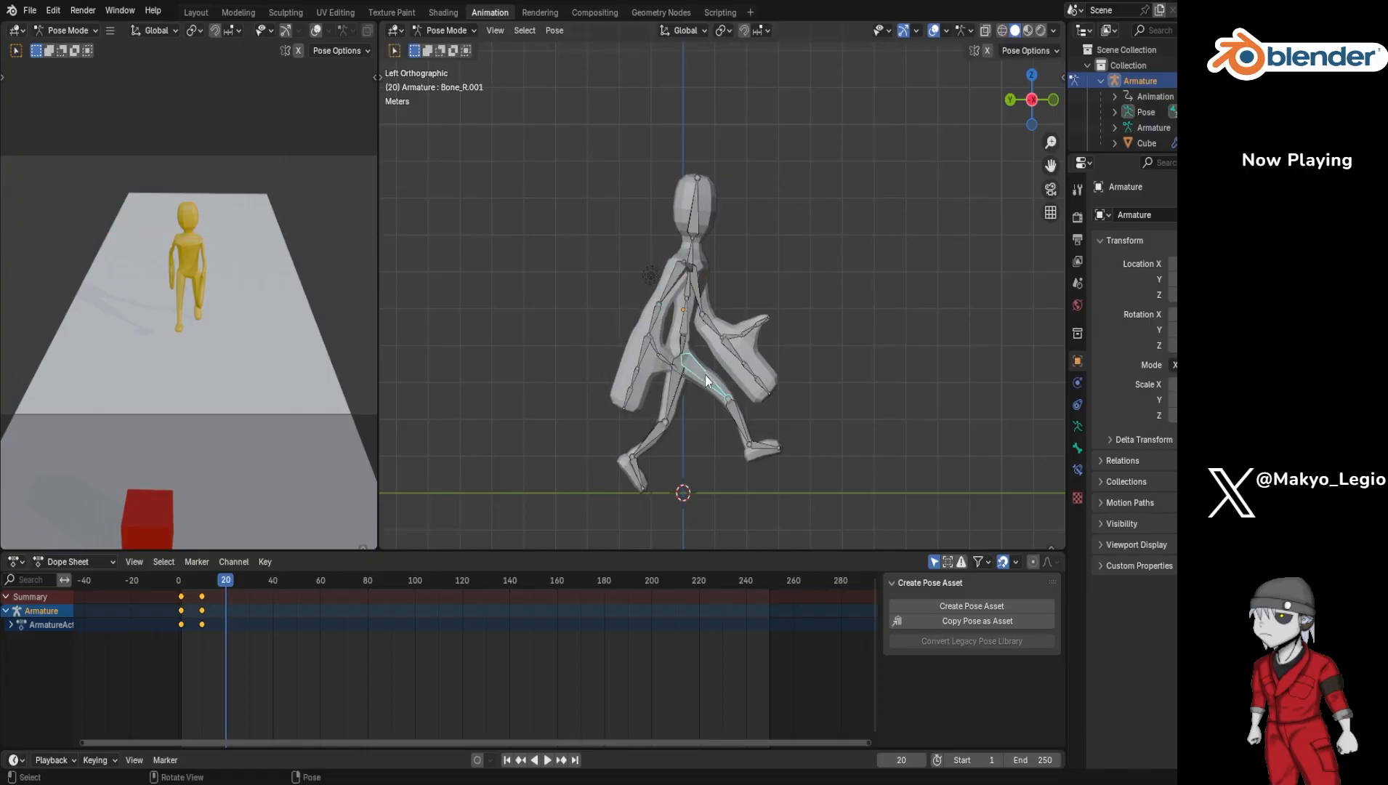
pyautogui.press('r')
pyautogui.press('x')
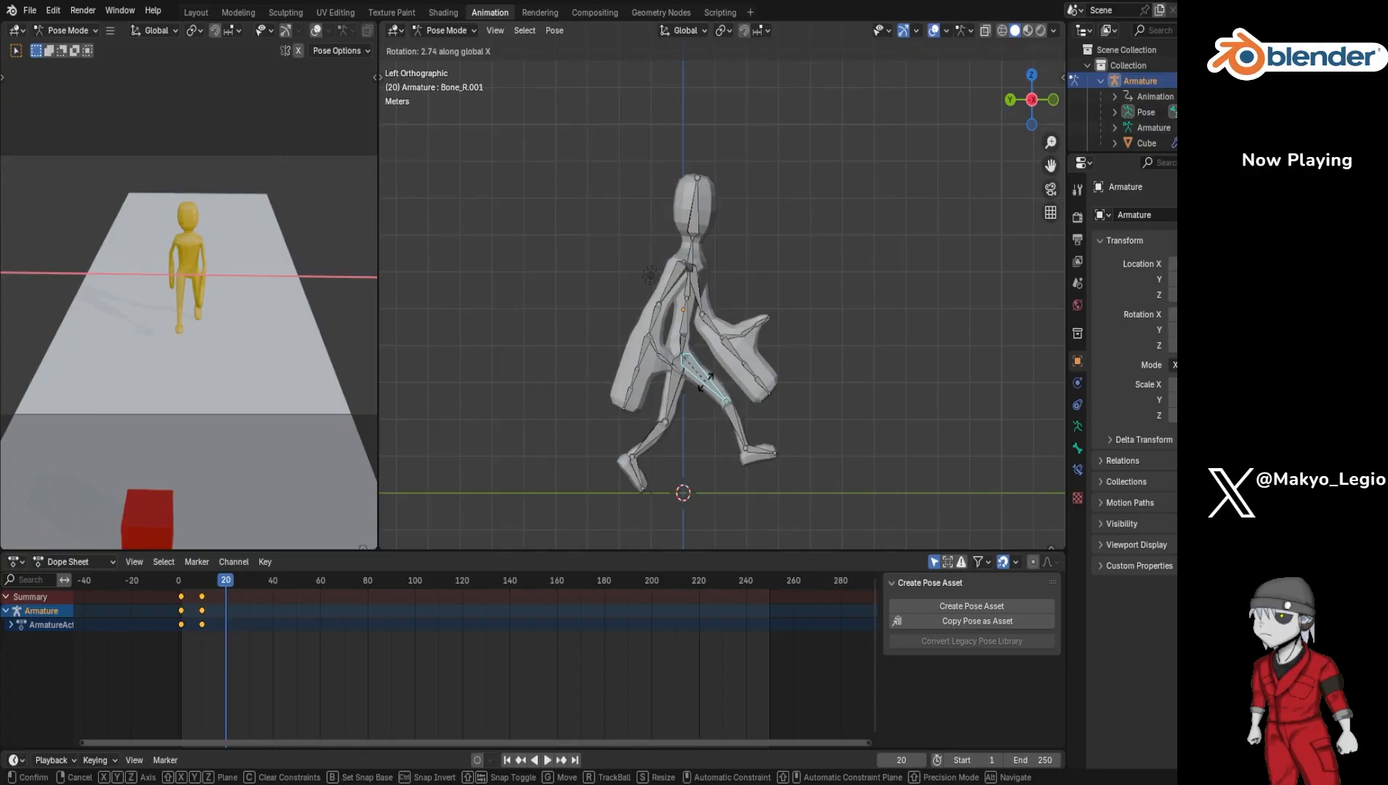
pyautogui.click(704, 382)
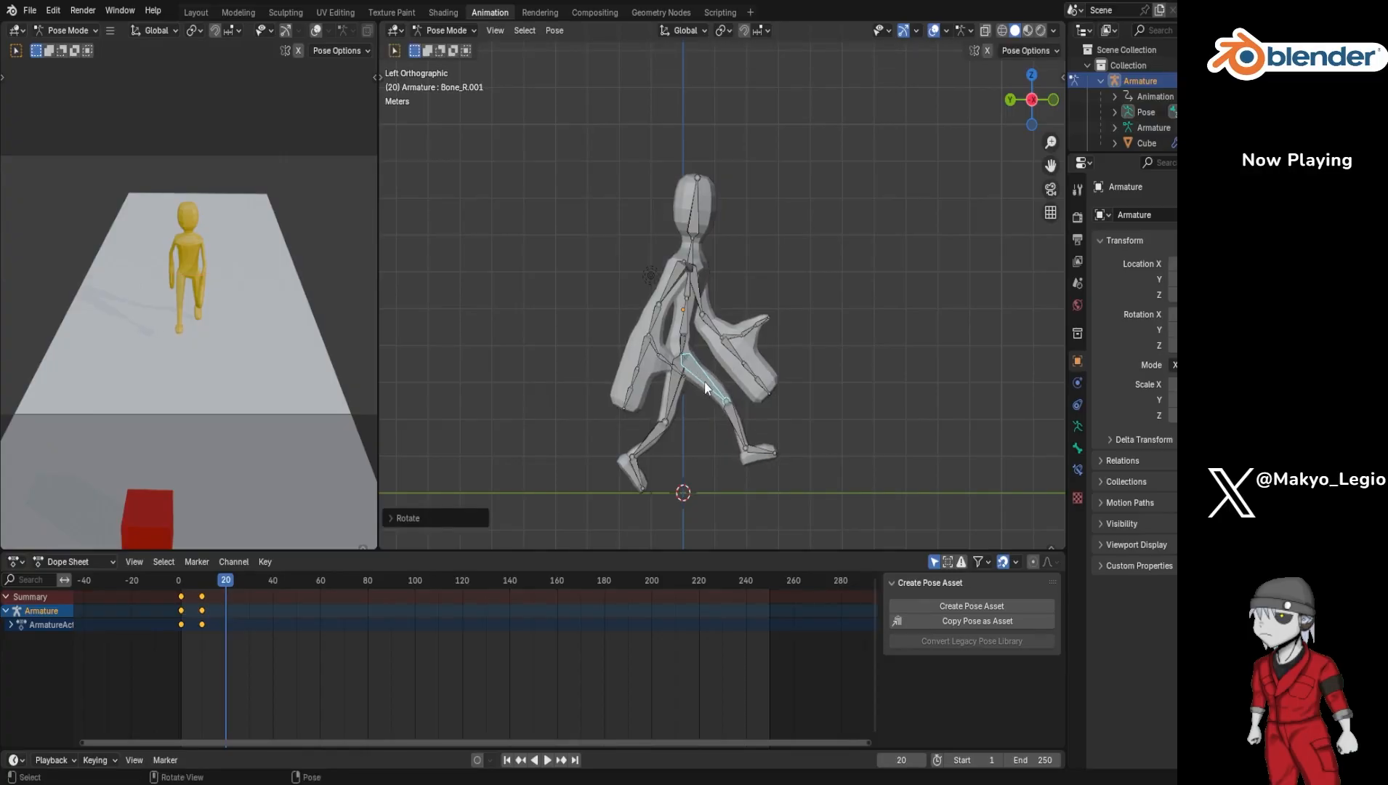
# Step: Select all bones and insert a keyframe for the new stride pose at frame 20
pyautogui.press('a')
pyautogui.press('i')
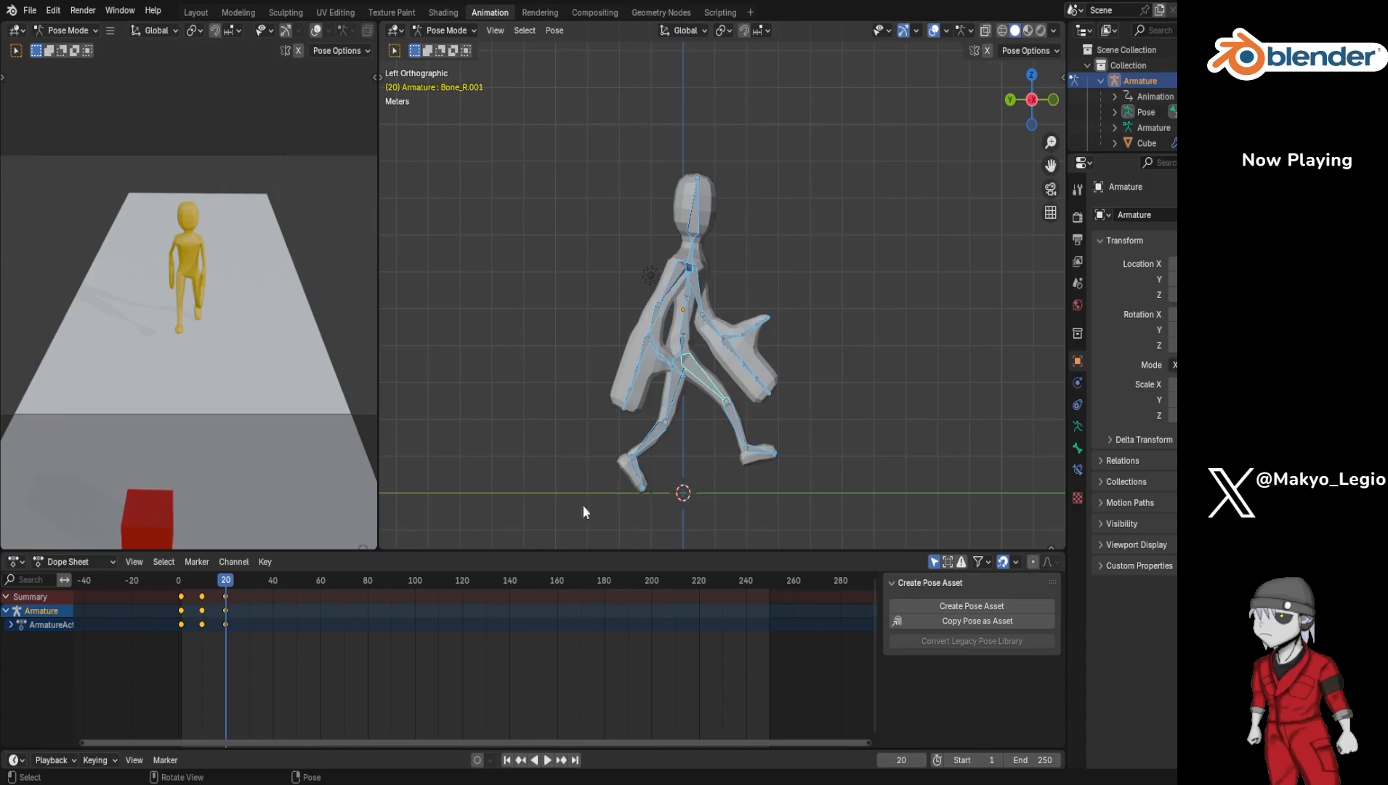
pyautogui.moveTo(224, 582)
pyautogui.mouseDown()
pyautogui.moveTo(144, 595)
pyautogui.moveTo(242, 588)
pyautogui.moveTo(225, 584)
pyautogui.mouseUp()
# Step: Raise the whole figure about 0.1 m along global Z at frame 20 and tilt the left foot bone slightly around global X
pyautogui.press('g')
pyautogui.press('z')
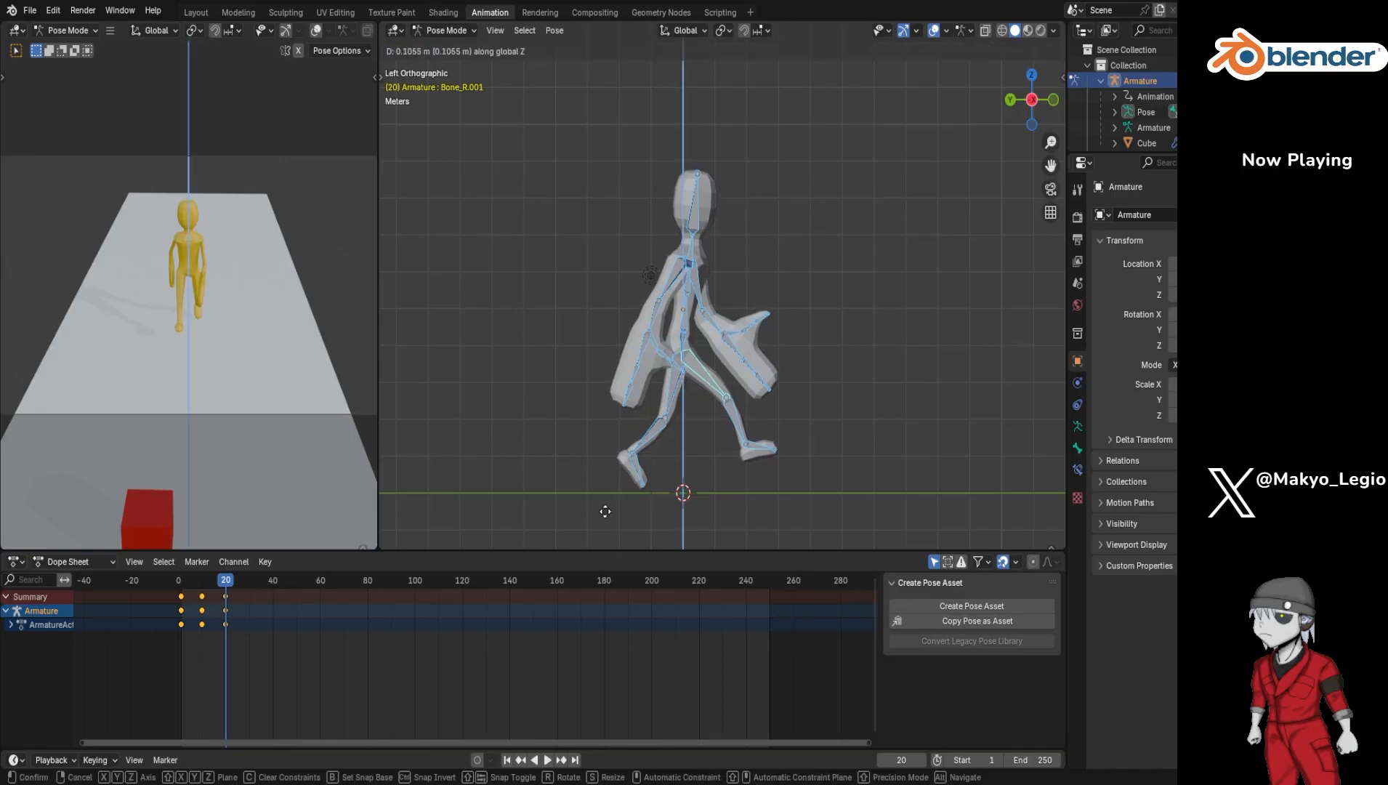
pyautogui.click(604, 511)
pyautogui.click(638, 469)
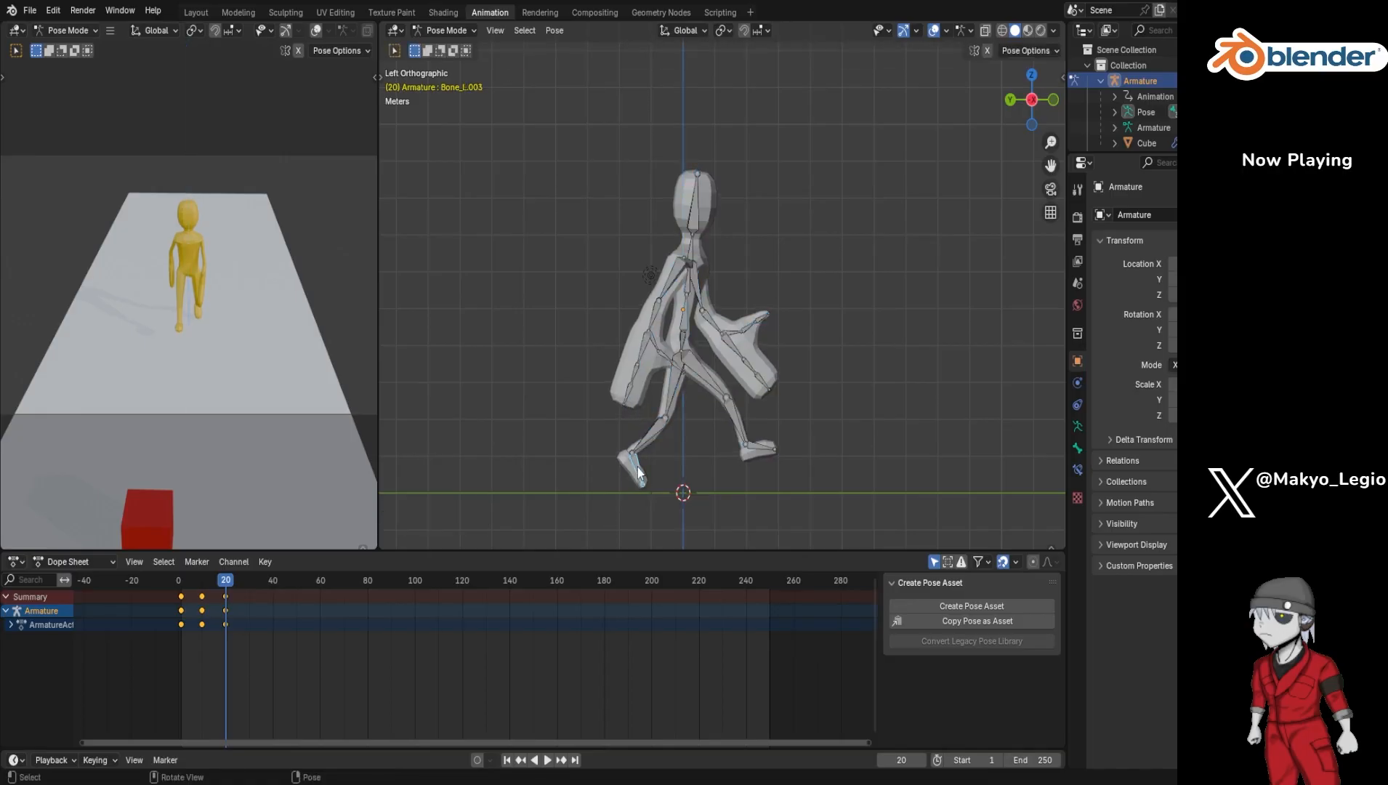
pyautogui.press('r')
pyautogui.press('x')
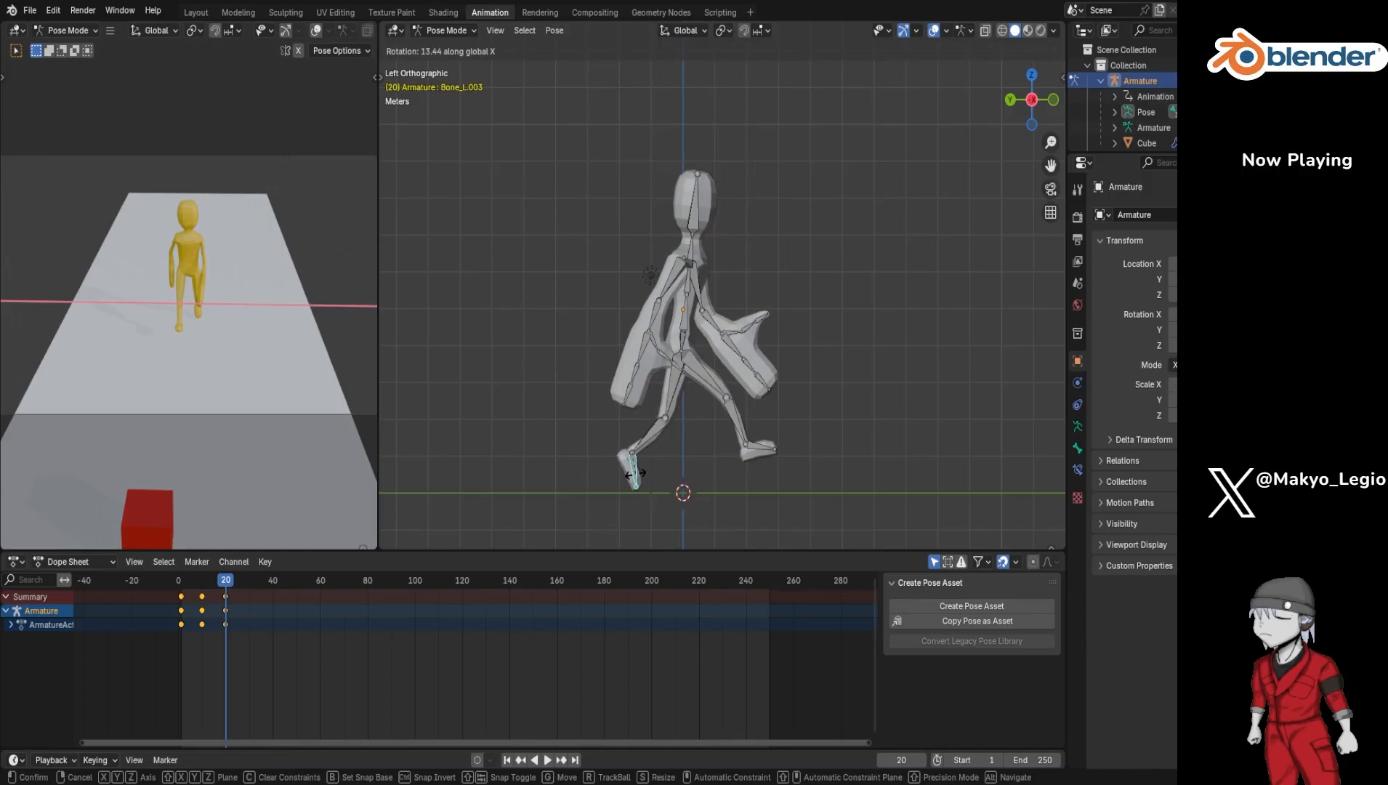
pyautogui.click(629, 478)
# Step: Select all bones, re-key the adjusted pose at frame 20, and play back the animation
pyautogui.press('a')
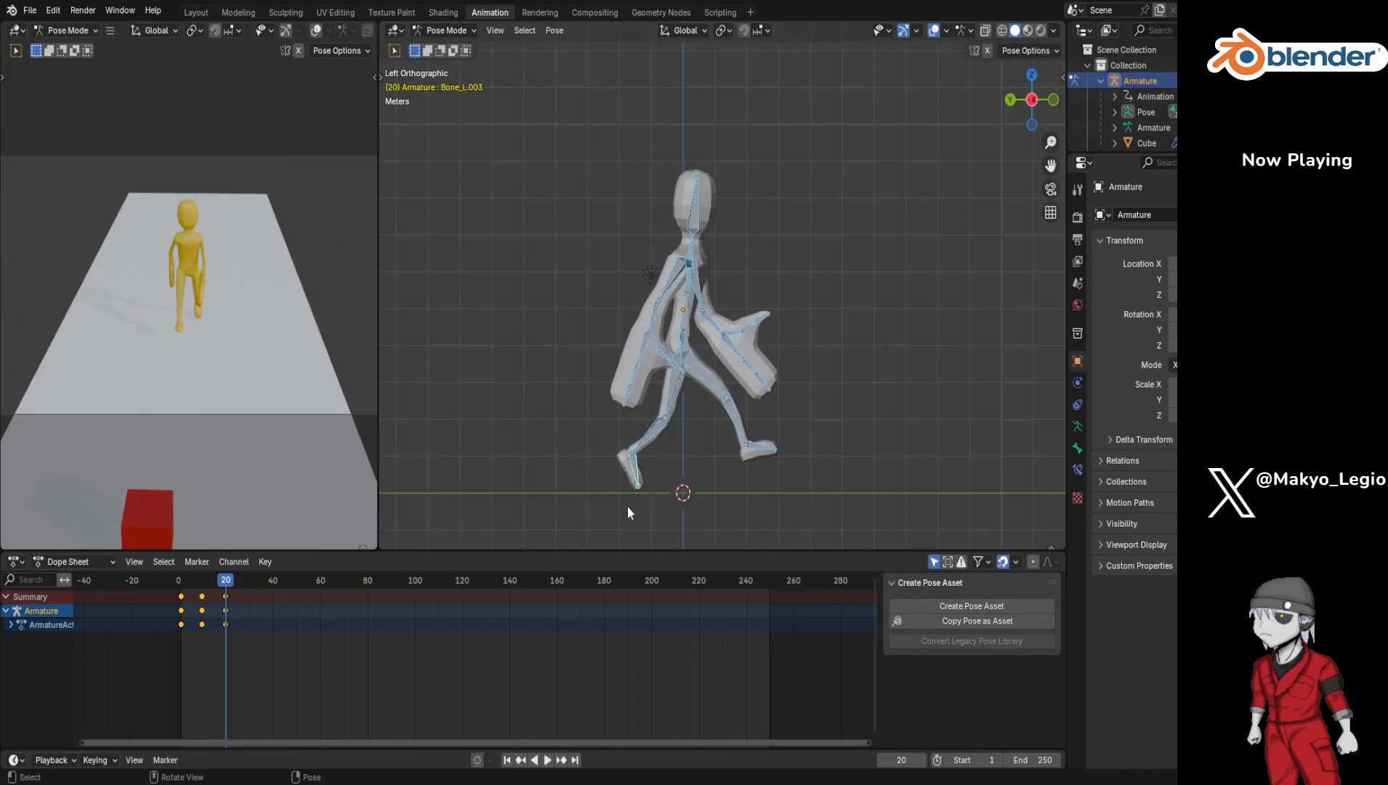
pyautogui.press('space')
pyautogui.click(213, 588)
# Step: Go to frame 30 and lower the whole figure about 0.34 m along global Z
pyautogui.moveTo(215, 593); pyautogui.dragTo(248, 586)
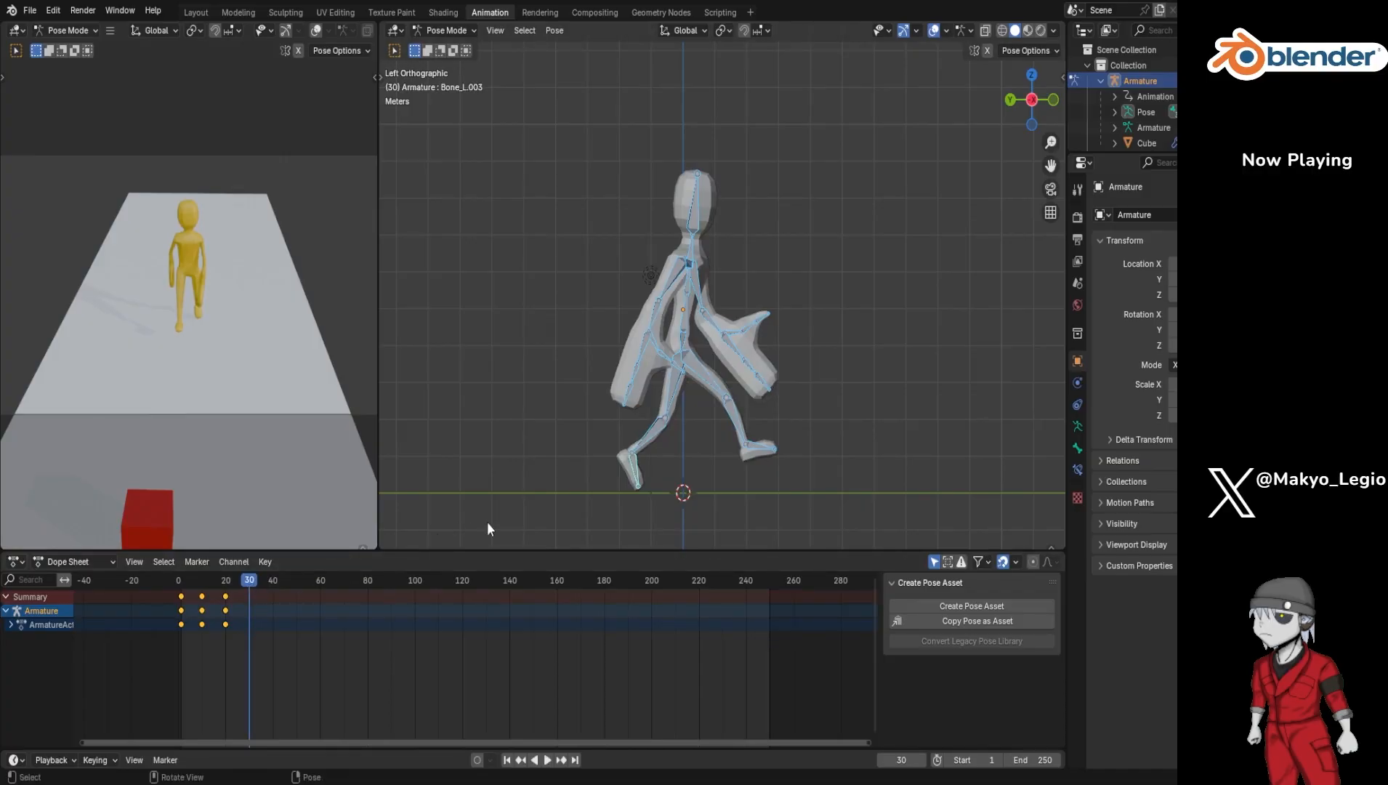
pyautogui.press('g')
pyautogui.press('z')
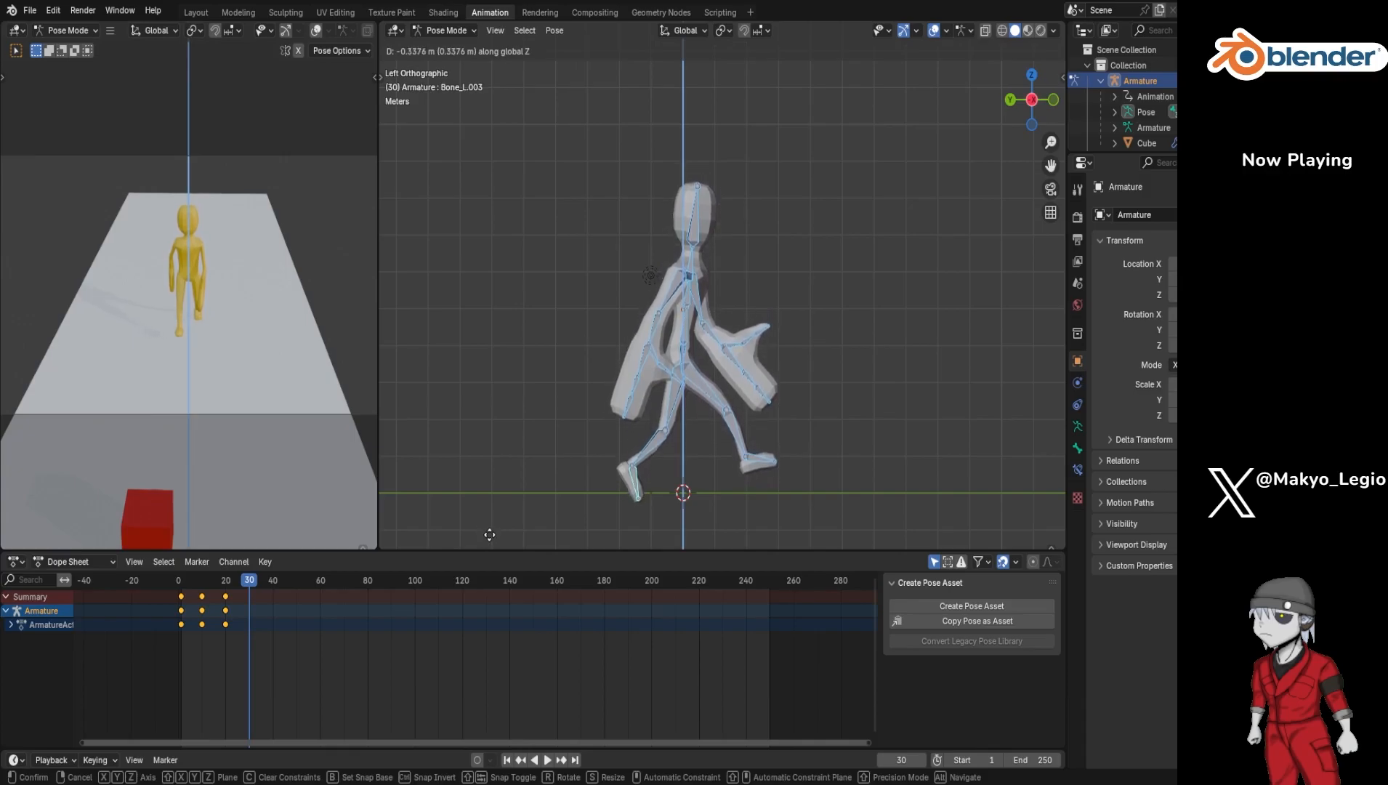
pyautogui.click(489, 533)
# Step: Rotate the right thigh and right shin bones backward around global X to bring the front leg closer under the body
pyautogui.click(710, 401)
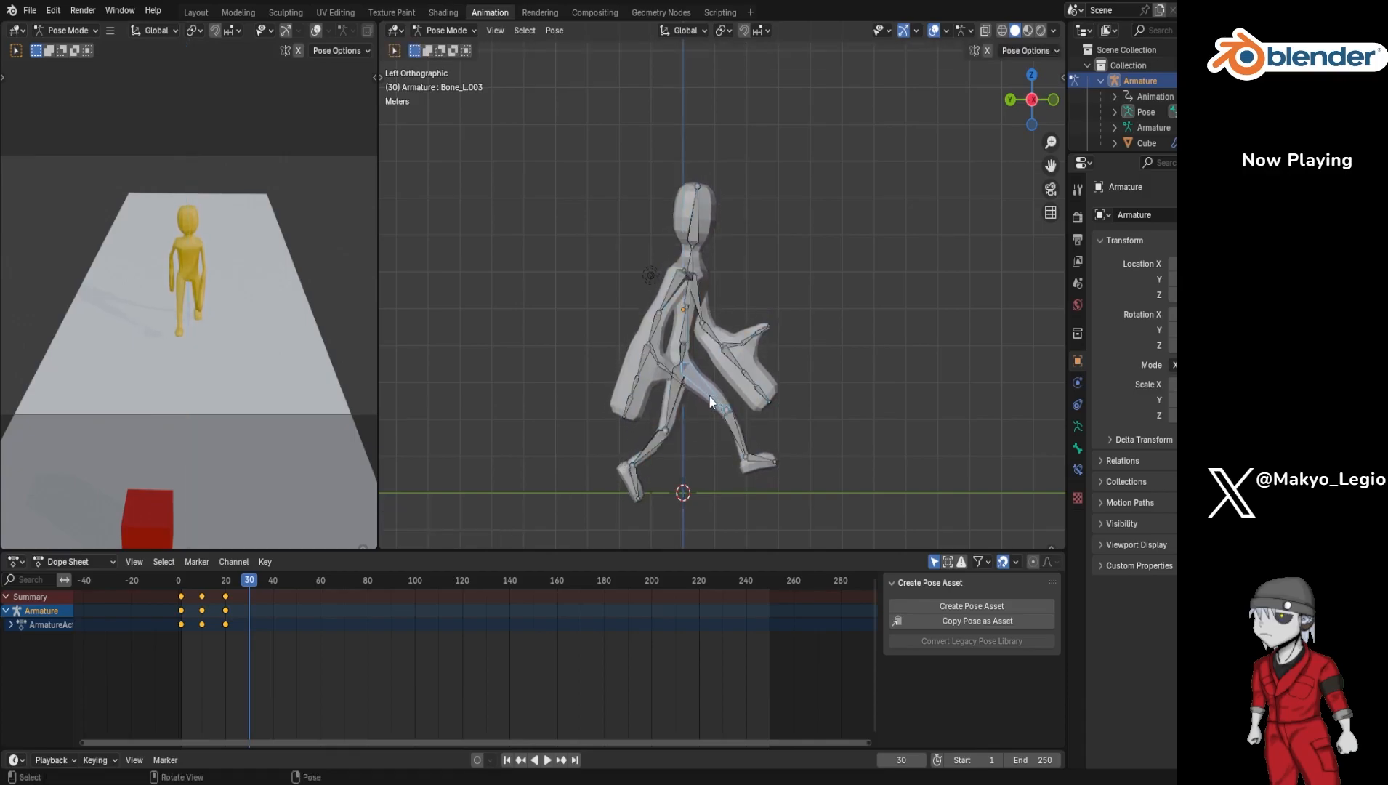
pyautogui.press('r')
pyautogui.press('x')
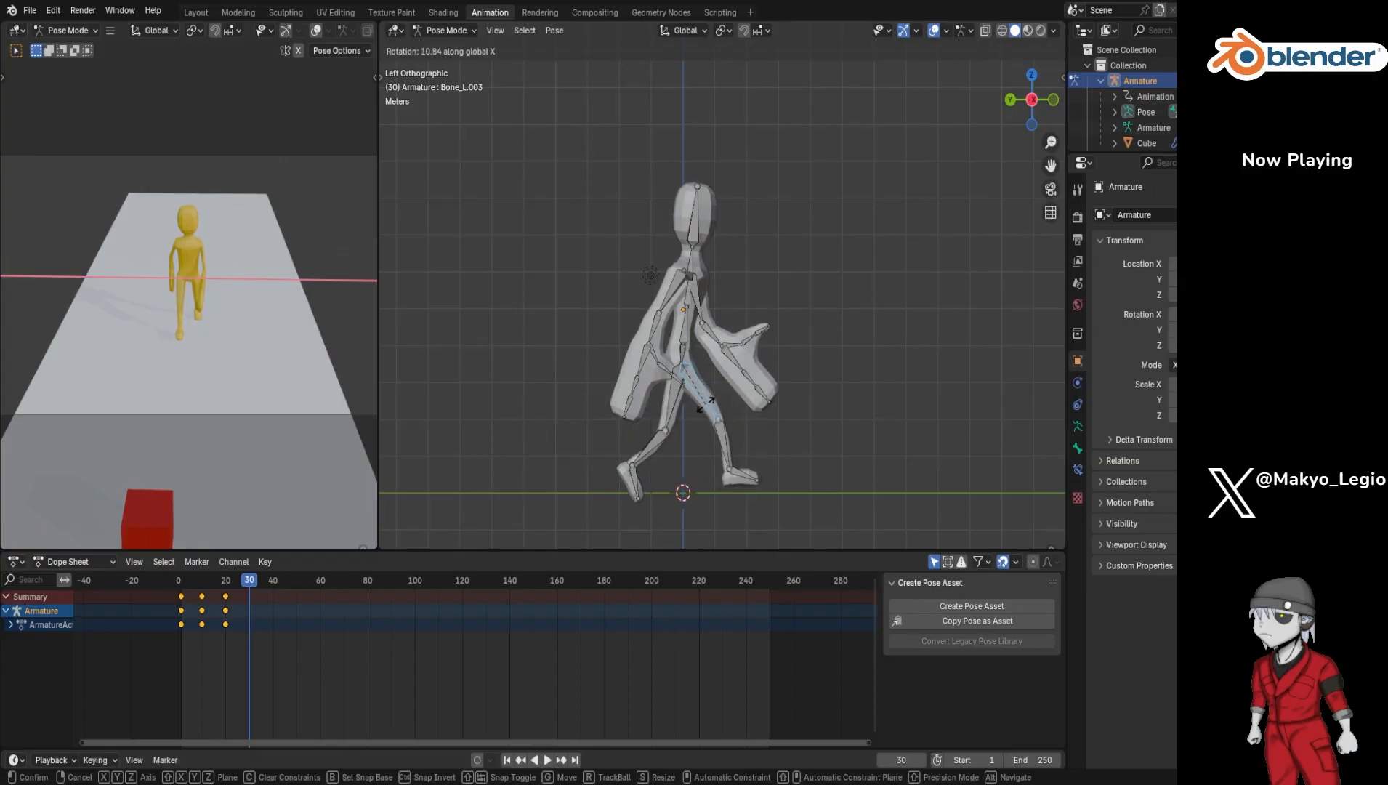
pyautogui.click(708, 405)
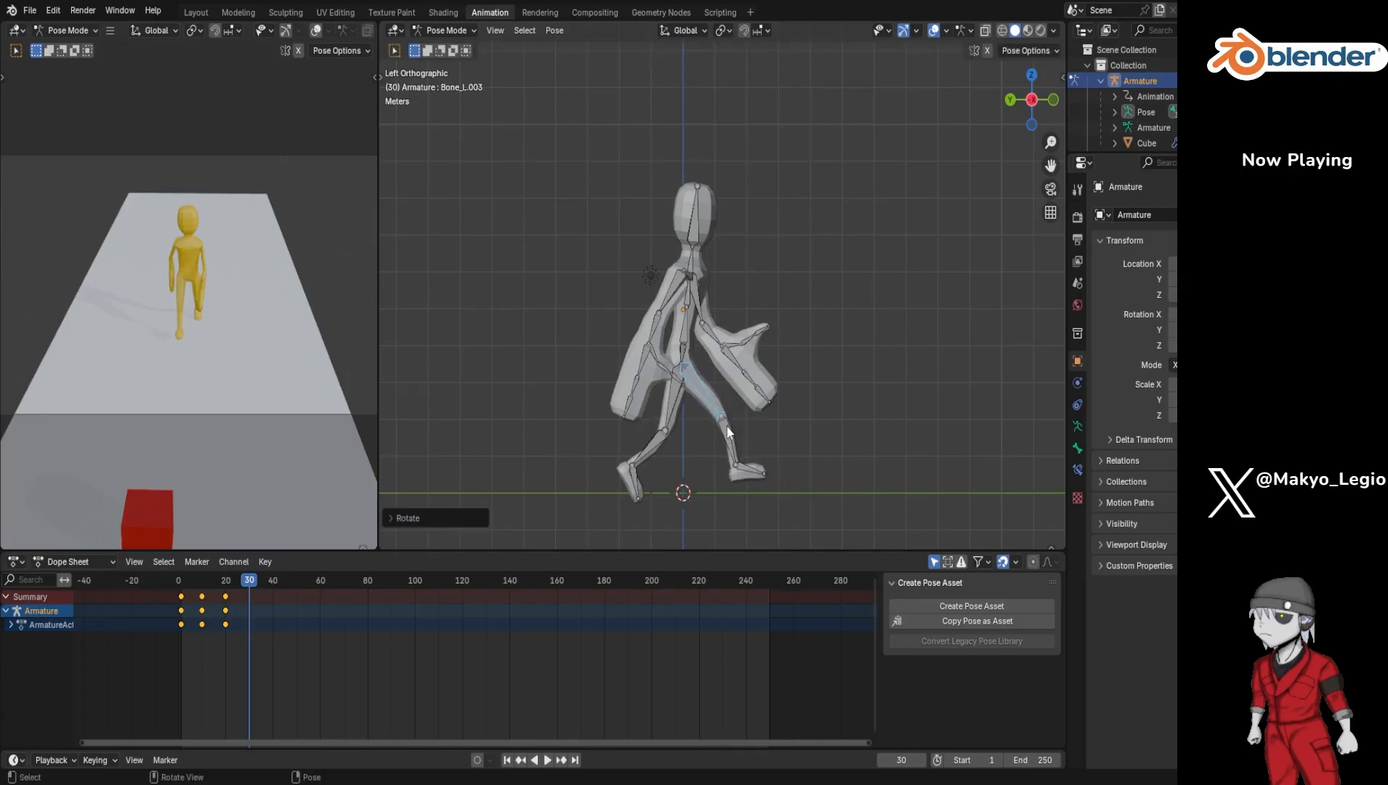
pyautogui.click(725, 428)
pyautogui.press('r')
pyautogui.press('x')
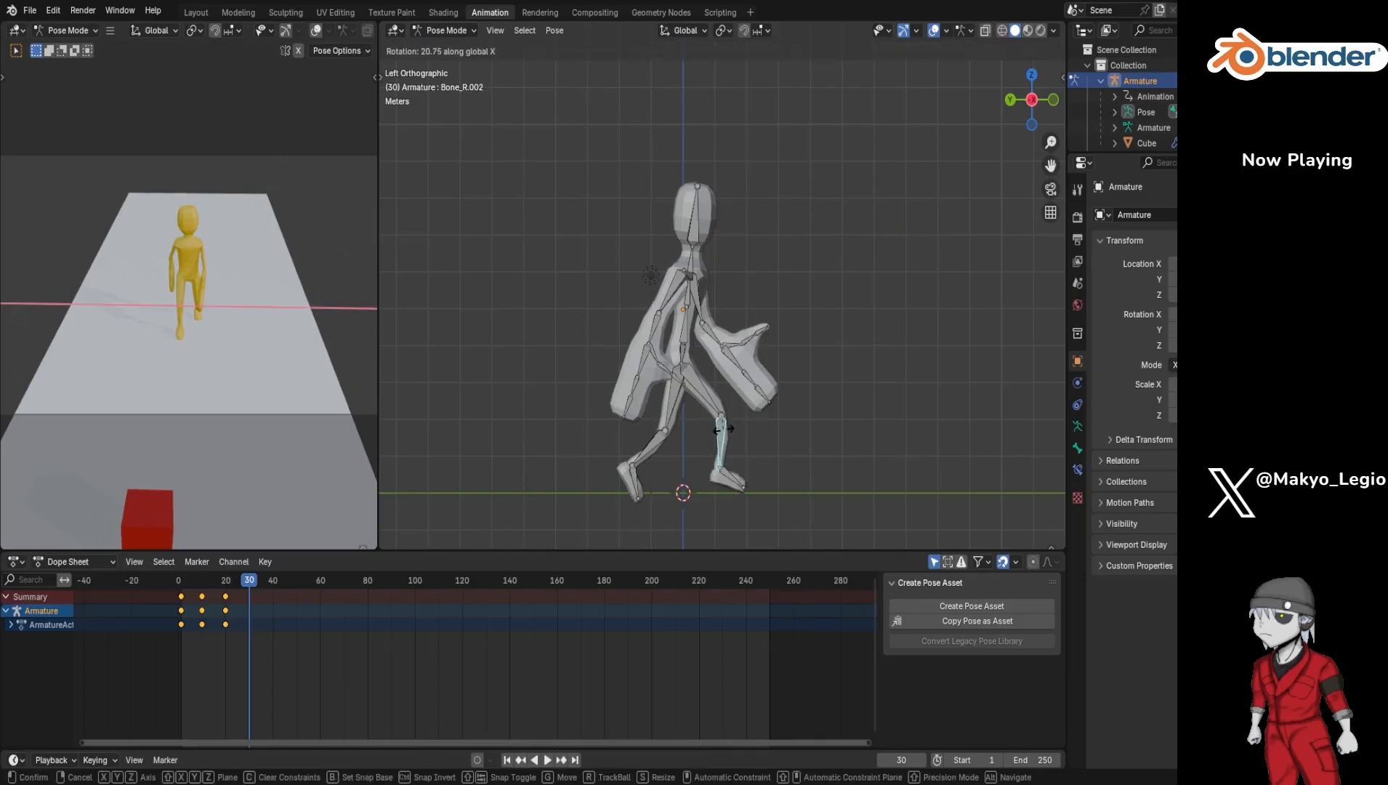
pyautogui.click(731, 464)
# Step: Tilt the right foot bone's toe upward and rotate the right thigh bone slightly further backward
pyautogui.click(736, 477)
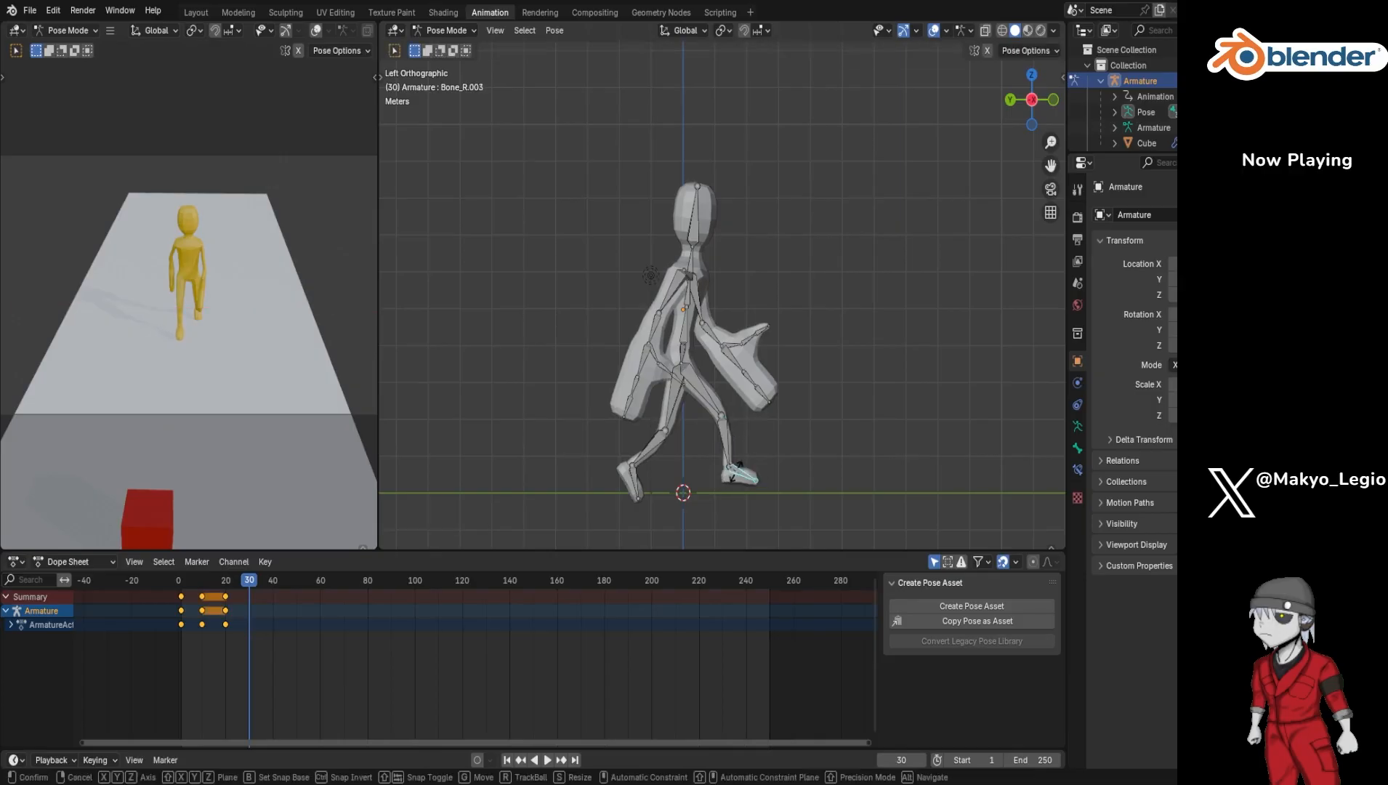
pyautogui.press('r')
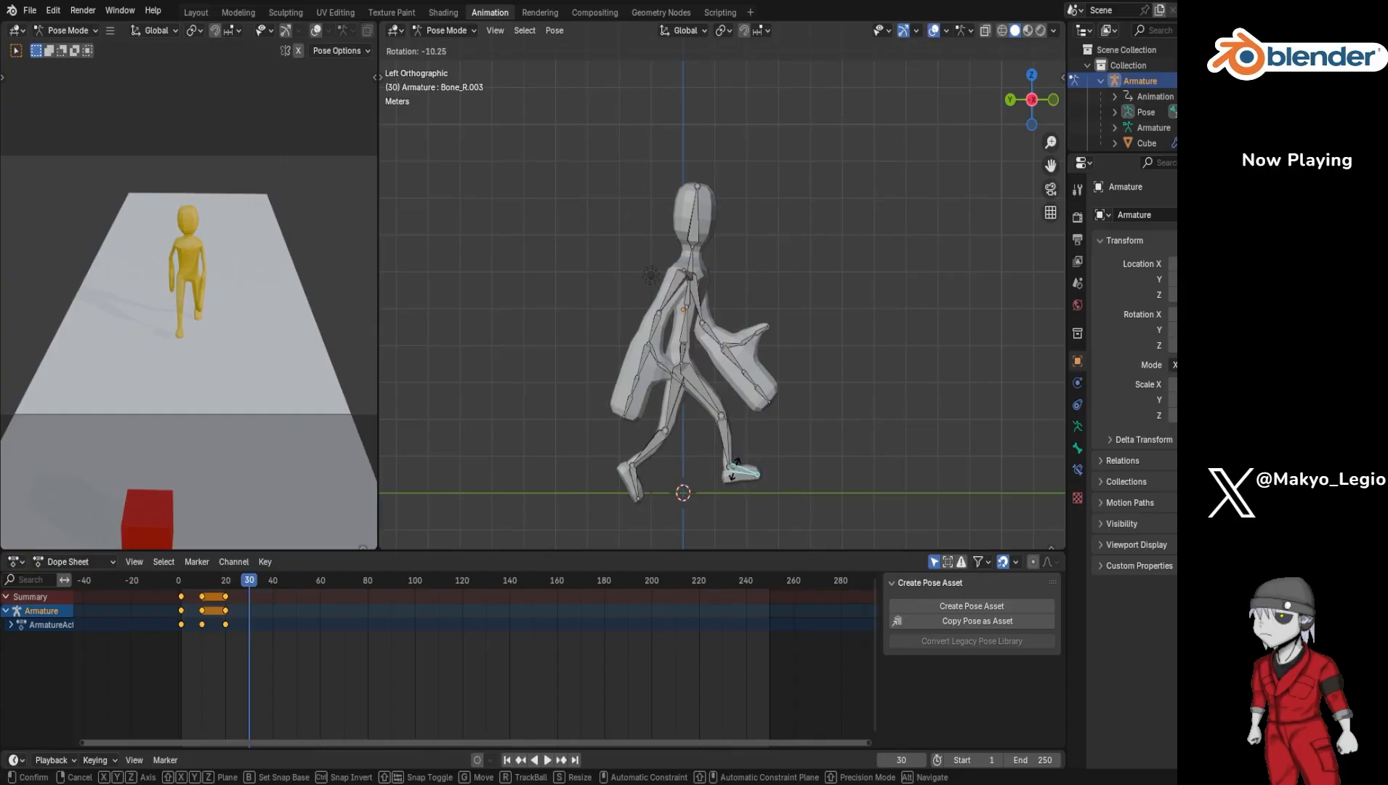
pyautogui.click(736, 476)
pyautogui.click(695, 396)
pyautogui.press('r')
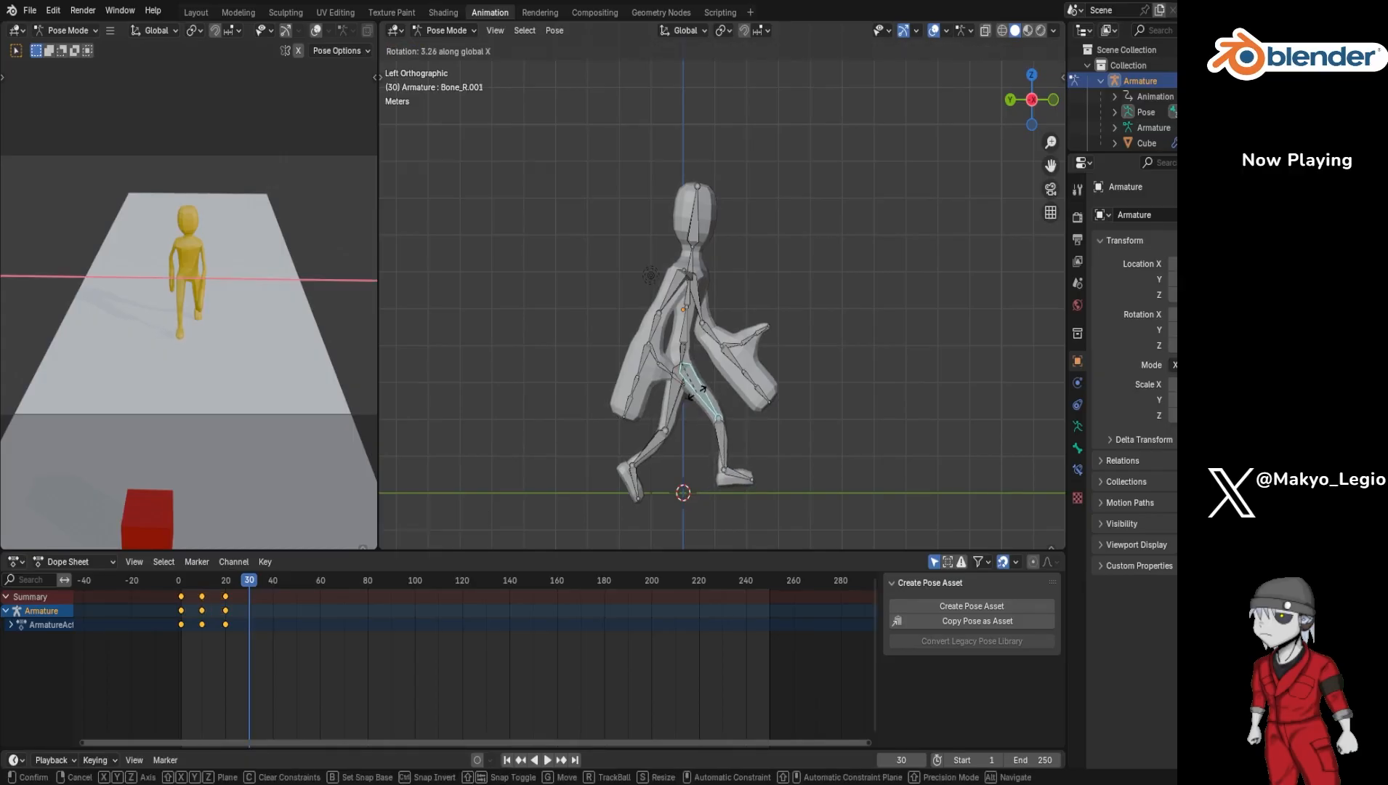
pyautogui.click(695, 396)
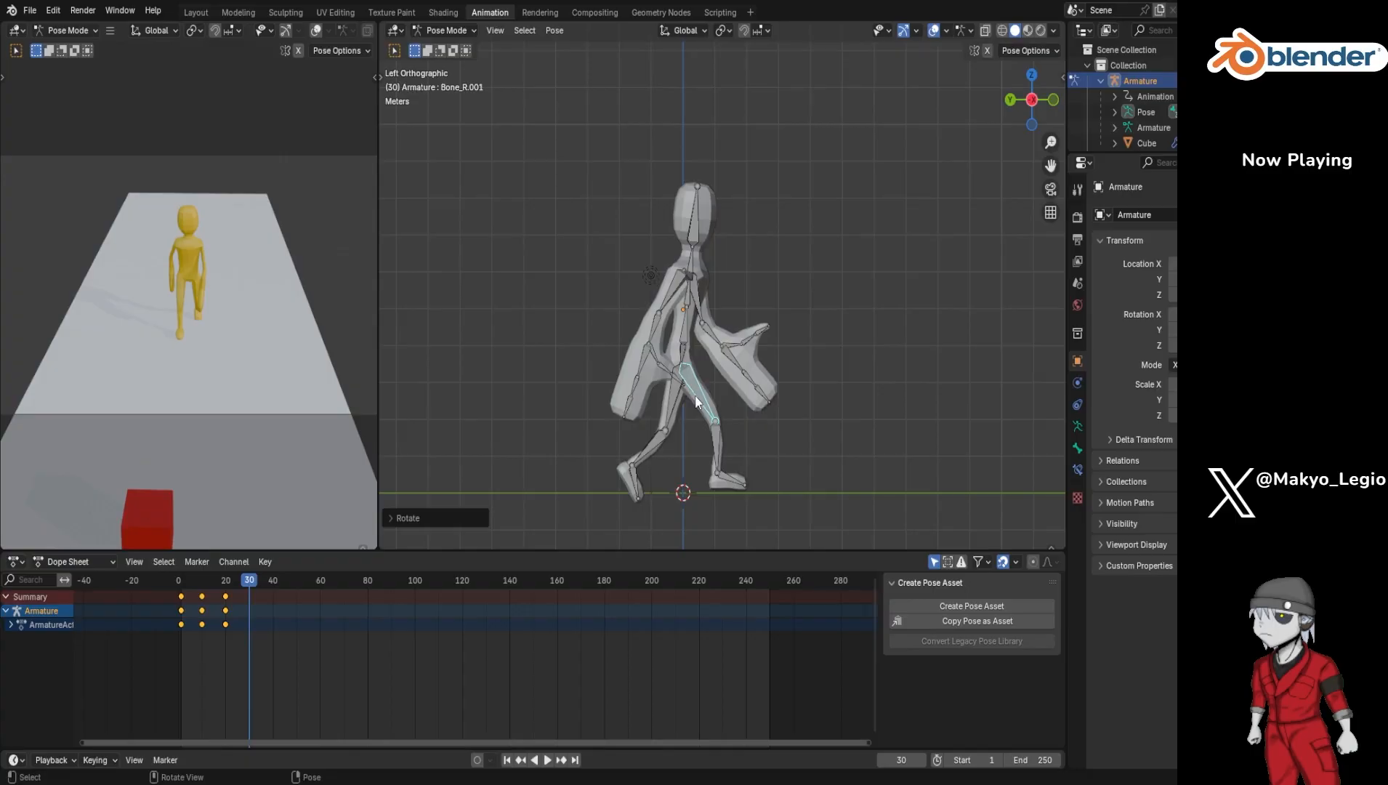
# Step: Rotate the left thigh bone backward about 13° around global X and raise the left shin bone slightly
pyautogui.click(670, 405)
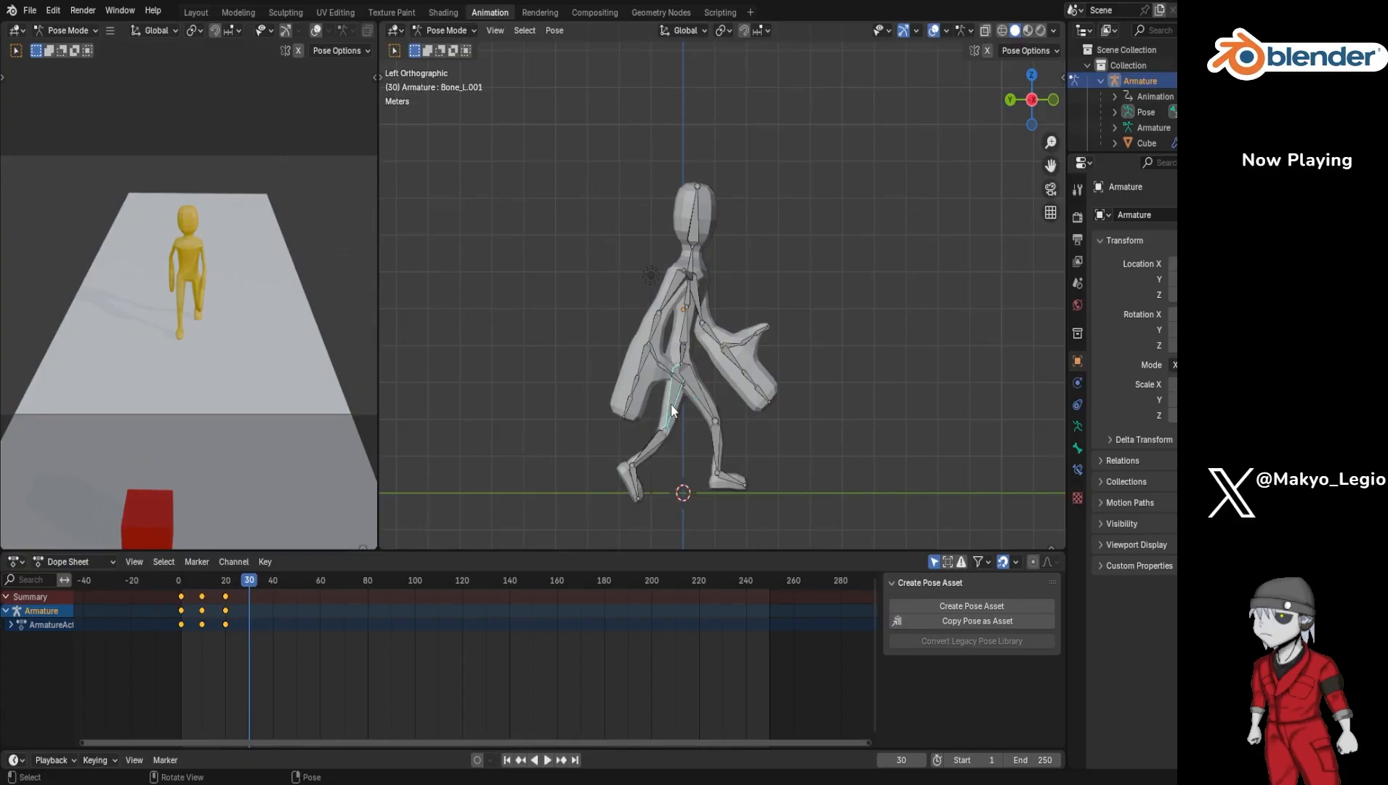
pyautogui.press('r')
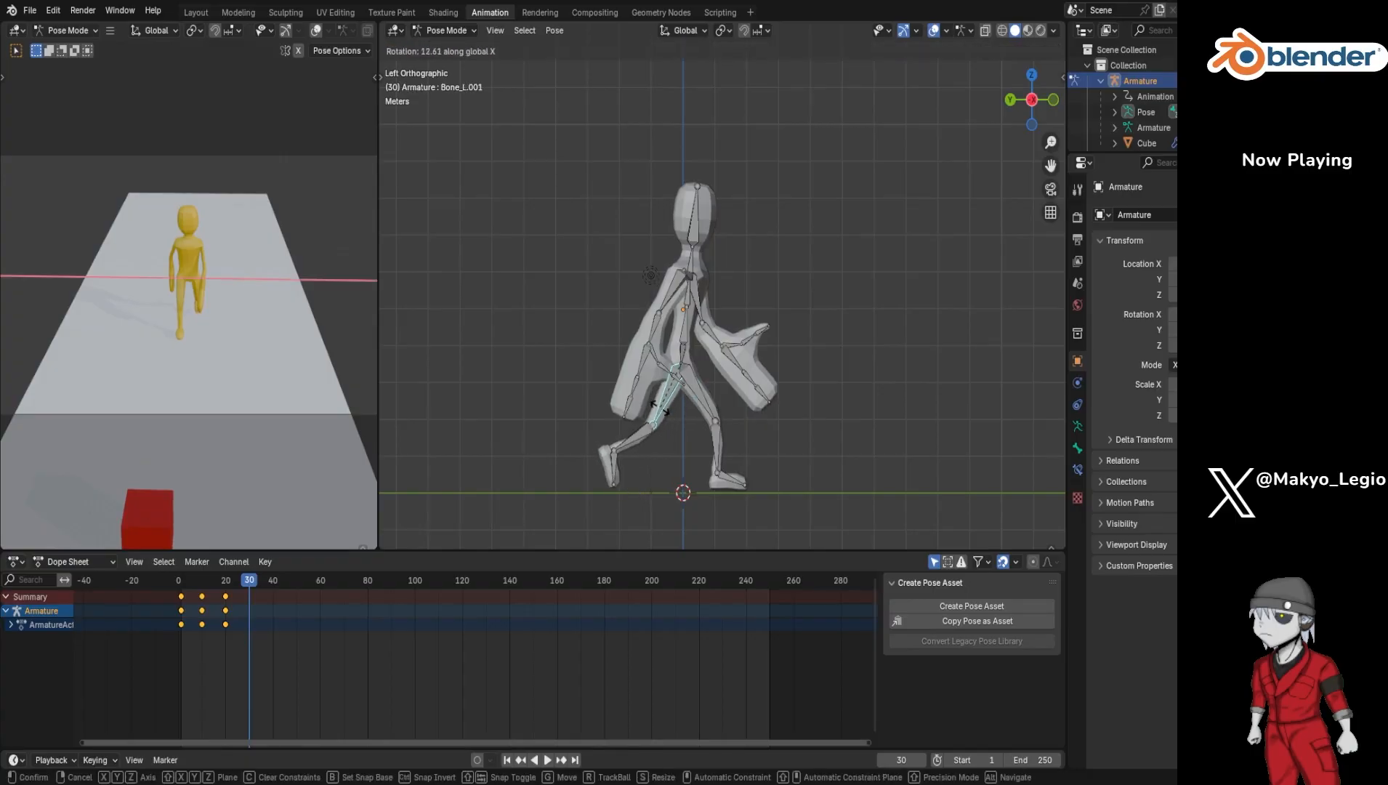
pyautogui.click(661, 413)
pyautogui.click(641, 434)
pyautogui.press('r')
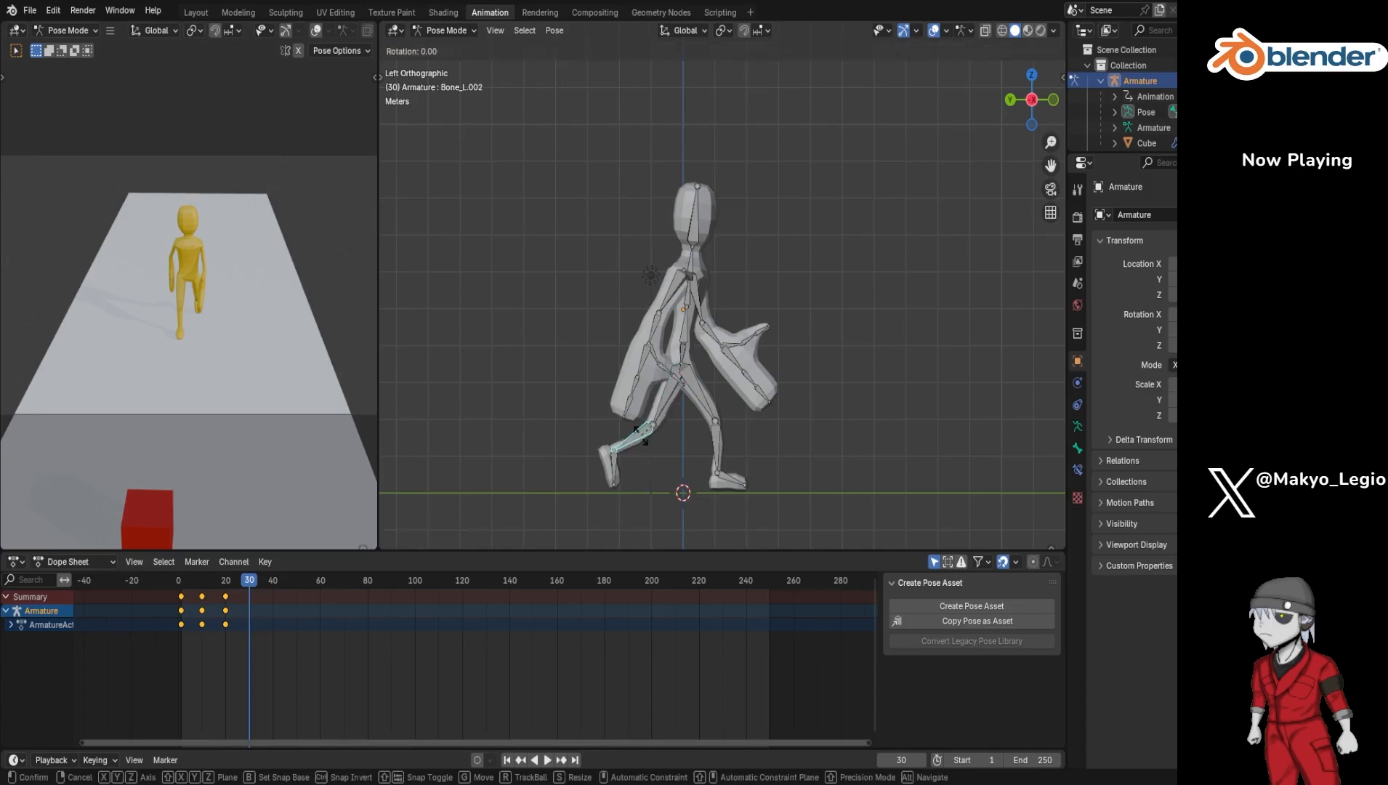
pyautogui.click(639, 441)
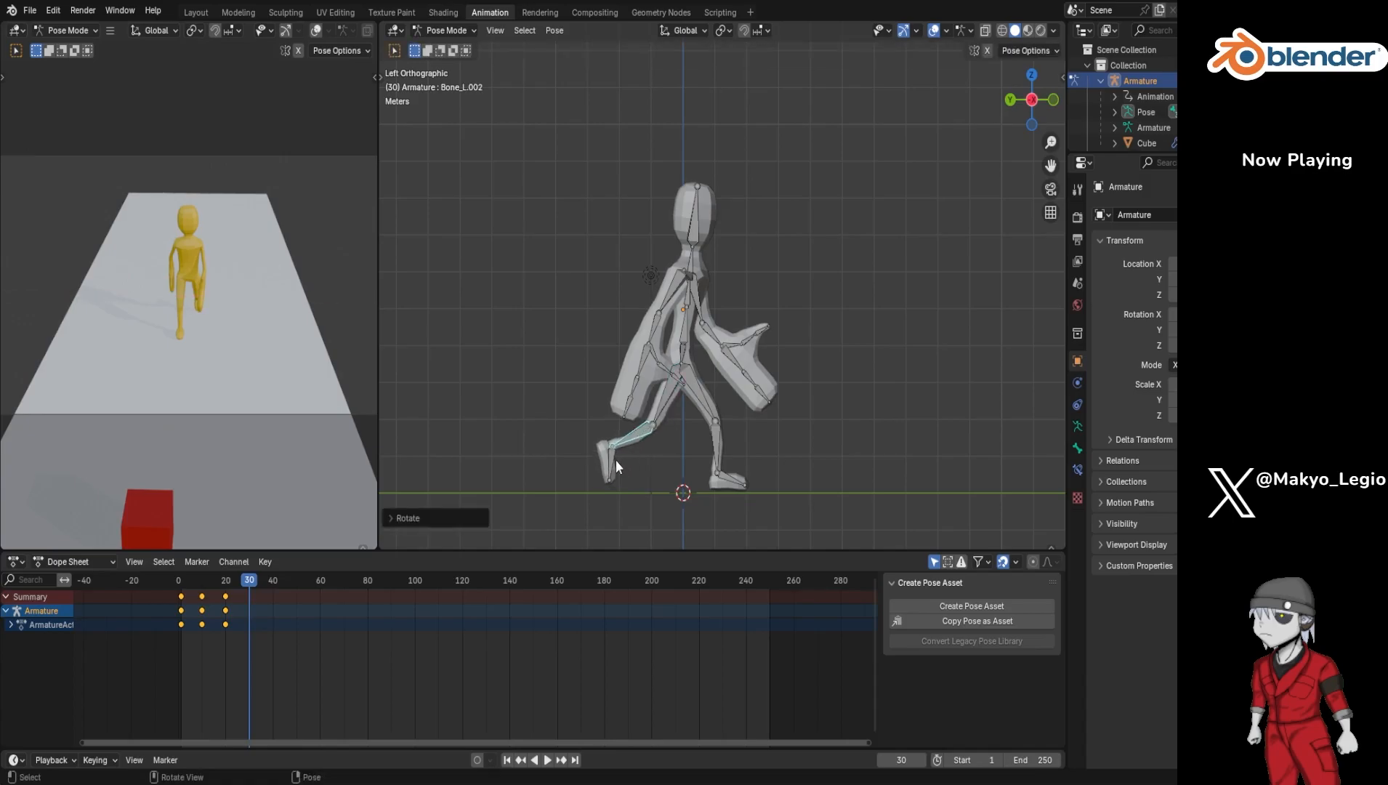
# Step: Swing the right upper arm bone further backward around global X, away from the torso
pyautogui.click(674, 293)
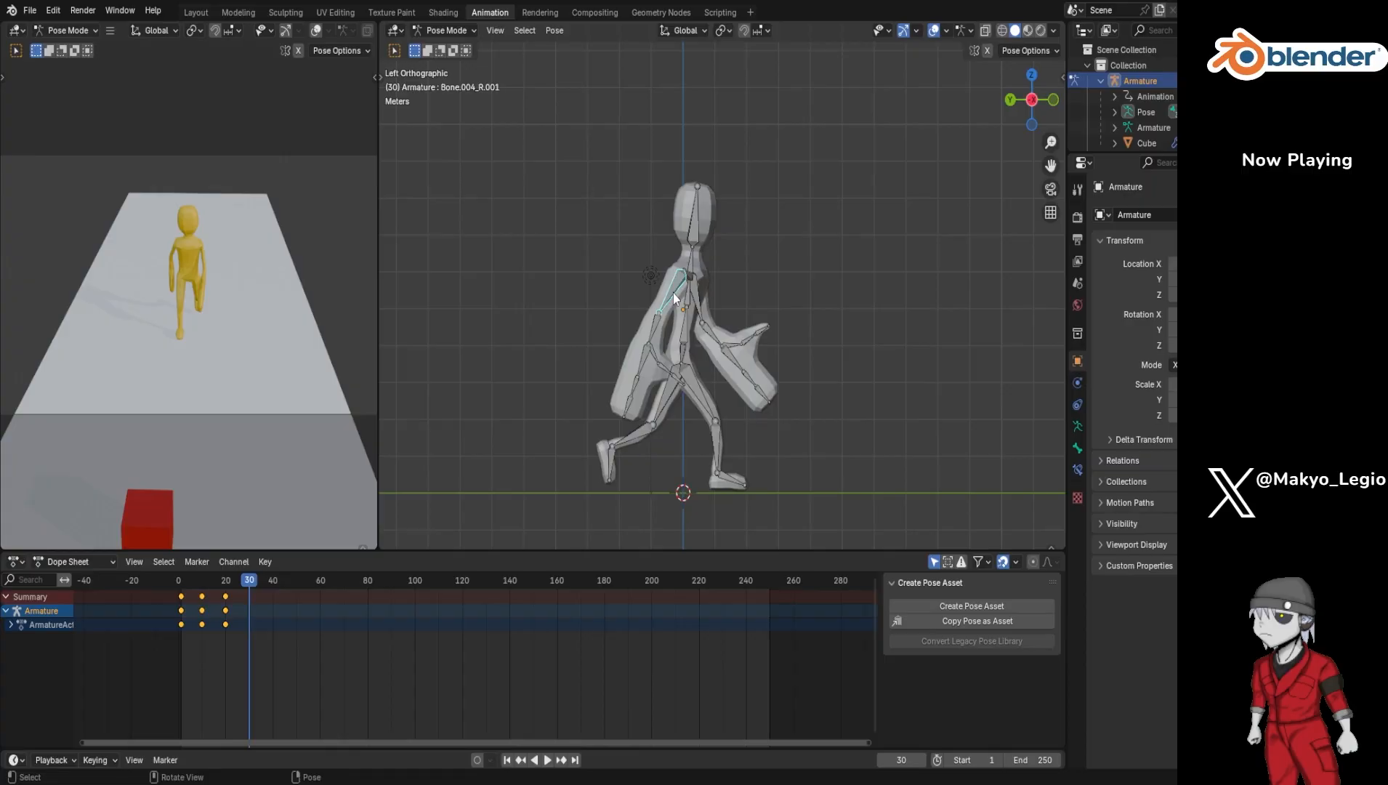
pyautogui.press('r')
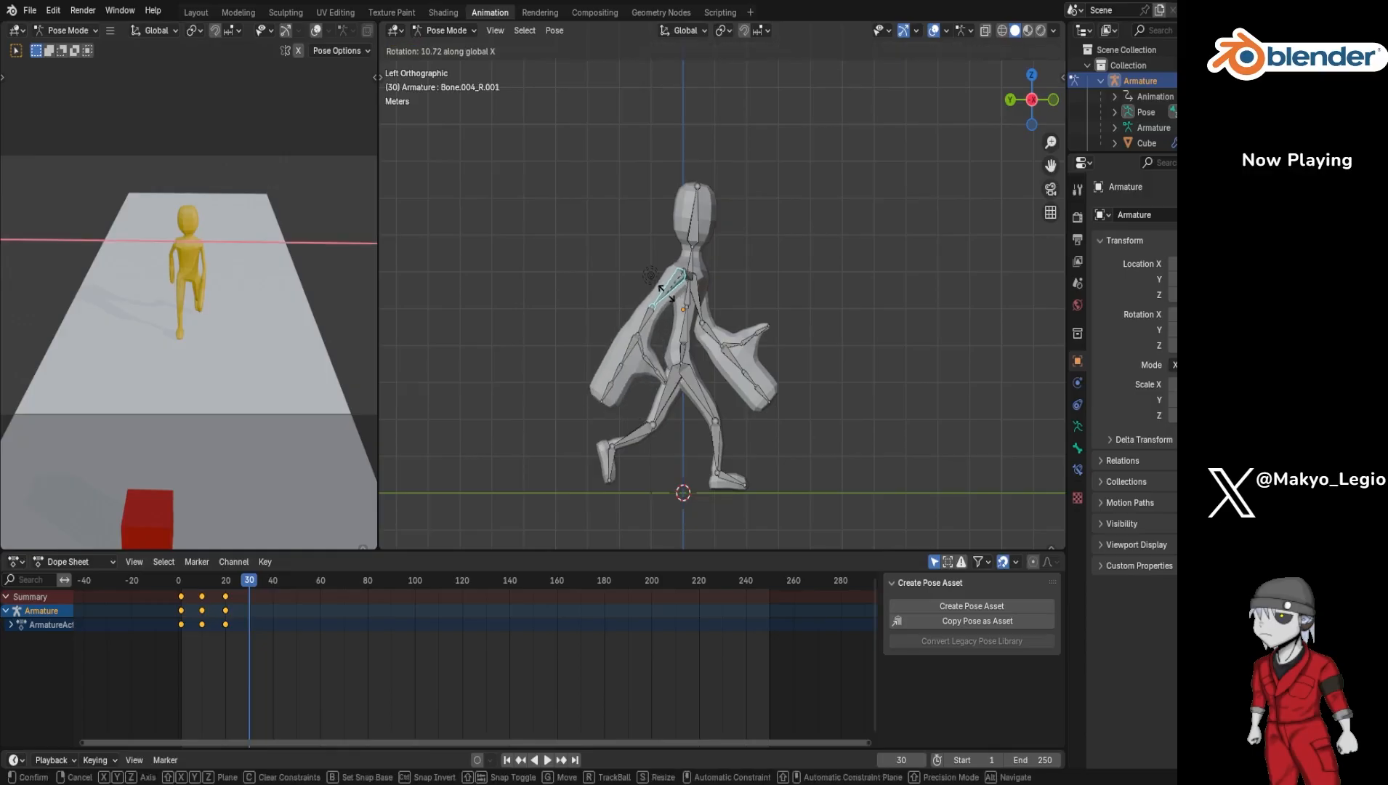
pyautogui.click(663, 294)
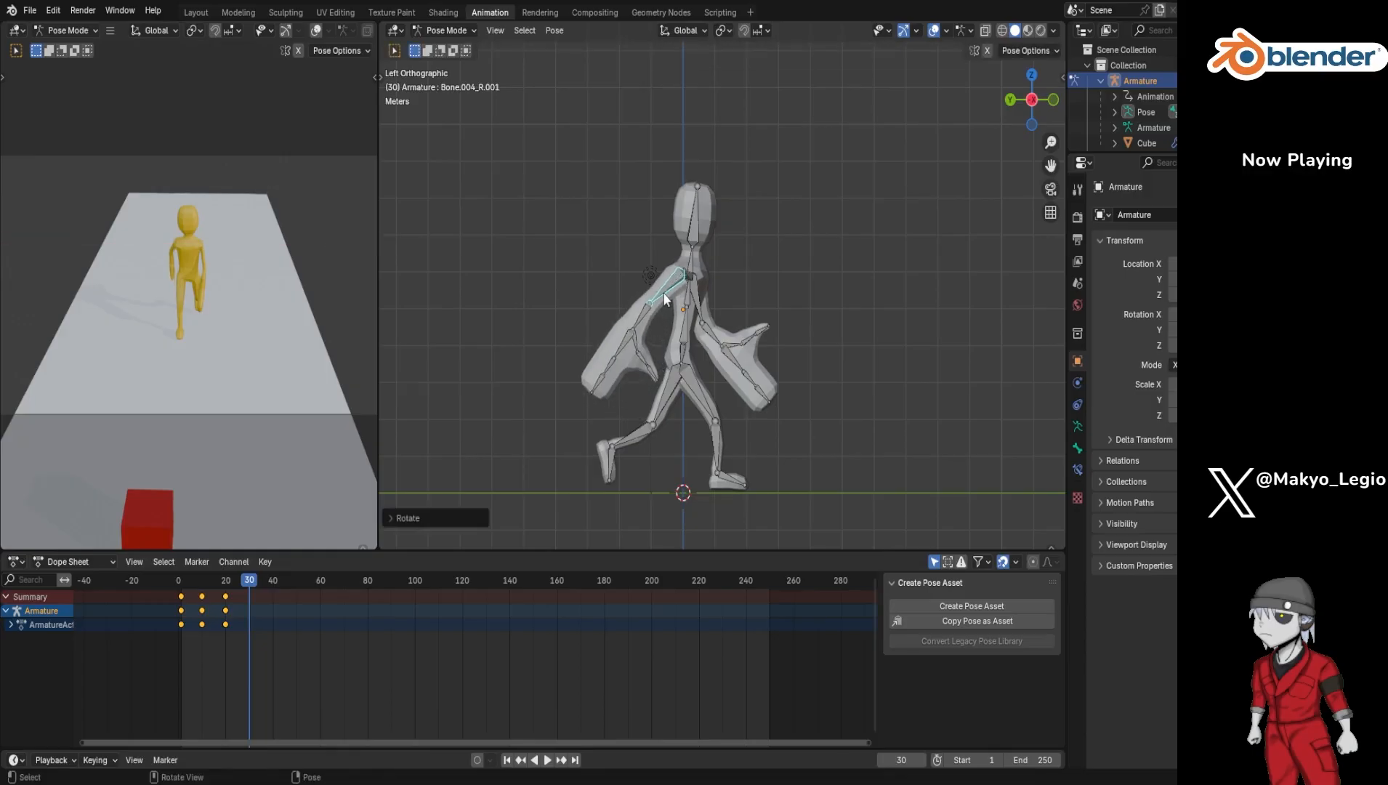
# Step: Swing the left upper arm bone forward around global X and bend the left forearm bone upward about 21°
pyautogui.click(702, 312)
pyautogui.press('r')
pyautogui.press('x')
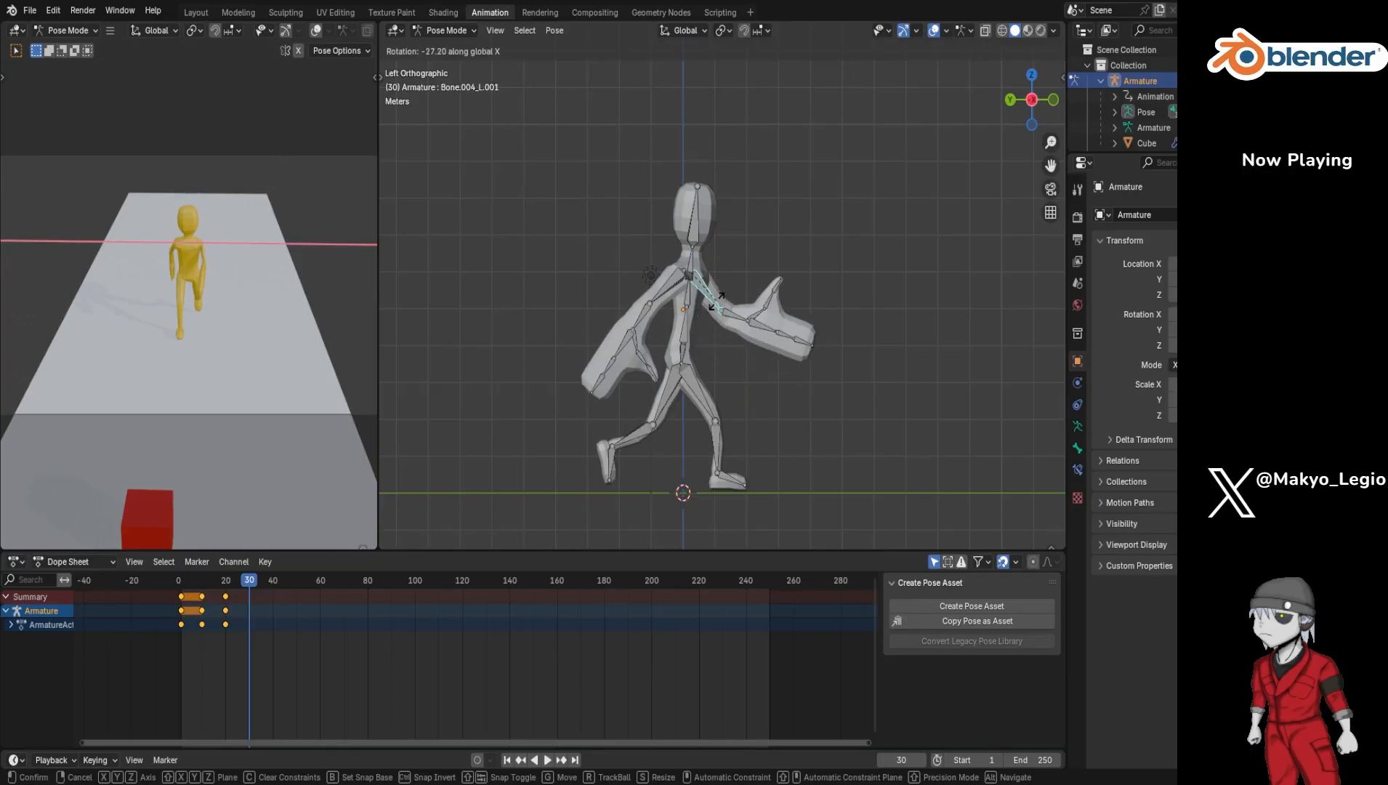
pyautogui.click(710, 305)
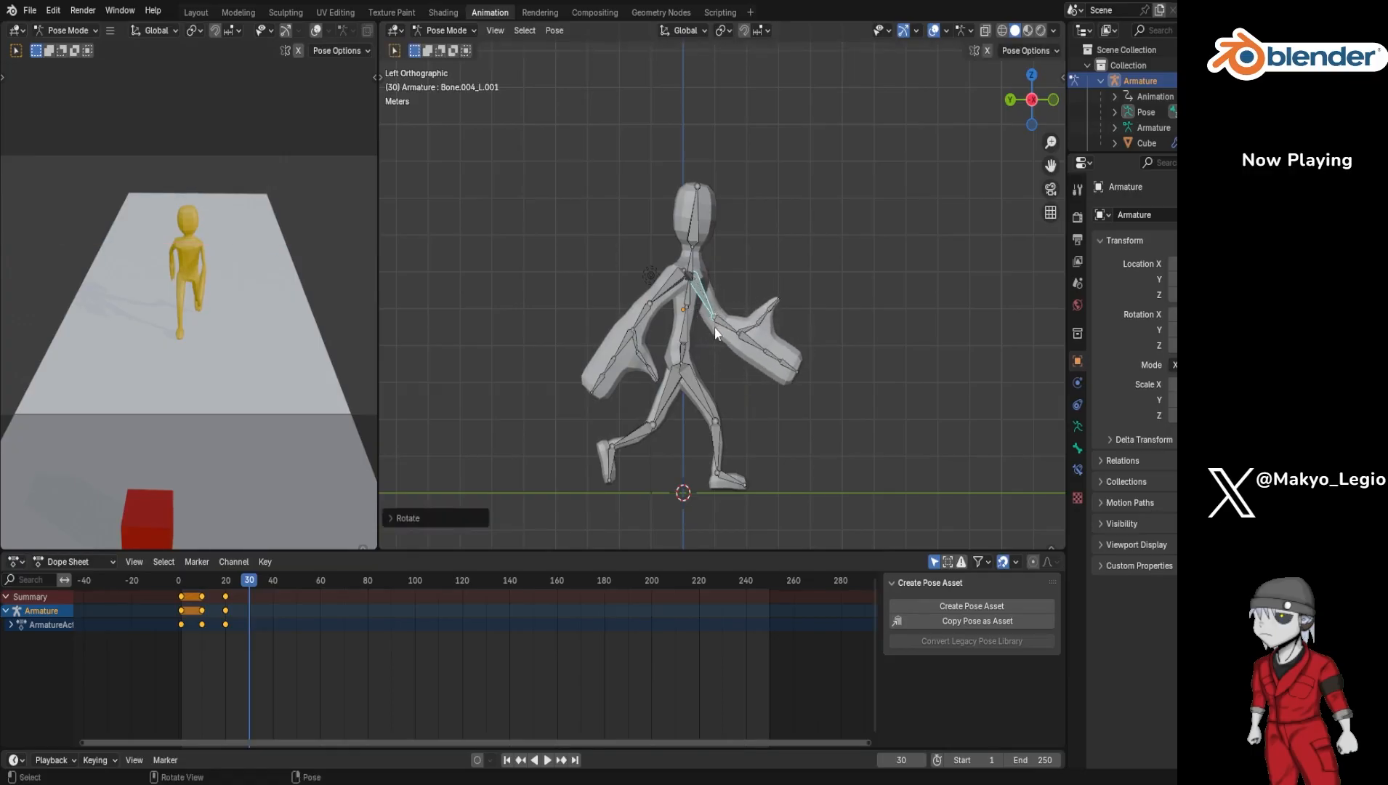
pyautogui.click(722, 319)
pyautogui.press('r')
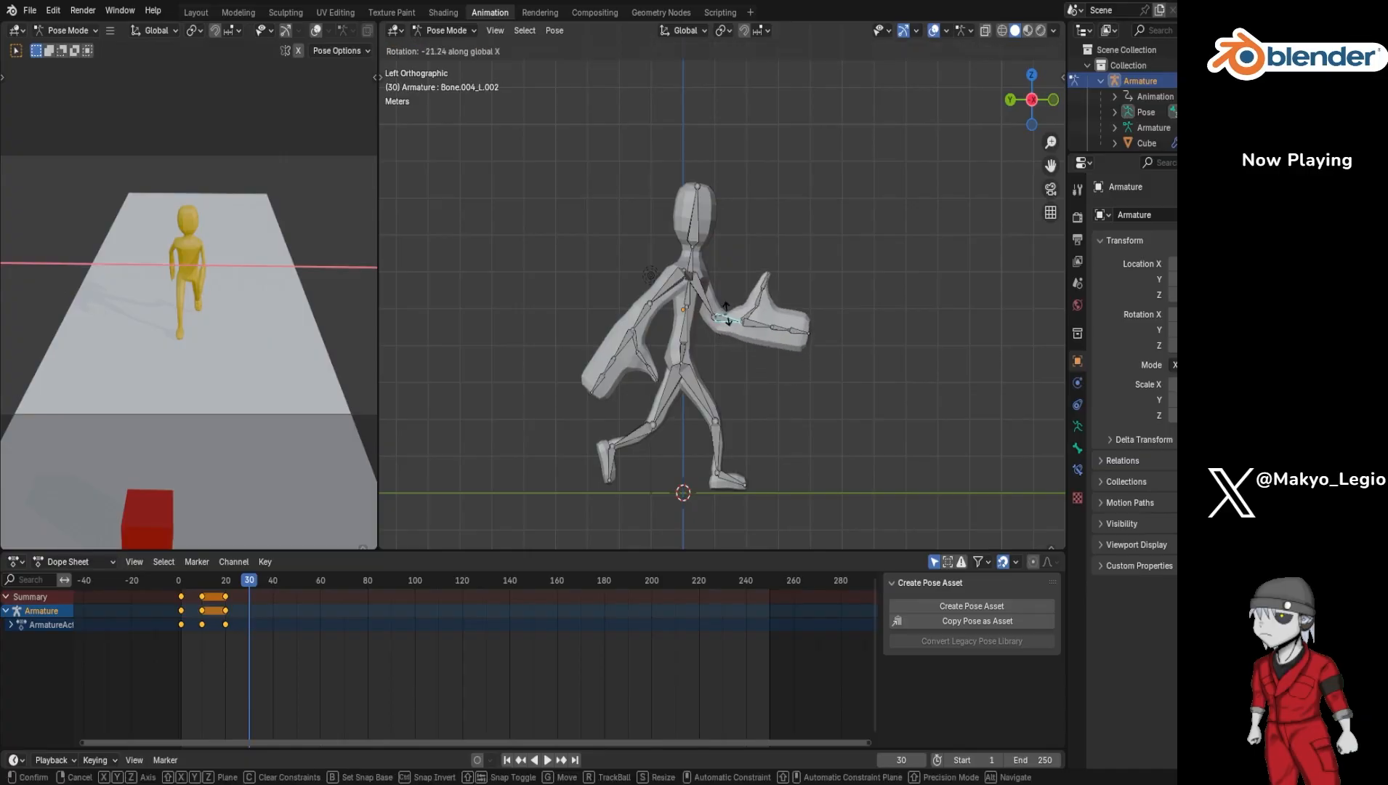
pyautogui.click(725, 320)
# Step: Select all bones, insert a keyframe for the pose at frame 30, and play the animation from the start
pyautogui.press('a')
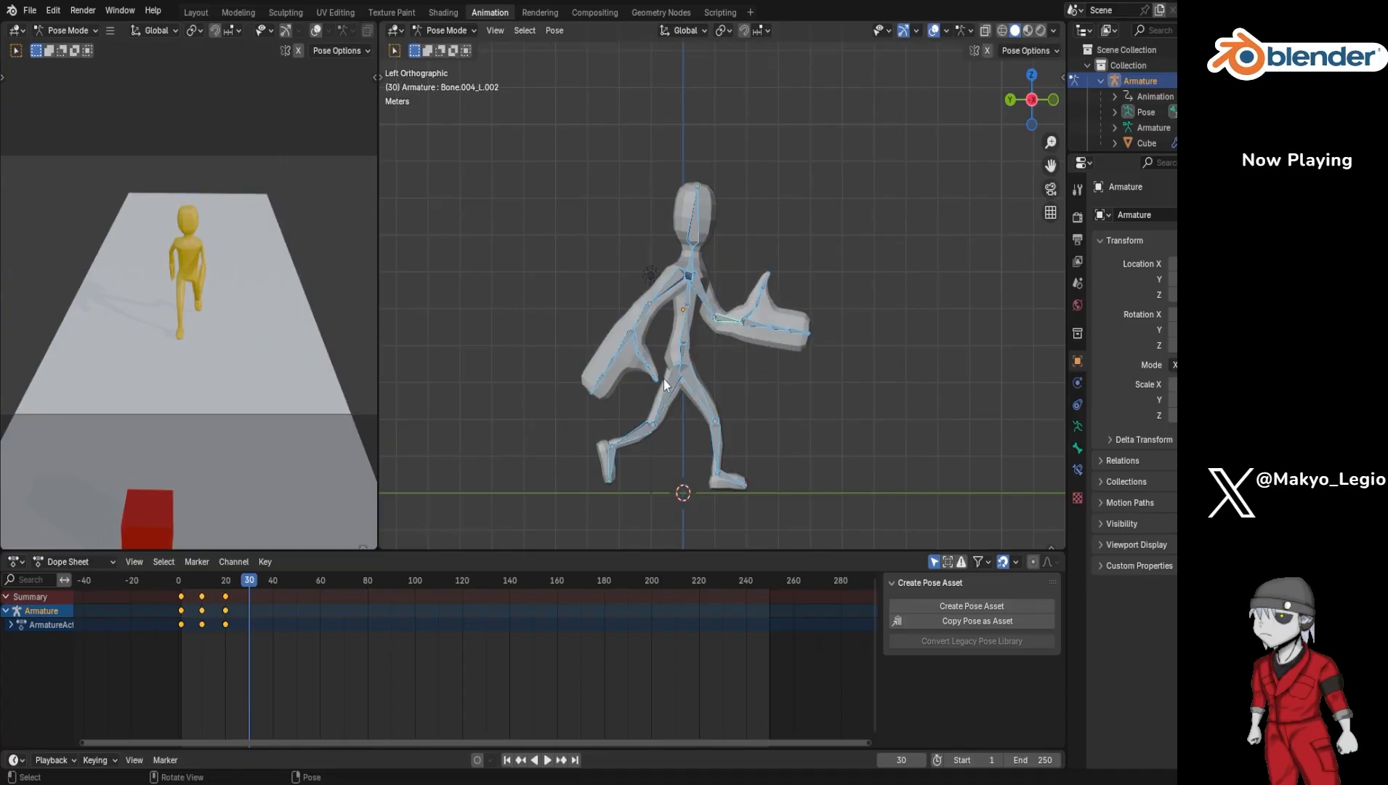
pyautogui.press('i')
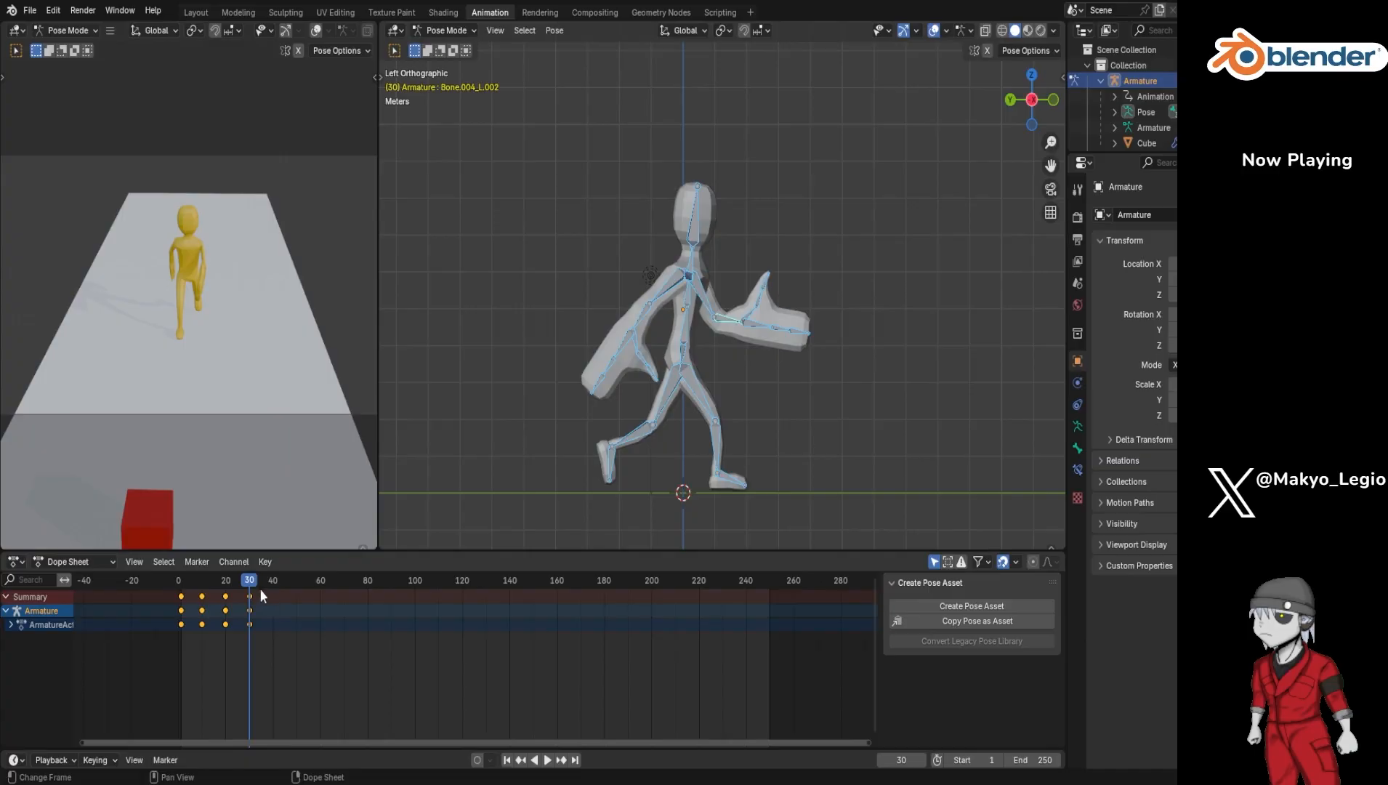
pyautogui.moveTo(251, 586); pyautogui.dragTo(168, 599)
pyautogui.press('space')
# Step: At frame 40, rotate the right thigh bone slightly backward and the right shin bone backward, both around global X
pyautogui.moveTo(255, 588); pyautogui.dragTo(274, 588)
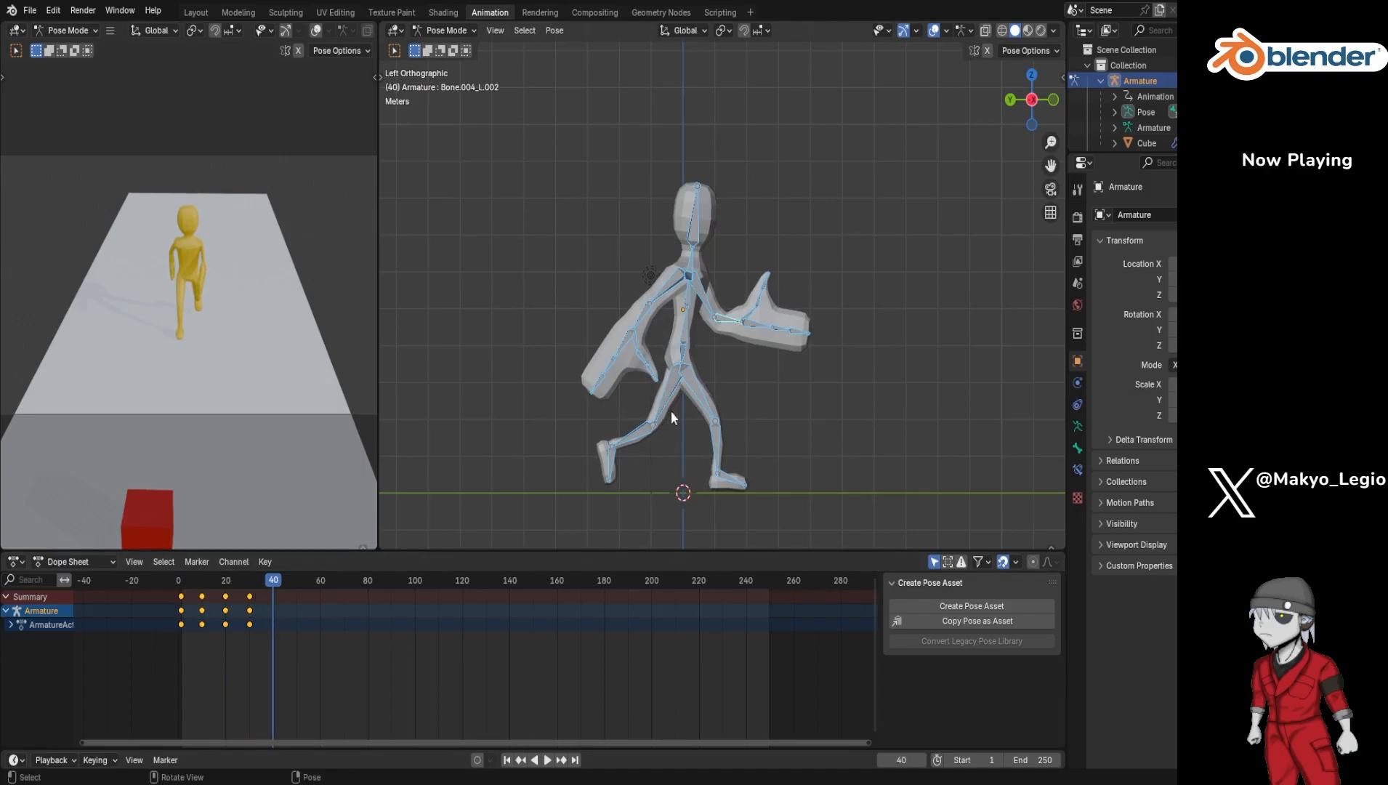
pyautogui.click(696, 395)
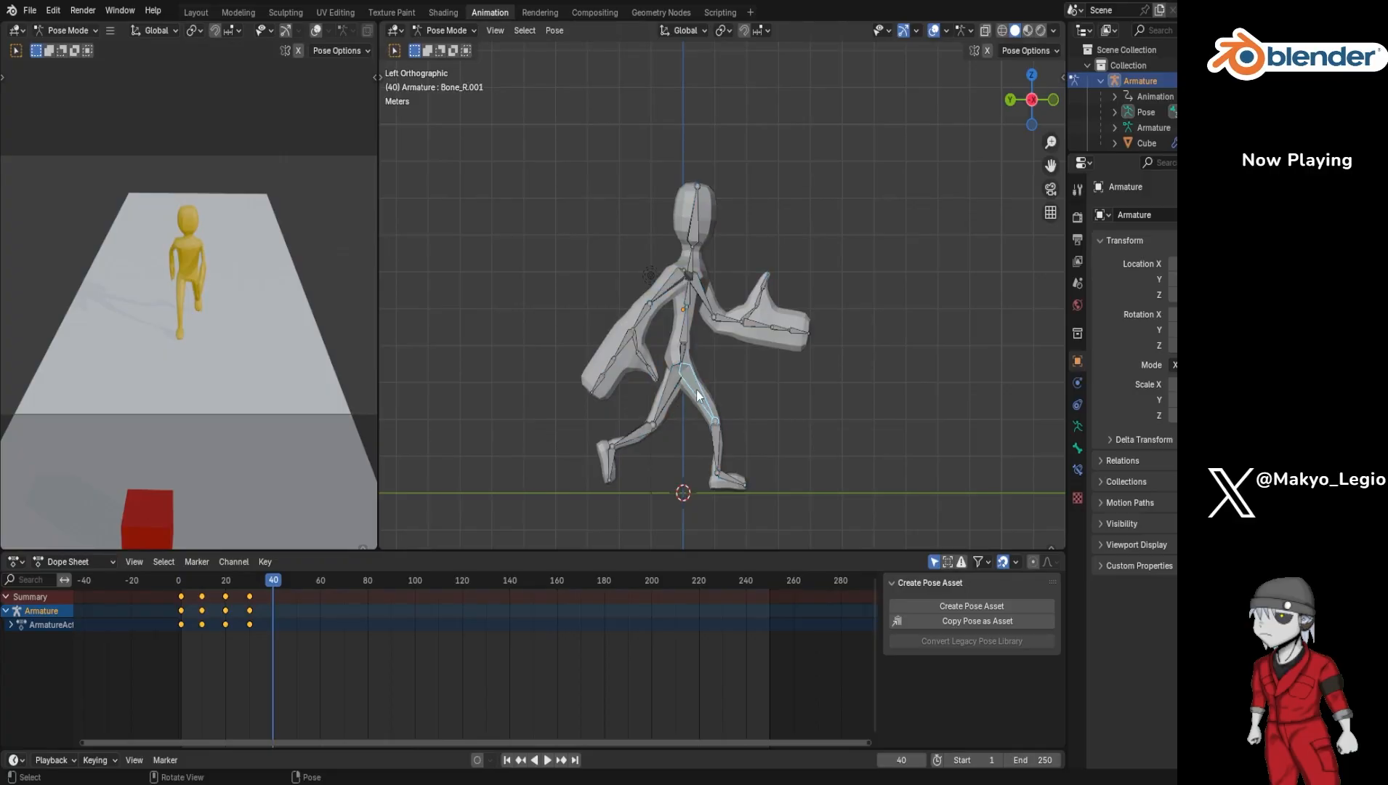
pyautogui.press('r')
pyautogui.press('x')
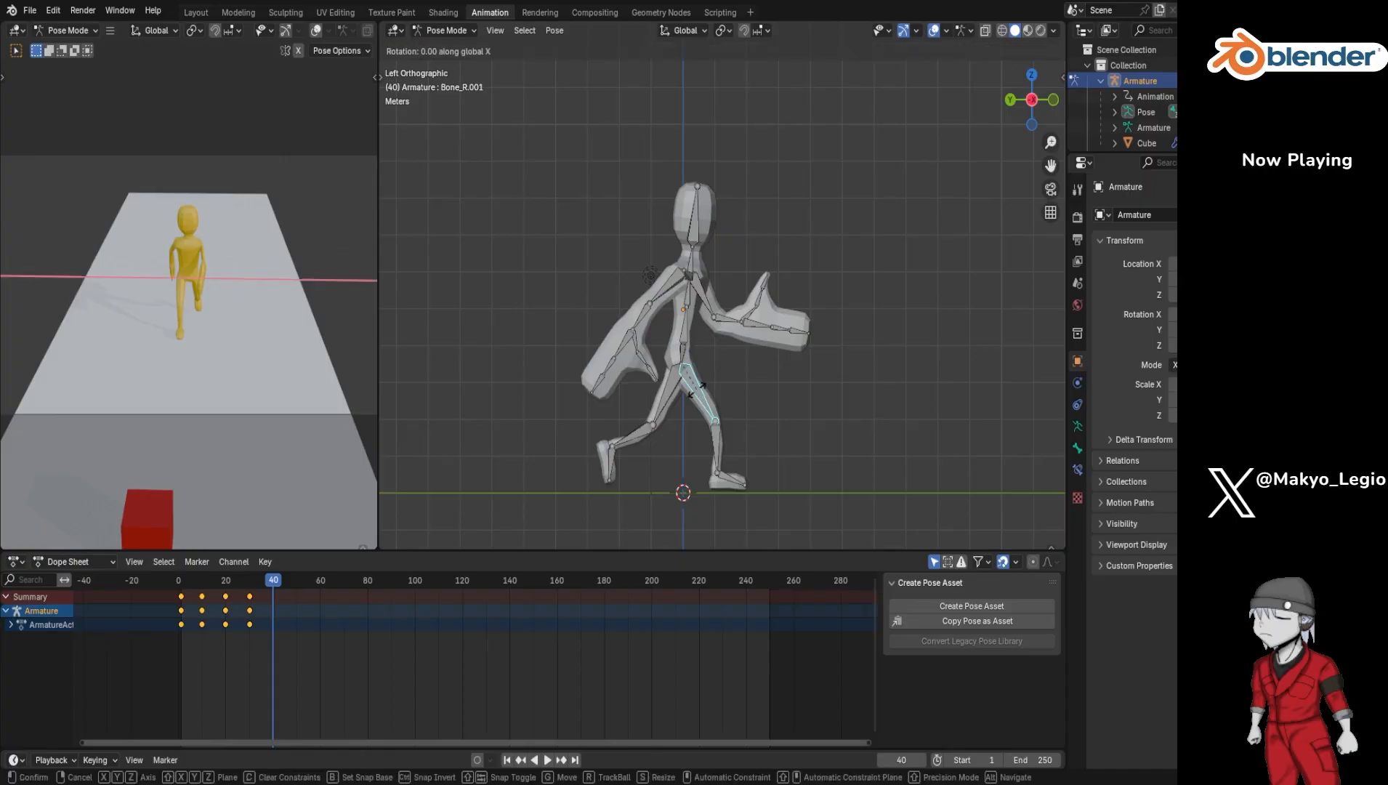
pyautogui.click(707, 436)
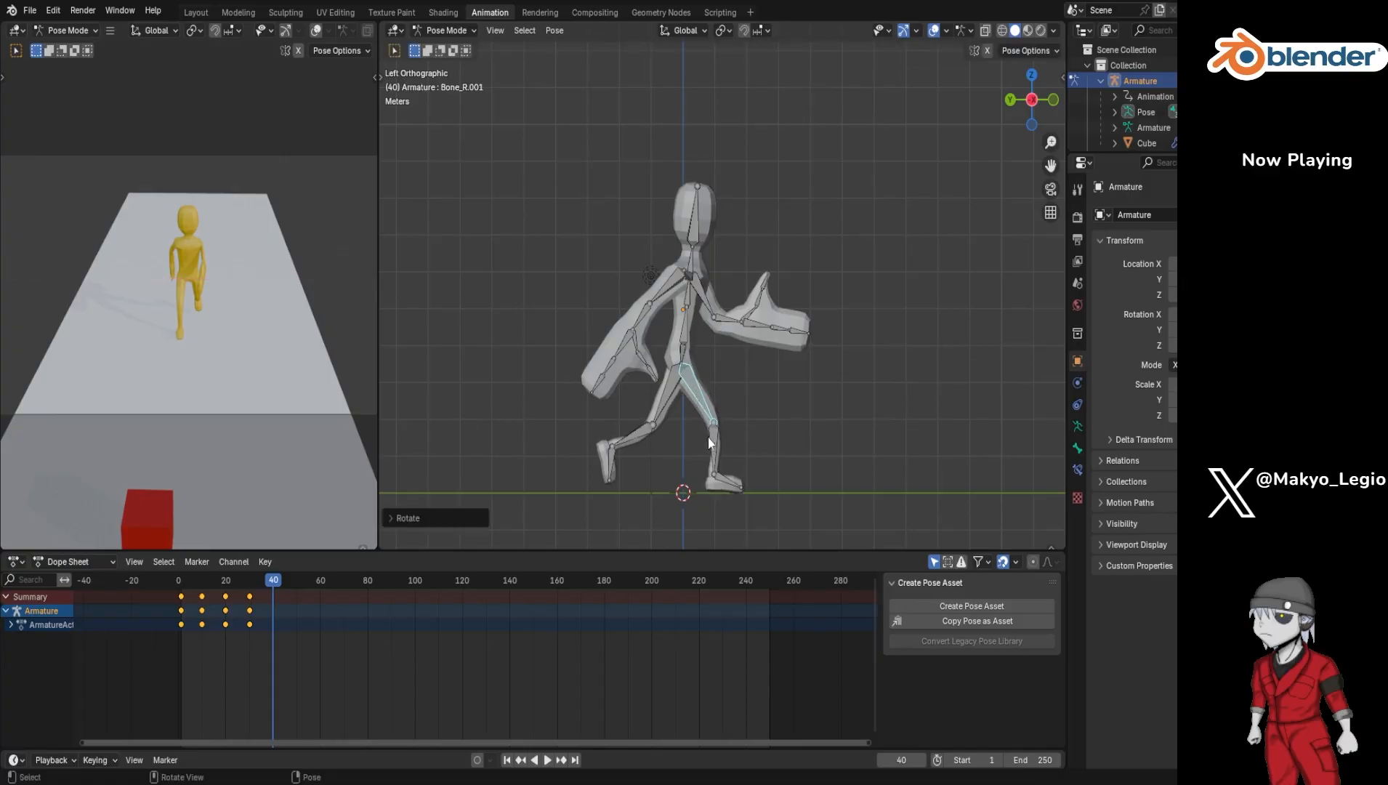
pyautogui.click(715, 445)
pyautogui.press('r')
pyautogui.press('x')
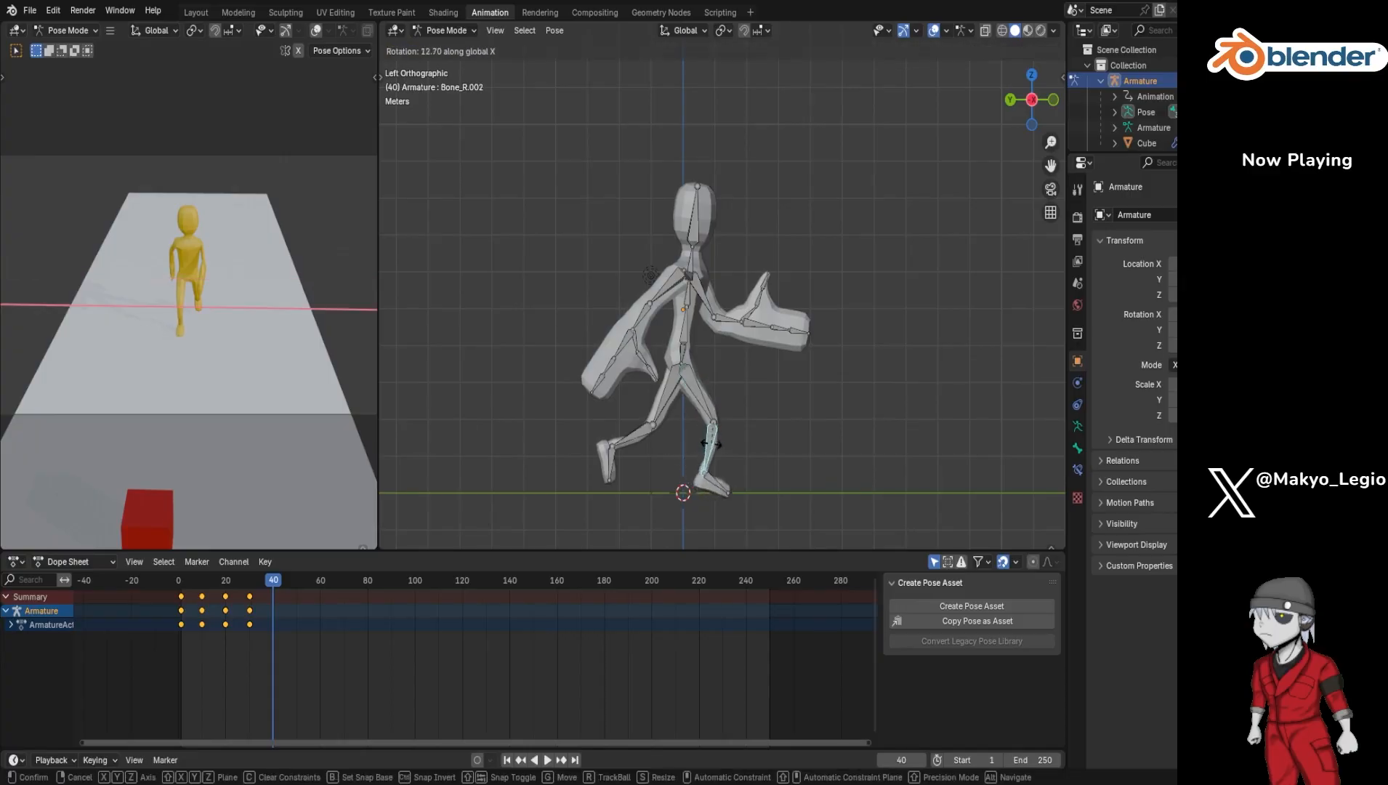
pyautogui.click(714, 449)
# Step: Rotate the right foot bone around global X so the sole lies flat on the ground line
pyautogui.click(715, 481)
pyautogui.press('r')
pyautogui.press('x')
pyautogui.click(719, 483)
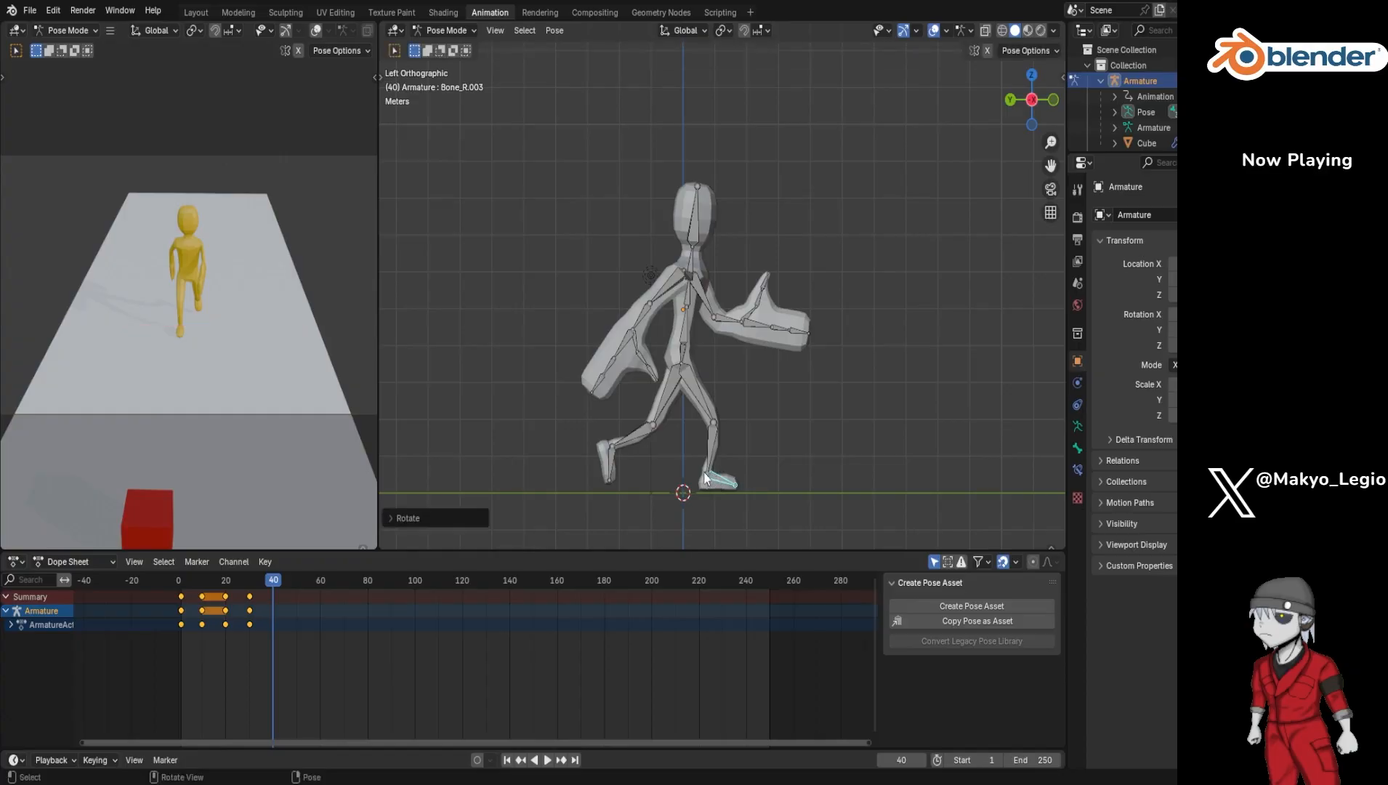
# Step: Rotate the left thigh bone forward around global X and bend the left shin bone slightly further backward
pyautogui.click(669, 393)
pyautogui.press('r')
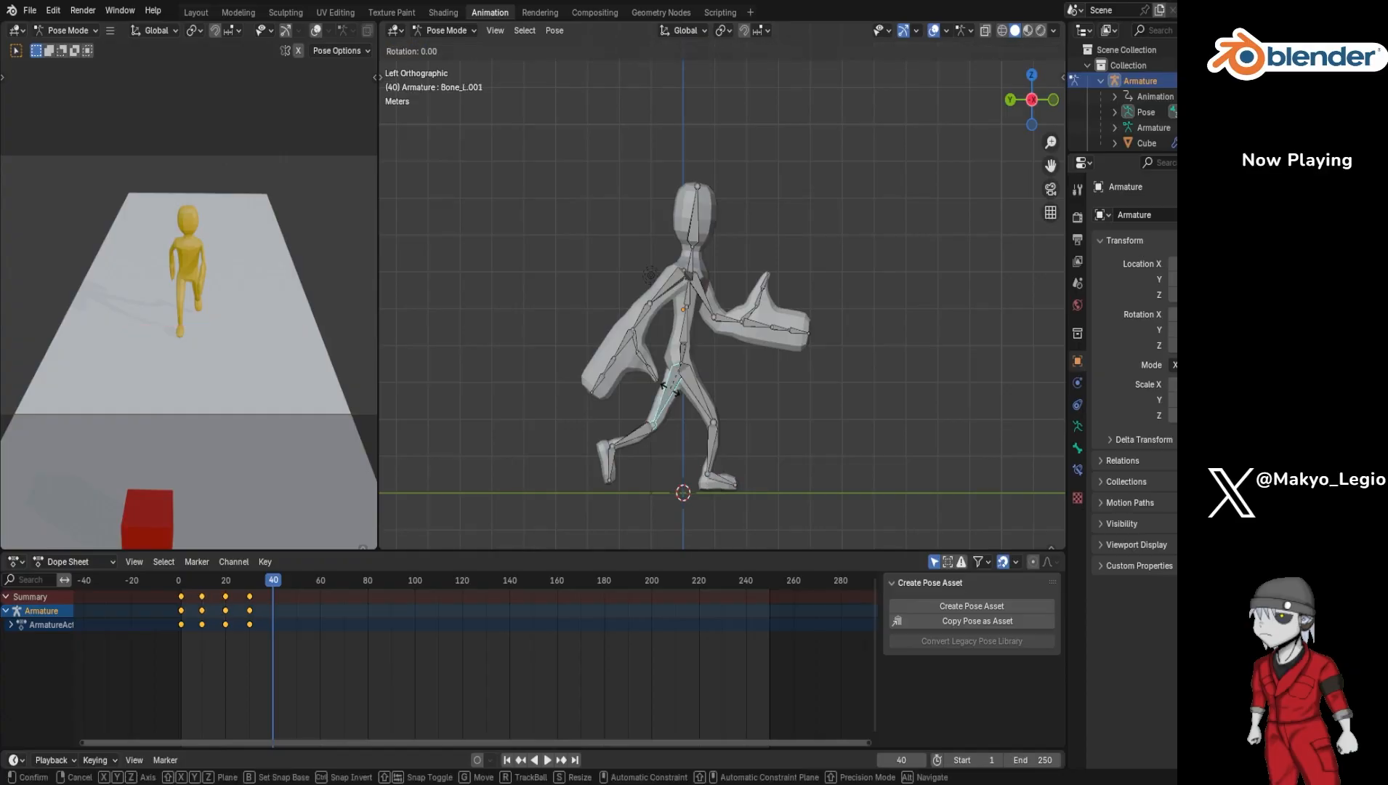
pyautogui.press('x')
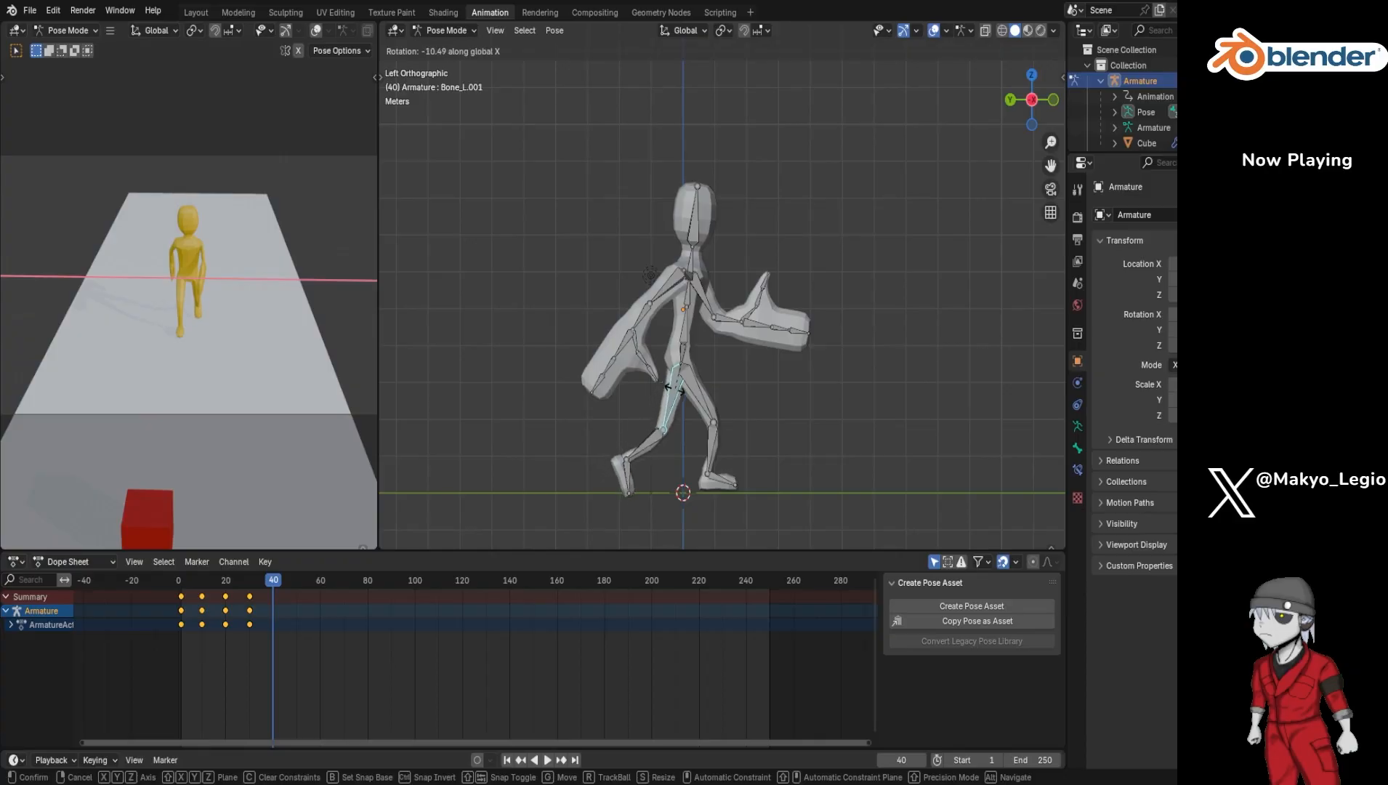
pyautogui.click(677, 389)
pyautogui.click(658, 446)
pyautogui.press('r')
pyautogui.press('x')
pyautogui.click(648, 449)
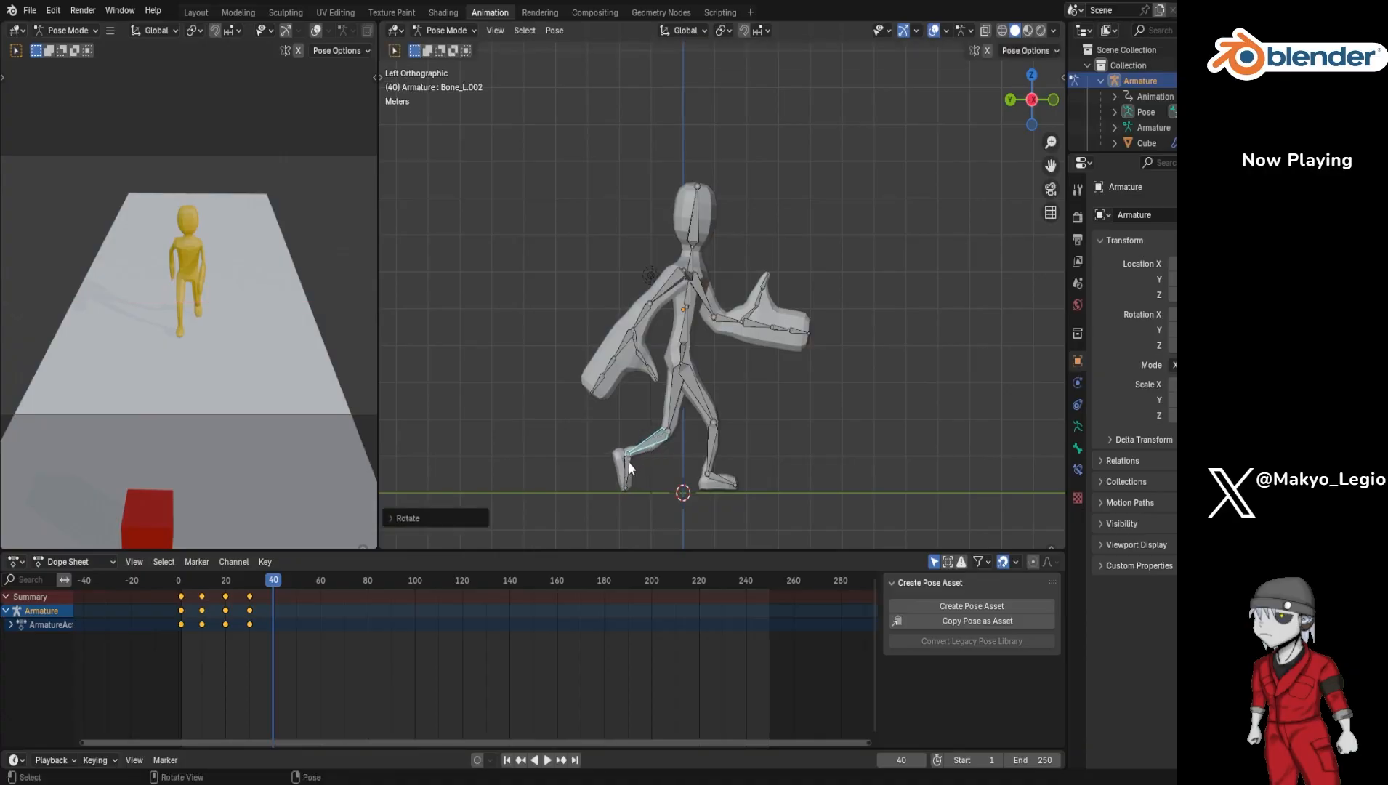
# Step: Rotate the left foot bone slightly backward around global X
pyautogui.click(628, 466)
pyautogui.press('r')
pyautogui.press('x')
pyautogui.click(627, 463)
# Step: Swing the left upper arm bone backward around global X and the right upper arm bone forward, closer to the torso
pyautogui.click(701, 300)
pyautogui.press('r')
pyautogui.press('x')
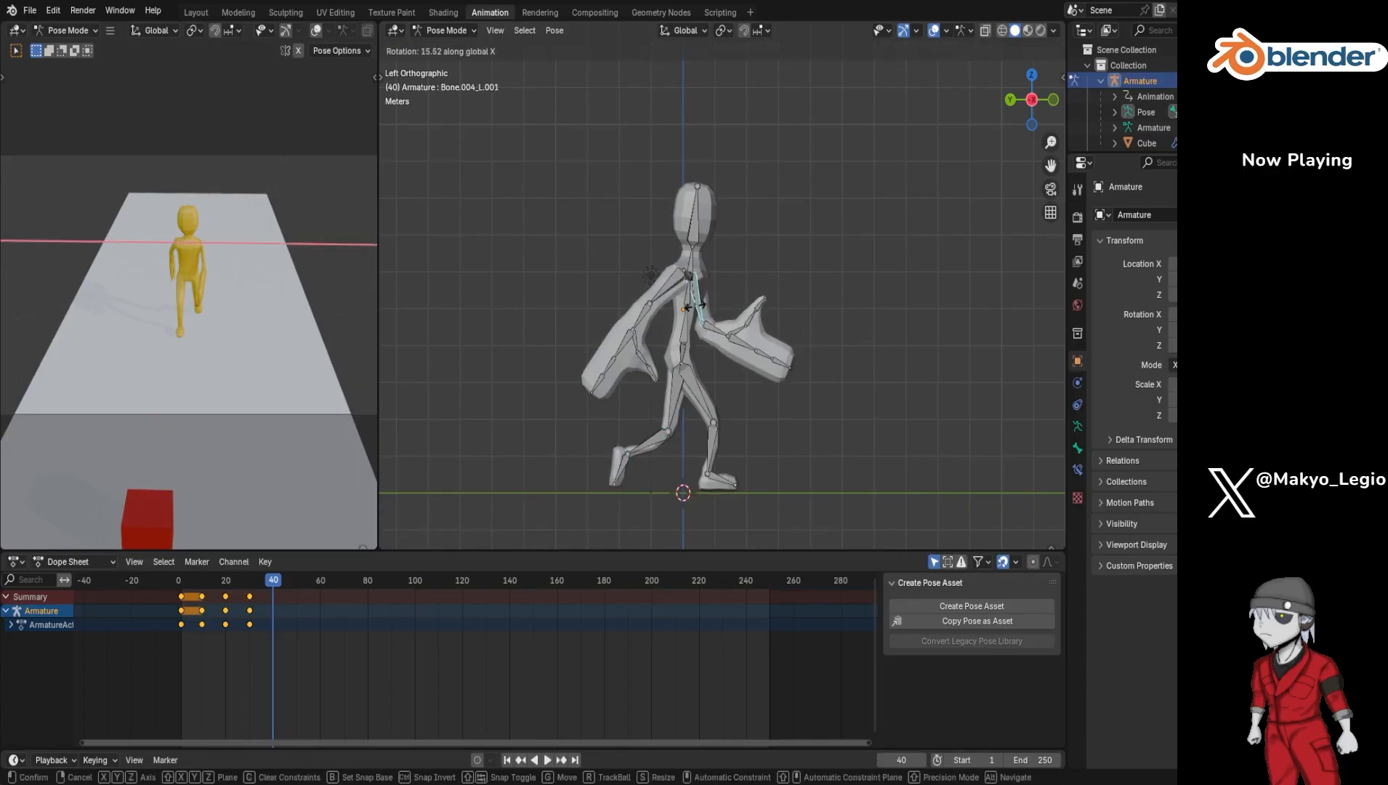
pyautogui.click(690, 314)
pyautogui.click(670, 294)
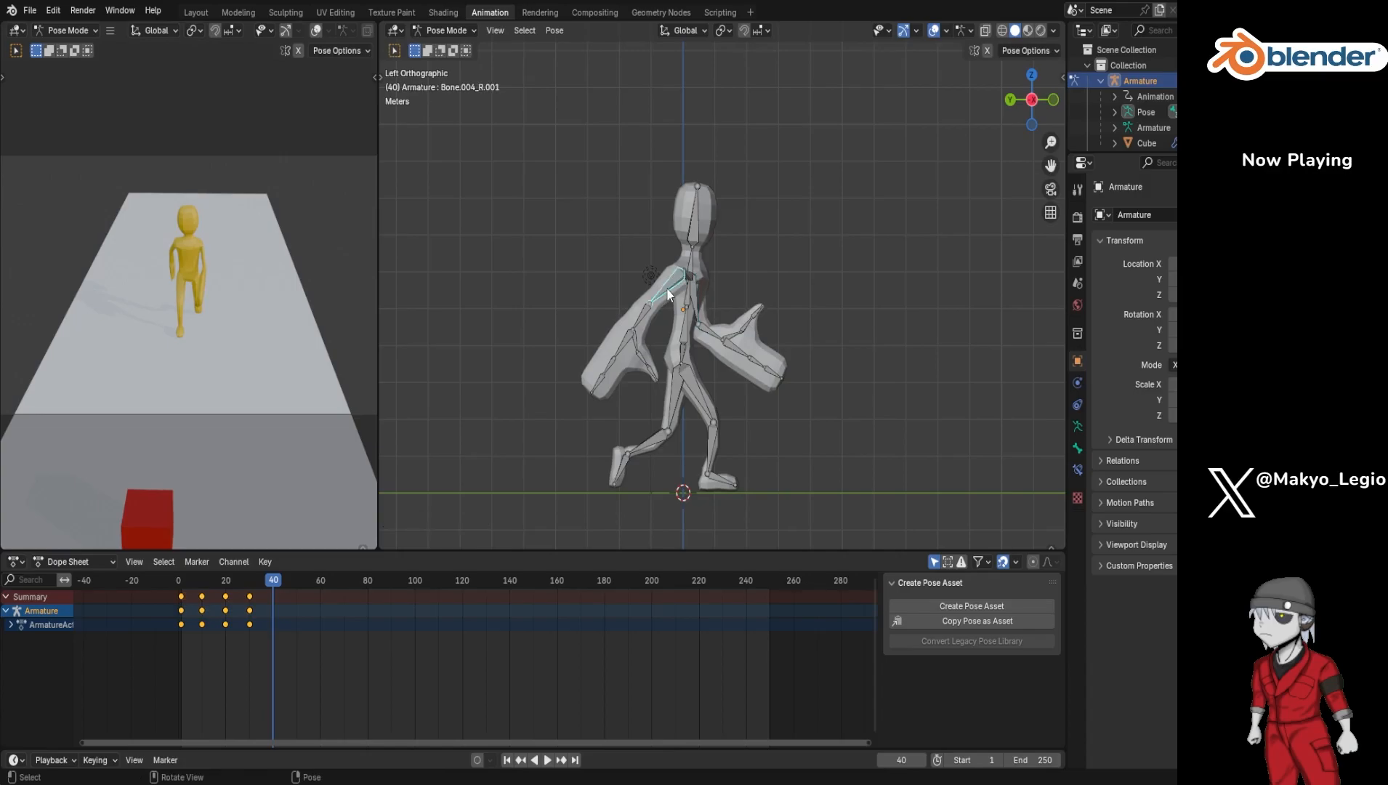
pyautogui.press('r')
pyautogui.click(661, 332)
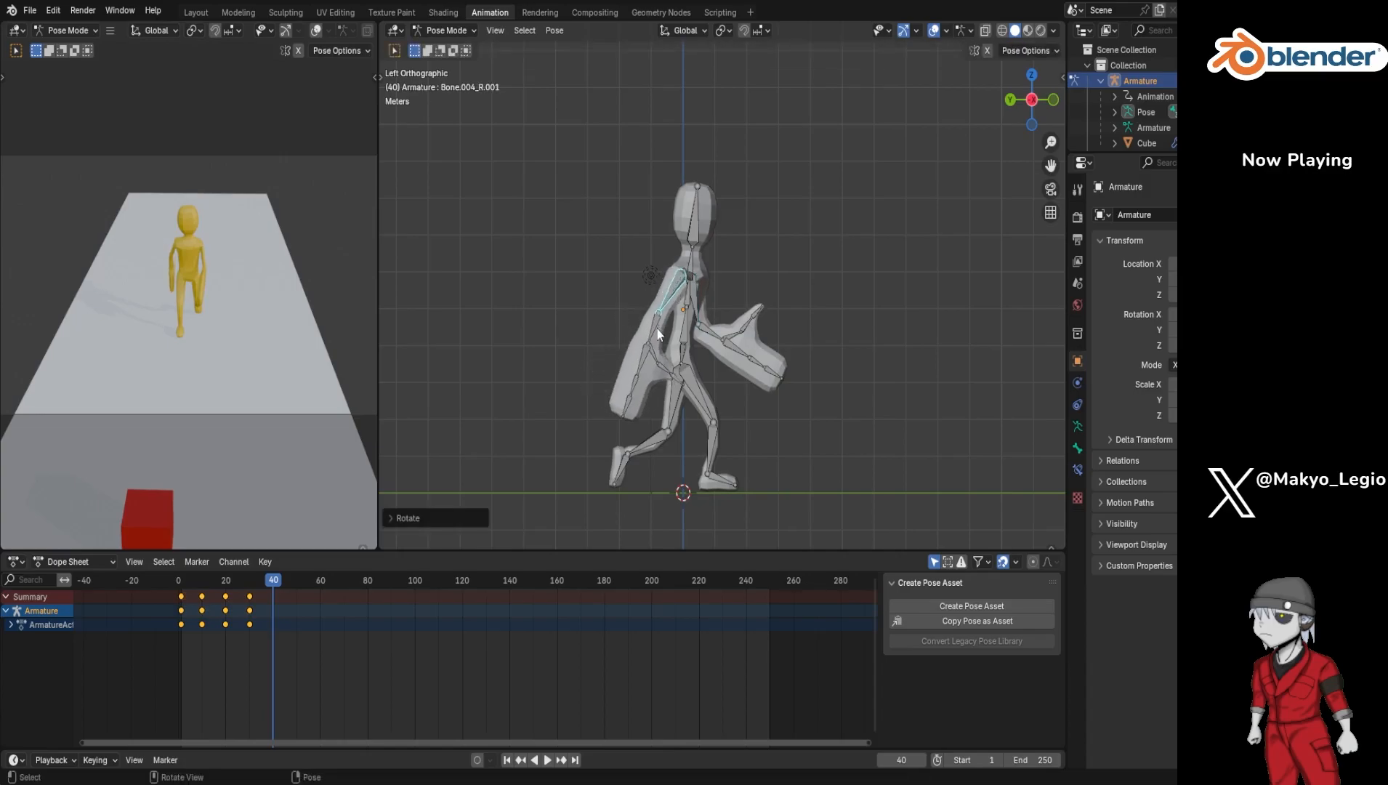
# Step: Around global X, rotate the right forearm bone forward until the arm hangs near vertical and lower the left forearm bone
pyautogui.click(658, 336)
pyautogui.press('r')
pyautogui.press('x')
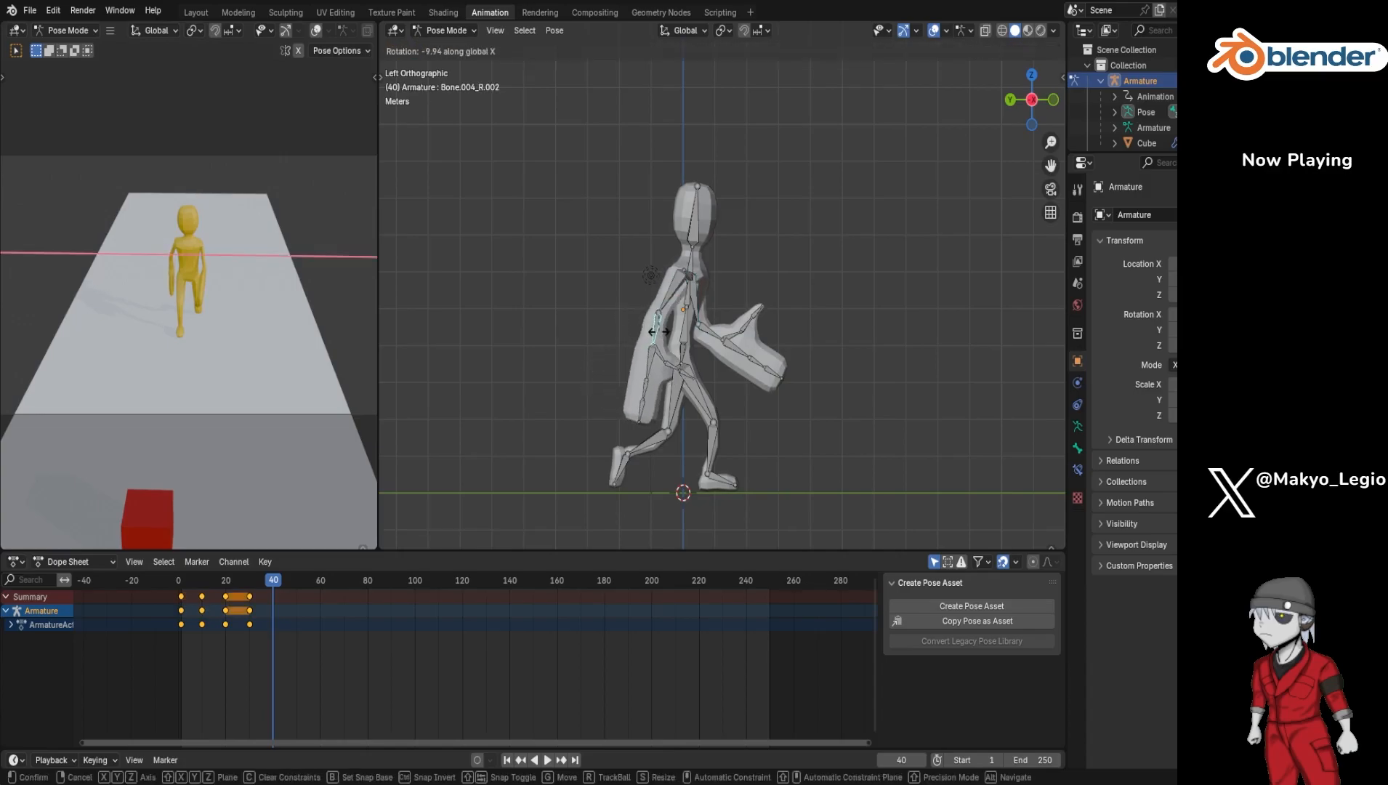
pyautogui.click(672, 336)
pyautogui.click(705, 330)
pyautogui.press('r')
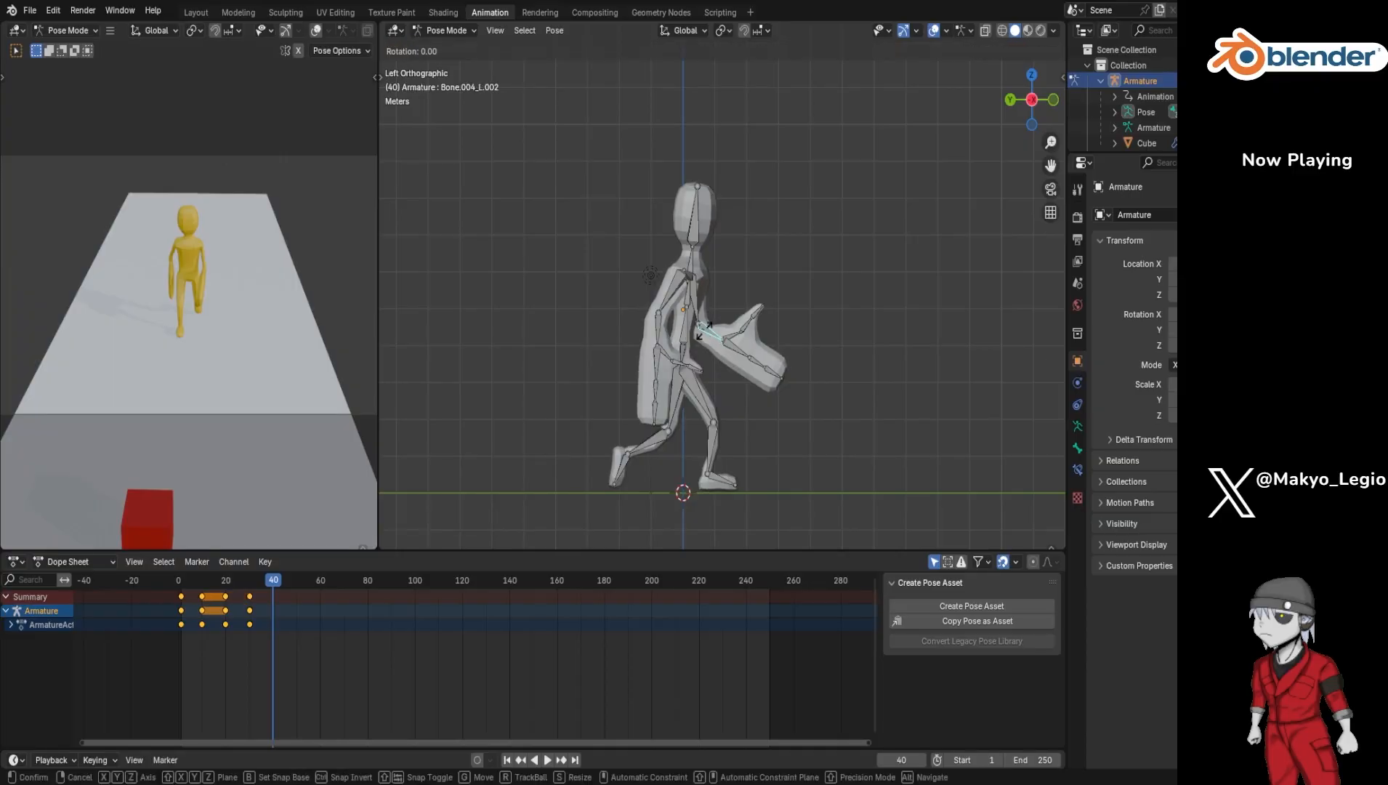
pyautogui.press('x')
pyautogui.click(697, 337)
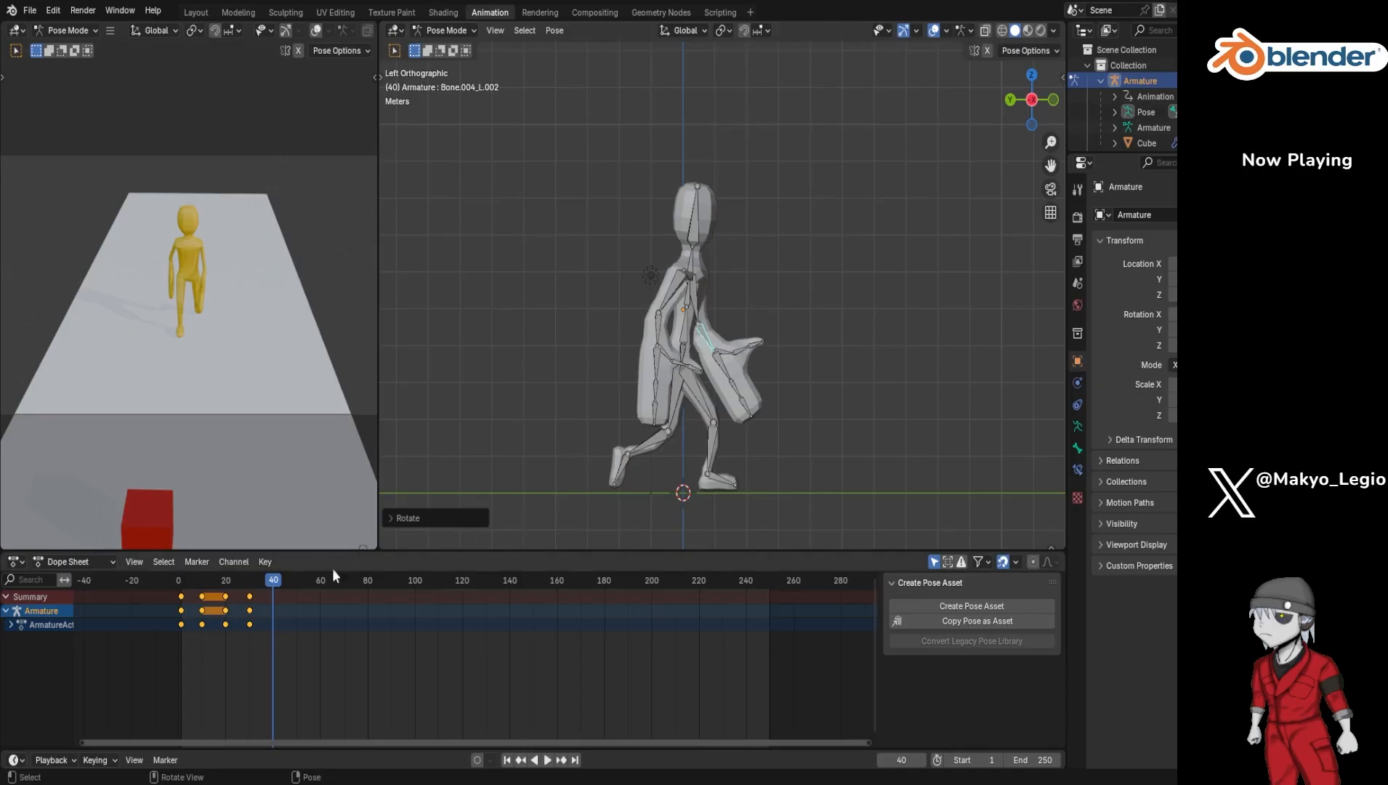
# Step: Select all bones and insert a keyframe for the pose at frame 40
pyautogui.press('a')
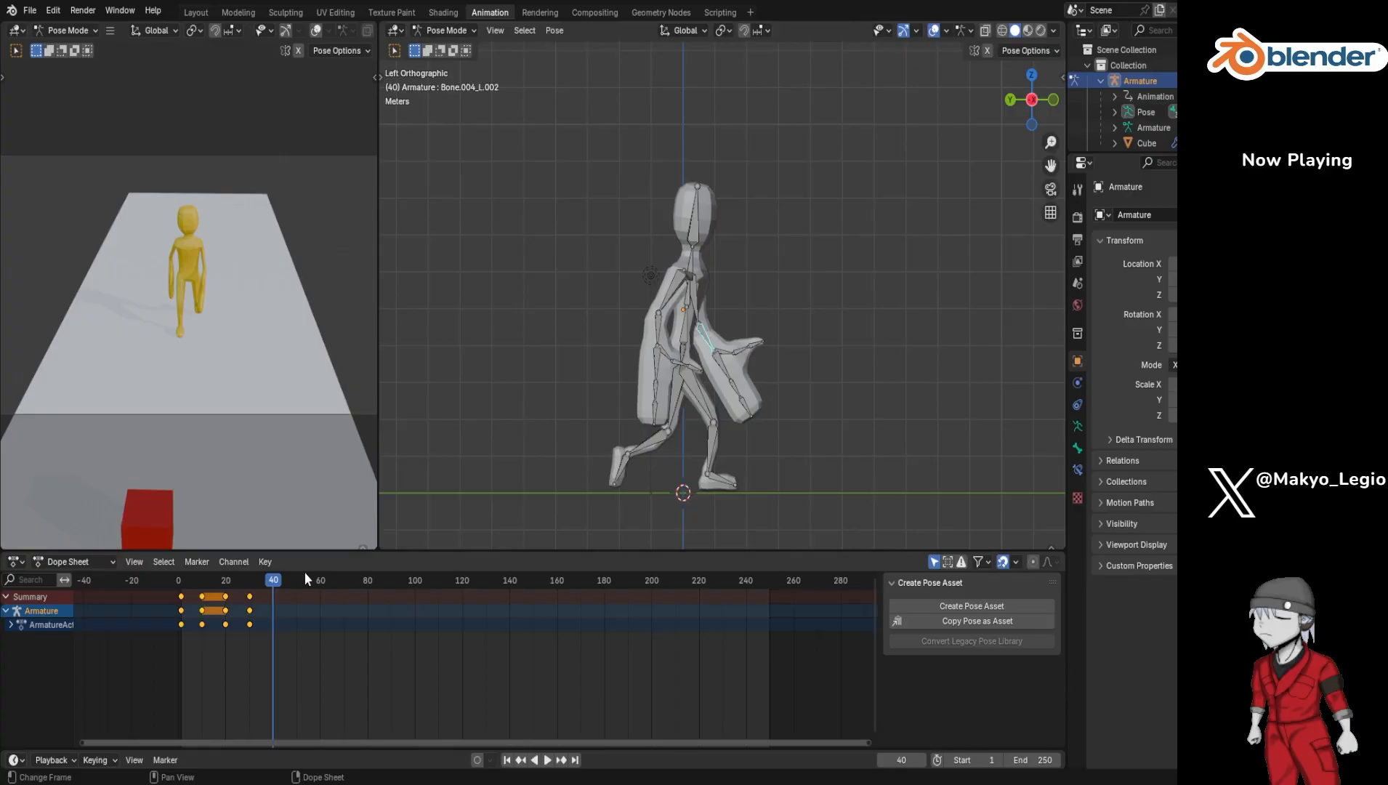
pyautogui.press('i')
pyautogui.press('a')
pyautogui.press('i')
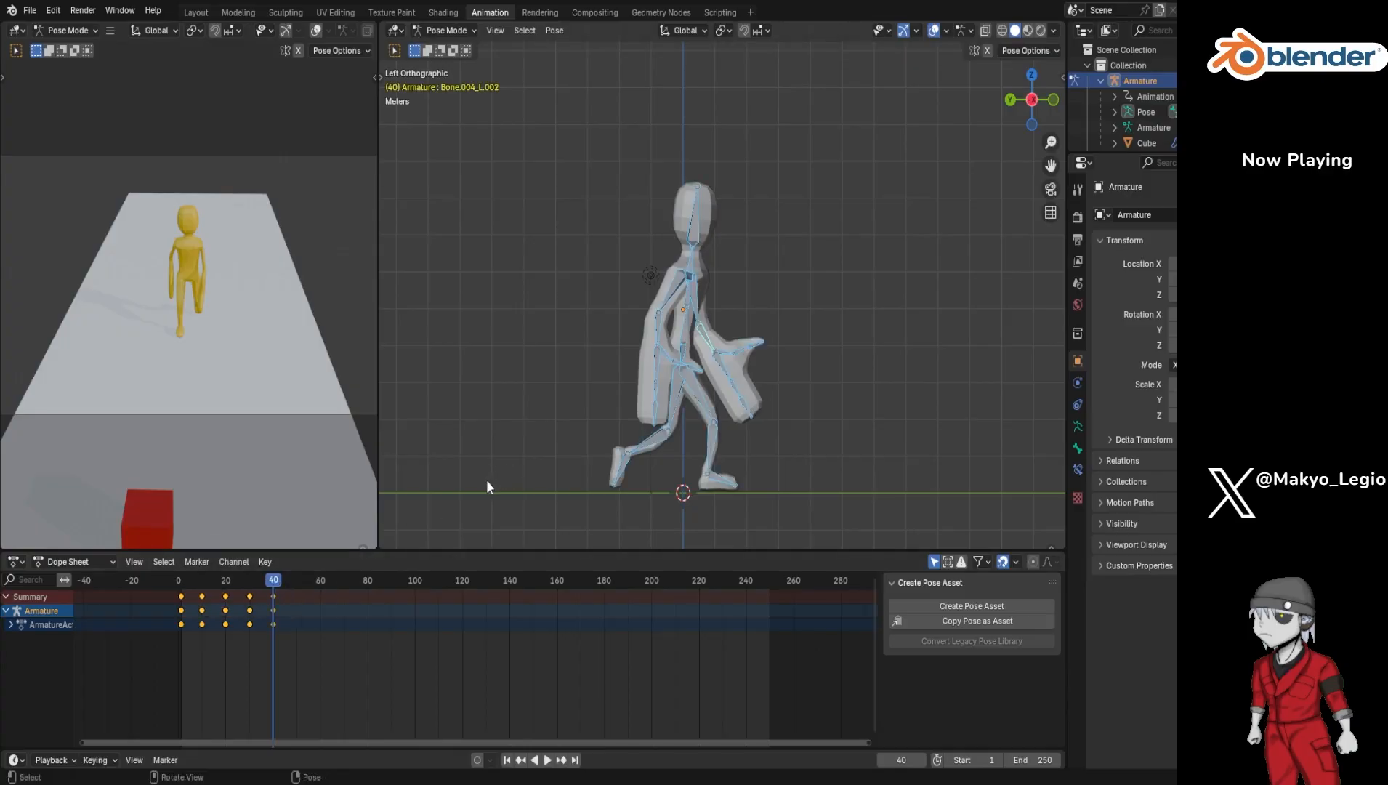
# Step: At frame 50, select all bones and lower the whole figure about 0.15 m along global Z
pyautogui.moveTo(275, 581)
pyautogui.mouseDown()
pyautogui.moveTo(174, 600)
pyautogui.moveTo(298, 586)
pyautogui.mouseUp()
pyautogui.press('space')
pyautogui.click(703, 402)
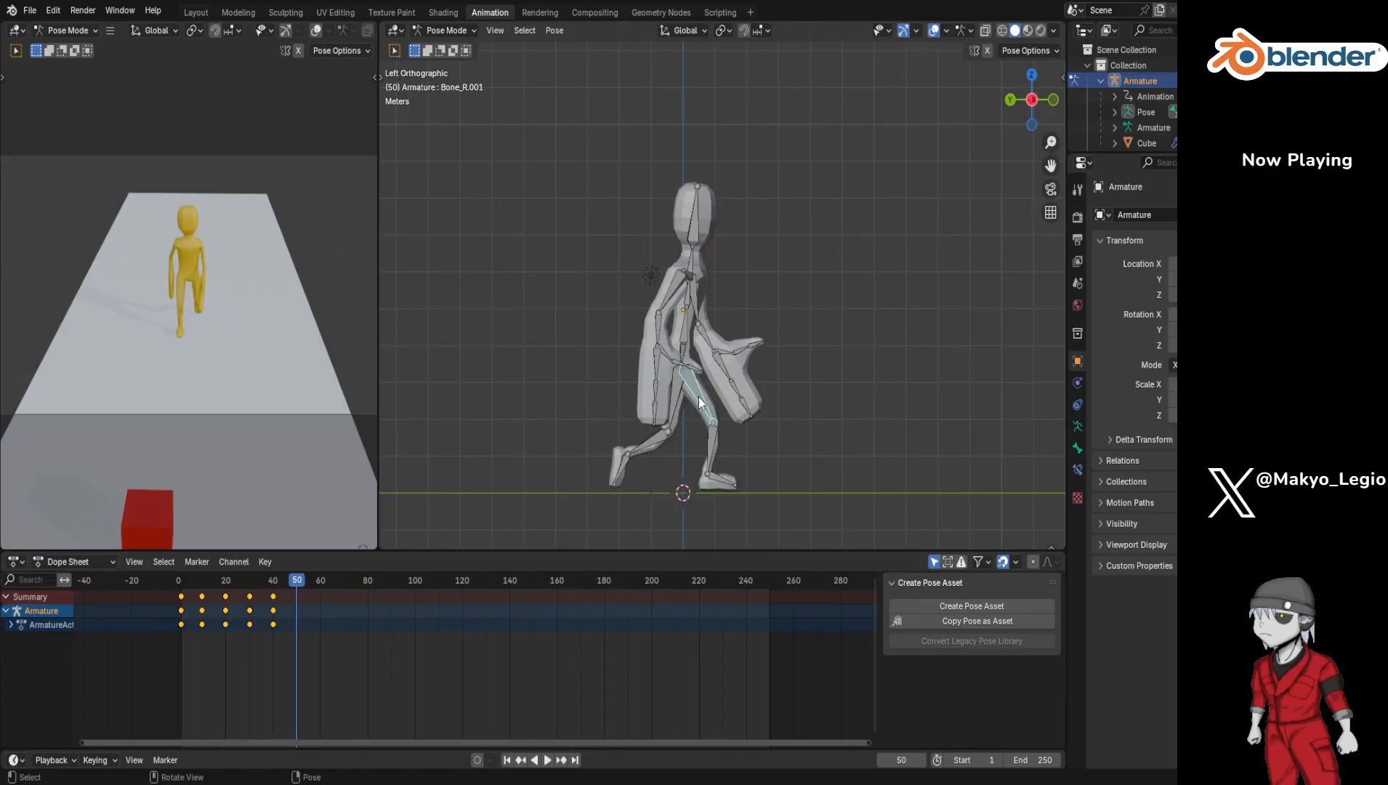
pyautogui.press('a')
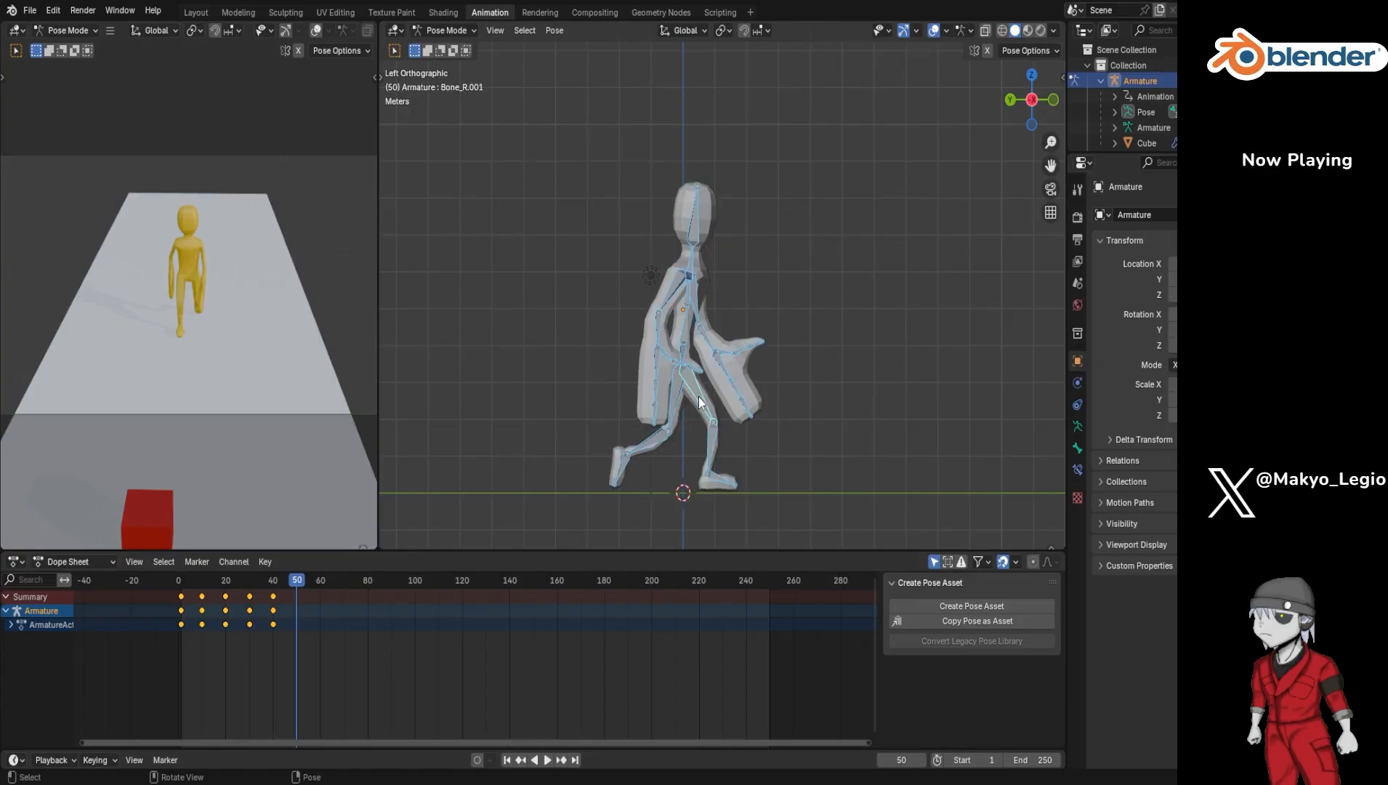
pyautogui.press('g')
pyautogui.press('z')
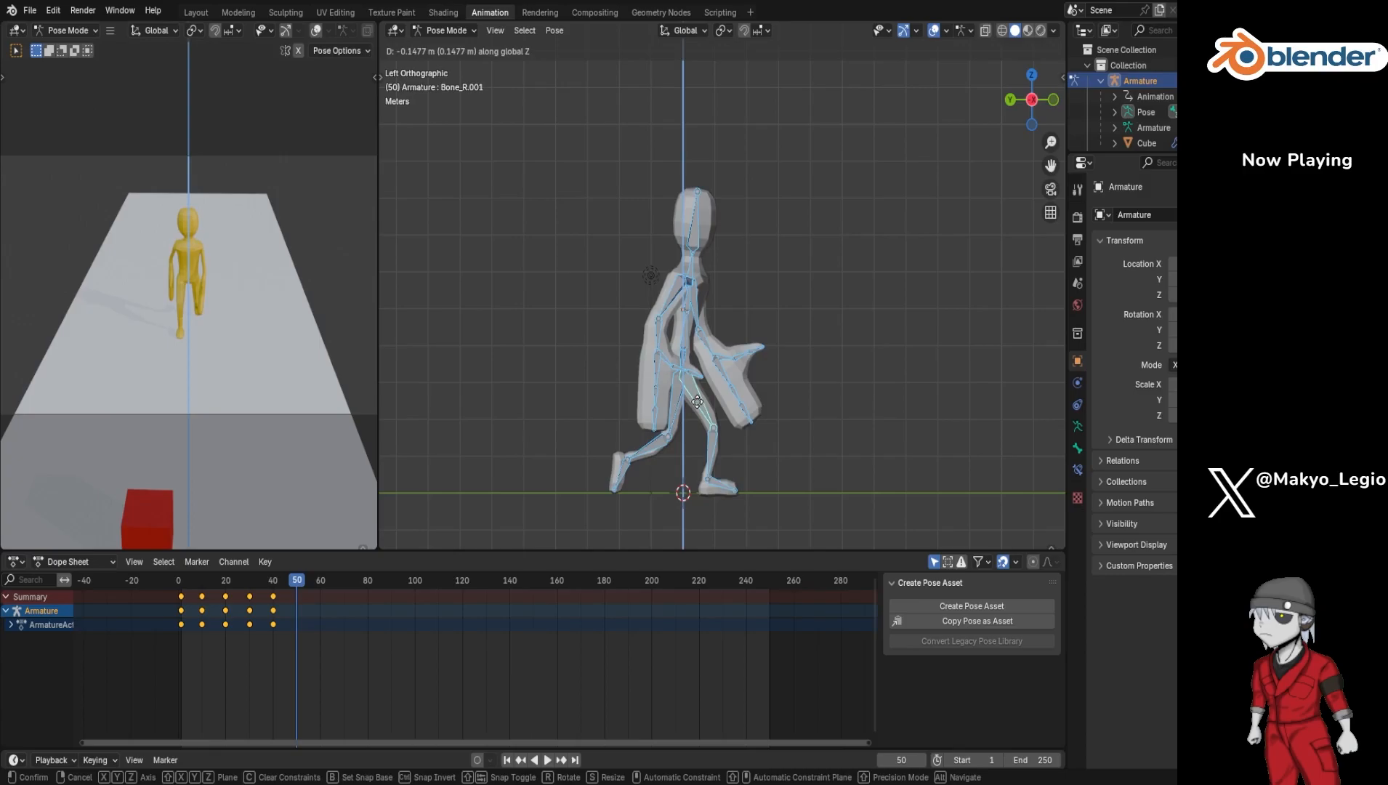
pyautogui.click(696, 404)
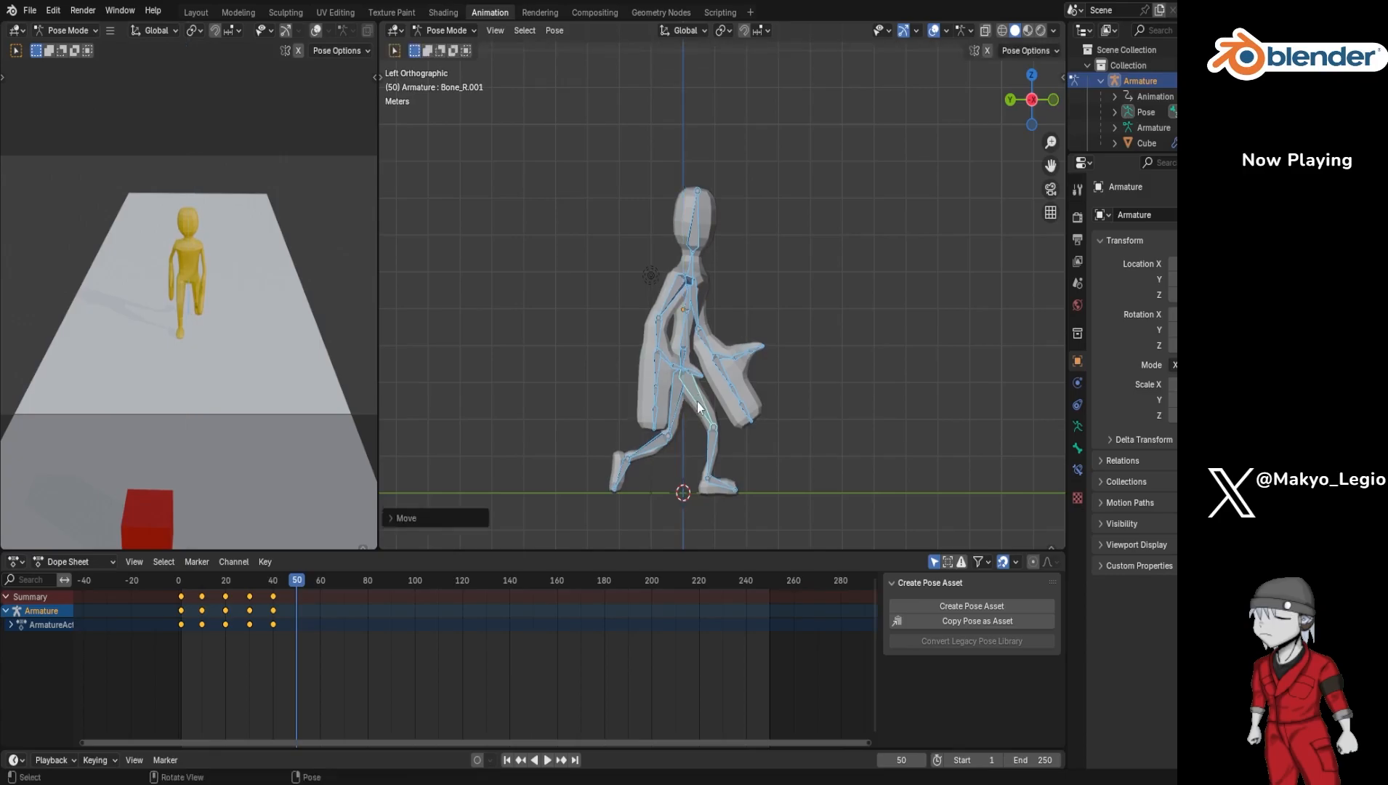
# Step: Rotate the right thigh bone slightly backward and bend the right shin bone backward, both around global X
pyautogui.click(699, 407)
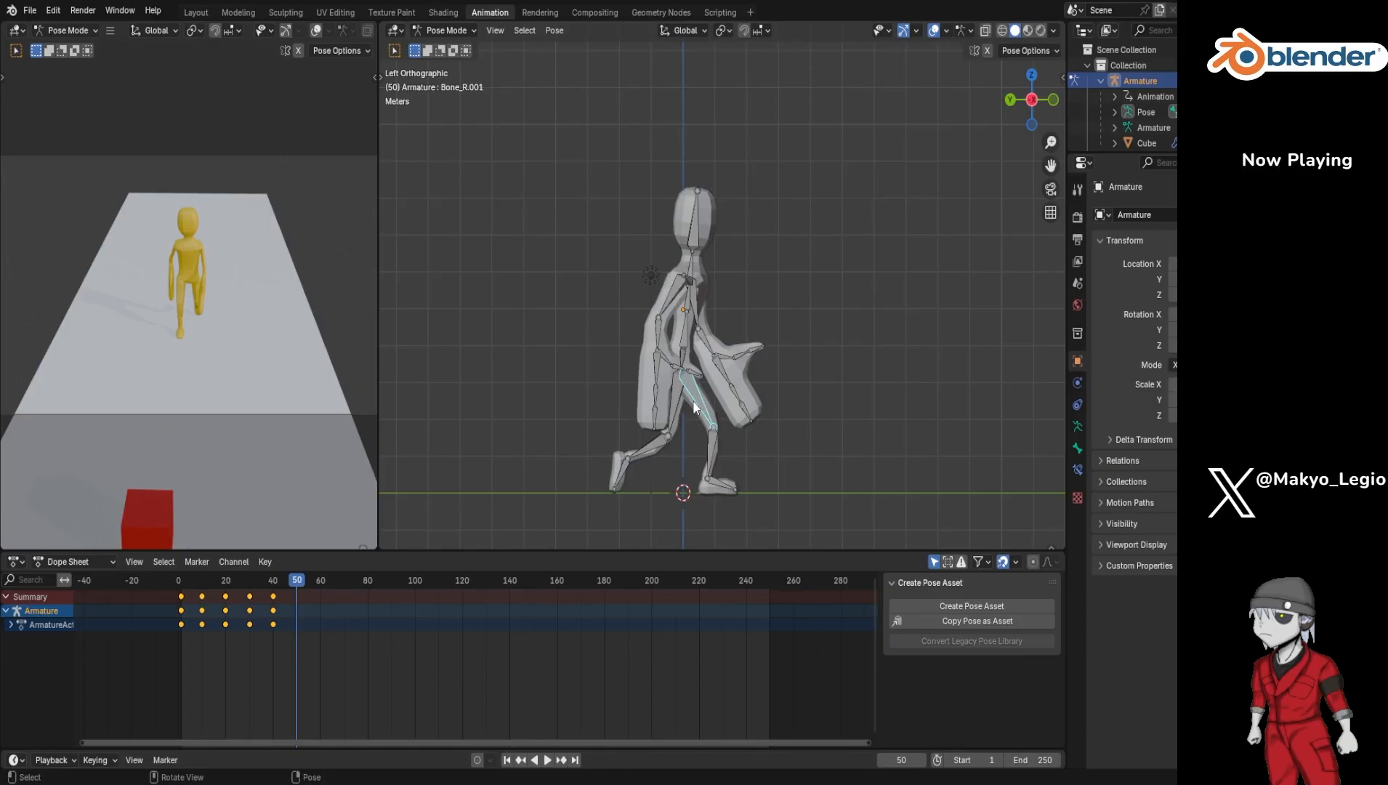
pyautogui.press('r')
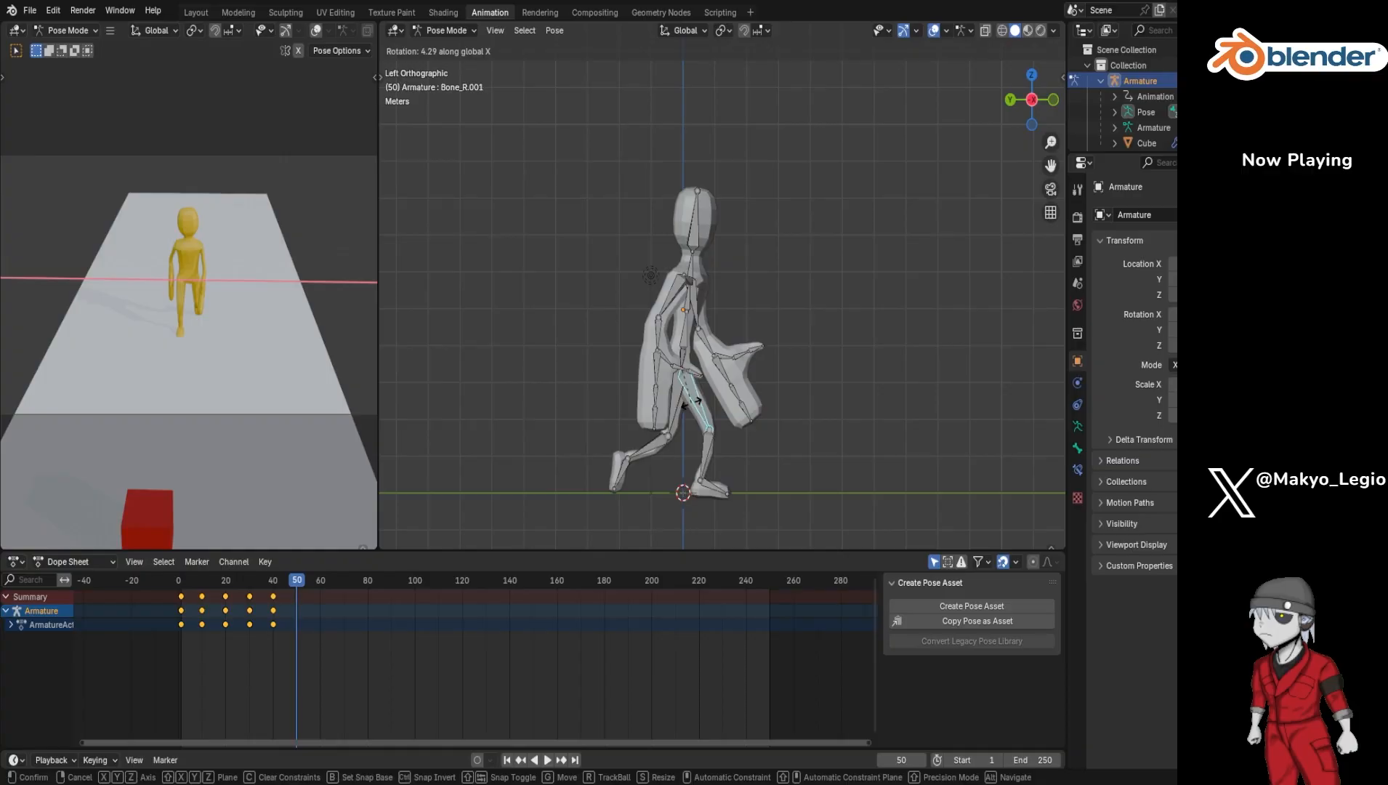
pyautogui.click(696, 407)
pyautogui.click(707, 450)
pyautogui.press('r')
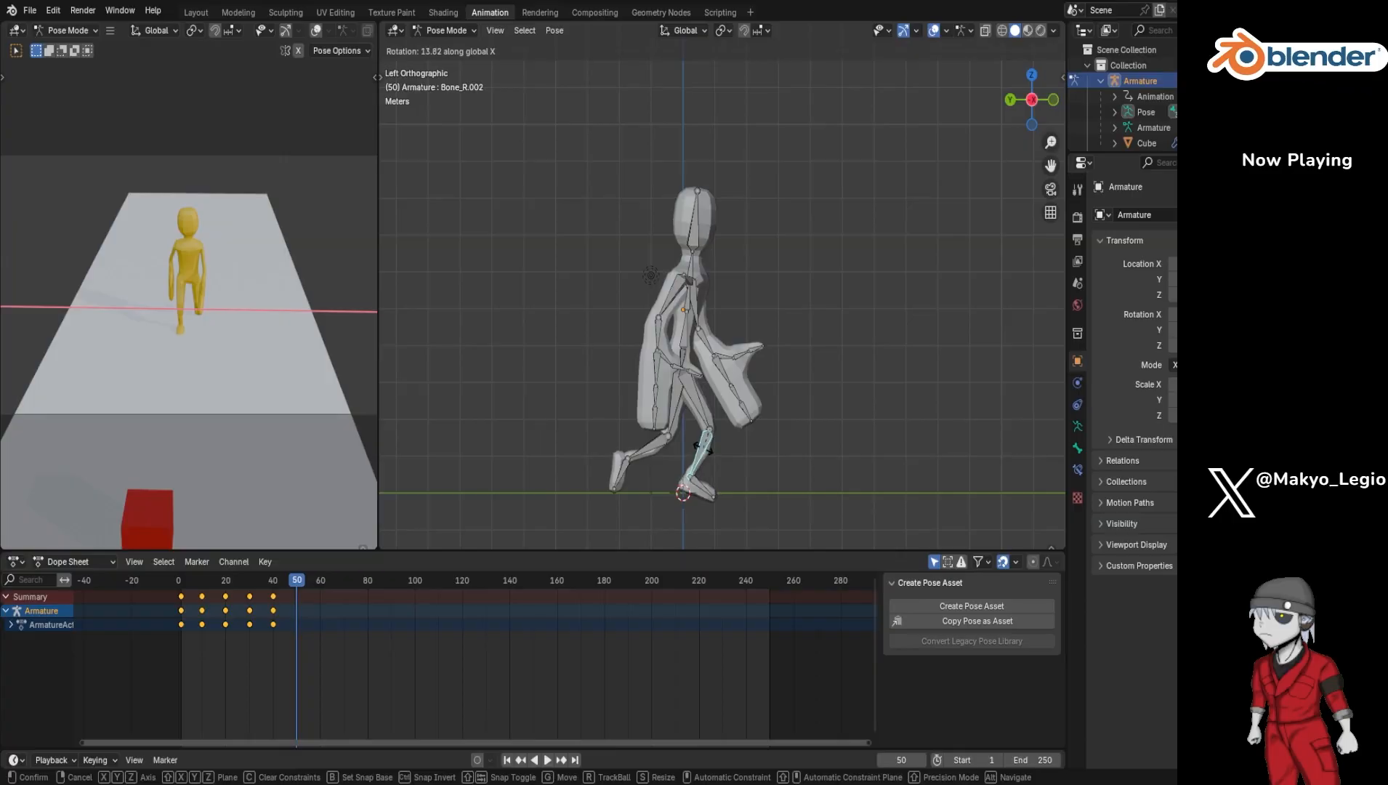
pyautogui.click(703, 452)
# Step: Rotate the right foot bone around global X until its sole lies nearly flat on the ground line
pyautogui.click(696, 489)
pyautogui.press('r')
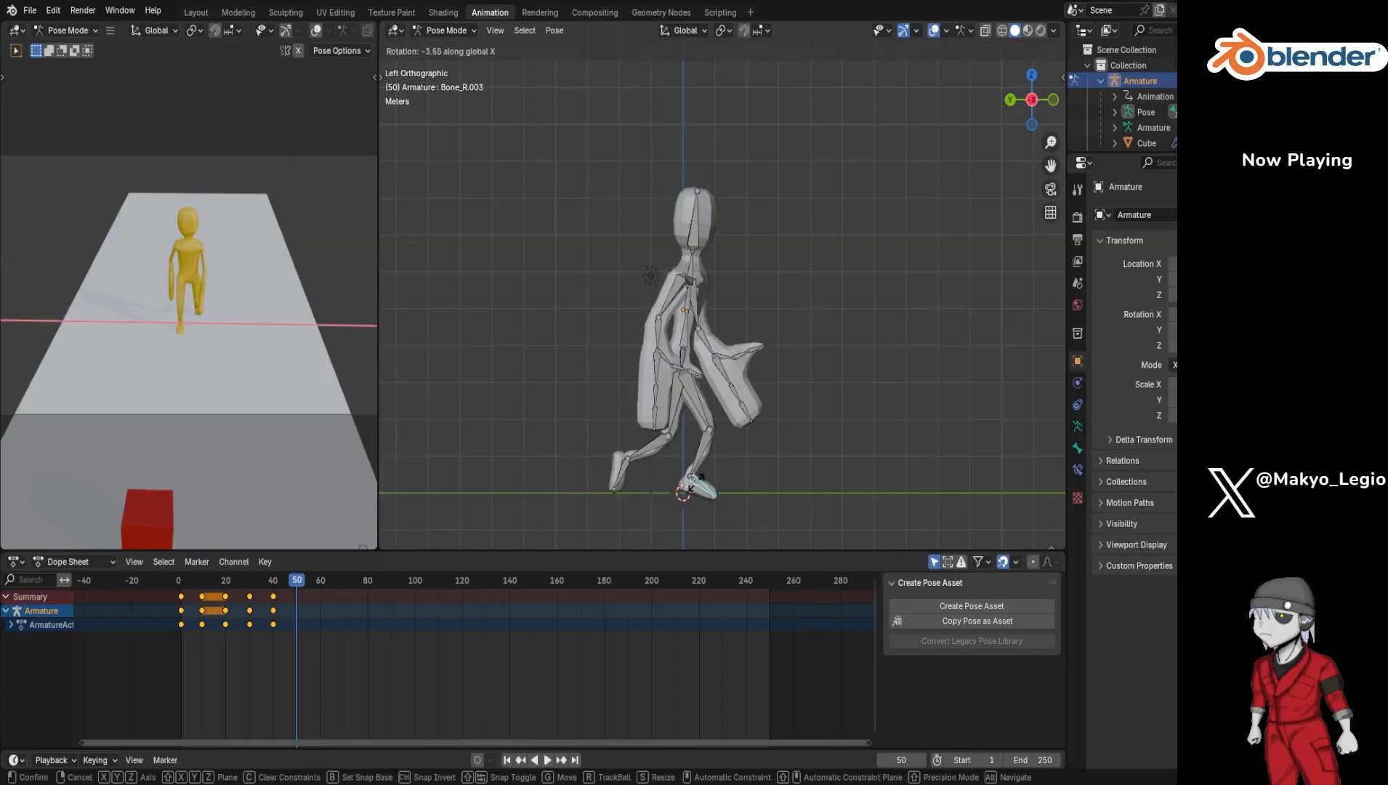
pyautogui.click(685, 445)
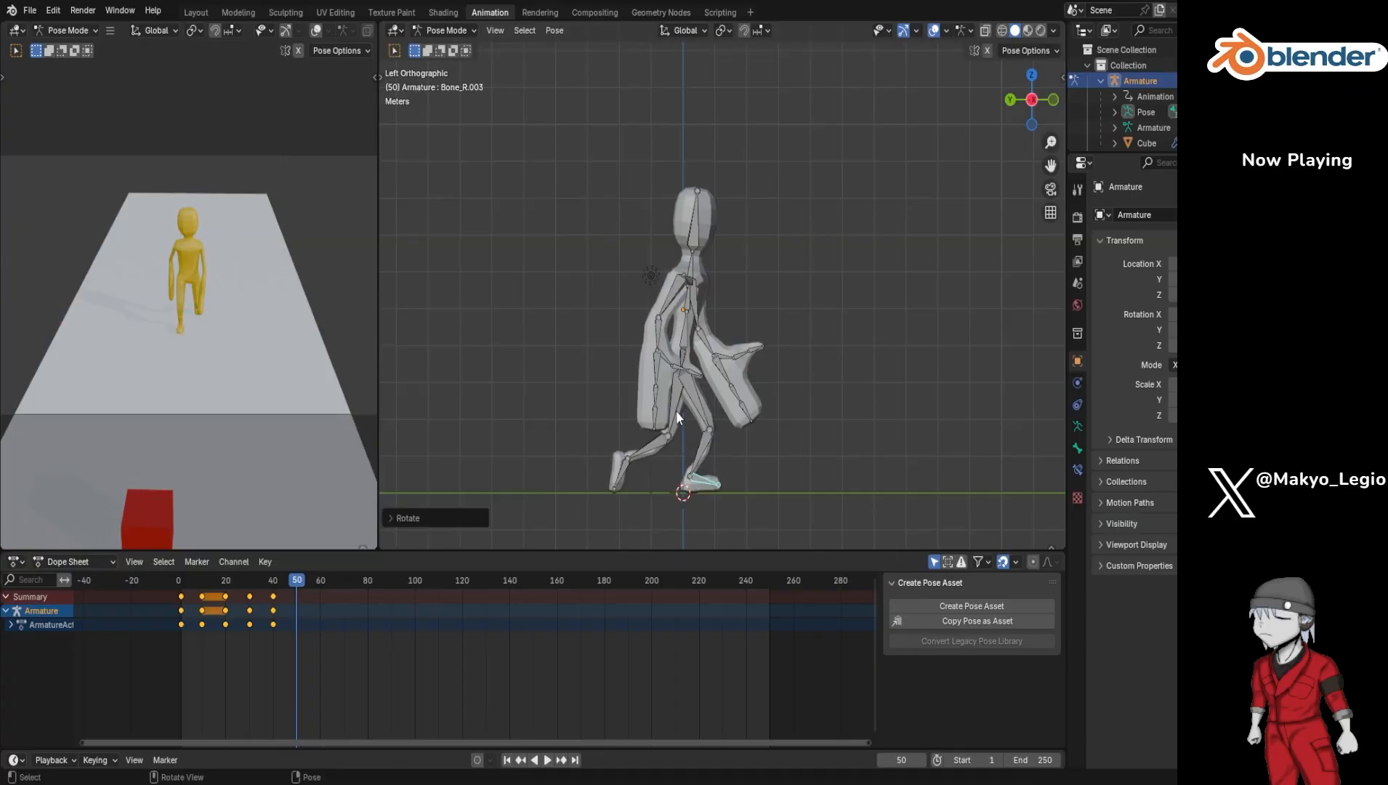
# Step: Rotate the left thigh bone forward under the hips and bend the left shin bone backward to lift the foot
pyautogui.click(676, 411)
pyautogui.press('r')
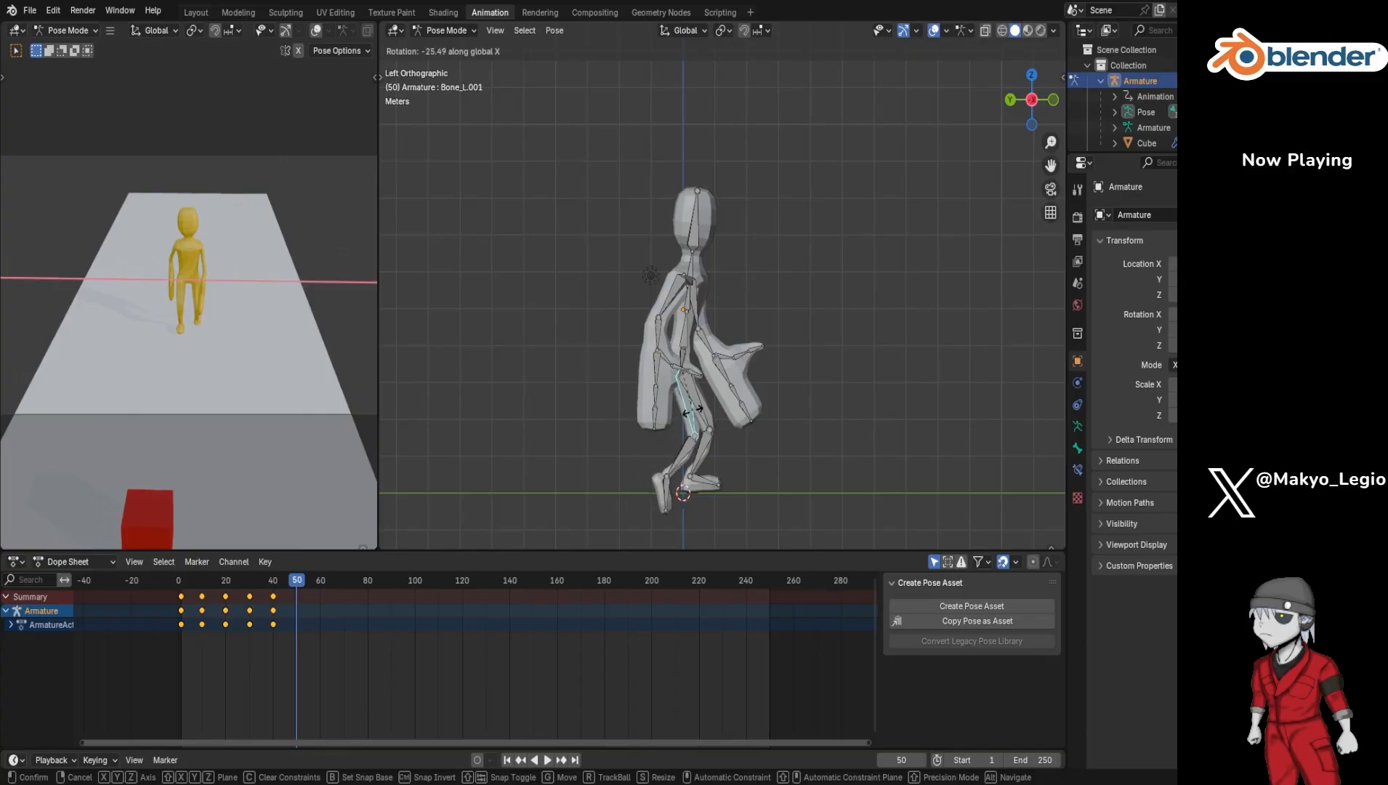
pyautogui.click(693, 417)
pyautogui.click(681, 459)
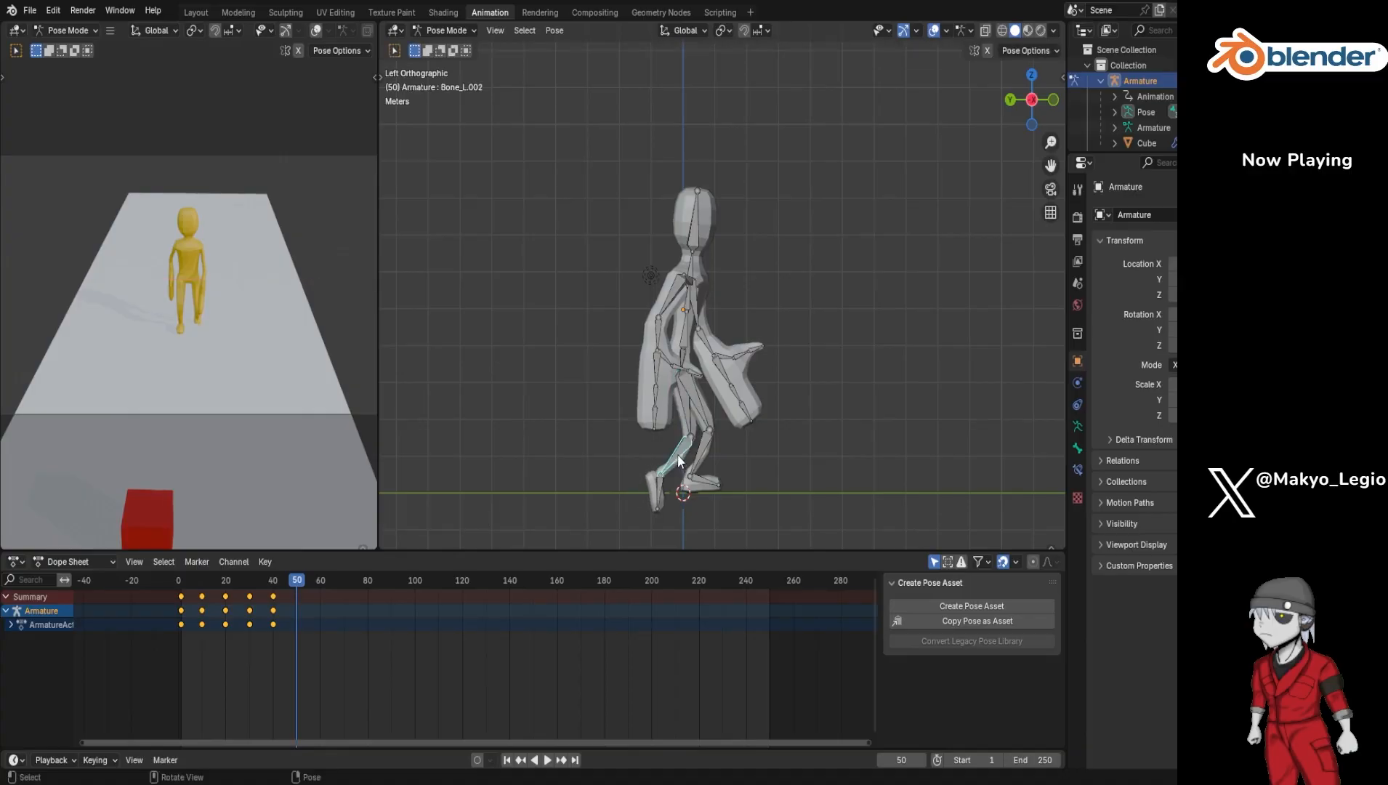
pyautogui.press('r')
pyautogui.click(667, 456)
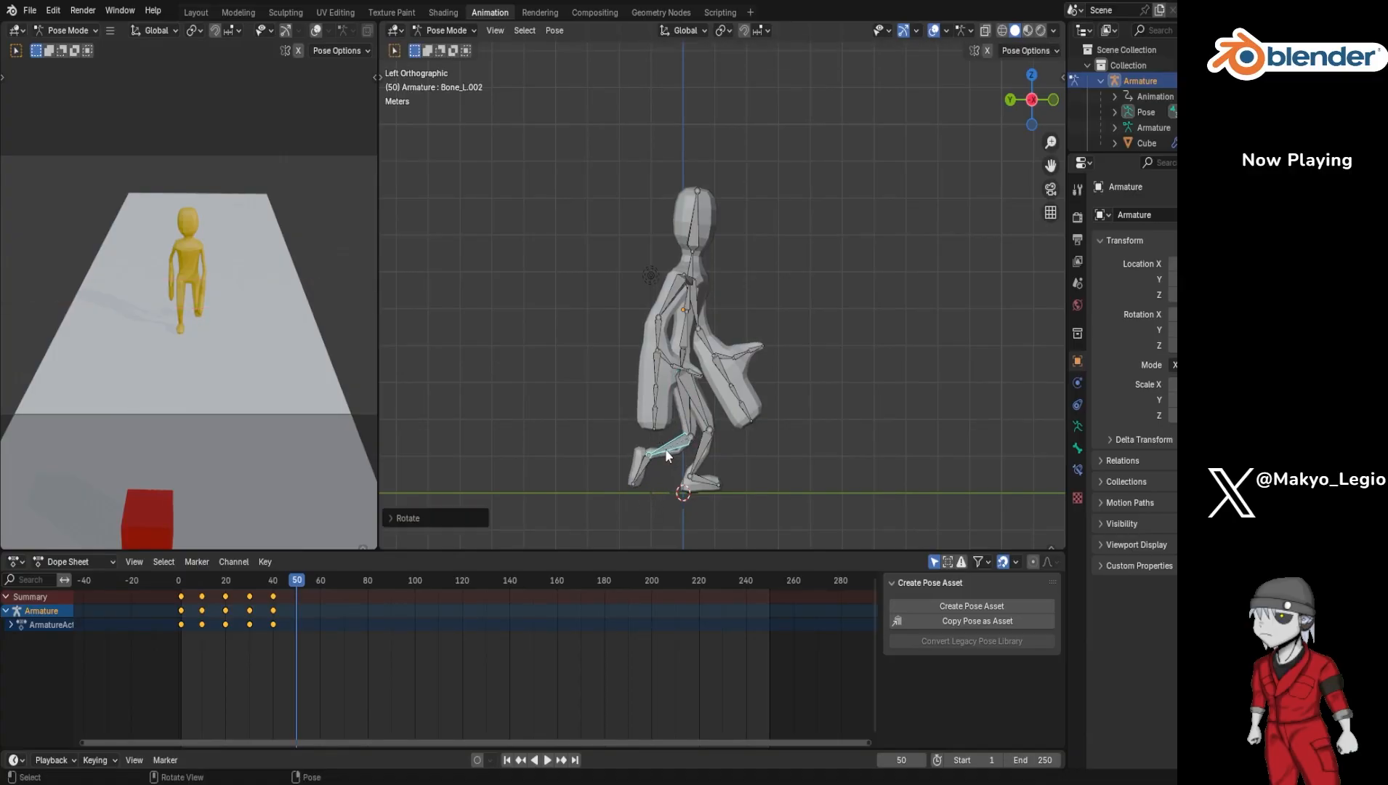
# Step: Rotate the left foot bone so it points almost straight down behind the body
pyautogui.click(642, 464)
pyautogui.press('r')
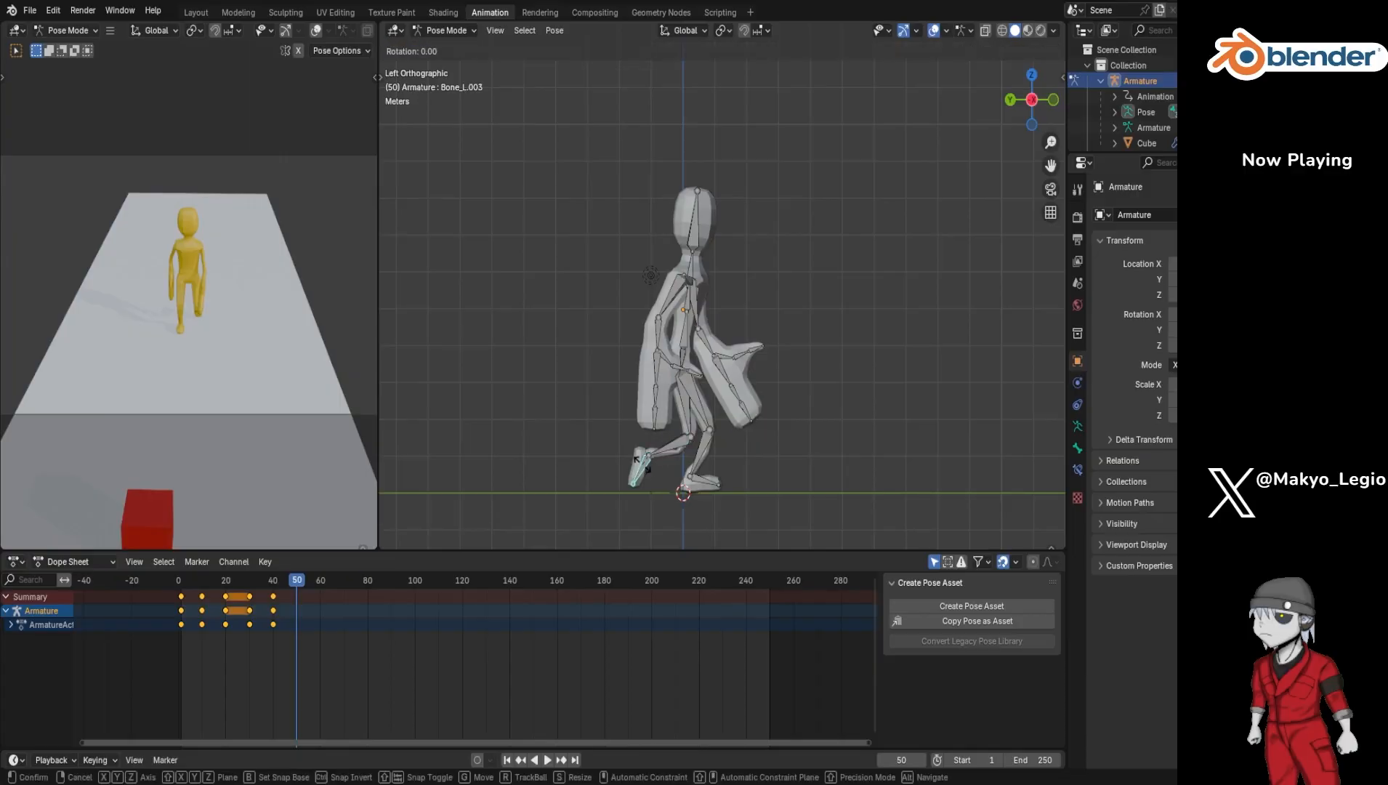
pyautogui.click(663, 422)
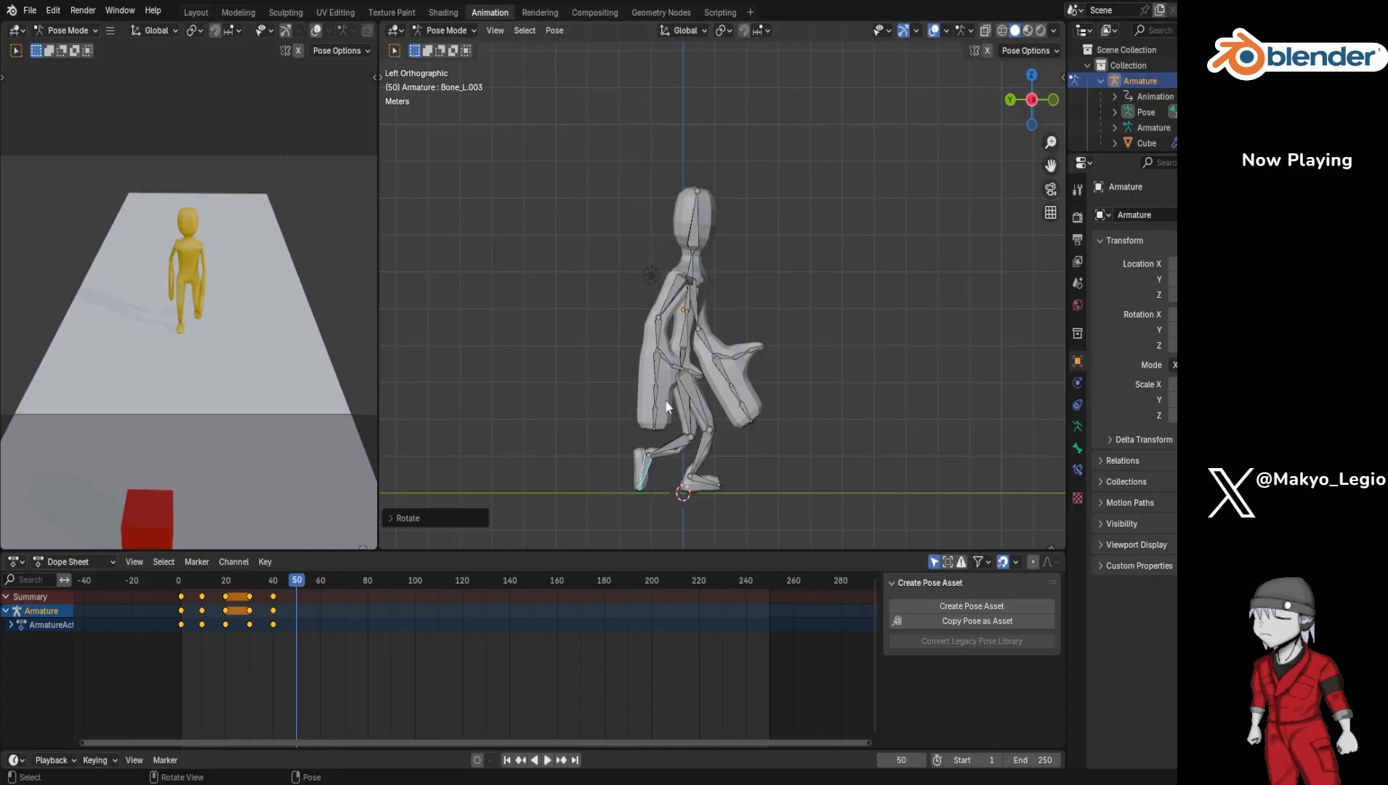
# Step: Swing the right upper arm bone forward to near vertical alongside the torso and bend the right forearm bone forward
pyautogui.click(671, 304)
pyautogui.press('r')
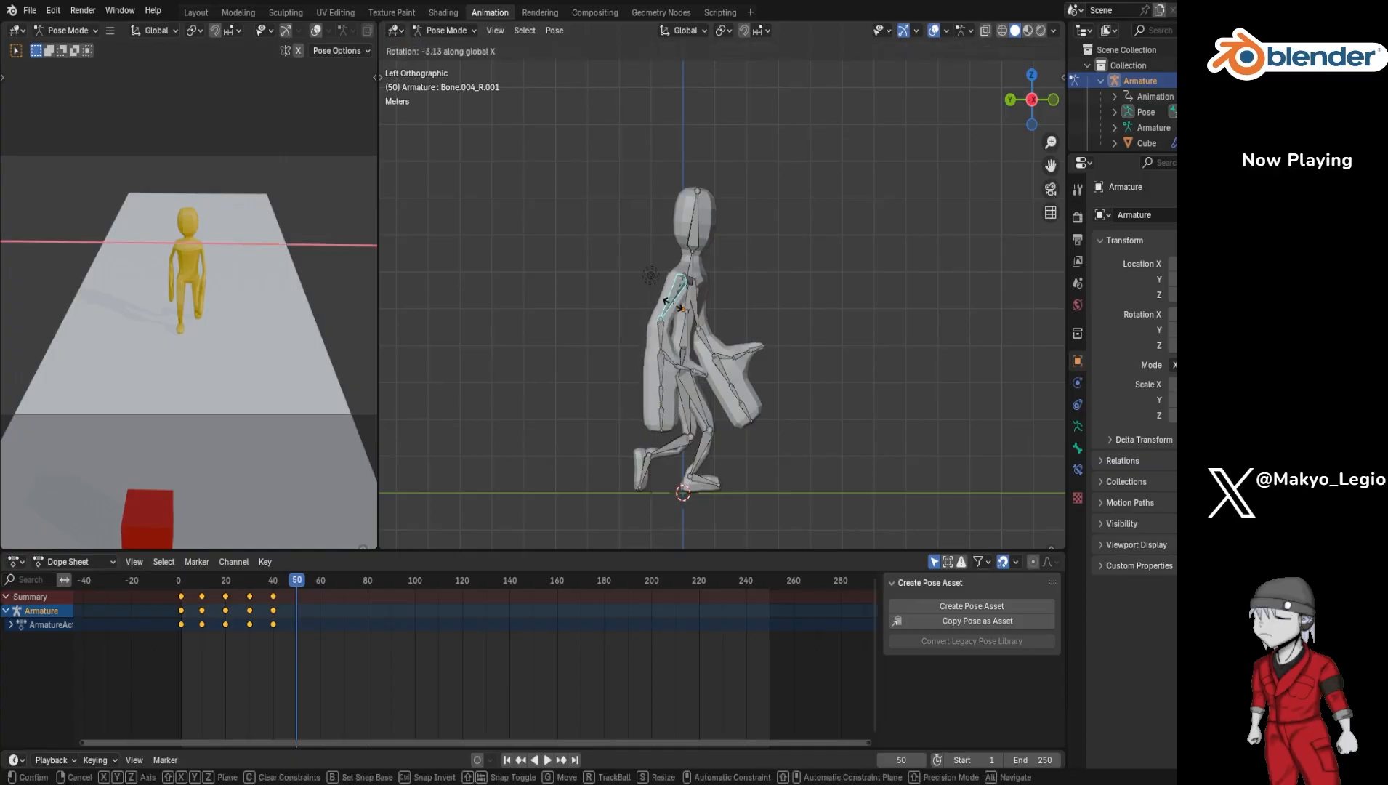
pyautogui.click(686, 336)
pyautogui.click(680, 339)
pyautogui.press('r')
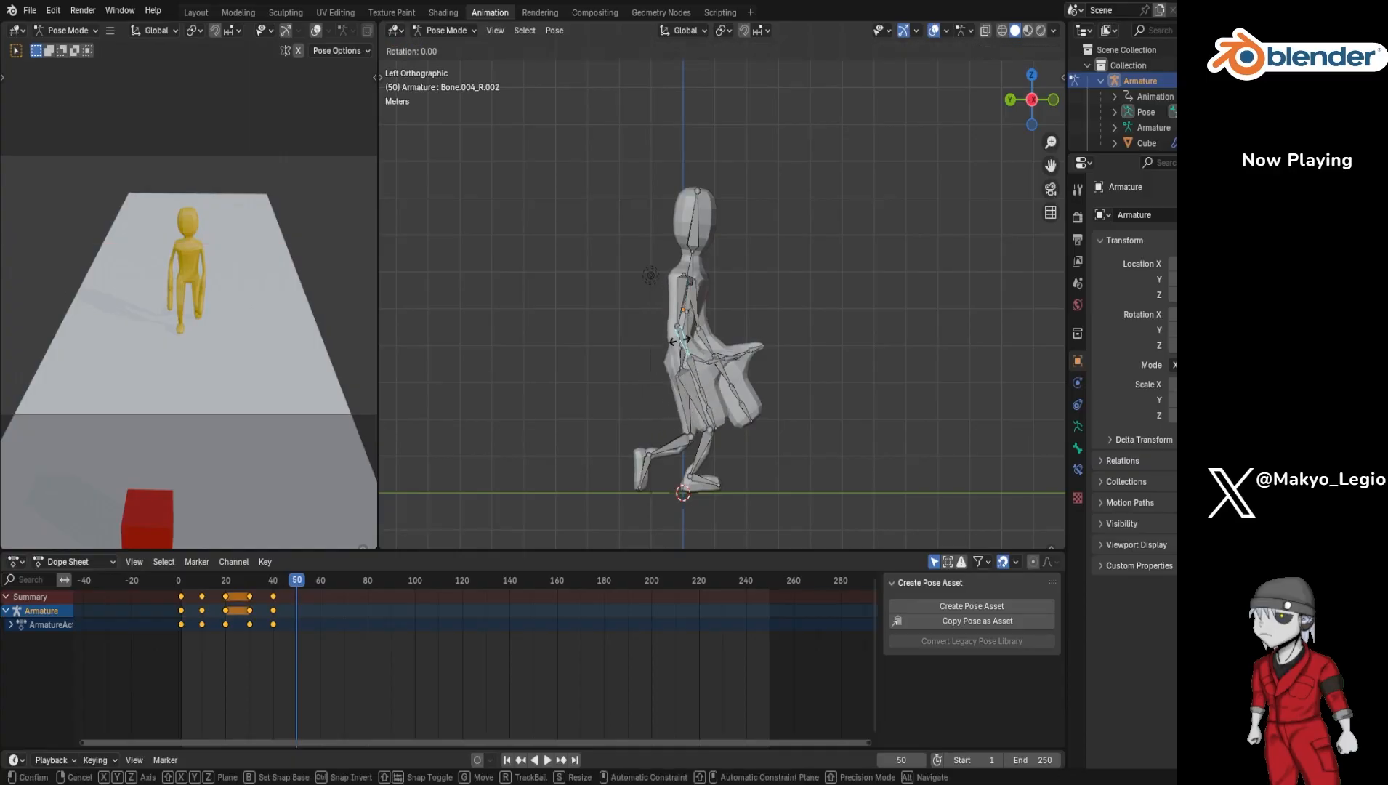
pyautogui.click(685, 347)
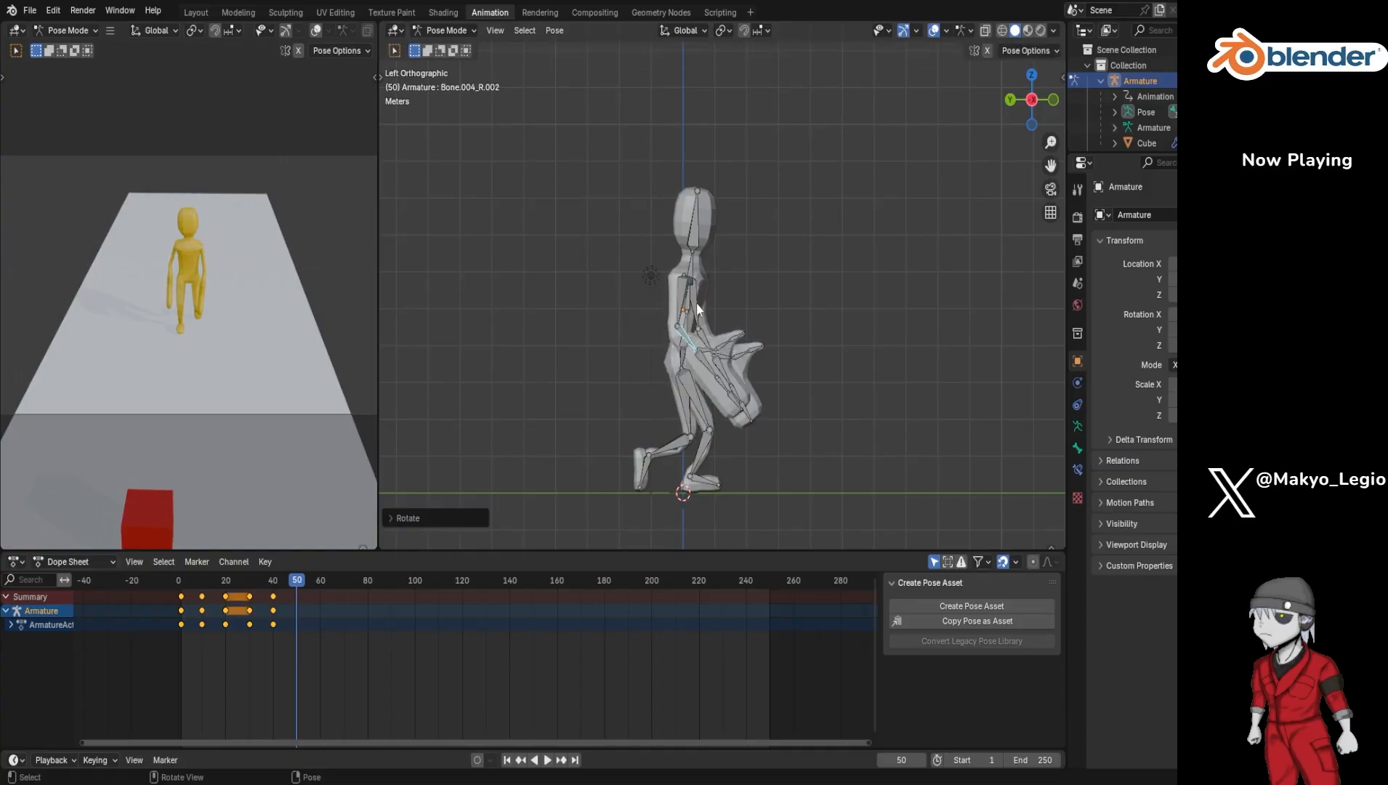
# Step: Swing the left upper arm bone backward past the torso and rotate the left forearm bone slightly backward around global X
pyautogui.click(684, 309)
pyautogui.press('r')
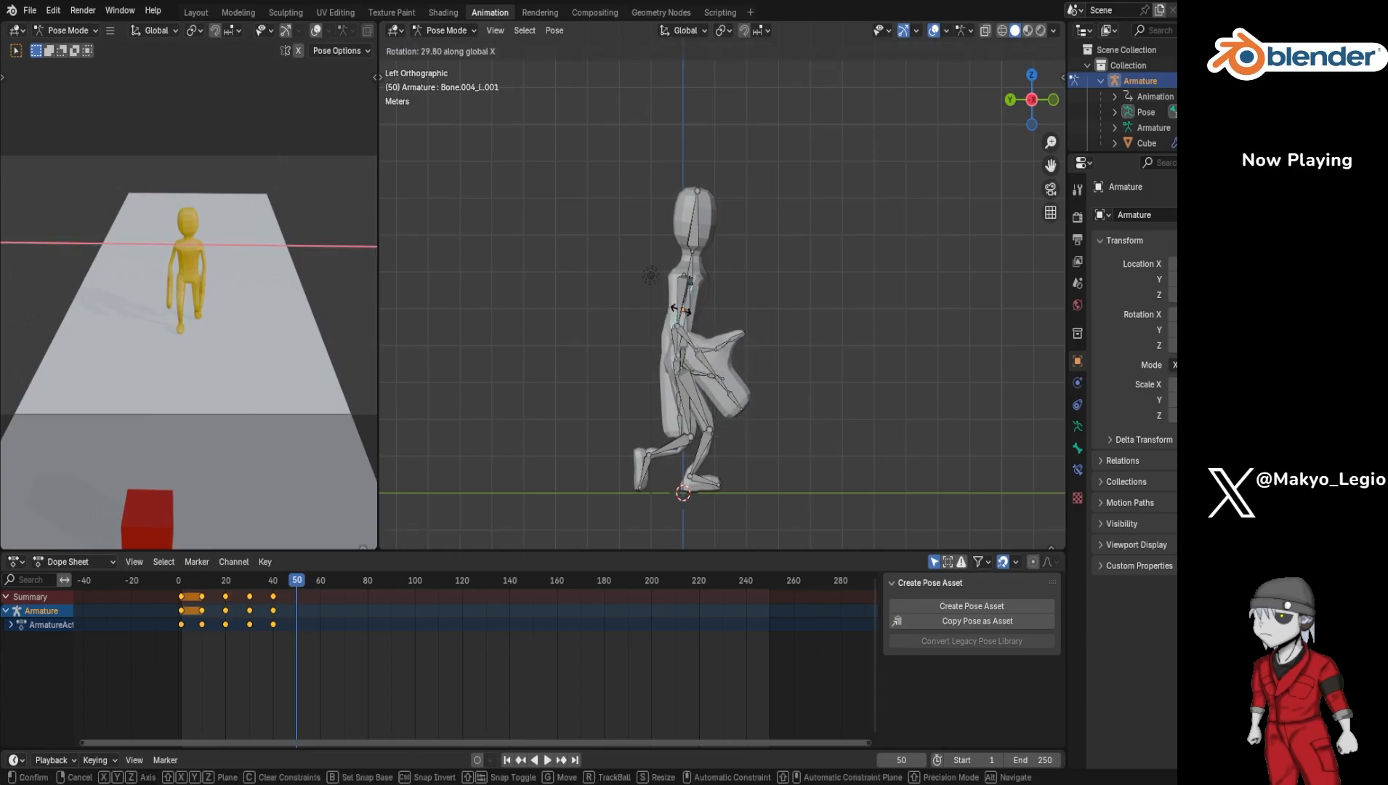
pyautogui.click(675, 308)
pyautogui.press('r')
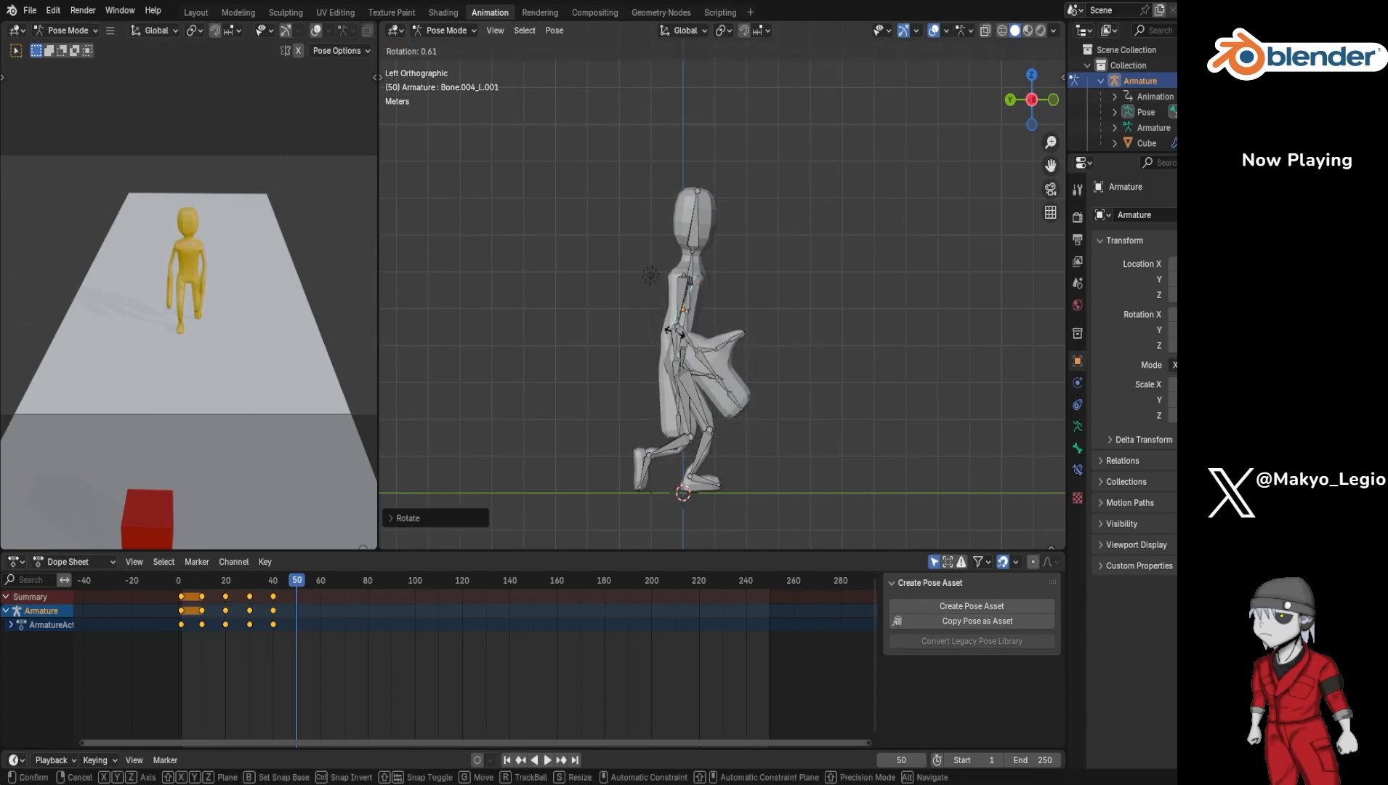
pyautogui.click(669, 342)
pyautogui.click(672, 343)
pyautogui.press('r')
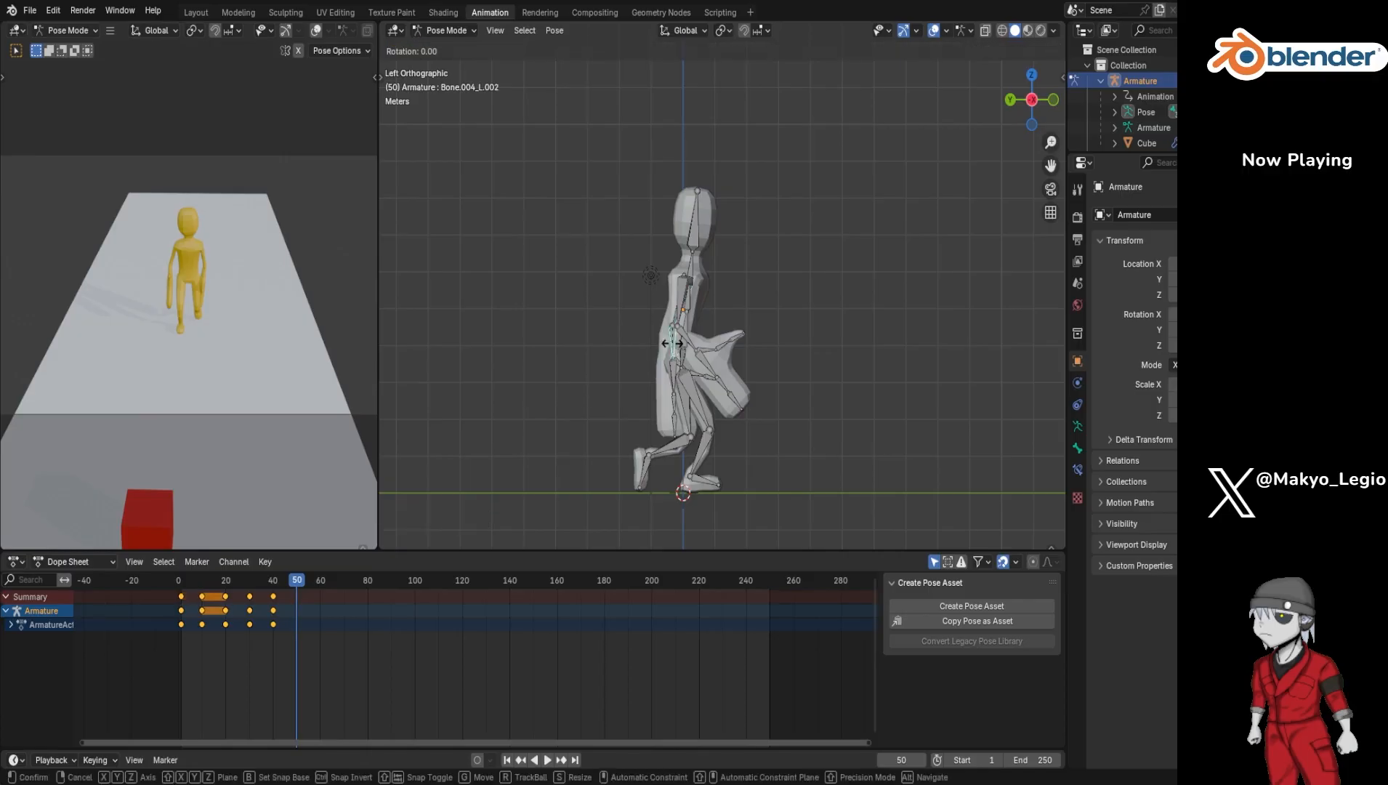
pyautogui.press('x')
pyautogui.click(670, 346)
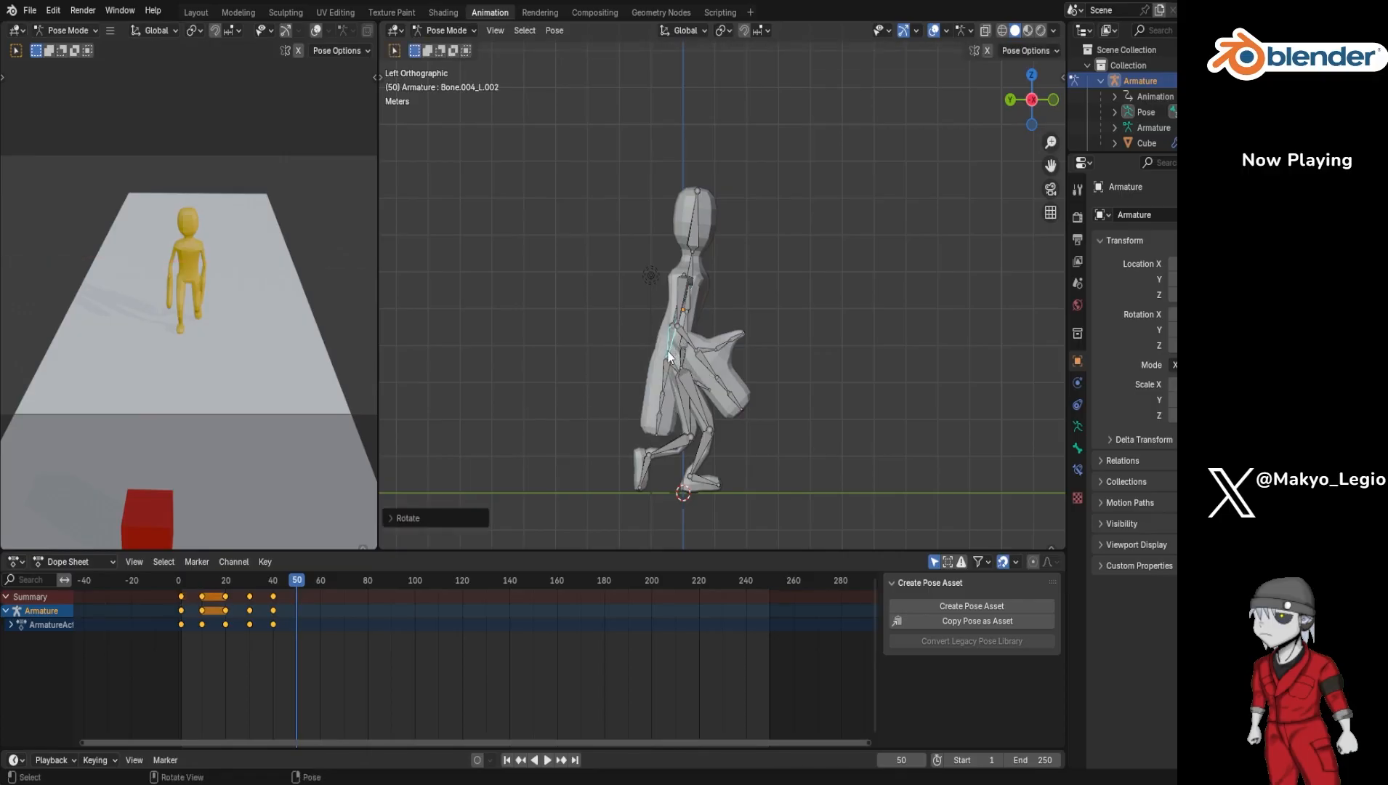
# Step: Select all bones and insert a keyframe for the pose at frame 50
pyautogui.press('a')
pyautogui.press('i')
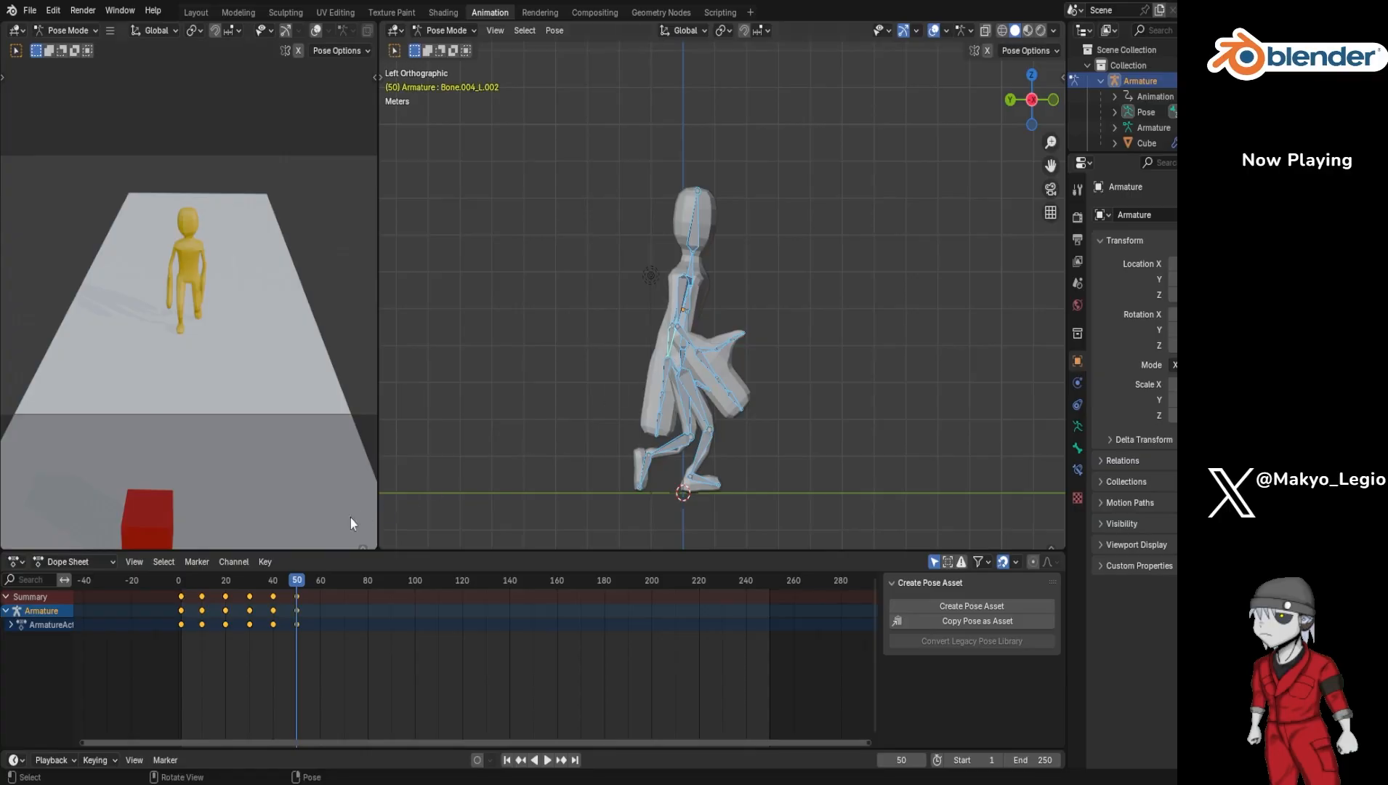
# Step: At frame 60, raise all the bones slightly along global Z so the feet lift off the ground line
pyautogui.moveTo(291, 582); pyautogui.dragTo(322, 590)
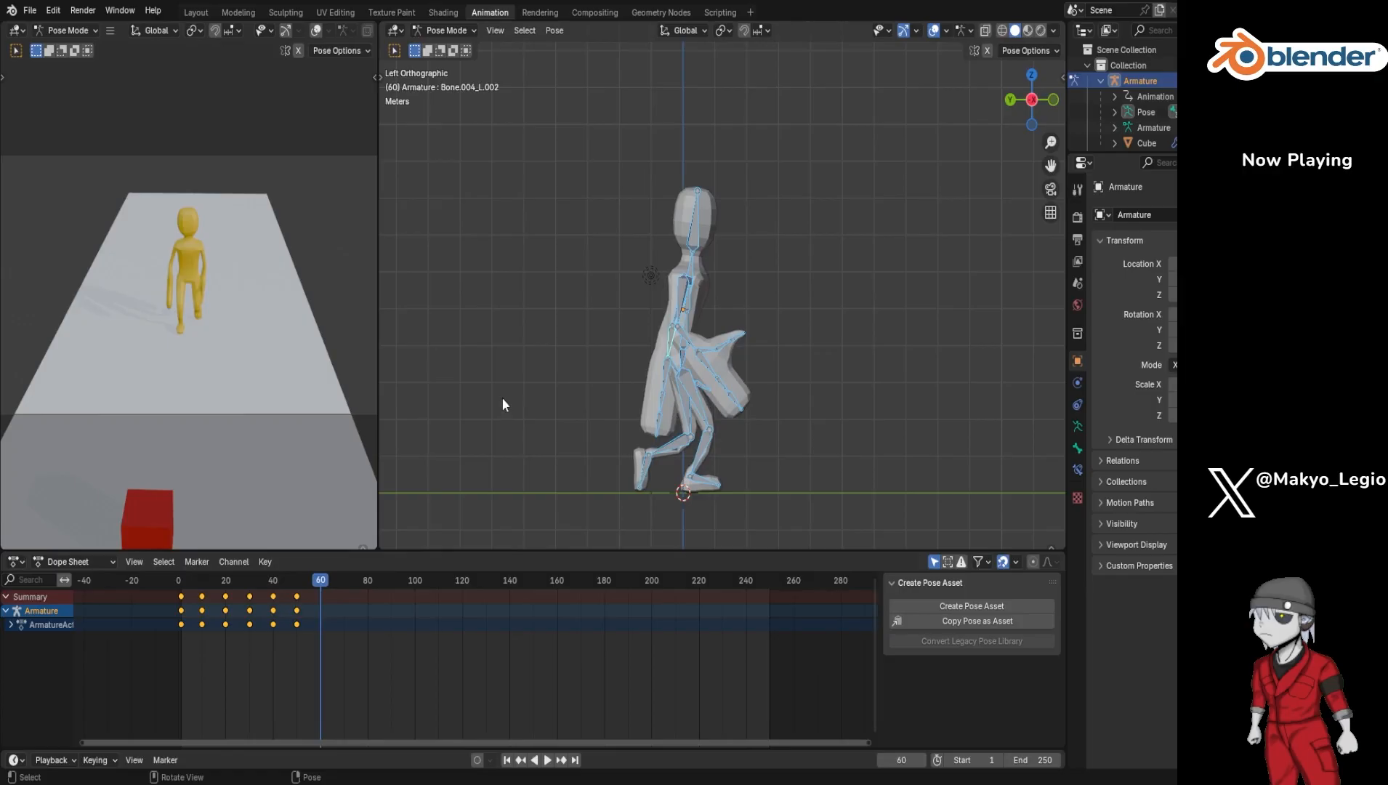
pyautogui.press('g')
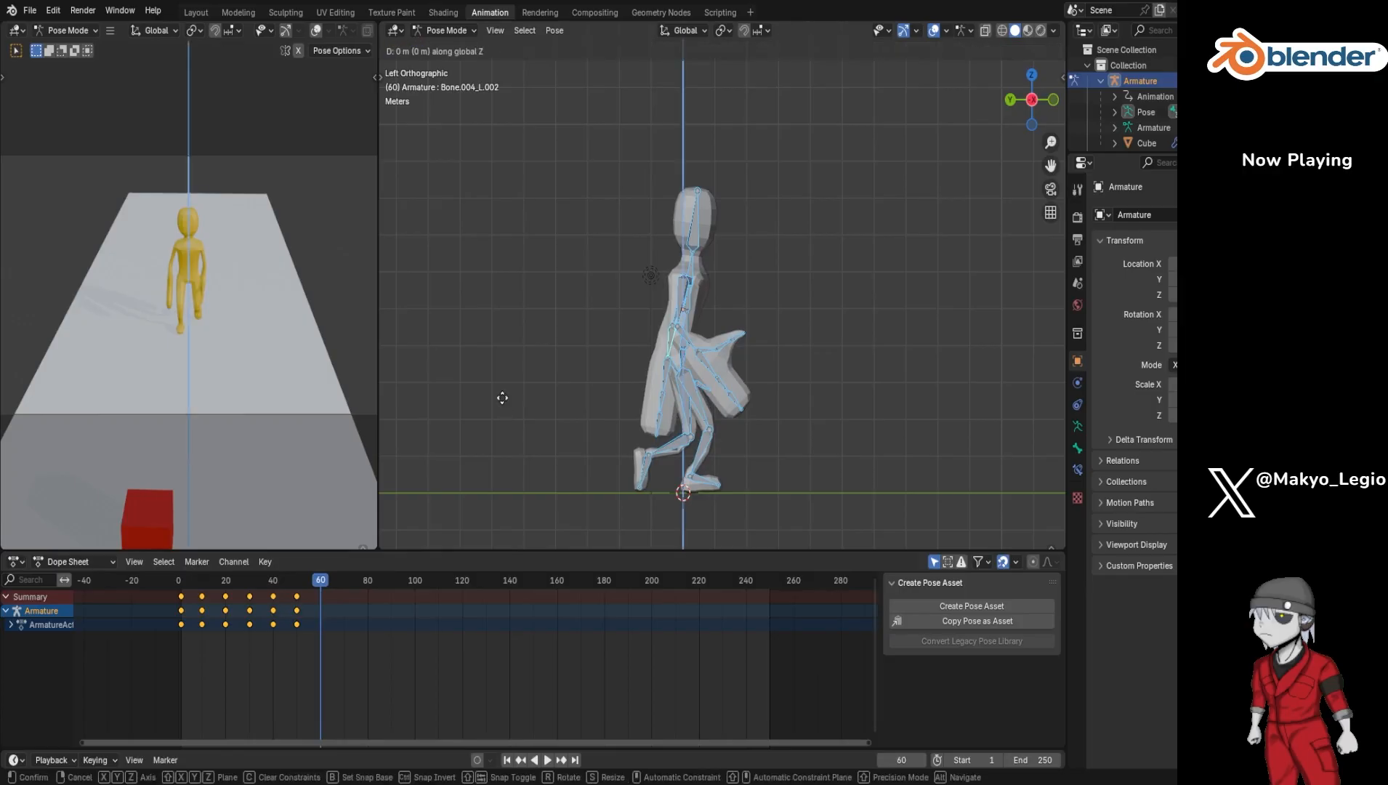
pyautogui.click(504, 395)
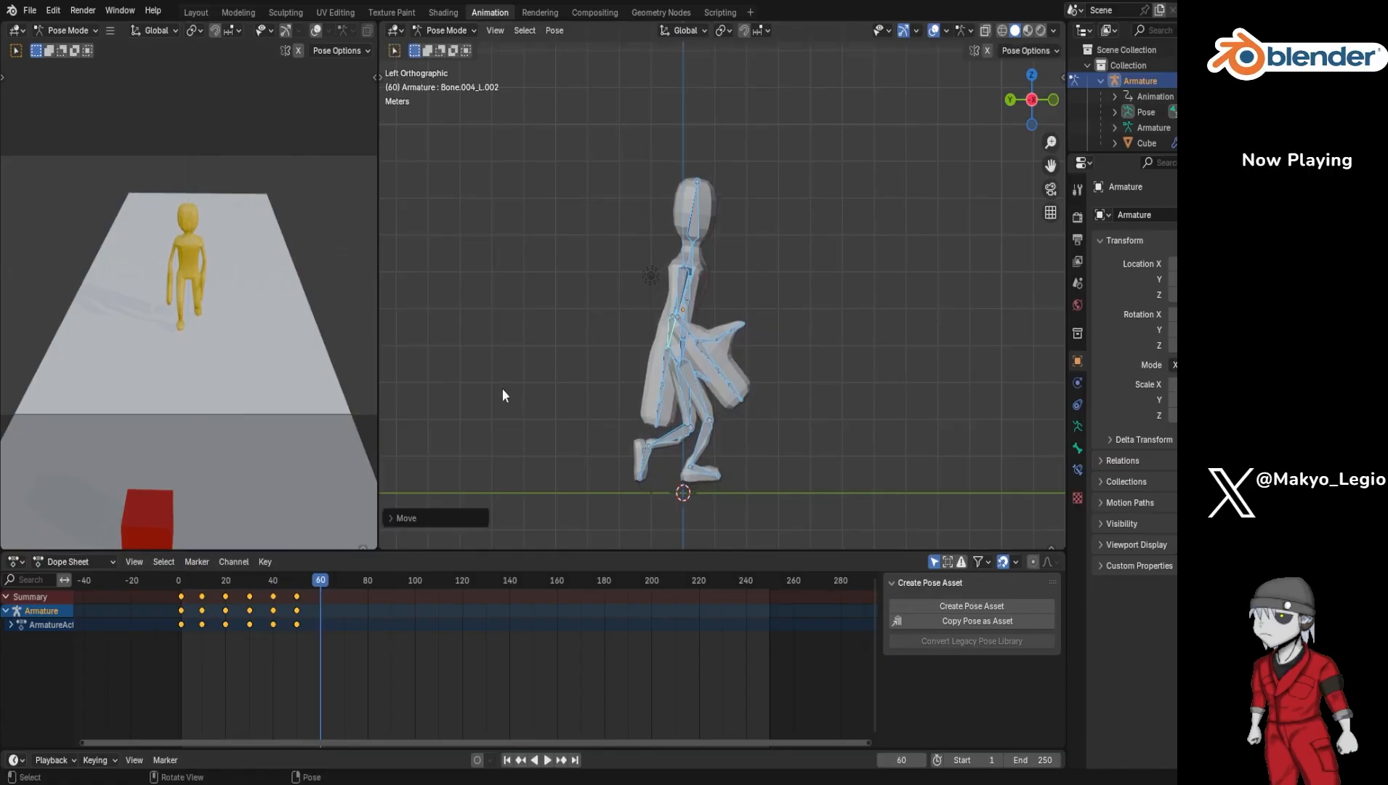
# Step: Rotate the right thigh bone slightly backward around global X
pyautogui.click(695, 383)
pyautogui.press('r')
pyautogui.press('x')
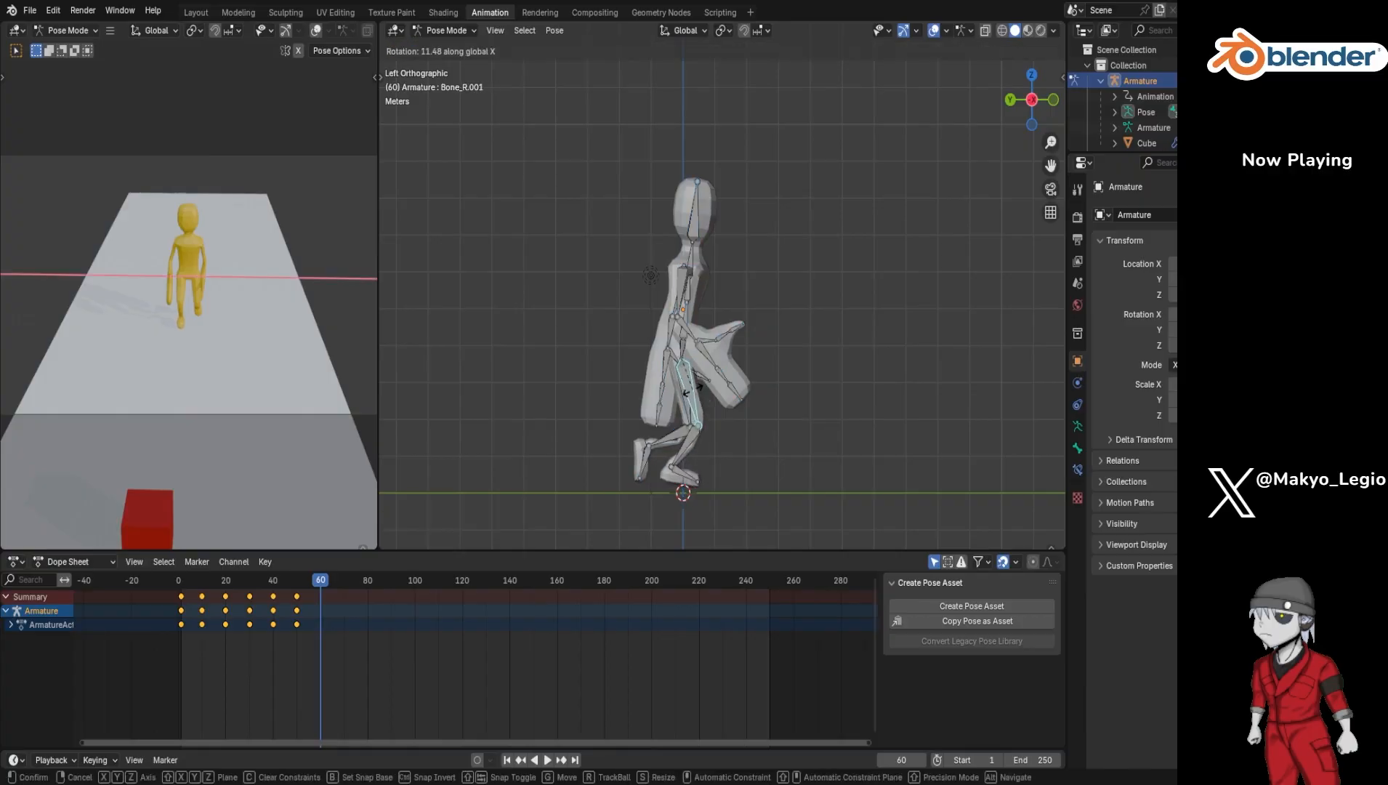
pyautogui.click(700, 397)
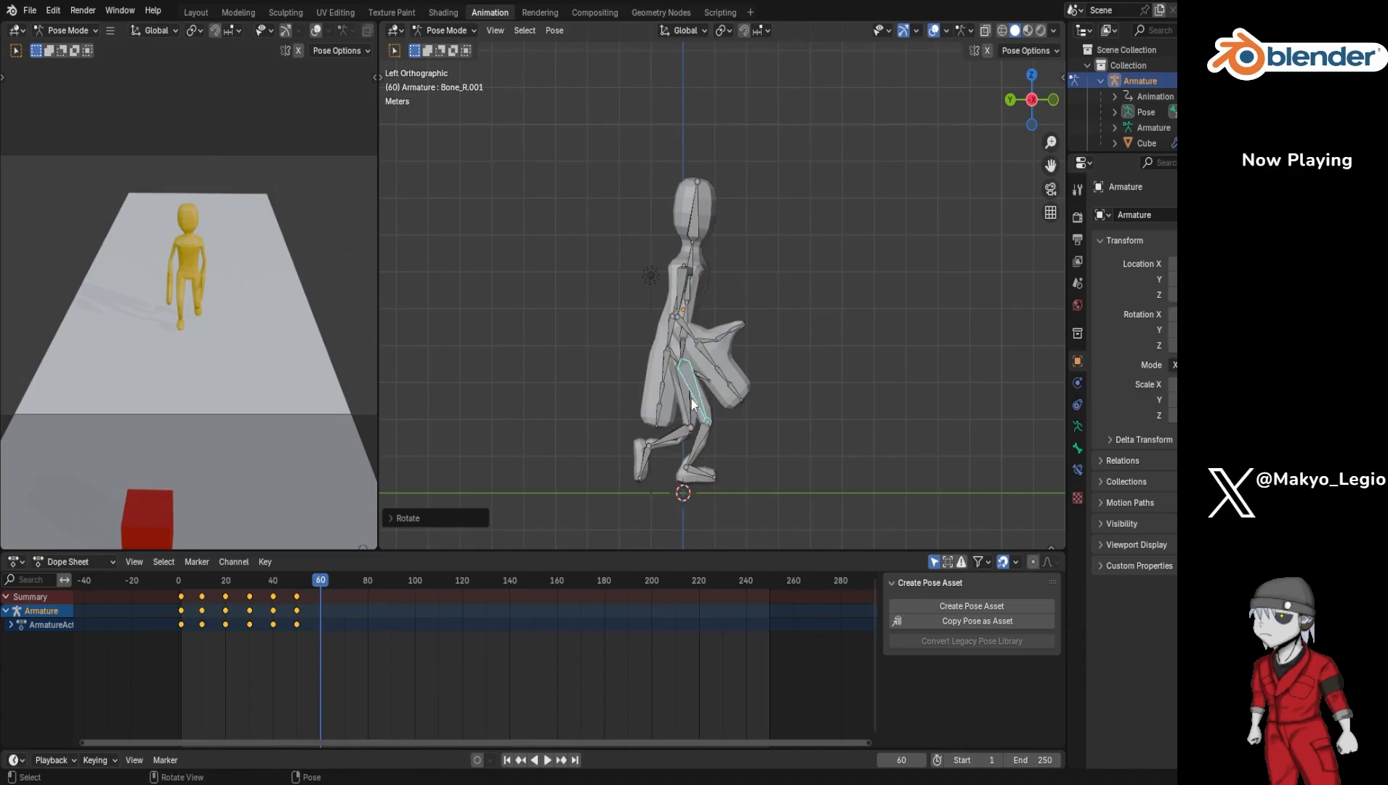
# Step: Rotate the right thigh bone further backward and the right shin bone forward around global X
pyautogui.press('r')
pyautogui.press('x')
pyautogui.click(687, 407)
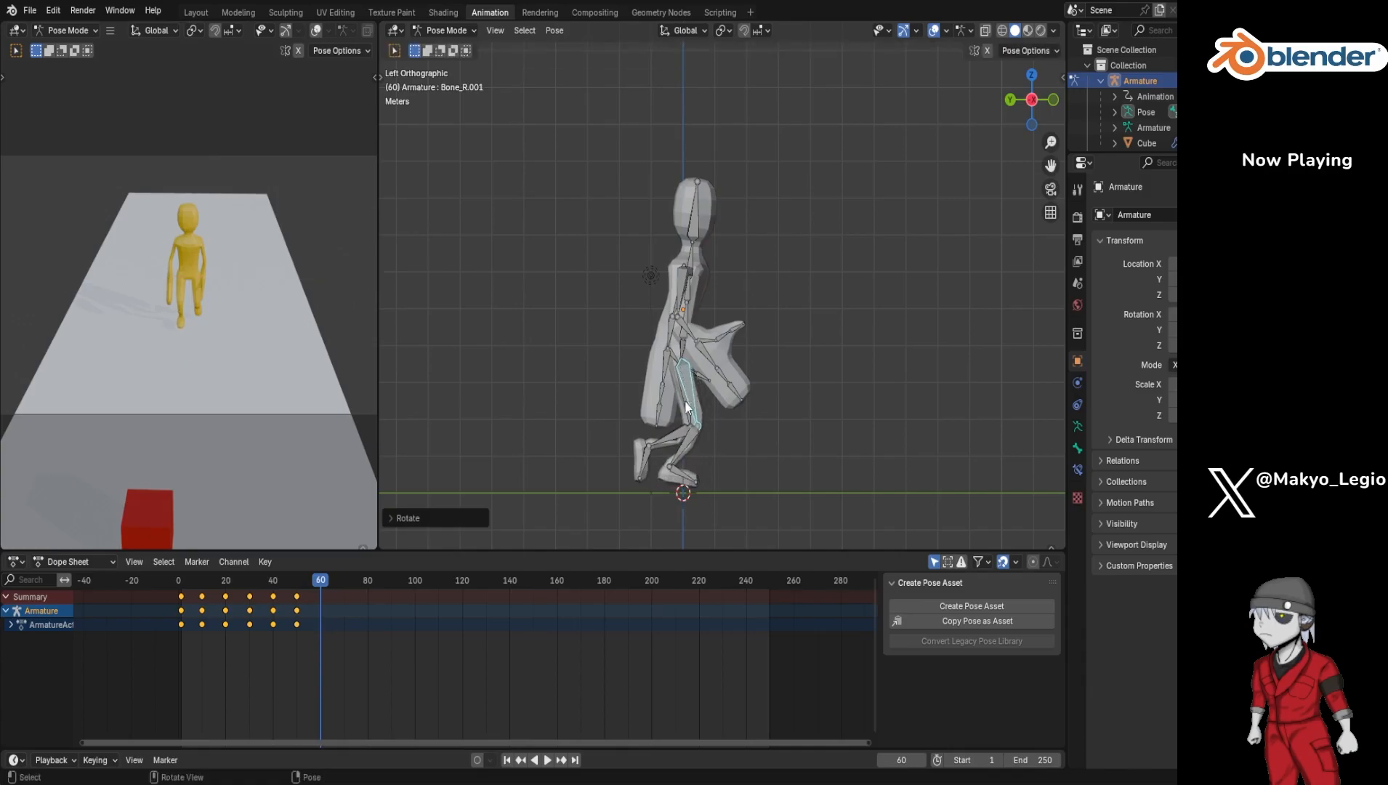
pyautogui.click(688, 445)
pyautogui.press('r')
pyautogui.press('x')
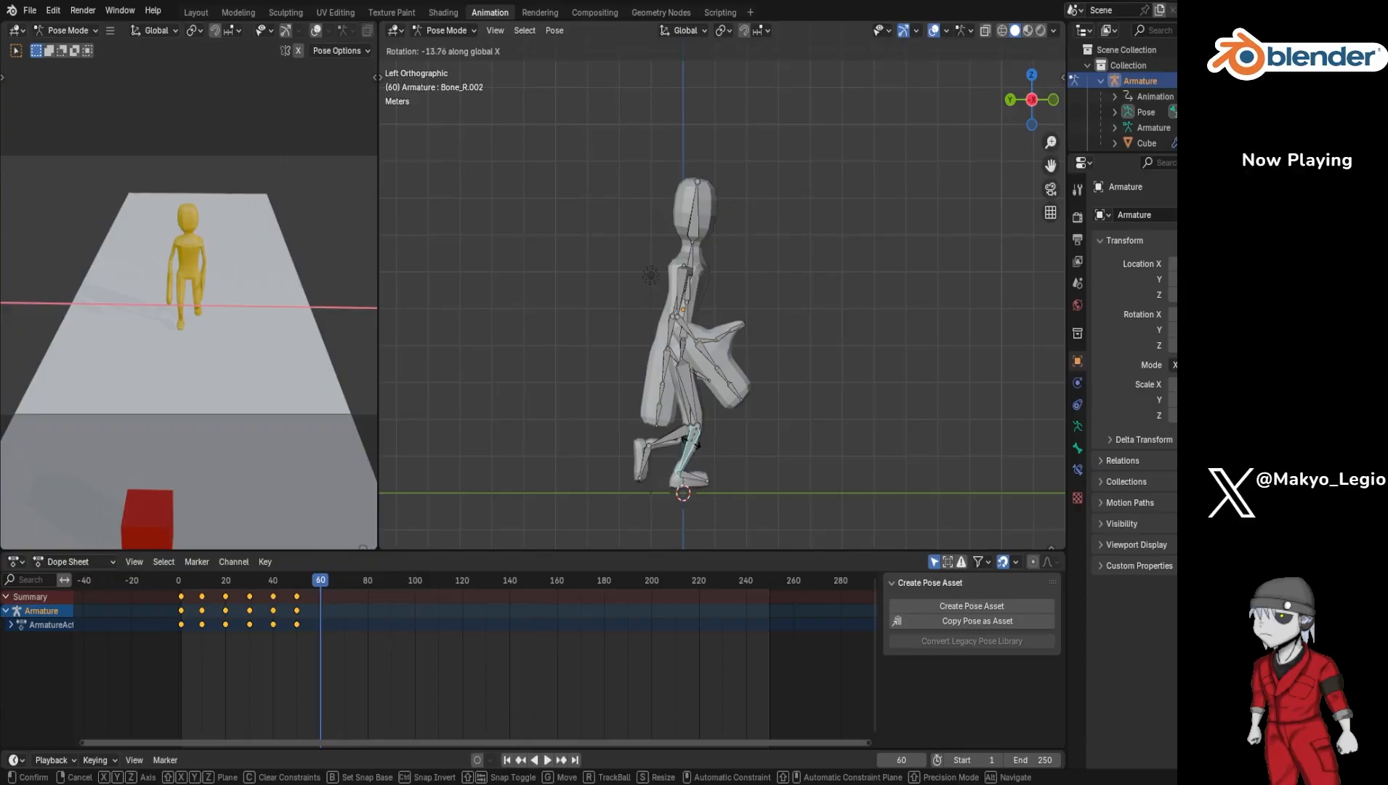
pyautogui.click(692, 441)
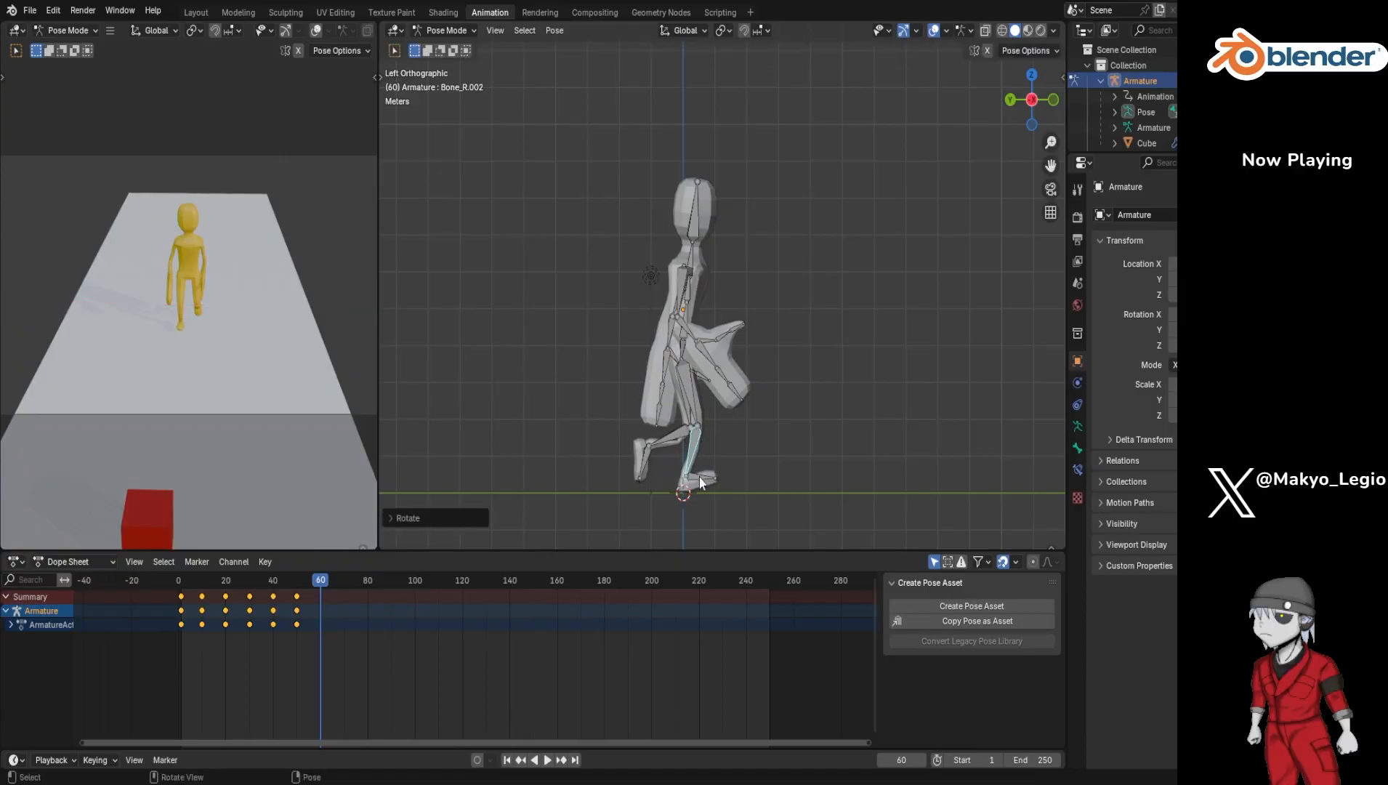
# Step: Rotate the right foot bone about 18 degrees around global X so its toes tilt downward
pyautogui.click(700, 478)
pyautogui.press('r')
pyautogui.press('x')
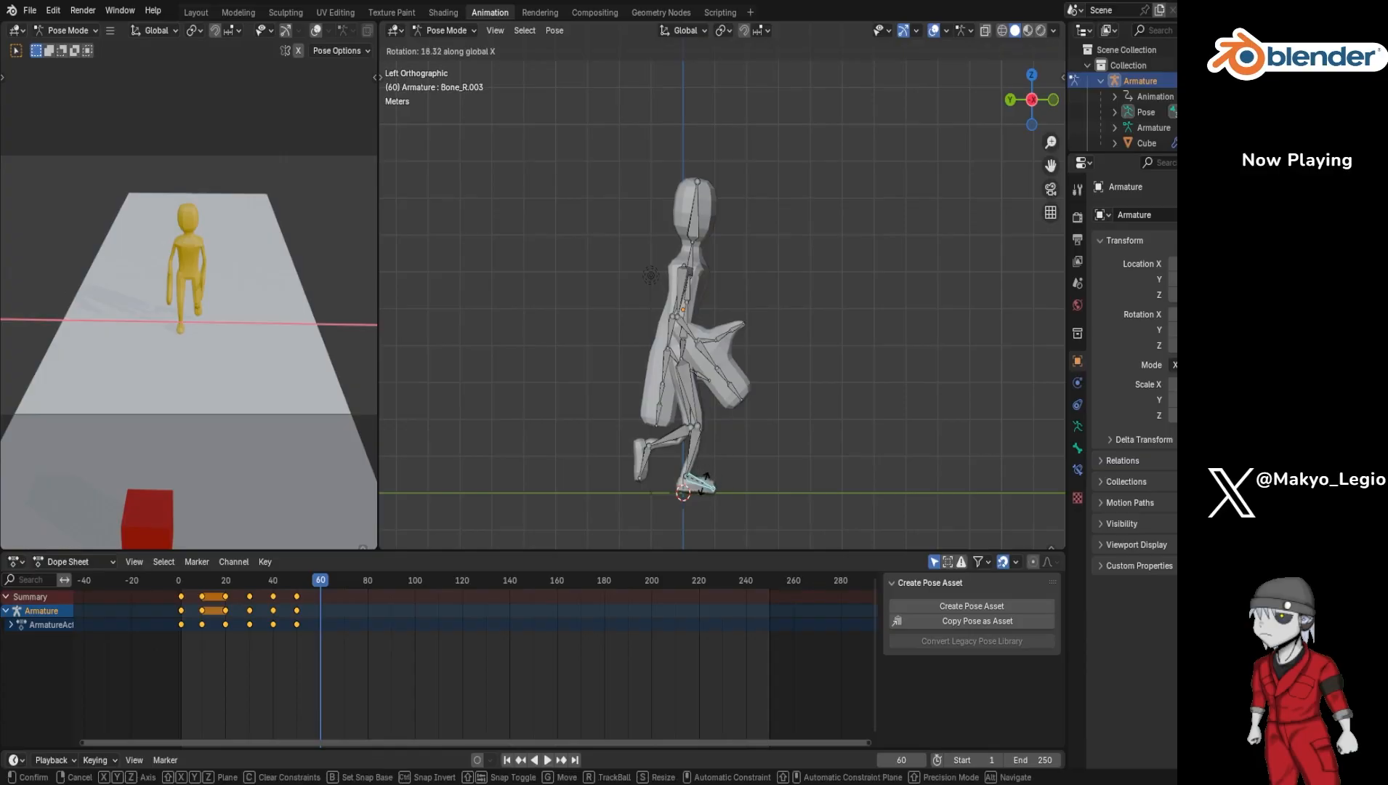
pyautogui.click(704, 483)
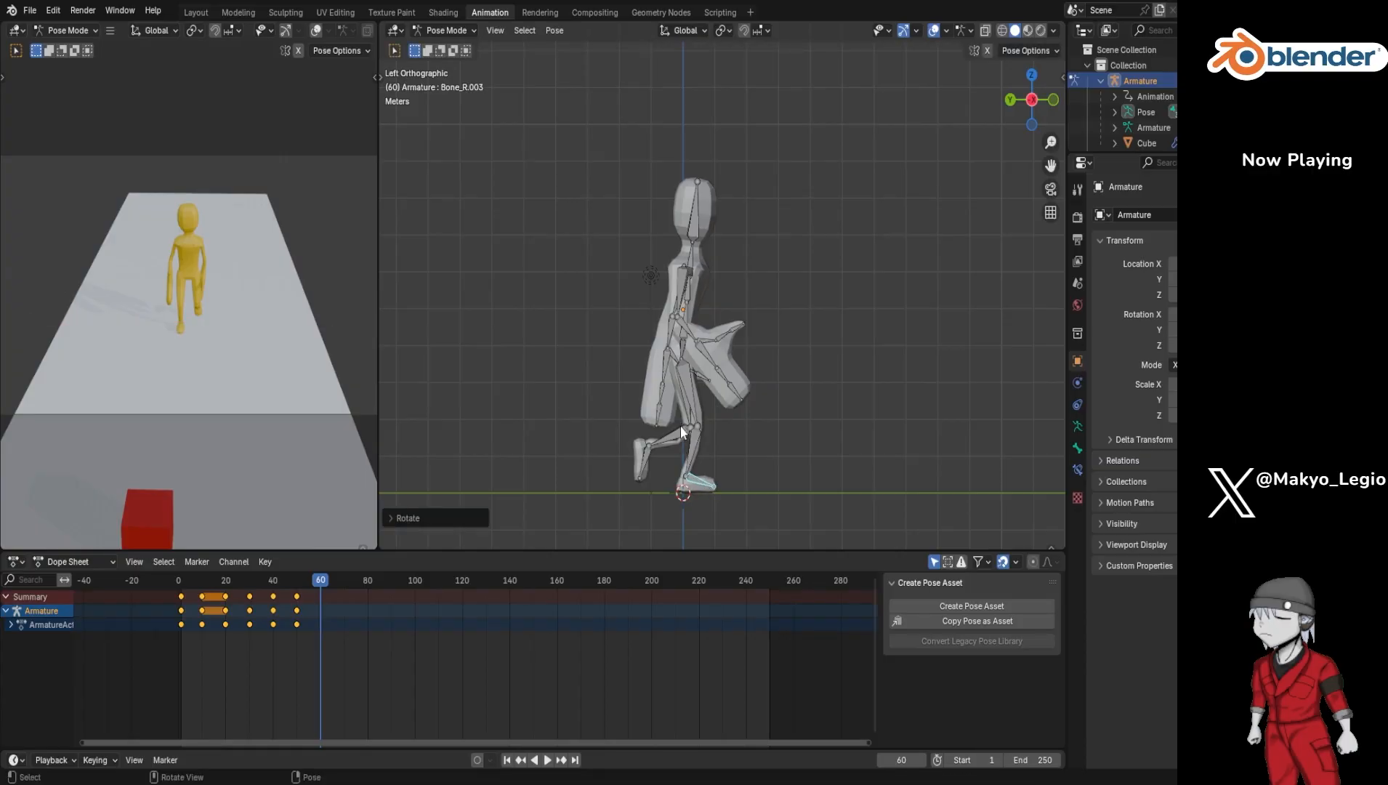
pyautogui.click(692, 389)
pyautogui.press('r')
pyautogui.press('x')
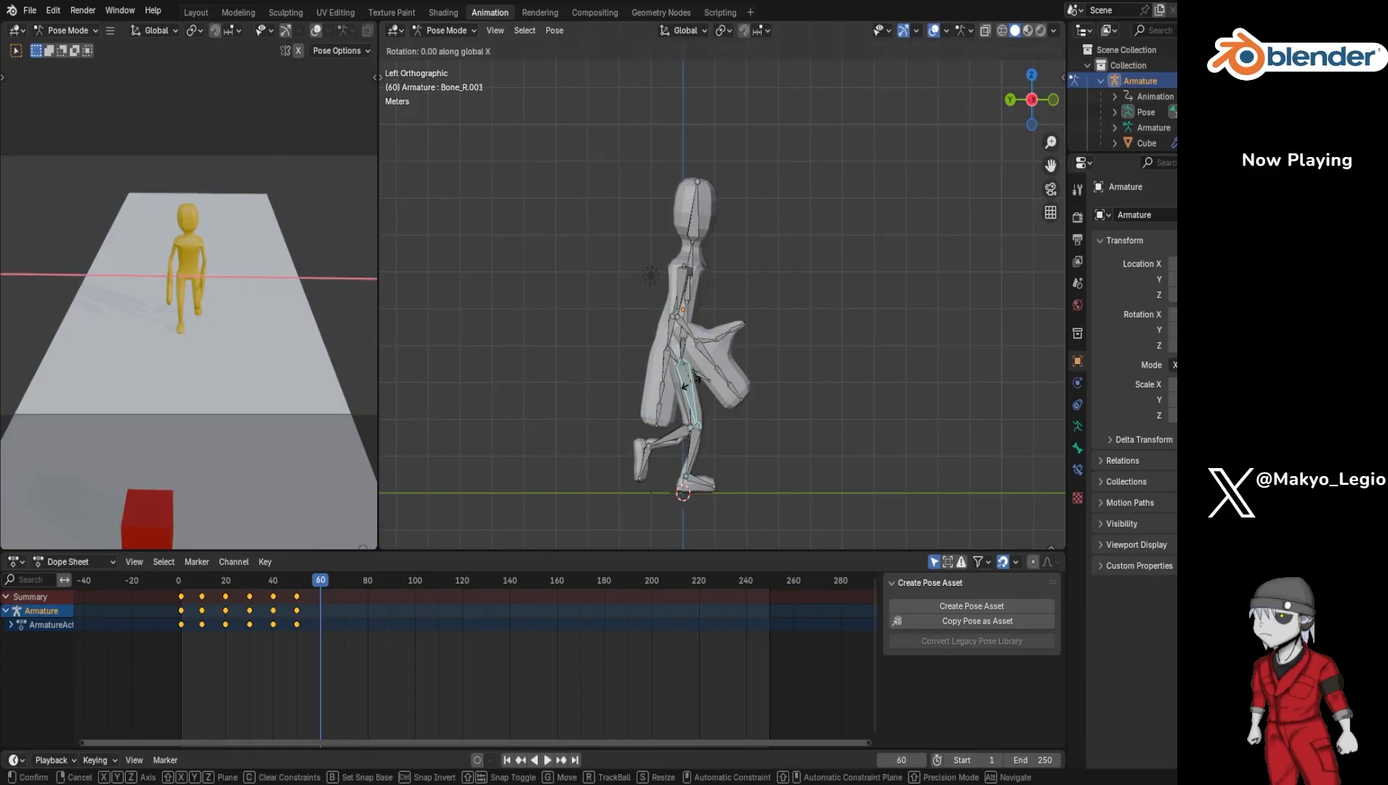
pyautogui.rightClick(692, 389)
pyautogui.click(681, 407)
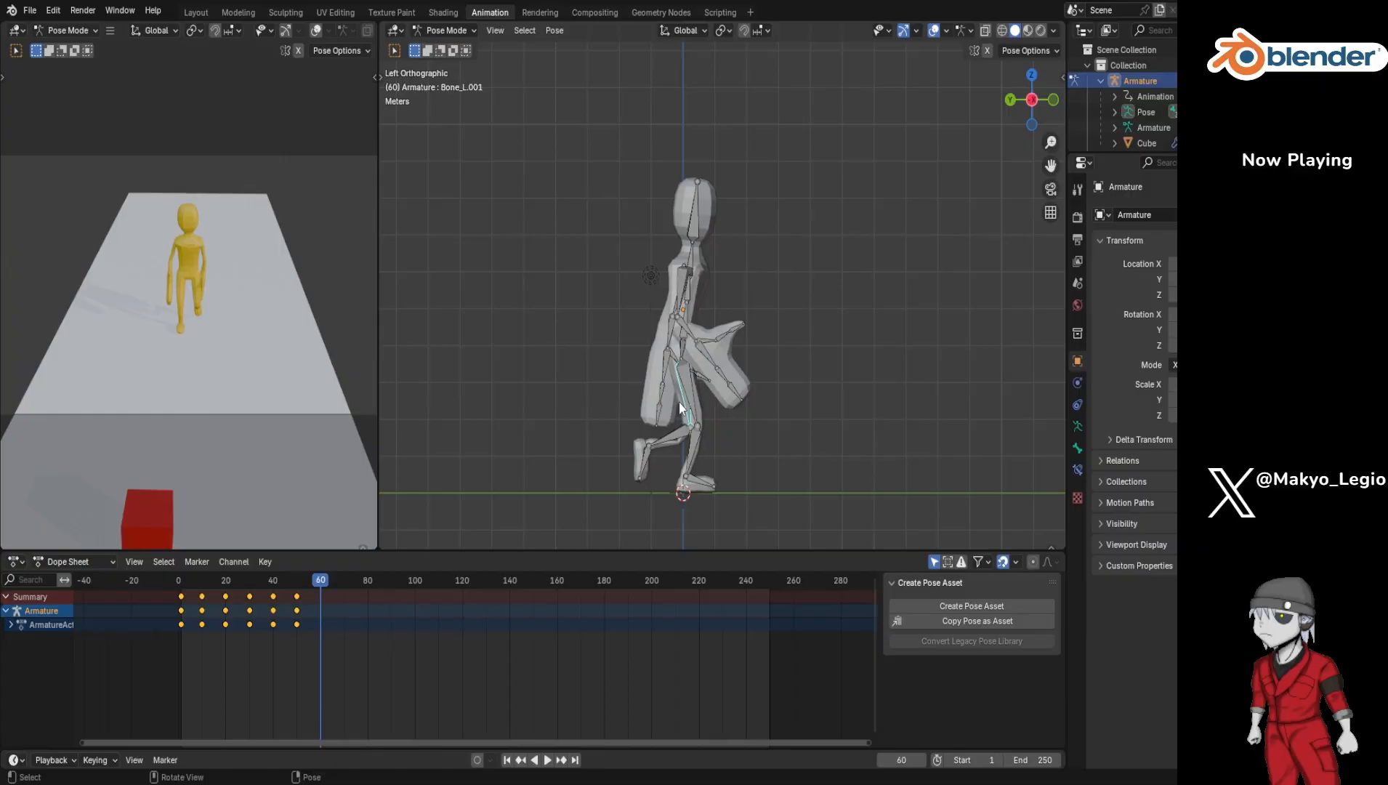
pyautogui.click(689, 393)
pyautogui.press('r')
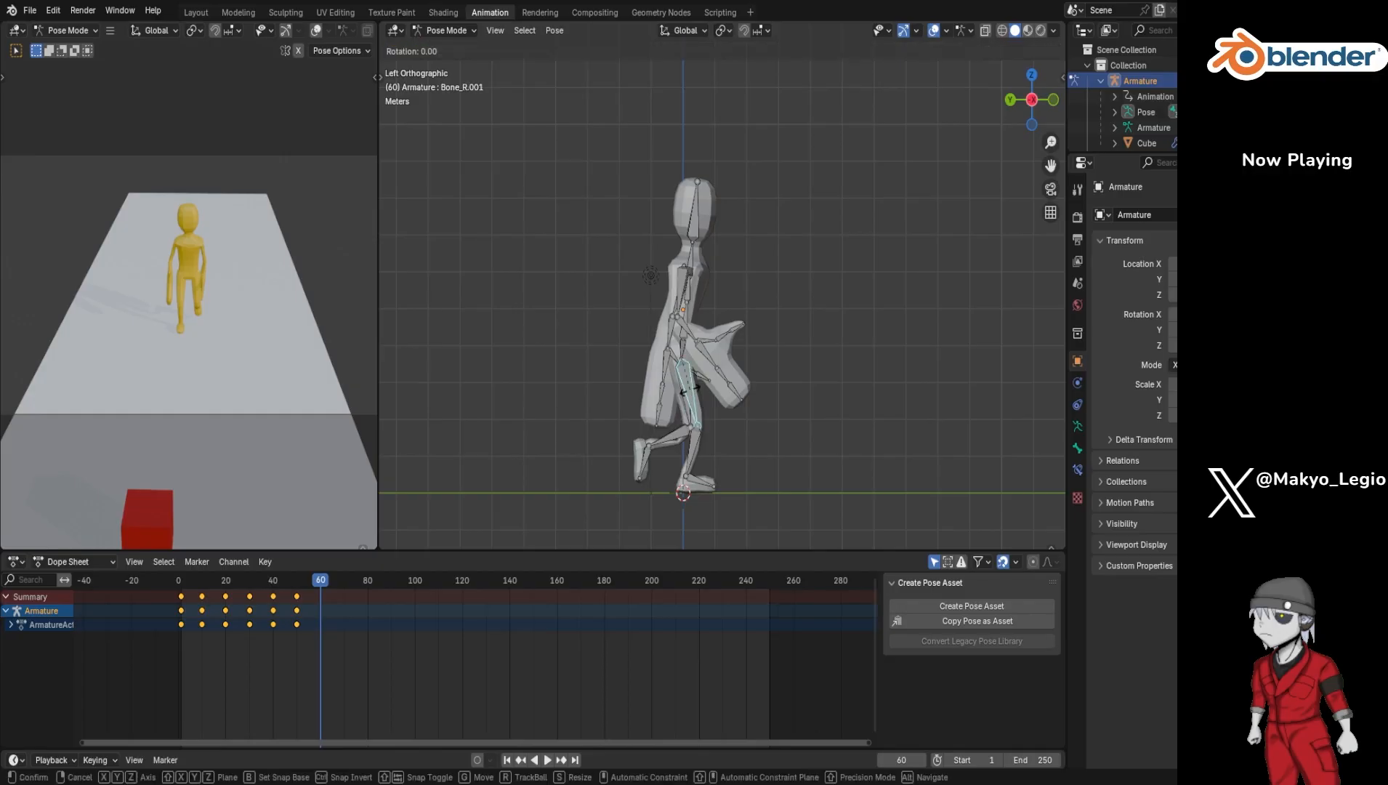
pyautogui.press('x')
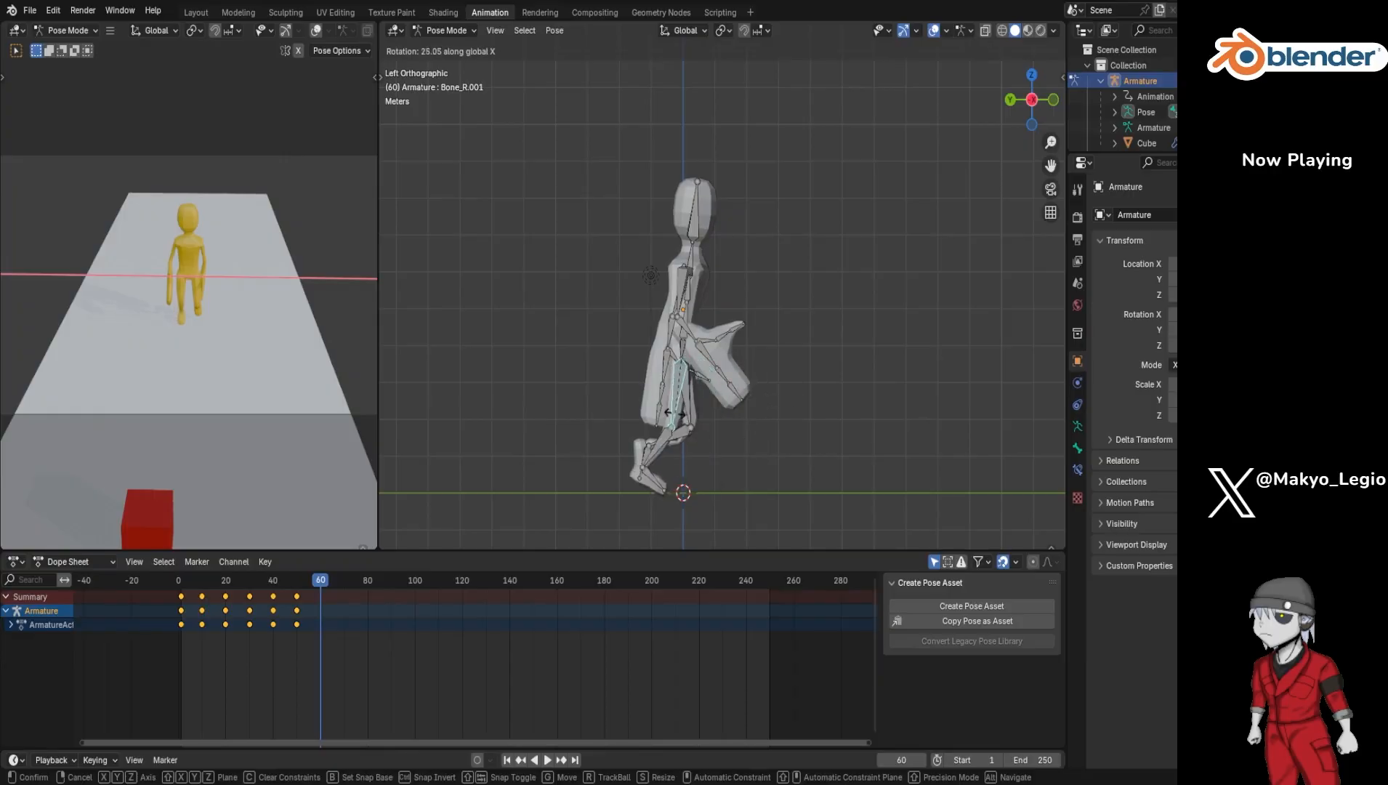
pyautogui.click(701, 407)
# Step: Rotate the left thigh bone forward about 21 degrees around global X
pyautogui.click(679, 390)
pyautogui.press('r')
pyautogui.press('x')
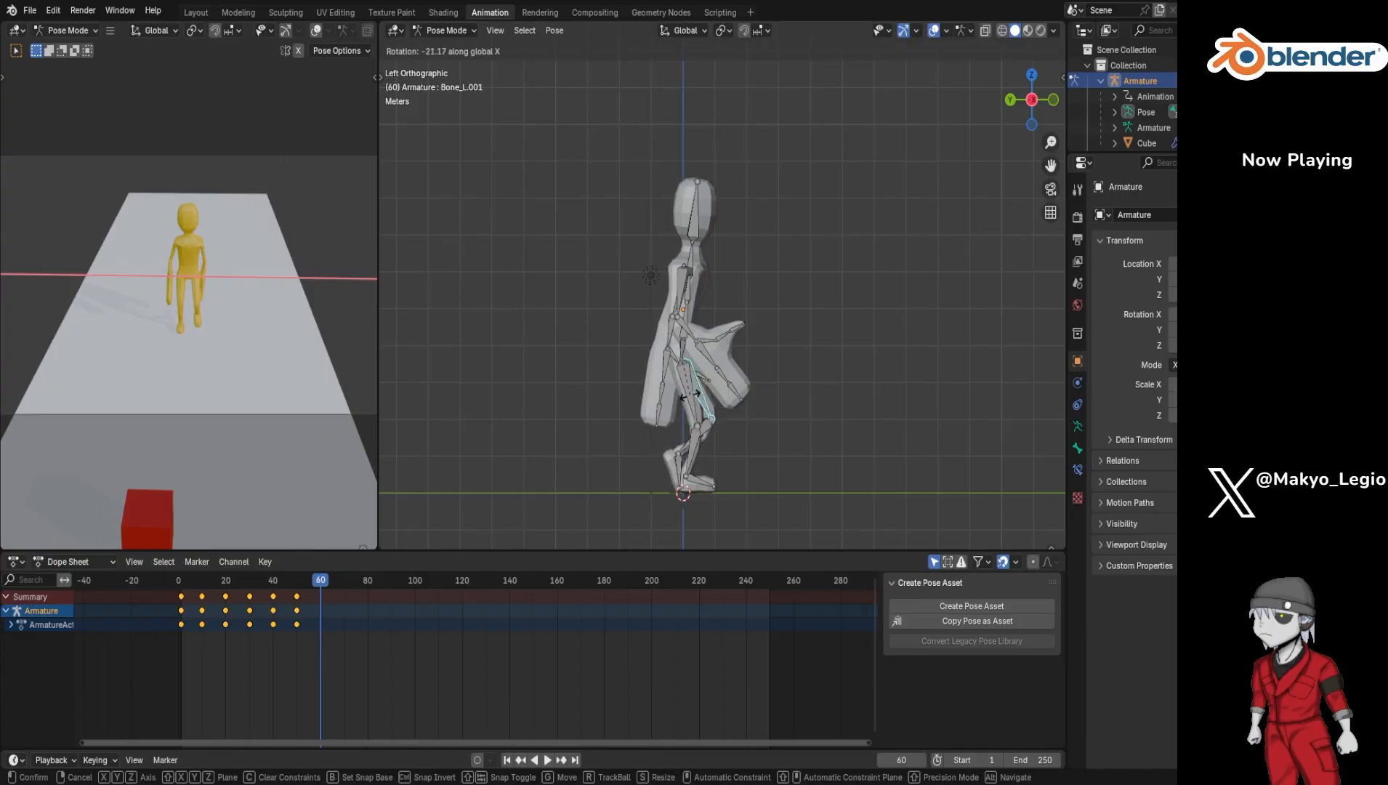
pyautogui.click(691, 401)
pyautogui.click(702, 439)
pyautogui.press('r')
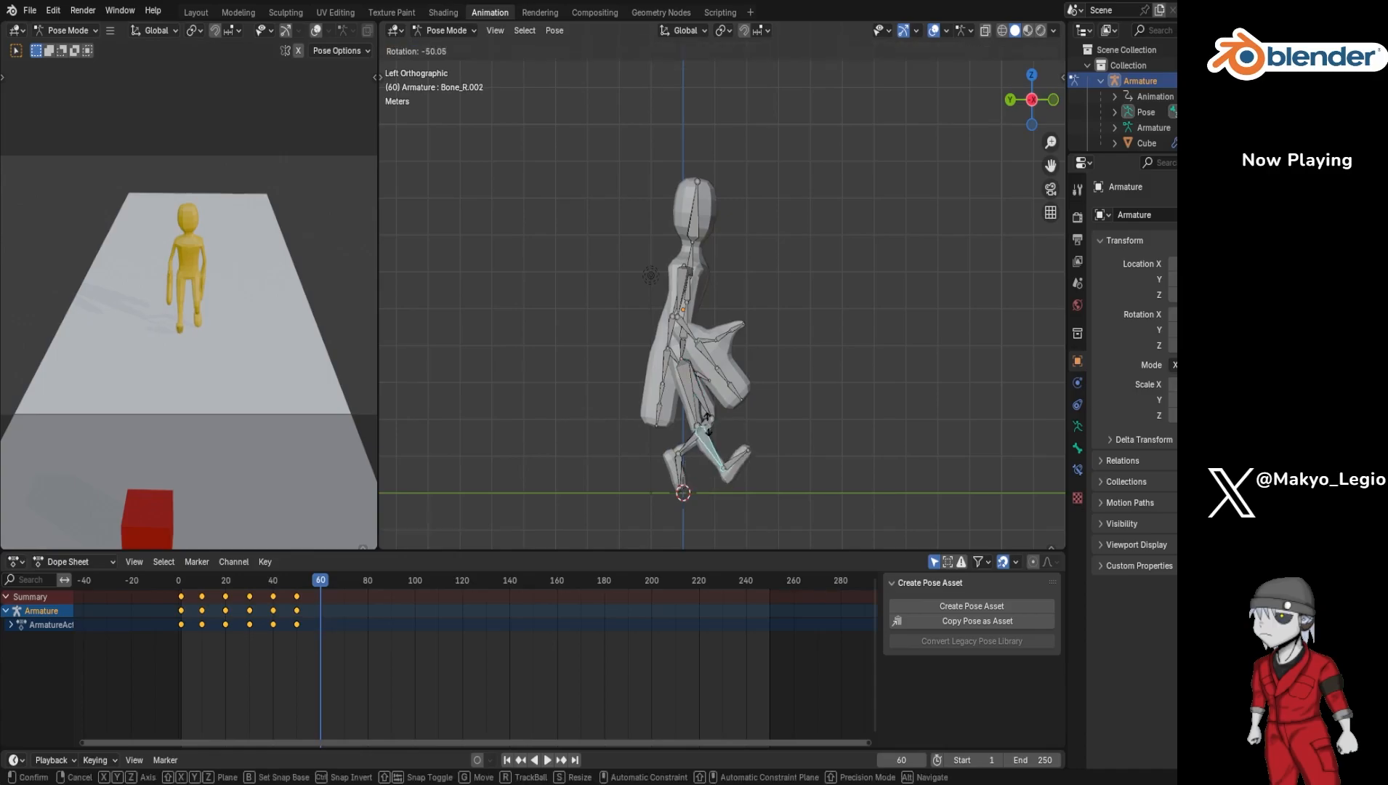
pyautogui.rightClick(709, 431)
# Step: Rotate the left shin bone forward around global X and tilt the left foot's toes upward about 23 degrees
pyautogui.click(707, 424)
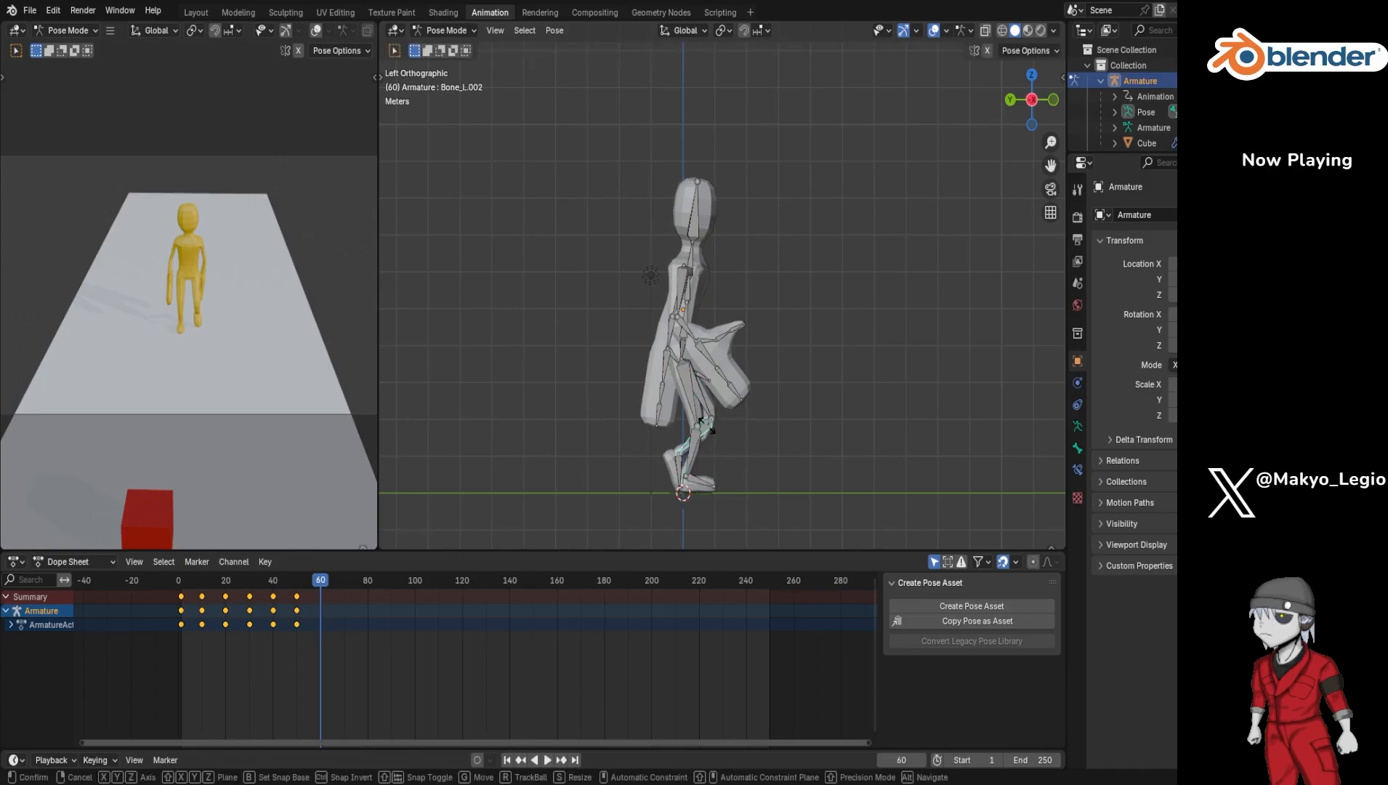
pyautogui.press('r')
pyautogui.press('x')
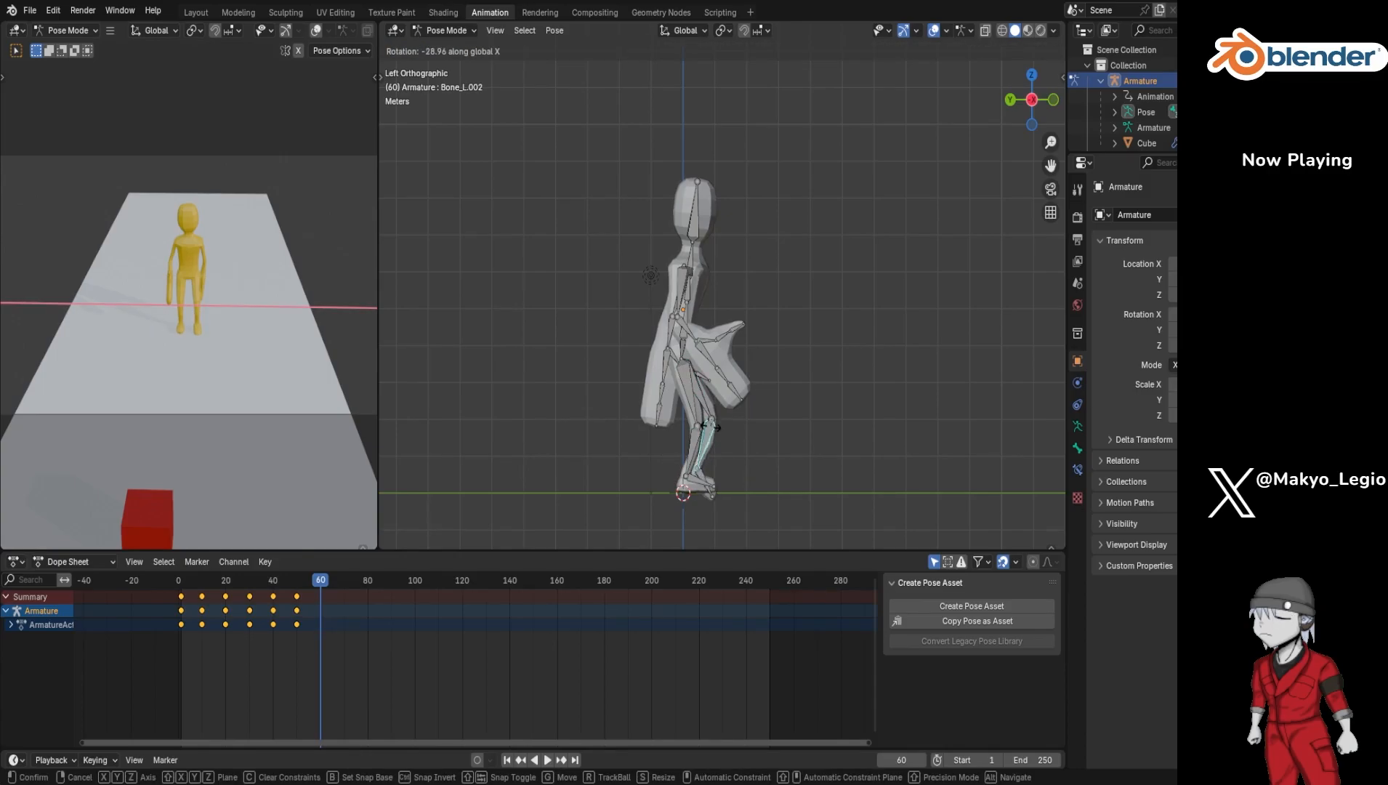
pyautogui.click(696, 456)
pyautogui.click(691, 473)
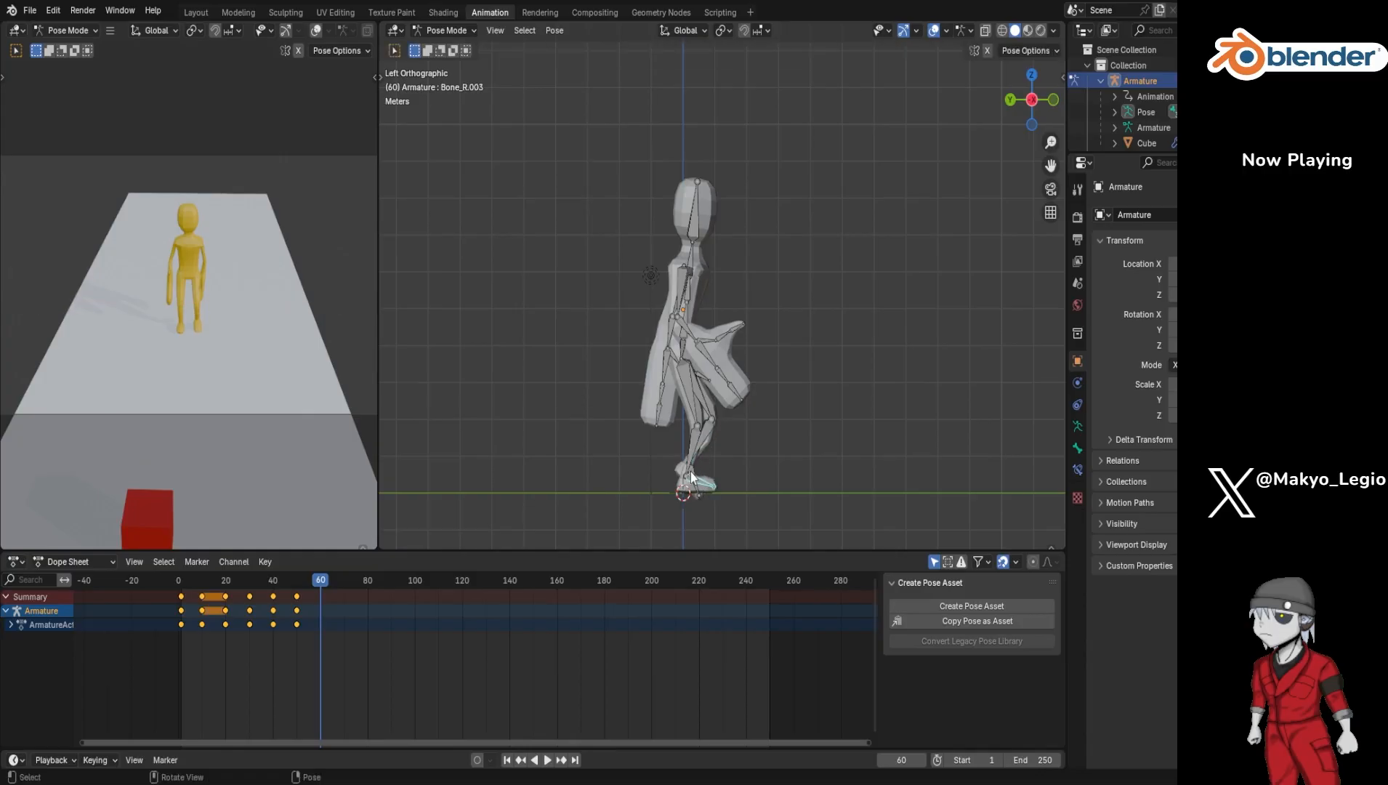
pyautogui.click(695, 489)
pyautogui.press('r')
pyautogui.press('x')
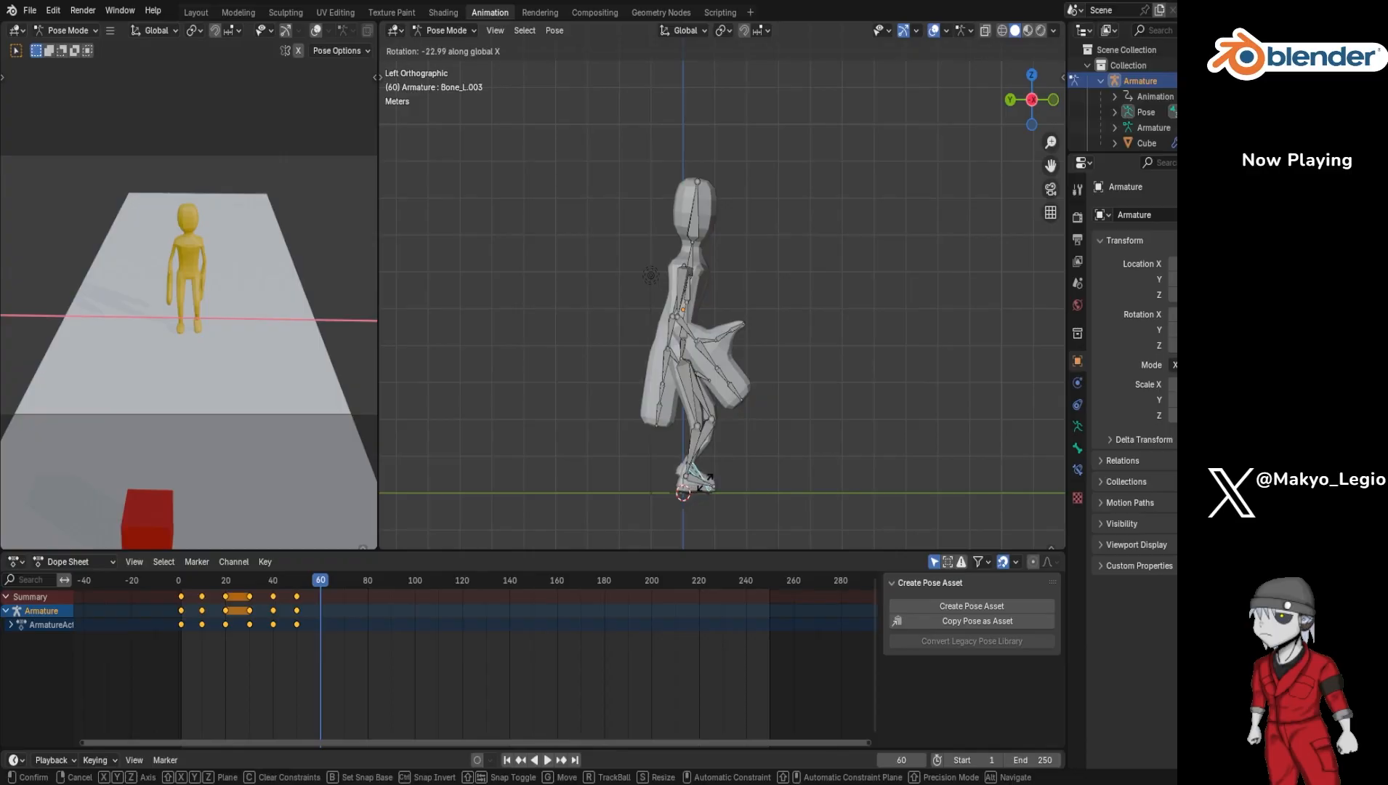
pyautogui.click(705, 489)
# Step: Select all bones and raise the whole figure slightly along global Z
pyautogui.press('a')
pyautogui.press('g')
pyautogui.press('z')
pyautogui.click(705, 481)
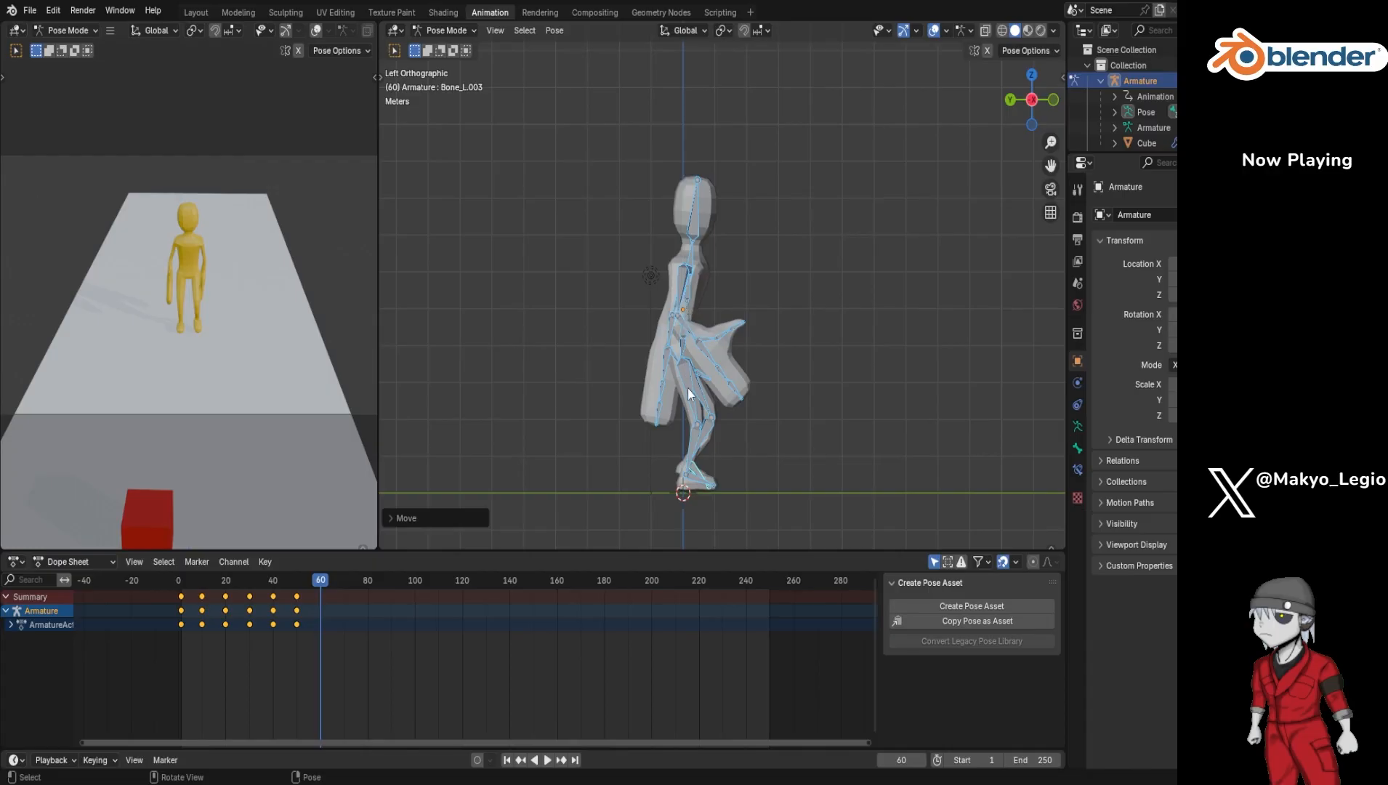
pyautogui.click(683, 304)
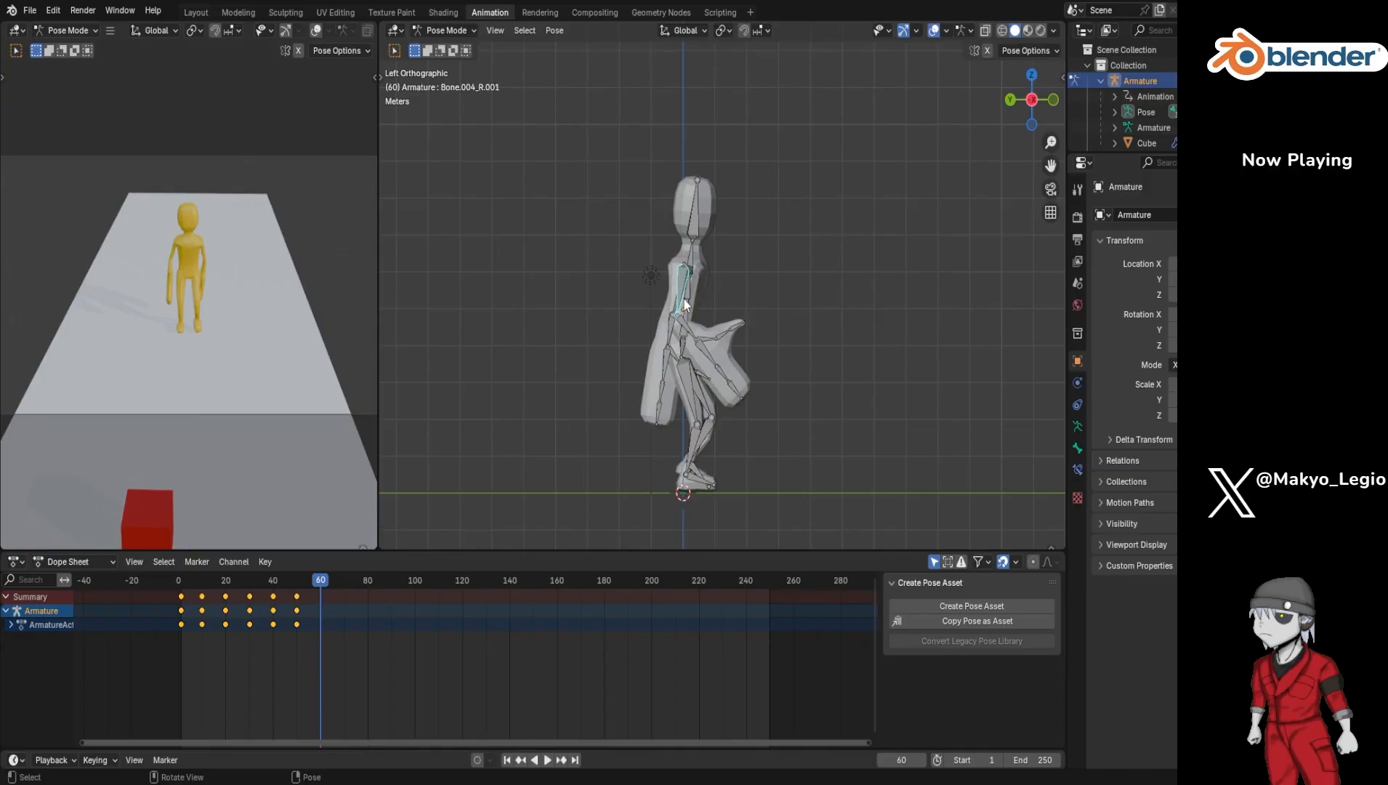
pyautogui.press('t')
pyautogui.rightClick(688, 294)
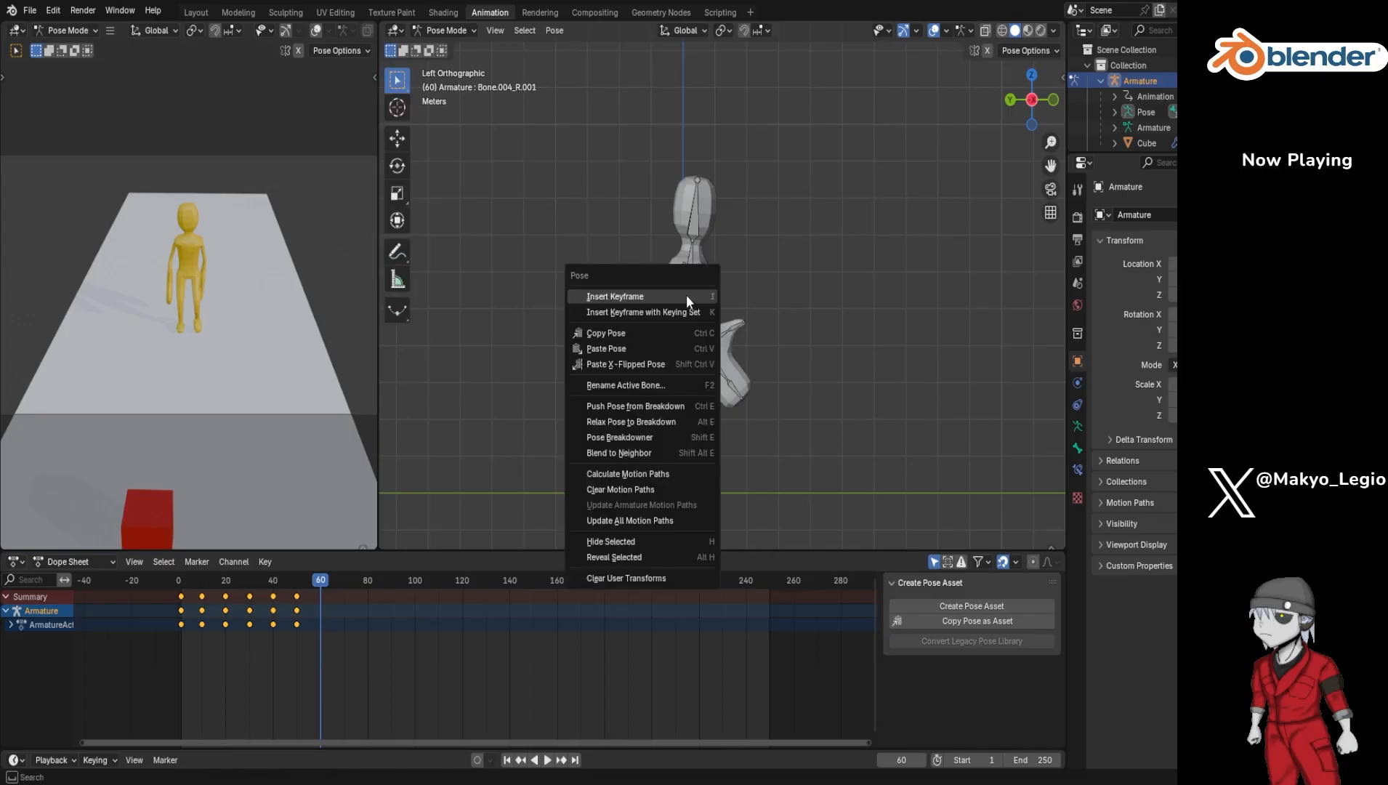
pyautogui.click(672, 297)
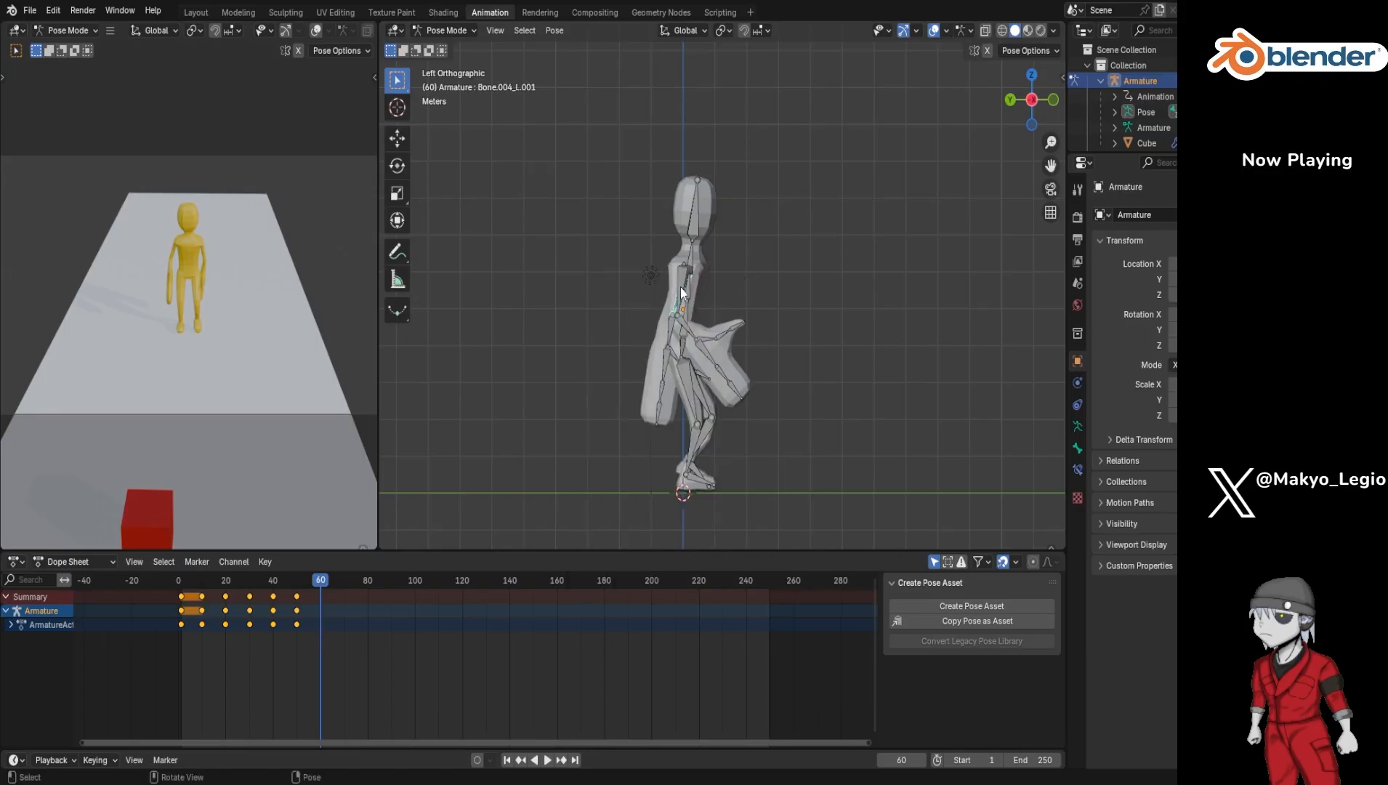
pyautogui.press('r')
pyautogui.rightClick(679, 296)
# Step: Rotate the right upper arm bone forward about 15 degrees around global X and raise the right forearm bone slightly
pyautogui.click(682, 293)
pyautogui.press('r')
pyautogui.press('x')
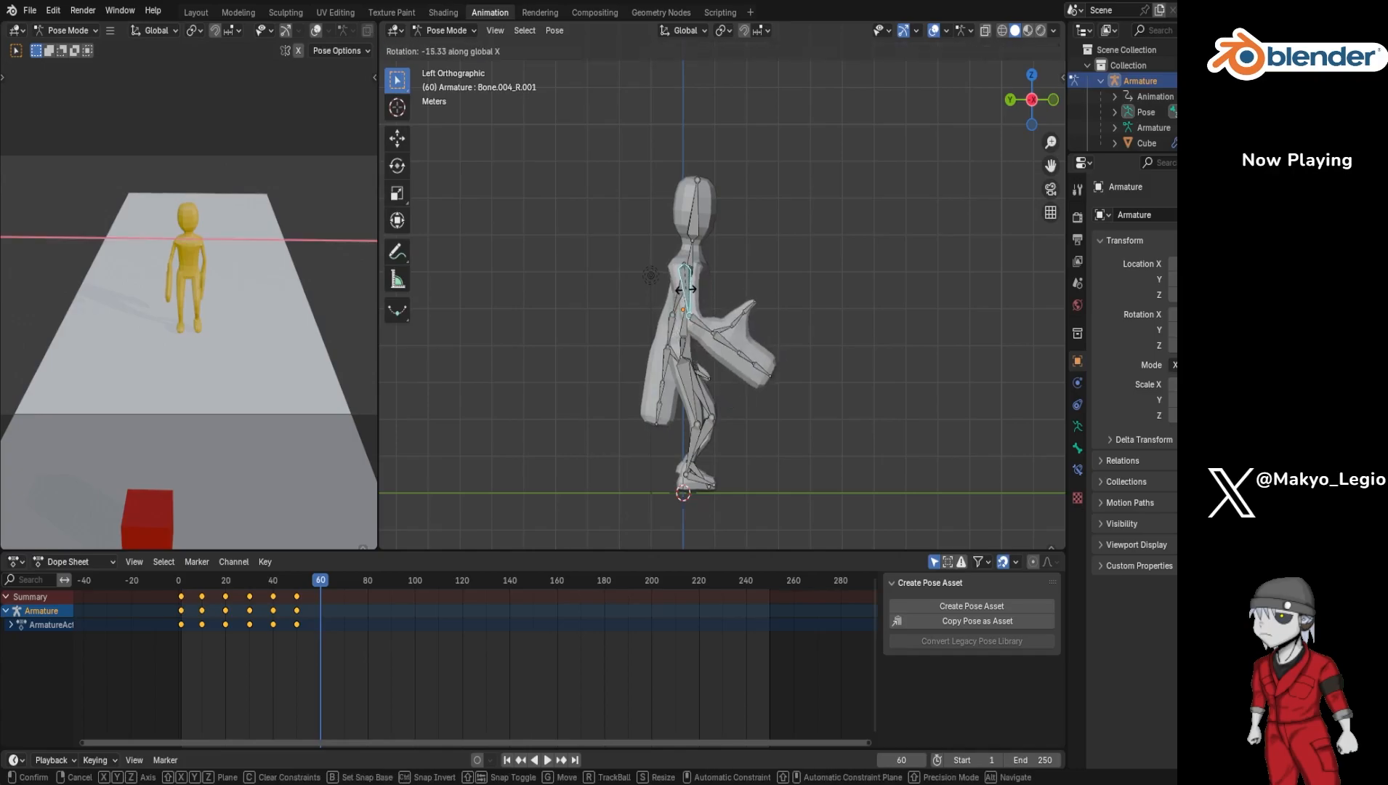
pyautogui.click(685, 289)
pyautogui.click(699, 321)
pyautogui.press('r')
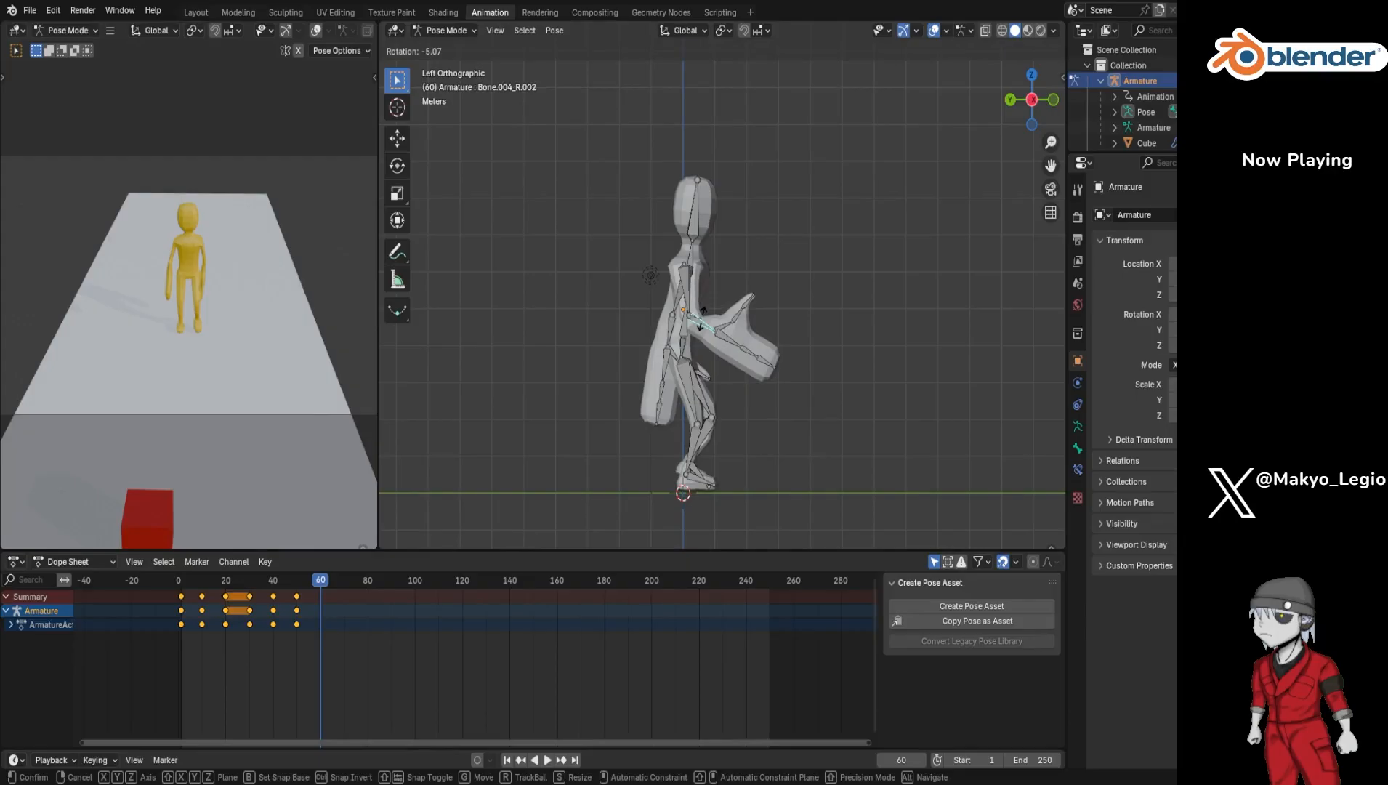
pyautogui.click(689, 296)
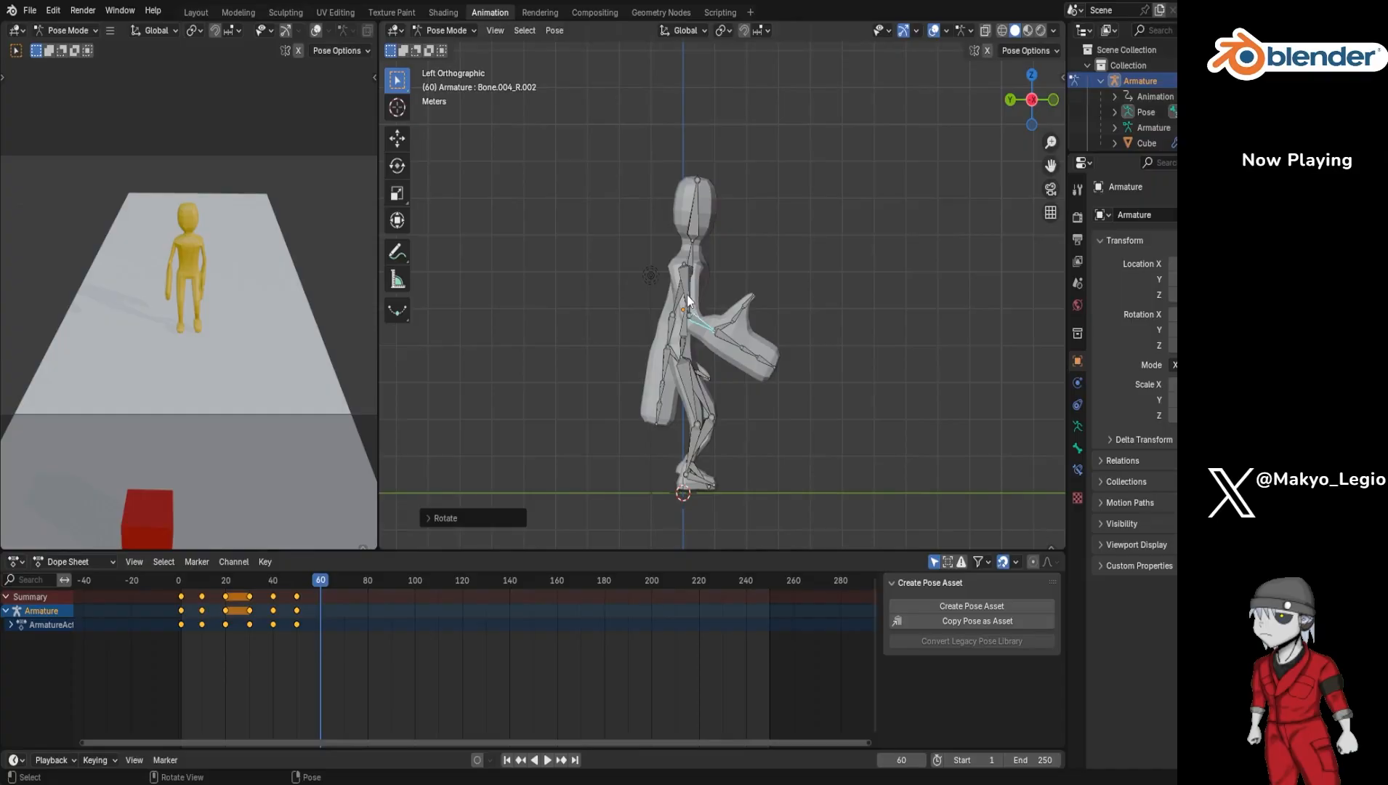
# Step: Rotate the left upper arm bone backward and the left forearm bone forward around global X so the forearm hangs straight
pyautogui.click(687, 302)
pyautogui.click(680, 313)
pyautogui.press('r')
pyautogui.press('x')
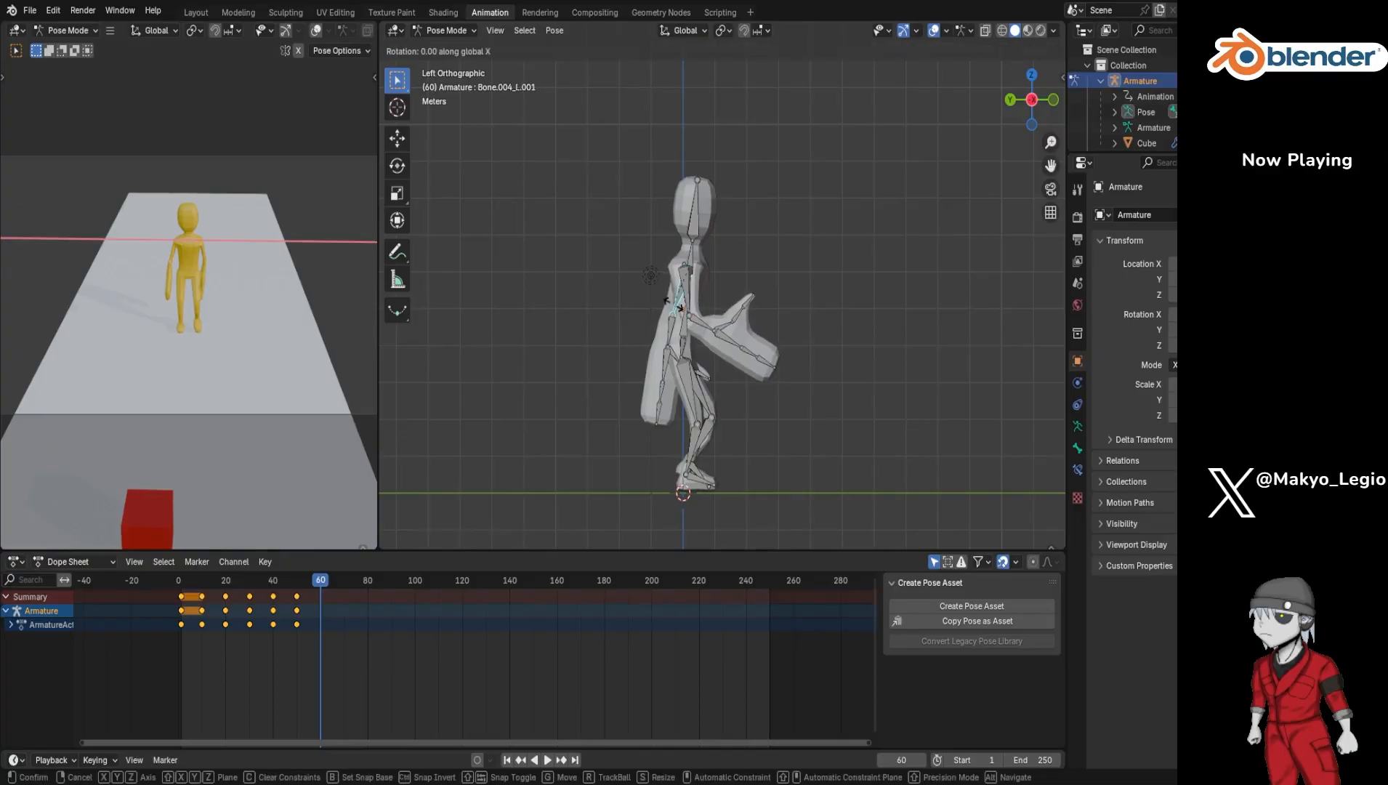
pyautogui.click(663, 318)
pyautogui.click(663, 331)
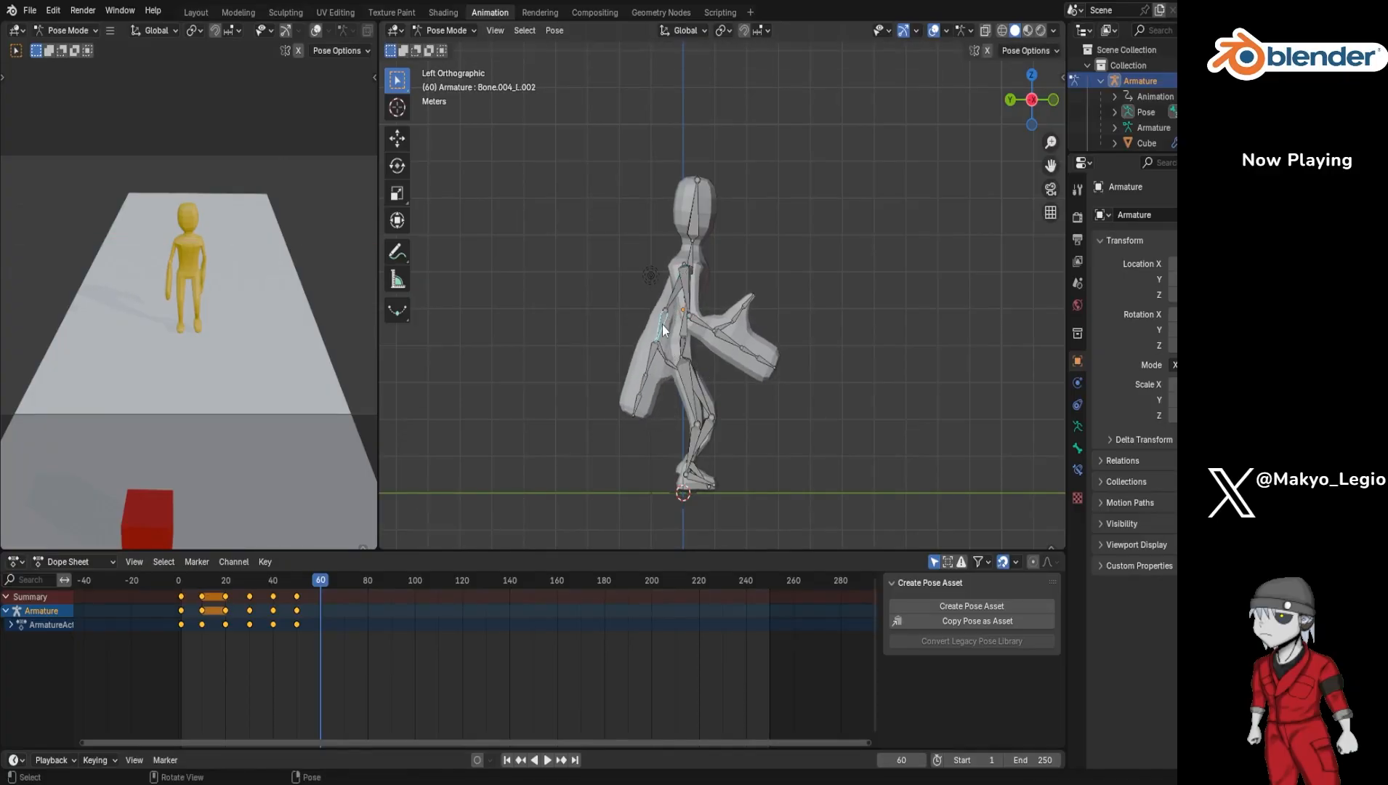
pyautogui.press('r')
pyautogui.press('x')
pyautogui.click(667, 331)
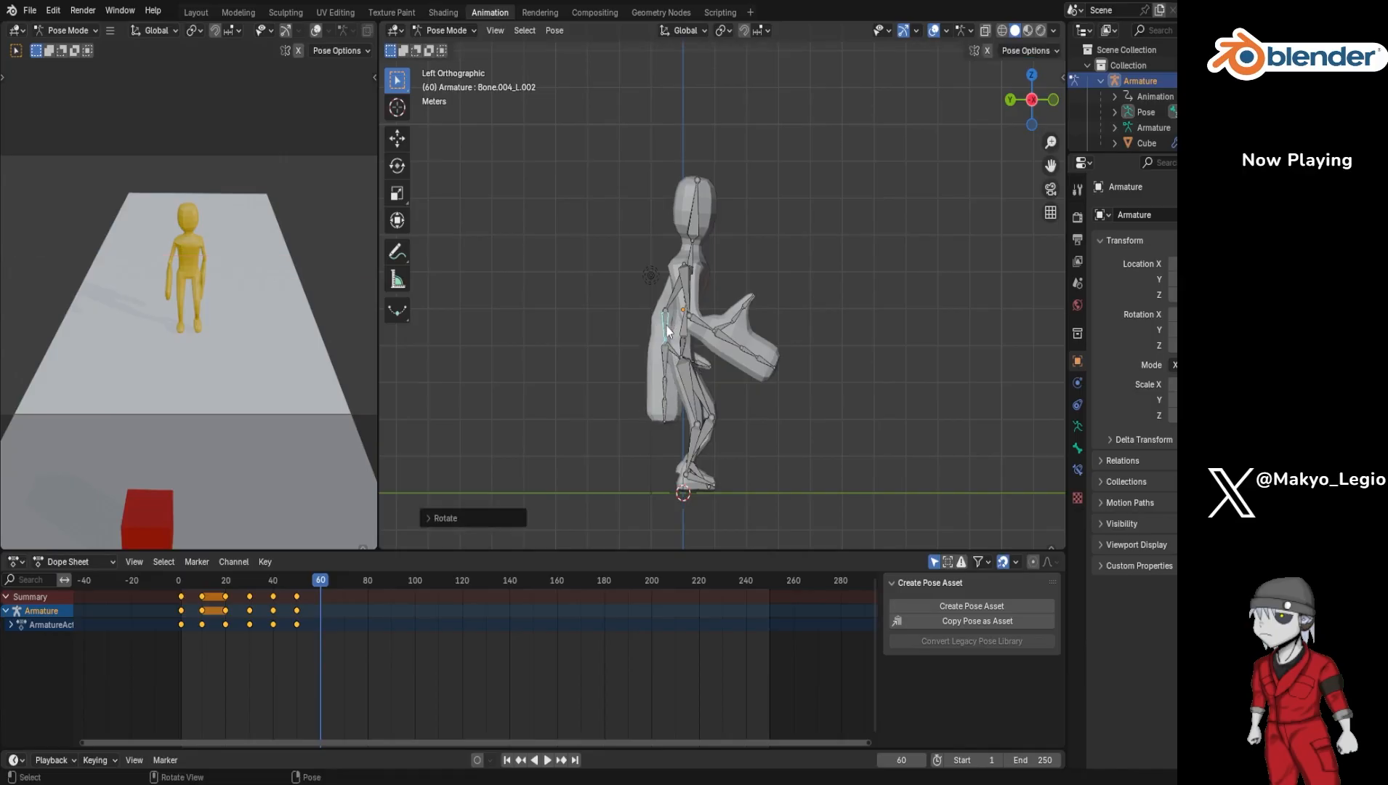
# Step: Select all bones, insert a keyframe for the pose at frame 60, and play the animation back from the start
pyautogui.press('a')
pyautogui.press('i')
pyautogui.moveTo(324, 583); pyautogui.dragTo(157, 621)
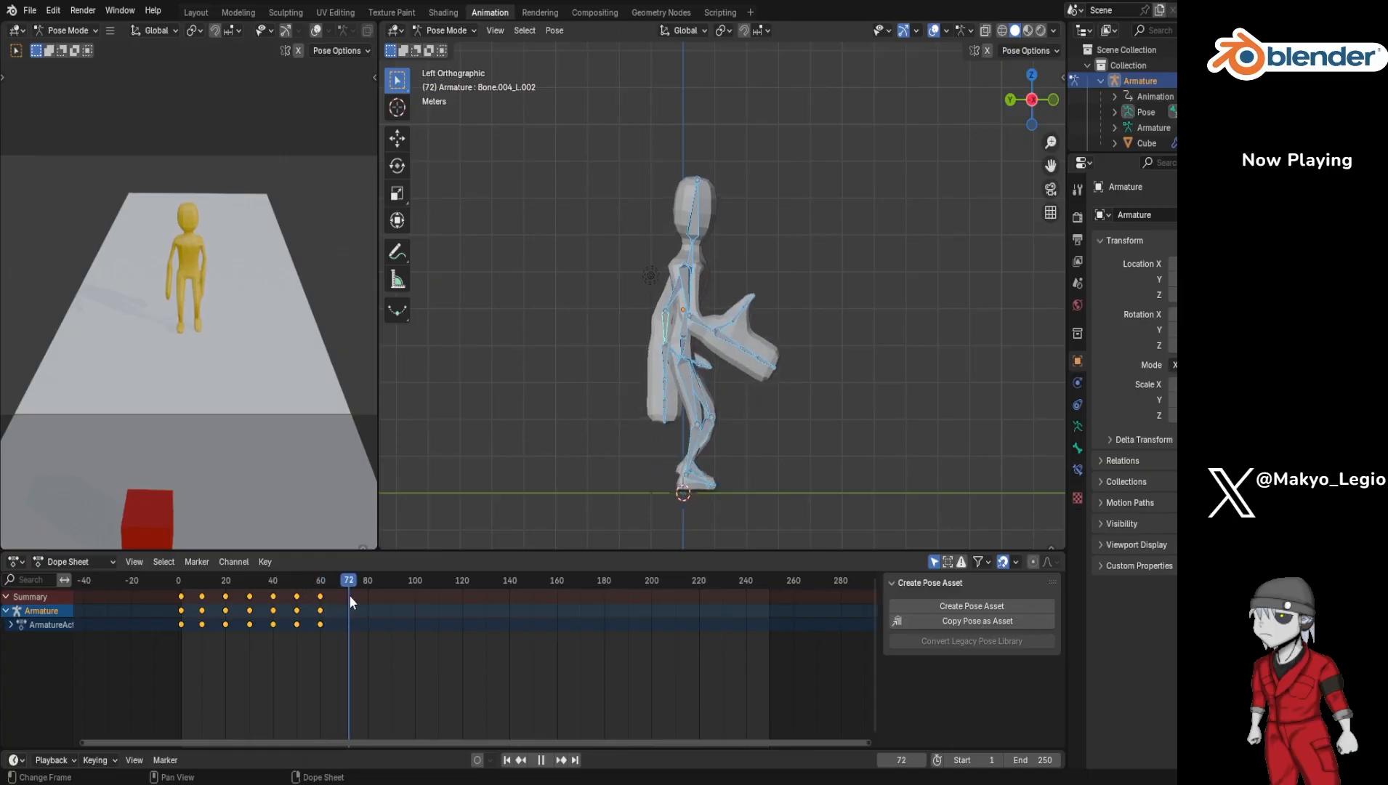
pyautogui.press('space')
pyautogui.click(182, 580)
# Step: At frame 70, swing the right upper arm bone forward around global X and rotate the right forearm bone downward
pyautogui.moveTo(183, 581); pyautogui.dragTo(344, 576)
pyautogui.click(689, 302)
pyautogui.press('r')
pyautogui.press('x')
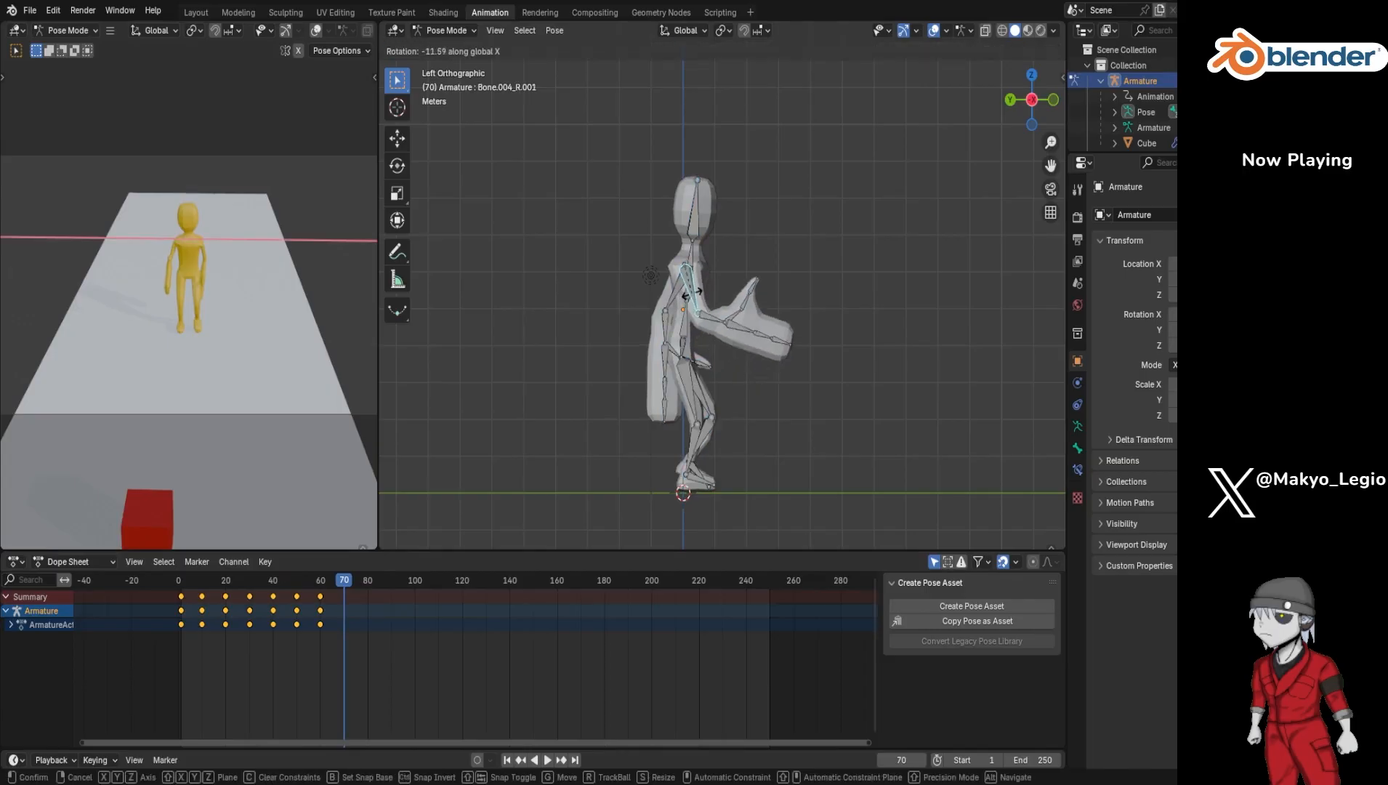
pyautogui.click(725, 302)
pyautogui.click(727, 304)
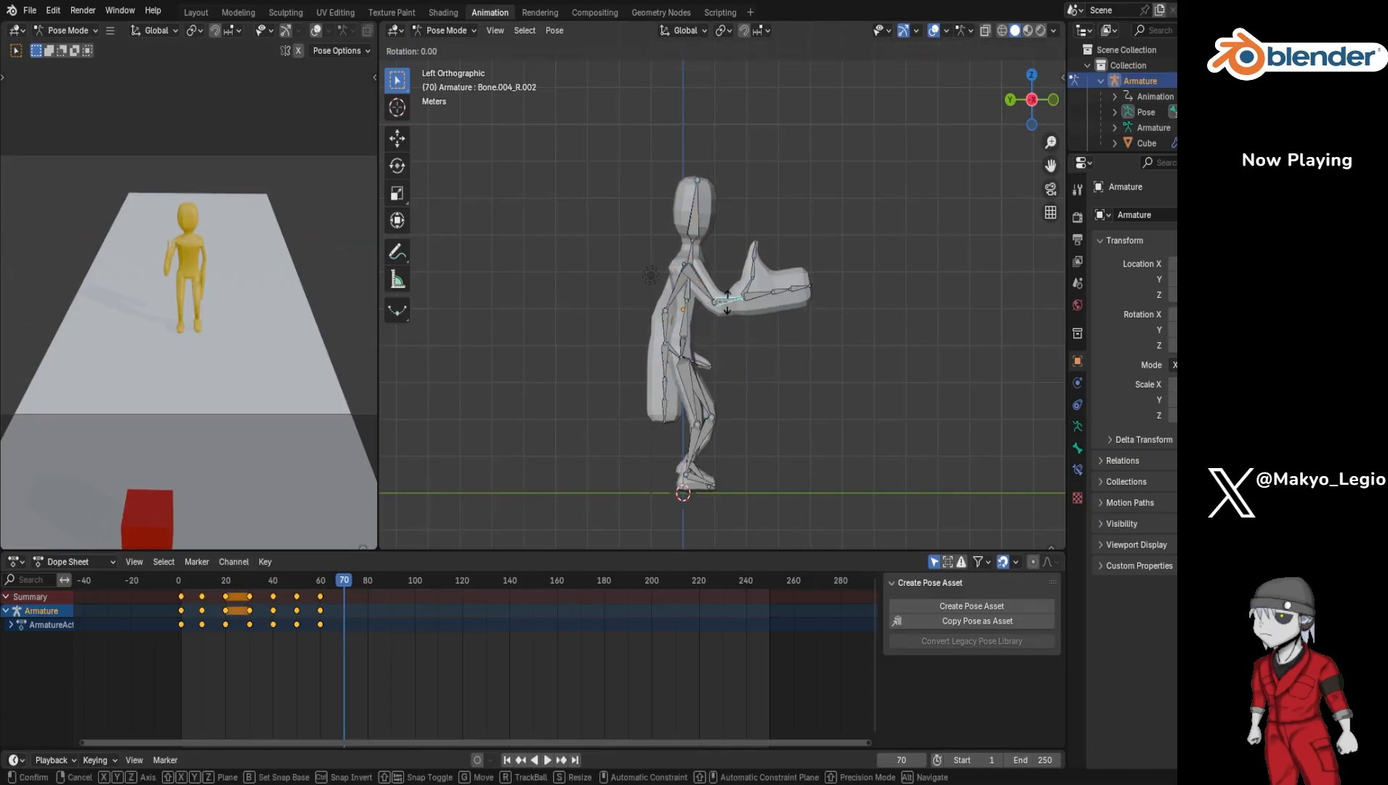
pyautogui.press('r')
pyautogui.click(723, 308)
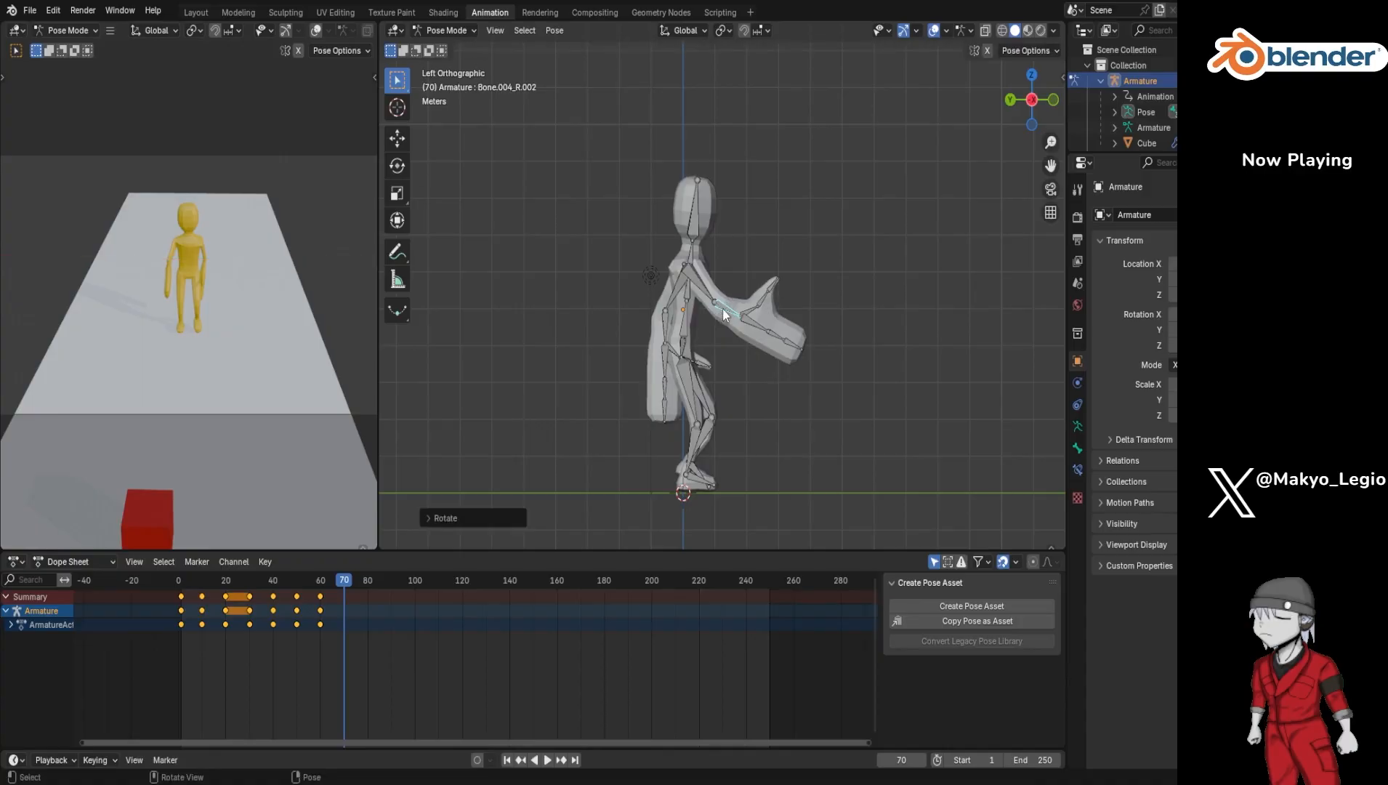
# Step: Swing the left upper arm bone backward around global X and rotate the left forearm bone about 11 degrees backward
pyautogui.click(673, 294)
pyautogui.press('r')
pyautogui.press('x')
pyautogui.click(652, 295)
pyautogui.click(651, 319)
pyautogui.press('r')
pyautogui.press('x')
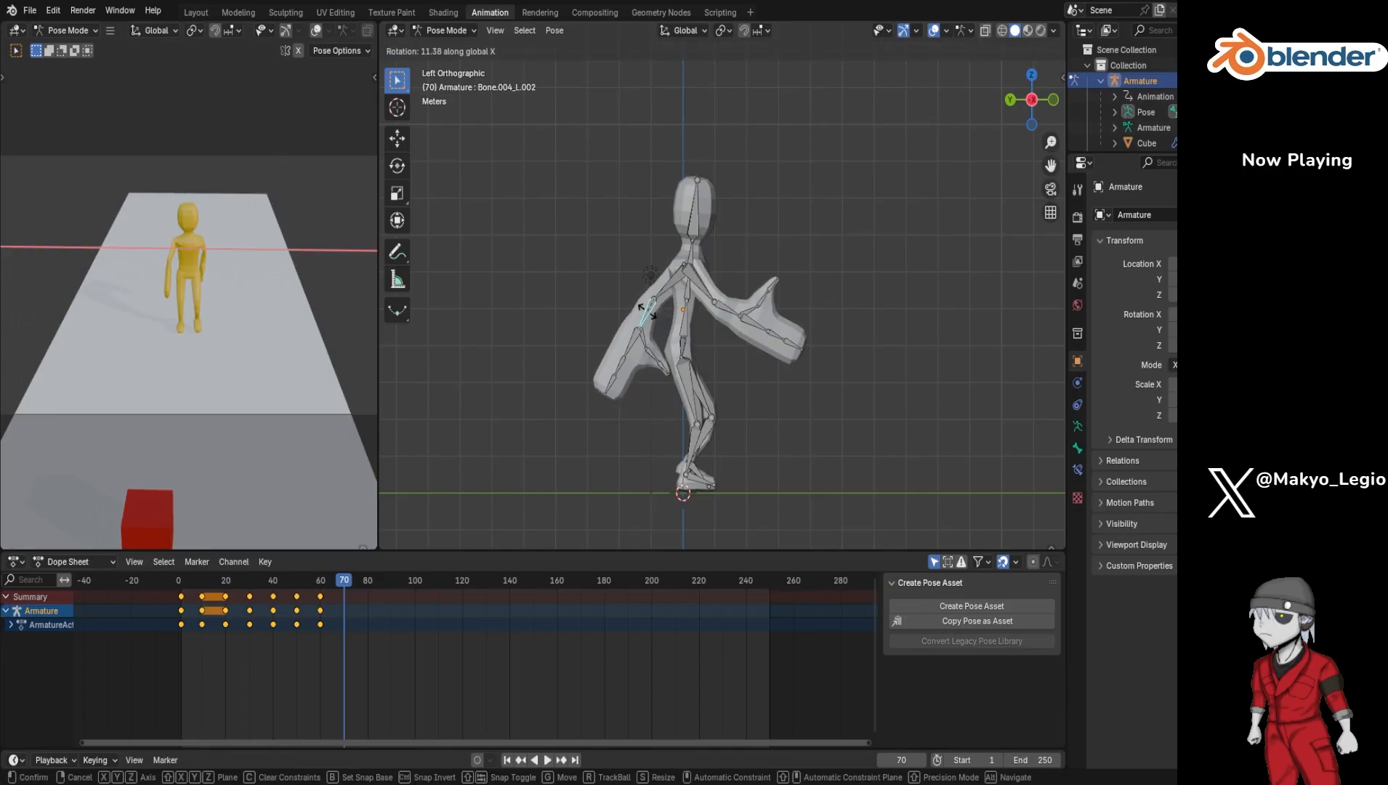
pyautogui.click(647, 312)
# Step: Rotate the right thigh bone backward about 29 degrees around global X
pyautogui.click(688, 384)
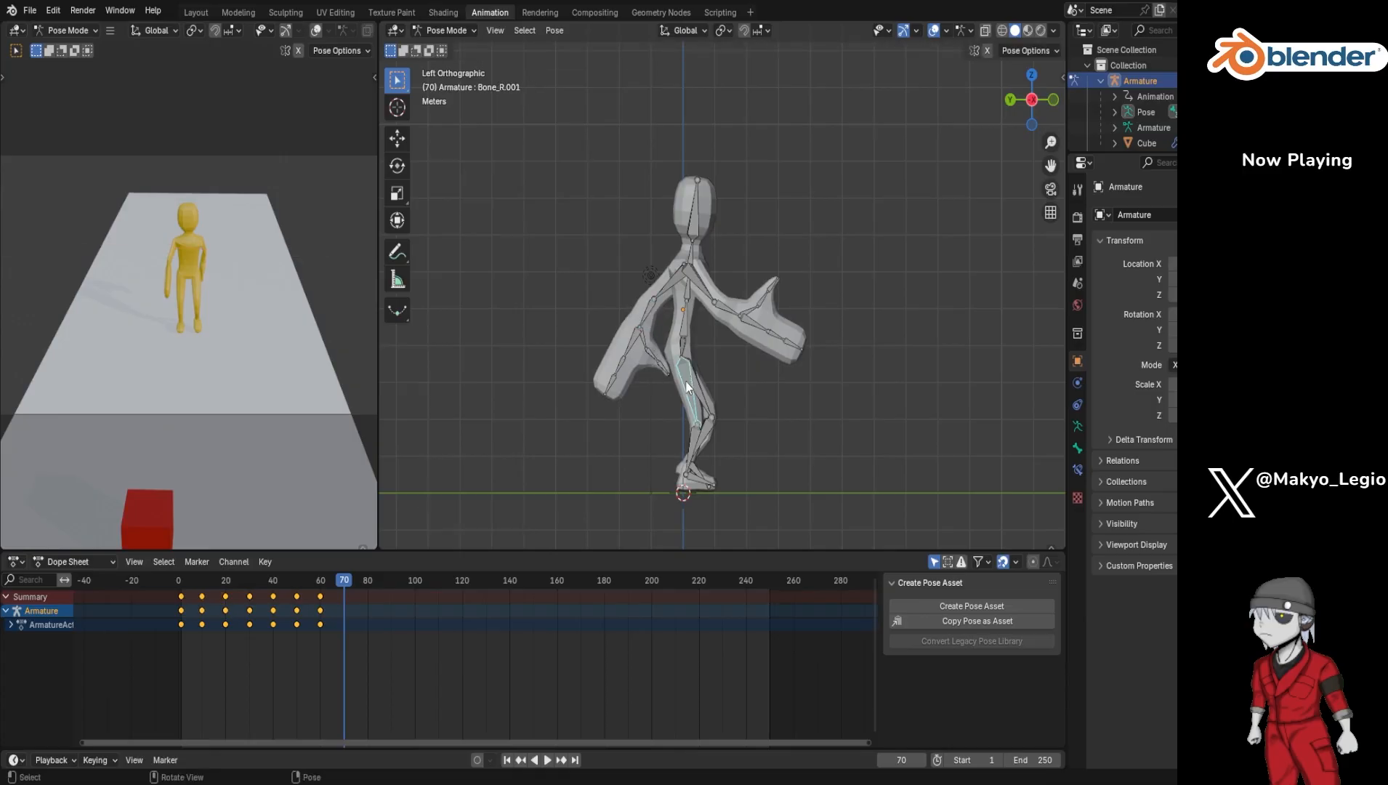
pyautogui.press('r')
pyautogui.press('x')
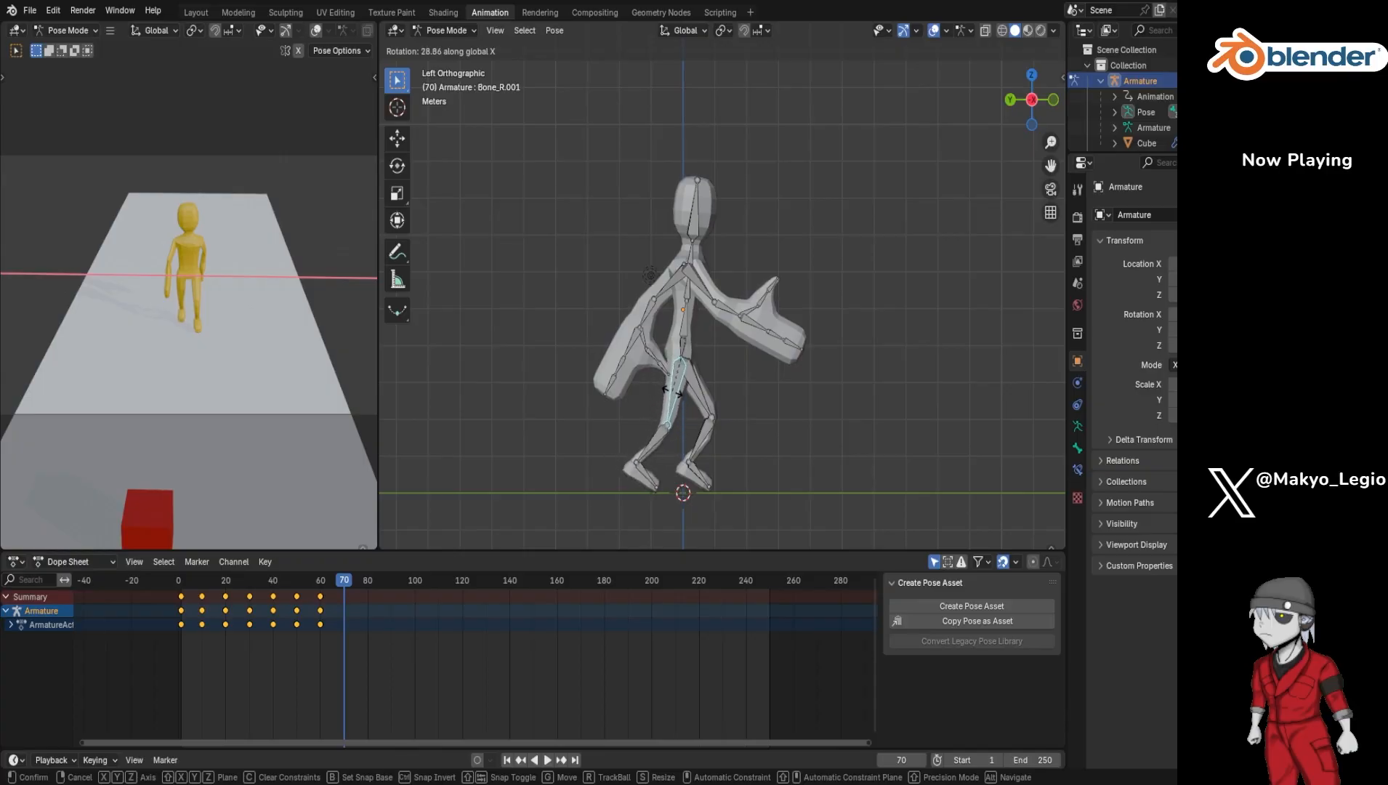
pyautogui.click(672, 393)
# Step: Rotate the right shin bone slightly backward and the right foot bone about 10 degrees around global X
pyautogui.click(660, 439)
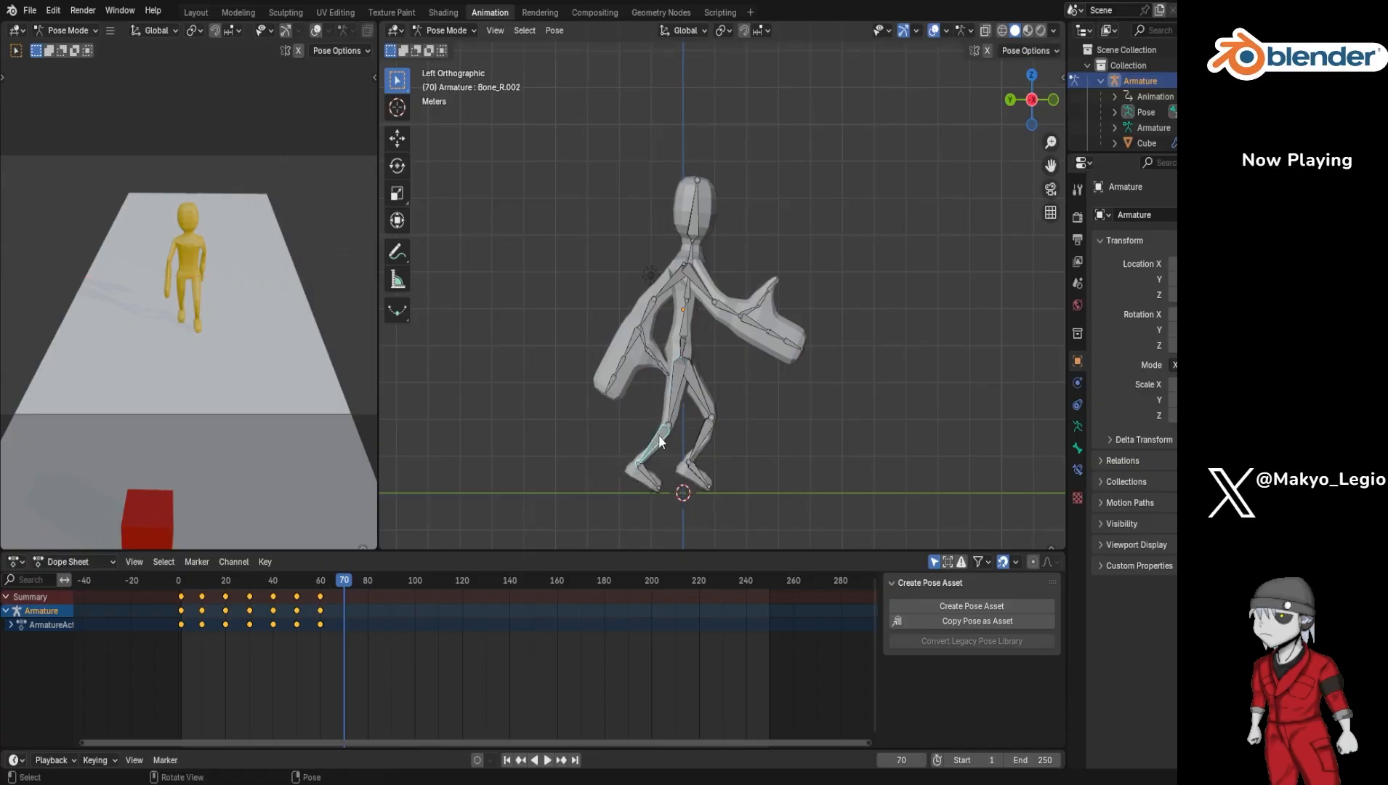
pyautogui.press('r')
pyautogui.click(643, 476)
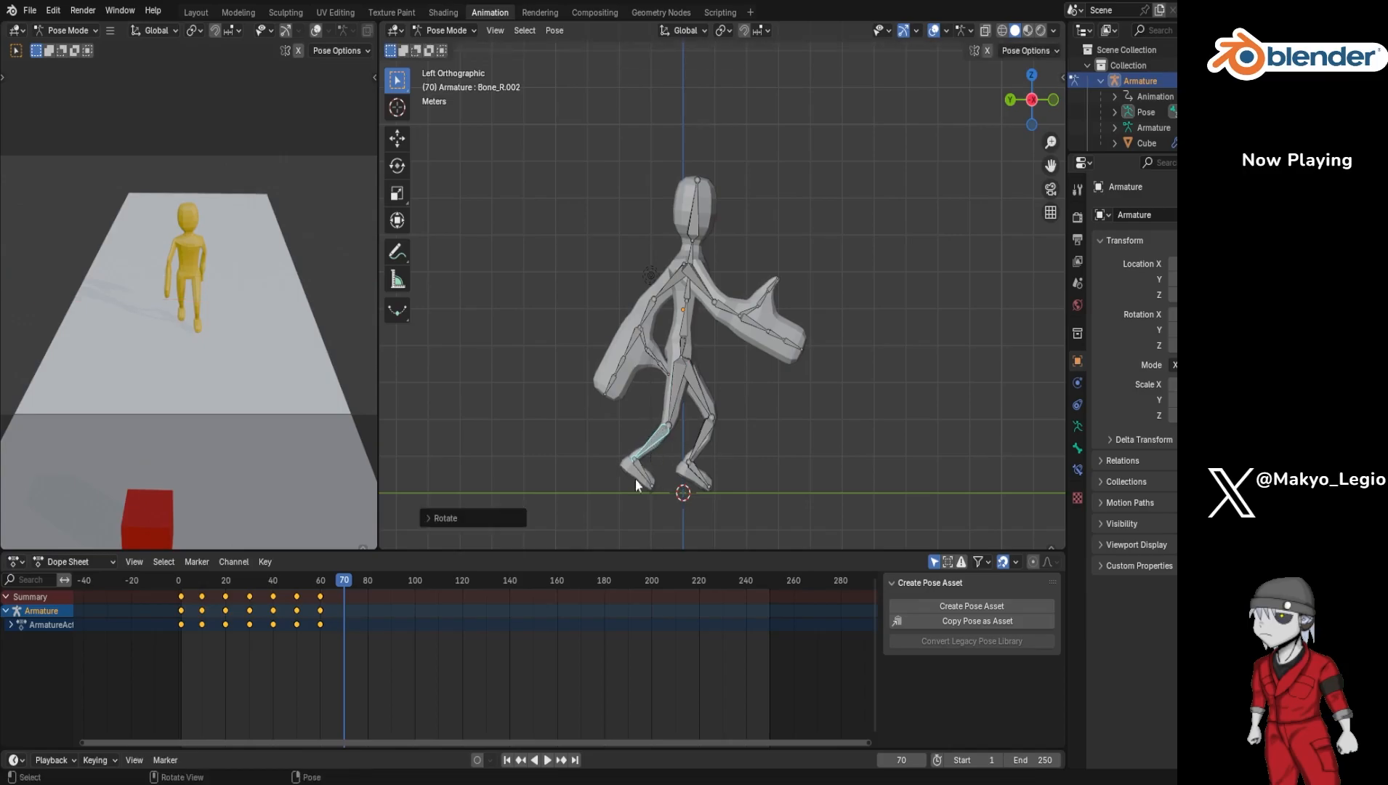
pyautogui.click(639, 477)
pyautogui.press('r')
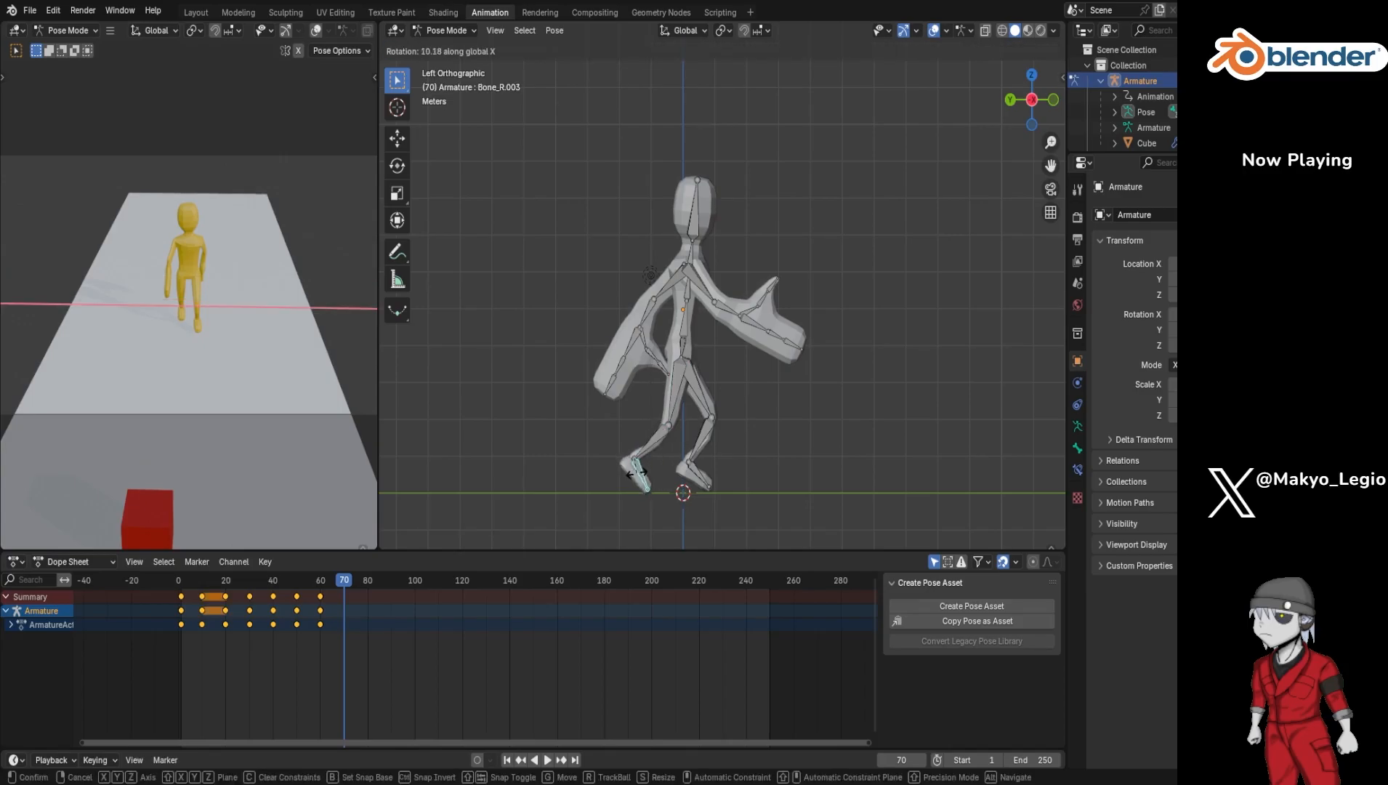
pyautogui.click(683, 414)
# Step: Swing the left thigh bone forward and rotate the left shin bone forward about 36 degrees around global X
pyautogui.click(697, 394)
pyautogui.press('r')
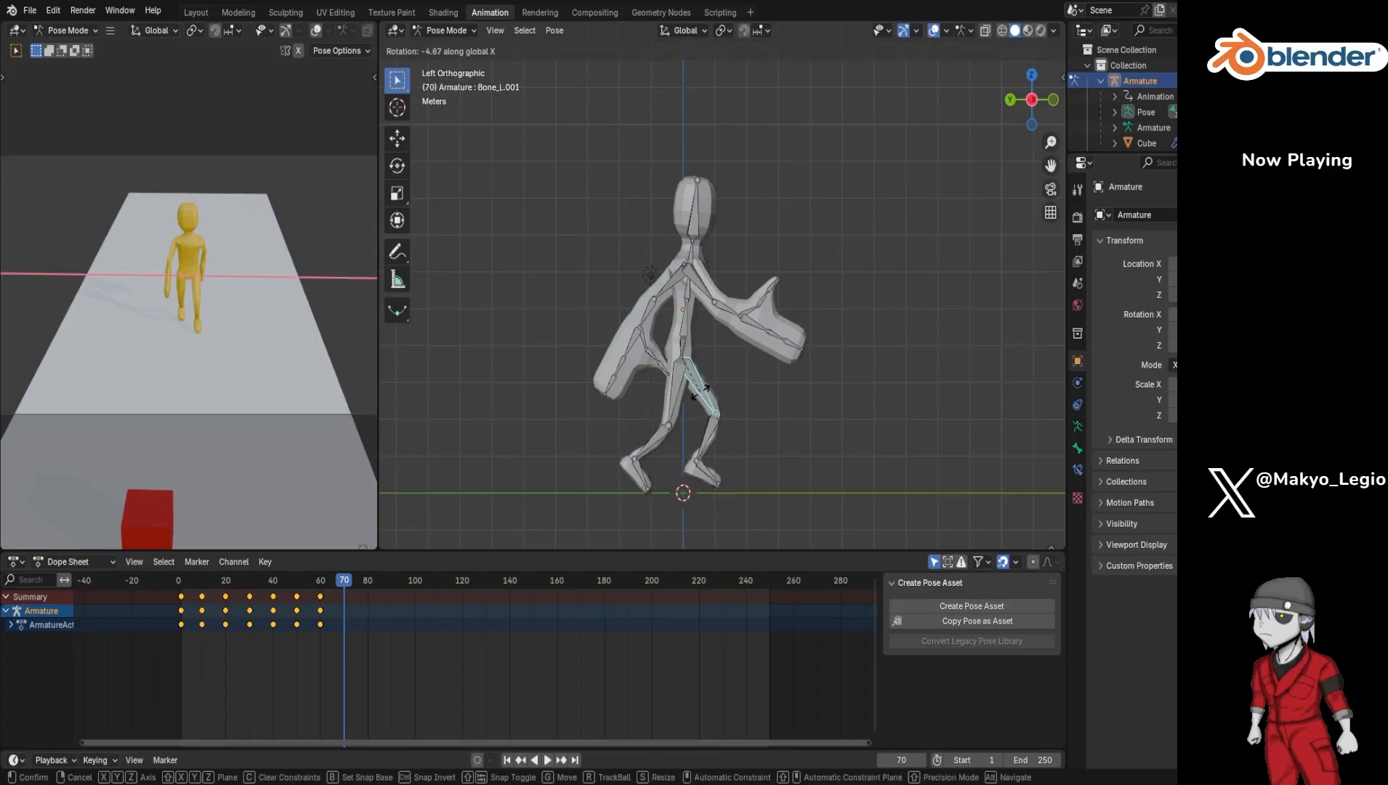
pyautogui.click(709, 393)
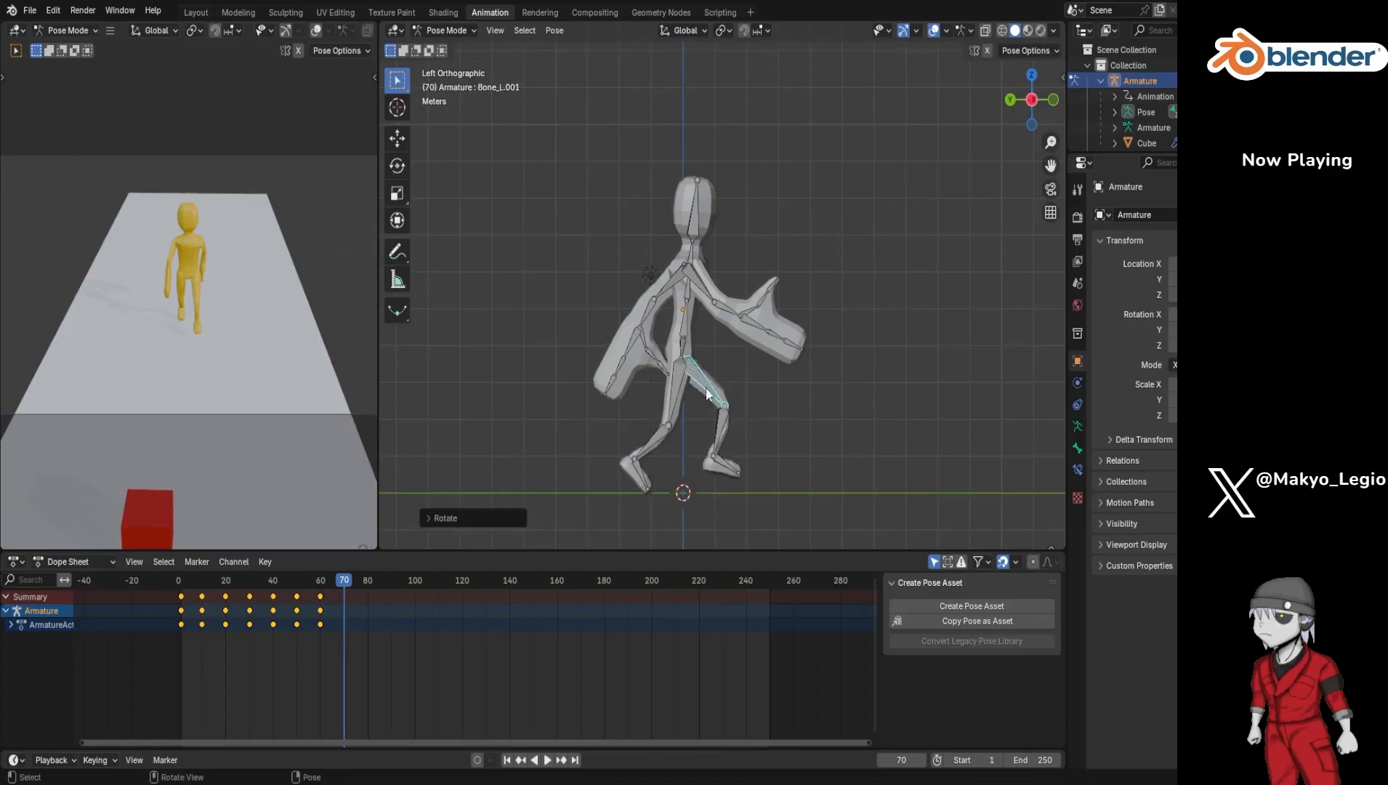
pyautogui.click(722, 425)
pyautogui.press('r')
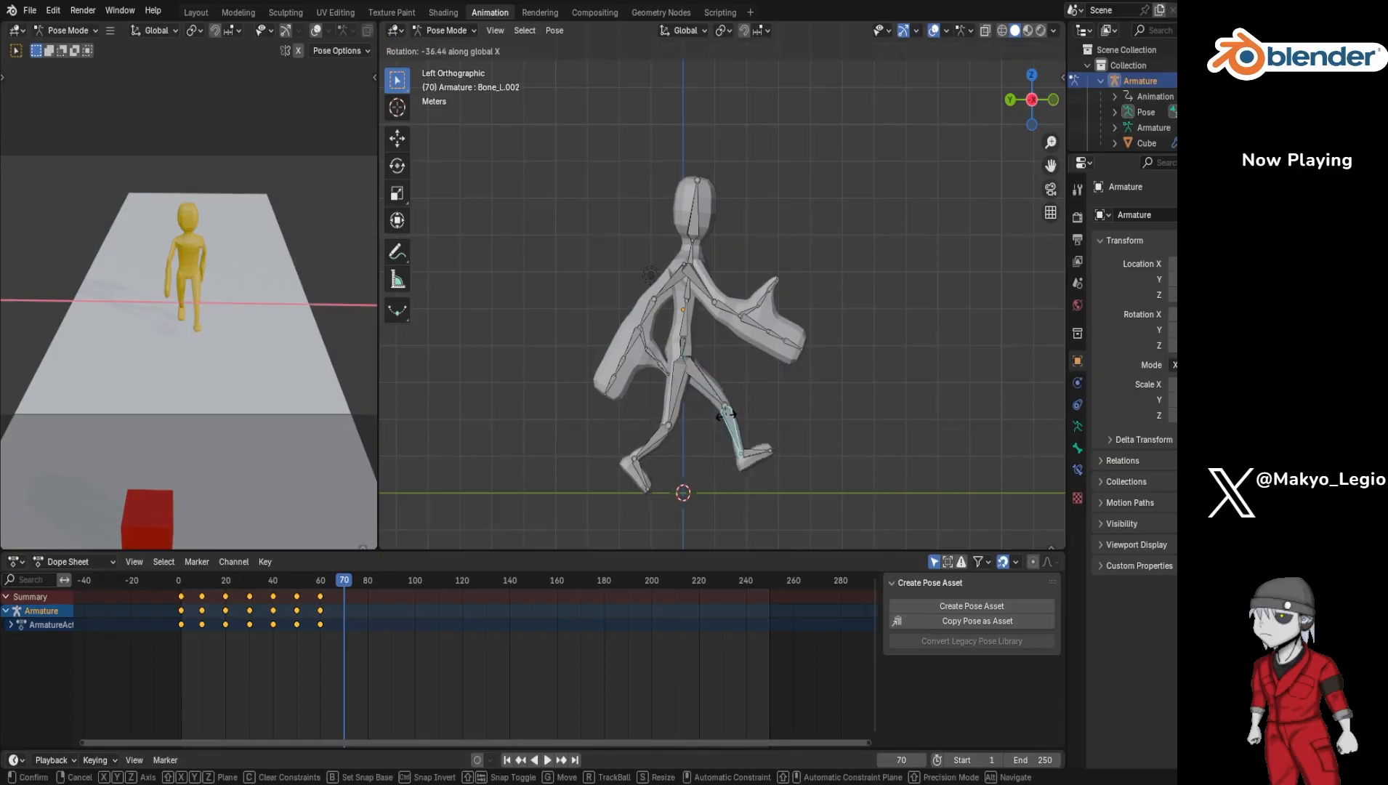
pyautogui.click(727, 421)
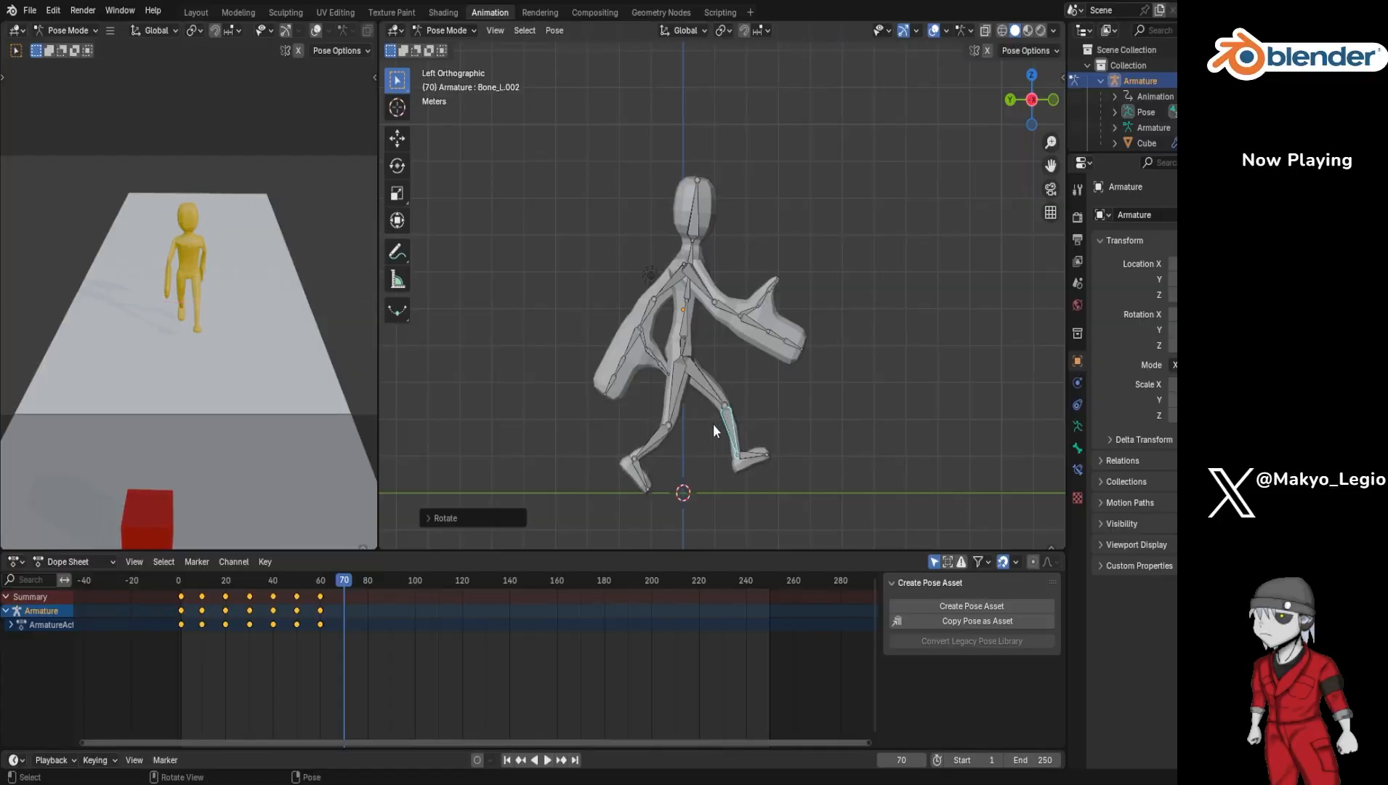
# Step: Select all bones, insert a keyframe for the pose at frame 70, and play the animation back from frame 1
pyautogui.press('a')
pyautogui.press('i')
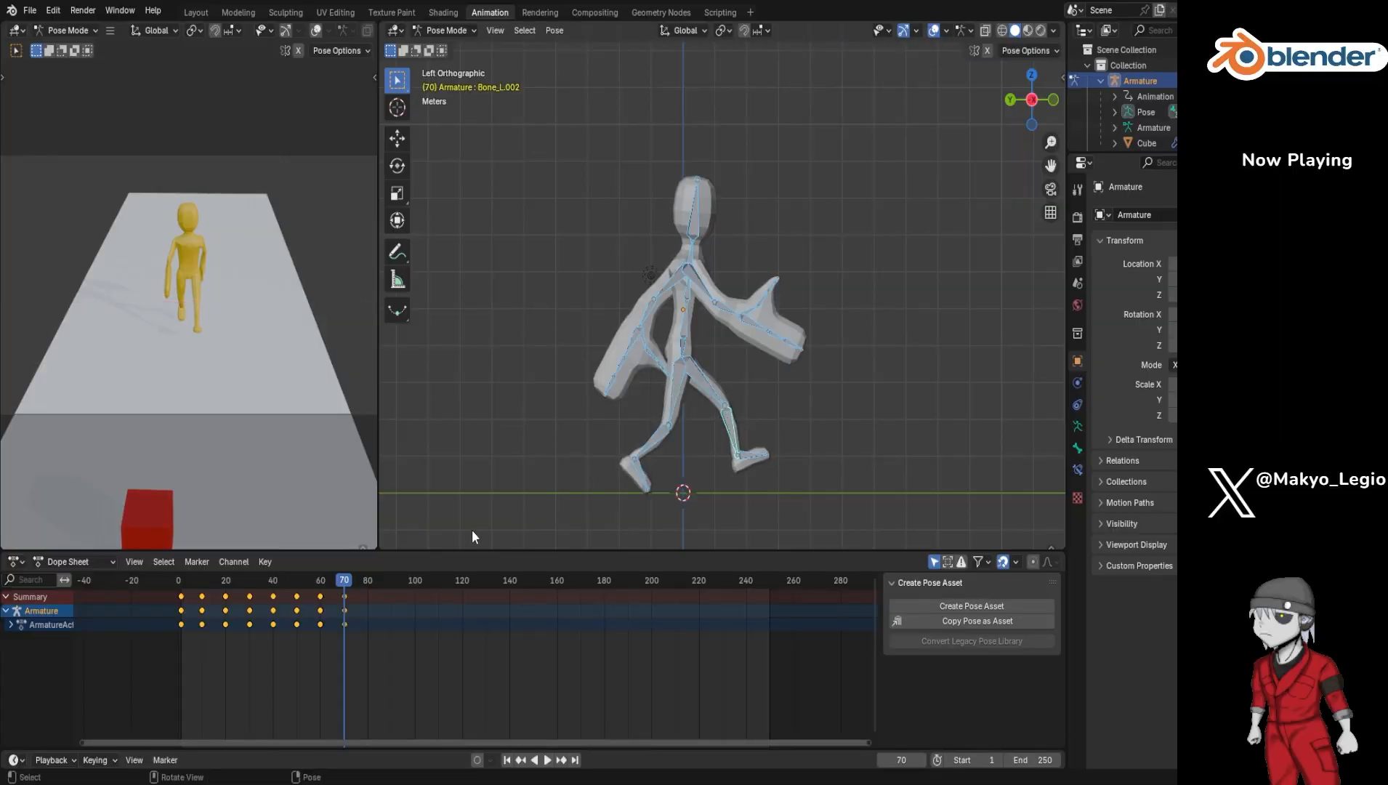
pyautogui.click(507, 759)
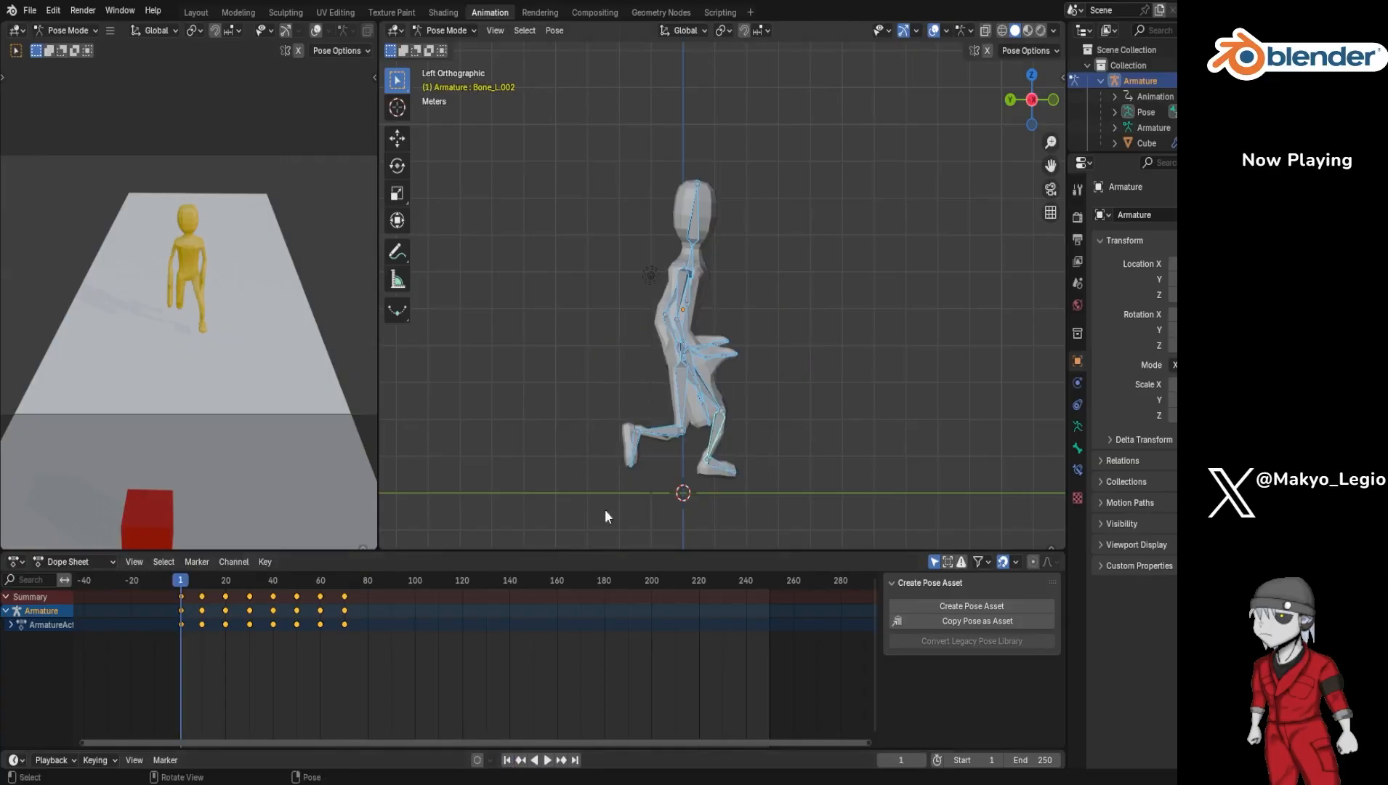
pyautogui.press('space')
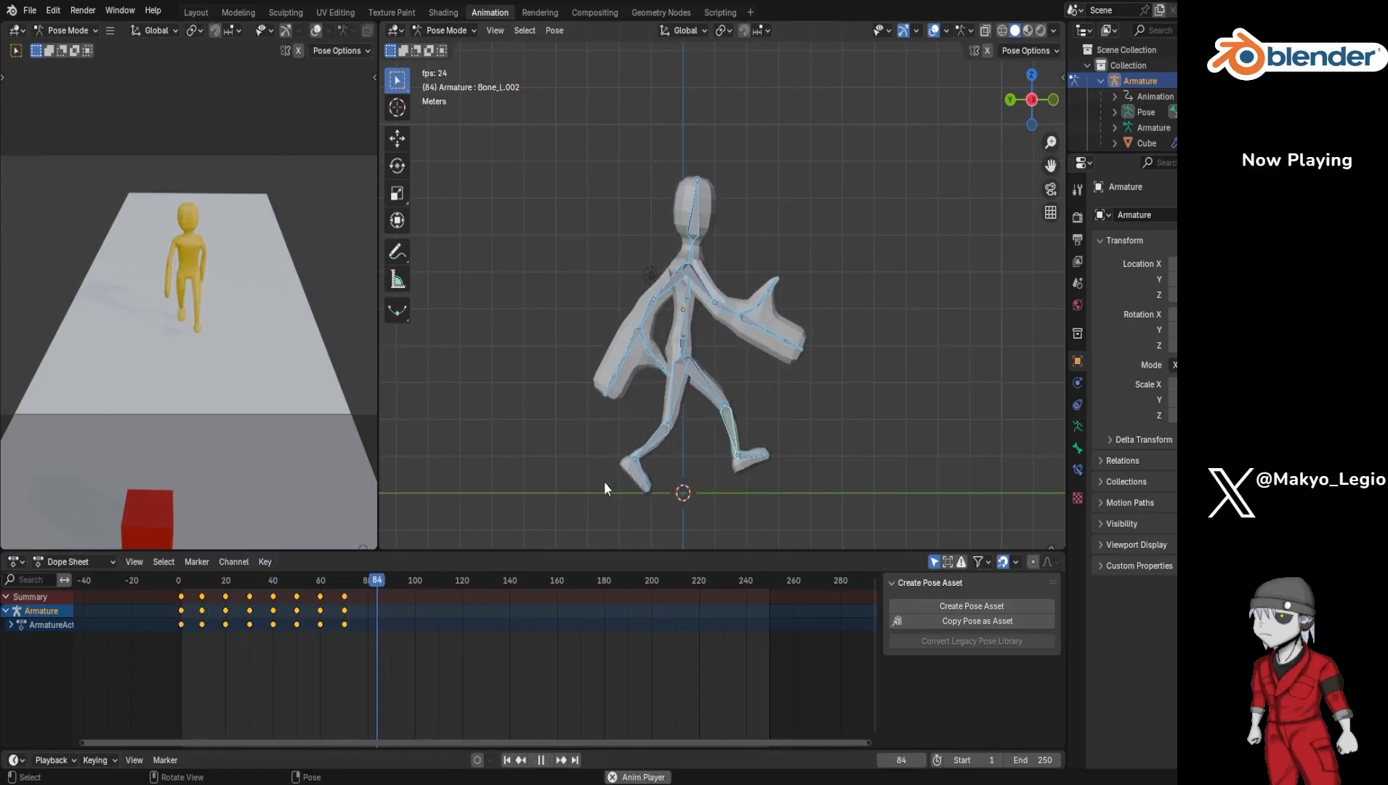
pyautogui.press('space')
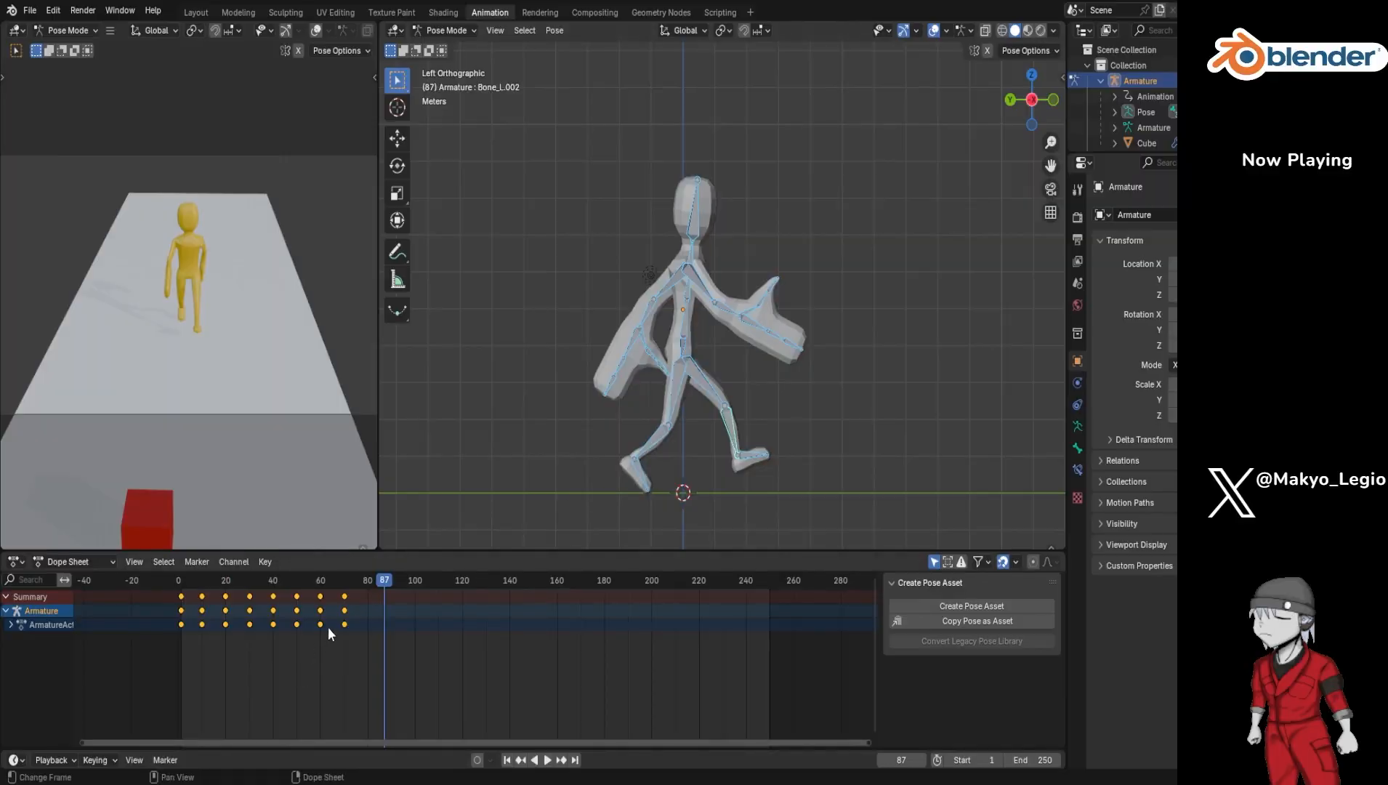
# Step: Replay the pose cycle from frame 1 to review the motion through frame 70, ending back at frame 1
pyautogui.moveTo(383, 583); pyautogui.dragTo(368, 595)
pyautogui.moveTo(177, 580)
pyautogui.mouseDown()
pyautogui.moveTo(372, 556)
pyautogui.moveTo(184, 582)
pyautogui.moveTo(164, 608)
pyautogui.moveTo(181, 602)
pyautogui.mouseUp()
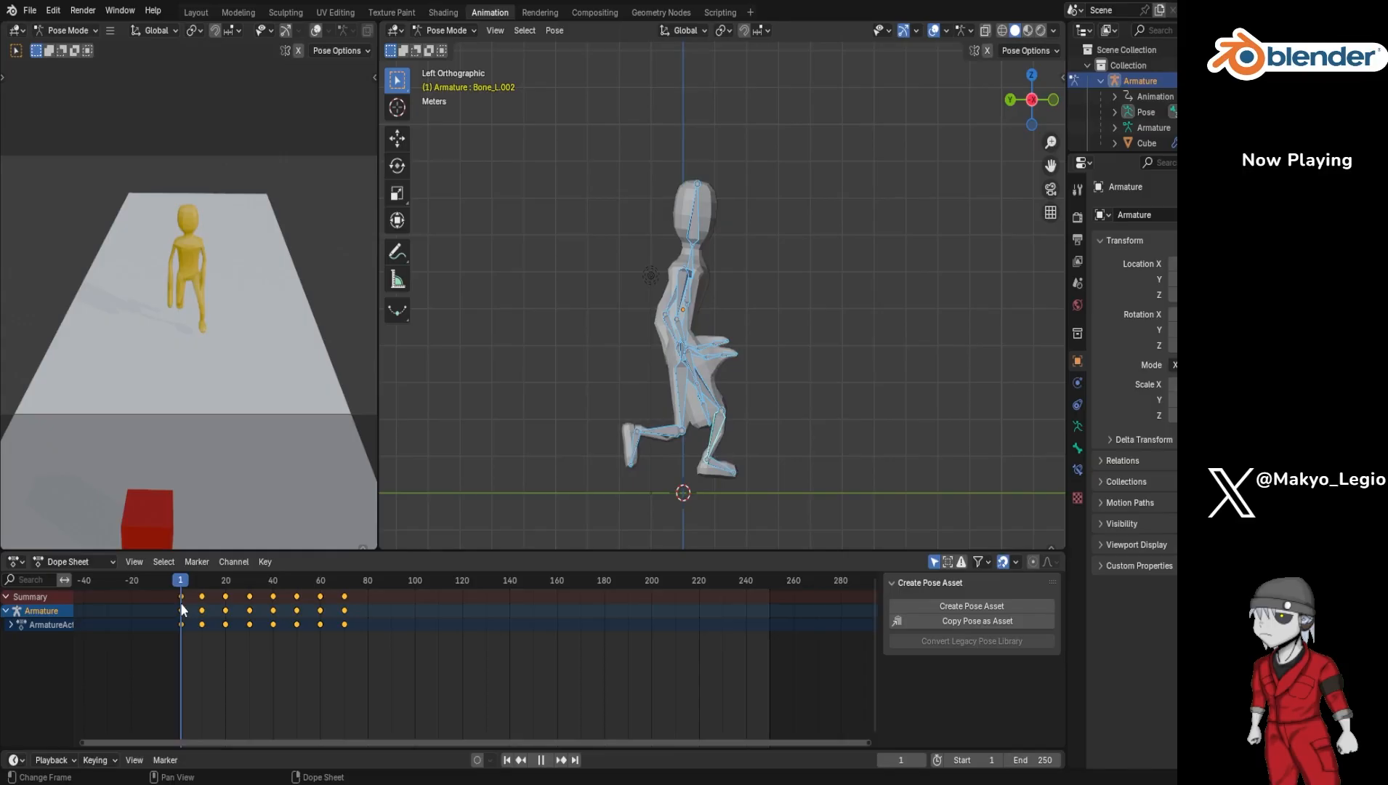
pyautogui.moveTo(182, 603)
pyautogui.mouseDown()
pyautogui.moveTo(345, 585)
pyautogui.moveTo(167, 606)
pyautogui.mouseUp()
pyautogui.press('space')
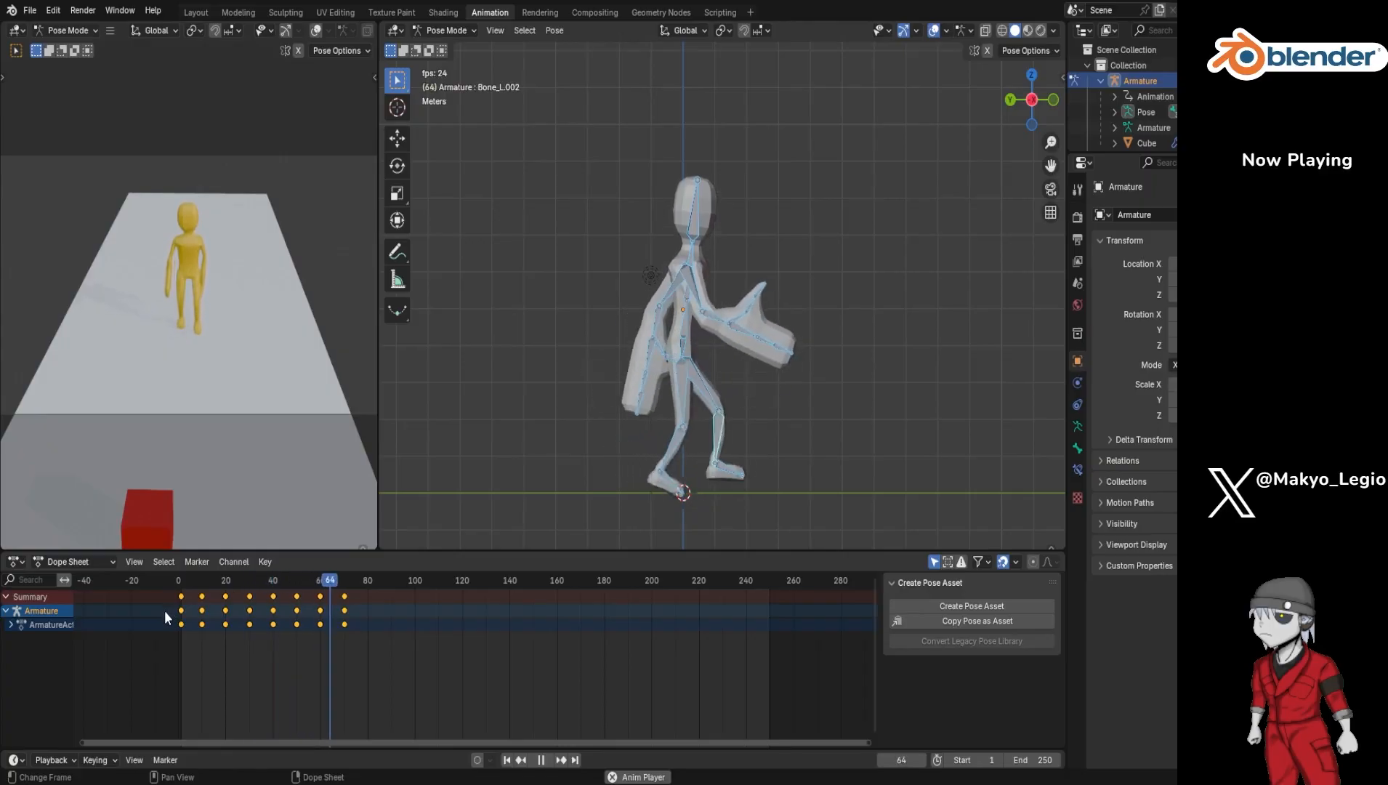
pyautogui.press('space')
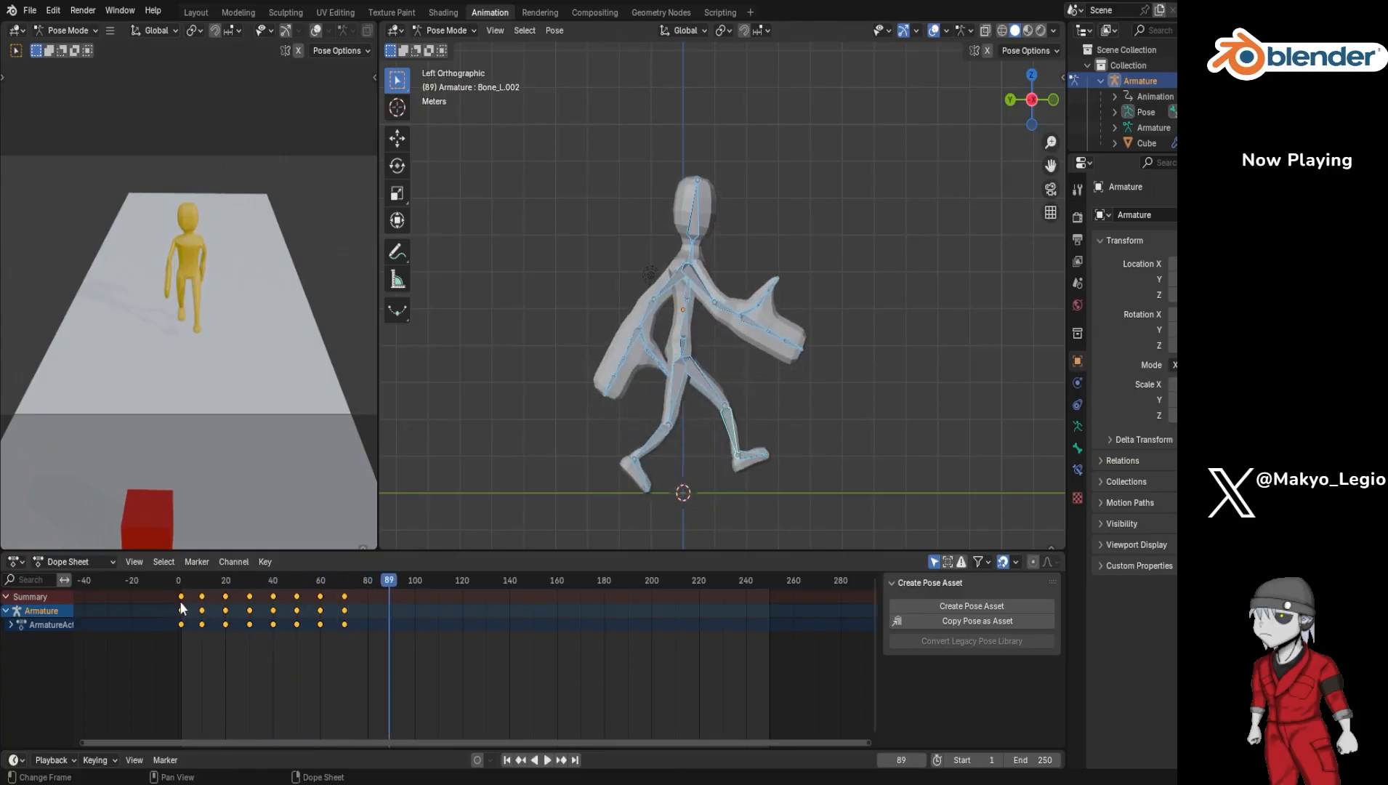
pyautogui.moveTo(184, 584); pyautogui.dragTo(181, 597)
pyautogui.press('space')
# Step: Copy all the keyframes from frames 1 to 70 and paste them starting at frame 80
pyautogui.moveTo(176, 648); pyautogui.dragTo(377, 580)
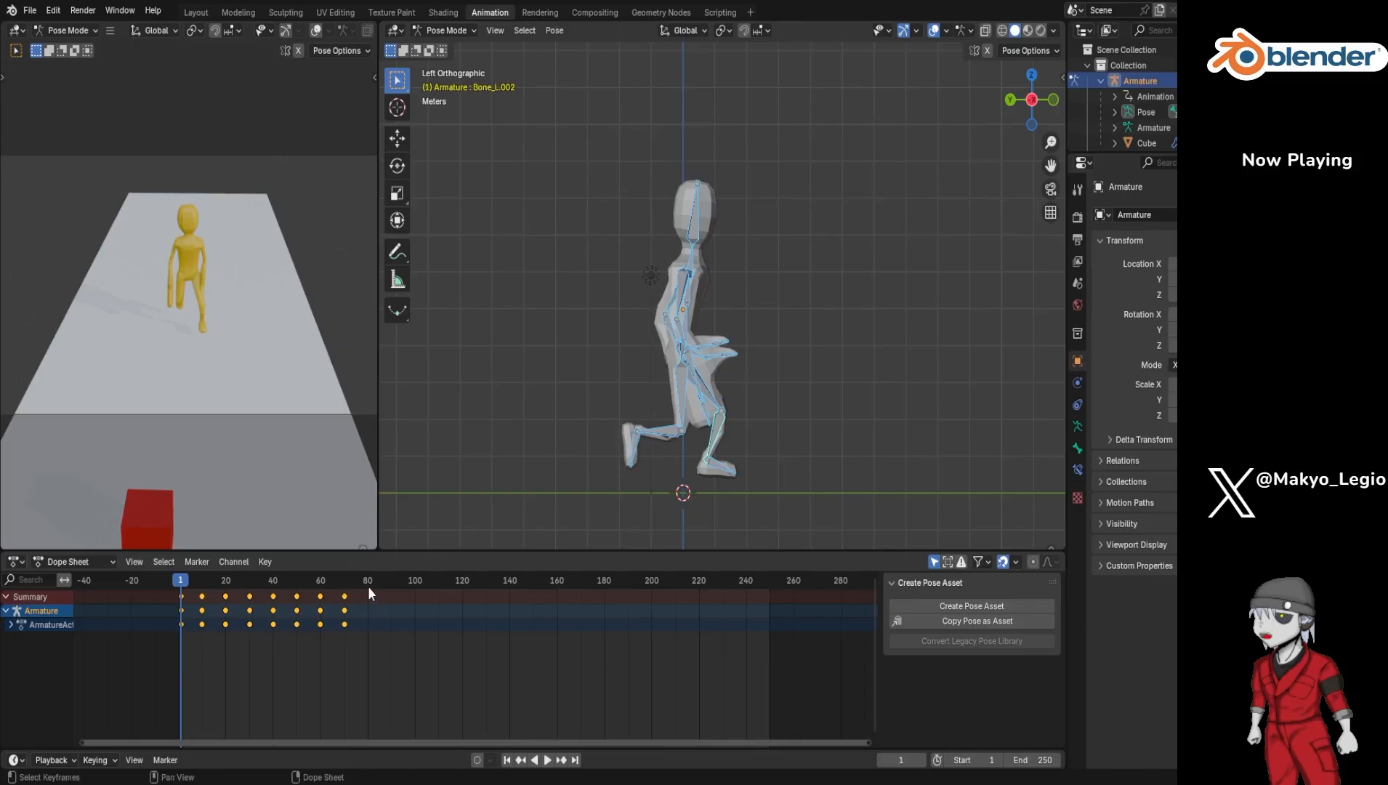
pyautogui.moveTo(367, 584); pyautogui.dragTo(367, 582)
pyautogui.hotkey('ctrl', 'v')
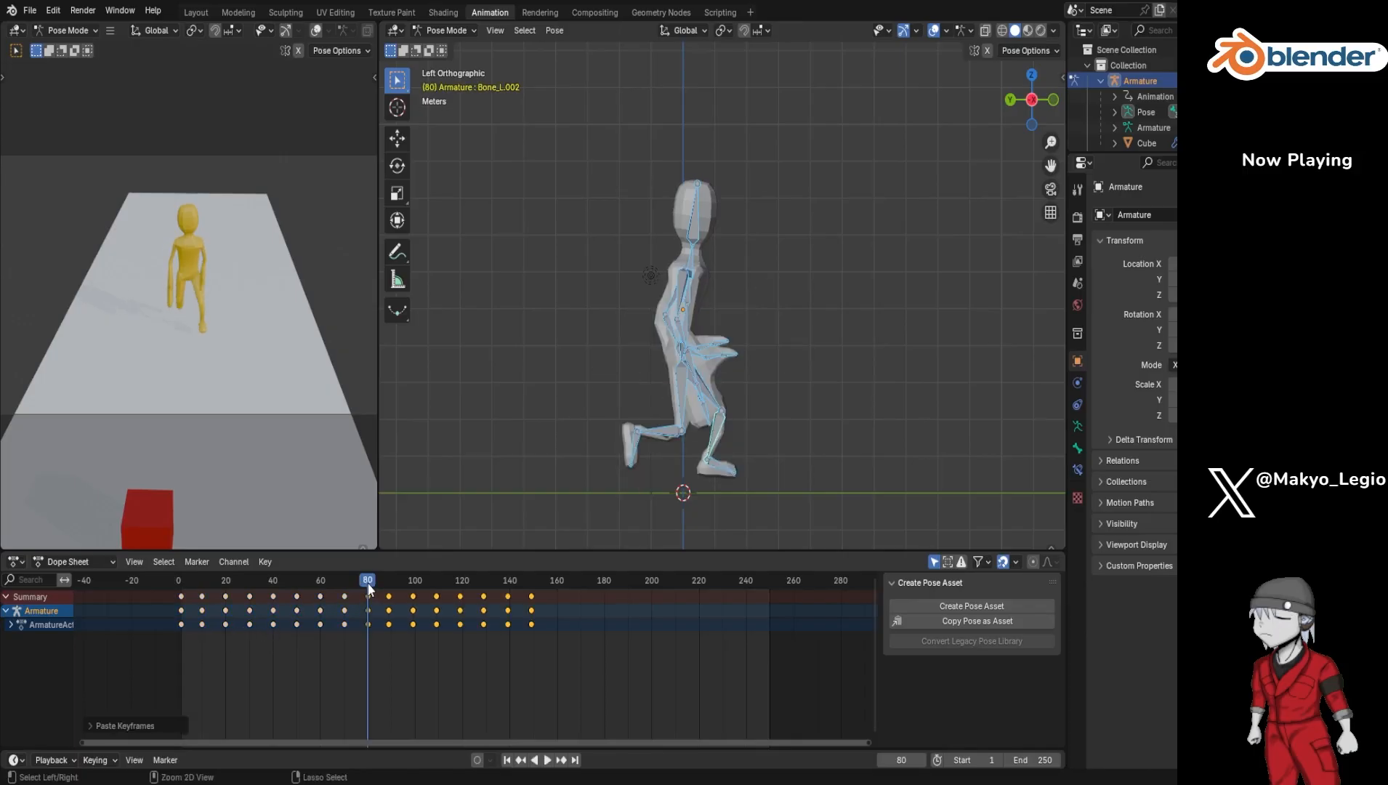
# Step: Play the extended animation repeatedly from the start to check the repeated cycle, and return to frame 1
pyautogui.hotkey('shift', 'Left')
pyautogui.press('space')
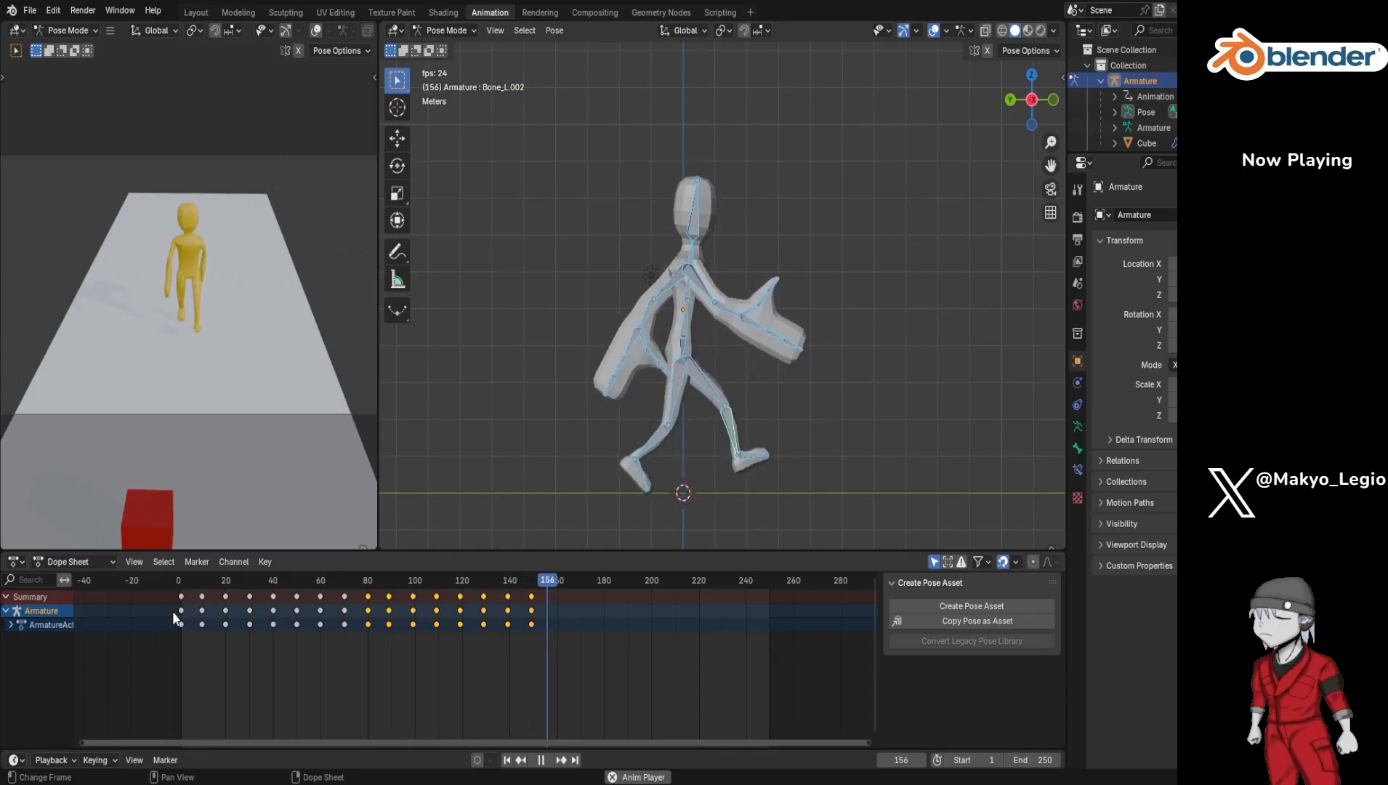
pyautogui.click(507, 760)
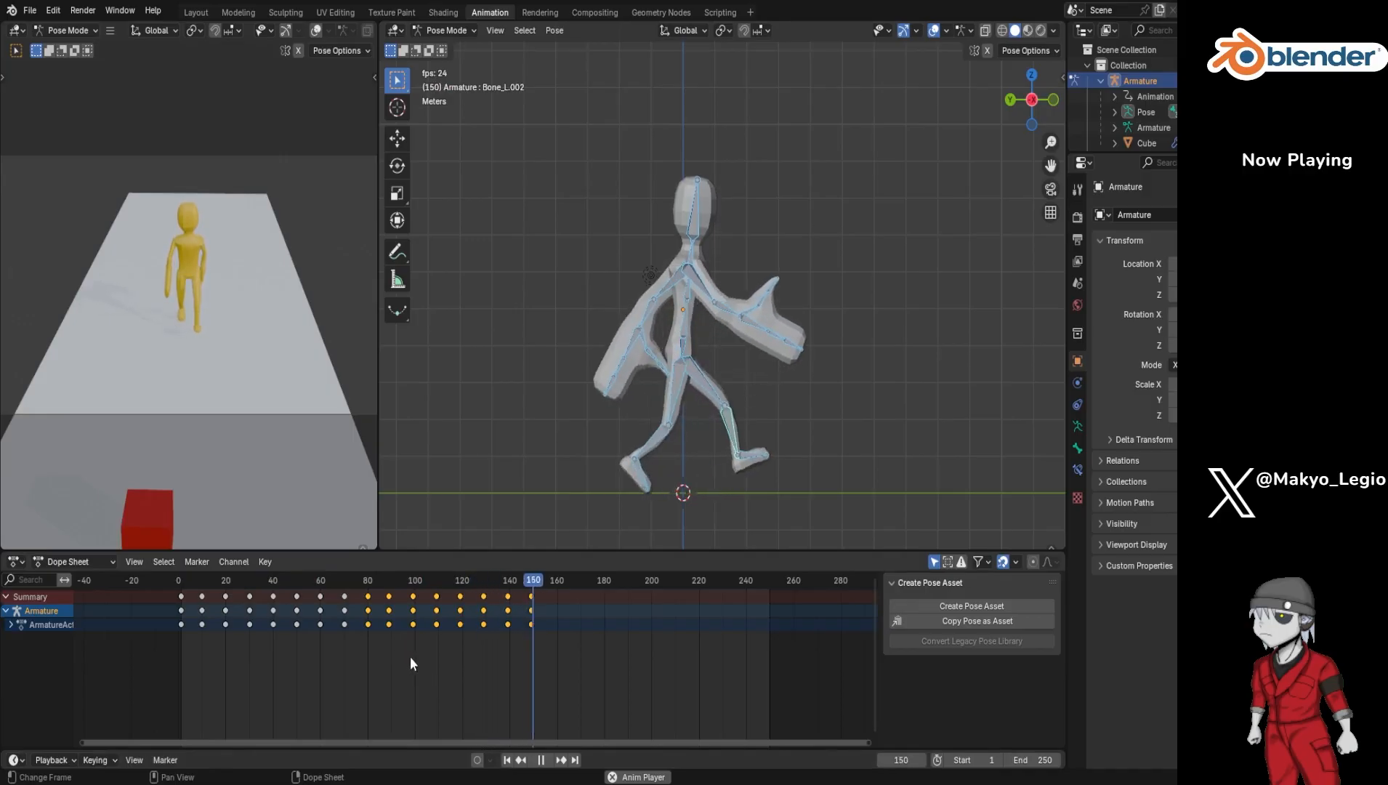
pyautogui.click(507, 760)
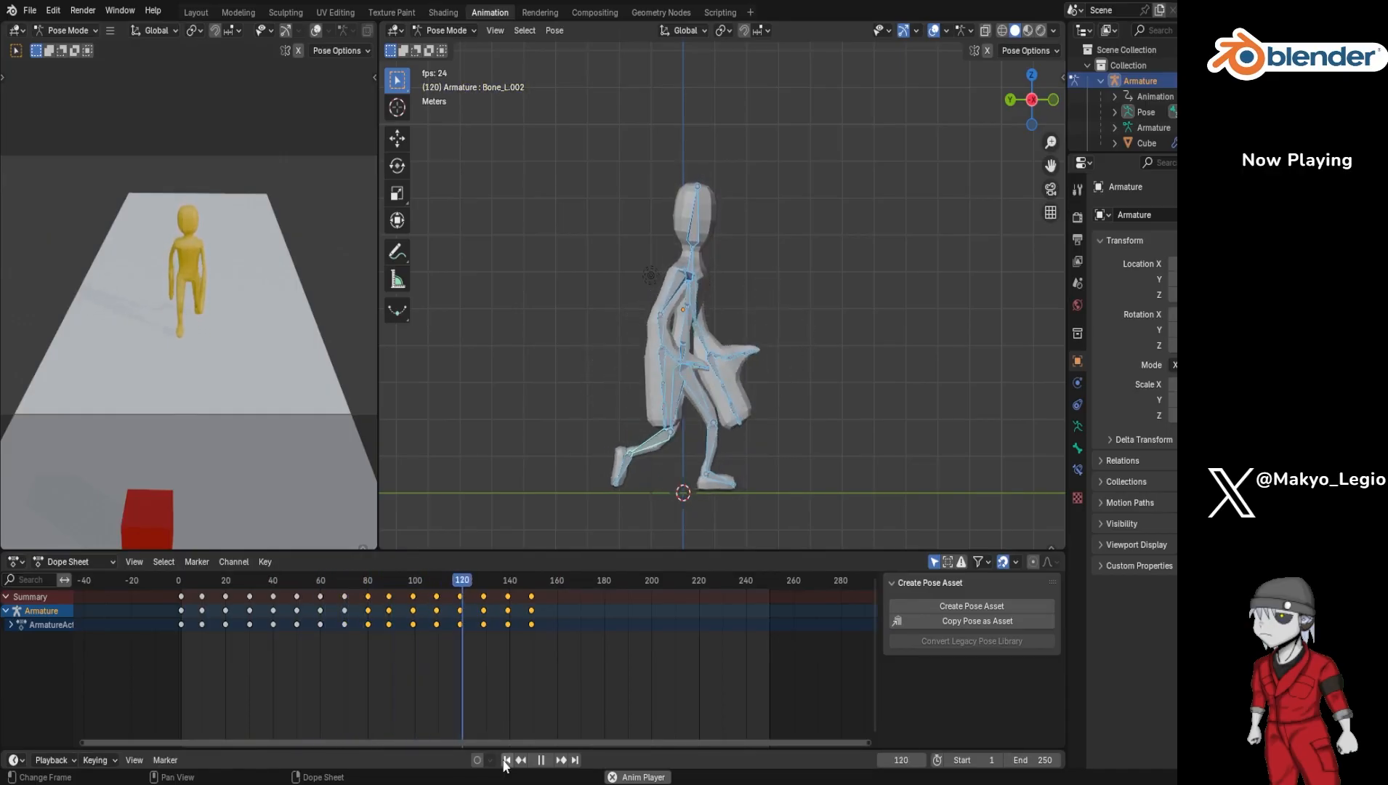
pyautogui.press('space')
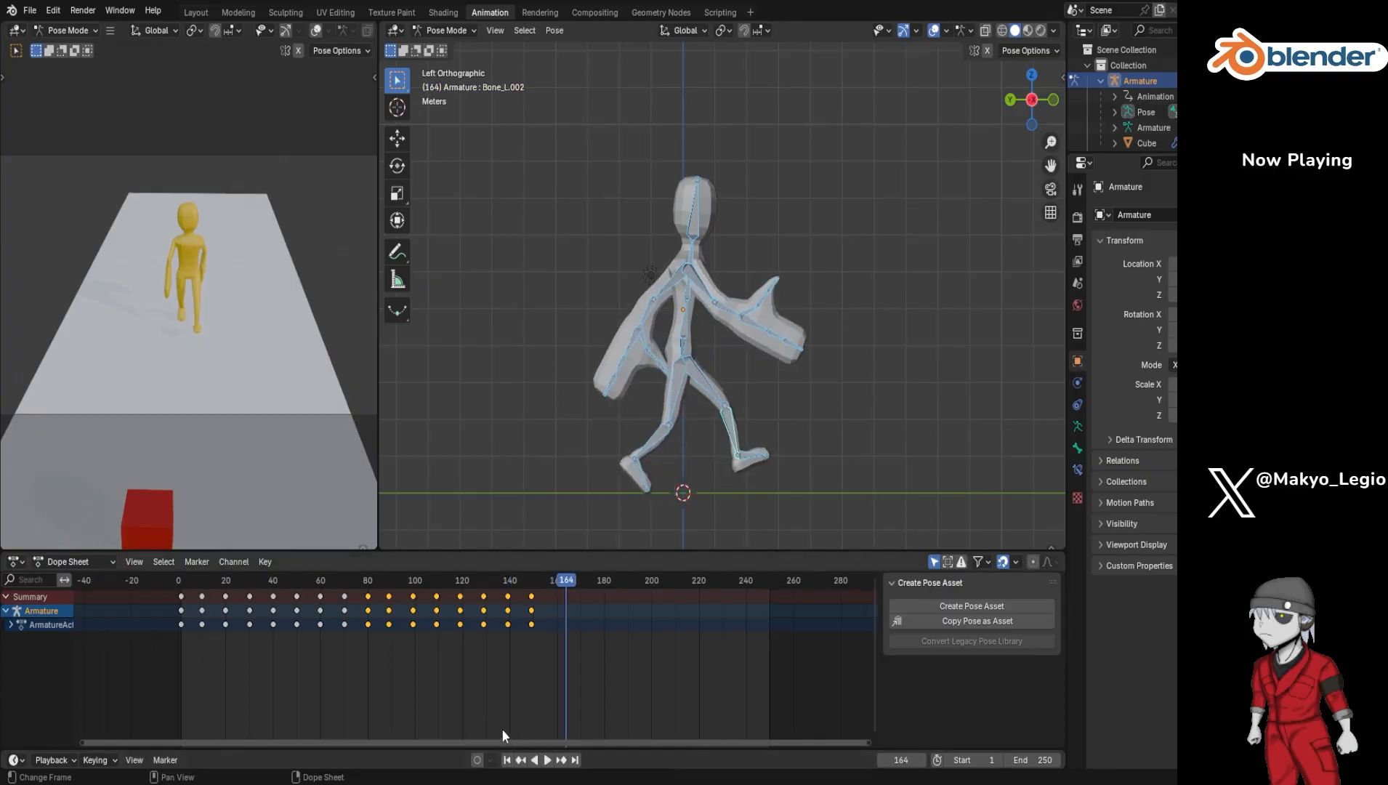
pyautogui.click(507, 760)
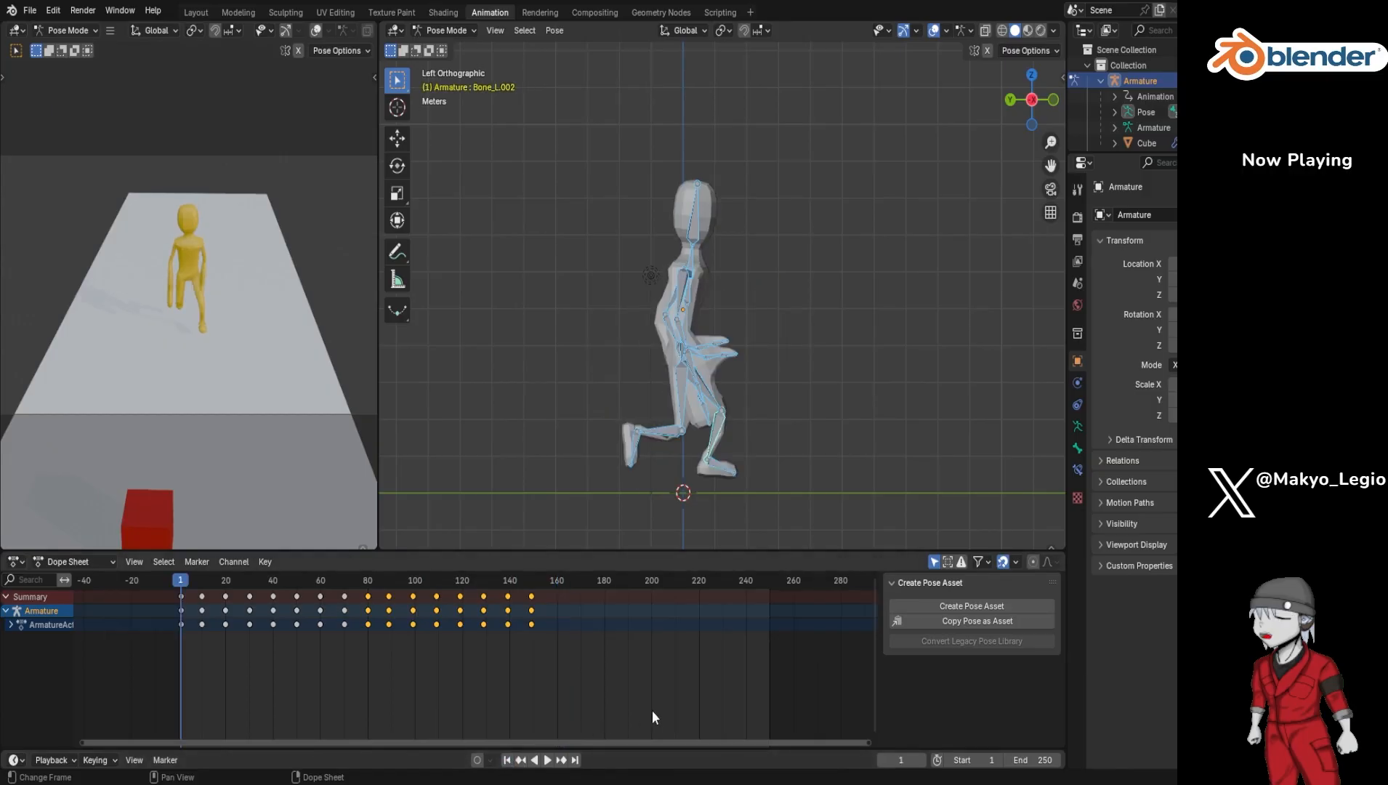
# Step: Save the file and play the animation through once more past the last keyframe
pyautogui.hotkey('ctrl', 's')
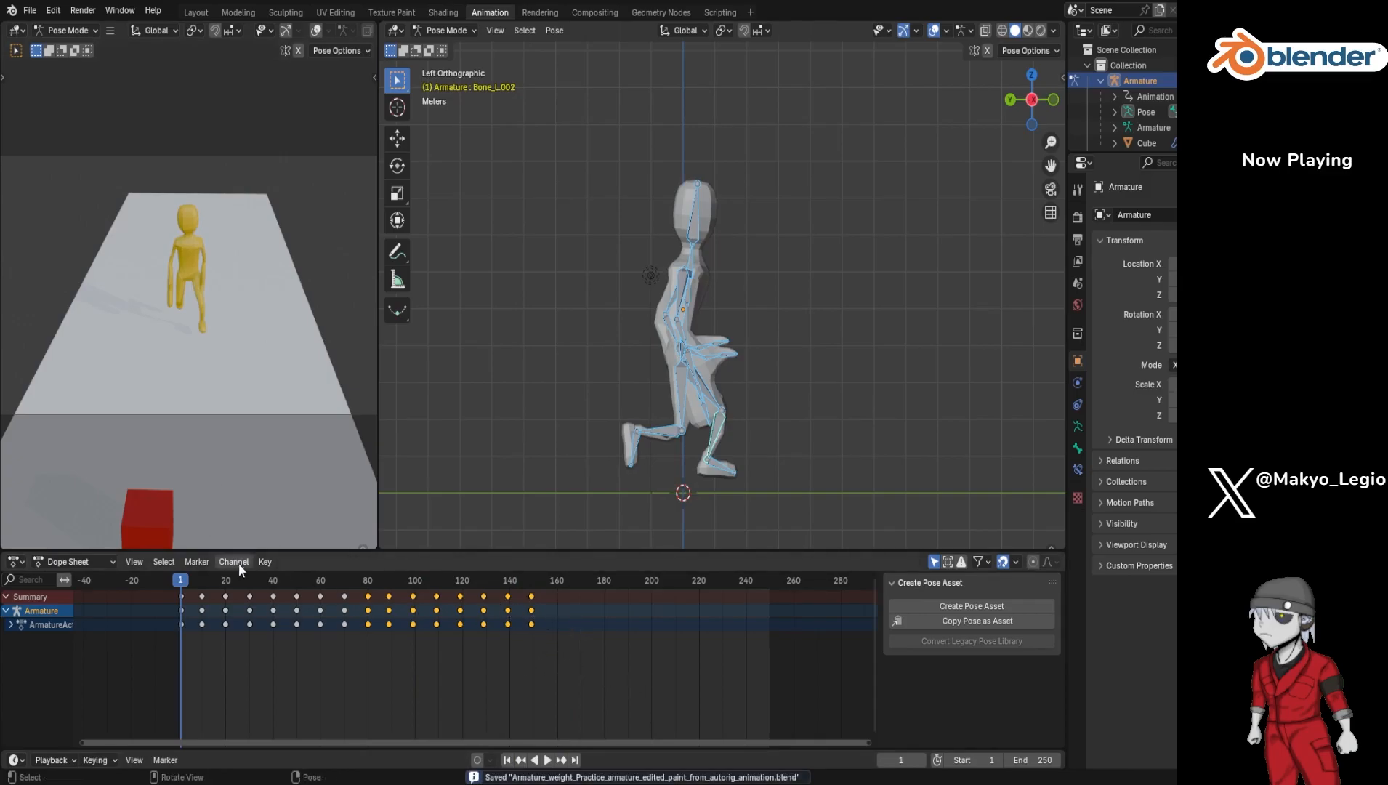
pyautogui.press('space')
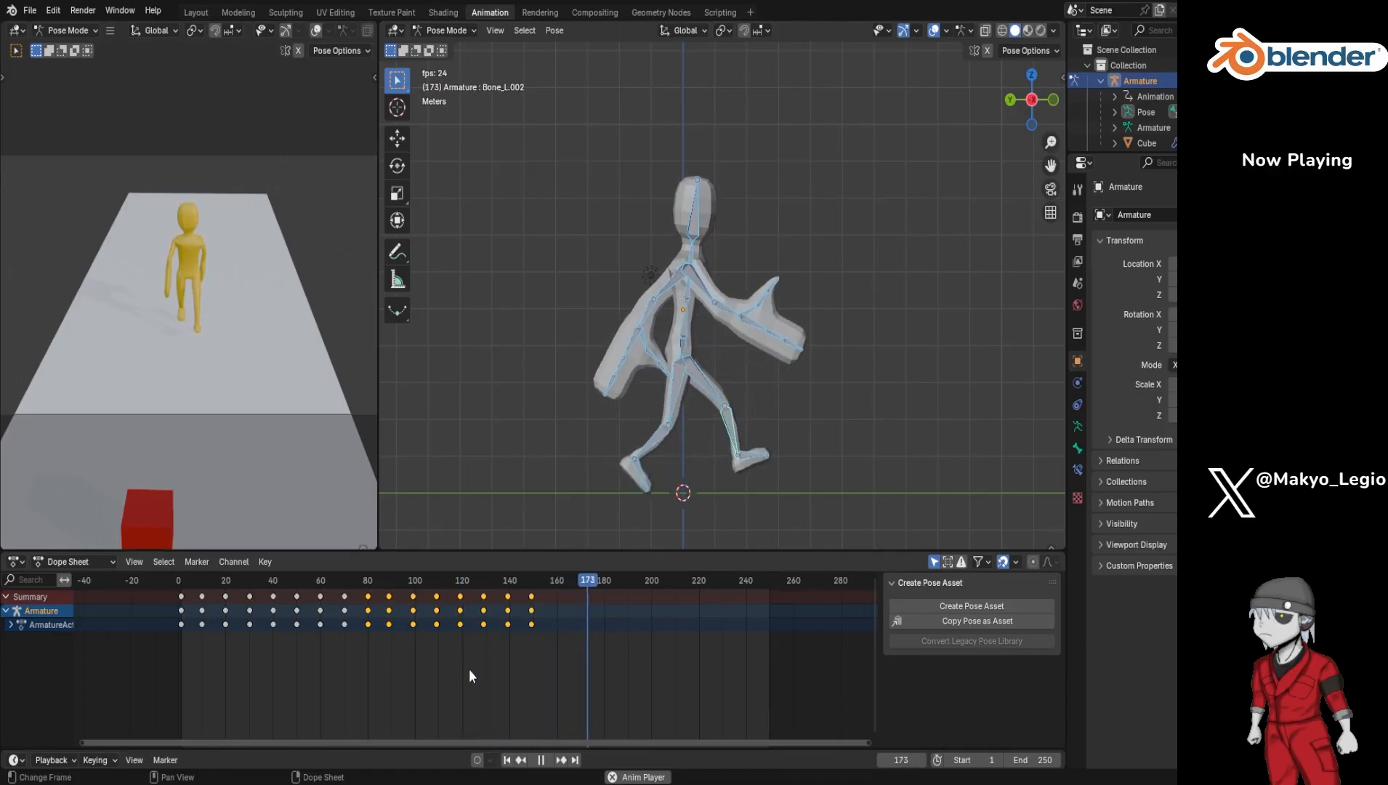
pyautogui.press('space')
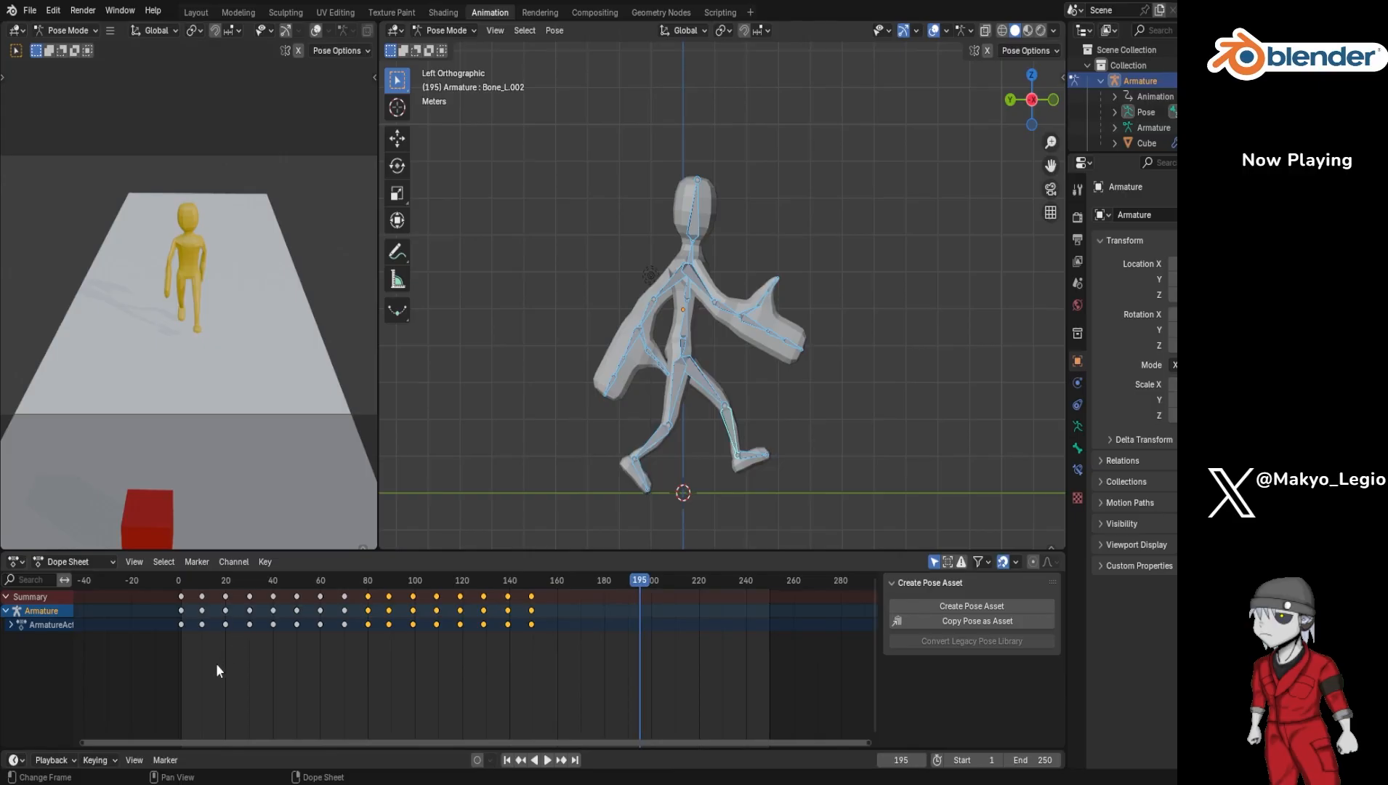
# Step: Paste the copied keyframes again at frame 160 and start playback
pyautogui.click(560, 580)
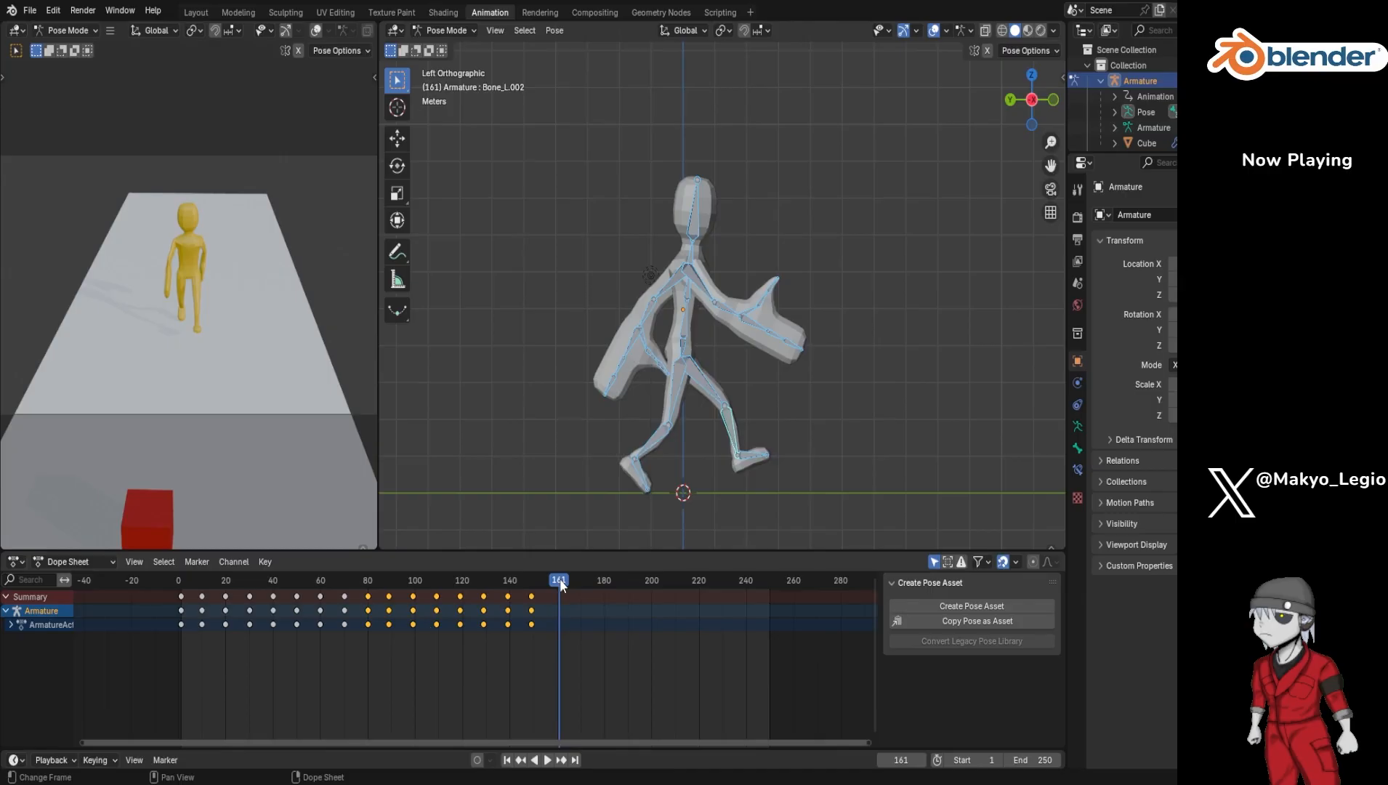
pyautogui.press('Left')
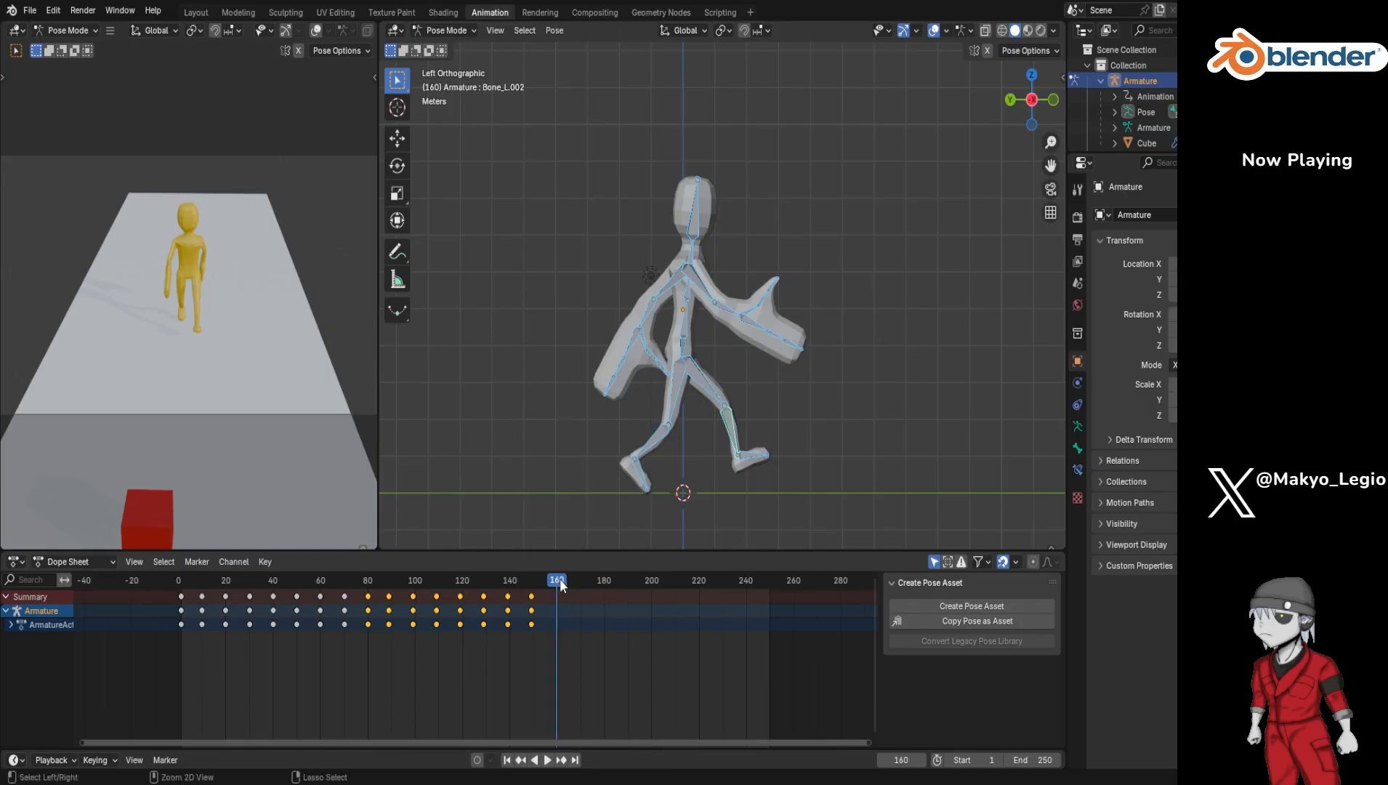
pyautogui.hotkey('ctrl', 'v')
pyautogui.press('space')
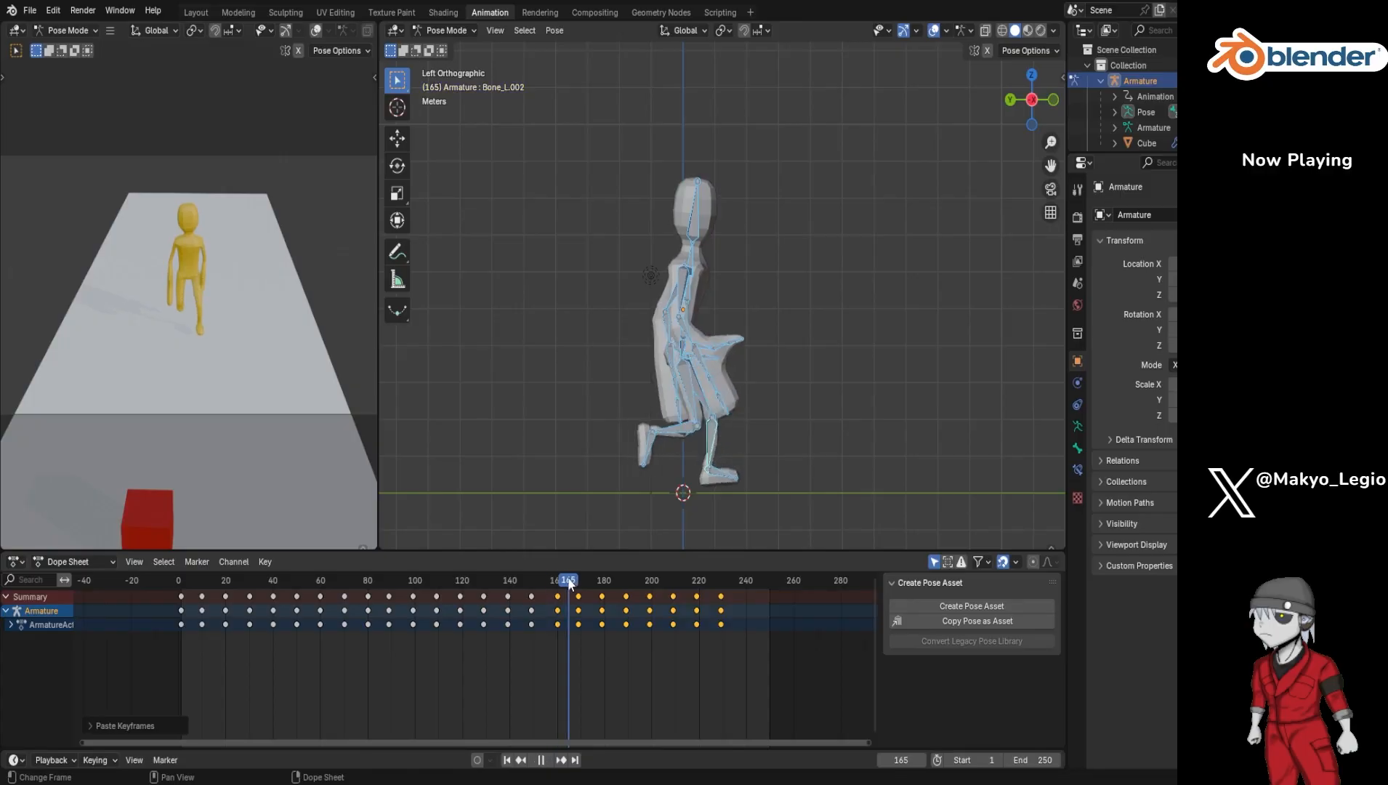
# Step: Stop at frame 175, delete the keyframes from frame 180 to 230, and insert a keyframe for the current pose
pyautogui.moveTo(591, 581); pyautogui.dragTo(738, 579)
pyautogui.press('space')
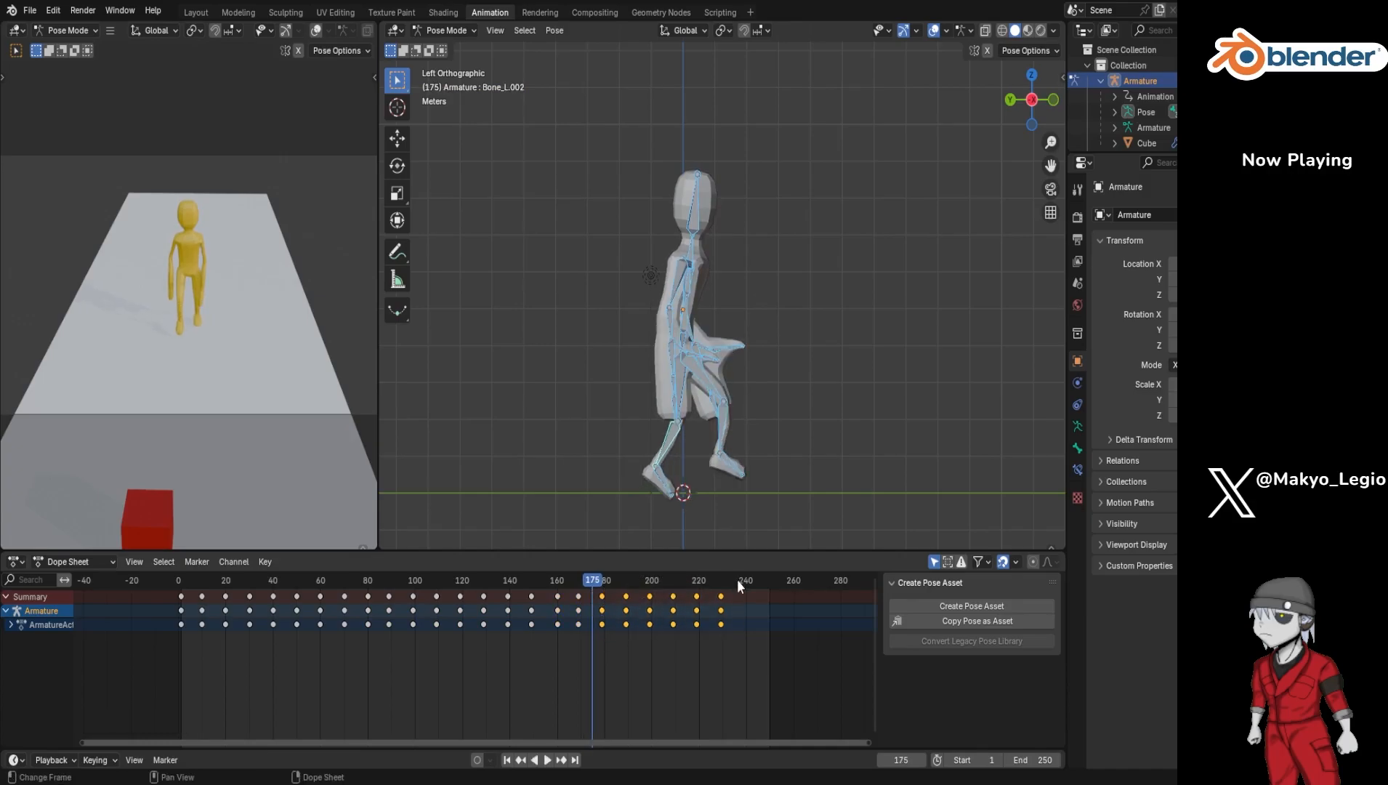
pyautogui.press('Delete')
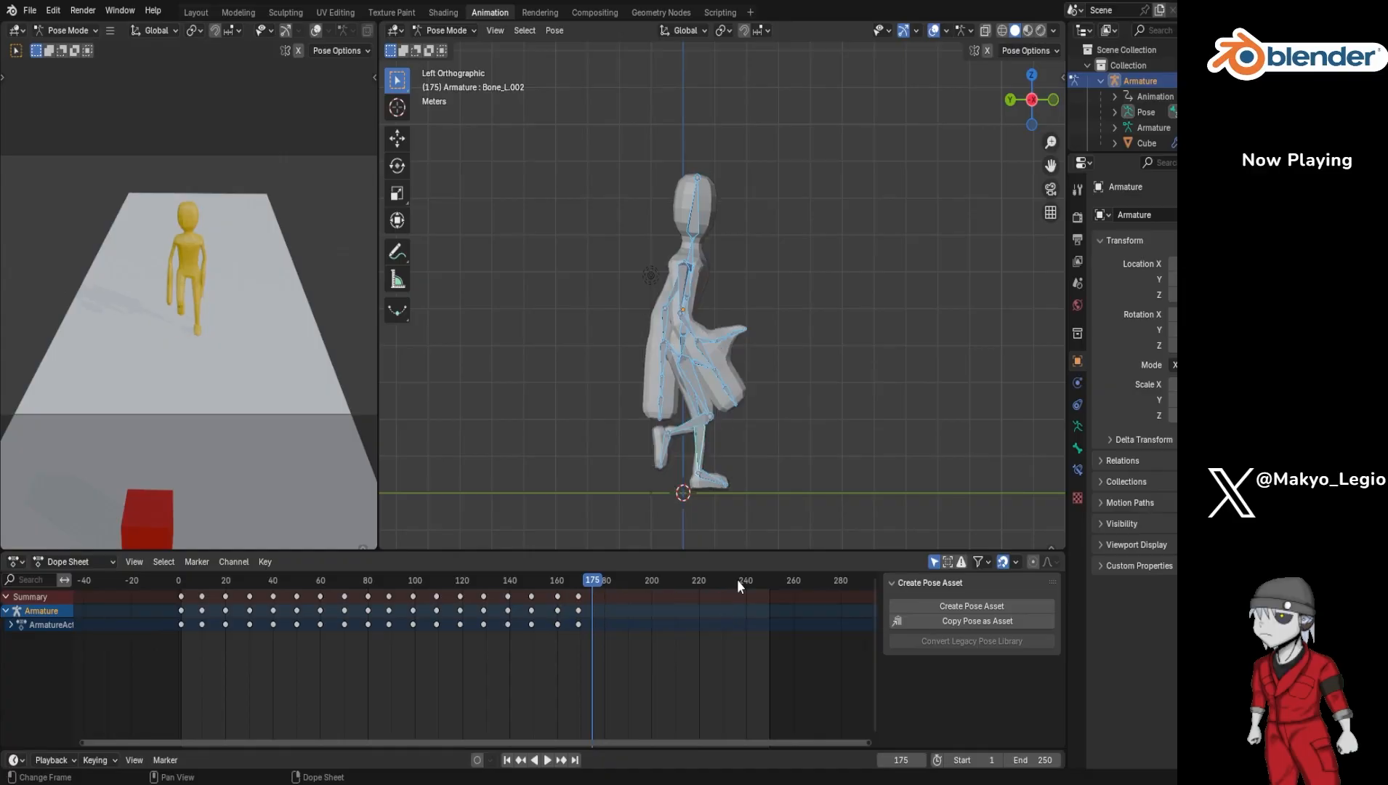
pyautogui.press('i')
pyautogui.press('i')
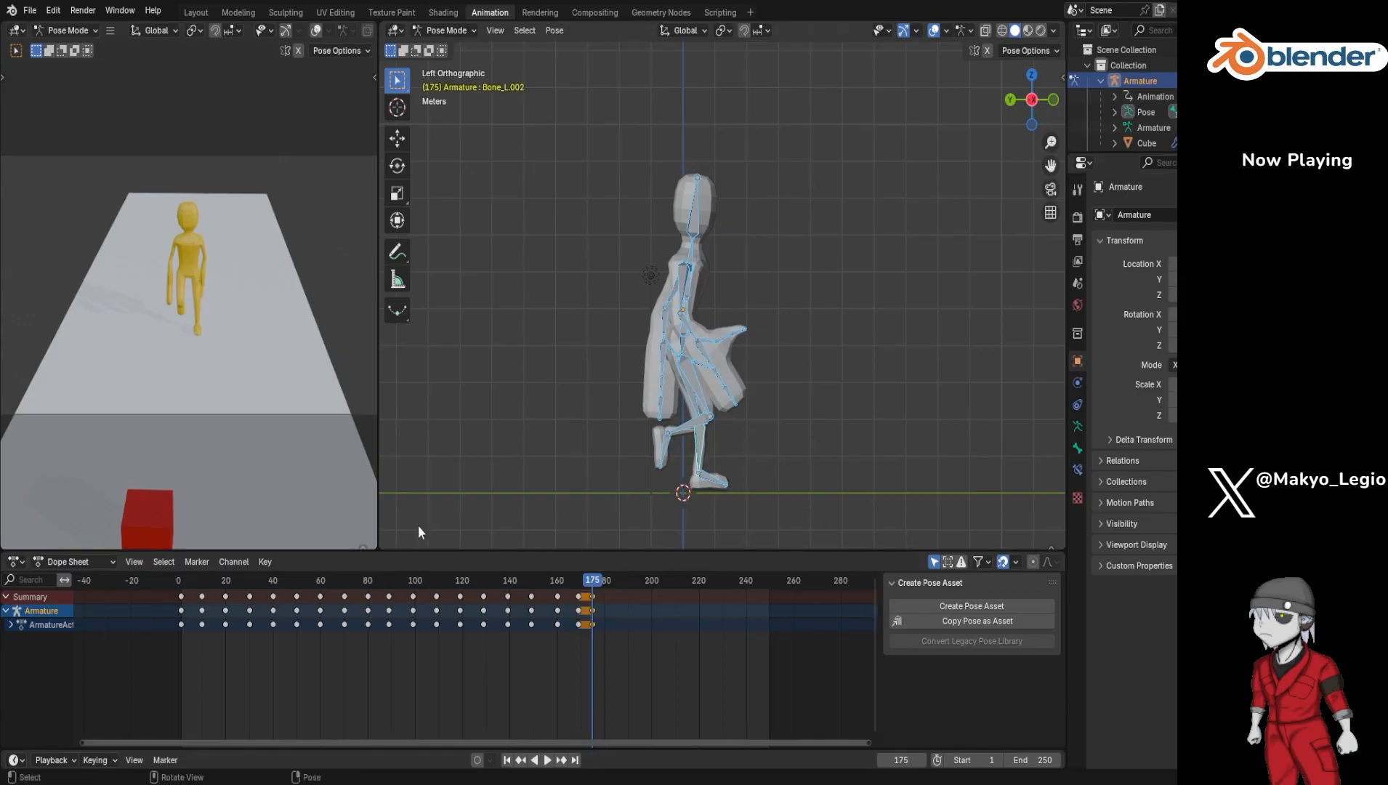
# Step: Return to frame 1, collapse the armature hierarchy, select Cube.001 in the outliner, and try to insert a keyframe for it
pyautogui.click(1153, 144)
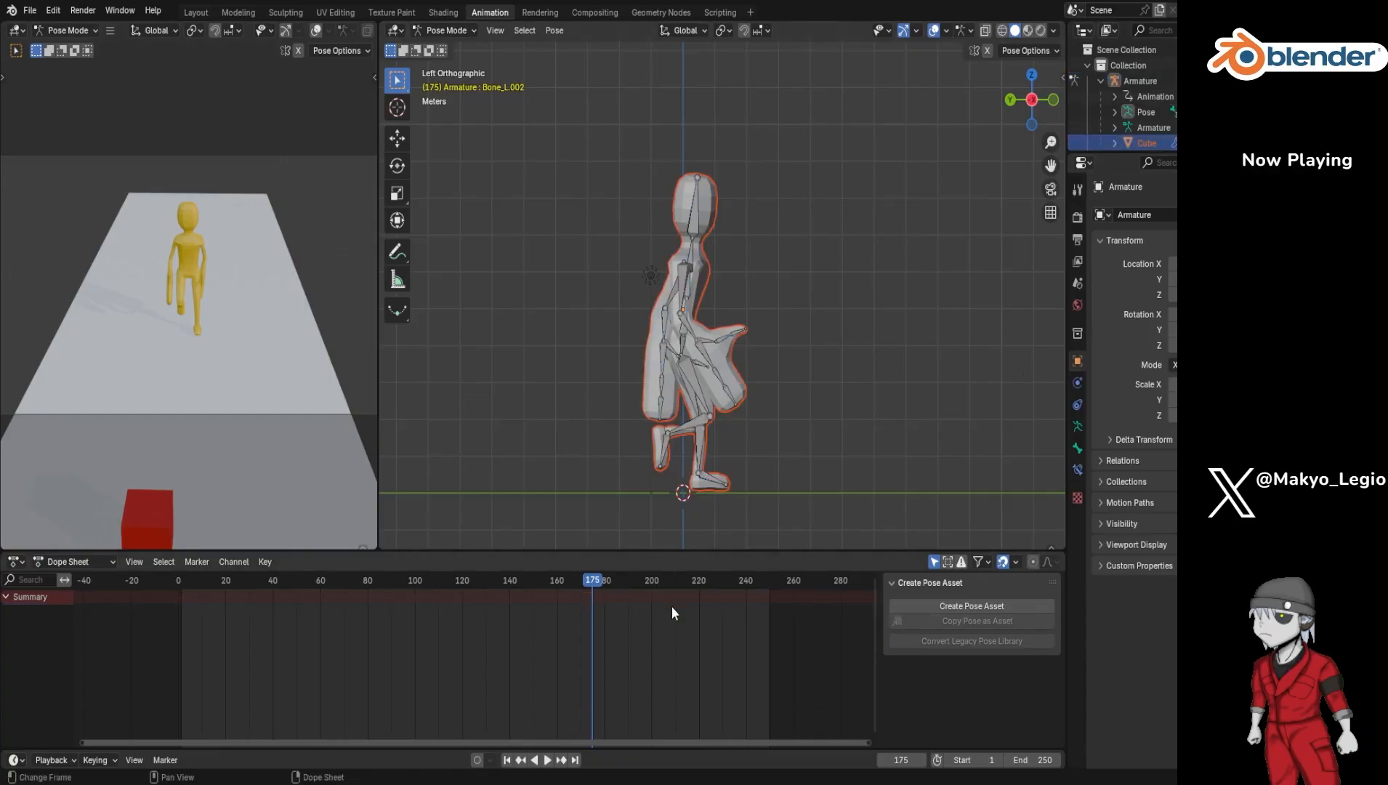
pyautogui.moveTo(589, 587); pyautogui.dragTo(180, 629)
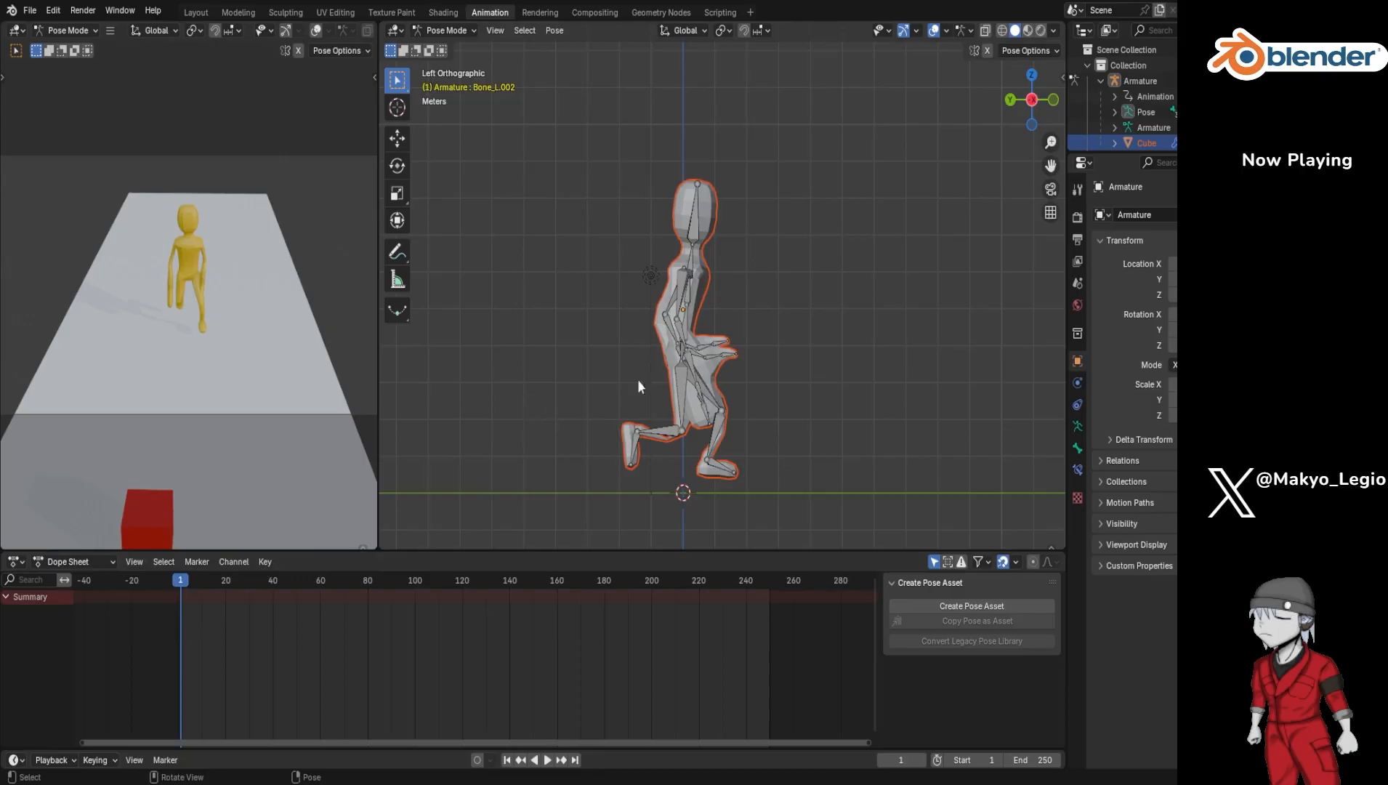
pyautogui.scroll(-6, 944, 286)
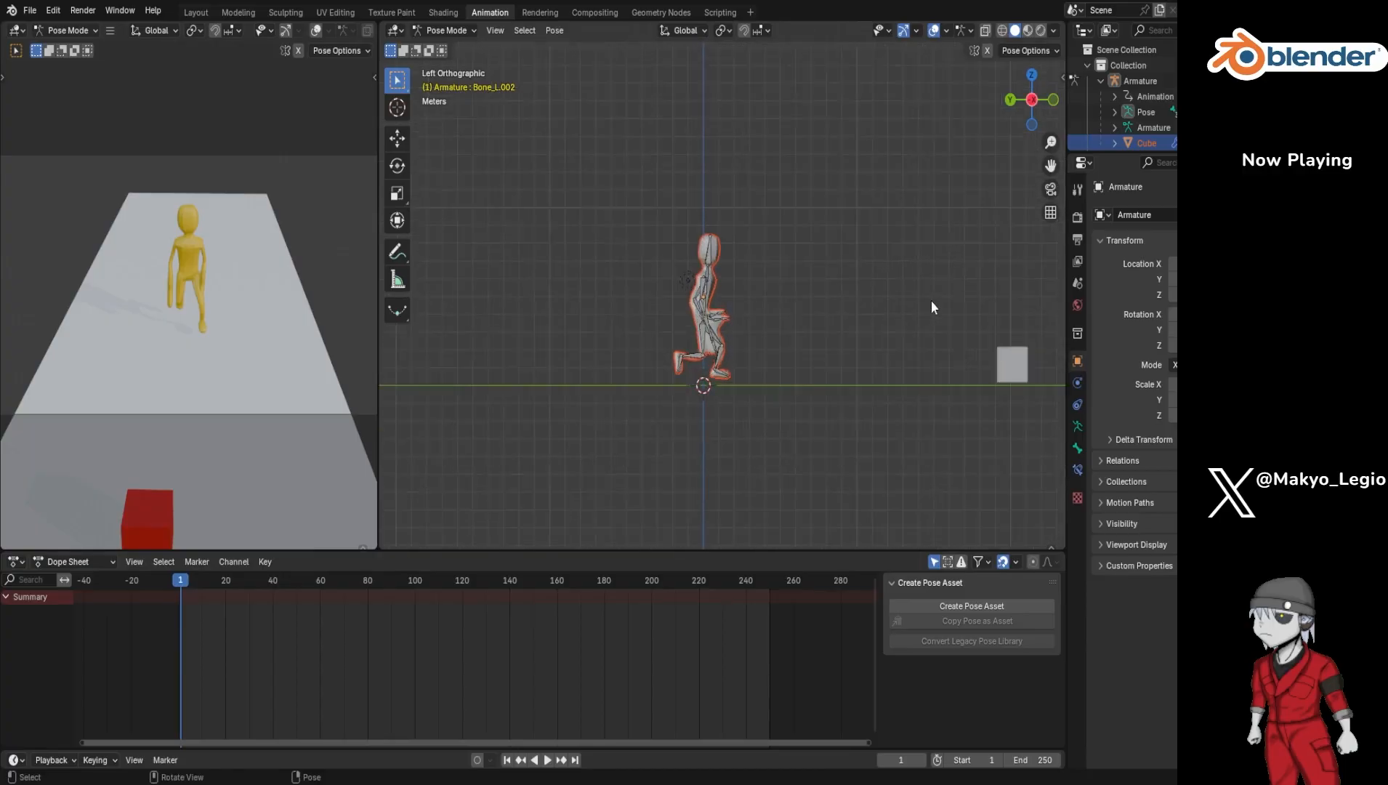
pyautogui.scroll(3, 930, 300)
pyautogui.click(1100, 81)
pyautogui.click(1130, 141)
pyautogui.click(1130, 115)
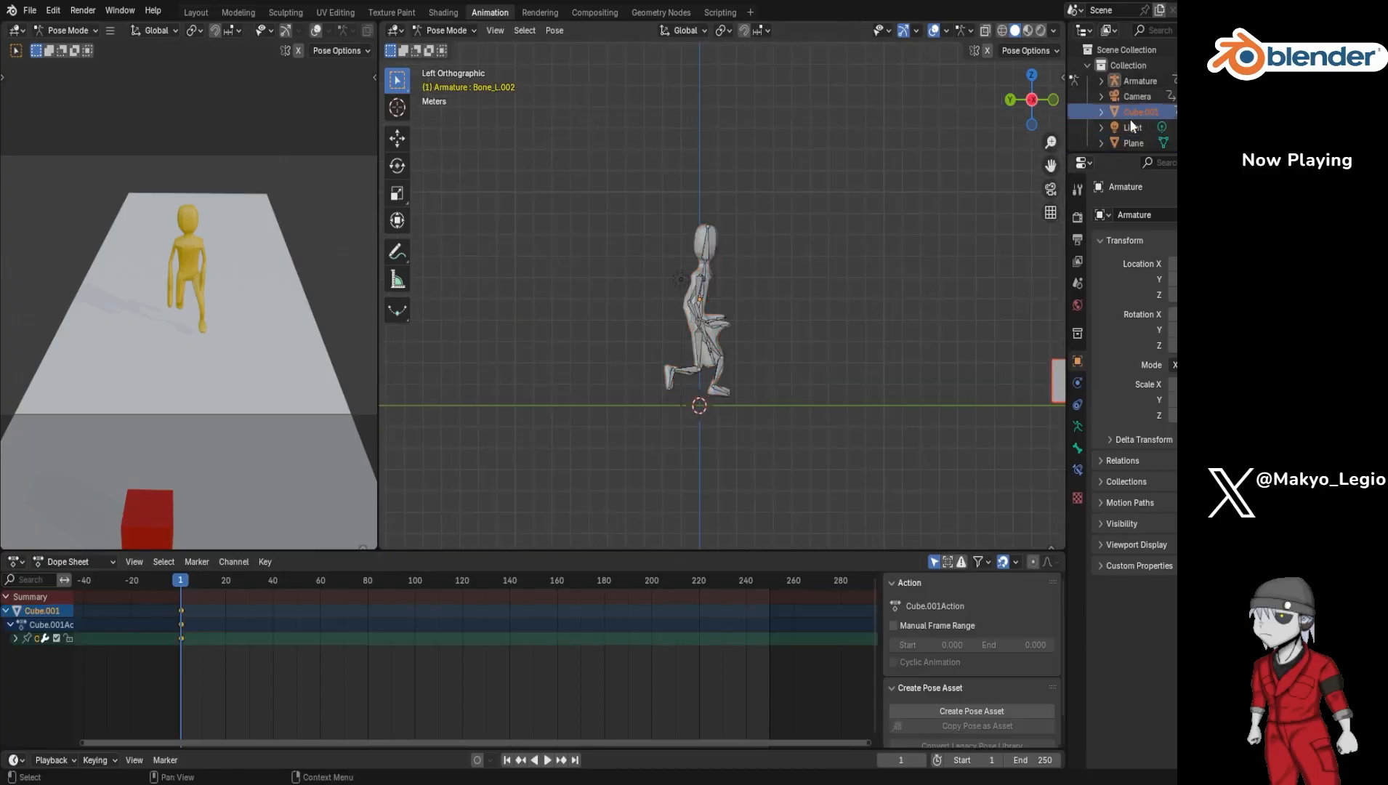
pyautogui.press('i')
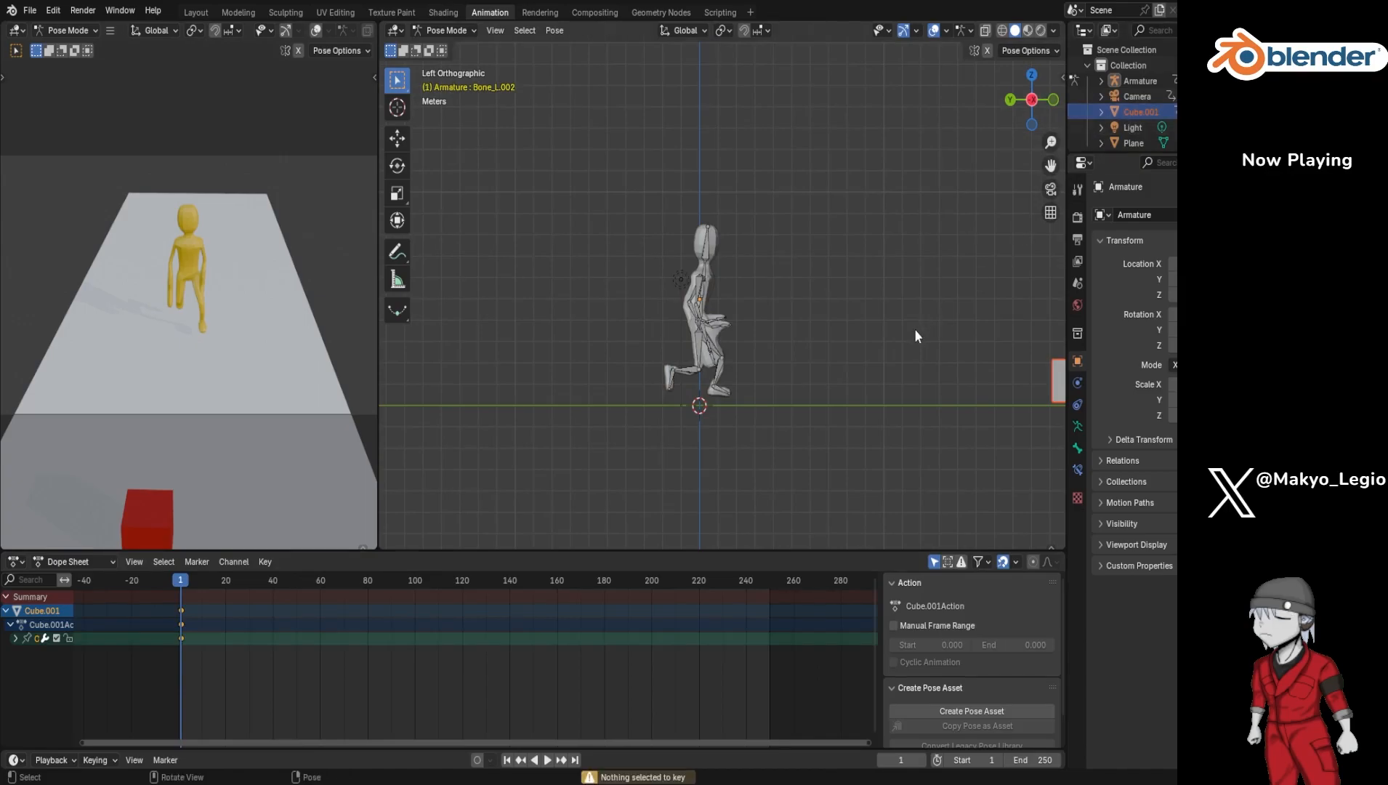
# Step: Scrub Cube.001's timeline to frame 175, play it briefly, and scrub back to frame 157
pyautogui.moveTo(185, 581); pyautogui.dragTo(593, 580)
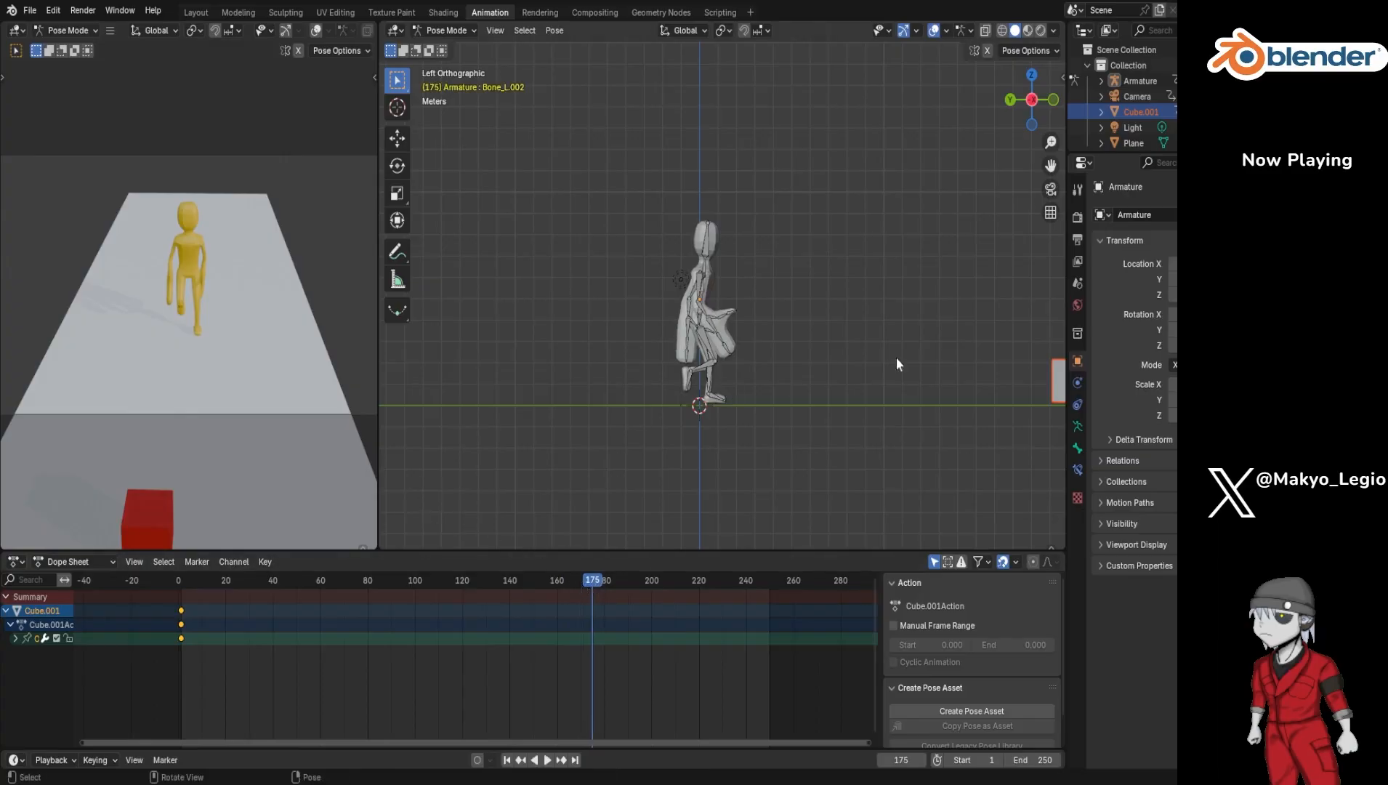
pyautogui.rightClick(1057, 384)
pyautogui.press('space')
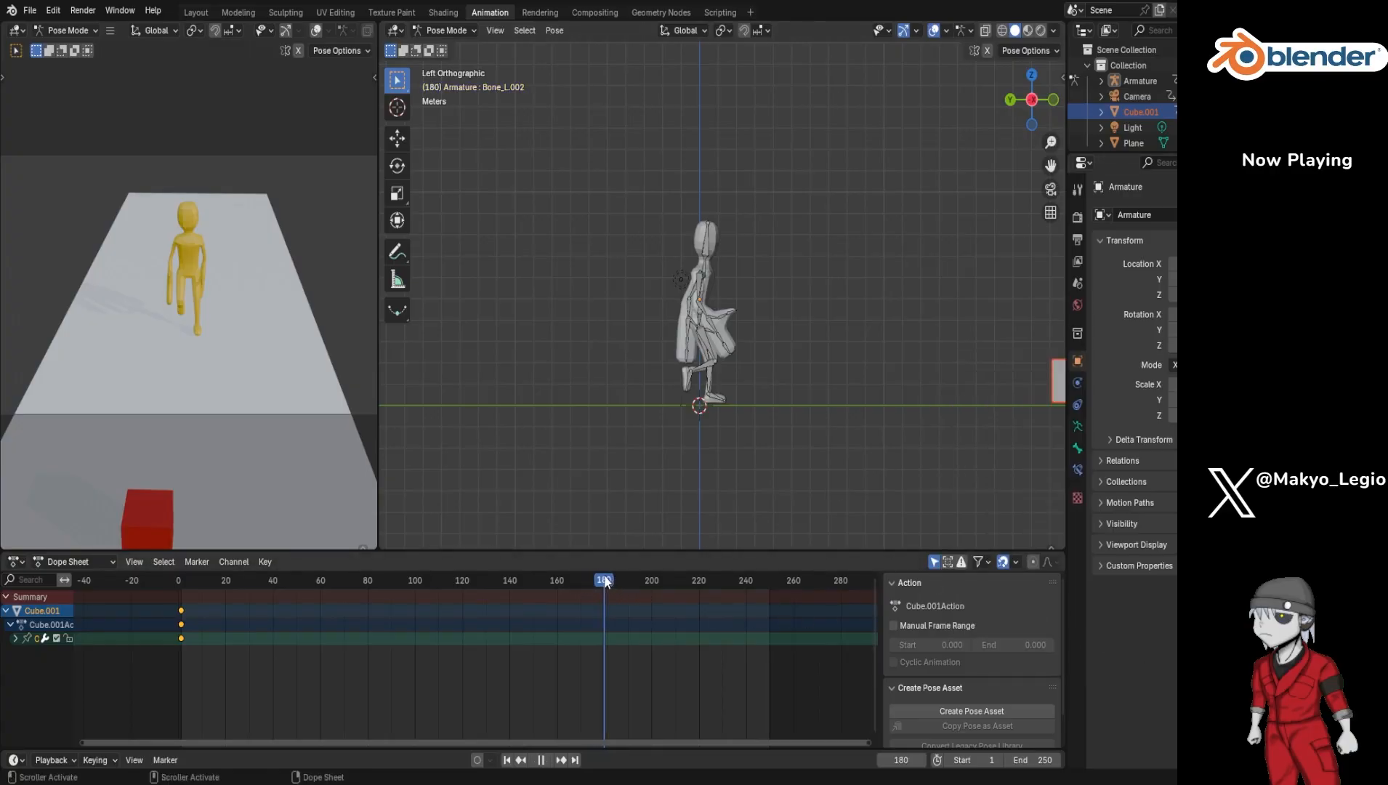
pyautogui.click(582, 590)
pyautogui.moveTo(582, 590); pyautogui.dragTo(549, 608)
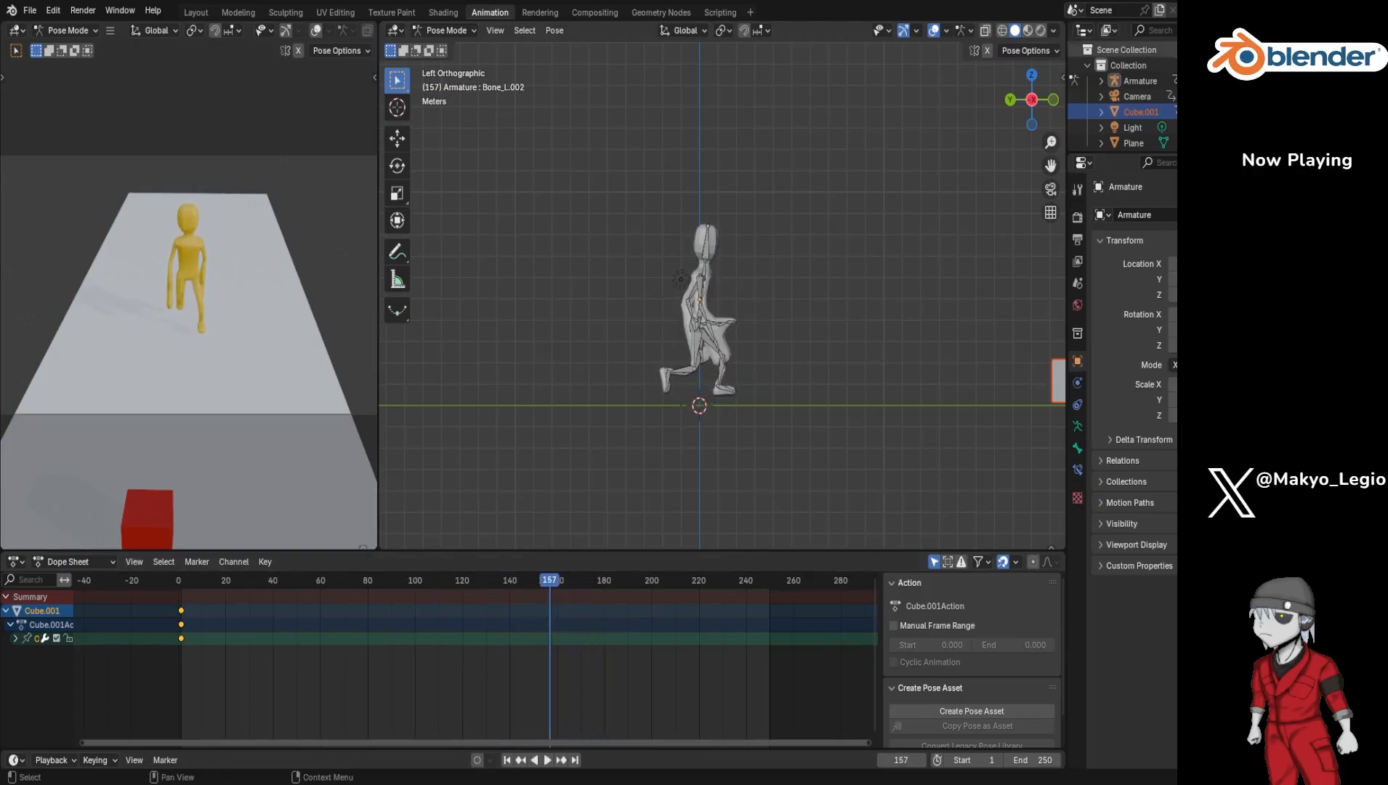
# Step: Select the armature with all its bones, then play and scrub through its last keyframes to frame 156
pyautogui.click(1125, 81)
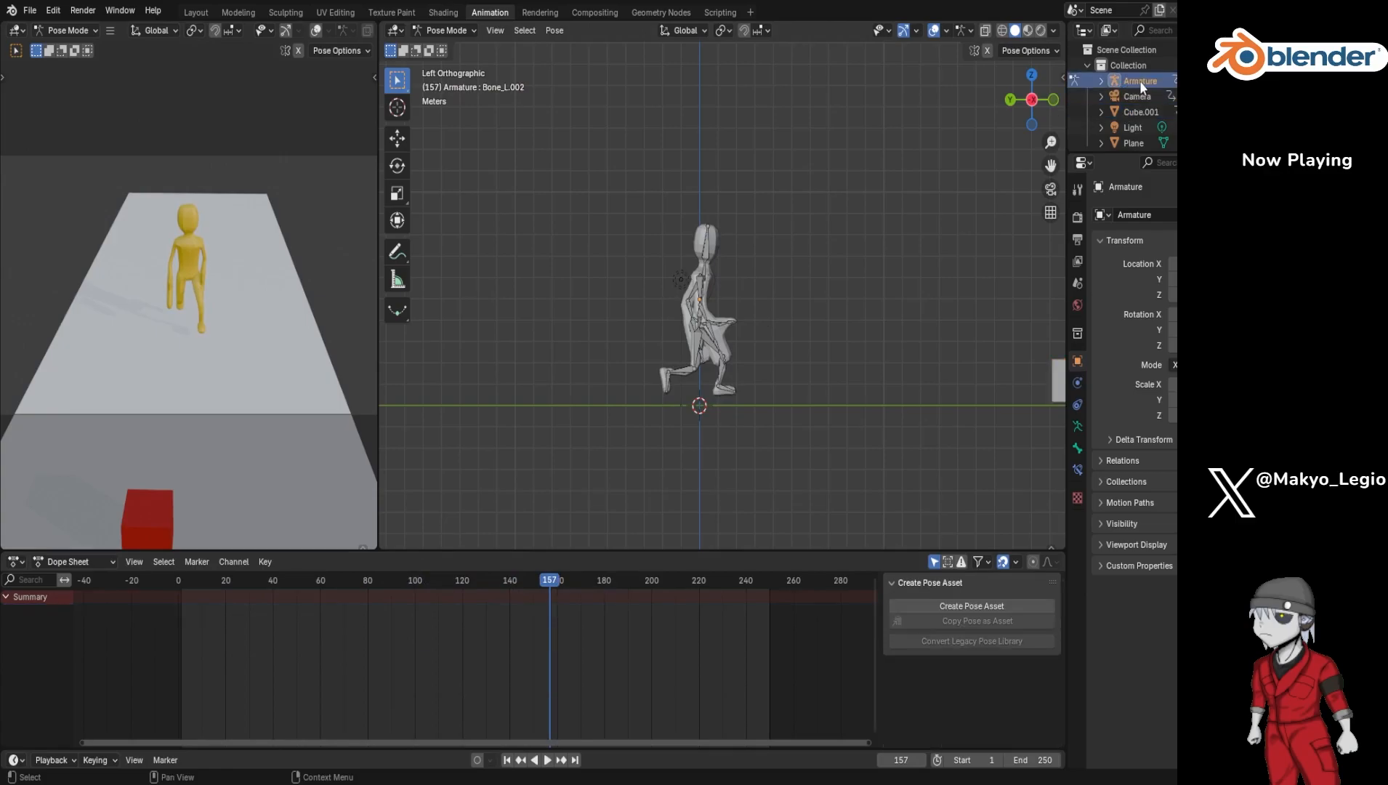
pyautogui.press('a')
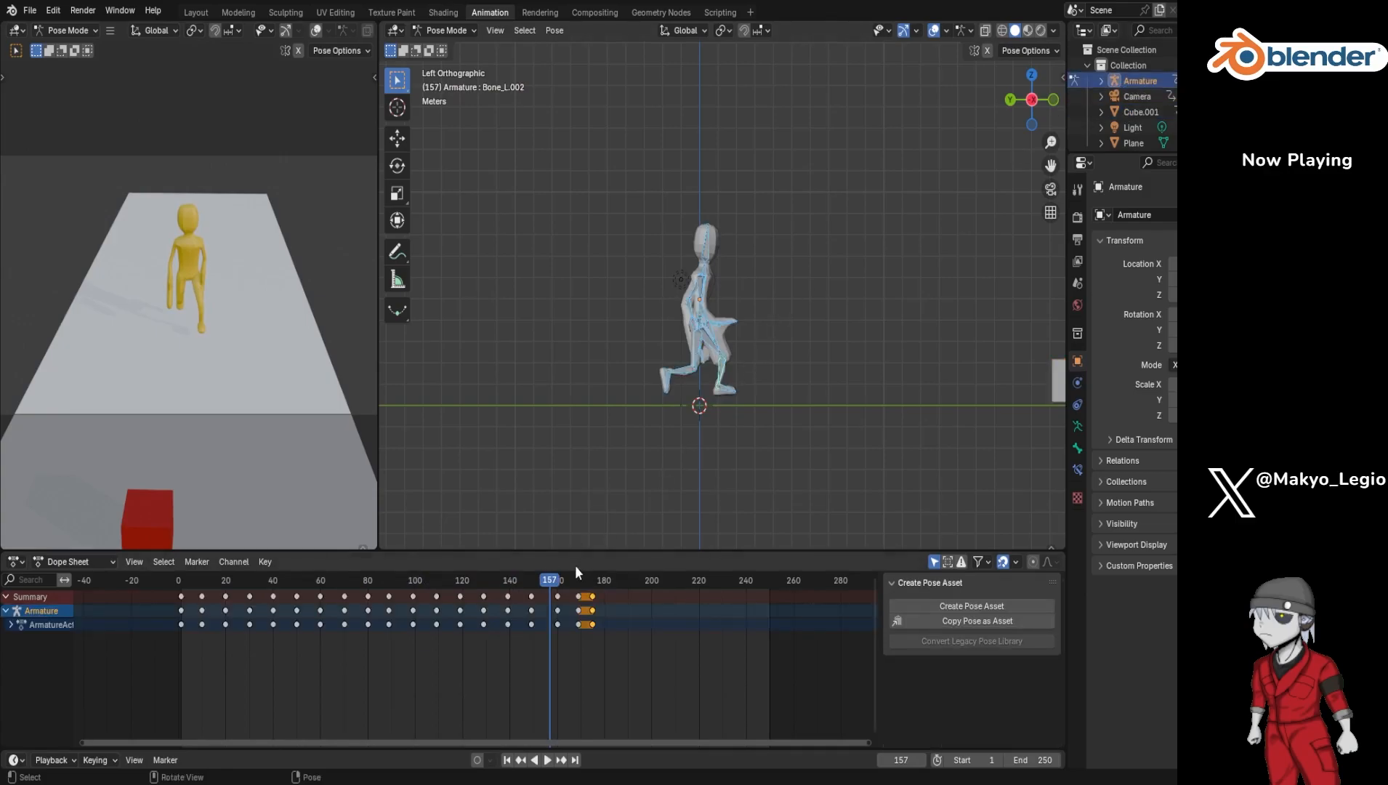
pyautogui.press('space')
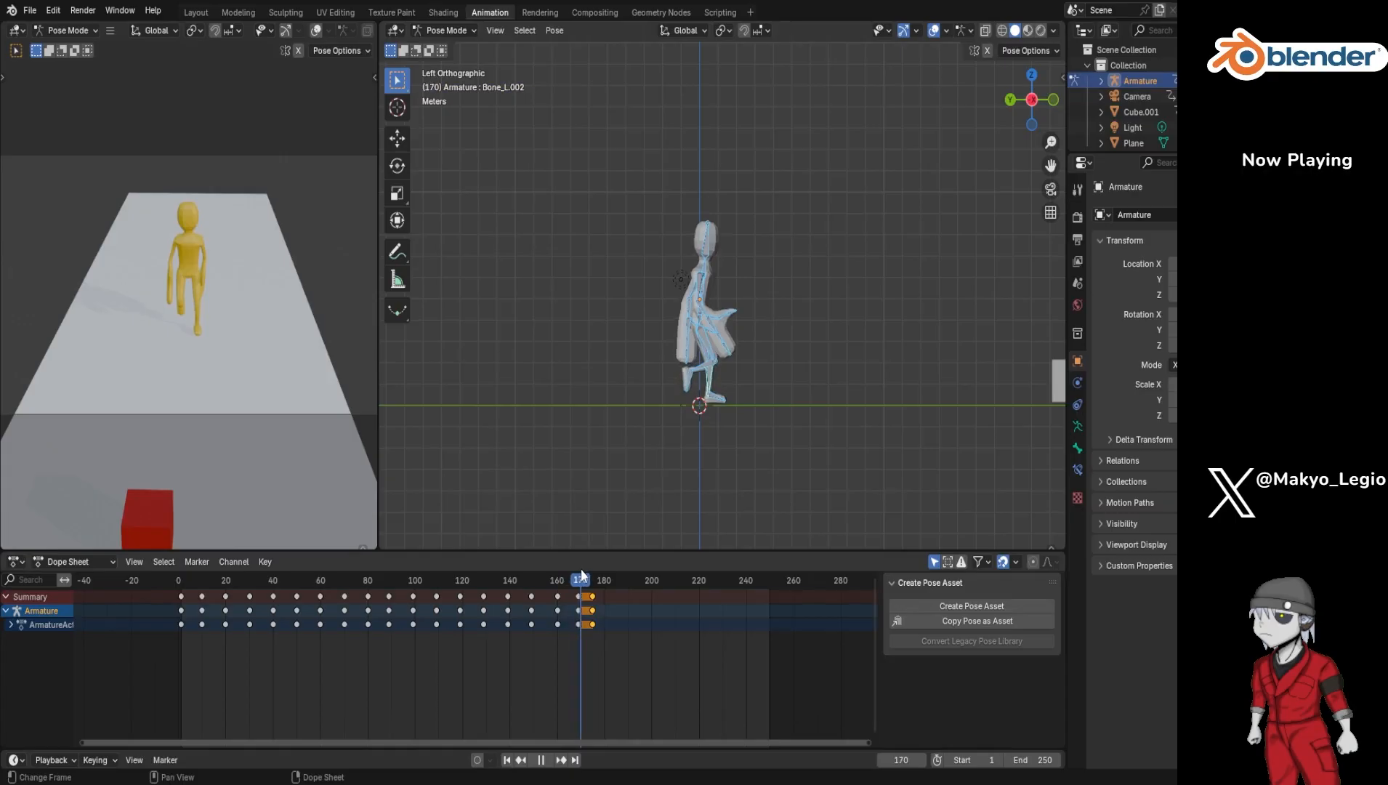
pyautogui.moveTo(594, 572); pyautogui.dragTo(558, 625)
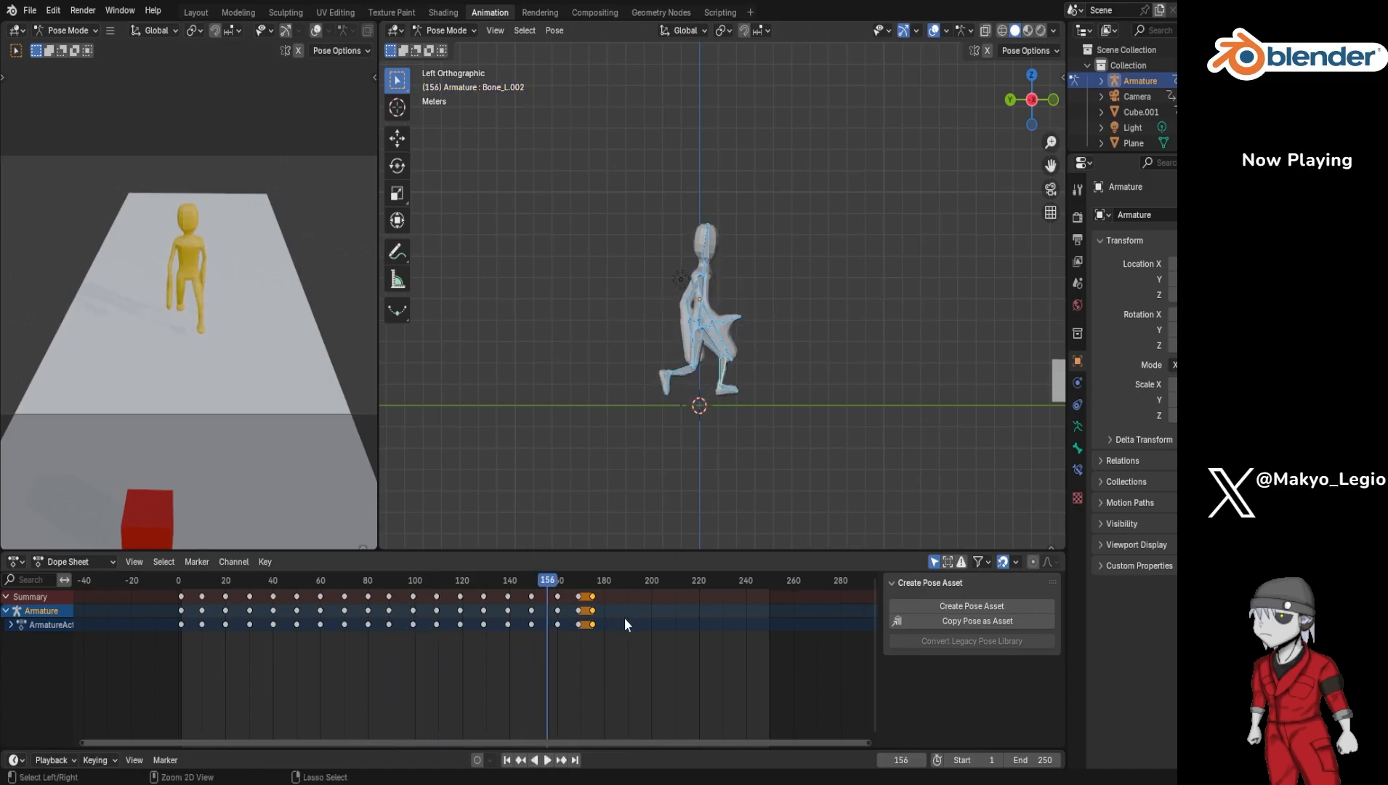
# Step: Undo the armature selection, bone selection and frame changes until the timeline is back at frame 1
pyautogui.hotkey('ctrl', 'z')
pyautogui.hotkey('ctrl', 'z')
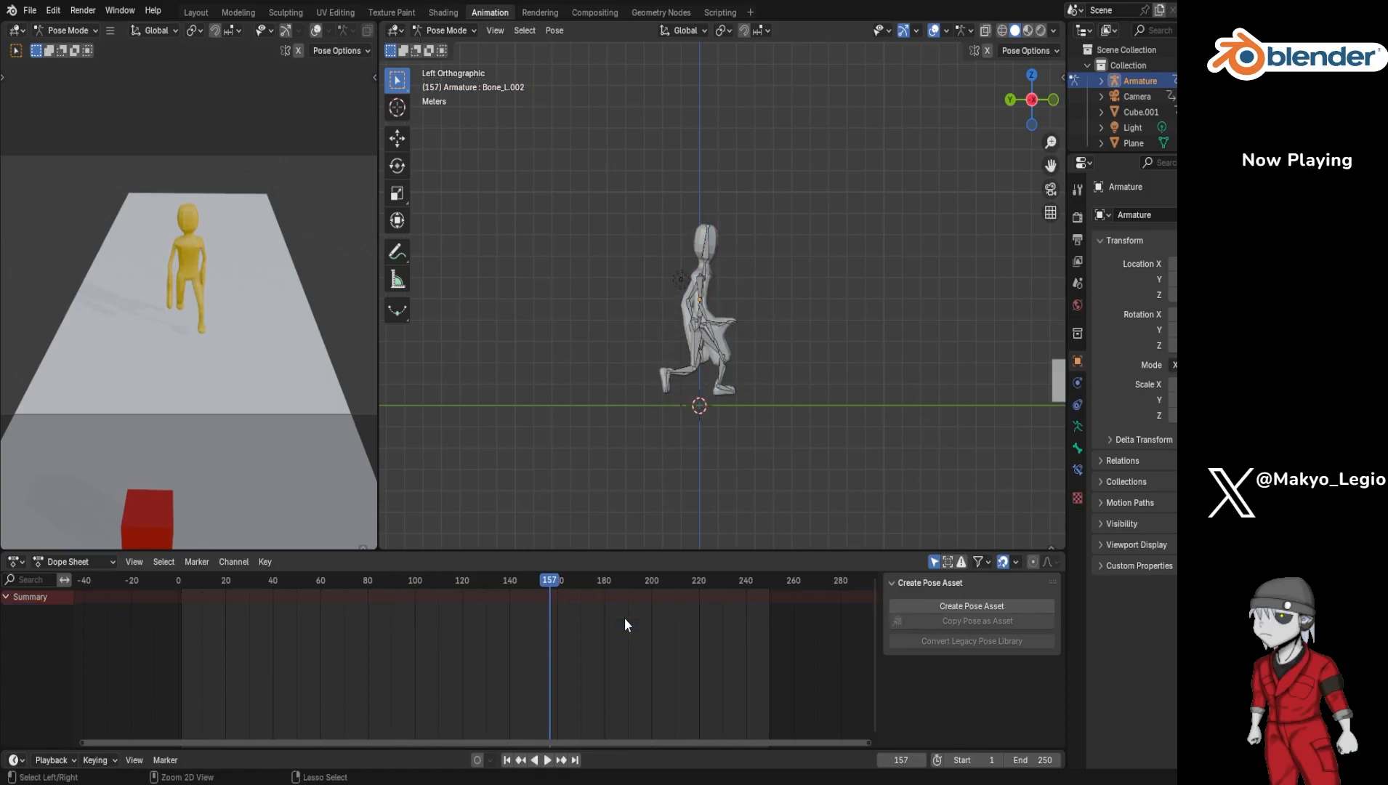
pyautogui.hotkey('ctrl', 'z')
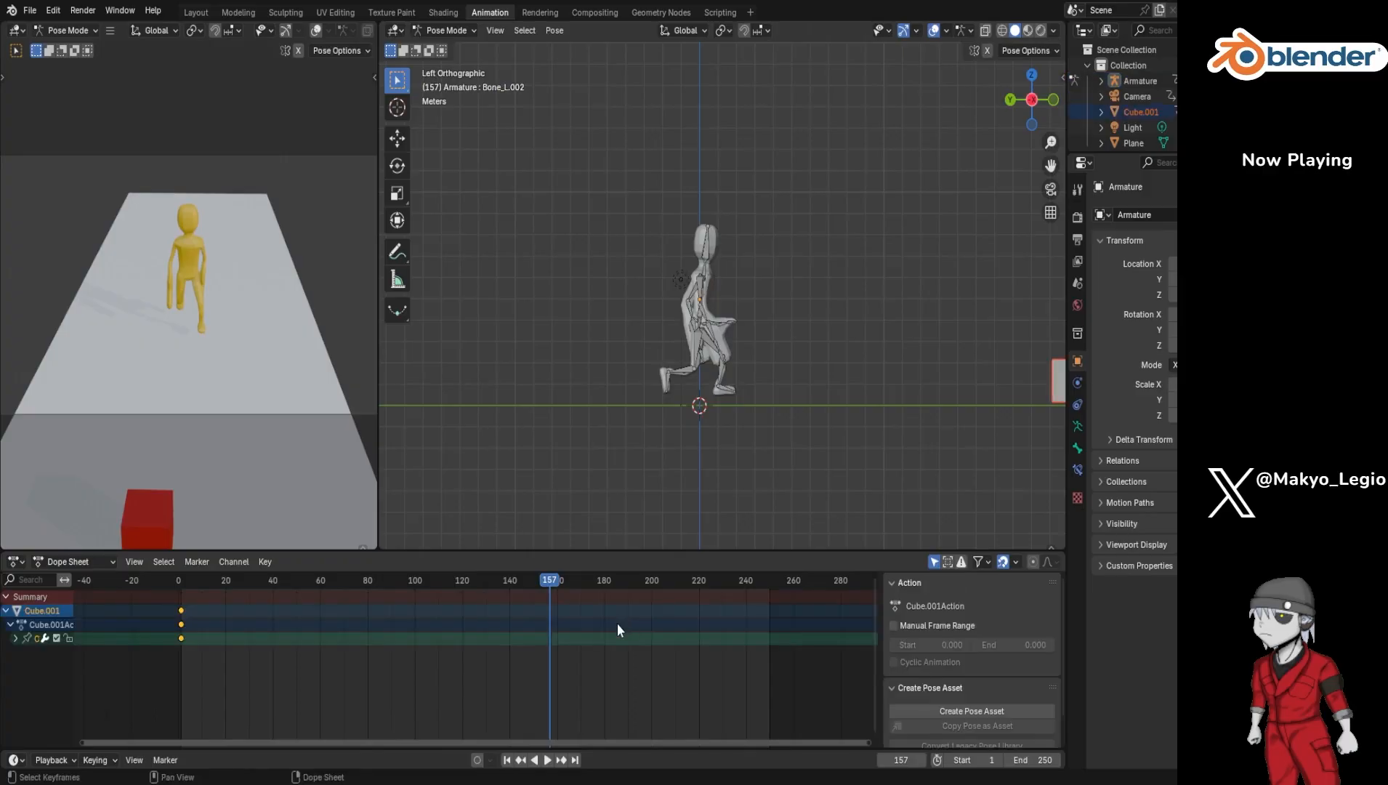
pyautogui.hotkey('ctrl', 'z')
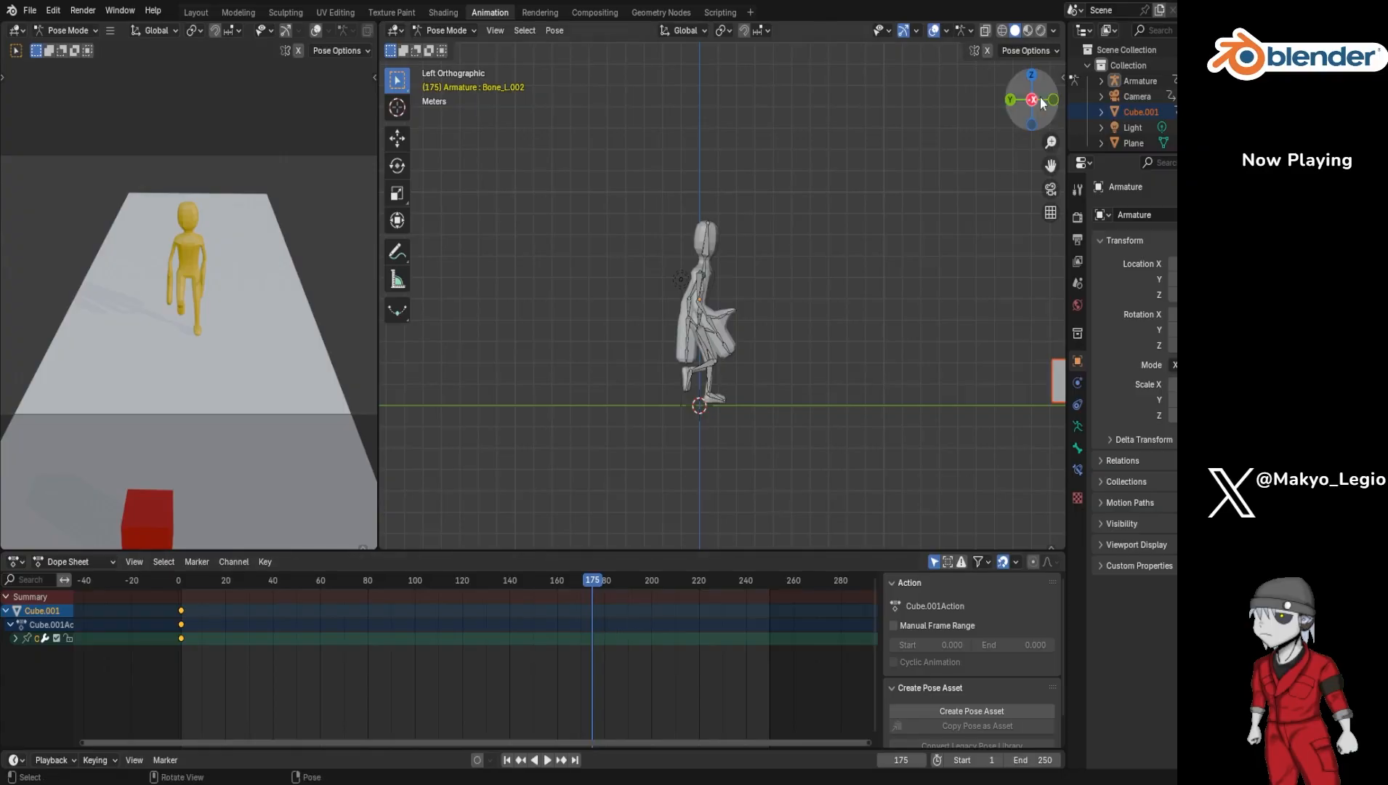
pyautogui.press('a')
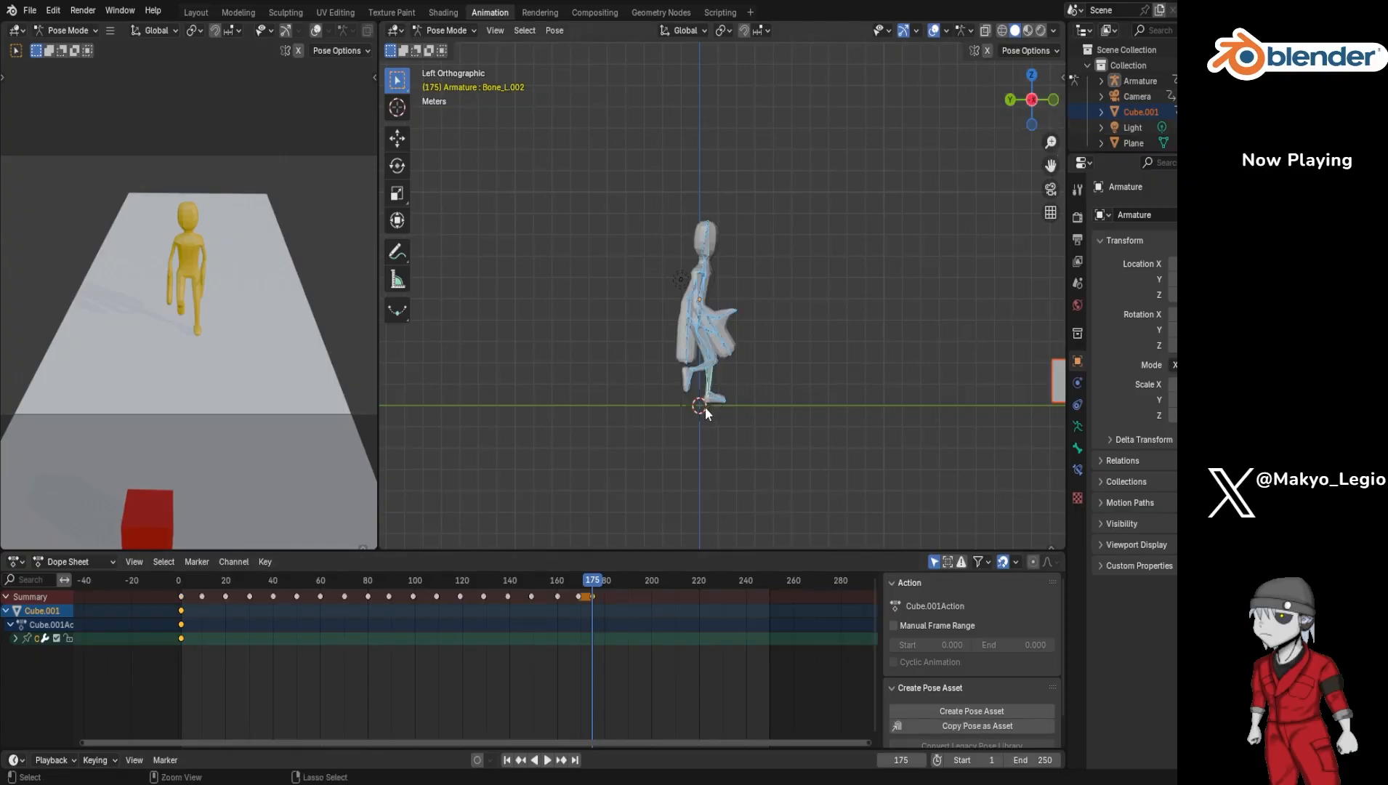
pyautogui.hotkey('ctrl', 'z')
pyautogui.hotkey('ctrl', 'z')
# Step: Select all bones, make the armature the selected object in the outliner, and fit its whole keyframe range in the Dope Sheet
pyautogui.press('a')
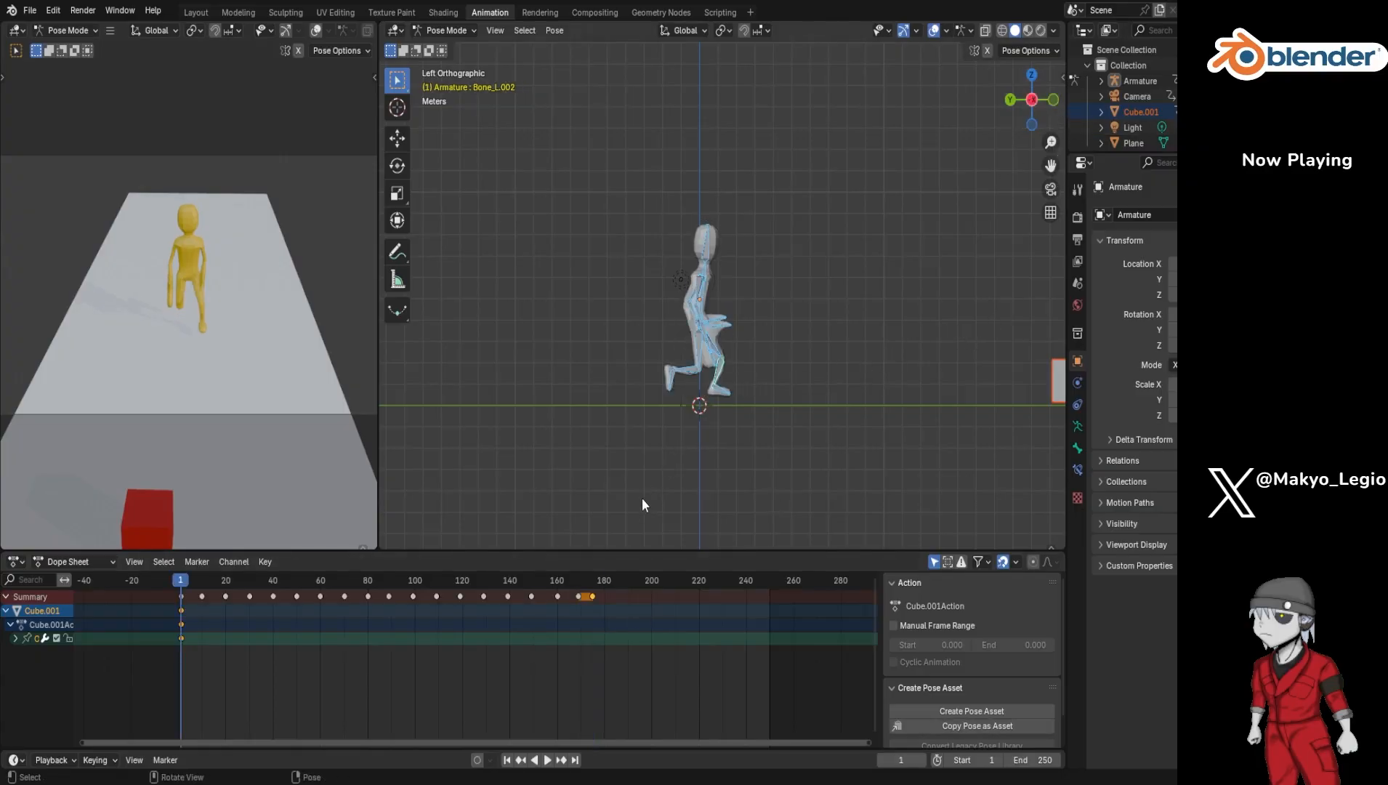
pyautogui.scroll(4, 595, 593)
pyautogui.scroll(-2, 725, 407)
pyautogui.scroll(3, 688, 442)
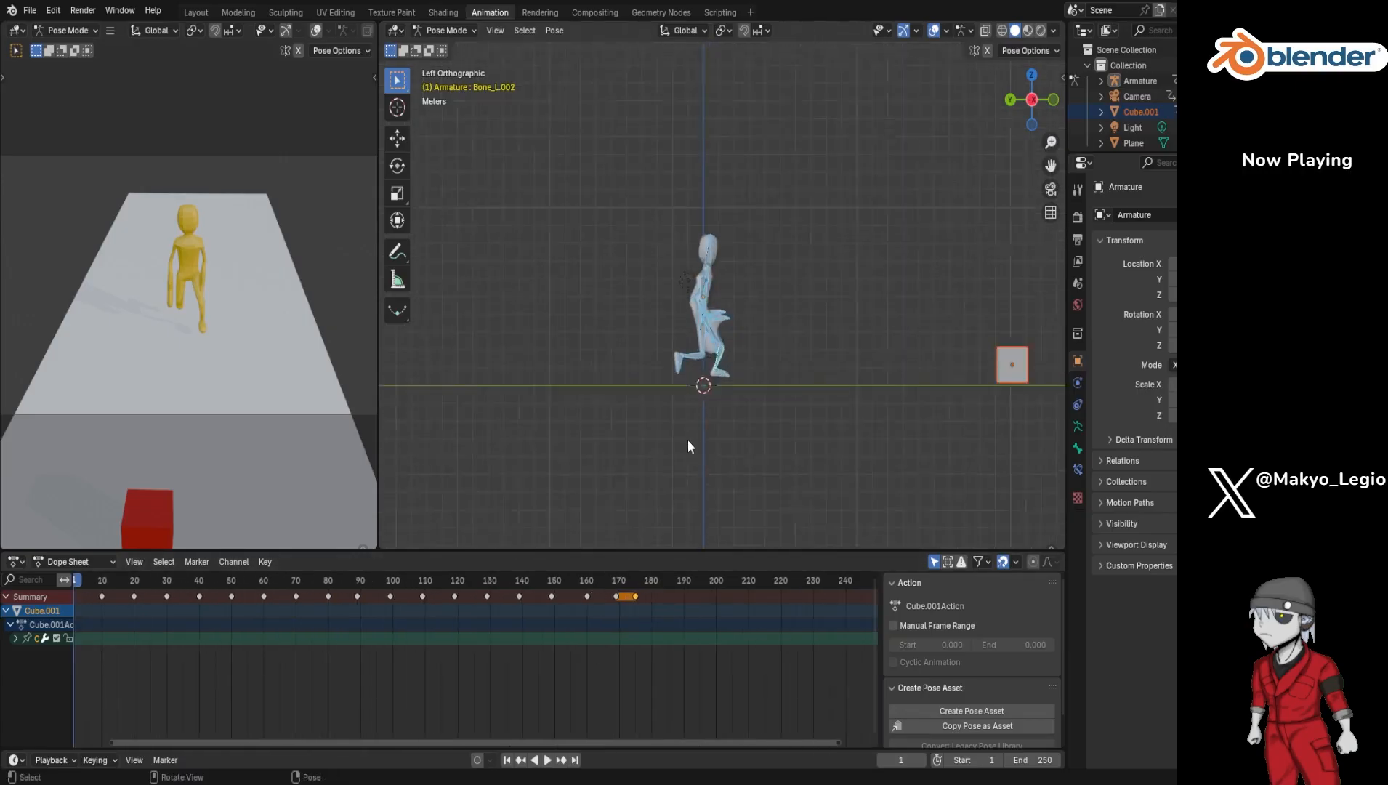
pyautogui.click(1137, 82)
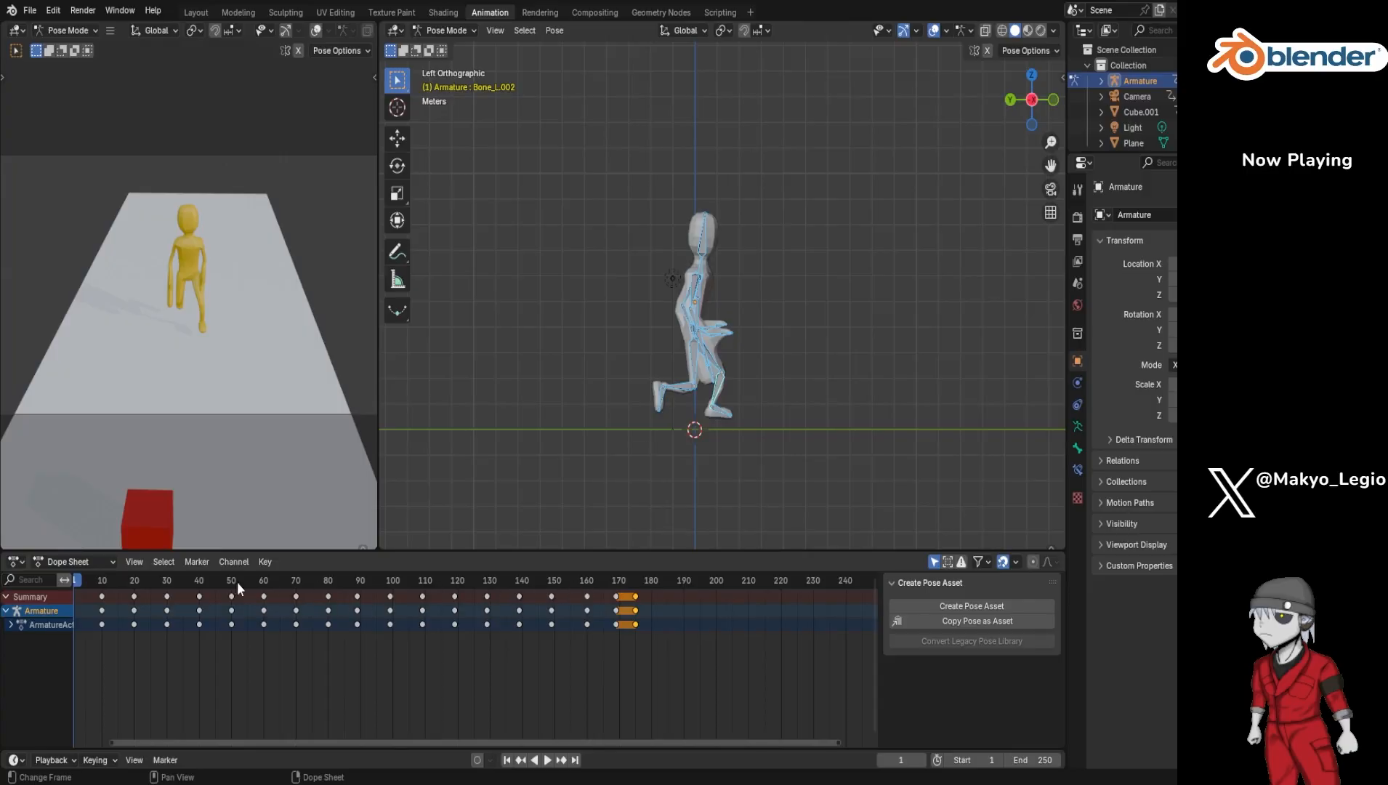
pyautogui.press('Home')
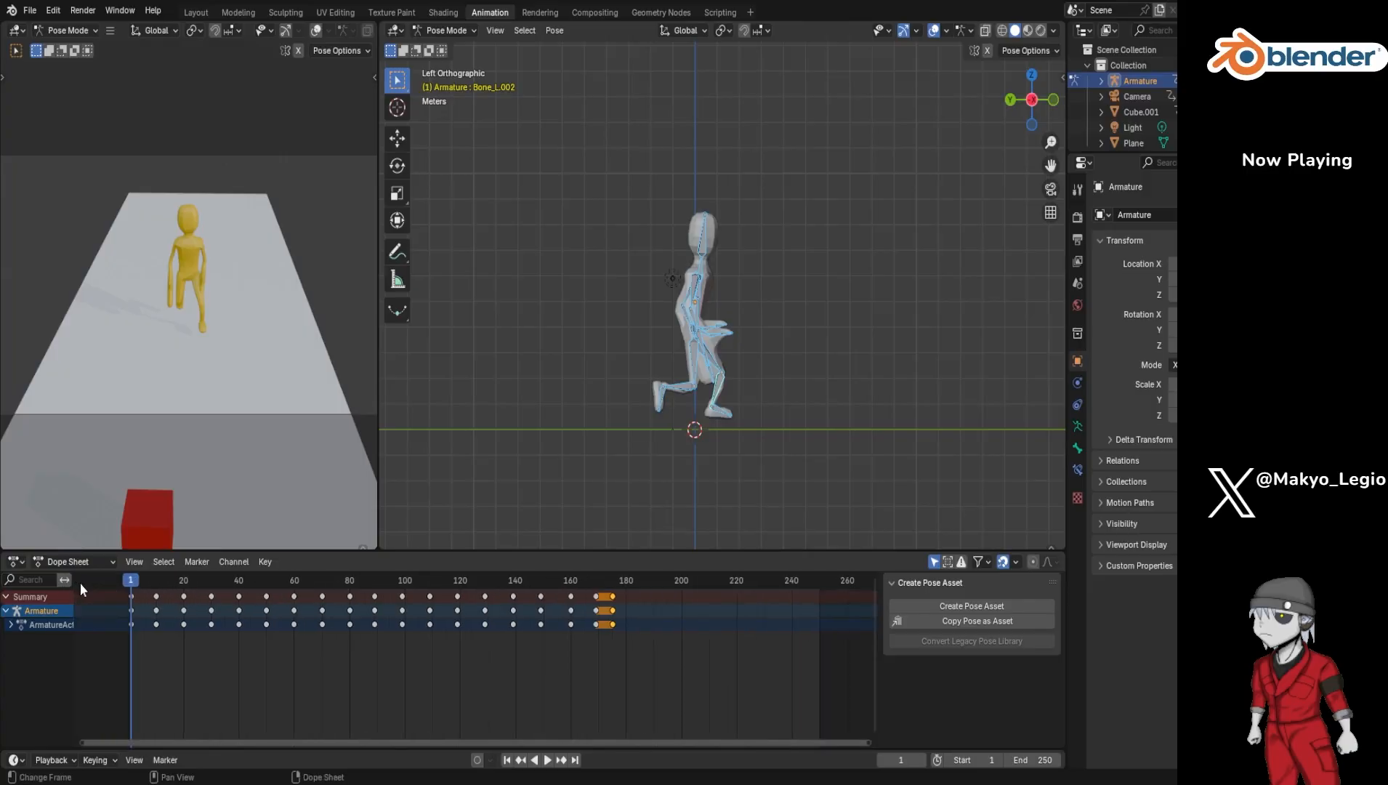
# Step: Compare the armature's poses at frames 1 and 80, and delete all its keyframes after frame 80
pyautogui.moveTo(128, 582); pyautogui.dragTo(627, 574)
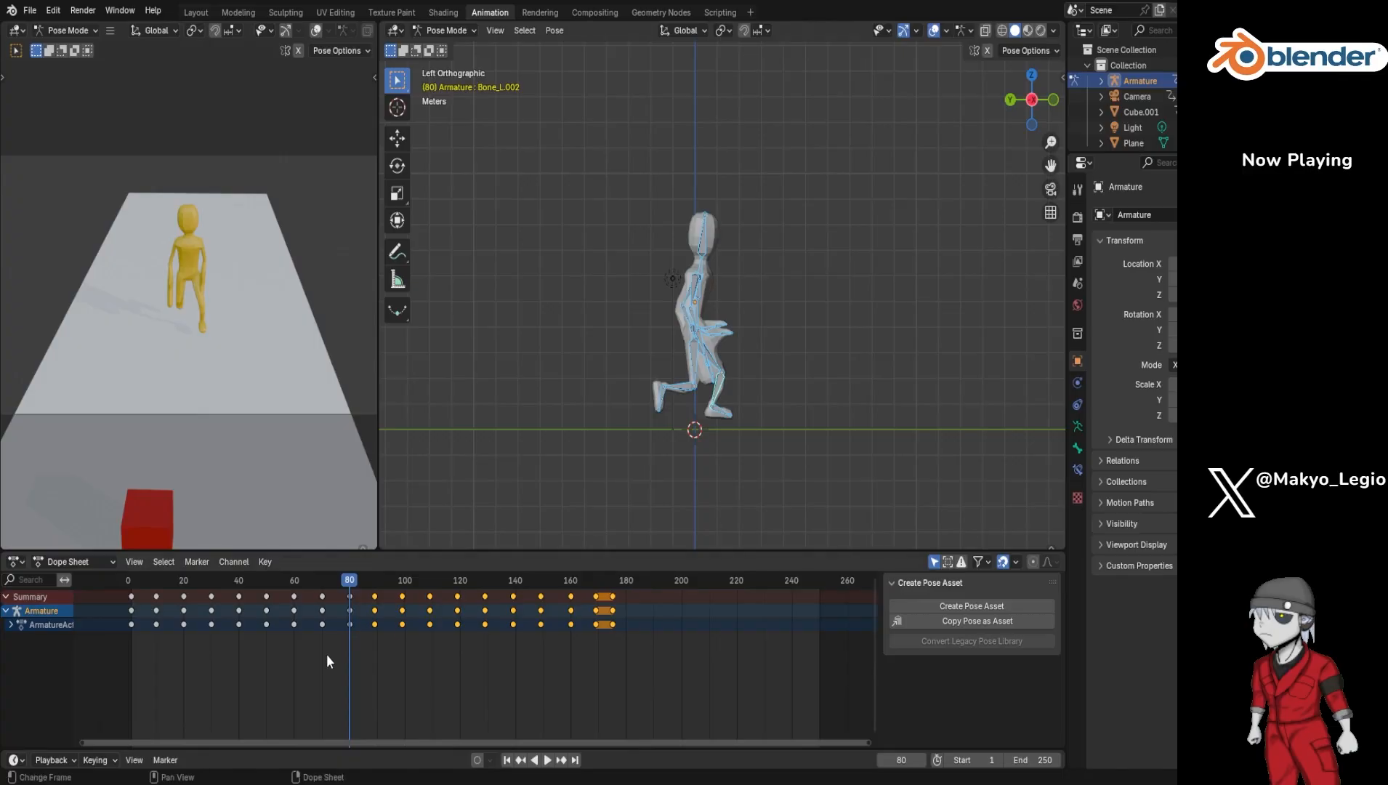
pyautogui.moveTo(353, 585); pyautogui.dragTo(351, 616)
pyautogui.click(131, 581)
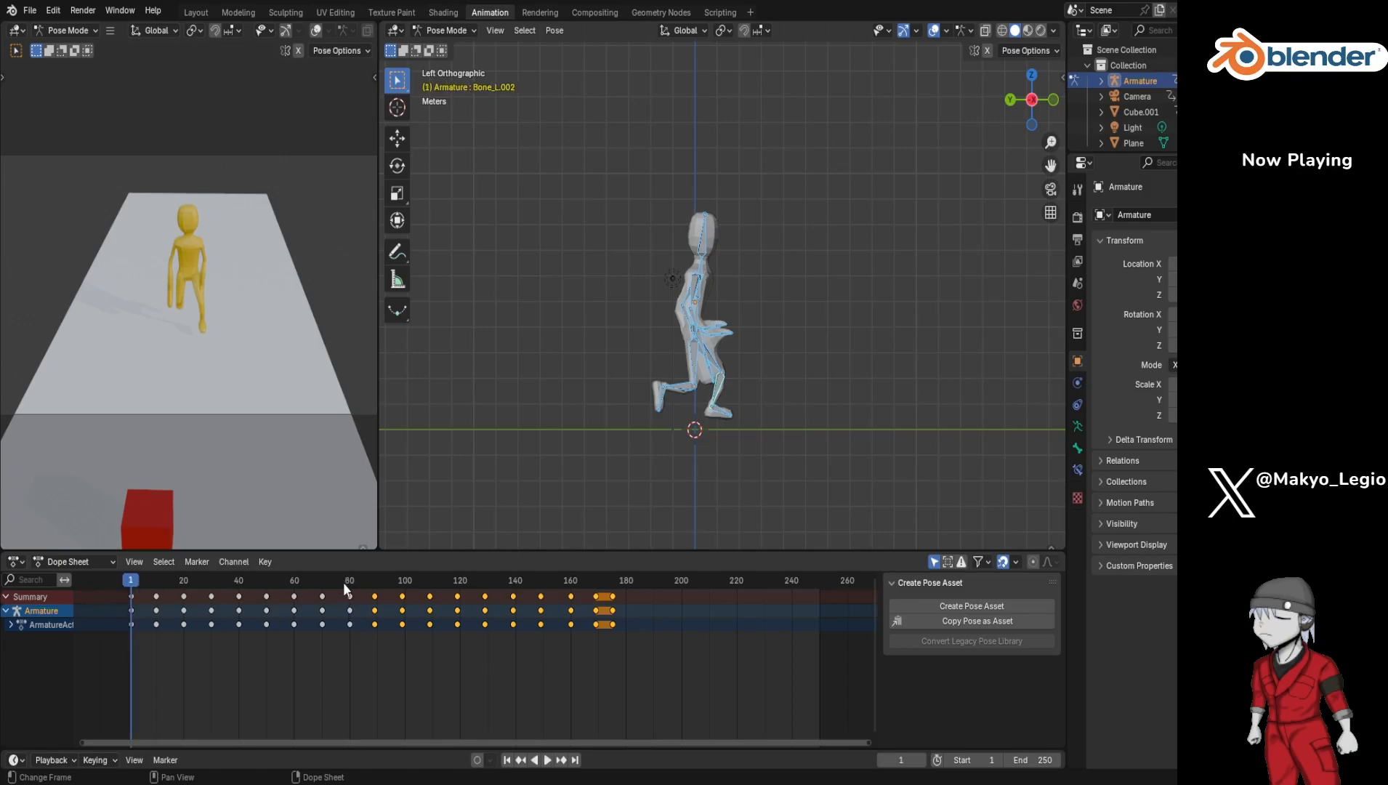
pyautogui.moveTo(351, 580); pyautogui.dragTo(350, 588)
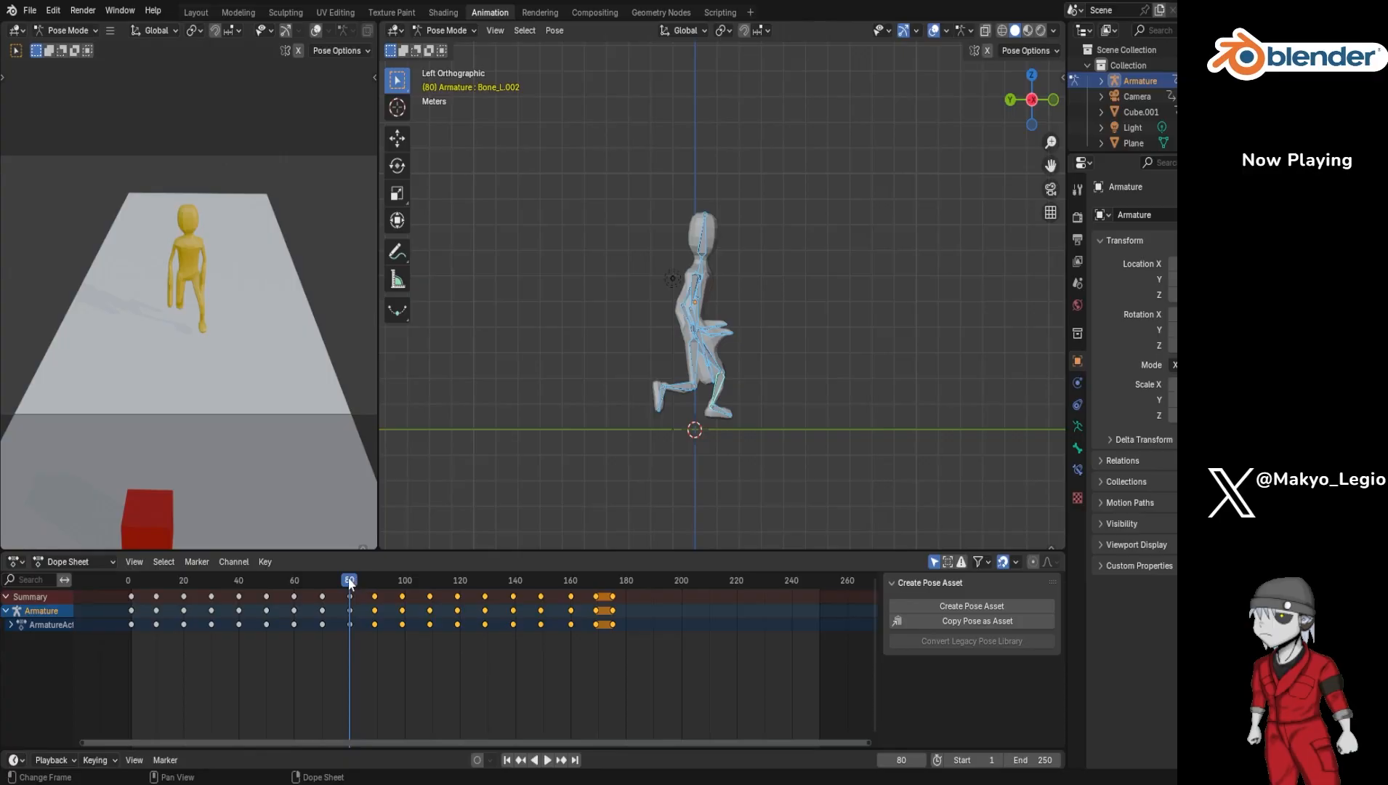
pyautogui.moveTo(370, 650); pyautogui.dragTo(644, 587)
# Step: Play and scrub the shortened animation from frame 1 past its last keyframe at frame 80
pyautogui.click(132, 585)
pyautogui.press('space')
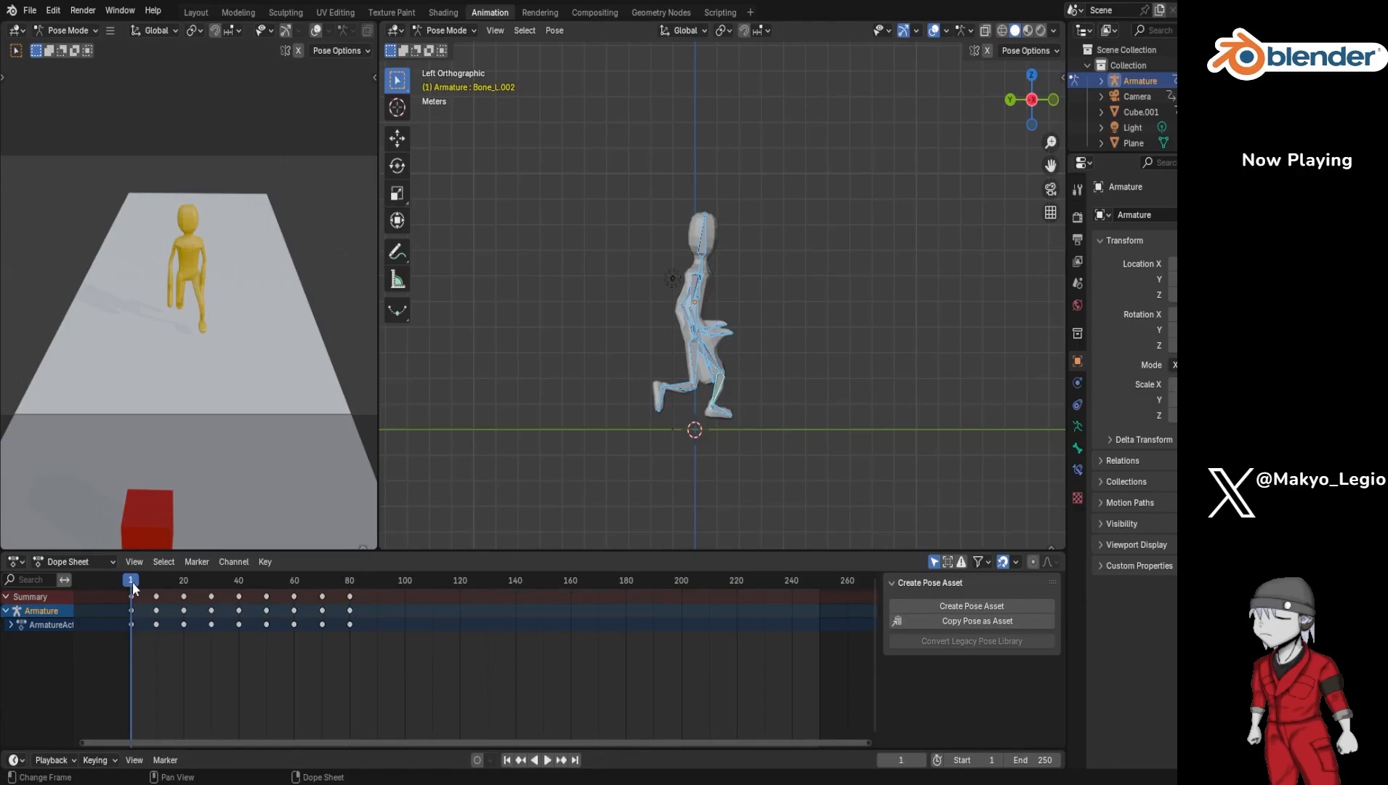
pyautogui.click(351, 582)
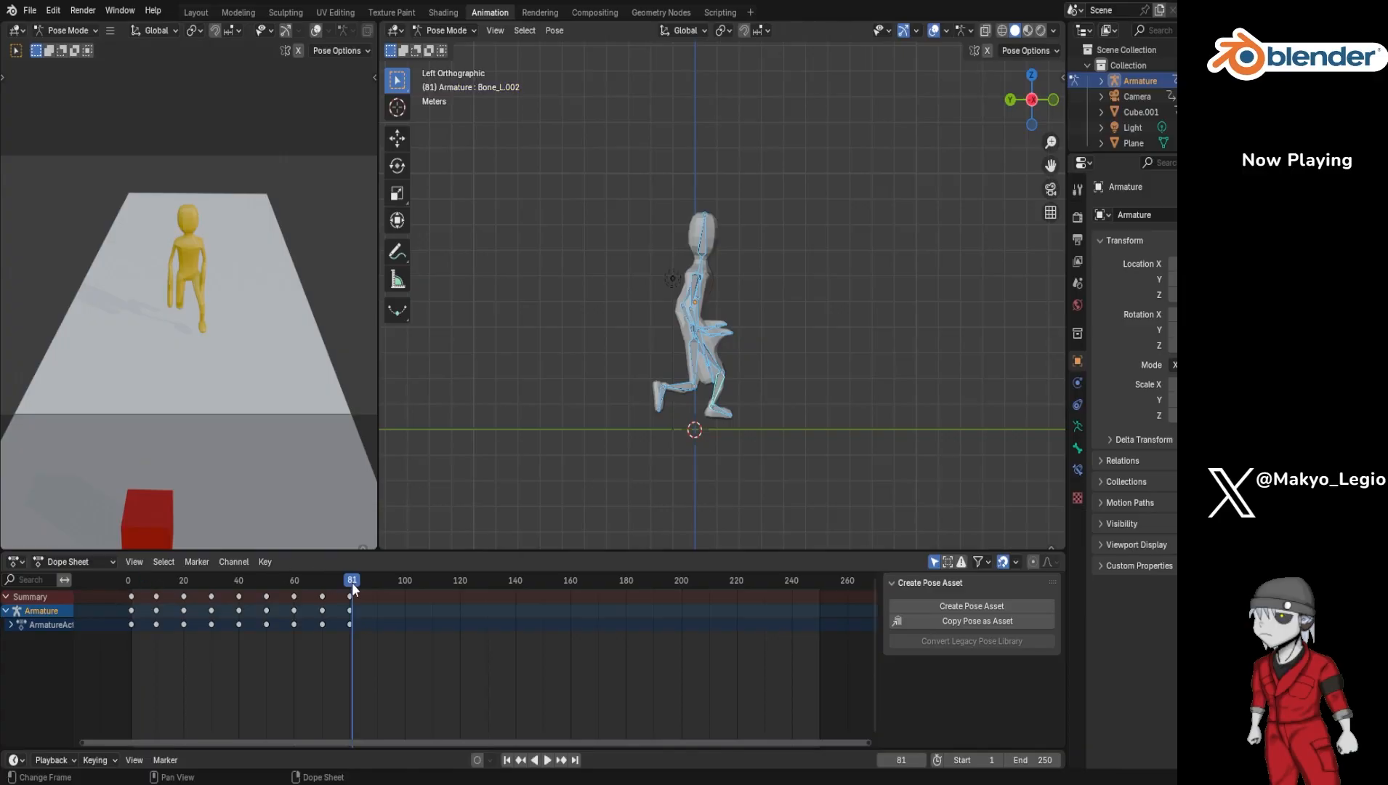
pyautogui.moveTo(351, 582); pyautogui.dragTo(381, 578)
pyautogui.press('space')
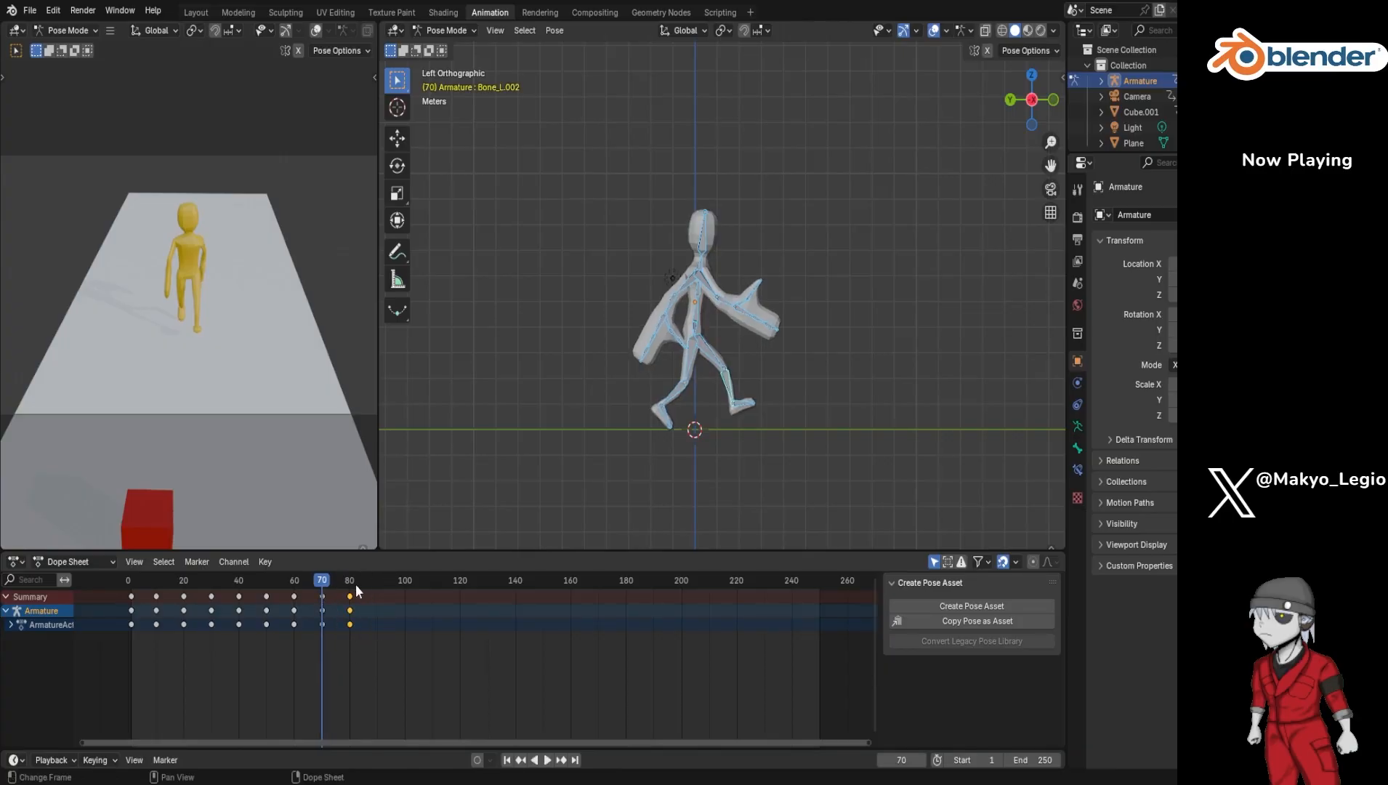
# Step: Copy the armature keyframes from frames 1 to 70 and paste them at frame 80 and again at frame 160
pyautogui.moveTo(112, 662); pyautogui.dragTo(349, 589)
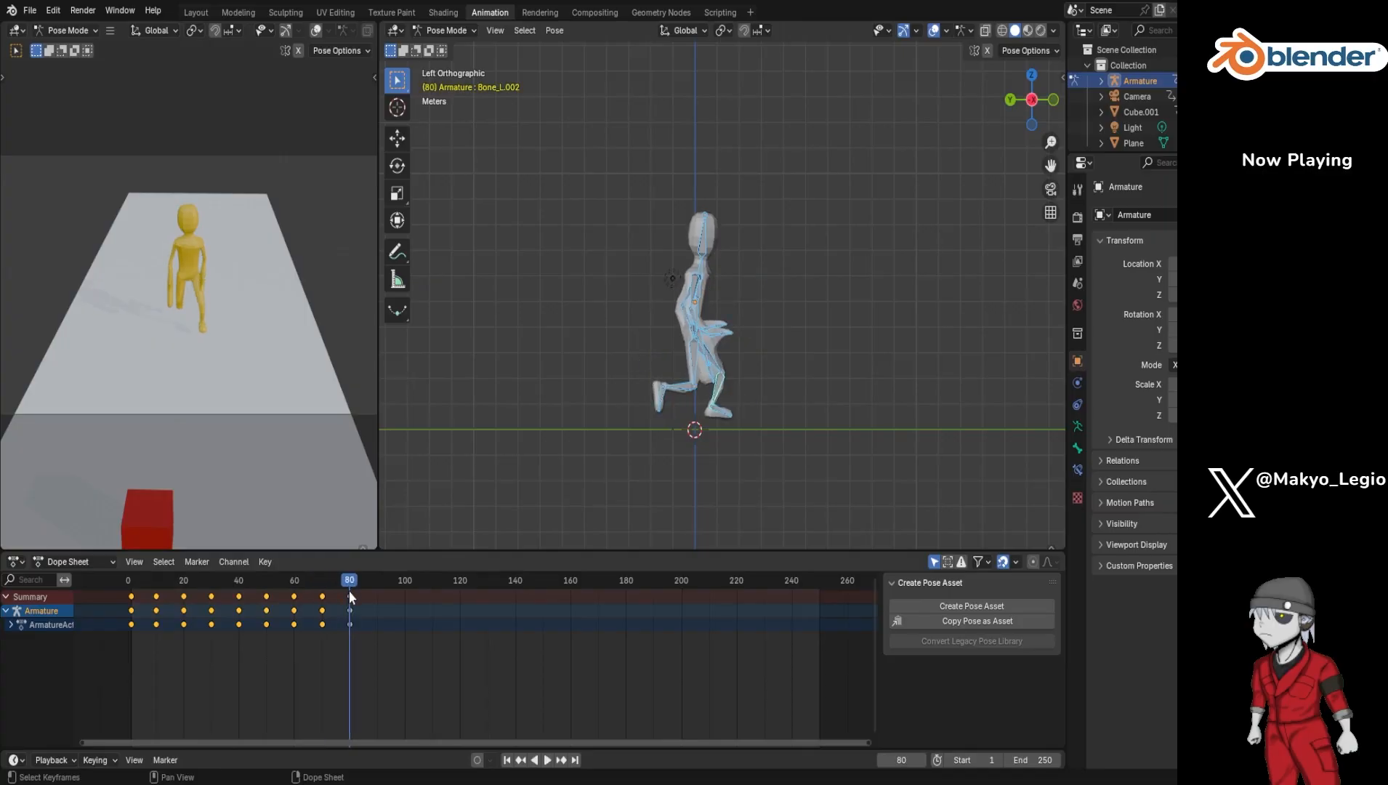
pyautogui.hotkey('ctrl', 'v')
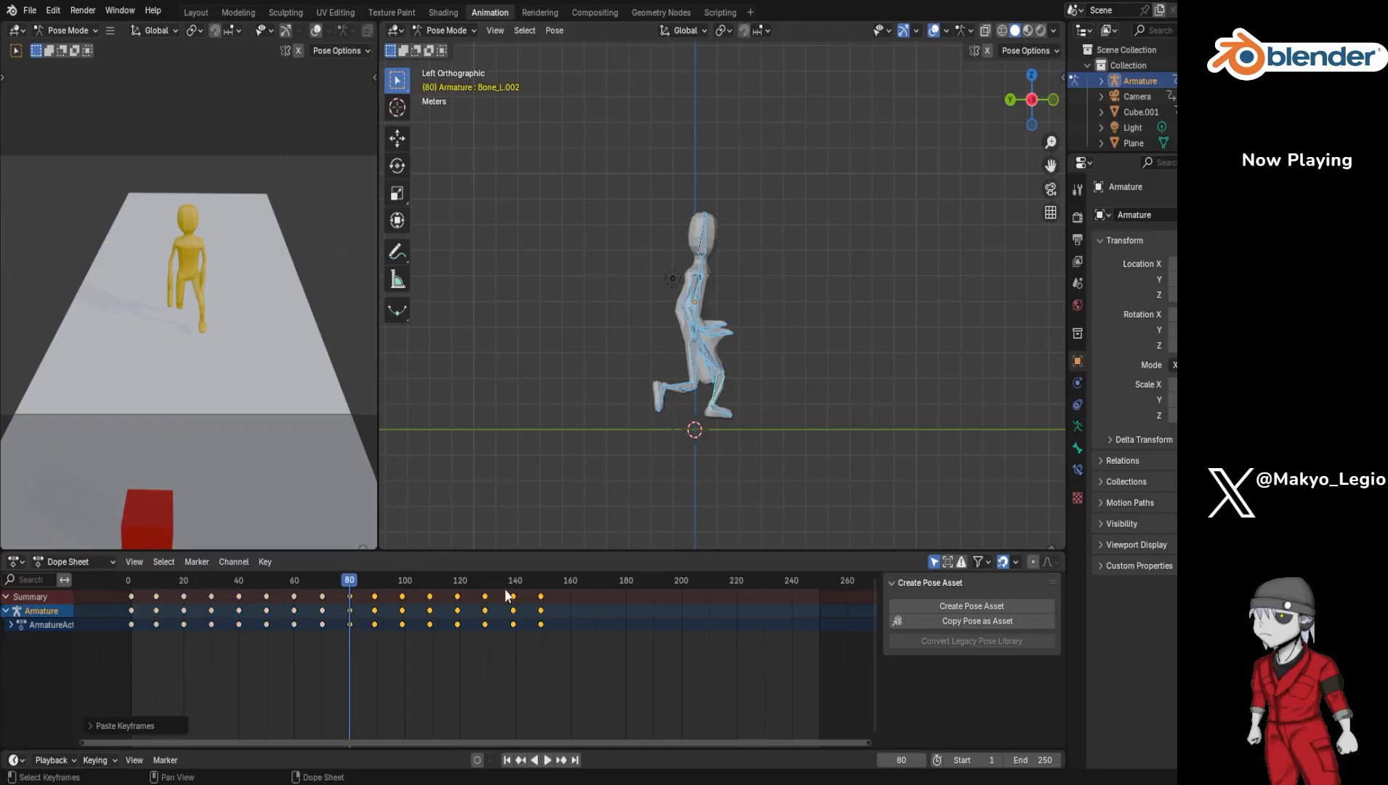
pyautogui.moveTo(350, 585); pyautogui.dragTo(571, 581)
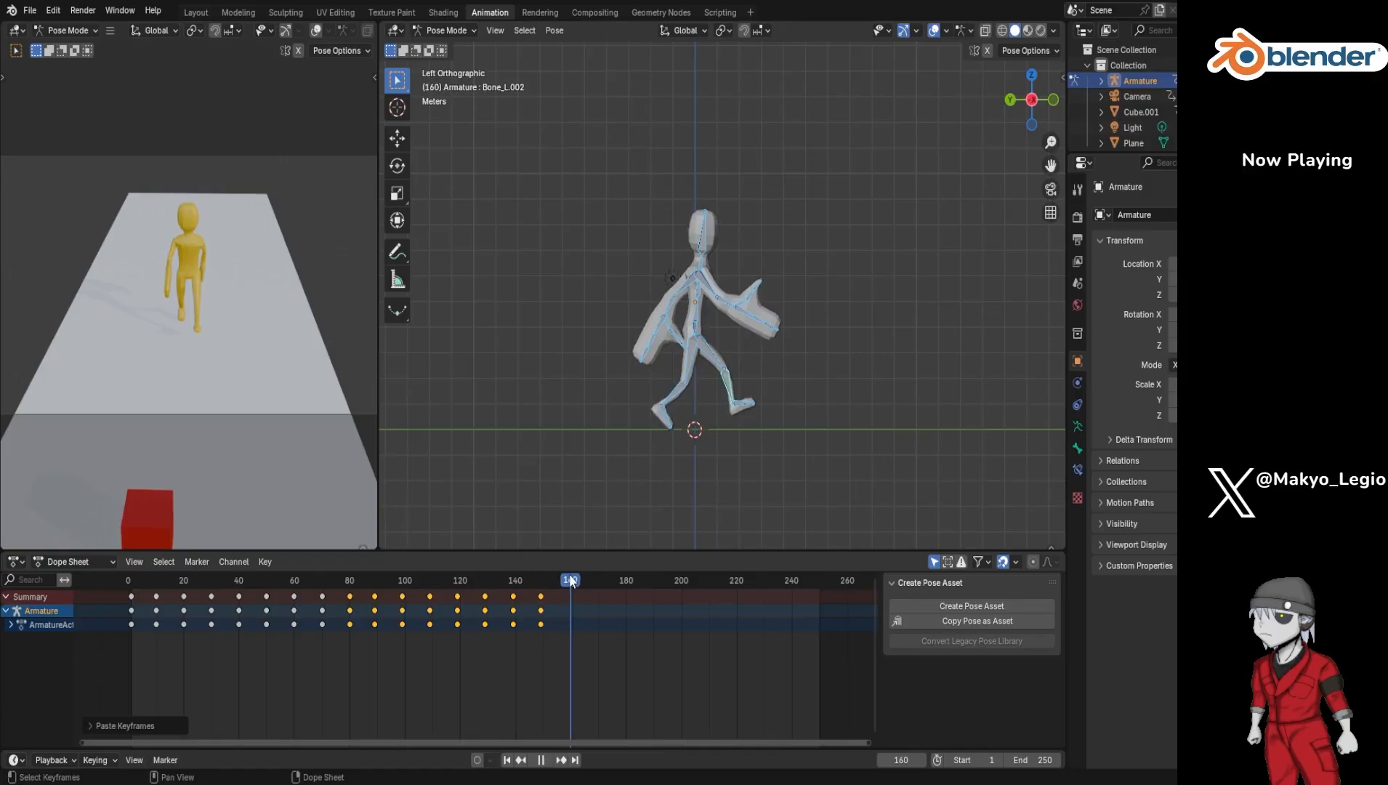
pyautogui.hotkey('ctrl', 'v')
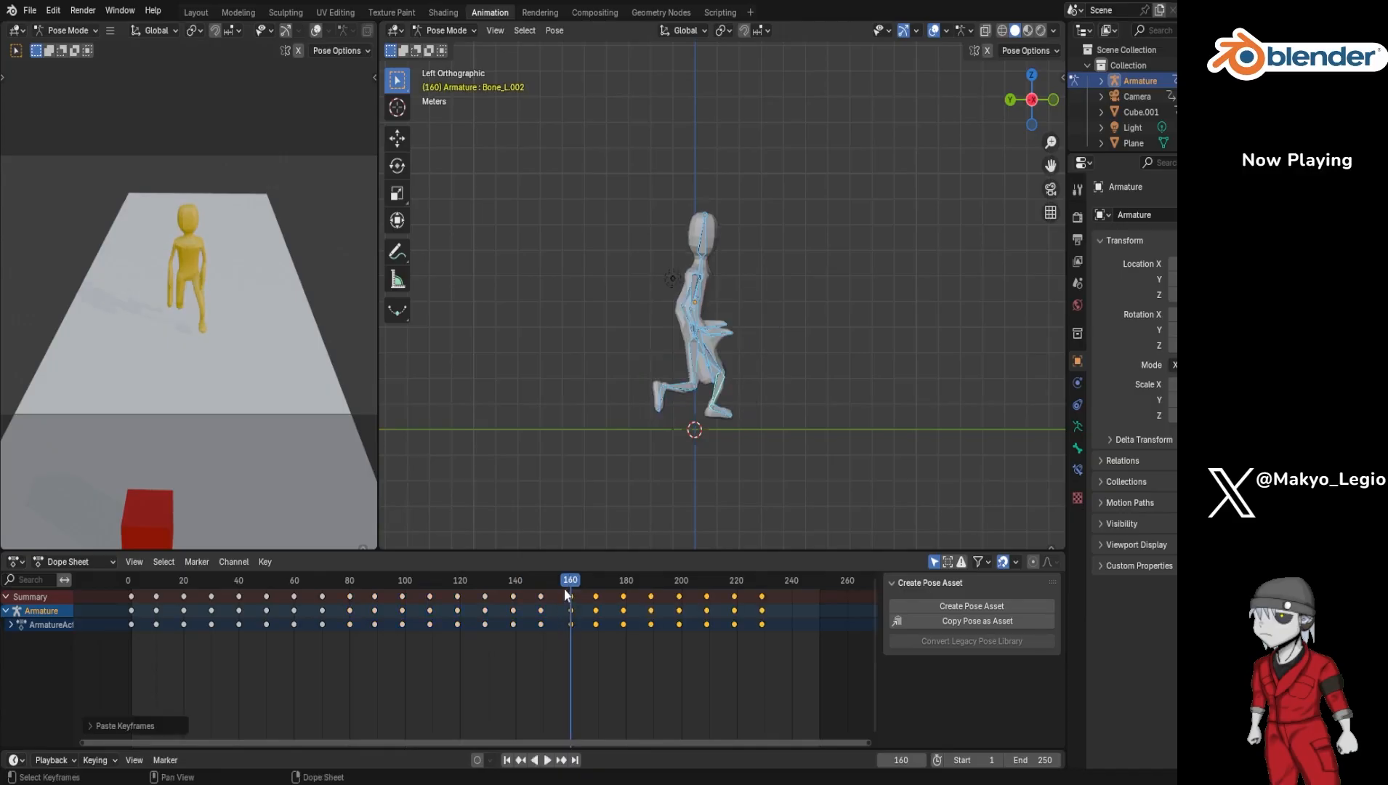
# Step: Insert a keyframe for the current pose of all bones at frame 175, and one more at frame 174
pyautogui.moveTo(571, 585); pyautogui.dragTo(612, 585)
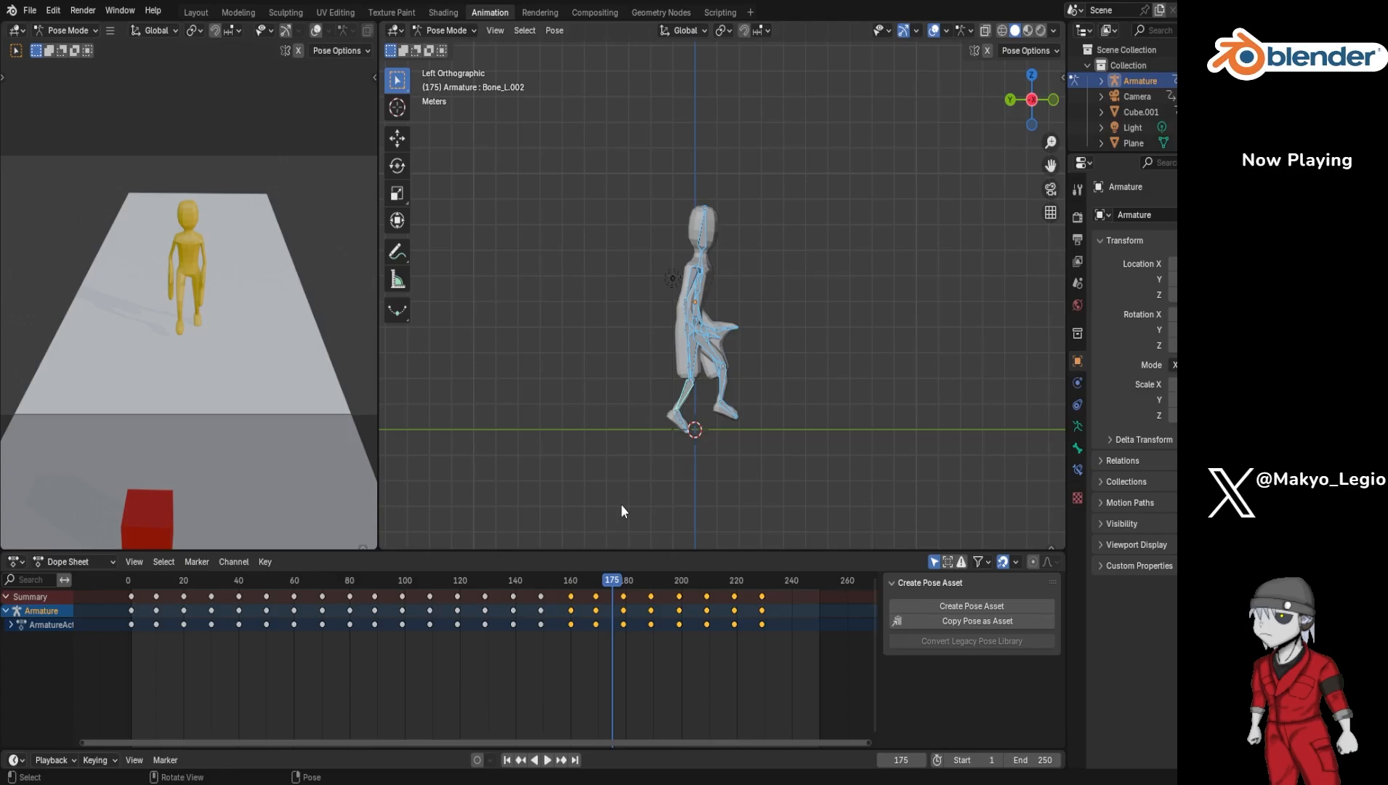
pyautogui.press('i')
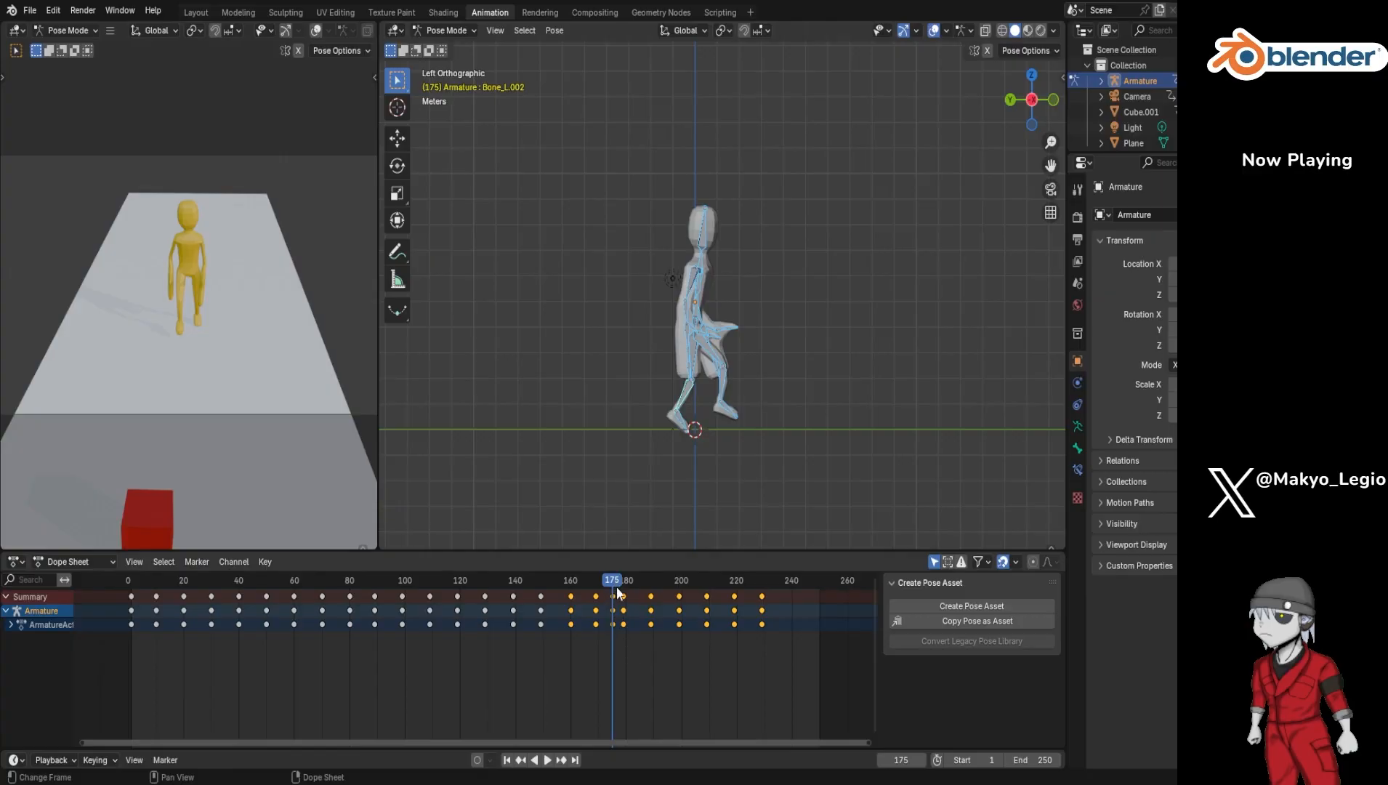
pyautogui.hotkey('shift', 'ctrl', 'space')
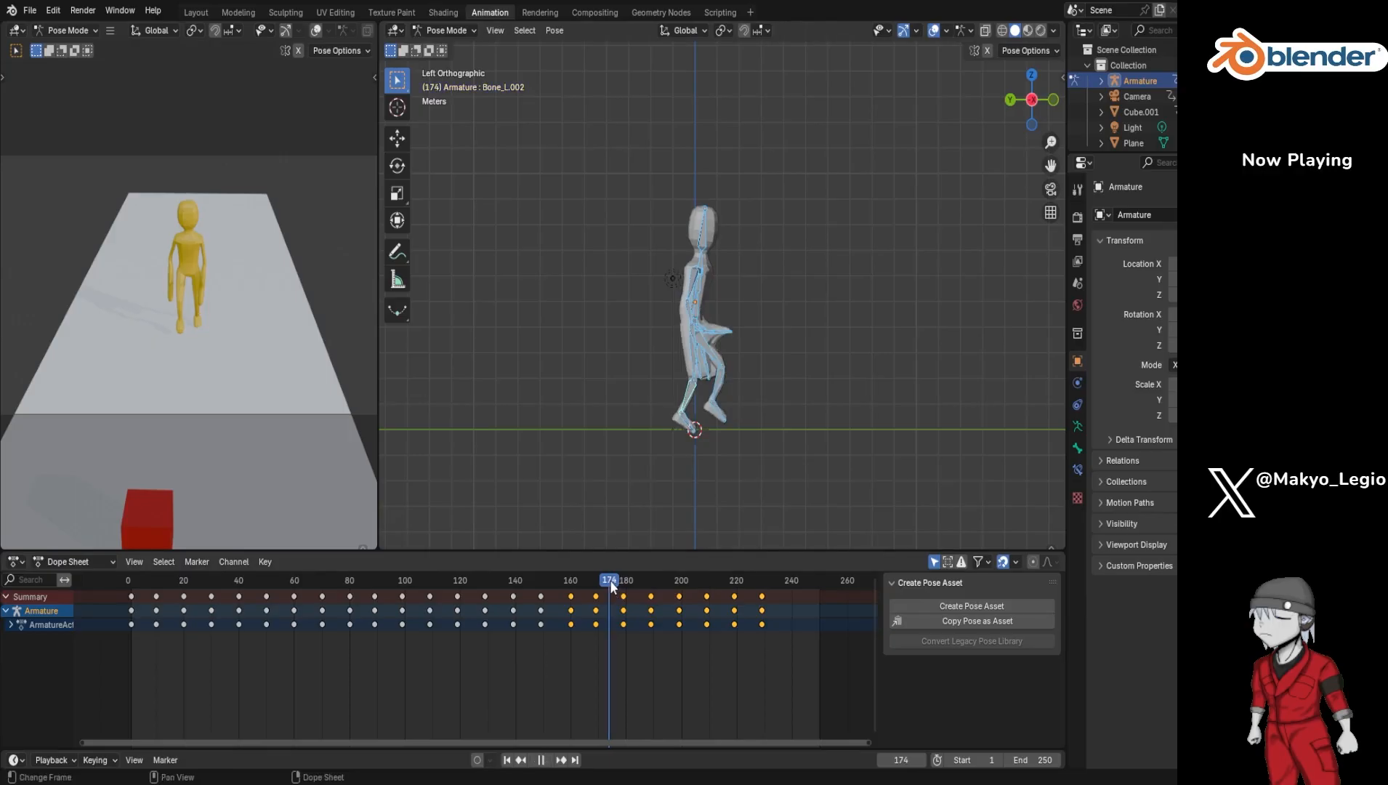
pyautogui.moveTo(608, 584); pyautogui.dragTo(611, 583)
pyautogui.rightClick(619, 626)
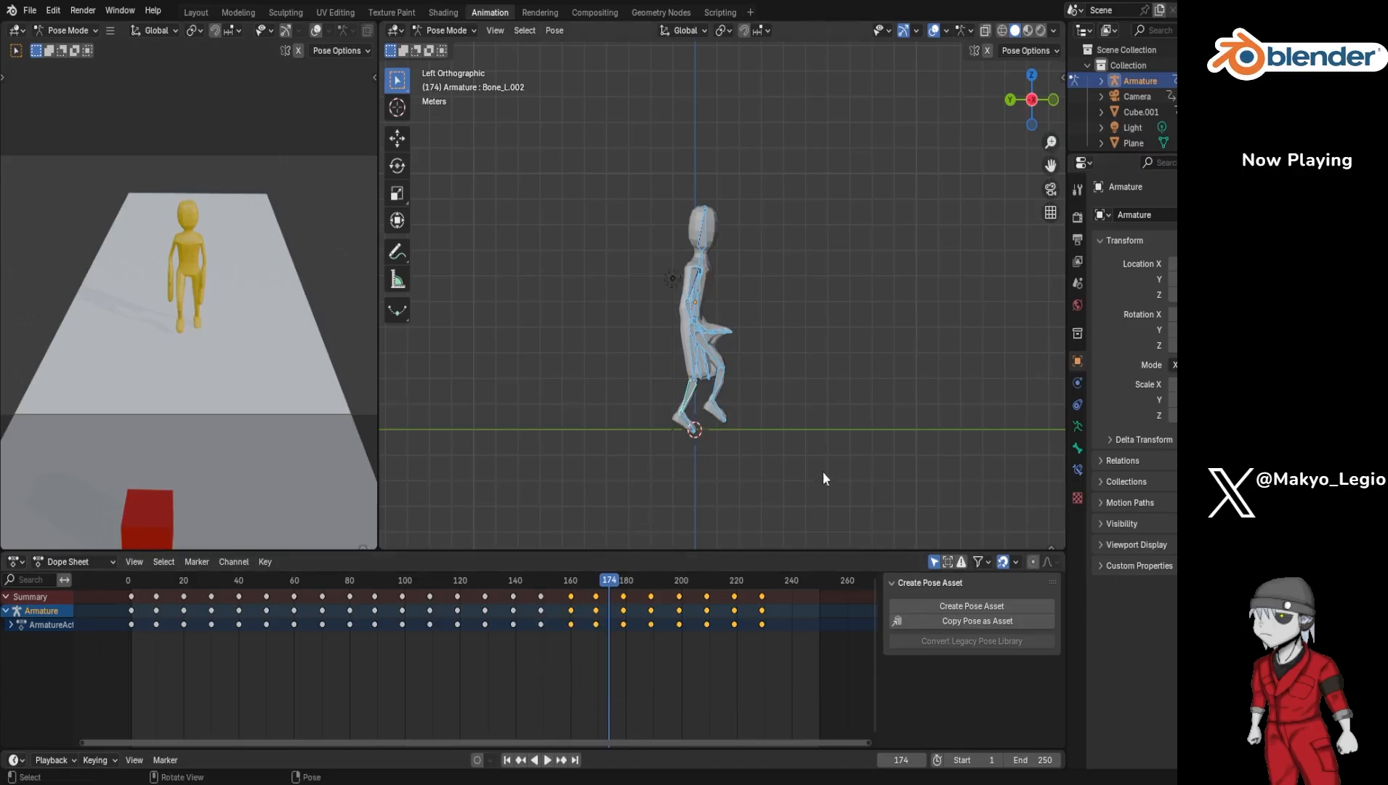
pyautogui.press('i')
# Step: Delete the armature keyframes after frame 174 and save the file
pyautogui.moveTo(622, 636); pyautogui.dragTo(826, 586)
pyautogui.press('Delete')
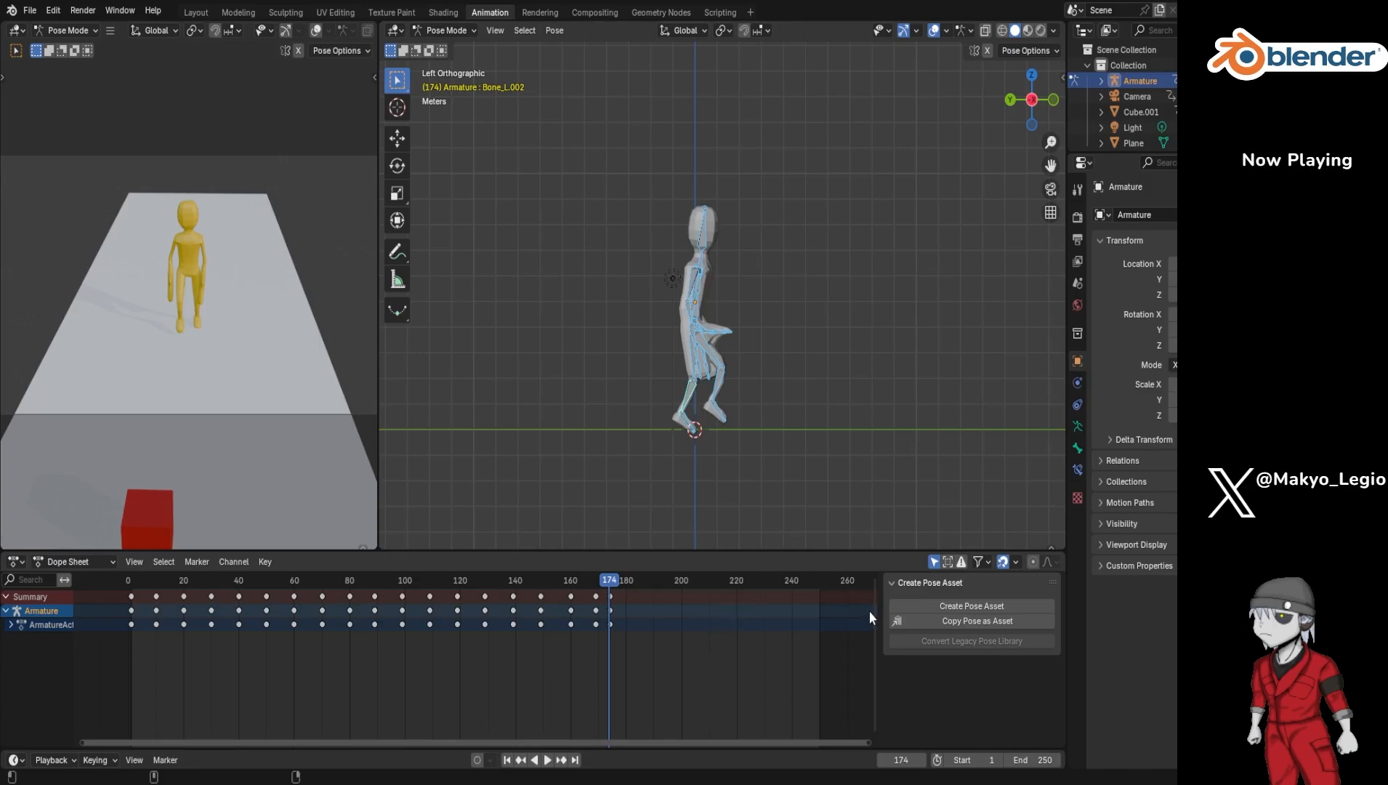
pyautogui.hotkey('ctrl', 's')
# Step: Switch from Pose Mode to Object Mode and make the cube the only selected, active object
pyautogui.scroll(-1, 1144, 129)
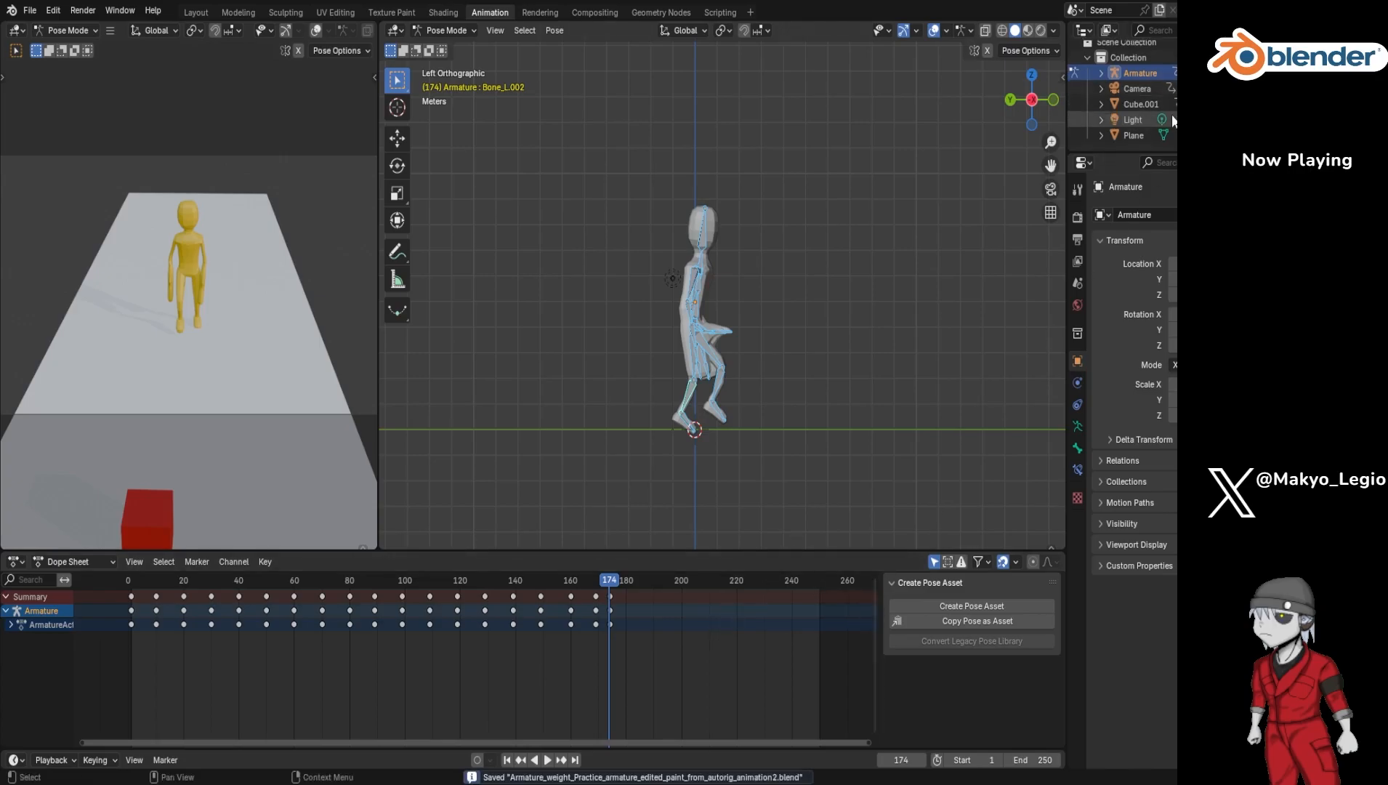
pyautogui.click(1135, 107)
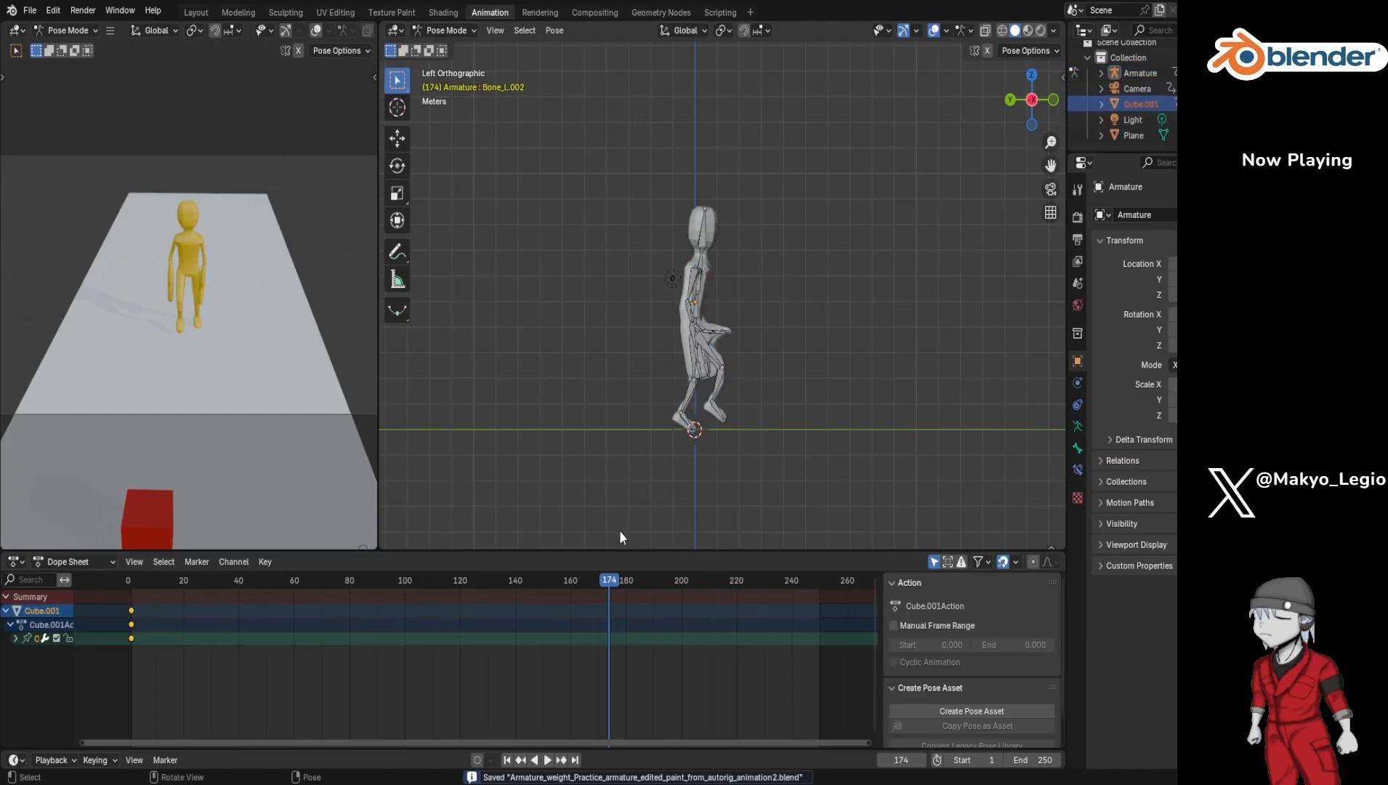
pyautogui.scroll(-4, 759, 428)
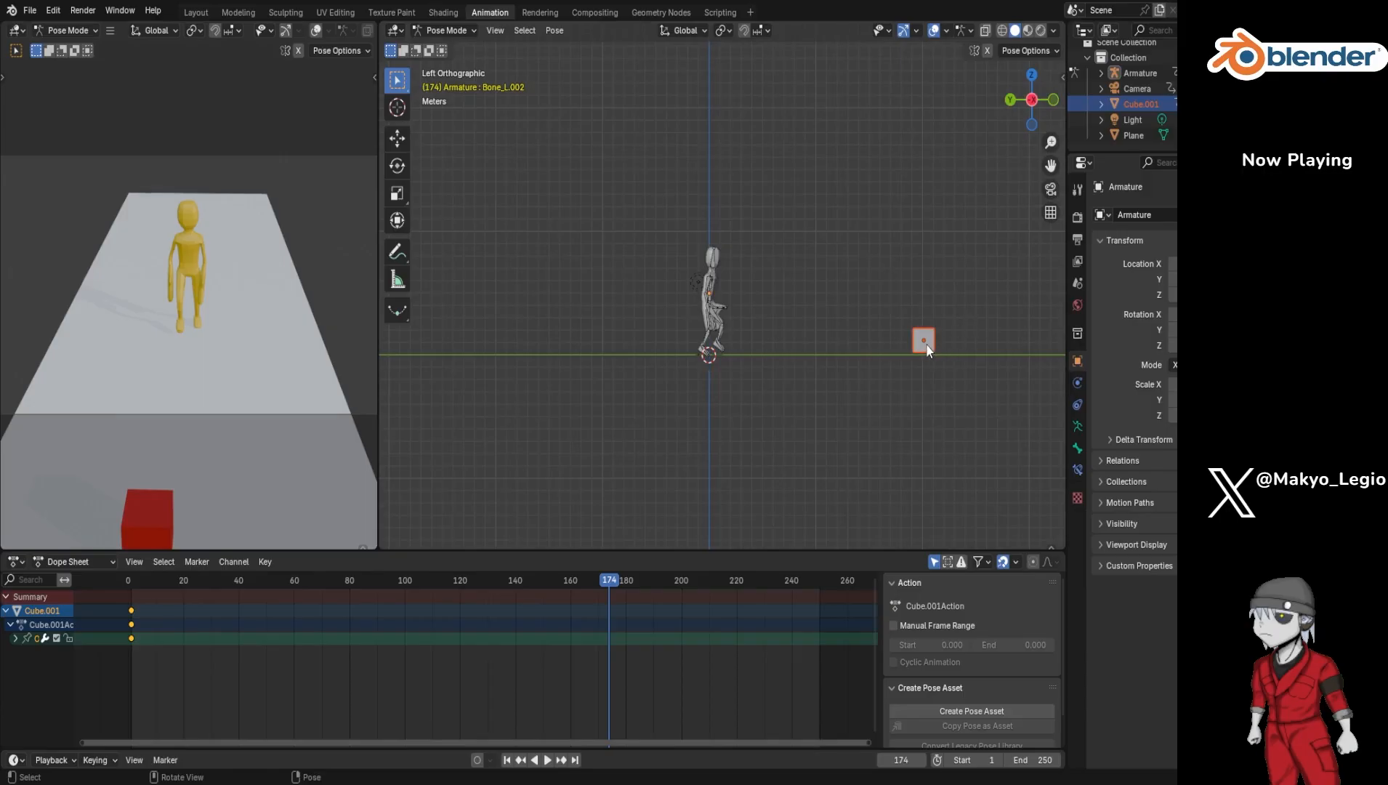
pyautogui.moveTo(892, 369); pyautogui.dragTo(941, 311)
pyautogui.rightClick(830, 343)
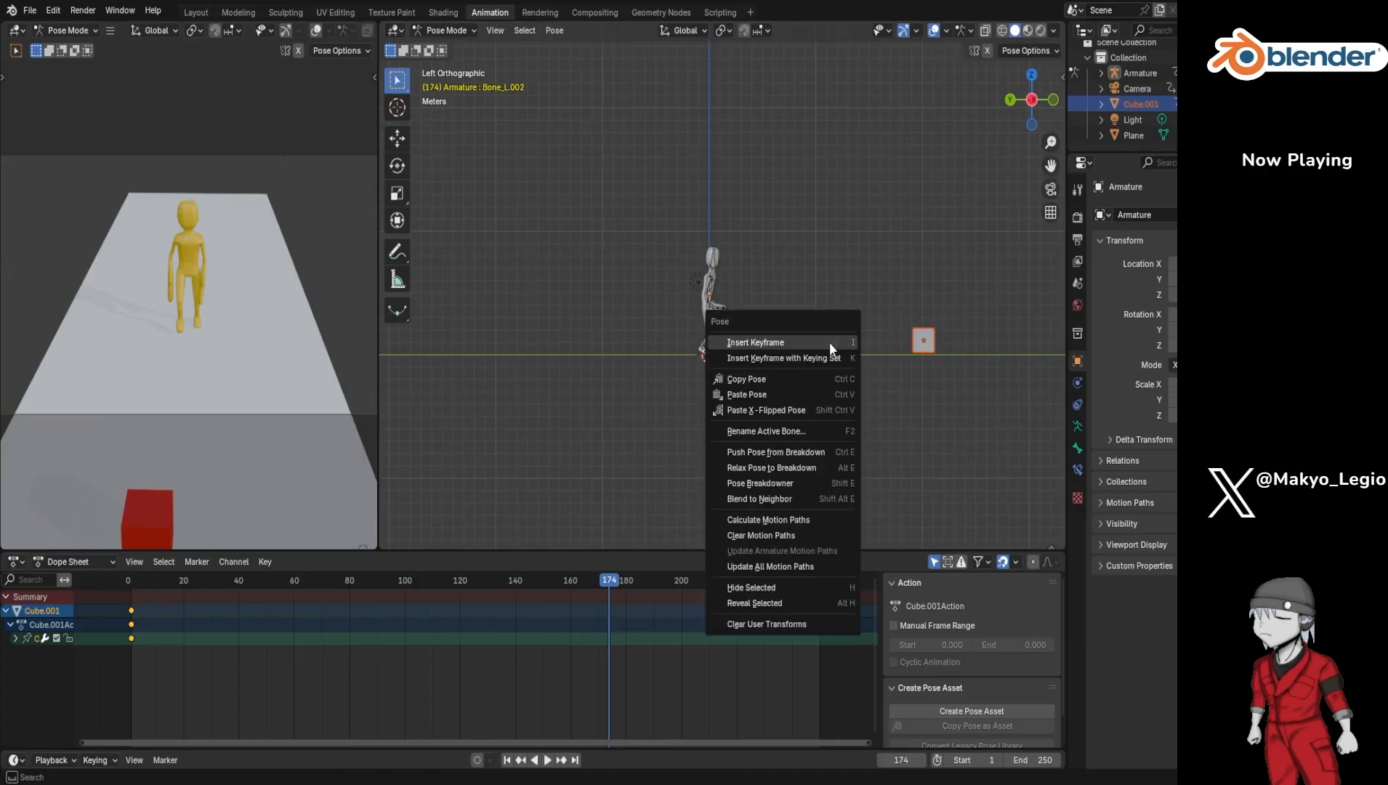
pyautogui.moveTo(953, 327); pyautogui.dragTo(821, 350, button='middle')
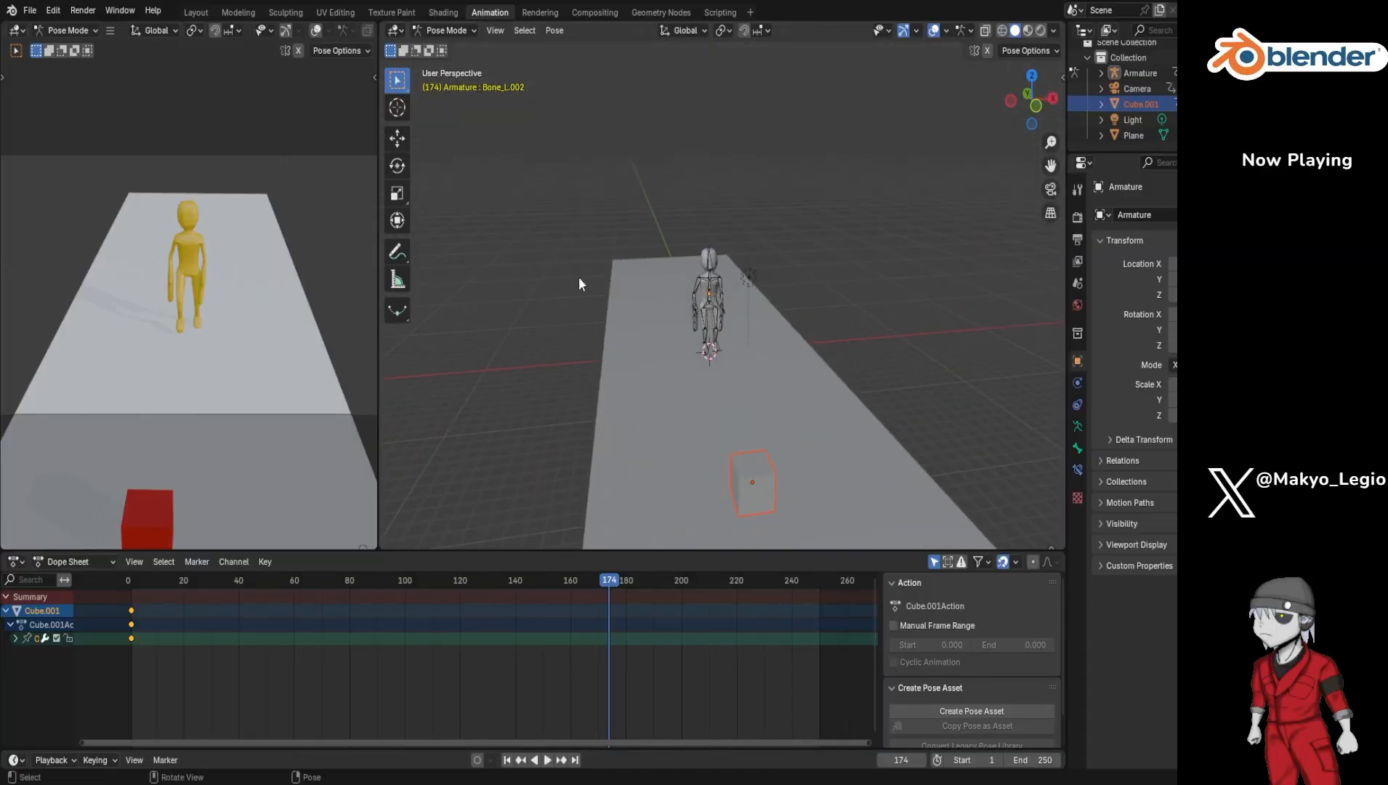
pyautogui.scroll(-2, 687, 415)
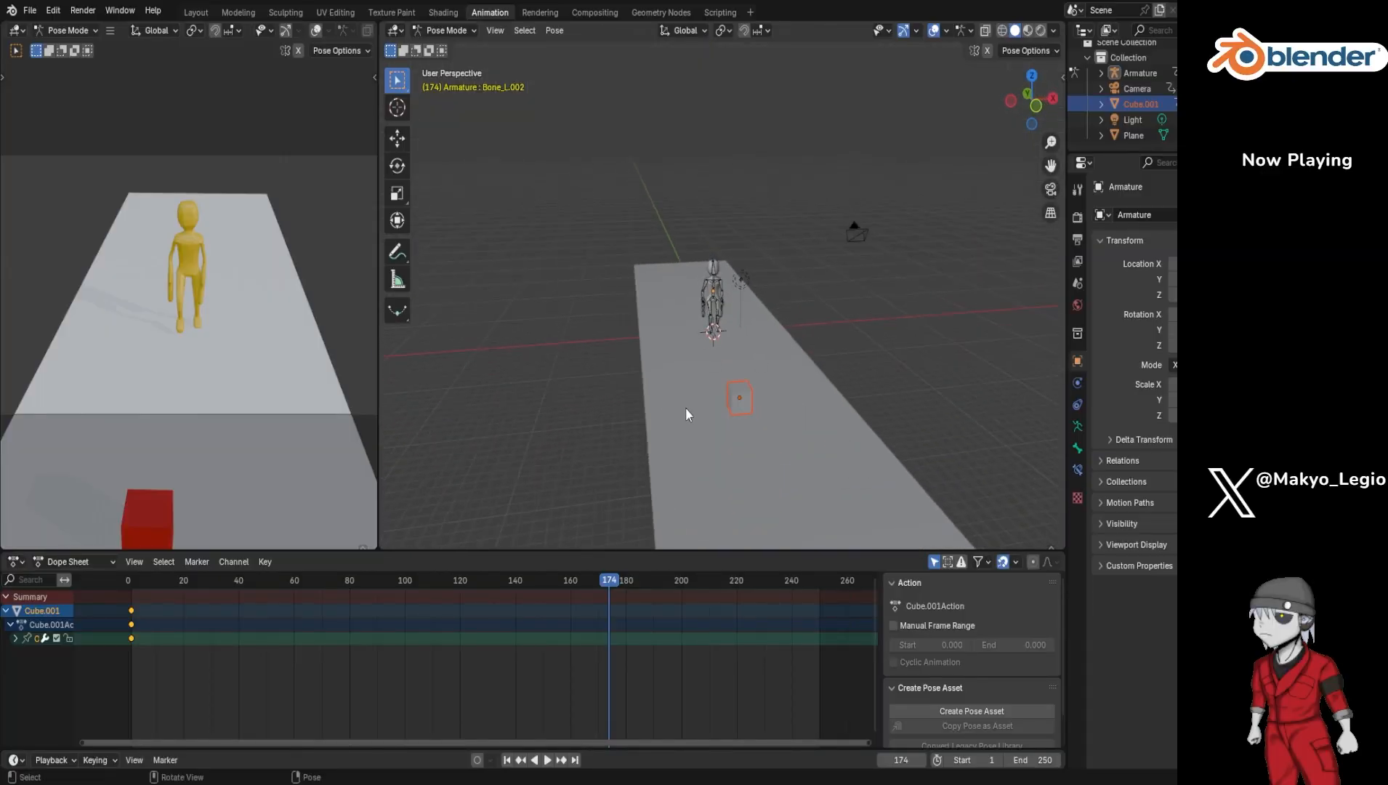
pyautogui.click(438, 30)
pyautogui.click(450, 49)
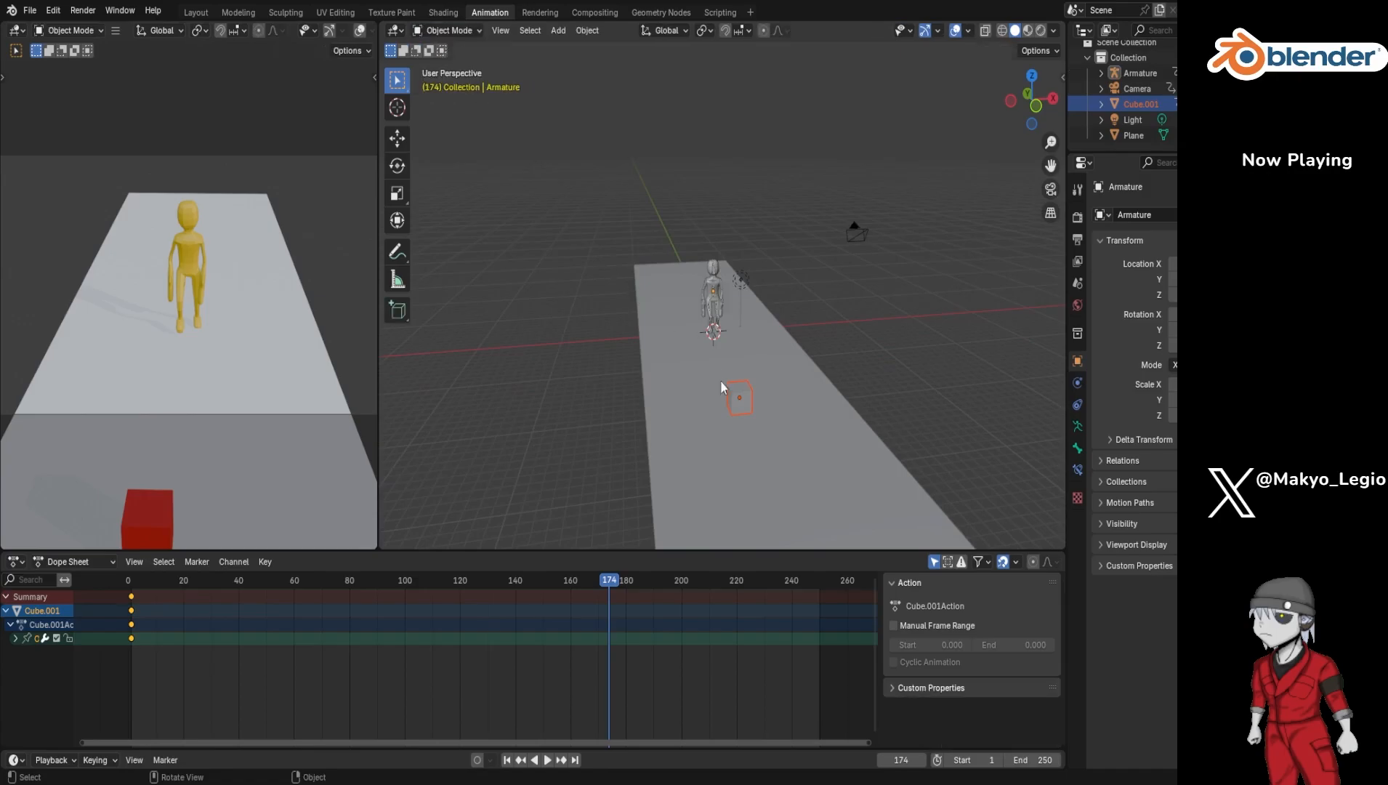
pyautogui.keyDown('shift'); pyautogui.click(756, 377); pyautogui.keyUp('shift')
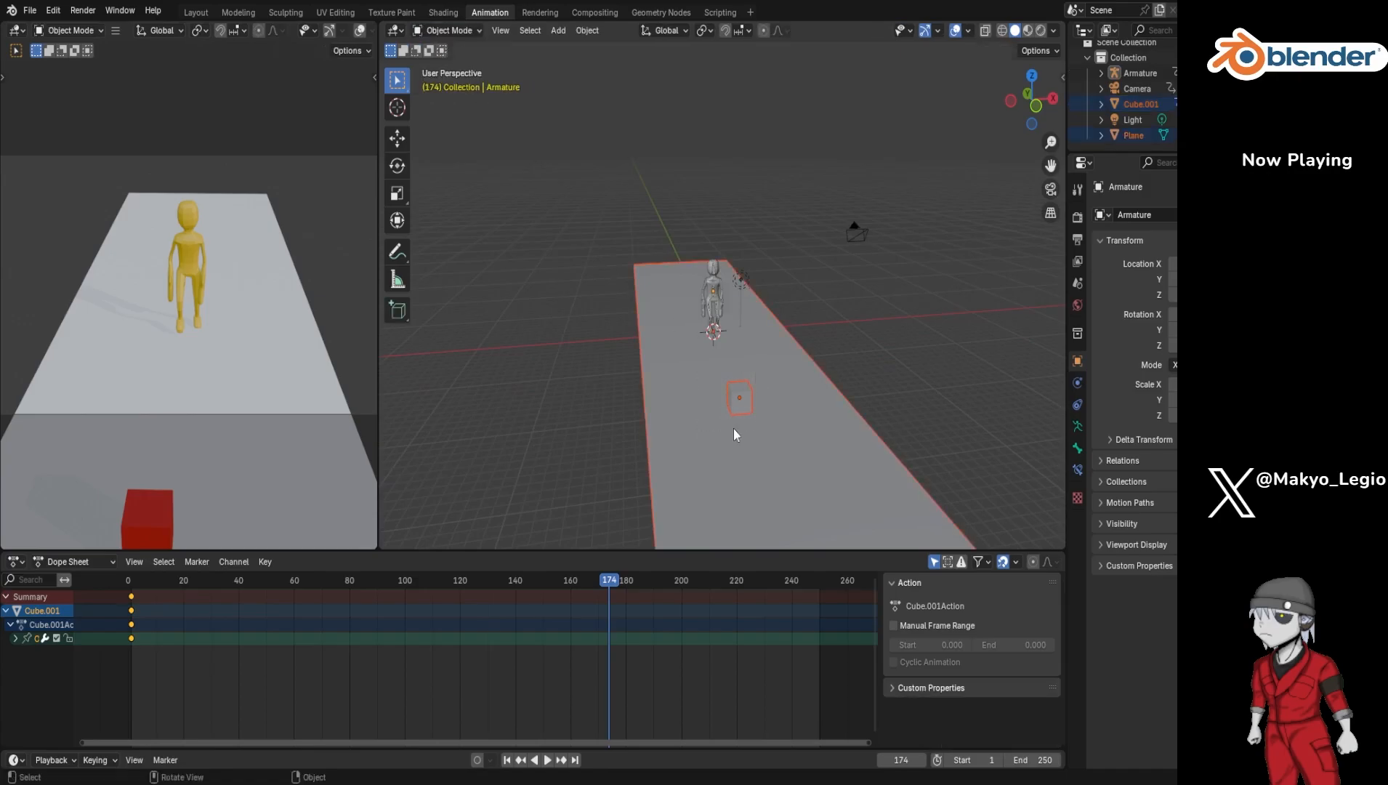
pyautogui.click(740, 402)
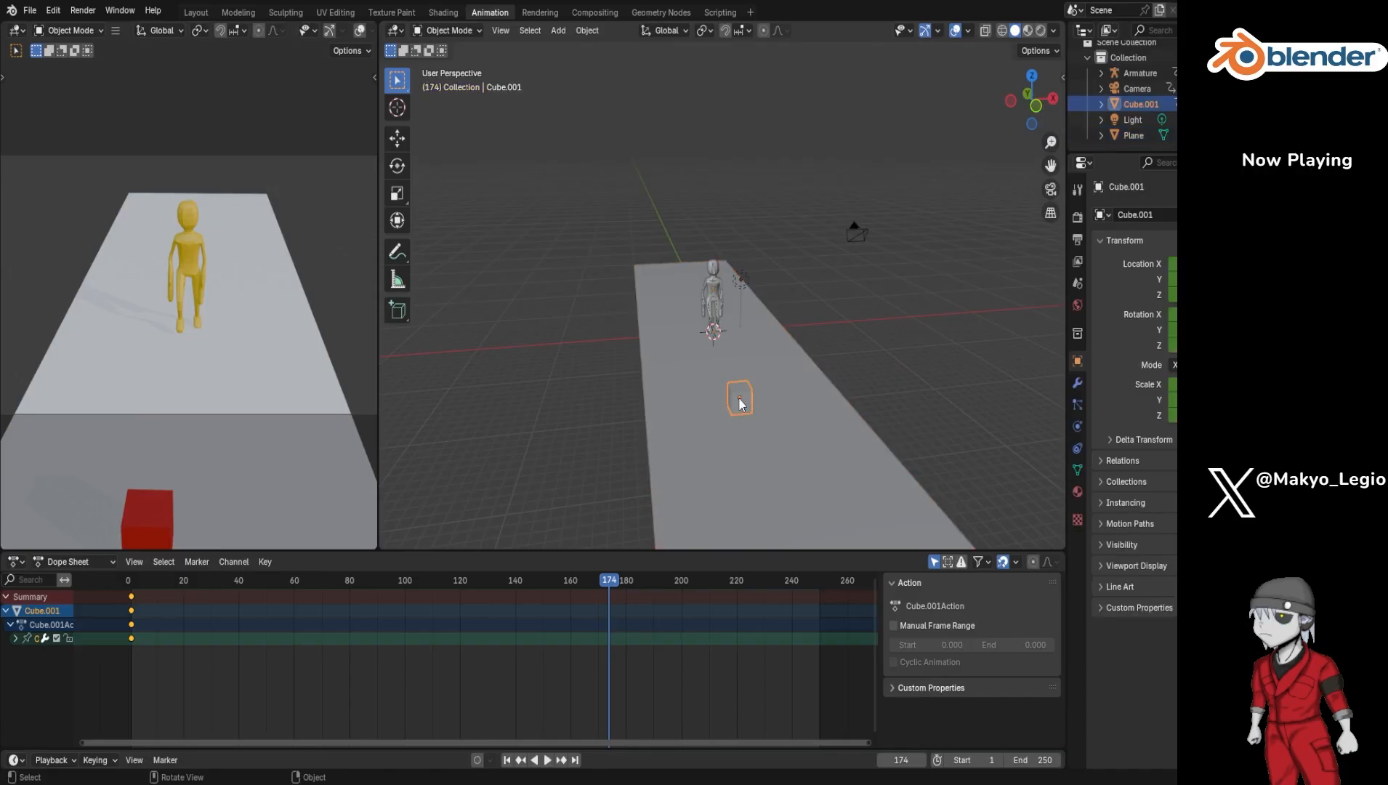
# Step: Move the cube about 17.5 m along the global Y axis to the humanoid's feet and insert a keyframe for it at frame 174
pyautogui.scroll(5, 619, 406)
pyautogui.moveTo(619, 406); pyautogui.dragTo(459, 282, button='middle')
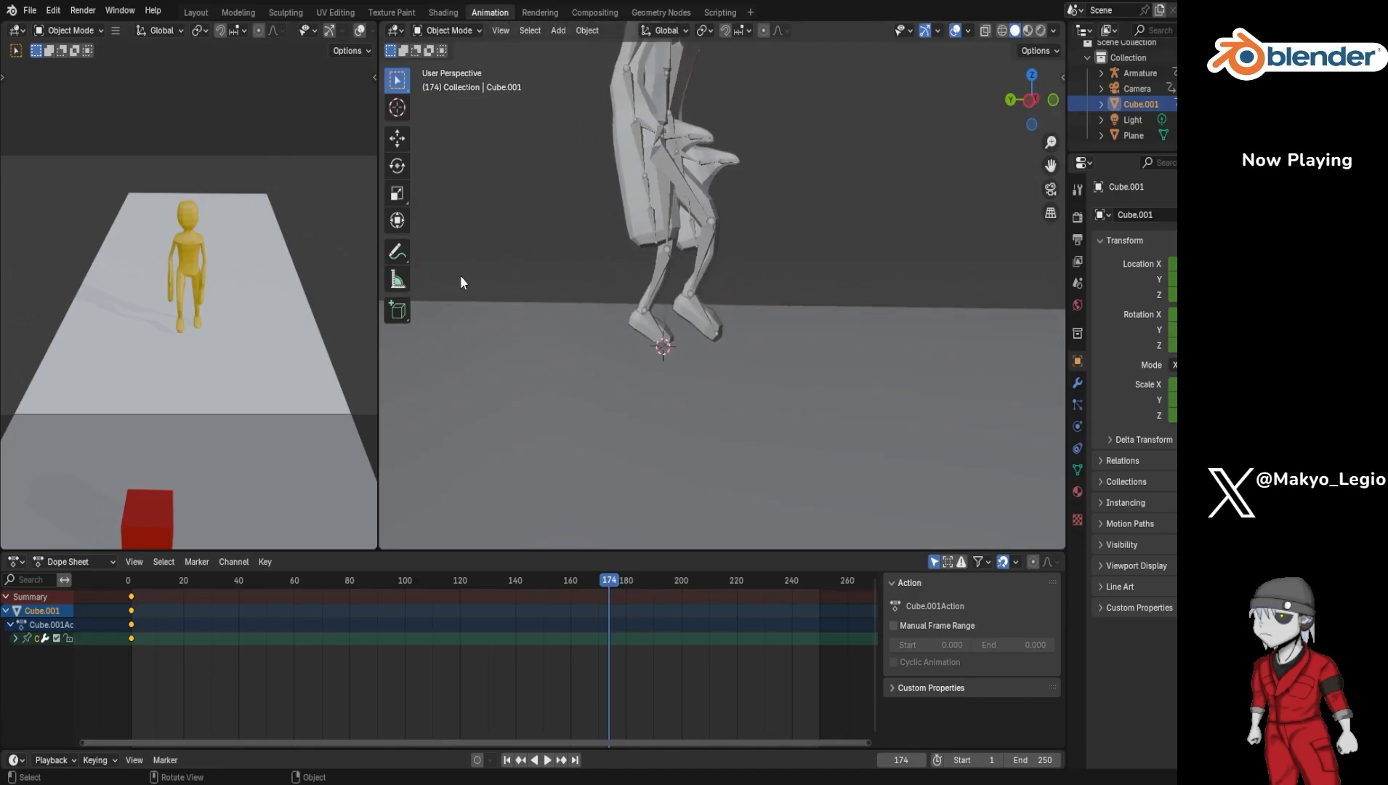
pyautogui.scroll(-7, 651, 320)
pyautogui.scroll(5, 663, 313)
pyautogui.scroll(-5, 673, 314)
pyautogui.scroll(3, 673, 314)
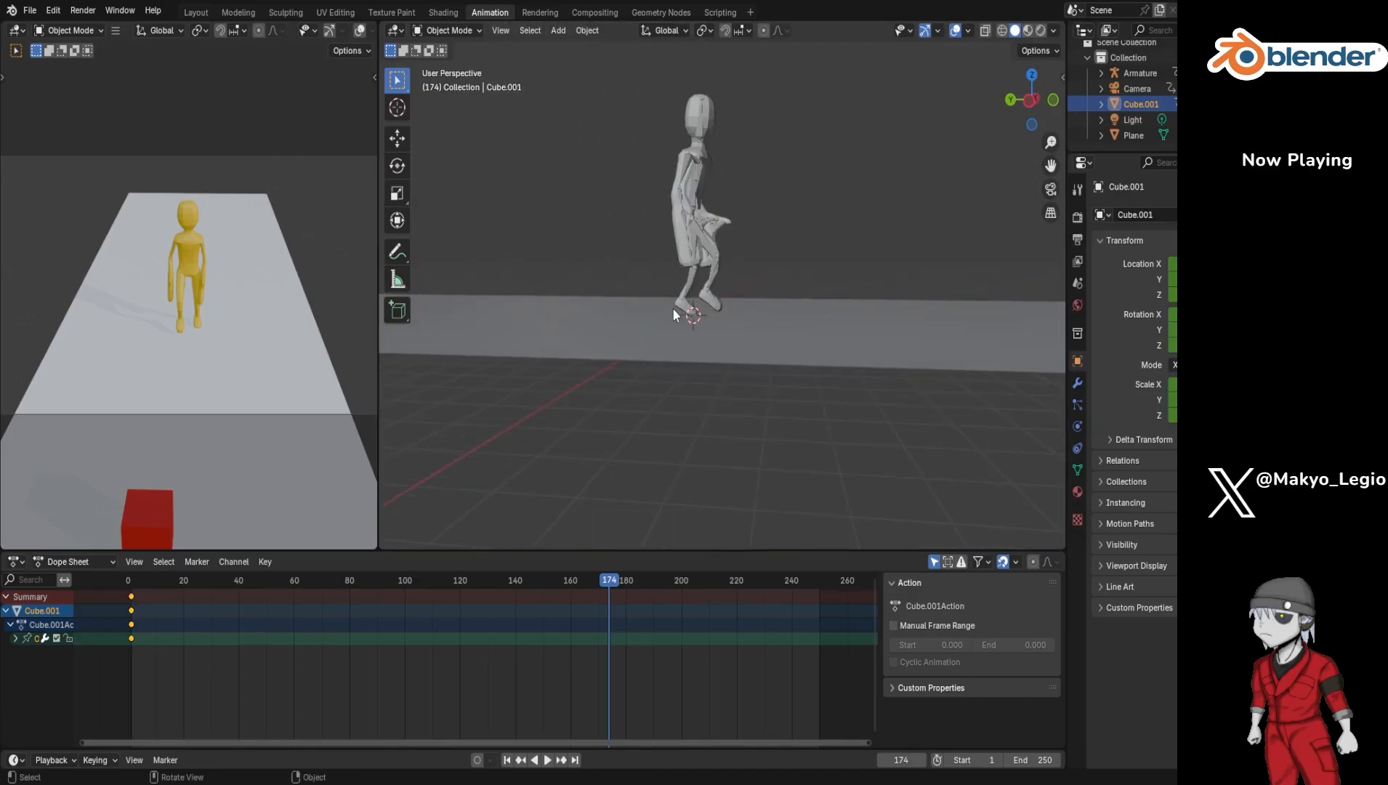
pyautogui.scroll(-2, 673, 314)
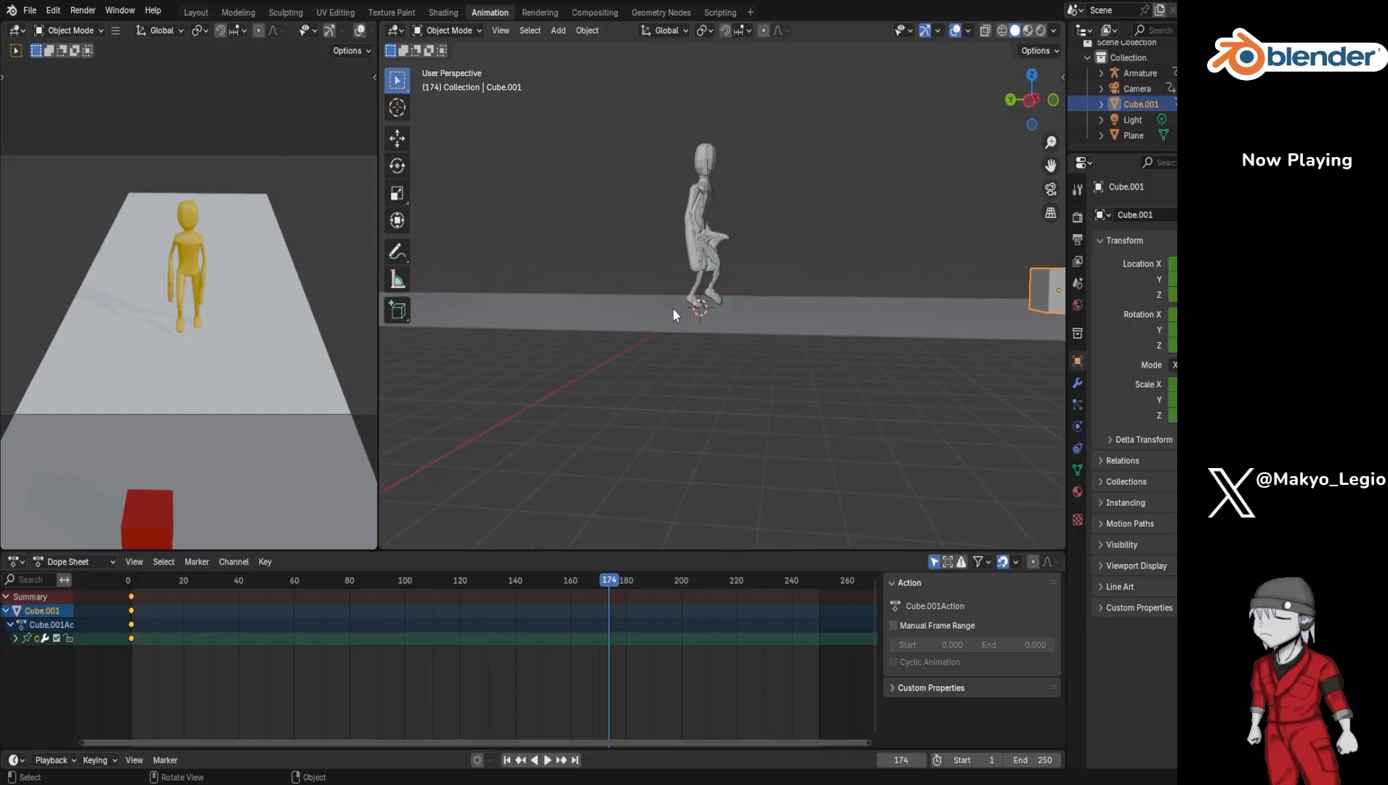
pyautogui.press('g')
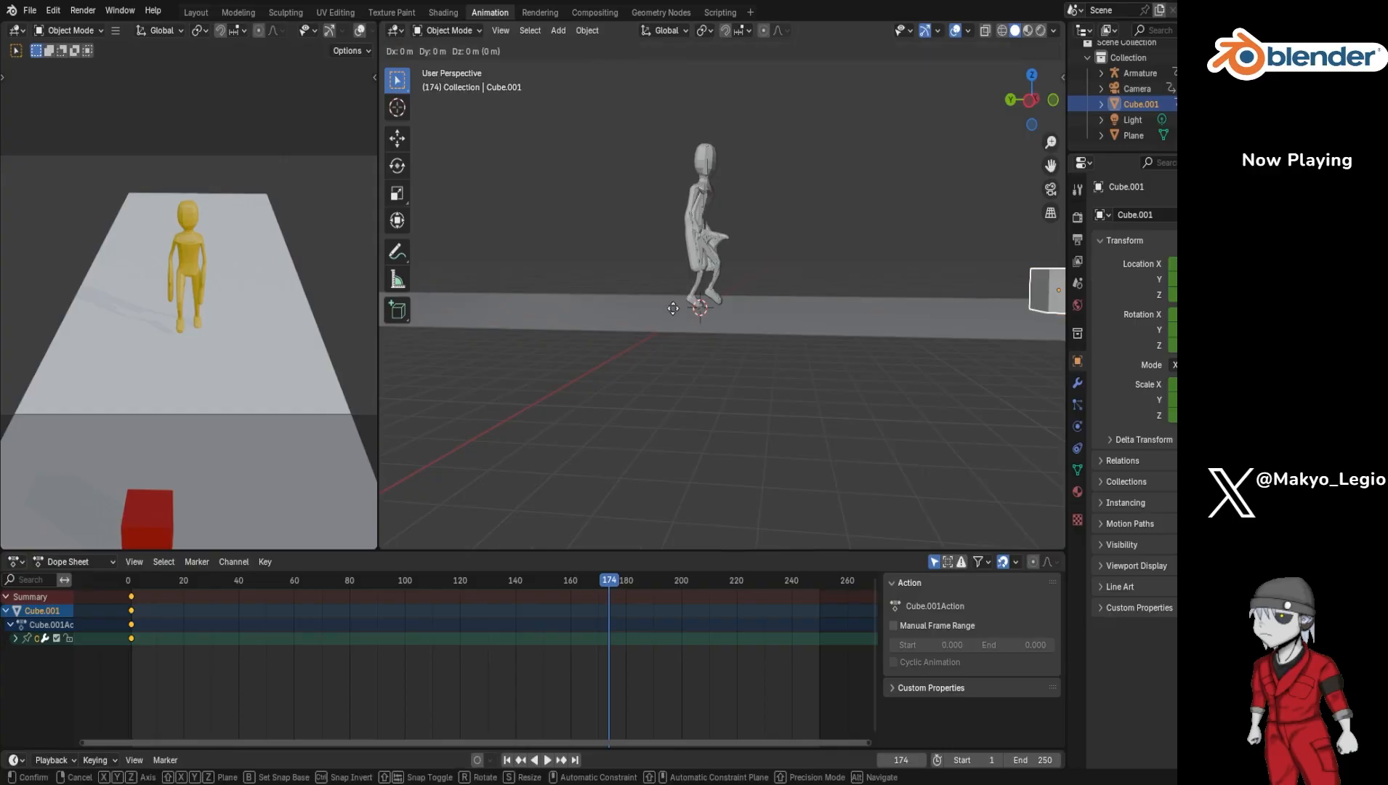
pyautogui.press('y')
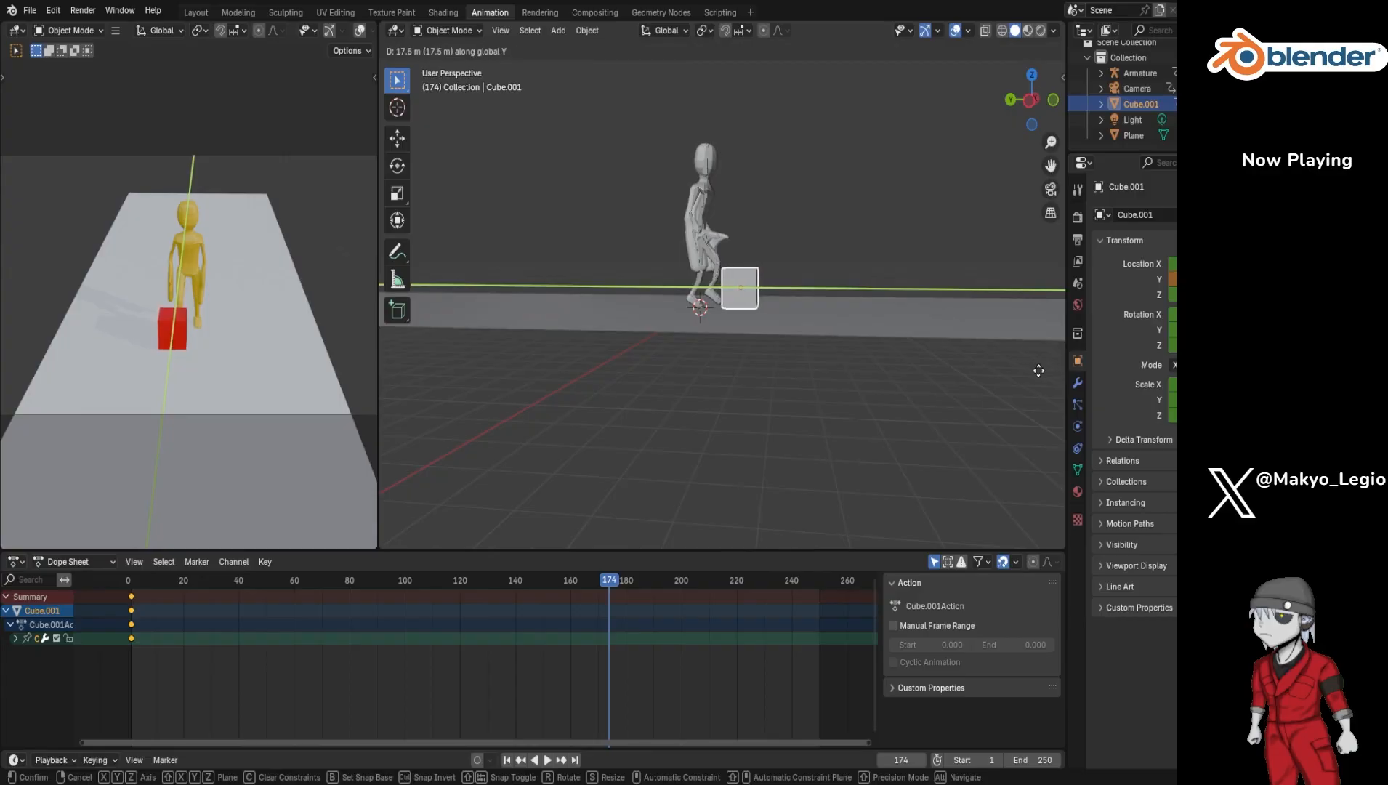
pyautogui.click(1039, 371)
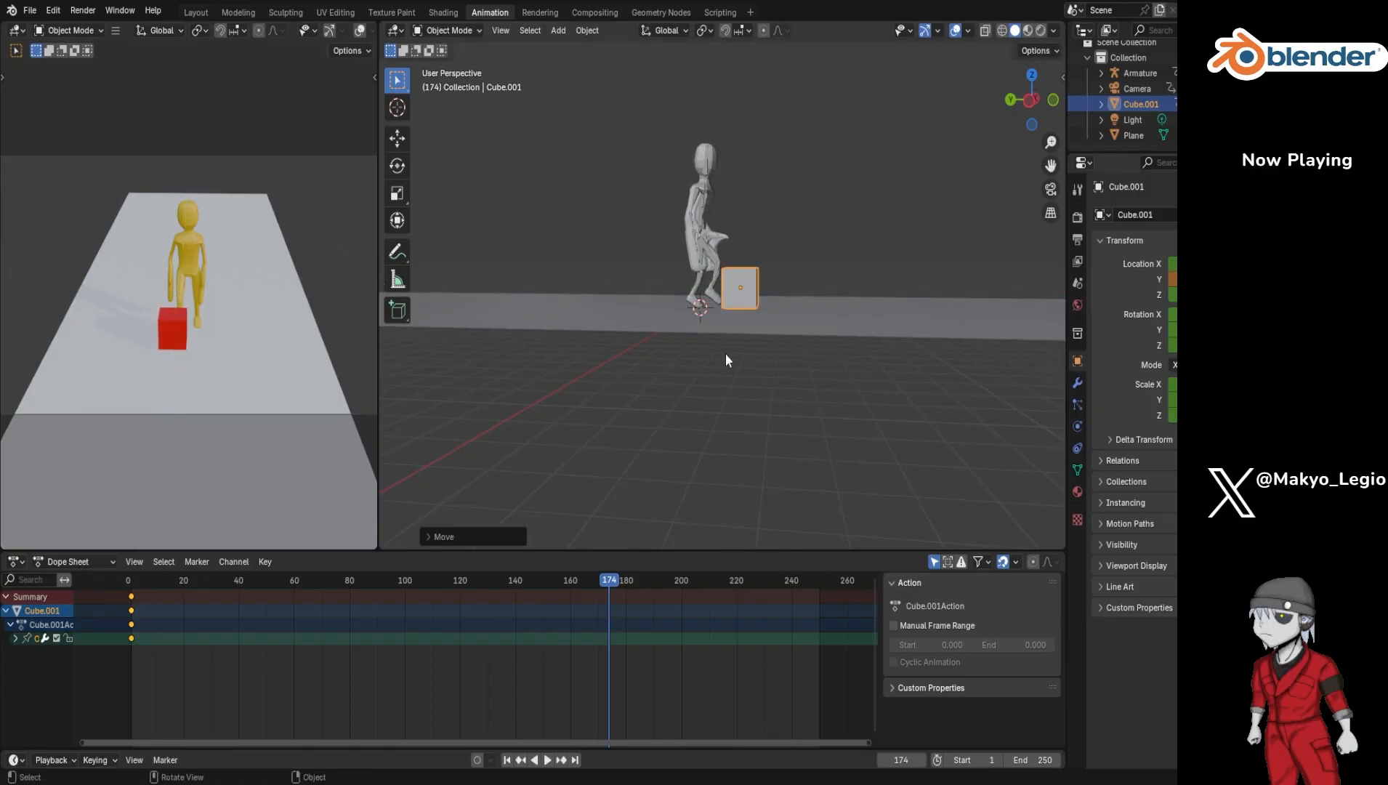
pyautogui.press('i')
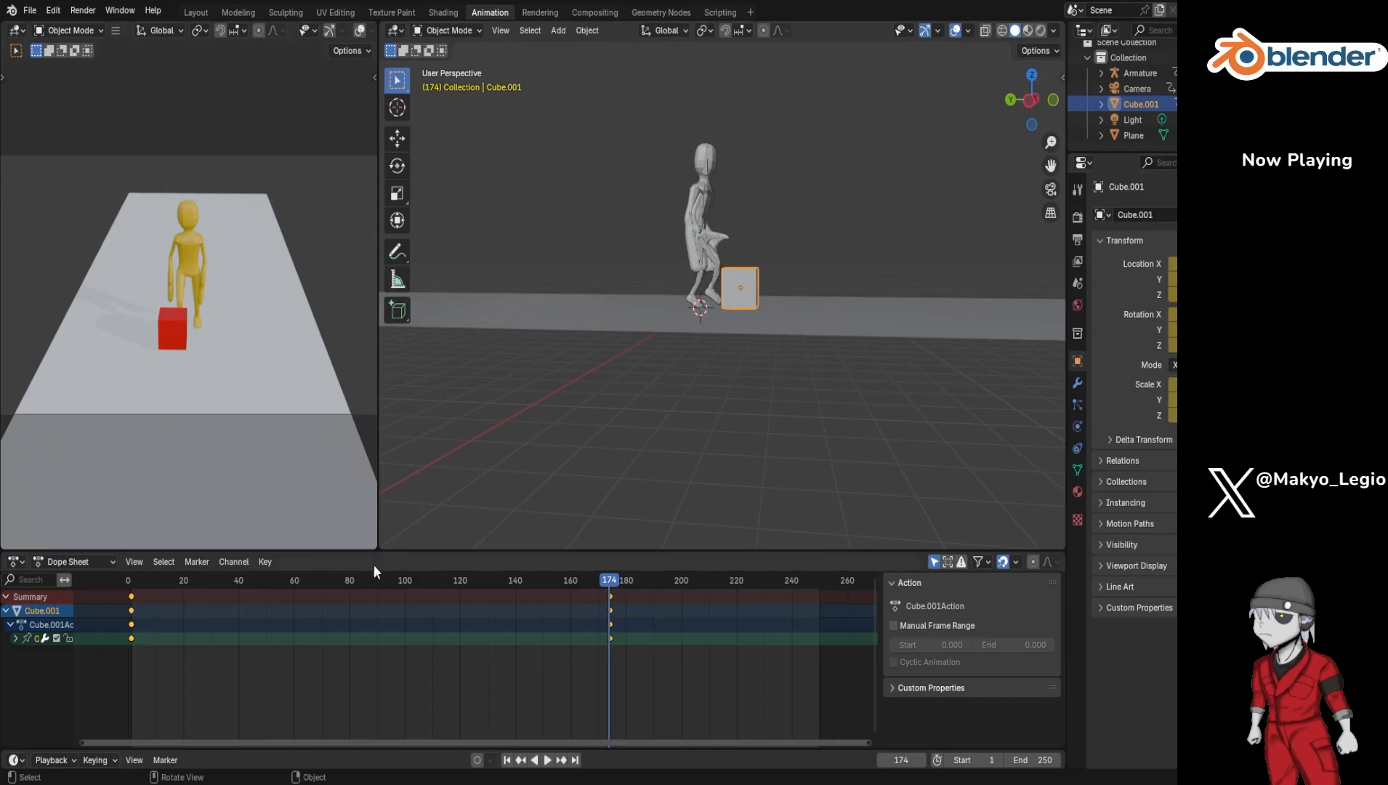
# Step: Play the animation from frame 1 to check the cube's approach, and return to frame 174
pyautogui.click(507, 759)
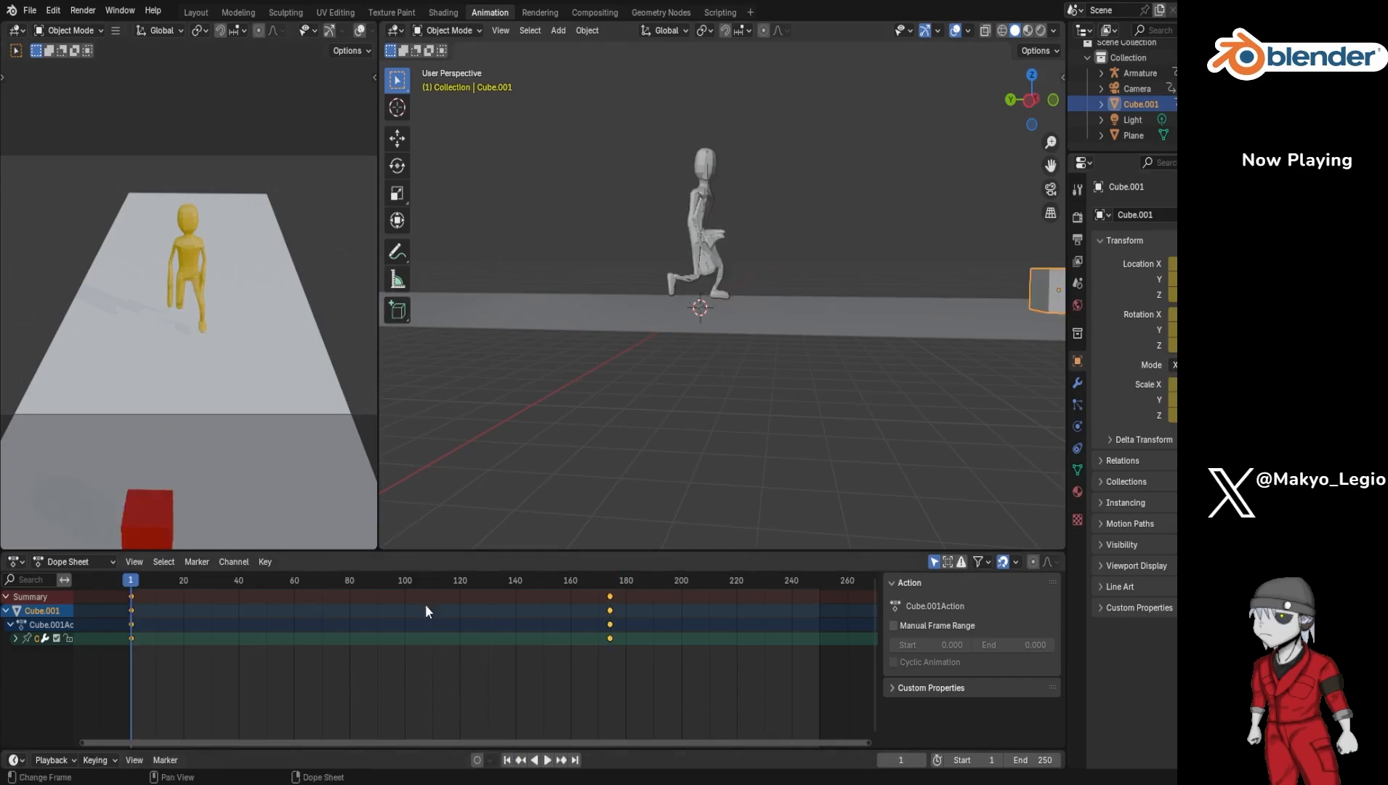
pyautogui.press('space')
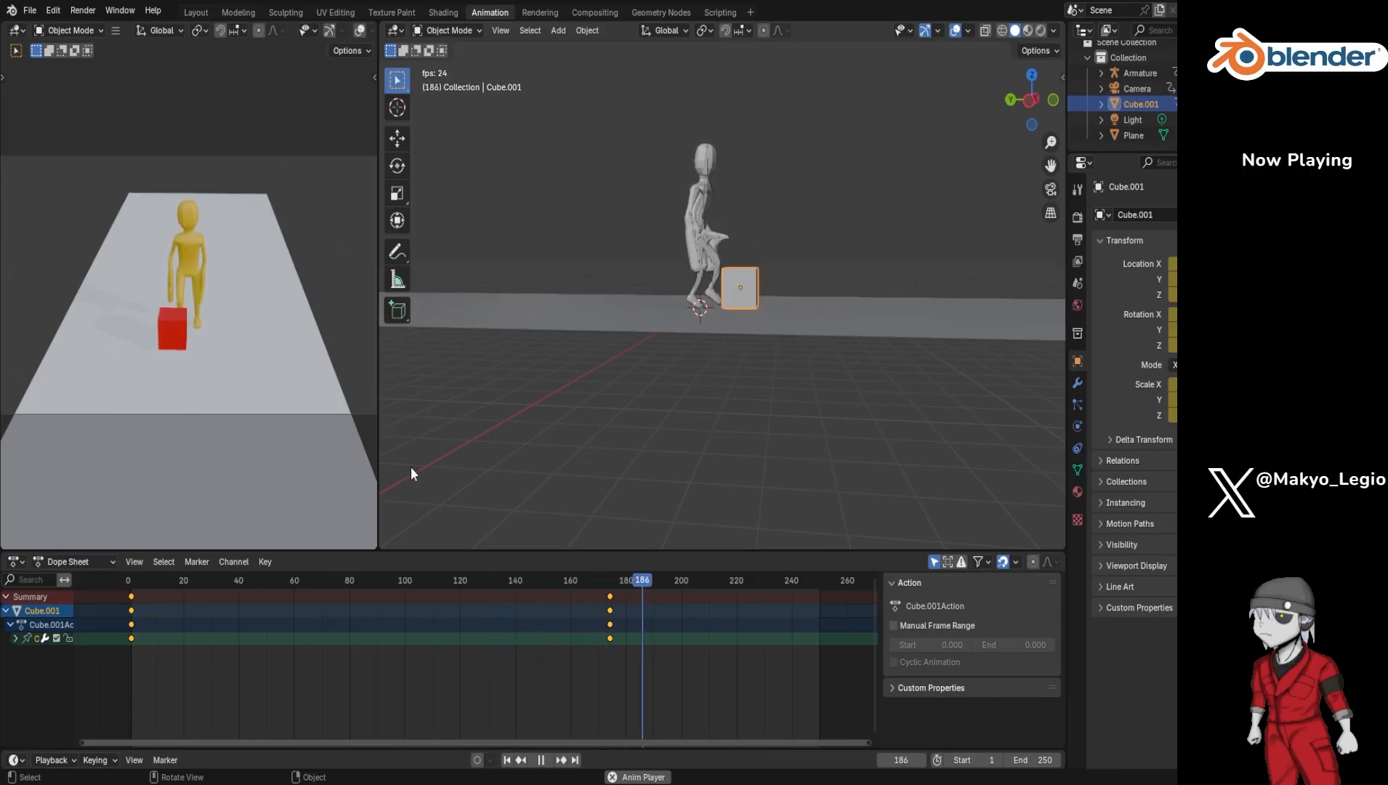
pyautogui.press('space')
pyautogui.moveTo(712, 586); pyautogui.dragTo(610, 615)
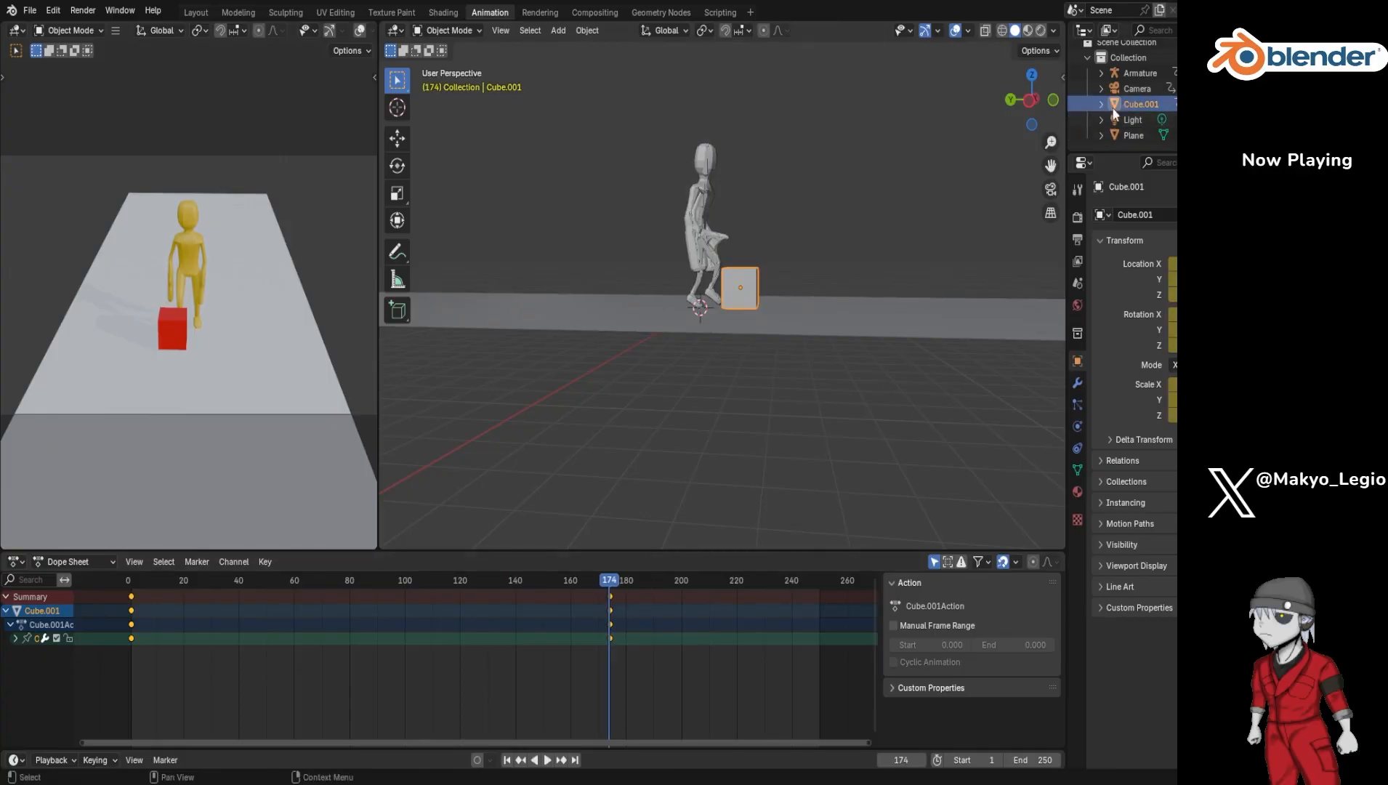
# Step: Select the camera and use walk navigation at frame 1 to set a low, front-facing shot framing the whole humanoid
pyautogui.click(1129, 89)
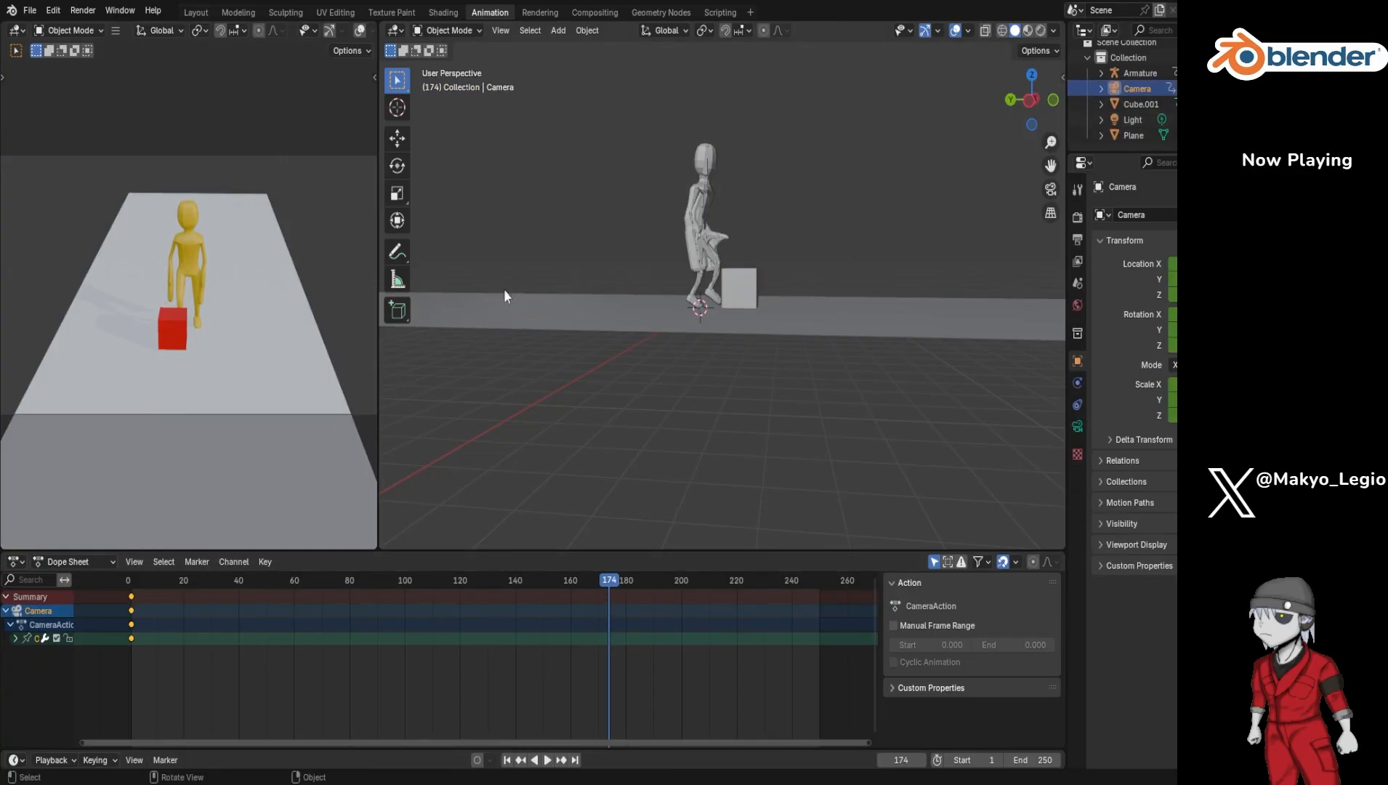
pyautogui.moveTo(609, 592); pyautogui.dragTo(133, 625)
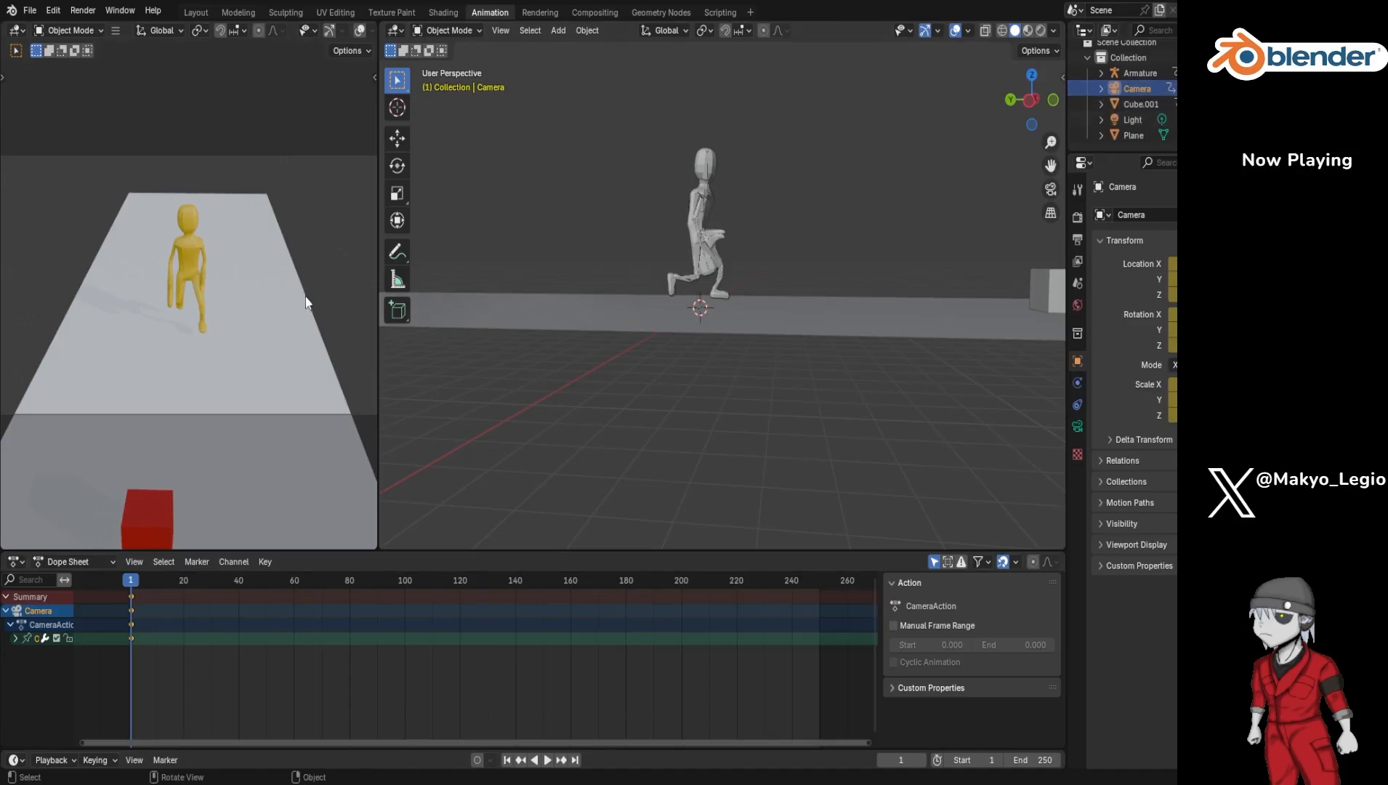
pyautogui.hotkey('shift', '`')
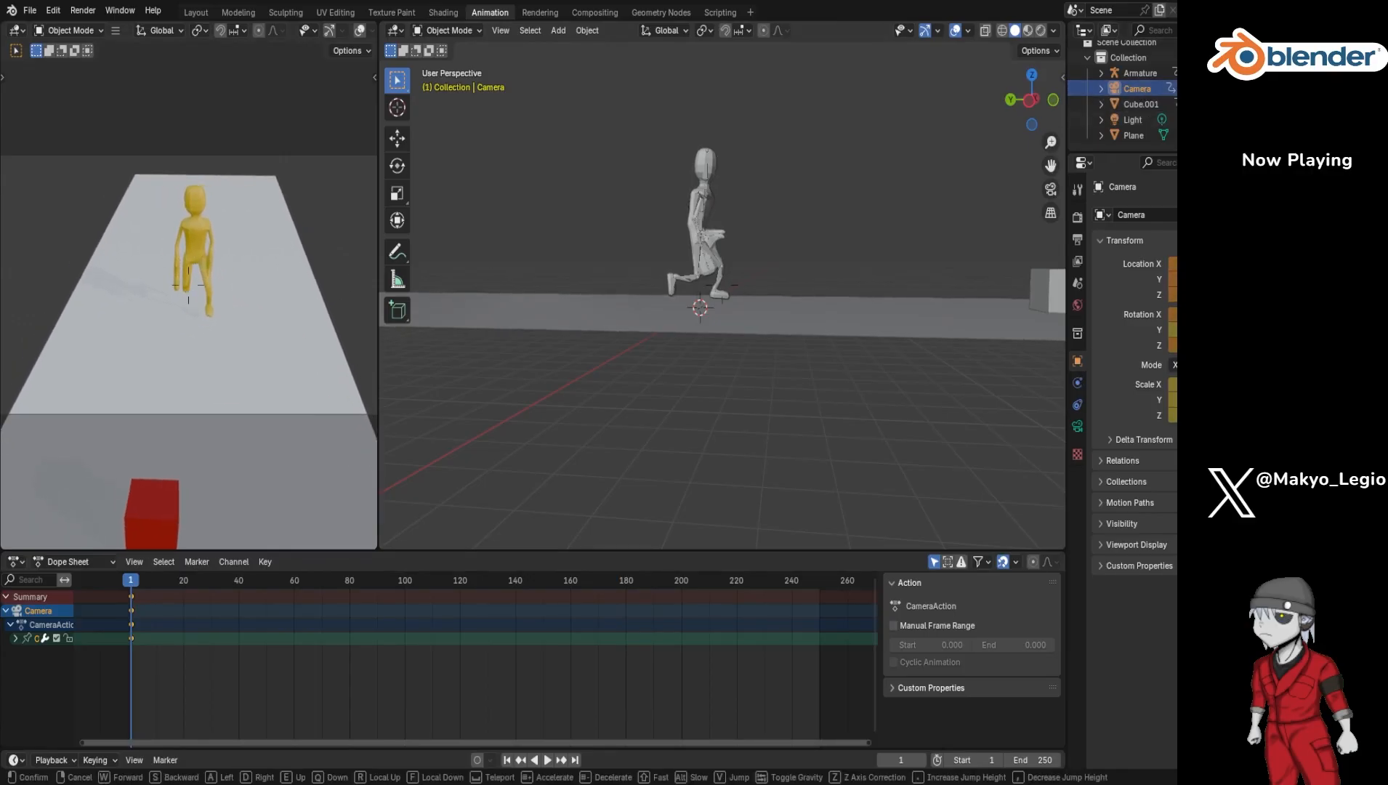
pyautogui.press('w')
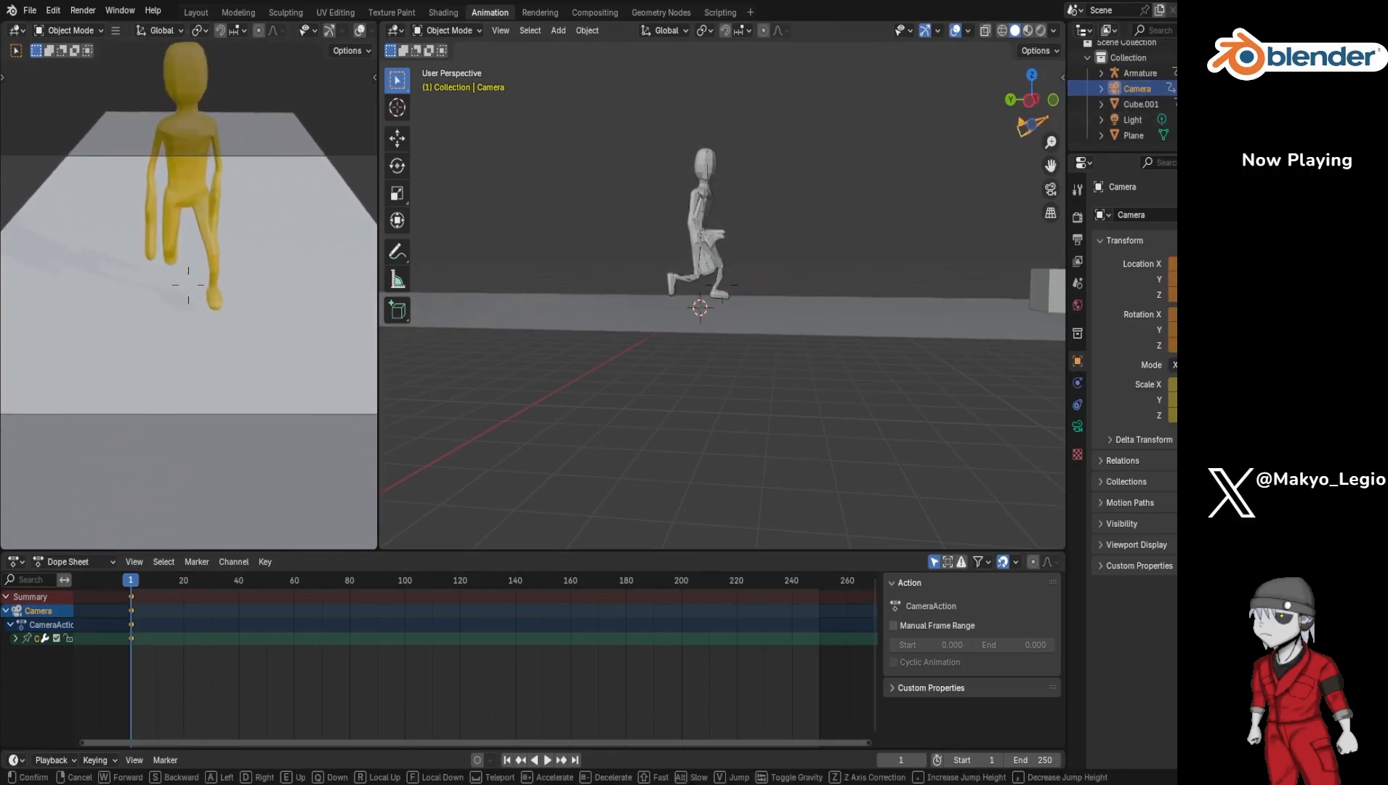
pyautogui.press('s')
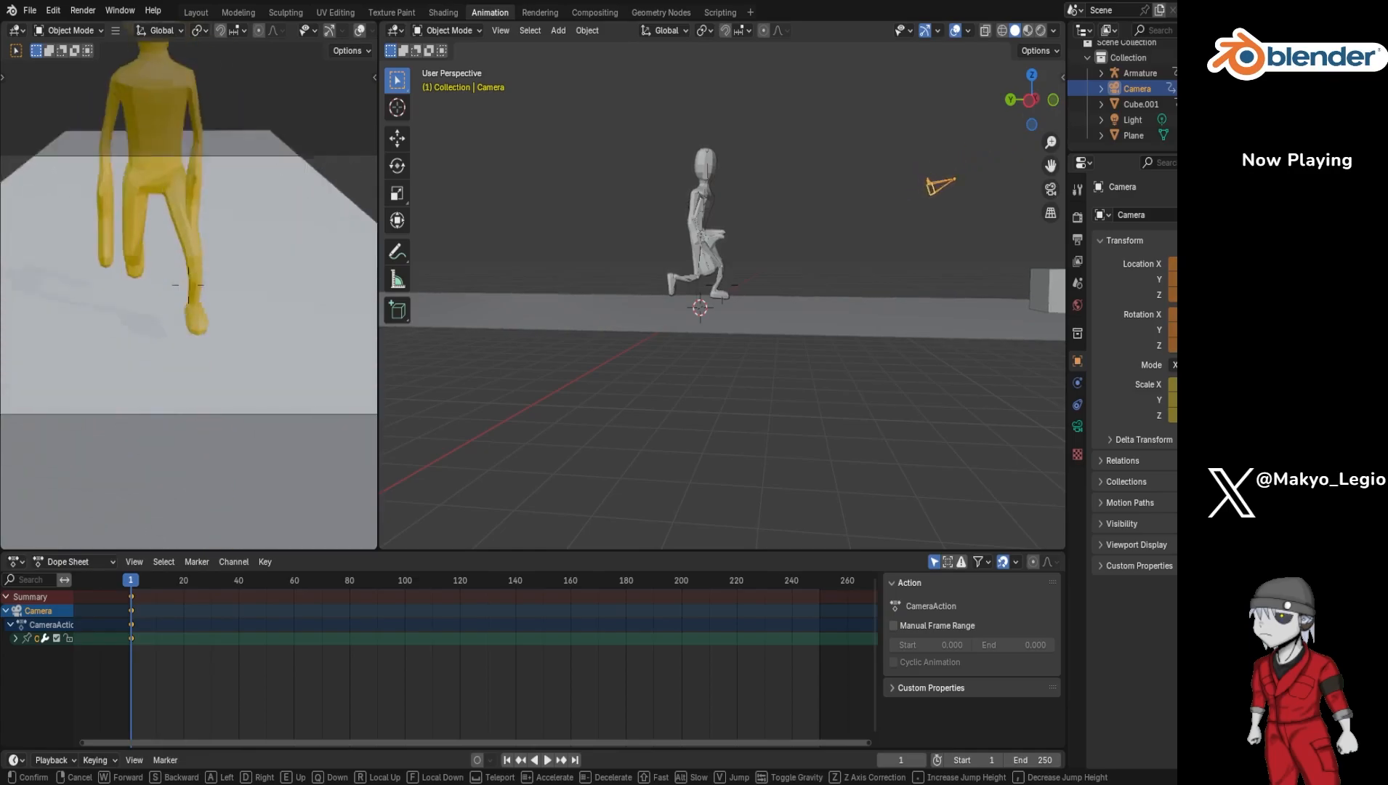
pyautogui.press('w')
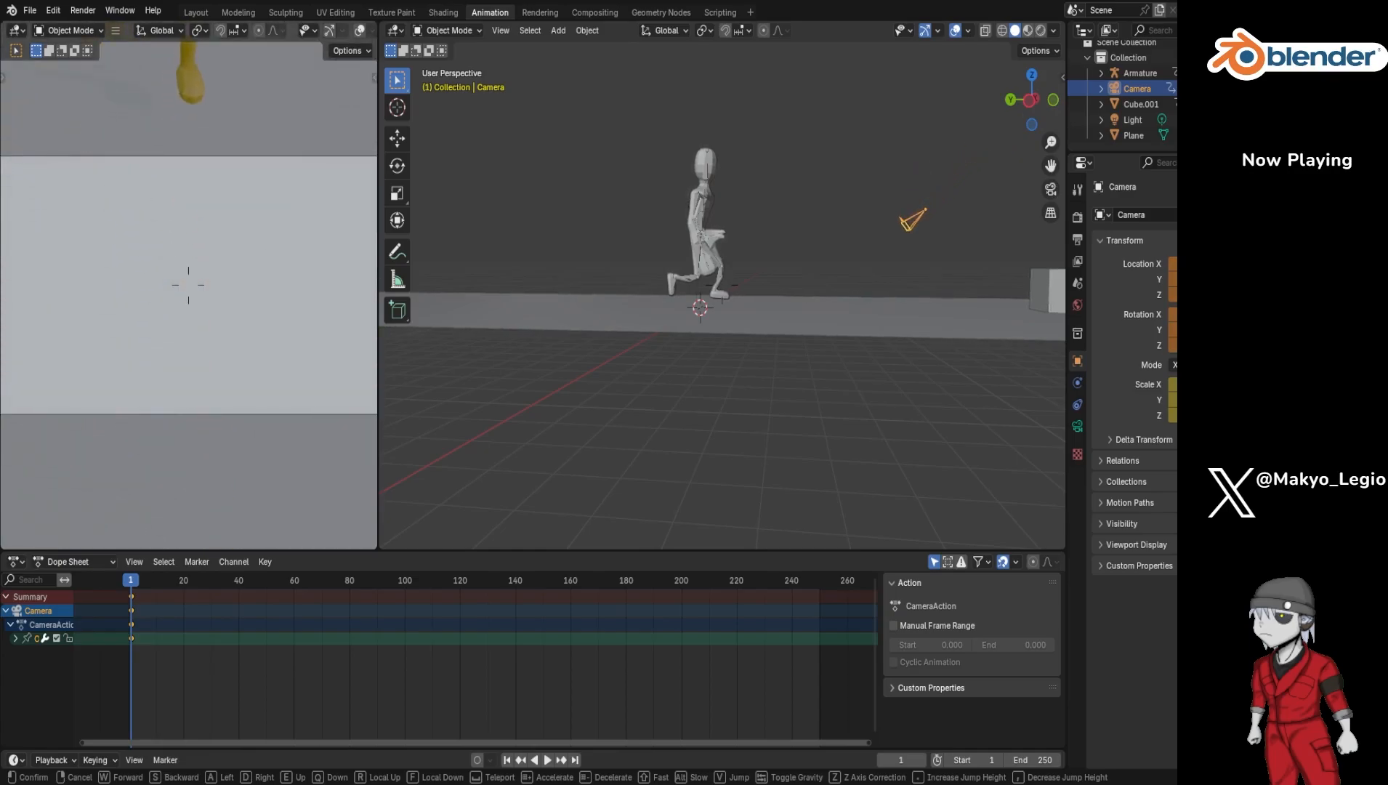
pyautogui.press('s')
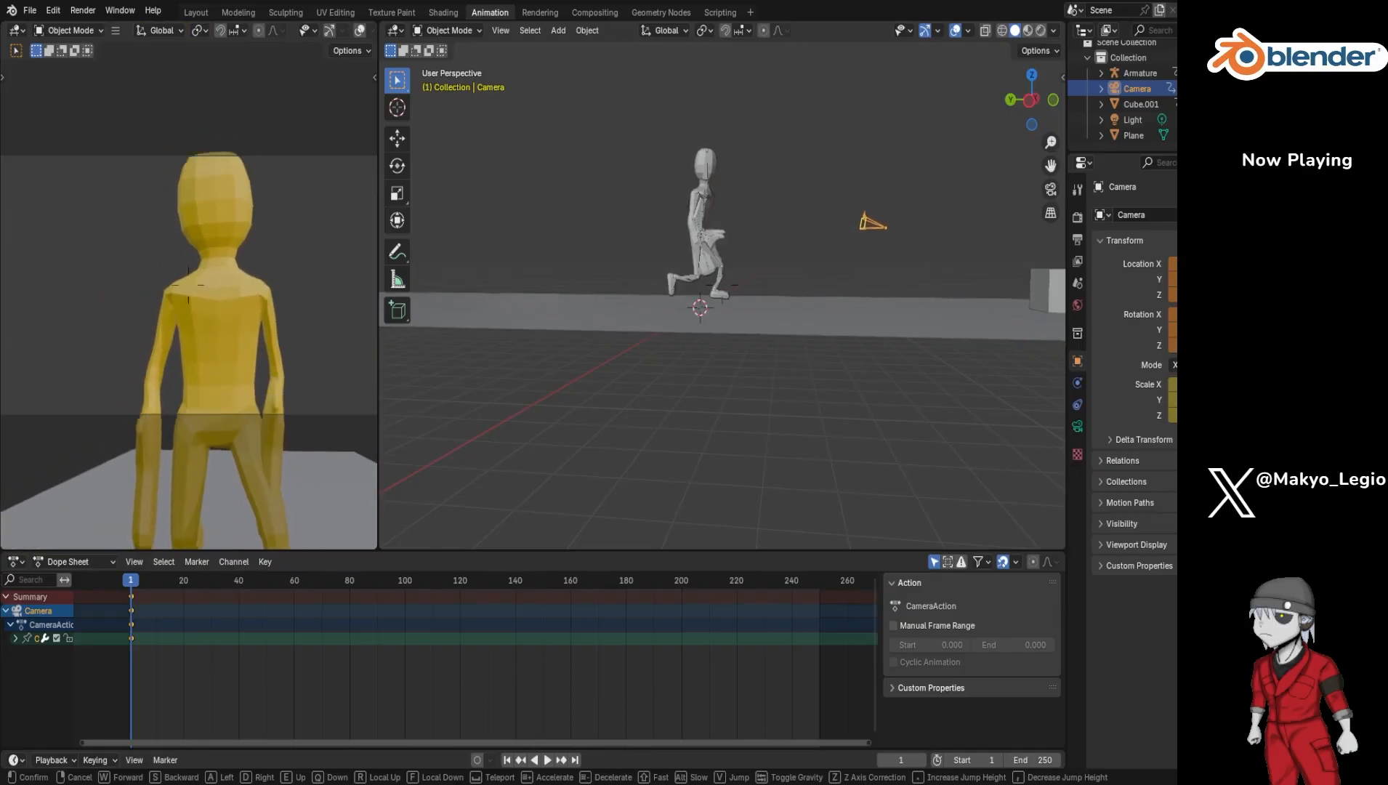
pyautogui.press('s')
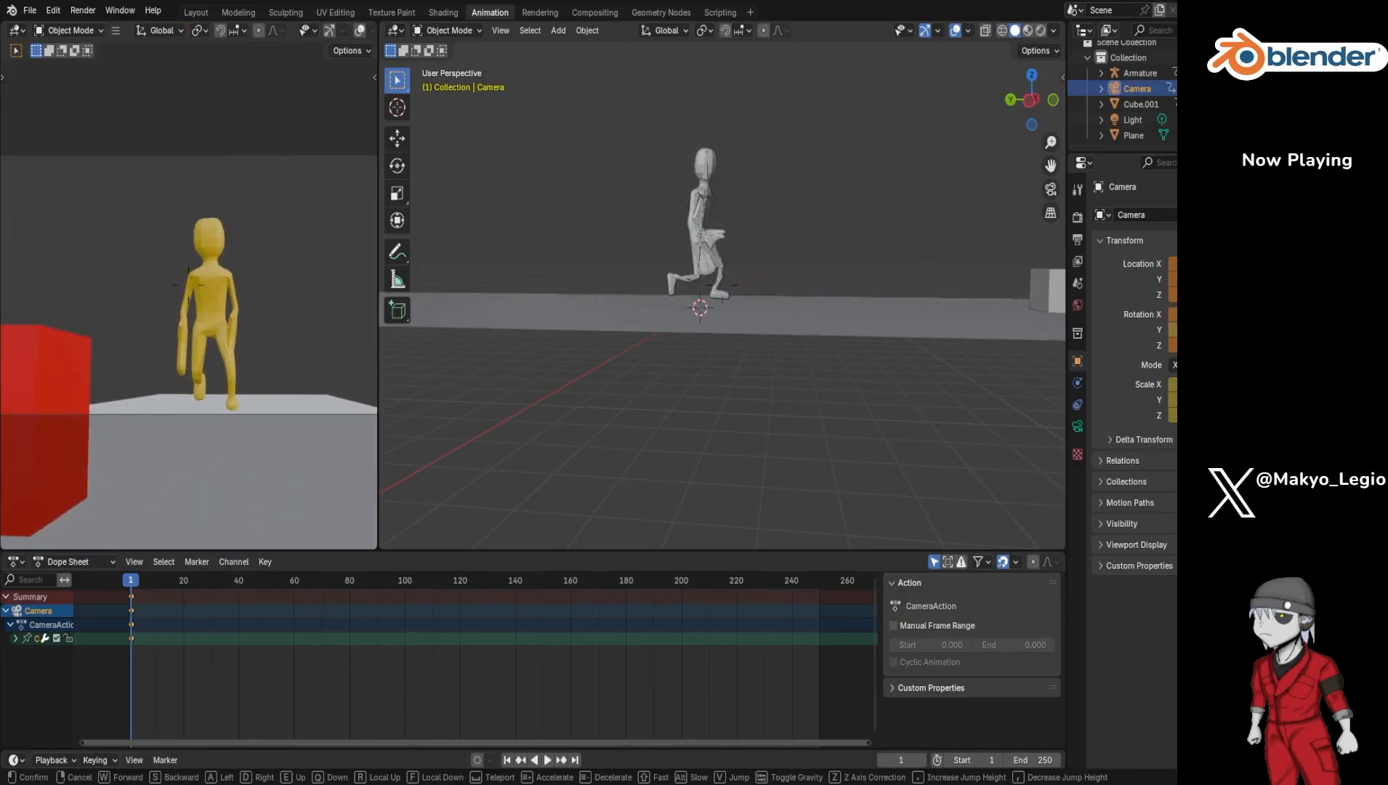
pyautogui.press('w')
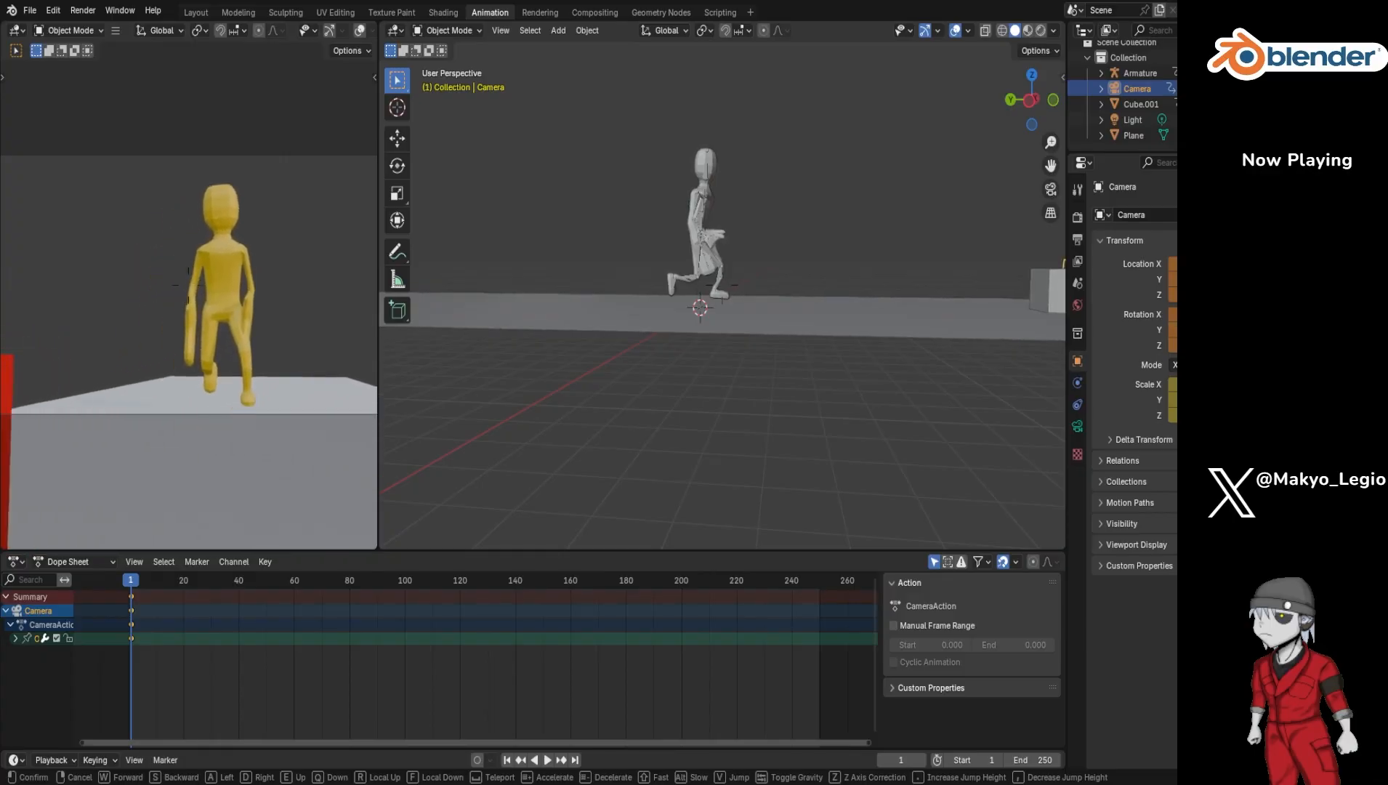
pyautogui.press('w')
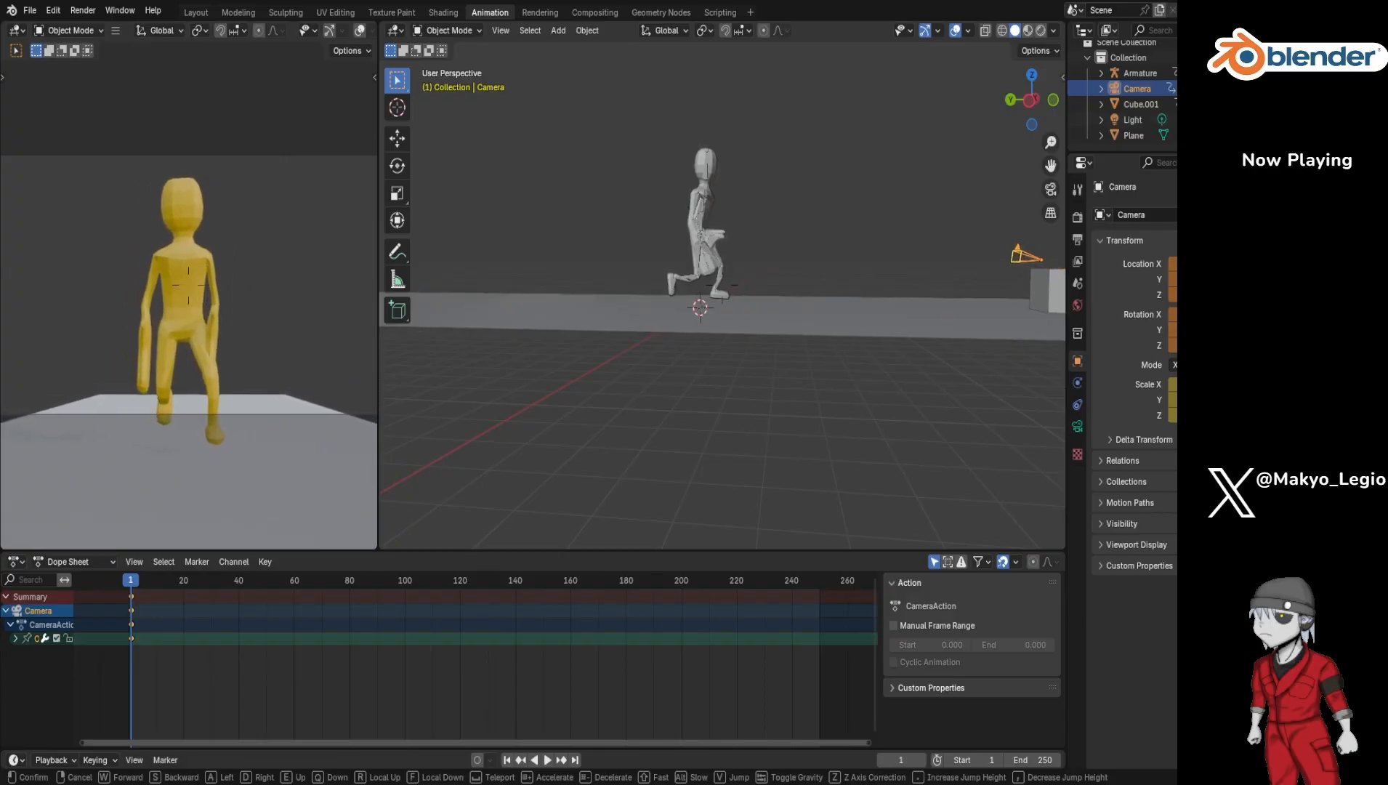
pyautogui.press('w')
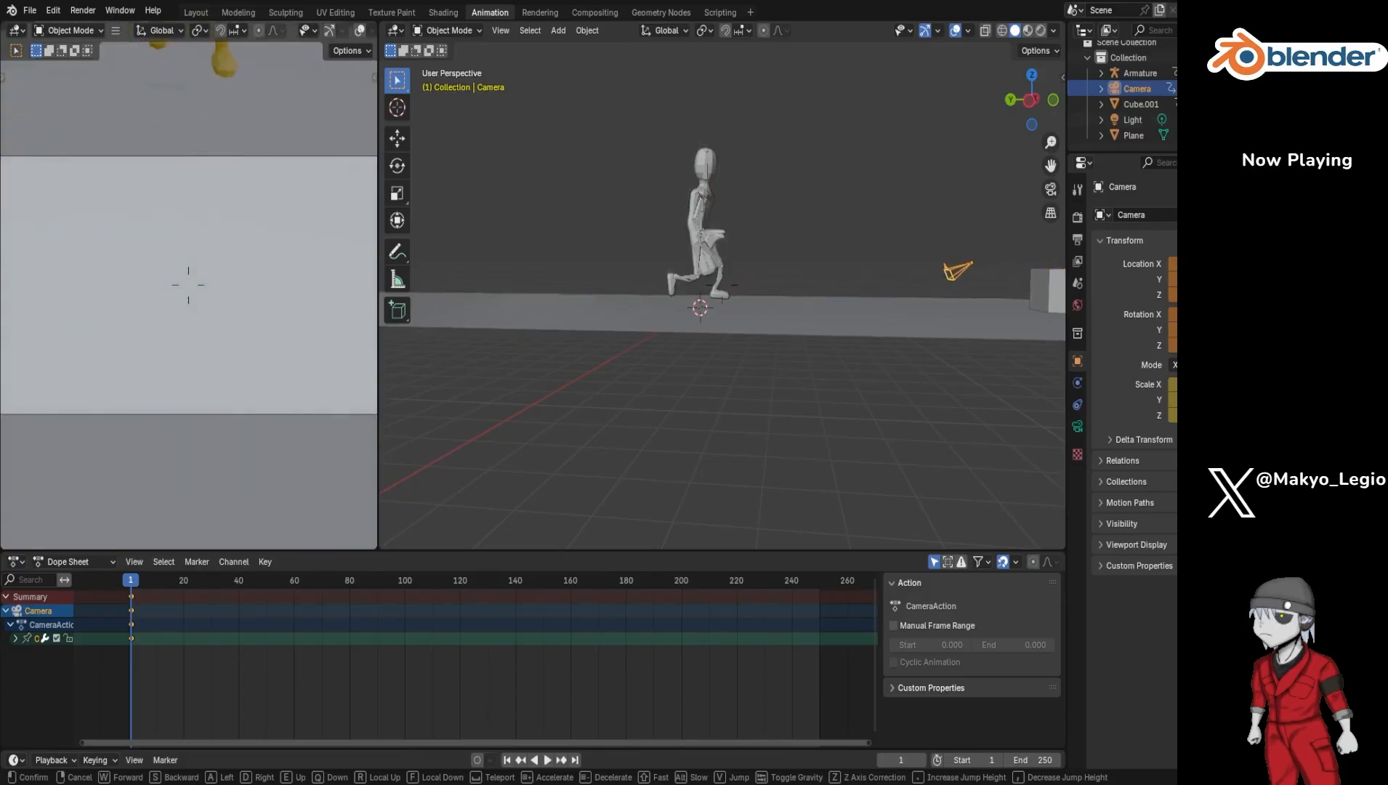
pyautogui.press('w')
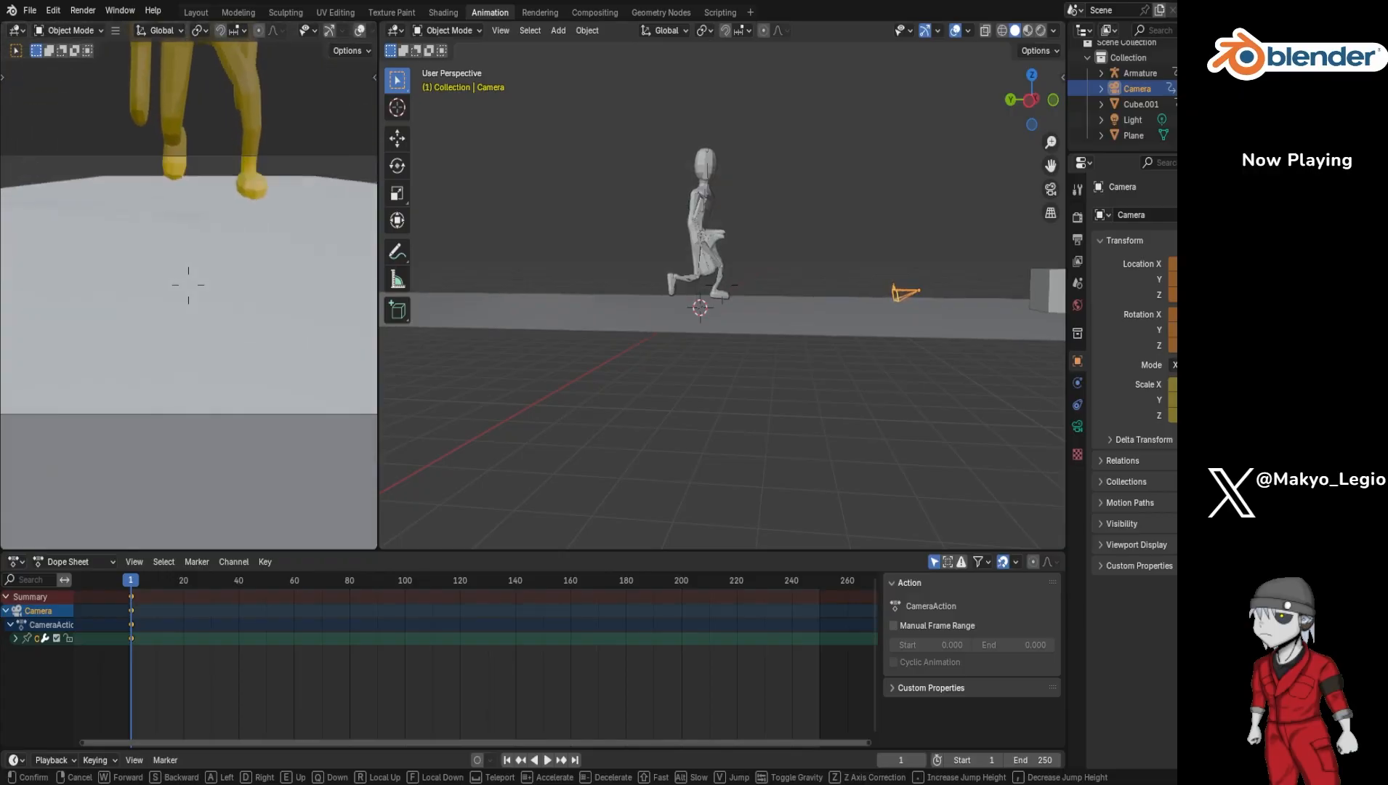
pyautogui.press('s')
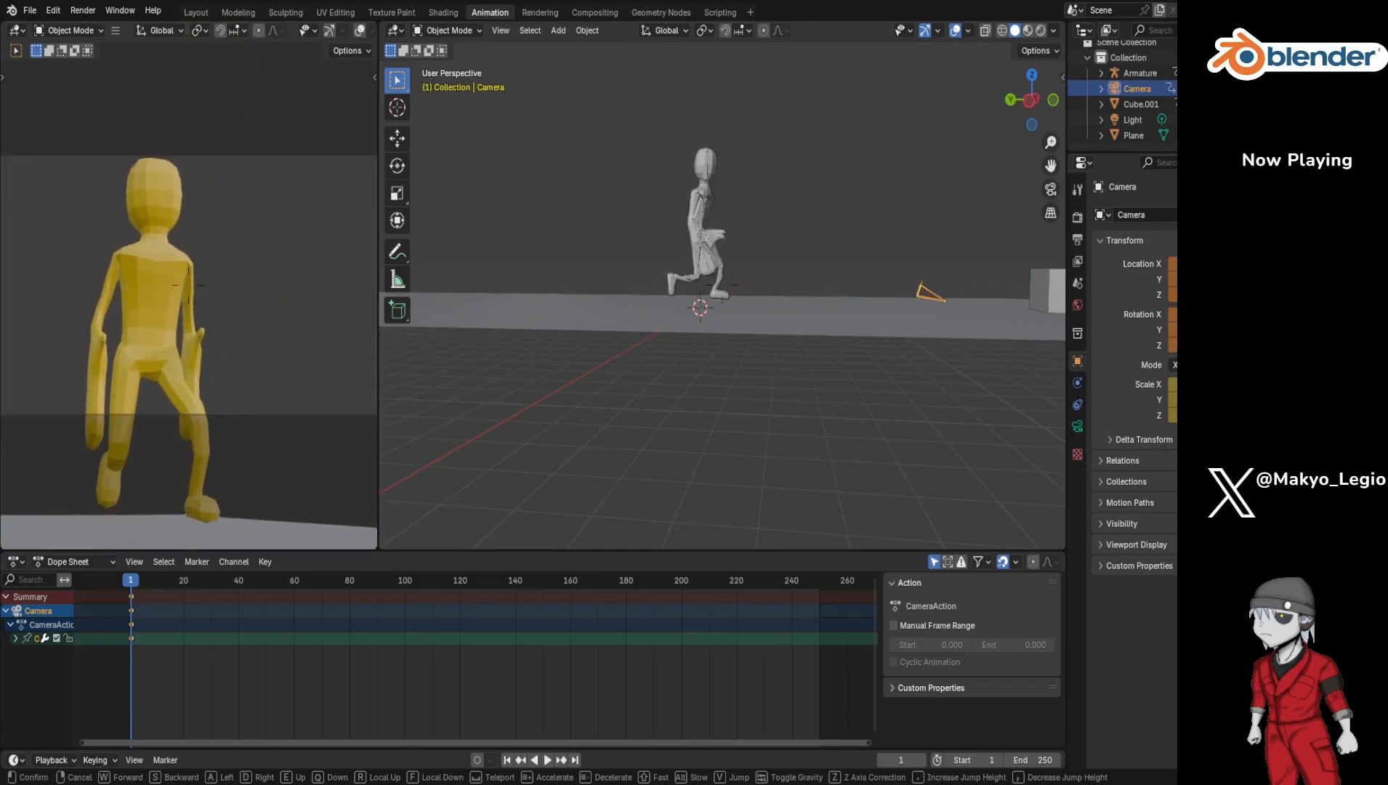
pyautogui.press('s')
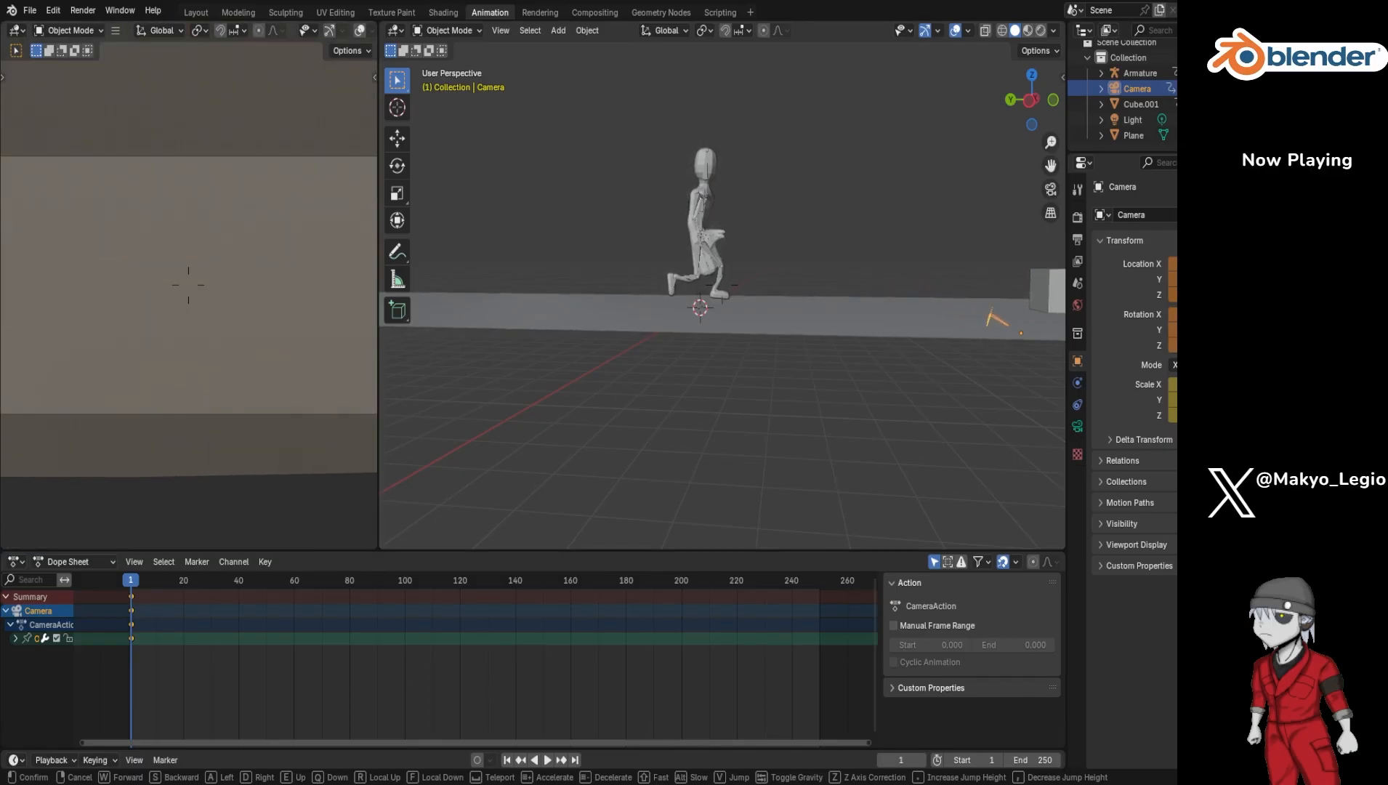
pyautogui.press('w')
pyautogui.press('s')
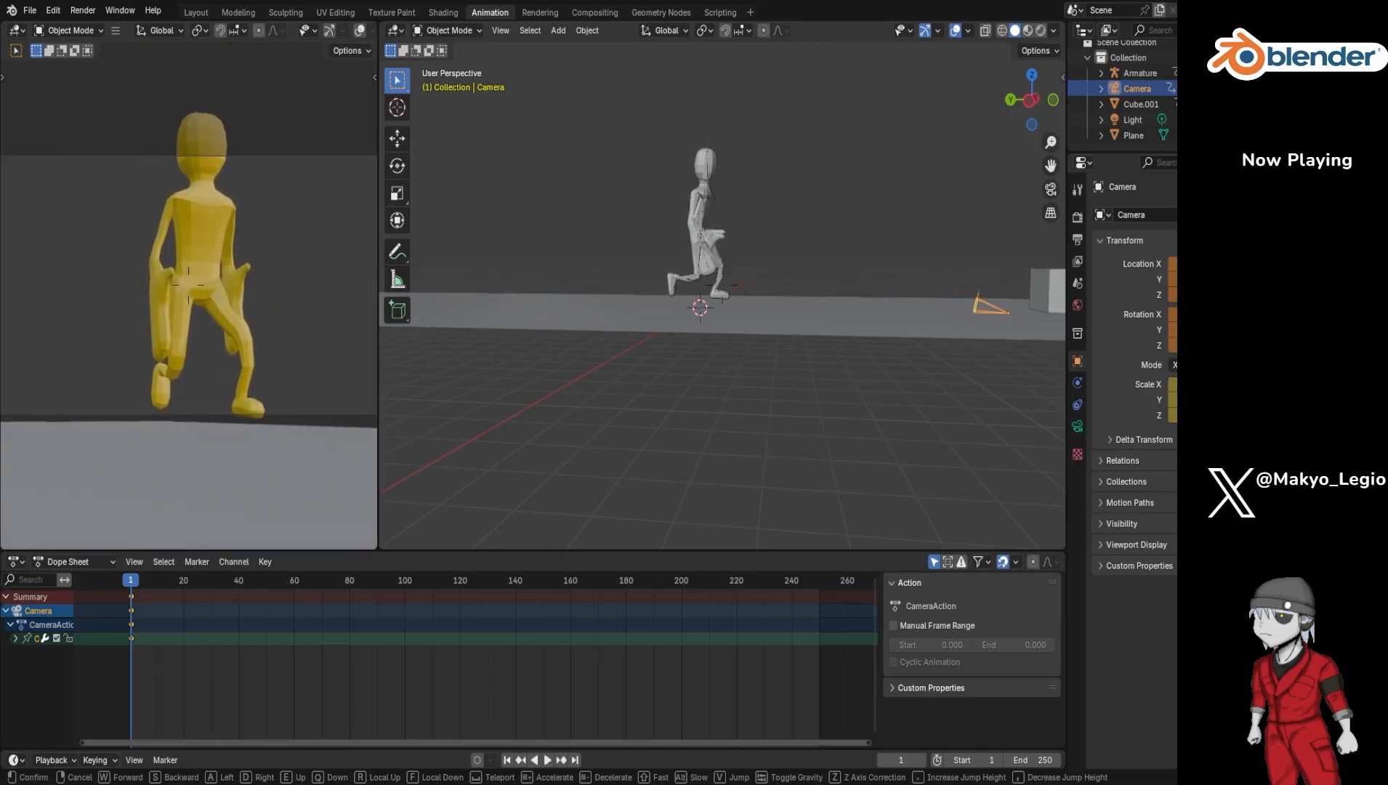
pyautogui.press('s')
pyautogui.press('w')
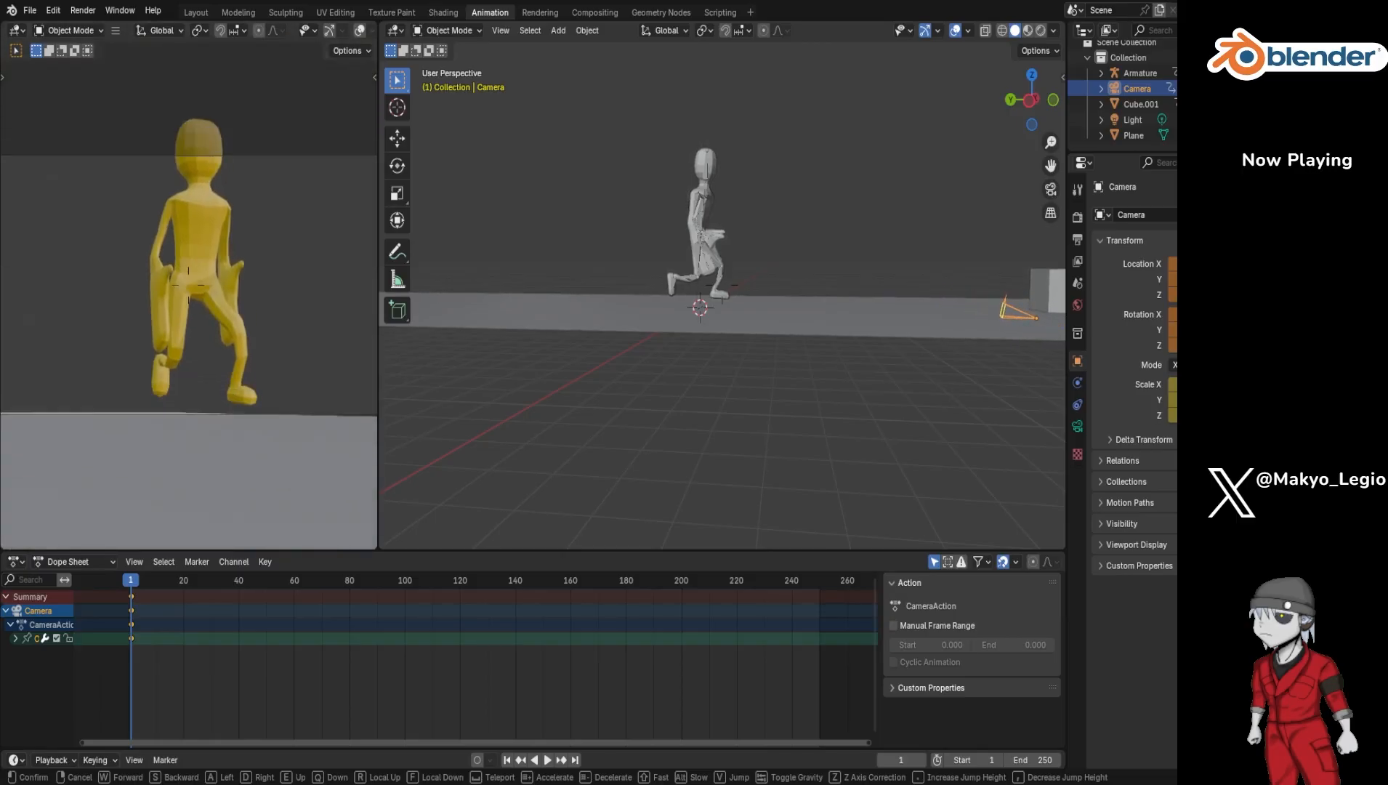
pyautogui.press('s')
pyautogui.press('w')
pyautogui.press('e')
pyautogui.press('s')
pyautogui.press('s')
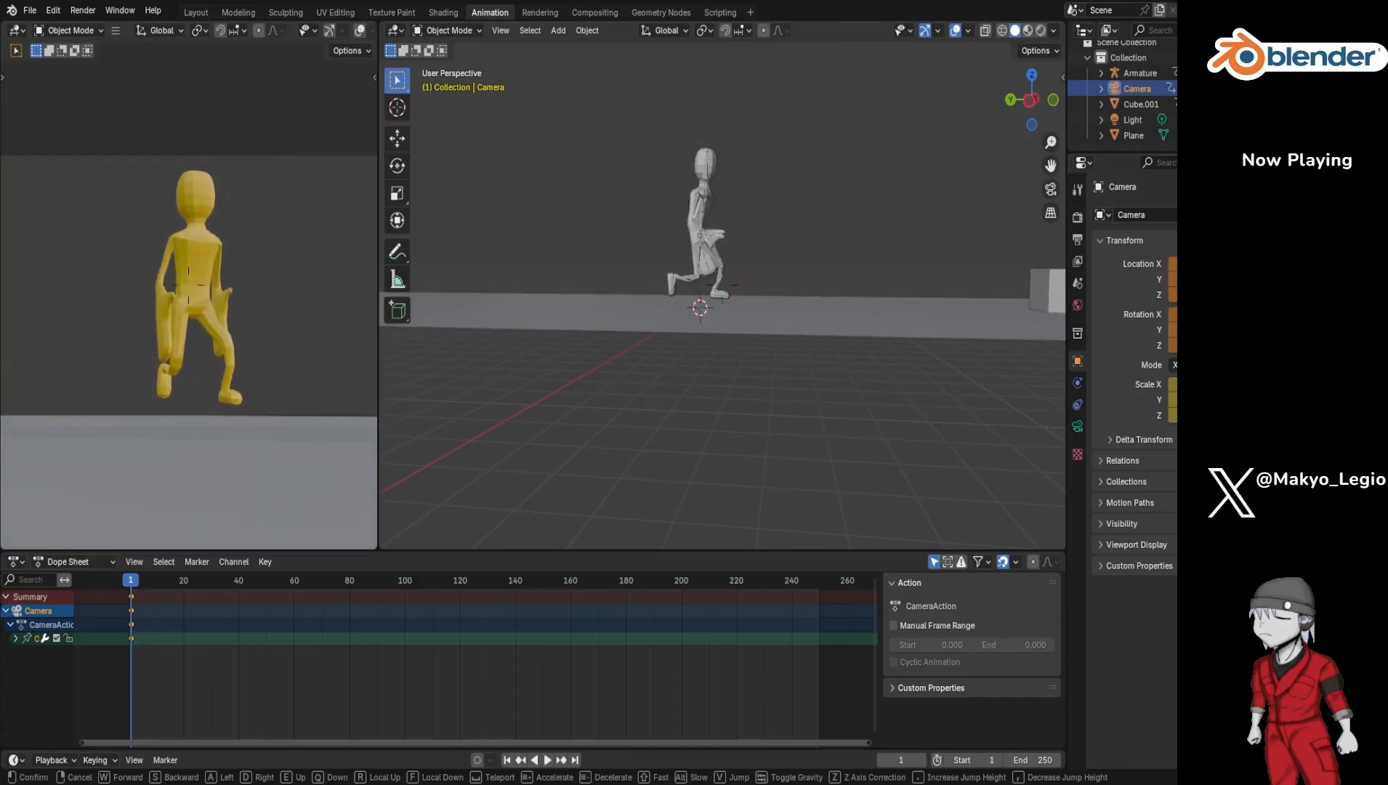
pyautogui.click(248, 303)
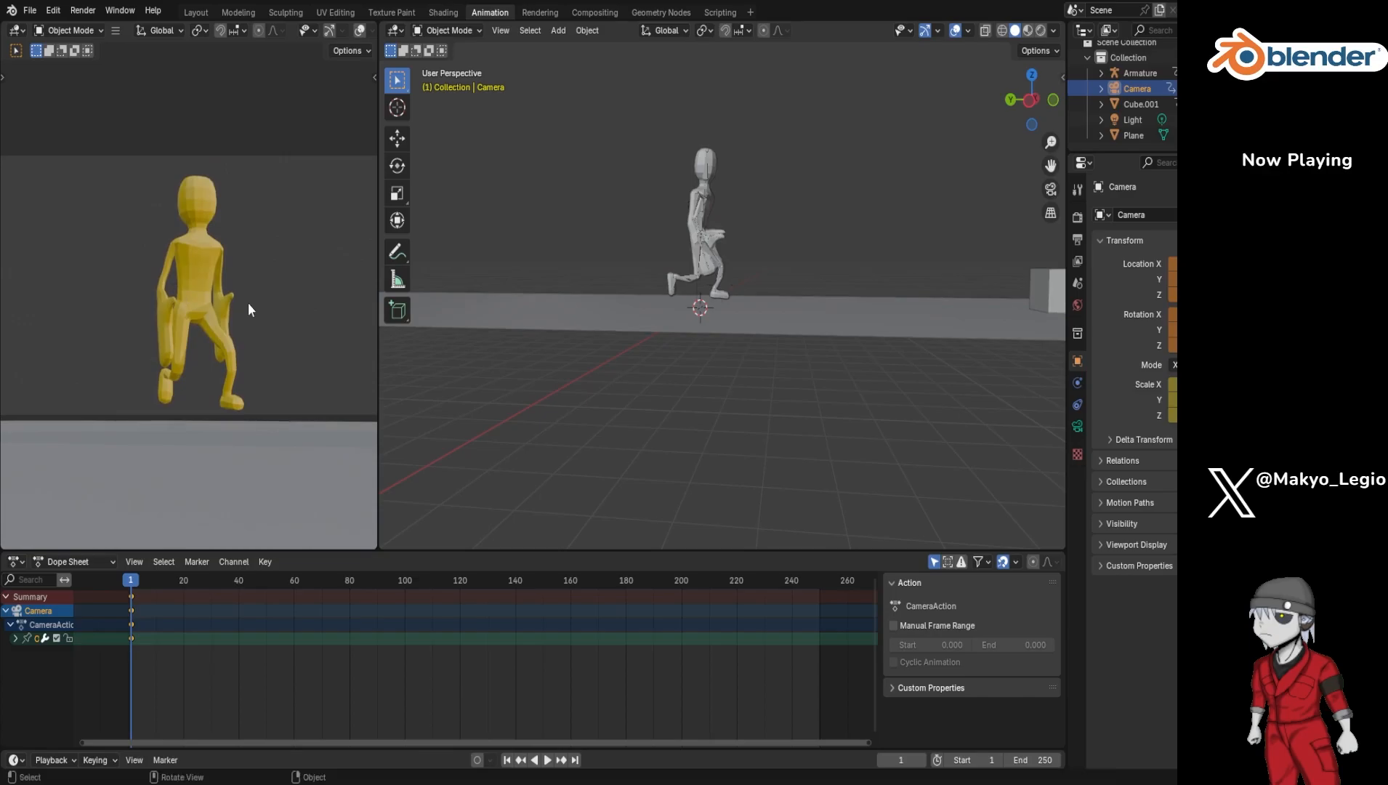
# Step: Play the animation to check the new camera shot, and insert a camera keyframe at frame 170
pyautogui.press('space')
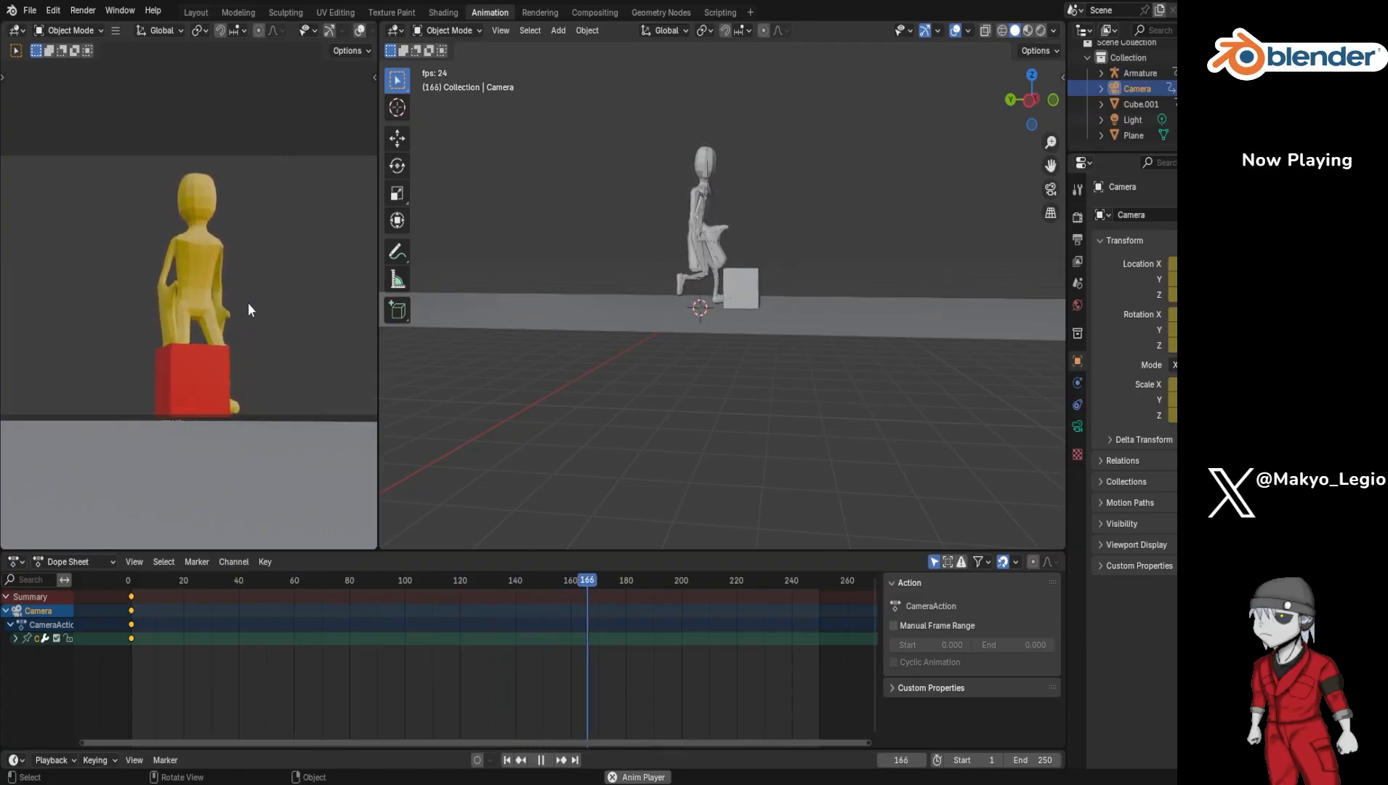
pyautogui.press('space')
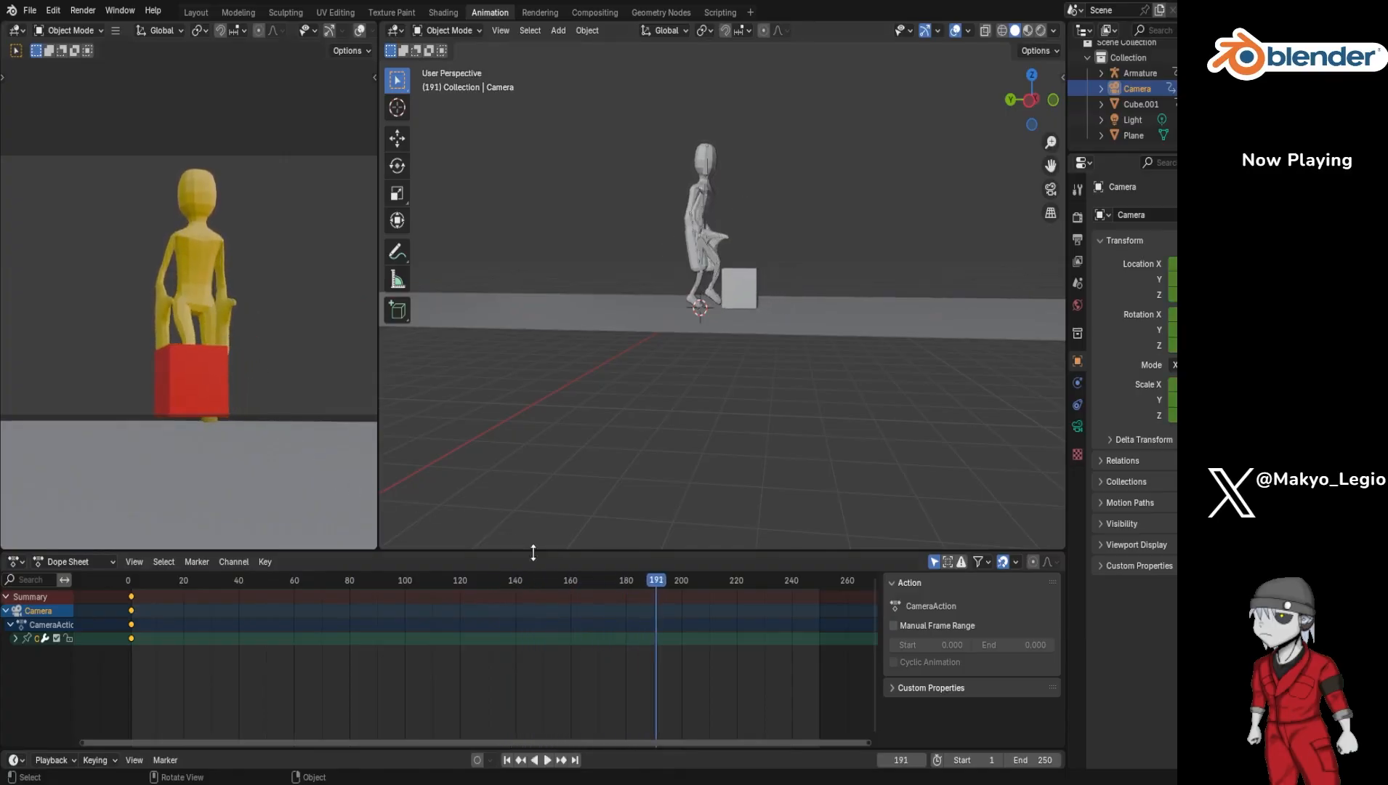
pyautogui.moveTo(653, 582); pyautogui.dragTo(599, 584)
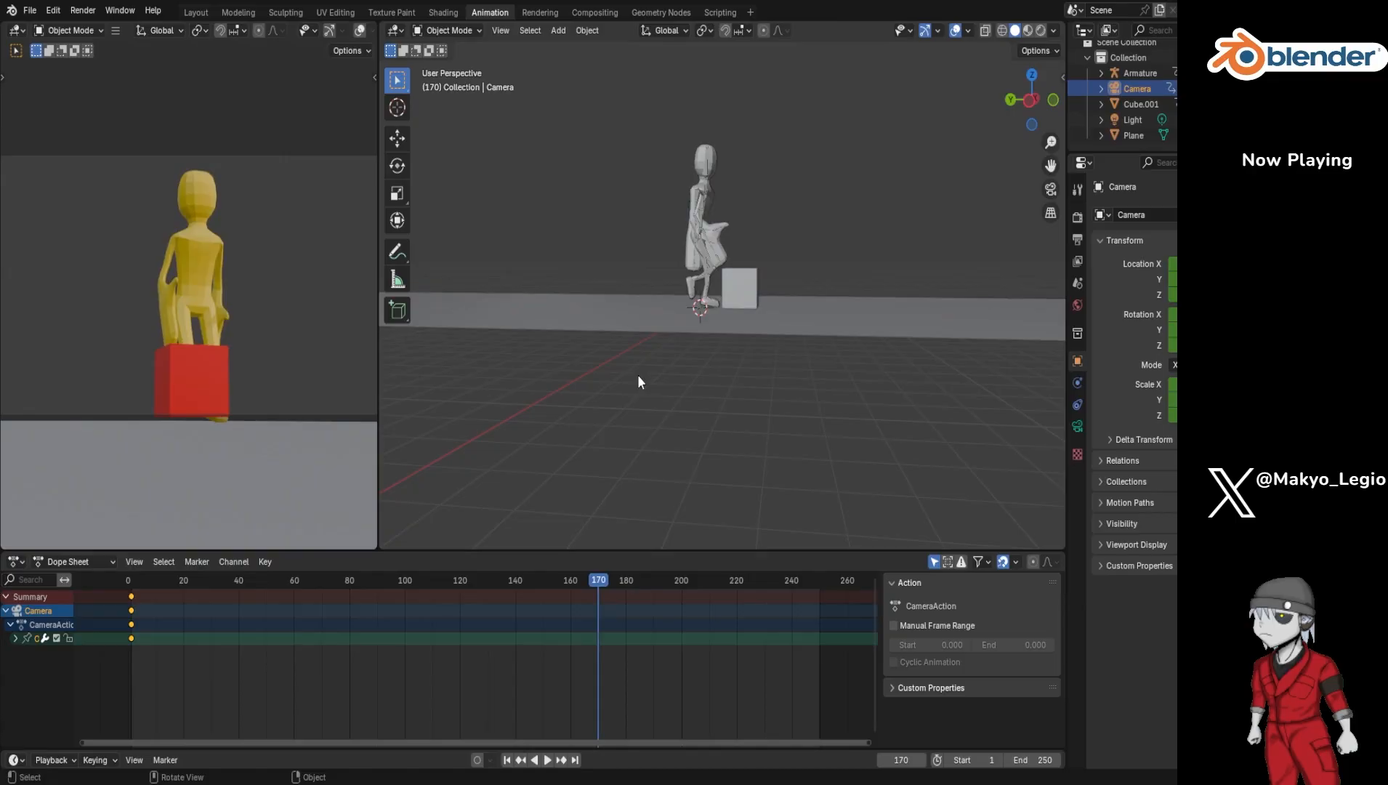
pyautogui.press('i')
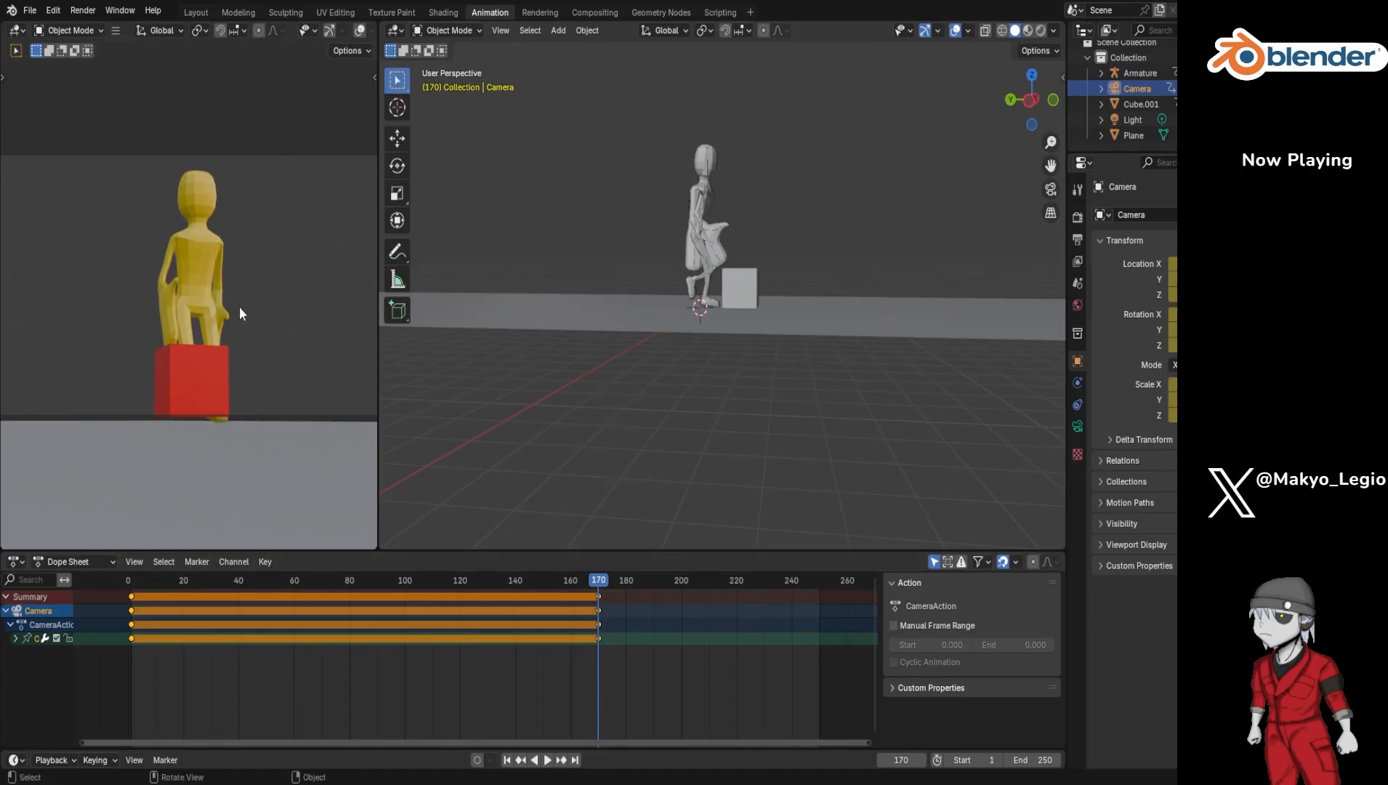
pyautogui.hotkey('shift', '`')
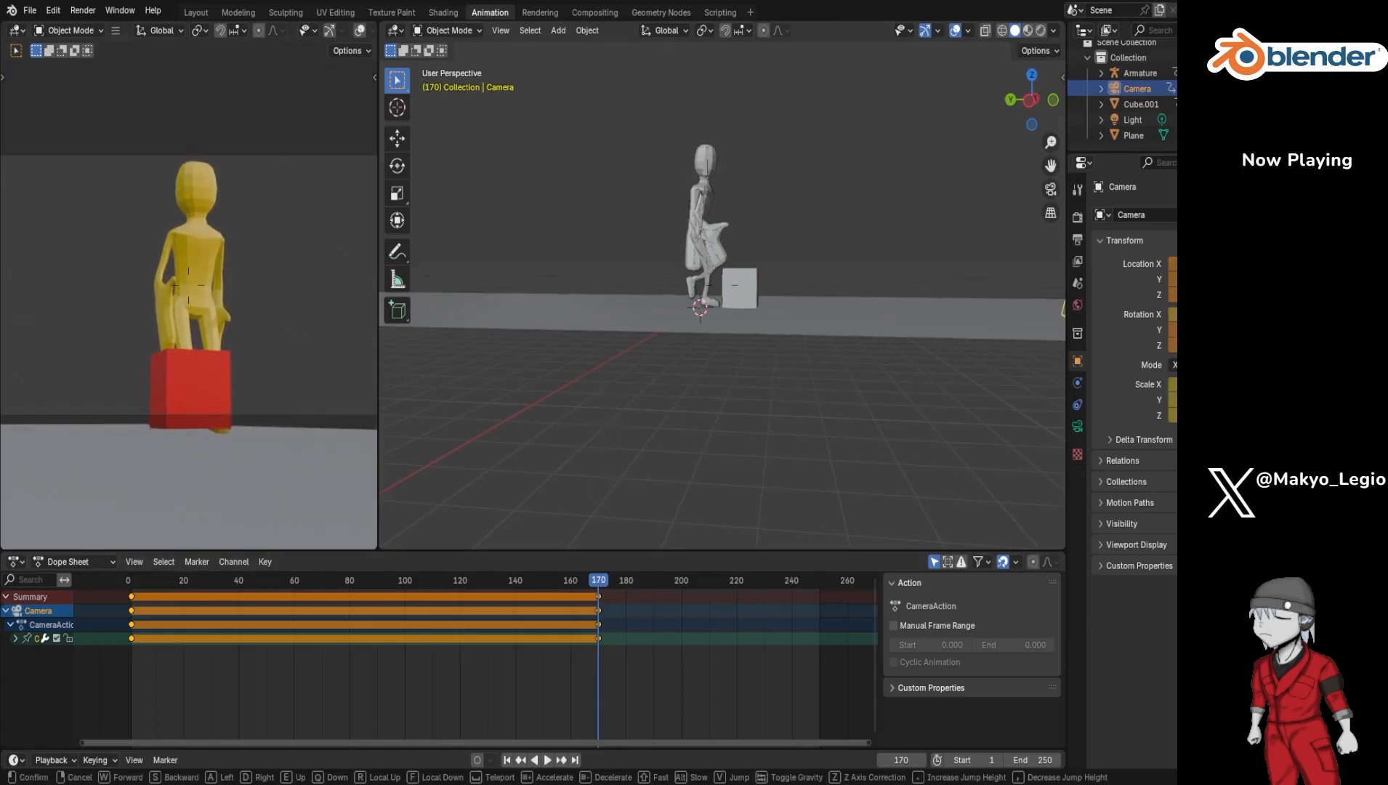
pyautogui.press('w')
pyautogui.press('a')
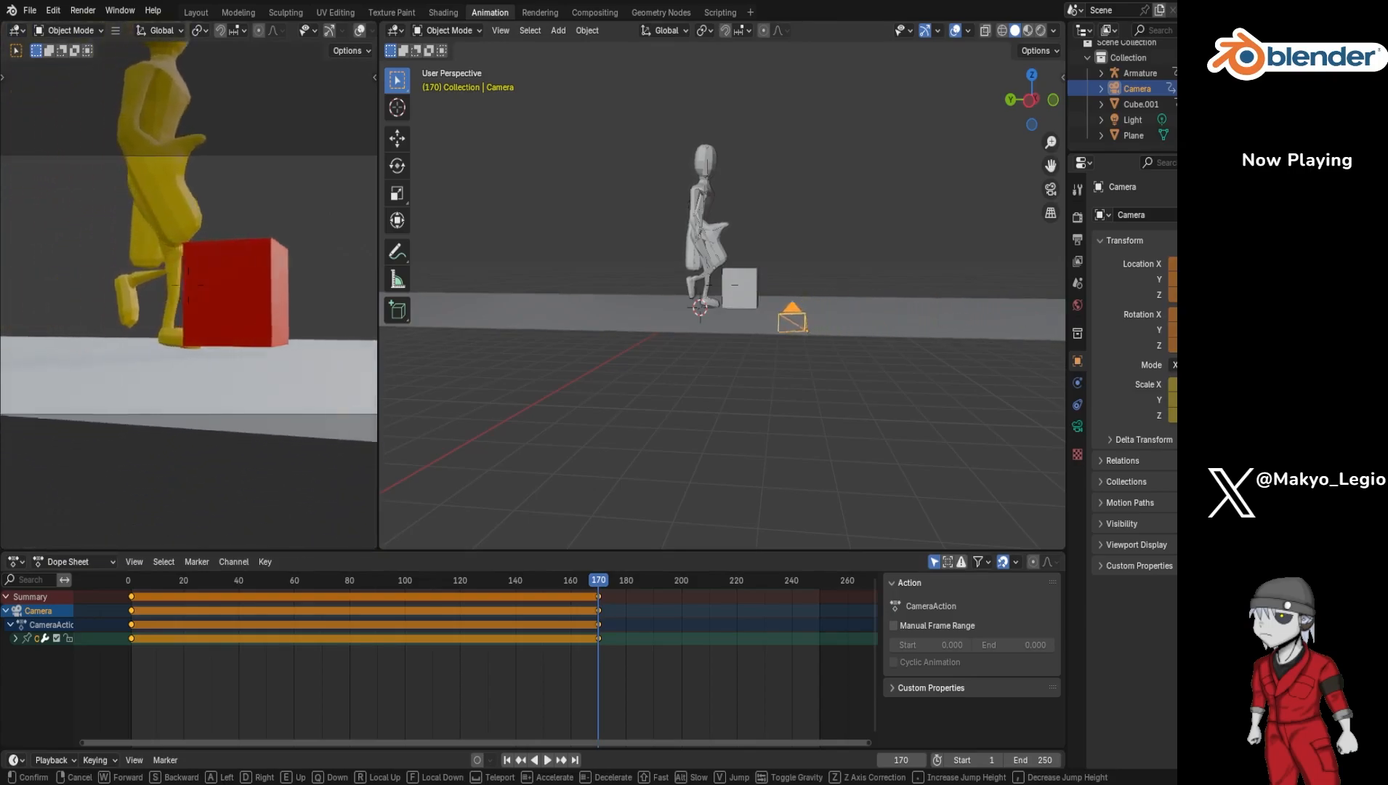
pyautogui.press('w')
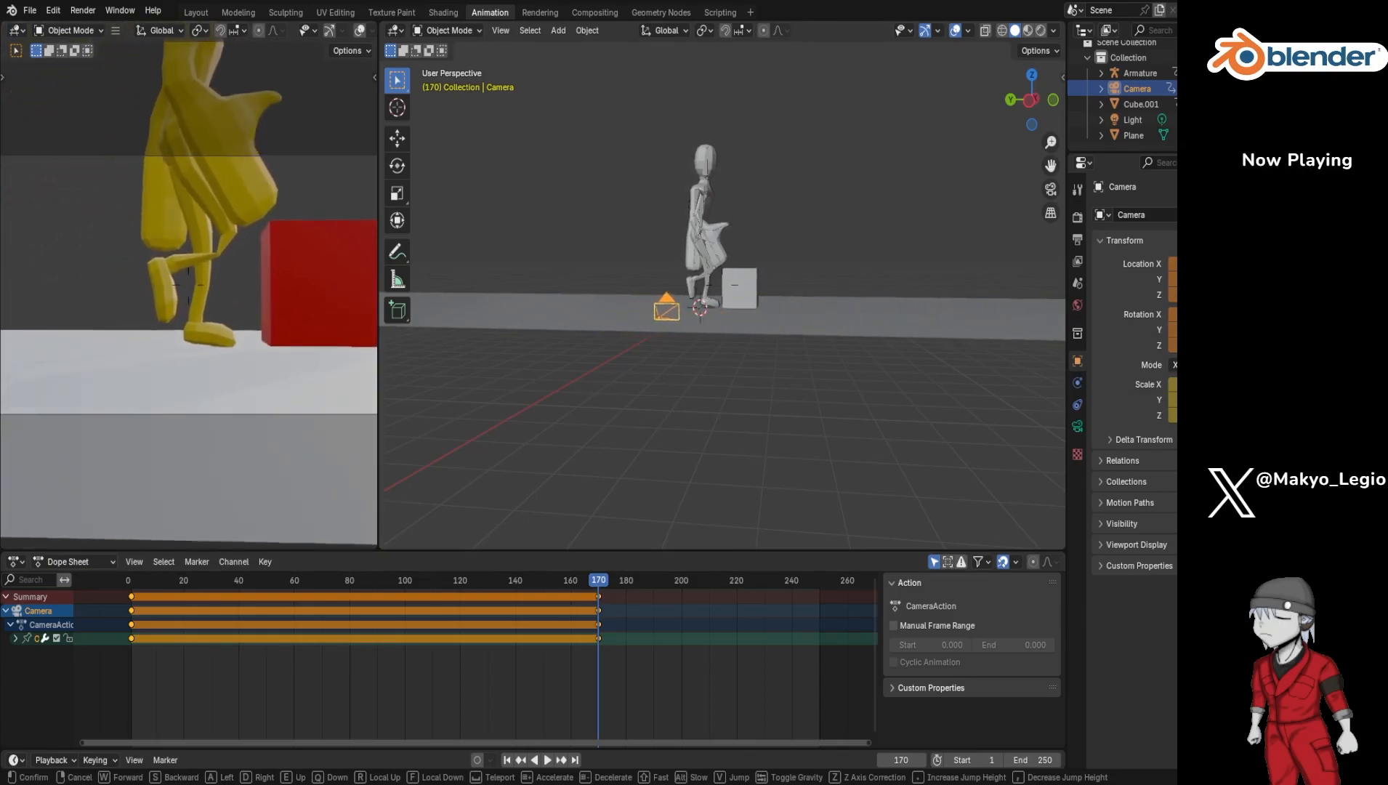
pyautogui.press('w')
pyautogui.press('w')
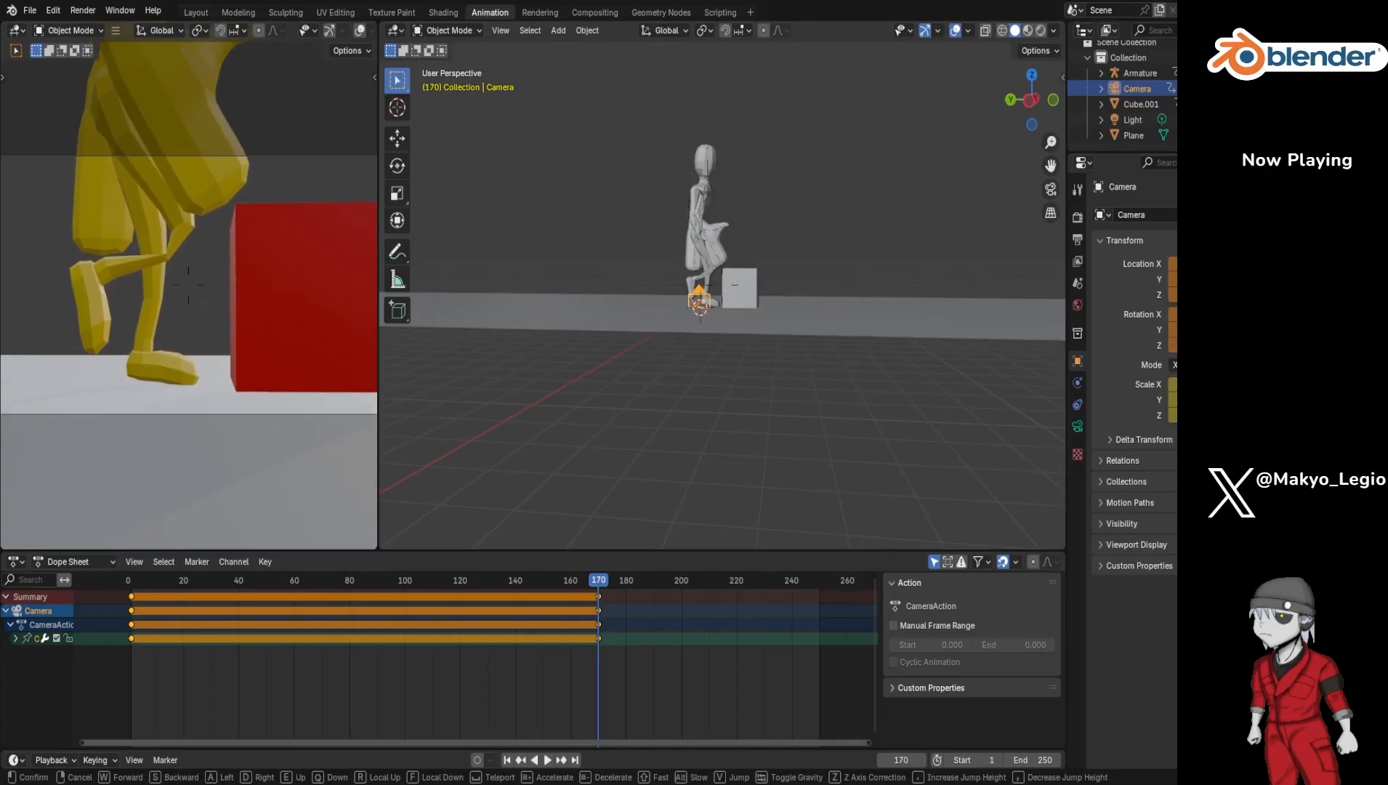
pyautogui.click(238, 308)
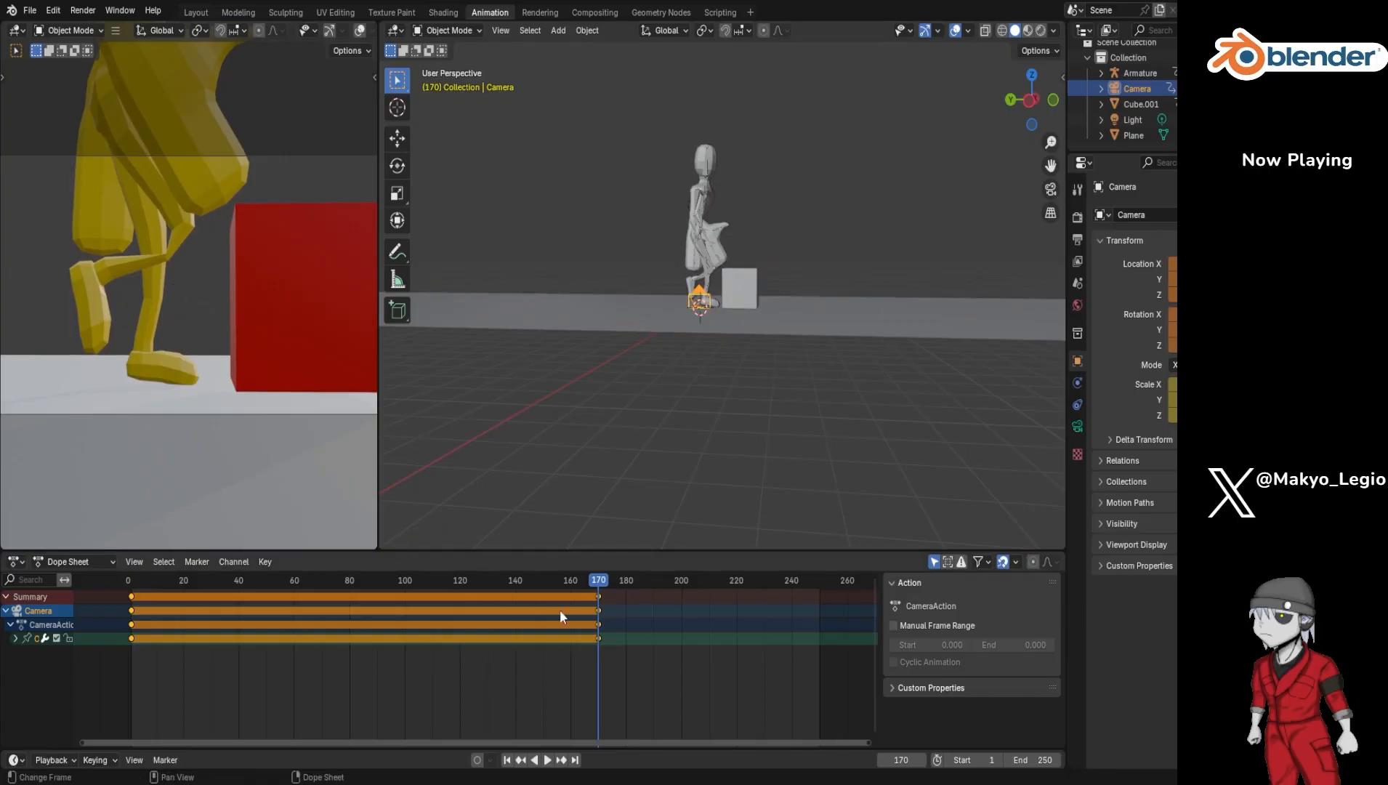
# Step: At frame 171, move the camera to a low side close-up of the humanoid's legs and the cube, and insert a keyframe
pyautogui.moveTo(598, 581); pyautogui.dragTo(604, 586)
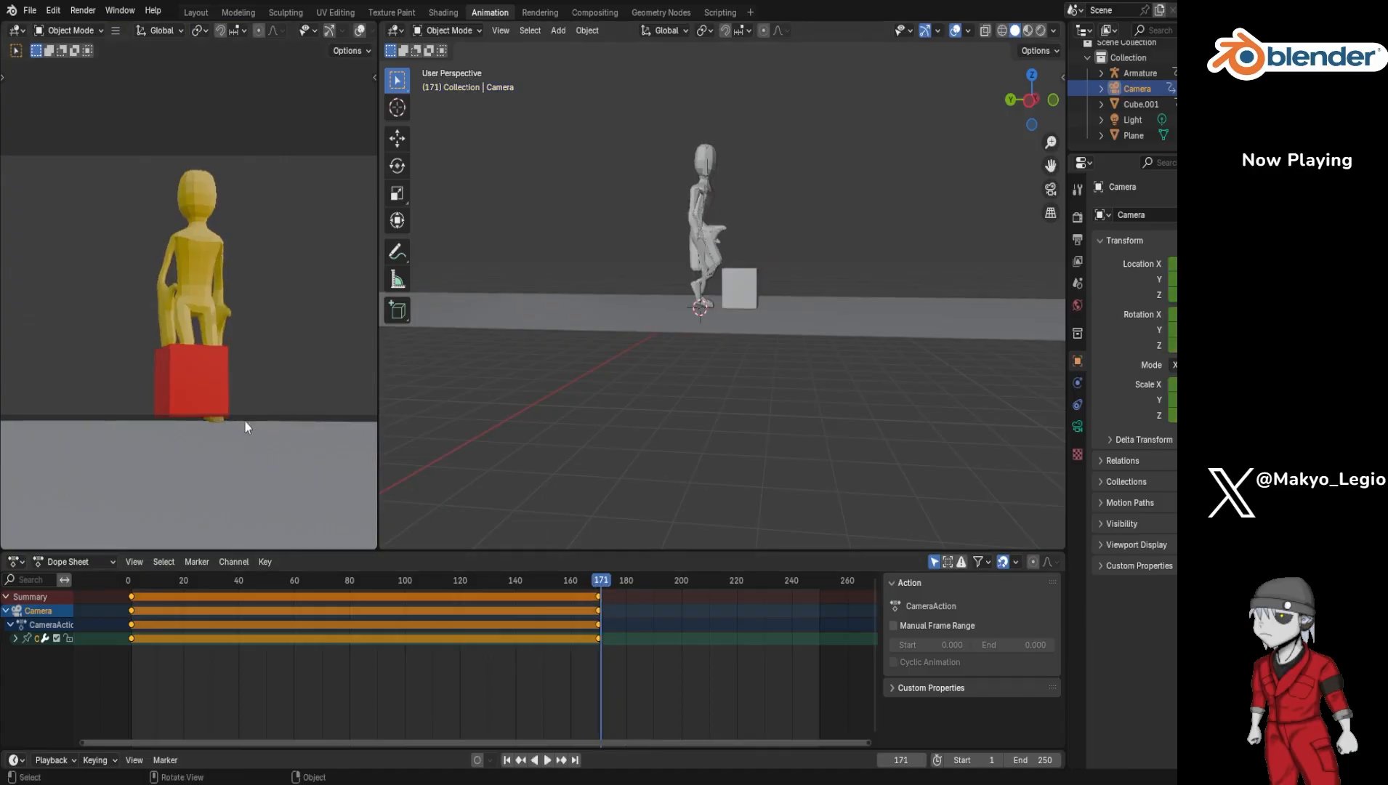
pyautogui.hotkey('shift', '`')
pyautogui.press('d')
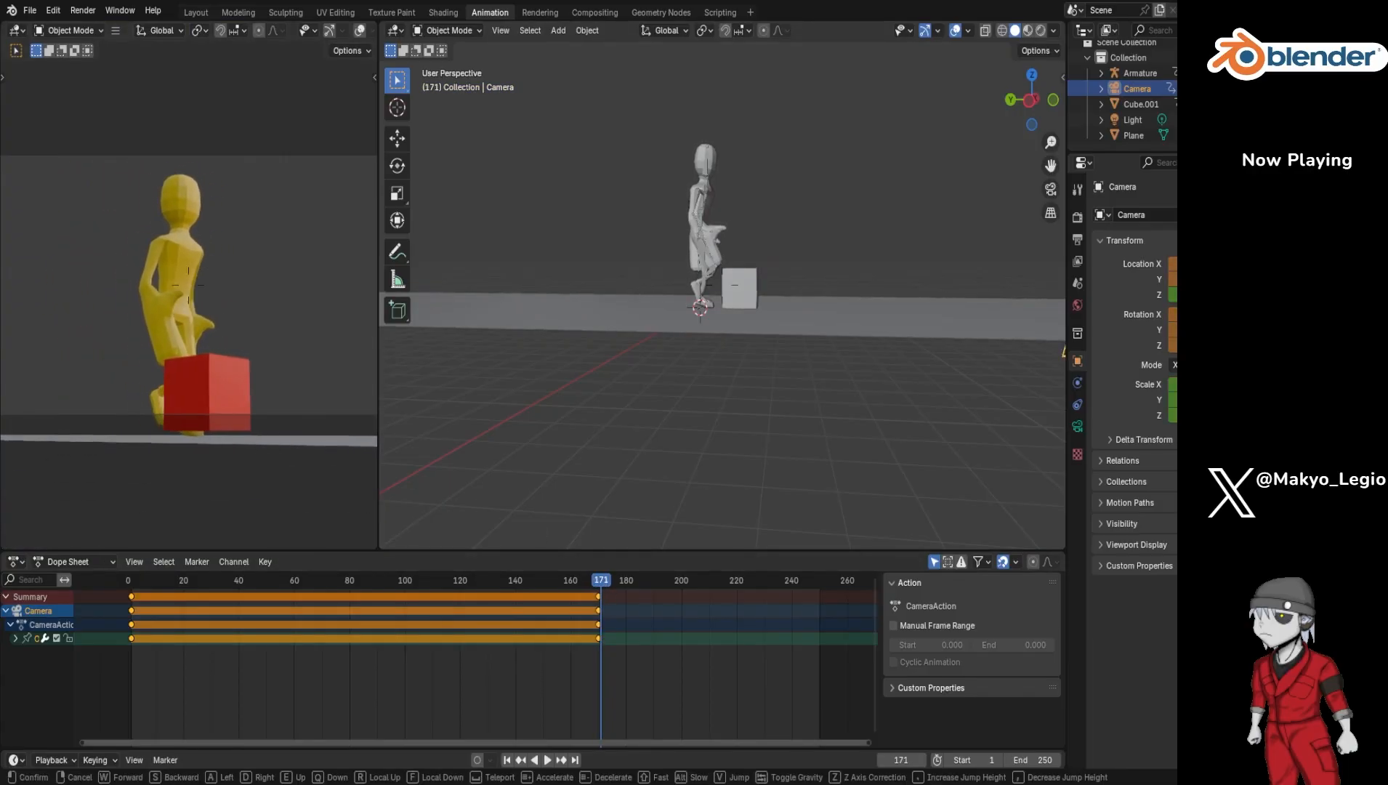
pyautogui.press('a')
pyautogui.press('w')
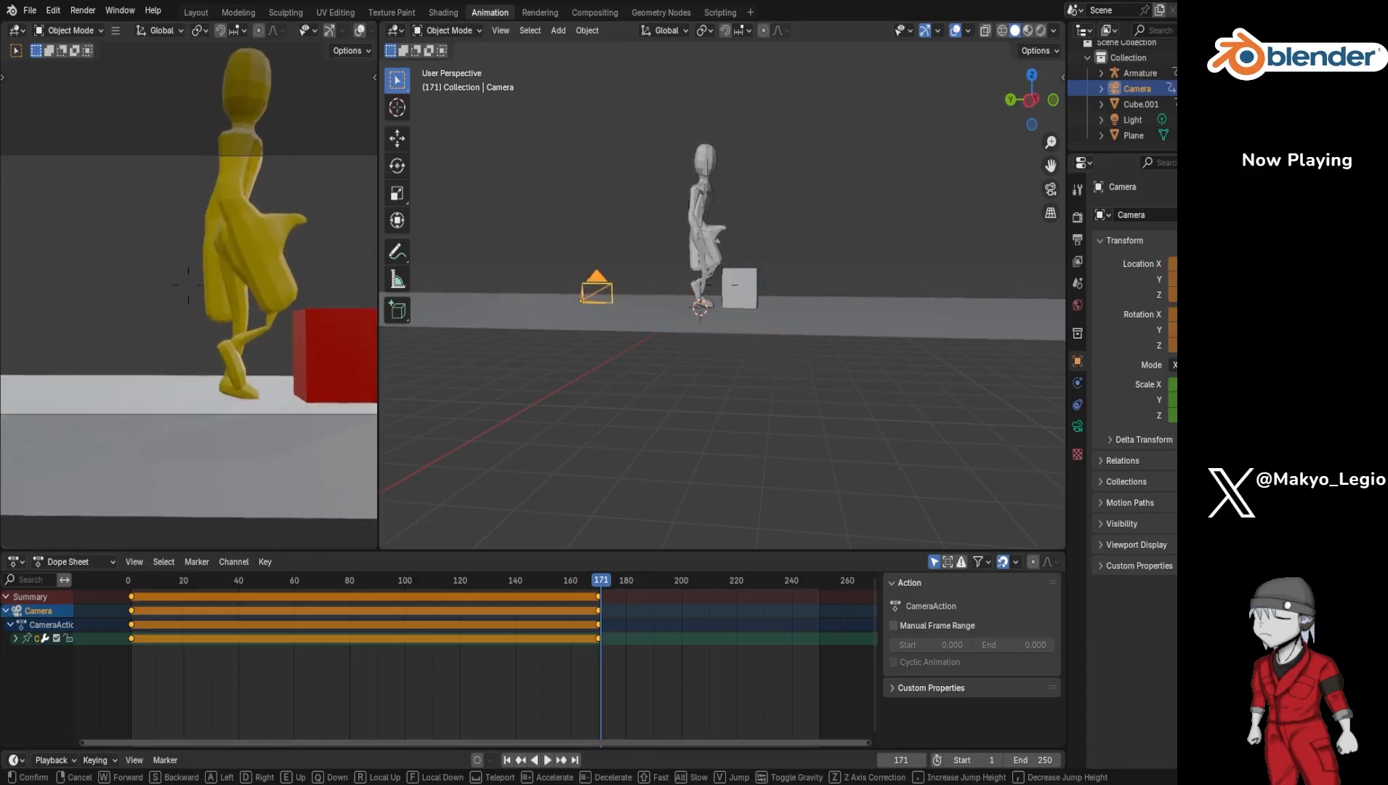
pyautogui.press('w')
pyautogui.press('d')
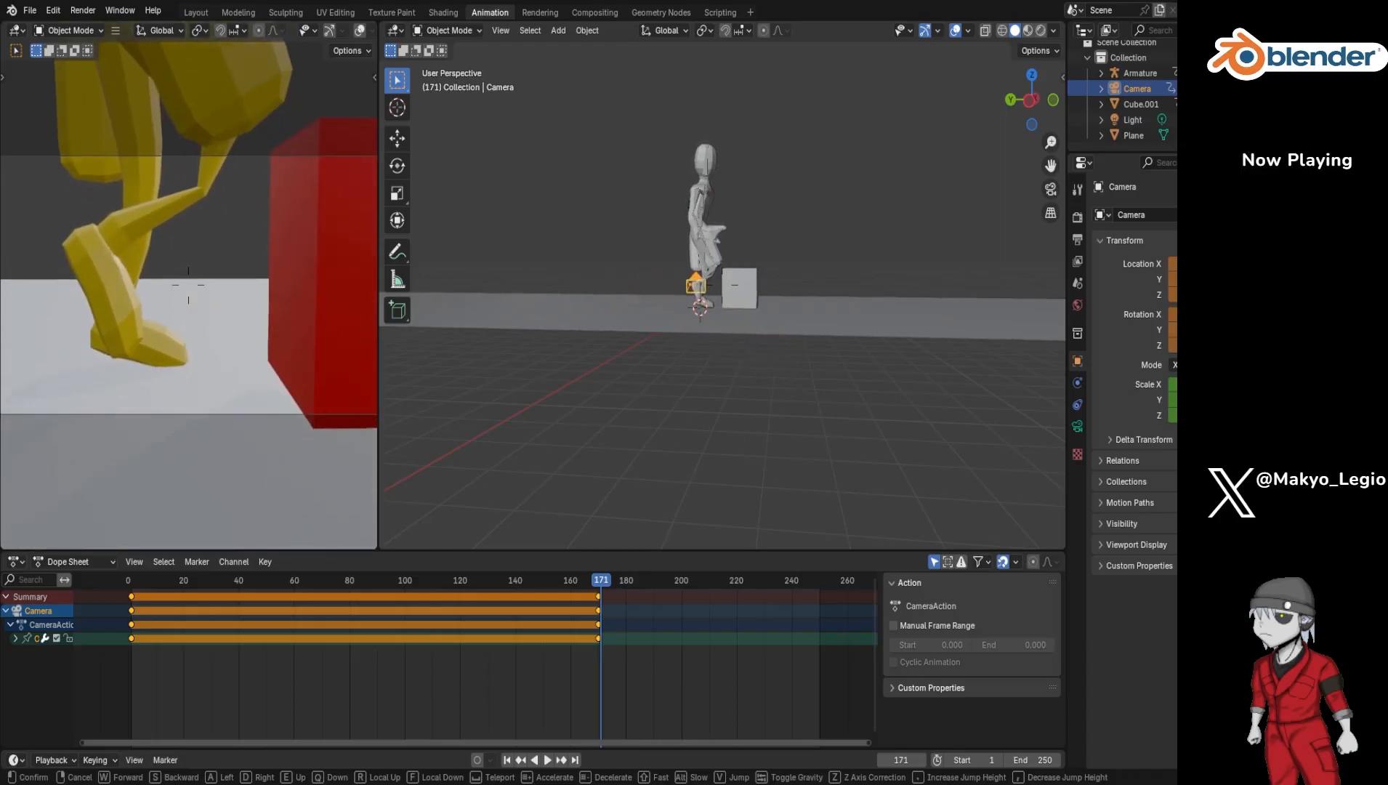
pyautogui.press('s')
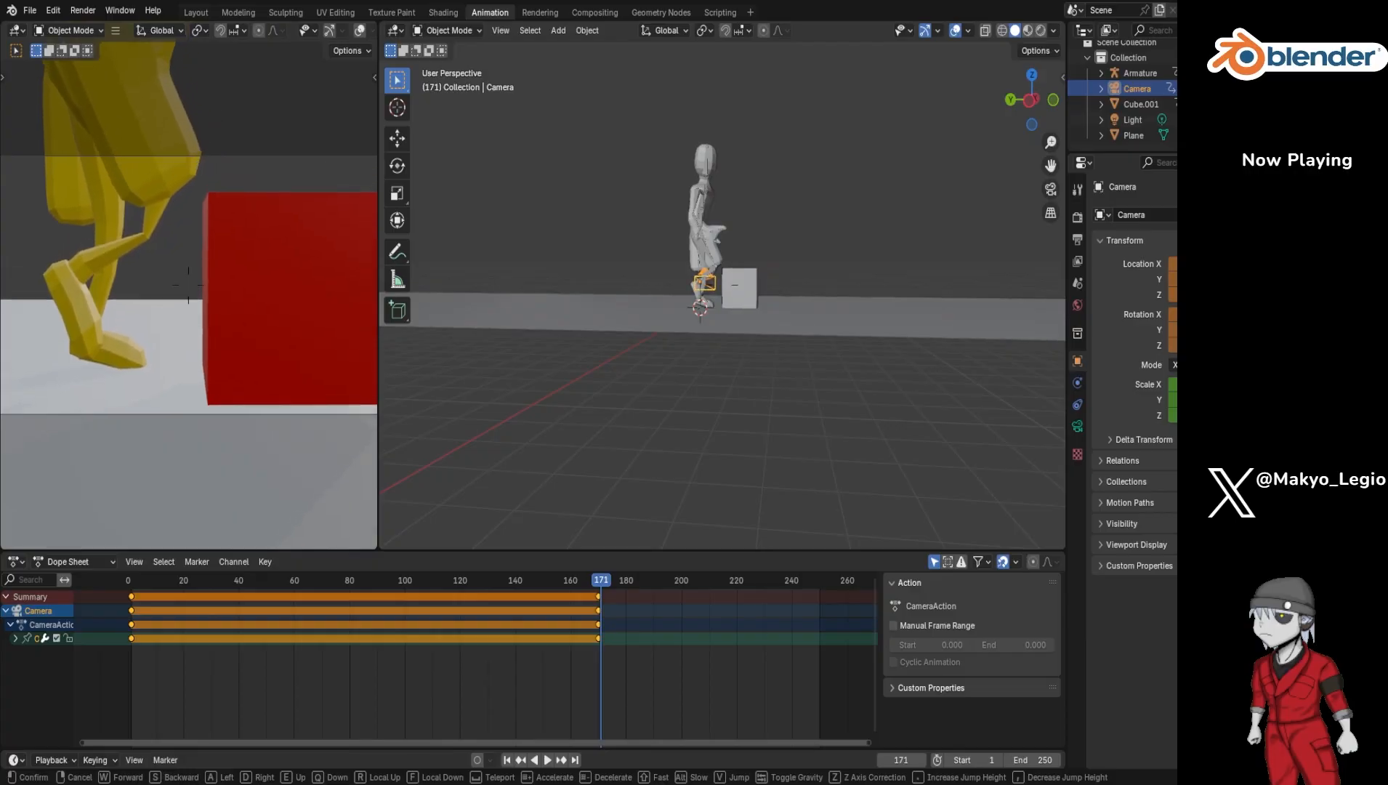
pyautogui.click(237, 421)
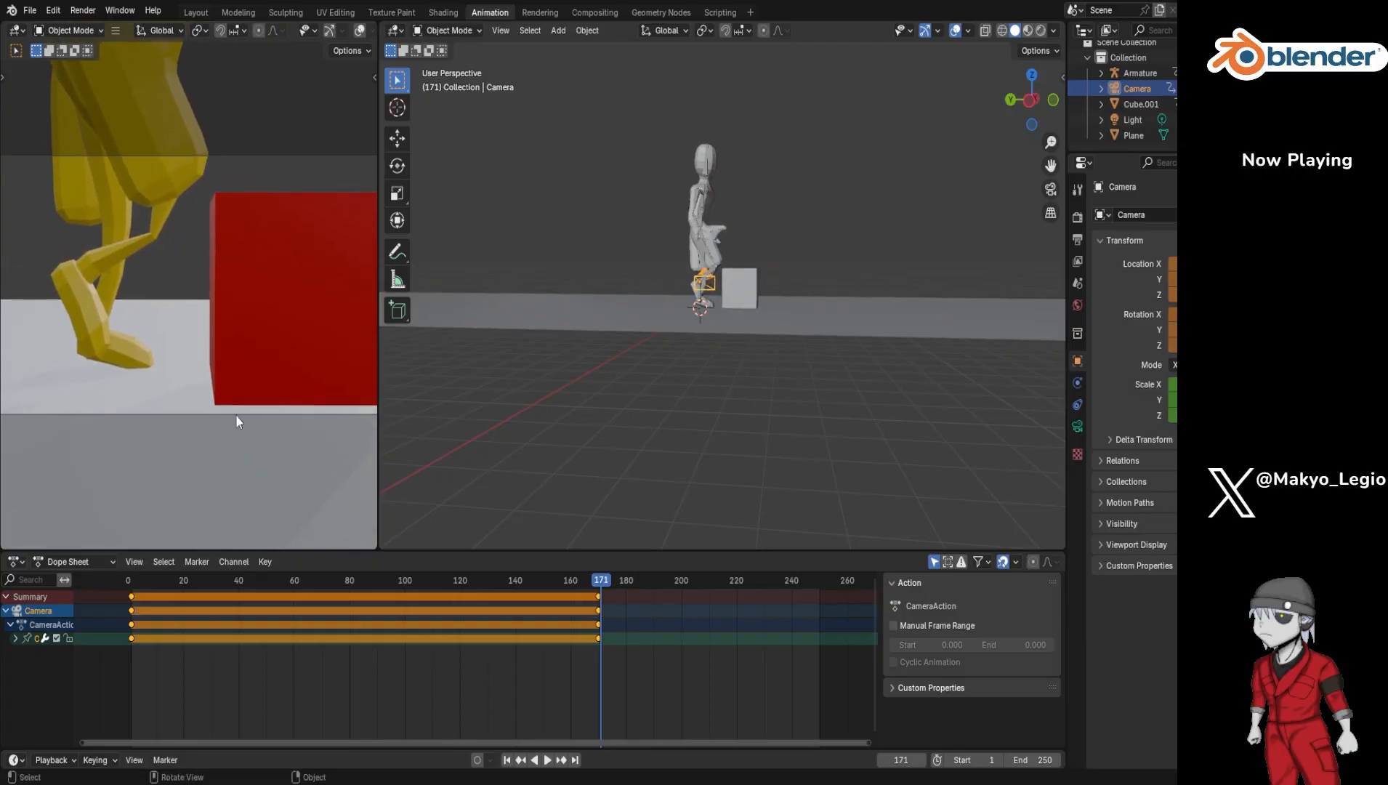
pyautogui.press('i')
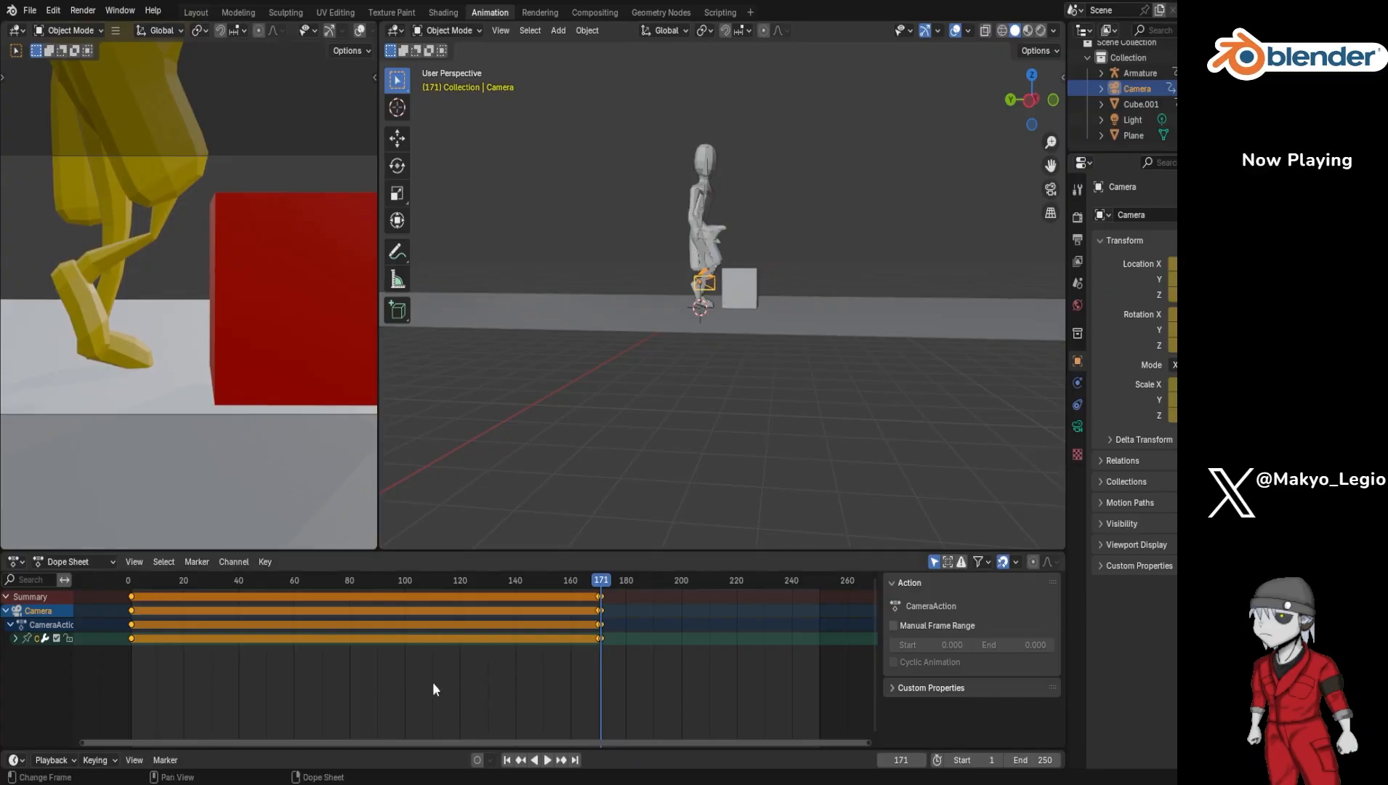
# Step: Play the animation from frame 1 to check the cut to the leg close-up at frame 171
pyautogui.click(507, 759)
pyautogui.press('space')
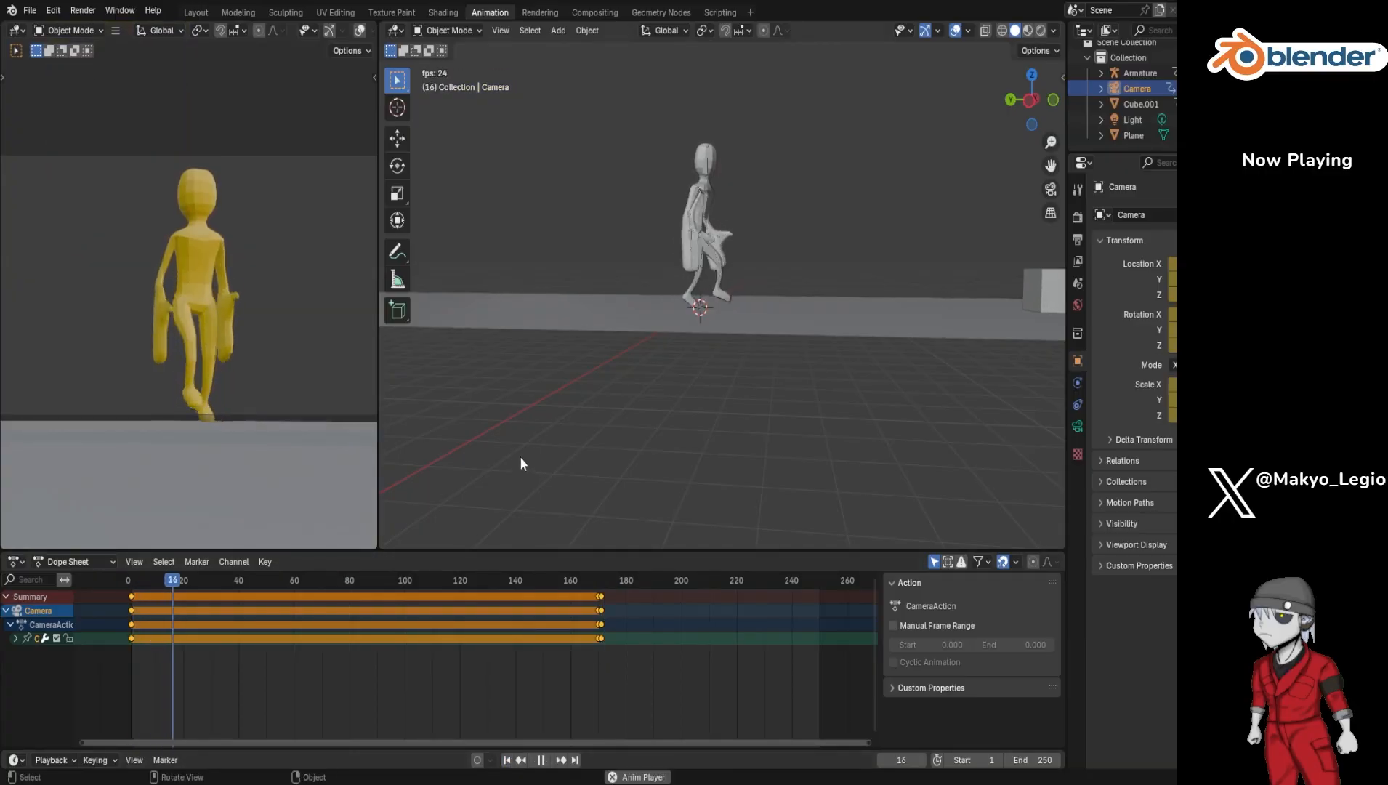
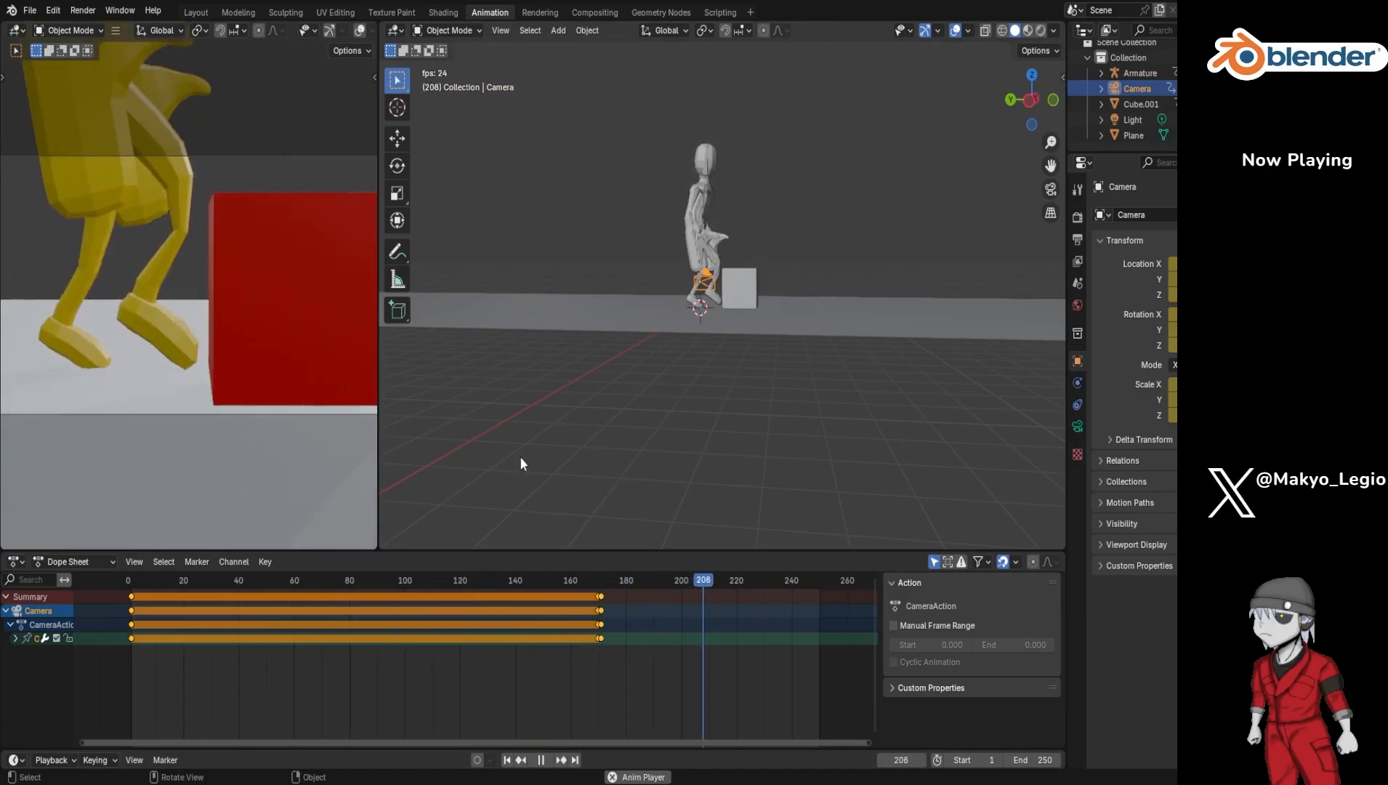
pyautogui.press('space')
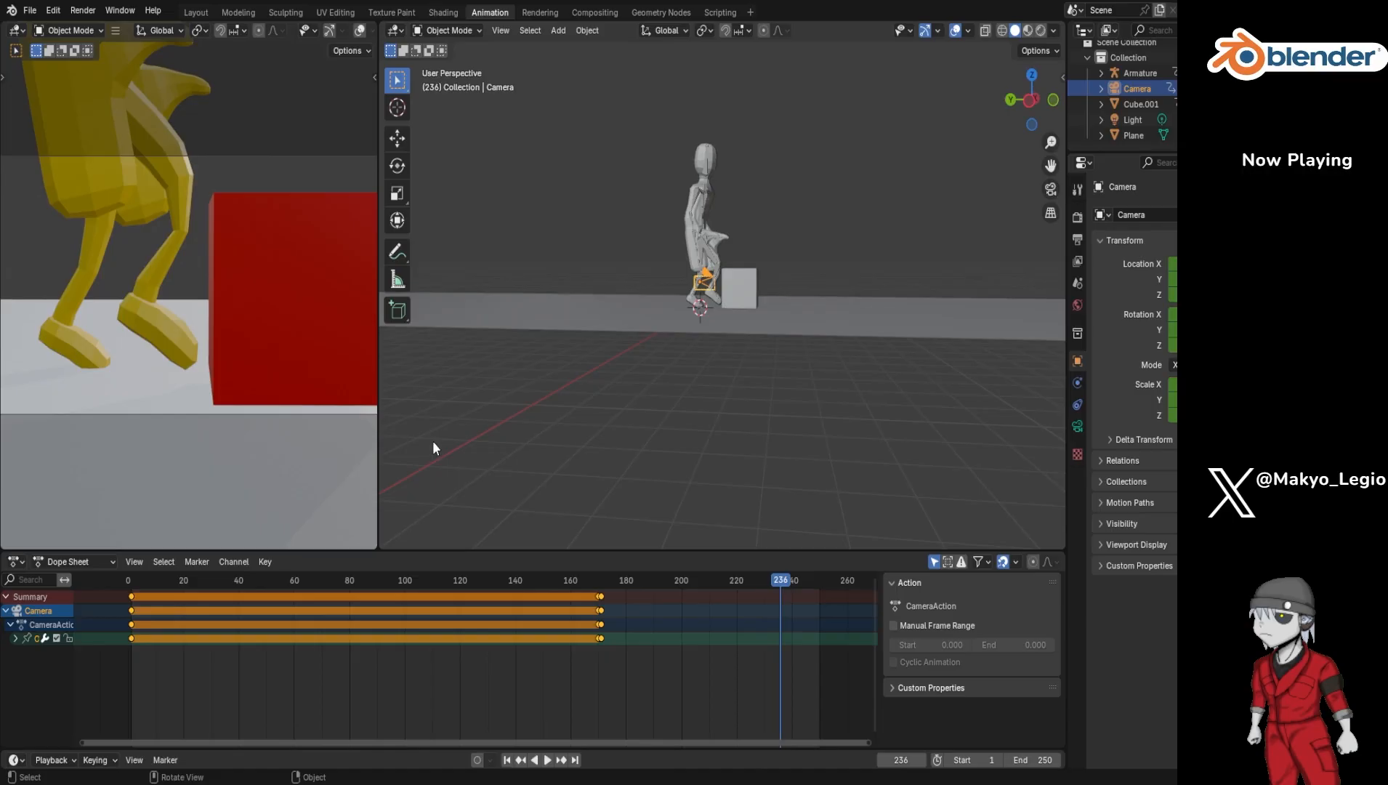
# Step: Select the red cube at frame 174, move it about 0.2 m along global Y to meet the humanoid's front foot, and keyframe it
pyautogui.click(1136, 104)
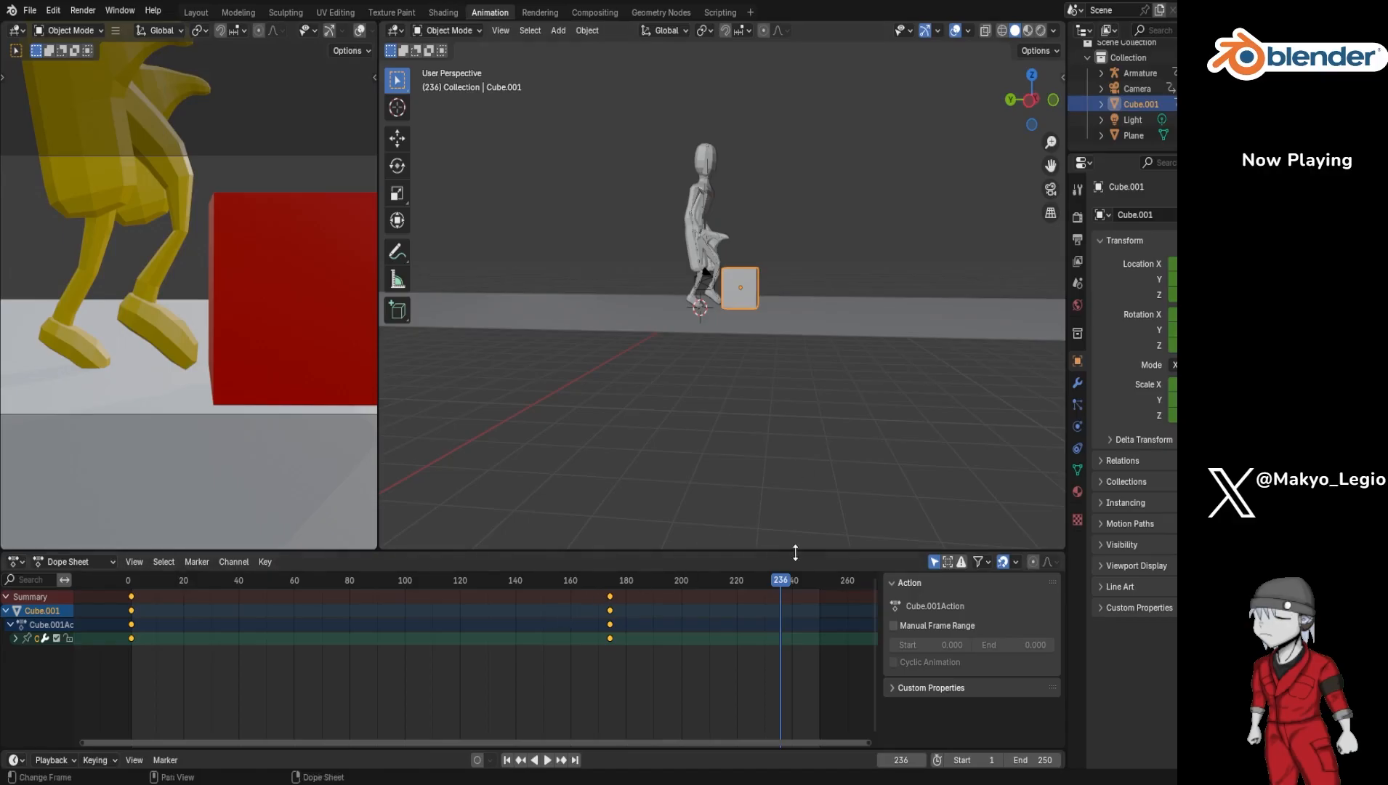
pyautogui.moveTo(783, 586); pyautogui.dragTo(612, 624)
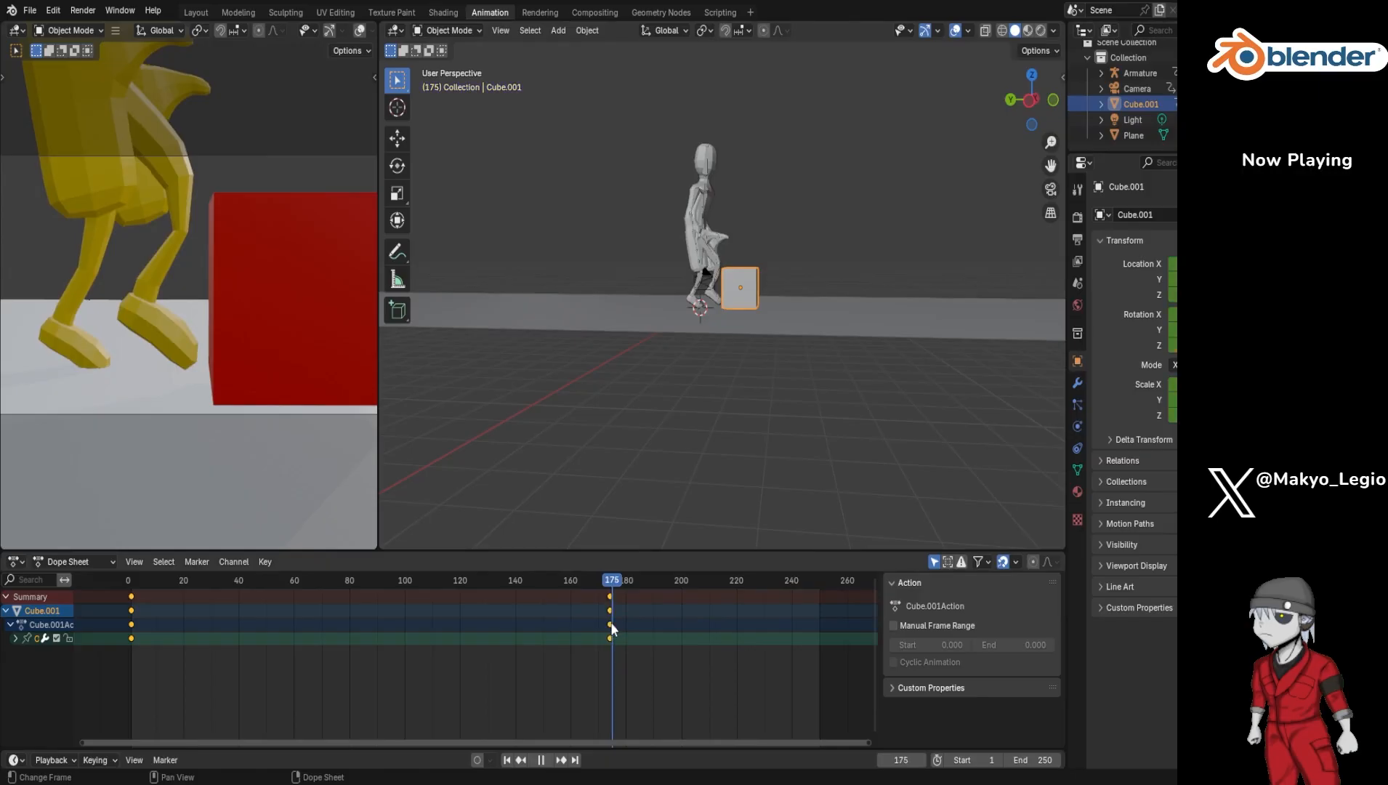
pyautogui.moveTo(611, 625); pyautogui.dragTo(610, 625)
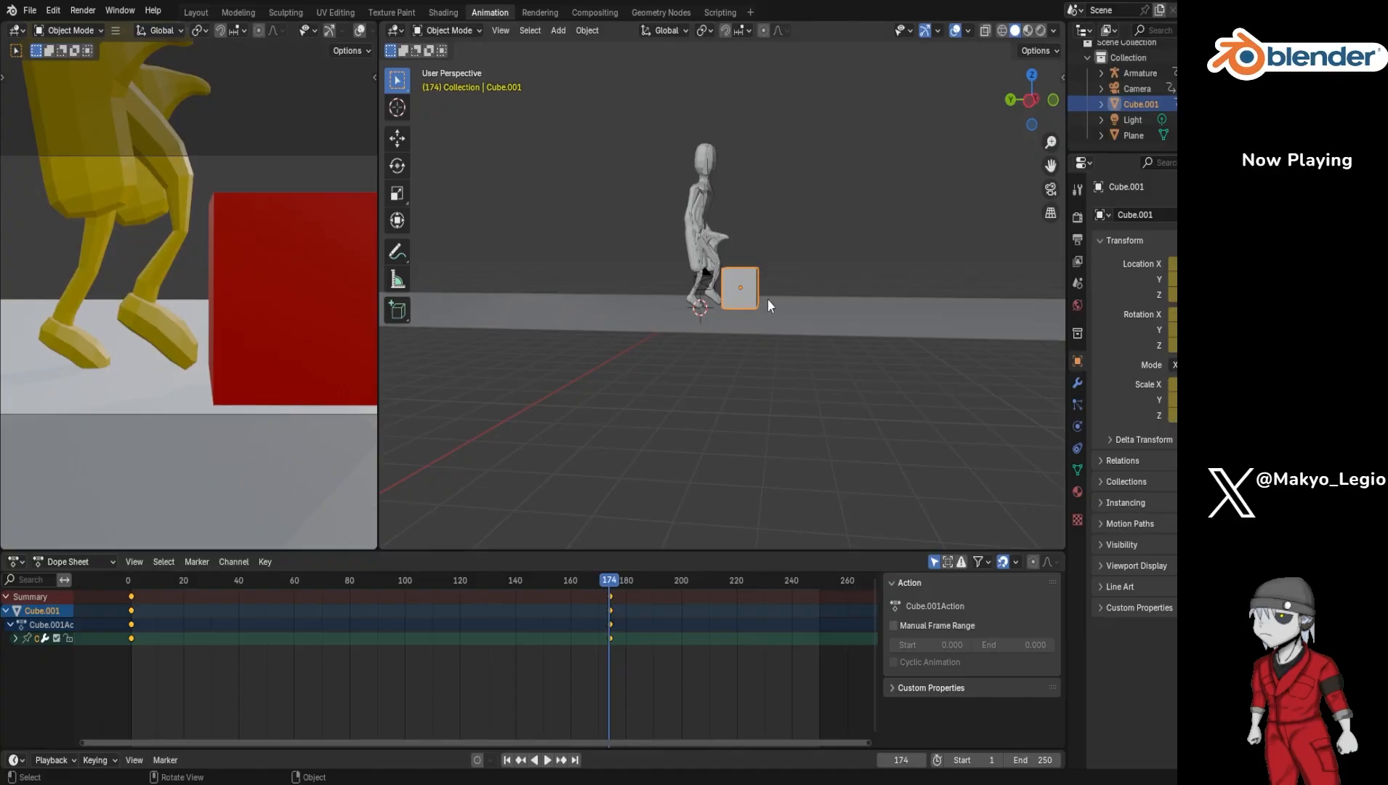
pyautogui.press('g')
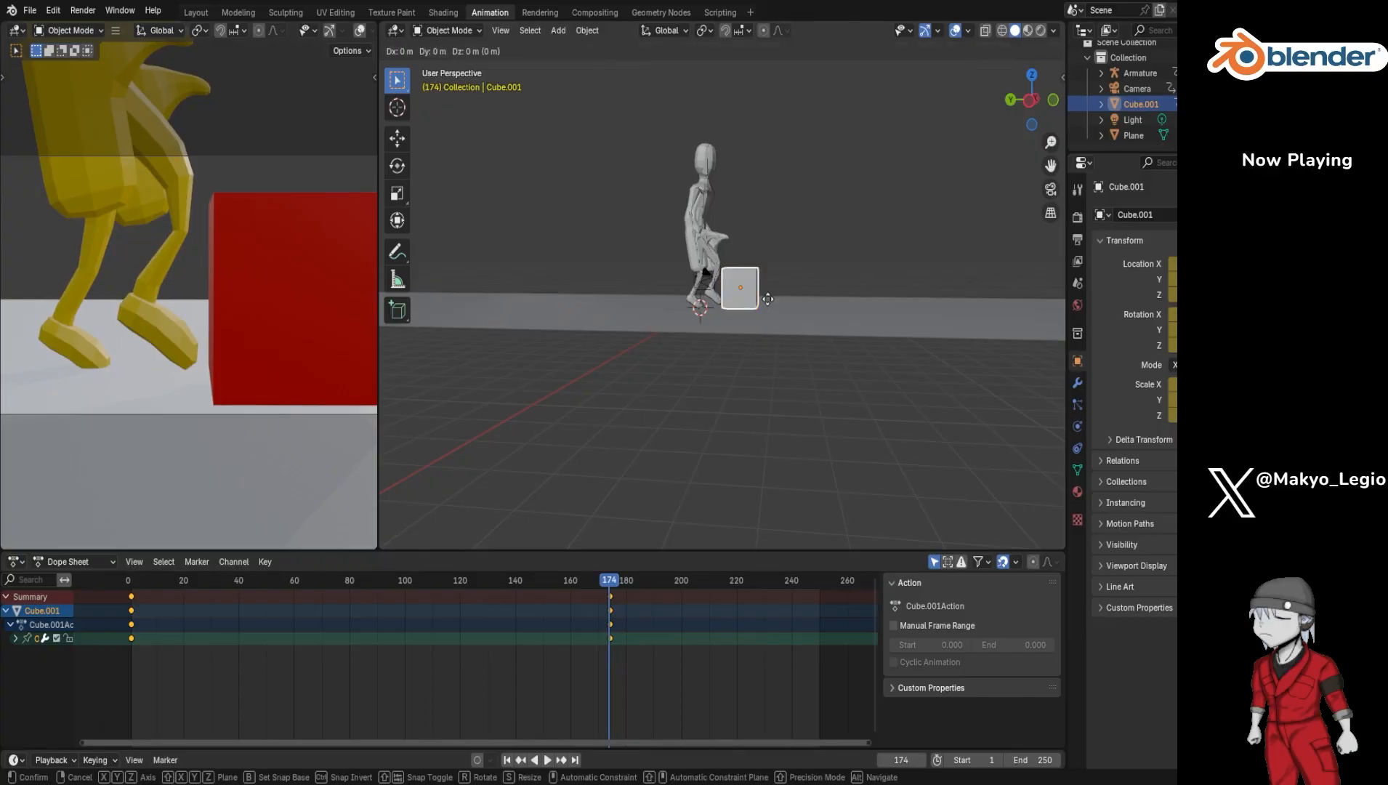
pyautogui.press('y')
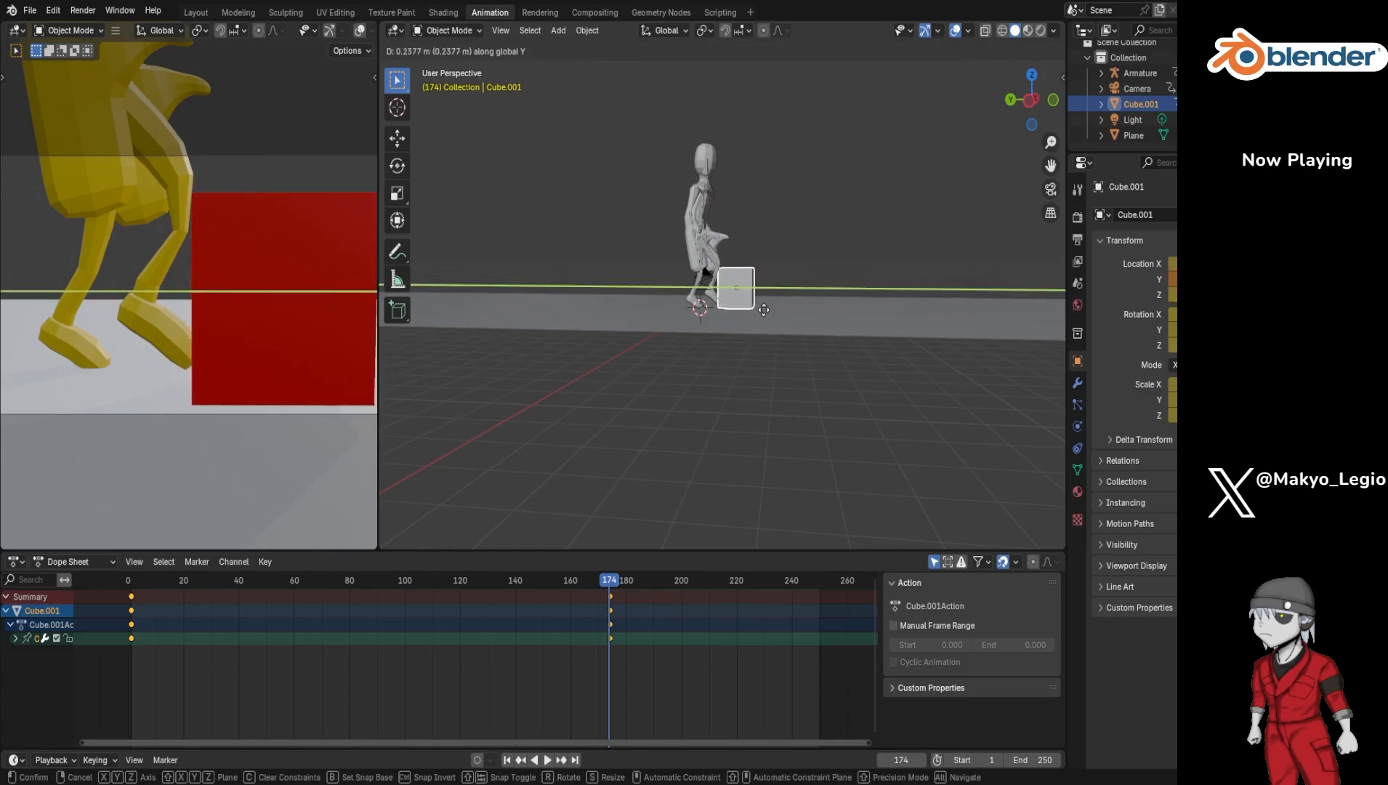
pyautogui.click(765, 311)
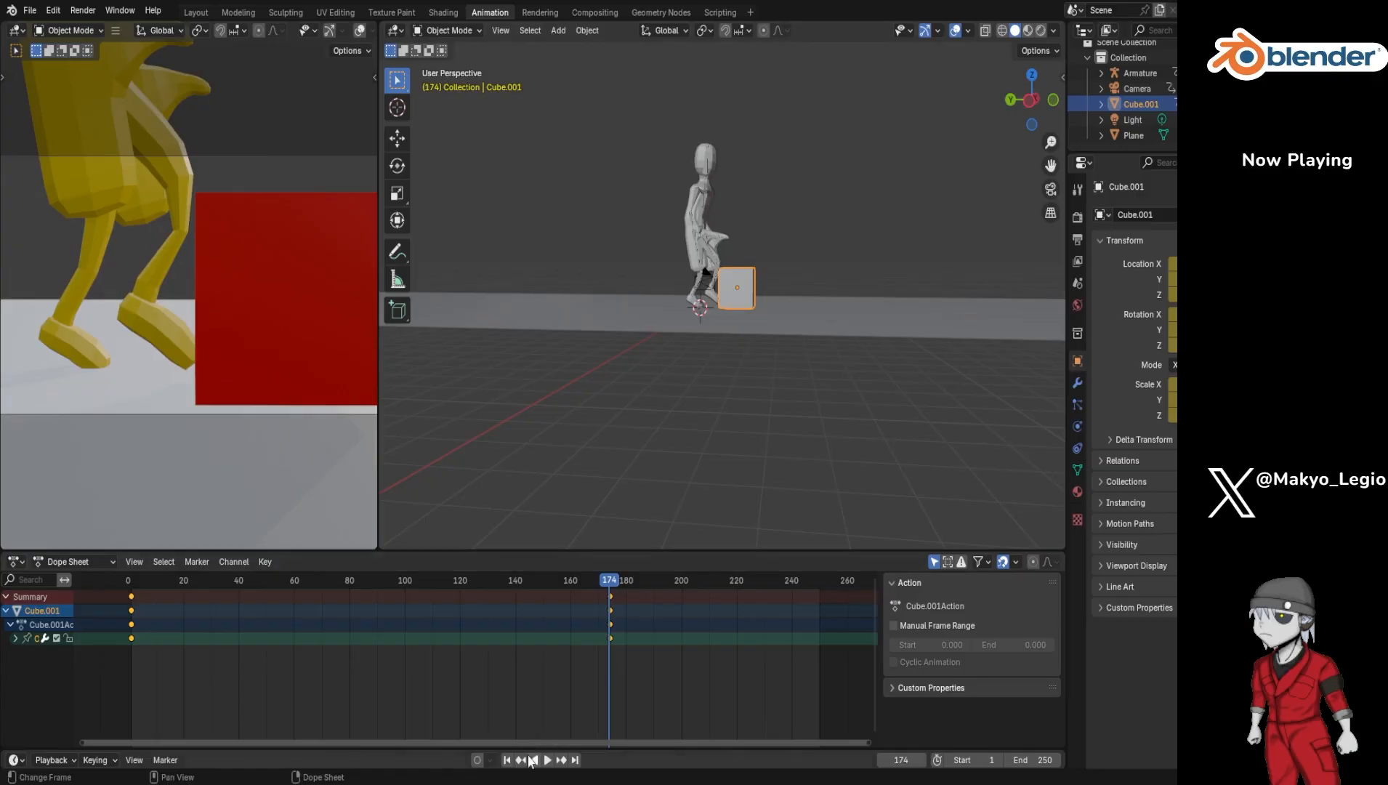
# Step: Play the animation from frame 1 to check the cube's adjusted contact with the foot
pyautogui.click(507, 761)
pyautogui.press('space')
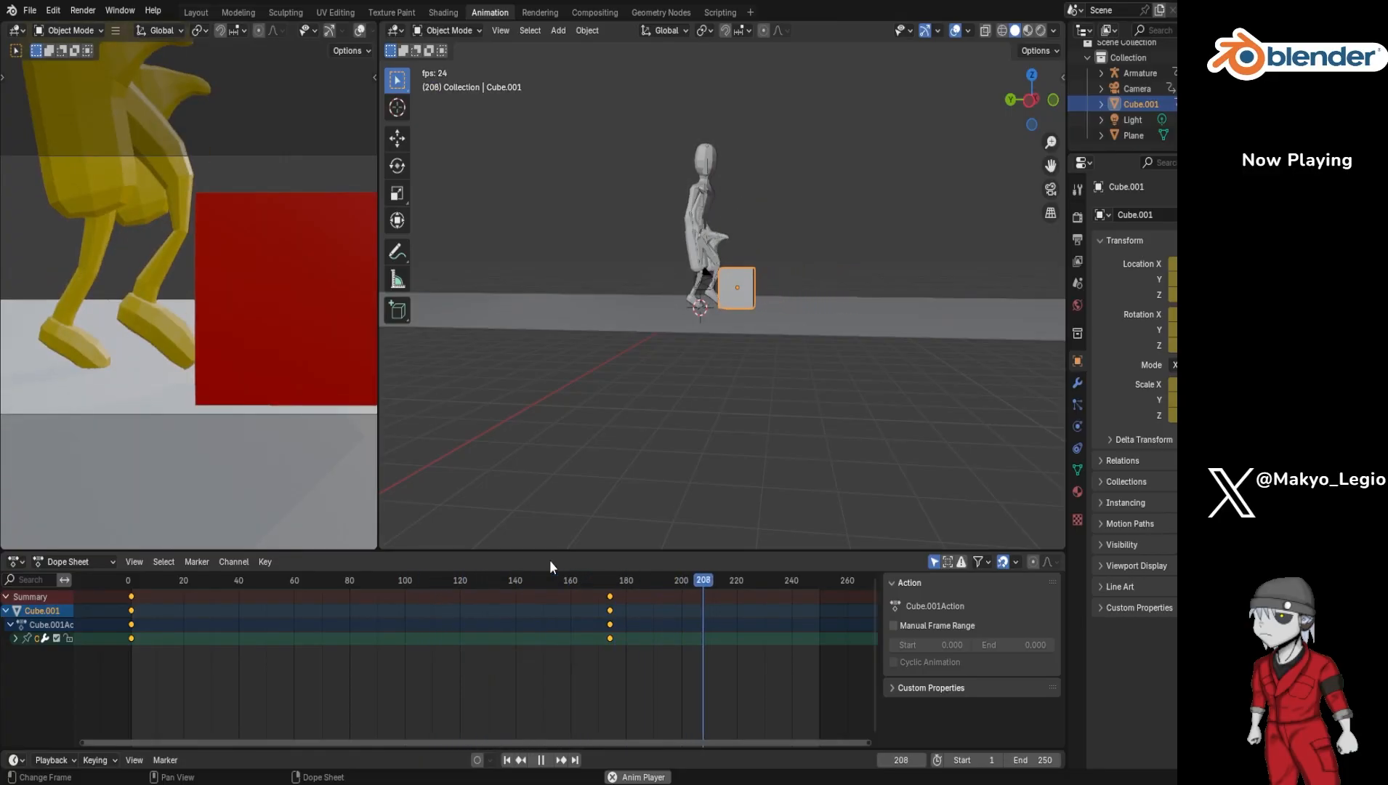
pyautogui.press('space')
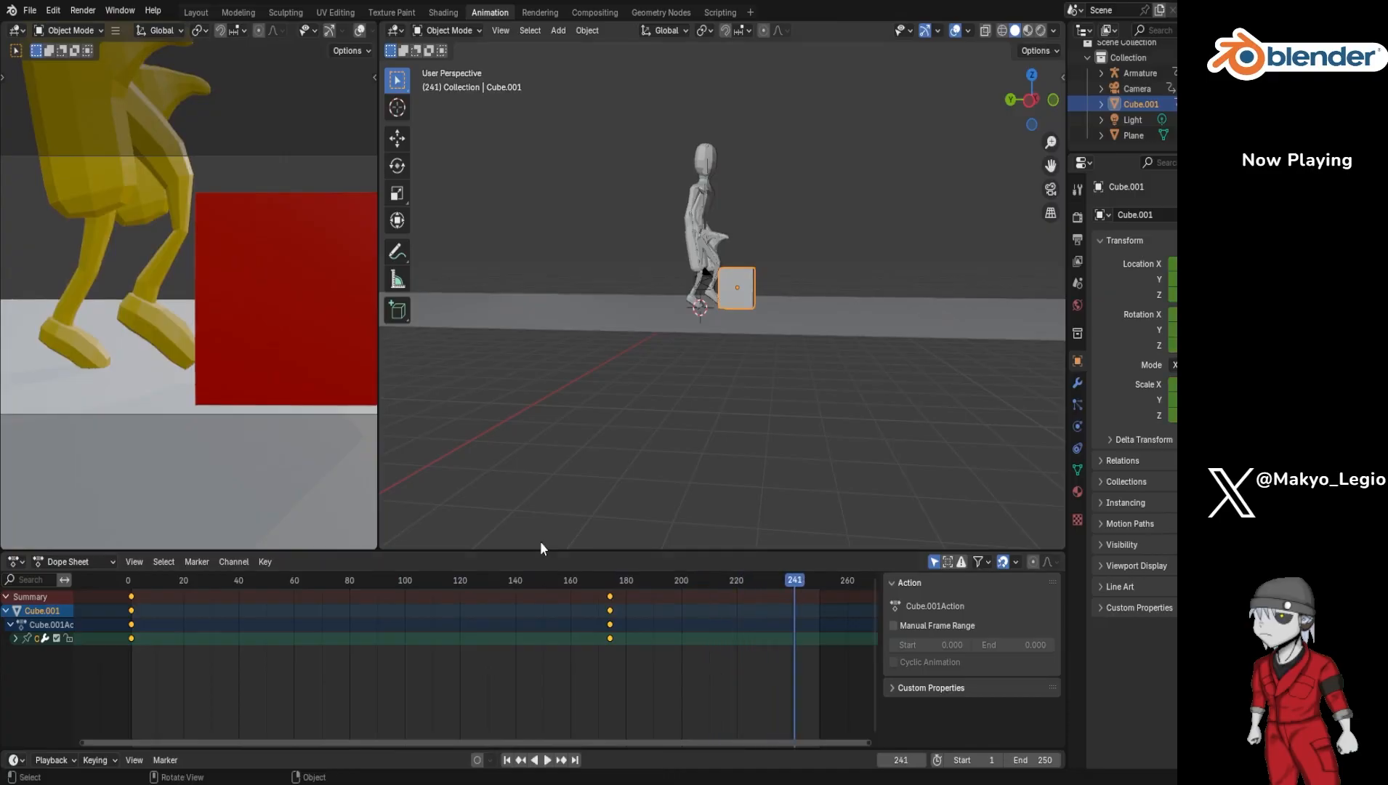
# Step: With the timeline at frame 220, select the humanoid's mesh under the armature and set its particle system's emission start and end frames
pyautogui.moveTo(792, 580); pyautogui.dragTo(736, 593)
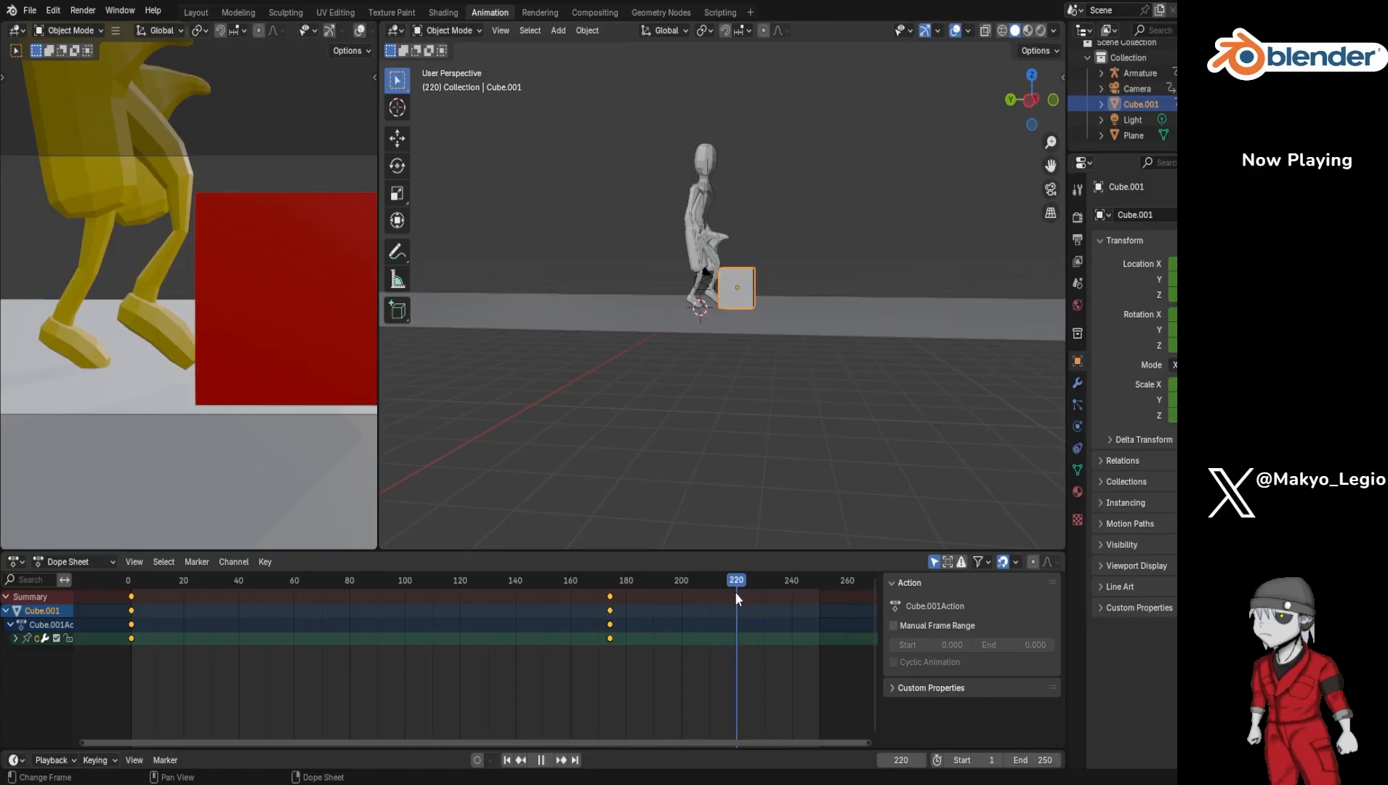
pyautogui.click(1137, 73)
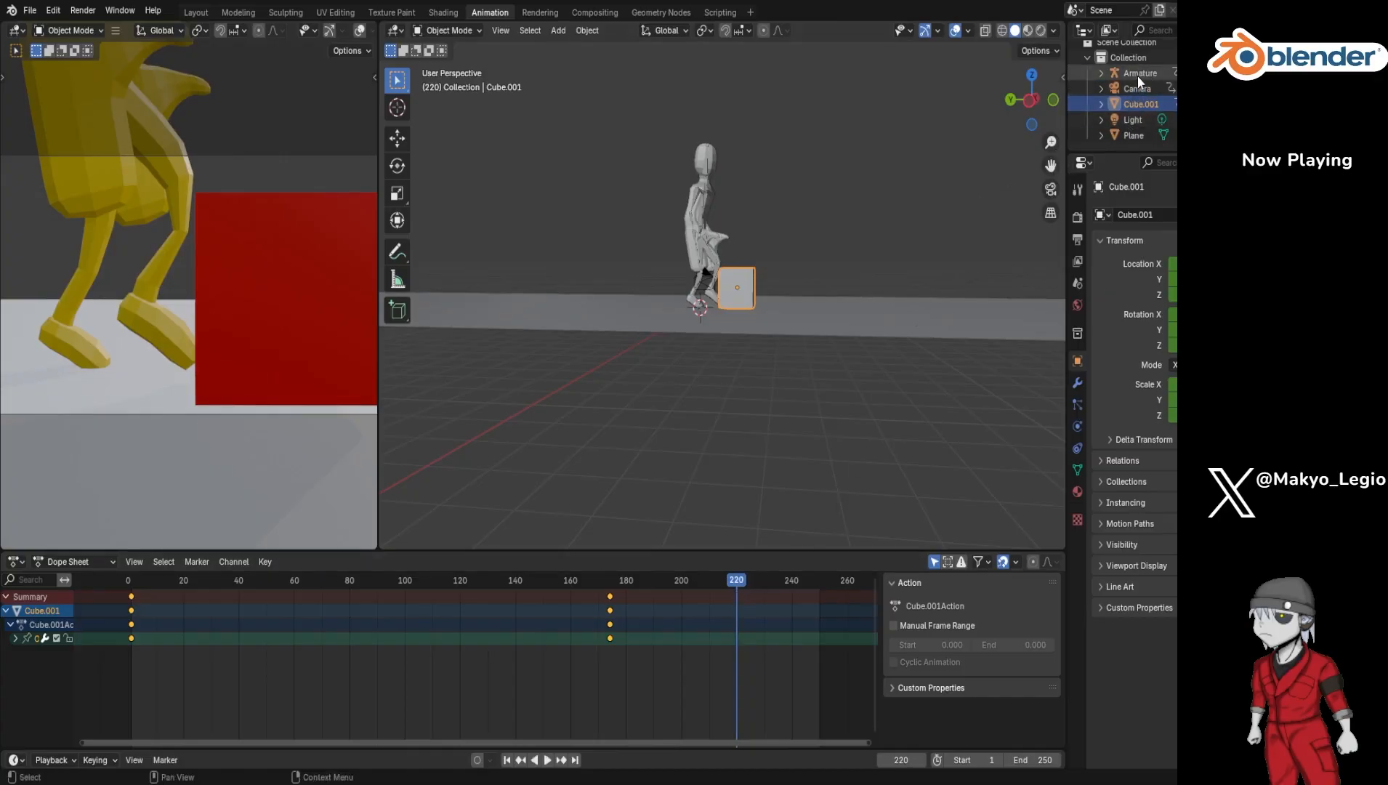
pyautogui.click(1102, 73)
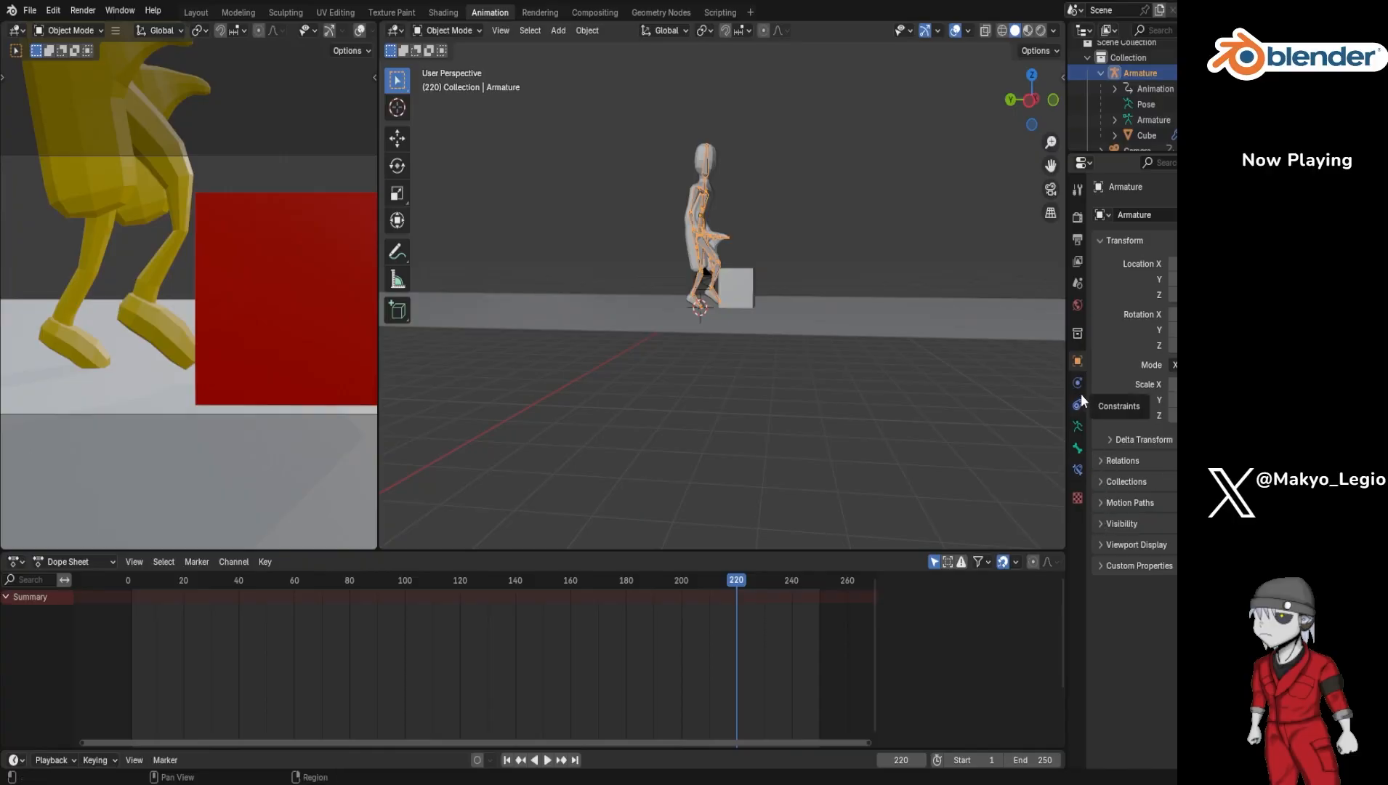
pyautogui.click(1138, 136)
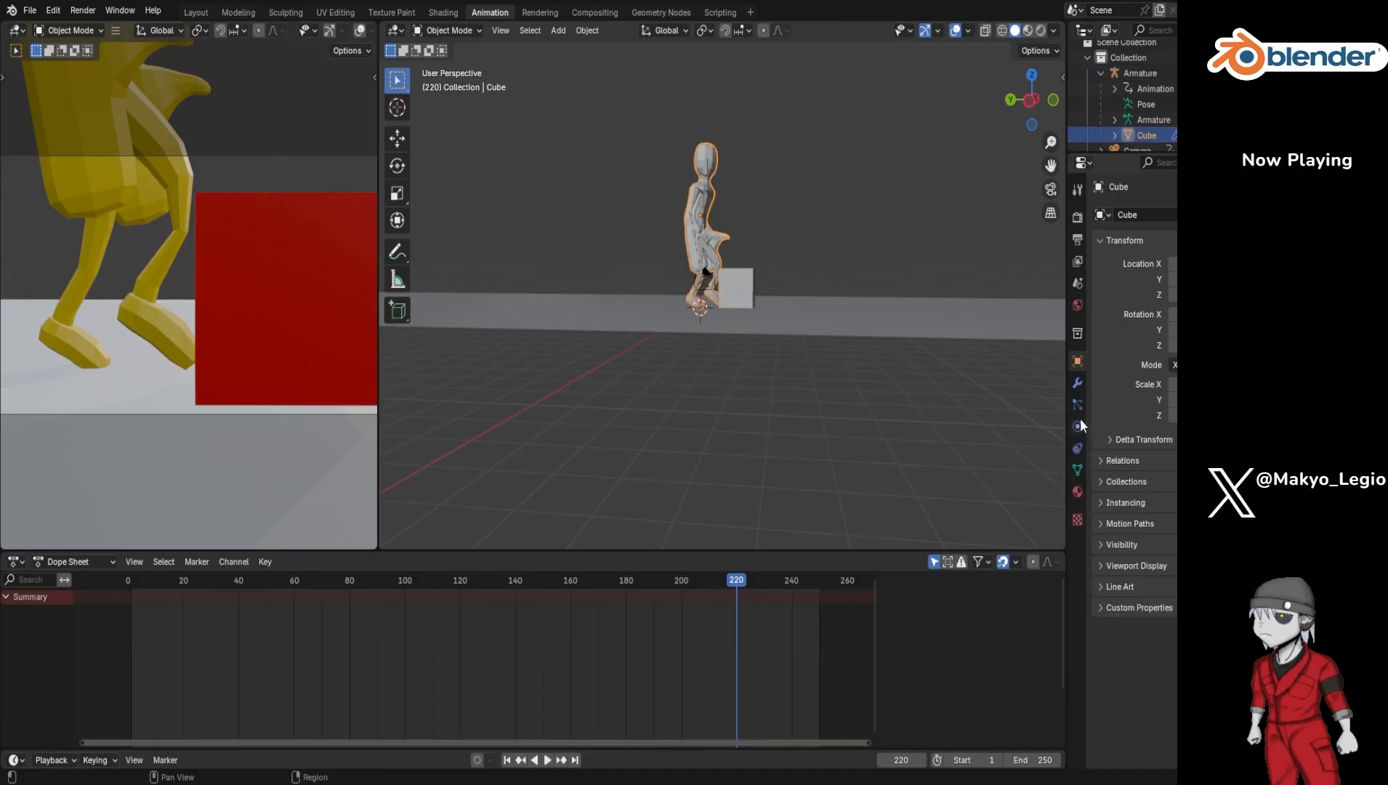
pyautogui.click(1078, 383)
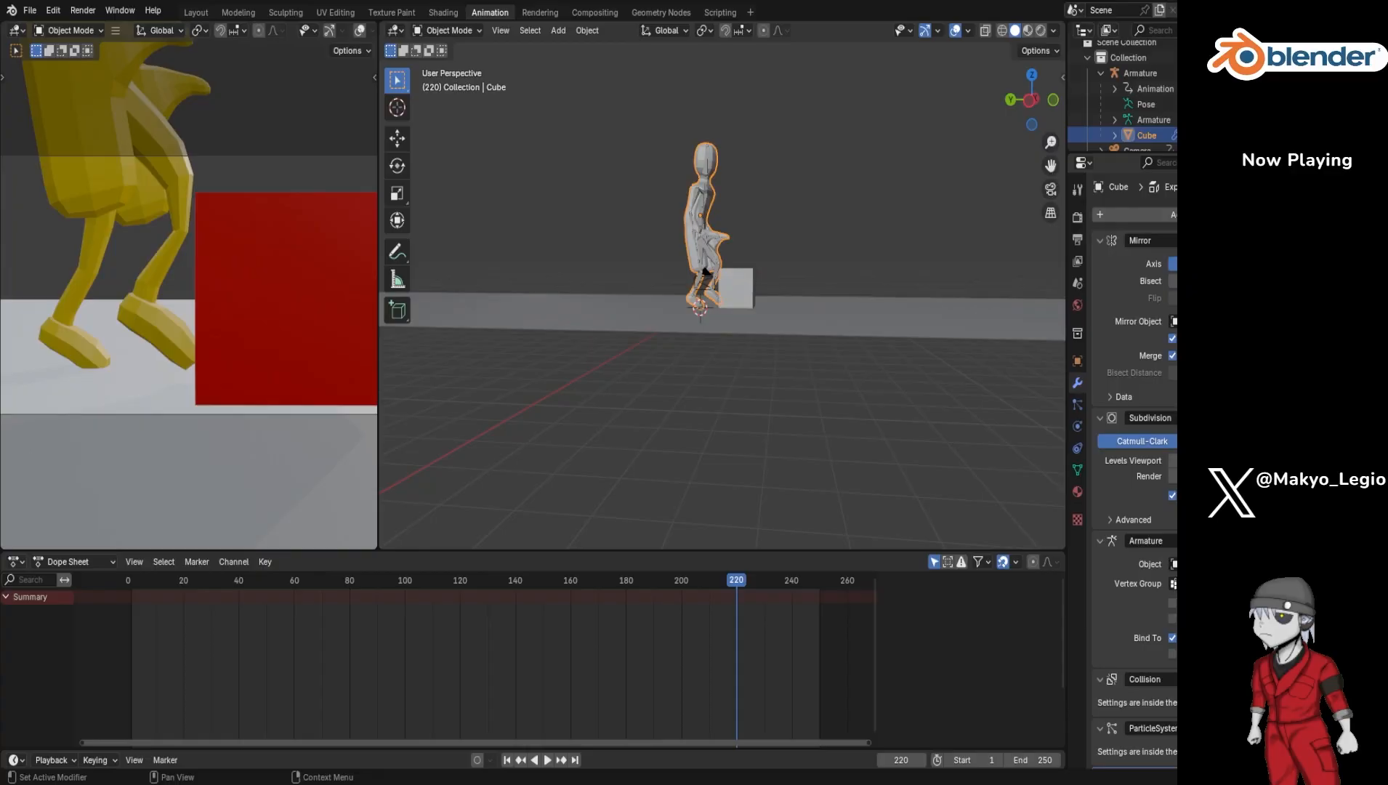
pyautogui.click(1078, 404)
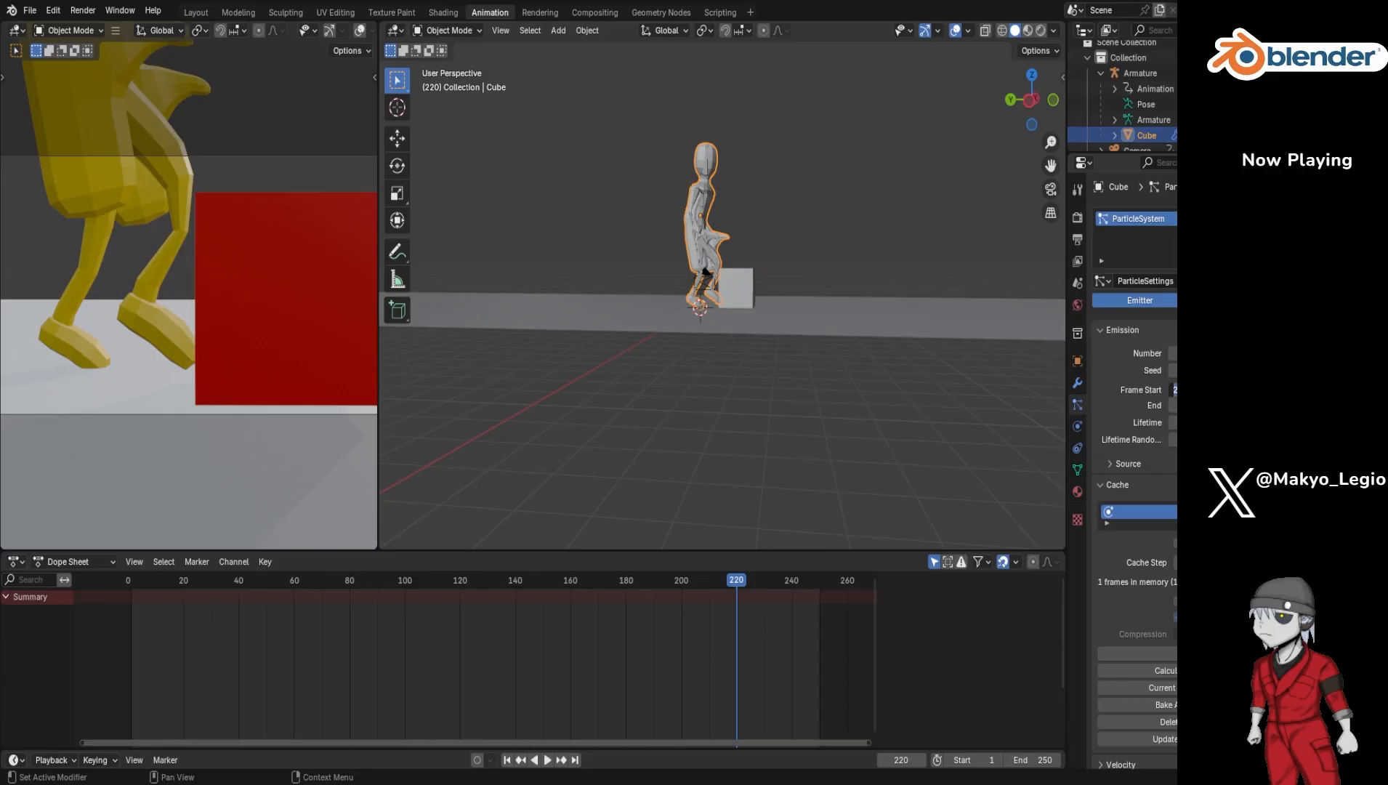
pyautogui.press('Return')
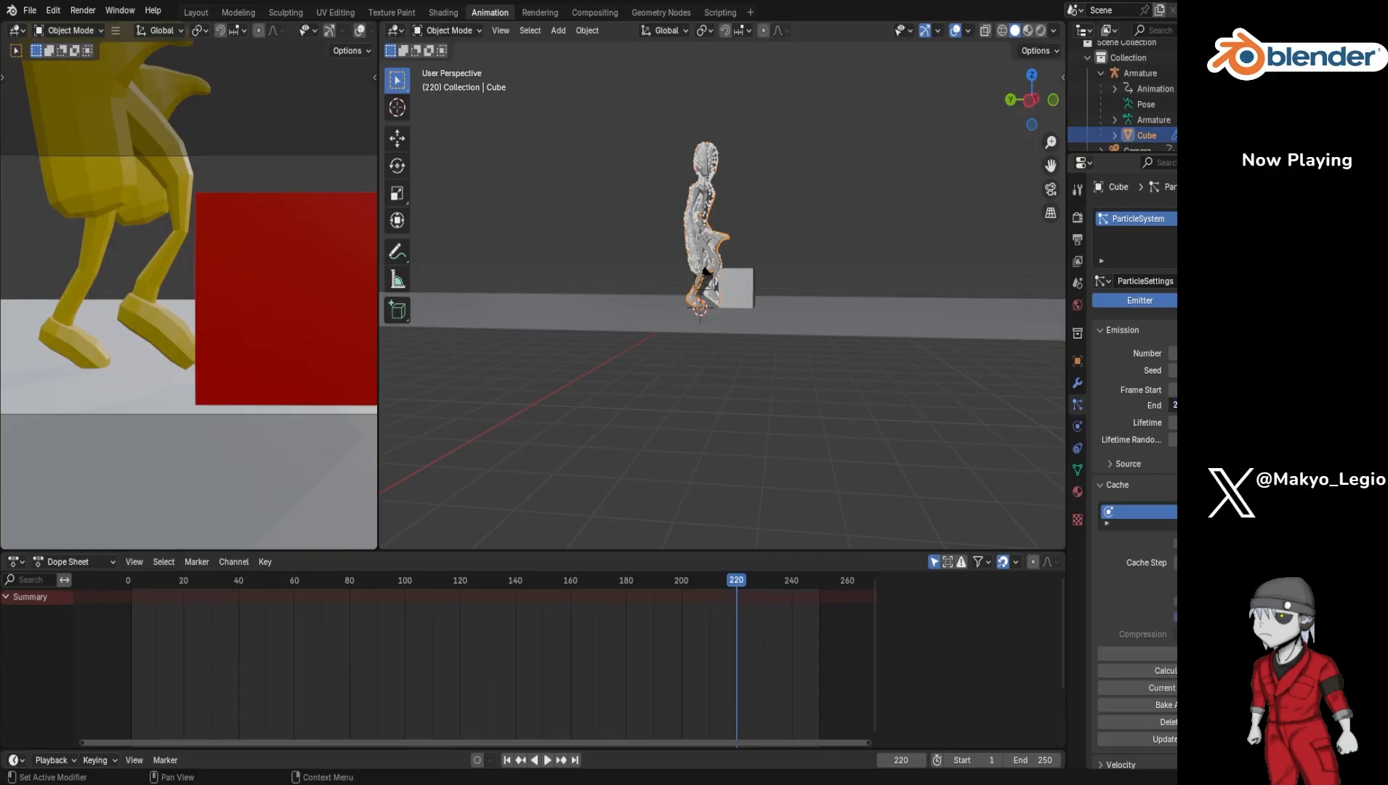
pyautogui.press('Return')
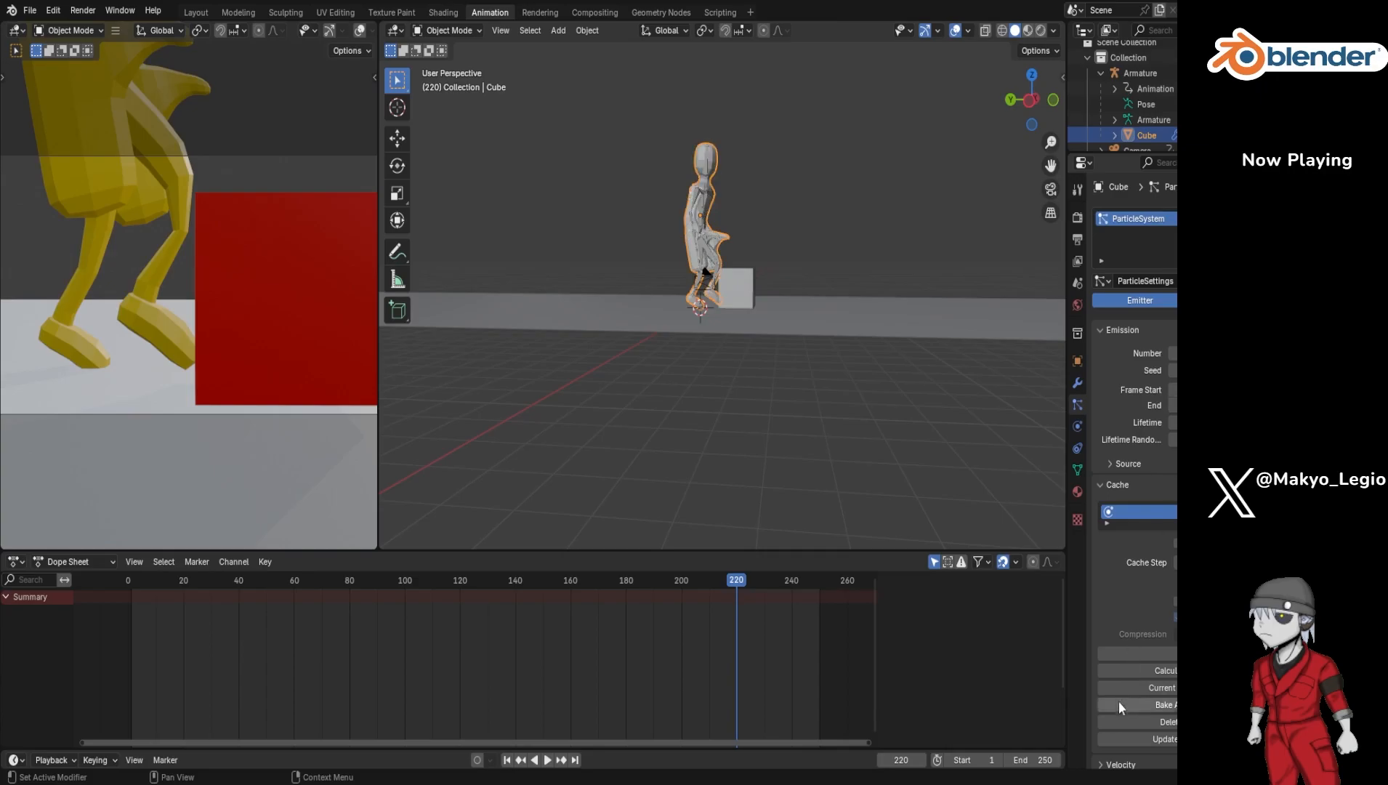
# Step: Set the scene's end frame to 240 and play the animation from frame 1 to check the particle emission
pyautogui.click(1027, 761)
pyautogui.write('240')
pyautogui.press('Return')
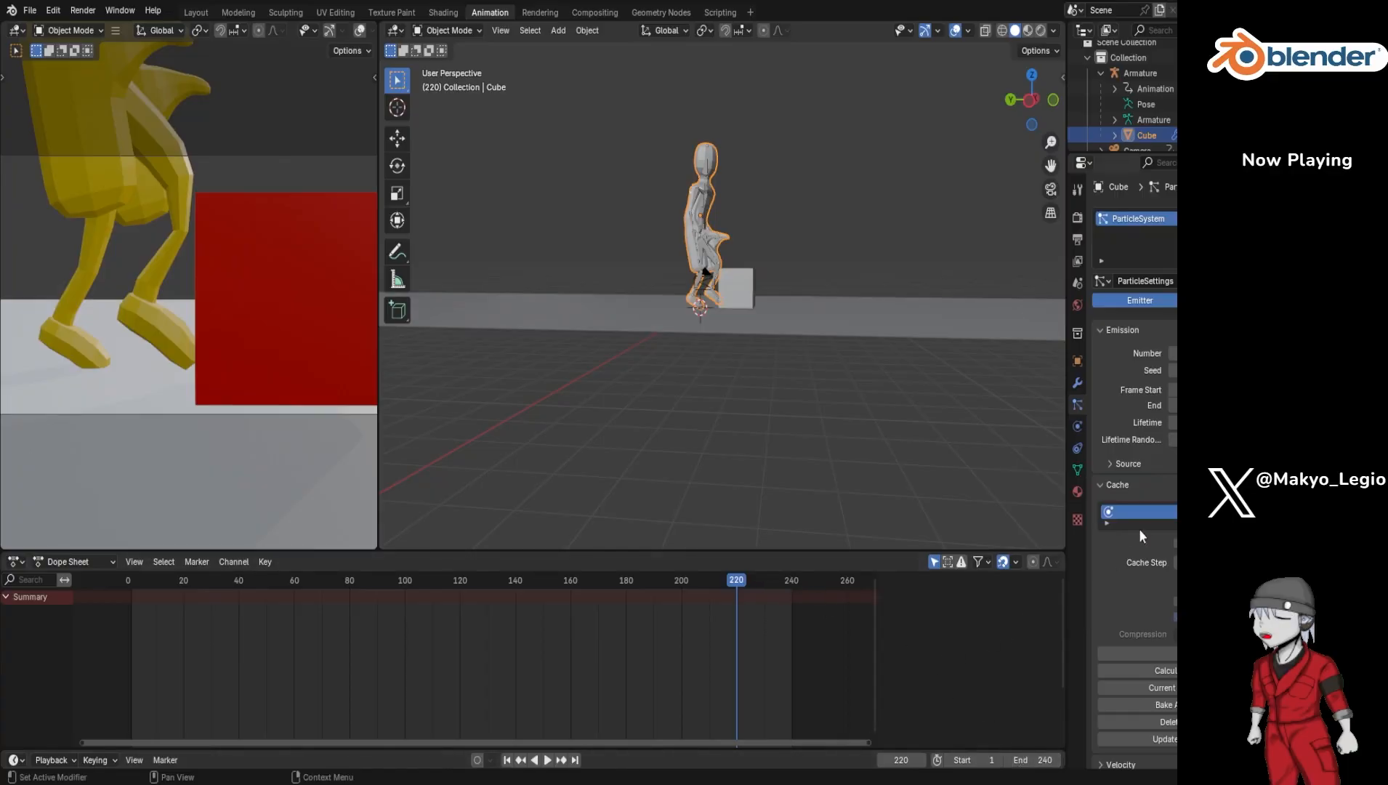
pyautogui.click(507, 760)
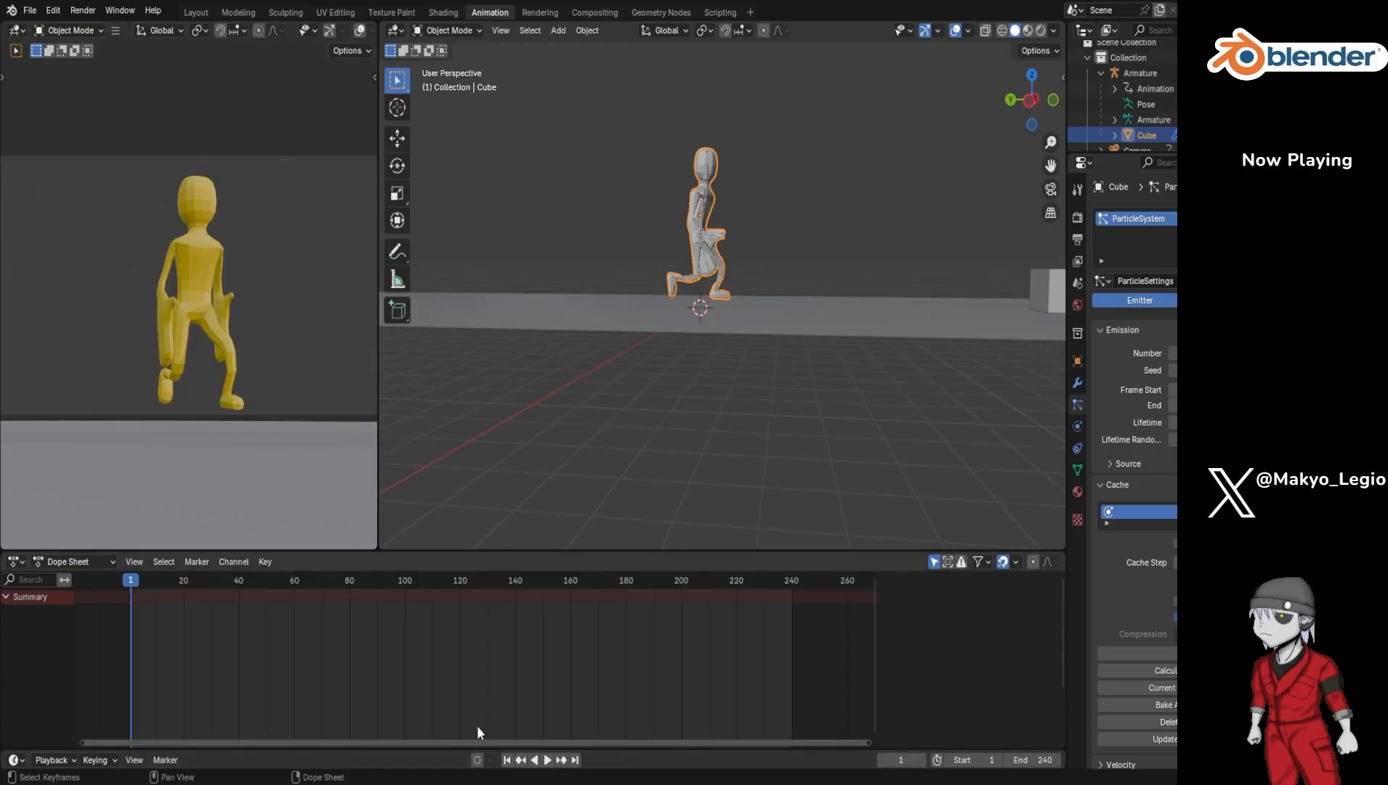
pyautogui.press('space')
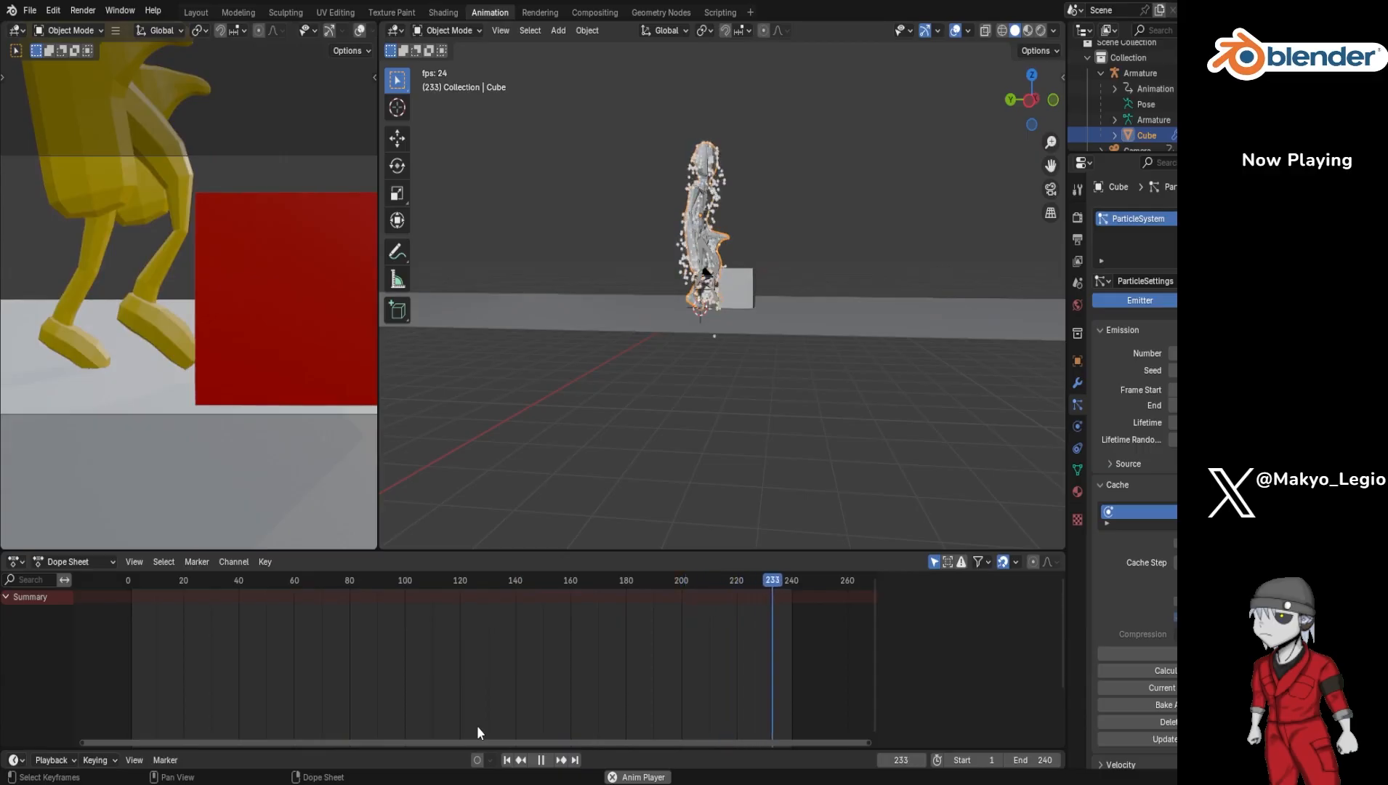
pyautogui.press('space')
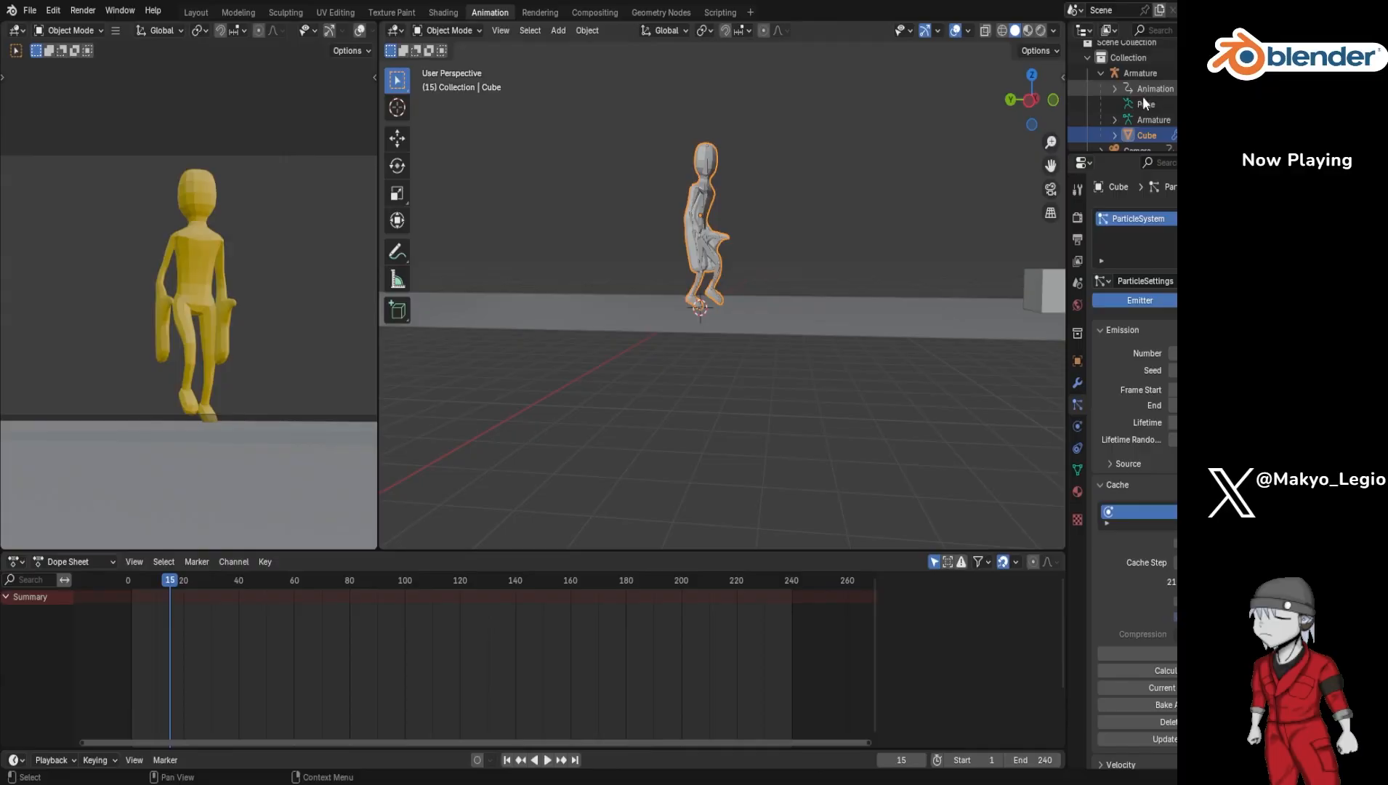
# Step: Select the camera and insert a keyframe at frame 219 to hold the leg close-up
pyautogui.click(1102, 73)
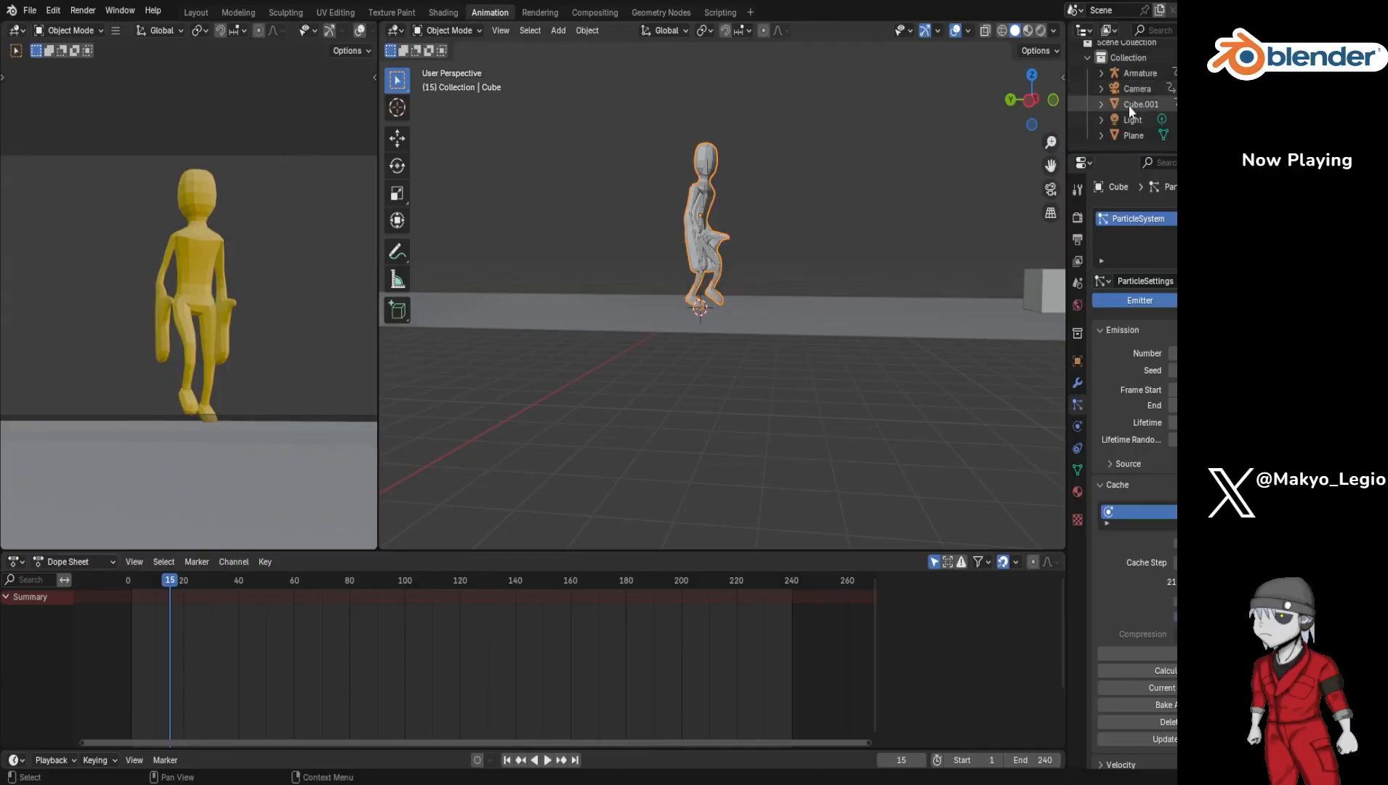
pyautogui.click(1131, 106)
pyautogui.click(1135, 89)
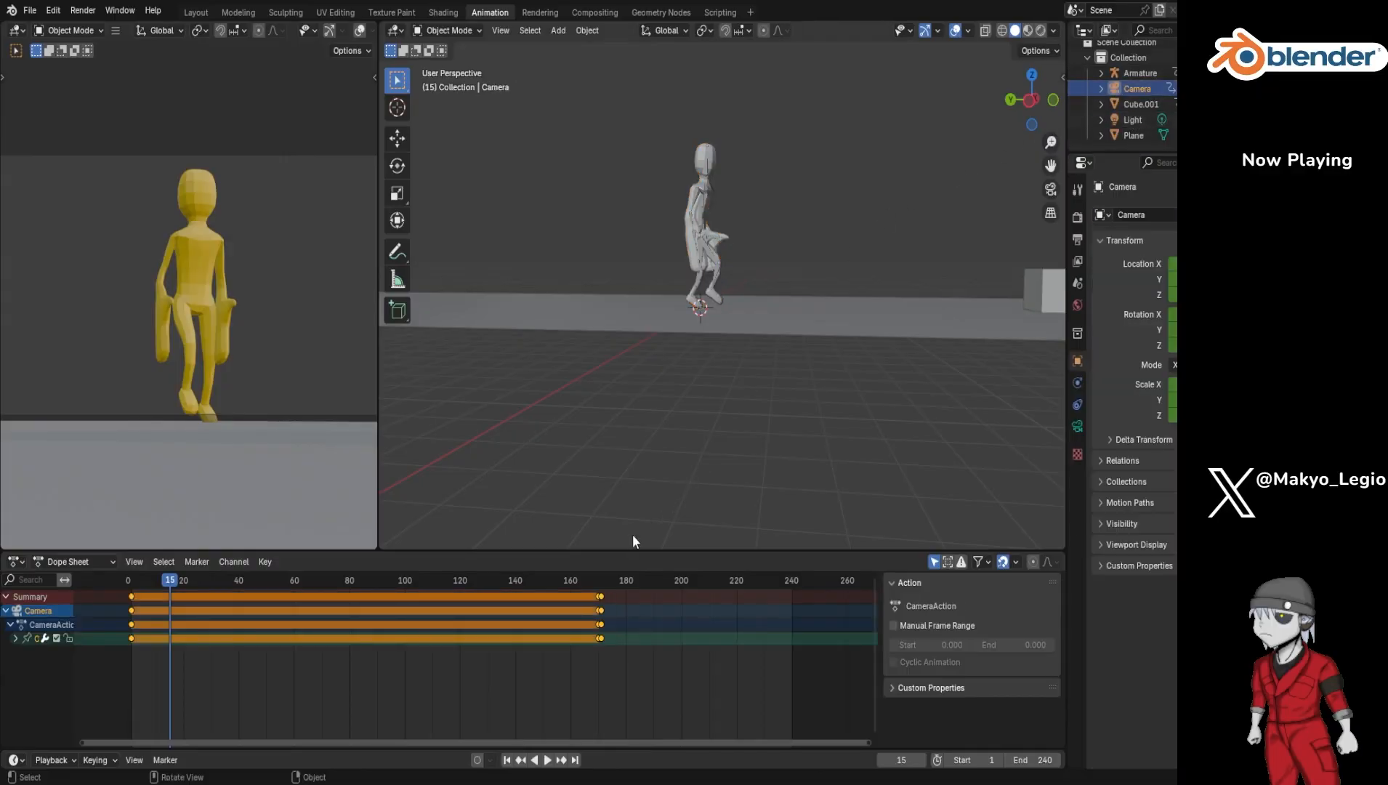
pyautogui.click(737, 580)
pyautogui.press('space')
pyautogui.moveTo(737, 583); pyautogui.dragTo(736, 583)
pyautogui.press('space')
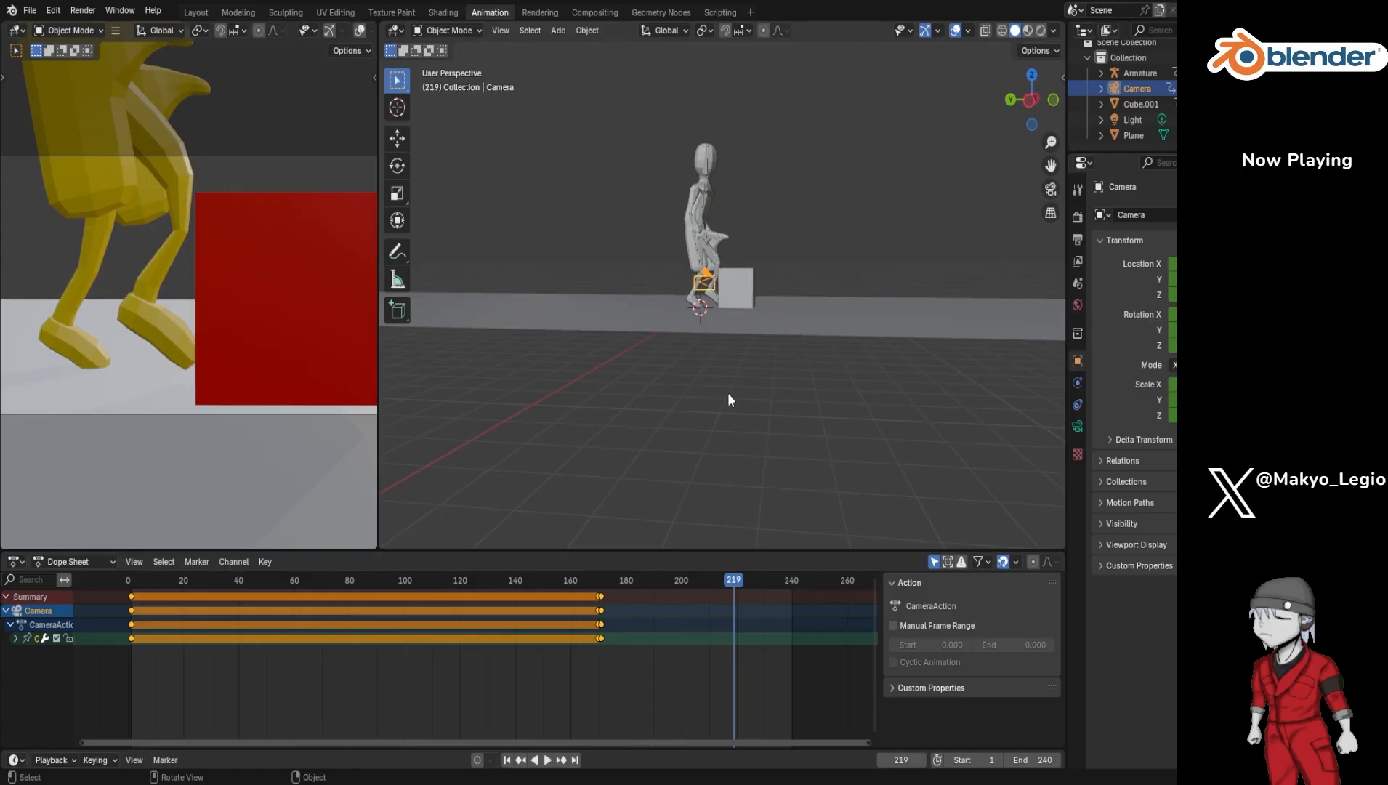
pyautogui.press('i')
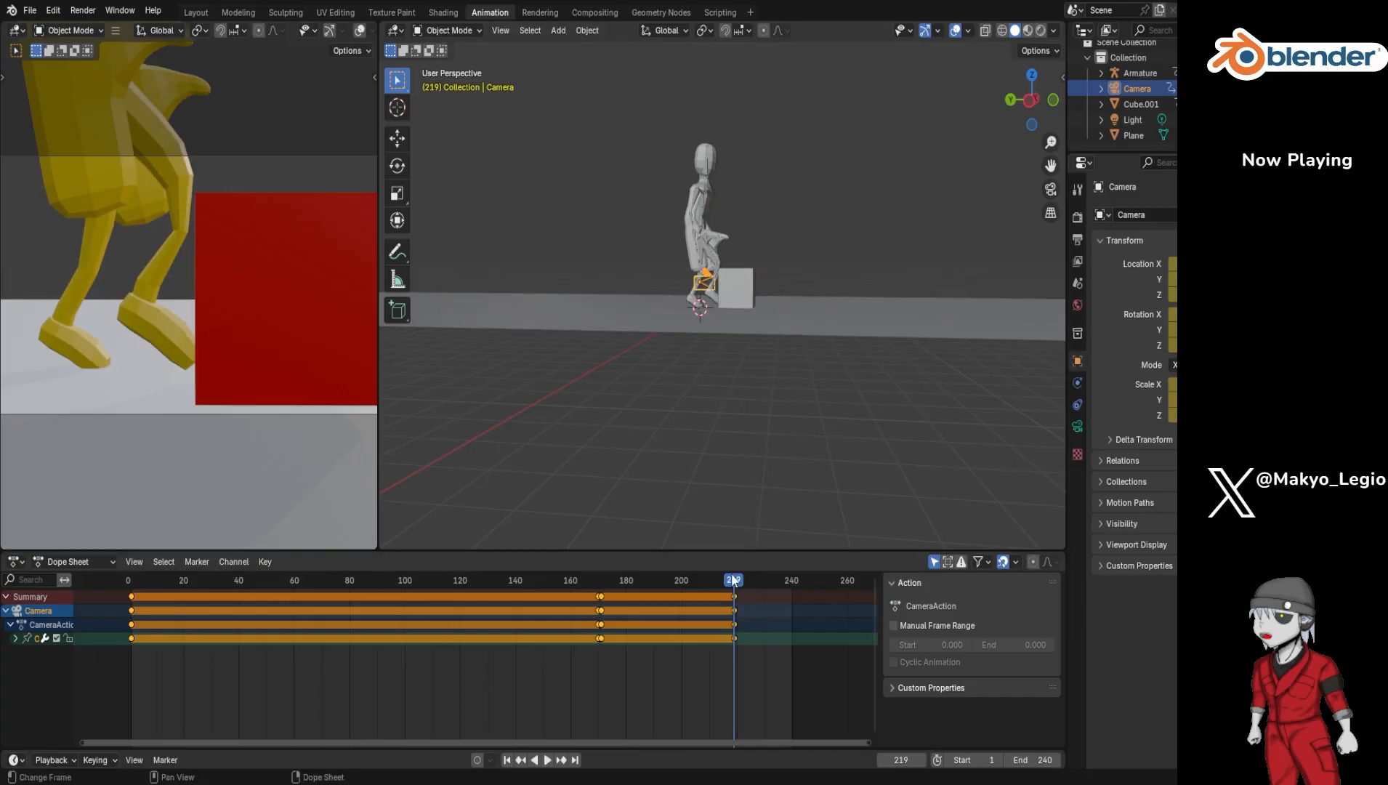
# Step: At frame 220, use walk navigation to pull the camera back to a higher side shot of the whole humanoid and cube, and insert a keyframe
pyautogui.moveTo(735, 579); pyautogui.dragTo(738, 581)
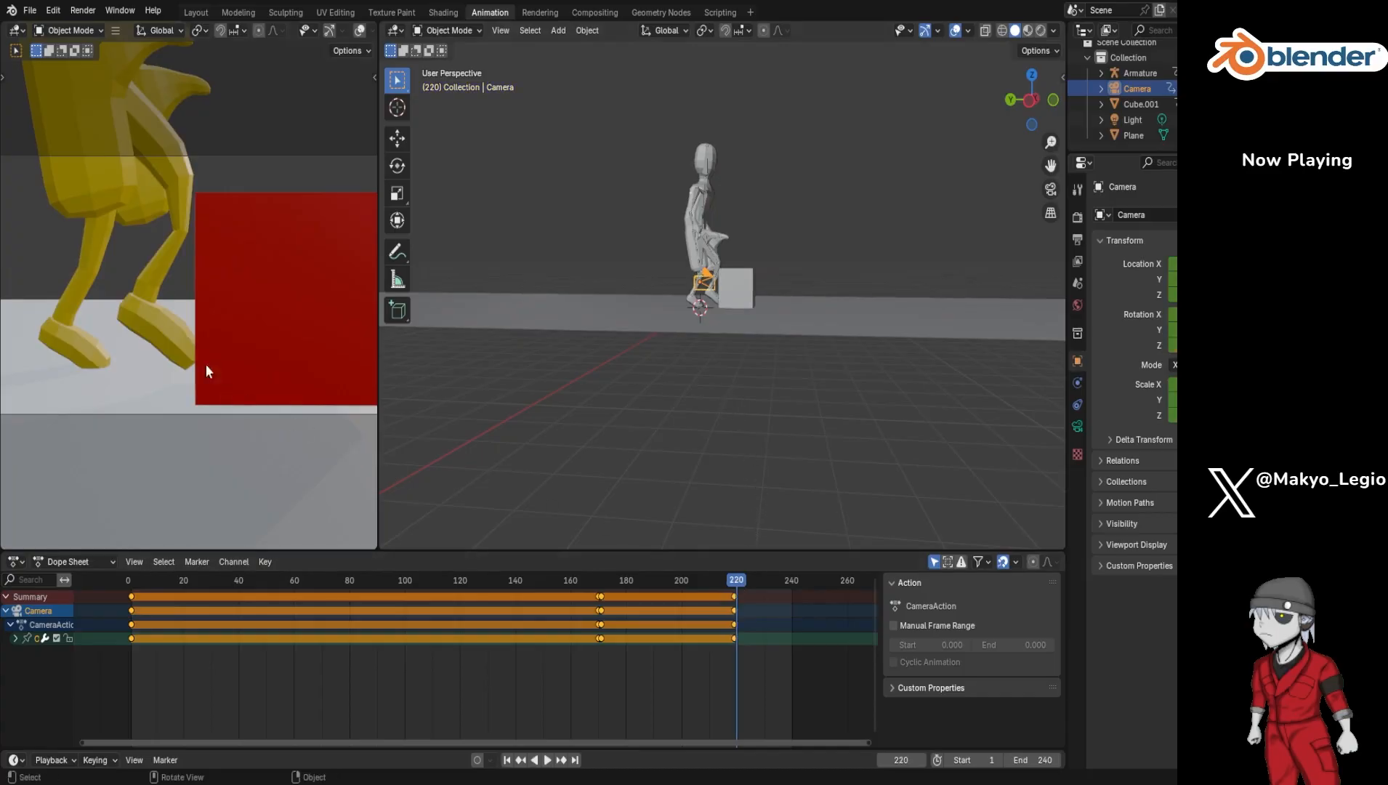
pyautogui.hotkey('shift', '`')
pyautogui.press('s')
pyautogui.press('a')
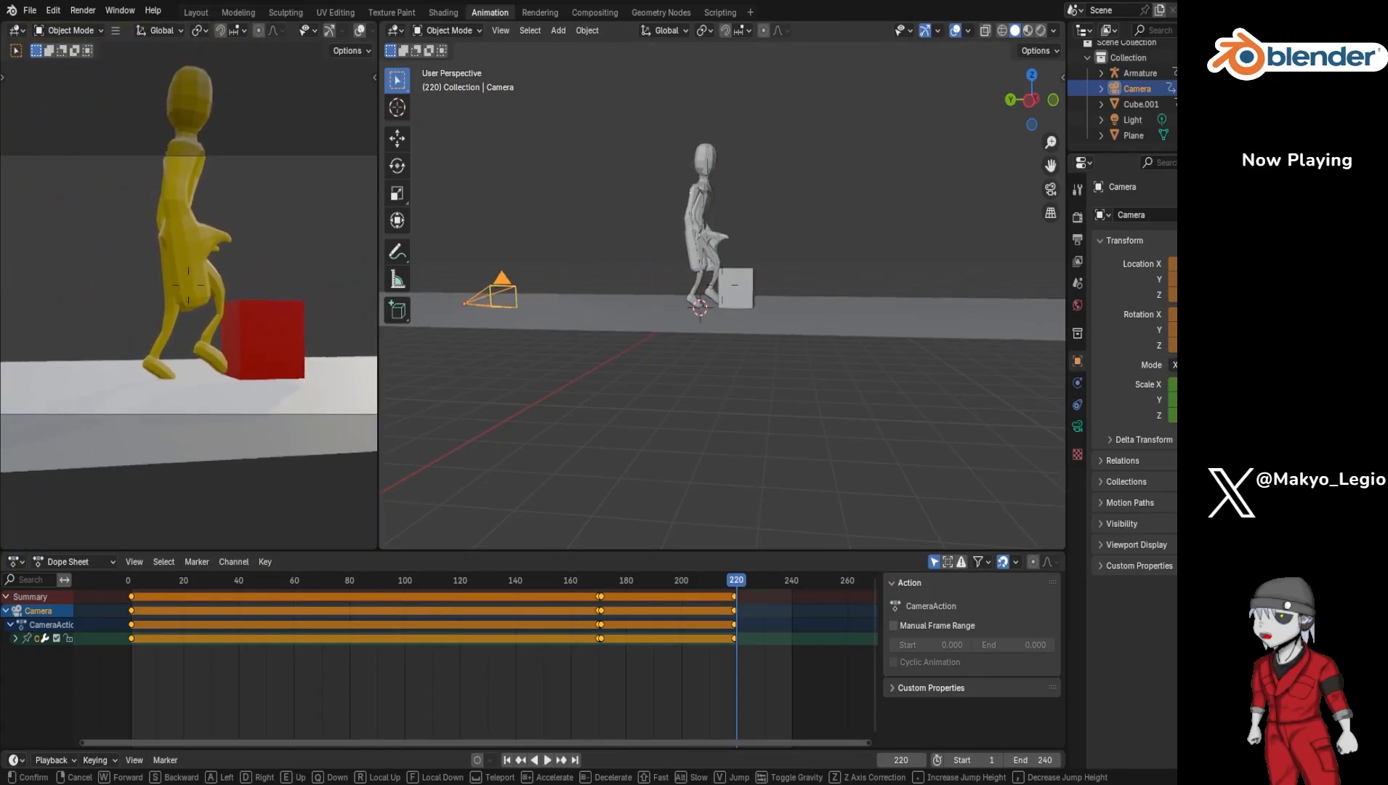
pyautogui.press('d')
pyautogui.press('e')
pyautogui.press('a')
pyautogui.press('e')
pyautogui.press('s')
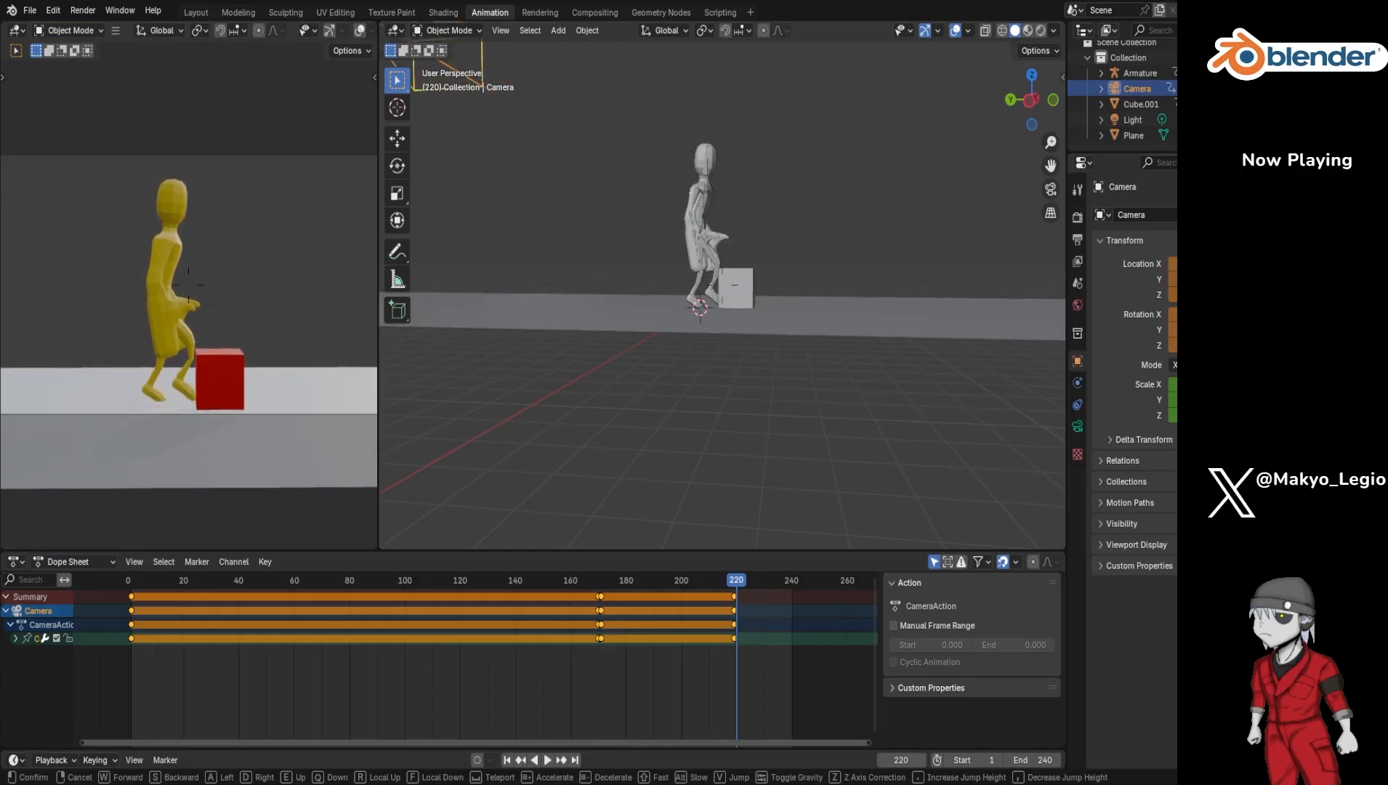
pyautogui.click(238, 319)
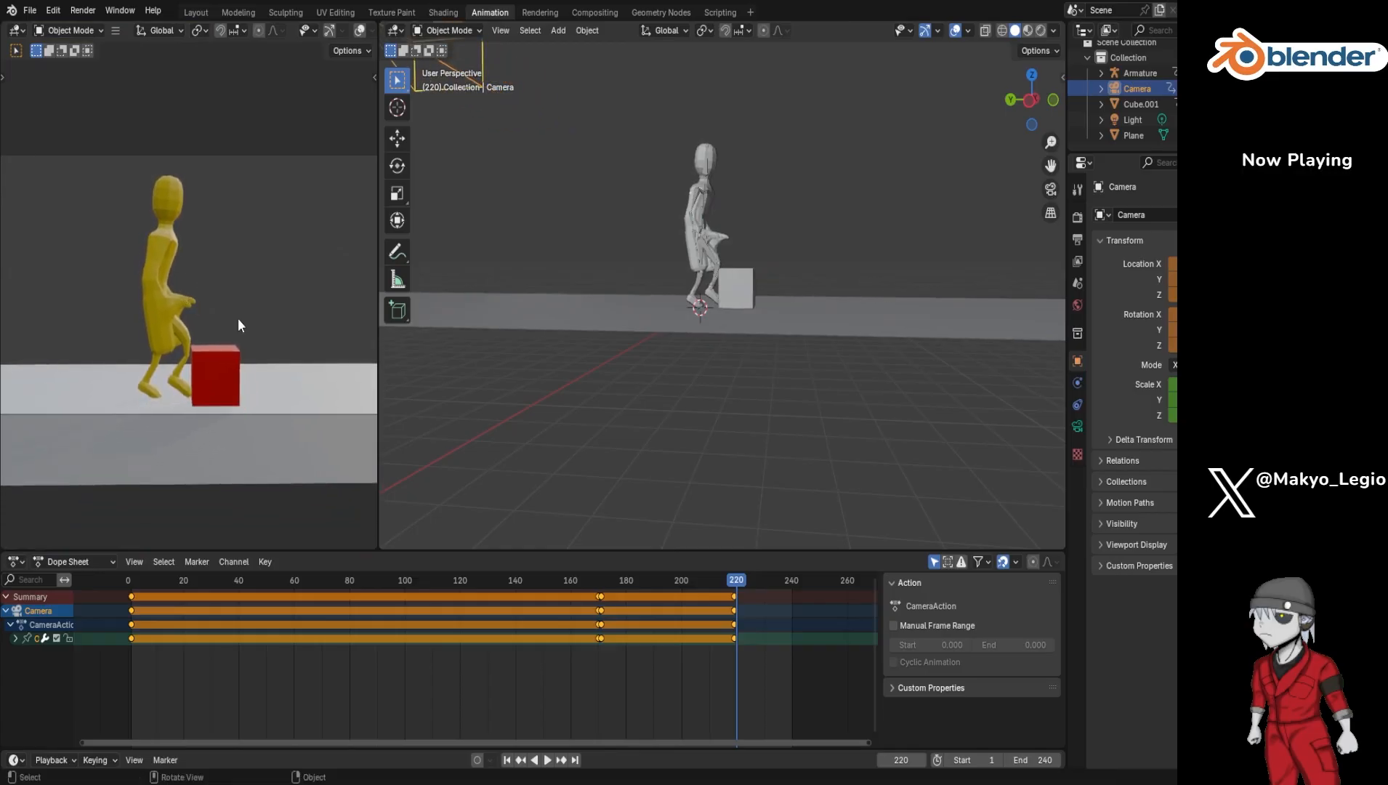
pyautogui.press('i')
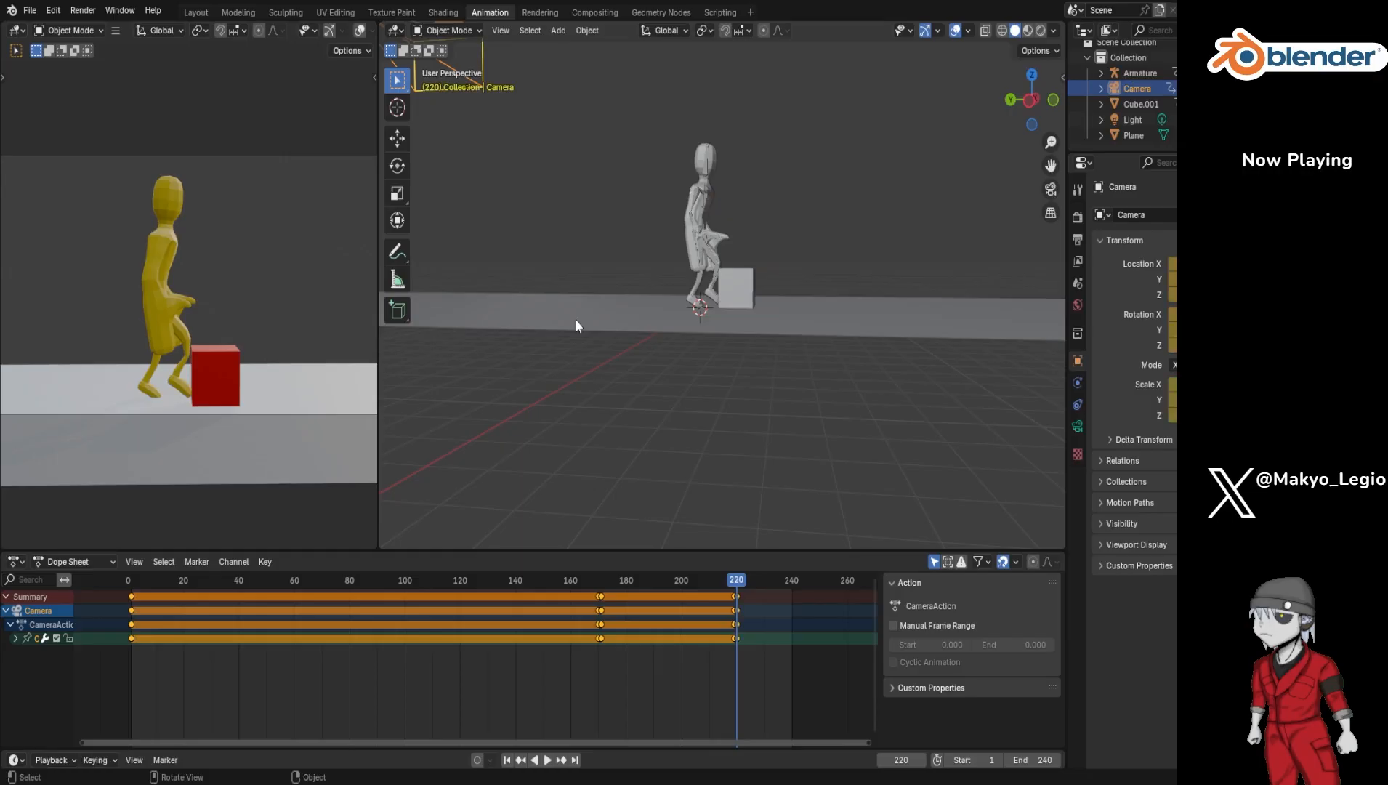
# Step: Play the animation from frame 1 to check the wide side shot together with the particle burst
pyautogui.click(507, 760)
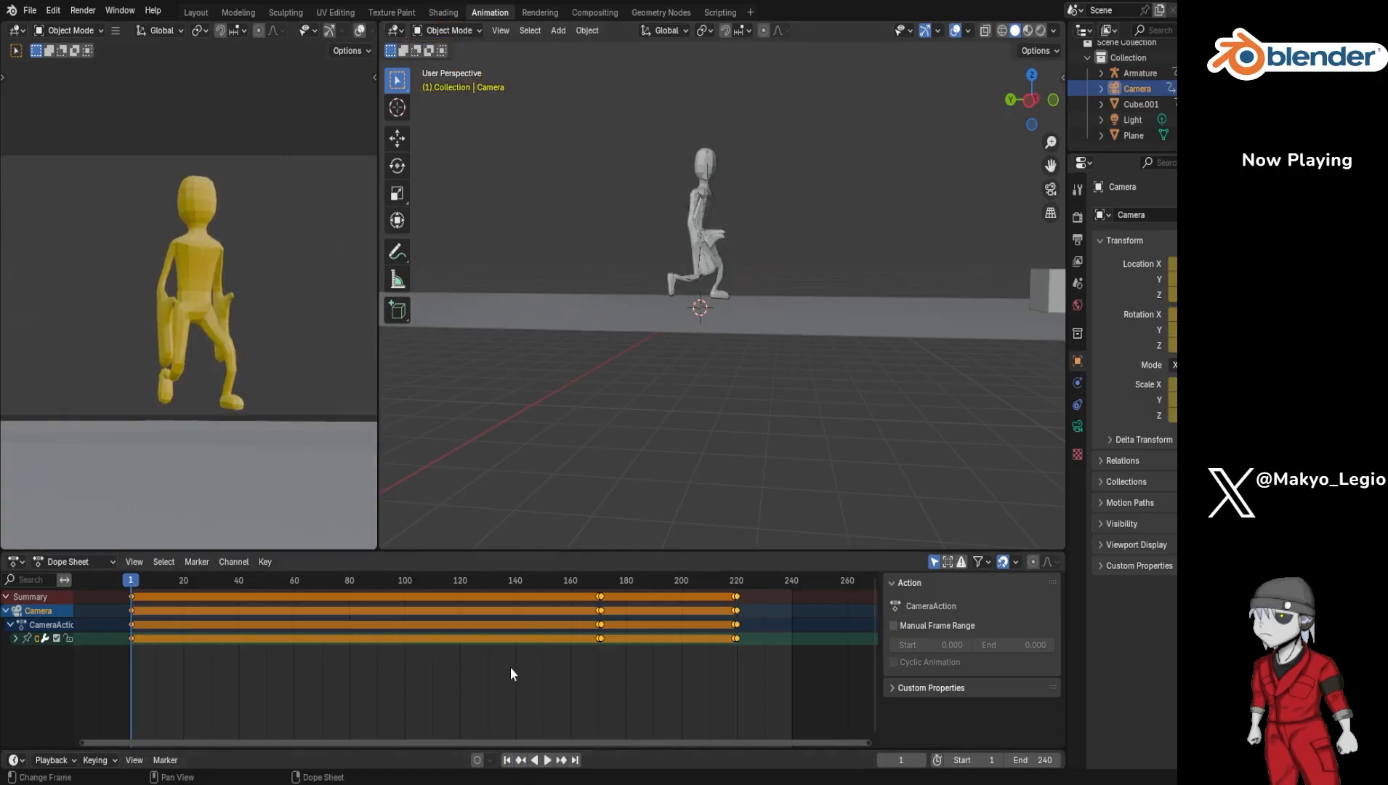
pyautogui.press('space')
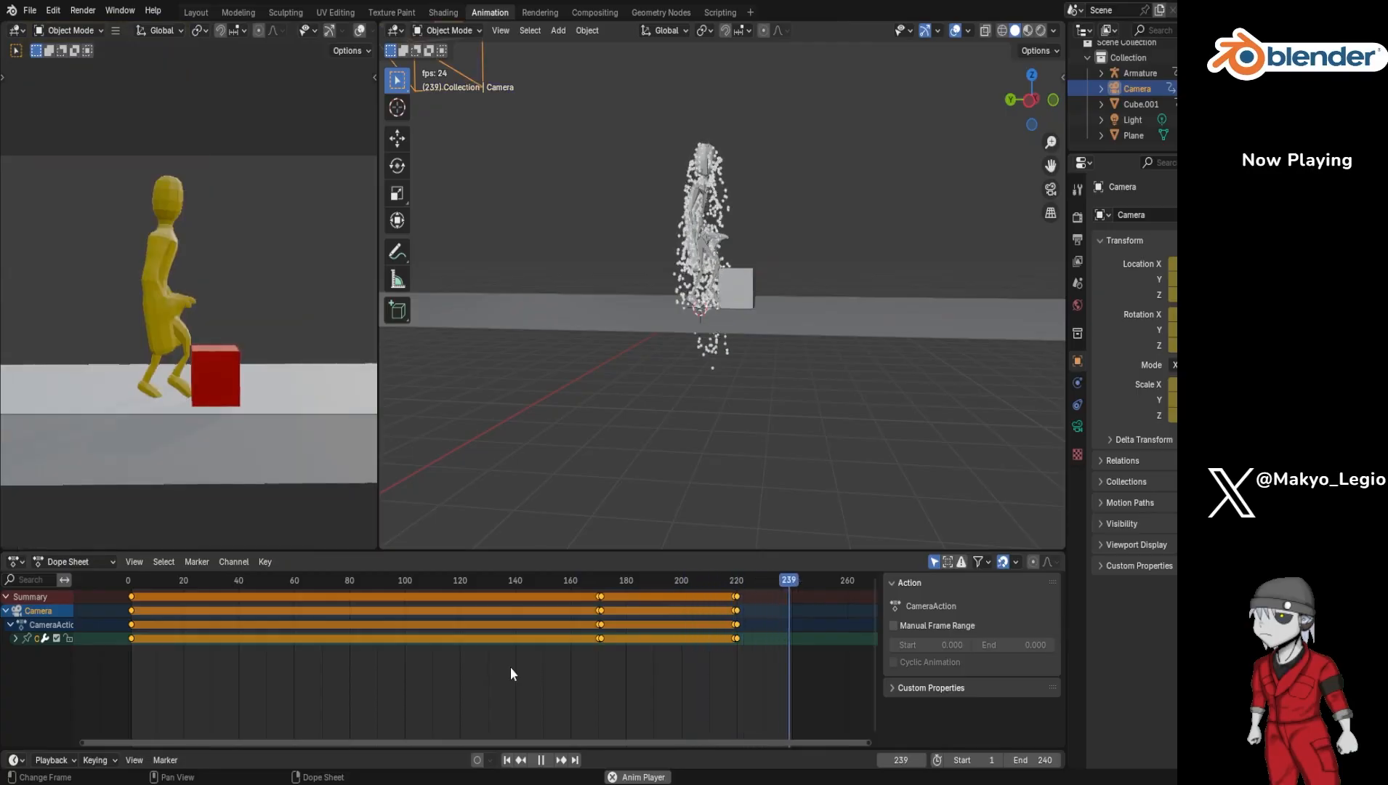
pyautogui.press('space')
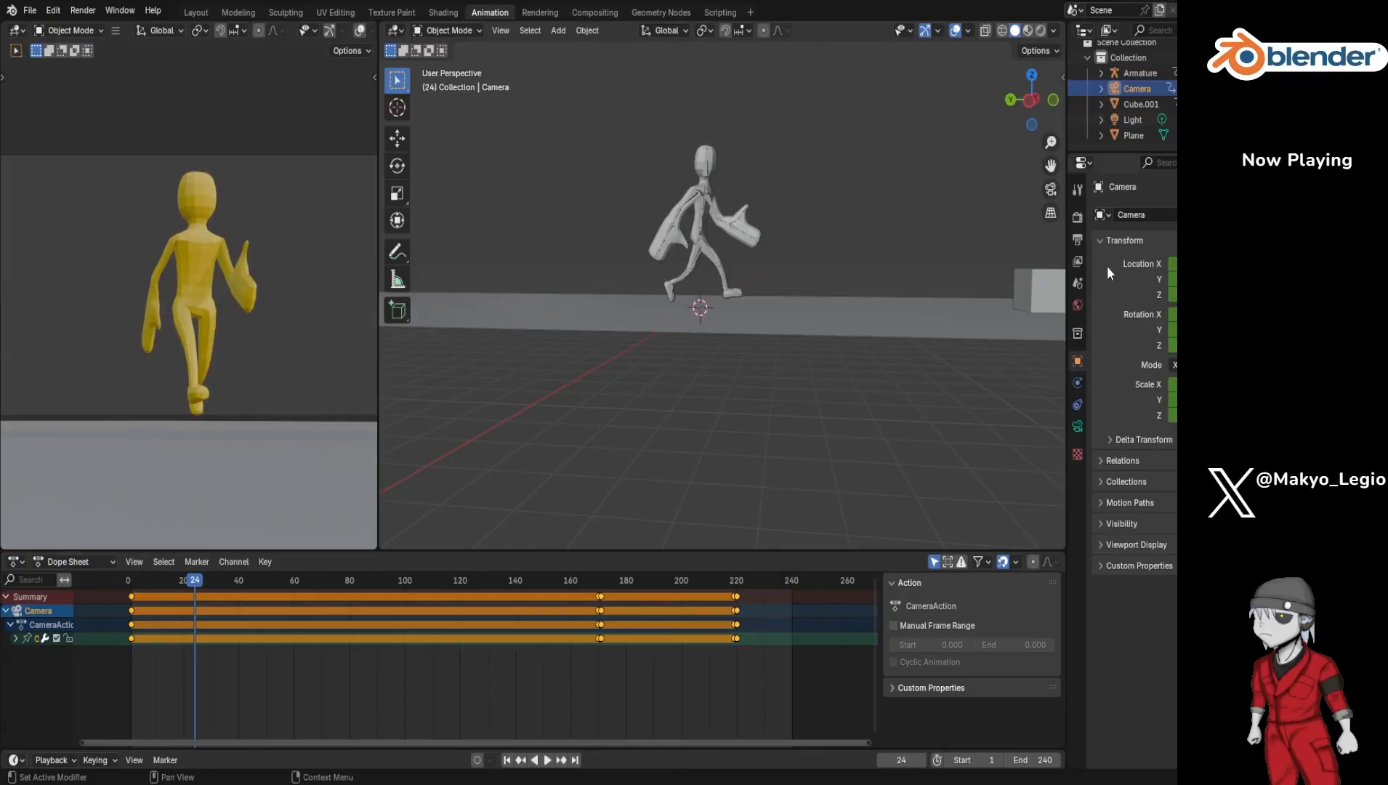
# Step: Select the humanoid mesh inside the armature and examine its particle render, collision physics and Explode modifier settings
pyautogui.click(1131, 73)
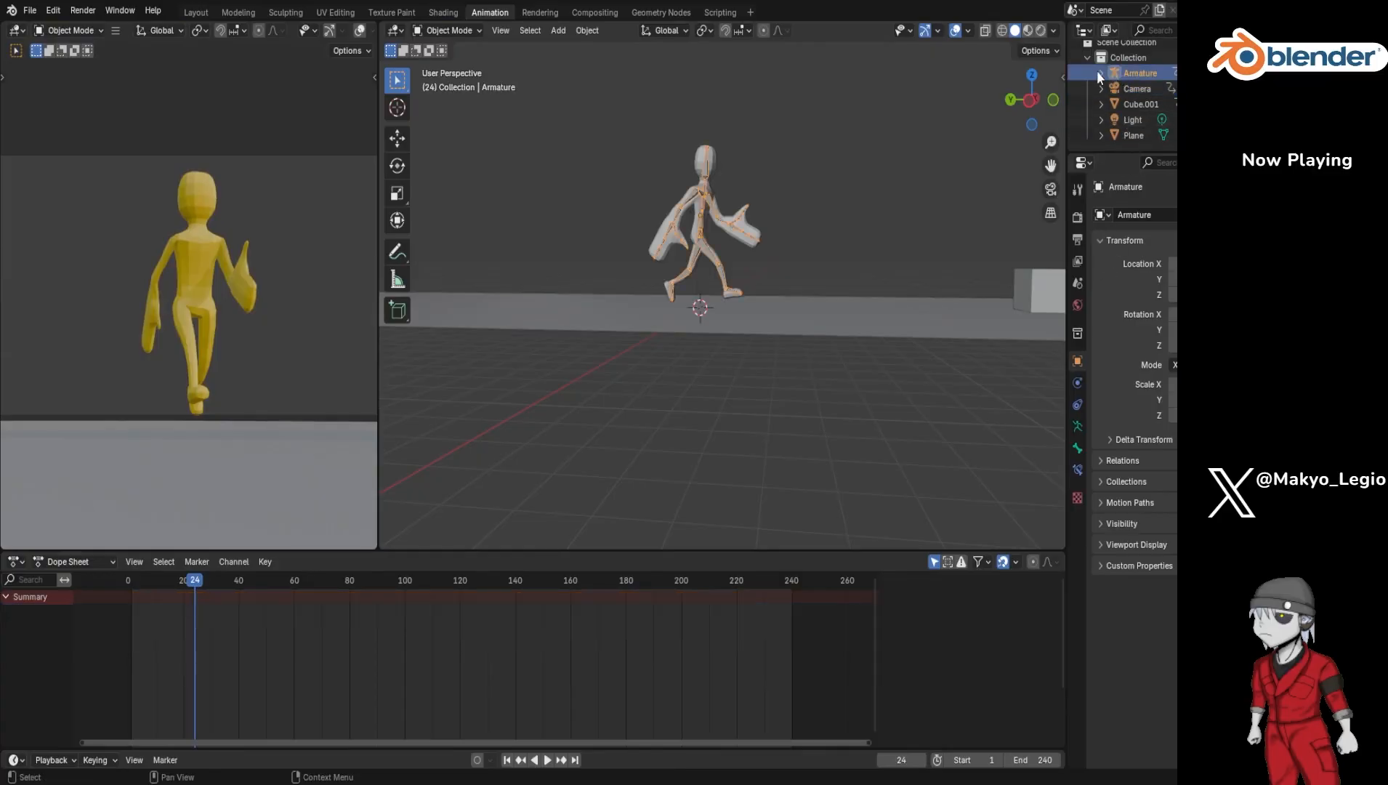
pyautogui.click(1100, 73)
pyautogui.click(1146, 136)
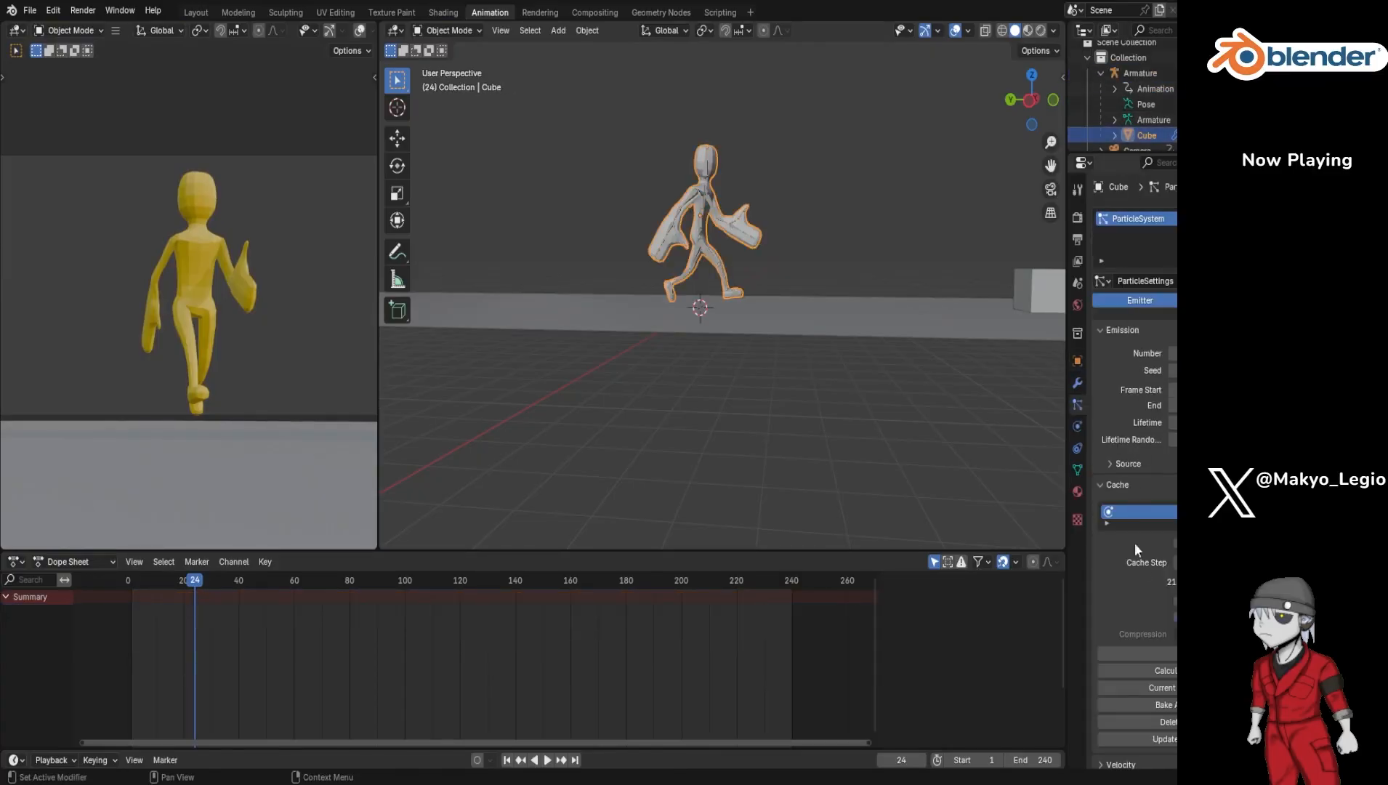
pyautogui.scroll(-5, 1133, 646)
pyautogui.scroll(2, 1133, 646)
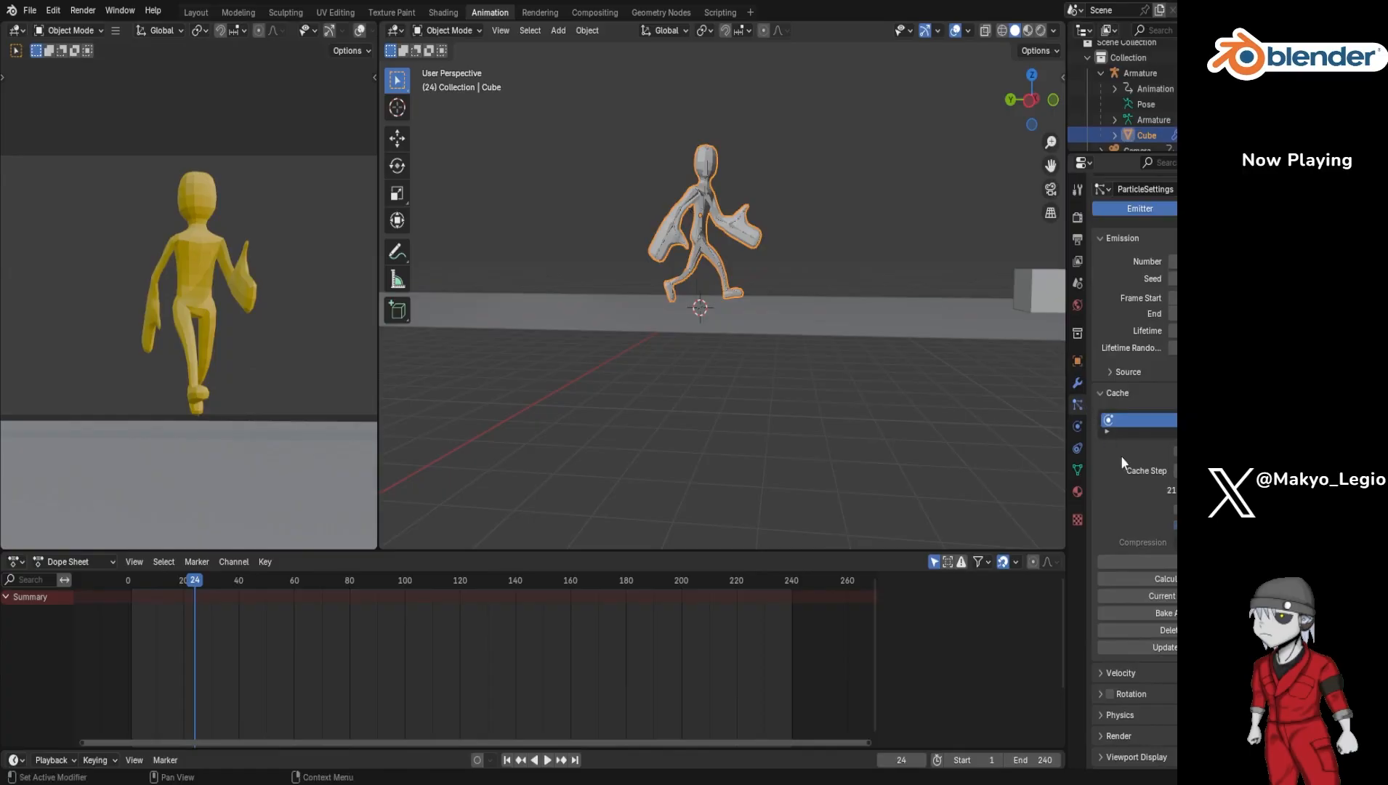
pyautogui.scroll(-4, 1129, 469)
pyautogui.click(1103, 612)
pyautogui.scroll(-2, 1104, 612)
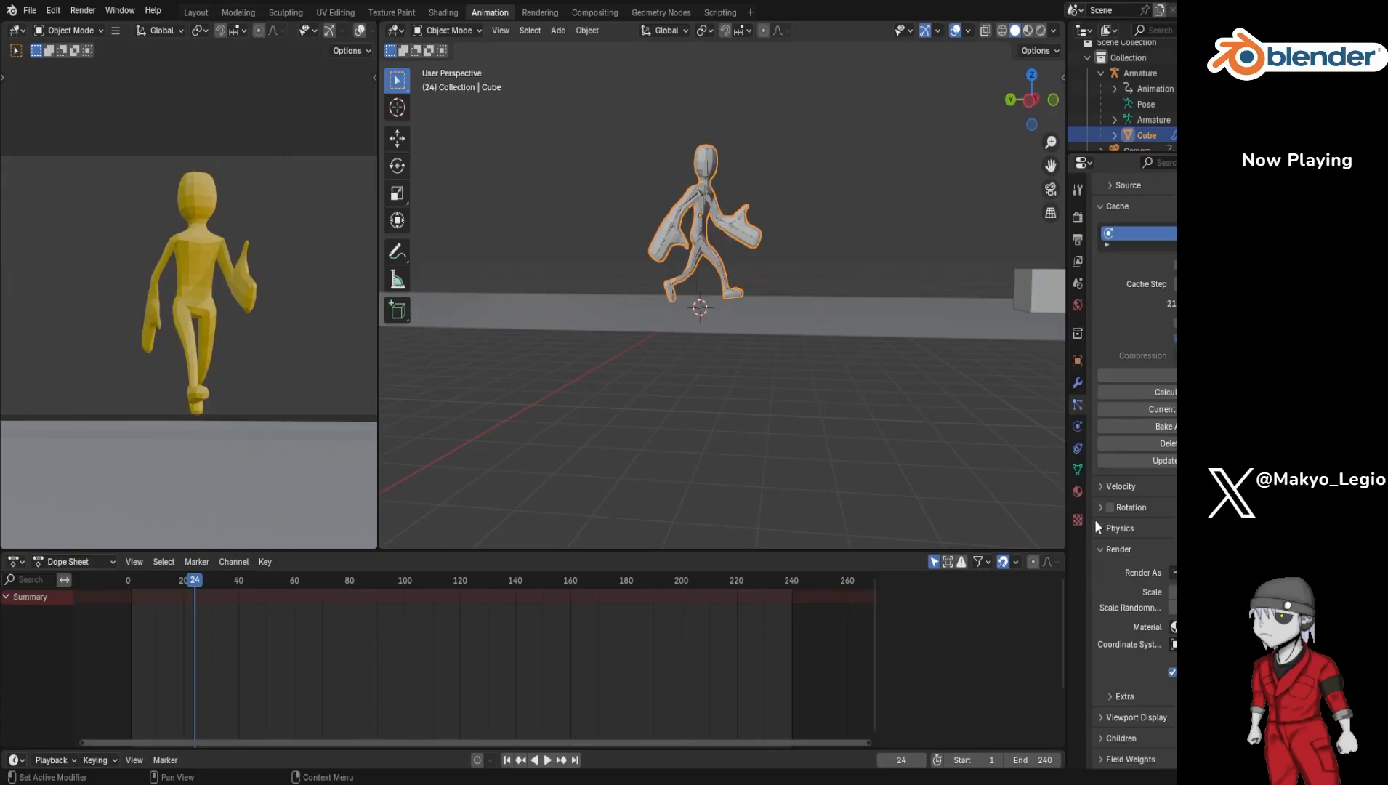
pyautogui.click(1100, 550)
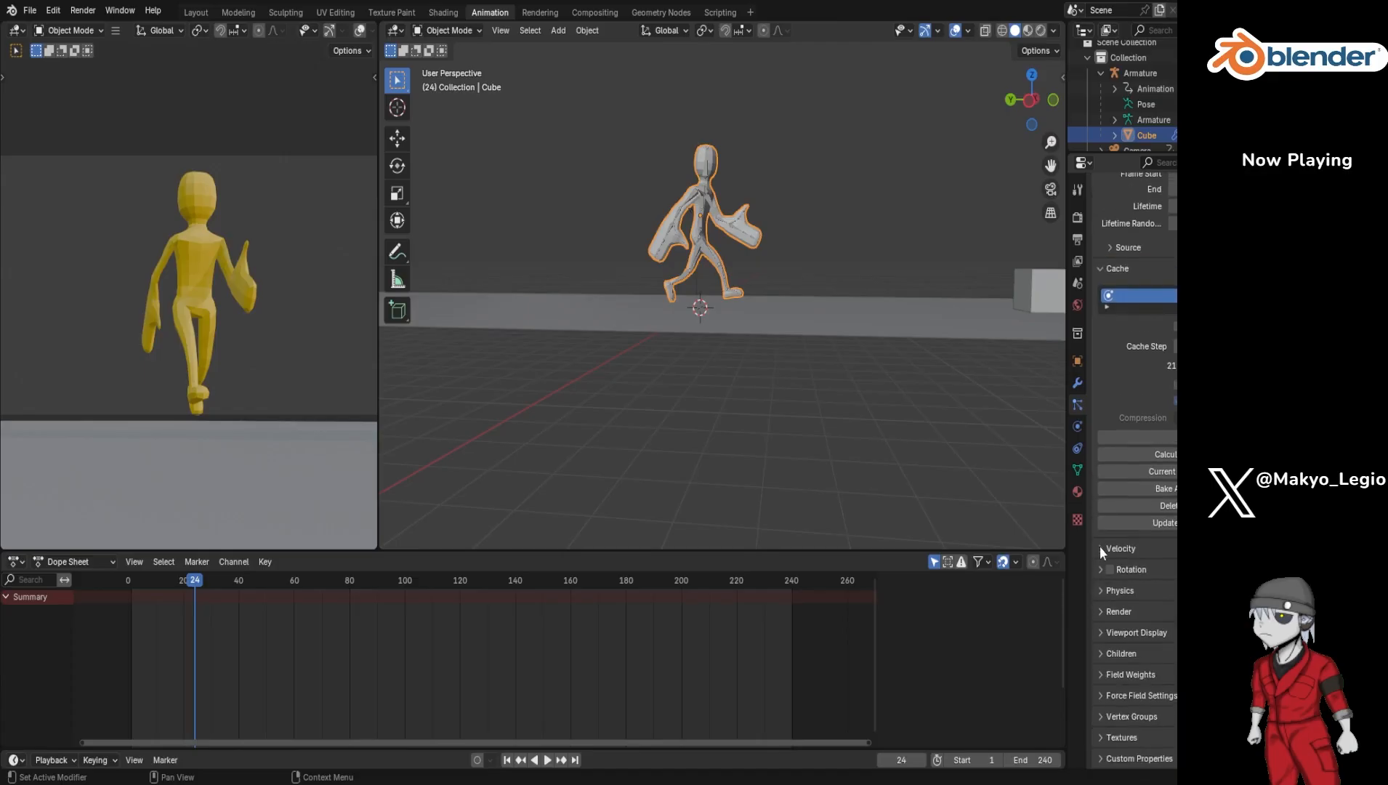
pyautogui.click(1078, 447)
pyautogui.click(1077, 426)
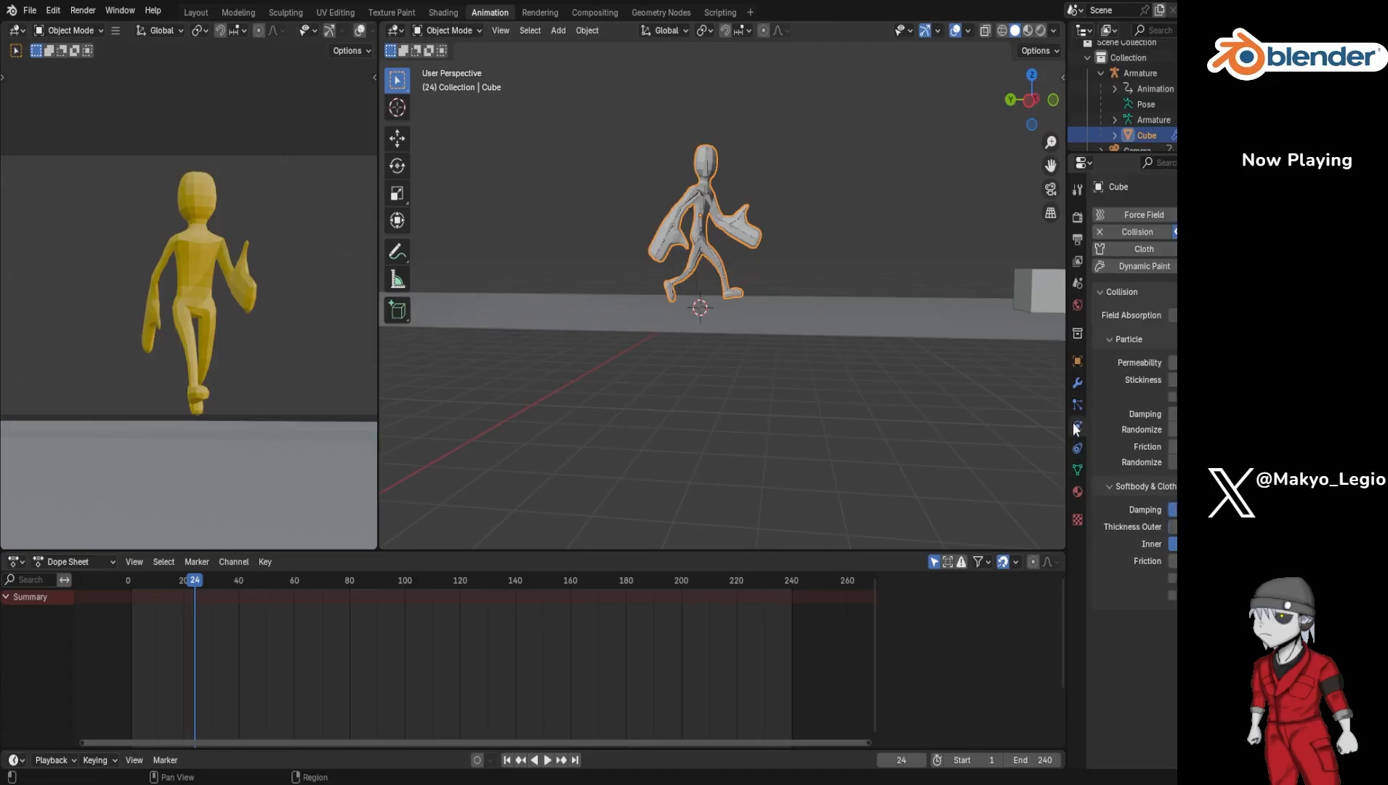
pyautogui.click(1077, 383)
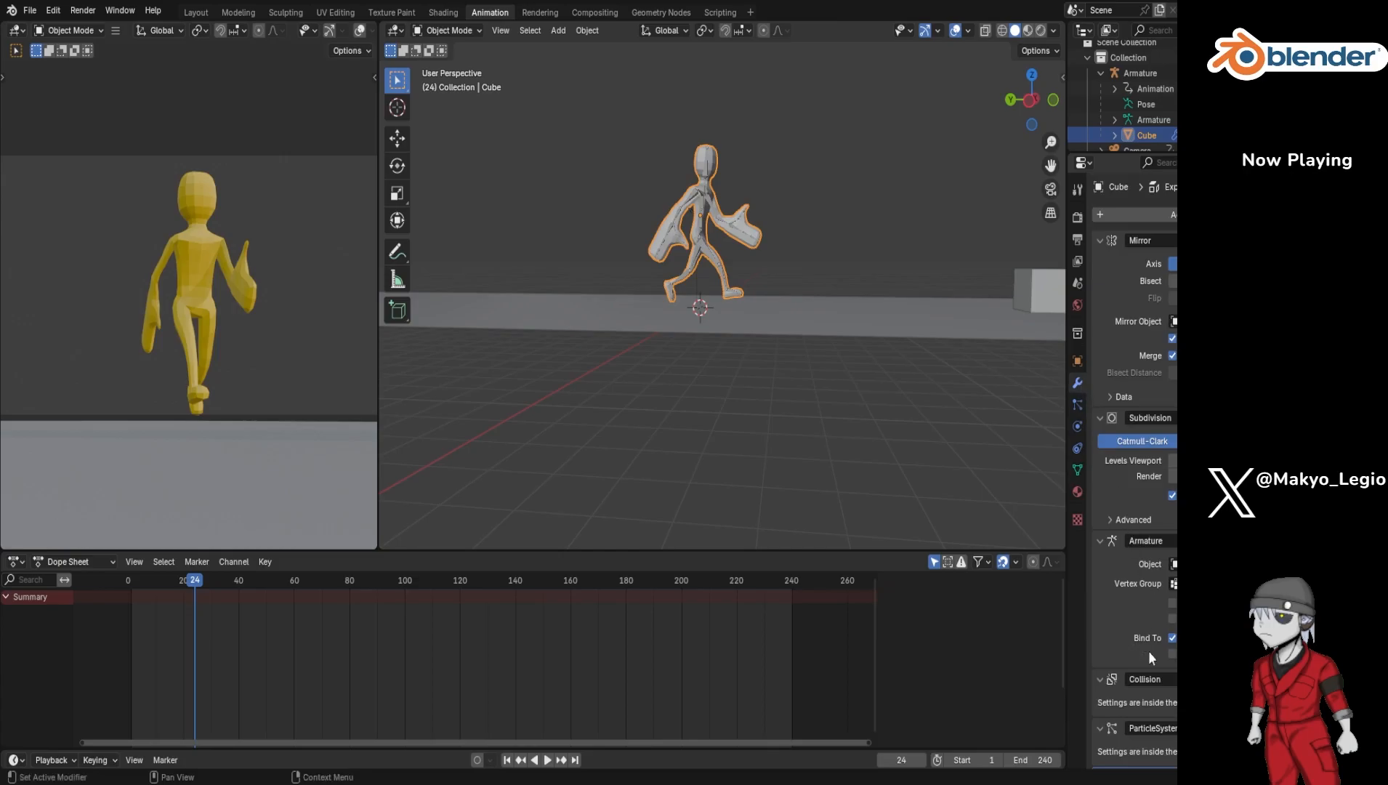
pyautogui.scroll(-5, 1131, 594)
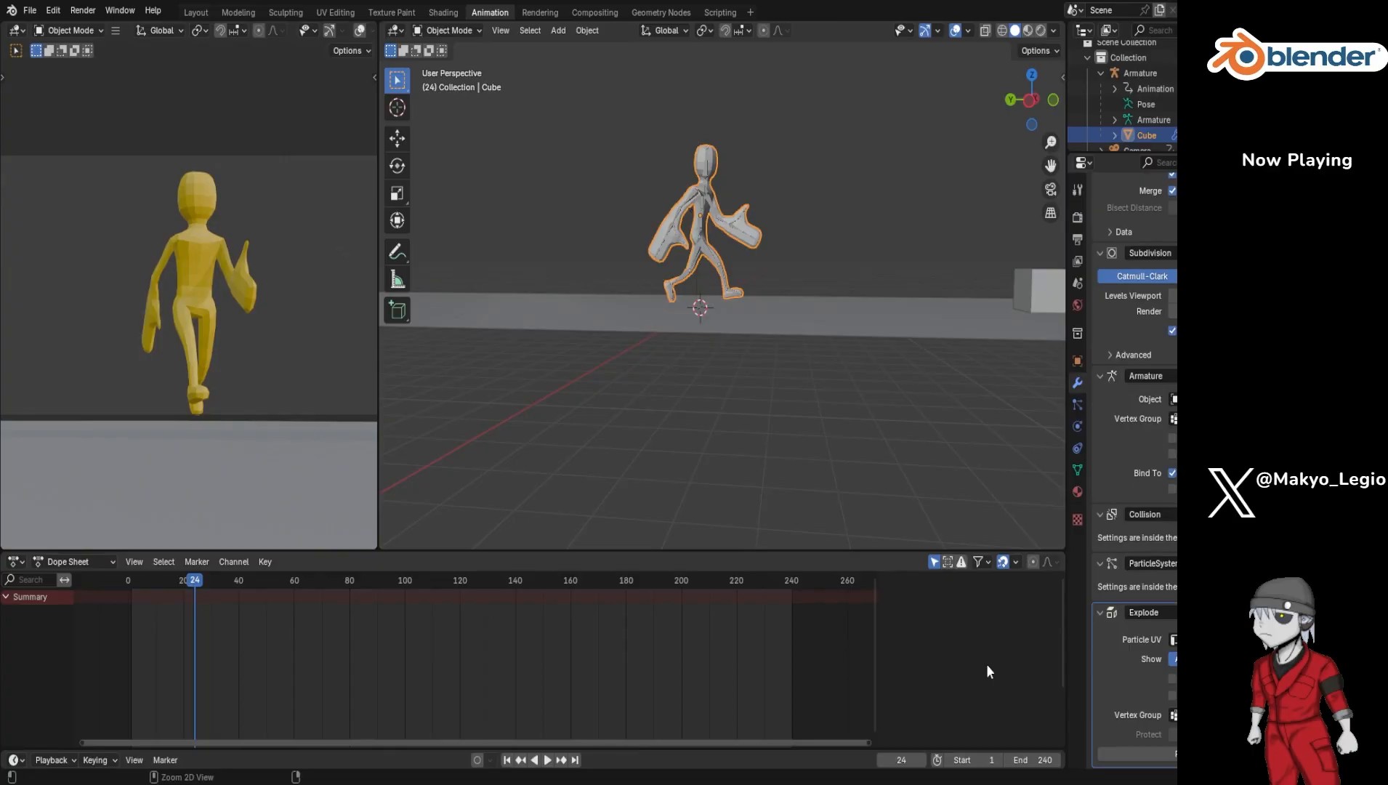
# Step: Save the file, play the animation through the particle burst, and return to frame 1
pyautogui.hotkey('ctrl', 's')
pyautogui.click(548, 761)
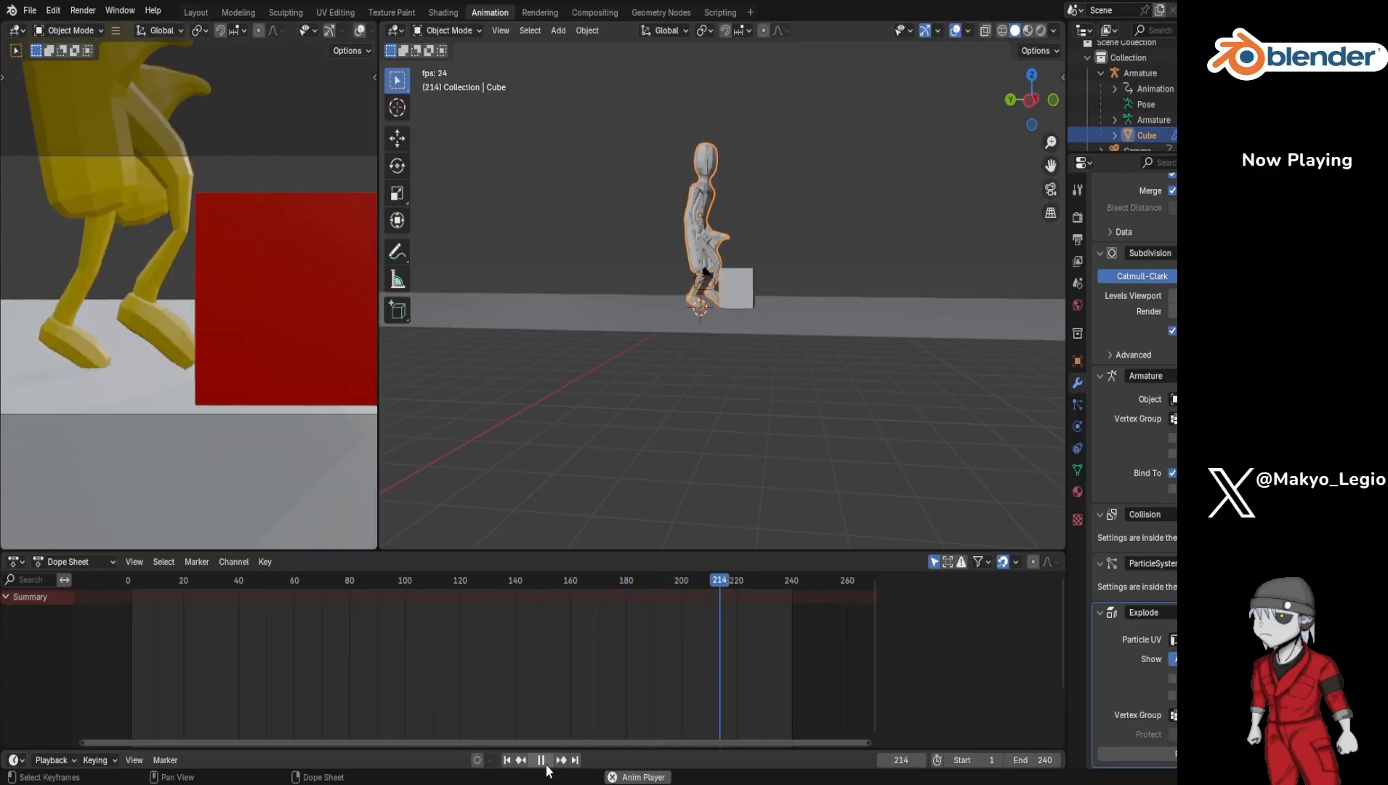
pyautogui.click(546, 768)
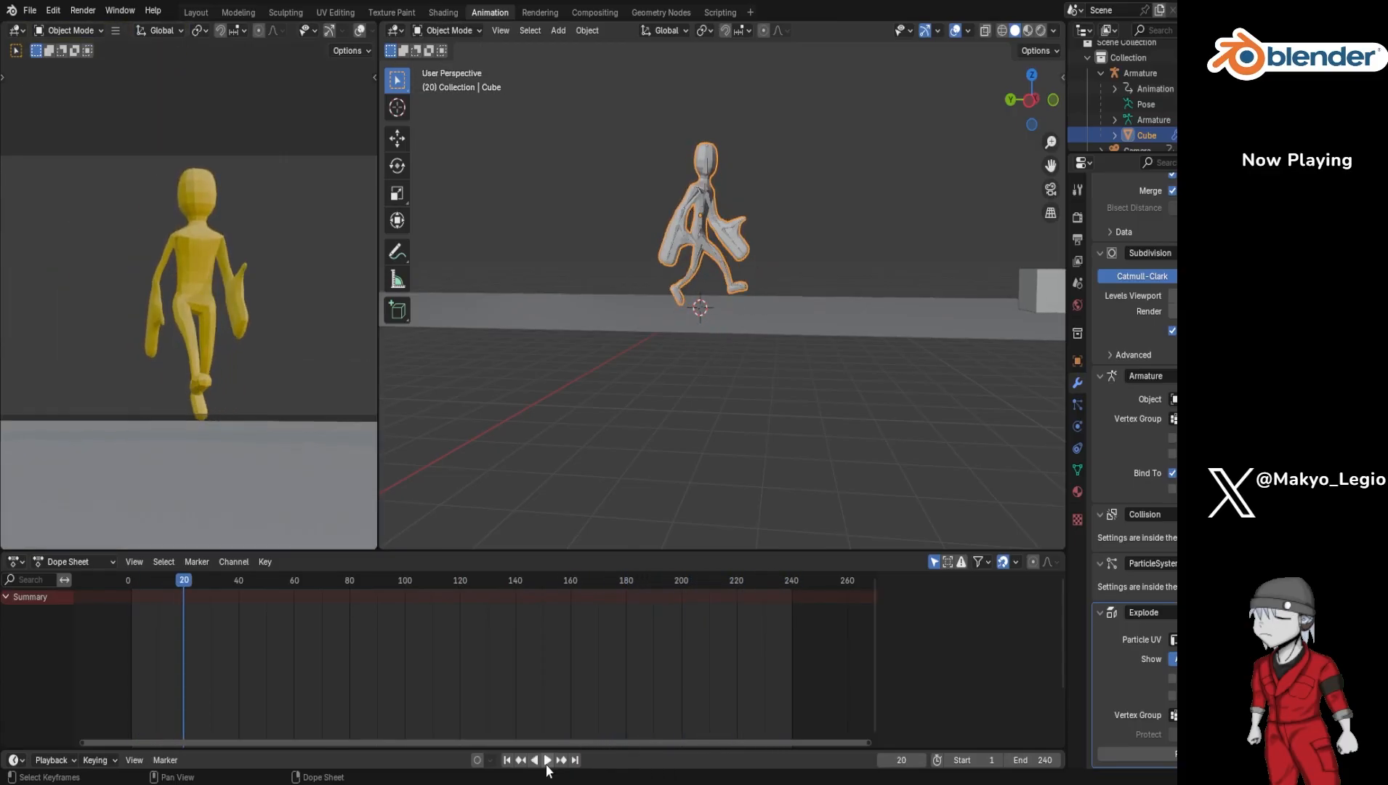
pyautogui.click(509, 762)
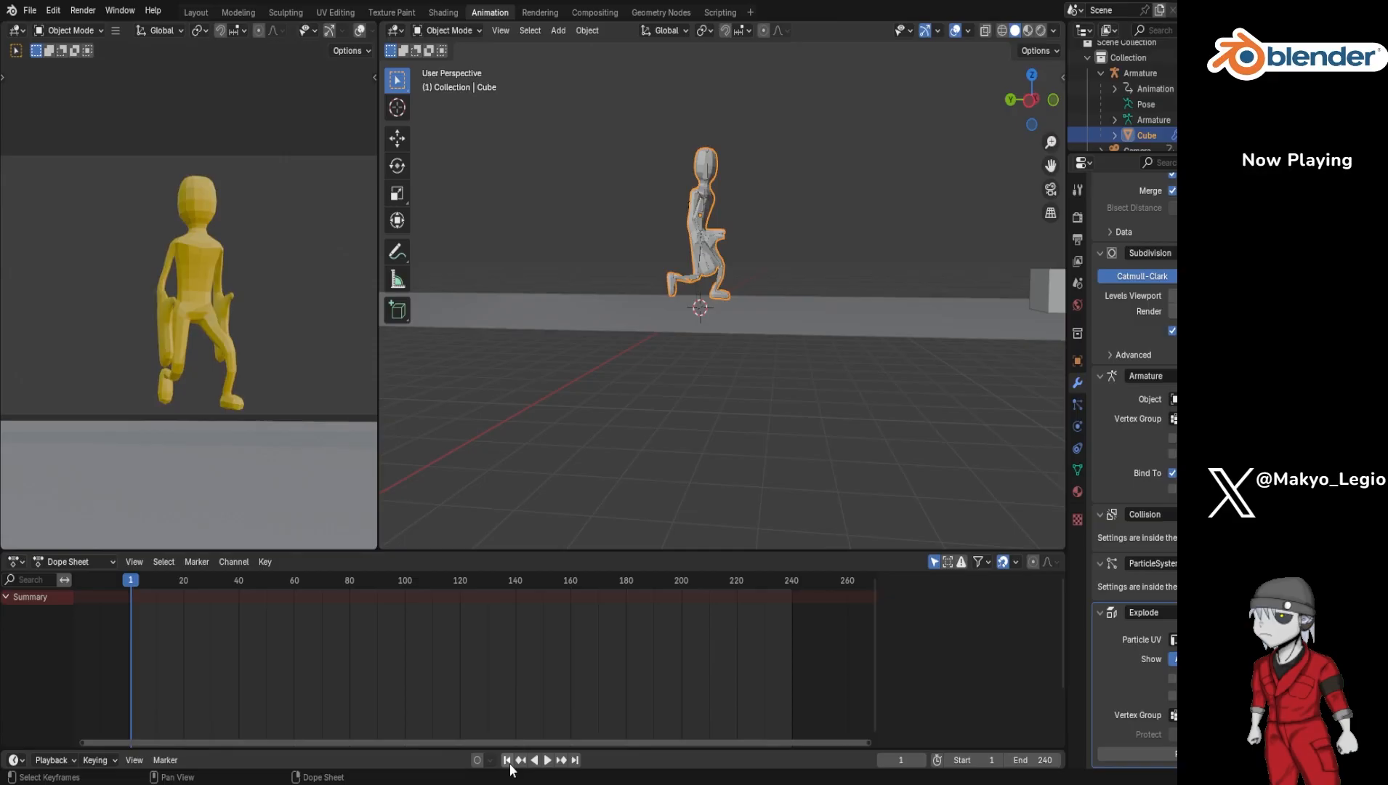
# Step: Set the output to a video format in C:\tmp with a name starting man_hits_toe, and render the full animation
pyautogui.click(1078, 239)
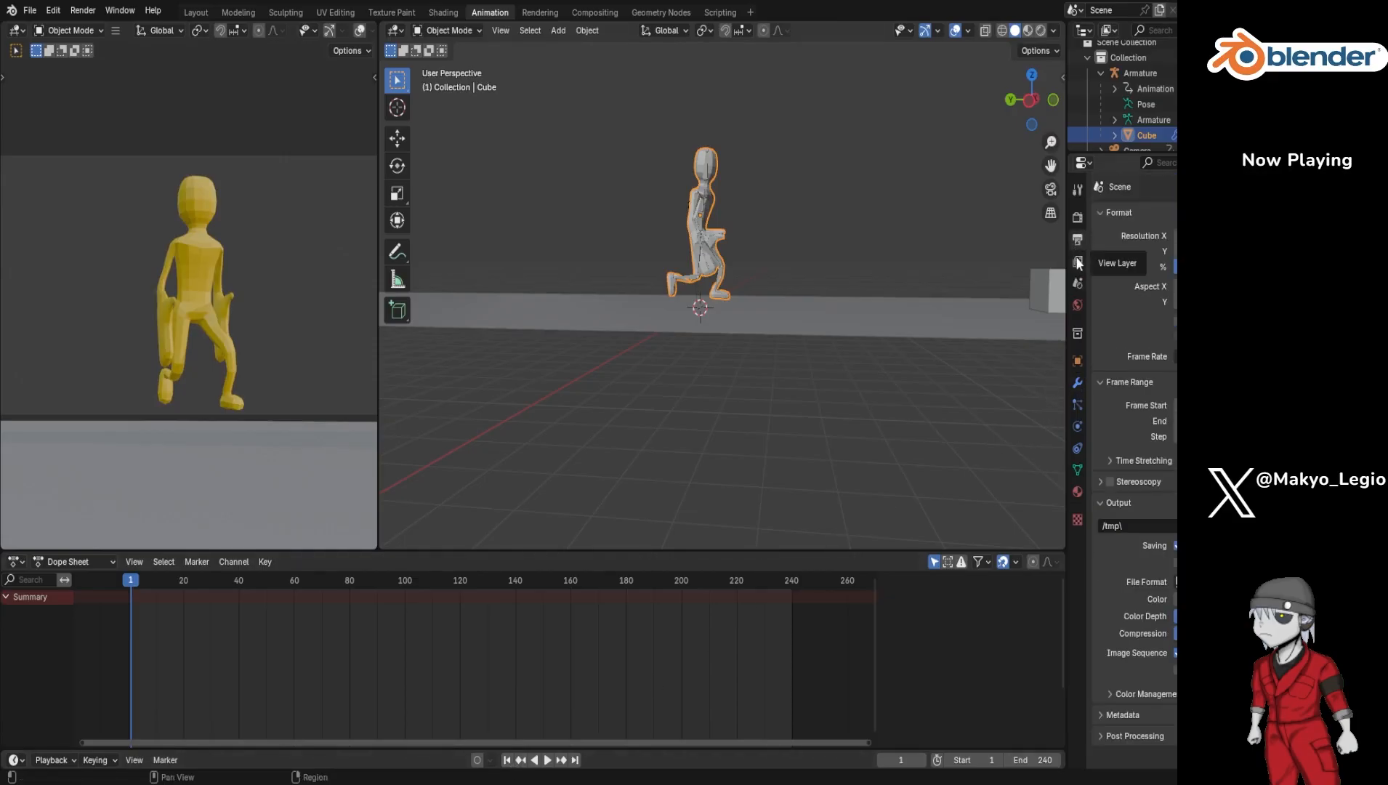
pyautogui.click(1247, 582)
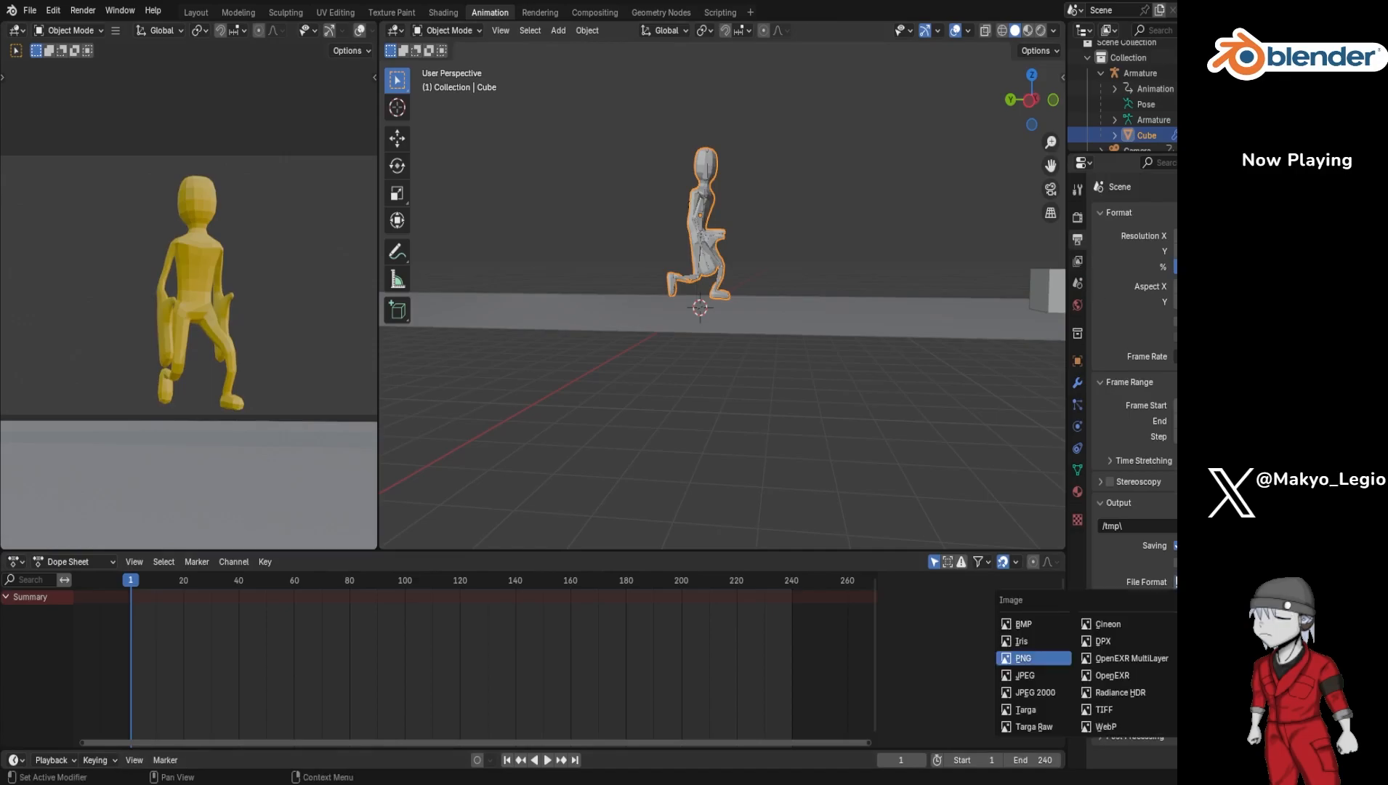
pyautogui.click(1243, 624)
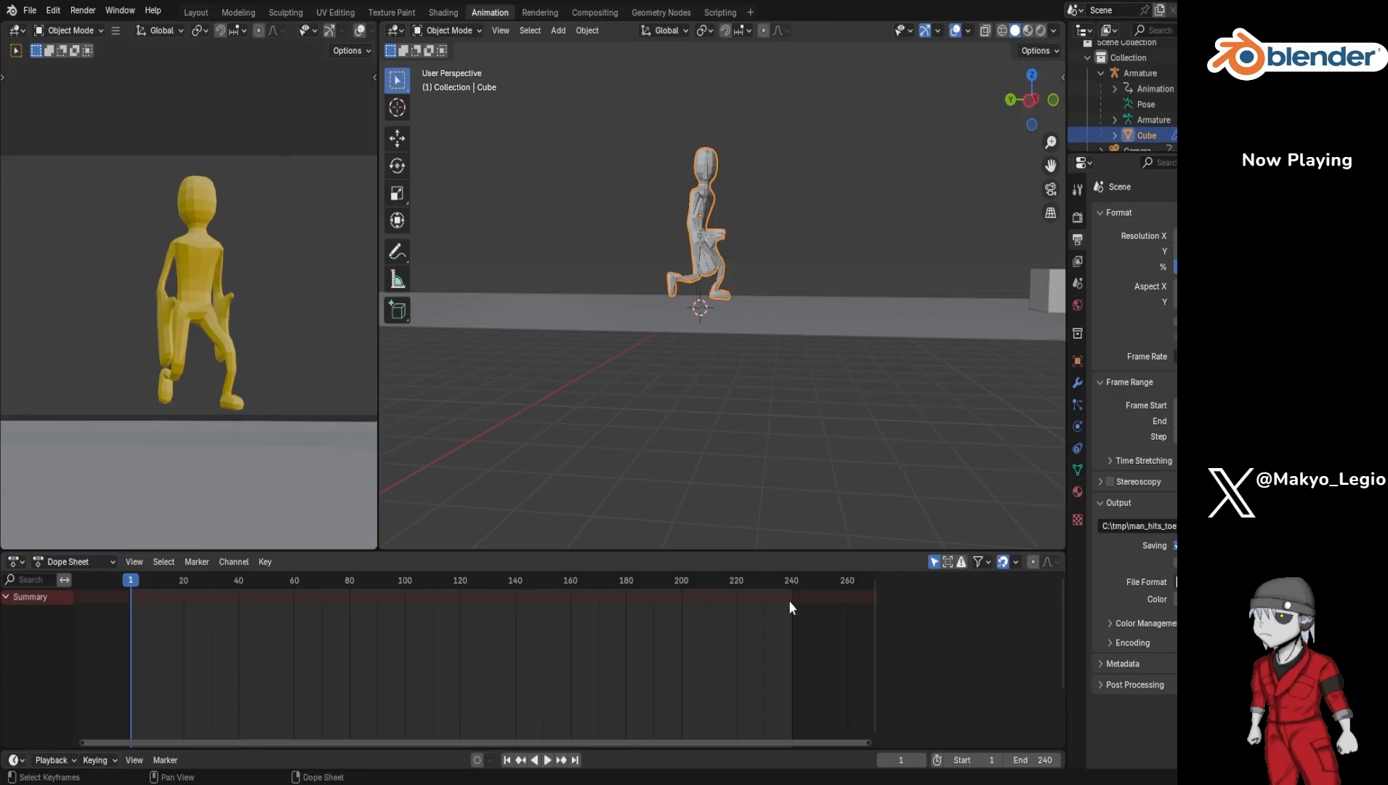
pyautogui.hotkey('ctrl', 'F12')
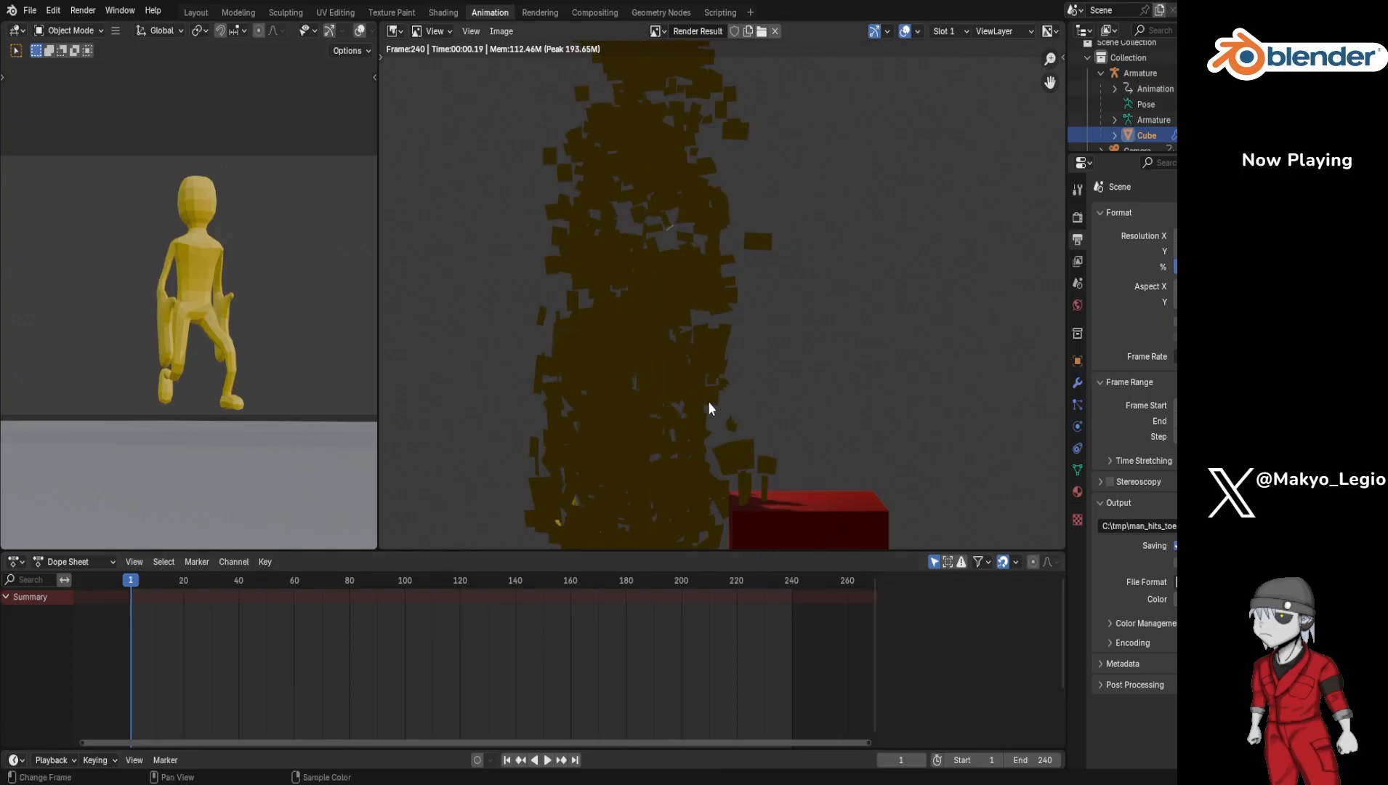
pyautogui.press('Escape')
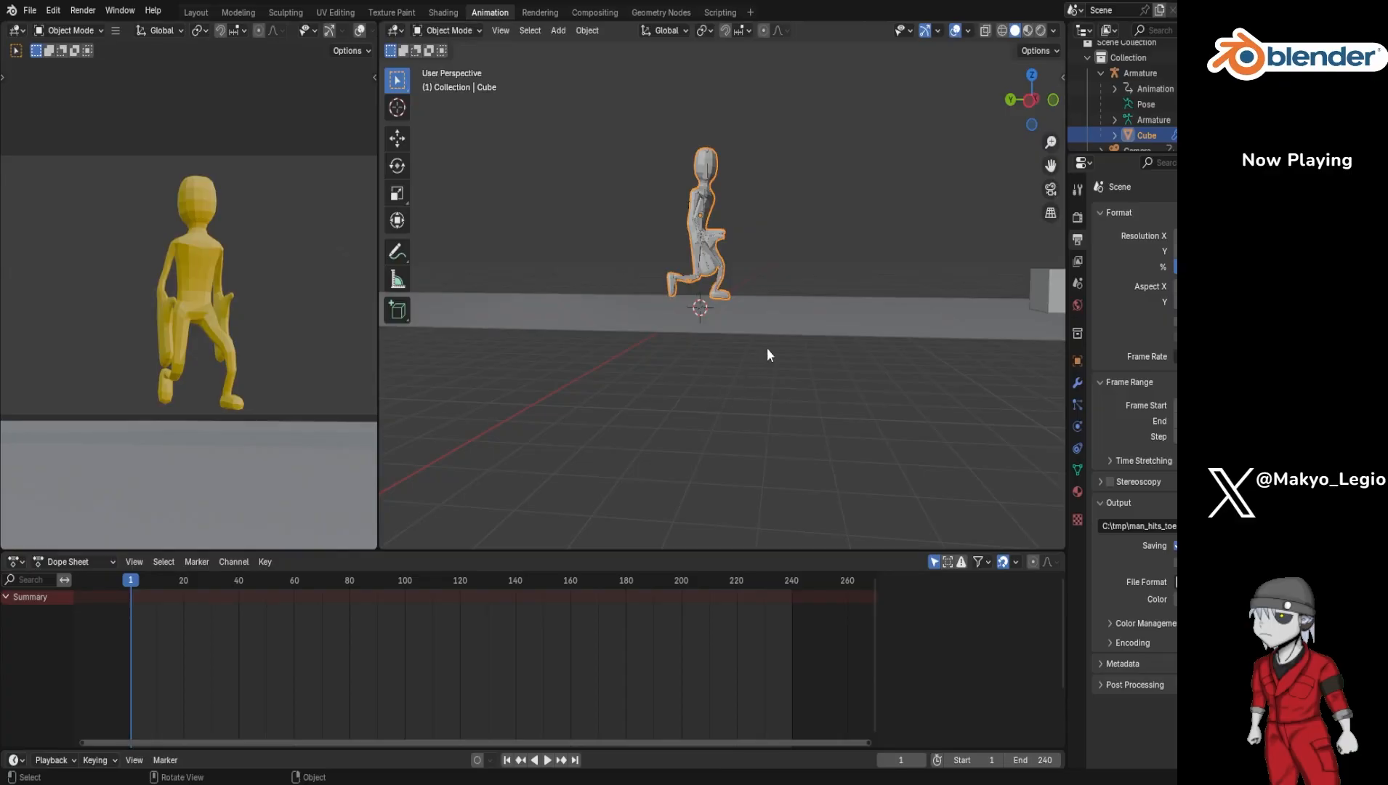
# Step: In the Modeling workspace, review the humanoid mesh's modifier stack and the red cube's collision physics settings
pyautogui.scroll(-3, 767, 355)
pyautogui.scroll(-2, 1132, 94)
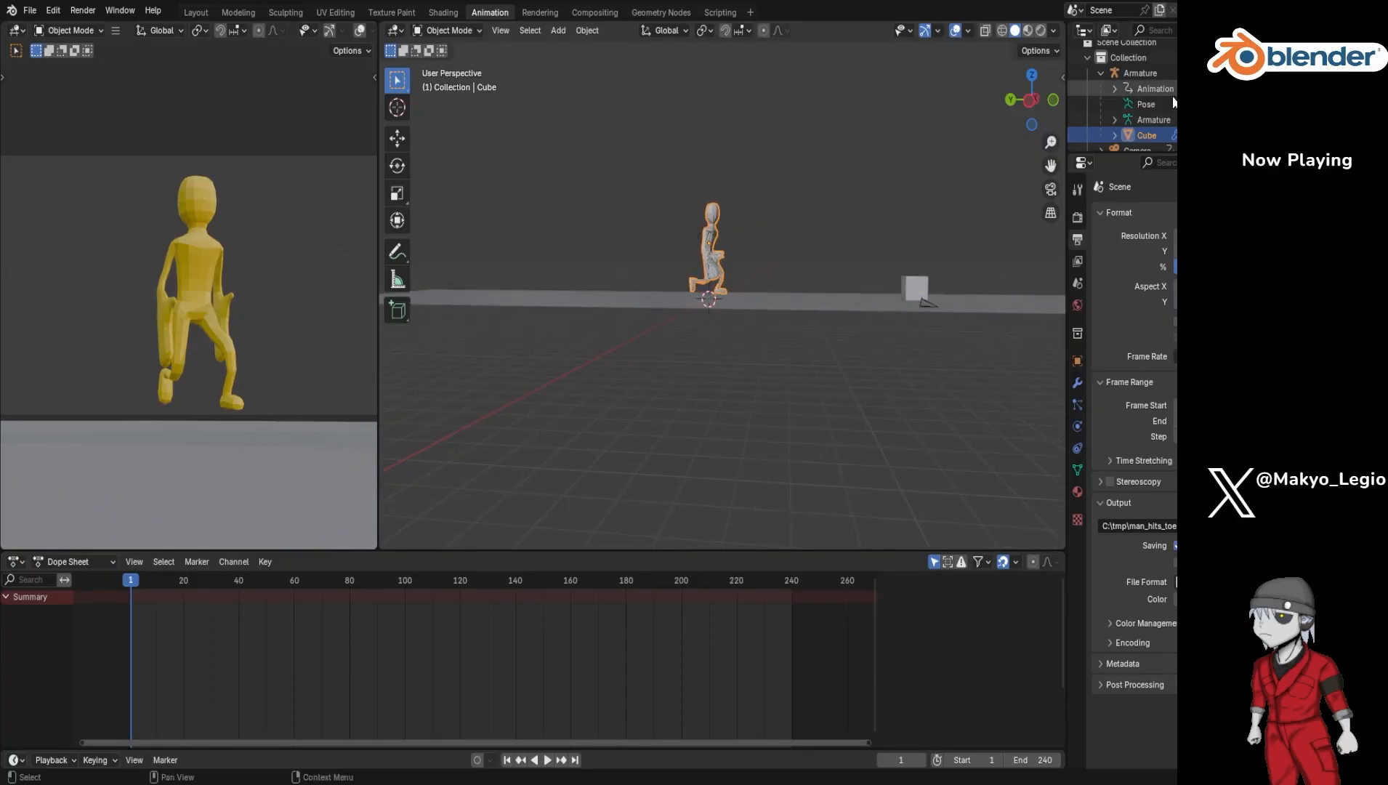
pyautogui.click(1134, 89)
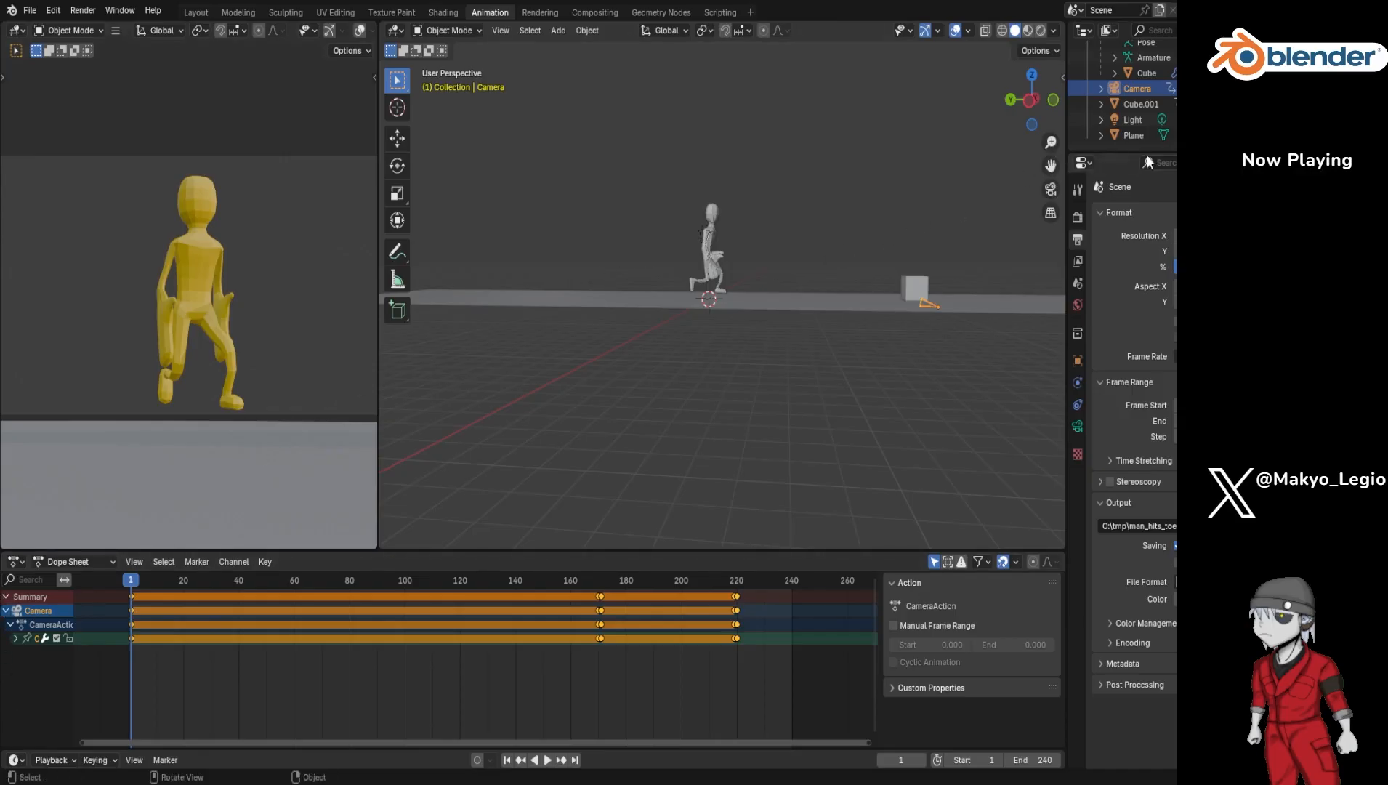
pyautogui.scroll(1, 1140, 122)
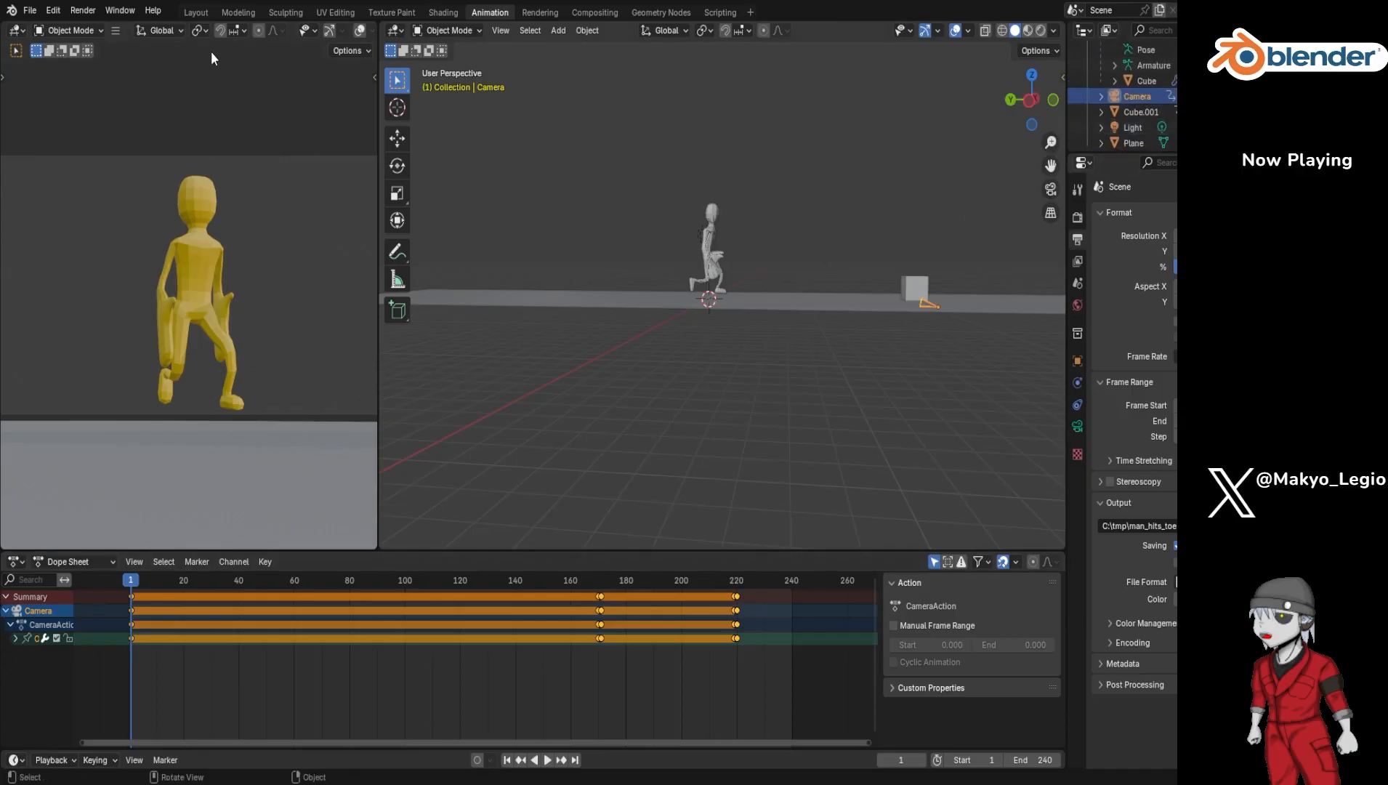
pyautogui.click(239, 12)
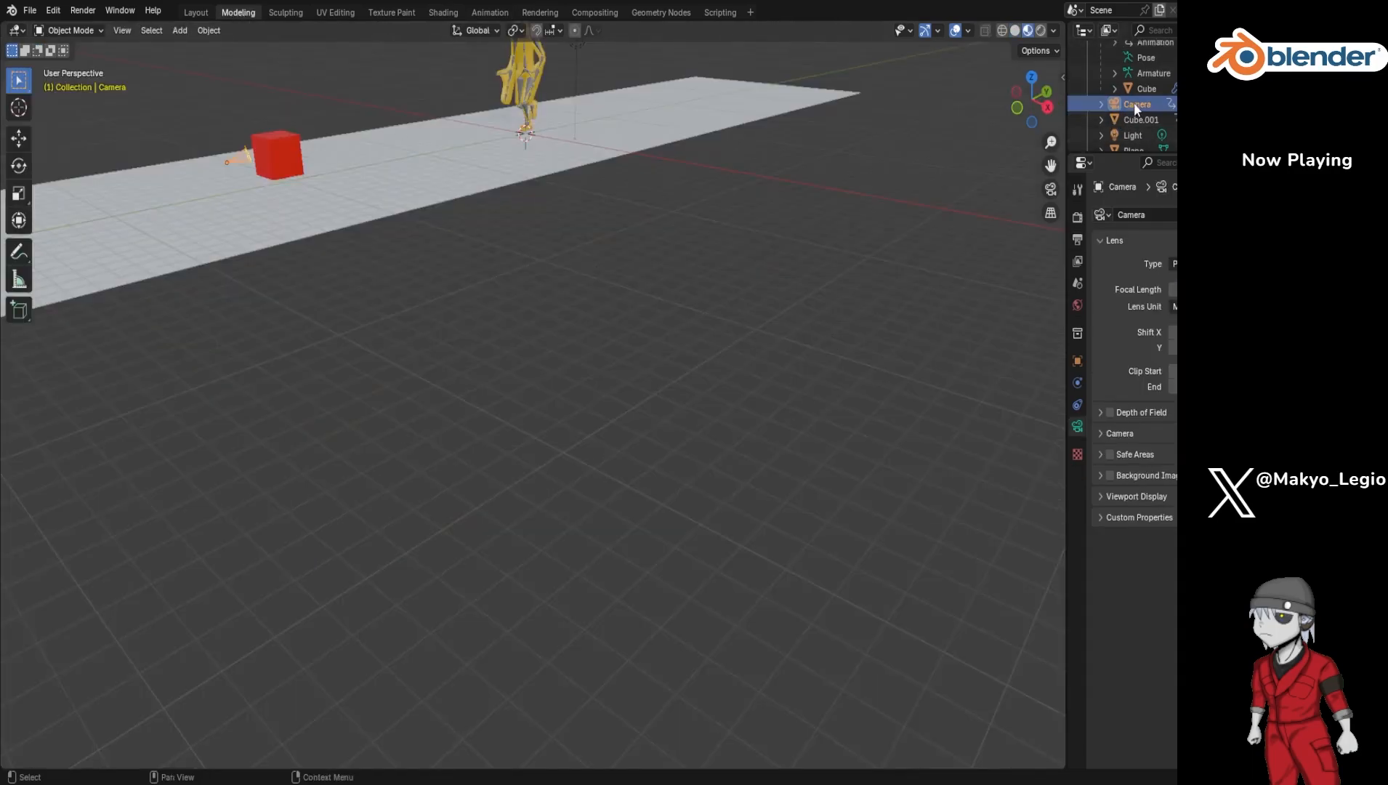
pyautogui.scroll(3, 1137, 108)
pyautogui.click(1139, 142)
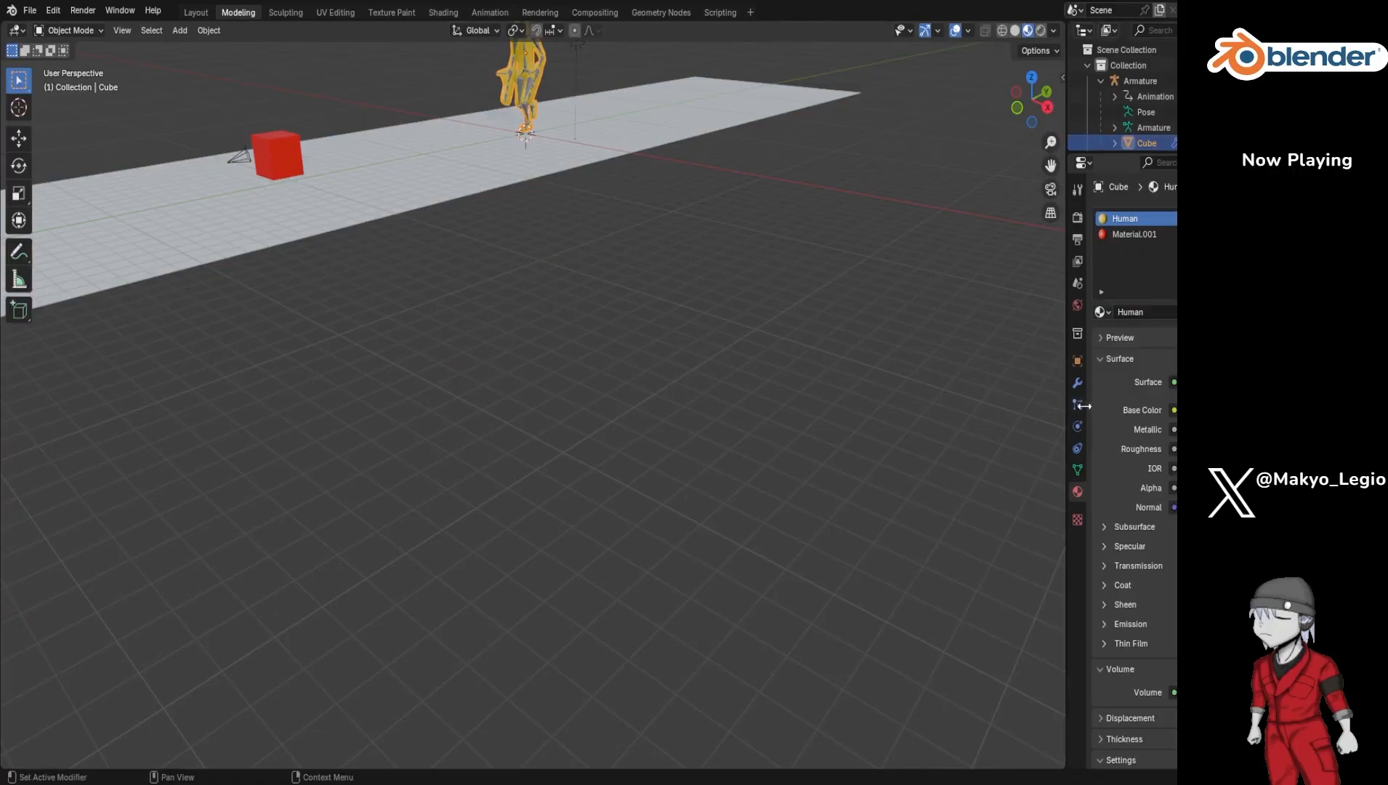
pyautogui.click(1077, 381)
pyautogui.scroll(-5, 1147, 501)
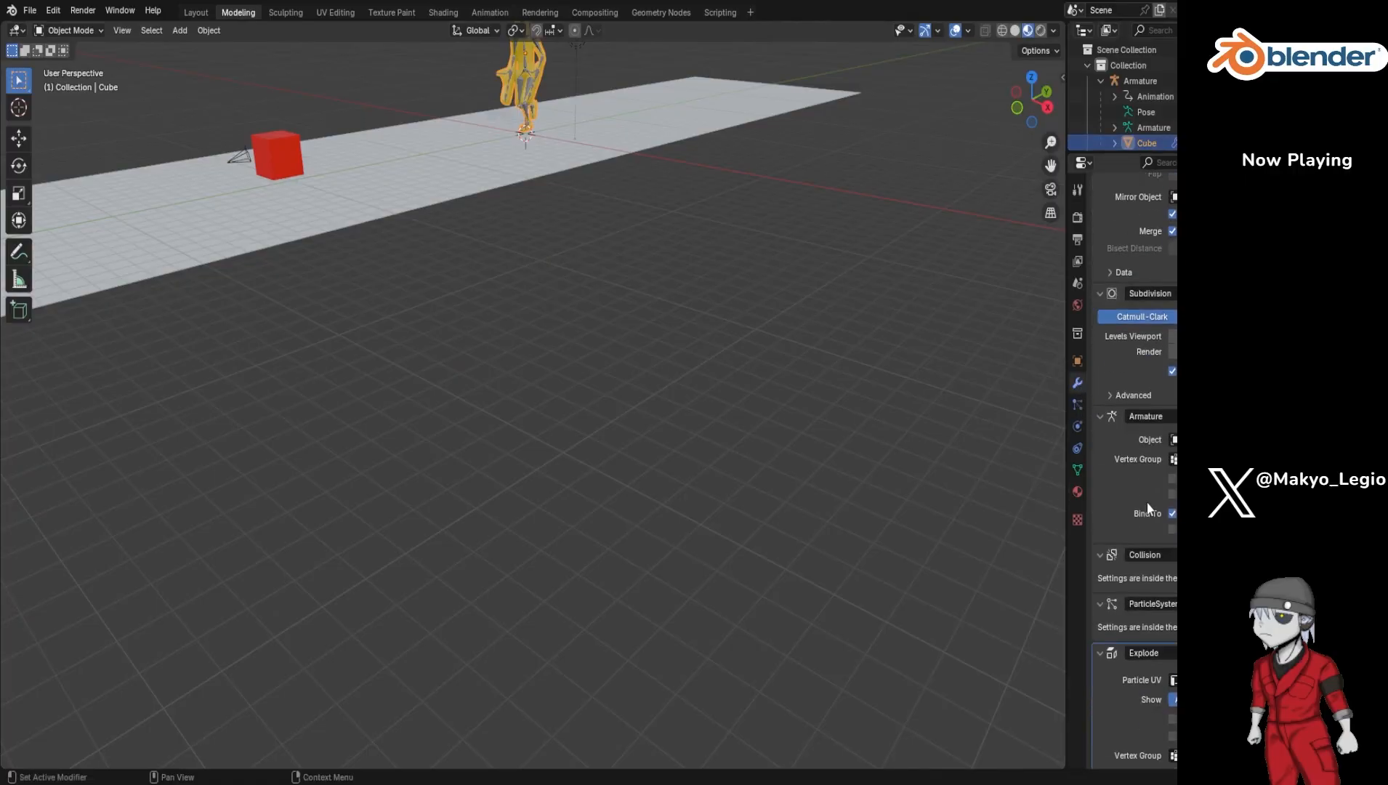
pyautogui.scroll(-2, 1149, 122)
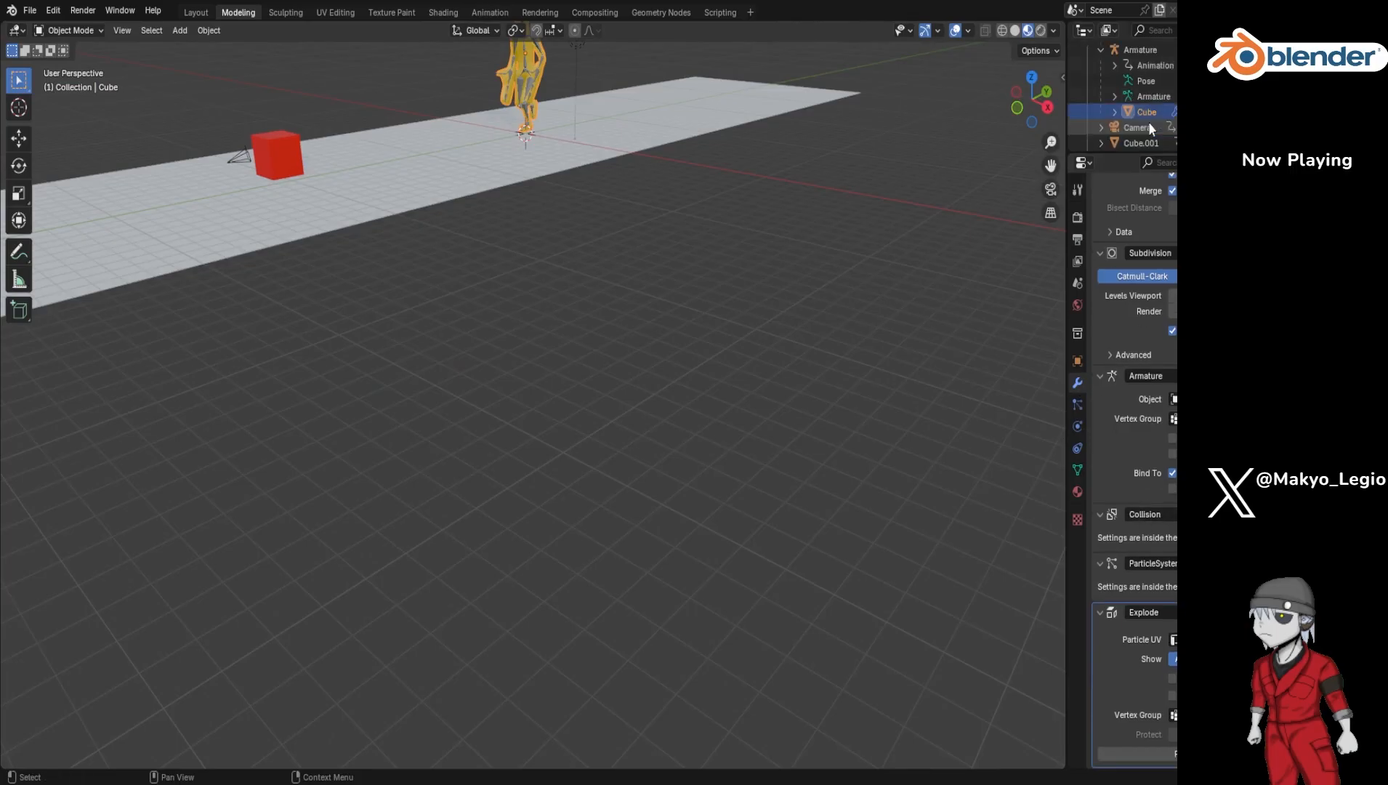
pyautogui.click(1142, 112)
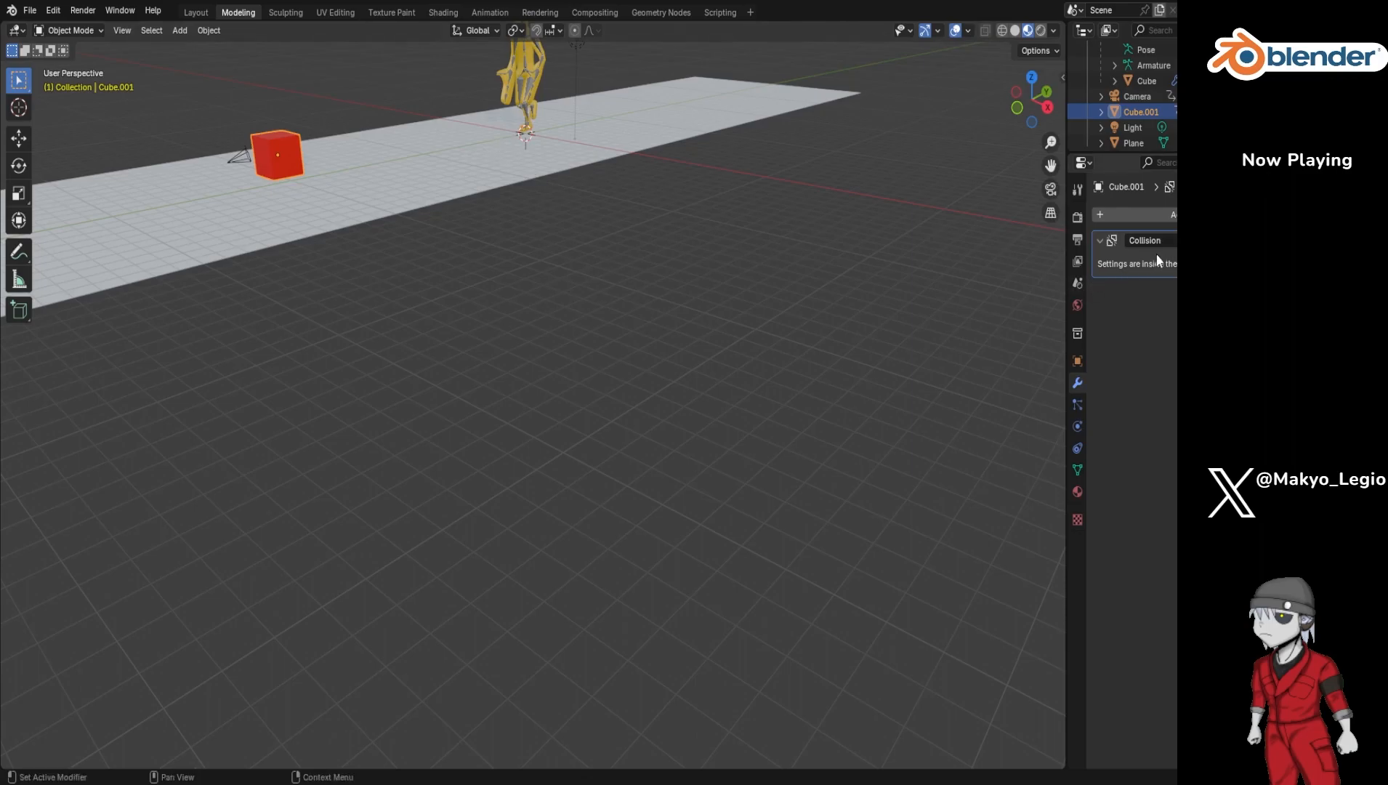
pyautogui.click(1078, 426)
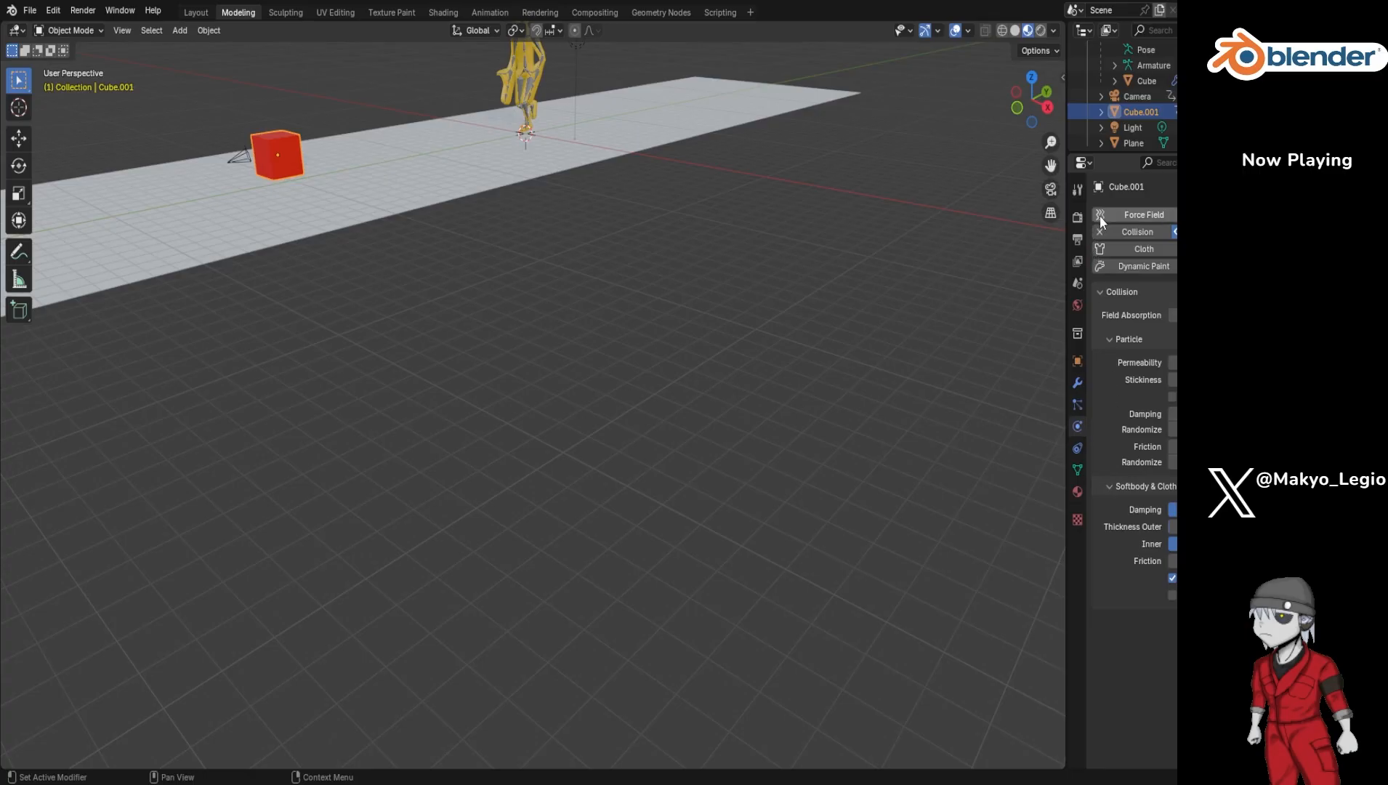
# Step: Add a force field to the humanoid mesh inside the armature
pyautogui.scroll(4, 1102, 132)
pyautogui.click(1137, 80)
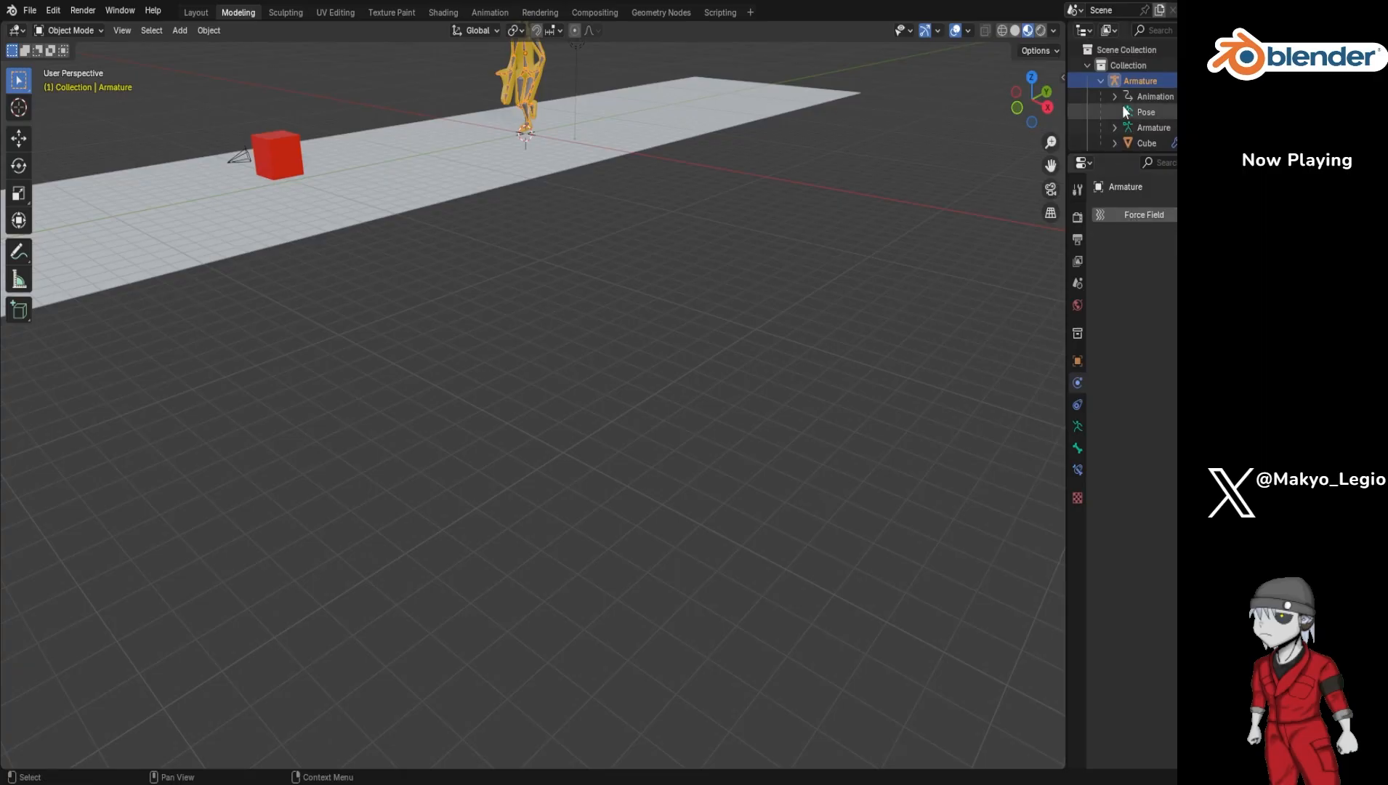
pyautogui.click(1138, 143)
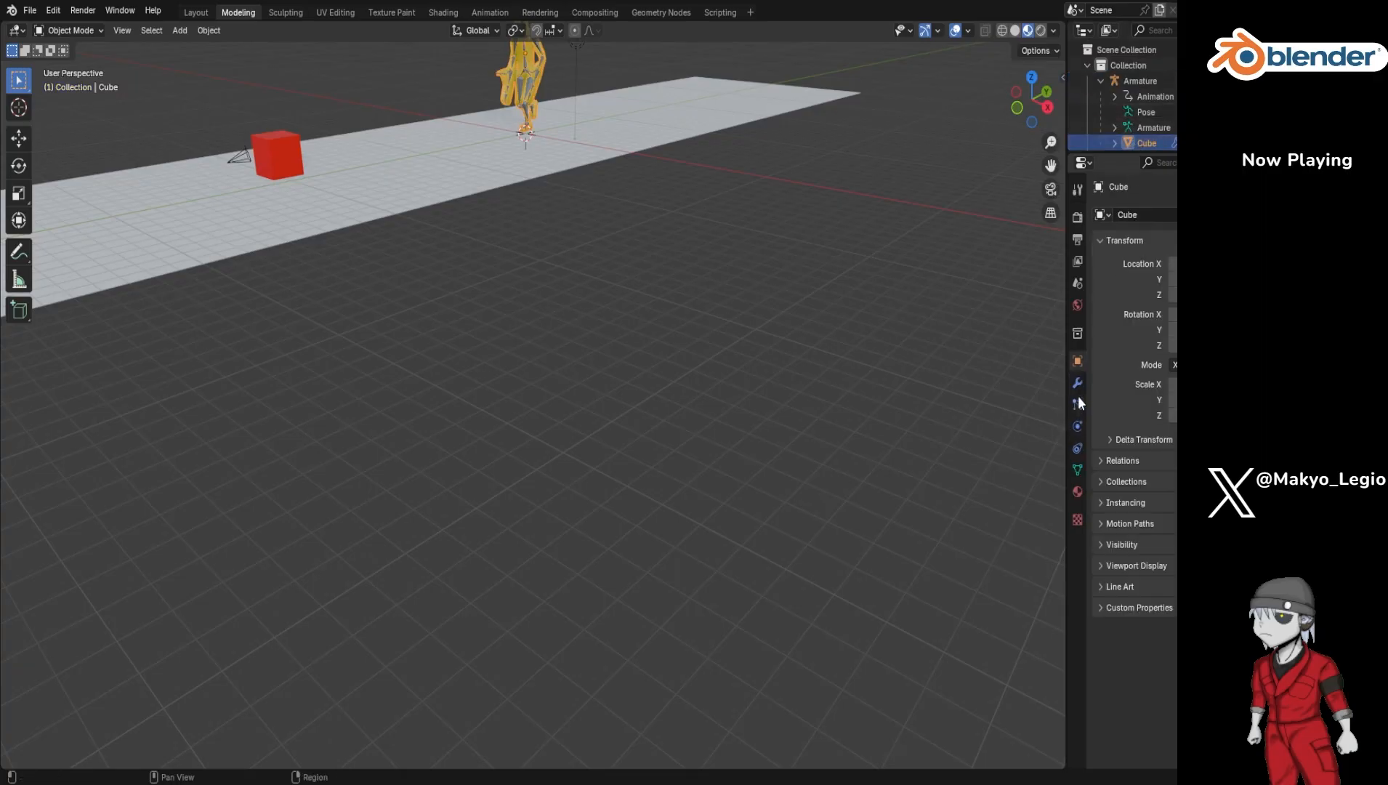
pyautogui.click(1077, 427)
pyautogui.click(1104, 215)
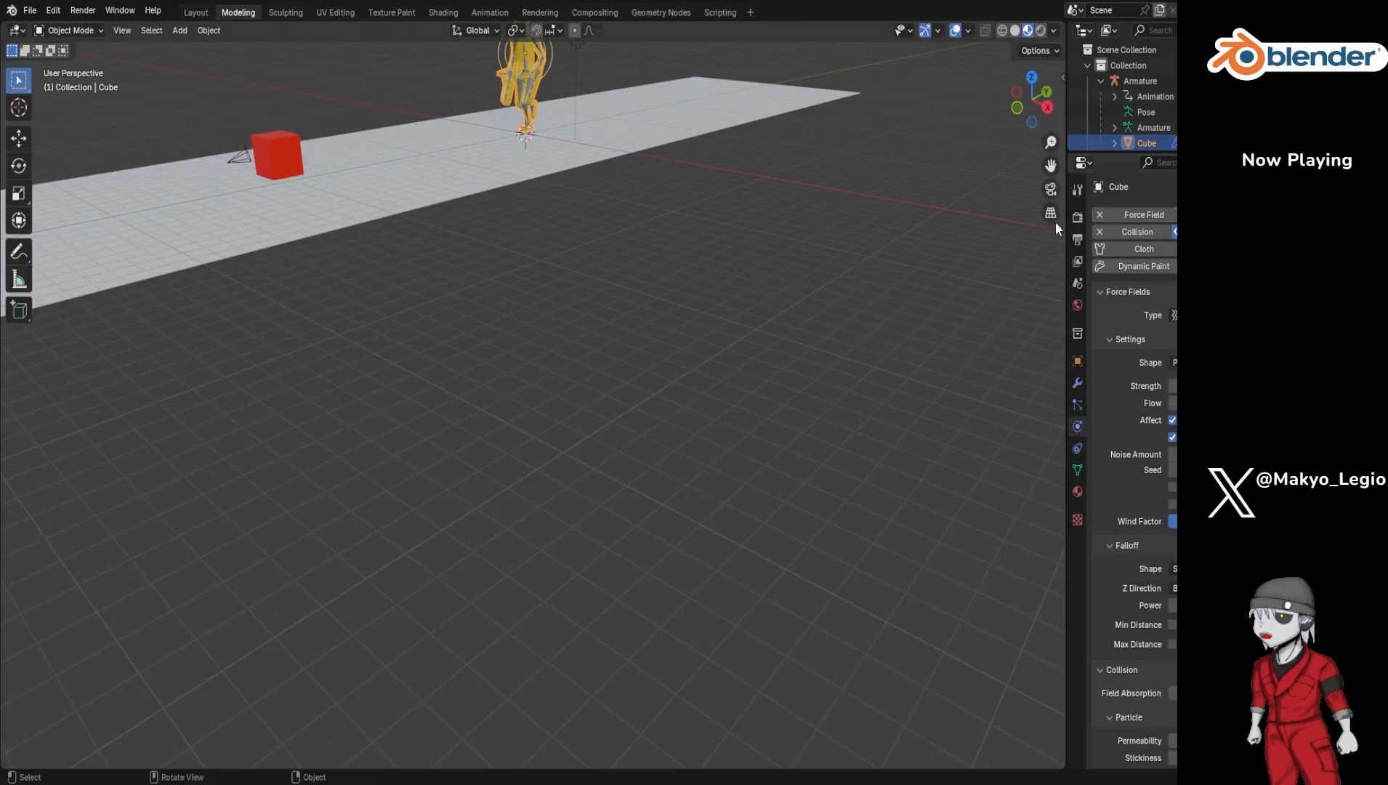
# Step: Return to the Animation workspace and play the animation to check how the force field affects the particle burst
pyautogui.click(490, 12)
pyautogui.press('space')
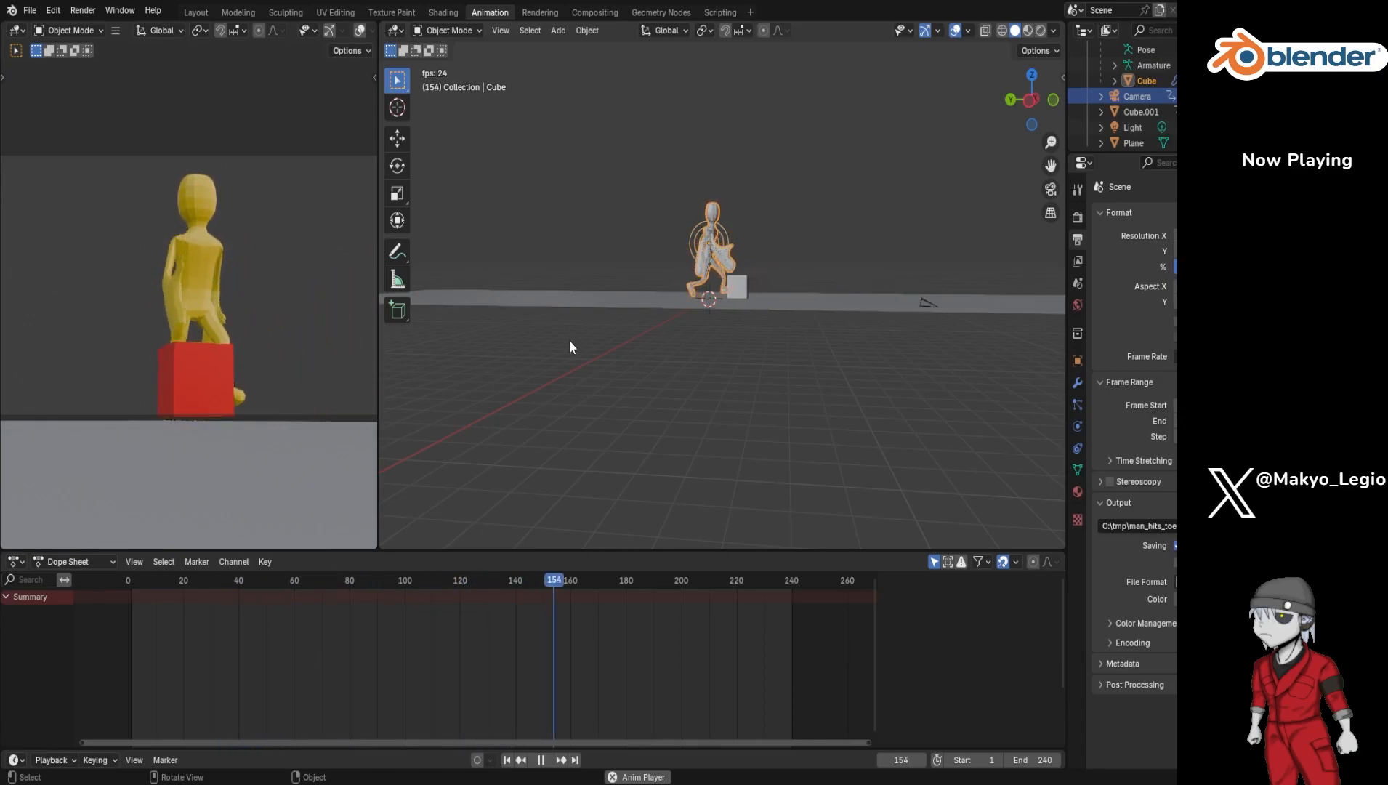
pyautogui.press('space')
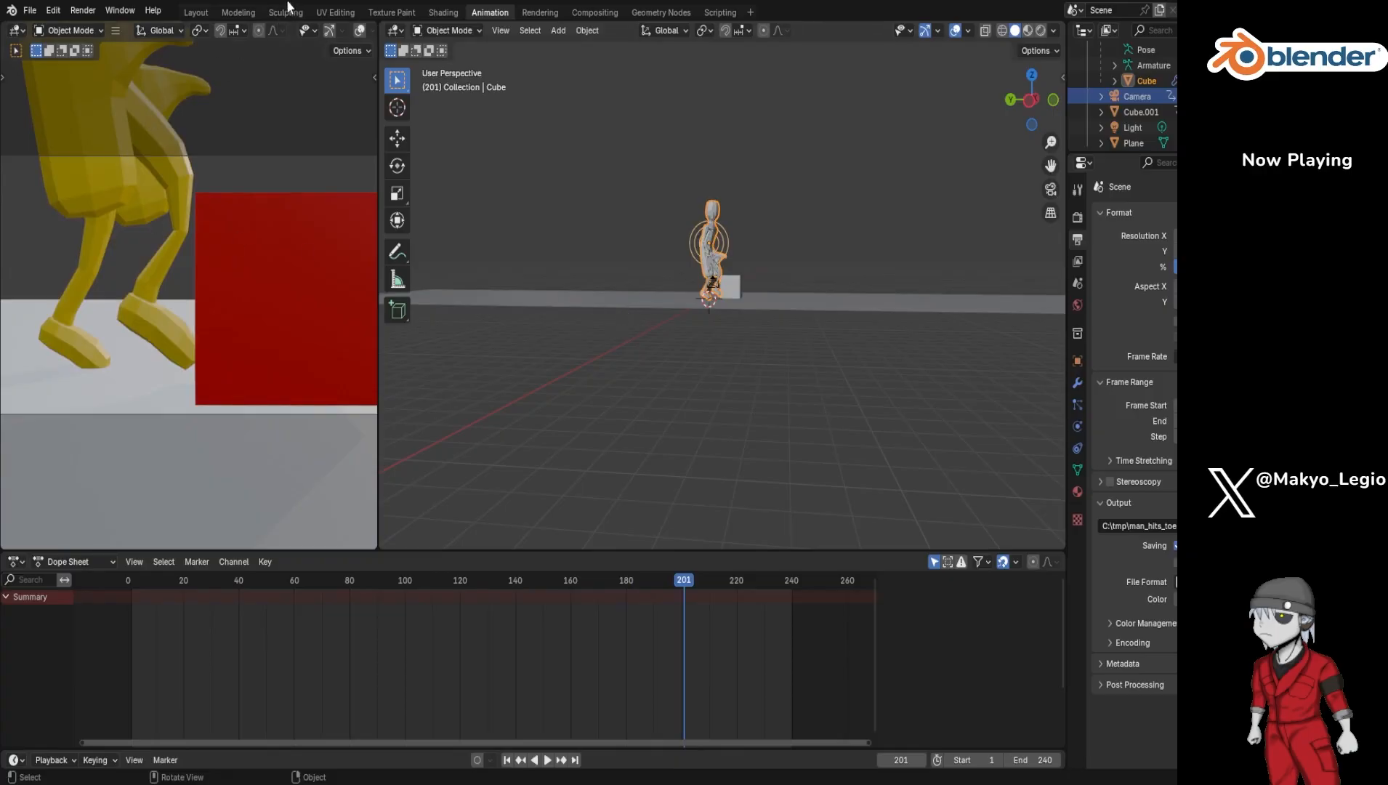
# Step: Remove the humanoid mesh's force field, try to add one to the red cube Cube.001 instead, and return to the Animation workspace
pyautogui.click(235, 13)
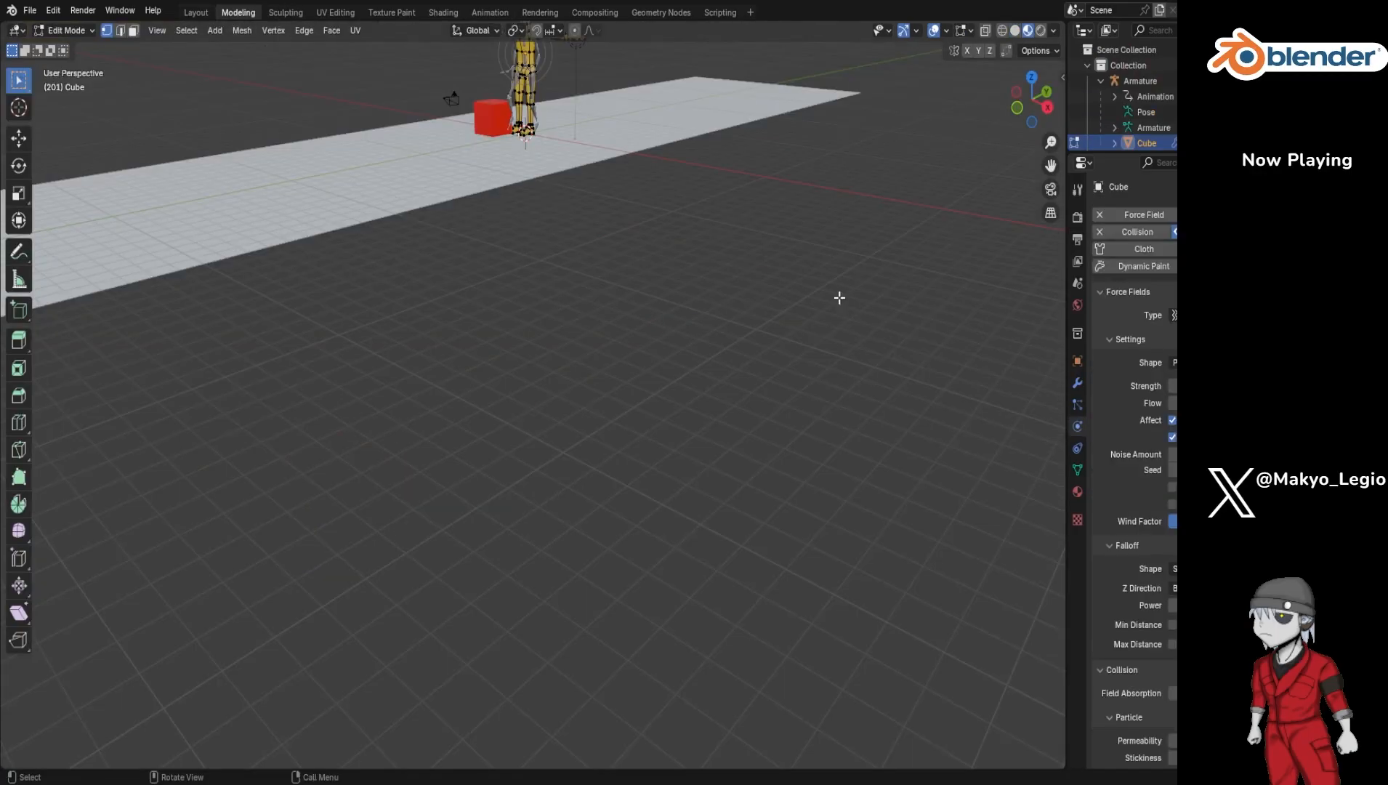
pyautogui.click(1100, 214)
pyautogui.scroll(-4, 1148, 135)
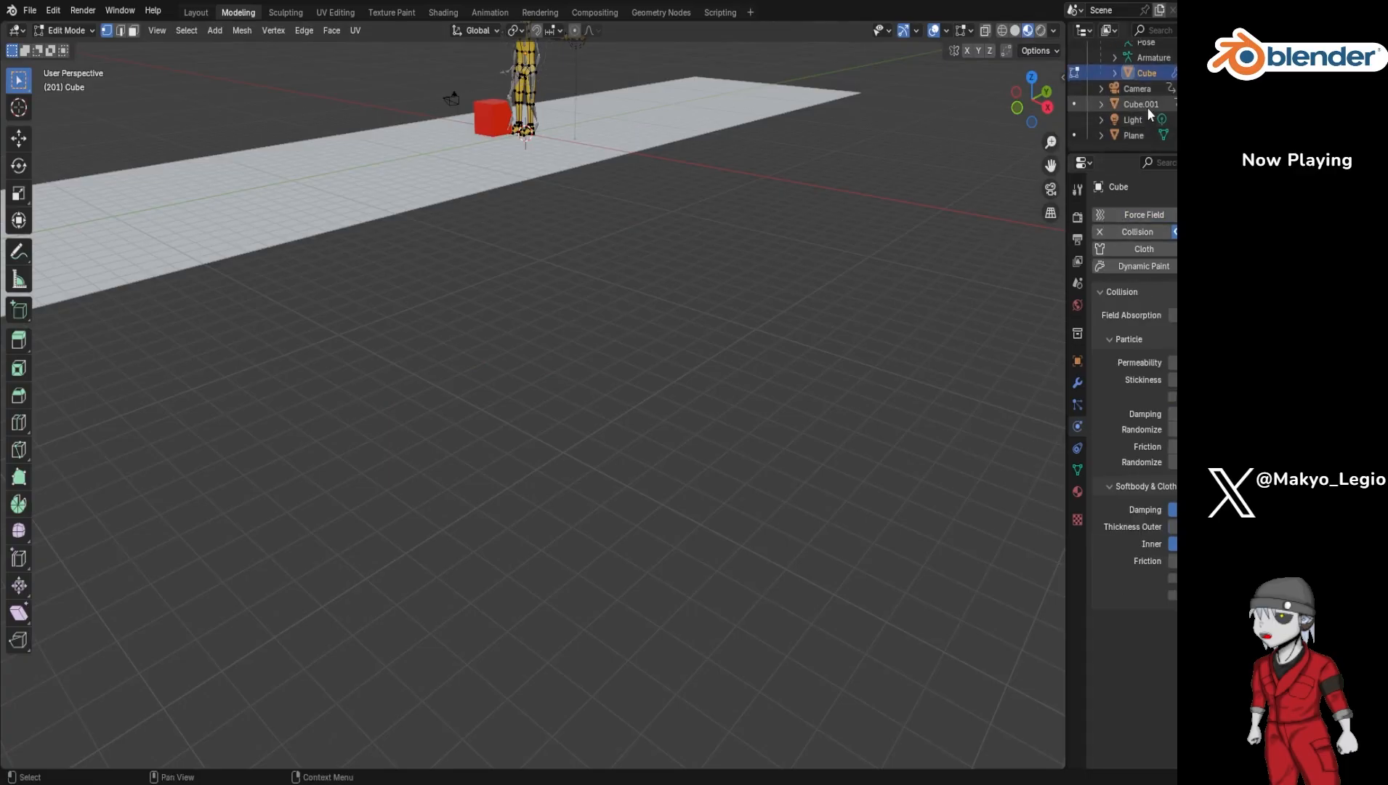
pyautogui.click(1141, 104)
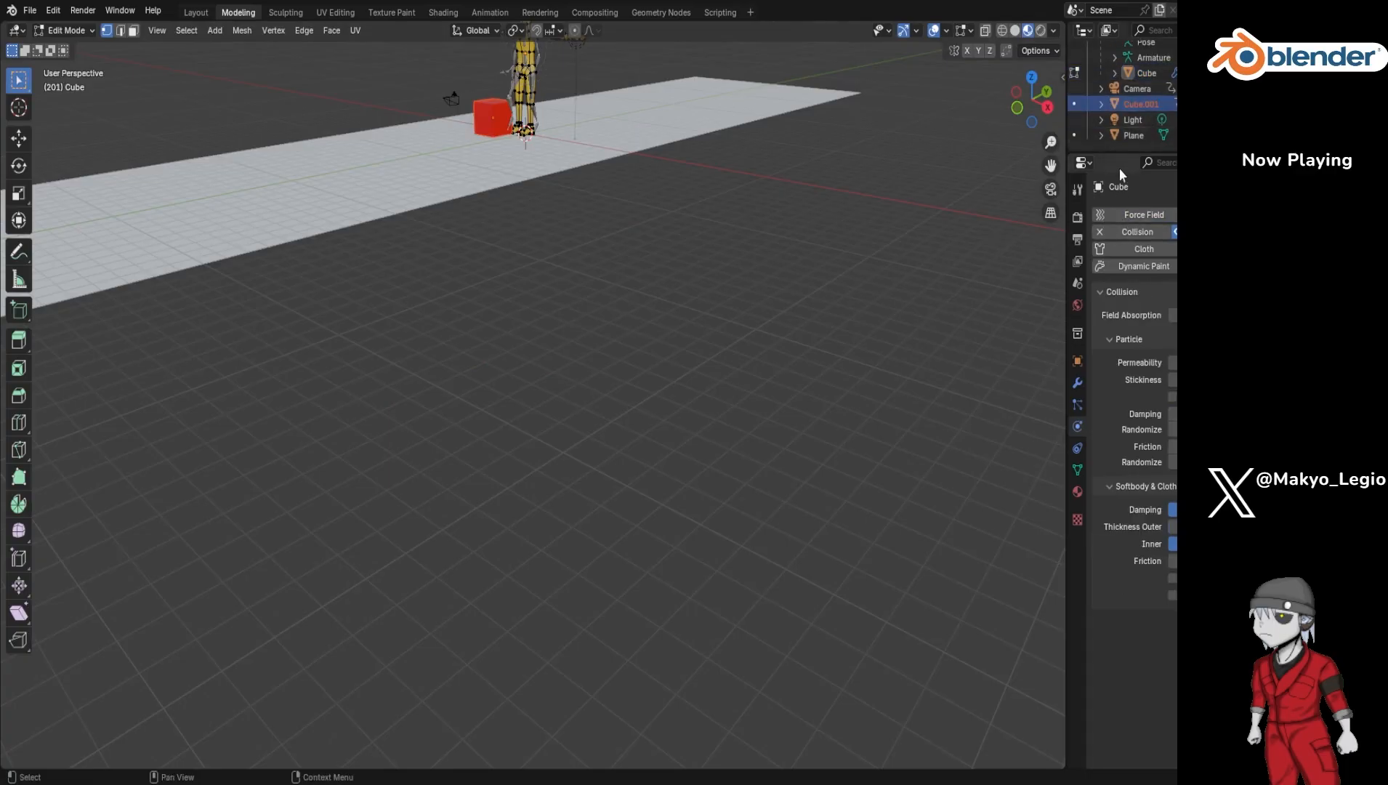
pyautogui.click(1102, 214)
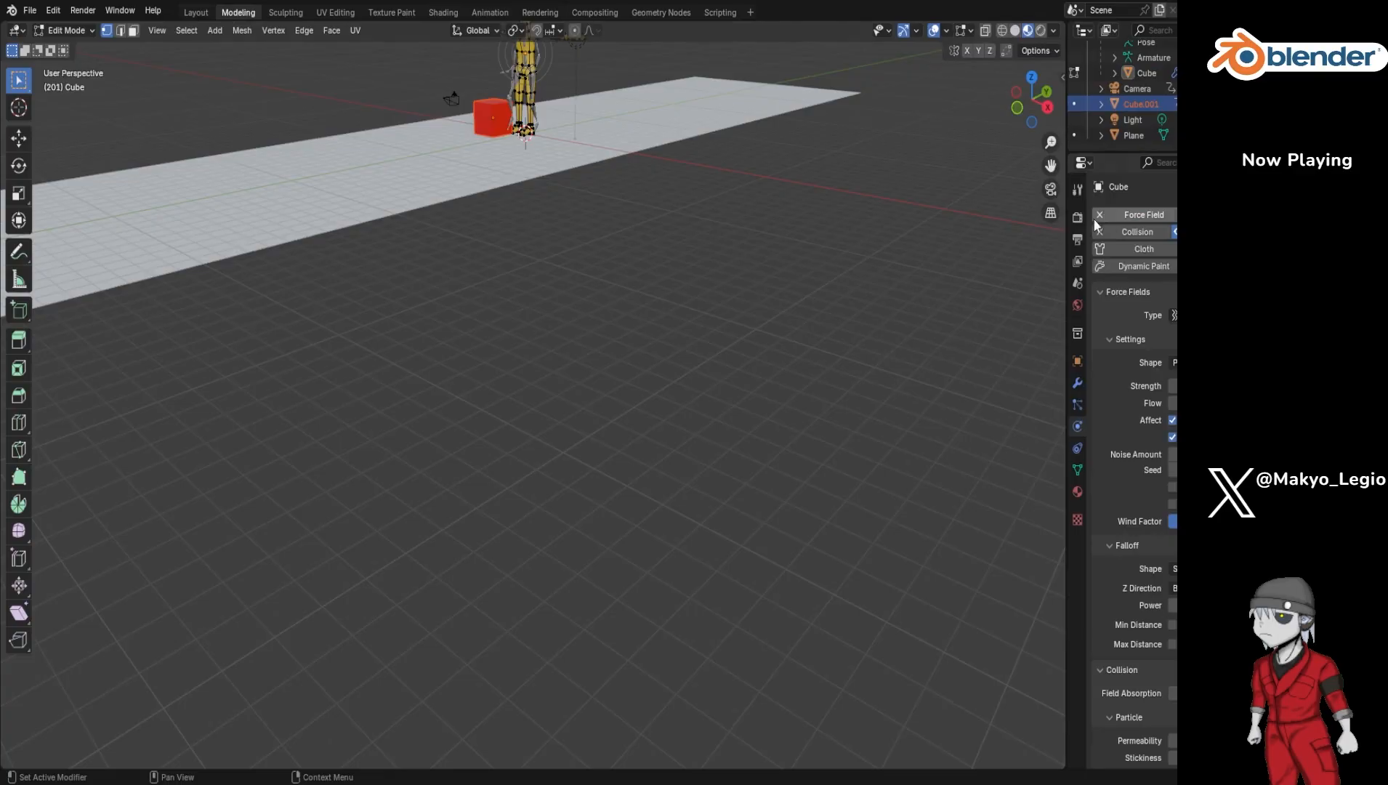
pyautogui.click(471, 14)
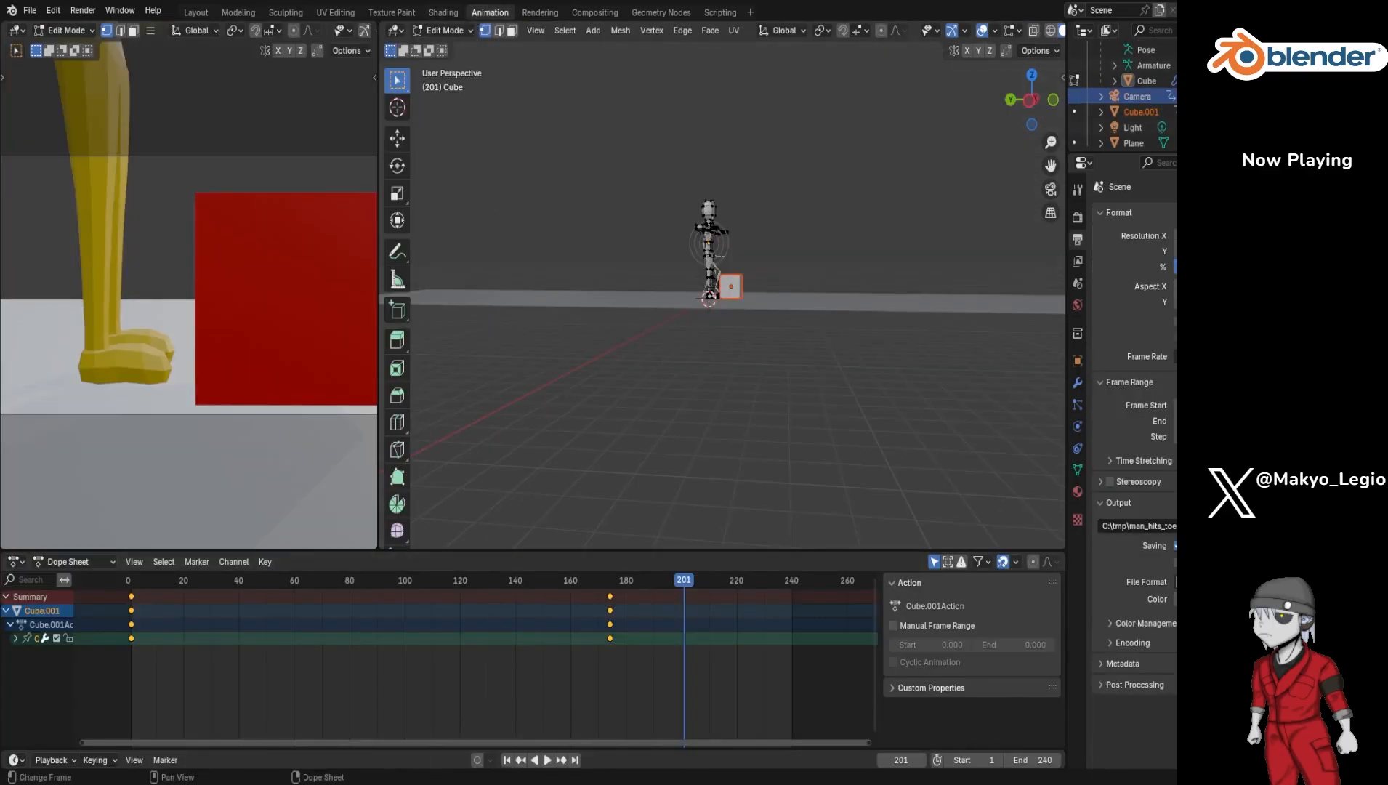
# Step: Play the animation from the first frame to check the humanoid and the sliding cube, and return to frame 1
pyautogui.click(507, 760)
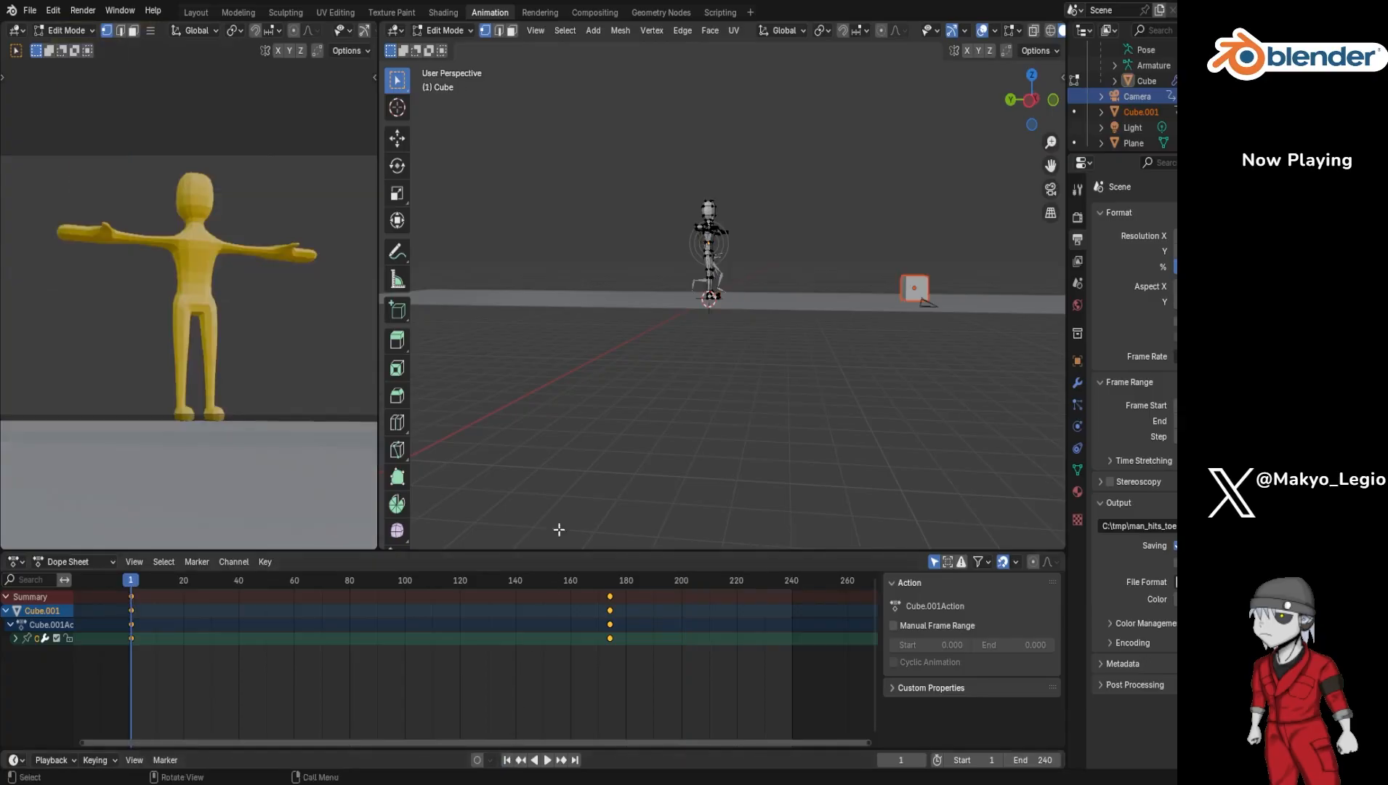
pyautogui.press('space')
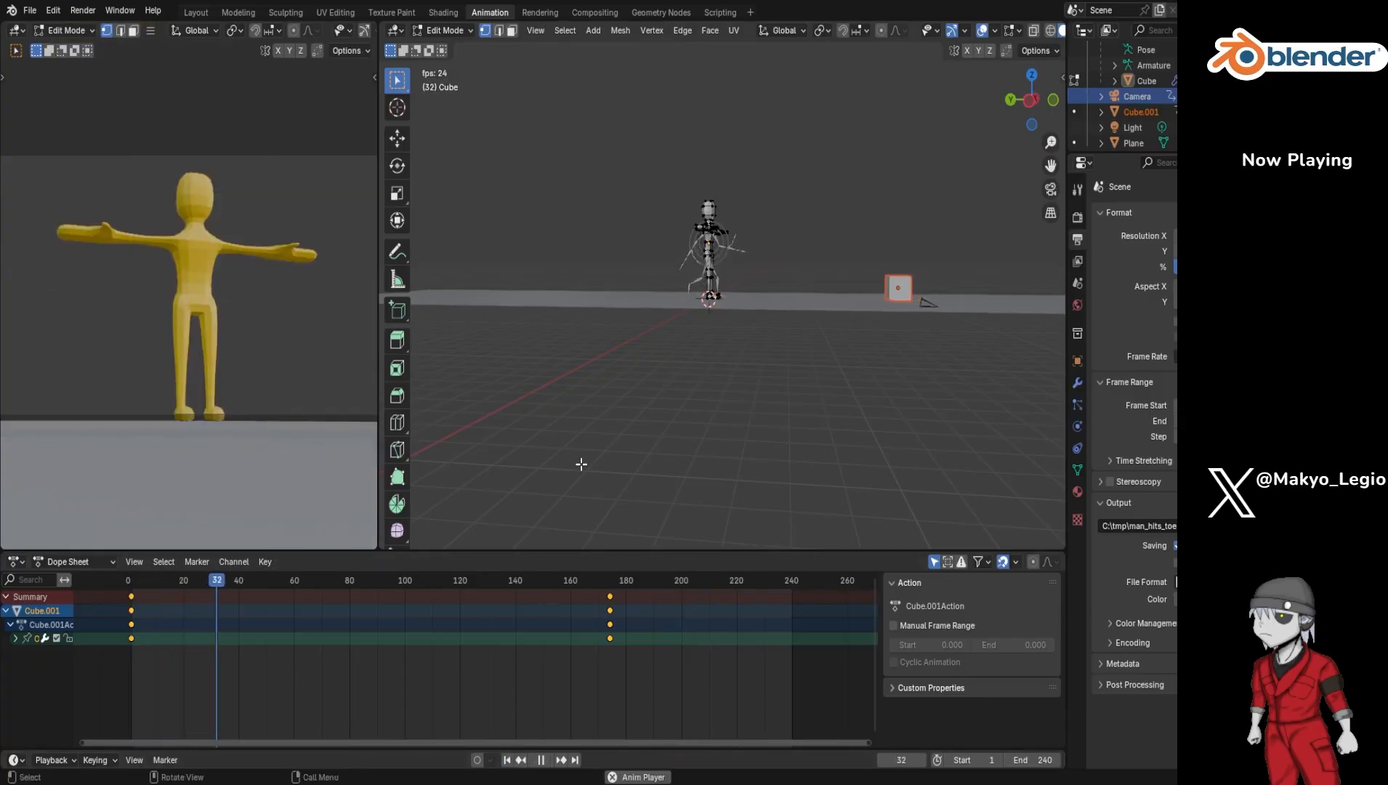
pyautogui.press('space')
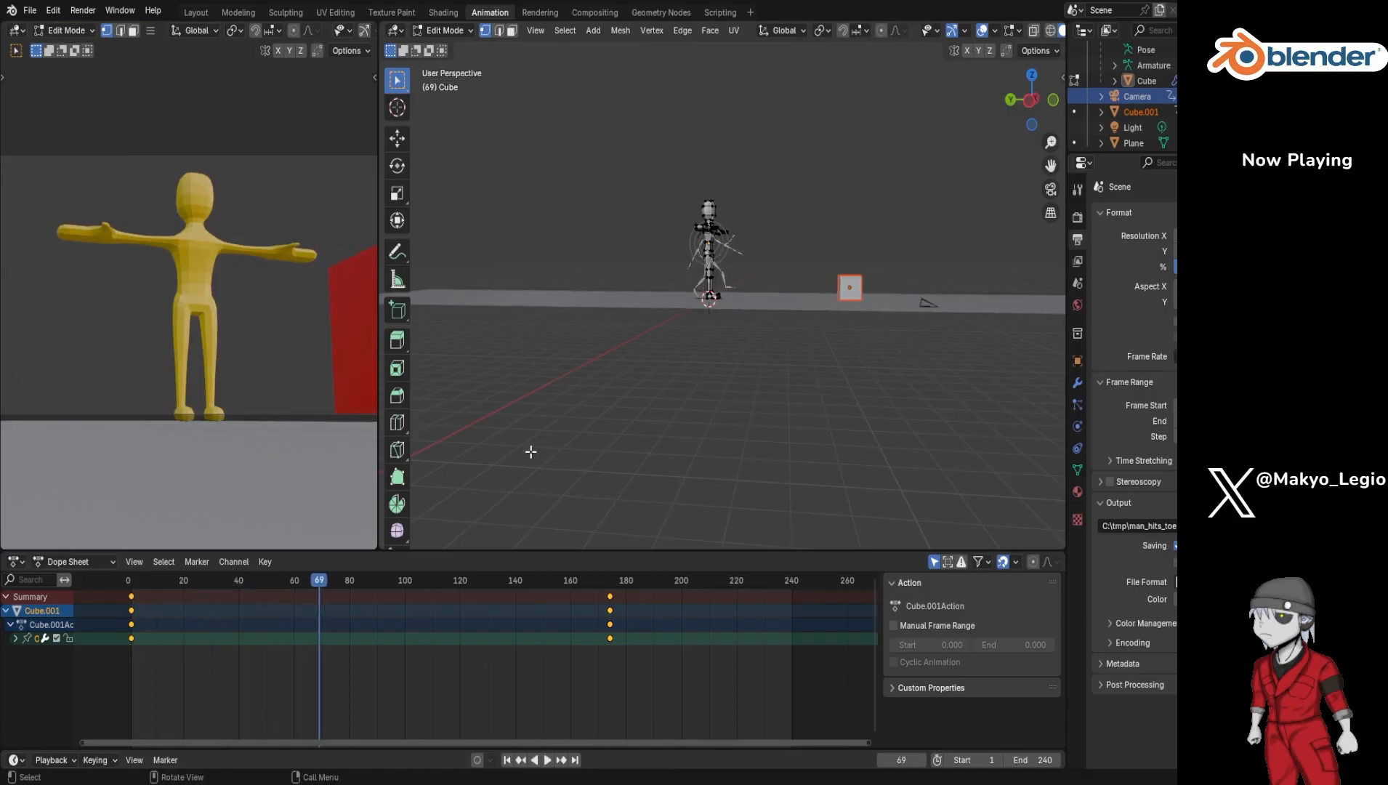
pyautogui.click(507, 760)
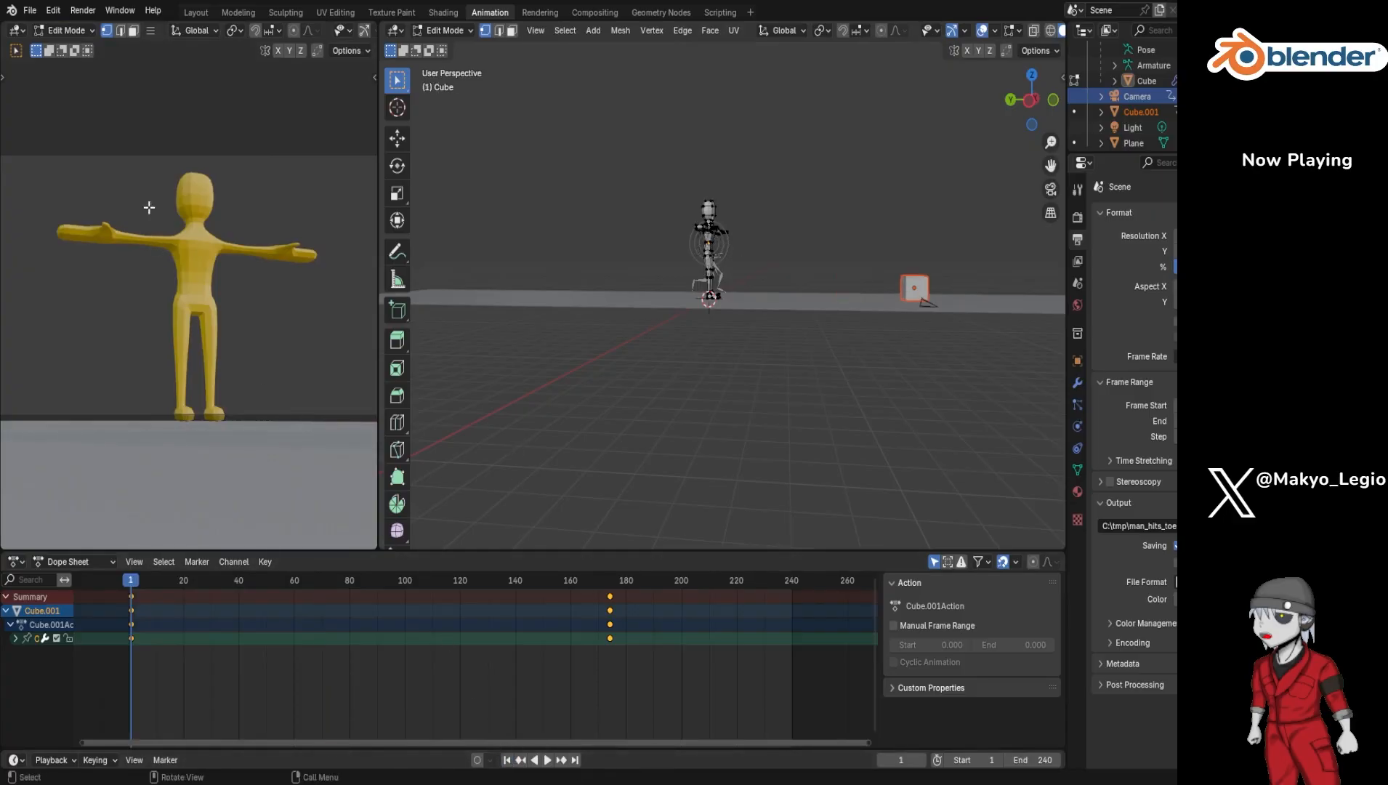
# Step: In the Modeling workspace, remove the force field from the humanoid mesh inside the armature
pyautogui.click(239, 13)
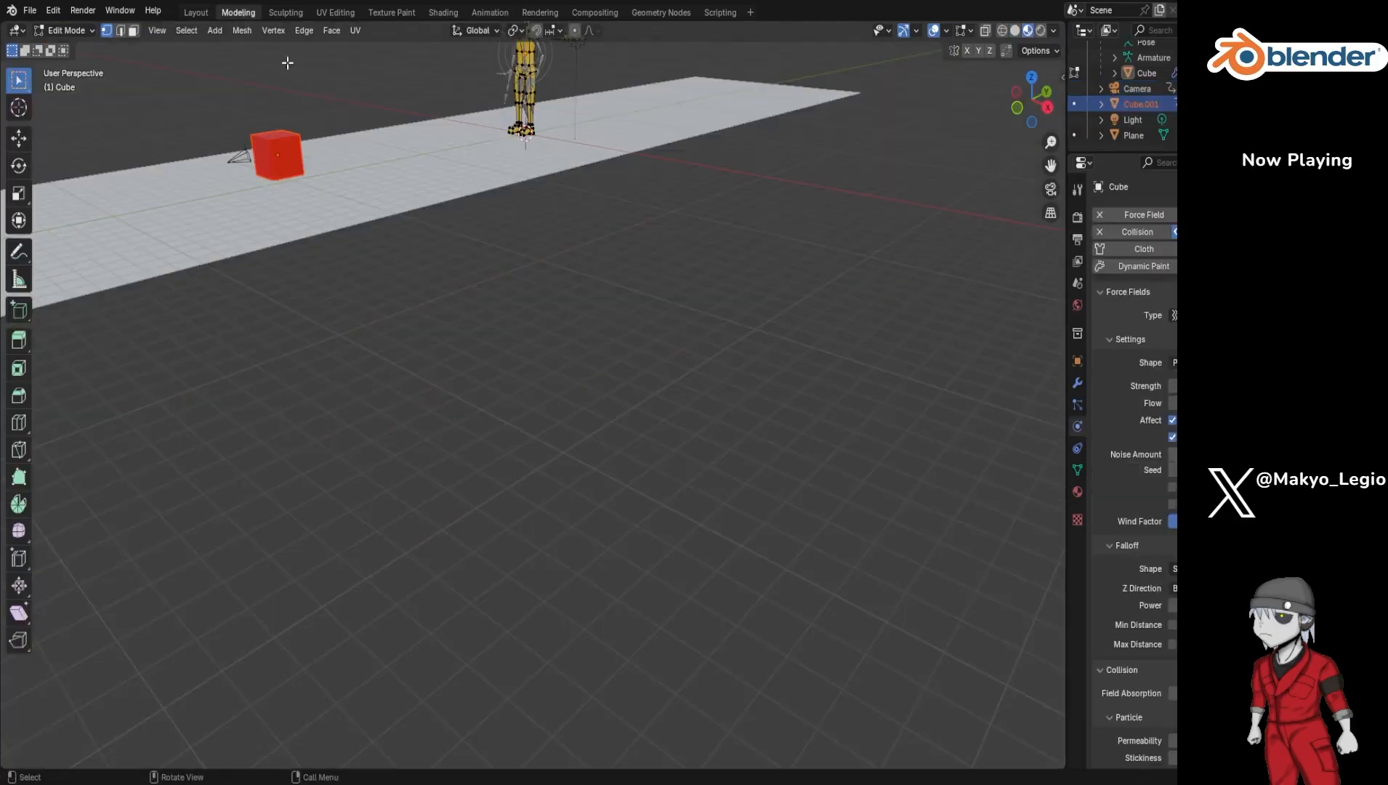
pyautogui.scroll(3, 1134, 127)
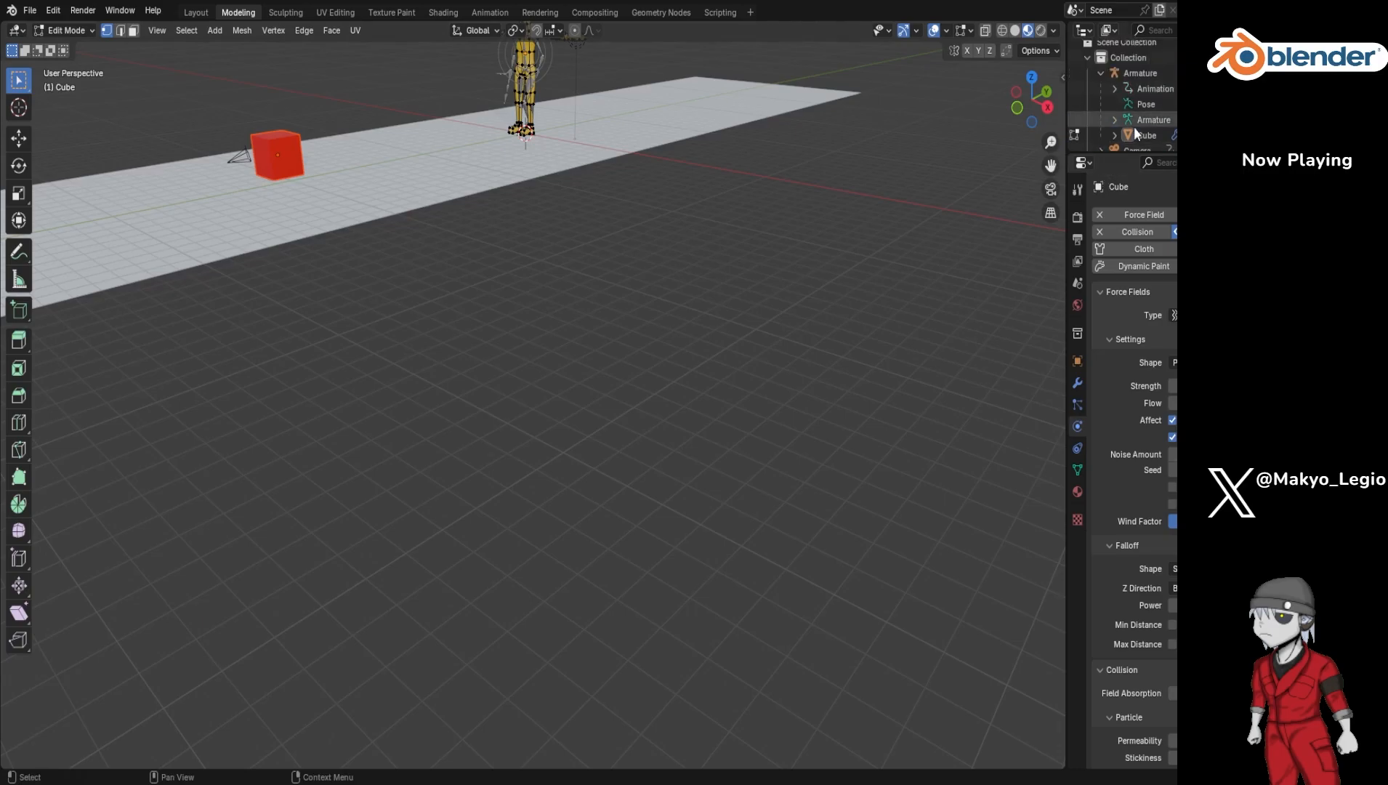
pyautogui.click(1135, 136)
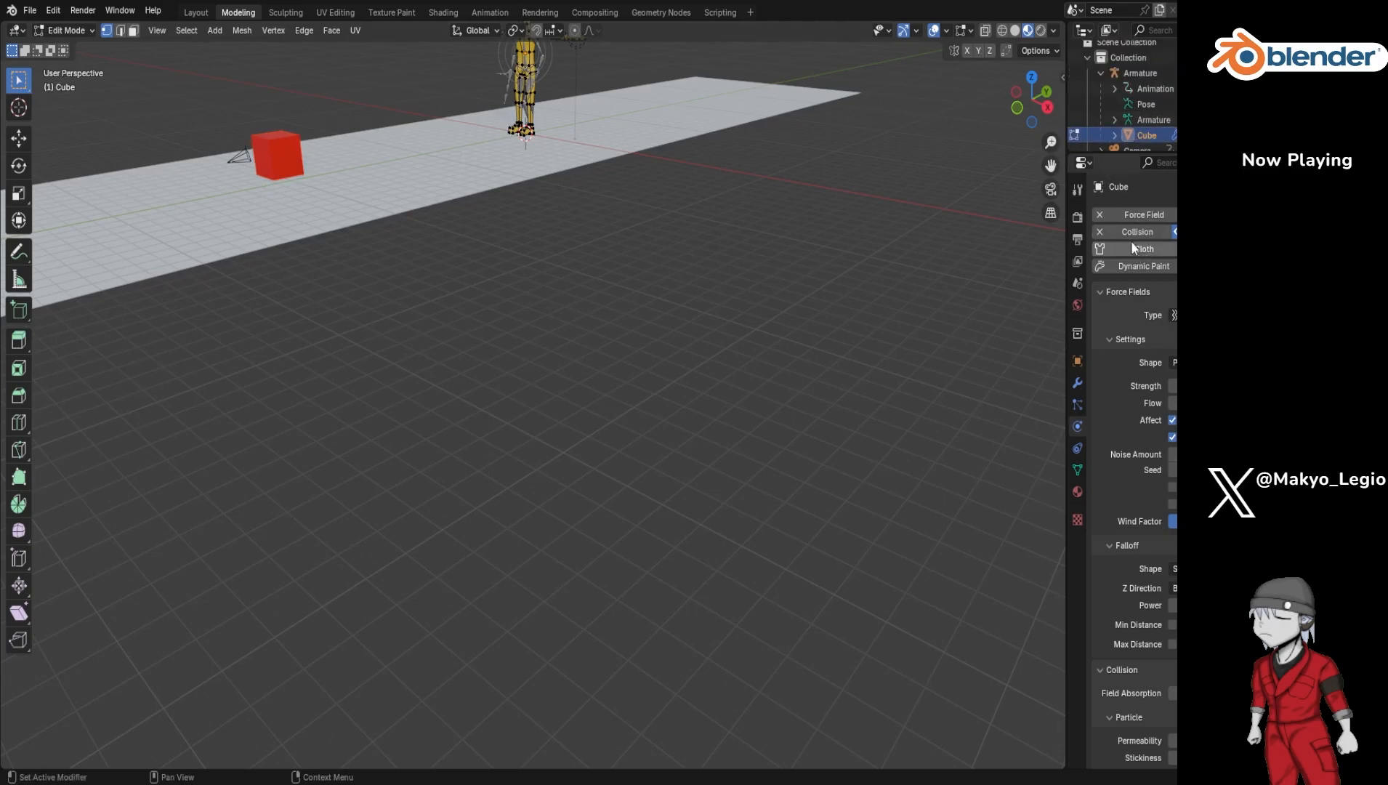
pyautogui.click(1098, 215)
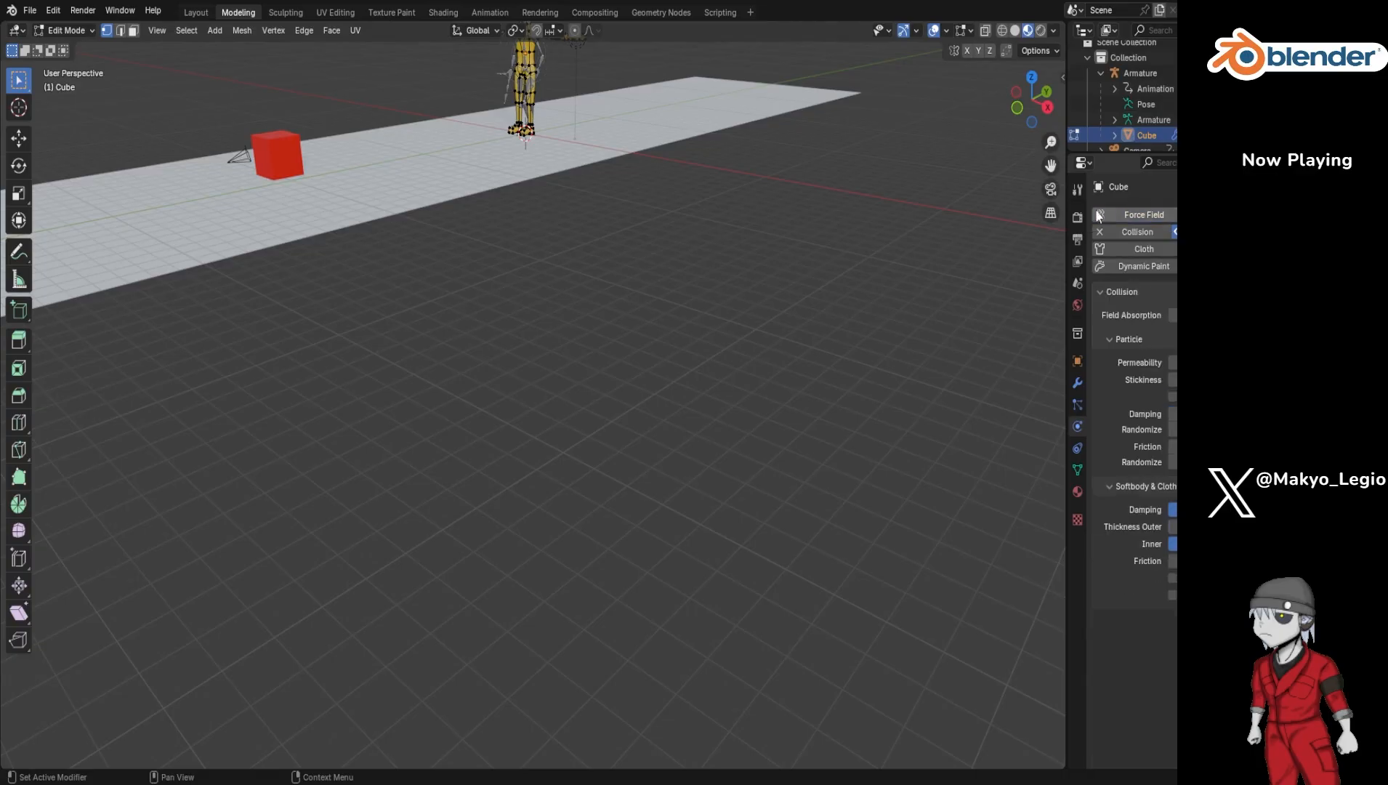
pyautogui.scroll(-2, 1130, 139)
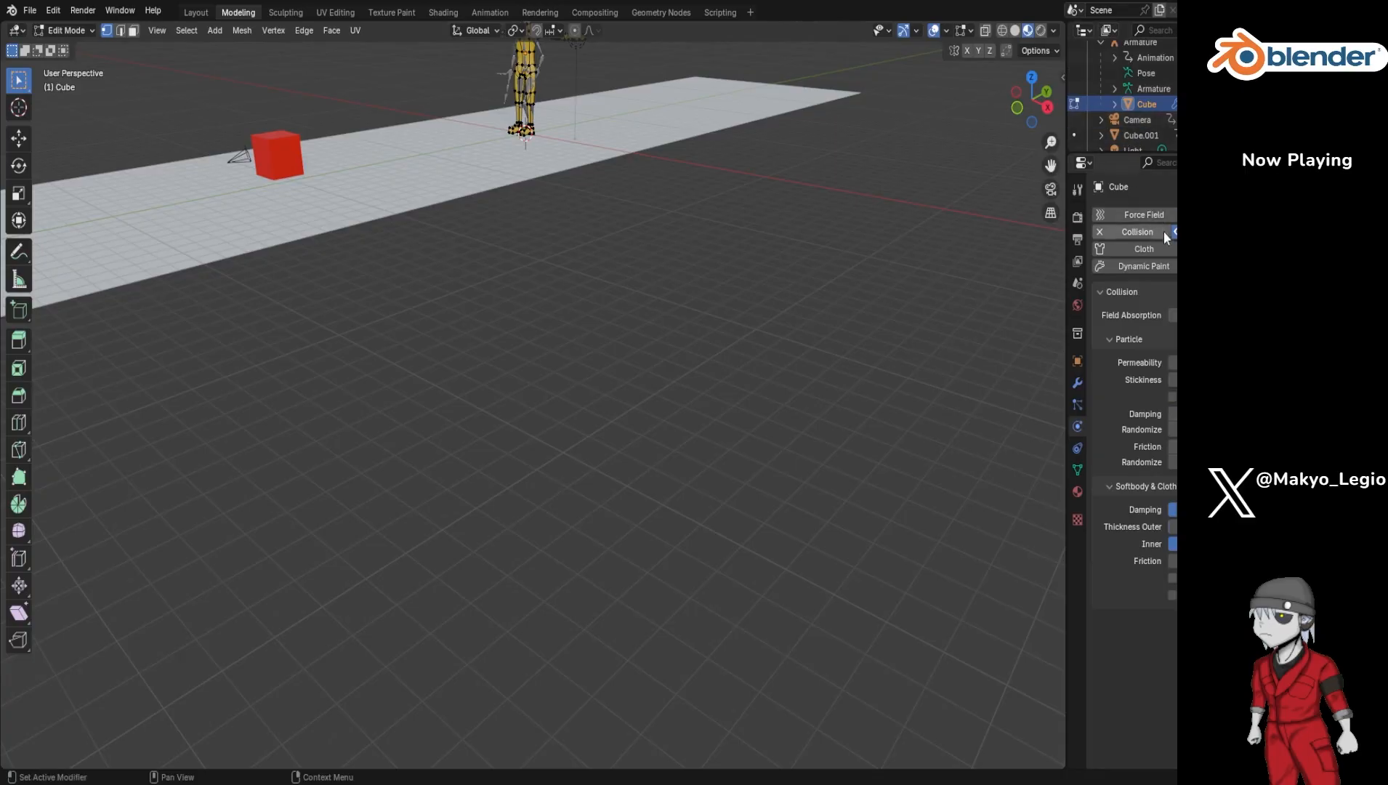
pyautogui.click(1138, 232)
pyautogui.click(1136, 232)
# Step: Reopen the recent file Armature_weight_Practice_armature_edited_paint_from_autorig_animation2.blend without saving the changes, and play its animation to check the burst
pyautogui.click(32, 15)
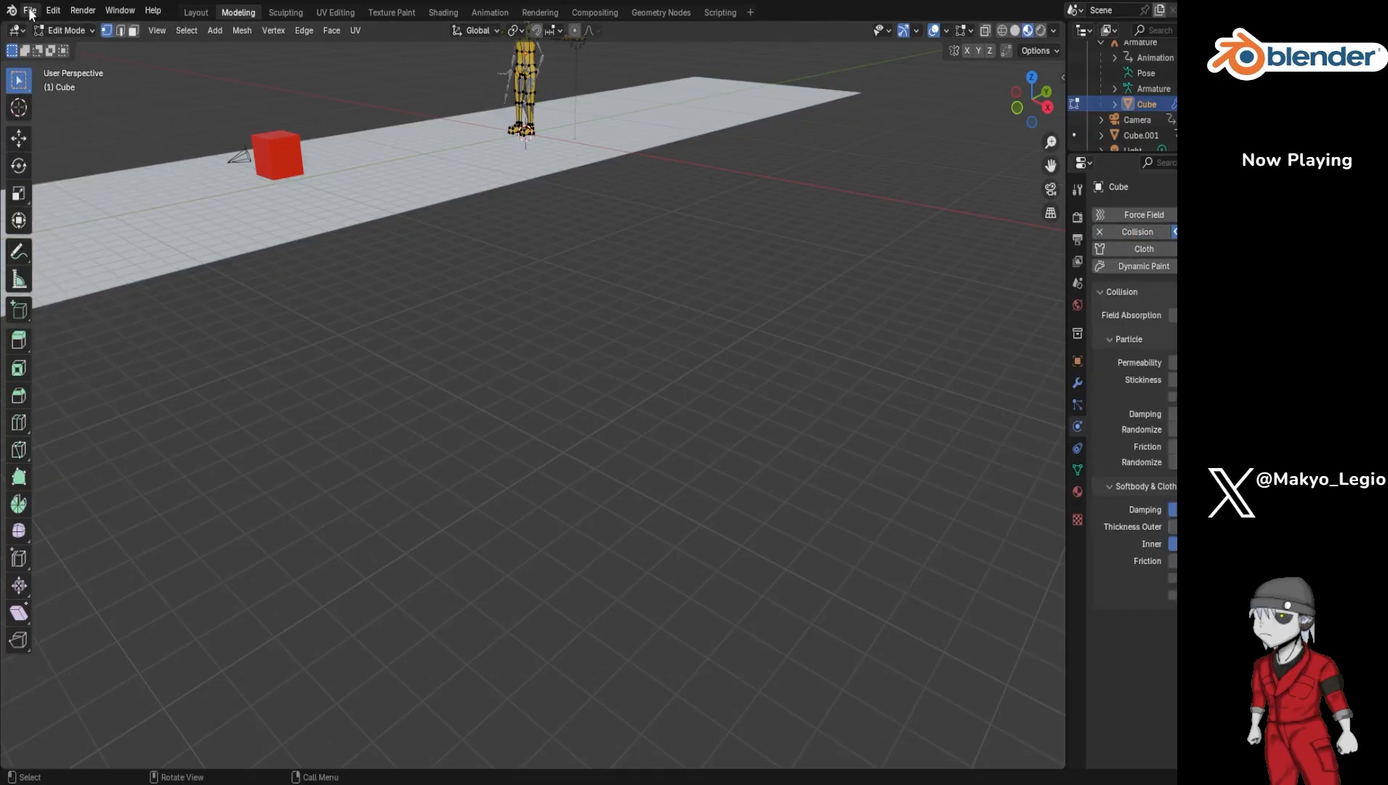
pyautogui.click(30, 10)
pyautogui.moveTo(123, 59)
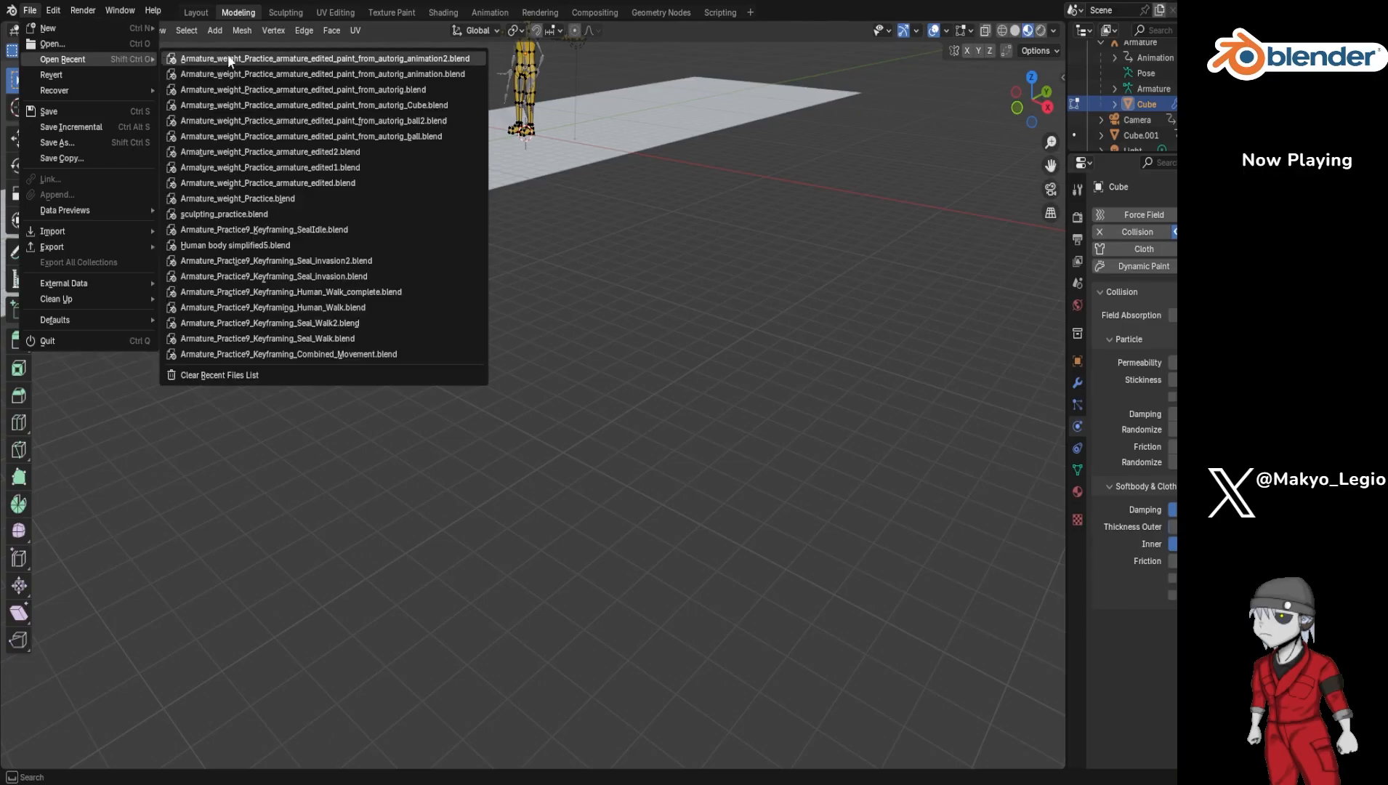
pyautogui.click(249, 58)
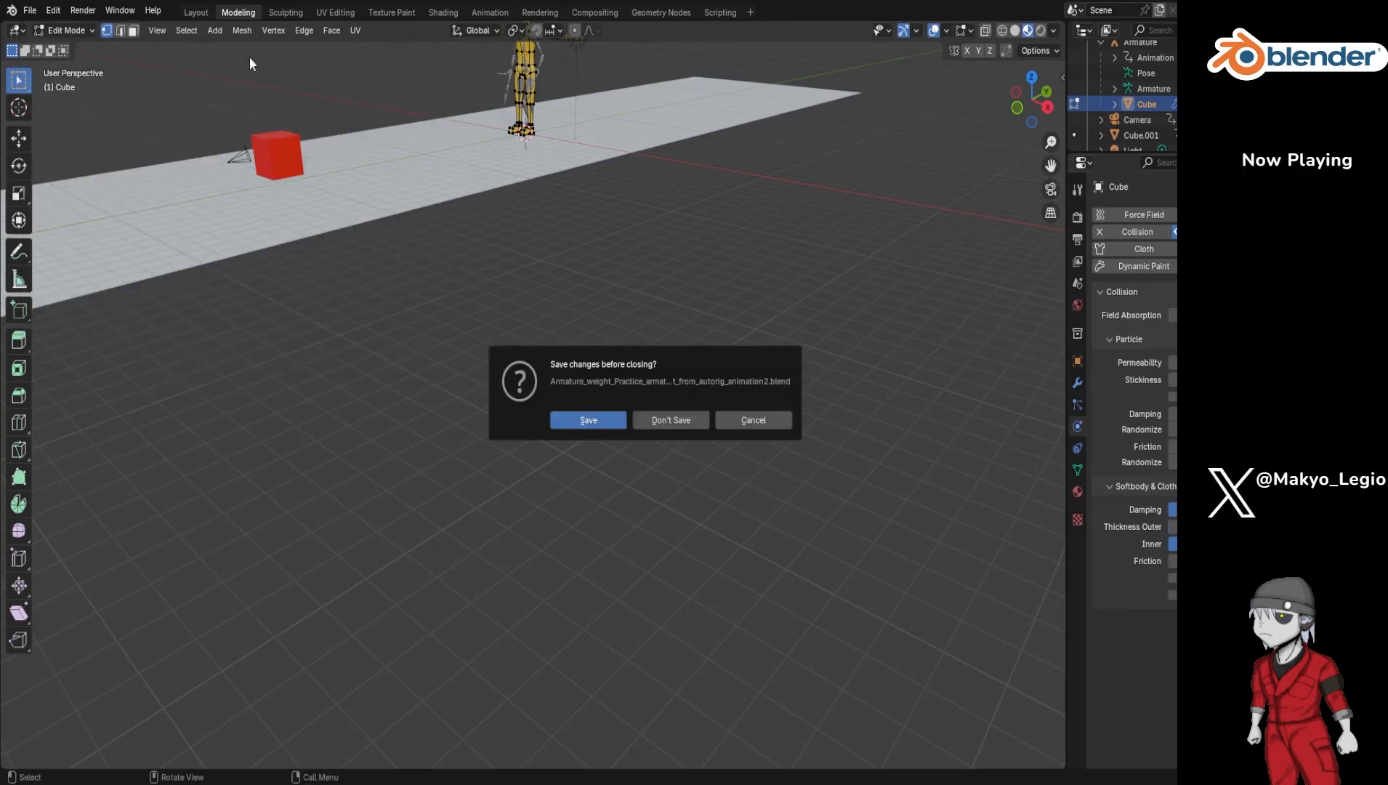
pyautogui.click(658, 424)
pyautogui.press('space')
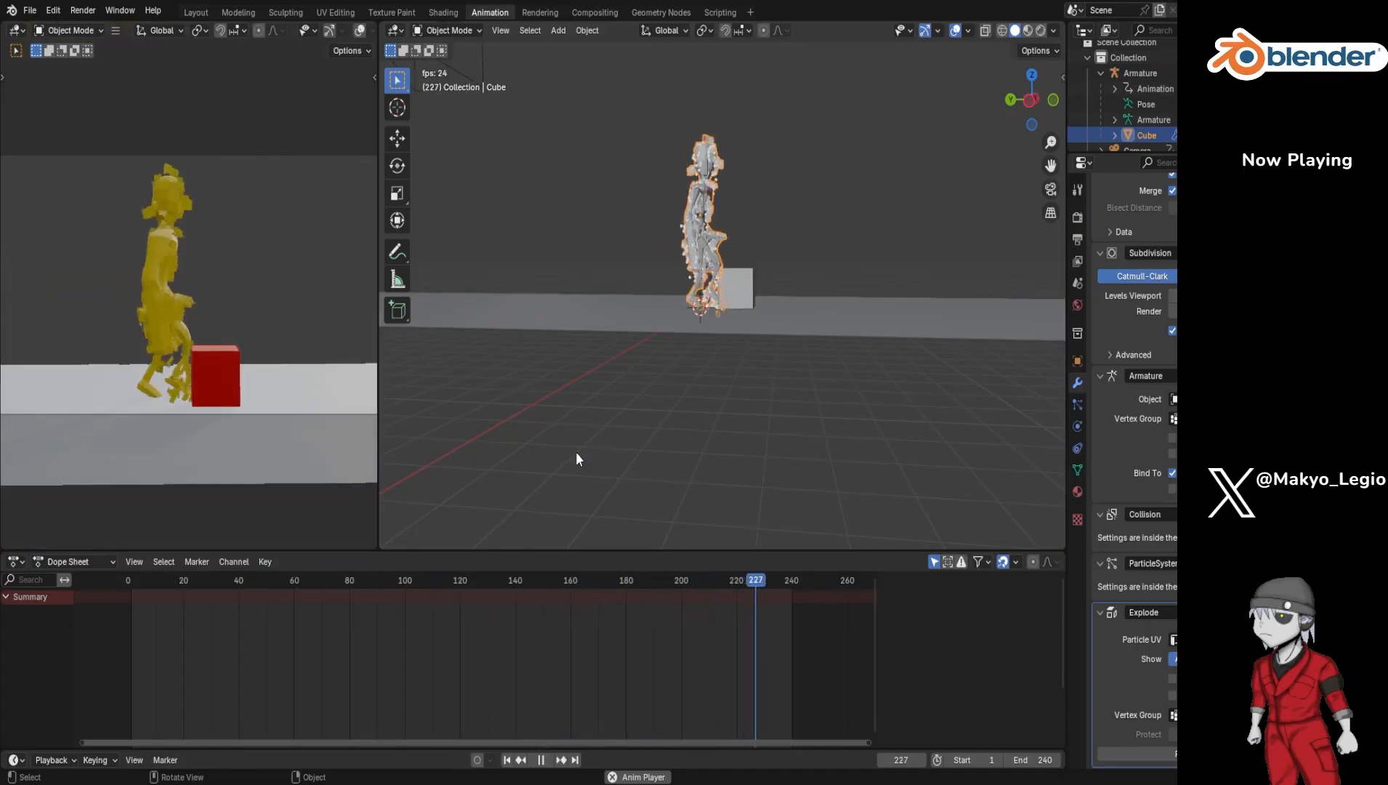
pyautogui.press('space')
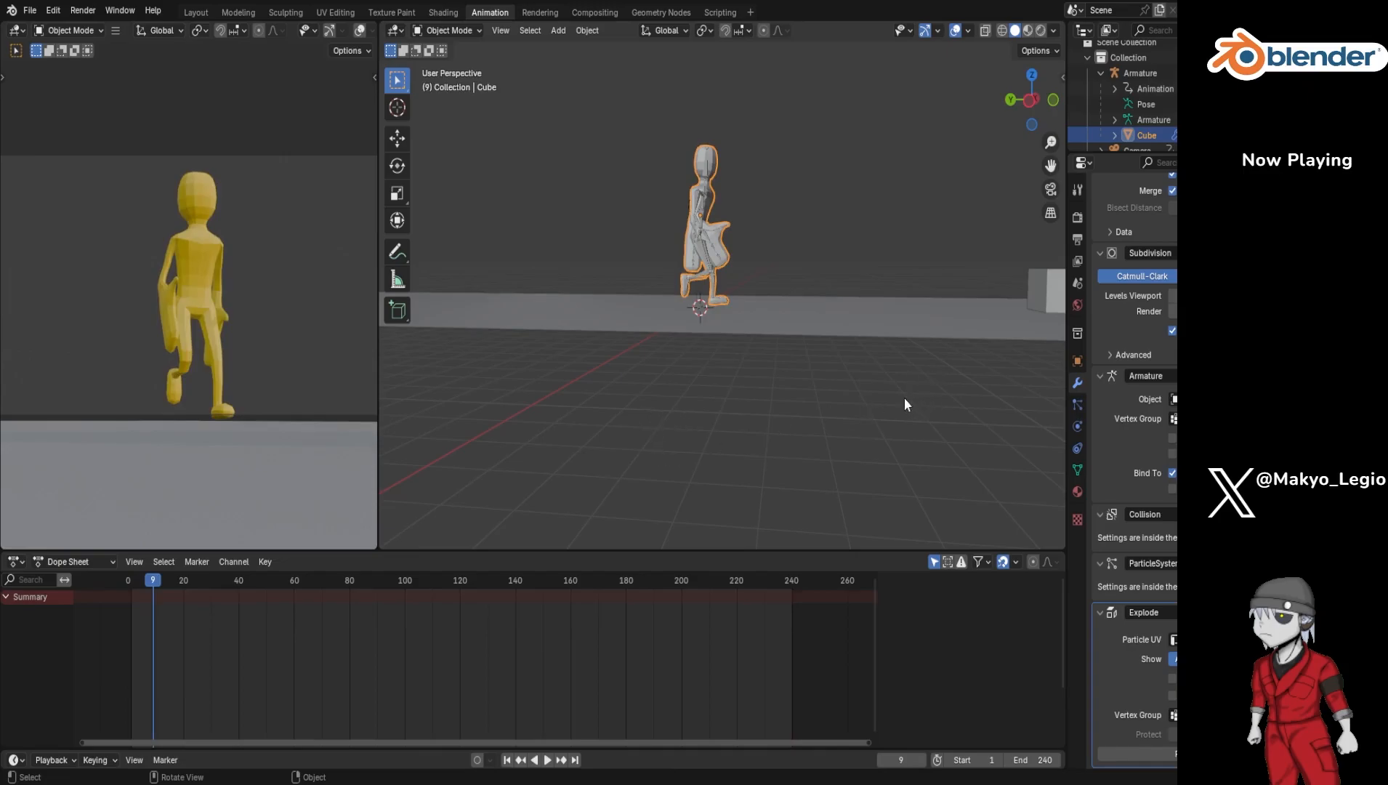
# Step: Try a force field on the red cube Cube.001 while playing the animation, and remove it again
pyautogui.scroll(-2, 1105, 139)
pyautogui.click(1140, 136)
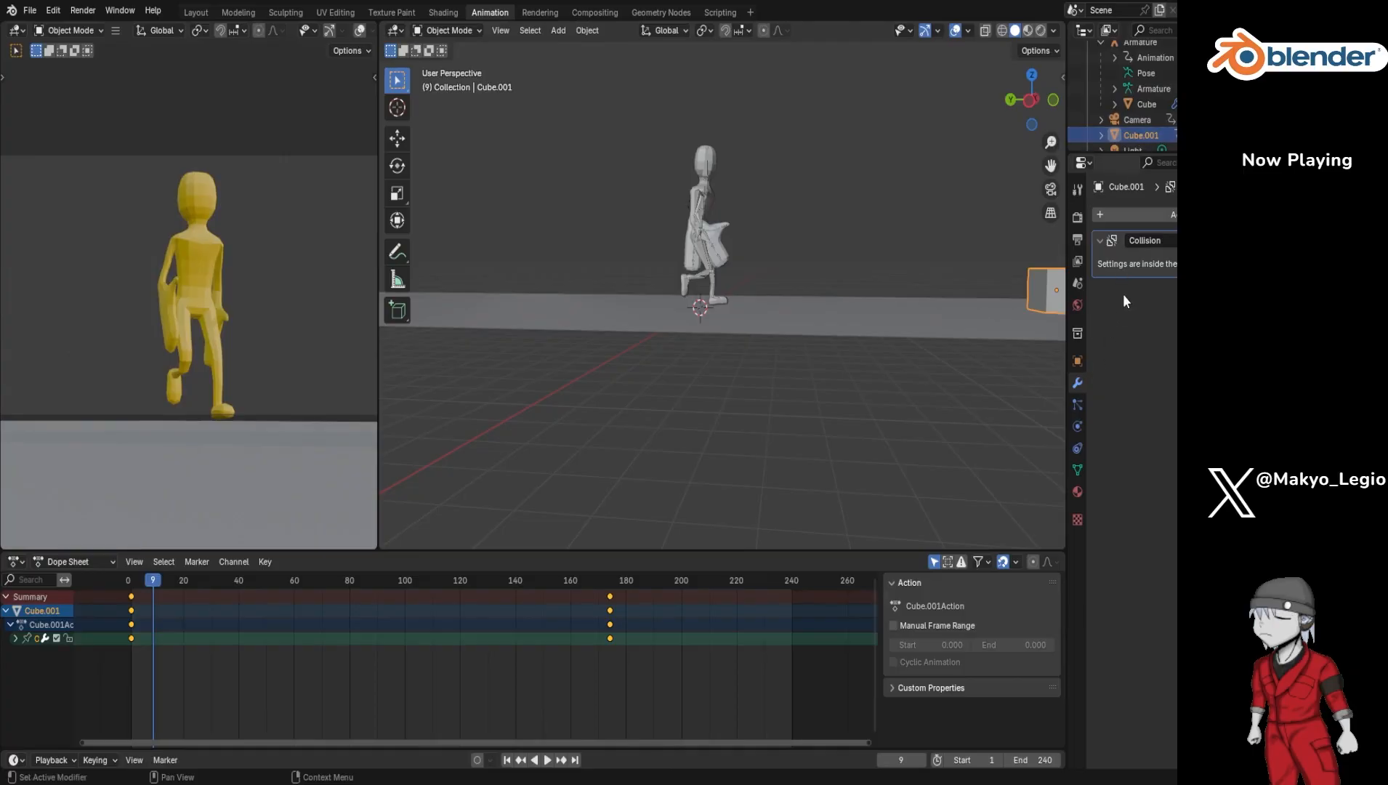
pyautogui.click(1078, 427)
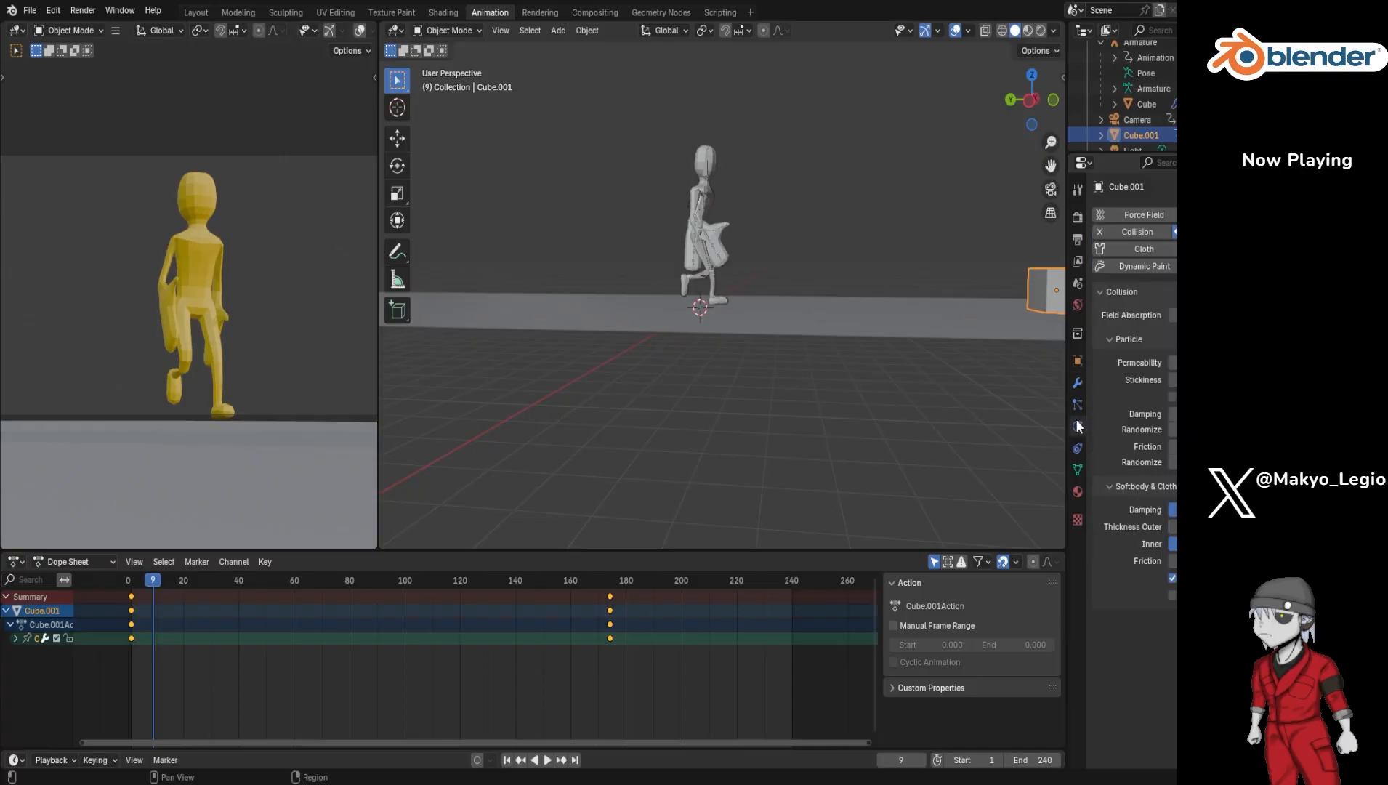
pyautogui.click(1104, 215)
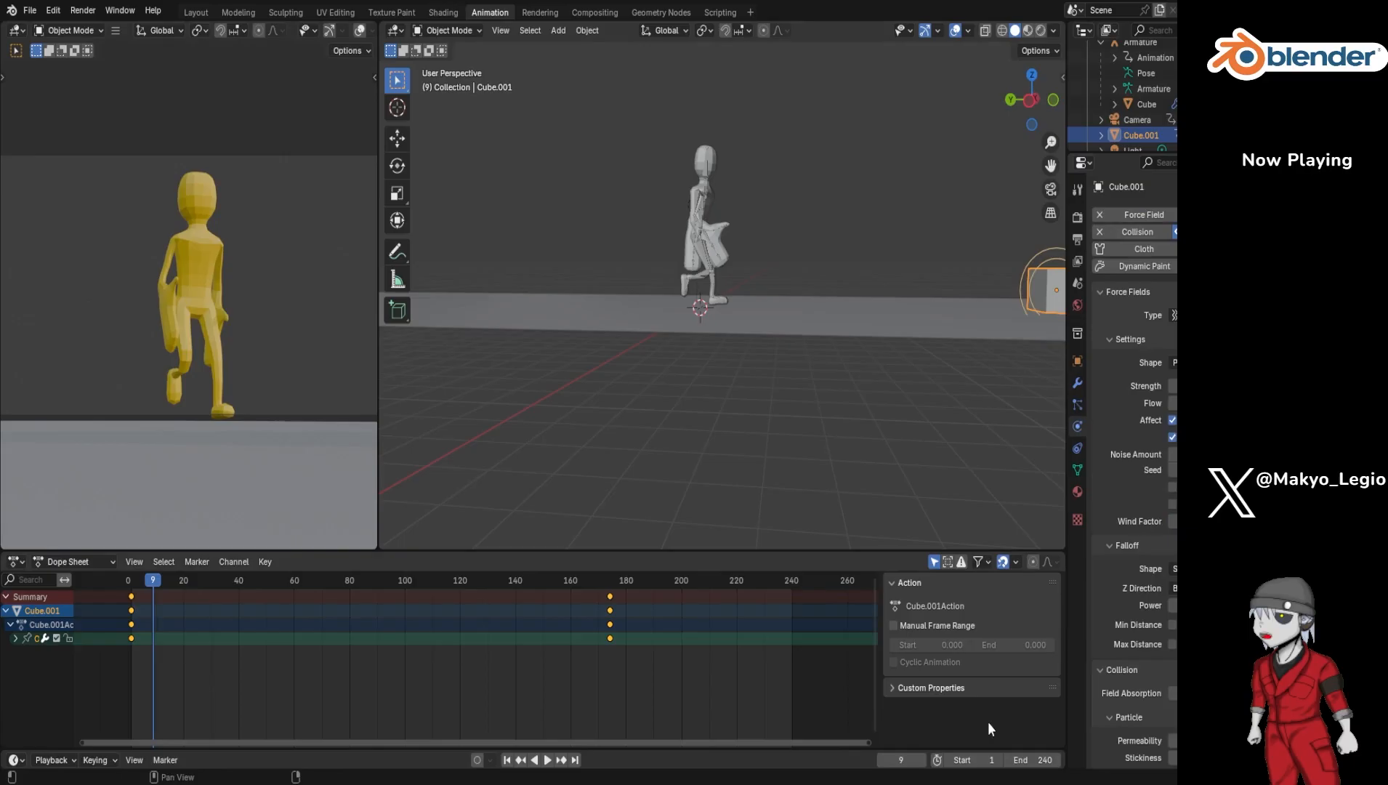
pyautogui.press('space')
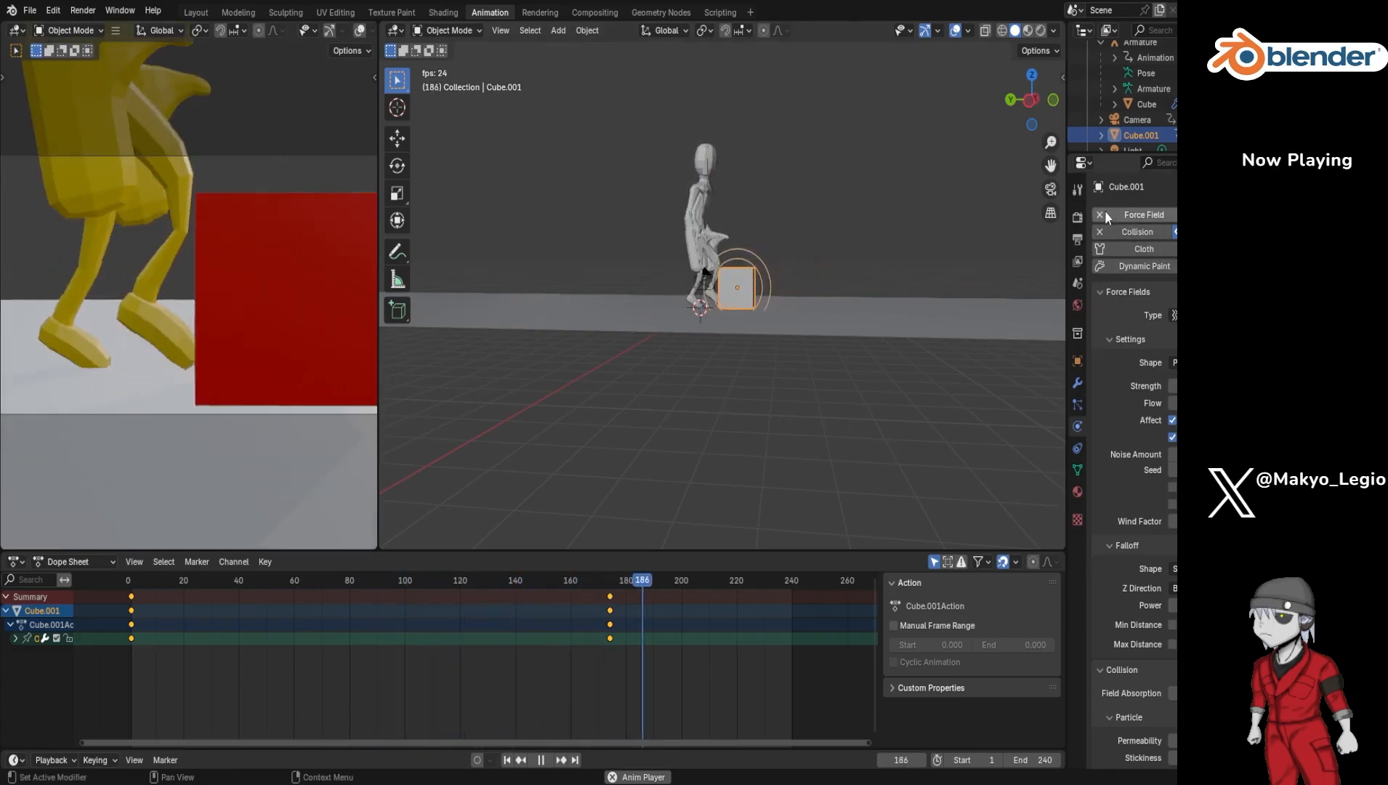
pyautogui.click(1101, 212)
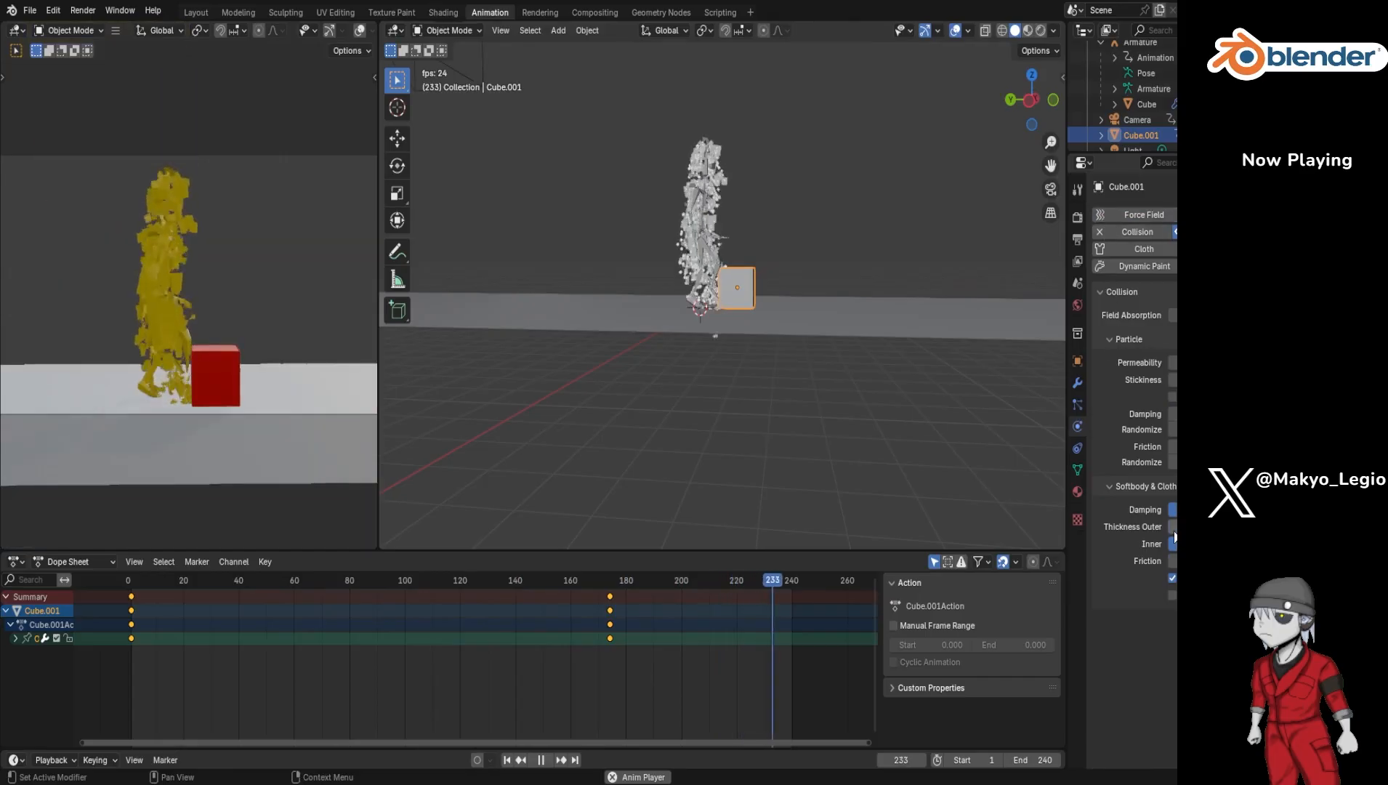